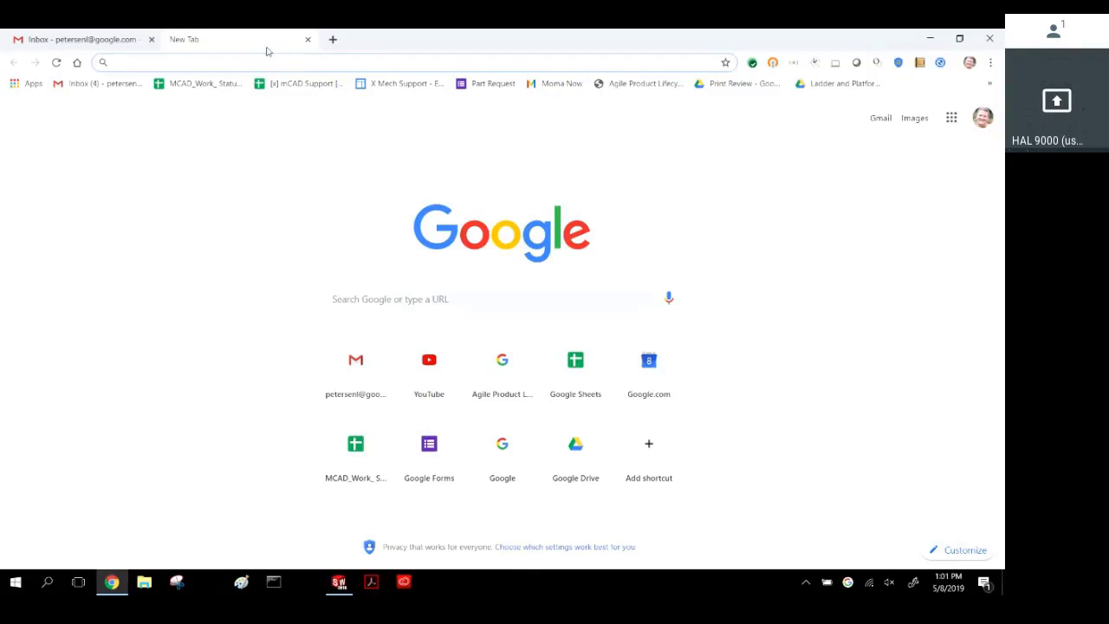
Open the internal mechanical engineering portal at go/x-mechanical.
text(go/)
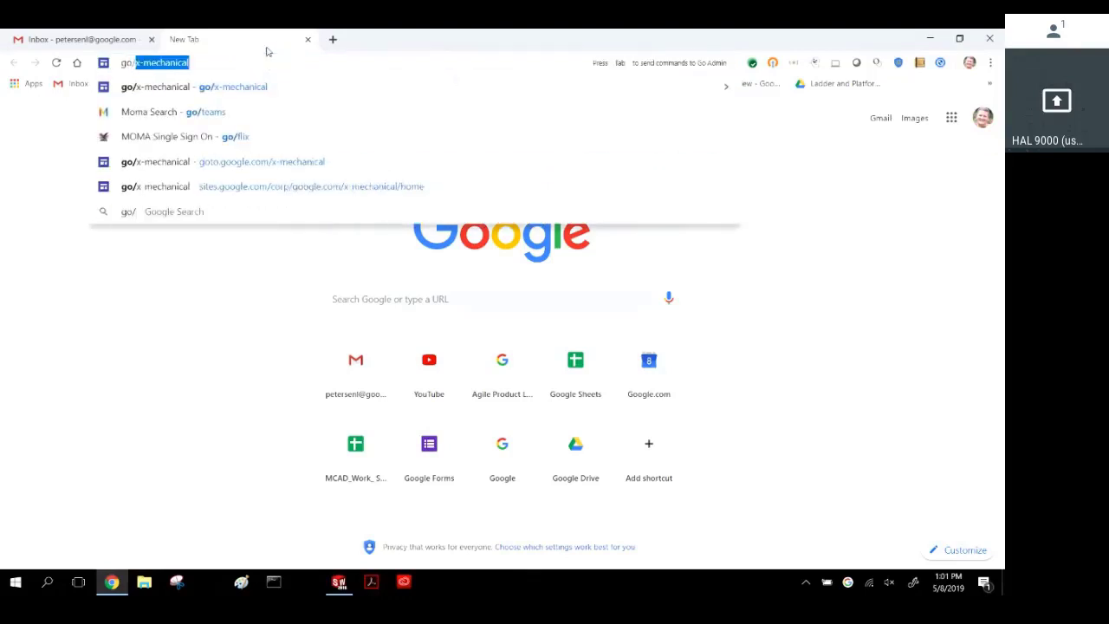
text(x-mec)
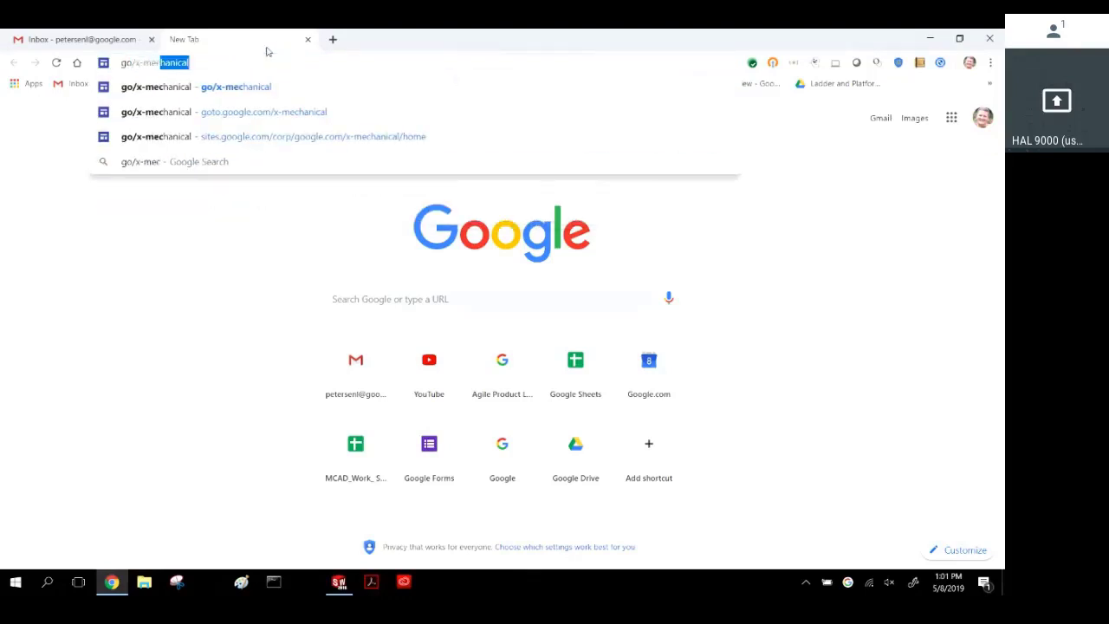
text(hani)
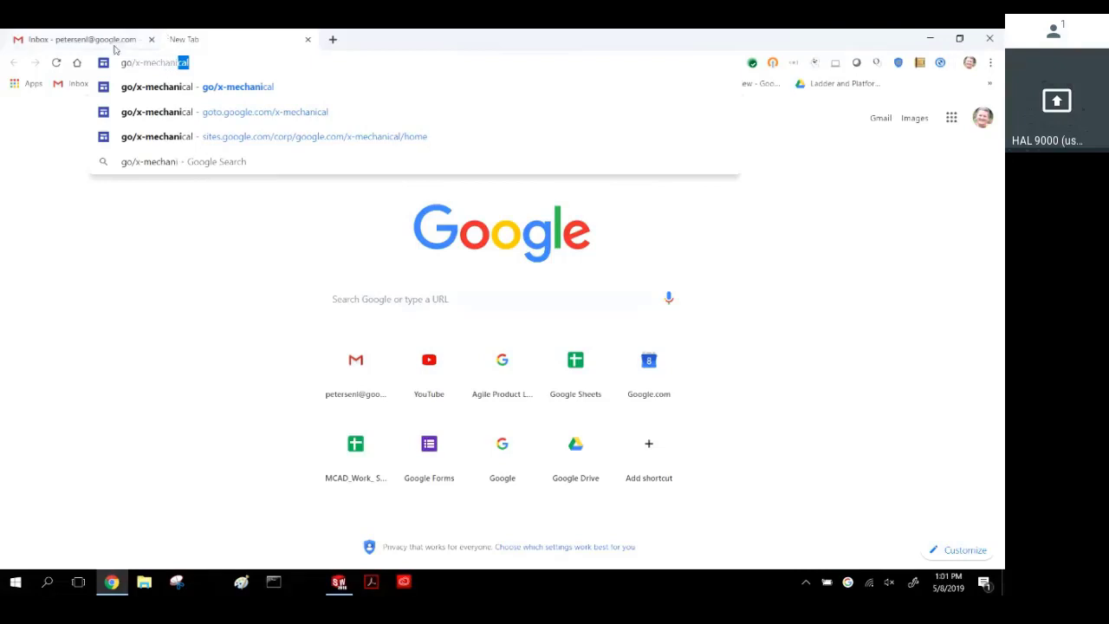
click(141, 94)
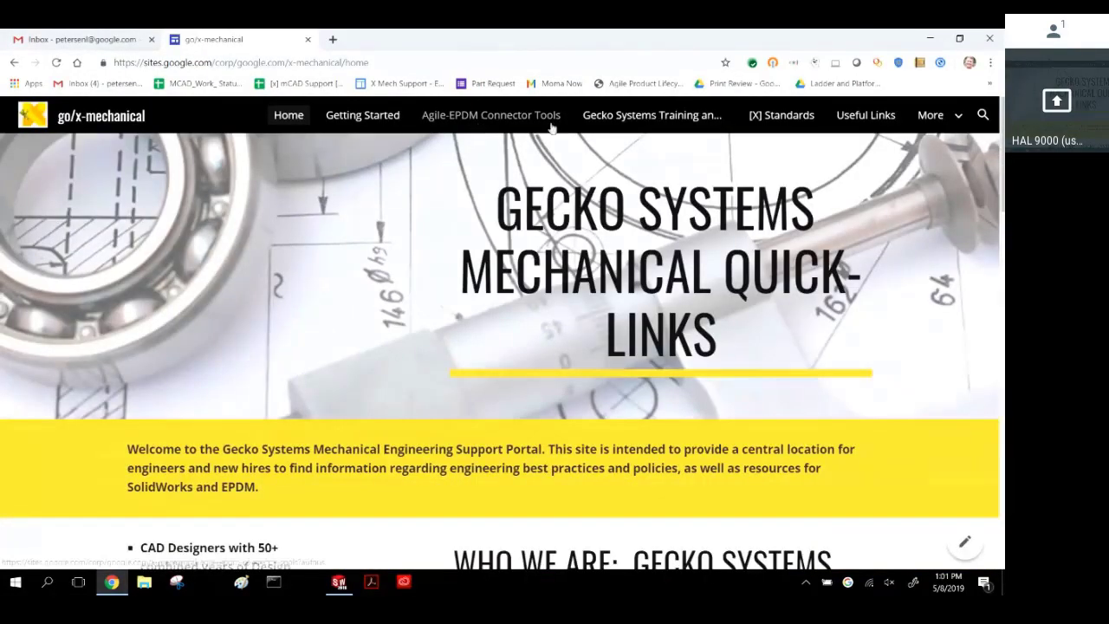
Open the portal's Gecko Systems training and tutorials page and look through the previous SOLIDWORKS sessions around the Sheetmetal section.
click(664, 121)
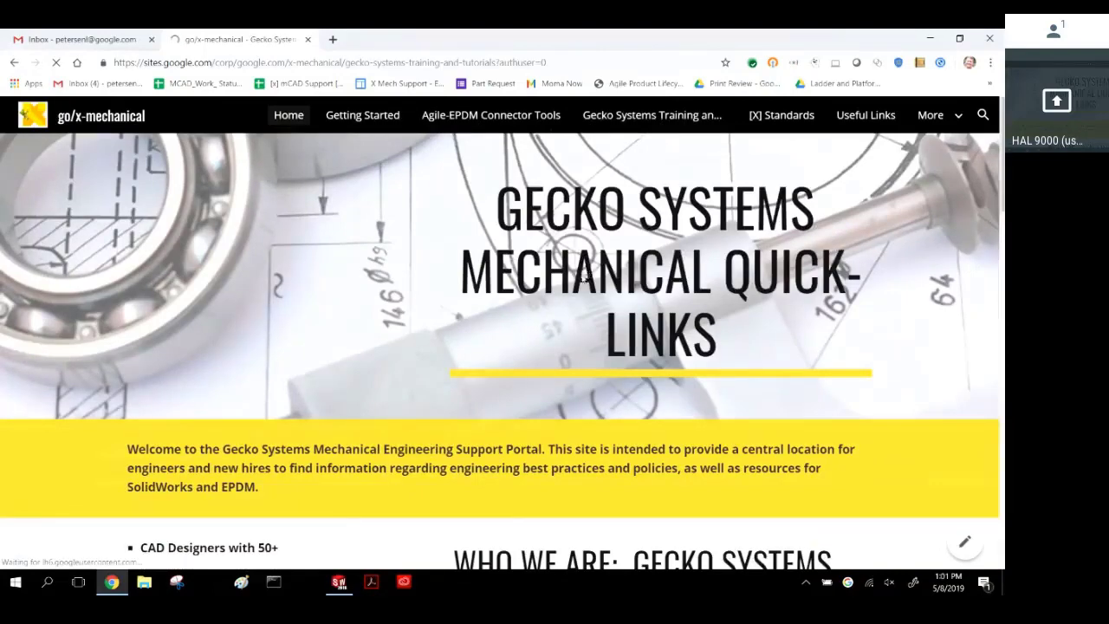
scroll(316, 374, down, 12)
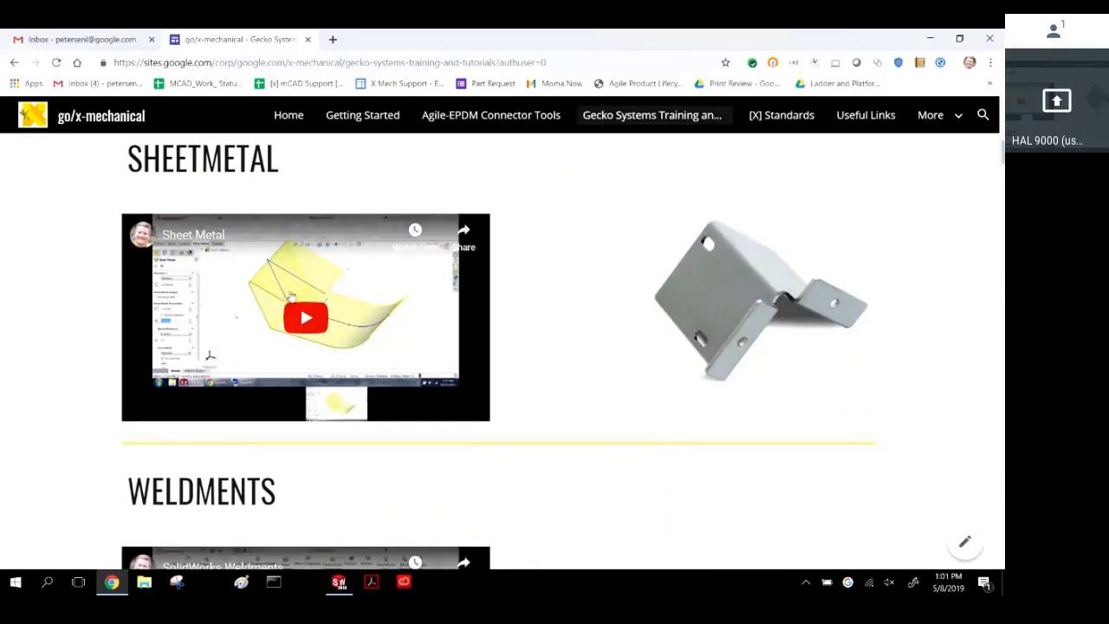
scroll(291, 297, up, 3)
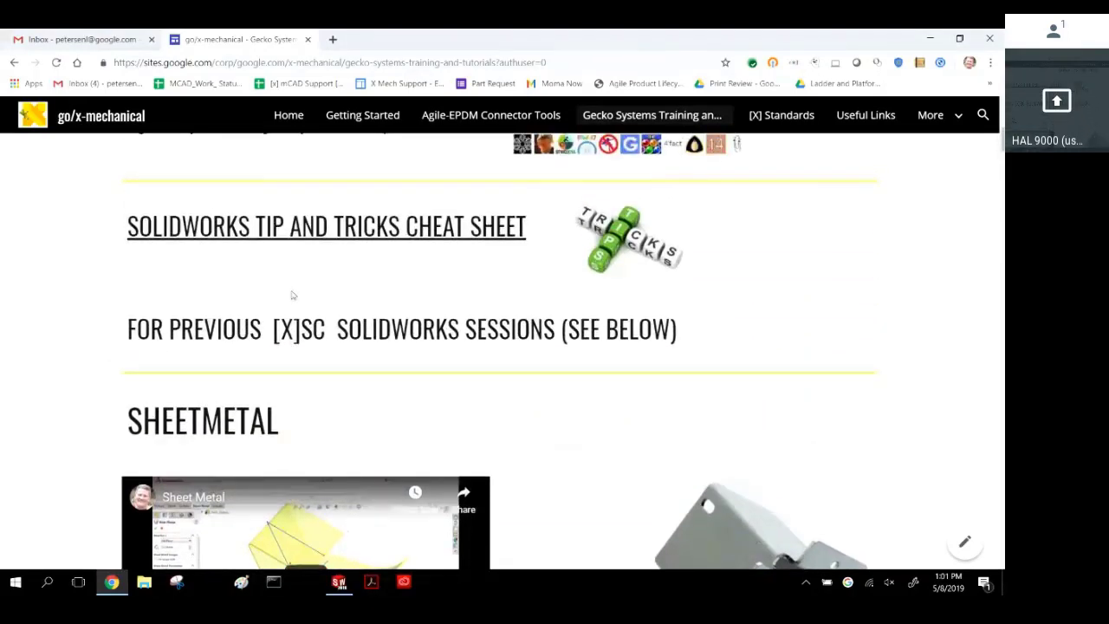
scroll(292, 296, down, 1)
scroll(291, 296, down, 1)
scroll(319, 274, up, 5)
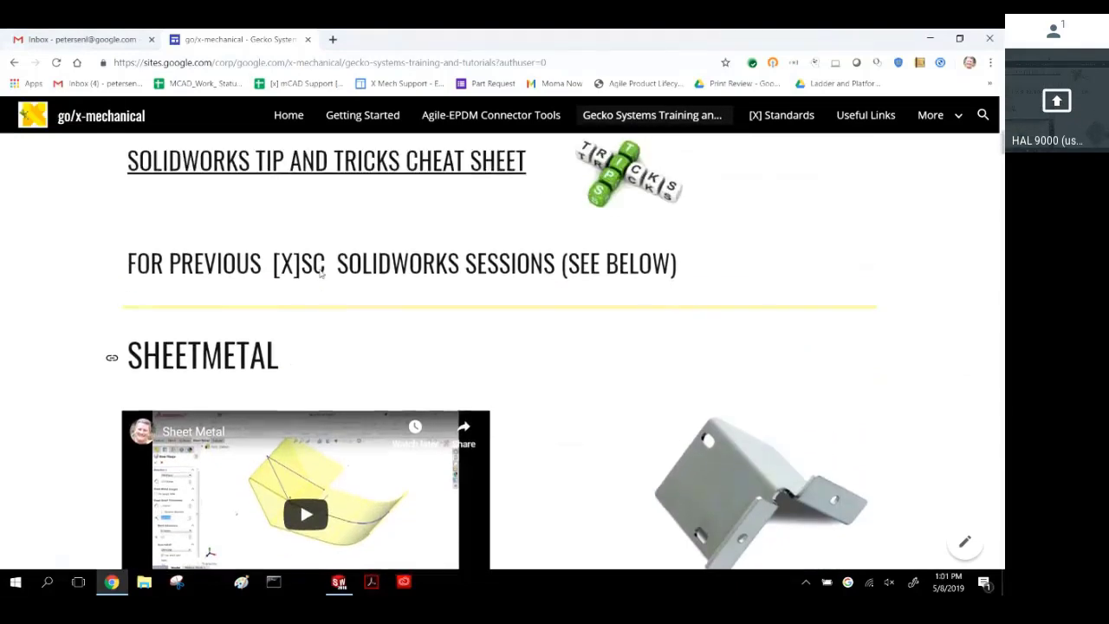
Switch to SOLIDWORKS and look through the list of all built-in SOLIDWORKS tutorials, including the sheet metal topics, closing it when done.
click(929, 39)
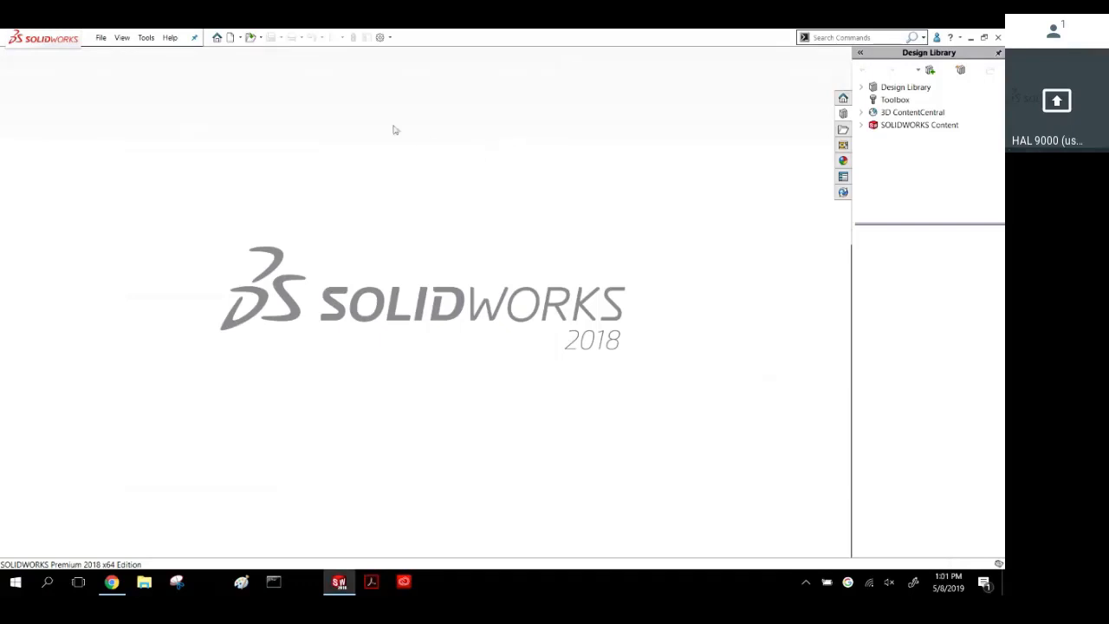
click(171, 39)
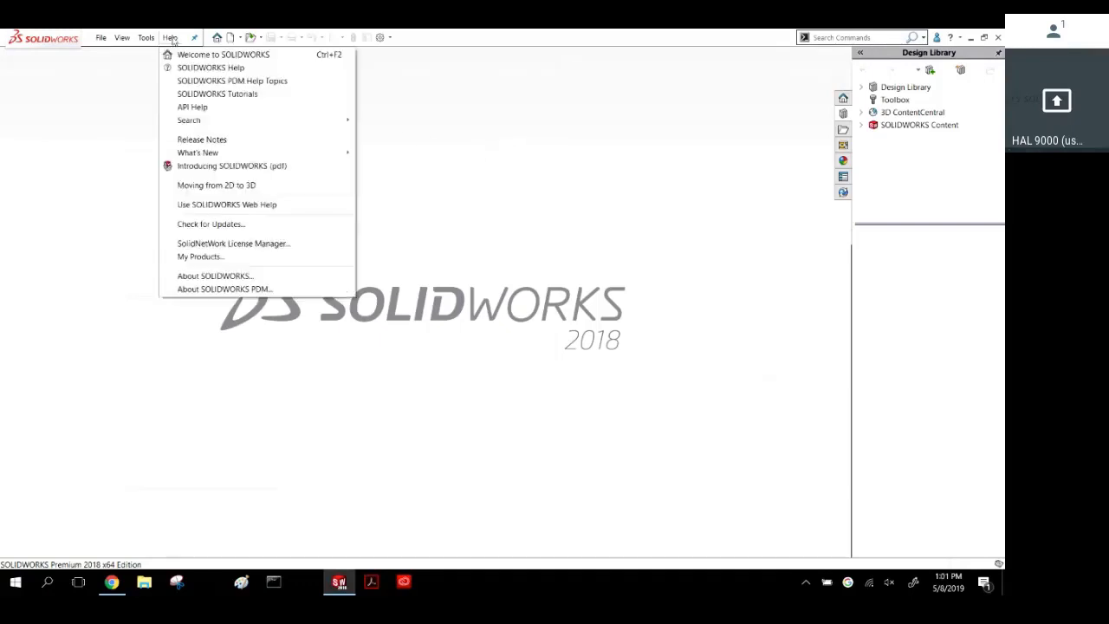
click(208, 93)
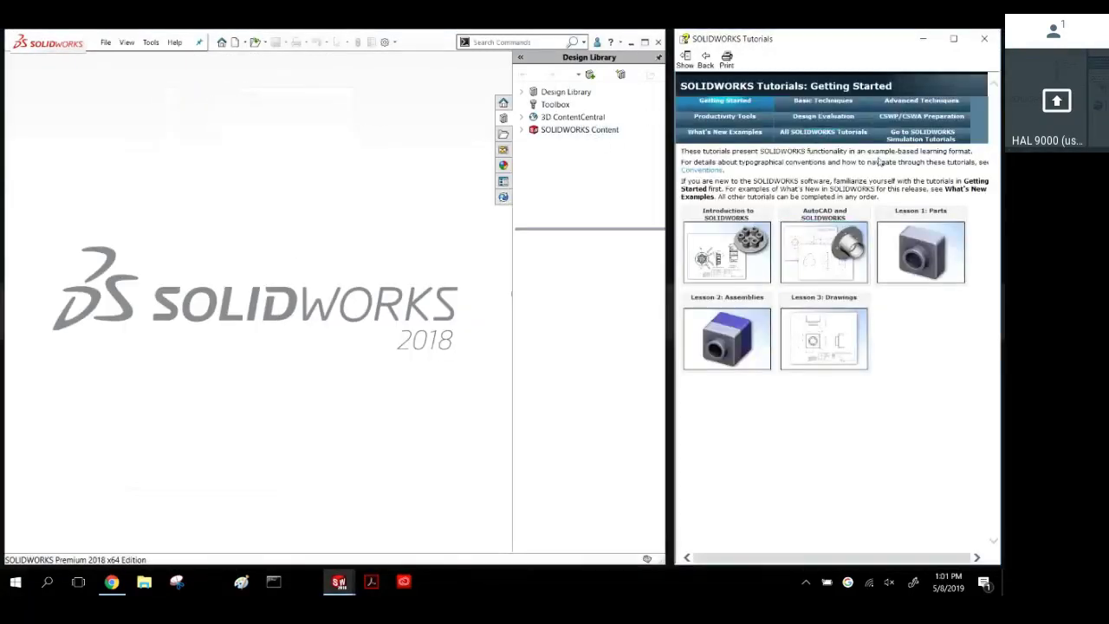
click(850, 135)
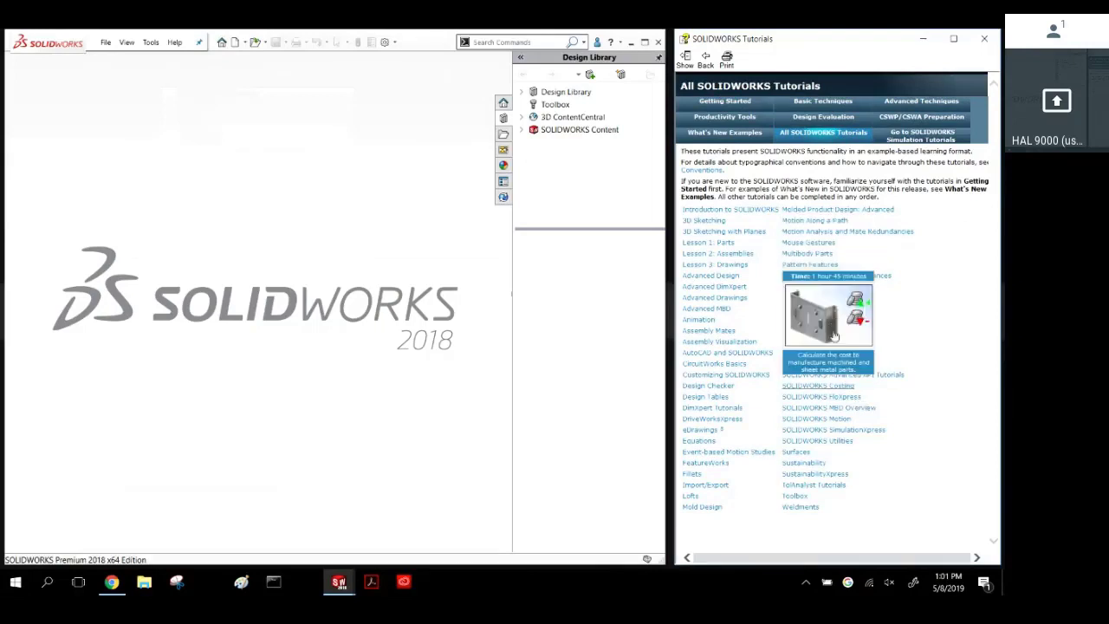
mouse_move(799, 321)
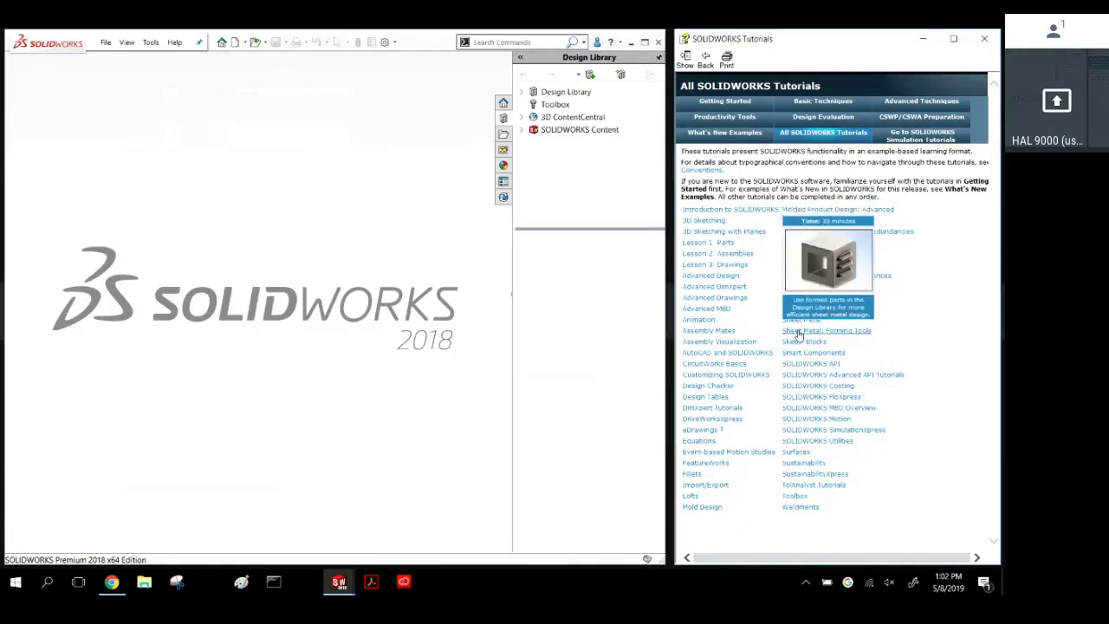
click(984, 43)
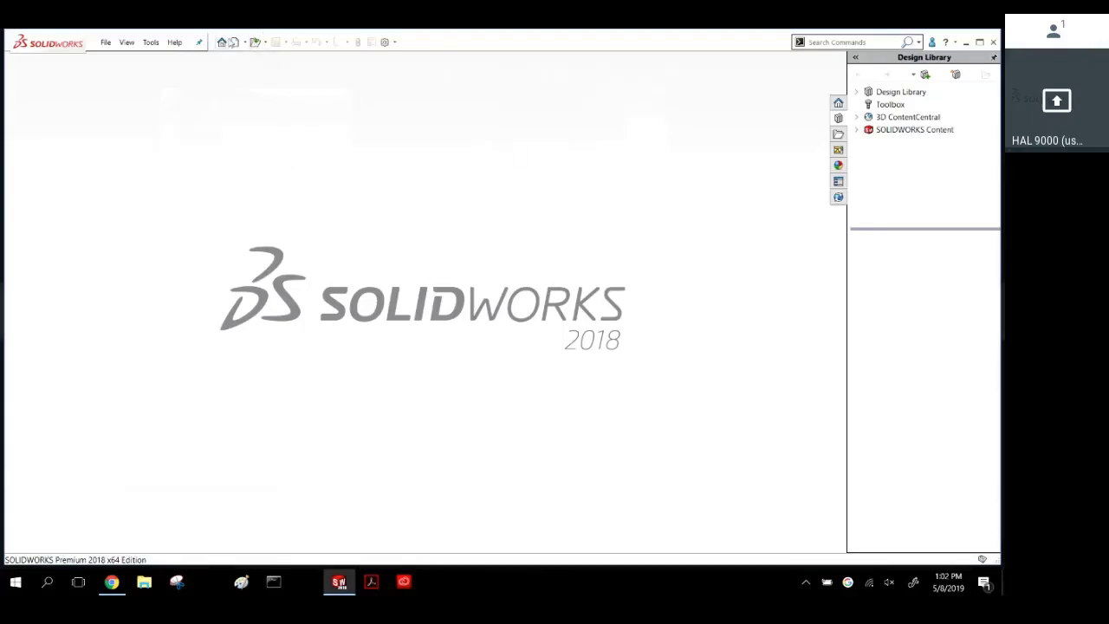
Create a new part from the Google Part MM template and start a sketch on the Right plane.
click(239, 45)
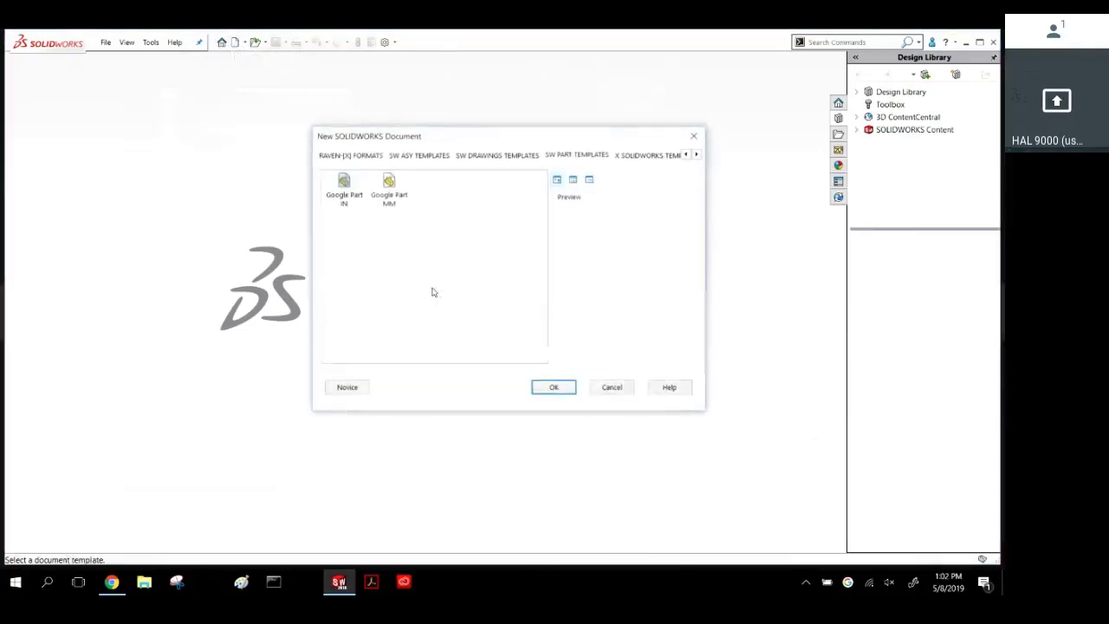
double_click(388, 186)
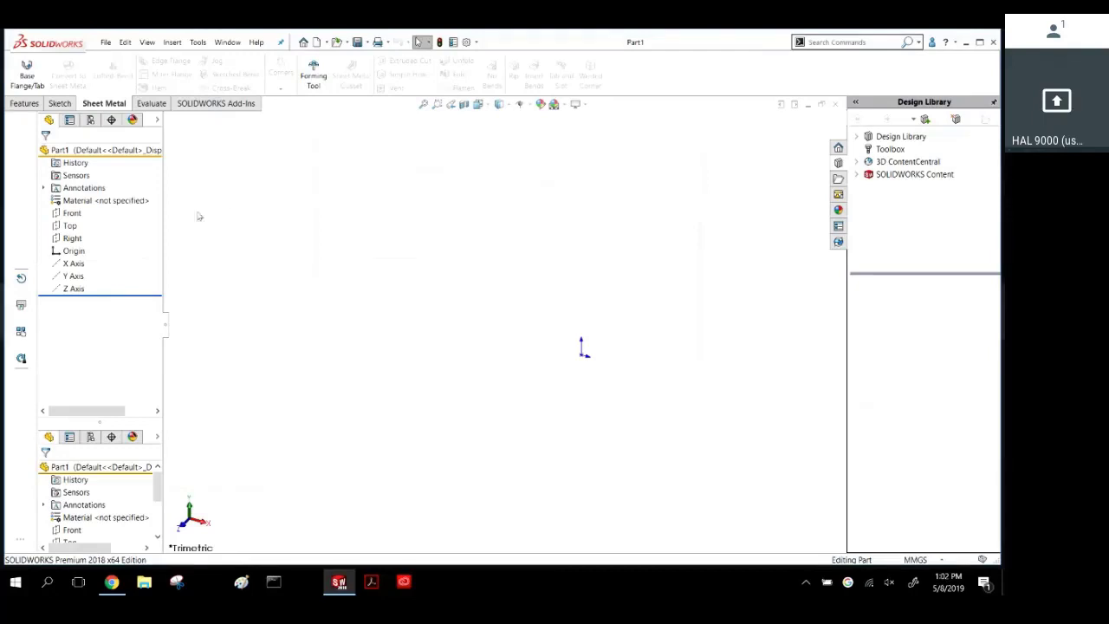
click(73, 238)
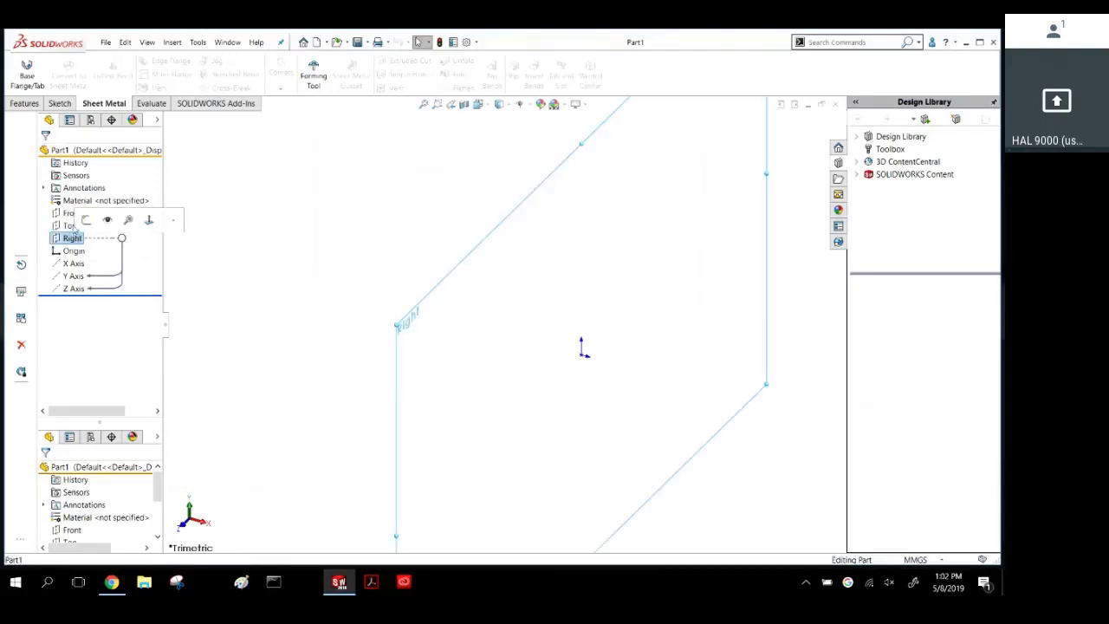
click(83, 221)
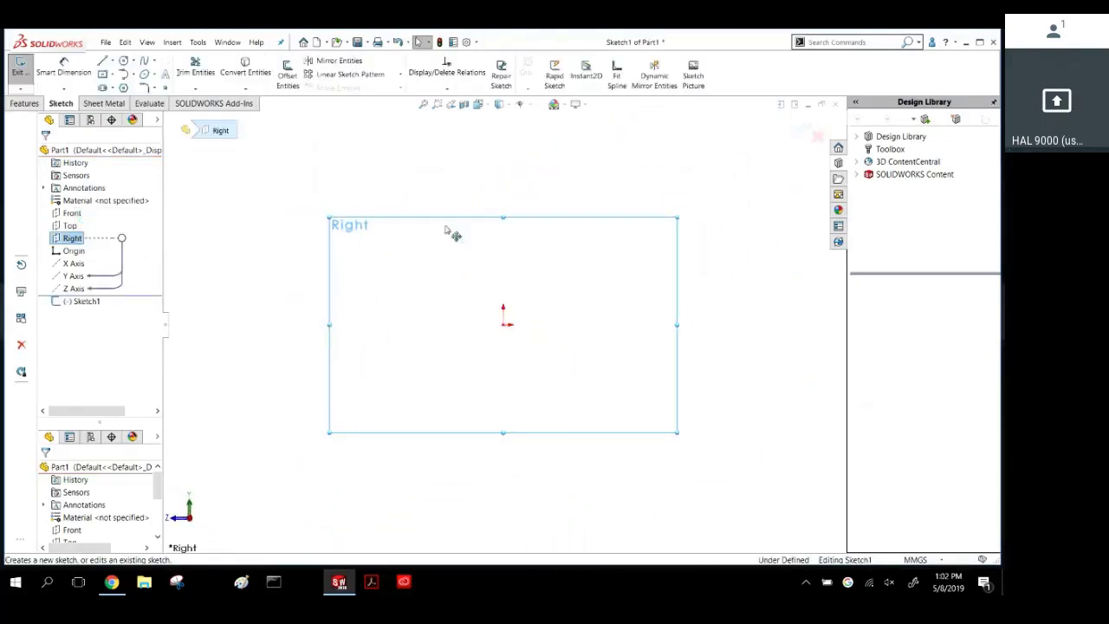
Sketch an open profile: a horizontal line about 51 mm long from the origin, two sloped lines, and a tangent arc at the end.
click(112, 62)
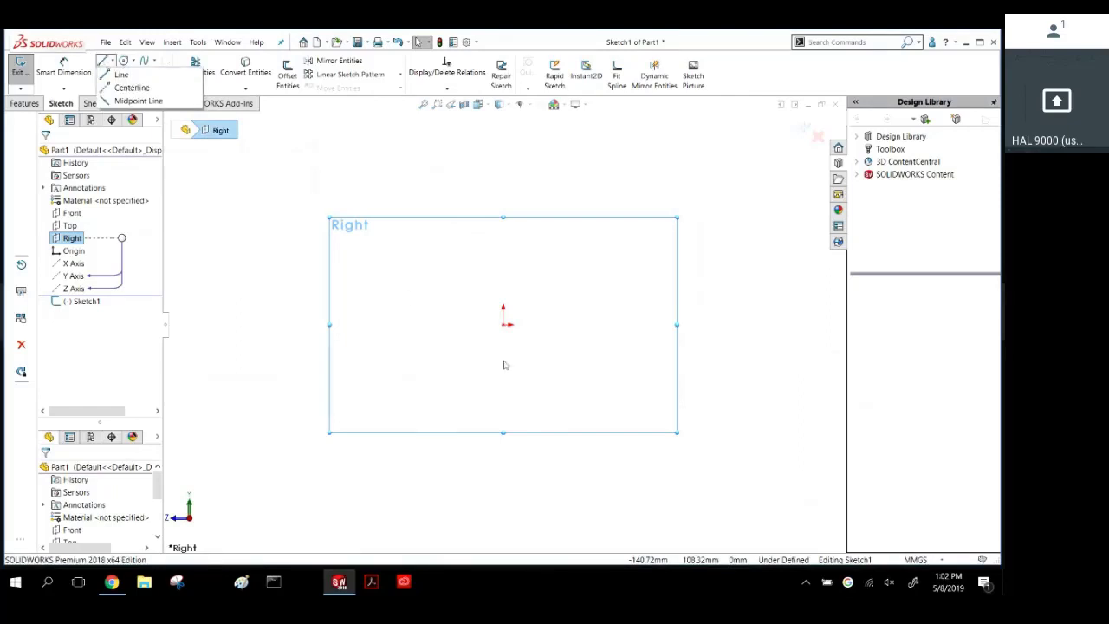
click(119, 77)
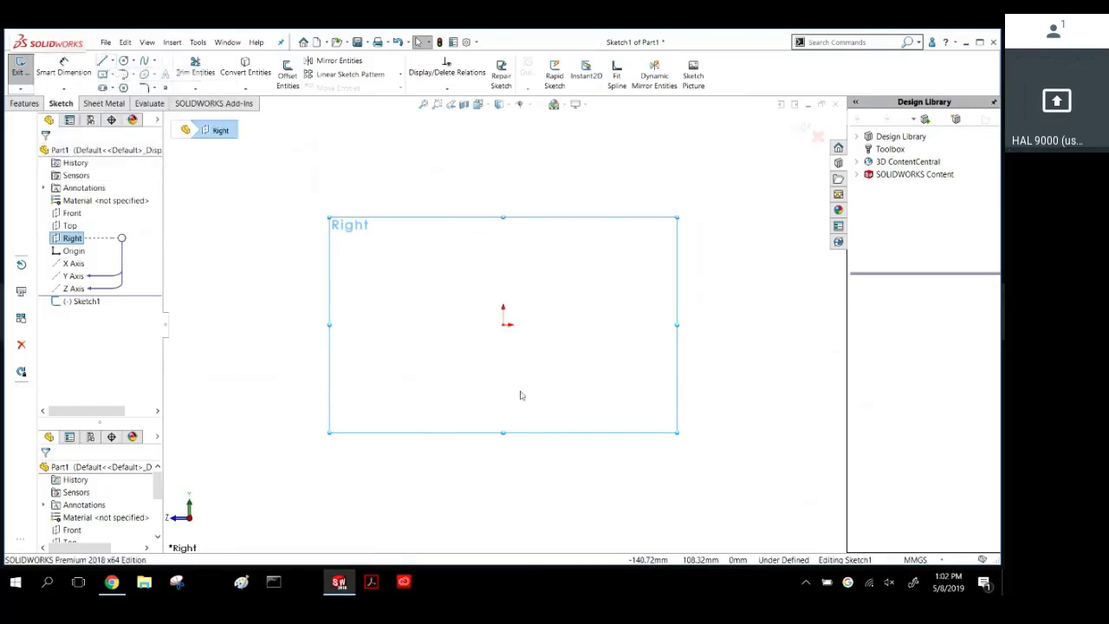
drag(503, 325, 403, 325)
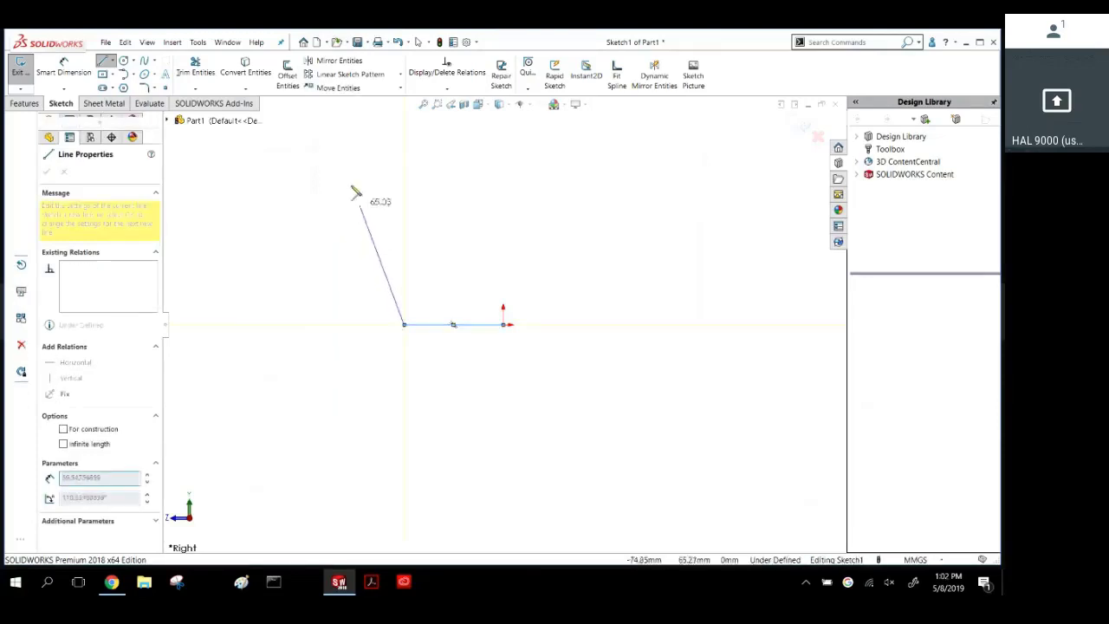
click(339, 160)
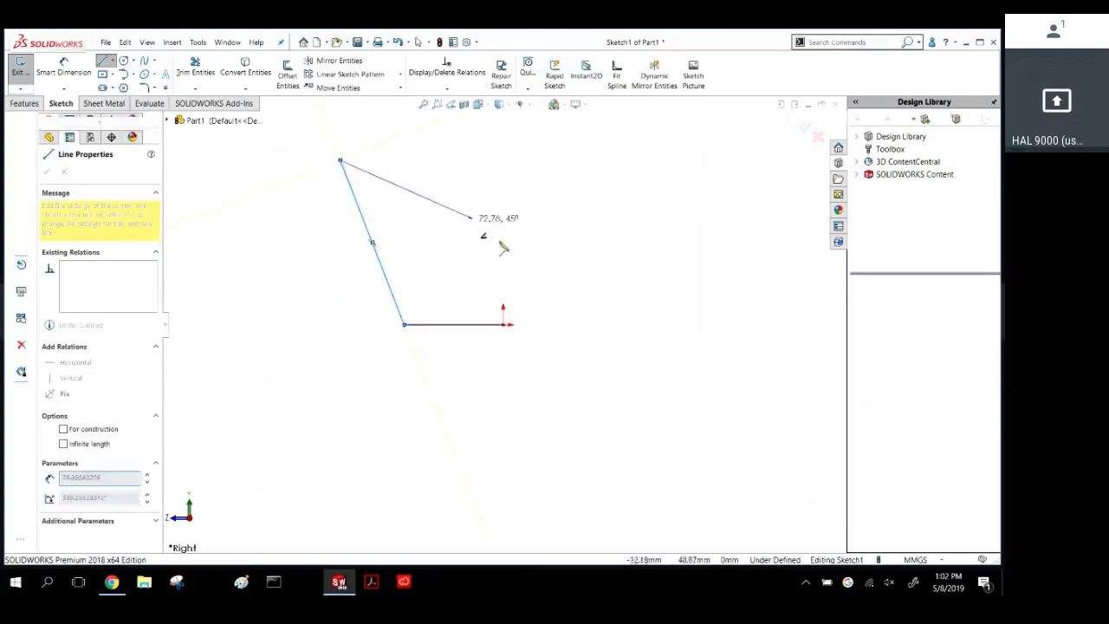
click(578, 232)
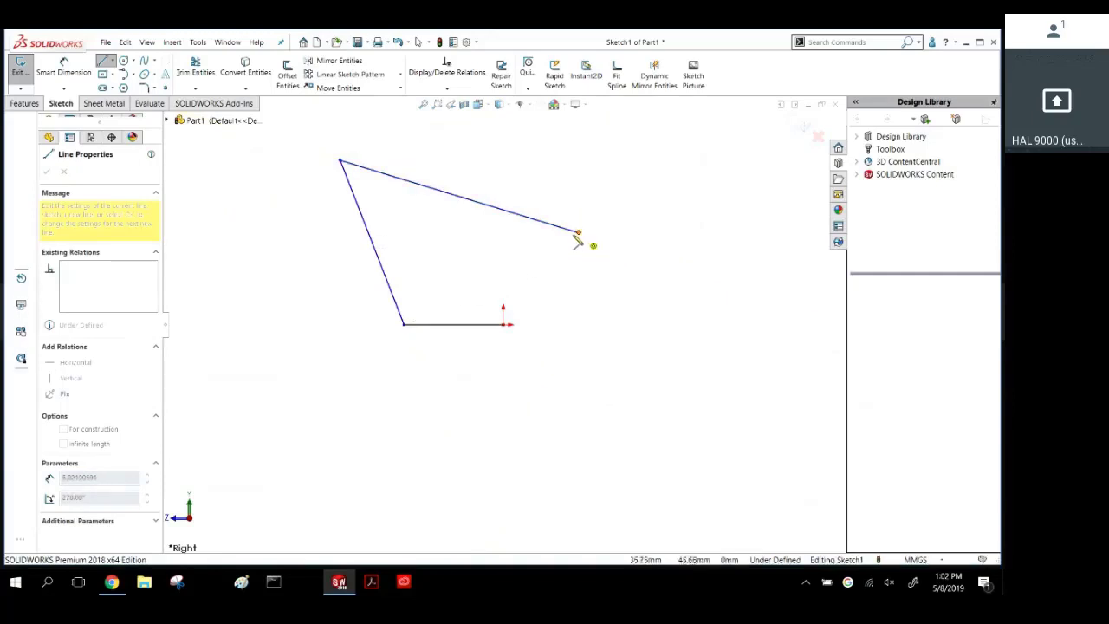
double_click(758, 198)
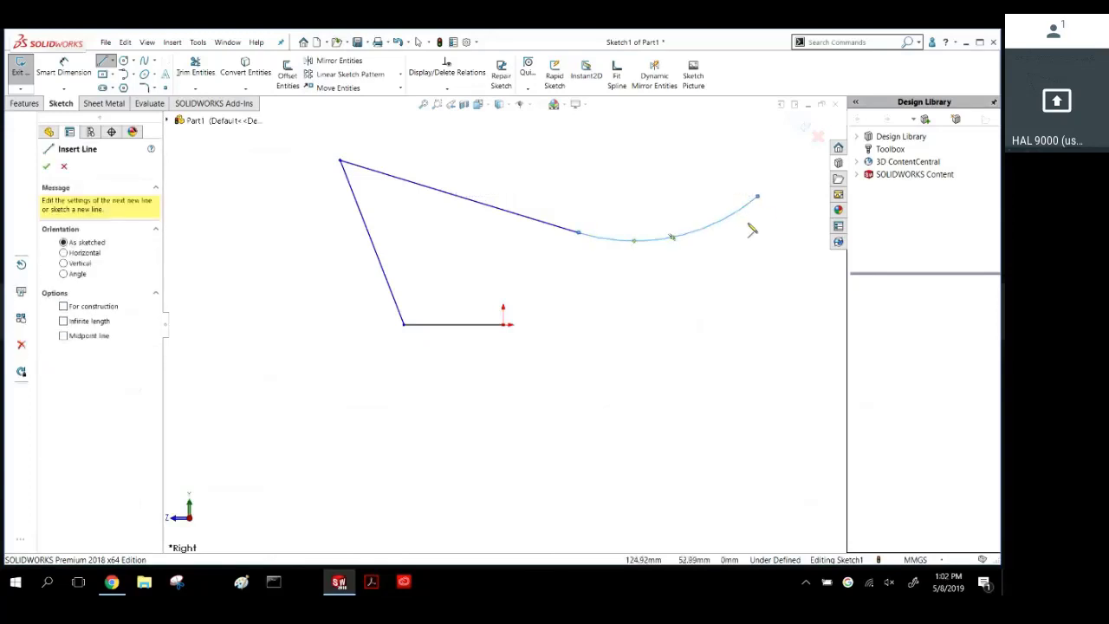
Dimension the horizontal base line of the profile to 100 mm with Smart Dimension.
right_drag(307, 285, 279, 200)
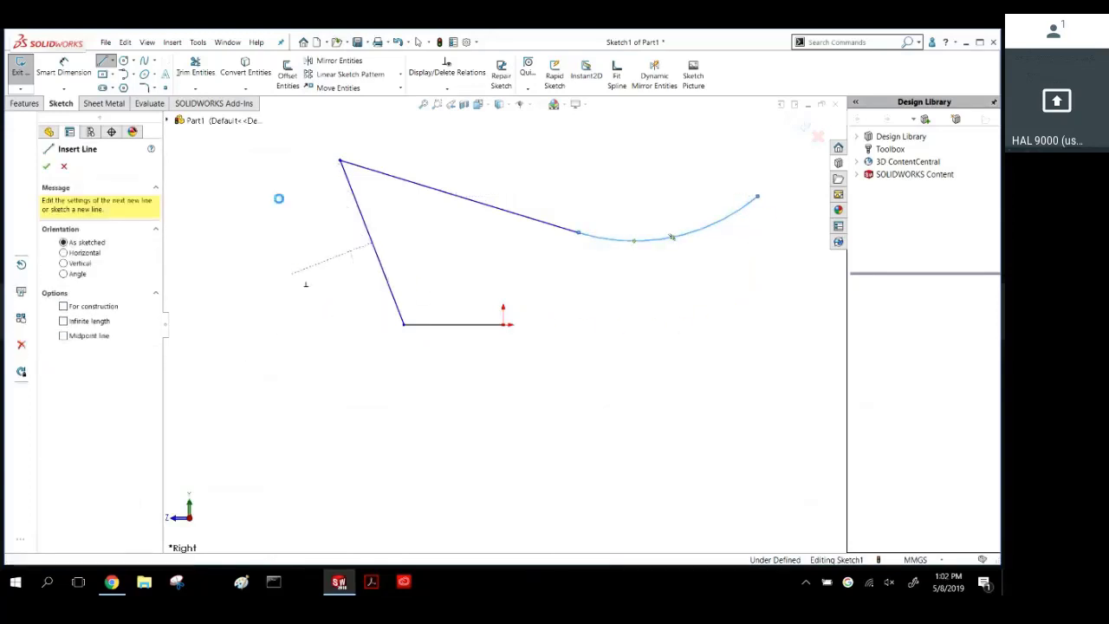
click(448, 326)
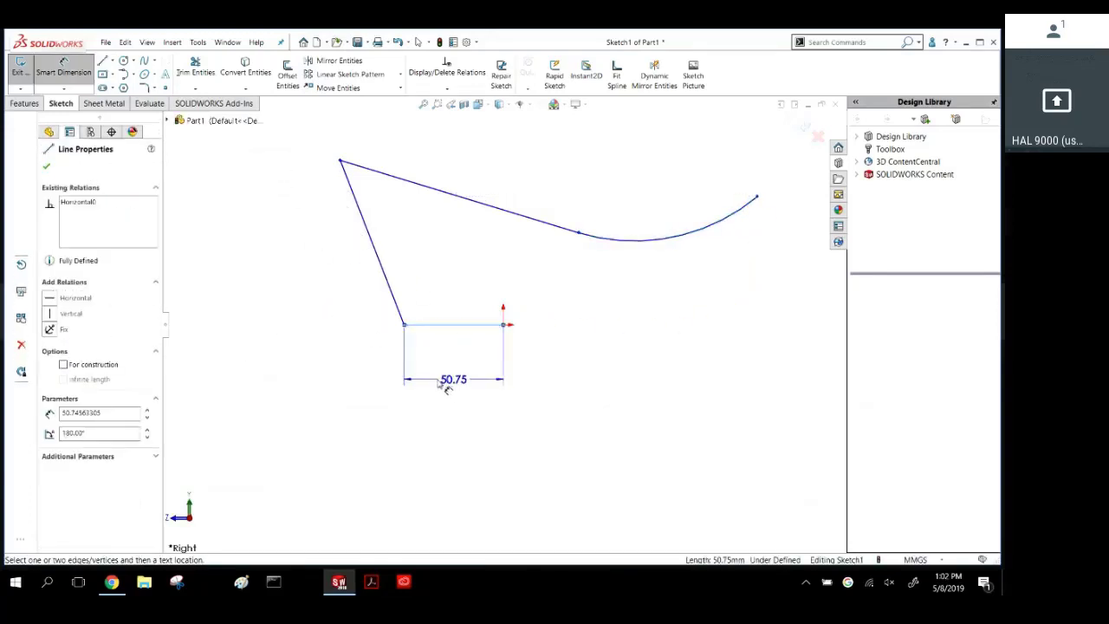
click(439, 385)
text(100)
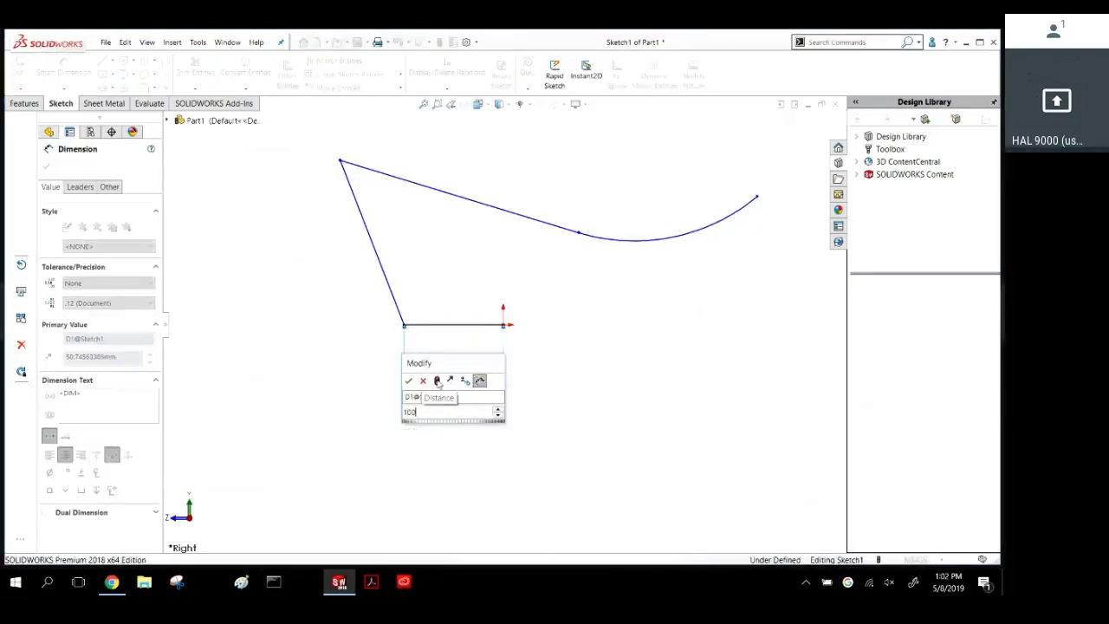
key(Return)
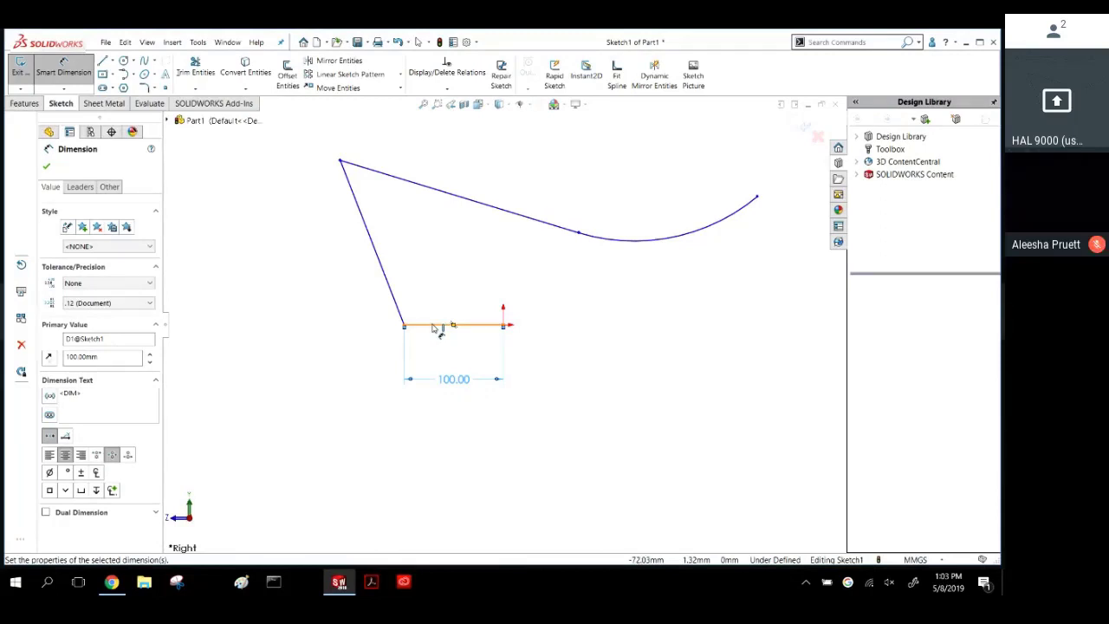
Dimension the outer angle between the first sloped line and the extension of the base line to 75°.
click(384, 273)
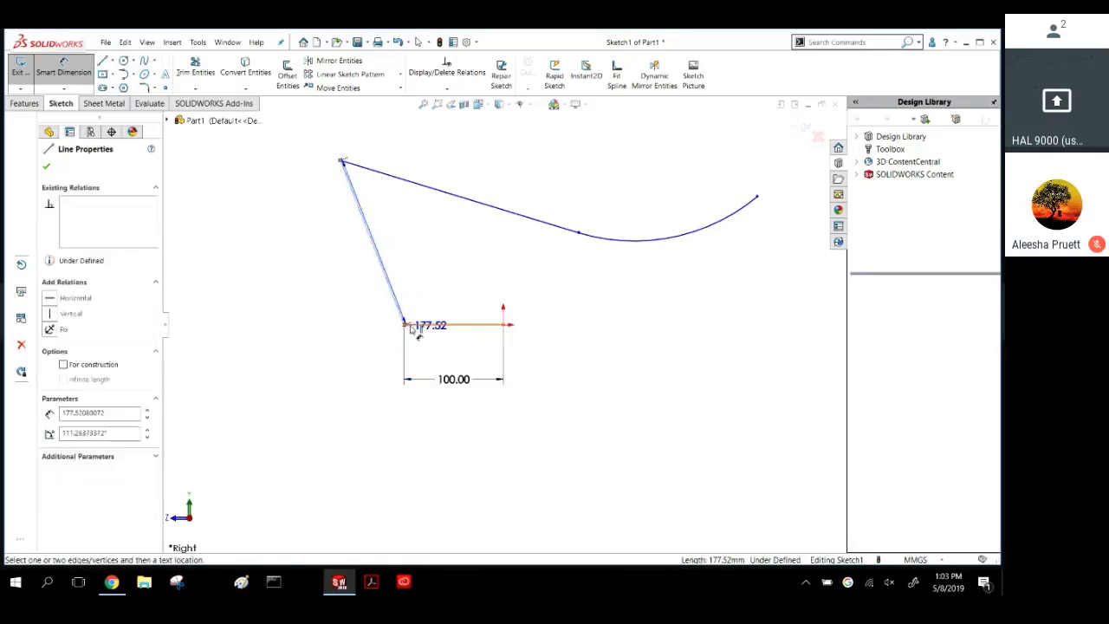
click(417, 324)
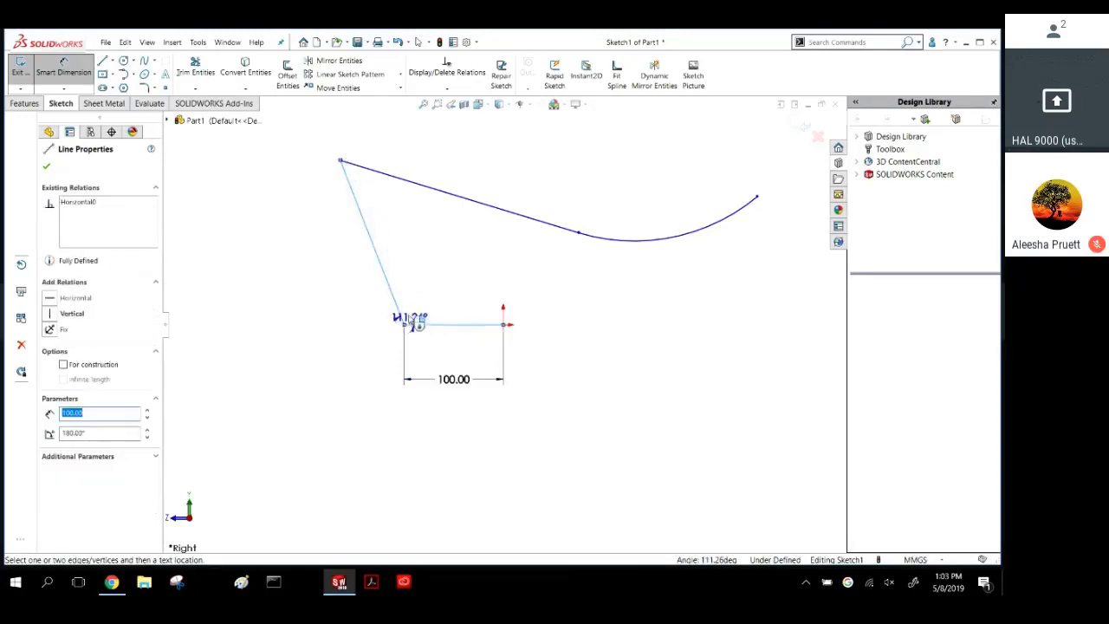
click(368, 299)
text(75)
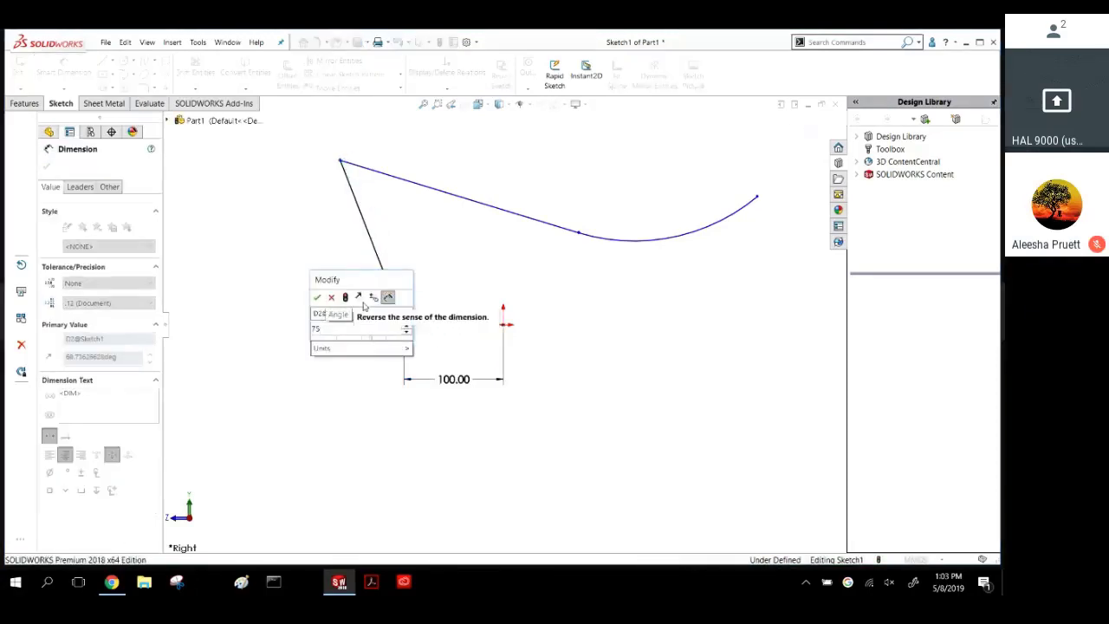
key(Return)
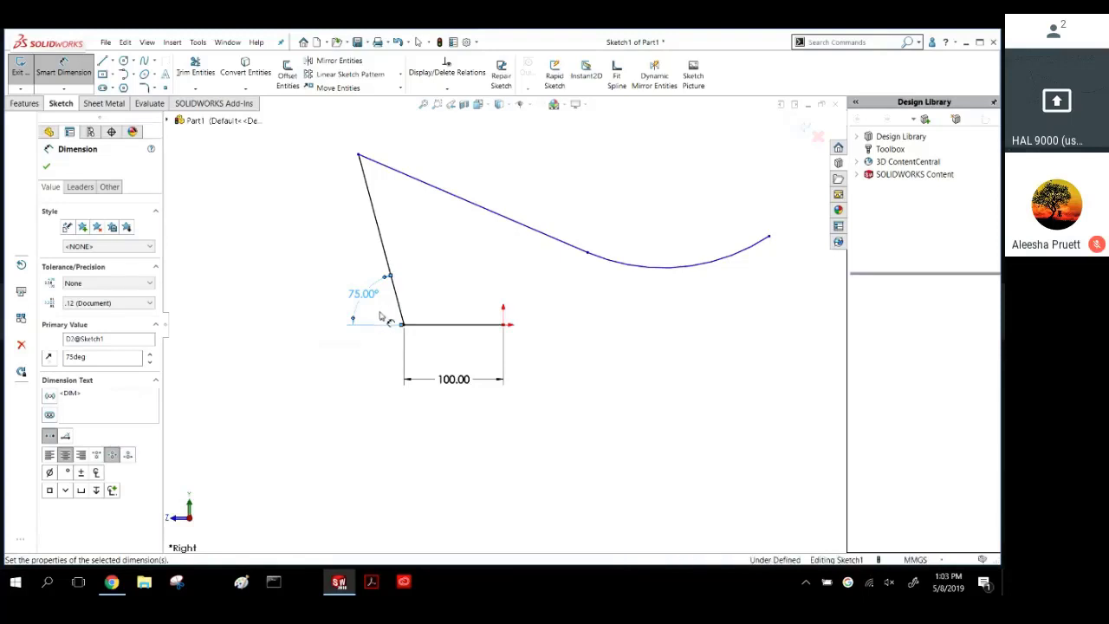
Dimension the angle between the two sloped lines to 55°.
click(362, 169)
click(423, 182)
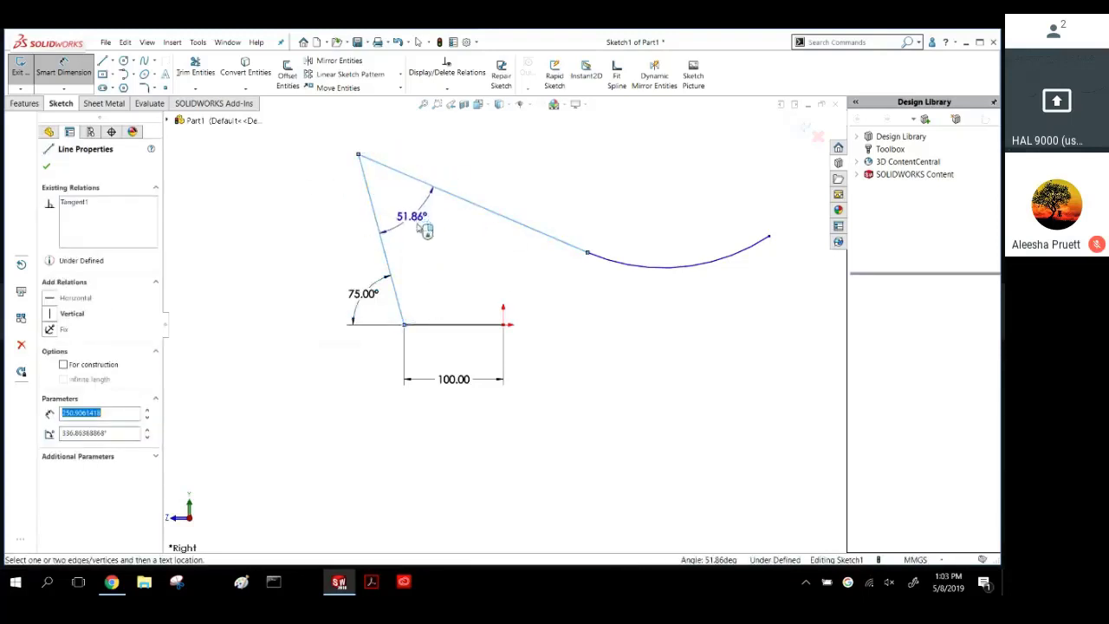
click(428, 238)
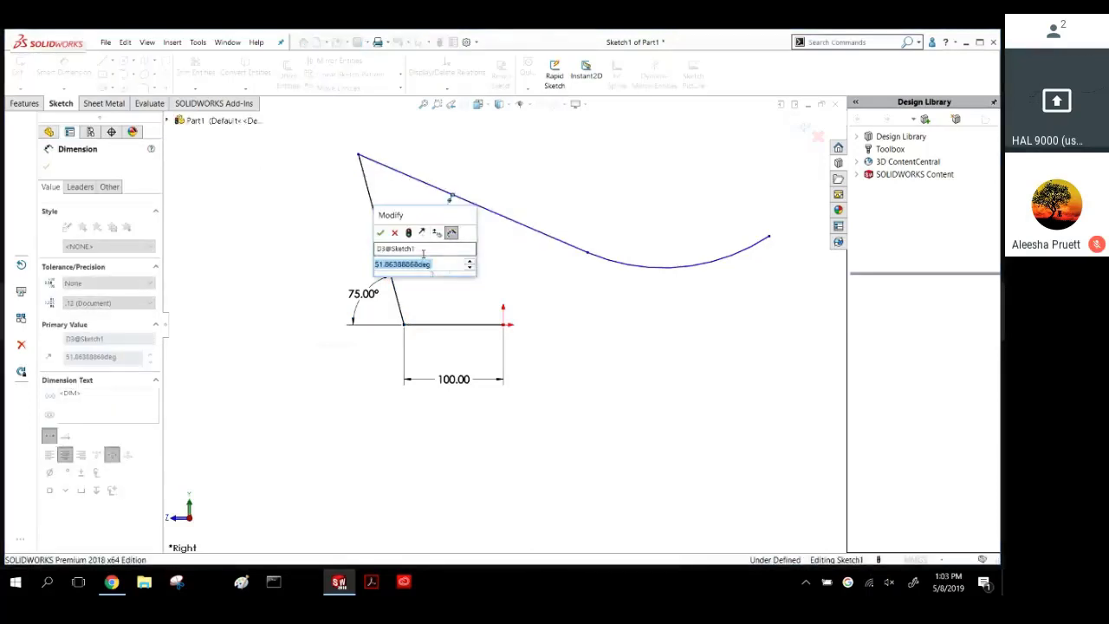
text(55)
key(Return)
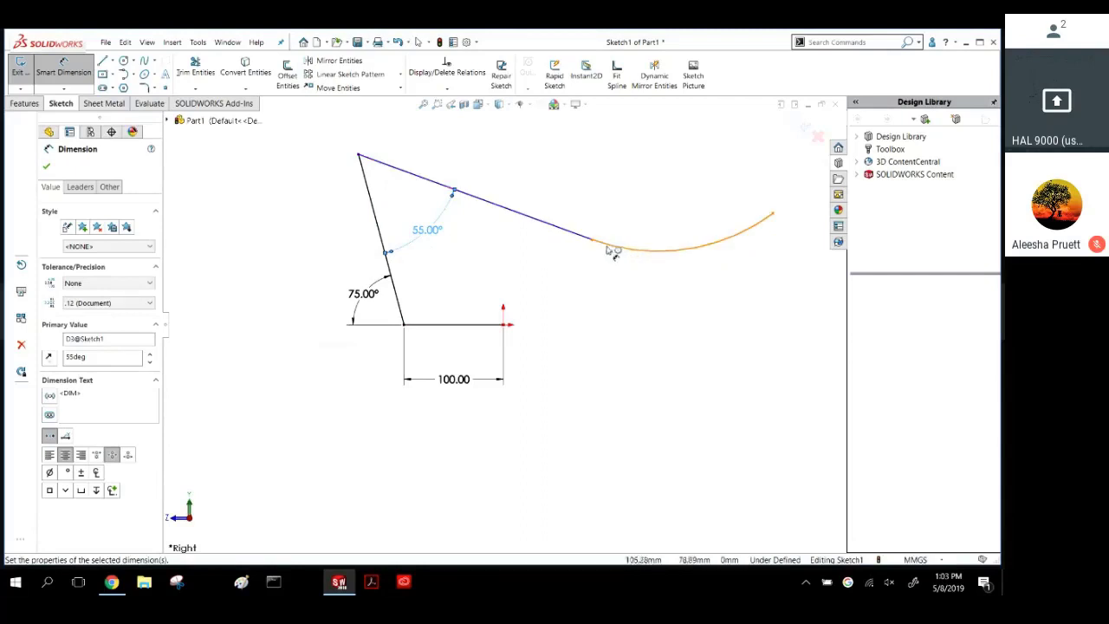
Dimension the vertical height from the horizontal base line to the profile's upper corner to 75 mm.
click(358, 158)
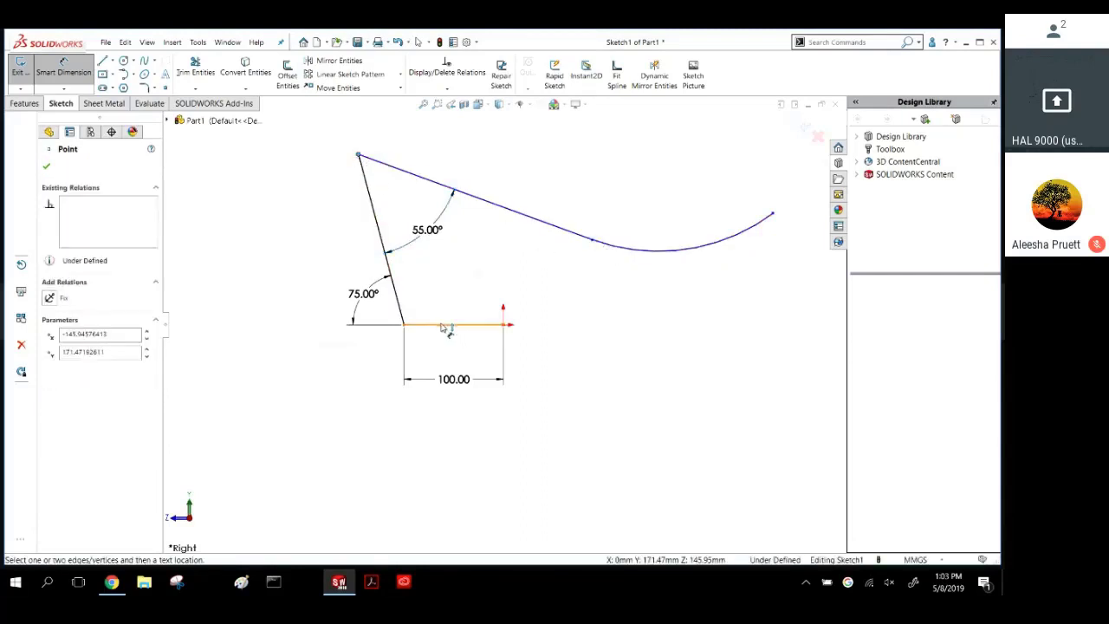
click(448, 324)
click(264, 260)
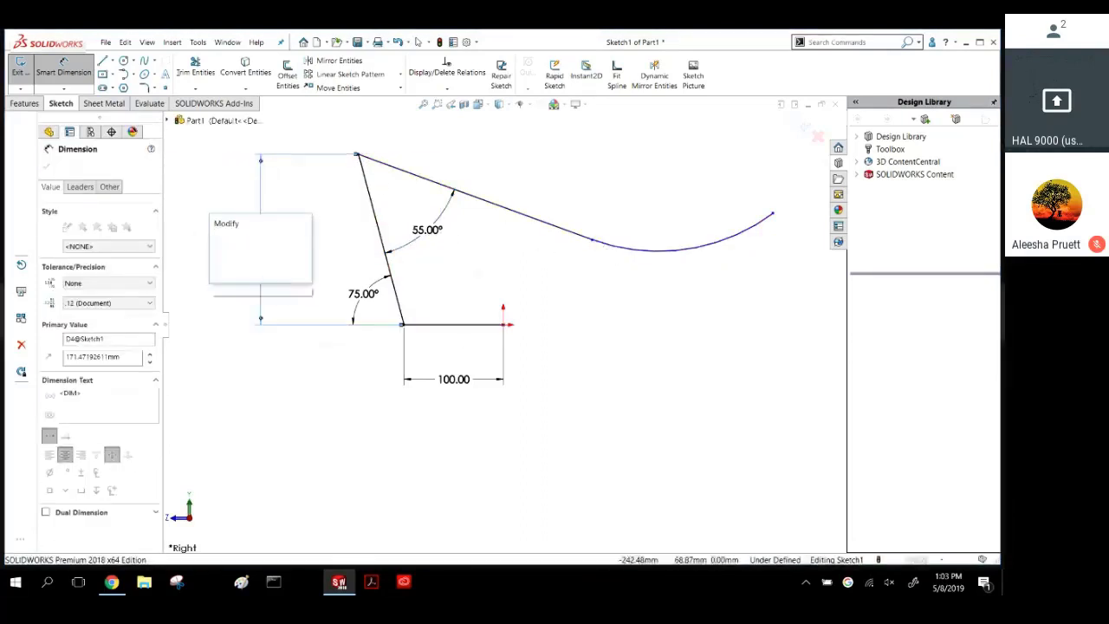
text(75)
key(Return)
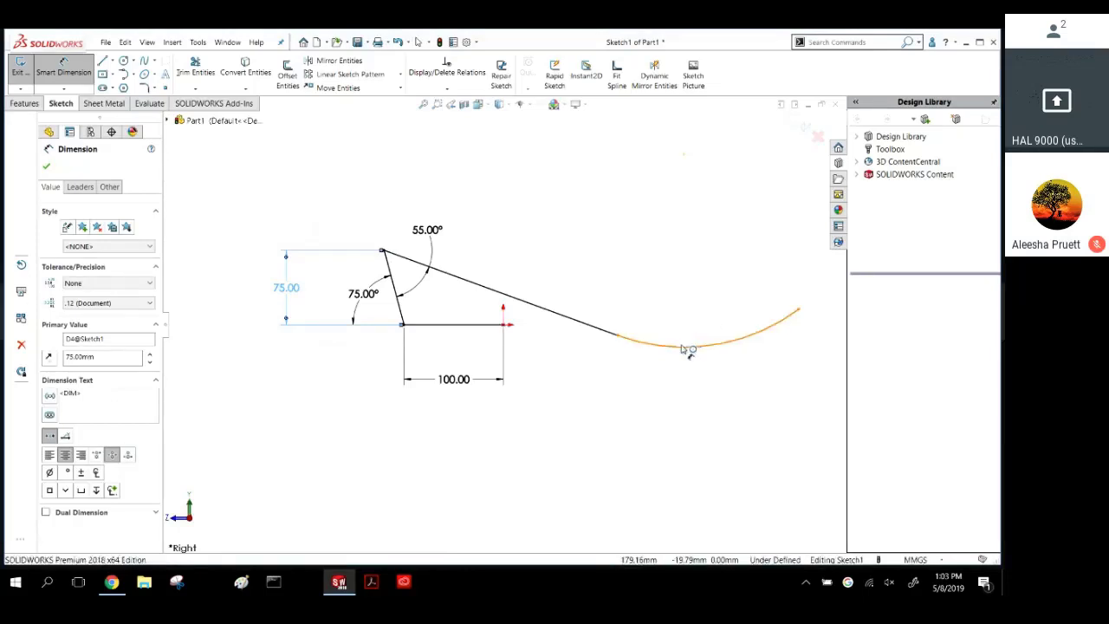
Dimension the radius of the tangent arc to 100 mm and finish dimensioning.
click(693, 343)
click(685, 271)
text(100)
key(Return)
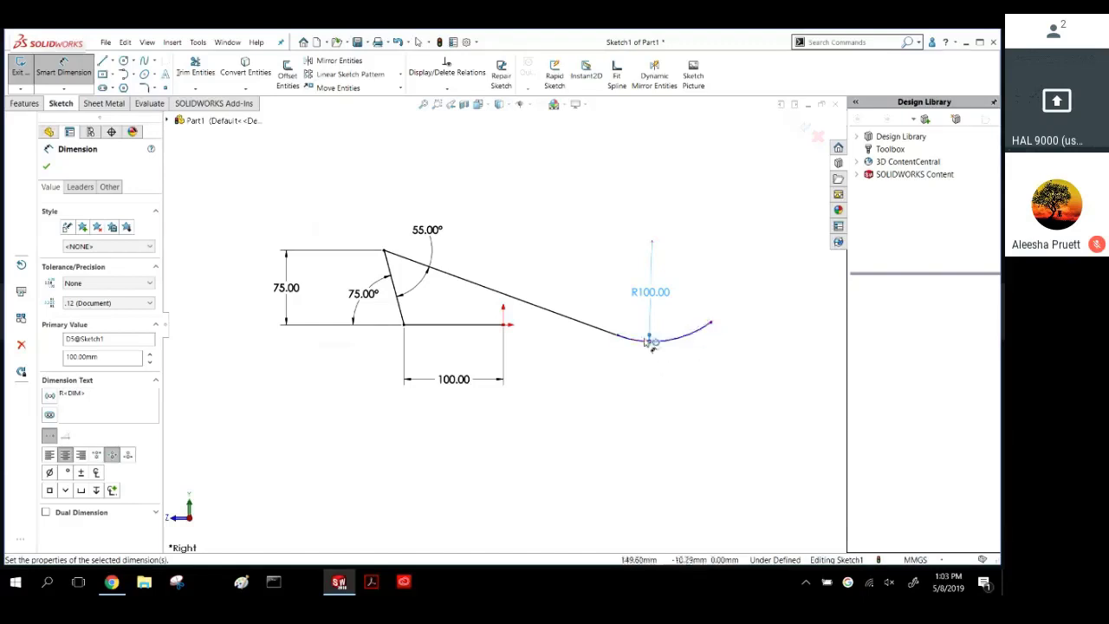
click(581, 372)
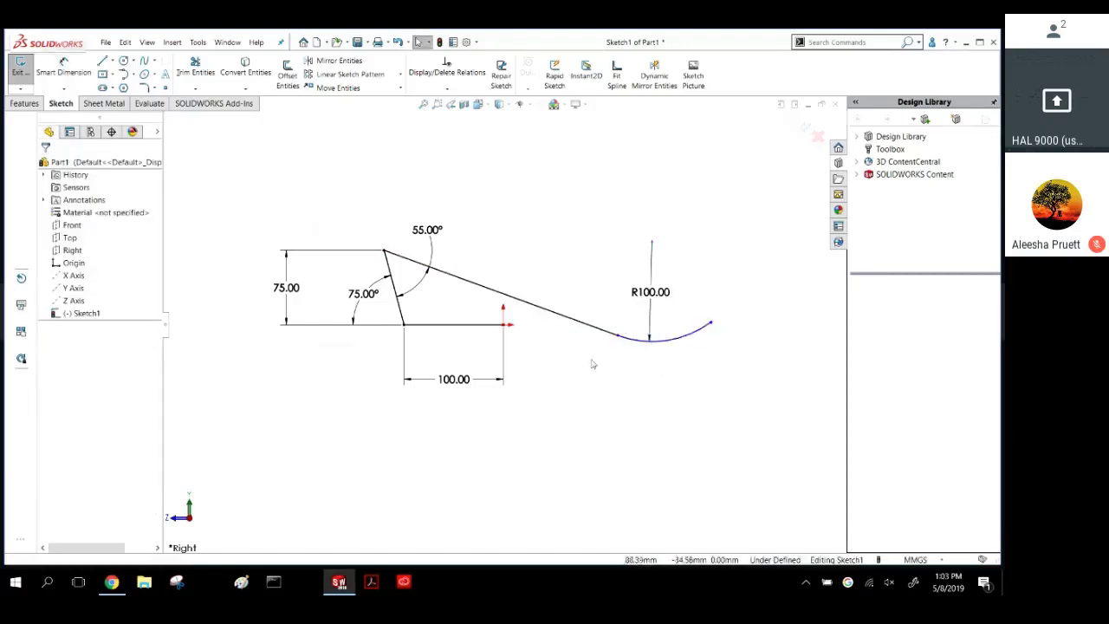
Add a Vertical relation between the origin and the point where the long sloped line meets the arc.
click(617, 338)
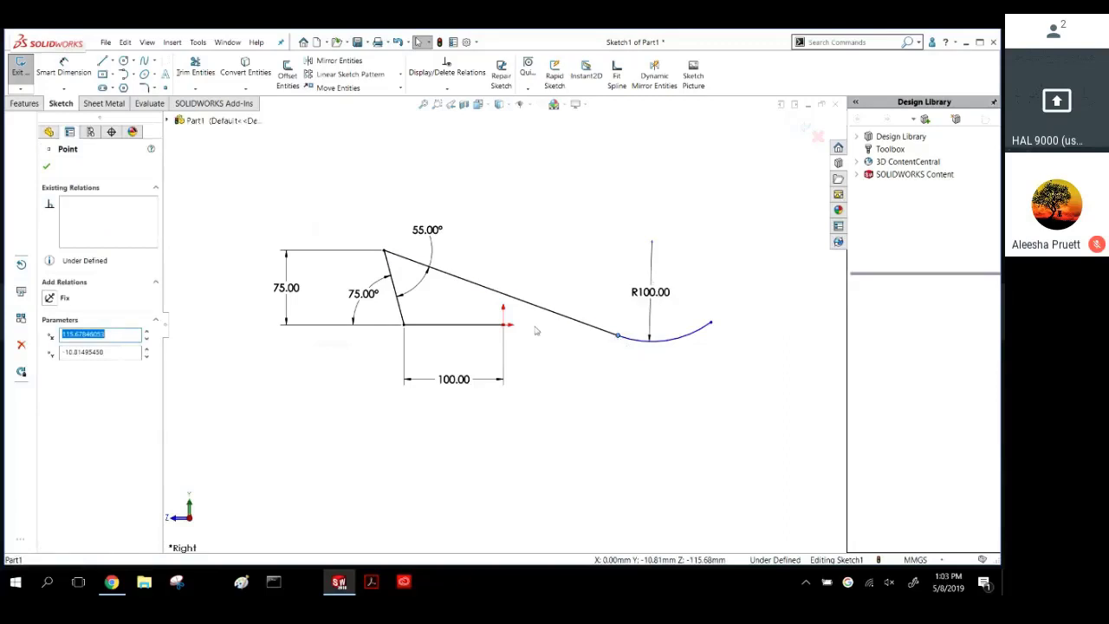
ctrl+click(503, 326)
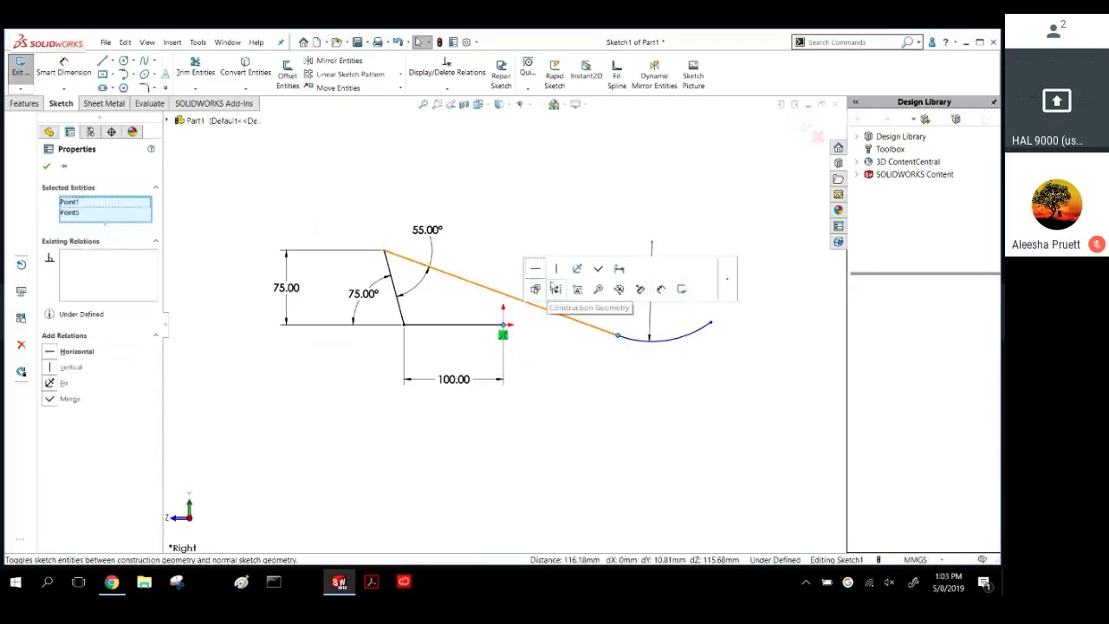
click(557, 270)
click(570, 427)
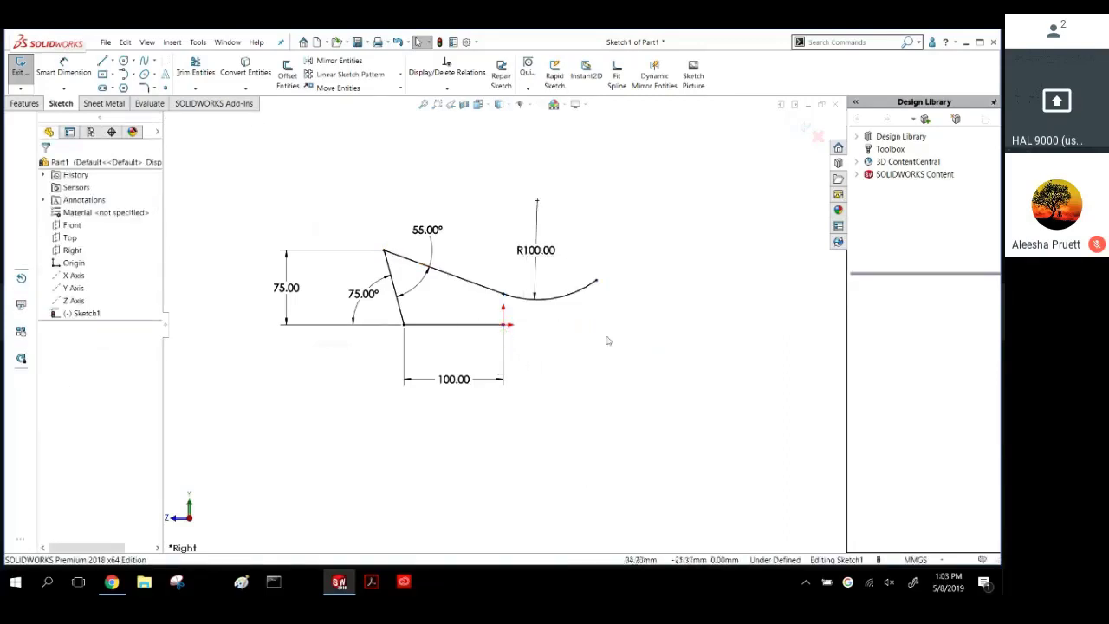
Extend the arc by its free endpoint and dimension its arc length to 100 mm with Smart Dimension.
drag(597, 280, 630, 294)
click(694, 413)
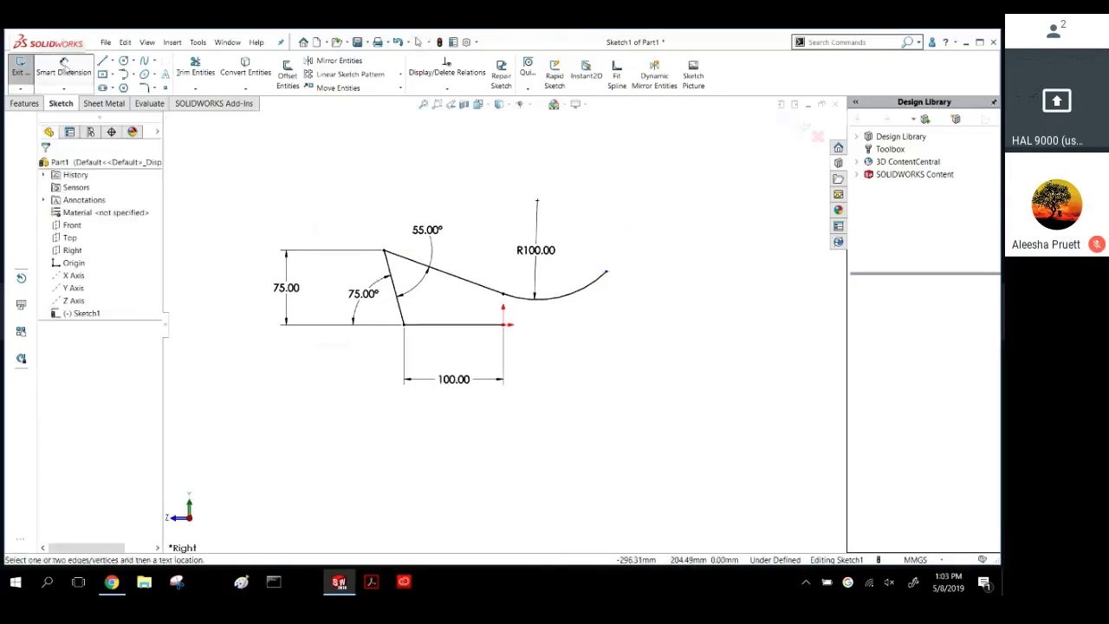
click(63, 72)
click(572, 298)
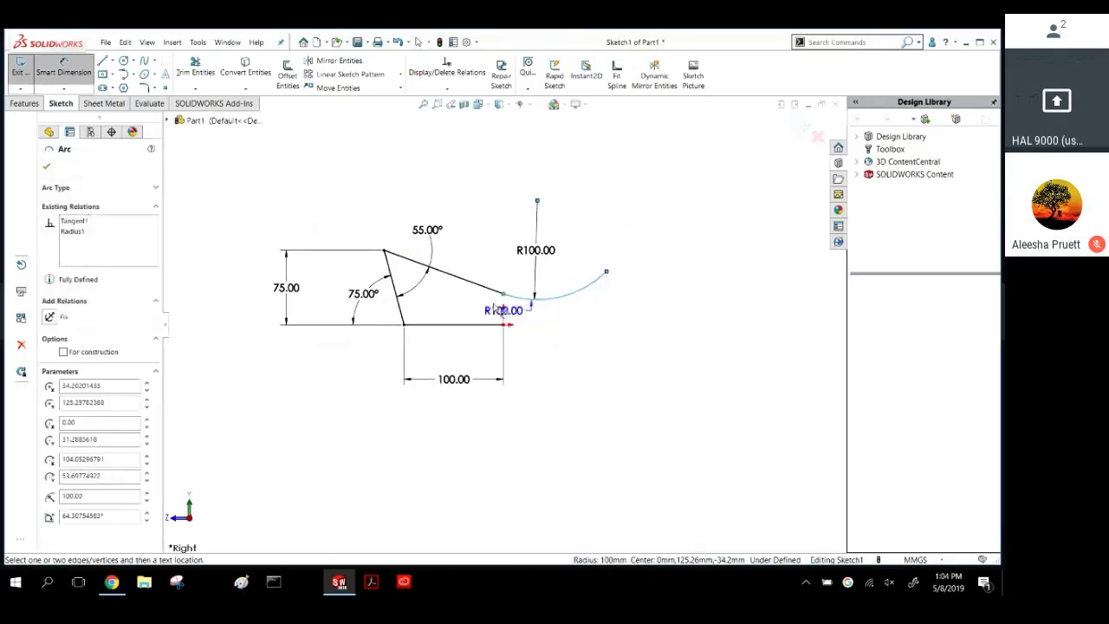
click(504, 295)
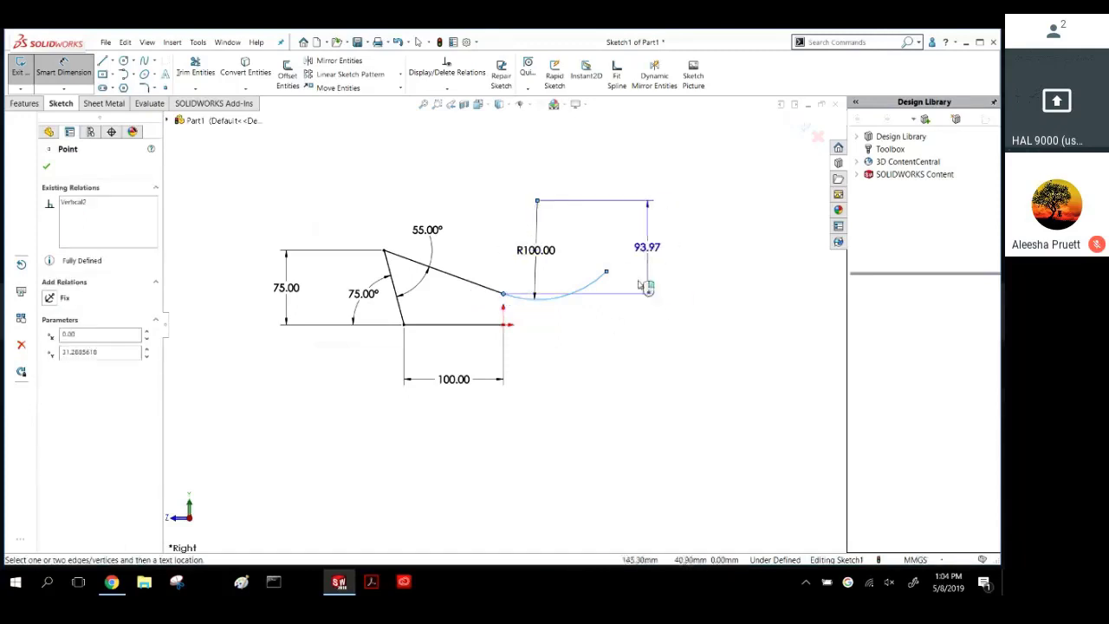
click(607, 276)
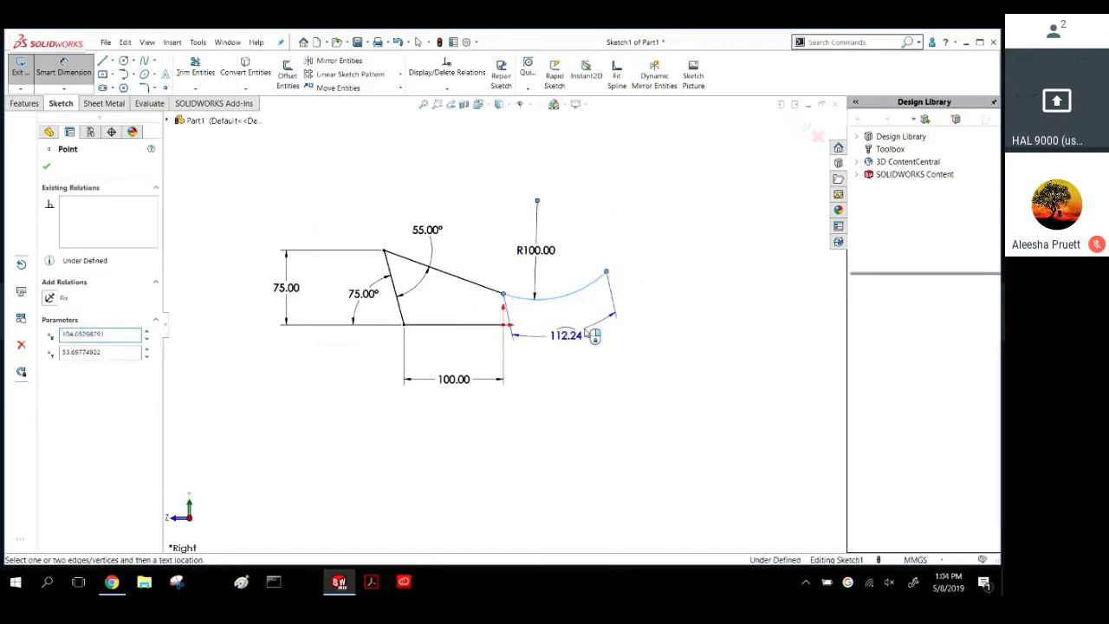
click(611, 372)
text(100)
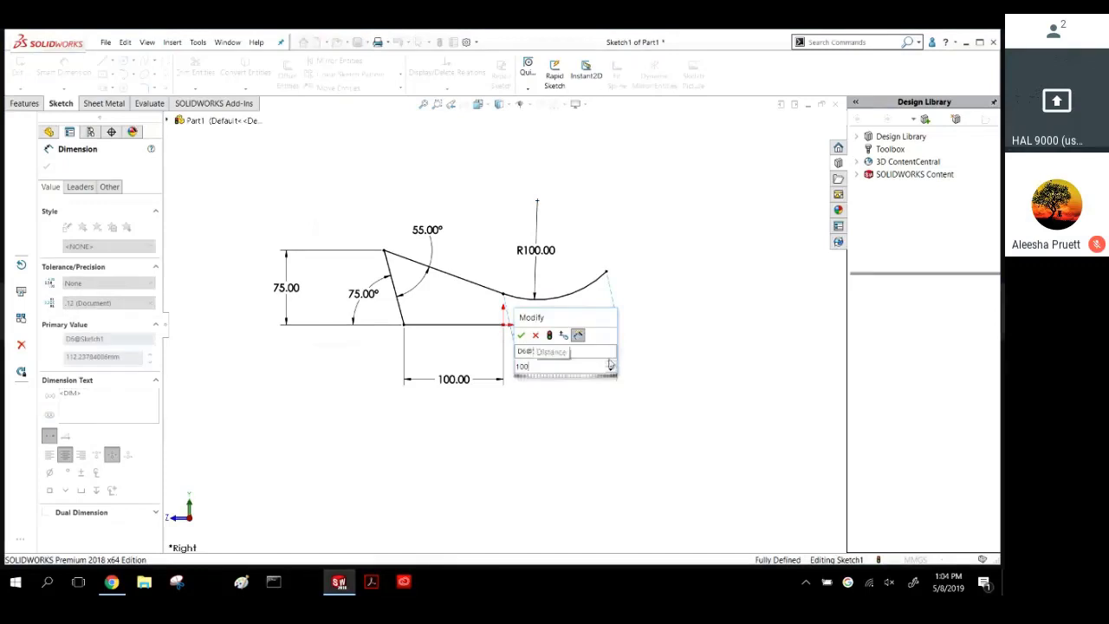
key(Return)
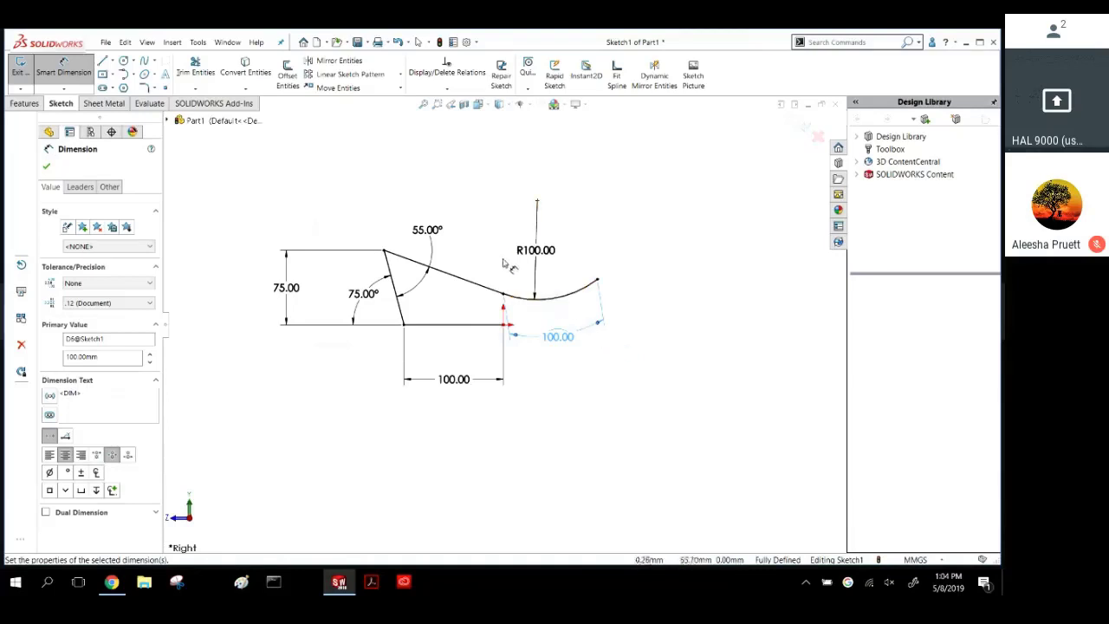
Start a sheet metal Base Flange from the profile sketch with a blind Direction 1 depth of about 144 mm.
middle_drag(459, 216, 503, 275)
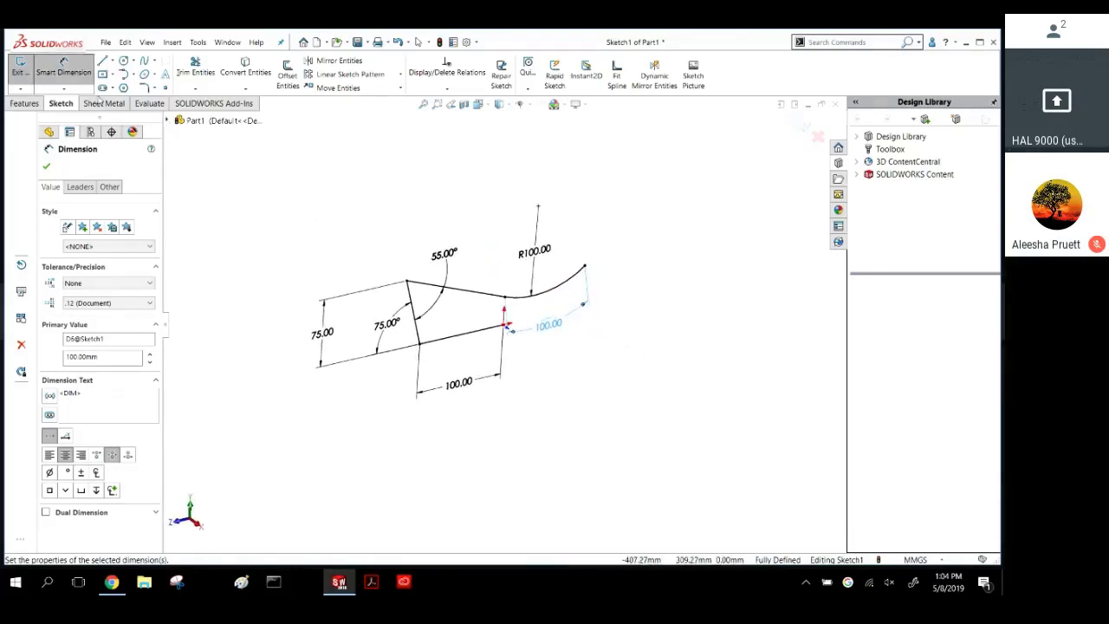
click(93, 104)
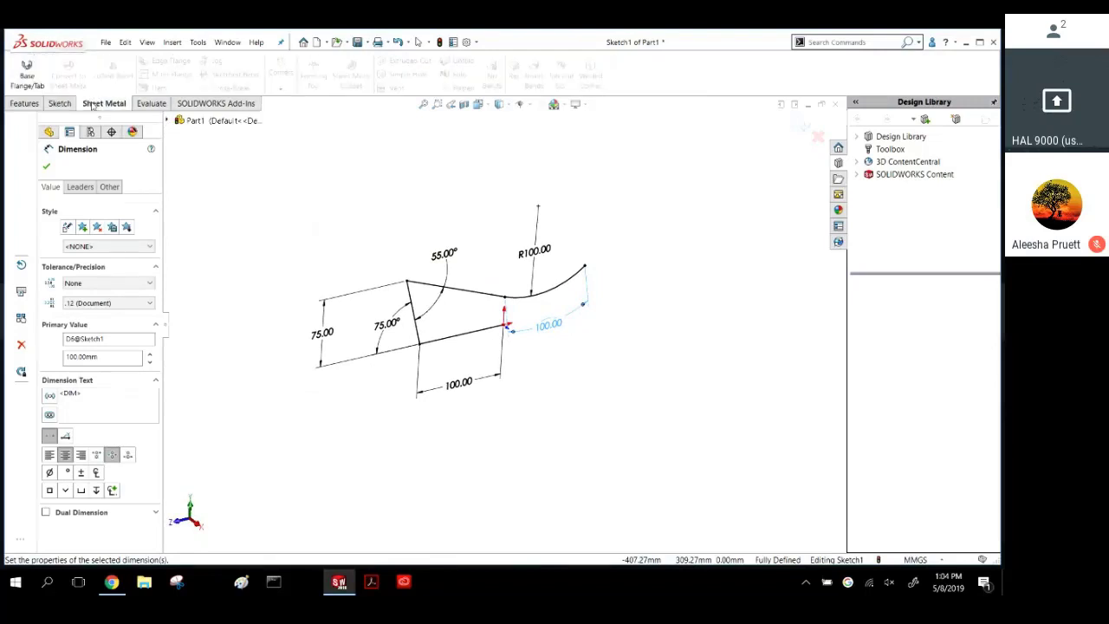
right_click(93, 104)
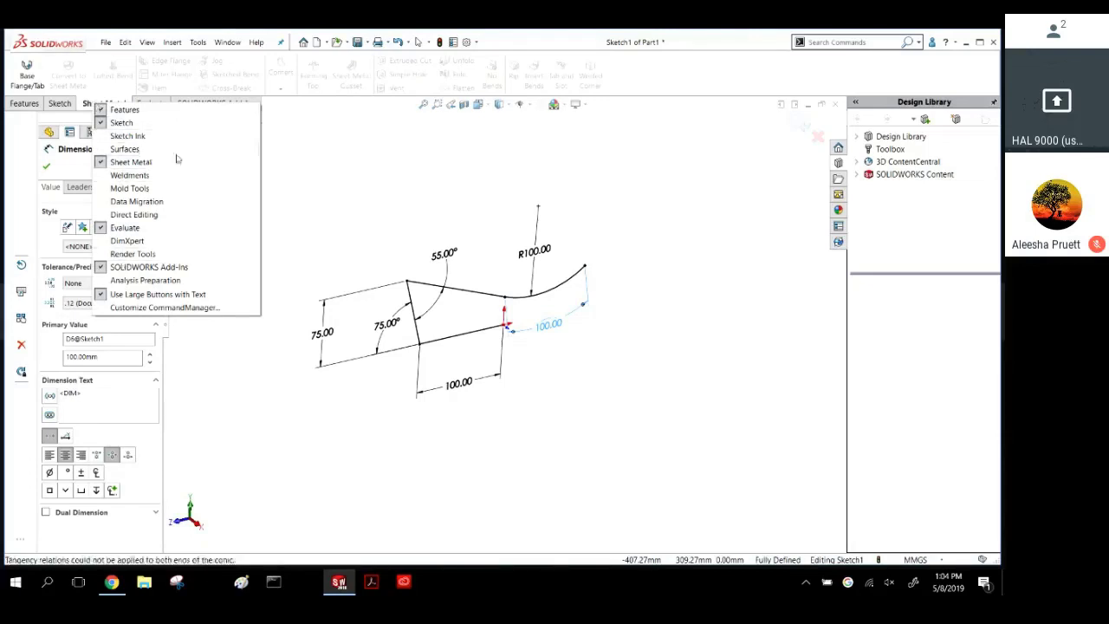
click(339, 180)
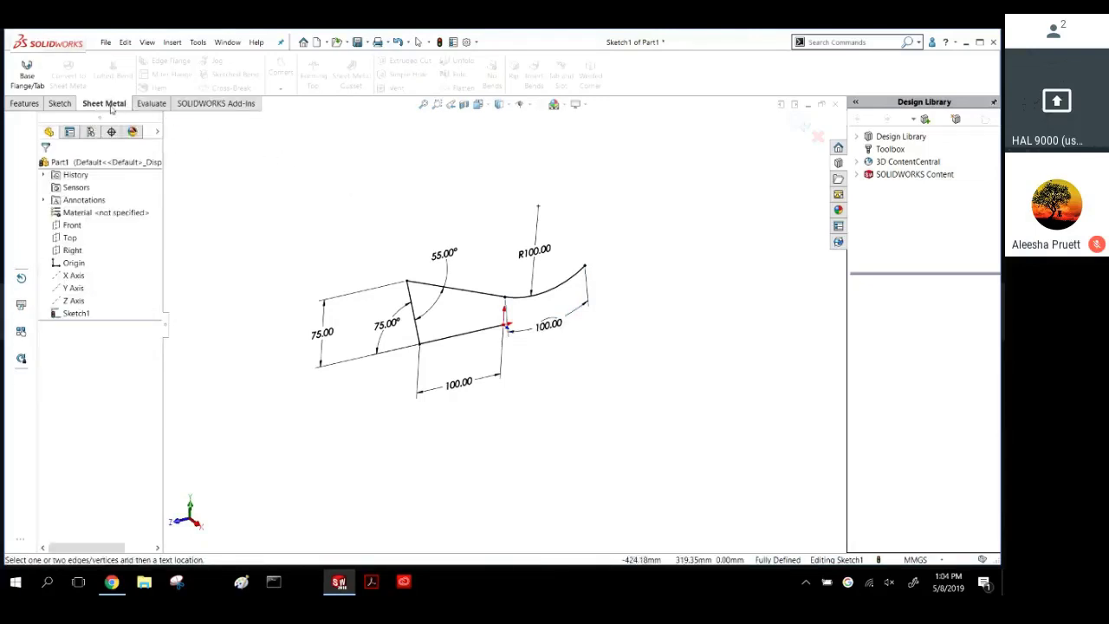
click(30, 75)
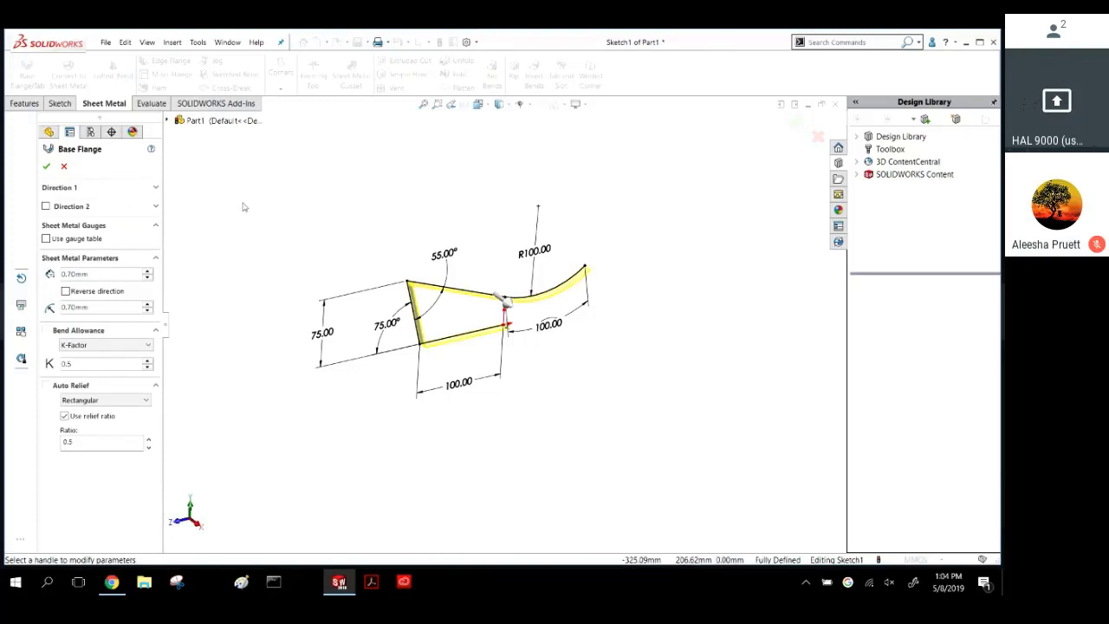
click(156, 189)
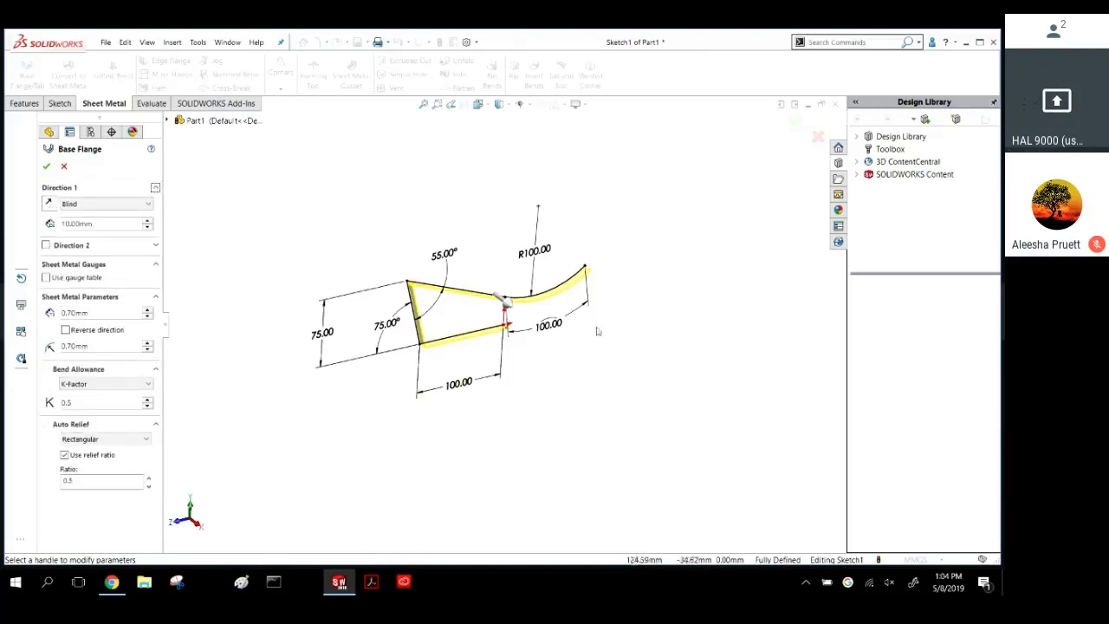
click(581, 383)
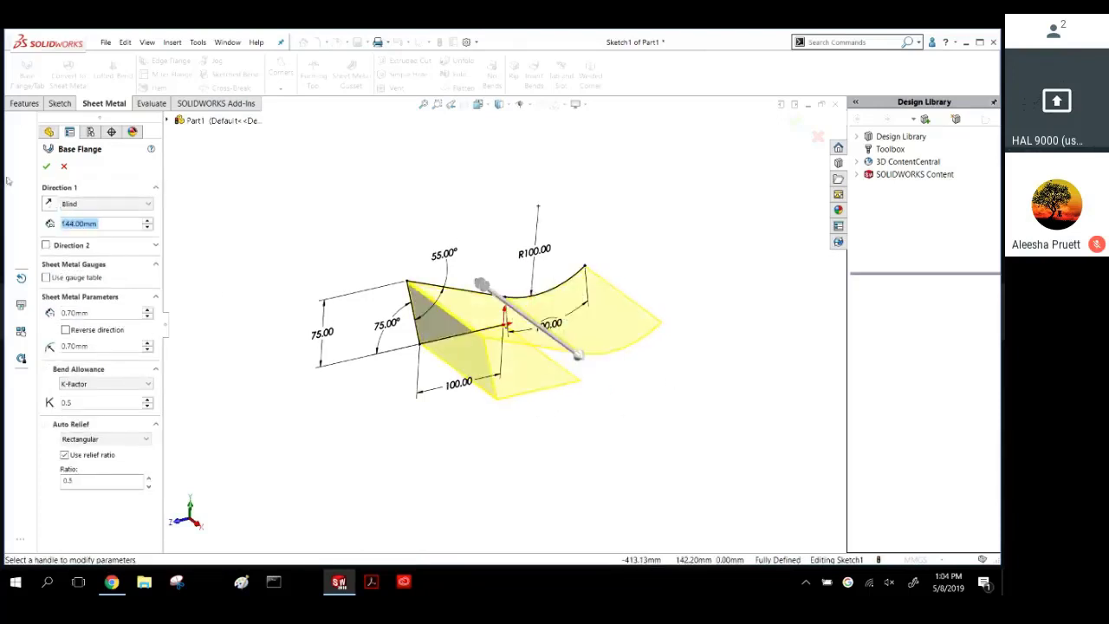
Keep the Blind end condition and set the base flange's Direction 1 depth to 75 mm.
click(100, 205)
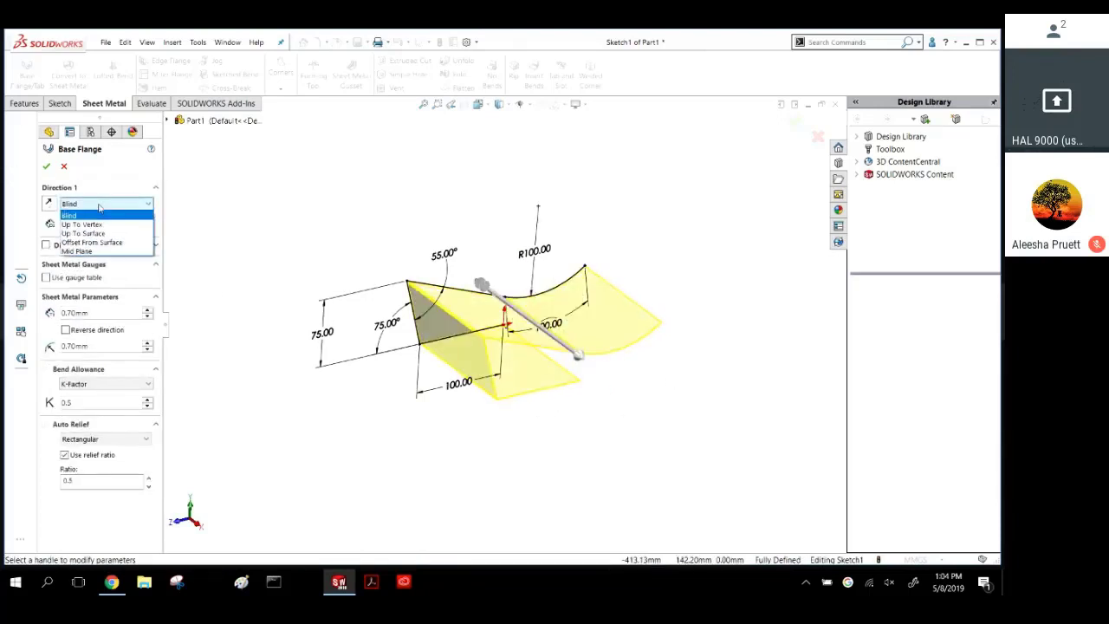
click(100, 206)
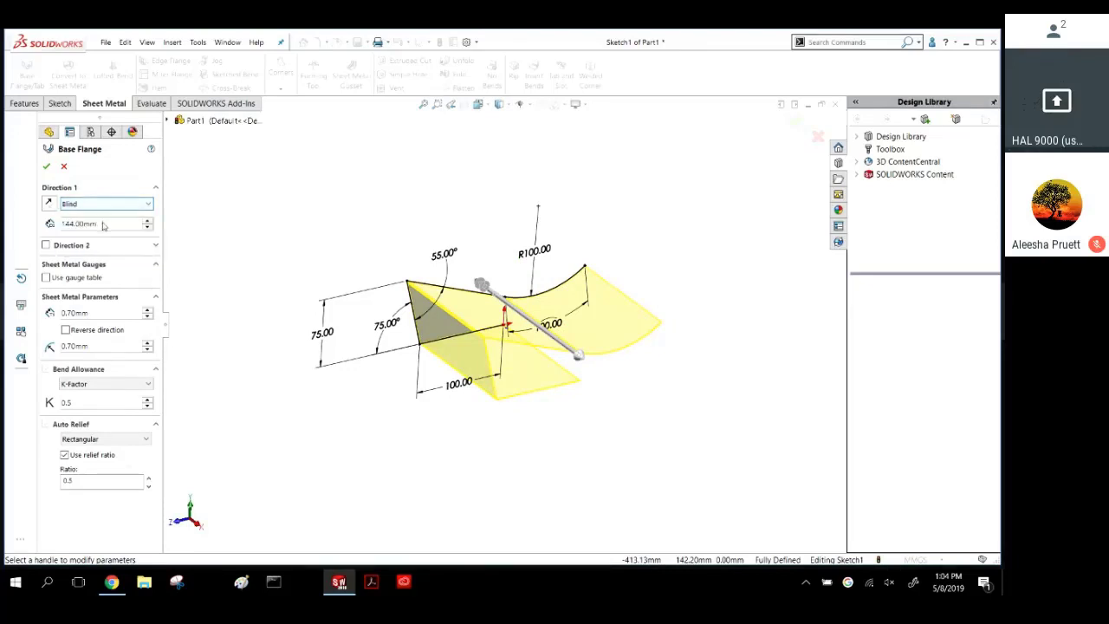
click(99, 224)
double_click(99, 224)
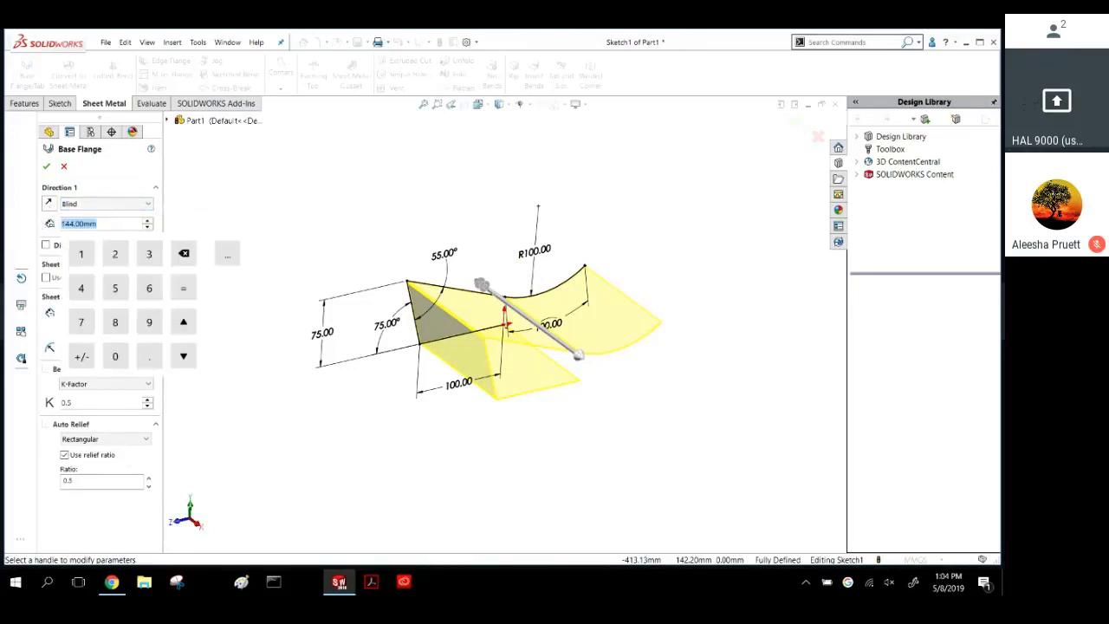
text(75)
key(Return)
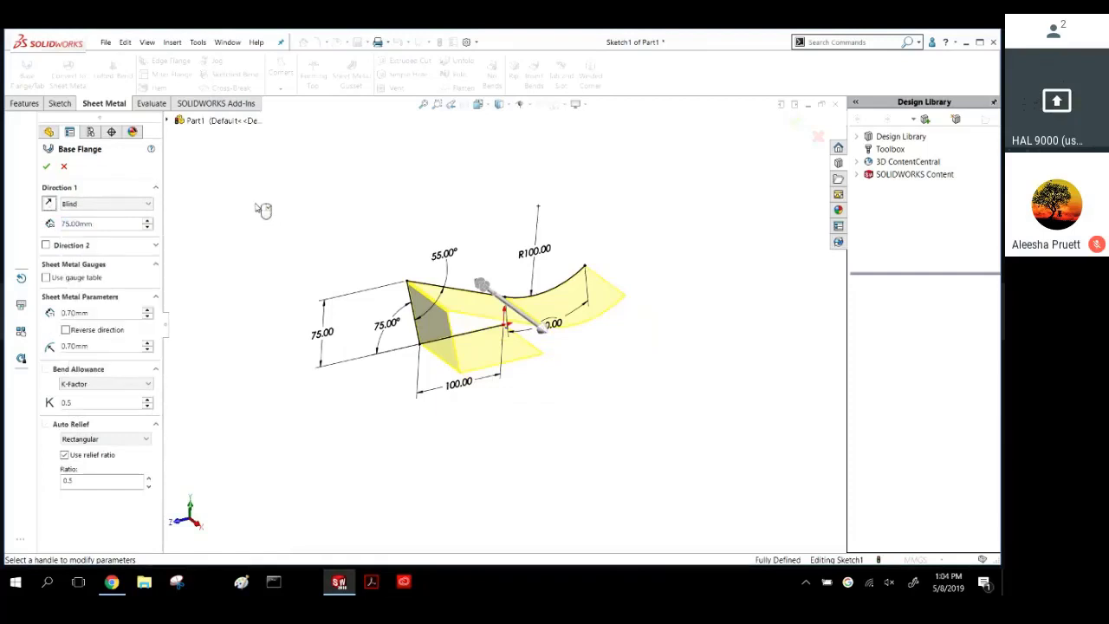
Examine the base flange preview's thickness and corner bends up close from the Right view.
scroll(435, 338, down, 2)
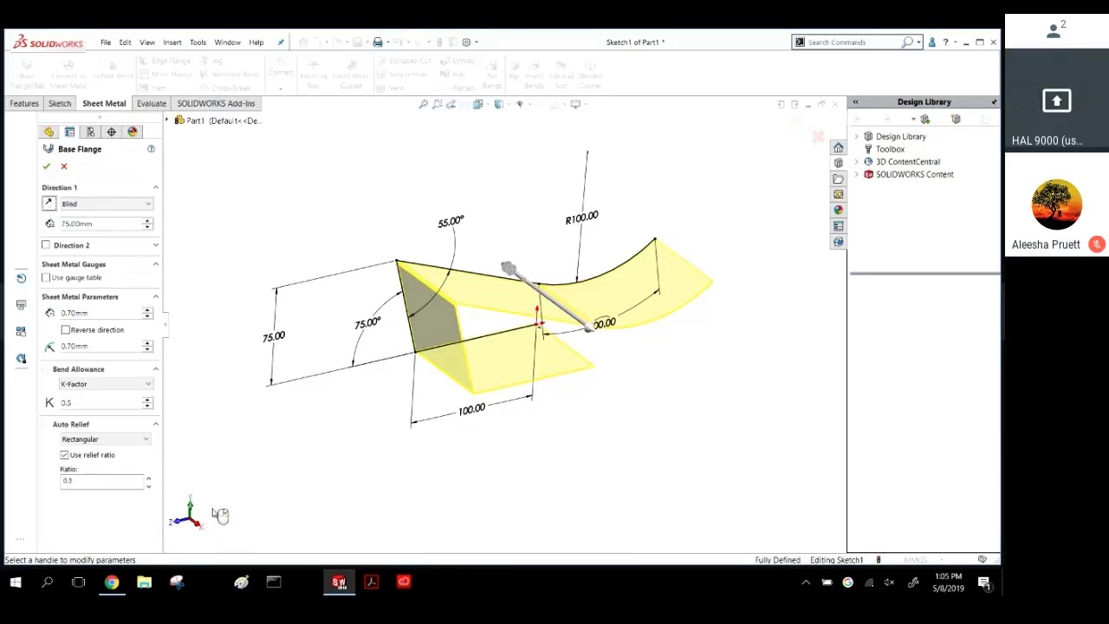
middle_drag(475, 142, 421, 168)
scroll(398, 297, down, 5)
scroll(398, 299, down, 2)
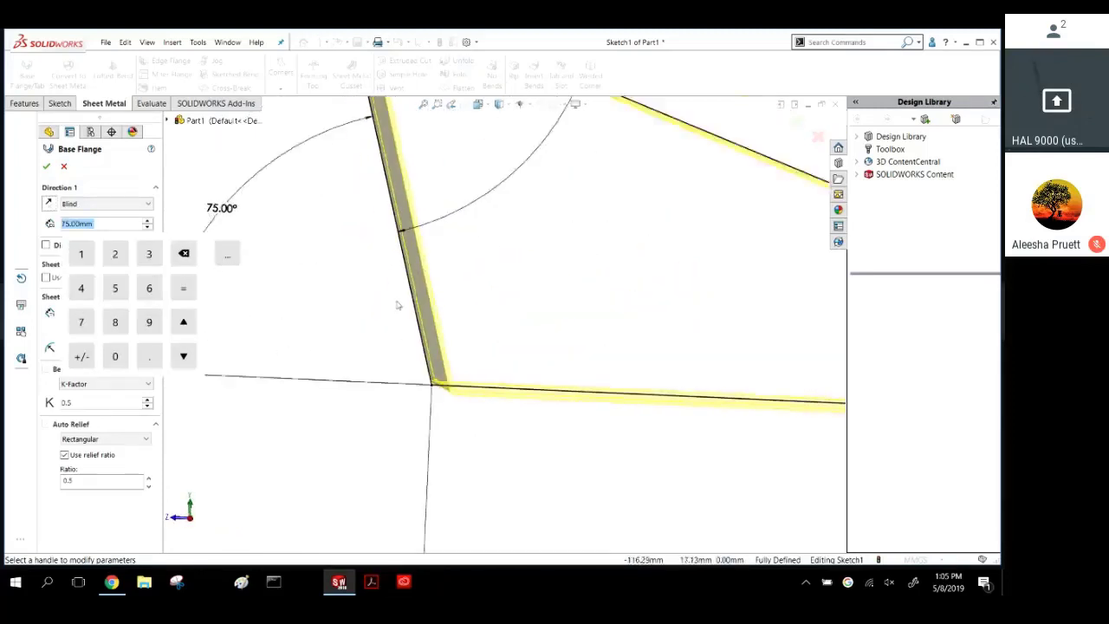
scroll(398, 305, up, 2)
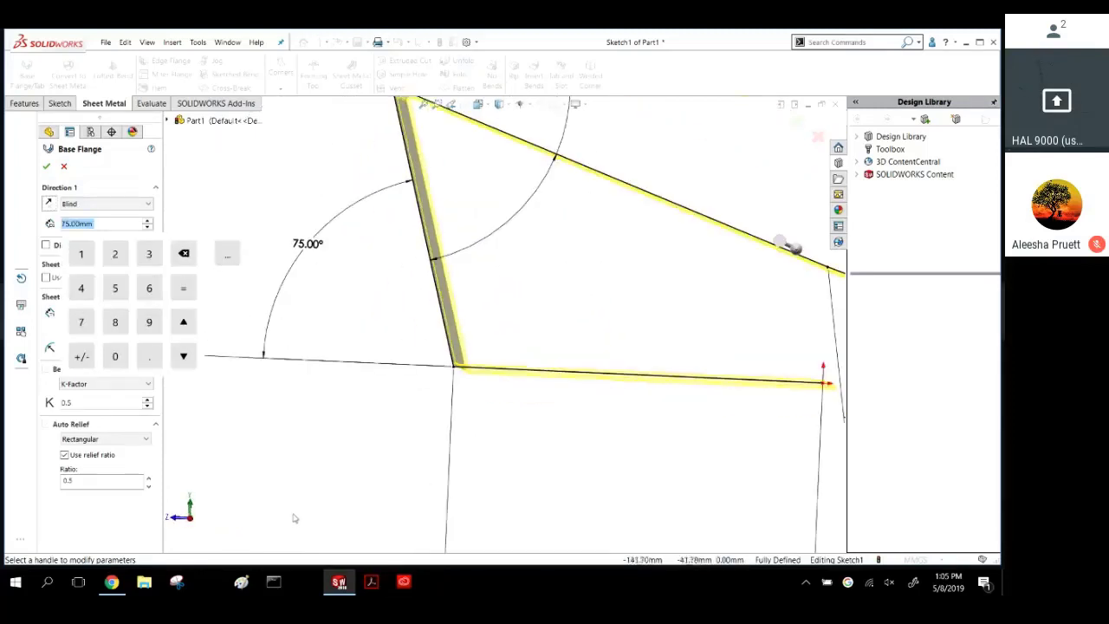
click(191, 519)
scroll(606, 199, up, 5)
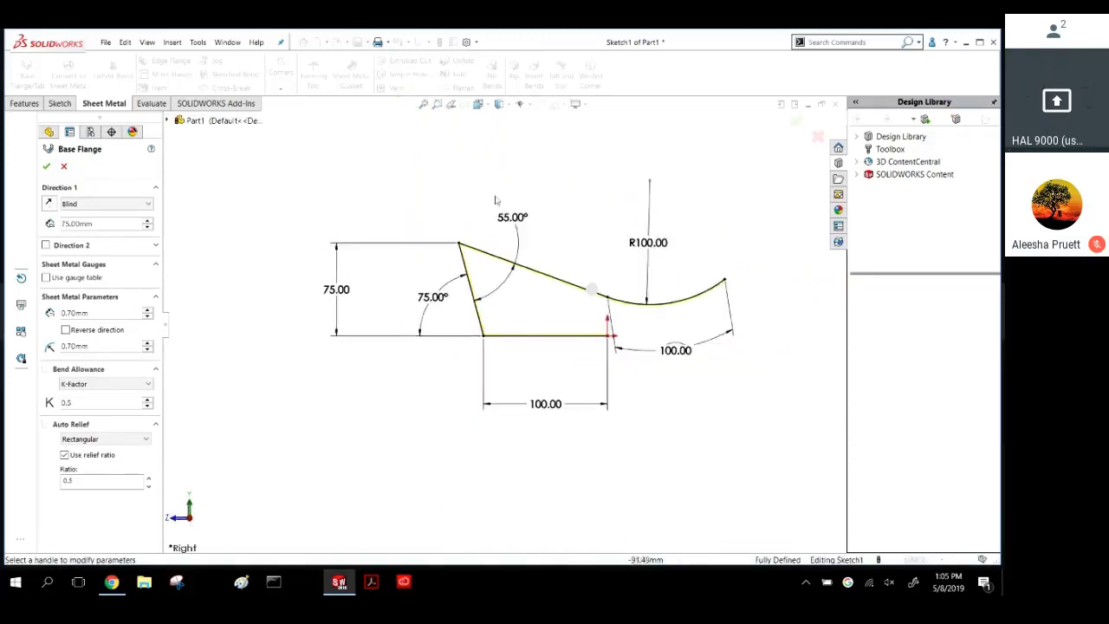
scroll(407, 338, down, 10)
scroll(443, 279, down, 4)
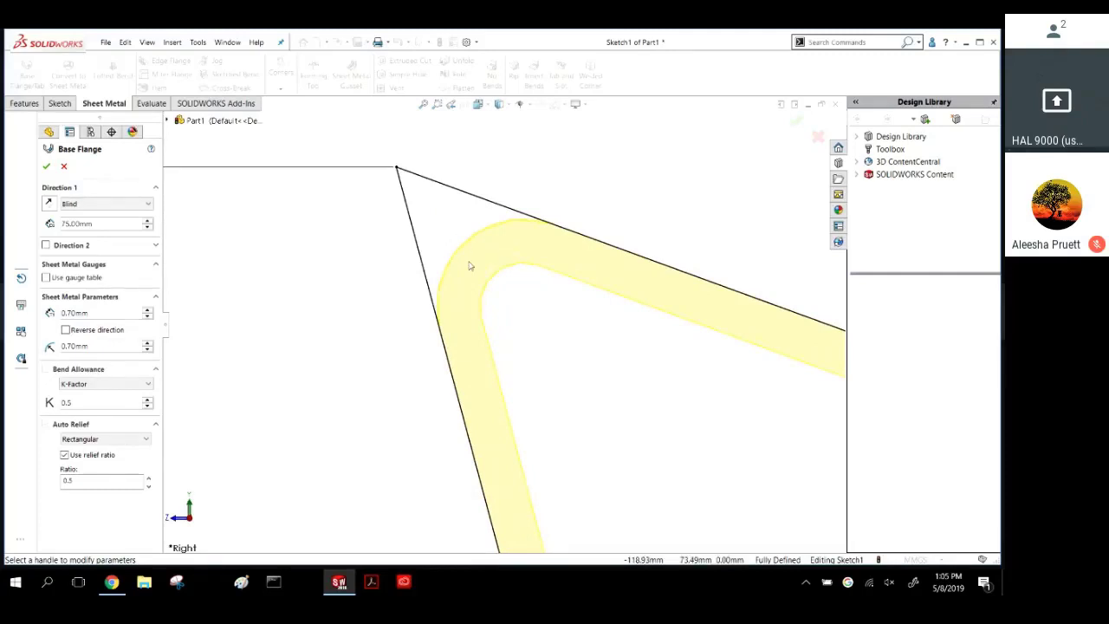
Set the base flange's bend radius to 1 mm and inspect the bend at the lower corner.
click(95, 346)
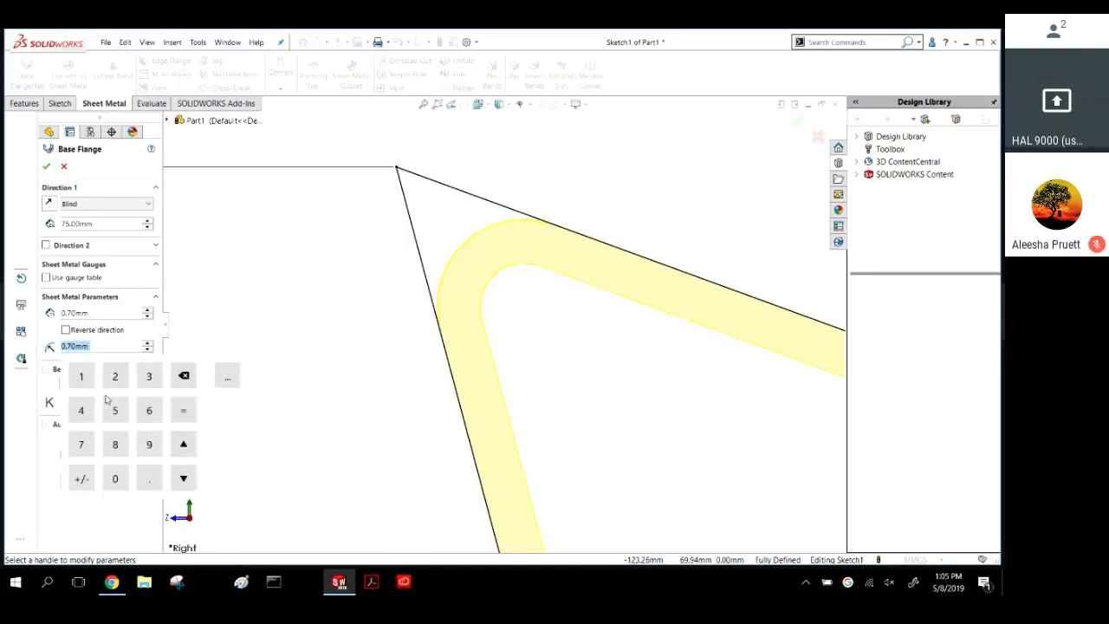
key(BackSpace)
text(1)
key(Return)
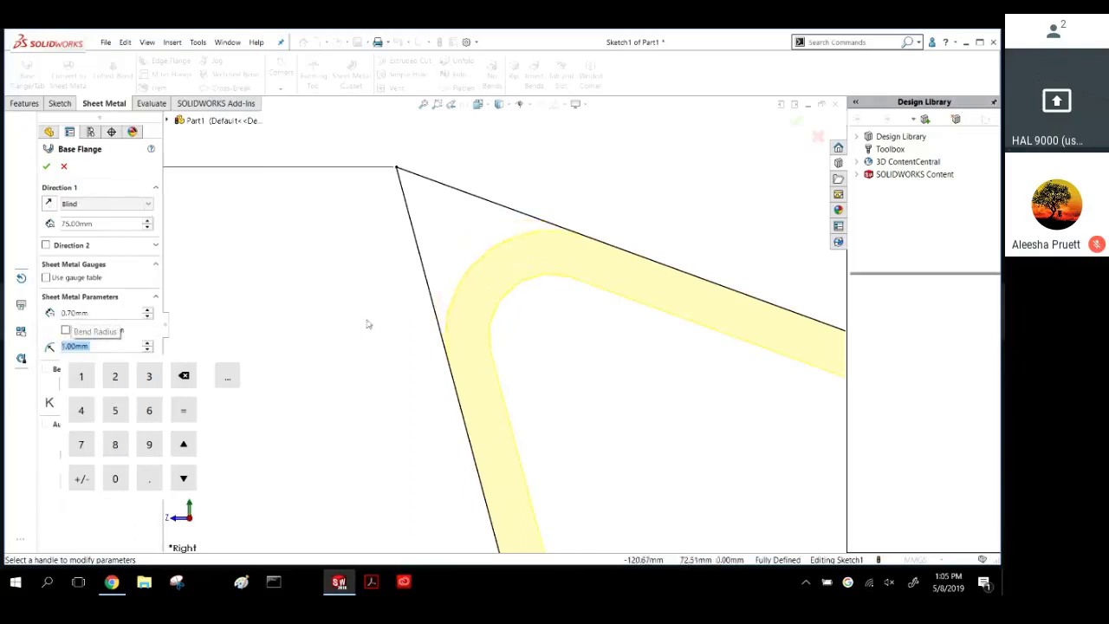
scroll(569, 441, up, 10)
scroll(572, 450, down, 10)
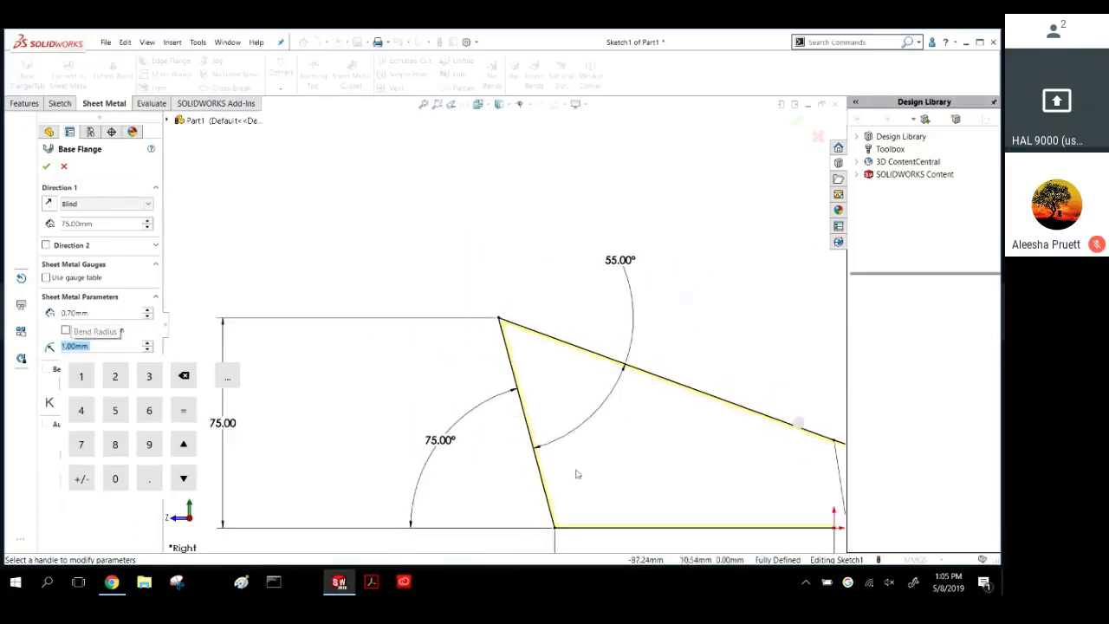
scroll(459, 288, down, 3)
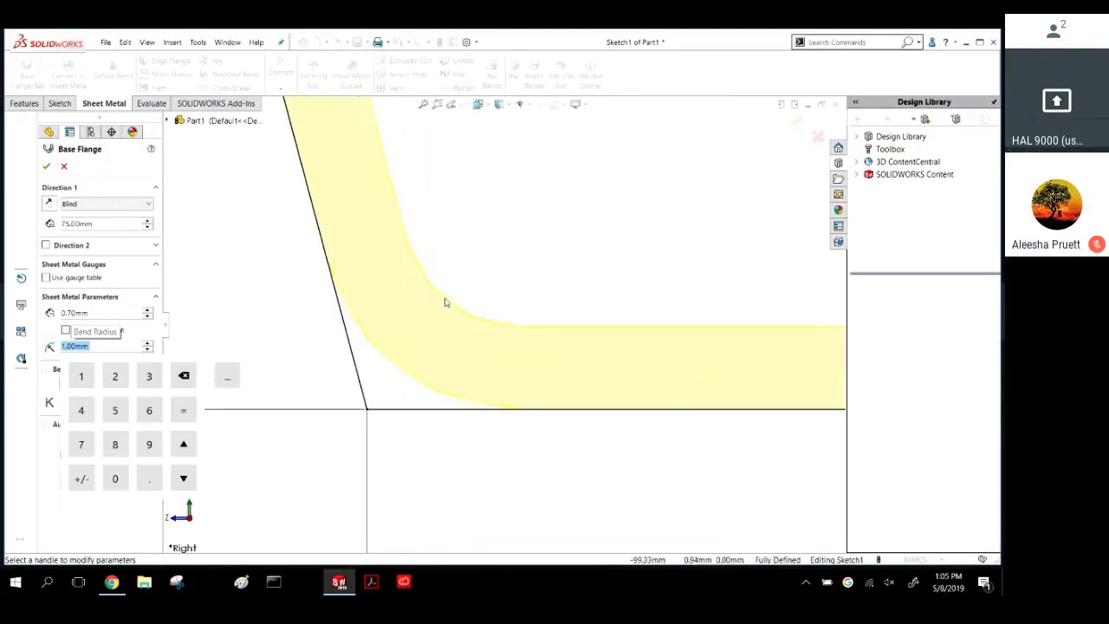
click(147, 343)
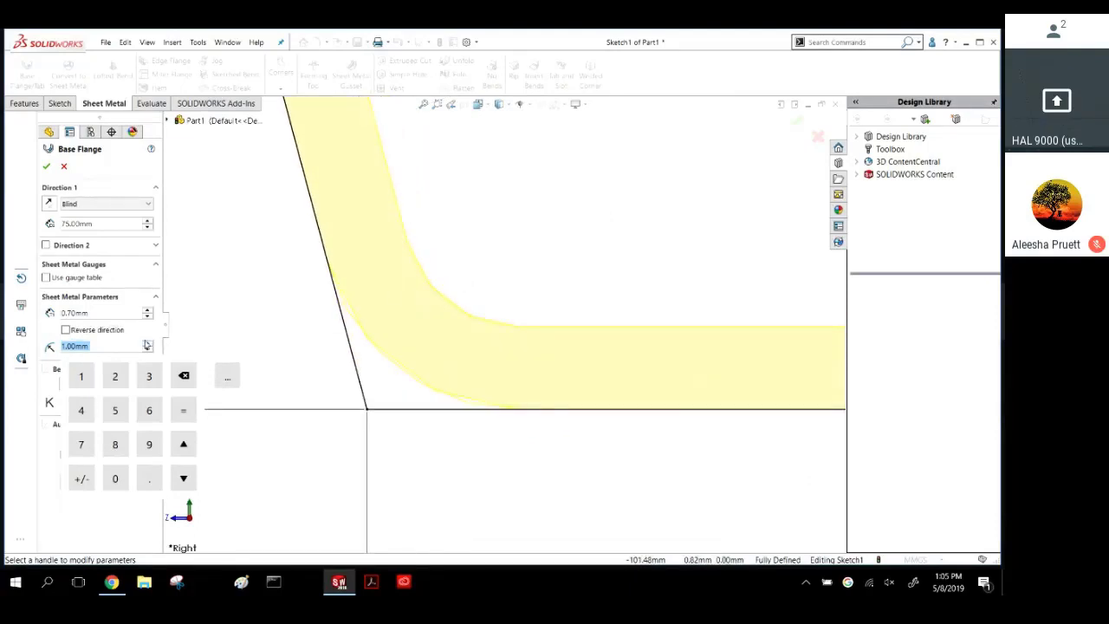
Try larger bend radii up to 4 mm on the base flange preview, then restore the 1 mm radius.
click(148, 343)
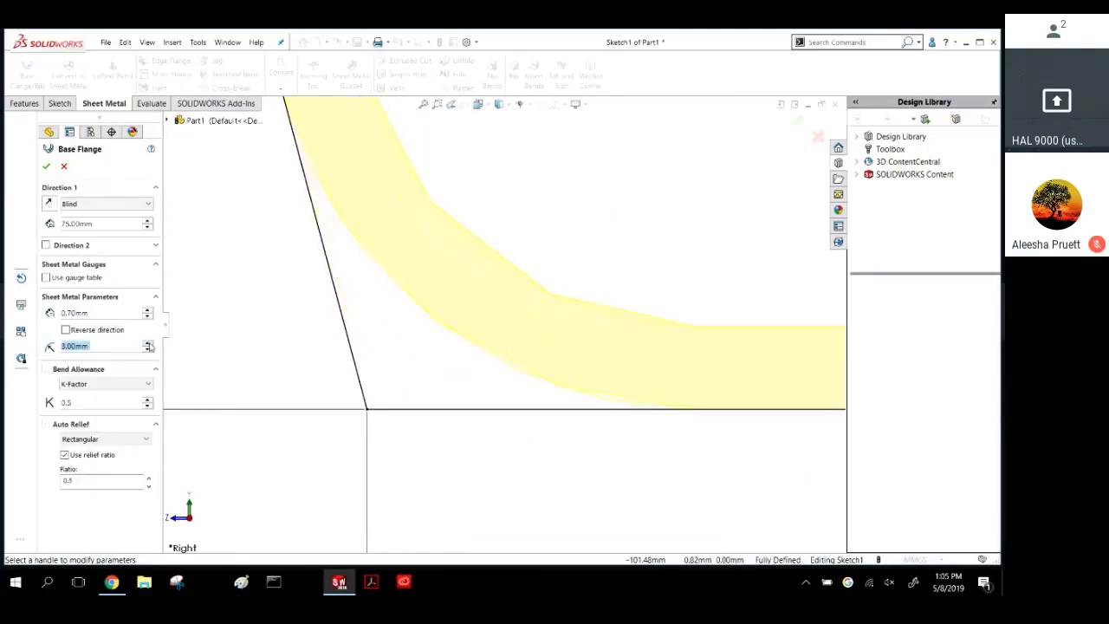
click(148, 343)
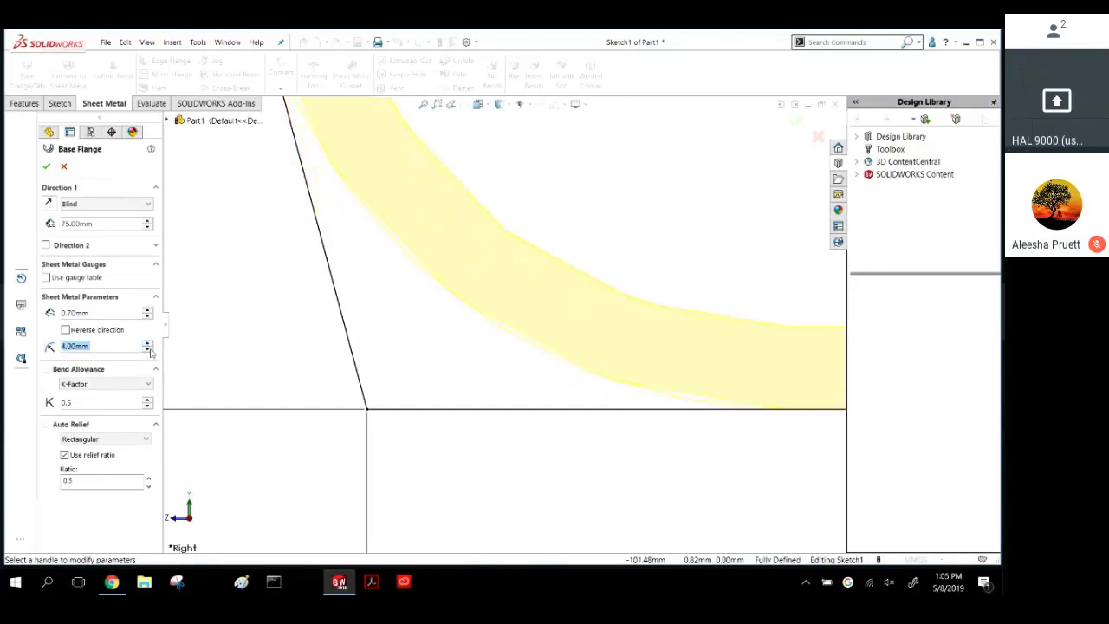
click(148, 349)
click(148, 349)
click(148, 349)
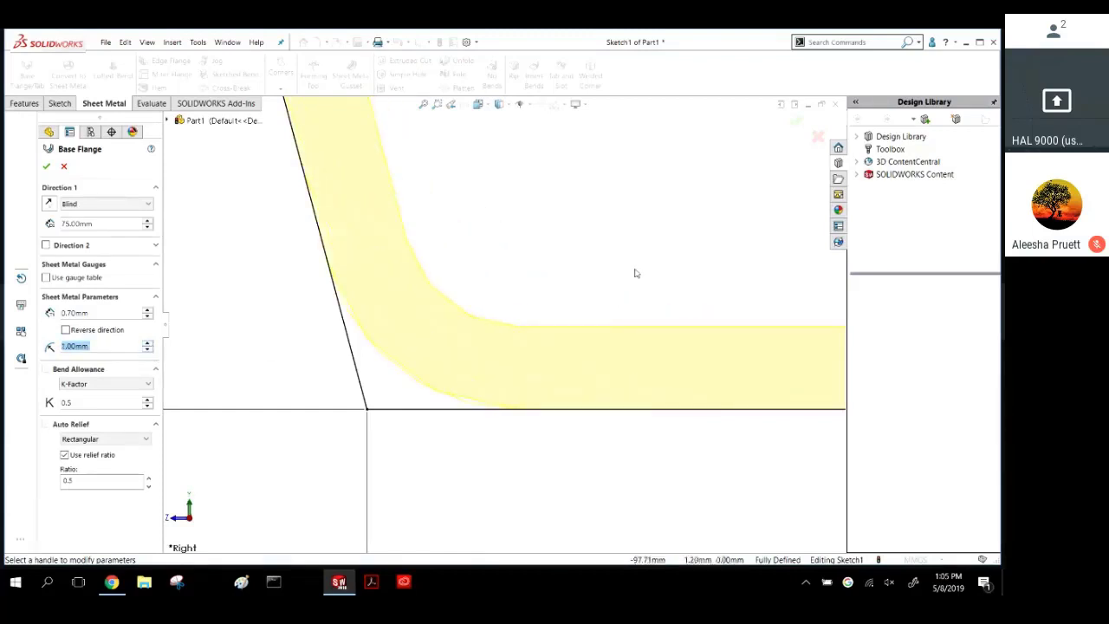
Try a 2.7 mm sheet thickness while viewing the upper corner's bend, then restore the 0.7 mm thickness.
scroll(621, 251, up, 6)
scroll(663, 218, down, 5)
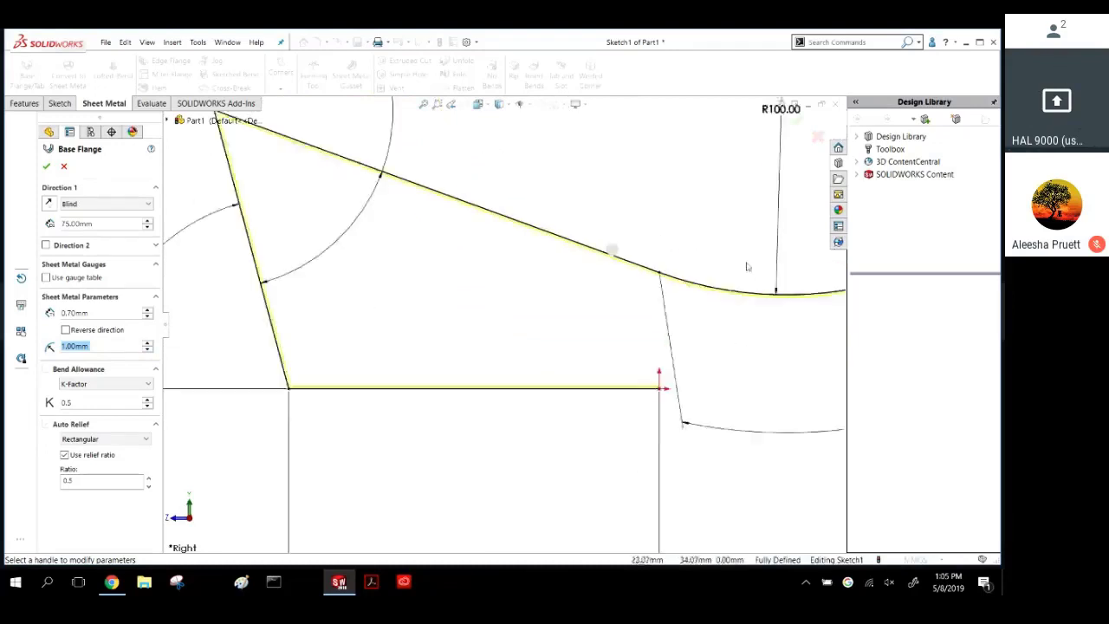
scroll(767, 323, up, 3)
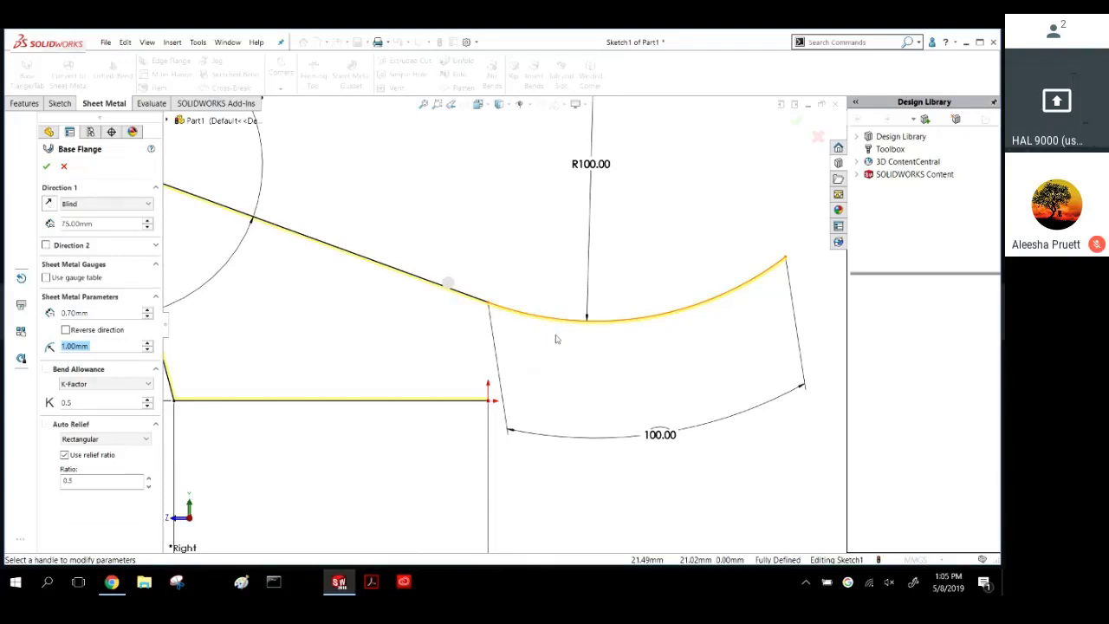
scroll(265, 373, up, 3)
scroll(498, 312, down, 5)
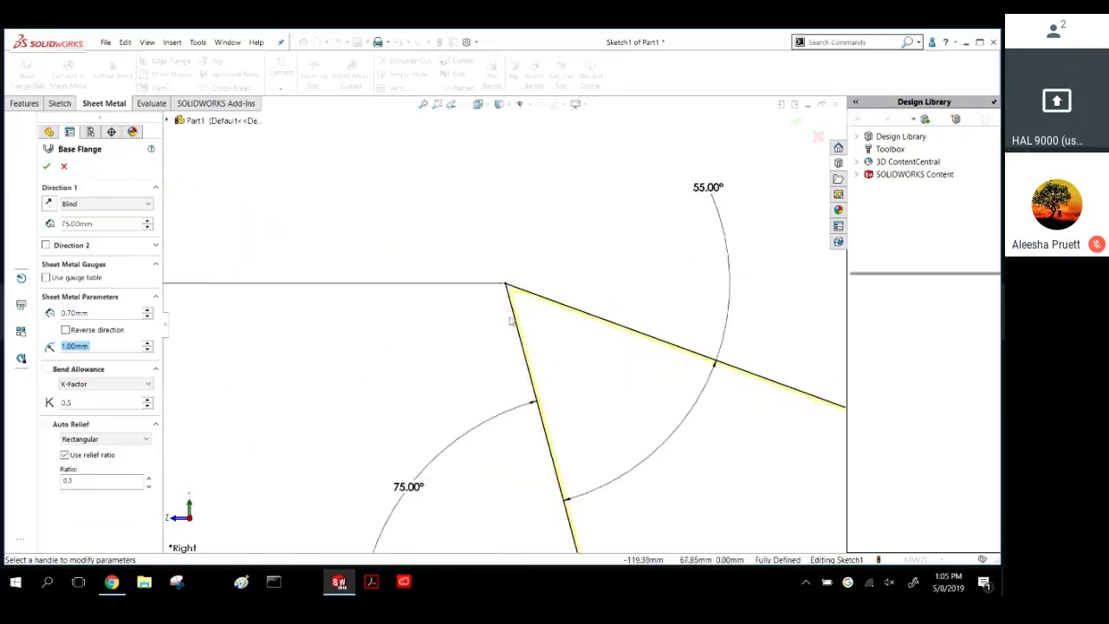
scroll(505, 299, down, 3)
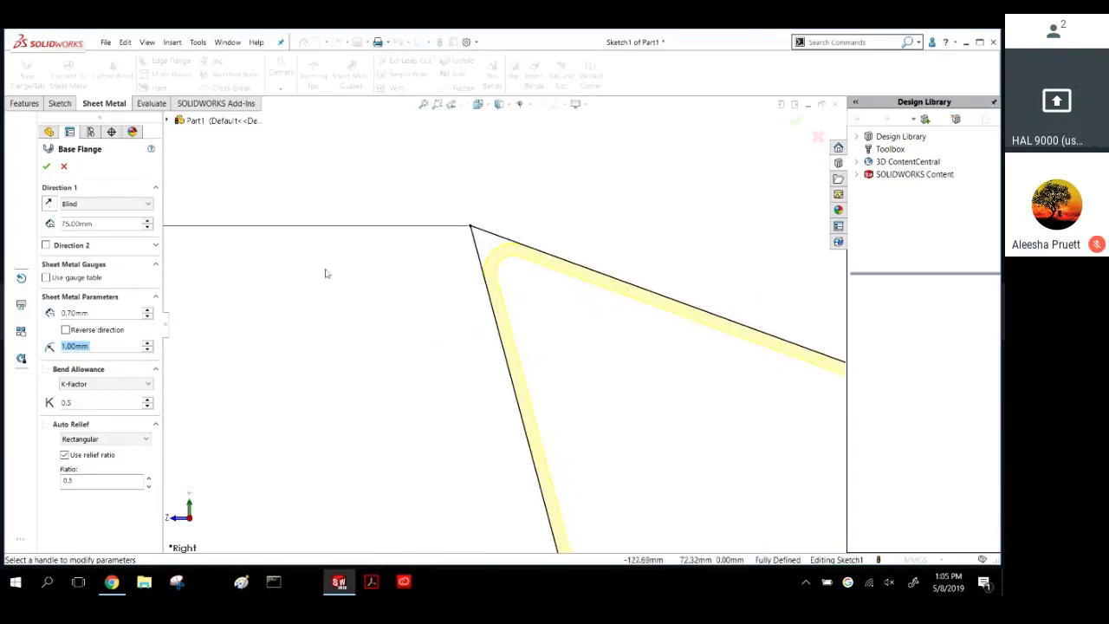
click(70, 313)
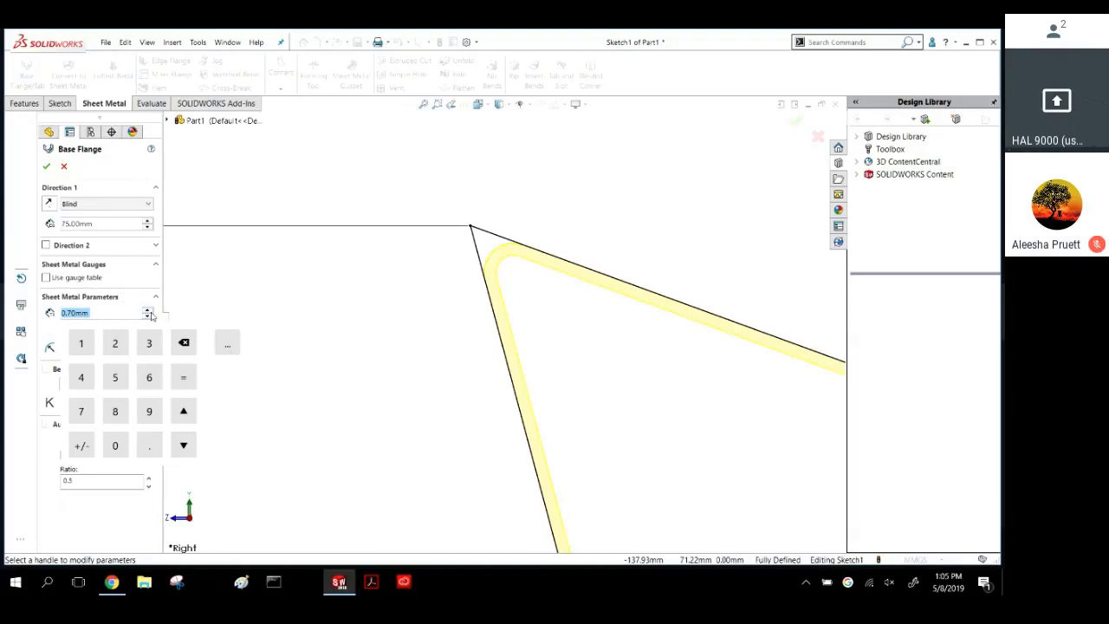
click(150, 316)
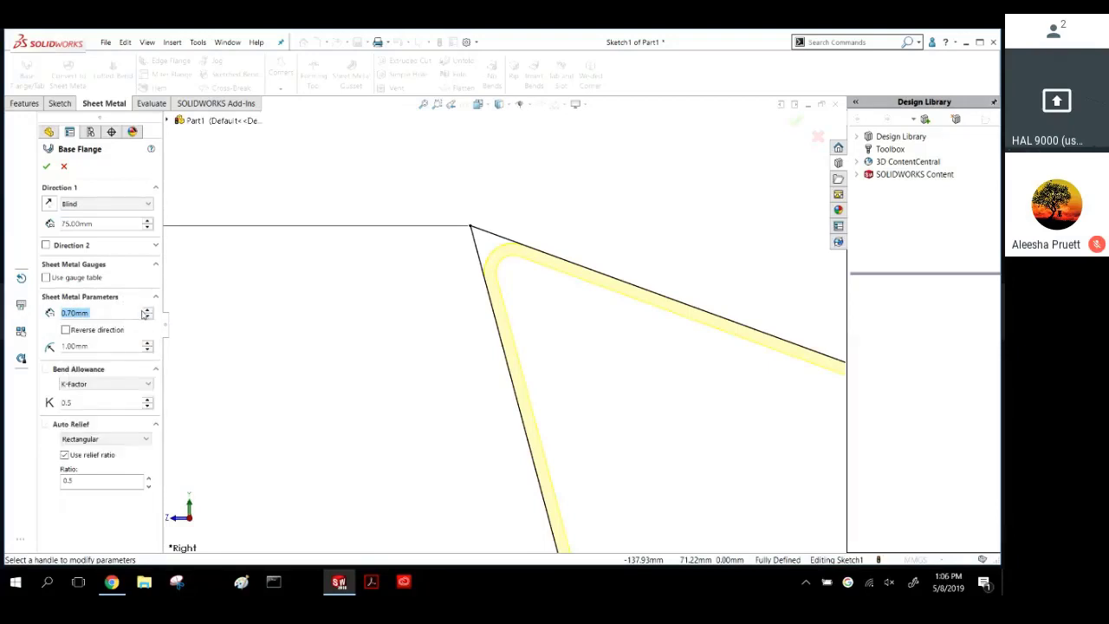
click(147, 310)
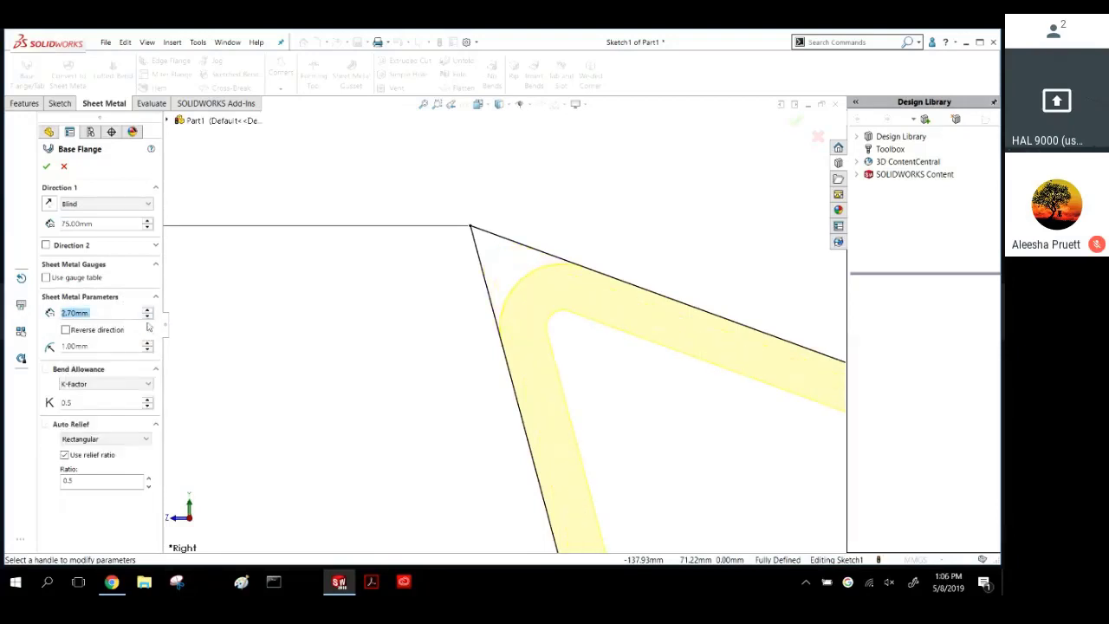
click(148, 317)
click(149, 317)
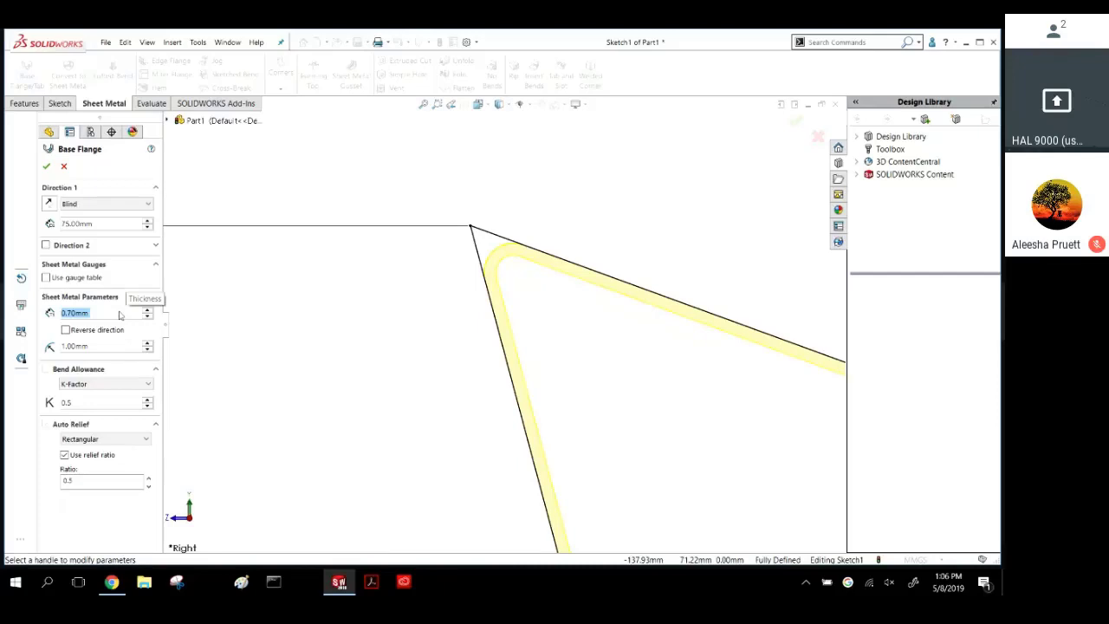
Set the base flange's sheet thickness to 0.1046 in.
text(.1046)
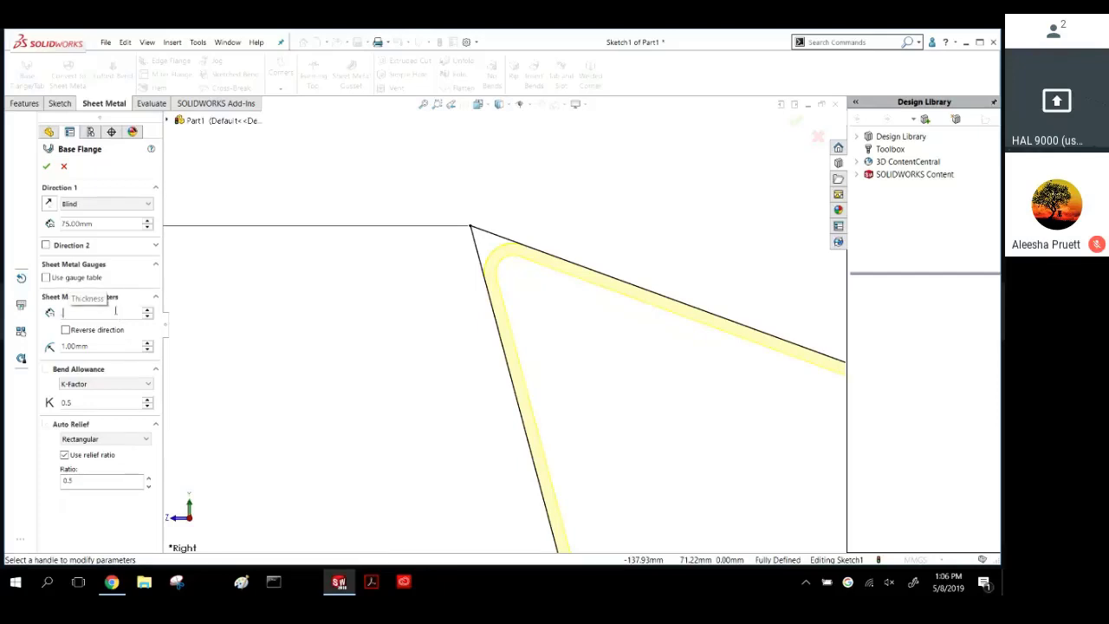
text(in)
key(Return)
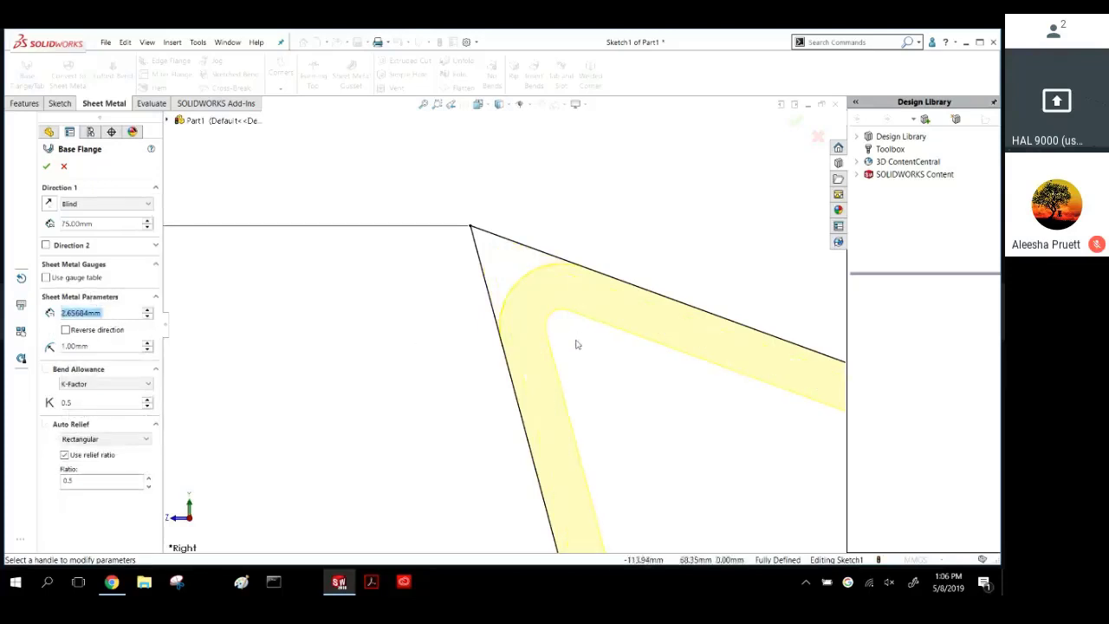
Reverse the thickness direction so the base flange's material lies on the outer side of the profile.
scroll(618, 416, up, 5)
scroll(647, 408, down, 1)
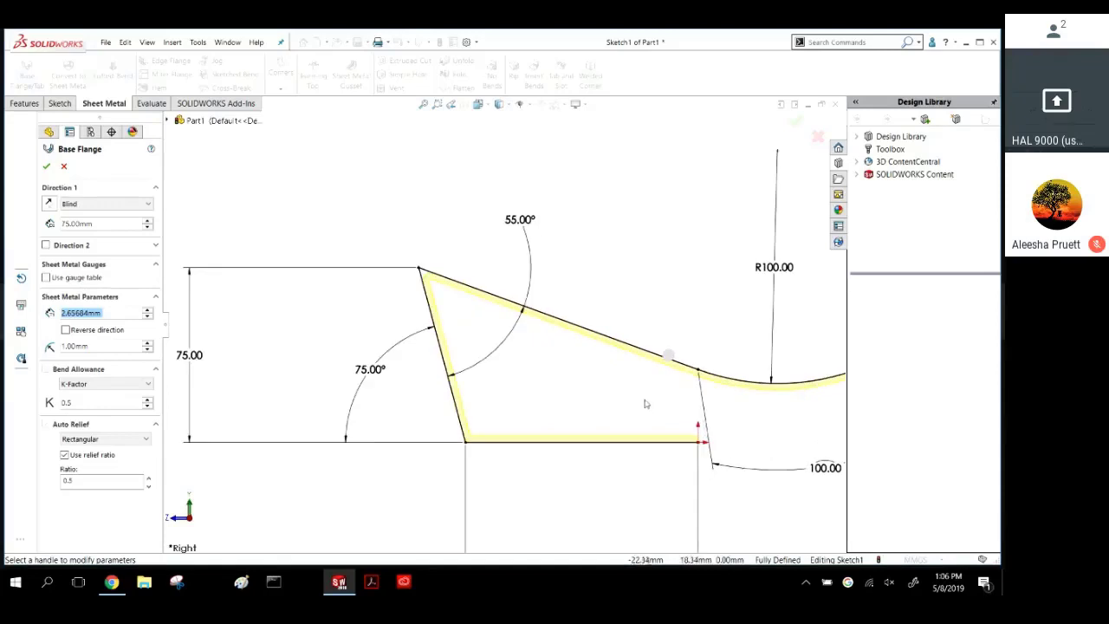
click(76, 332)
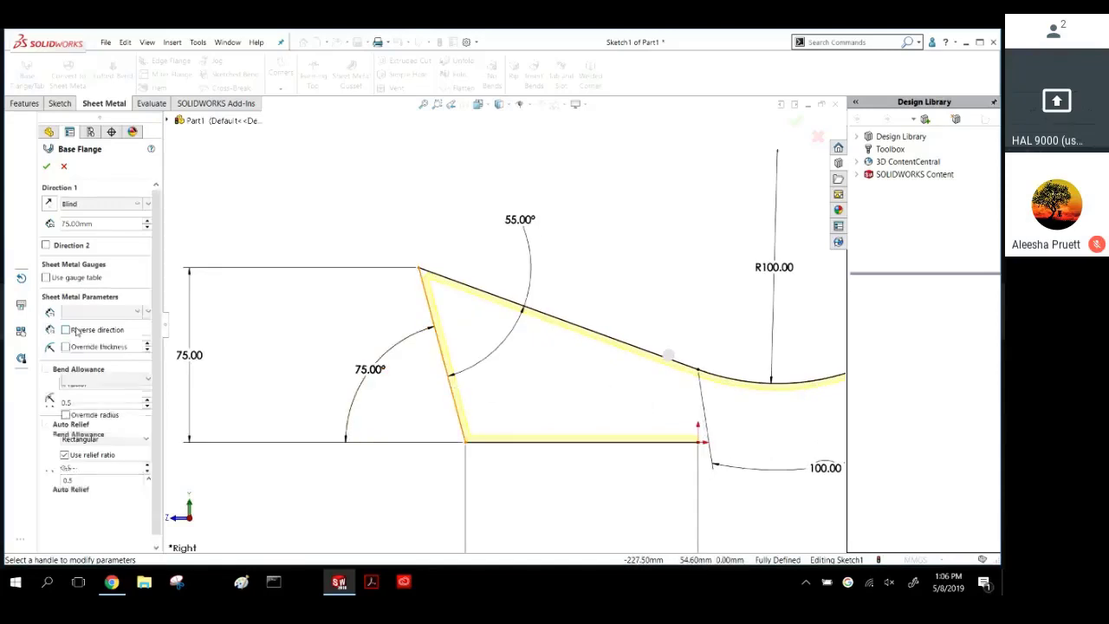
click(76, 331)
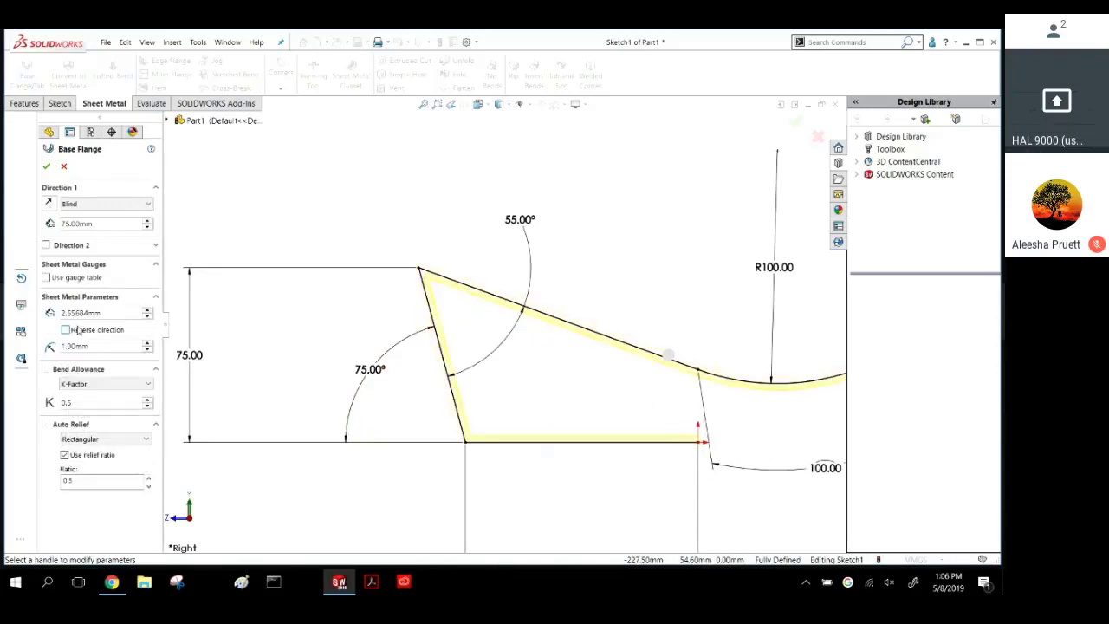
click(79, 330)
click(76, 331)
click(78, 331)
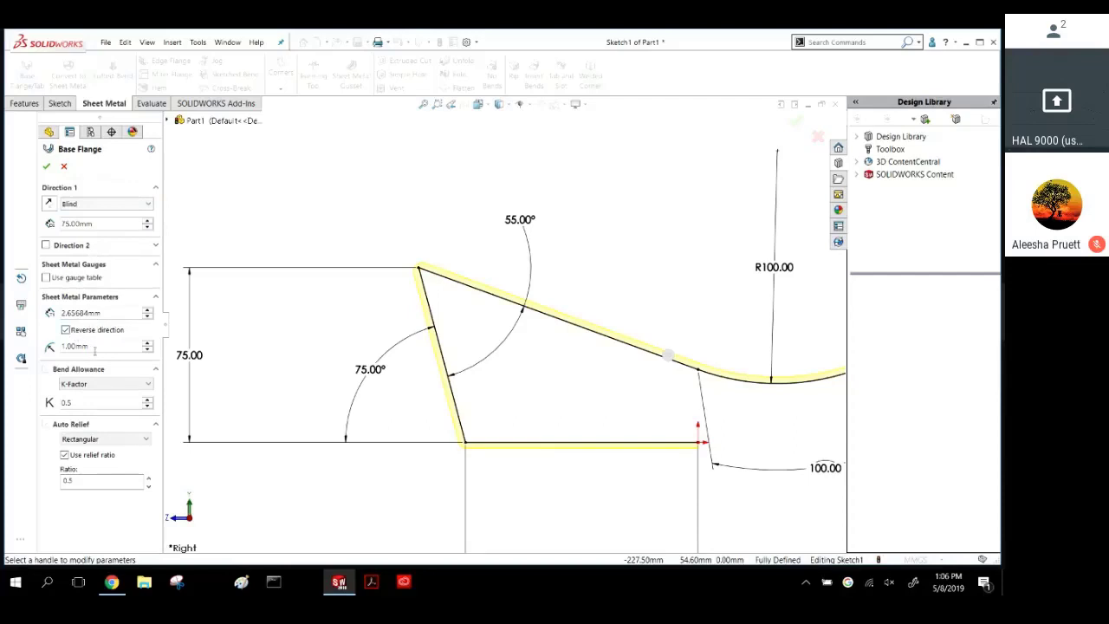
click(94, 346)
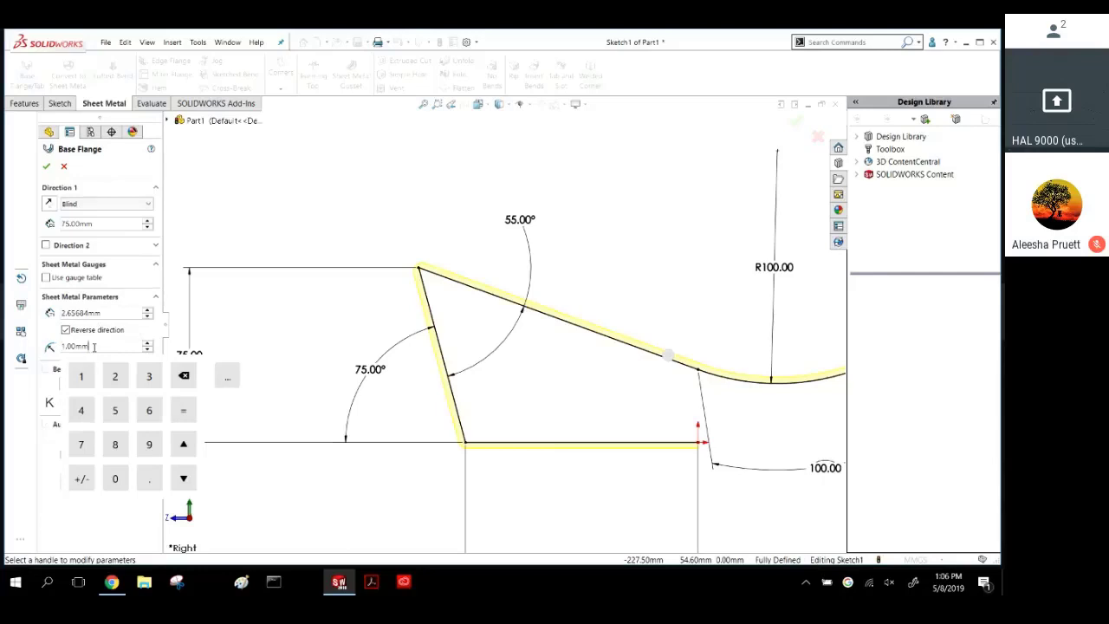
click(232, 216)
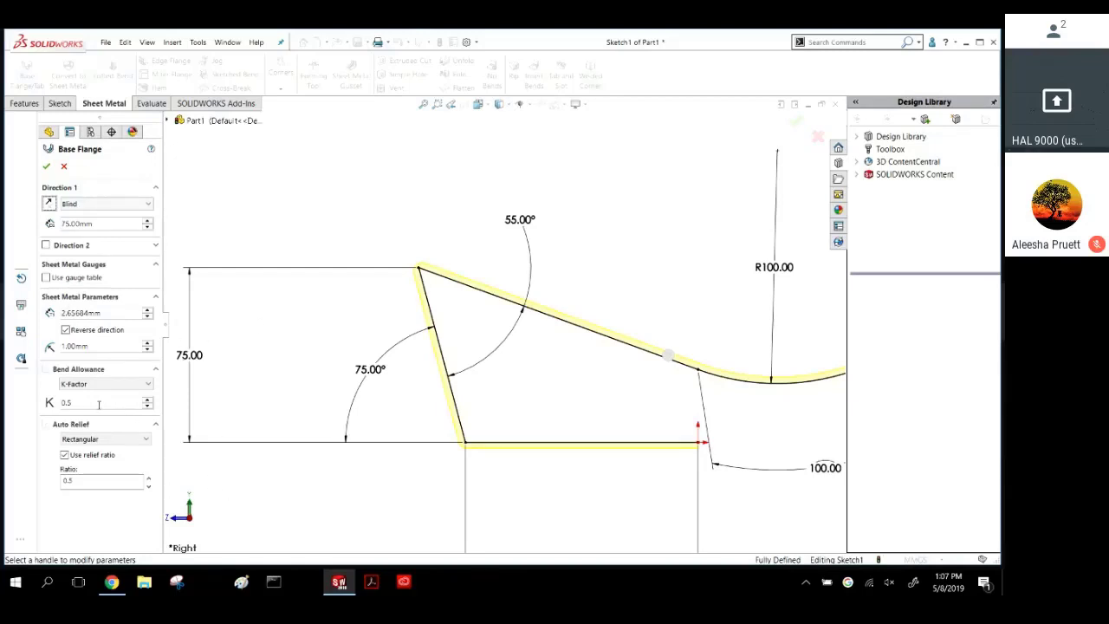
double_click(76, 346)
click(218, 229)
double_click(84, 346)
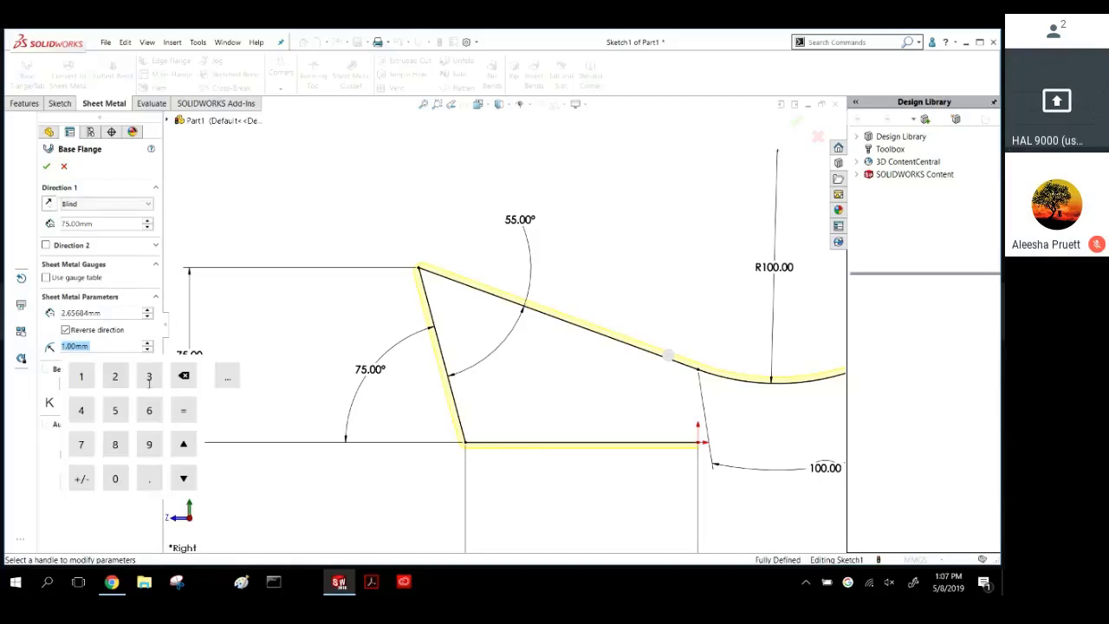
click(272, 315)
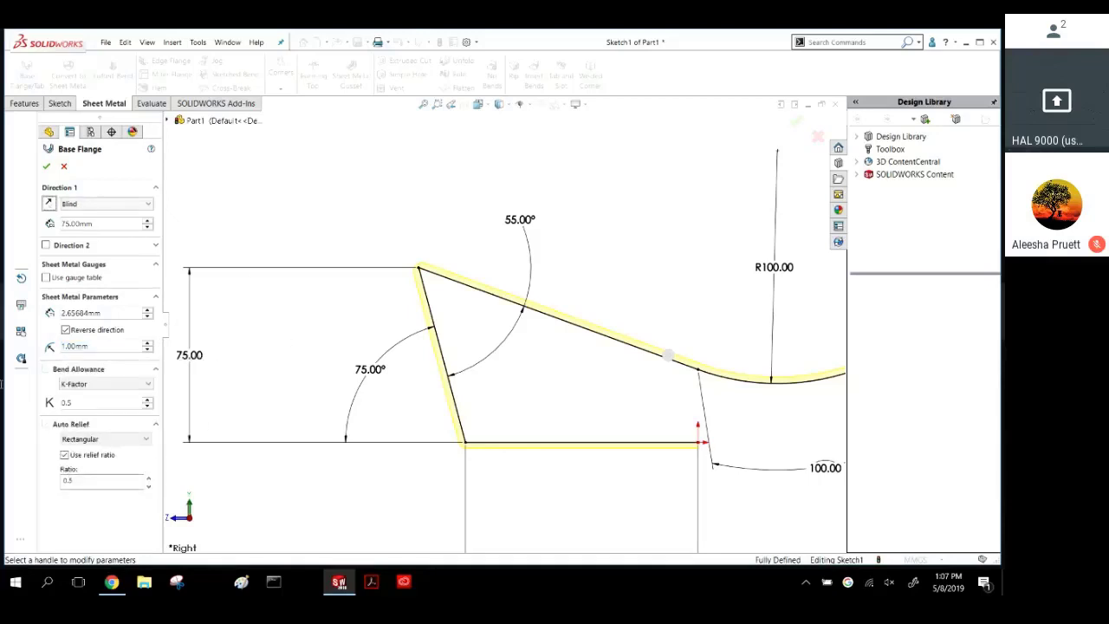
Try the Bend Allowance method for the flange's bends, then return to K-Factor with a value of 0.5.
click(76, 386)
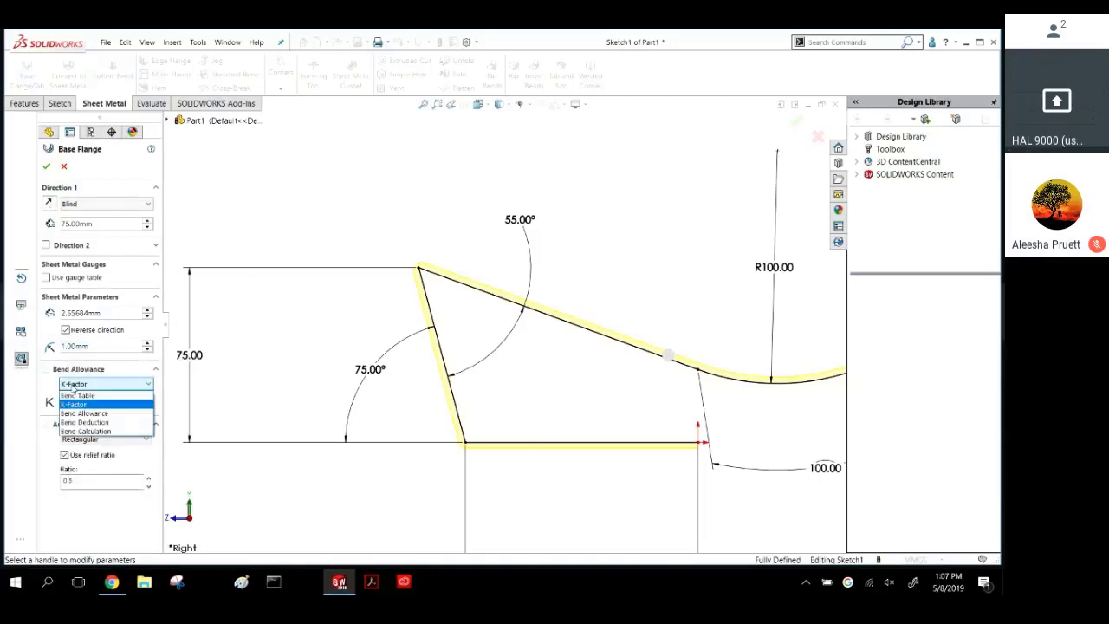
click(83, 413)
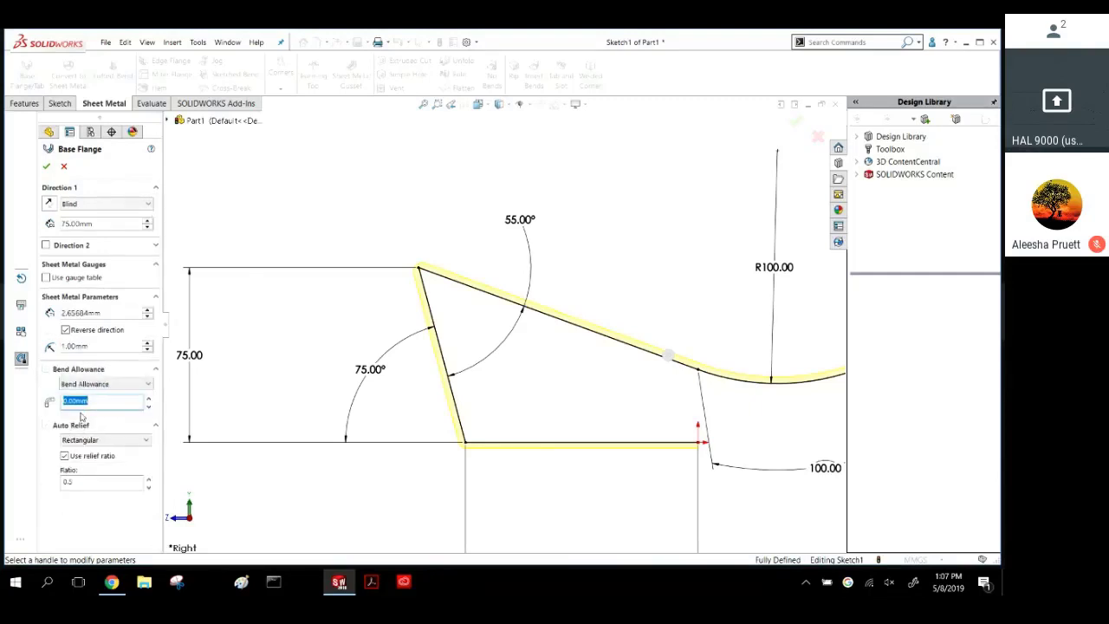
click(99, 384)
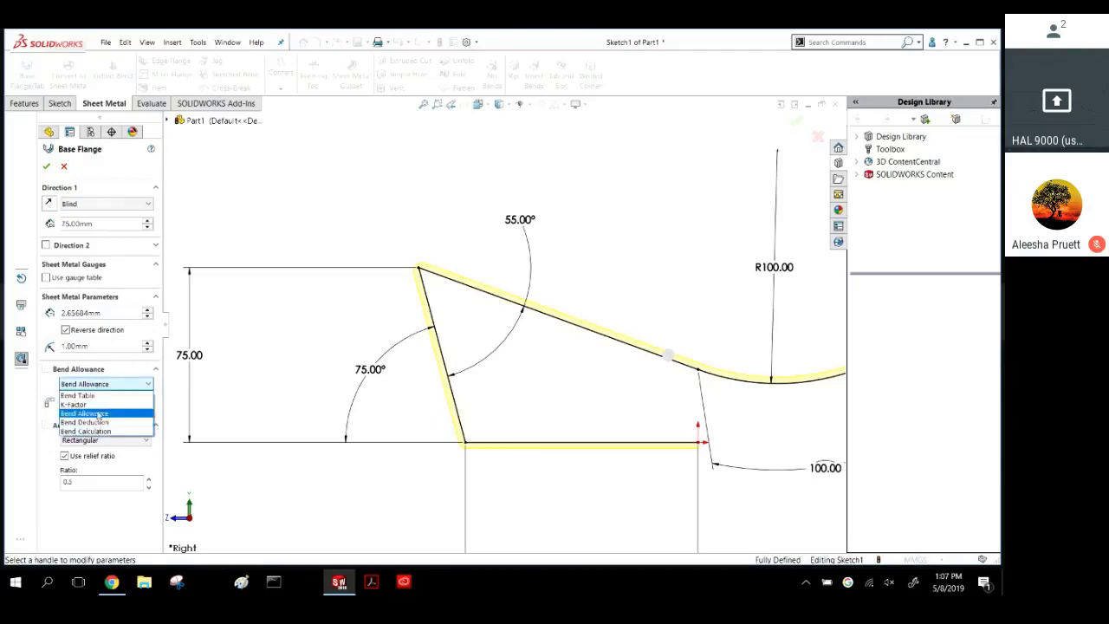
click(76, 405)
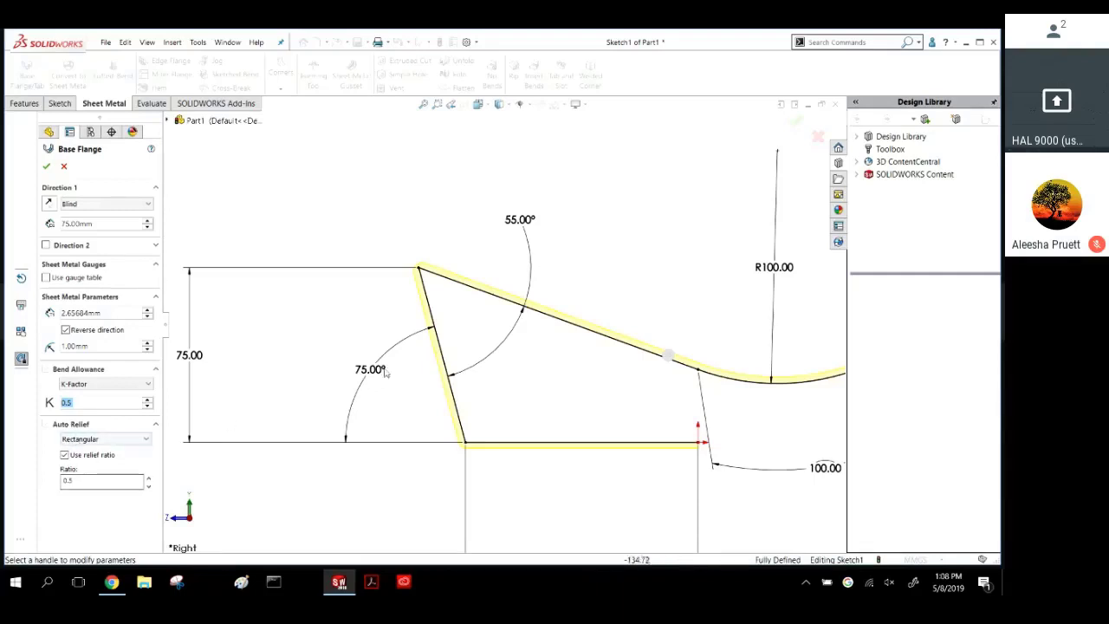
Set the auto relief type to Obround with a relief ratio of 0.5 and create the base flange.
middle_drag(404, 367, 826, 389)
scroll(771, 357, down, 1)
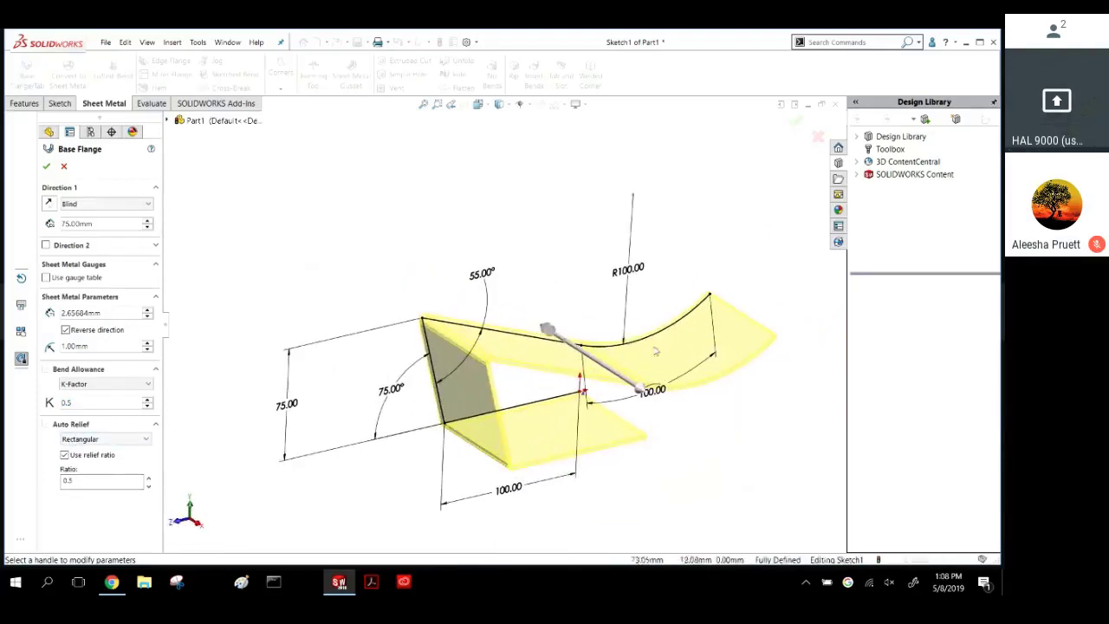
click(85, 440)
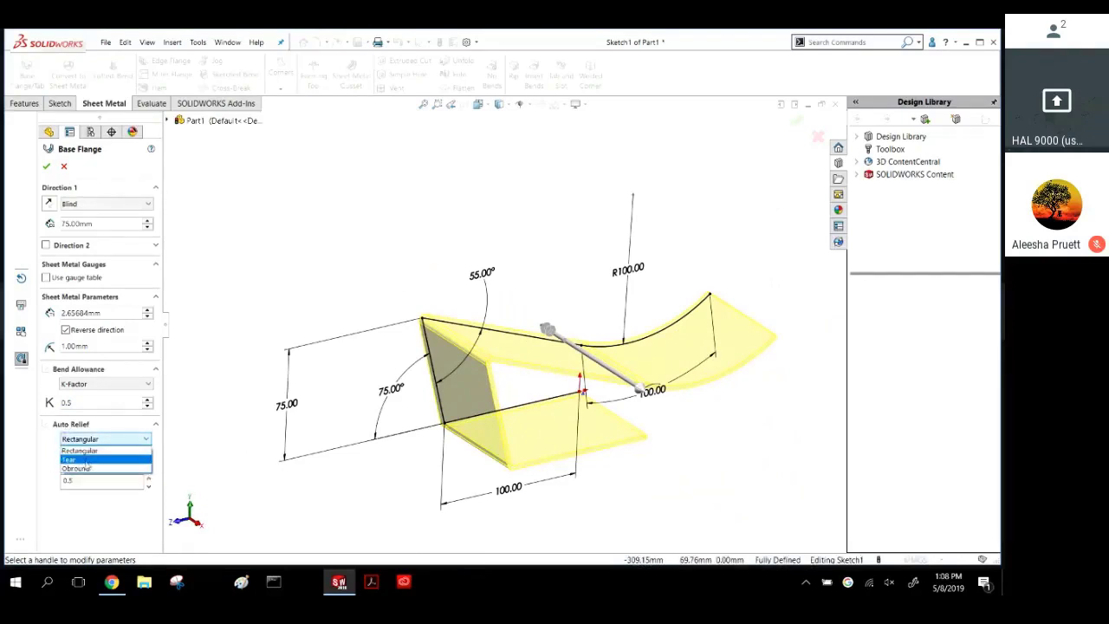
click(85, 451)
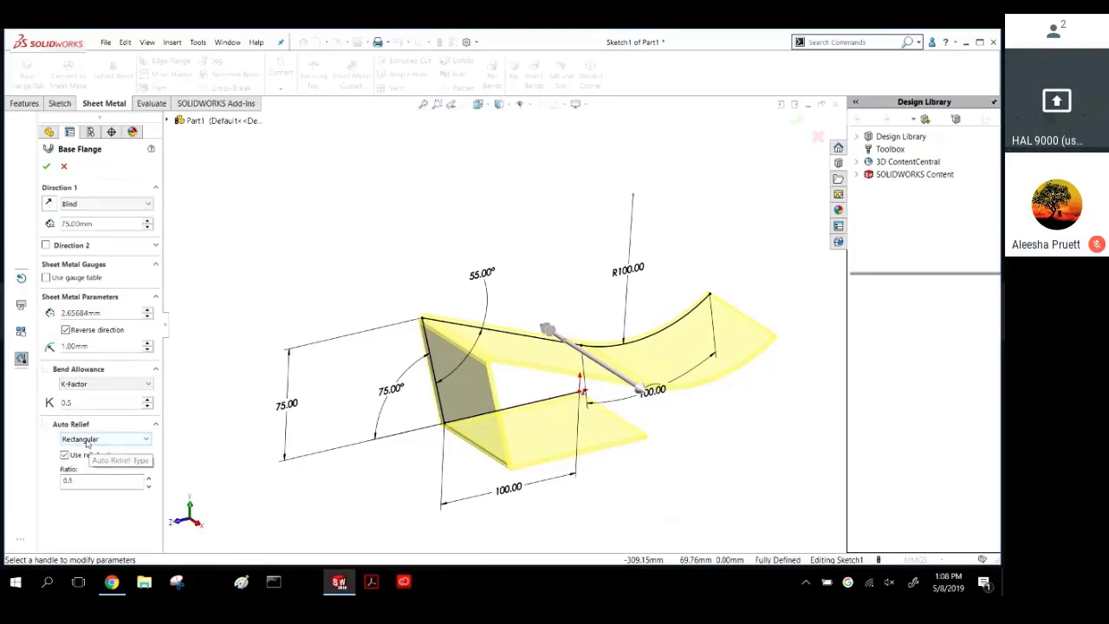
click(86, 441)
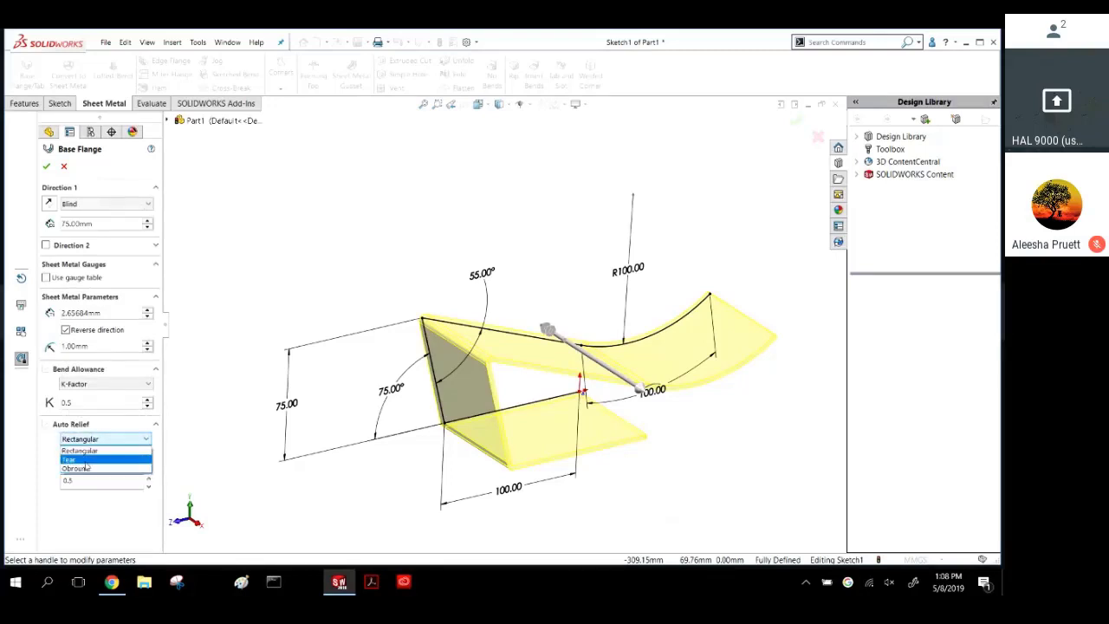
click(87, 459)
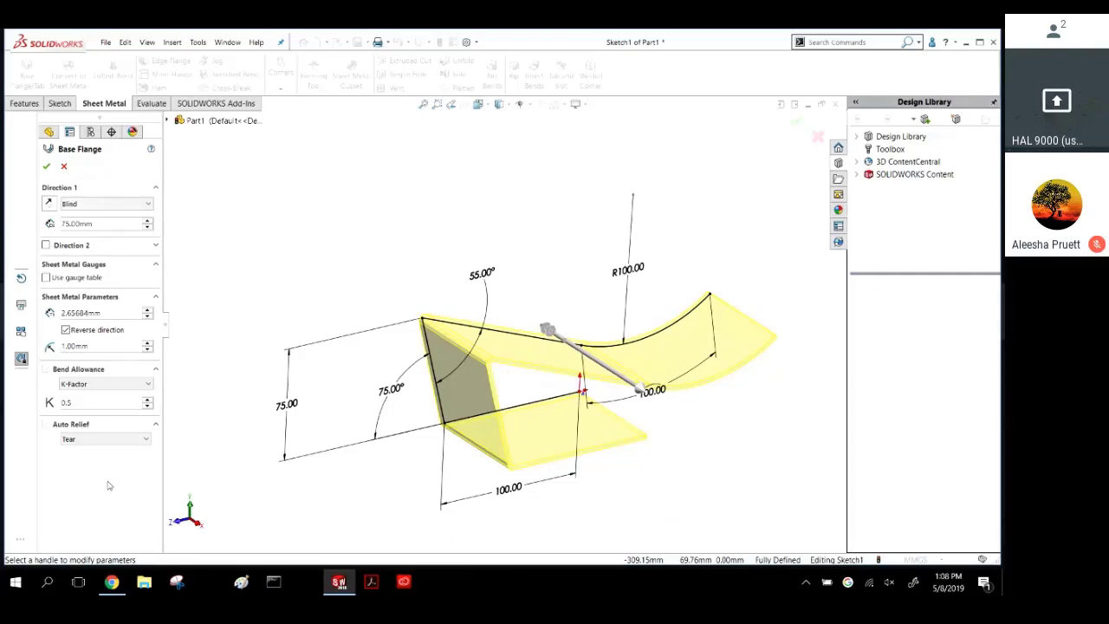
click(93, 440)
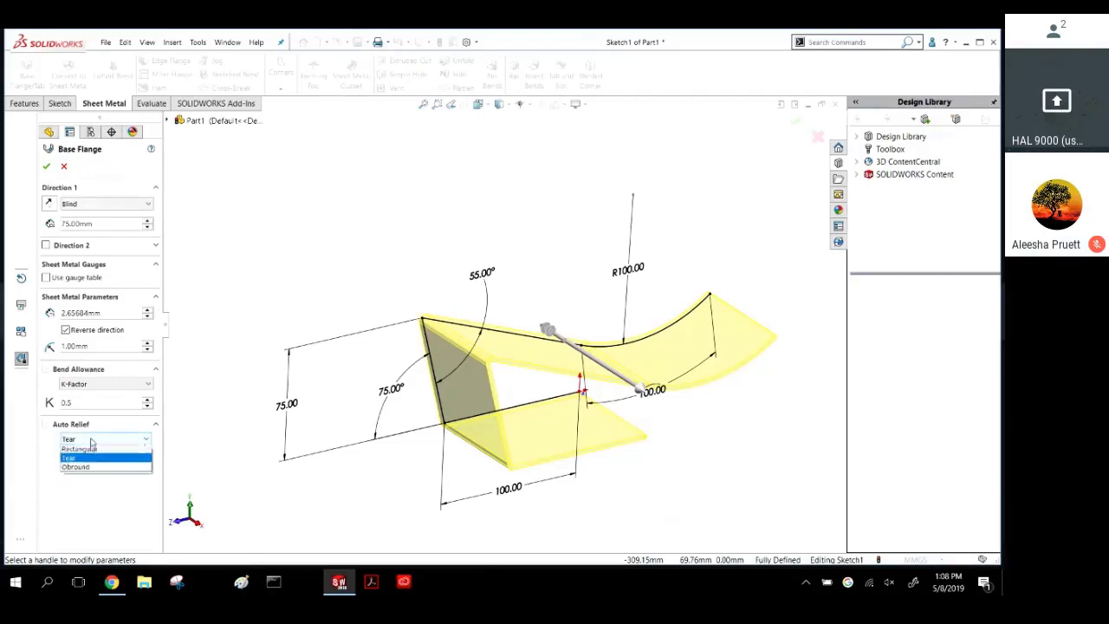
click(88, 468)
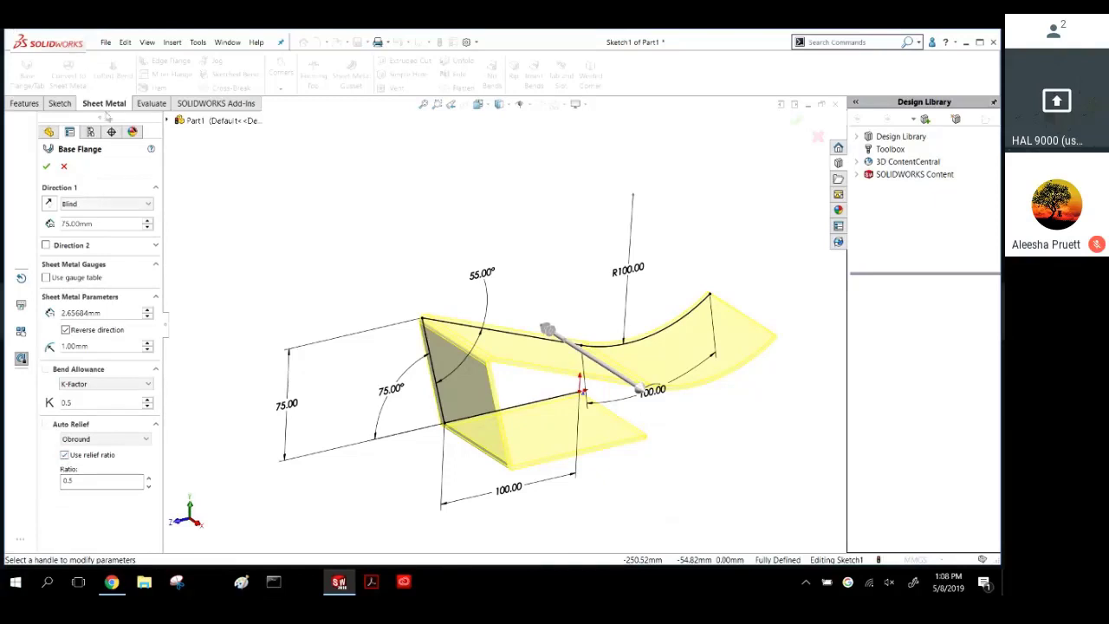
click(46, 165)
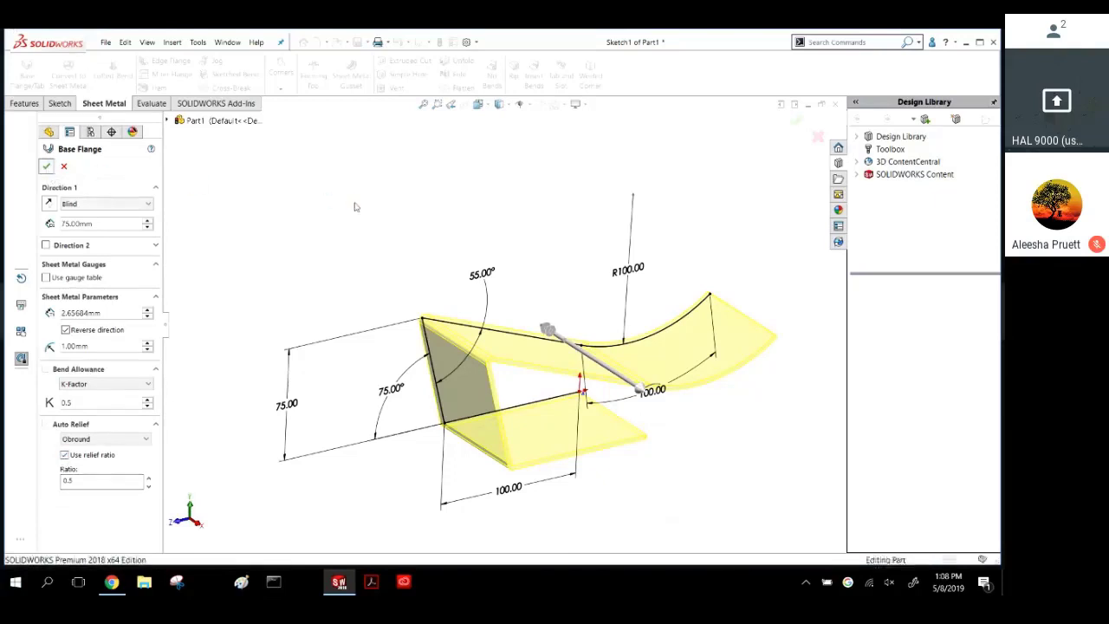
scroll(571, 376, up, 3)
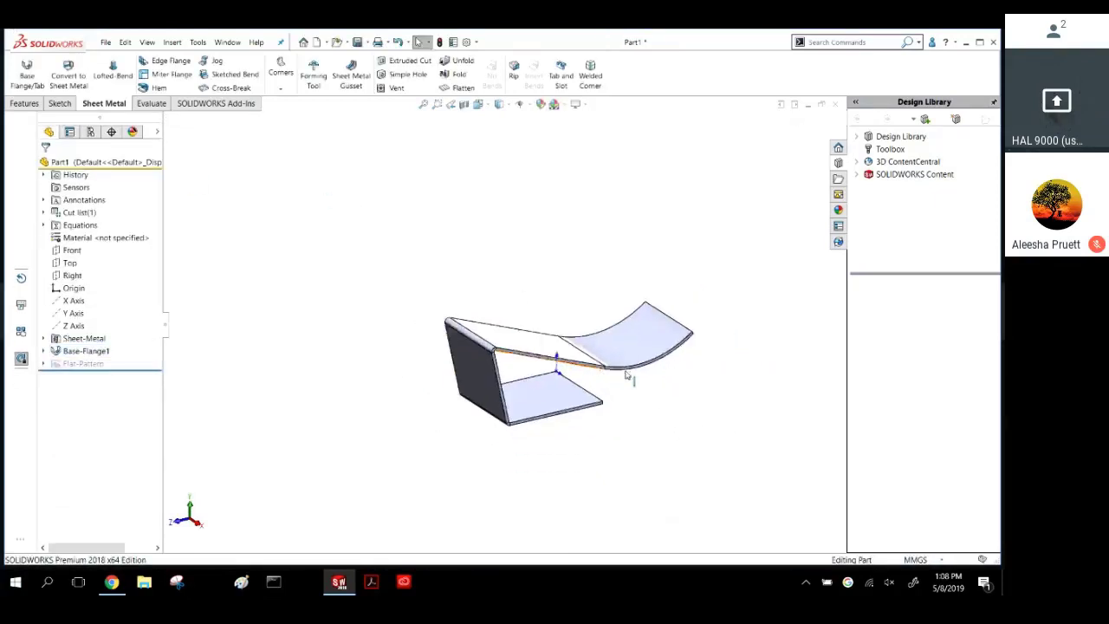
scroll(626, 374, down, 3)
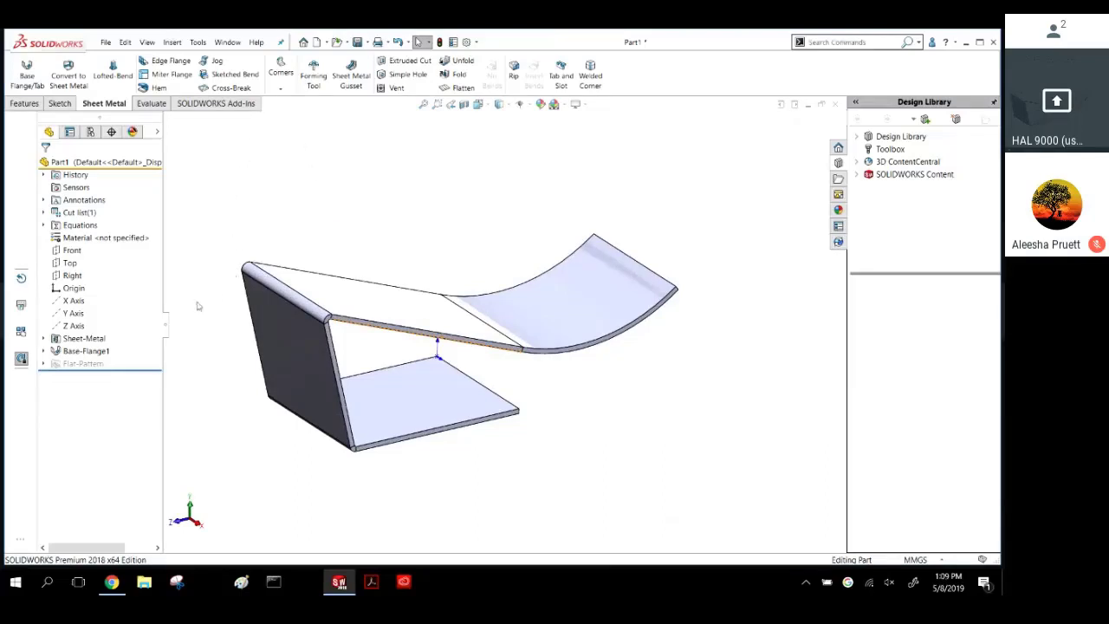
Open the Sheet-Metal feature's definition and review its bend radius, thickness, bend allowance and auto relief settings.
click(87, 350)
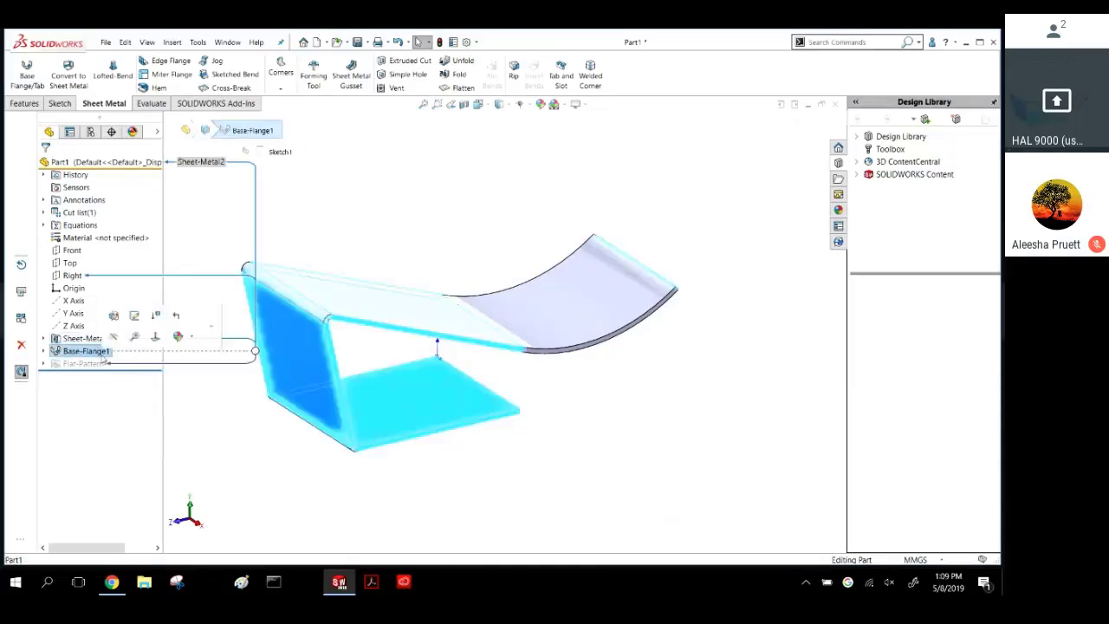
click(82, 338)
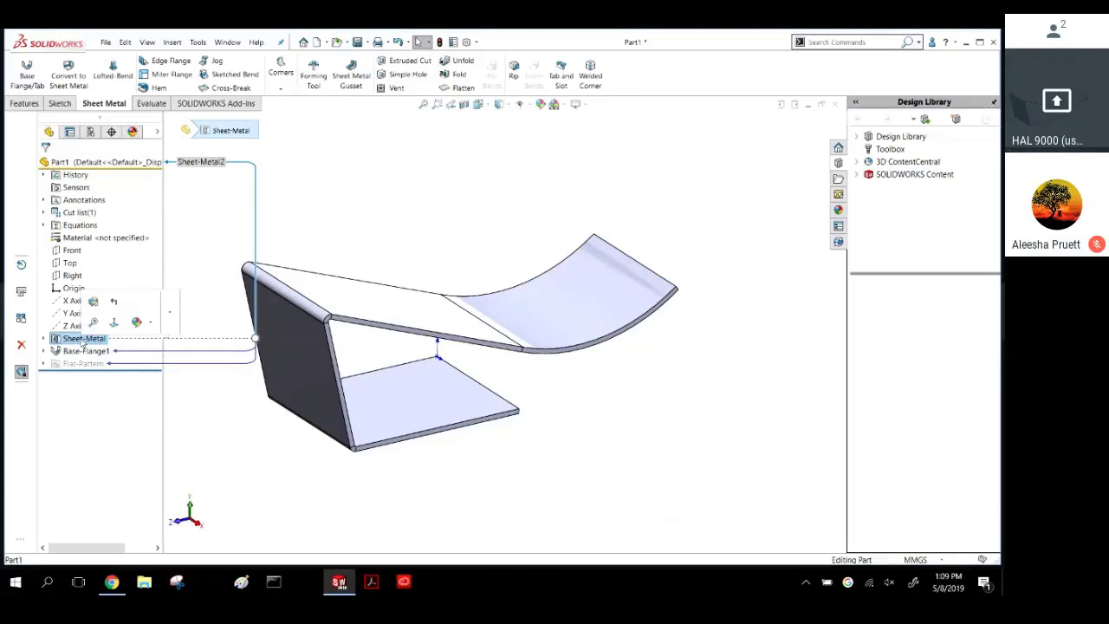
click(340, 239)
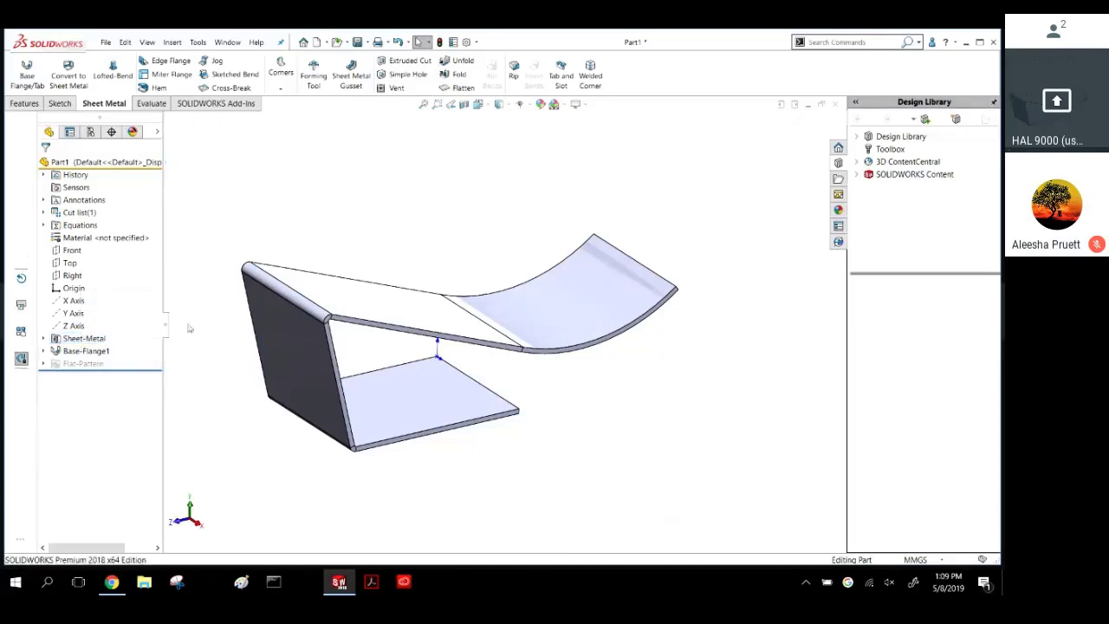
right_click(71, 340)
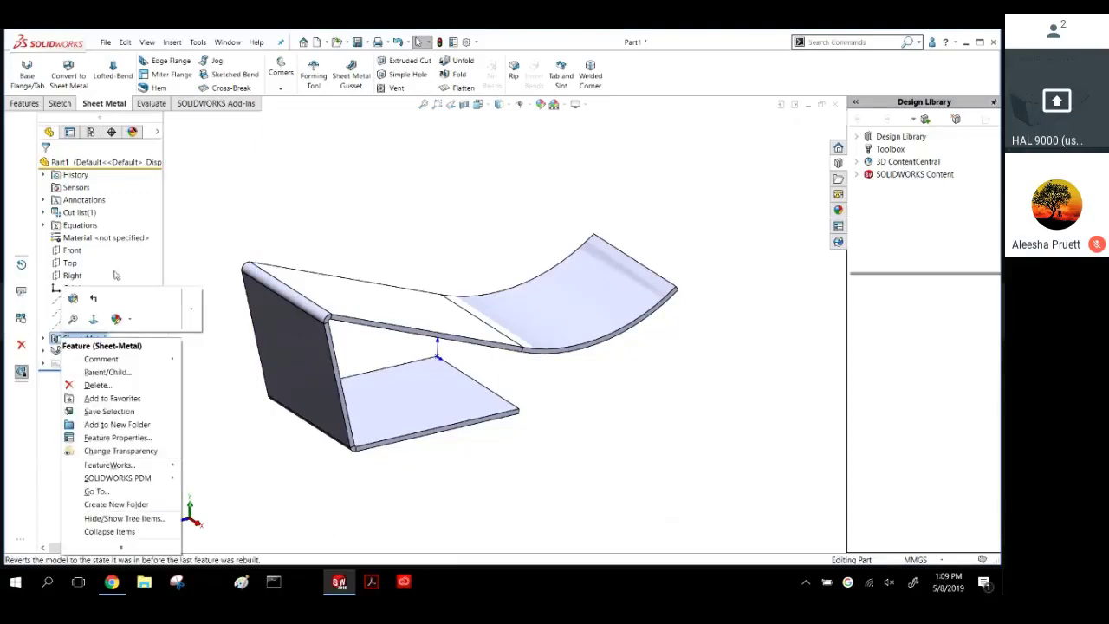
click(73, 300)
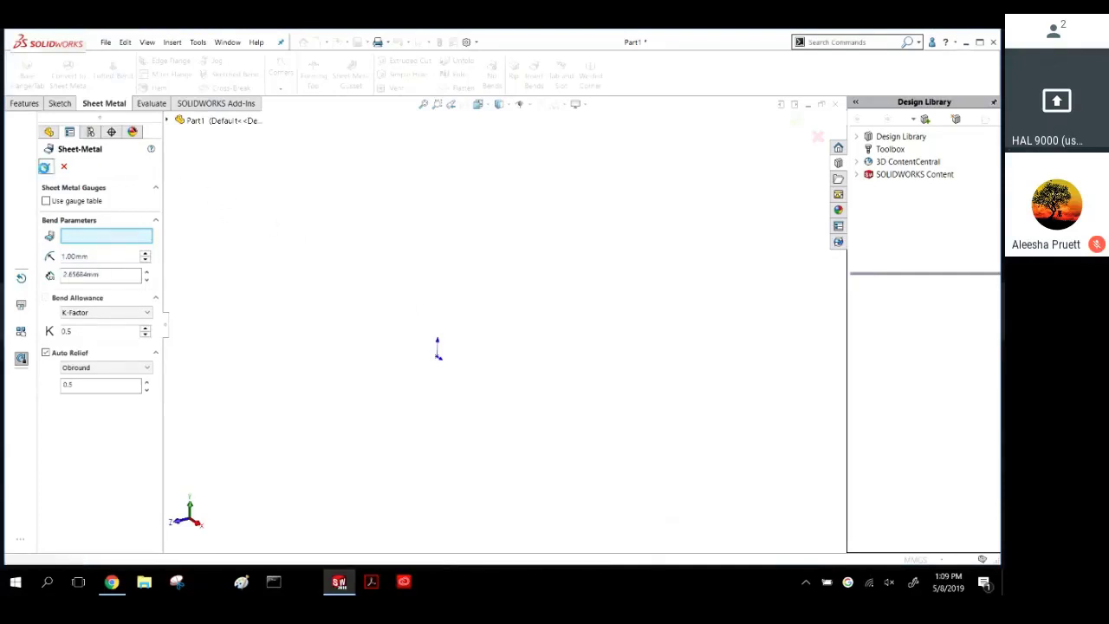
click(46, 165)
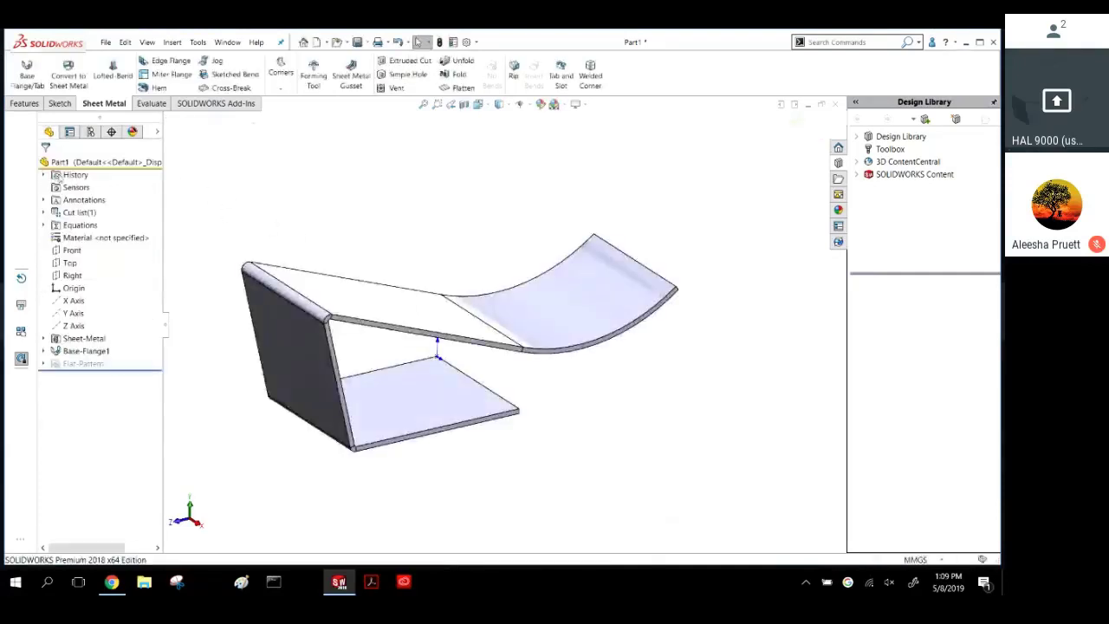
Open the base flange's definition, review its extrusion depth and sheet metal parameters, and accept it without changes.
right_click(84, 350)
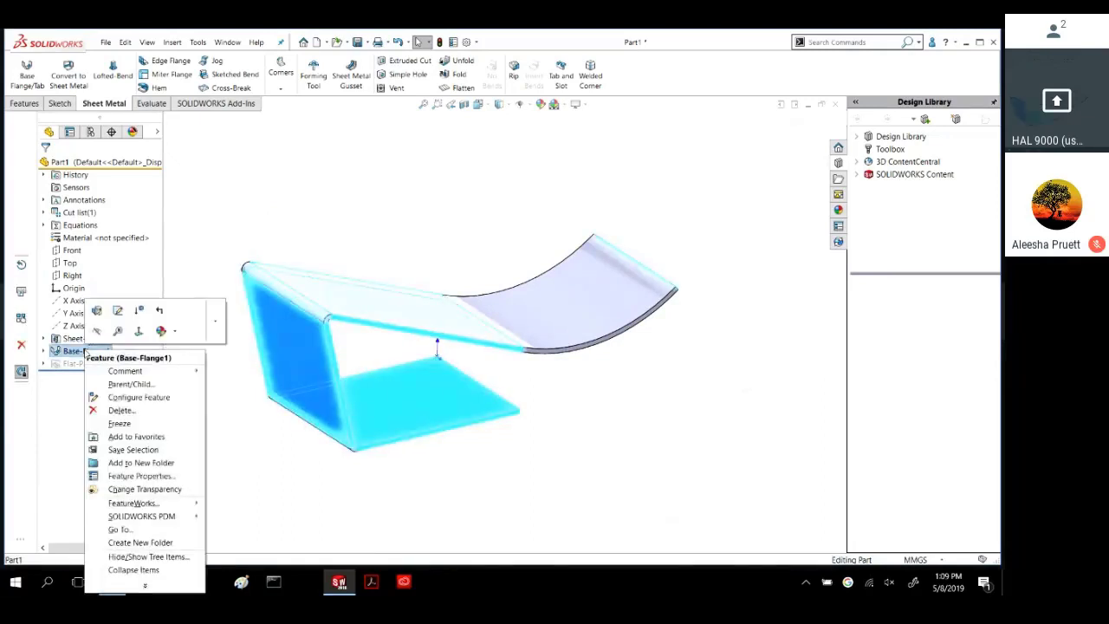
click(97, 312)
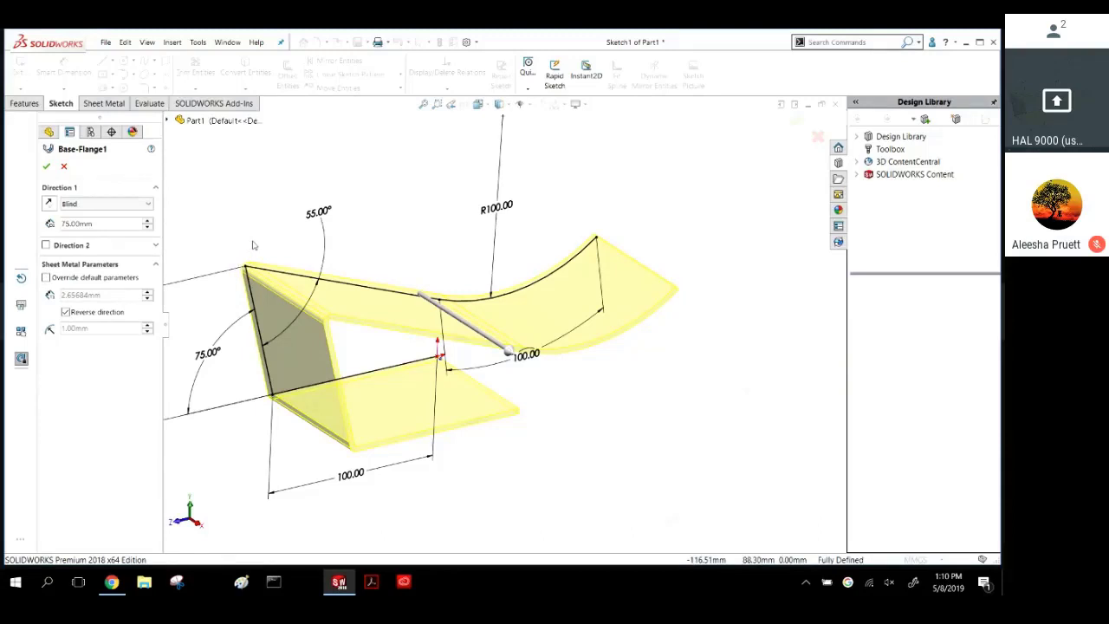
click(101, 225)
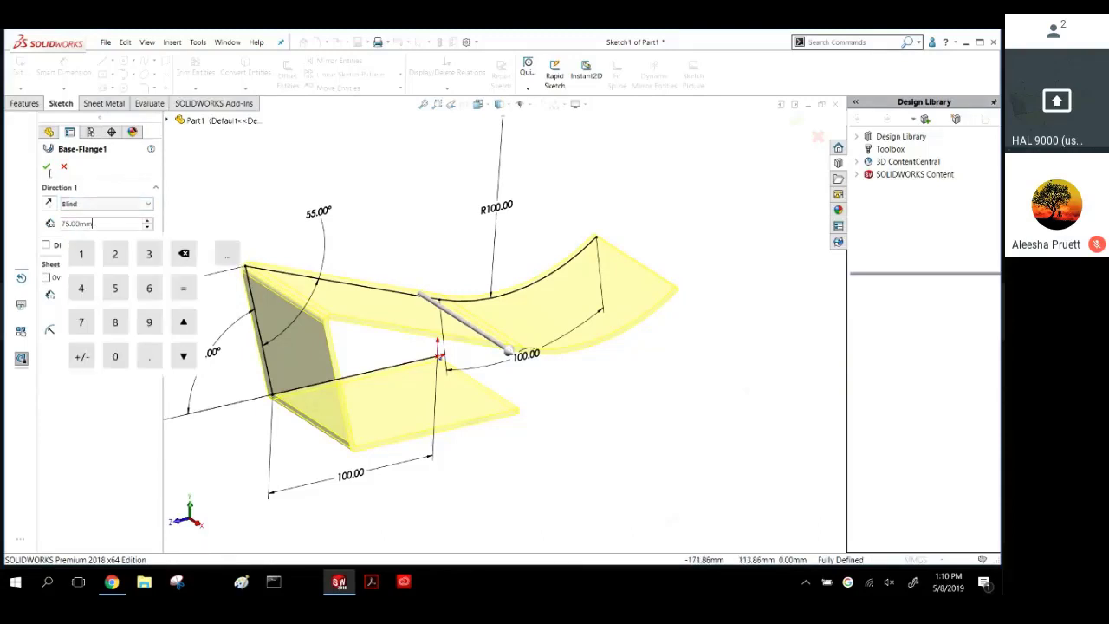
click(47, 167)
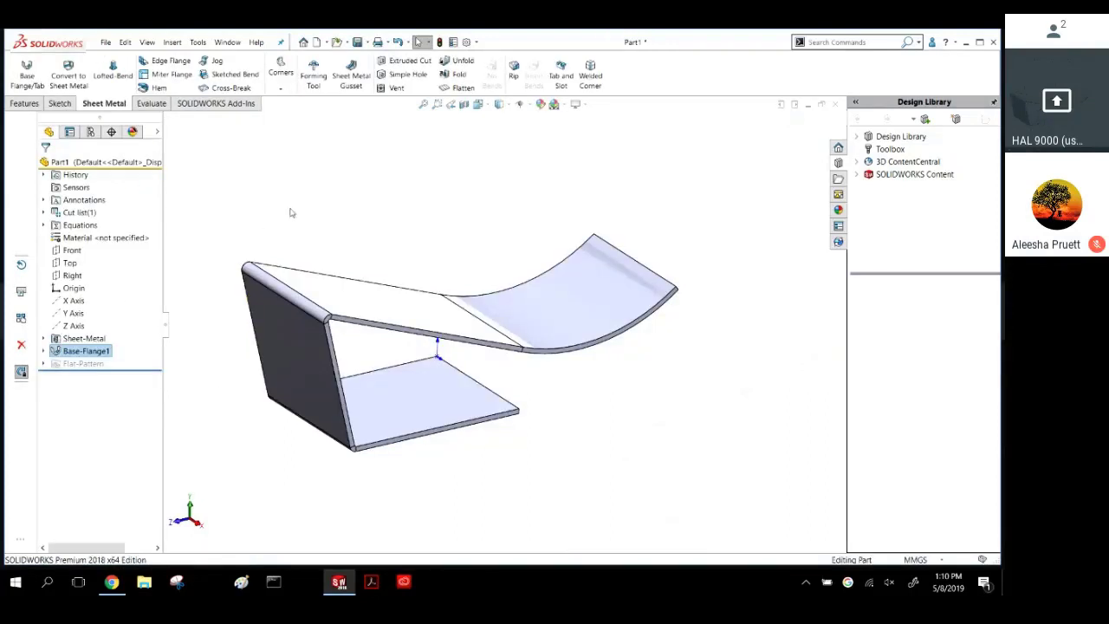
Expand the Flat-Pattern folder, flatten the part to view its bend lines, and return it to the folded state.
click(78, 363)
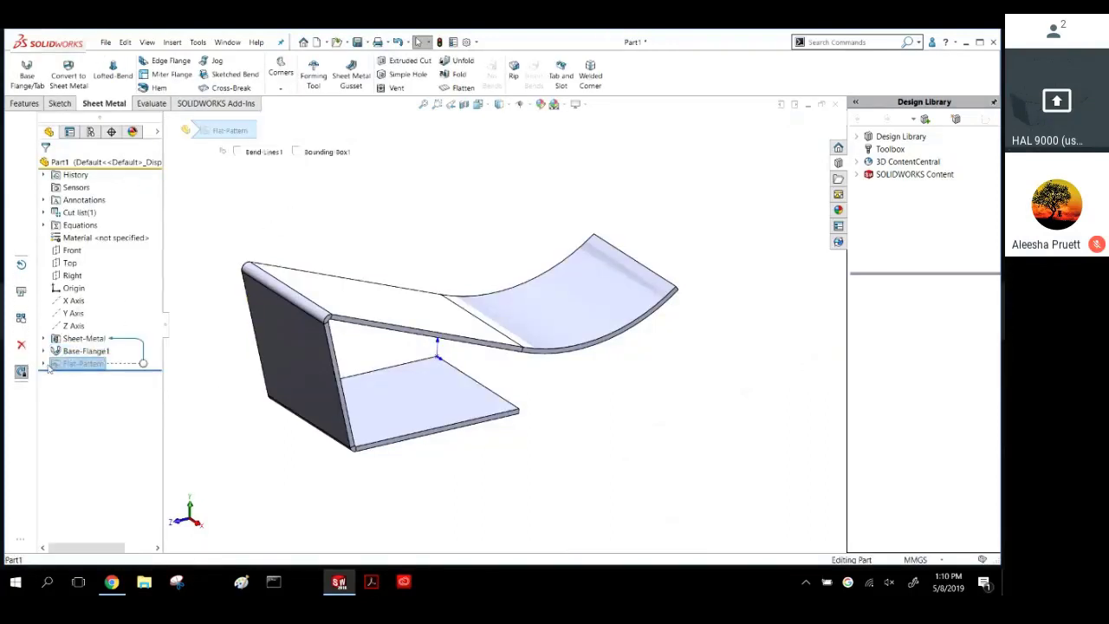
click(44, 363)
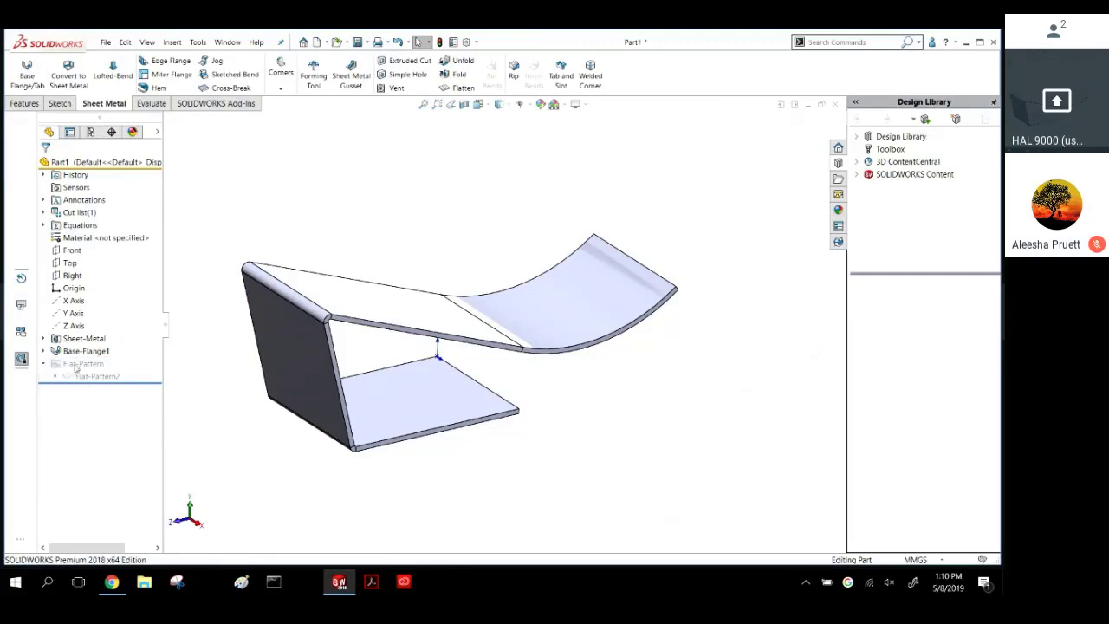
mouse_move(80, 377)
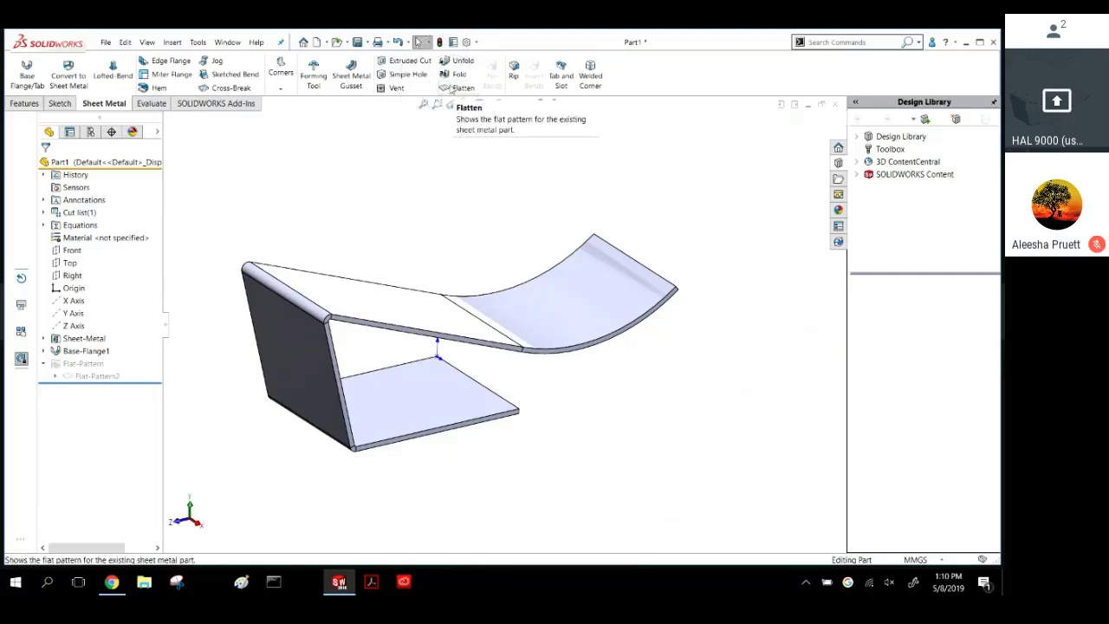
click(448, 89)
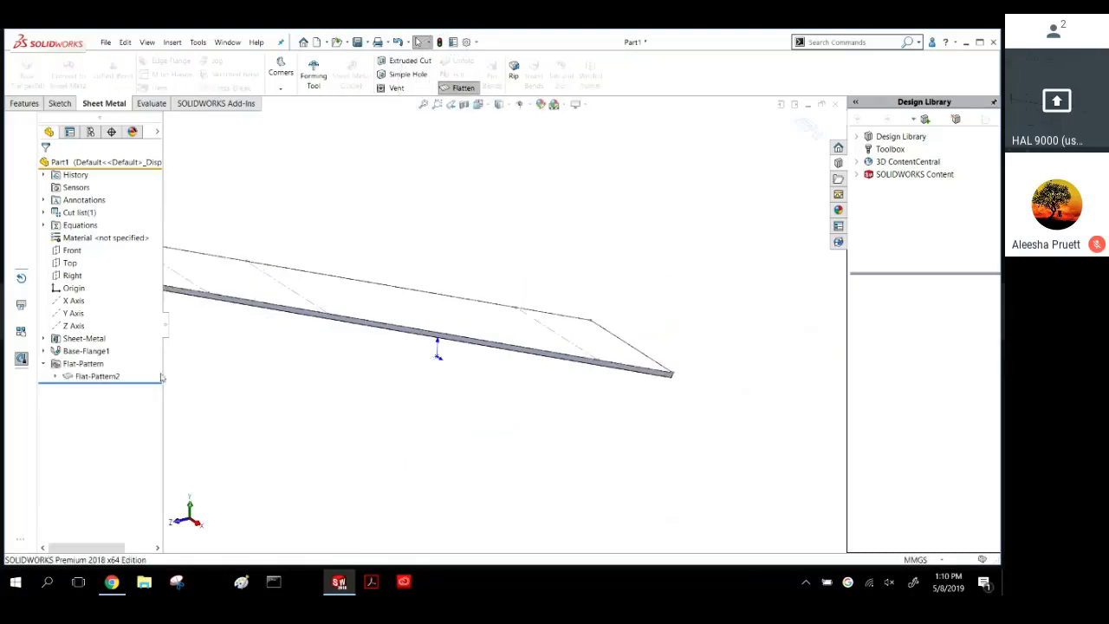
scroll(260, 309, up, 4)
middle_drag(338, 303, 348, 373)
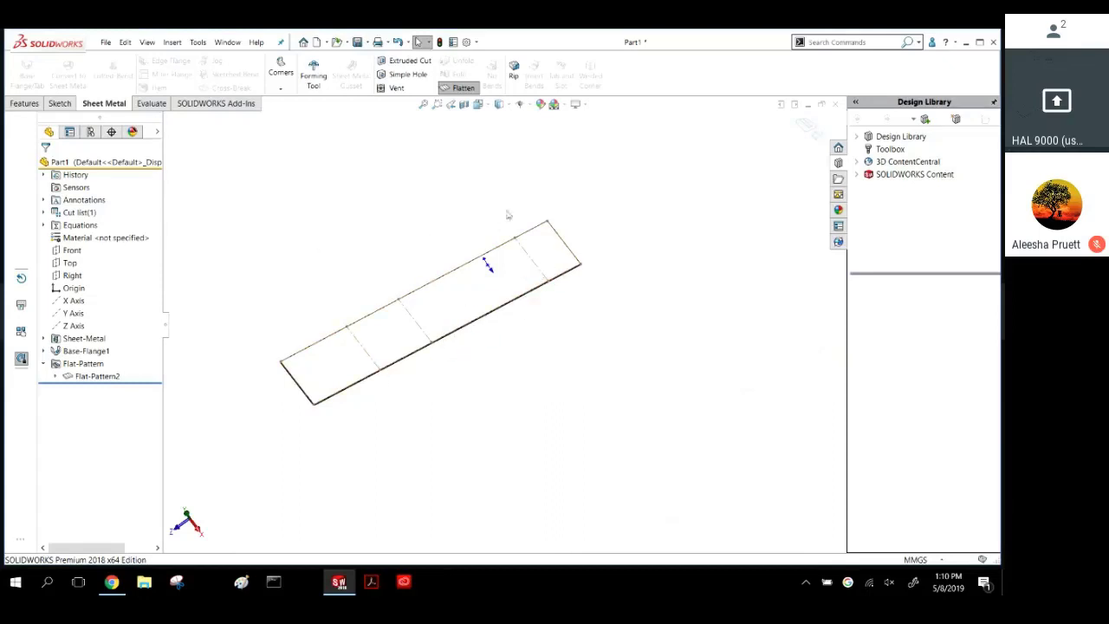
click(807, 127)
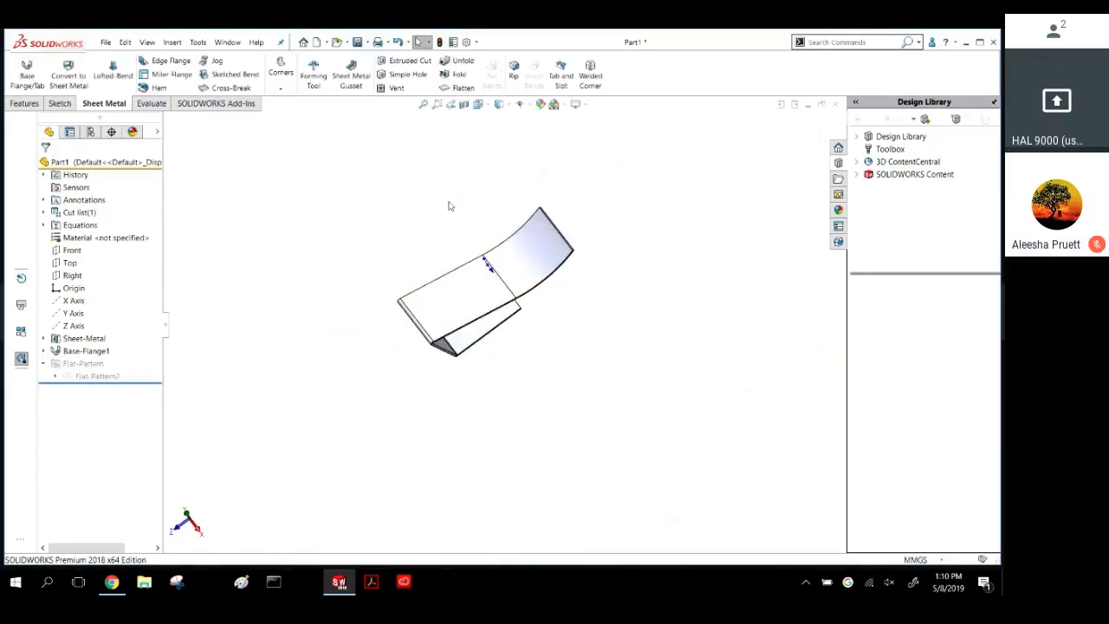
middle_drag(451, 265, 406, 216)
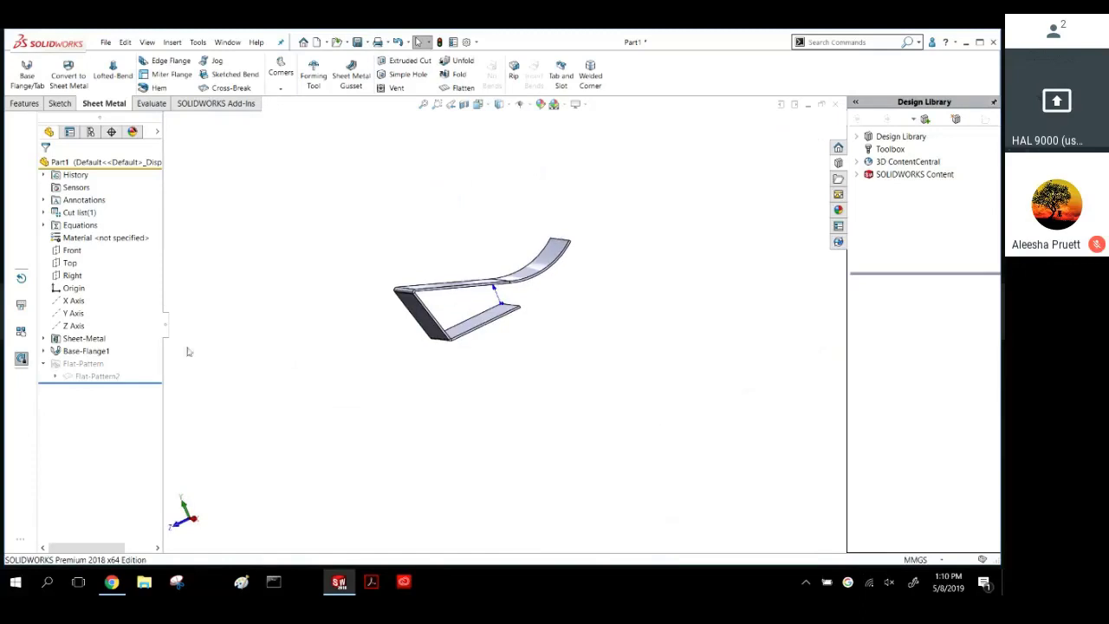
Expand the base flange's feature entry and highlight its three base bends one by one to locate them on the model.
click(44, 351)
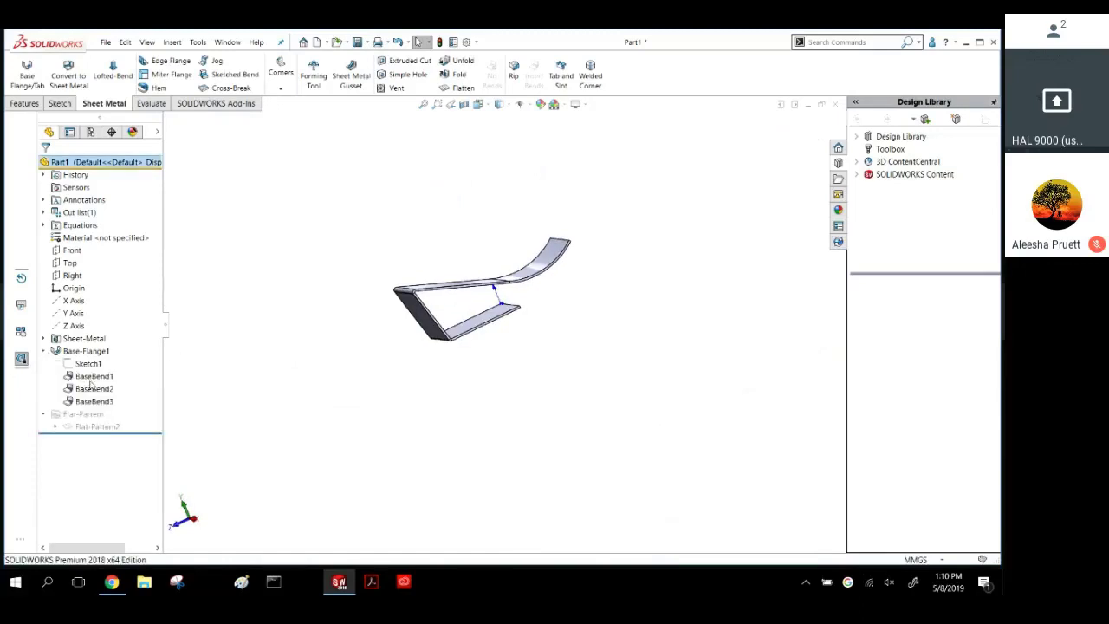
click(91, 376)
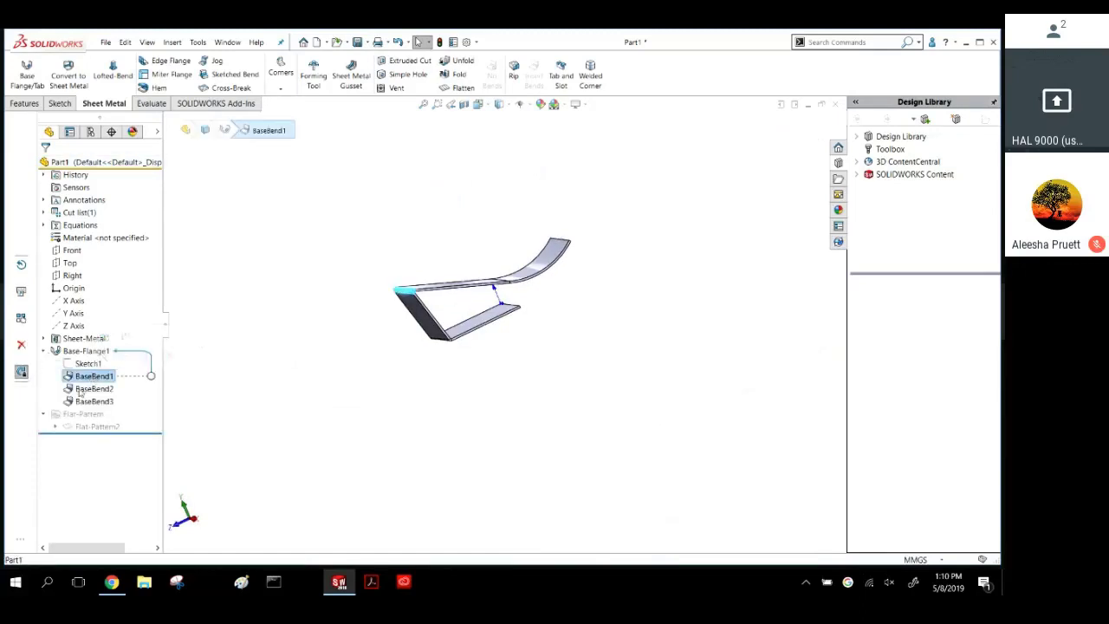
click(81, 389)
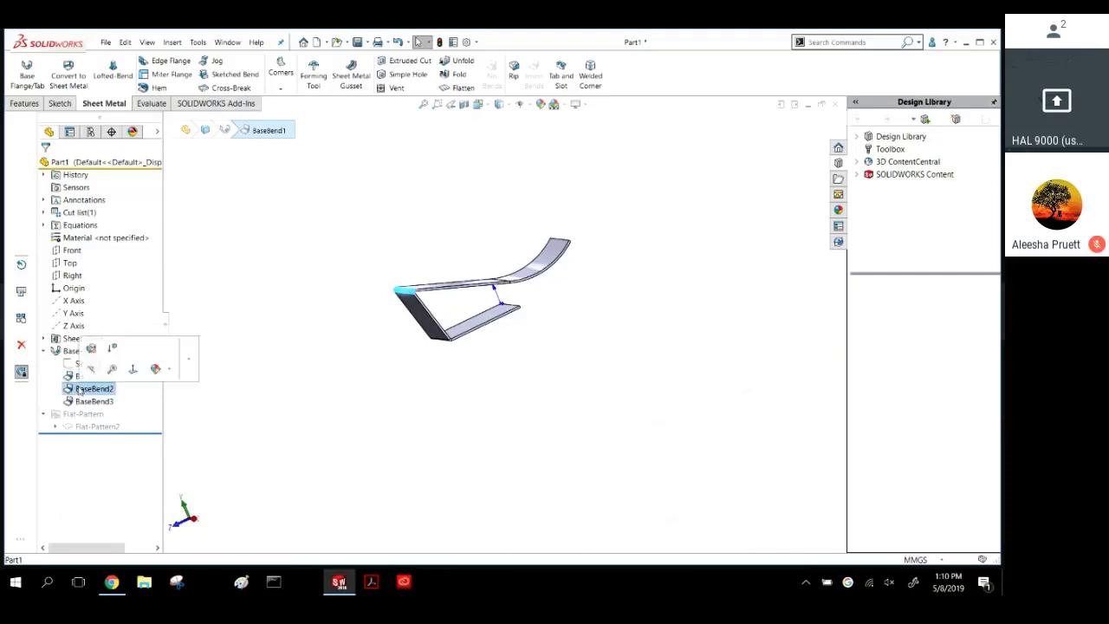
click(80, 402)
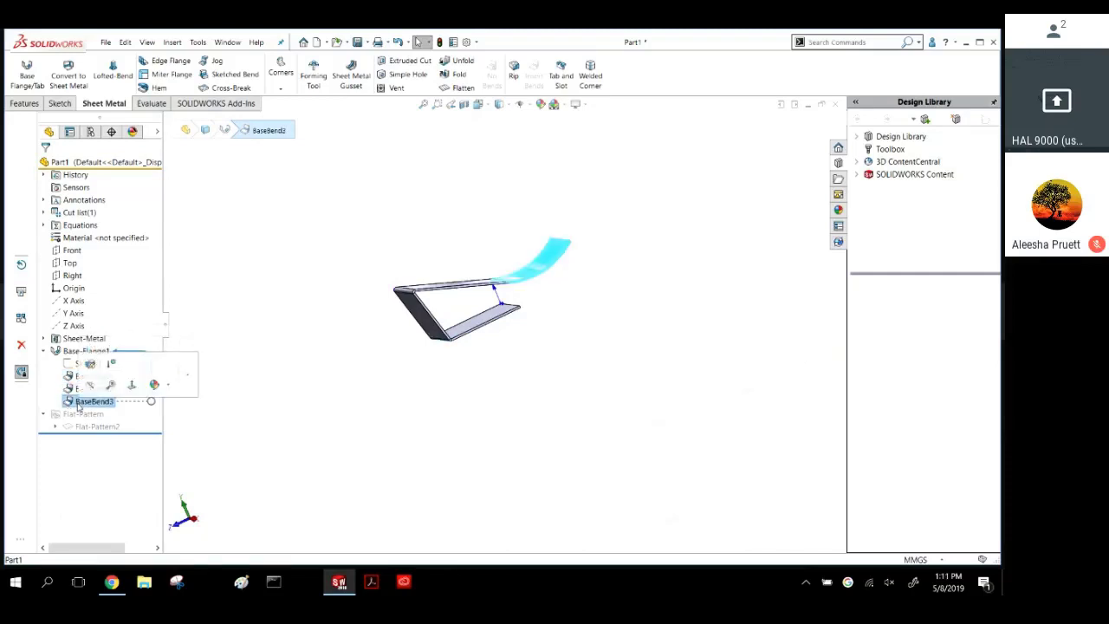
middle_drag(266, 272, 304, 312)
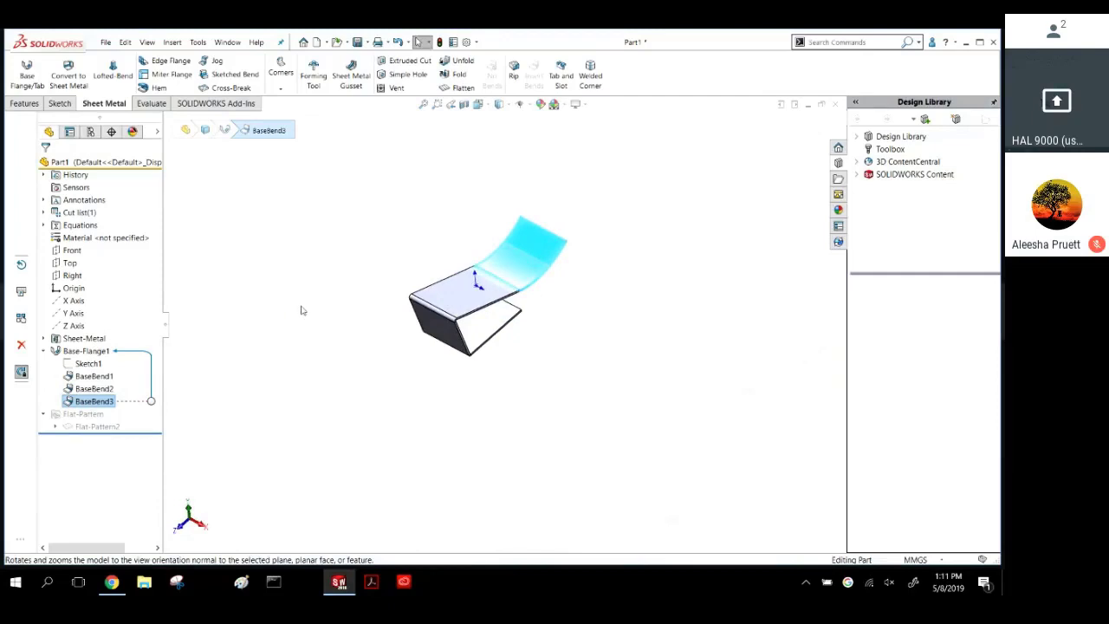
click(107, 389)
click(89, 377)
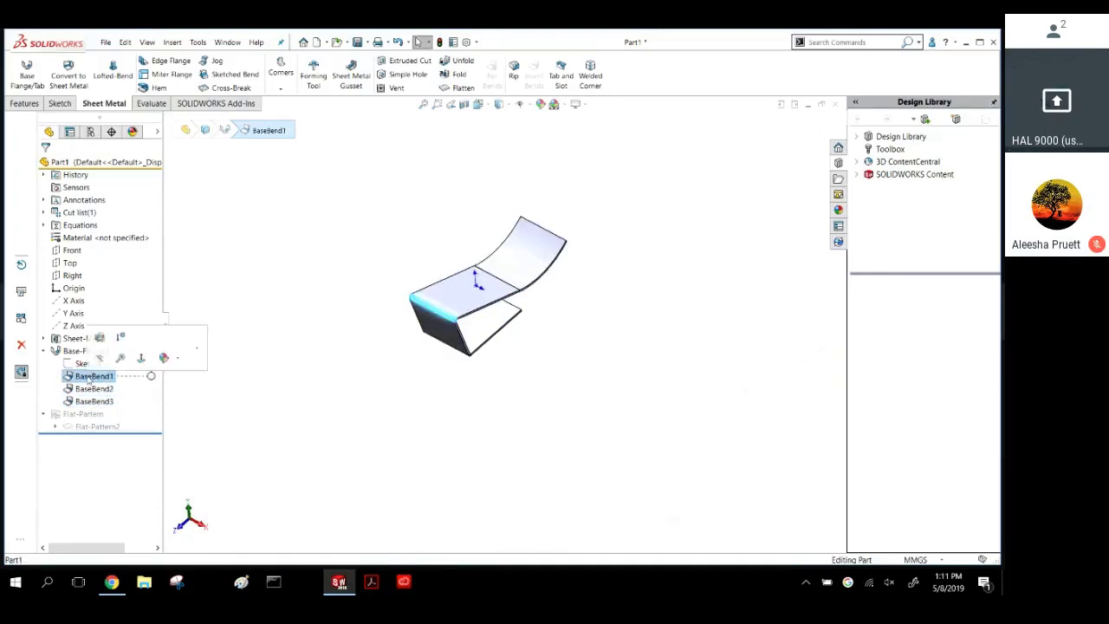
Inspect the radii of the curved end and the sharp upper bend on the model, and highlight each base bend again.
middle_drag(512, 314, 483, 295)
scroll(484, 293, down, 5)
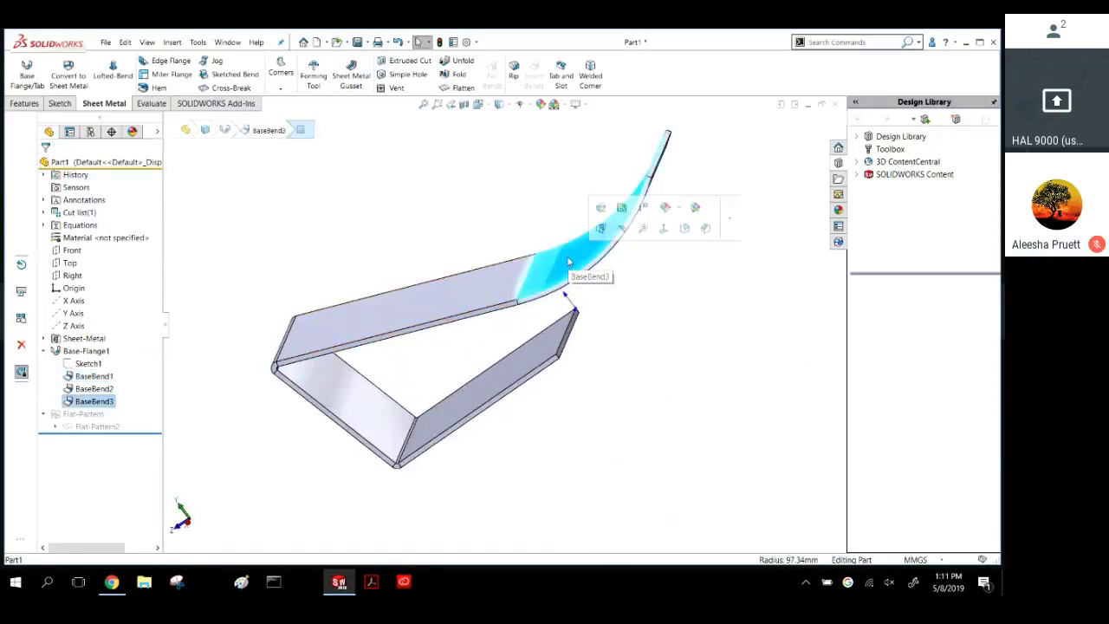
middle_drag(569, 262, 486, 237)
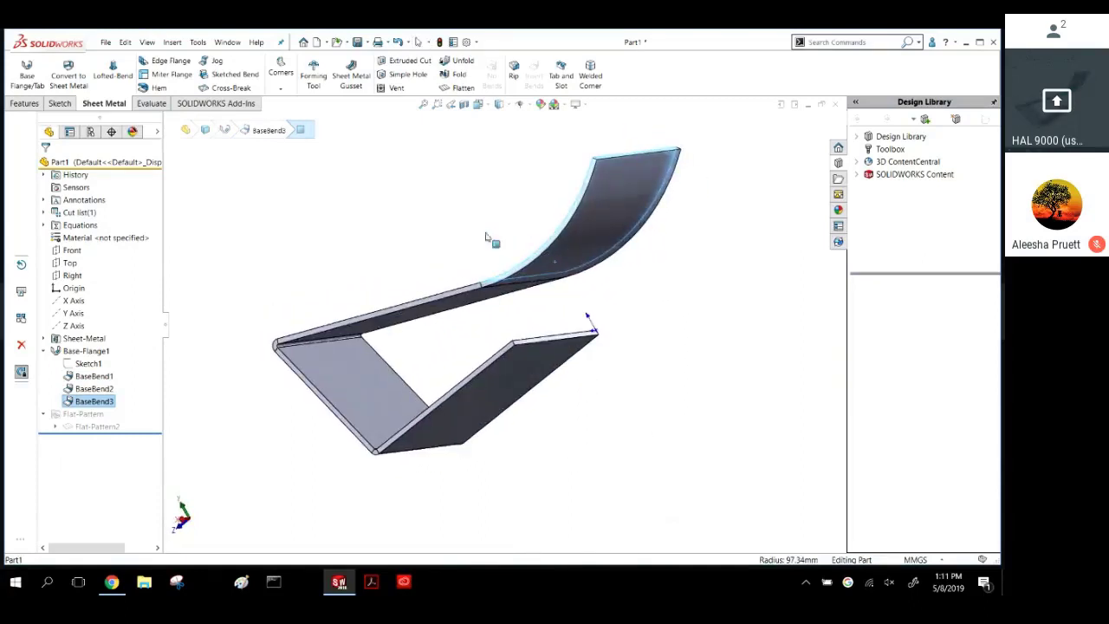
scroll(321, 364, down, 5)
click(332, 377)
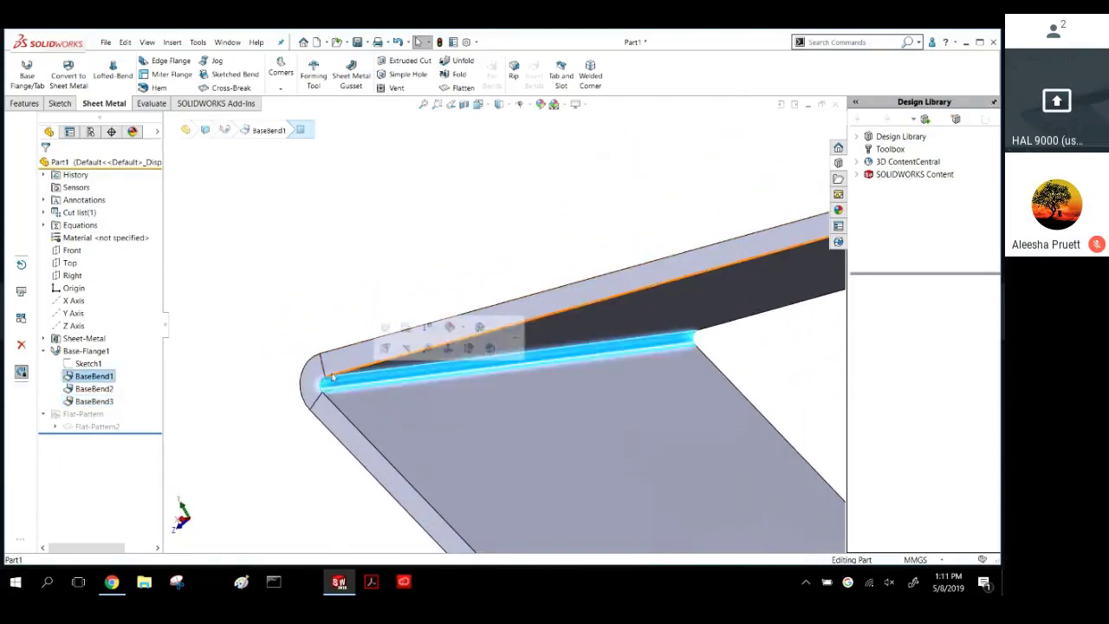
key(Escape)
scroll(607, 452, up, 3)
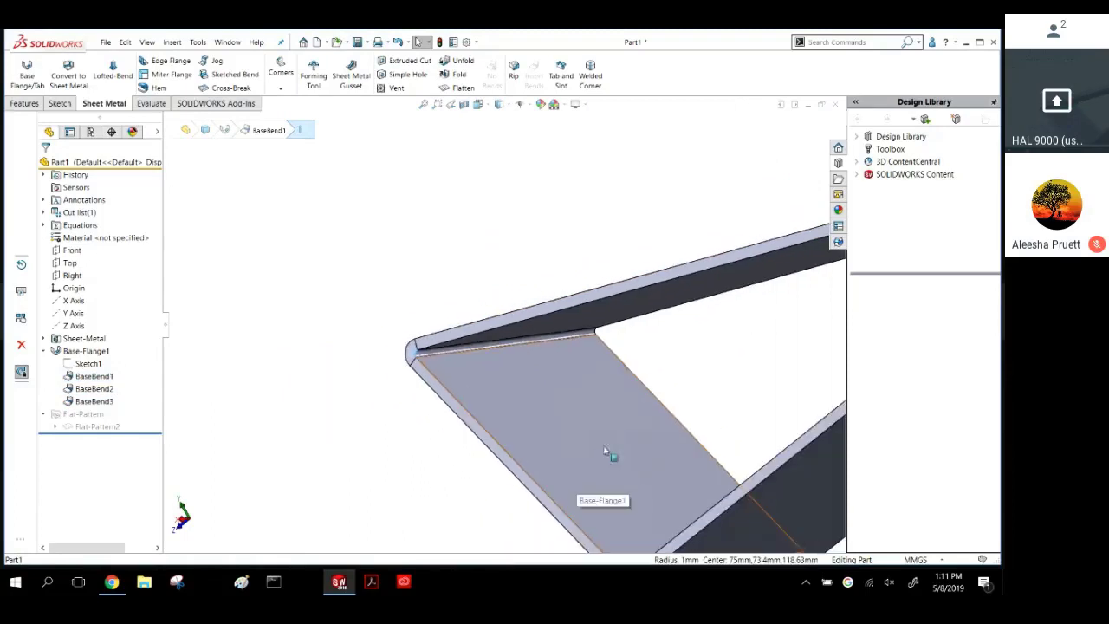
scroll(606, 452, up, 2)
middle_drag(541, 470, 592, 507)
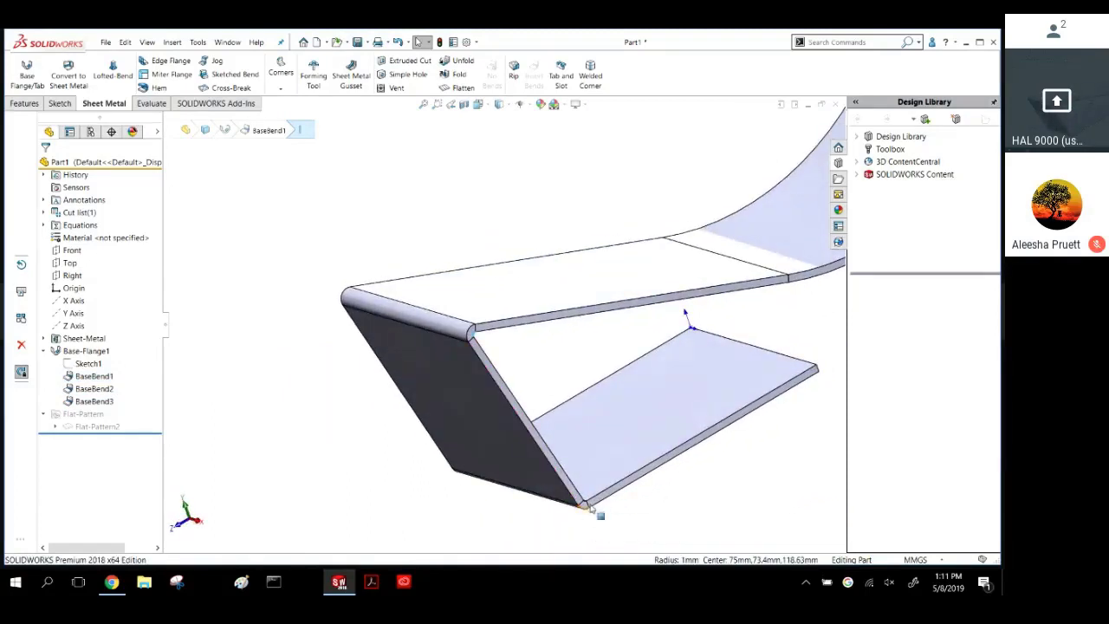
click(104, 376)
click(94, 388)
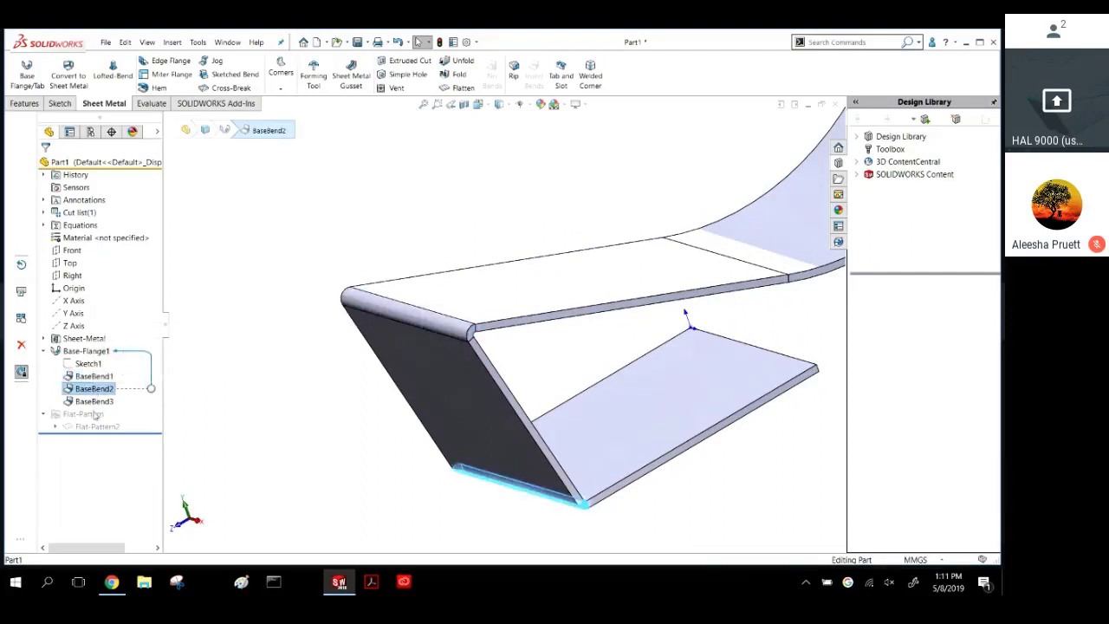
click(92, 401)
Override the default radius of BaseBend1 with 3 mm and check the radius on the bend's inner edge.
click(82, 378)
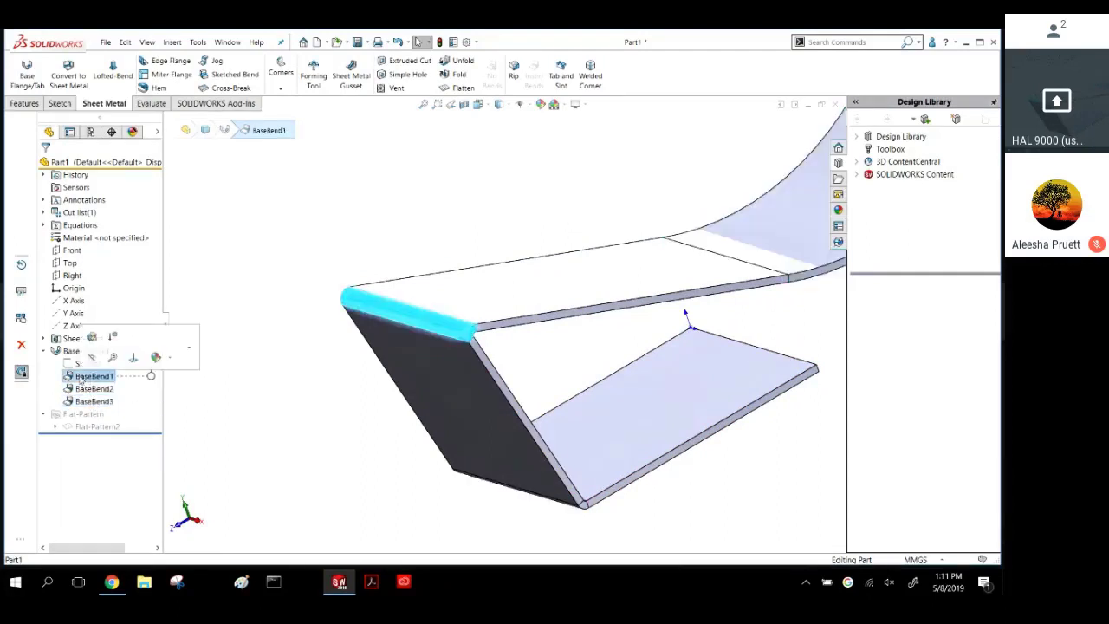
right_click(82, 378)
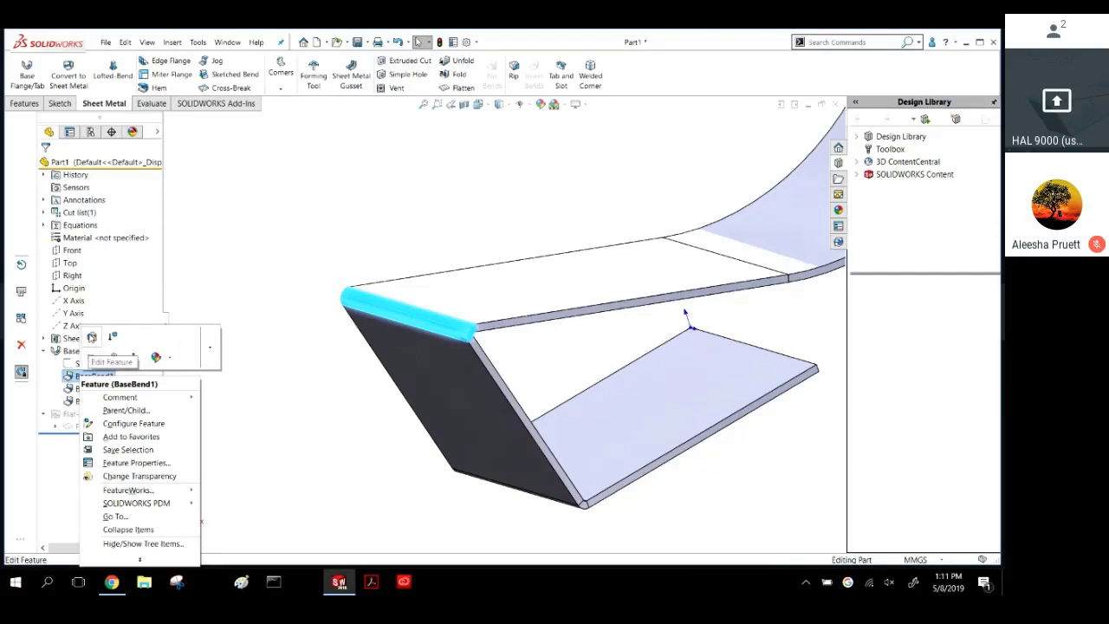
click(92, 337)
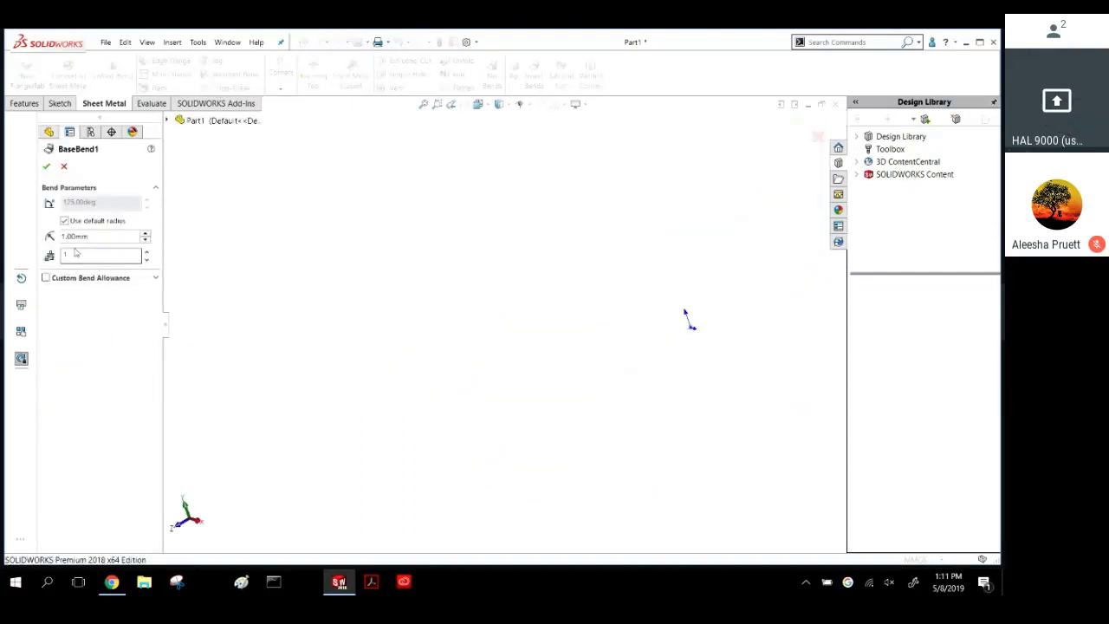
click(74, 221)
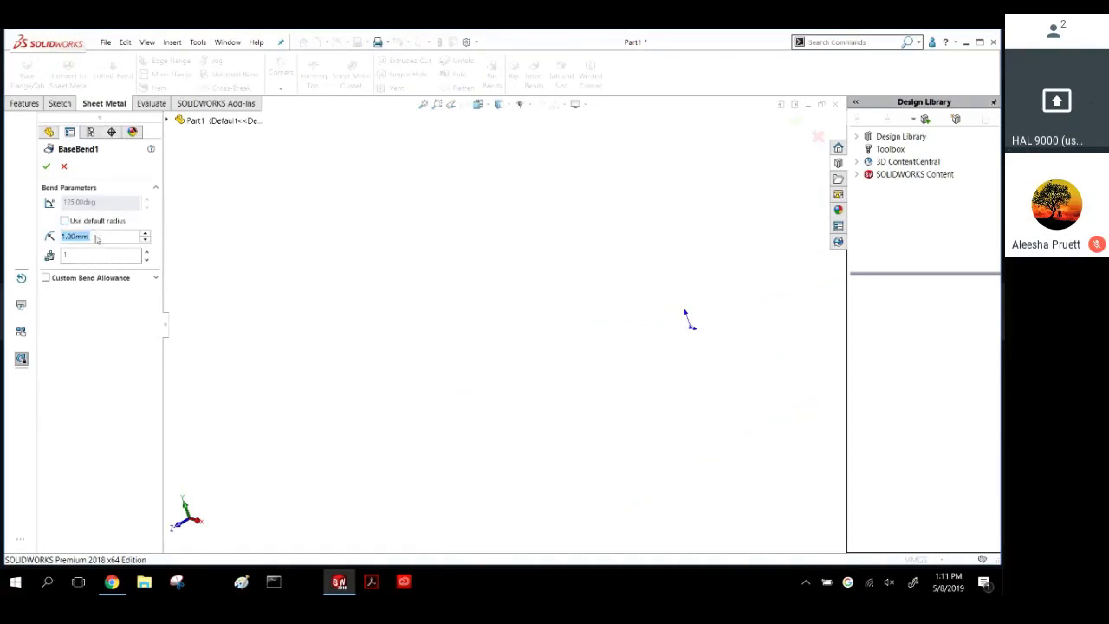
click(97, 239)
text(3)
key(Return)
click(46, 165)
middle_drag(439, 297, 371, 259)
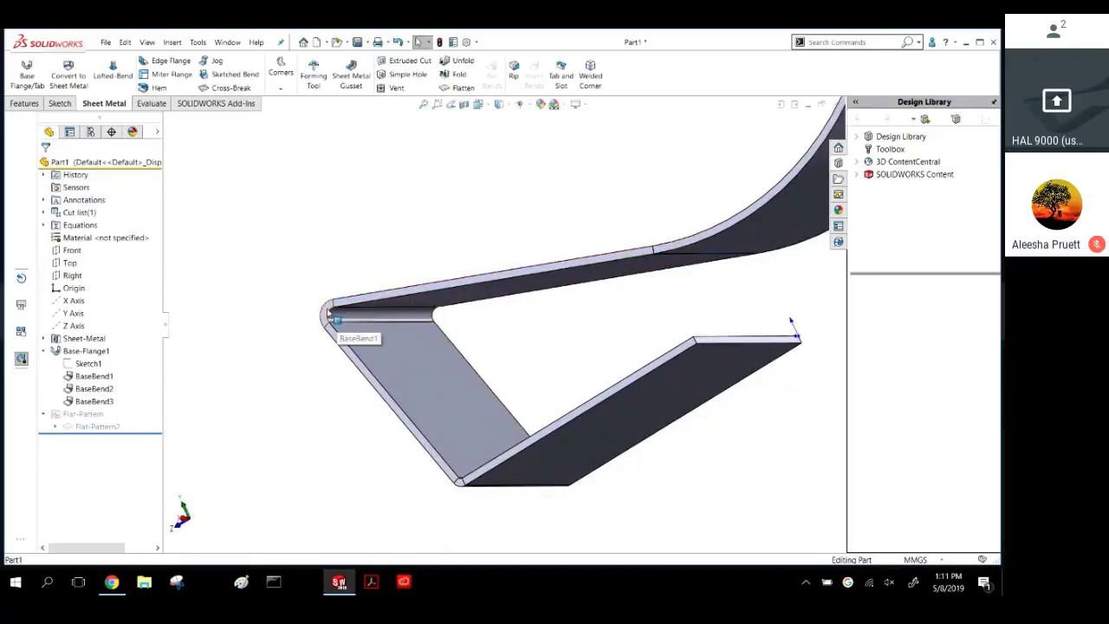
click(328, 314)
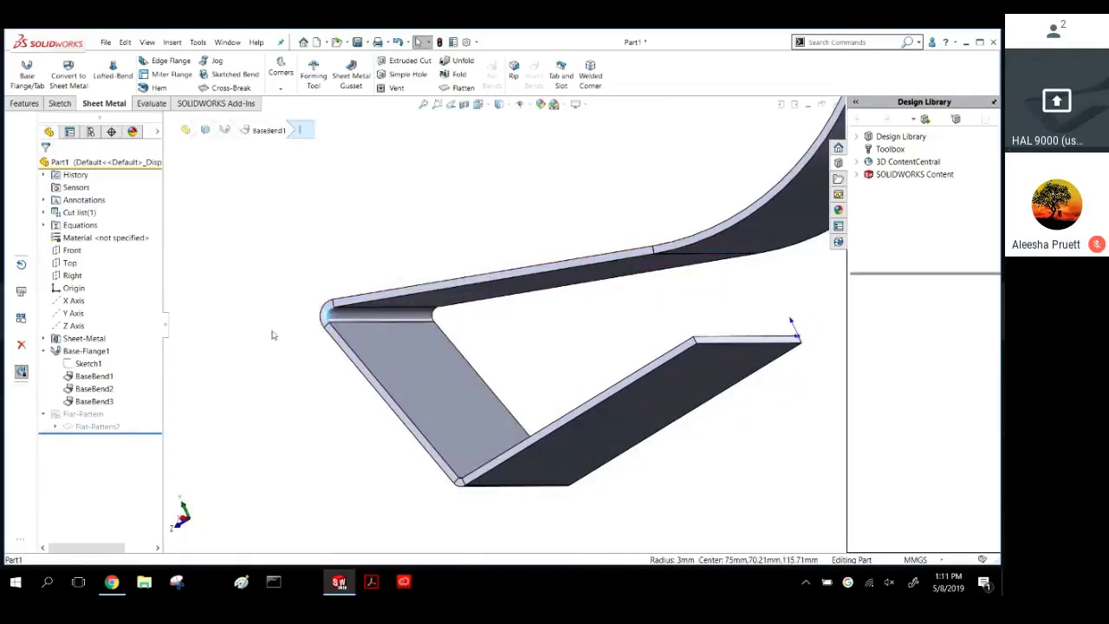
Inspect the bends from the other side with nothing selected, and collapse the base flange's feature entry.
middle_drag(329, 314, 472, 495)
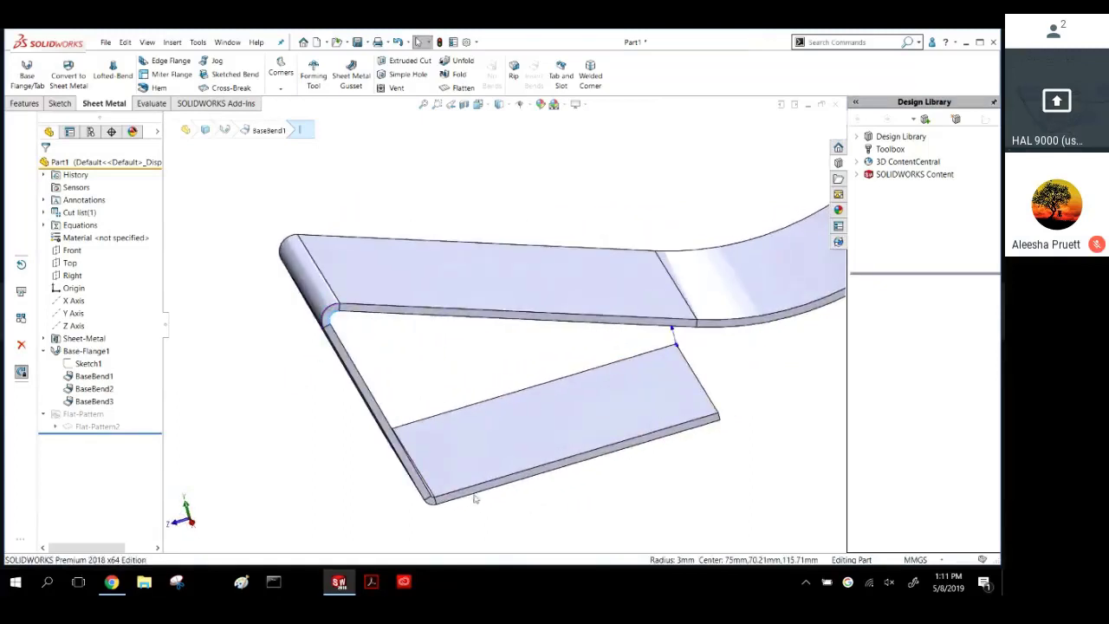
click(328, 439)
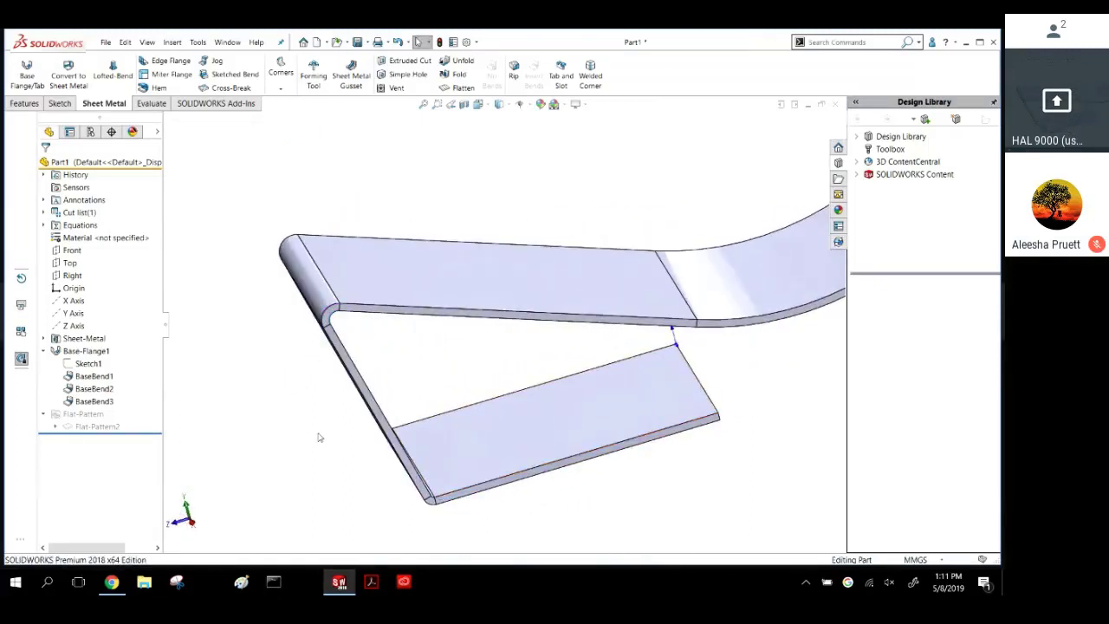
scroll(513, 320, up, 3)
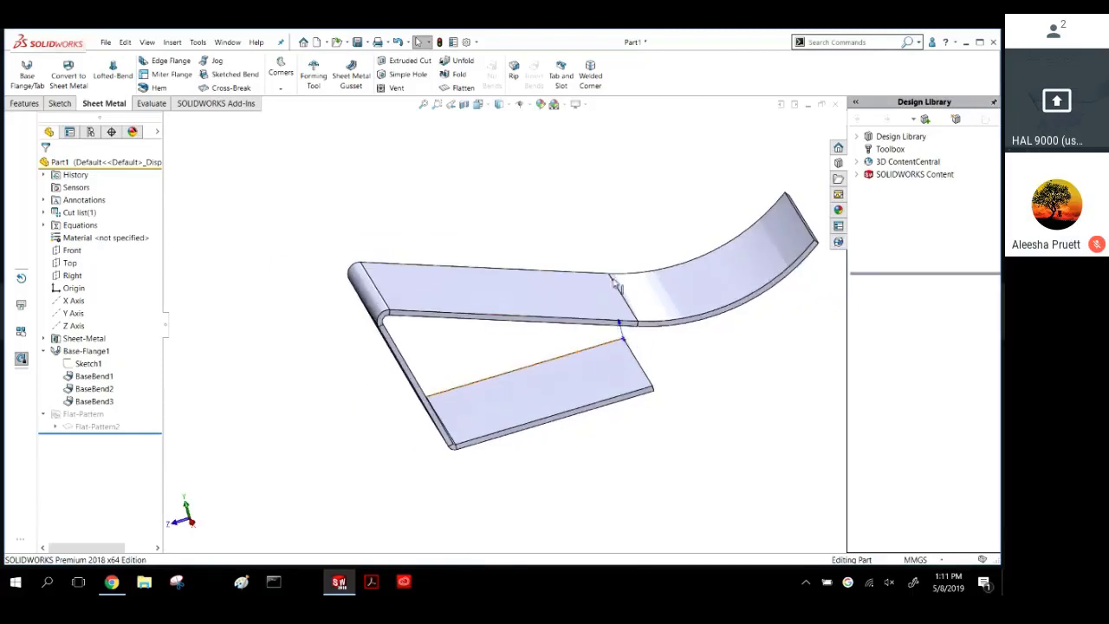
click(43, 351)
click(43, 351)
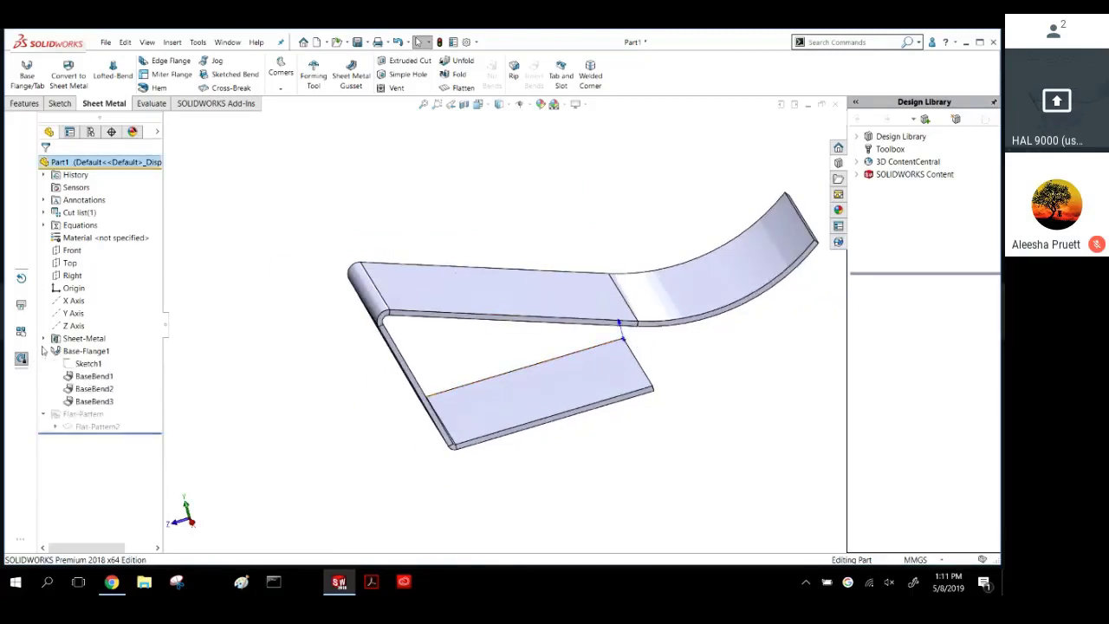
click(83, 364)
click(43, 351)
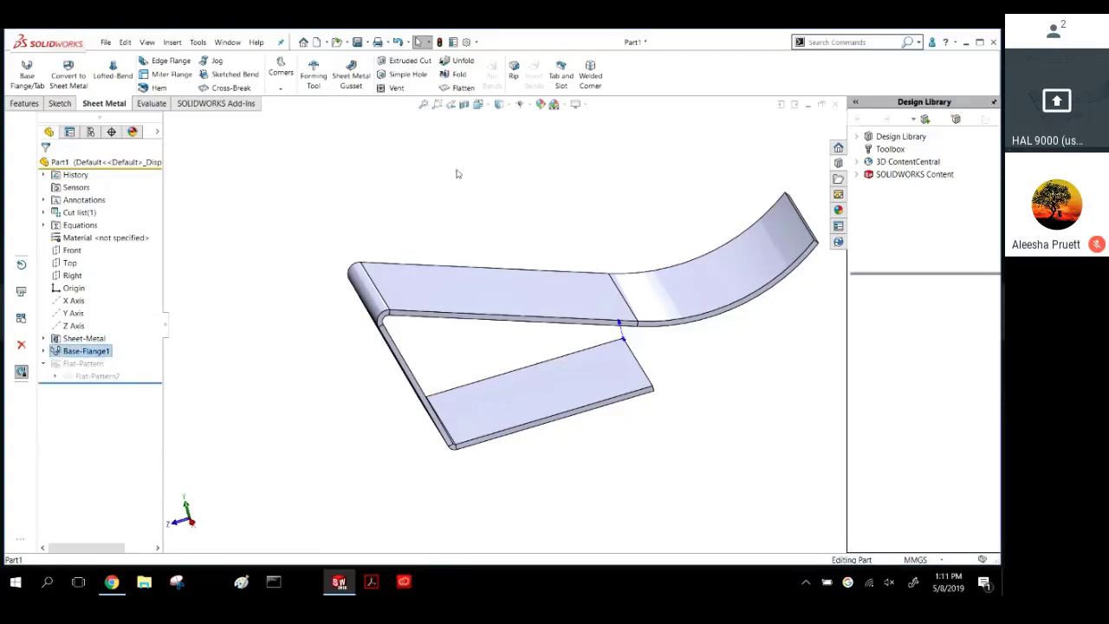
Review the fixed face of Flat-Pattern2 with the part flattened, and return the part to its folded state.
click(459, 87)
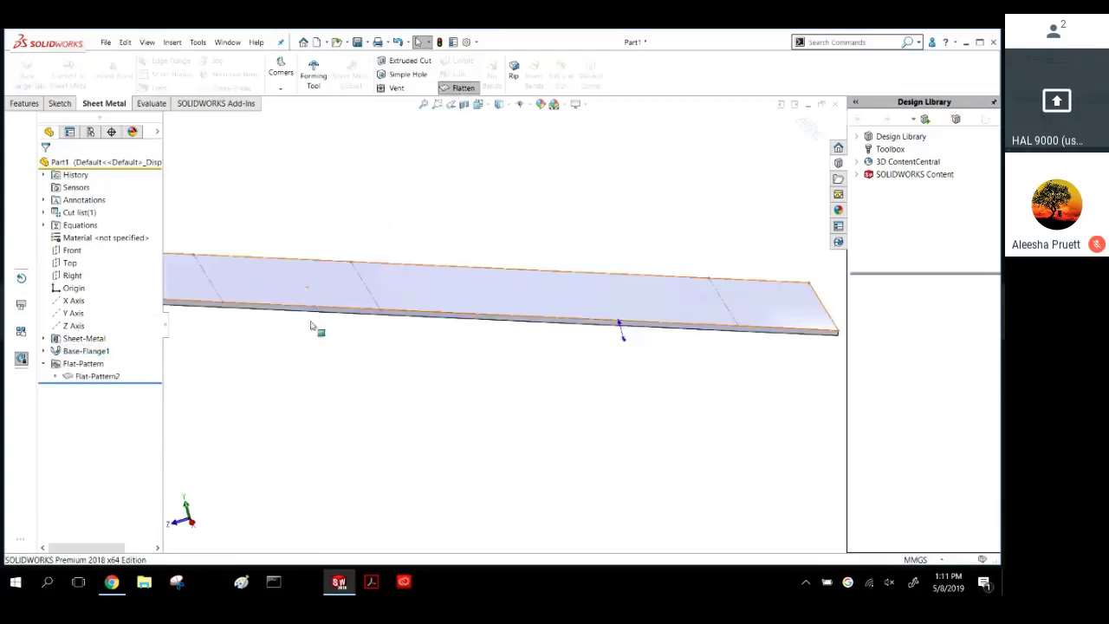
right_click(111, 379)
click(124, 344)
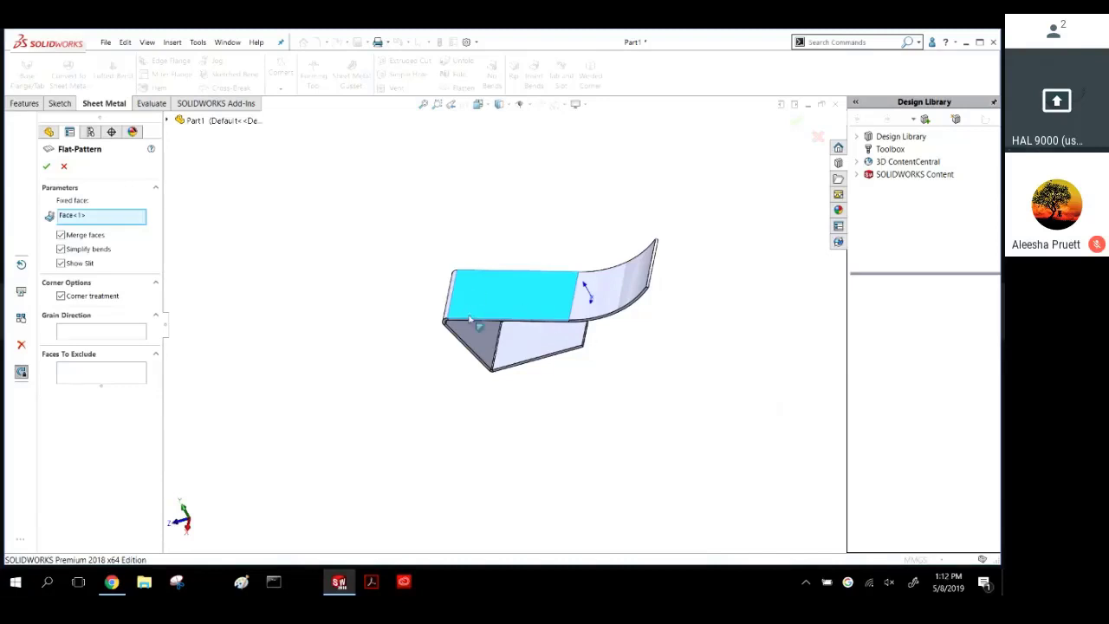
click(47, 165)
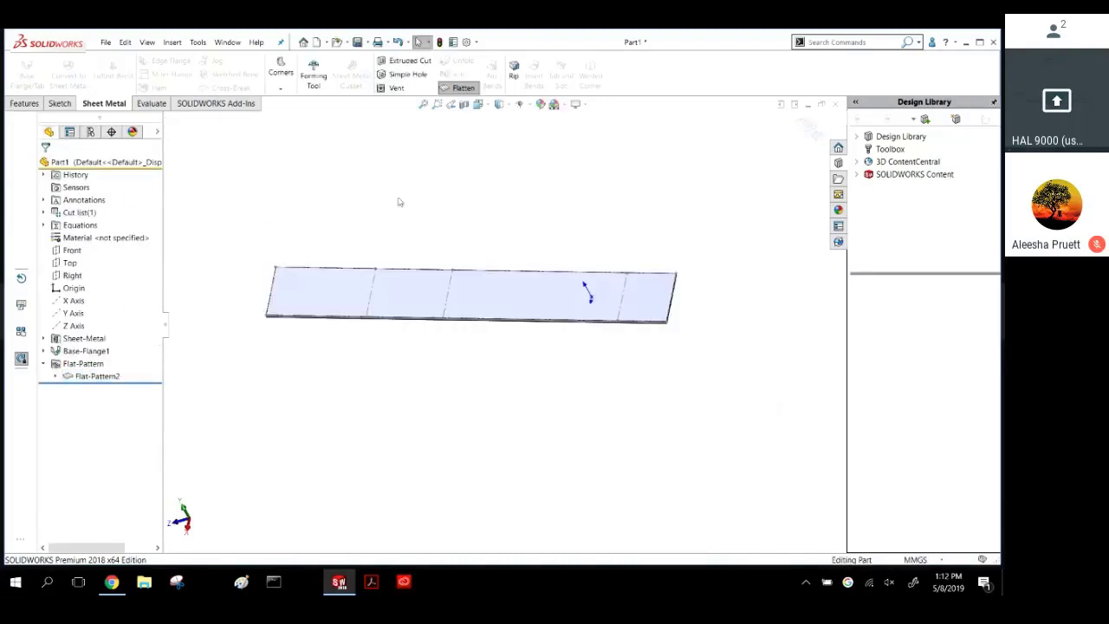
click(462, 87)
click(462, 89)
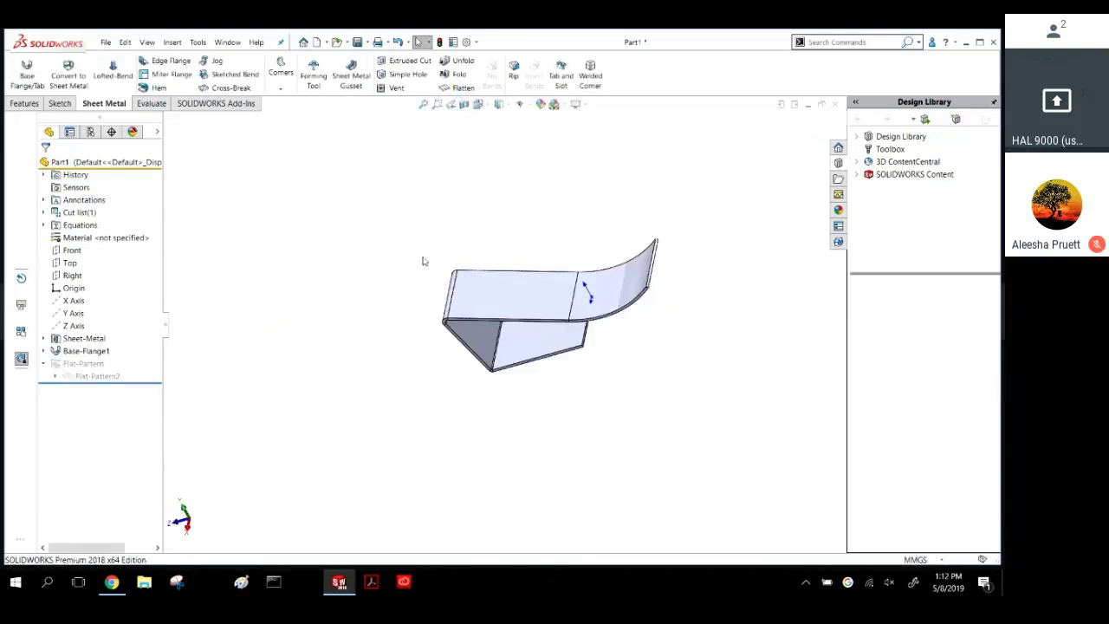
Flatten the part from a trimetric view and compare the flat pattern's orientation with the Top plane.
right_click(561, 160)
click(443, 228)
click(22, 358)
right_drag(345, 206, 397, 194)
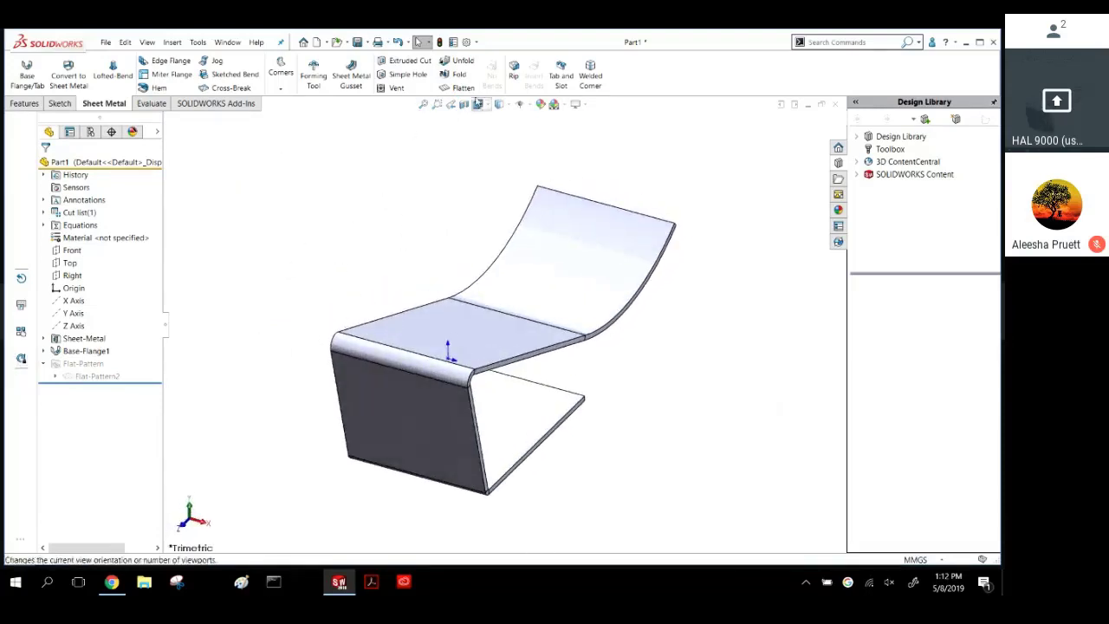
click(465, 88)
middle_drag(453, 182, 421, 359)
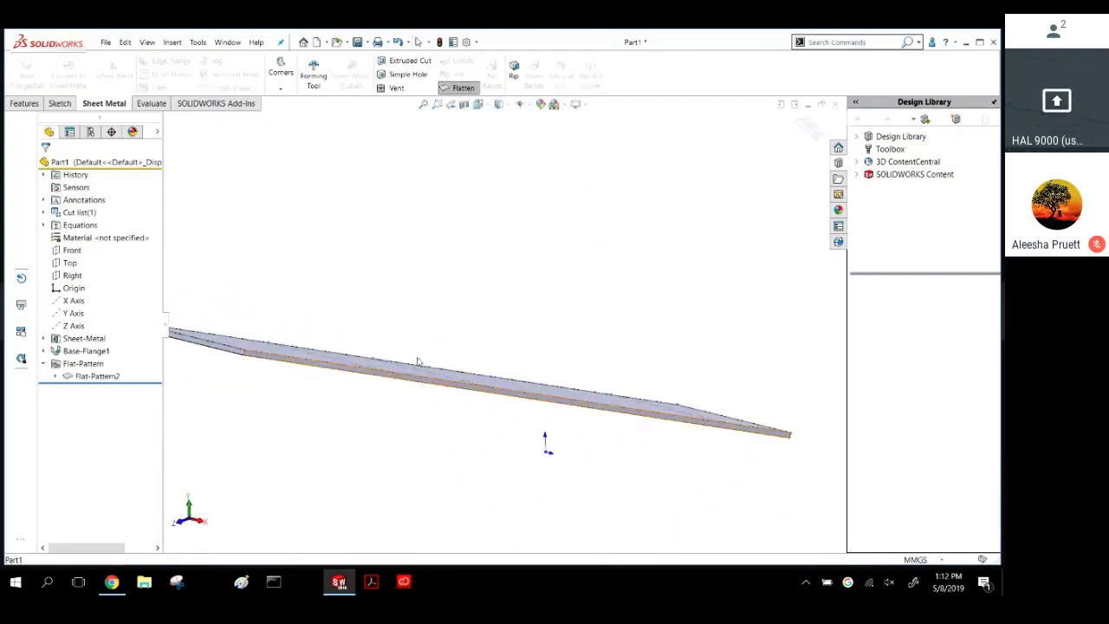
click(69, 263)
middle_drag(587, 341, 623, 363)
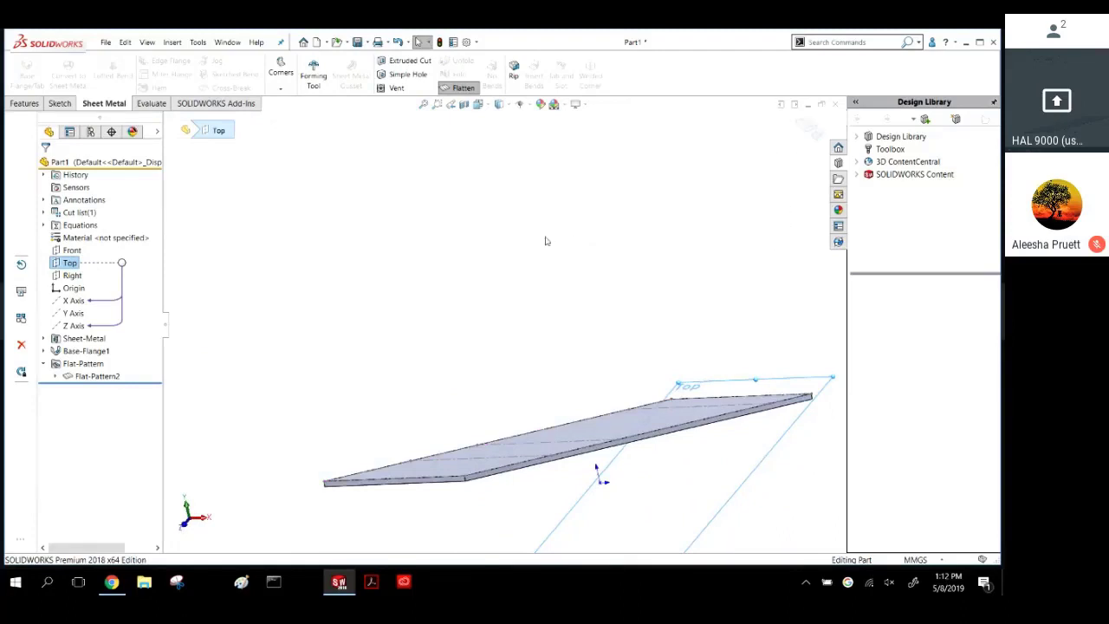
middle_drag(508, 302, 354, 301)
Edit Flat-Pattern2 and replace its fixed face with the upper face of the bottom flange.
right_click(78, 374)
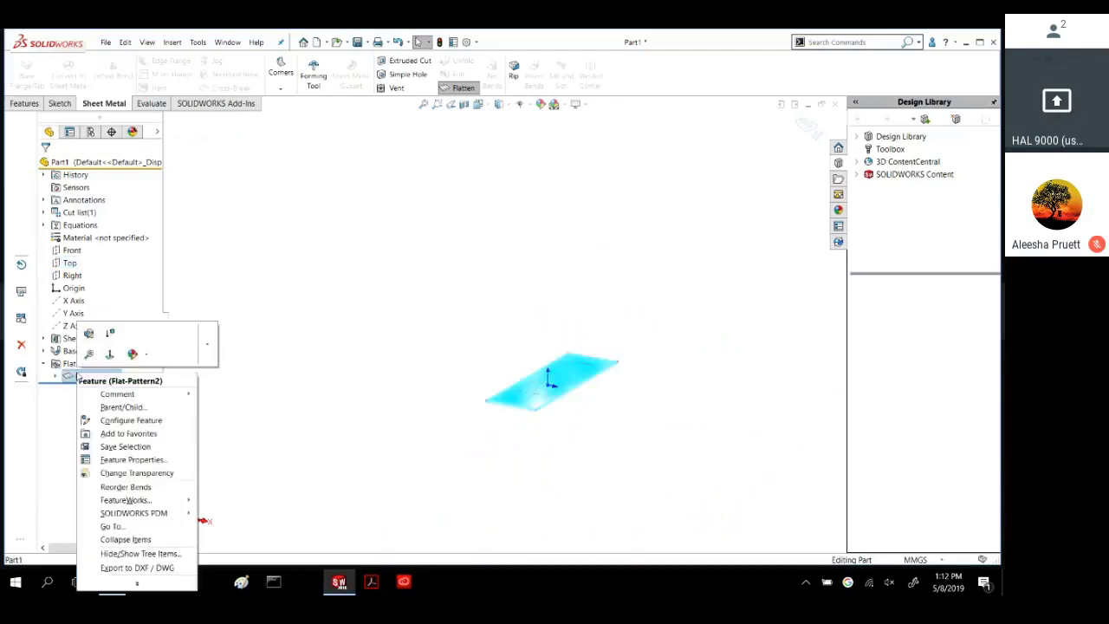
click(87, 334)
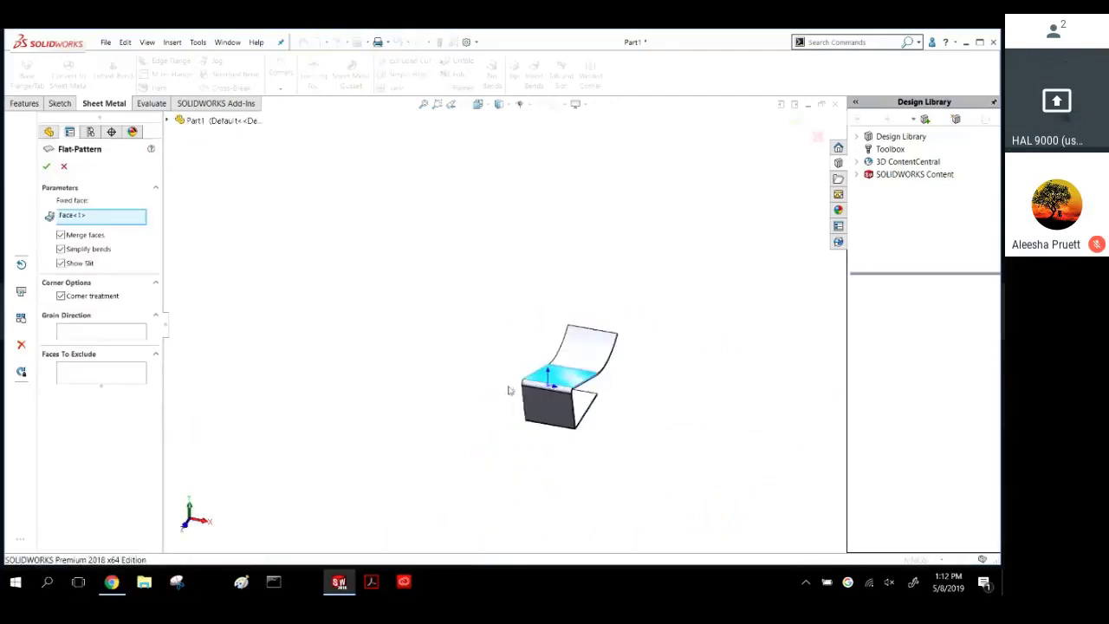
middle_drag(628, 392, 564, 376)
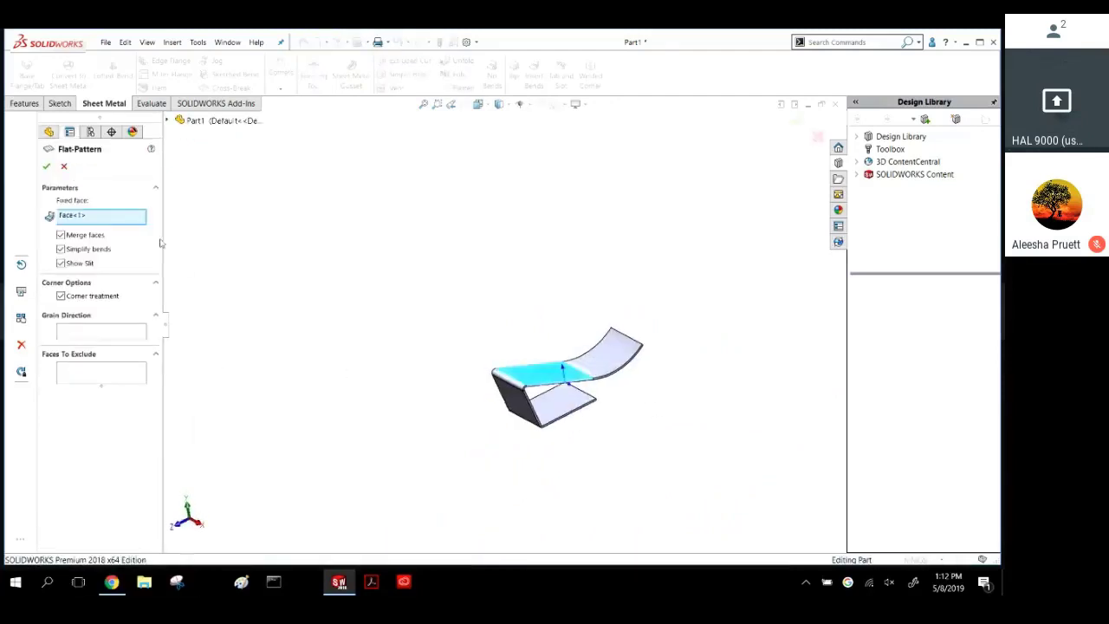
click(97, 216)
key(Delete)
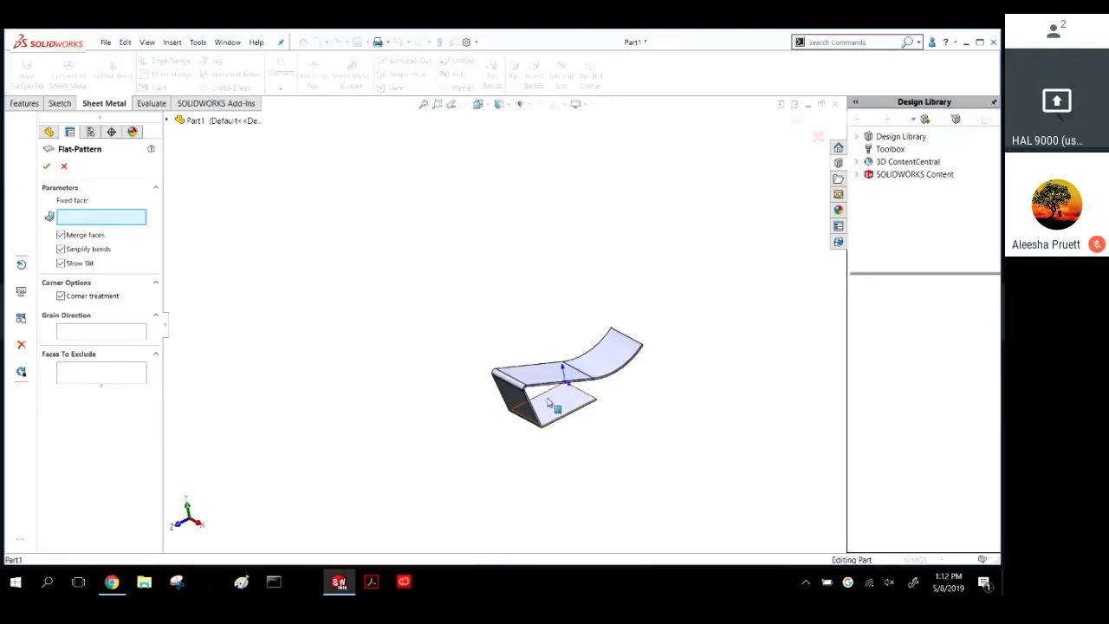
click(547, 403)
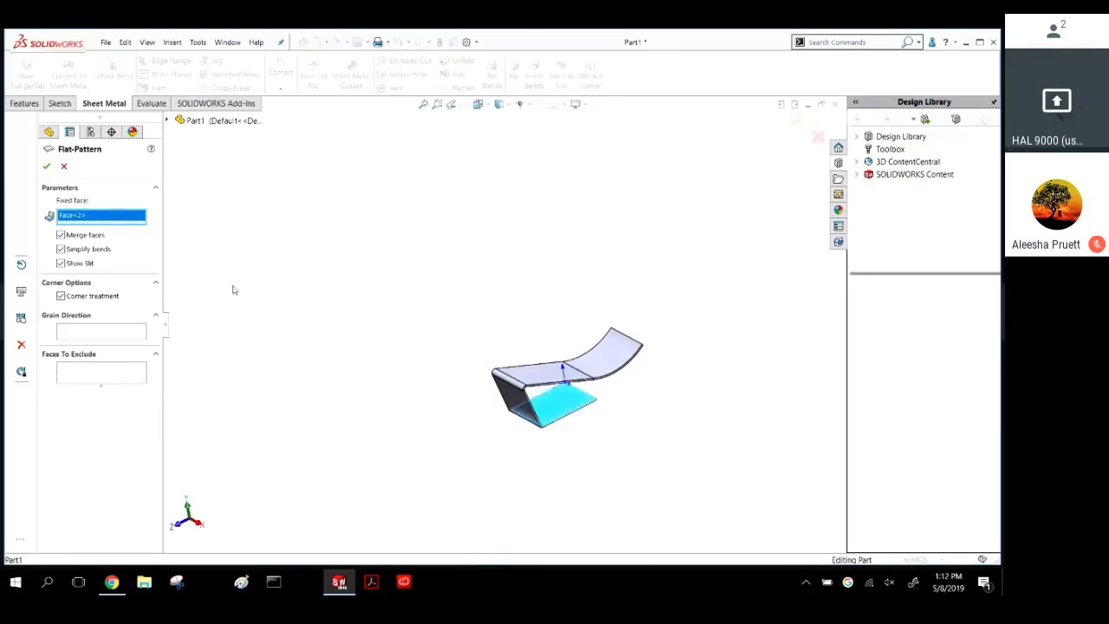
click(47, 165)
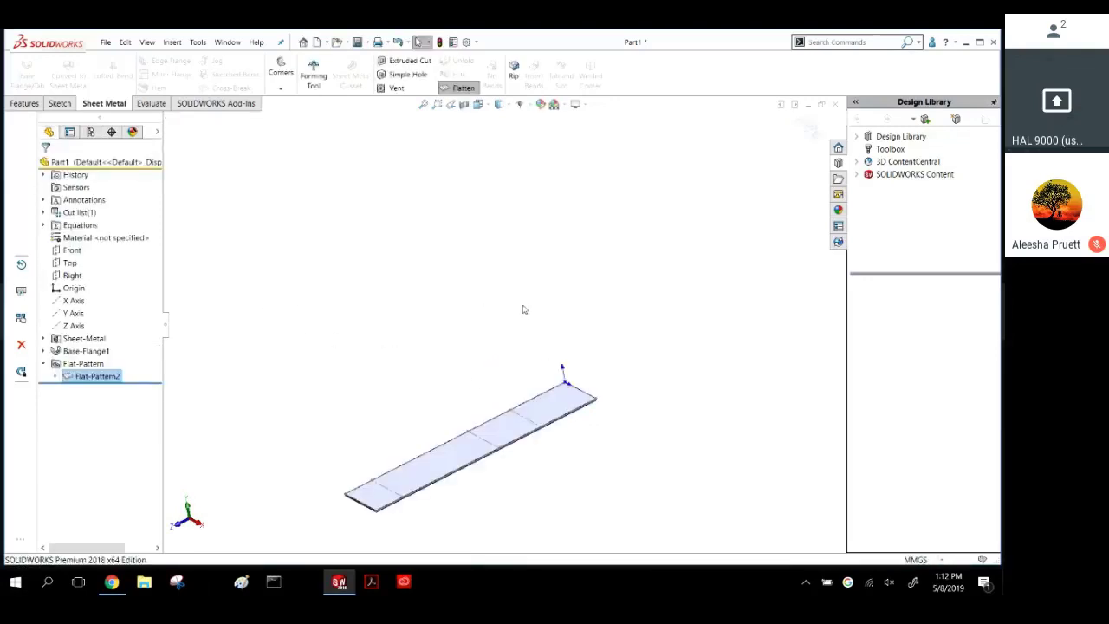
View the new flat pattern in trimetric orientation and return the part to its folded state.
middle_drag(524, 310, 609, 289)
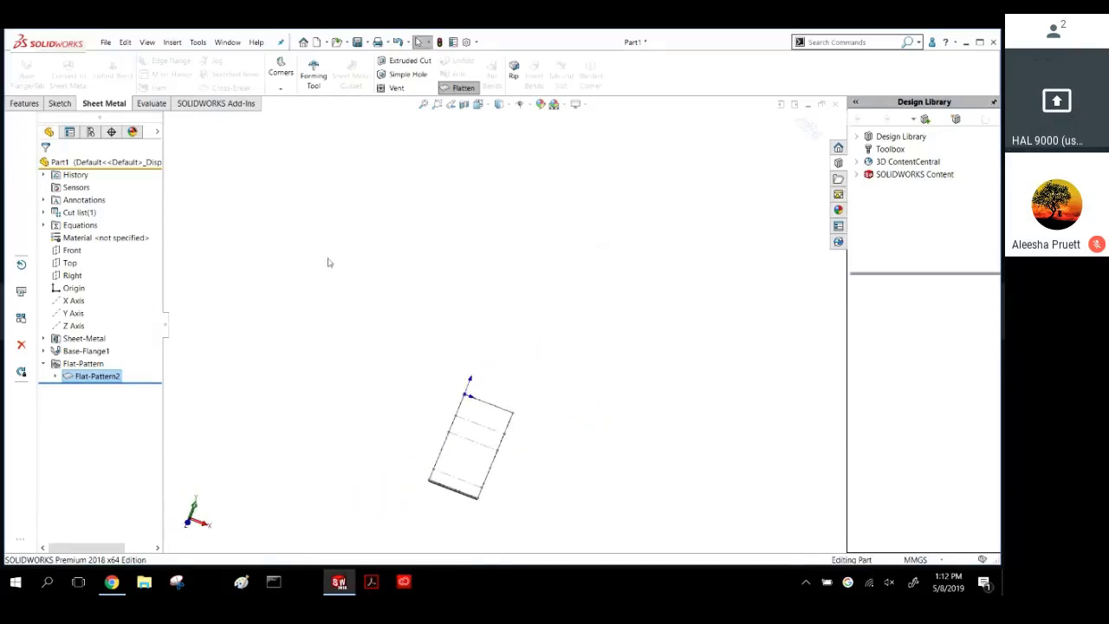
key(space)
click(418, 206)
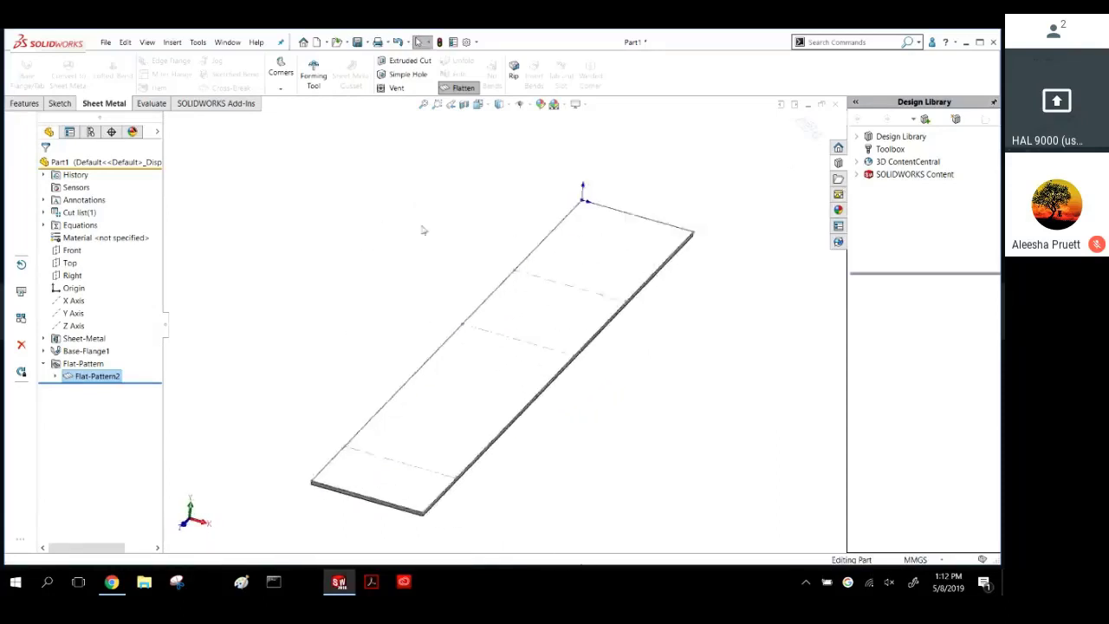
click(807, 126)
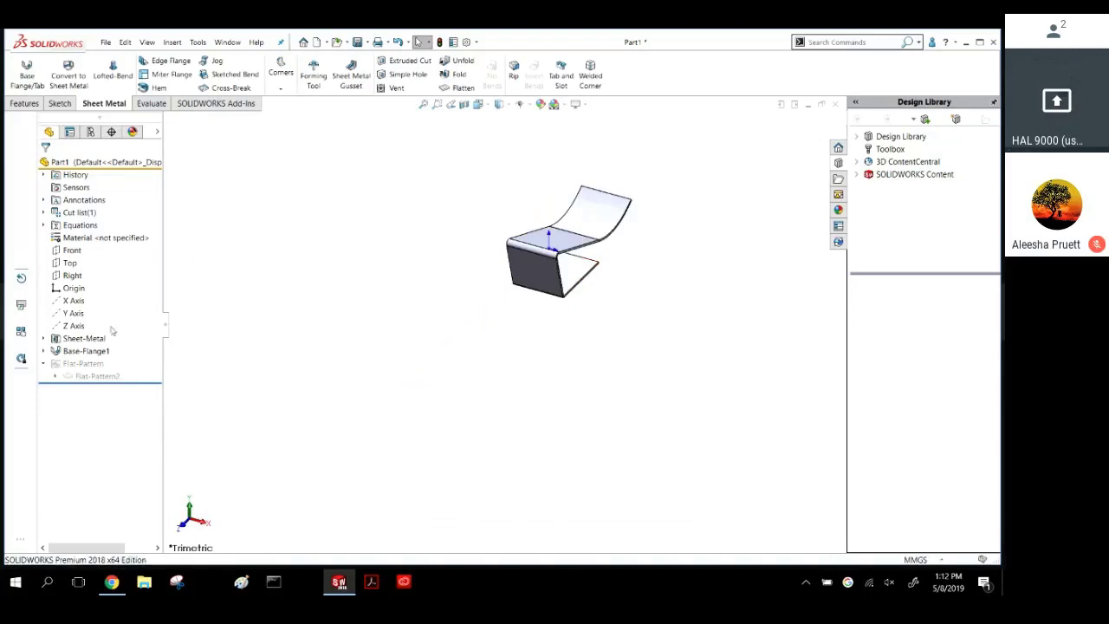
Flatten the part again and open the Flat-Pattern2 feature for editing.
click(463, 88)
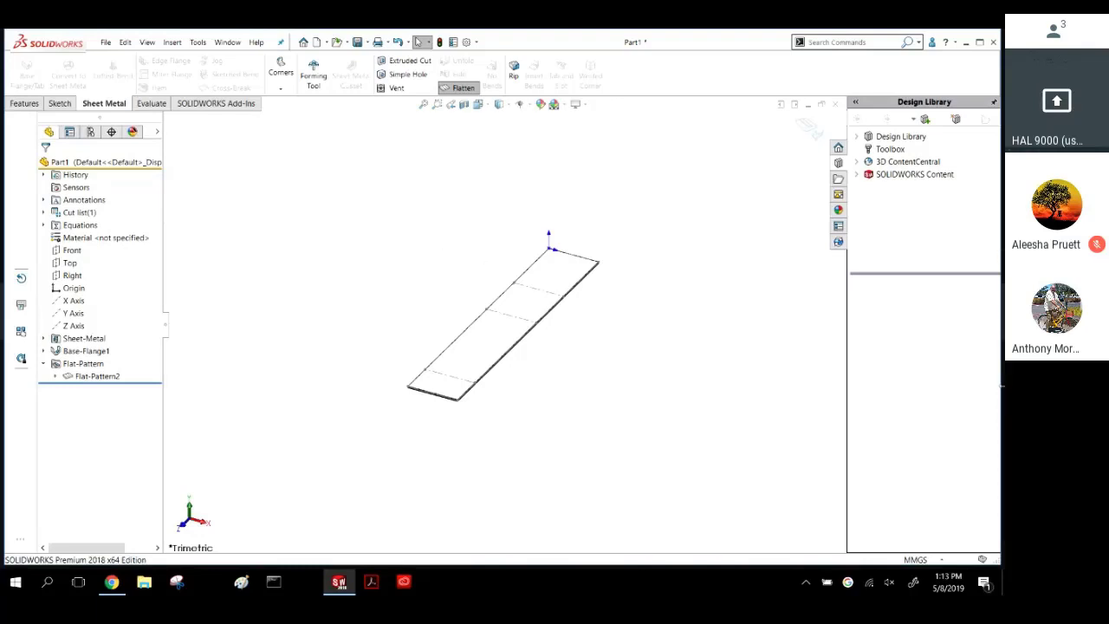
drag(906, 149, 820, 141)
right_click(103, 378)
click(118, 345)
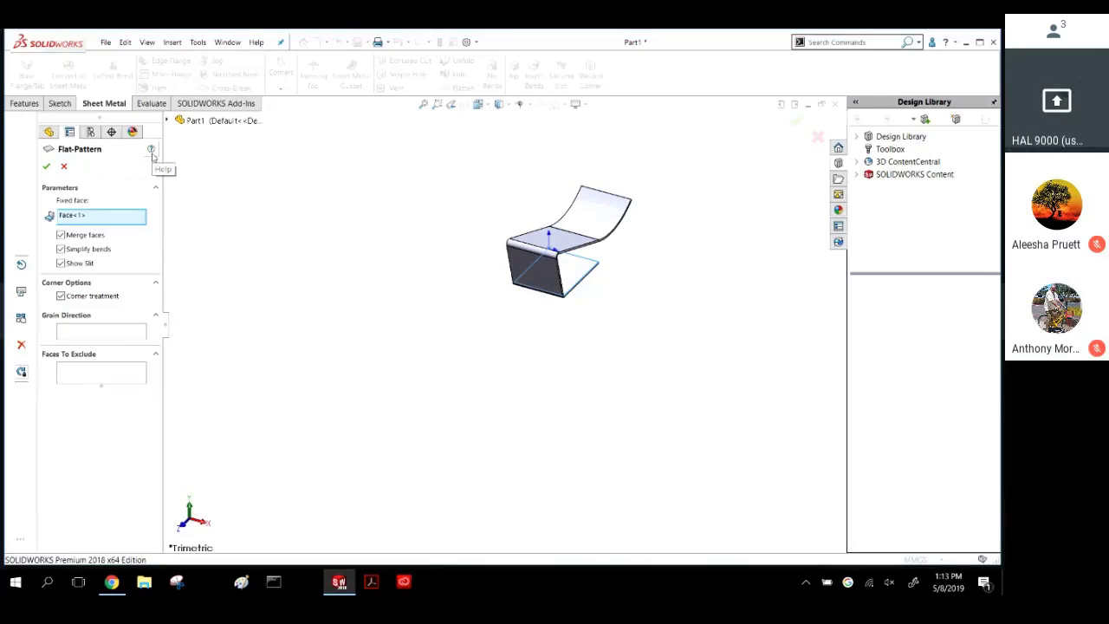
Read the Flat-Pattern help topic on the Merge faces, Simplify bends, Show Slit and Faces To Exclude options, and put it away.
click(151, 153)
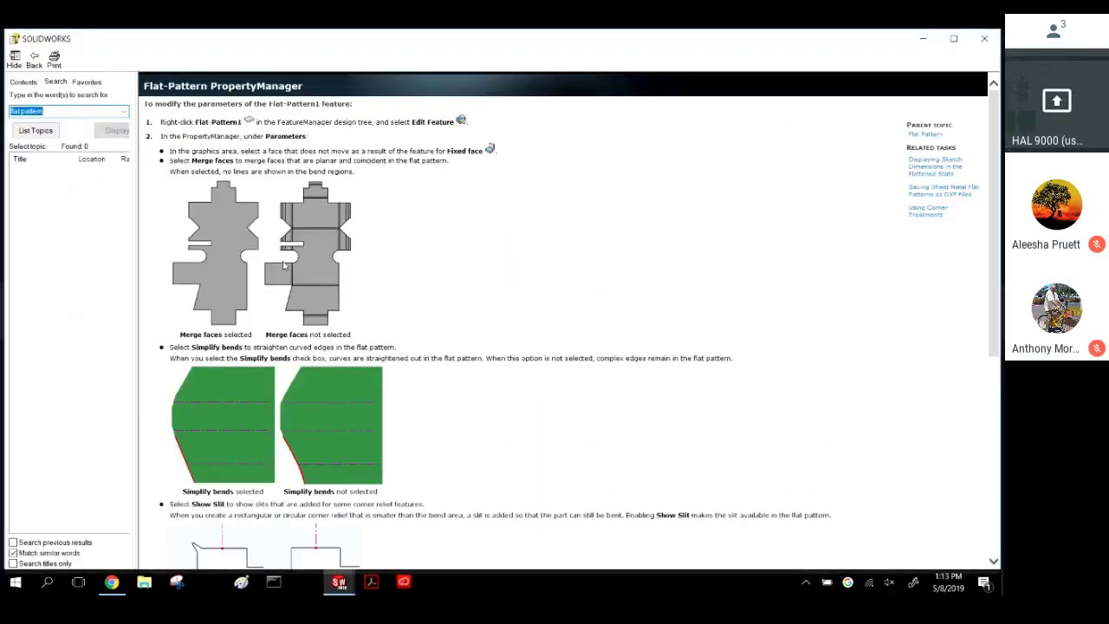
scroll(308, 163, down, 2)
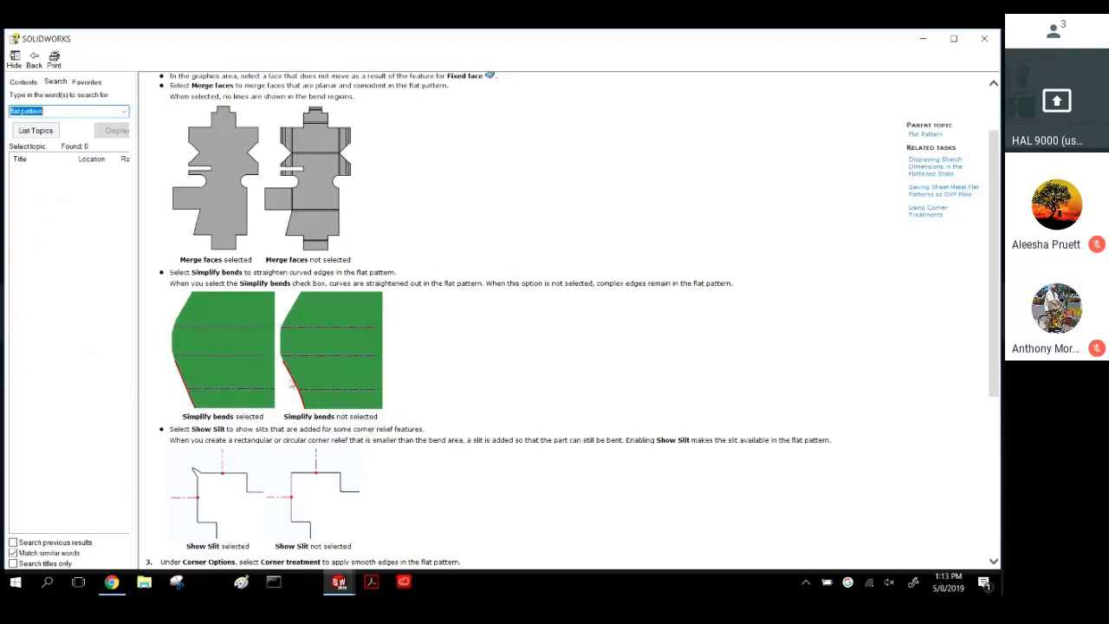
scroll(216, 301, down, 3)
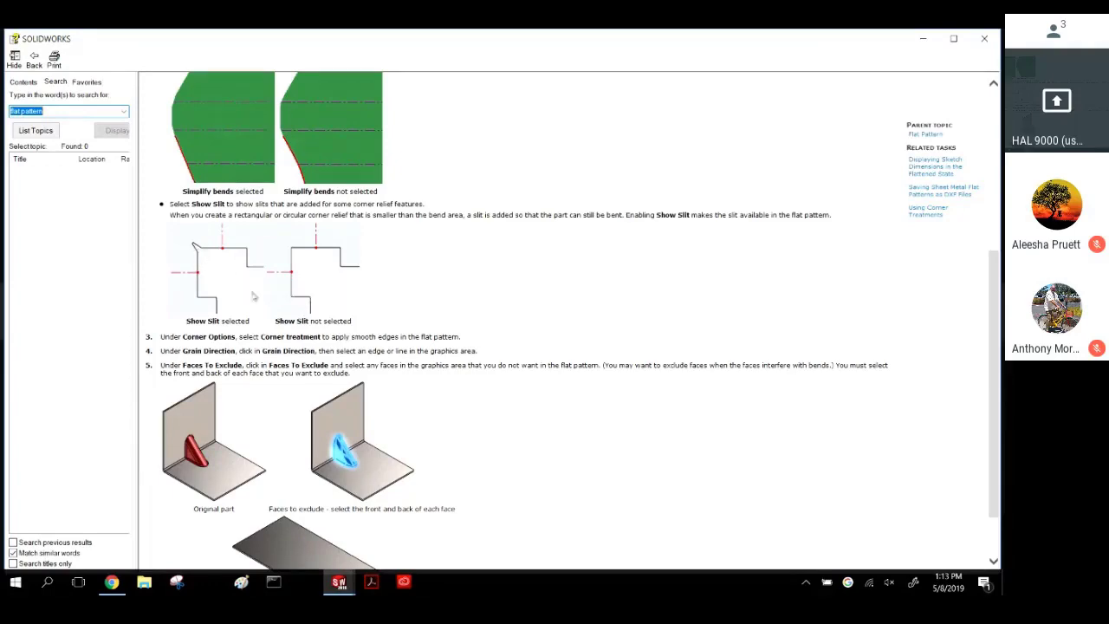
scroll(253, 295, up, 5)
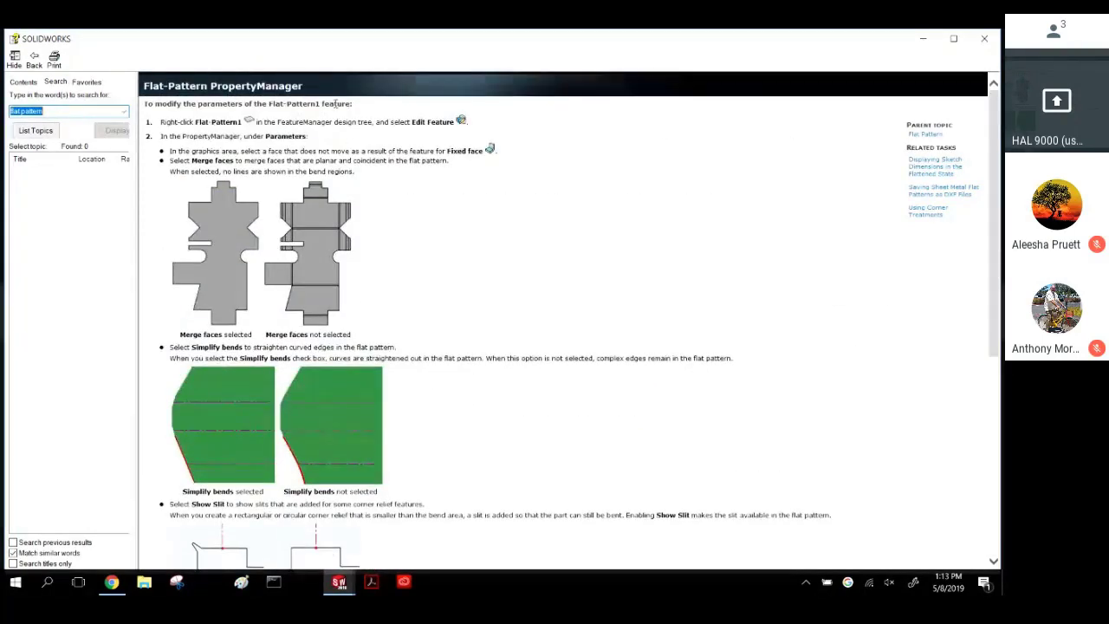
click(923, 39)
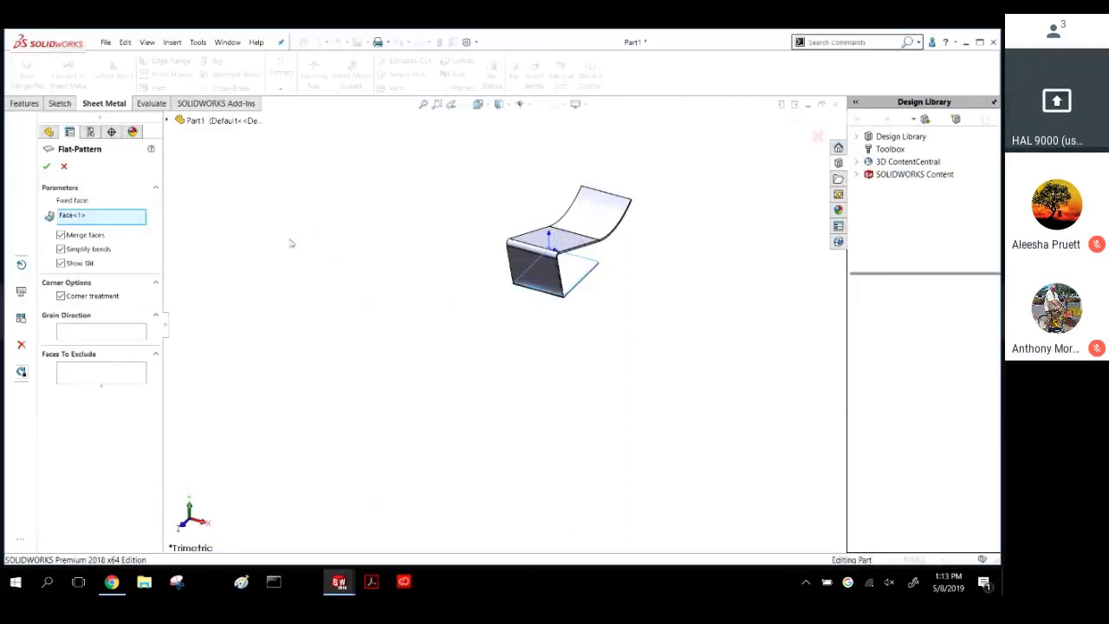
Accept the Flat-Pattern2 settings as they are and fold the part back to look at its bends.
click(47, 167)
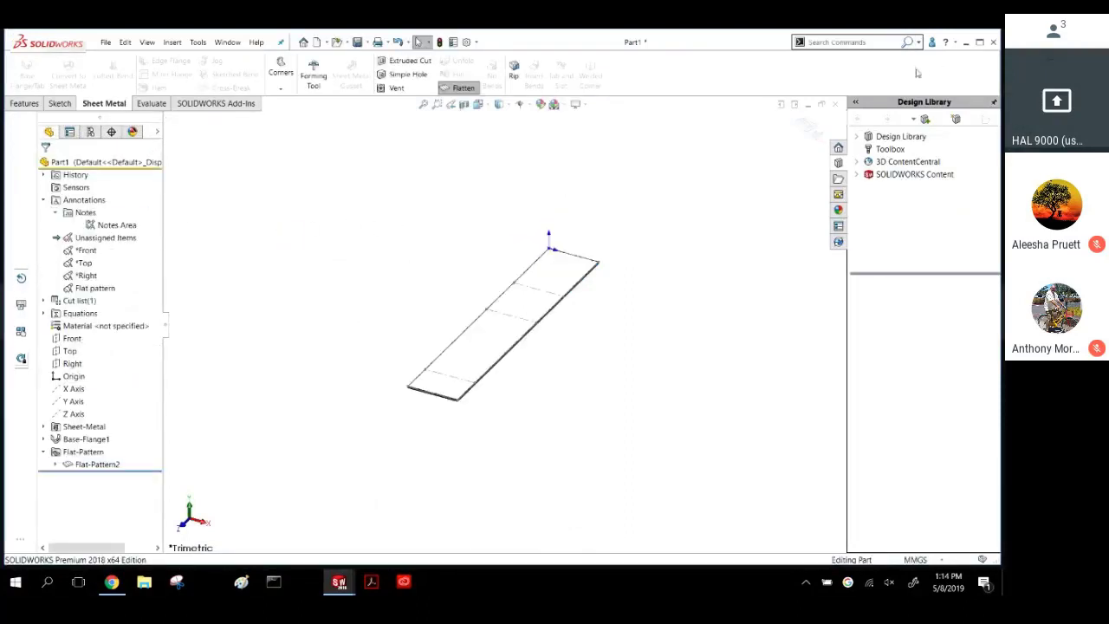
click(460, 87)
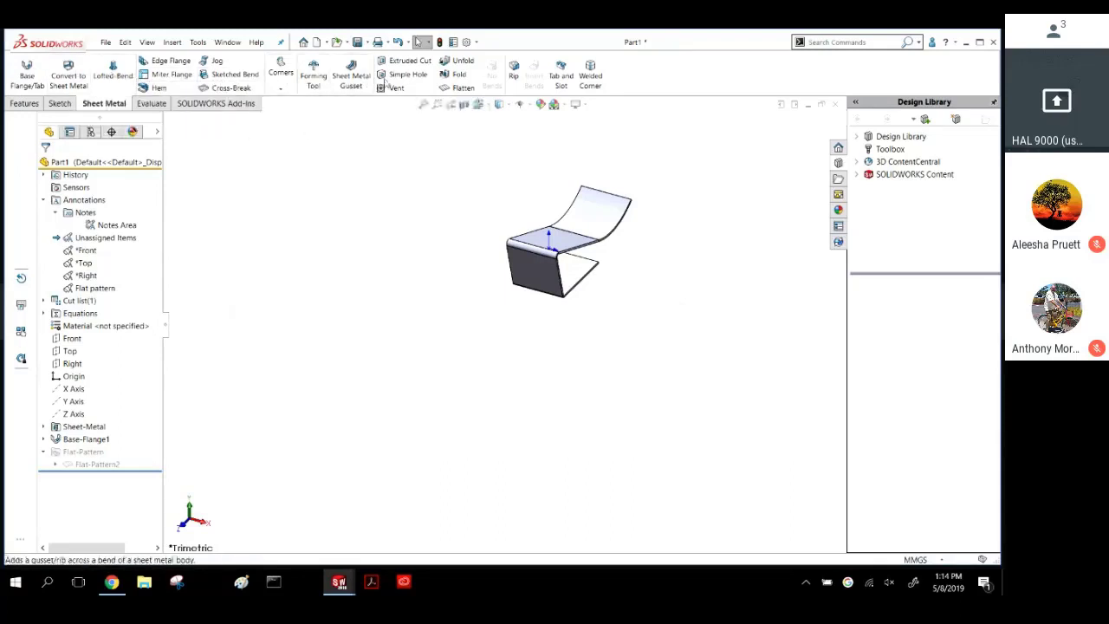
middle_drag(493, 260, 485, 200)
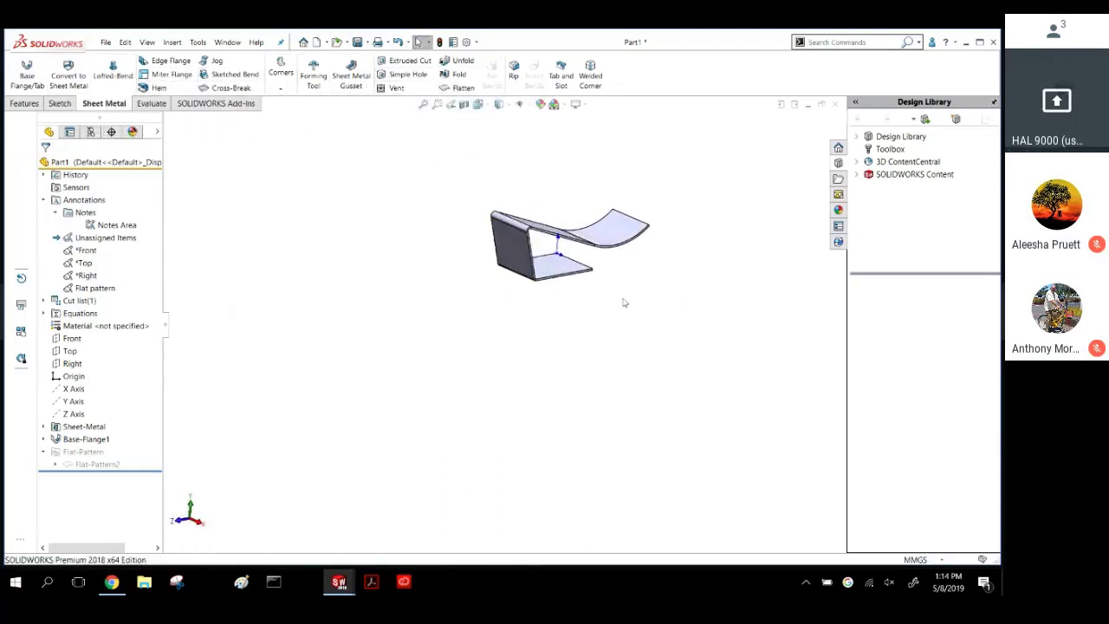
scroll(548, 214, down, 4)
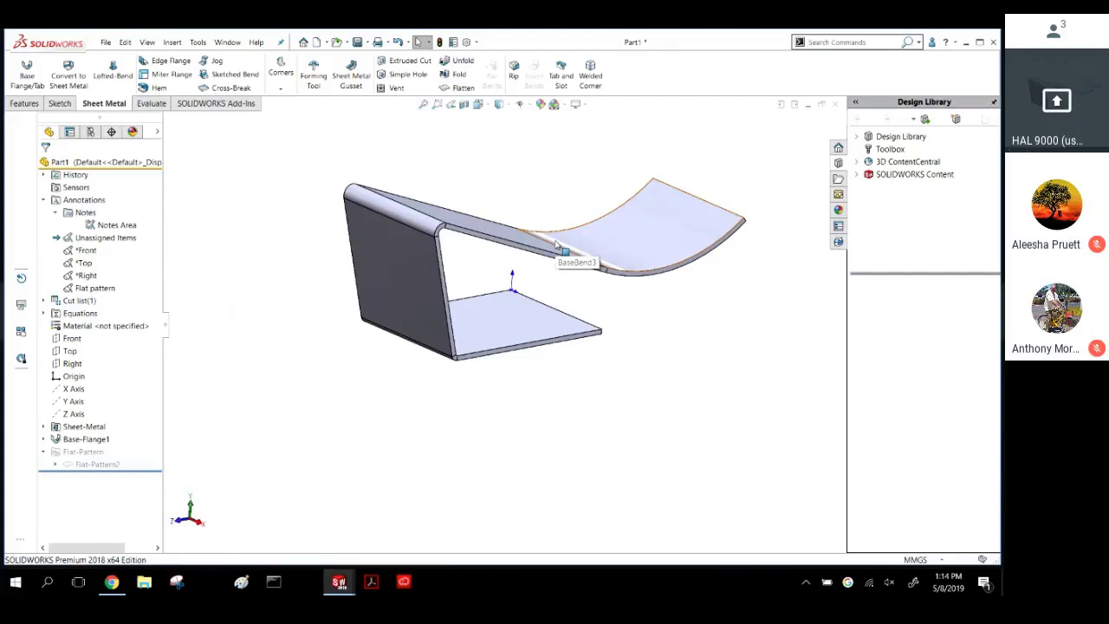
Start a new sketch on the underside face of the bottom flange.
middle_drag(628, 362, 651, 112)
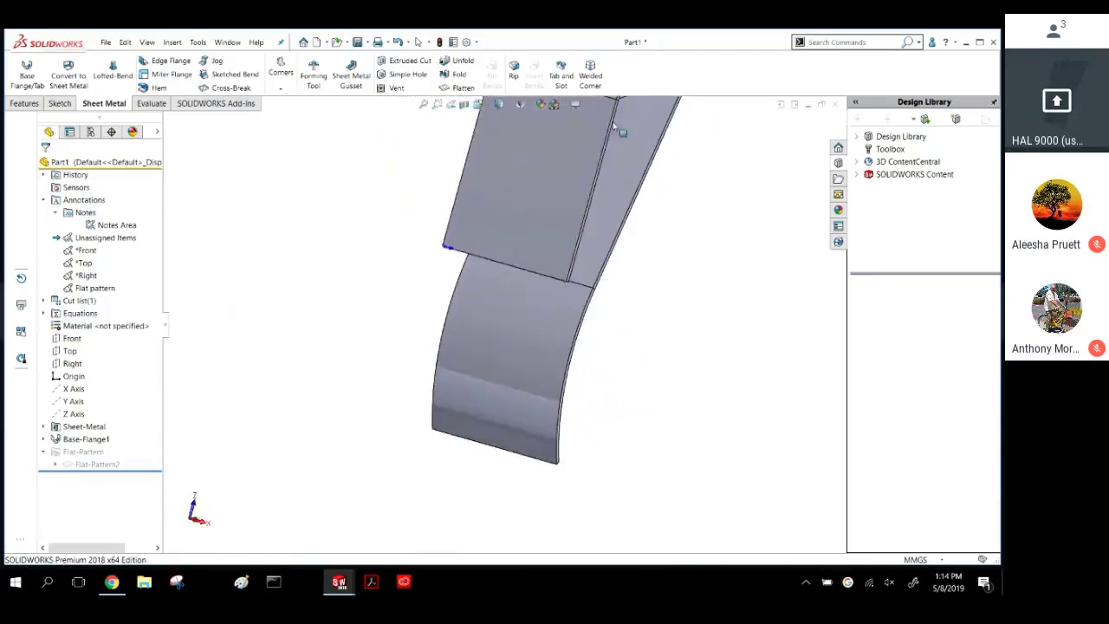
click(559, 207)
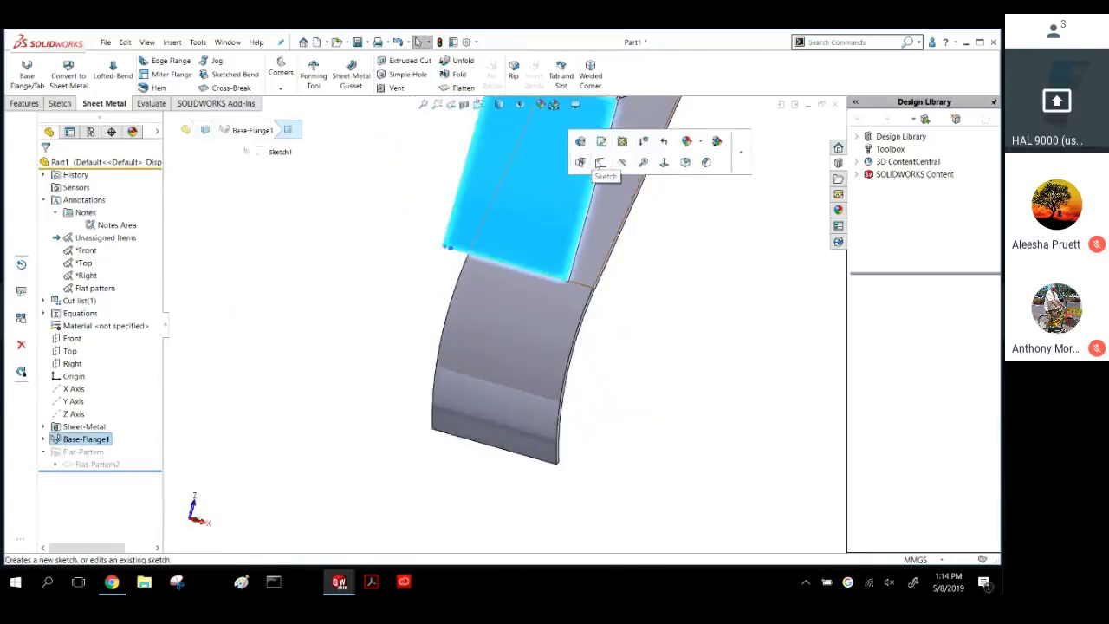
click(601, 162)
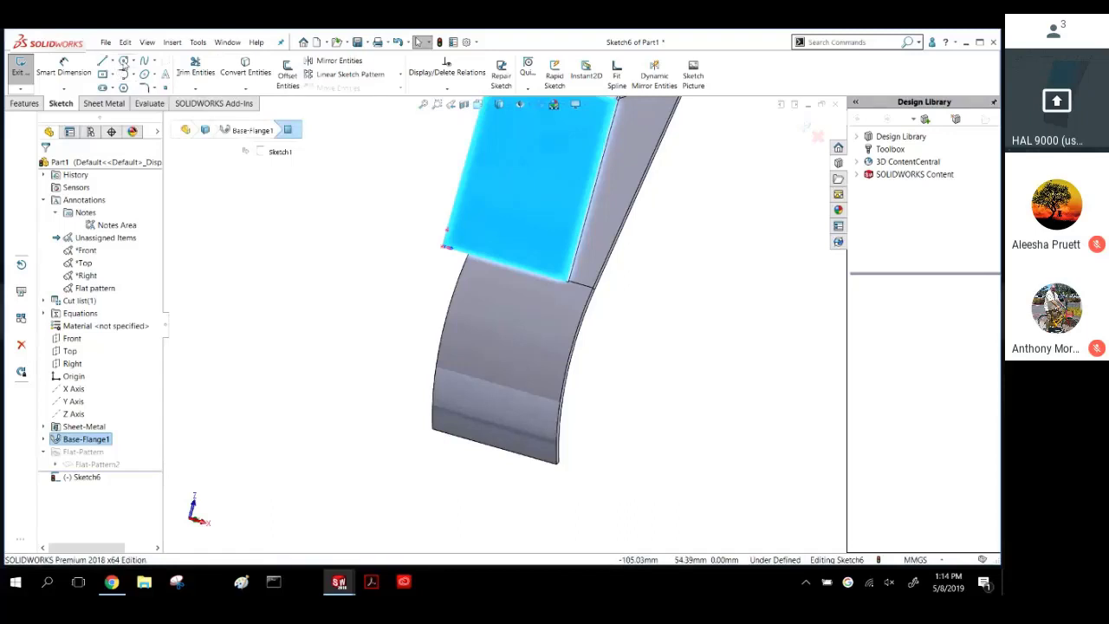
Sketch a circle about 32 mm in diameter on the underside face of the bottom flange, near its open end.
click(124, 63)
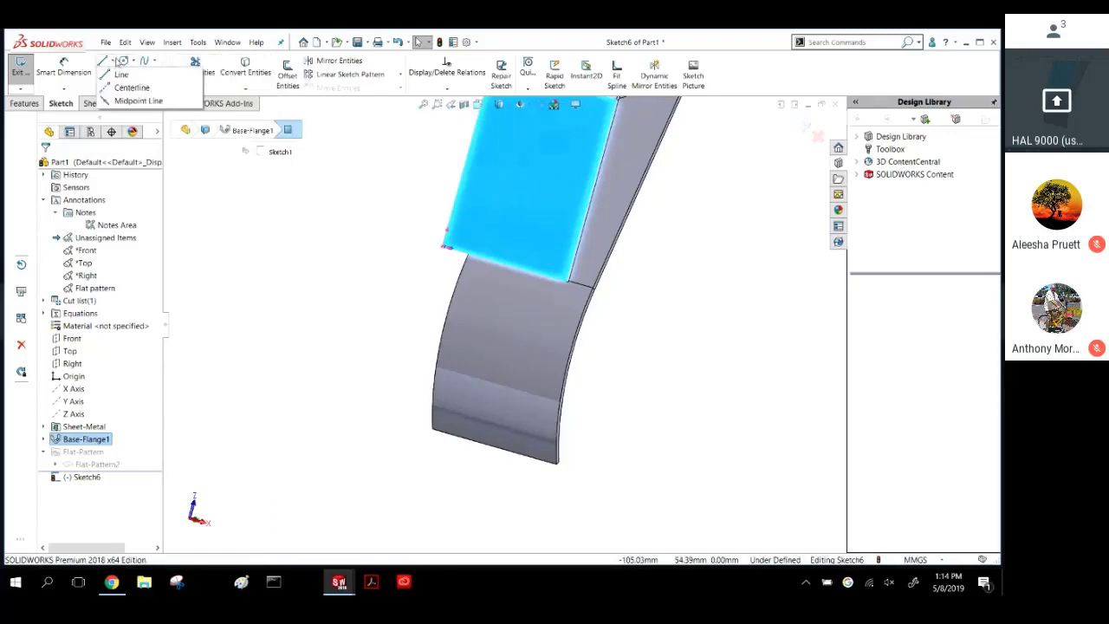
click(125, 74)
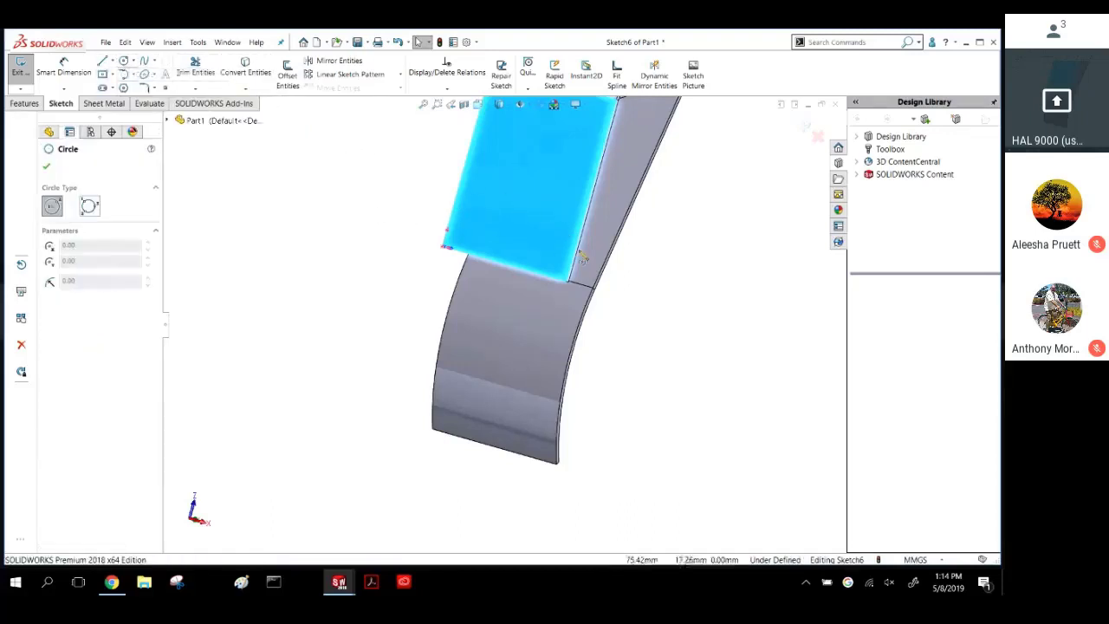
click(538, 196)
click(565, 196)
Dimension the circle's diameter as 25 mm.
right_drag(722, 309, 736, 212)
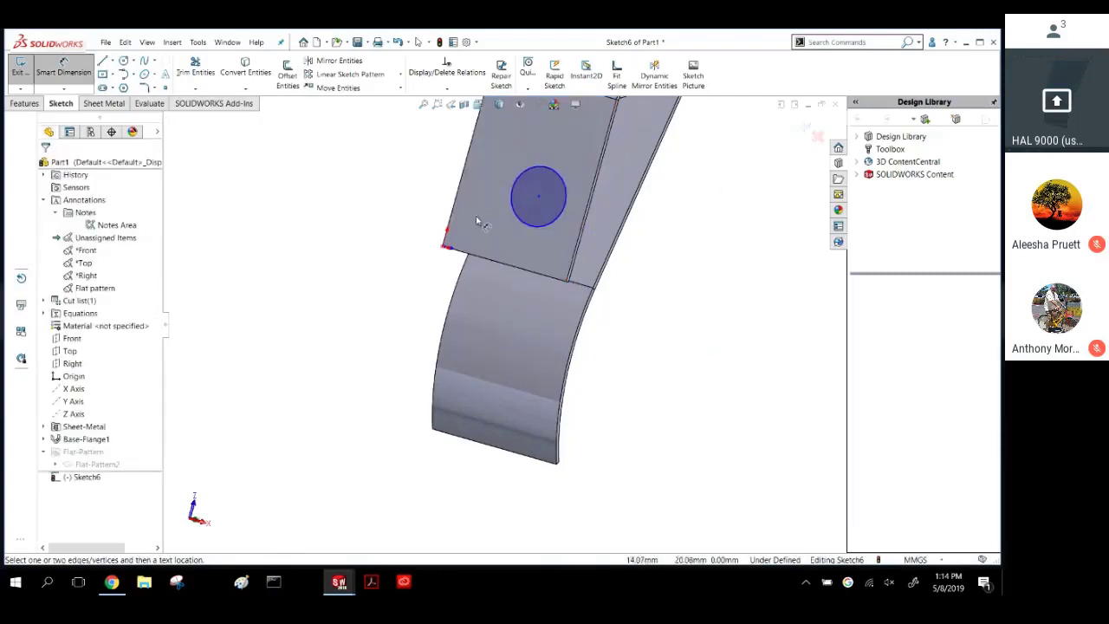
click(546, 231)
click(672, 341)
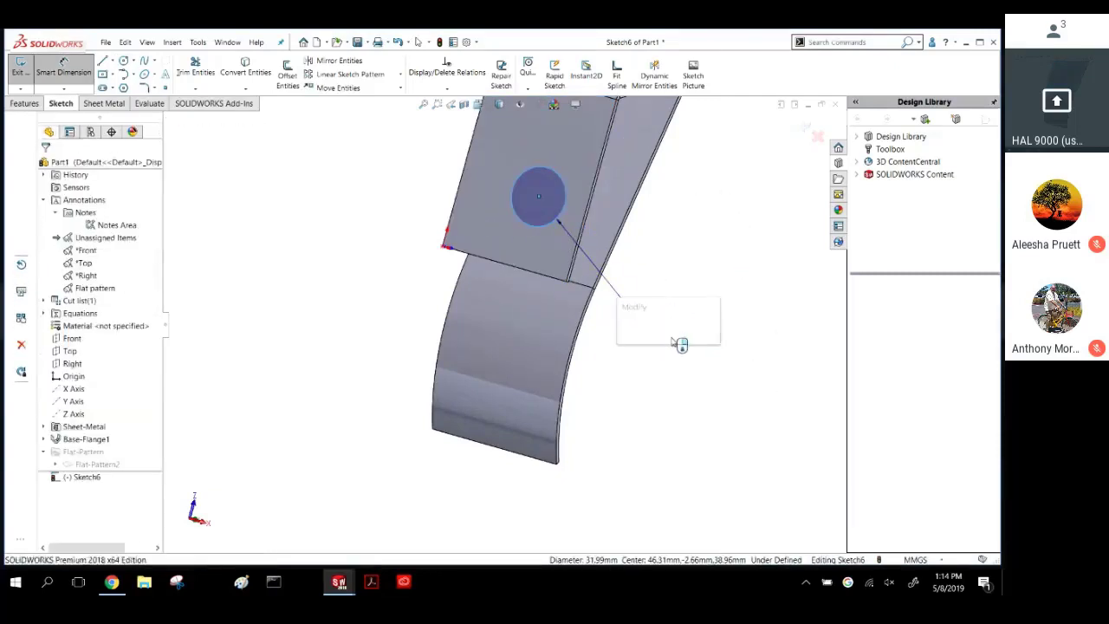
text(25)
key(Return)
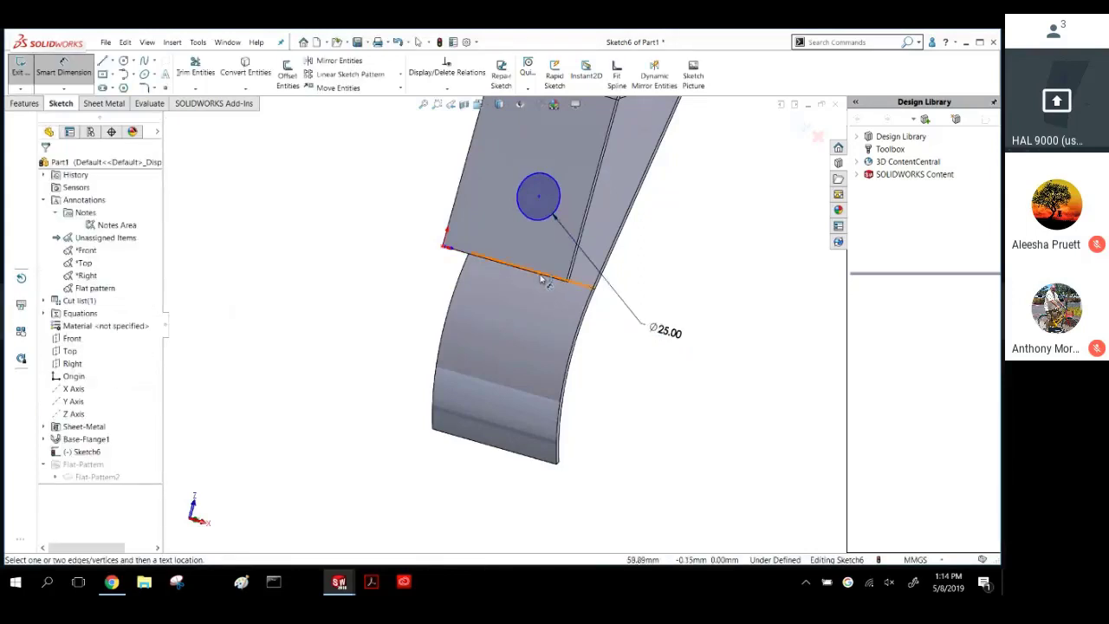
Dimension the circle 35 mm from the short edge at the open end of the bottom flange.
click(545, 276)
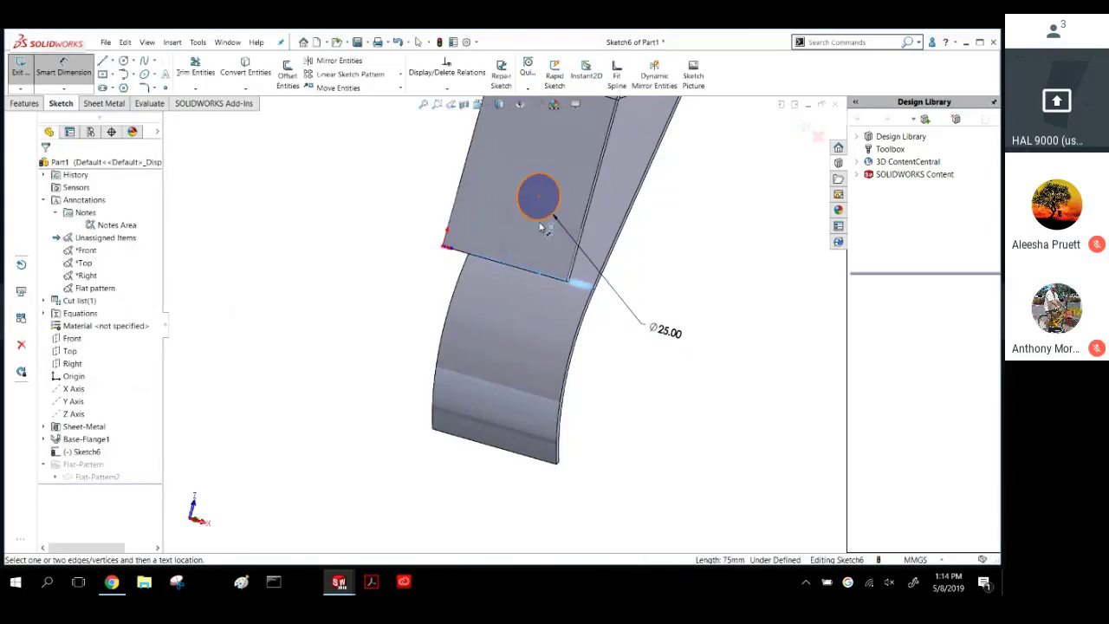
middle_drag(472, 222, 478, 307)
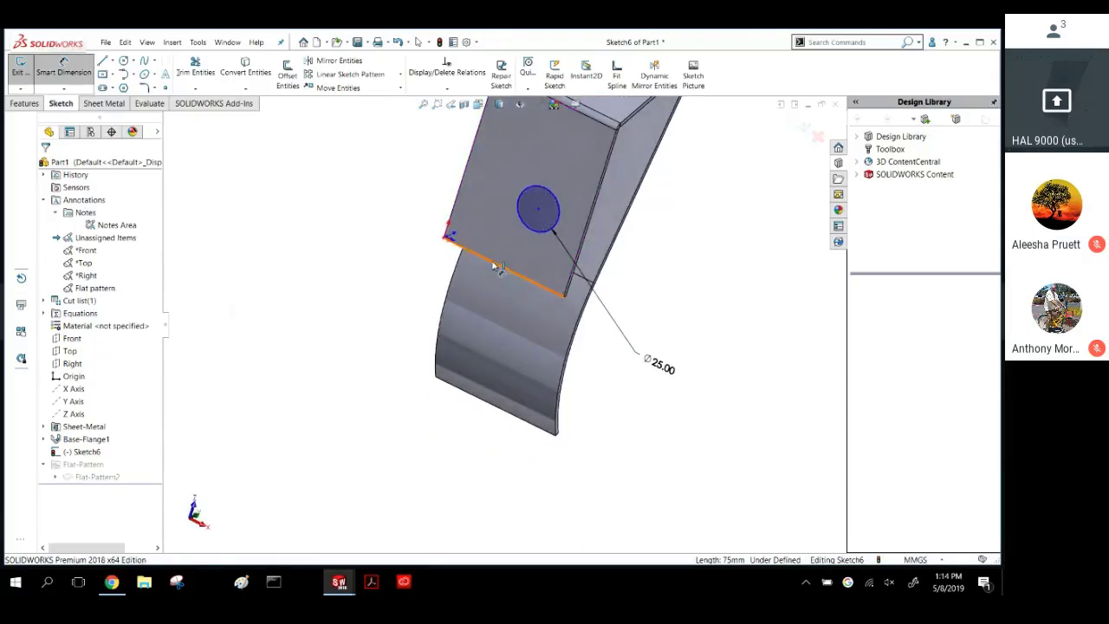
click(495, 263)
click(525, 229)
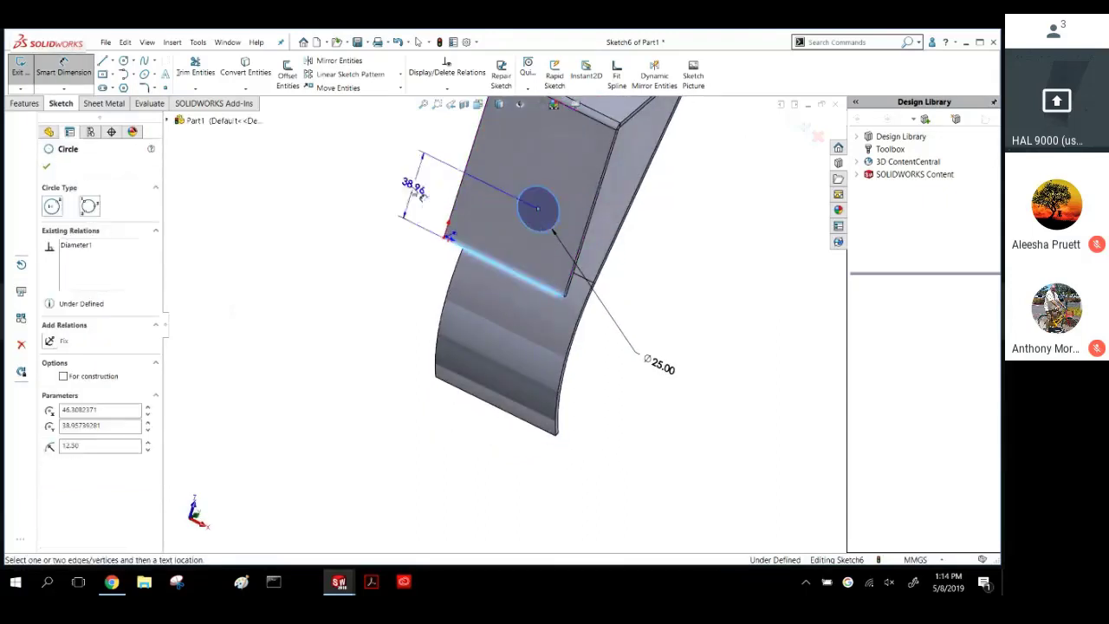
click(392, 179)
text(35)
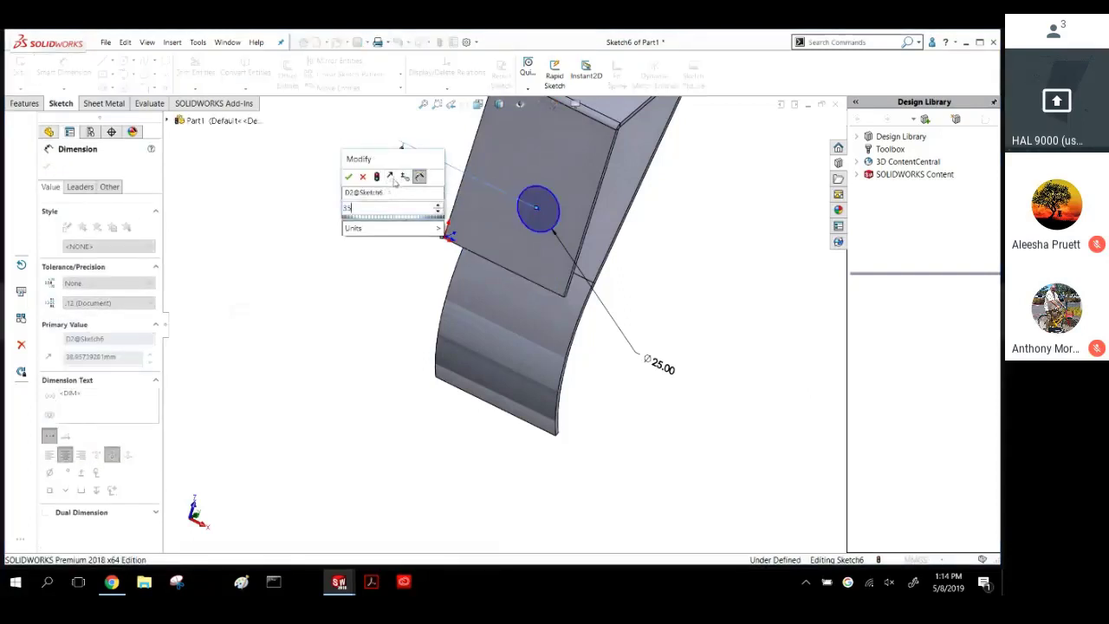
key(Return)
Dimension the circle 50 mm from the long side edge of the bottom flange, on the origin side.
mouse_move(529, 174)
middle_down()
mouse_move(578, 169)
mouse_move(438, 158)
middle_up()
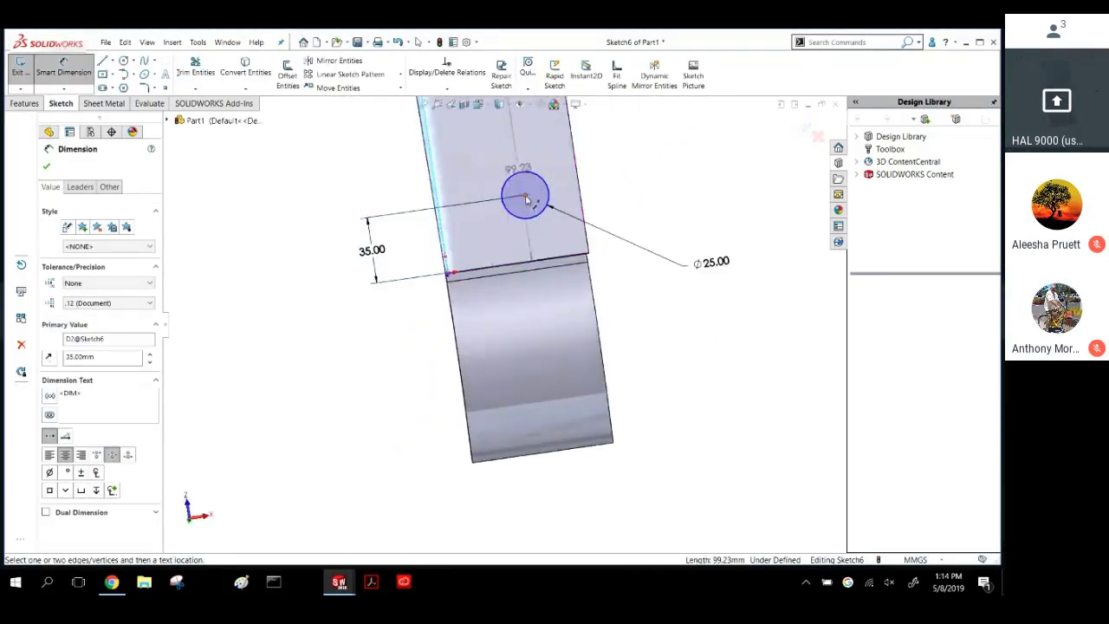
click(548, 208)
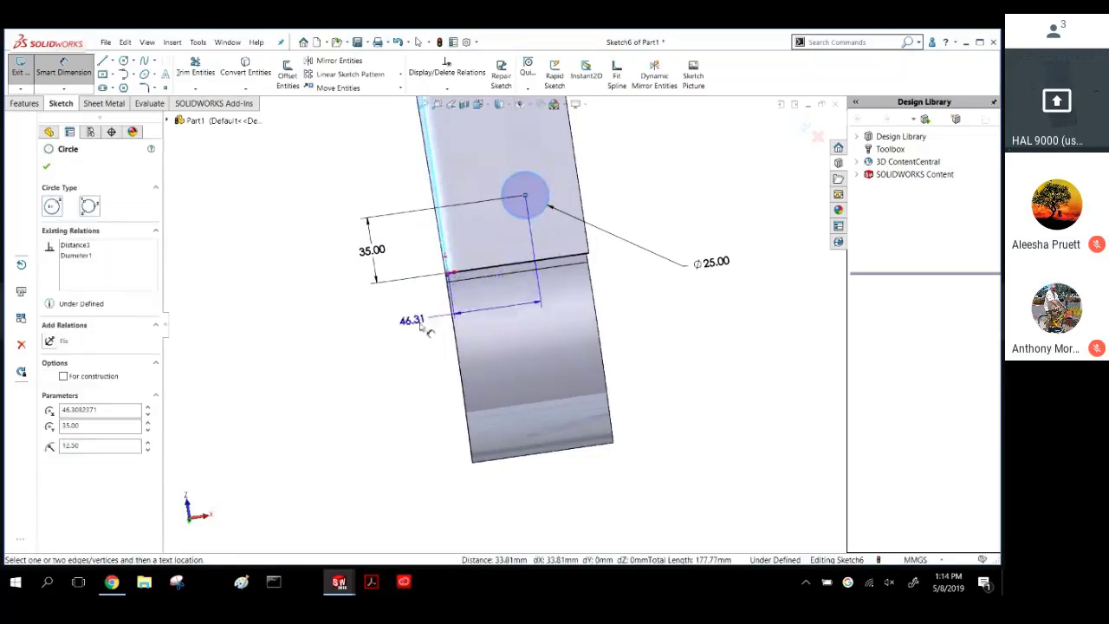
click(365, 335)
text(50)
key(Return)
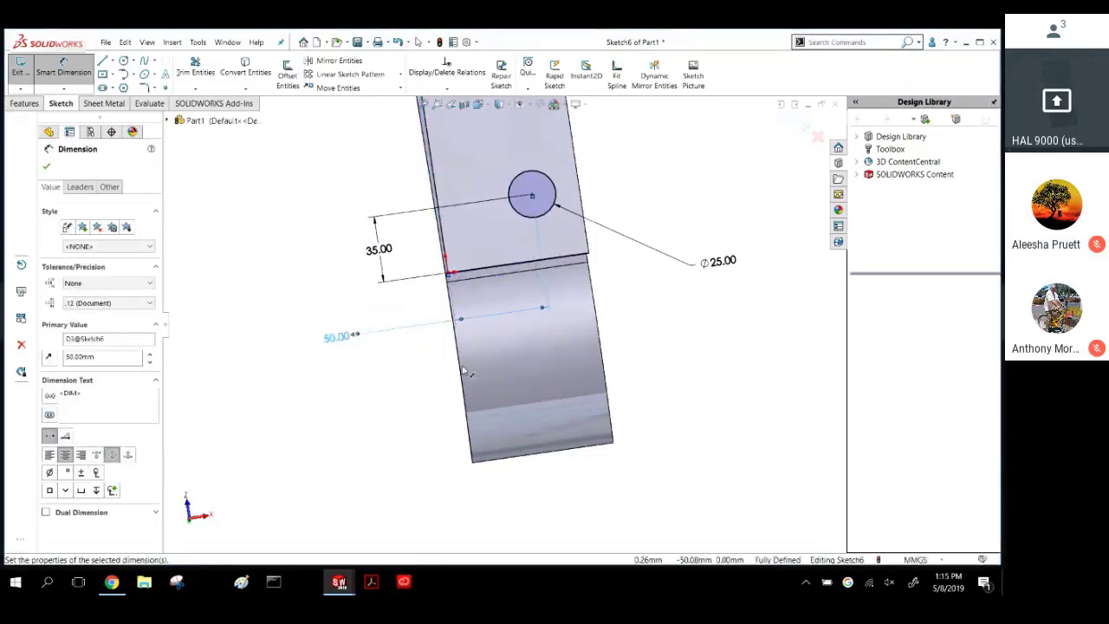
Cut the circle through the part with an Extruded Cut set to Through All, keeping Normal cut on.
scroll(468, 366, up, 3)
middle_drag(454, 317, 317, 282)
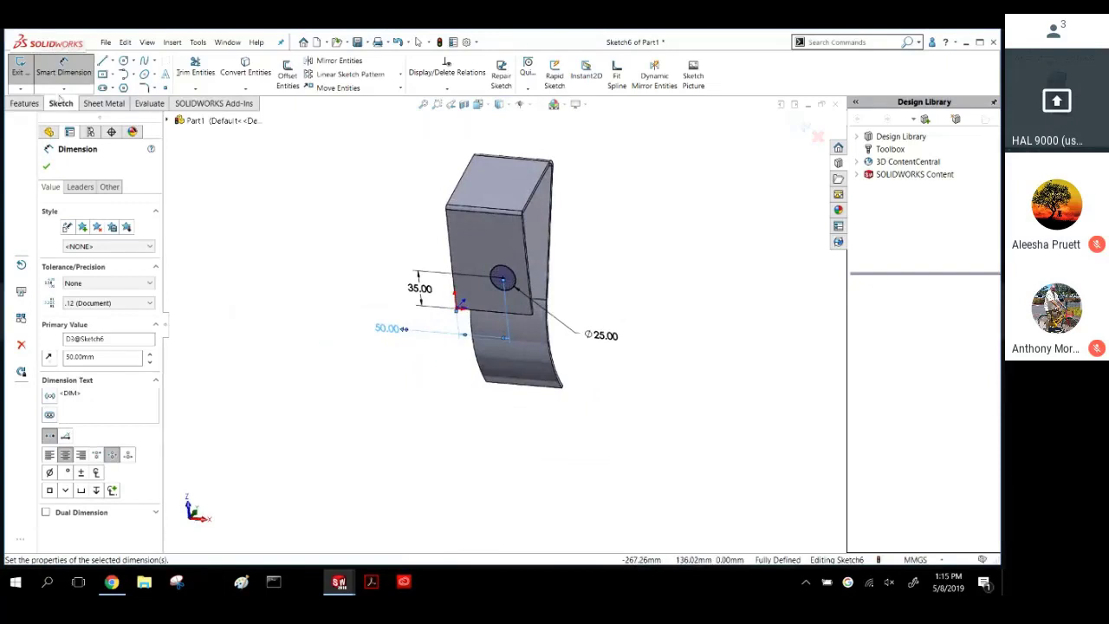
click(12, 103)
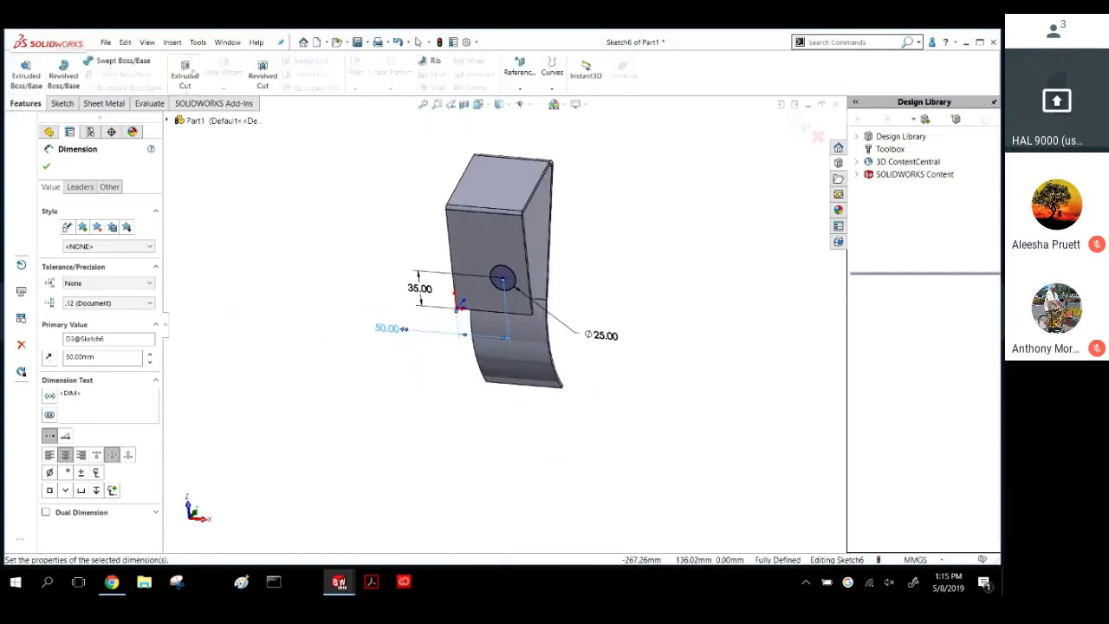
click(187, 70)
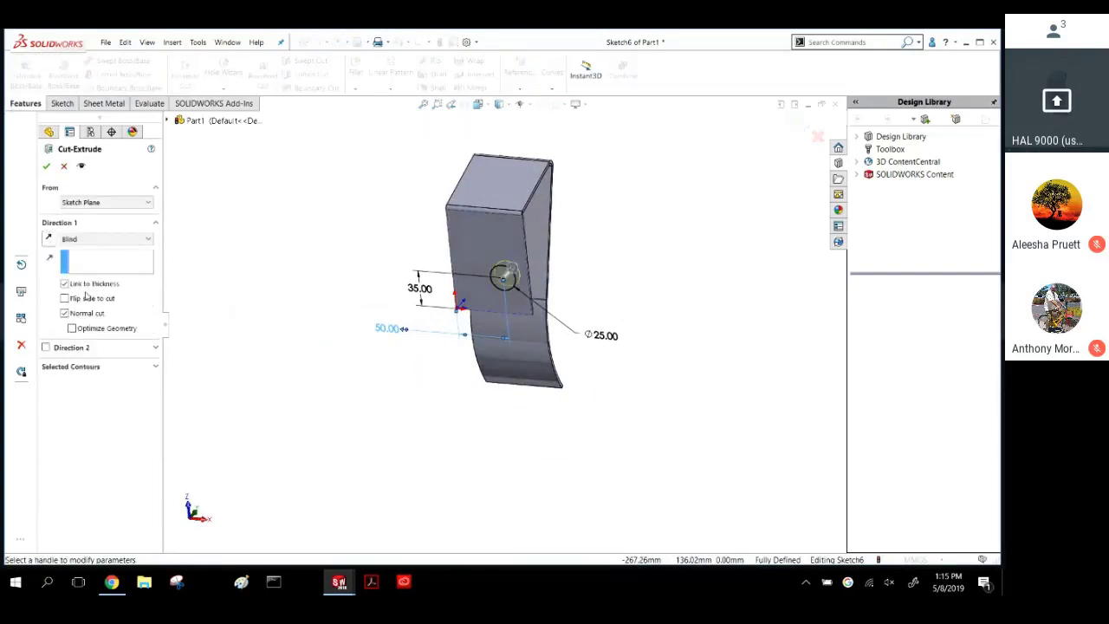
key(ctrl)
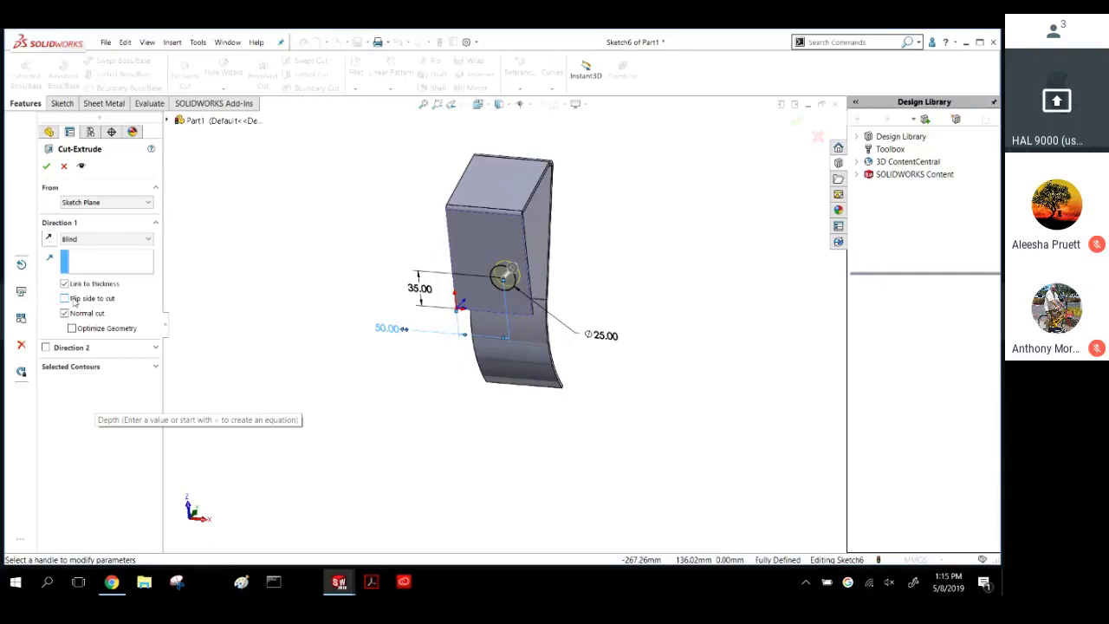
click(86, 240)
click(80, 259)
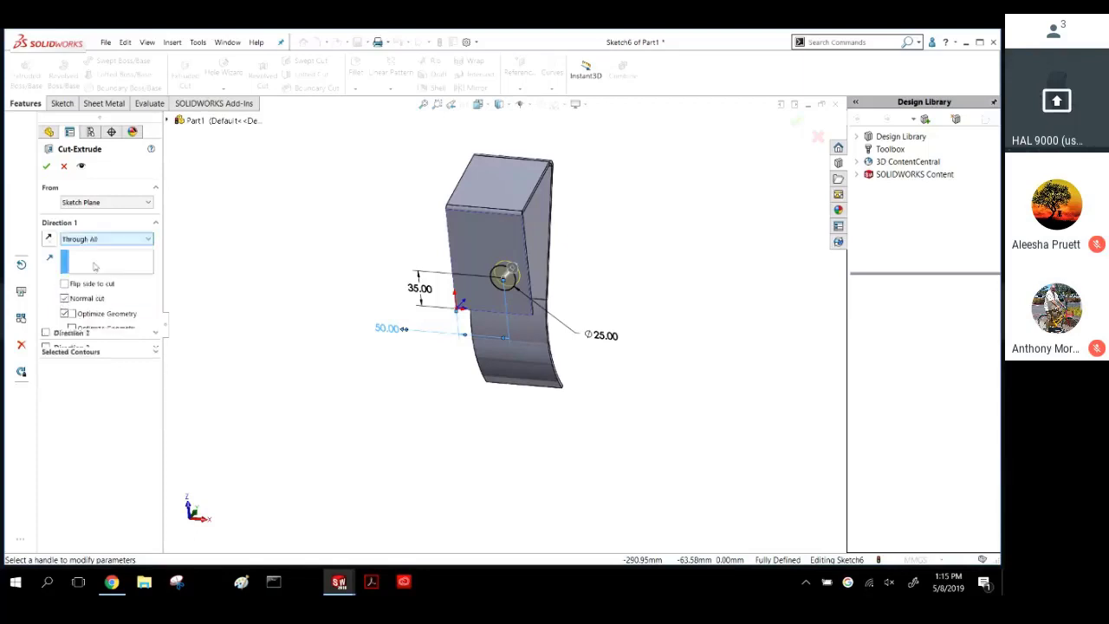
middle_drag(366, 305, 268, 297)
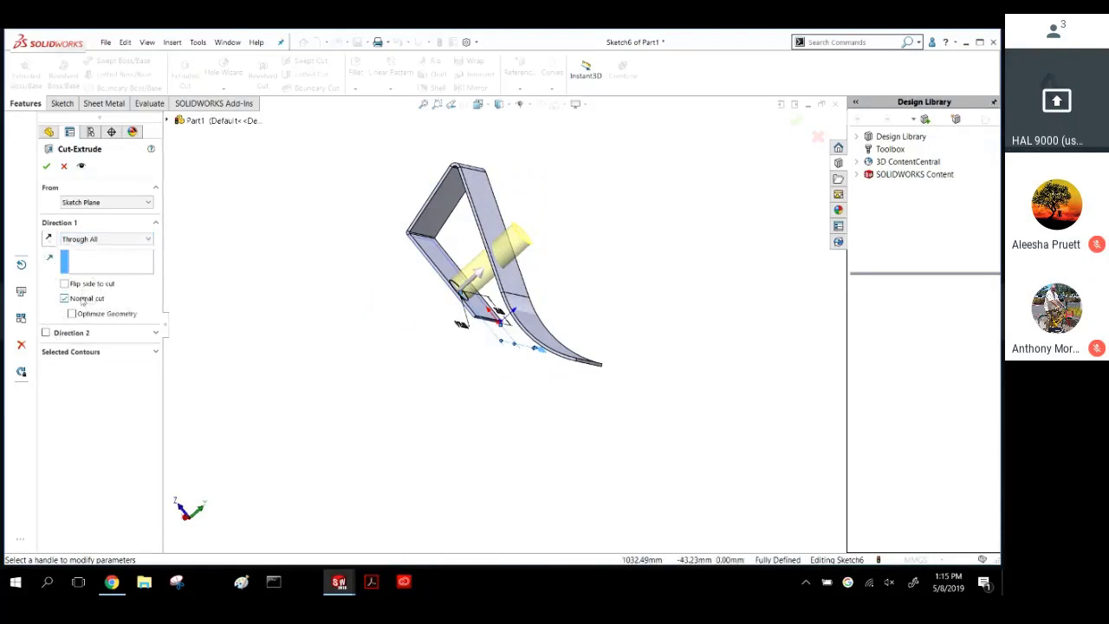
click(46, 168)
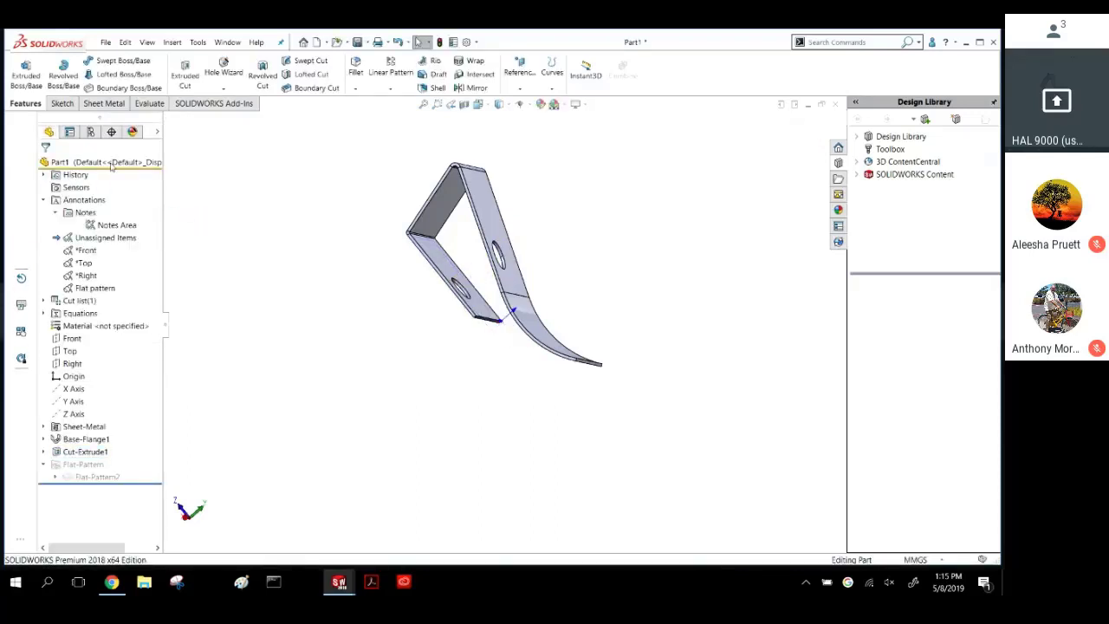
Make the whole part transparent.
right_click(111, 167)
click(239, 146)
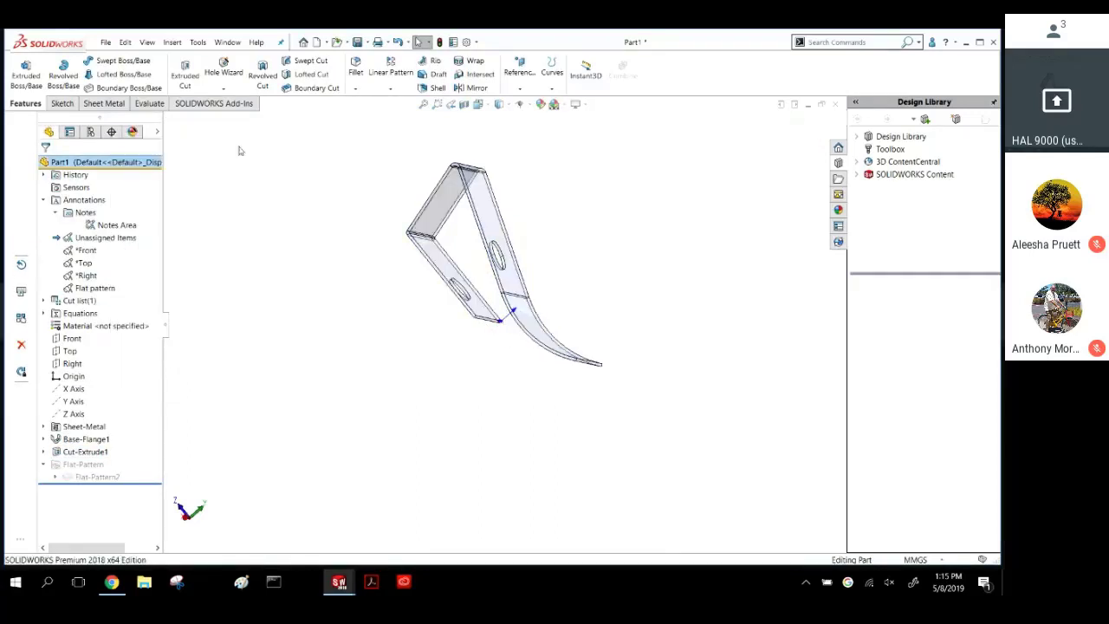
click(333, 301)
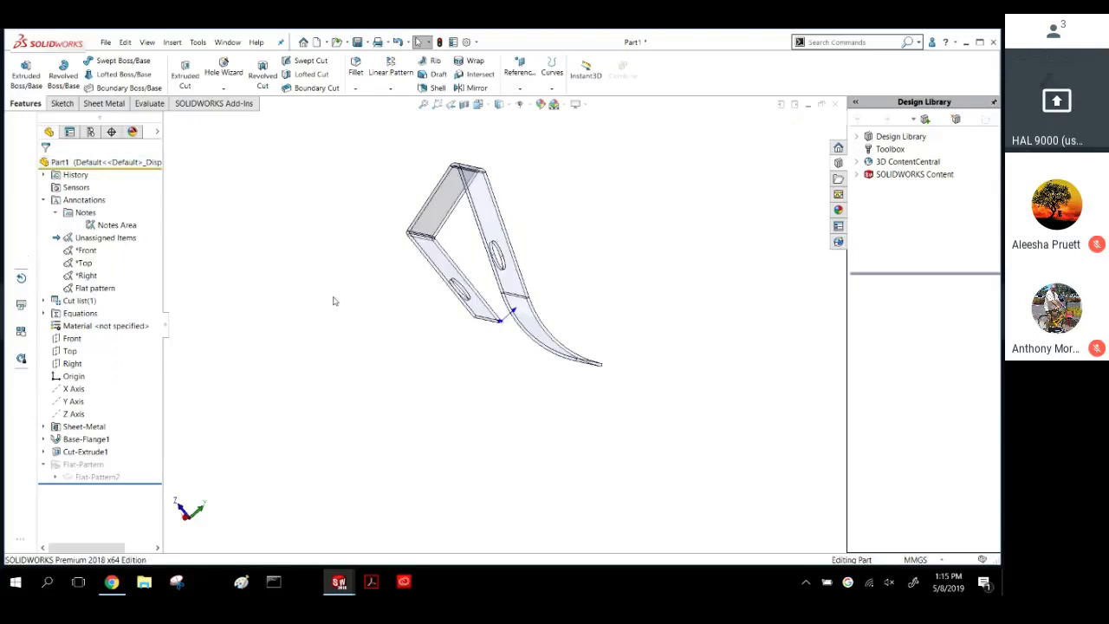
Examine from the side and from above how the cut passes through the bottom flange and the sloped flange.
click(187, 515)
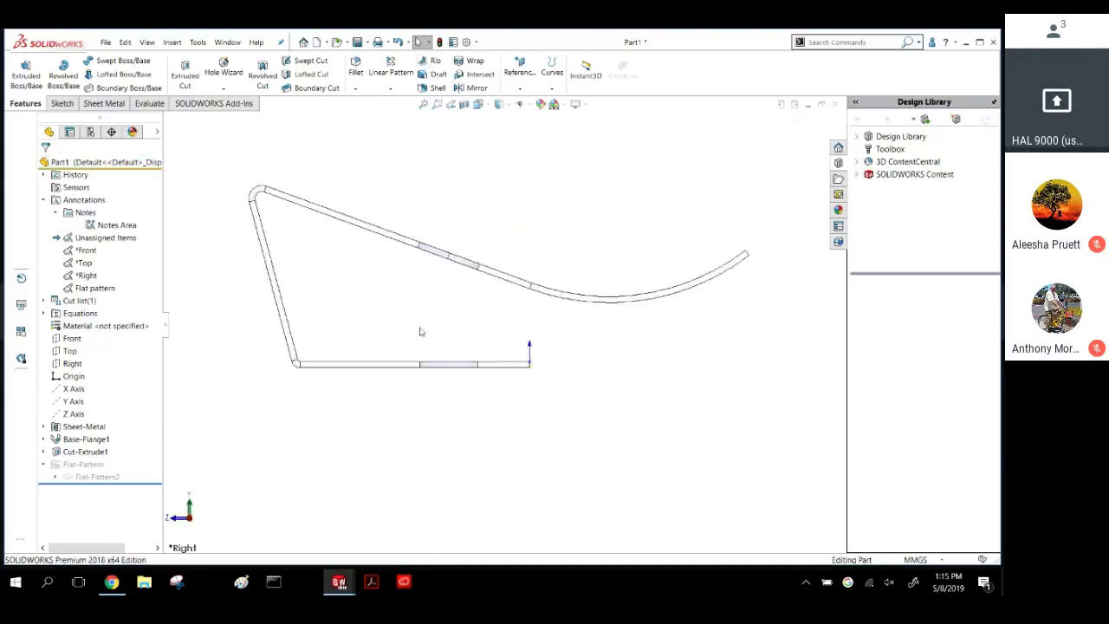
click(85, 452)
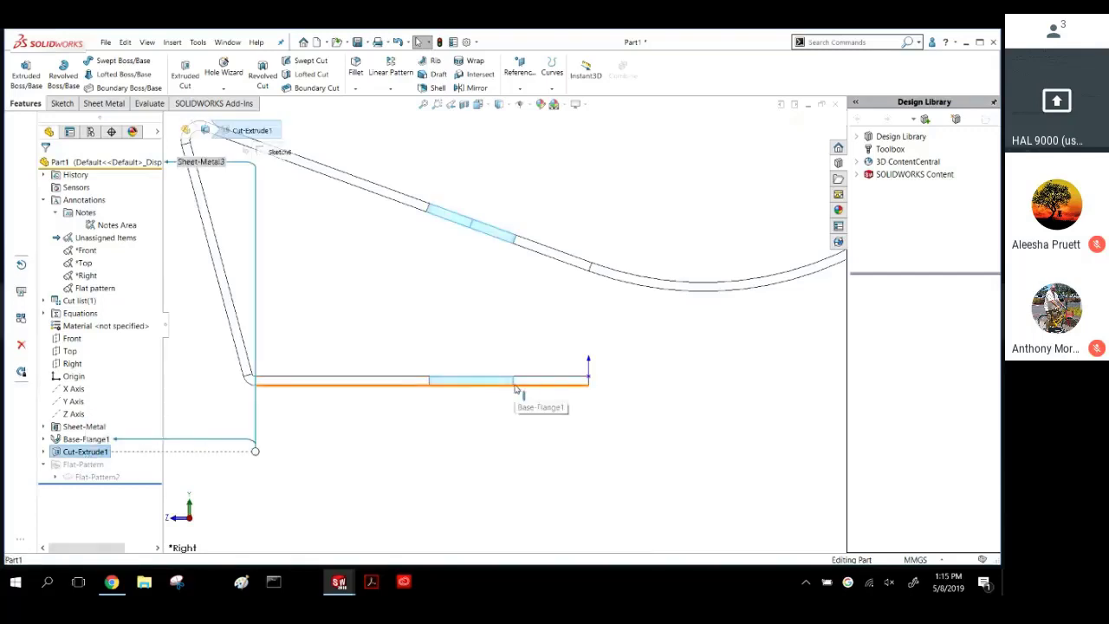
click(490, 268)
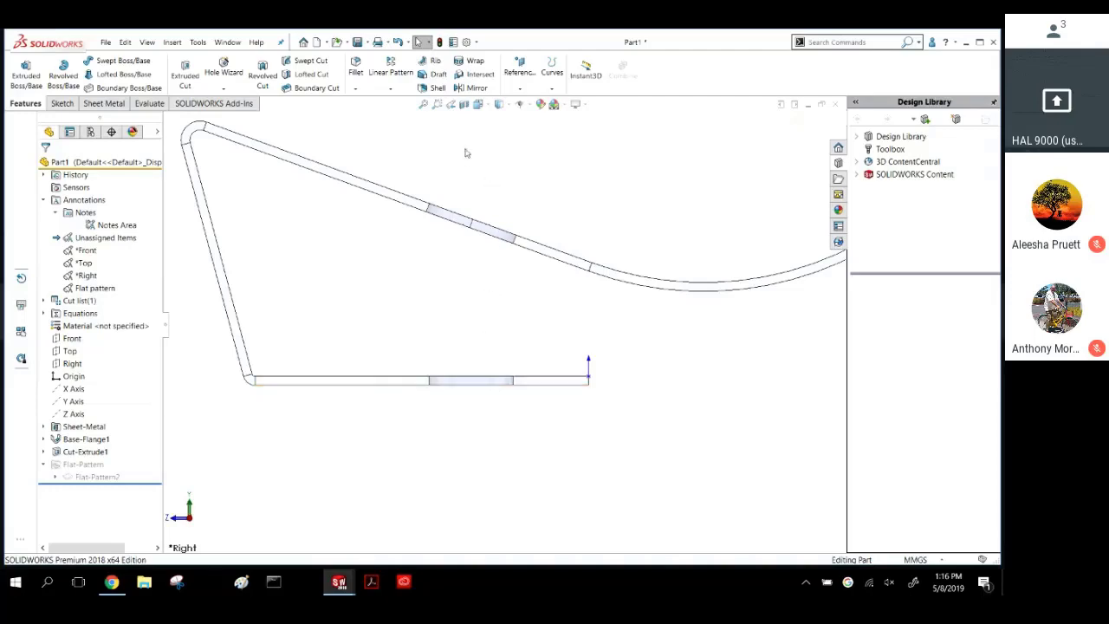
middle_drag(451, 272, 442, 446)
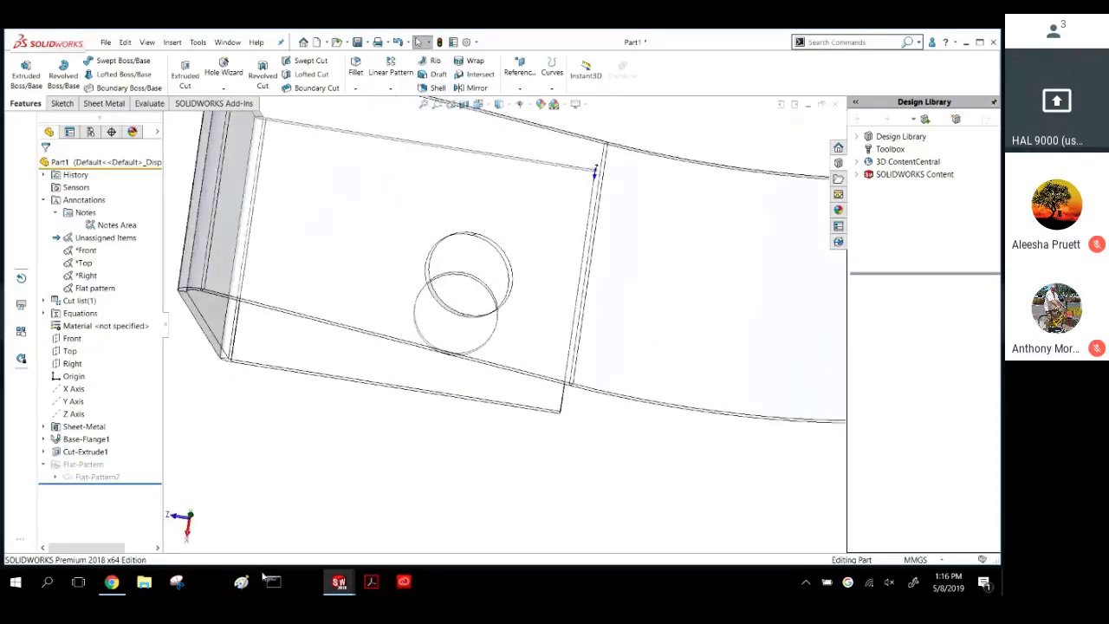
click(191, 516)
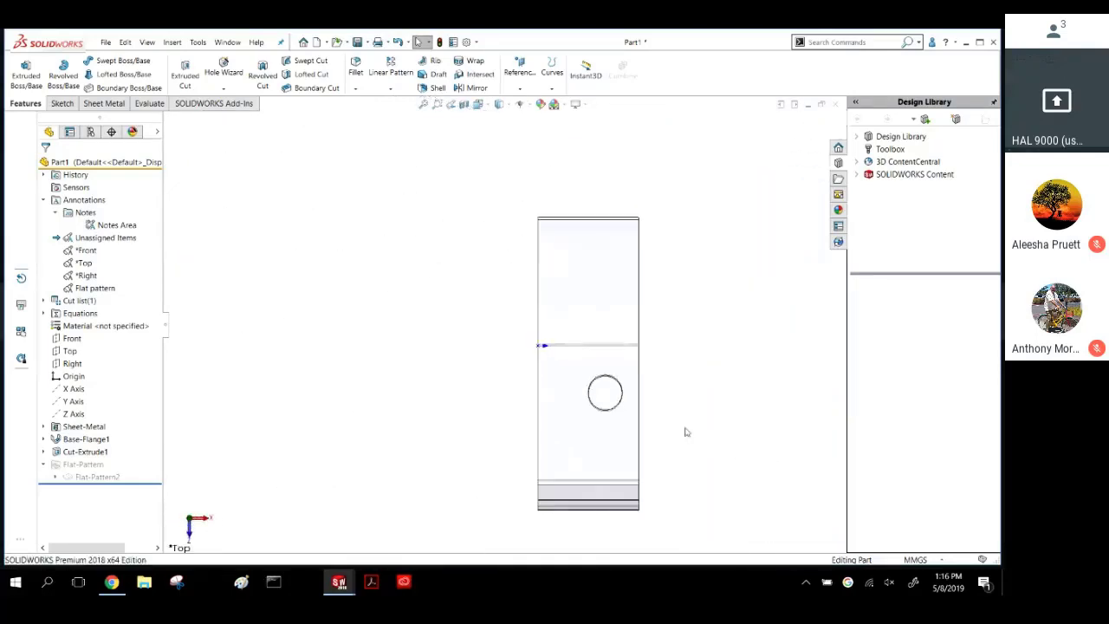
scroll(459, 340, down, 5)
scroll(384, 342, up, 8)
mouse_move(388, 344)
middle_down()
mouse_move(441, 277)
mouse_move(273, 173)
mouse_move(433, 256)
mouse_move(551, 266)
mouse_move(519, 315)
mouse_move(482, 198)
middle_up()
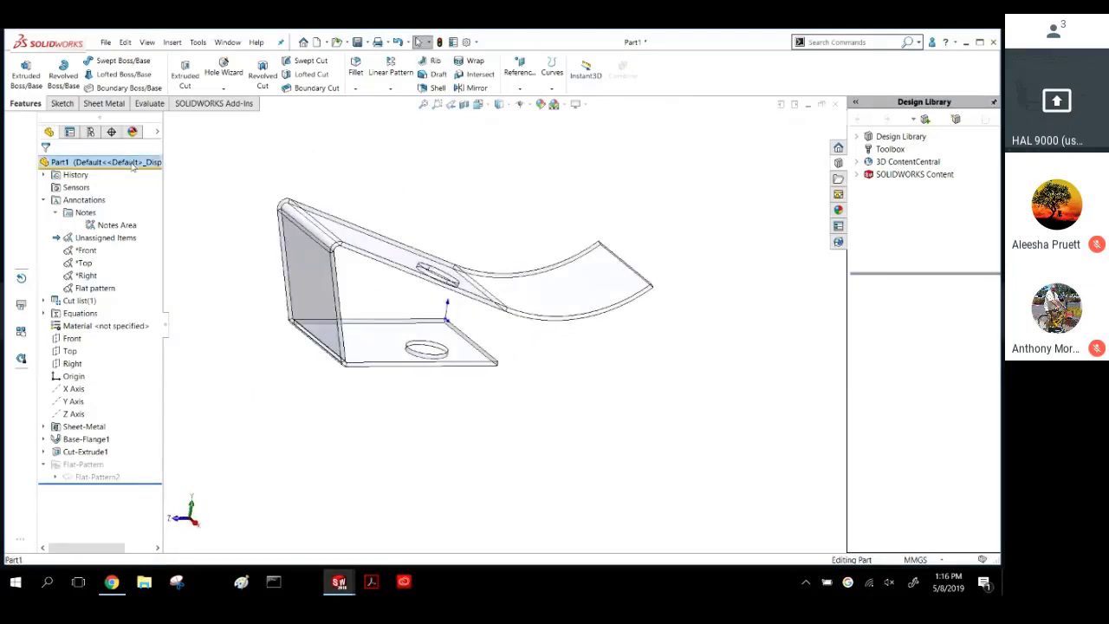
Turn the part's transparency off again.
right_click(129, 163)
click(277, 149)
click(368, 178)
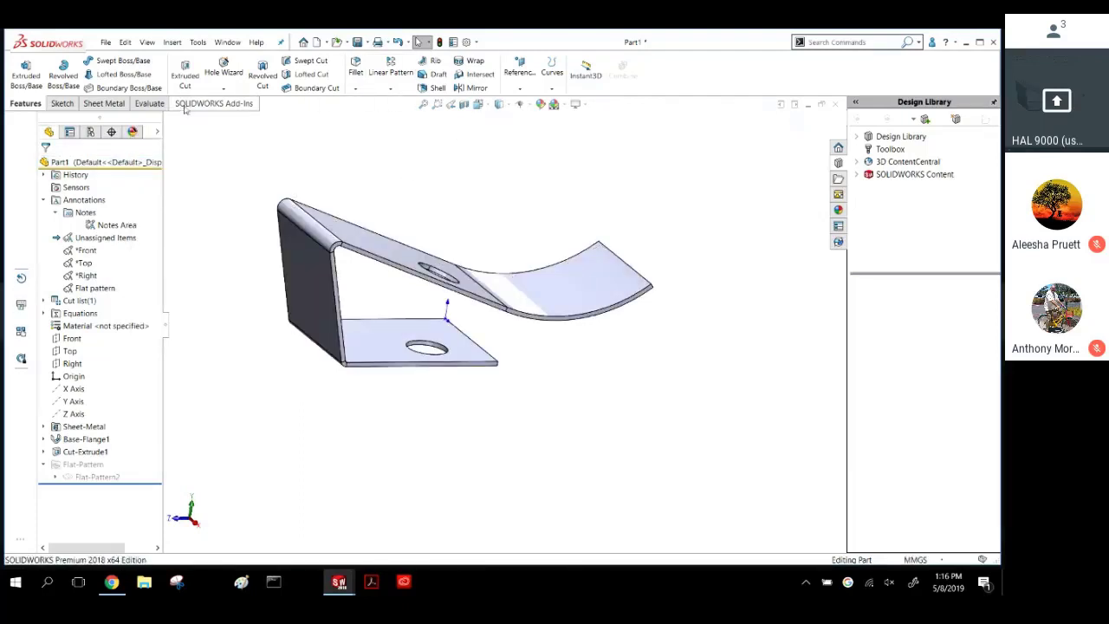
Flatten the sheet metal part with both holes in it.
click(102, 104)
click(459, 87)
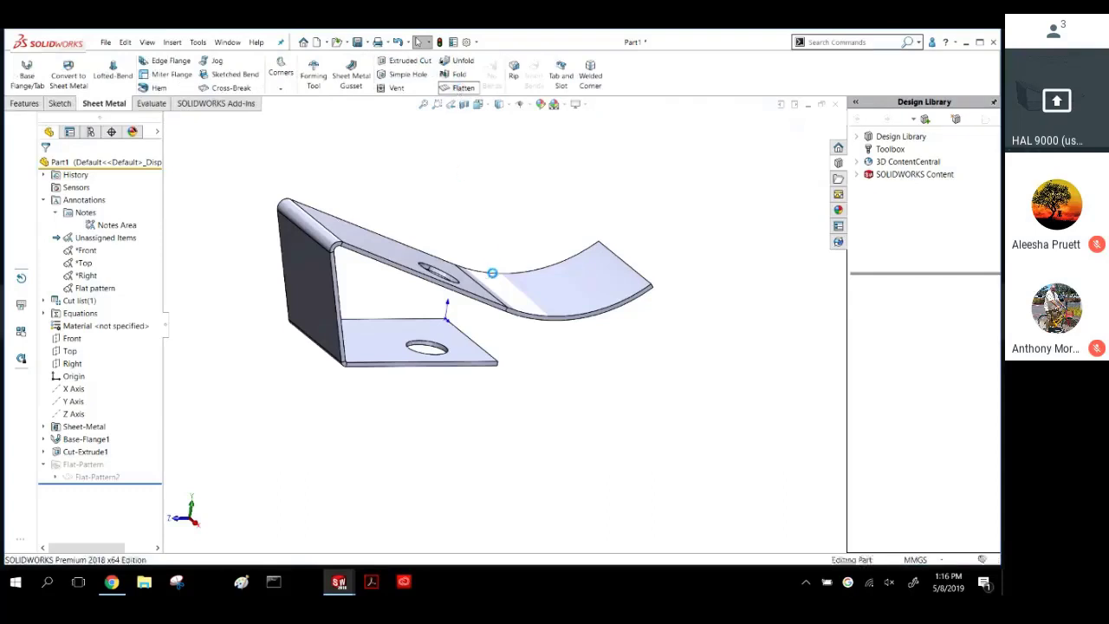
scroll(381, 331, up, 3)
middle_drag(379, 334, 376, 367)
scroll(289, 362, down, 6)
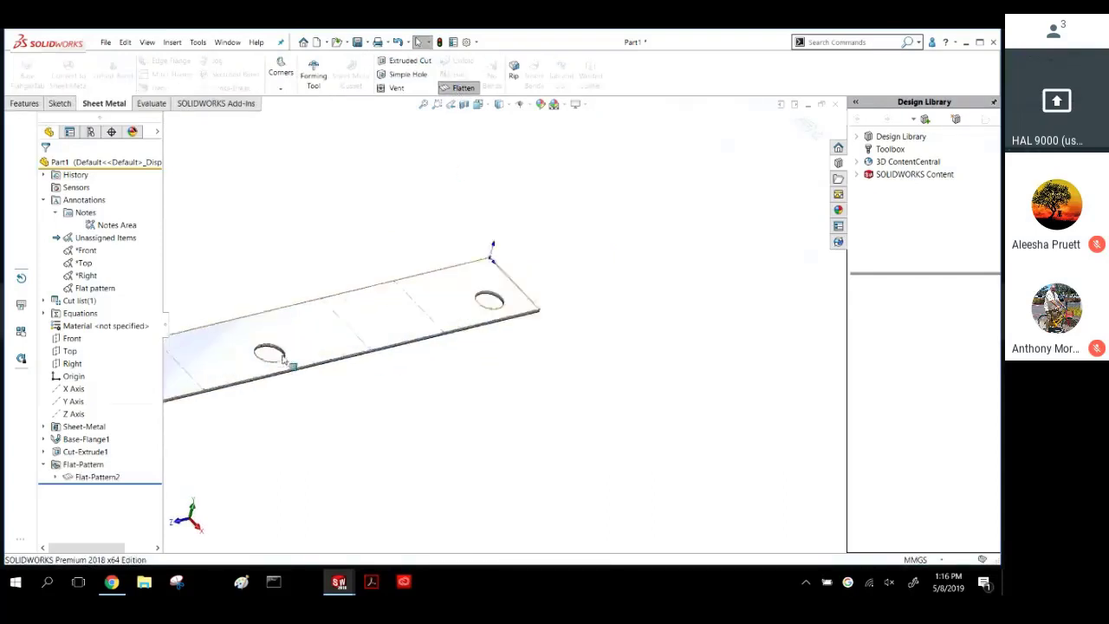
Examine the wall and outline of the sloped flange's hole in the flat pattern, up close and from above.
scroll(343, 348, down, 2)
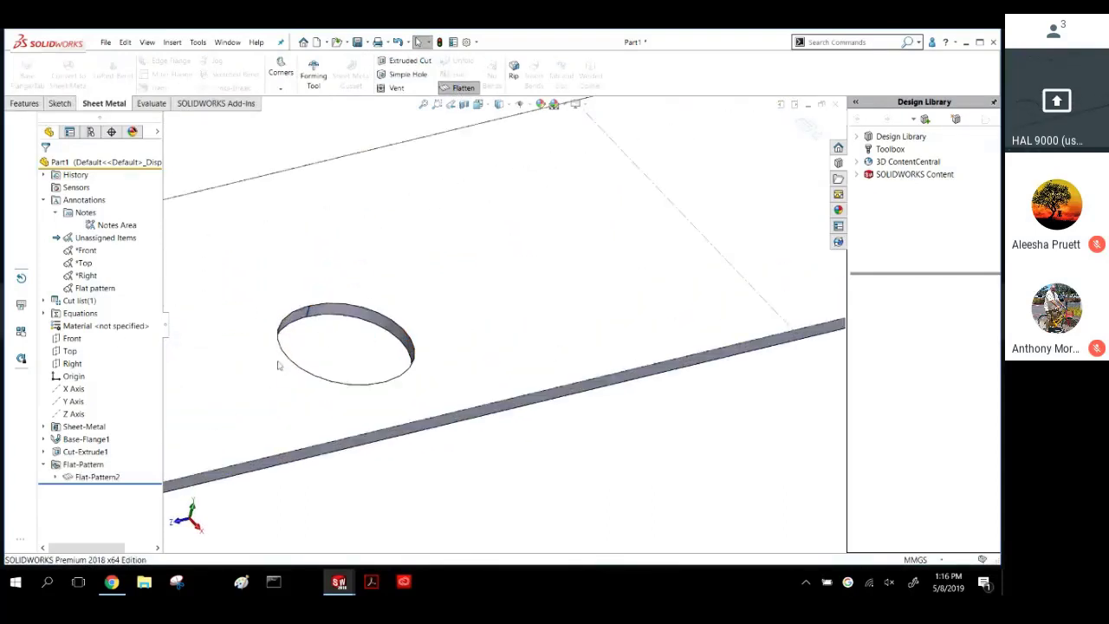
scroll(304, 353, up, 3)
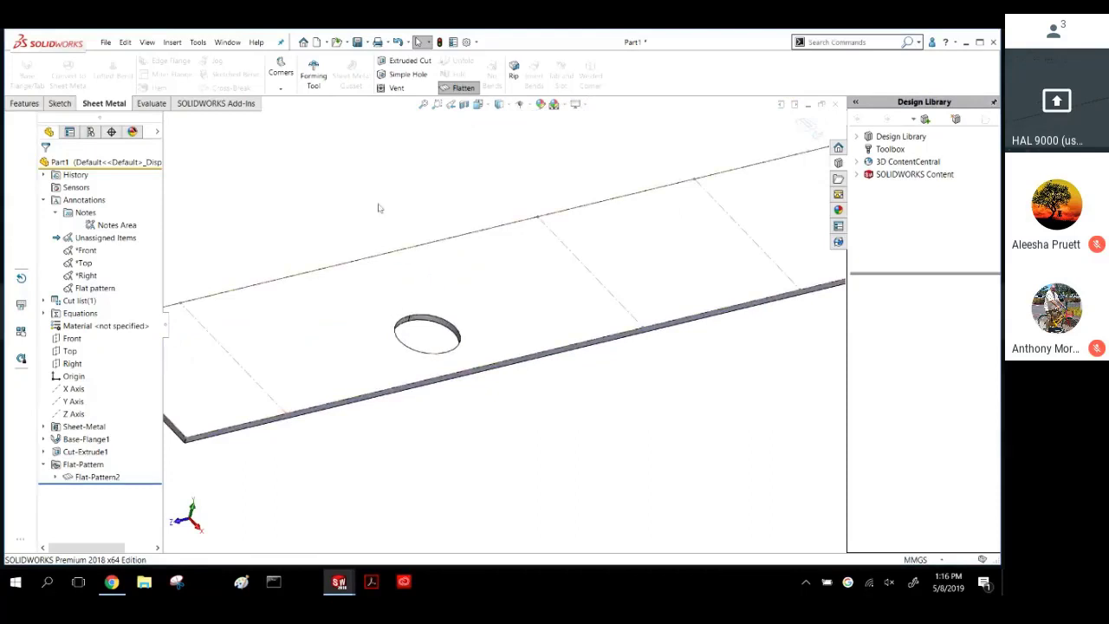
key(f)
key(ctrl+4)
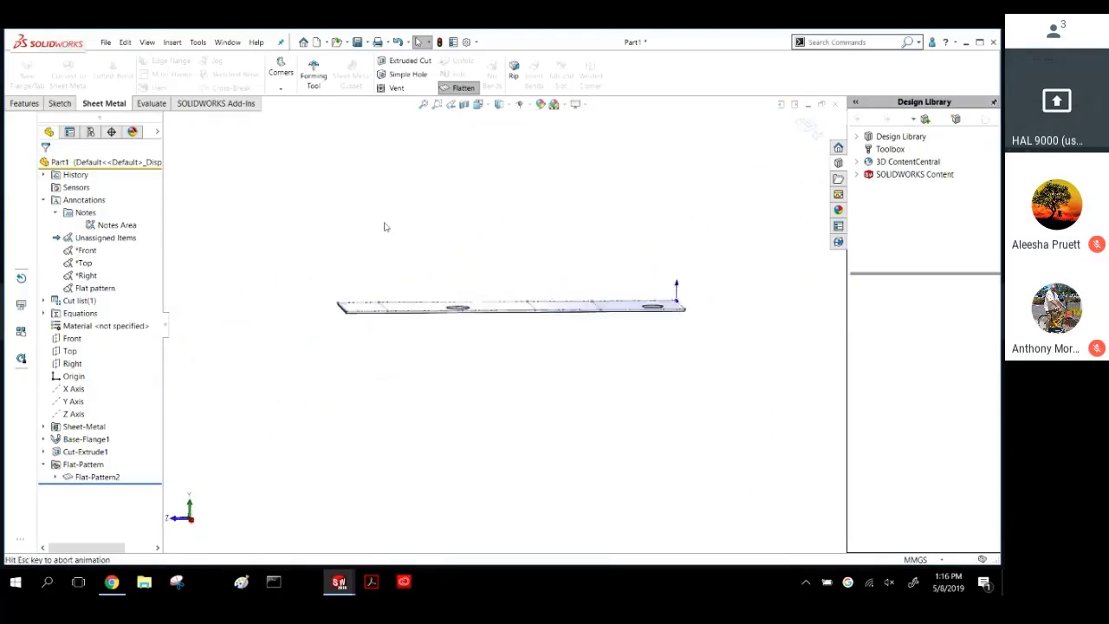
key(shift+Down)
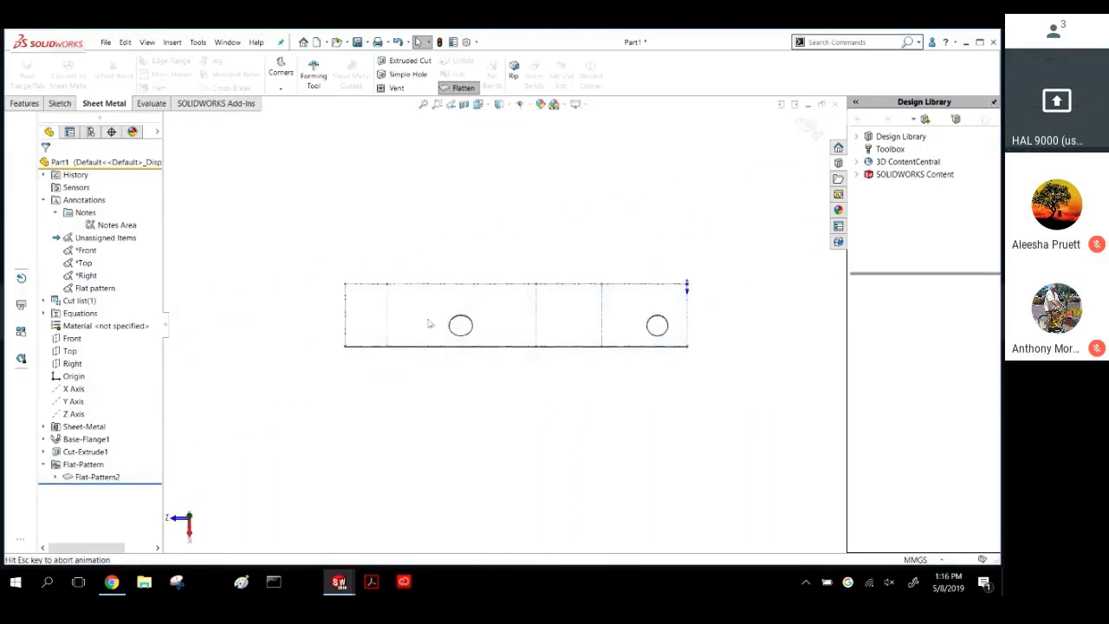
scroll(460, 324, down, 7)
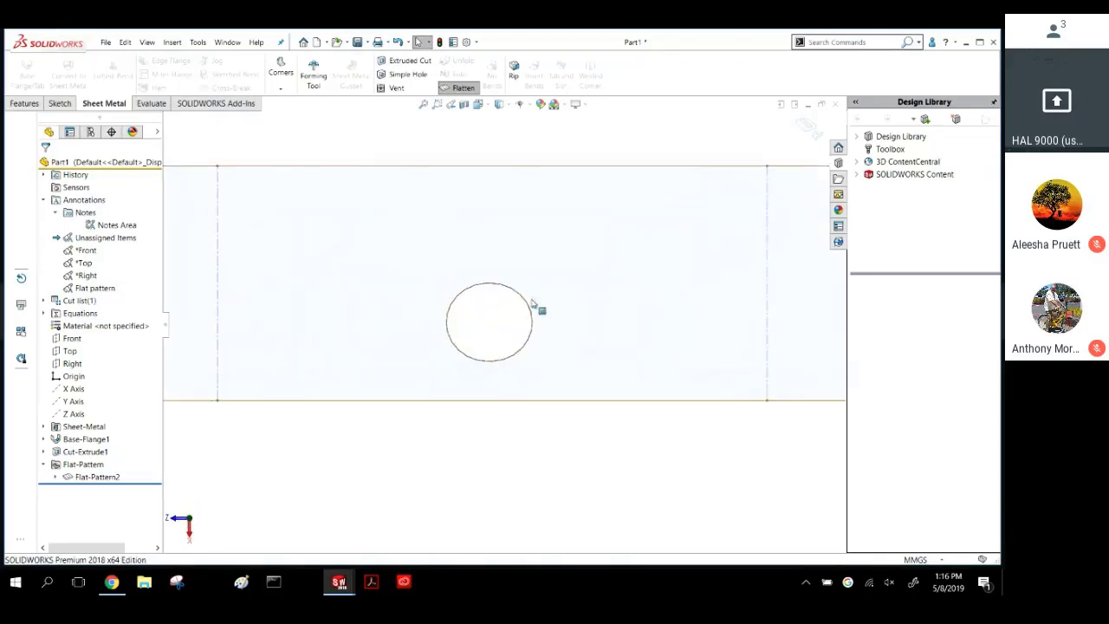
Add a reference diameter dimension to the bottom flange's hole in the flat pattern.
scroll(580, 346, up, 3)
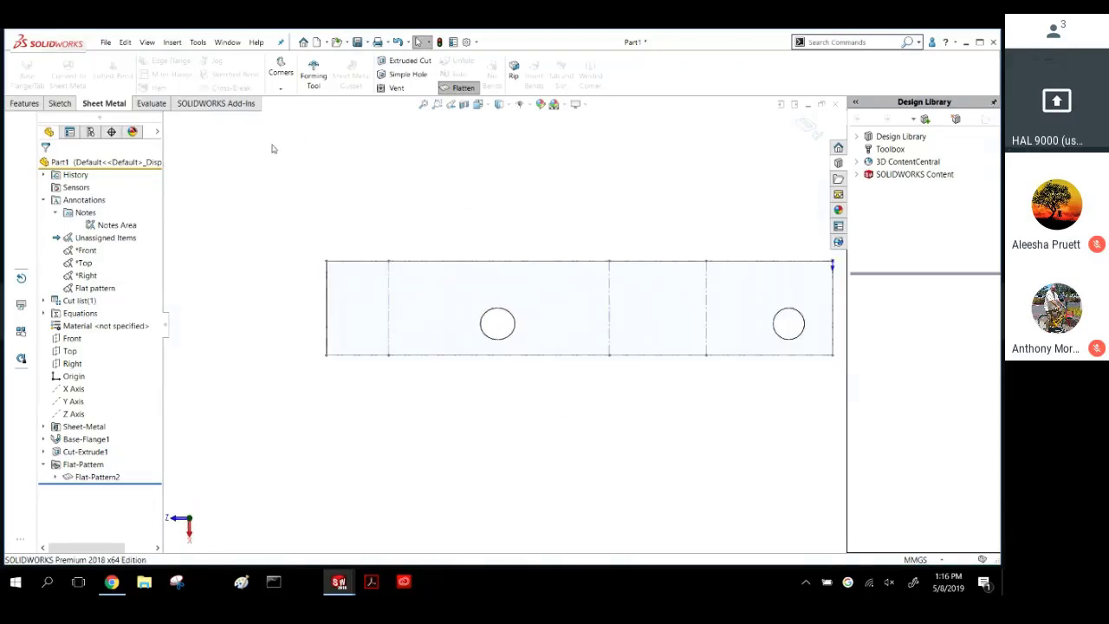
click(59, 103)
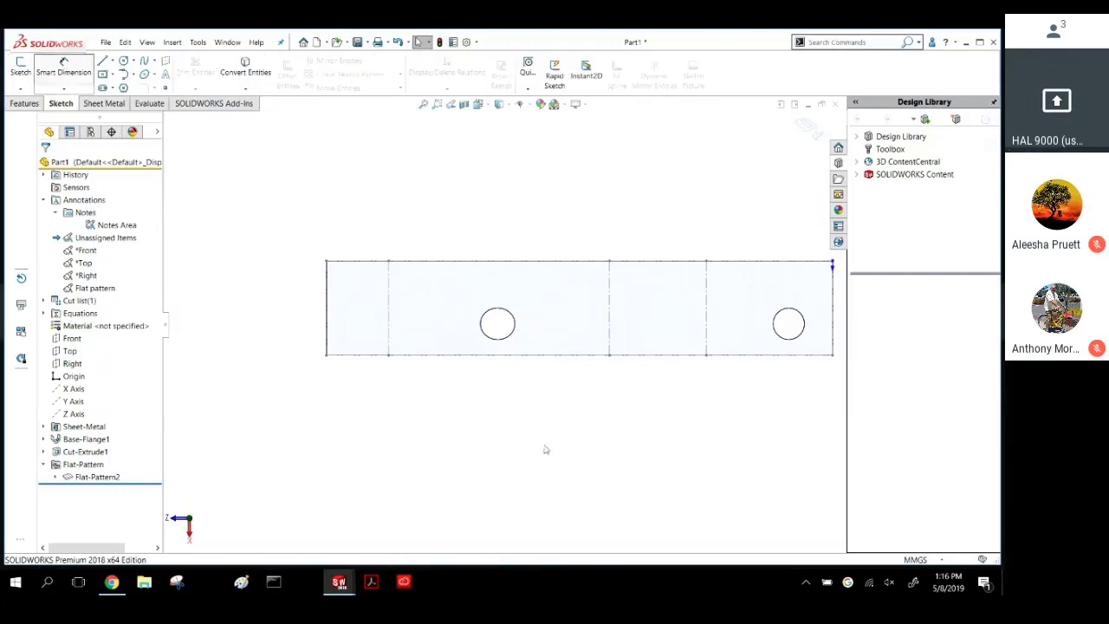
click(60, 285)
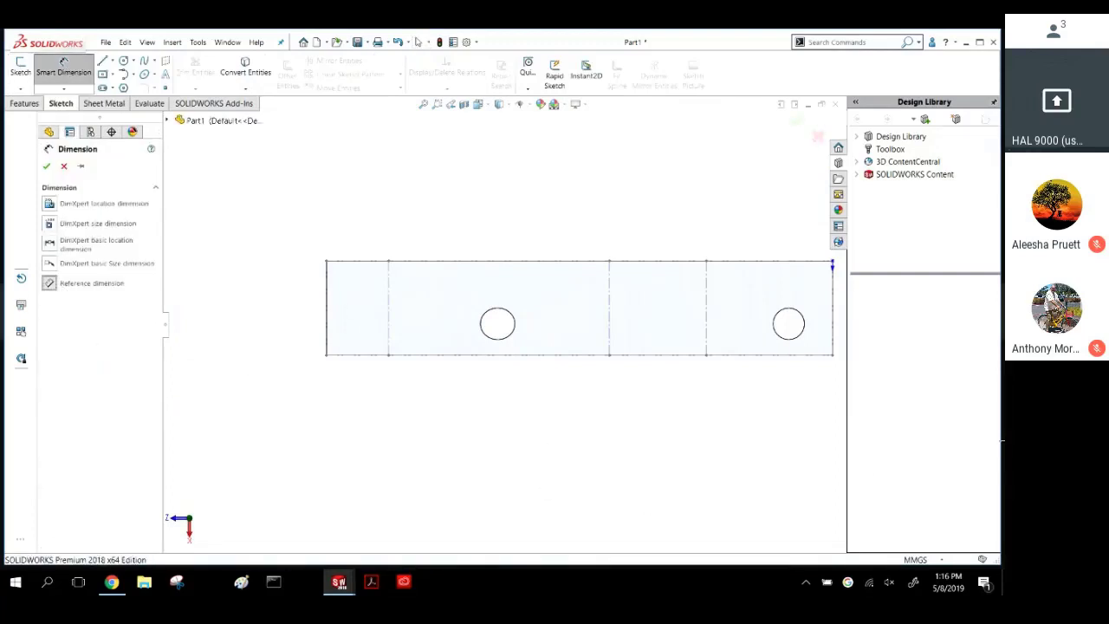
click(798, 337)
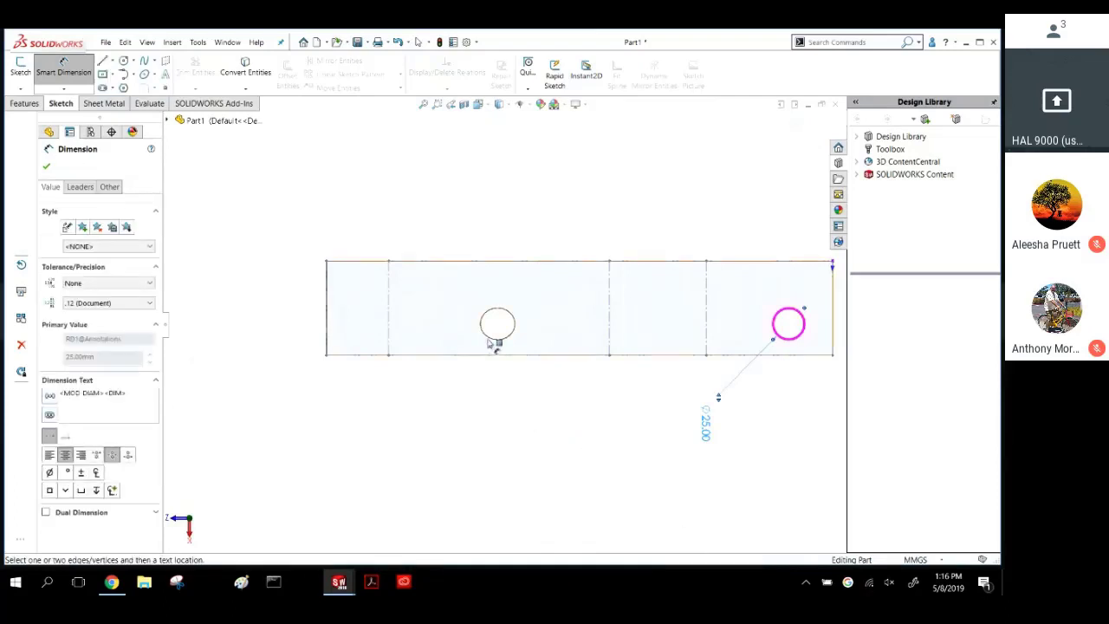
Try to add a reference dimension to the two arcs of the sloped flange's hole in the flat pattern.
click(515, 333)
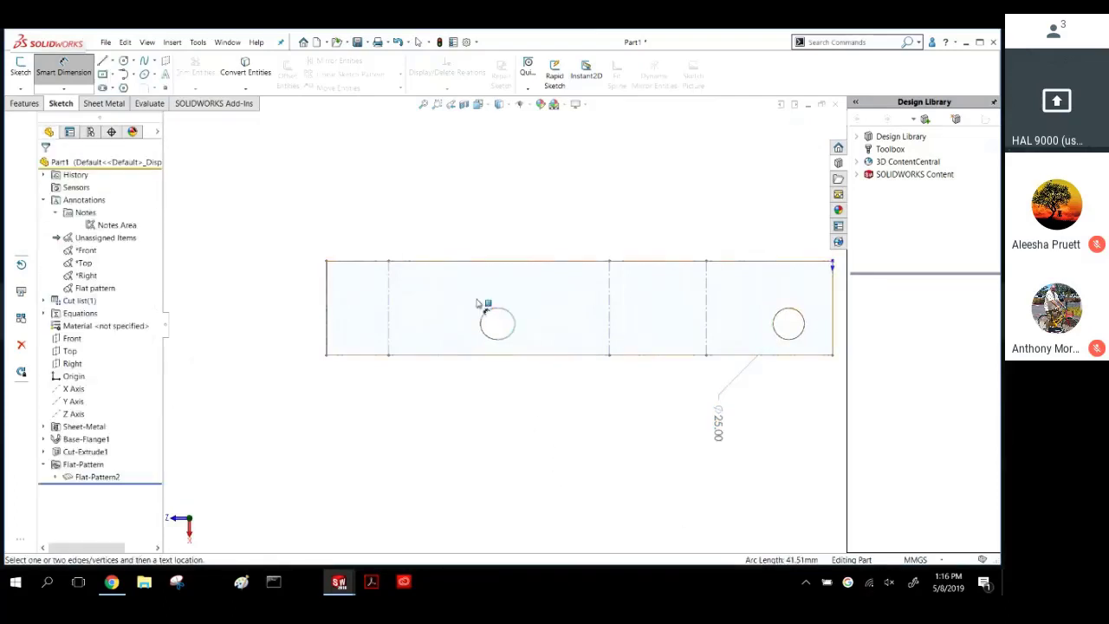
scroll(518, 345, down, 4)
scroll(515, 345, down, 5)
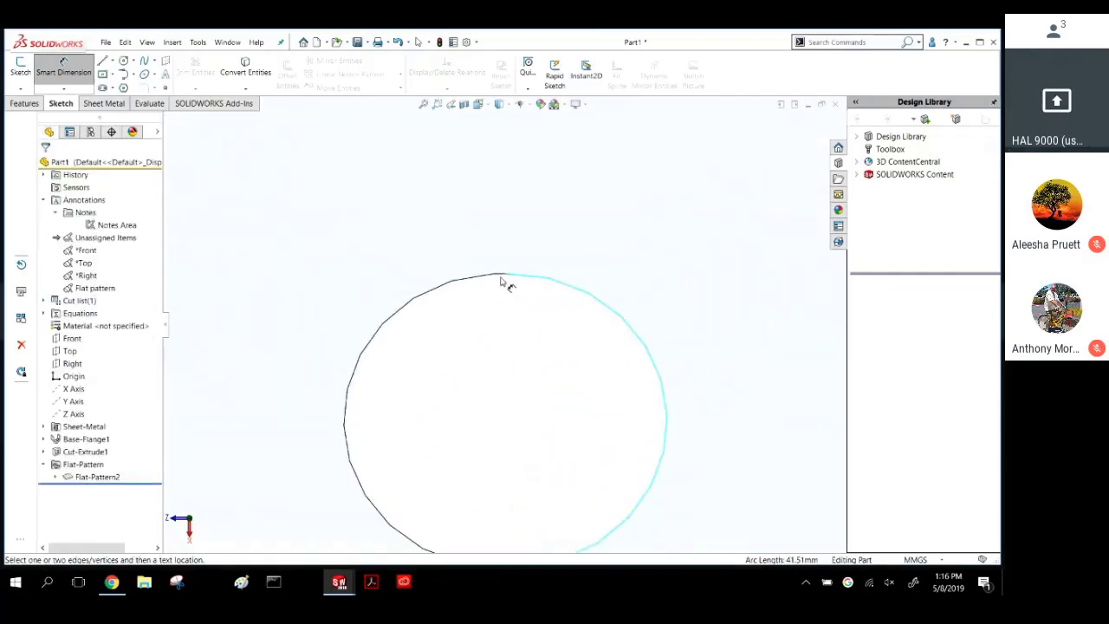
click(502, 277)
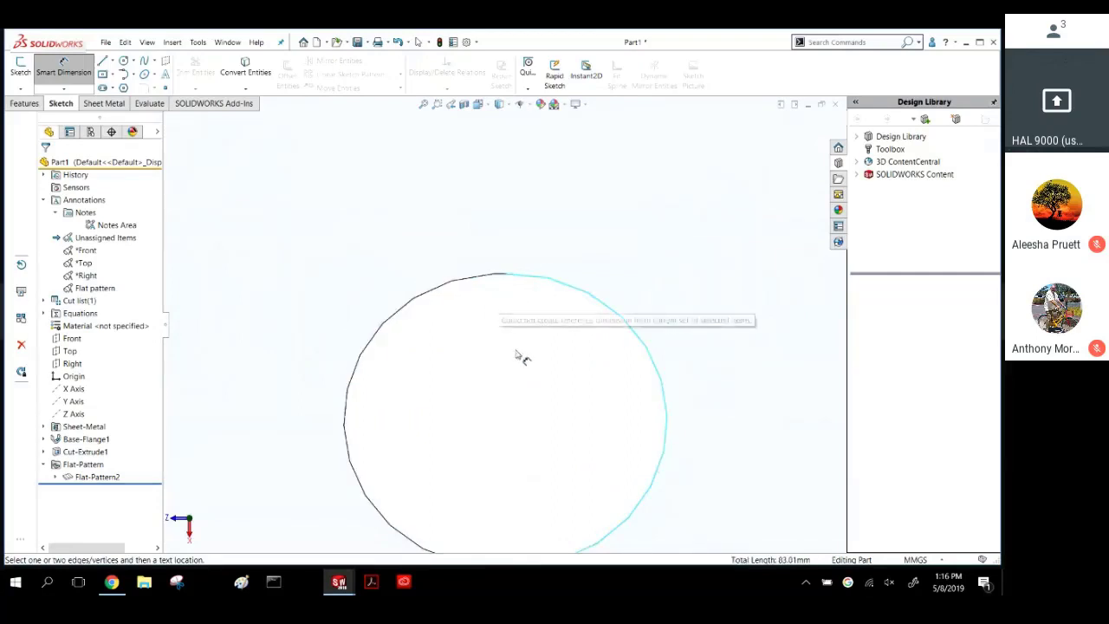
scroll(525, 360, up, 5)
key(Escape)
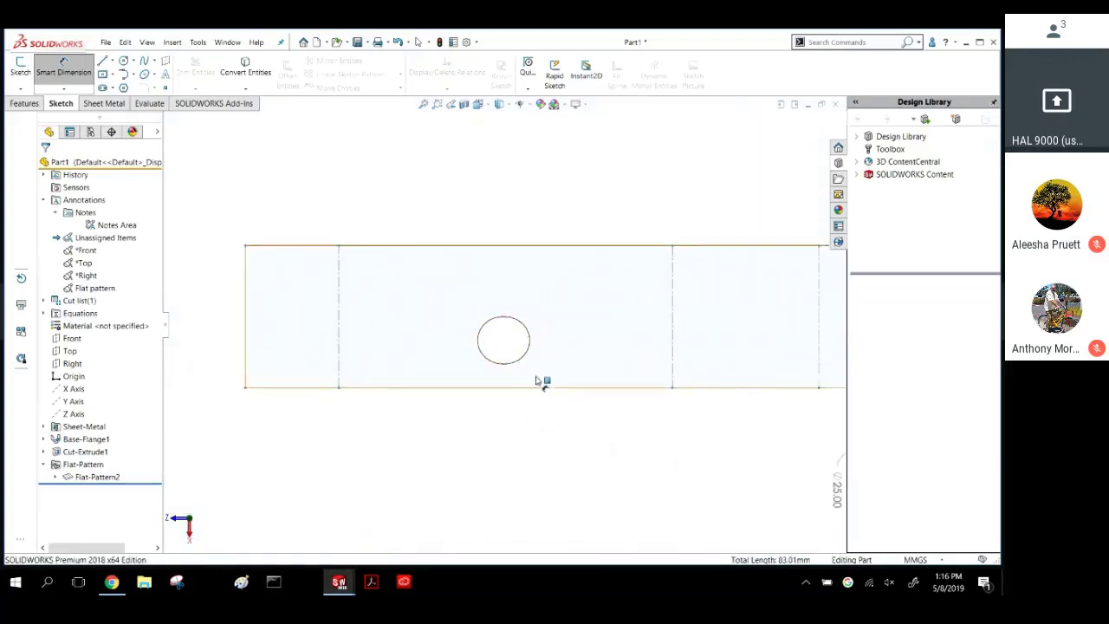
scroll(554, 368, up, 3)
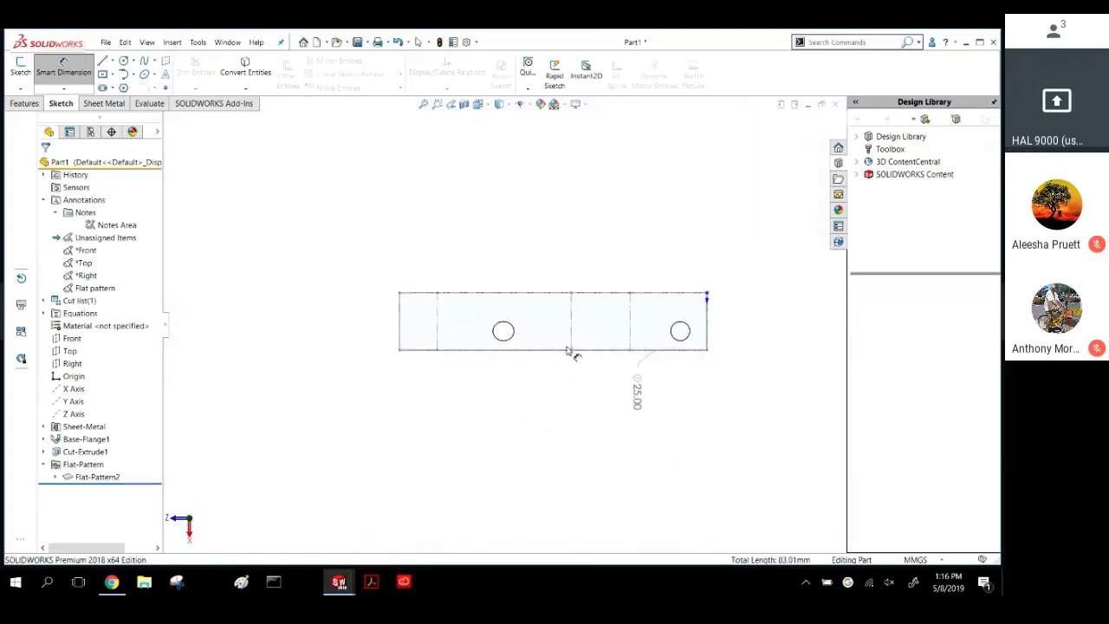
Delete the hole's diameter dimension and return the sheet metal part to its folded state.
click(645, 405)
key(Delete)
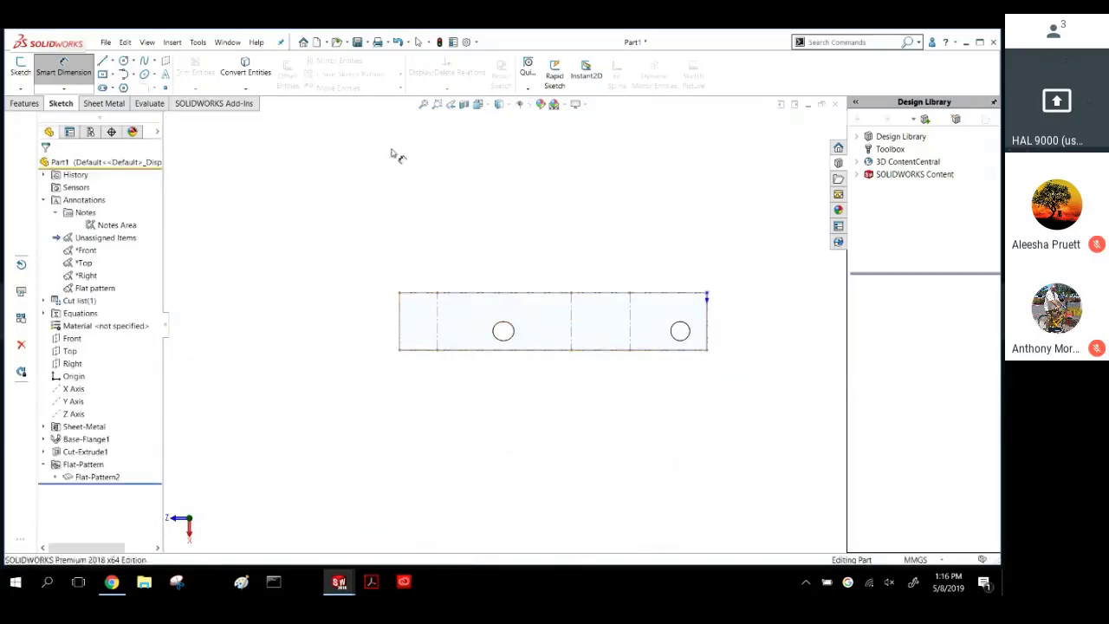
click(104, 103)
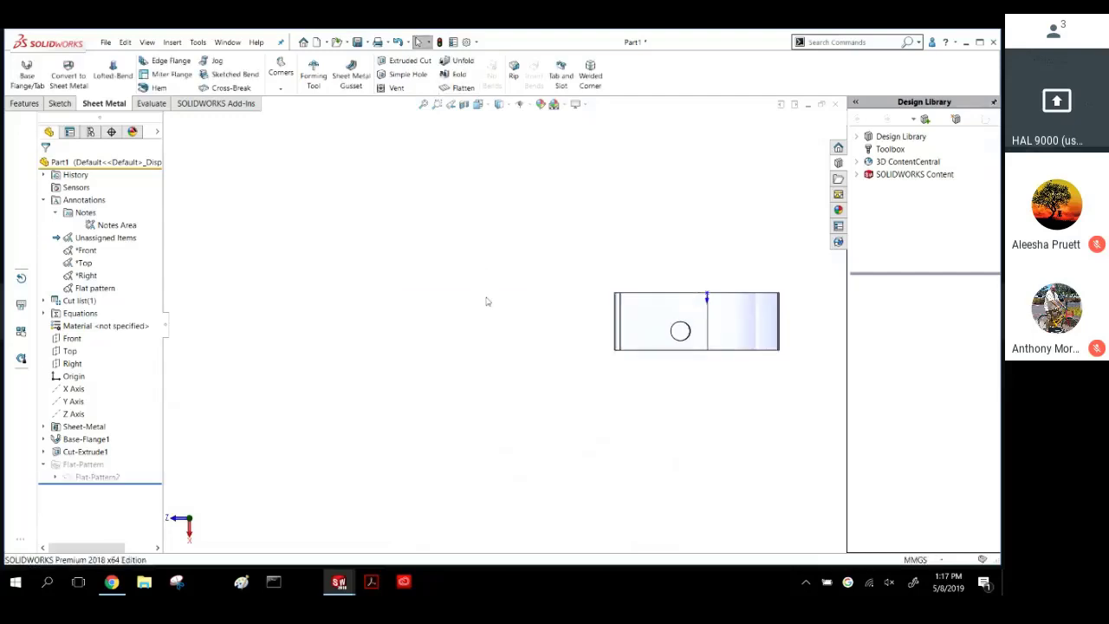
Show the whole folded part from the side and turn on its top-level transparency.
key(ctrl+4)
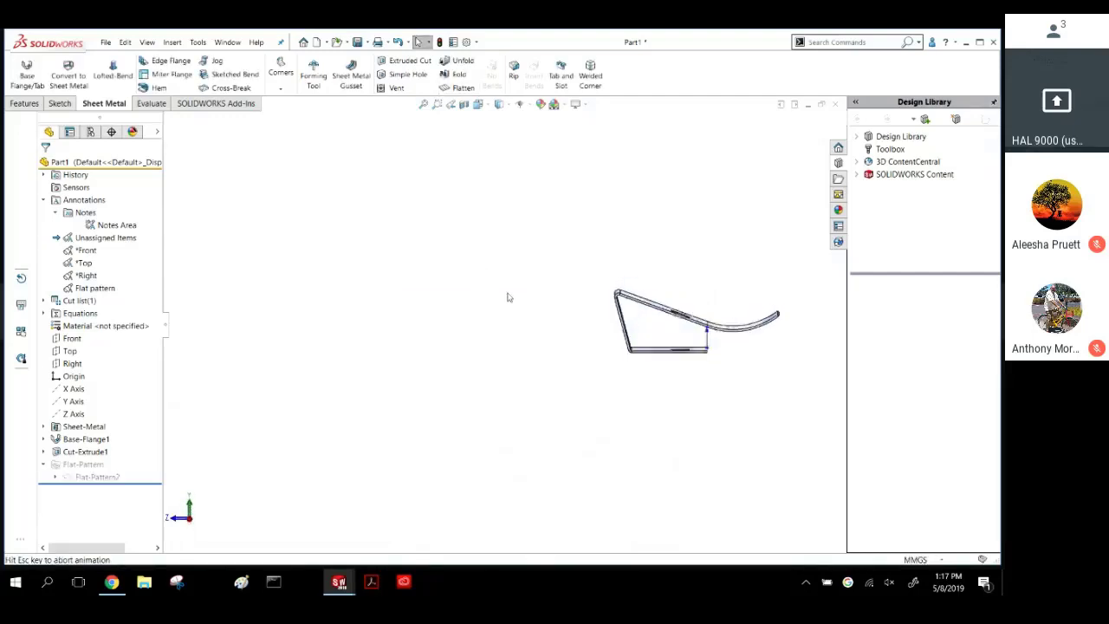
key(f)
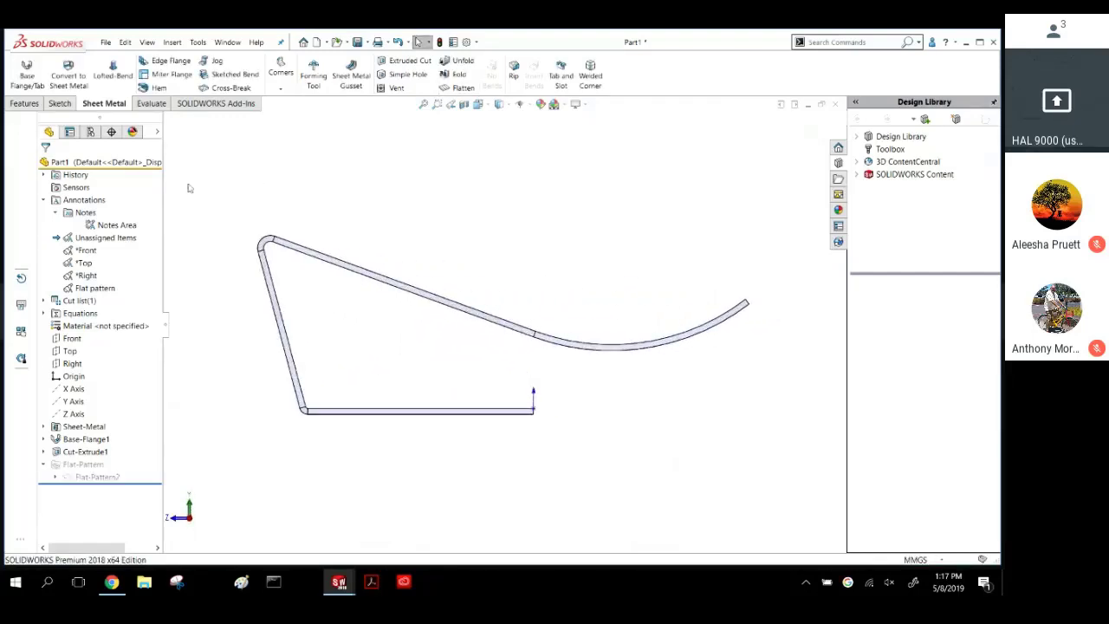
right_click(109, 164)
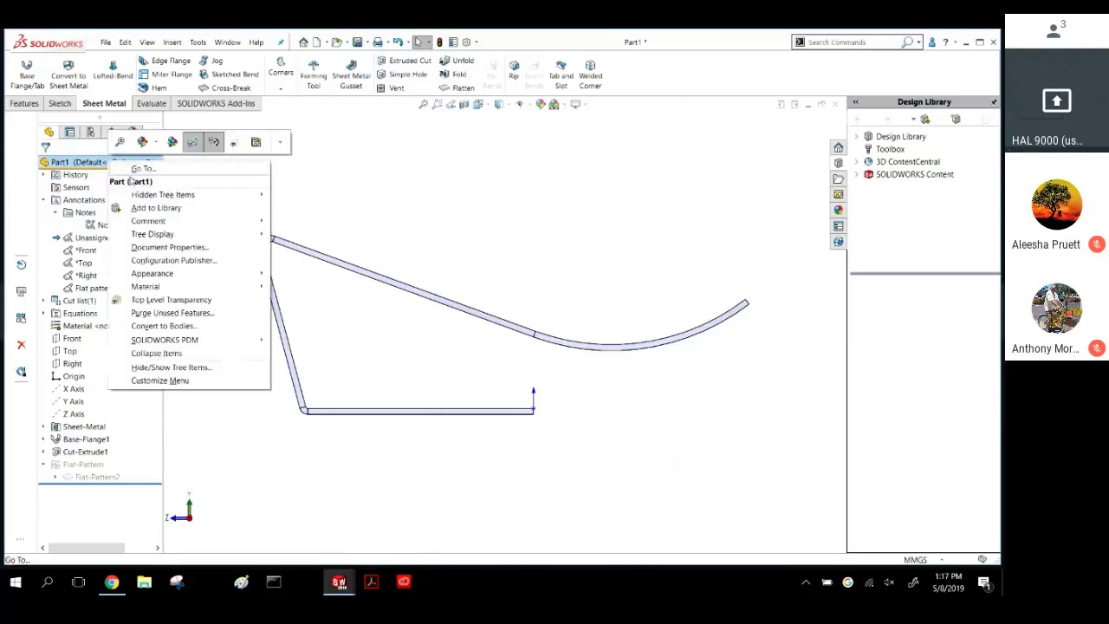
click(232, 143)
click(190, 199)
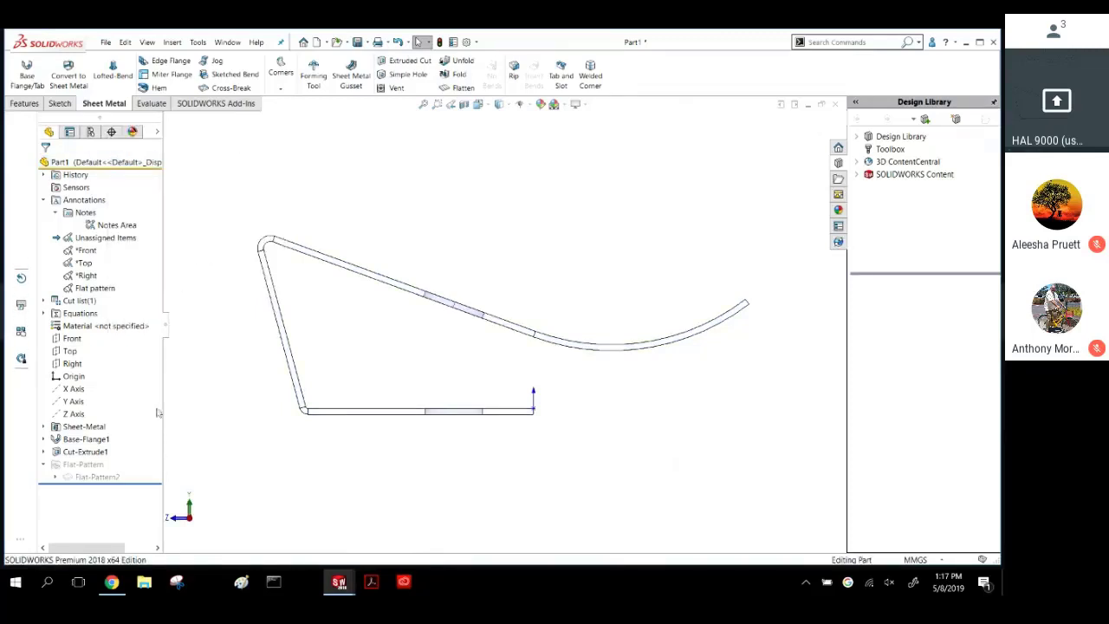
Edit the extruded cut through both flanges and turn off its normal cut option.
right_click(100, 451)
click(109, 309)
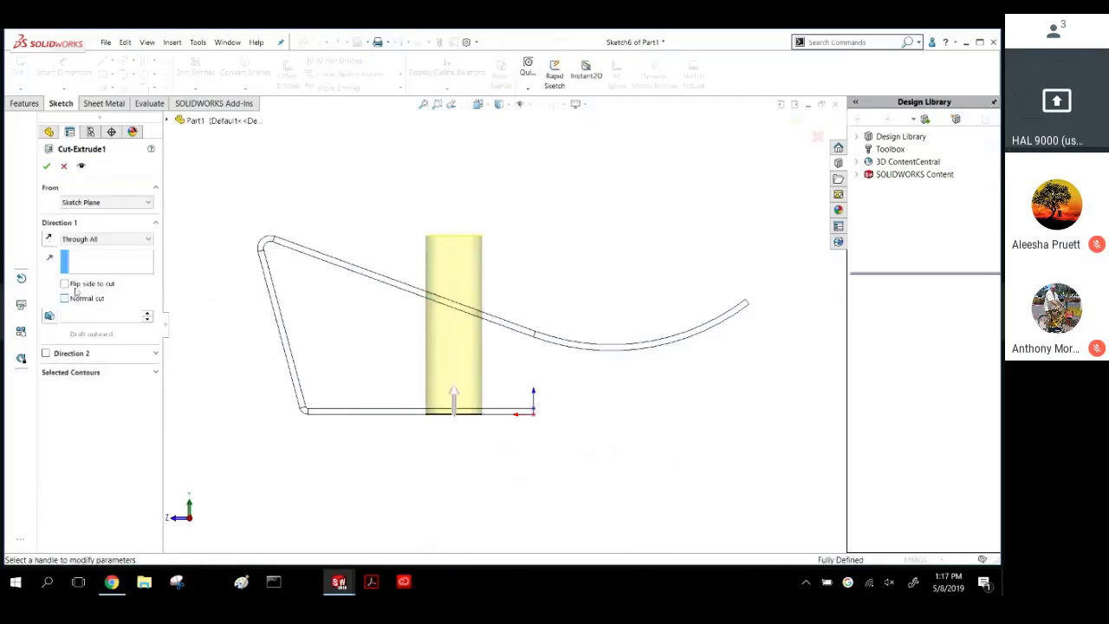
click(46, 165)
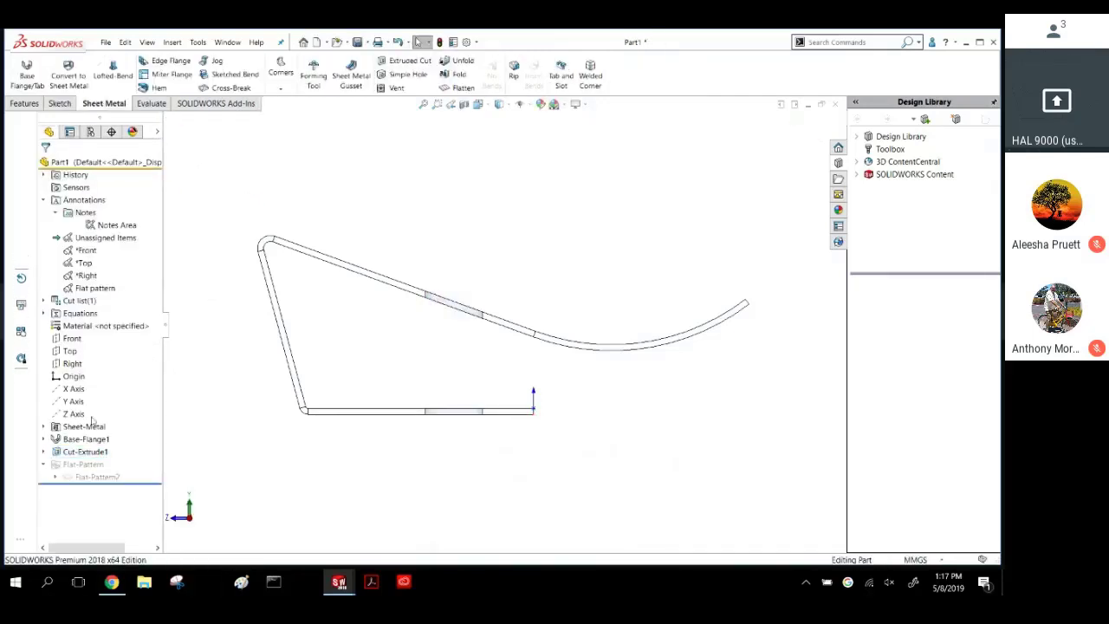
Highlight the extruded cut and examine from several angles how it passes through both flanges.
click(56, 452)
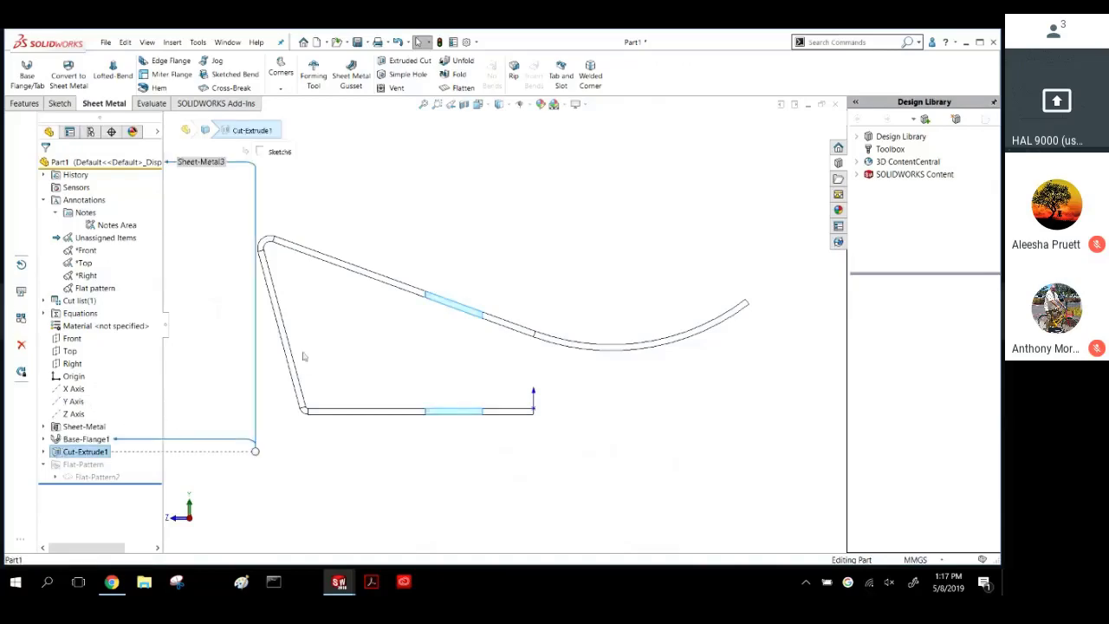
middle_drag(304, 354, 458, 444)
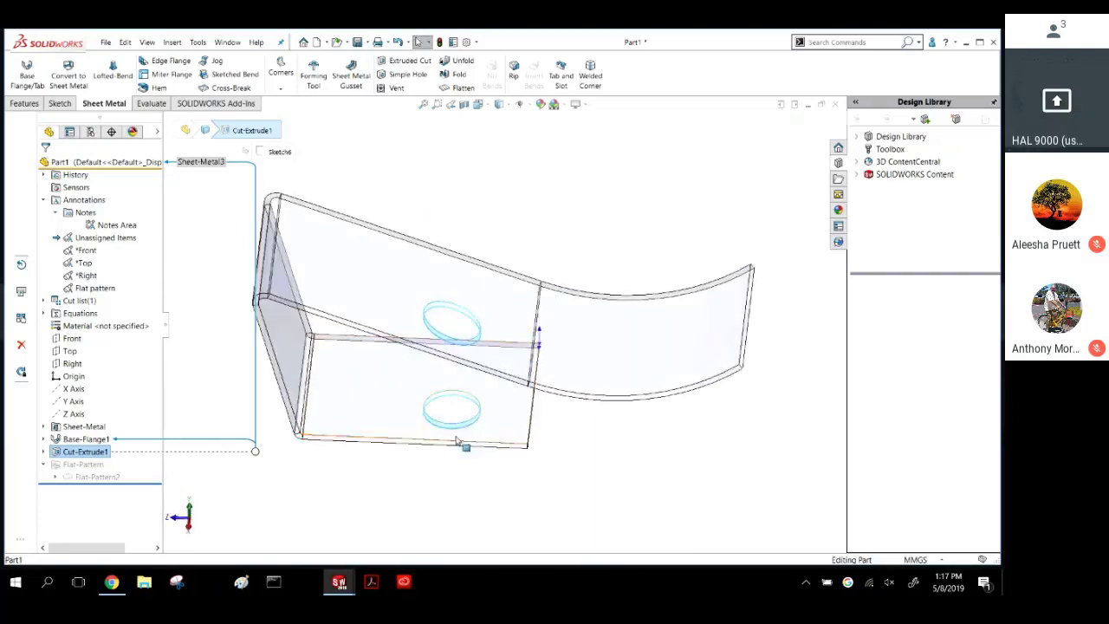
click(425, 223)
mouse_move(415, 211)
middle_down()
mouse_move(416, 186)
mouse_move(408, 194)
middle_up()
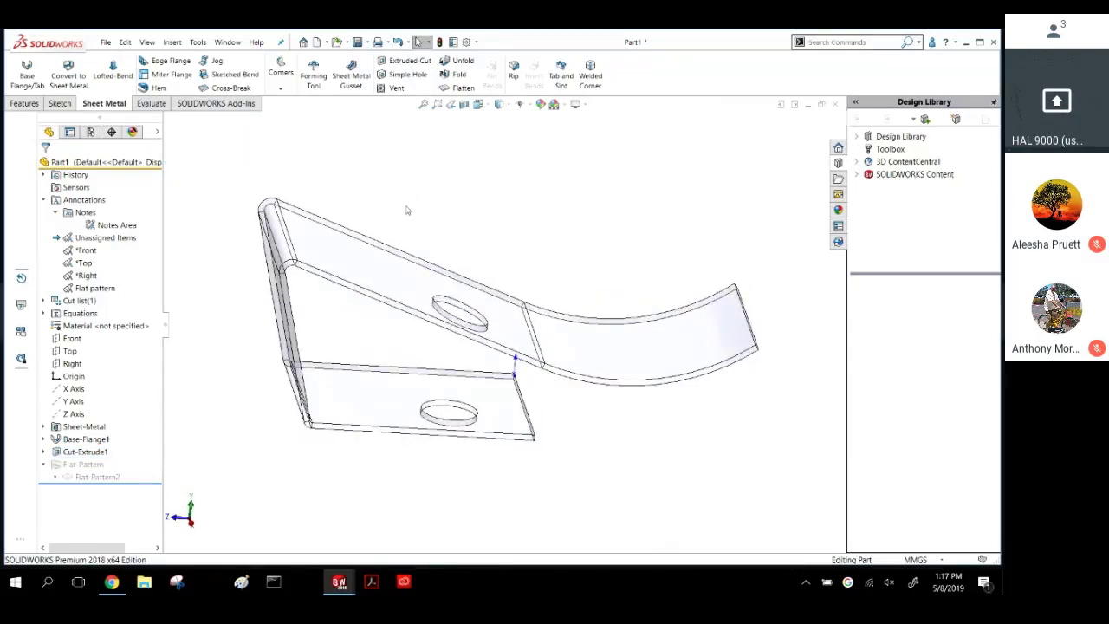
Edit the extruded cut again and enable its normal cut option, keeping it through all.
right_click(82, 439)
click(79, 451)
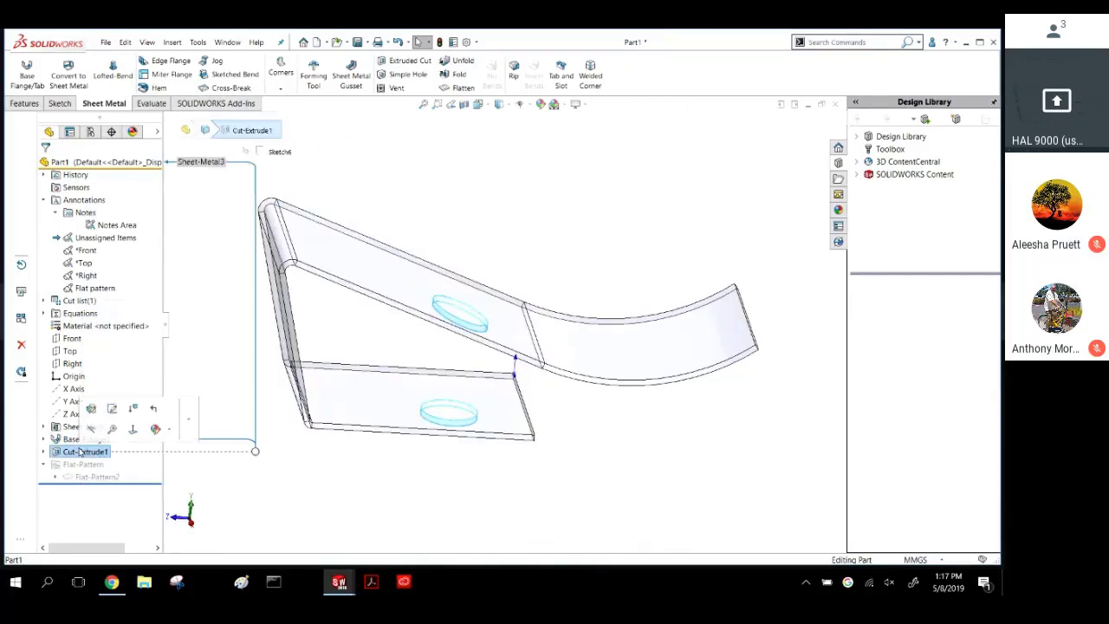
click(87, 414)
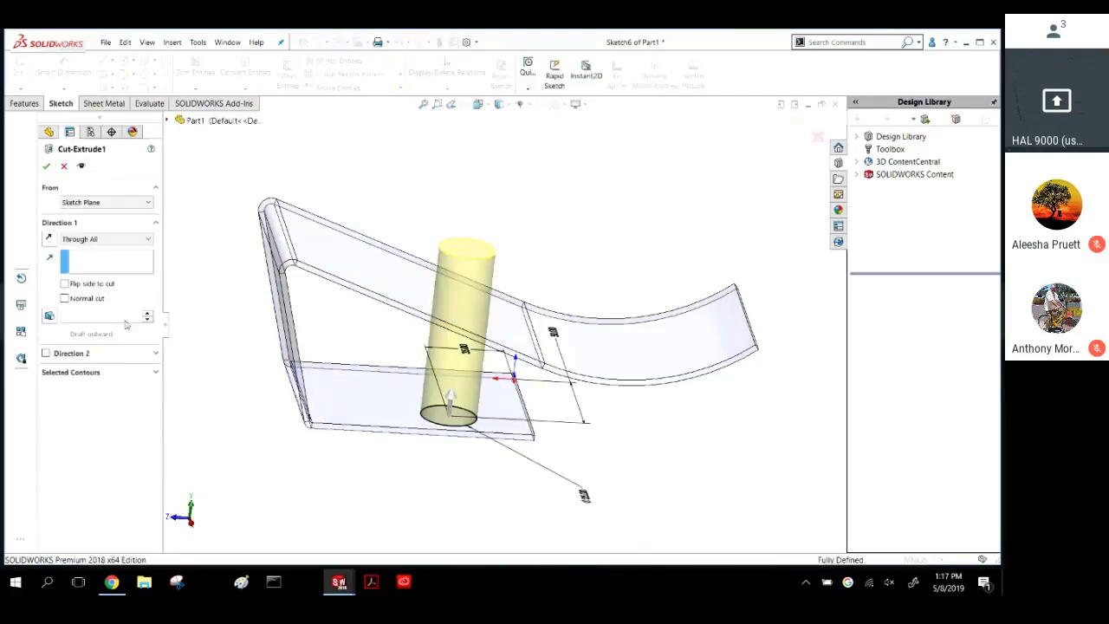
click(96, 300)
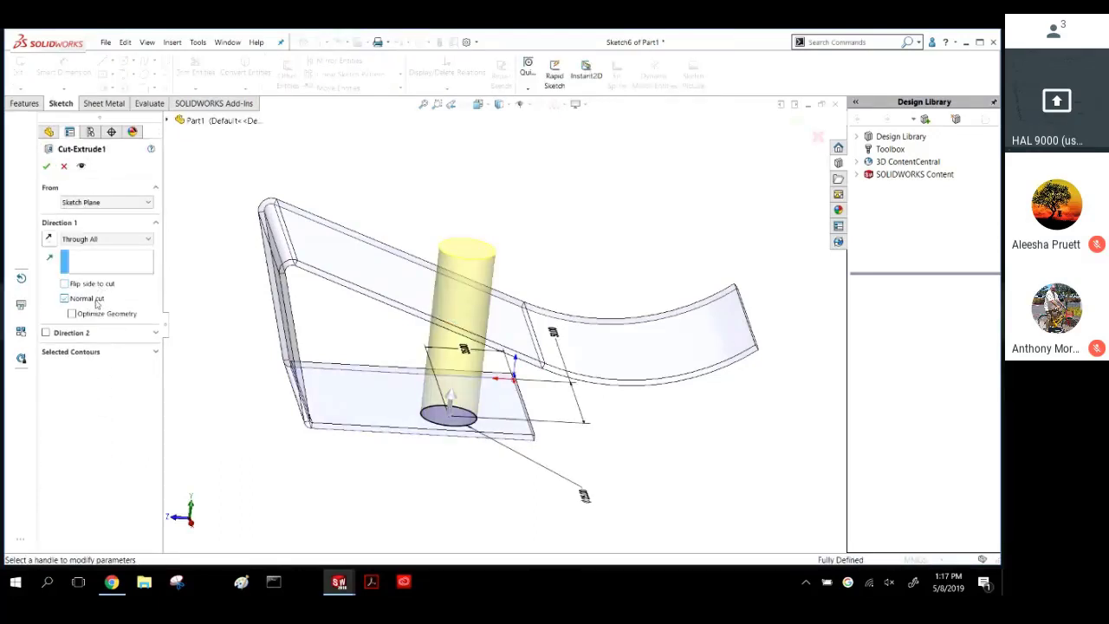
click(46, 166)
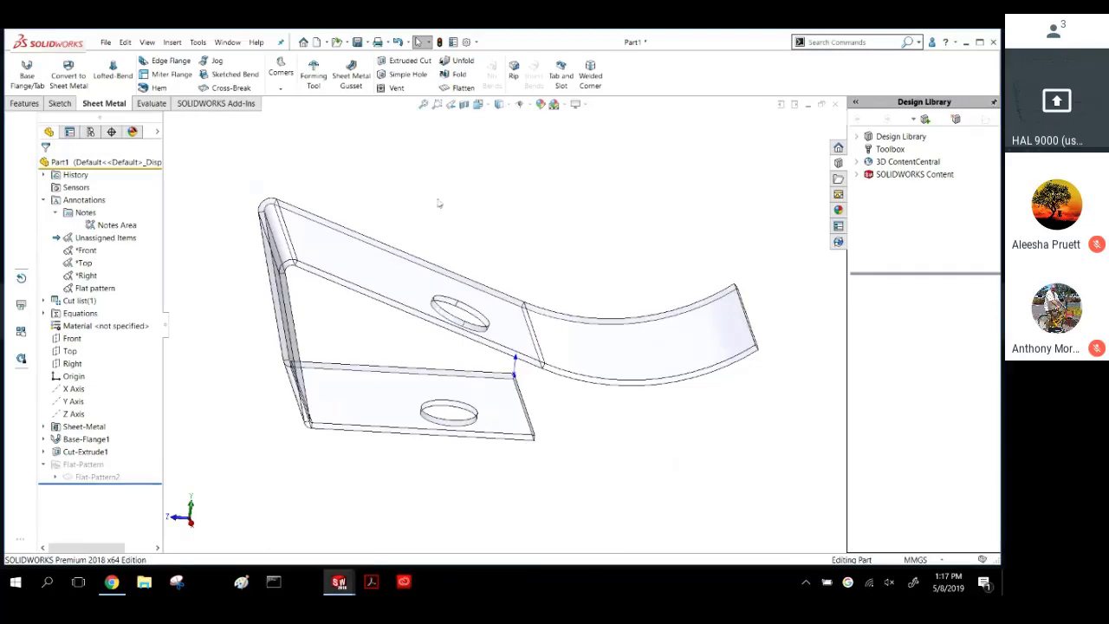
Turn off the part's transparency and view the shaded part with its normal-cut holes at an angle.
middle_drag(439, 204, 118, 214)
right_click(100, 164)
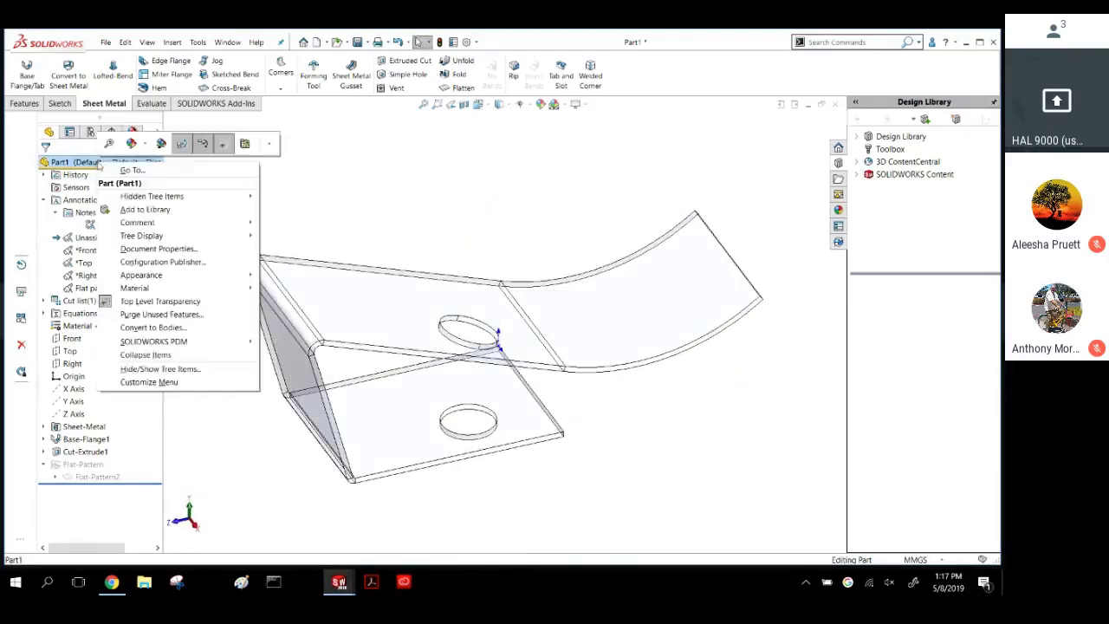
click(223, 144)
click(295, 180)
middle_drag(295, 180, 312, 203)
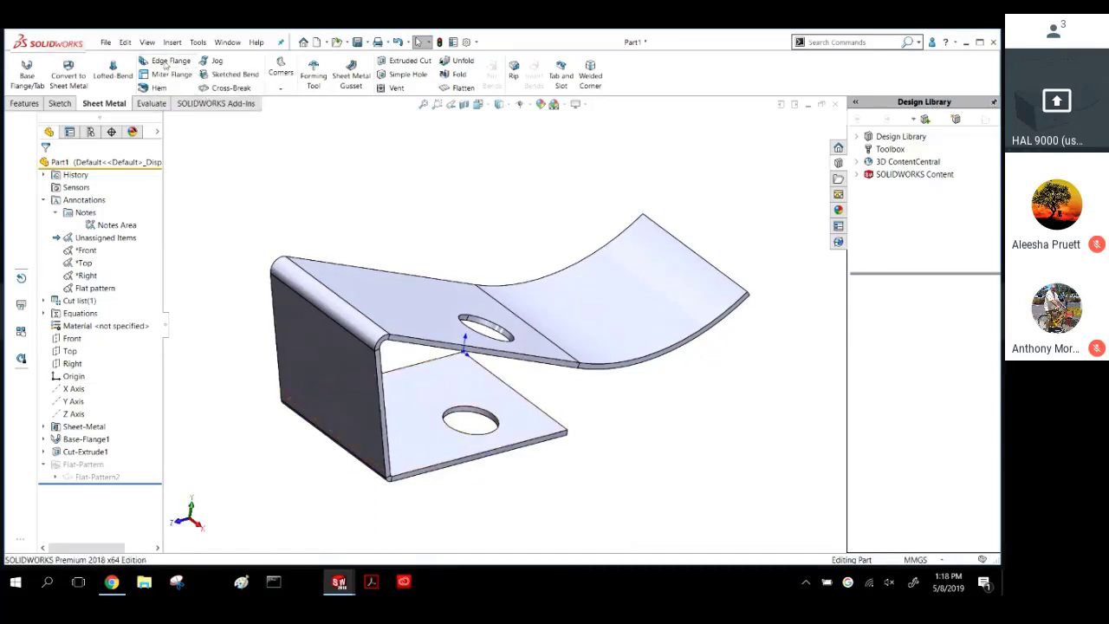
Set up an edge flange on the bottom flange's long outer edge, pointing down at 90 degrees and about 30 mm long.
click(166, 62)
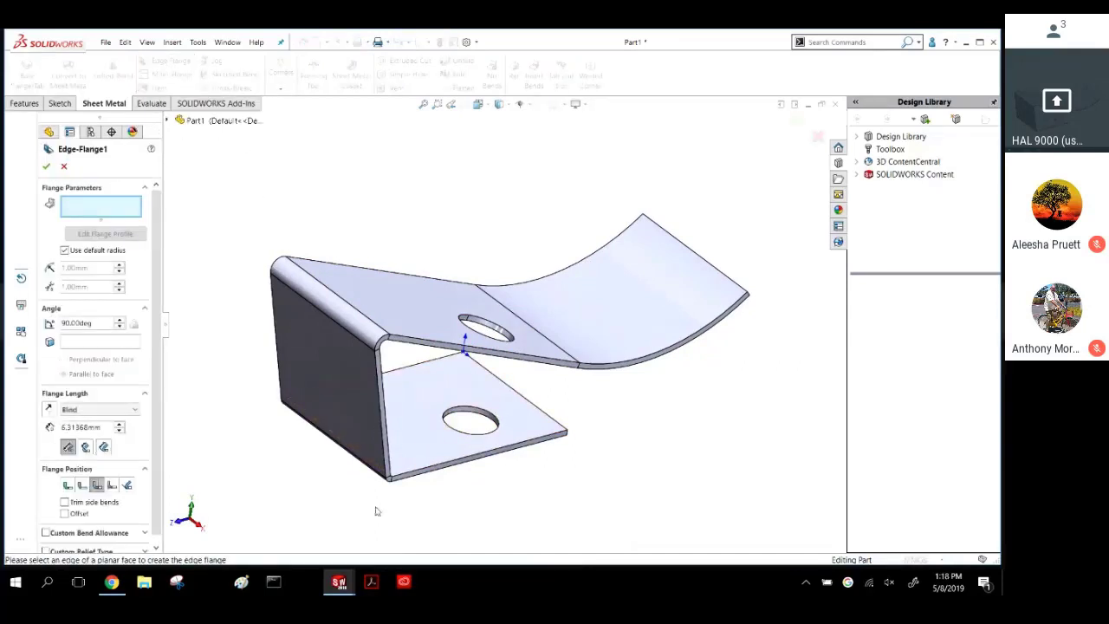
click(449, 474)
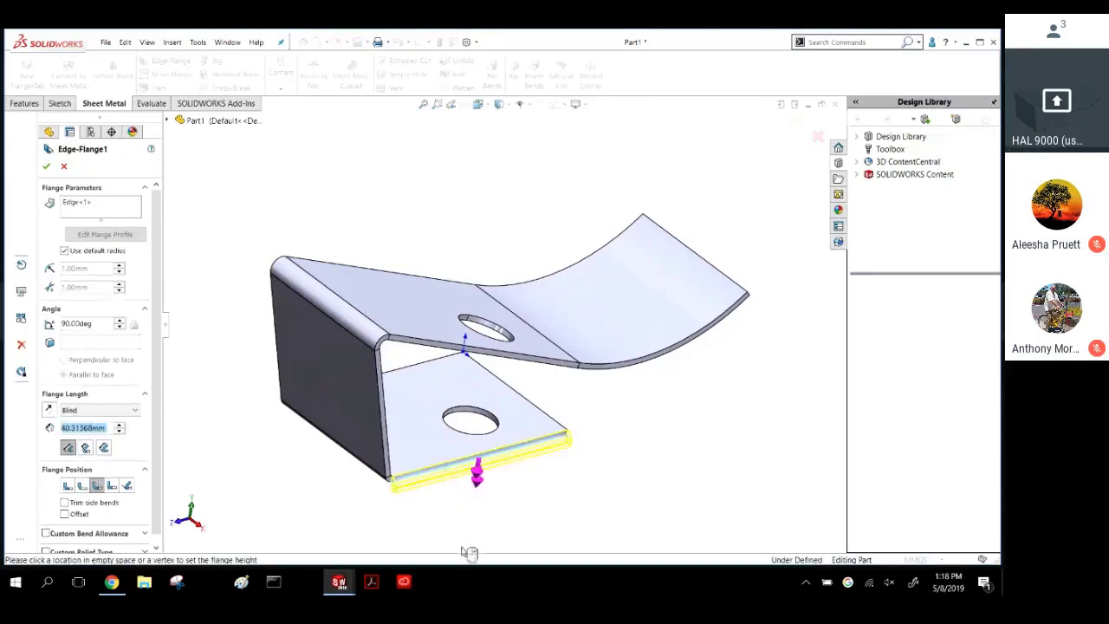
click(461, 518)
middle_drag(461, 518, 463, 468)
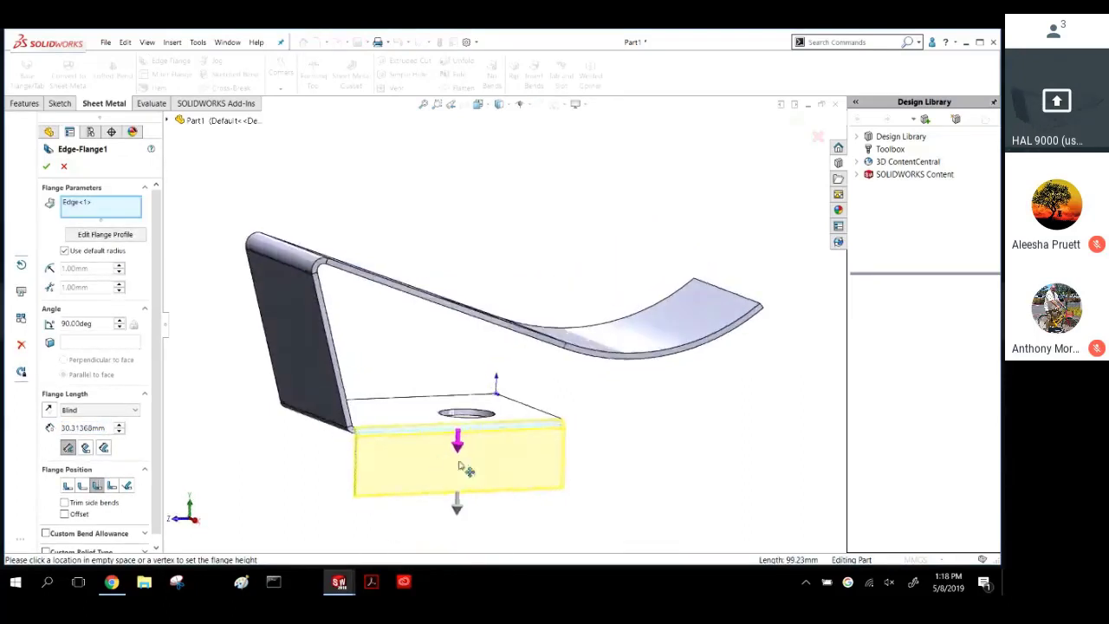
scroll(463, 468, up, 3)
middle_drag(525, 440, 571, 453)
scroll(533, 411, down, 3)
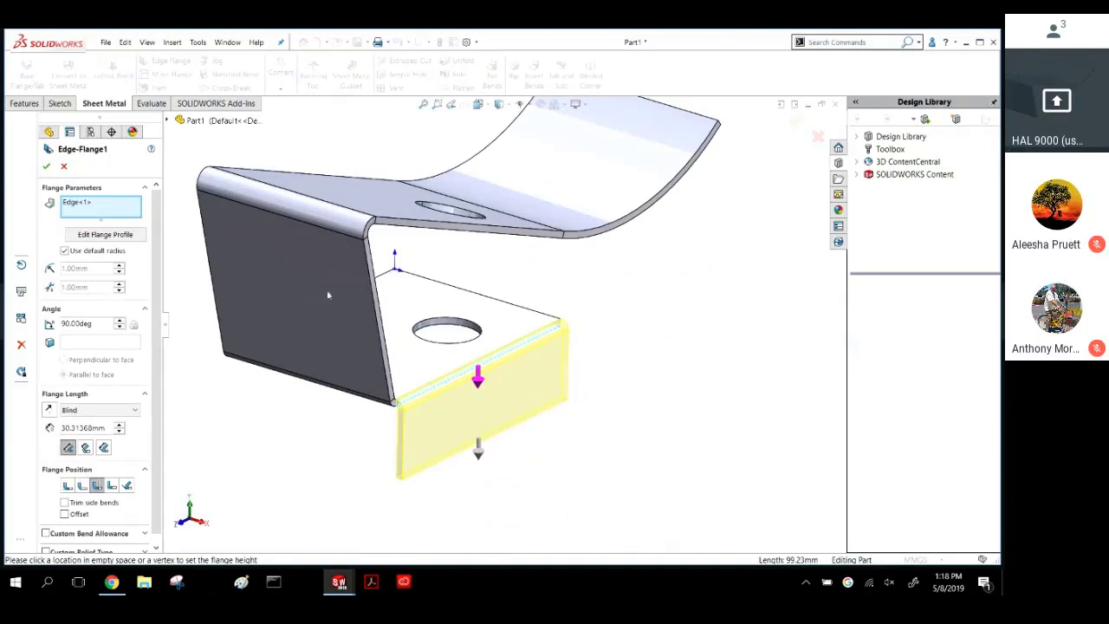
Edit the edge flange's profile and narrow it by moving both vertical side lines inward from the ends of the edge.
click(106, 234)
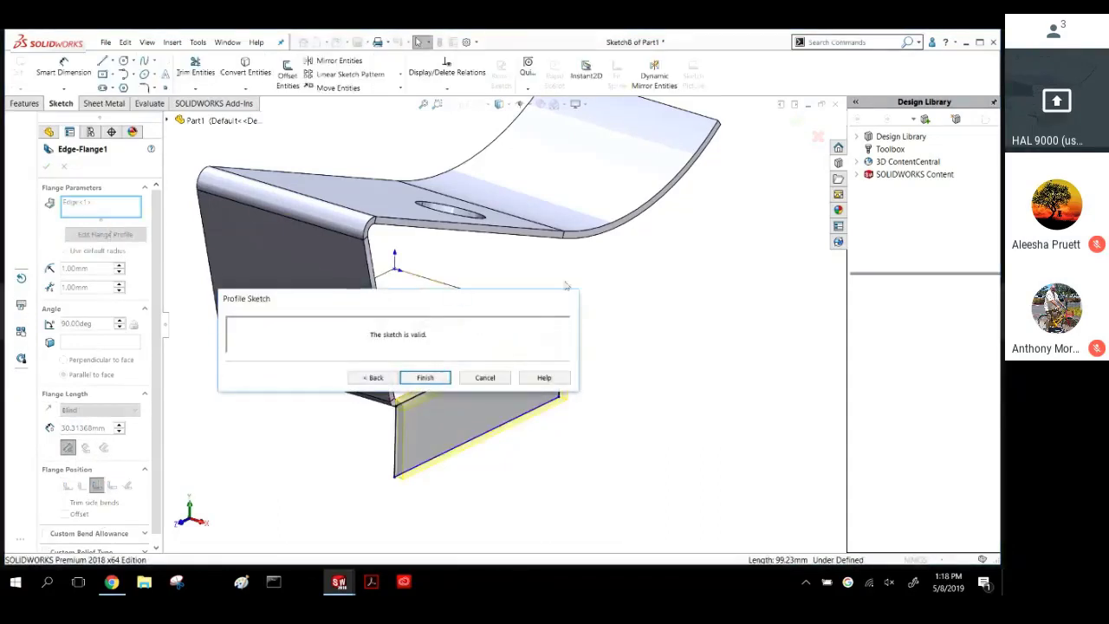
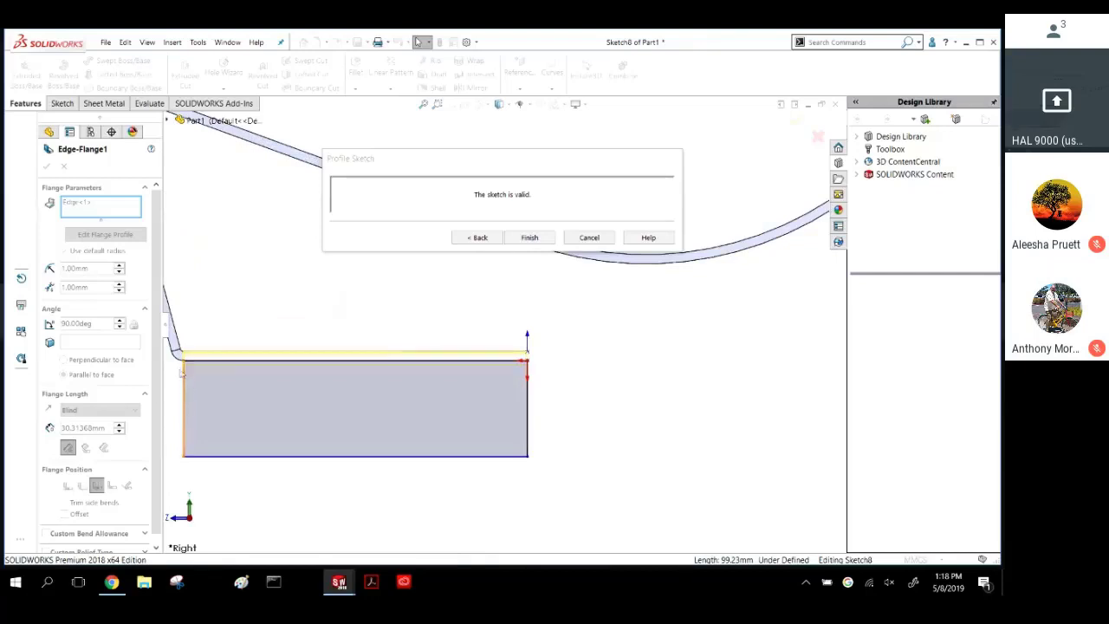
drag(186, 381, 275, 389)
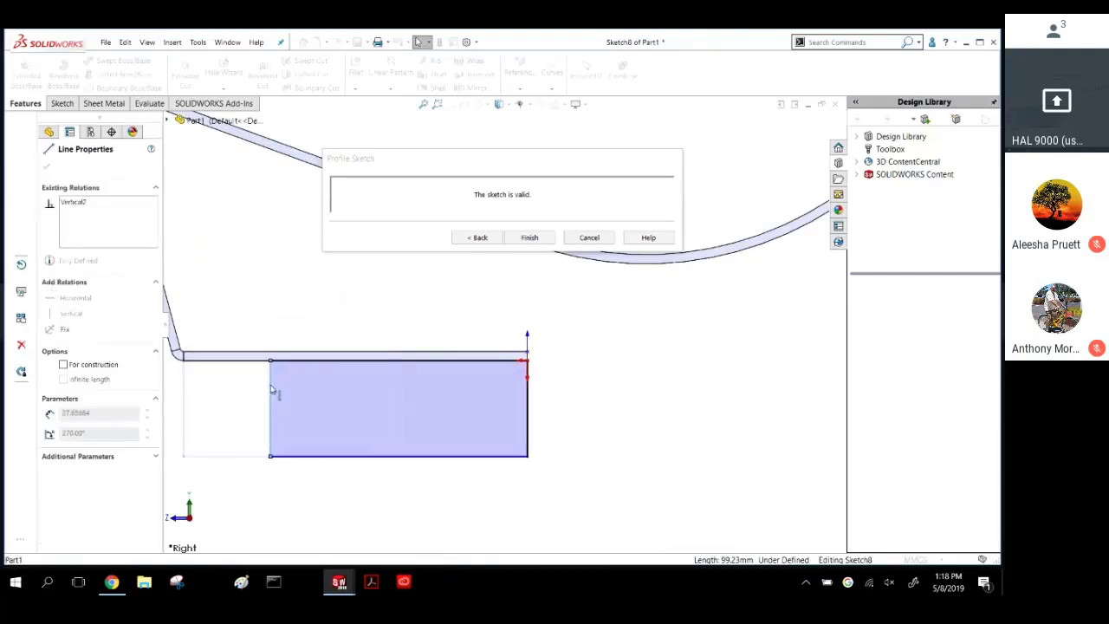
drag(531, 394, 424, 416)
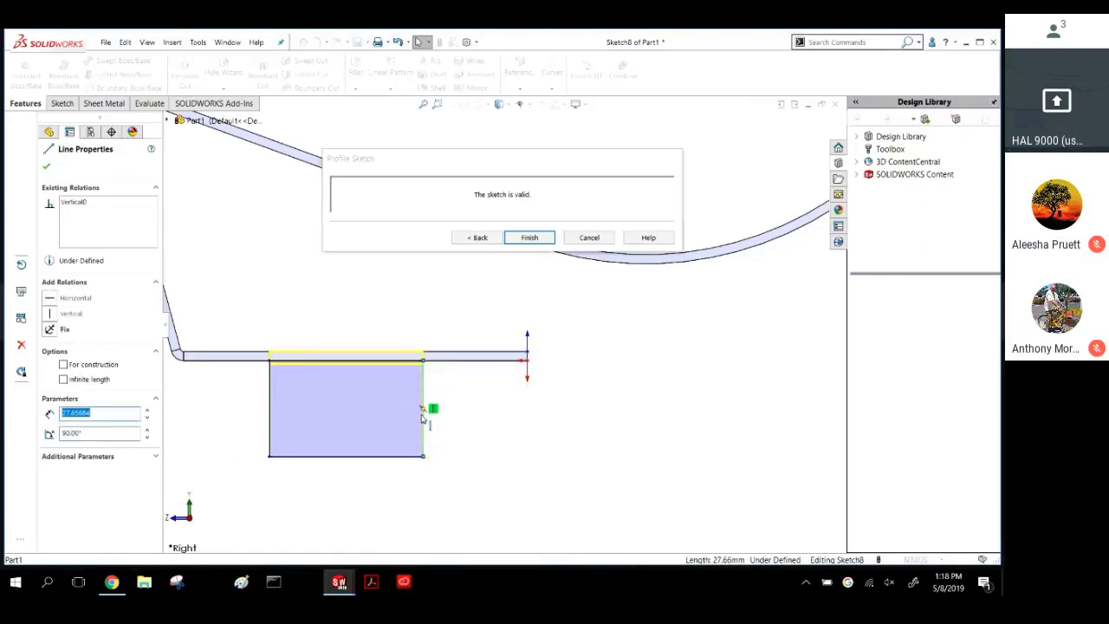
click(350, 327)
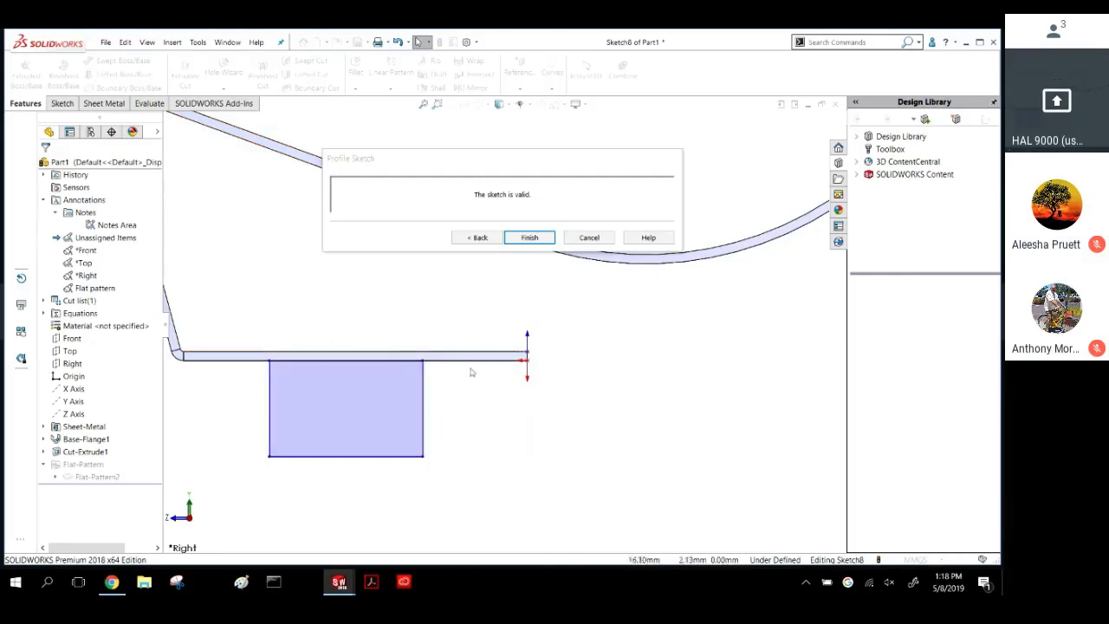
Center the flange profile on the bottom flange's long edge with a midpoint relation between the profile's upper line and that edge.
click(392, 359)
right_click(392, 359)
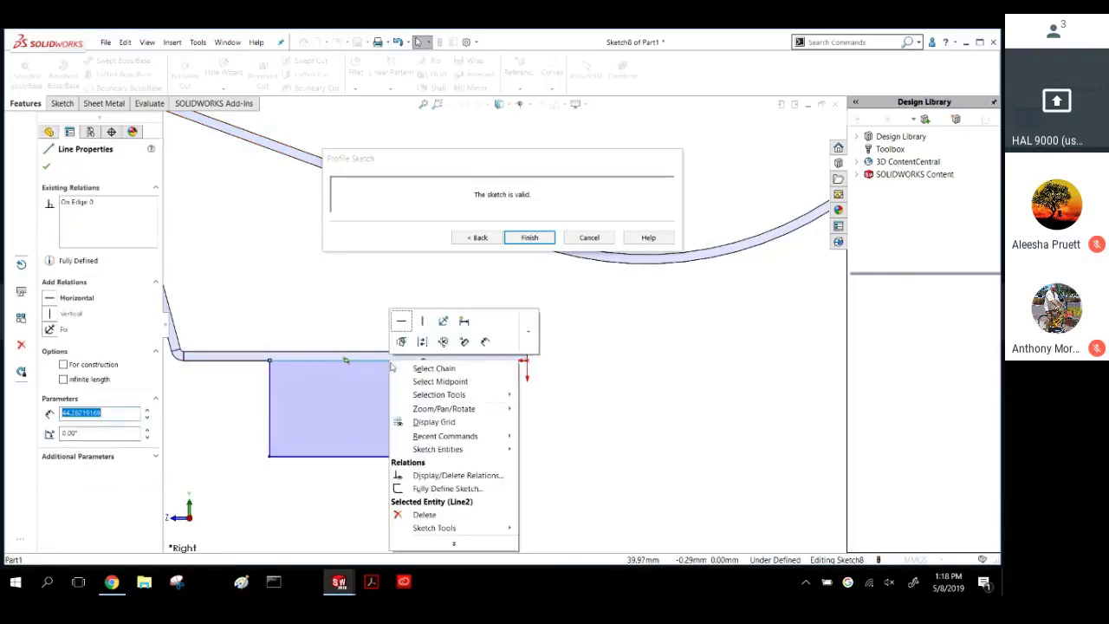
click(430, 383)
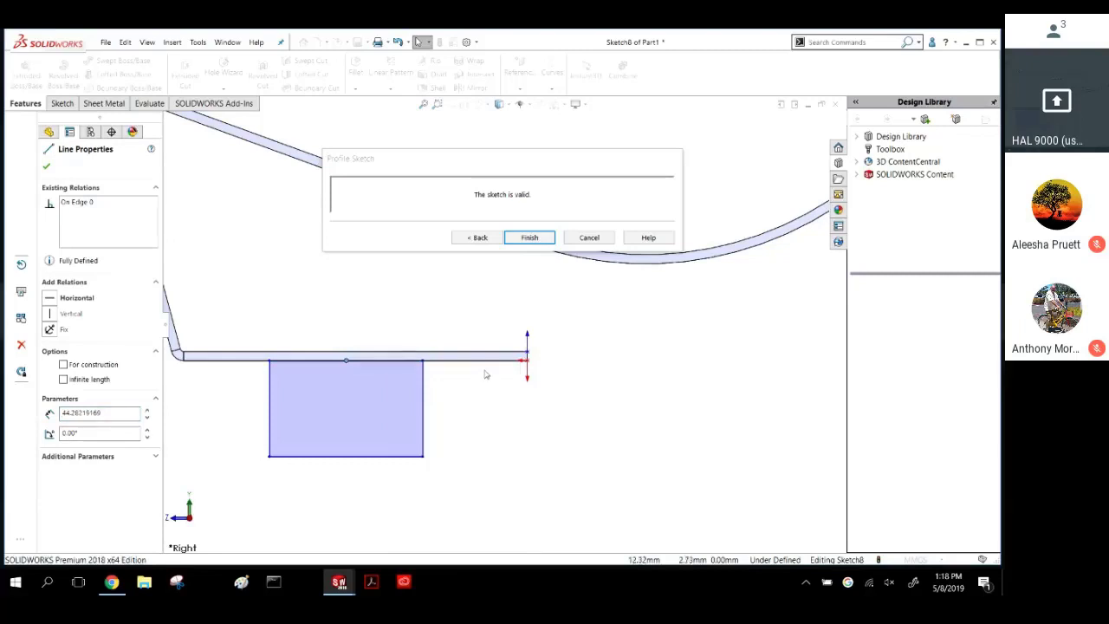
ctrl+click(481, 362)
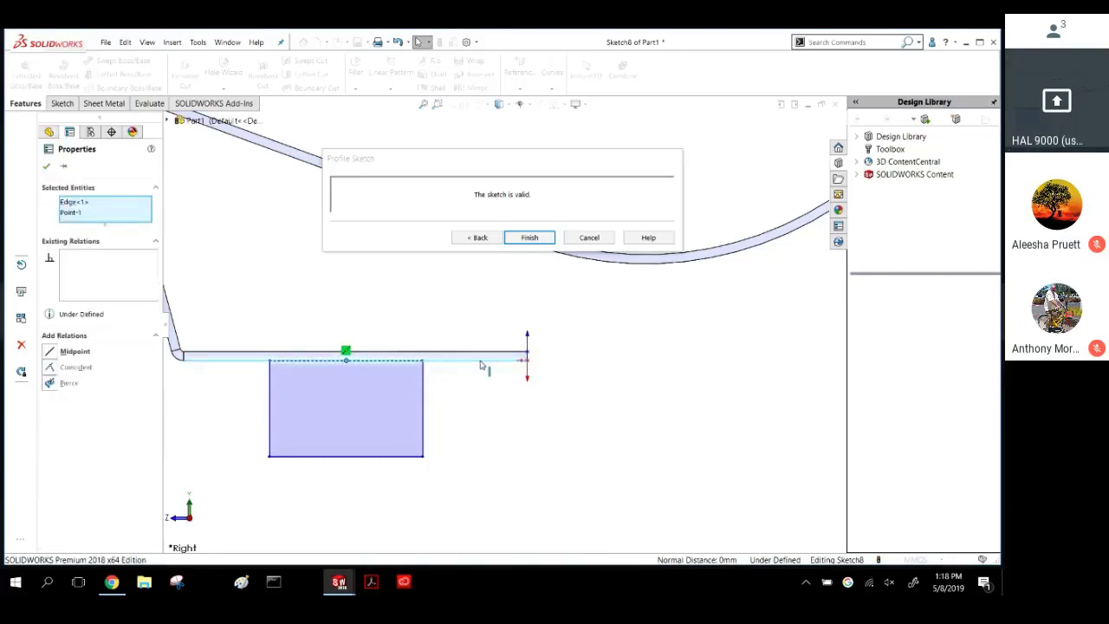
click(513, 307)
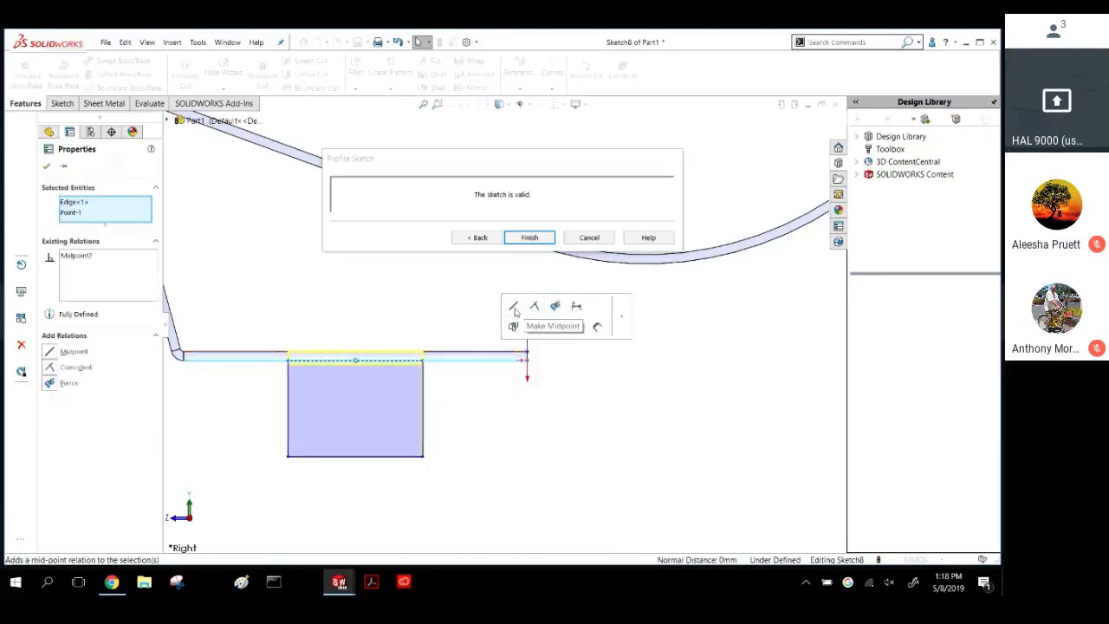
Sketch a tangent arc joining the two lower corners of the flange profile to give the tab a rounded end.
middle_drag(375, 426, 384, 486)
scroll(387, 424, down, 5)
scroll(368, 401, up, 4)
mouse_move(373, 395)
middle_down()
mouse_move(415, 371)
mouse_move(398, 400)
middle_up()
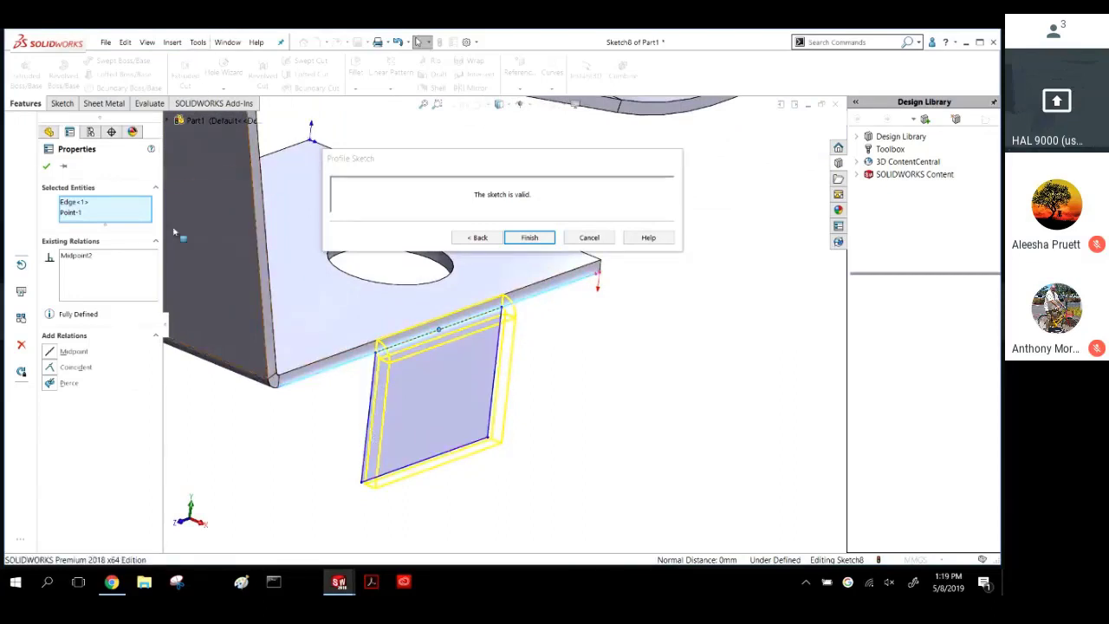
mouse_move(468, 546)
middle_down()
mouse_move(404, 473)
mouse_move(329, 415)
middle_up()
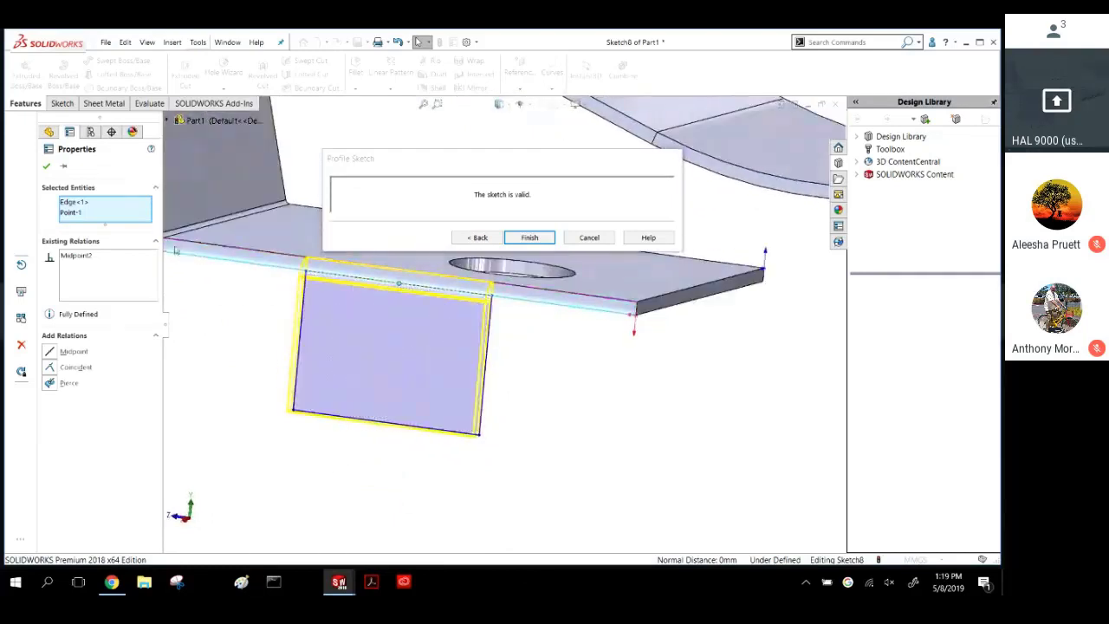
click(62, 103)
click(132, 76)
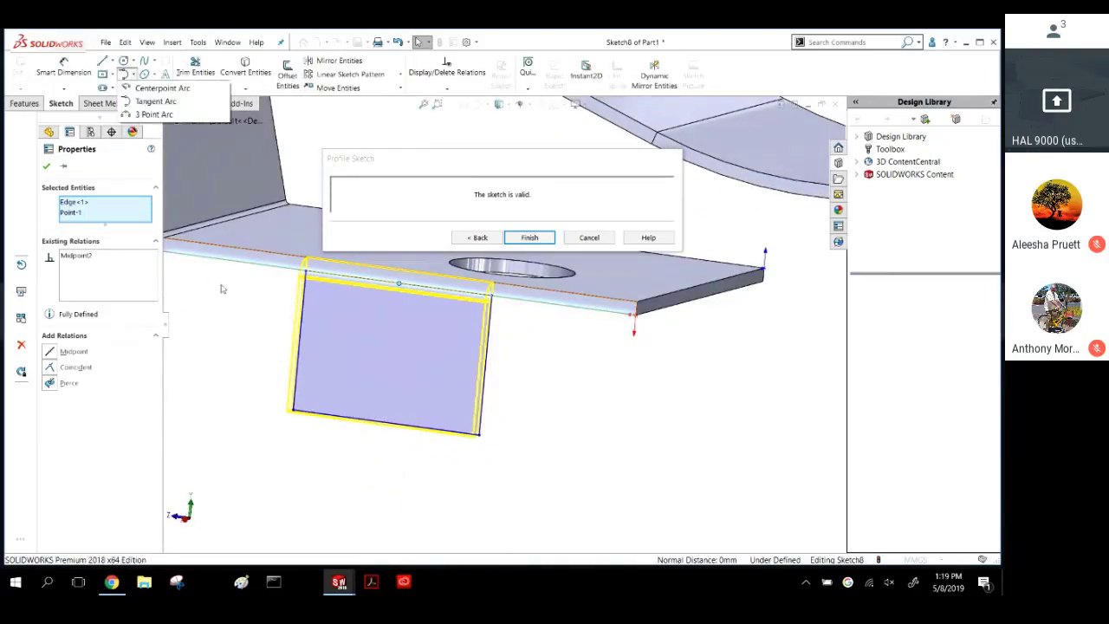
click(143, 104)
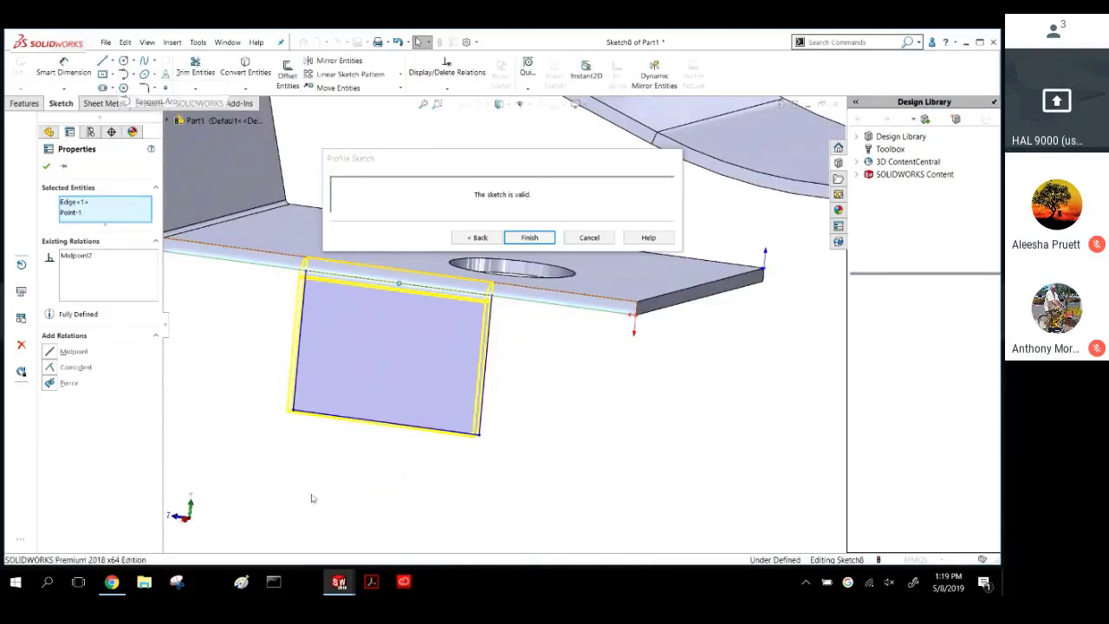
click(295, 411)
click(482, 436)
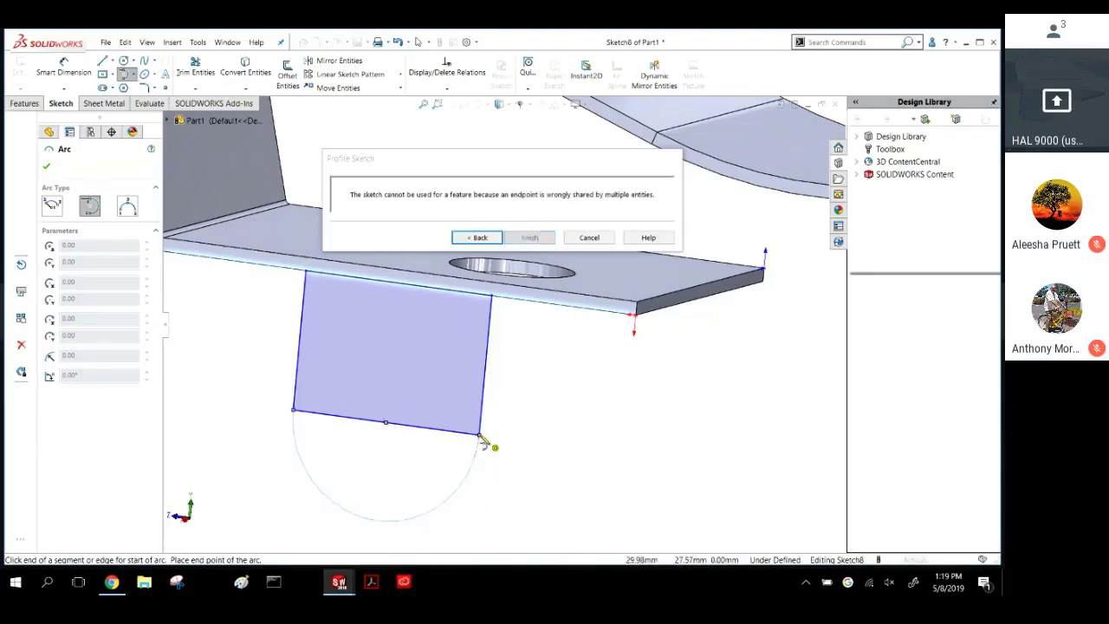
mouse_move(483, 503)
middle_down()
mouse_move(453, 477)
mouse_move(492, 465)
mouse_move(445, 445)
middle_up()
key(Escape)
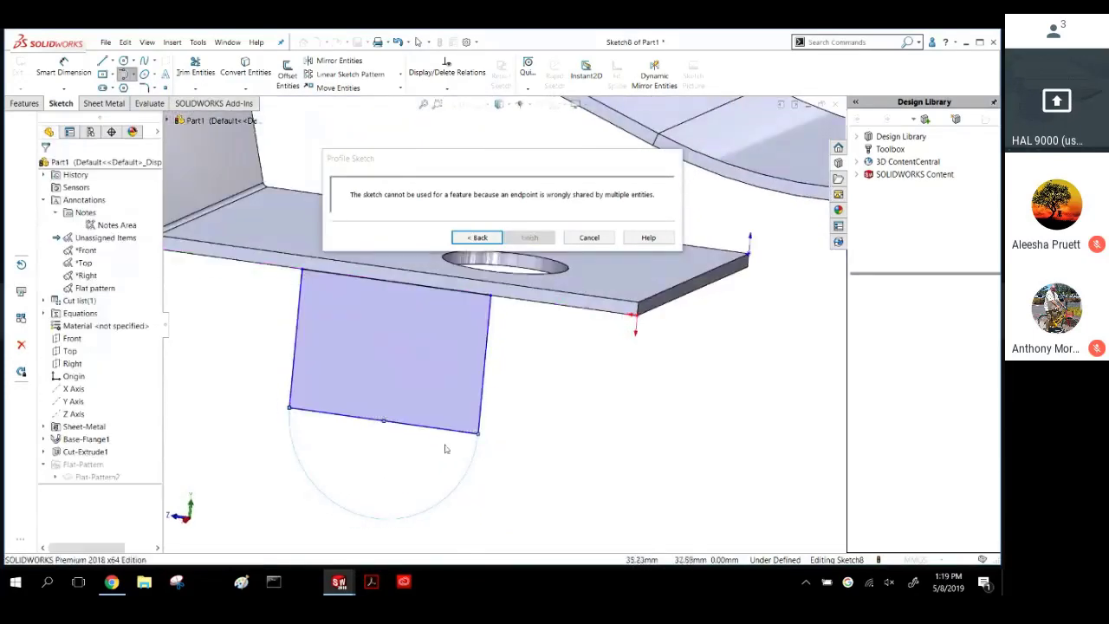
Convert the profile's straight lower line to construction geometry.
click(436, 430)
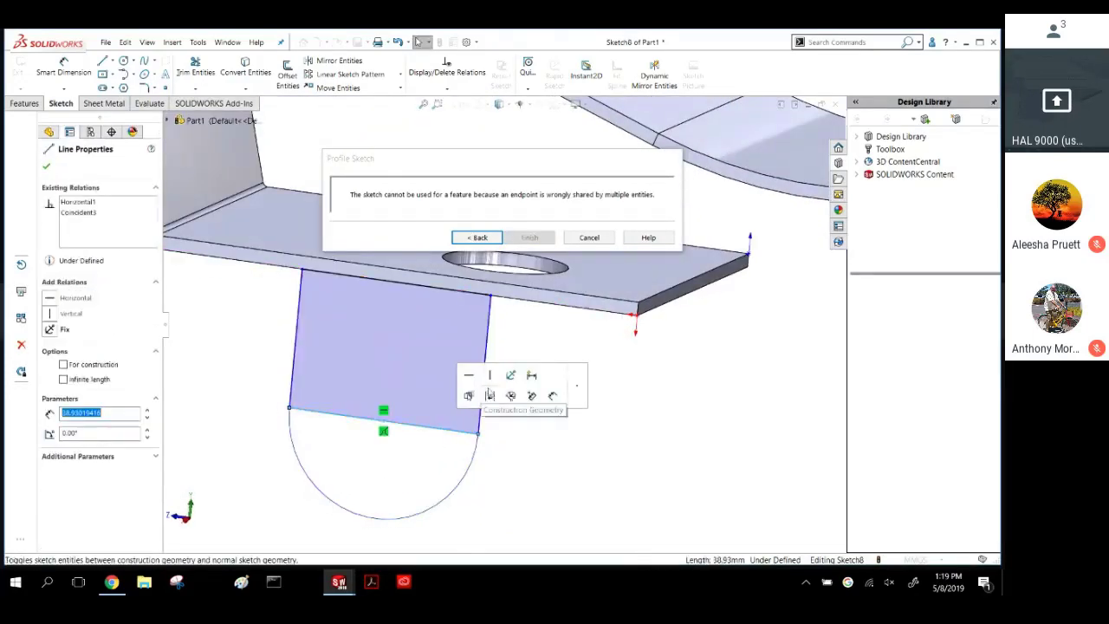
click(488, 392)
click(508, 492)
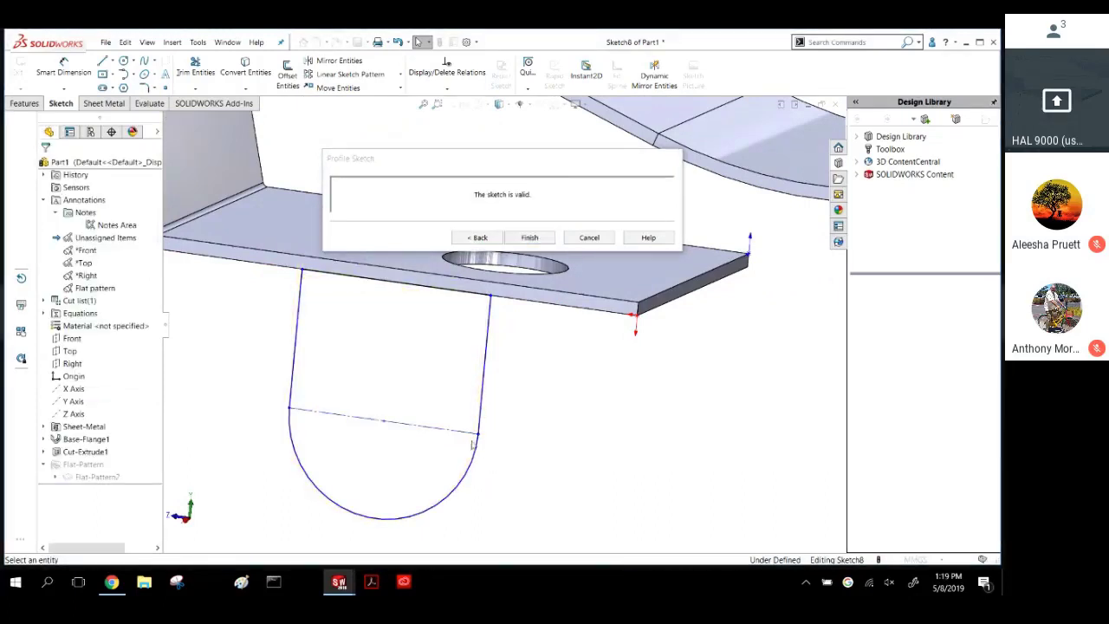
Sketch a circle about 23 mm in diameter centered on the midpoint of the construction line.
middle_drag(445, 453, 440, 421)
click(439, 413)
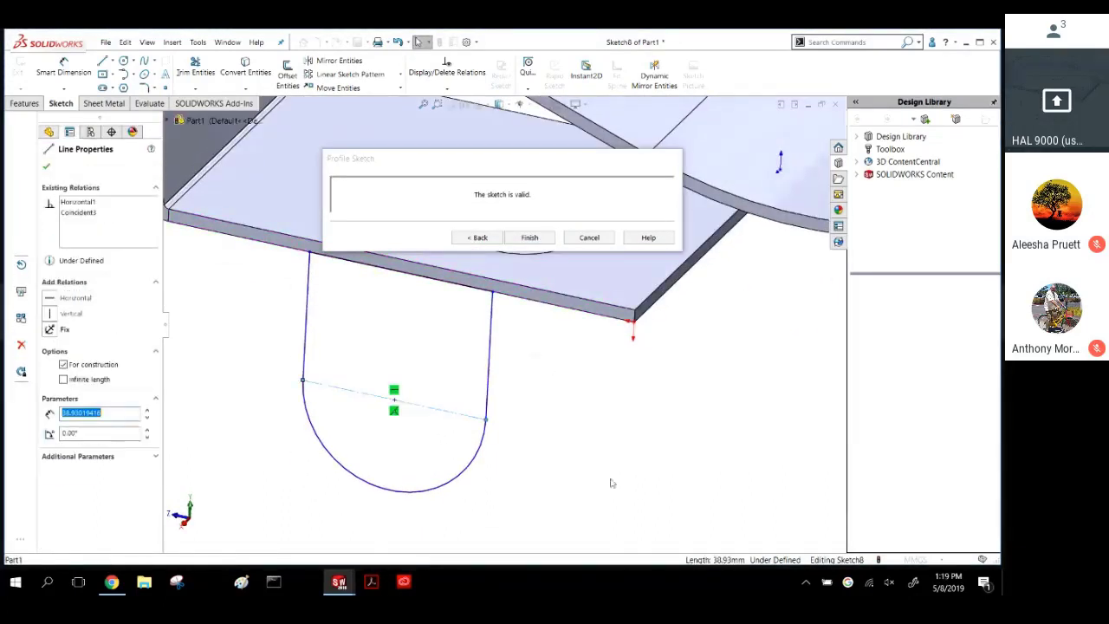
click(611, 482)
click(133, 60)
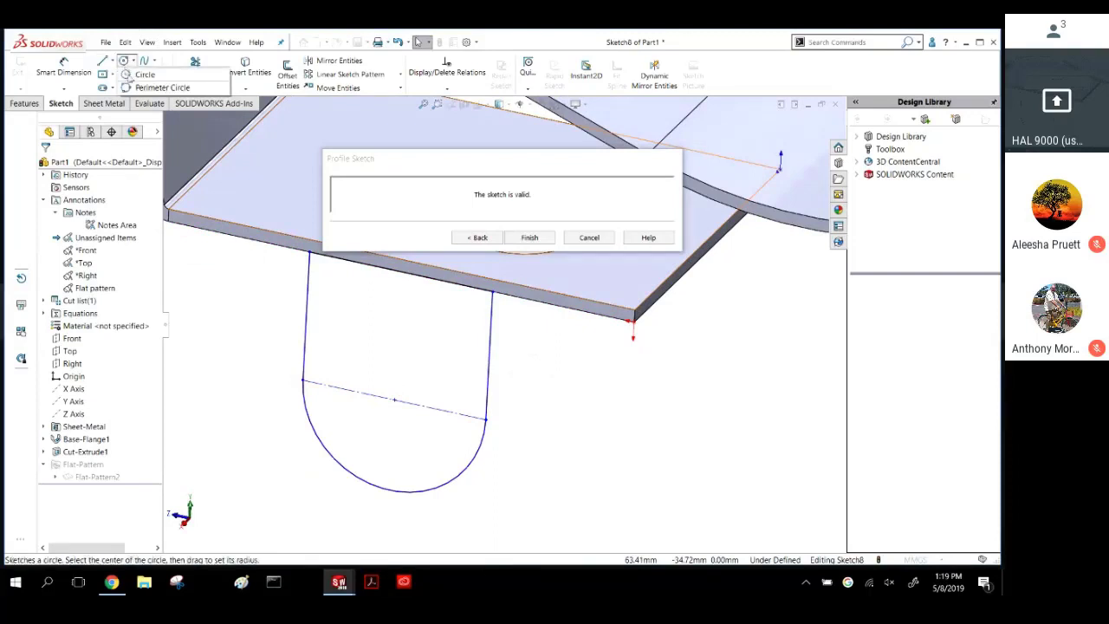
click(141, 75)
drag(395, 400, 416, 457)
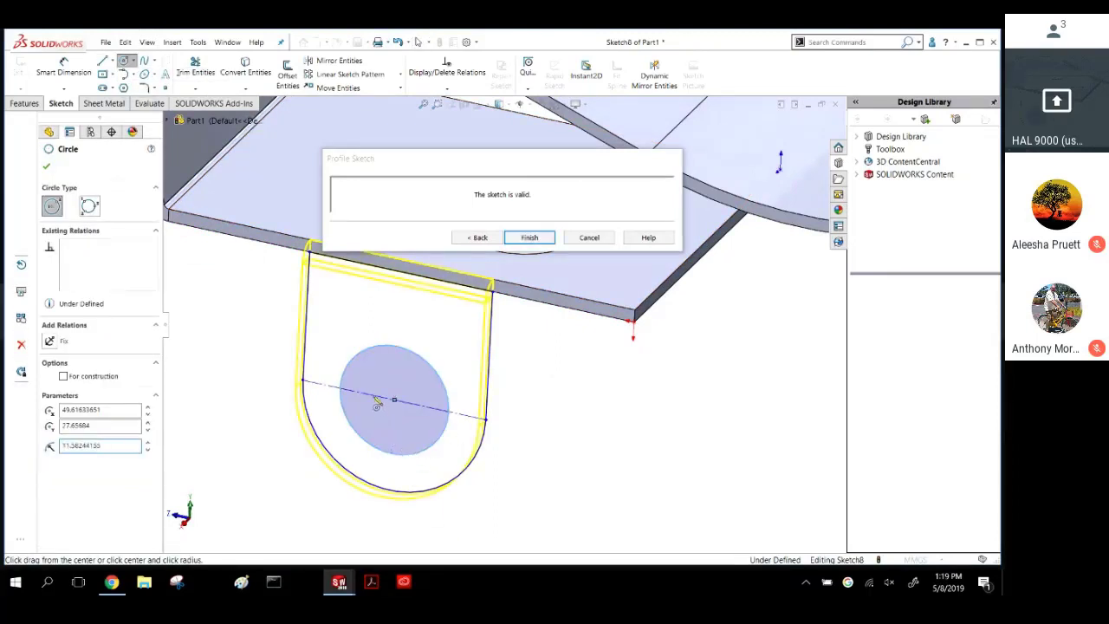
Dimension the tab's rounded end with a radius of 20 mm.
middle_drag(376, 404, 360, 414)
scroll(310, 454, up, 3)
right_drag(310, 459, 316, 327)
click(401, 417)
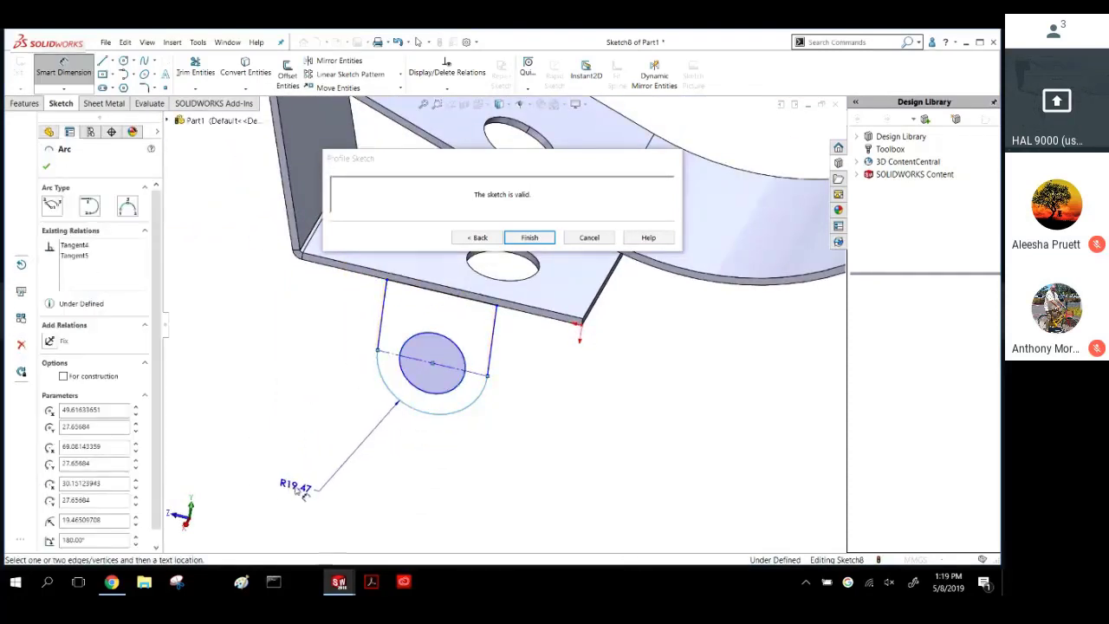
click(292, 488)
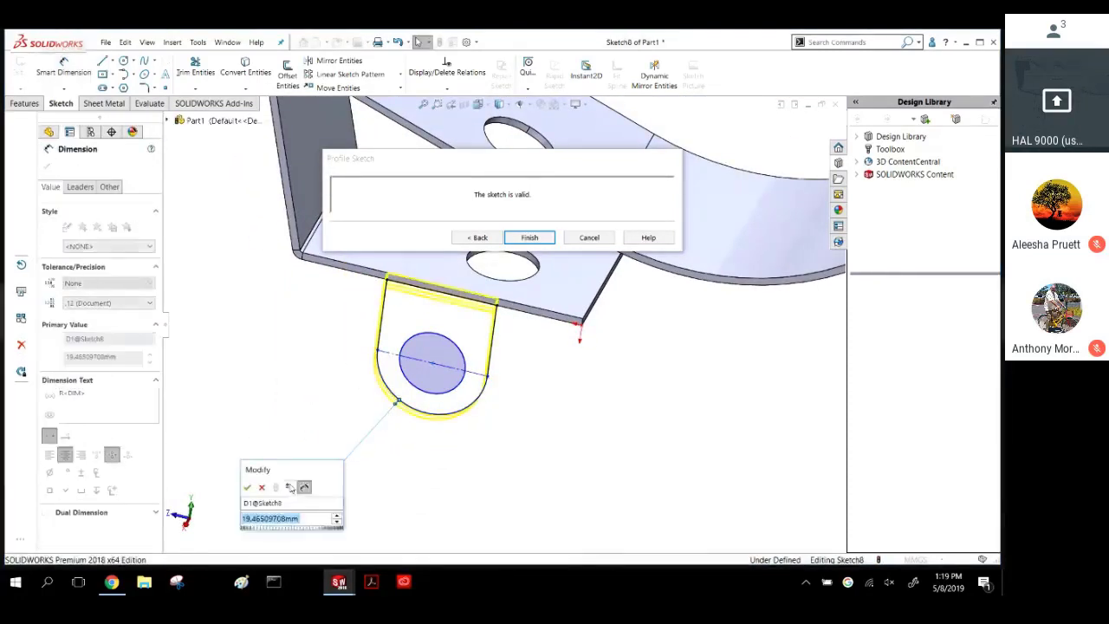
text(20)
key(Return)
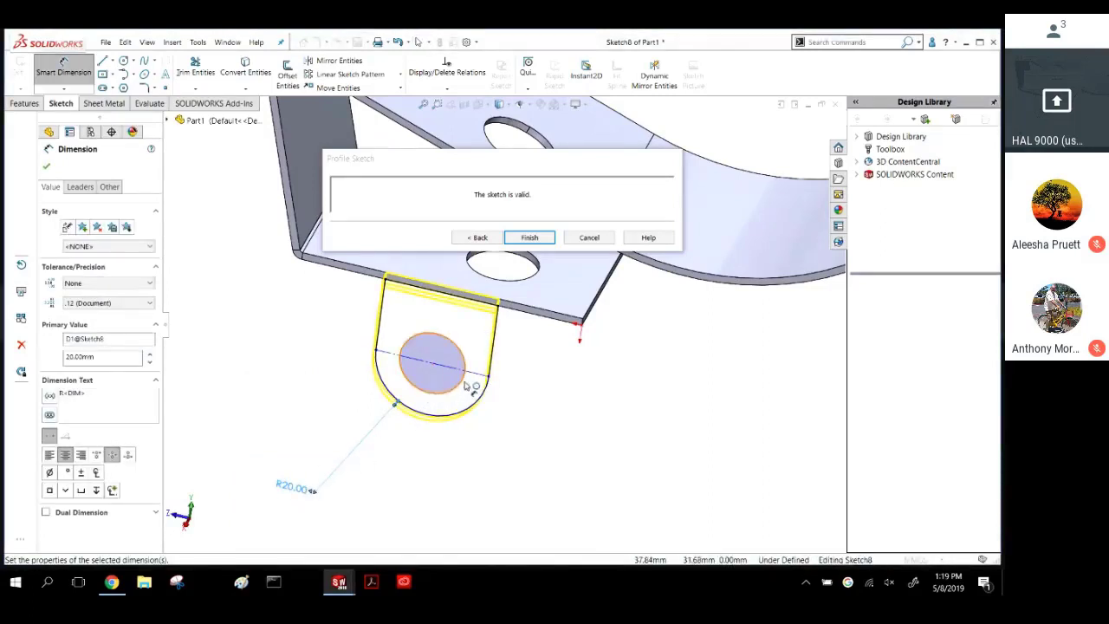
Dimension the distance between the construction line and the bottom flange's edge as 25 mm.
click(481, 299)
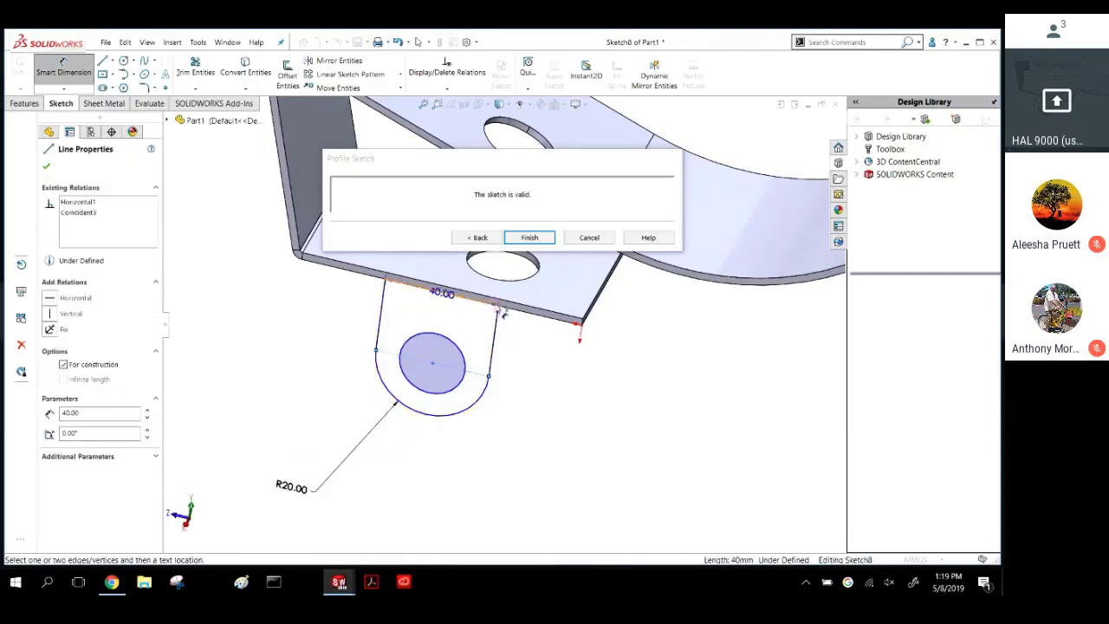
click(509, 311)
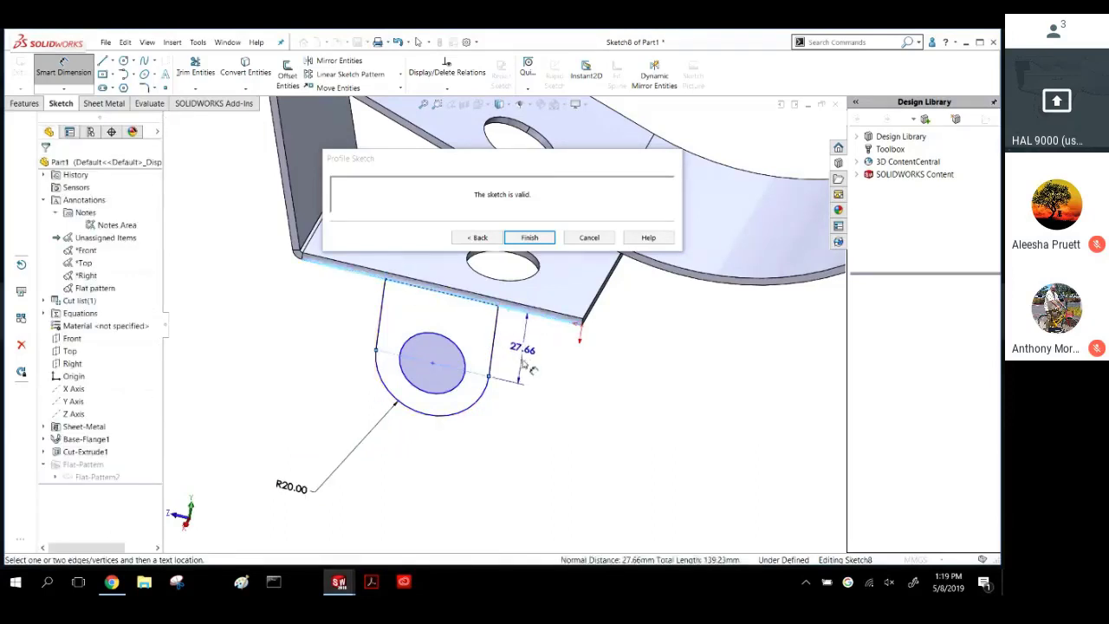
click(531, 364)
text(25)
key(Return)
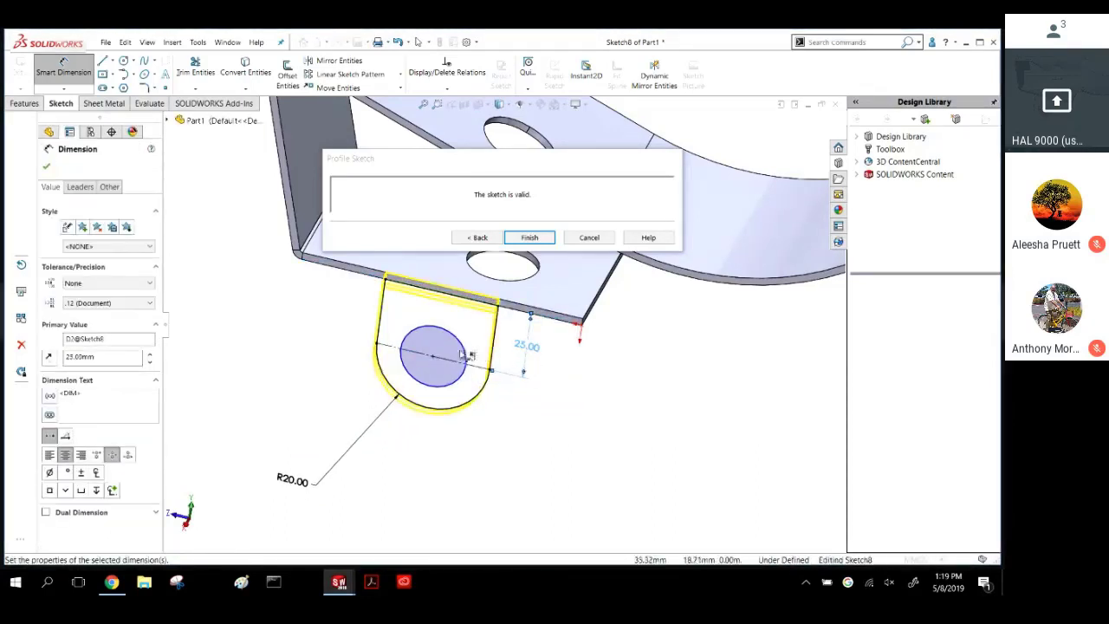
Dimension the circle's diameter as 25 mm and finish the edge flange with this profile.
click(450, 338)
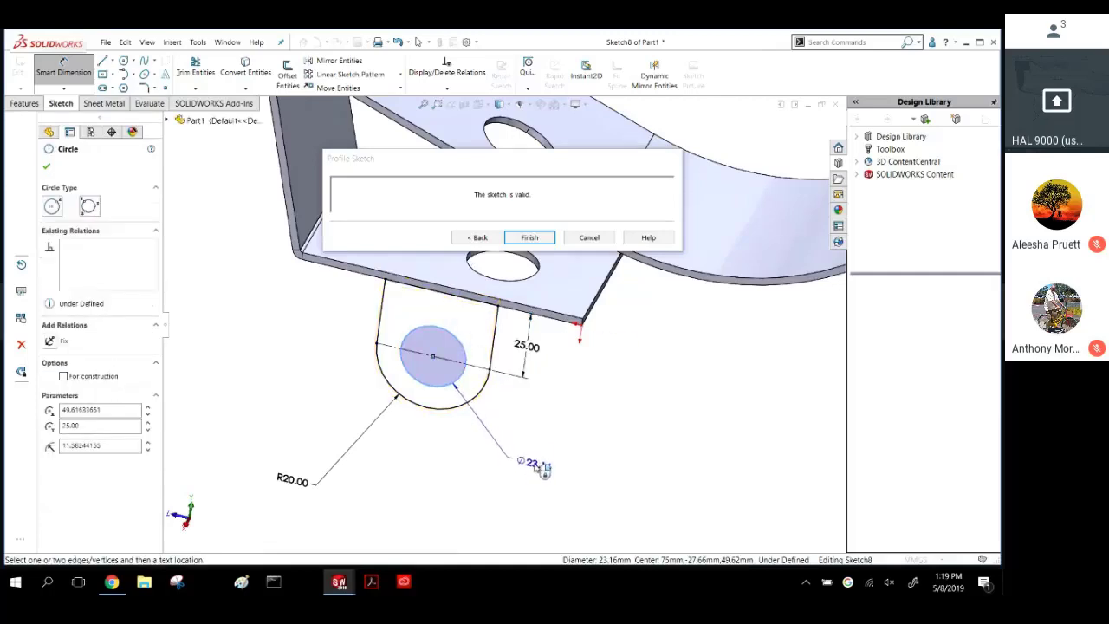
click(525, 459)
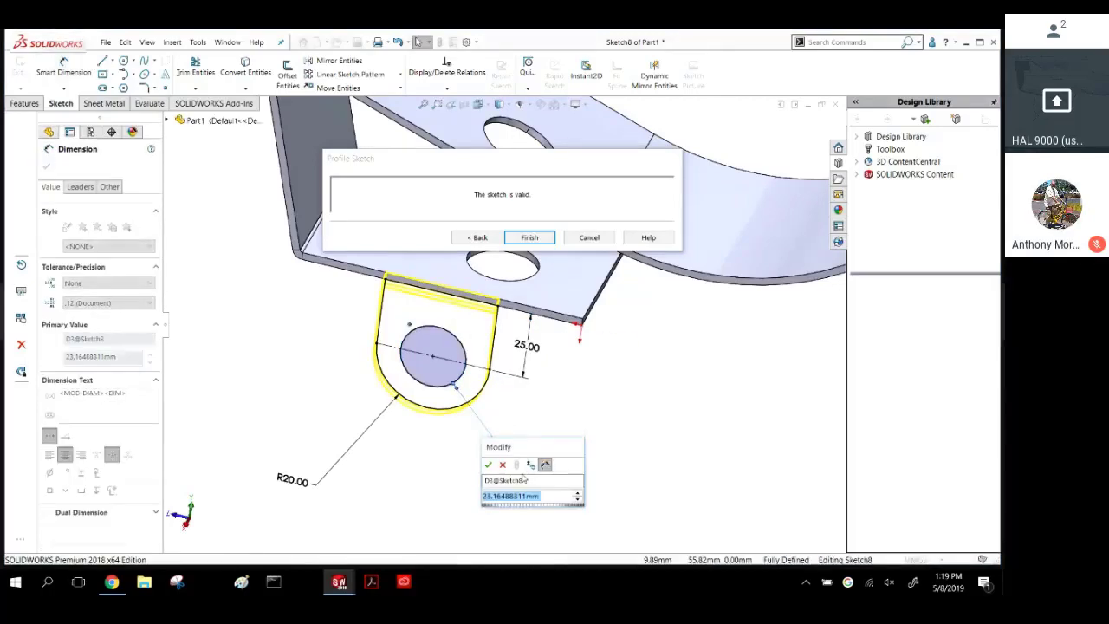
text(25)
key(Return)
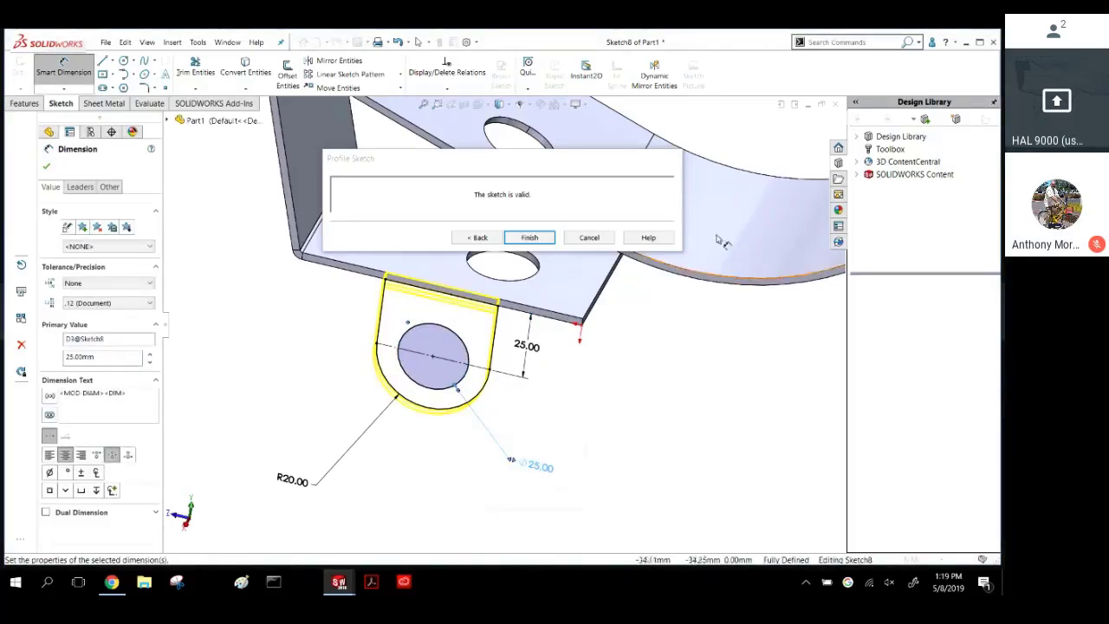
click(522, 235)
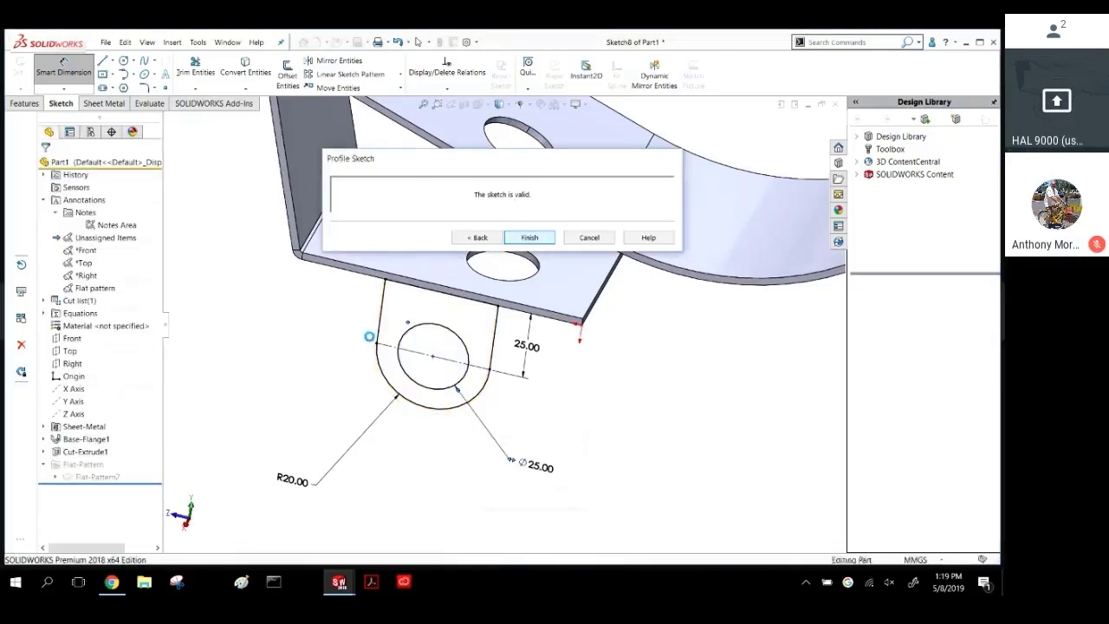
Flatten the part to examine the rounded edge flange in the flat pattern, and return to the folded state.
mouse_move(411, 344)
middle_down()
mouse_move(493, 300)
mouse_move(463, 352)
mouse_move(550, 329)
mouse_move(476, 338)
mouse_move(497, 354)
mouse_move(497, 334)
middle_up()
scroll(497, 334, up, 3)
click(126, 103)
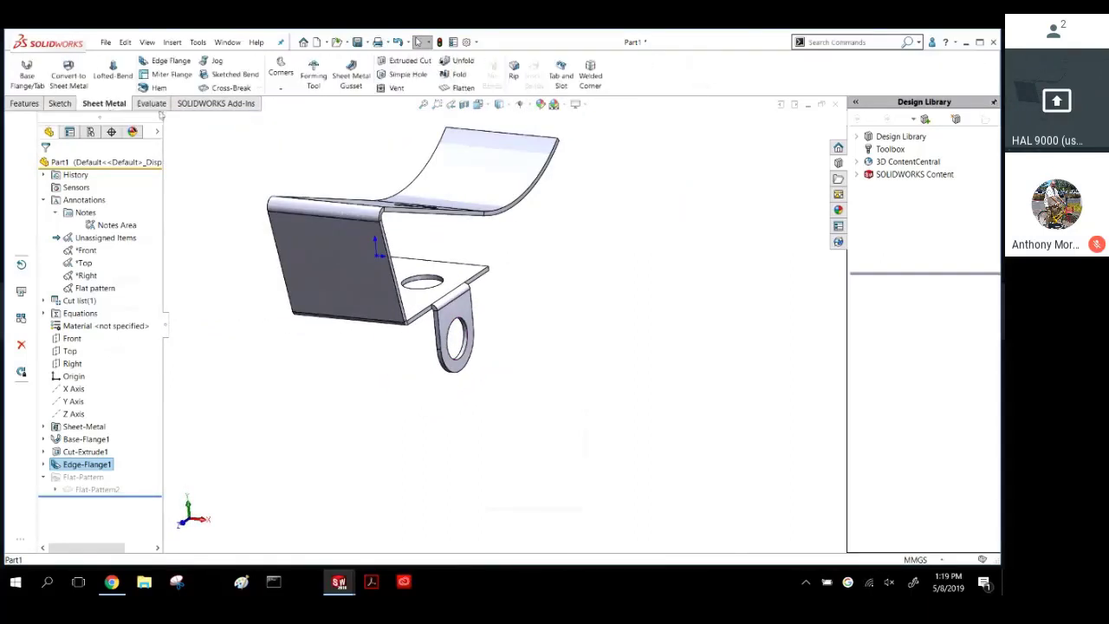
click(445, 89)
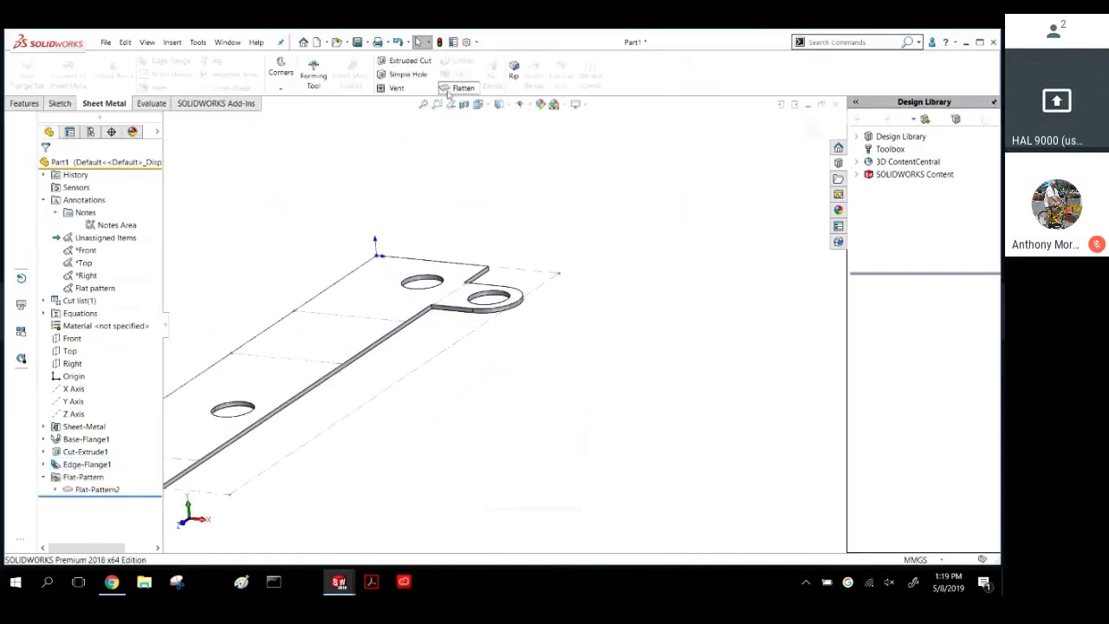
click(446, 88)
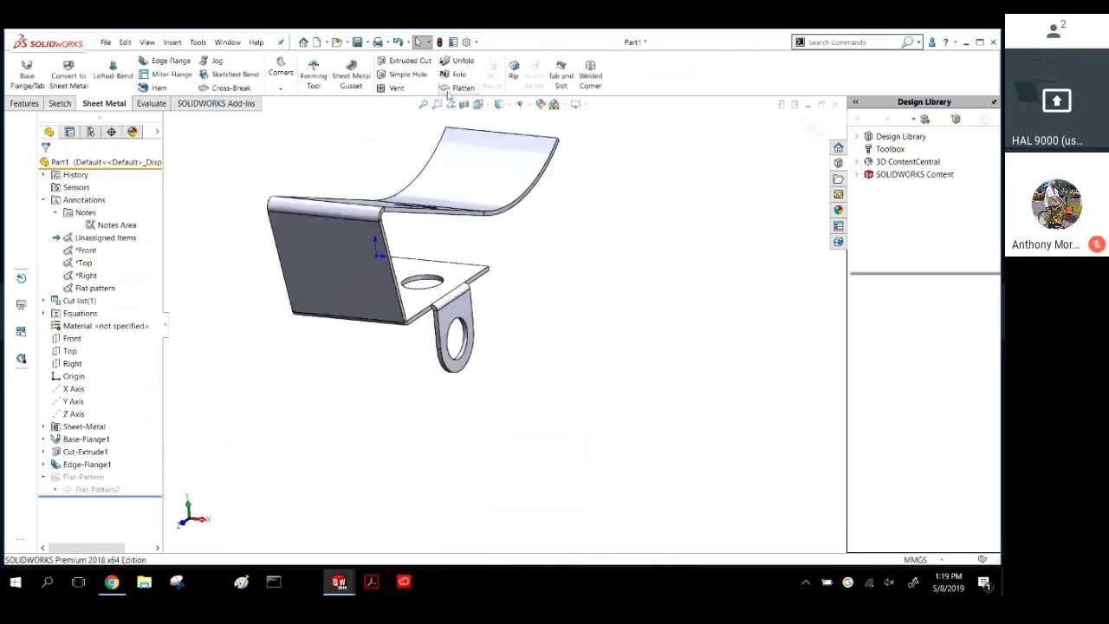
Edit the edge flange, preview its angle at 102 degrees, and set the angle back to 90 degrees.
click(84, 465)
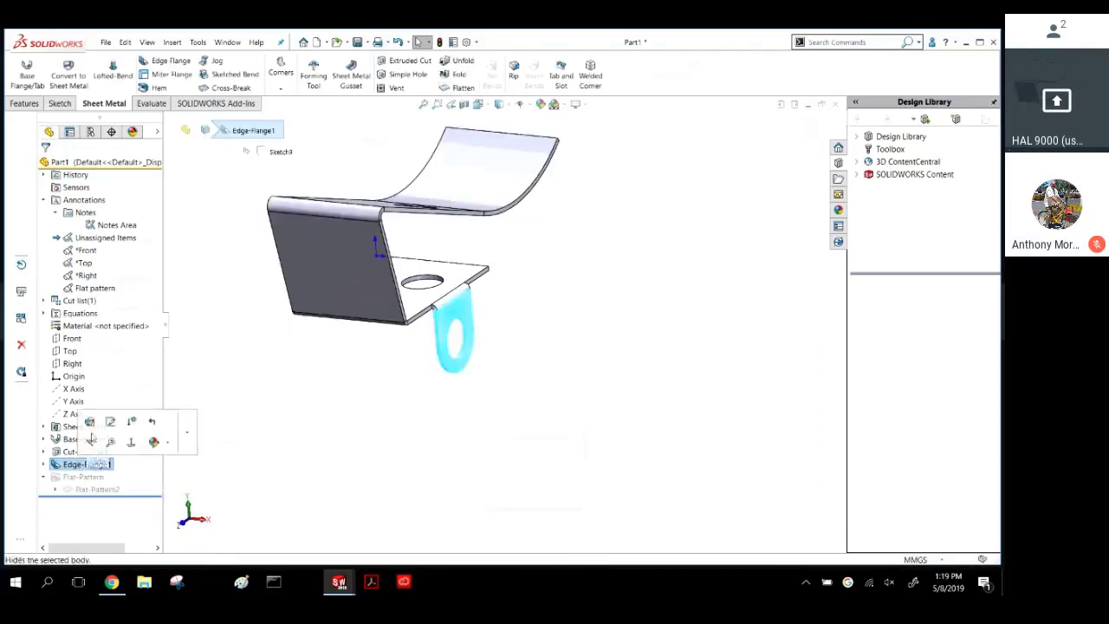
click(93, 424)
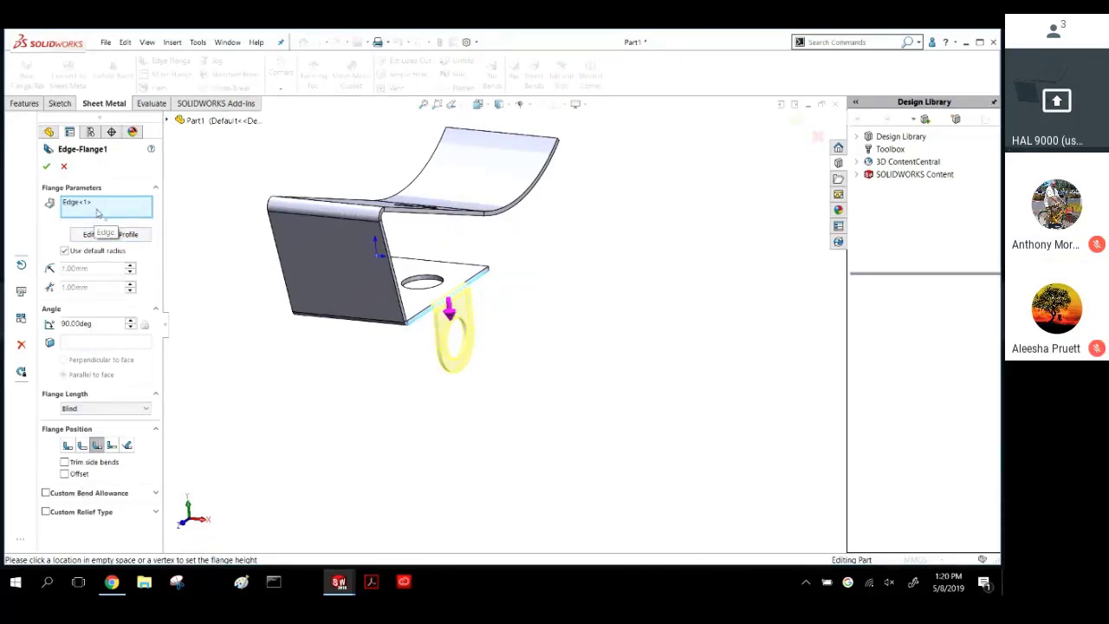
click(130, 321)
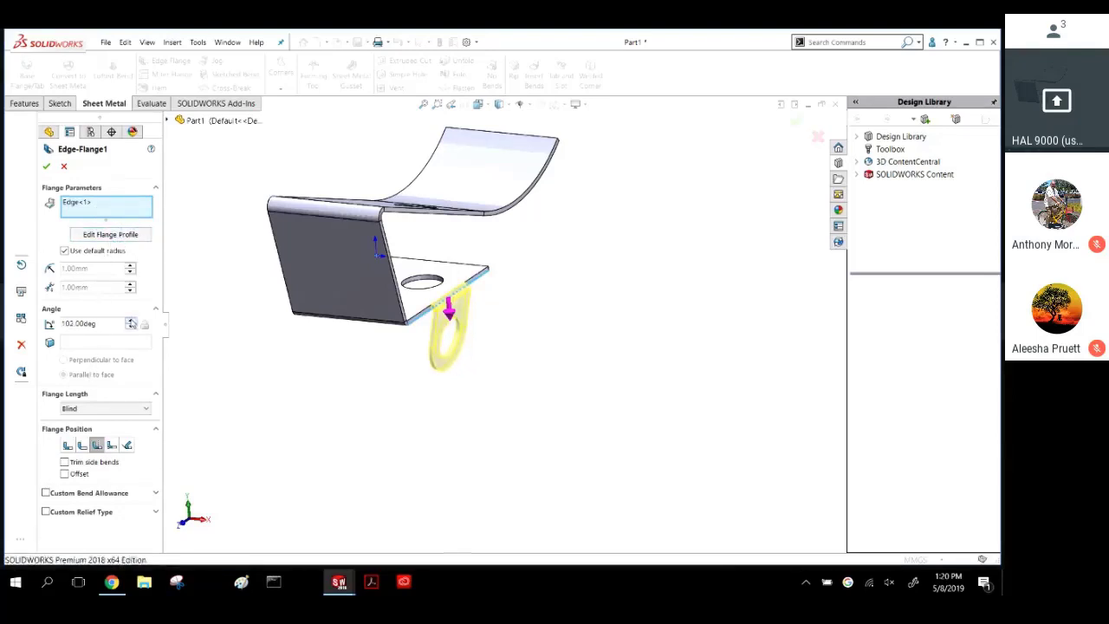
click(130, 328)
click(130, 327)
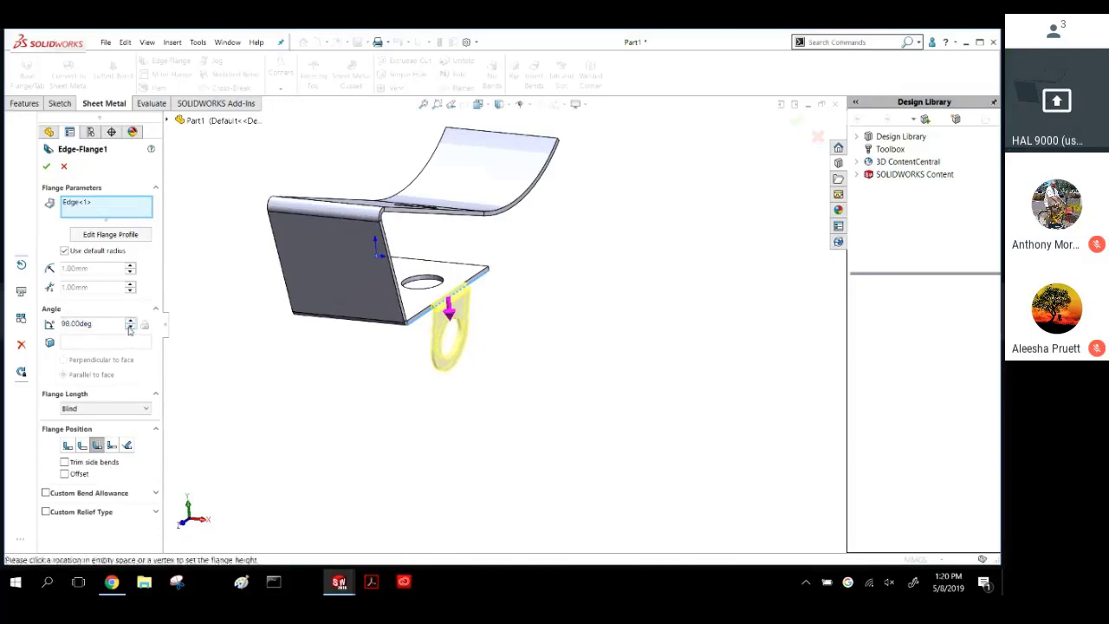
scroll(112, 324, down, 1)
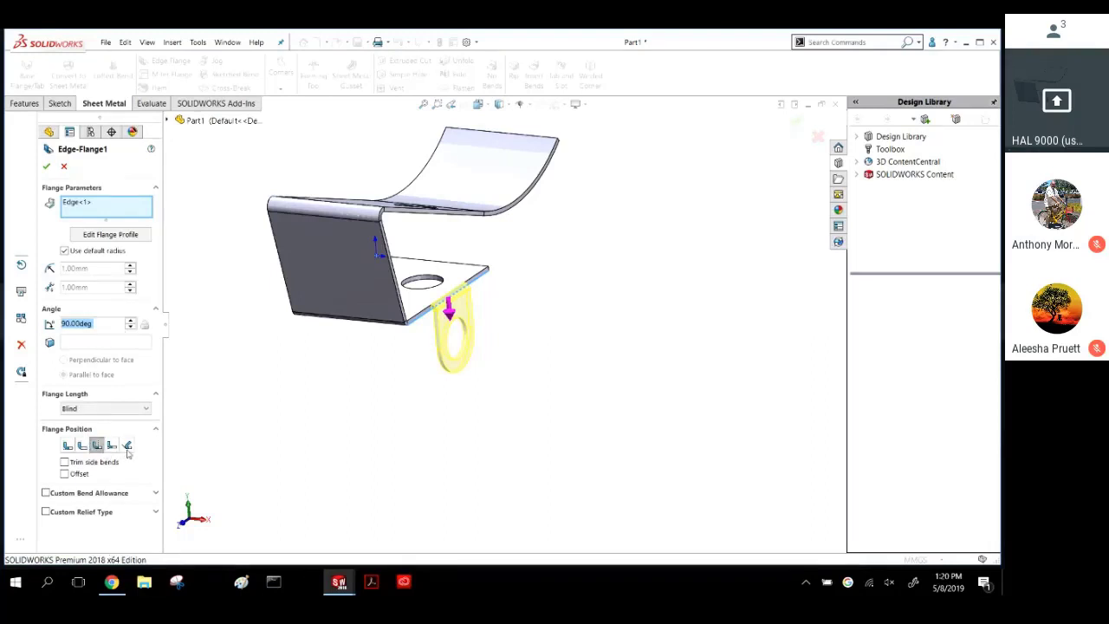
Compare the Material Outside and Bend Outside positions of the edge flange and examine the bend relief preview at its end.
click(82, 446)
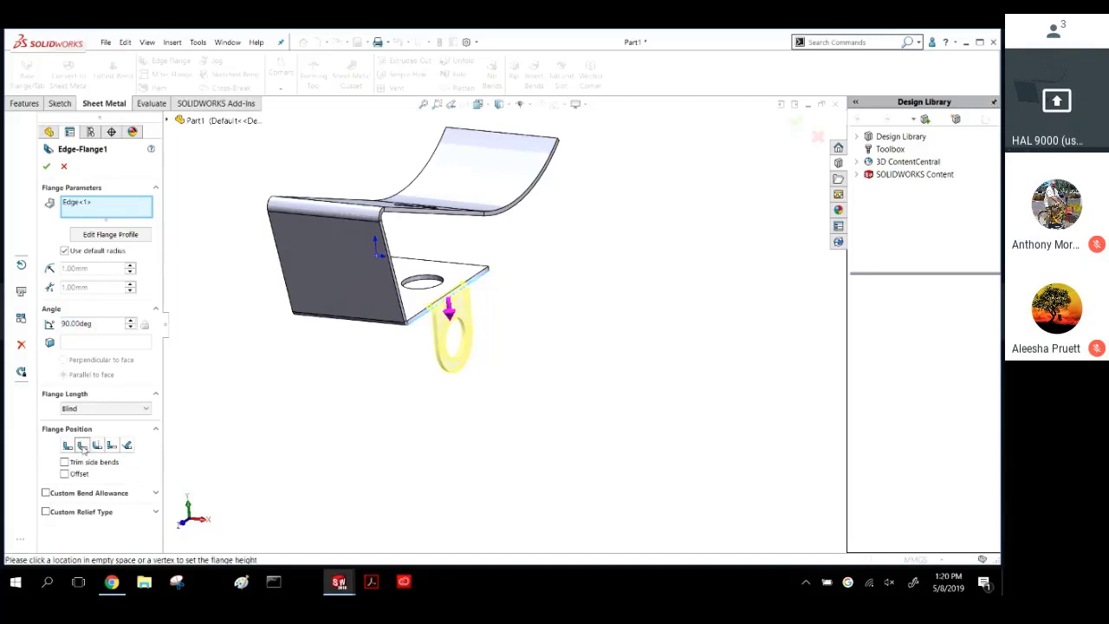
scroll(439, 303, down, 8)
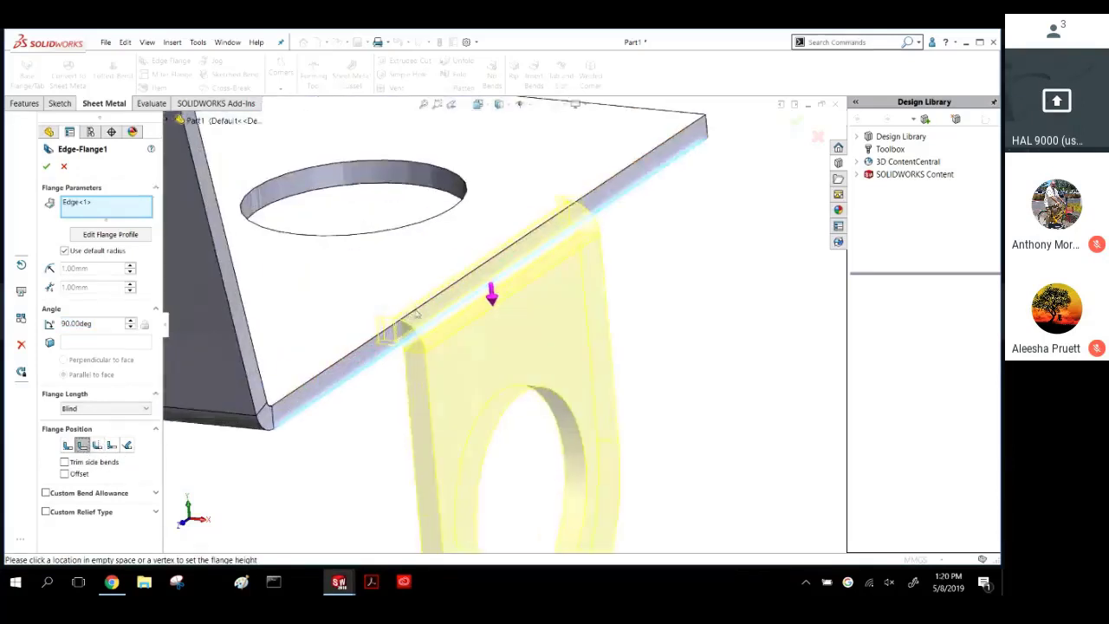
middle_drag(425, 343, 422, 381)
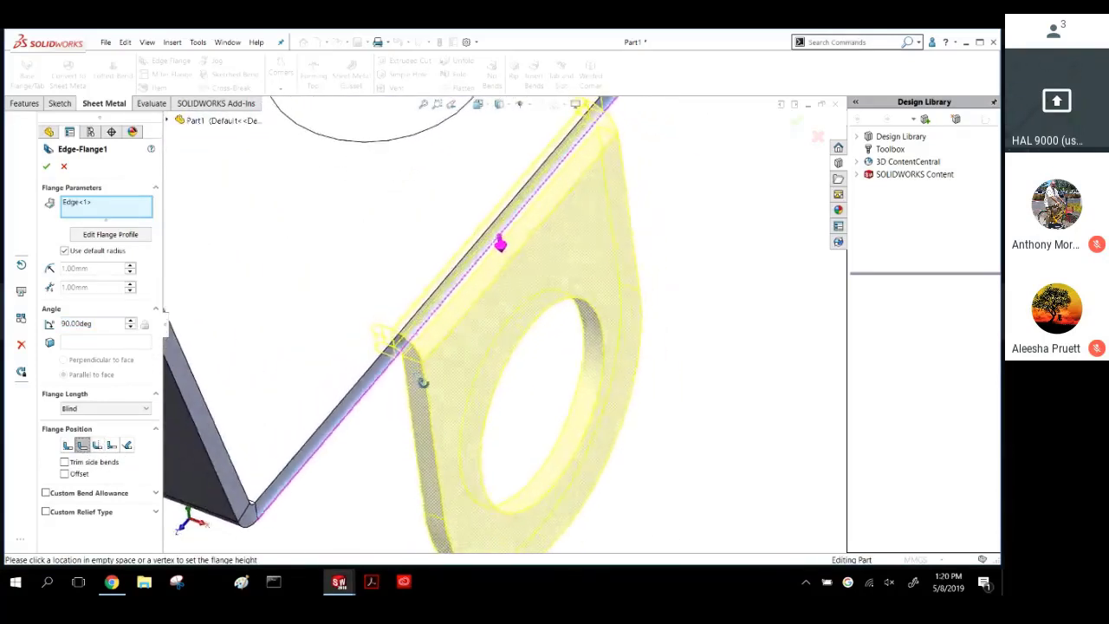
click(98, 445)
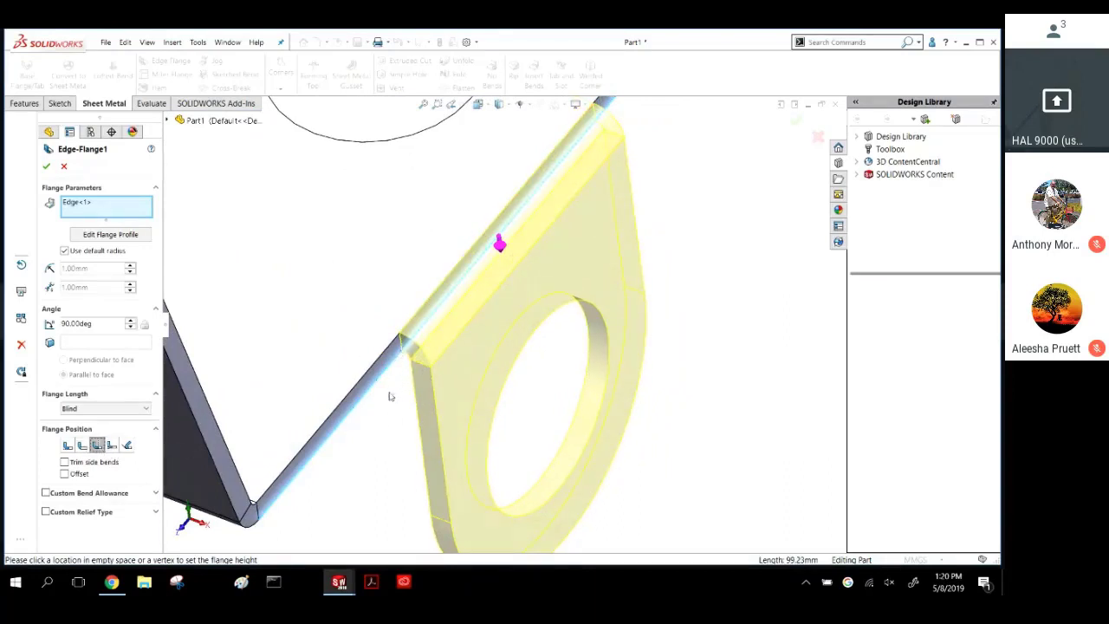
click(83, 445)
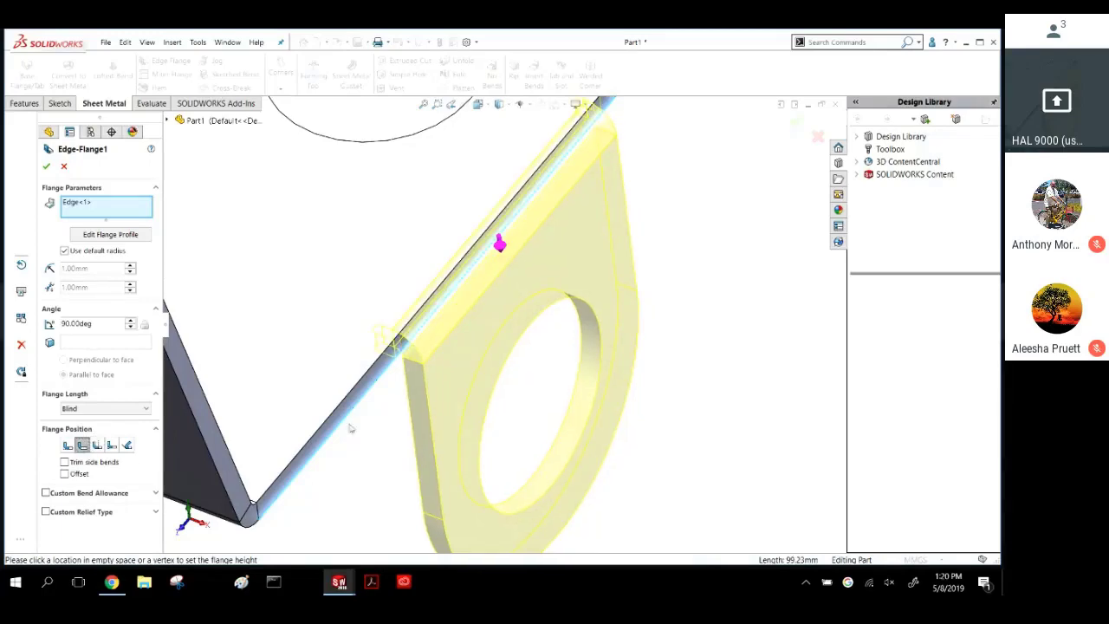
middle_drag(479, 414, 526, 353)
middle_drag(367, 424, 306, 414)
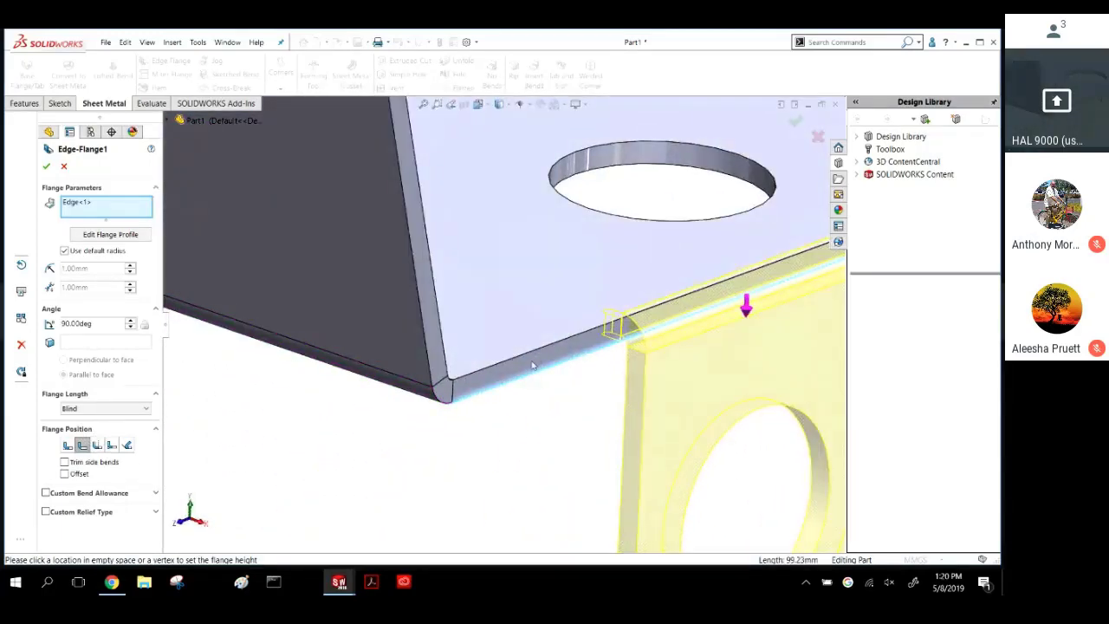
scroll(648, 346, up, 4)
scroll(555, 341, down, 4)
middle_drag(545, 348, 526, 376)
scroll(547, 327, down, 4)
mouse_move(548, 328)
middle_down()
mouse_move(511, 363)
mouse_move(522, 367)
middle_up()
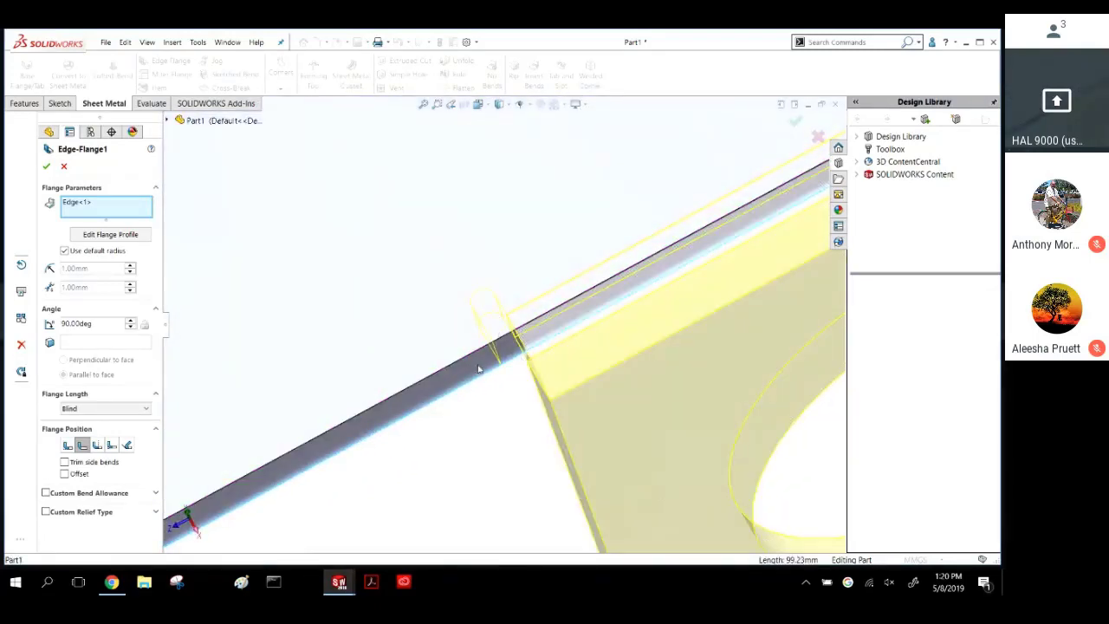
Enable a custom relief type for the edge flange, using Obround with a relief ratio of 0.5.
click(67, 513)
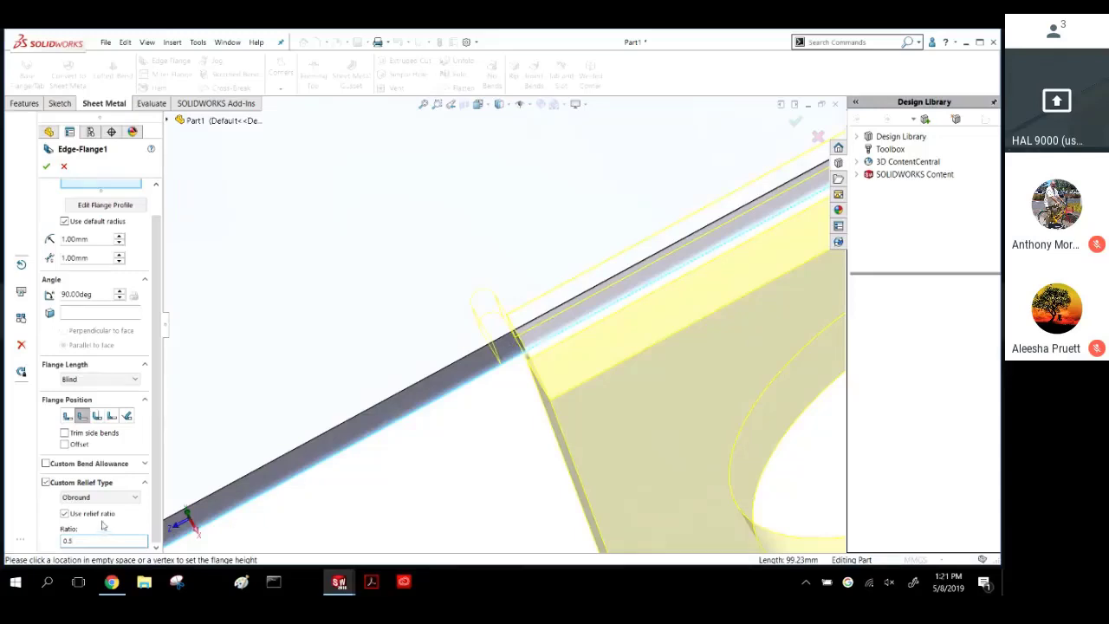
click(64, 513)
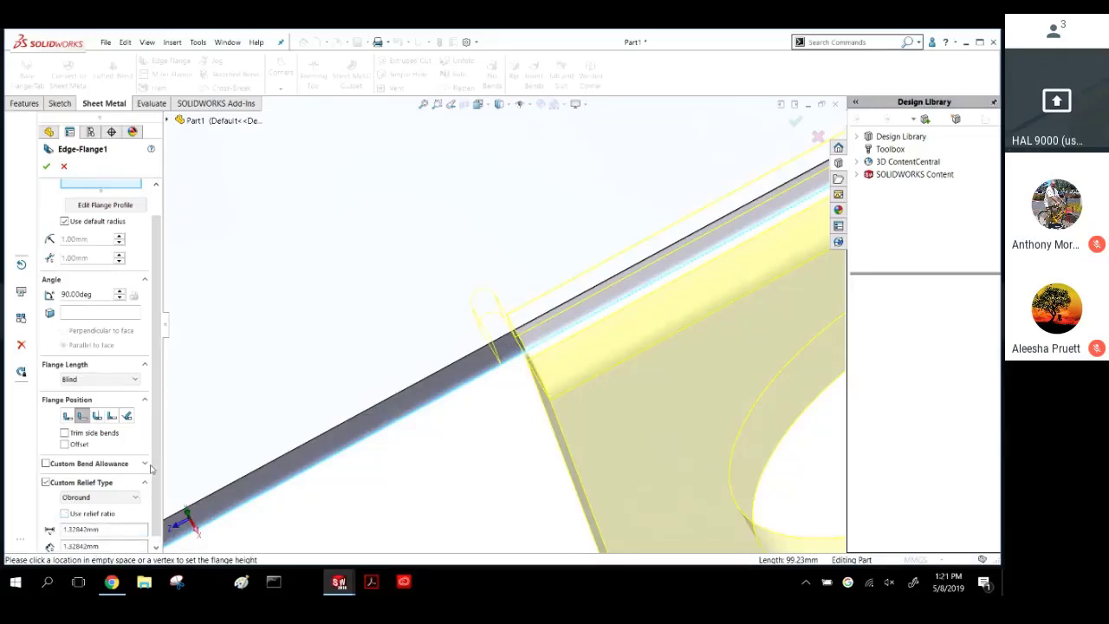
scroll(150, 467, down, 1)
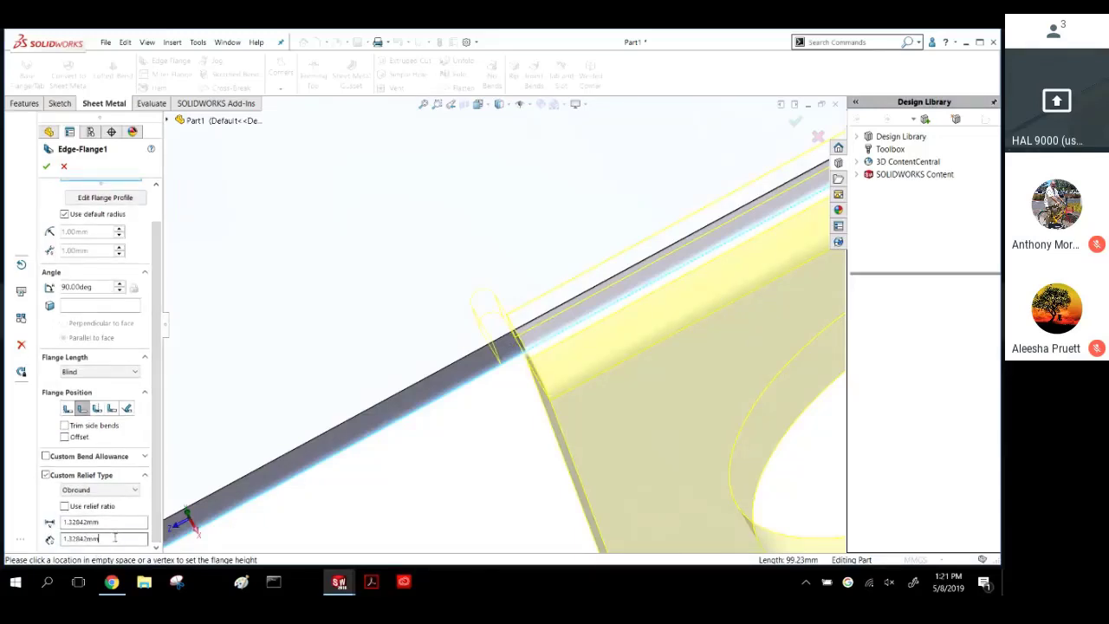
click(96, 520)
click(66, 509)
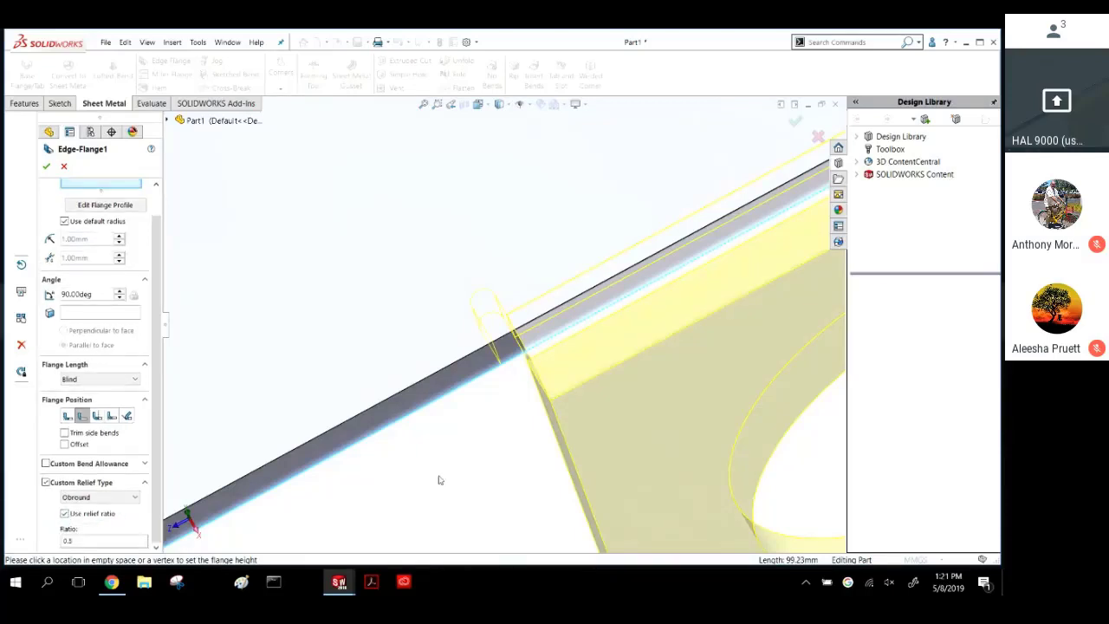
Set the edge flange's position to Material Inside and accept the feature.
scroll(497, 377, up, 5)
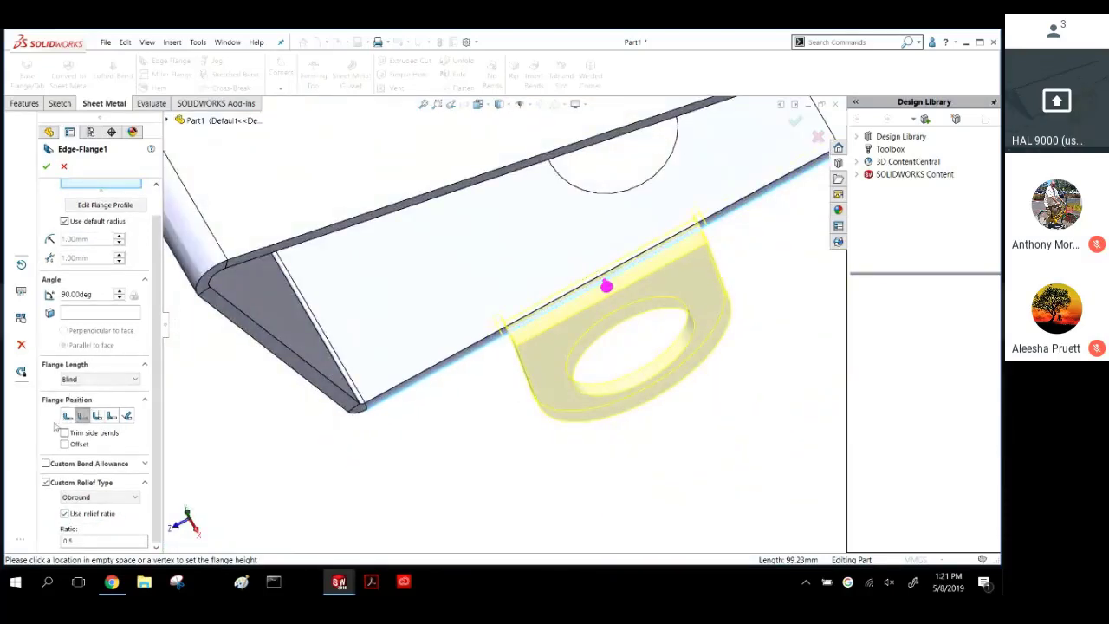
click(67, 416)
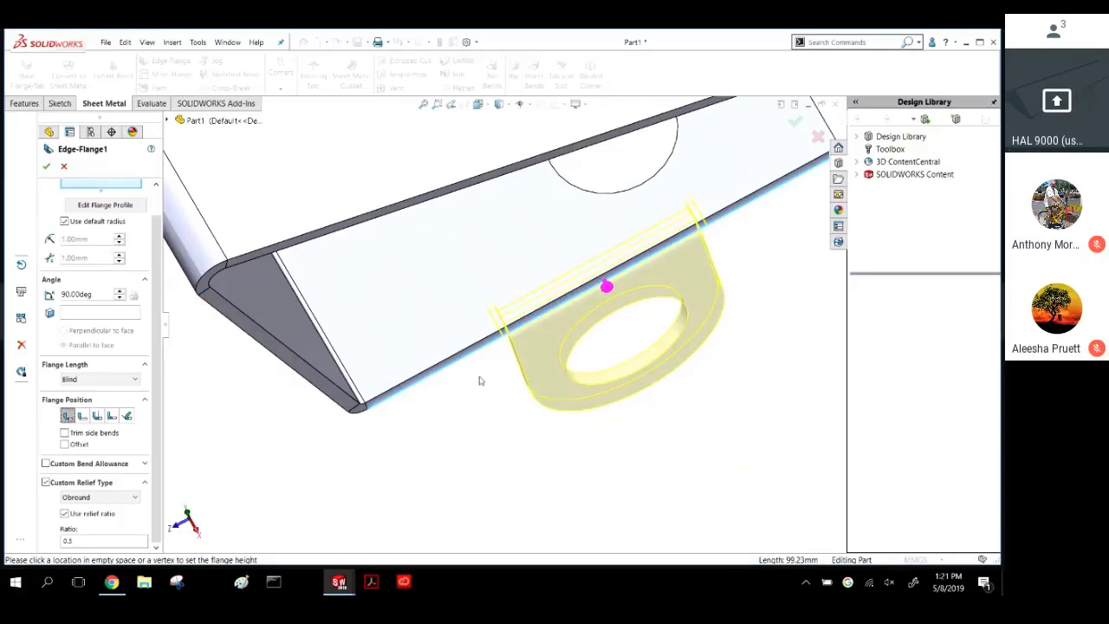
middle_drag(537, 365, 560, 358)
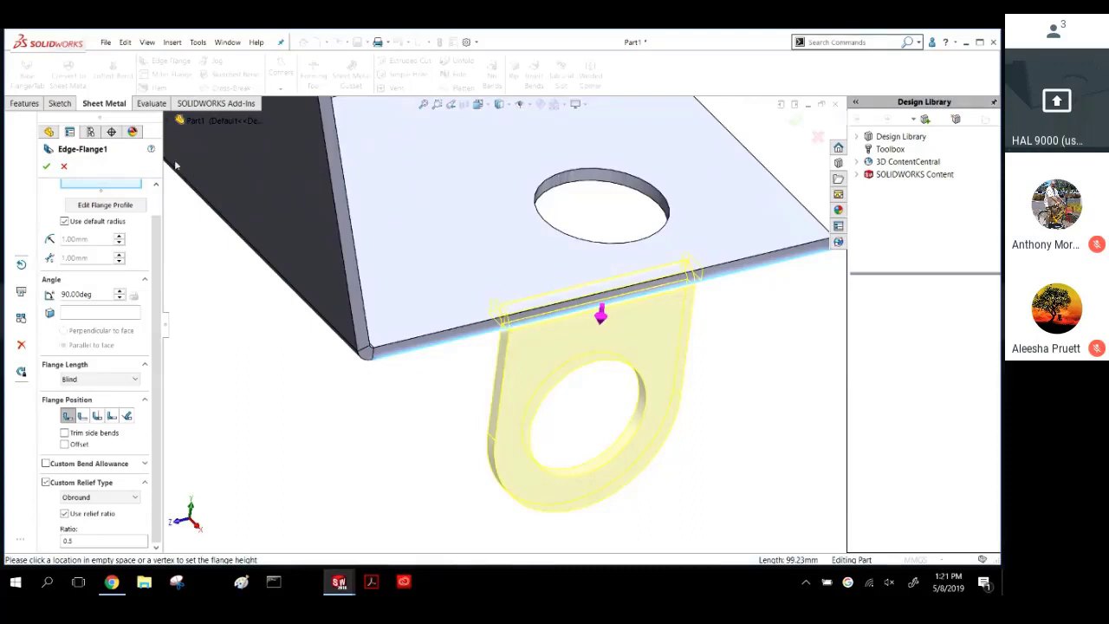
click(47, 167)
Examine the obround relief notches at both ends of the edge flange's bend.
scroll(531, 333, down, 3)
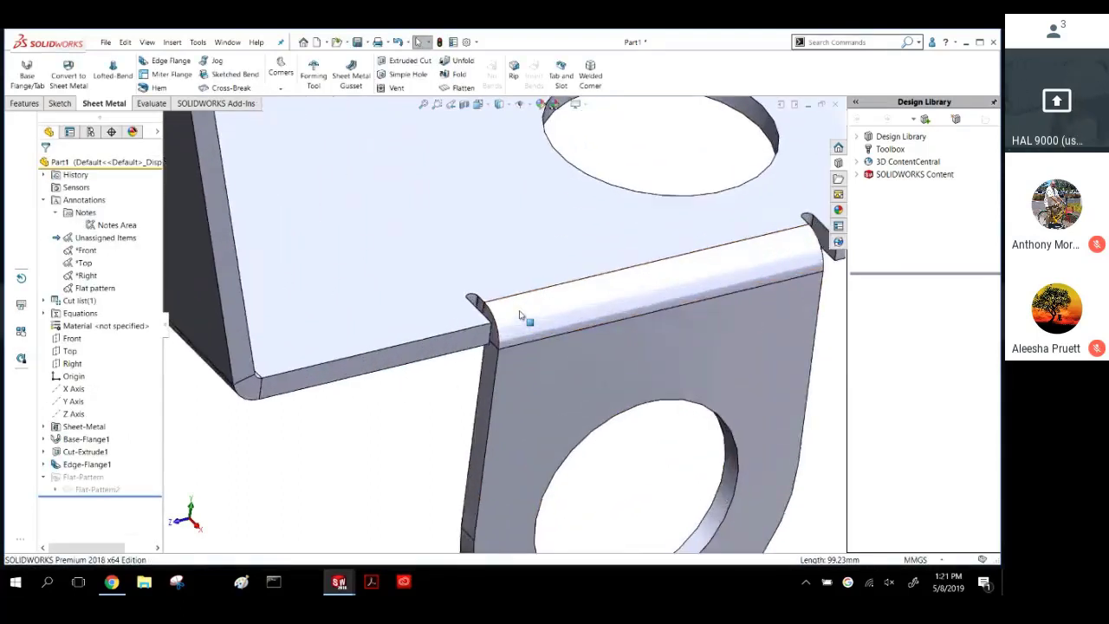
middle_drag(518, 311, 489, 322)
scroll(485, 309, down, 2)
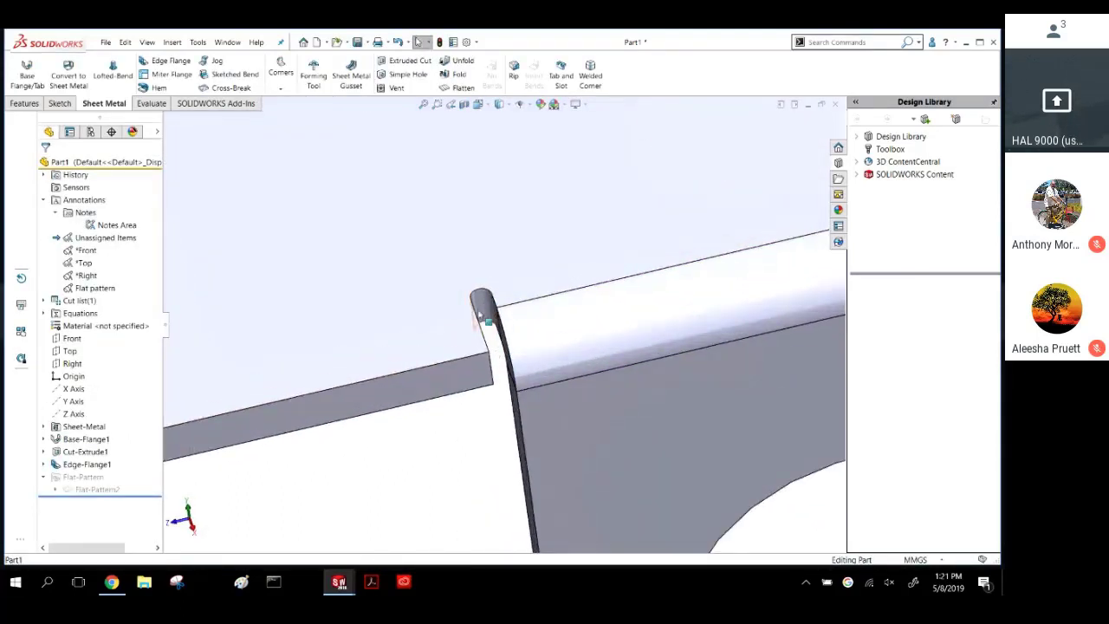
scroll(513, 324, up, 3)
middle_drag(611, 334, 529, 322)
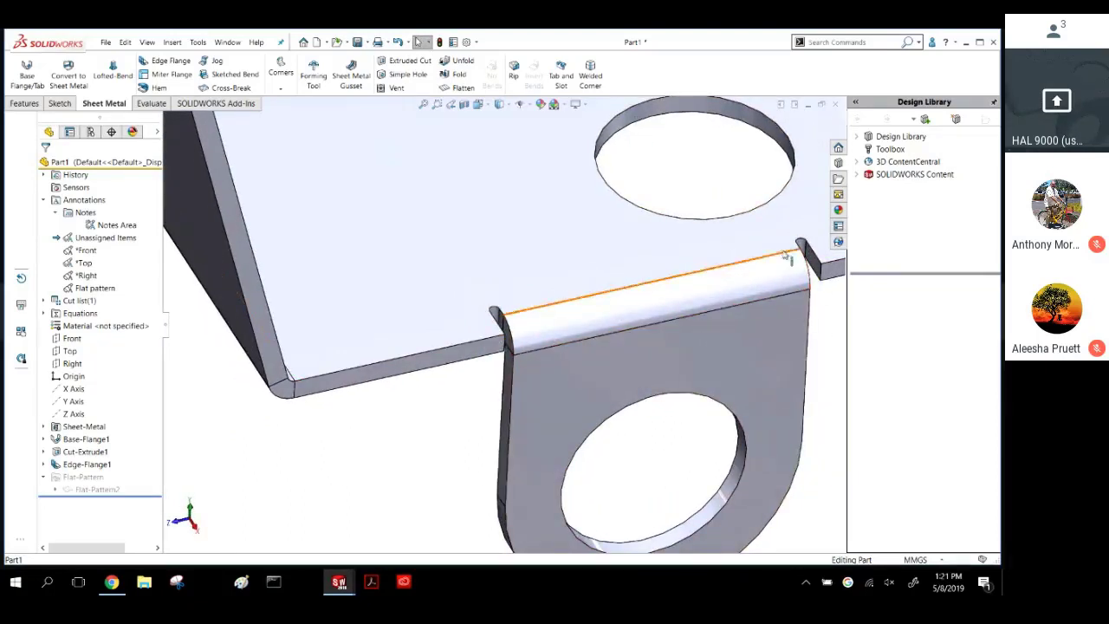
scroll(730, 286, up, 3)
middle_drag(730, 292, 656, 255)
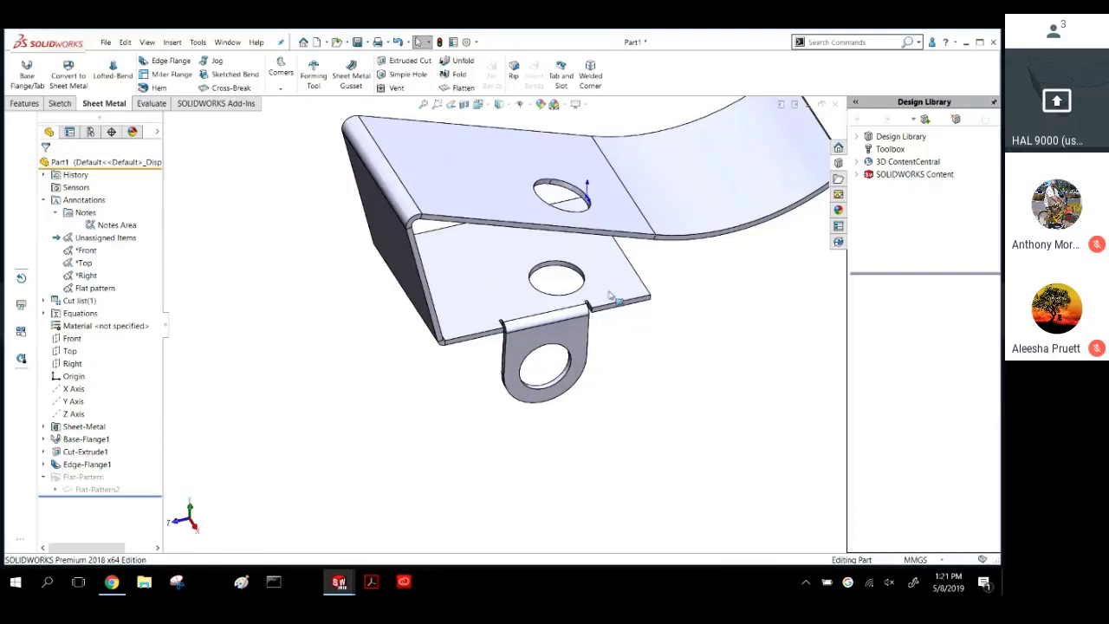
Inspect the whole folded part and identify the cut feature behind the circular holes.
scroll(514, 317, up, 4)
middle_drag(514, 309, 512, 274)
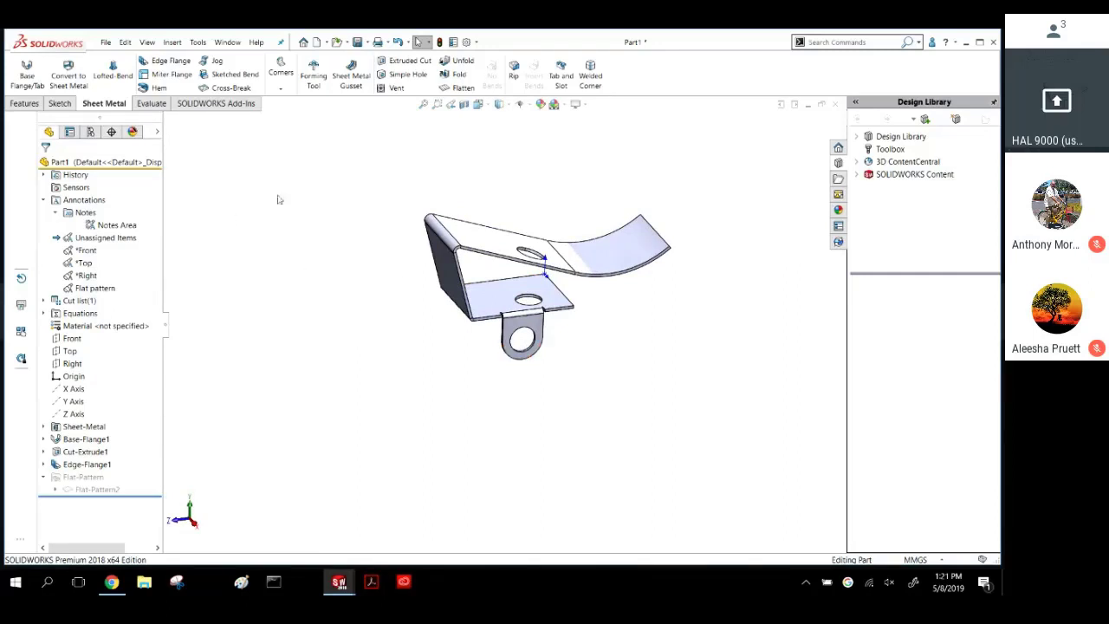
scroll(485, 316, down, 5)
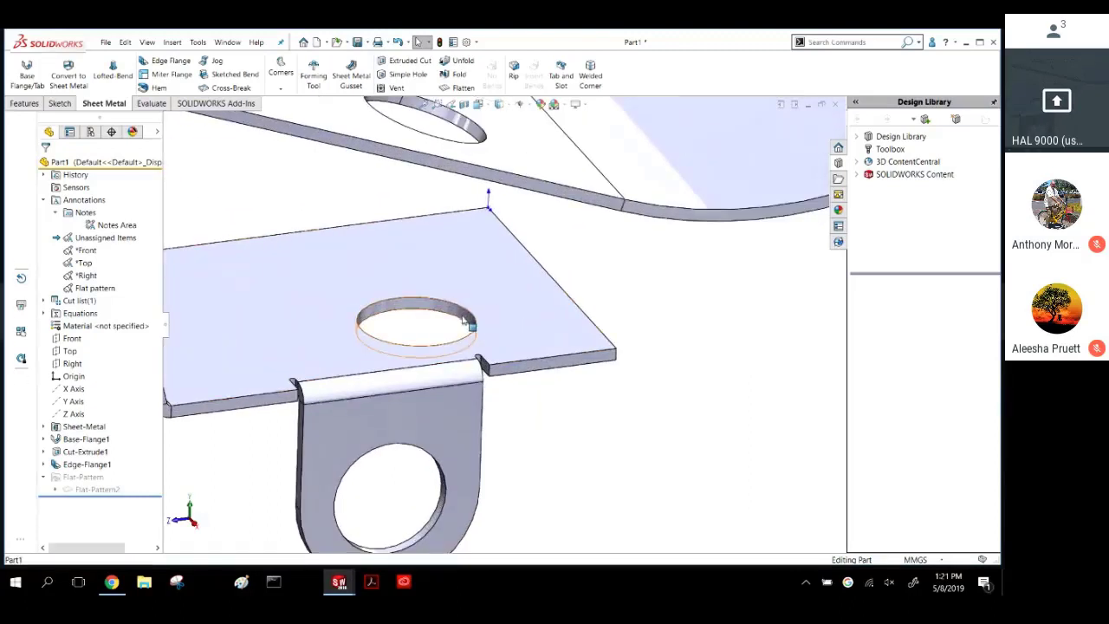
click(468, 323)
scroll(485, 258, up, 5)
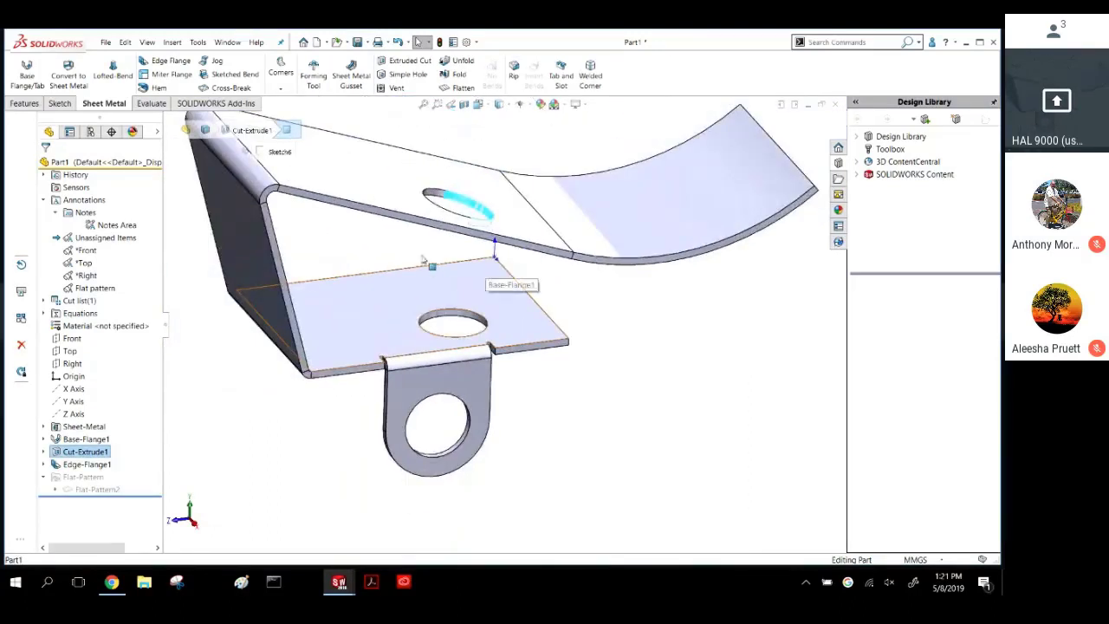
key(Escape)
scroll(407, 247, up, 3)
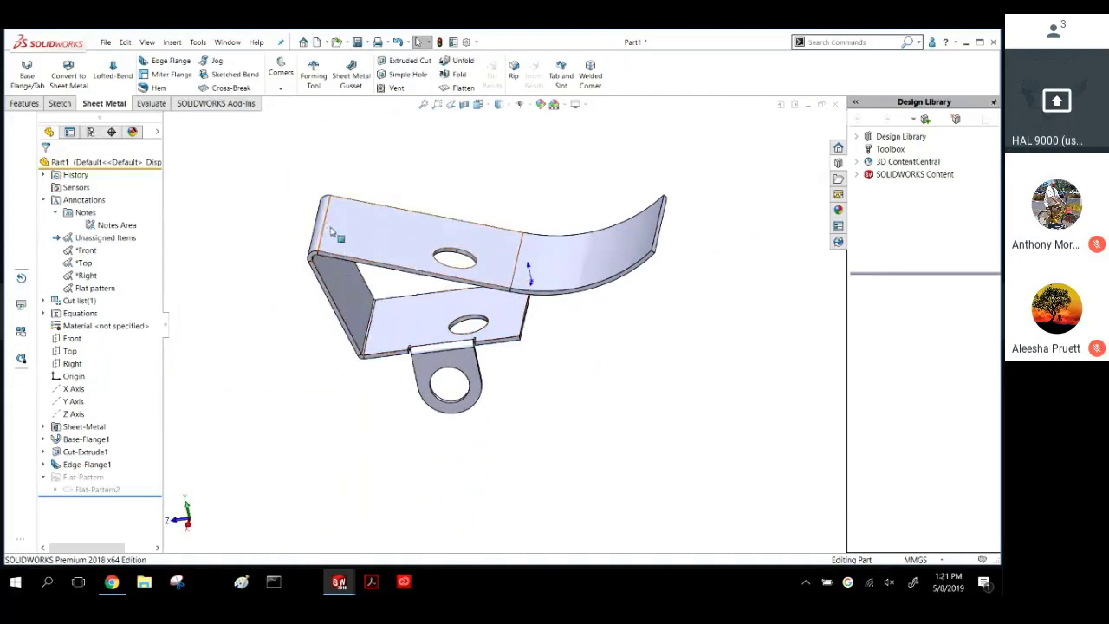
middle_drag(284, 271, 347, 243)
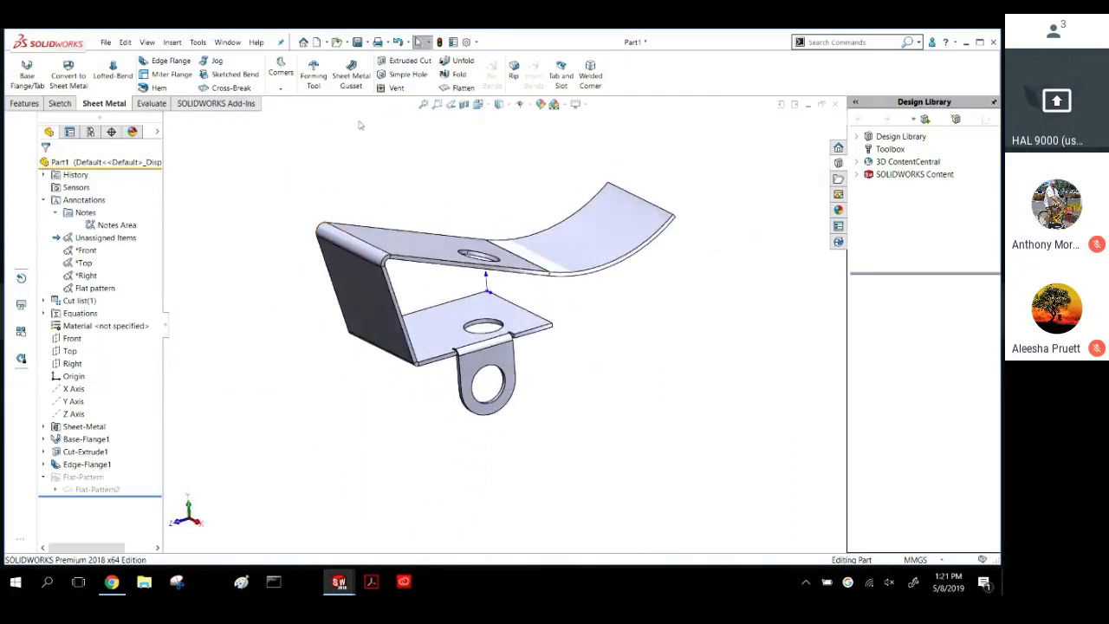
Unfold the two base bends beside the vertical wall, keeping the top face of the bottom flange fixed.
click(463, 62)
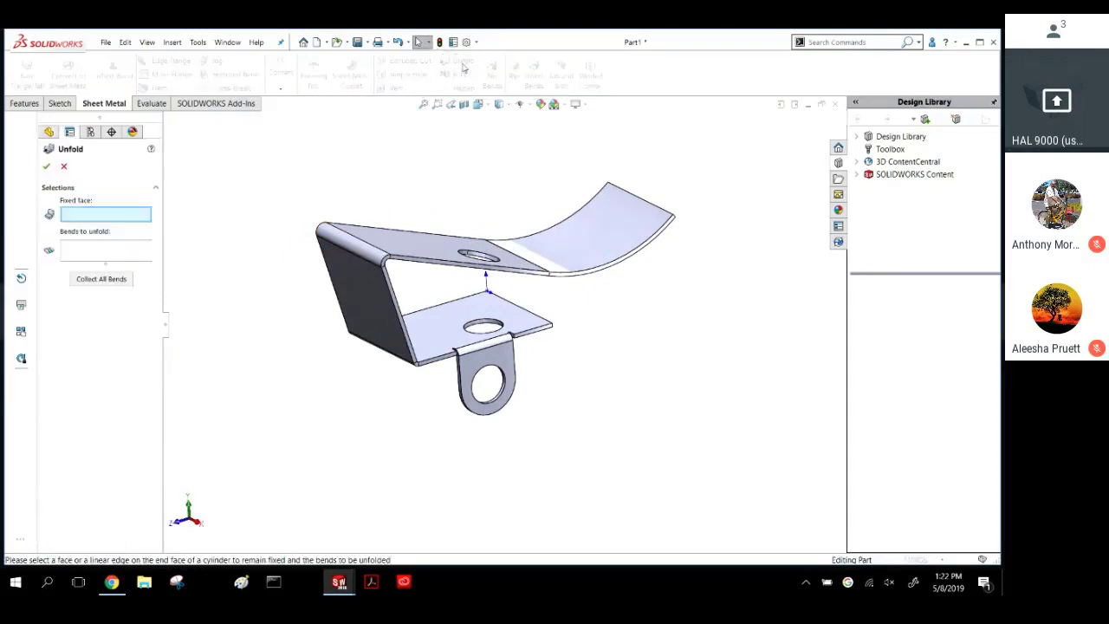
click(445, 344)
middle_drag(396, 371, 401, 292)
scroll(435, 346, down, 8)
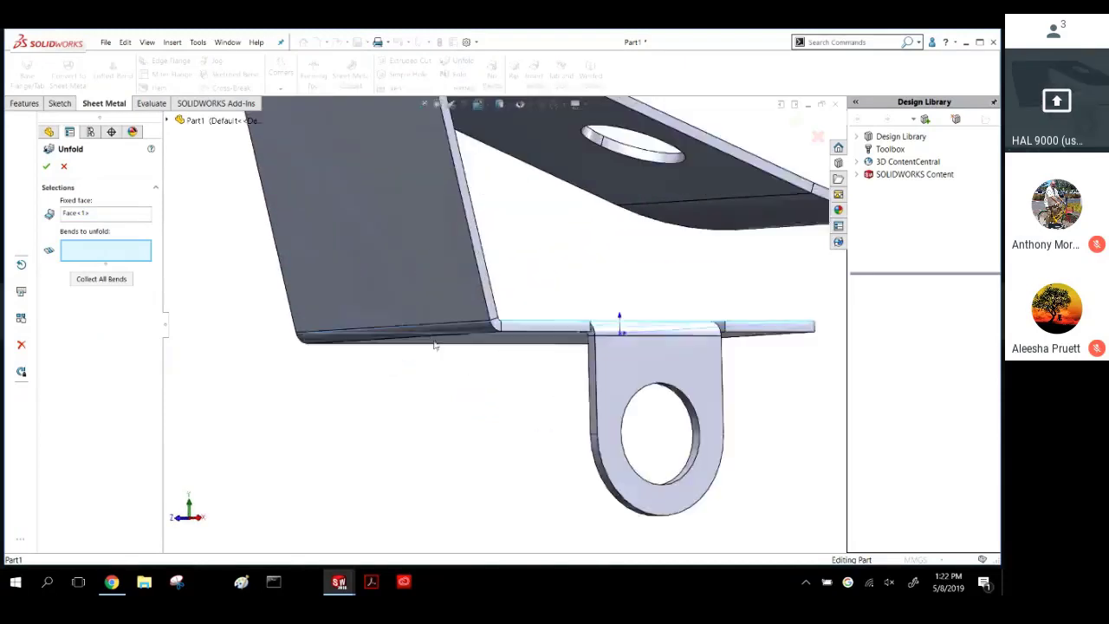
click(464, 322)
scroll(458, 265, up, 5)
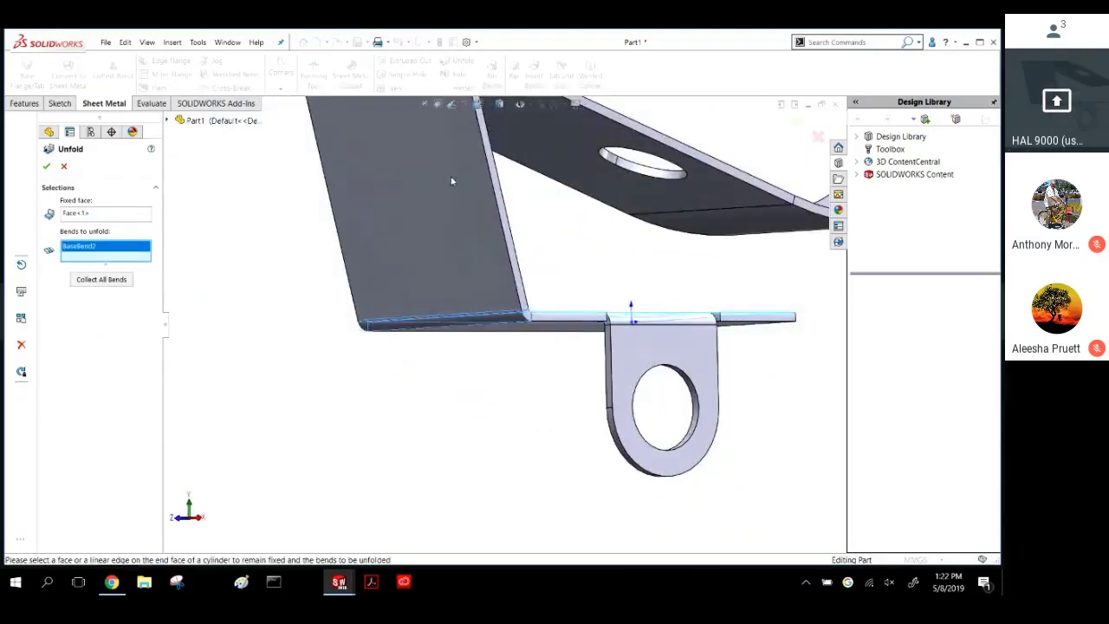
click(492, 236)
scroll(478, 290, up, 3)
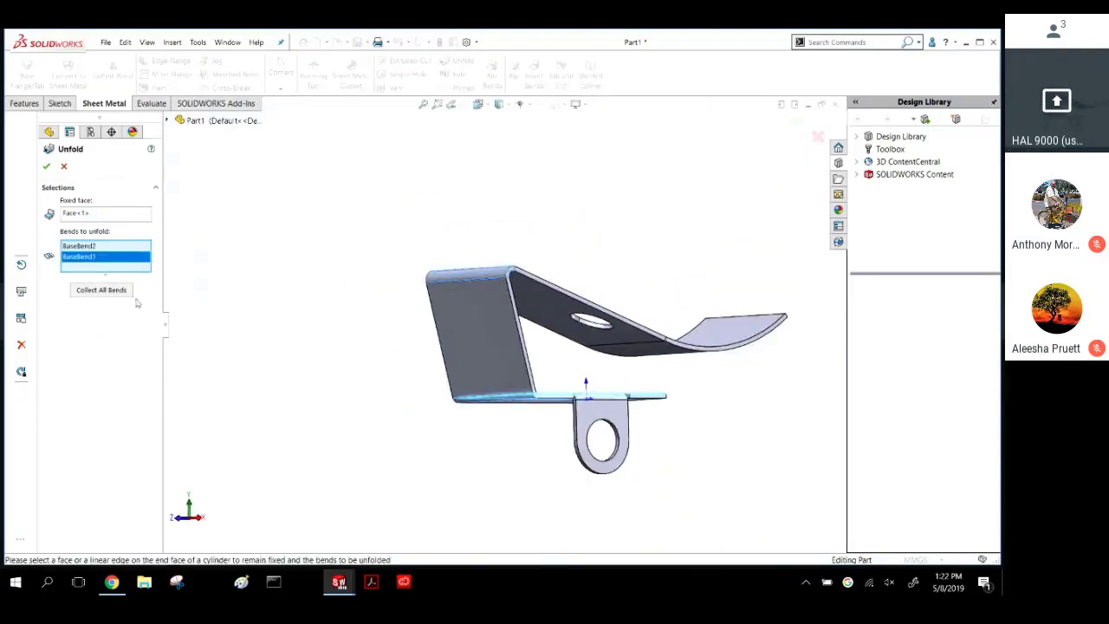
click(47, 167)
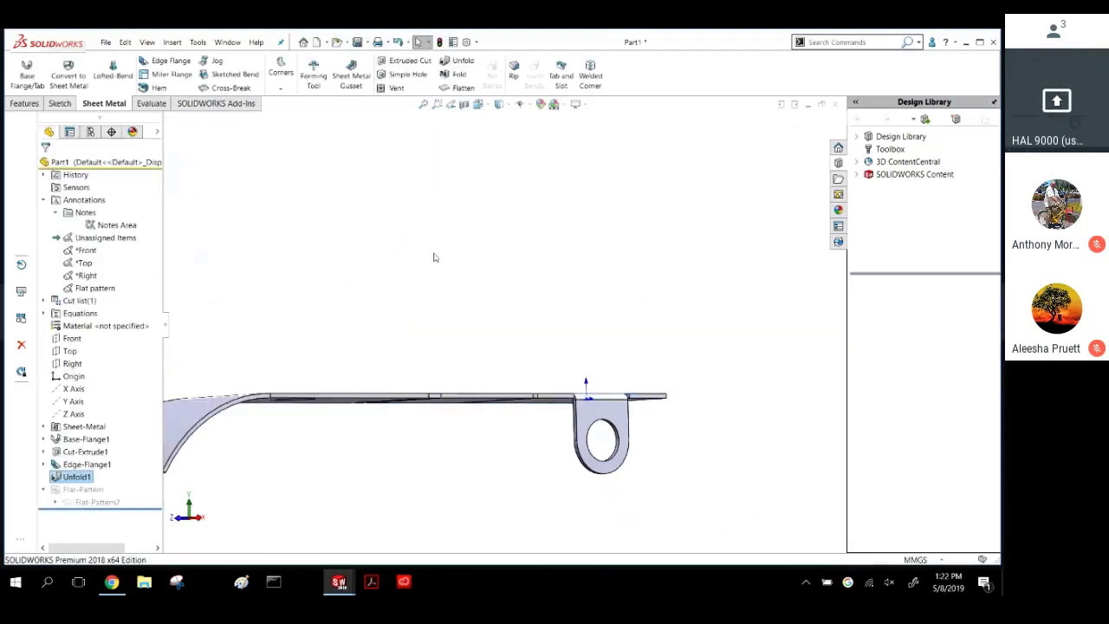
On the fixed flat face, sketch a corner rectangle about 143 mm long from the part's long edge across both unfolded bends.
middle_drag(450, 351, 457, 382)
scroll(458, 378, up, 3)
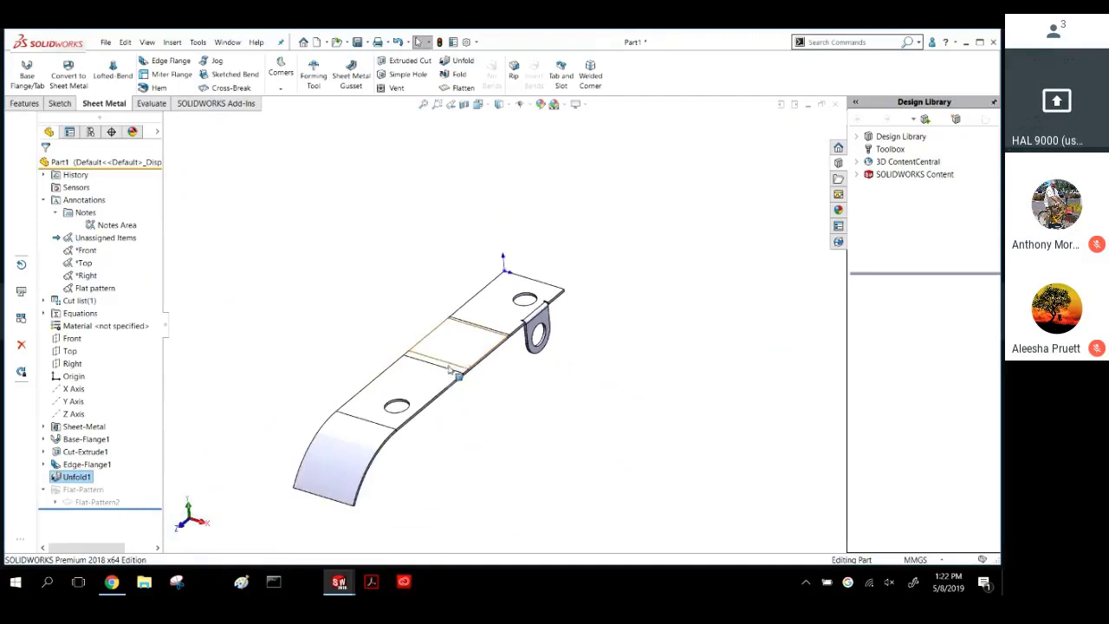
click(426, 263)
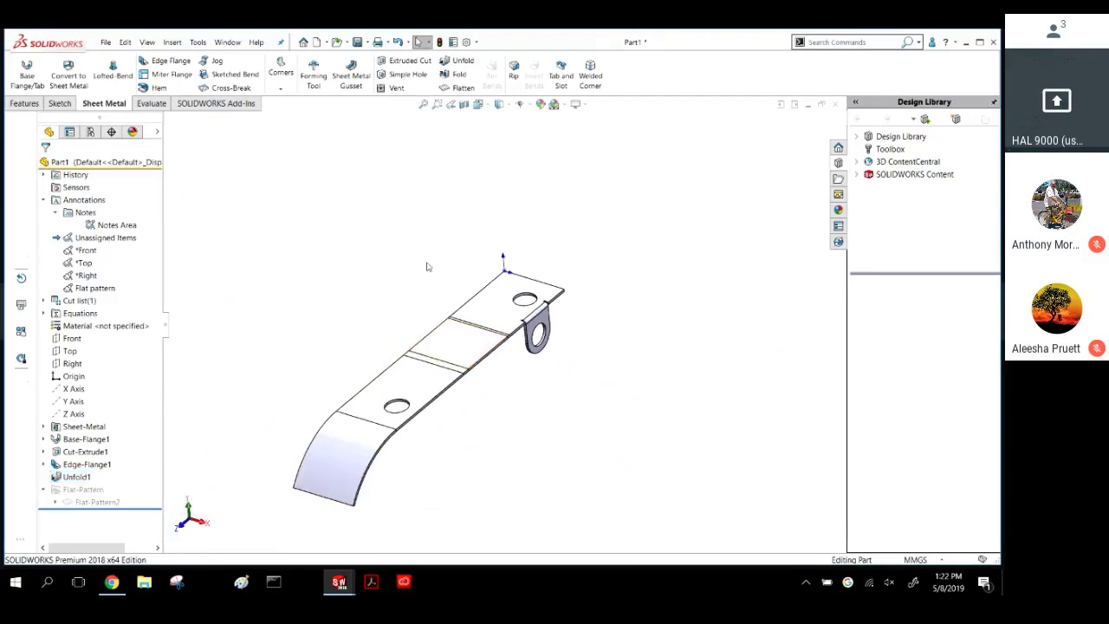
click(510, 310)
click(554, 271)
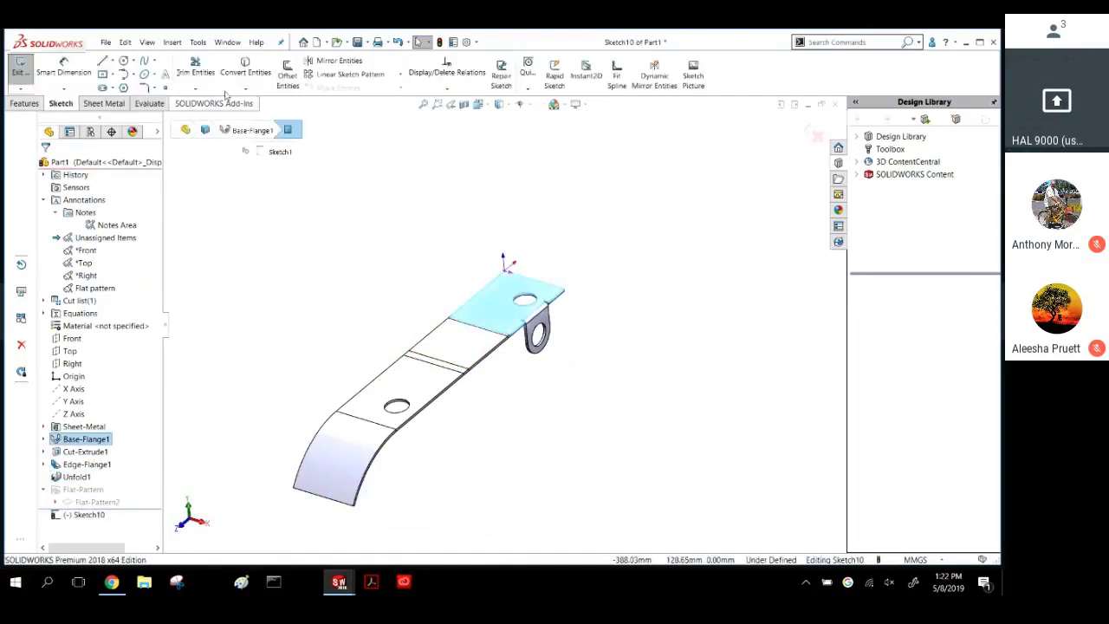
click(111, 76)
click(130, 88)
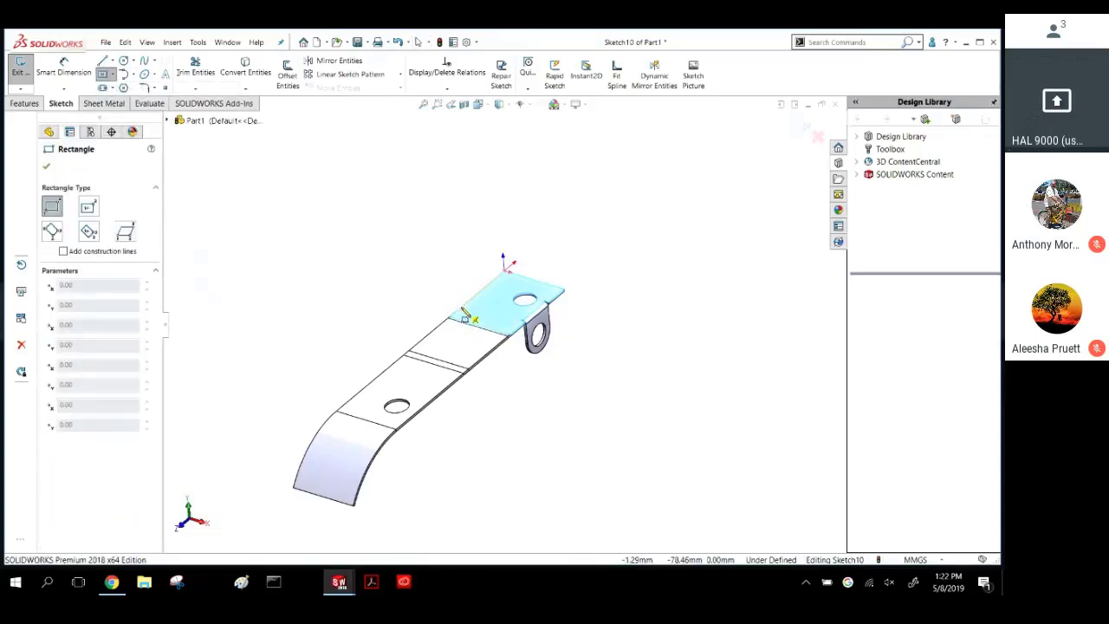
click(460, 307)
click(406, 380)
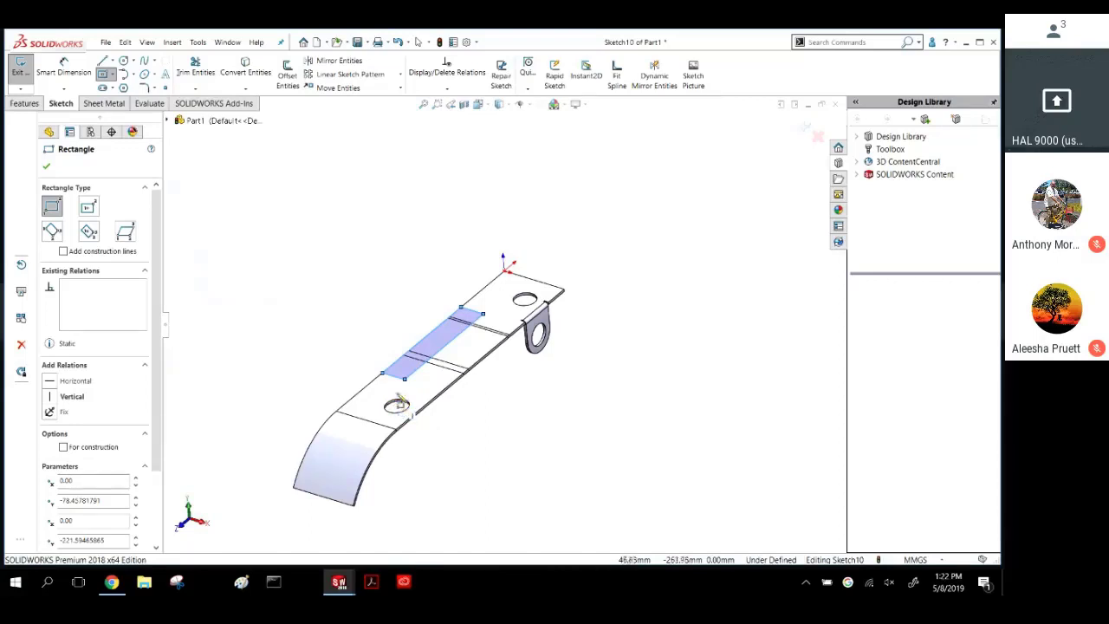
Cut-extrude the sketched rectangle through the unfolded bends, linked to the sheet thickness, with normal cut on.
click(26, 105)
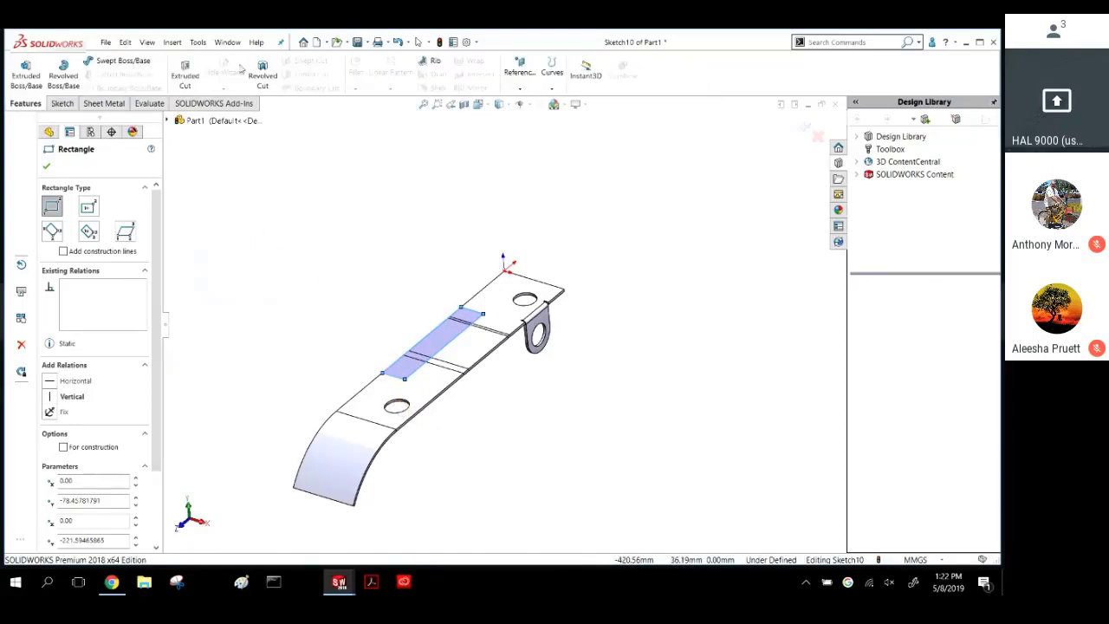
click(187, 77)
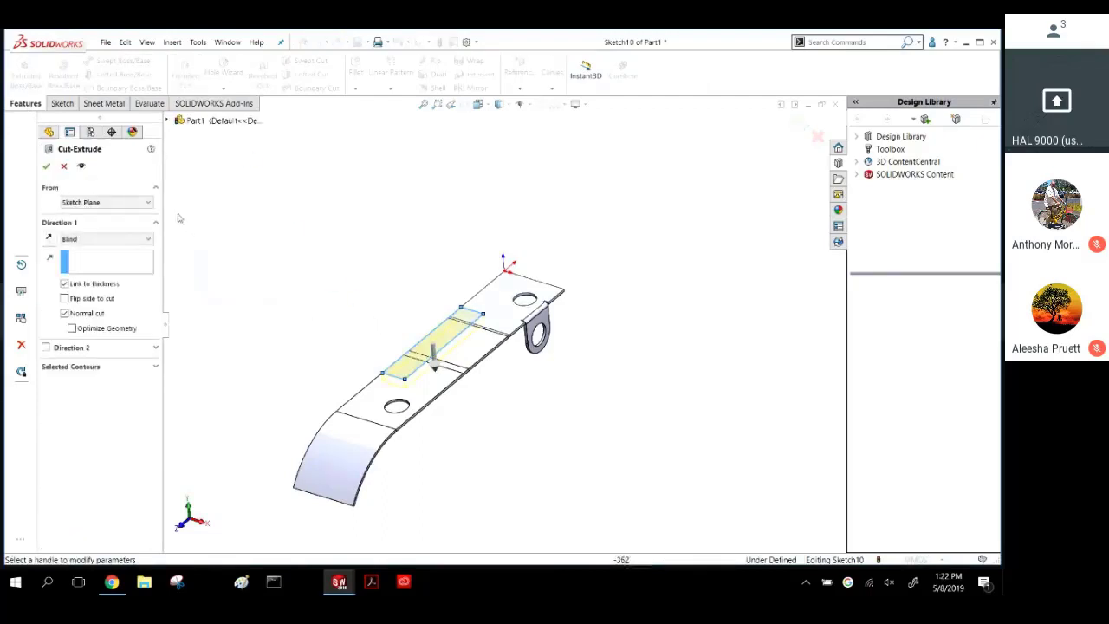
click(47, 167)
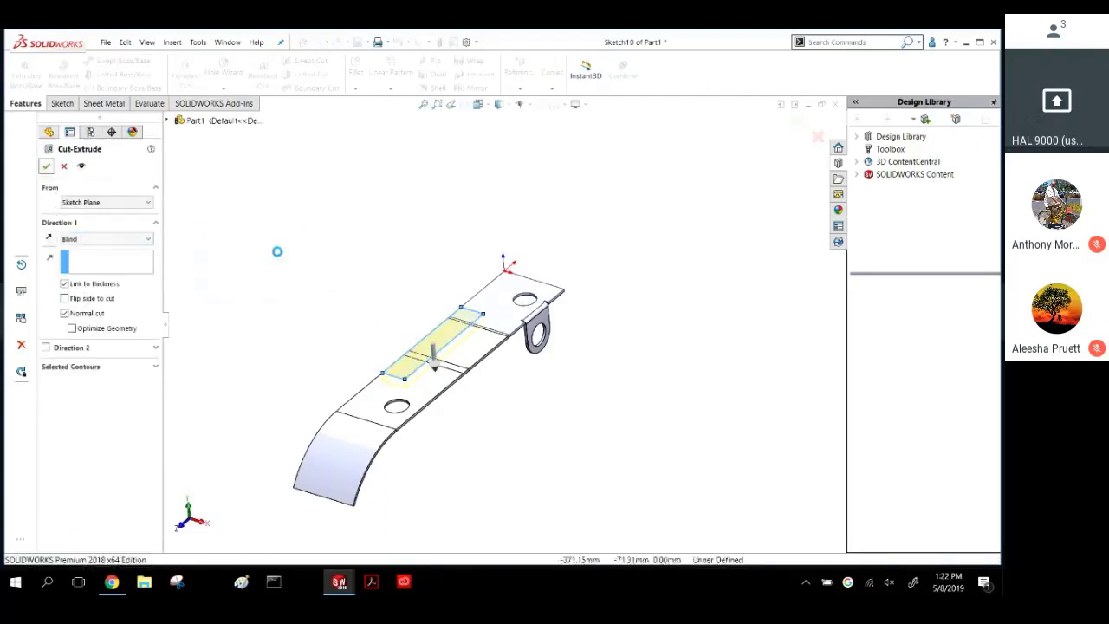
Fillet the two inner corner edges of the rectangular cutout with a 10 mm radius.
middle_drag(277, 250, 397, 452)
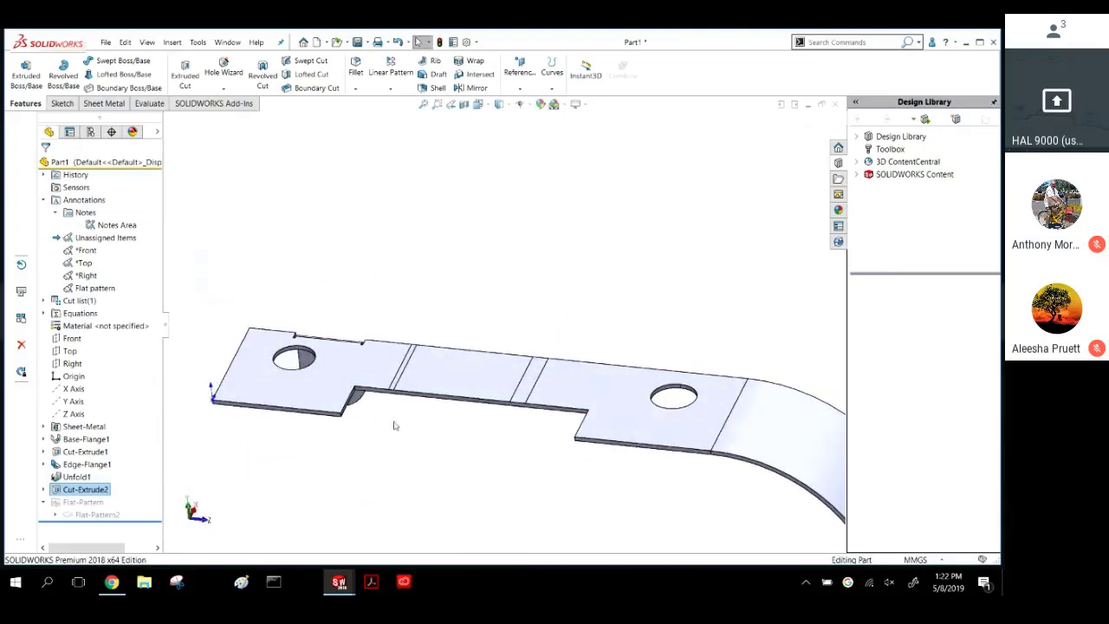
scroll(391, 425, down, 3)
scroll(403, 325, down, 3)
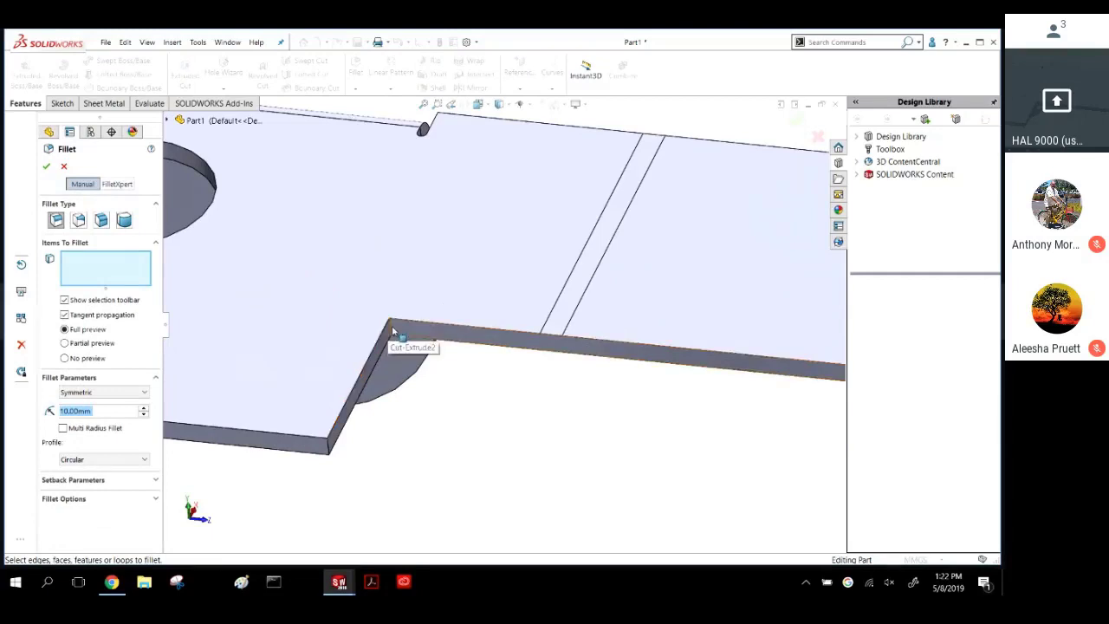
click(390, 328)
scroll(654, 371, up, 3)
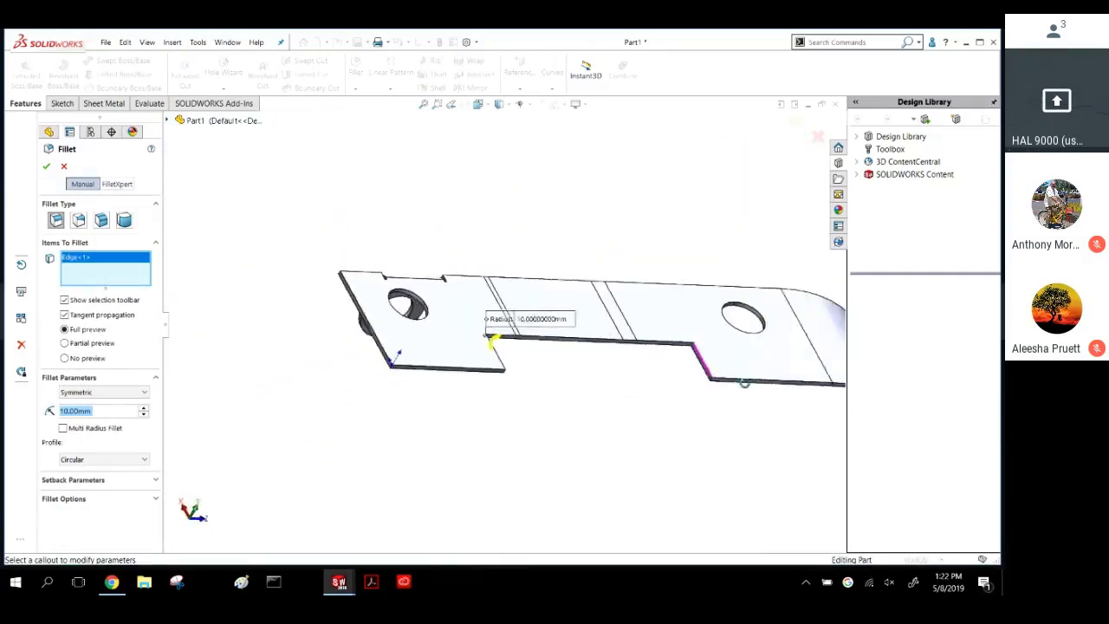
scroll(656, 355, down, 5)
click(660, 337)
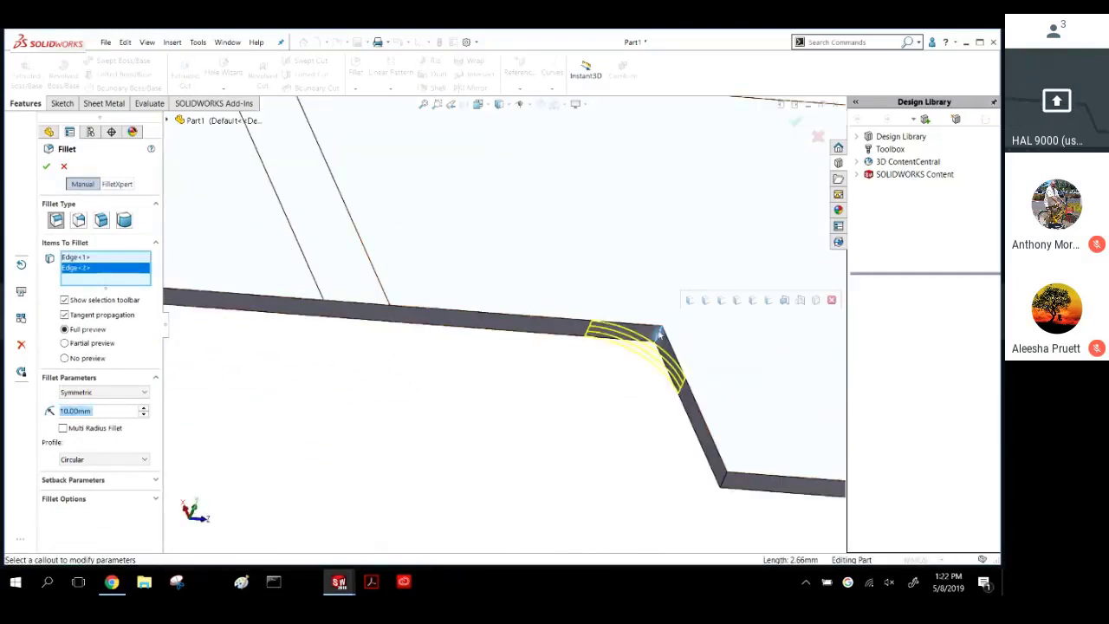
scroll(527, 376, up, 4)
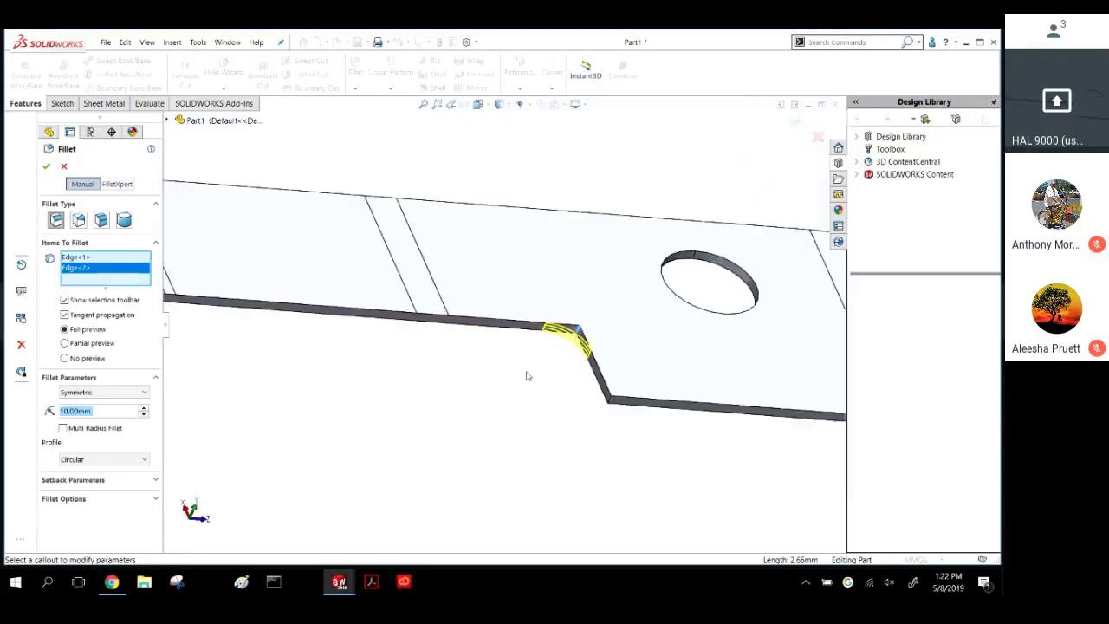
click(45, 167)
Fold all the unfolded bends back up, keeping the flat face with the edge flange fixed.
scroll(430, 343, up, 5)
middle_drag(428, 344, 392, 261)
click(391, 261)
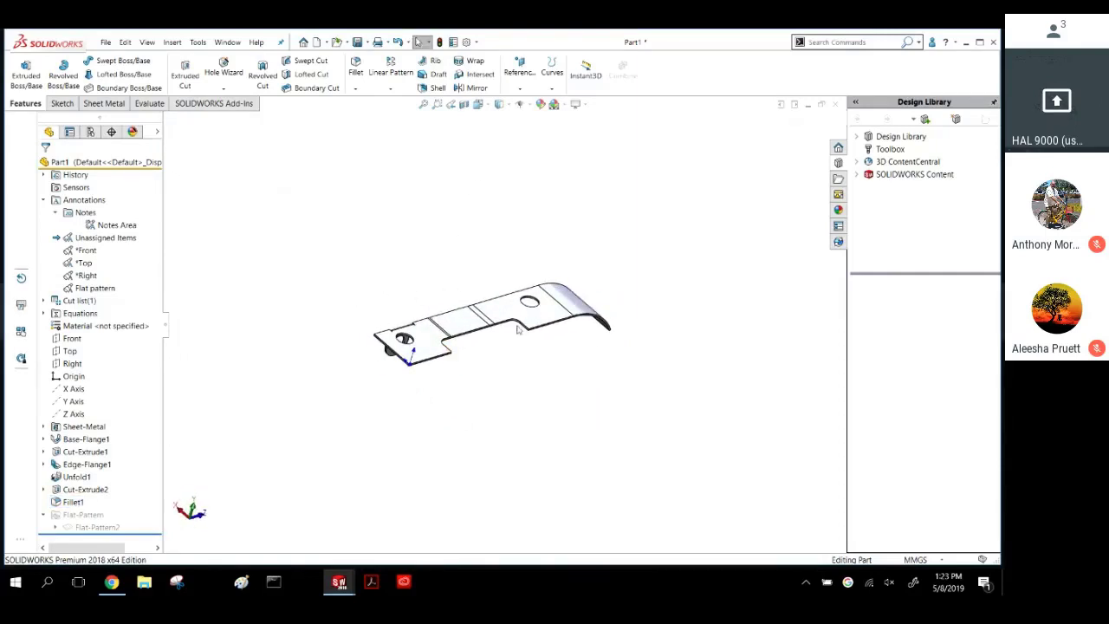
click(97, 105)
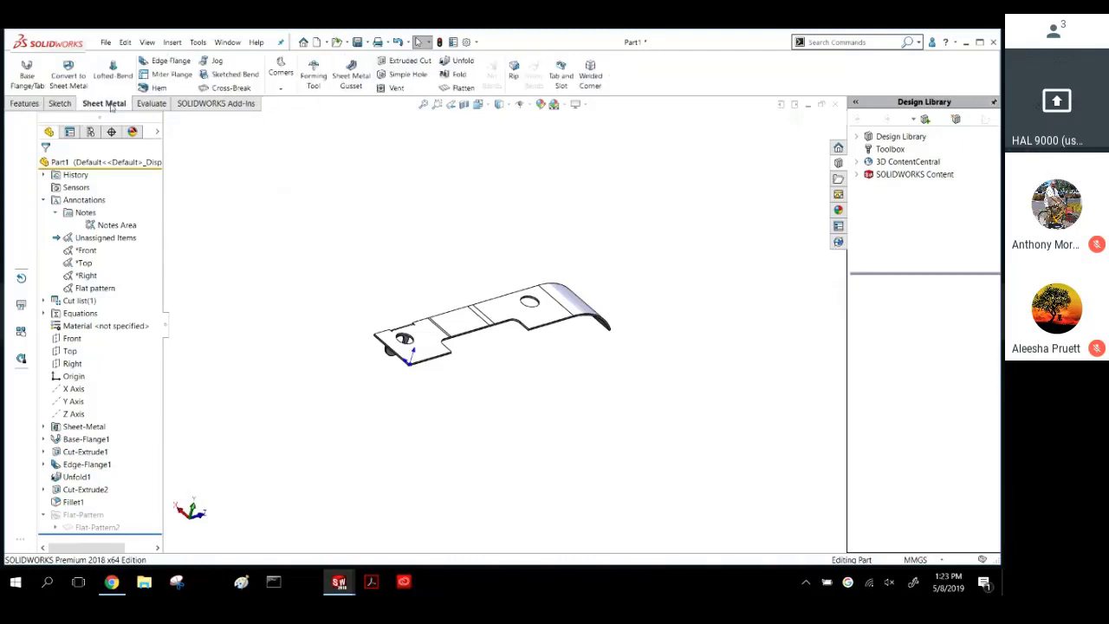
click(459, 76)
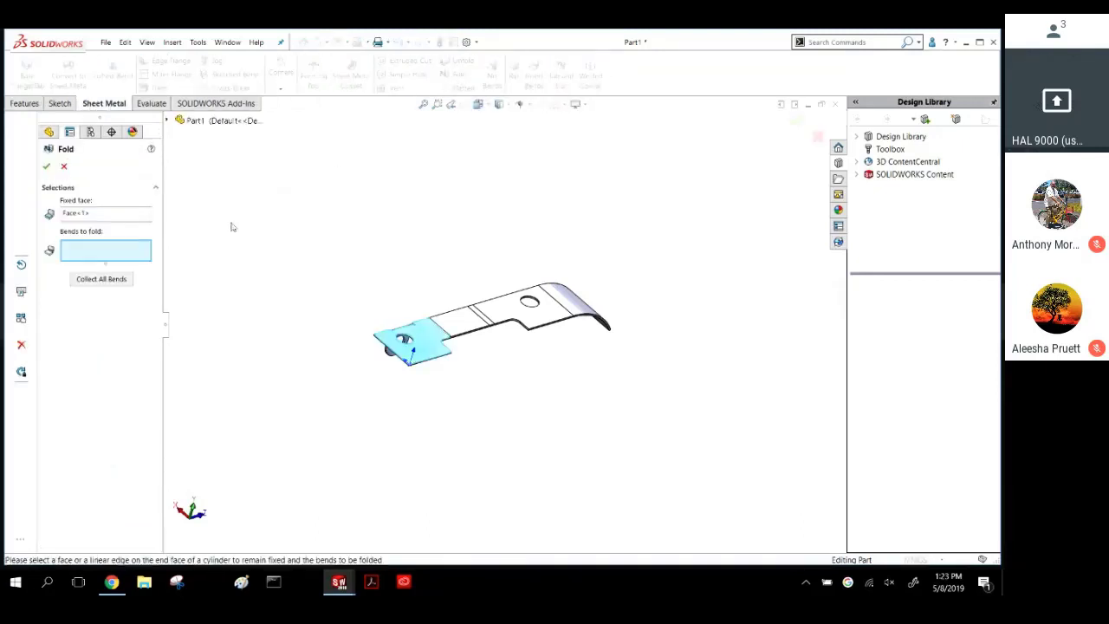
click(87, 213)
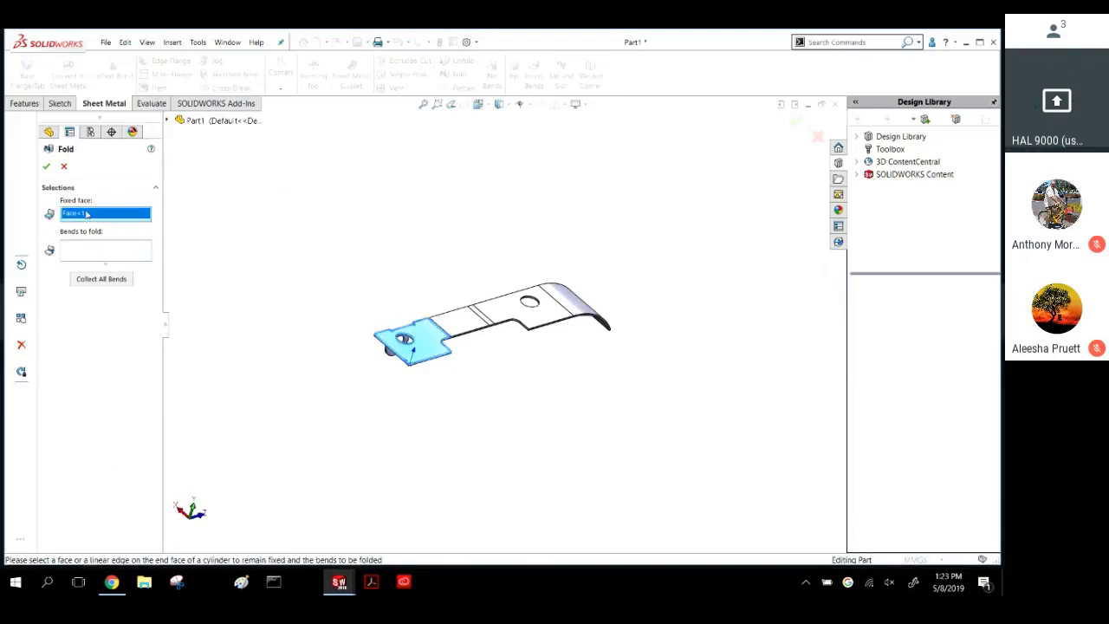
click(88, 279)
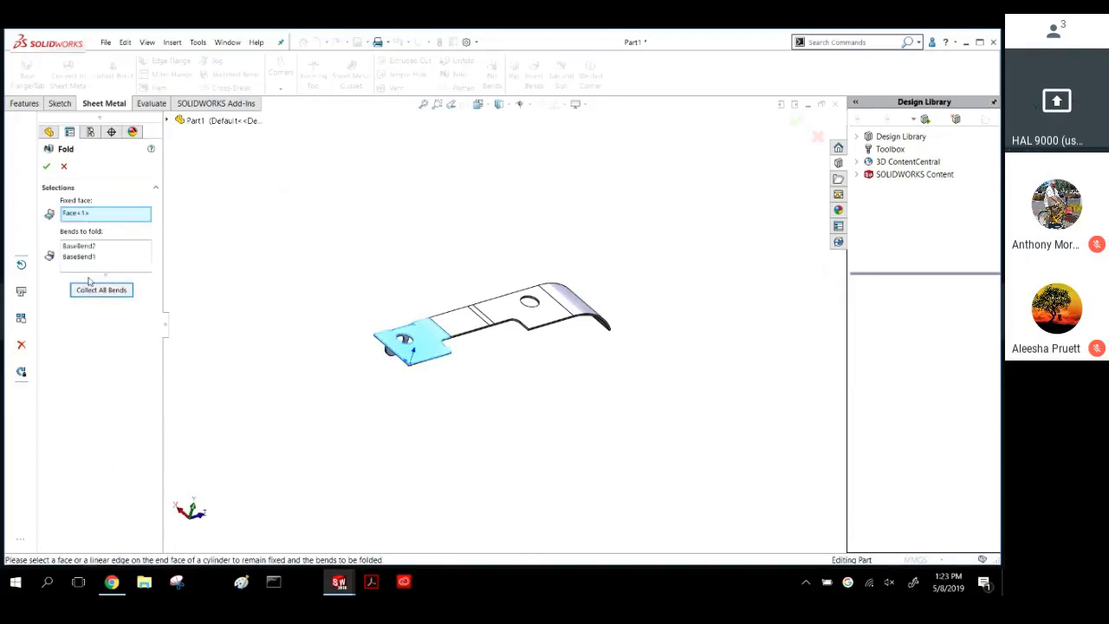
click(46, 166)
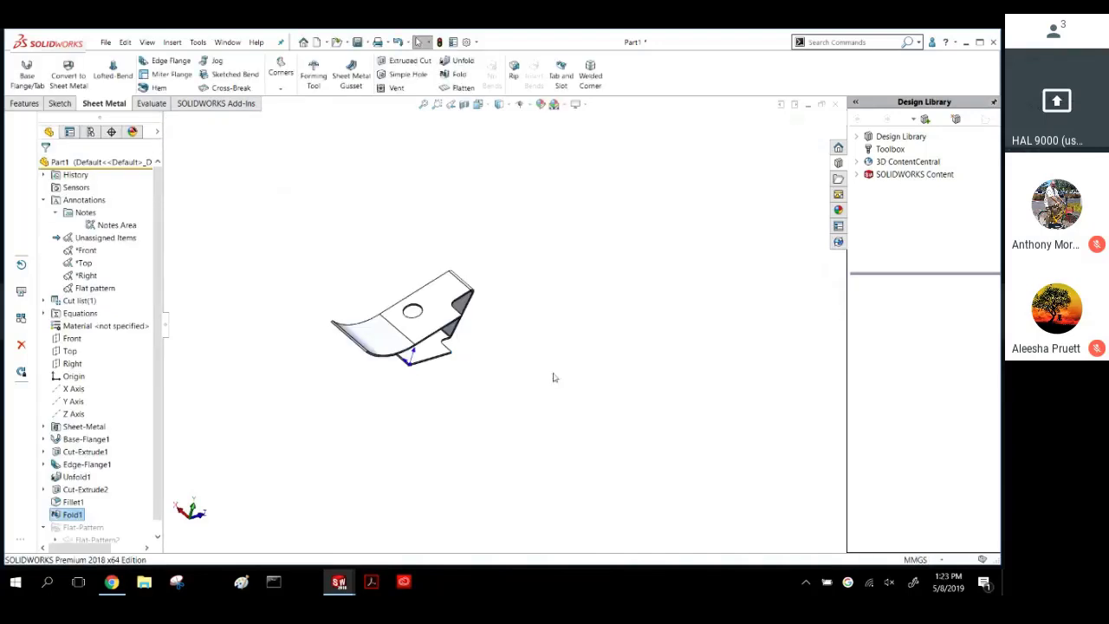
Examine how the filleted cutout wraps around both refolded bends and the vertical wall.
middle_drag(535, 363, 448, 487)
scroll(511, 360, down, 8)
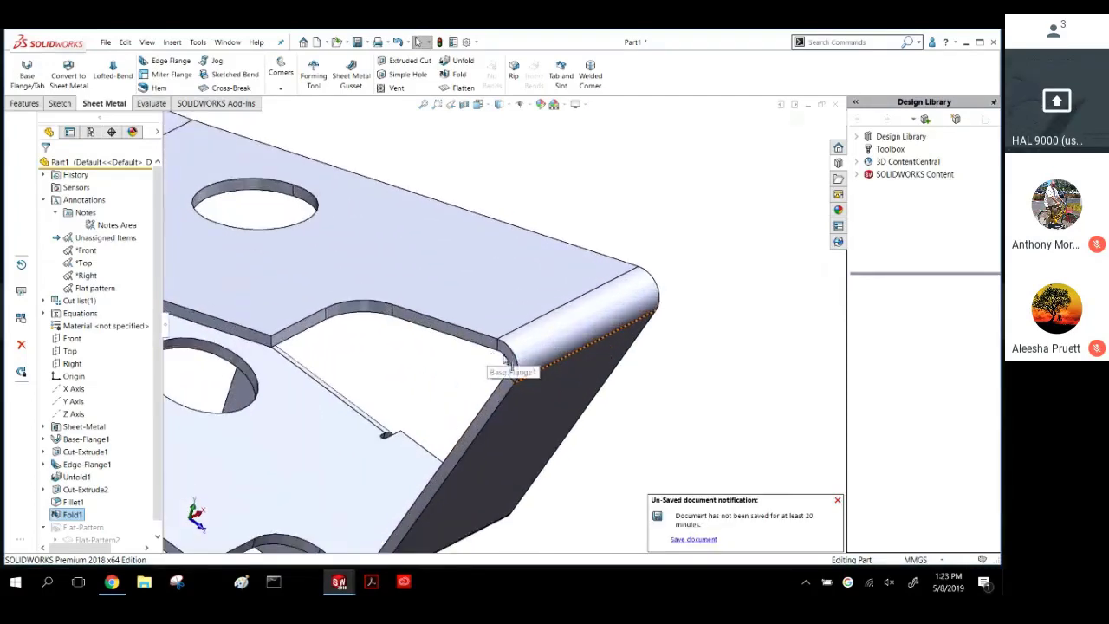
click(520, 389)
scroll(507, 393, down, 6)
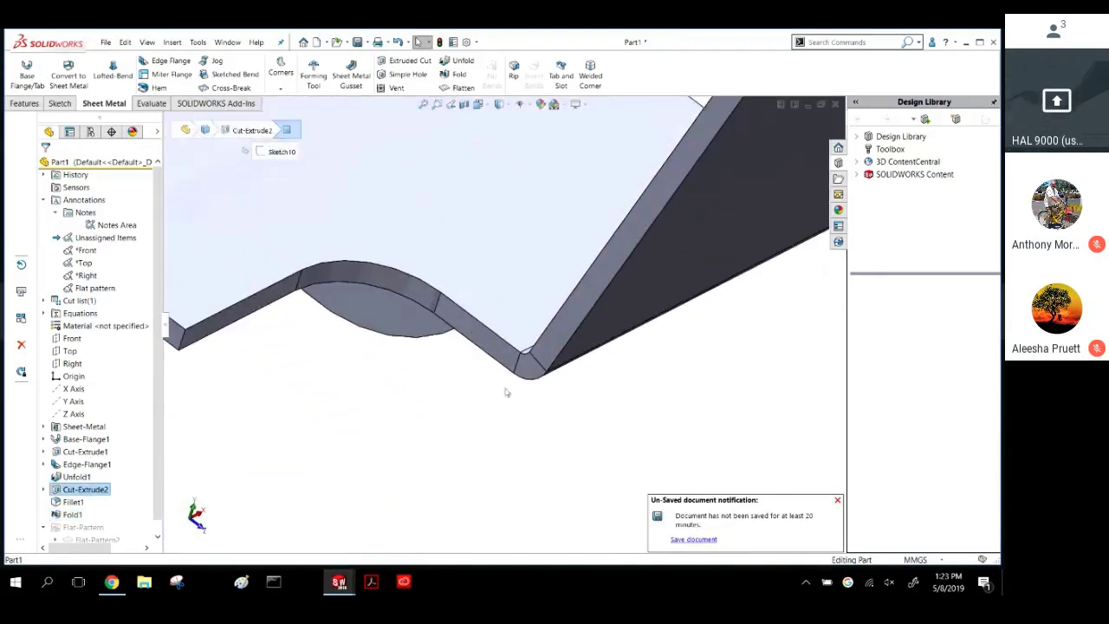
click(530, 370)
scroll(505, 370, up, 8)
middle_drag(503, 368, 501, 302)
scroll(494, 277, up, 4)
scroll(427, 216, down, 4)
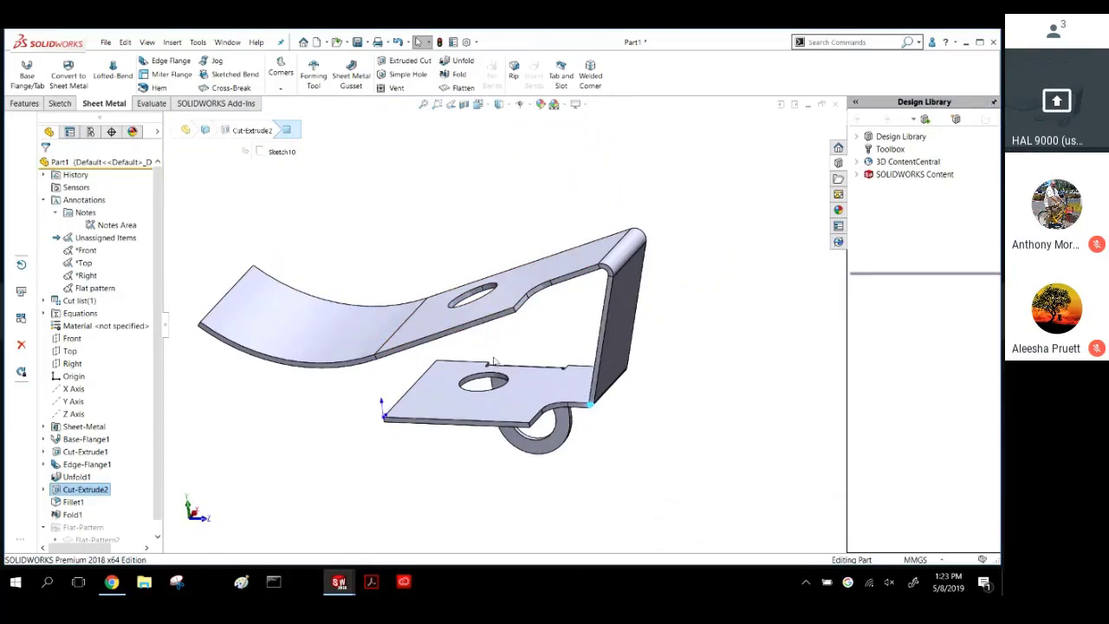
middle_drag(388, 216, 349, 438)
click(341, 437)
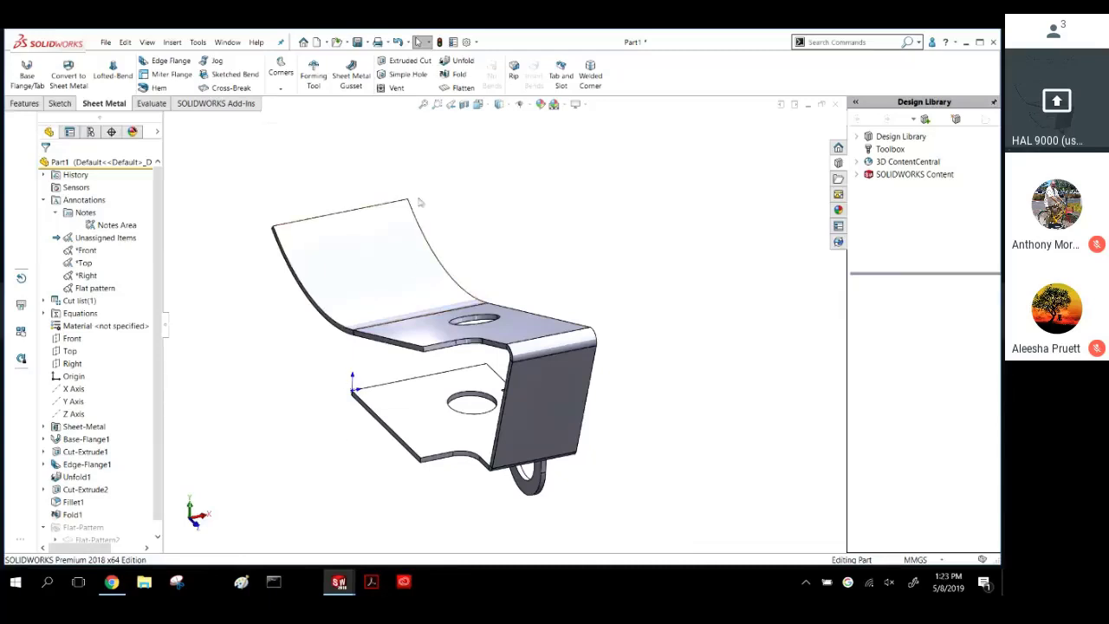
Mirror the whole sheet metal body about the thin planar side face of the upper flange on the cutout side, merging solids.
click(23, 105)
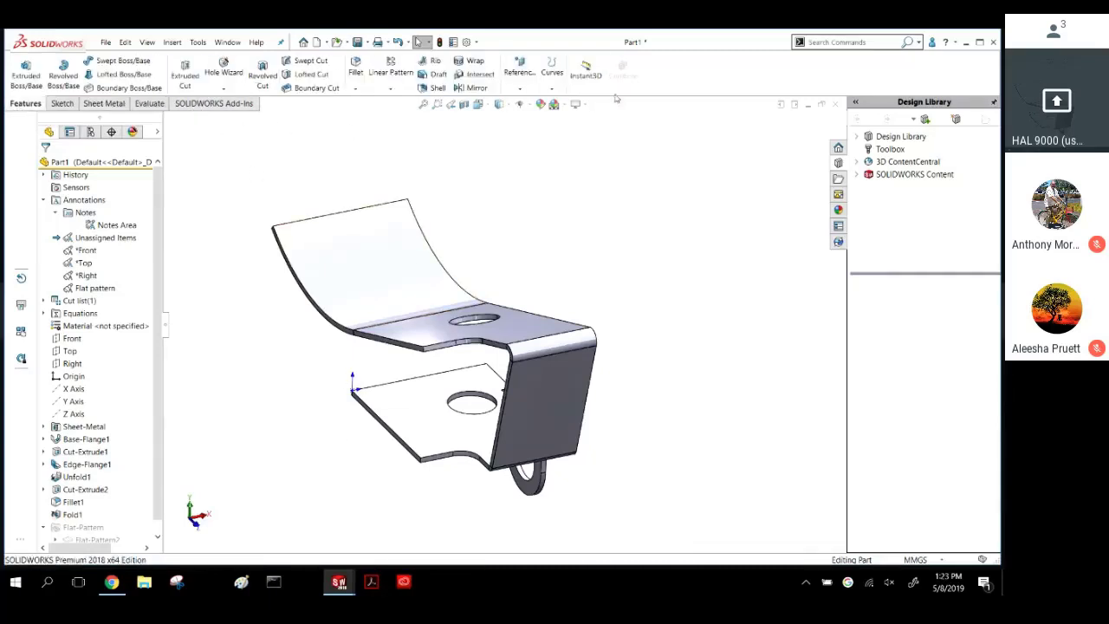
click(477, 87)
scroll(403, 397, down, 6)
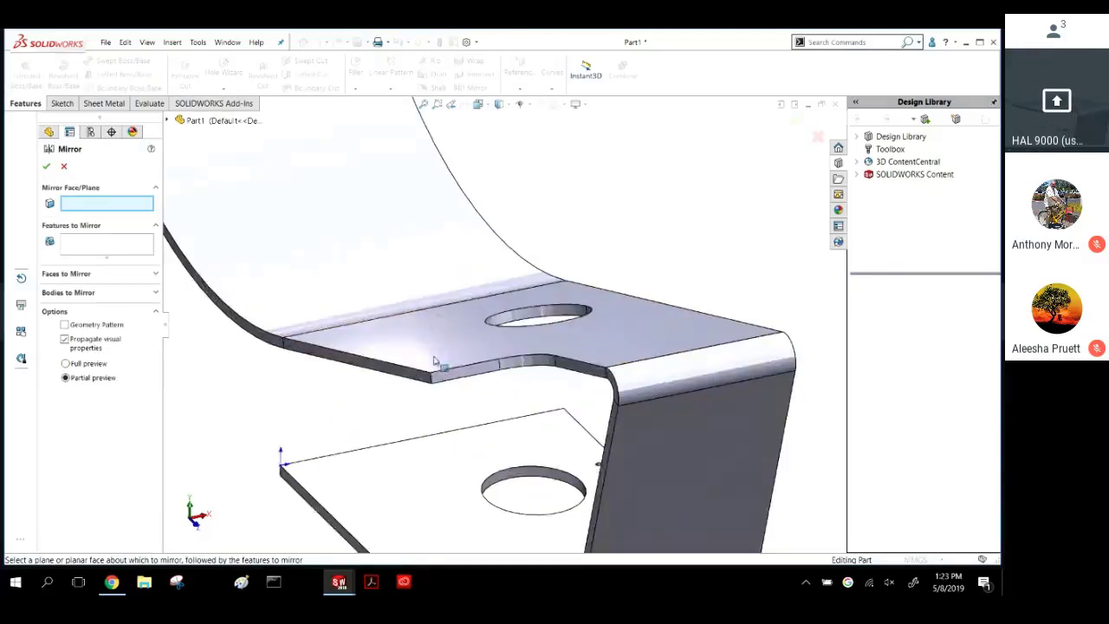
click(411, 414)
scroll(412, 413, up, 6)
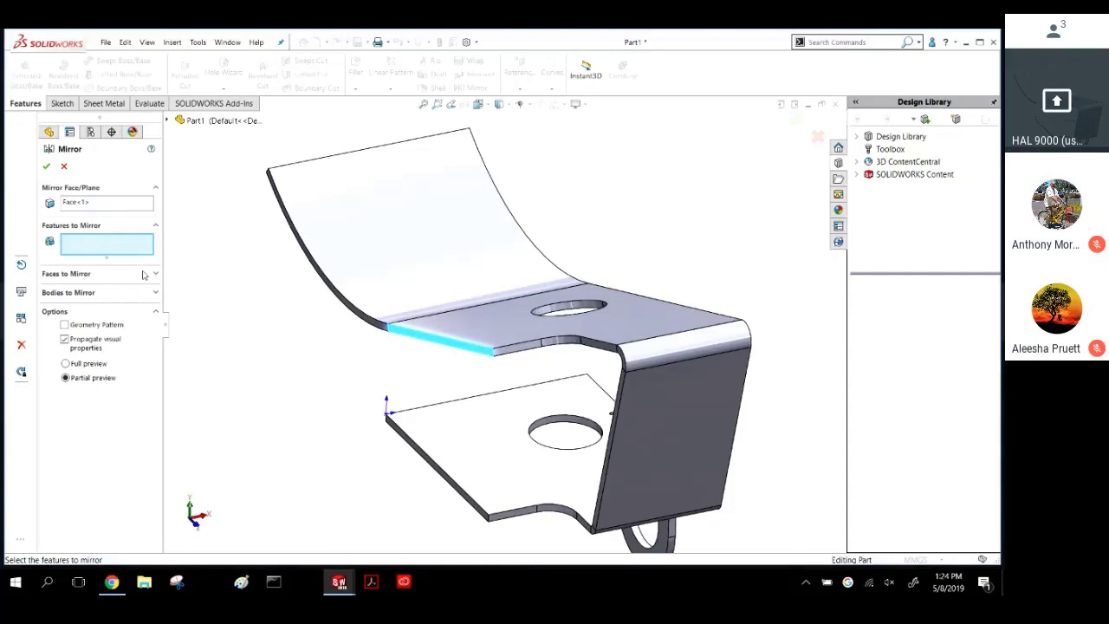
click(82, 293)
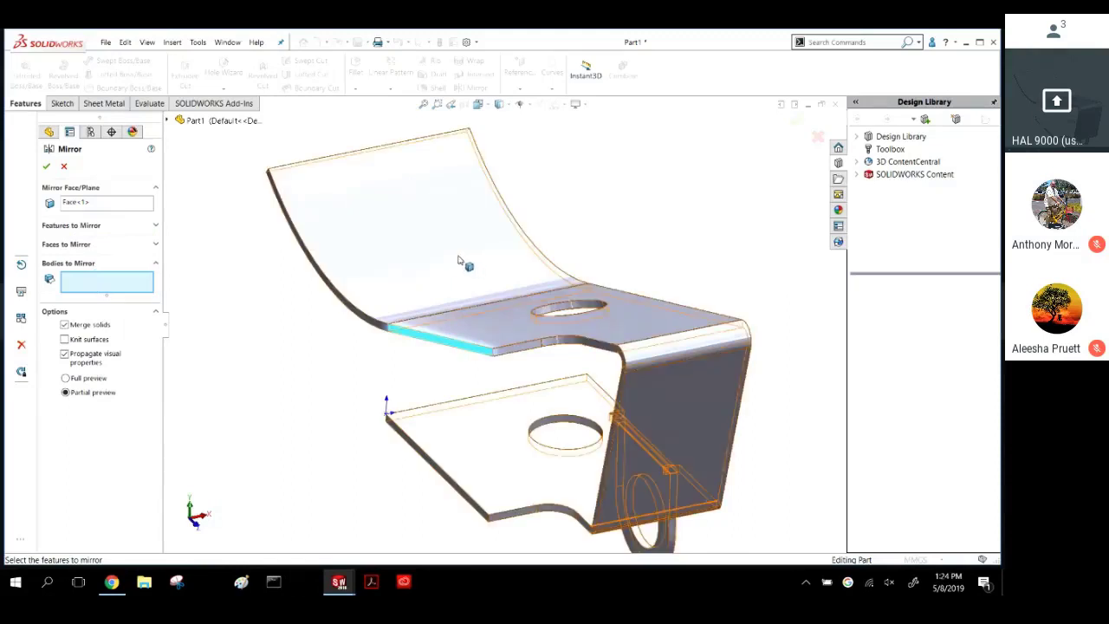
click(449, 286)
click(45, 166)
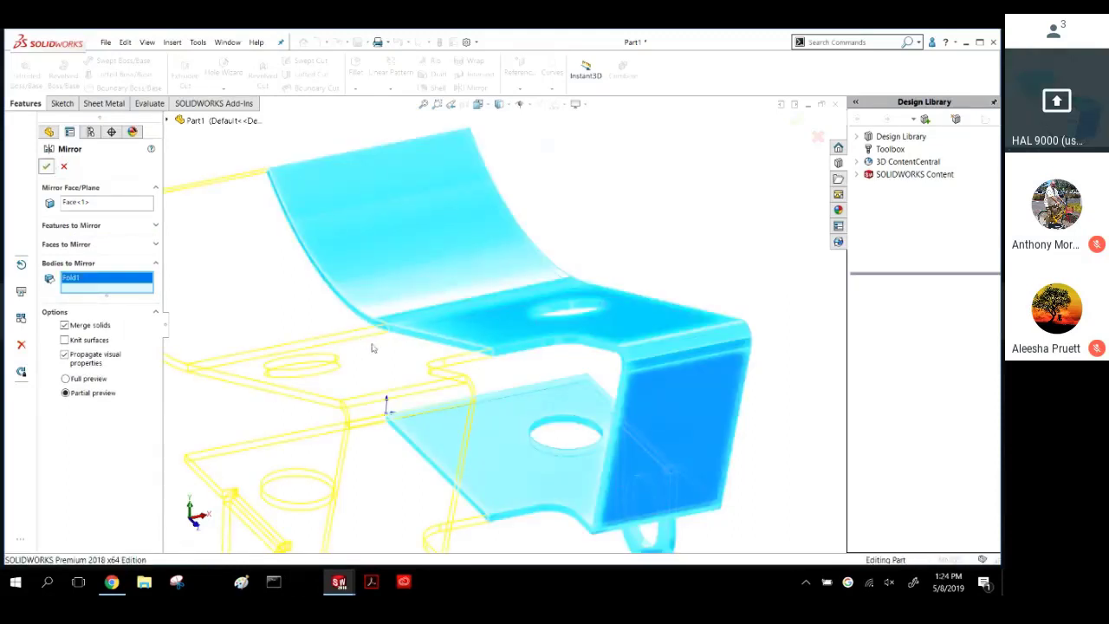
scroll(428, 384, up, 3)
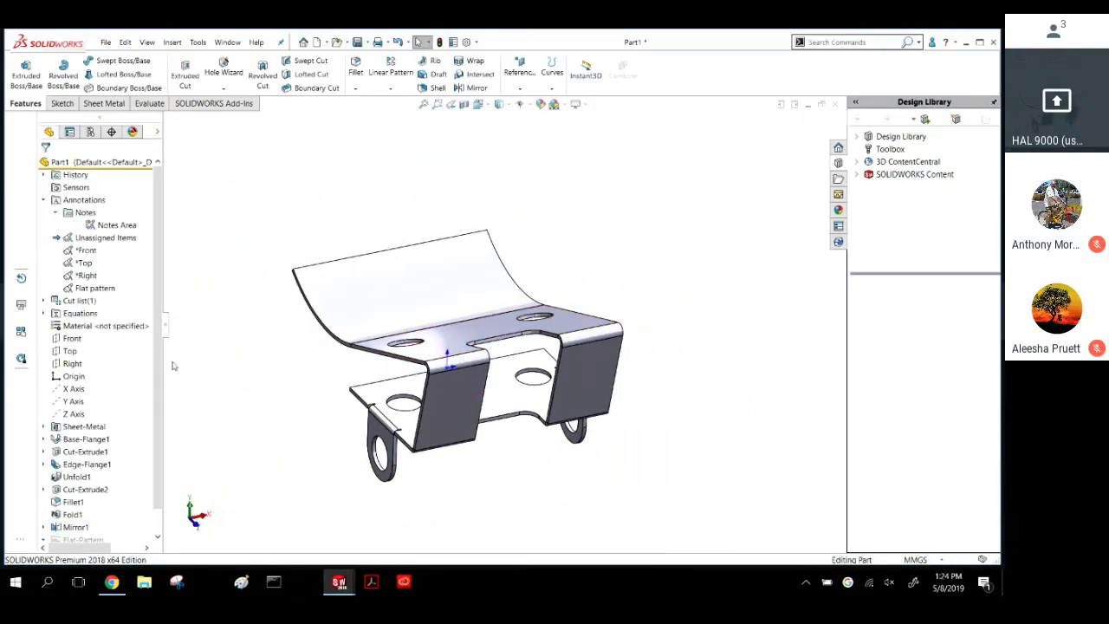
scroll(137, 499, down, 1)
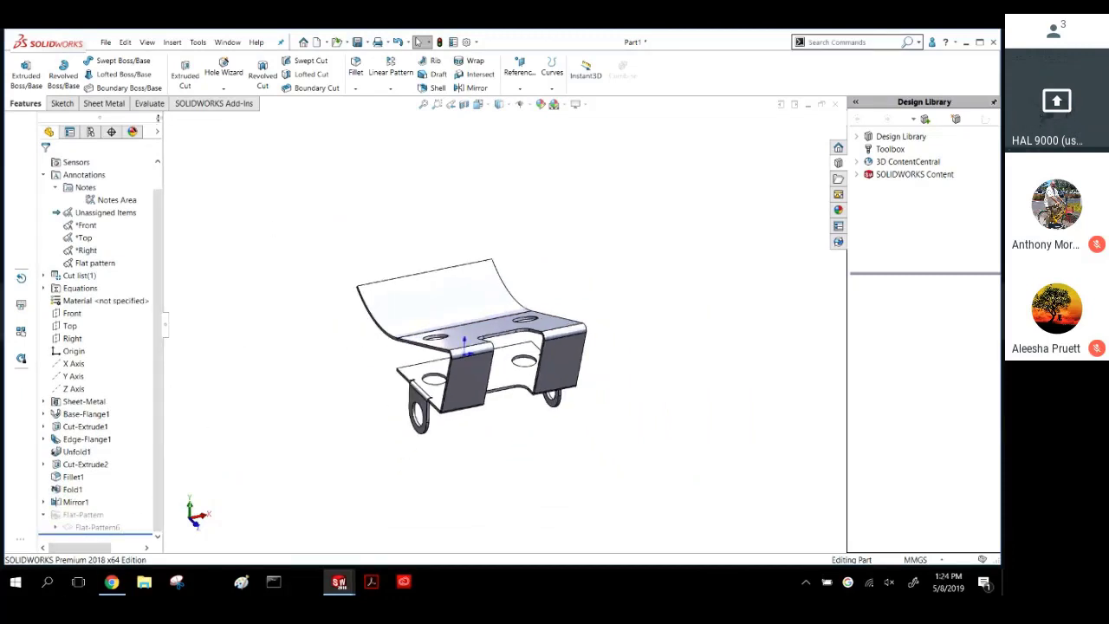
Flatten the mirrored part to view its flat pattern, and return to the folded state.
click(108, 103)
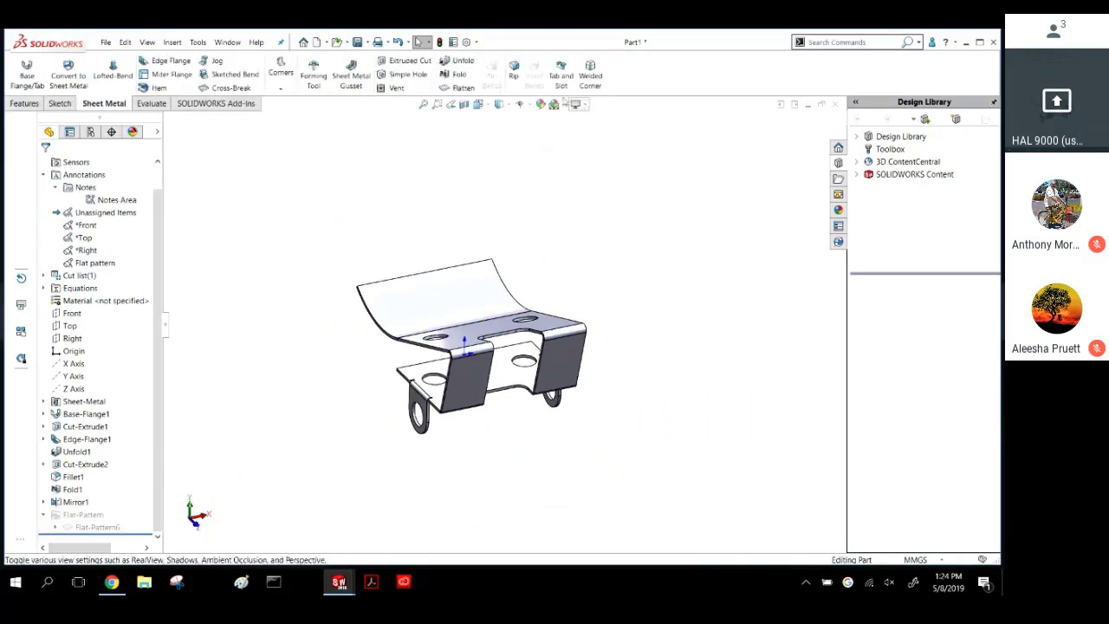
click(461, 88)
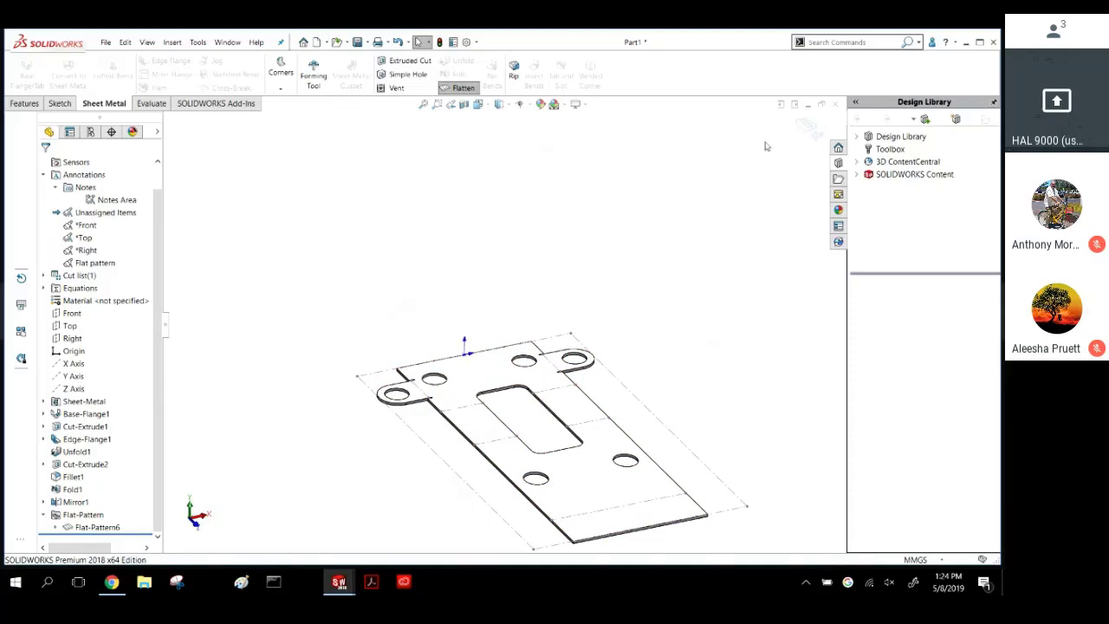
click(807, 126)
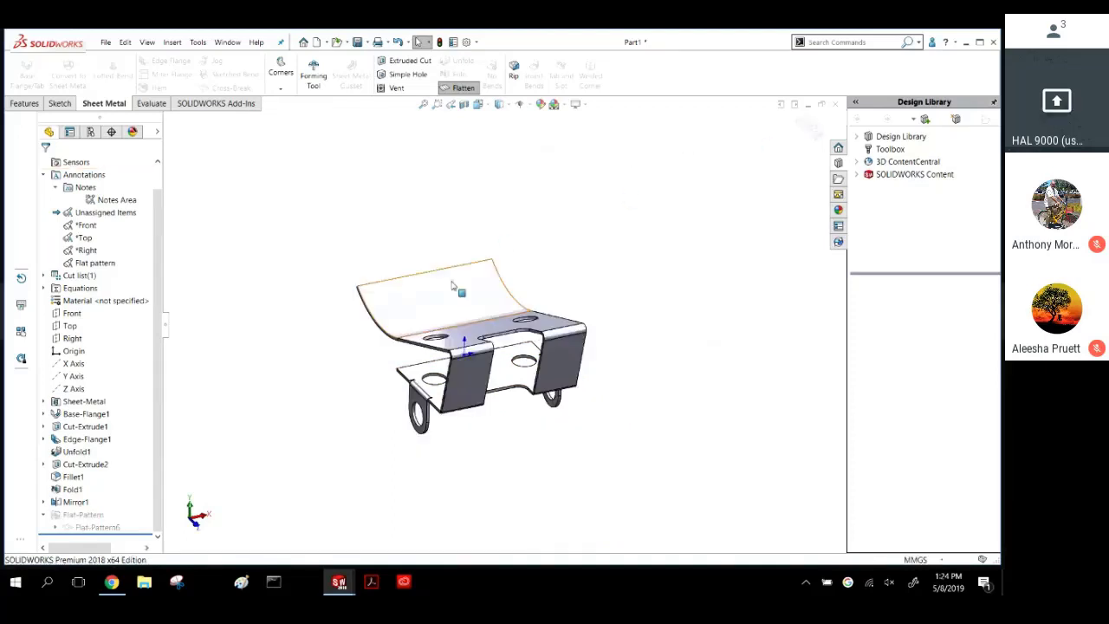
Save the part to the Desktop as CLIP2.
mouse_move(422, 287)
middle_down()
mouse_move(522, 253)
mouse_move(440, 284)
middle_up()
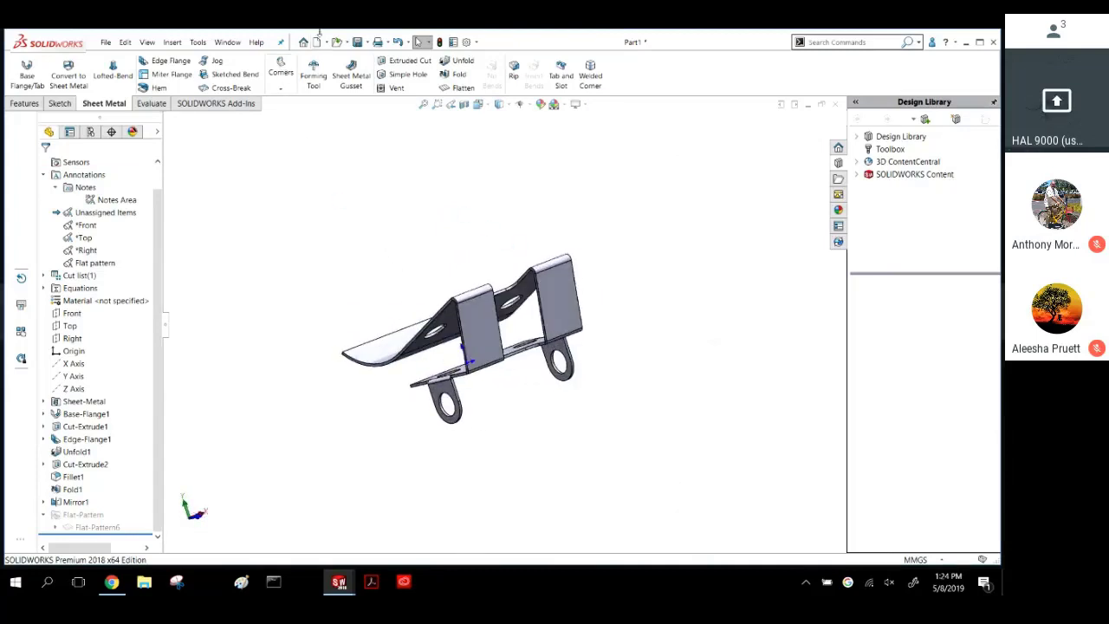
click(364, 42)
click(378, 56)
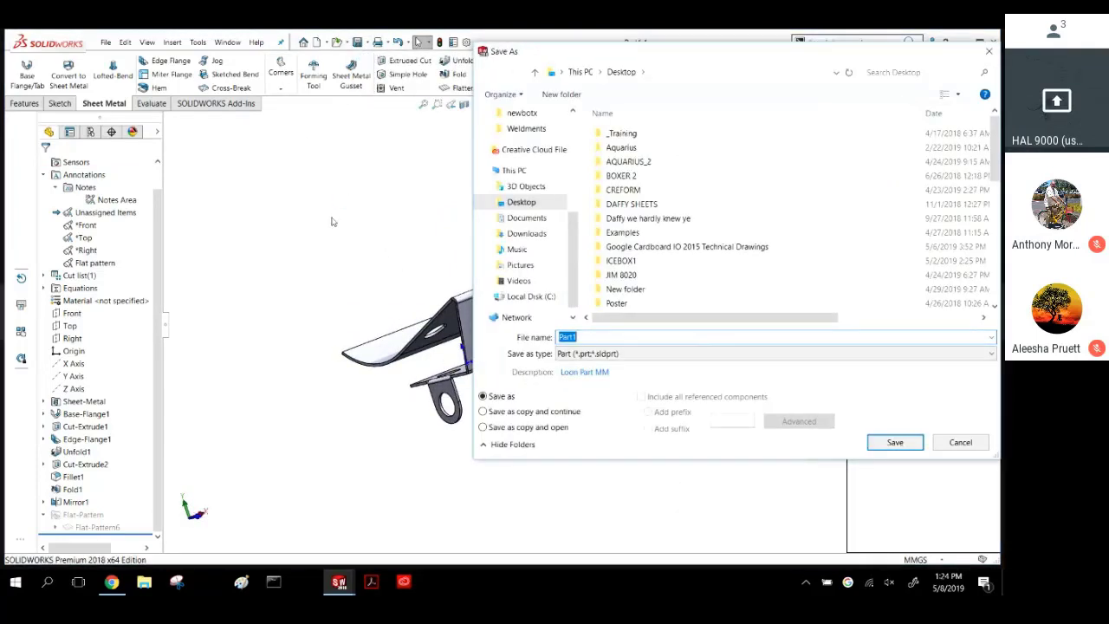
text(CLIP2)
key(Return)
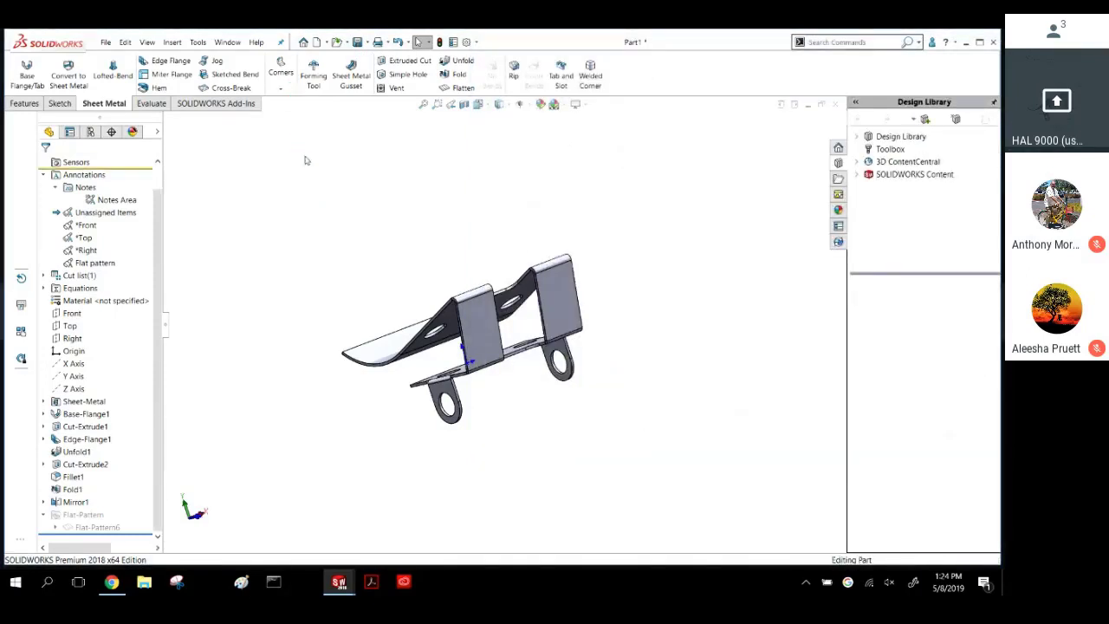
Create a drawing of the CLIP2 part on a B (ANSI) Landscape sheet with the sheet format display turned off.
middle_drag(314, 176, 322, 218)
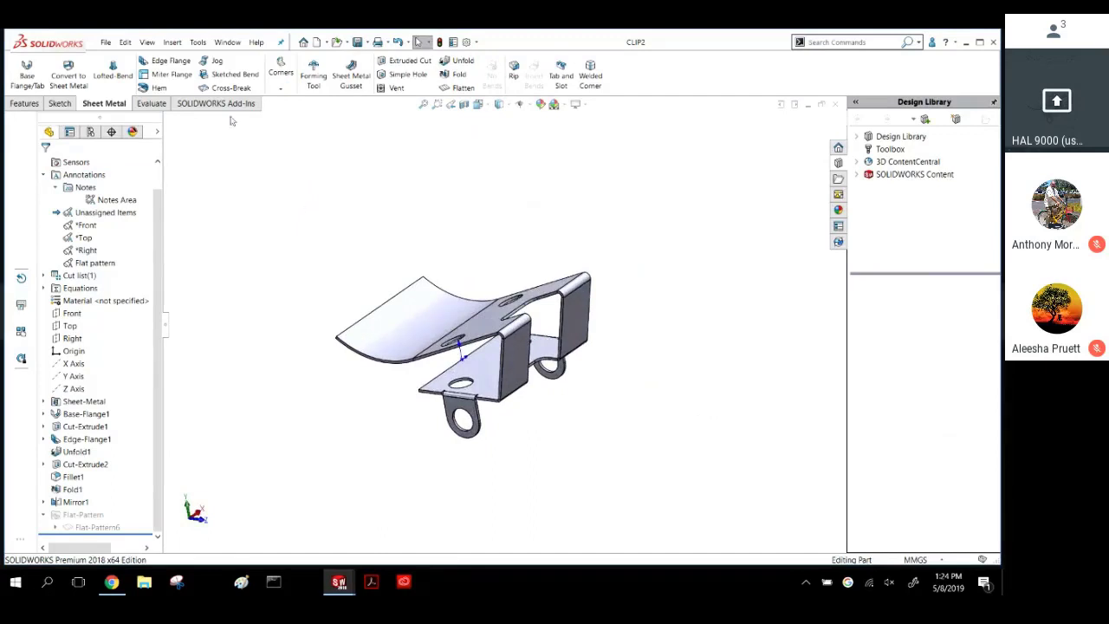
click(326, 43)
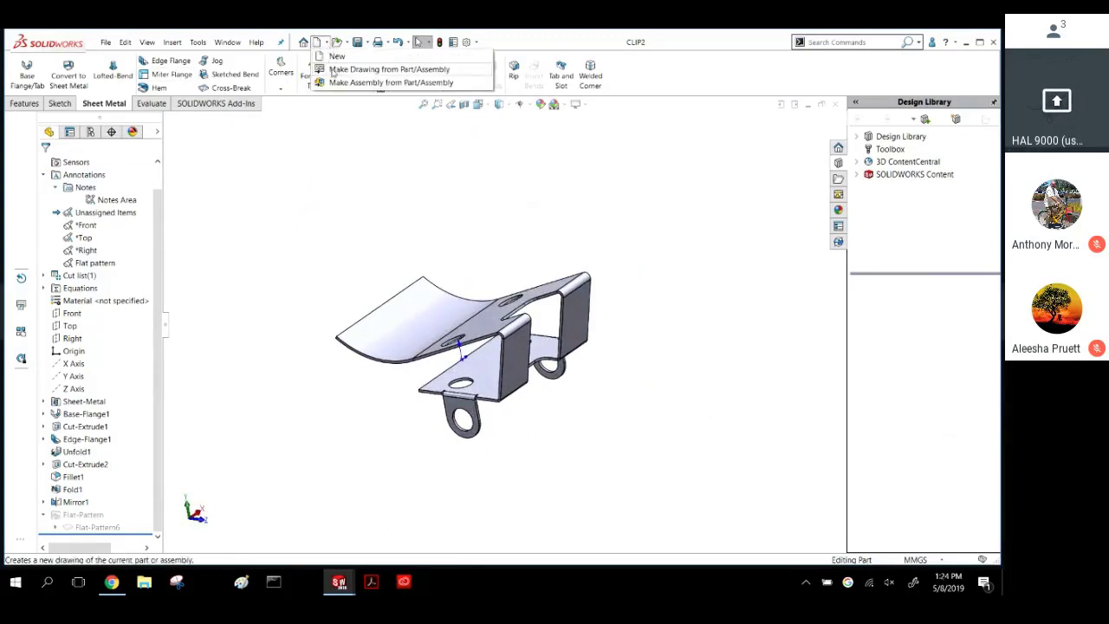
click(381, 58)
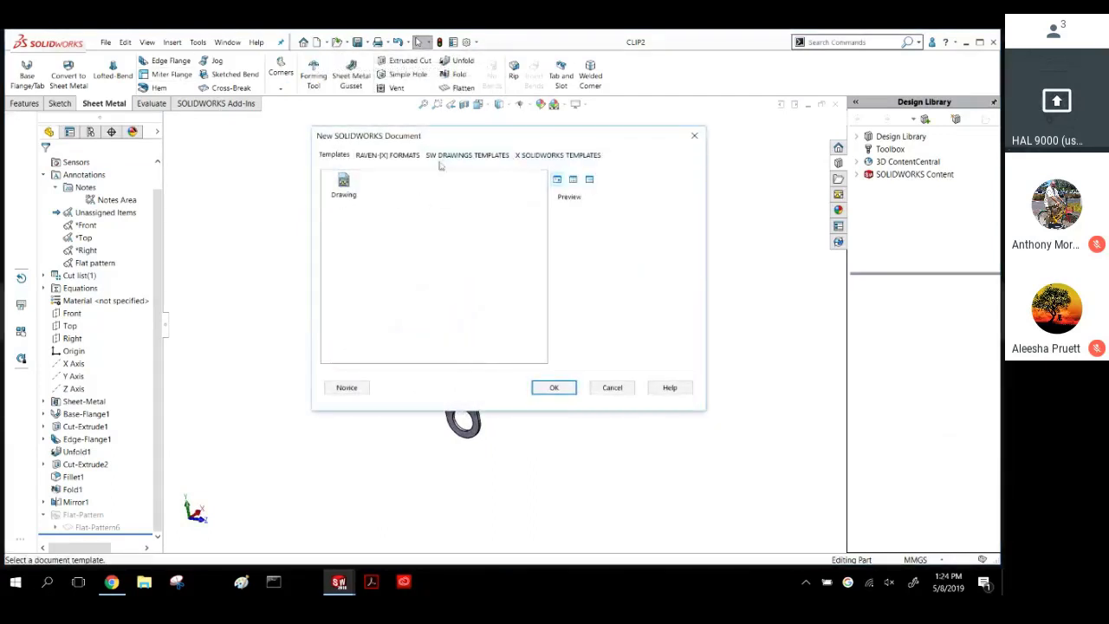
double_click(340, 185)
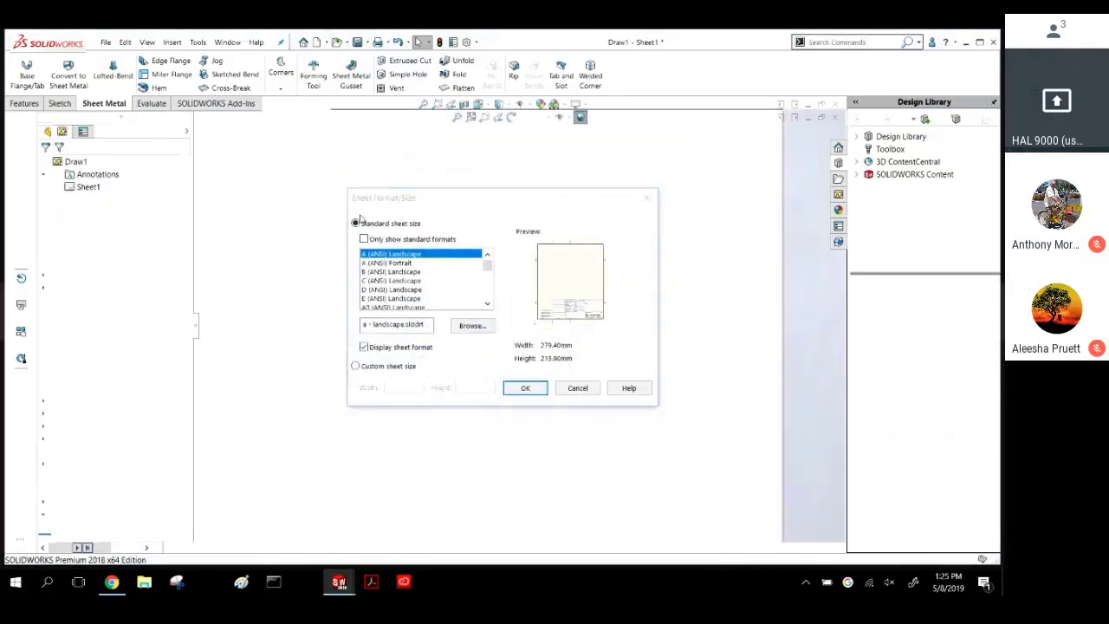
click(404, 350)
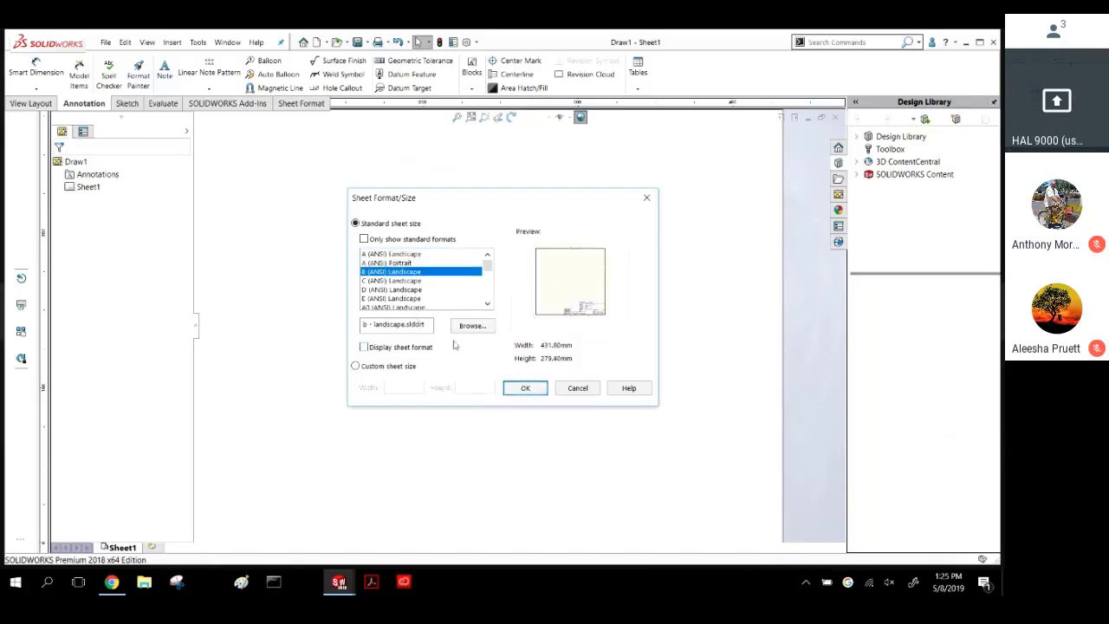
click(522, 388)
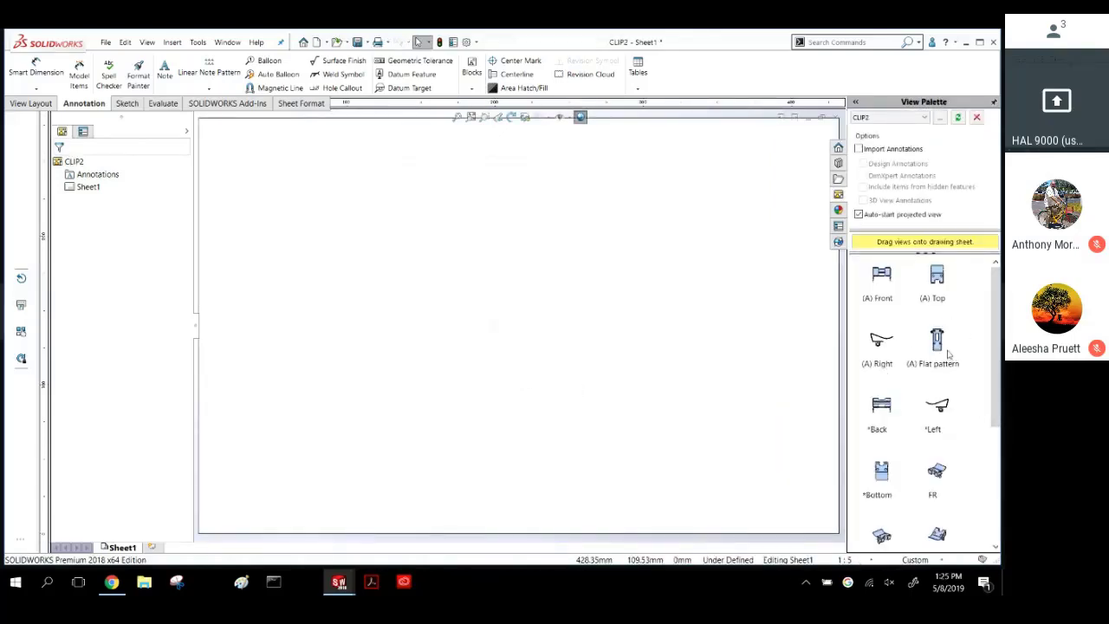
Place the flat pattern view of CLIP2 in the upper-left area of the drawing sheet.
key(ctrl)
key(ctrl)
key(ctrl)
key(ctrl)
key(ctrl)
key(ctrl)
mouse_move(938, 342)
mouse_down()
mouse_move(126, 266)
mouse_move(329, 359)
mouse_move(308, 312)
mouse_up()
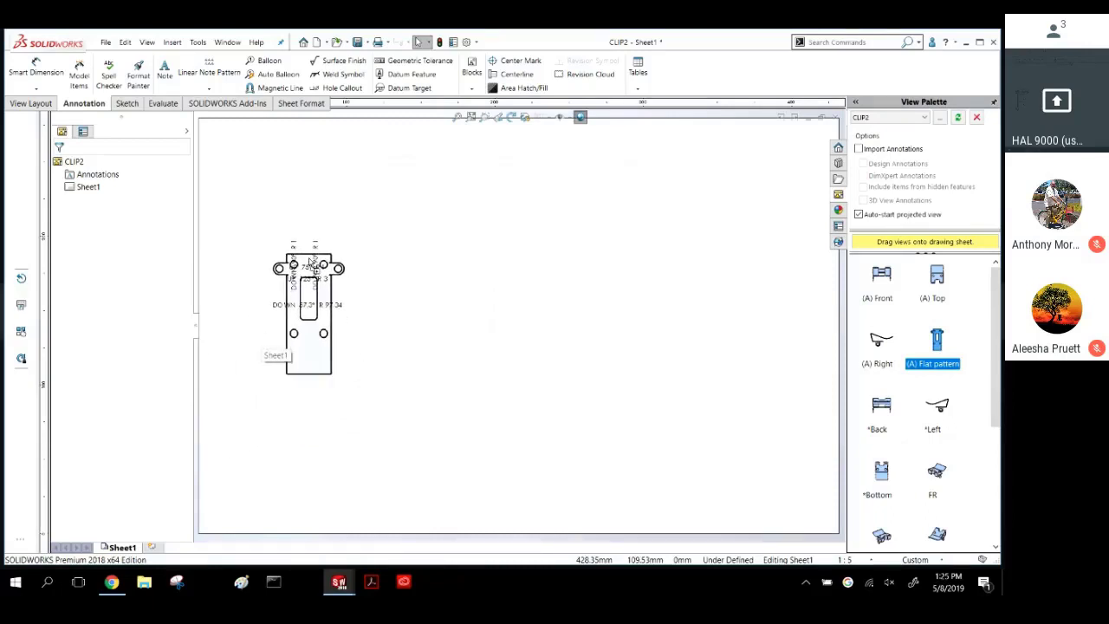
Project a side view to the right of the flat pattern, and delete that projected view.
scroll(322, 284, down, 3)
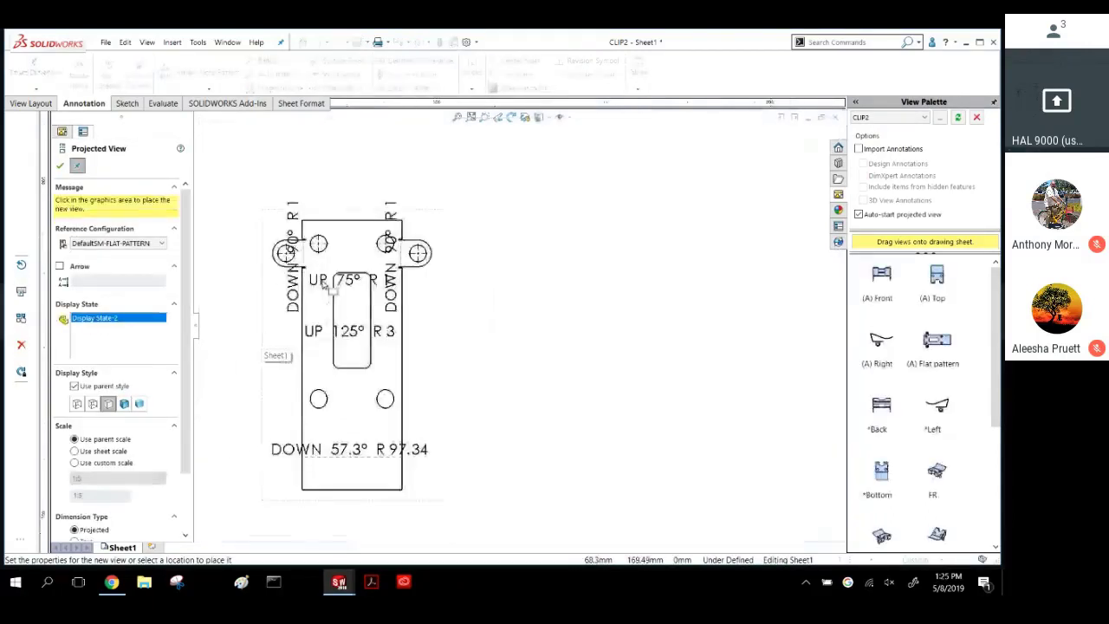
scroll(331, 287, down, 3)
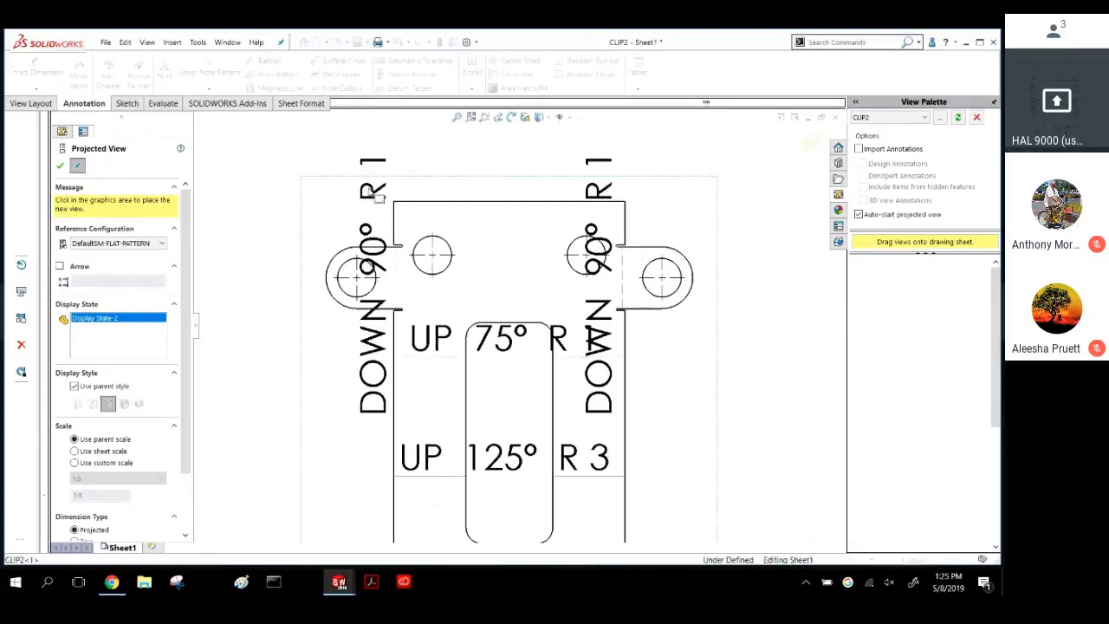
scroll(515, 357, up, 3)
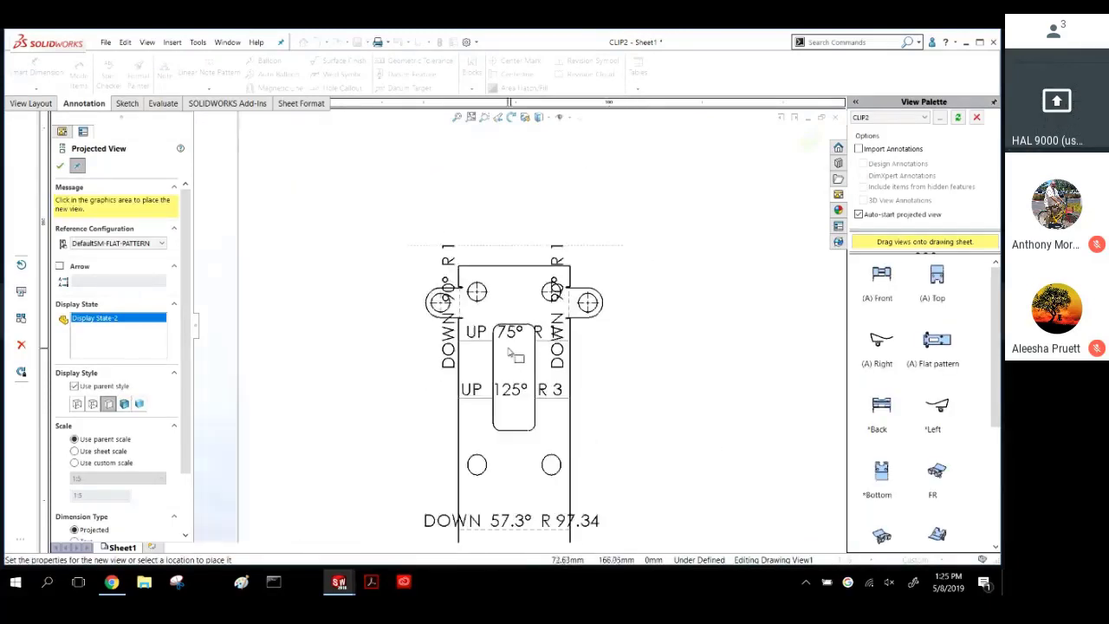
scroll(517, 387, down, 2)
scroll(516, 386, up, 4)
scroll(516, 384, down, 2)
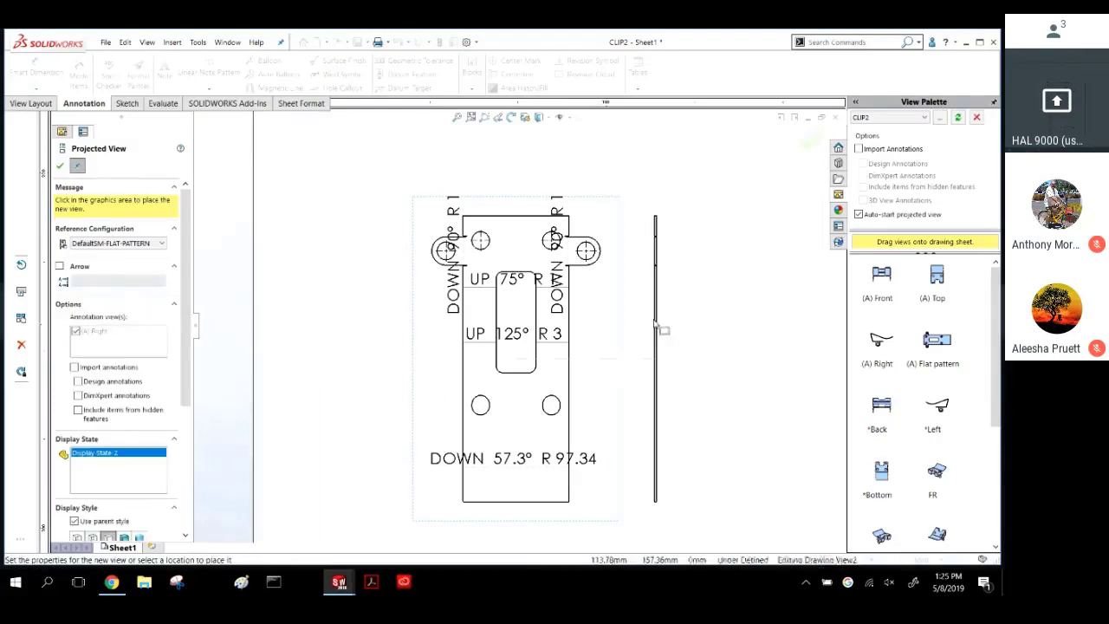
click(659, 327)
key(Escape)
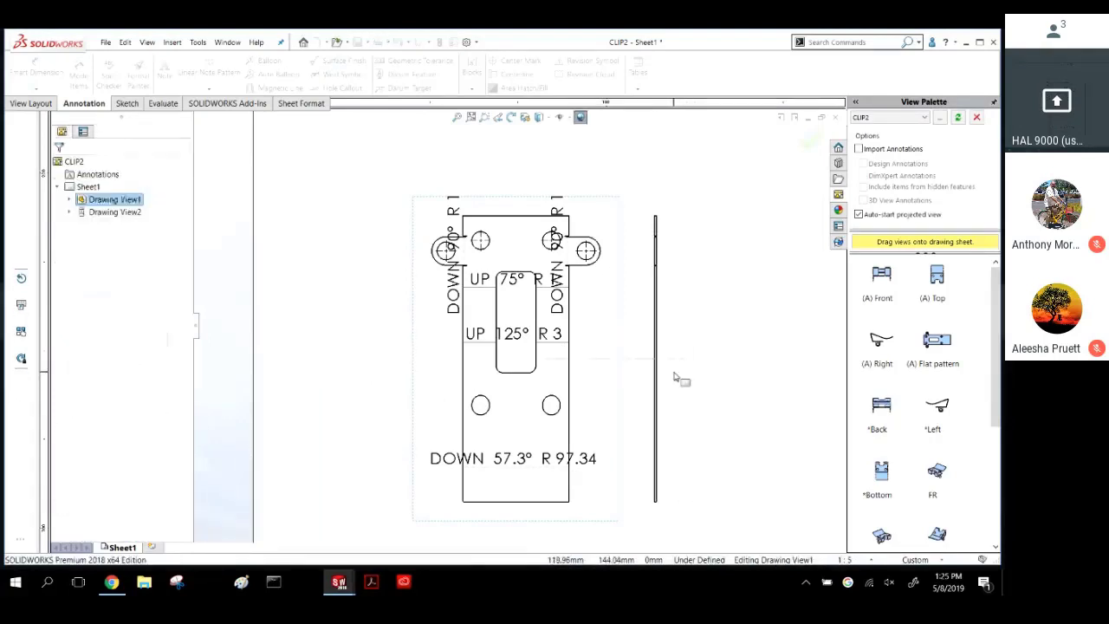
click(661, 302)
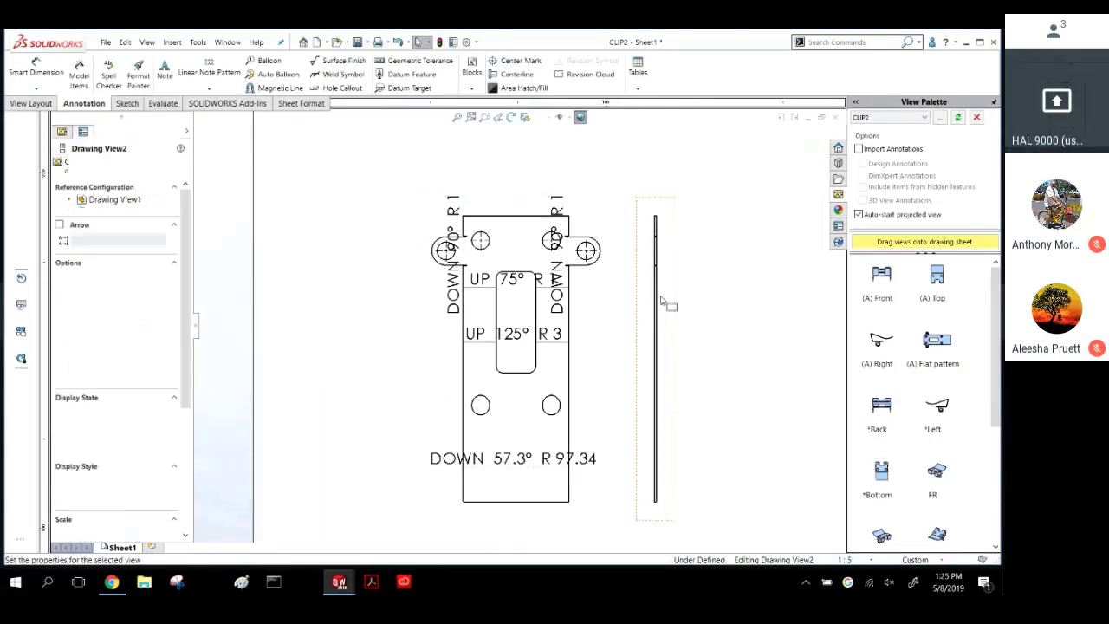
key(Delete)
Project an edge view from the flat pattern view and place it directly above.
click(580, 267)
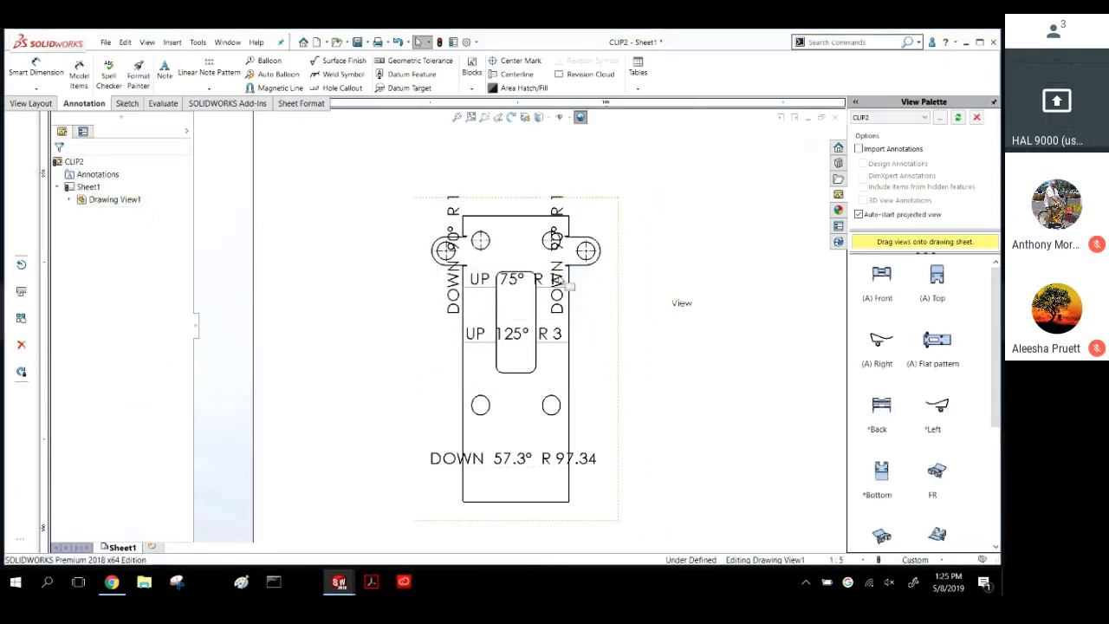
click(33, 103)
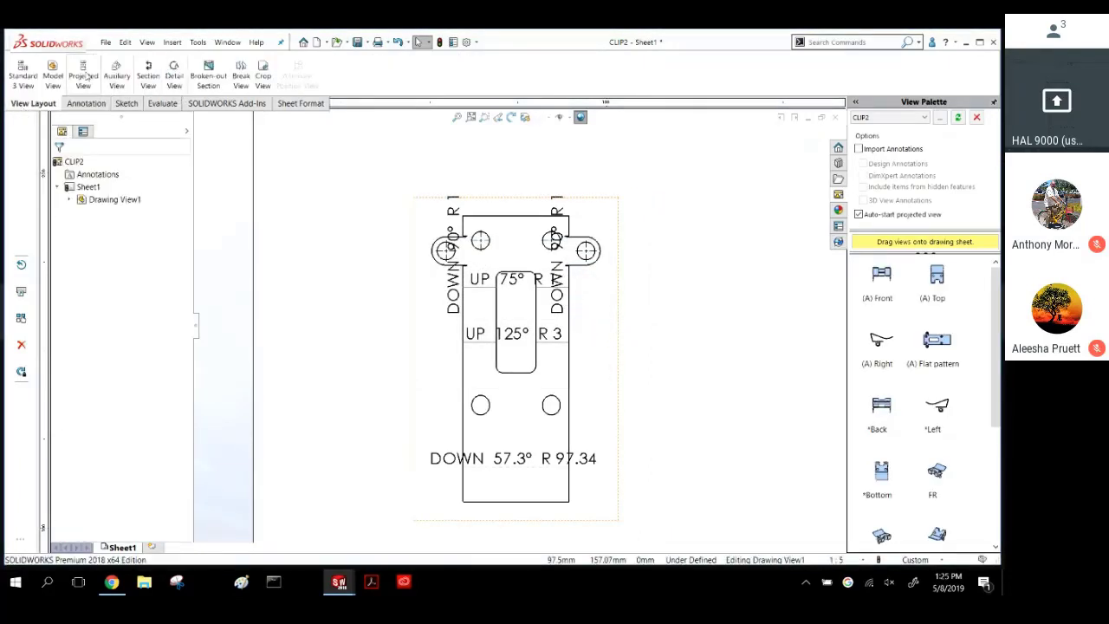
click(84, 75)
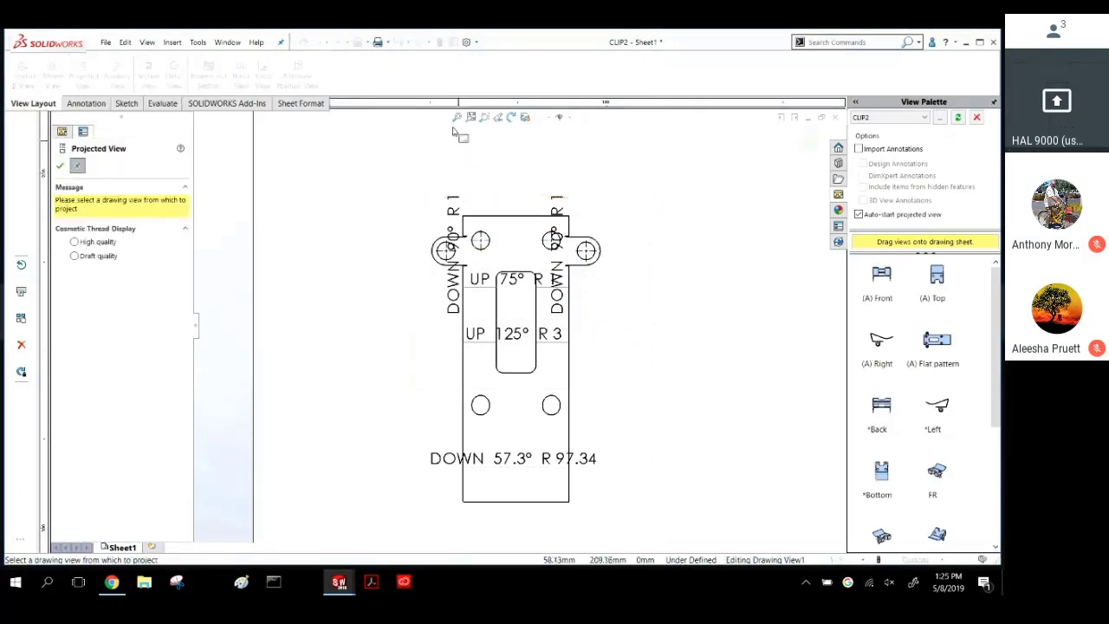
click(448, 313)
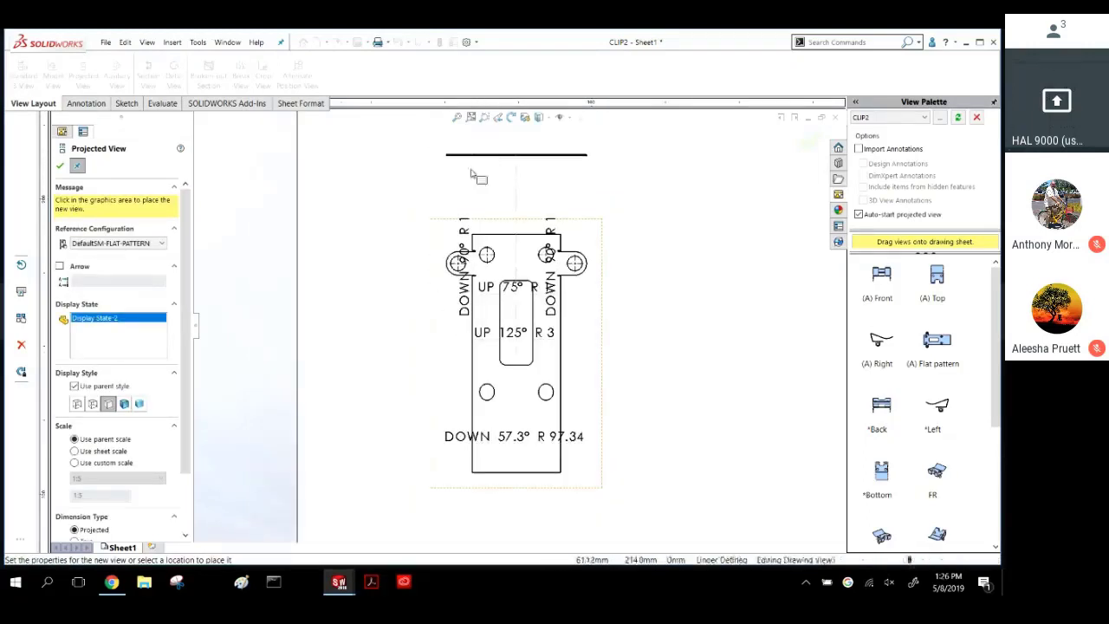
key(Escape)
Move the two vertical DOWN 90° R 1 bend notes upward beside the tabs of the flat pattern.
scroll(524, 272, down, 4)
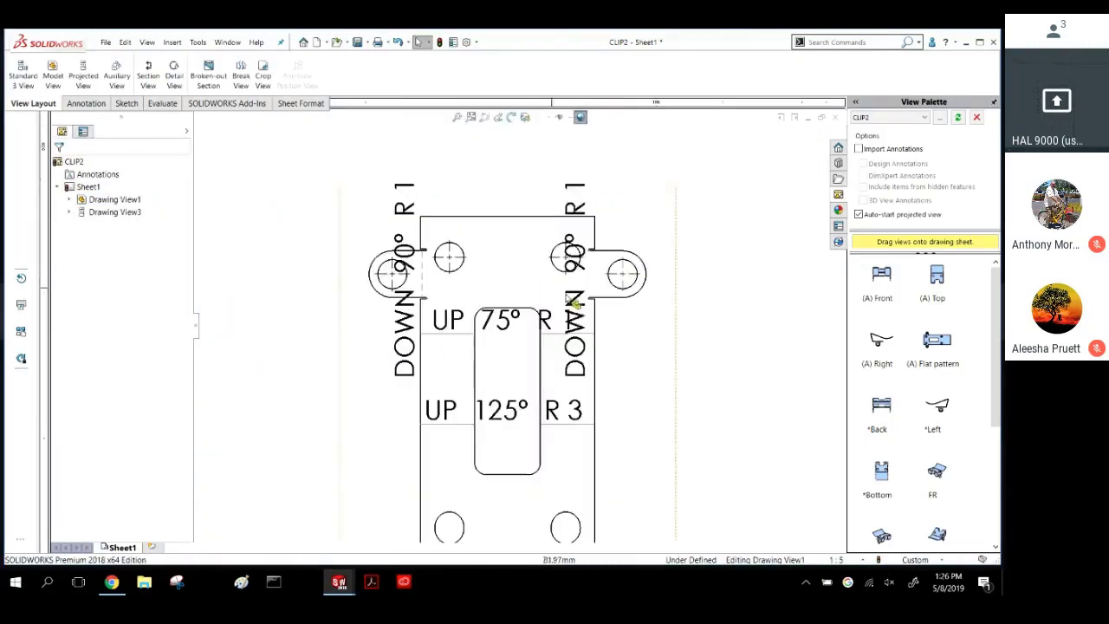
mouse_move(575, 301)
mouse_down()
mouse_move(669, 288)
mouse_move(587, 286)
mouse_up()
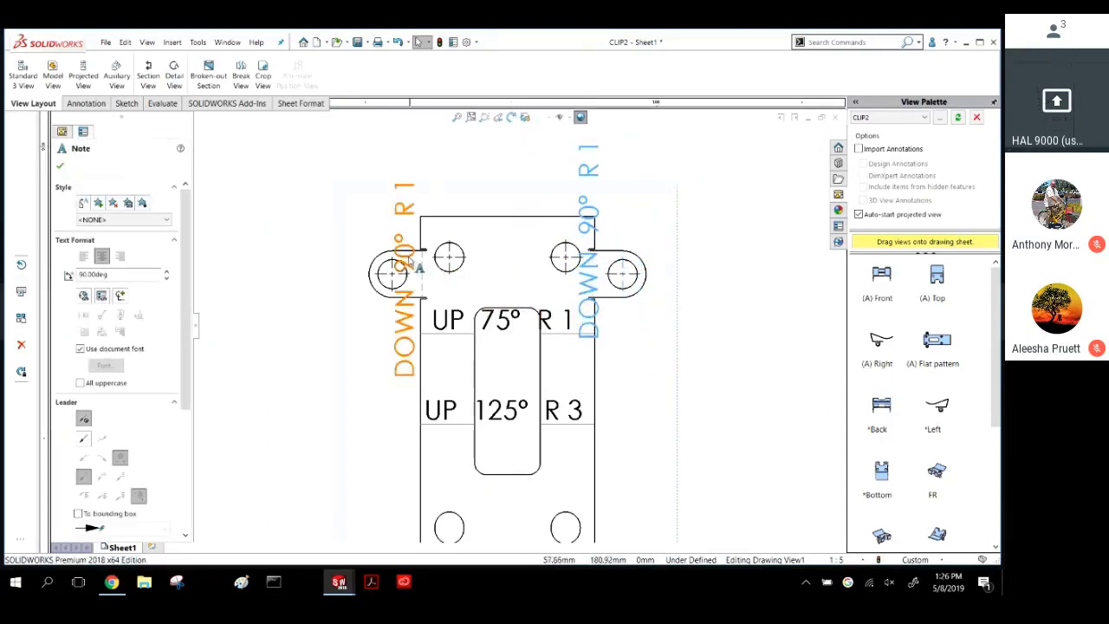
drag(419, 267, 417, 217)
click(251, 230)
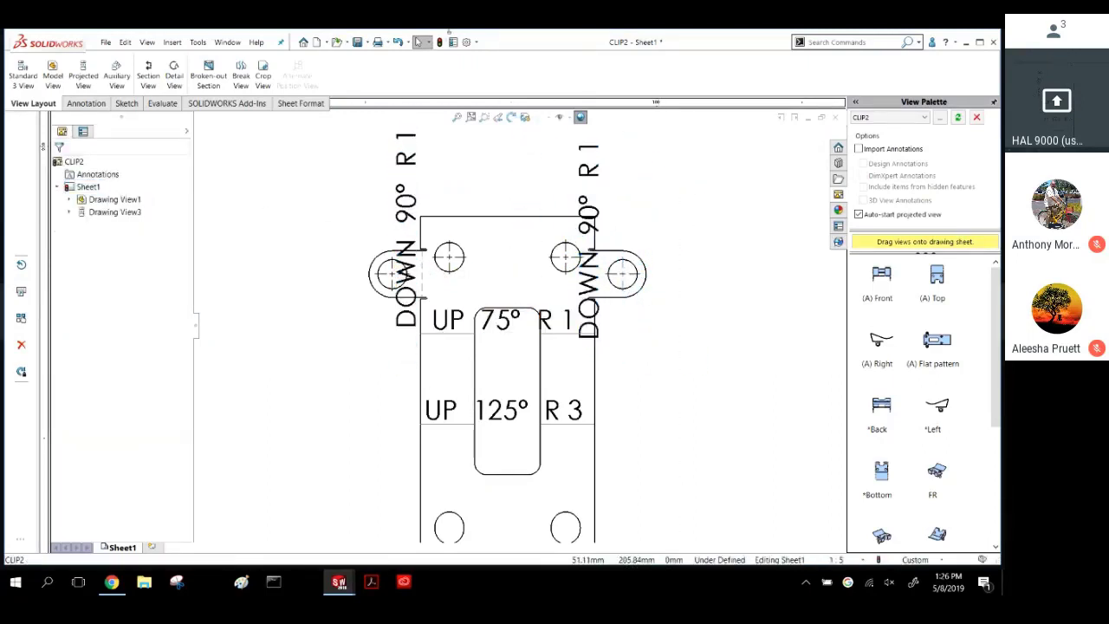
Turn off the display of sheet metal bend notes in the drawing's sheet metal document properties.
click(475, 42)
click(478, 52)
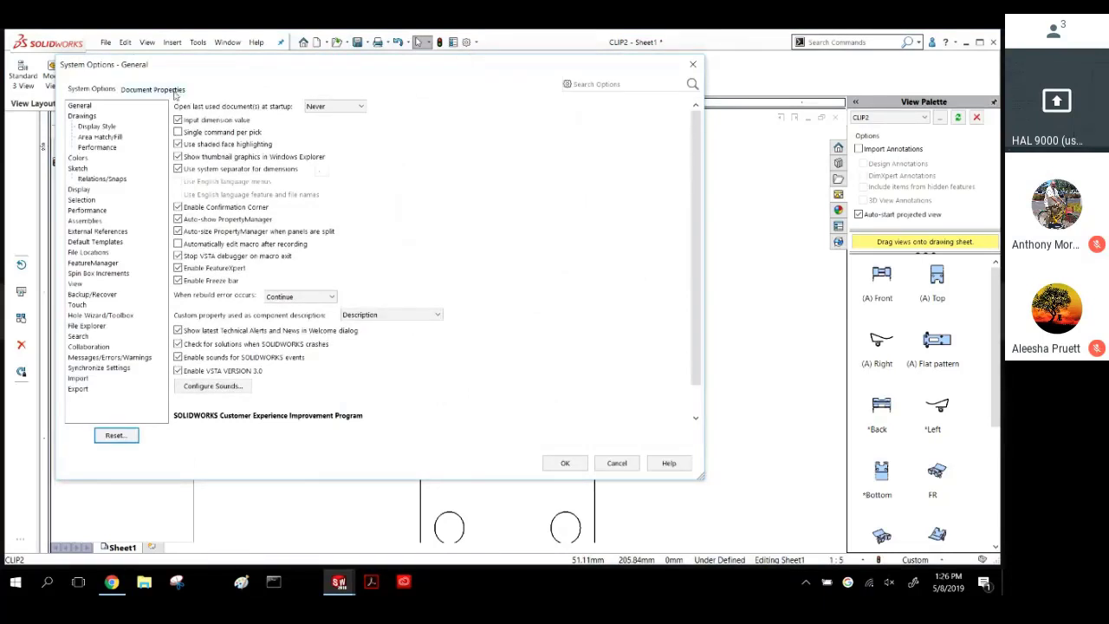
click(155, 90)
click(91, 284)
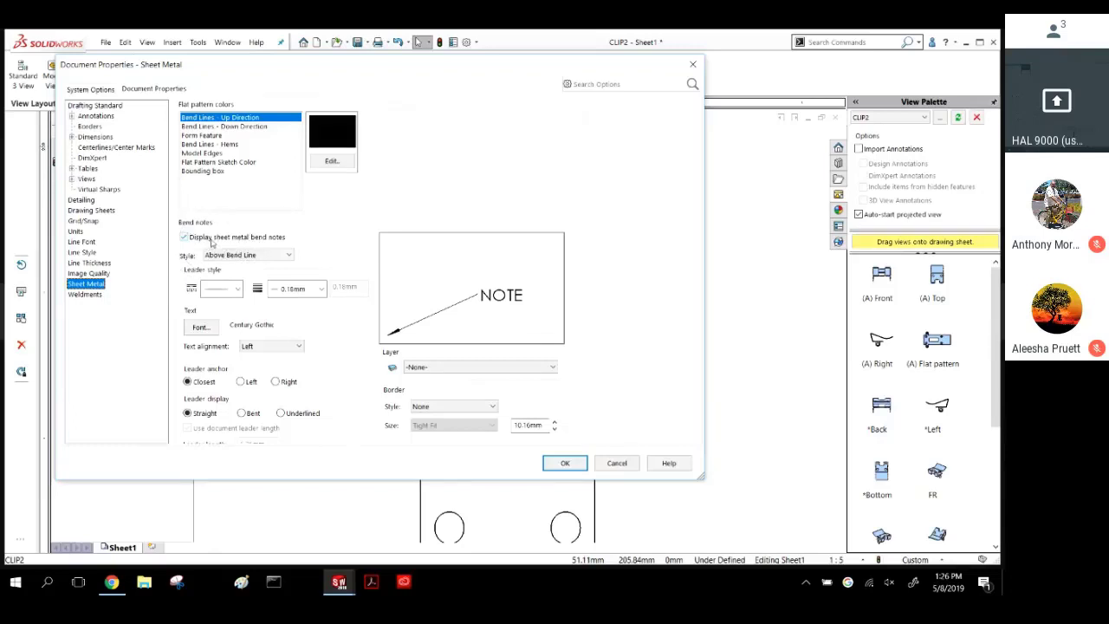
click(210, 239)
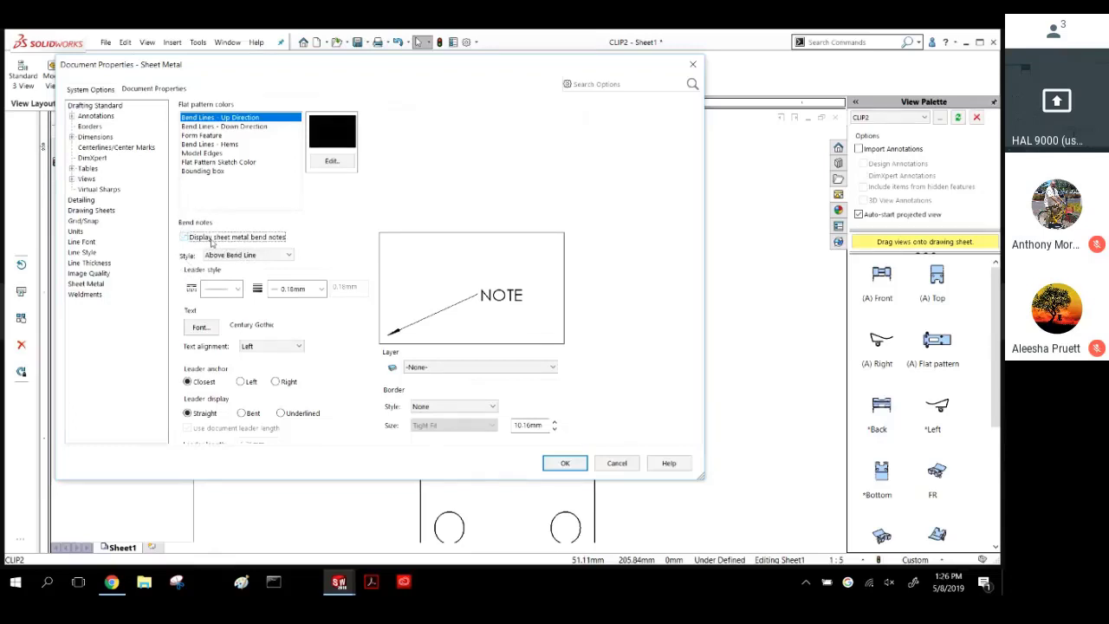
click(560, 463)
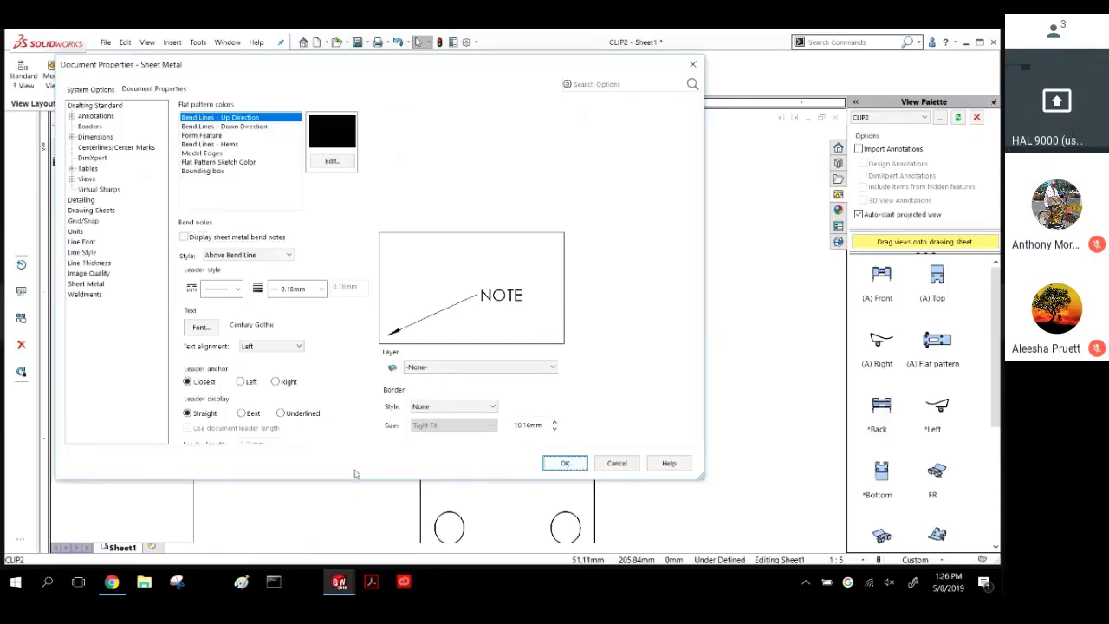
click(436, 205)
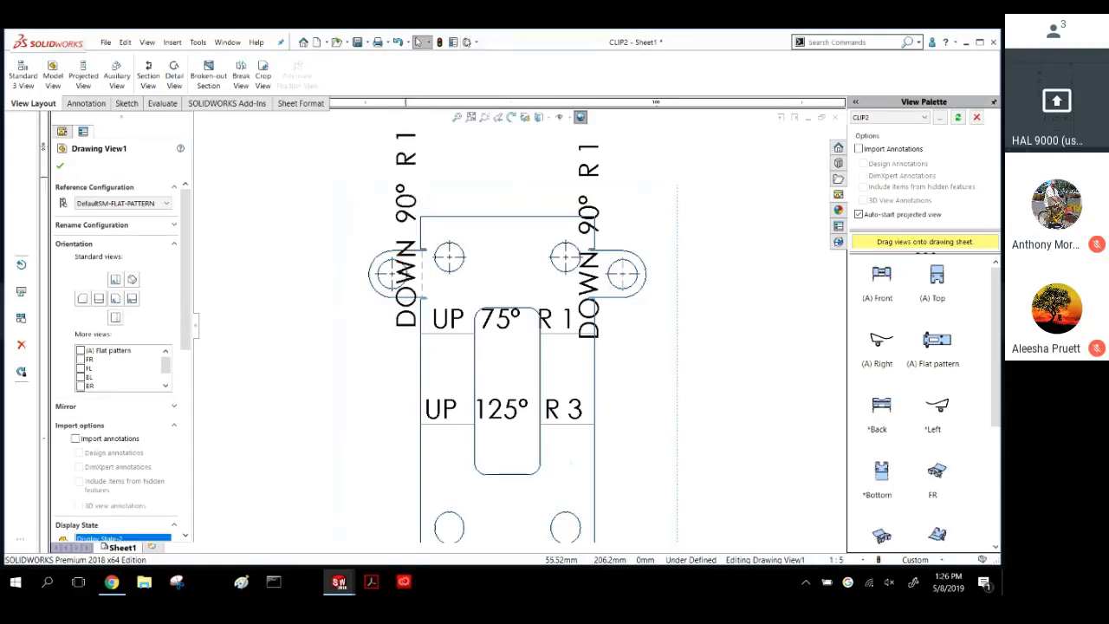
Review the flat pattern colours for bend lines, form features, hems, model edges, sketches and the bounding box in the sheet metal document properties.
click(474, 42)
click(494, 55)
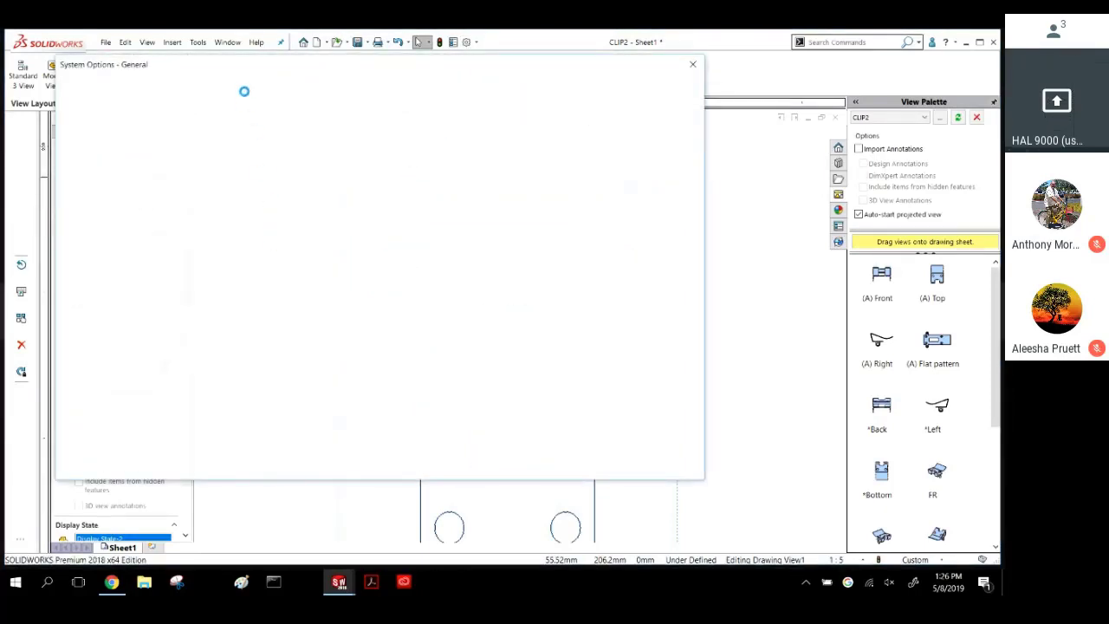
click(171, 92)
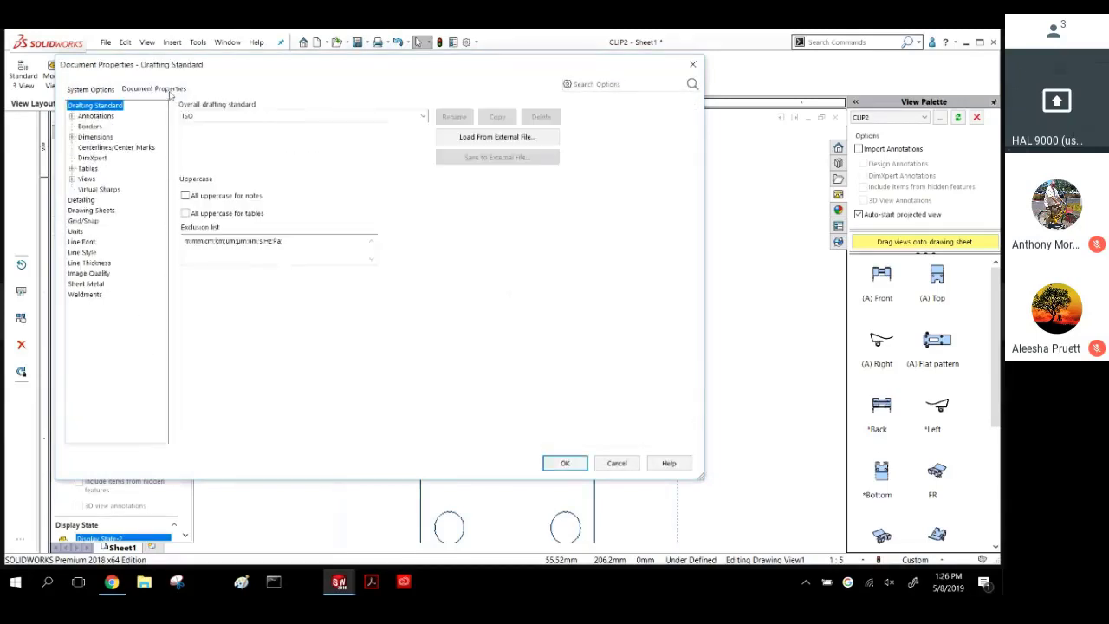
click(88, 284)
click(196, 126)
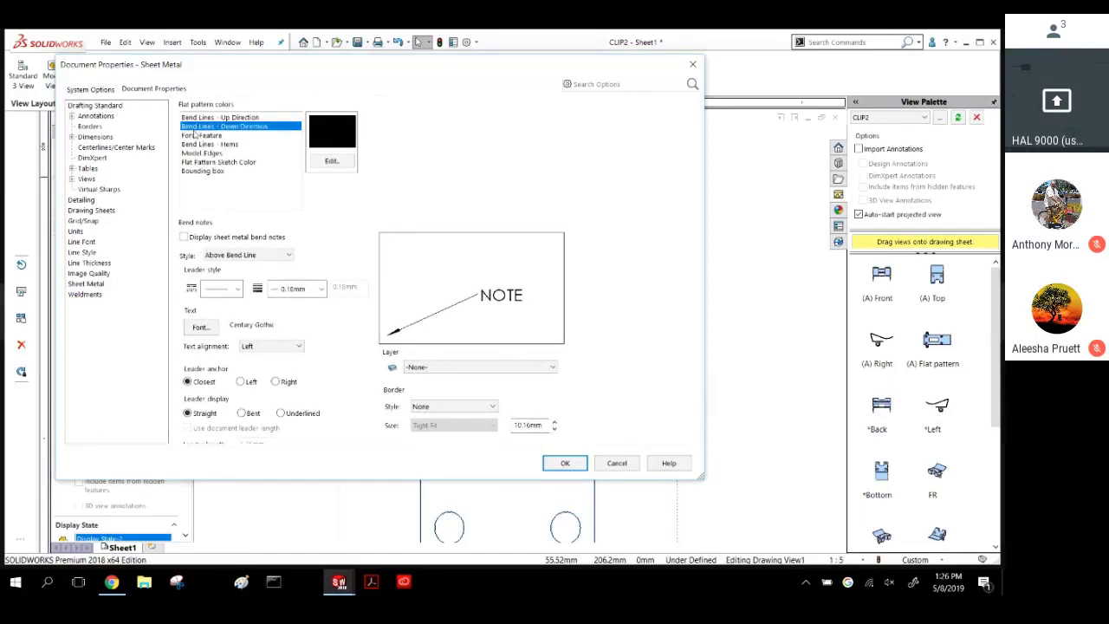
click(199, 136)
click(201, 145)
click(204, 153)
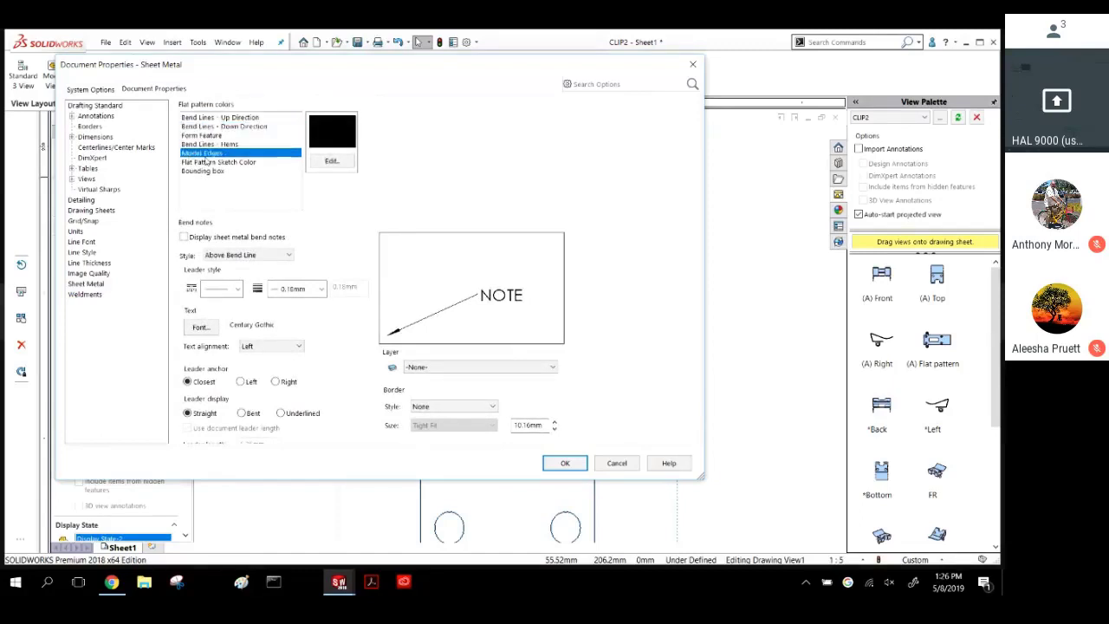
click(206, 163)
click(203, 171)
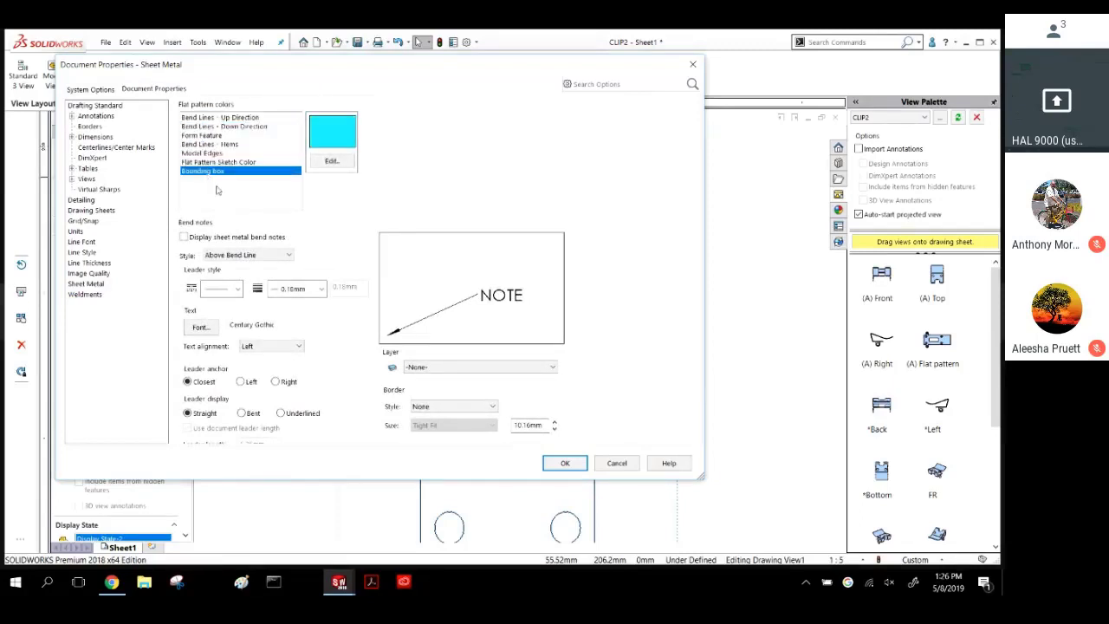
click(204, 121)
click(223, 127)
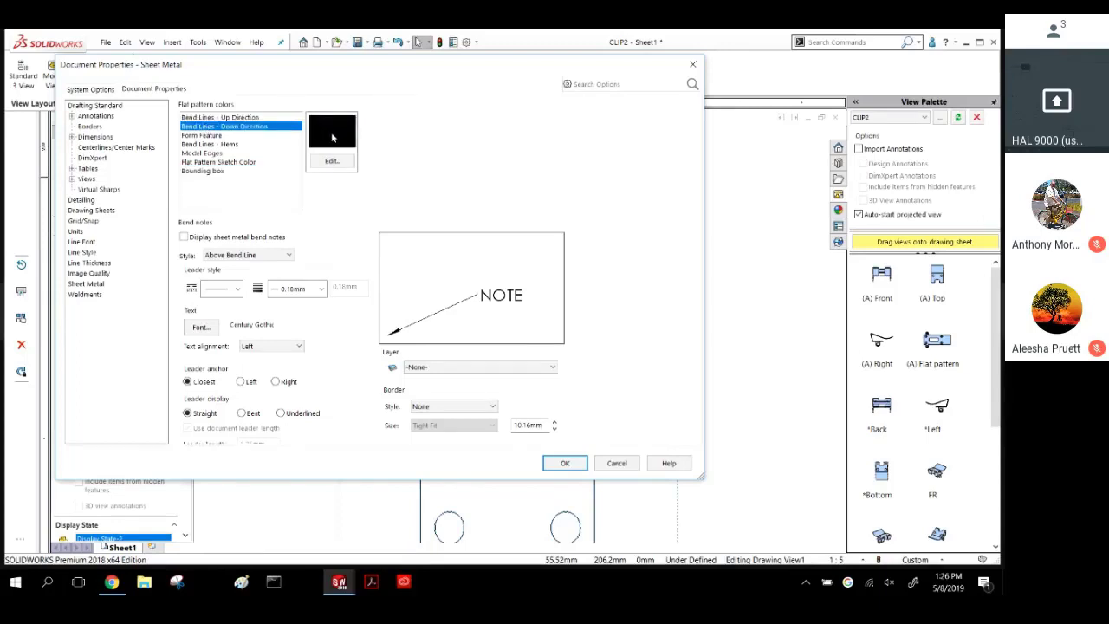
click(276, 181)
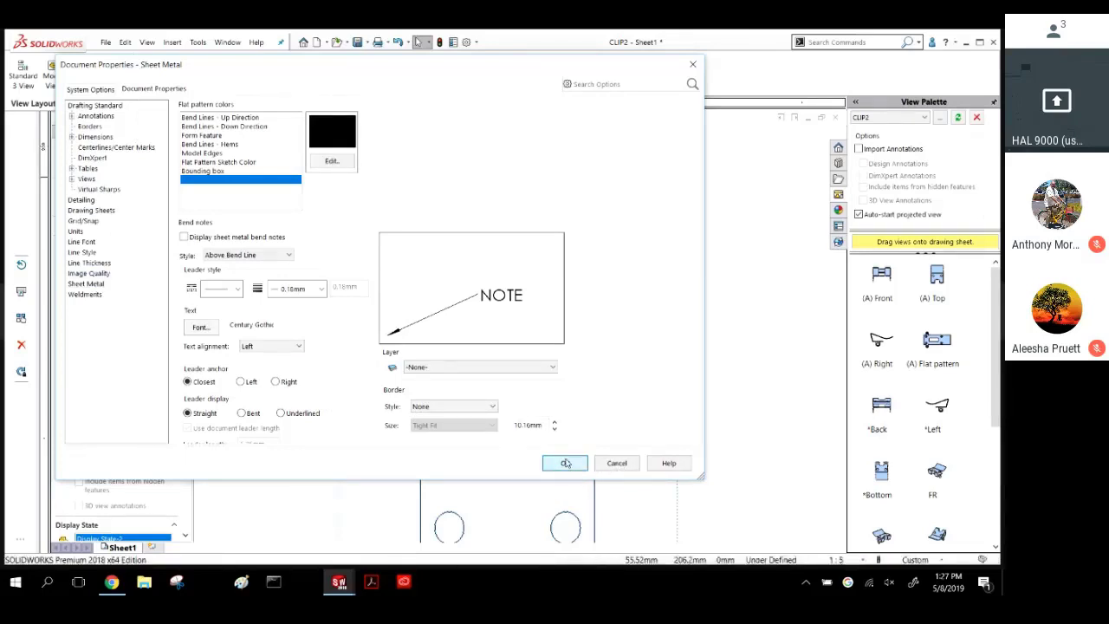
click(565, 463)
Move the UP 125° R 3 bend note to the left of the flat pattern and the UP 75° R 1 note to its right.
click(318, 403)
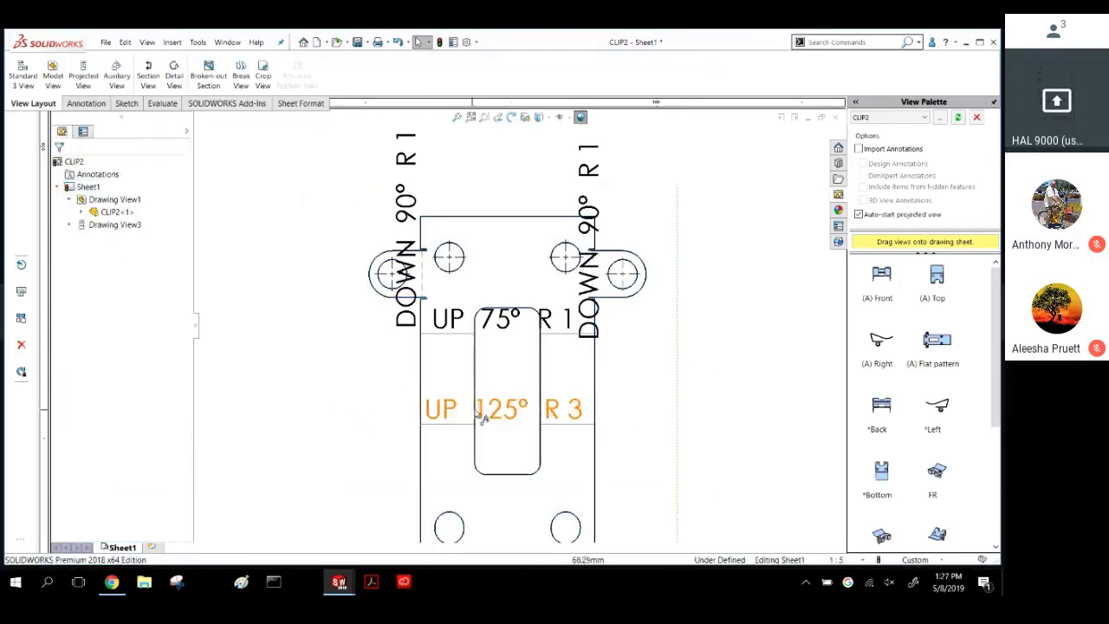
mouse_move(482, 414)
mouse_down()
mouse_move(383, 395)
mouse_move(426, 421)
mouse_move(454, 401)
mouse_move(284, 400)
mouse_move(293, 391)
mouse_up()
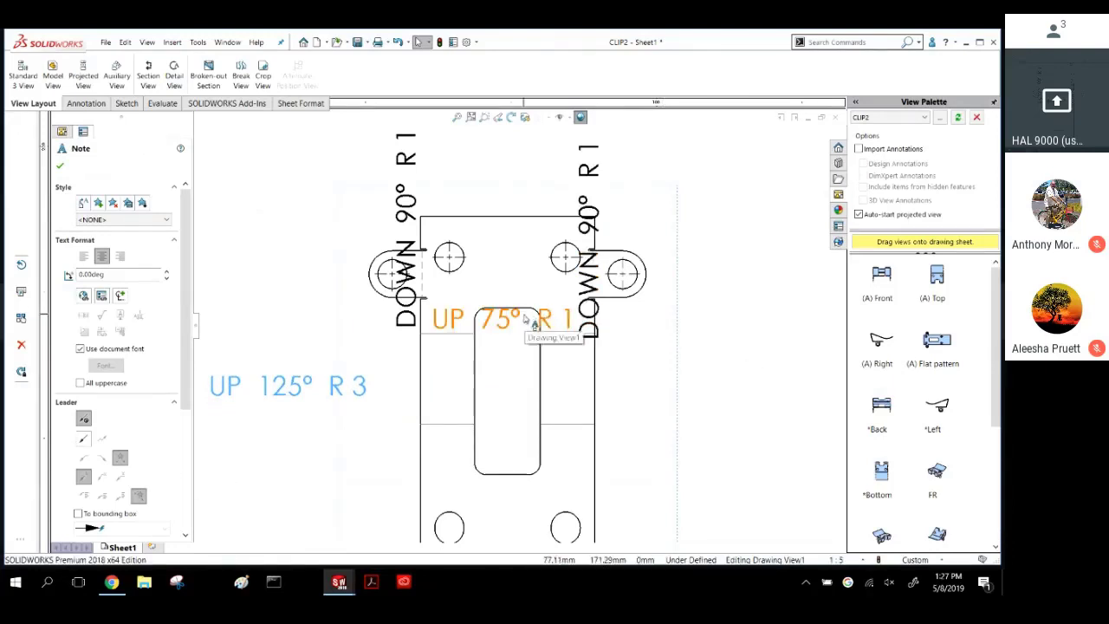
drag(555, 325, 766, 304)
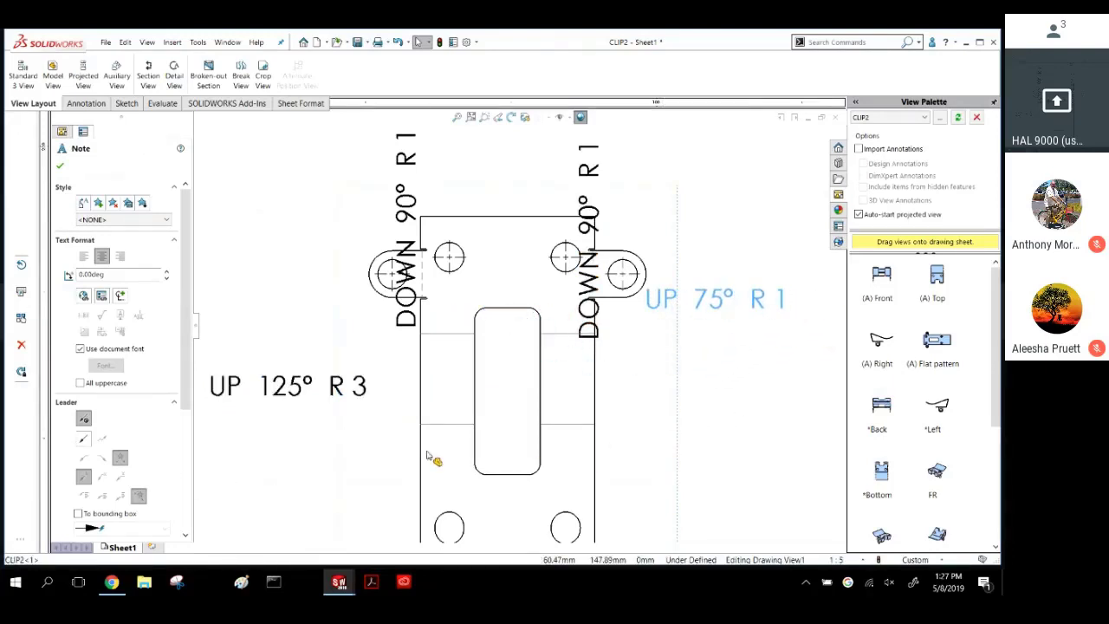
Add a leader to the UP 125° R 3 note and attach it to the lower bend line left of the cutout.
click(315, 396)
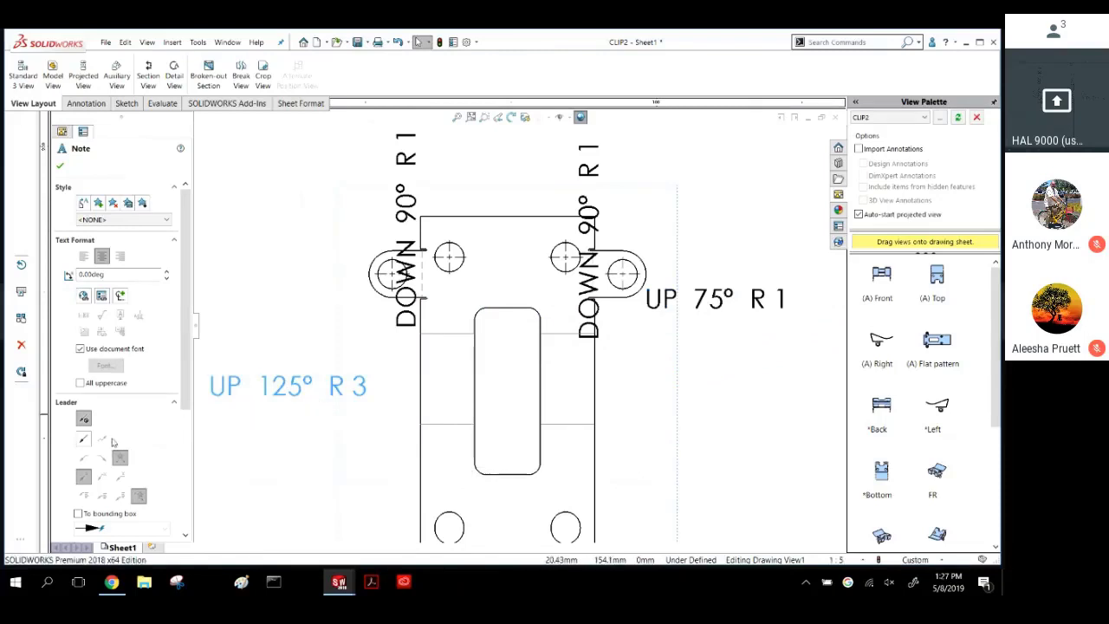
click(79, 444)
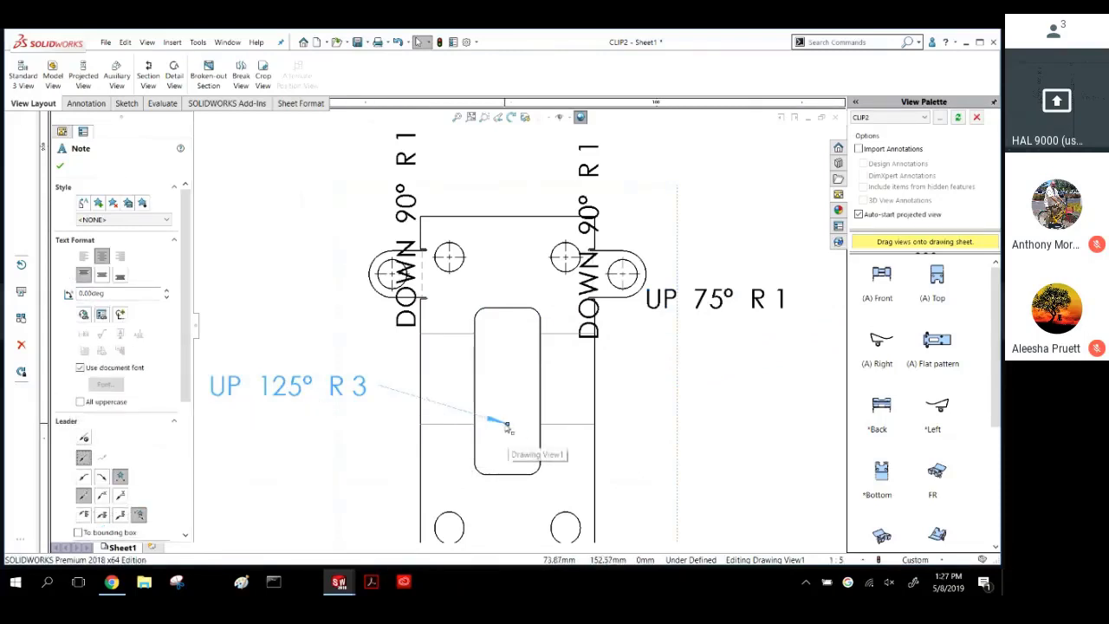
click(459, 426)
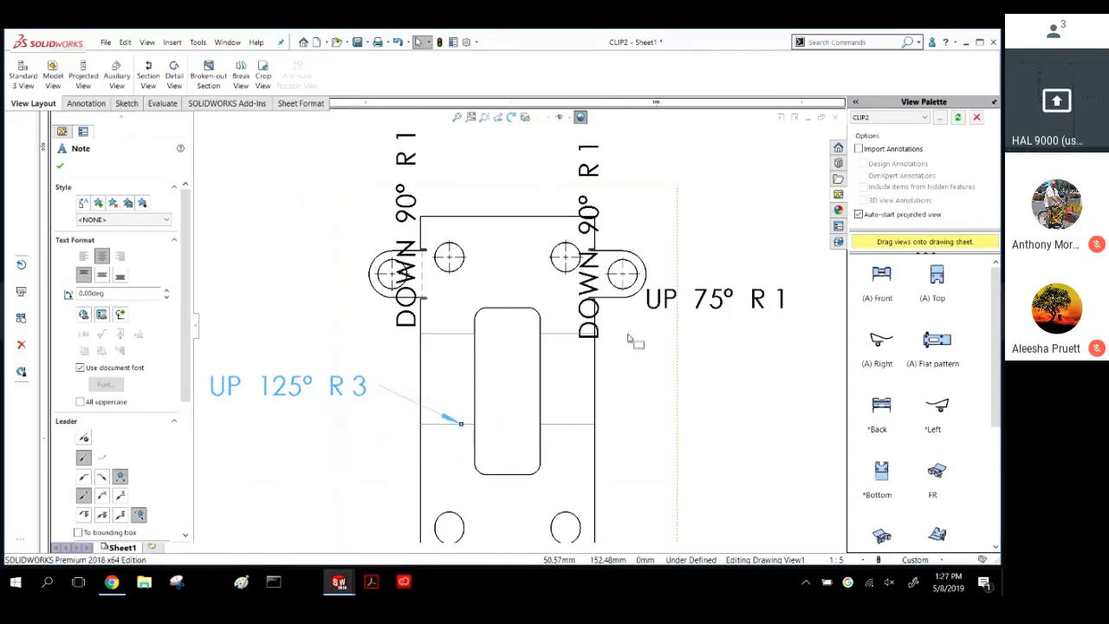
Try to delete the DOWN 90° R 1 bend note at the left tab in the flat pattern view.
key(Escape)
click(710, 301)
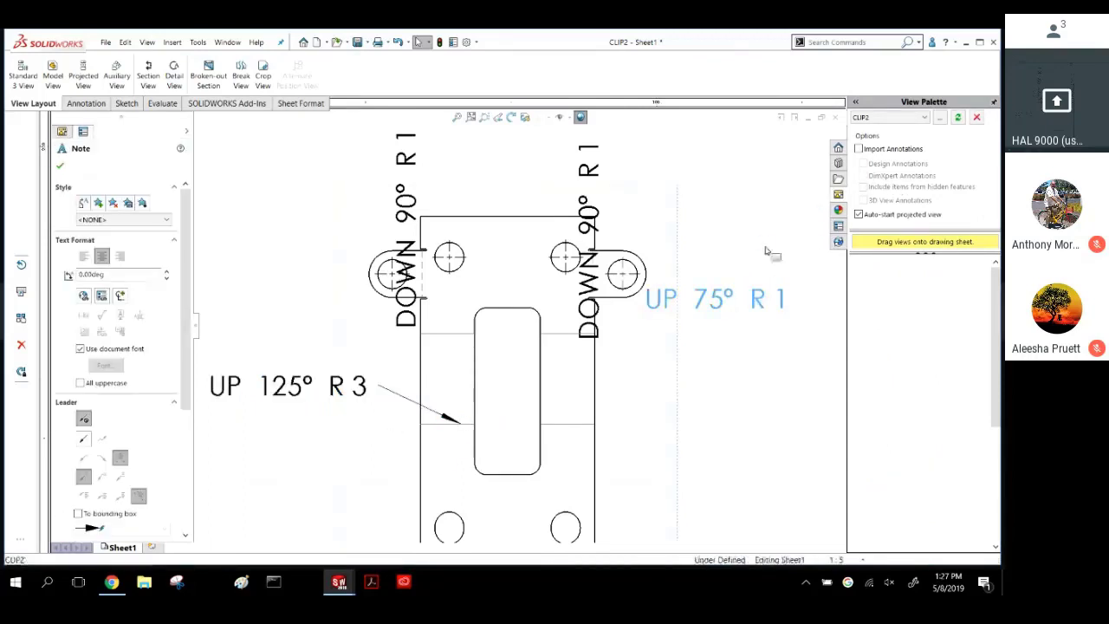
click(705, 381)
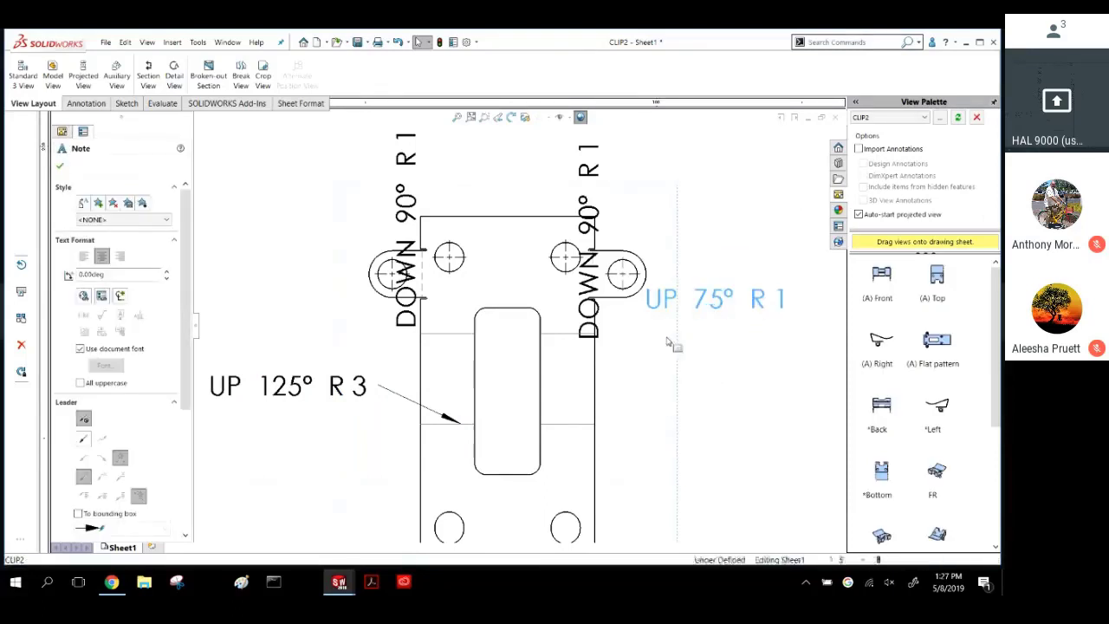
scroll(518, 328, up, 2)
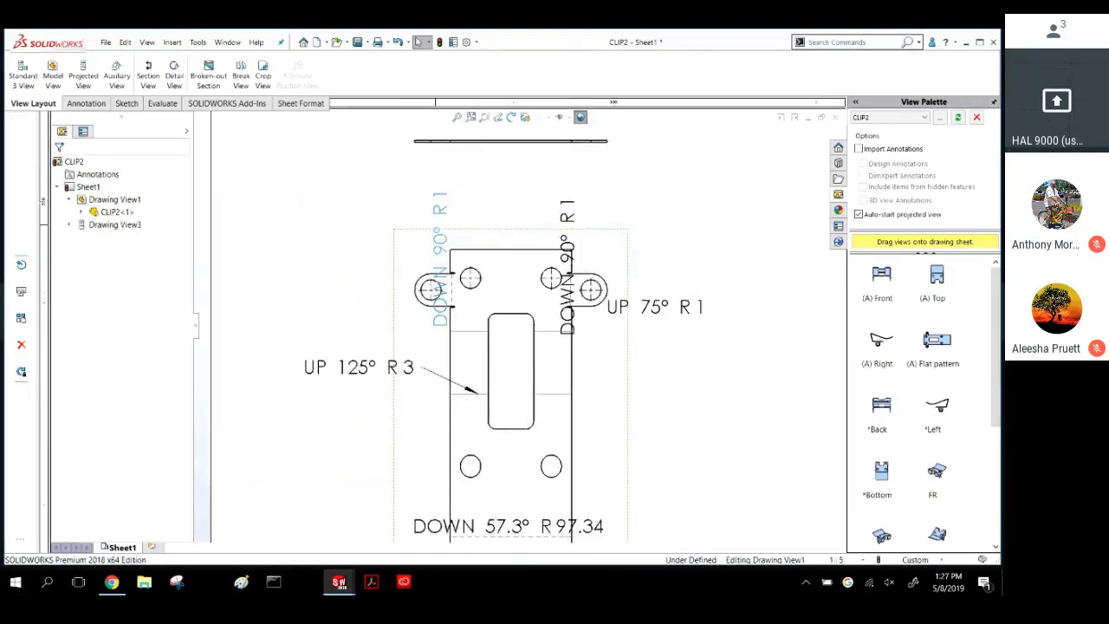
key(ctrl)
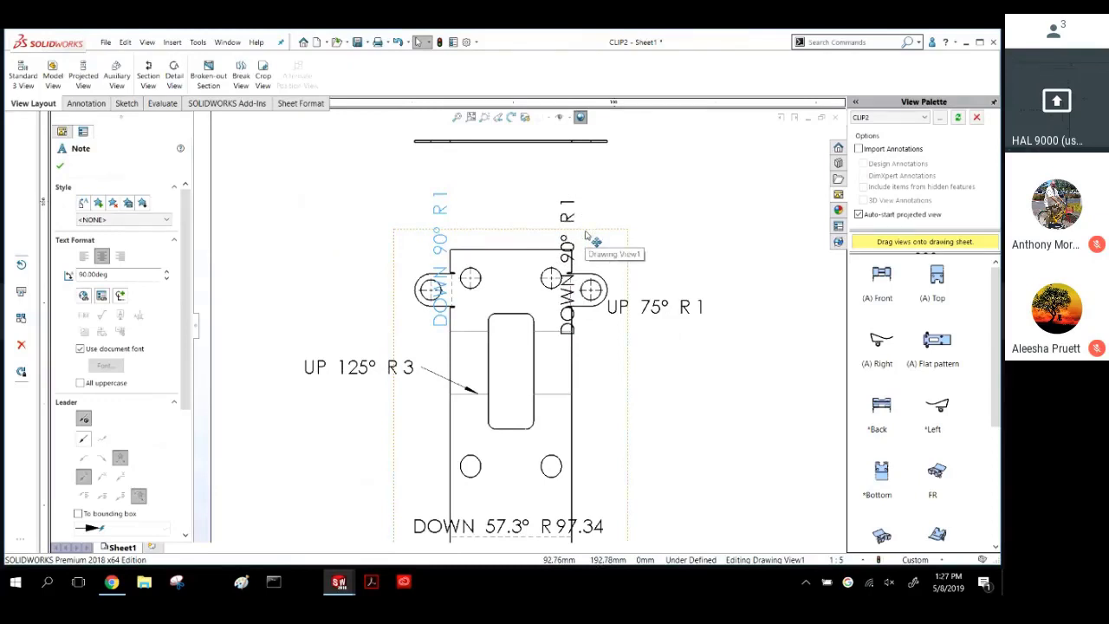
key(Delete)
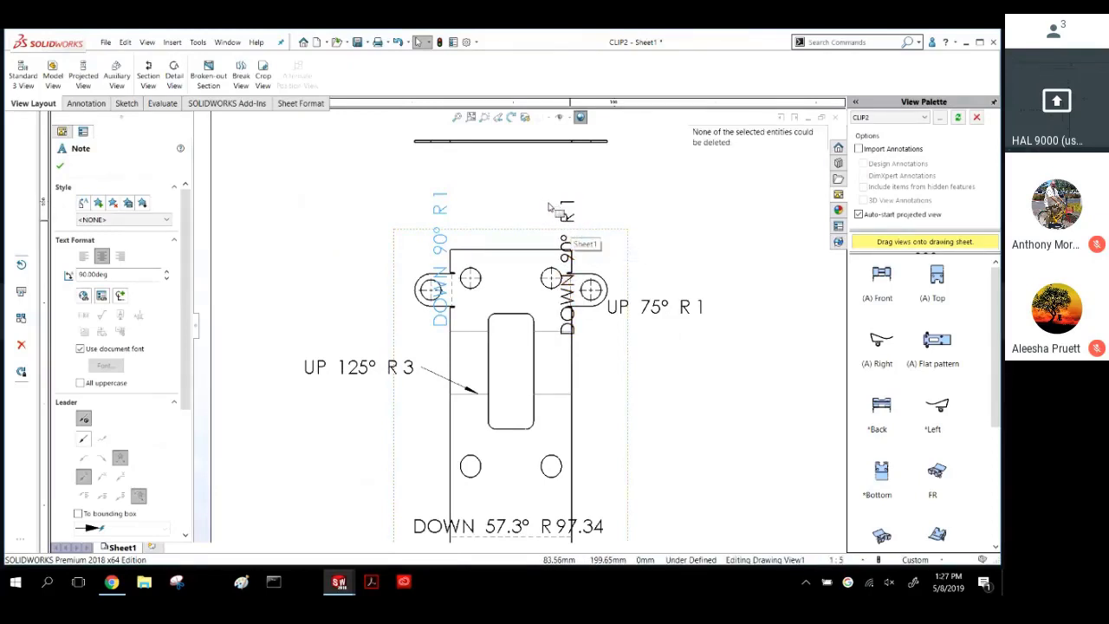
key(Escape)
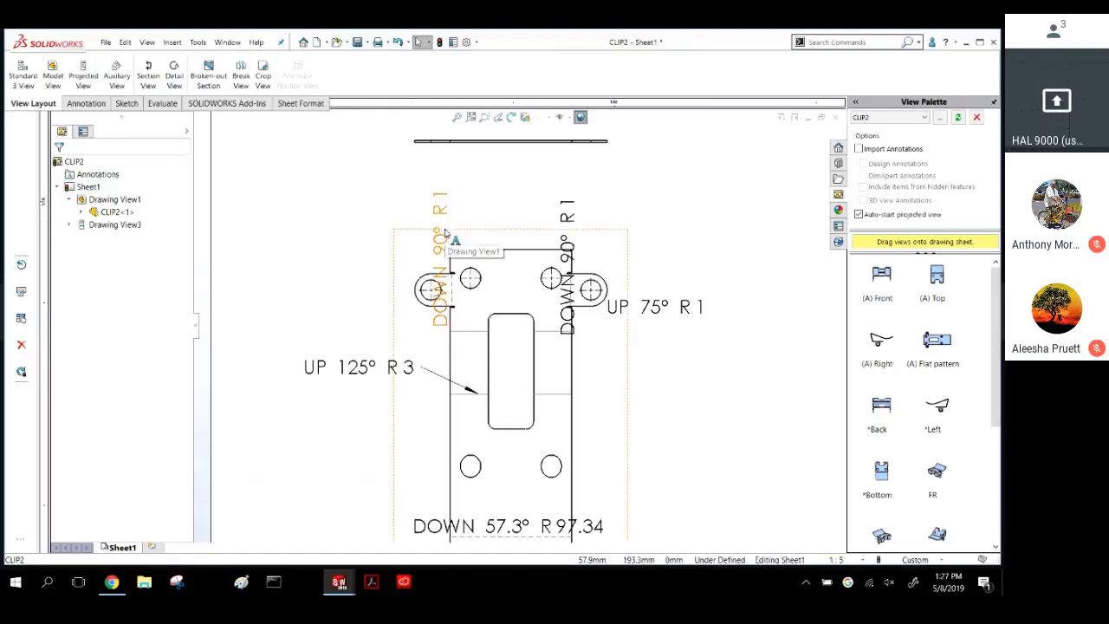
Hide all five bend notes of the flat pattern view, including UP 75° R 1, UP 125° R 3 and DOWN 57.3° R 97.34.
click(565, 244)
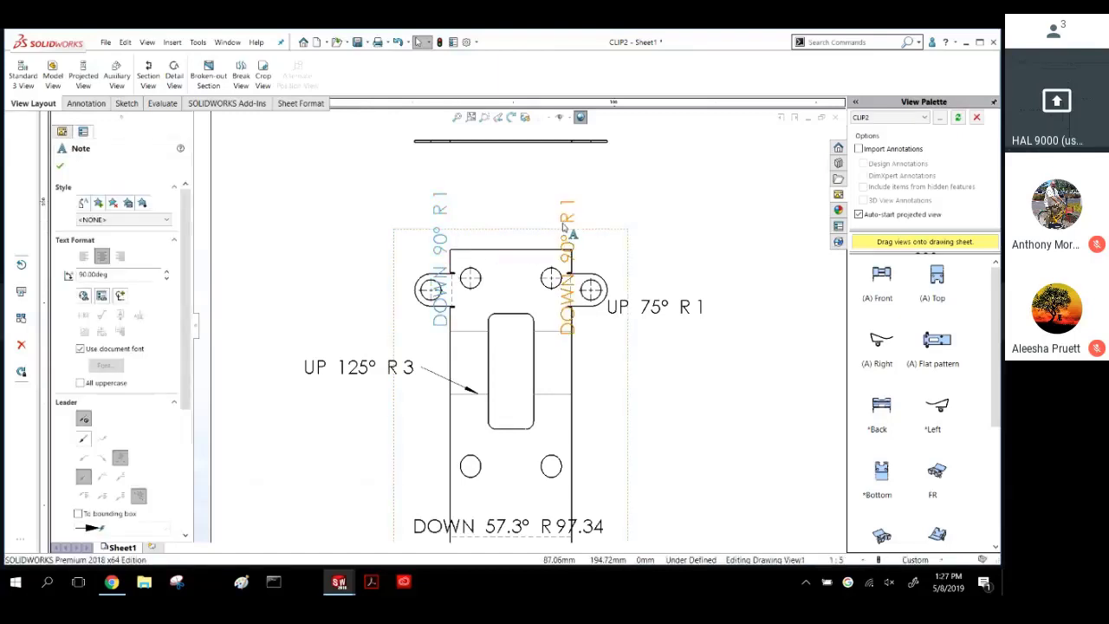
ctrl+click(672, 308)
ctrl+click(562, 525)
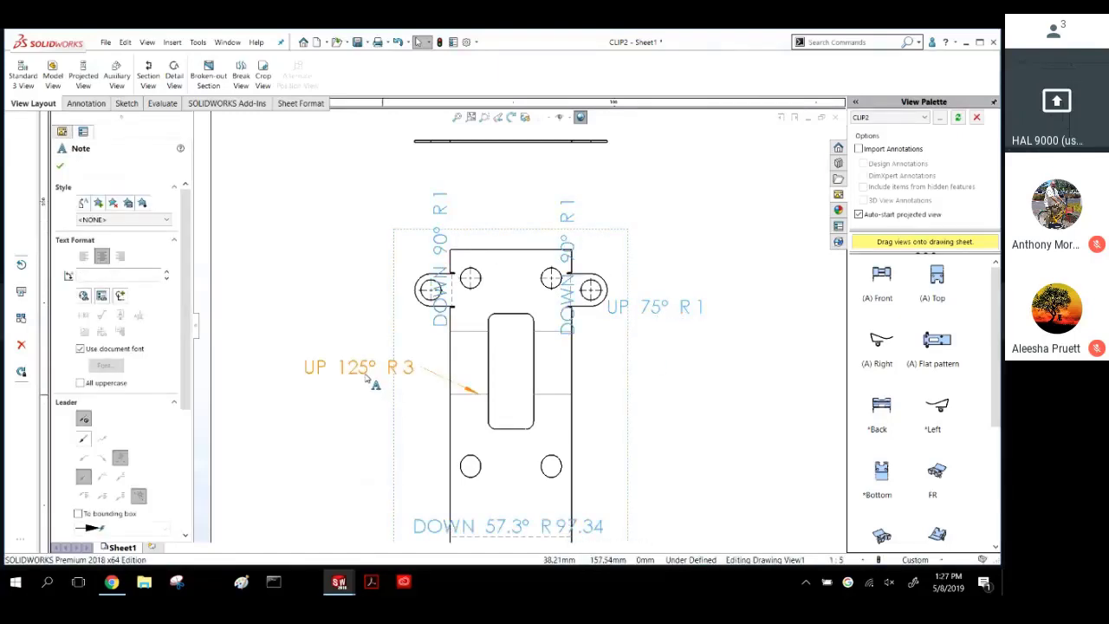
right_click(331, 288)
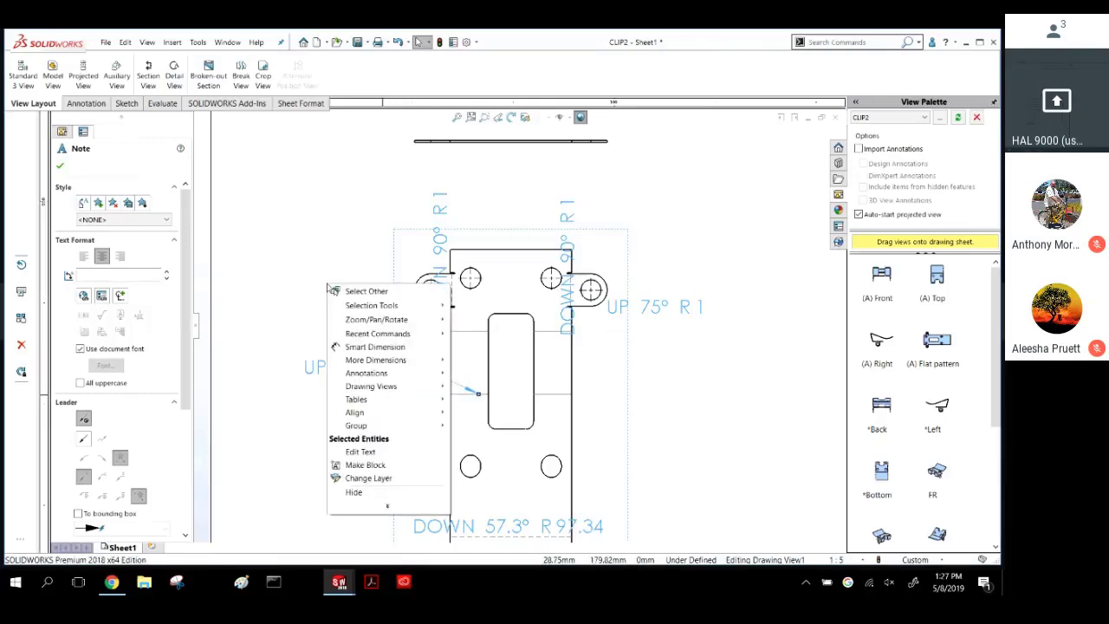
mouse_move(362, 390)
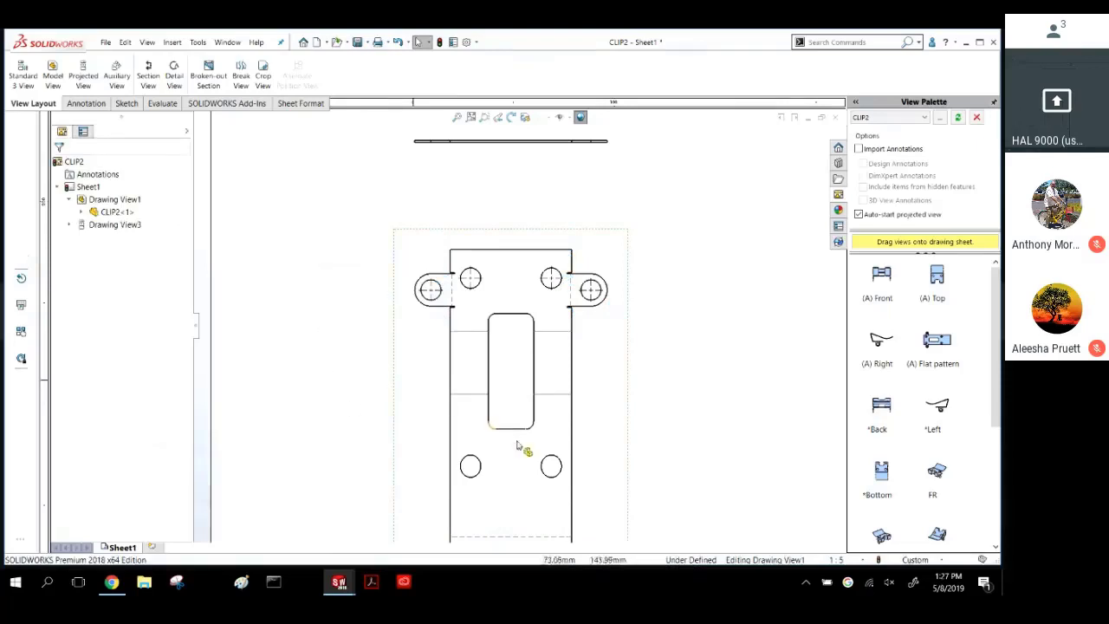
scroll(512, 453, up, 3)
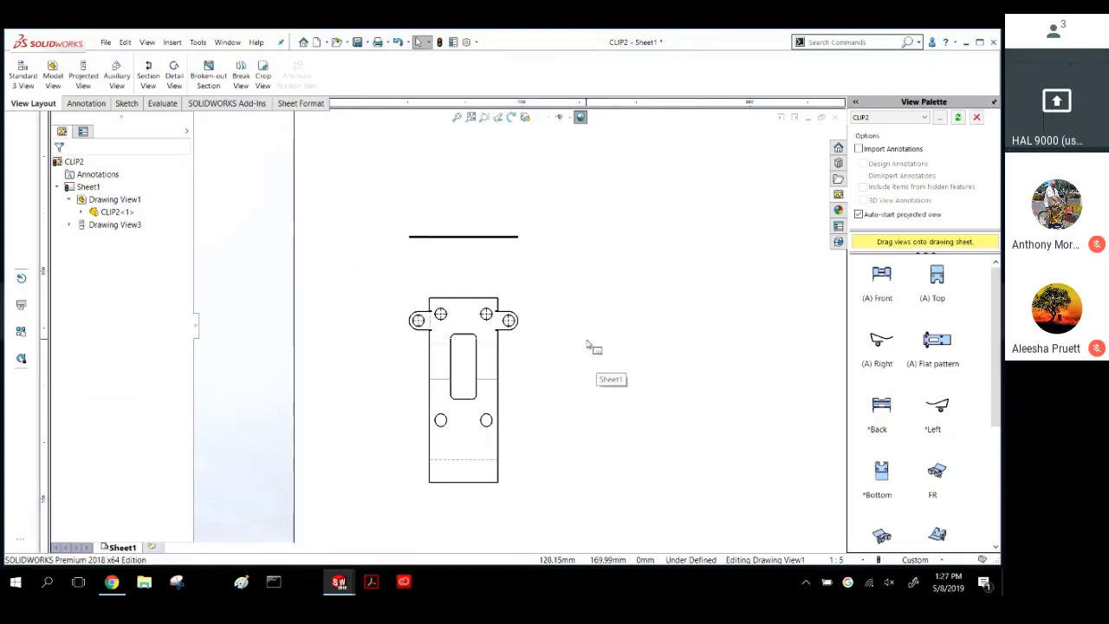
scroll(487, 395, down, 2)
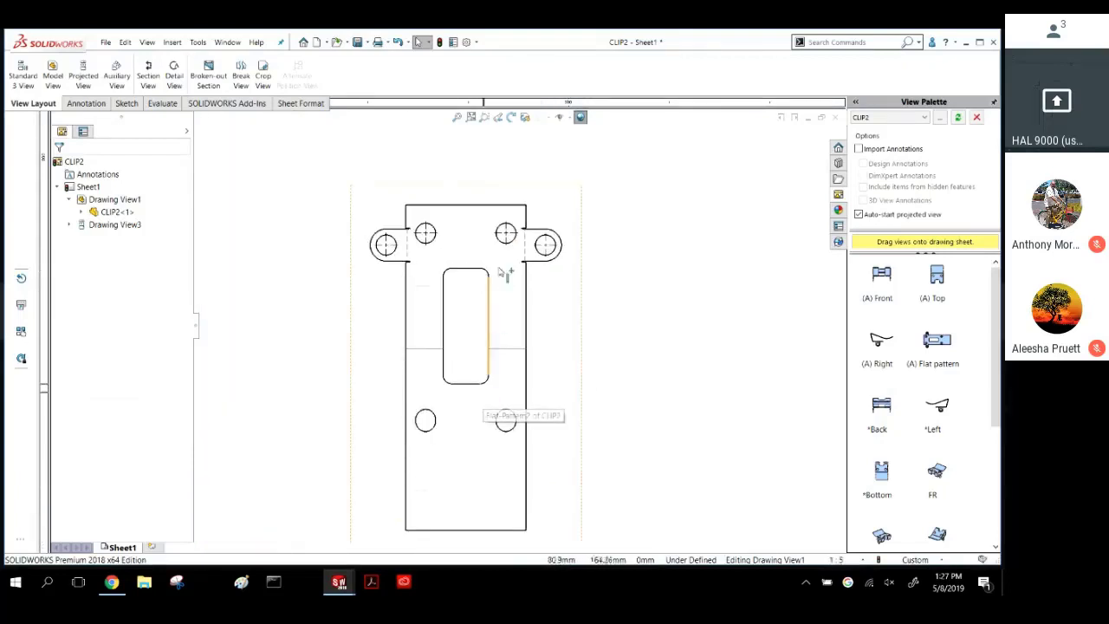
scroll(450, 252, down, 3)
scroll(489, 256, up, 5)
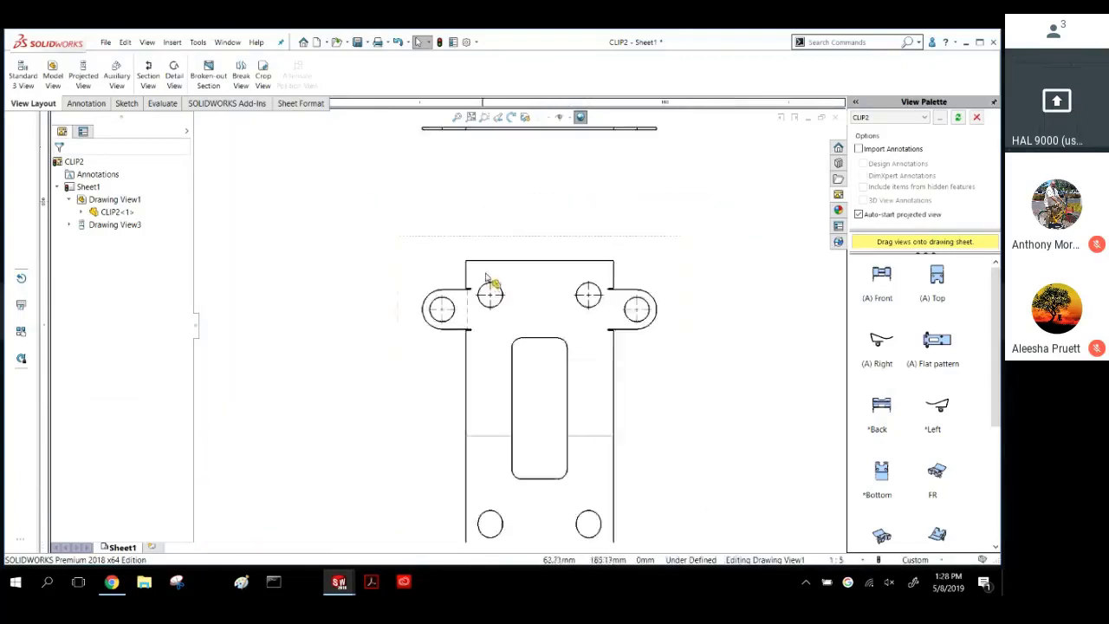
scroll(460, 289, down, 1)
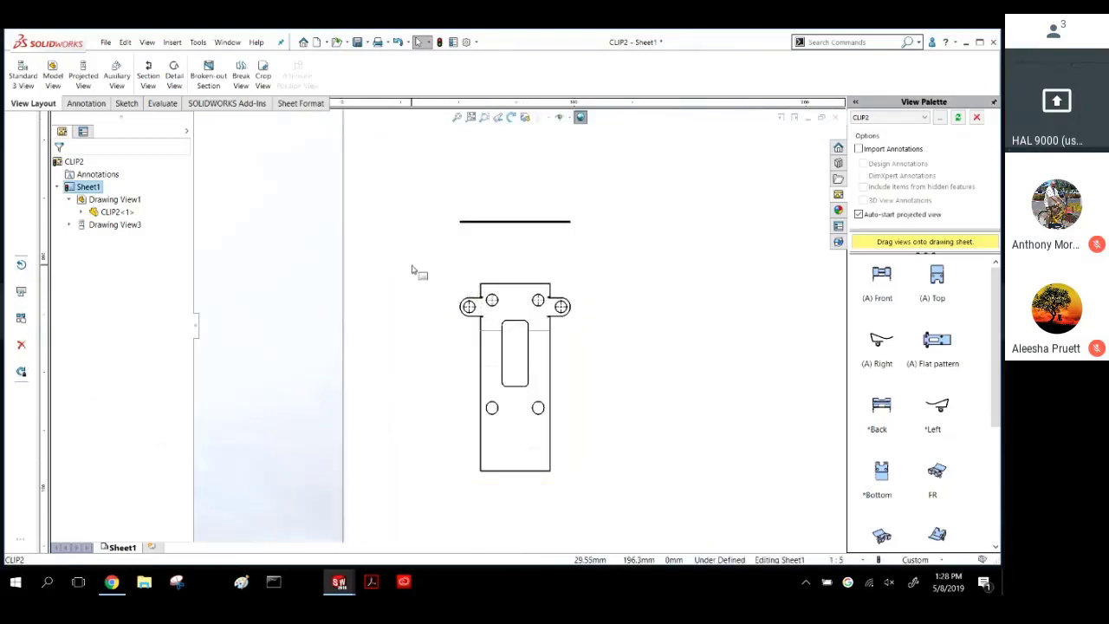
Switch to the CLIP2 part and start a Break Corner on the flat face of the tabbed flange with the fillet break type.
key(ctrl+Tab)
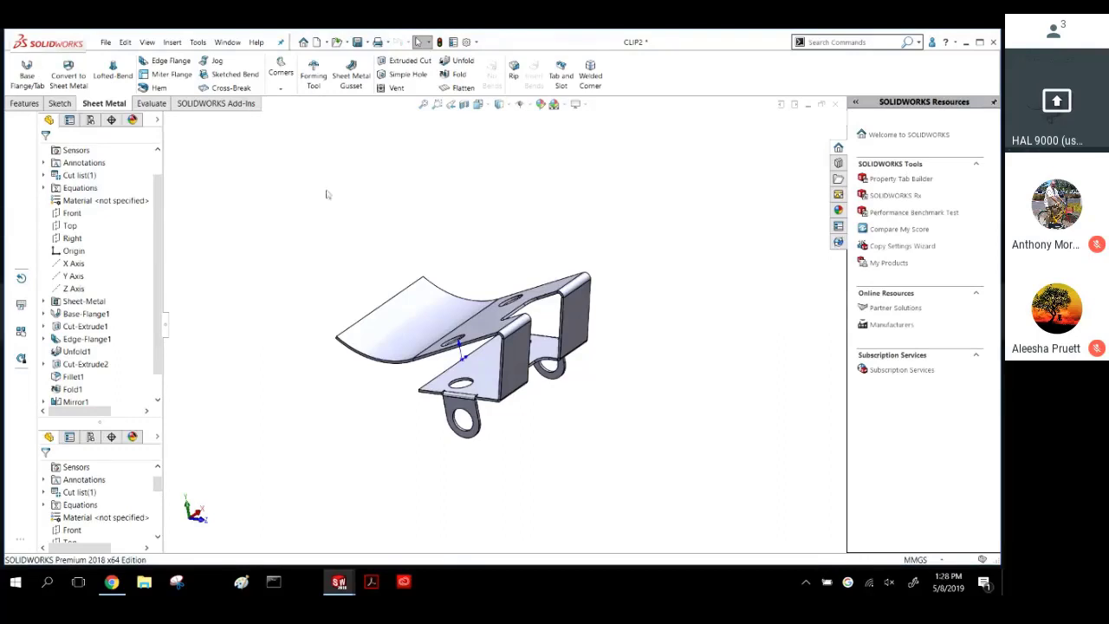
click(286, 78)
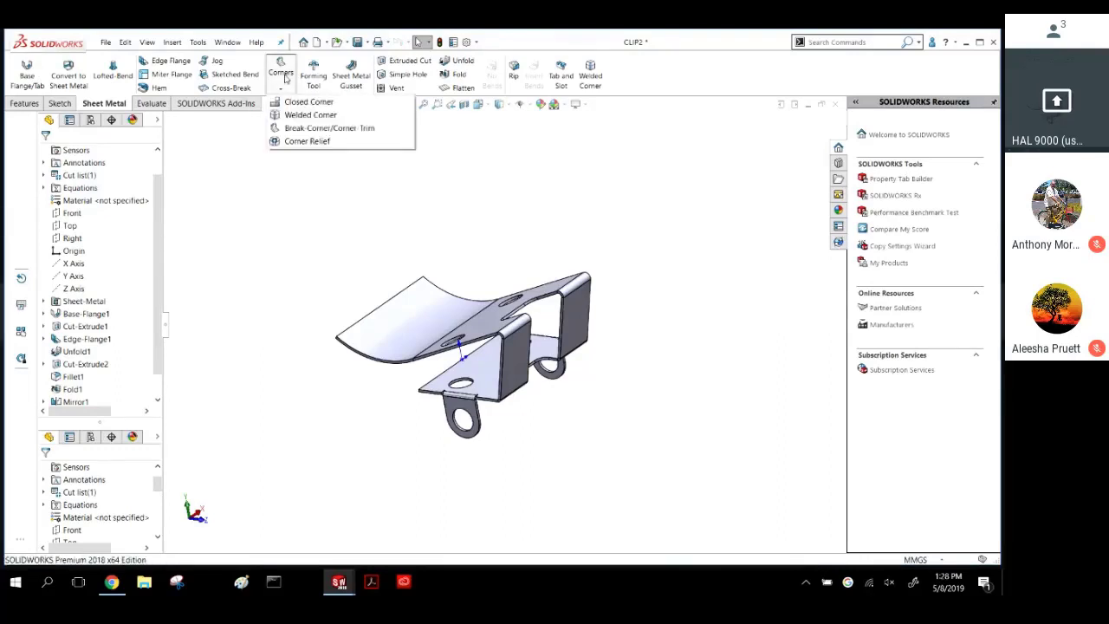
click(303, 128)
scroll(482, 372, down, 8)
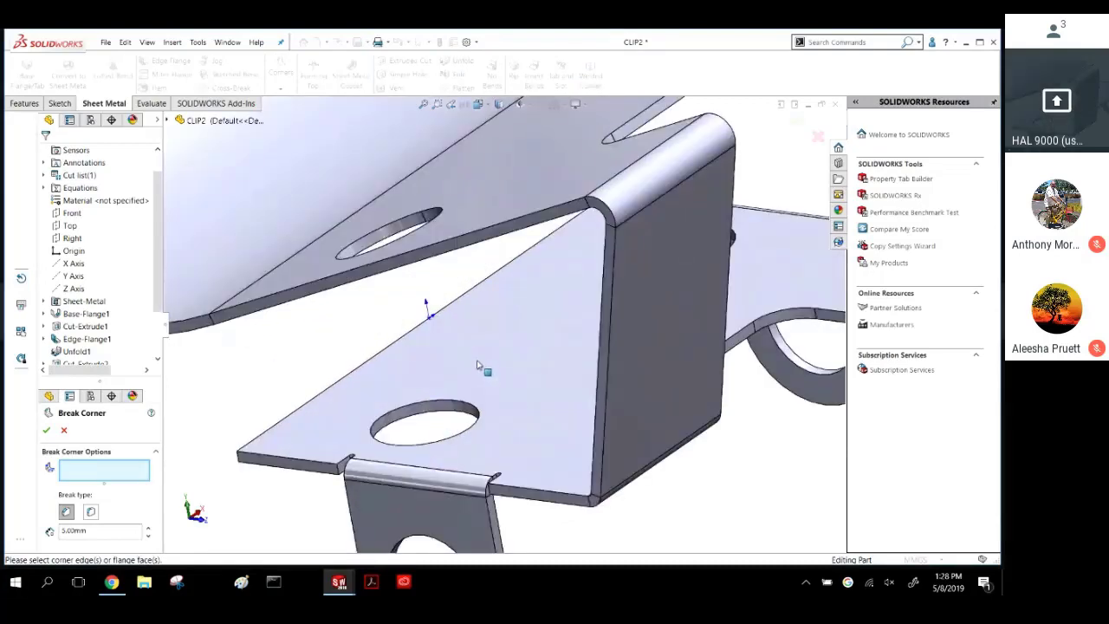
click(520, 356)
middle_drag(521, 357, 523, 510)
scroll(522, 509, down, 4)
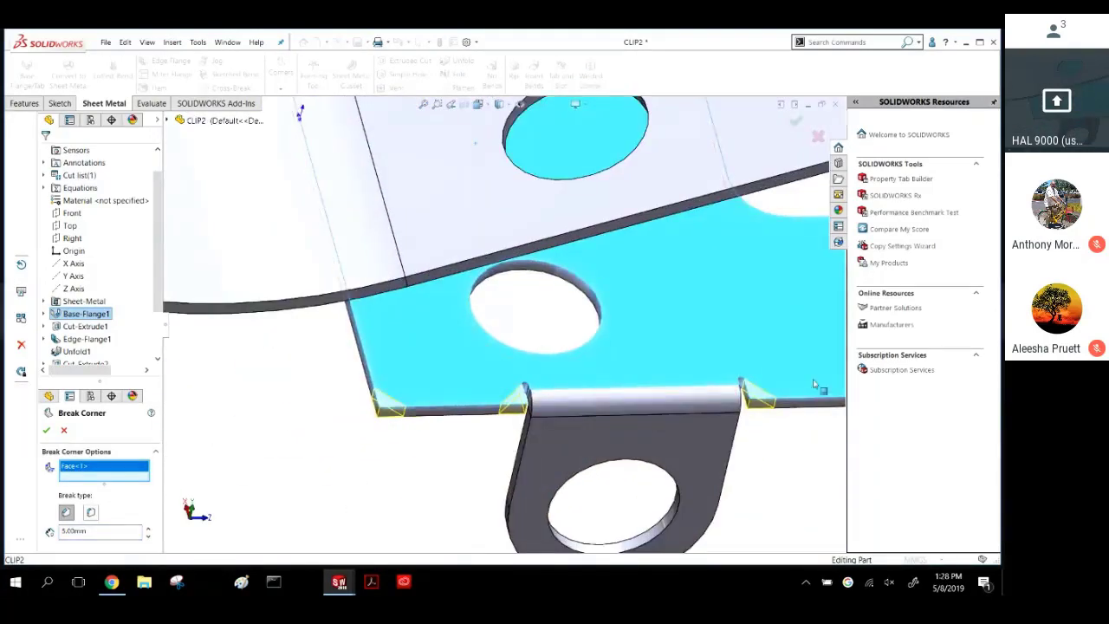
scroll(433, 387, up, 4)
middle_drag(478, 384, 457, 306)
click(91, 512)
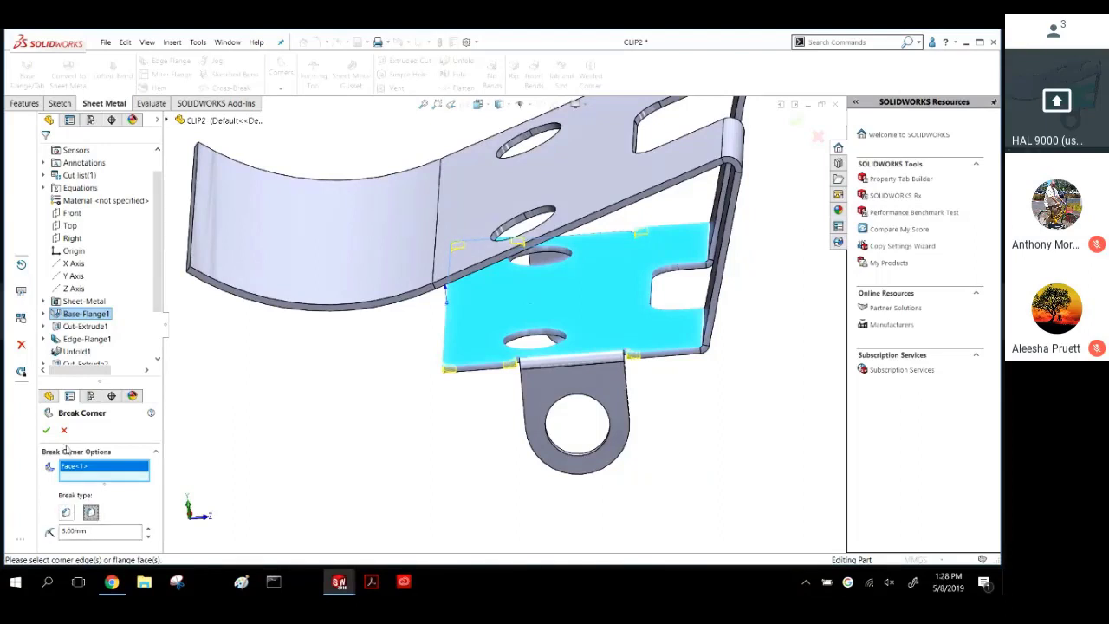
Set the Break Corner radius to 4 mm and apply it to the tabbed flange's face.
click(567, 172)
middle_drag(565, 172, 362, 115)
click(596, 193)
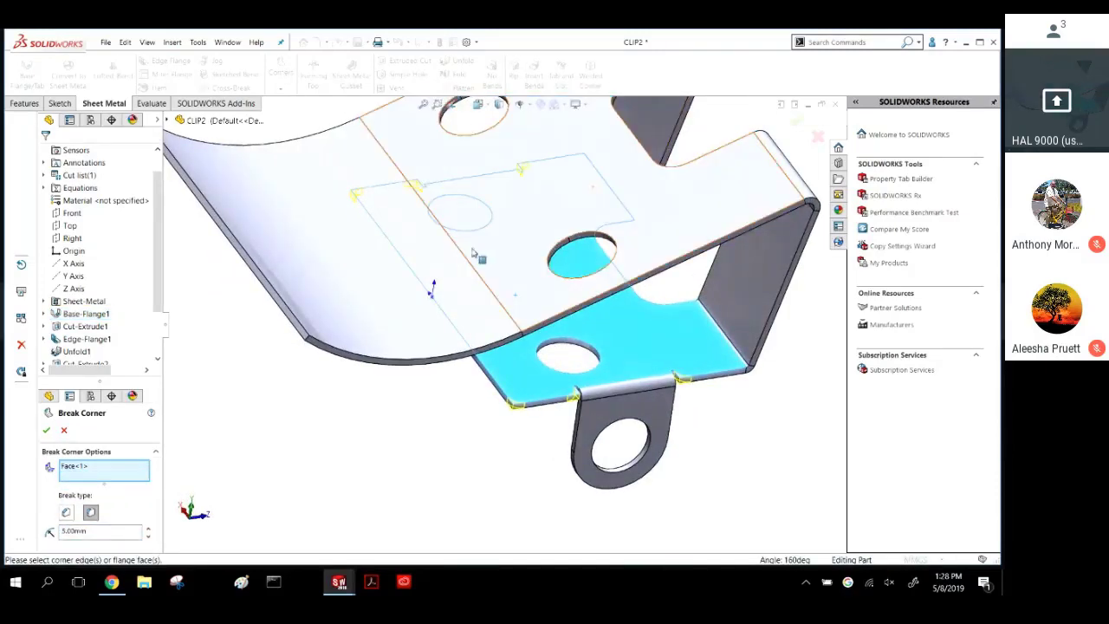
middle_drag(427, 226, 378, 253)
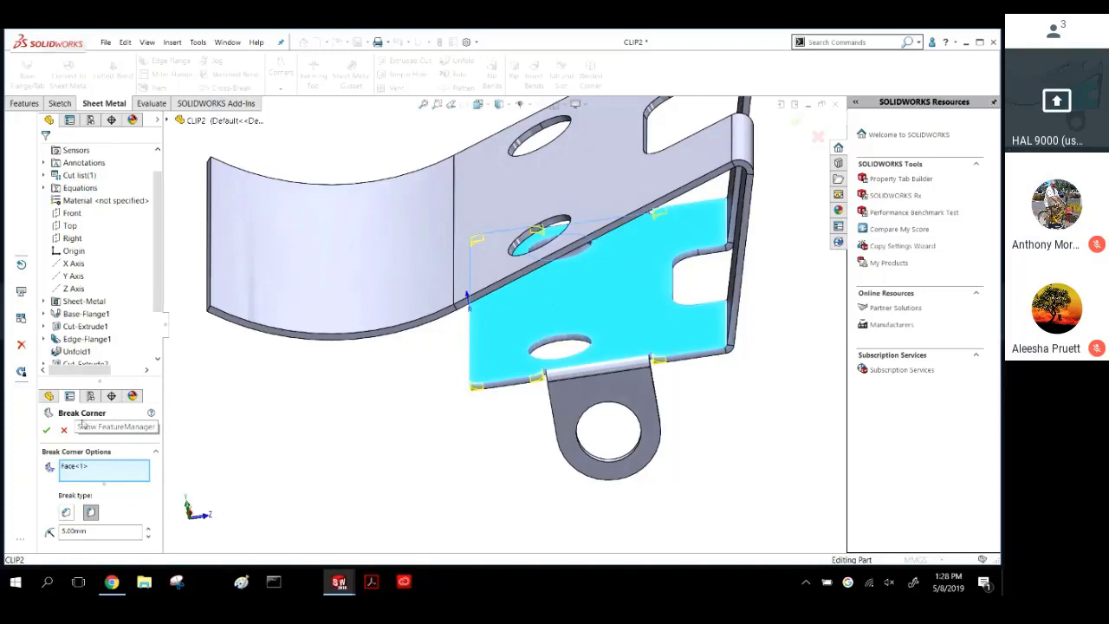
click(46, 431)
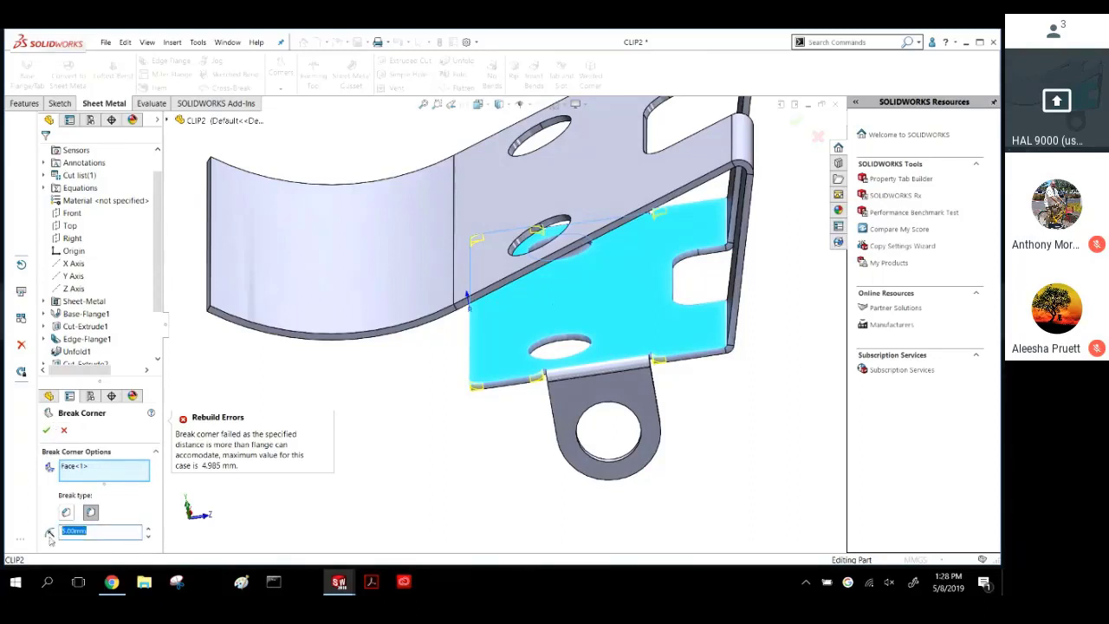
text(4)
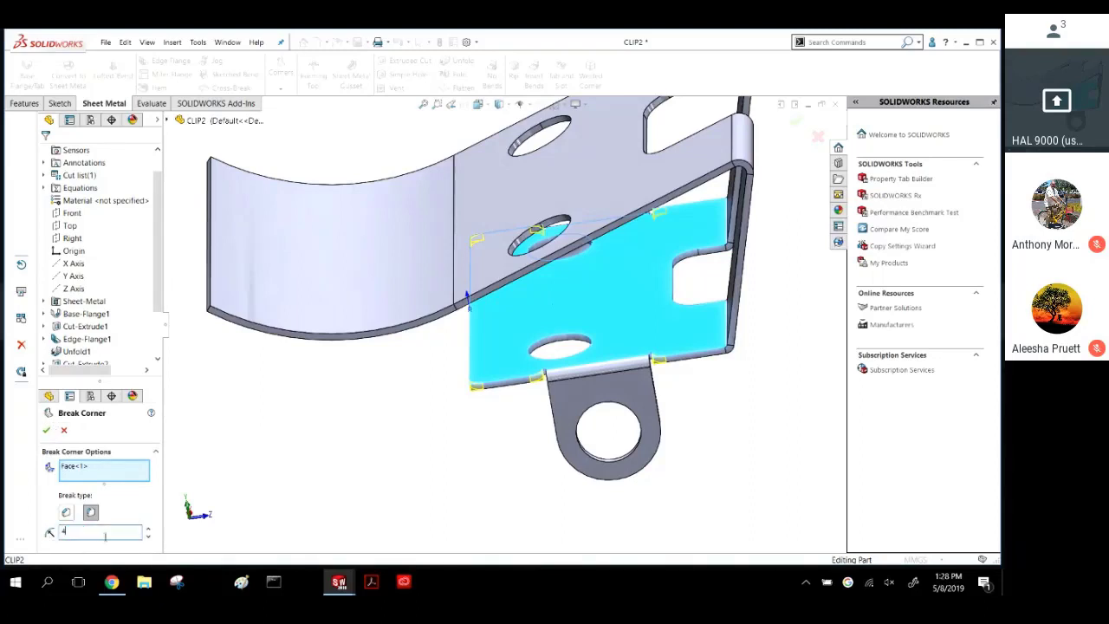
key(Return)
click(48, 432)
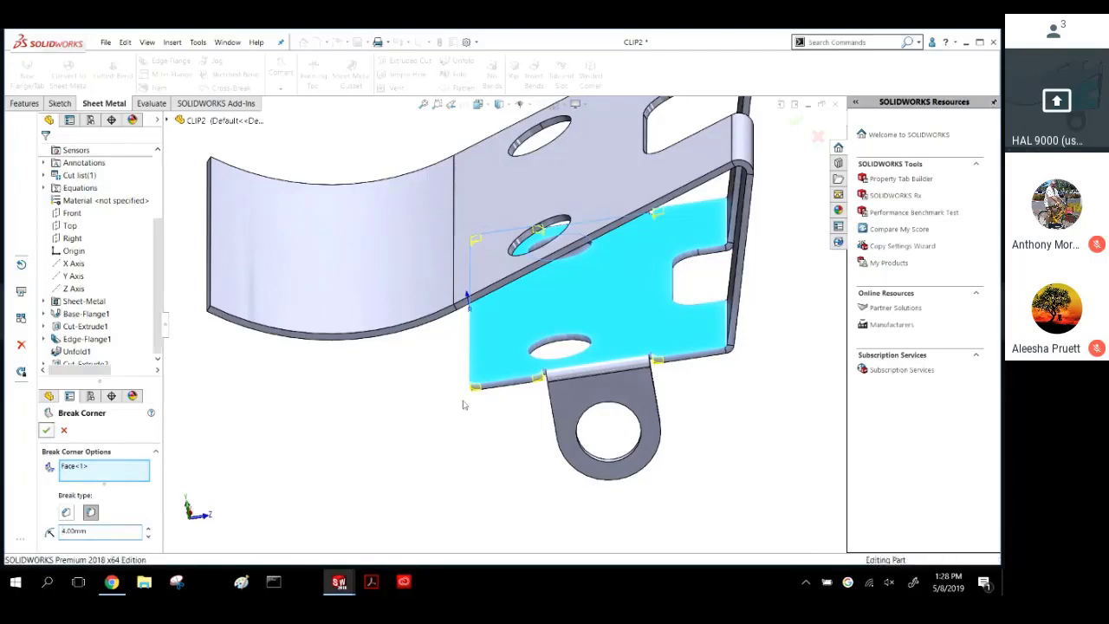
Examine the rounded corners of the tabbed flange and the free end of the curved flange from several angles.
middle_drag(465, 403, 413, 290)
middle_drag(557, 383, 539, 361)
scroll(537, 370, down, 2)
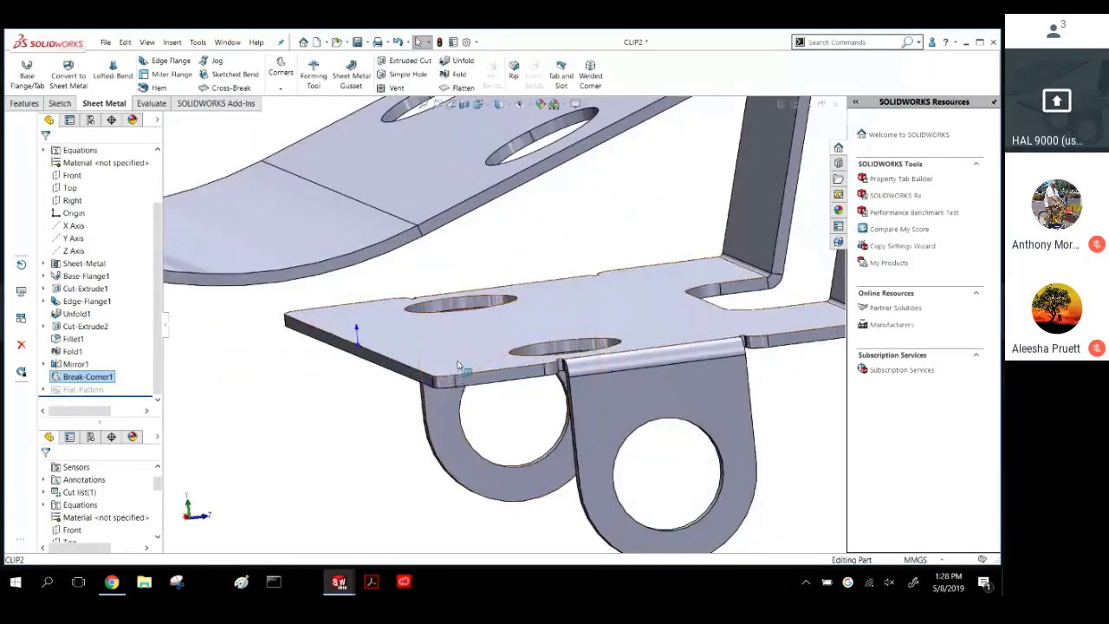
middle_drag(368, 326, 530, 390)
scroll(511, 325, up, 2)
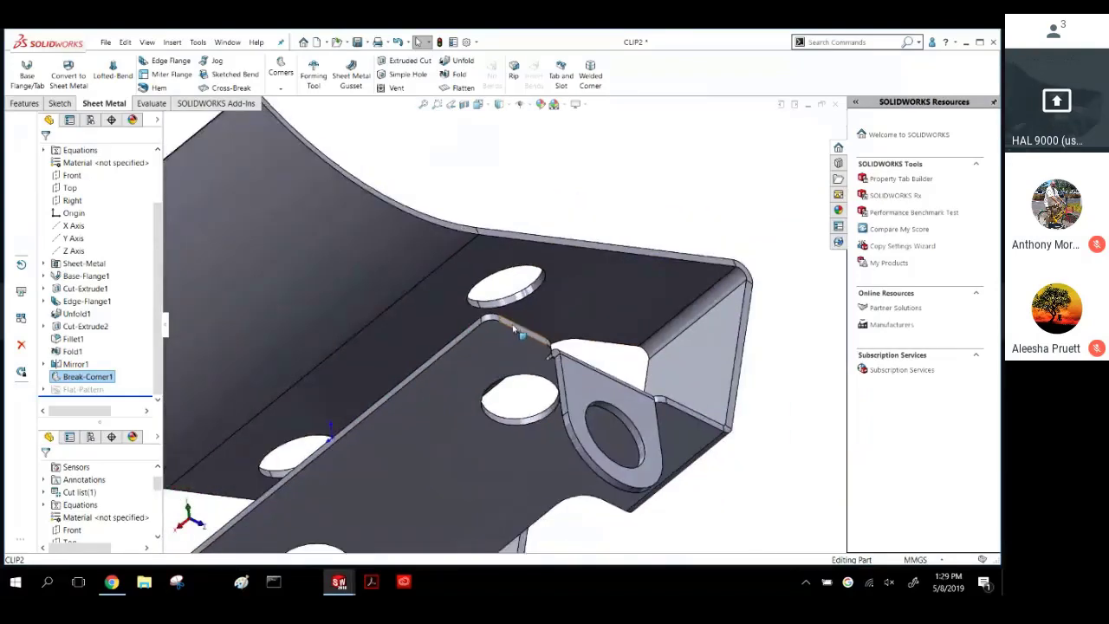
middle_drag(512, 324, 511, 411)
scroll(477, 359, up, 3)
middle_drag(476, 361, 439, 382)
scroll(420, 351, down, 2)
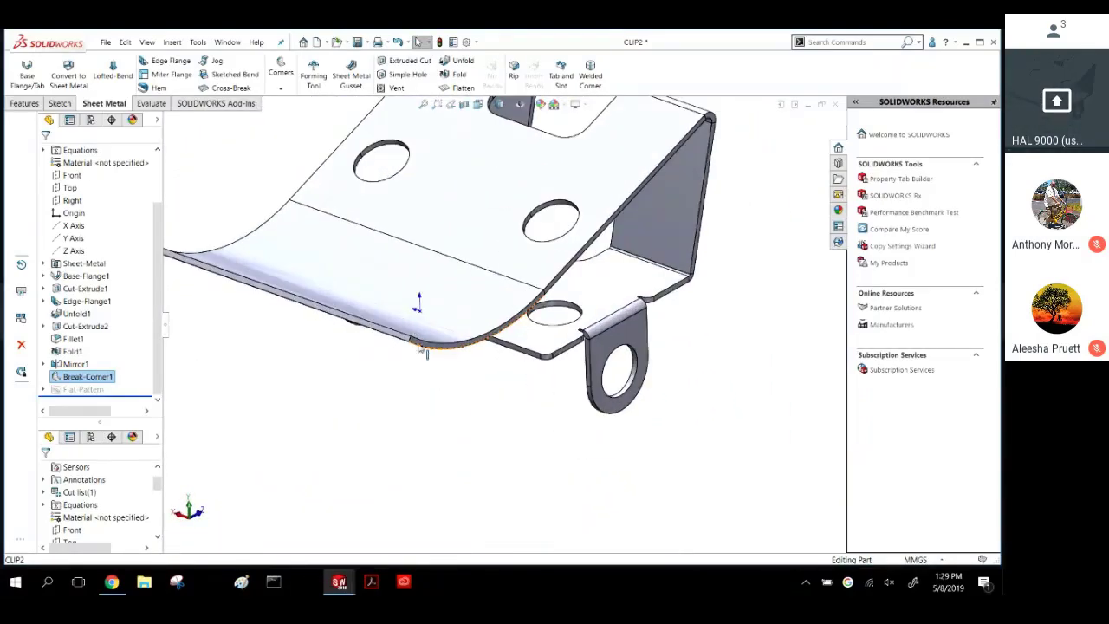
click(382, 403)
scroll(368, 275, up, 3)
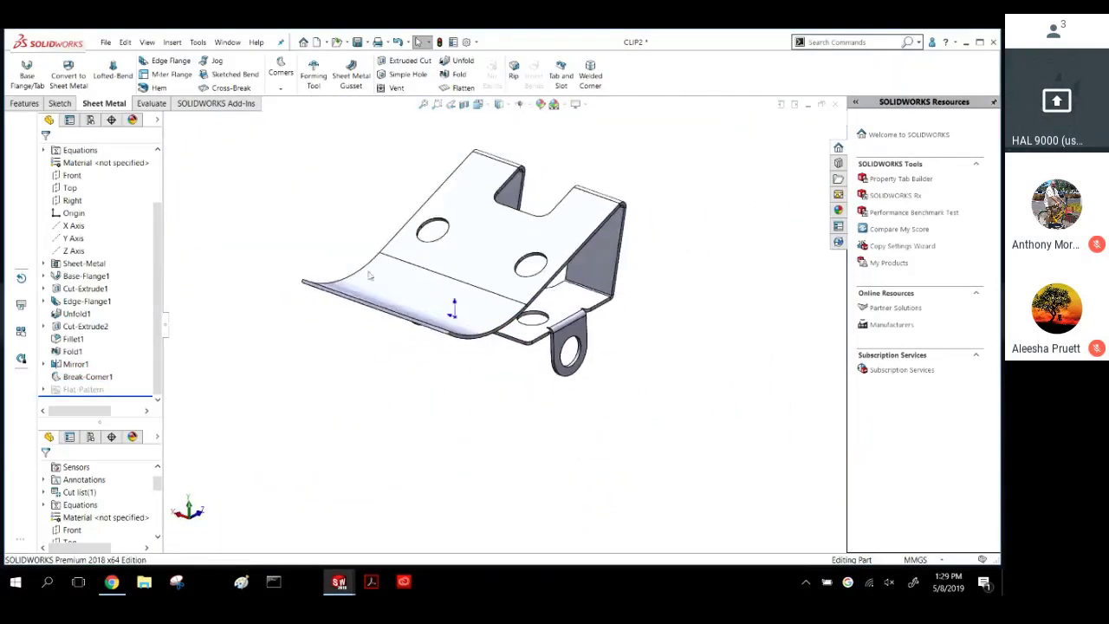
Start a Fillet and select the two short thickness edges at the outer corners of the curved flange's free end.
click(279, 90)
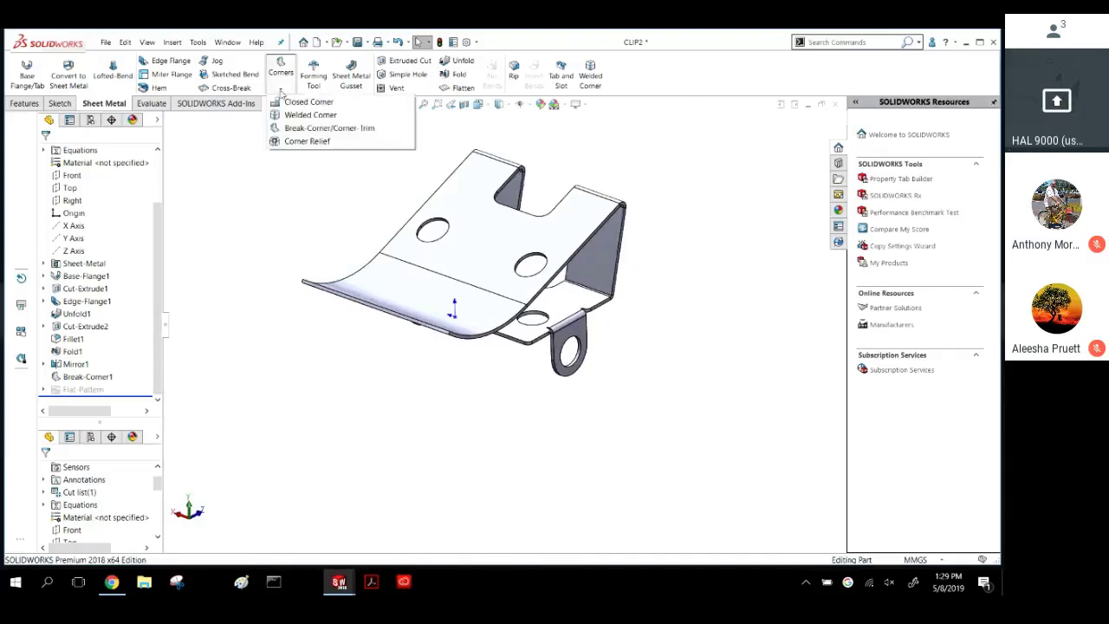
click(238, 180)
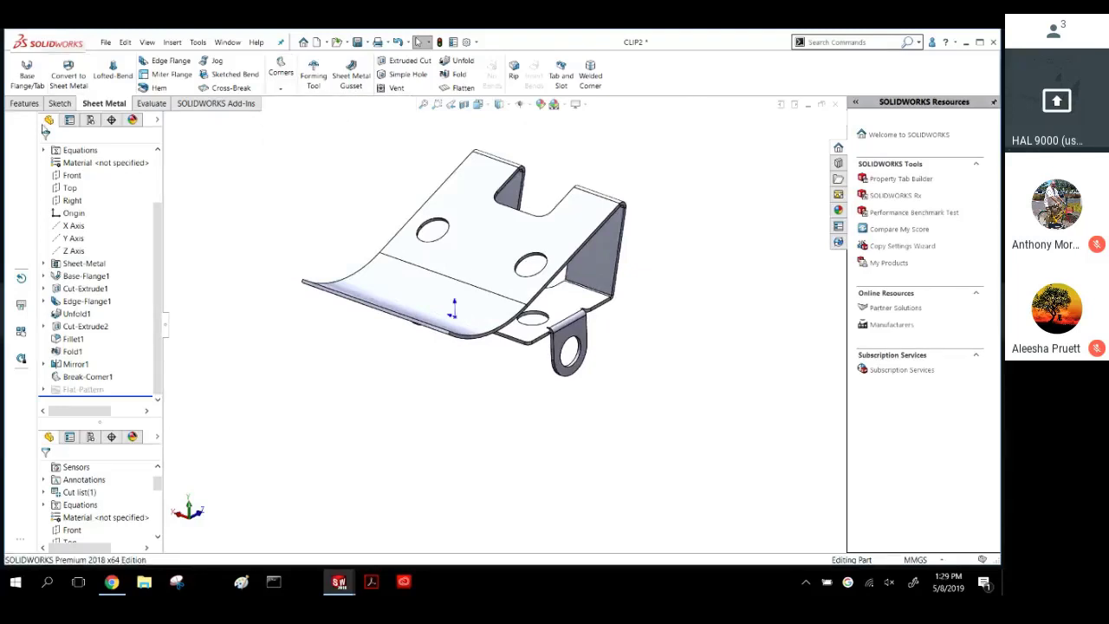
click(25, 104)
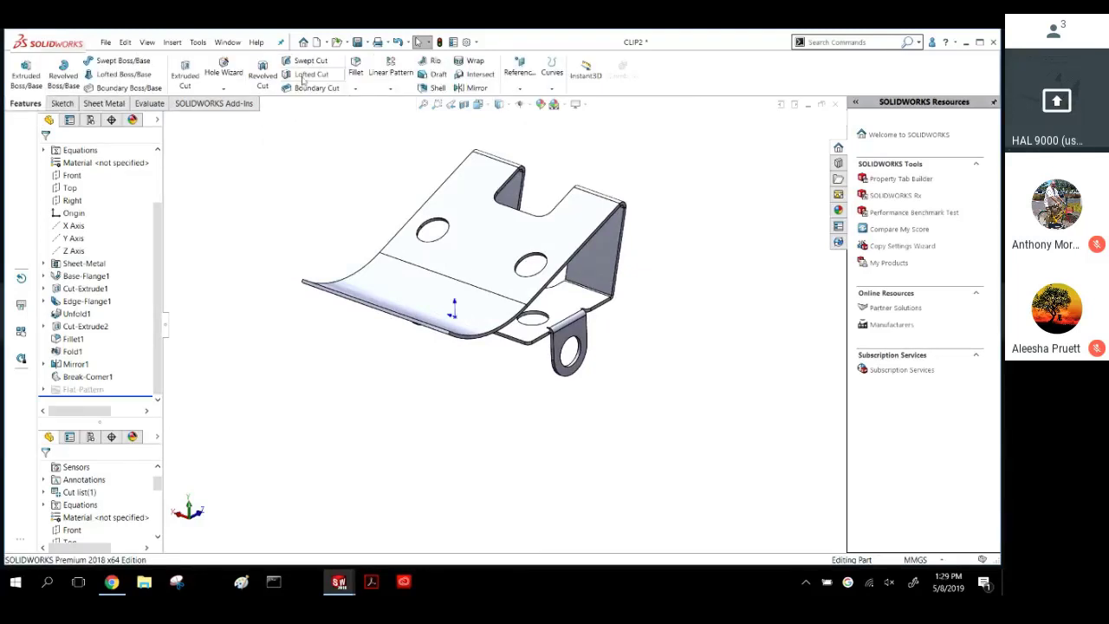
click(356, 70)
scroll(385, 303, down, 5)
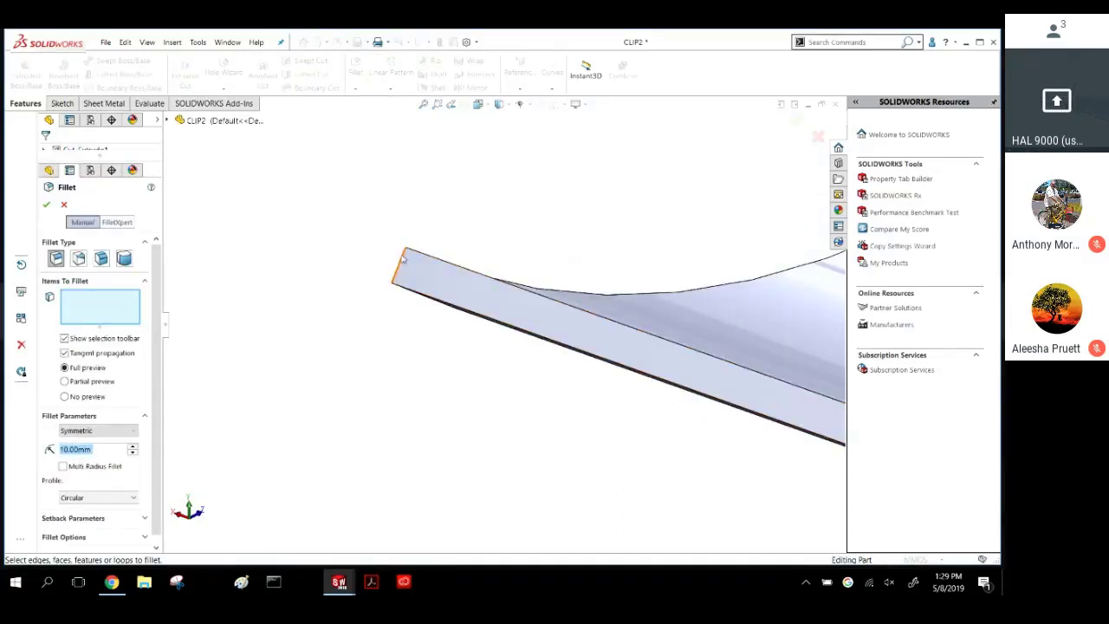
click(408, 256)
middle_drag(407, 256, 549, 398)
scroll(572, 357, up, 4)
scroll(736, 463, down, 4)
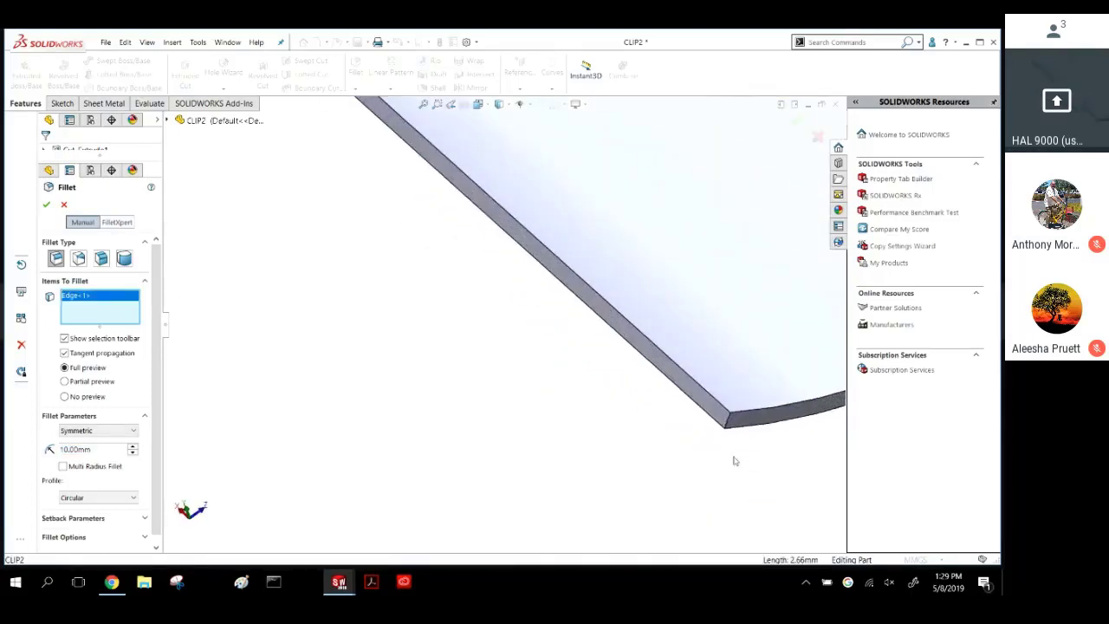
scroll(734, 460, down, 3)
click(657, 348)
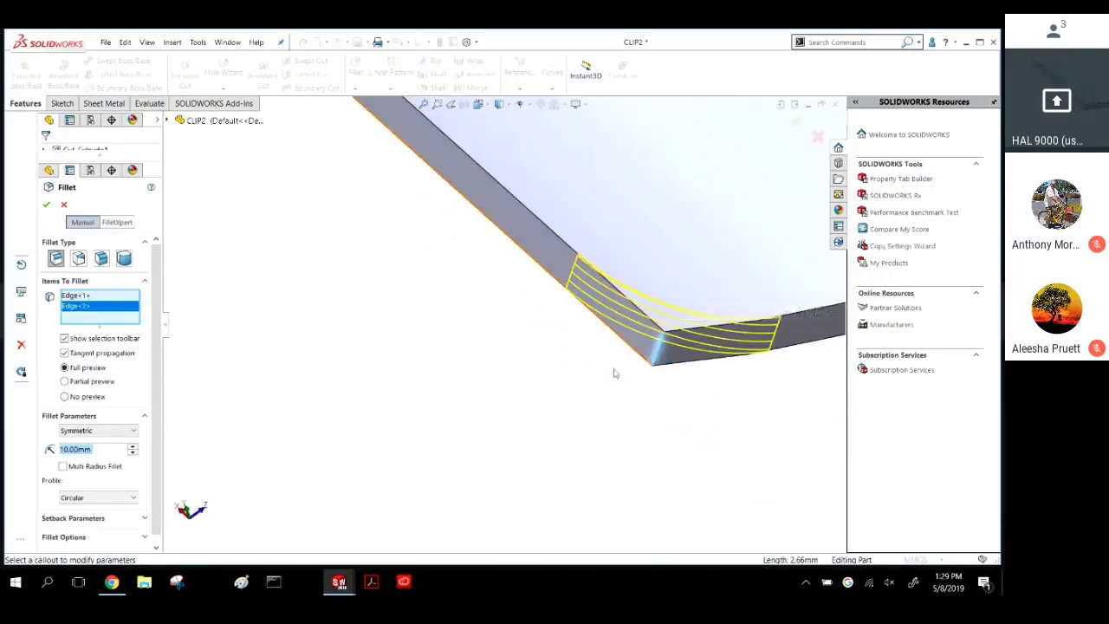
Try a 75 mm radius on both curved flange corners, settle on 25 mm and apply the fillet.
scroll(549, 368, up, 5)
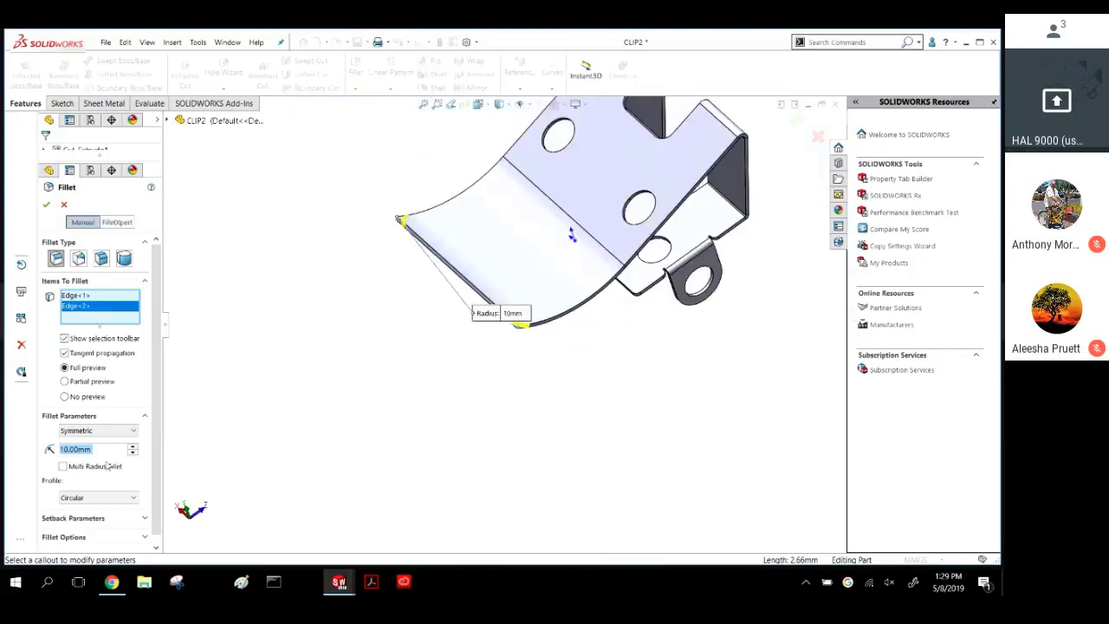
text(75)
key(Return)
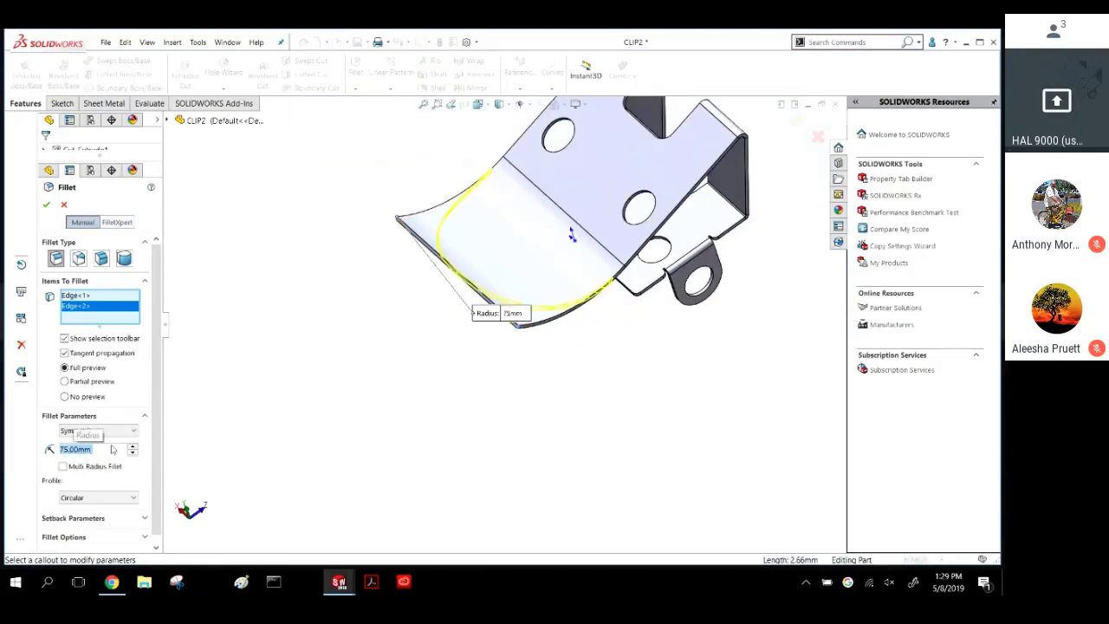
text(20)
key(Return)
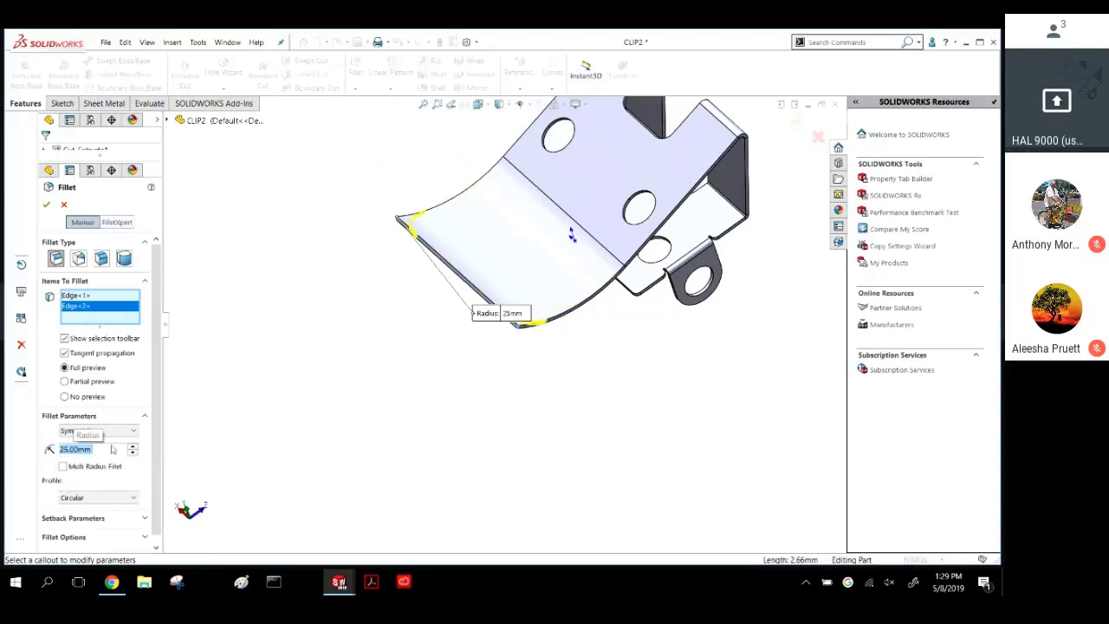
key(Return)
middle_drag(381, 365, 352, 294)
scroll(536, 259, up, 6)
scroll(537, 260, down, 5)
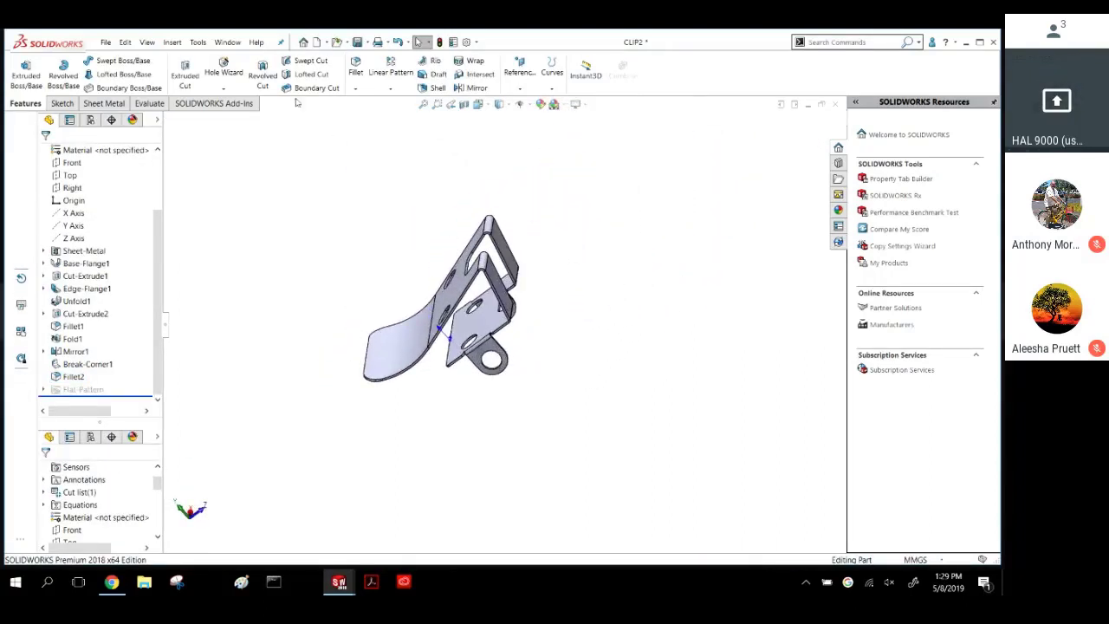
Switch to the CLIP2 drawing and examine the updated flat pattern view around its corners, tabs and holes.
click(365, 44)
click(379, 54)
key(ctrl+Tab)
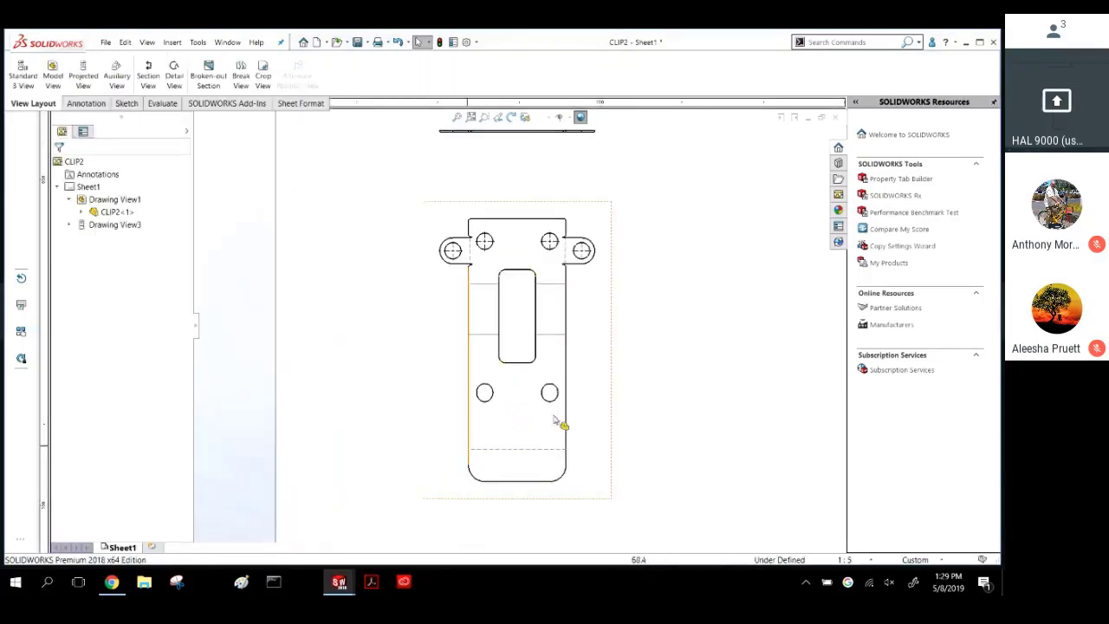
scroll(554, 420, down, 3)
scroll(569, 343, up, 4)
scroll(555, 242, down, 6)
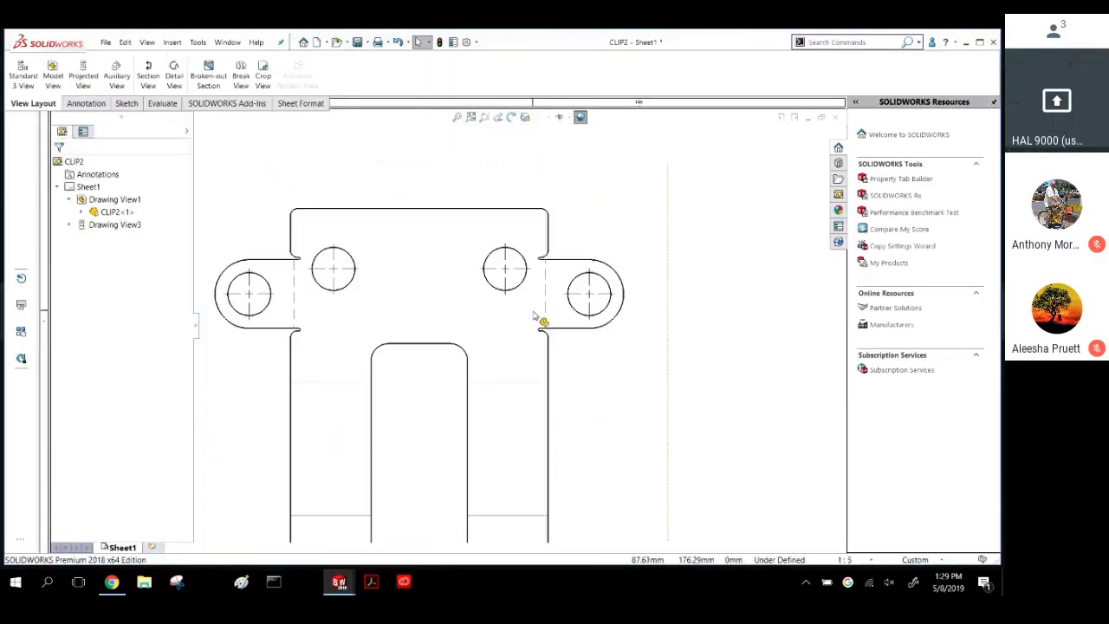
scroll(534, 316, up, 5)
scroll(482, 371, down, 3)
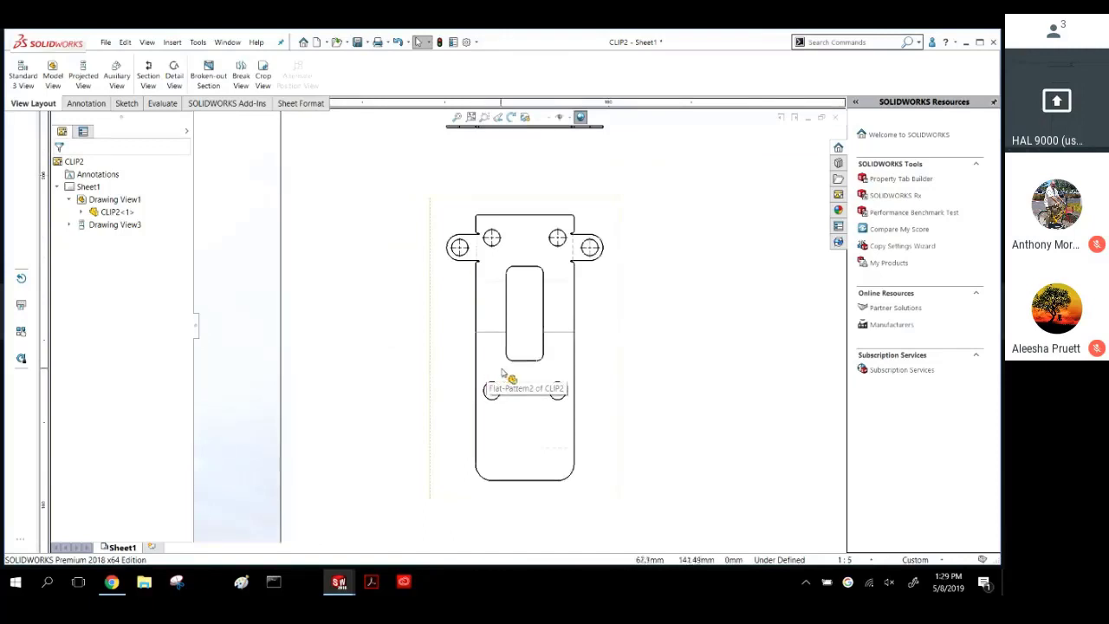
scroll(511, 364, up, 2)
scroll(519, 299, down, 1)
scroll(485, 221, down, 2)
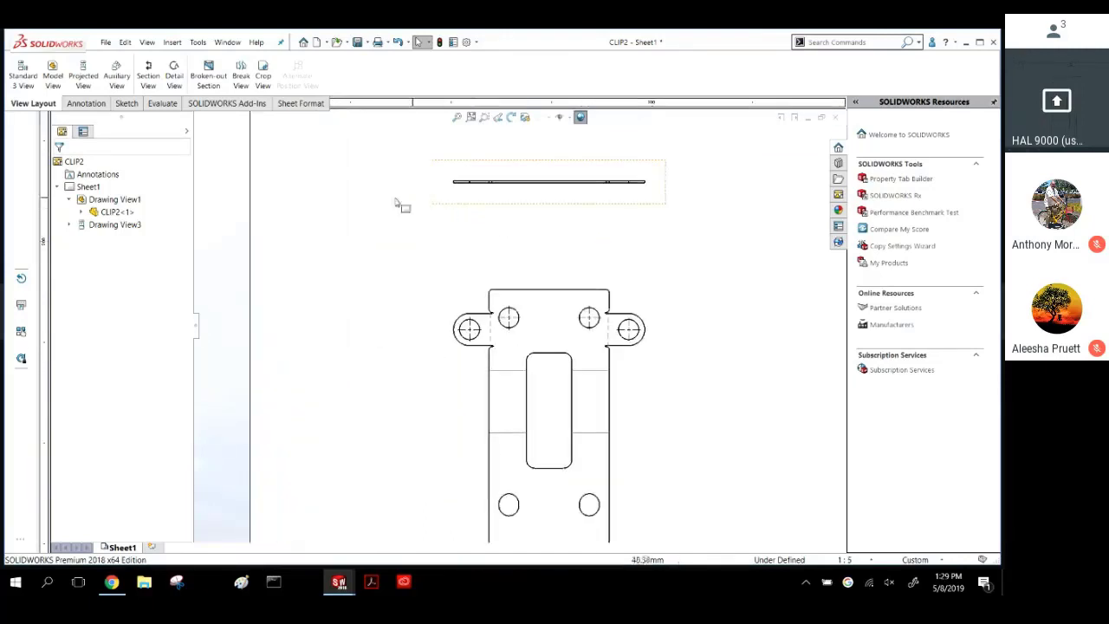
Dimension the sheet thickness at the end of the flat pattern's edge view with Smart Dimension.
click(84, 103)
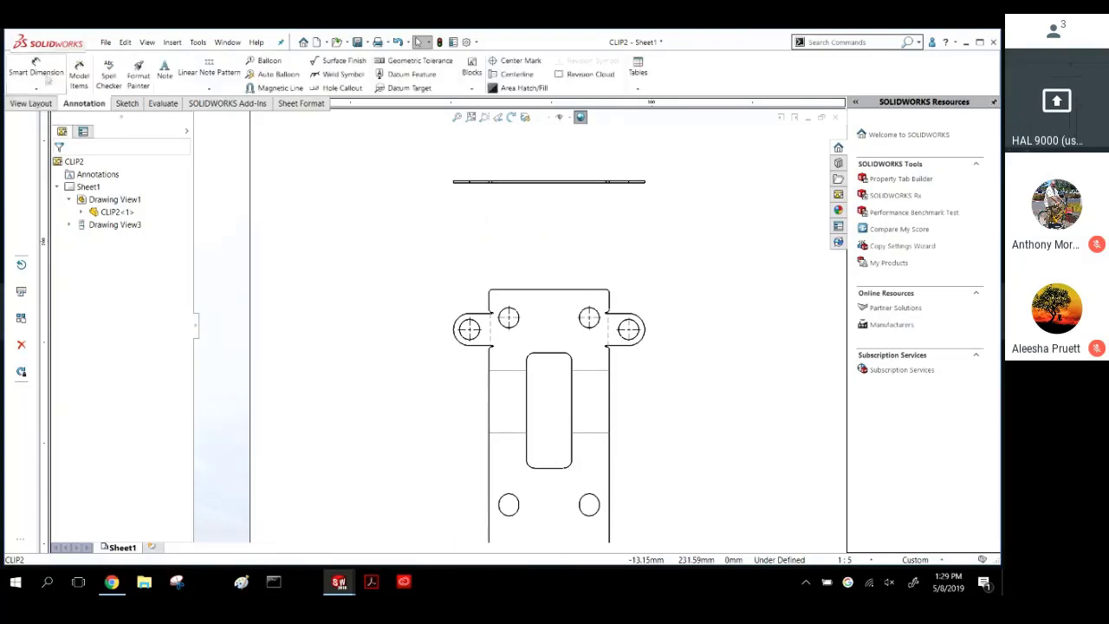
click(35, 68)
scroll(495, 203, down, 4)
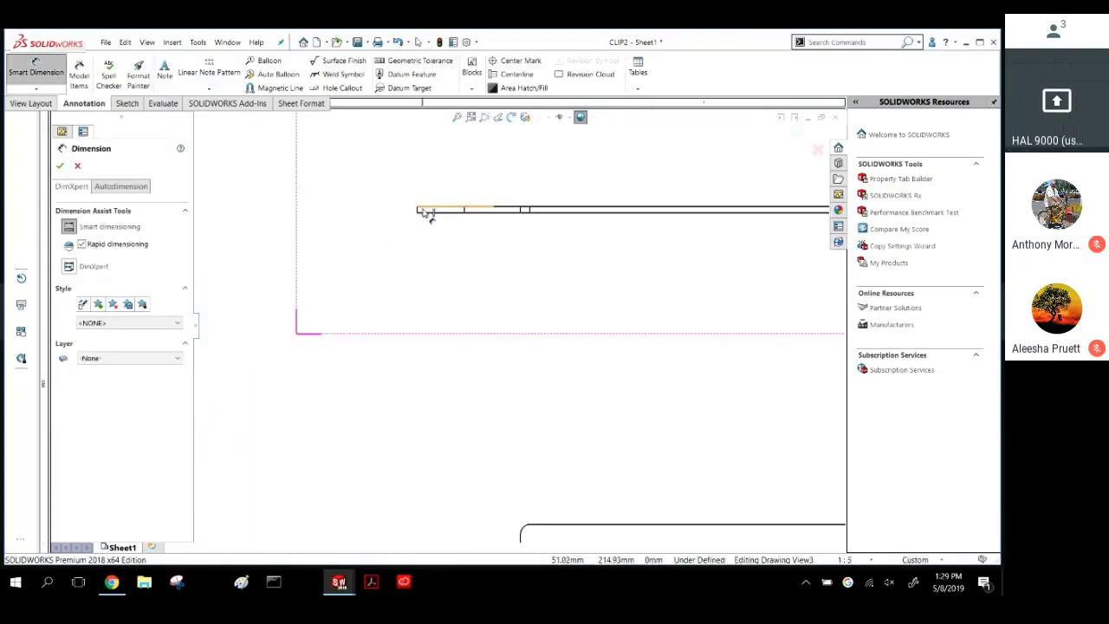
click(425, 214)
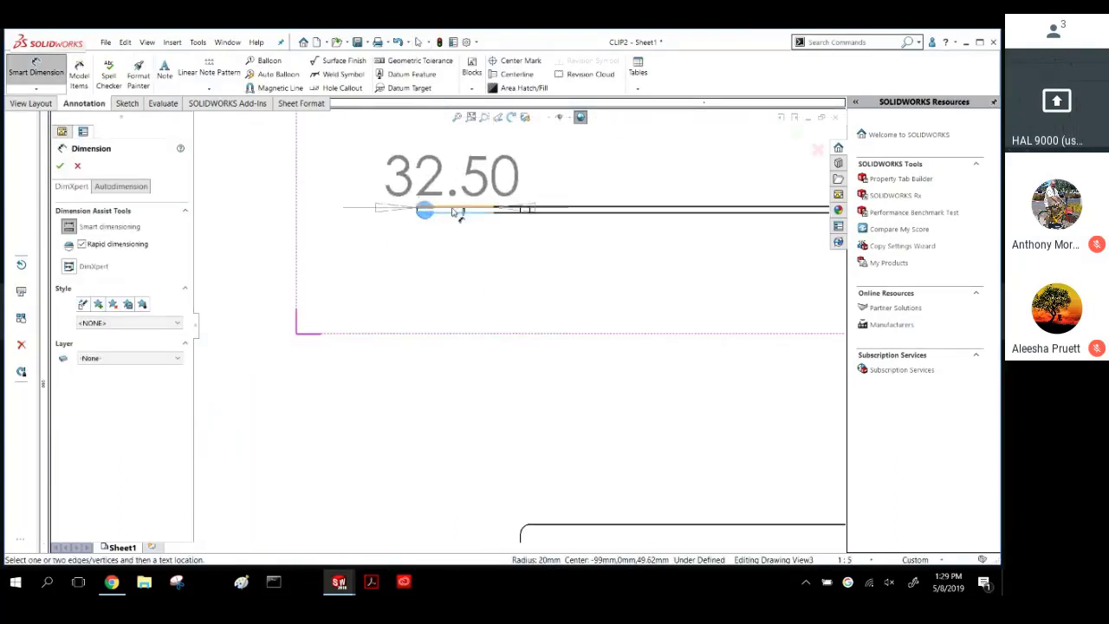
scroll(362, 164, up, 4)
click(362, 160)
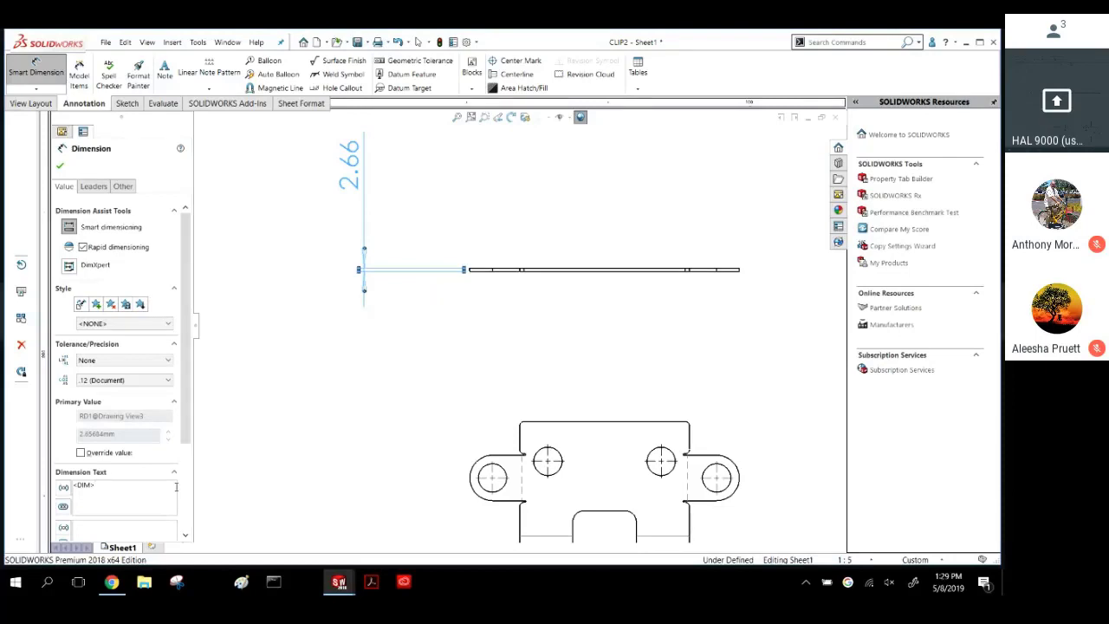
Add the text 12Ga on a second line below the thickness dimension's value.
key(Return)
text(12Ga)
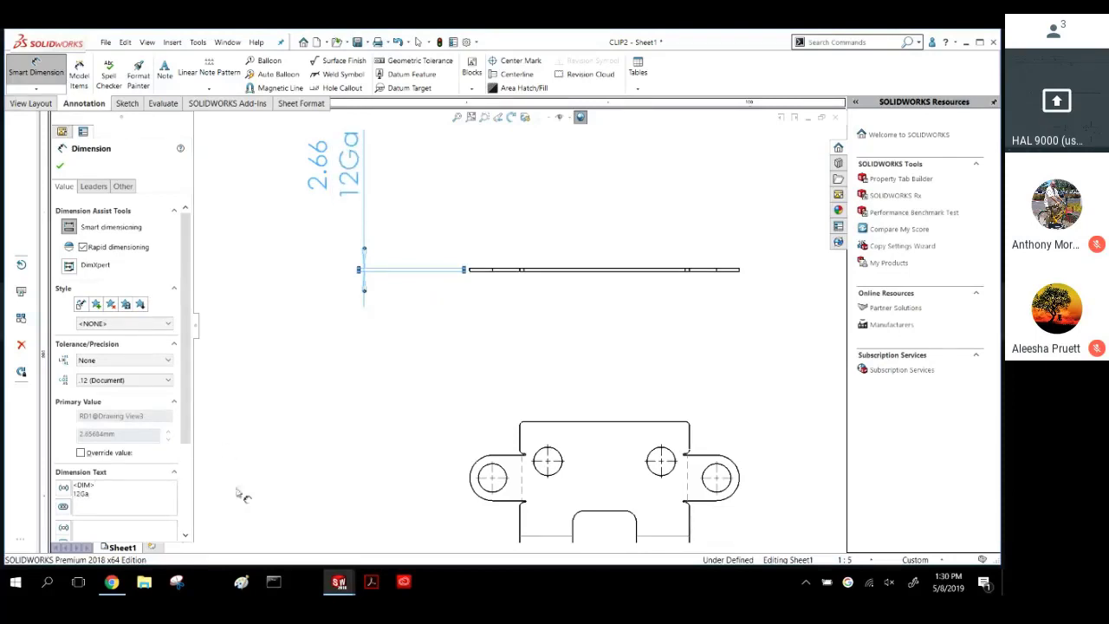
click(282, 449)
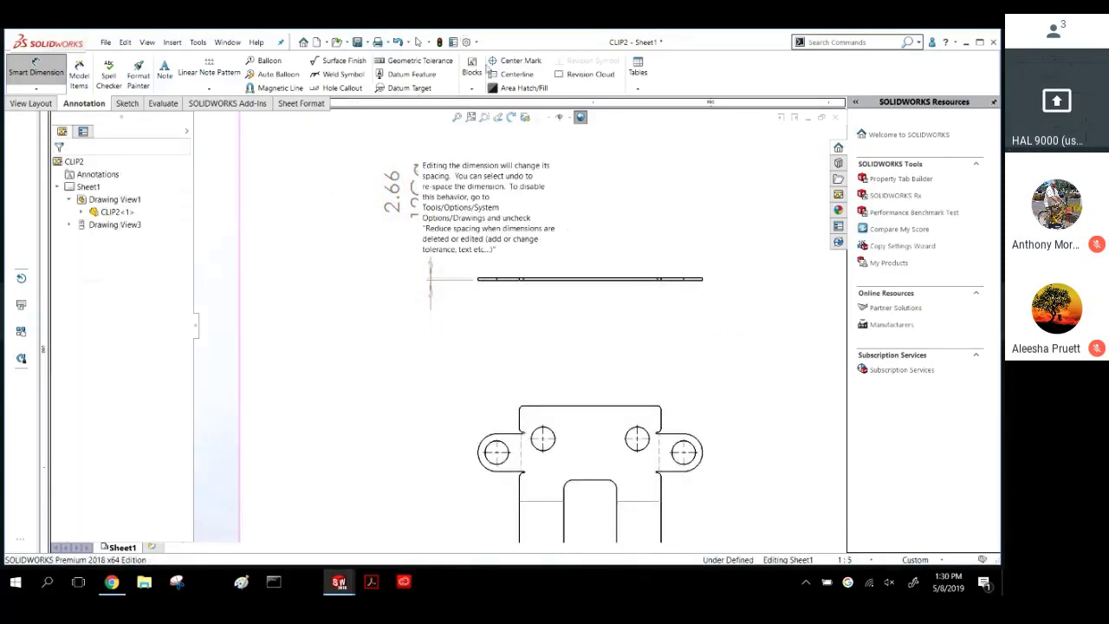
Set the drawing's overall drafting standard to ANSI in the document properties.
click(476, 42)
click(487, 55)
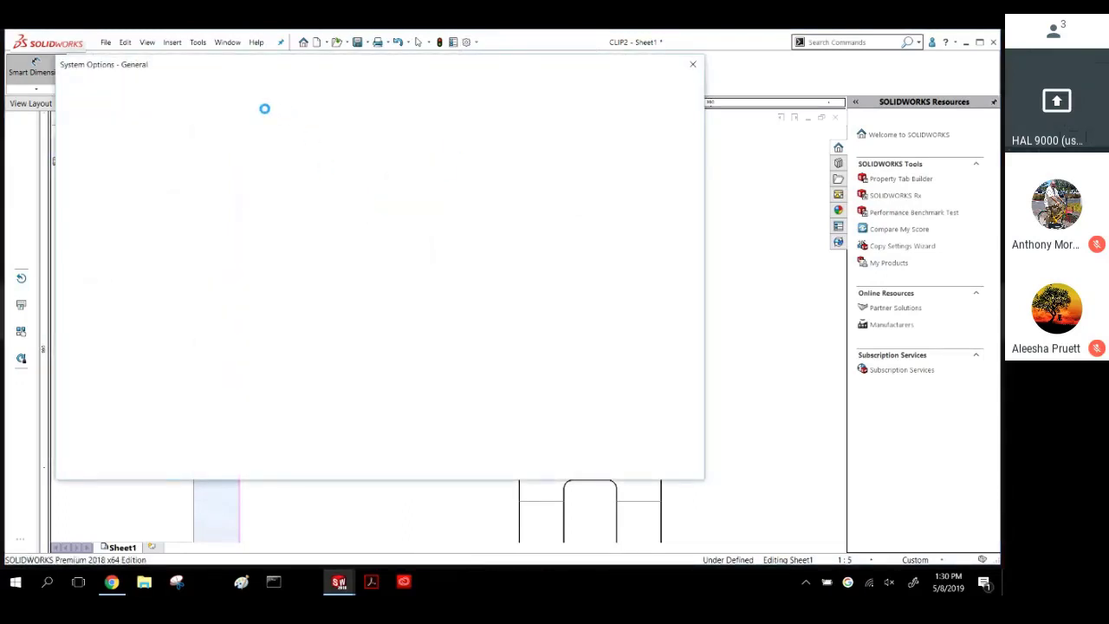
click(180, 90)
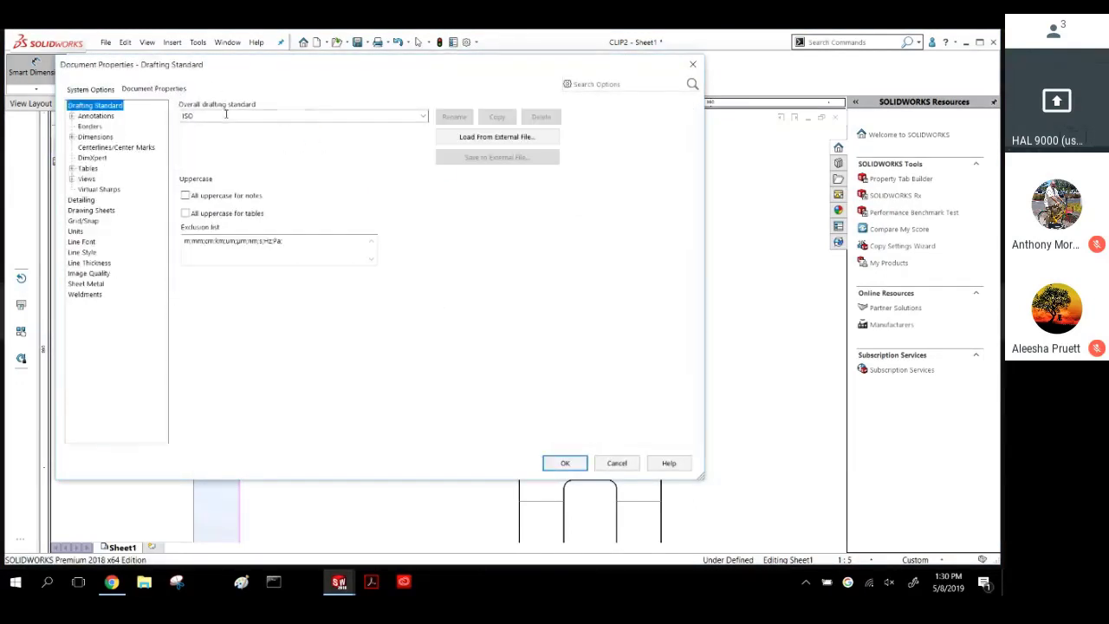
click(423, 123)
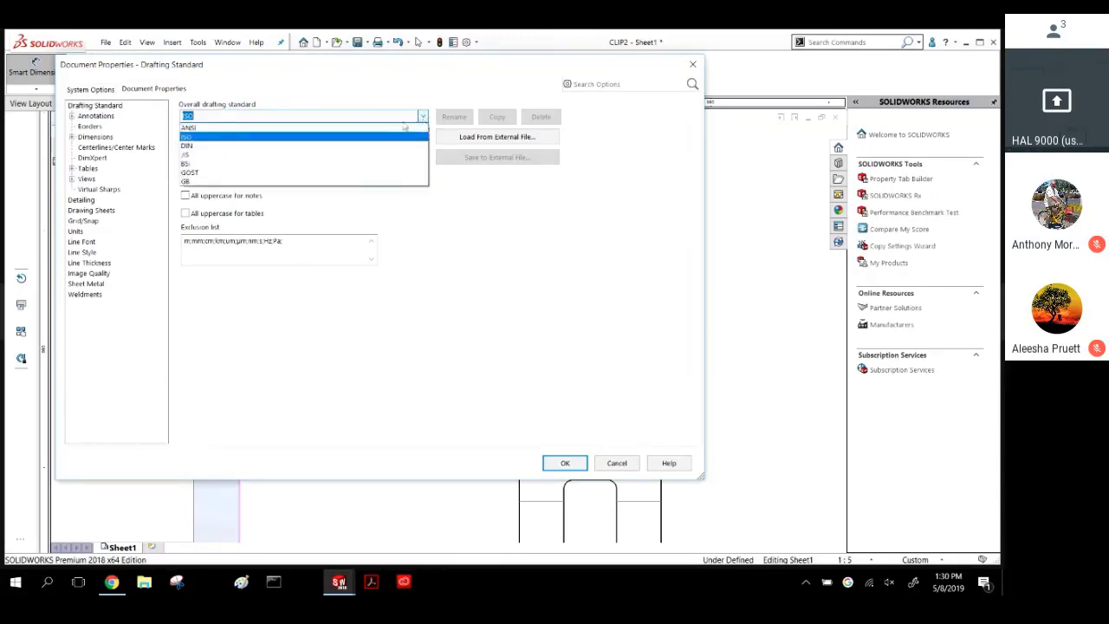
click(343, 125)
click(564, 463)
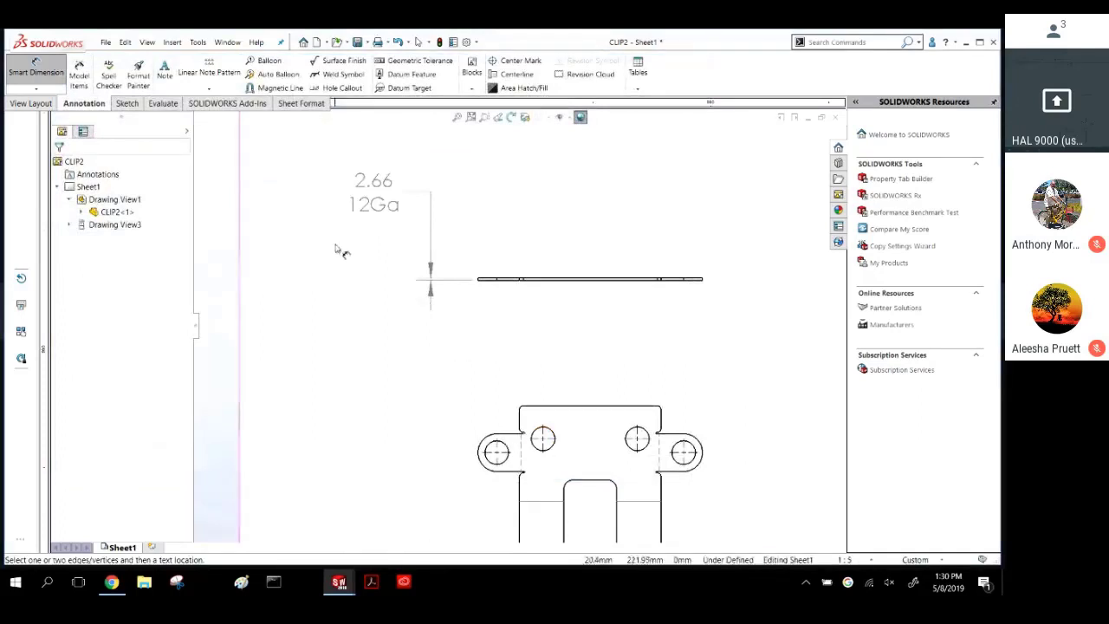
Start an Ordinate Dimension and place its zero at the upper straight edge of the flat pattern's left tab.
scroll(561, 418, up, 5)
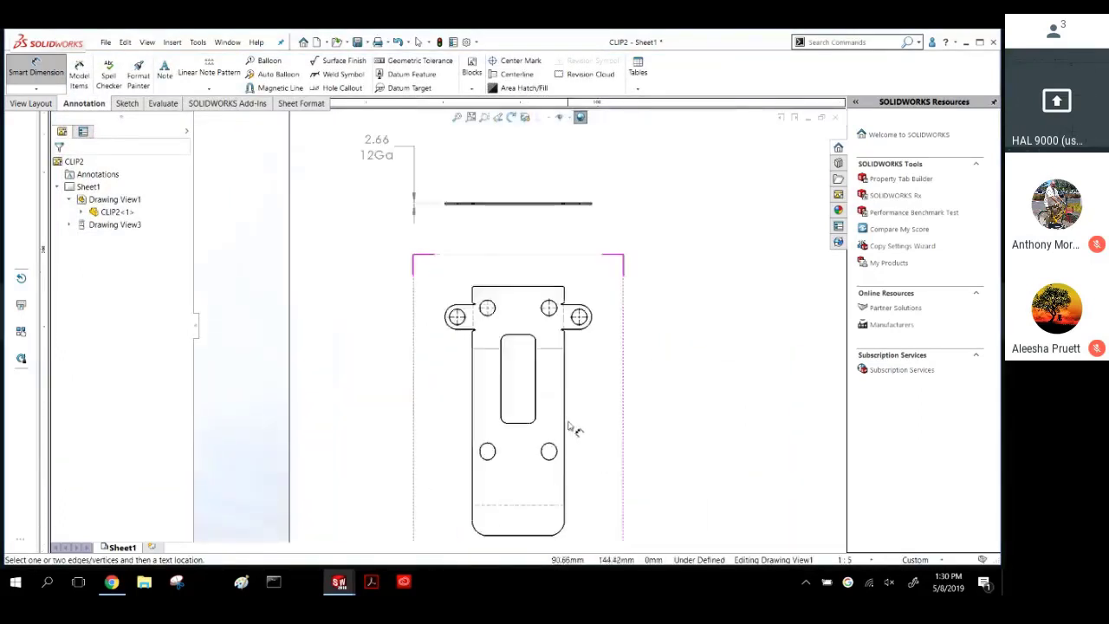
scroll(564, 423, down, 1)
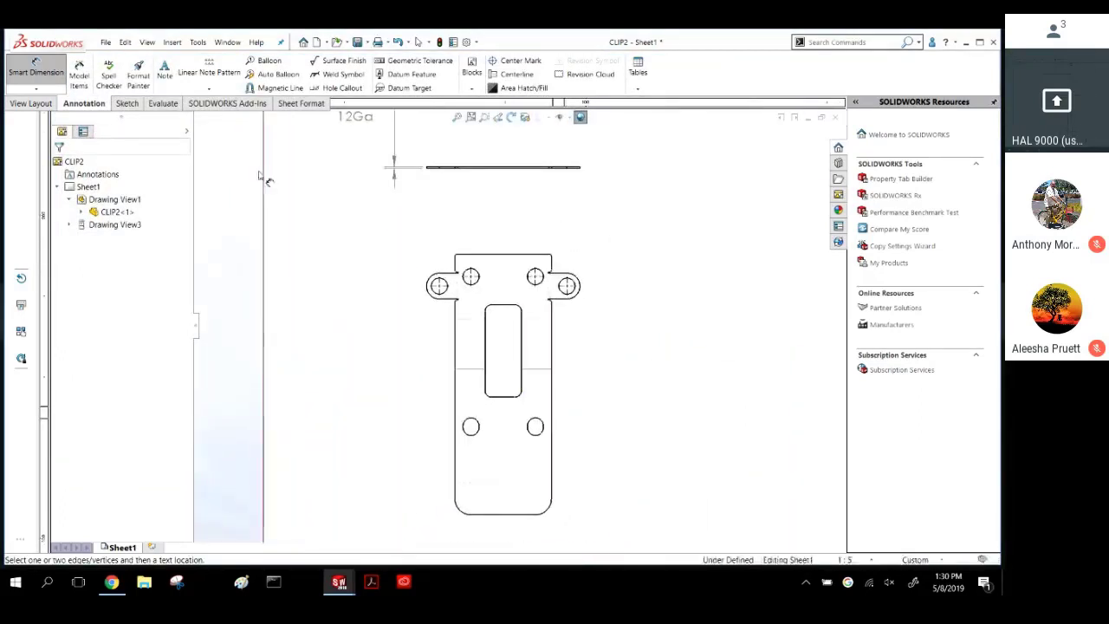
click(34, 89)
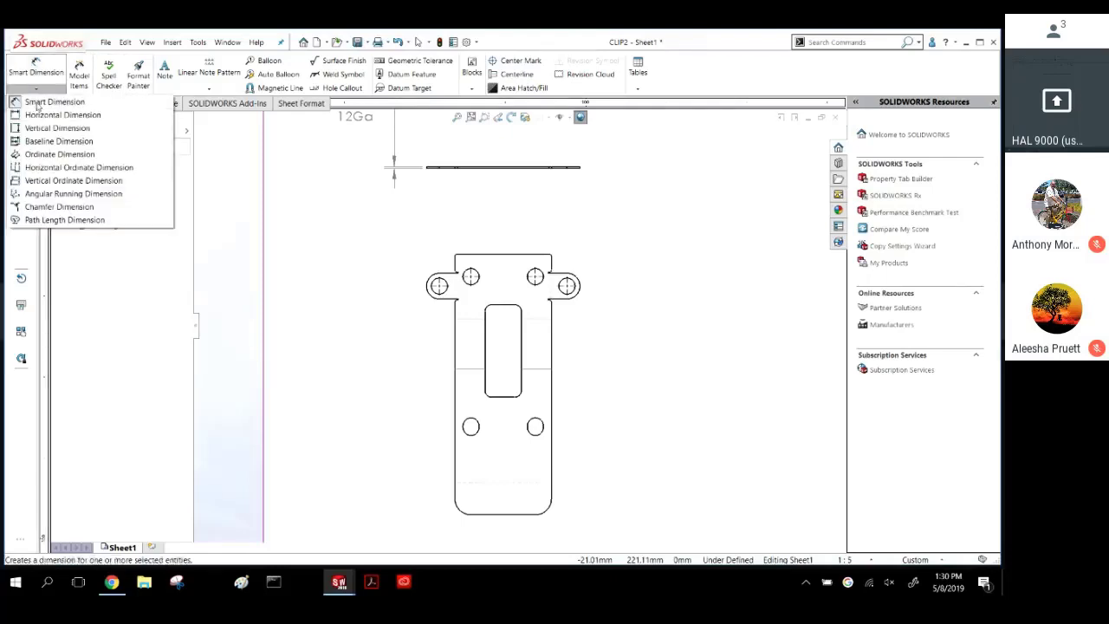
click(44, 153)
scroll(493, 264, down, 5)
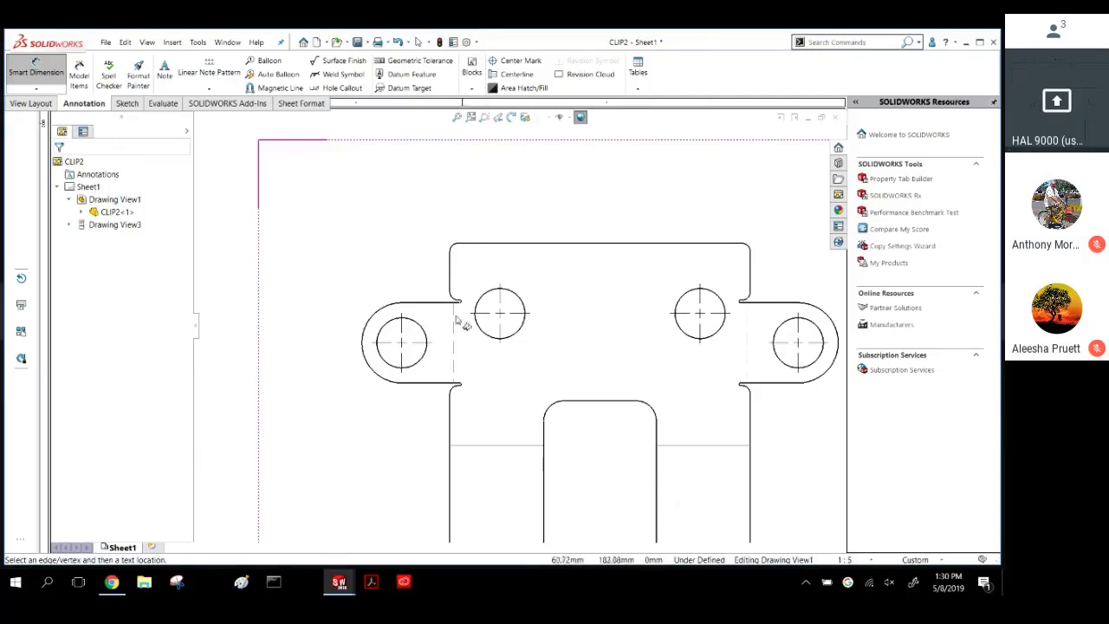
click(425, 304)
click(276, 307)
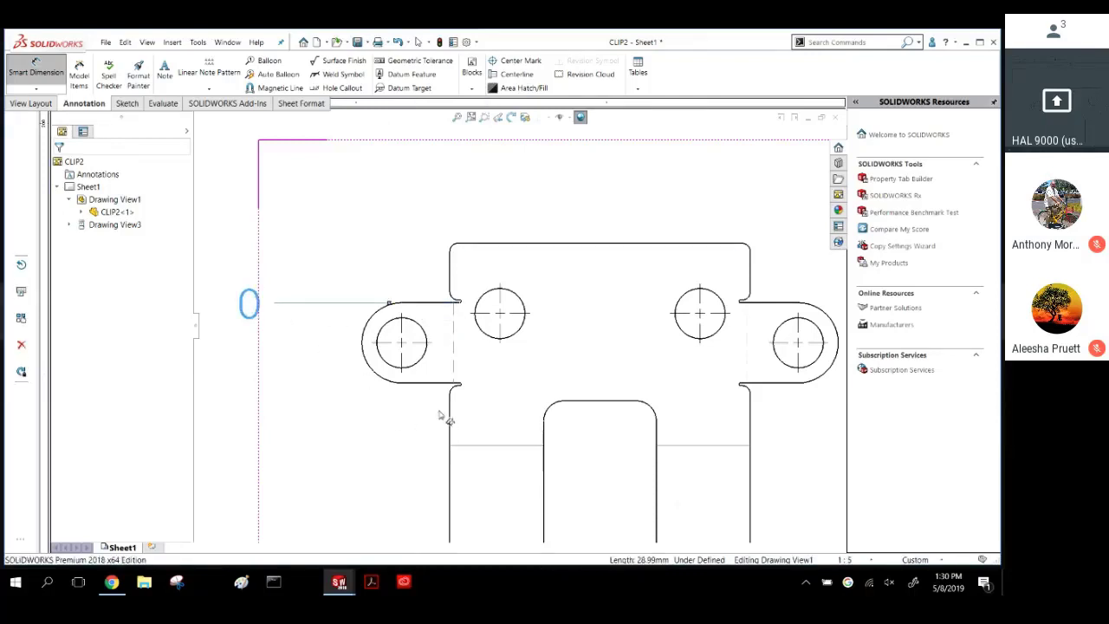
Add ordinate dimensions to the left tab's hole, the nearby upper hole and the bend line crossing the upper part of the slot.
click(411, 342)
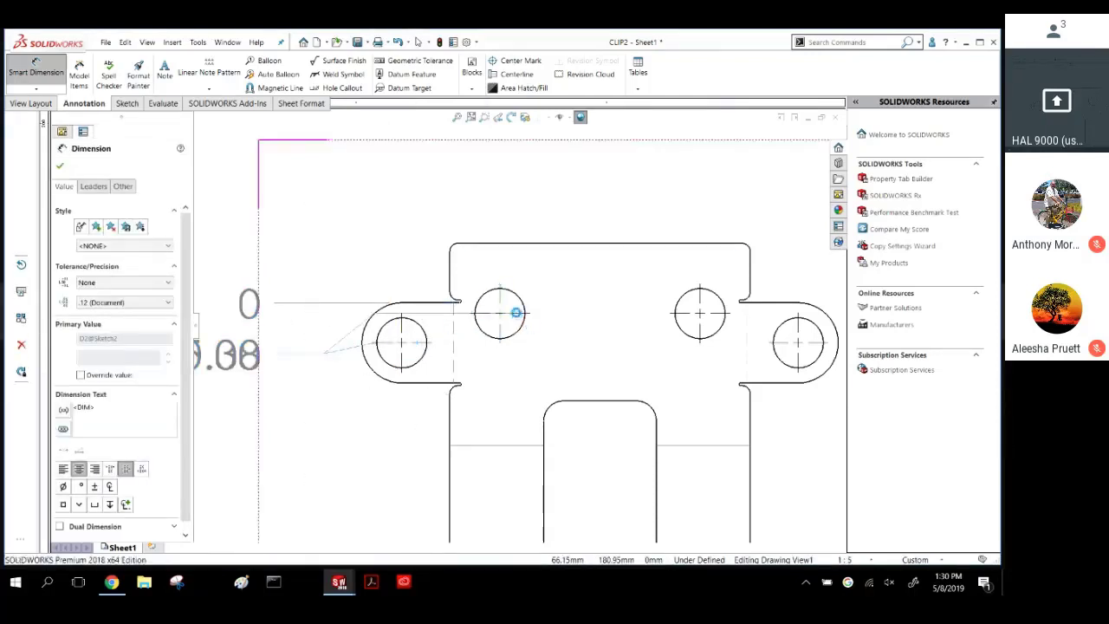
click(517, 312)
click(487, 447)
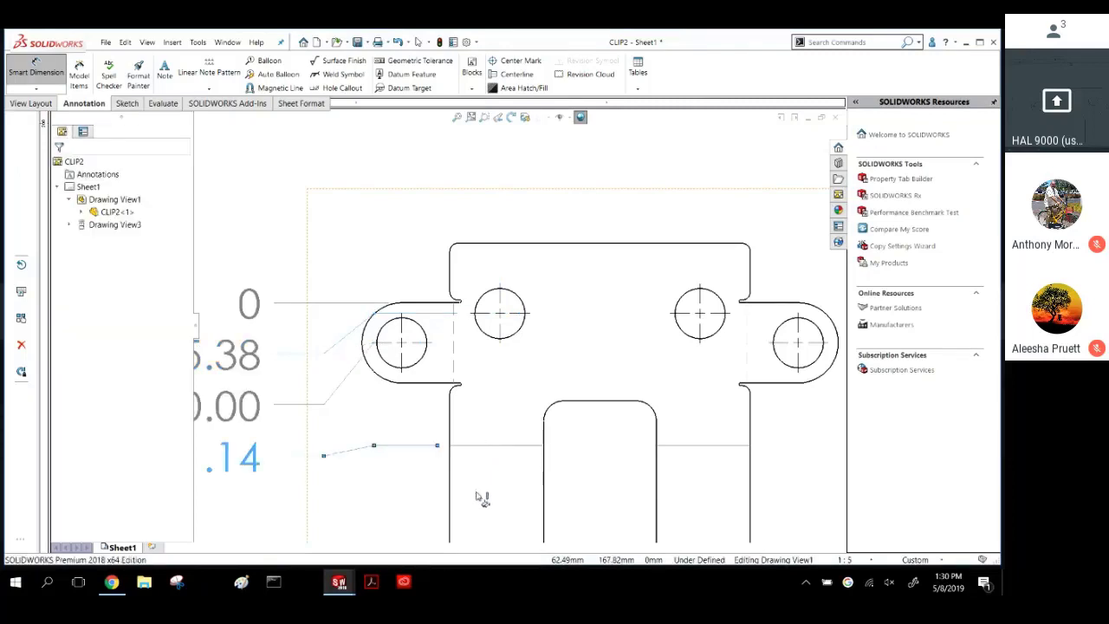
scroll(528, 473, up, 4)
scroll(536, 474, down, 2)
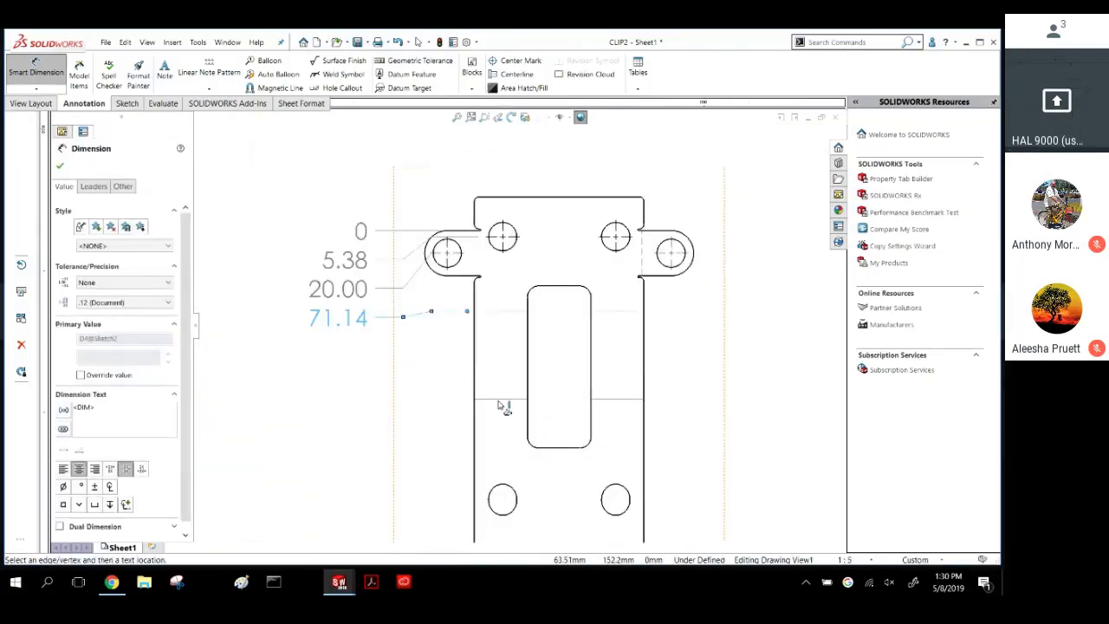
Add ordinate dimensions to the slot's lower bend line, the lower left hole and the dashed bend line near the rounded end.
click(504, 403)
scroll(511, 412, down, 6)
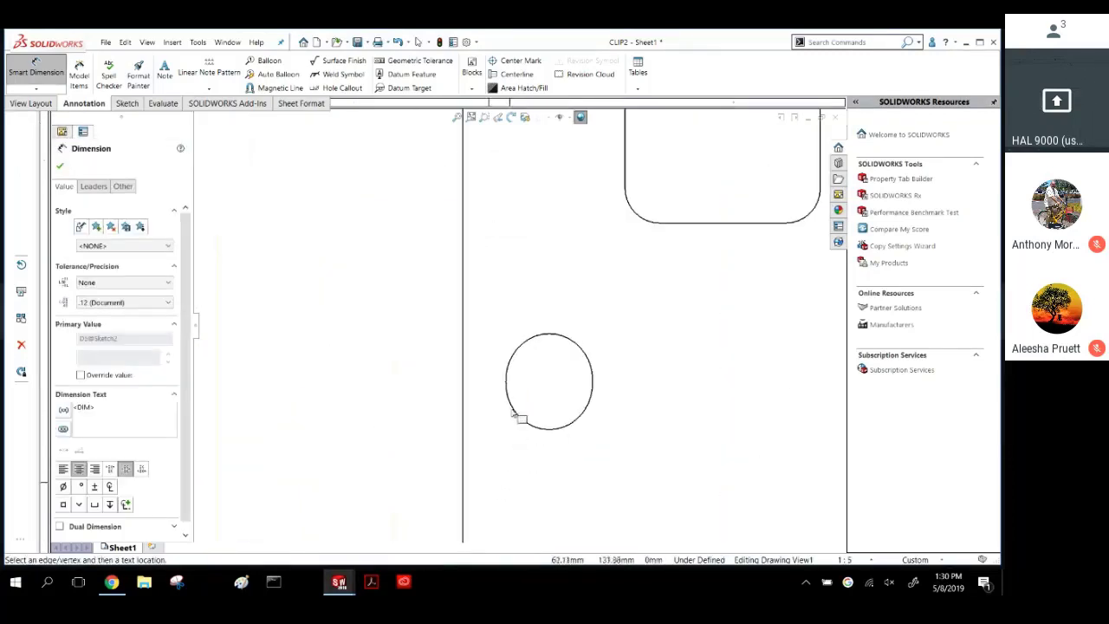
click(510, 391)
scroll(527, 428, up, 4)
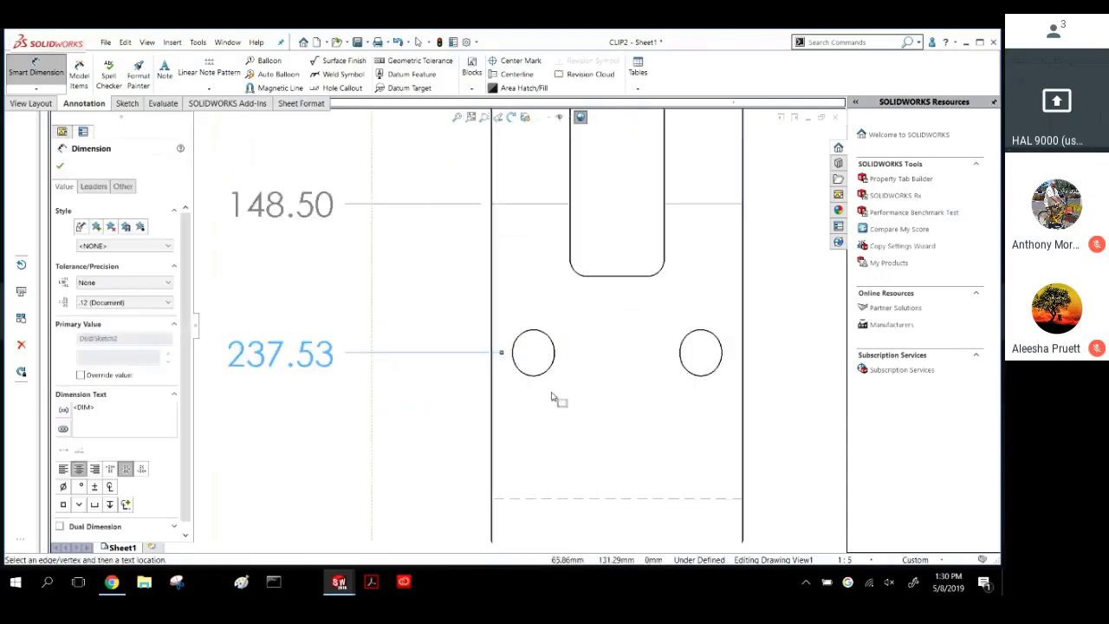
scroll(541, 412, up, 2)
scroll(529, 438, down, 2)
click(529, 439)
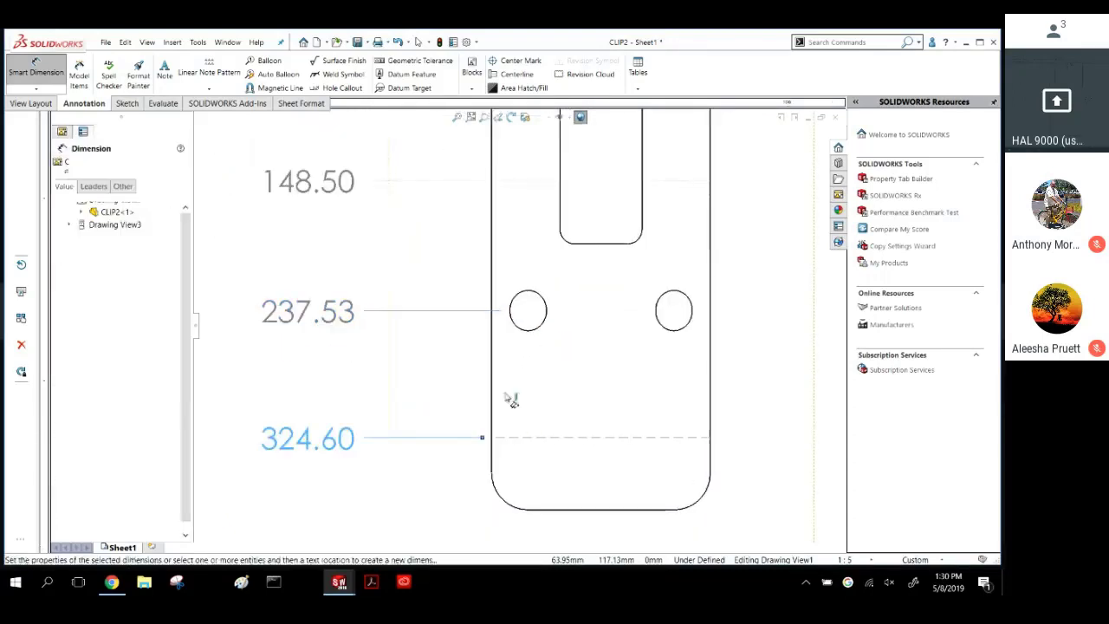
Examine the ordinate dimensions beside the flat pattern, selecting the zero dimension at the left tab.
scroll(530, 253, up, 5)
scroll(522, 247, down, 3)
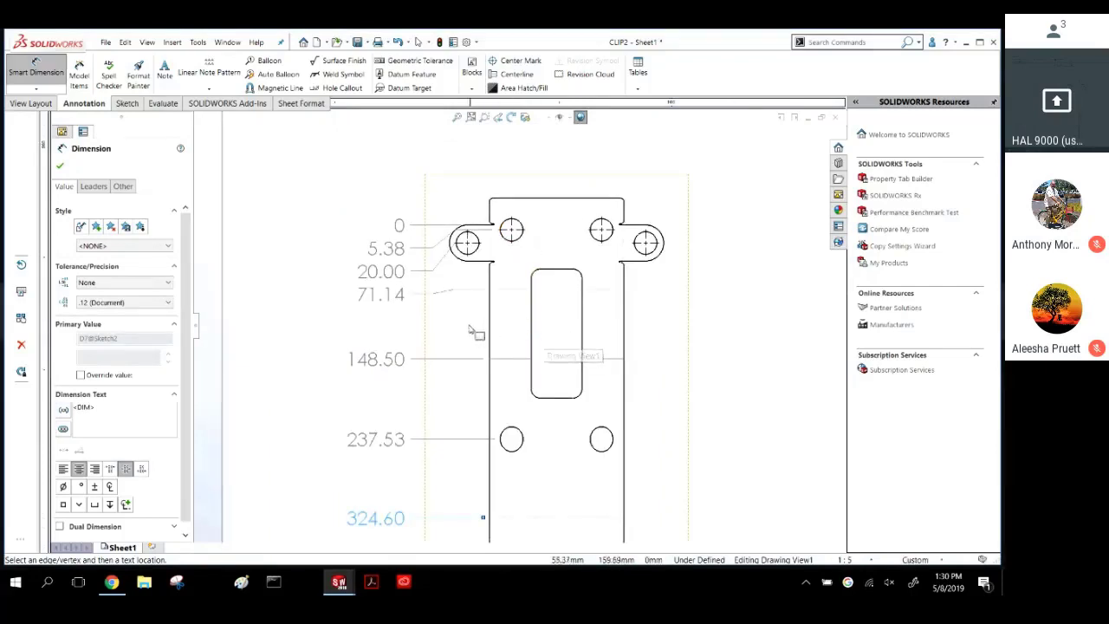
key(Escape)
click(401, 227)
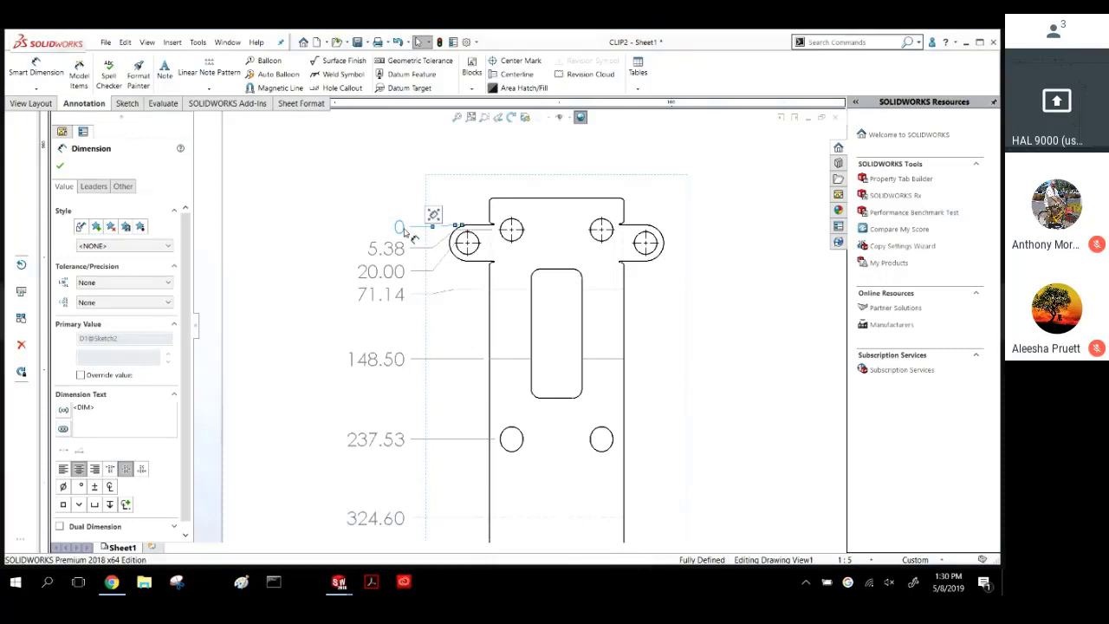
key(Escape)
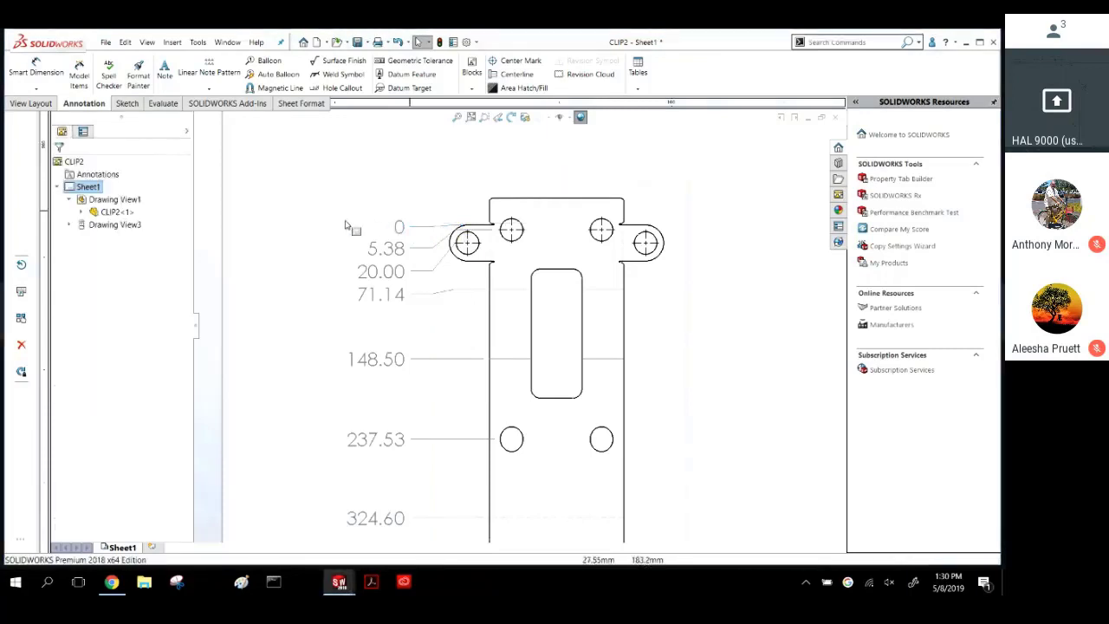
click(399, 228)
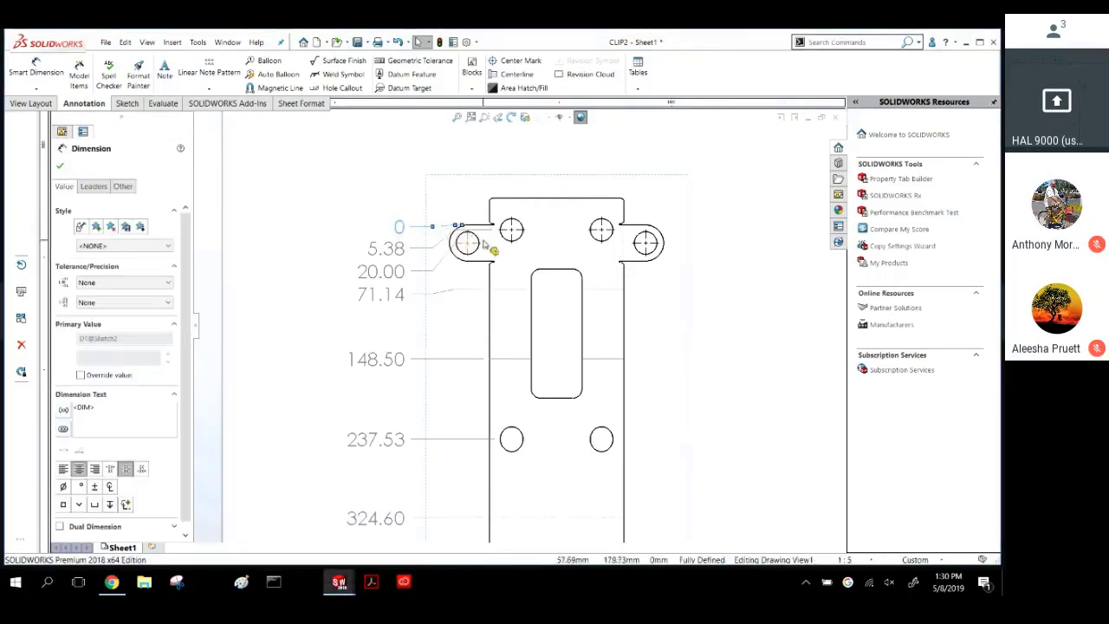
scroll(483, 243, down, 2)
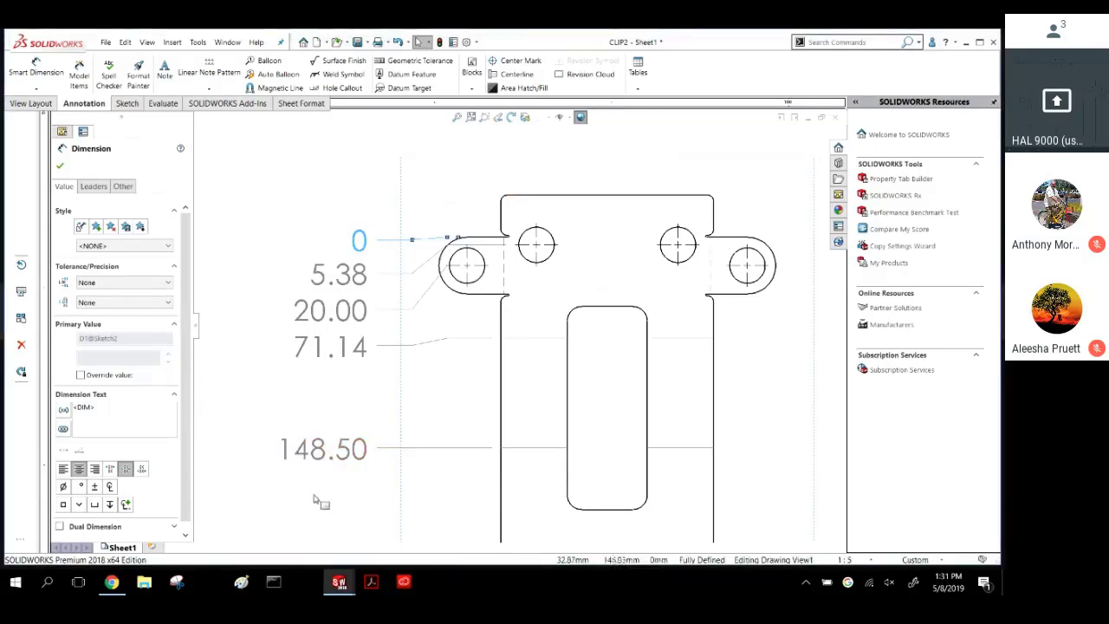
key(z)
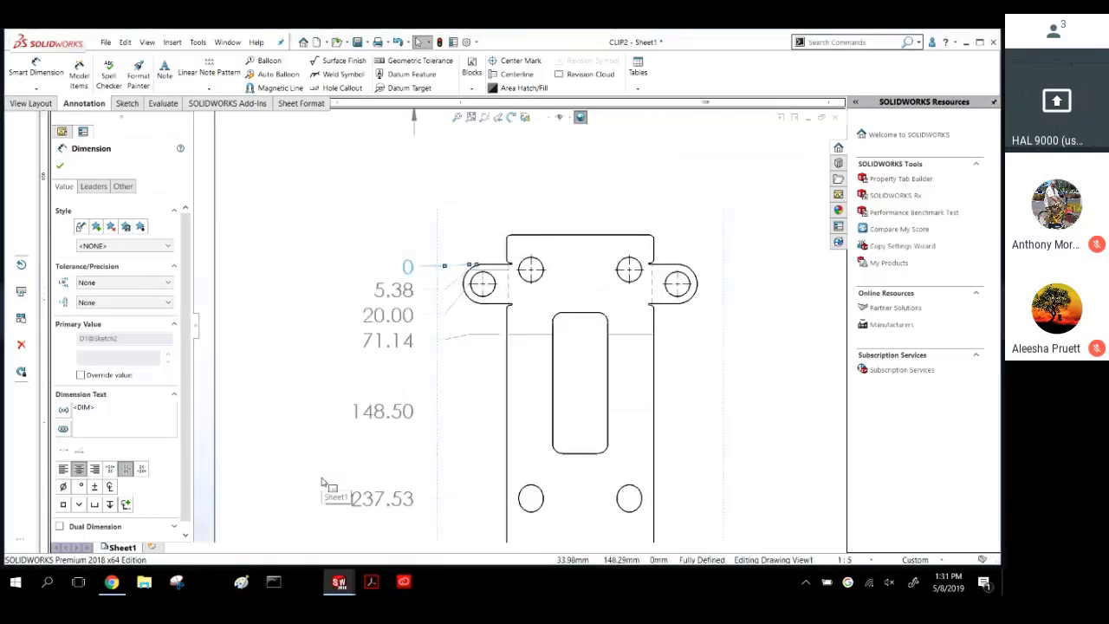
click(322, 288)
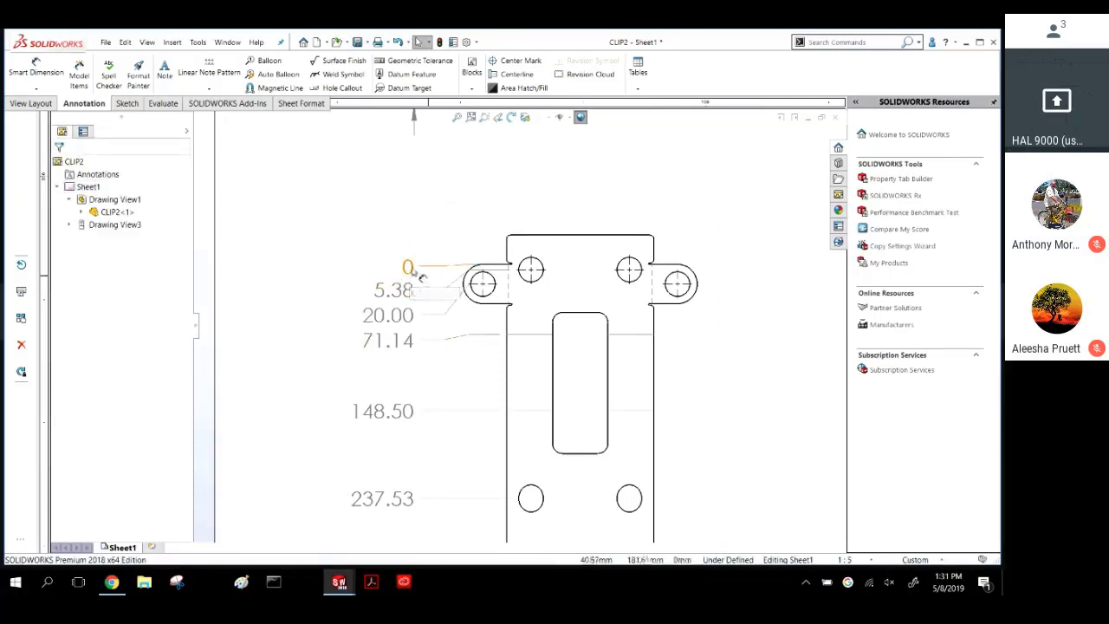
click(408, 269)
scroll(443, 253, up, 2)
scroll(522, 294, up, 2)
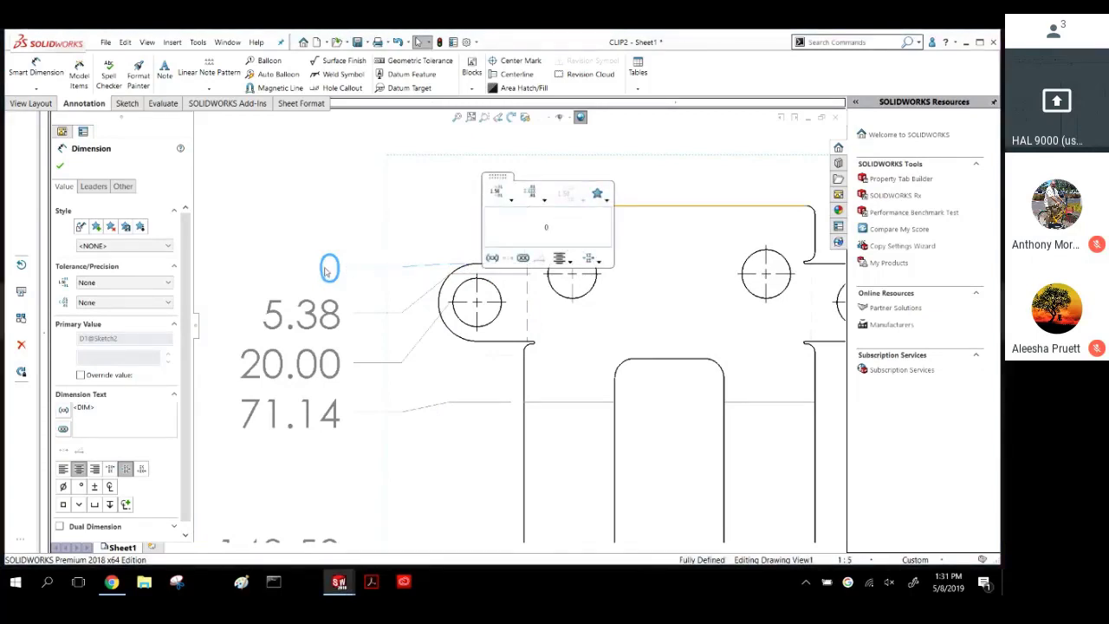
click(278, 219)
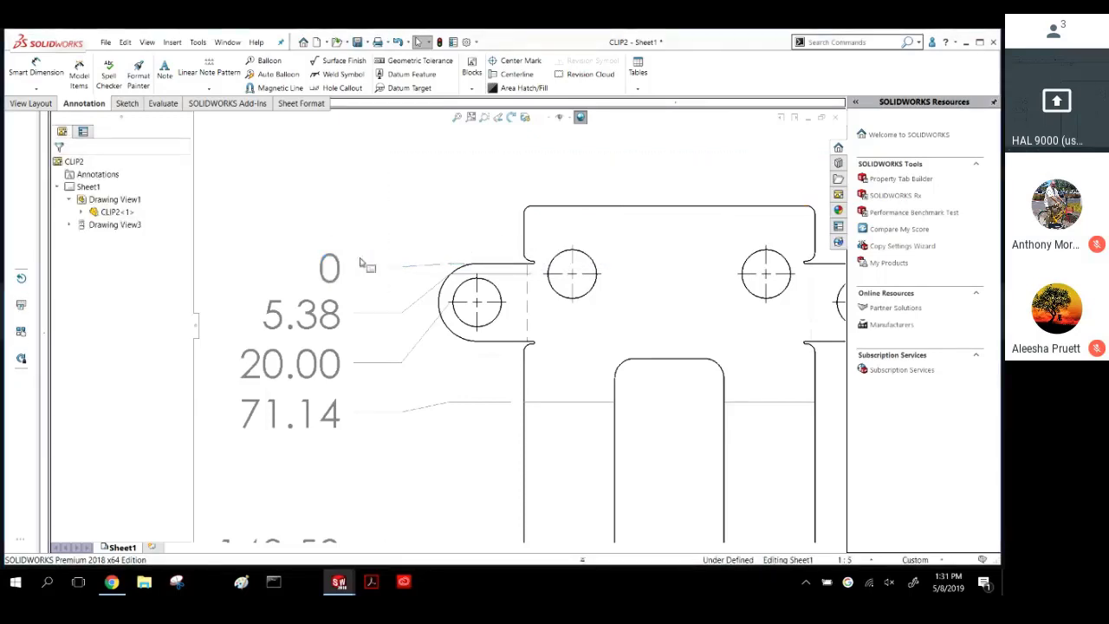
Add the slot's upper edge to the existing ordinate dimension set.
right_click(329, 272)
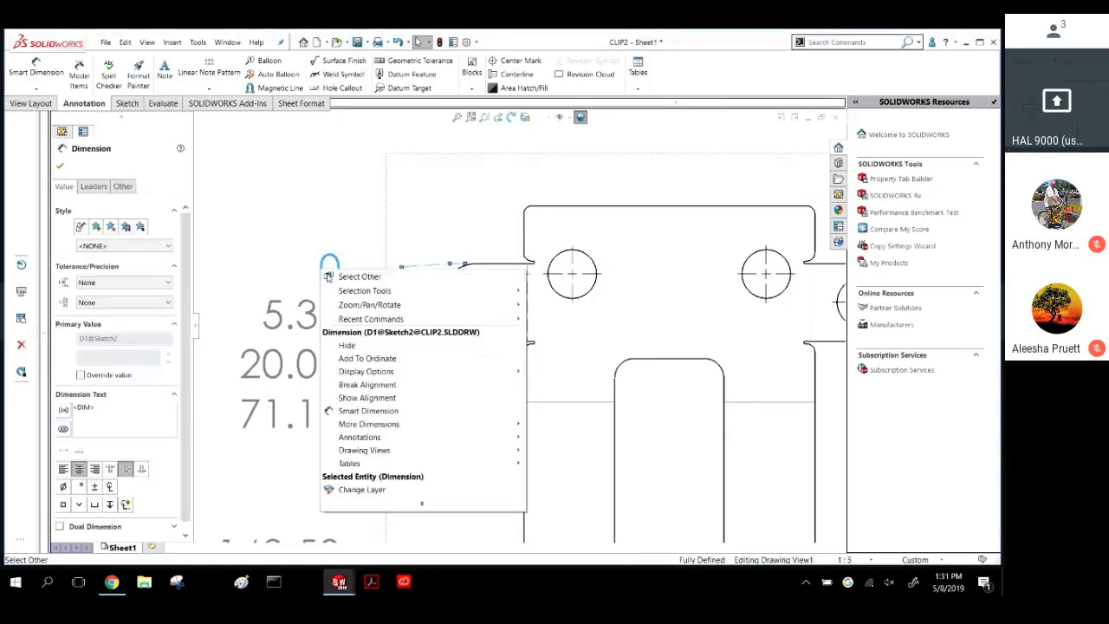
click(362, 358)
scroll(526, 379, up, 2)
scroll(532, 317, down, 2)
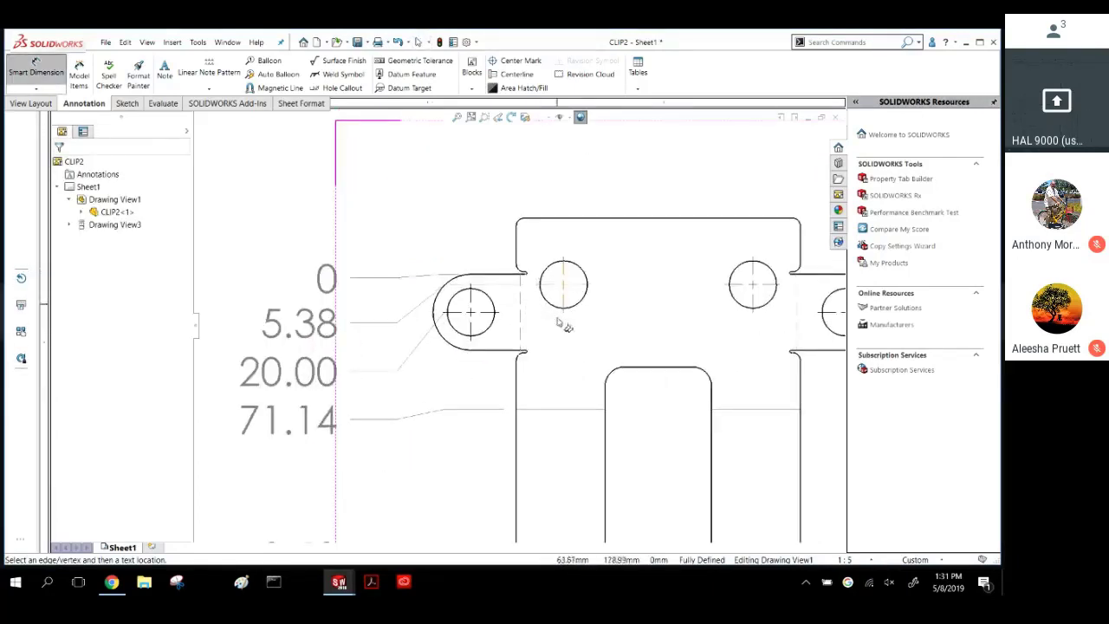
click(682, 371)
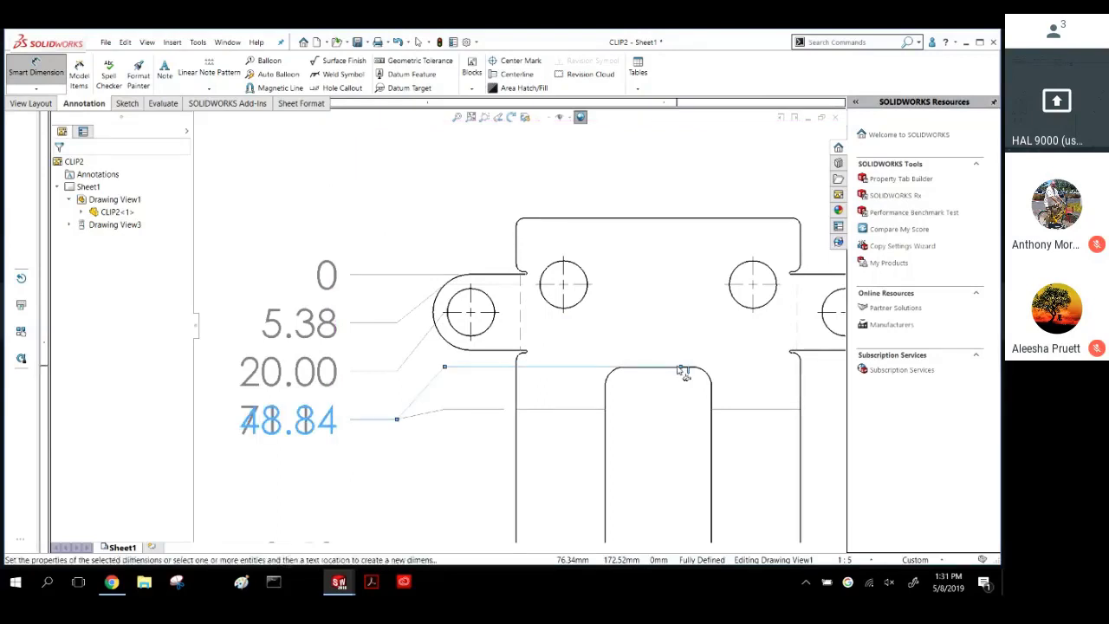
key(Escape)
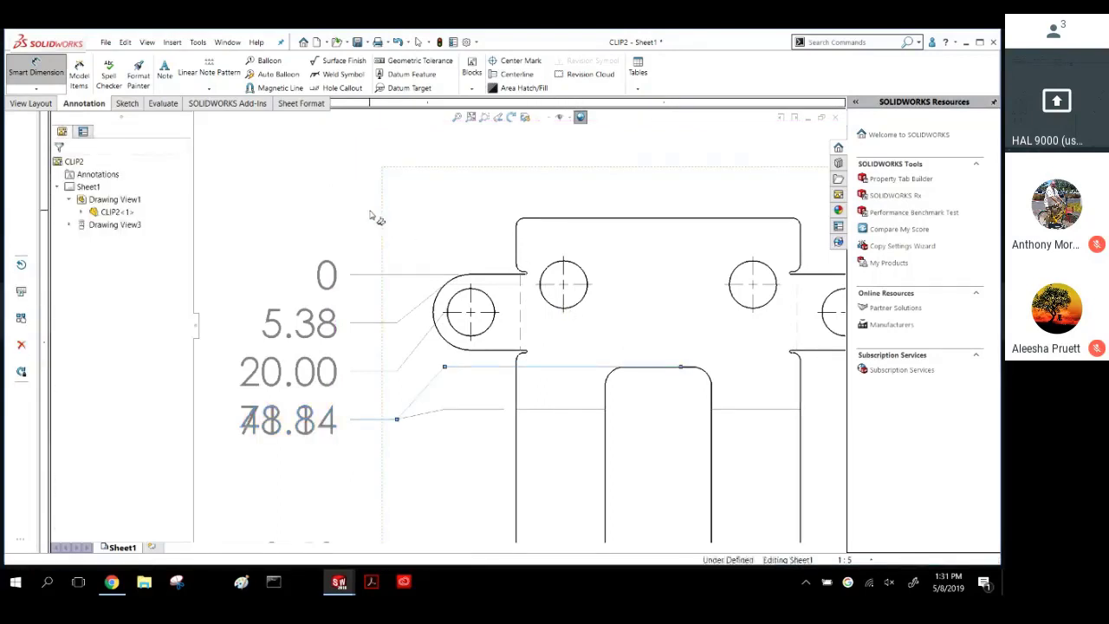
click(329, 276)
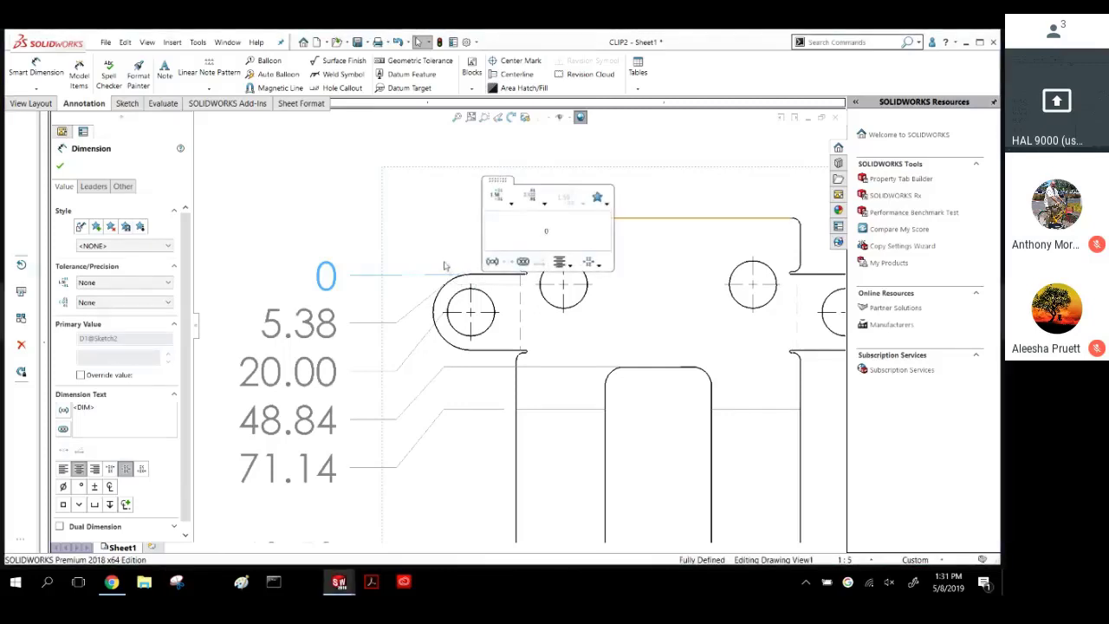
key(XF86AudioMute)
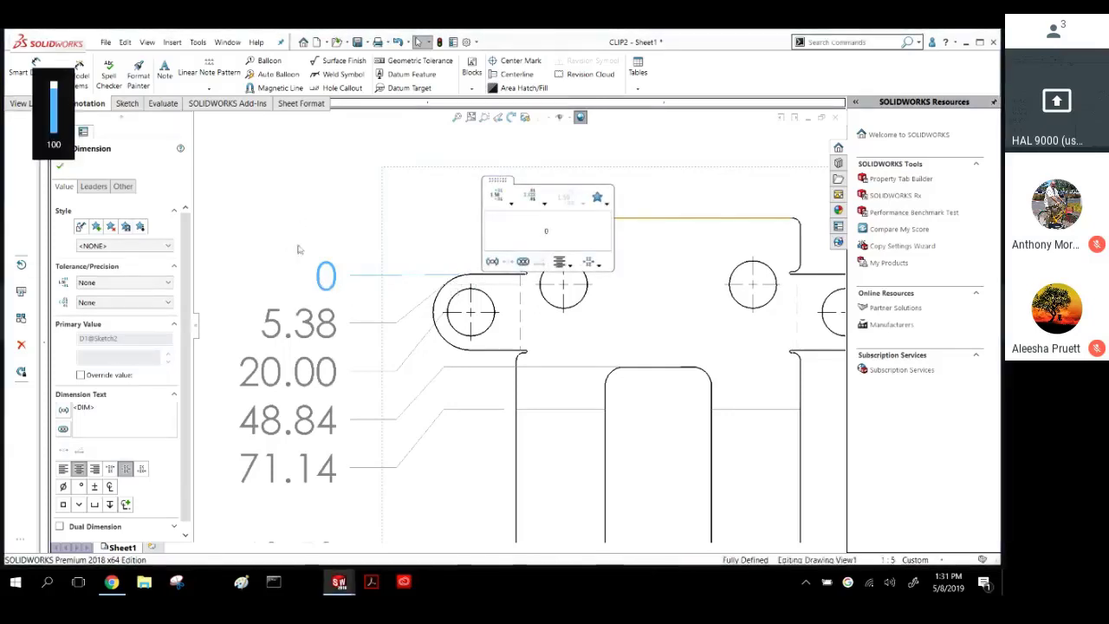
click(288, 220)
click(323, 282)
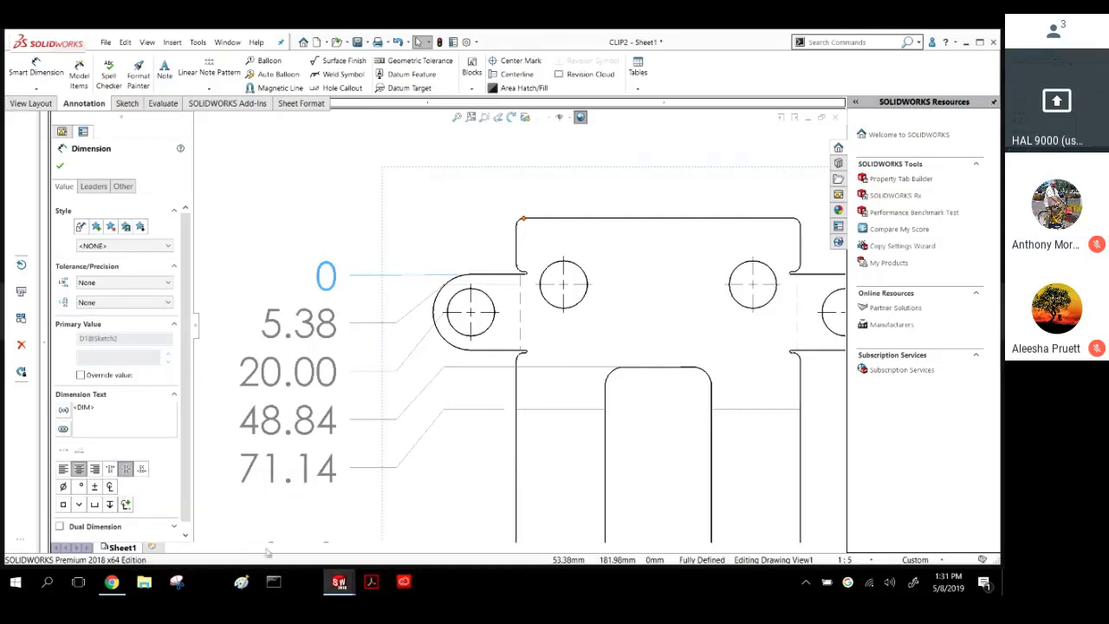
right_click(372, 581)
click(409, 531)
click(178, 426)
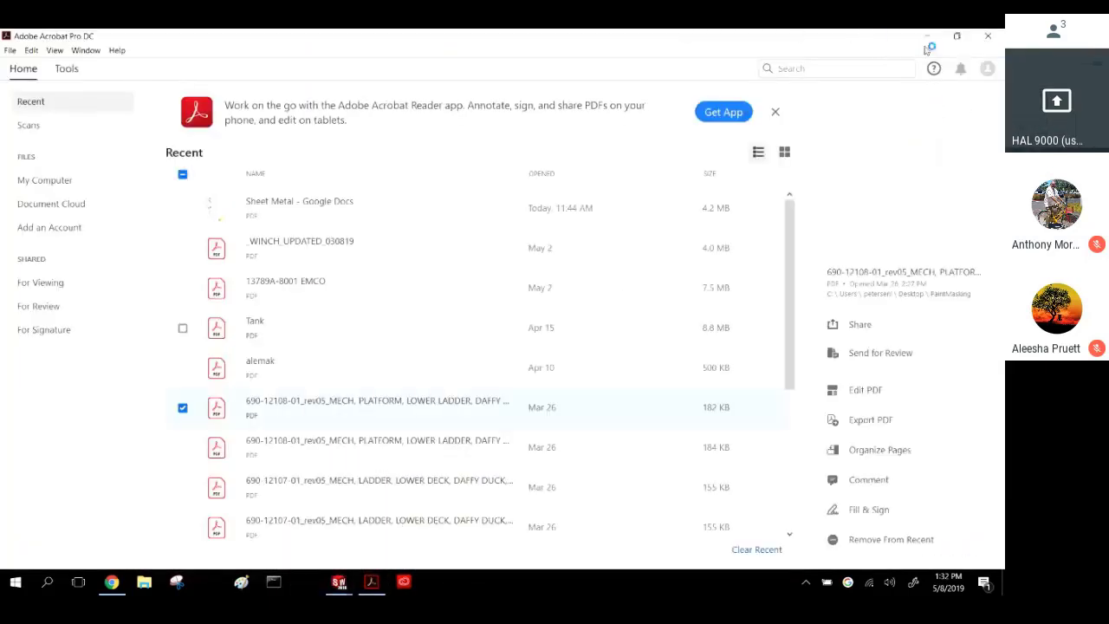
click(926, 35)
scroll(444, 370, up, 6)
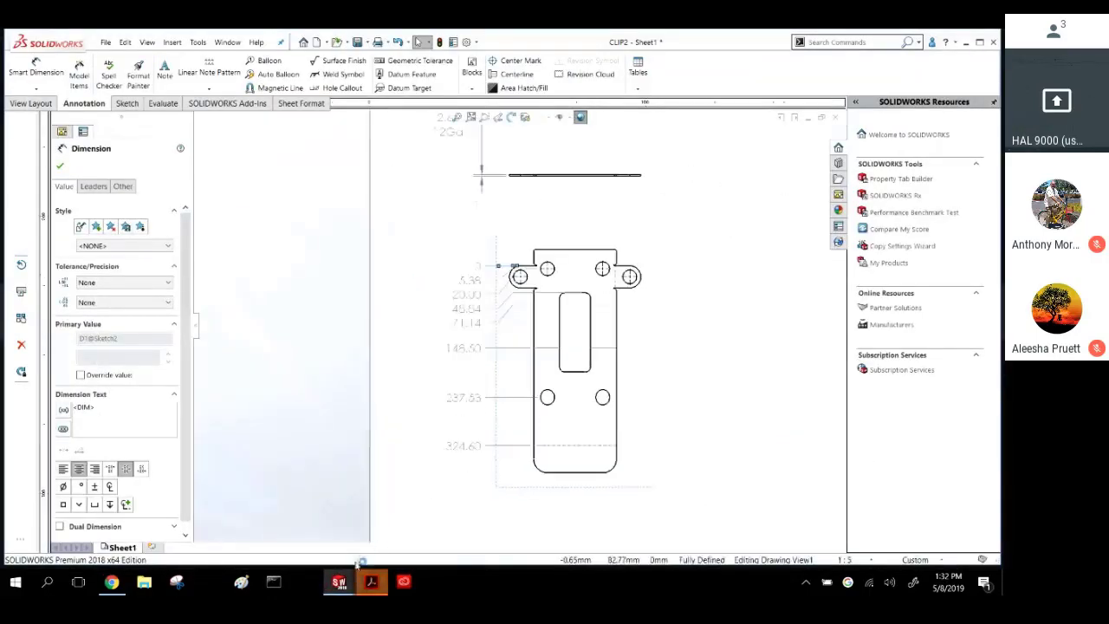
Delete the whole ordinate dimension set that starts from the left tab's upper edge.
click(252, 254)
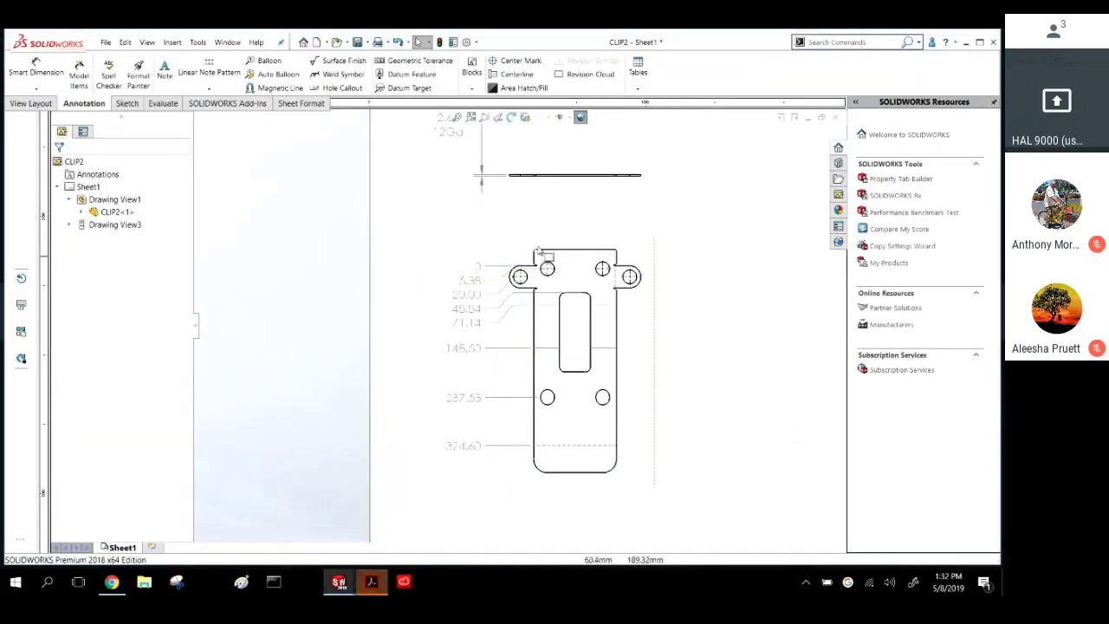
scroll(401, 321, down, 5)
click(407, 309)
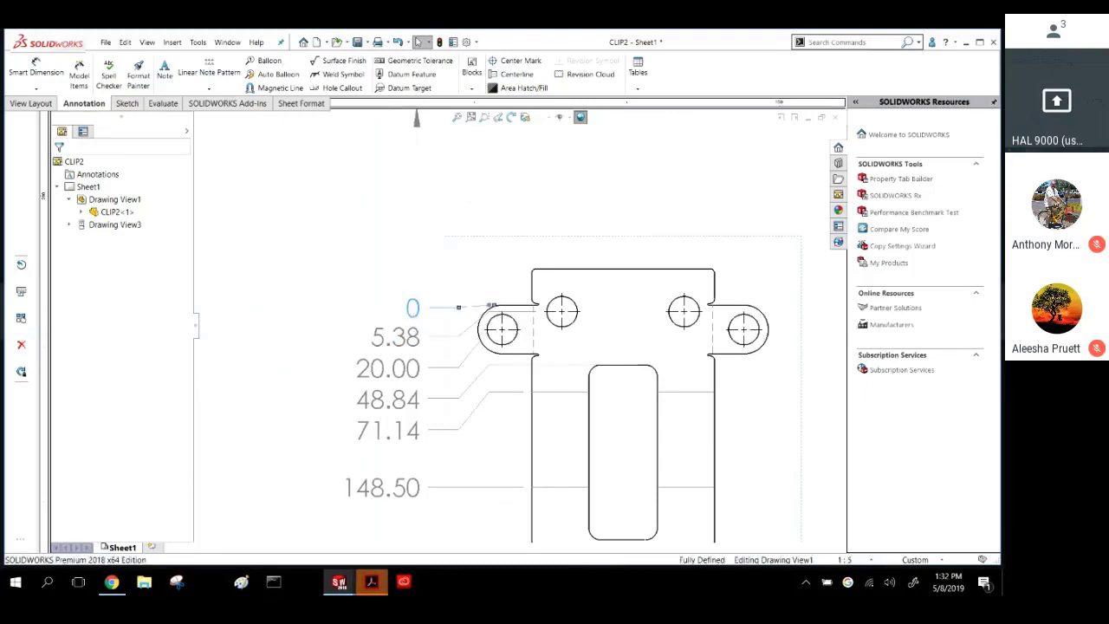
key(Delete)
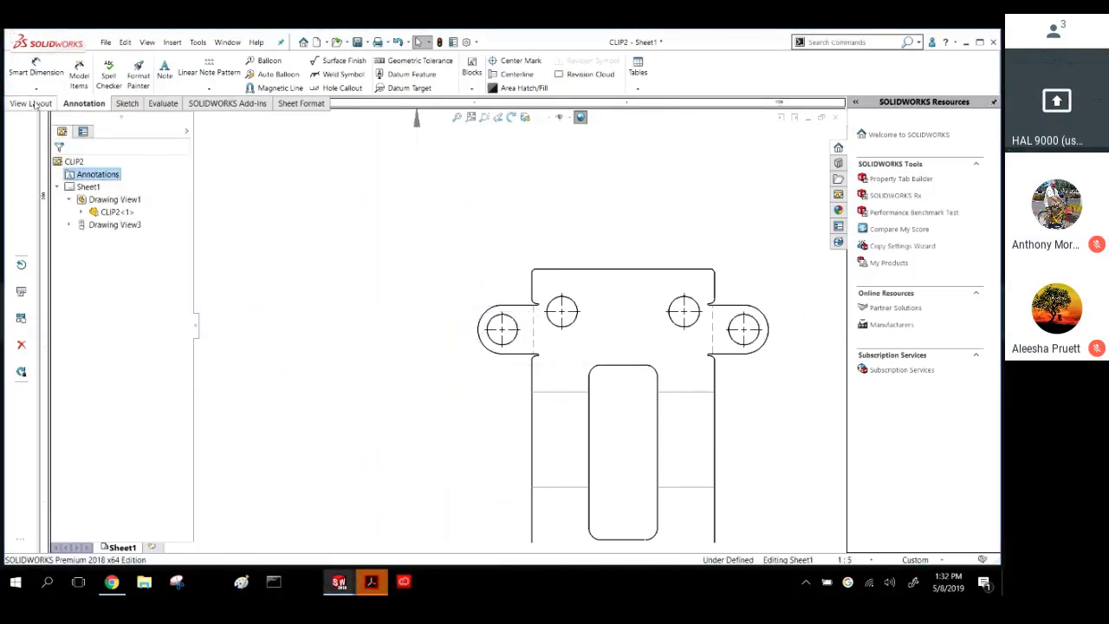
Start a new Ordinate Dimension with its zero on the flat pattern's top edge, placed beside the part on the tab's left side.
click(35, 89)
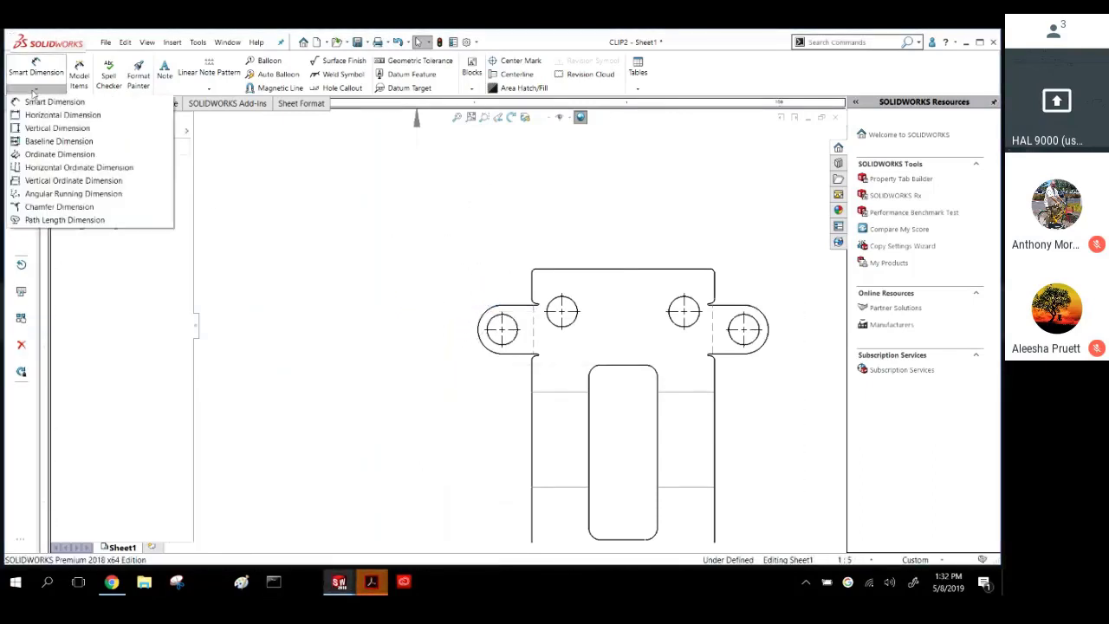
click(54, 154)
click(624, 271)
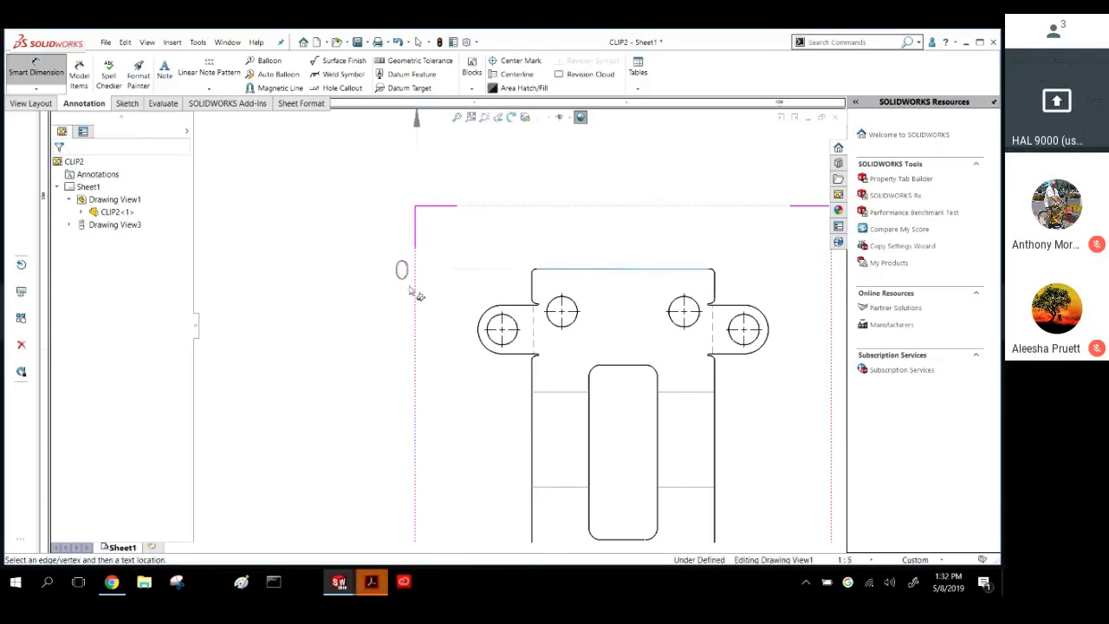
click(377, 286)
Add ordinate dimensions to the upper left hole, the left tab's hole and both bend lines crossing the slot.
click(559, 320)
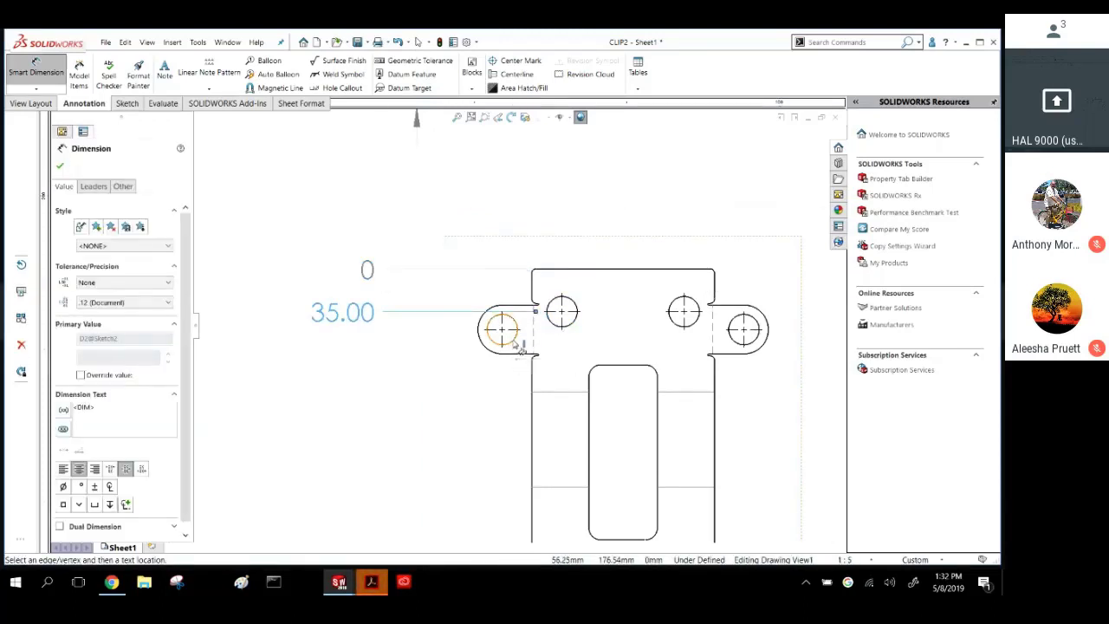
click(502, 331)
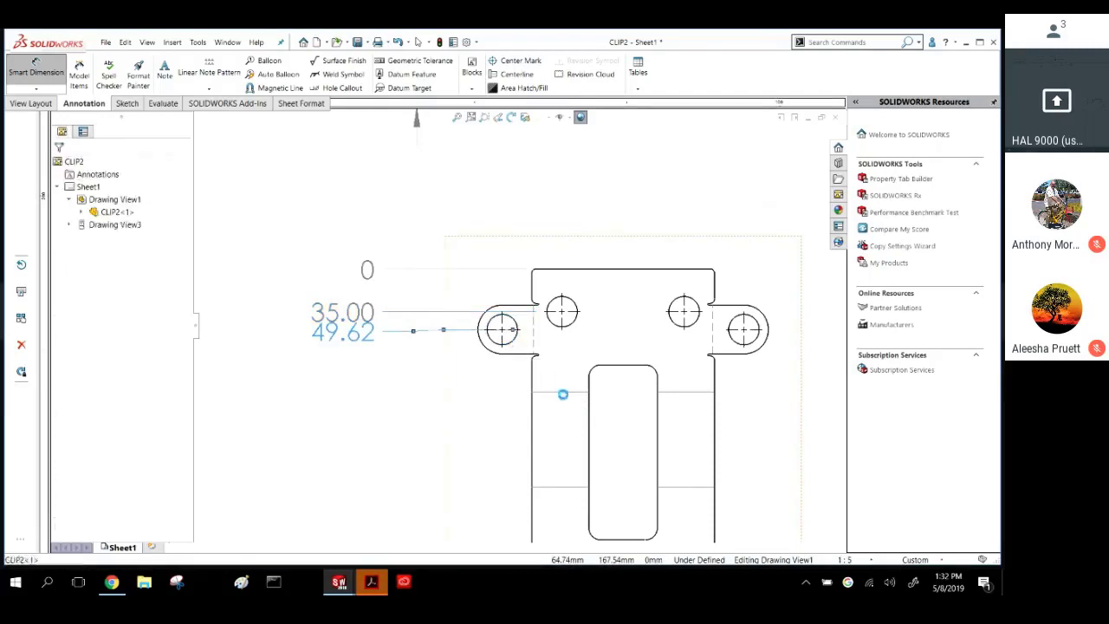
click(565, 391)
click(578, 487)
Add ordinate dimensions to the lower left hole and the dashed bend line near the rounded end, then finish dimensioning.
scroll(548, 485, up, 3)
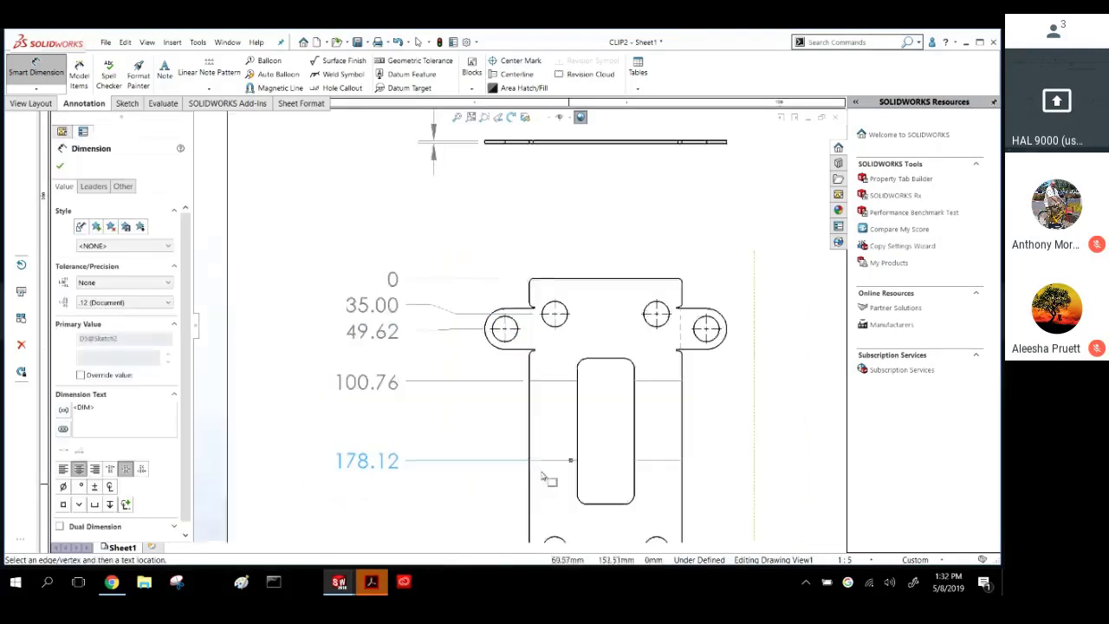
scroll(541, 481, down, 3)
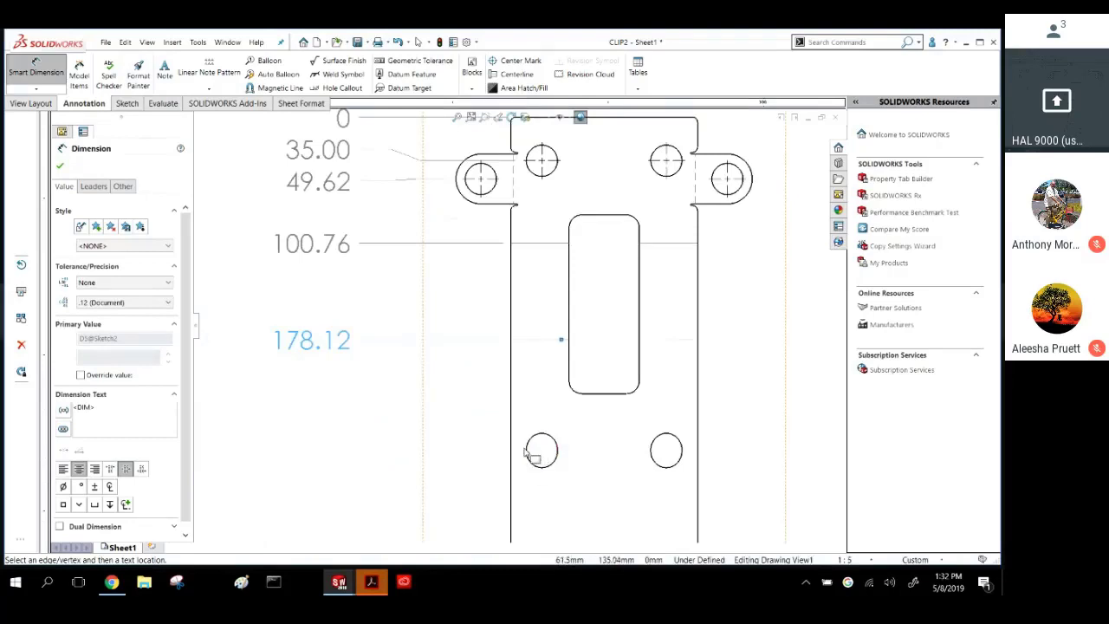
click(535, 460)
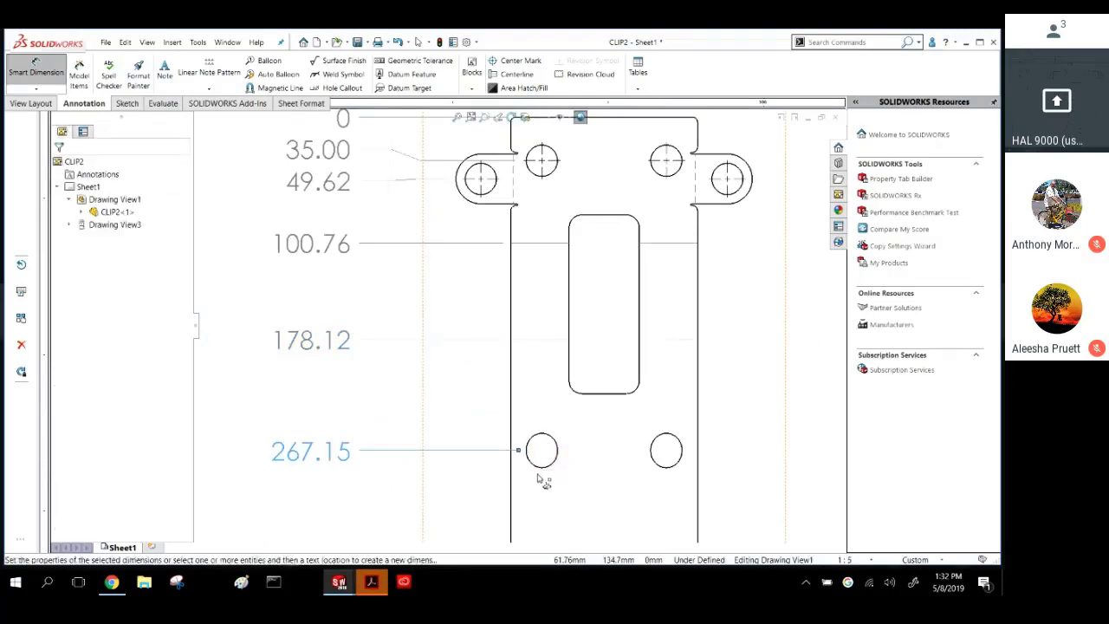
scroll(541, 472, up, 3)
scroll(540, 459, down, 2)
click(541, 446)
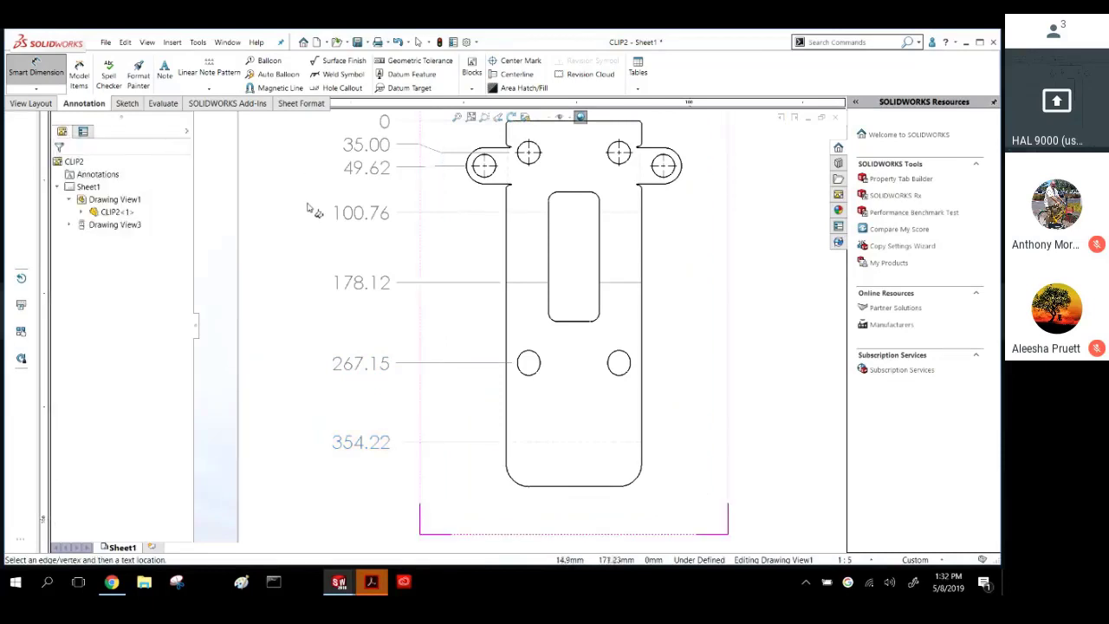
key(Escape)
Block updater.api in the security prompt and dismiss the Acrobat error message.
scroll(563, 173, down, 4)
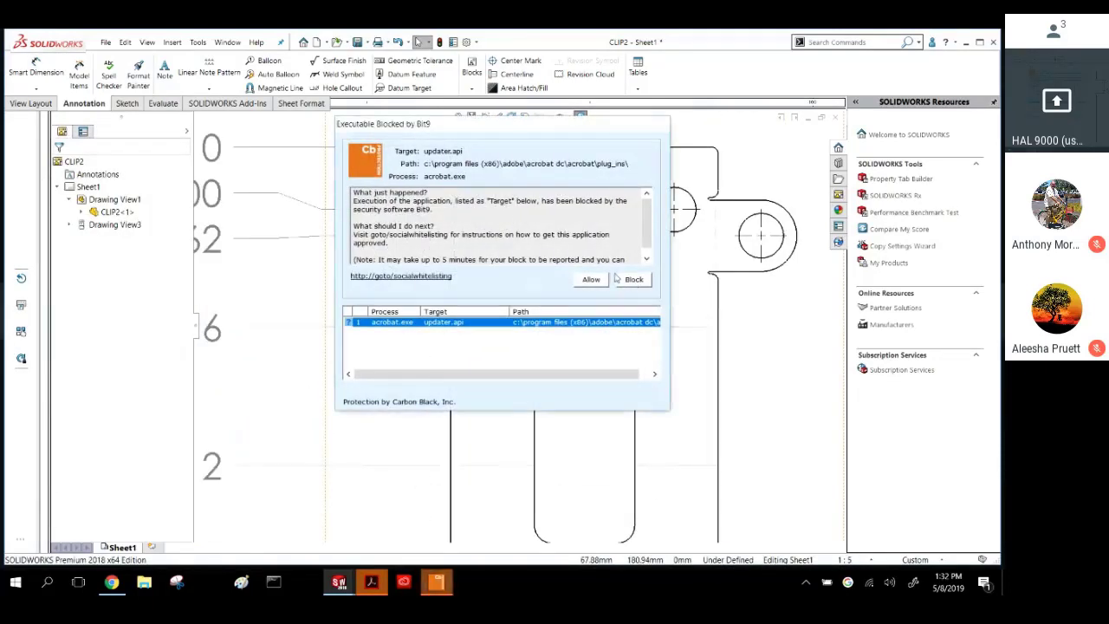
click(634, 280)
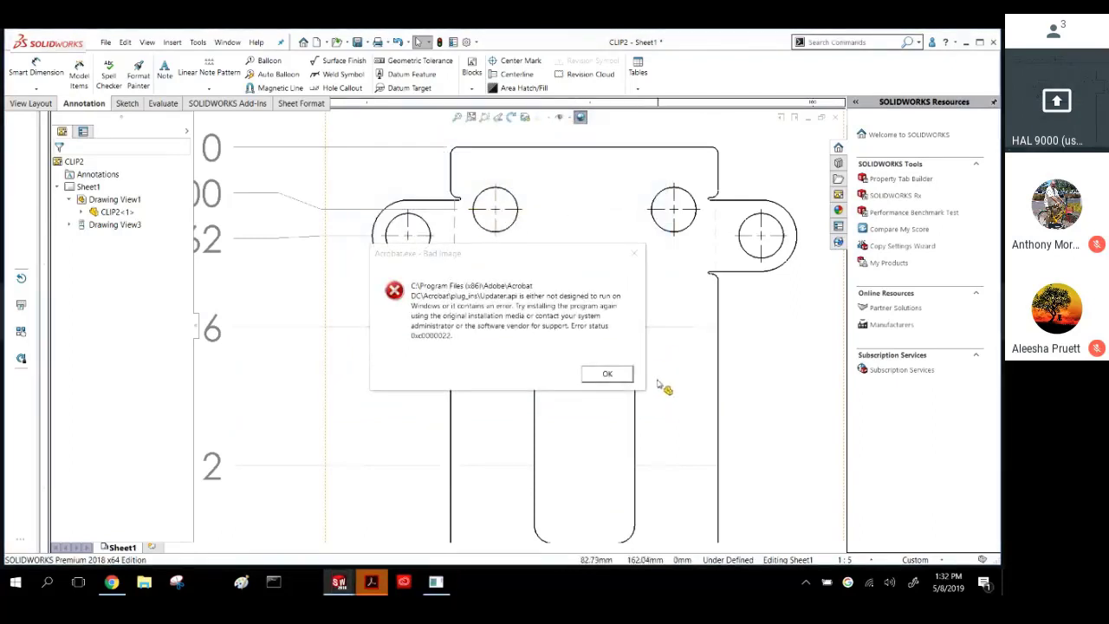
click(617, 378)
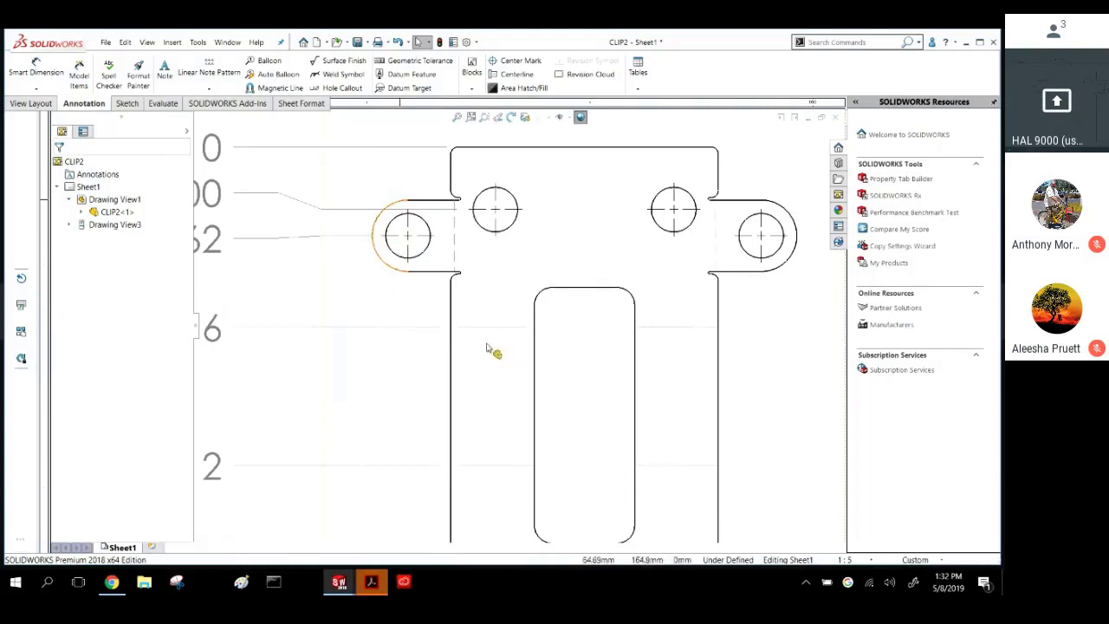
Insert a vertical centerline through the slot between its two long edges.
scroll(489, 349, up, 3)
scroll(503, 339, down, 2)
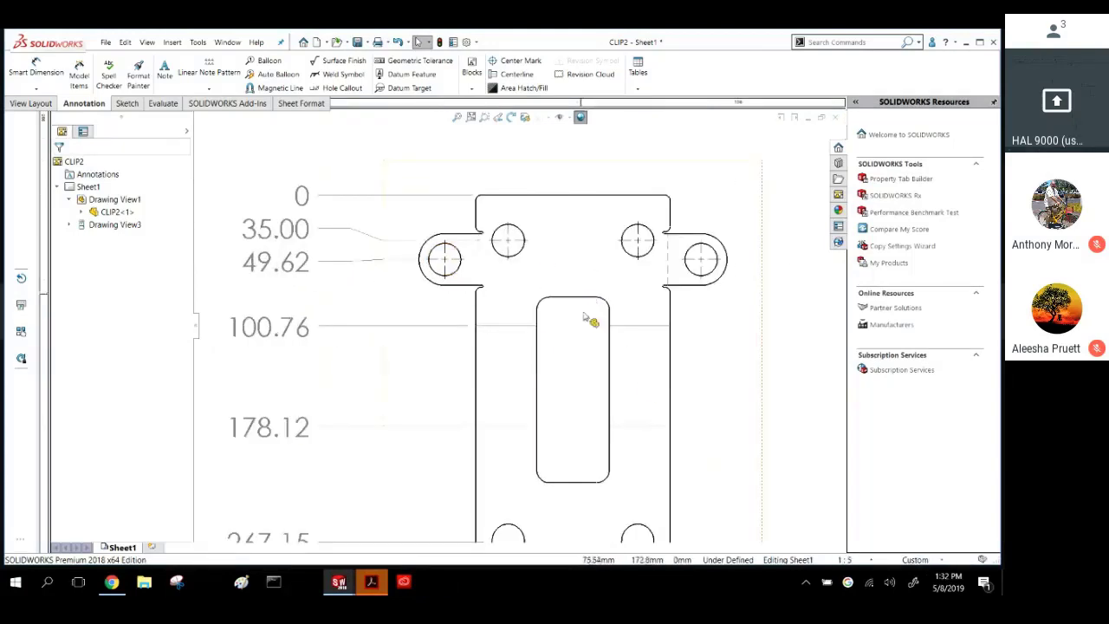
right_click(453, 129)
click(503, 76)
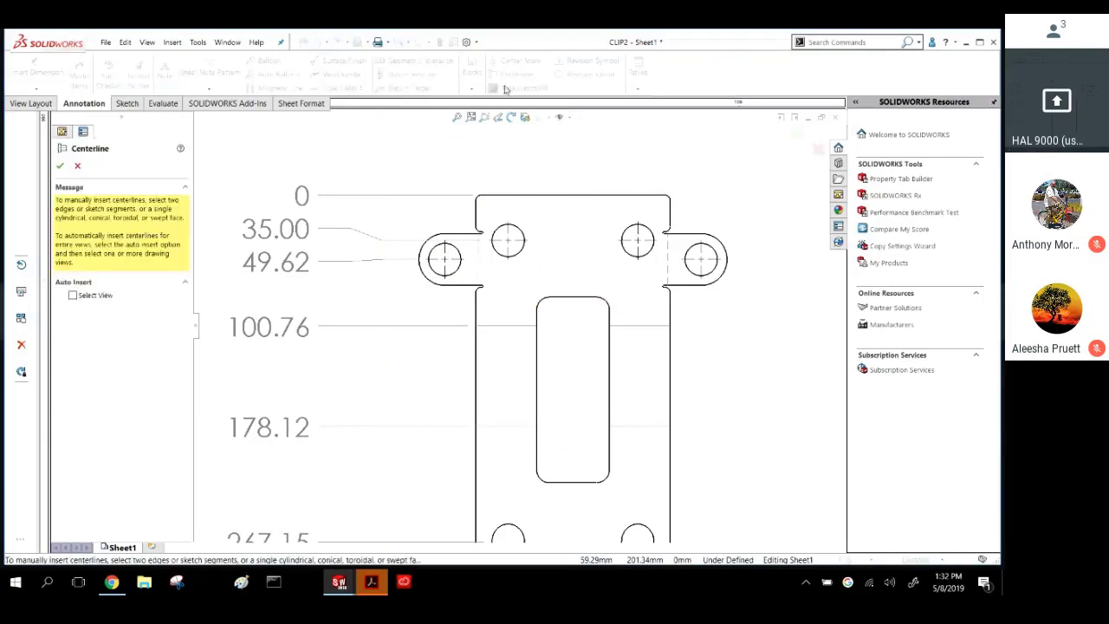
click(538, 392)
click(611, 373)
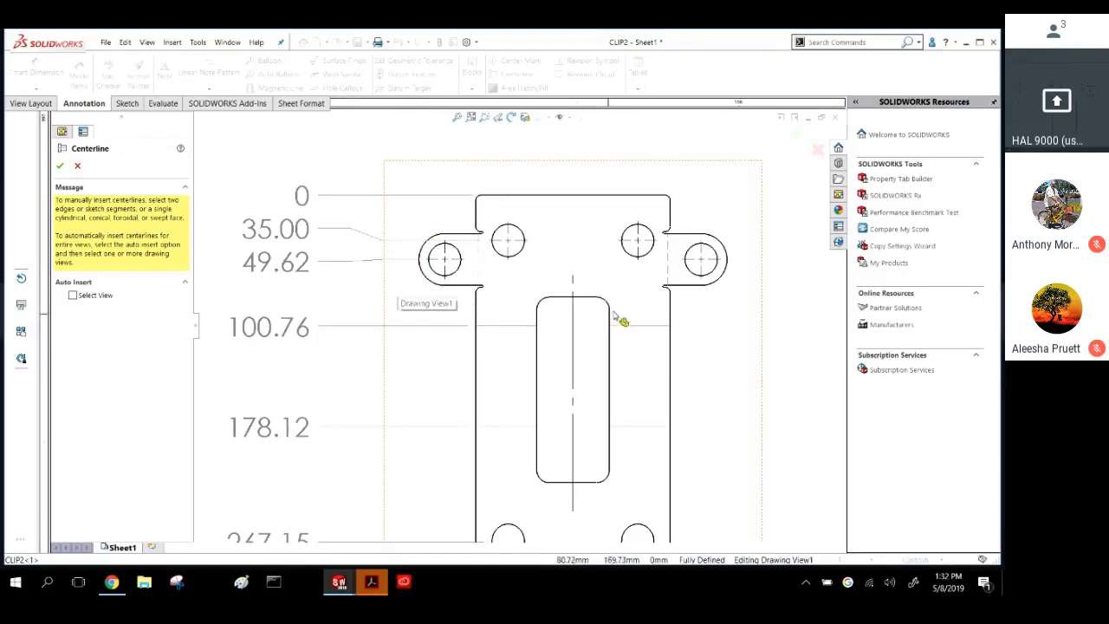
Insert a horizontal centerline through the slot between its two short edges.
click(567, 301)
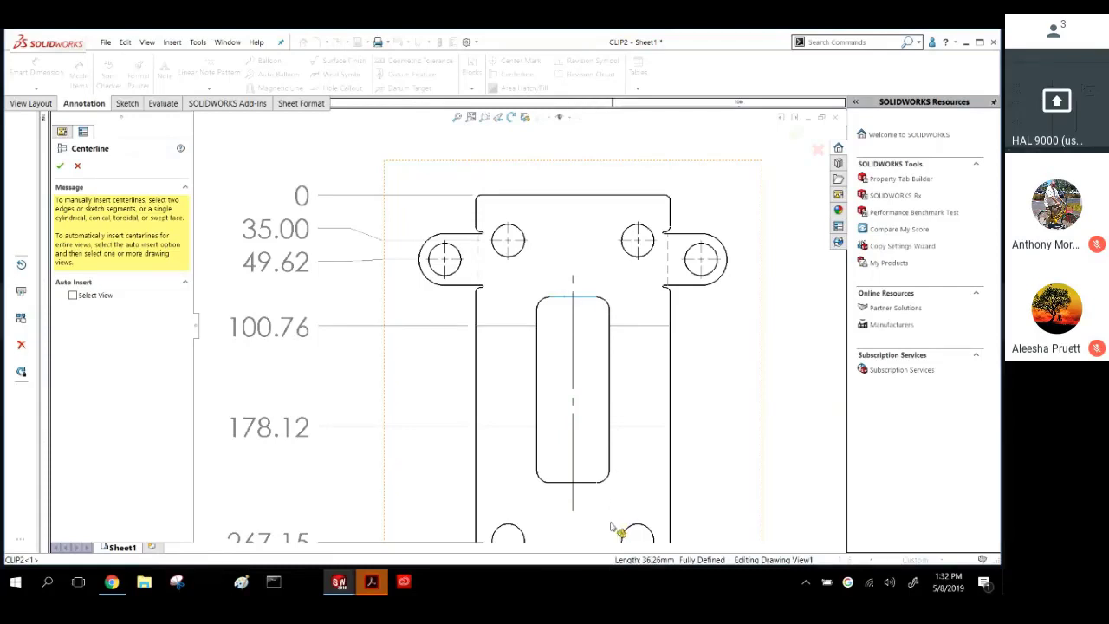
click(569, 482)
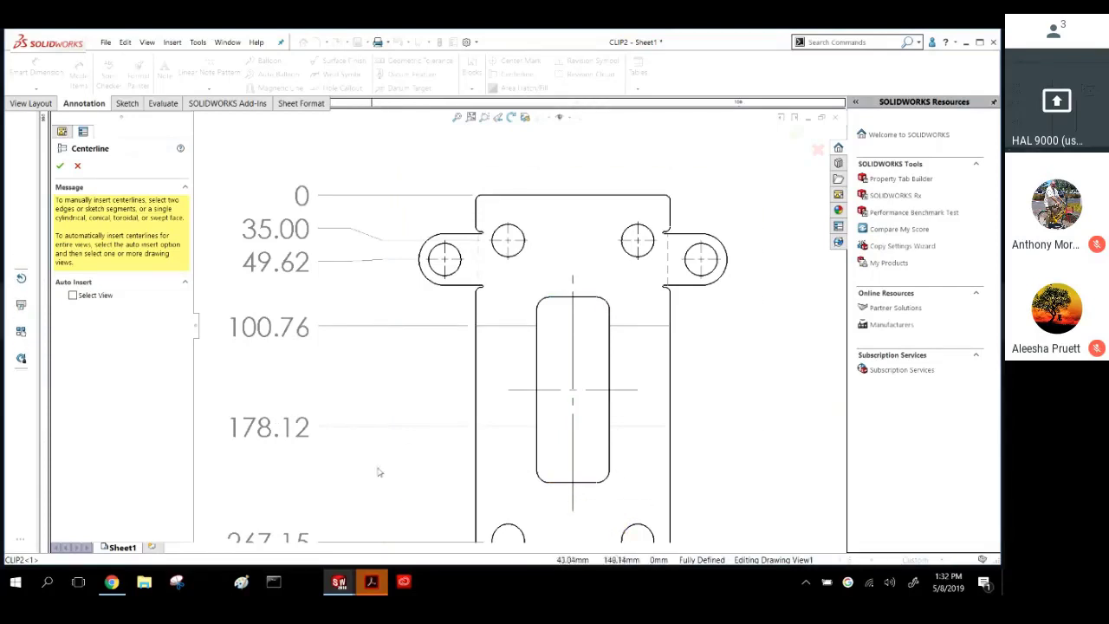
key(Escape)
Extend the slot's vertical centerline beyond the top and bottom edges of the flat pattern.
click(572, 405)
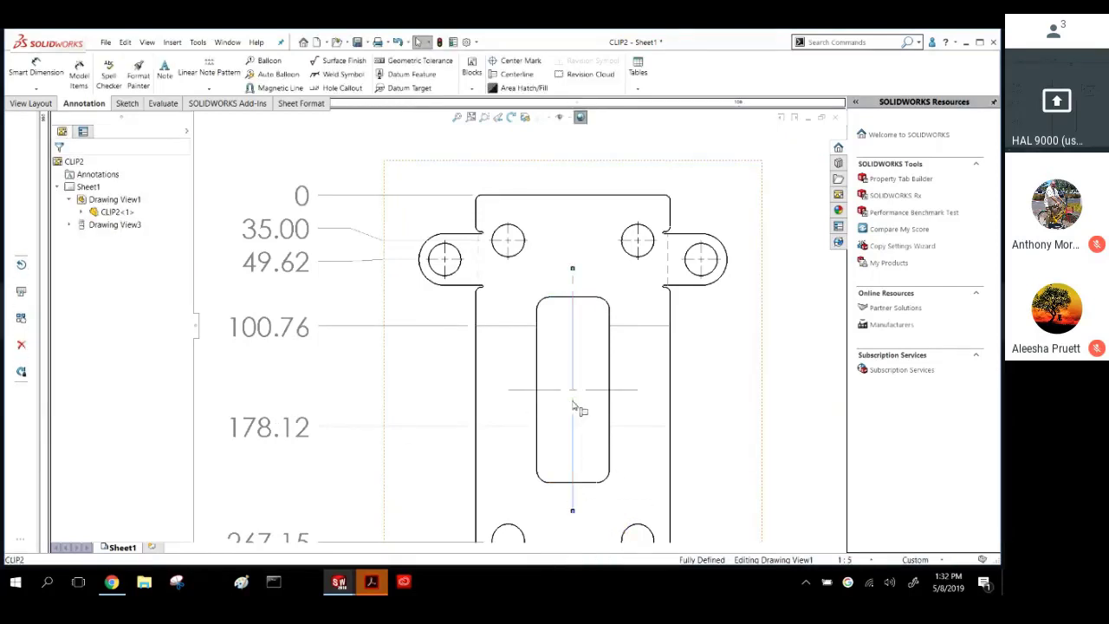
drag(571, 271, 573, 275)
scroll(568, 485, up, 4)
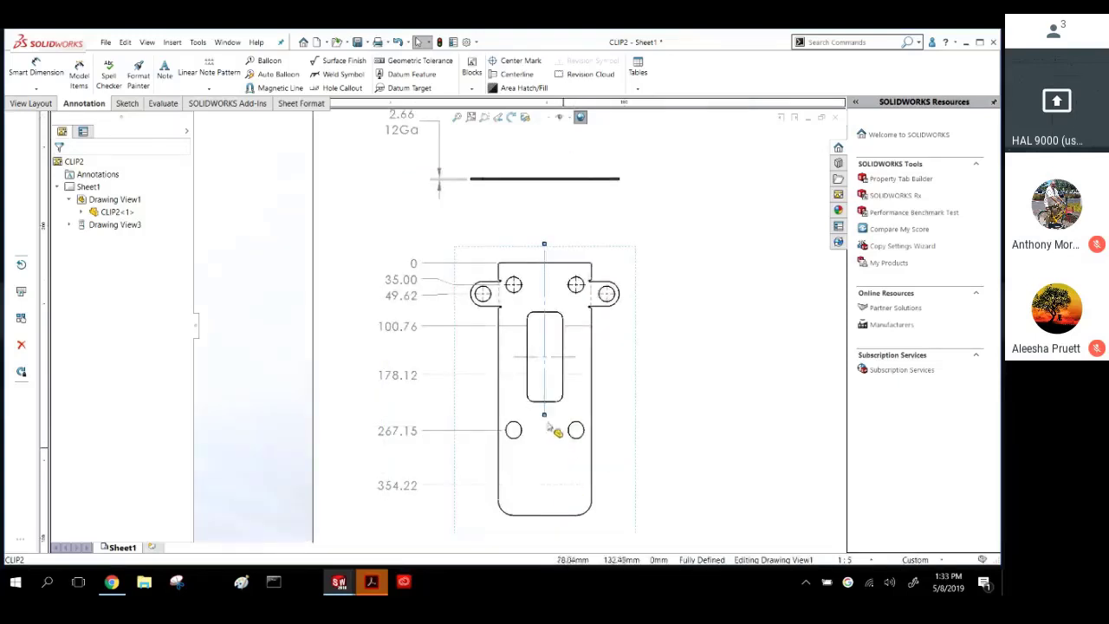
scroll(555, 416, down, 1)
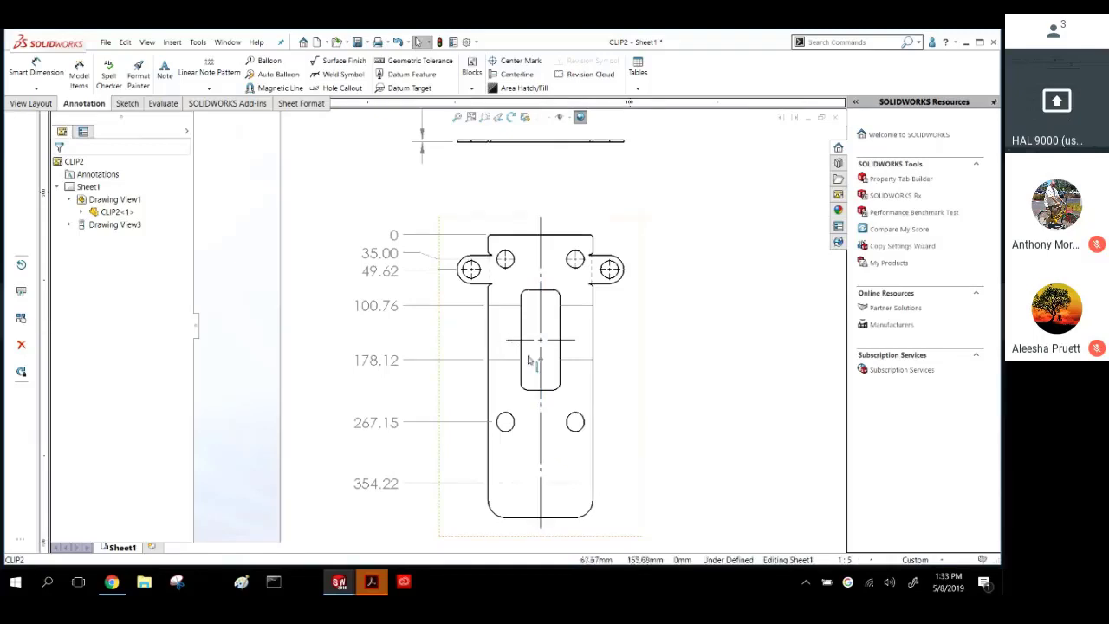
scroll(537, 360, down, 5)
scroll(586, 348, up, 5)
scroll(589, 329, down, 1)
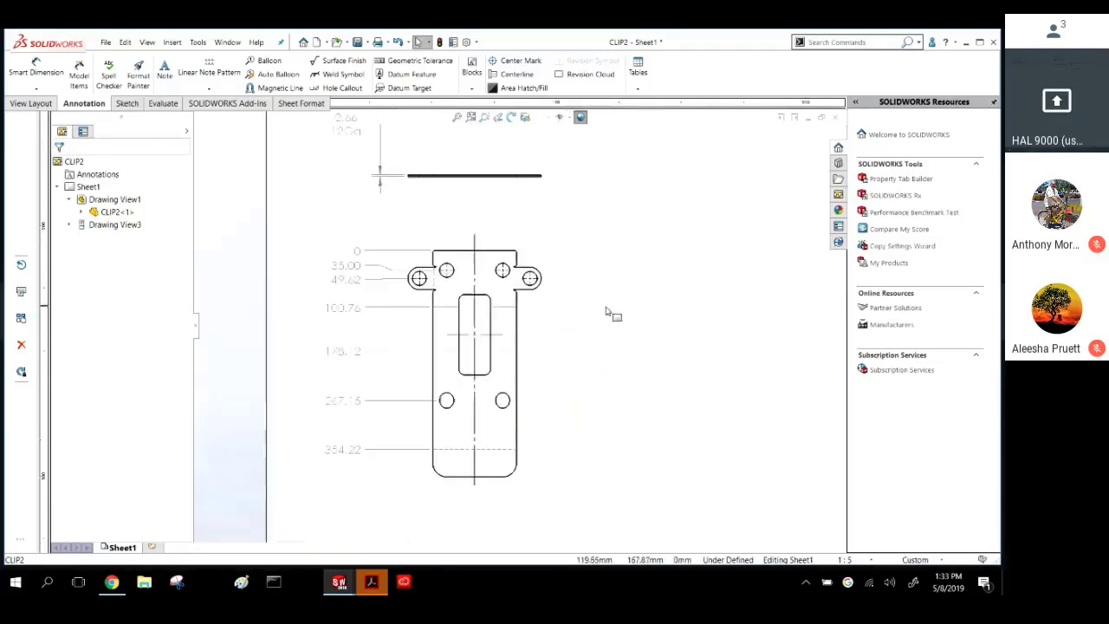
Add the slot's horizontal centerline to the existing vertical ordinate dimension set.
right_click(368, 253)
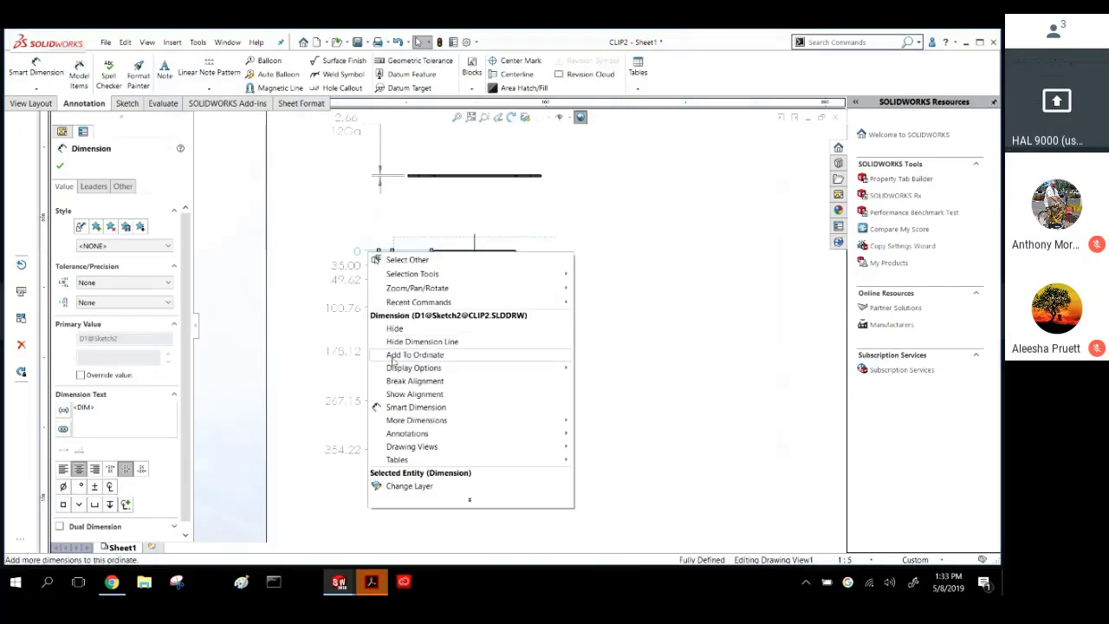
click(392, 357)
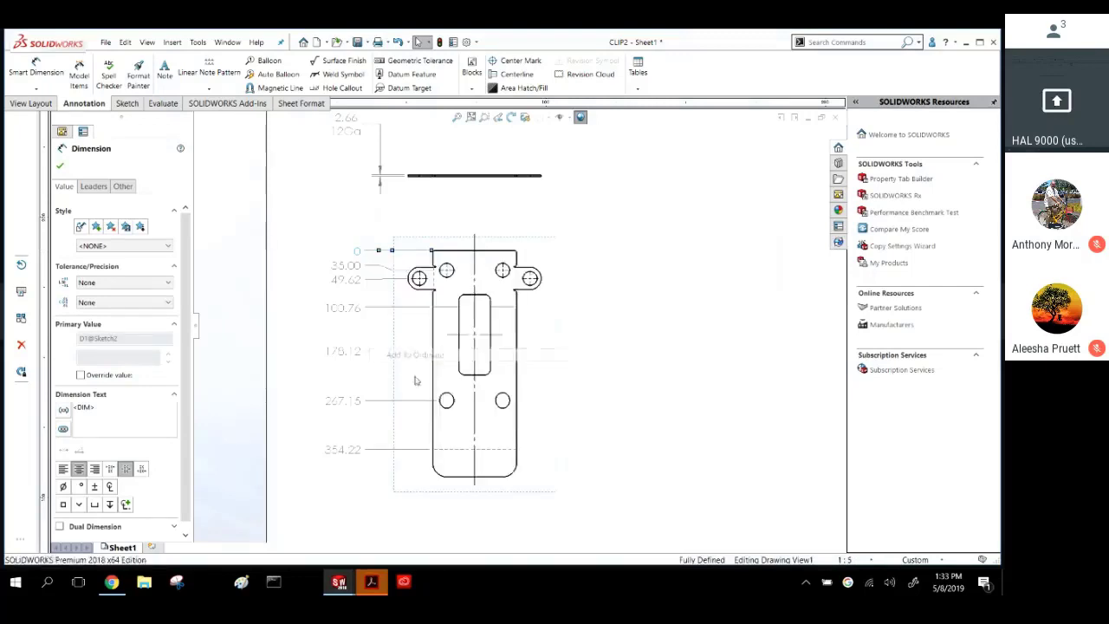
click(472, 337)
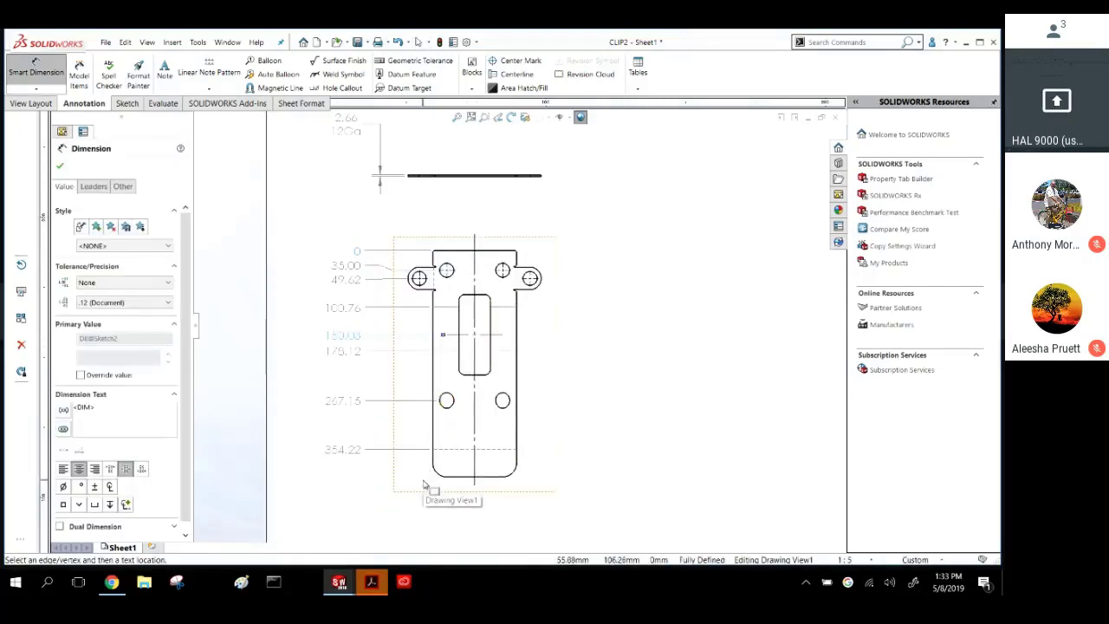
key(Escape)
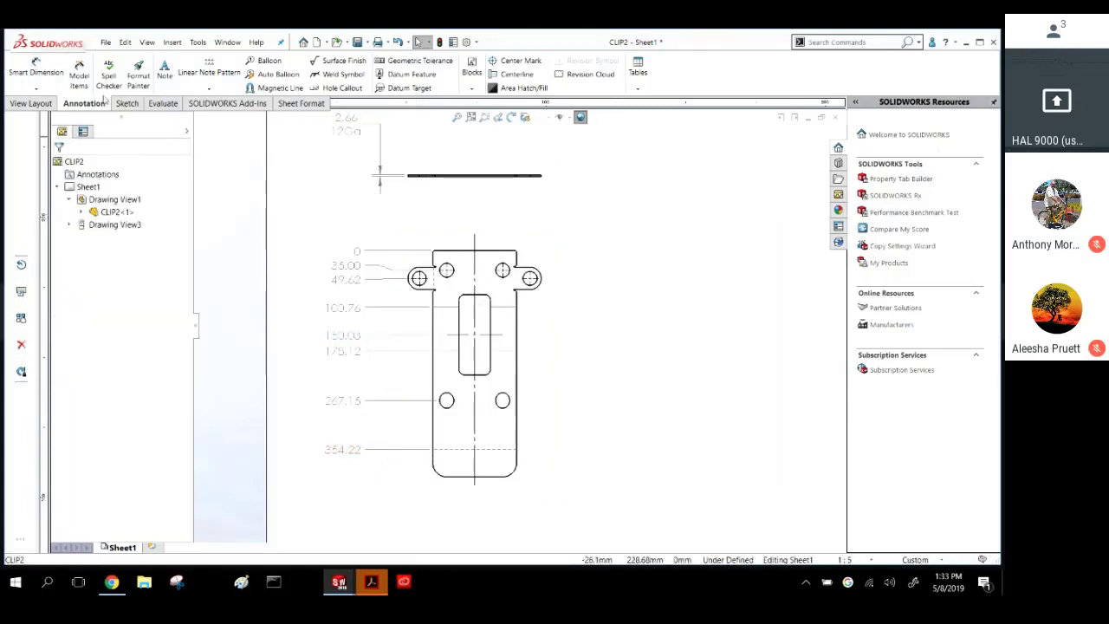
Add ordinate dimensions from the vertical centerline, as zero, to both upper holes and both long side edges of the flat pattern.
click(44, 87)
click(47, 154)
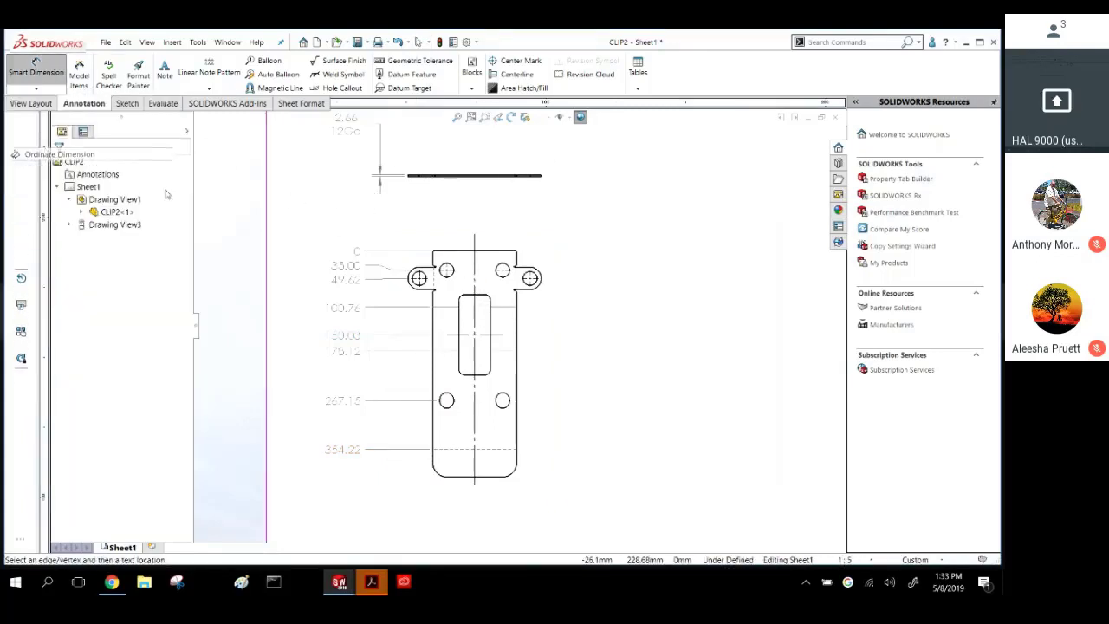
click(473, 268)
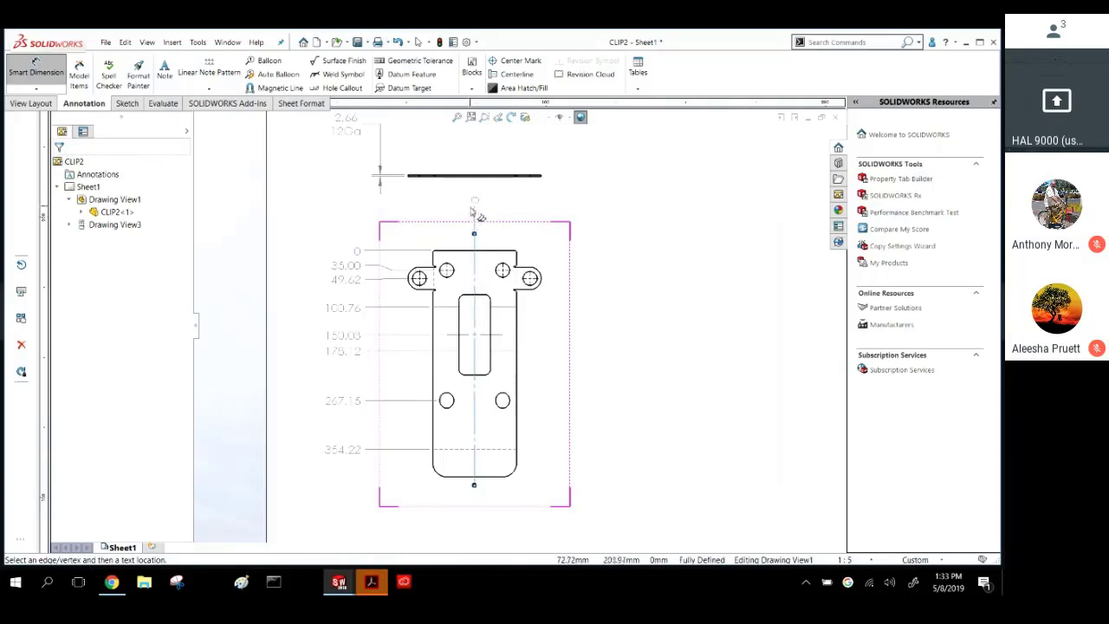
click(474, 218)
click(452, 275)
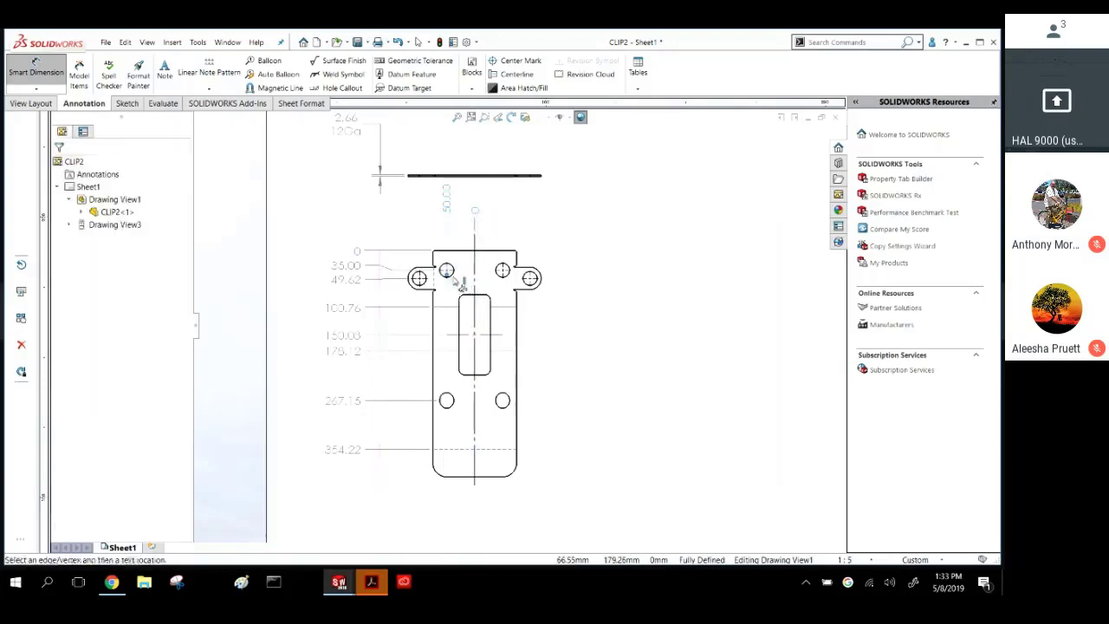
click(502, 271)
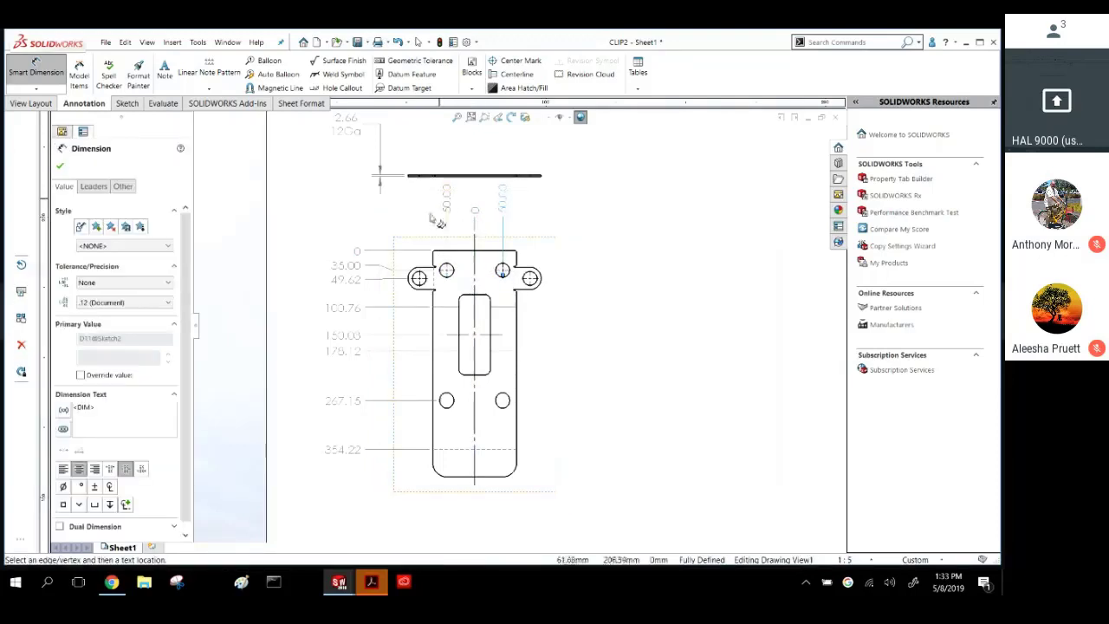
click(433, 259)
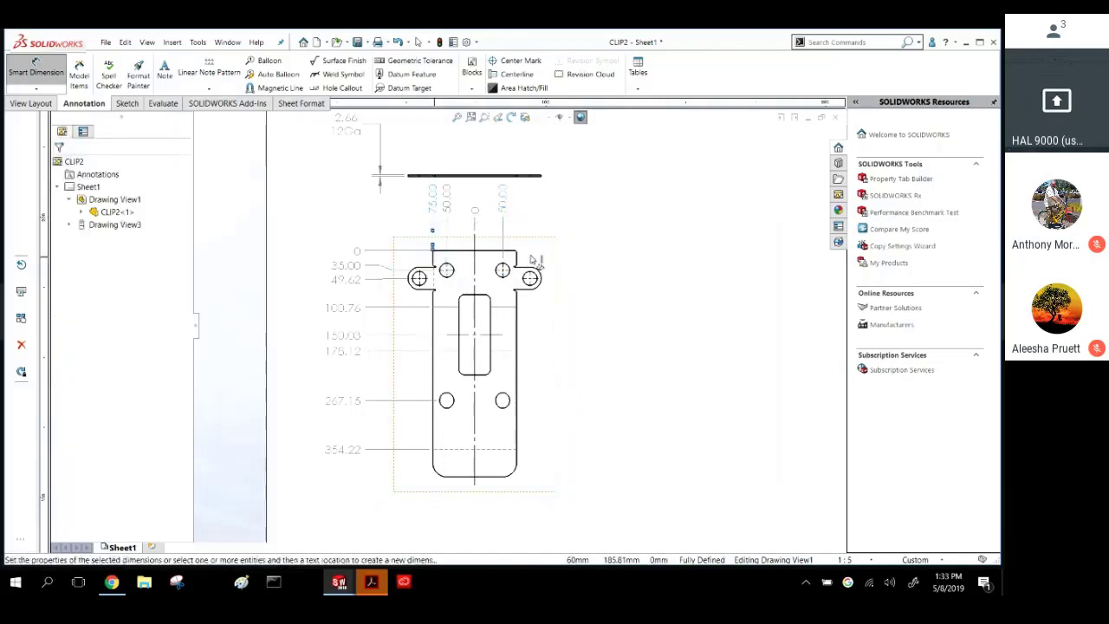
click(517, 258)
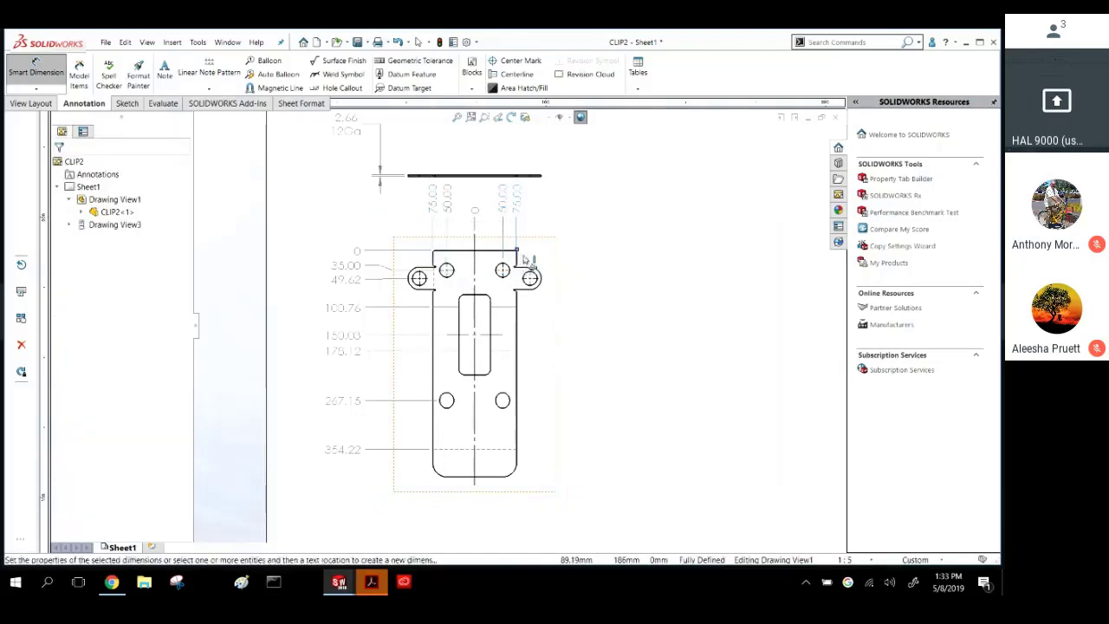
key(Escape)
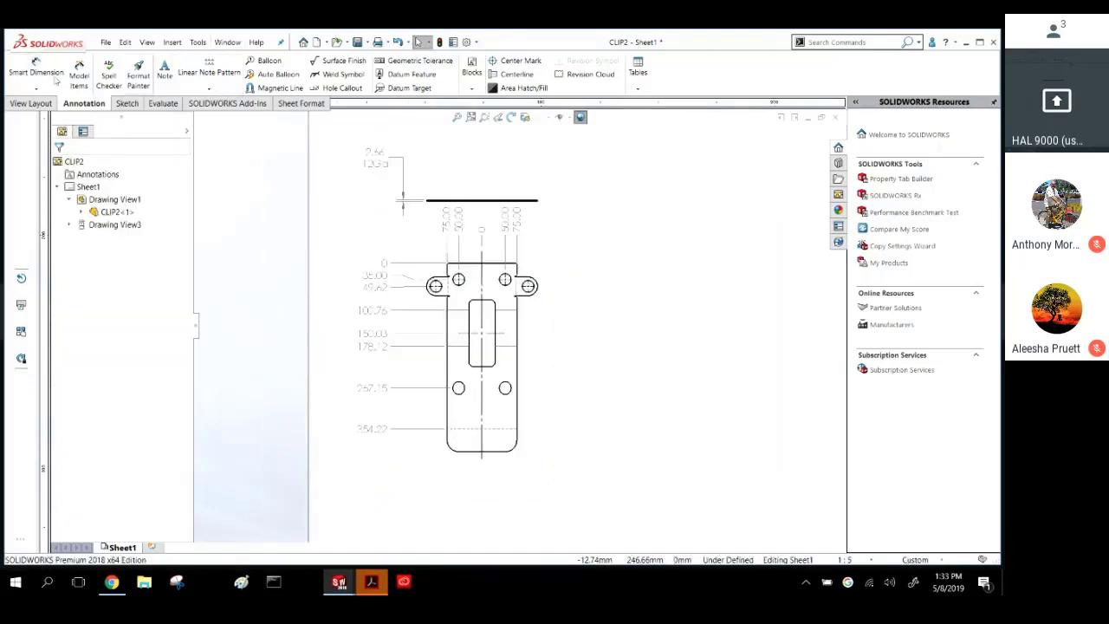
Dimension the flat pattern's overall height from its top edge to its bottom edge.
click(37, 72)
click(479, 263)
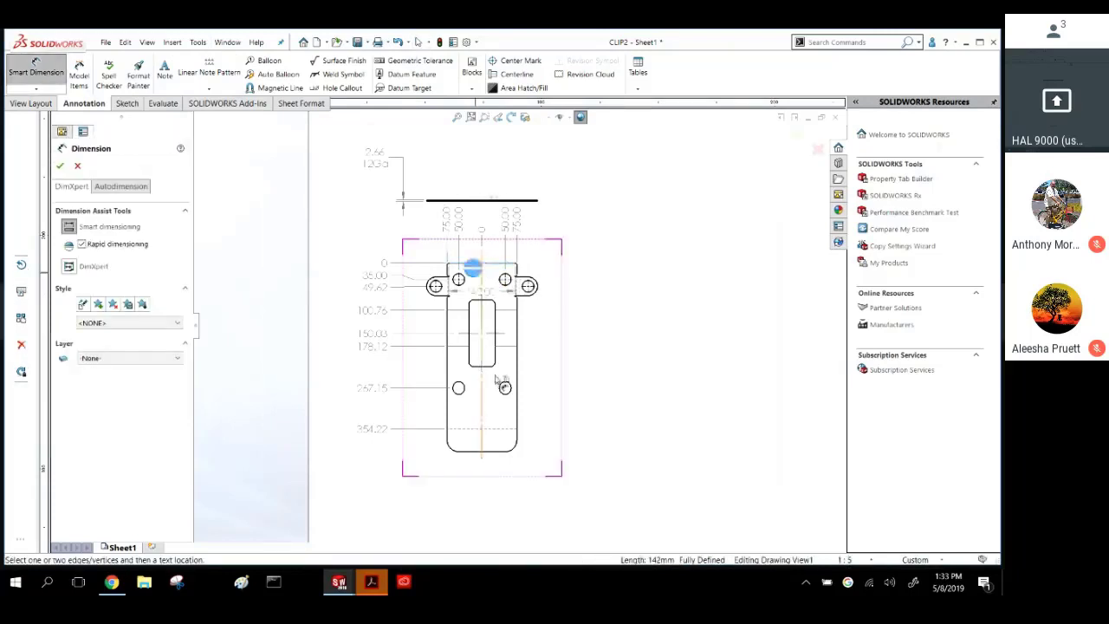
click(506, 450)
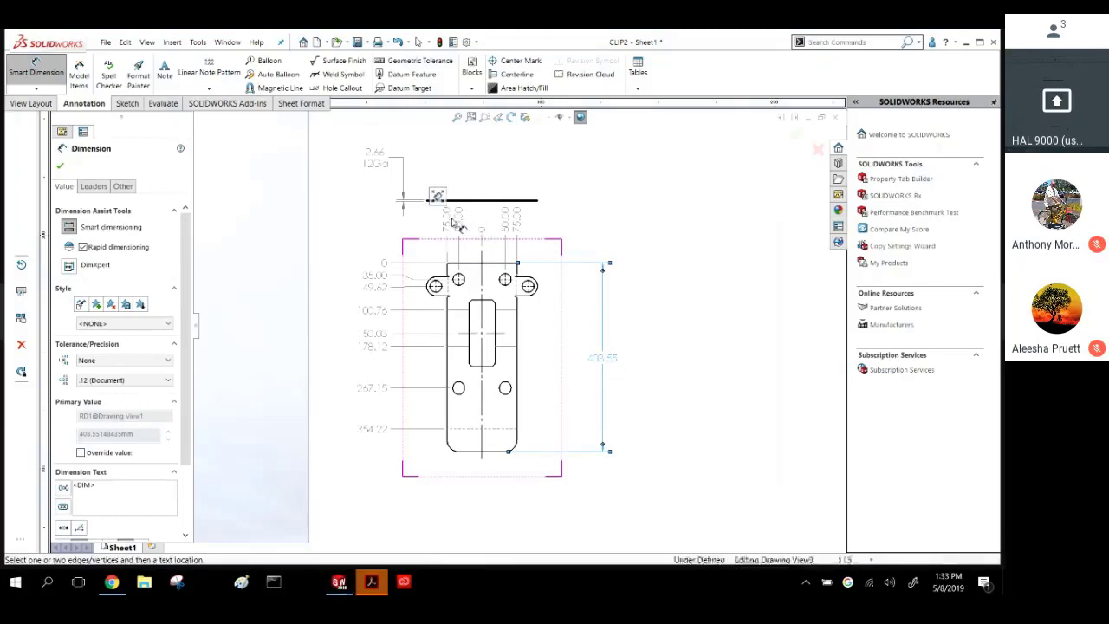
Dimension the overall width in the edge view between its two outer ends, placing the dimension above the view.
scroll(448, 205, down, 6)
click(251, 242)
scroll(364, 214, down, 3)
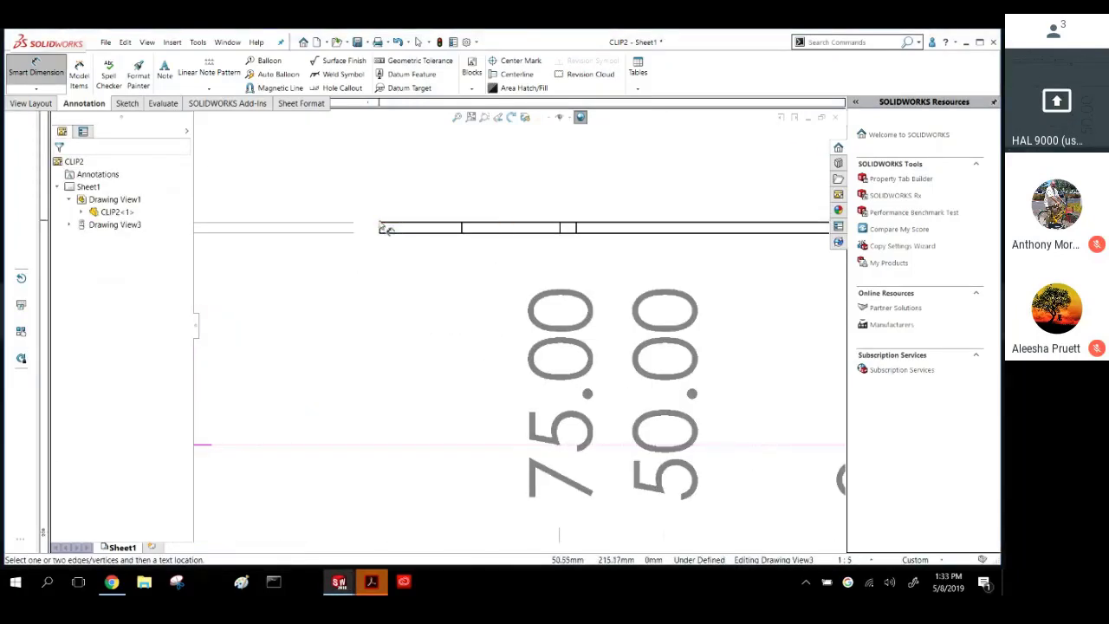
click(380, 224)
scroll(624, 264, up, 6)
scroll(730, 305, down, 5)
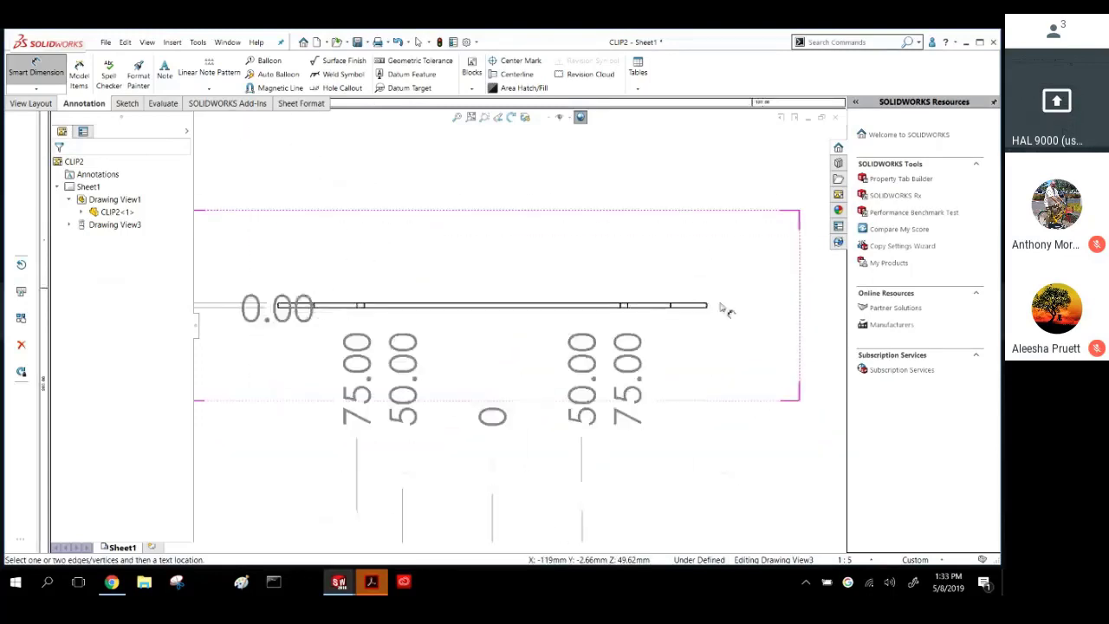
click(671, 302)
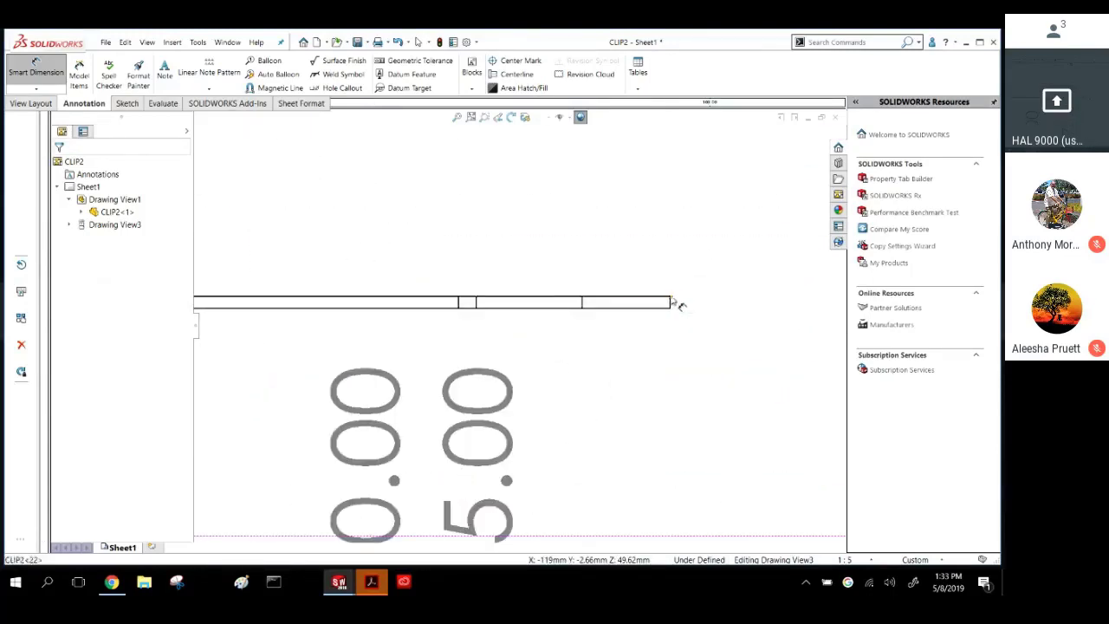
scroll(673, 300, up, 3)
click(412, 235)
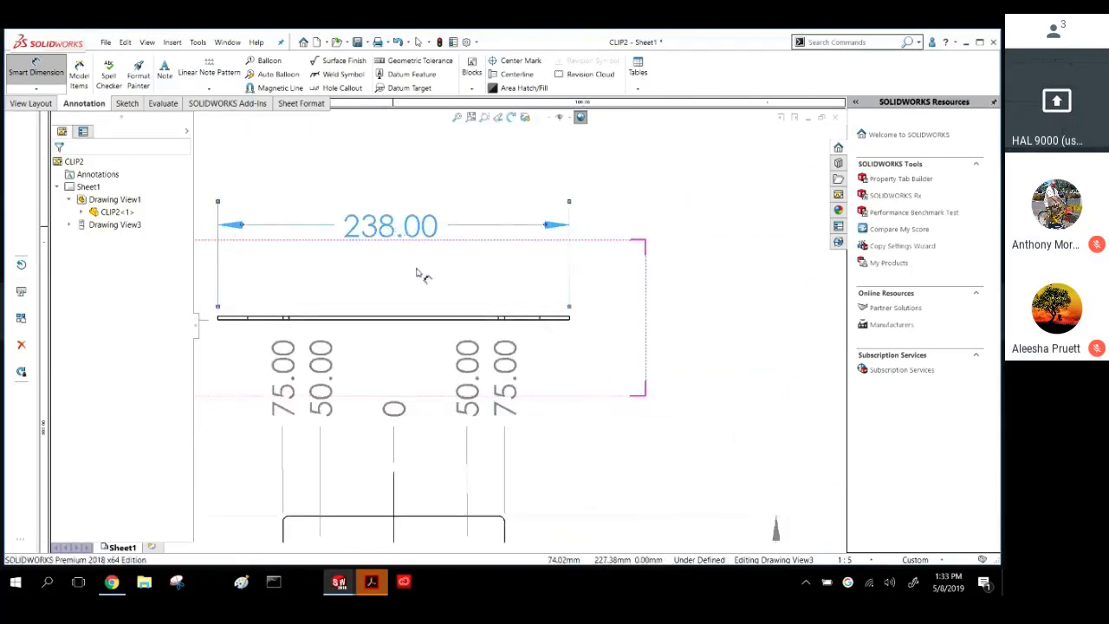
key(Escape)
Move the flat pattern view lower on the sheet to separate it from the edge view above.
scroll(679, 387, up, 5)
scroll(643, 431, up, 2)
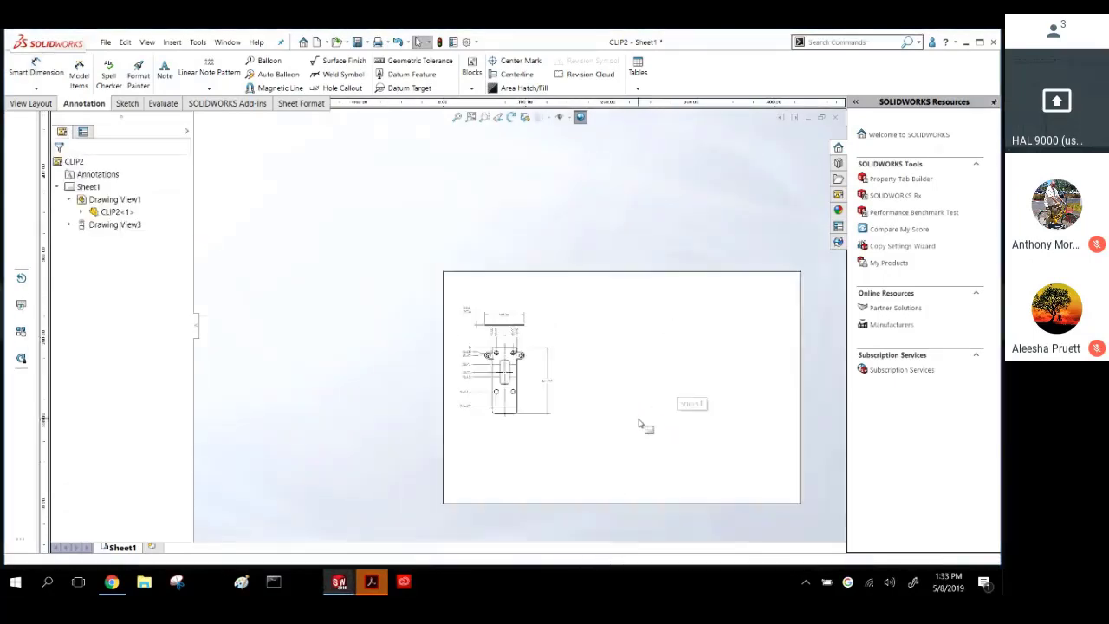
scroll(640, 422, down, 2)
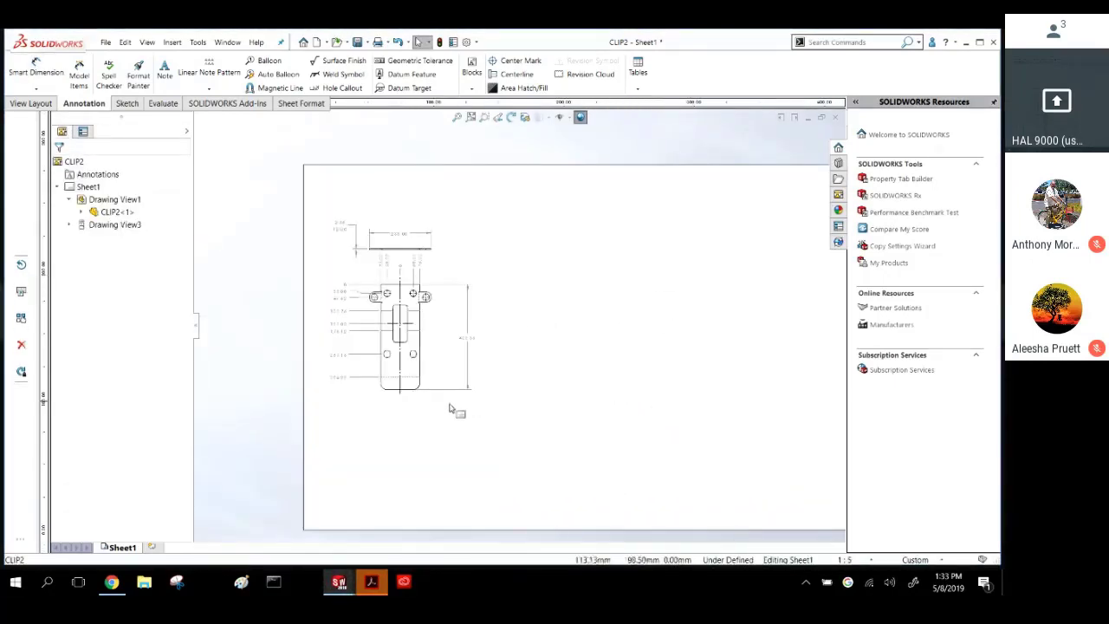
drag(437, 378, 435, 435)
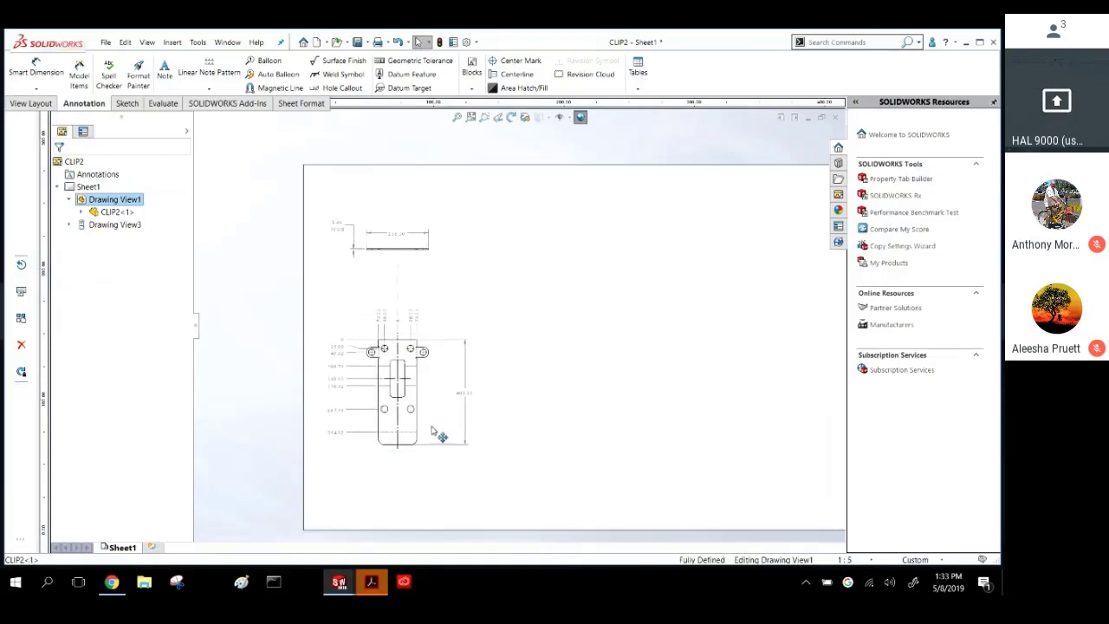
click(533, 296)
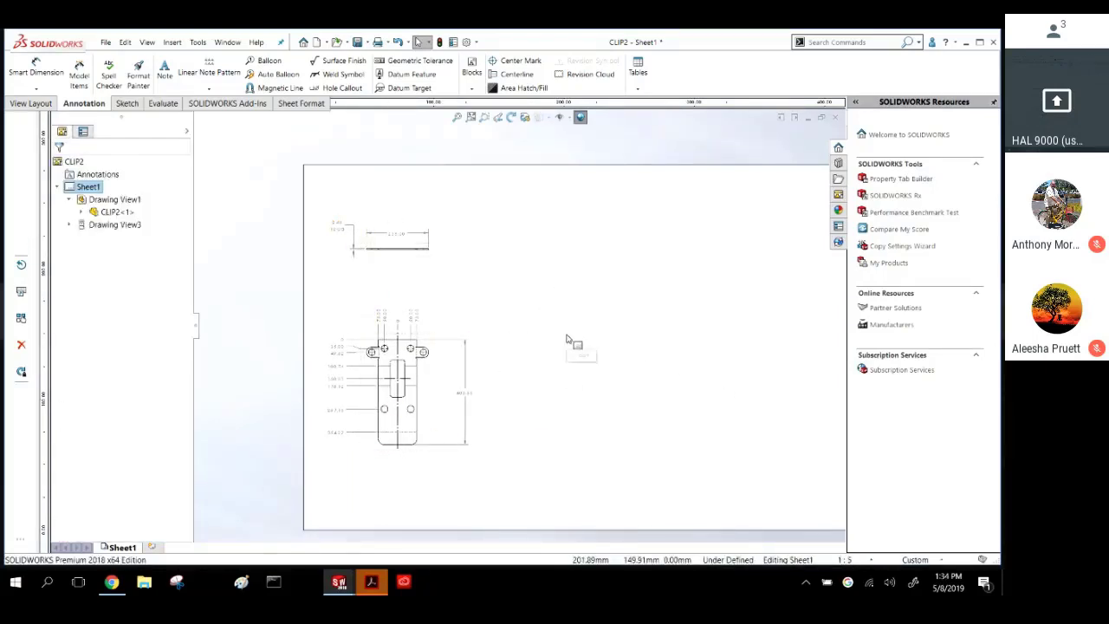
scroll(780, 323, up, 1)
scroll(693, 342, down, 2)
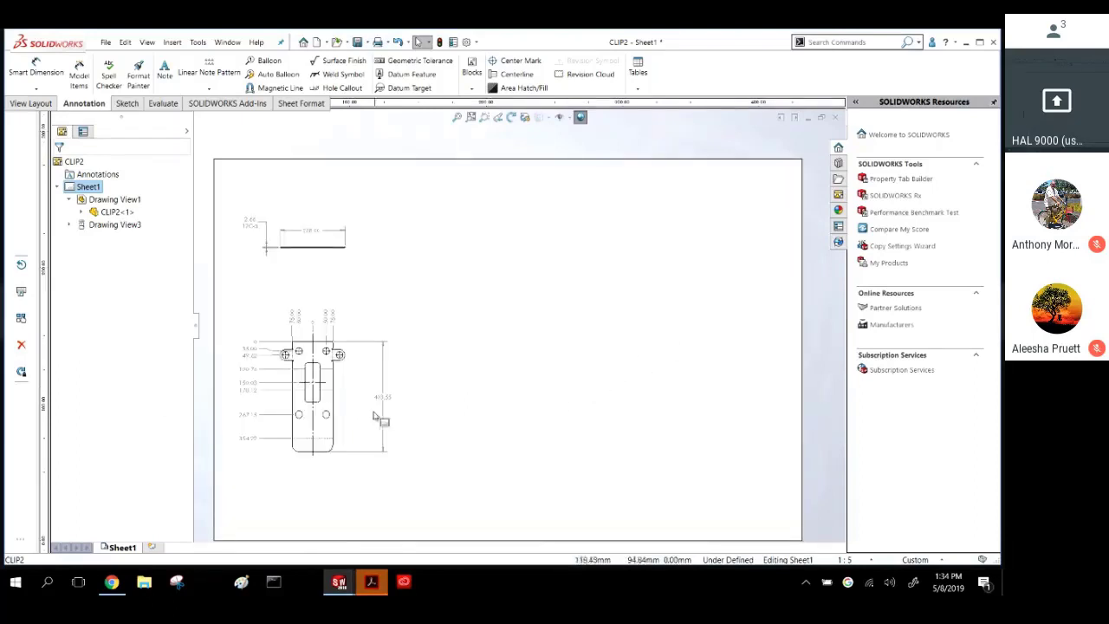
Place the (A) Front view of CLIP2 beside the flat pattern, with projected top, right and isometric views.
click(775, 278)
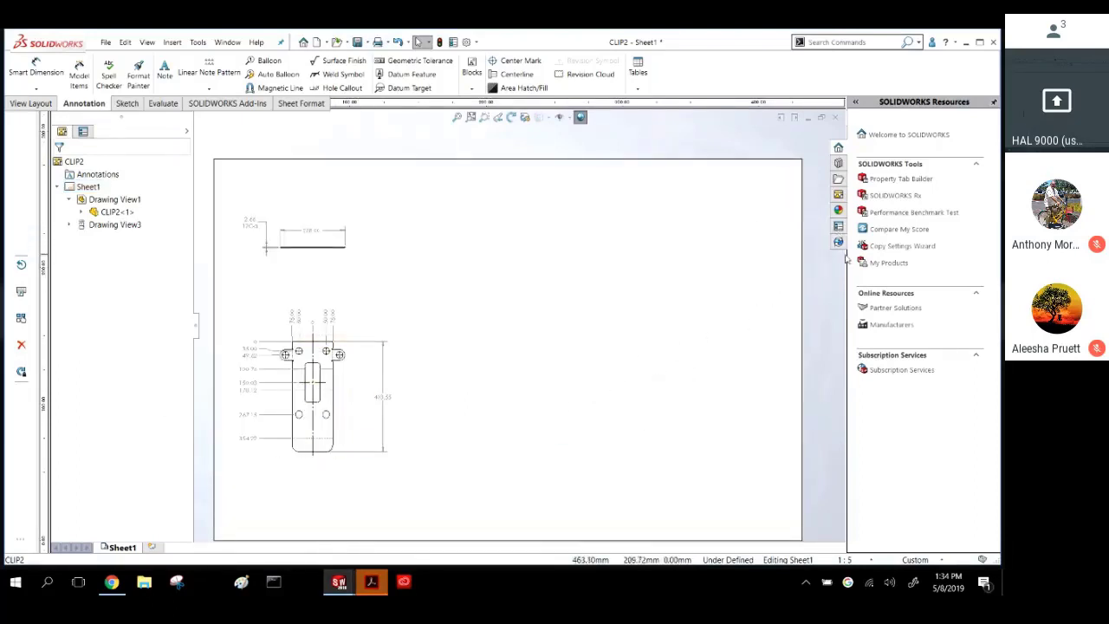
click(839, 194)
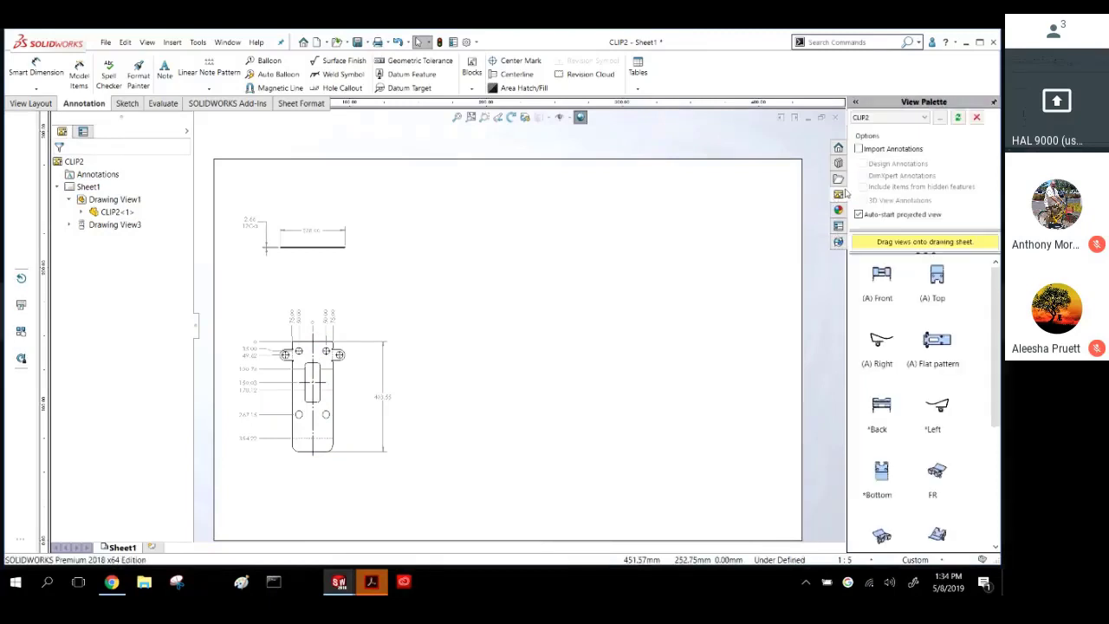
mouse_move(995, 332)
mouse_down()
mouse_move(995, 357)
mouse_move(995, 329)
mouse_up()
mouse_move(876, 281)
mouse_down()
mouse_move(427, 250)
mouse_move(498, 421)
mouse_move(513, 377)
mouse_up()
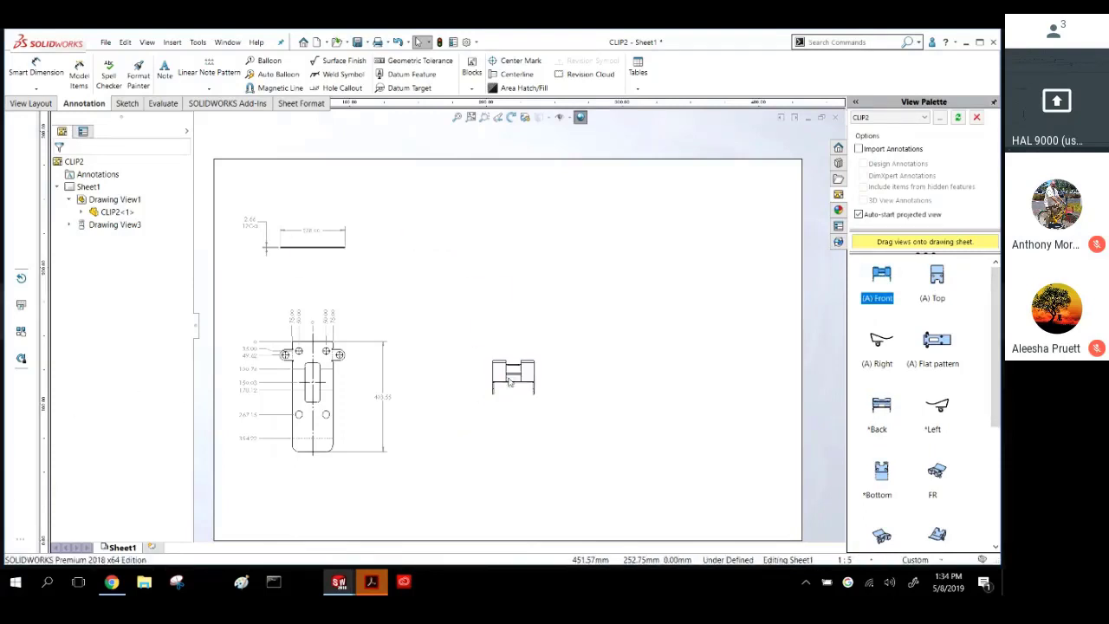
click(517, 275)
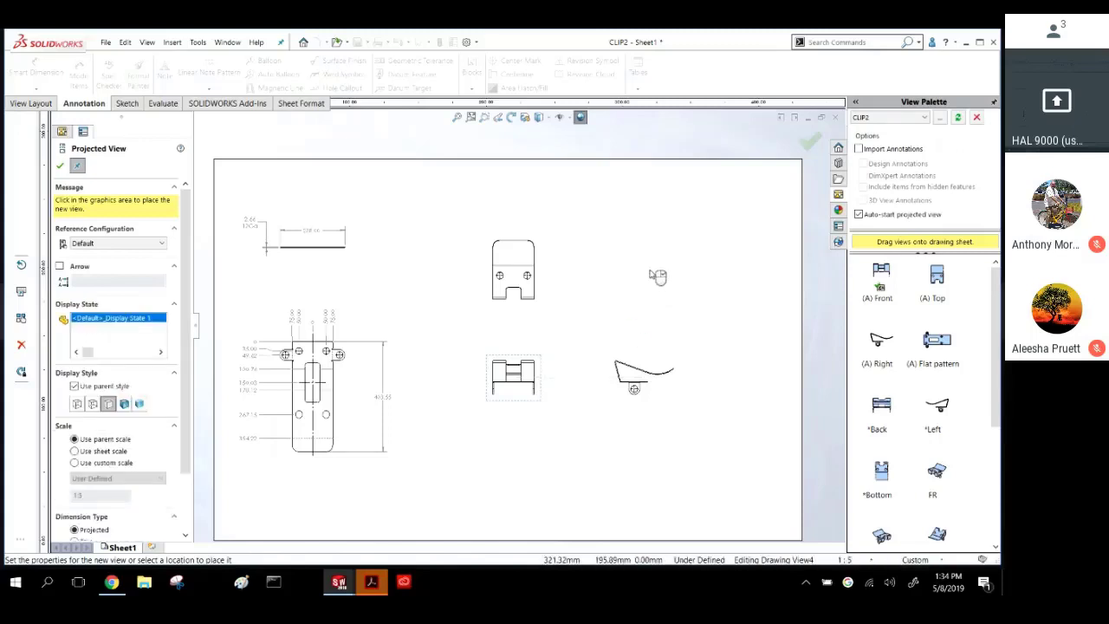
click(640, 272)
key(Escape)
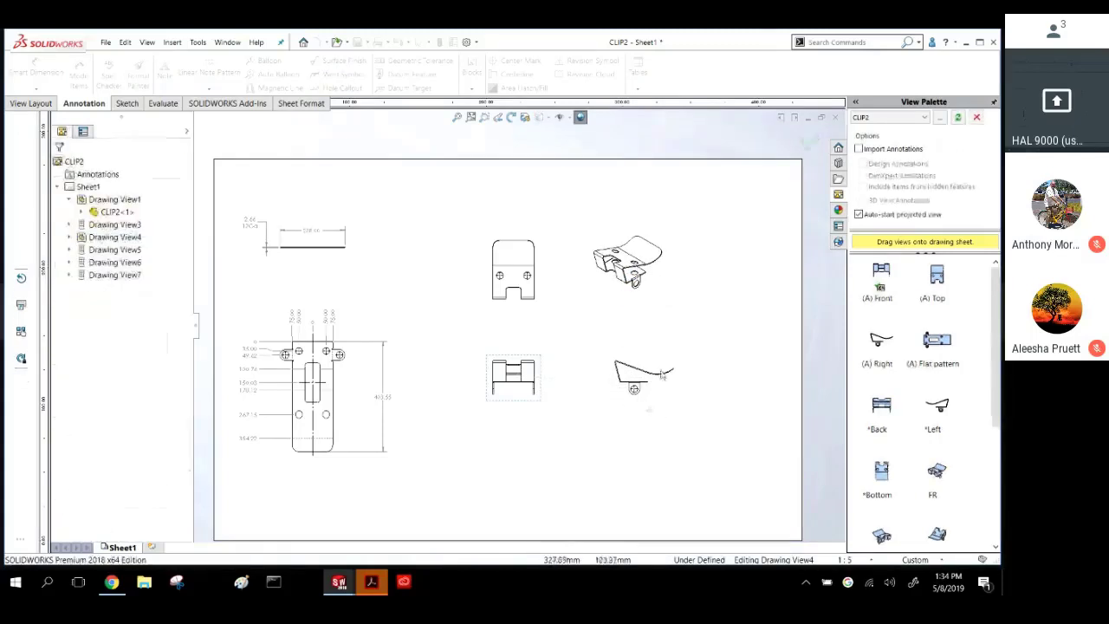
Dimension the vertical height in the right view from the base flange's underside to the top bend, placing the dimension beside the view.
scroll(663, 381, down, 5)
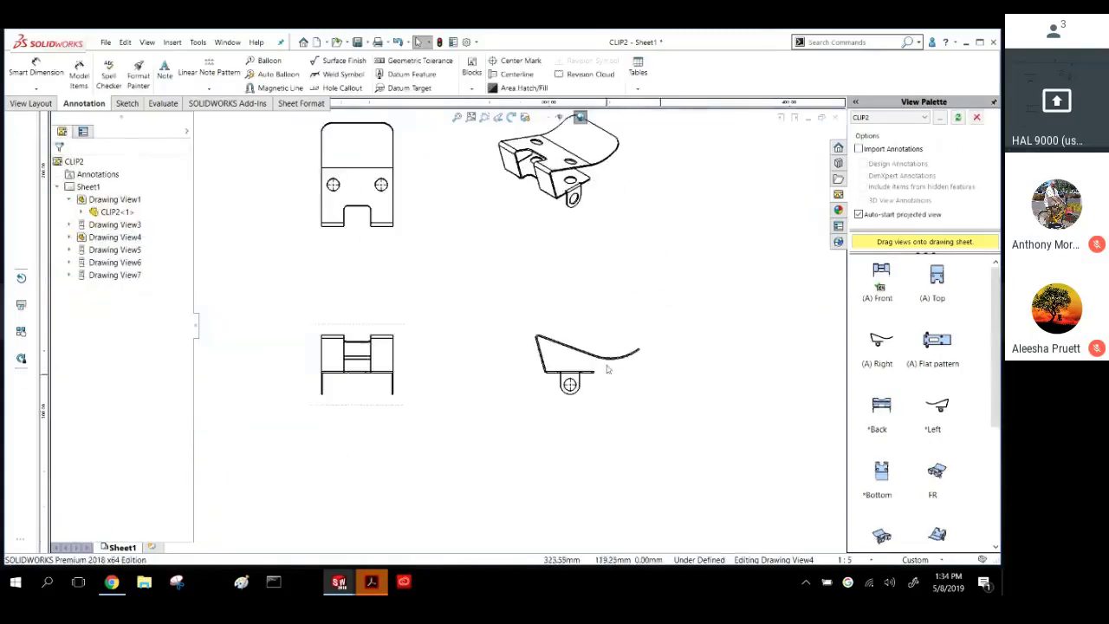
click(36, 69)
scroll(511, 390, up, 4)
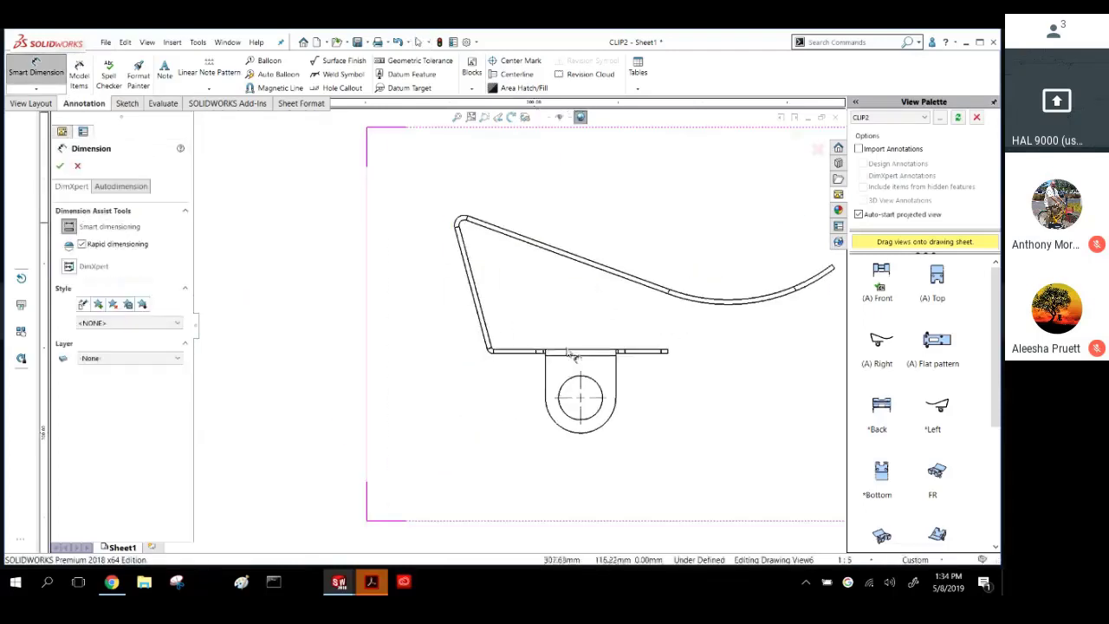
click(514, 352)
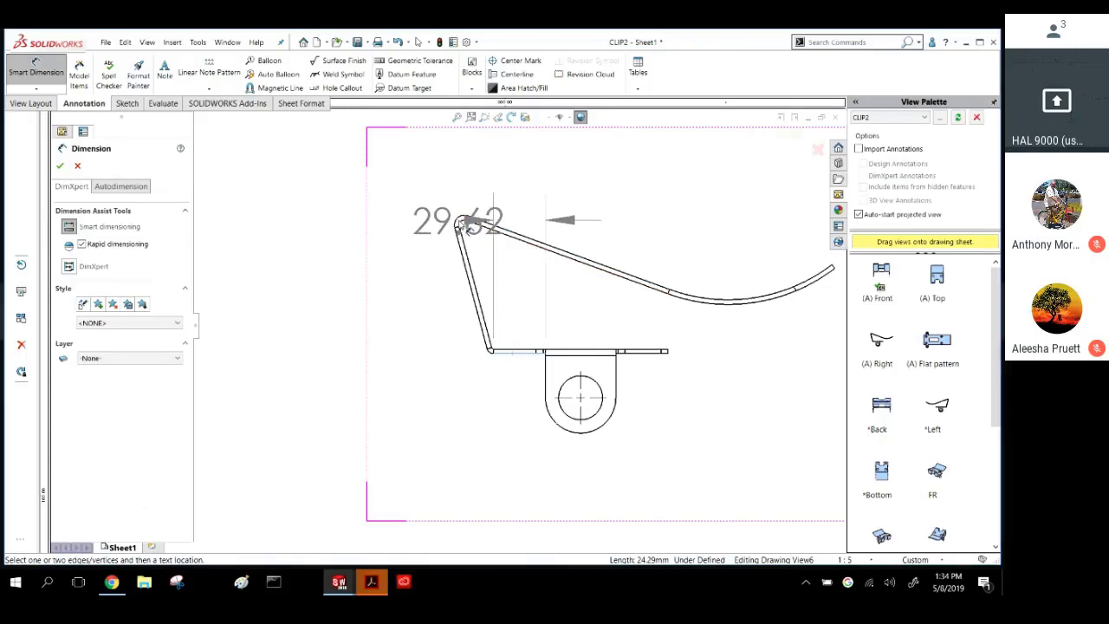
click(462, 222)
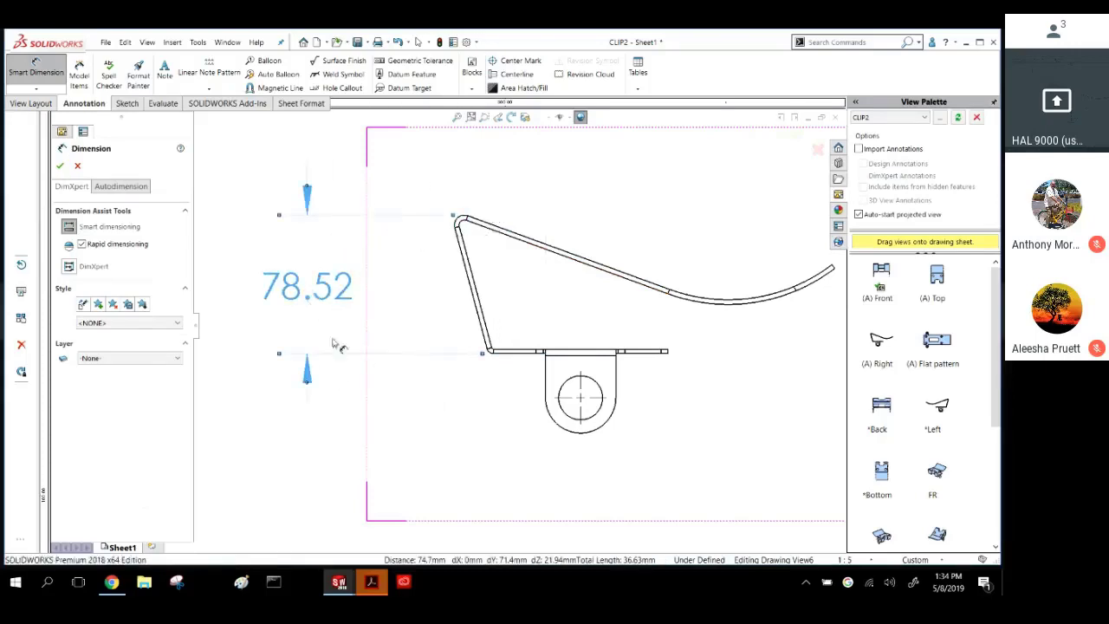
click(333, 344)
scroll(465, 321, up, 4)
scroll(455, 303, down, 2)
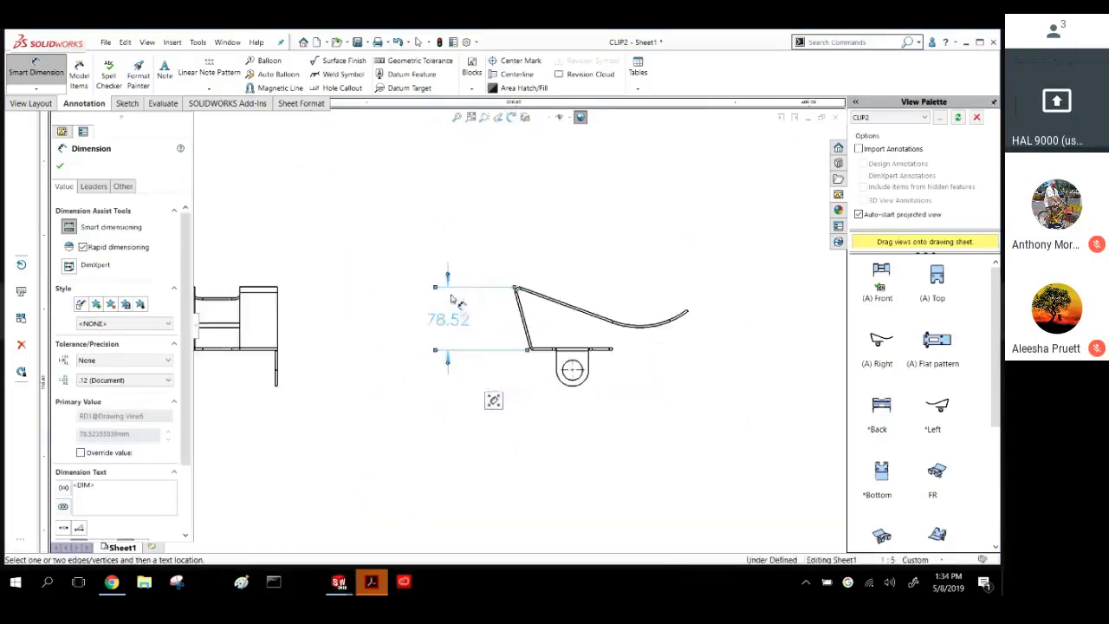
Dimension the overall width of the front view between its two outer side edges, placing the dimension above the view.
scroll(433, 304, up, 3)
scroll(407, 386, down, 3)
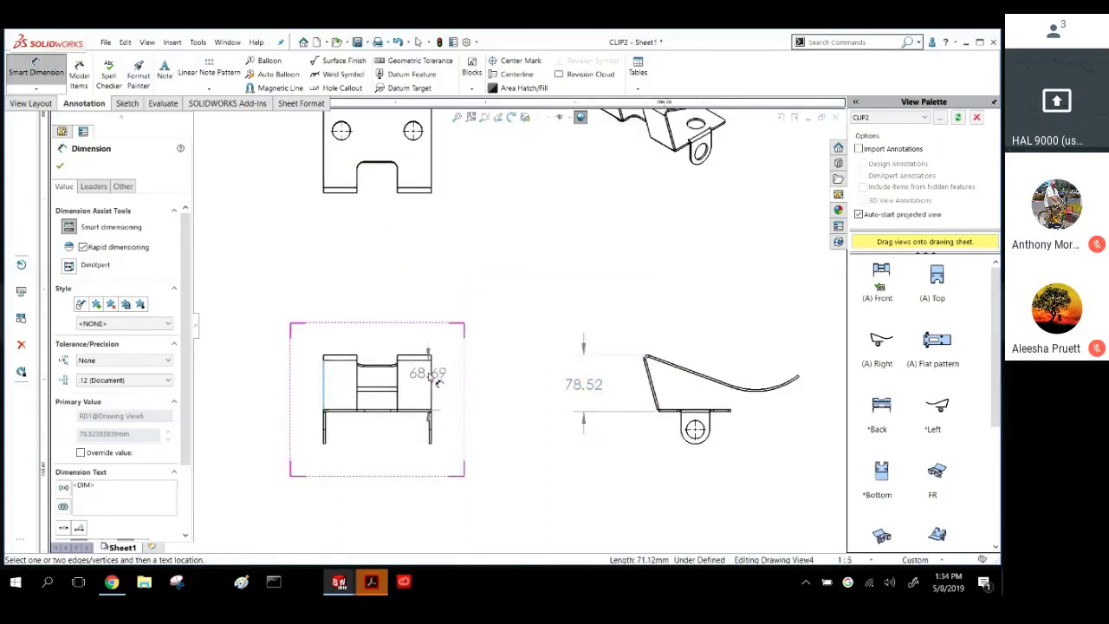
click(431, 374)
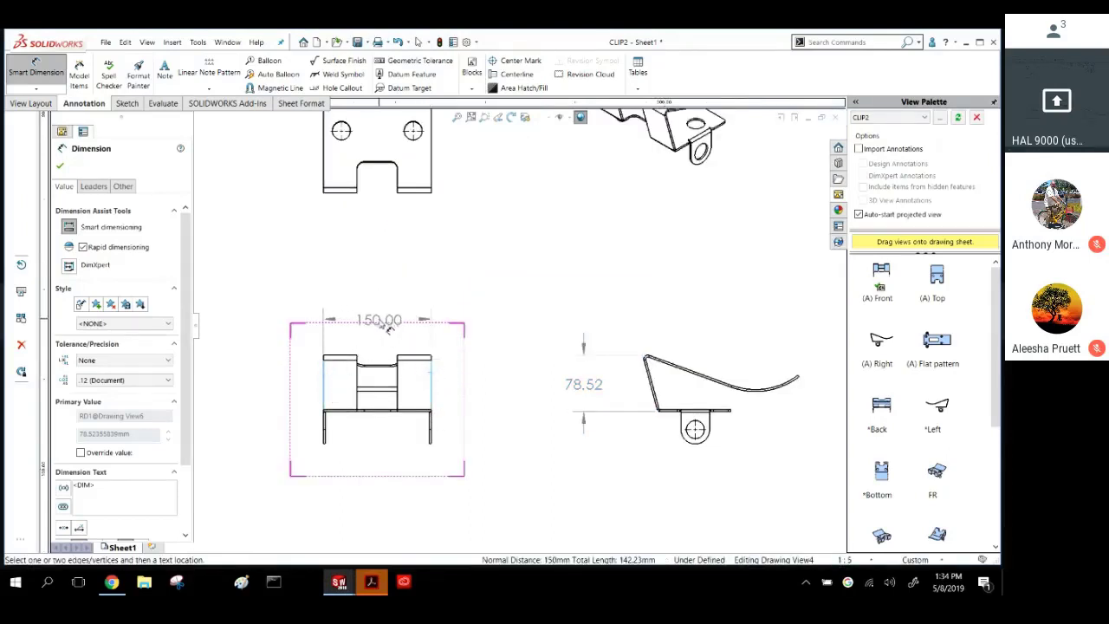
click(389, 325)
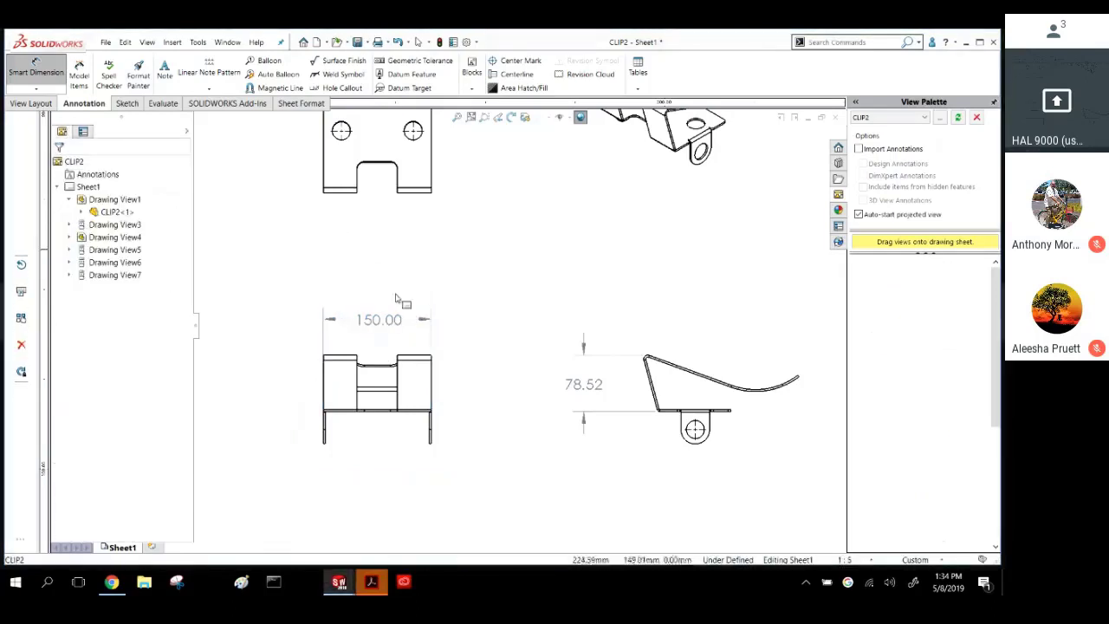
scroll(396, 298, up, 3)
key(Escape)
scroll(478, 267, down, 1)
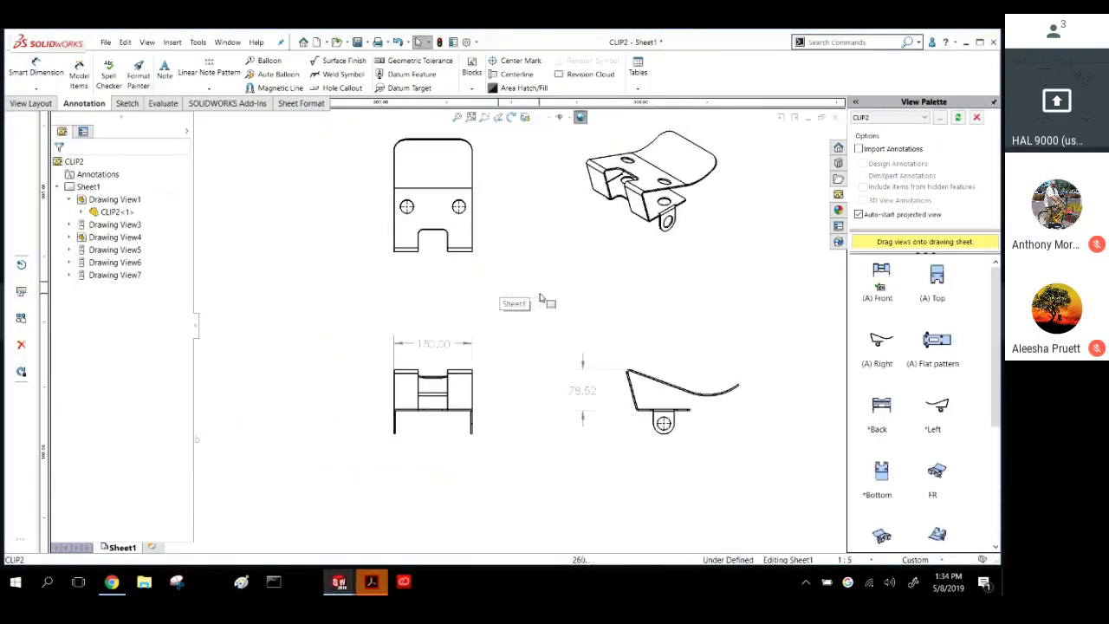
scroll(542, 295, up, 1)
scroll(561, 289, down, 1)
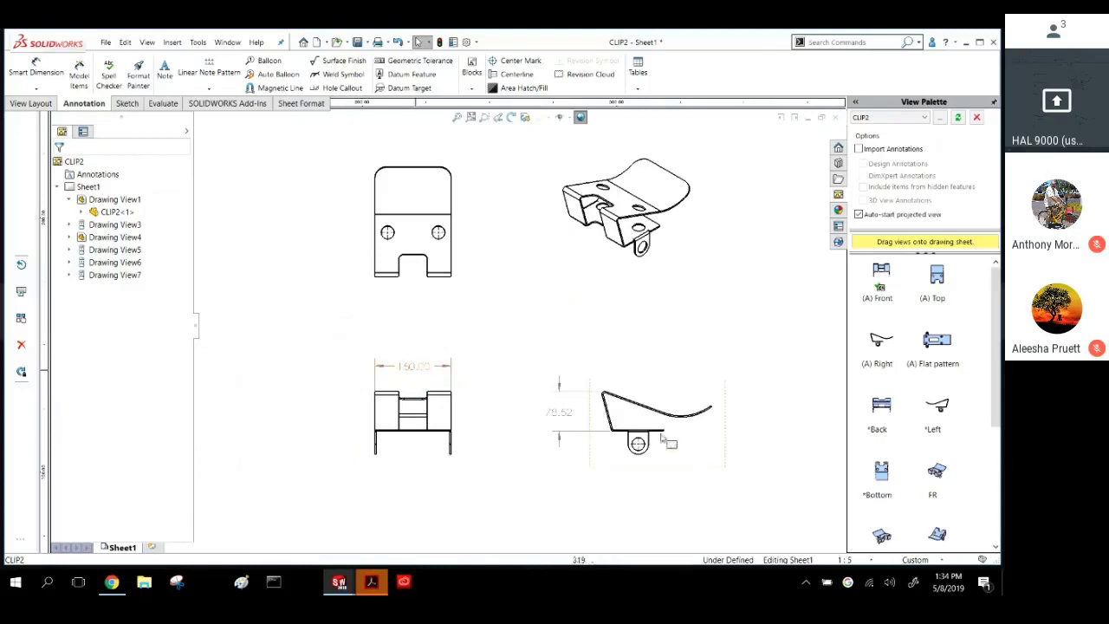
scroll(514, 316, up, 4)
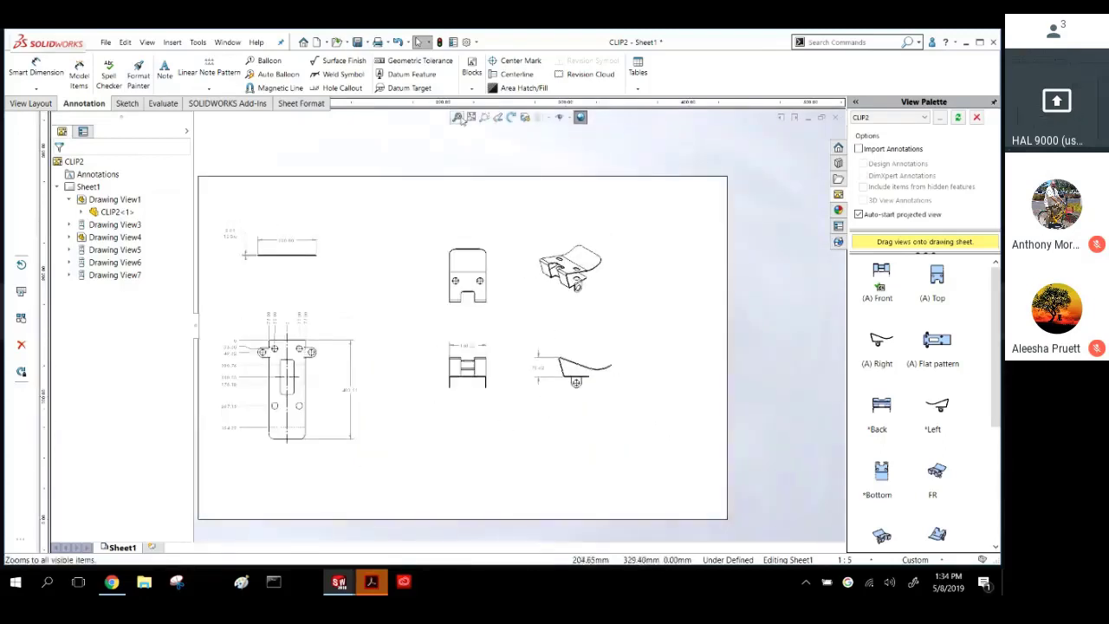
click(457, 118)
click(438, 197)
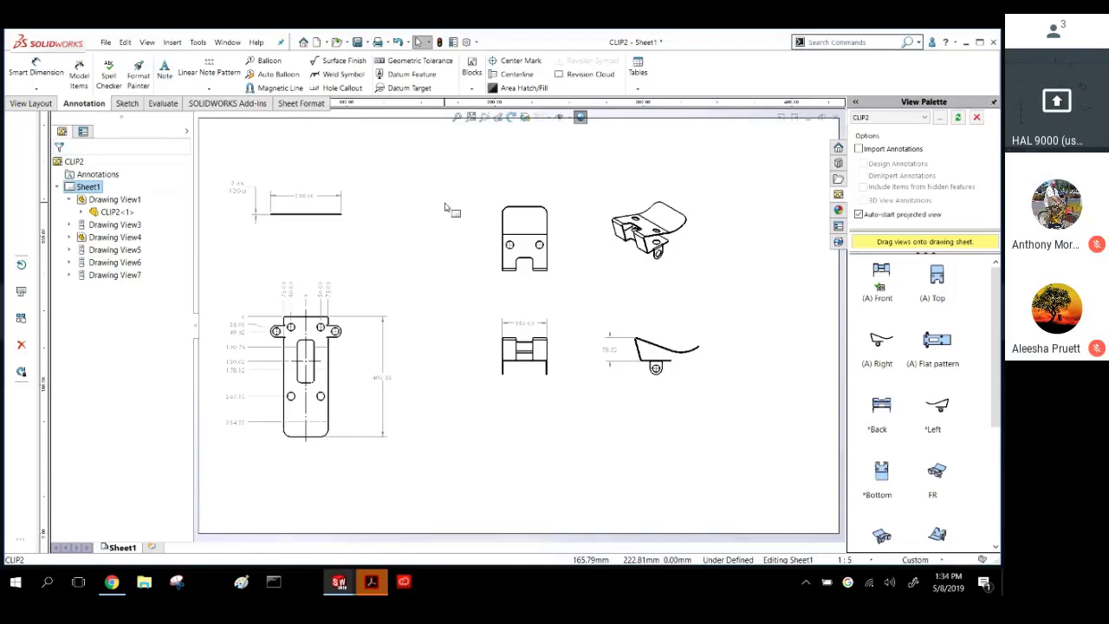
click(369, 581)
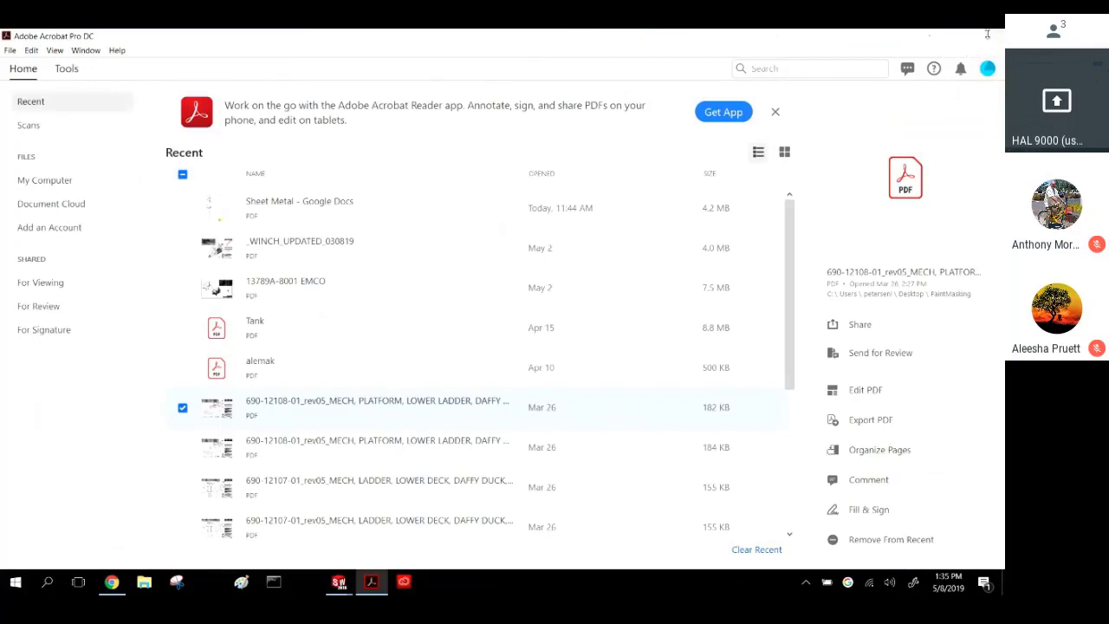
click(926, 35)
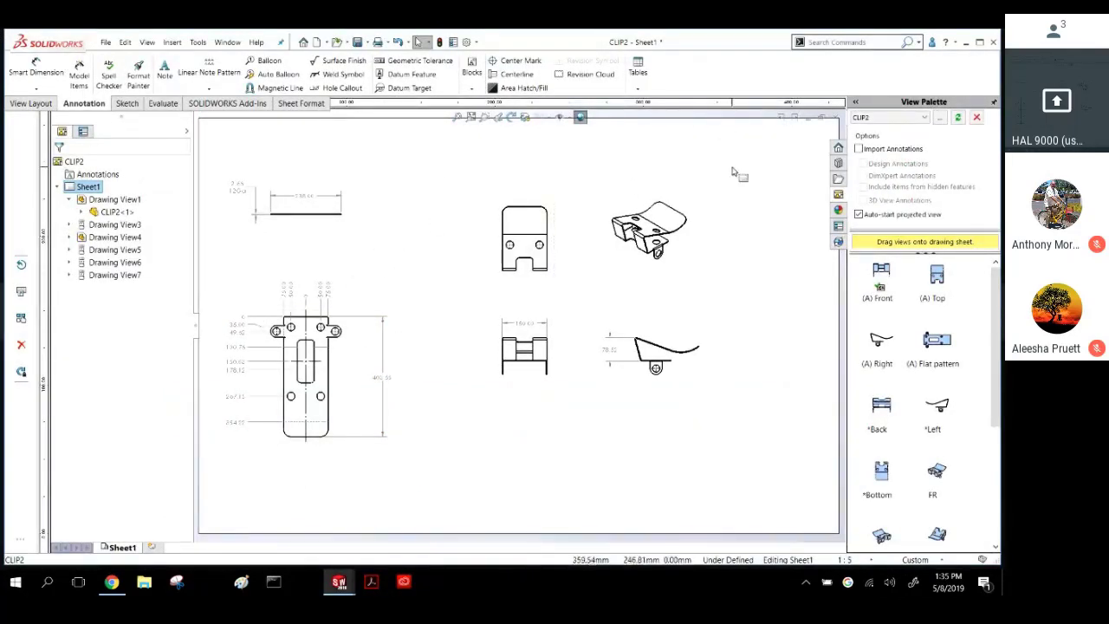
Close the CLIP2 drawing without saving it, and close the CLIP2 part.
click(834, 118)
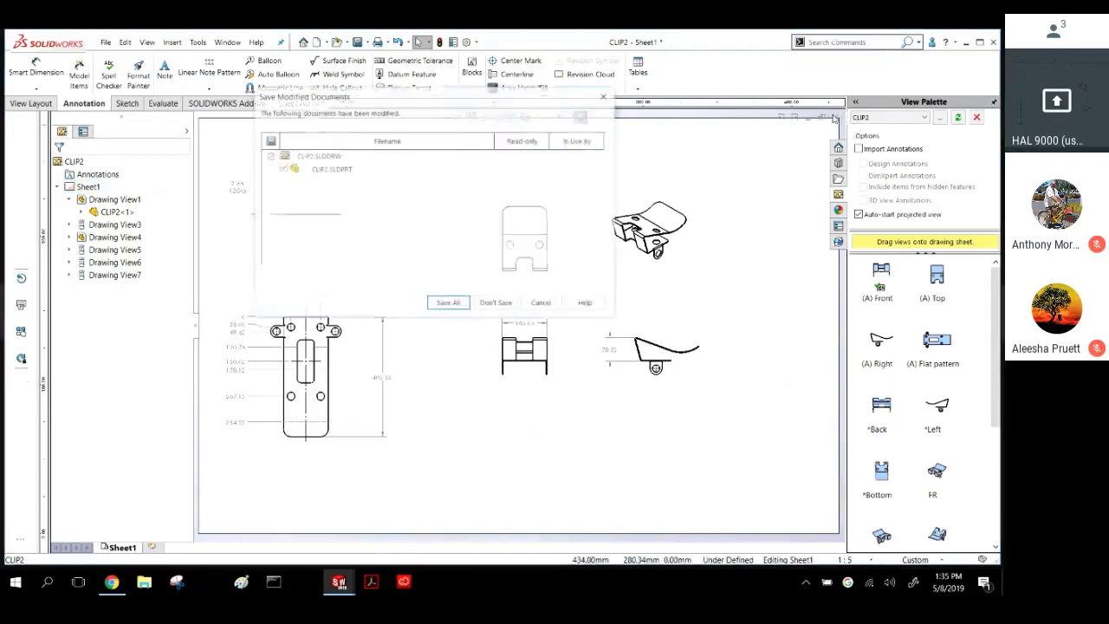
click(497, 304)
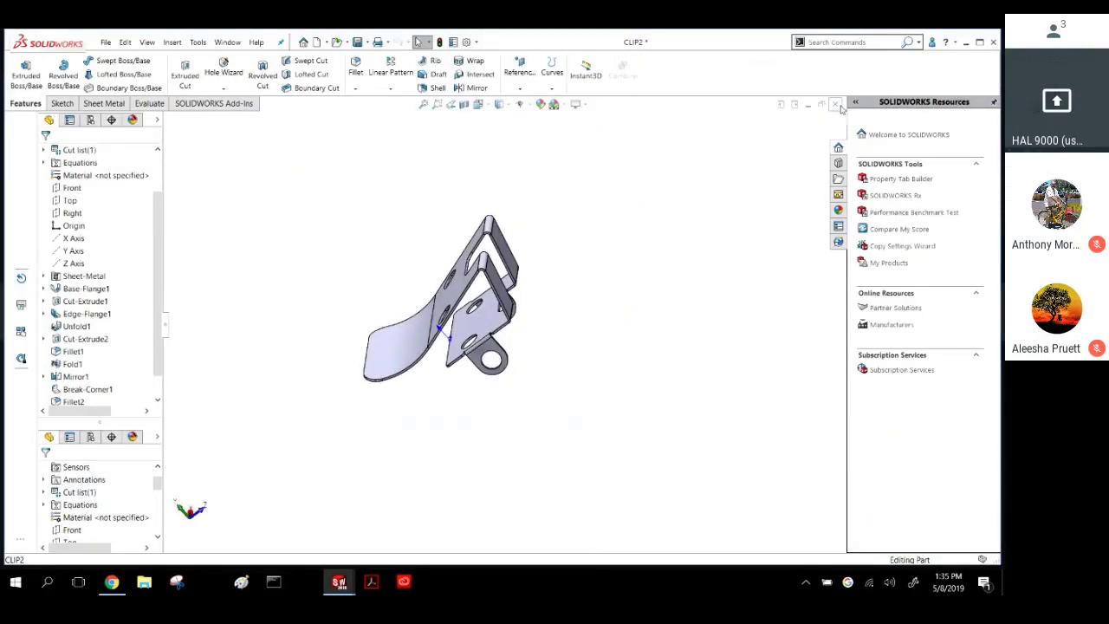
click(837, 104)
click(452, 314)
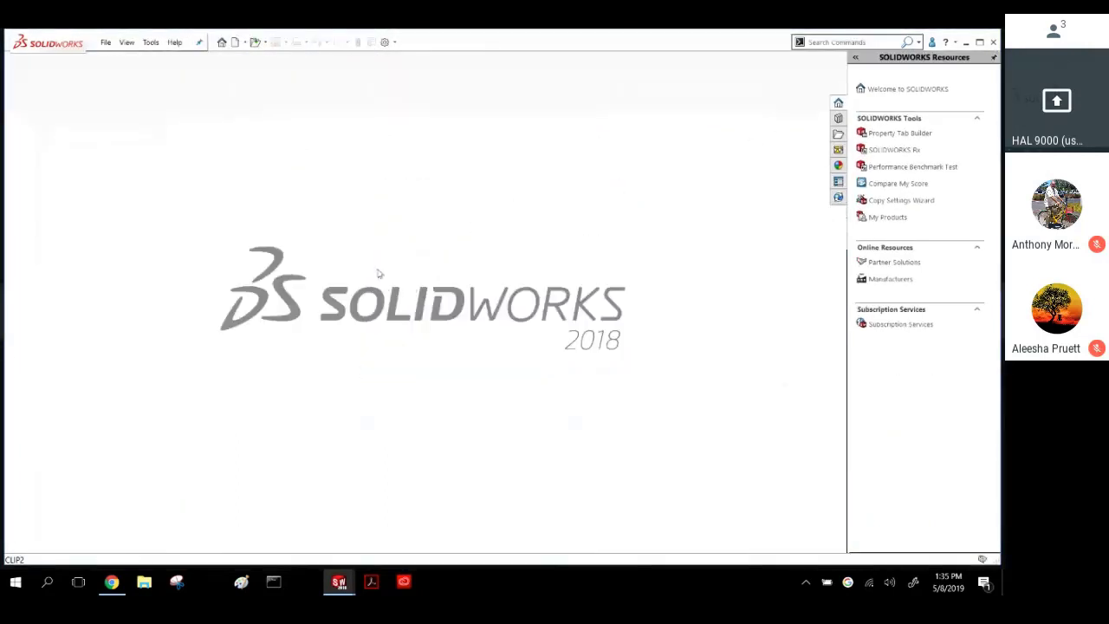
Create a new part and start a sketch on the Top plane.
click(234, 44)
double_click(387, 193)
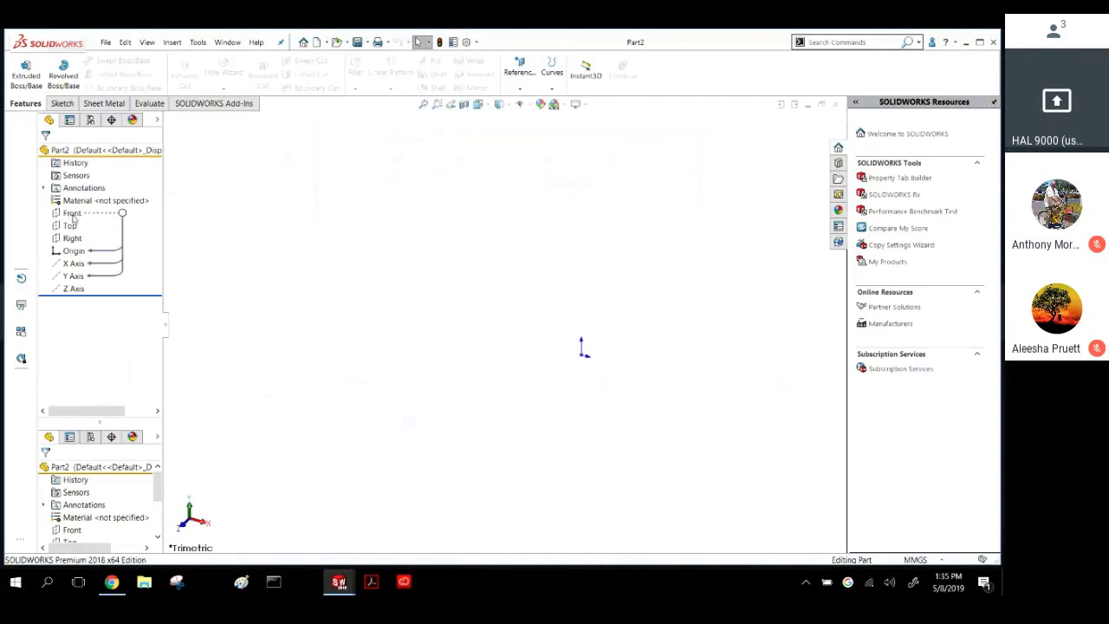
click(73, 213)
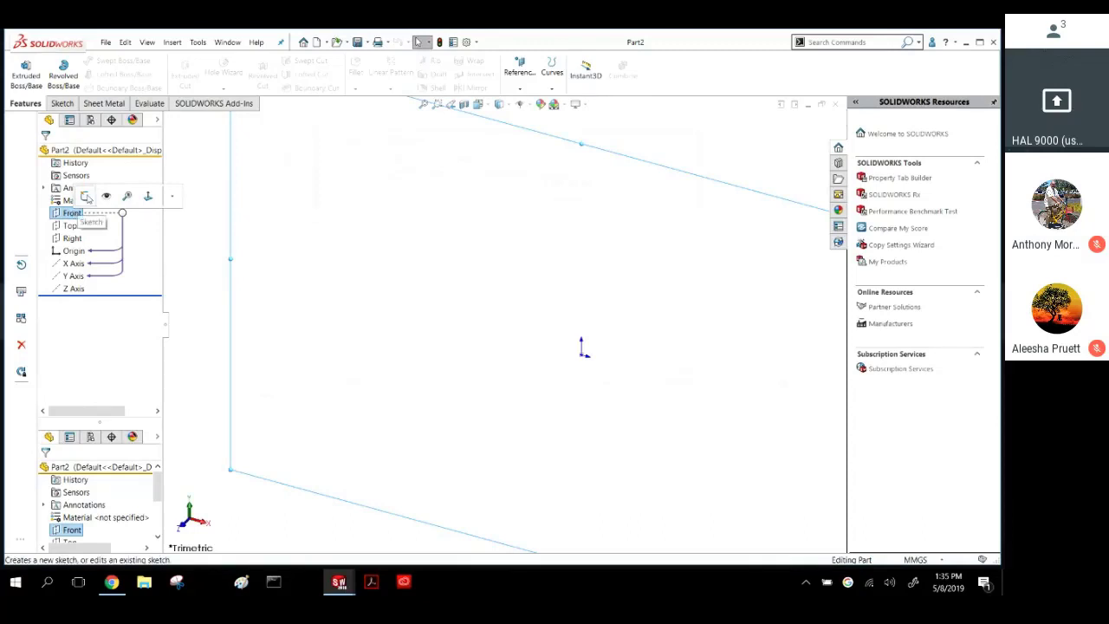
click(69, 225)
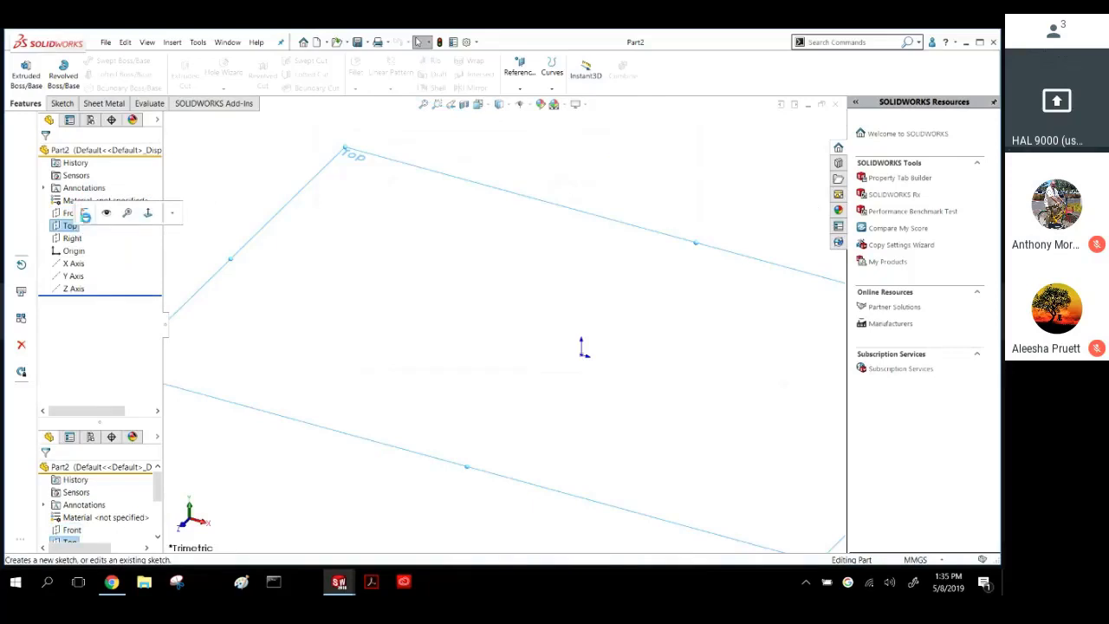
click(85, 214)
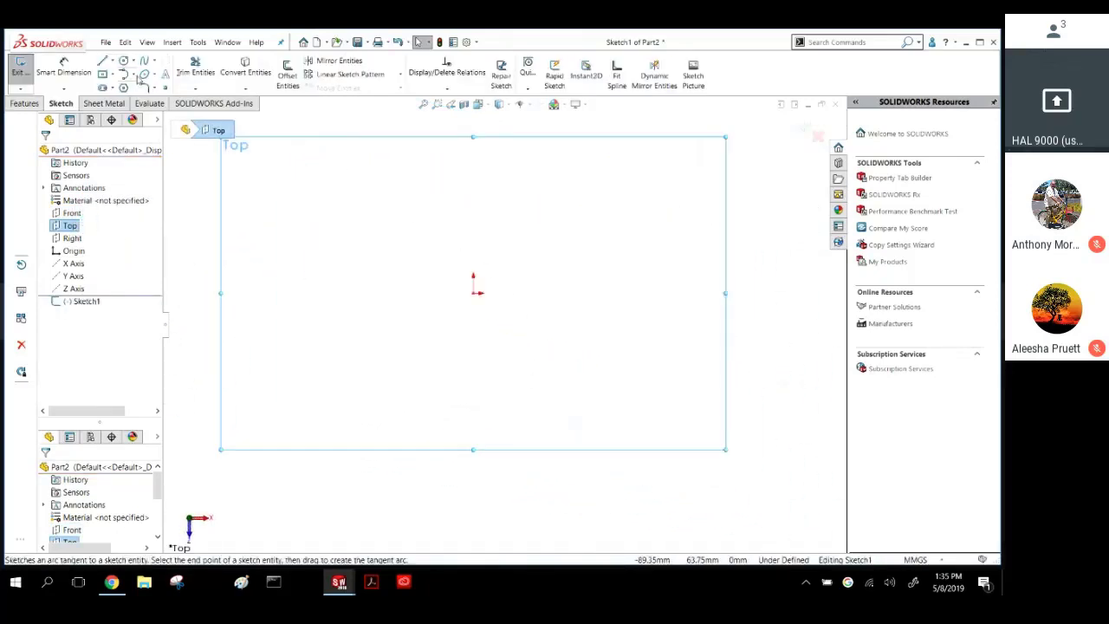
Sketch a nearly full centerpoint arc around the origin, radius about 51 mm, leaving a small gap above the origin.
click(134, 74)
click(130, 89)
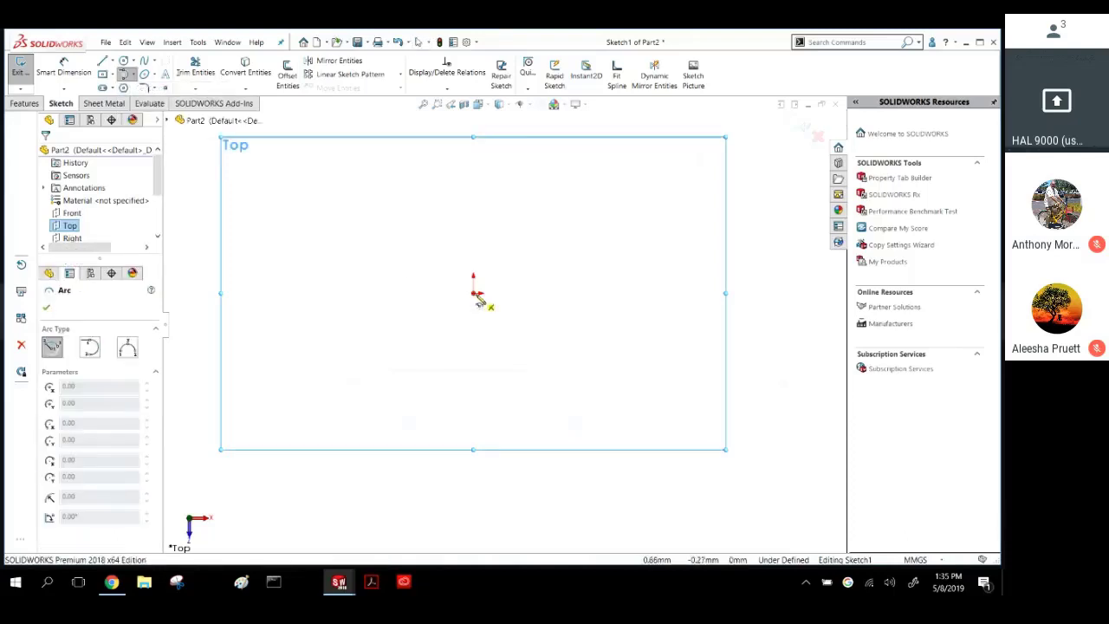
click(473, 292)
click(447, 153)
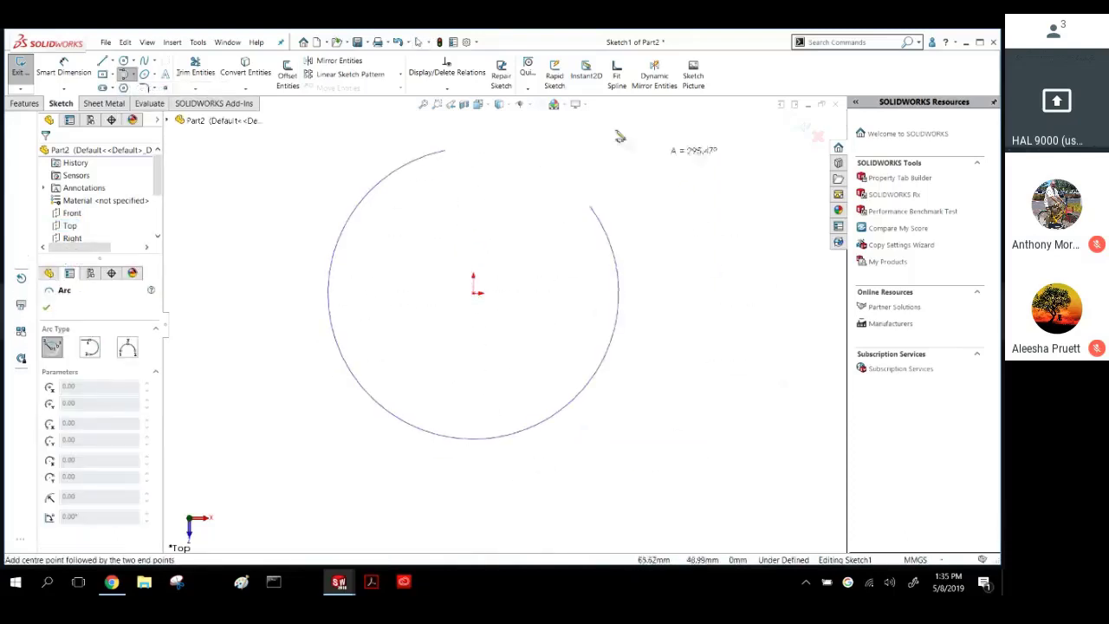
click(480, 151)
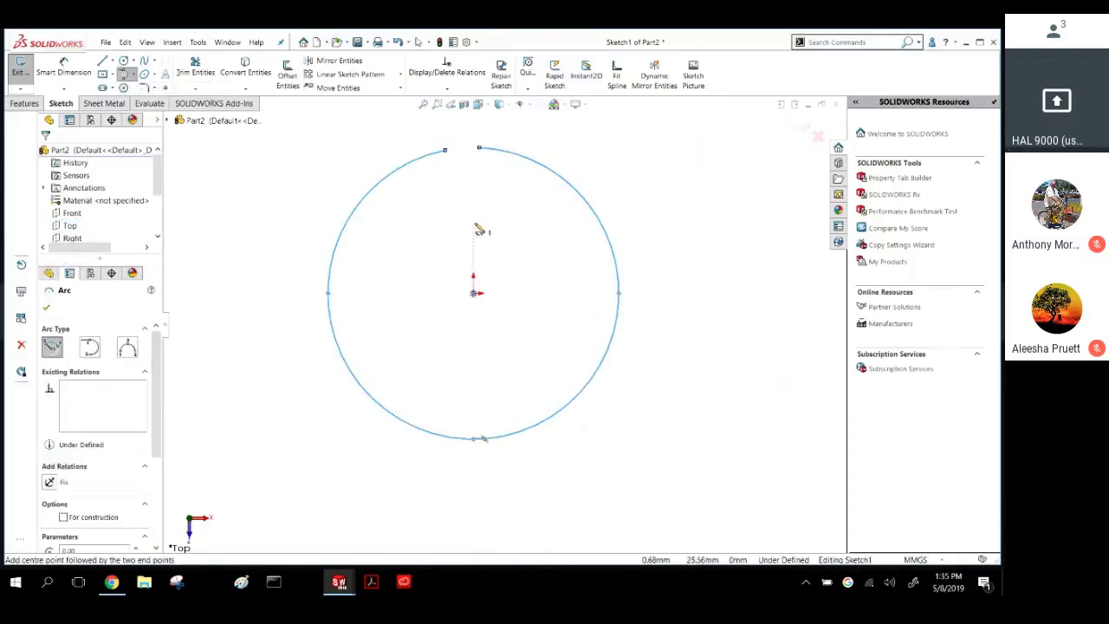
key(Escape)
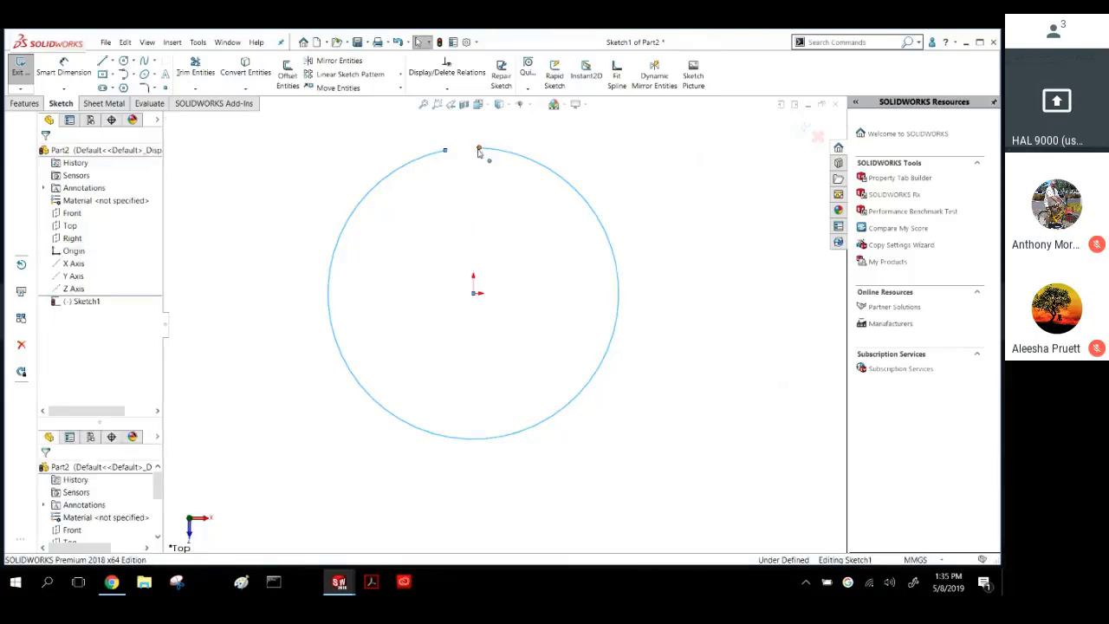
Add a Vertical relation between the arc's endpoint beside the gap and its center point at the origin.
click(478, 148)
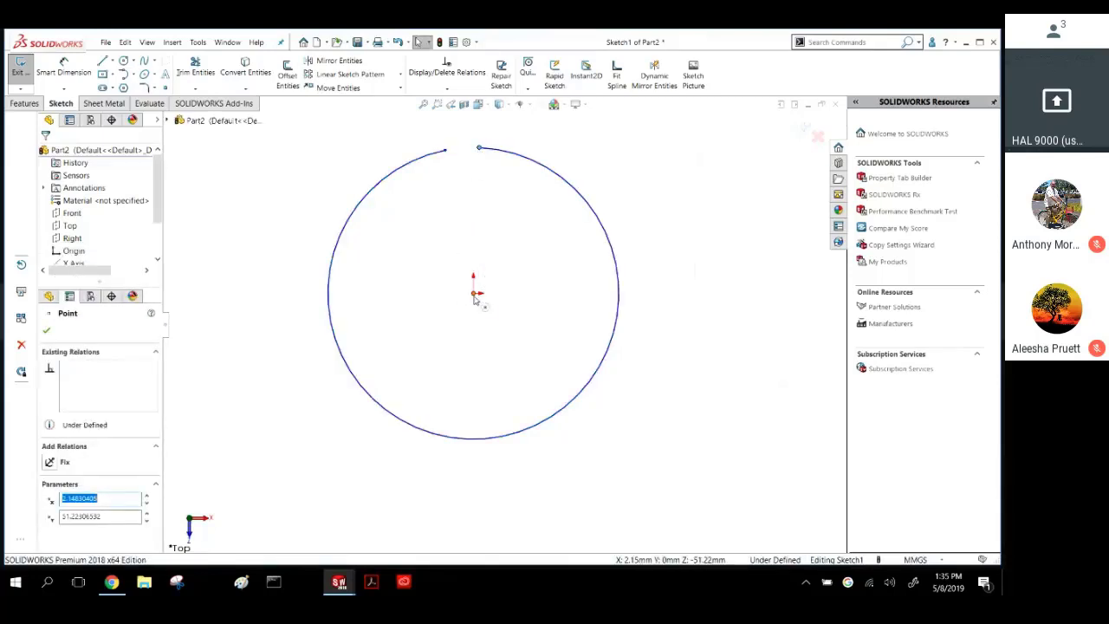
ctrl+click(474, 295)
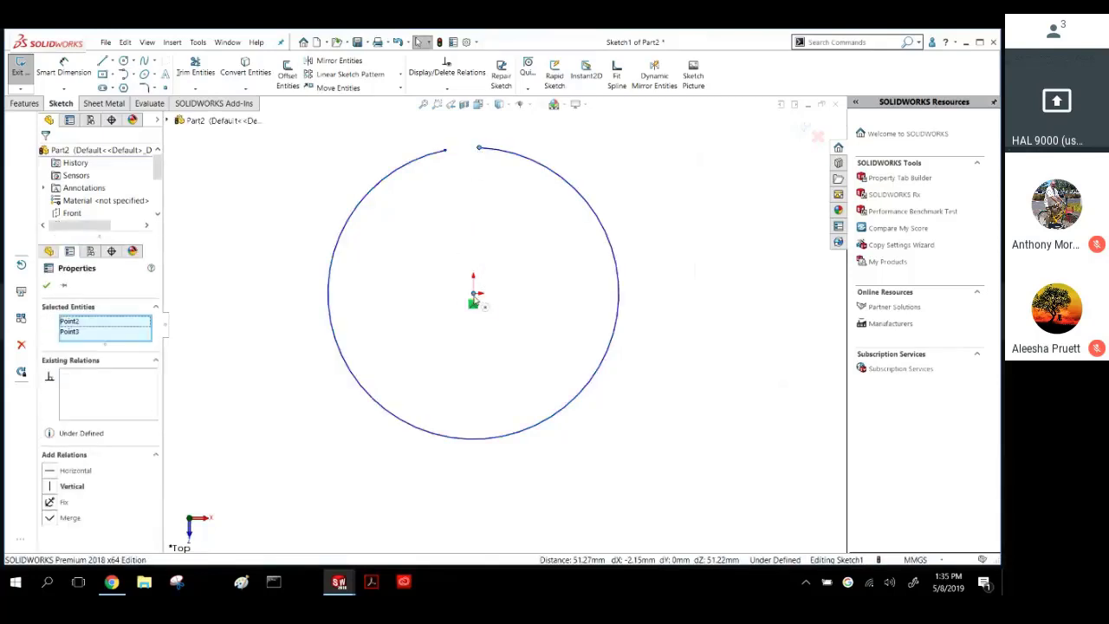
click(72, 485)
key(Escape)
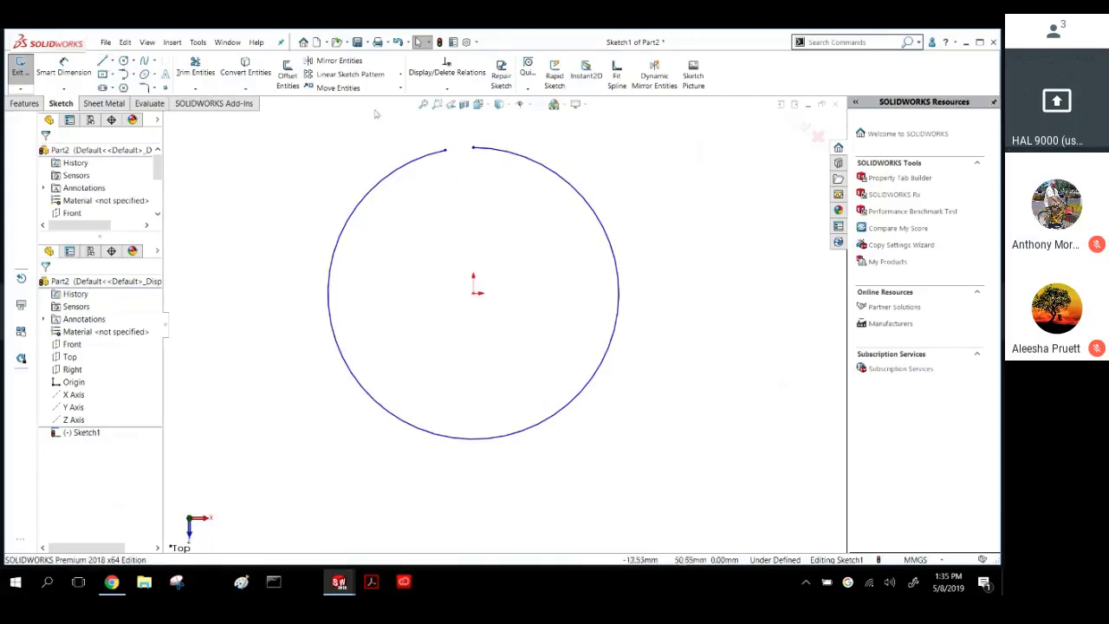
Sketch a short centerpoint arc centered on the origin, just inside the large arc and to one side of the gap.
click(131, 76)
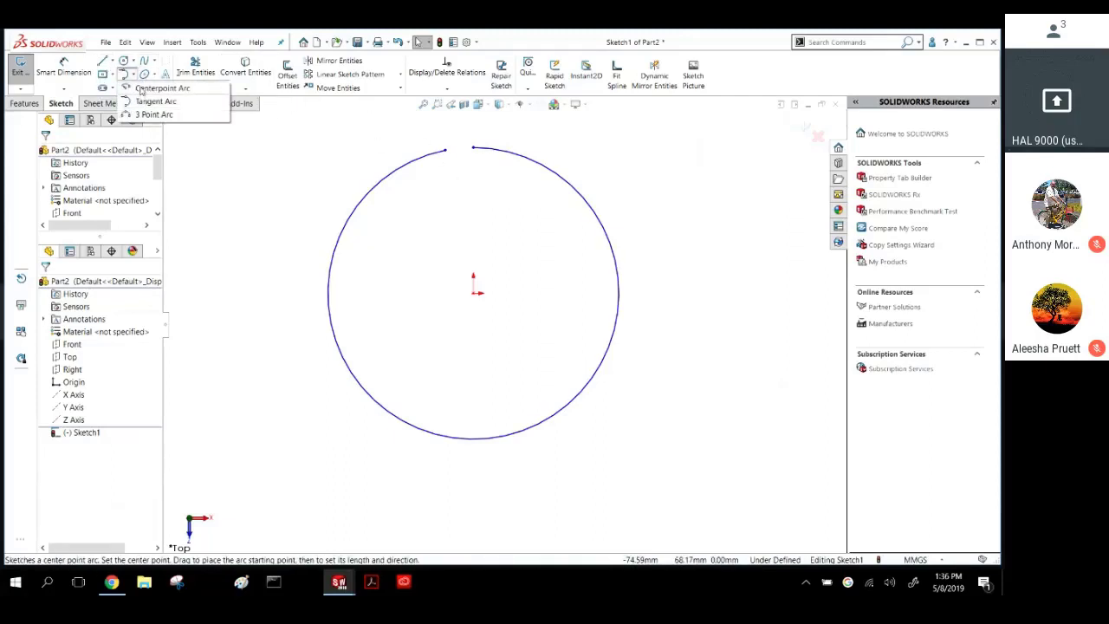
click(141, 102)
click(474, 292)
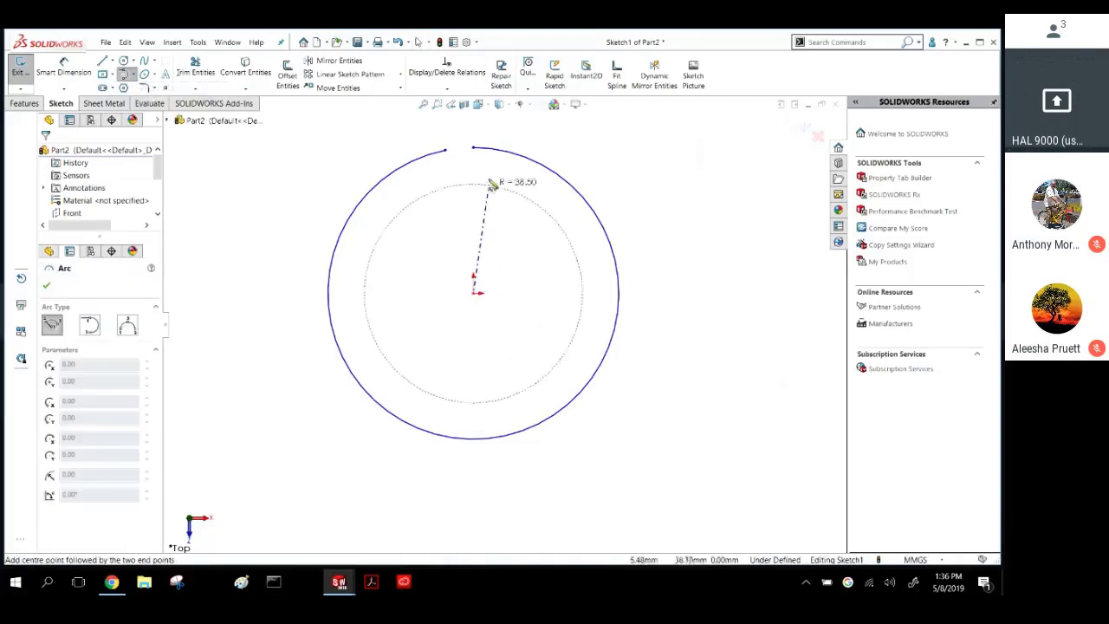
click(491, 165)
click(529, 180)
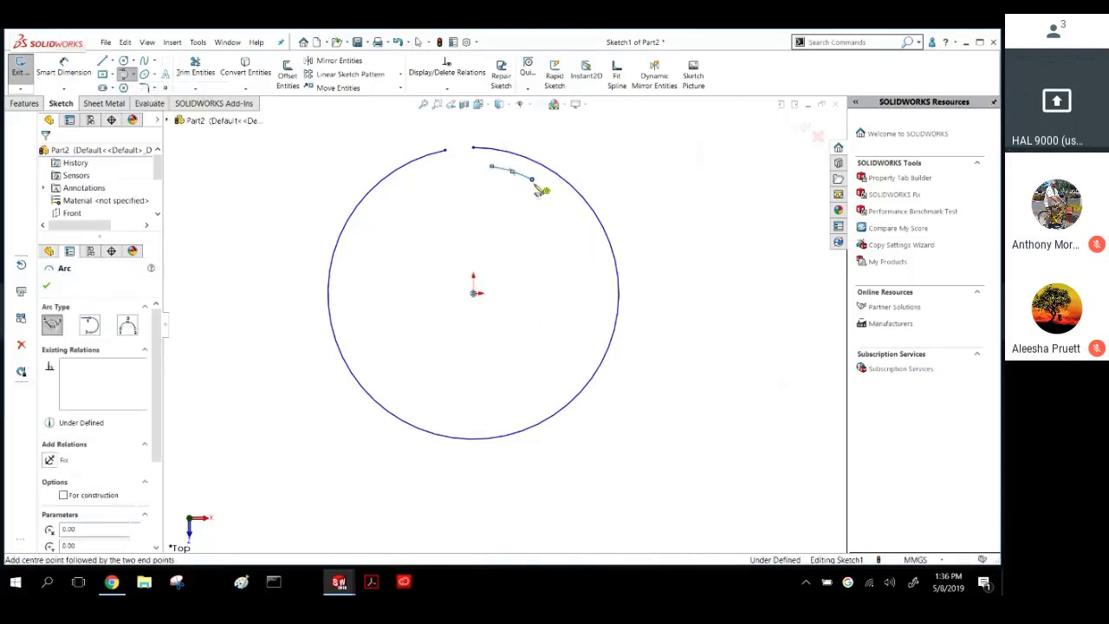
key(Escape)
Move the short inner arc's endpoint nearest the gap directly above the origin, giving the arc a radius of about 47 mm.
scroll(481, 138, down, 5)
scroll(485, 301, up, 3)
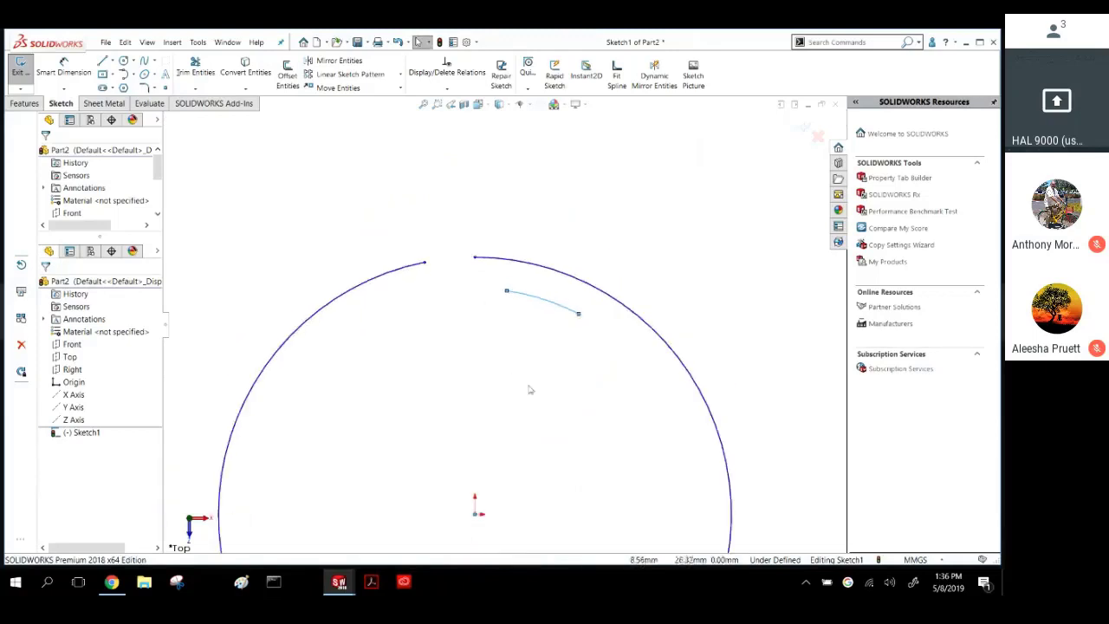
scroll(503, 280, down, 3)
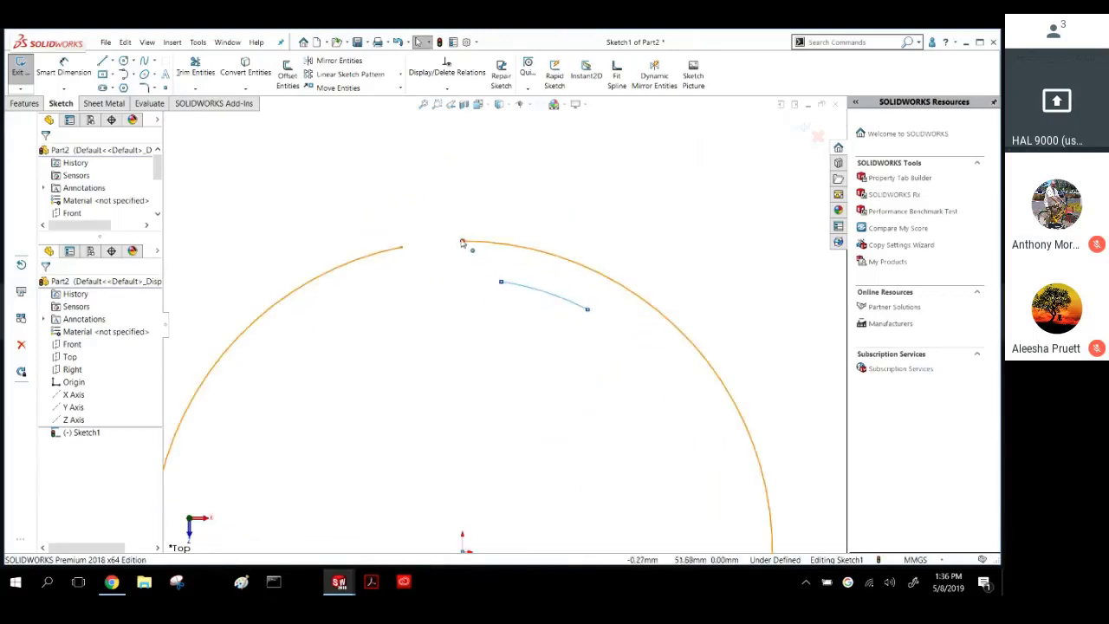
click(421, 332)
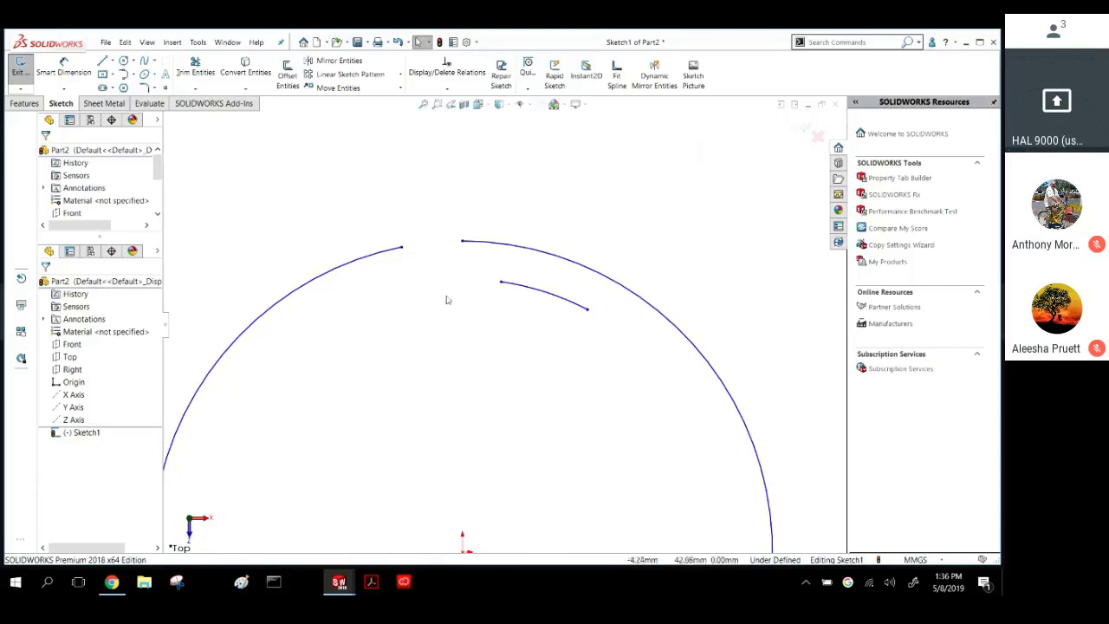
drag(501, 284, 460, 269)
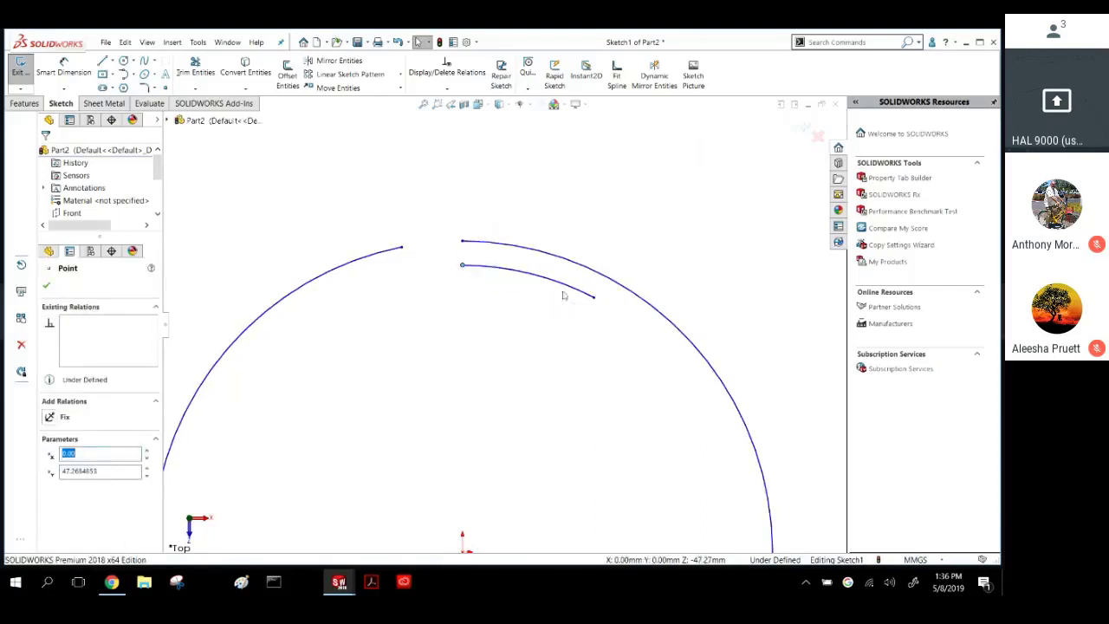
Shorten the inner arc by moving its far endpoint closer to the gap, giving the arc a radius of about 48 mm.
drag(594, 298, 523, 268)
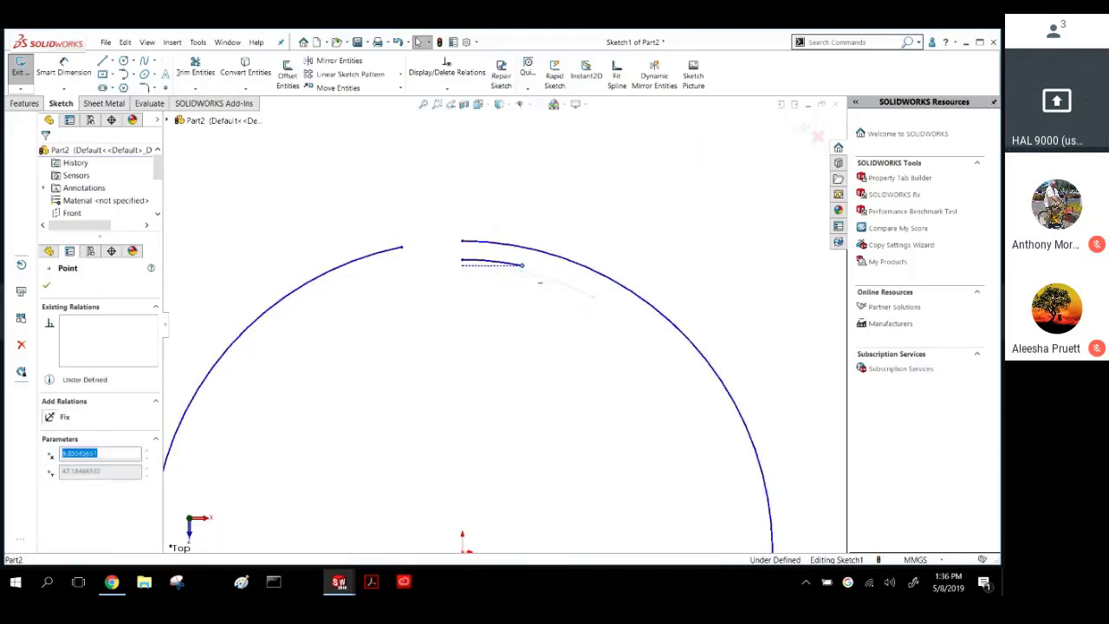
click(537, 279)
Sketch two successive tangent arcs forming an S-shaped transition from the large arc's free end toward the inner arc's start.
click(132, 74)
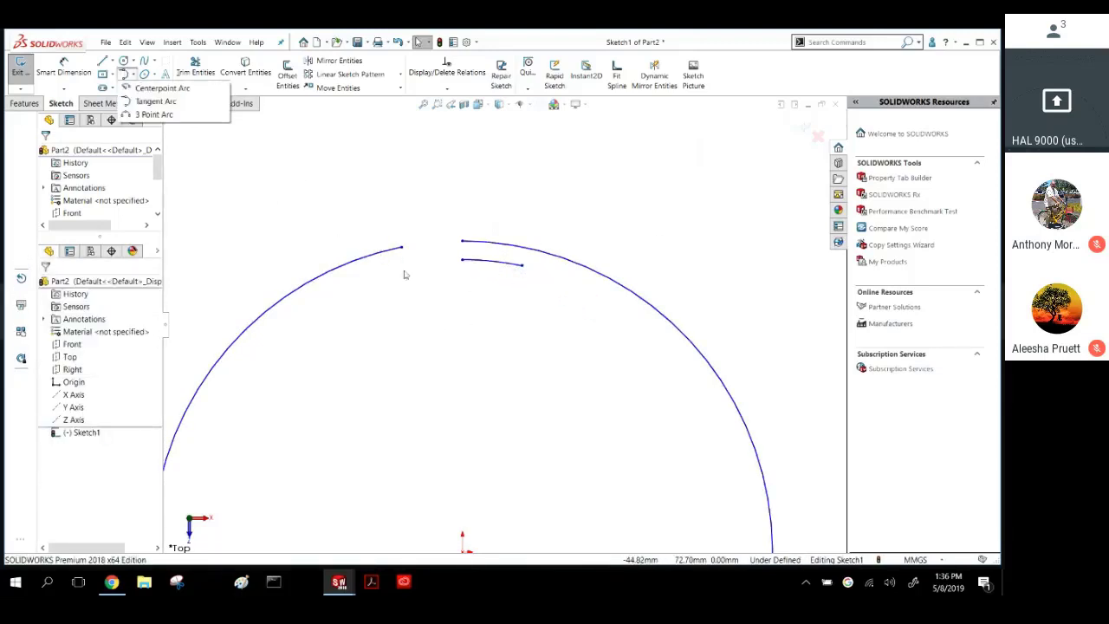
click(156, 101)
scroll(407, 253, down, 3)
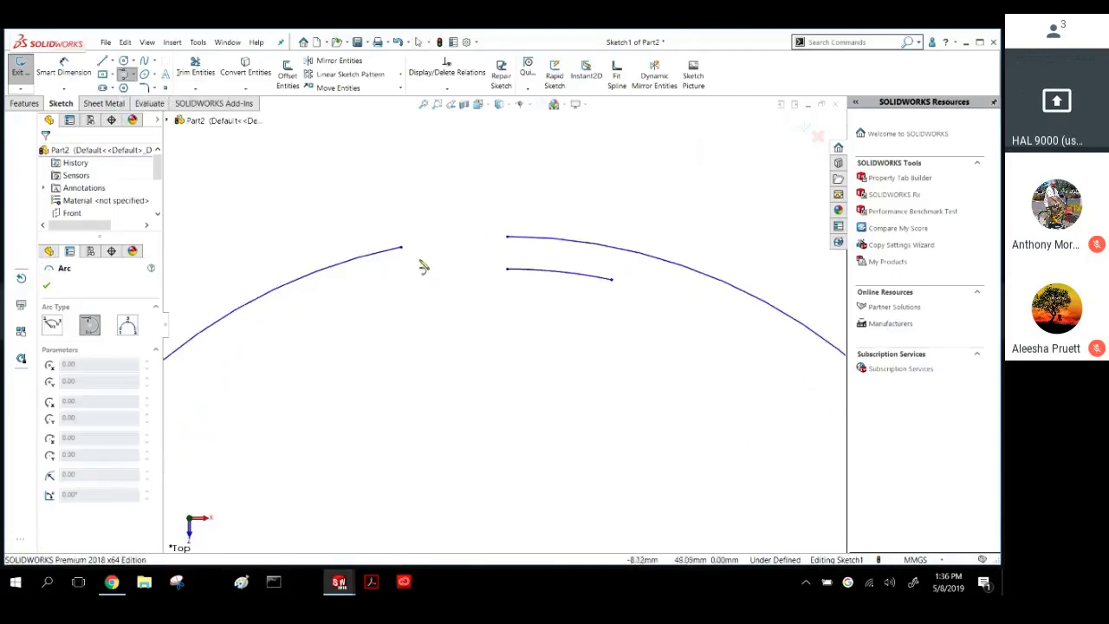
click(401, 249)
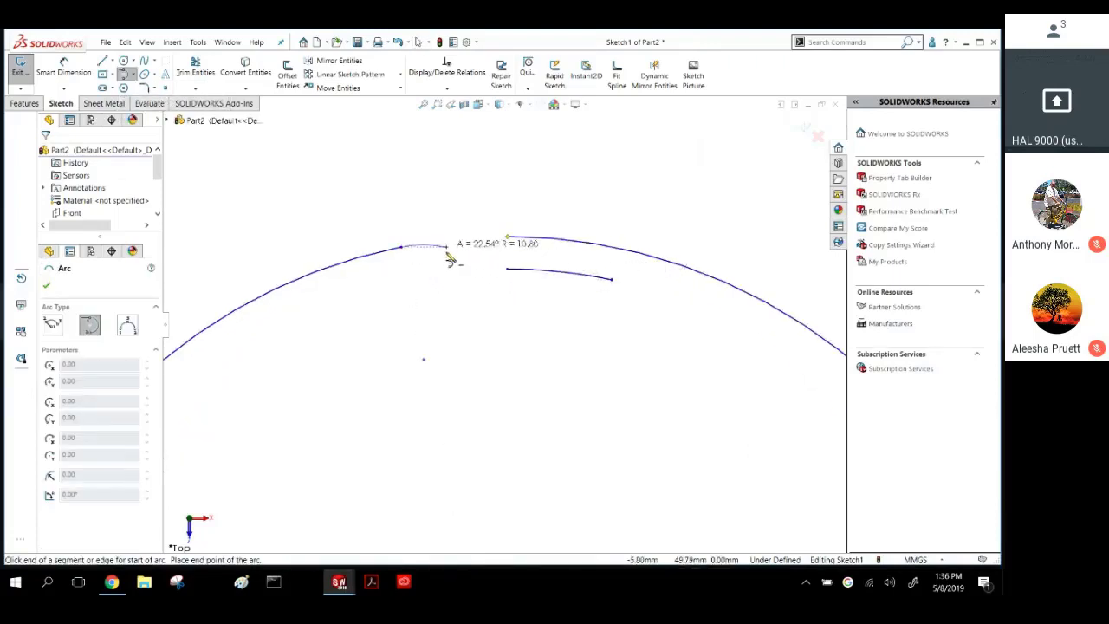
click(509, 273)
key(Escape)
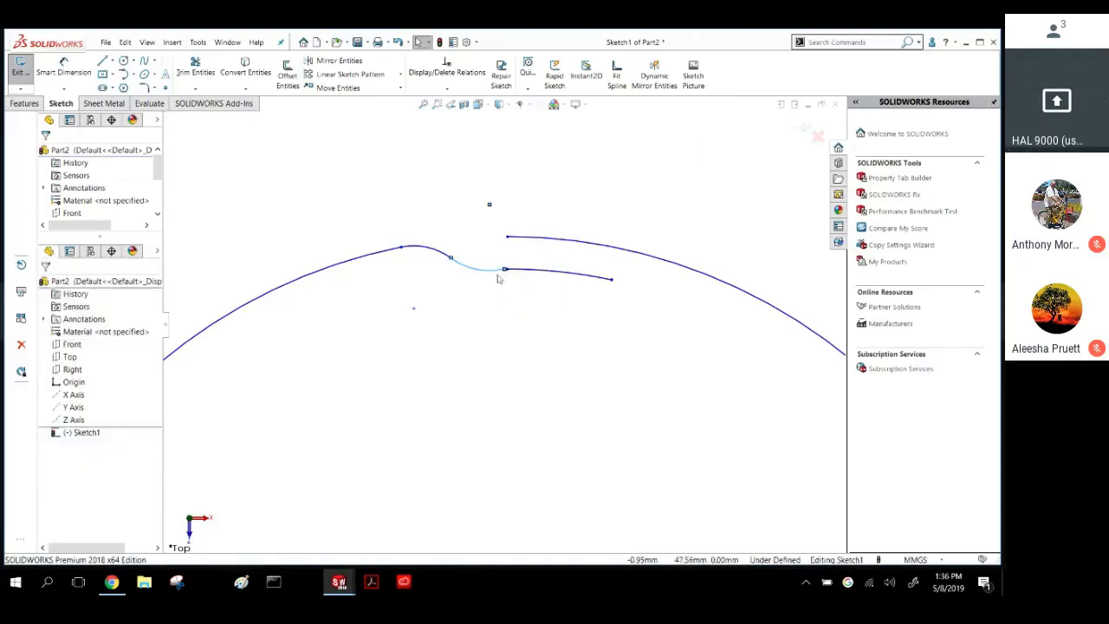
Join the second transition arc's loose endpoint to the inner arc's start point.
scroll(520, 297, down, 2)
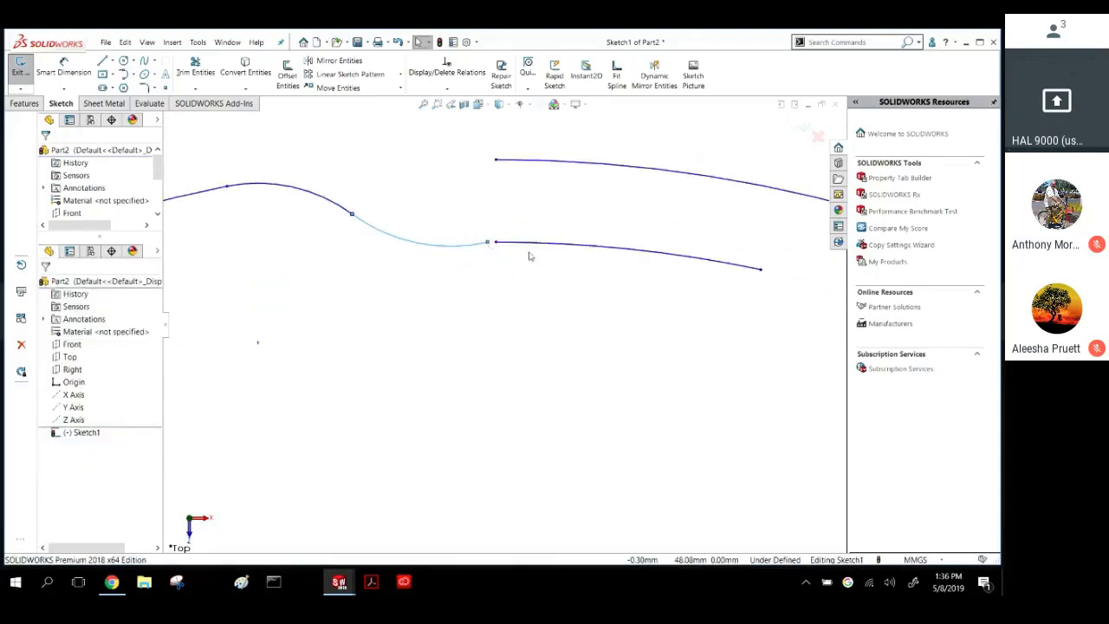
drag(488, 243, 497, 244)
click(515, 301)
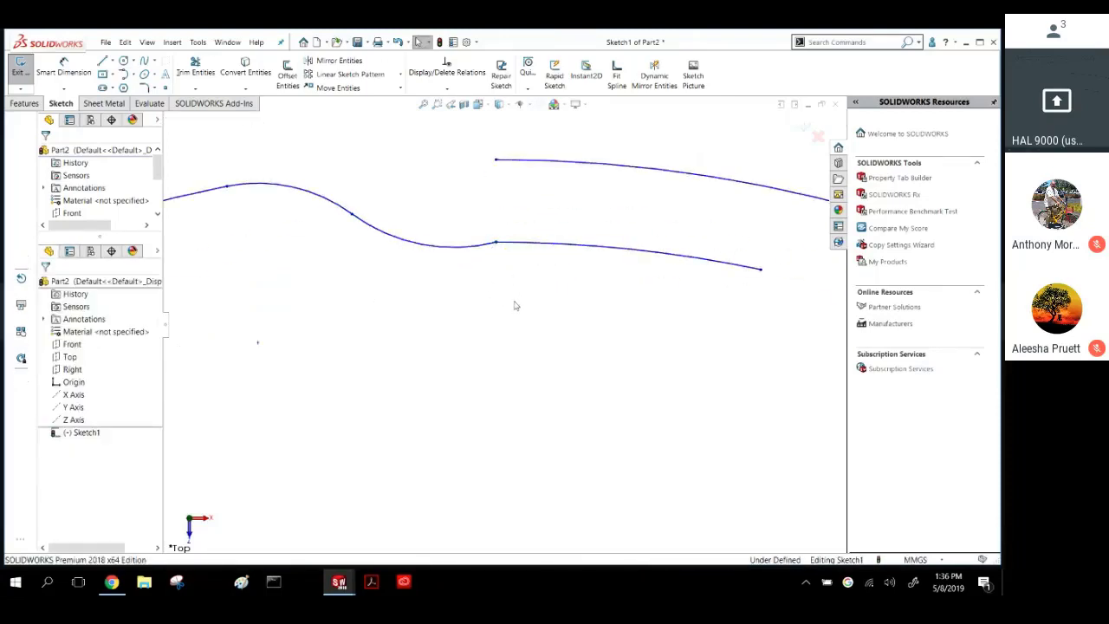
Add a Tangent relation at the point where the second transition arc meets the inner arc.
click(496, 243)
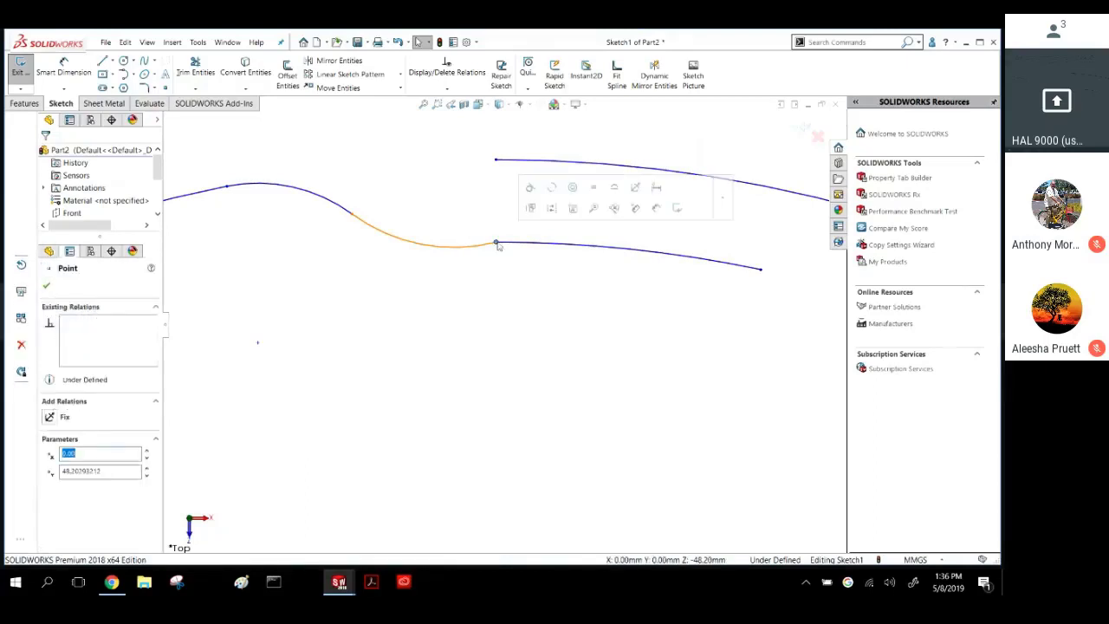
click(528, 188)
click(491, 355)
scroll(492, 346, up, 3)
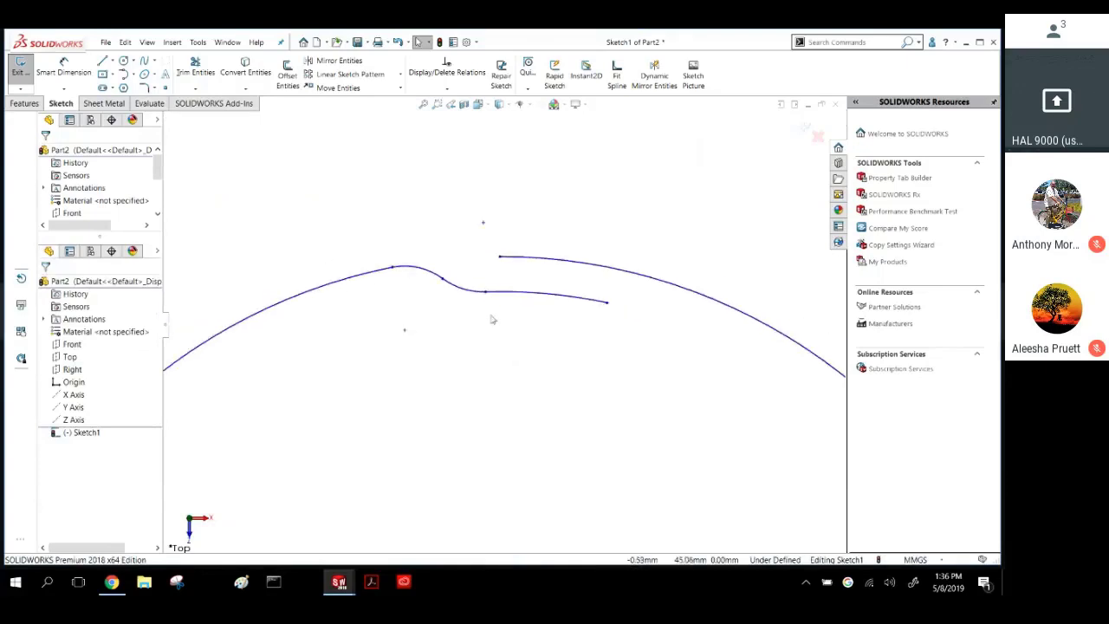
scroll(467, 313, down, 2)
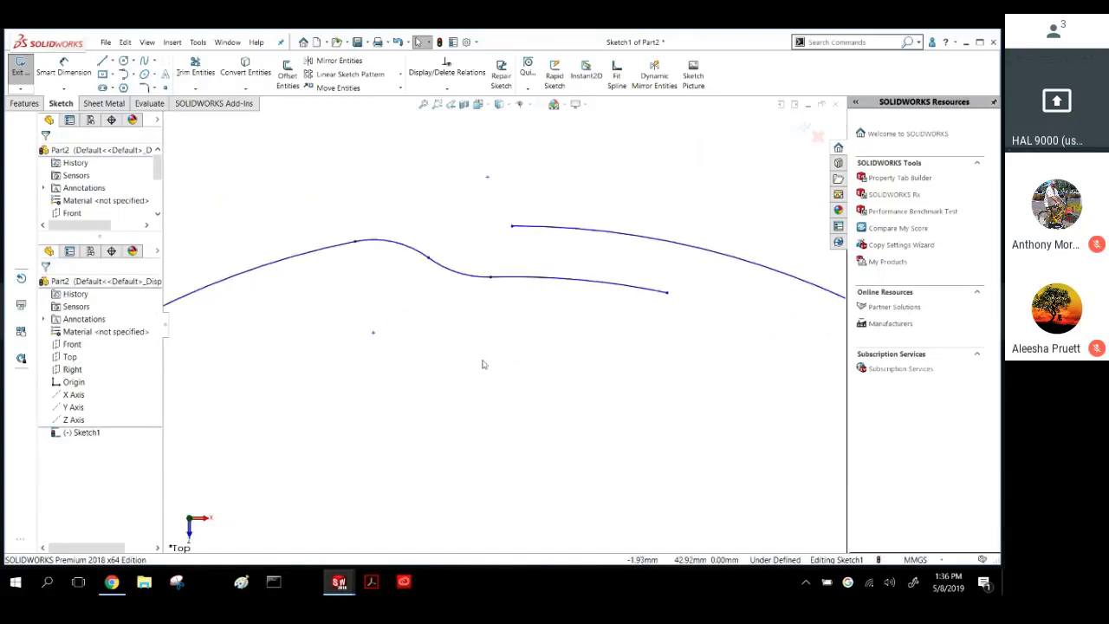
scroll(494, 363, up, 4)
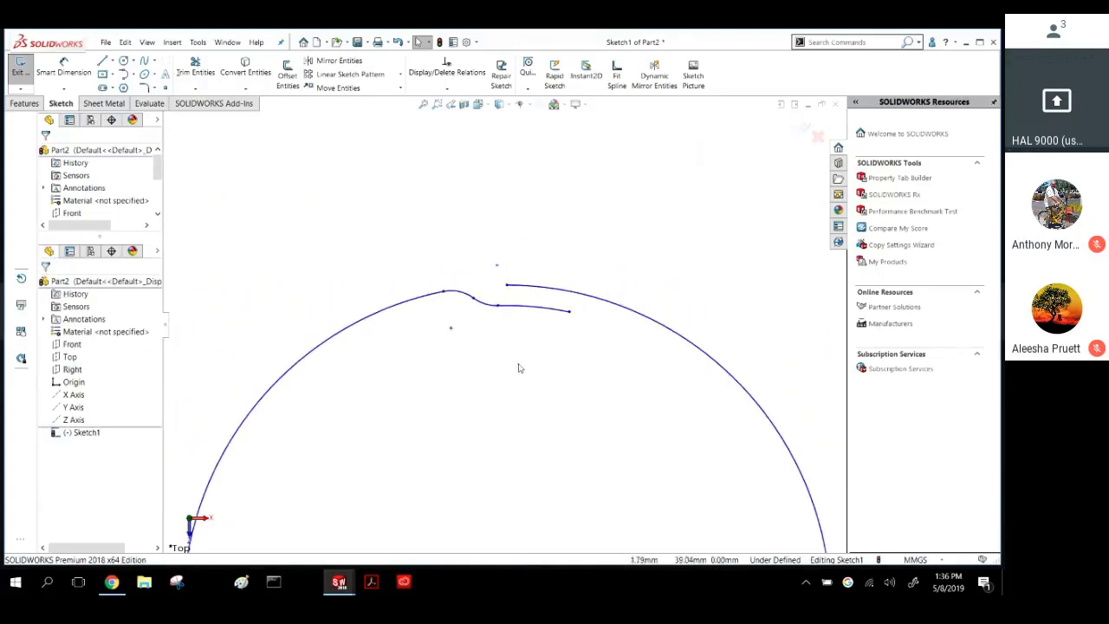
scroll(509, 365, up, 2)
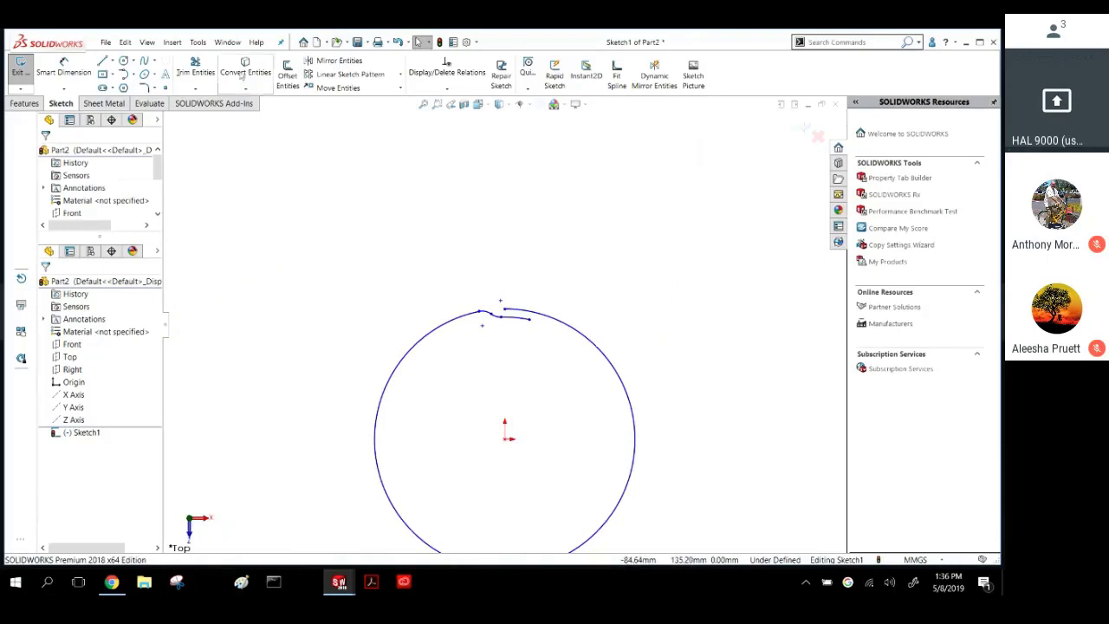
Sketch construction lines from the origin to the large arc's endpoint directly above it and to the inner arc's far endpoint.
click(113, 62)
click(126, 87)
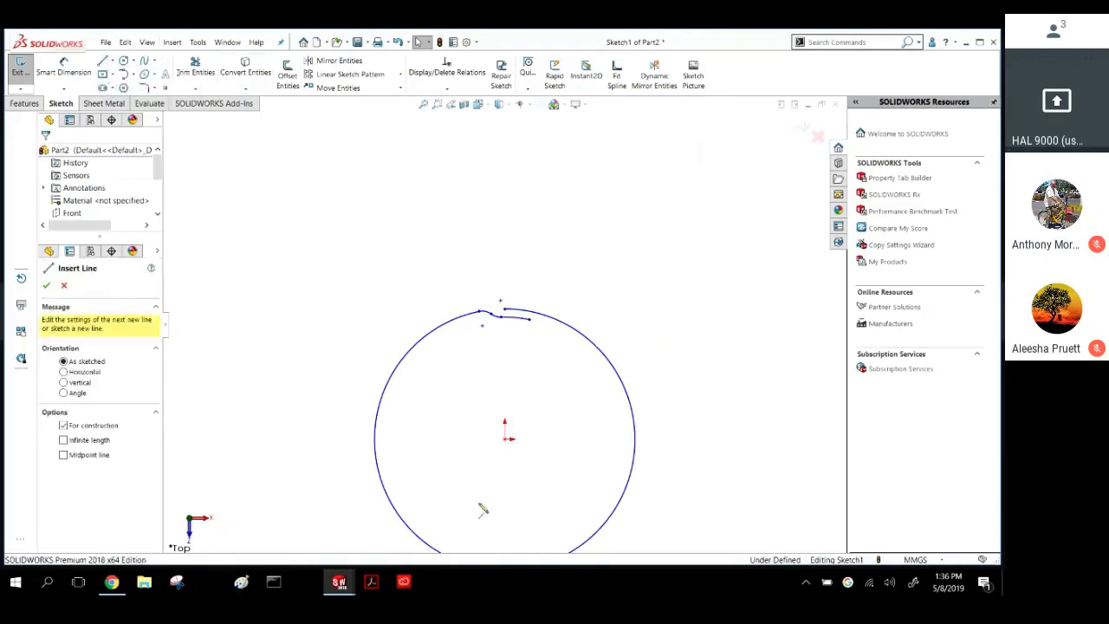
click(505, 439)
click(504, 309)
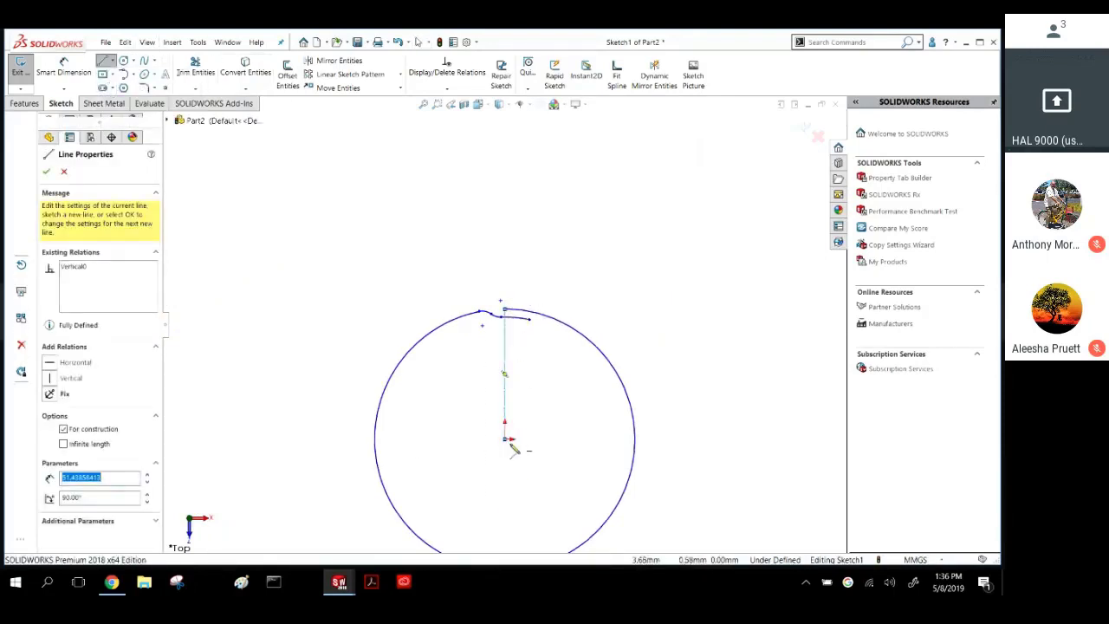
click(506, 438)
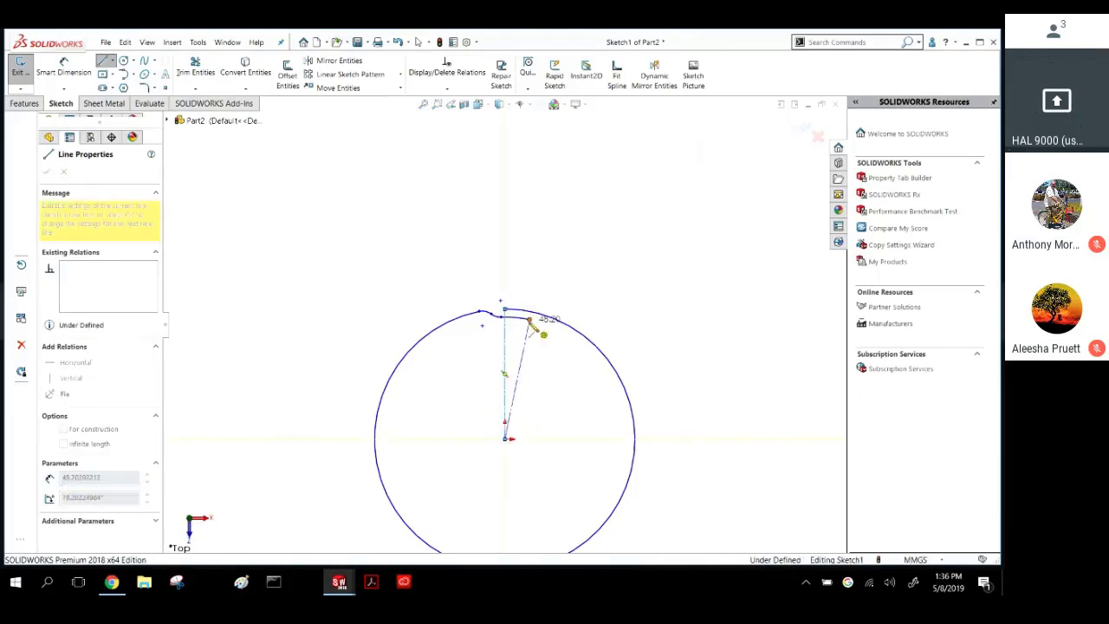
click(529, 320)
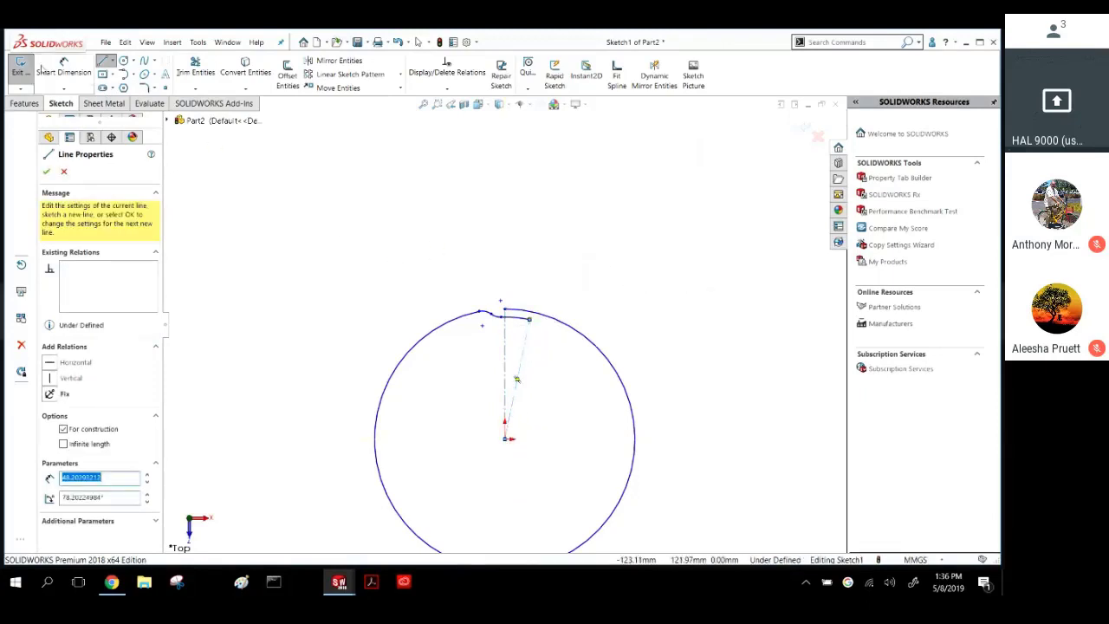
Dimension the large arc with a radius of 33 mm.
click(43, 69)
click(613, 364)
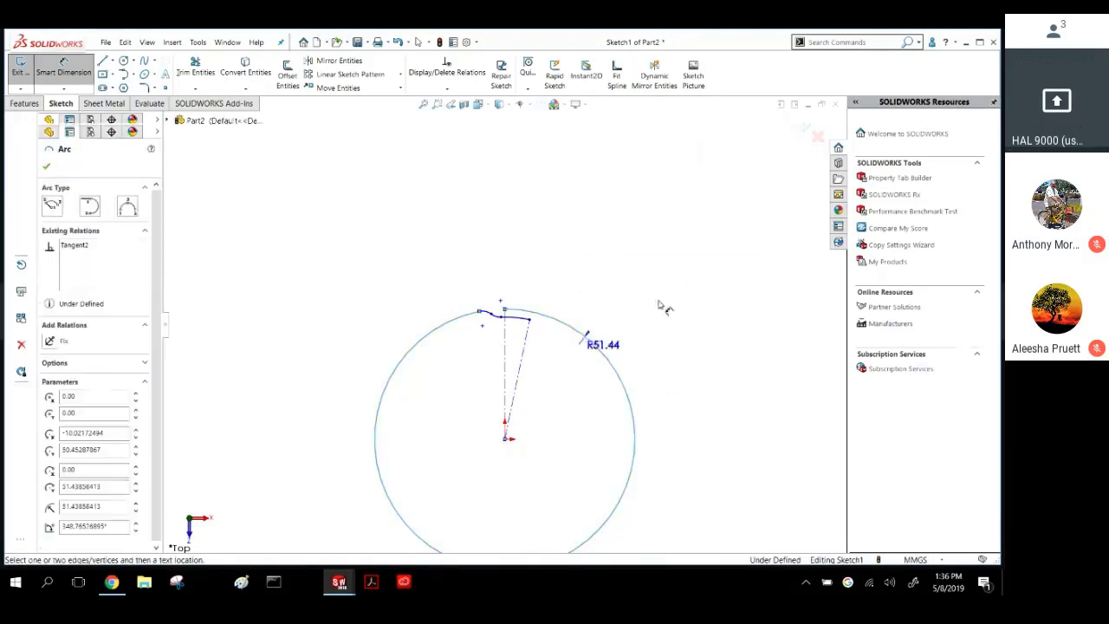
click(663, 307)
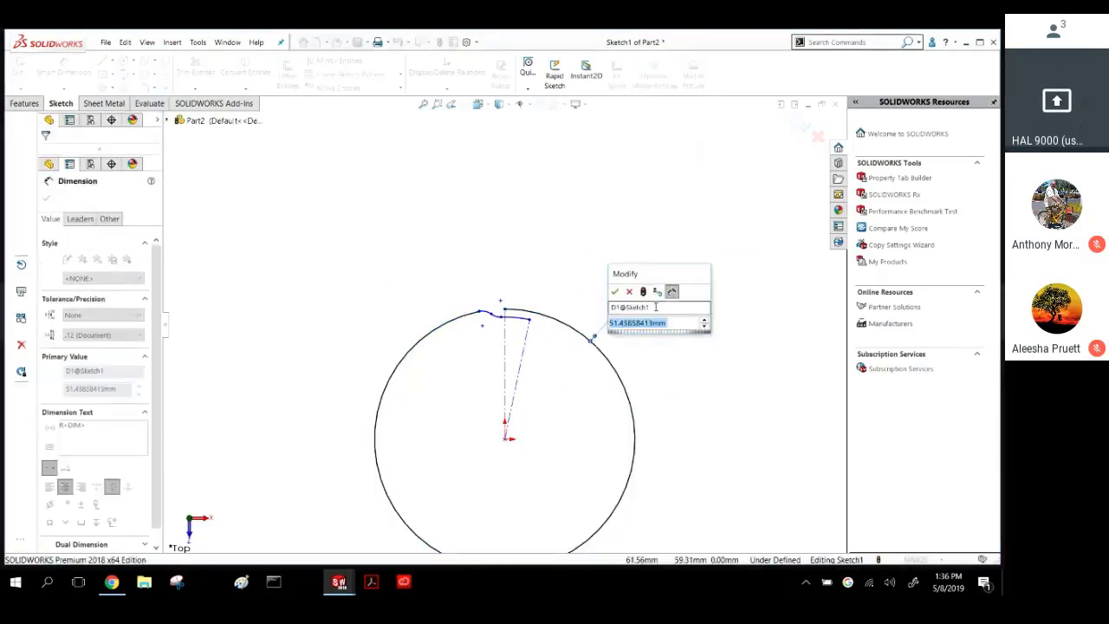
text(33)
key(Return)
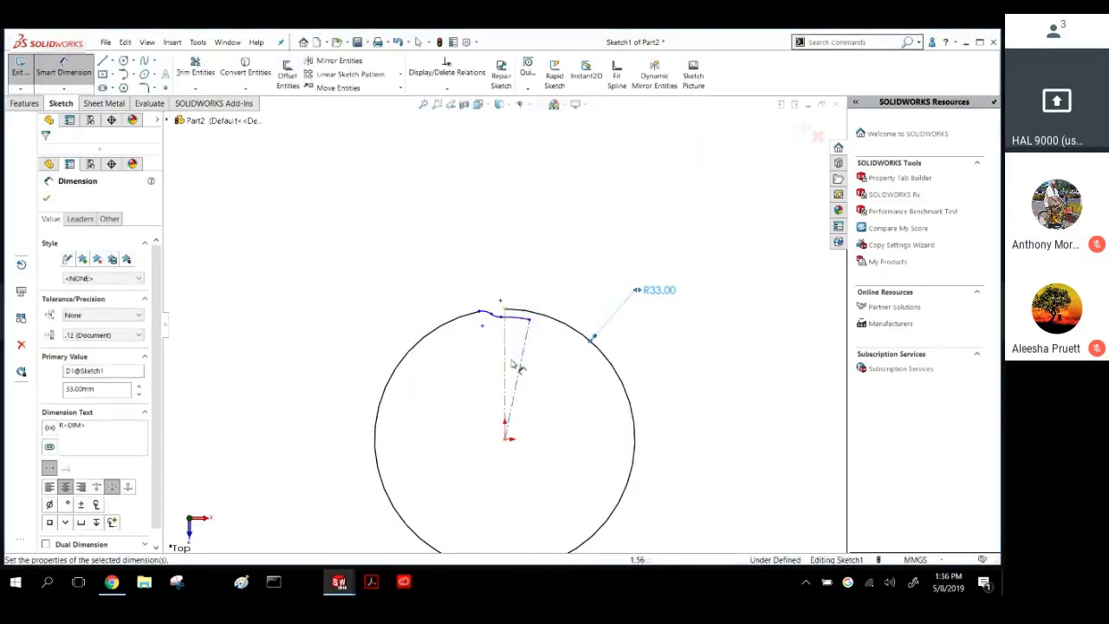
Dimension the transition arc next to the inner arc with a 3 mm radius and make both transition arcs equal.
scroll(517, 364, down, 4)
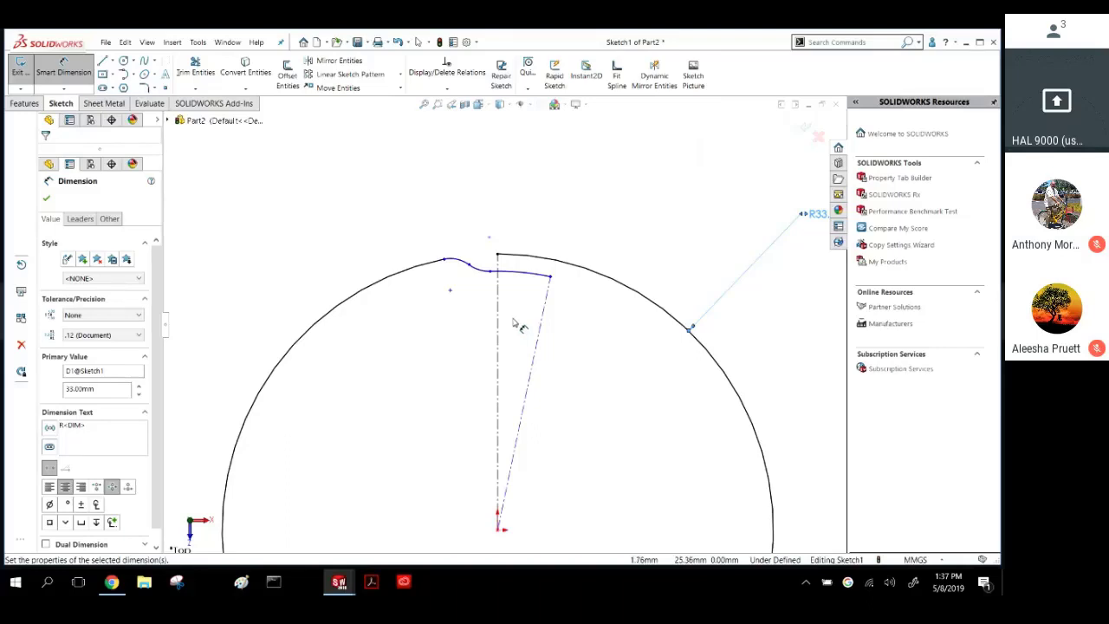
scroll(501, 294, down, 3)
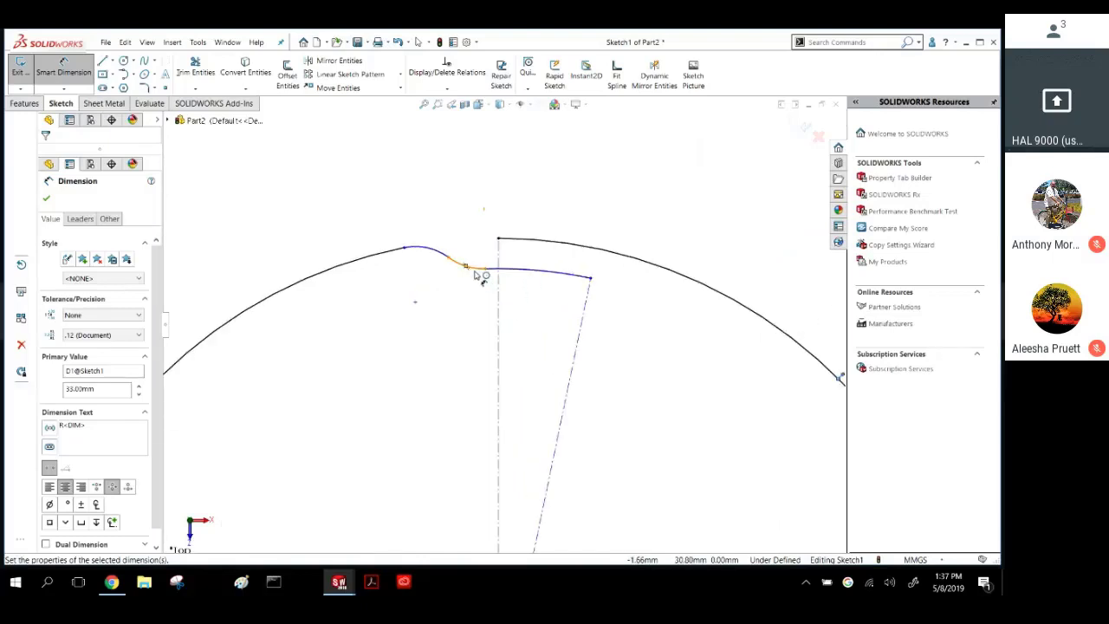
click(462, 267)
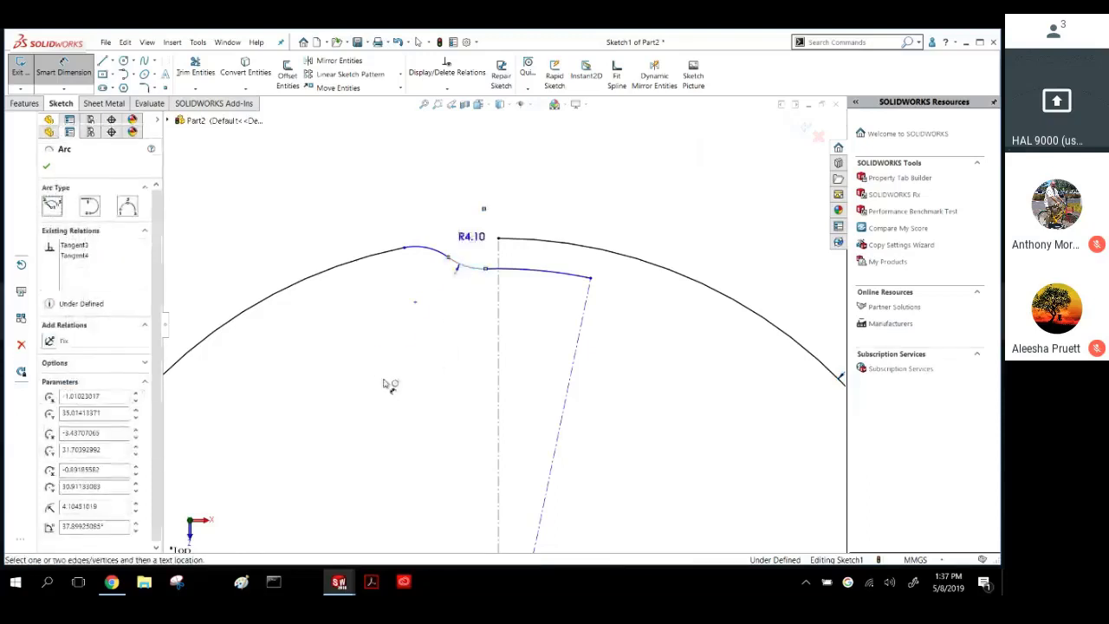
click(378, 392)
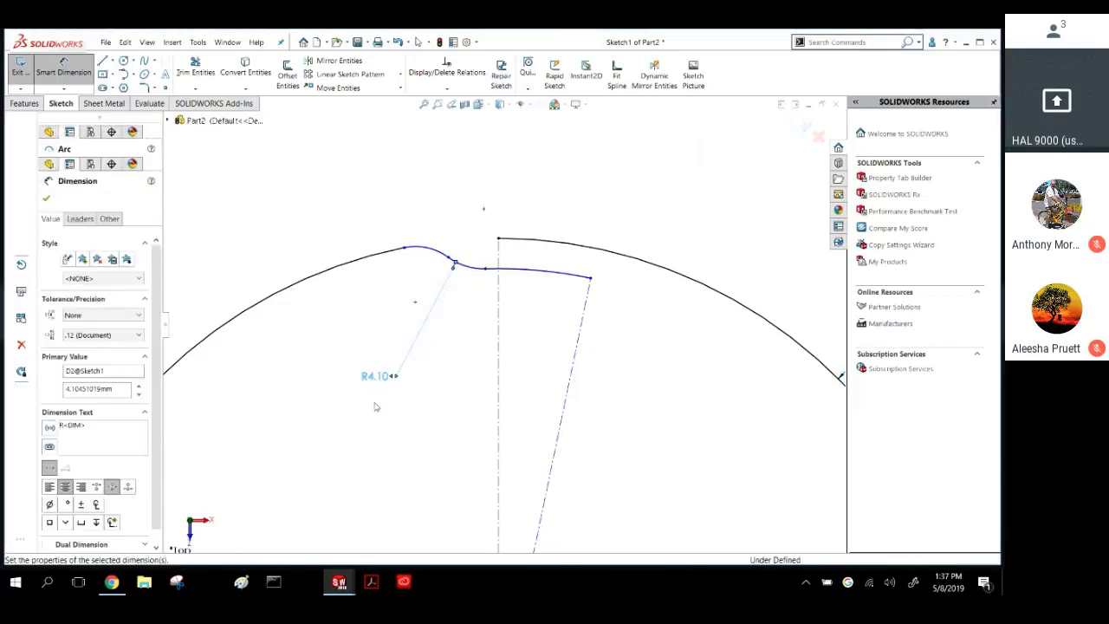
text(3)
key(Return)
key(Escape)
drag(358, 201, 488, 289)
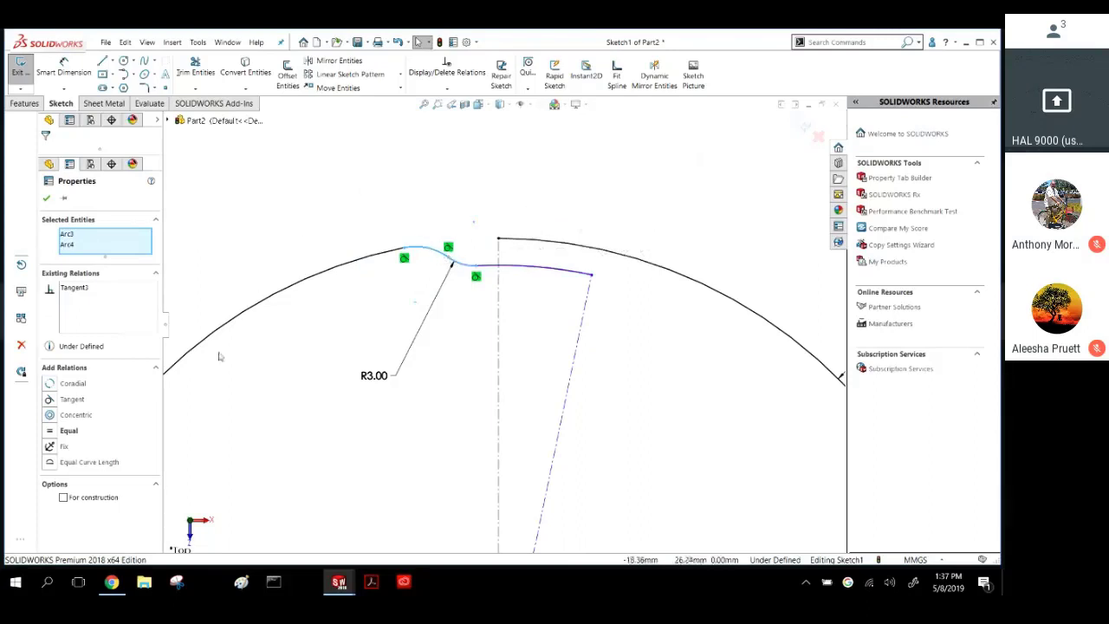
key(Escape)
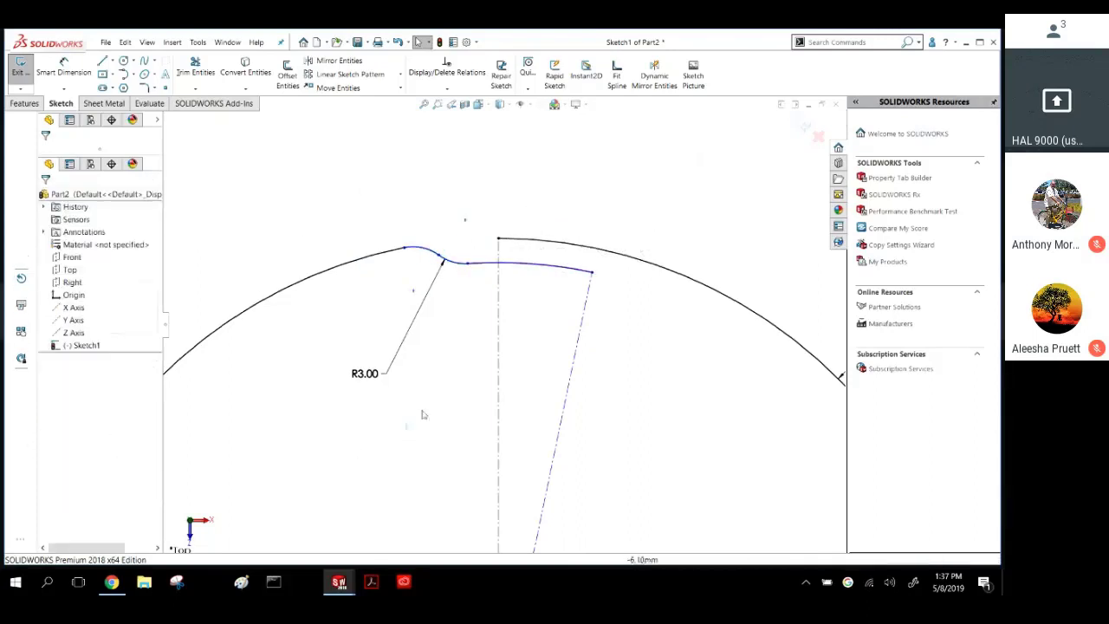
Dimension the distance between the large and inner arcs as 2.8 mm and attach the inner arc's transition-side endpoint to the vertical construction line.
key(d)
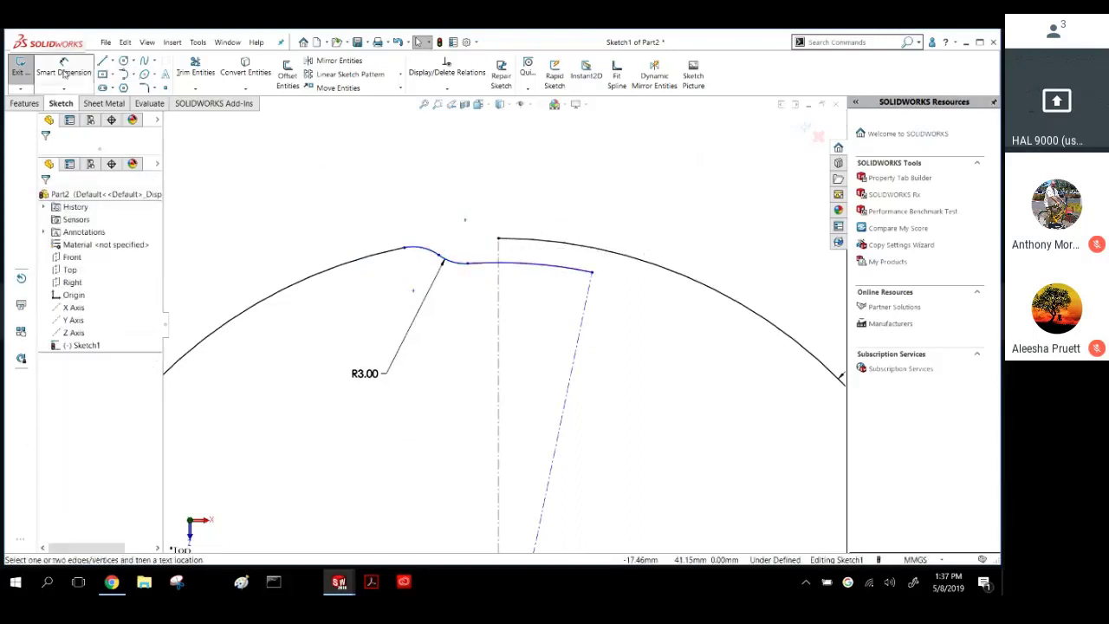
click(522, 241)
click(526, 265)
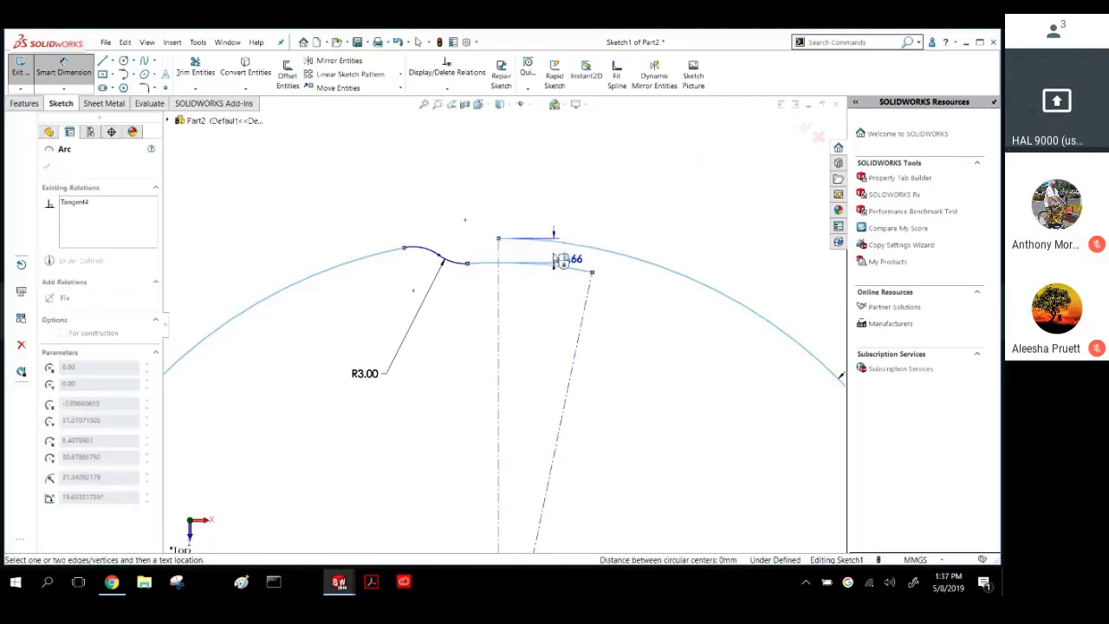
click(571, 176)
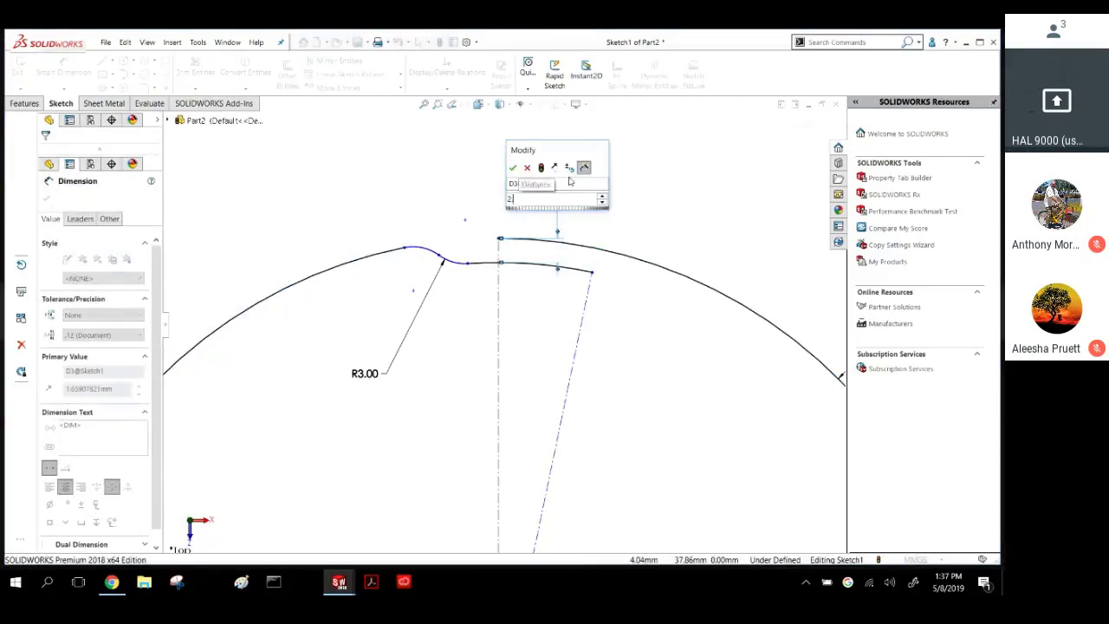
text(2.8)
key(Return)
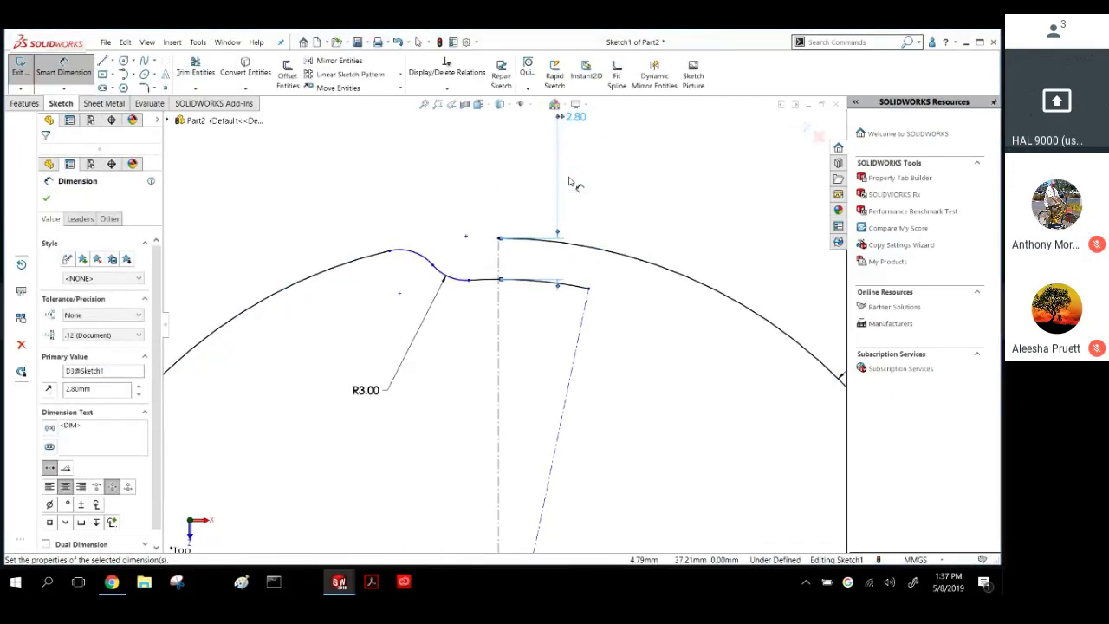
key(Escape)
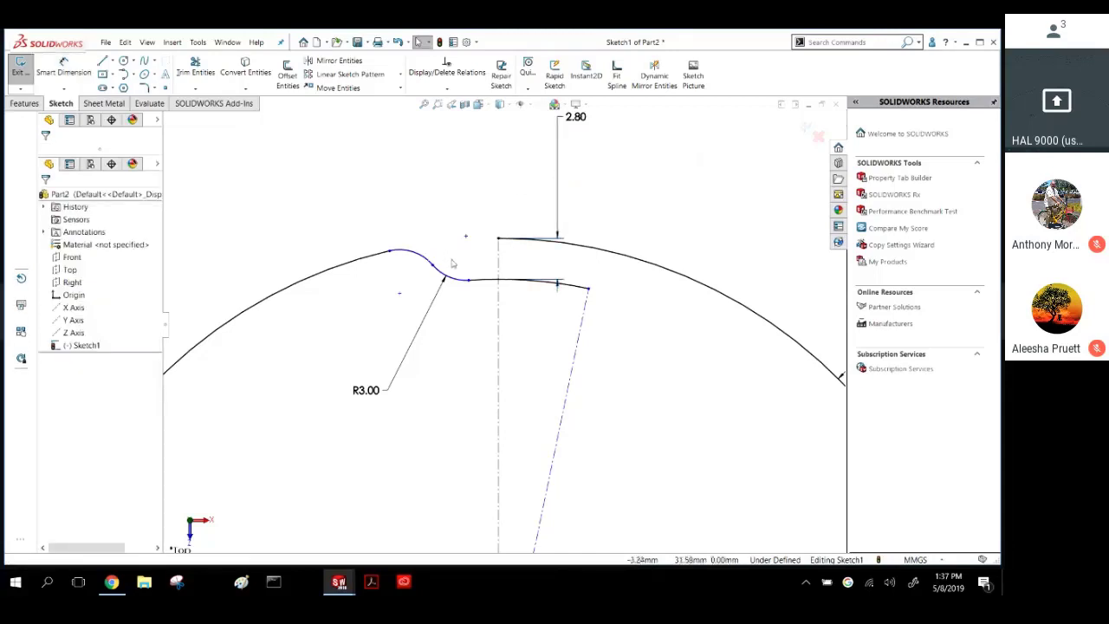
drag(467, 282, 498, 279)
scroll(411, 354, up, 10)
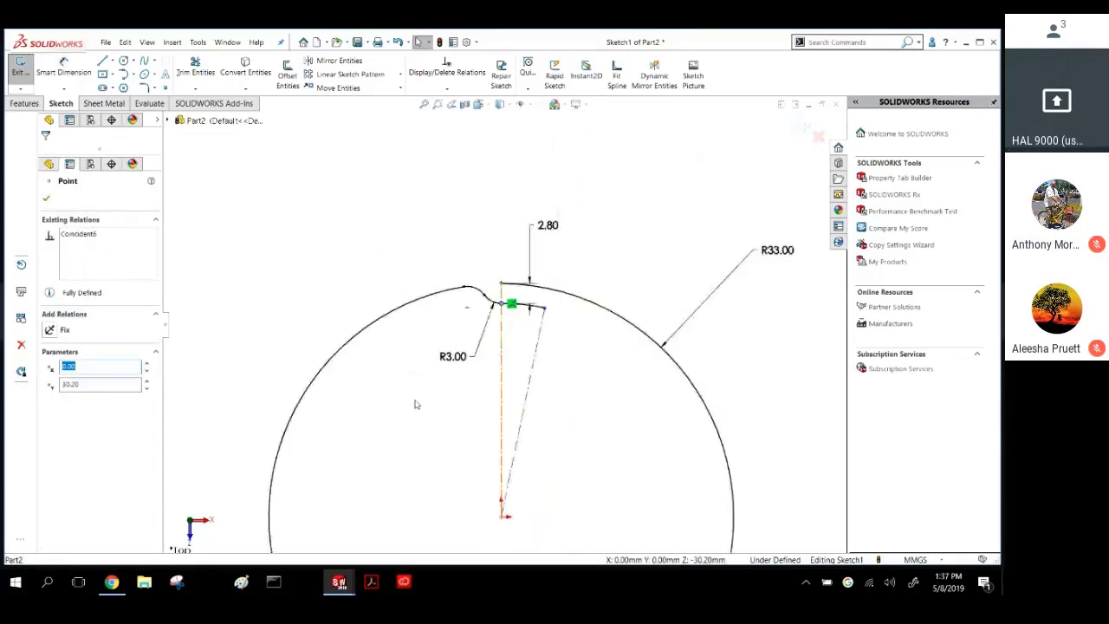
Set up a sheet metal base flange from the open circular profile with a blind depth of 75 mm.
middle_drag(504, 485, 475, 480)
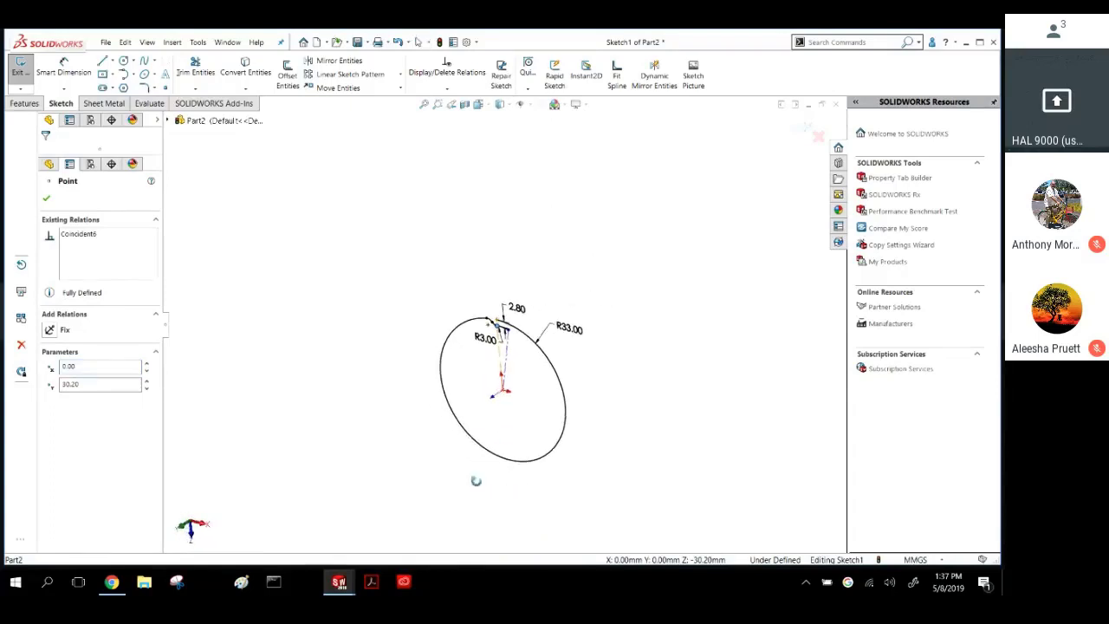
click(474, 478)
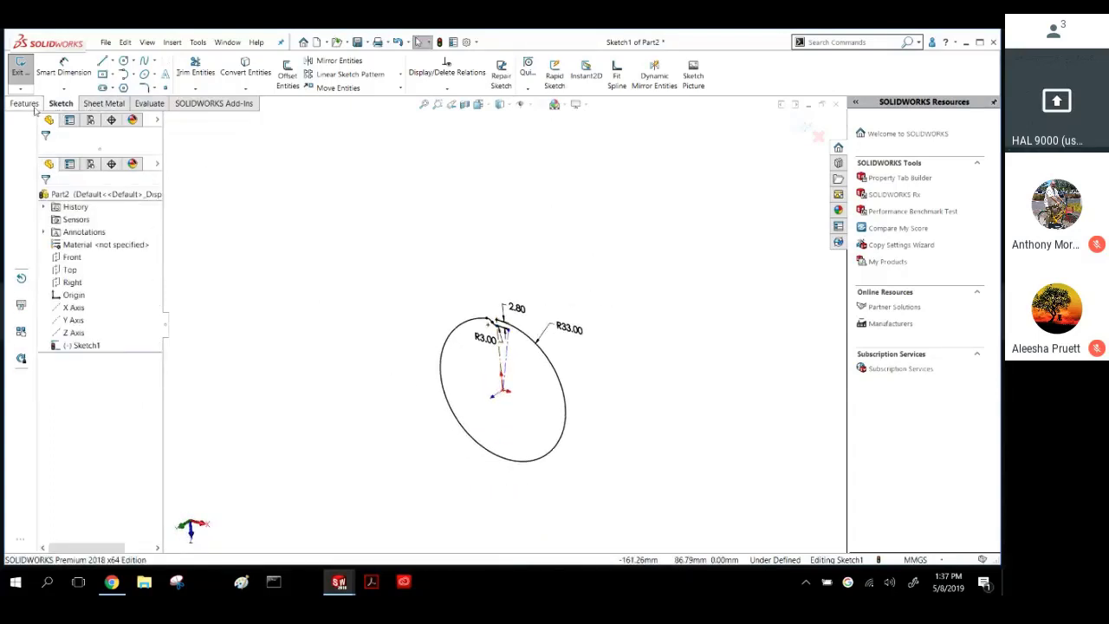
click(97, 103)
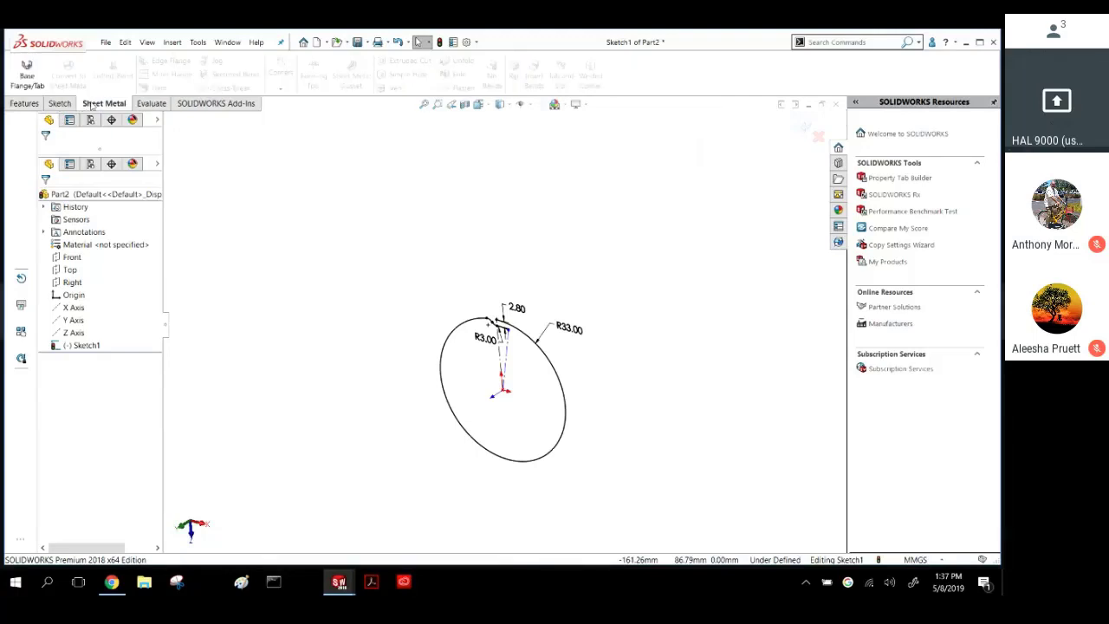
click(32, 77)
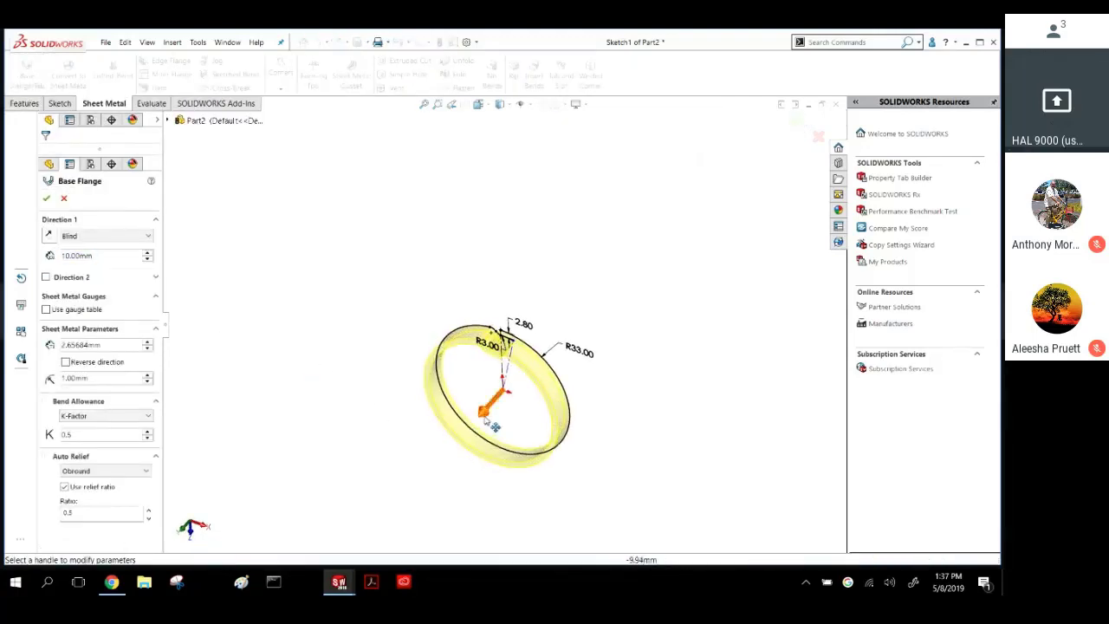
click(482, 405)
click(386, 499)
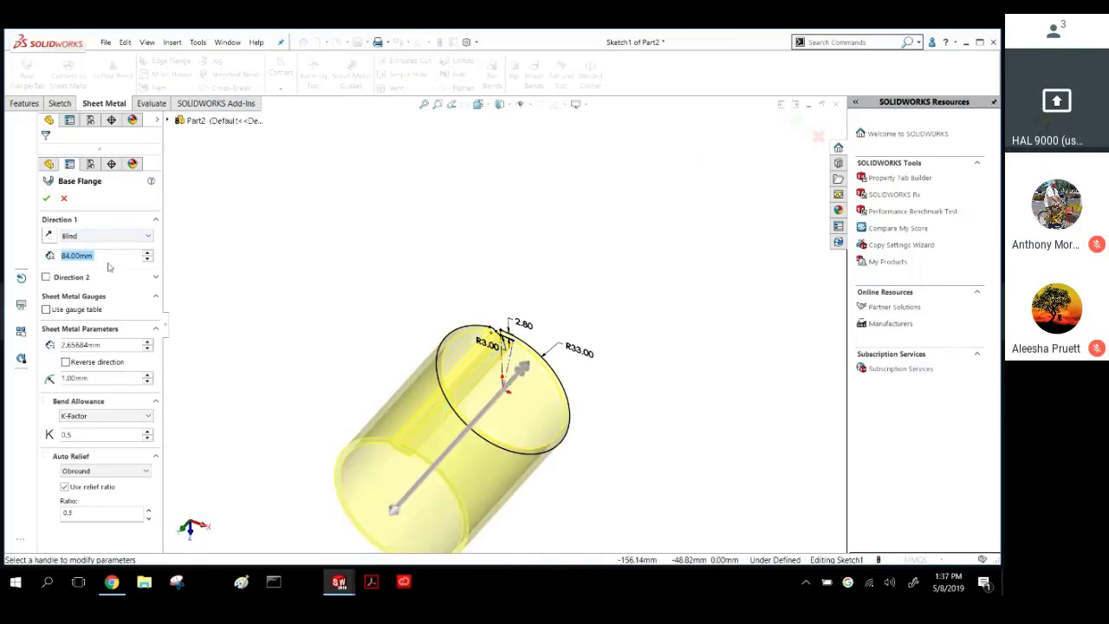
text(75)
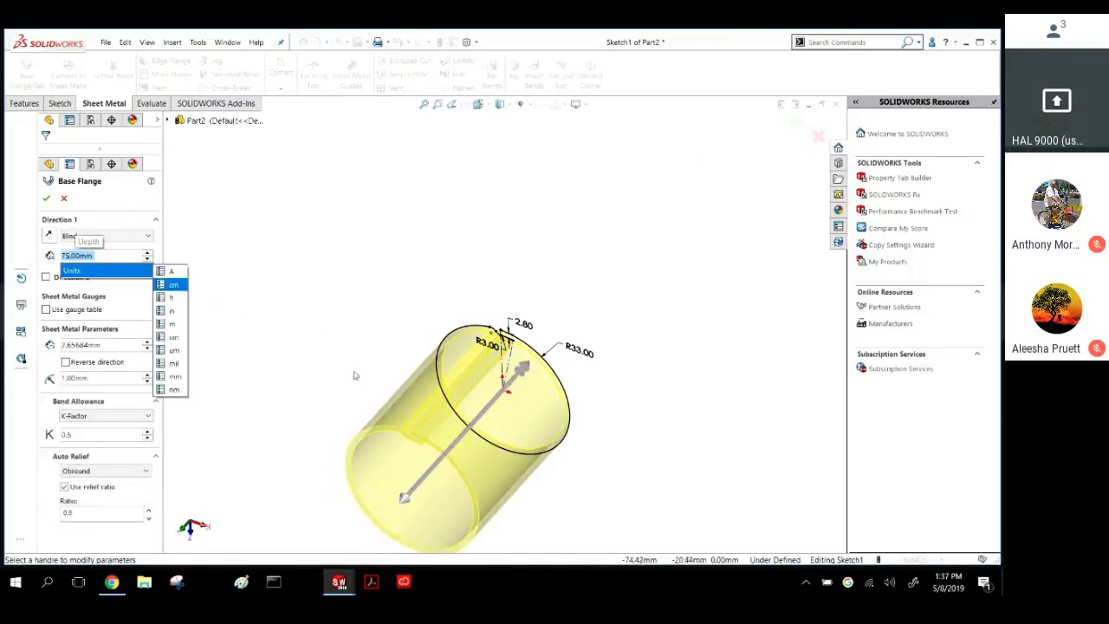
Create a global variable named cm from the flange's depth value and accept the base flange.
text(=)
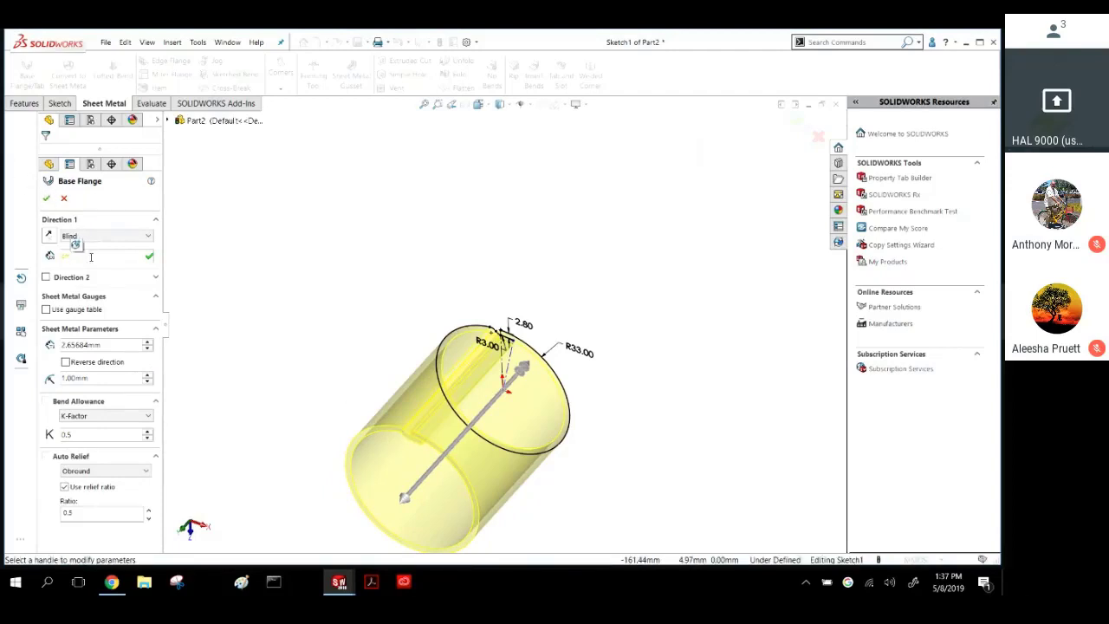
text(cm)
key(Return)
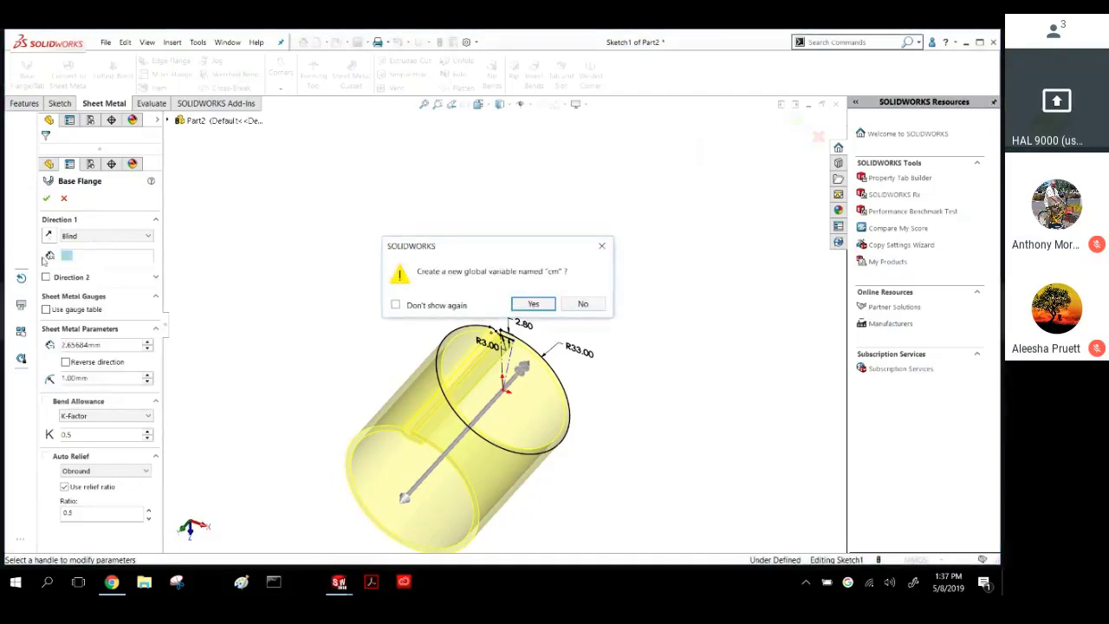
click(545, 304)
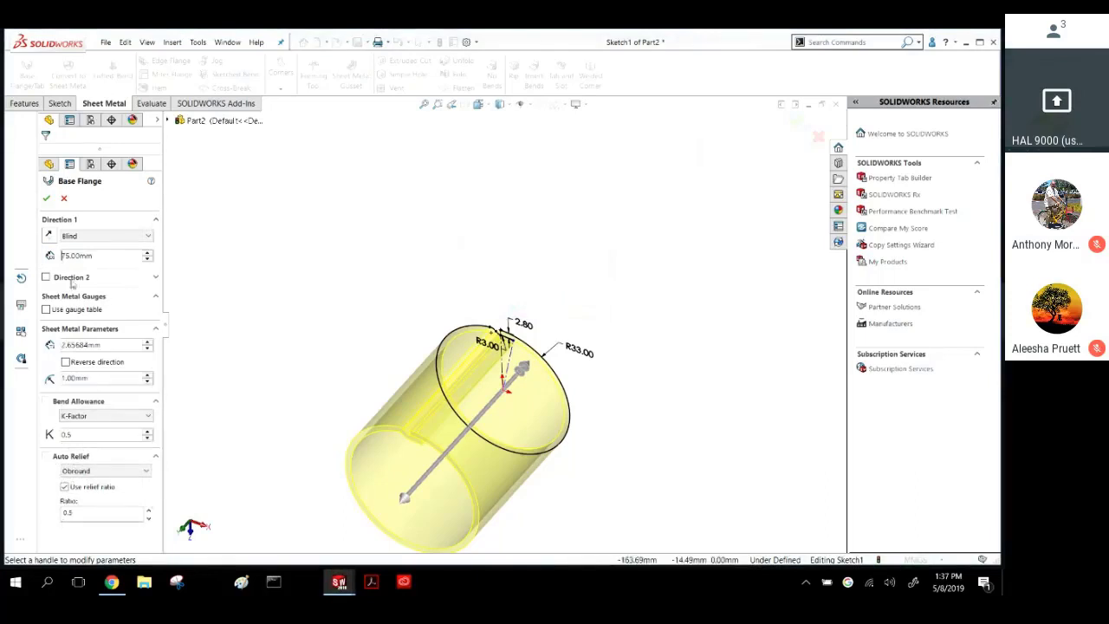
key(Return)
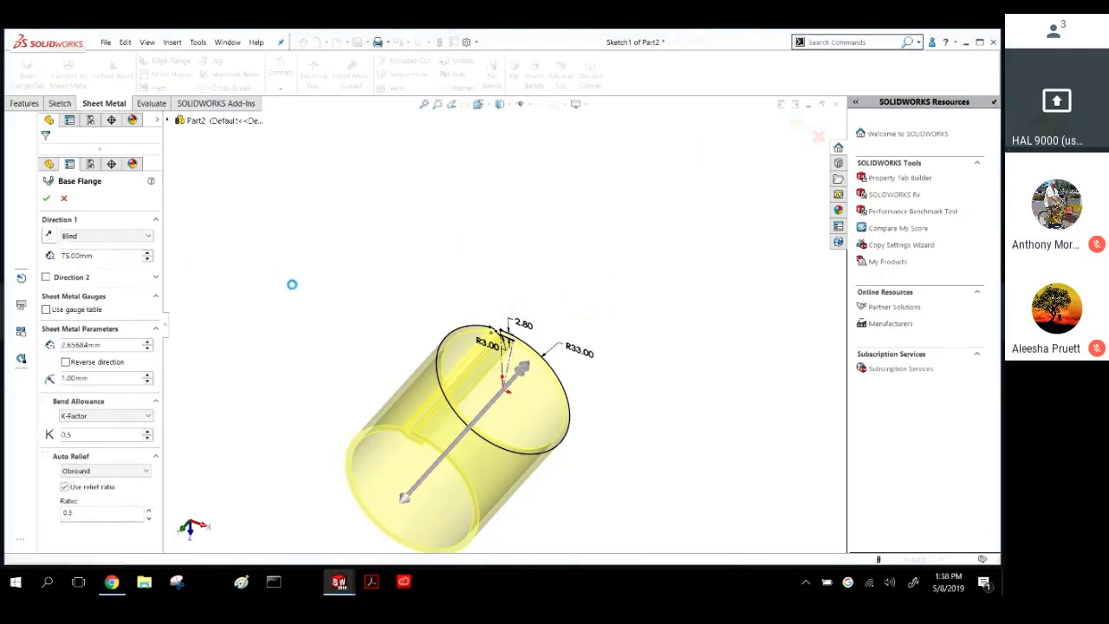
Examine the overlapping end of the rolled flange, including the offset bends and the contact between the inner and outer layers.
middle_drag(270, 308, 248, 238)
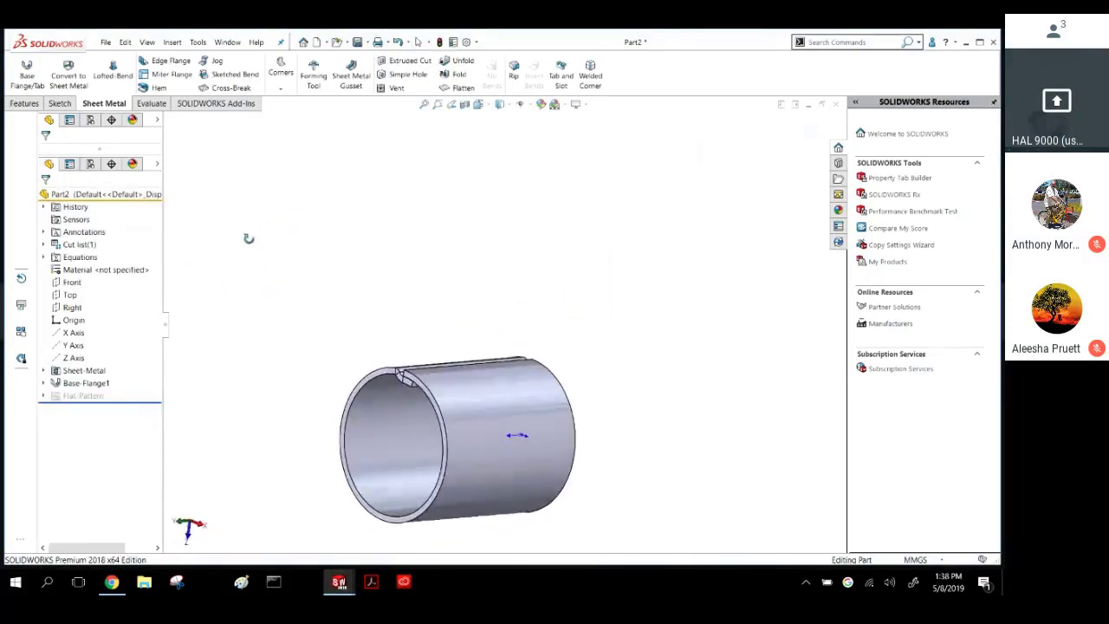
scroll(452, 402, down, 4)
scroll(369, 345, down, 10)
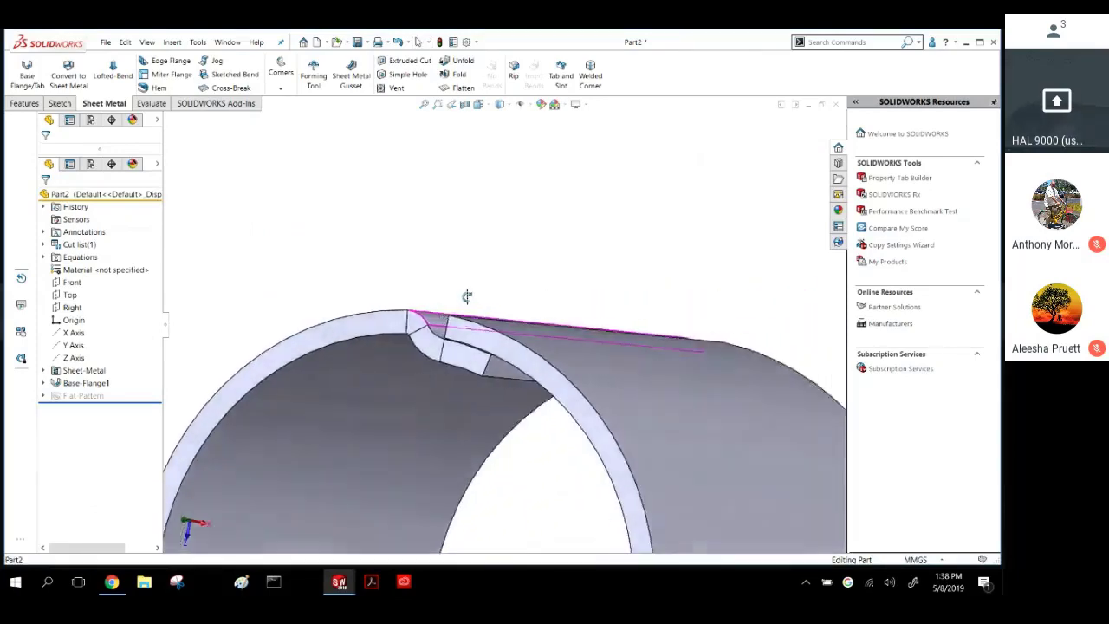
scroll(484, 355, down, 10)
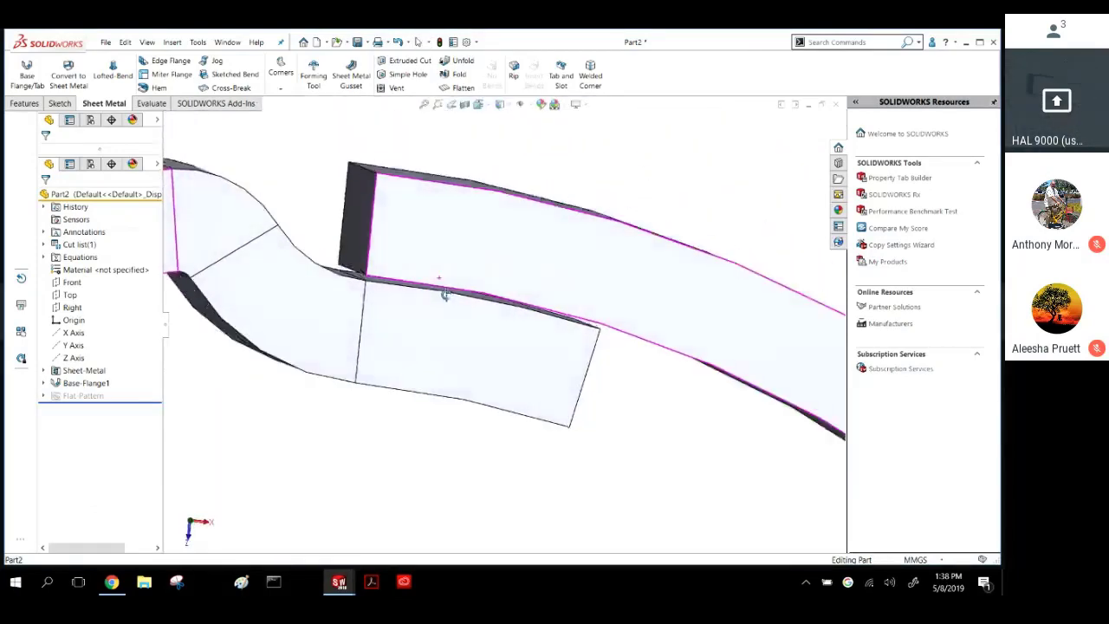
middle_drag(445, 294, 444, 290)
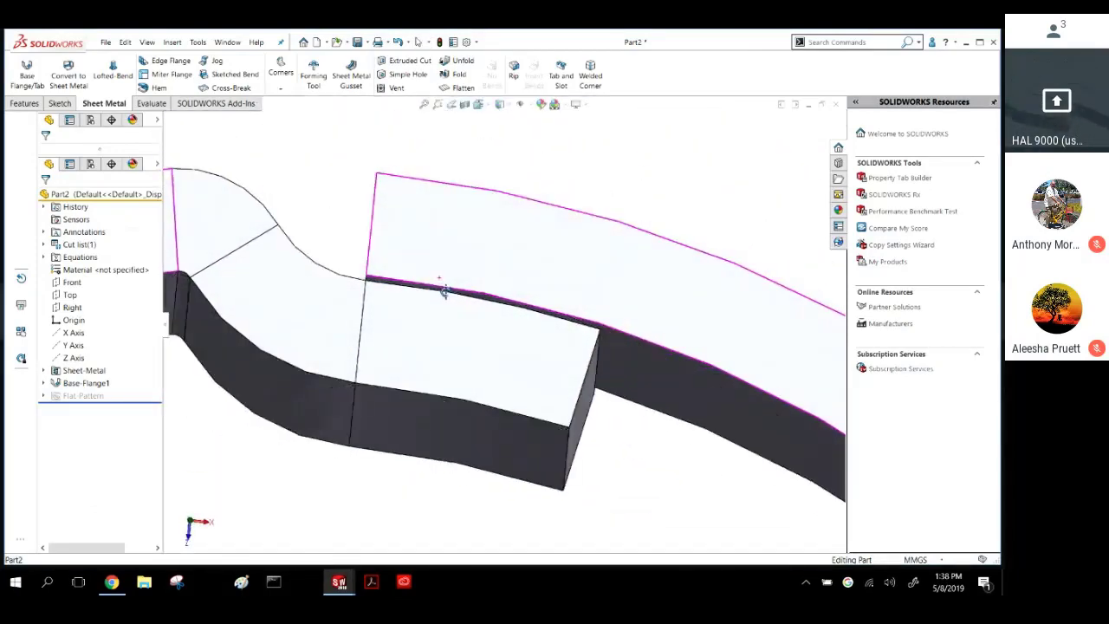
scroll(423, 292, down, 3)
scroll(425, 292, up, 15)
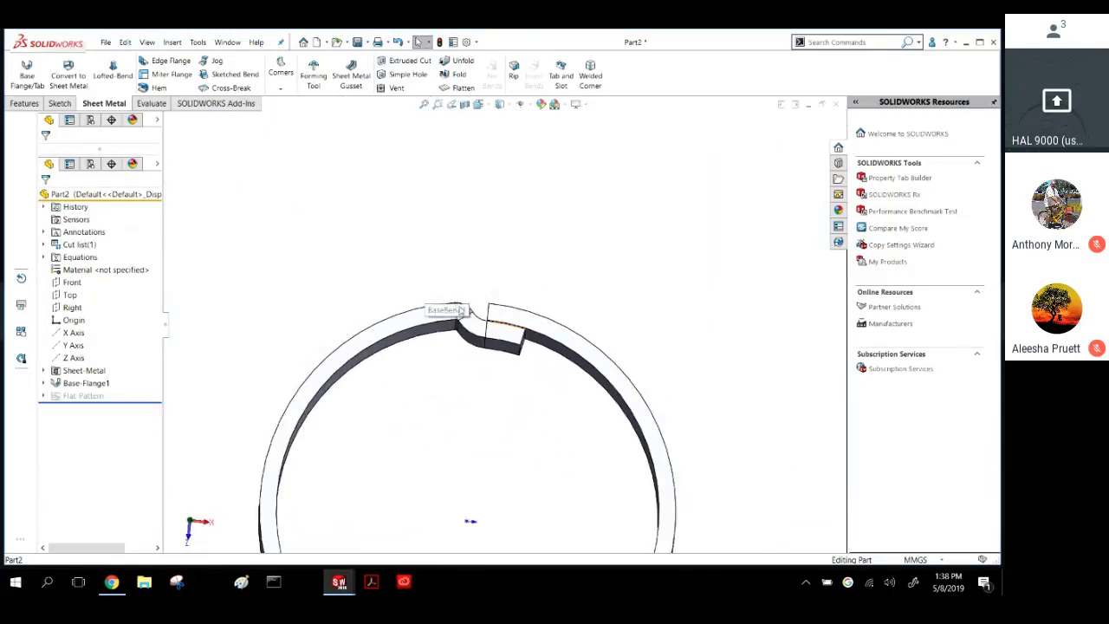
middle_drag(435, 252, 404, 302)
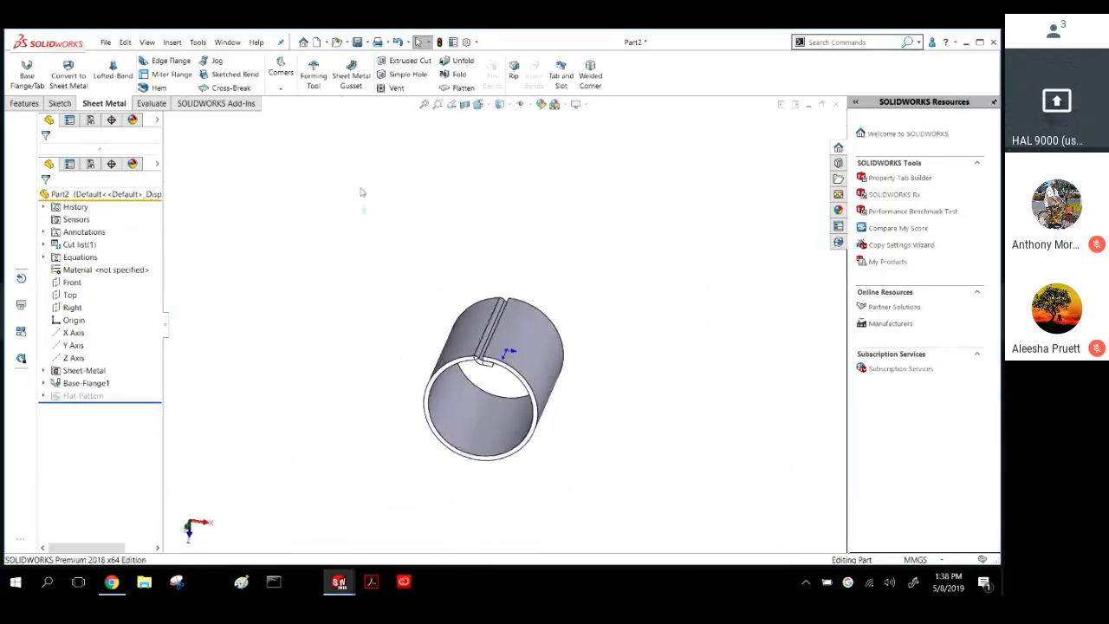
Flatten the rolled flange to inspect its flat pattern and middle bend line, and return it to the folded shape.
click(462, 88)
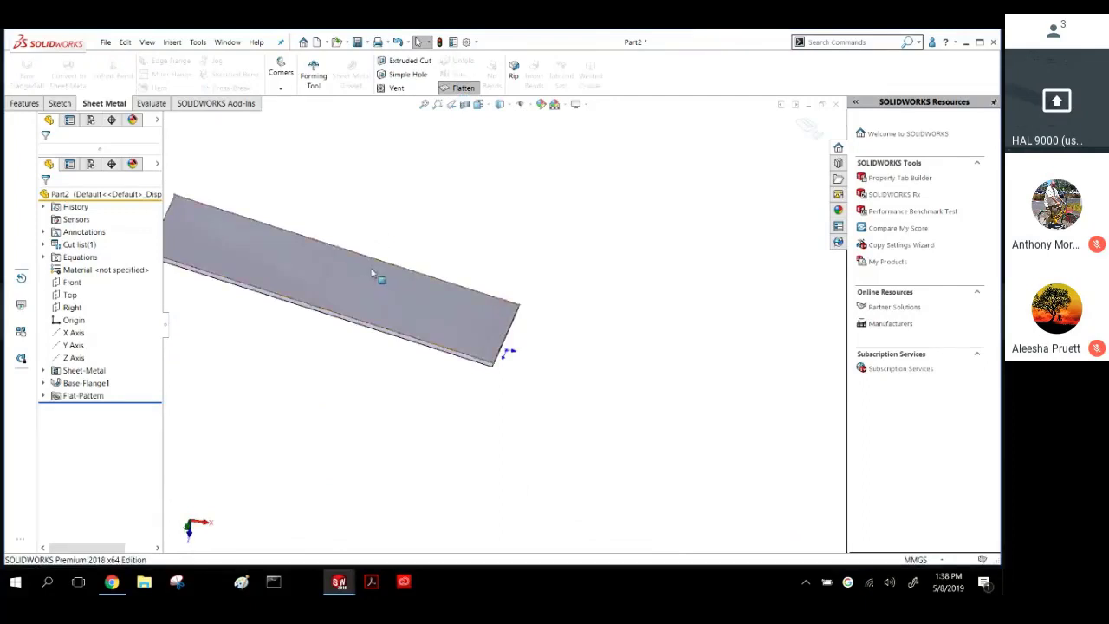
middle_drag(379, 274, 348, 327)
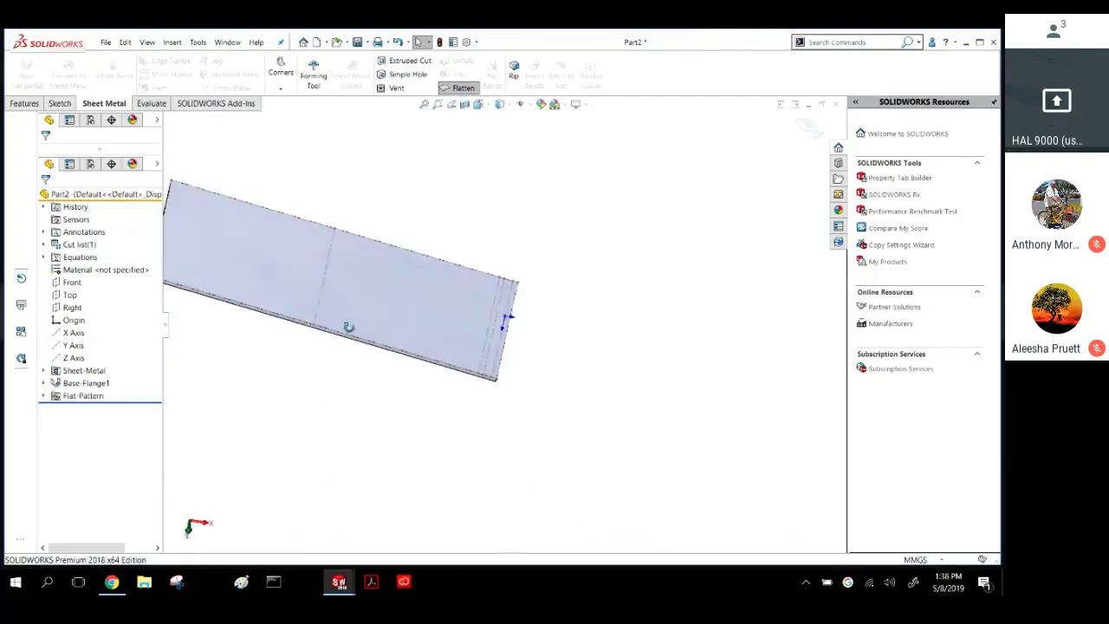
click(338, 248)
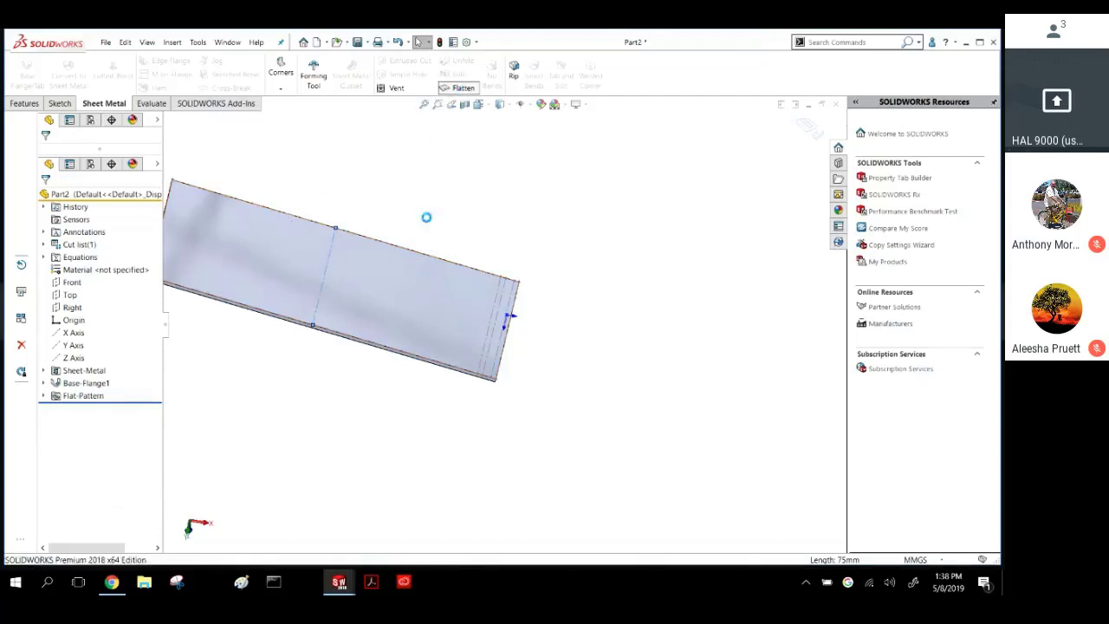
middle_drag(459, 342, 436, 243)
scroll(469, 358, down, 4)
middle_drag(450, 351, 473, 378)
scroll(473, 377, down, 3)
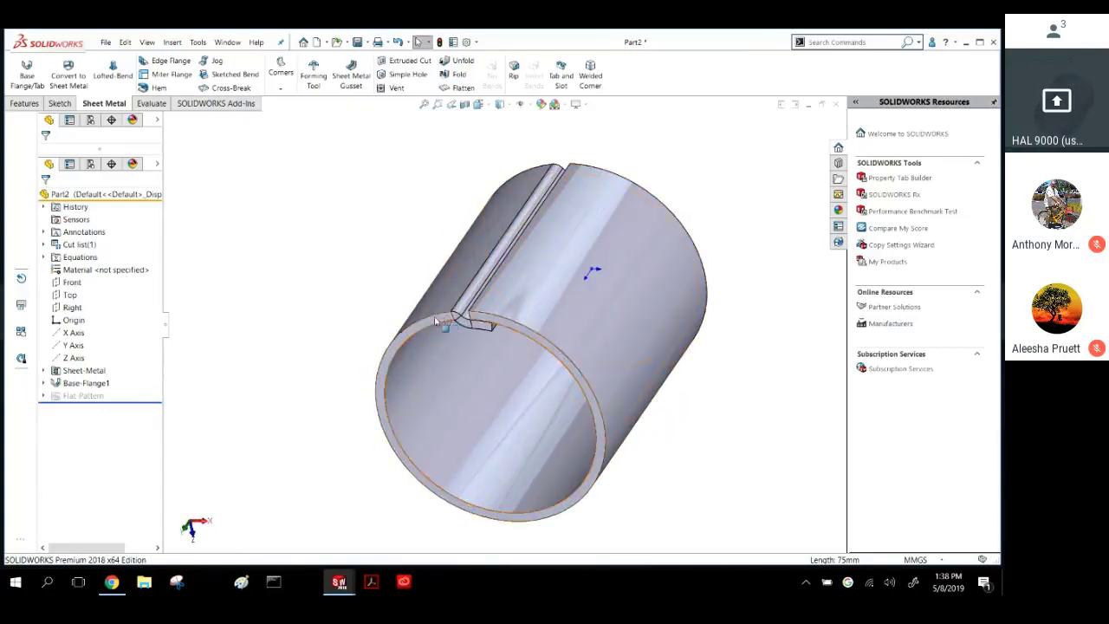
click(539, 287)
middle_drag(539, 287, 391, 376)
click(367, 354)
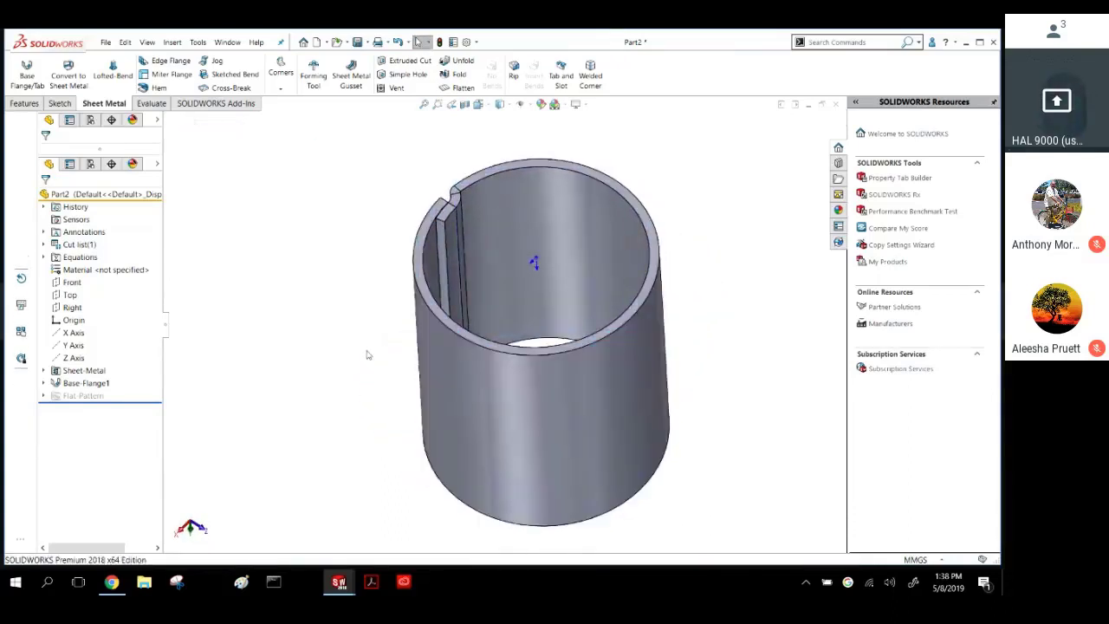
click(507, 408)
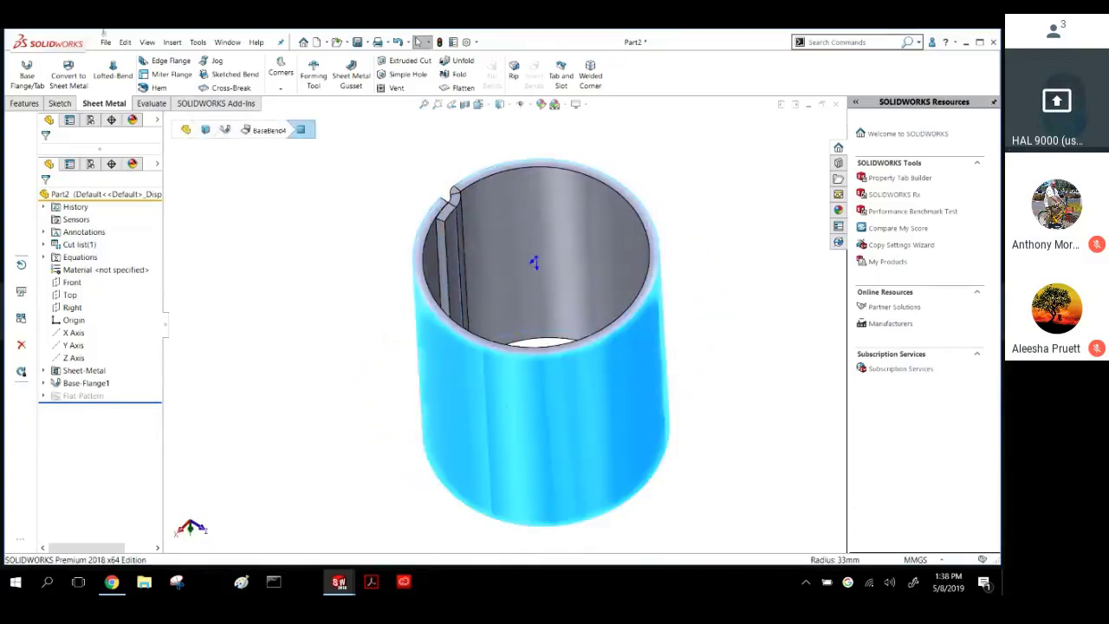
click(40, 105)
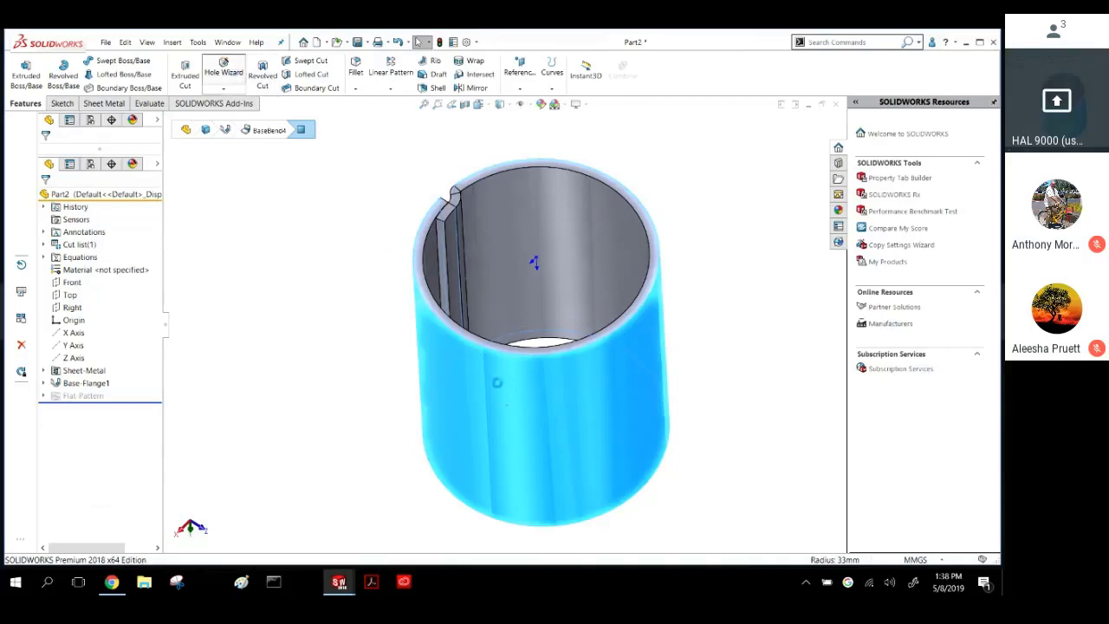
click(224, 67)
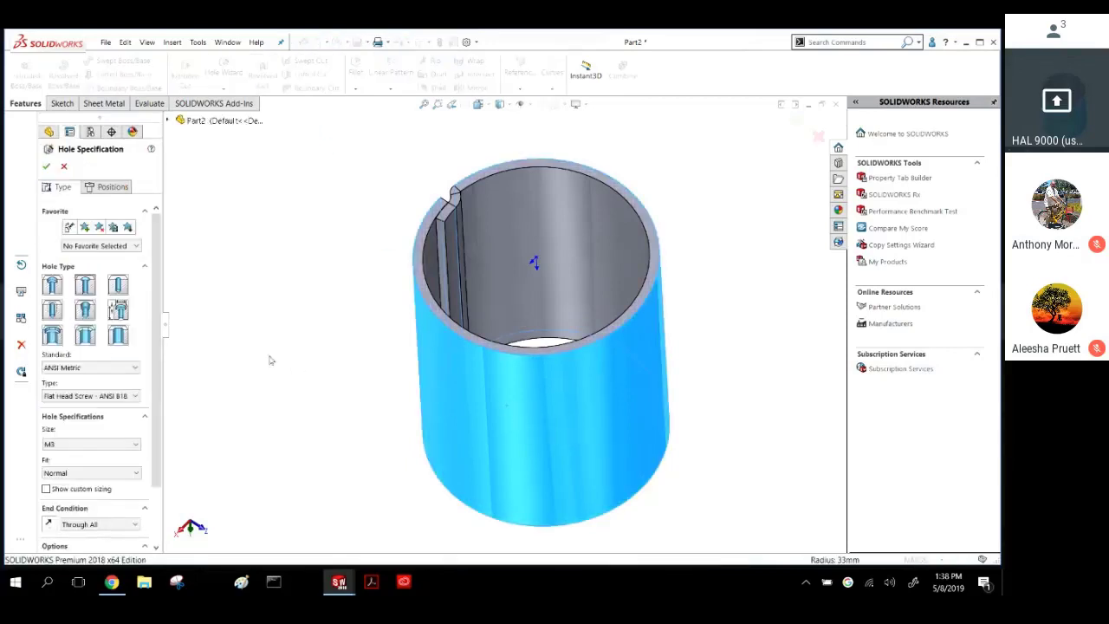
click(119, 288)
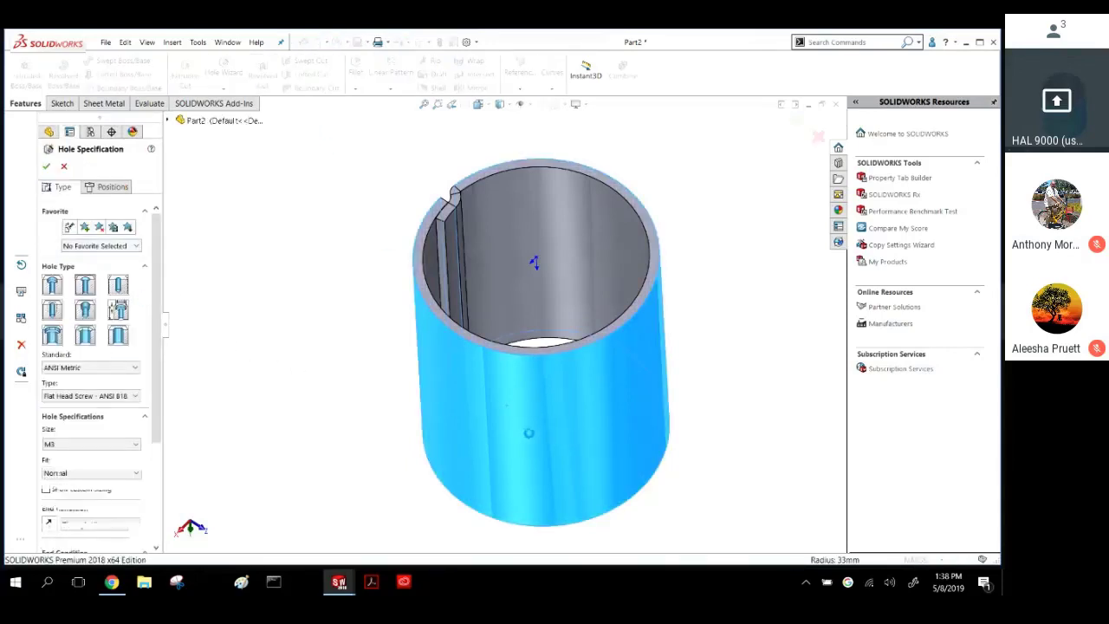
click(115, 190)
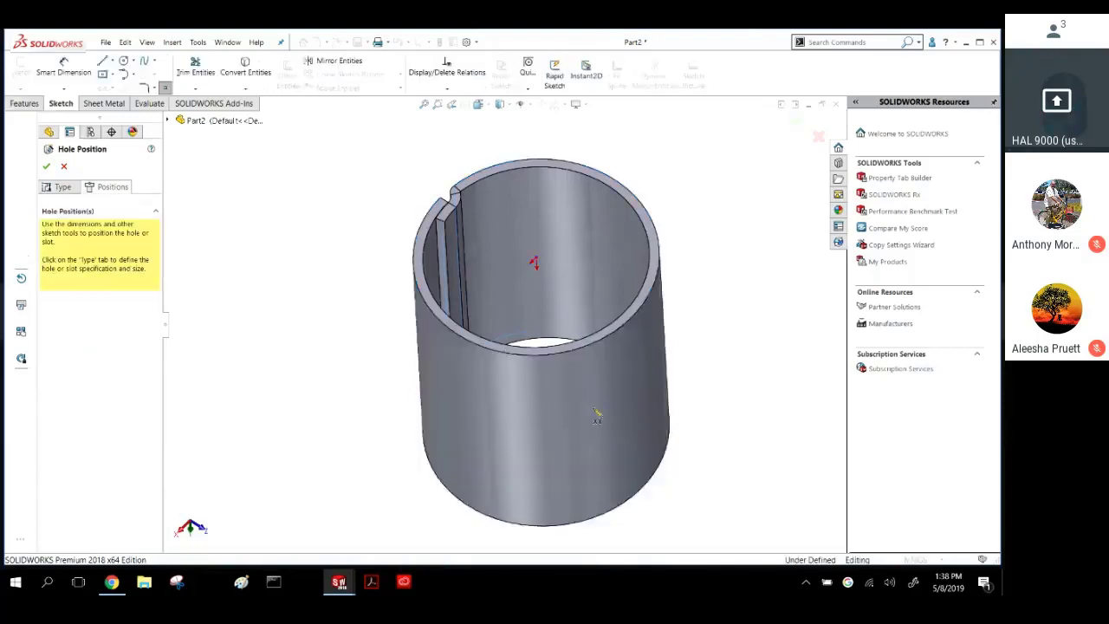
click(508, 436)
middle_drag(498, 472, 490, 410)
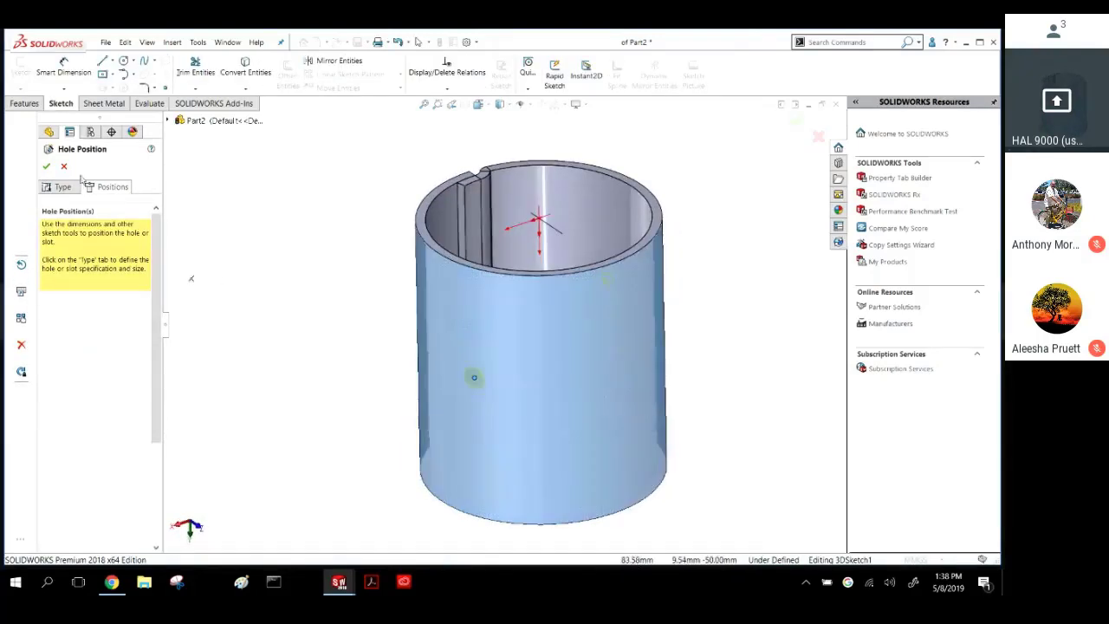
click(63, 186)
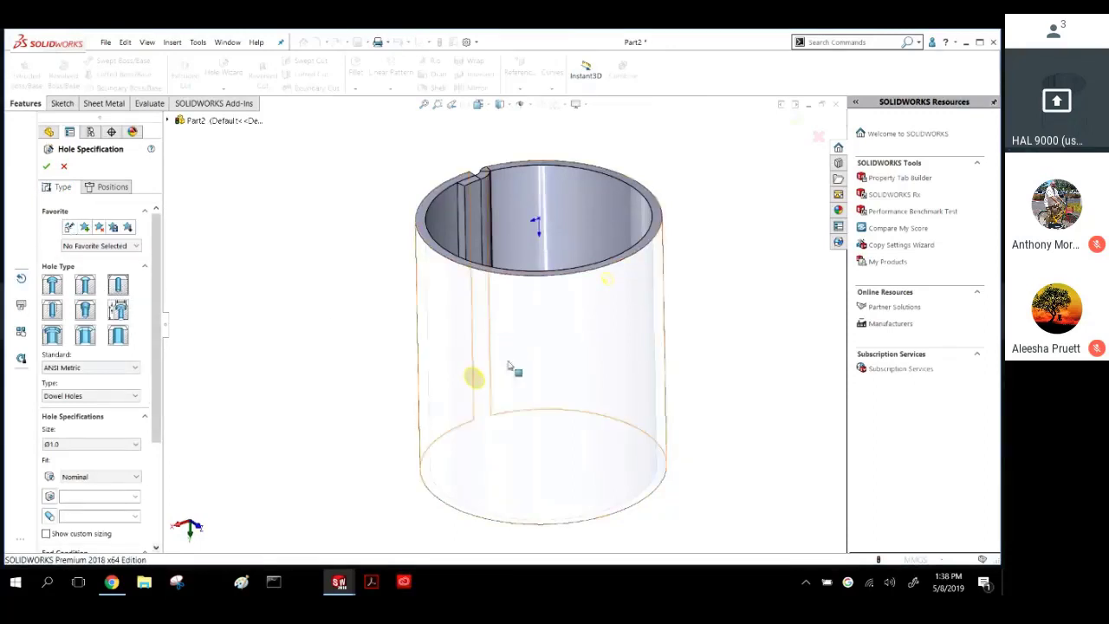
mouse_move(514, 369)
middle_down()
mouse_move(507, 446)
mouse_move(509, 424)
middle_up()
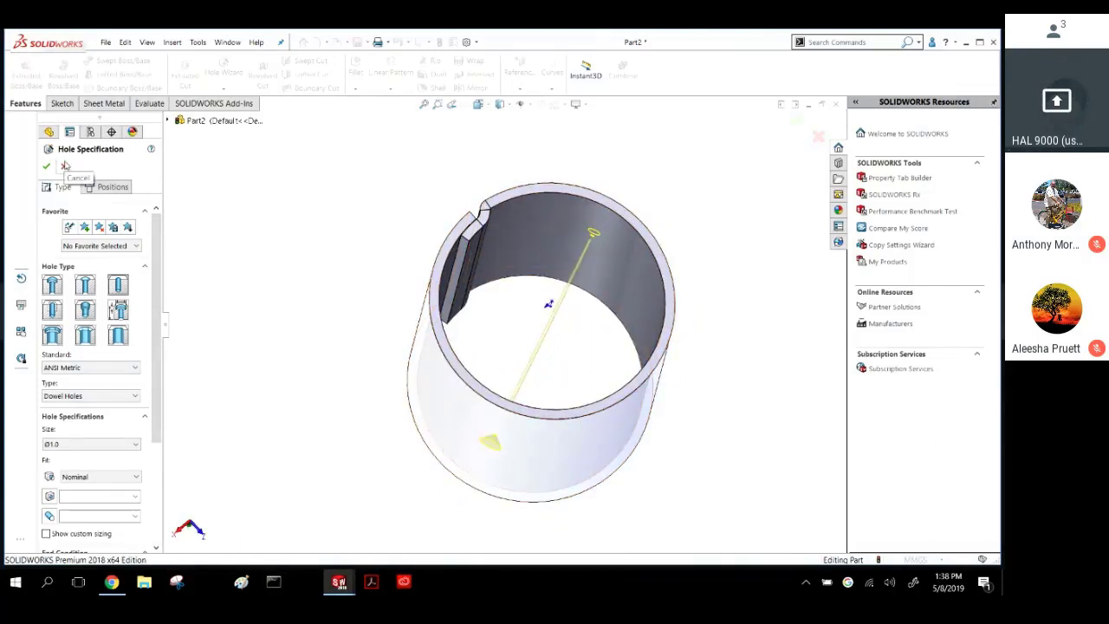
click(65, 166)
Unfold the ring's large cylindrical bend, keeping the vertical edge at the offset overlapping end fixed.
middle_drag(326, 300, 339, 236)
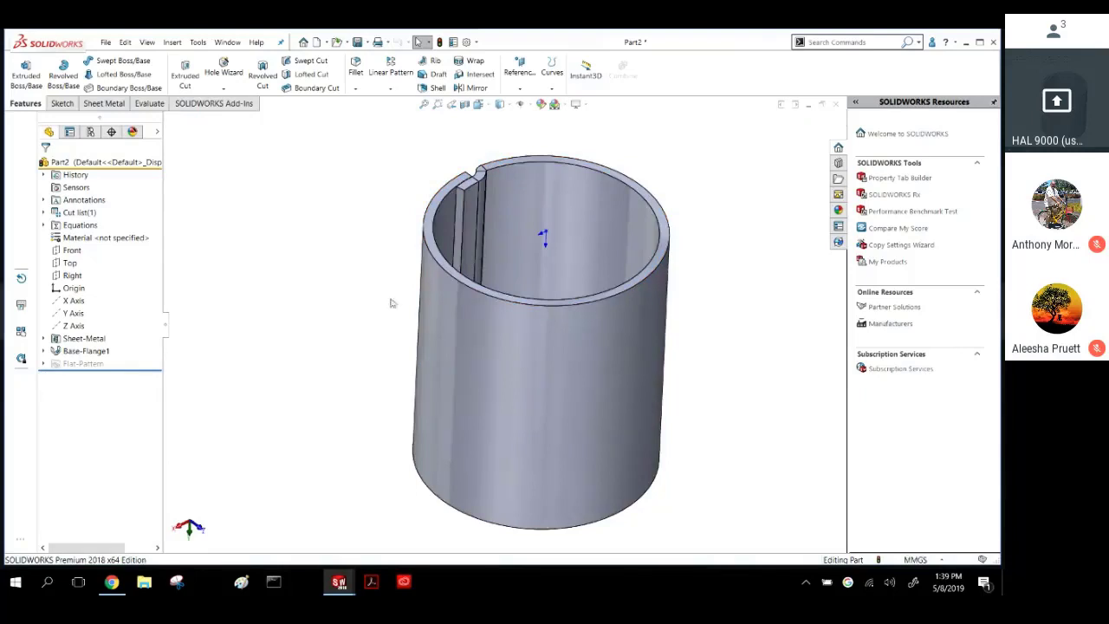
middle_drag(390, 302, 440, 210)
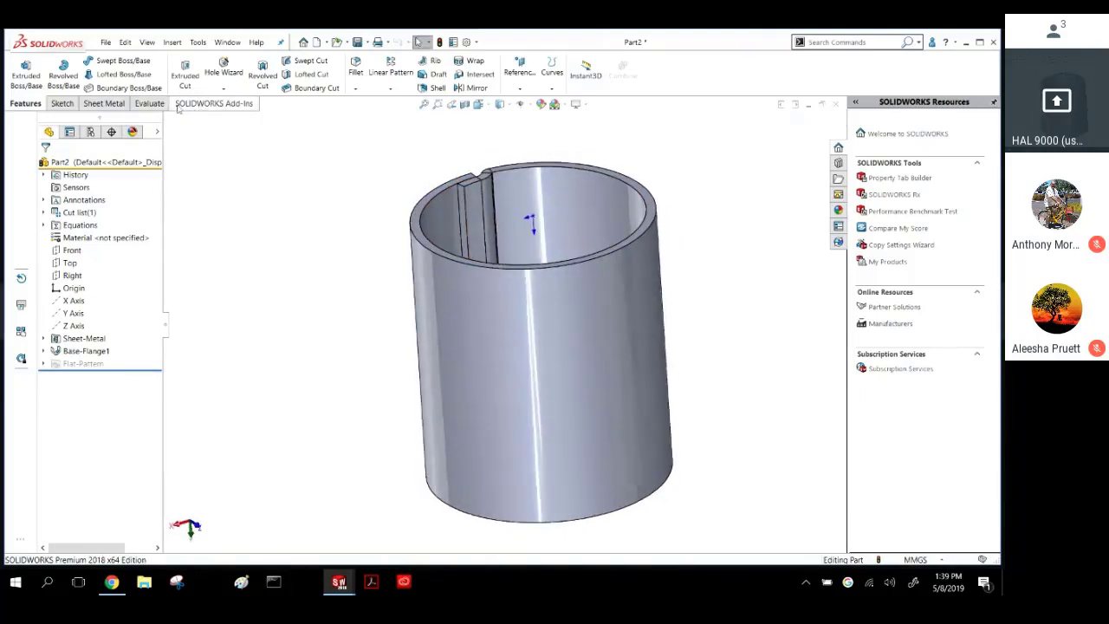
click(119, 105)
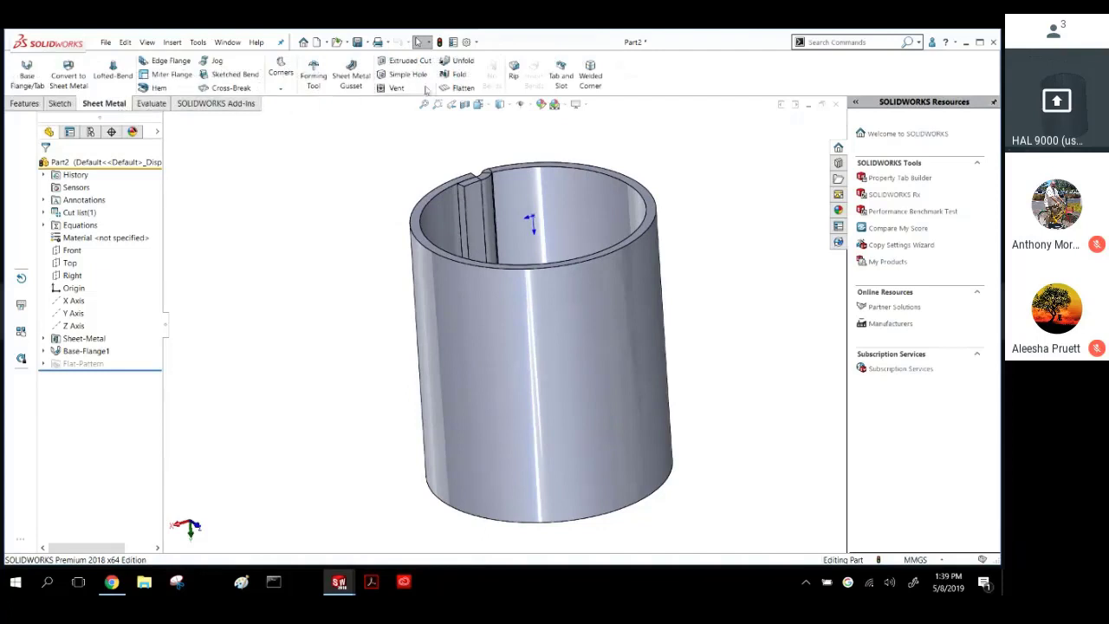
click(461, 61)
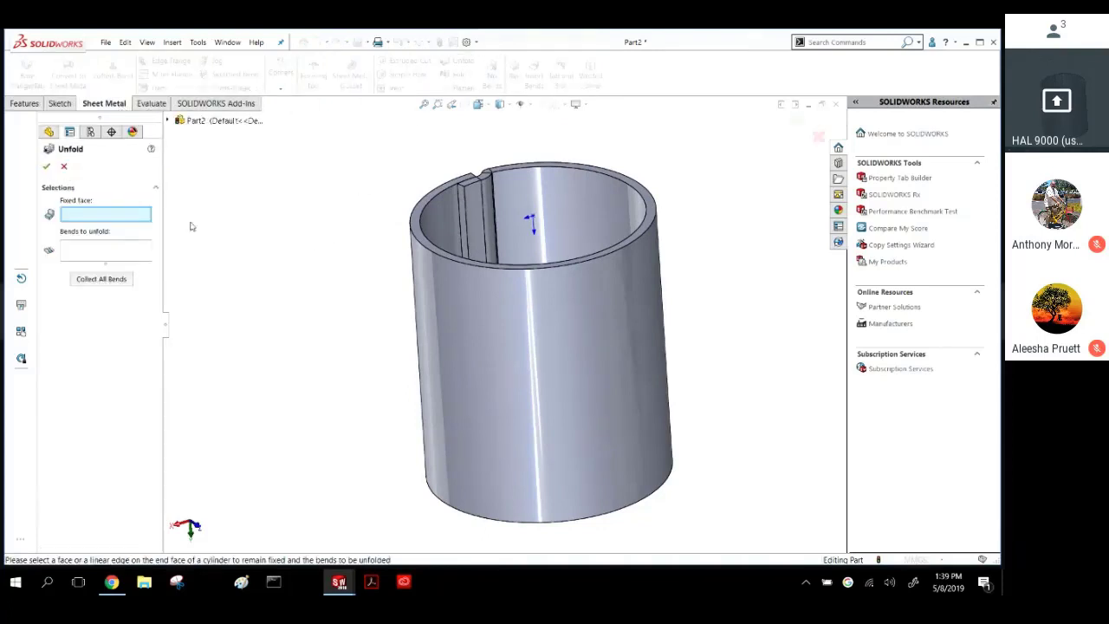
middle_drag(268, 234, 293, 271)
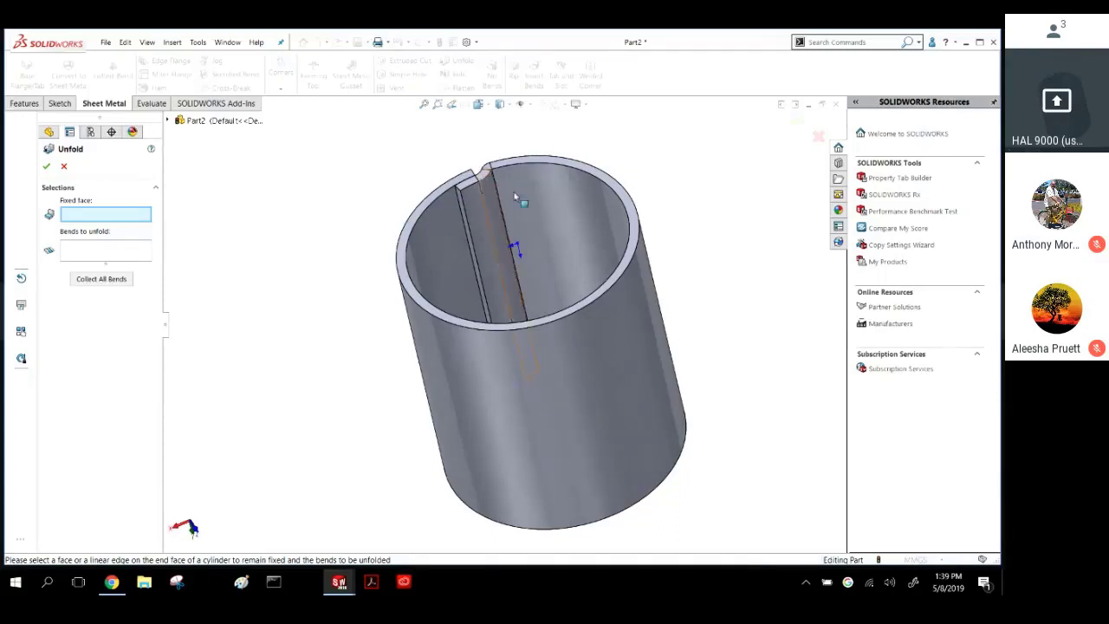
middle_drag(522, 200, 448, 258)
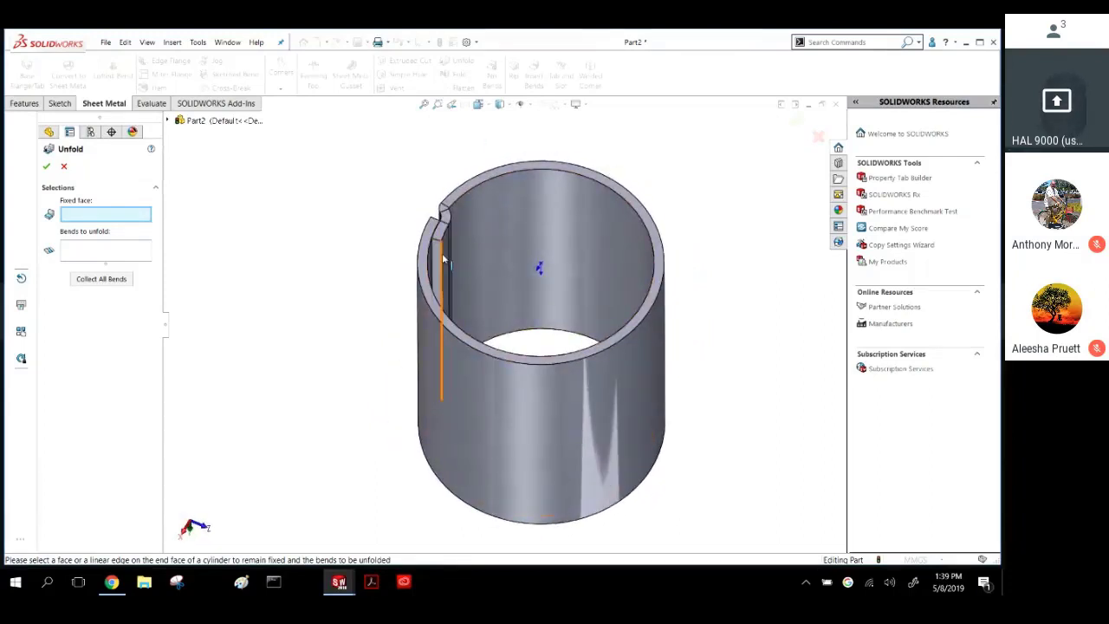
click(443, 260)
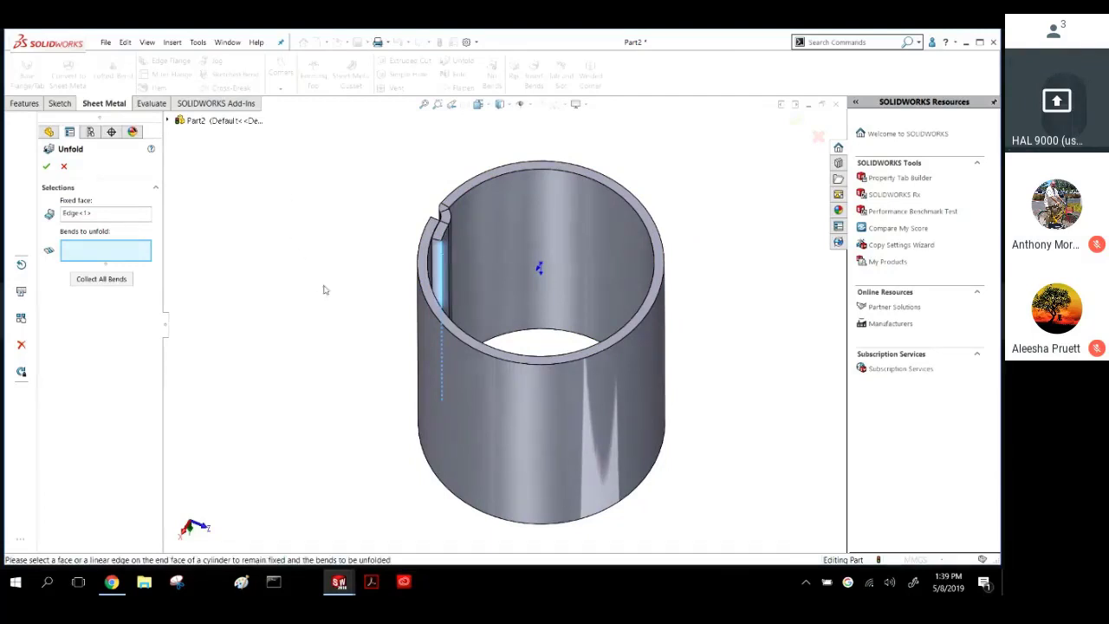
middle_drag(485, 270, 529, 218)
click(516, 266)
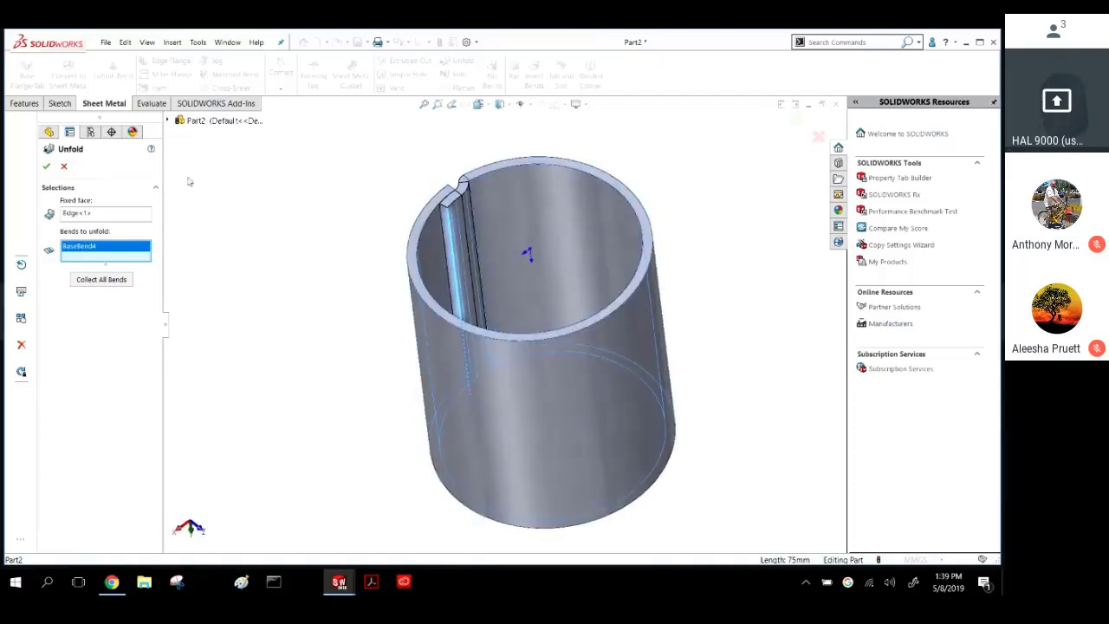
click(46, 168)
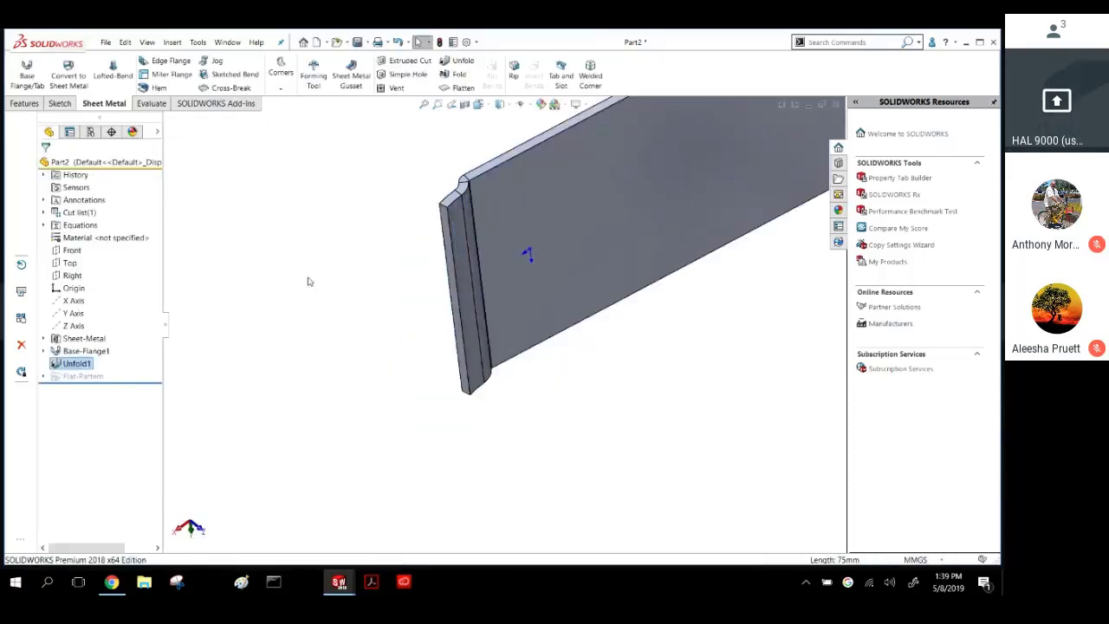
Start a sketch on the large unfolded face and draw a circle about 18 mm in diameter near the corner beside the offset bends.
middle_drag(642, 257, 537, 191)
scroll(639, 211, up, 5)
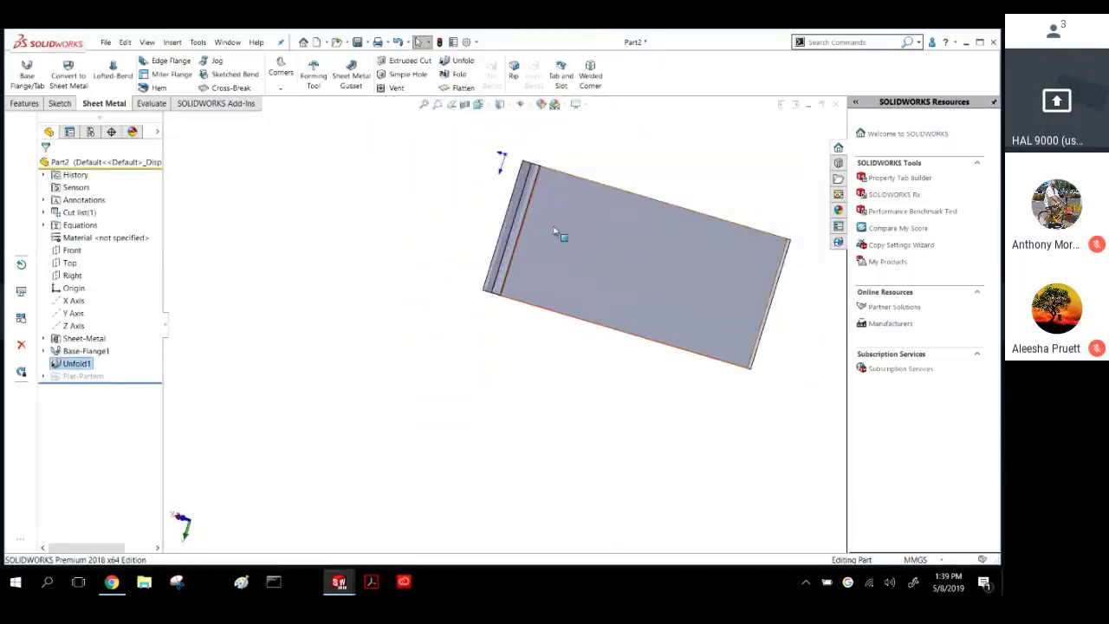
middle_drag(514, 234, 546, 268)
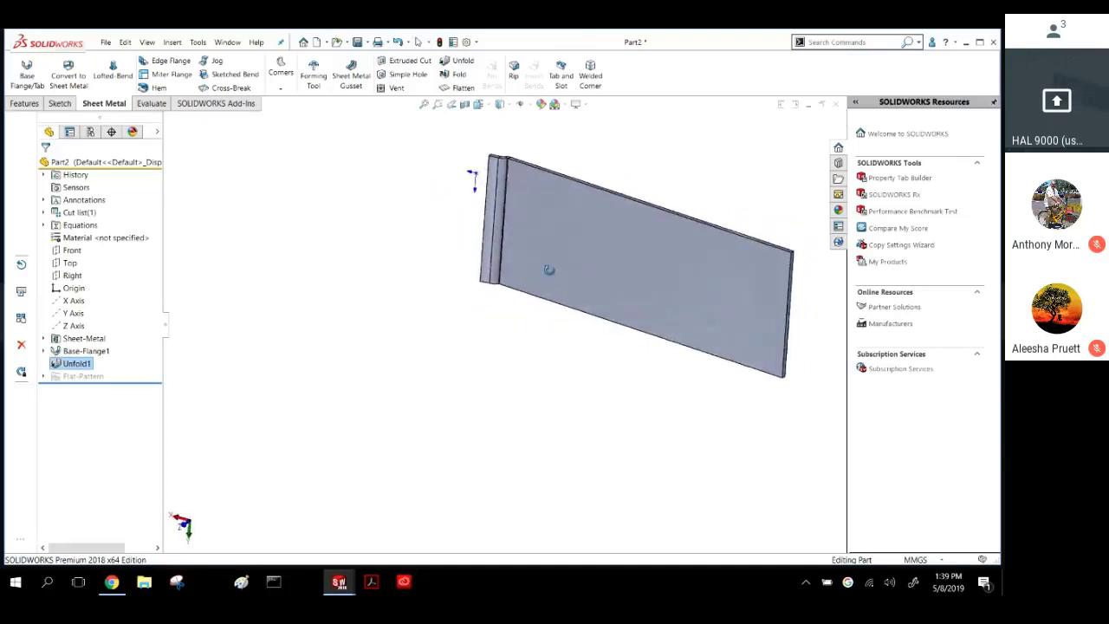
scroll(538, 232, down, 3)
click(559, 190)
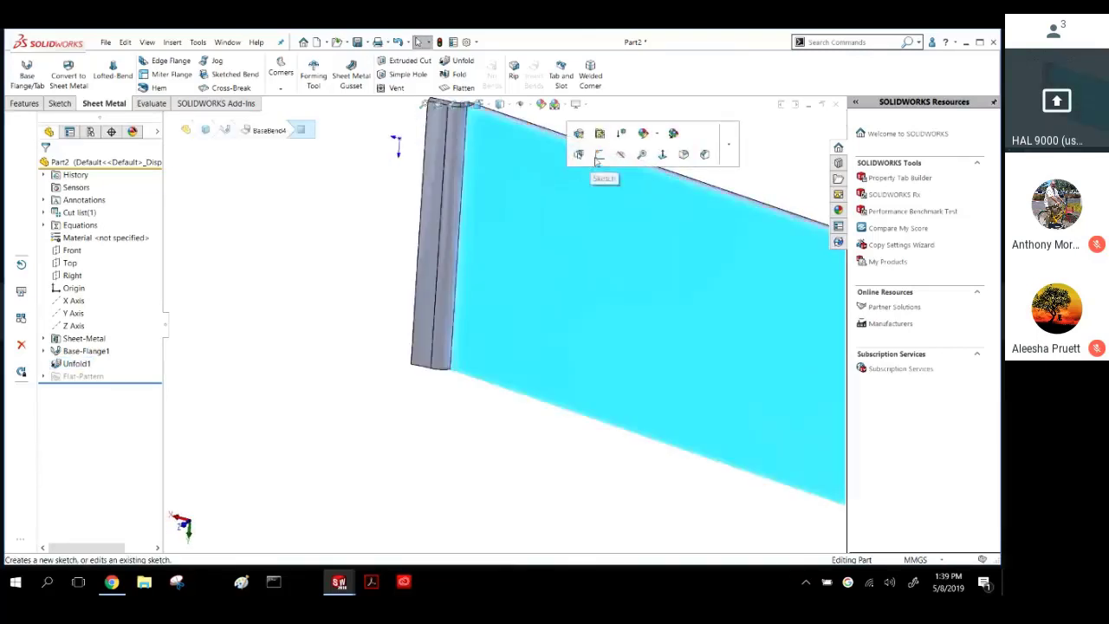
click(597, 153)
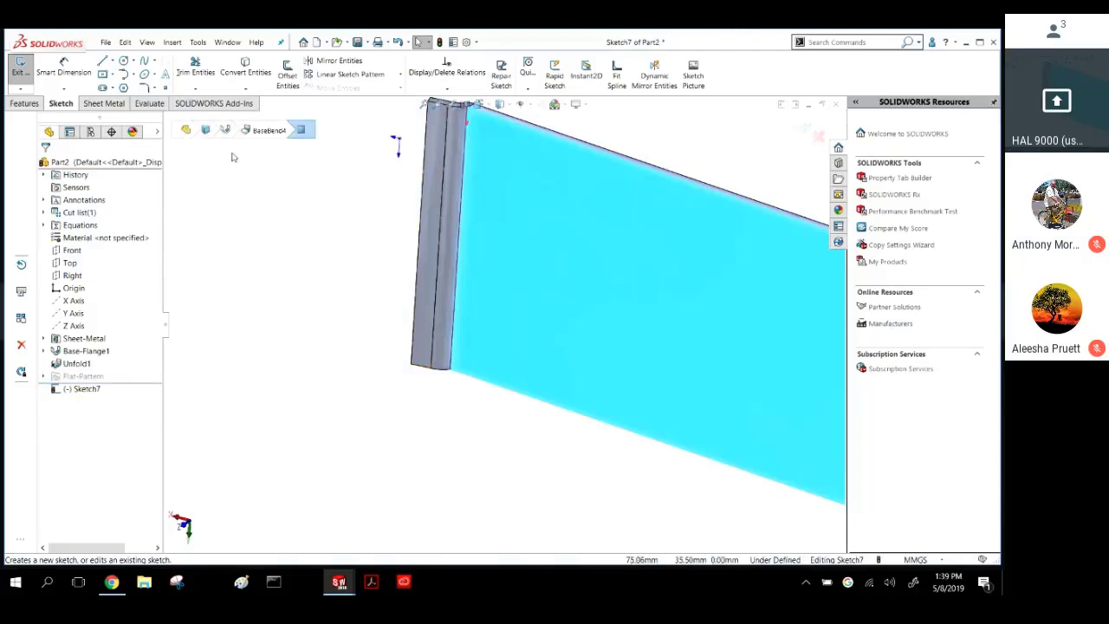
right_drag(336, 182, 416, 180)
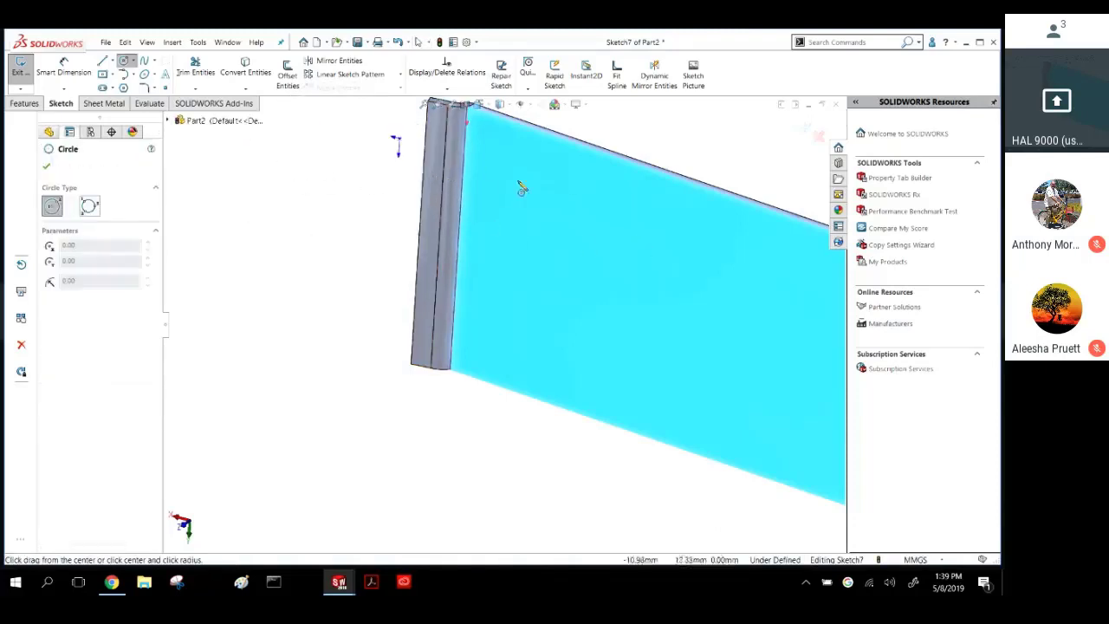
drag(530, 170, 545, 198)
Dimension the circle's diameter as 10 mm.
right_drag(371, 158, 370, 108)
click(555, 160)
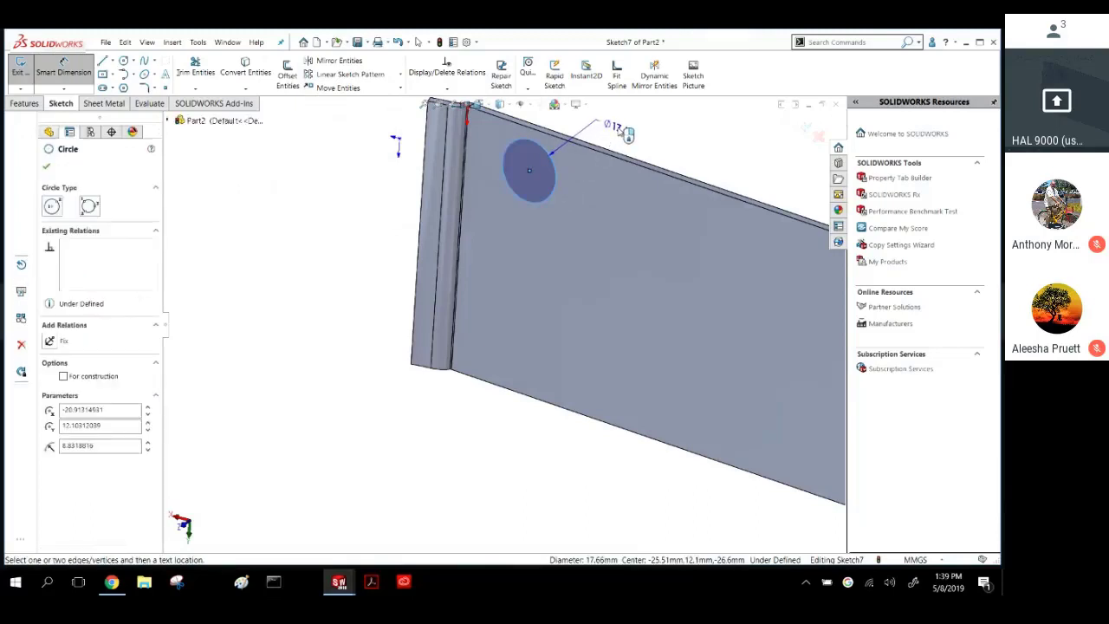
click(611, 139)
text(15)
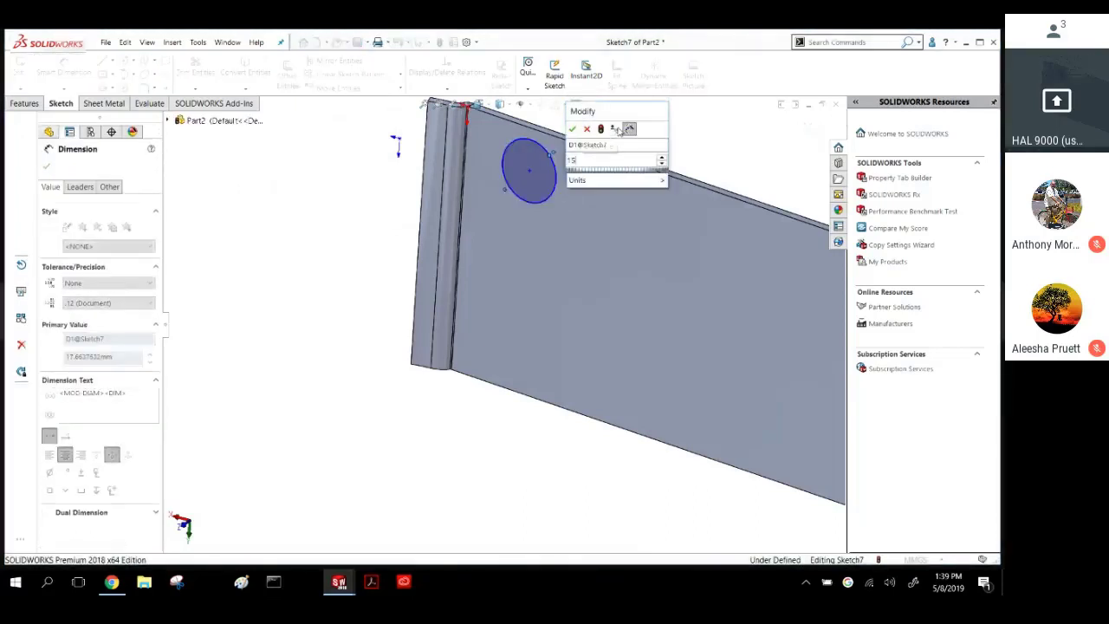
key(BackSpace)
text(0)
key(Return)
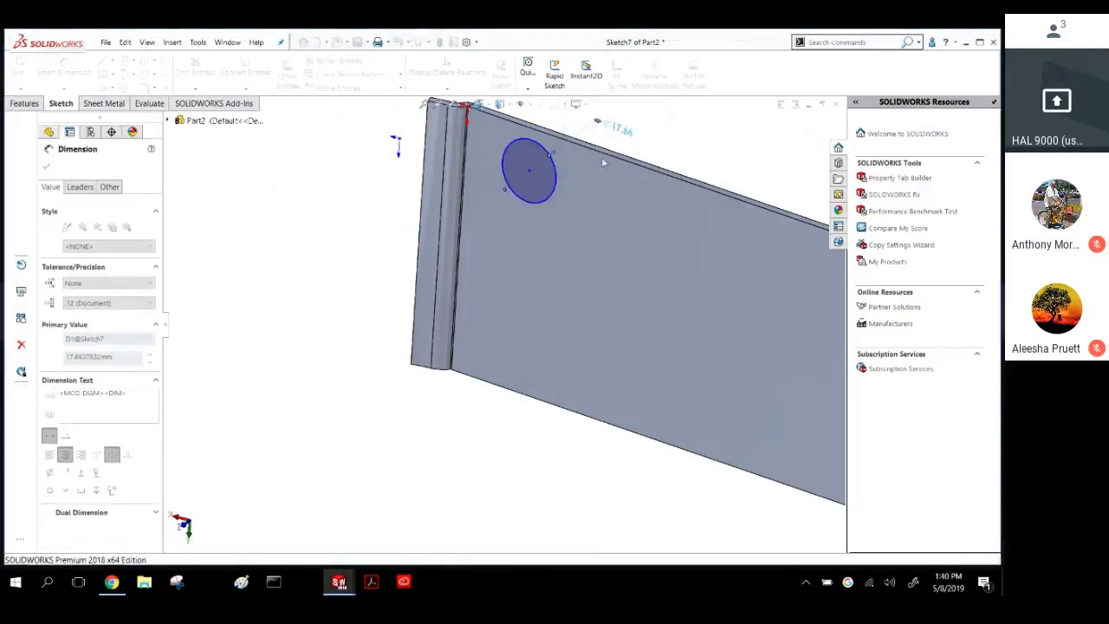
Locate the circle 10 mm from the adjacent bend edge and 12.5 mm from the long upper edge of the sheet.
click(529, 170)
click(468, 165)
click(483, 217)
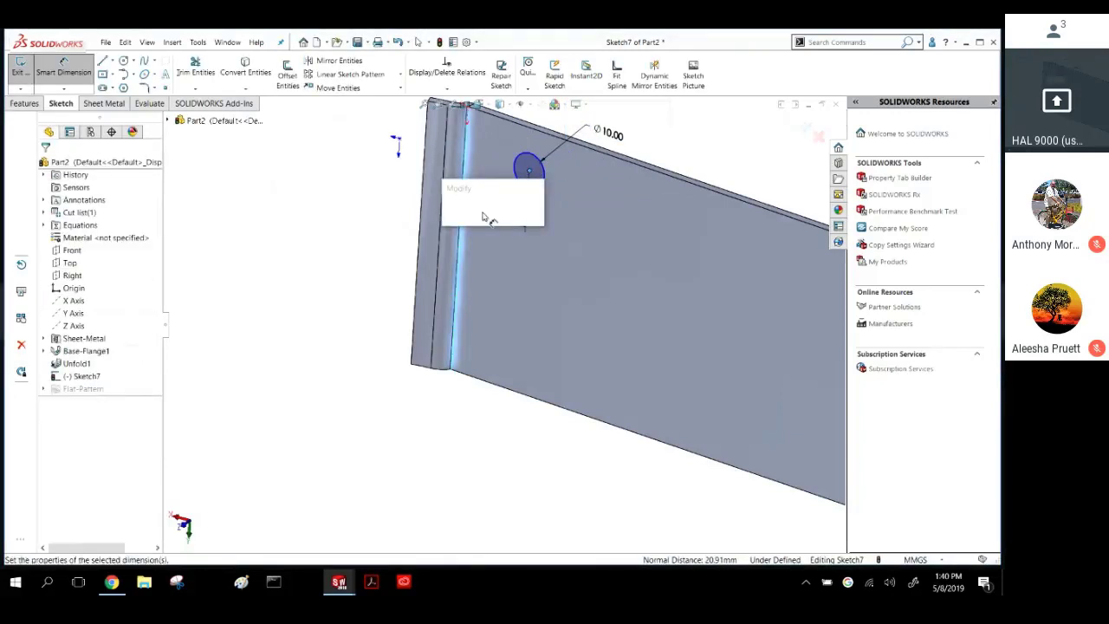
text(10)
key(Return)
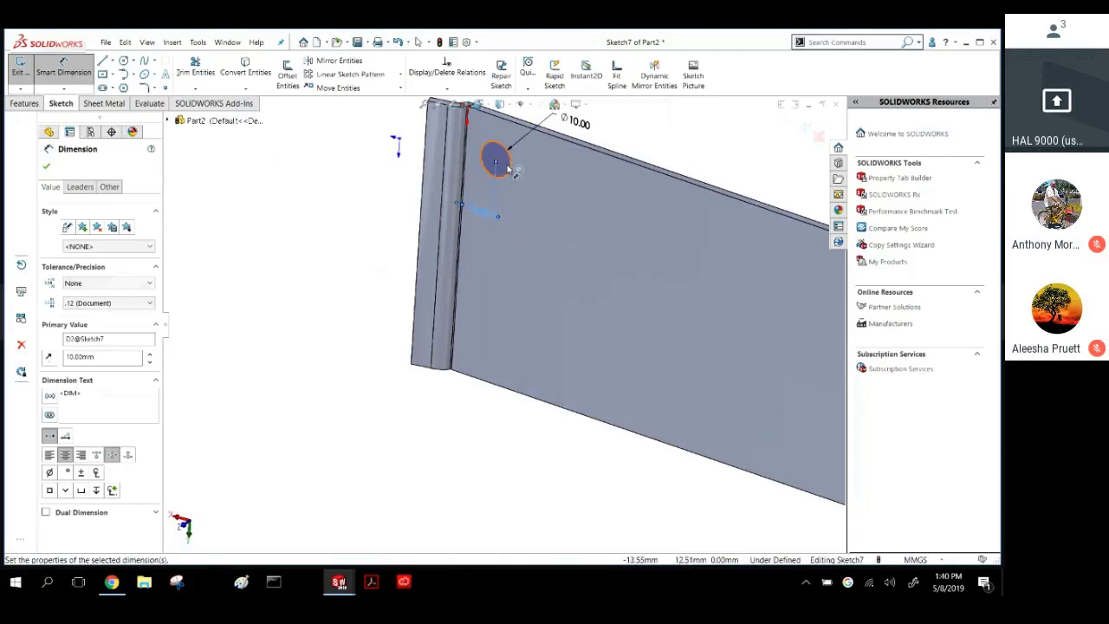
click(510, 168)
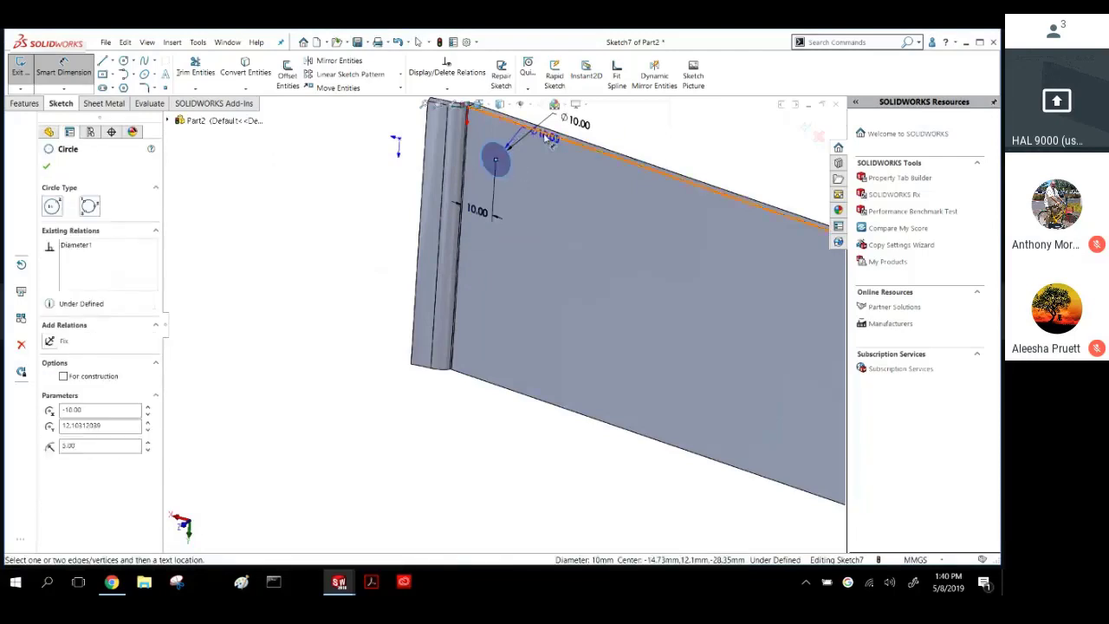
click(559, 137)
click(567, 194)
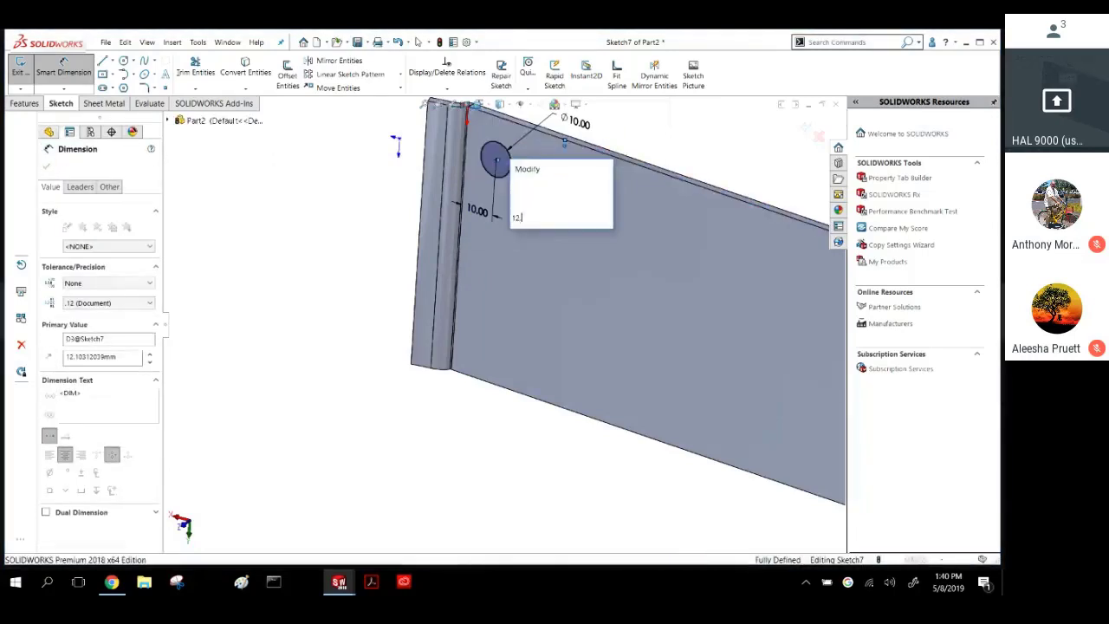
key(Return)
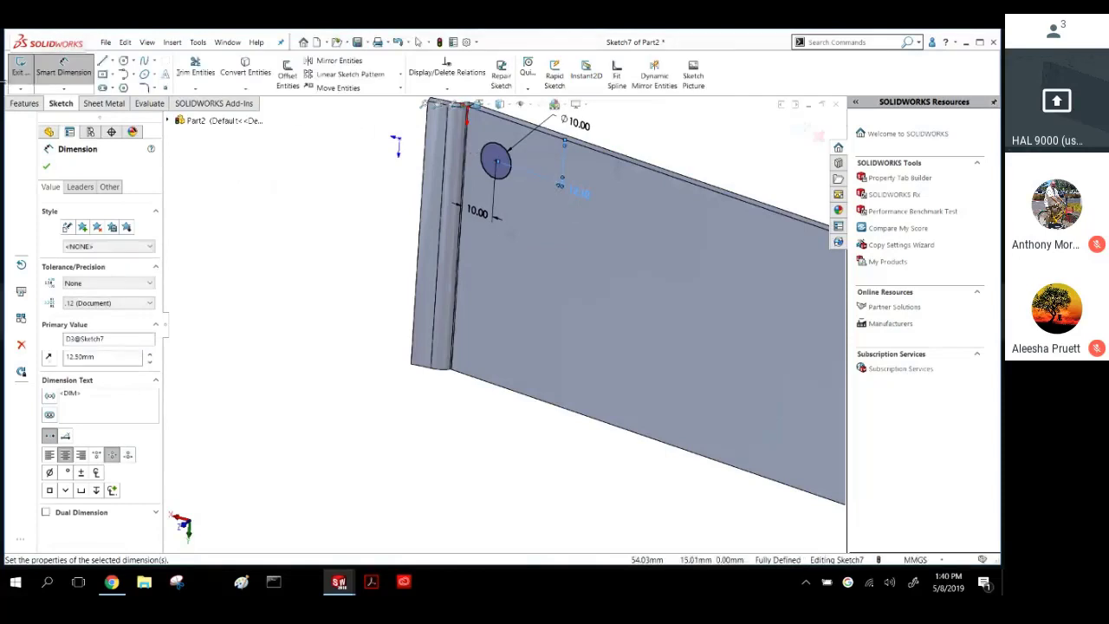
Cut the circle through the sheet with a blind Extruded Cut linked to the sheet thickness.
click(24, 103)
click(185, 76)
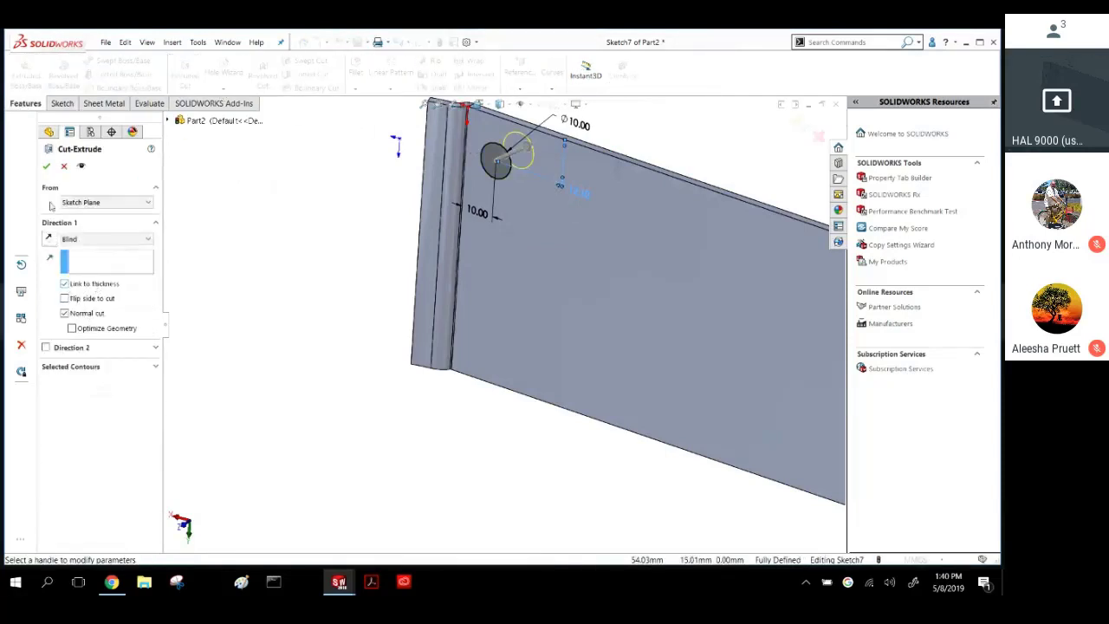
click(47, 167)
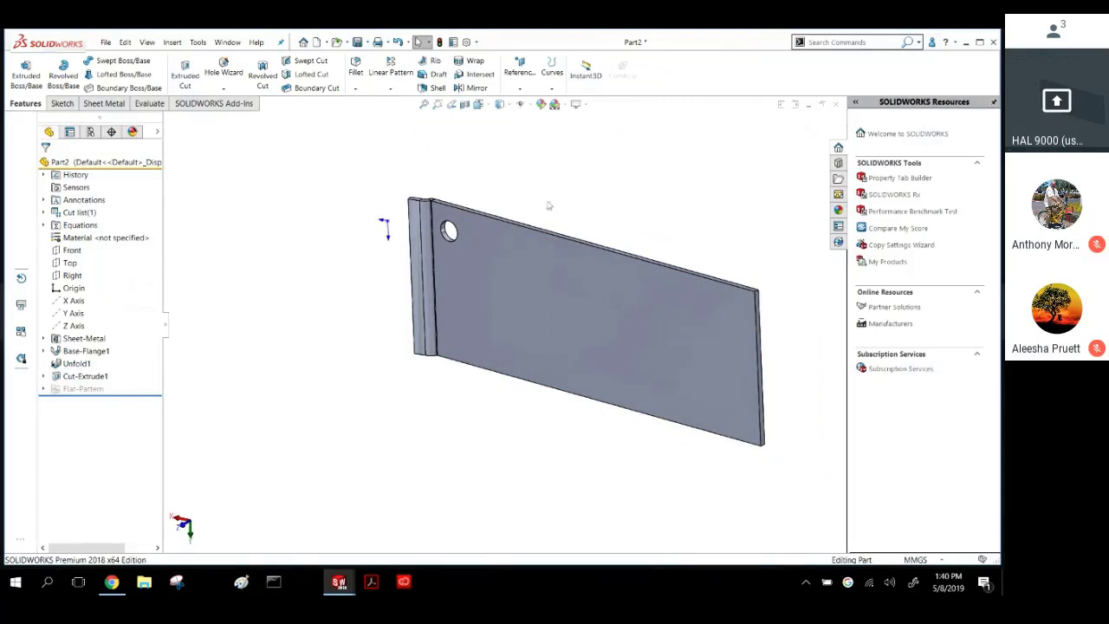
Set up a Fill Pattern of the cut hole with the large unfolded face as its boundary.
click(391, 88)
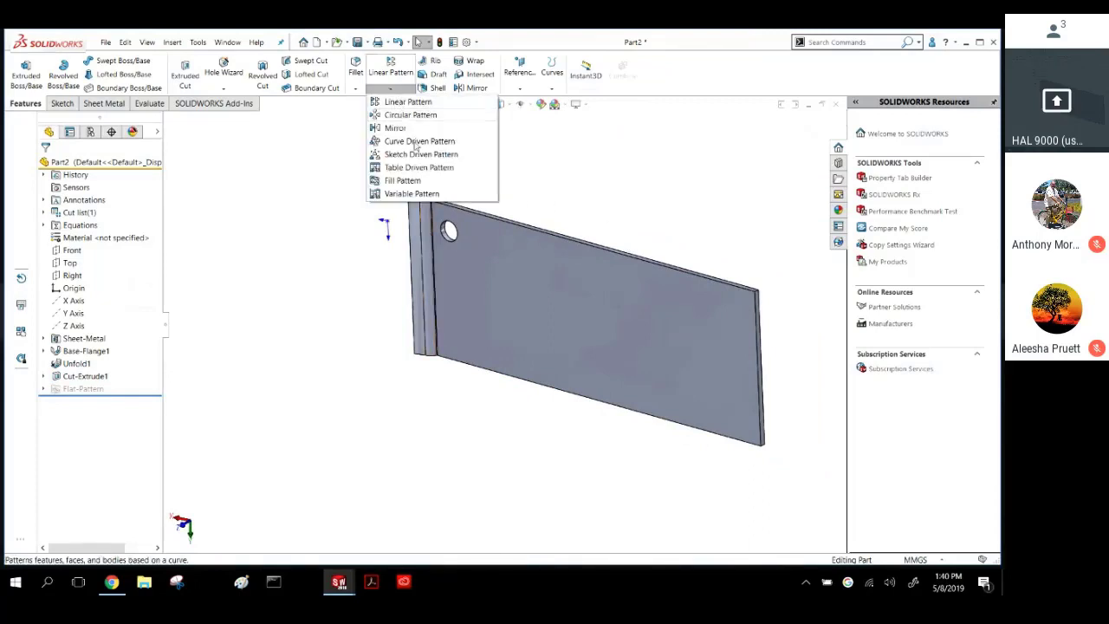
click(405, 181)
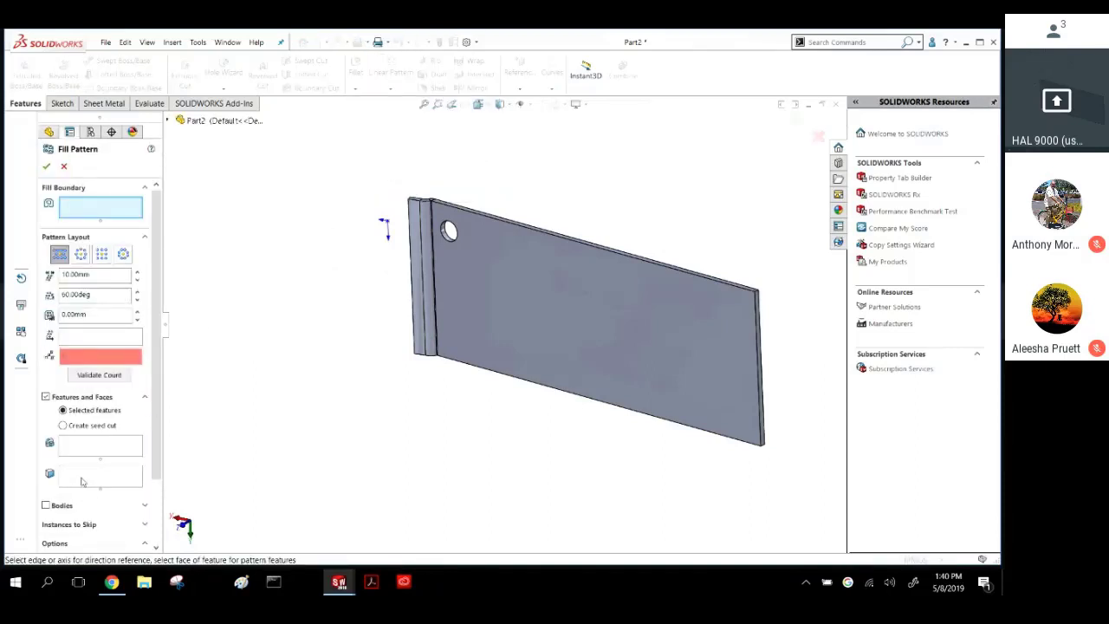
click(89, 451)
scroll(425, 260, down, 5)
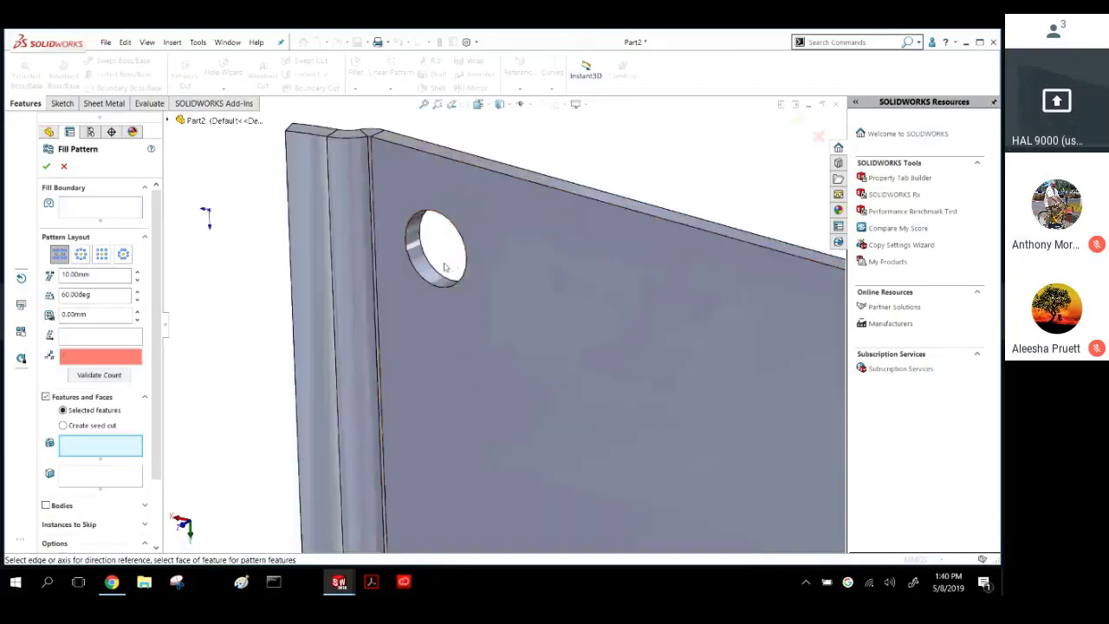
click(423, 274)
scroll(528, 375, up, 5)
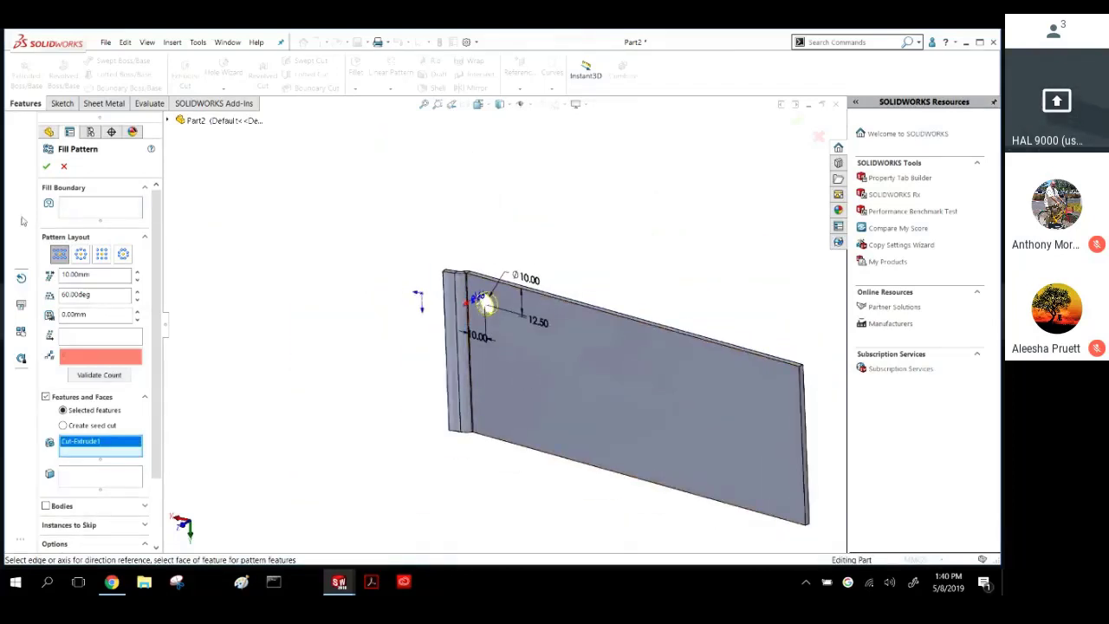
click(85, 214)
click(681, 383)
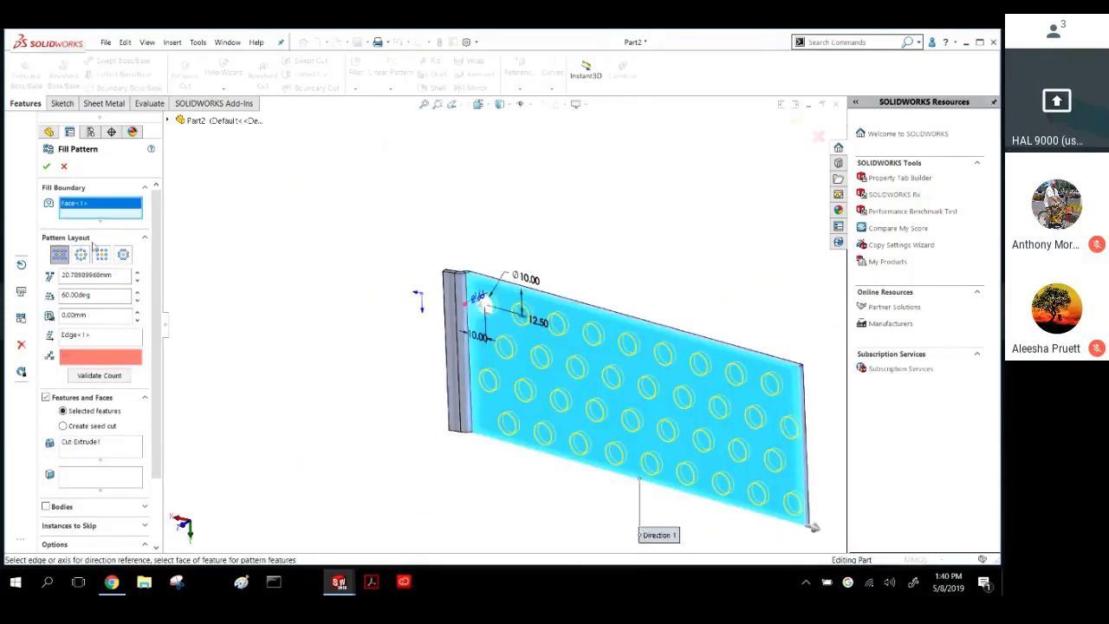
Try instance spacings of 15, 10, 12 and 20 mm for the fill pattern of holes.
middle_drag(633, 352, 630, 327)
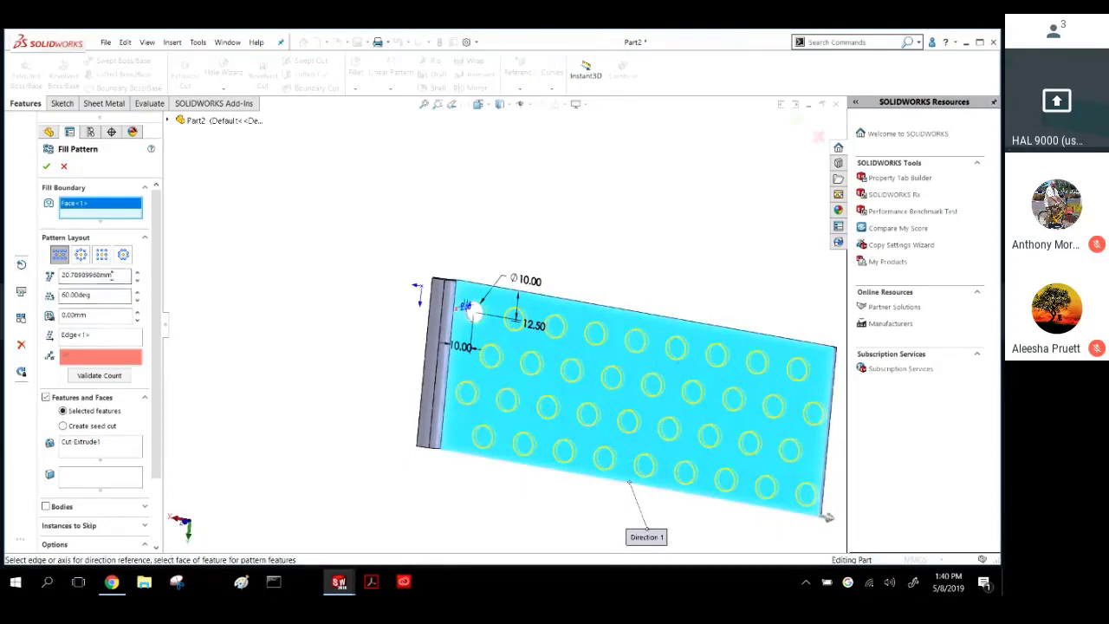
drag(111, 274, 45, 282)
text(15)
key(Return)
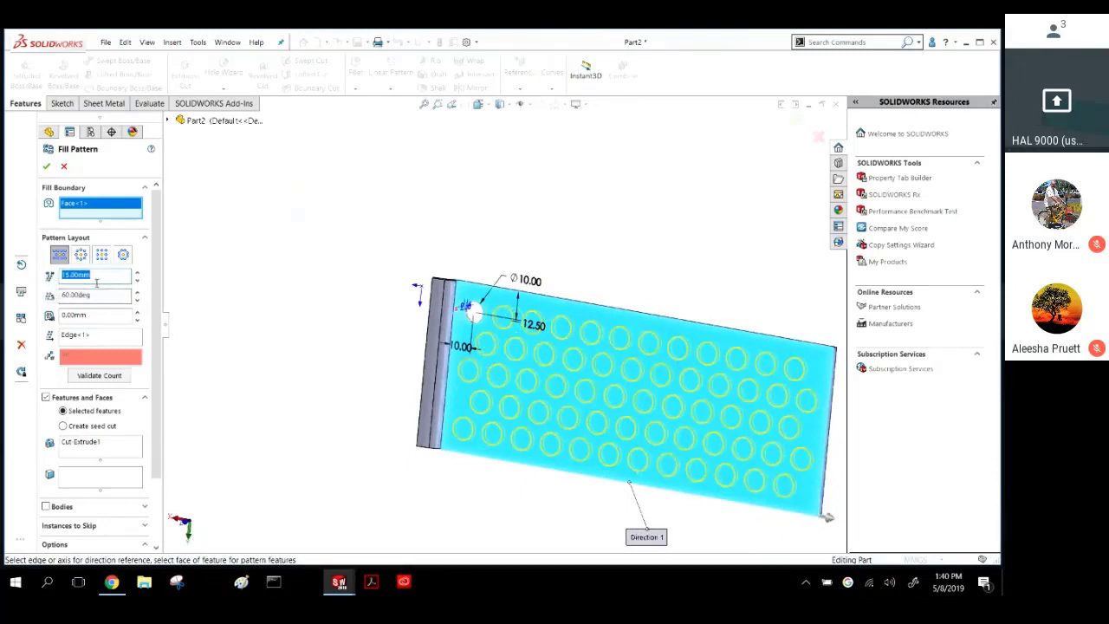
text(10)
key(Return)
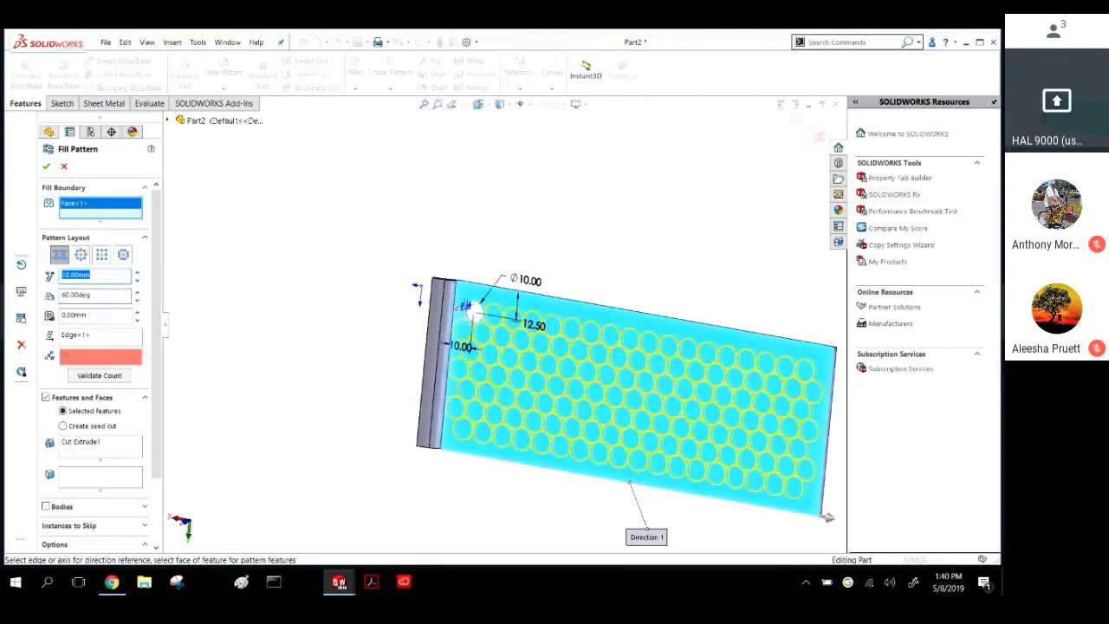
text(12)
key(Return)
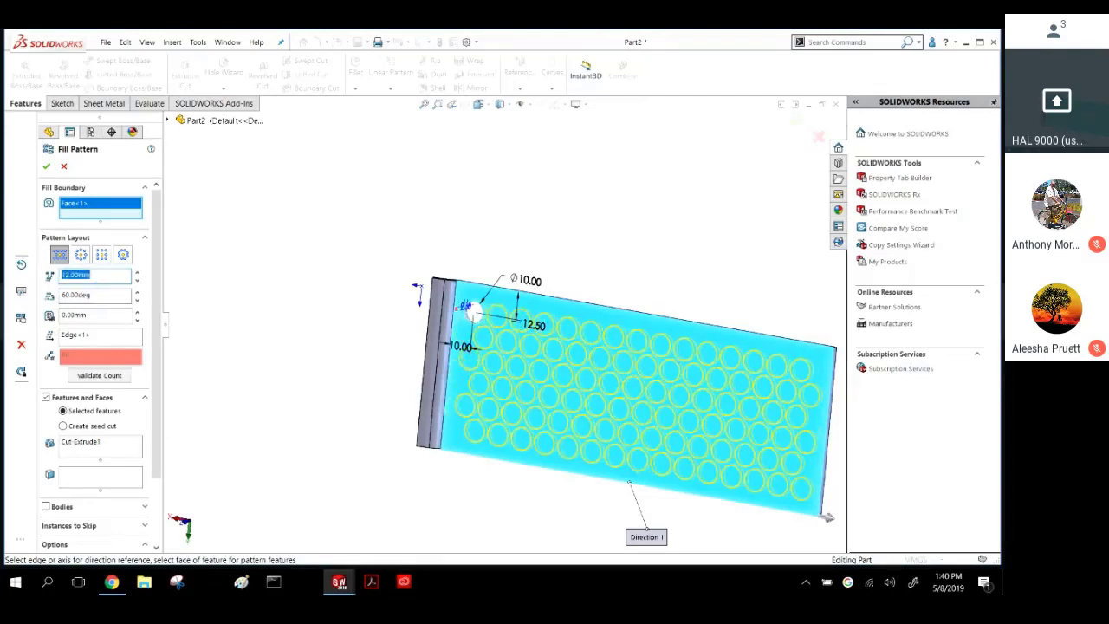
text(20)
key(Return)
Set the fill pattern's instance spacing to 17.5 mm.
text(1)
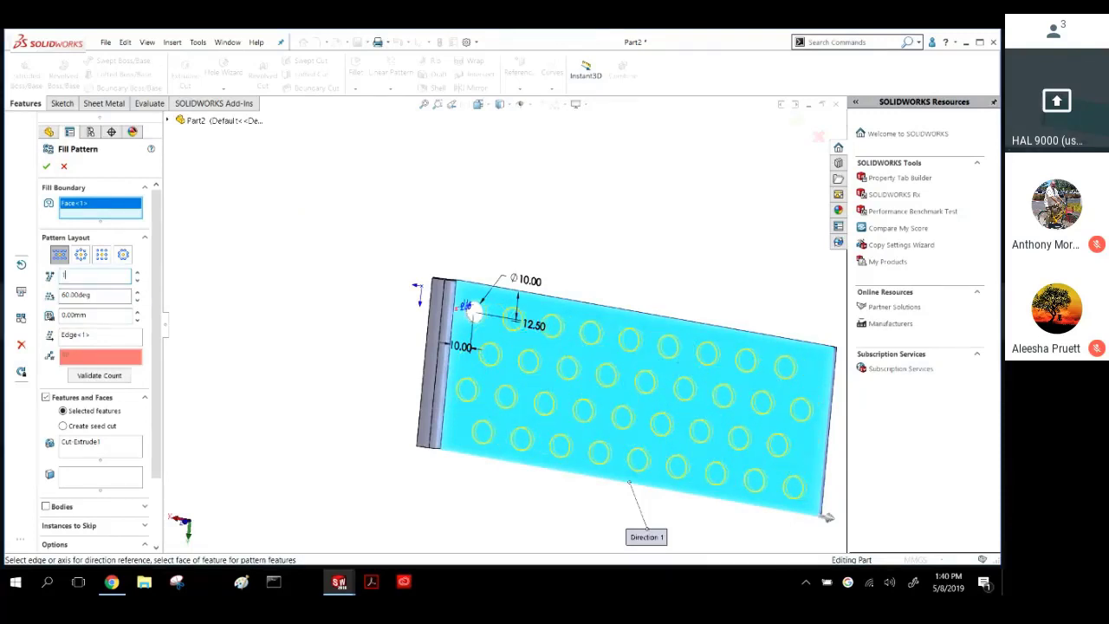
text(7.5)
key(Return)
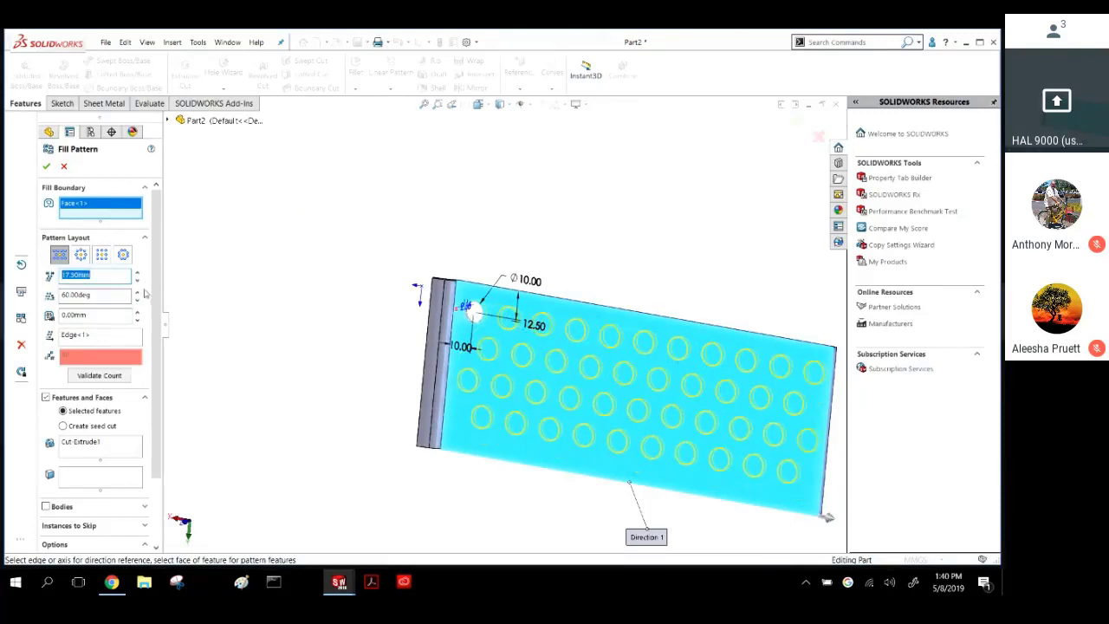
Try instance spacings of 15 and 20 mm for the fill pattern of holes.
text(15)
key(Return)
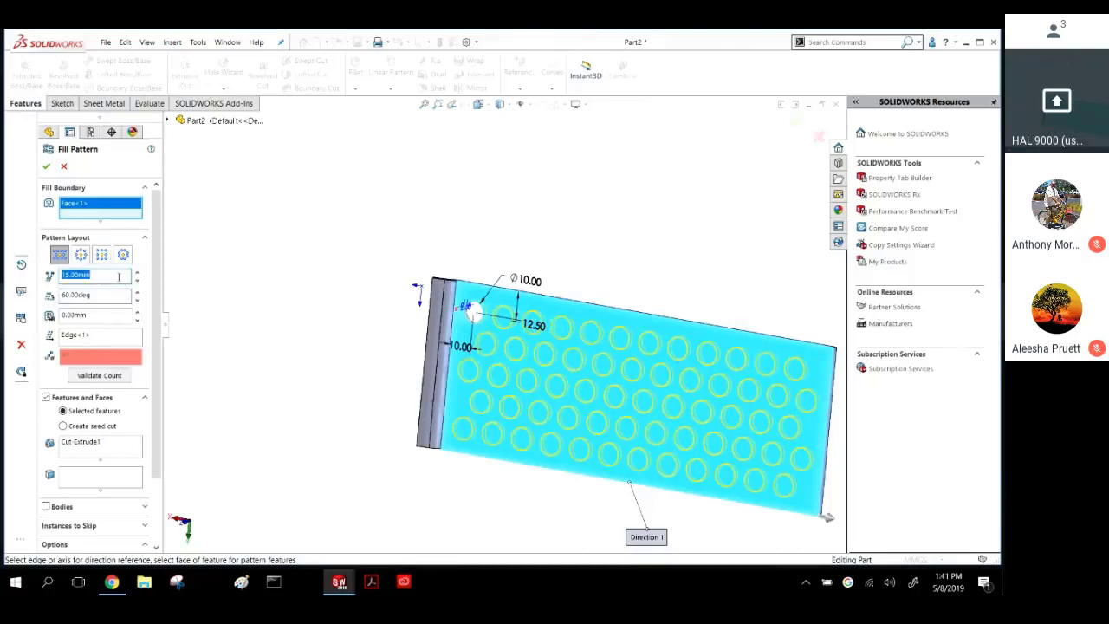
text(20)
key(Return)
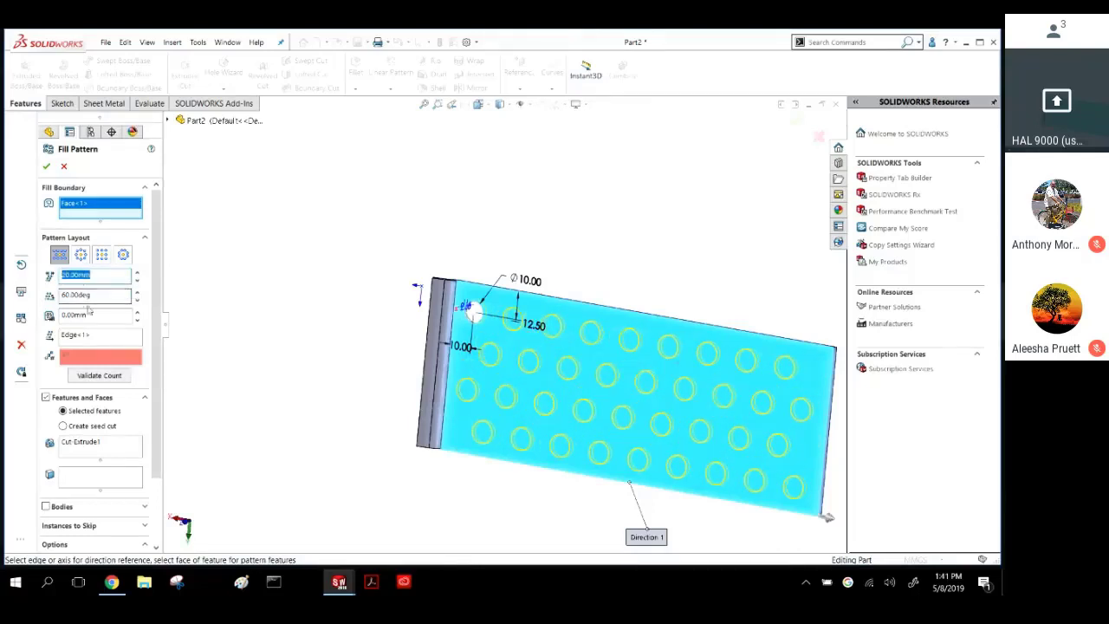
Try a 15 degree stagger angle for the fill pattern and set the angle to 45 degrees.
key(Tab)
text(45)
key(Return)
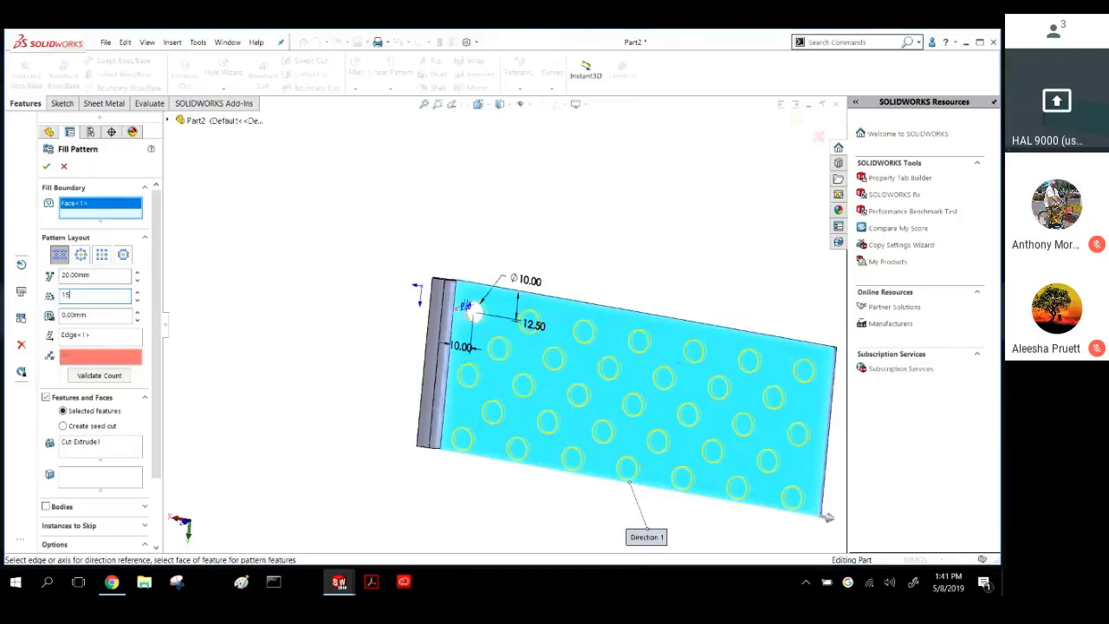
key(Return)
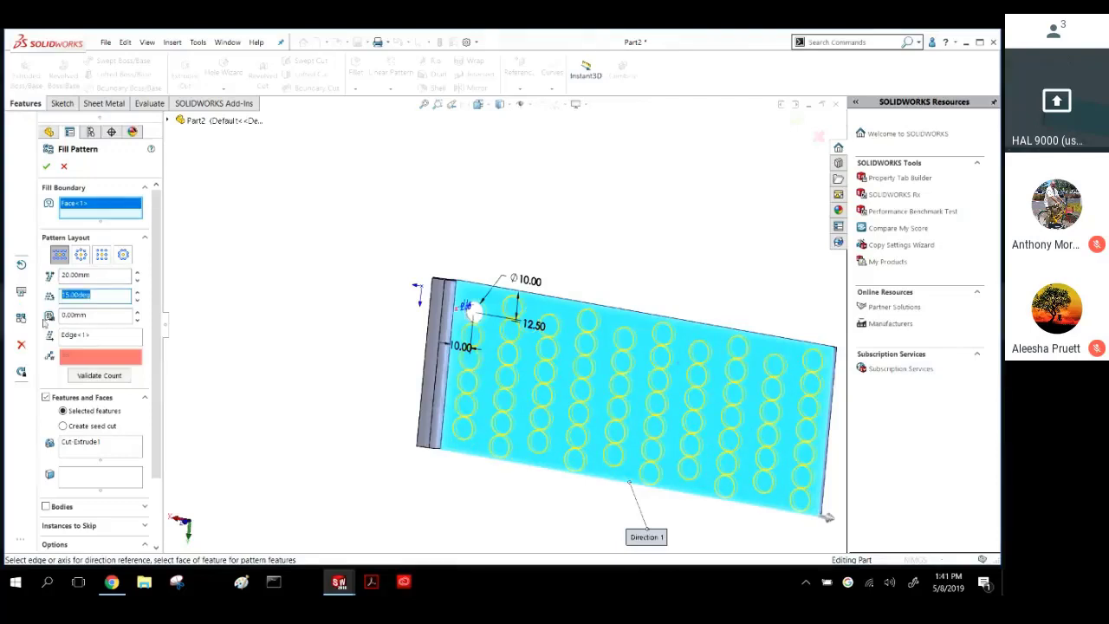
text(45)
key(Return)
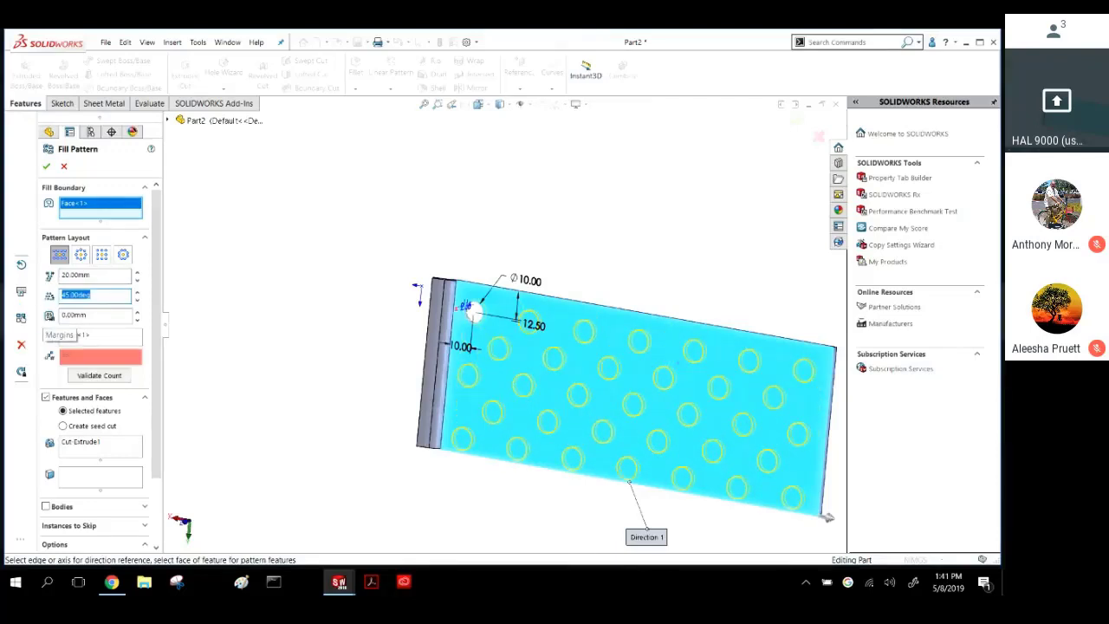
Set the fill pattern's instance spacing to 15 mm.
click(69, 274)
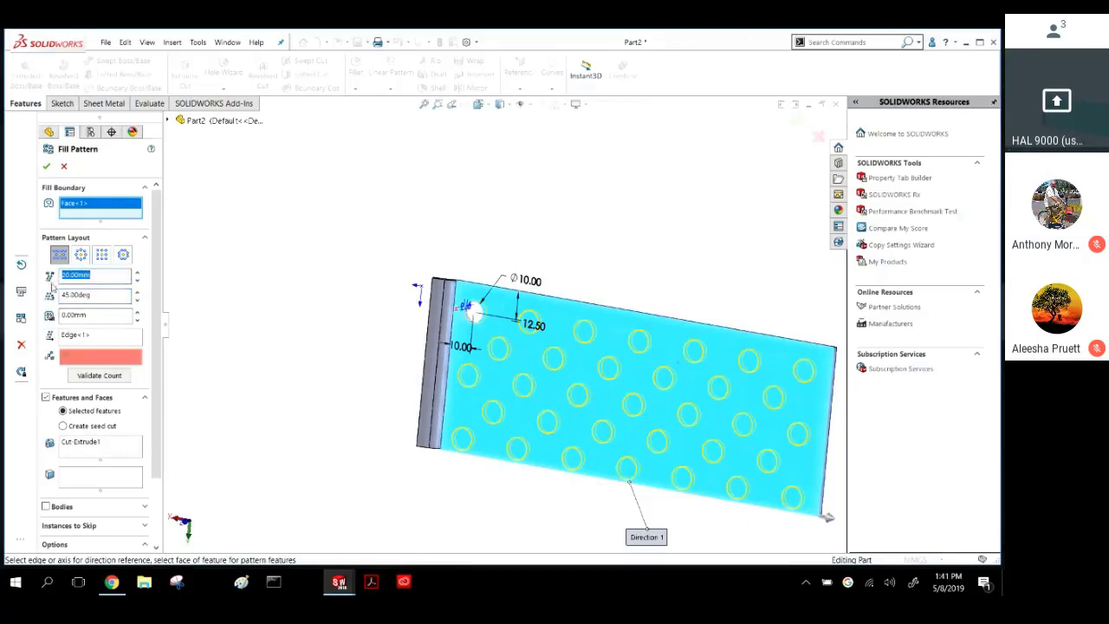
text(15)
key(Return)
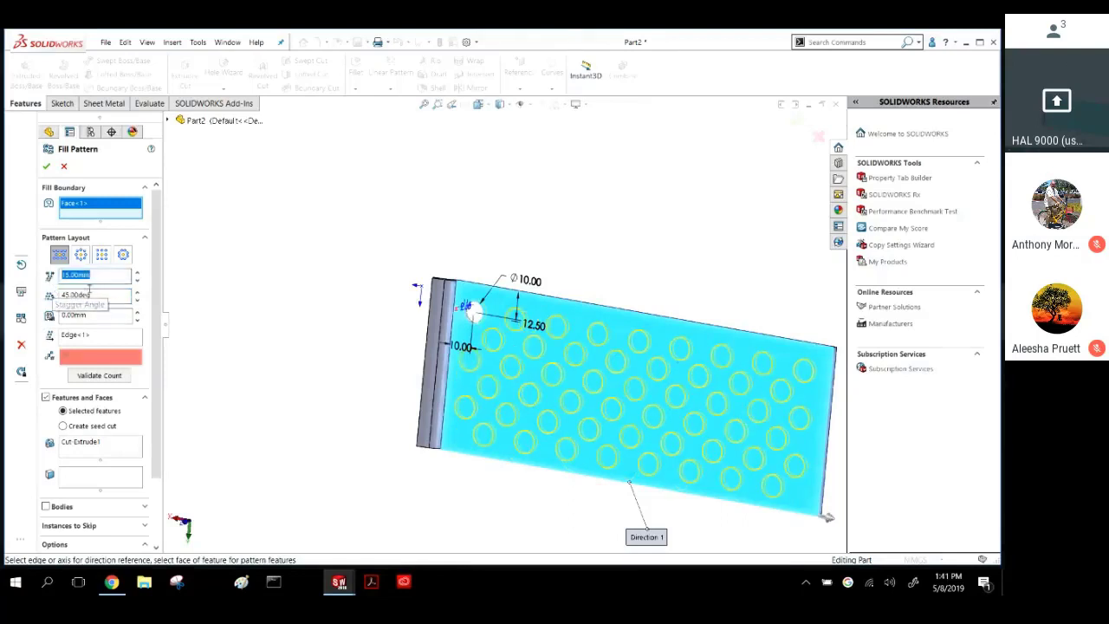
Compare the circular, square and polygon layouts with the perforation layout and accept the fill pattern with the perforation layout.
click(81, 255)
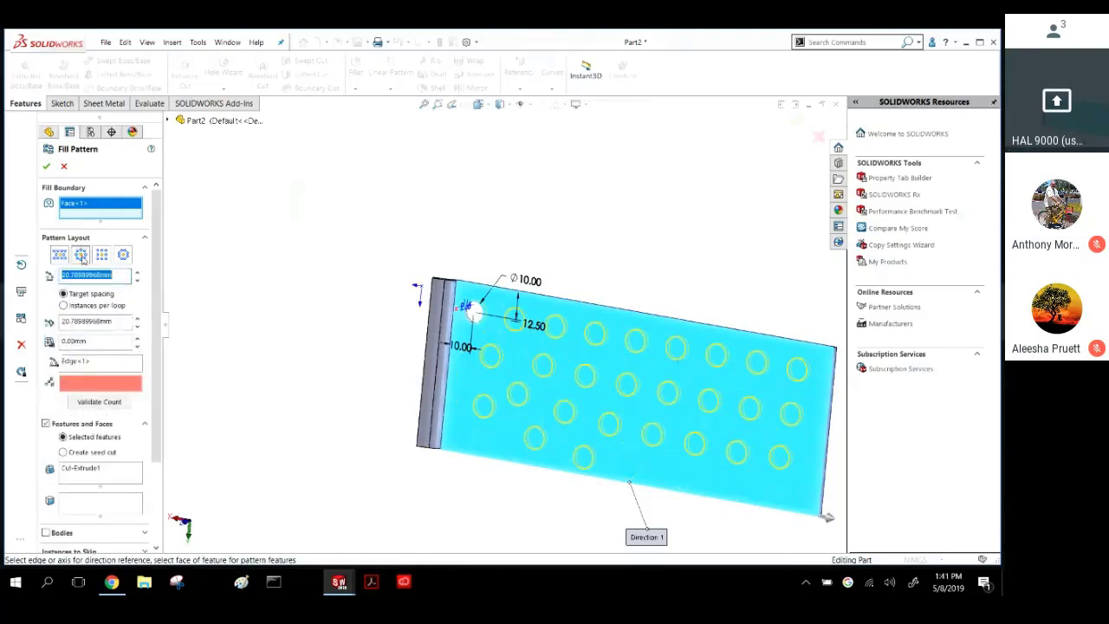
click(102, 253)
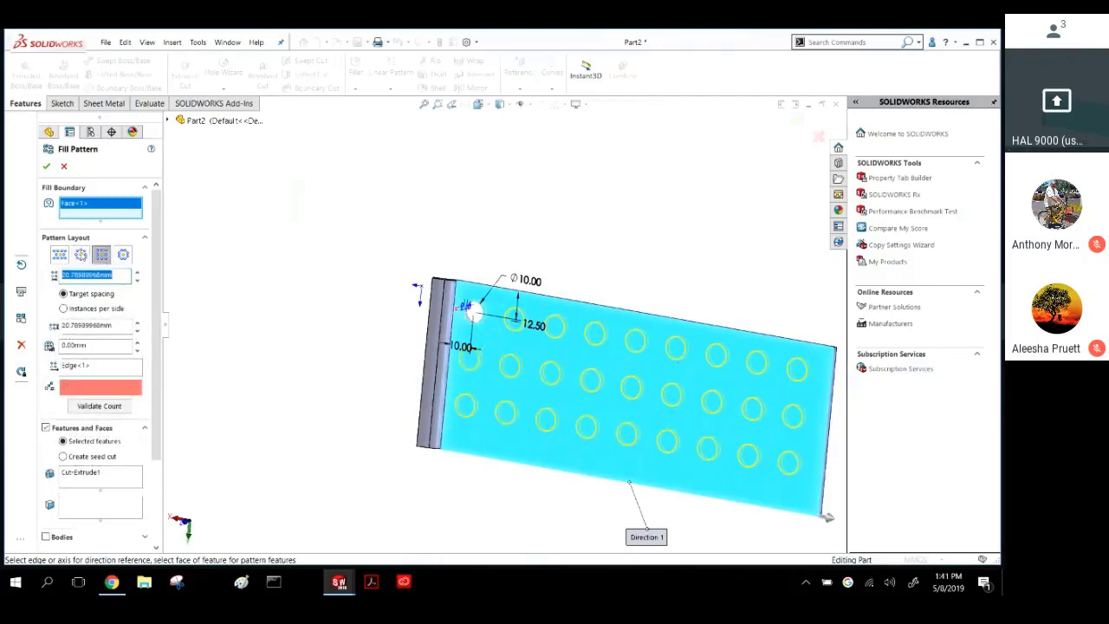
click(124, 255)
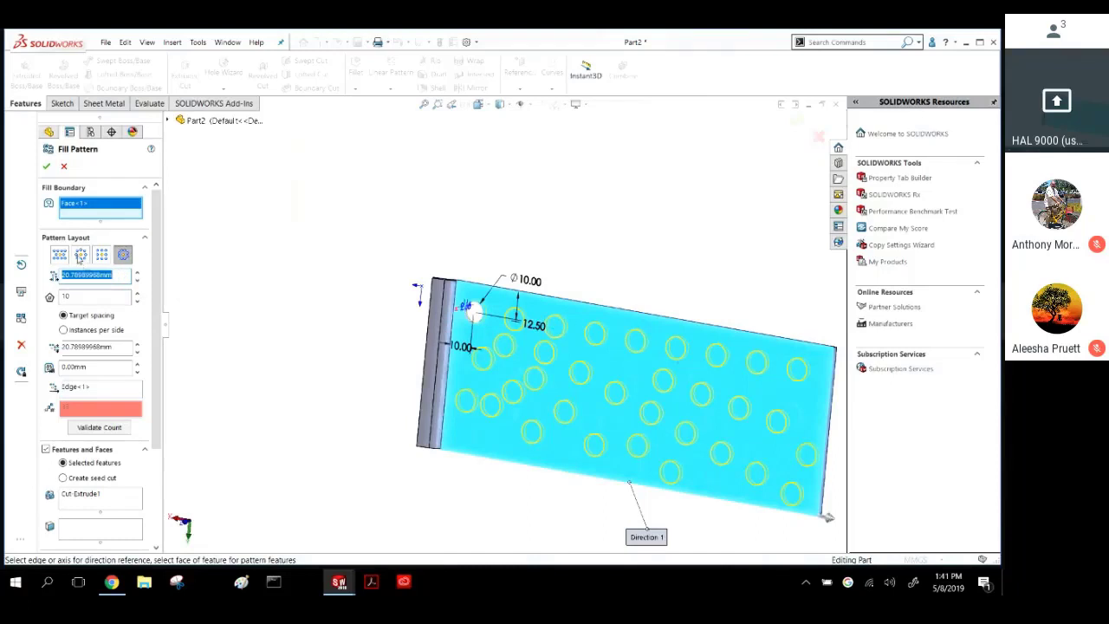
click(102, 254)
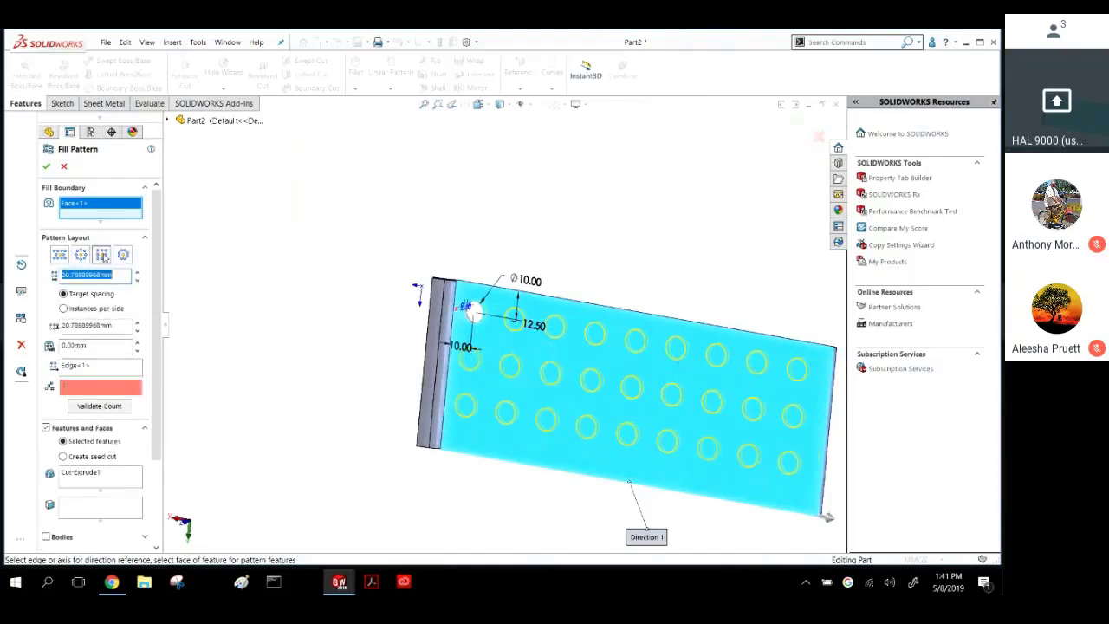
click(59, 254)
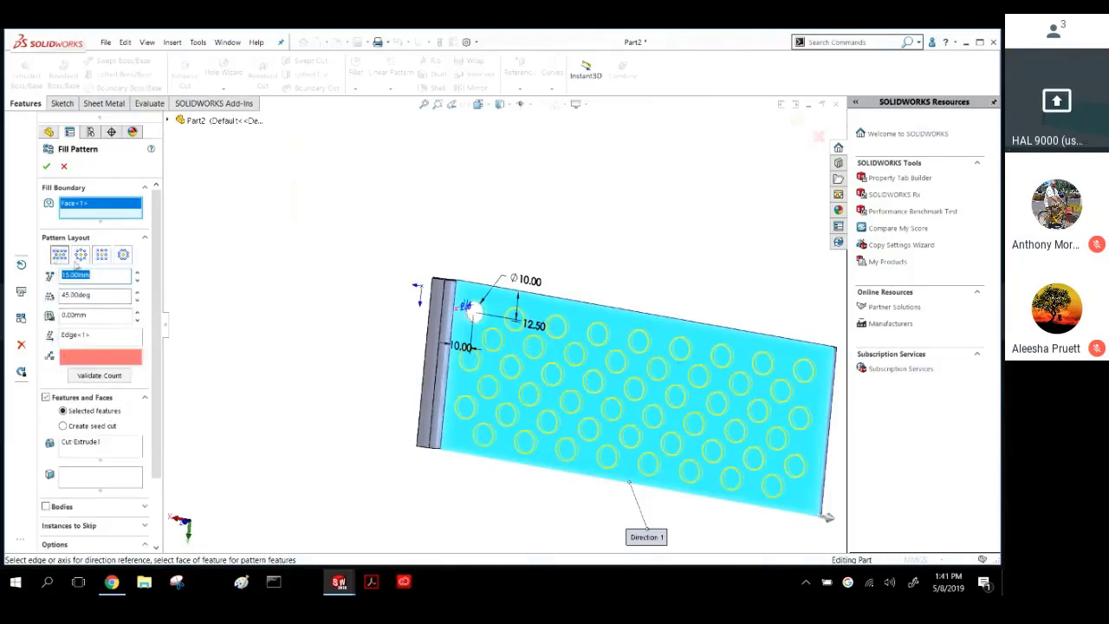
click(102, 254)
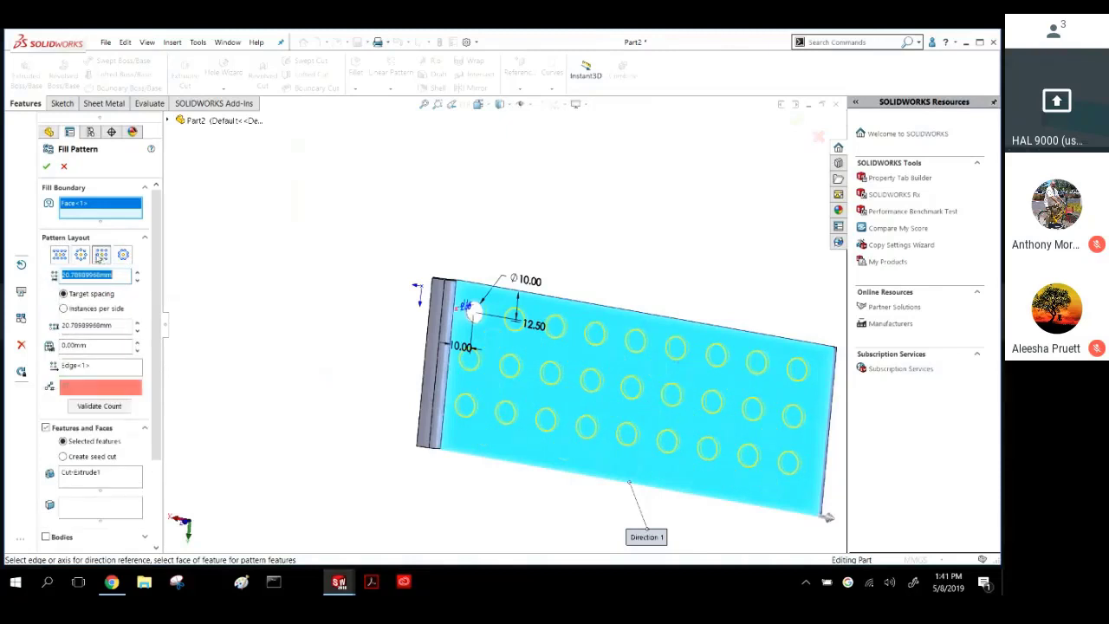
click(59, 254)
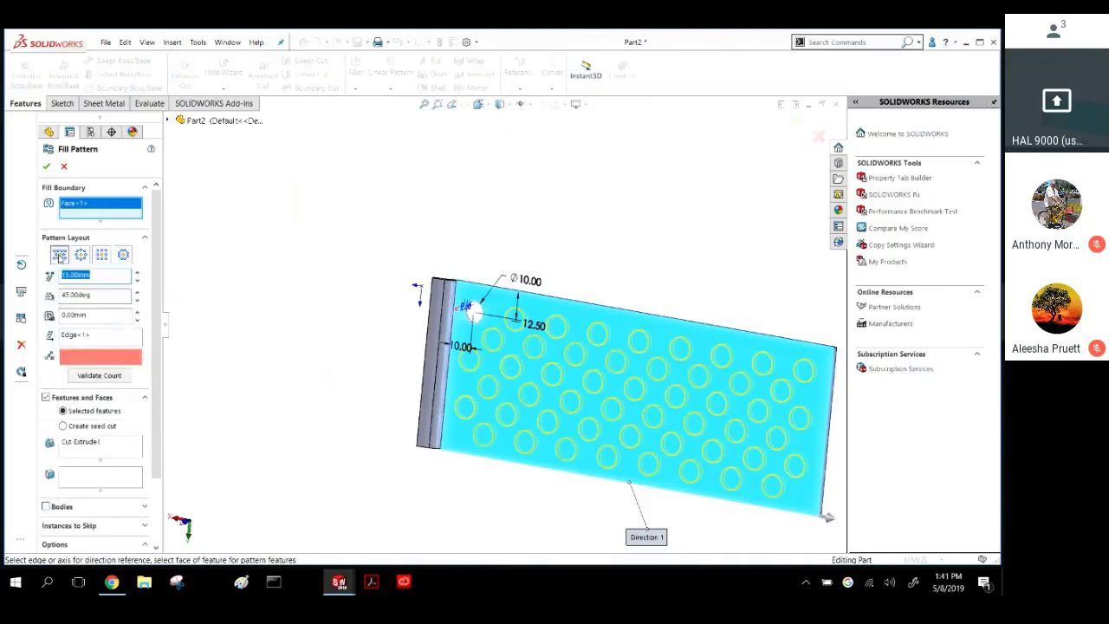
click(46, 165)
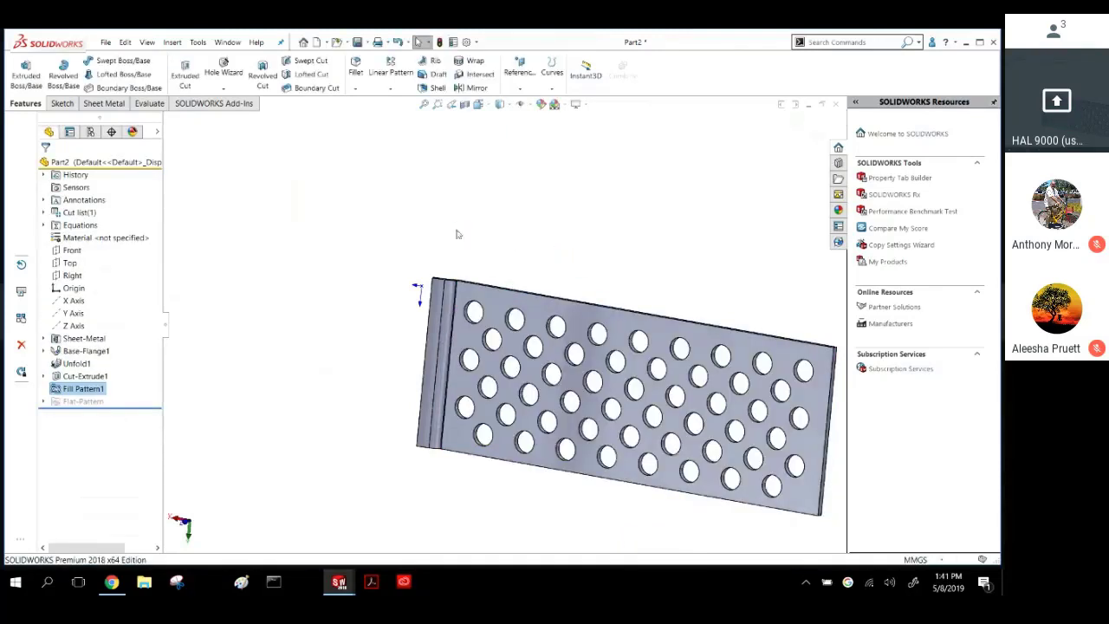
Fold the perforated sheet back into a ring with the Fold tool, collecting all bends.
middle_drag(457, 234, 400, 275)
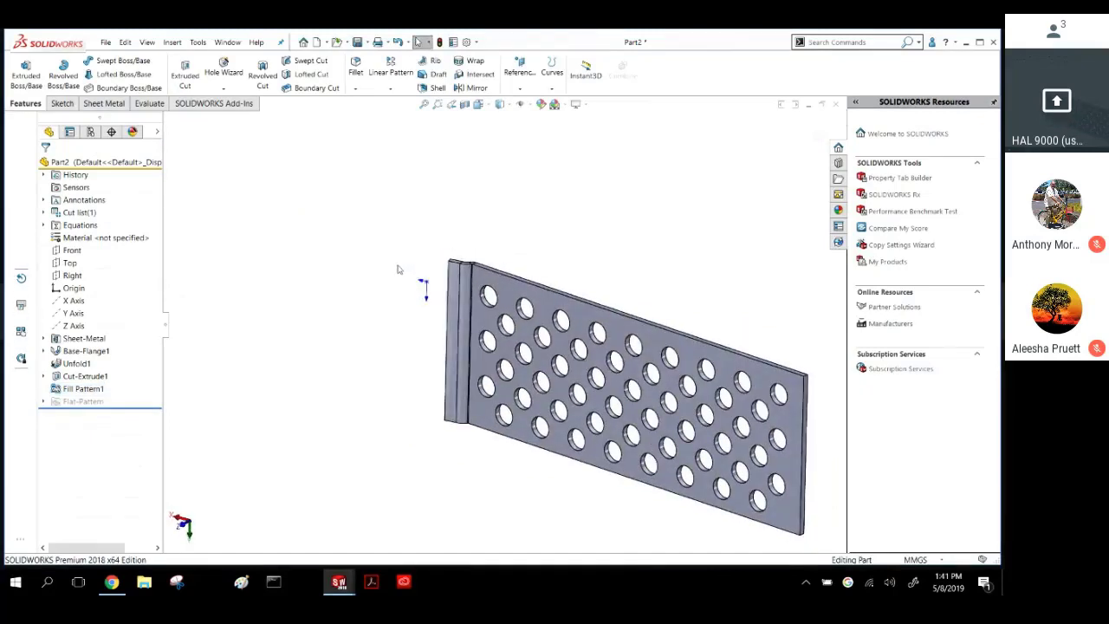
click(104, 103)
click(454, 74)
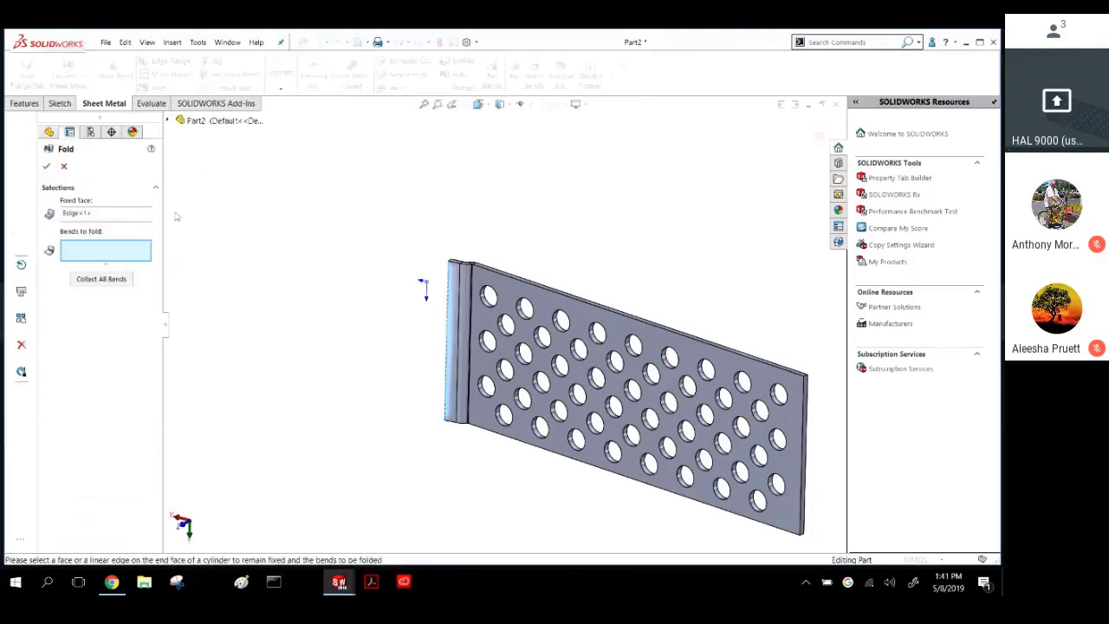
click(101, 279)
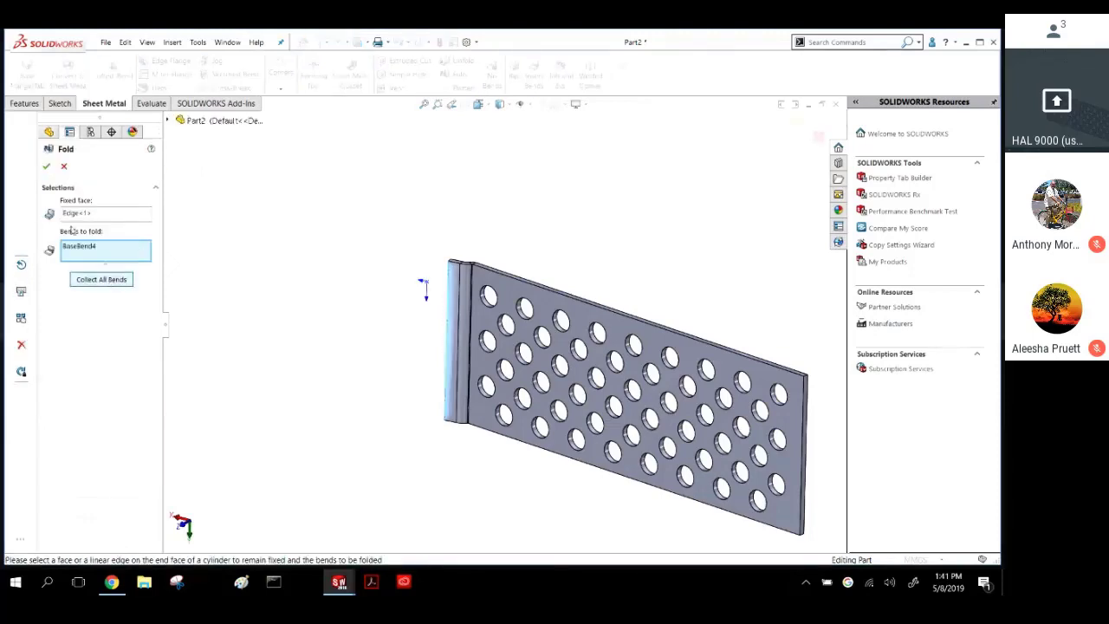
click(47, 166)
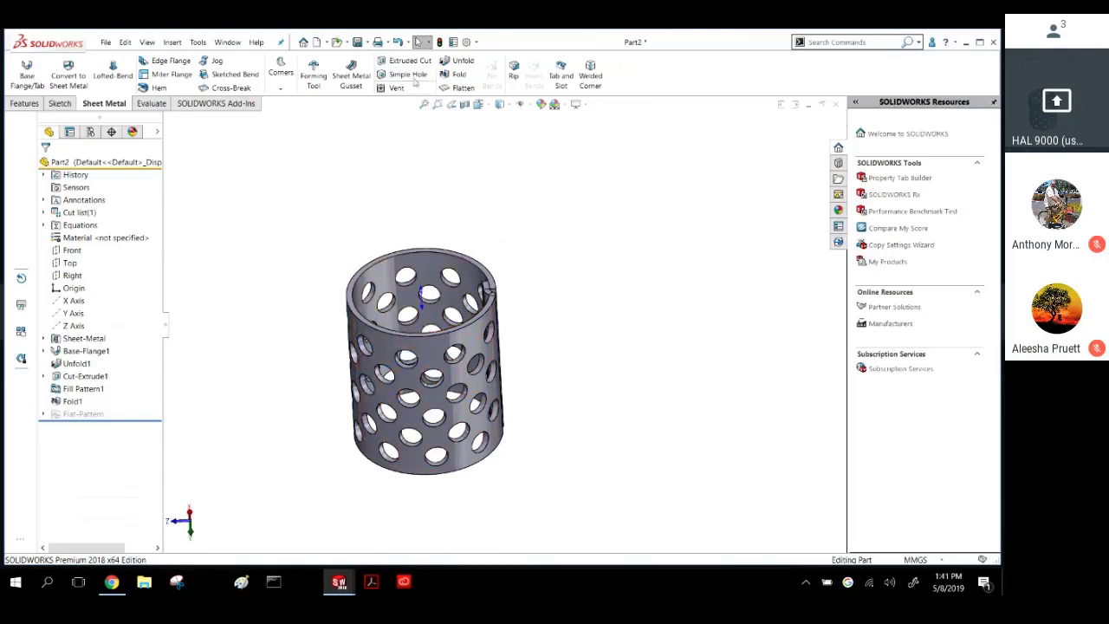
Examine the folded perforated ring from several angles, including the edge of one of its holes.
click(457, 88)
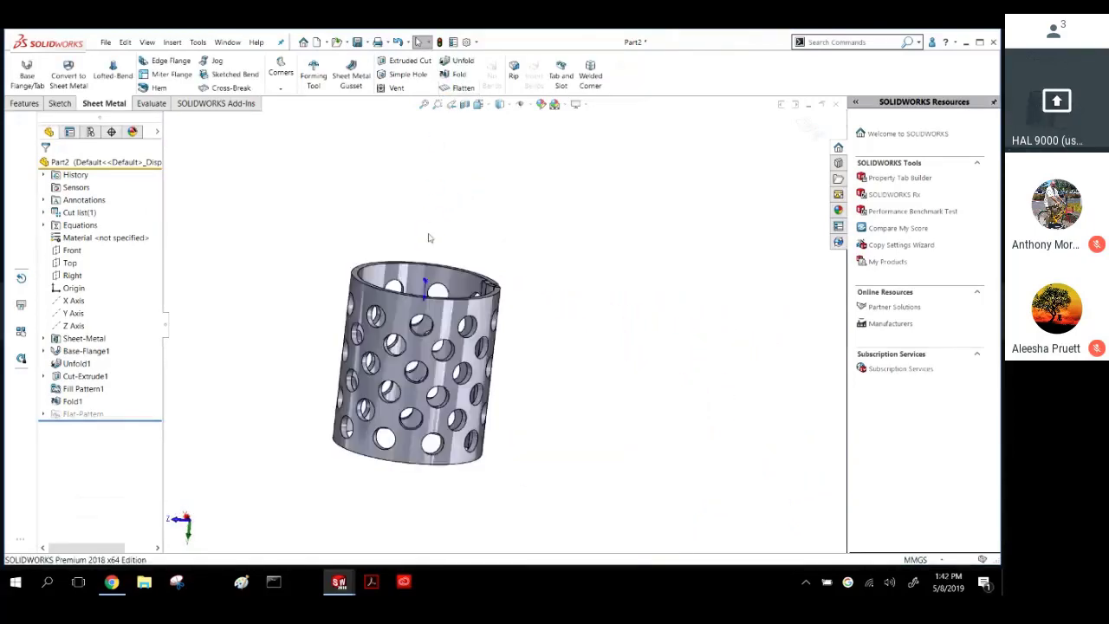
middle_drag(260, 275, 513, 339)
scroll(398, 367, down, 6)
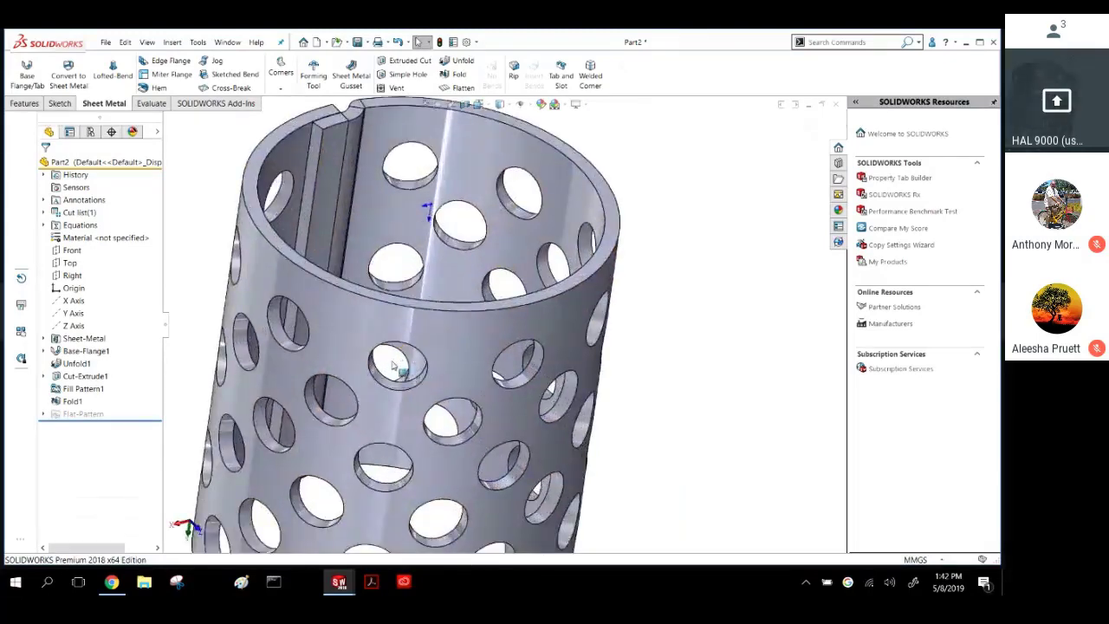
middle_drag(398, 366, 376, 360)
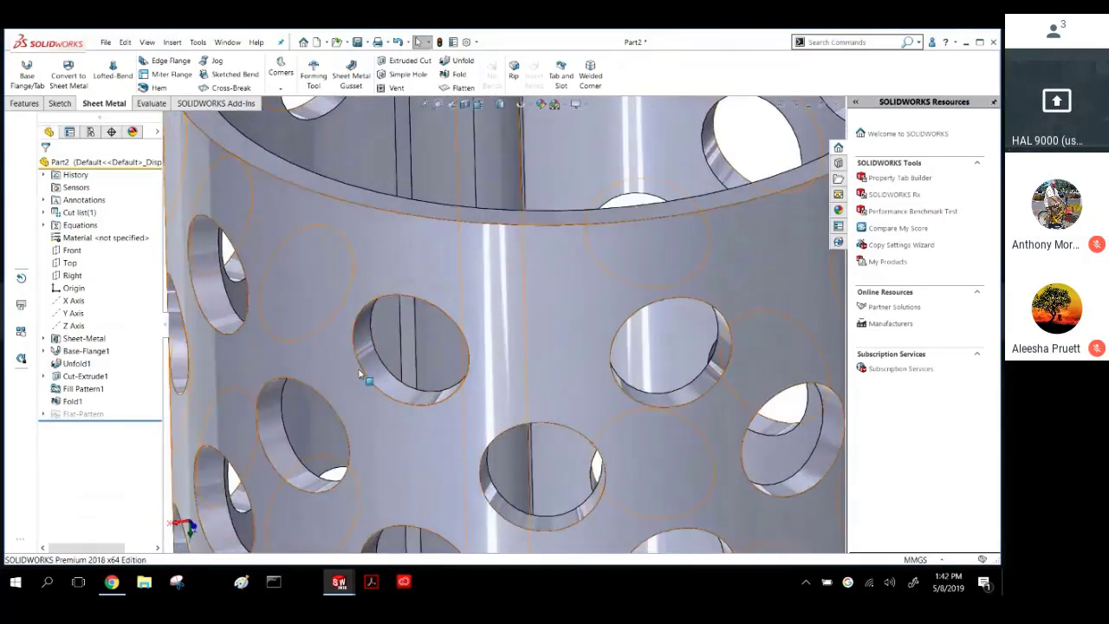
click(376, 365)
click(382, 357)
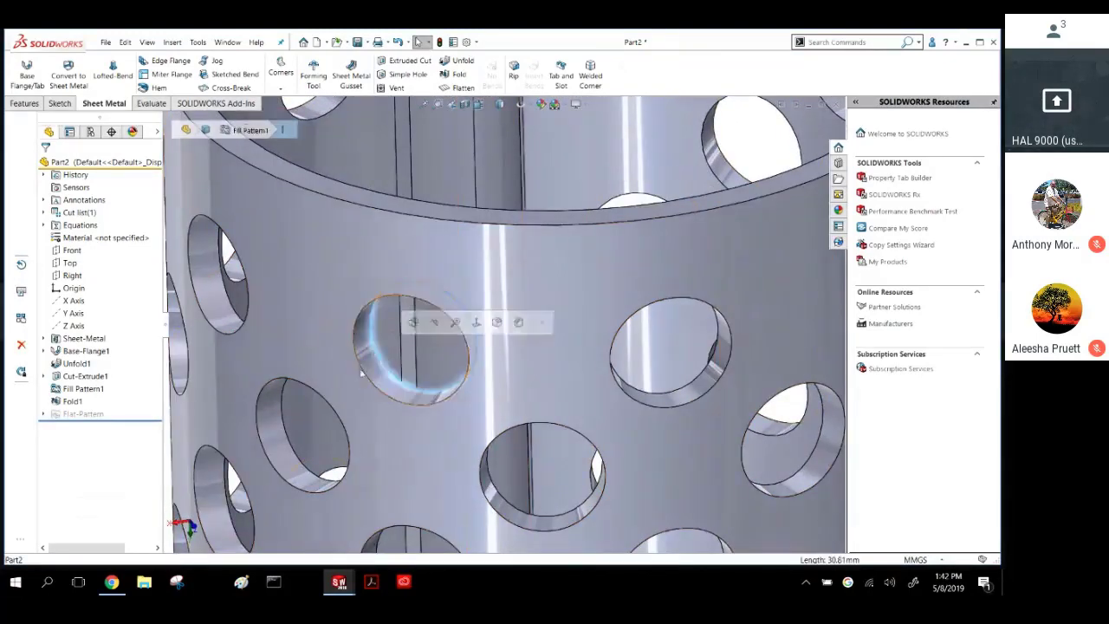
scroll(352, 383, up, 6)
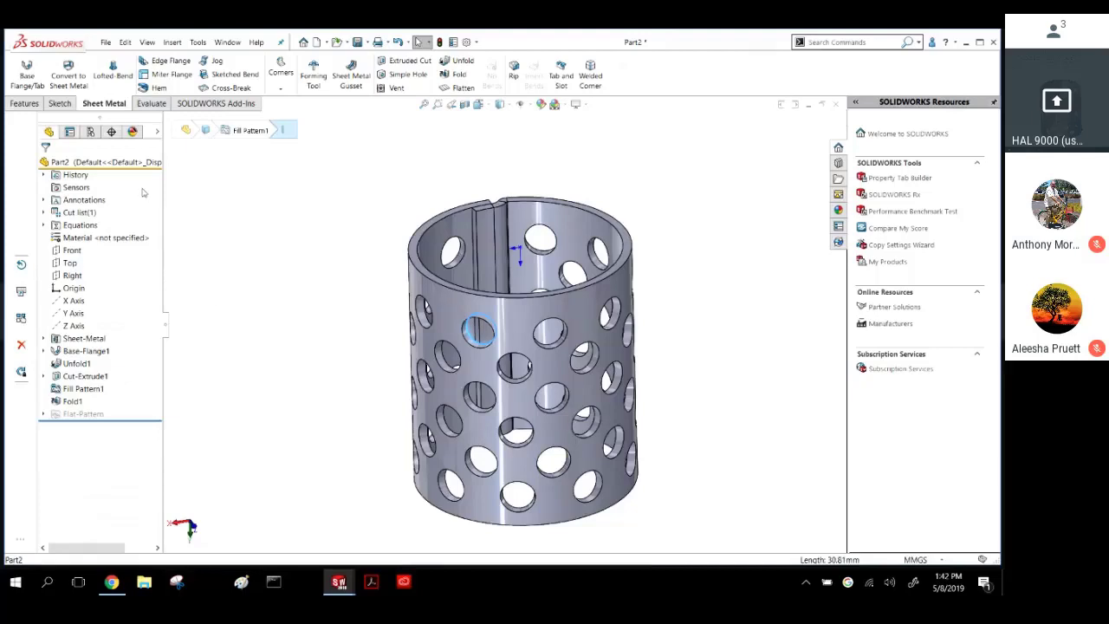
click(746, 239)
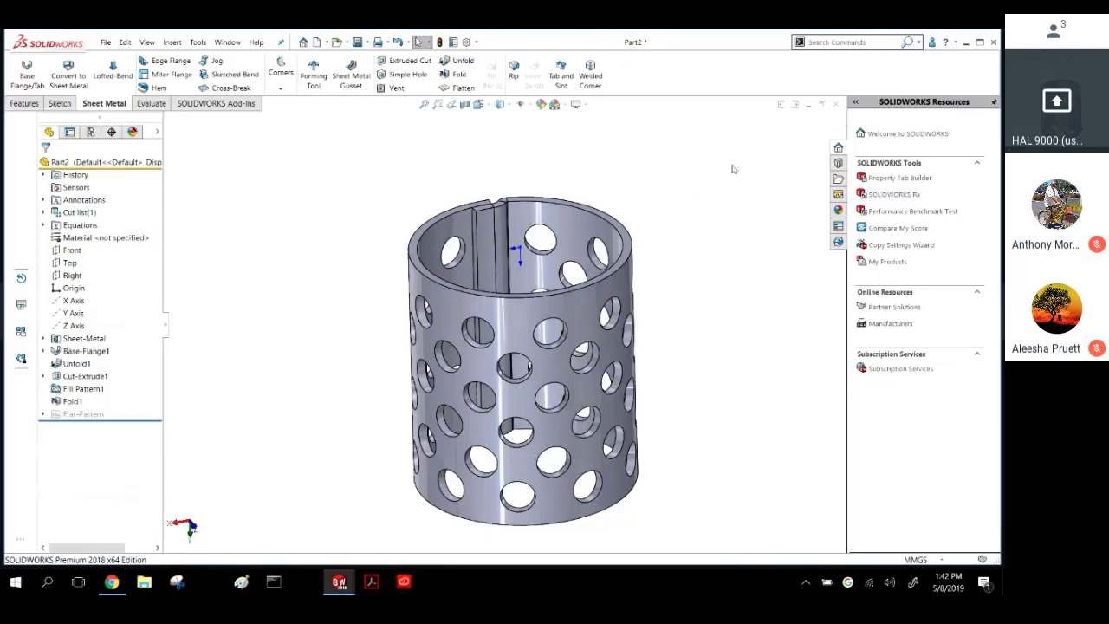
Close the ring part without saving and open the recent part Cardboard - Body.
click(837, 104)
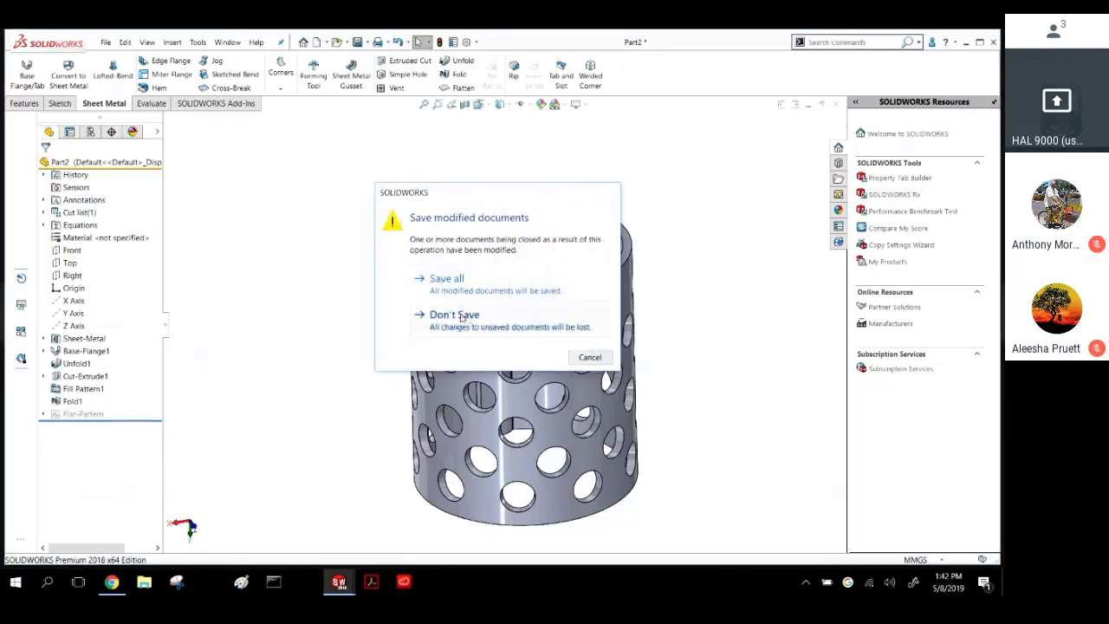
click(466, 317)
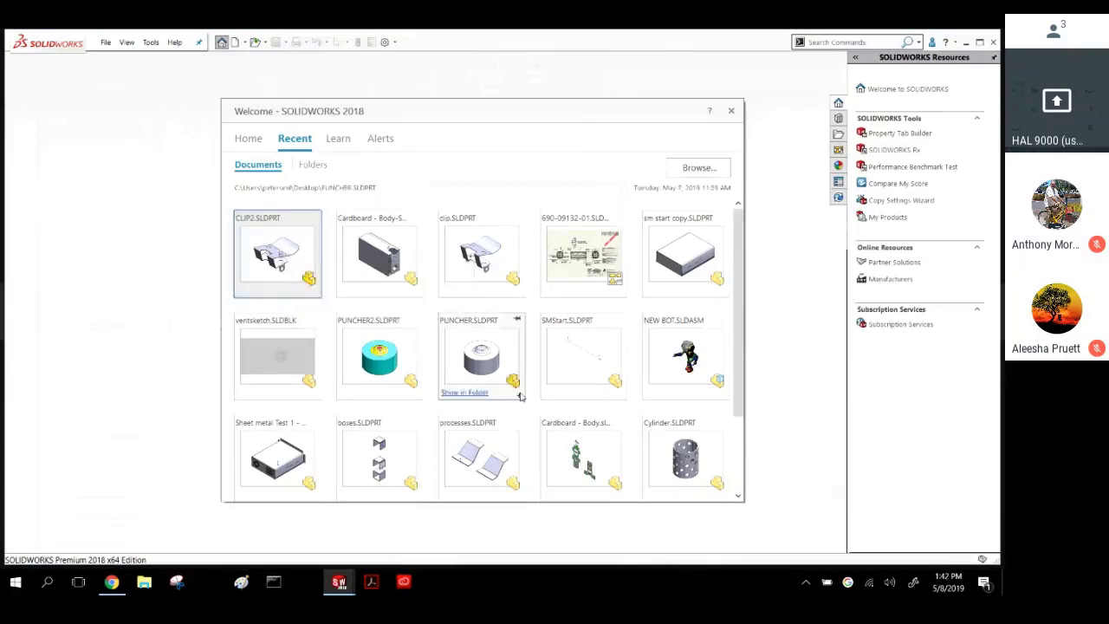
scroll(481, 364, down, 2)
click(594, 409)
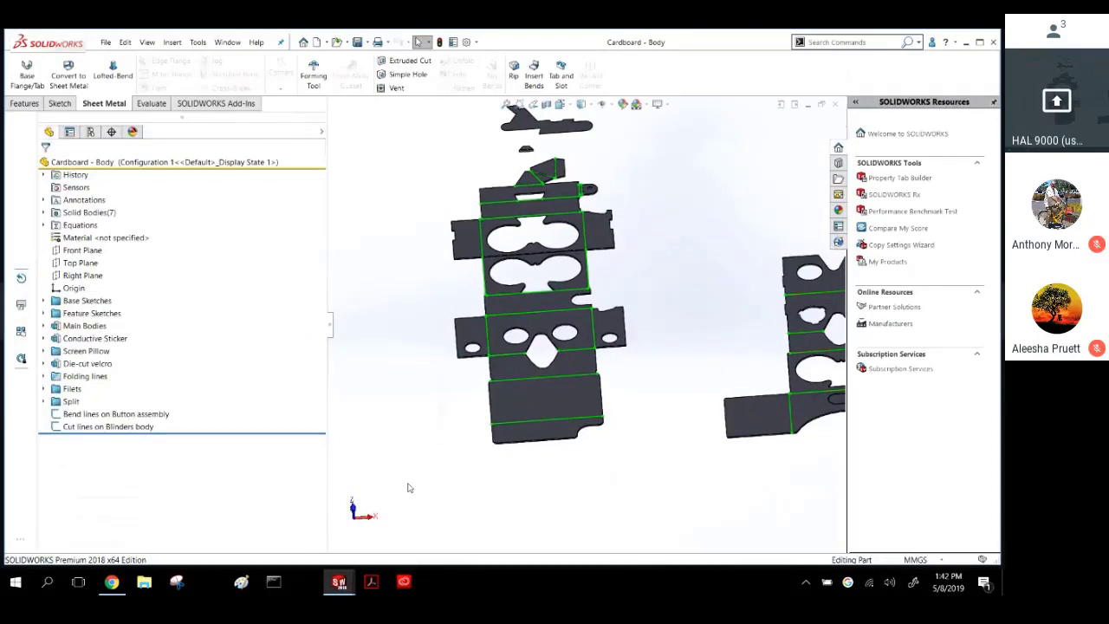
Examine the flat cardboard bodies and the contents of the Base Sketches and Feature Sketches folders.
scroll(692, 258, up, 4)
middle_drag(664, 290, 615, 299)
scroll(614, 297, down, 3)
scroll(623, 294, up, 3)
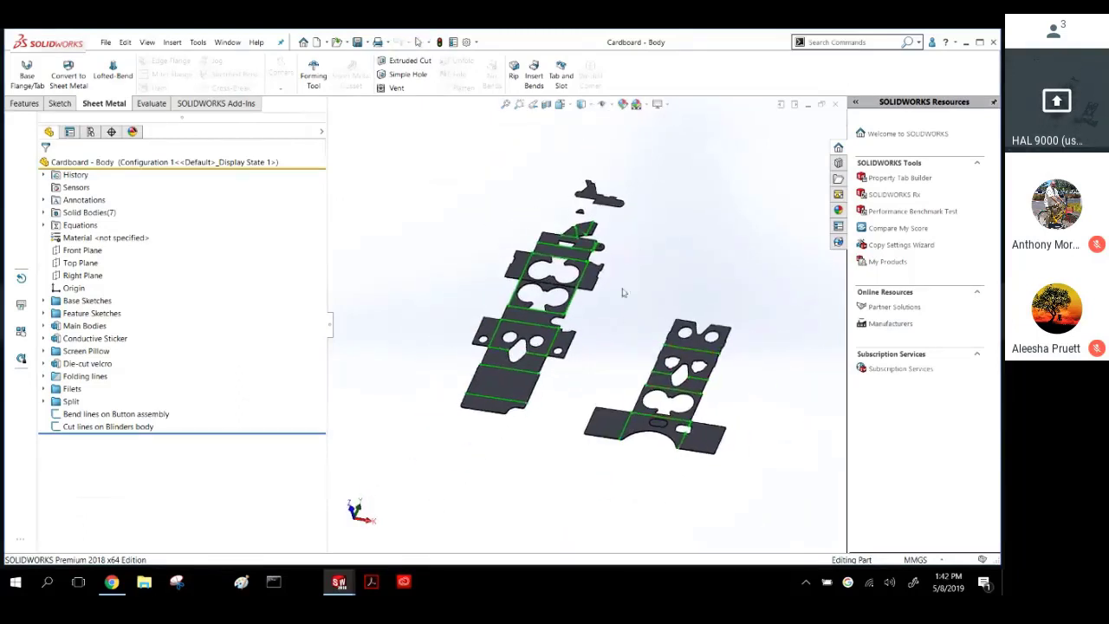
scroll(625, 307, down, 1)
scroll(626, 320, down, 2)
scroll(613, 288, up, 1)
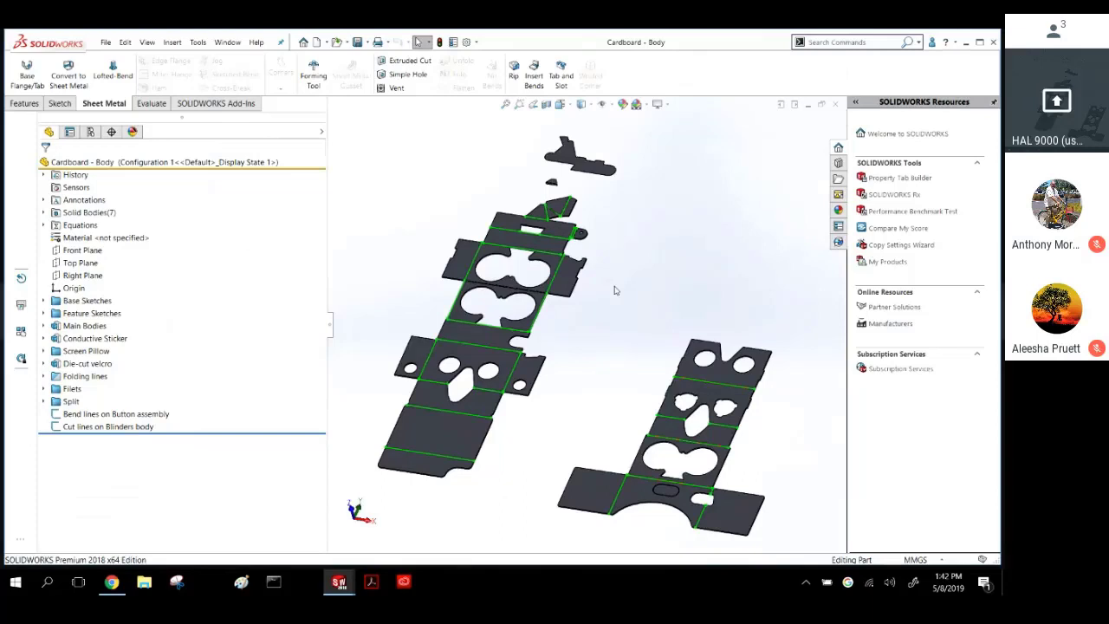
click(43, 300)
click(44, 301)
click(44, 314)
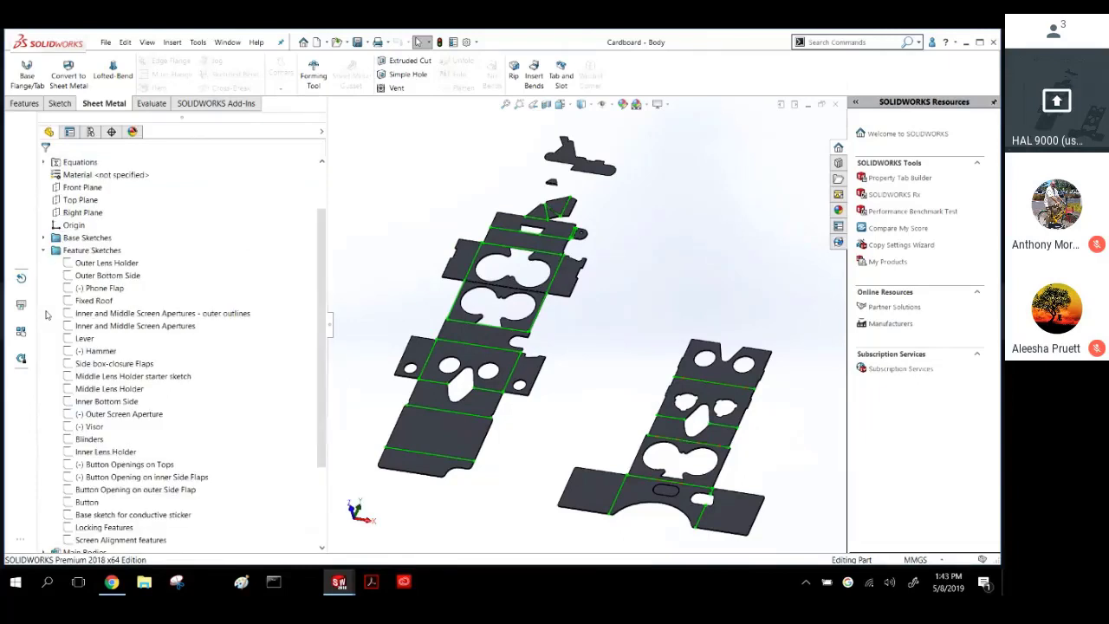
click(43, 249)
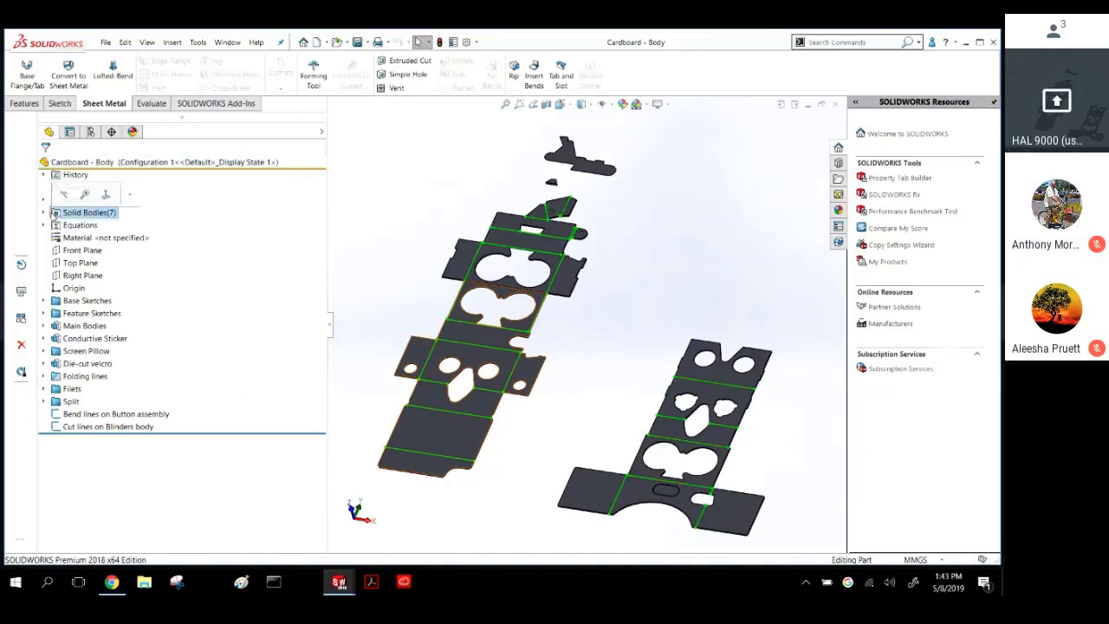
Insert the Split1[1] body from the Solid Bodies folder into a new part.
click(57, 214)
click(43, 212)
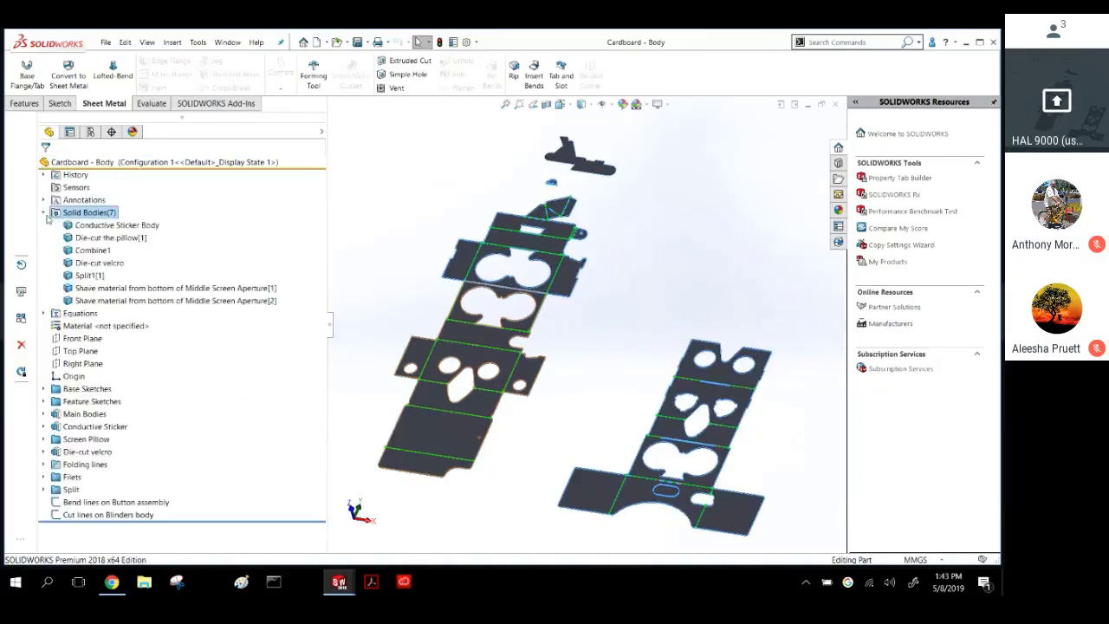
click(90, 275)
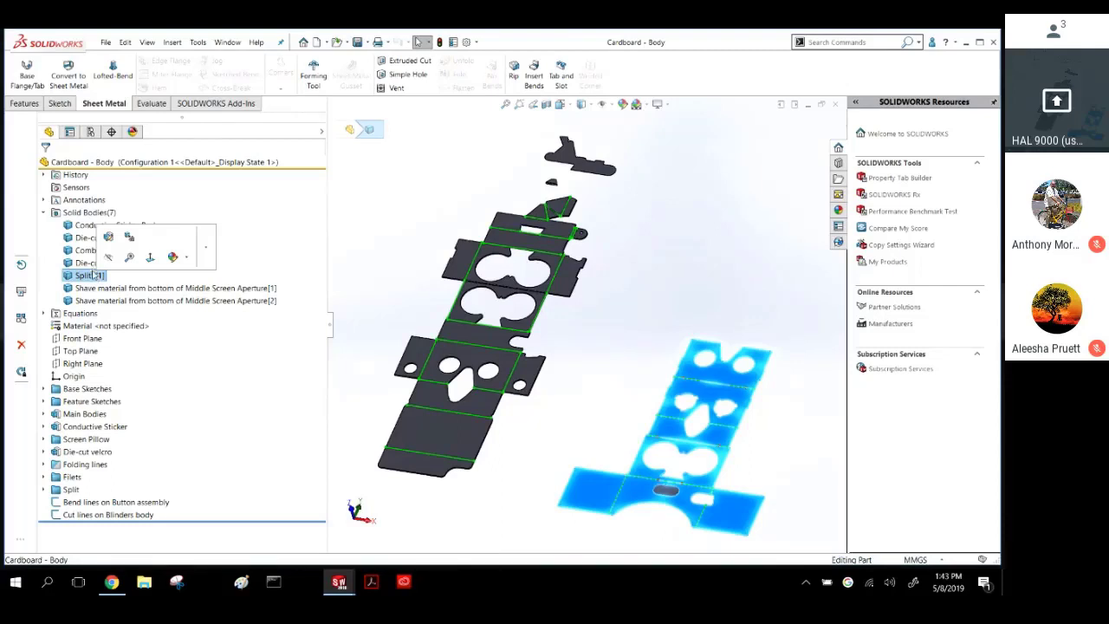
right_click(92, 275)
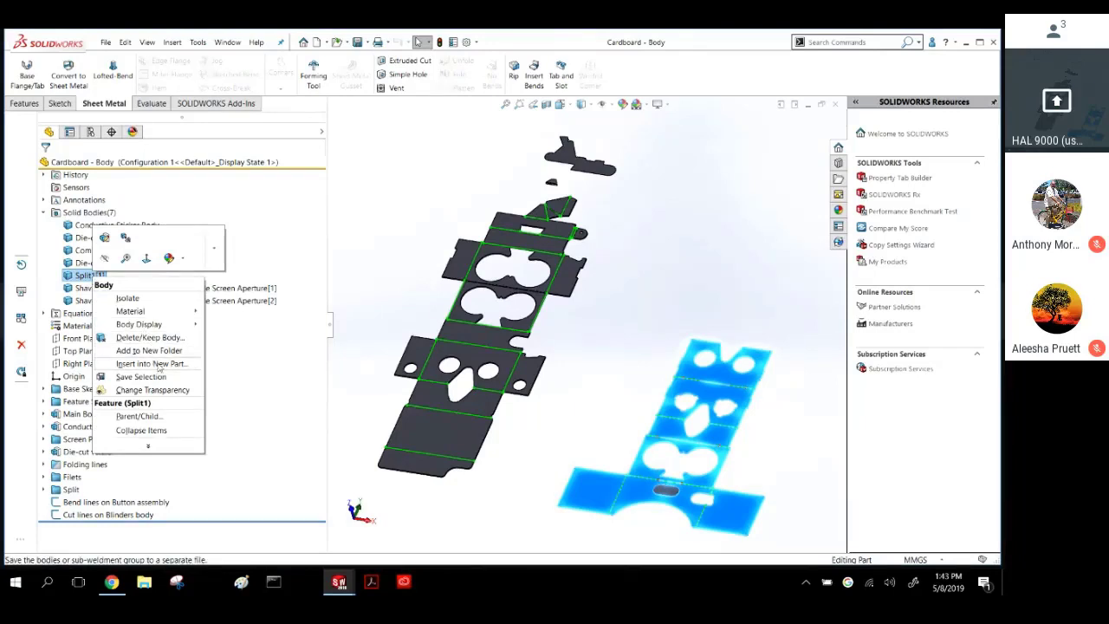
click(158, 363)
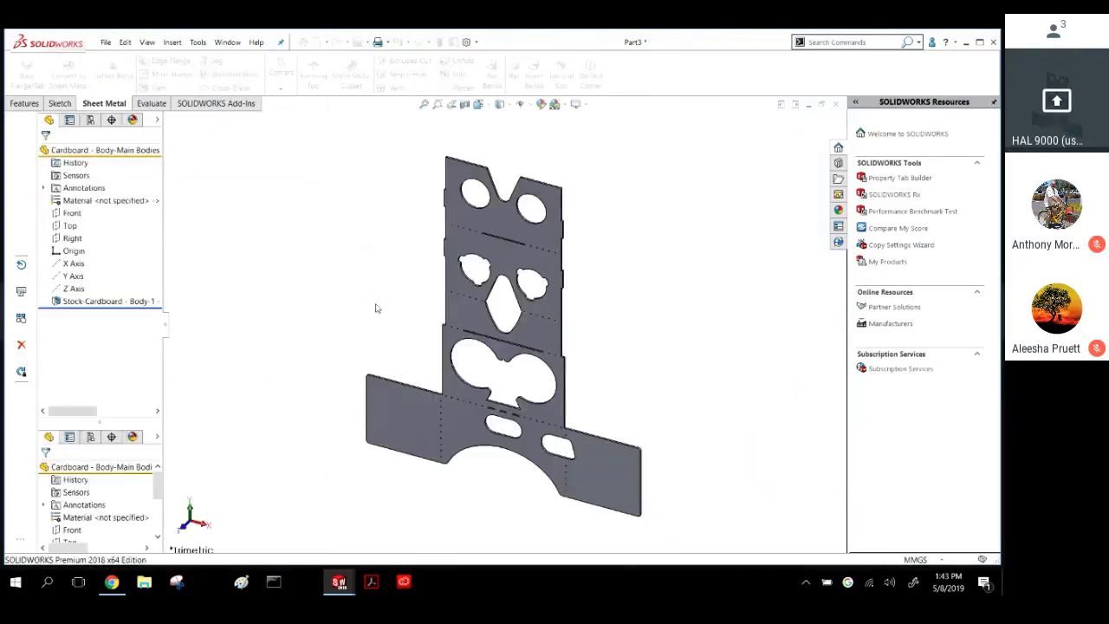
Save the new part on the Desktop under the file name PART NUMBER.
key(ctrl+s)
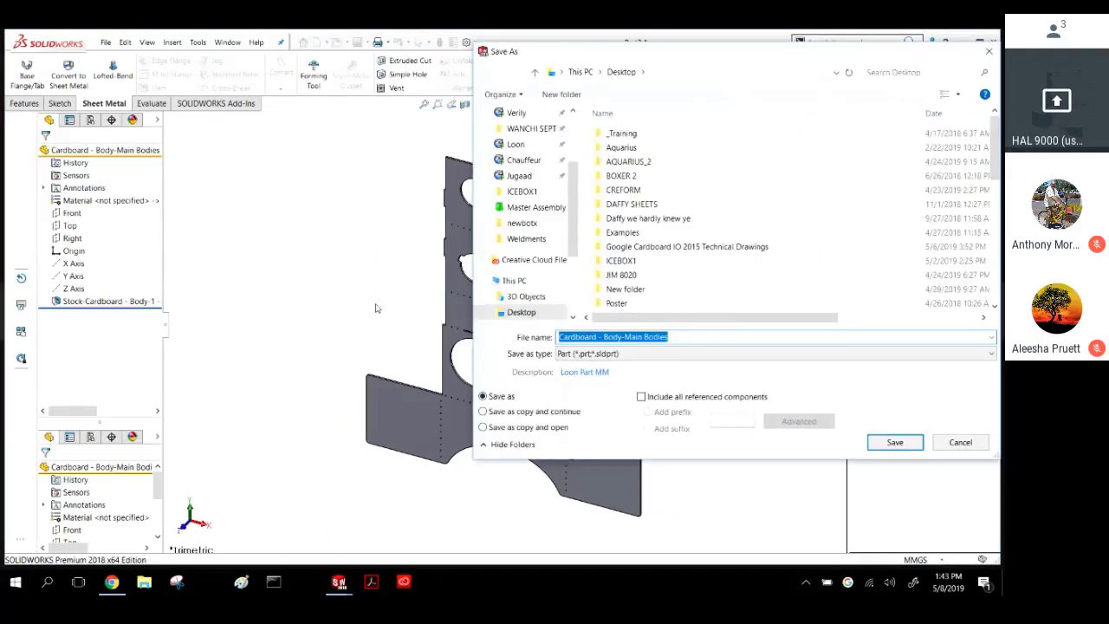
click(695, 338)
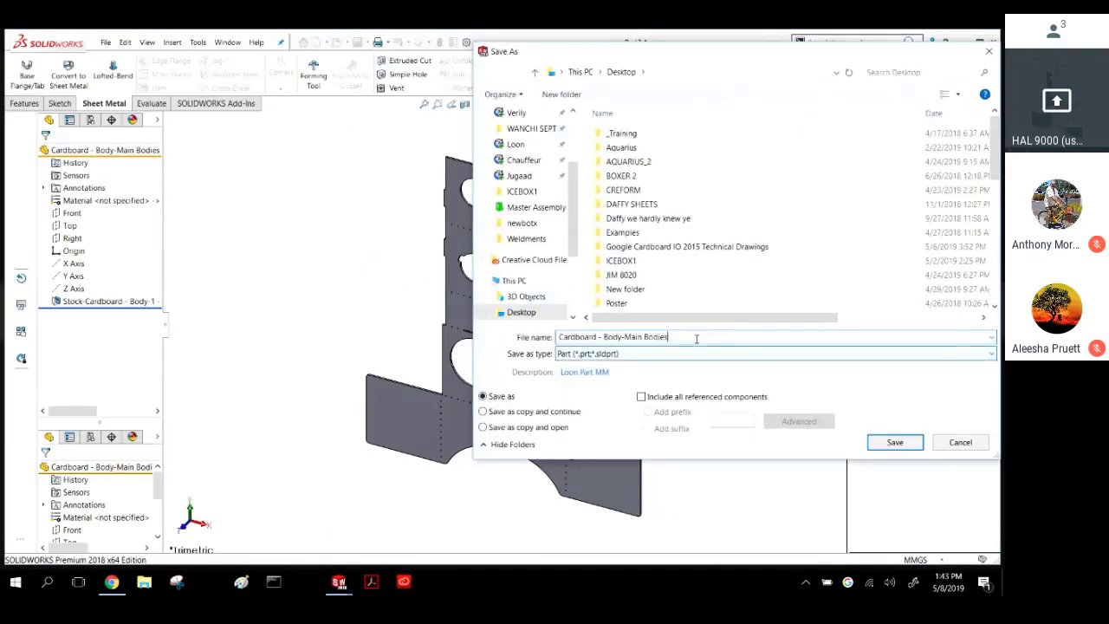
key(BackSpace)
key(BackSpace)
key(BackSpace)
key(BackSpace)
key(BackSpace)
key(BackSpace)
key(BackSpace)
key(BackSpace)
key(BackSpace)
key(BackSpace)
key(BackSpace)
key(BackSpace)
key(BackSpace)
key(BackSpace)
key(BackSpace)
key(BackSpace)
key(BackSpace)
key(BackSpace)
key(BackSpace)
key(BackSpace)
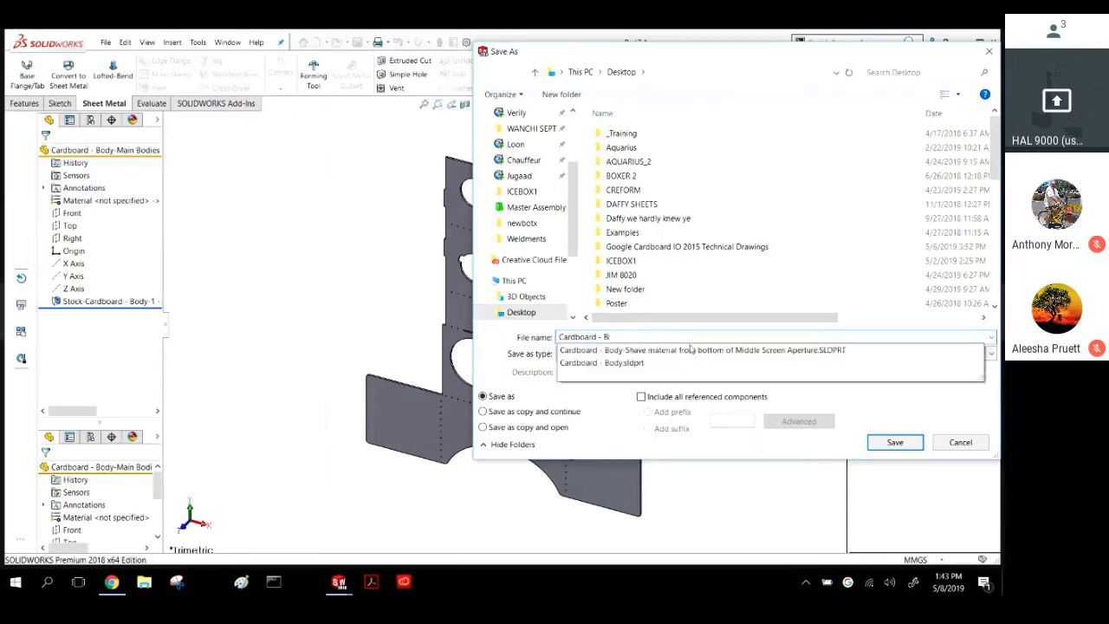
text(PART )
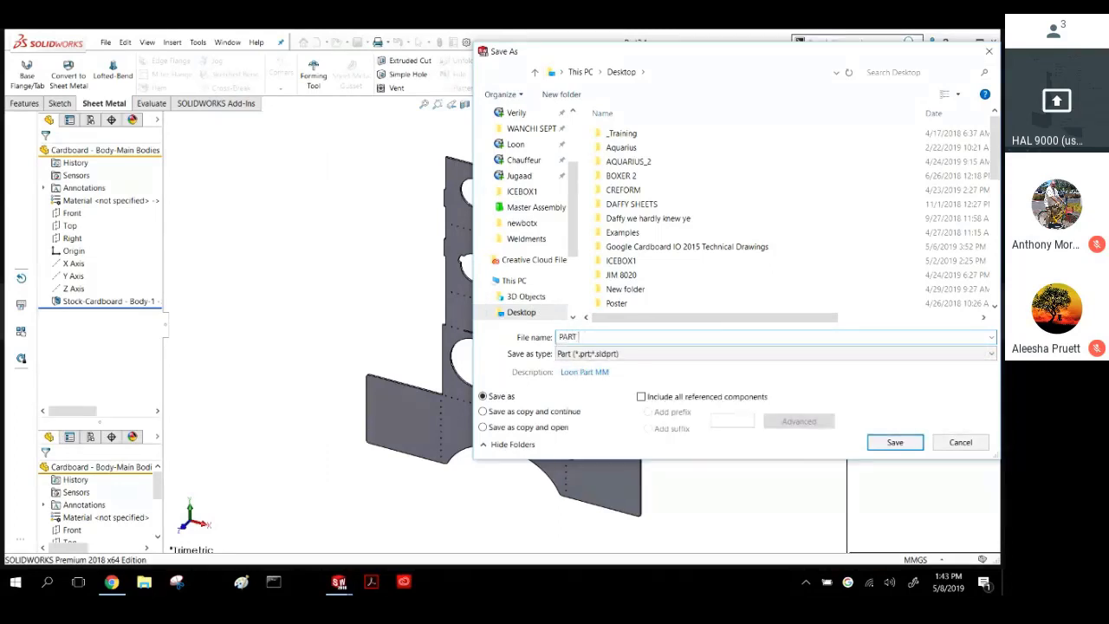
text(NUMBER)
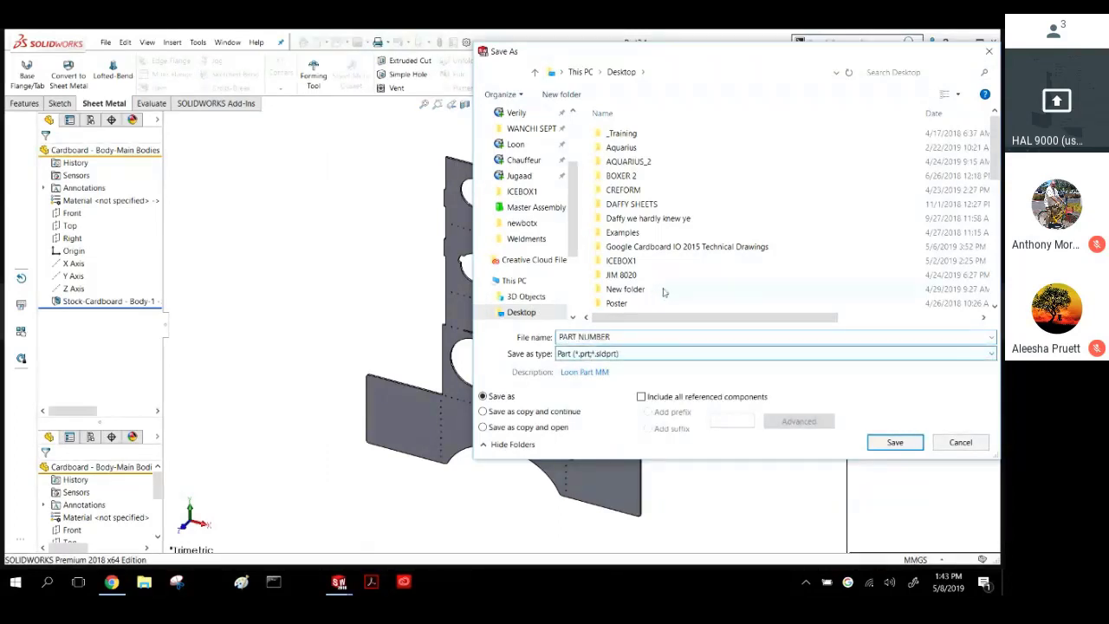
click(893, 443)
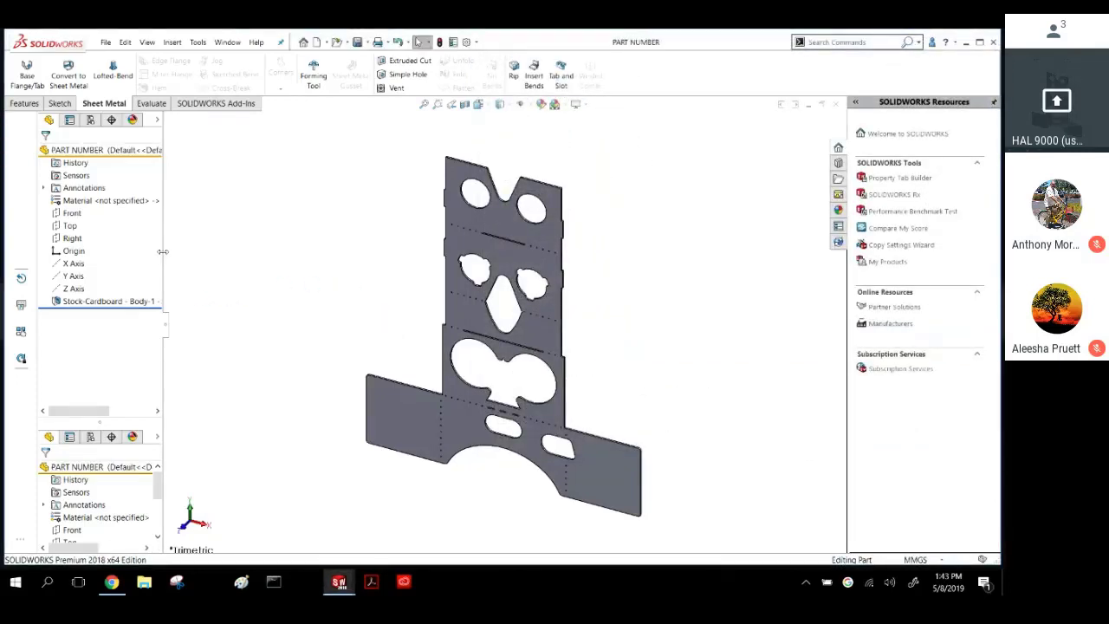
Widen the feature tree and examine the Stock-Cardboard - Body-1 feature and its external reference.
drag(164, 253, 255, 259)
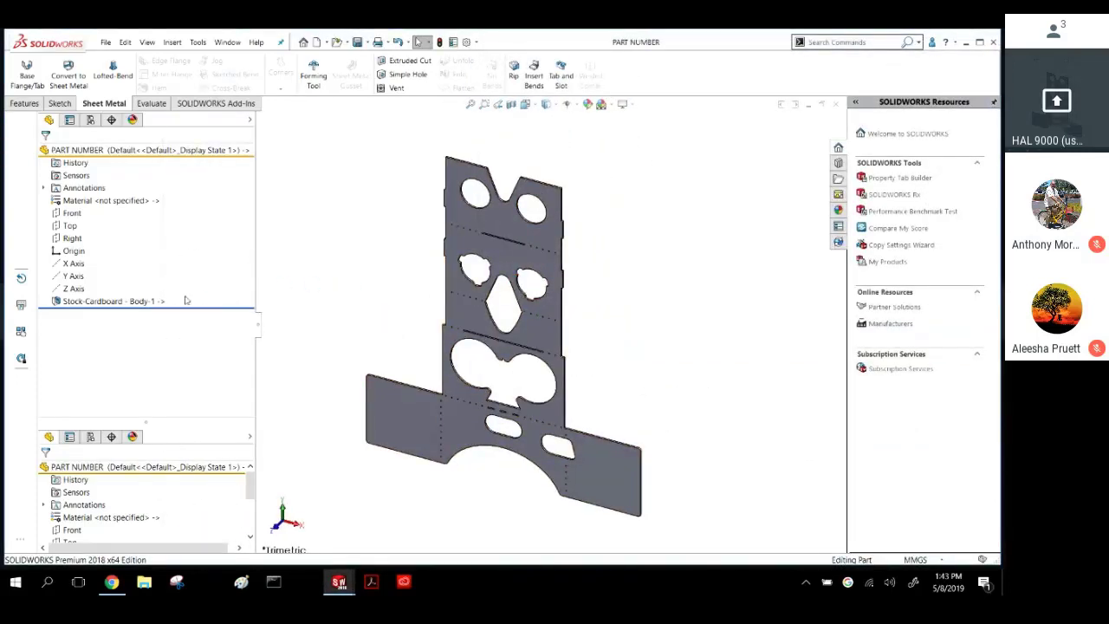
click(156, 301)
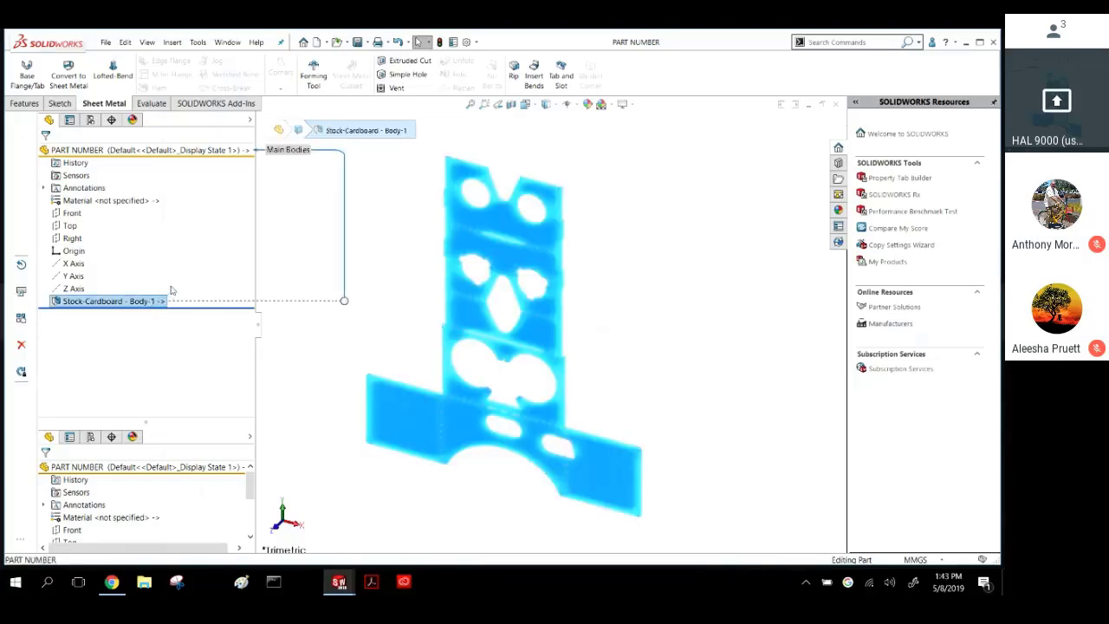
click(298, 261)
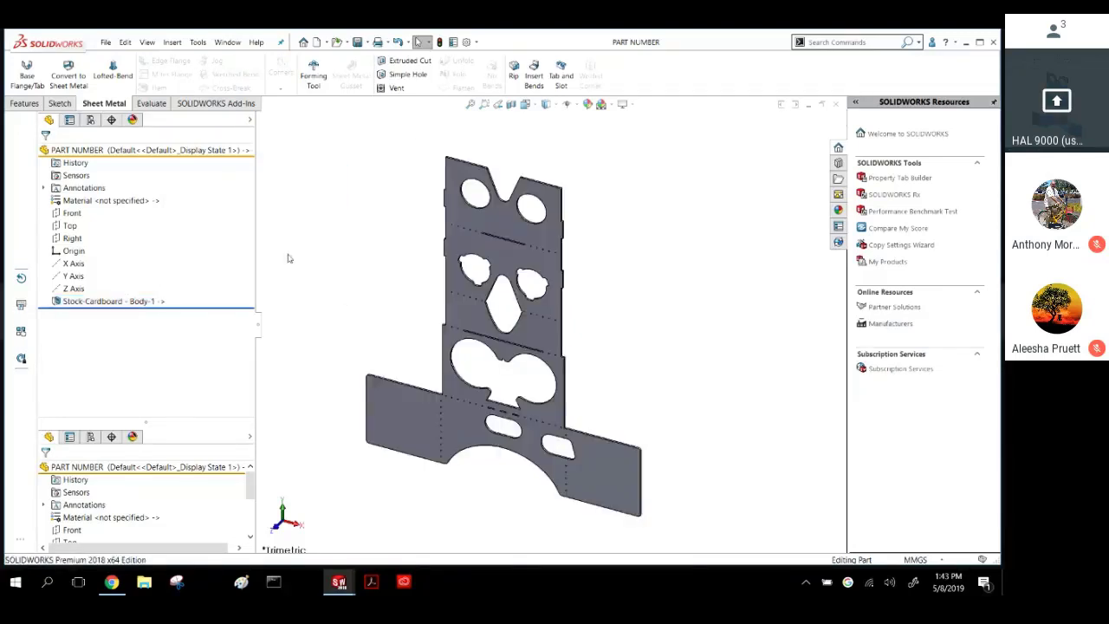
click(68, 303)
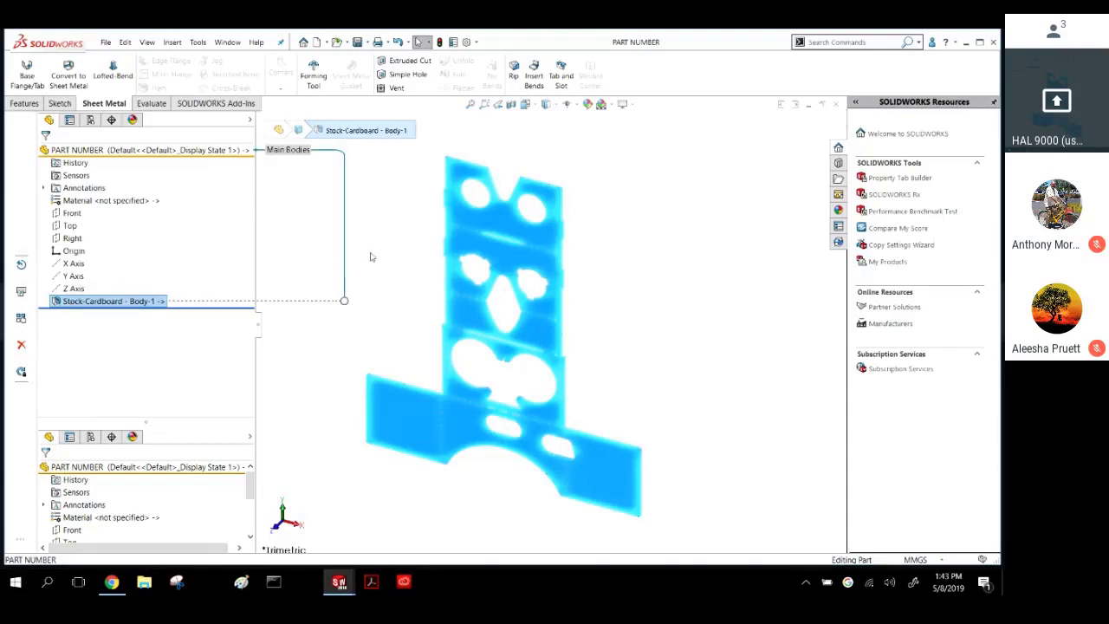
click(372, 257)
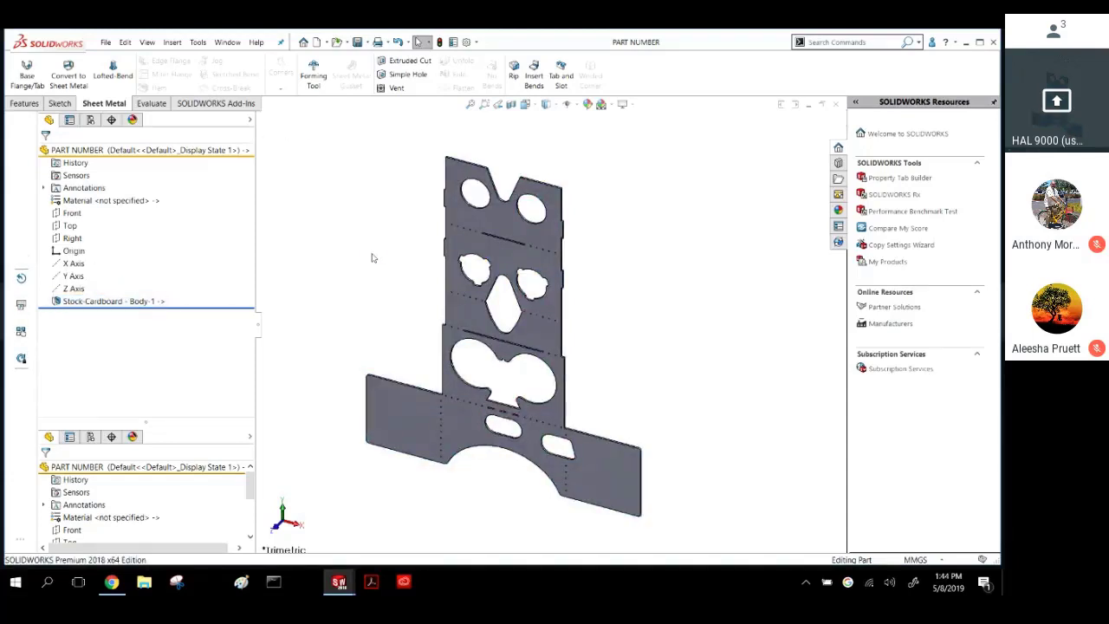
Examine the flat cardboard body's faces, edges, cut-outs and perforated fold lines from several angles.
middle_drag(388, 348, 401, 154)
scroll(438, 394, down, 5)
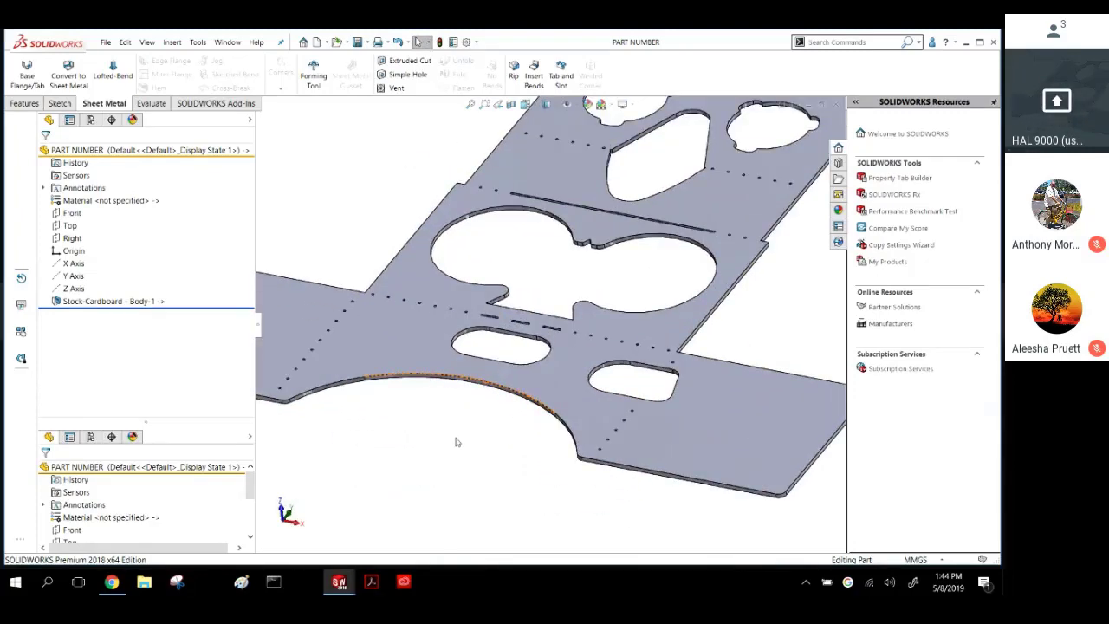
scroll(455, 416, up, 6)
scroll(456, 391, down, 3)
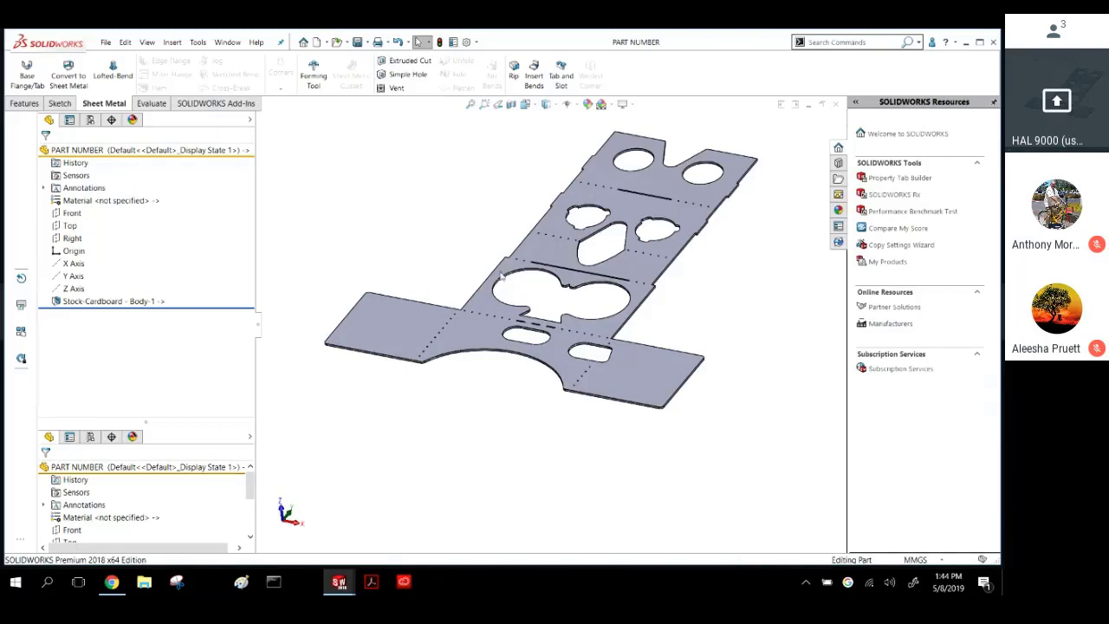
scroll(625, 228, down, 3)
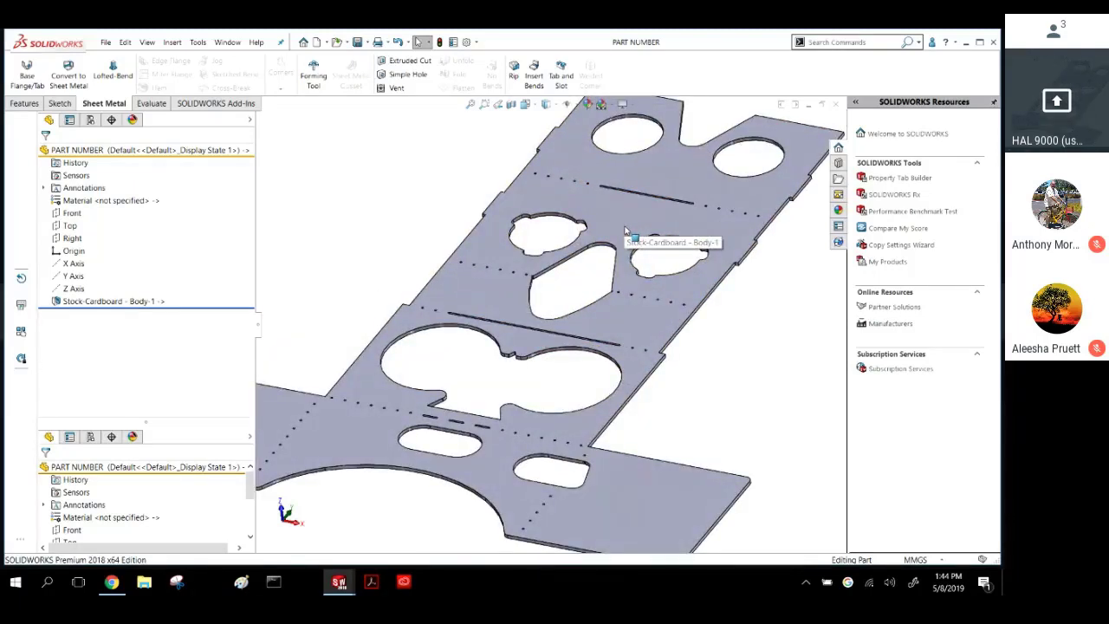
middle_drag(592, 301, 631, 330)
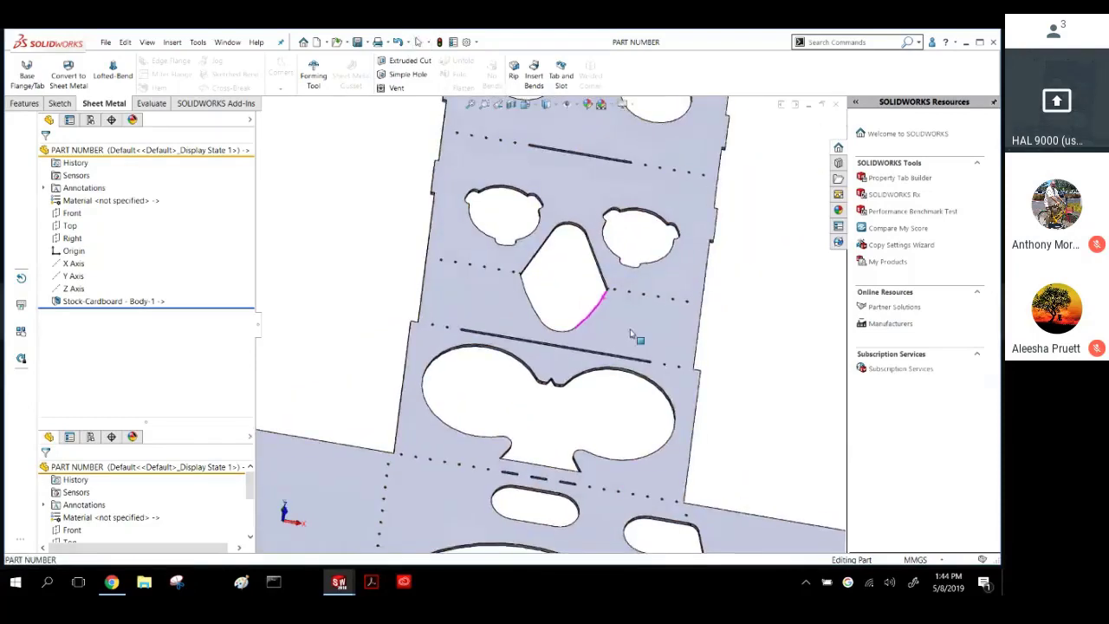
click(635, 324)
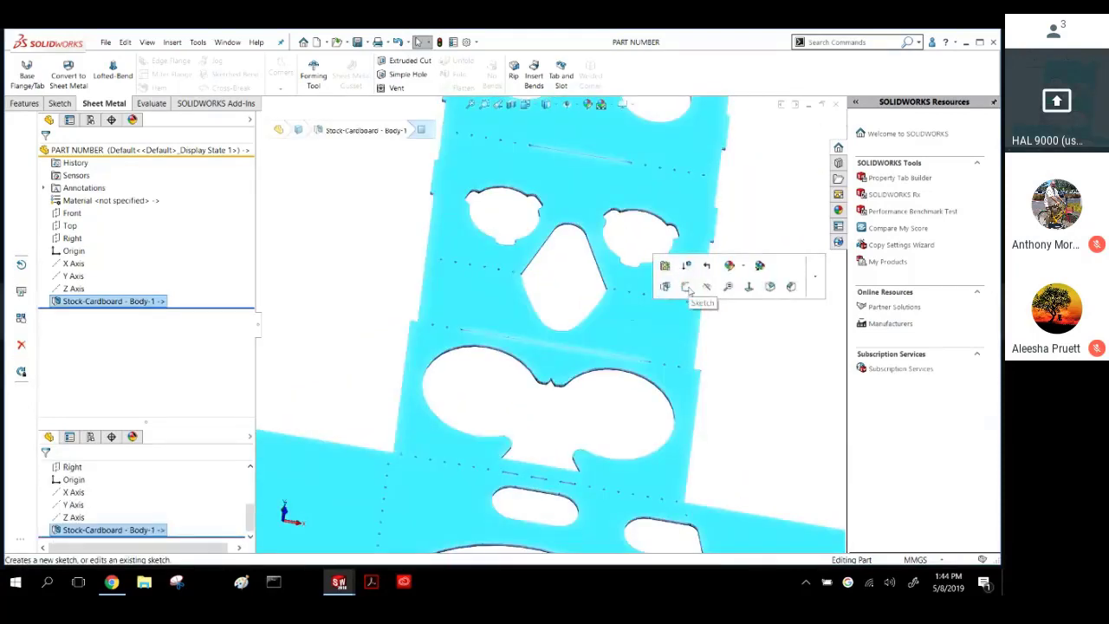
click(420, 266)
middle_drag(416, 266, 379, 201)
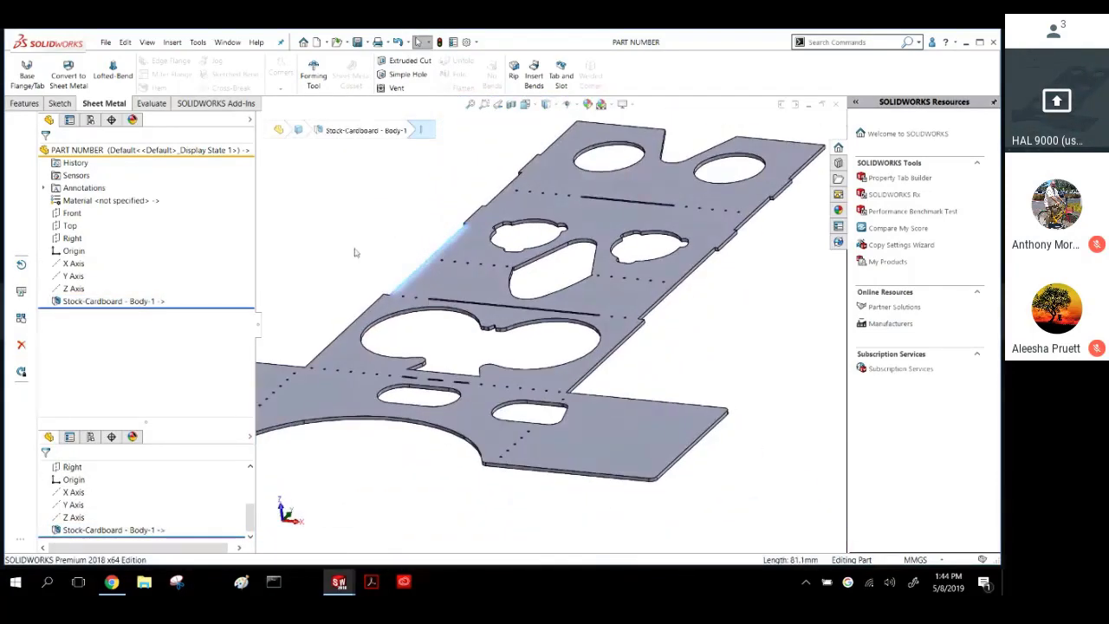
middle_drag(355, 252, 391, 314)
click(375, 275)
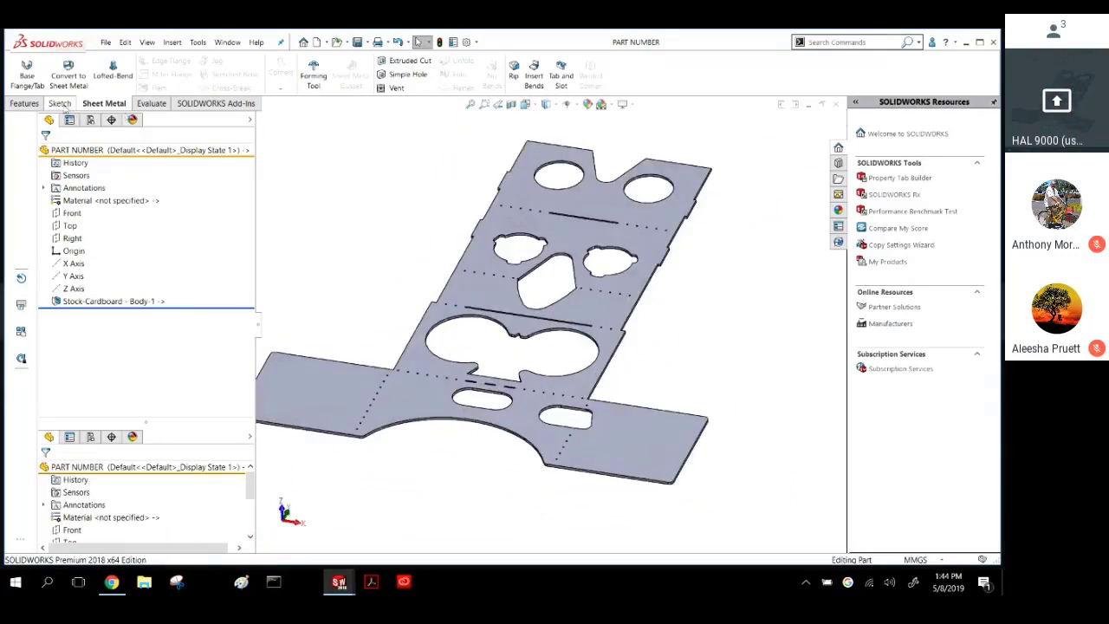
Convert the flat body to sheet metal with its large flat face as the fixed face and a thickness of 2 mm.
click(69, 78)
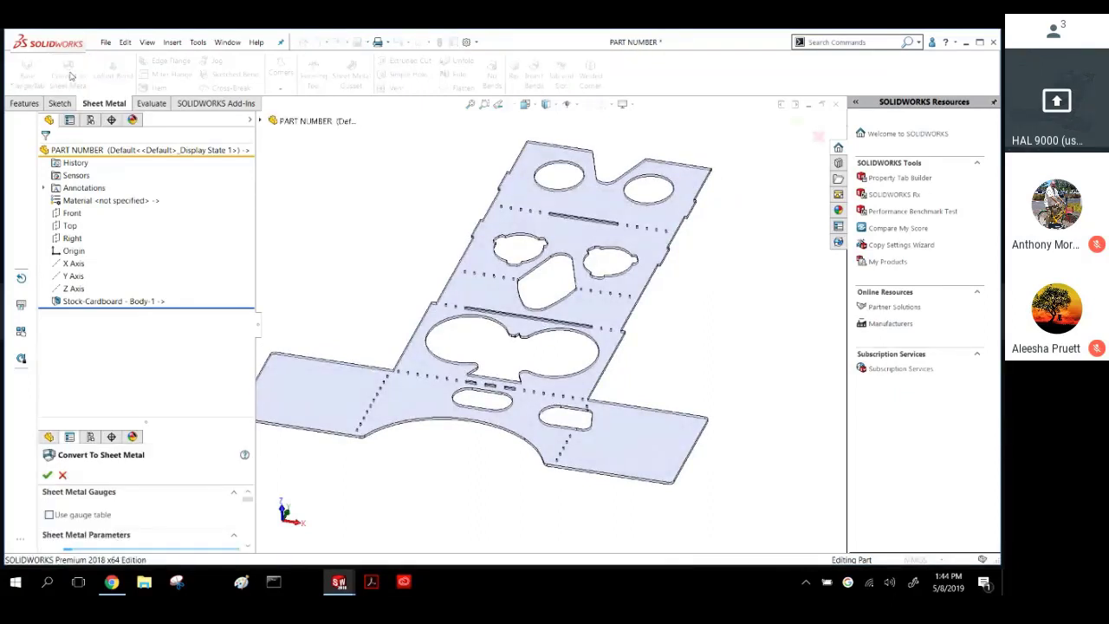
click(416, 395)
scroll(474, 432, down, 5)
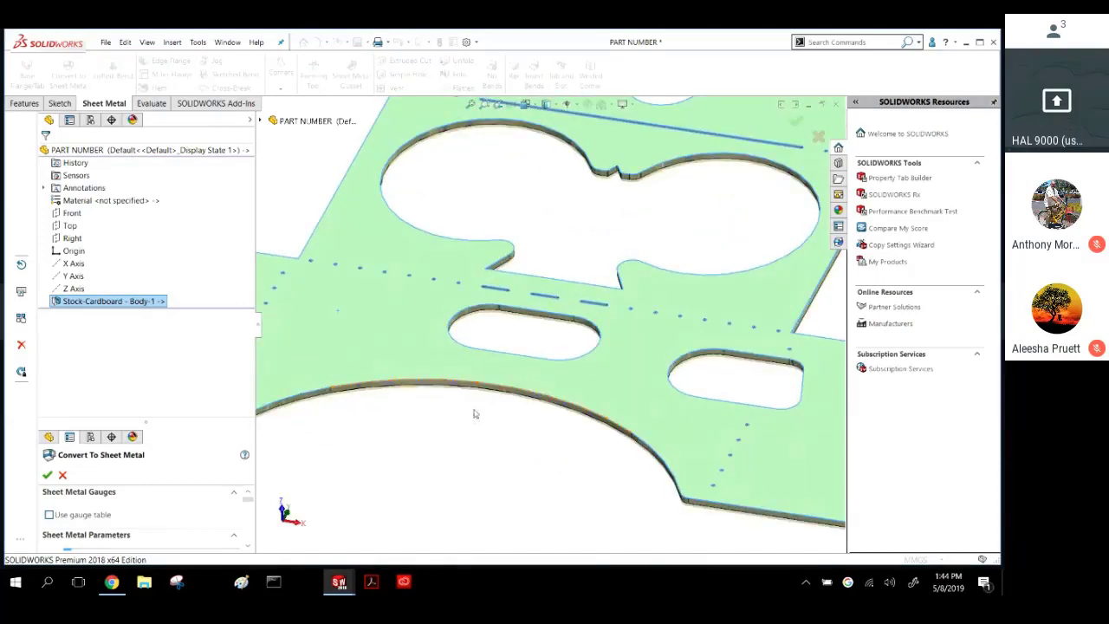
middle_drag(475, 415, 430, 324)
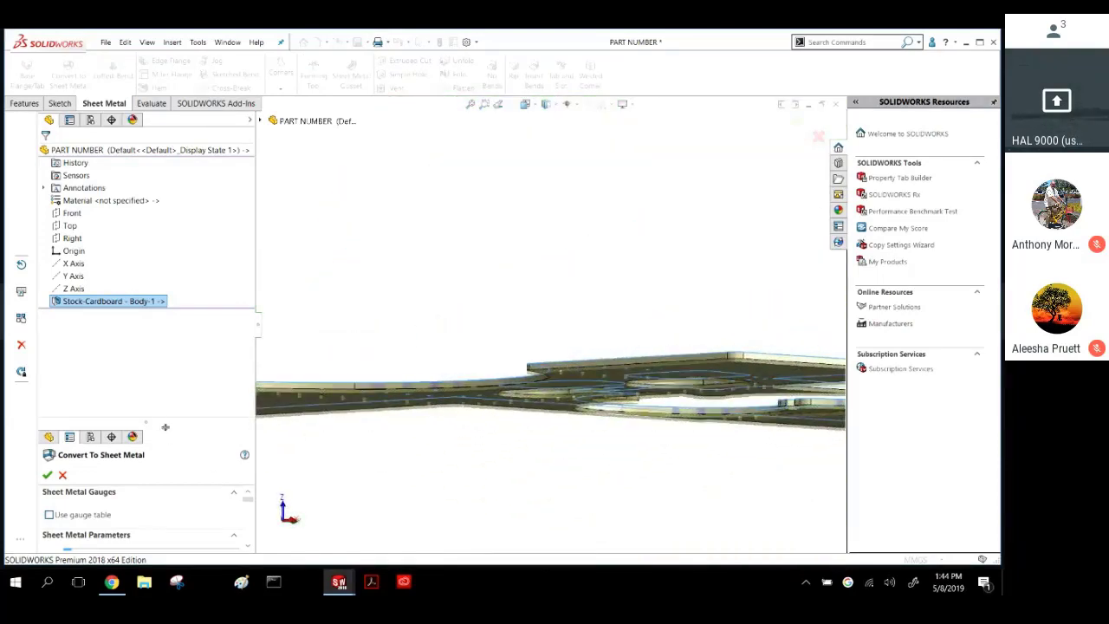
drag(164, 426, 164, 111)
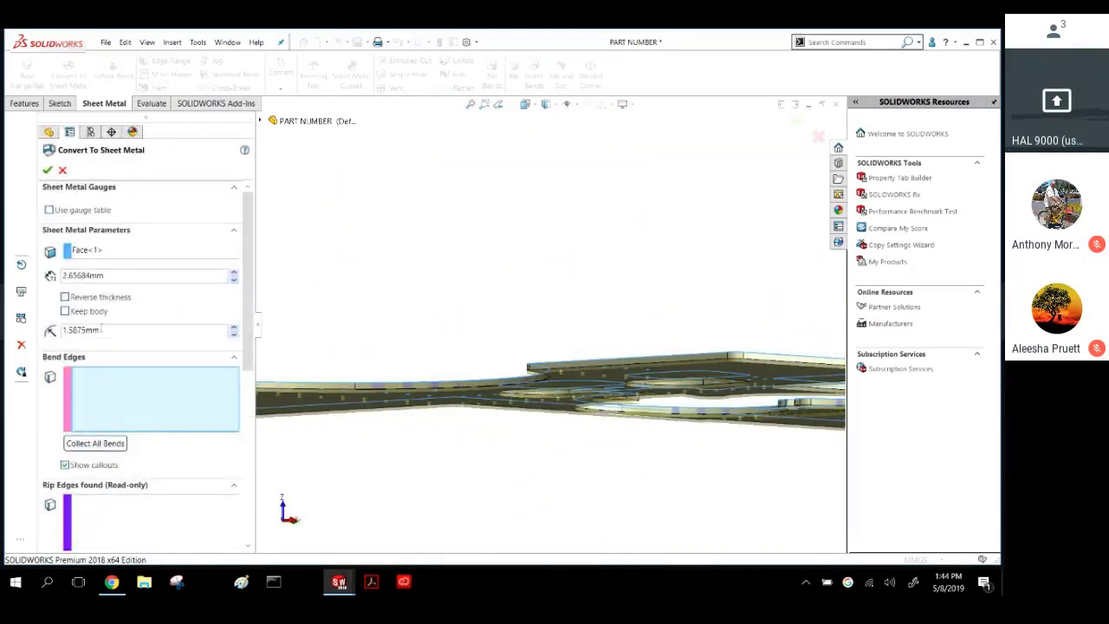
click(110, 278)
text(2)
key(Return)
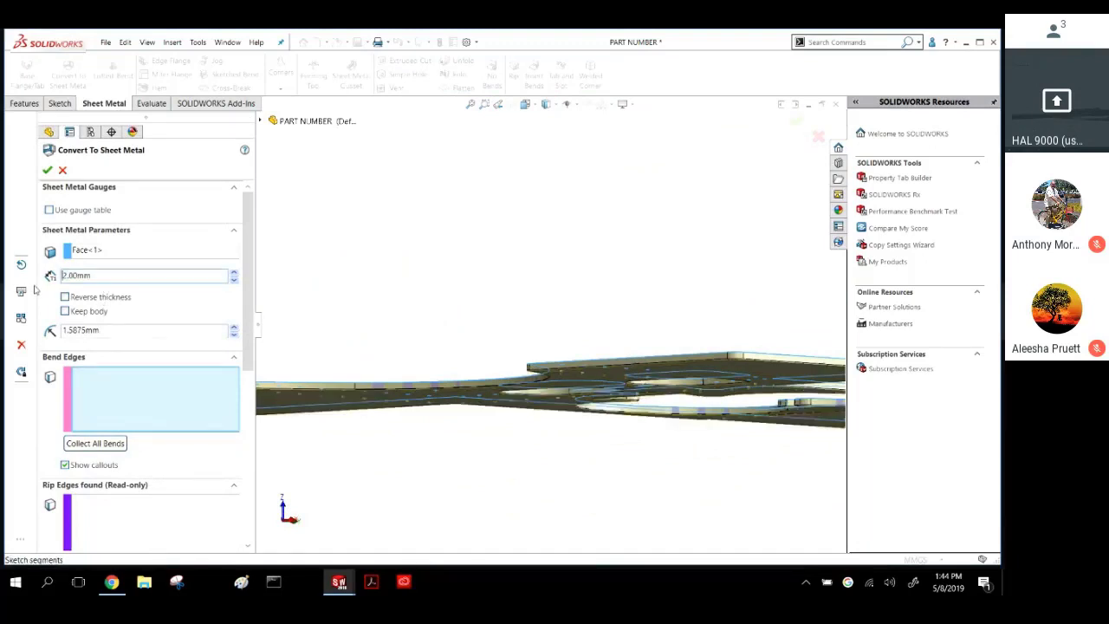
middle_drag(407, 259, 357, 307)
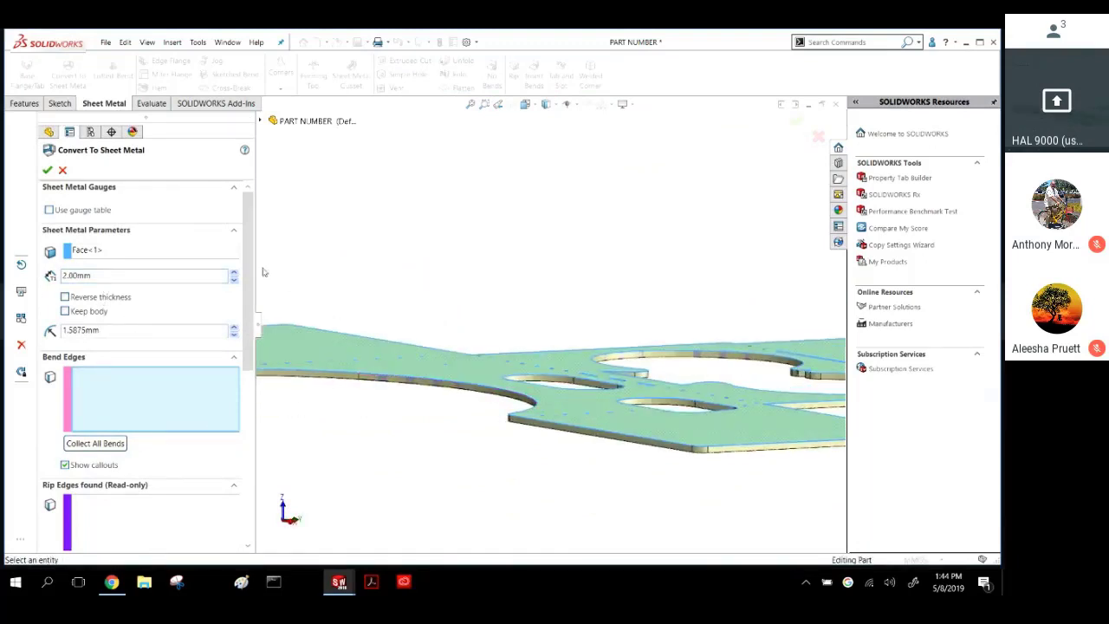
mouse_move(249, 274)
mouse_down()
mouse_move(254, 424)
mouse_move(248, 274)
mouse_up()
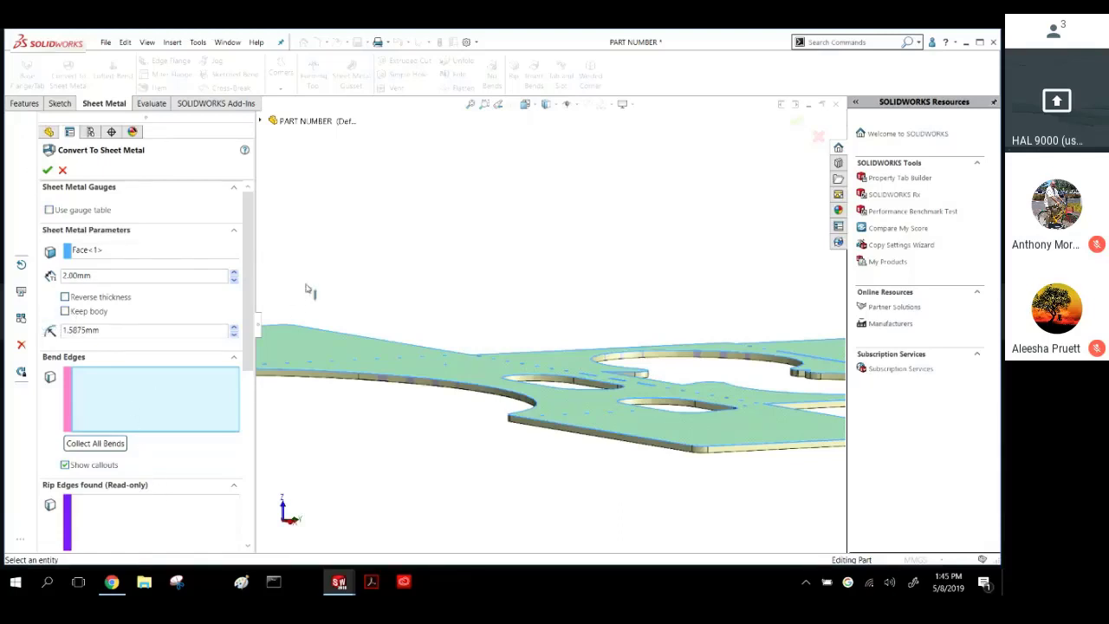
mouse_move(255, 266)
mouse_down()
mouse_move(260, 381)
mouse_move(277, 447)
mouse_move(256, 262)
mouse_up()
click(47, 170)
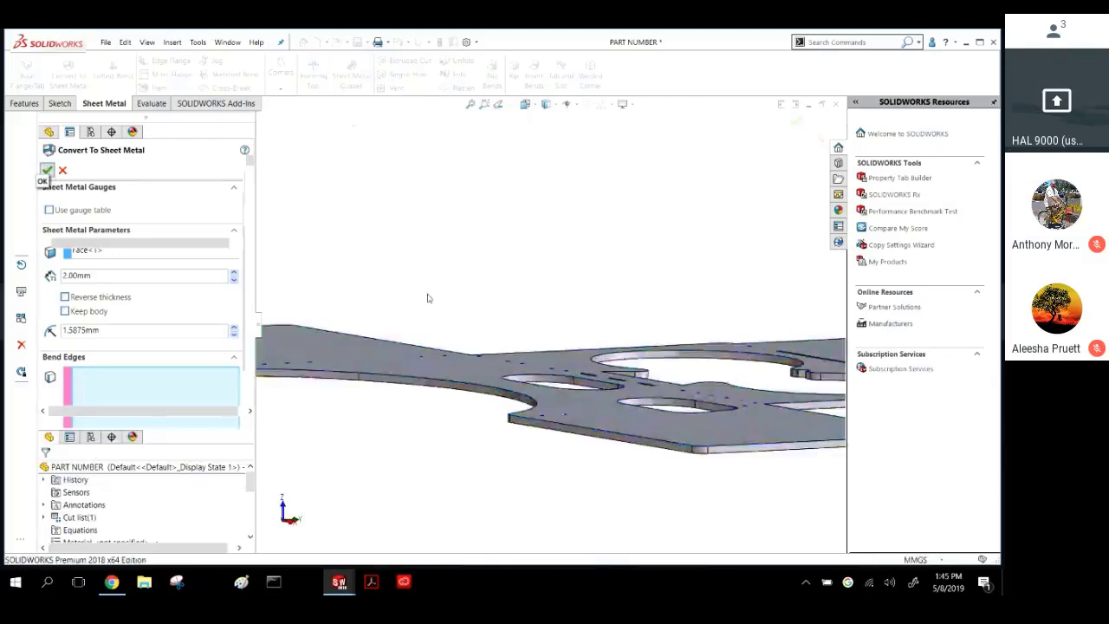
Expand the cut list and the Convert-Solid1 body in it to examine the Sheet-Metal3 and flat pattern features.
scroll(458, 322, up, 3)
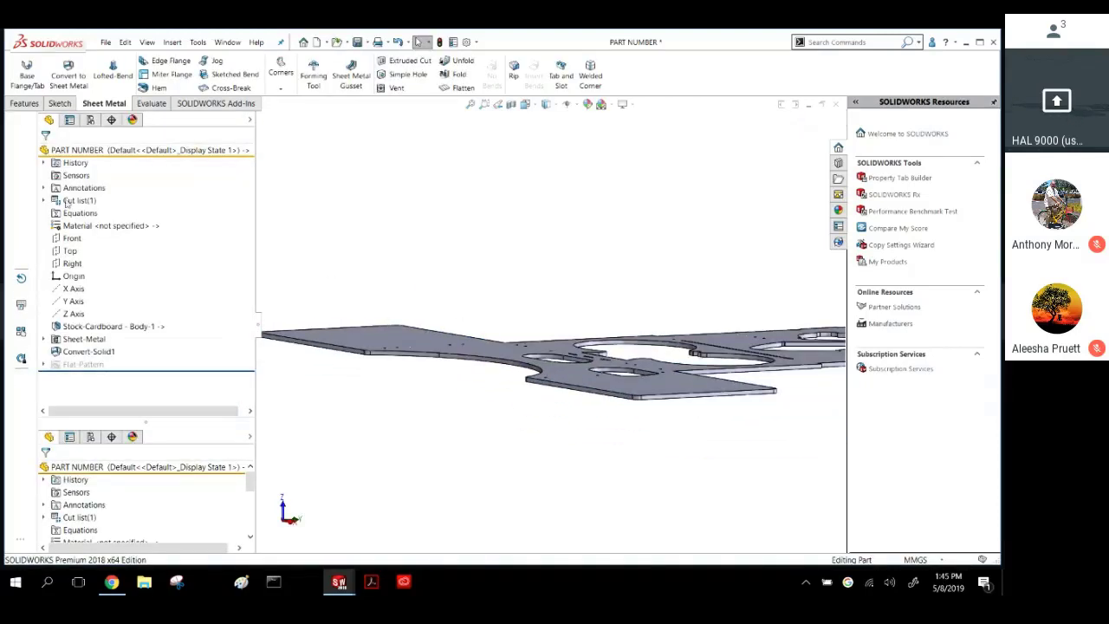
click(44, 200)
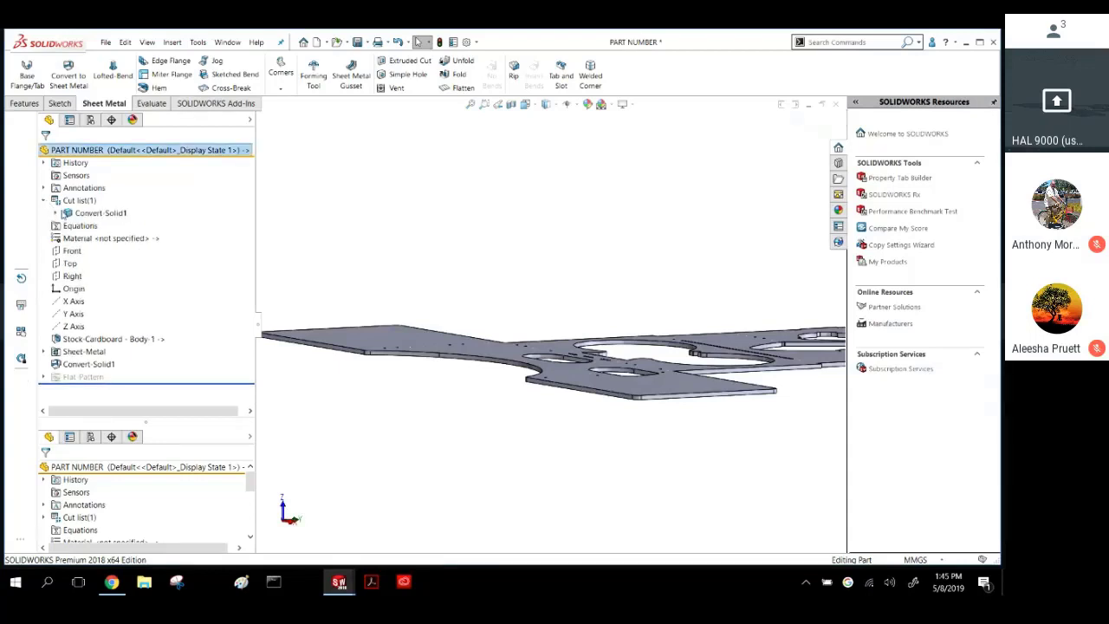
click(59, 214)
click(102, 226)
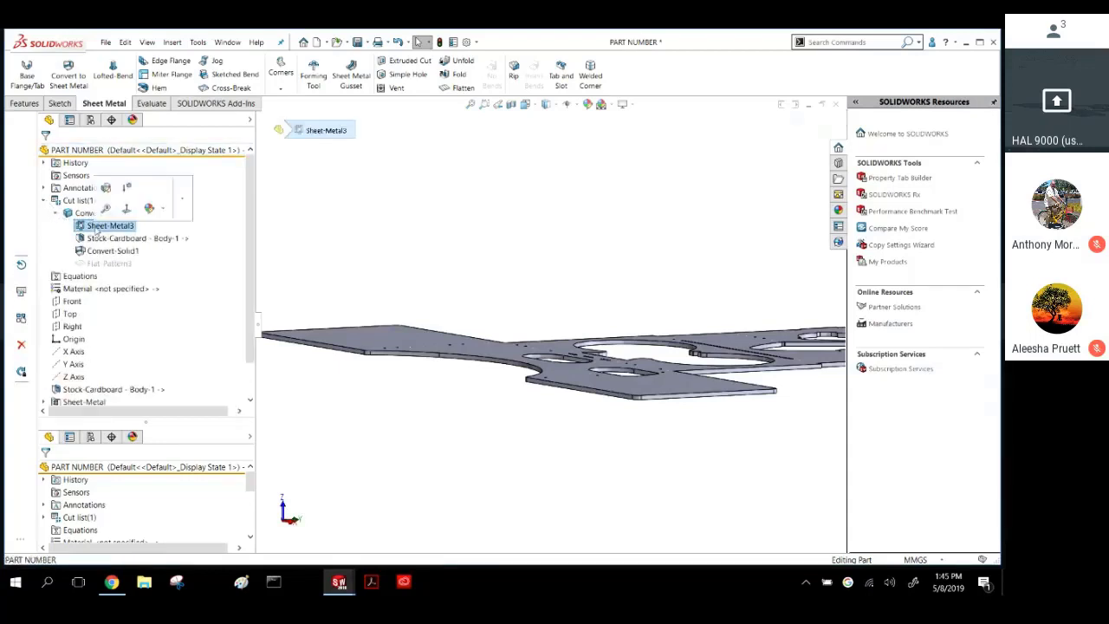
middle_drag(537, 210, 514, 329)
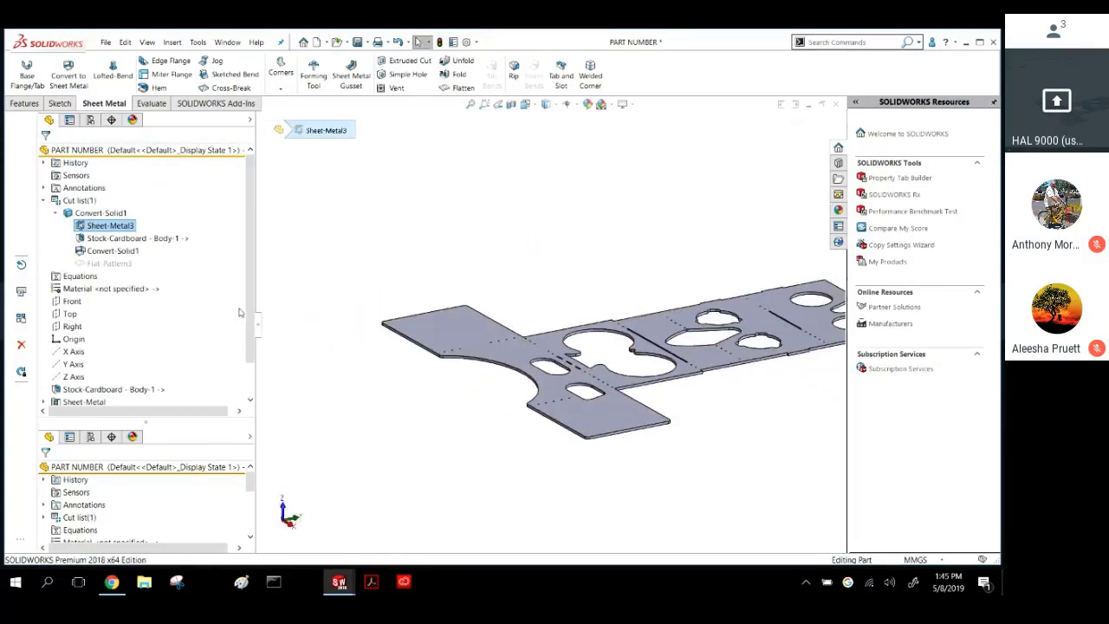
scroll(240, 312, down, 1)
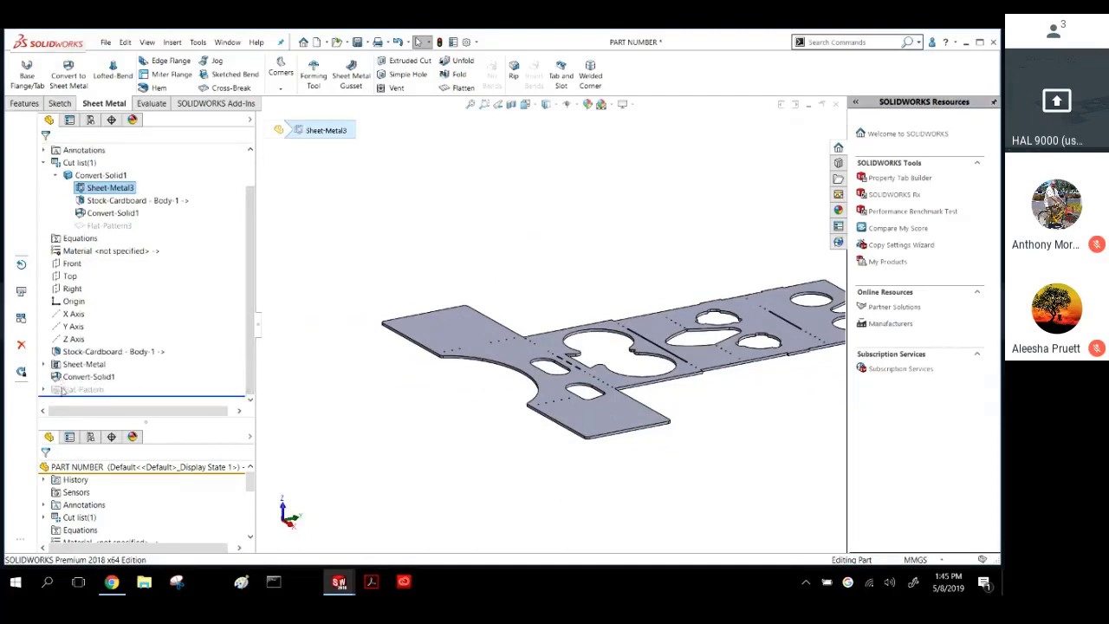
click(64, 392)
click(355, 240)
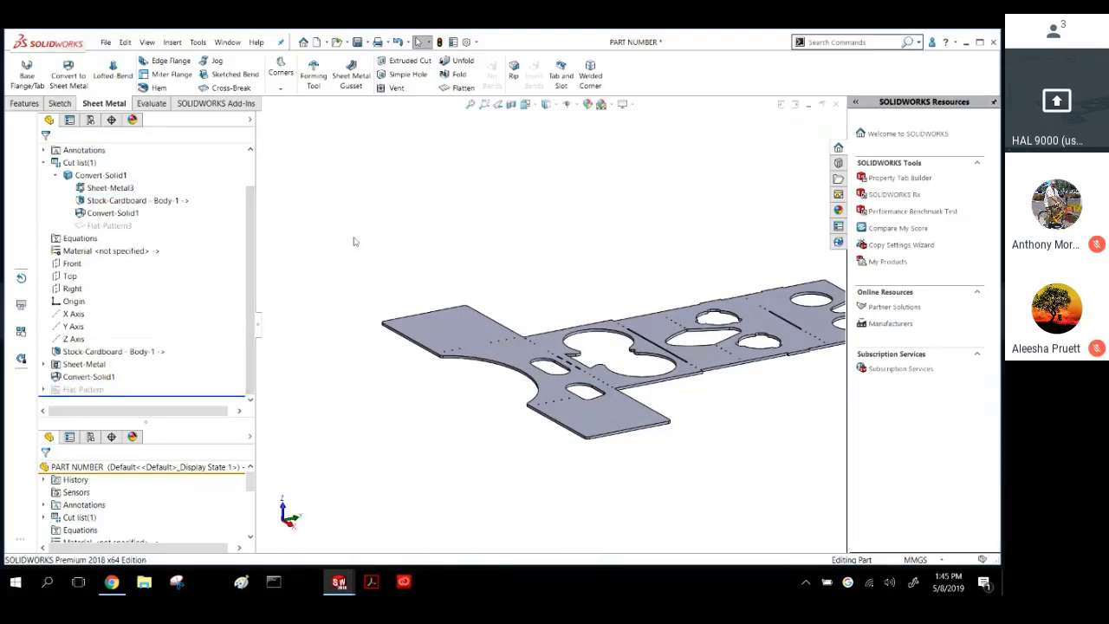
click(99, 364)
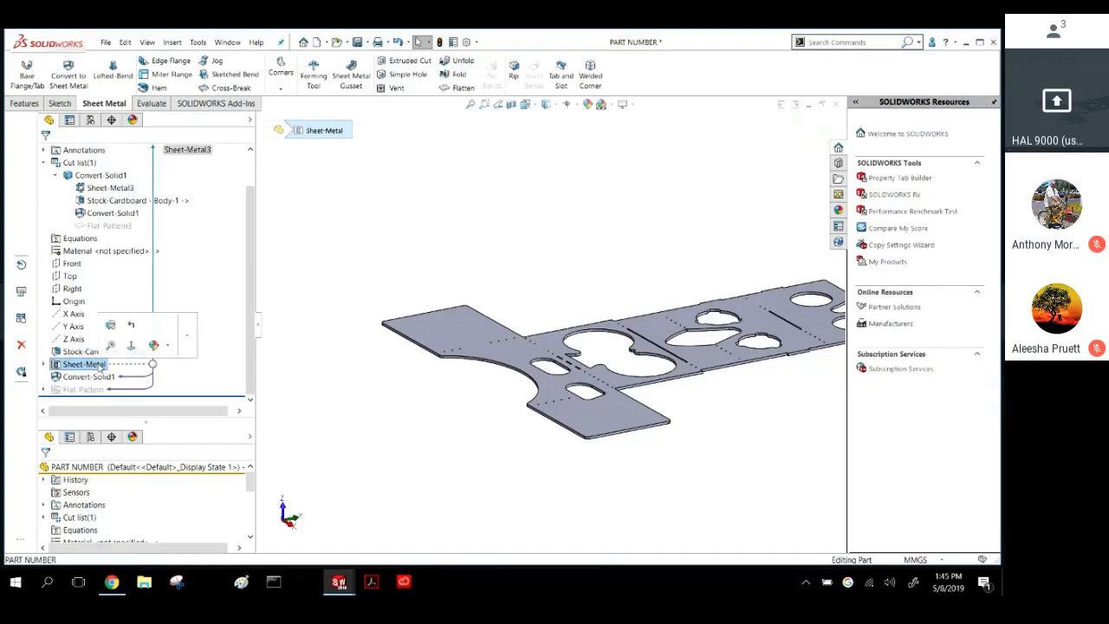
click(513, 293)
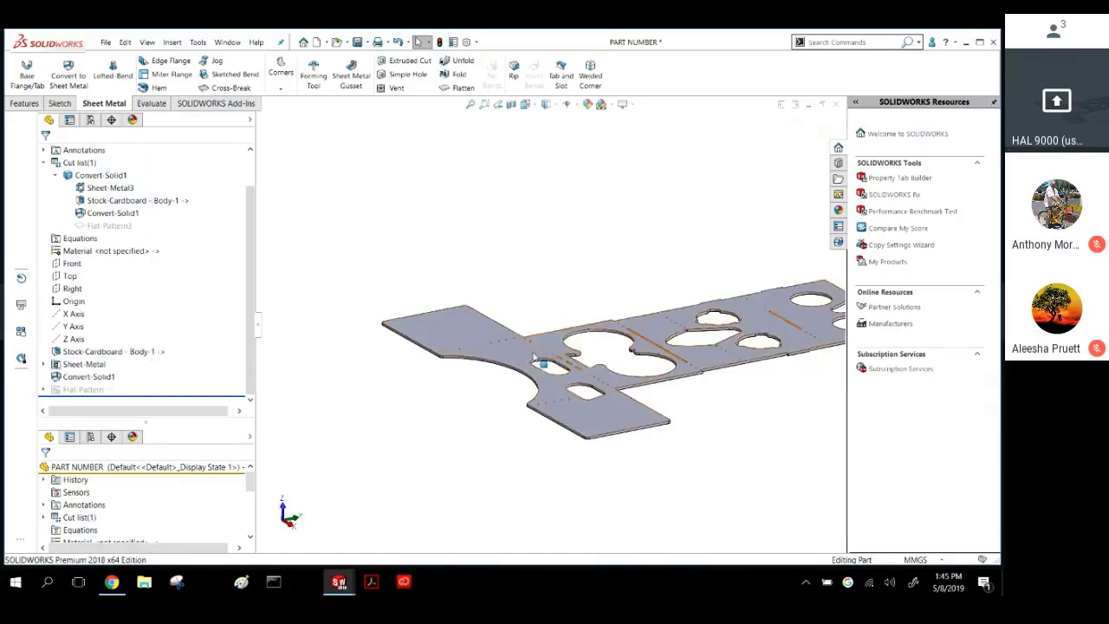
Start a sketch on the large flat face and draw a horizontal line about 160 mm long along the perforations through the diamond cut-out.
click(660, 329)
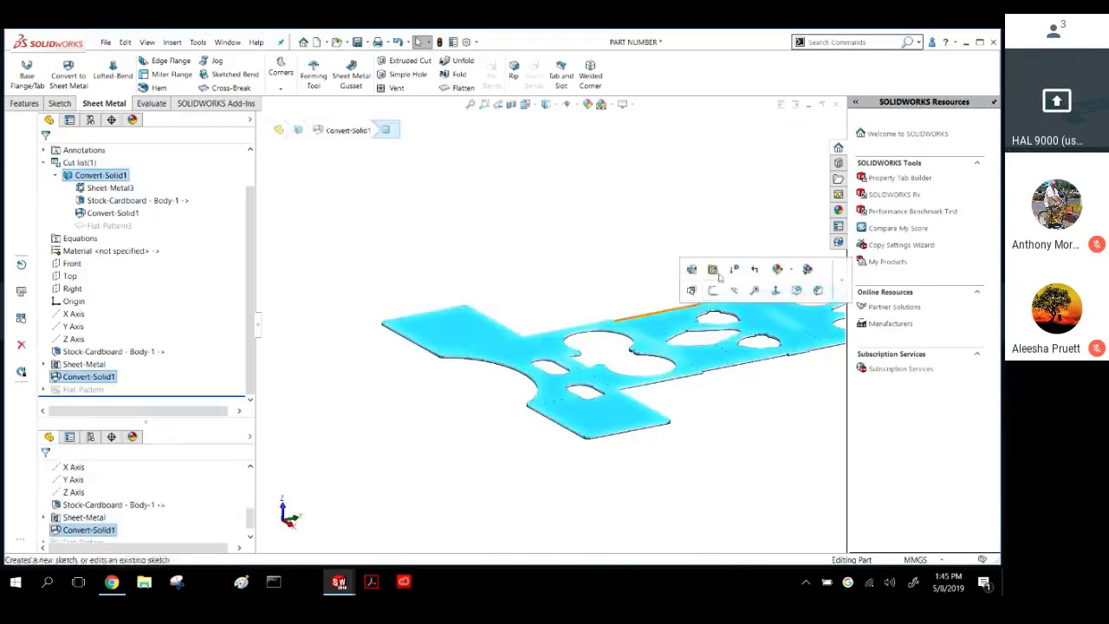
click(712, 298)
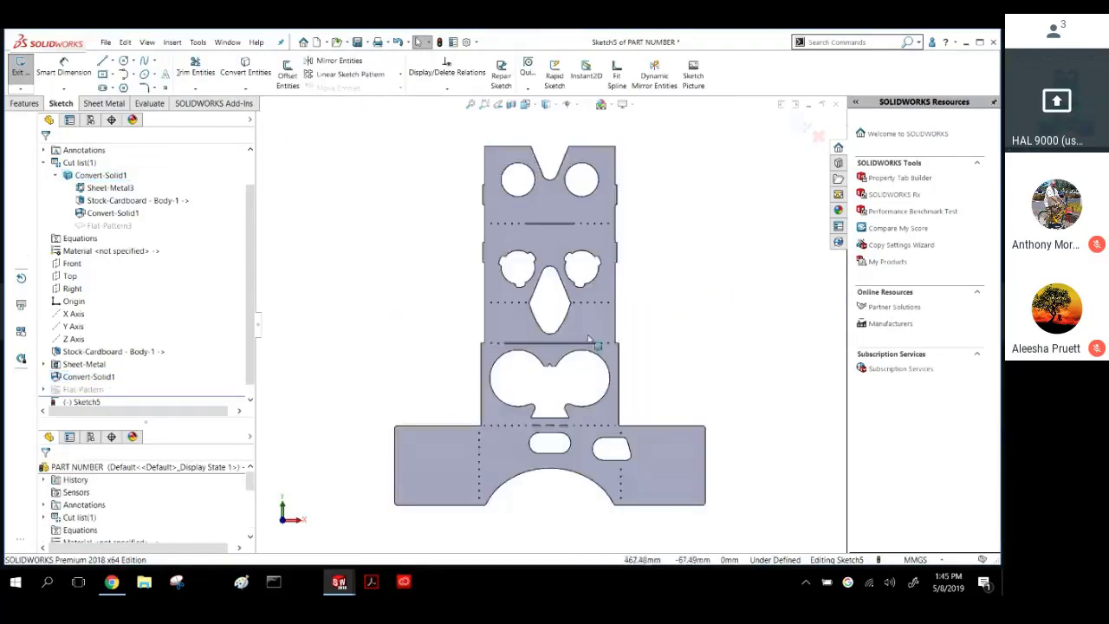
scroll(510, 314, down, 2)
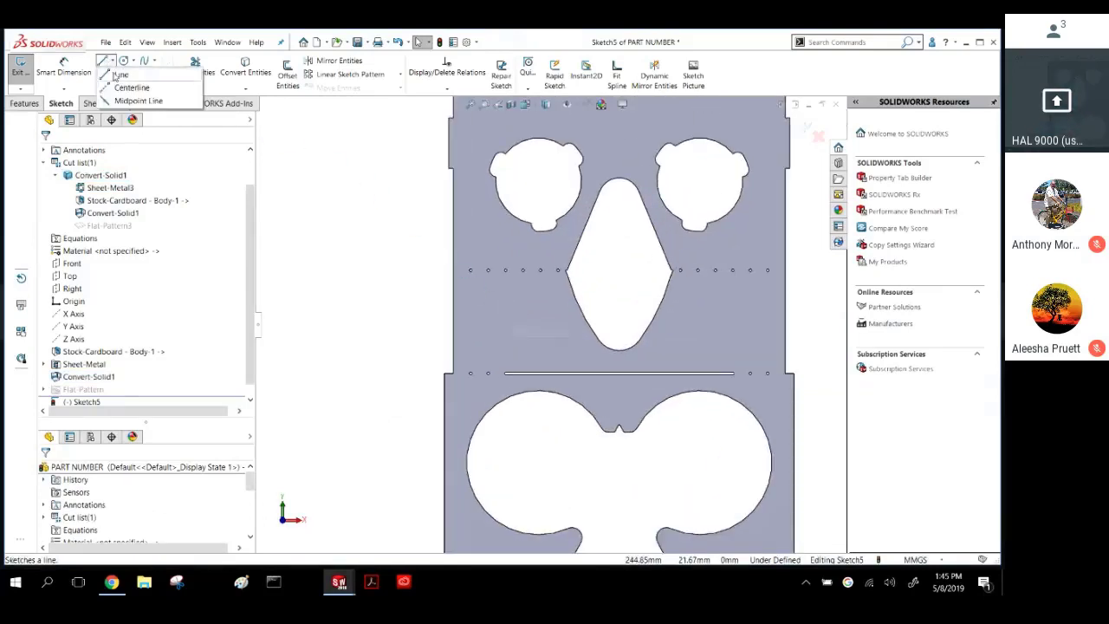
key(l)
click(406, 269)
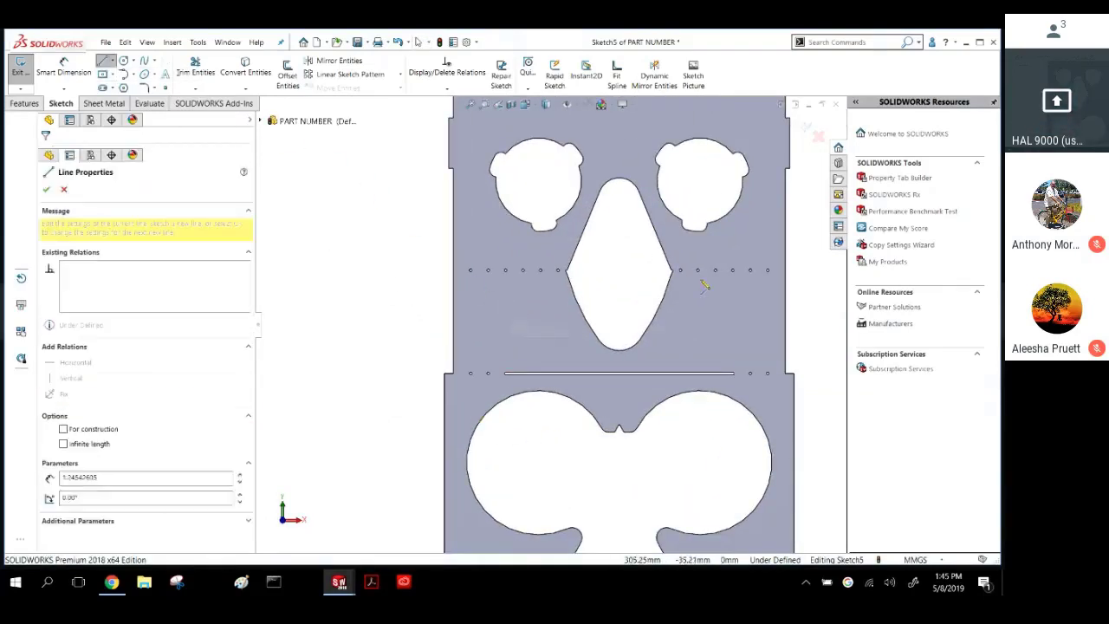
double_click(811, 270)
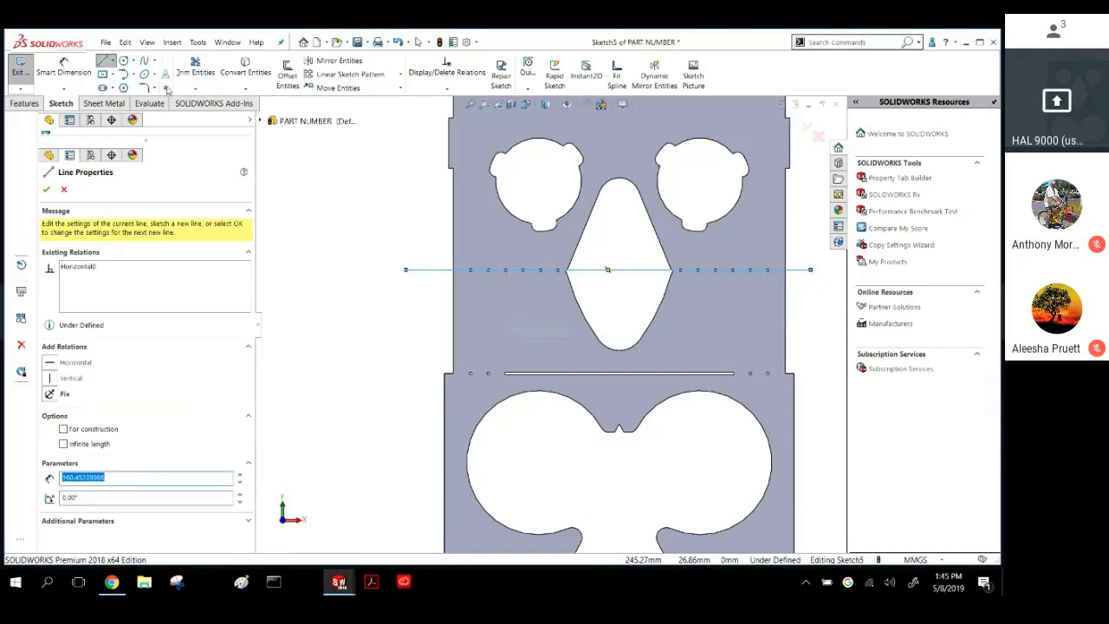
key(Escape)
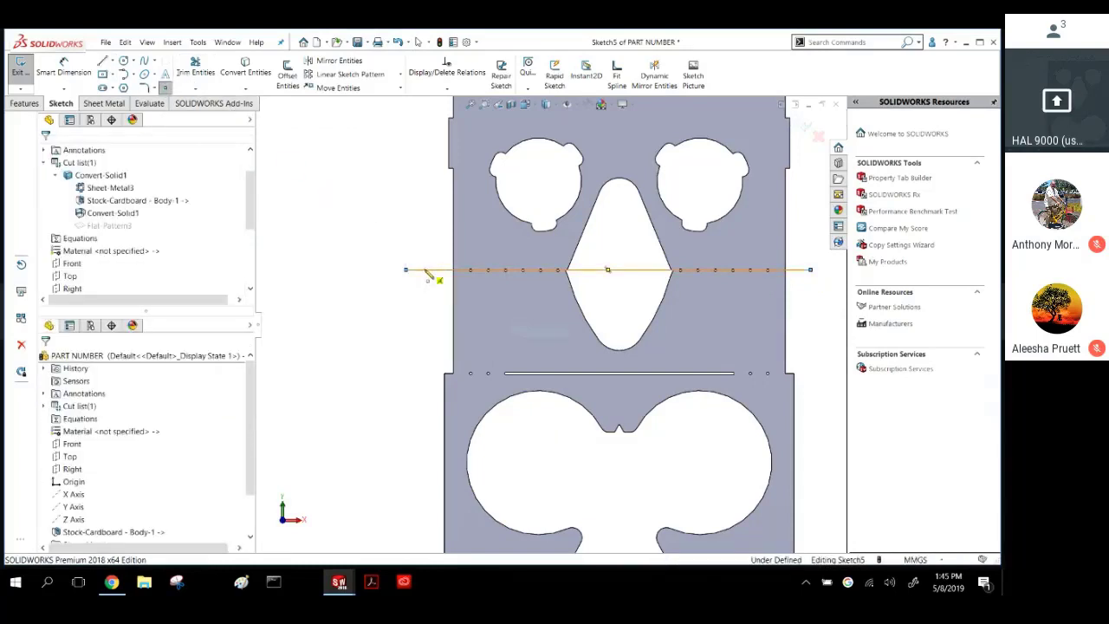
Place a sketch point near the line's left end and make it concentric with the outermost left perforation hole.
click(425, 272)
key(Escape)
scroll(441, 279, down, 5)
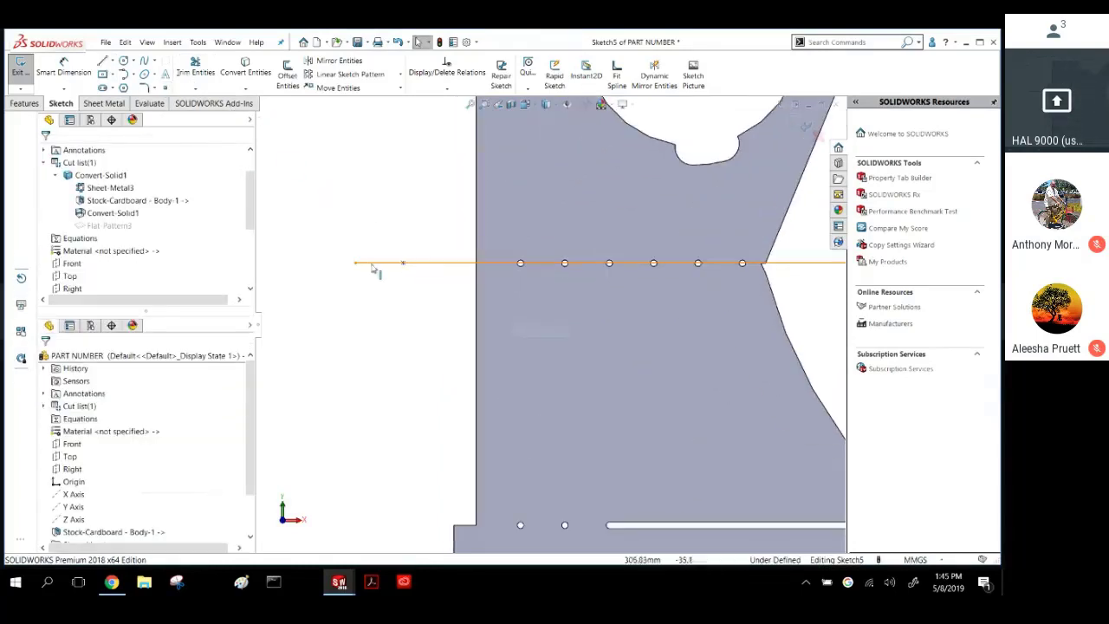
click(402, 264)
scroll(520, 277, down, 5)
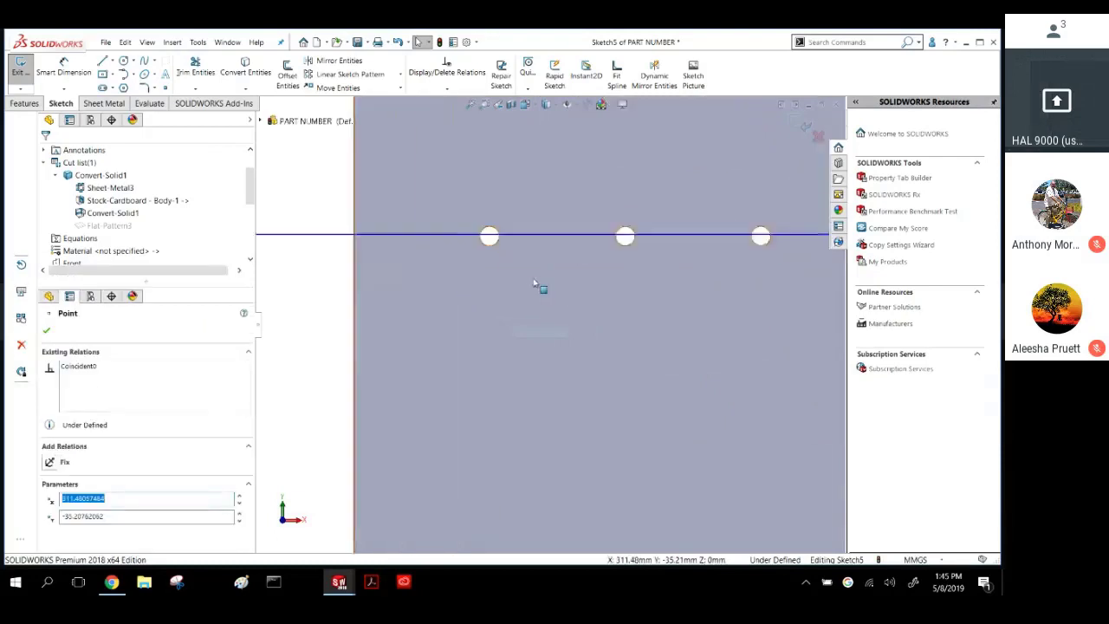
ctrl+click(472, 237)
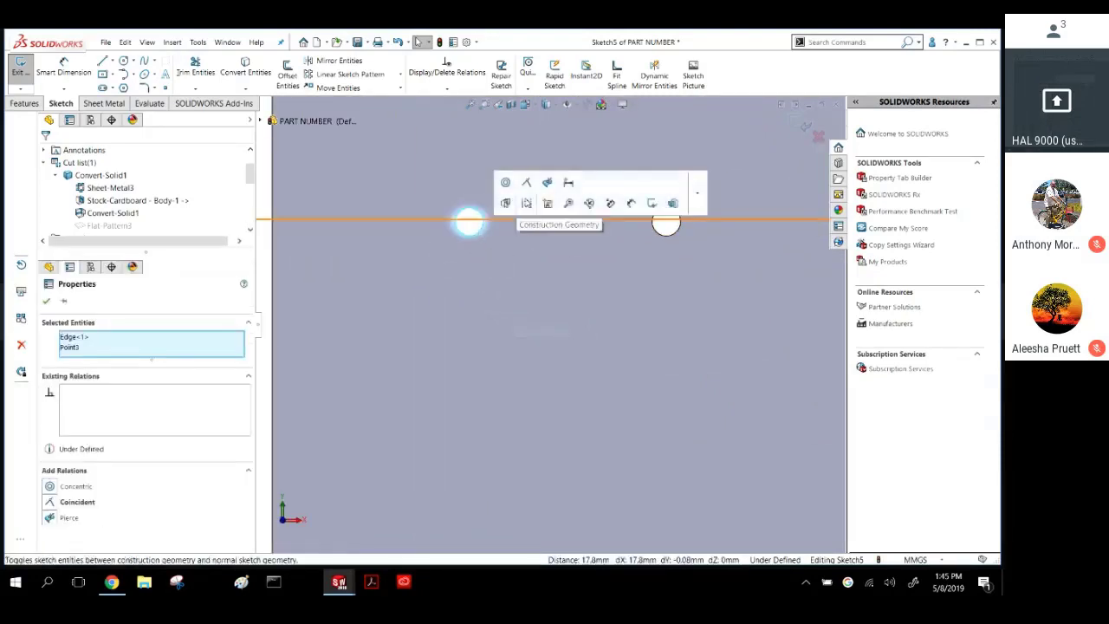
click(506, 183)
scroll(526, 326, up, 8)
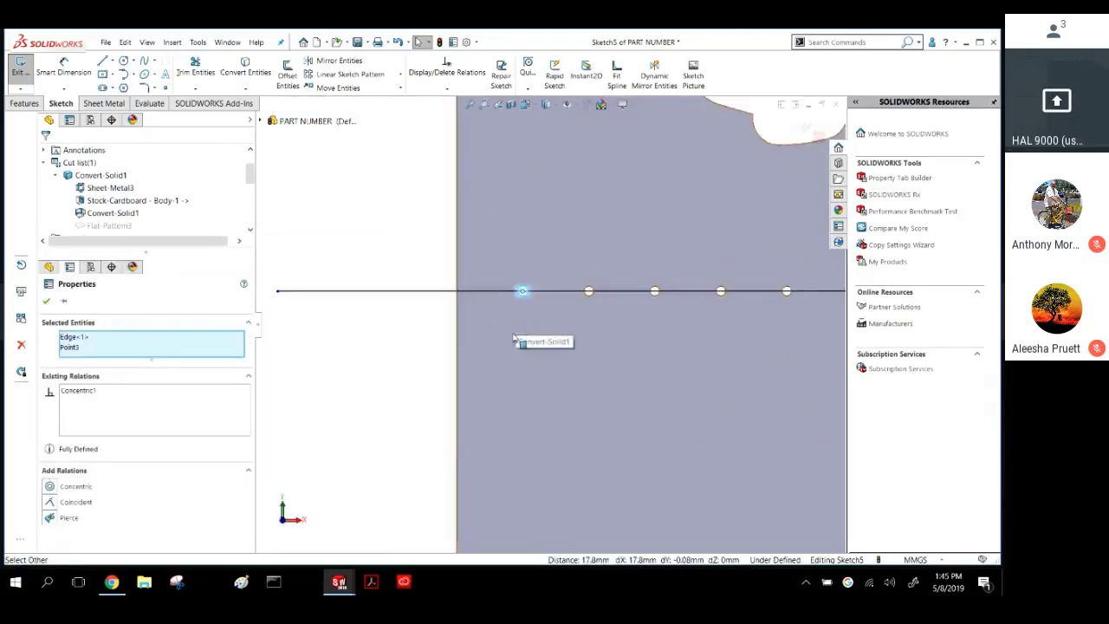
Extend the line's right end farther beyond the body's edge, to about X 473 mm.
scroll(520, 342, up, 6)
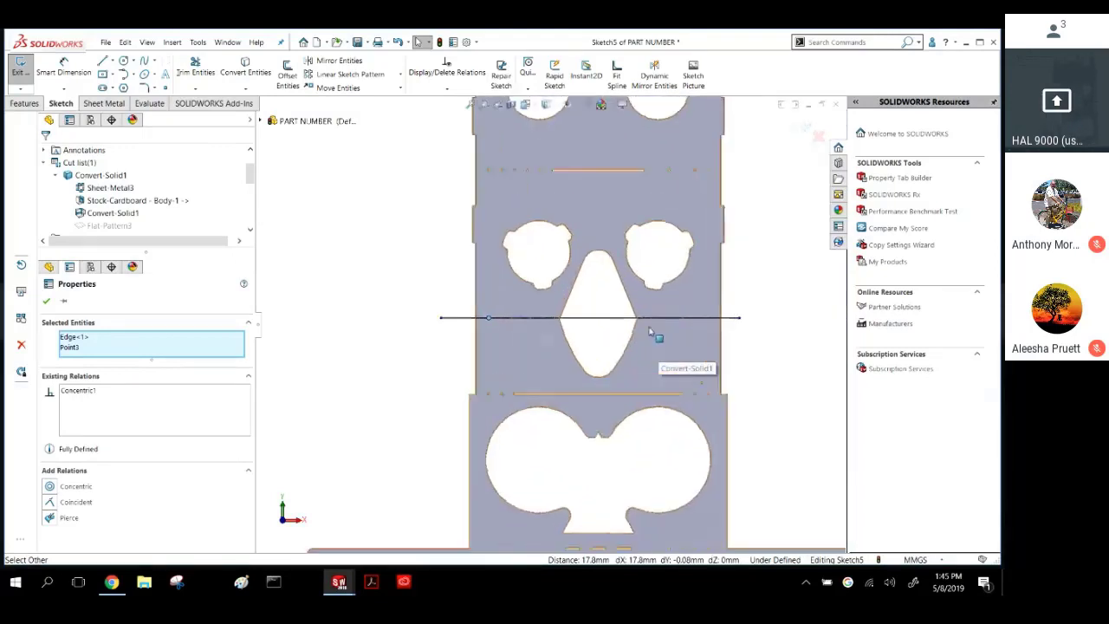
middle_drag(358, 361, 346, 365)
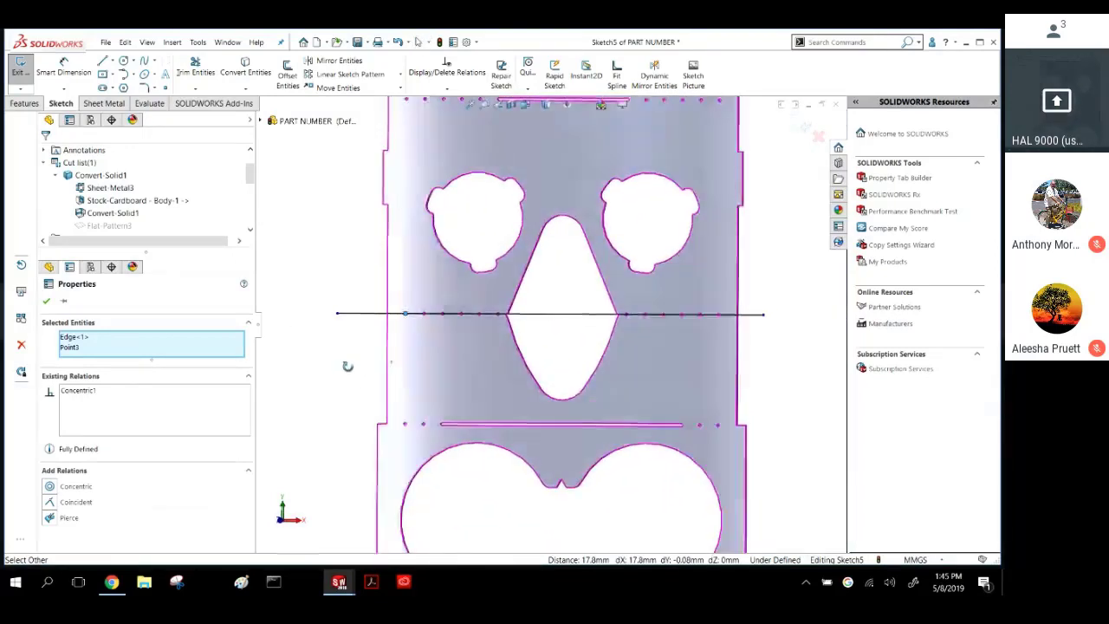
click(580, 317)
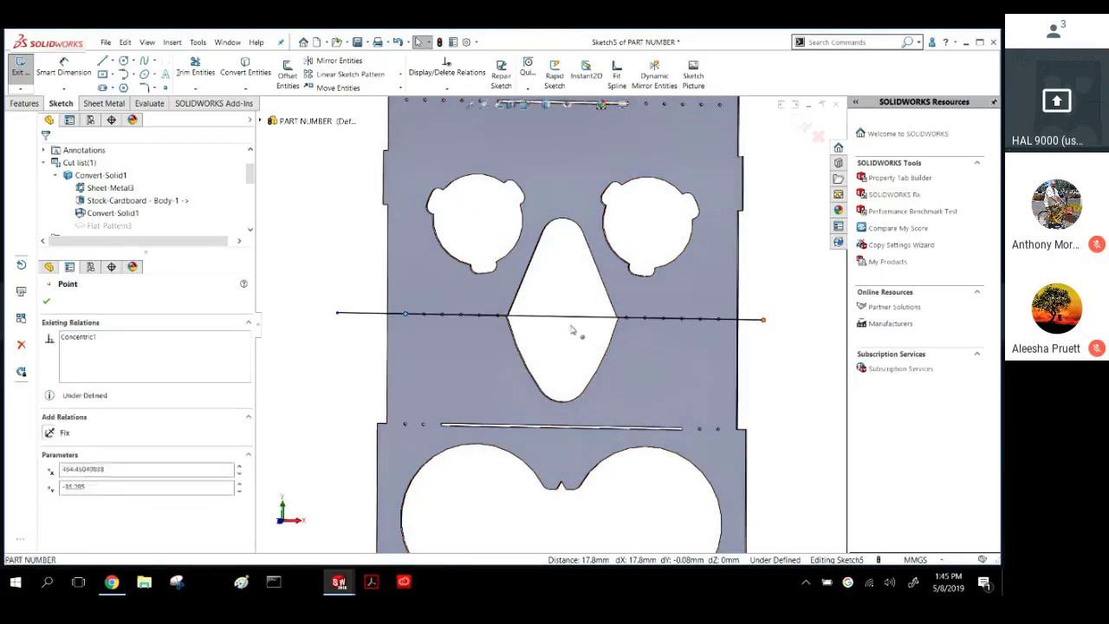
drag(685, 327, 788, 322)
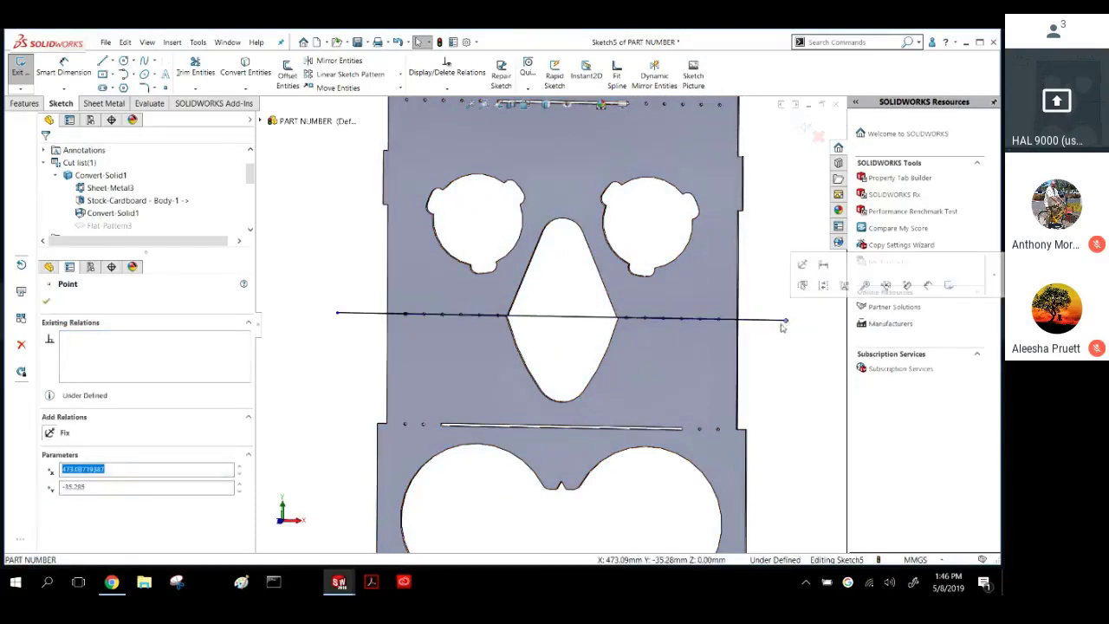
scroll(585, 321, up, 4)
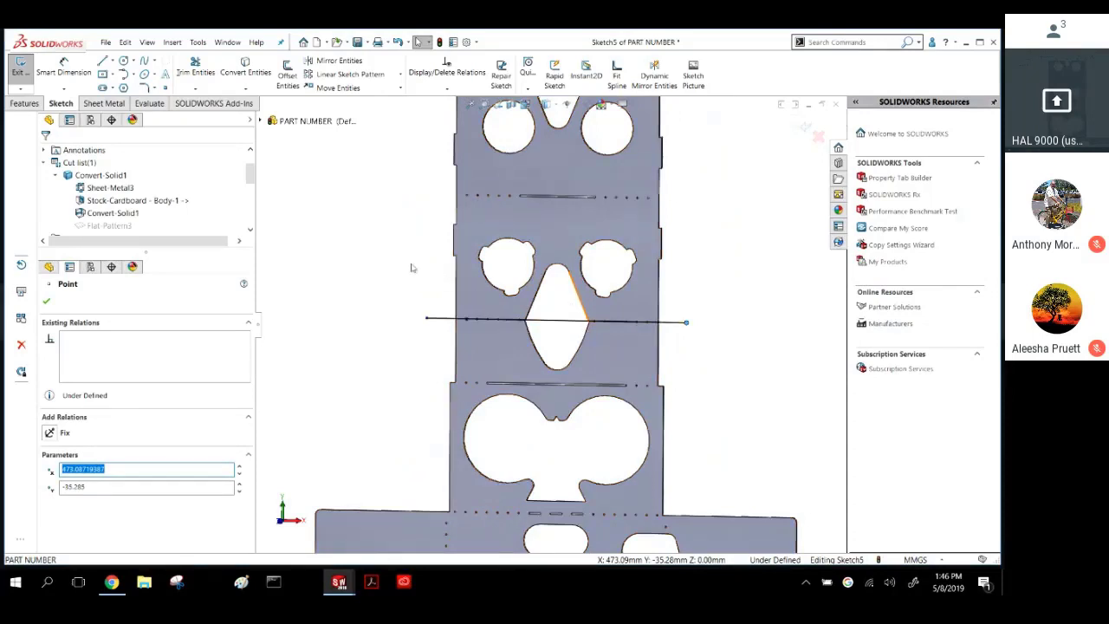
click(343, 292)
Start a sketched bend from the line, fixing the face on the side toward the large double-circle cut-out.
click(106, 103)
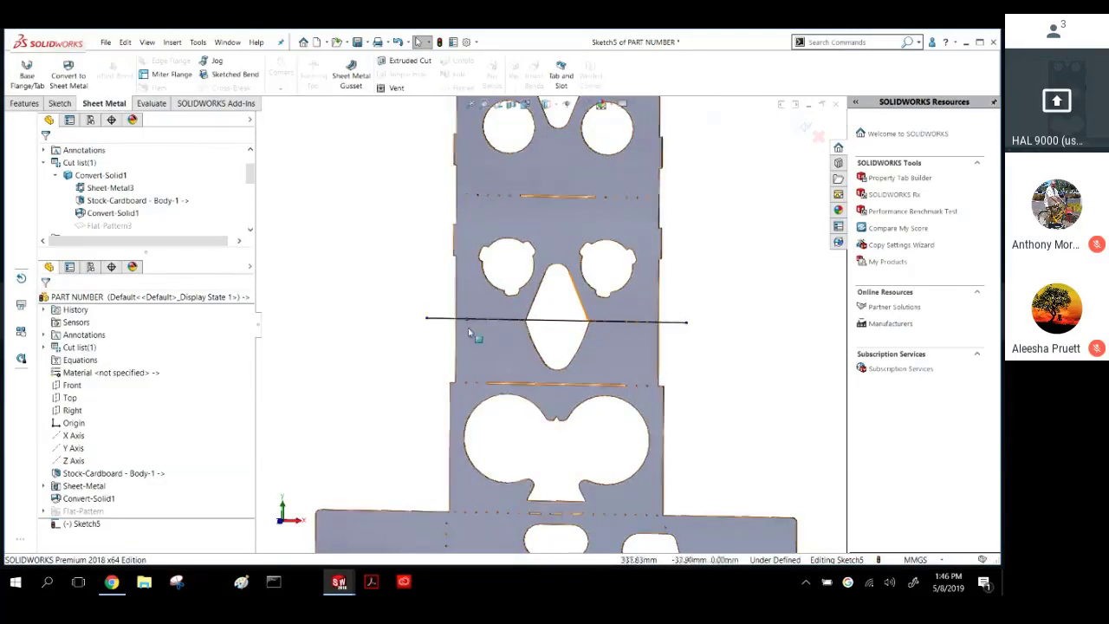
click(220, 76)
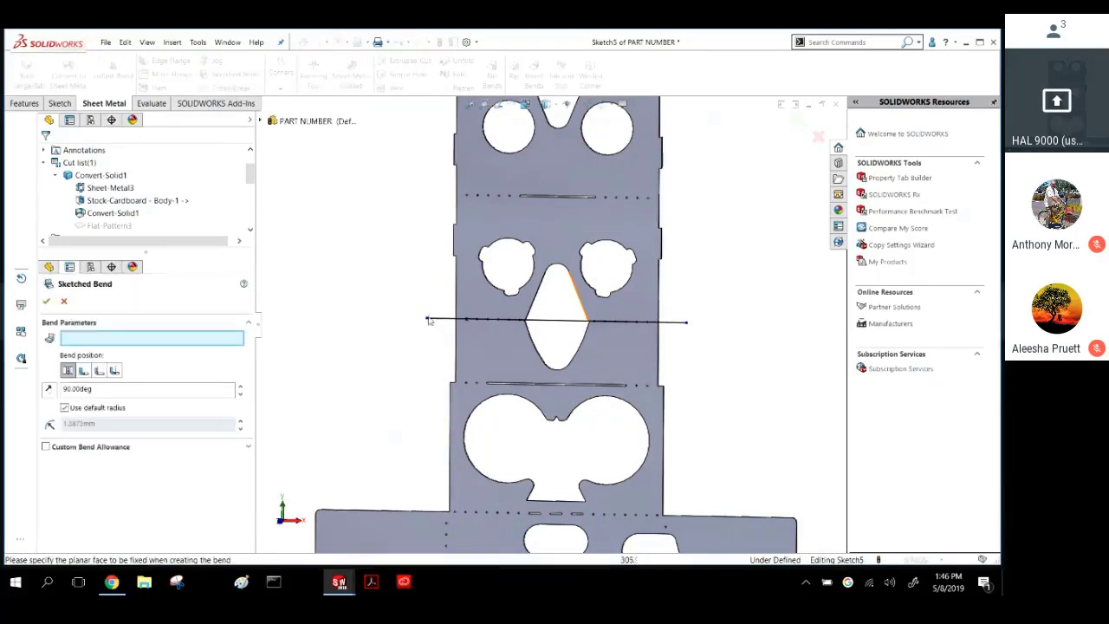
middle_drag(520, 367, 469, 330)
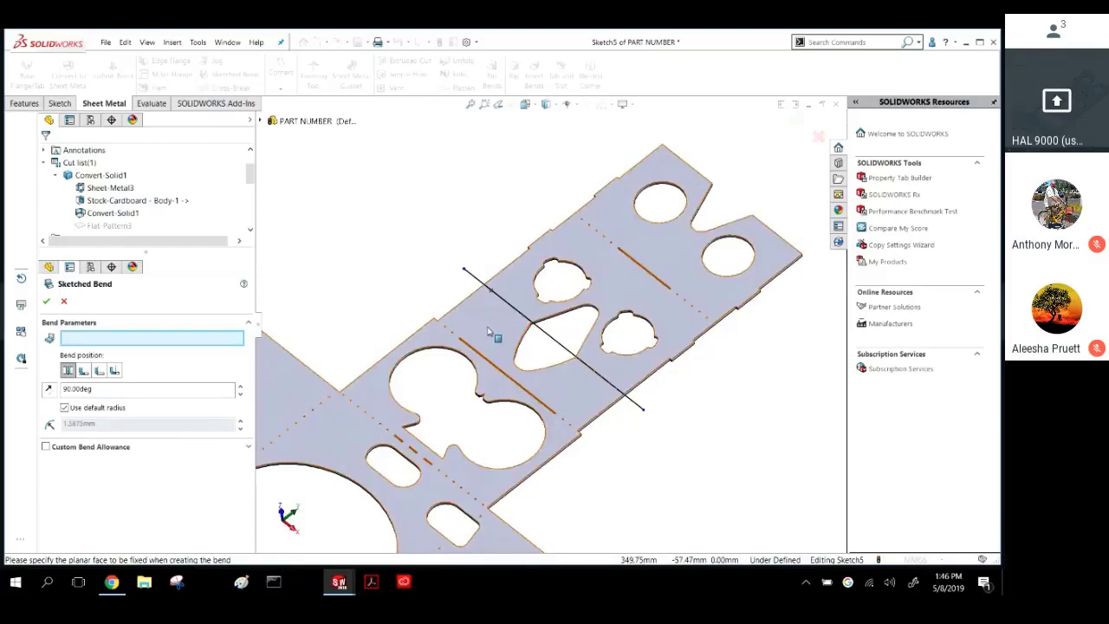
click(491, 332)
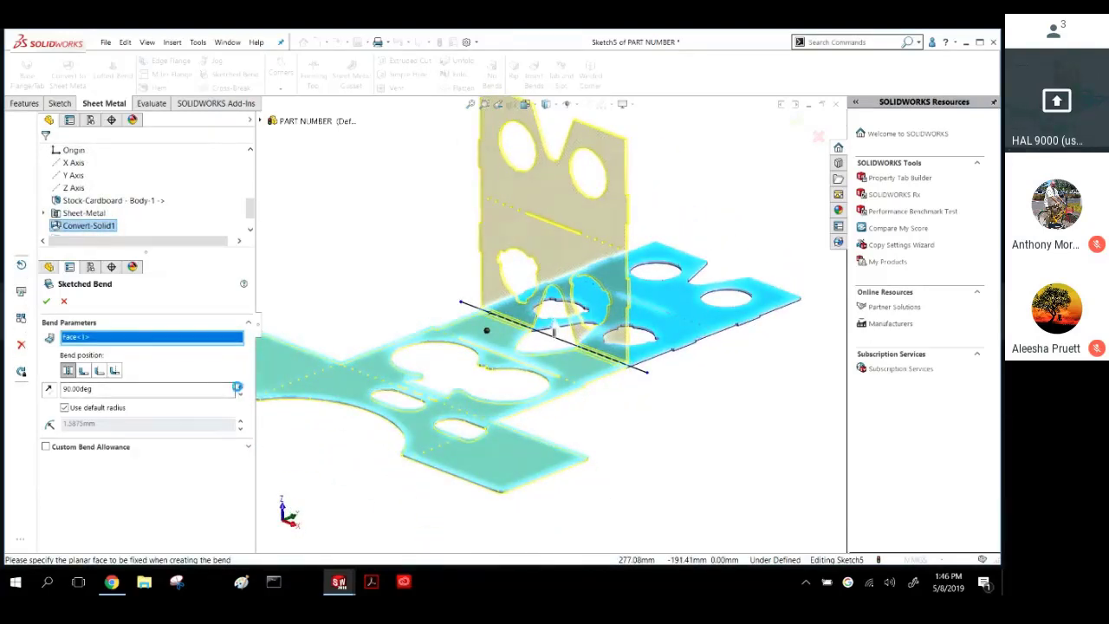
Try larger angles for the sketched bend, reverse its direction and set the bend angle to 90 degrees.
click(240, 387)
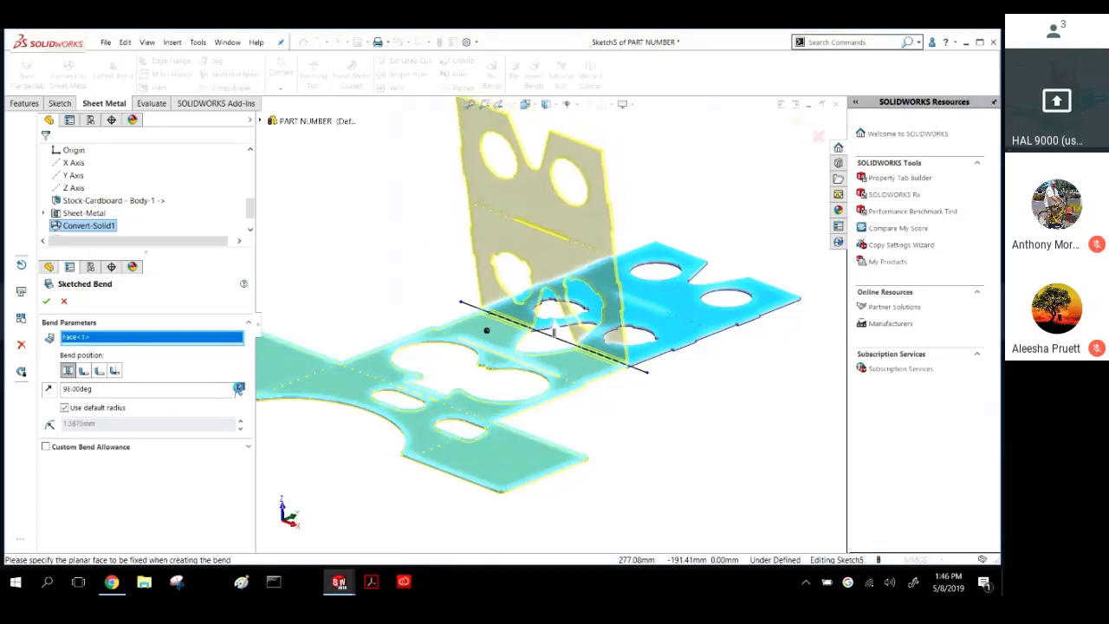
click(240, 386)
click(240, 392)
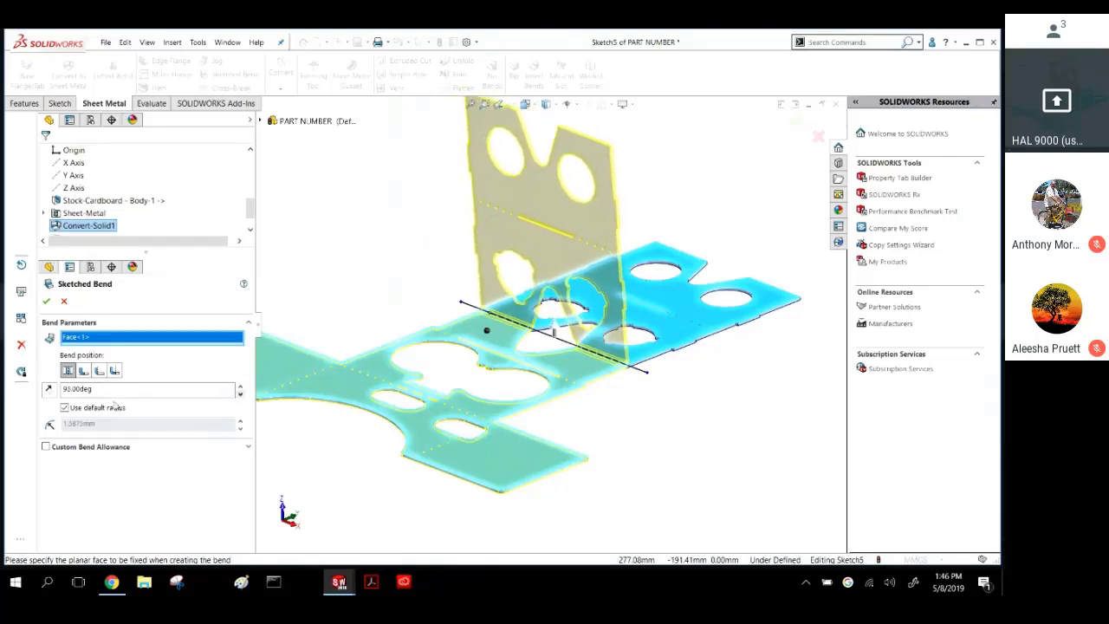
click(48, 390)
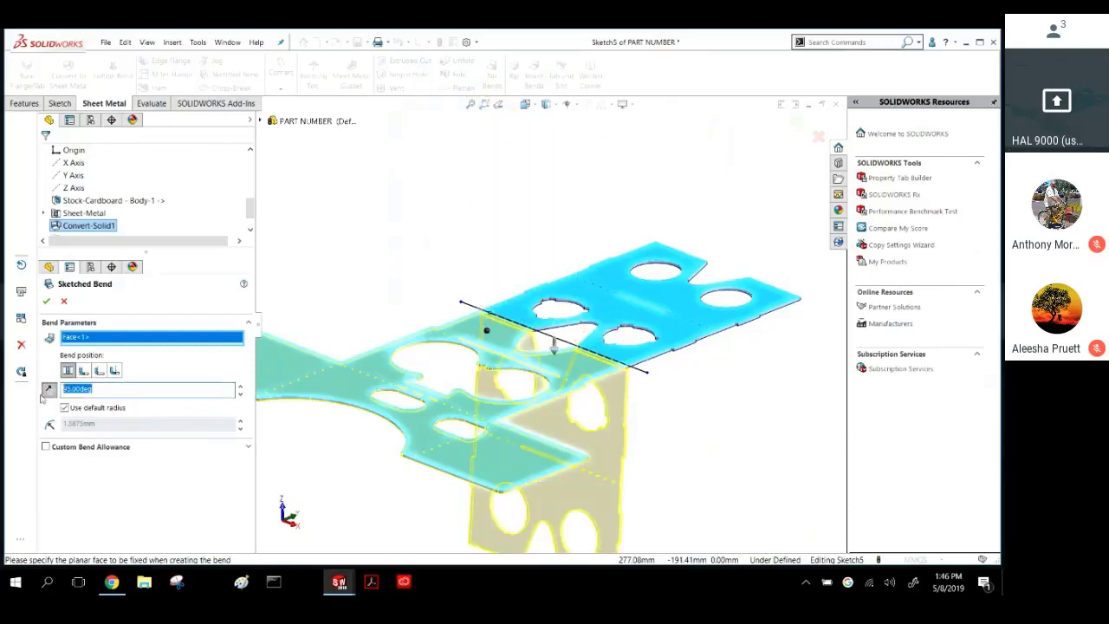
key(Return)
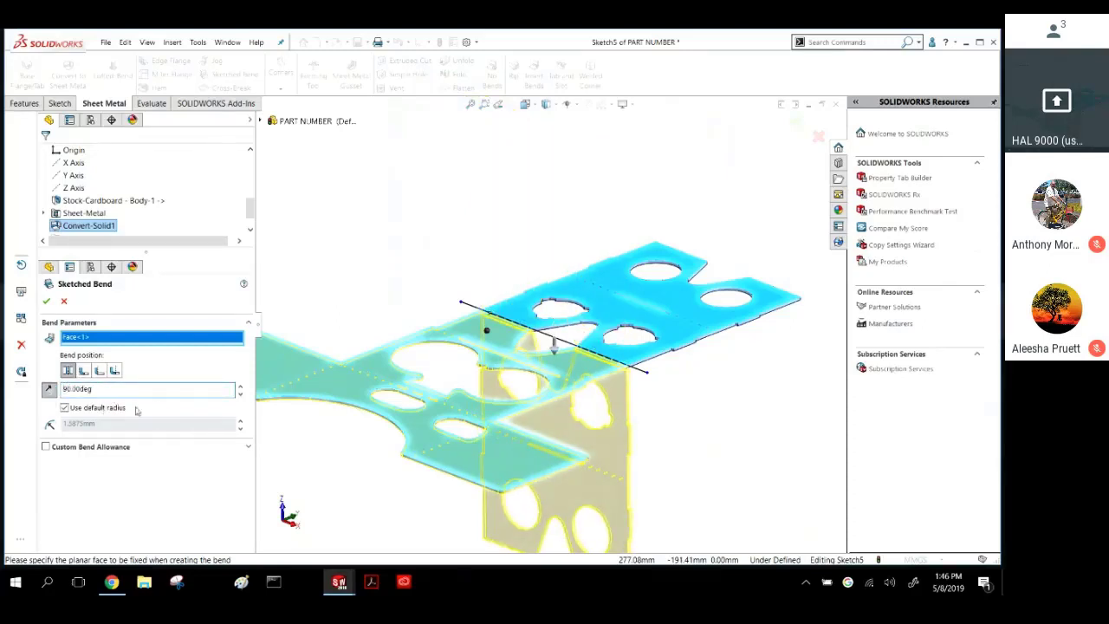
Try the sketched bend's custom bend allowance, default radius setting and alternative bend positions.
middle_drag(544, 317, 443, 250)
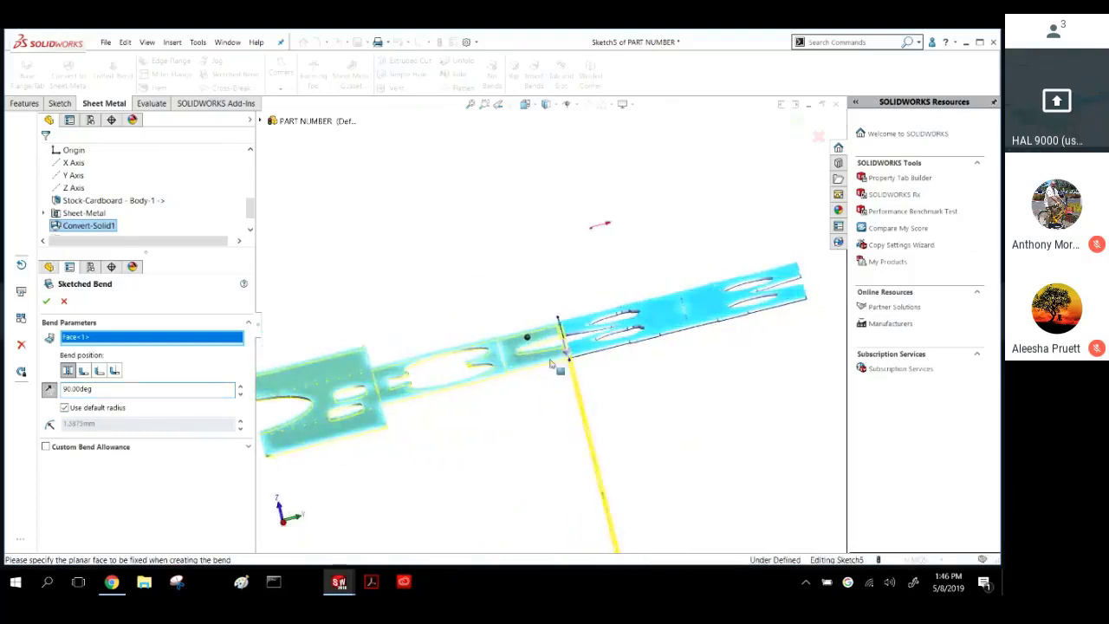
click(45, 446)
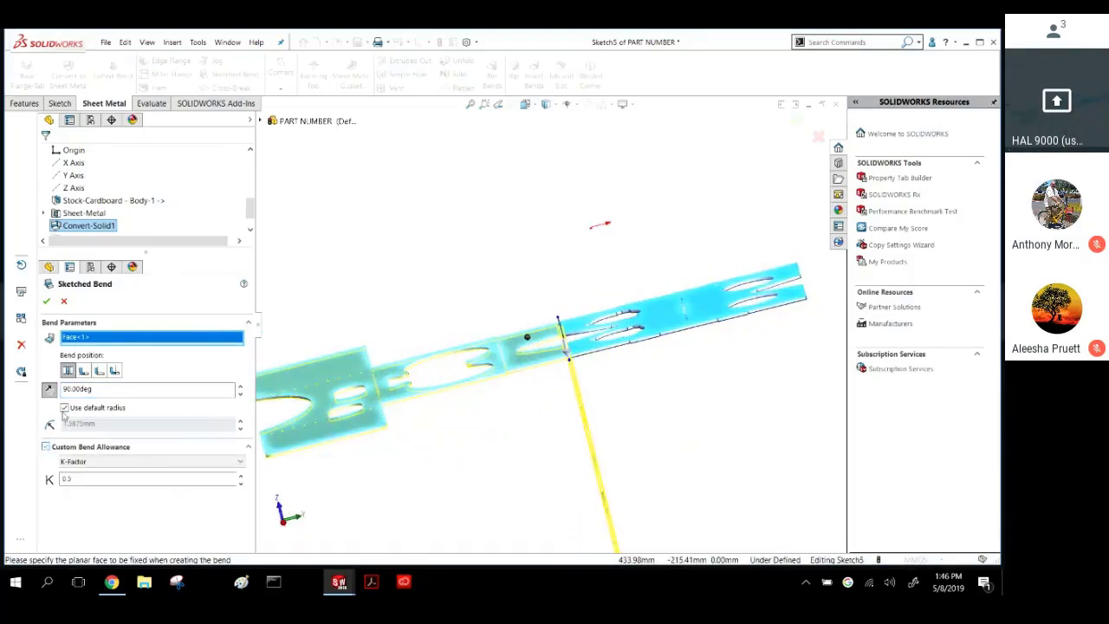
click(64, 408)
click(64, 408)
click(45, 447)
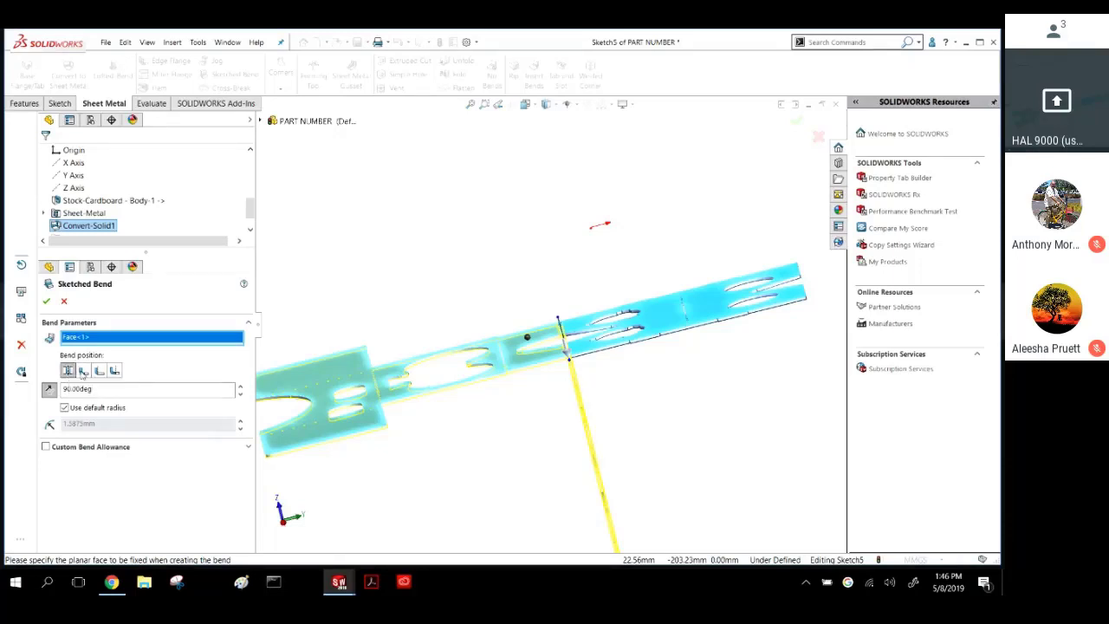
click(84, 371)
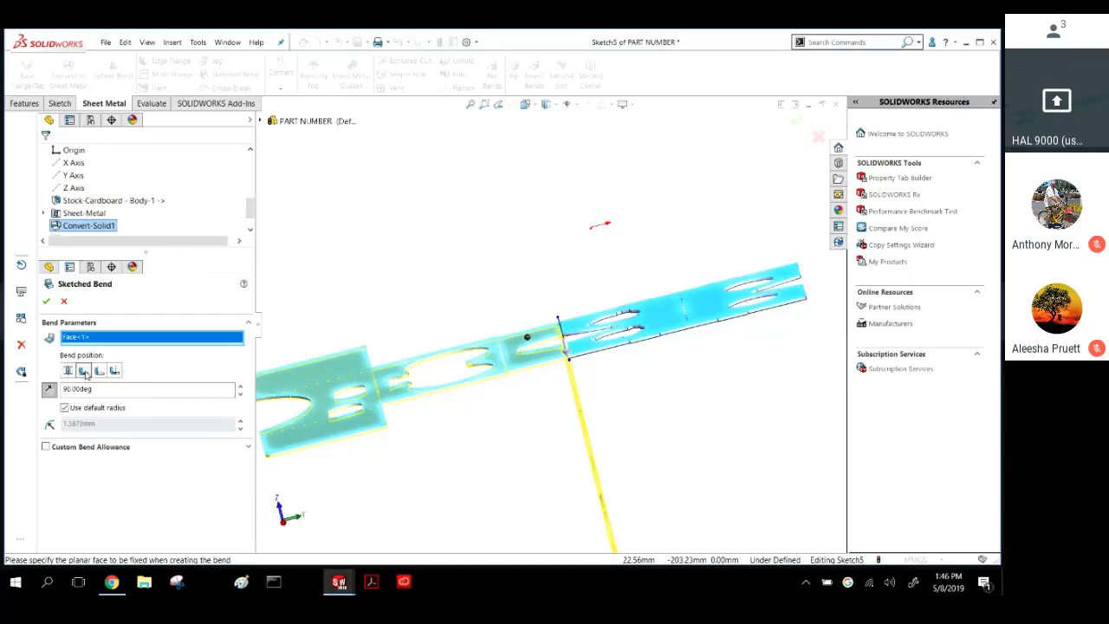
click(98, 371)
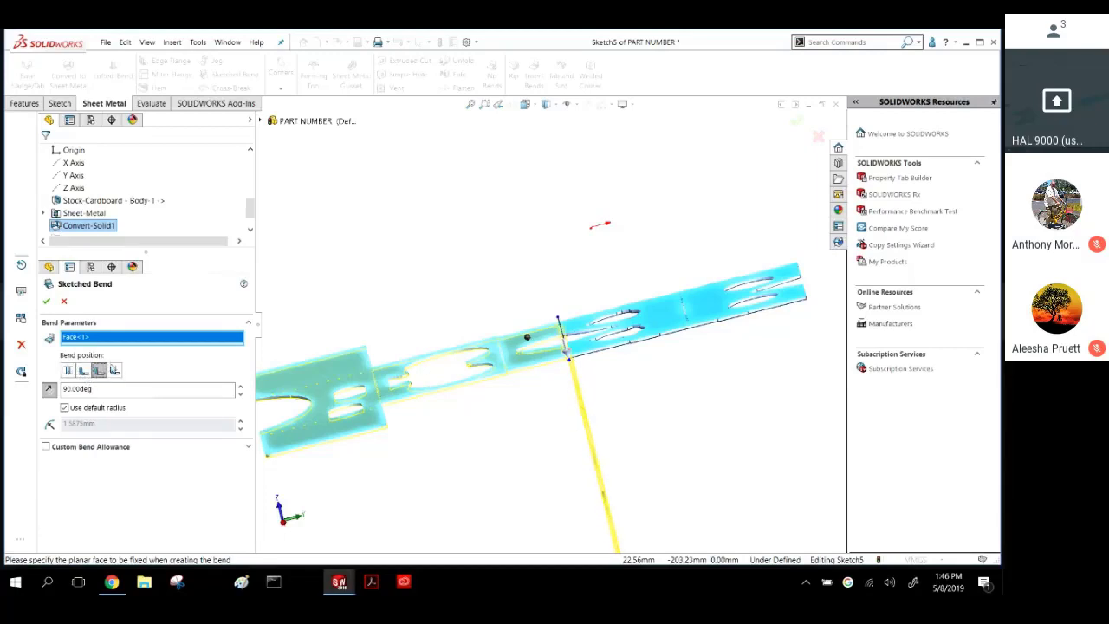
click(114, 371)
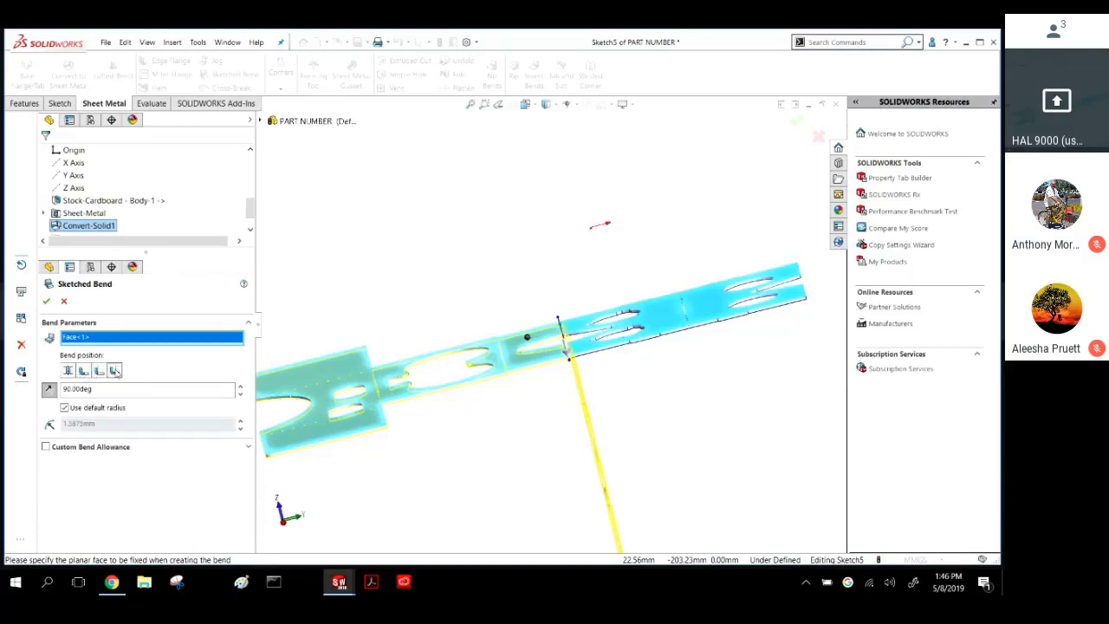
Set the bend position to the bend centerline, complete the sketched bend and inspect the folded body.
click(68, 371)
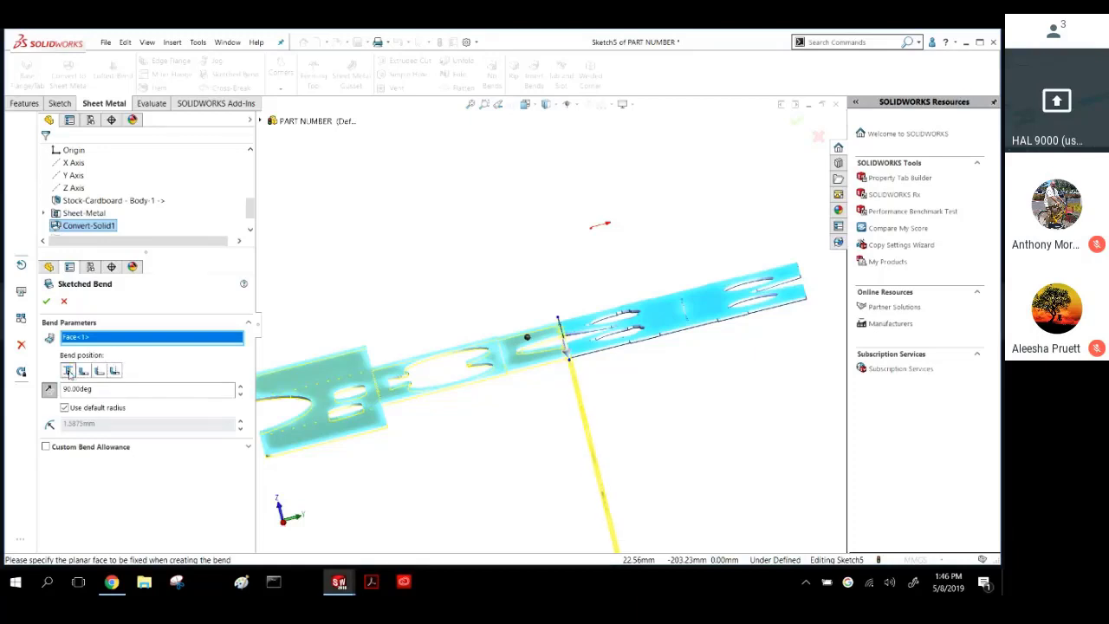
click(45, 300)
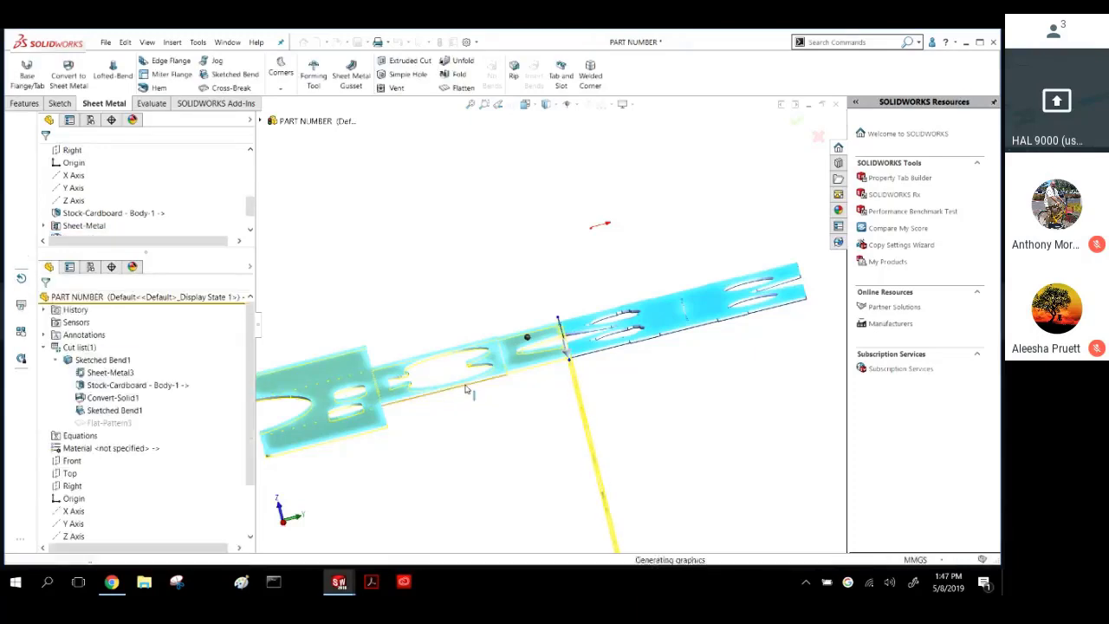
middle_drag(525, 360, 446, 441)
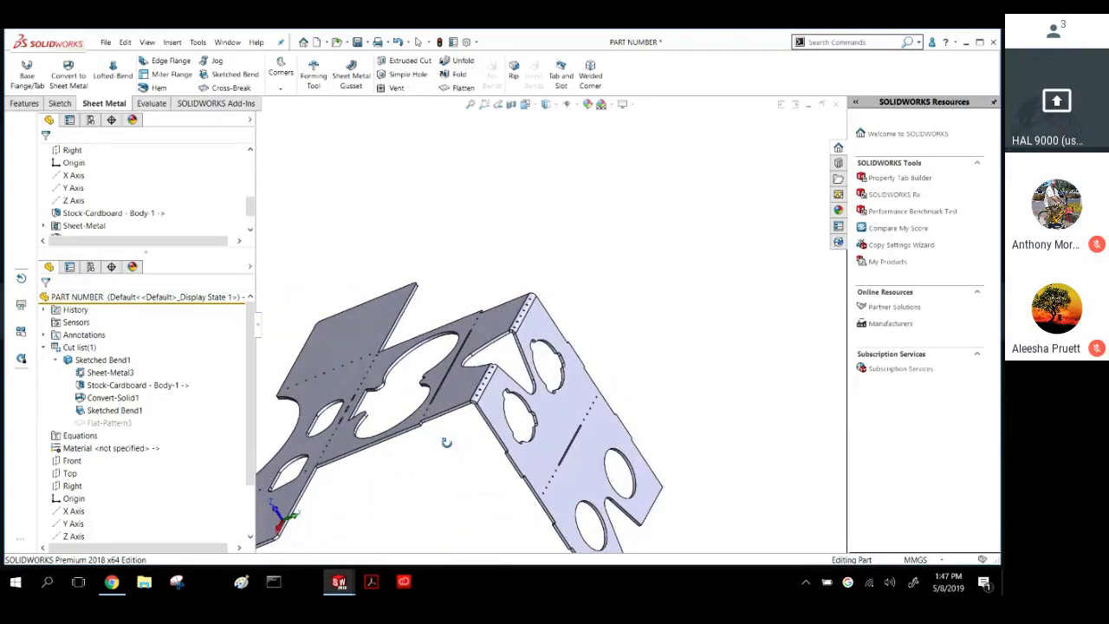
Open a new sketch on the flat face of the panel folded down by the first sketched bend.
mouse_move(446, 442)
middle_down()
mouse_move(468, 409)
mouse_move(484, 423)
mouse_move(498, 389)
mouse_move(594, 433)
middle_up()
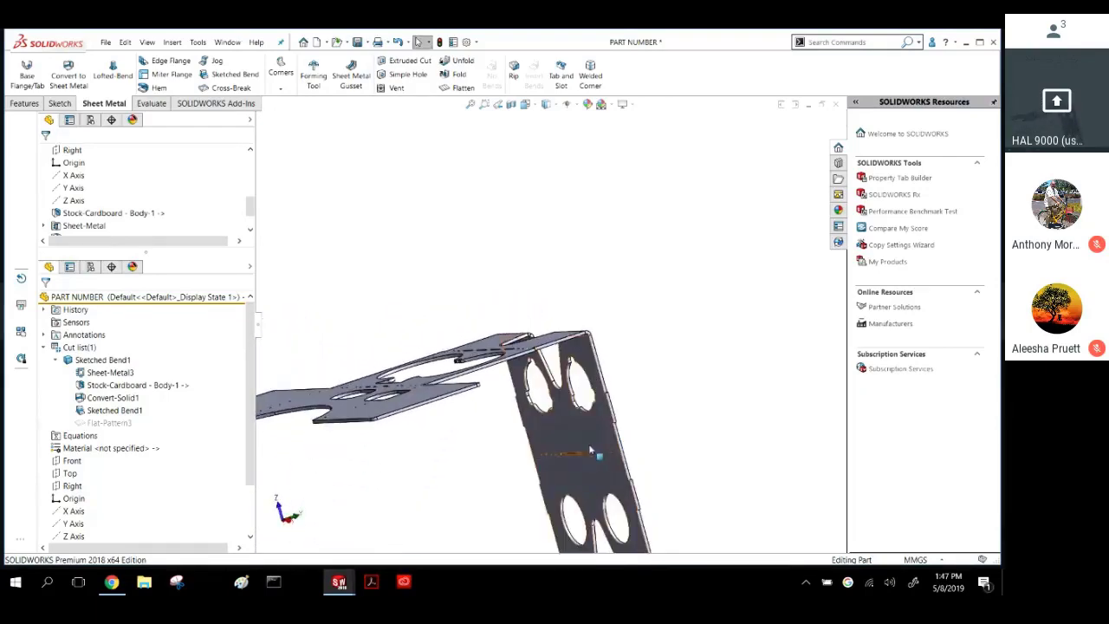
click(594, 425)
click(649, 397)
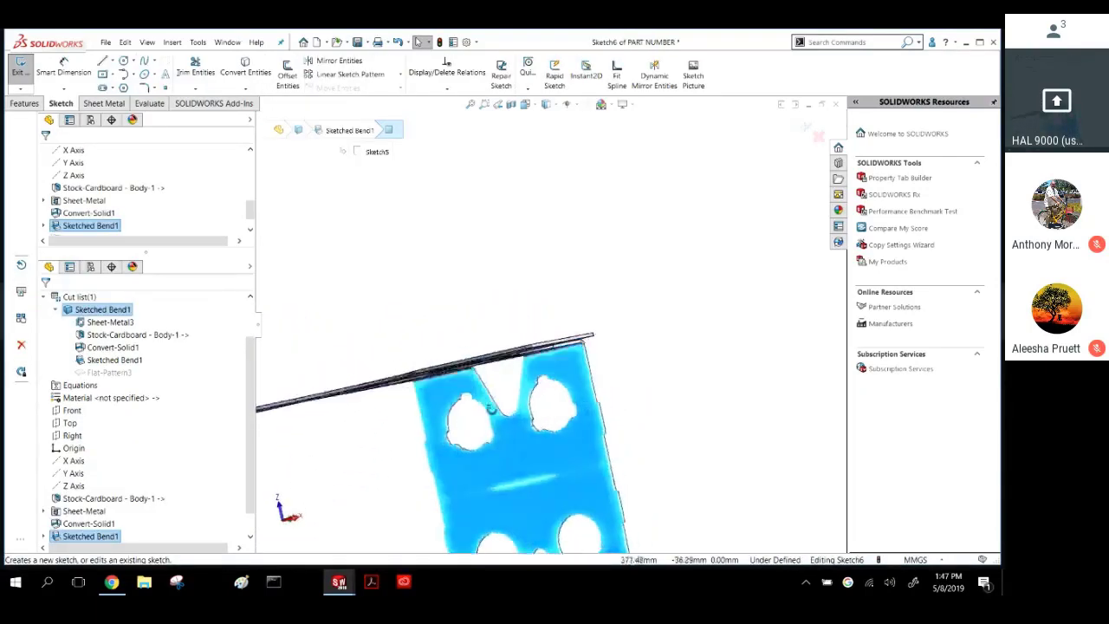
Sketch a short, roughly horizontal line just outside the folded panel's side edge, level with its middle row of perforations.
middle_drag(475, 441, 394, 208)
click(112, 60)
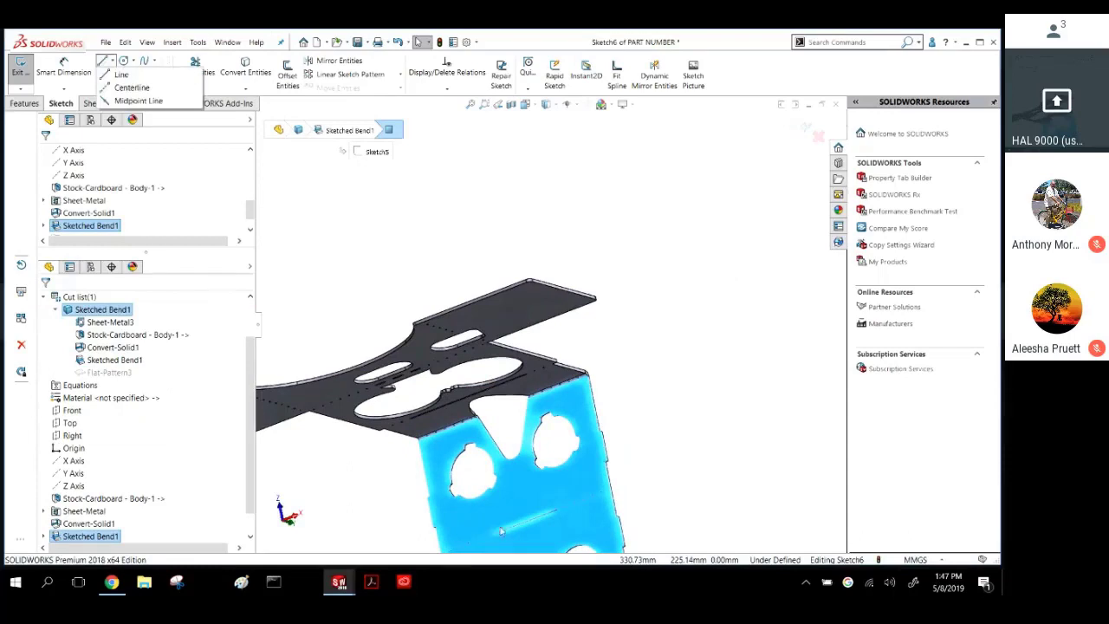
click(109, 69)
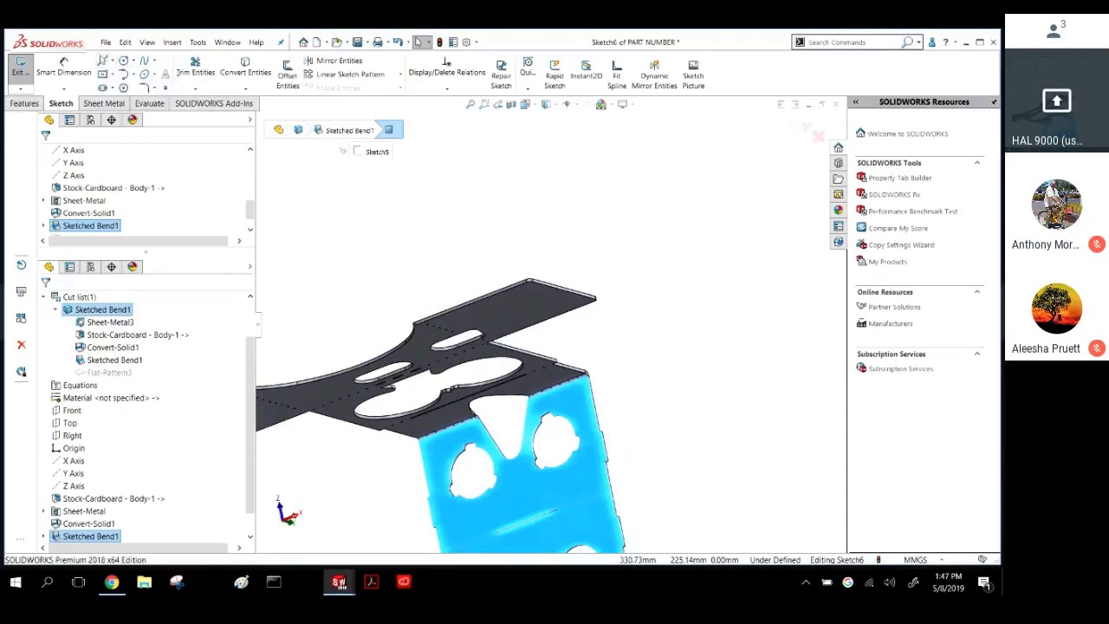
click(105, 59)
click(121, 75)
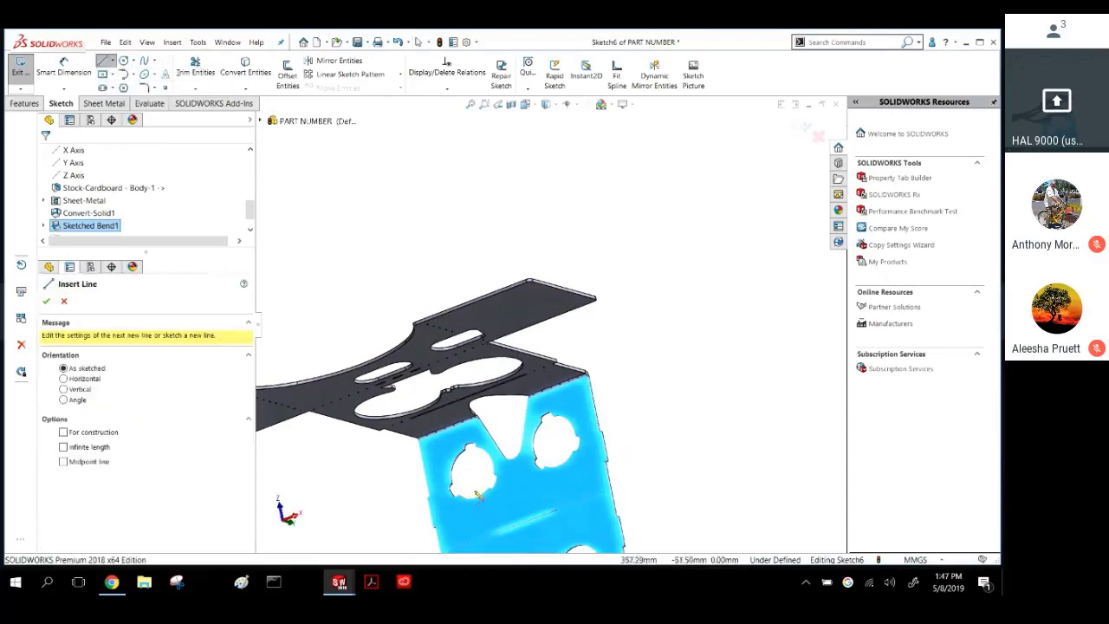
middle_drag(373, 433, 495, 415)
scroll(442, 440, down, 2)
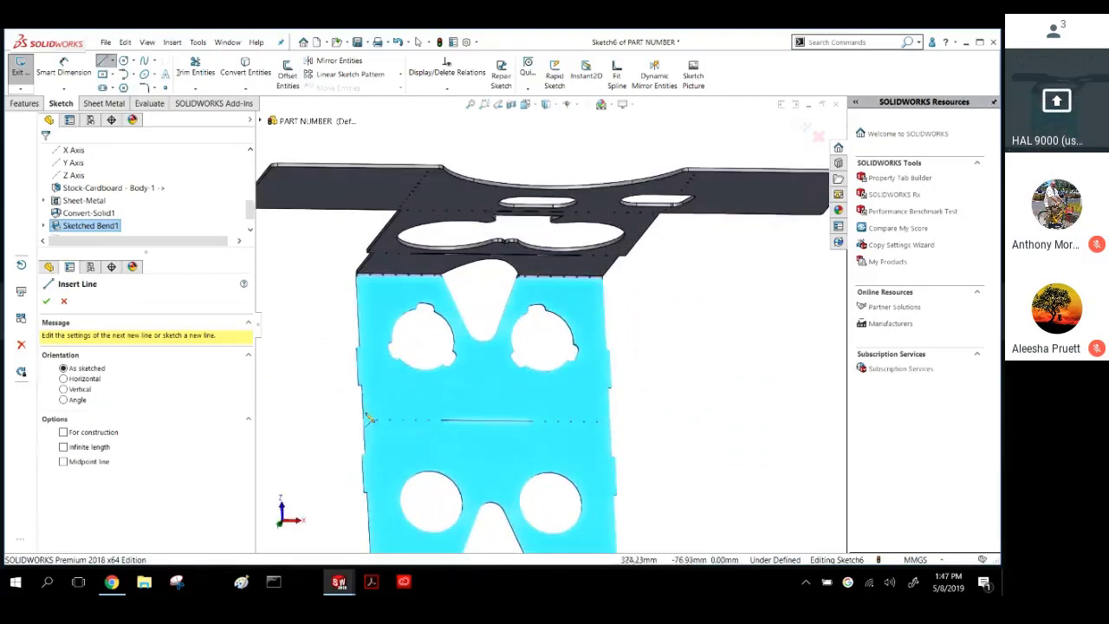
click(354, 423)
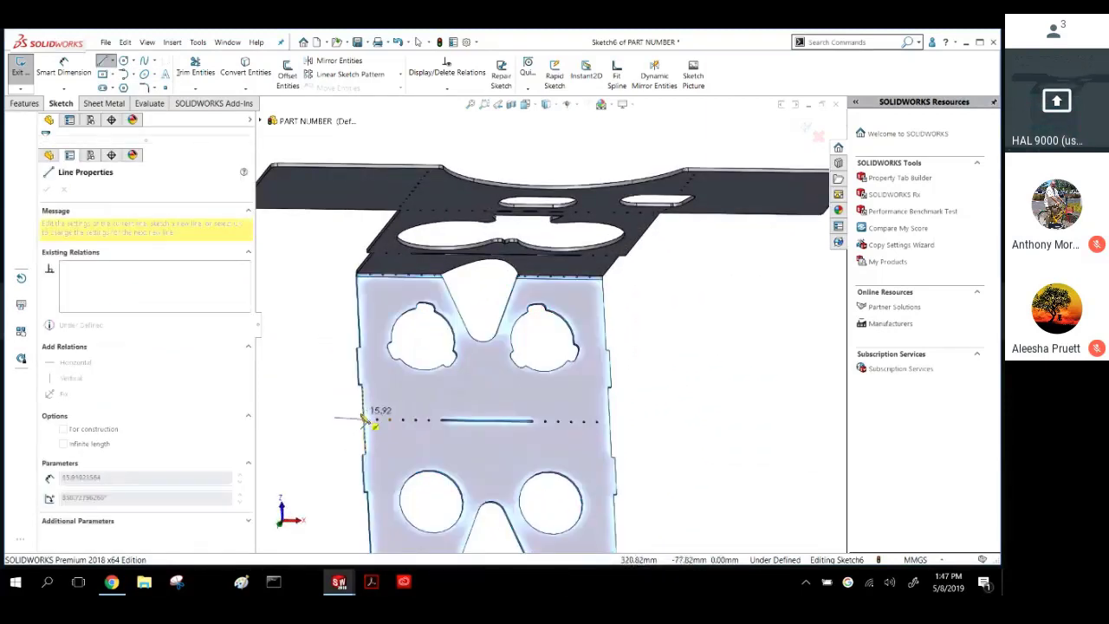
click(335, 419)
key(Escape)
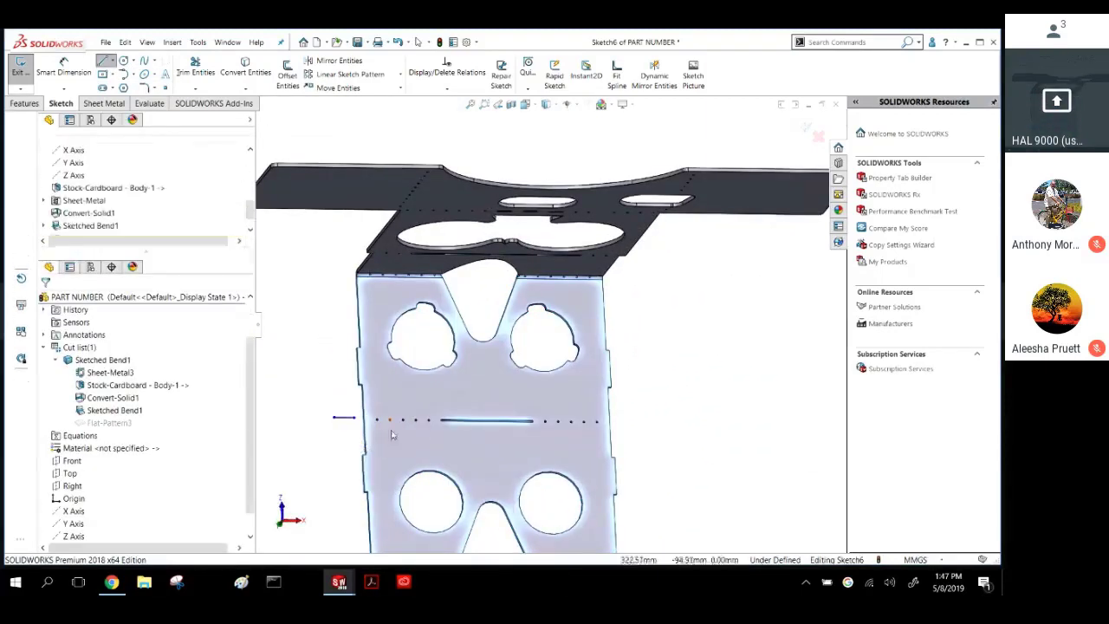
Make the line's inner endpoint concentric with the outermost perforation hole so the line crosses the panel edge.
scroll(338, 452, down, 5)
scroll(442, 348, down, 4)
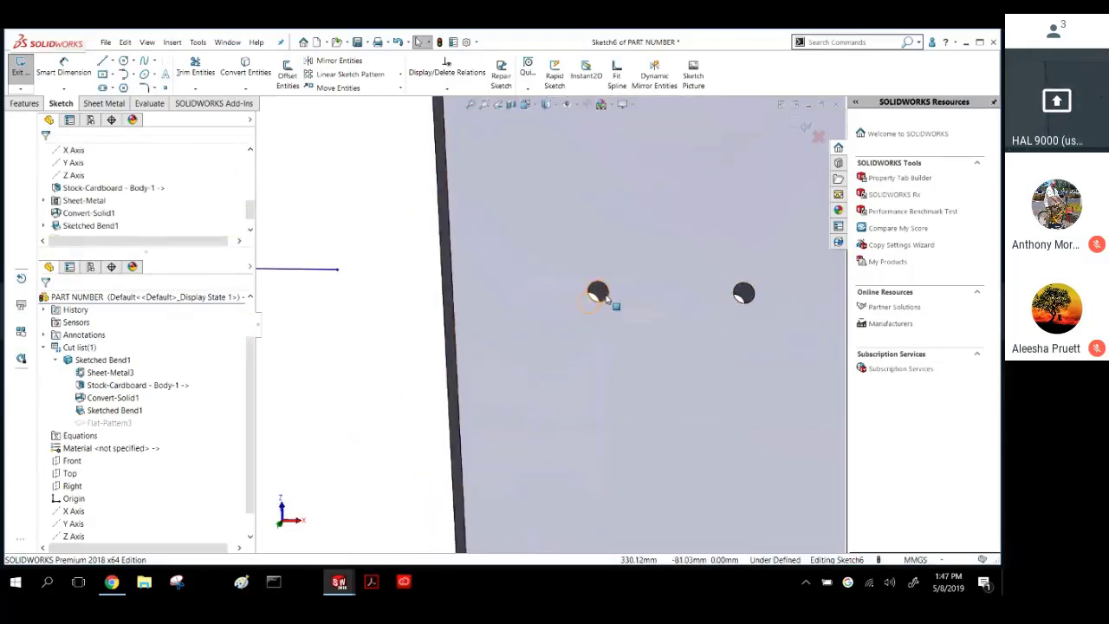
click(606, 299)
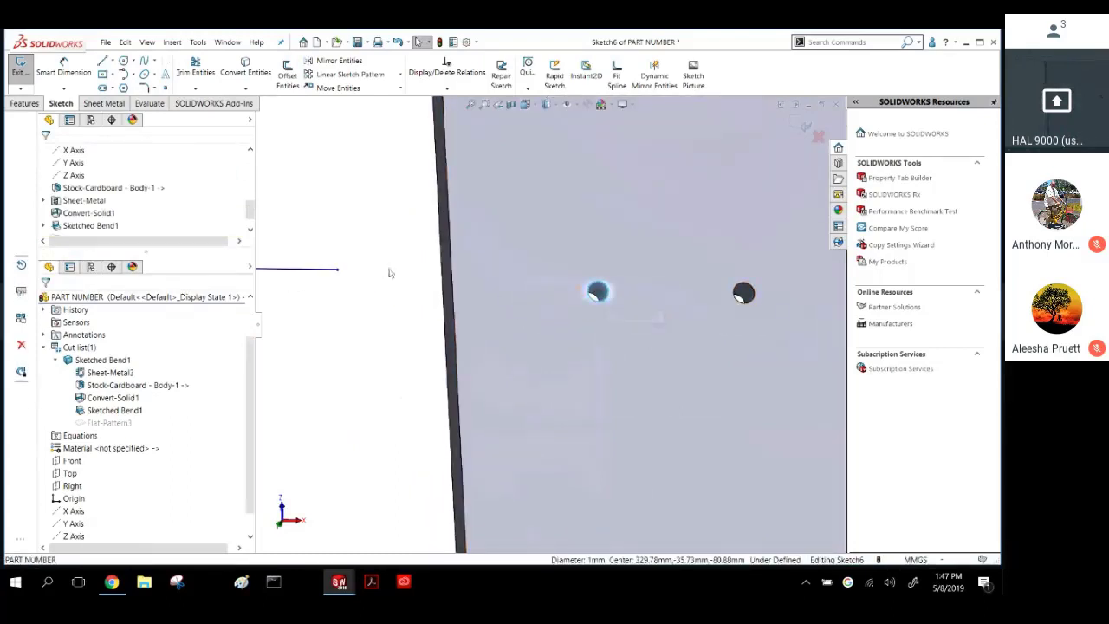
ctrl+click(337, 271)
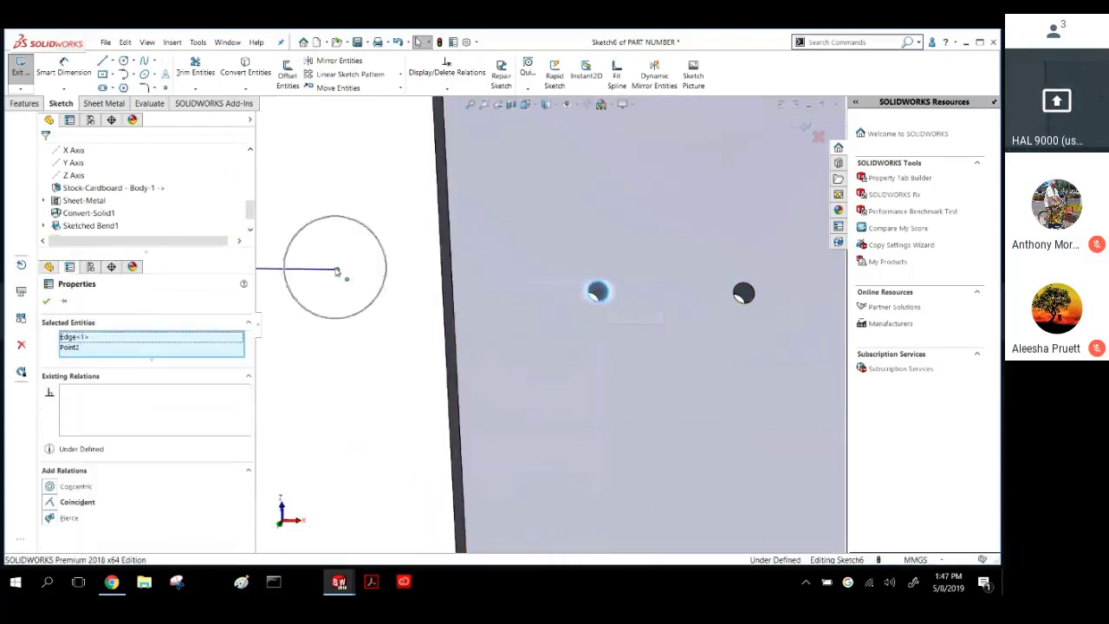
click(52, 488)
click(364, 411)
scroll(405, 359, up, 5)
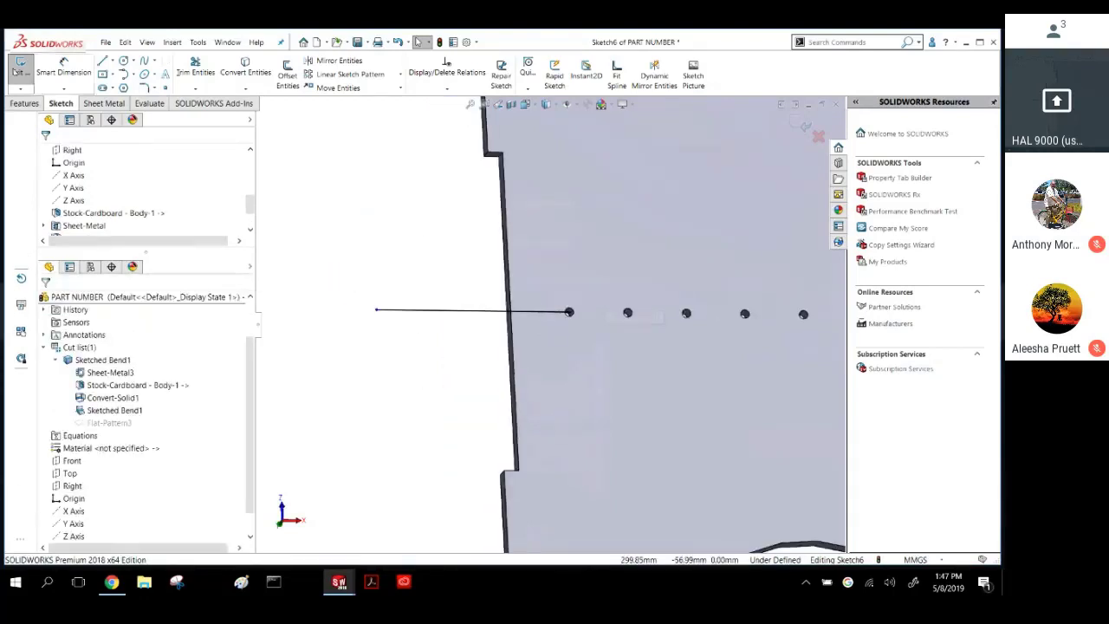
Create a 90-degree sketched bend from the line, fixing the face on the side of the notched circular holes and using the default radius.
click(99, 103)
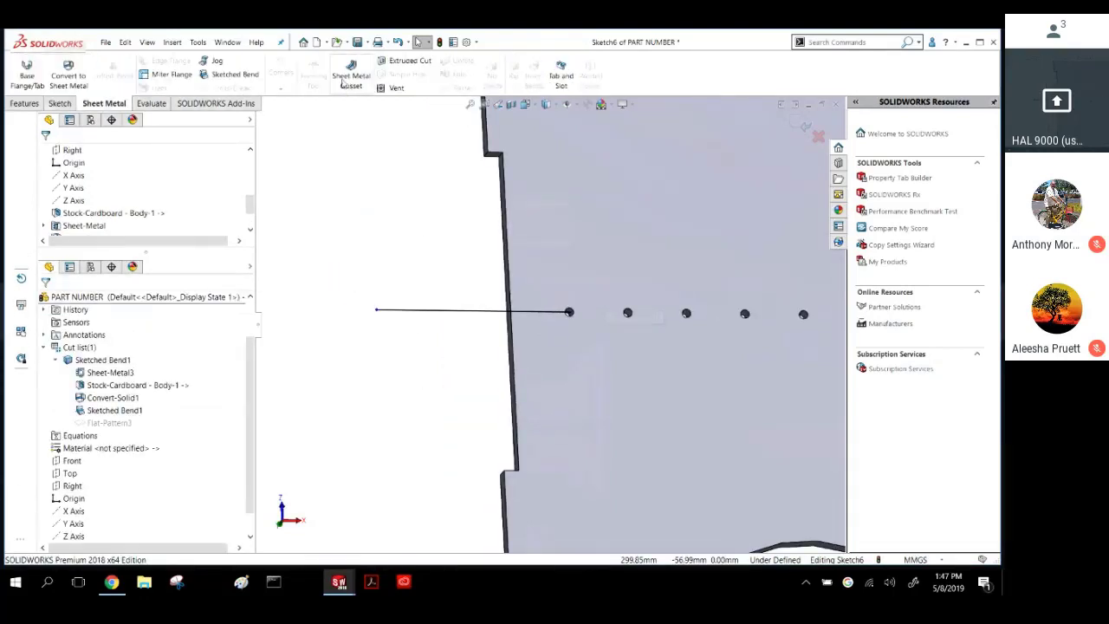
click(223, 75)
middle_drag(539, 292, 618, 265)
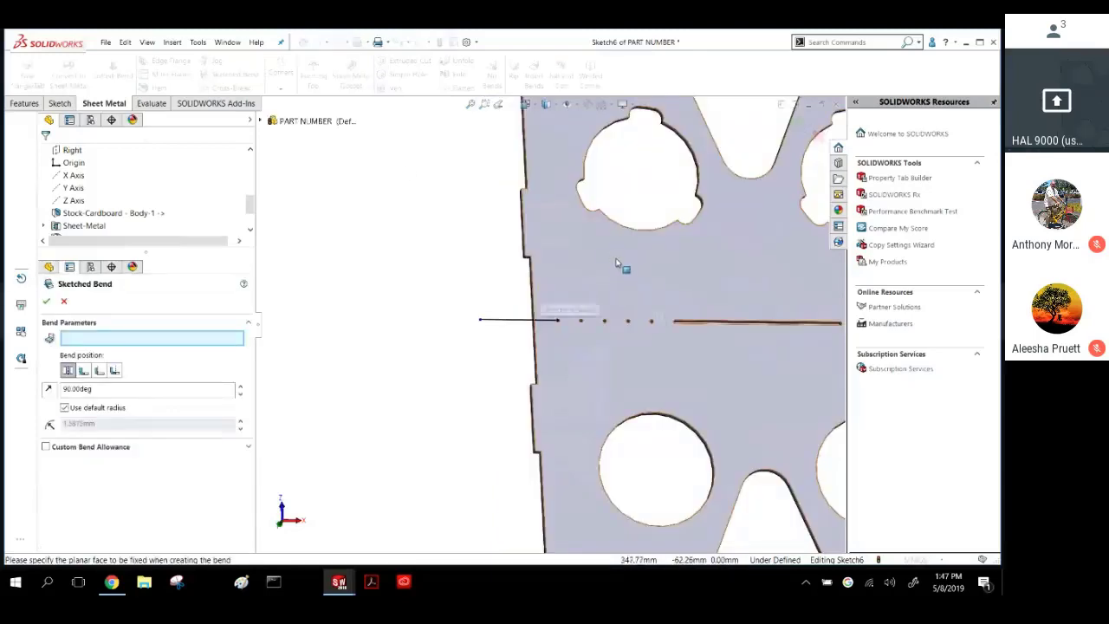
click(635, 309)
middle_drag(627, 306, 620, 48)
scroll(611, 312, up, 3)
middle_drag(611, 312, 577, 258)
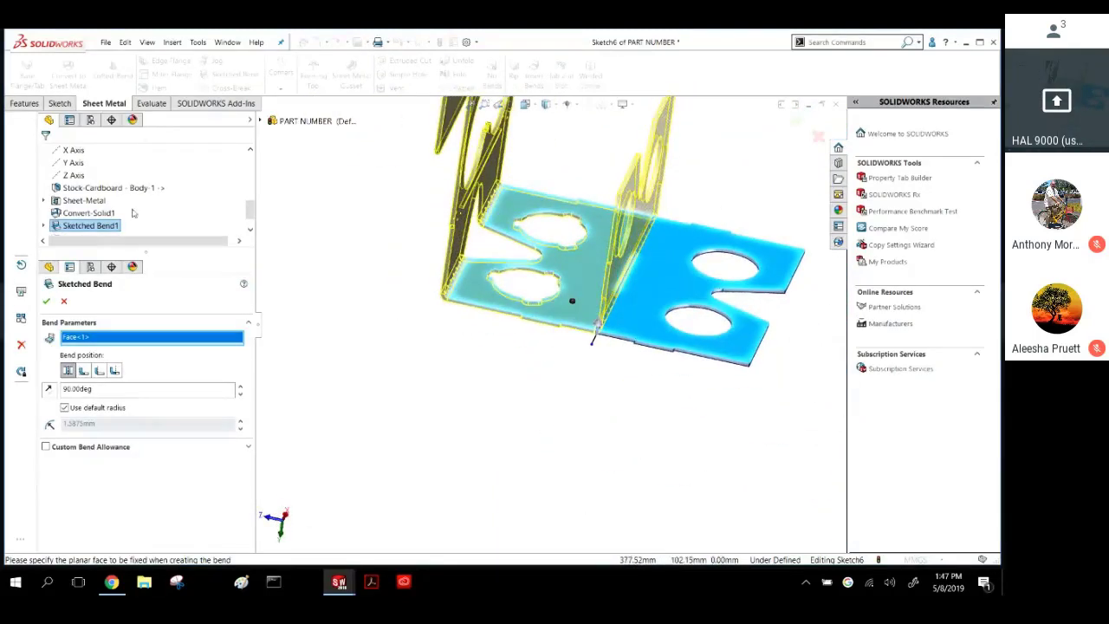
click(47, 301)
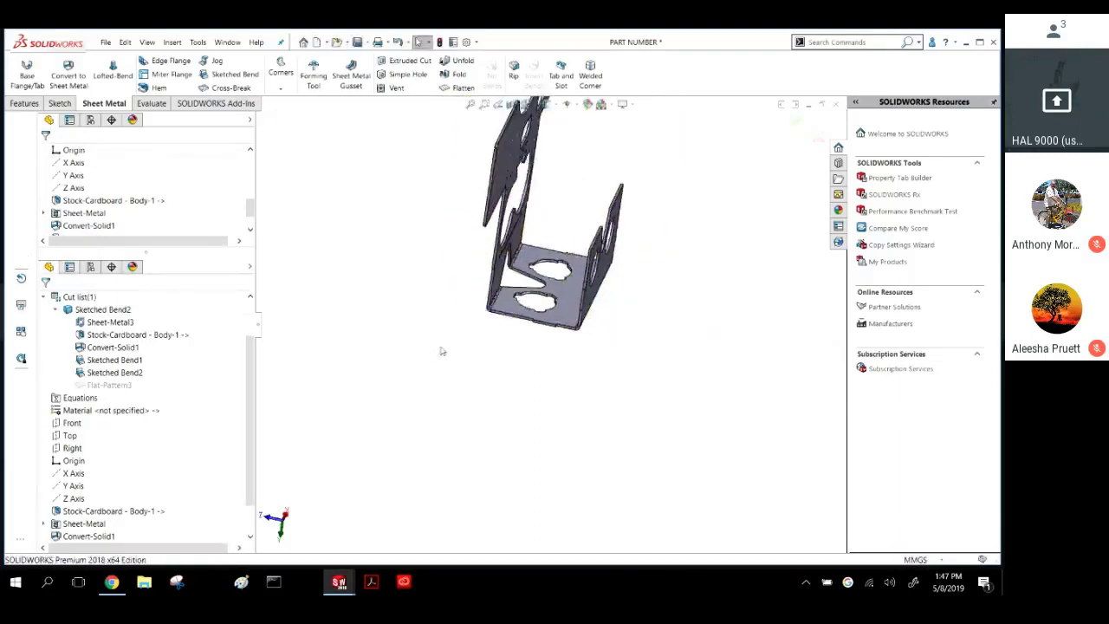
middle_drag(512, 232, 538, 258)
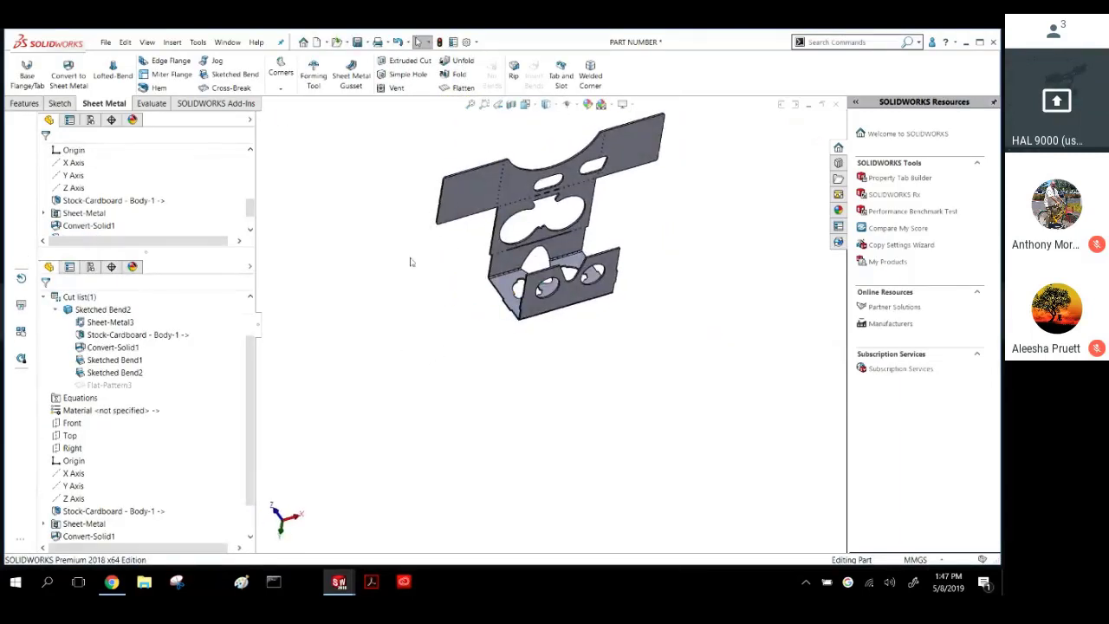
Open the recent part "Cardboard - Body-Shave material from bottom of Middle Screen Aperture".
key(ctrl+s)
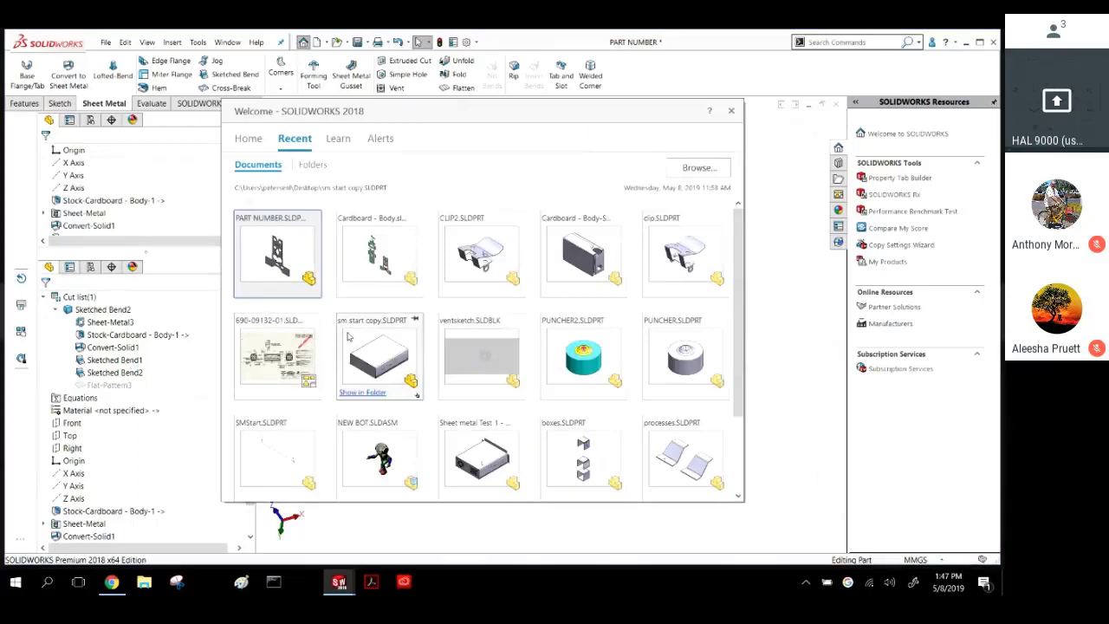
click(560, 279)
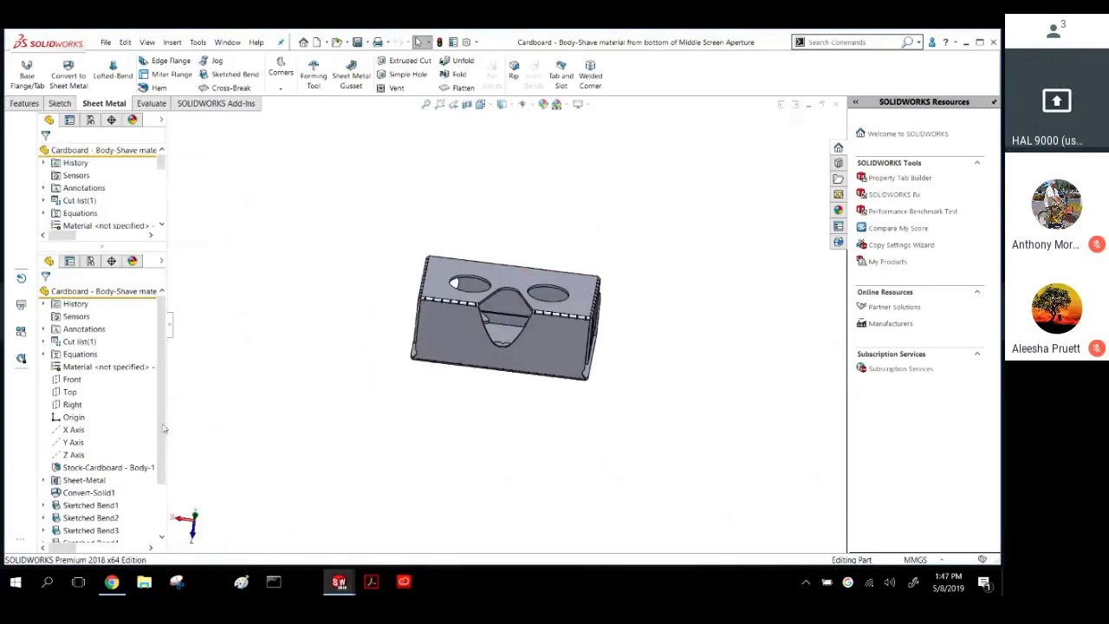
Roll the feature history back to just after Sketched Bend2, and advance it past Sketched Bend3 to examine that fold.
scroll(163, 403, down, 2)
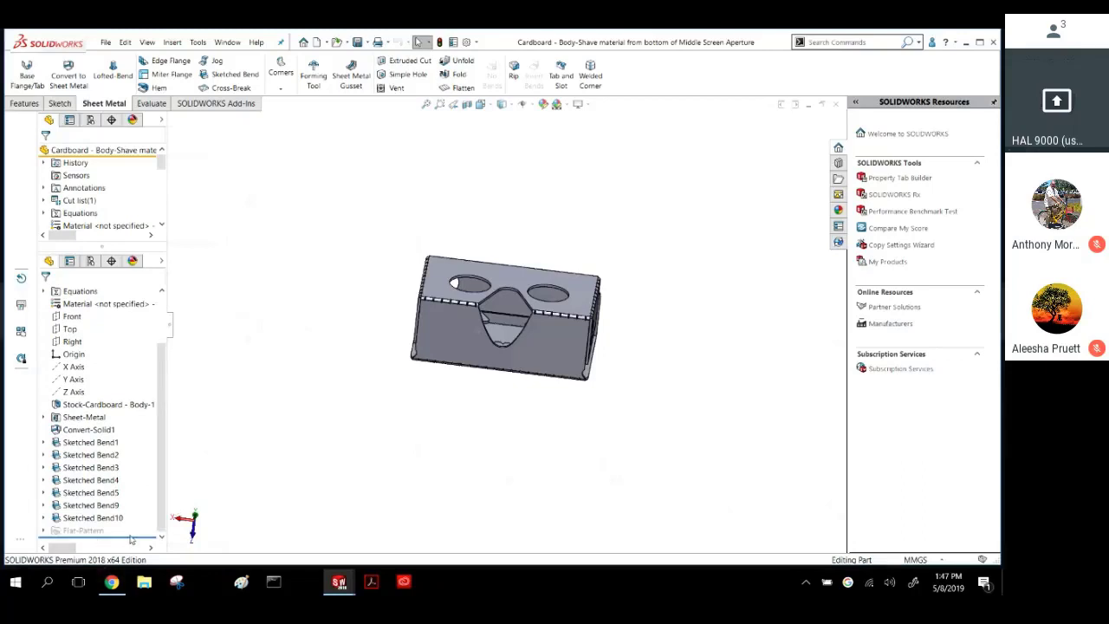
drag(131, 538, 139, 460)
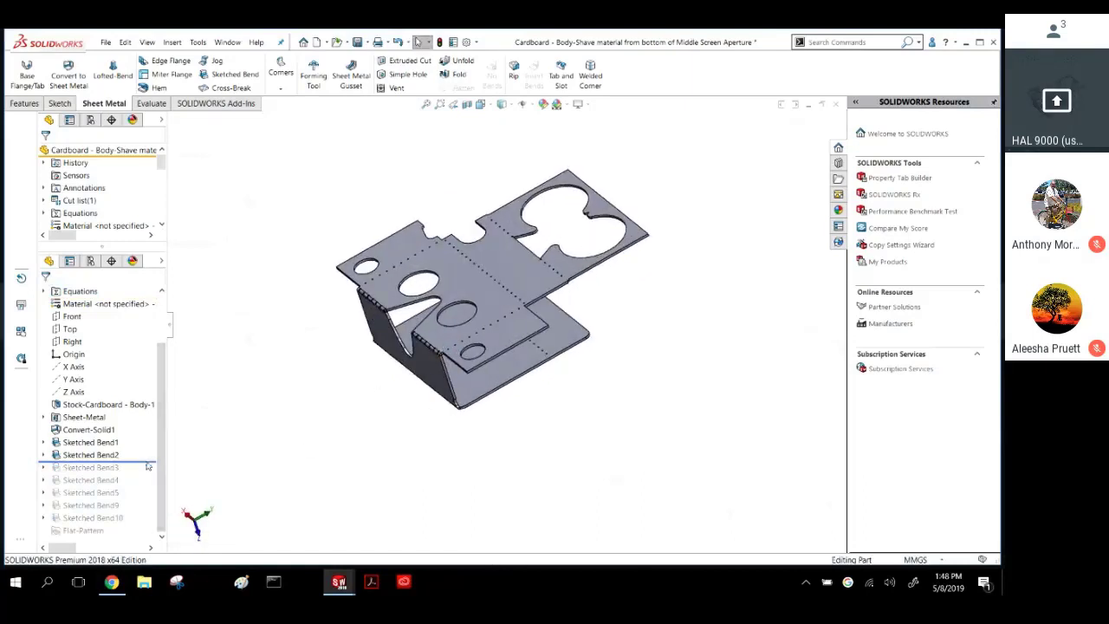
drag(147, 461, 143, 474)
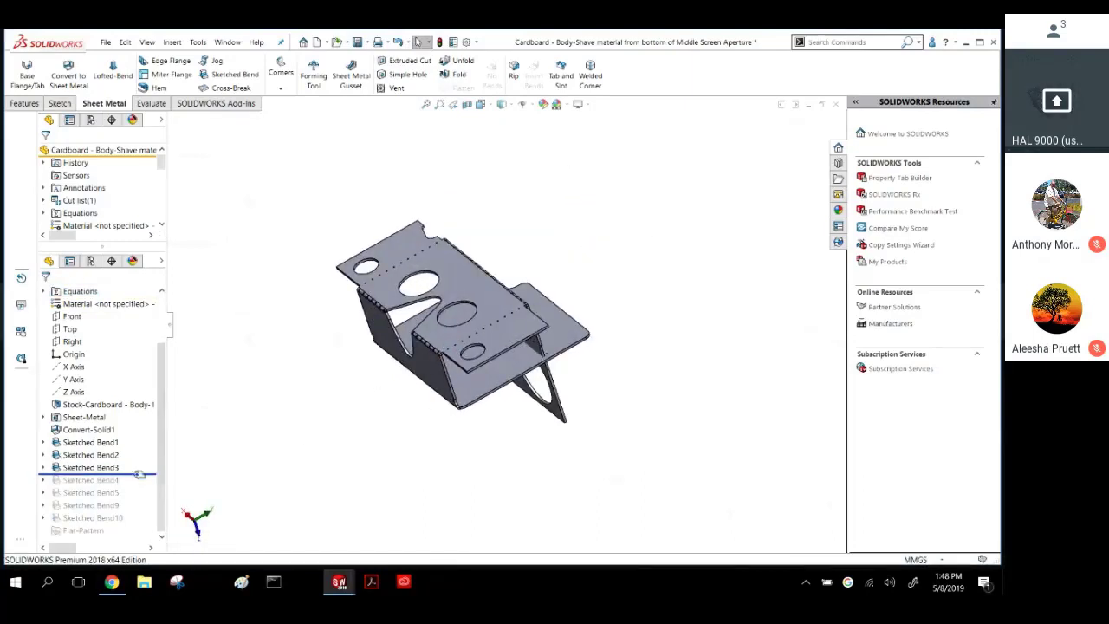
scroll(479, 327, down, 5)
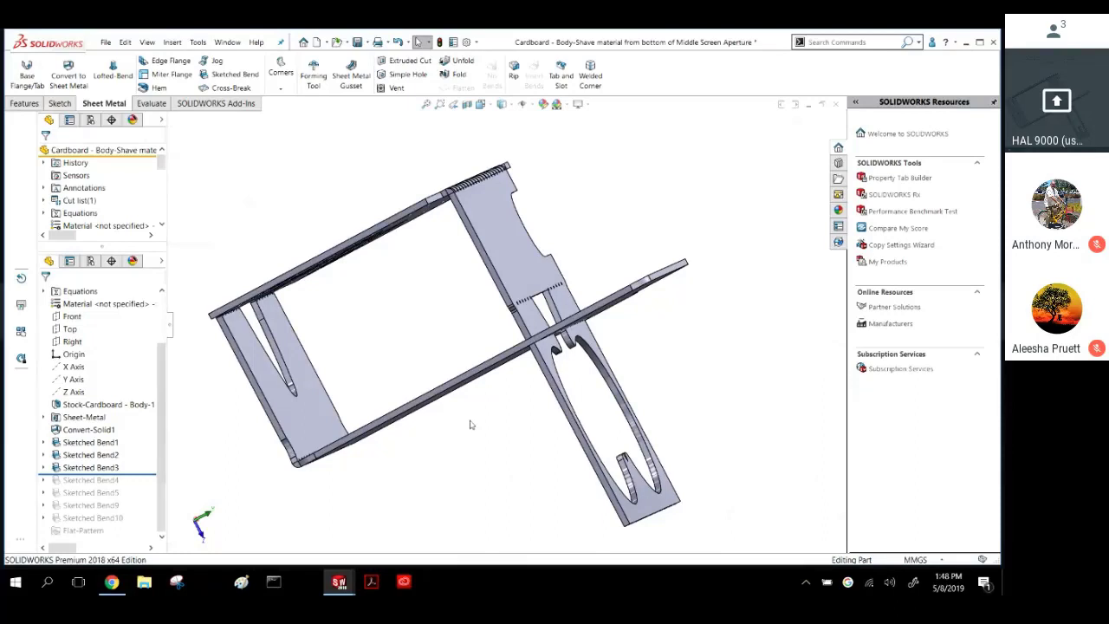
middle_drag(451, 373, 478, 381)
scroll(479, 374, up, 2)
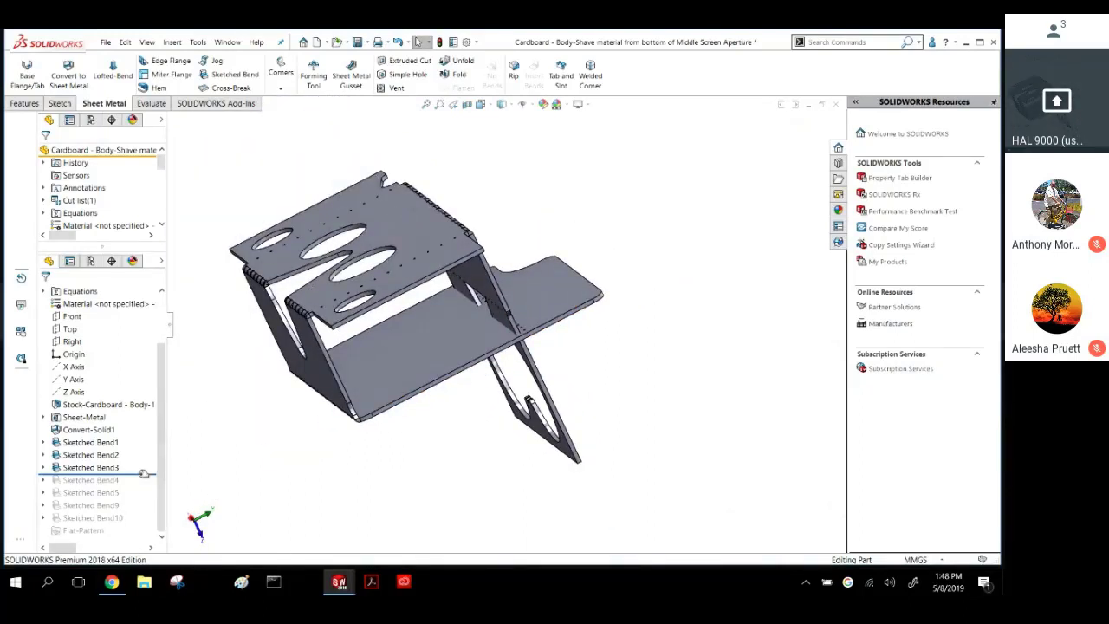
Advance the rollback position past Sketched Bend4 and Sketched Bend5 one at a time, examining the part after each fold.
drag(144, 473, 144, 486)
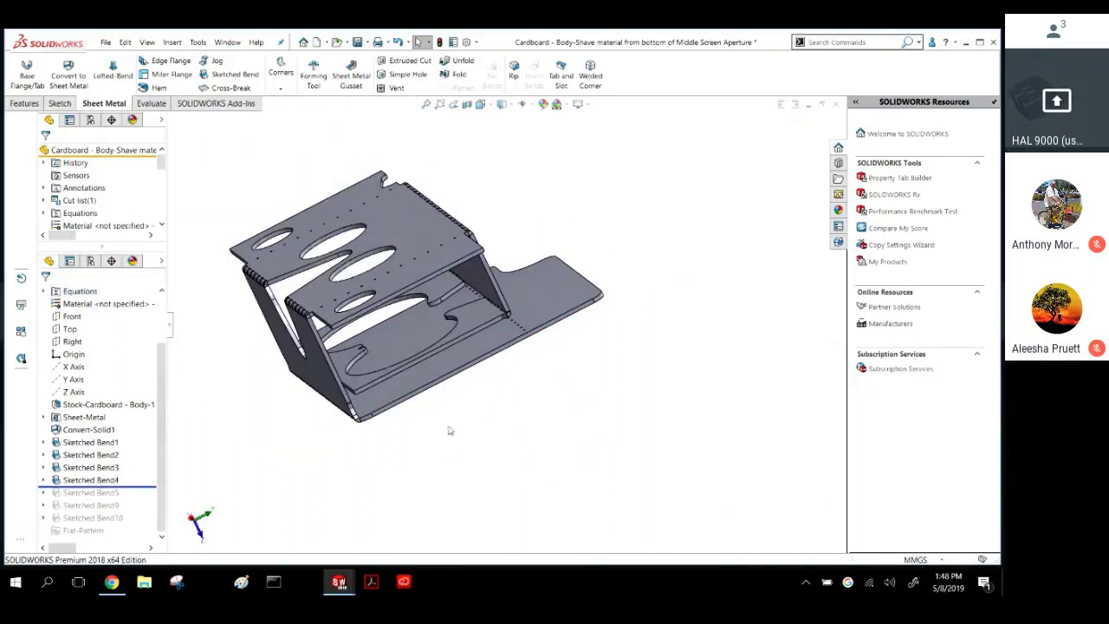
mouse_move(448, 430)
middle_down()
mouse_move(424, 408)
mouse_move(438, 413)
middle_up()
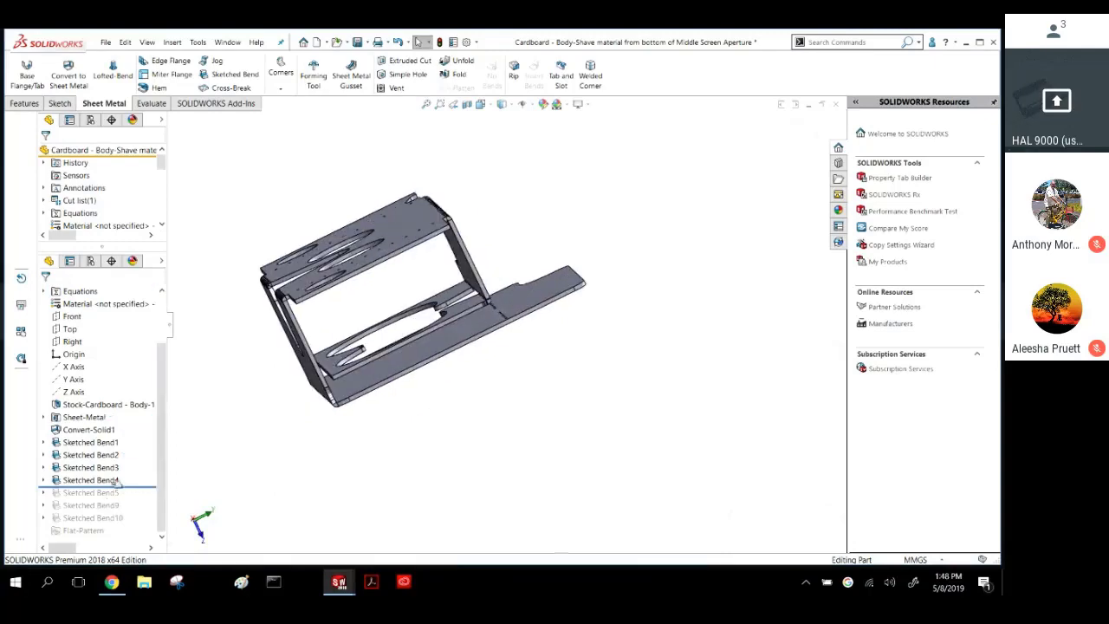
drag(136, 493, 140, 499)
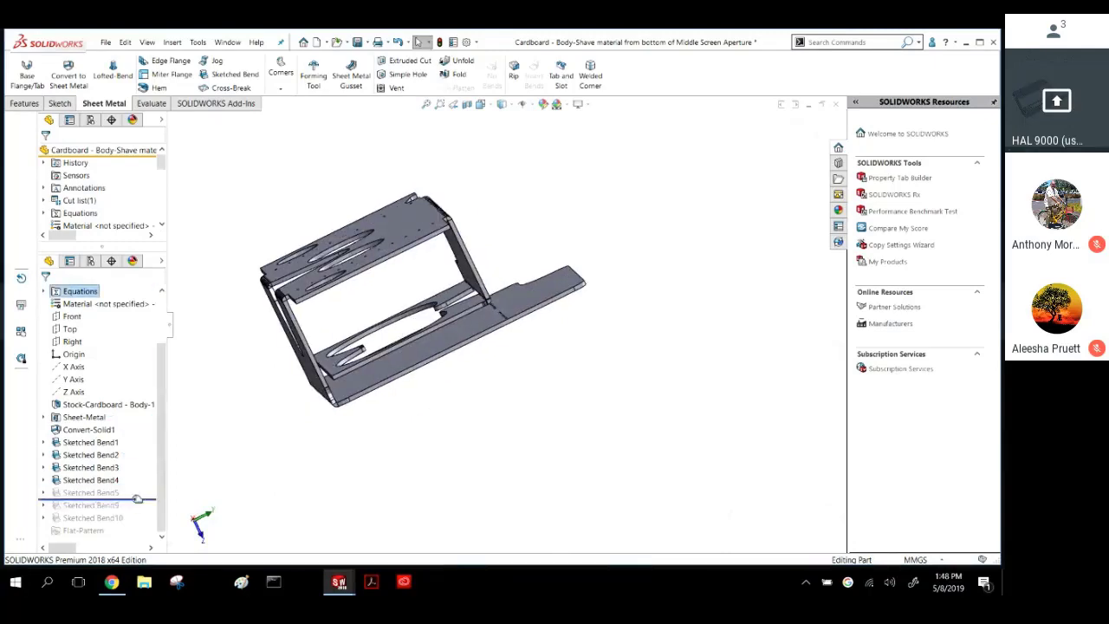
middle_drag(434, 408, 425, 397)
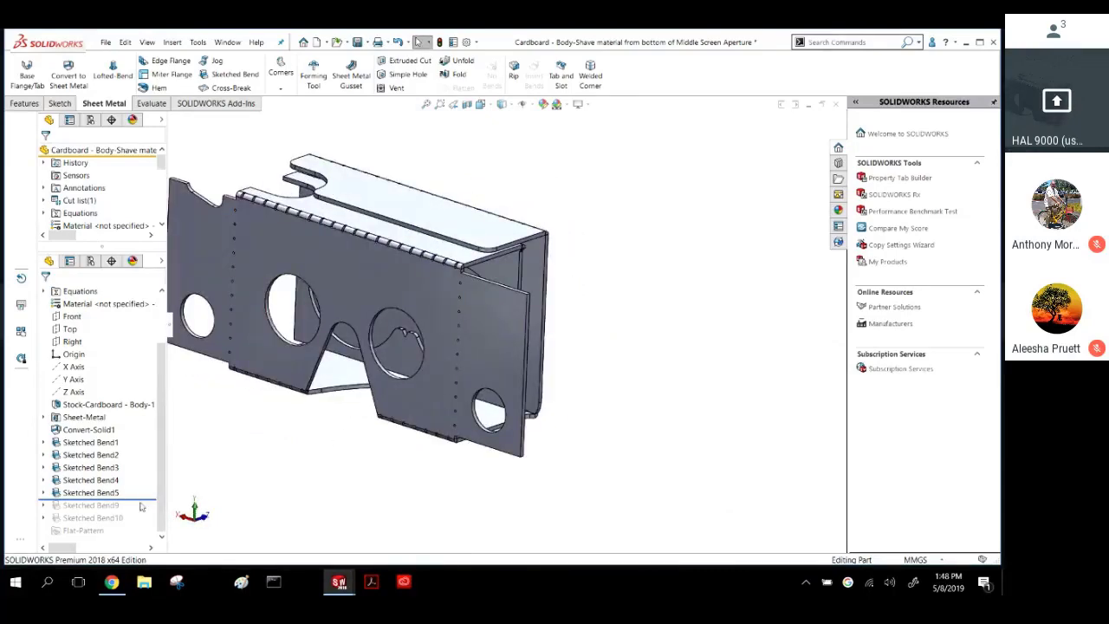
Roll the history forward past Sketched Bend9 and Sketched Bend10 to the end of the tree, examining the folded headset.
drag(140, 501, 141, 525)
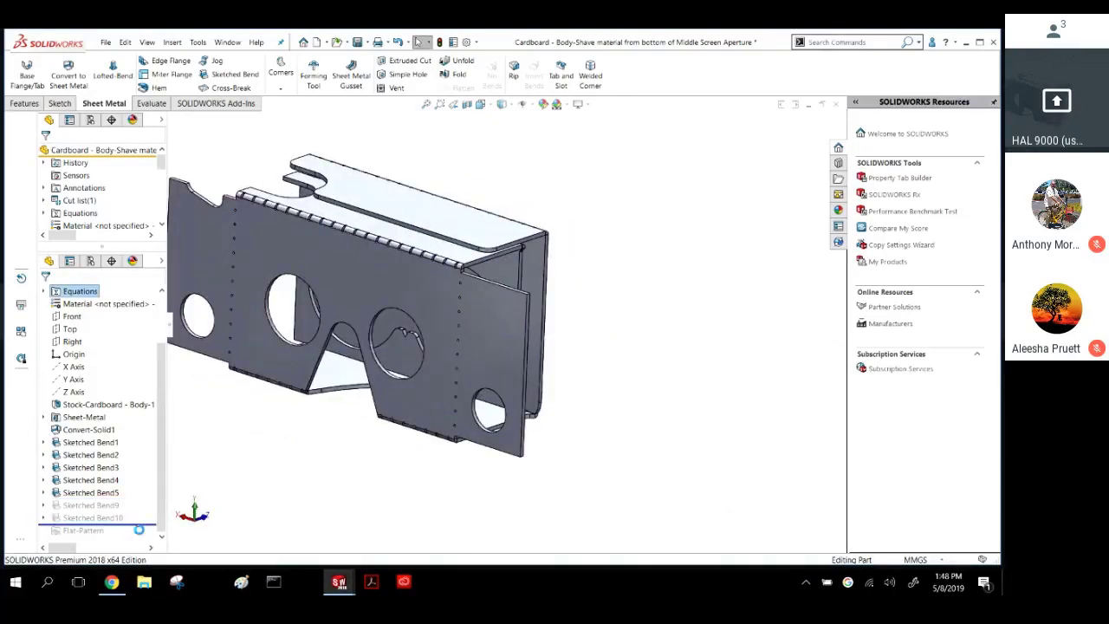
middle_drag(378, 381, 358, 396)
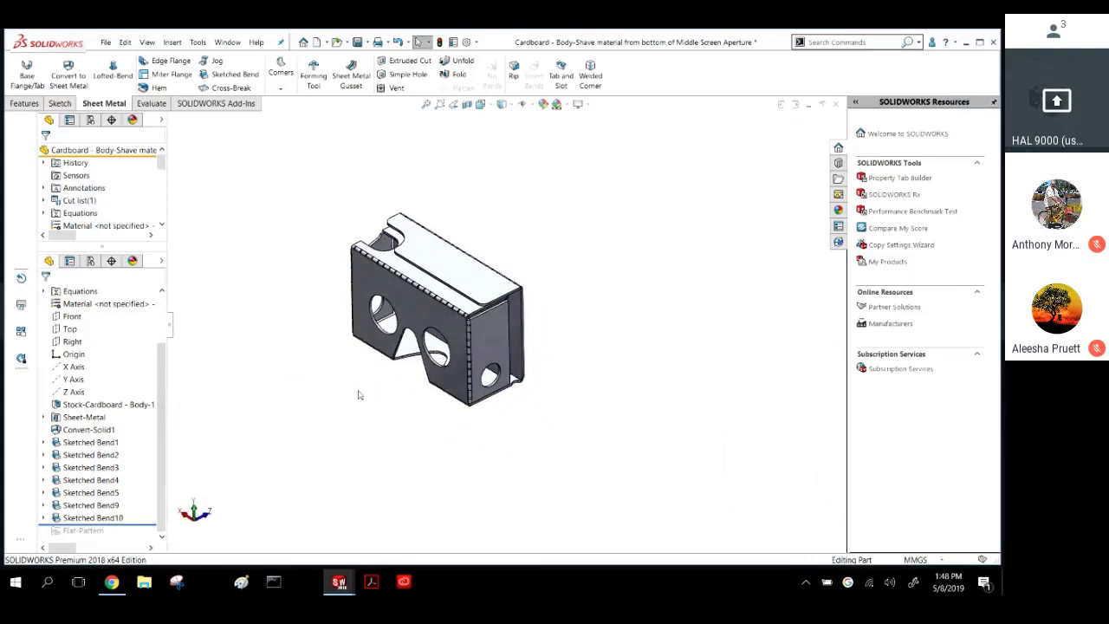
scroll(357, 381, down, 3)
scroll(389, 335, up, 4)
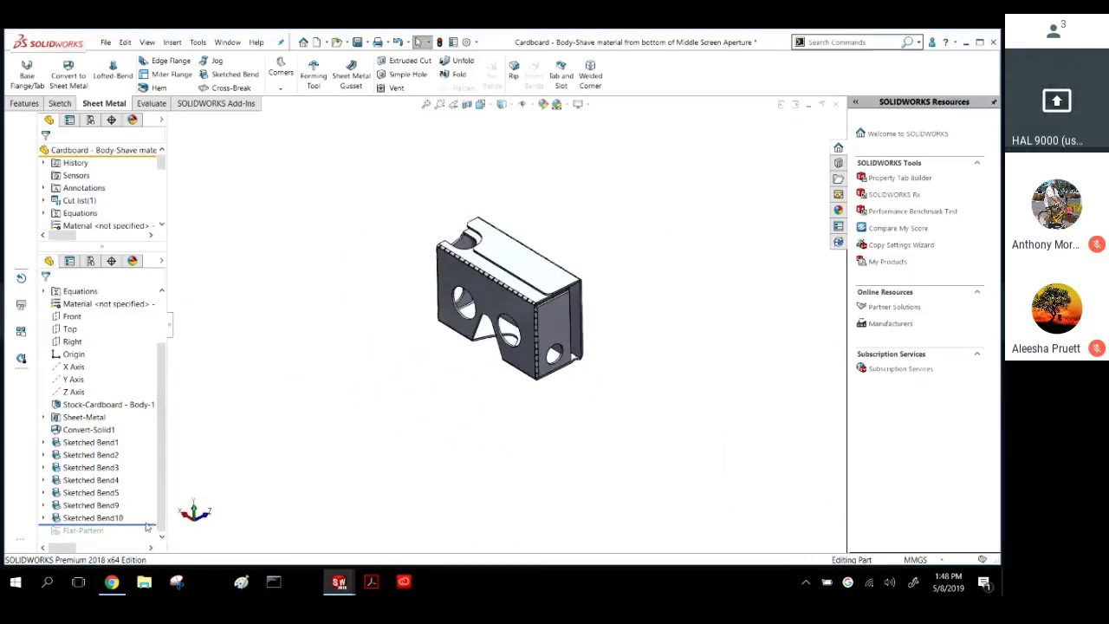
click(149, 526)
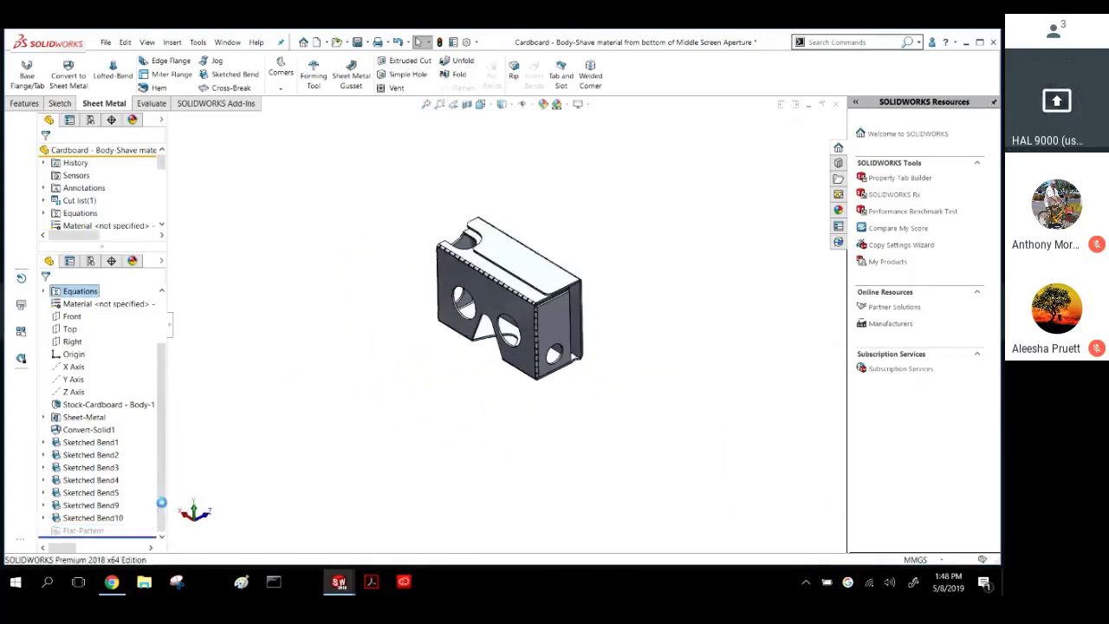
Flatten the sheet metal headset and examine its flat pattern from above and at an angle.
drag(163, 446, 173, 485)
click(459, 87)
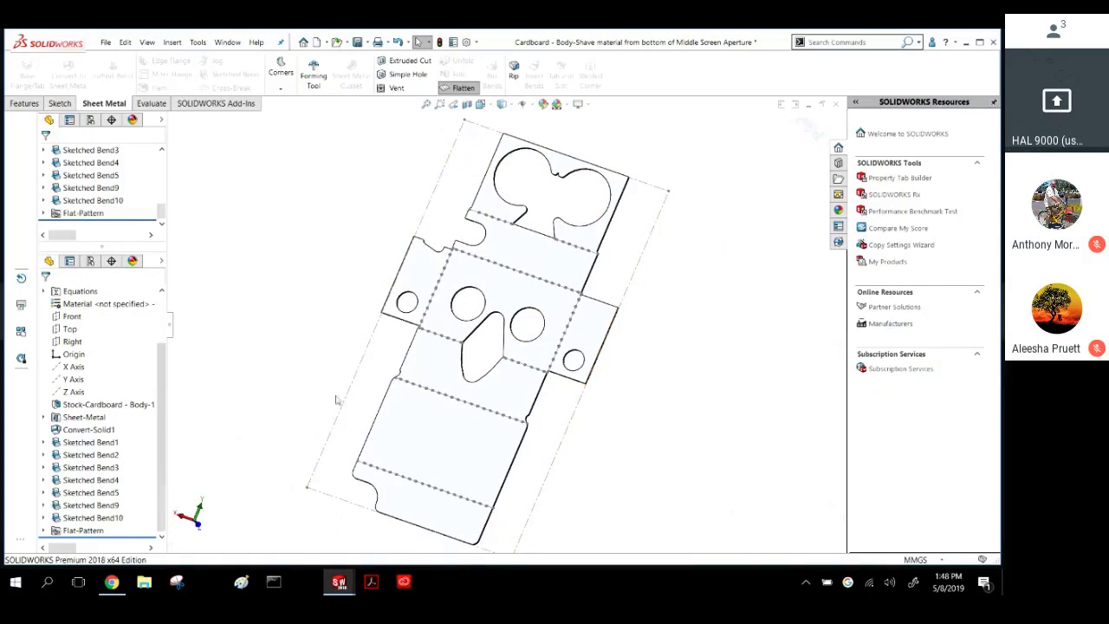
scroll(524, 322, up, 3)
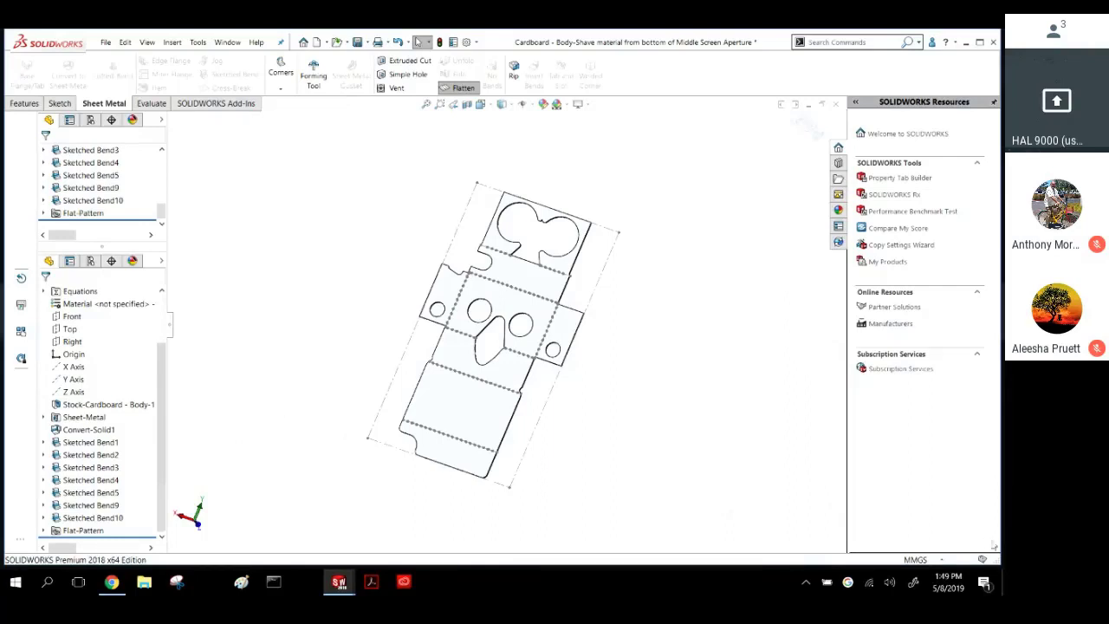
middle_drag(462, 402, 436, 310)
scroll(428, 338, down, 2)
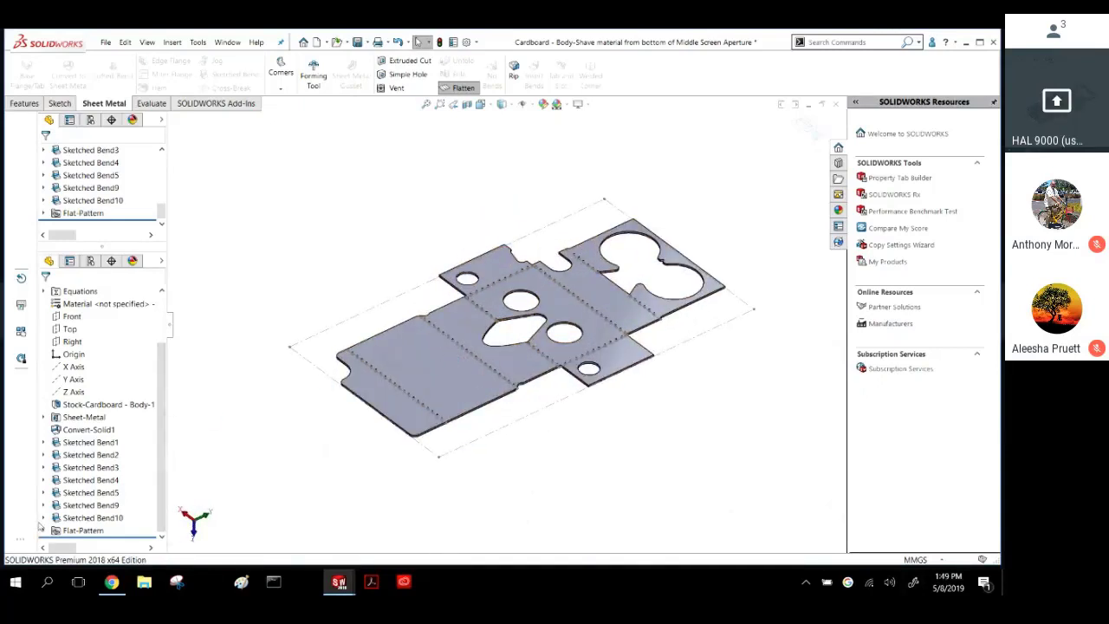
Expand Flat-Pattern3 and suppress its flatten features for SketchBend1, SketchBend2 and SketchBend3 one by one.
click(43, 531)
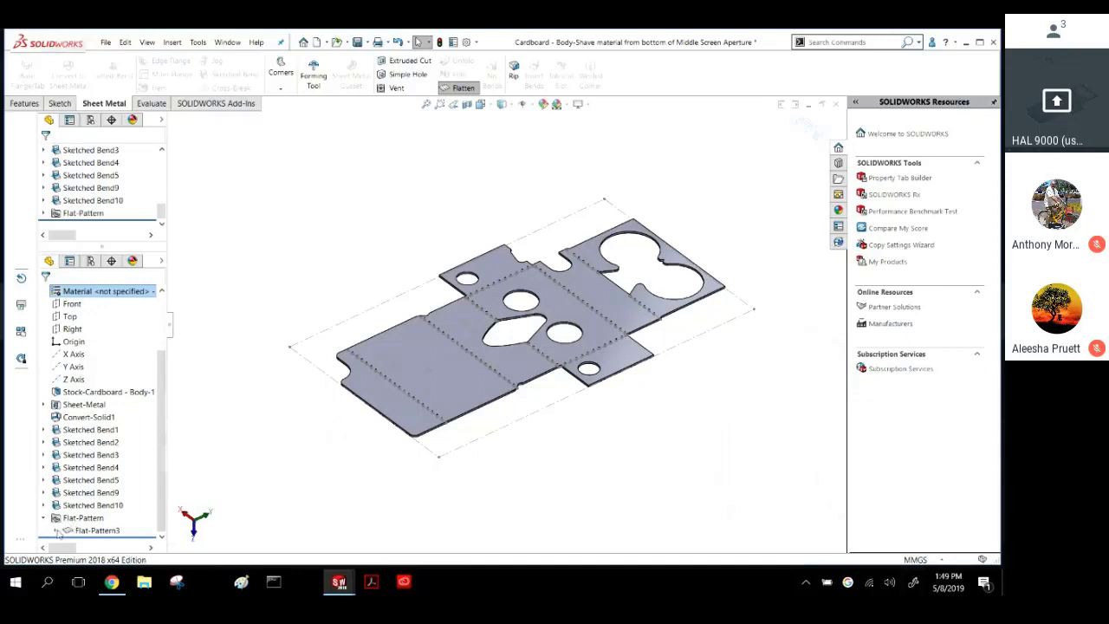
click(58, 531)
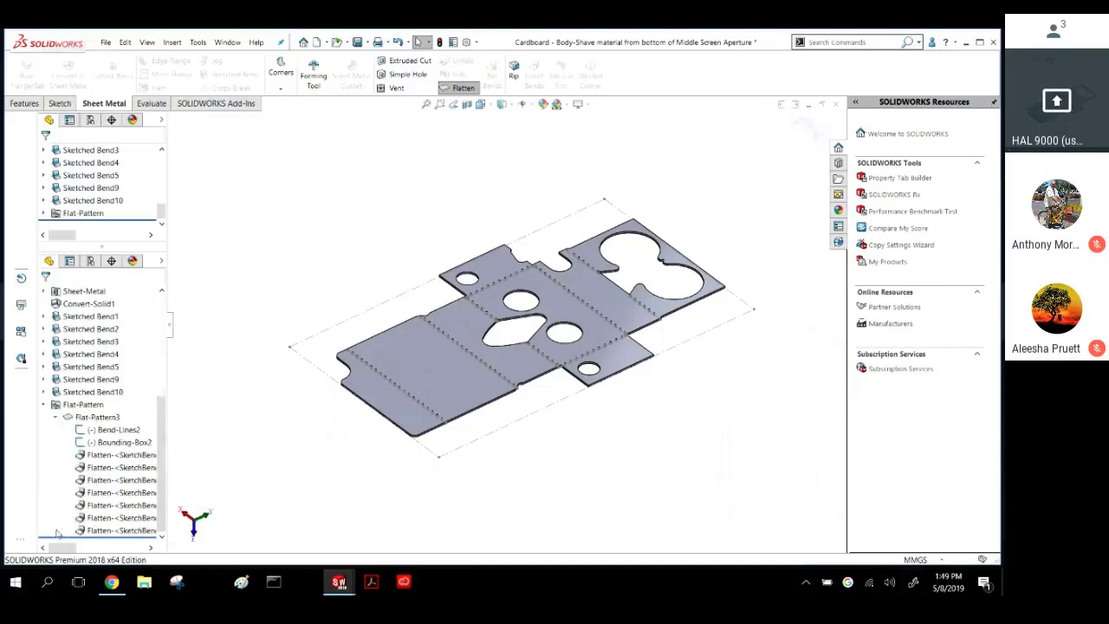
right_click(110, 459)
click(151, 364)
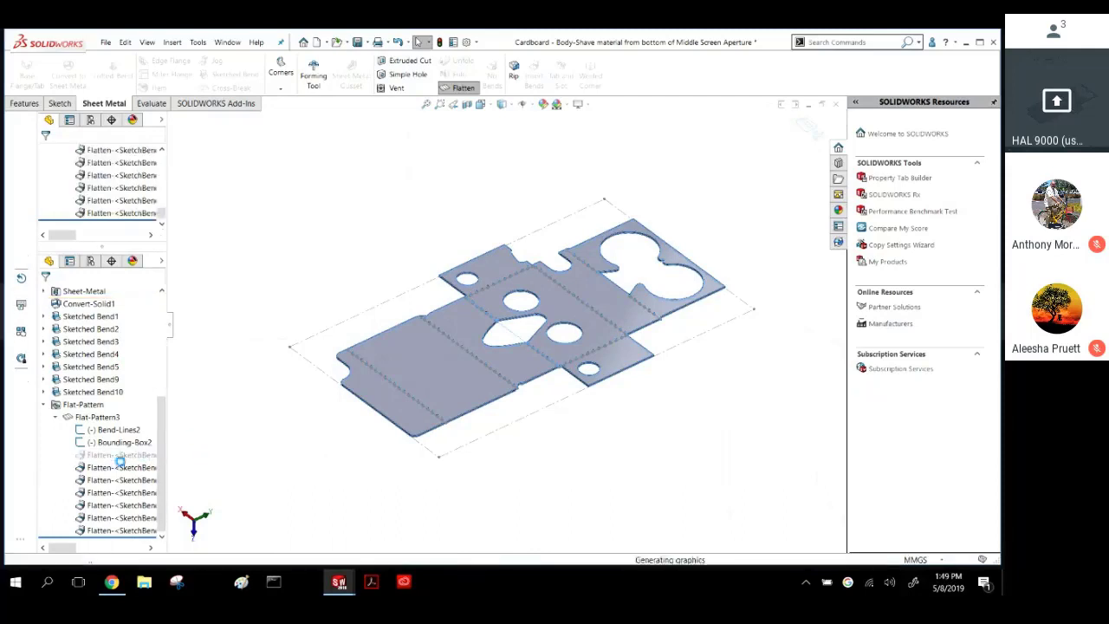
right_click(104, 468)
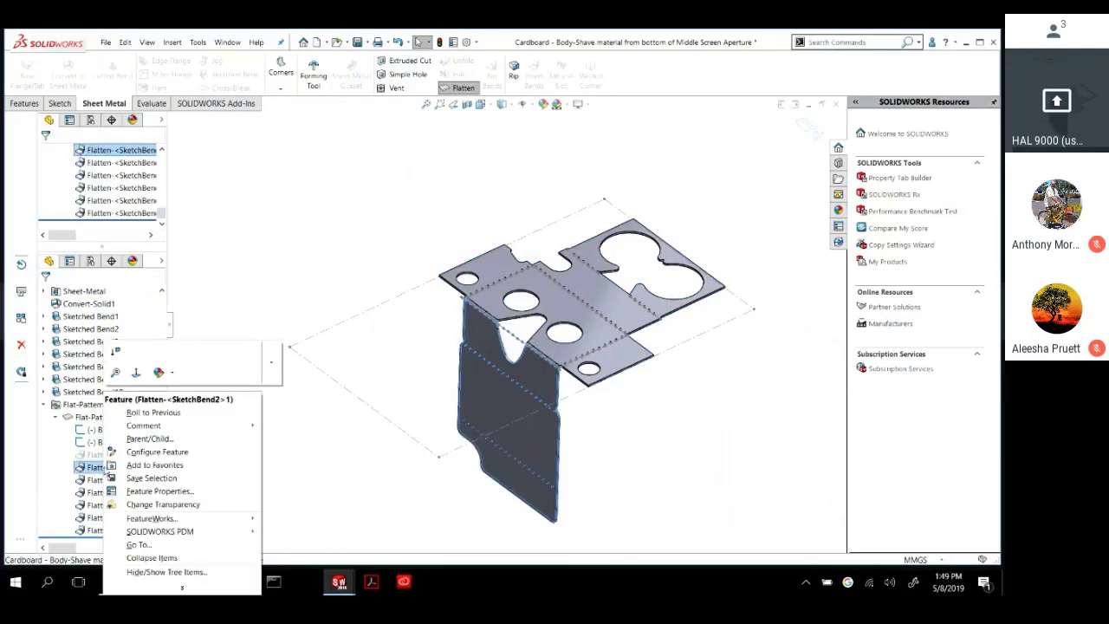
click(116, 364)
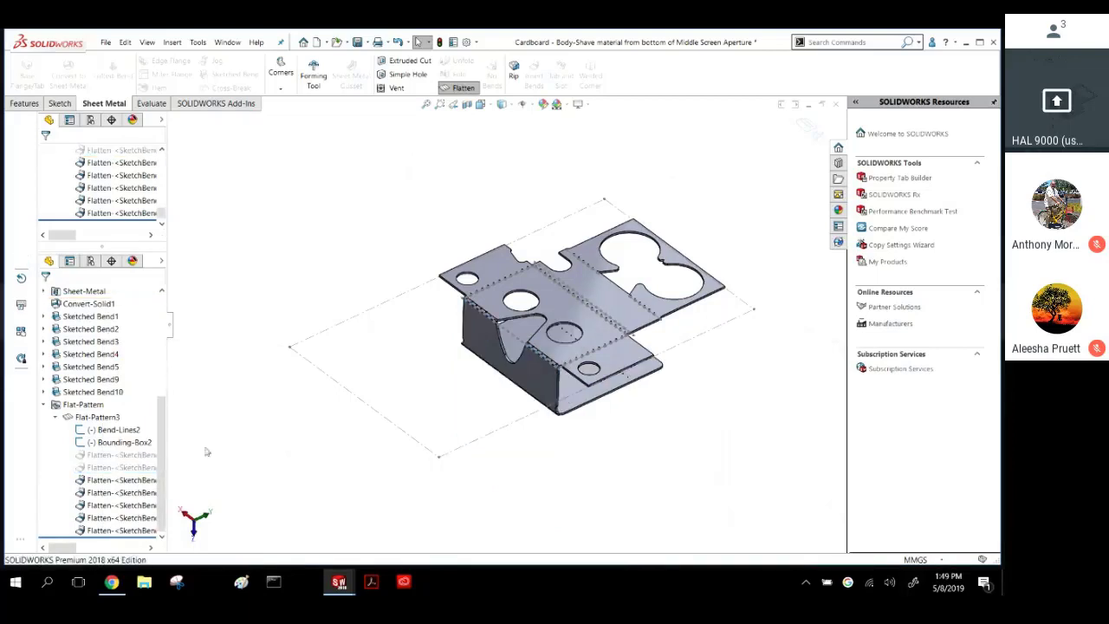
right_click(102, 482)
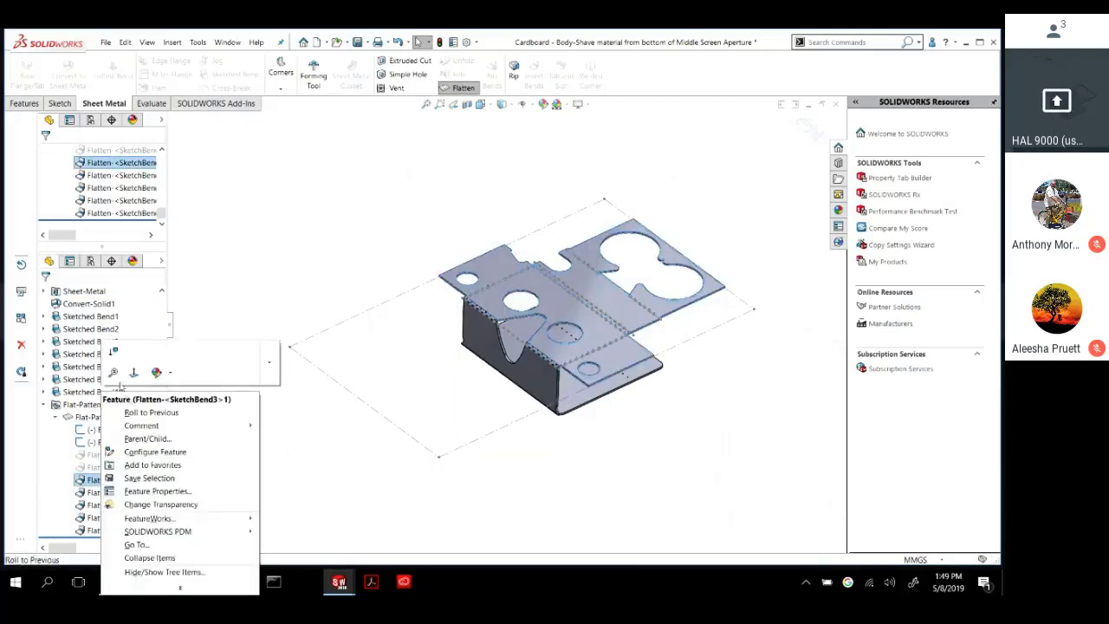
click(374, 490)
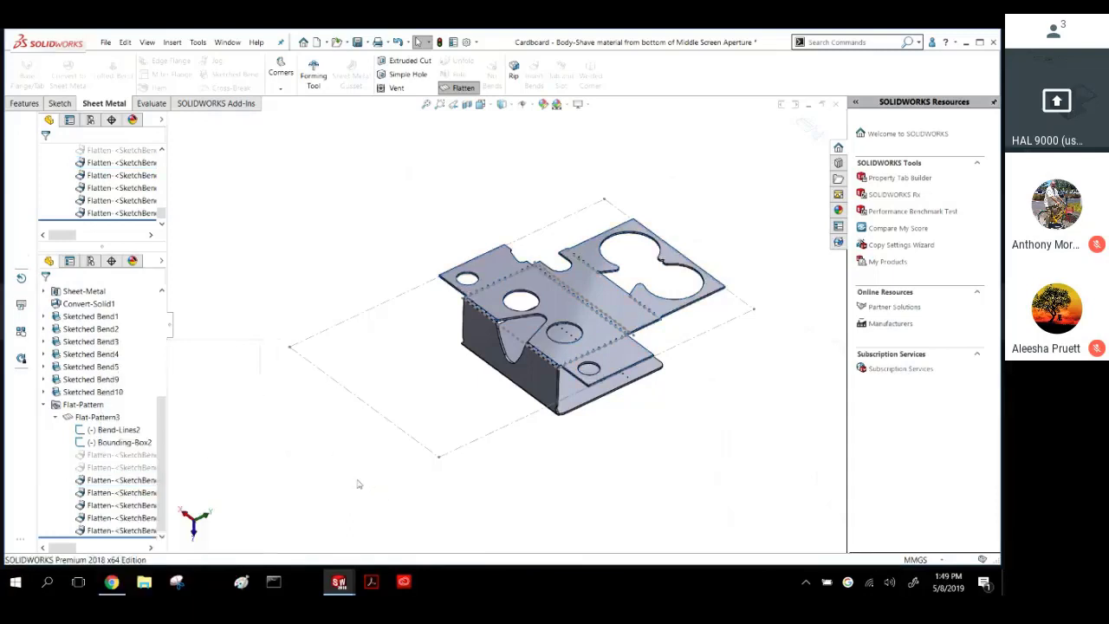
right_click(128, 481)
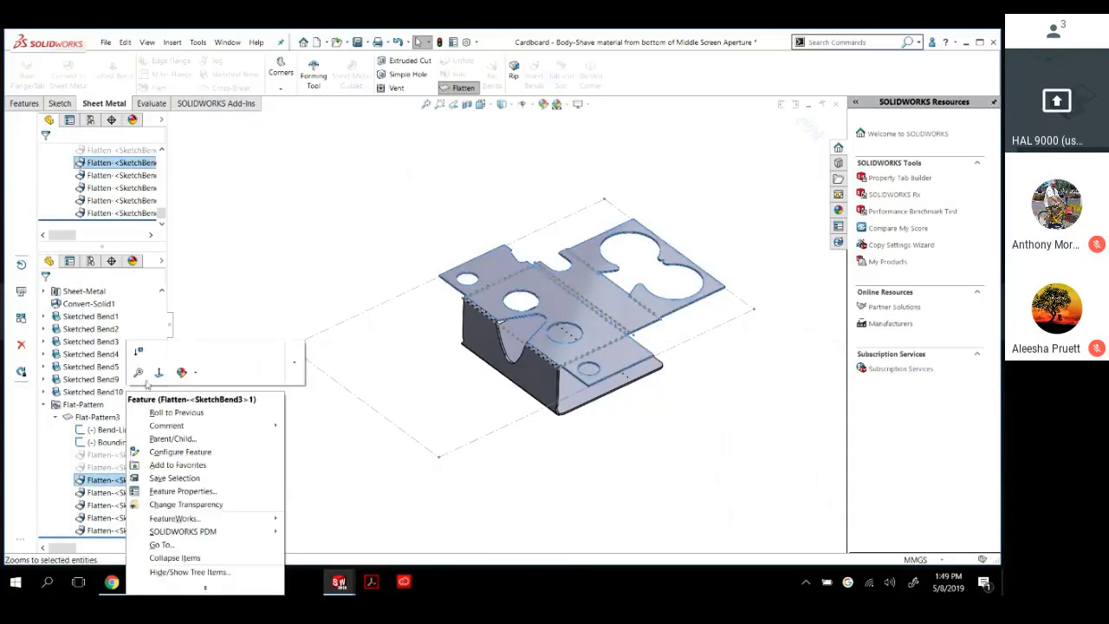
click(138, 354)
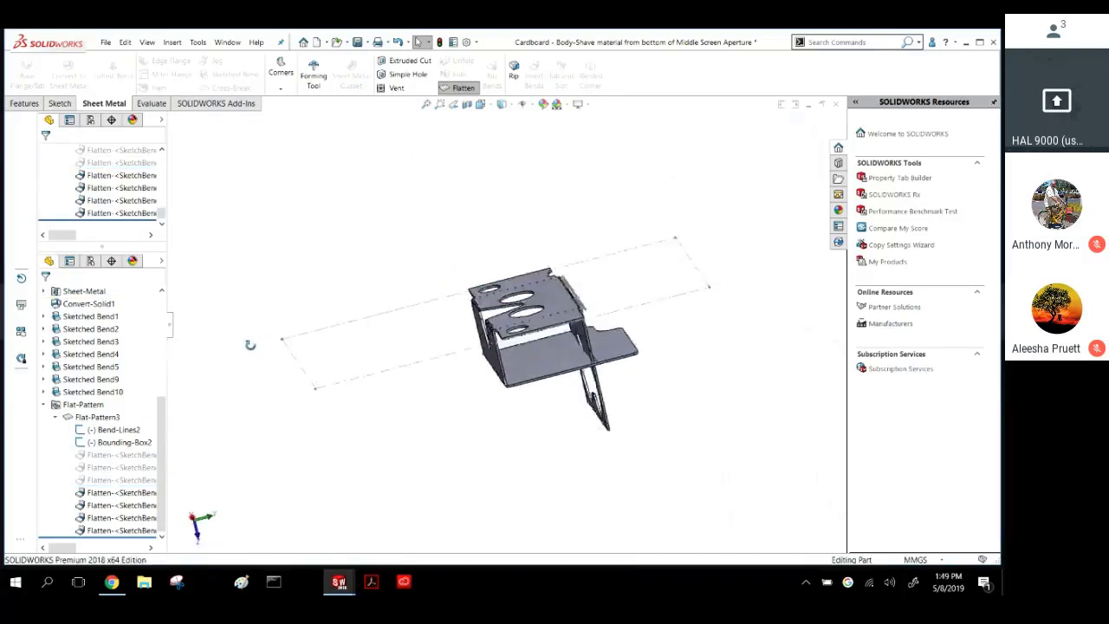
Unsuppress the first three flatten features together and exit the flat pattern to return to the folded part.
click(122, 456)
shift+click(119, 479)
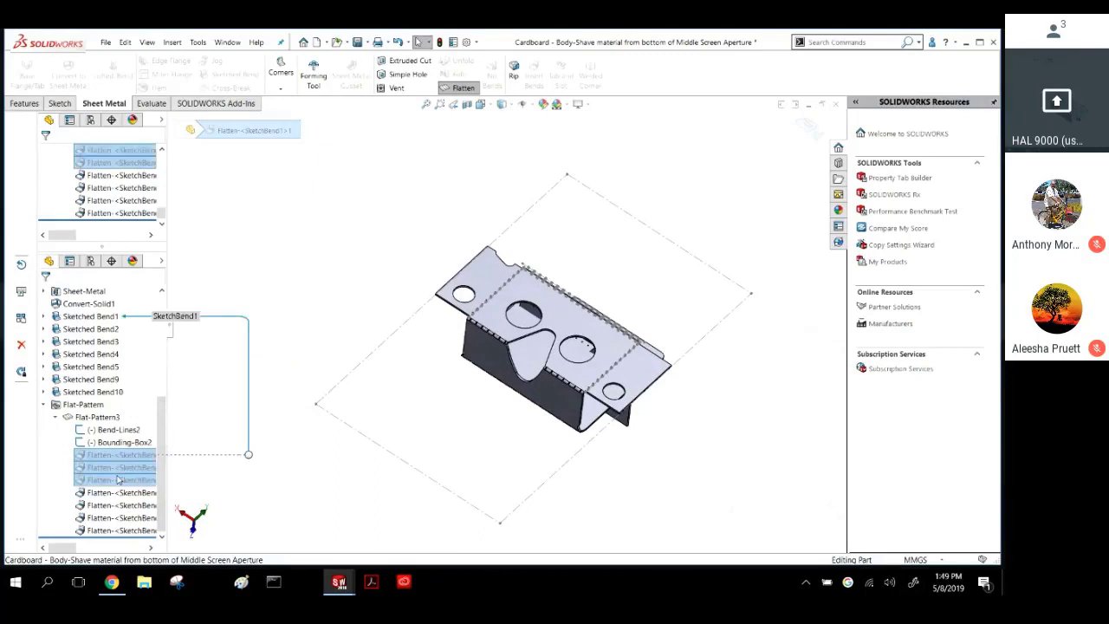
right_click(119, 479)
click(128, 377)
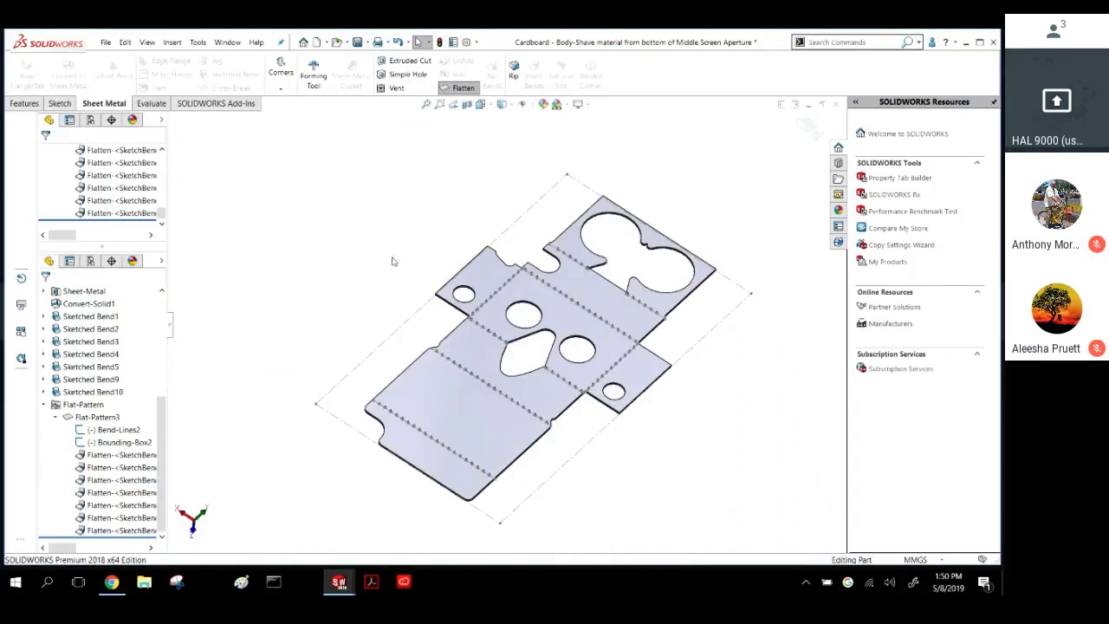
click(810, 127)
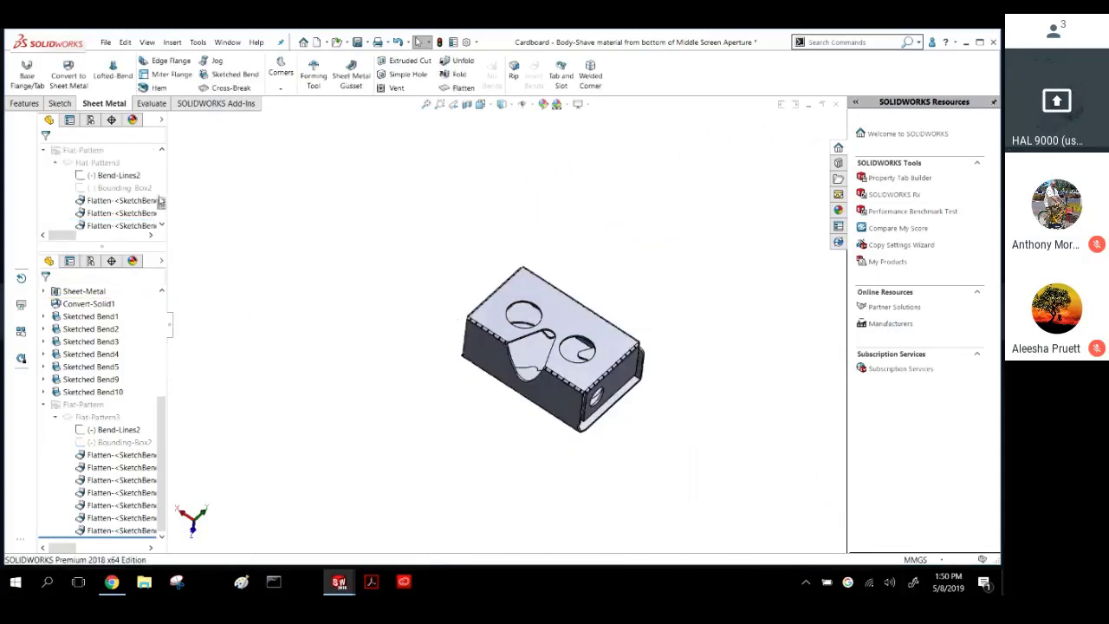
Close the upper pane of the split feature tree and collapse the Flat-Pattern folder, leaving nothing selected.
mouse_move(162, 205)
mouse_down()
mouse_move(160, 167)
mouse_move(160, 194)
mouse_up()
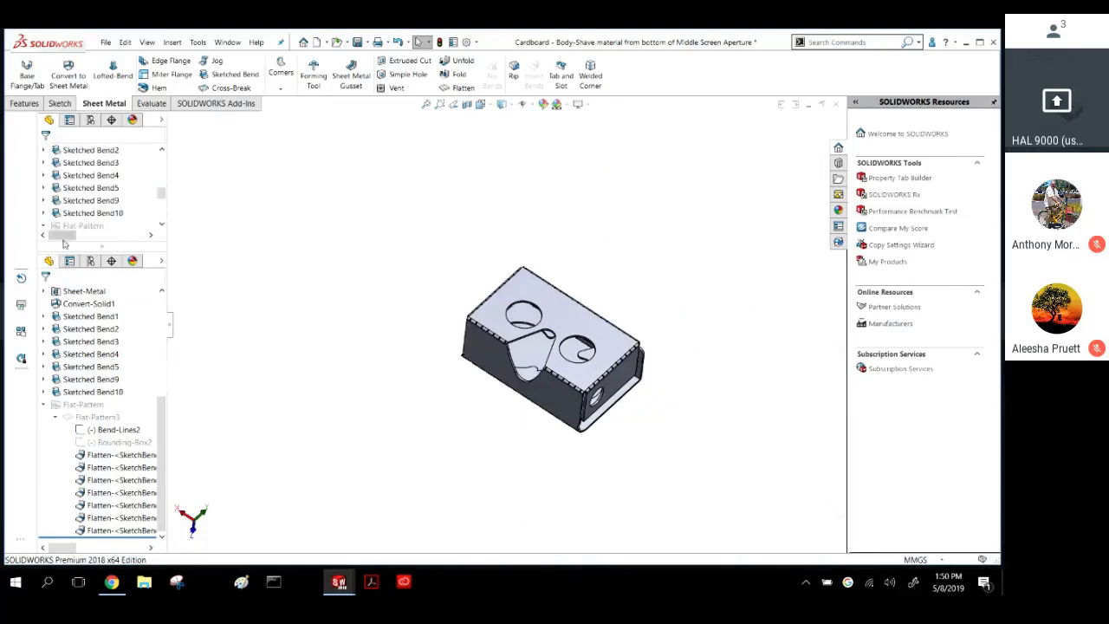
drag(92, 246, 116, 86)
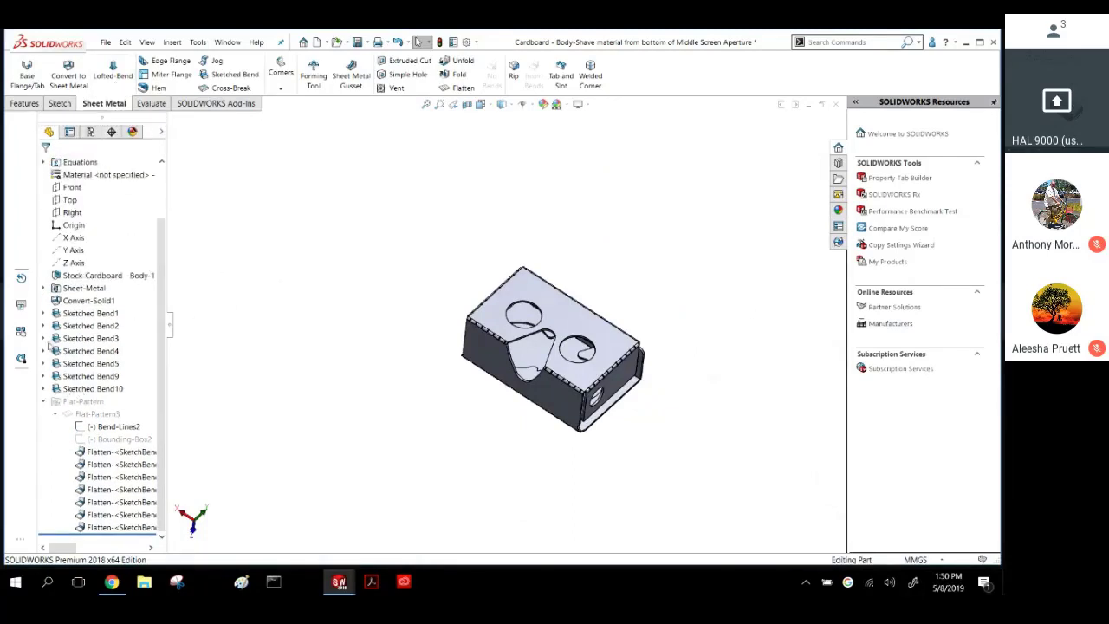
click(76, 287)
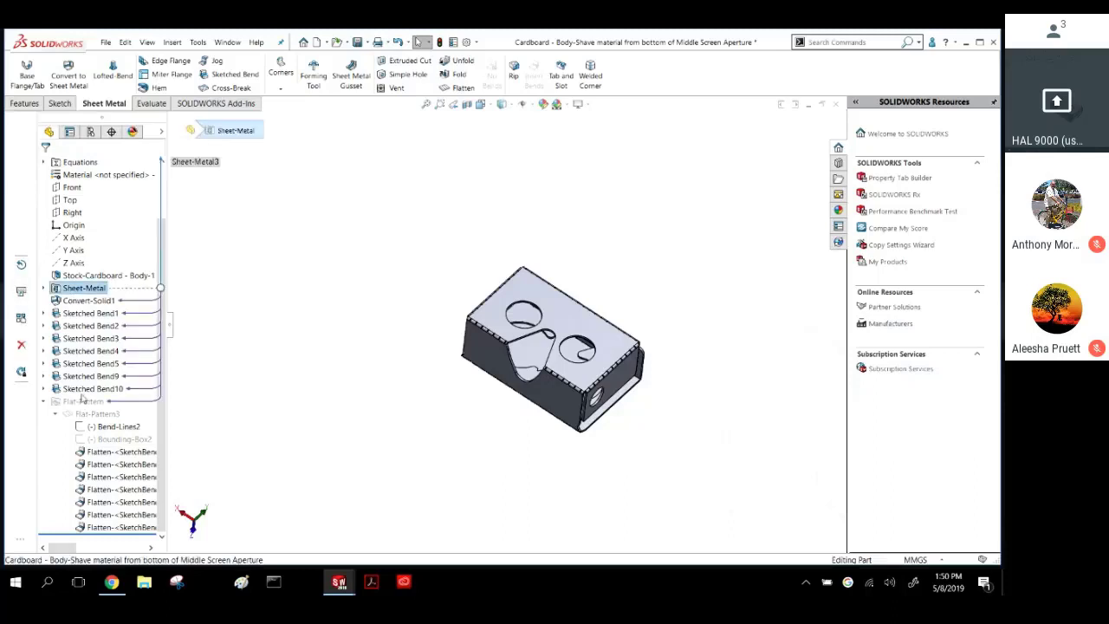
click(83, 402)
click(43, 402)
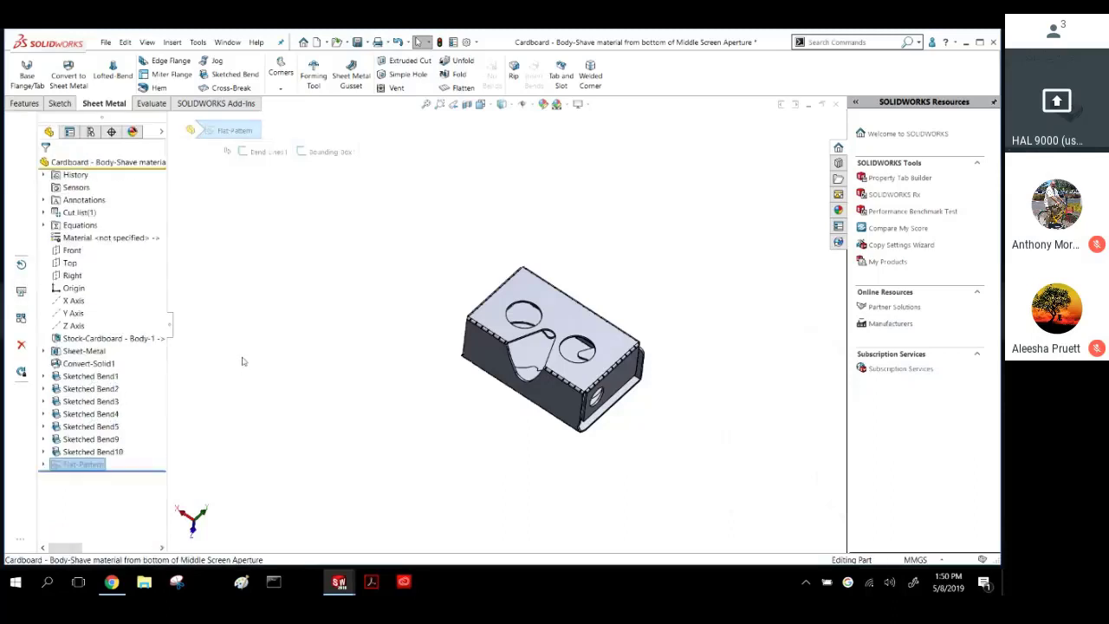
click(243, 361)
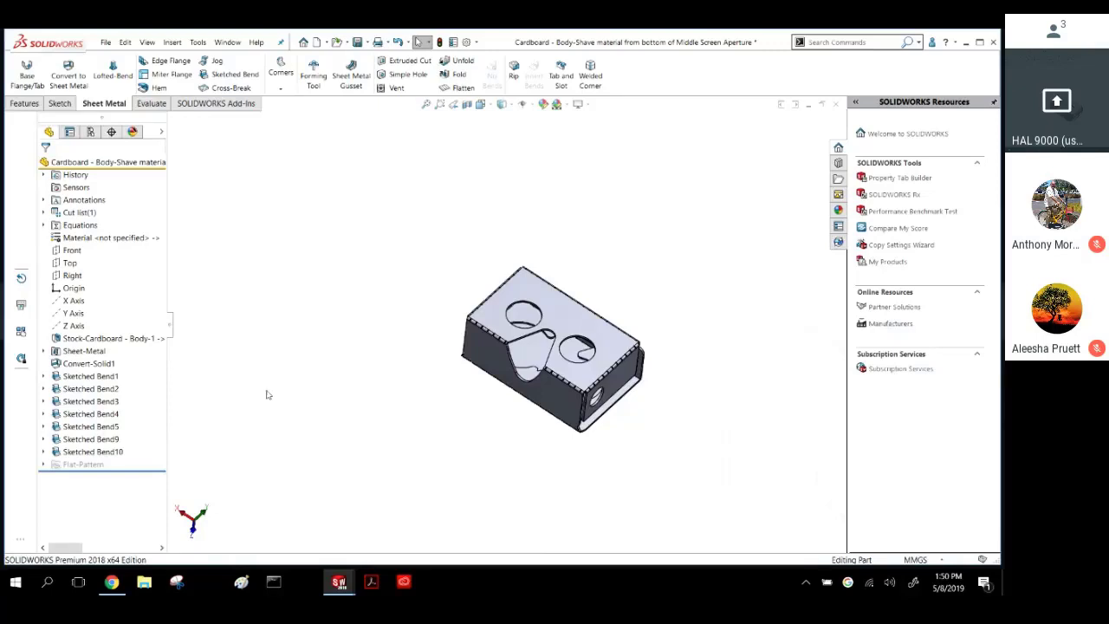
Save the folded headset as a DXF file on the Desktop under the proposed flat pattern file name.
key(f)
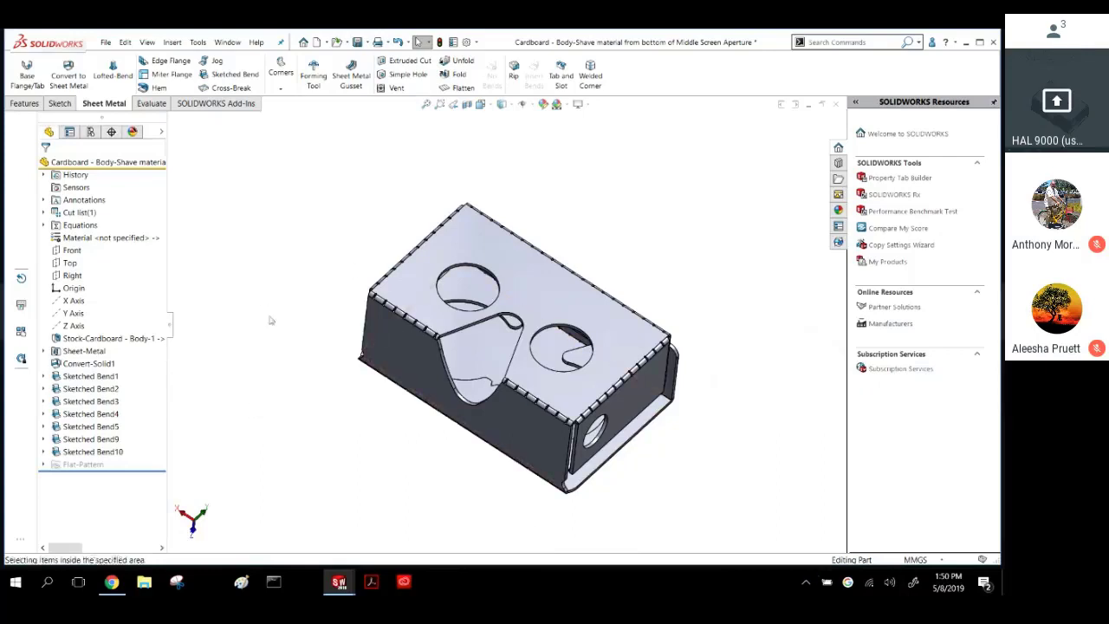
click(366, 42)
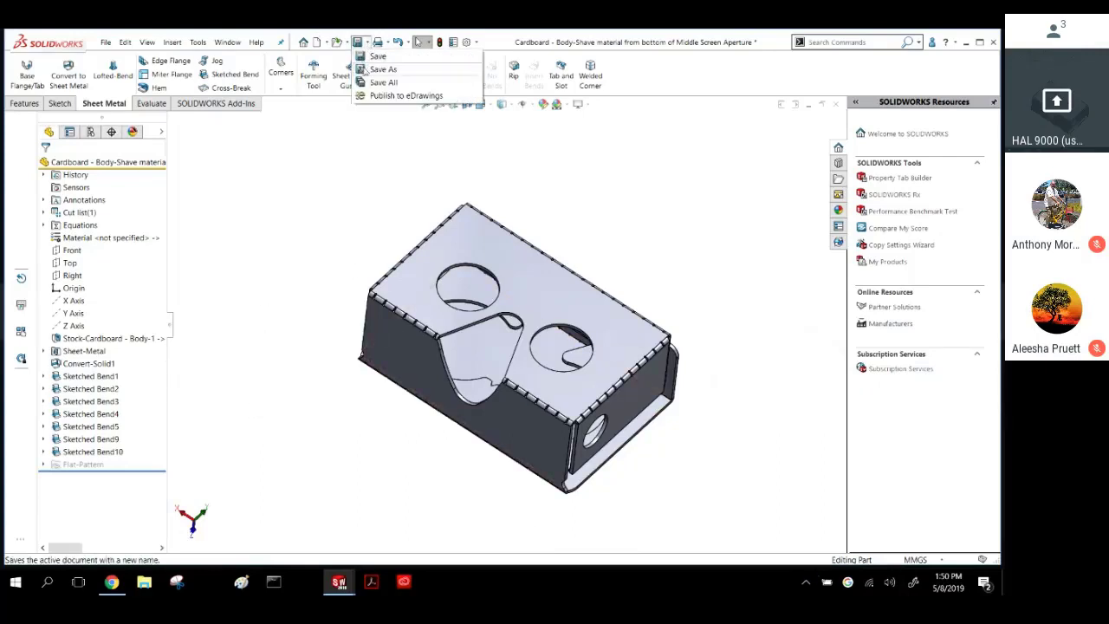
click(381, 69)
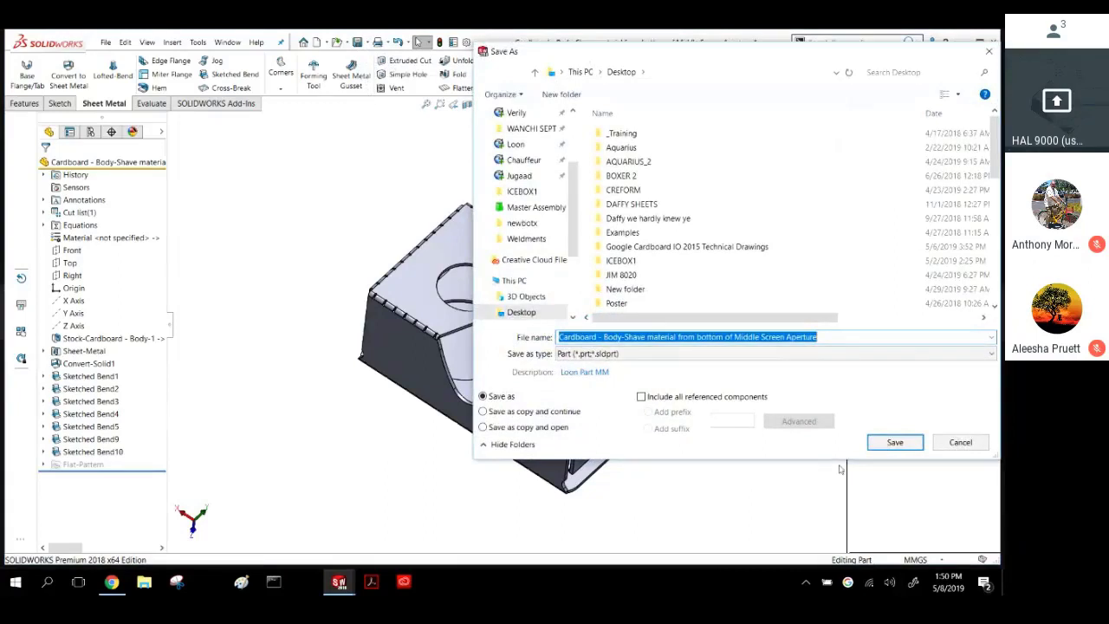
click(686, 353)
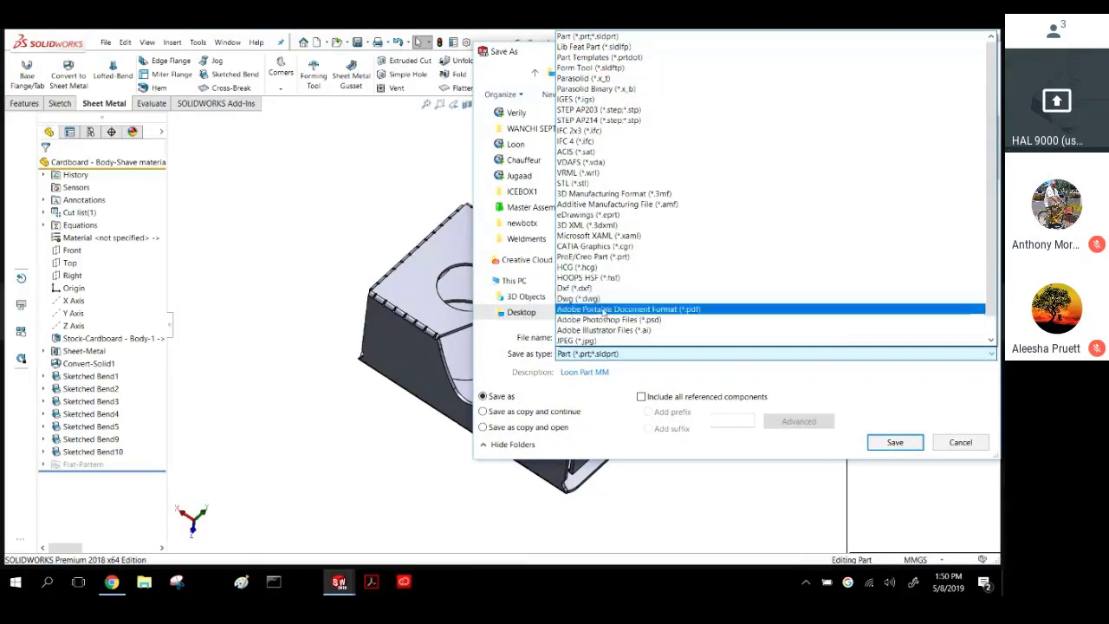
click(603, 289)
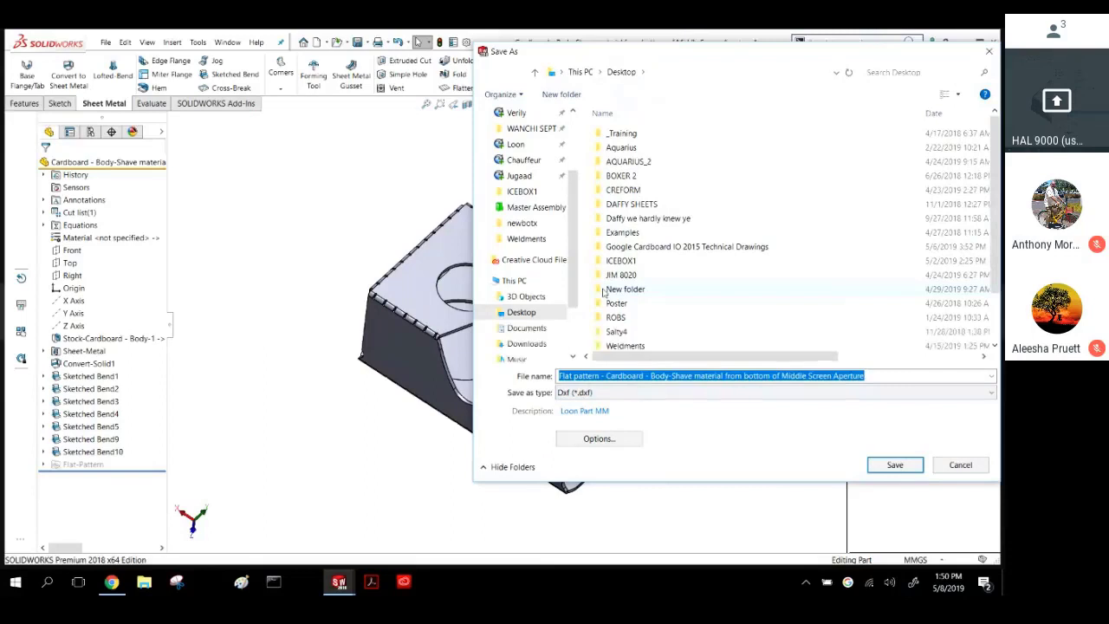
click(895, 466)
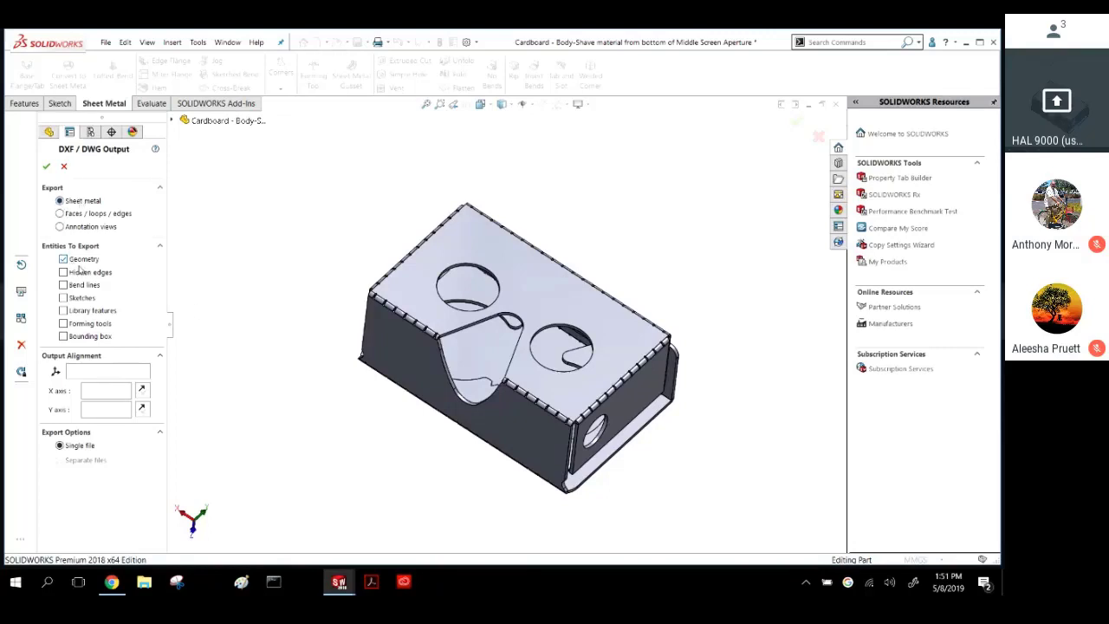
Set the DXF output to export sheet metal with geometry only, and generate the cleanup preview.
click(68, 216)
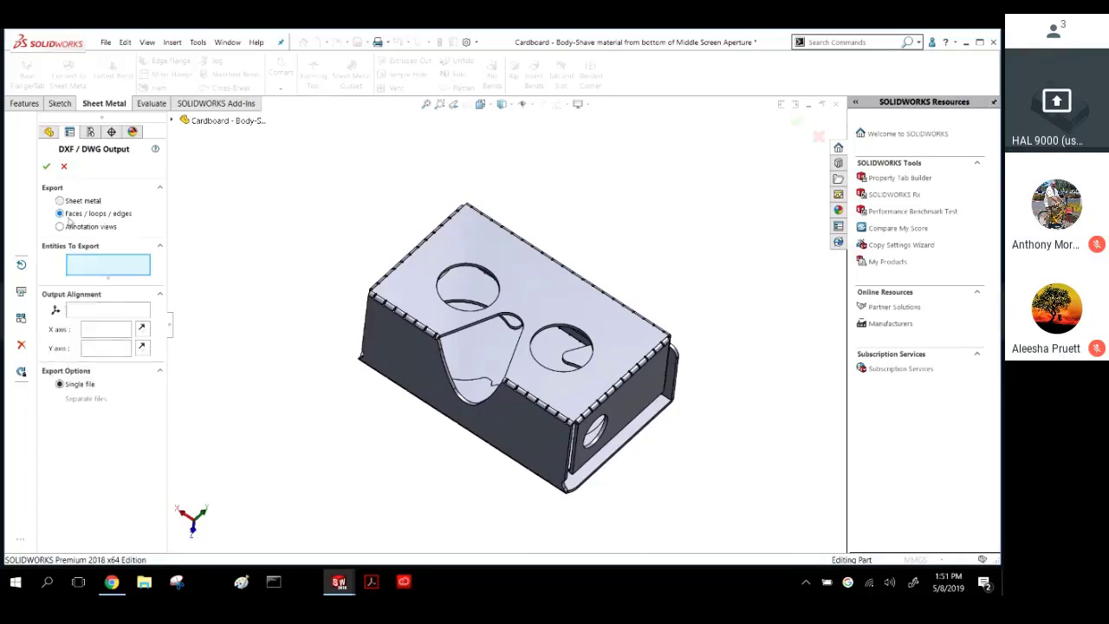
click(65, 202)
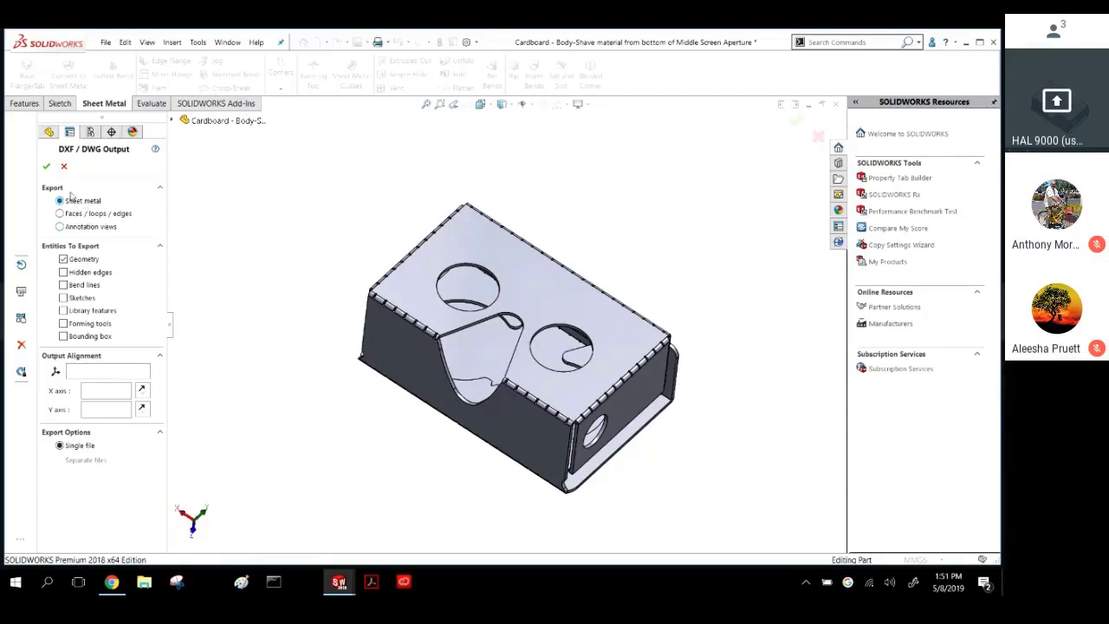
click(46, 166)
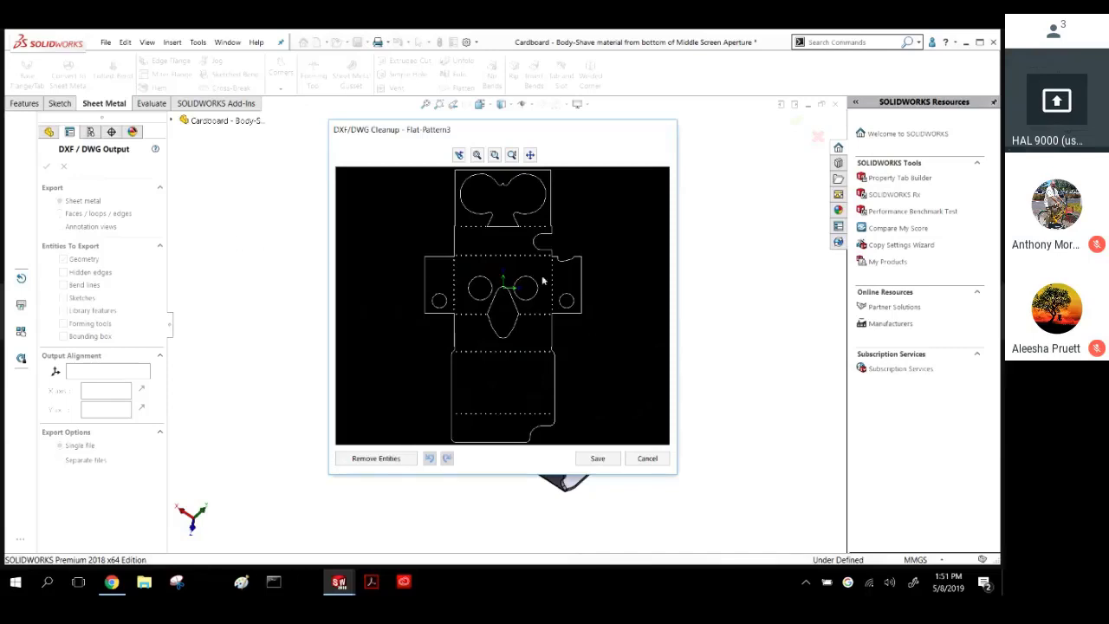
Remove the two circular lens holes beside the nose cutout from the flat pattern in the DXF cleanup preview.
scroll(539, 312, down, 5)
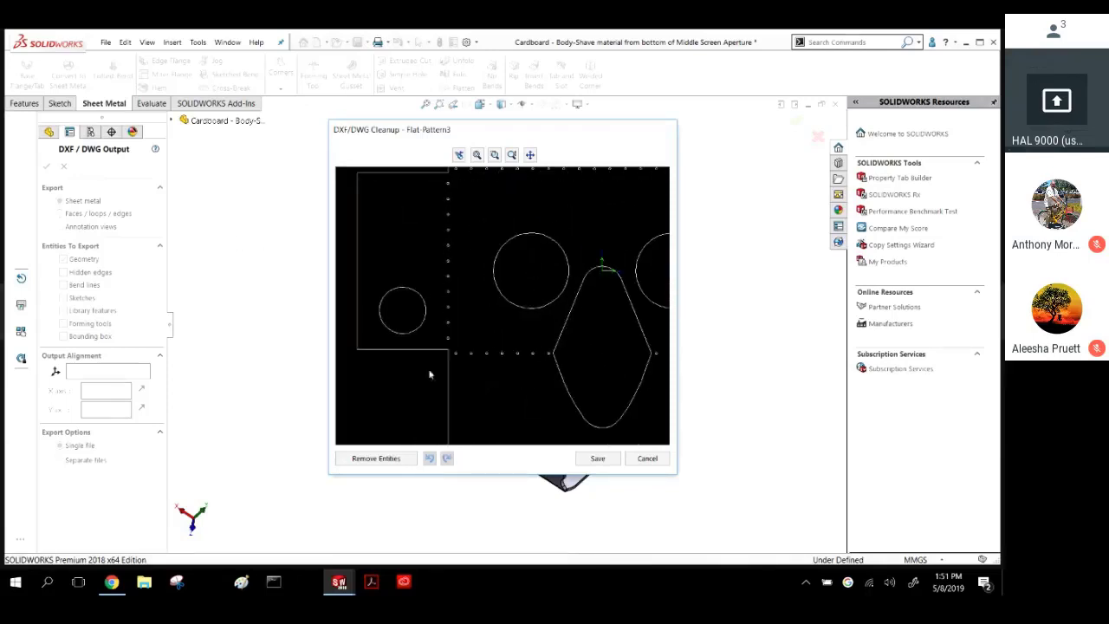
click(501, 295)
click(381, 457)
click(637, 263)
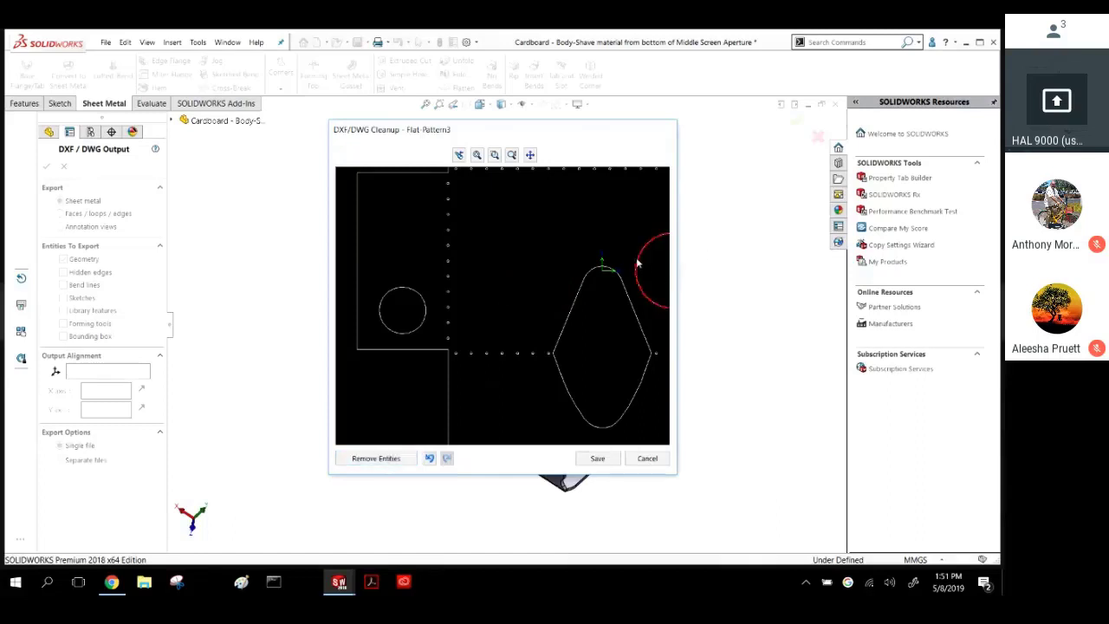
click(363, 459)
Fit the whole flat pattern in the cleanup preview and save the cleaned DXF.
scroll(584, 354, up, 5)
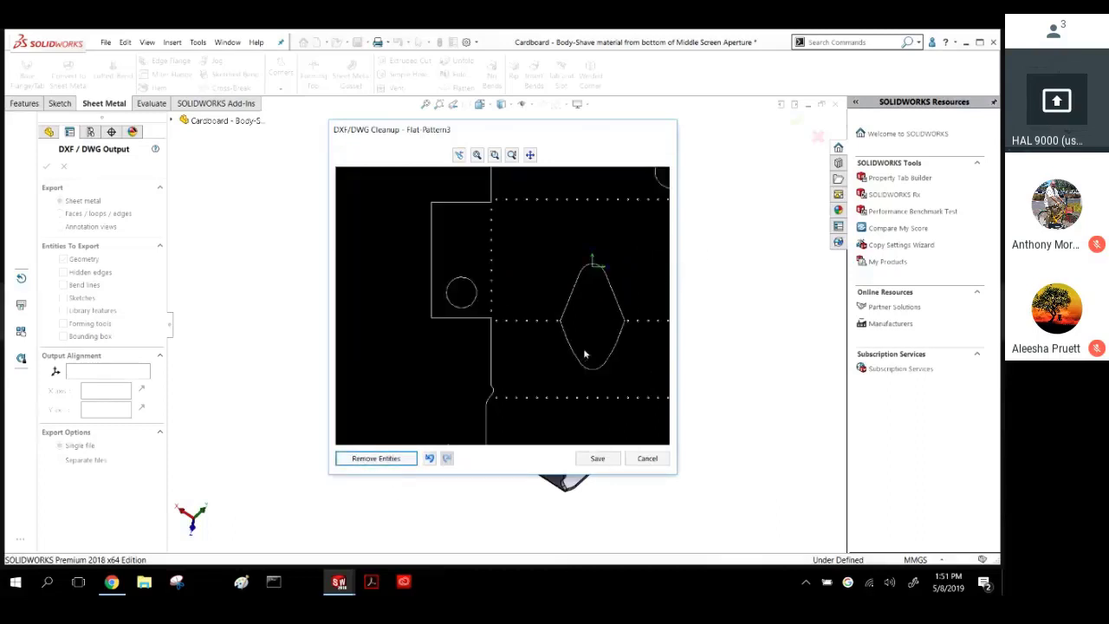
scroll(606, 293, down, 2)
scroll(631, 332, up, 4)
scroll(643, 336, down, 2)
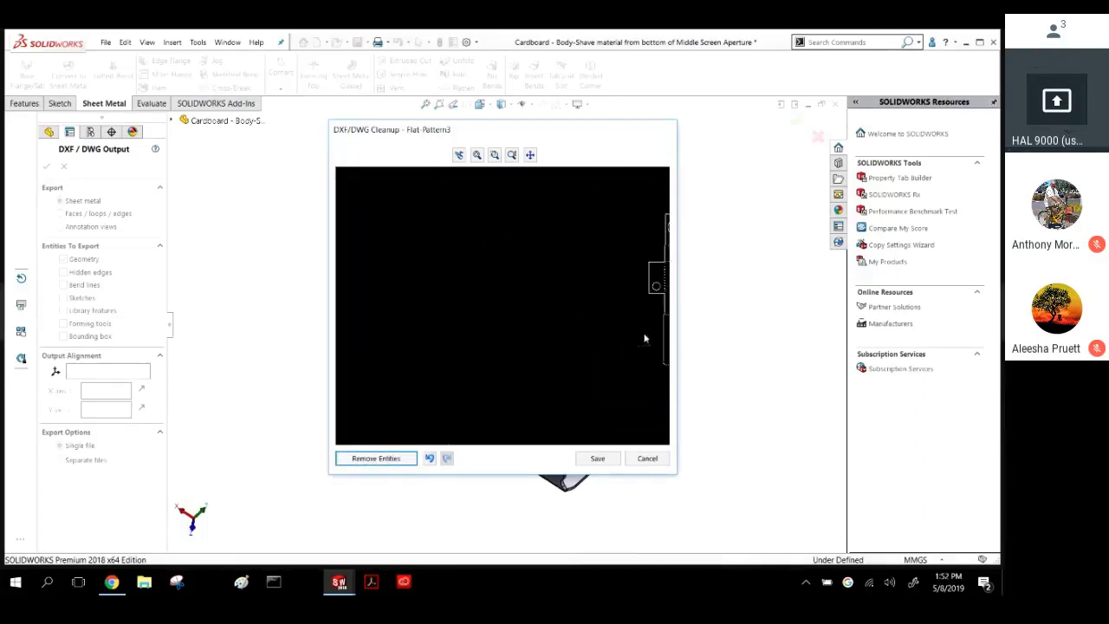
scroll(606, 324, down, 2)
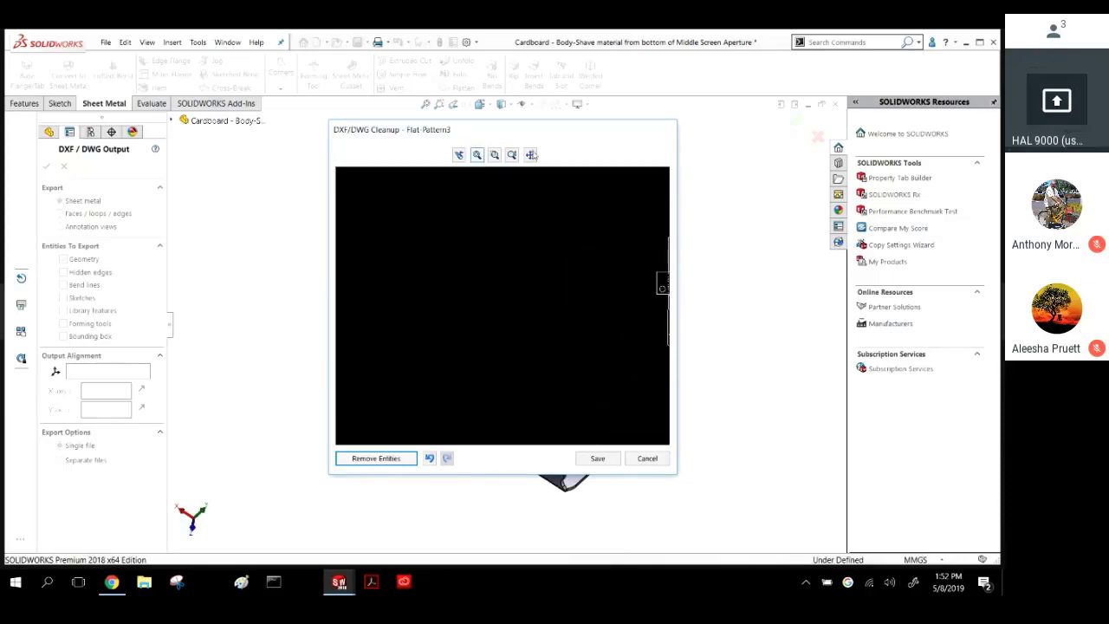
click(476, 155)
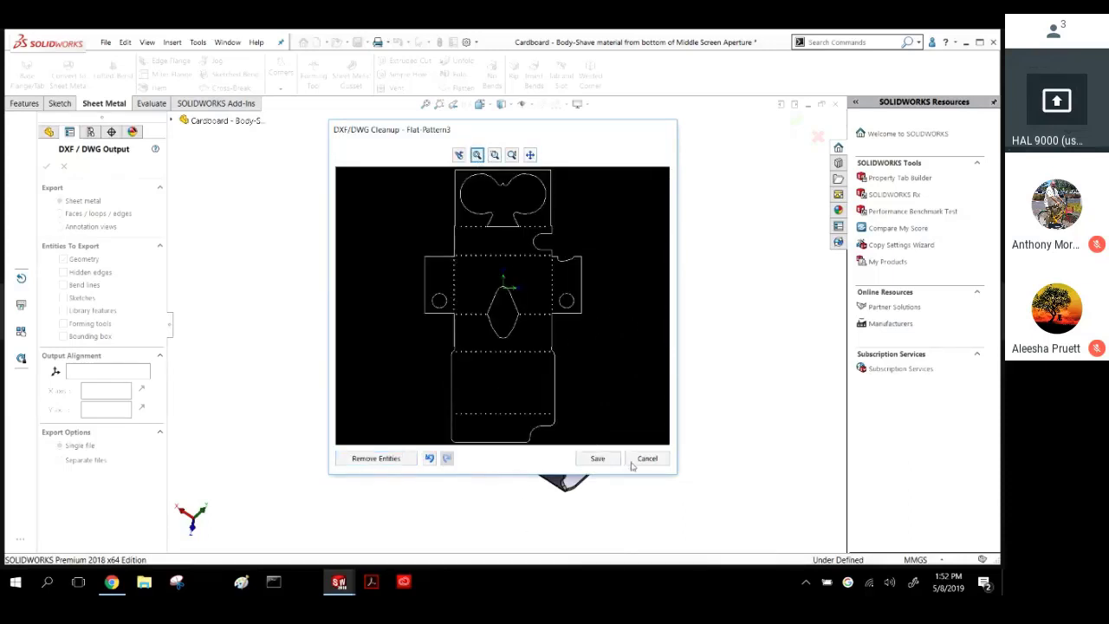
click(597, 458)
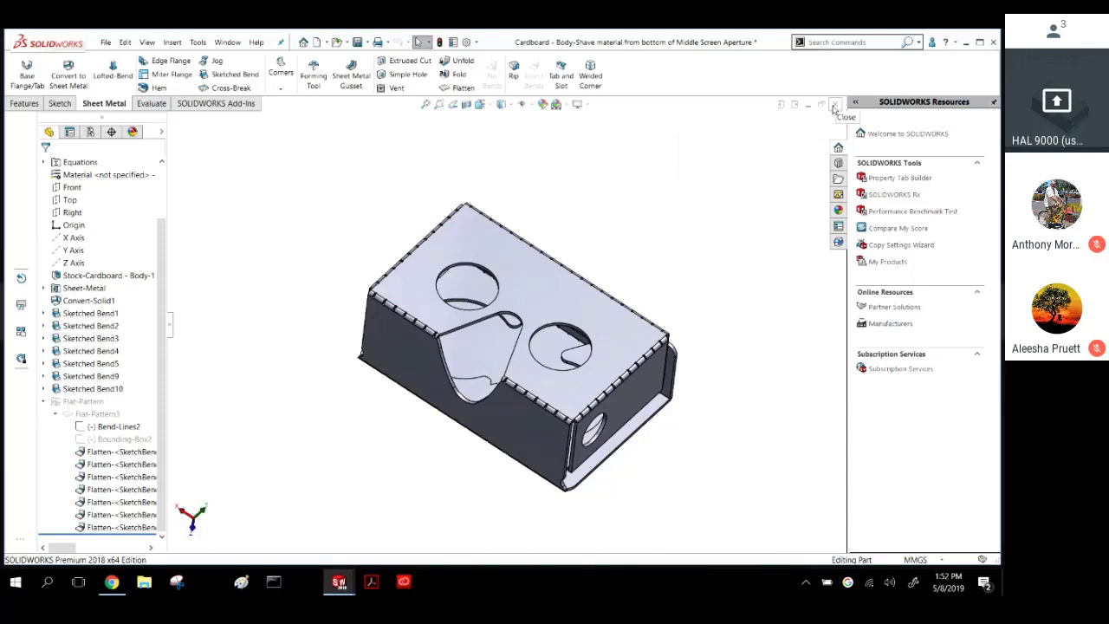
Close all open part documents without saving their changes.
key(ctrl+Tab)
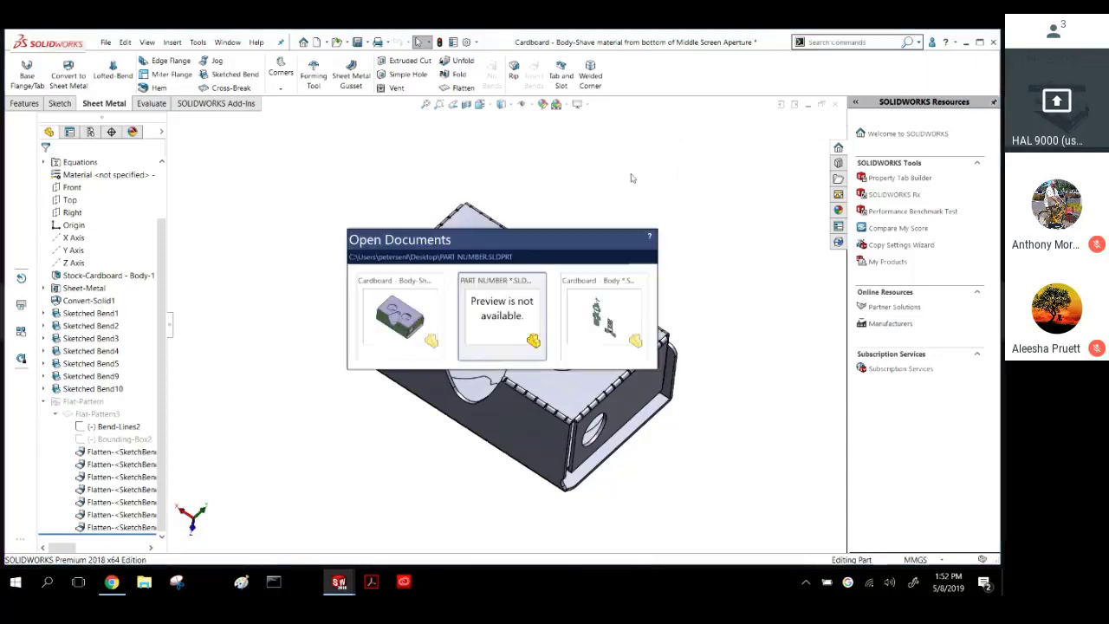
key(ctrl+Tab)
key(ctrl+Tab)
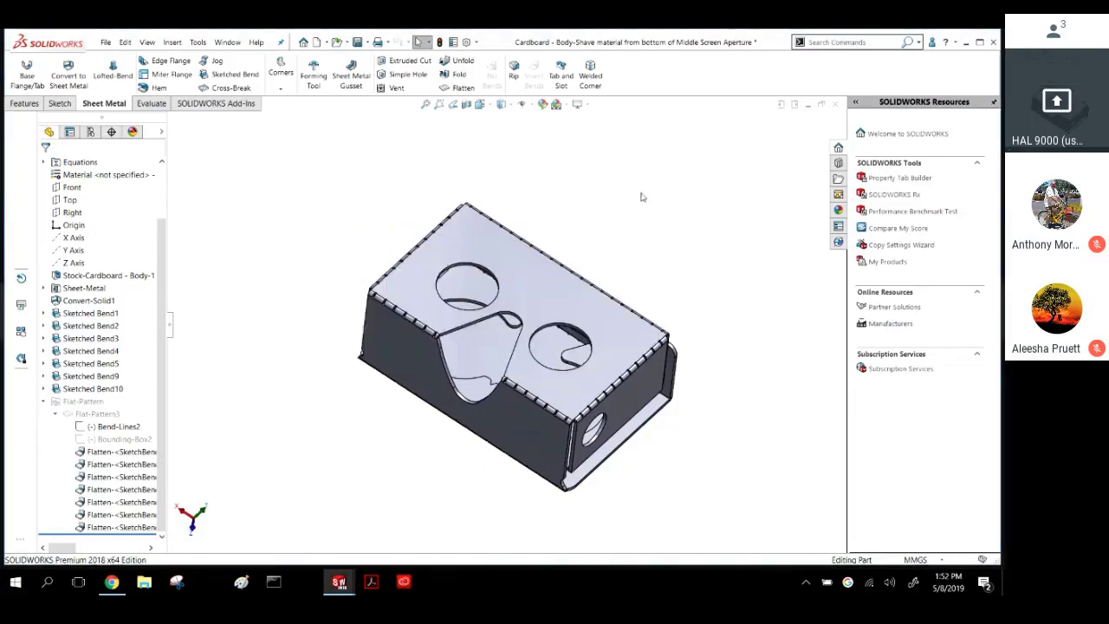
click(834, 106)
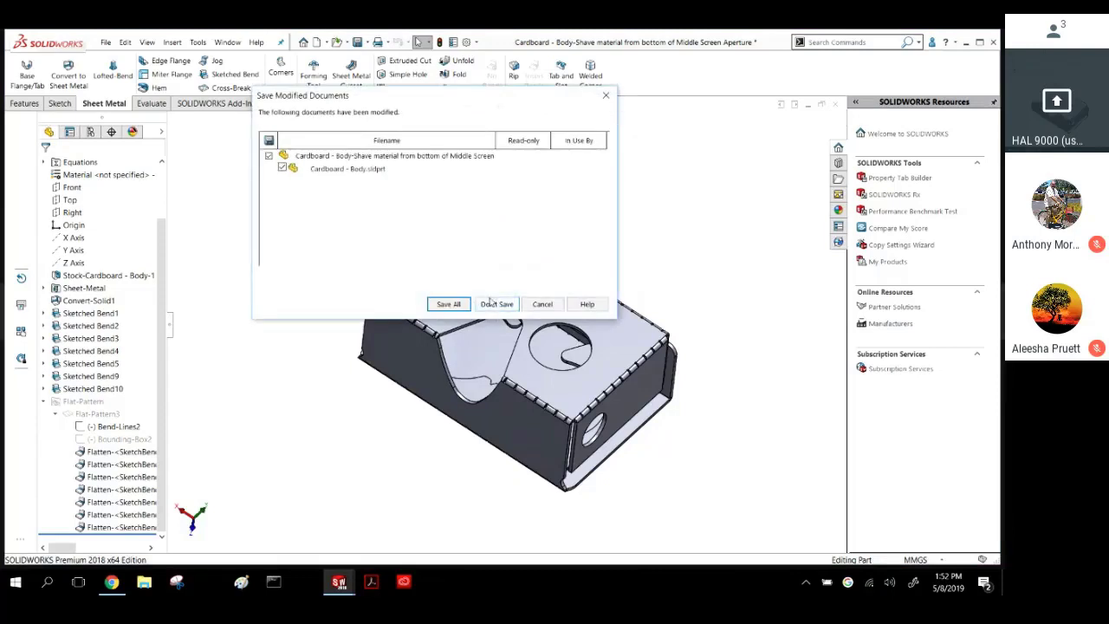
click(495, 303)
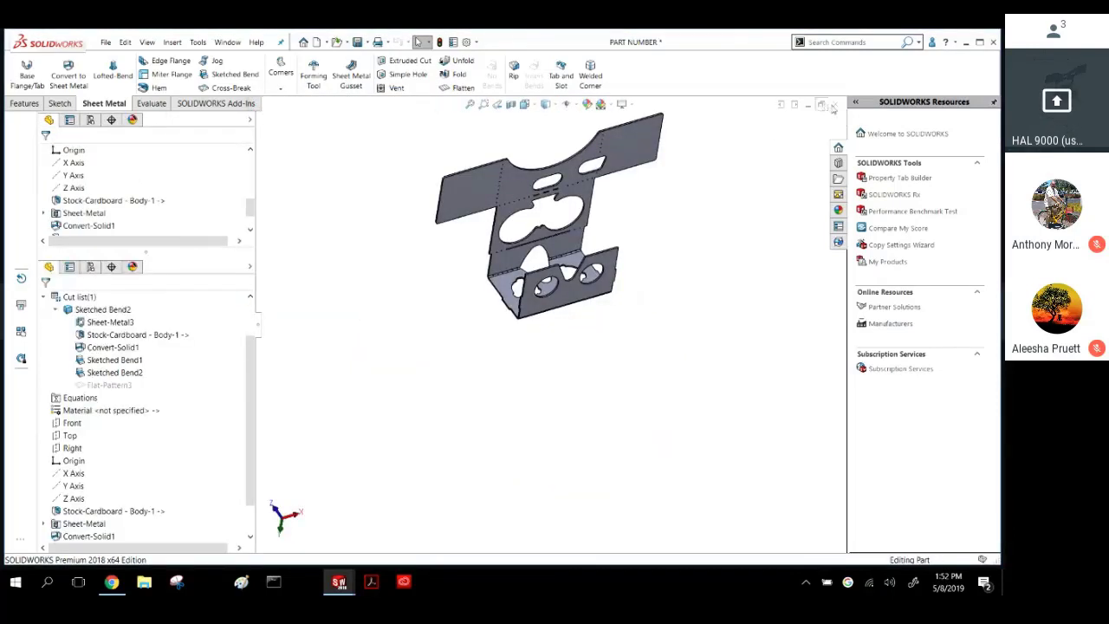
click(834, 105)
click(496, 302)
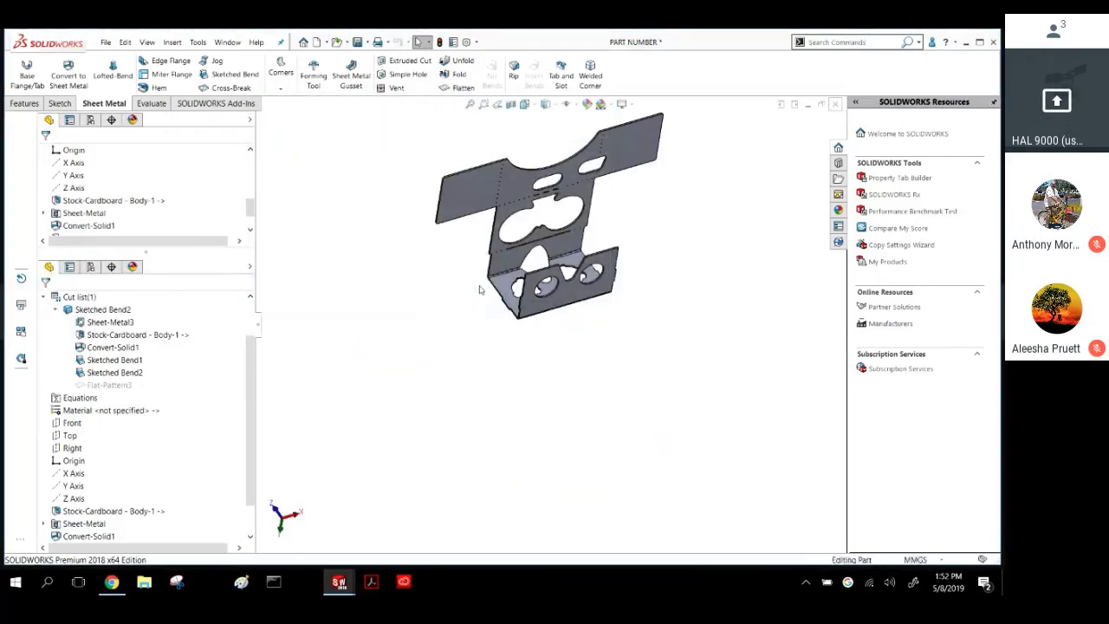
click(834, 105)
click(537, 323)
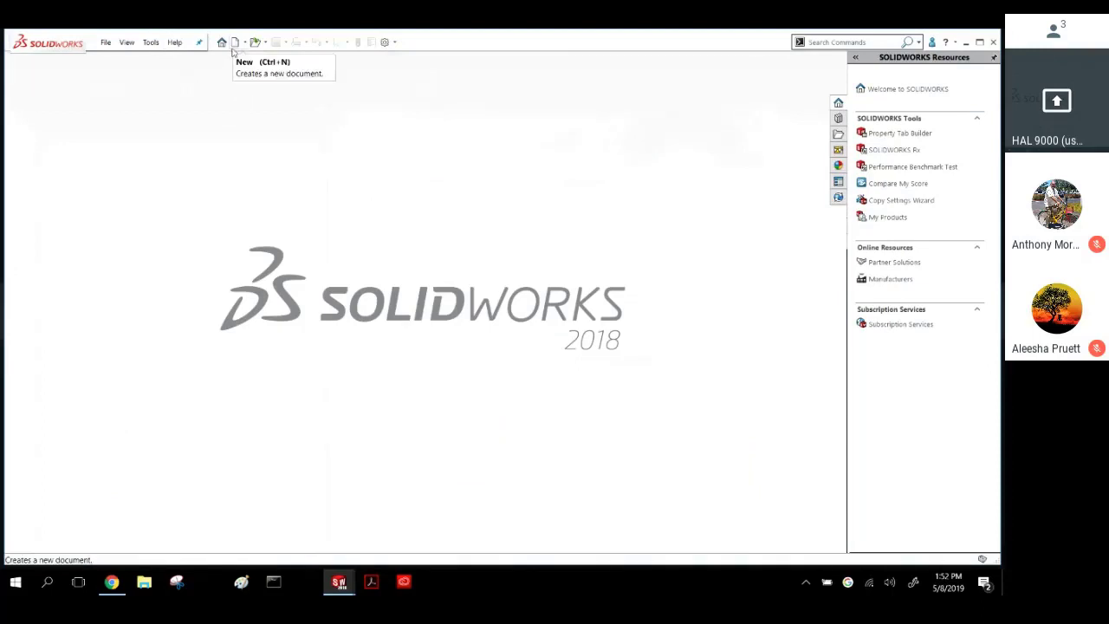
Create a new part from the Google Part MM template and start a sketch on the Front plane.
click(234, 43)
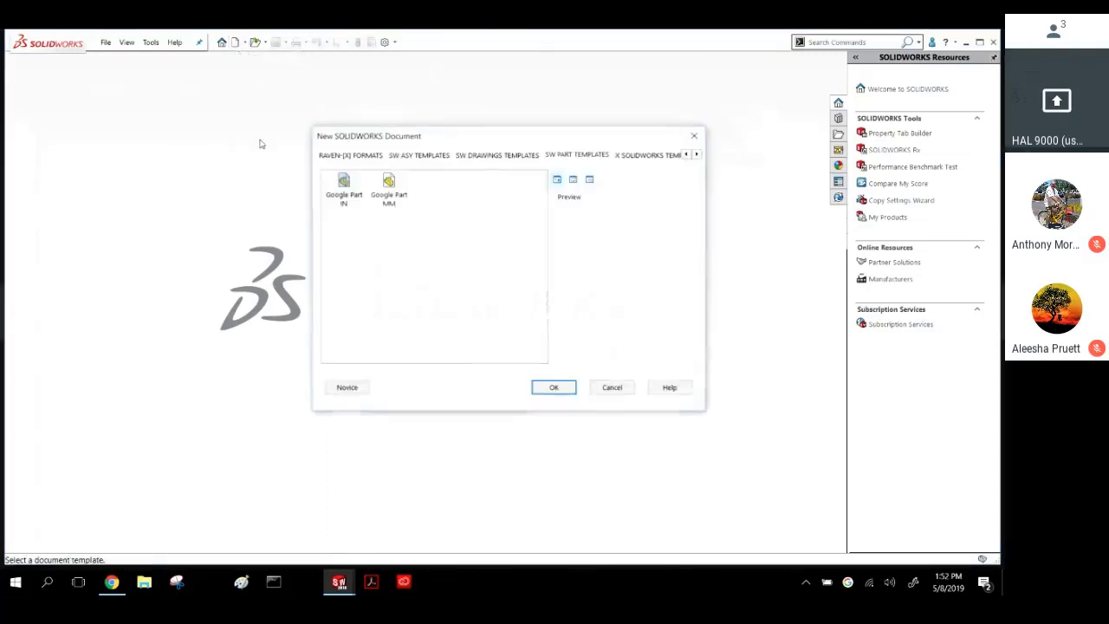
click(339, 182)
double_click(387, 182)
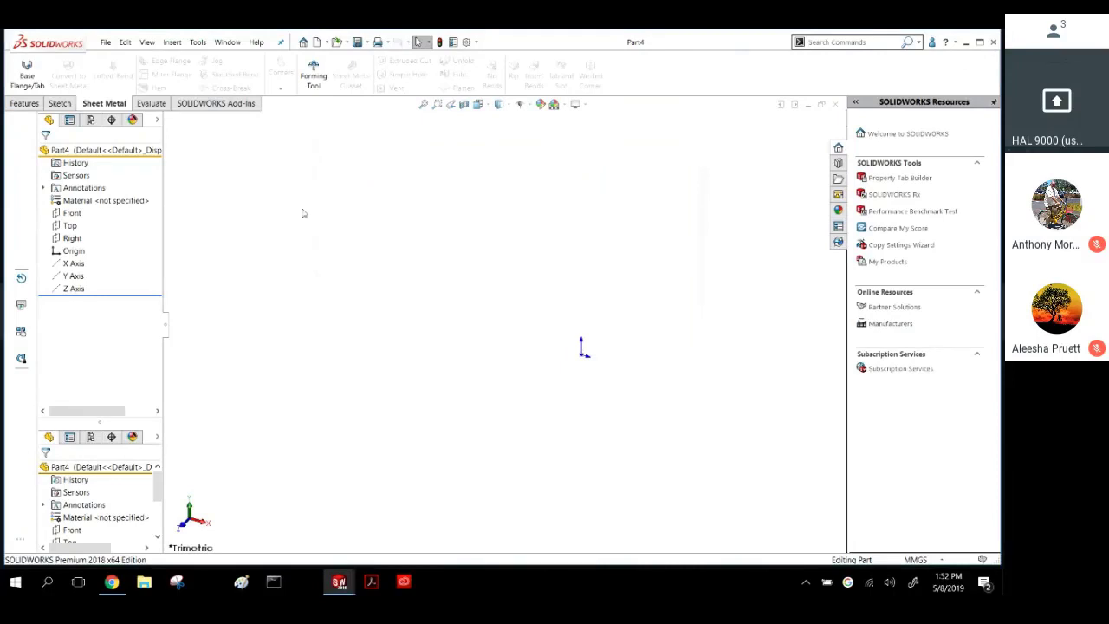
click(69, 214)
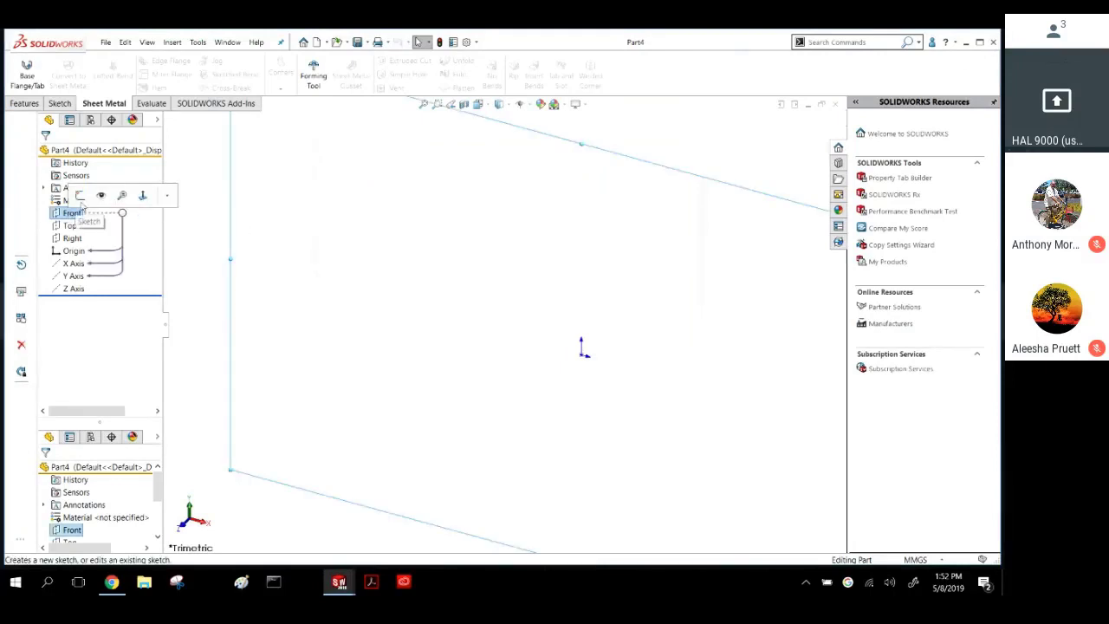
click(80, 196)
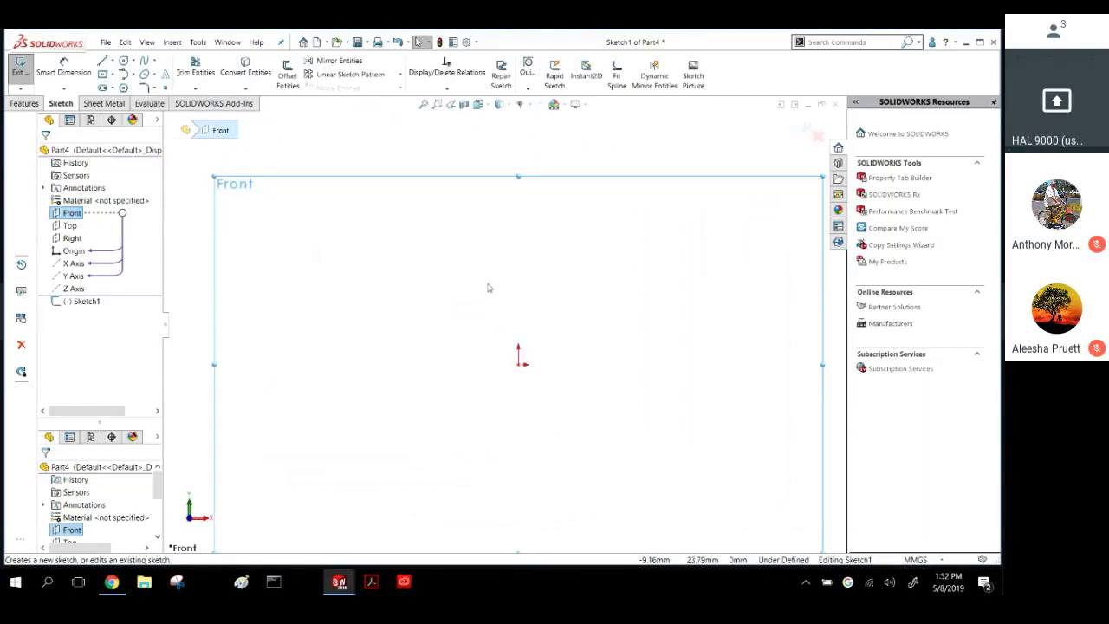
Sketch a closed L-shaped line profile from the origin, about 51 mm high and 41 mm wide, with its step at mid-height.
click(111, 61)
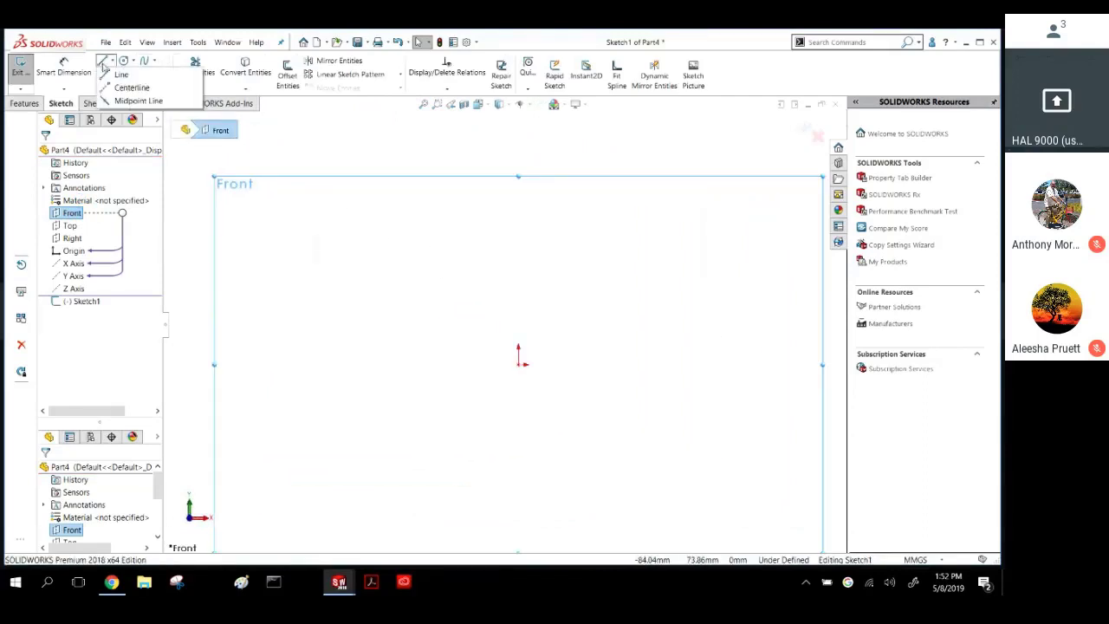
click(120, 74)
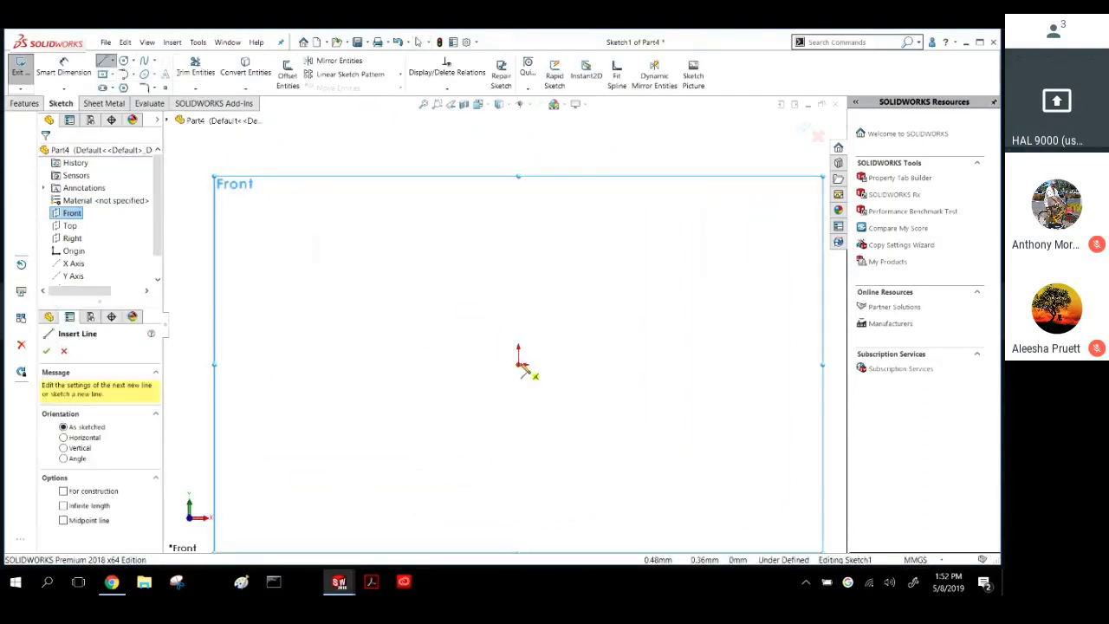
click(522, 364)
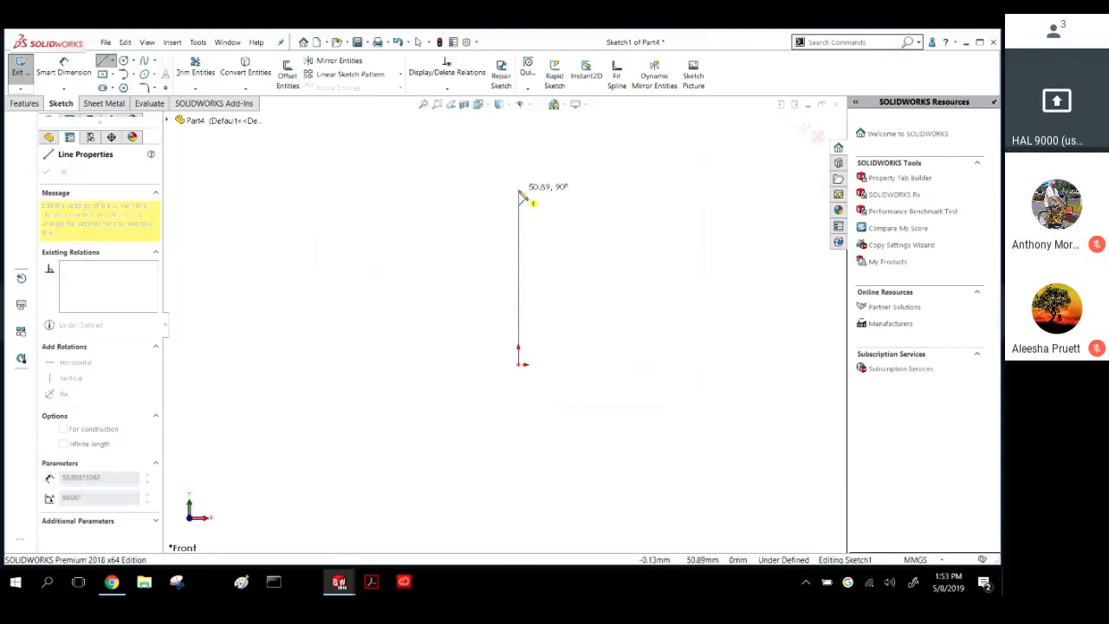
click(519, 192)
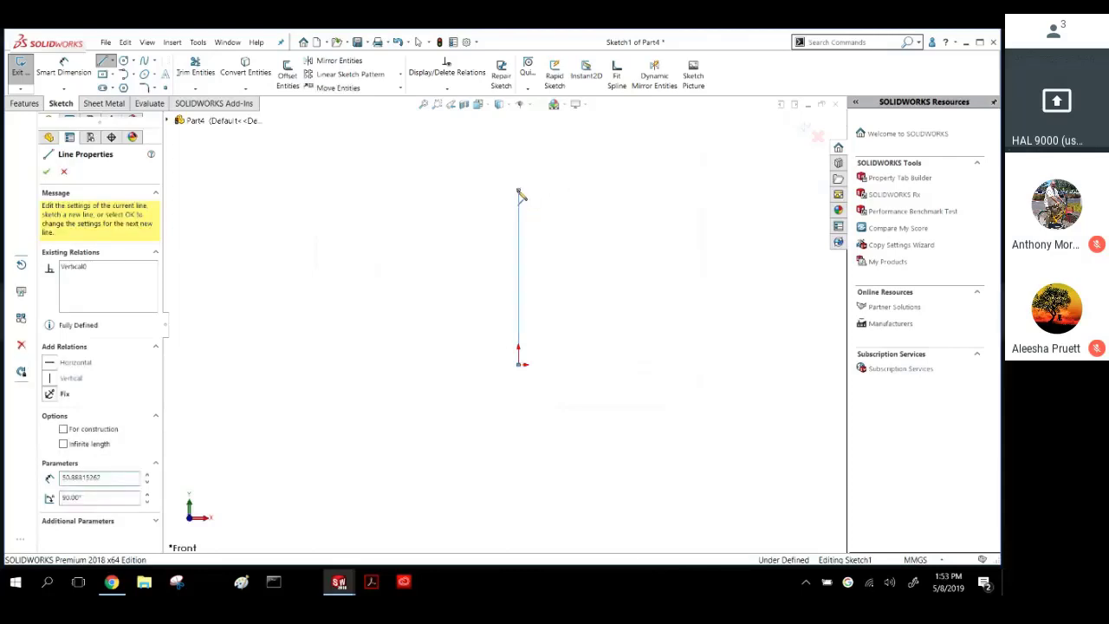
double_click(461, 191)
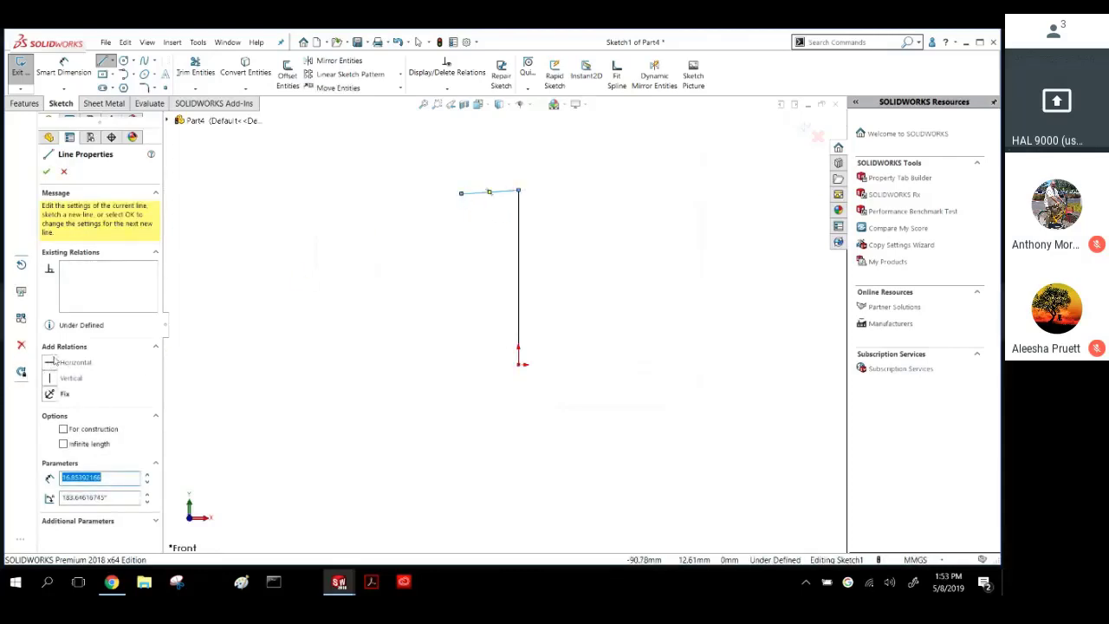
click(461, 191)
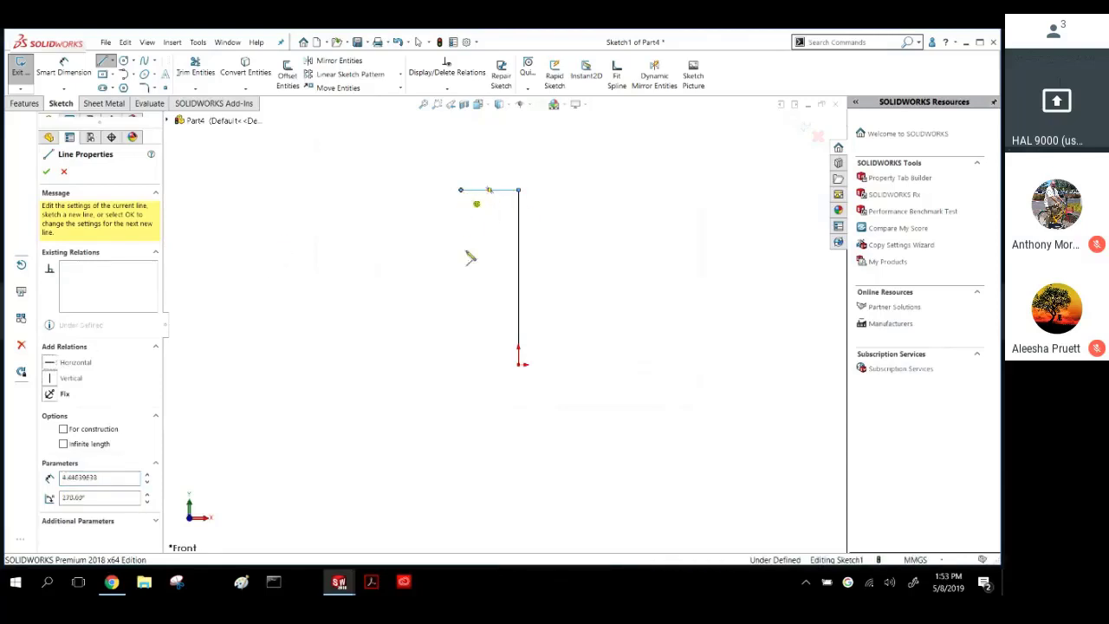
click(460, 278)
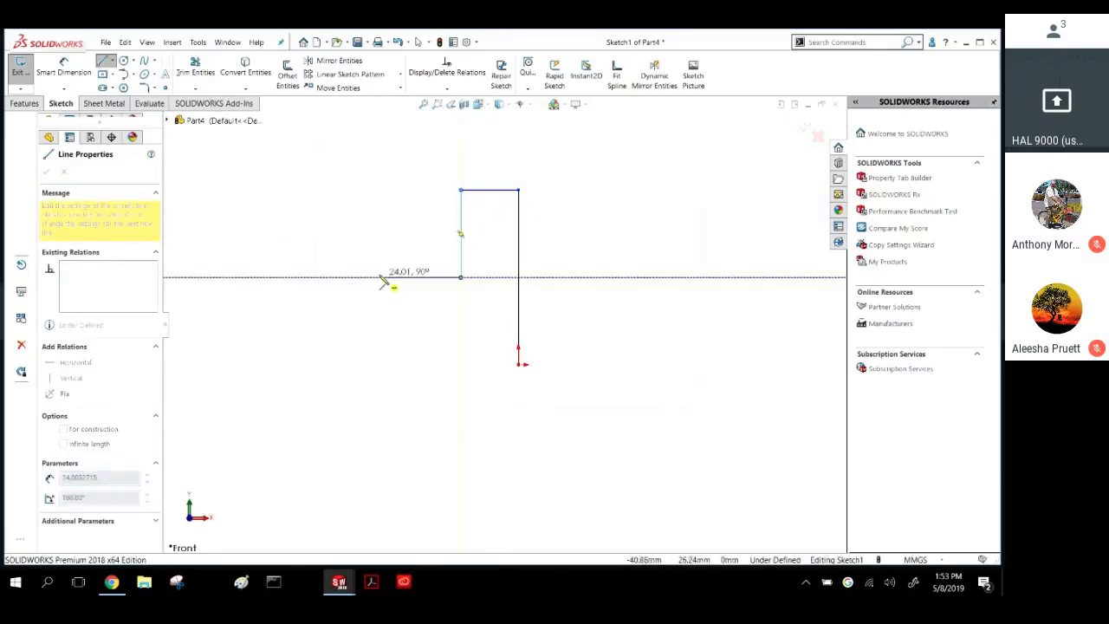
click(379, 278)
click(379, 365)
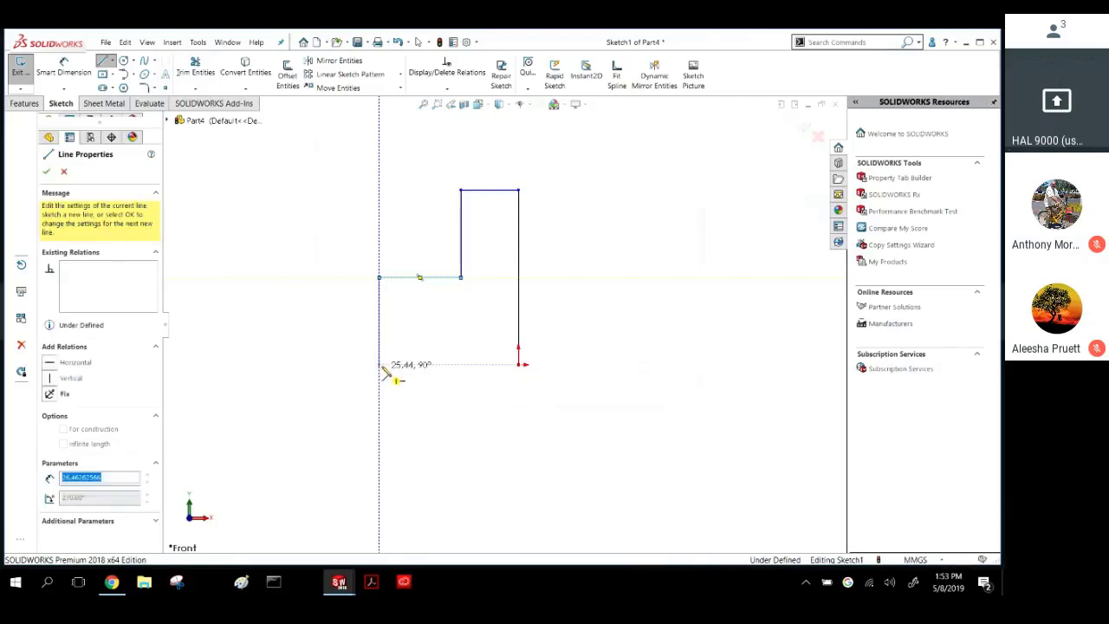
click(518, 365)
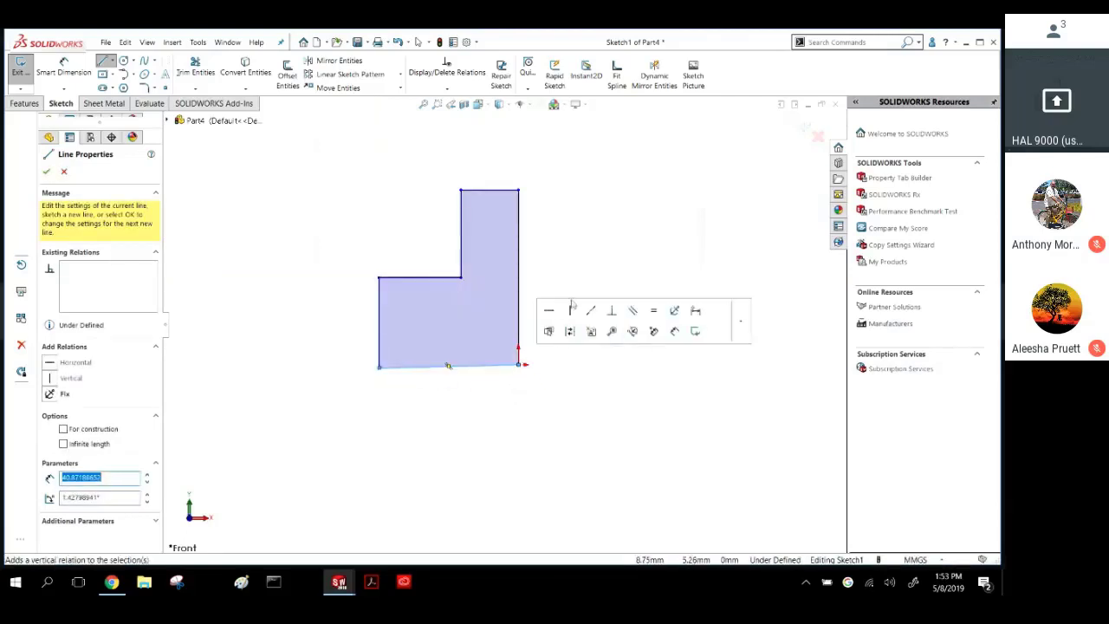
Make the profile's bottom line horizontal and dimension its length to 60 mm.
click(549, 310)
key(Escape)
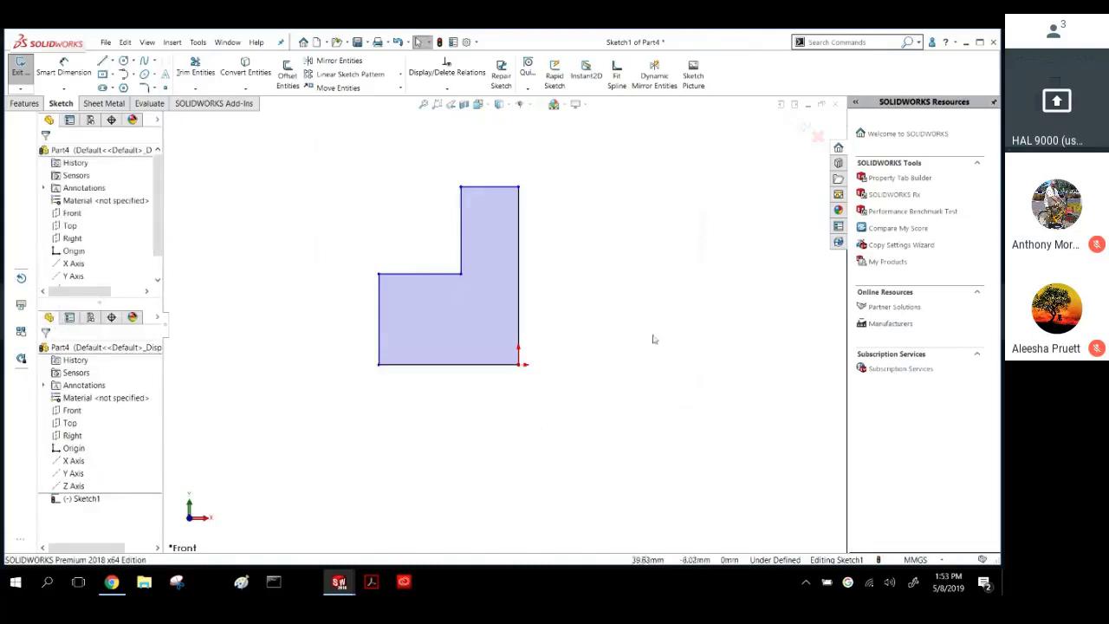
right_drag(653, 241, 655, 192)
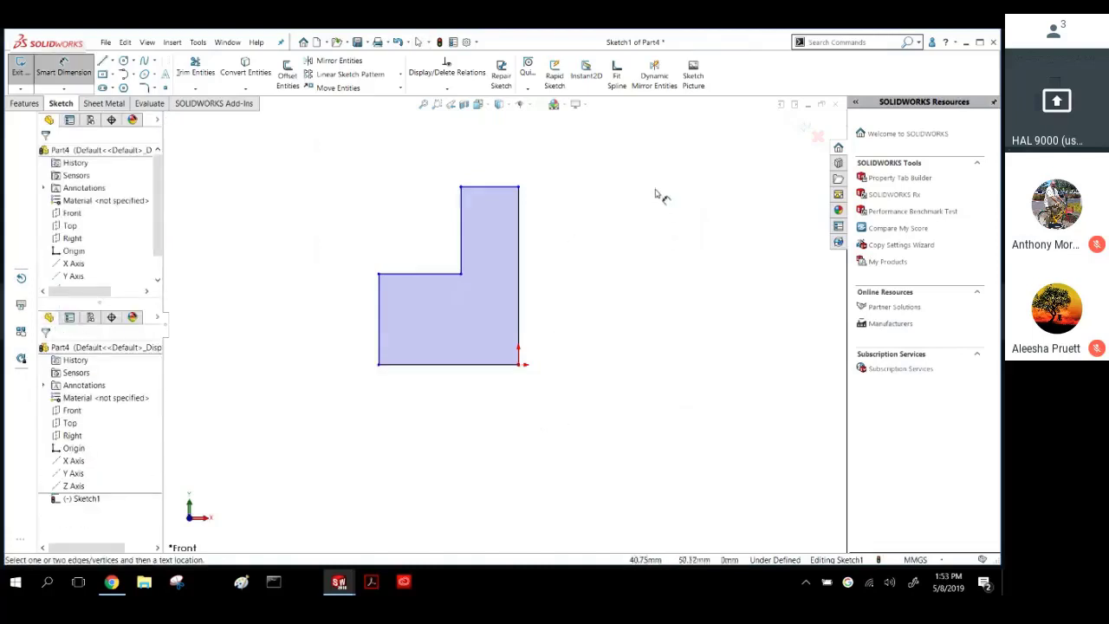
click(455, 365)
click(473, 447)
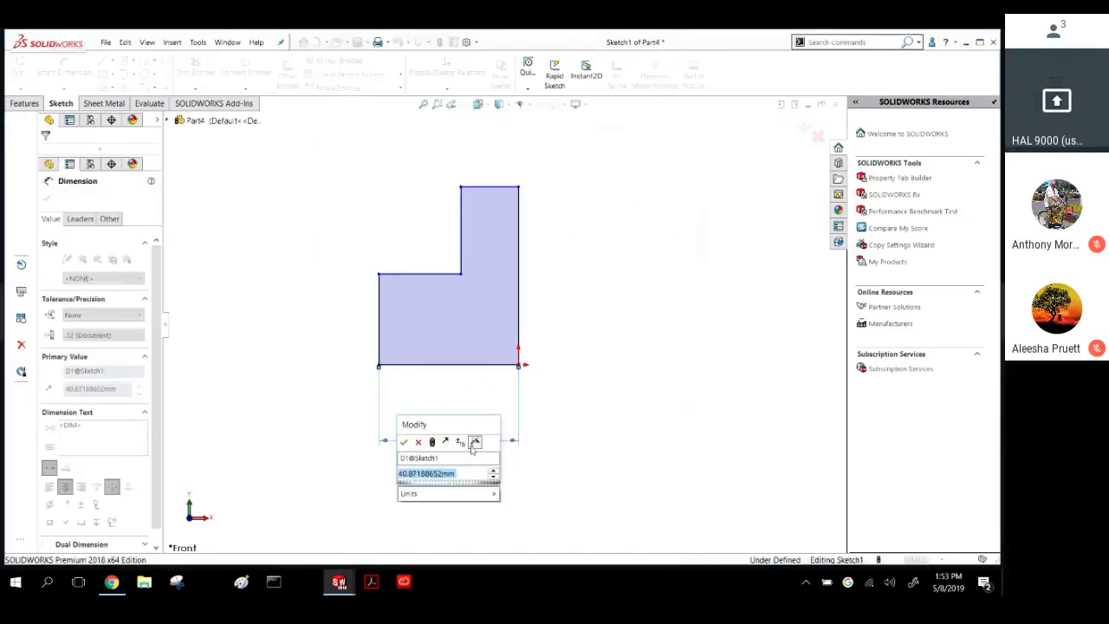
text(60)
key(Return)
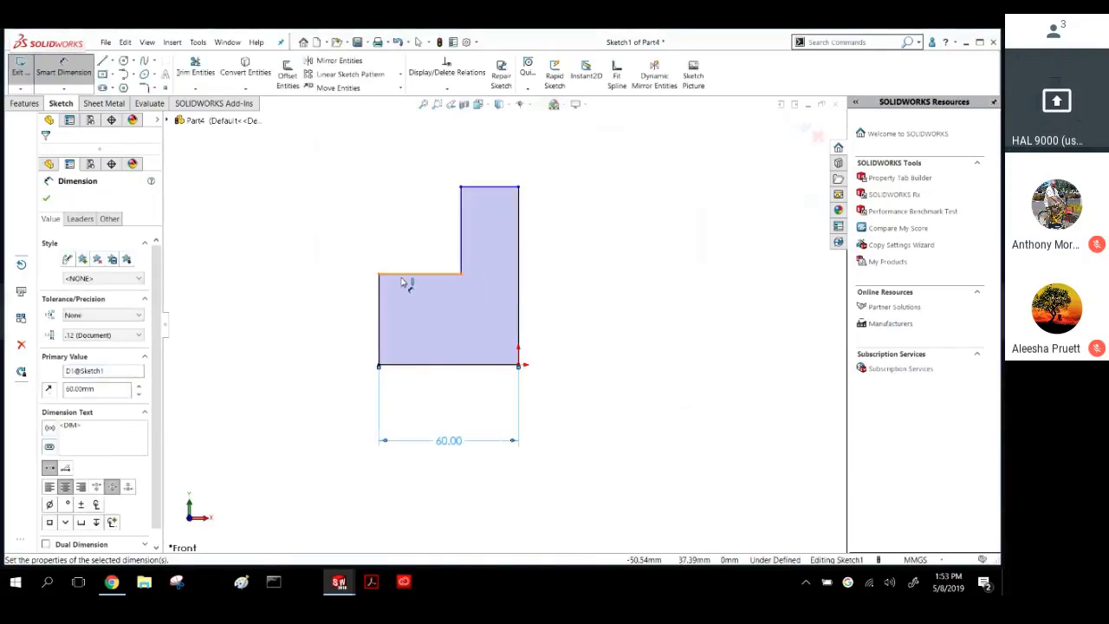
Dimension the profile's short left edge to 40 mm and its top edge to 20 mm.
click(379, 320)
click(291, 319)
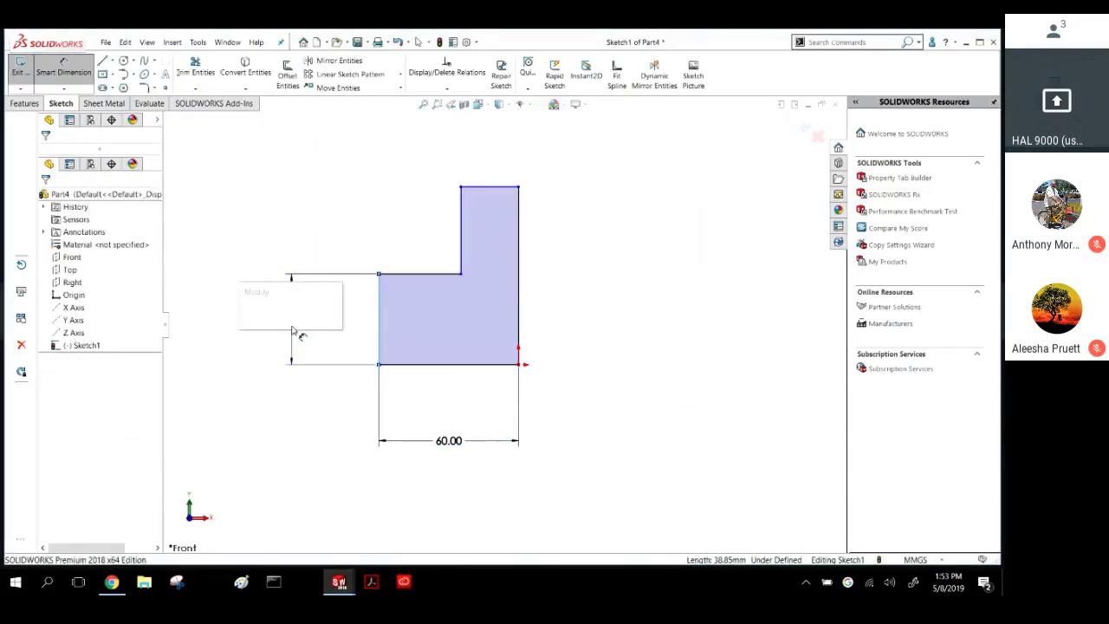
text(40)
key(Return)
click(491, 185)
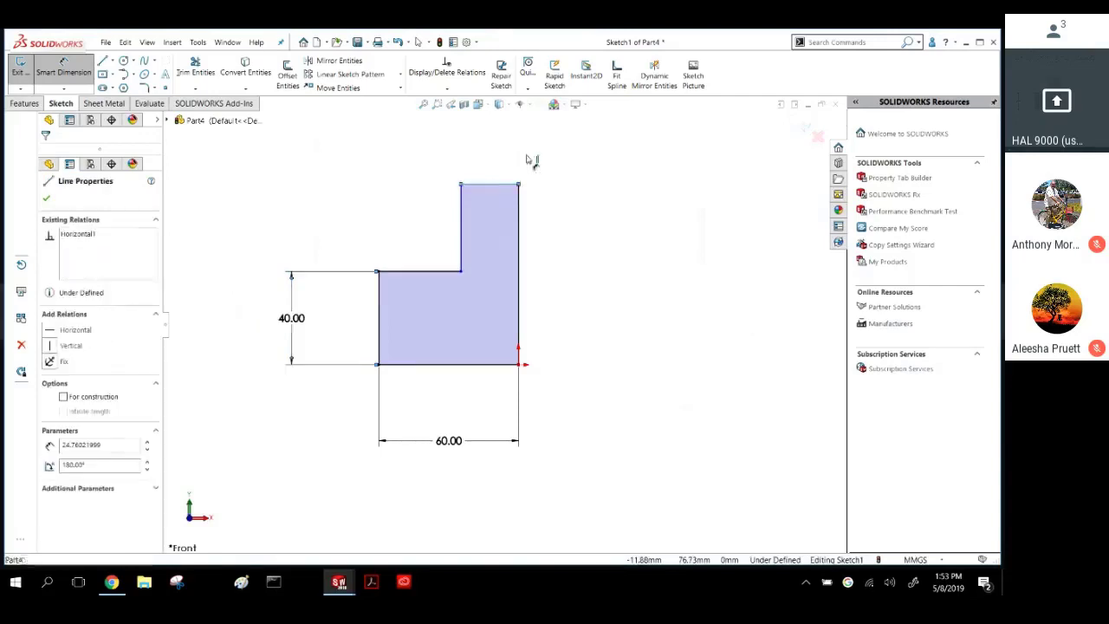
click(585, 156)
text(20)
key(Return)
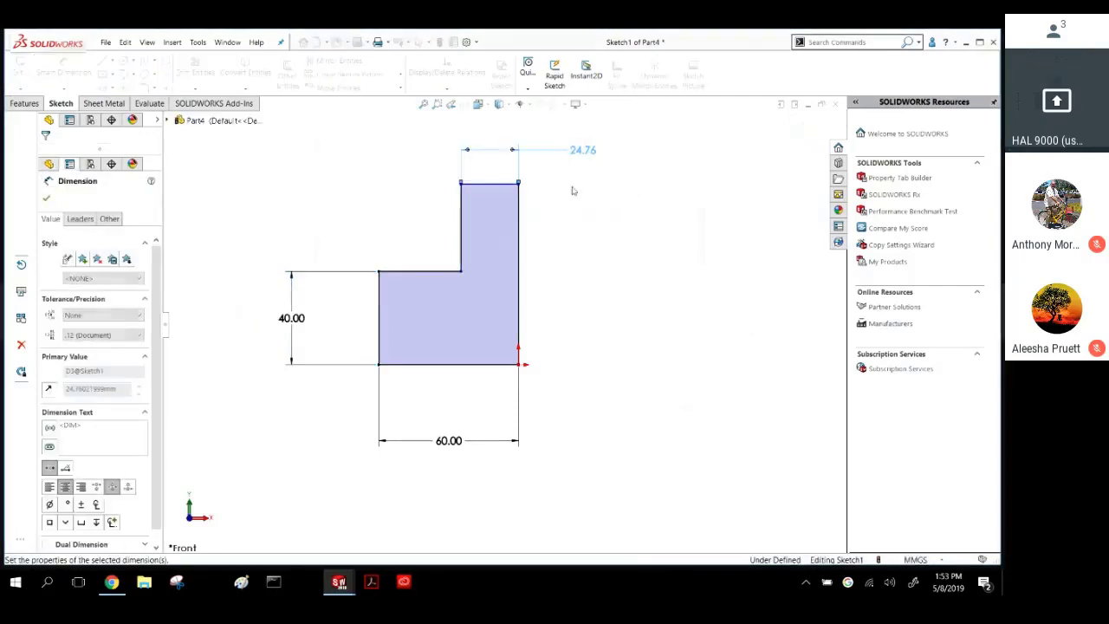
key(Escape)
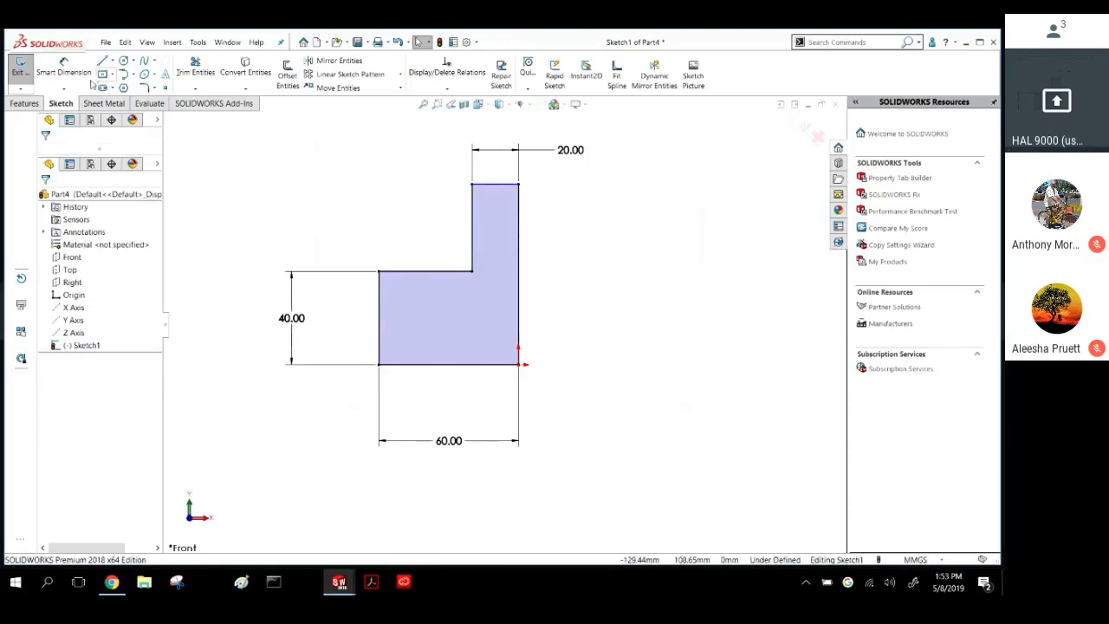
Dimension the profile's long right edge to 80 mm.
click(63, 70)
click(518, 224)
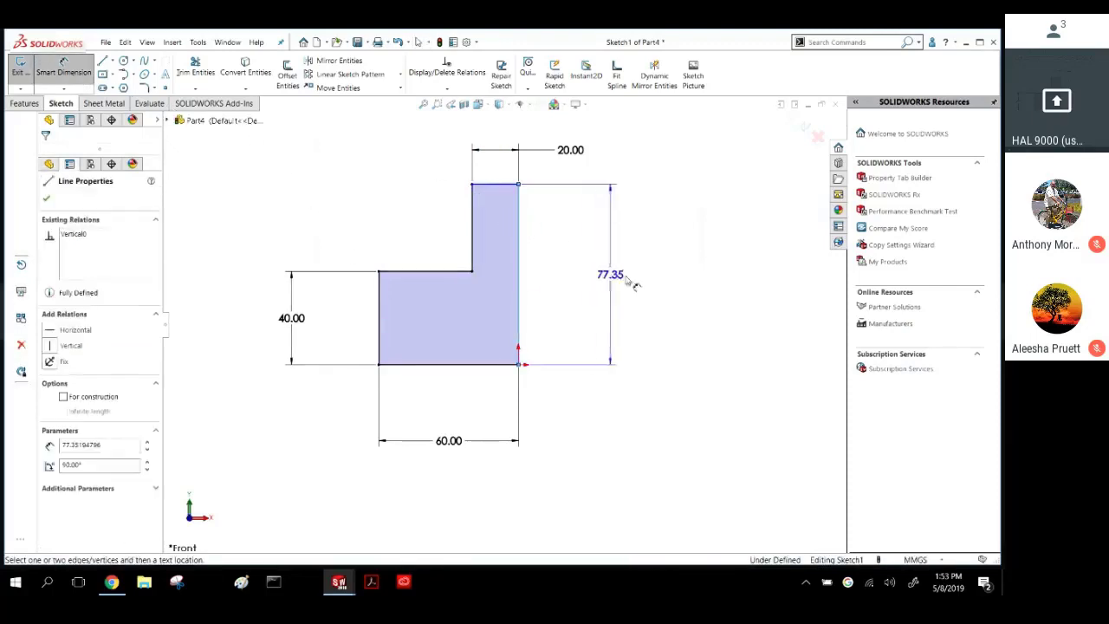
click(637, 293)
text(80)
key(Return)
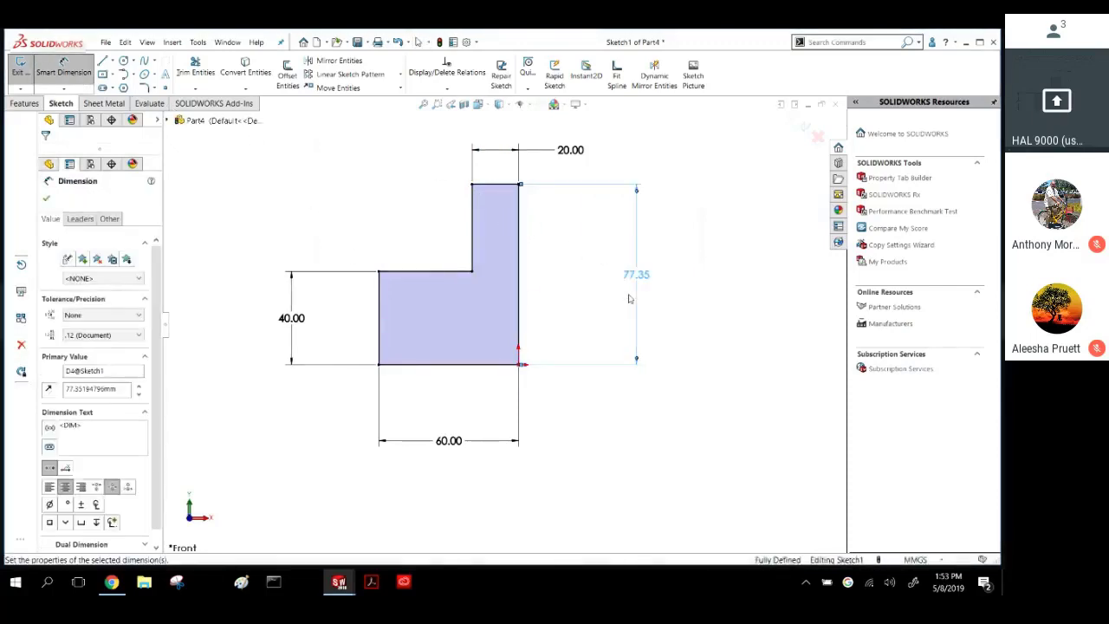
key(Escape)
middle_drag(537, 275, 531, 304)
middle_drag(351, 181, 337, 195)
click(103, 103)
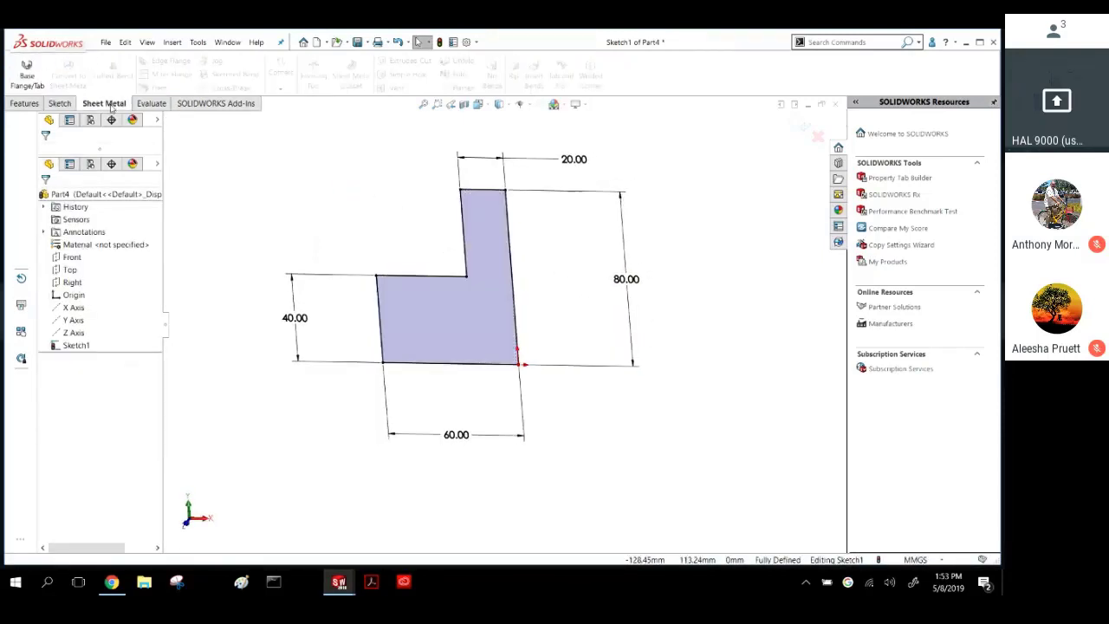
click(29, 80)
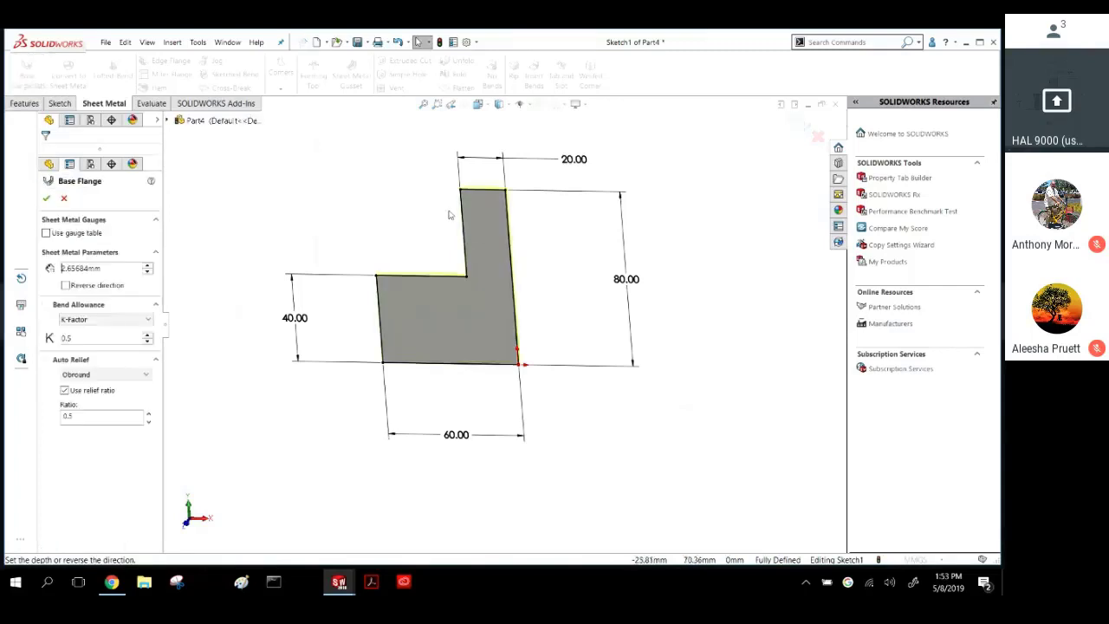
middle_drag(366, 215, 398, 218)
scroll(400, 217, down, 5)
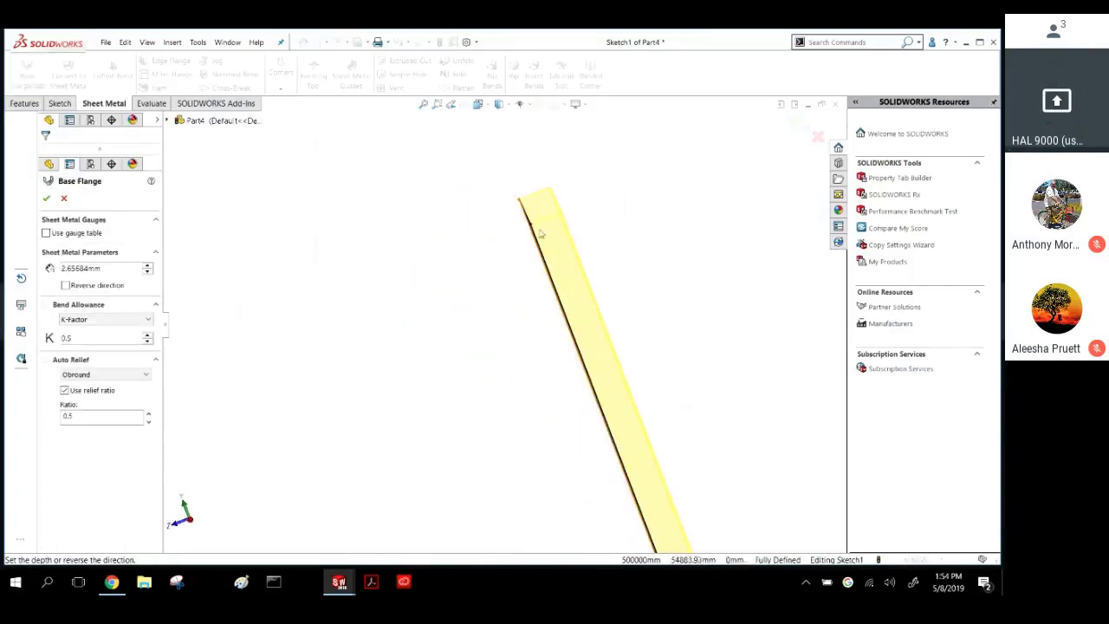
click(118, 270)
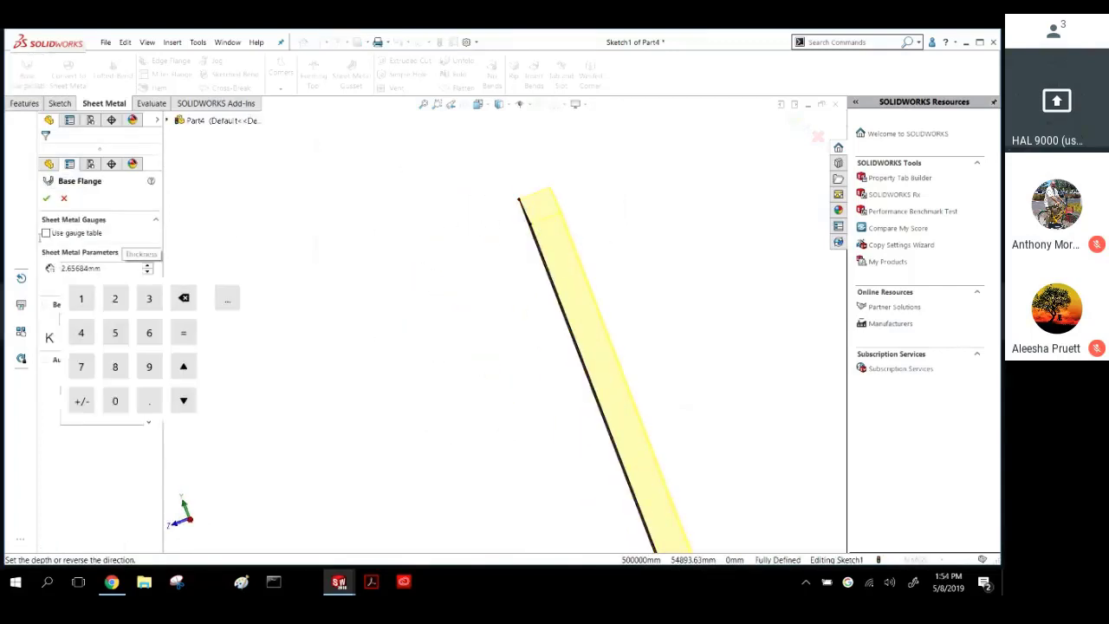
click(259, 251)
double_click(80, 270)
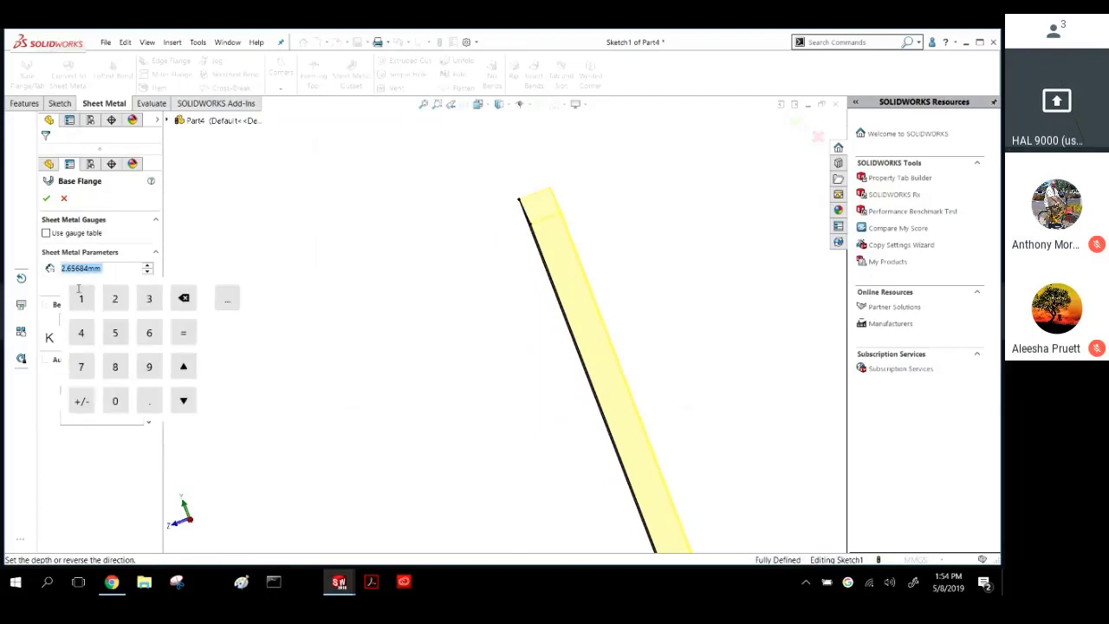
click(218, 251)
double_click(68, 272)
click(223, 290)
click(113, 339)
key(Escape)
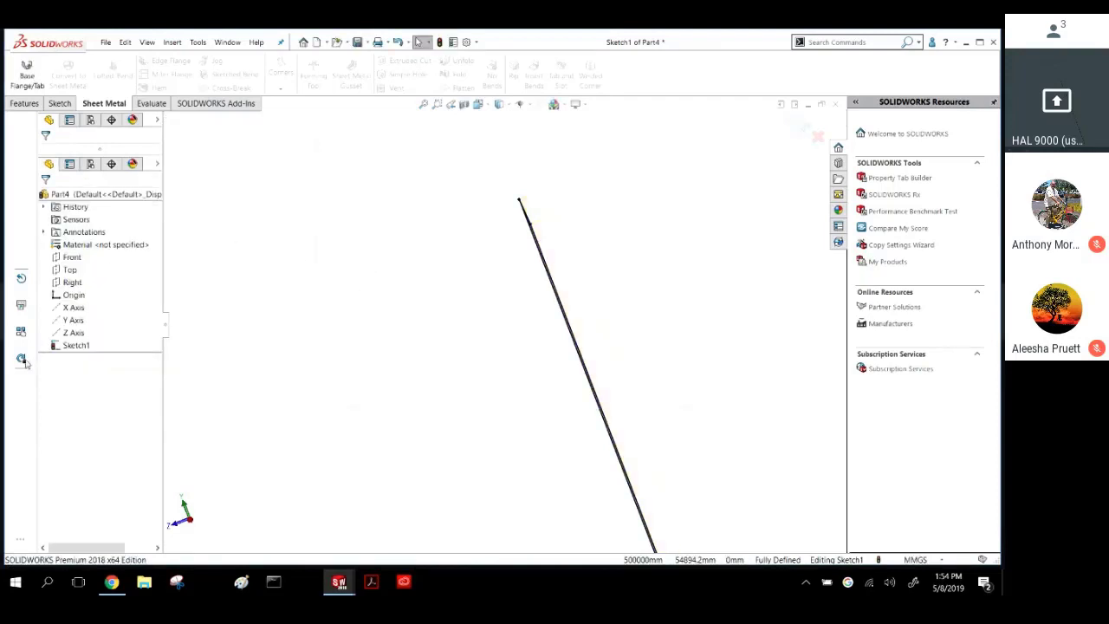
Create a 2.65684 mm thick base flange from the L-shaped profile, previewing the reversed direction but keeping the original one.
click(30, 75)
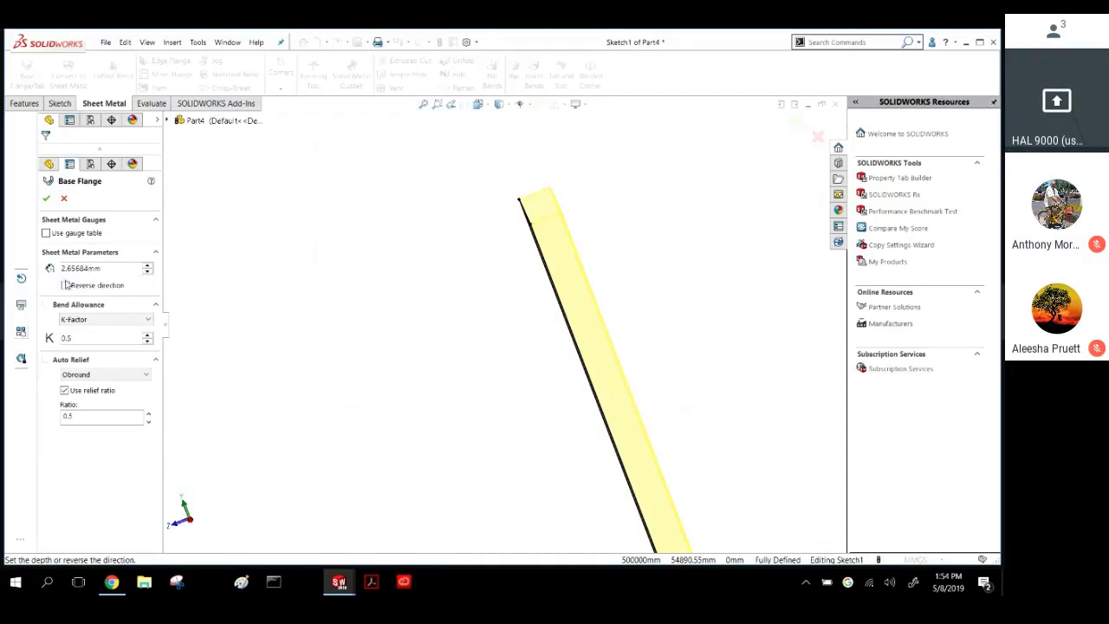
click(66, 285)
click(66, 286)
click(65, 285)
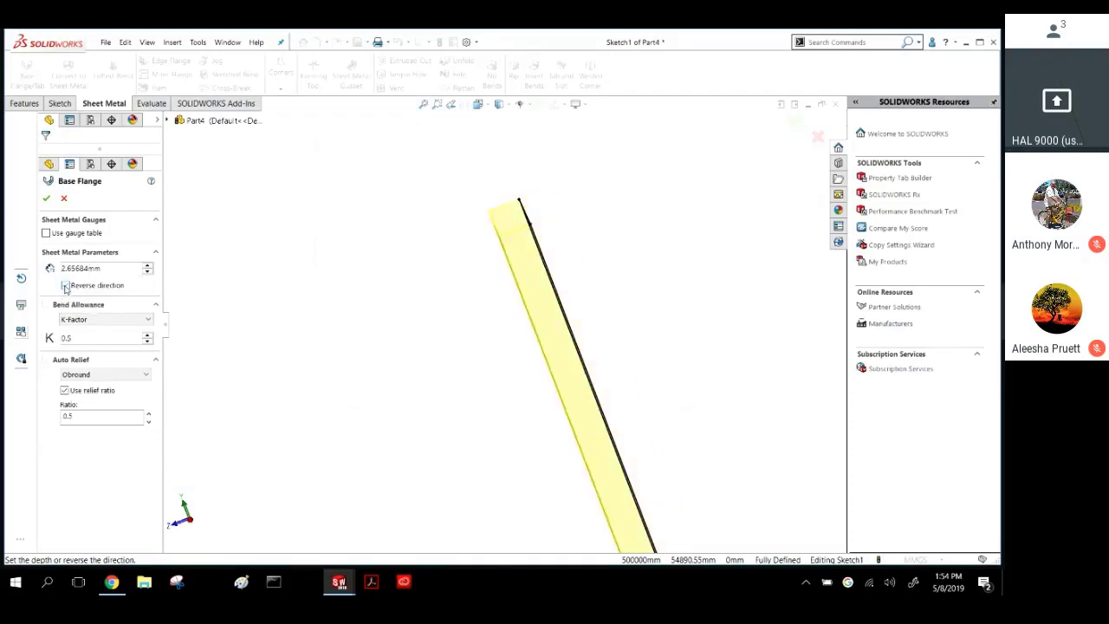
scroll(460, 307, up, 8)
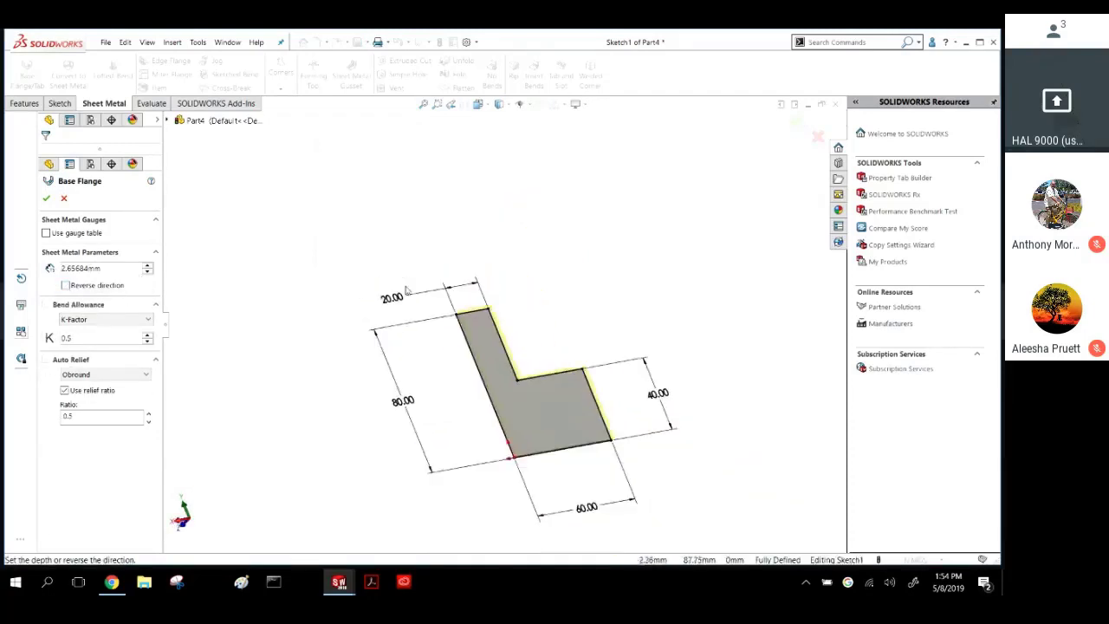
scroll(477, 388, down, 3)
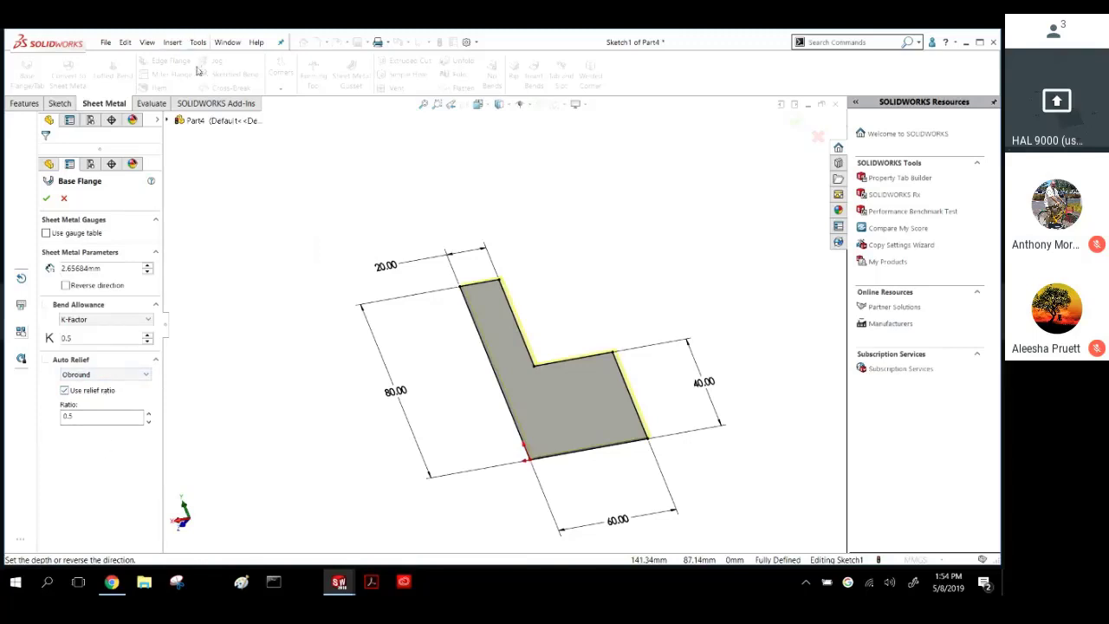
click(47, 199)
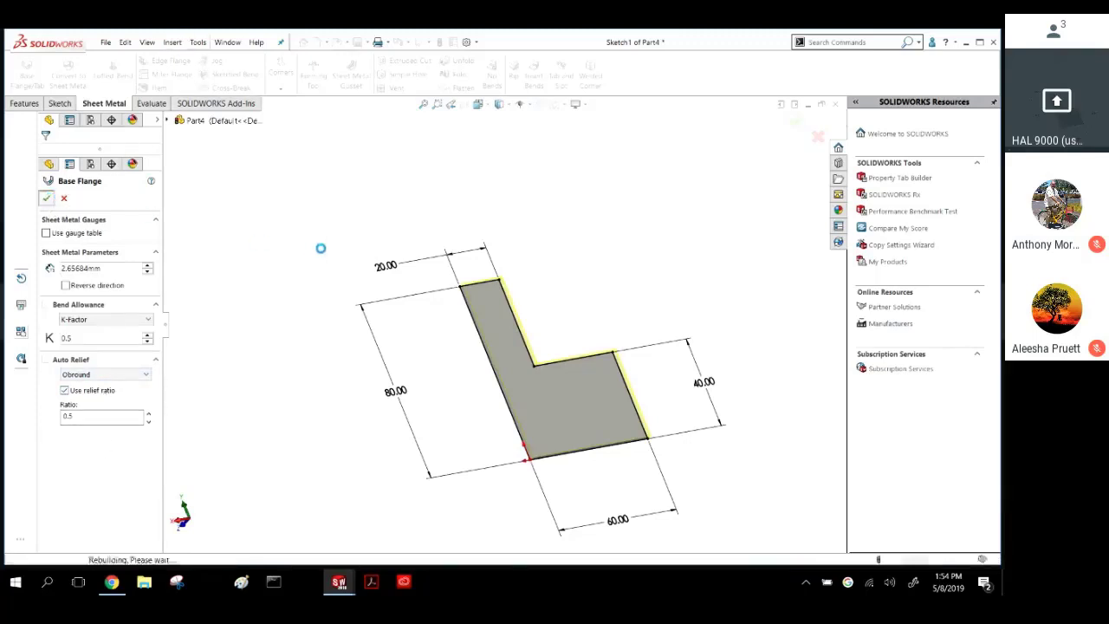
Sketch a 40 mm vertical bend line on the flange's large face, from the inner corner to the bottom edge.
middle_drag(330, 254, 26, 381)
scroll(653, 435, down, 4)
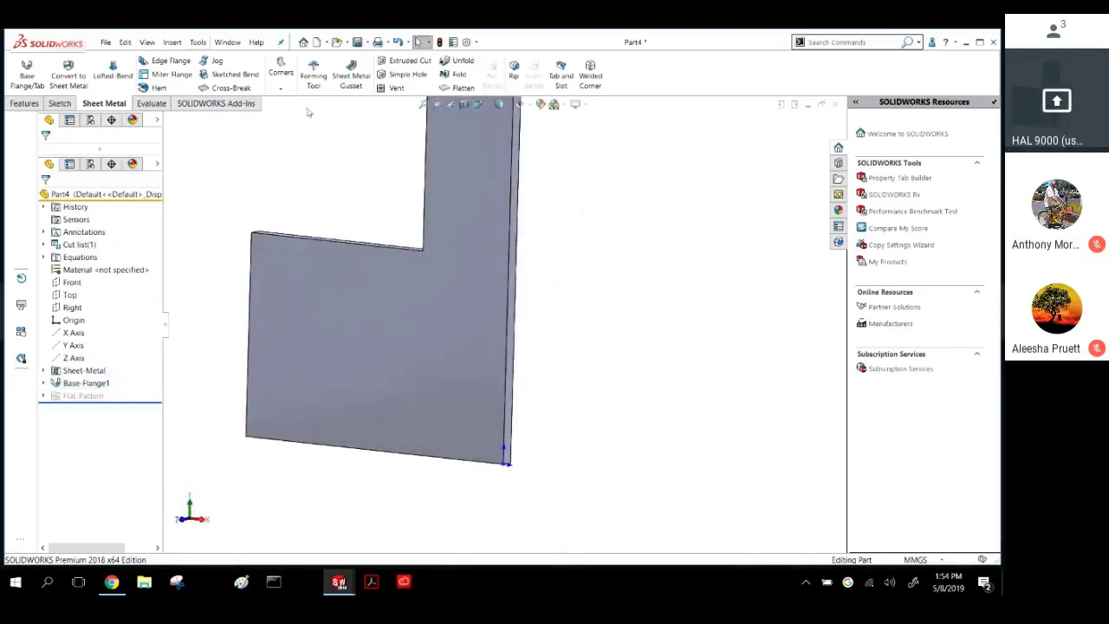
click(482, 353)
click(537, 317)
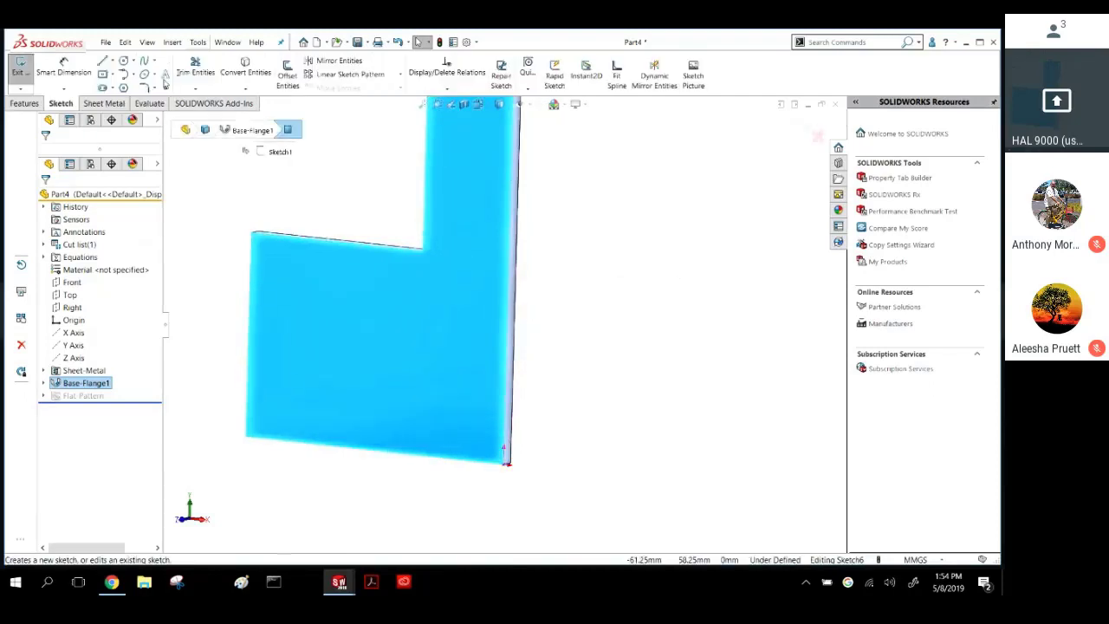
click(111, 61)
click(120, 72)
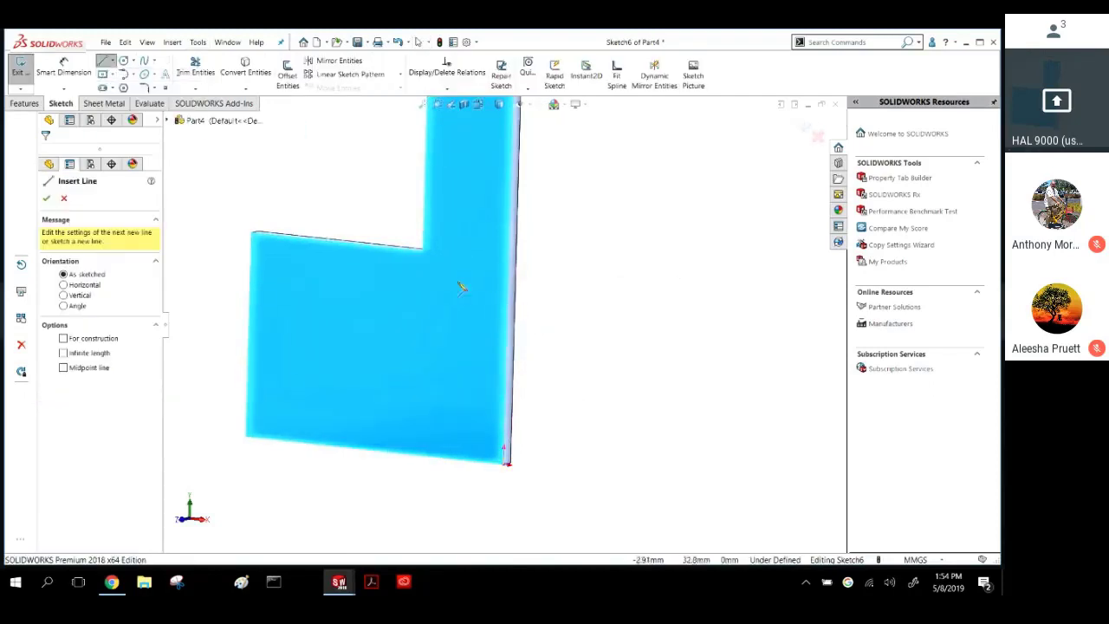
click(423, 251)
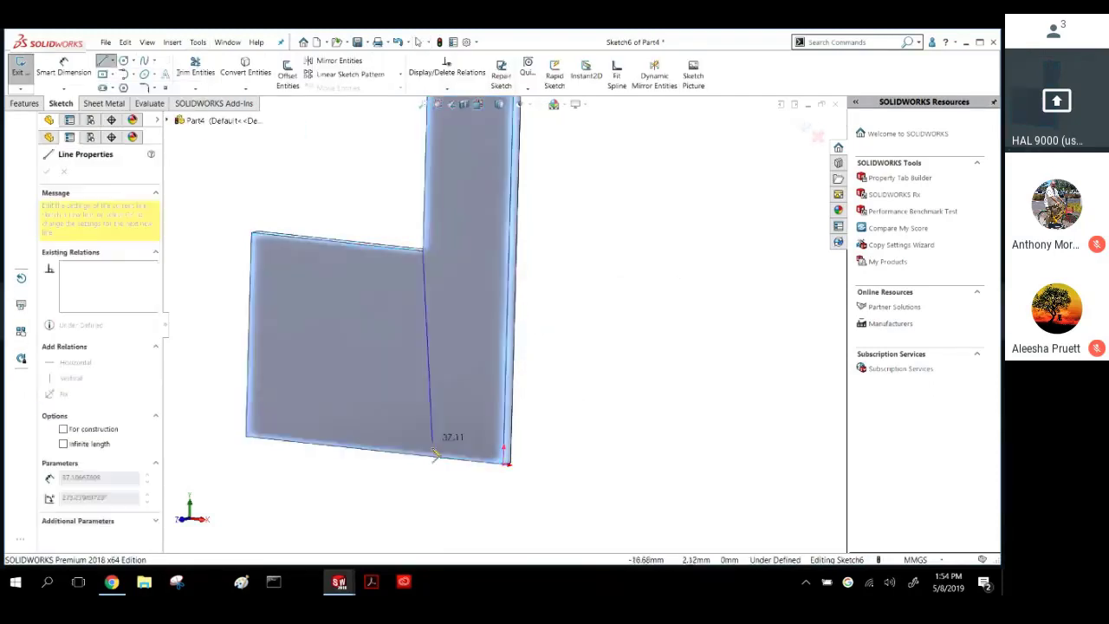
click(417, 454)
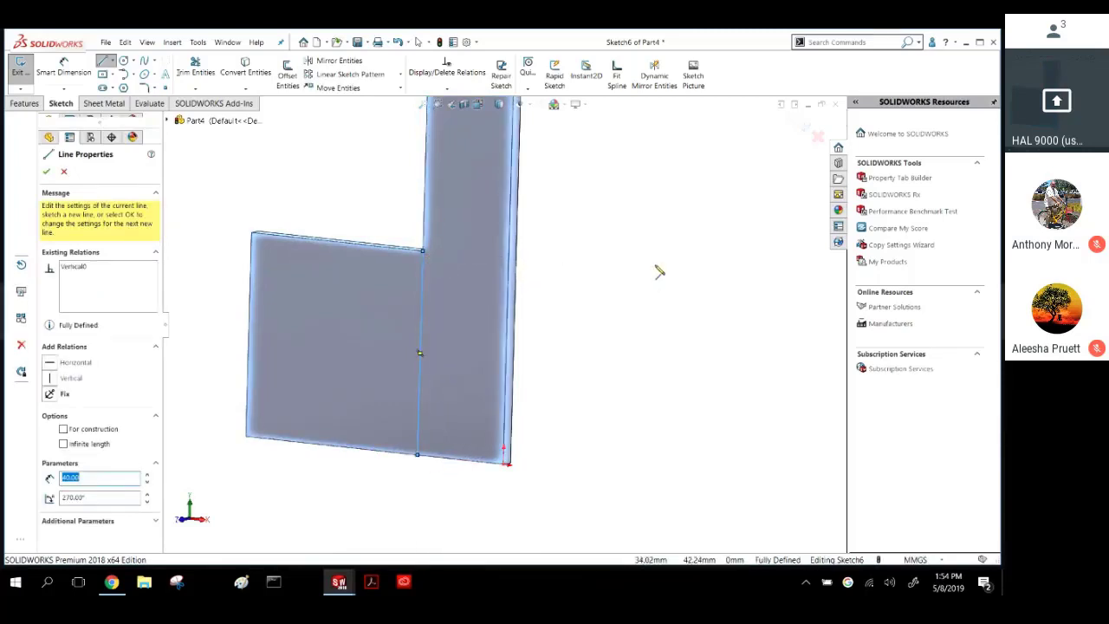
key(Escape)
Set up a 90-degree Sketched Bend on the sketched line, keeping the 20 mm wide leg's side of the face fixed.
middle_drag(631, 272, 693, 199)
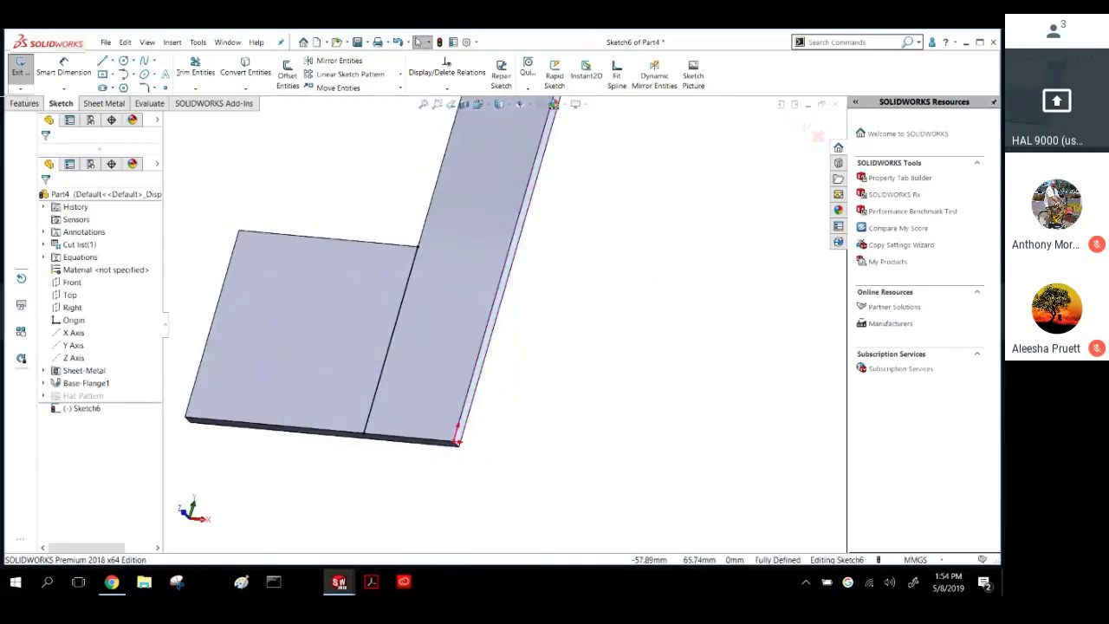
click(104, 103)
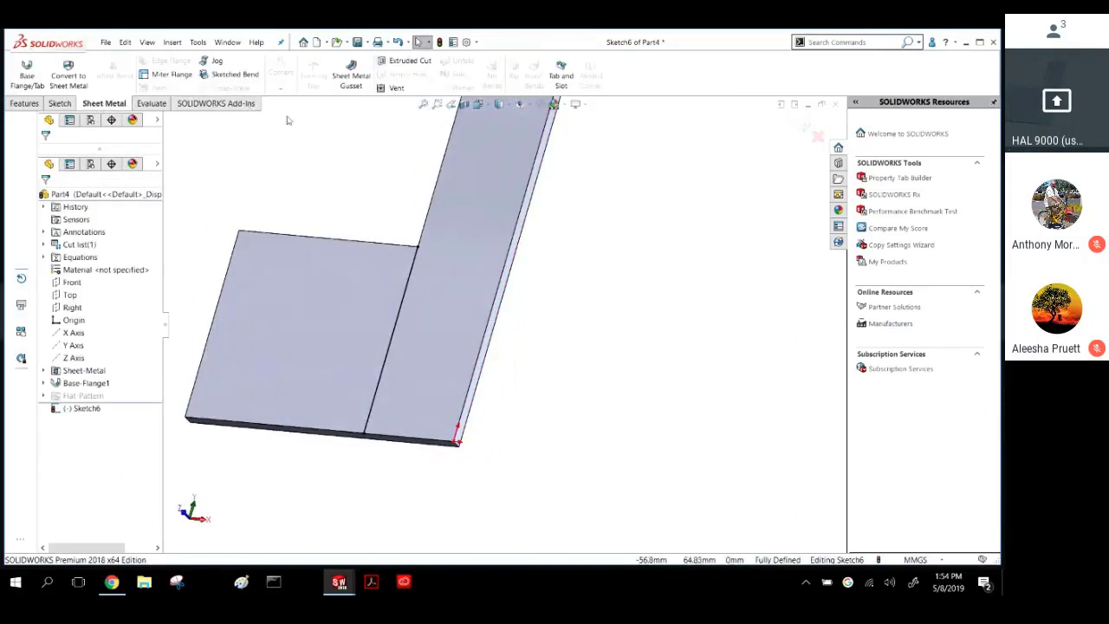
click(233, 74)
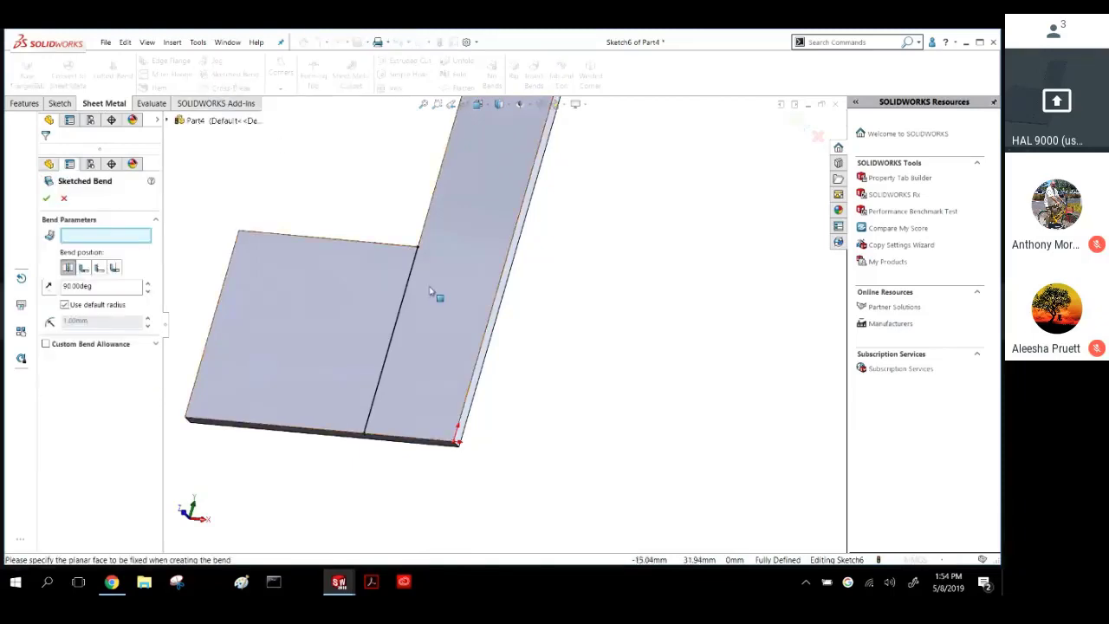
click(430, 291)
middle_drag(415, 303, 346, 415)
scroll(416, 314, down, 4)
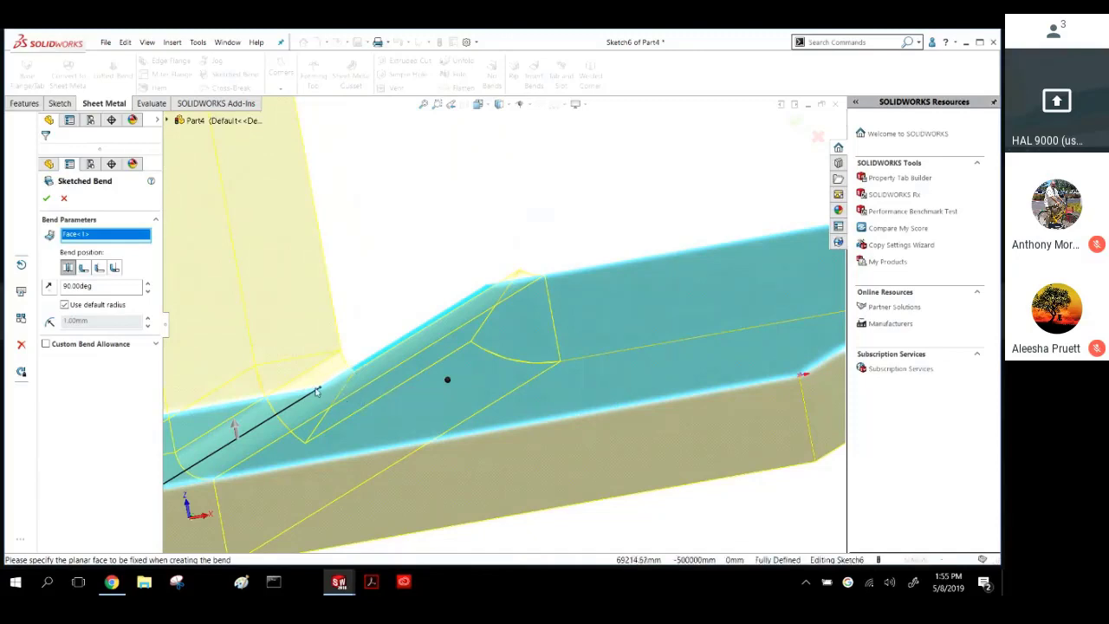
mouse_move(332, 394)
middle_down()
mouse_move(413, 373)
mouse_move(403, 349)
mouse_move(374, 362)
mouse_move(364, 391)
mouse_move(471, 245)
mouse_move(580, 347)
mouse_move(564, 316)
mouse_move(307, 330)
mouse_move(413, 315)
mouse_move(456, 263)
mouse_move(554, 277)
mouse_move(517, 332)
mouse_move(450, 326)
middle_up()
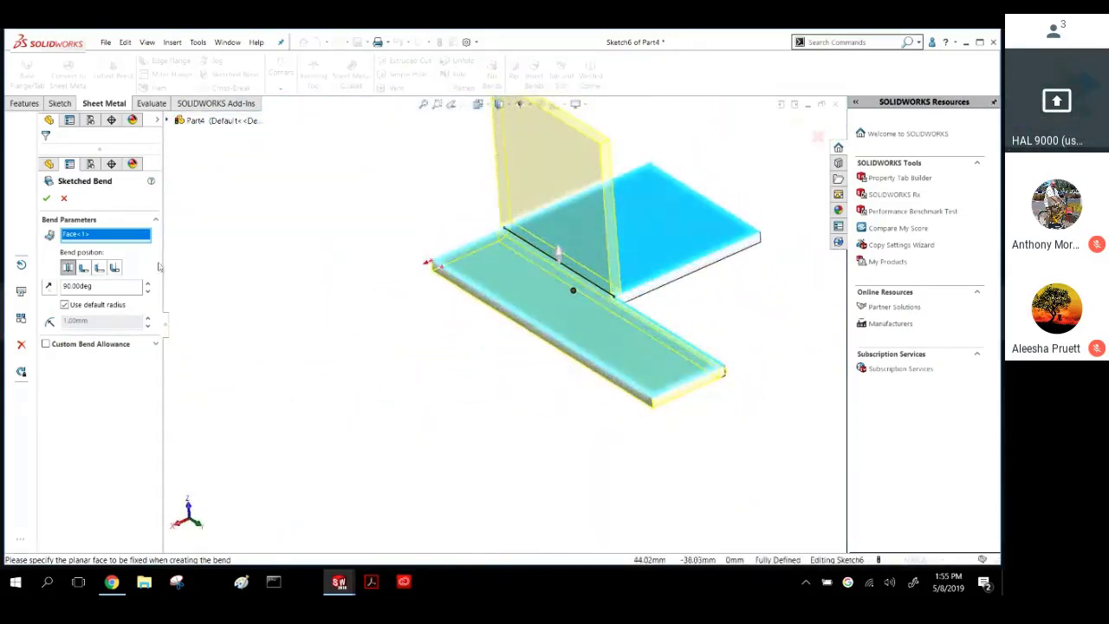
Preview the sketched bend with the Material Inside and Material Outside positions, examining the bend edge-on.
click(83, 268)
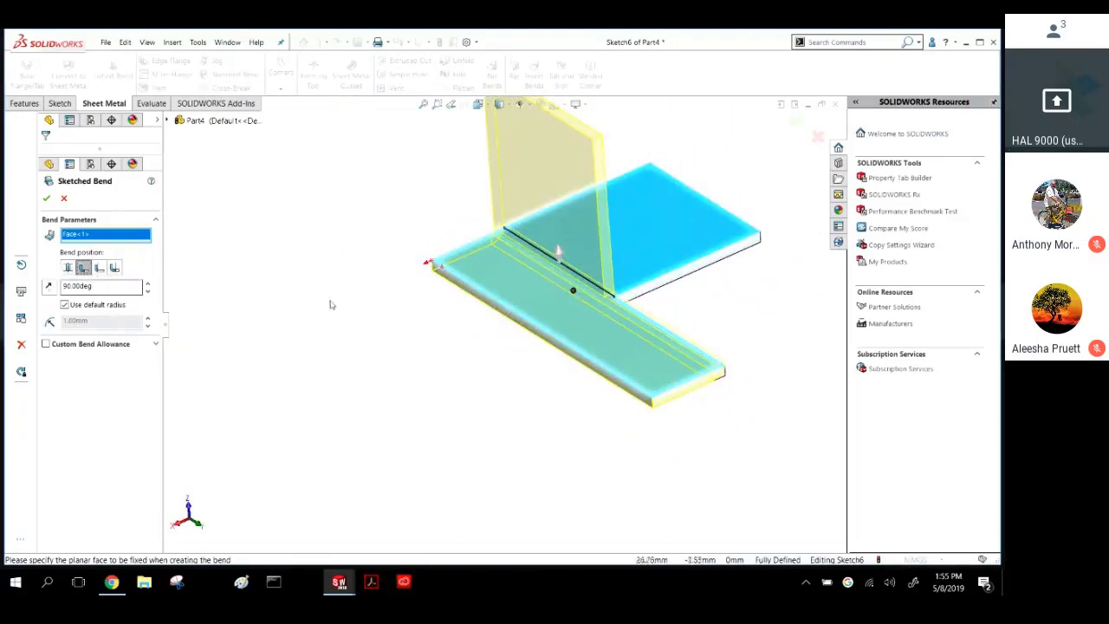
middle_drag(191, 269, 283, 253)
click(99, 268)
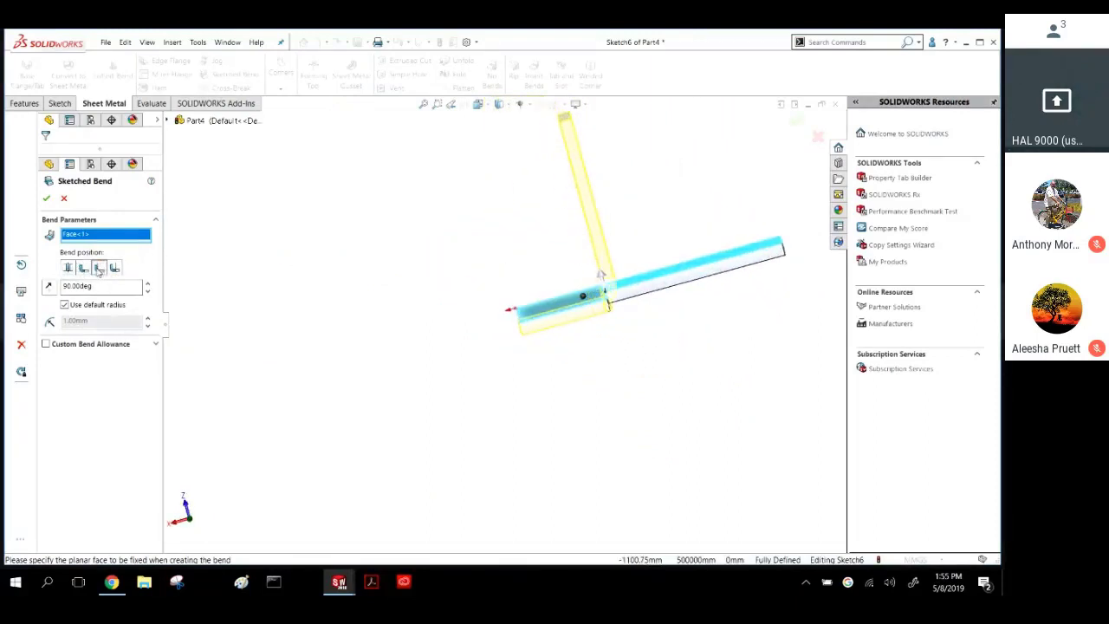
middle_drag(618, 326, 571, 274)
scroll(641, 267, down, 3)
scroll(524, 378, down, 4)
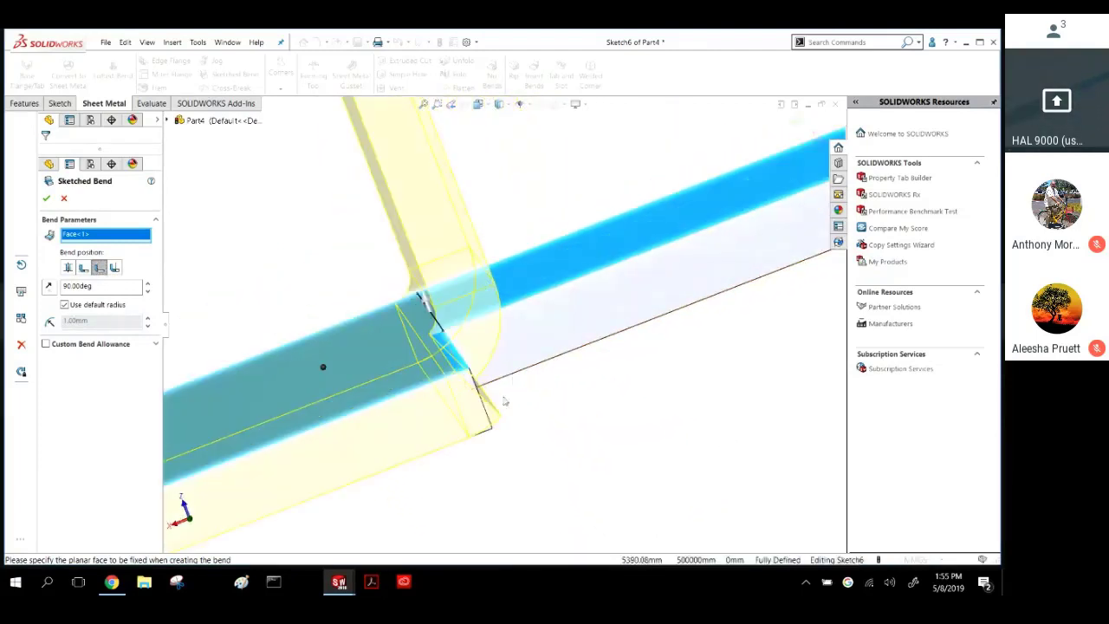
Set the bend position to Bend Outside and create the 90-degree sketched bend.
click(113, 269)
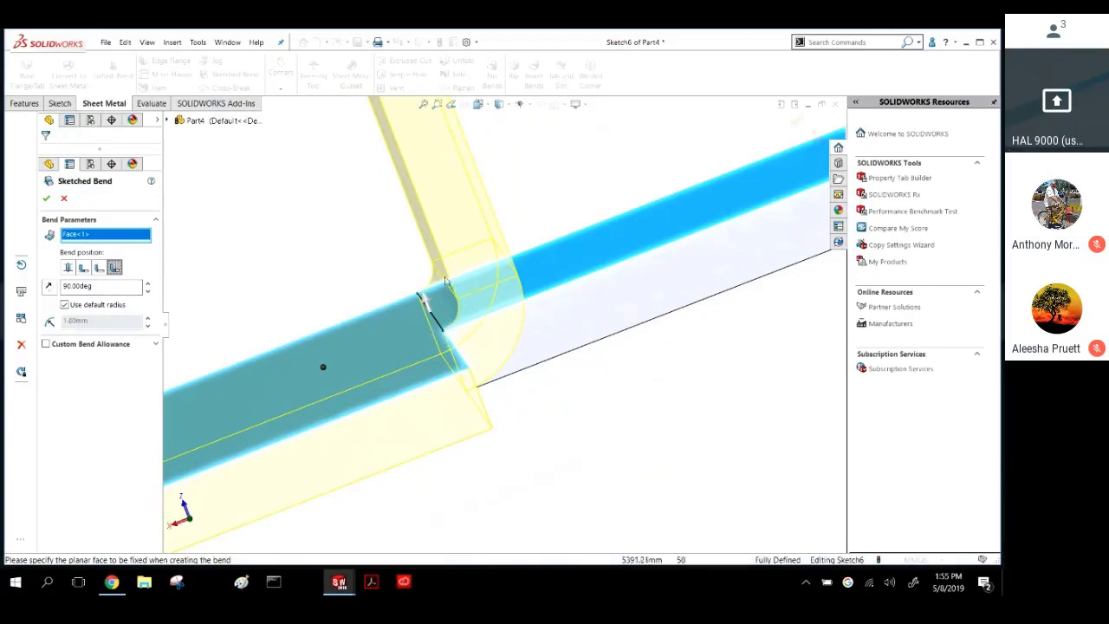
scroll(494, 381, up, 3)
middle_drag(497, 358, 532, 366)
scroll(522, 355, up, 4)
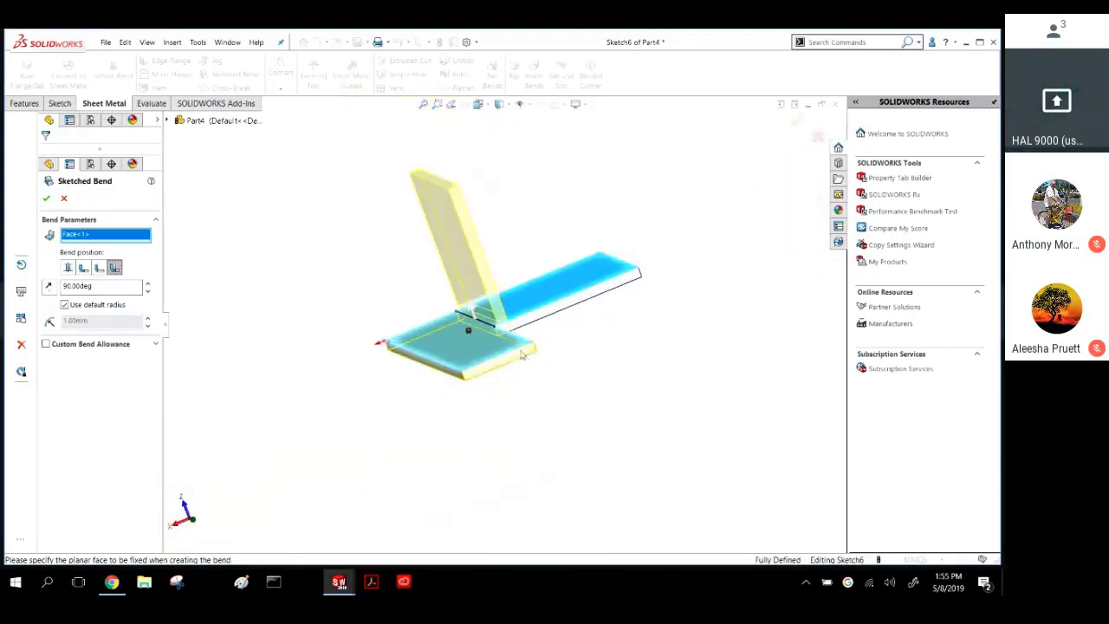
click(47, 201)
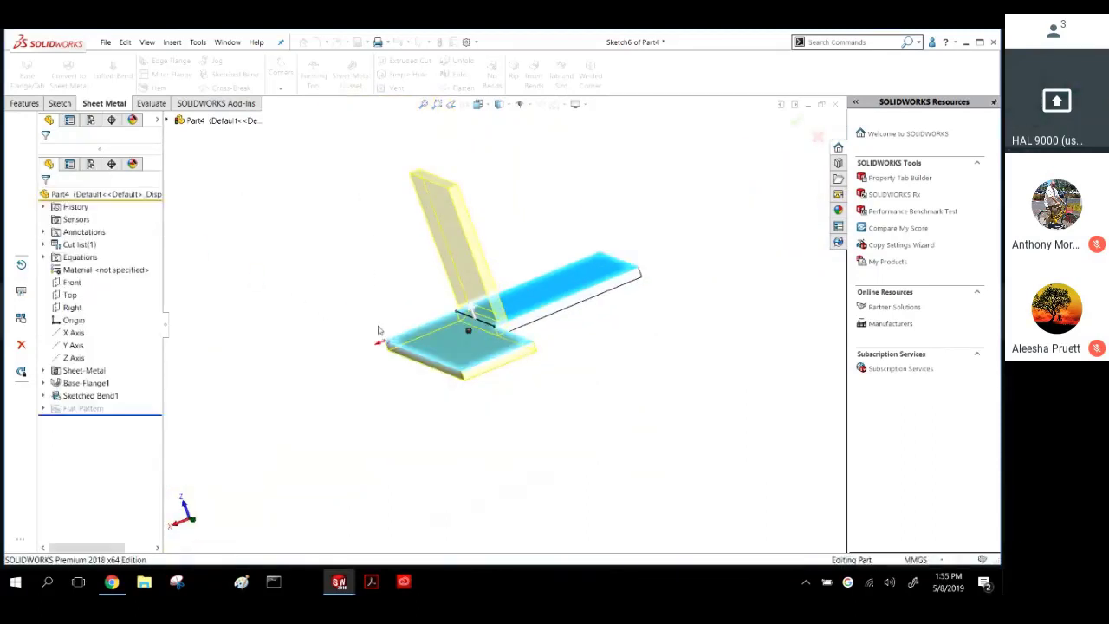
Sketch a bend line about 21 mm long across the flat leg's face, from the inner corner to the outer edge, and make it horizontal.
mouse_move(408, 279)
middle_down()
mouse_move(527, 329)
mouse_move(473, 314)
middle_up()
click(473, 313)
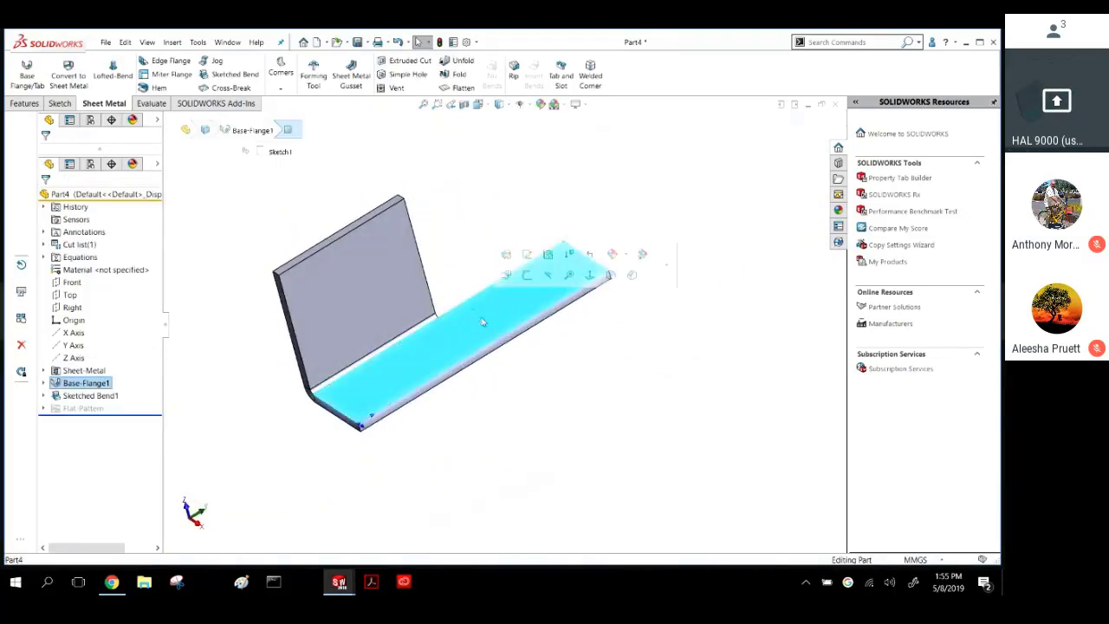
click(541, 273)
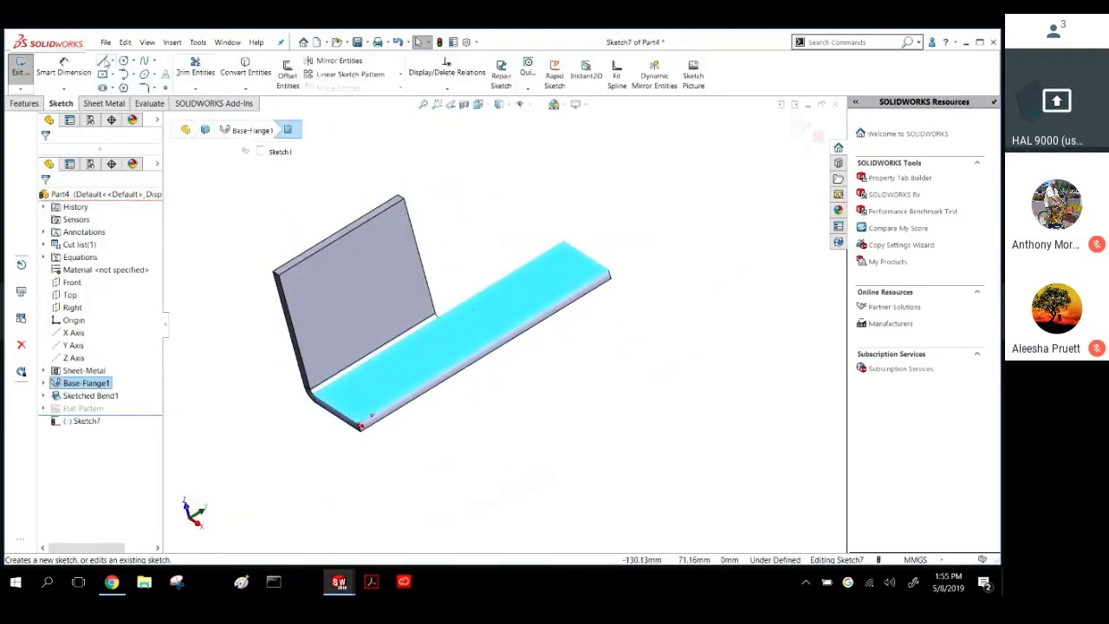
click(105, 61)
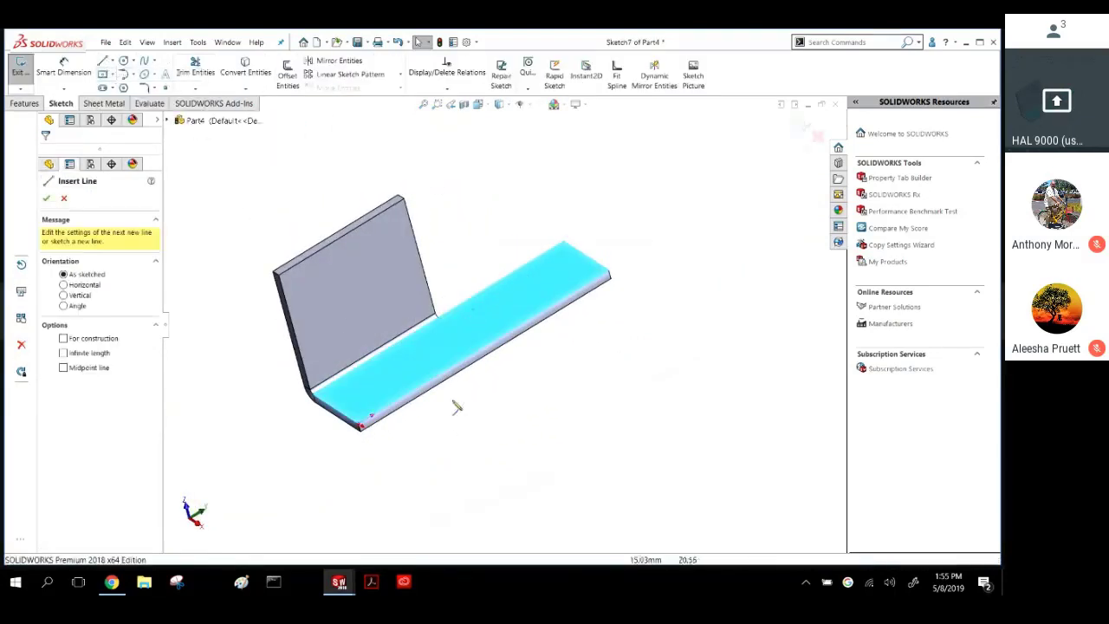
click(444, 325)
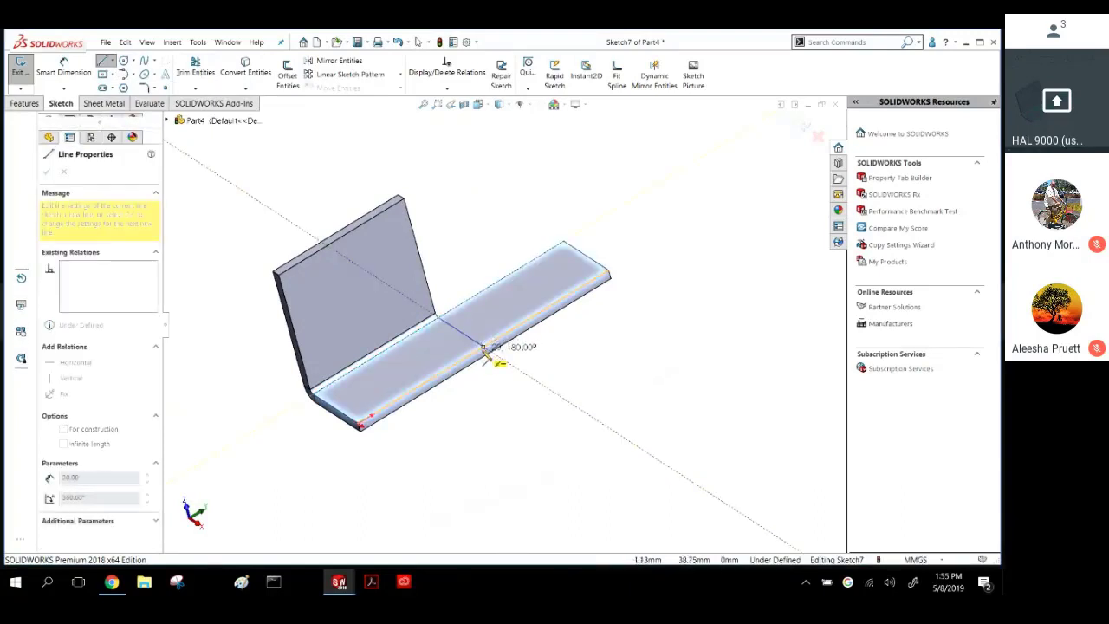
click(482, 348)
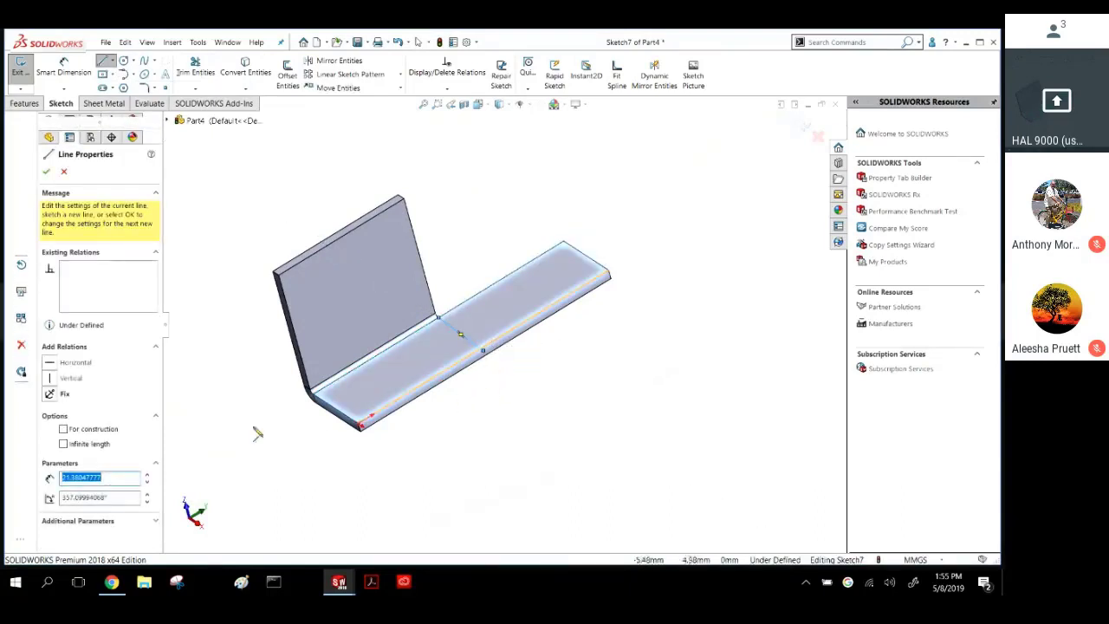
click(59, 362)
key(Escape)
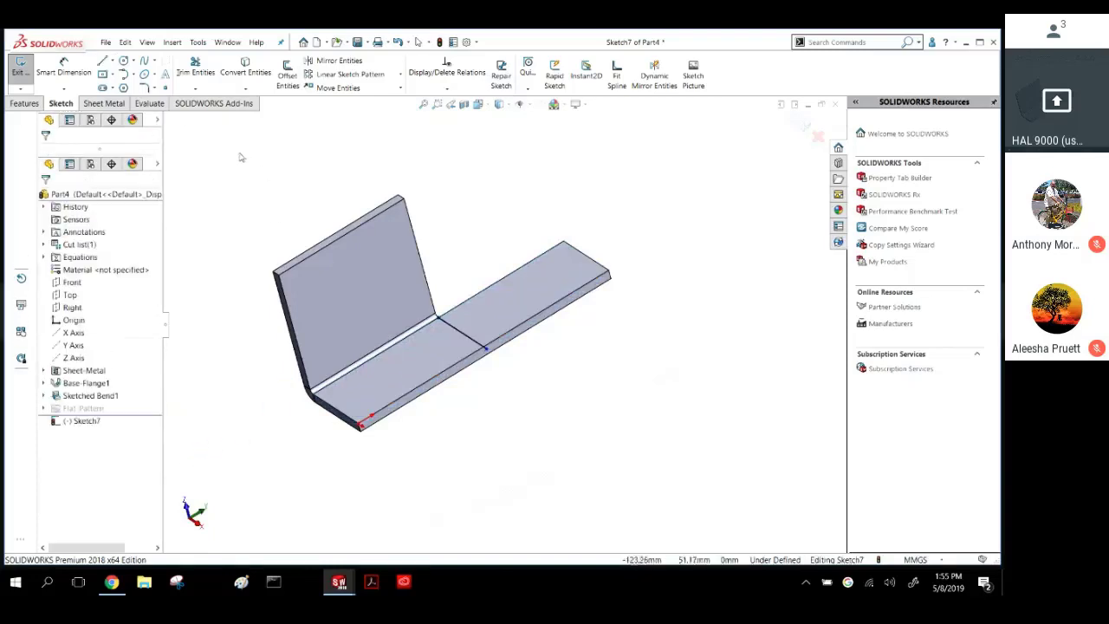
Create a 90-degree Sketched Bend on the new line with the Bend Outside position, fixing the part of the face beside the first bend.
click(109, 104)
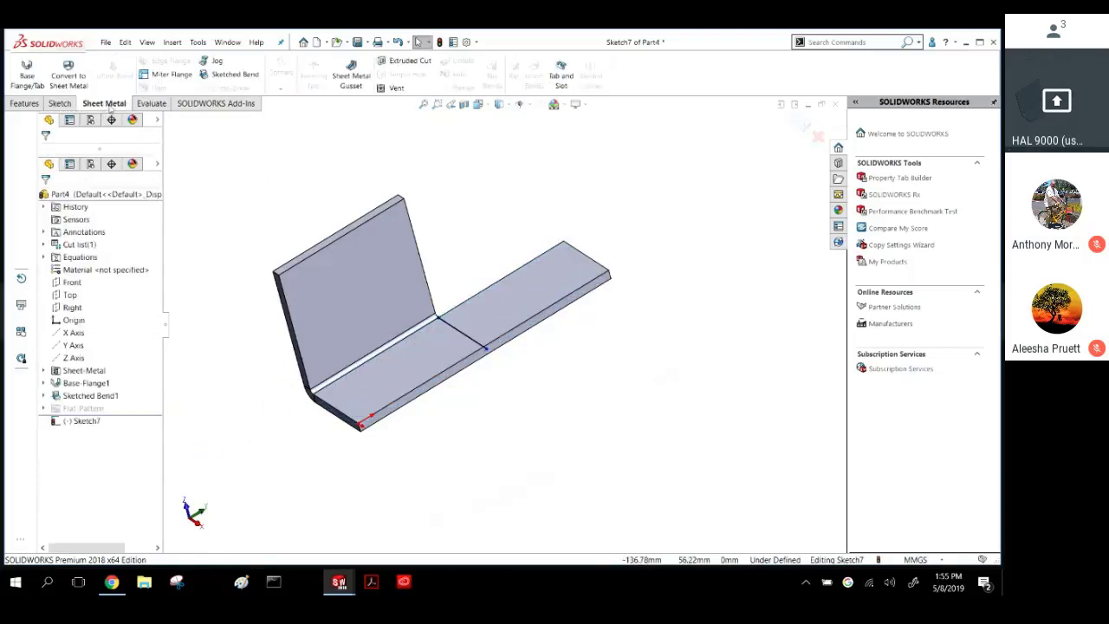
click(215, 78)
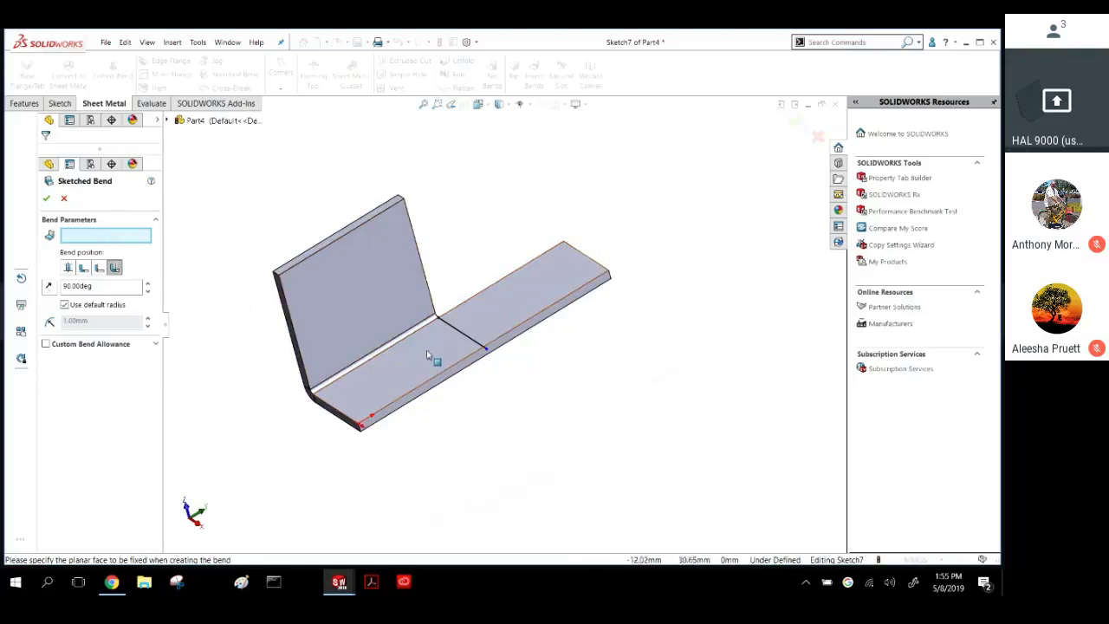
click(412, 356)
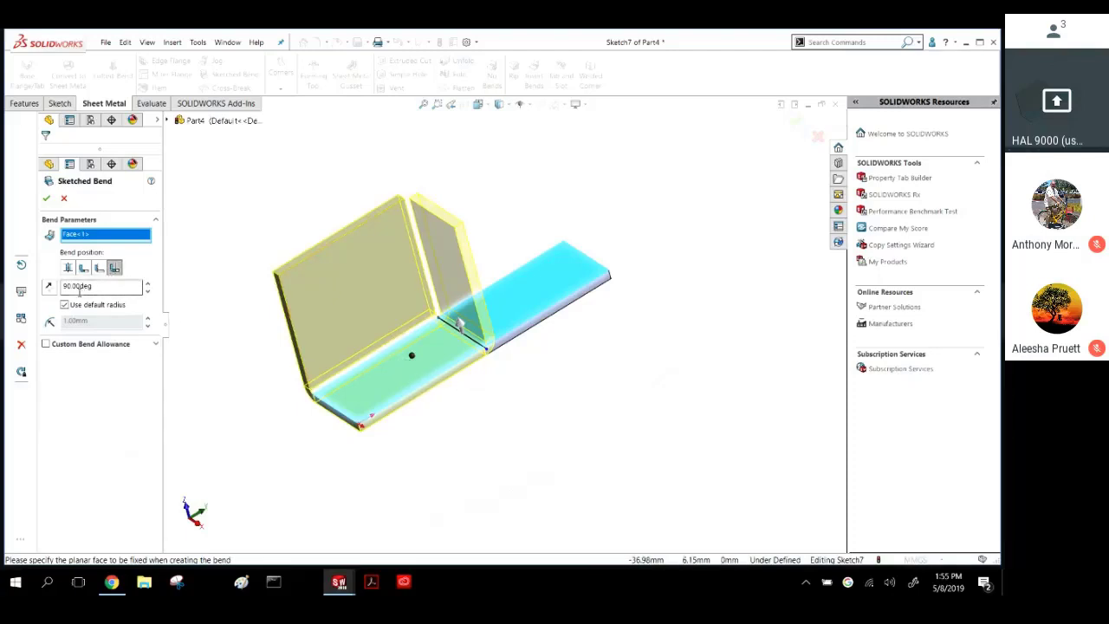
click(115, 268)
click(45, 201)
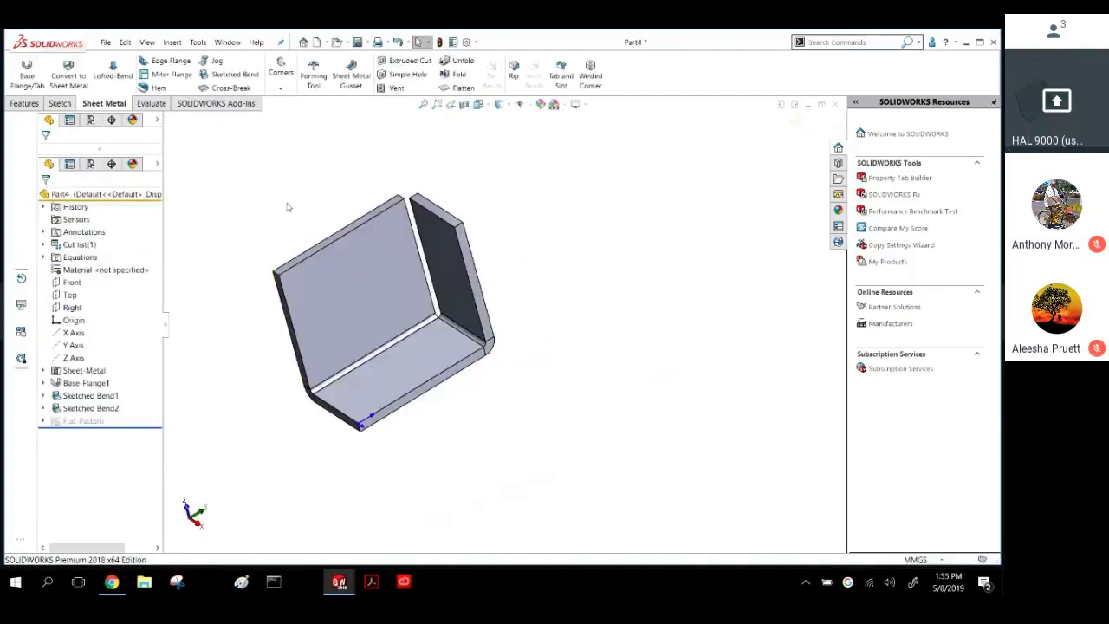
middle_drag(320, 212, 329, 305)
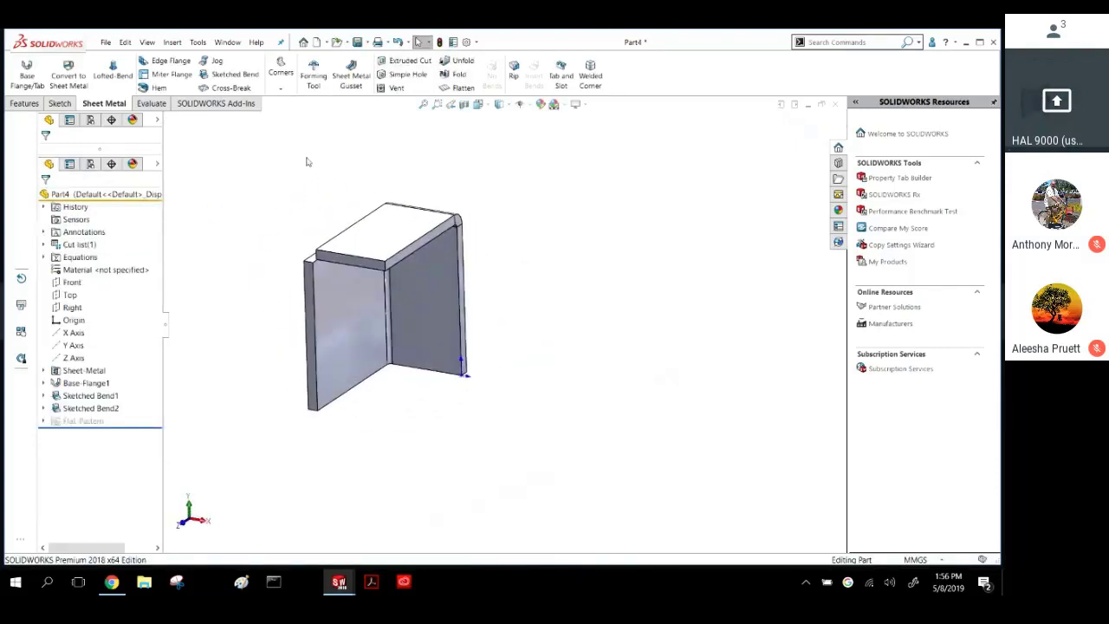
Mirror the bent sheet metal body about the thin side face along its open edge, with Merge solids enabled.
click(24, 104)
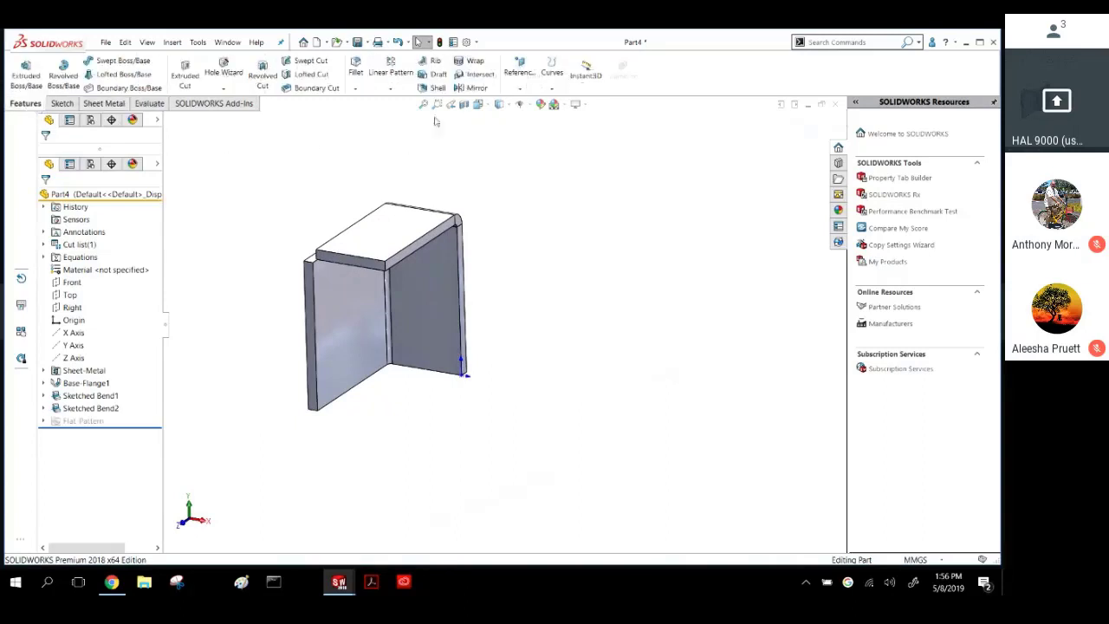
click(473, 88)
click(108, 315)
click(334, 290)
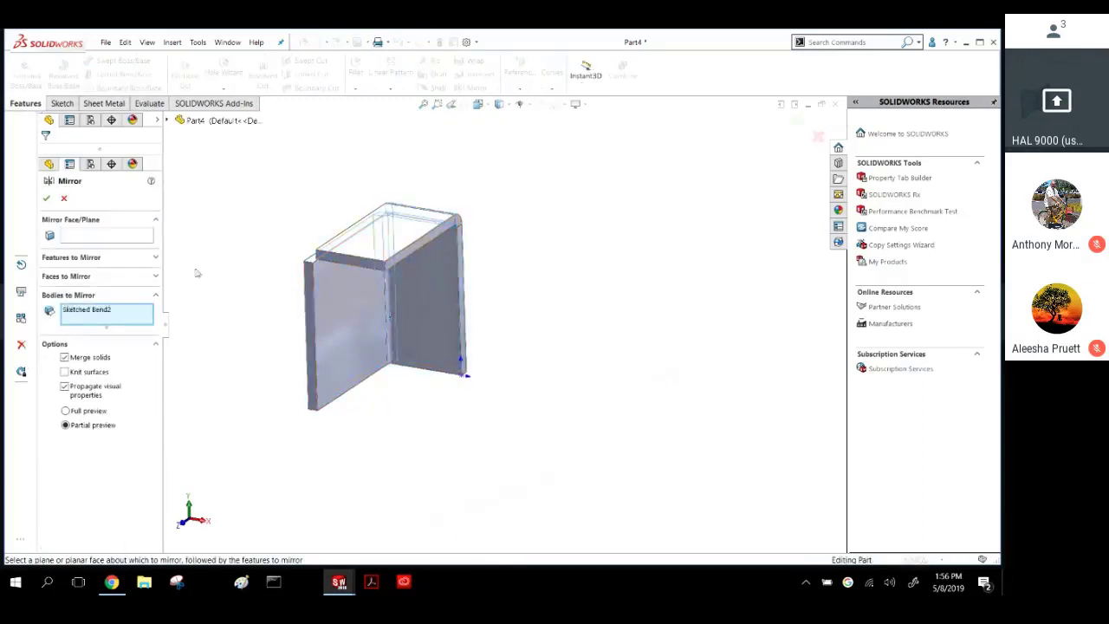
click(97, 238)
scroll(378, 252, down, 5)
click(542, 240)
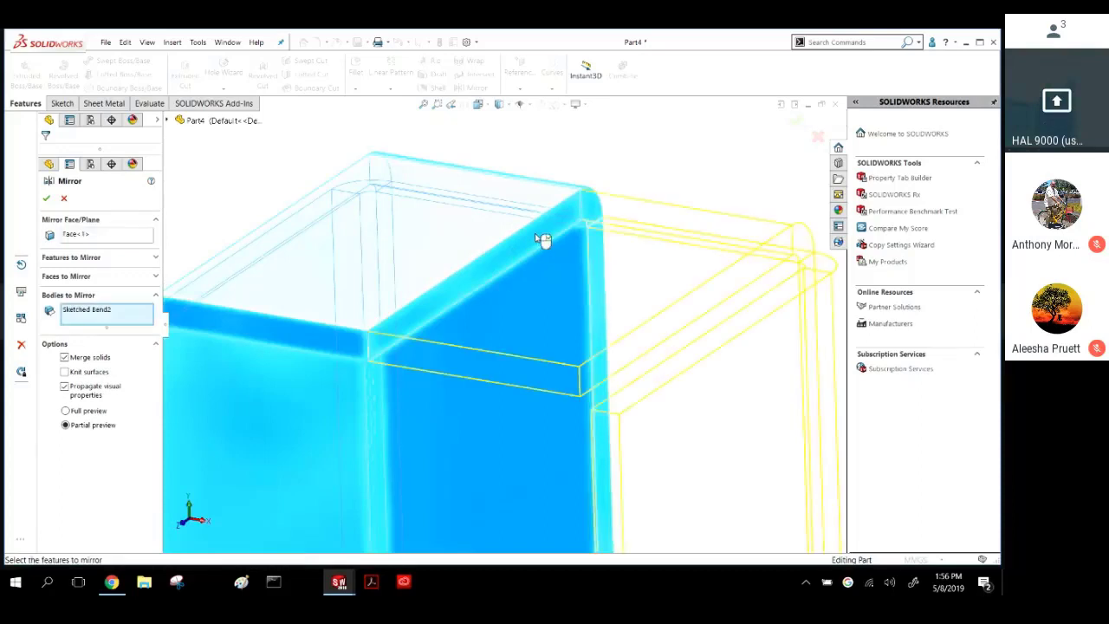
click(51, 198)
scroll(515, 364, up, 6)
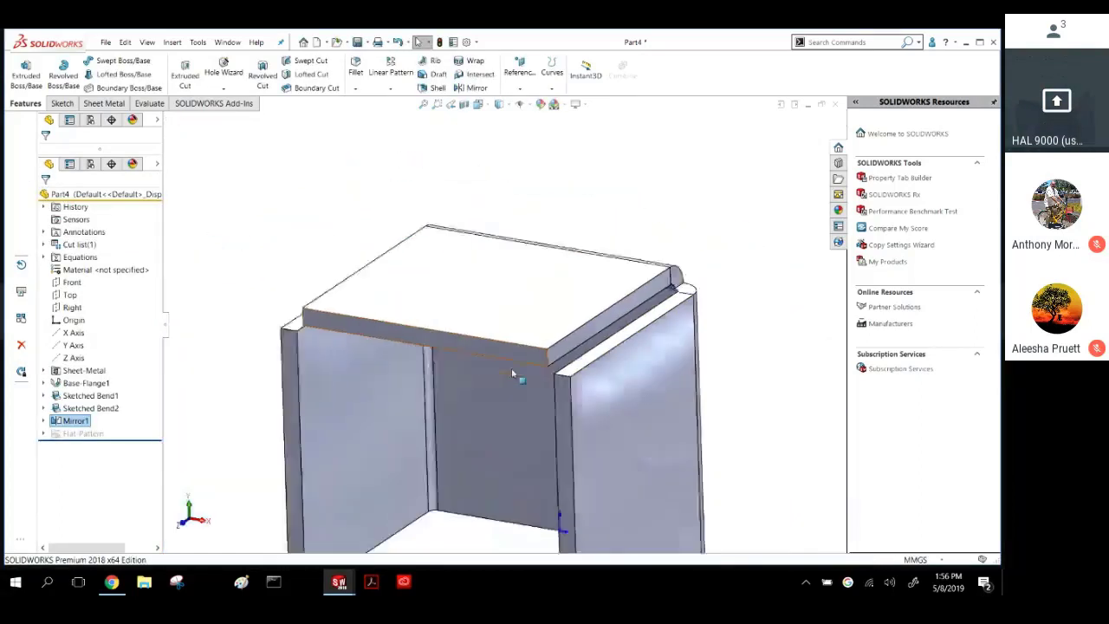
middle_drag(520, 390, 485, 407)
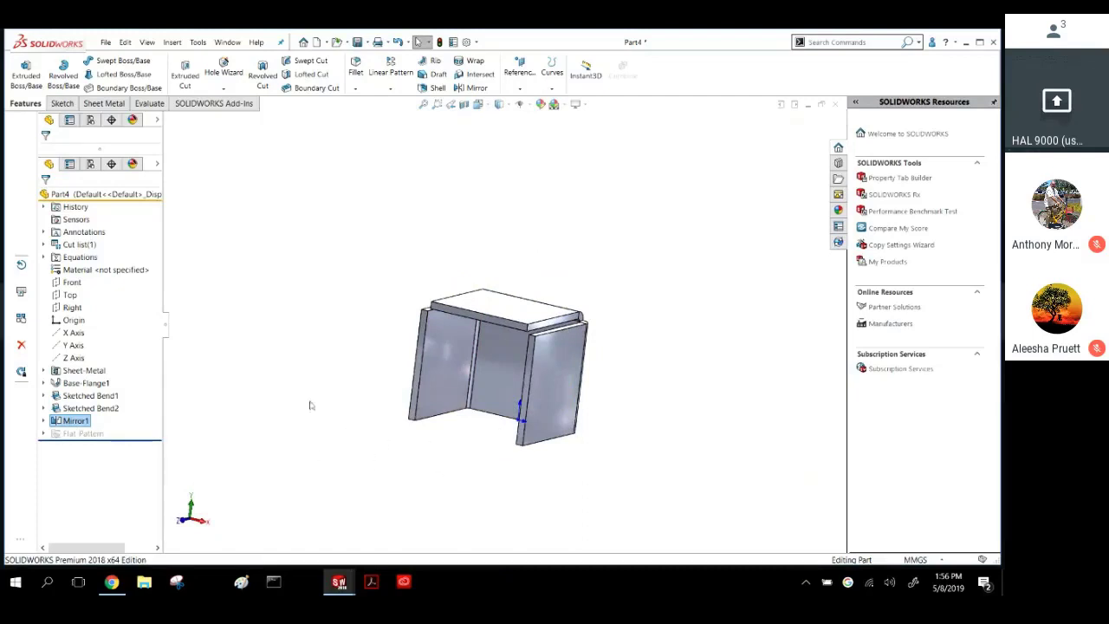
middle_drag(310, 405, 433, 367)
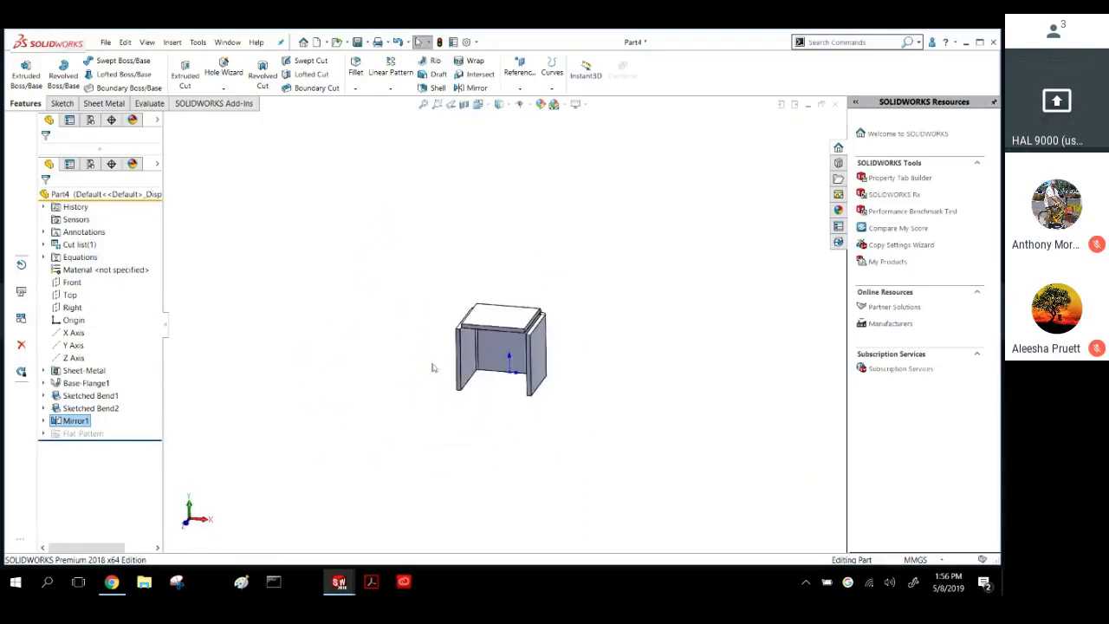
scroll(517, 401, up, 1)
scroll(537, 335, down, 3)
click(352, 267)
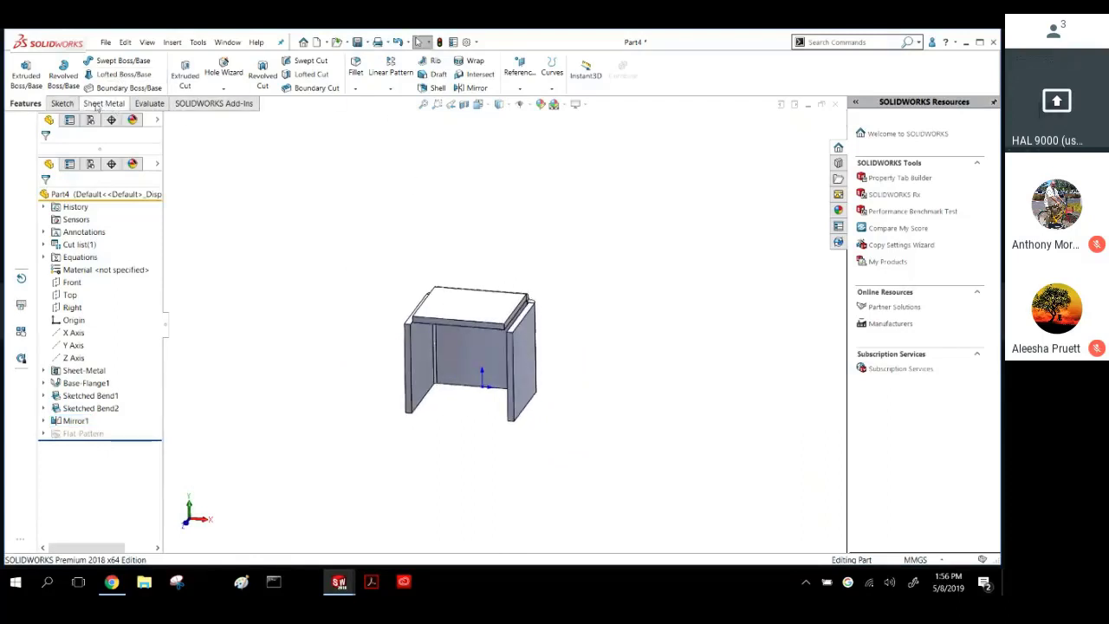
Flatten the mirrored part to examine its flat pattern, and return it to the folded state.
click(108, 103)
click(453, 89)
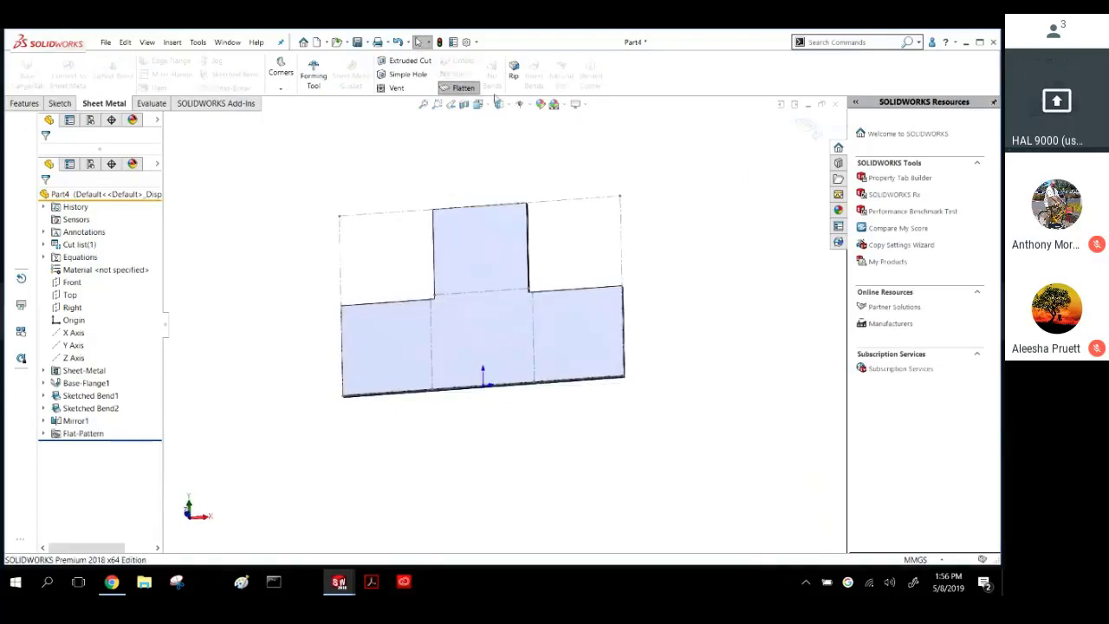
click(453, 88)
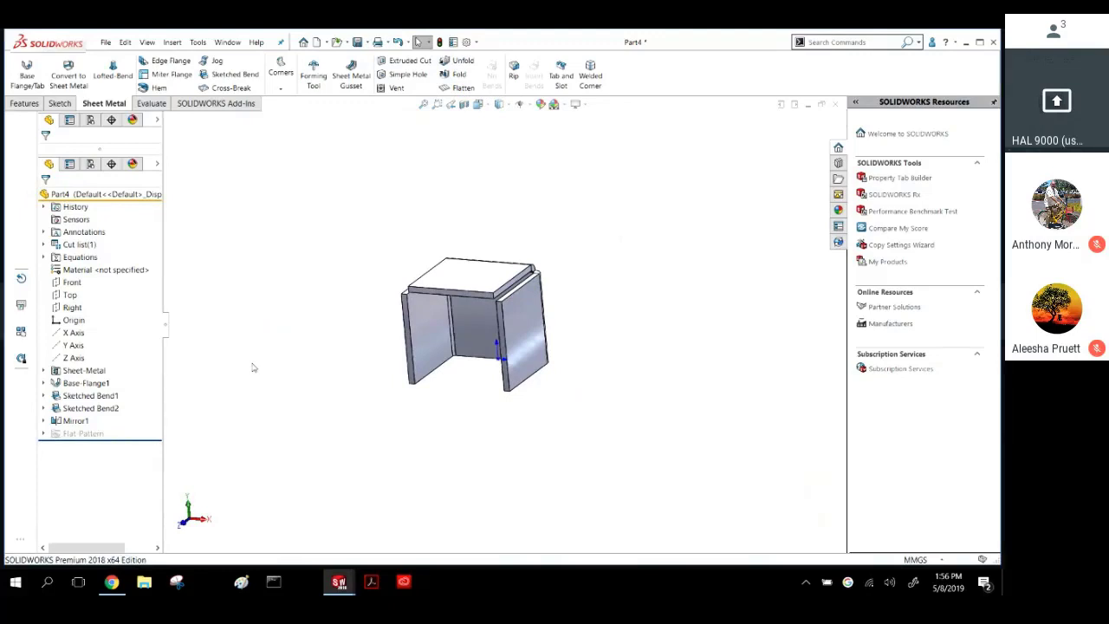
Examine the folded part's walls from several angles and check the distance between the two opposite side walls.
middle_drag(453, 253, 472, 310)
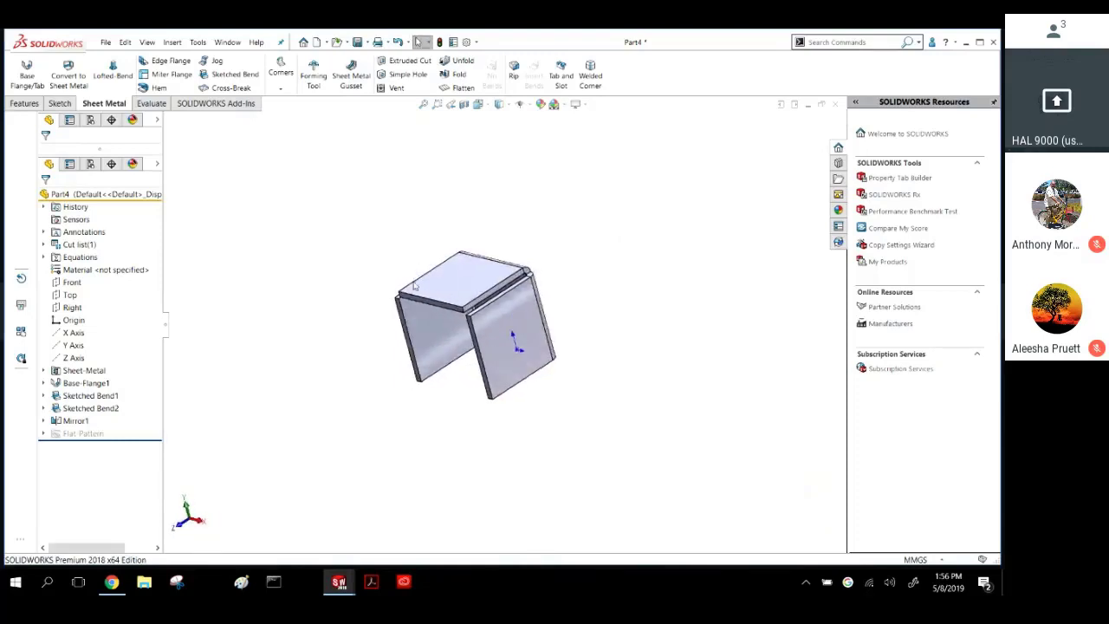
scroll(472, 308, down, 3)
click(449, 259)
middle_drag(531, 345, 563, 312)
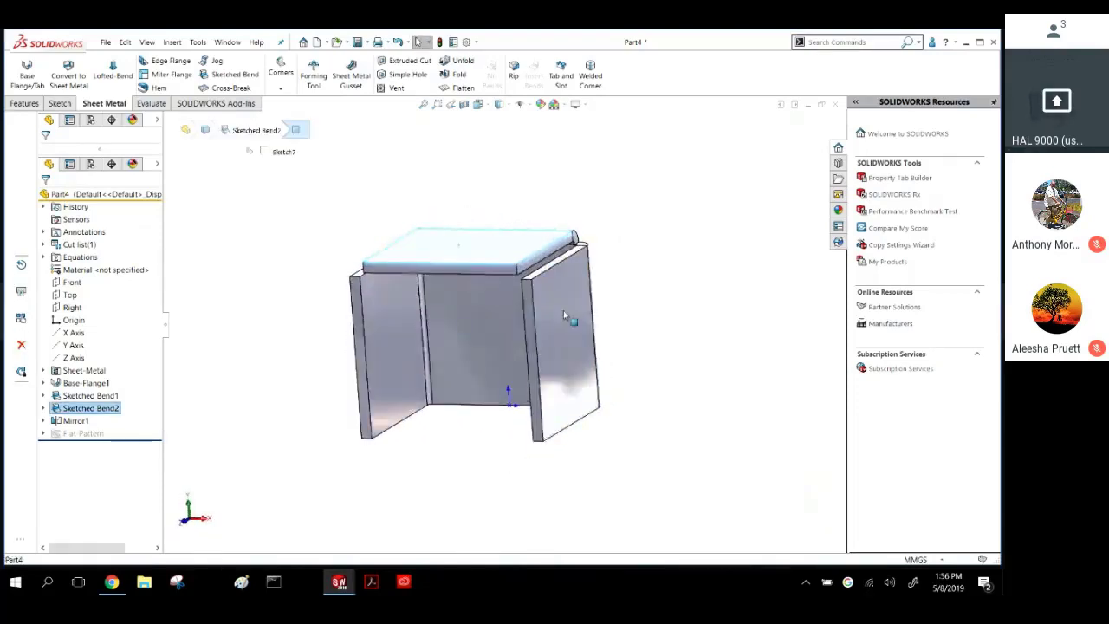
click(563, 313)
click(391, 337)
mouse_move(406, 314)
middle_down()
mouse_move(399, 230)
mouse_move(561, 264)
mouse_move(539, 301)
mouse_move(494, 327)
mouse_move(455, 269)
mouse_move(460, 312)
middle_up()
ctrl+click(543, 291)
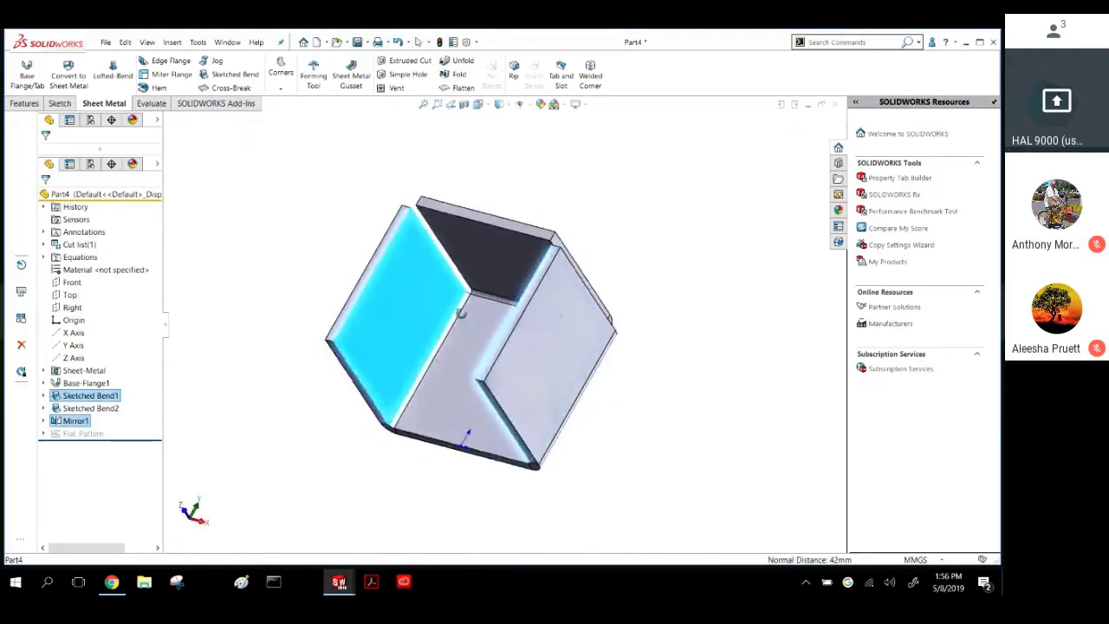
click(290, 204)
scroll(320, 245, up, 2)
middle_drag(356, 276, 340, 288)
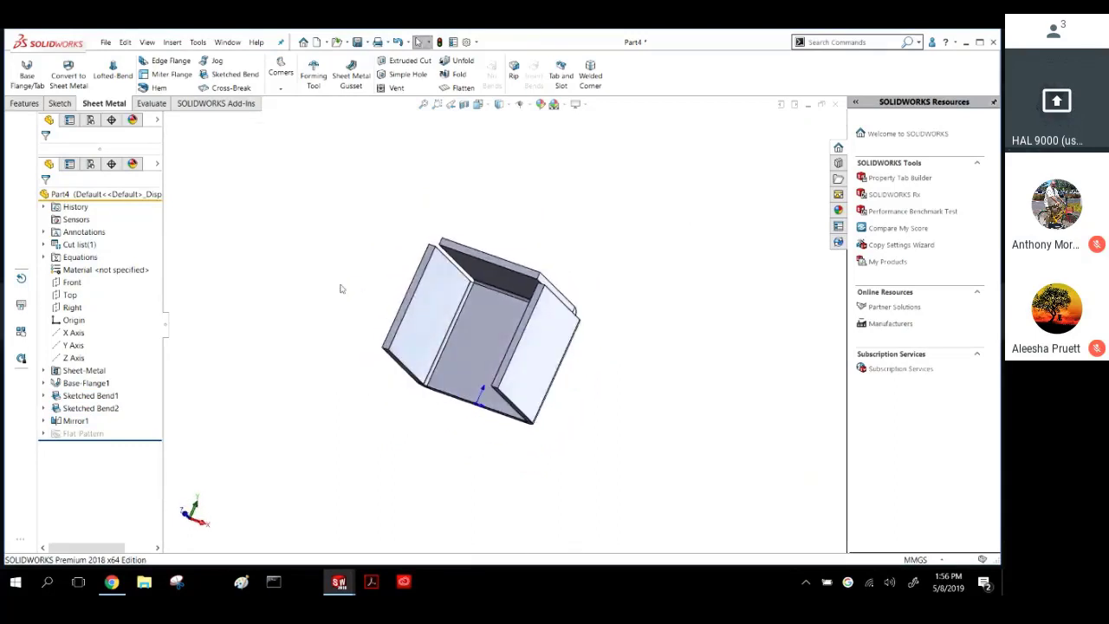
Start a sketch on the Front plane and draw a center rectangle to the left of the folded part.
click(72, 283)
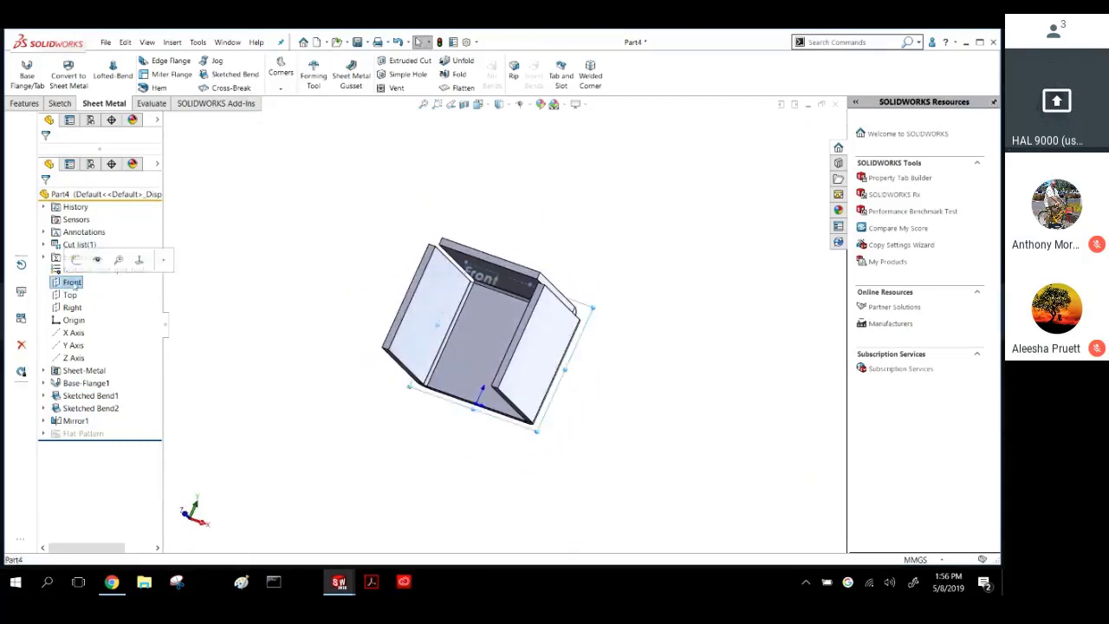
click(98, 266)
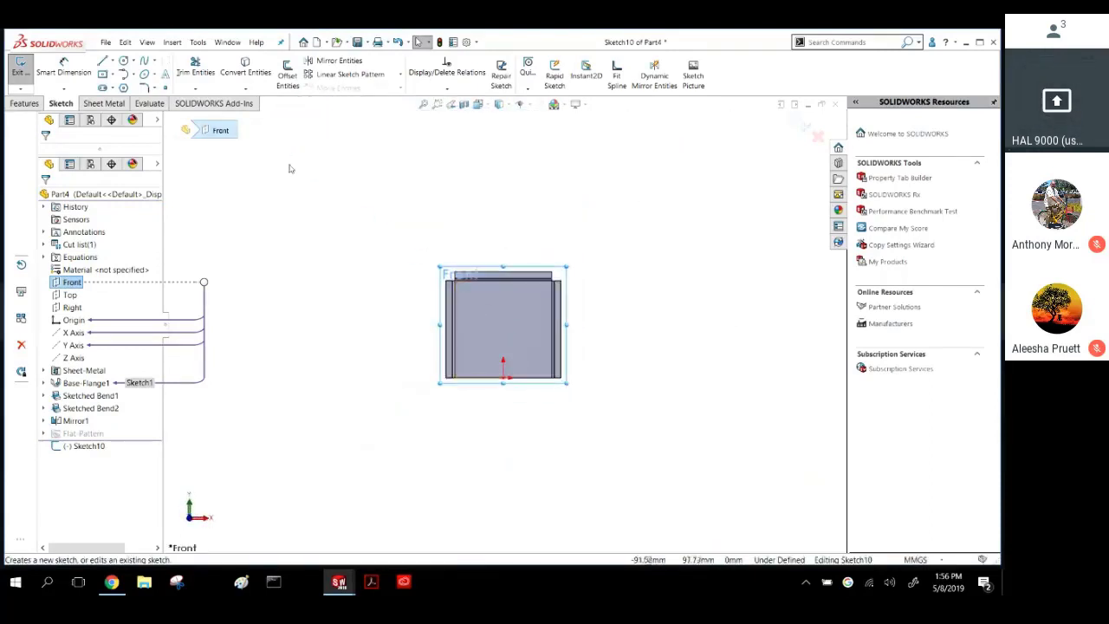
click(102, 75)
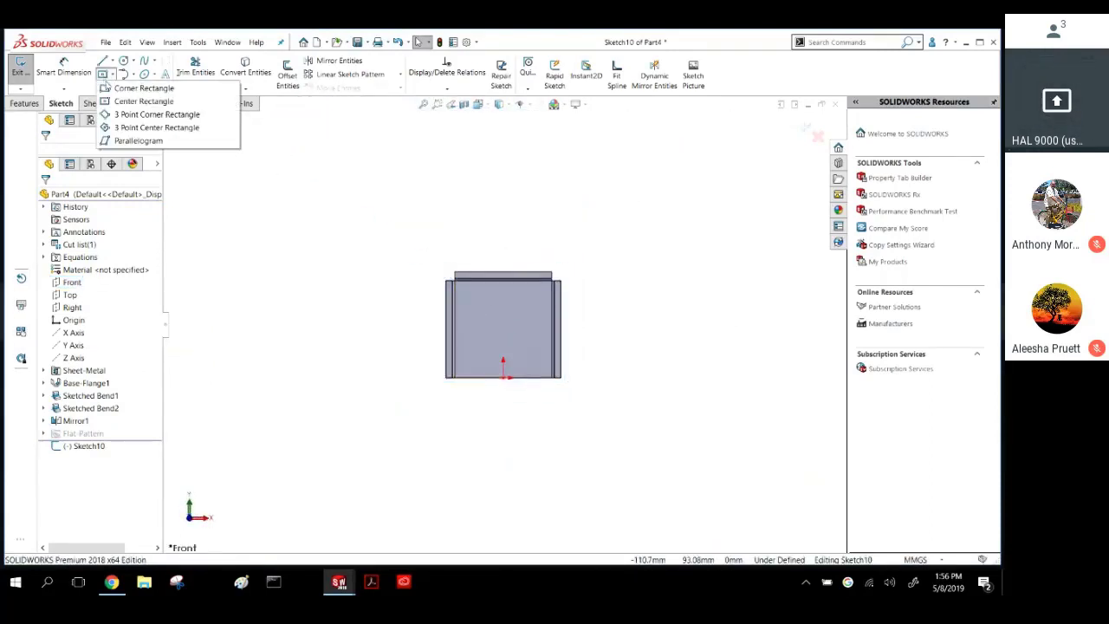
click(134, 102)
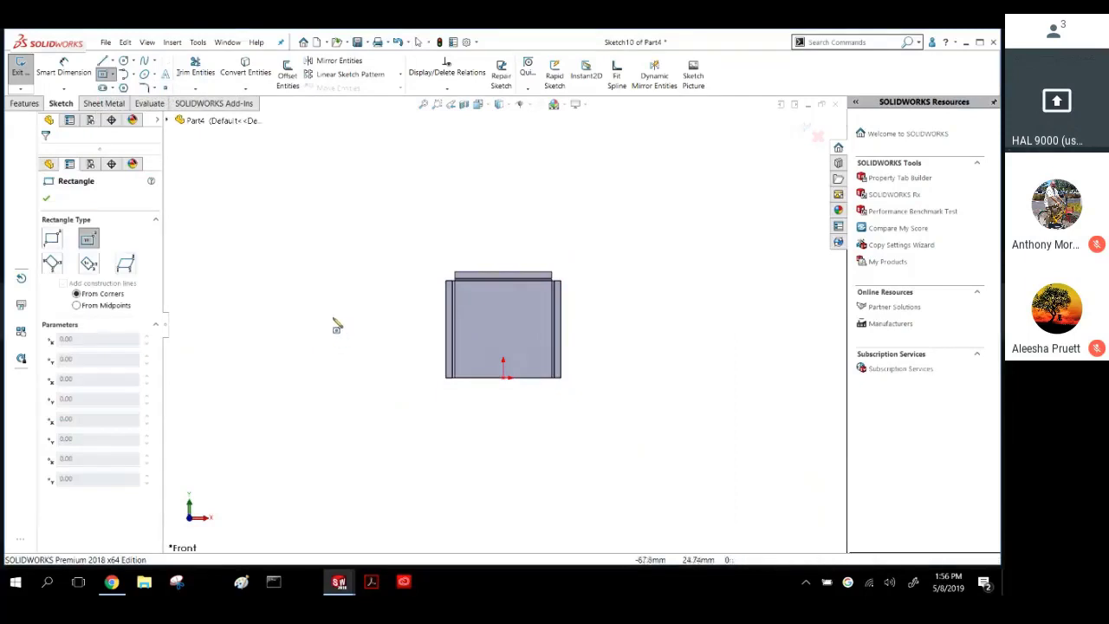
click(324, 314)
click(399, 374)
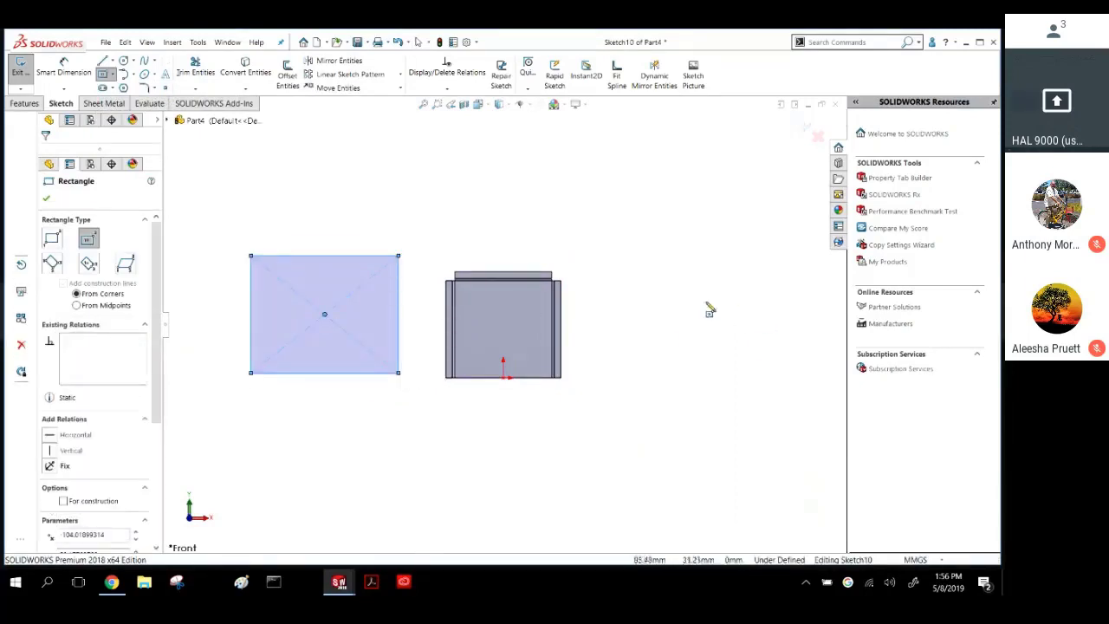
Draw a second center rectangle, about 54 by 44 mm, to the right of the folded part.
click(695, 314)
click(761, 367)
key(Escape)
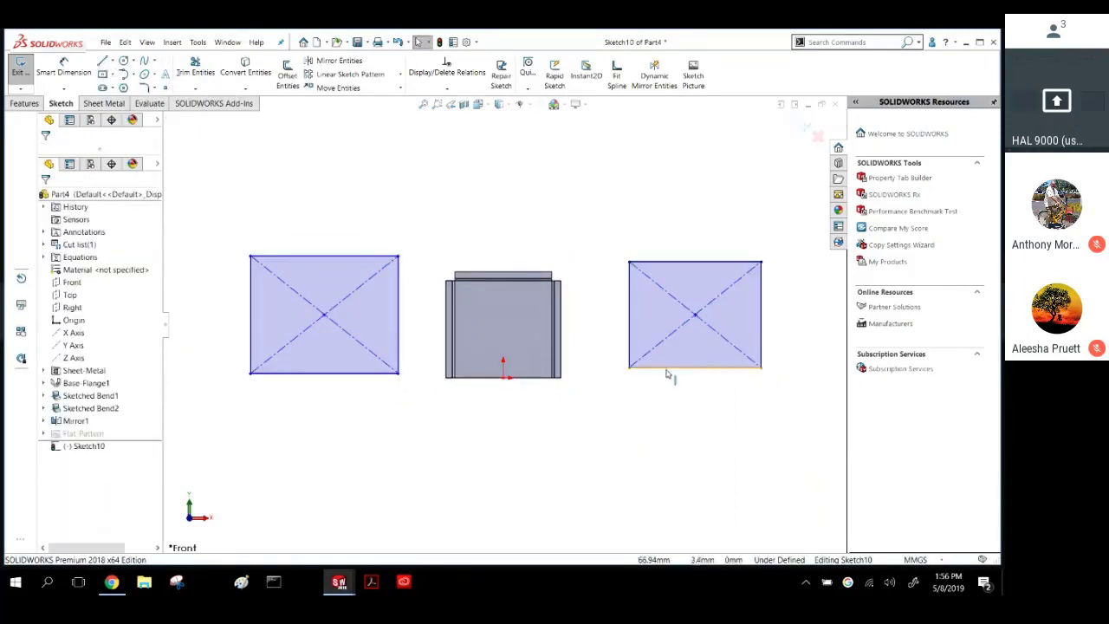
Make both rectangles square by adding an Equal relation between the bottom and left sides of each.
click(666, 368)
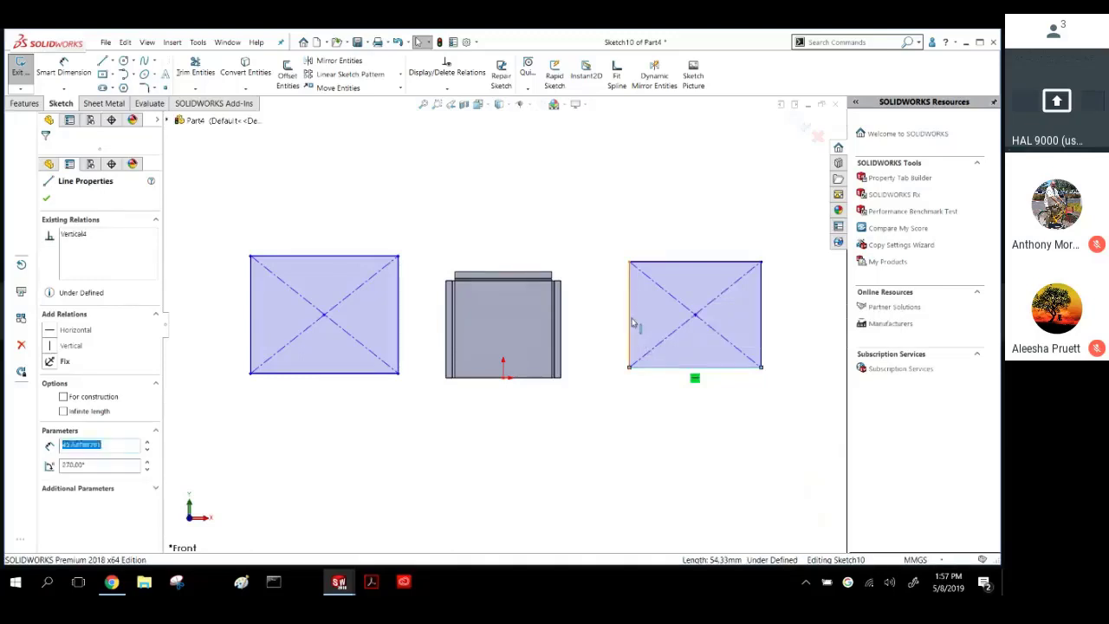
ctrl+click(630, 333)
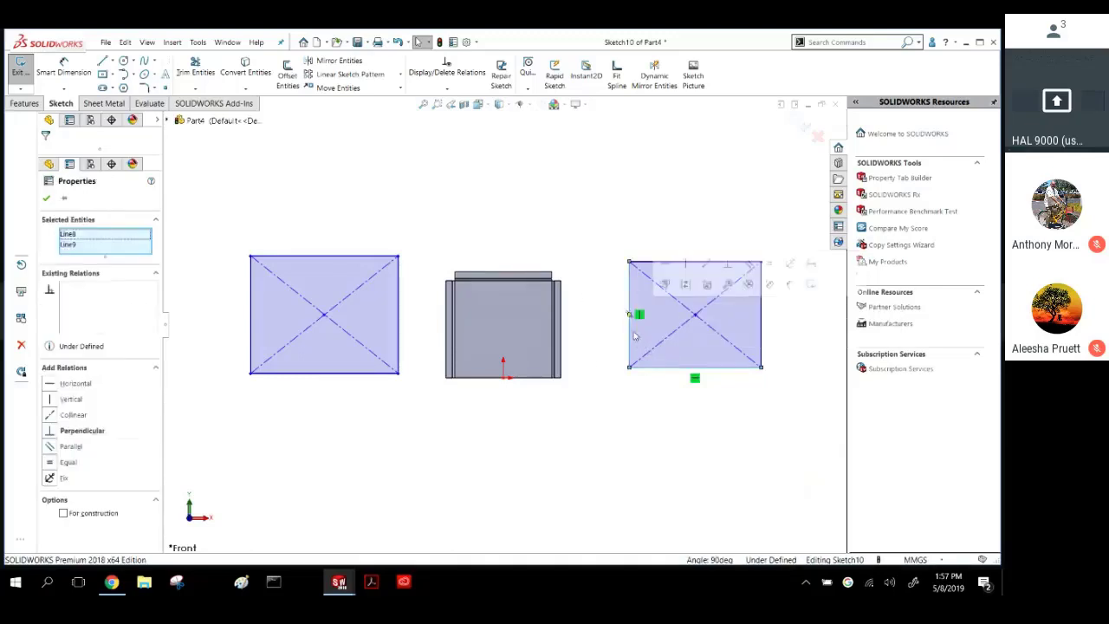
click(52, 462)
click(371, 386)
click(359, 373)
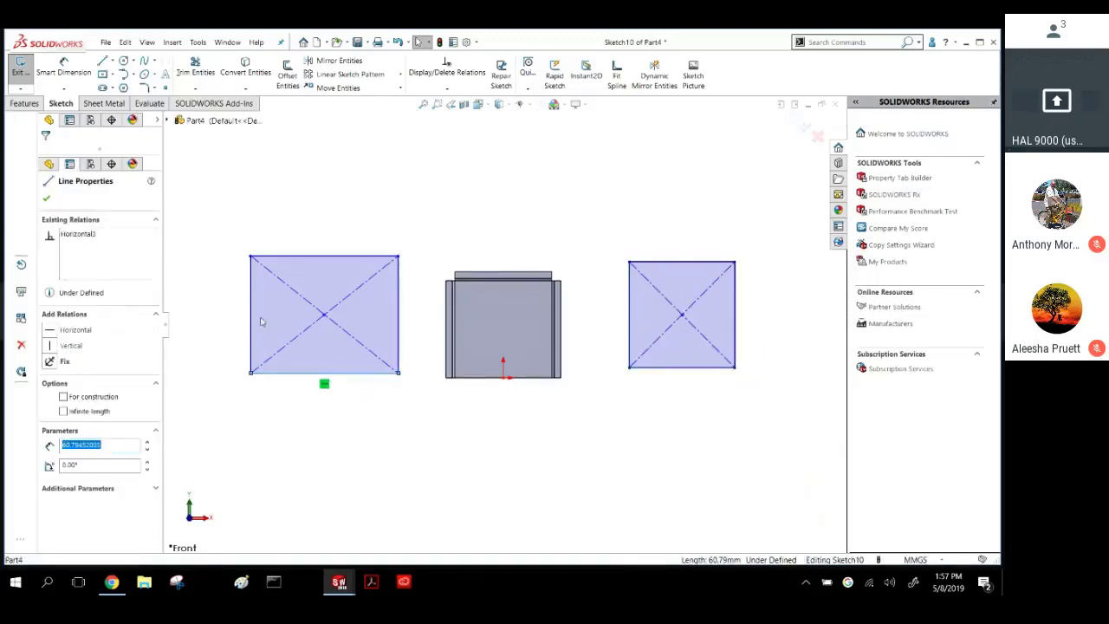
ctrl+click(250, 329)
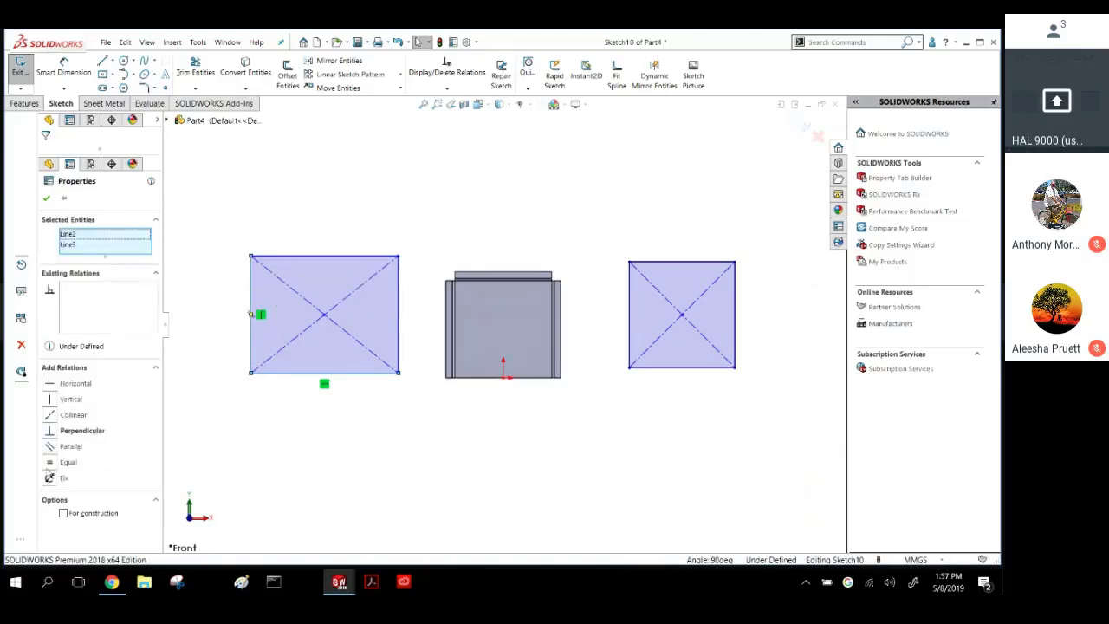
click(50, 465)
click(335, 463)
Dimension the bottom side of each square and set both to 40 mm.
right_drag(334, 463, 328, 402)
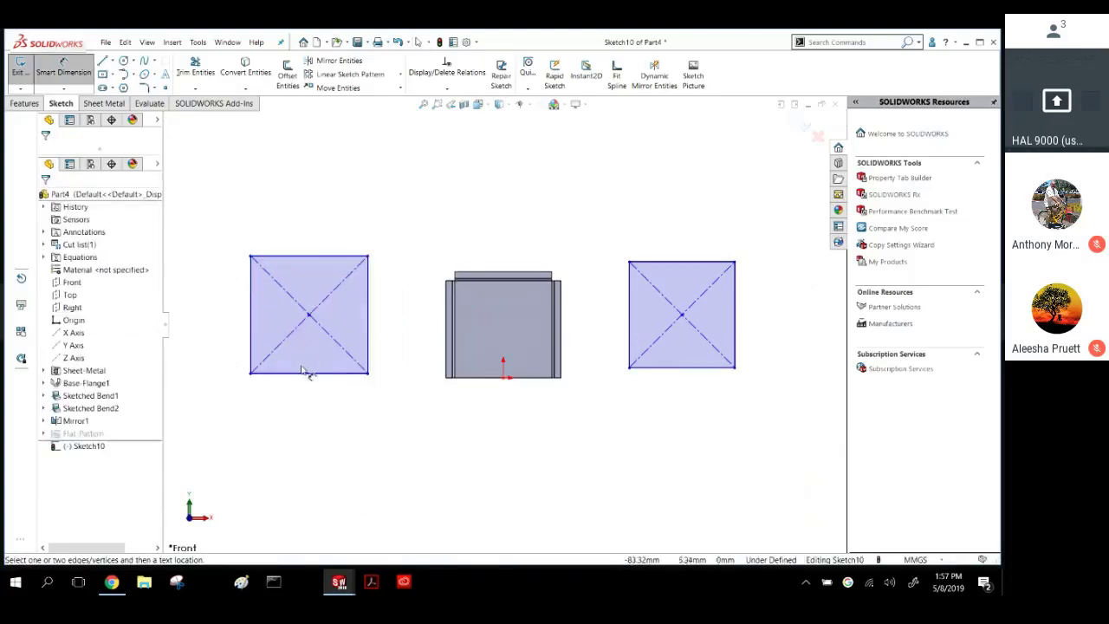
click(305, 374)
click(312, 429)
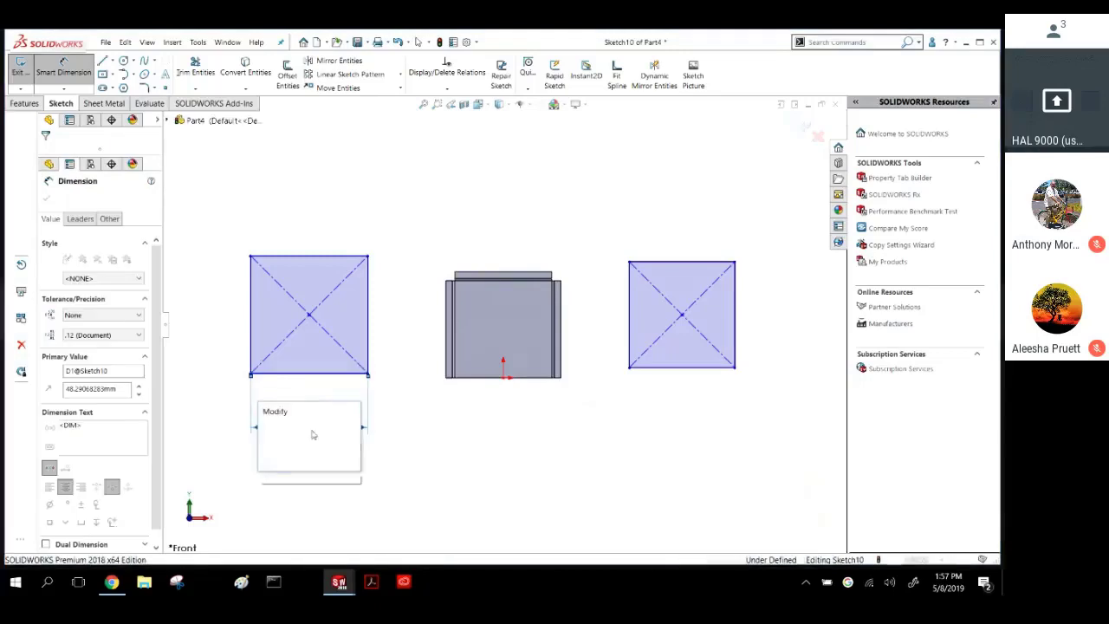
key(Return)
click(704, 368)
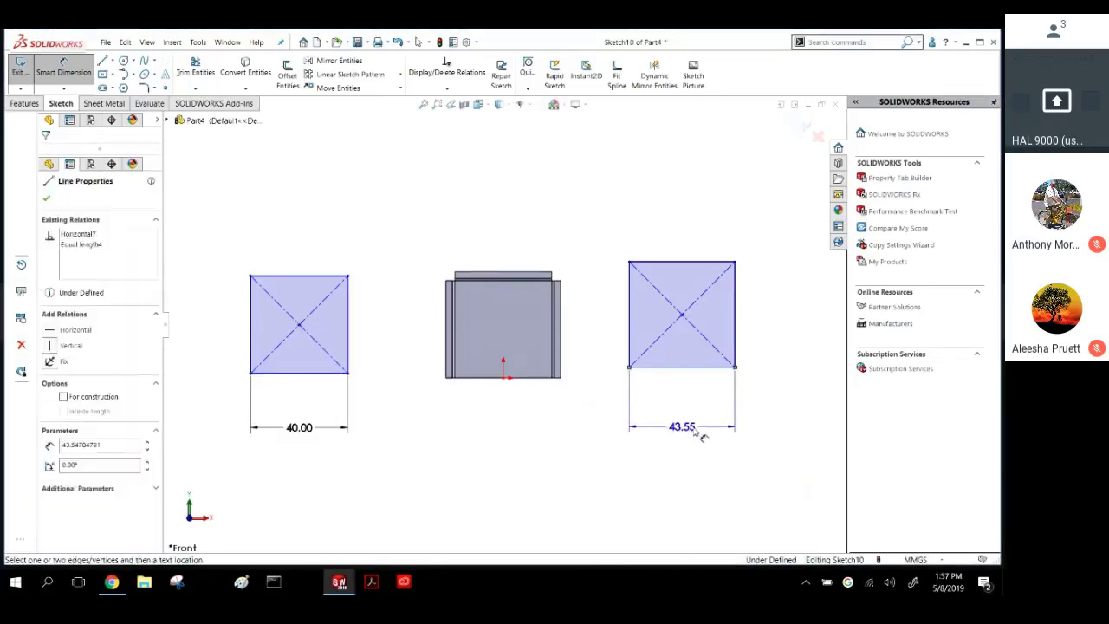
click(700, 450)
text(40)
key(Return)
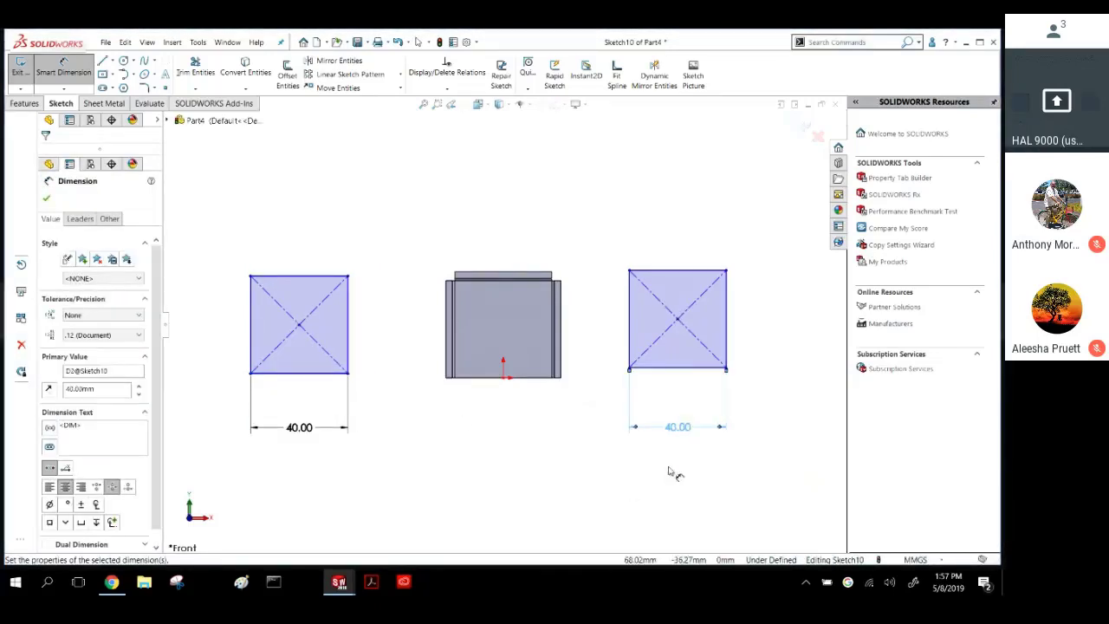
key(Escape)
Extrude both squares with the depth linked to the sheet metal thickness.
middle_drag(582, 380, 518, 420)
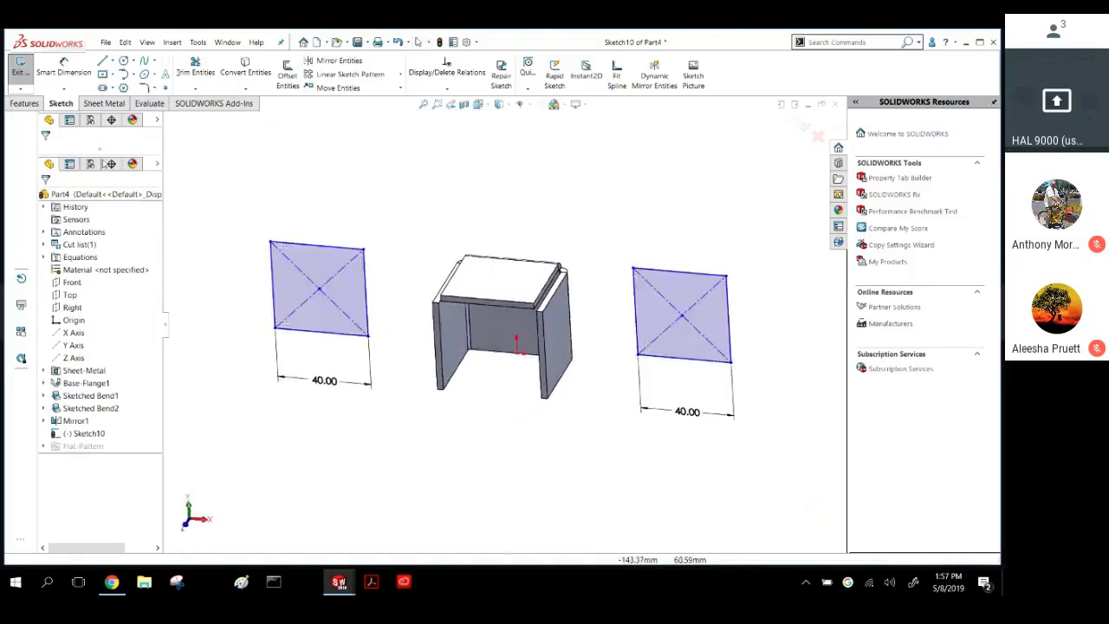
click(22, 103)
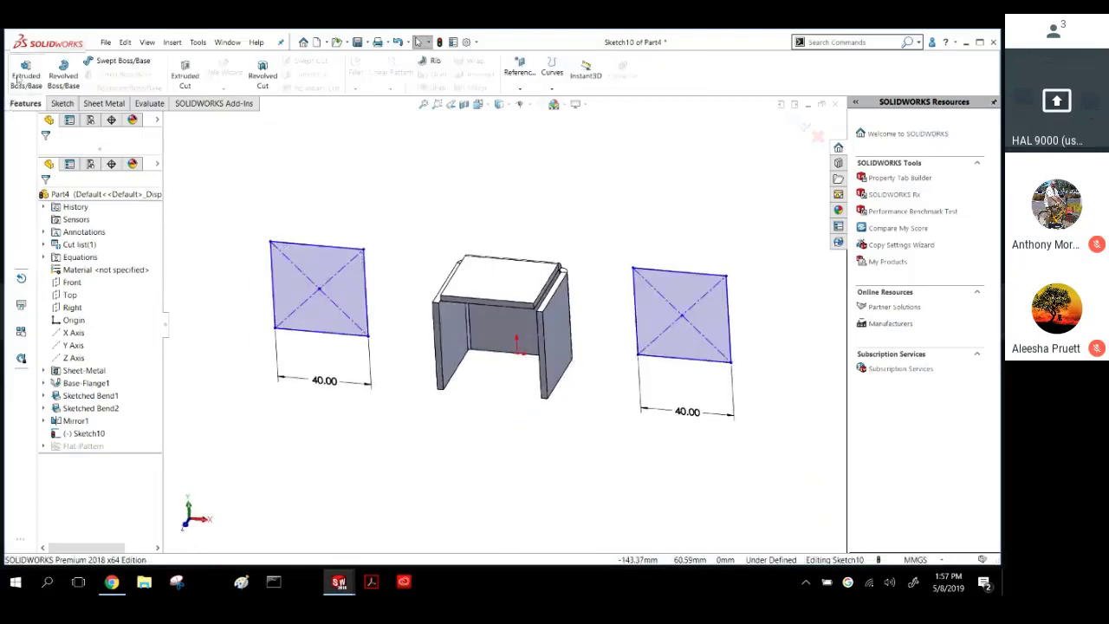
right_click(207, 241)
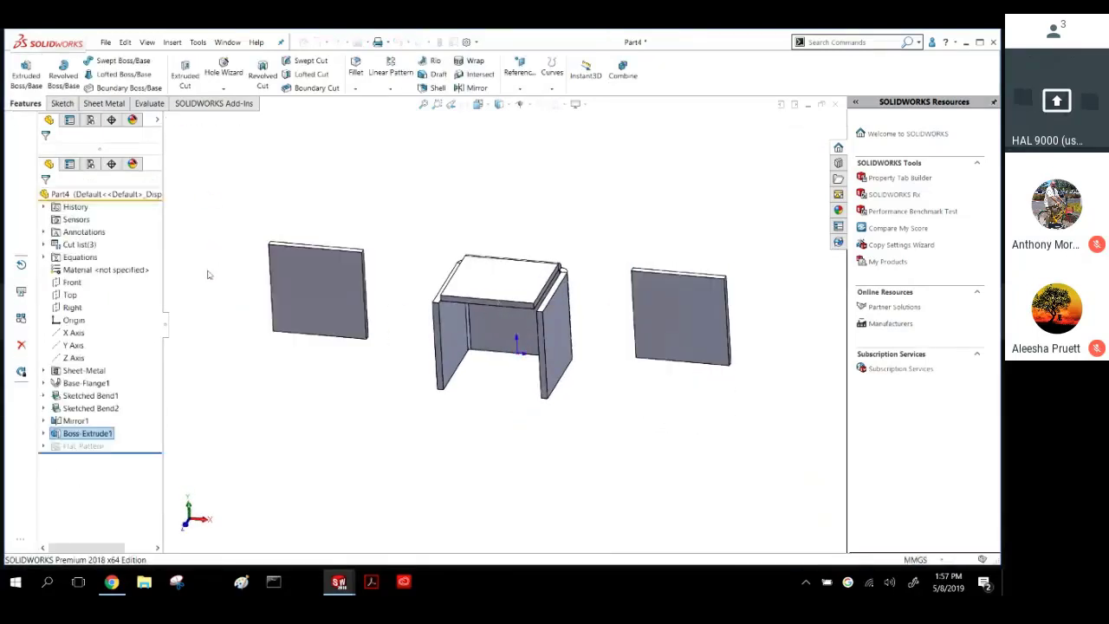
Edit the extrusion of the squares to unlink it from the thickness and set its depth to 40 mm.
right_click(58, 433)
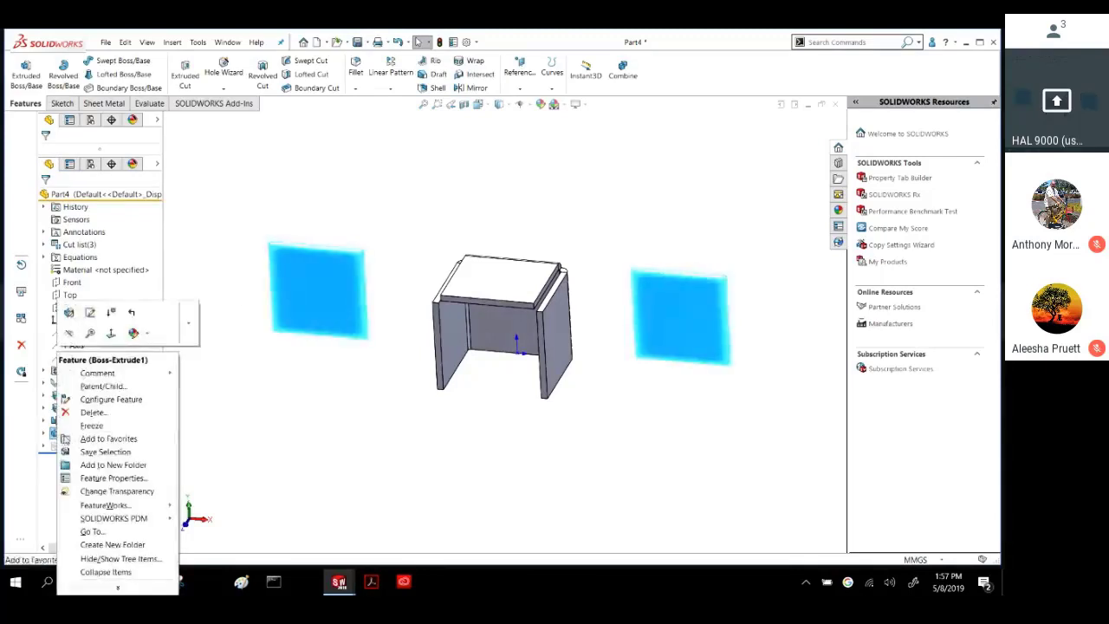
click(74, 320)
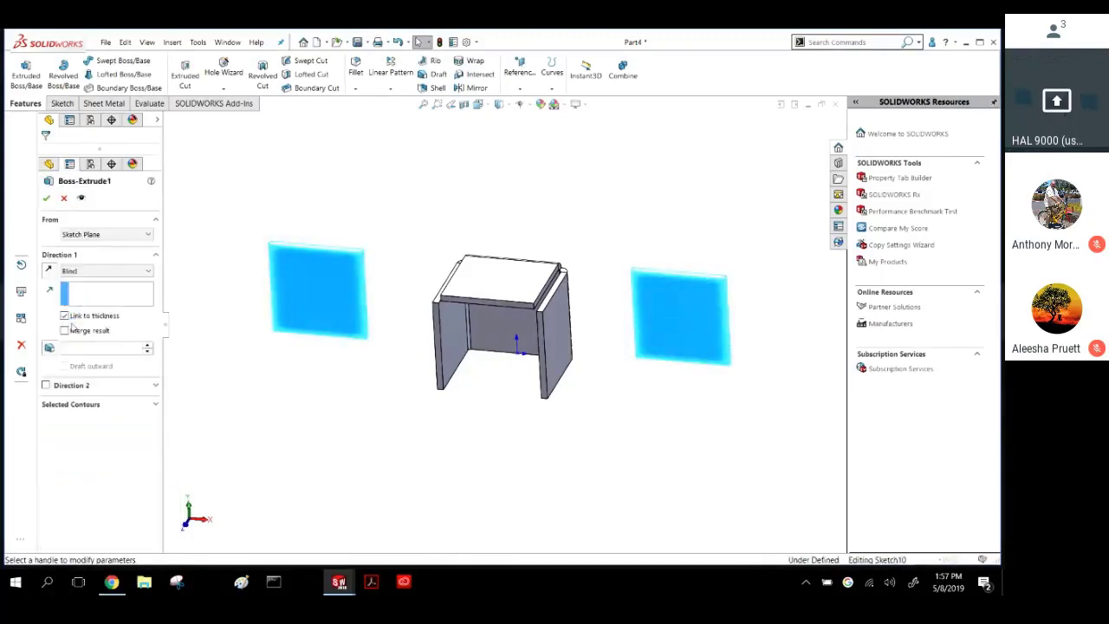
click(72, 317)
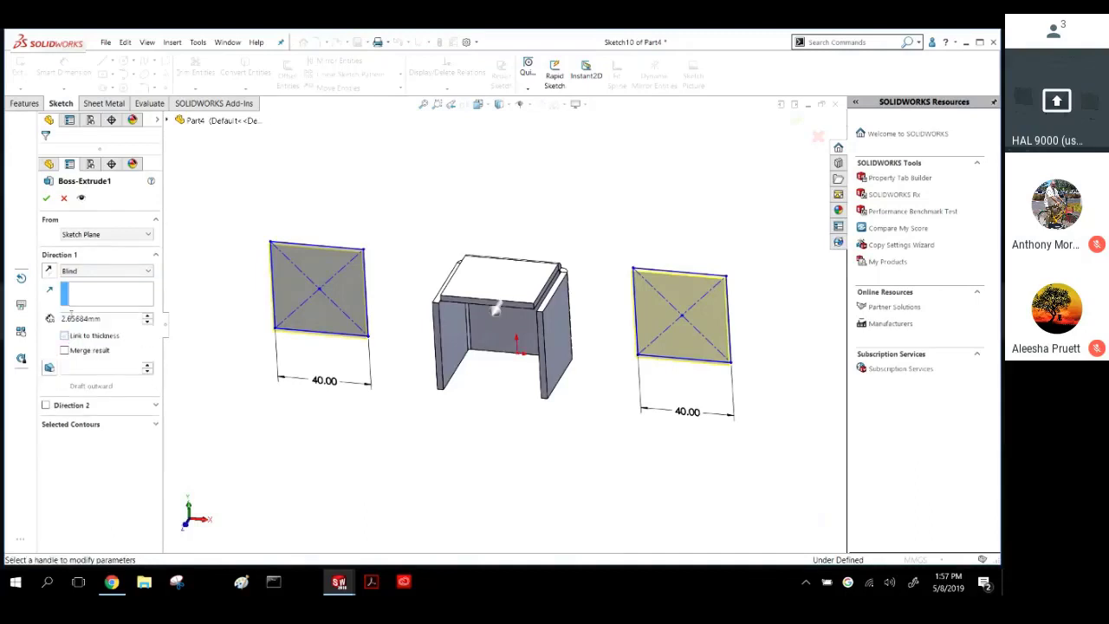
click(104, 319)
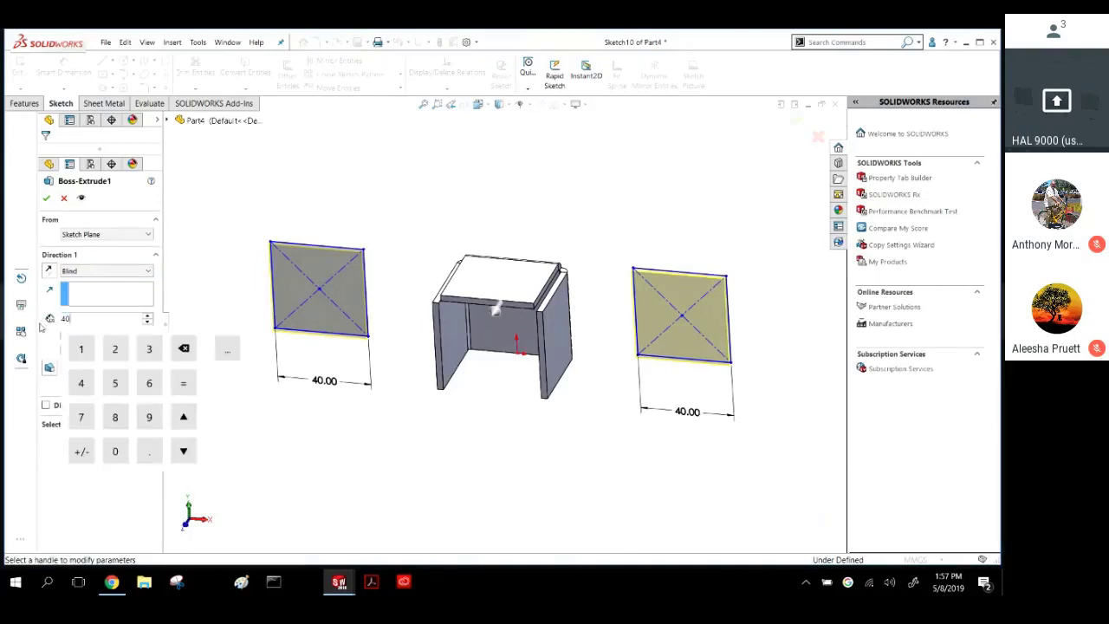
key(Return)
key(Return)
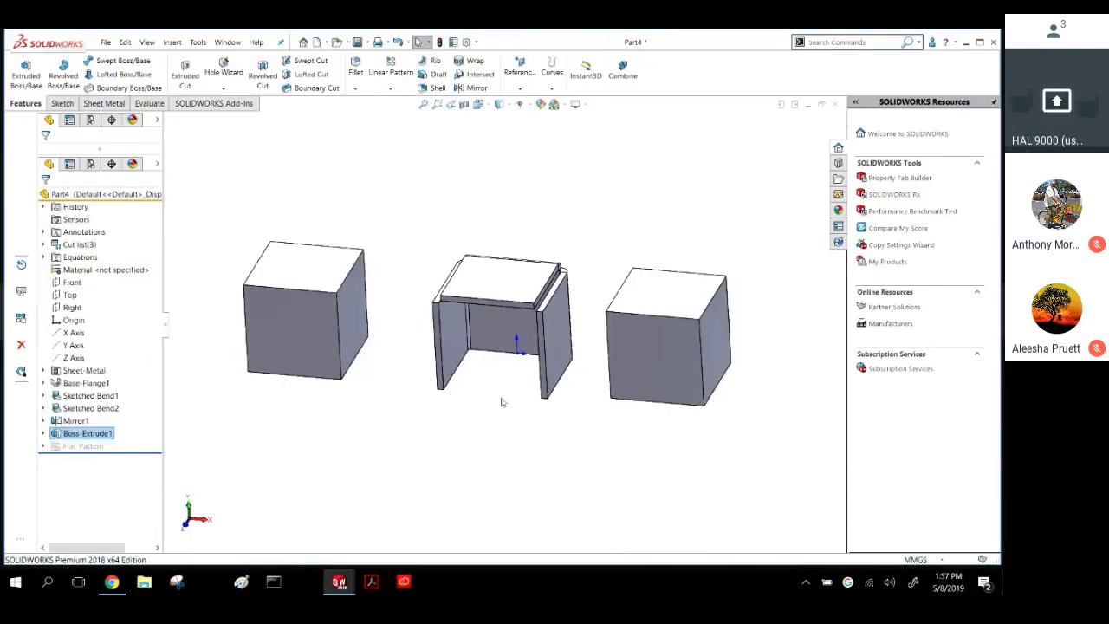
Shell the left cube outward with a wall thickness of .1046 in, removing its front face.
middle_drag(502, 401, 397, 280)
click(397, 307)
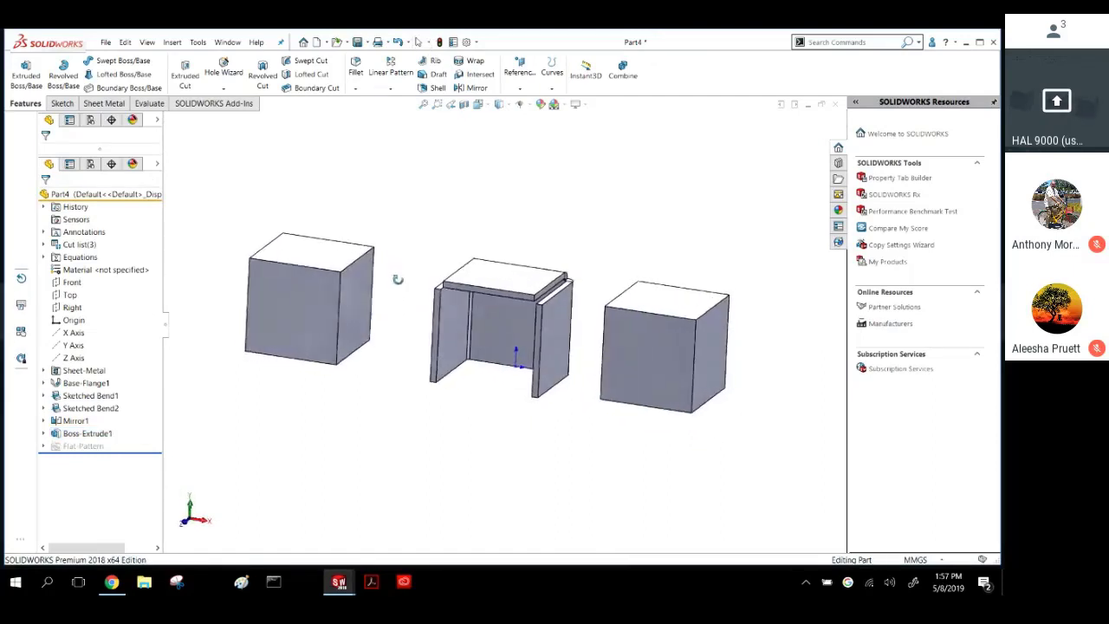
middle_drag(273, 212, 271, 233)
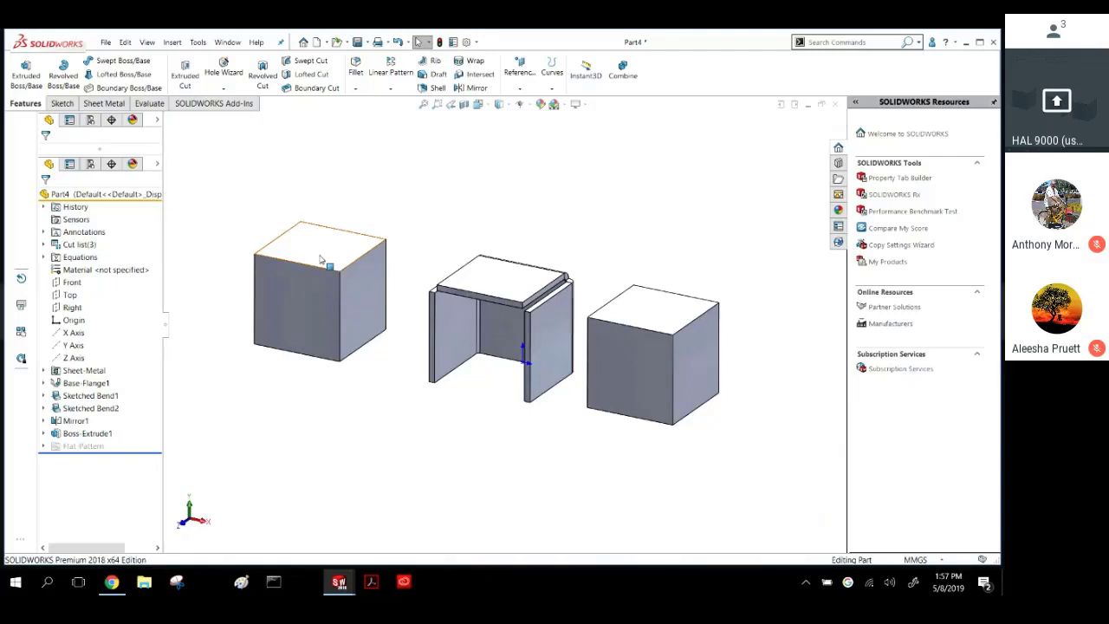
click(433, 89)
click(308, 310)
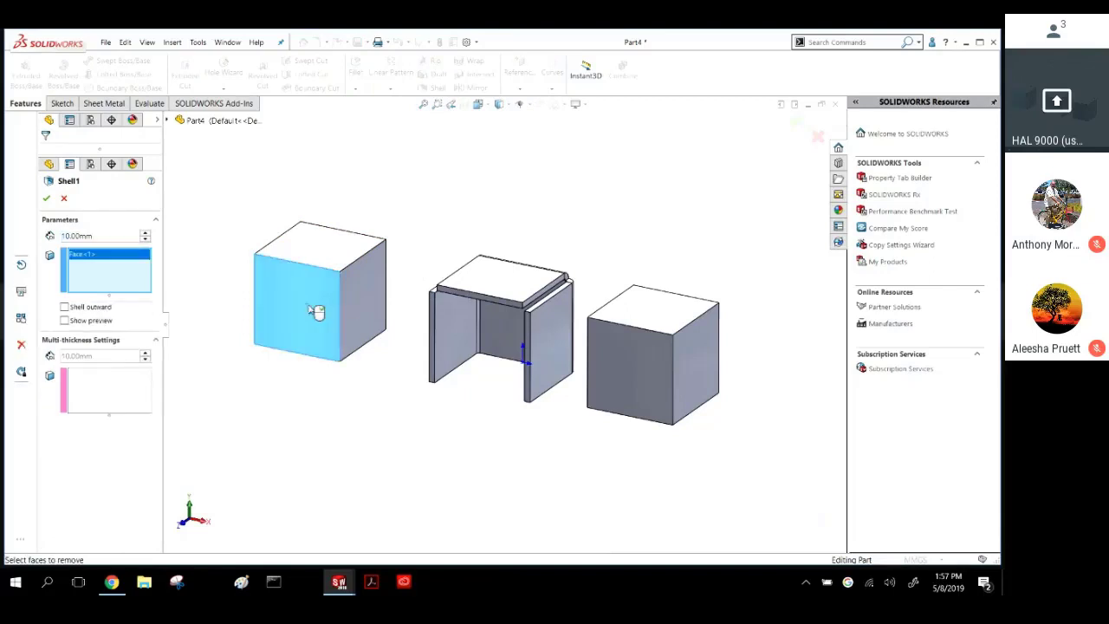
click(86, 236)
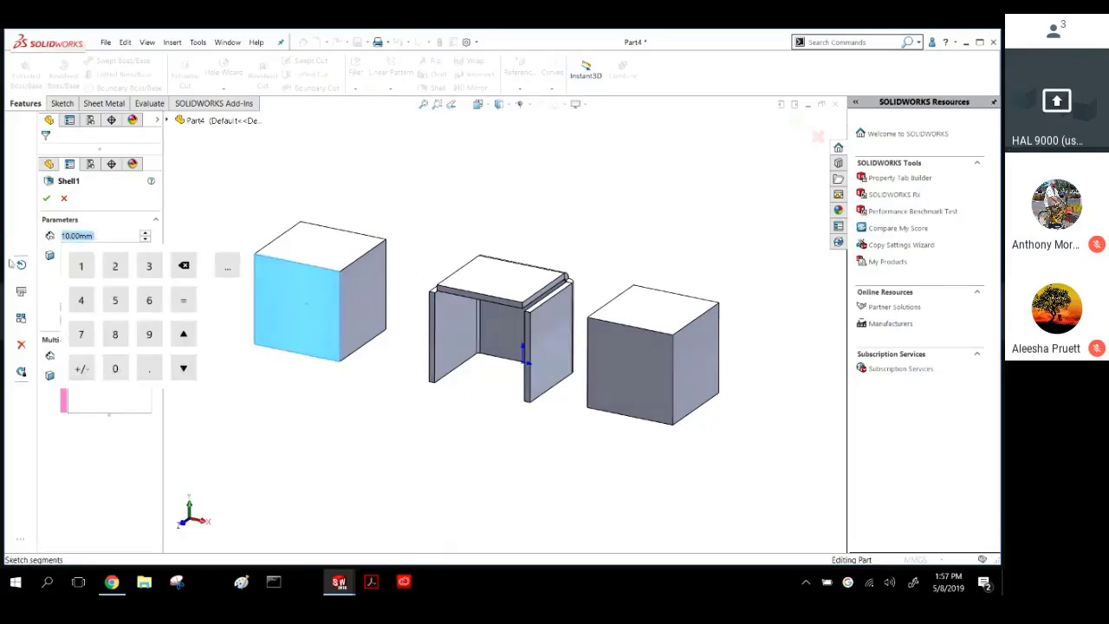
text(.1046)
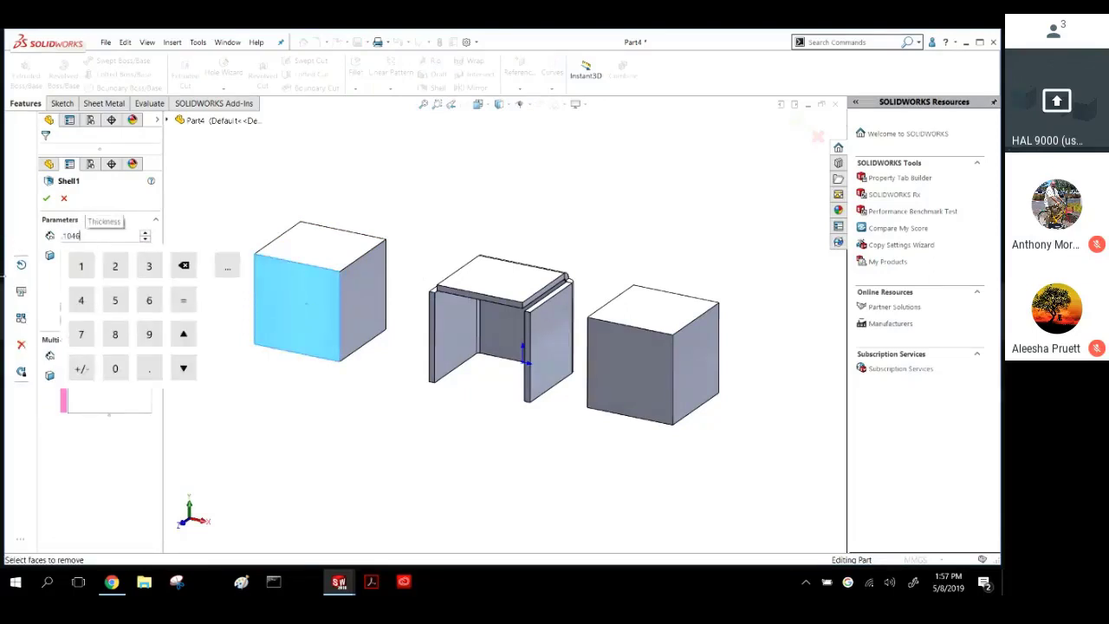
text(in)
key(Return)
click(213, 173)
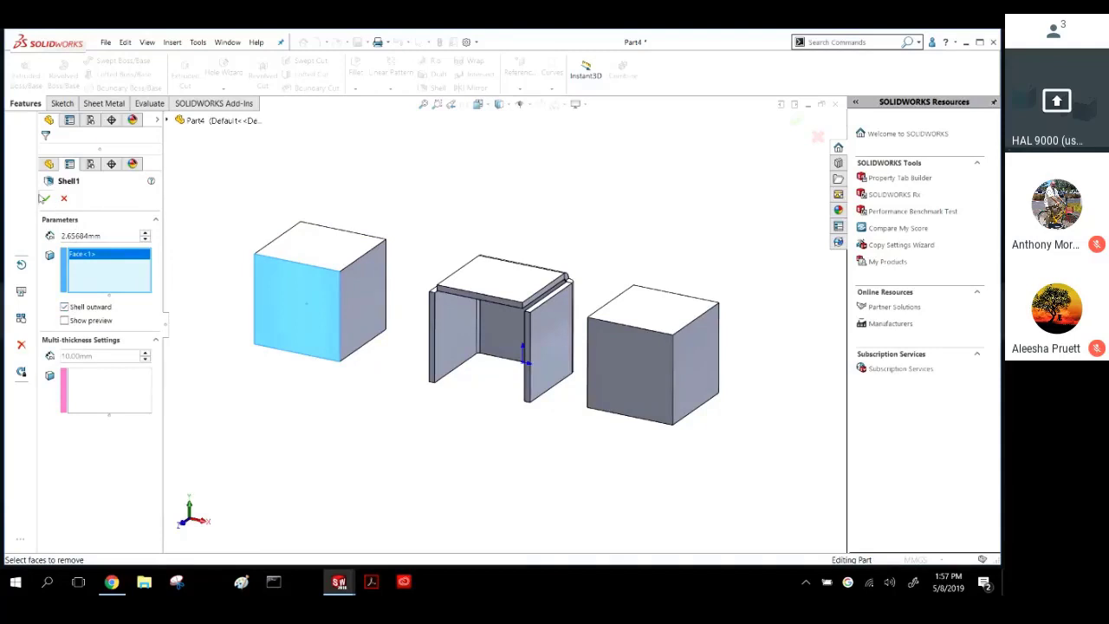
click(43, 199)
Examine the shelled box from several angles and check the distance between its two inner side walls.
middle_drag(240, 362, 359, 309)
click(286, 278)
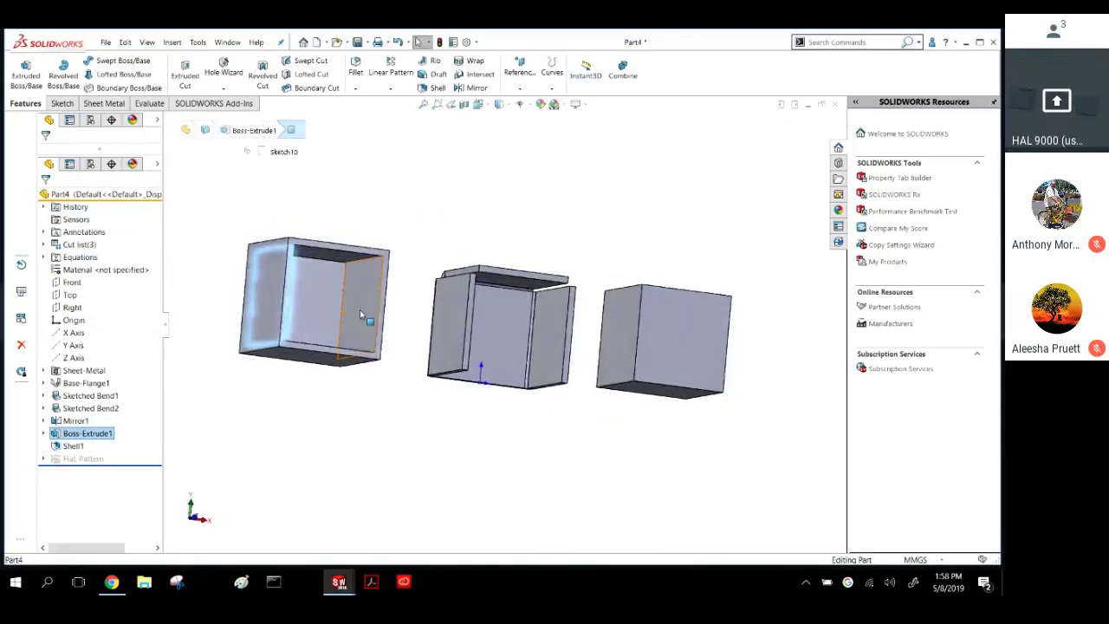
ctrl+click(360, 313)
middle_drag(226, 267, 177, 306)
click(177, 306)
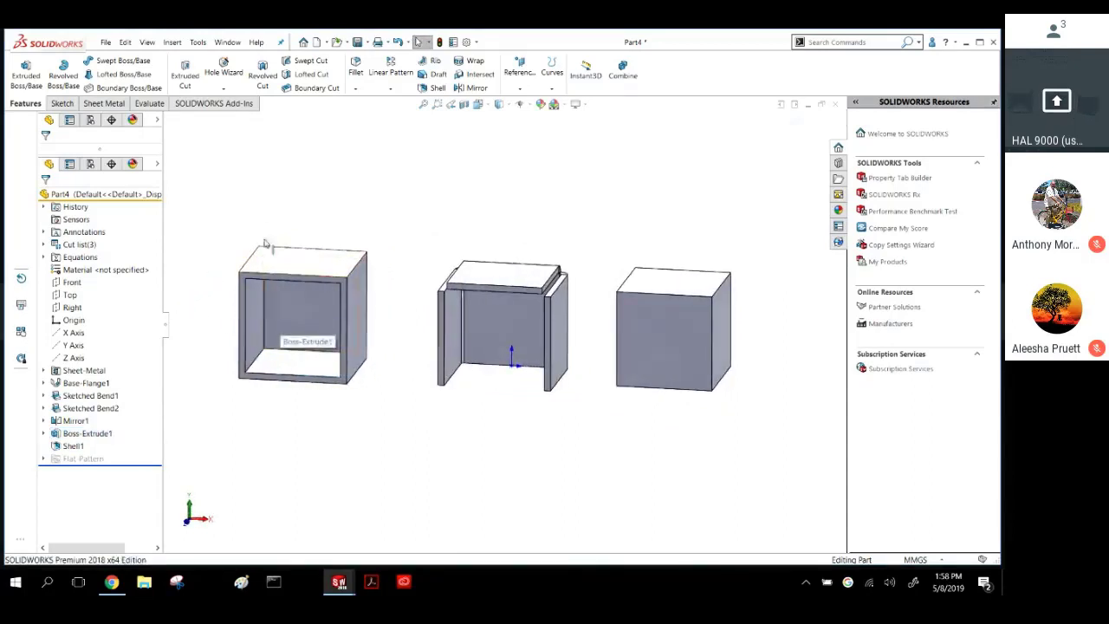
middle_drag(308, 297, 302, 211)
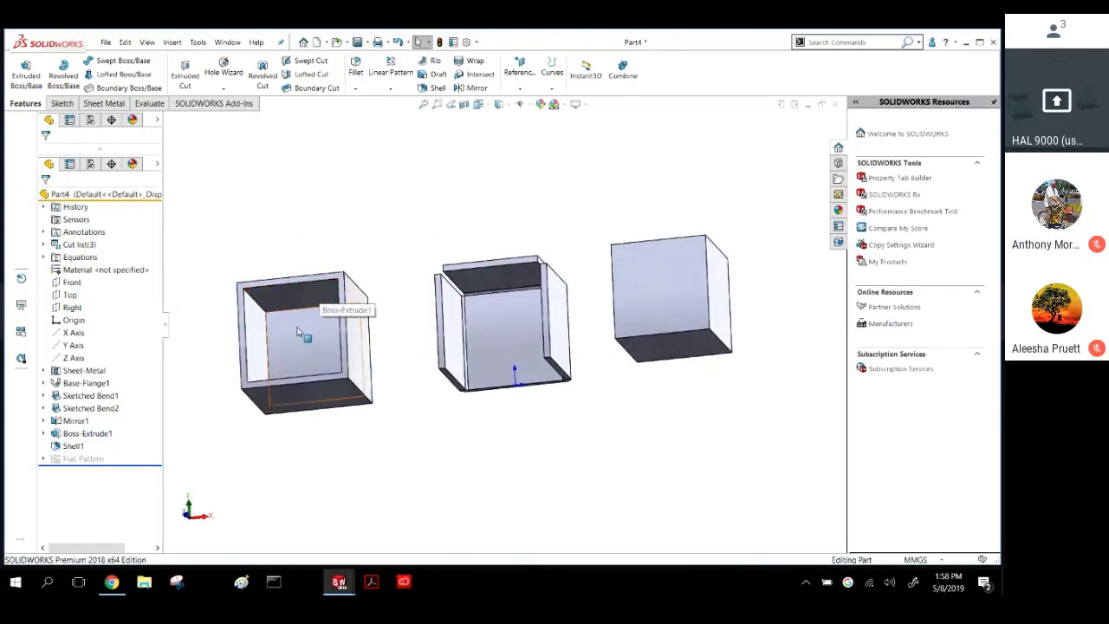
middle_drag(299, 329, 331, 374)
middle_drag(404, 267, 364, 269)
Set up a sheet metal Rip with a 0.10 mm gap on the upper left inside edge of the shelled box.
click(104, 103)
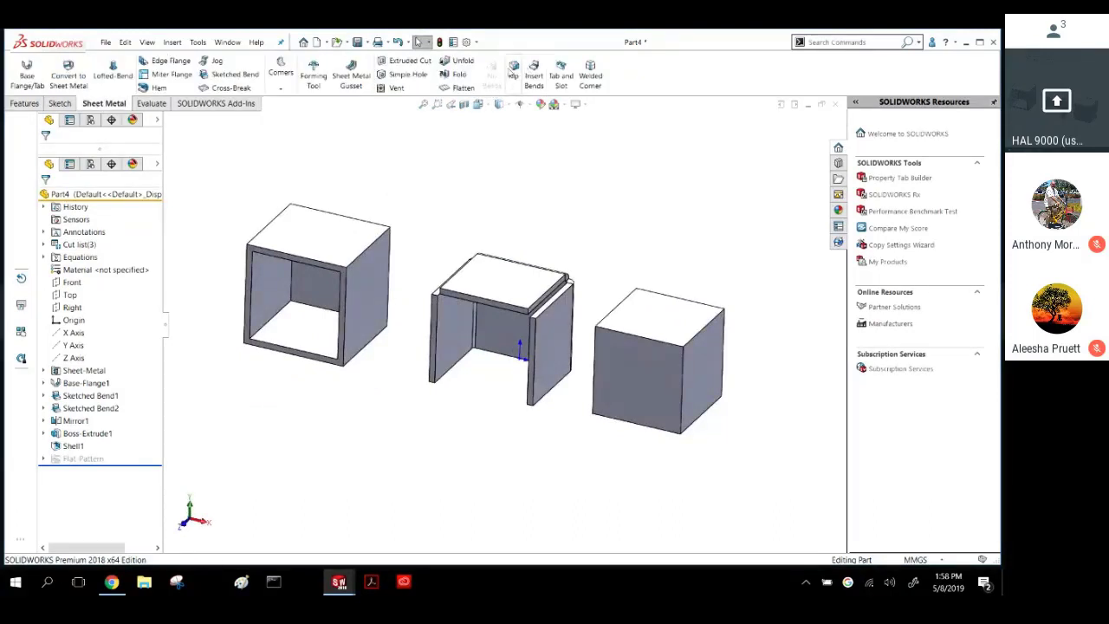
key(ctrl)
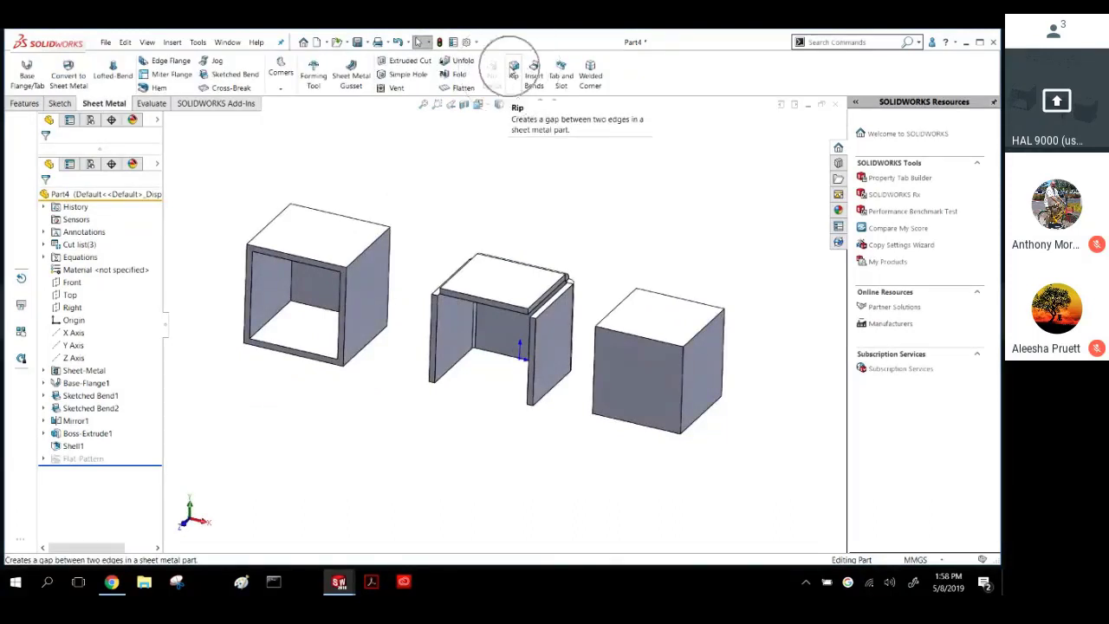
key(ctrl)
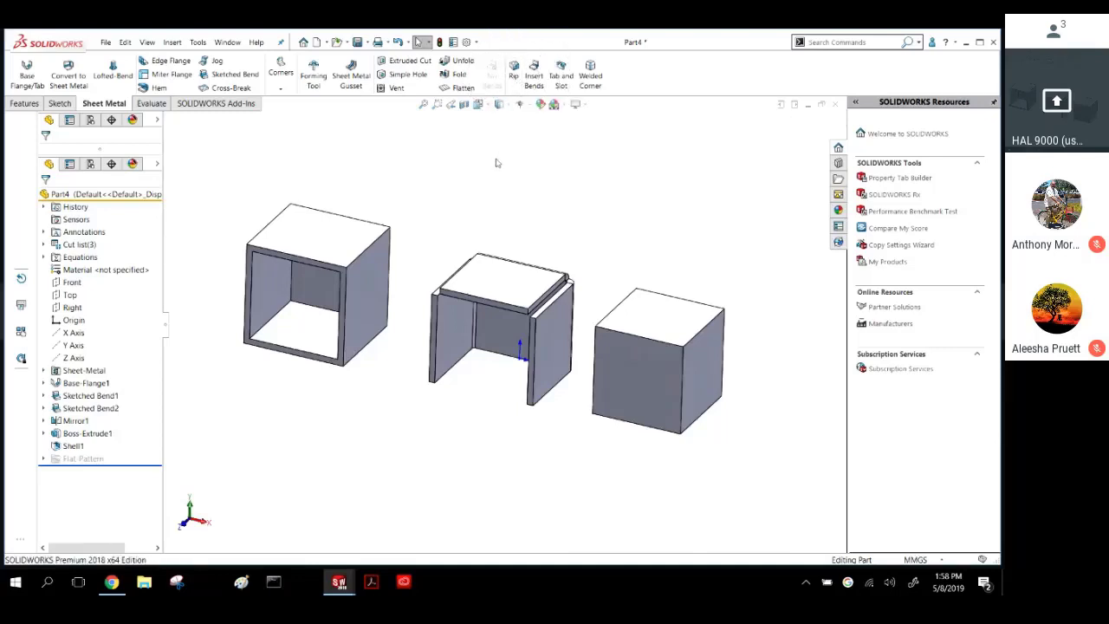
middle_drag(467, 204, 445, 185)
scroll(299, 284, down, 3)
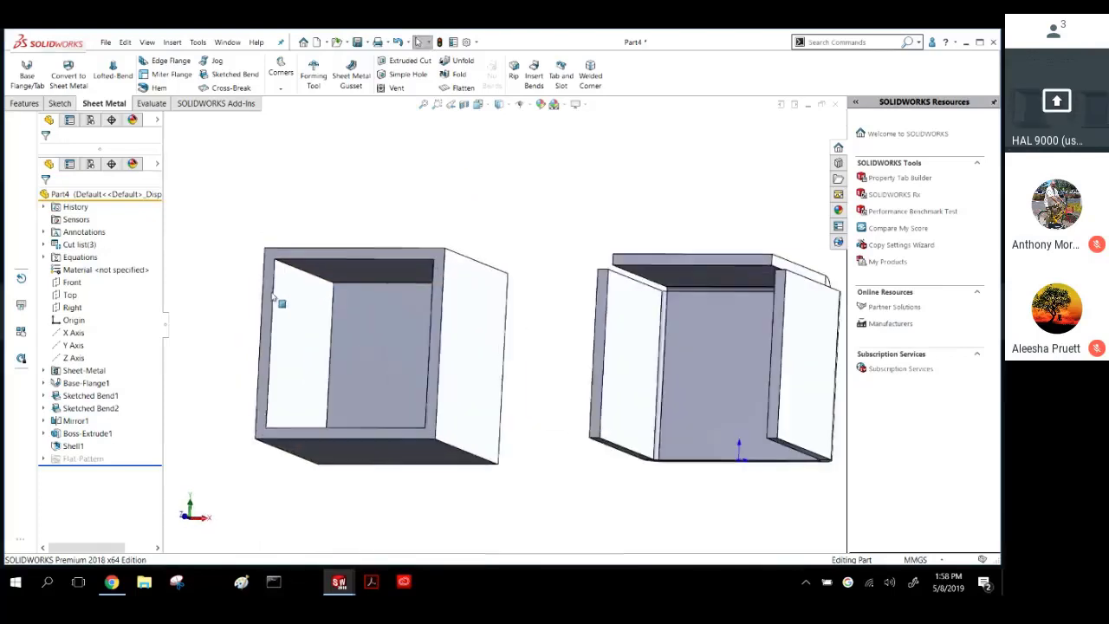
click(513, 74)
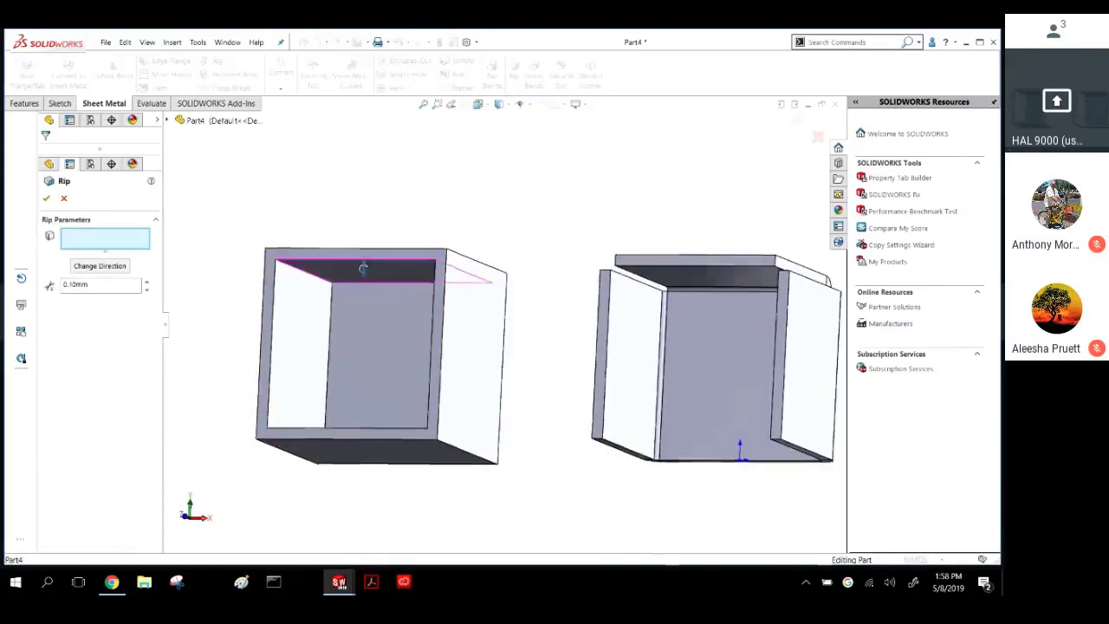
middle_drag(361, 268, 349, 239)
click(297, 272)
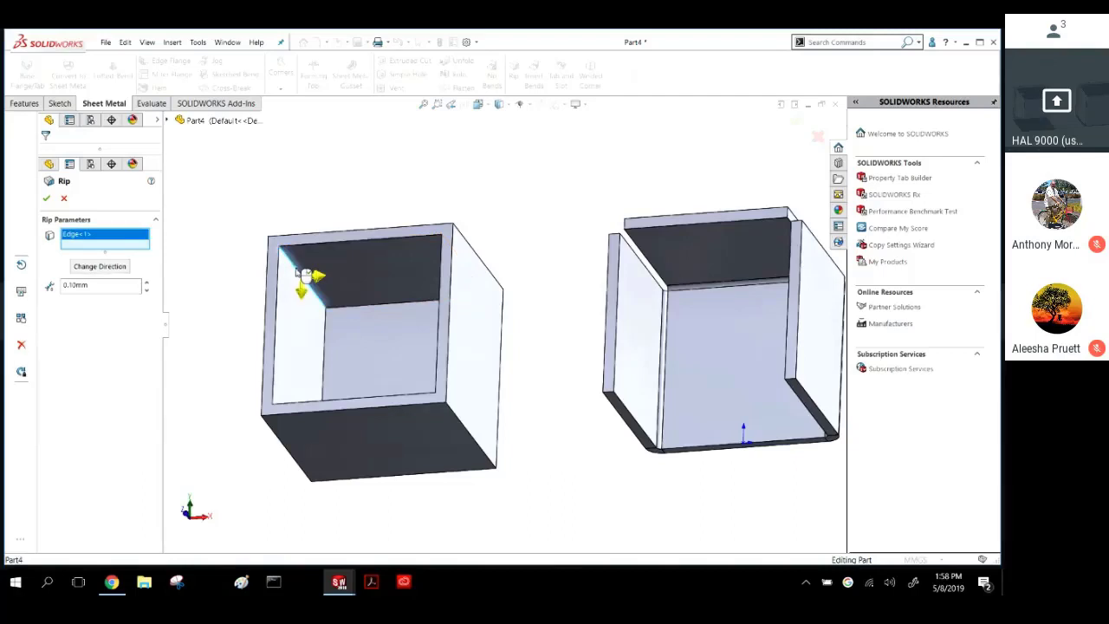
middle_drag(311, 289, 314, 280)
Change the rip to run in a single direction, create it, and inspect the ripped corner up close.
click(123, 270)
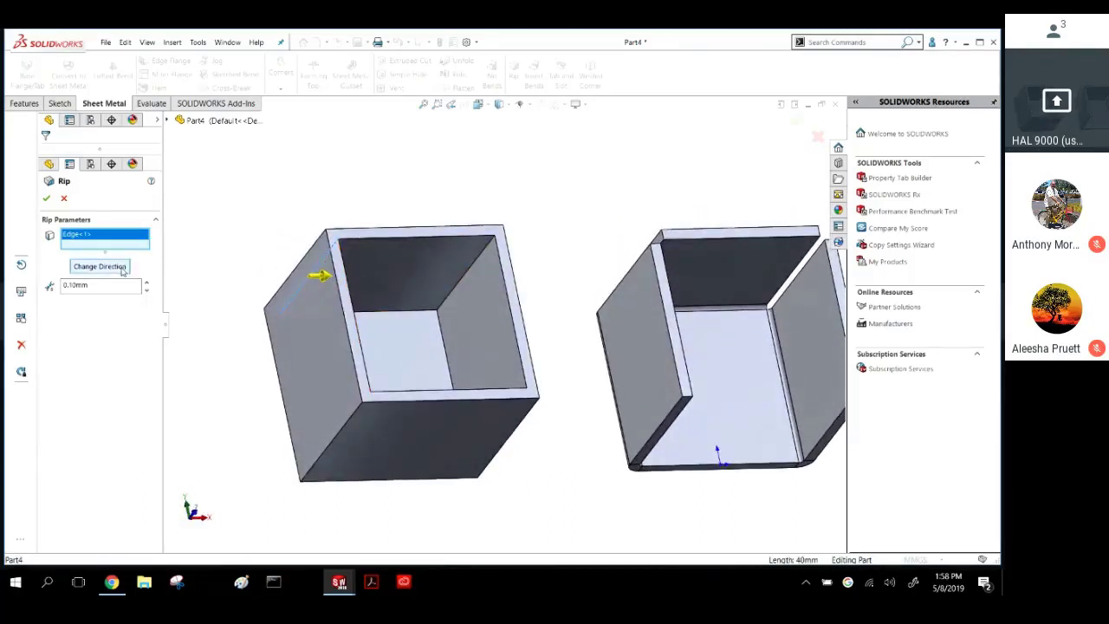
click(123, 270)
click(123, 271)
click(123, 271)
click(123, 270)
click(46, 197)
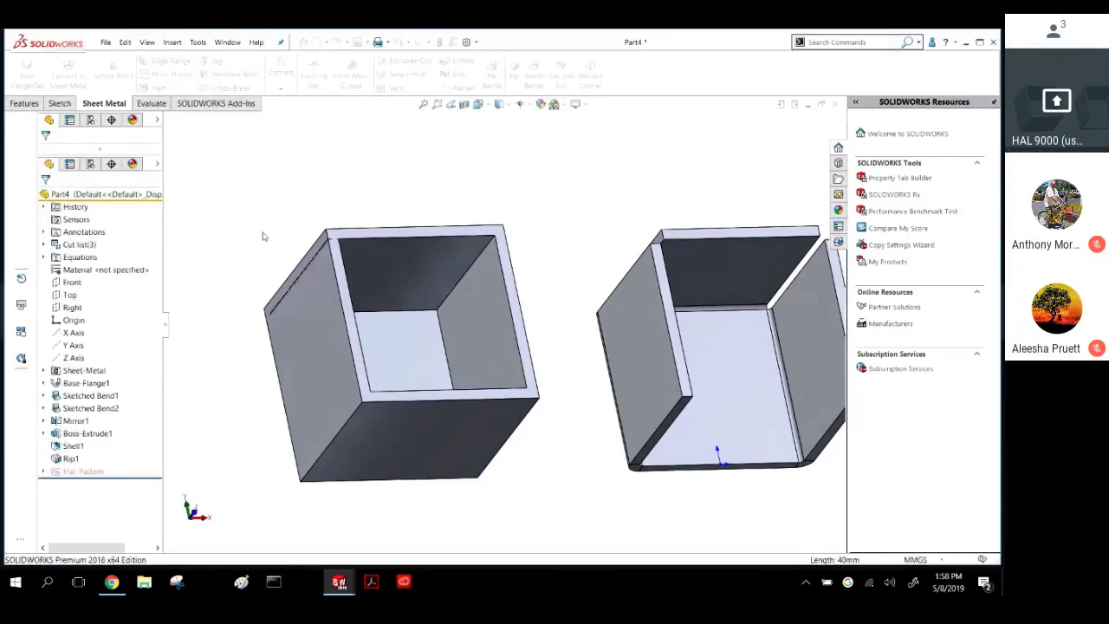
middle_drag(257, 262, 316, 277)
scroll(320, 276, down, 5)
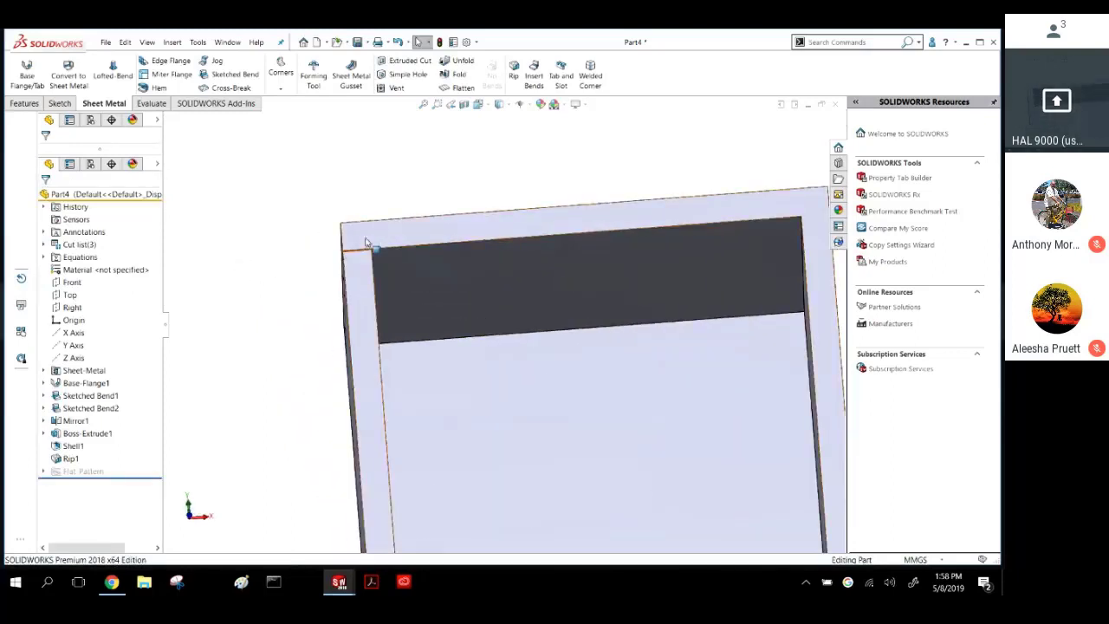
Edit the existing rip on the left box to cut both adjoining walls, and inspect the resulting corner.
right_click(57, 459)
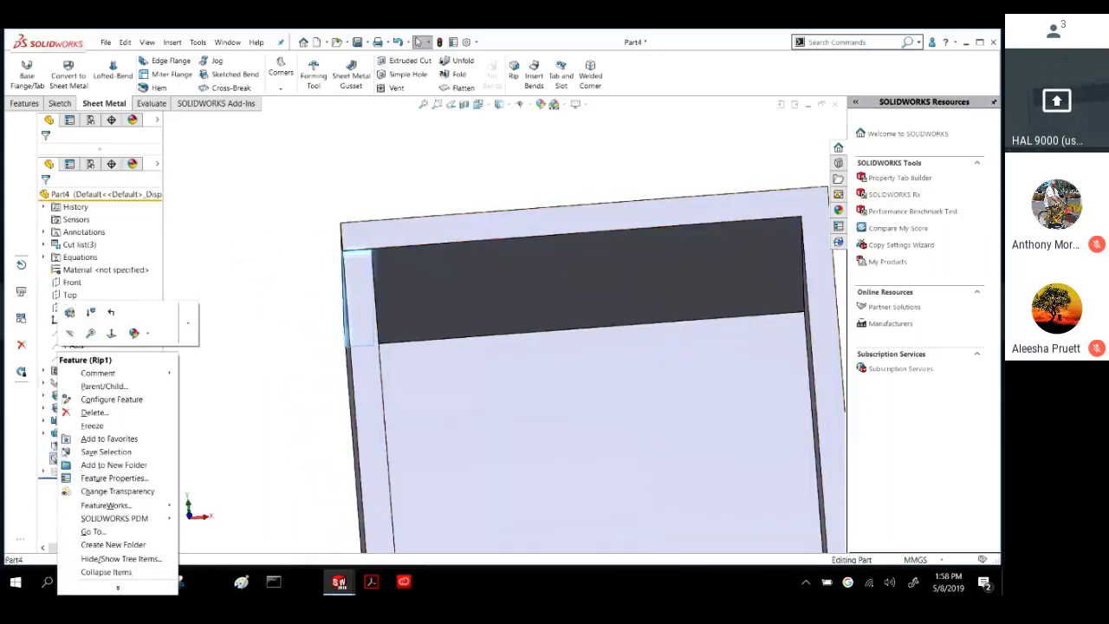
click(78, 321)
middle_drag(382, 297, 315, 295)
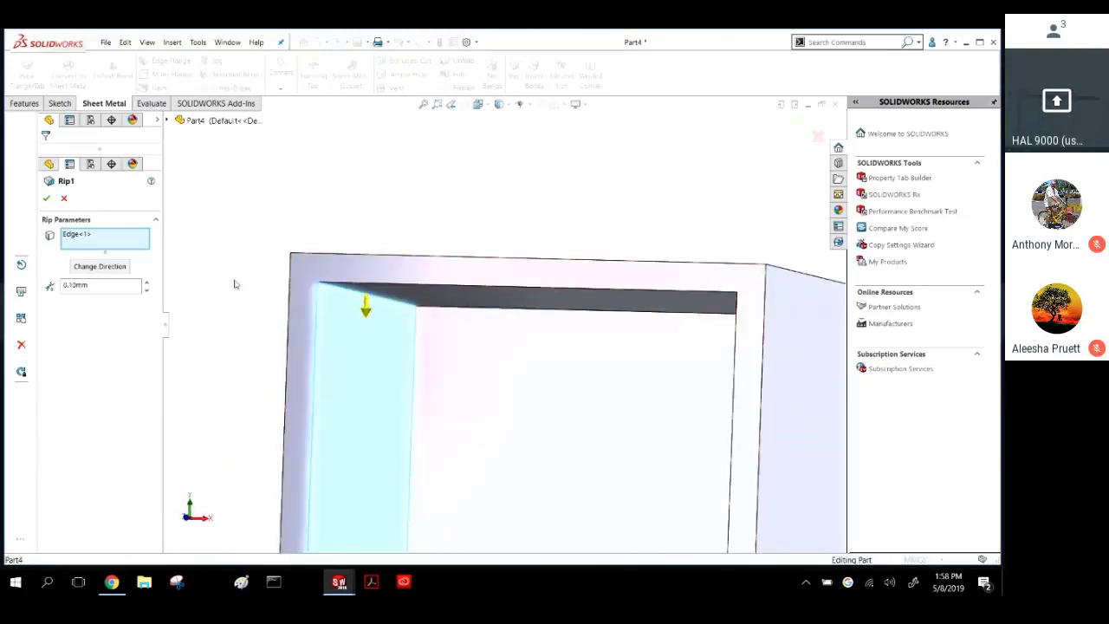
click(126, 269)
click(46, 198)
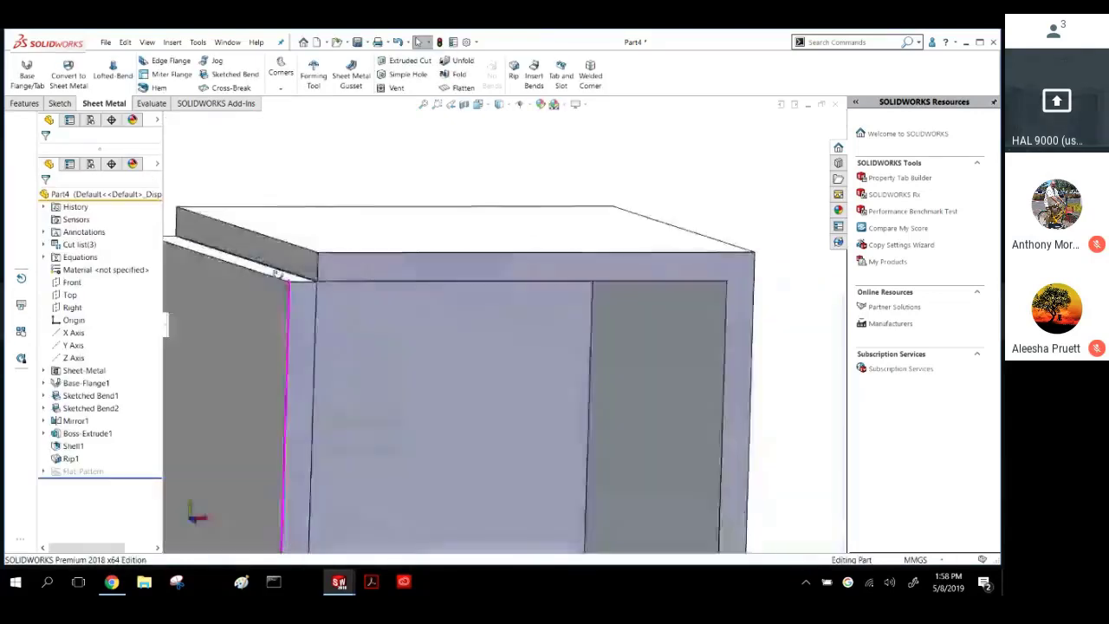
scroll(265, 300, up, 5)
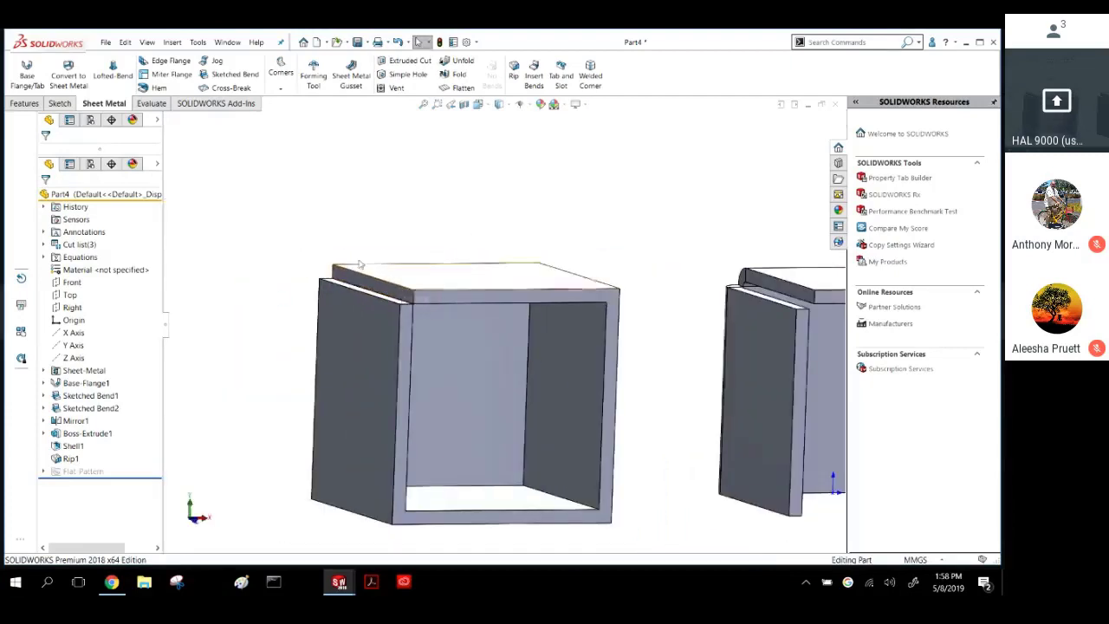
middle_drag(359, 265, 213, 384)
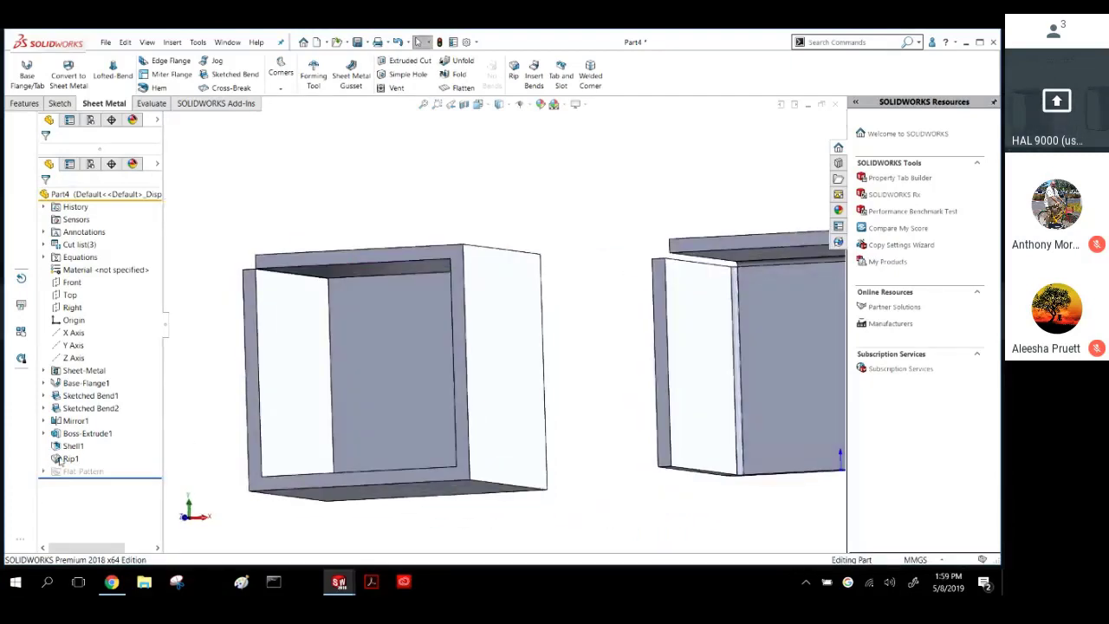
Add the box's other three inside corner edges to the rip, keeping the 0.10 mm gap.
right_click(70, 458)
click(75, 317)
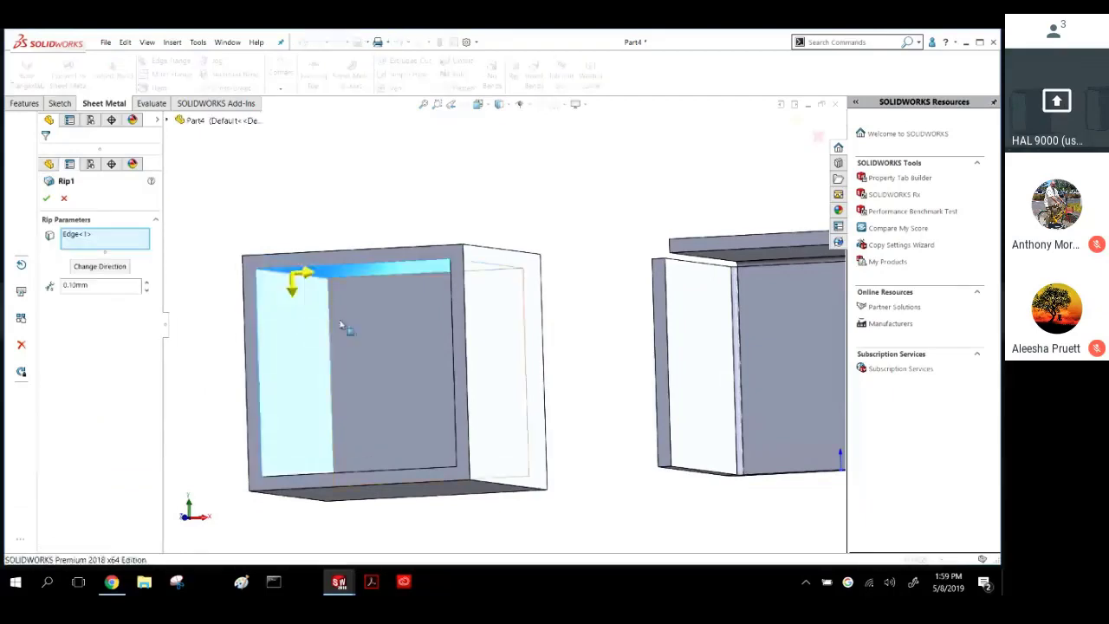
middle_drag(340, 326, 450, 477)
click(559, 256)
click(527, 478)
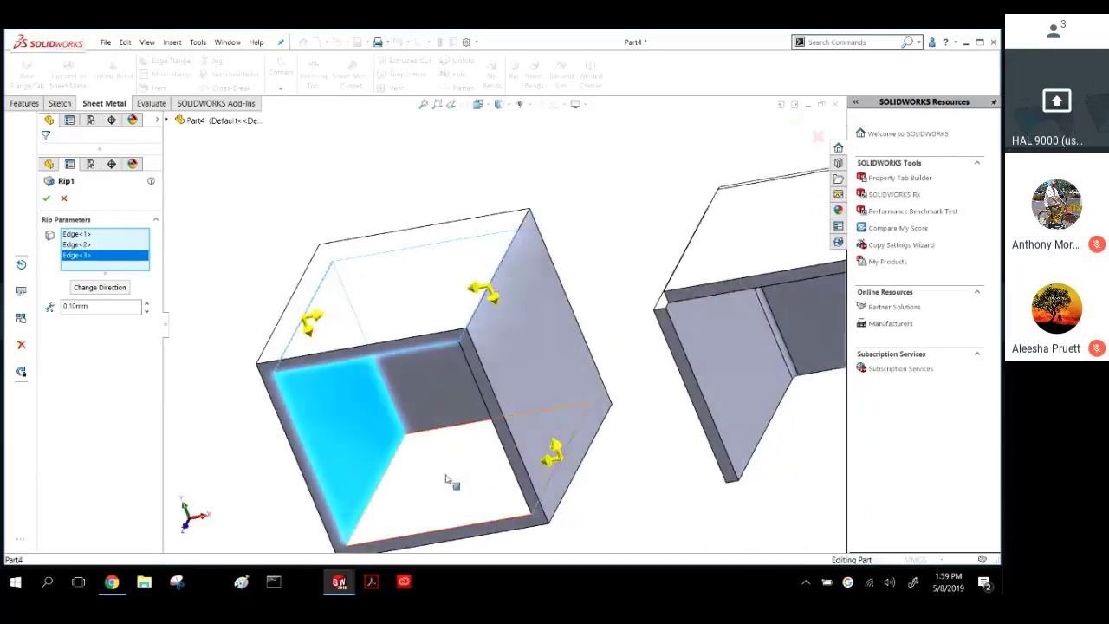
click(401, 465)
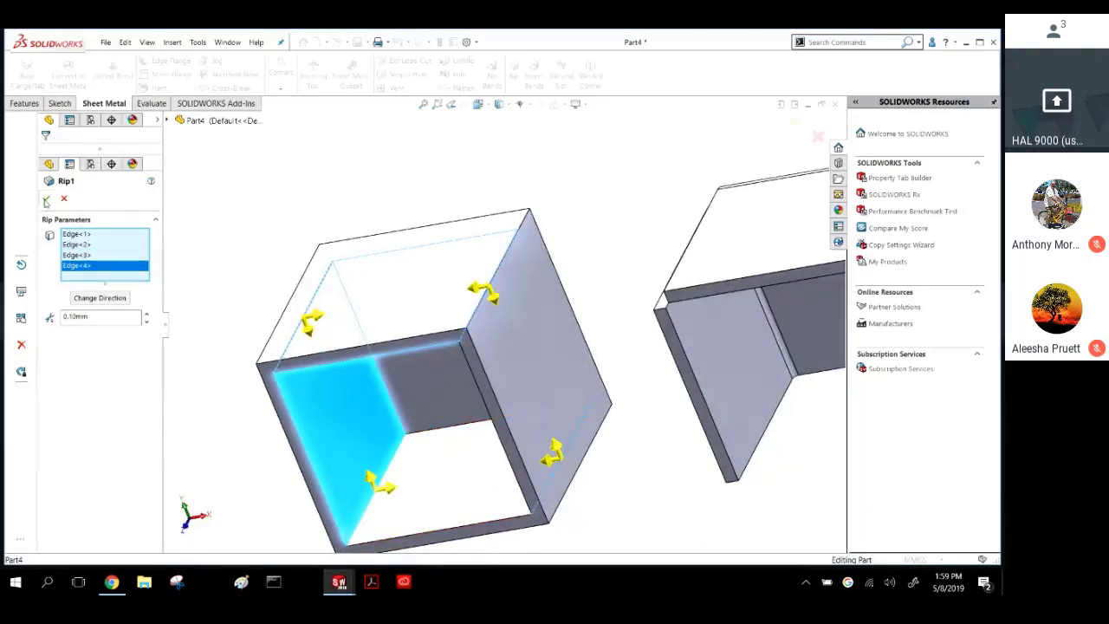
drag(90, 317, 4, 316)
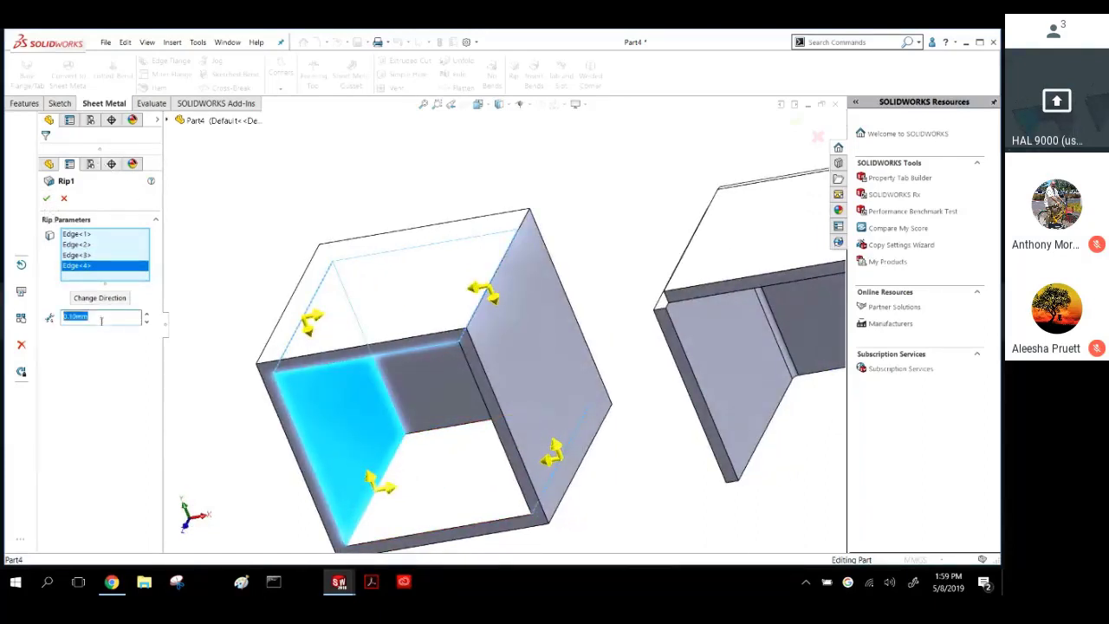
click(47, 199)
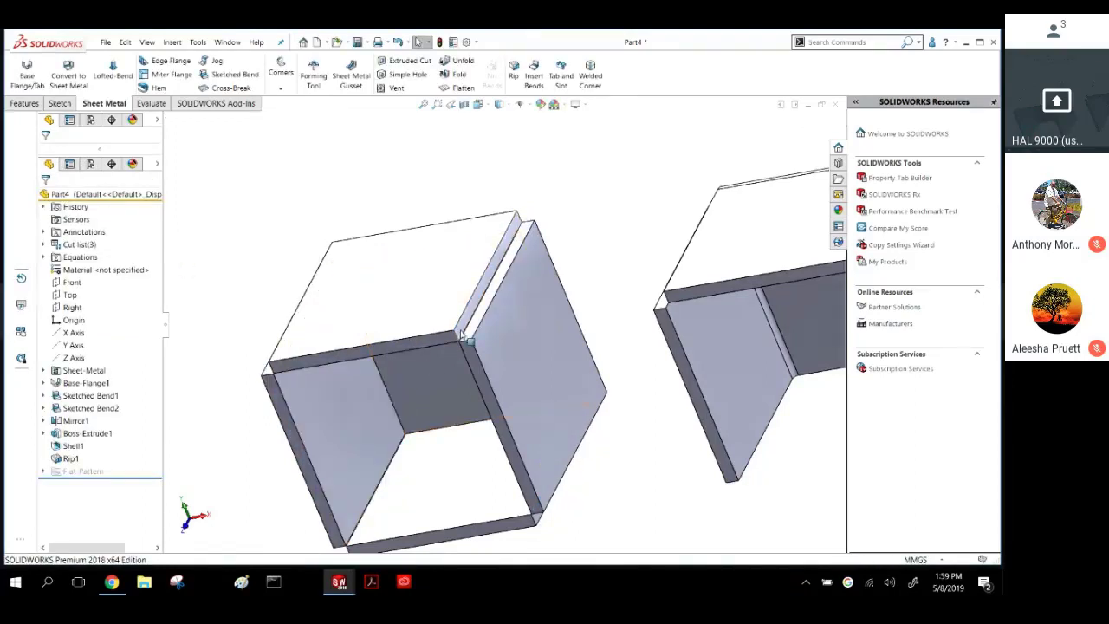
Examine the ripped corners up close and the inner edges where the box's side walls meet its back wall.
scroll(427, 297, down, 5)
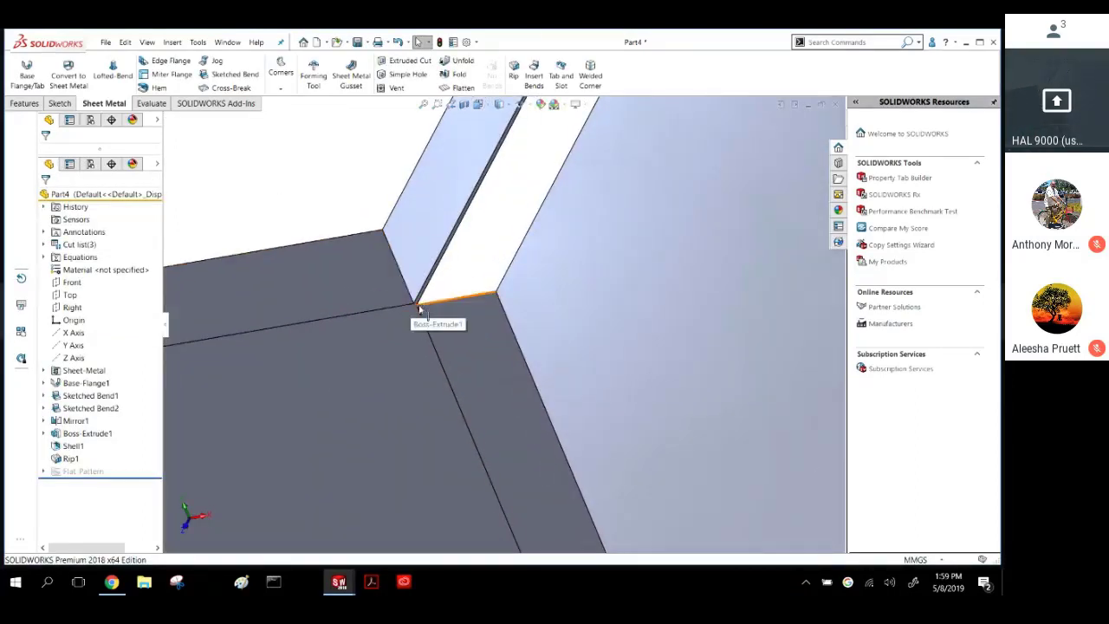
scroll(424, 322, up, 1)
scroll(442, 347, up, 8)
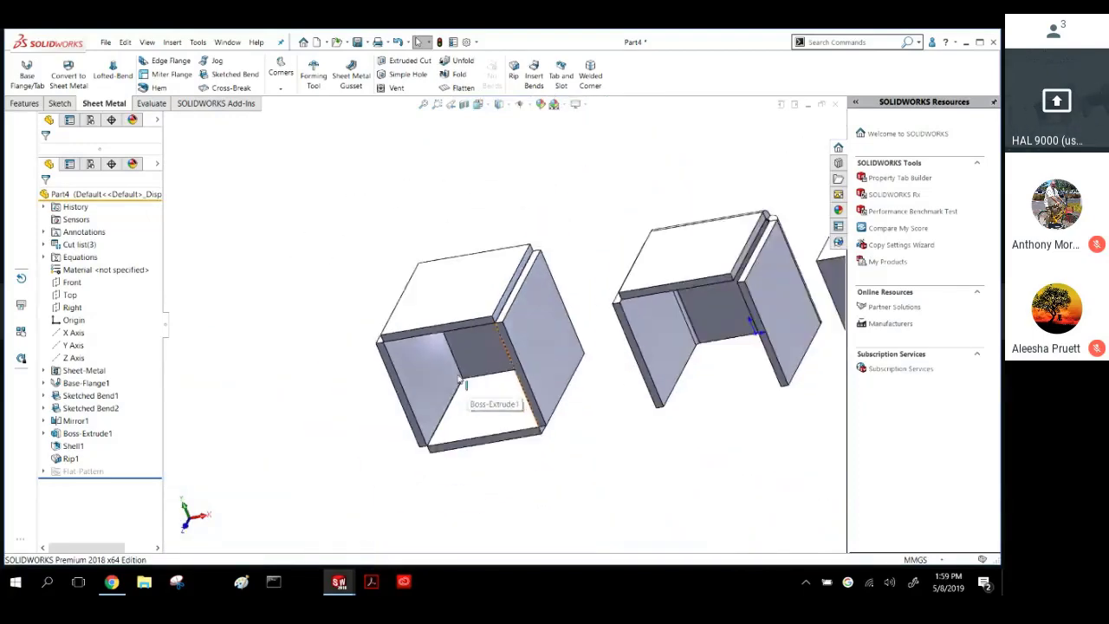
middle_drag(459, 381, 530, 348)
scroll(541, 269, up, 3)
scroll(459, 251, down, 3)
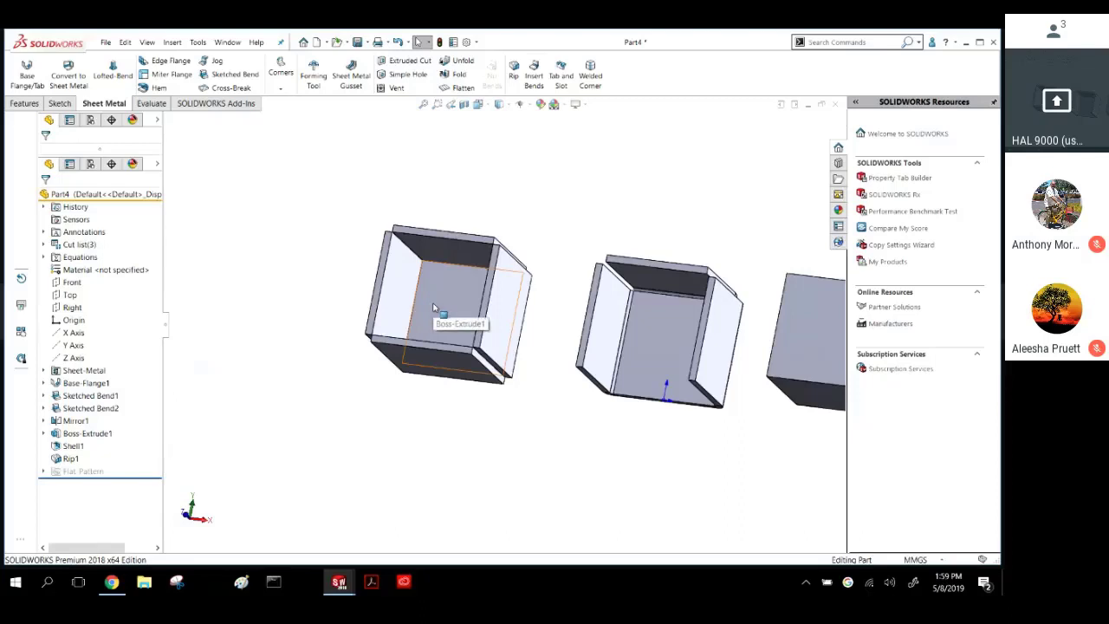
click(438, 265)
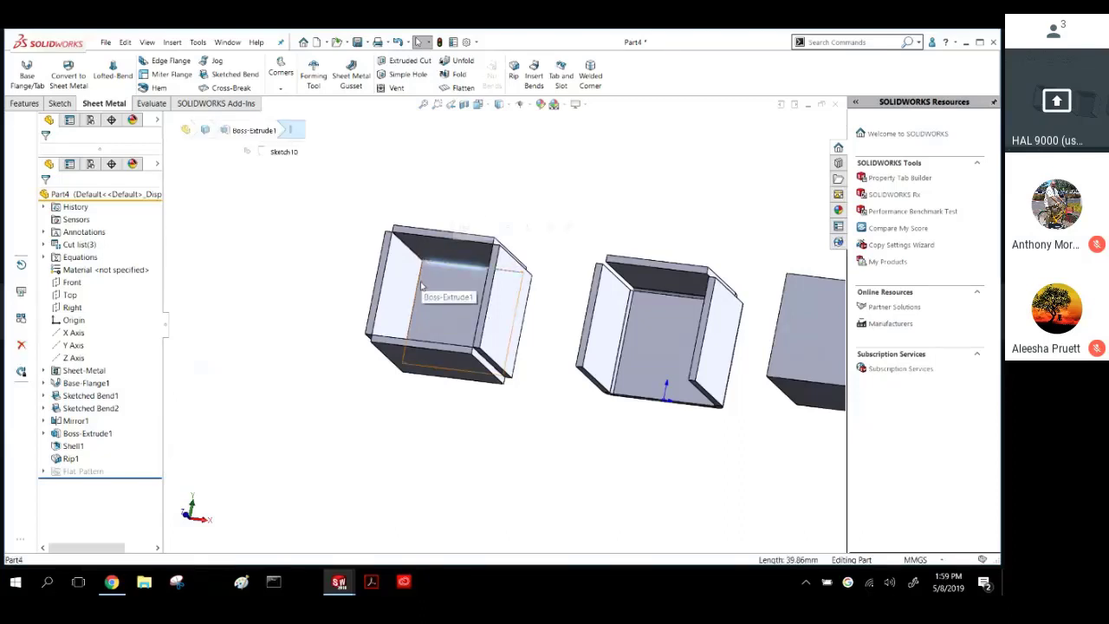
click(342, 246)
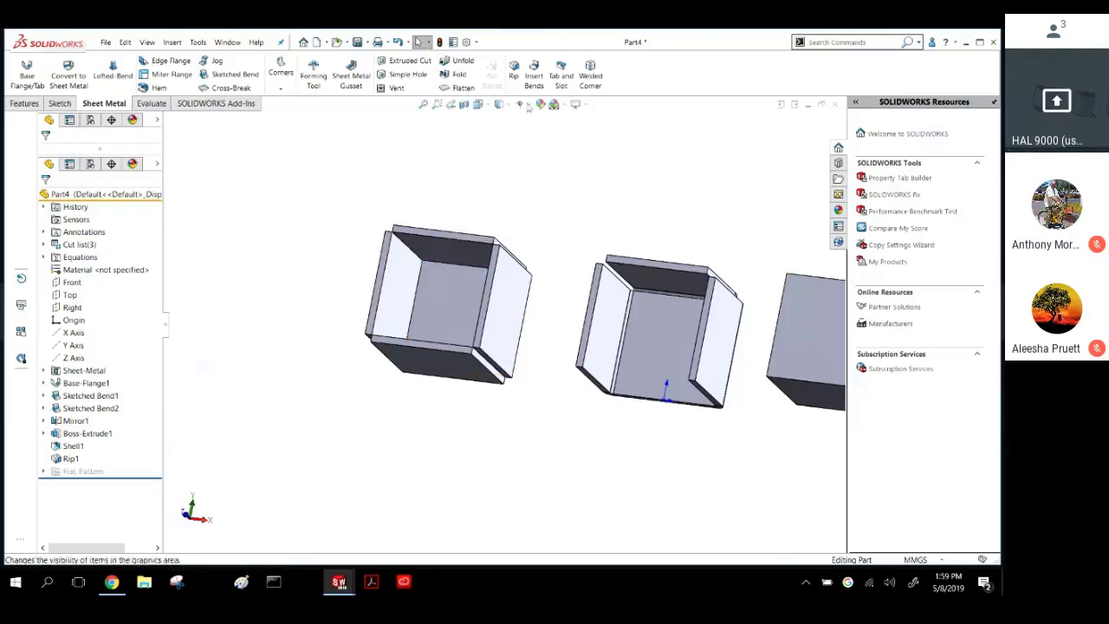
Insert bends in the left box with its inner back face fixed, using a 1.00 mm radius, K-factor 0.5 and automatic relief.
click(534, 72)
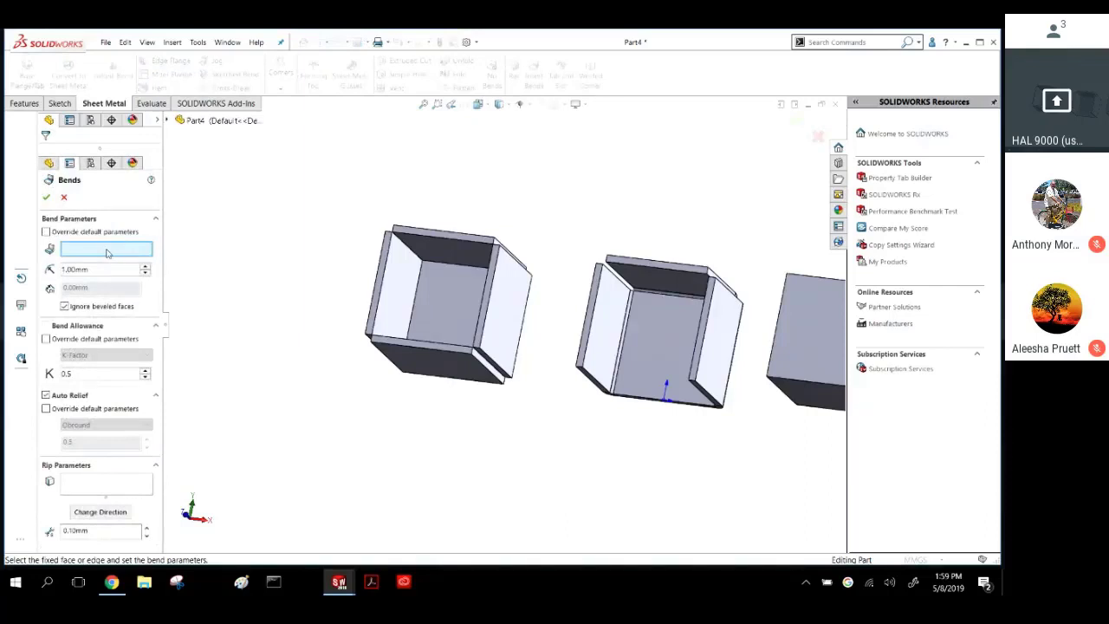
click(428, 286)
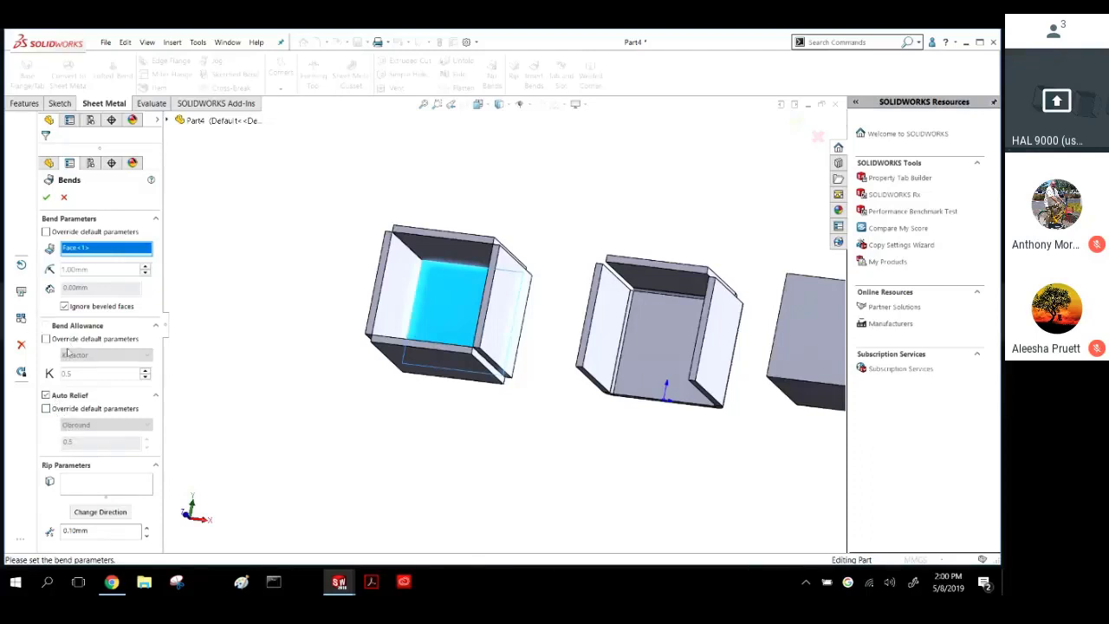
click(46, 198)
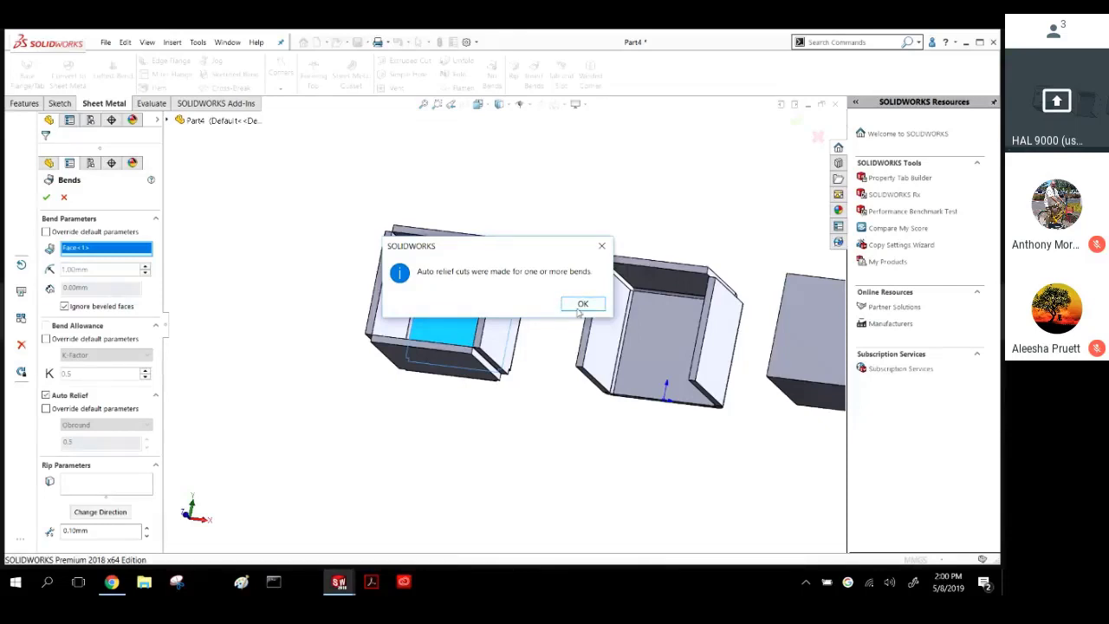
click(582, 304)
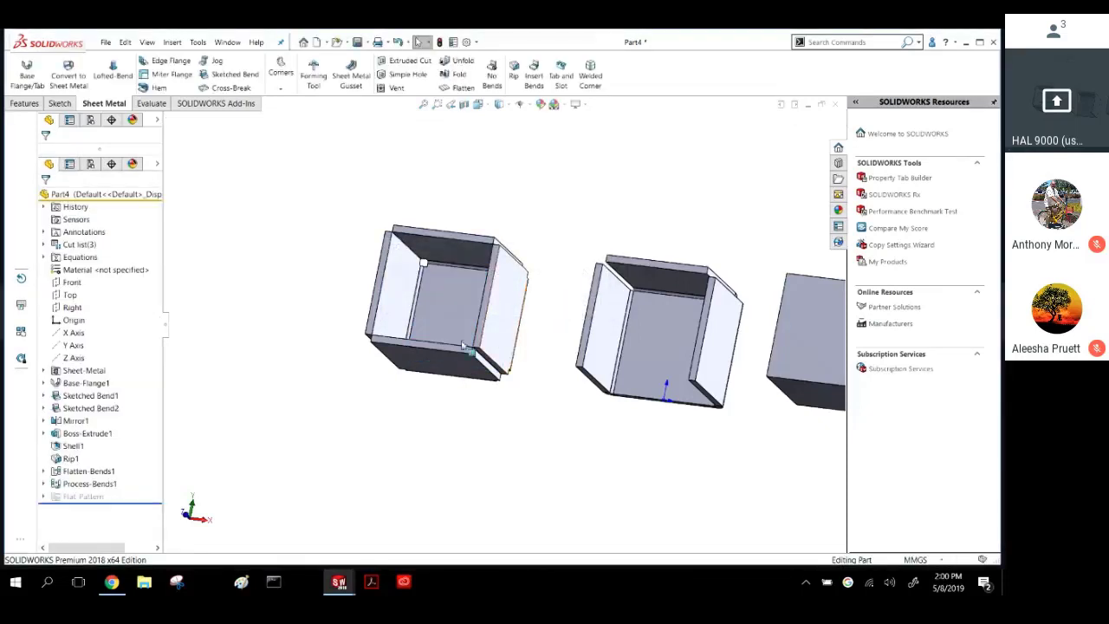
Review the Flatten-Bends1 and Process-Bends1 features in the feature tree and expand both to show their contents.
click(87, 483)
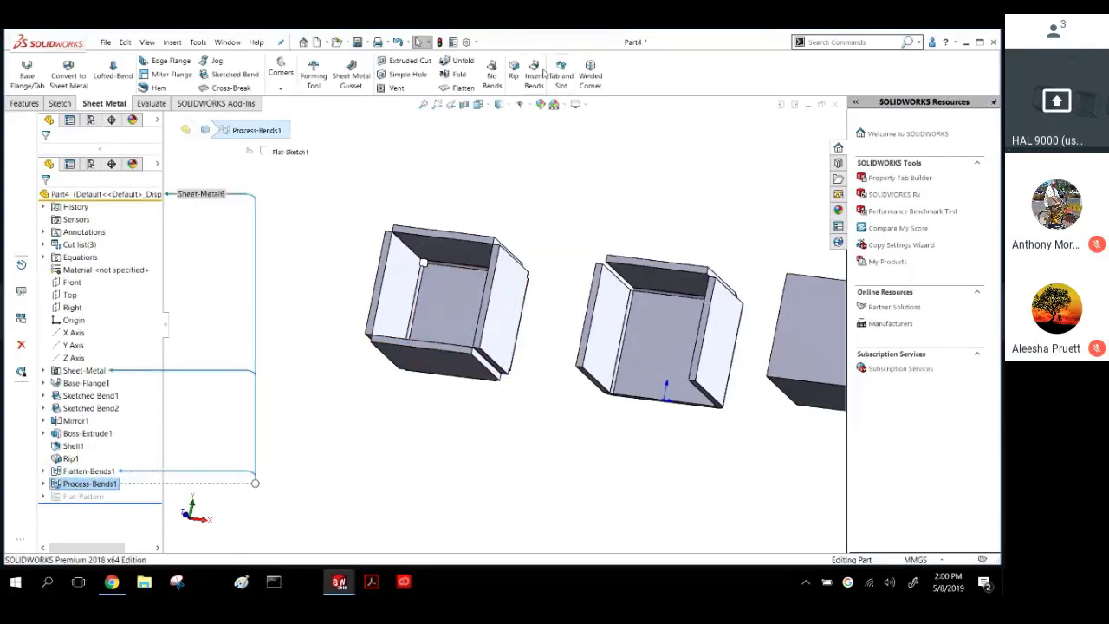
click(378, 295)
click(93, 472)
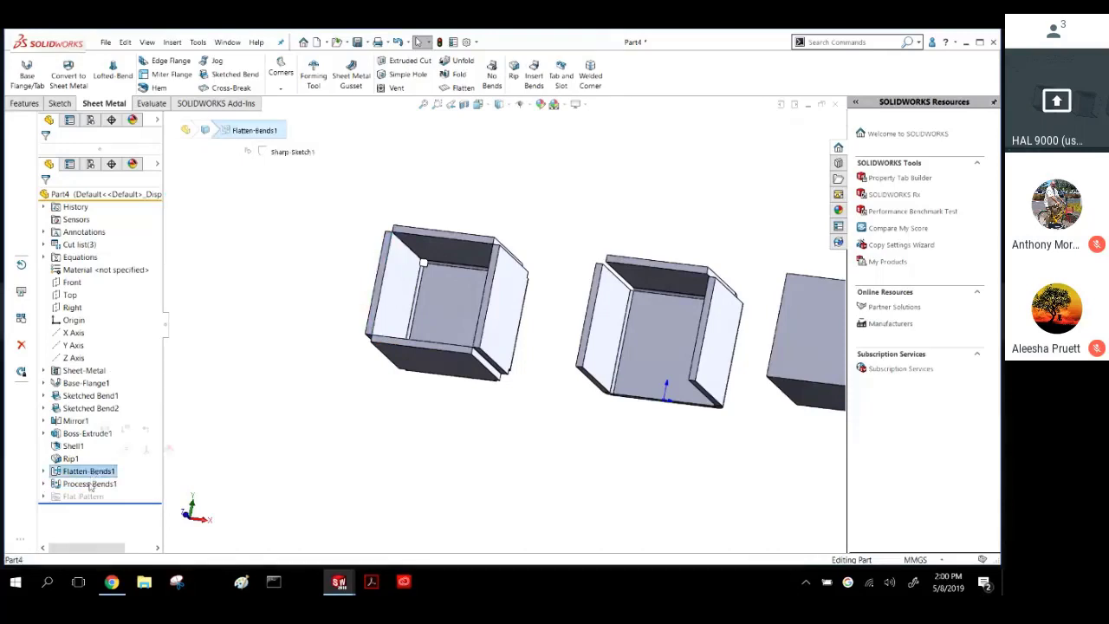
click(91, 485)
click(227, 523)
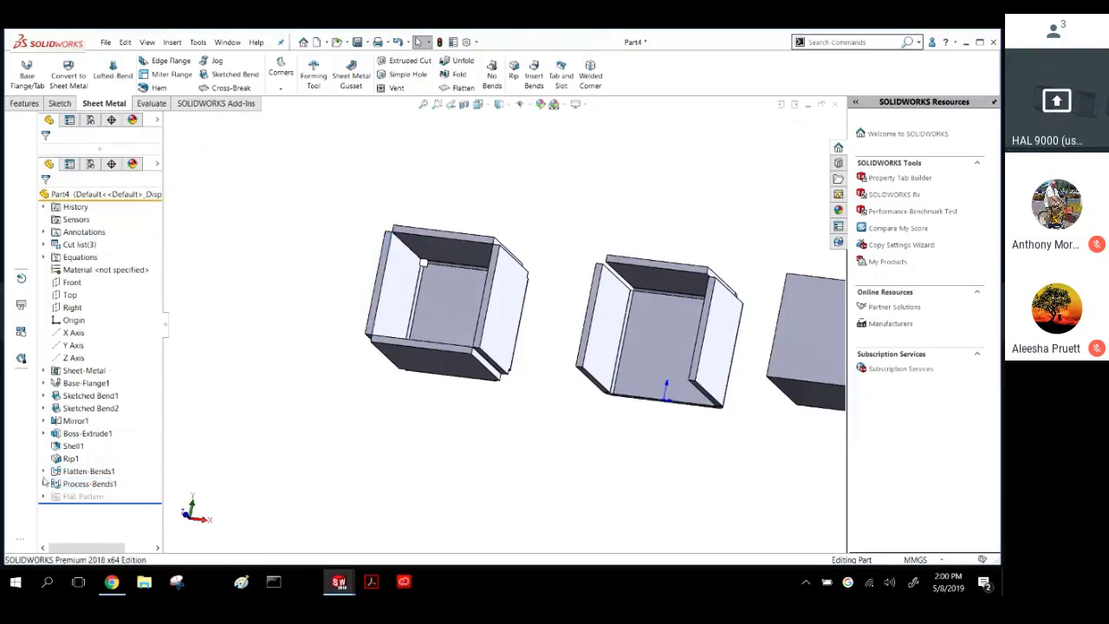
click(44, 471)
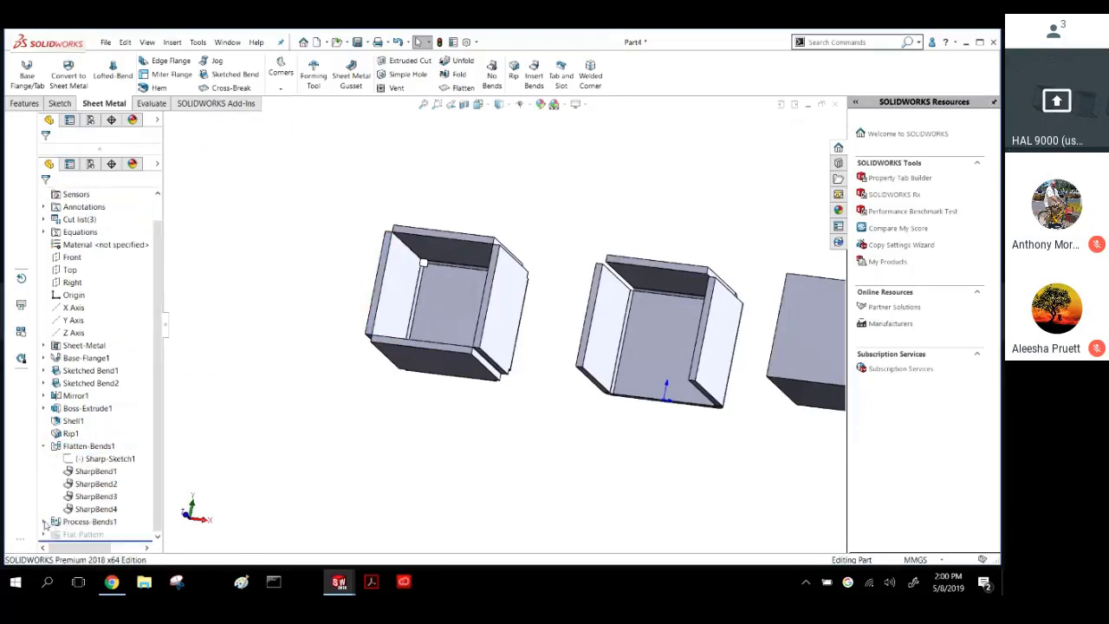
click(44, 522)
Examine the sharp bends under Flatten-Bends1 one by one, and check SharpBend4's bend parameters without changing them.
click(74, 433)
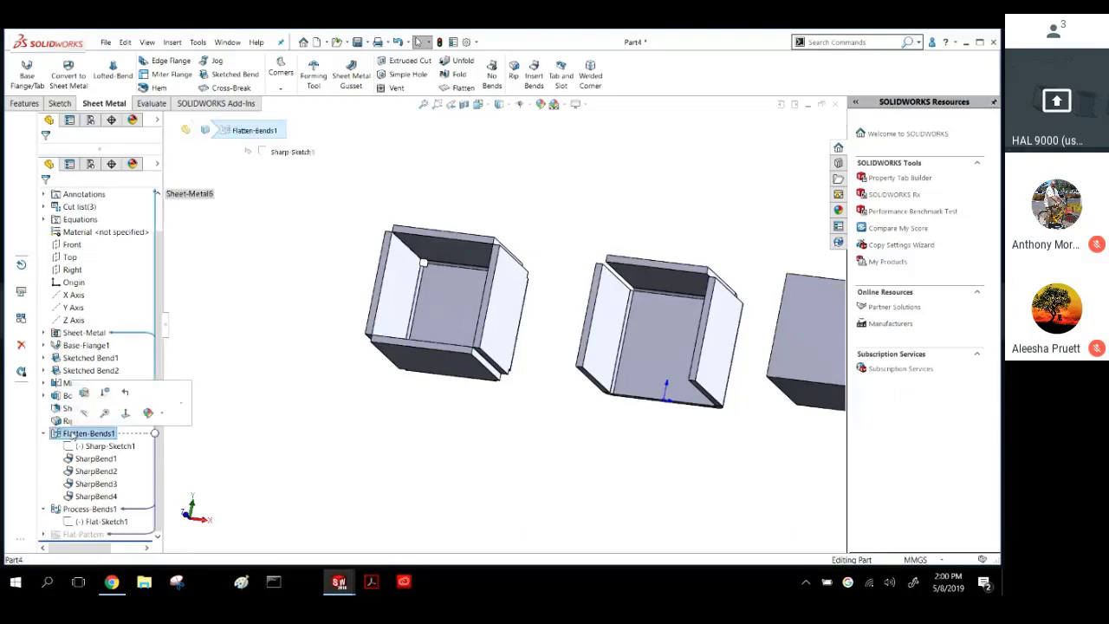
click(81, 459)
click(89, 471)
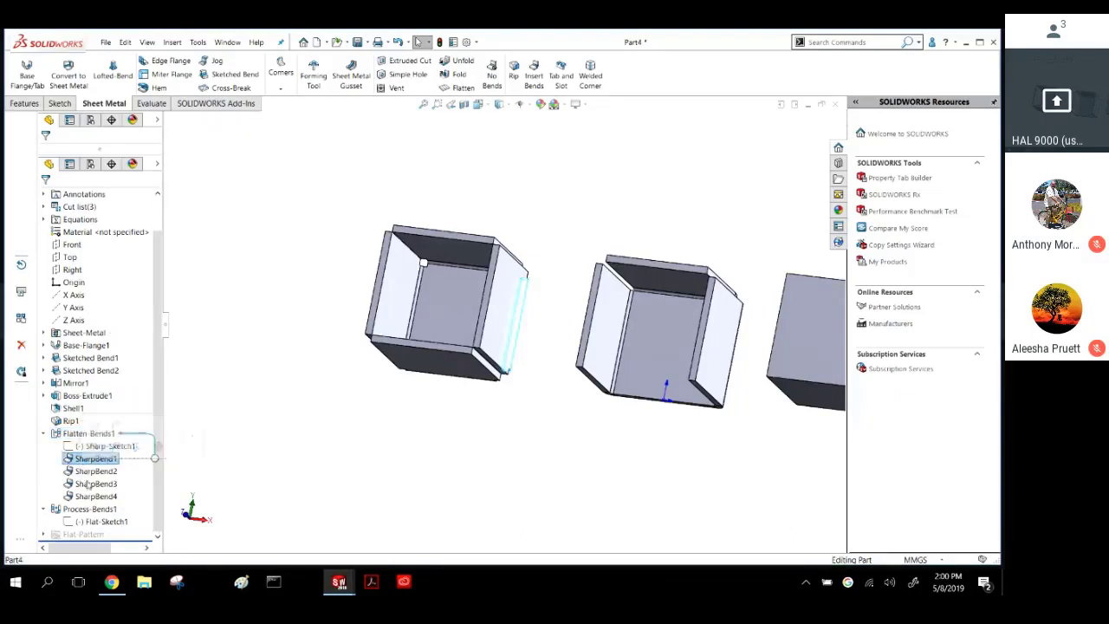
click(93, 483)
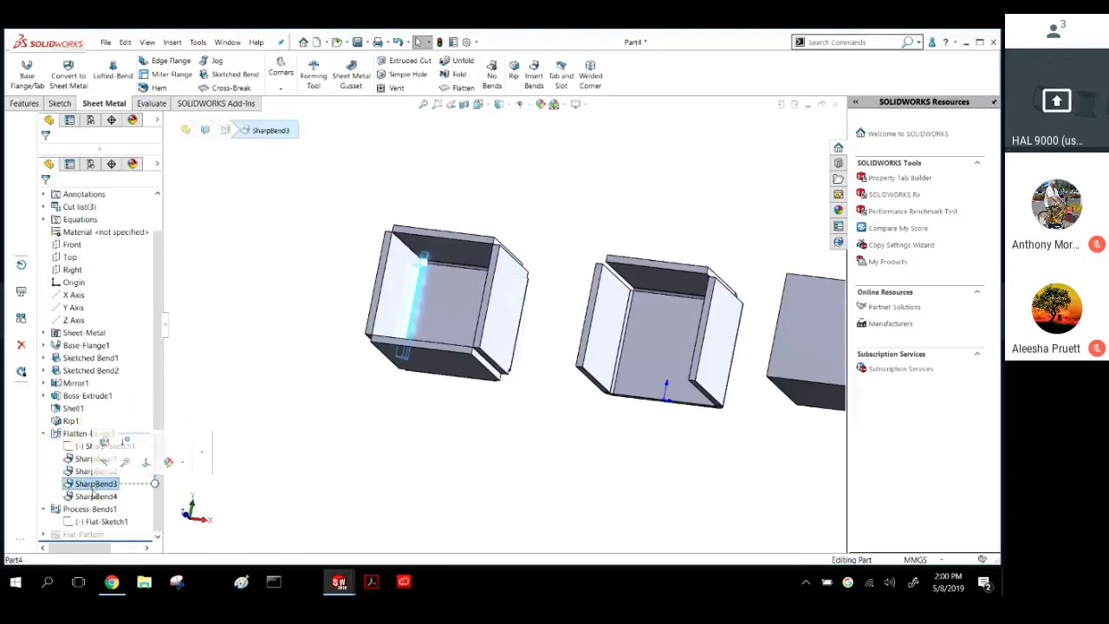
right_click(91, 496)
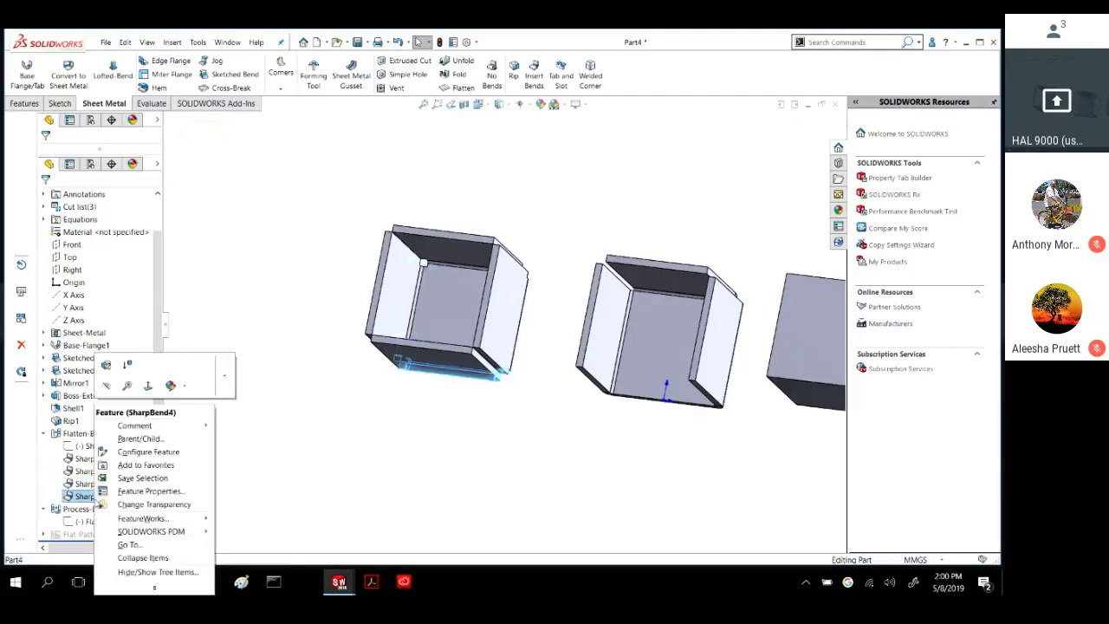
click(106, 364)
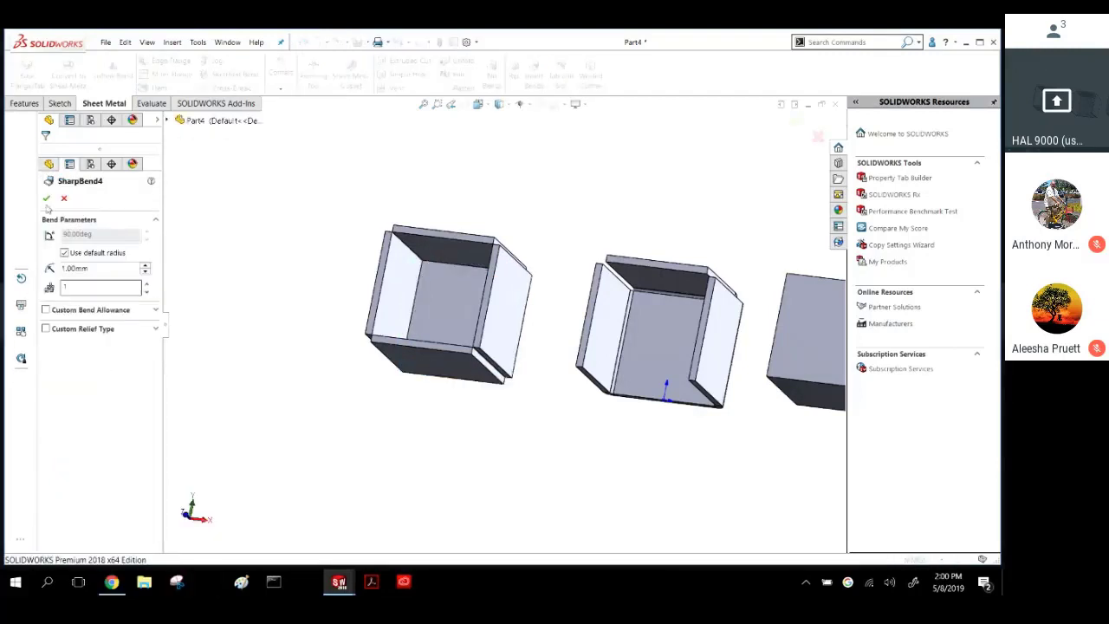
click(63, 198)
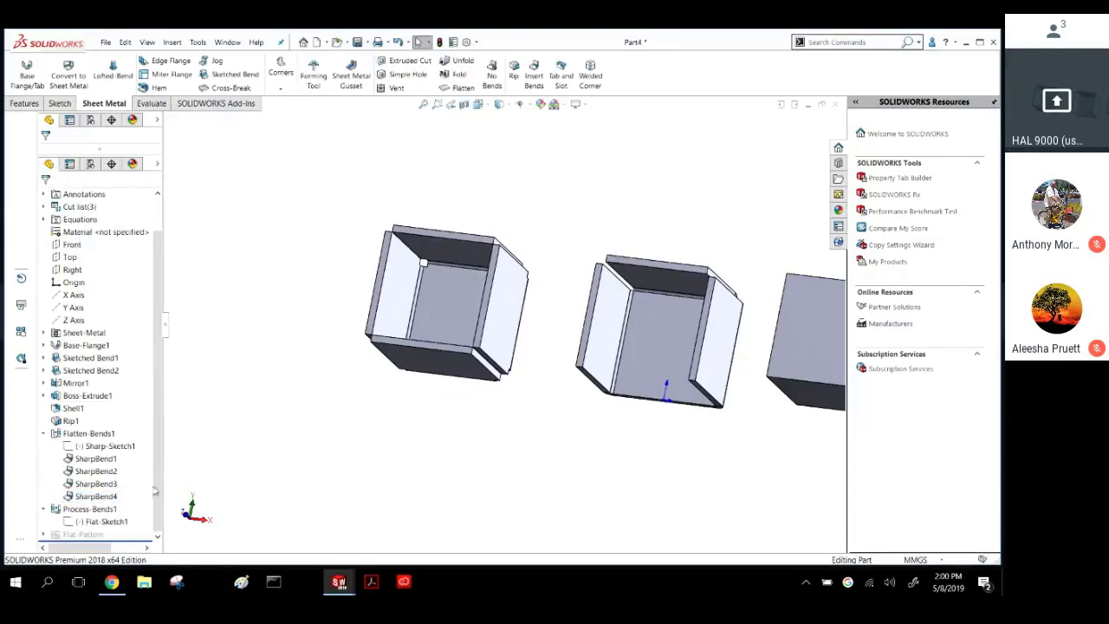
Suppress Process-Bends1 to view the left box unfolded flat, and unsuppress it to fold the box again.
scroll(179, 441, down, 2)
scroll(583, 349, up, 6)
scroll(760, 282, down, 3)
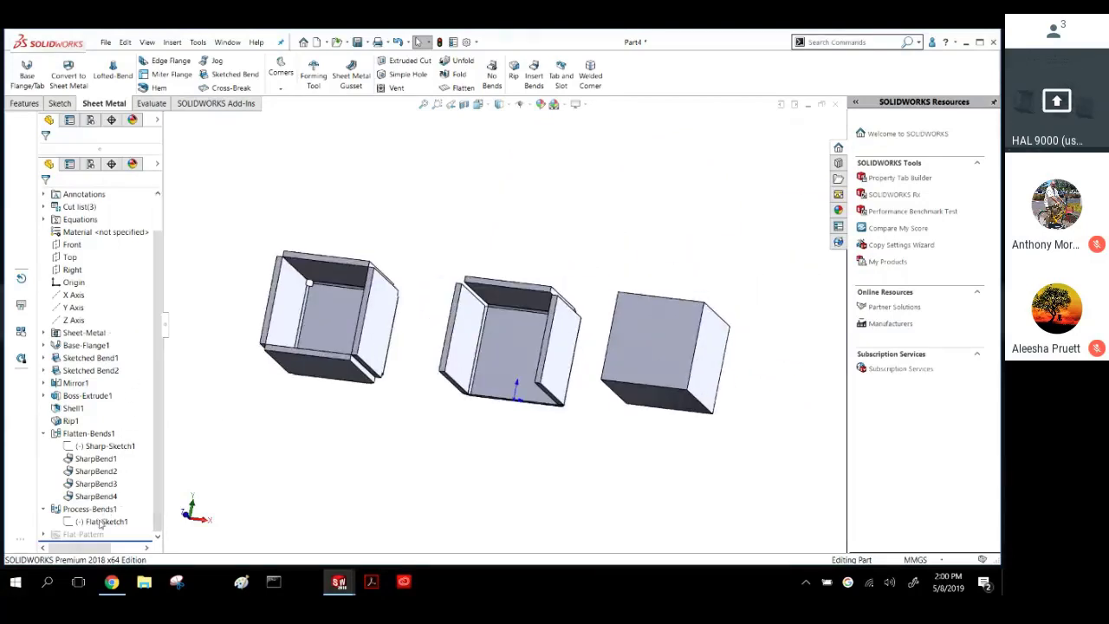
click(87, 511)
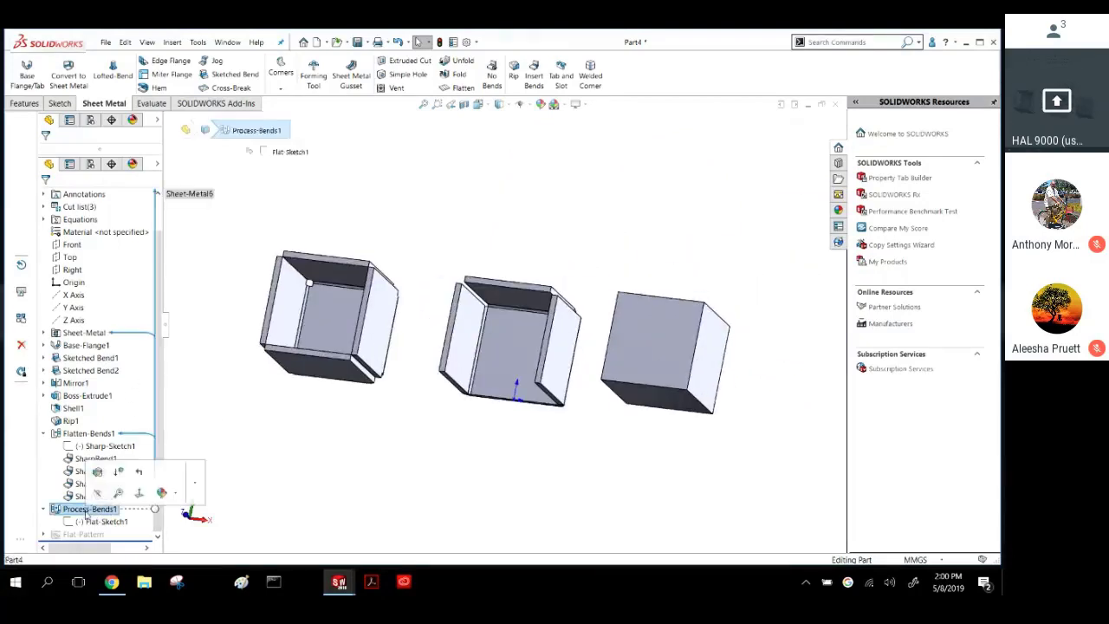
click(139, 473)
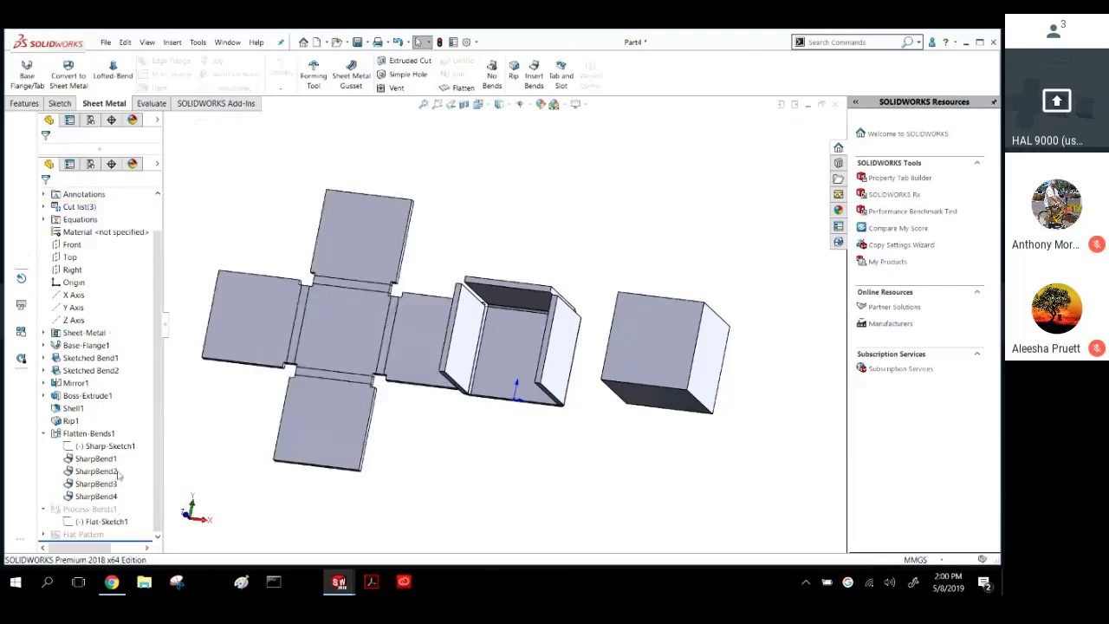
click(91, 511)
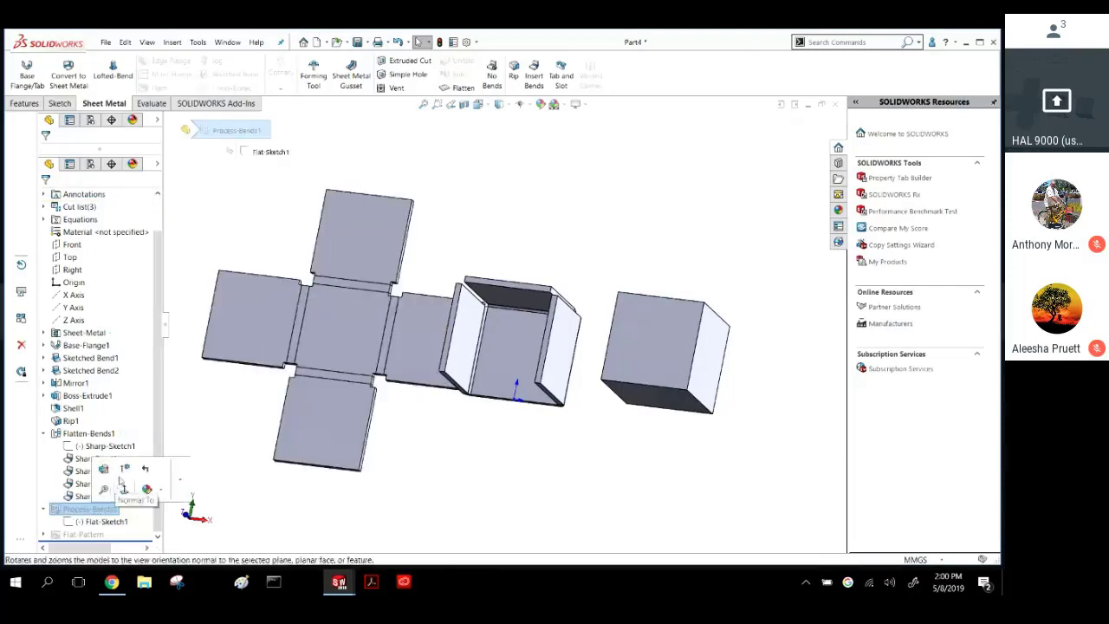
click(125, 469)
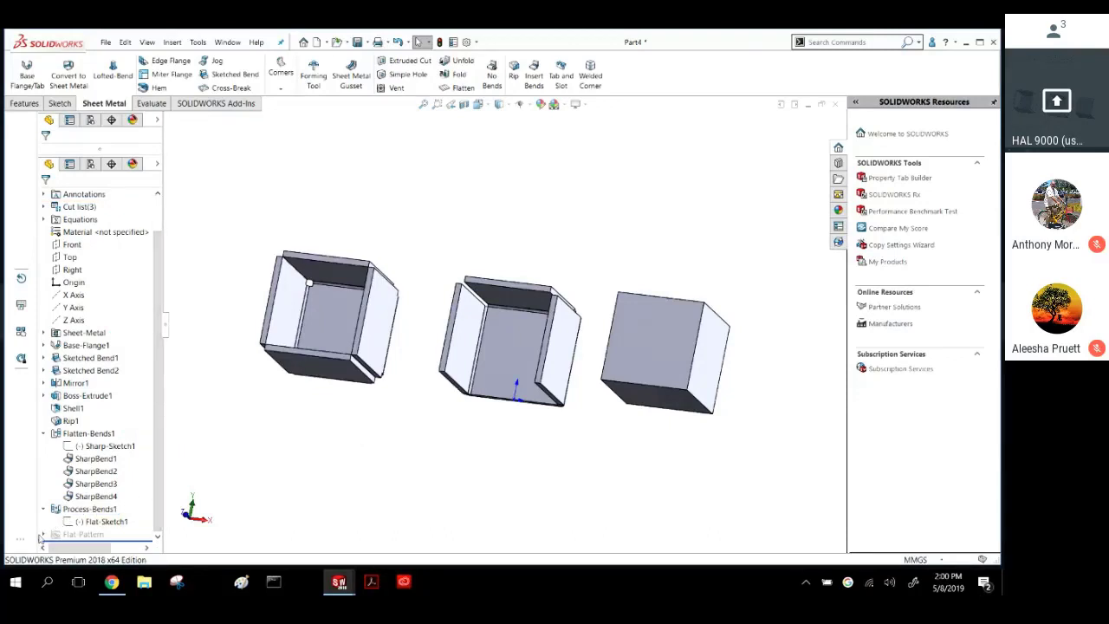
Expand the Flat-Pattern folder and check which bodies Flat-Pattern3 and Flat-Pattern6 belong to.
click(44, 534)
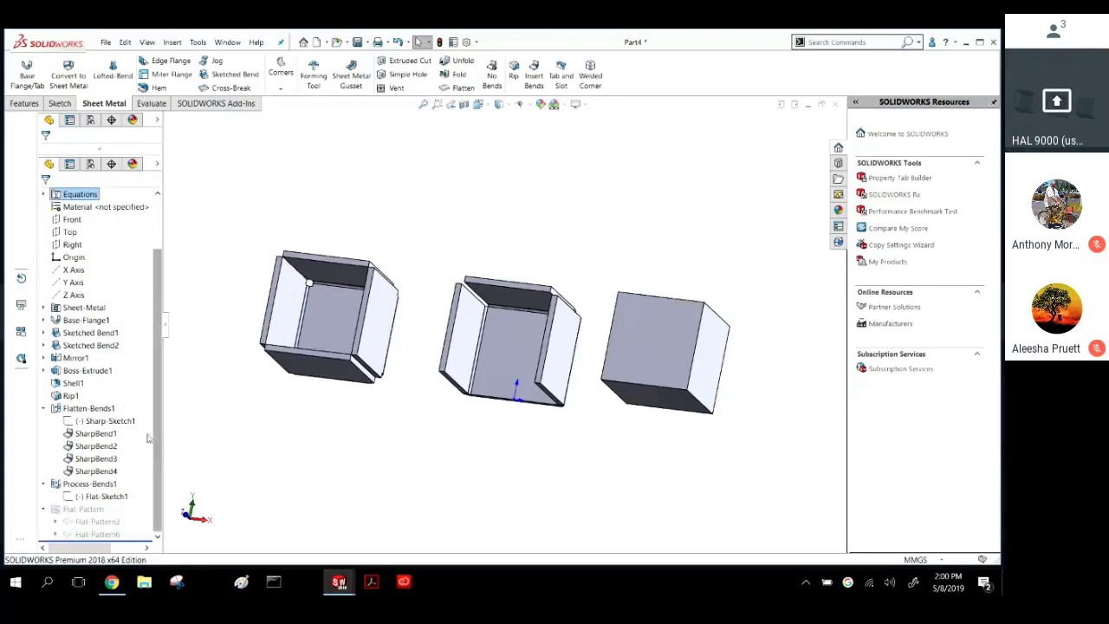
click(97, 521)
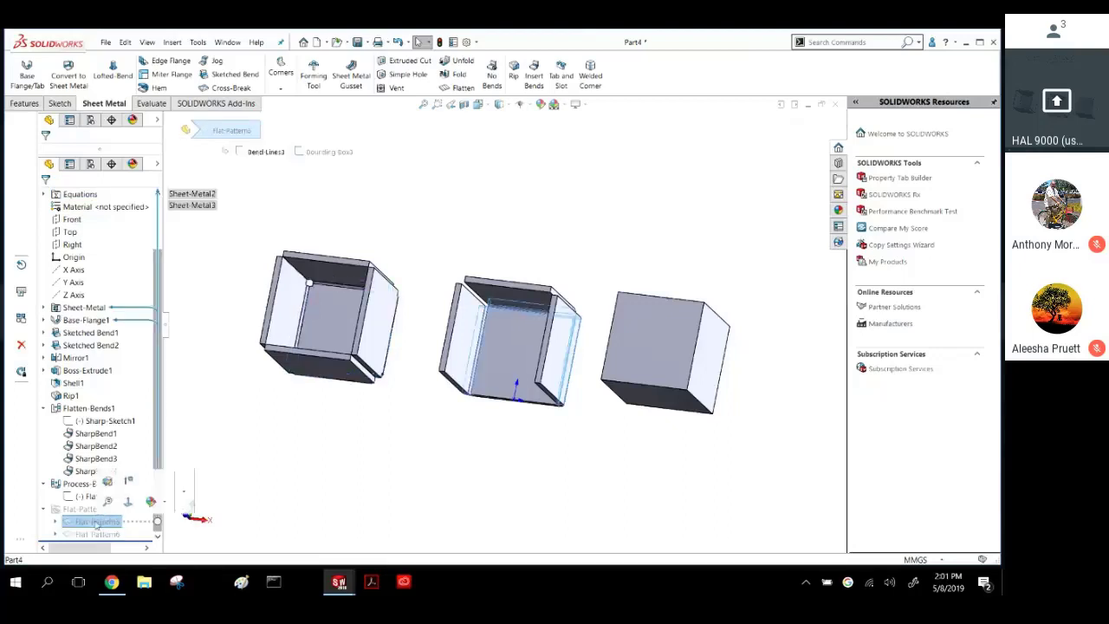
click(96, 534)
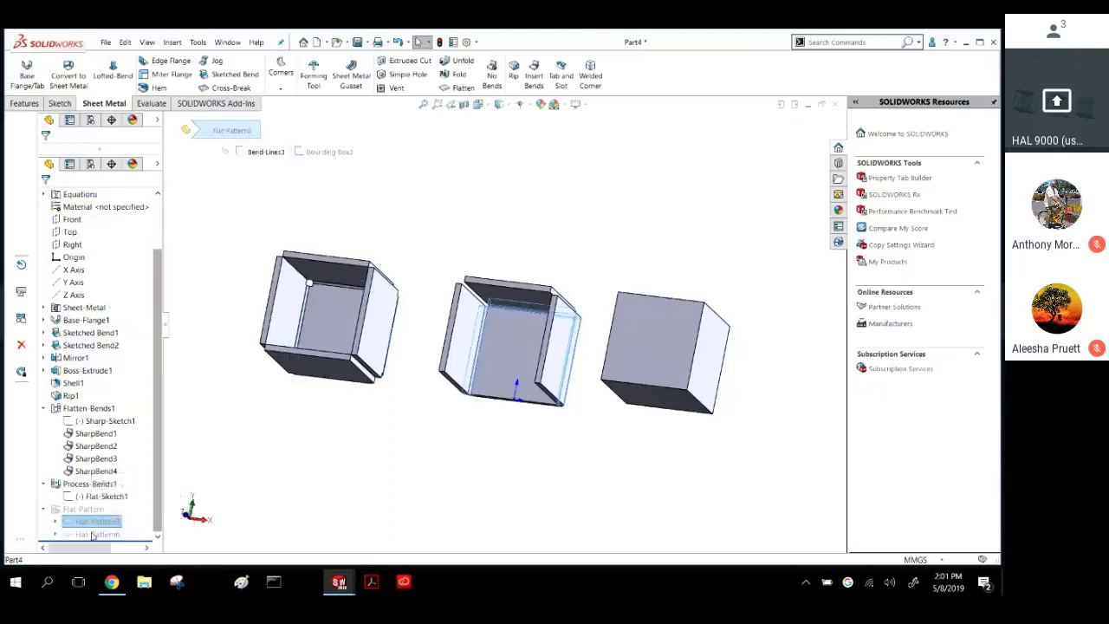
click(659, 342)
click(444, 495)
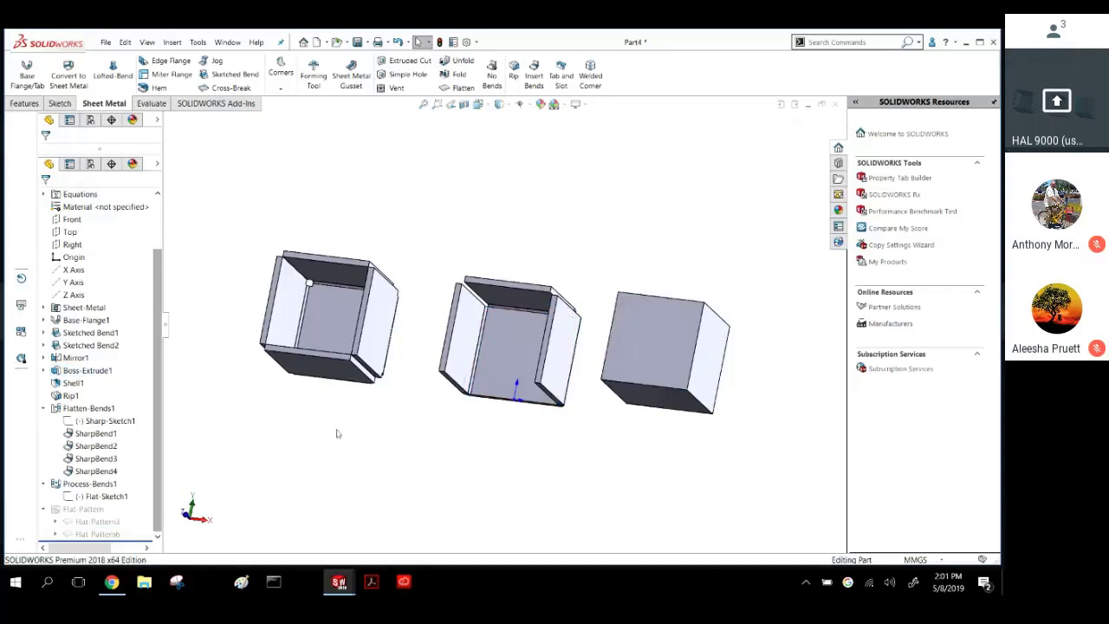
Unsuppress Flat-Pattern6 to view the left box unfolded, and suppress it to fold the box again.
click(95, 533)
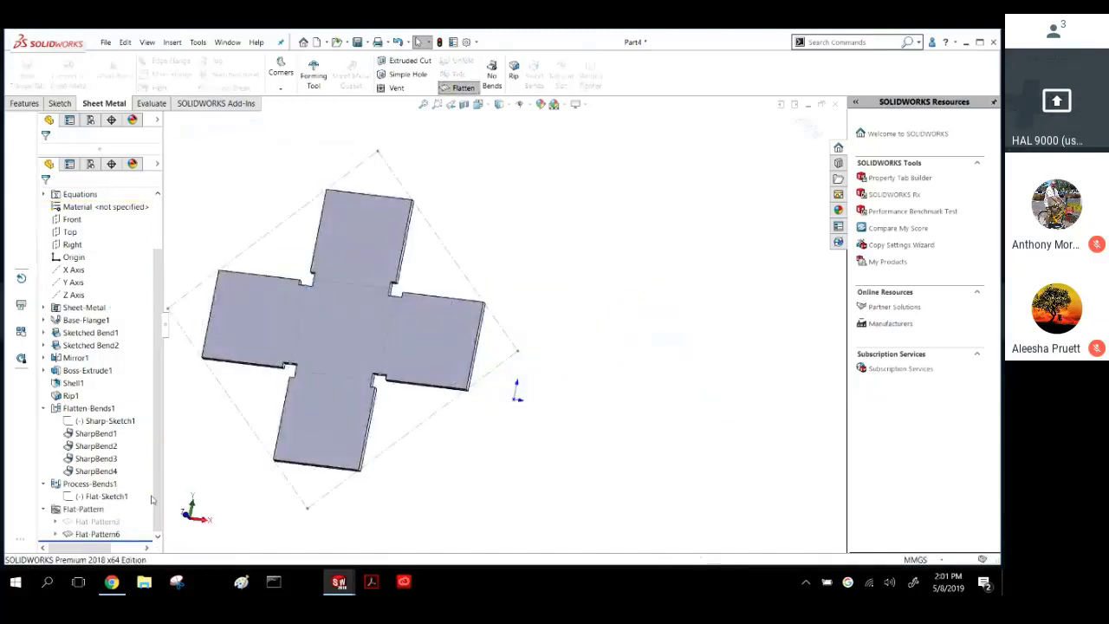
click(100, 533)
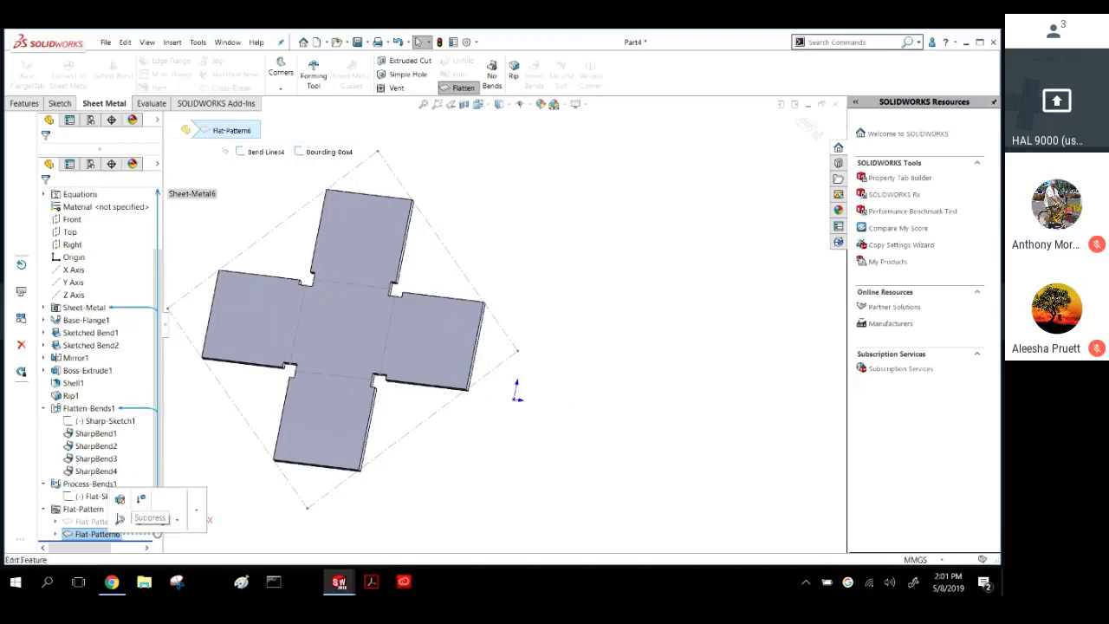
click(140, 500)
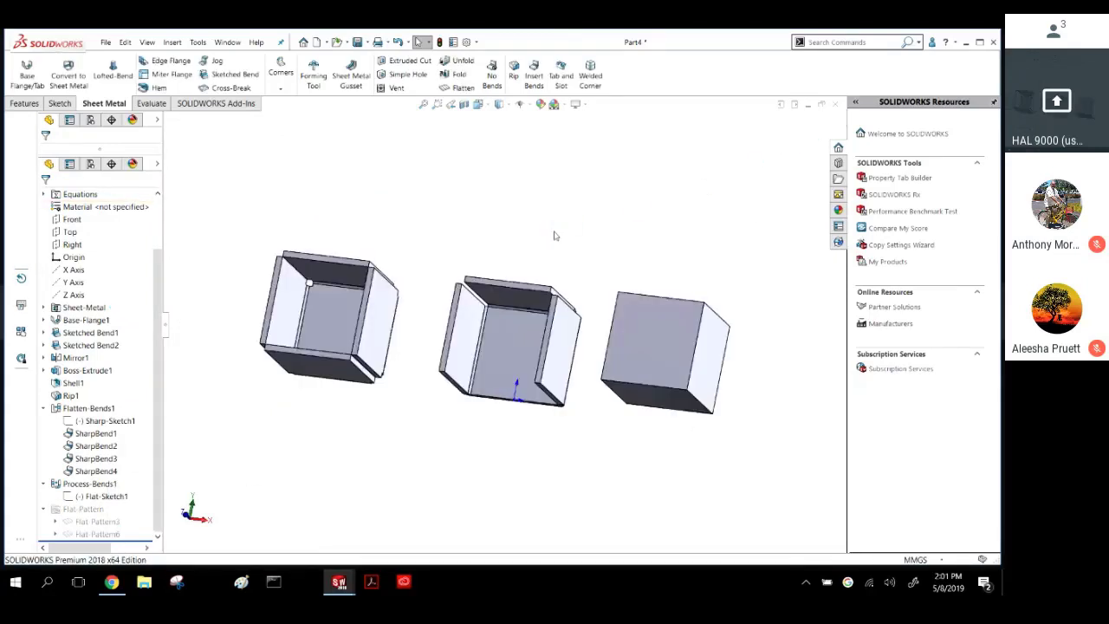
Flatten the left box, targeting it by its inner back face.
click(334, 313)
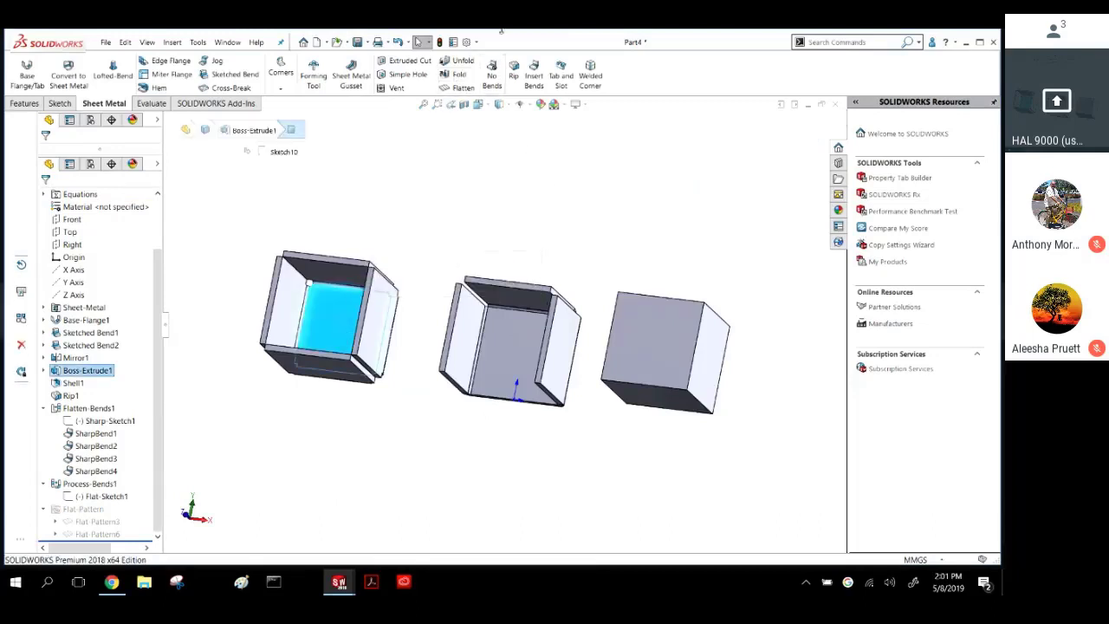
click(461, 88)
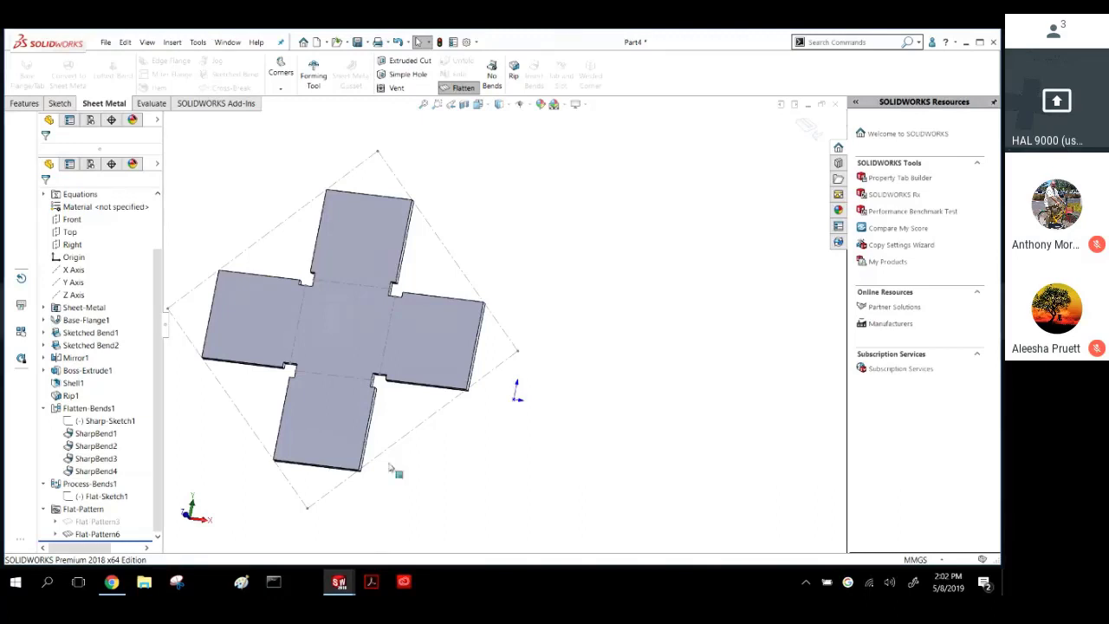
right_click(97, 534)
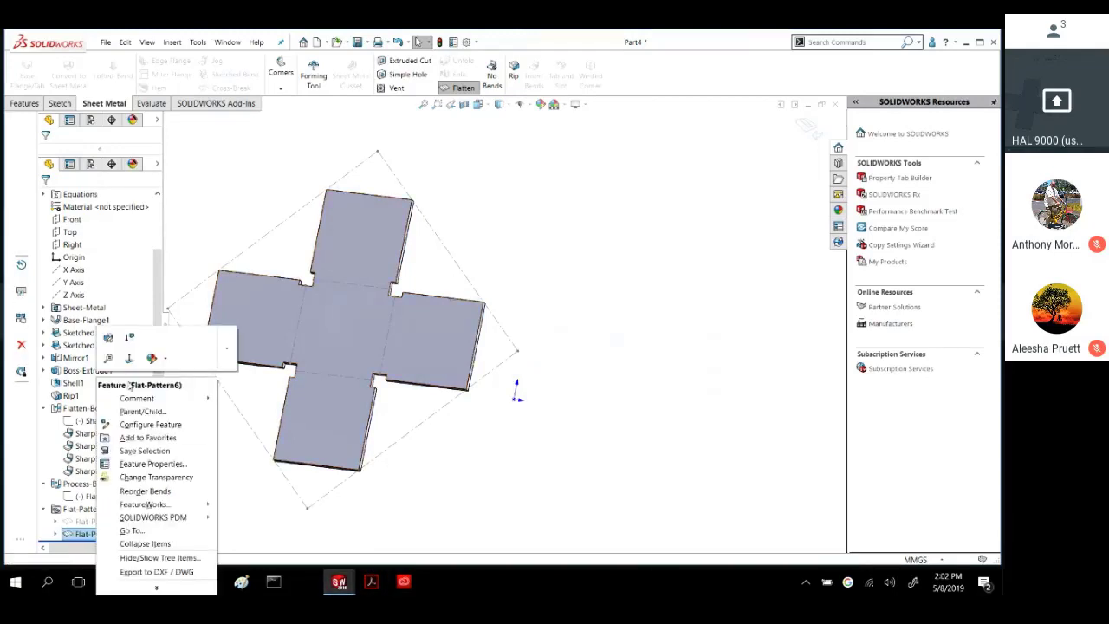
key(Escape)
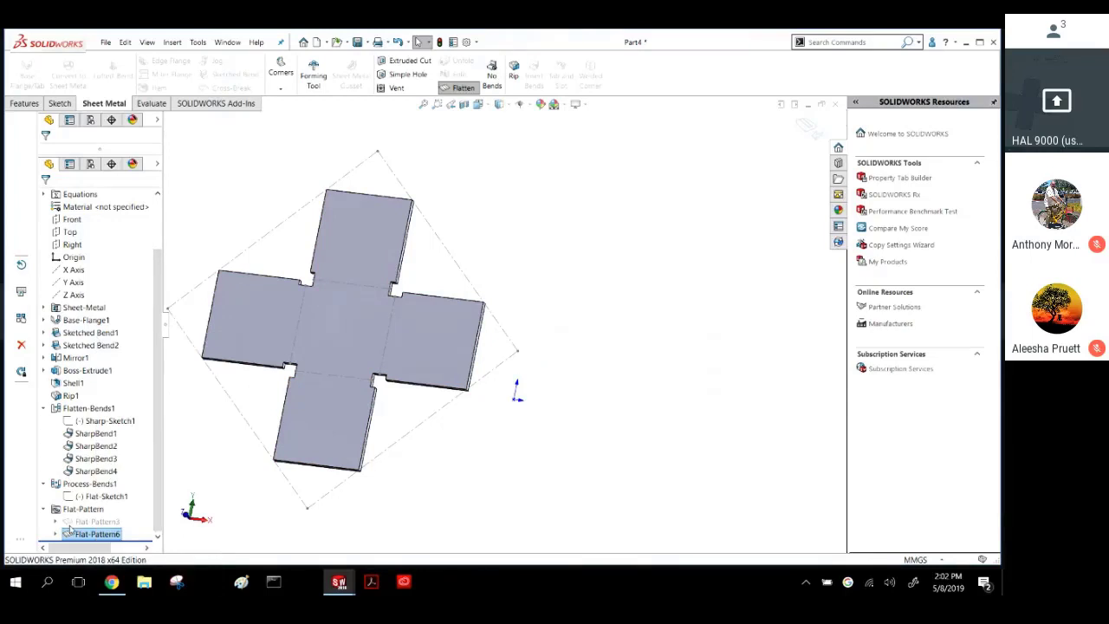
Edit Flat-Pattern6 and set its grain direction along the outer rim edge of the box's upper wall.
click(69, 535)
click(78, 491)
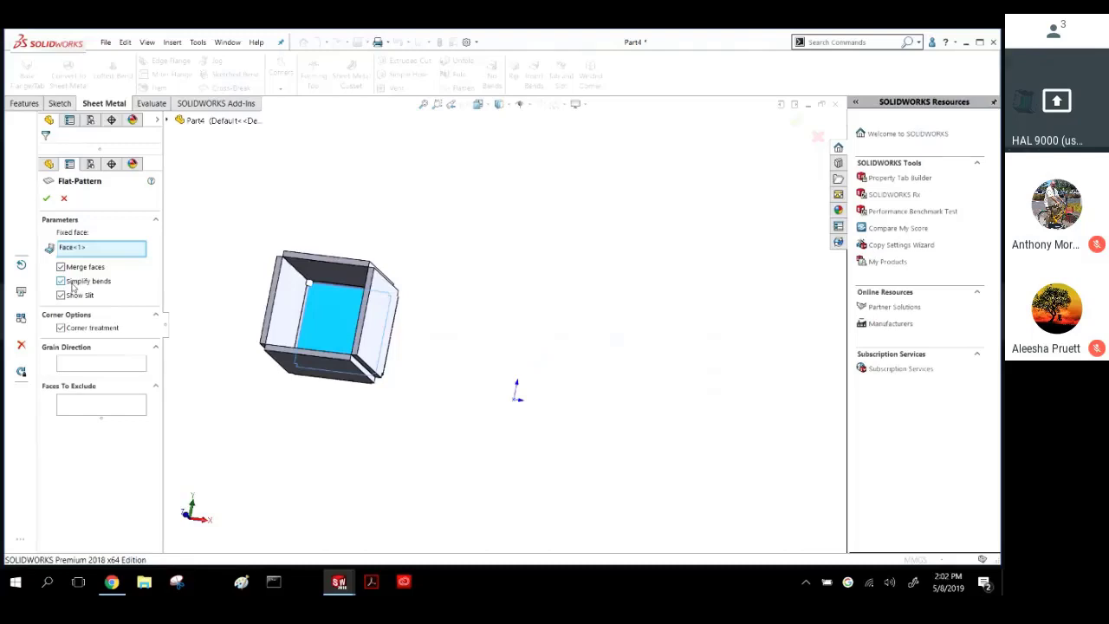
click(72, 365)
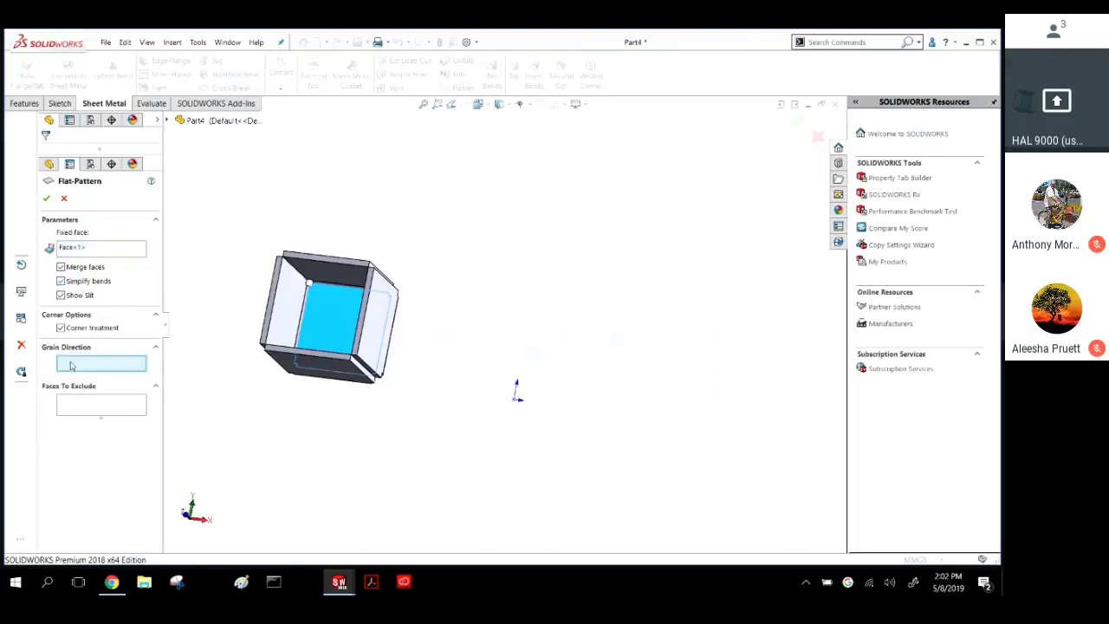
click(346, 292)
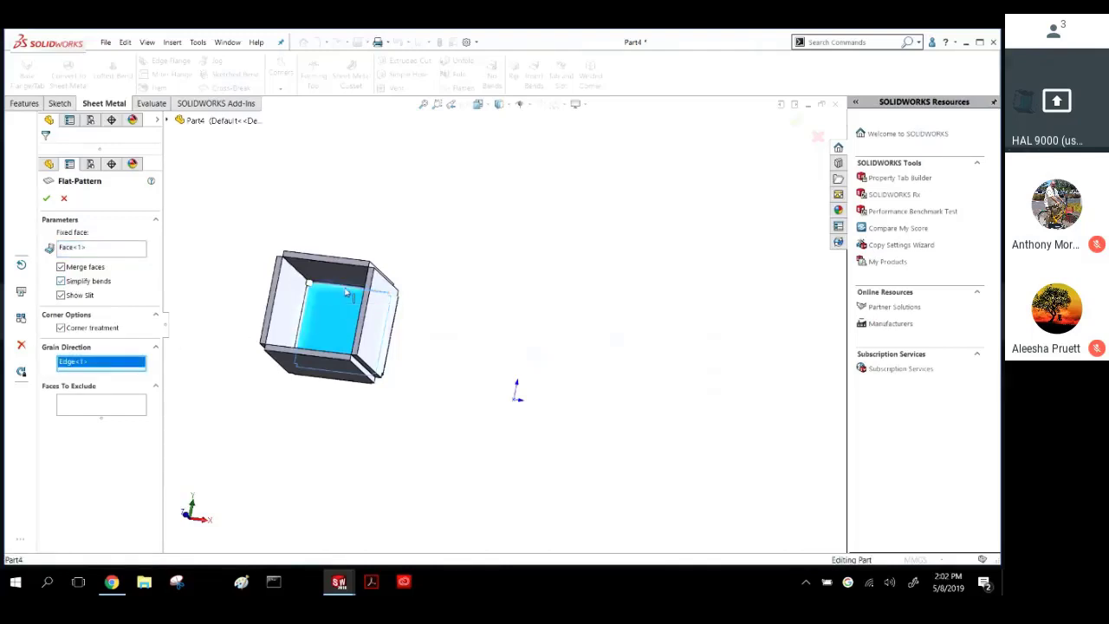
middle_drag(345, 292, 350, 269)
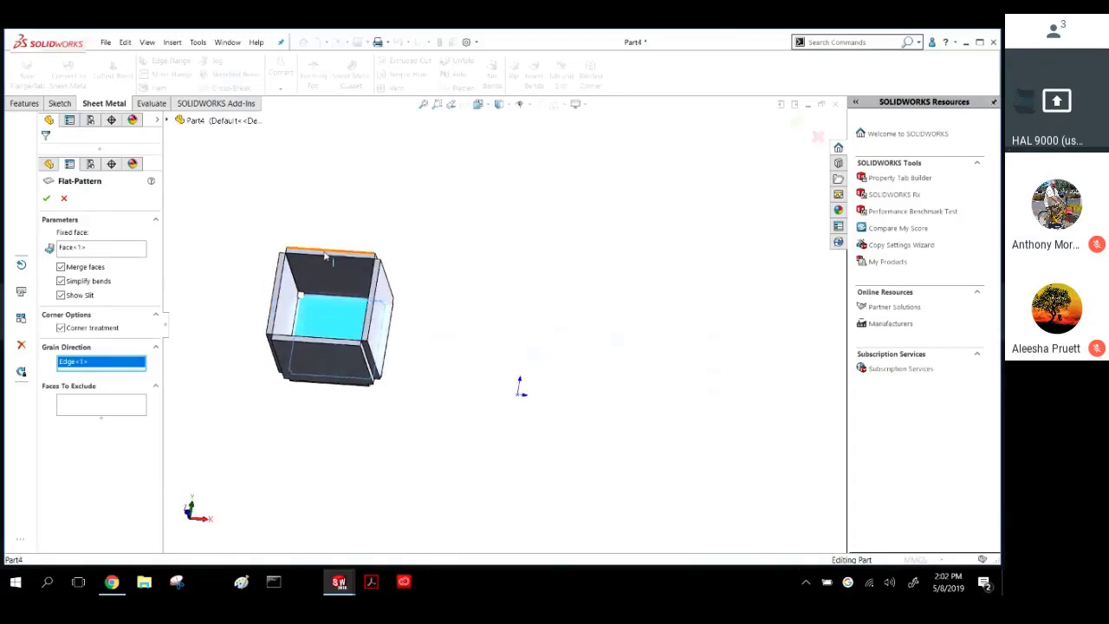
middle_drag(289, 269, 262, 305)
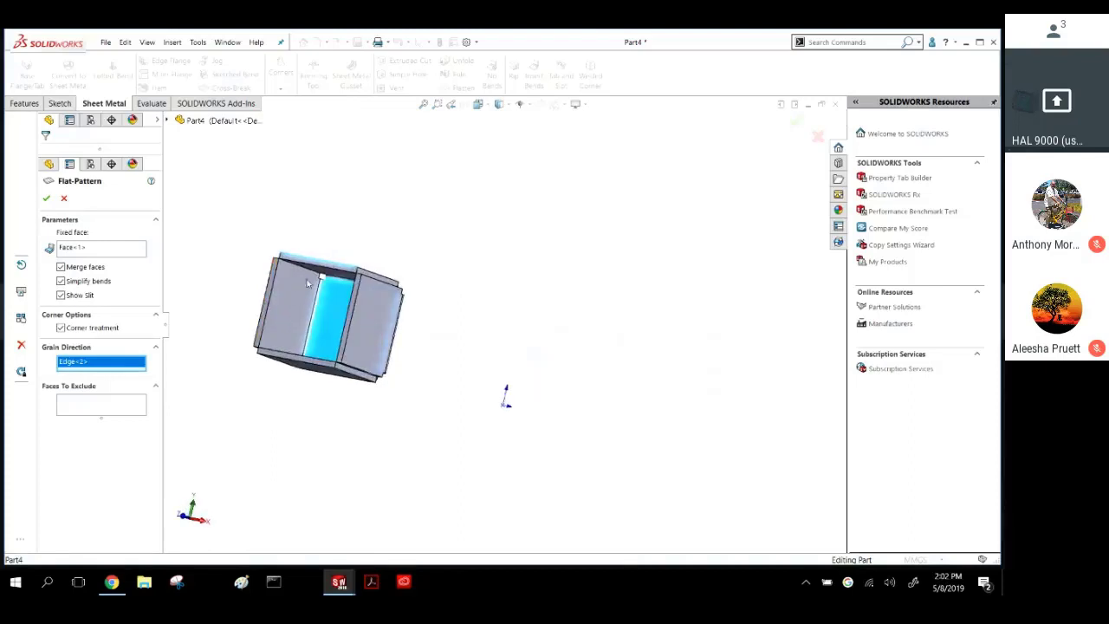
scroll(262, 303, down, 5)
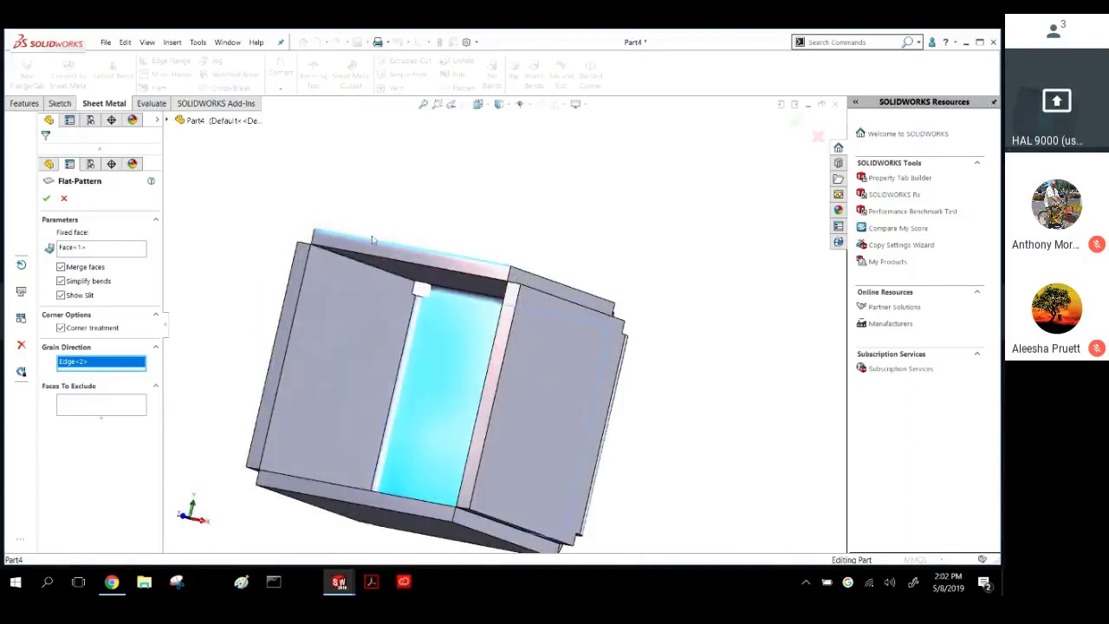
click(47, 199)
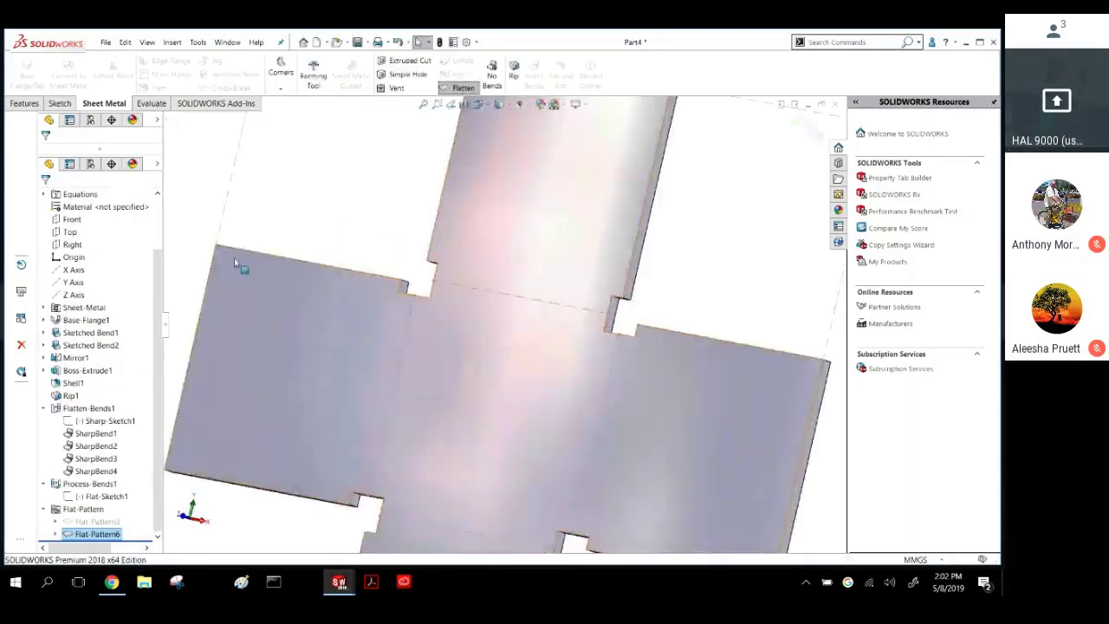
Exit the flattened state so the left box is folded and all three bodies can be viewed.
scroll(394, 324, up, 7)
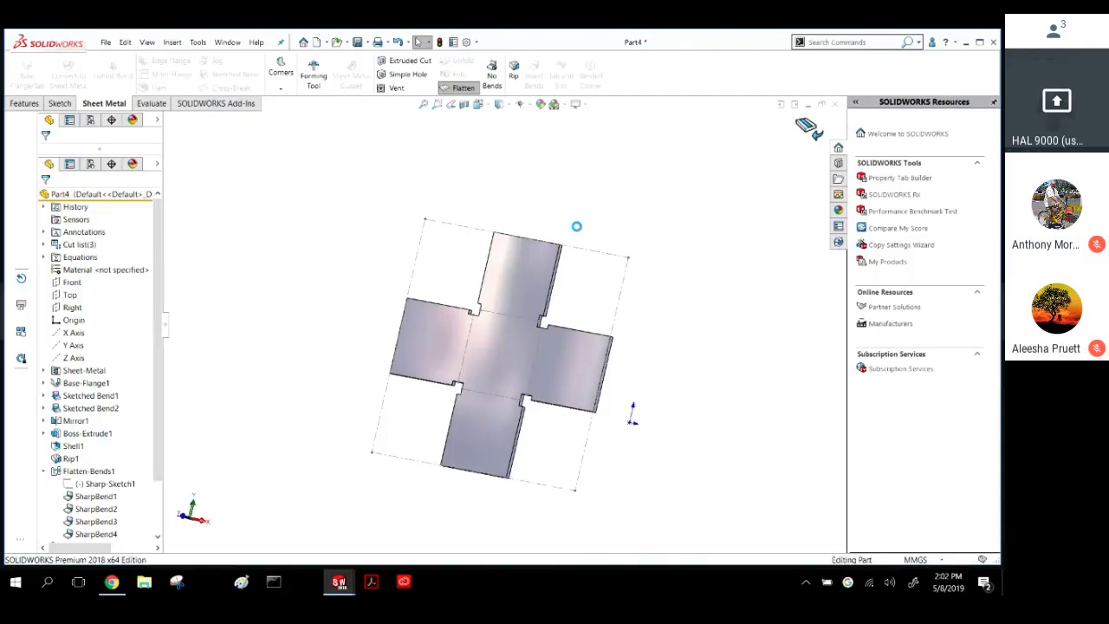
middle_drag(720, 252, 676, 284)
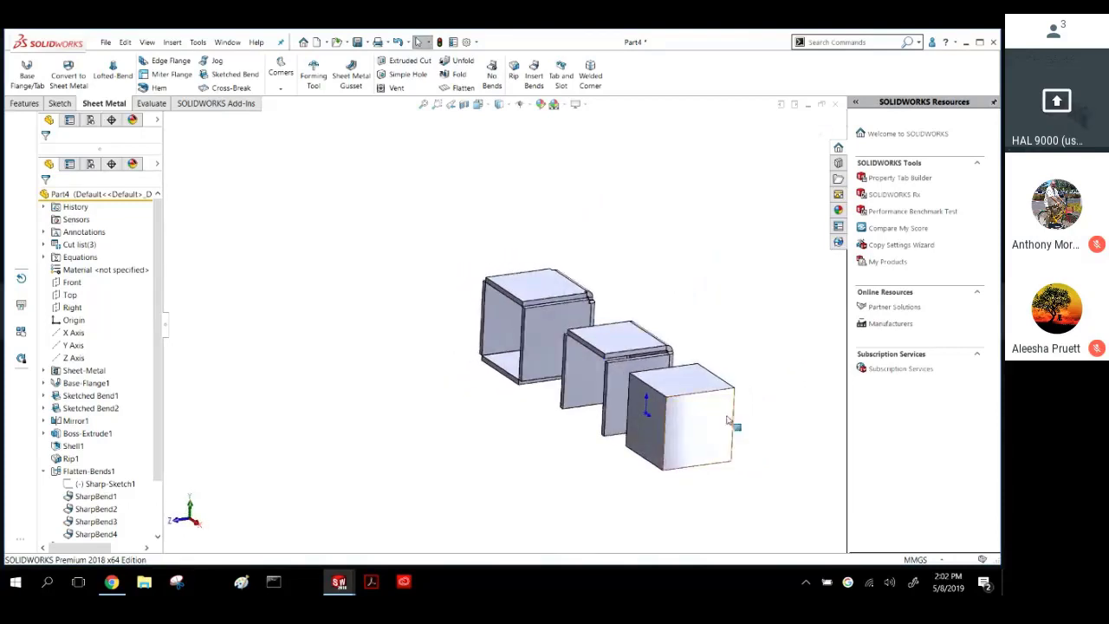
scroll(731, 424, down, 3)
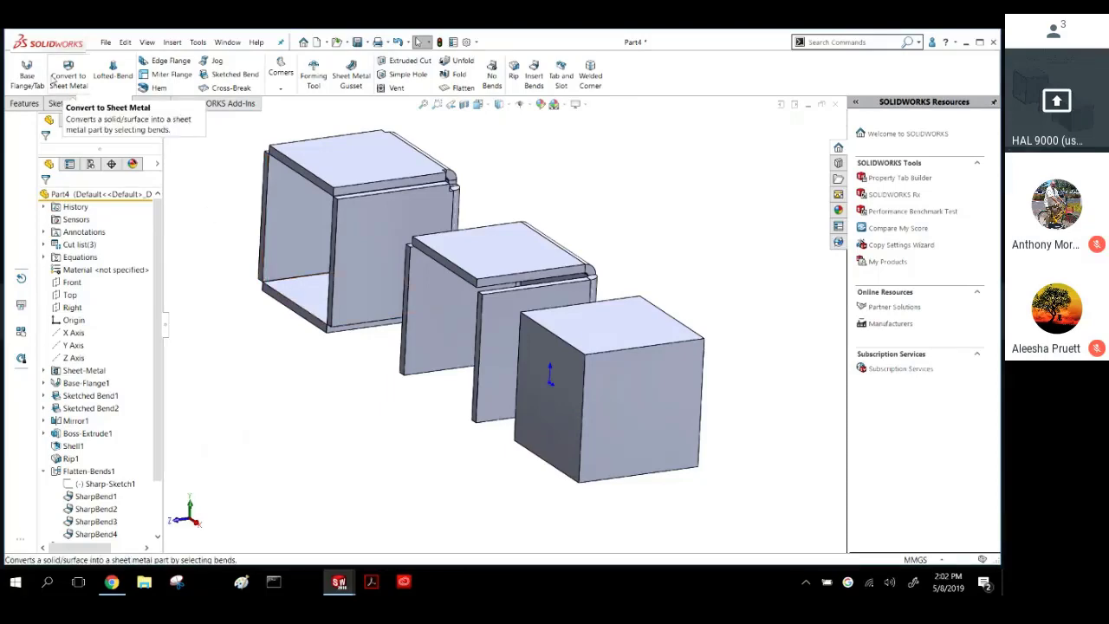
Start Convert to Sheet Metal on the solid cube with its back face fixed and the thickness direction reversed.
click(62, 87)
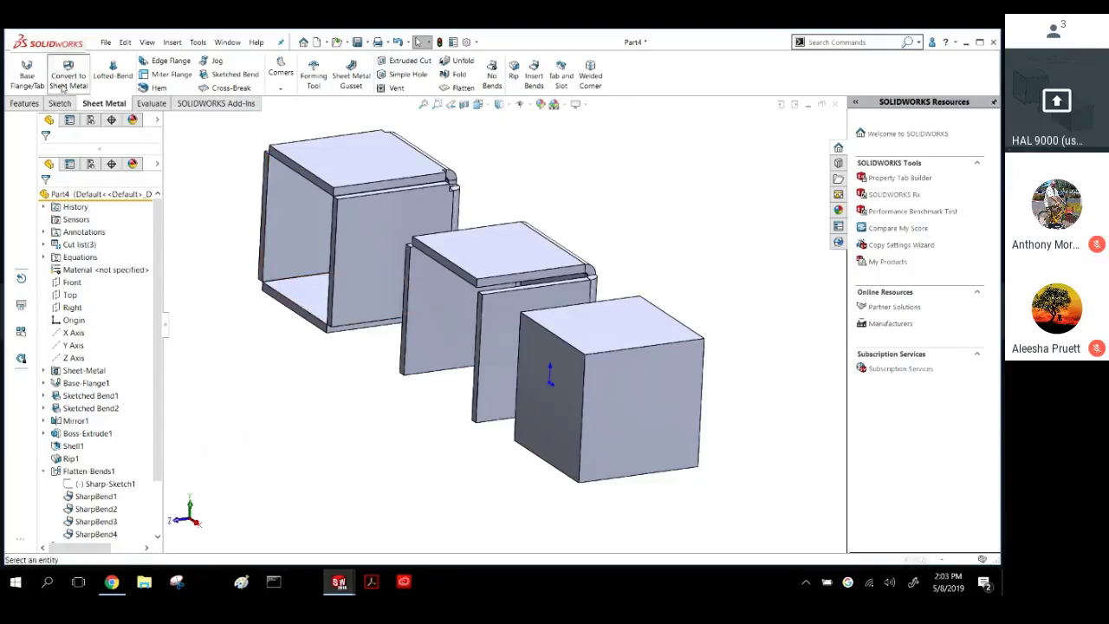
middle_drag(589, 453, 519, 445)
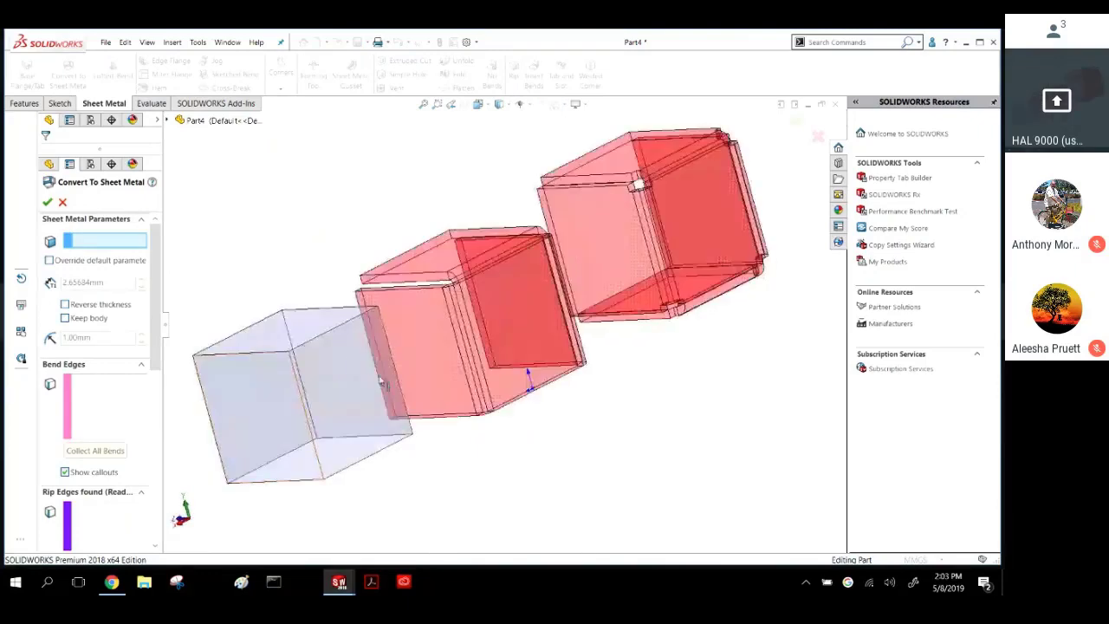
scroll(396, 369, down, 5)
click(389, 348)
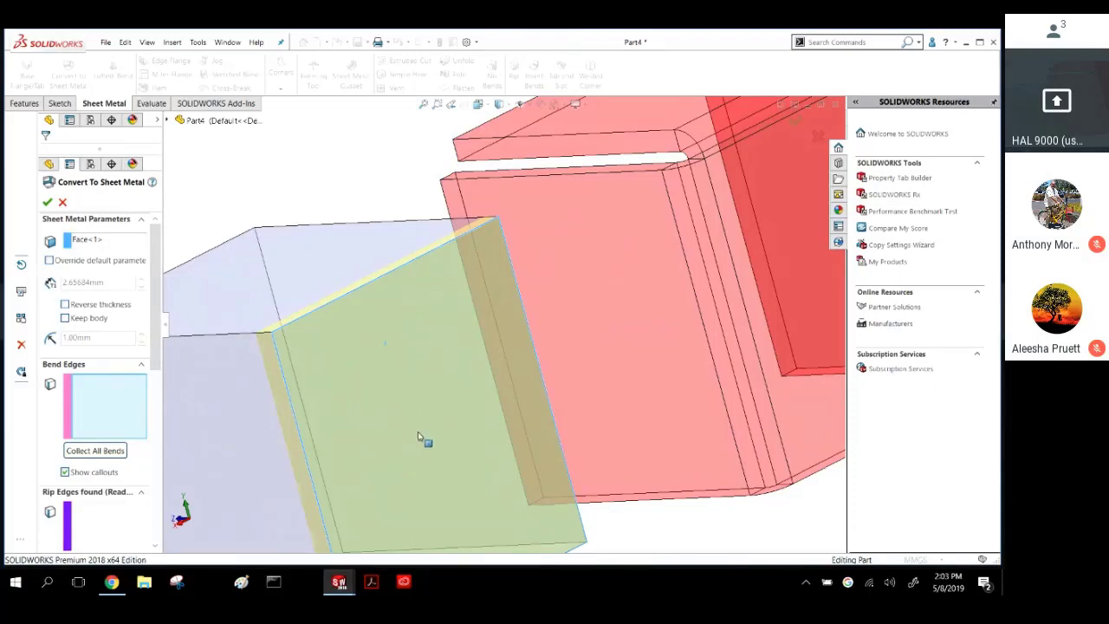
scroll(416, 429, up, 2)
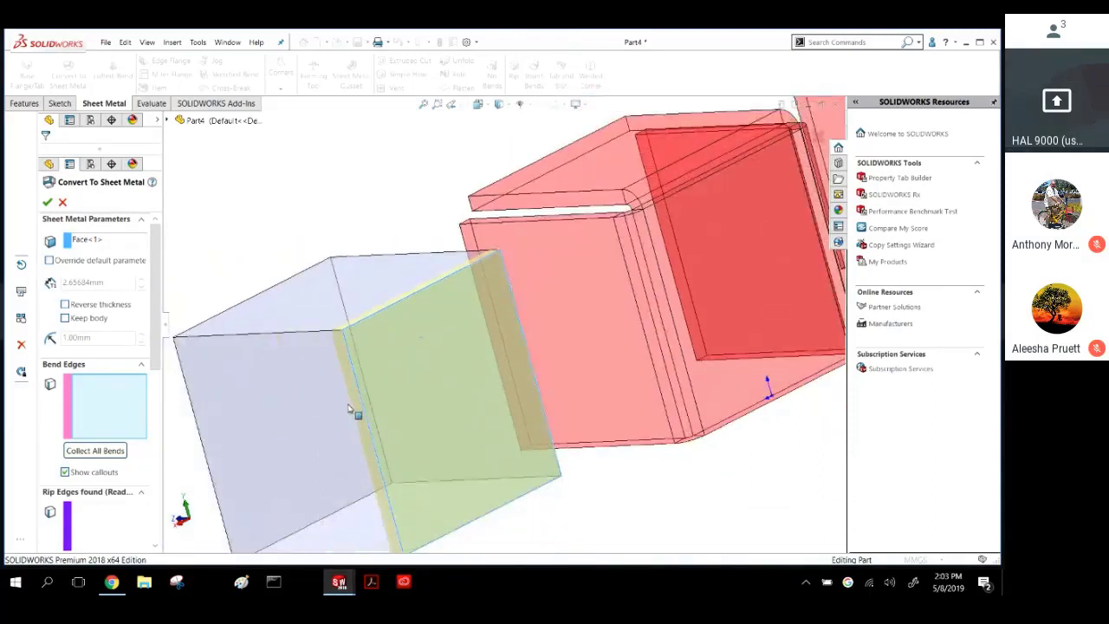
click(65, 305)
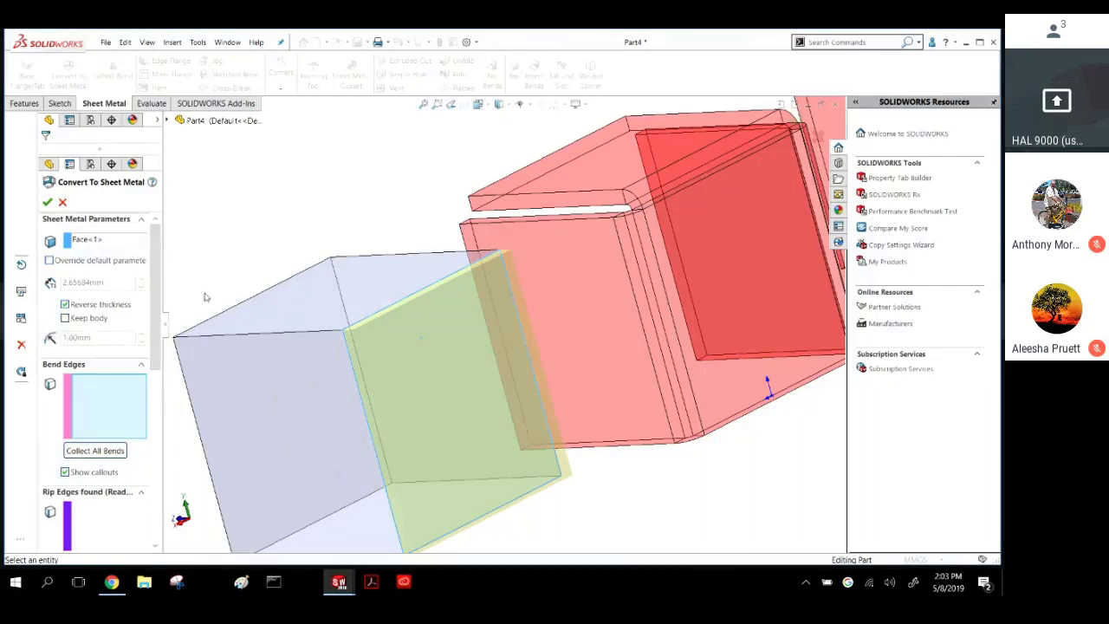
Select the four edges around the cube's fixed back face as bend edges for the conversion.
scroll(116, 318, down, 3)
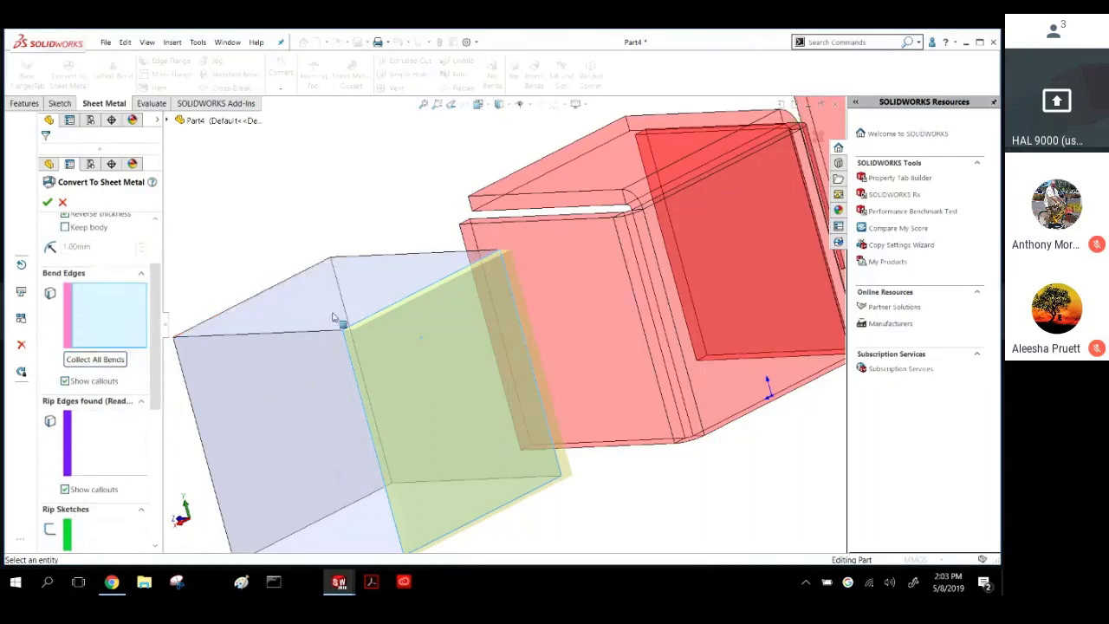
click(365, 329)
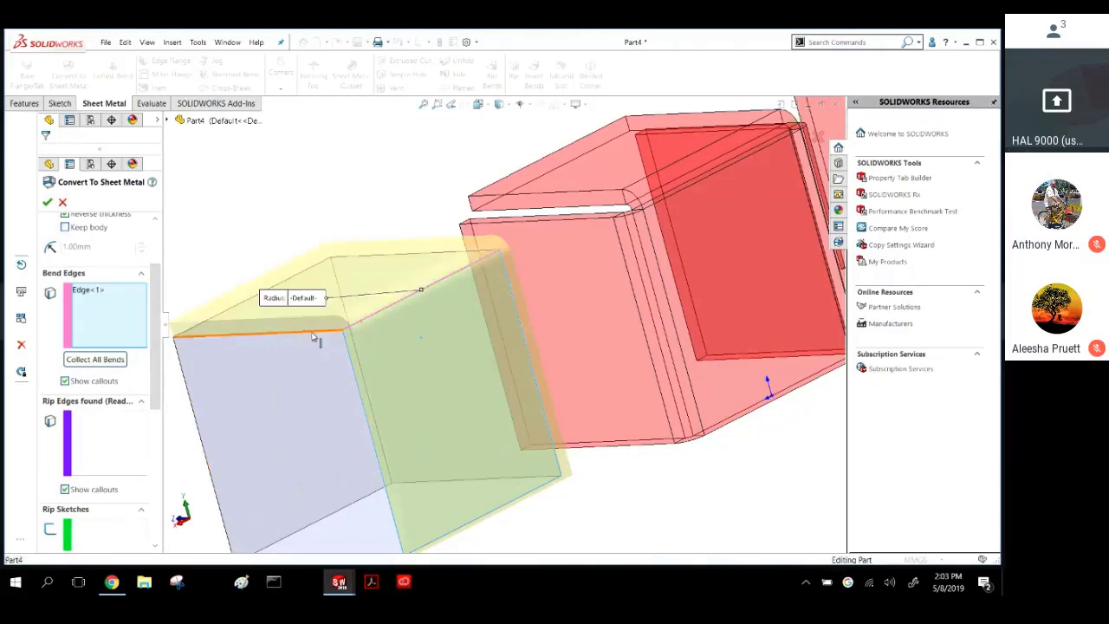
click(359, 384)
scroll(414, 467, up, 2)
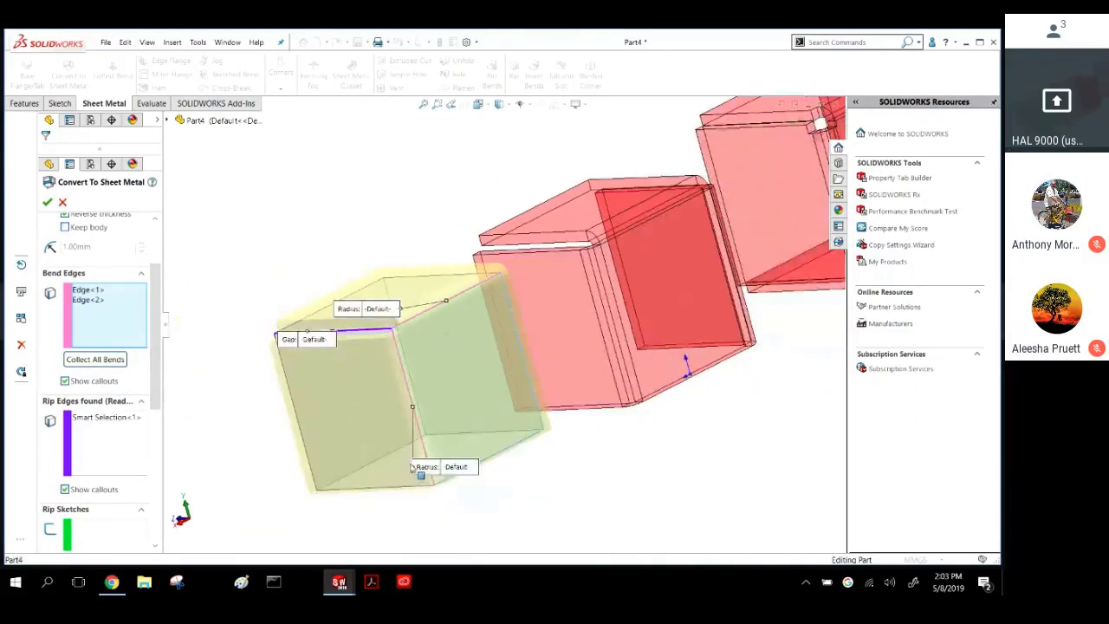
click(527, 440)
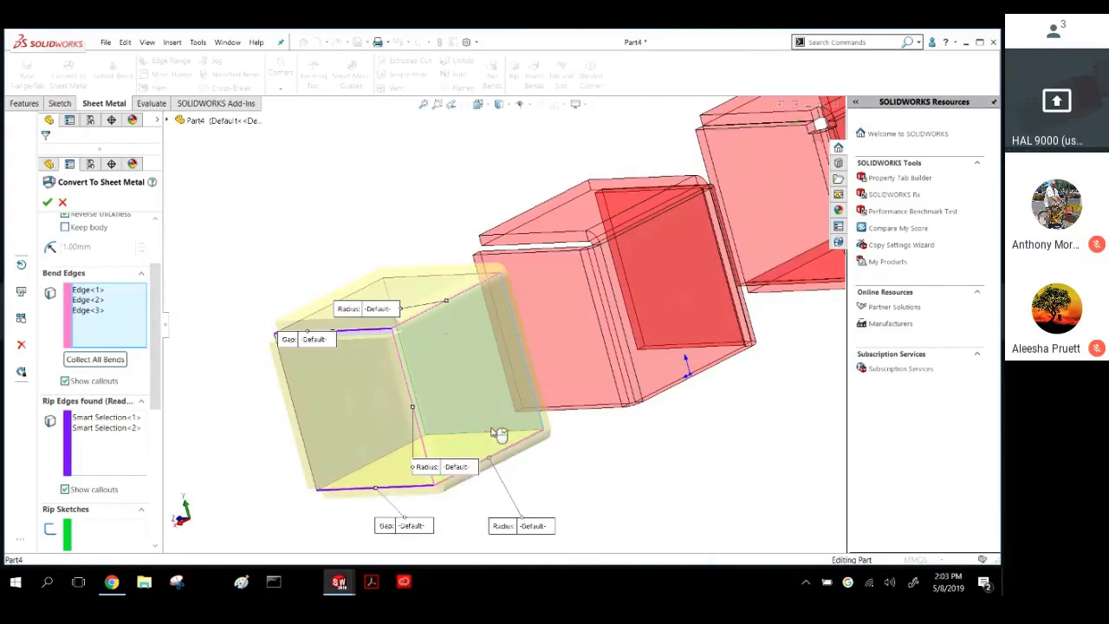
click(538, 414)
middle_drag(455, 394, 558, 383)
scroll(559, 383, down, 5)
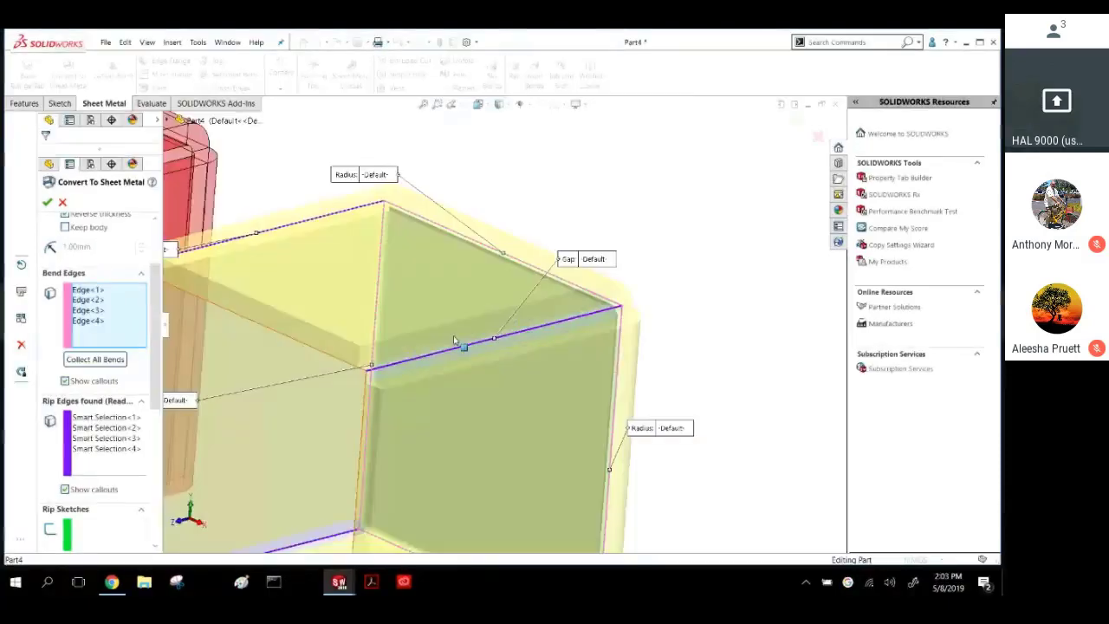
click(364, 370)
scroll(358, 367, up, 5)
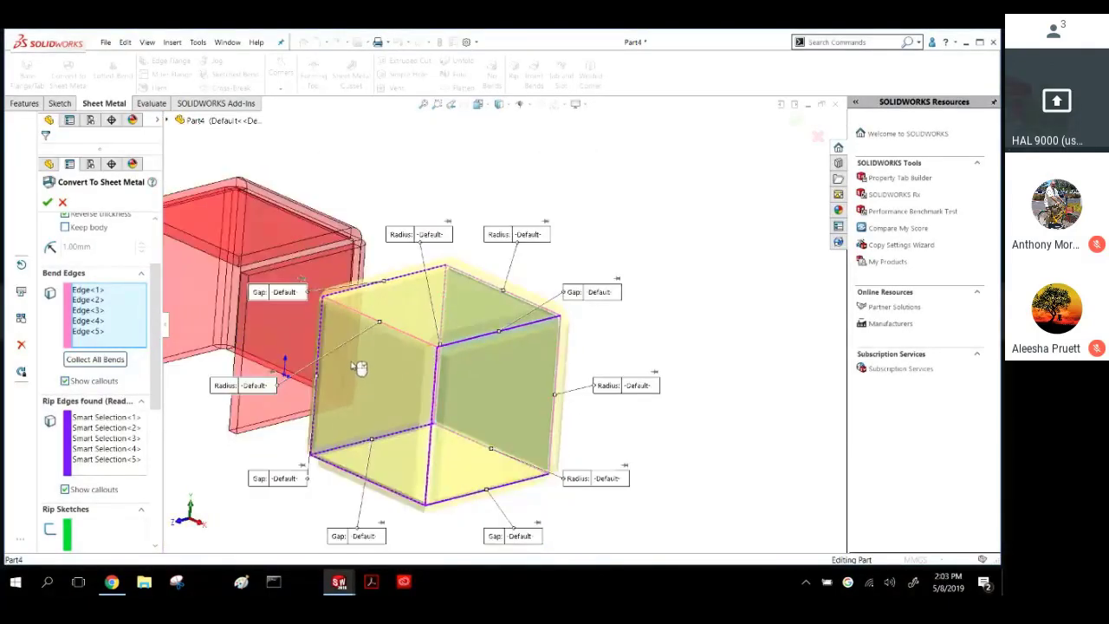
scroll(403, 355, down, 5)
click(425, 292)
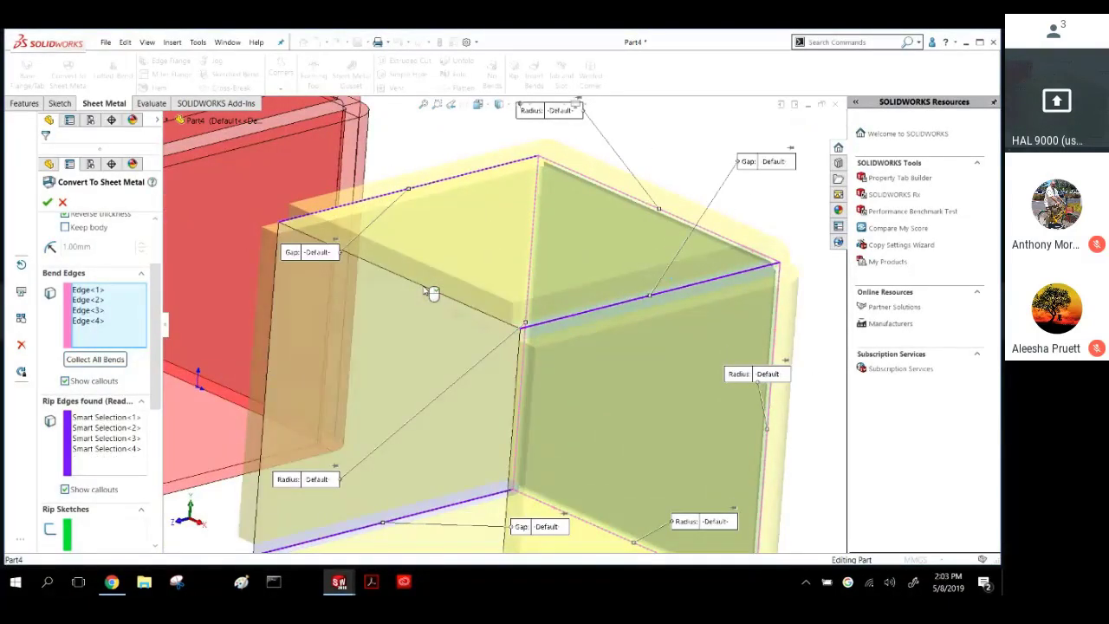
Accept the cube's sheet metal conversion with the four bend edges and default bend radius and rip gaps.
scroll(428, 327, up, 4)
middle_drag(428, 328, 412, 312)
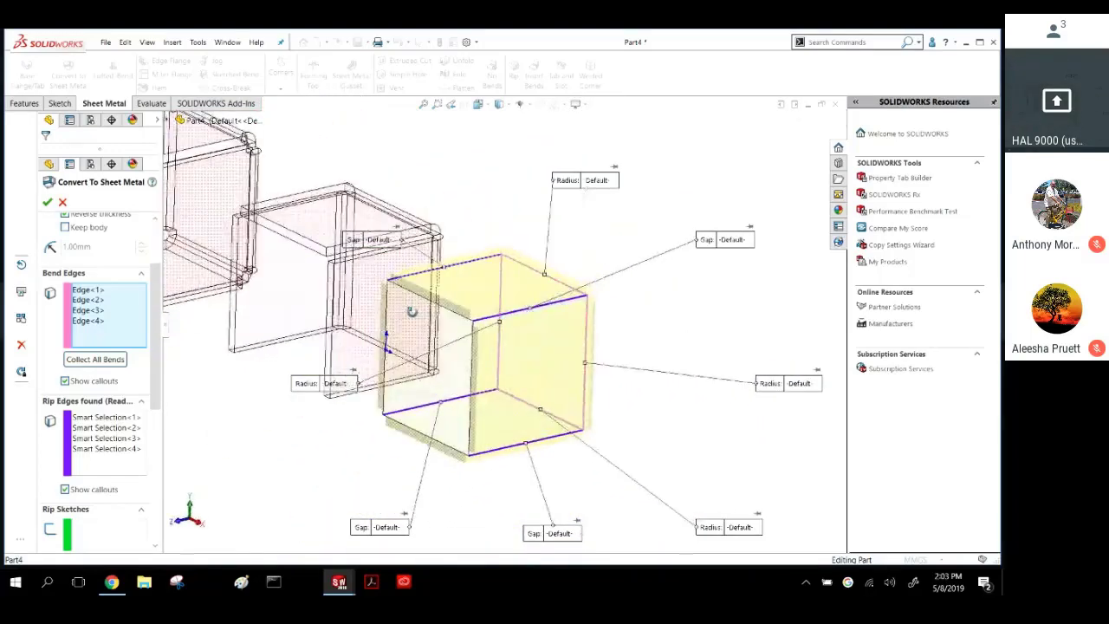
click(48, 202)
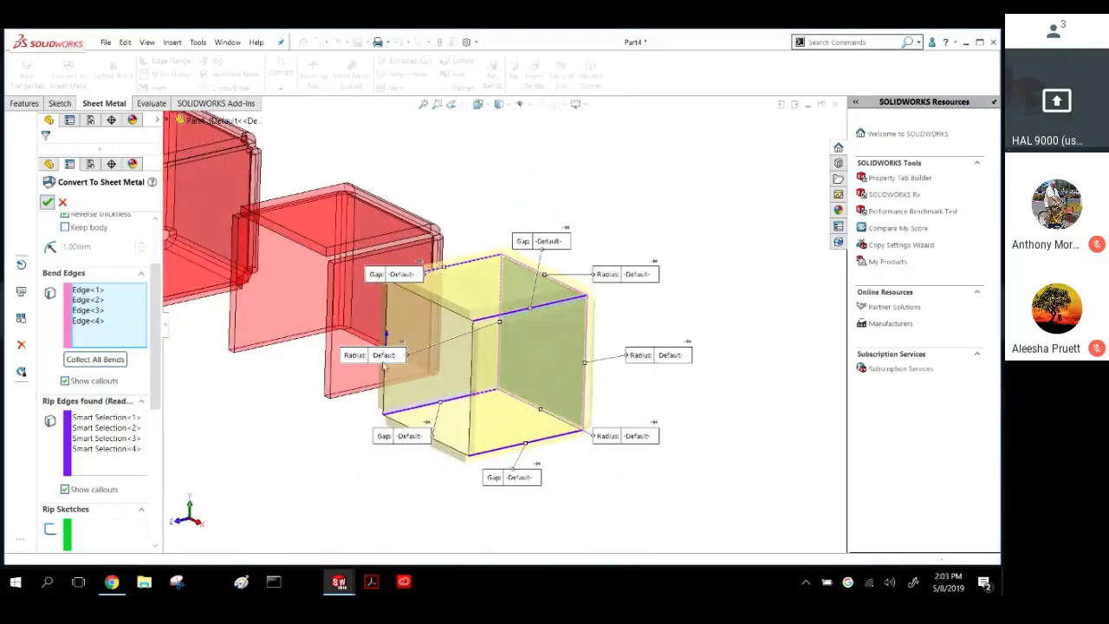
Locate the converted cube's flat pattern feature at the end of the feature tree.
middle_drag(371, 373, 367, 313)
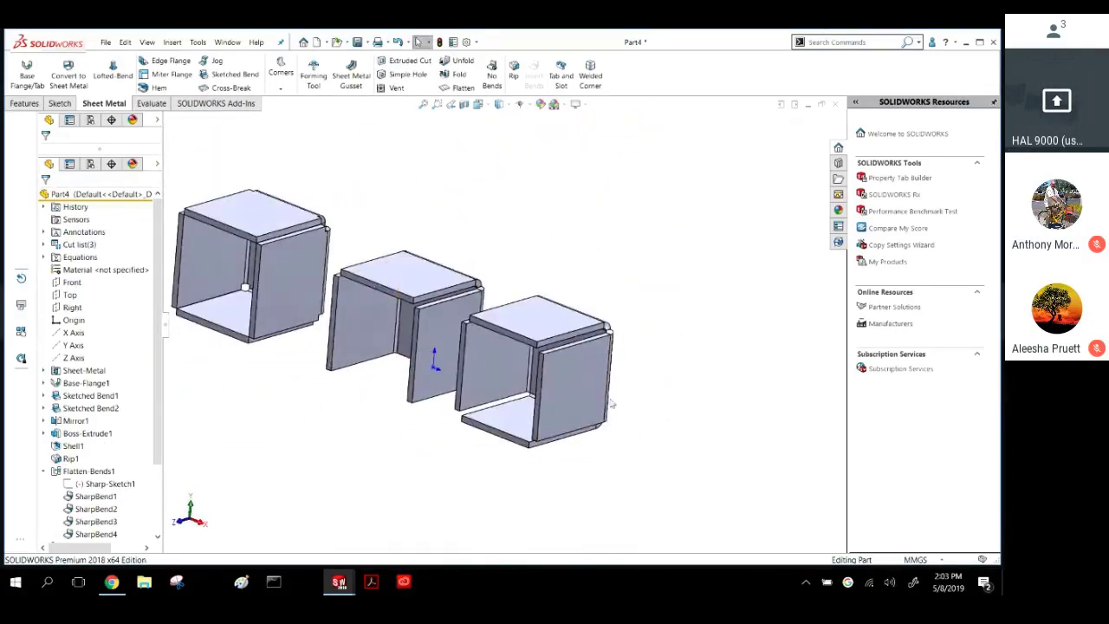
click(549, 326)
click(334, 466)
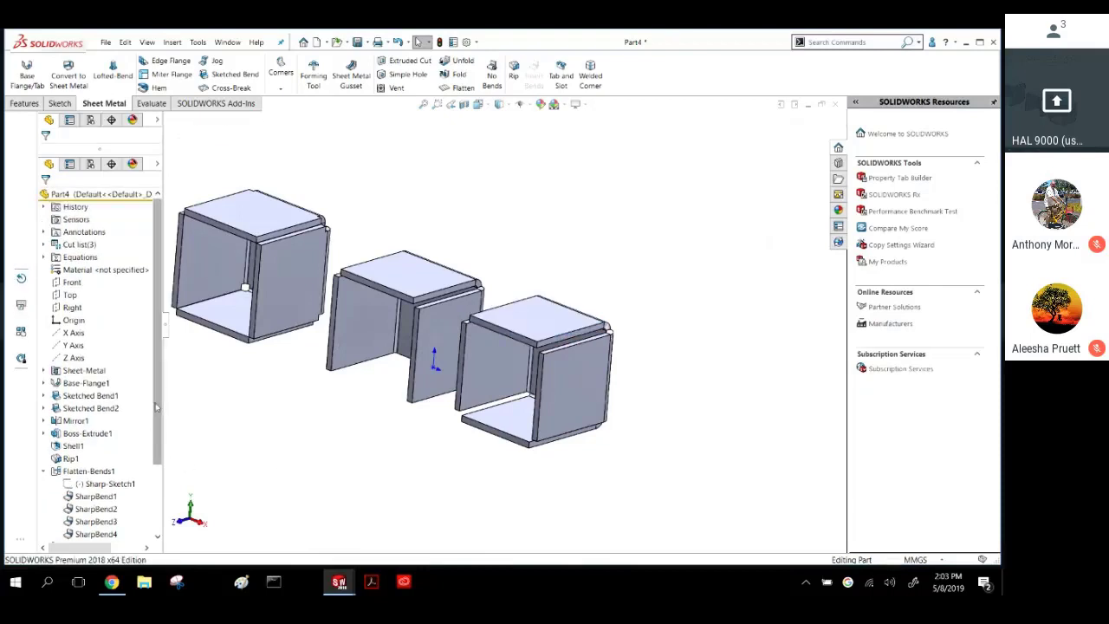
drag(156, 404, 147, 525)
click(97, 533)
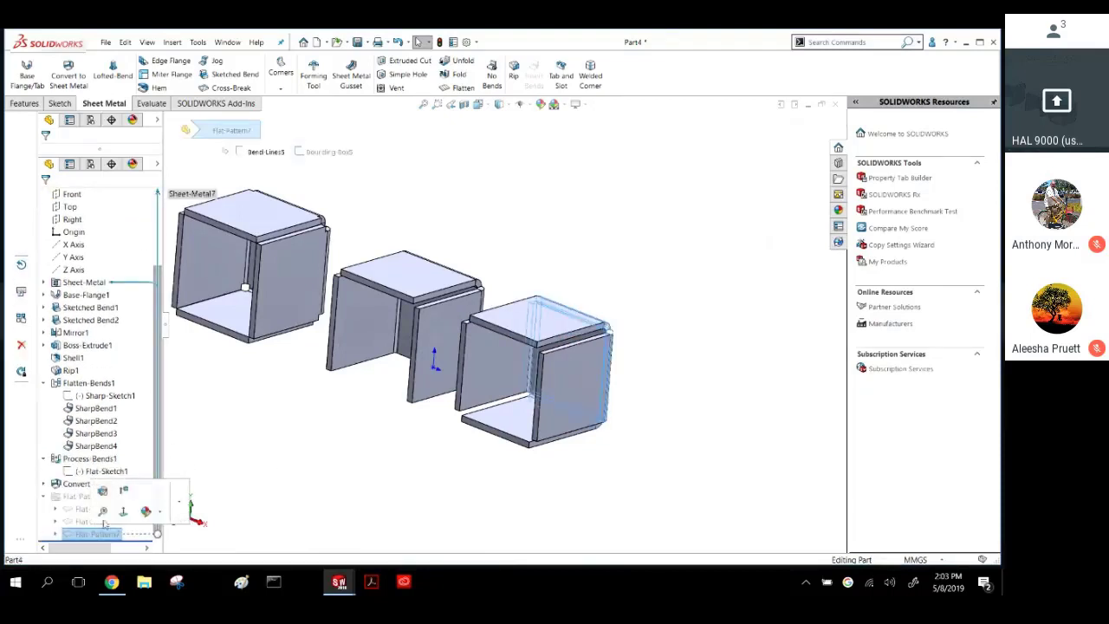
Flatten the middle sketched-bend body, examine the corner between its bend lines, and fold it back up.
click(391, 272)
click(461, 87)
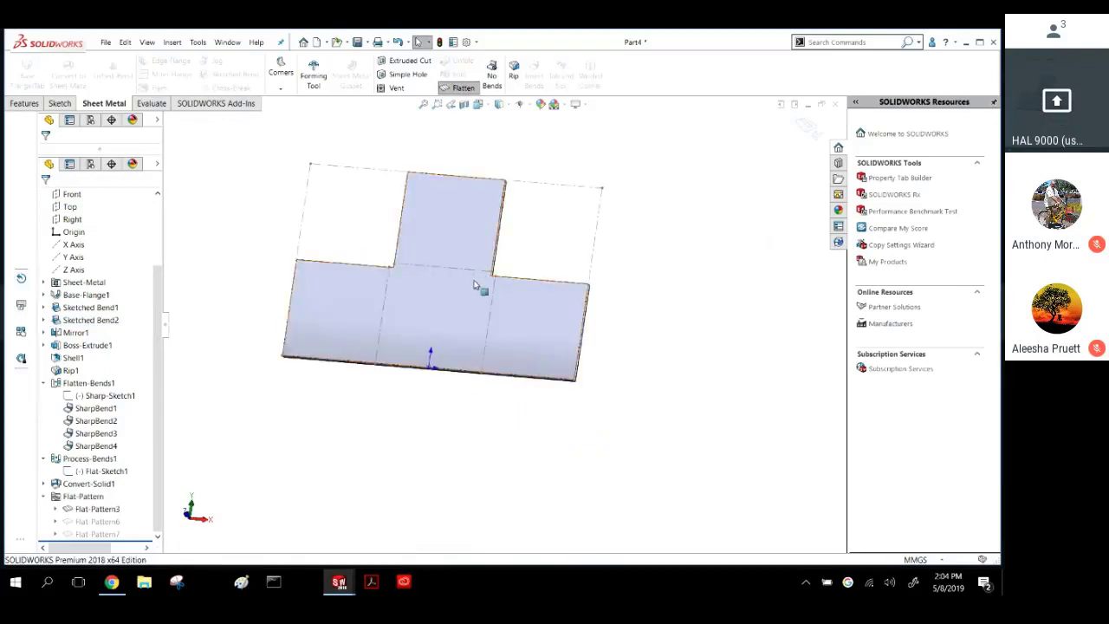
scroll(520, 294, down, 6)
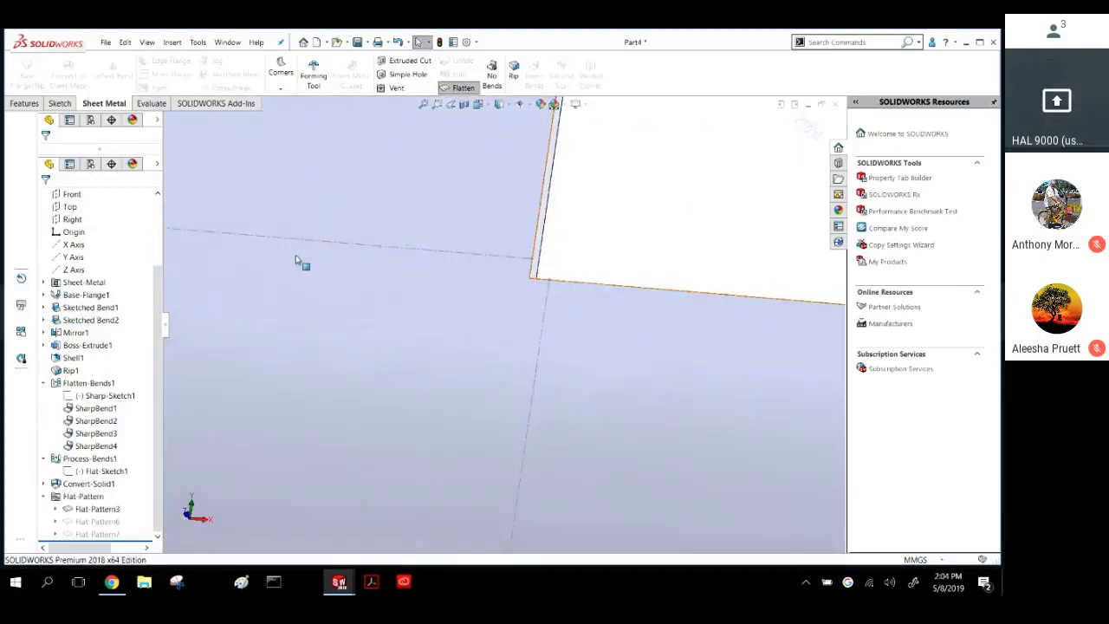
scroll(294, 273, up, 2)
click(812, 133)
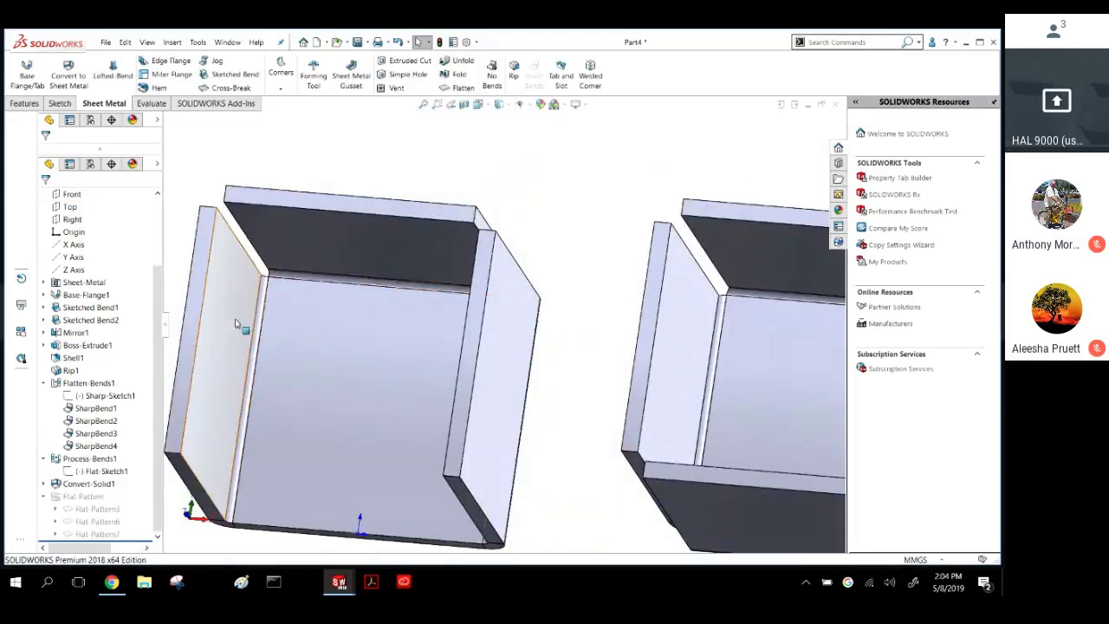
Flatten the left shelled box from its inner back face.
scroll(333, 305, up, 5)
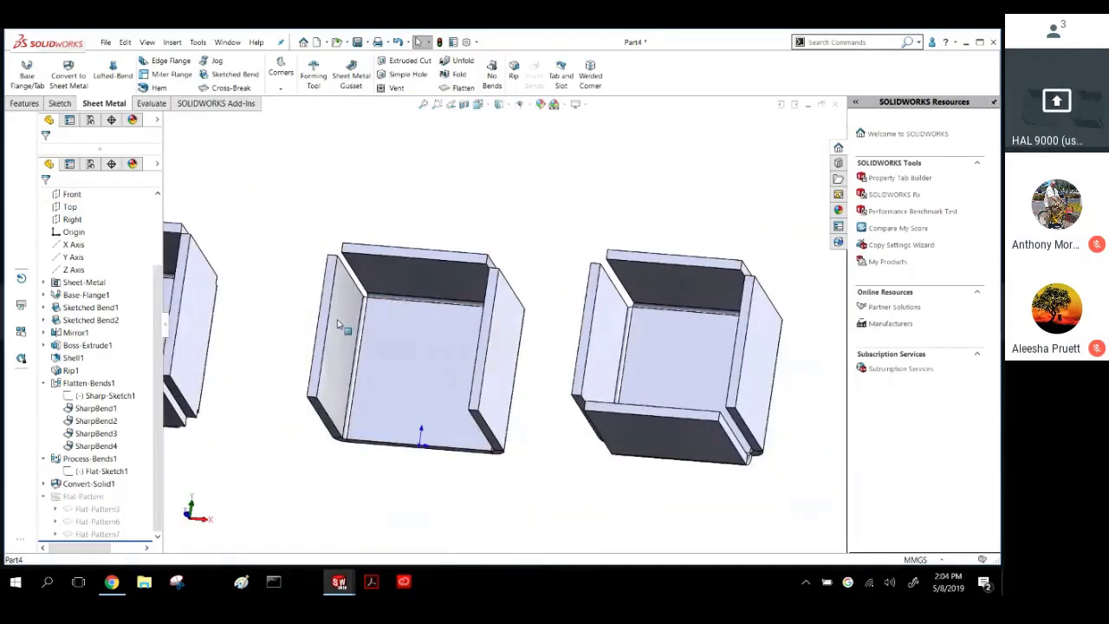
scroll(400, 334, up, 4)
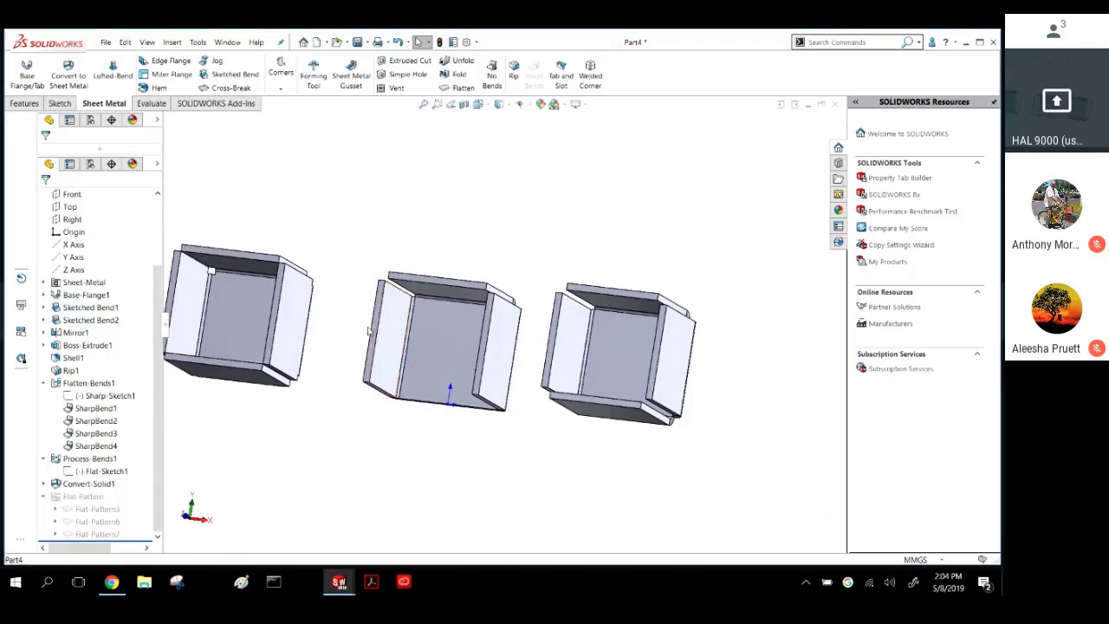
middle_drag(388, 346, 259, 322)
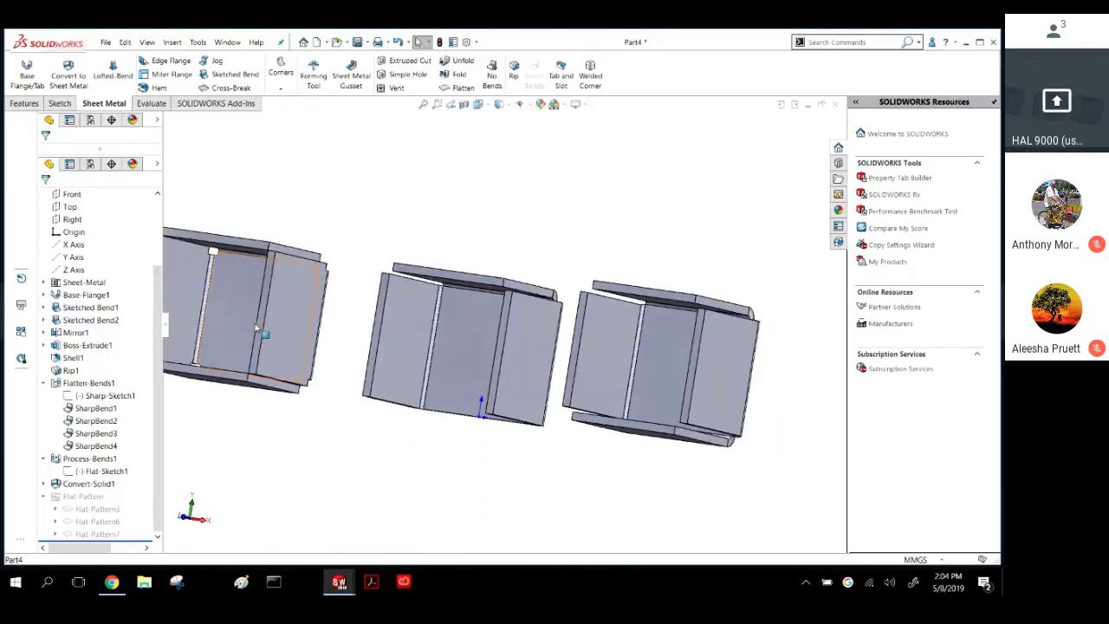
click(216, 260)
click(185, 270)
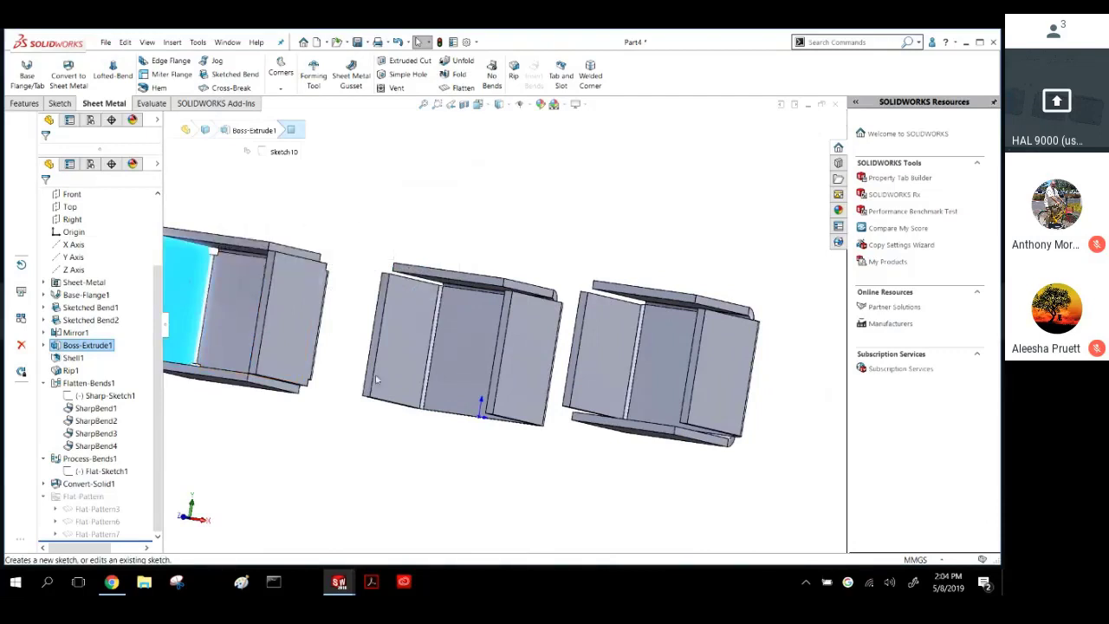
click(346, 390)
scroll(325, 377, up, 2)
middle_drag(323, 378, 377, 380)
click(355, 351)
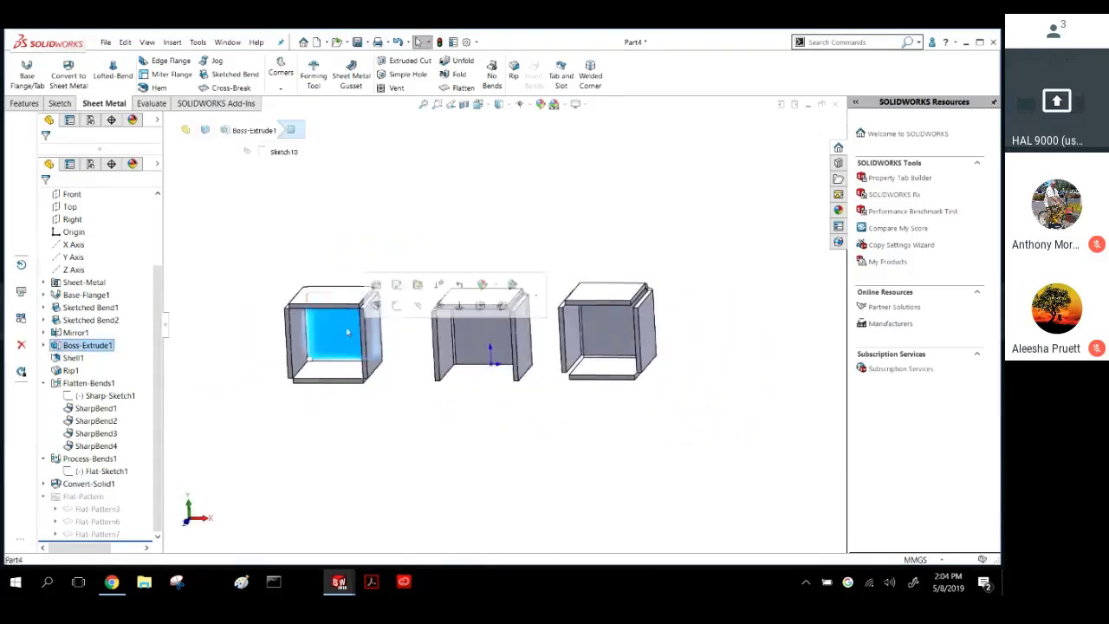
click(462, 88)
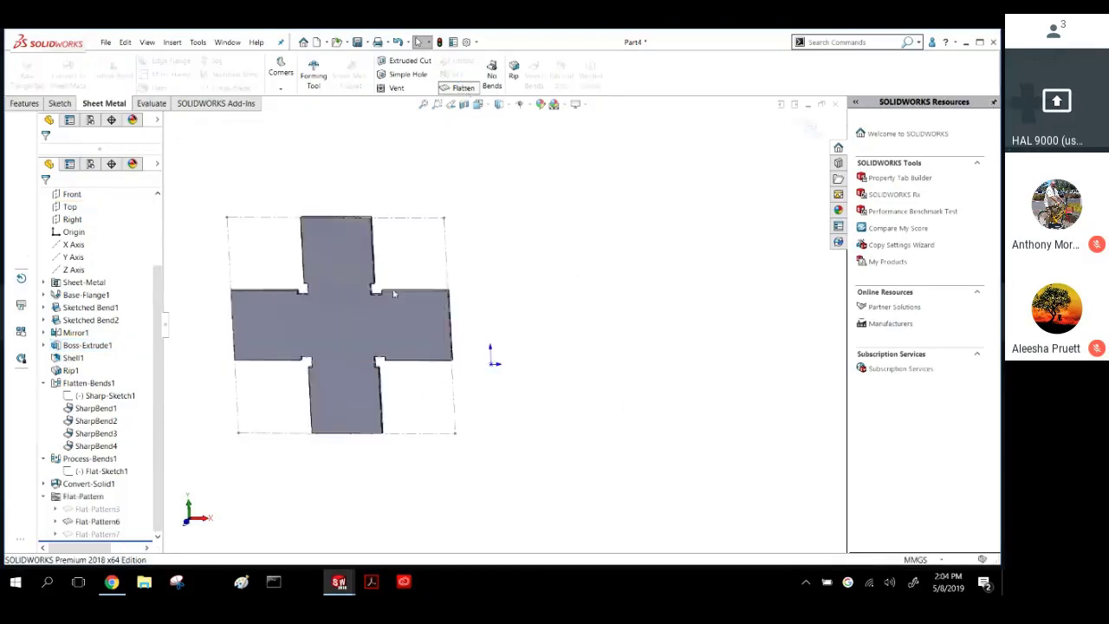
Examine the corner relief cutouts in the left box's flat pattern and exit the flattened state.
scroll(373, 339, down, 2)
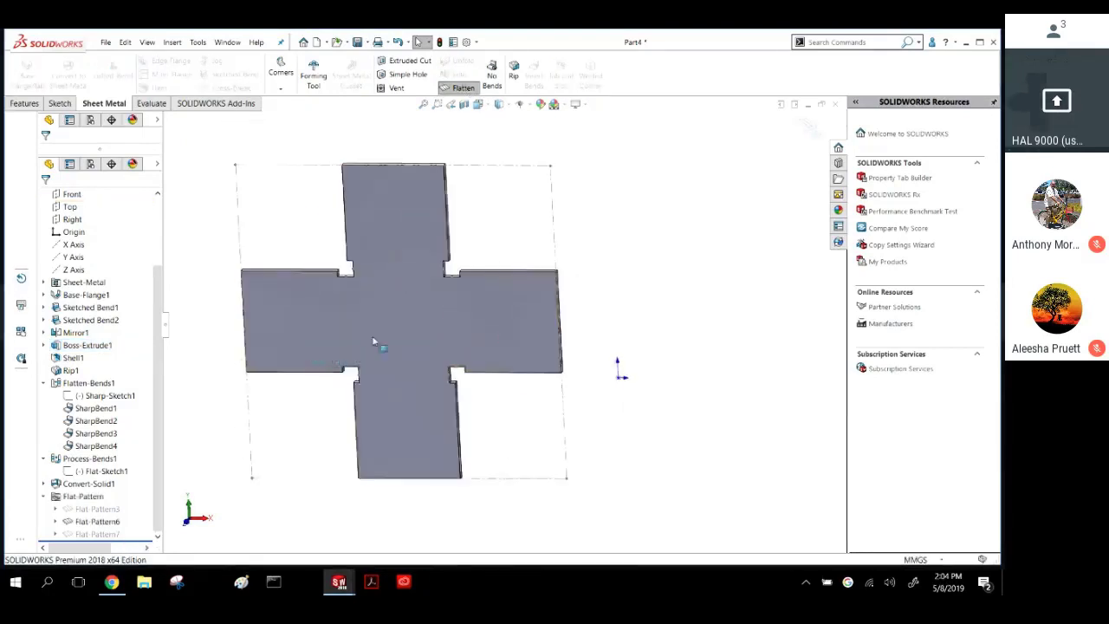
middle_drag(373, 341, 421, 248)
scroll(437, 303, down, 5)
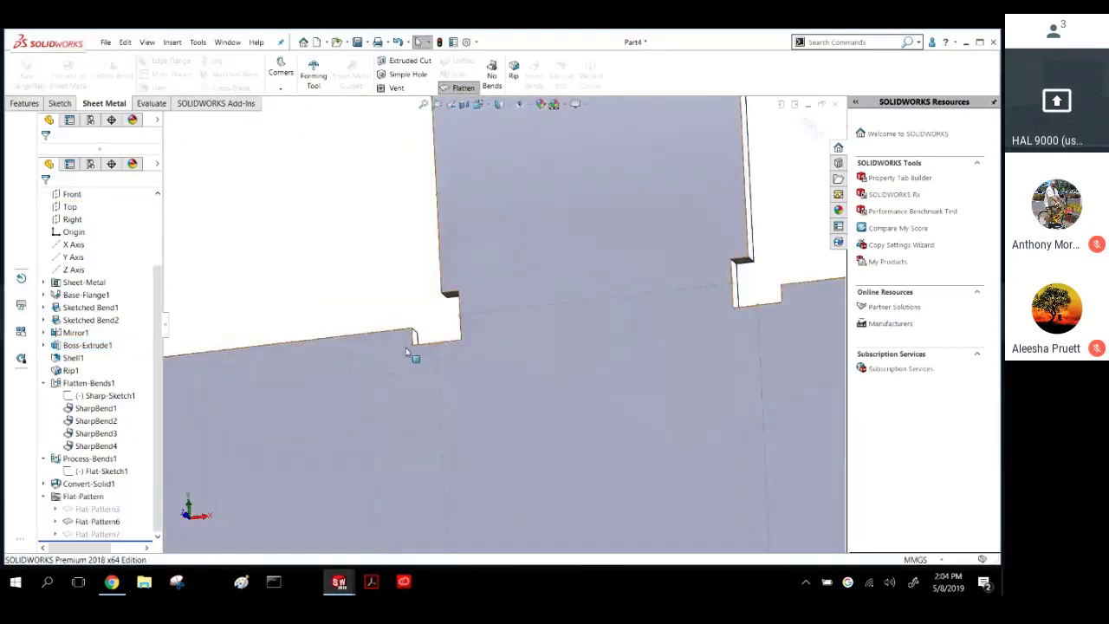
scroll(434, 331, up, 2)
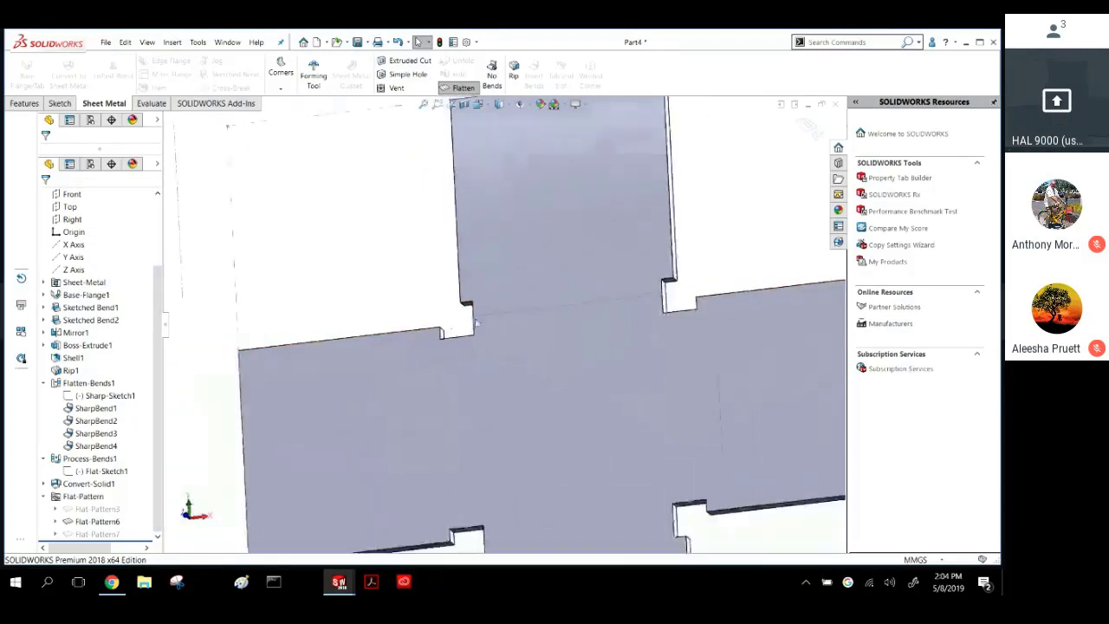
middle_drag(464, 307, 427, 359)
scroll(425, 359, up, 2)
scroll(425, 365, up, 2)
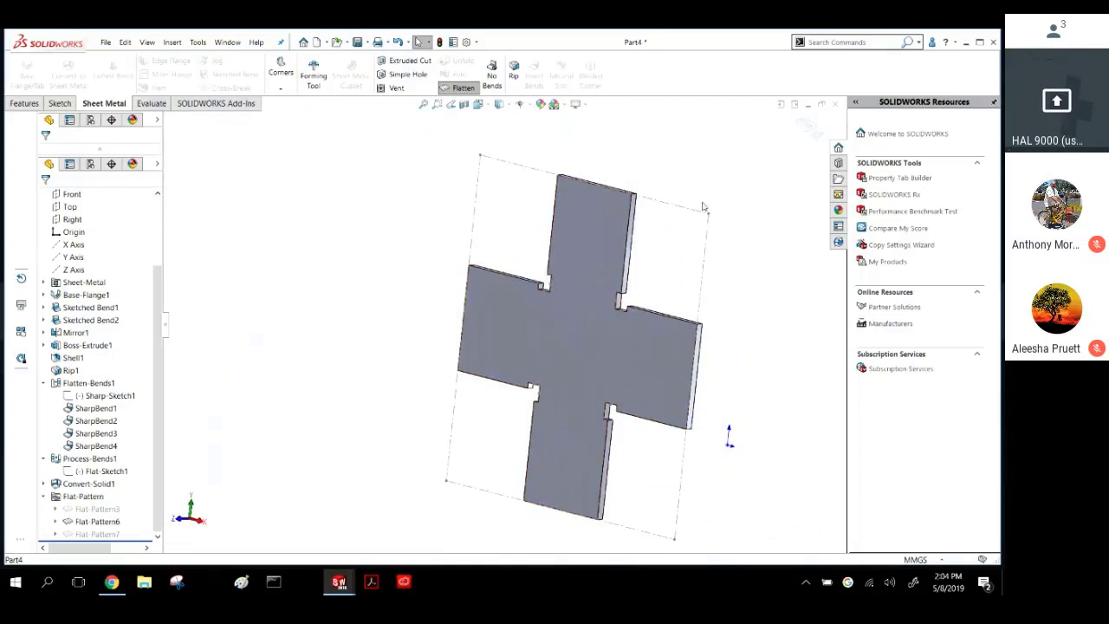
click(806, 130)
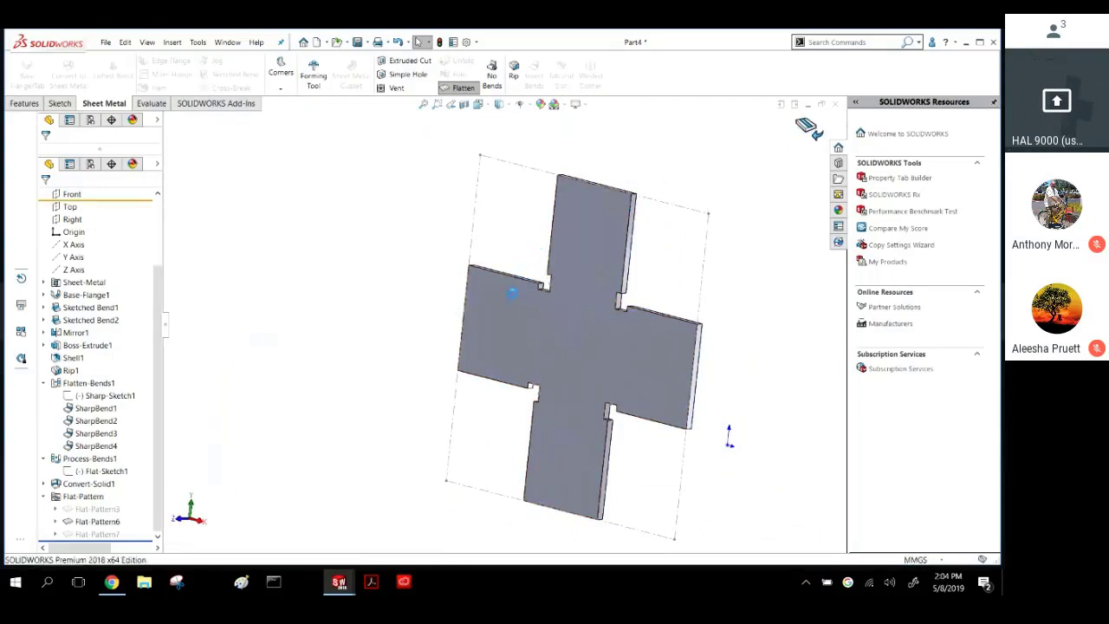
Flatten the right box converted from the solid cube, using its inner back face.
middle_drag(480, 352, 520, 369)
scroll(682, 412, up, 2)
middle_drag(682, 411, 696, 365)
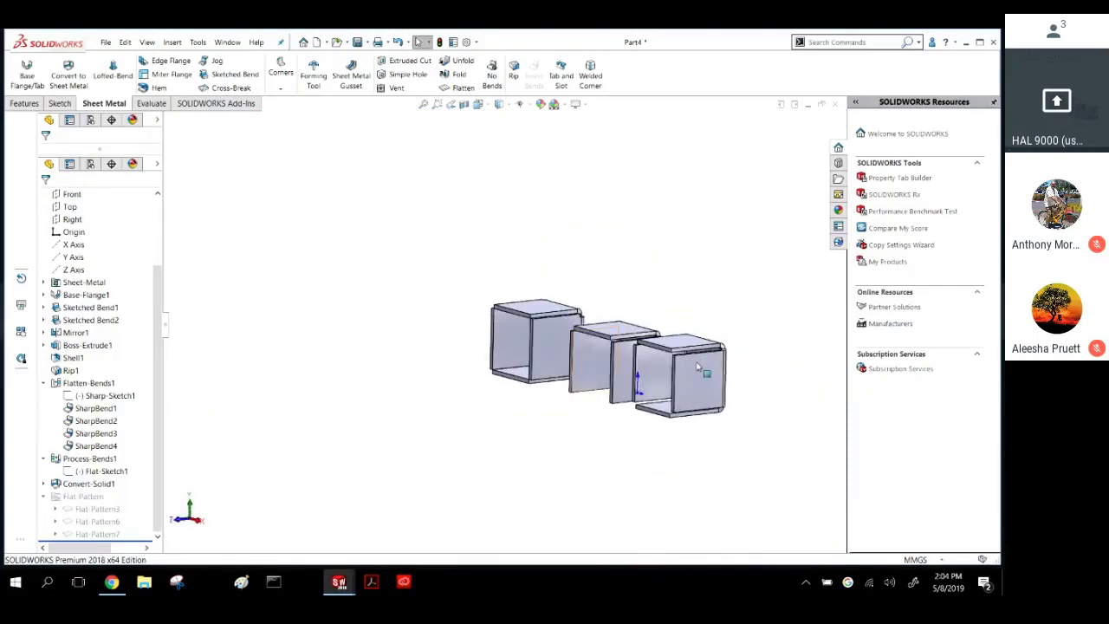
scroll(696, 365, down, 3)
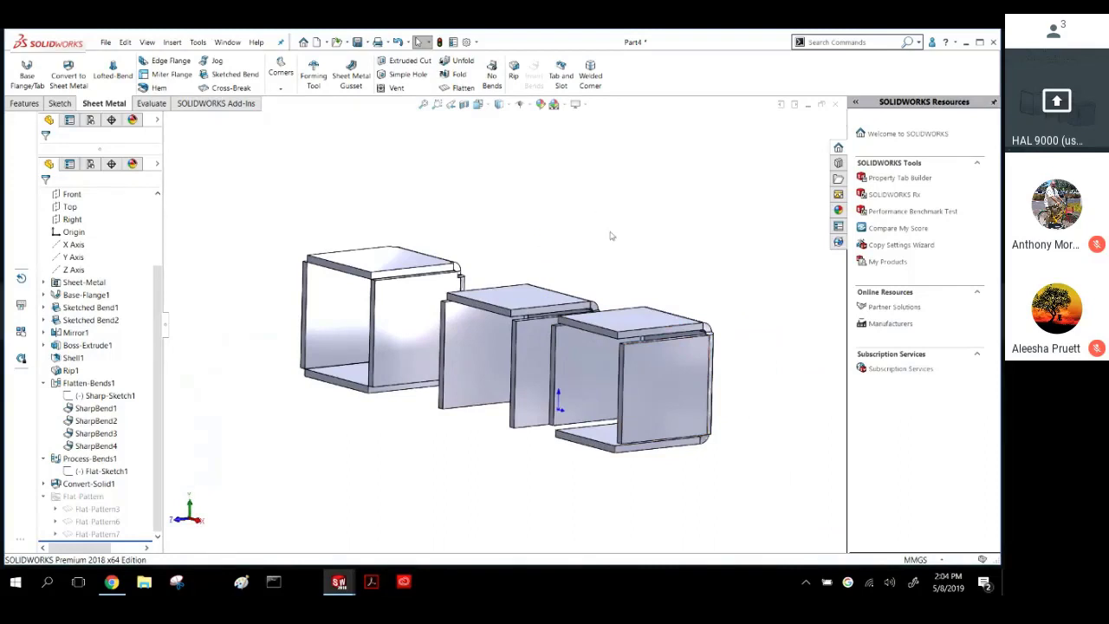
middle_drag(613, 237, 649, 257)
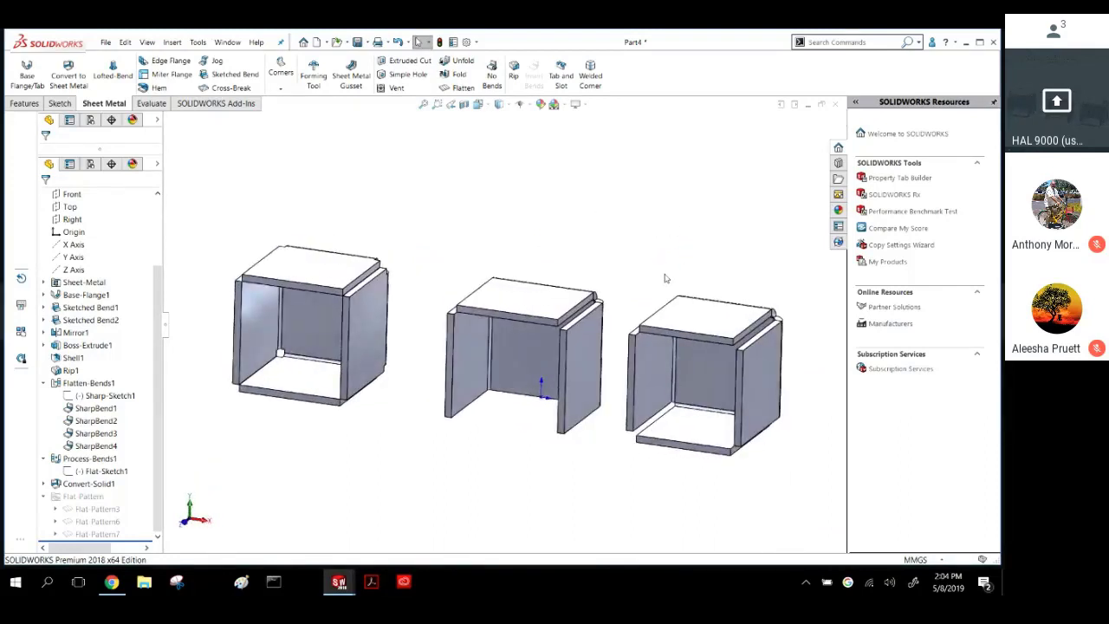
click(698, 394)
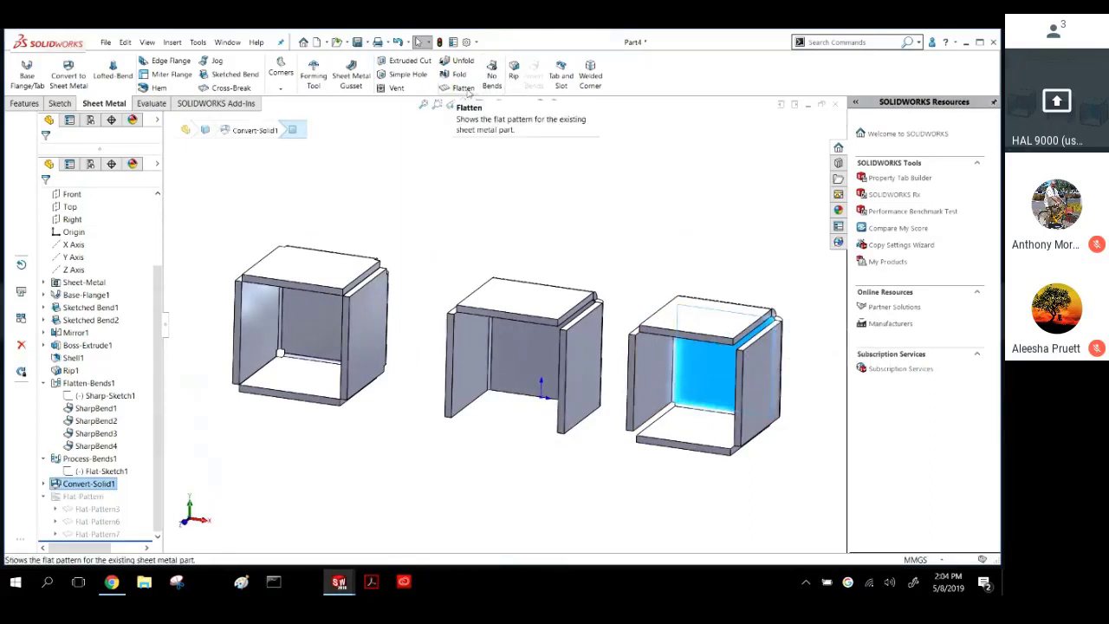
click(463, 87)
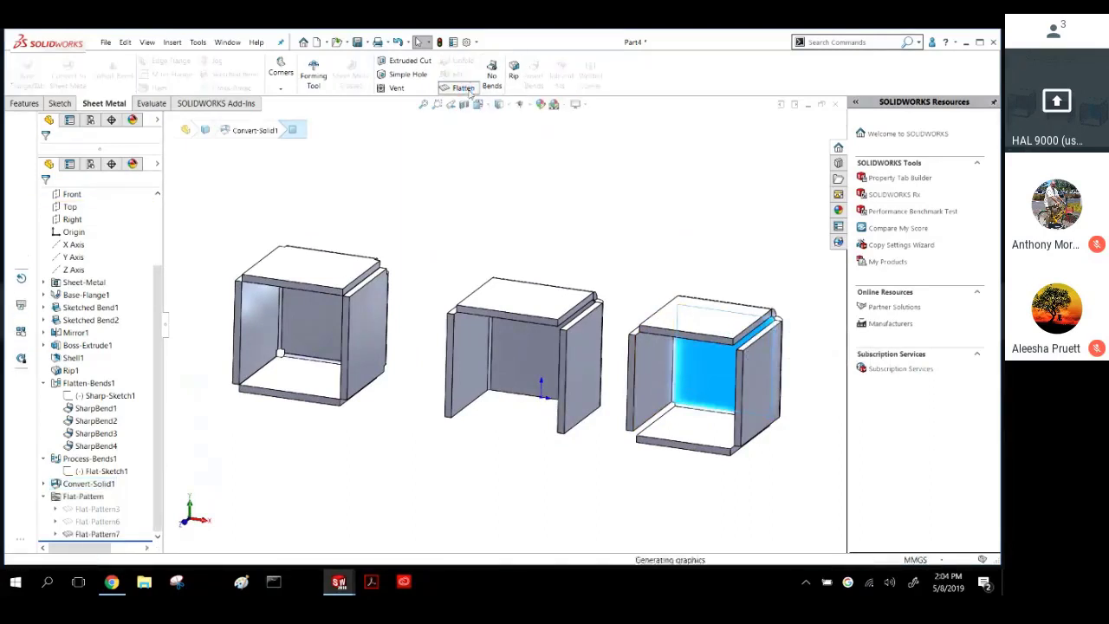
Examine the inner corner of the converted box's flat pattern and fold the box back up.
scroll(633, 299, down, 10)
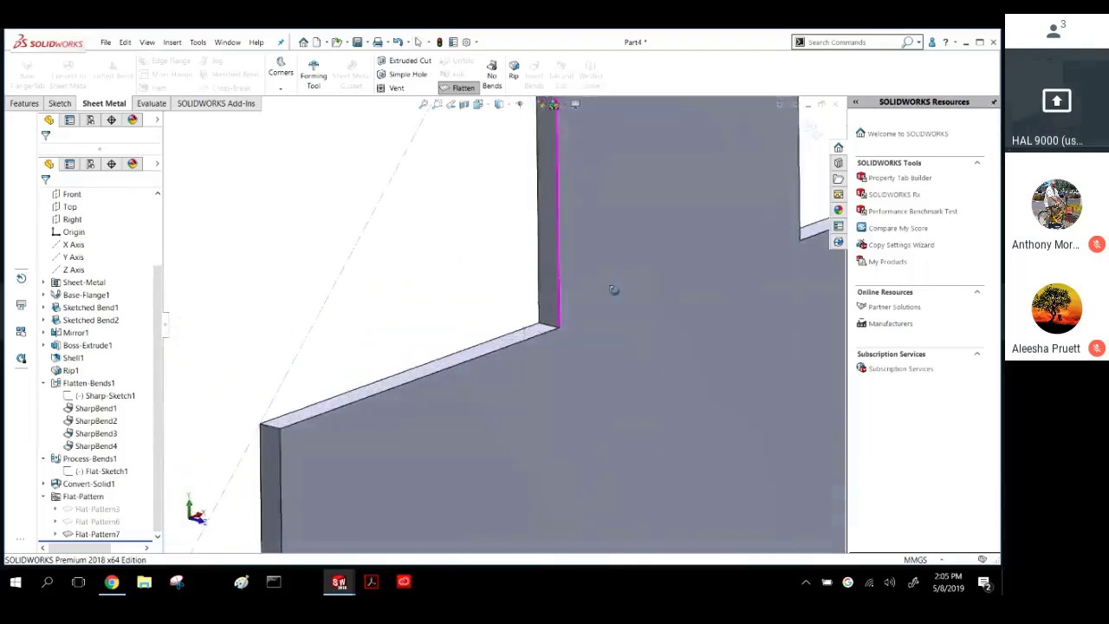
middle_drag(614, 289, 549, 312)
scroll(544, 309, up, 7)
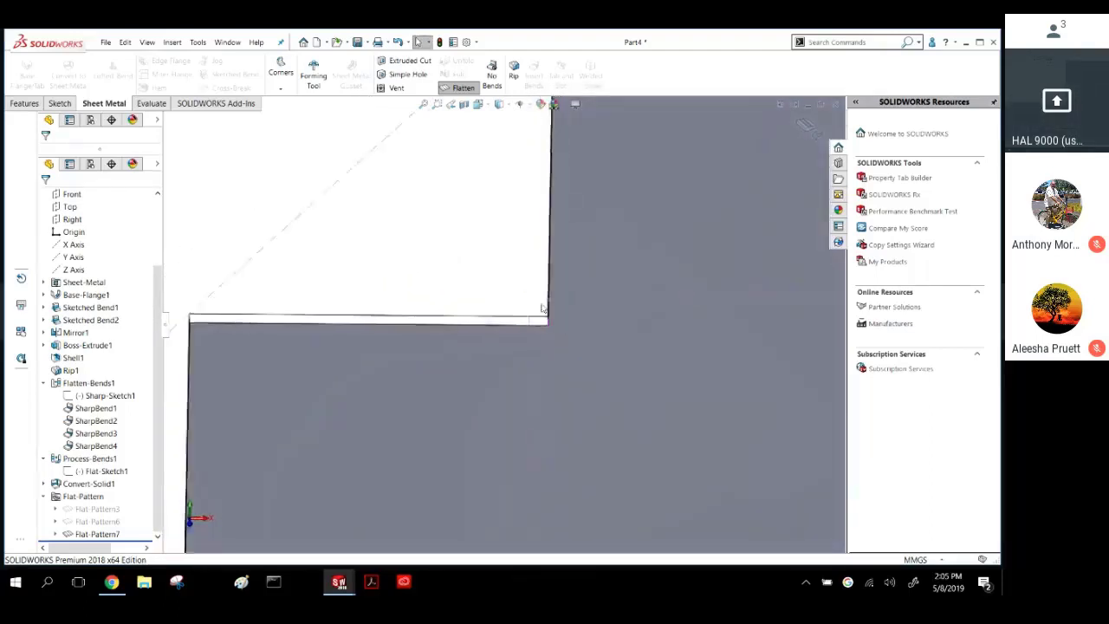
click(805, 131)
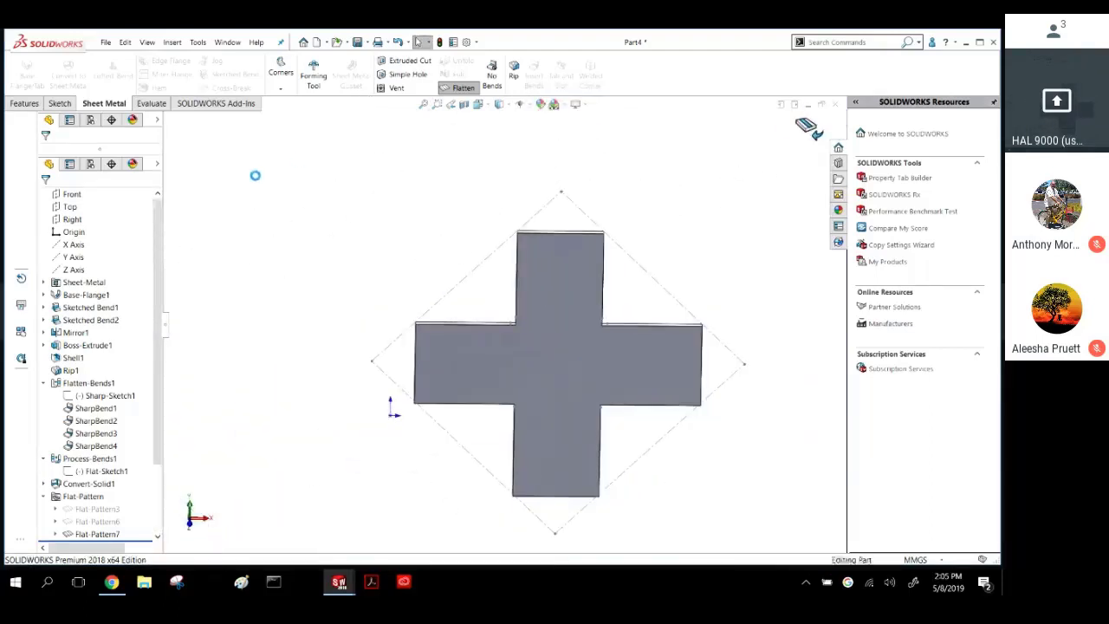
Check the distances between opposite walls of the converted box, for the side walls and for the top and bottom walls.
middle_drag(431, 304, 376, 252)
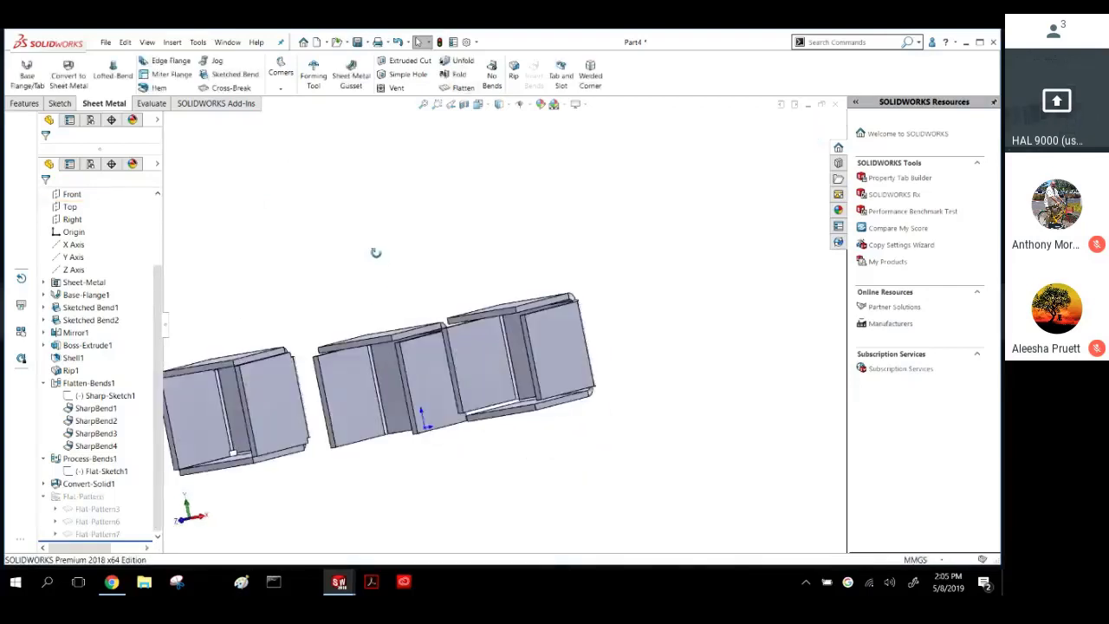
click(464, 364)
middle_drag(506, 387, 557, 385)
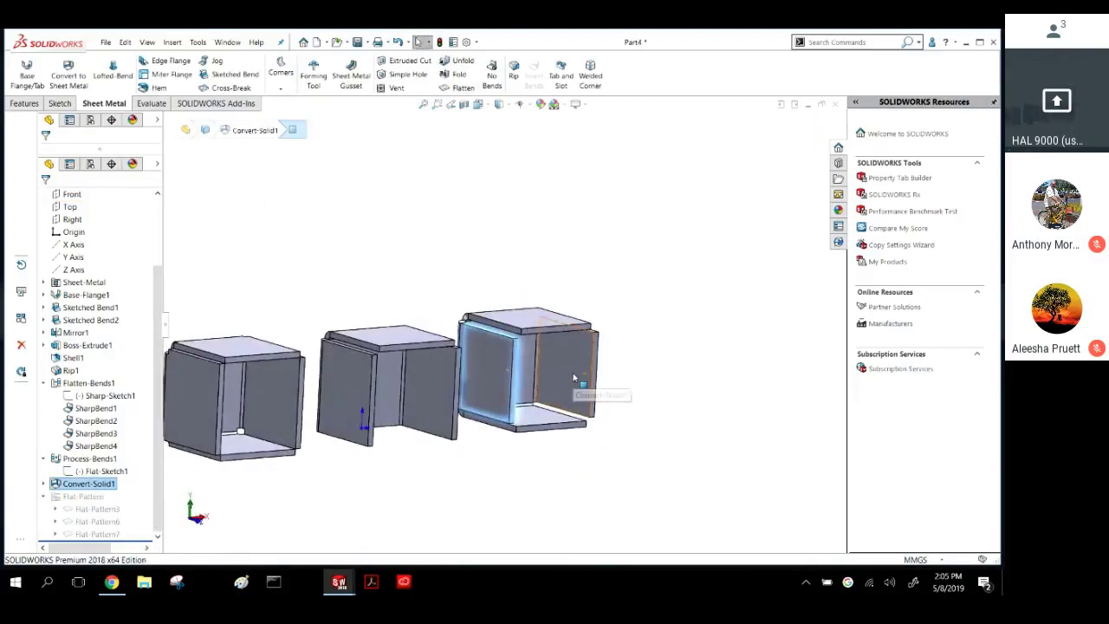
ctrl+click(573, 377)
click(559, 422)
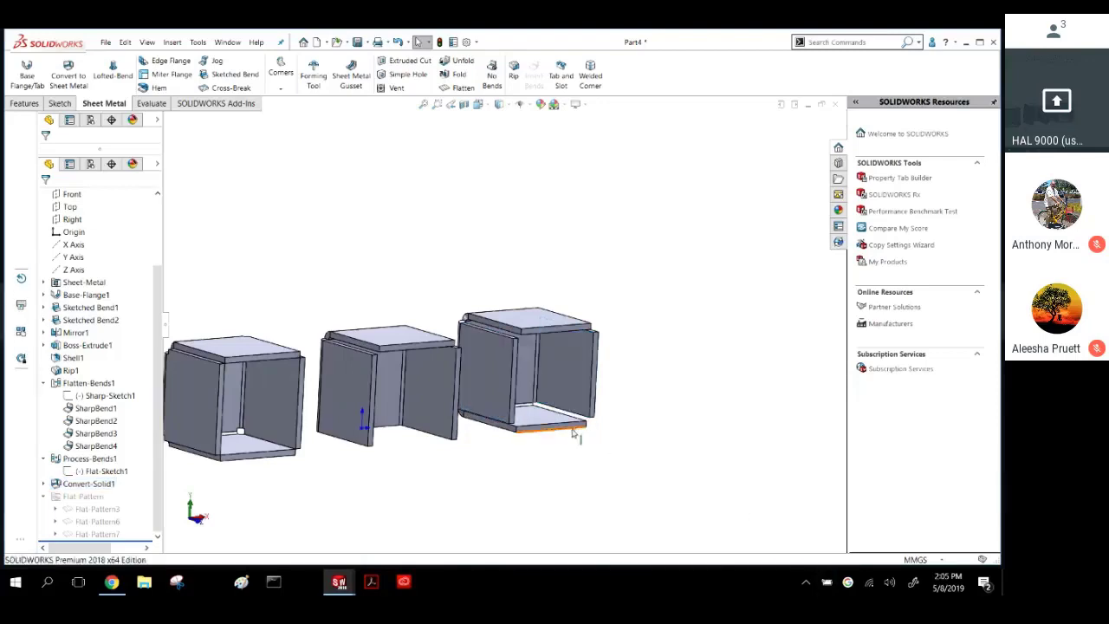
middle_drag(558, 423, 544, 339)
ctrl+click(548, 368)
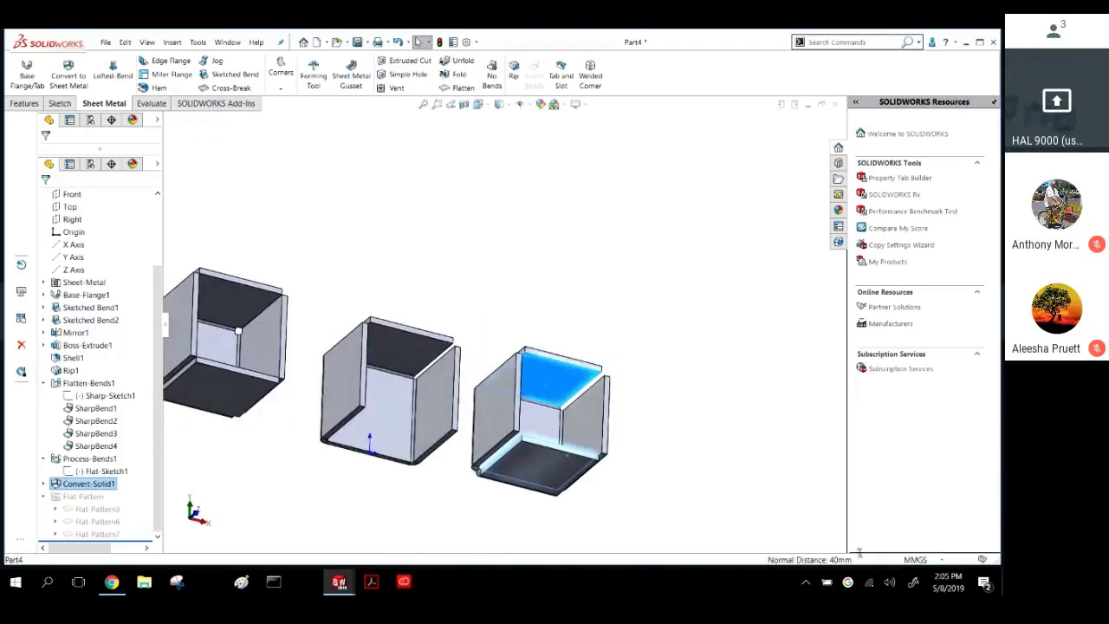
click(614, 263)
scroll(598, 275, up, 5)
middle_drag(550, 299, 532, 373)
scroll(559, 373, down, 3)
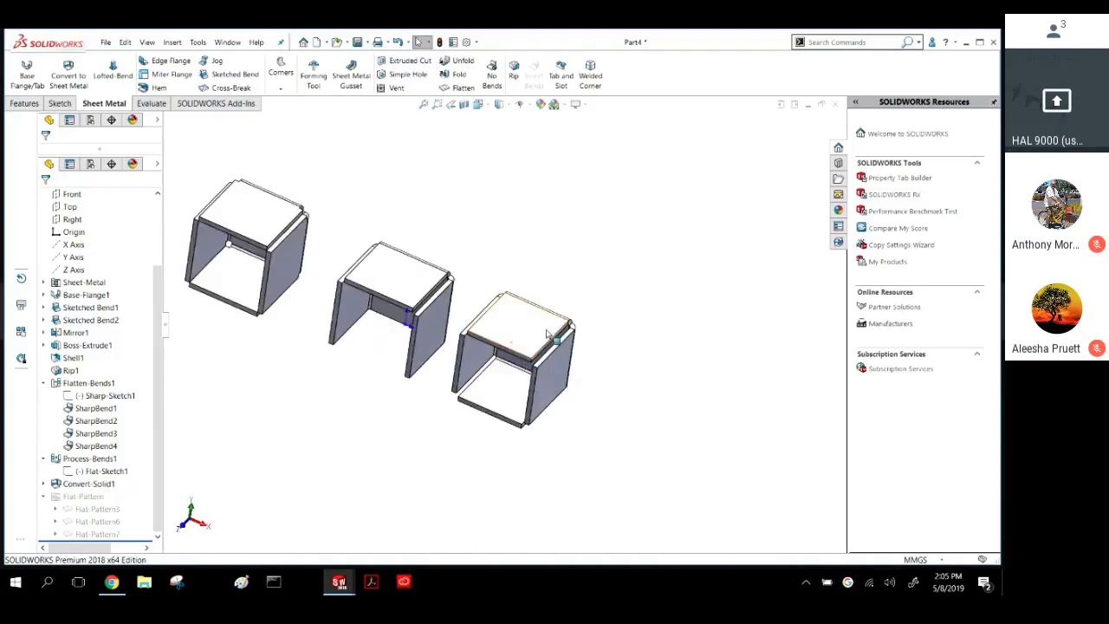
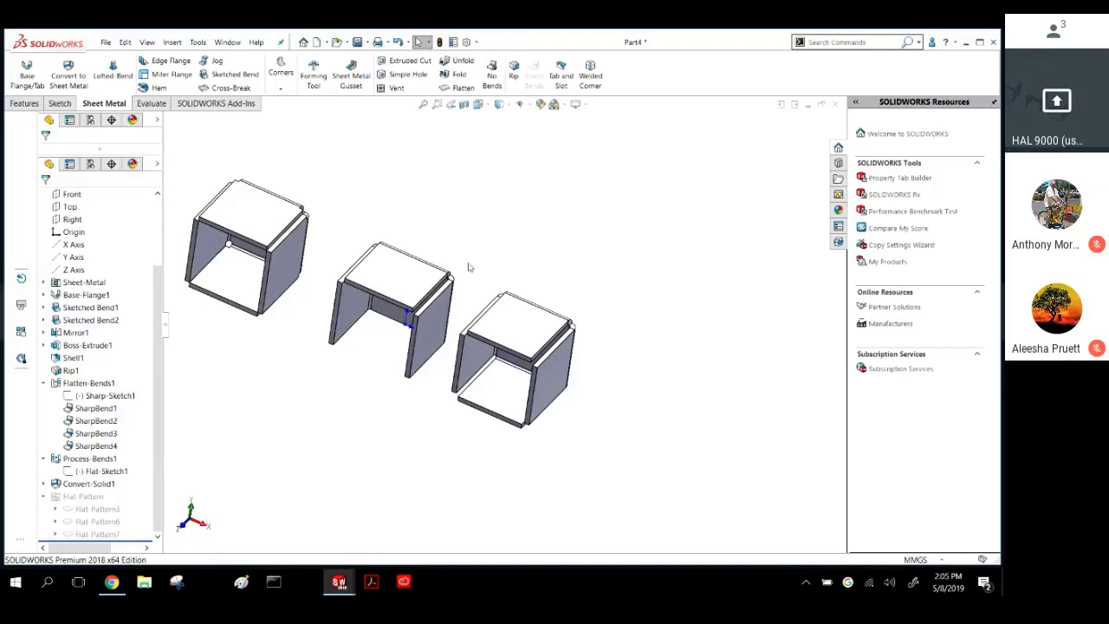
Create a new part from the Google Part MM template.
scroll(484, 301, up, 3)
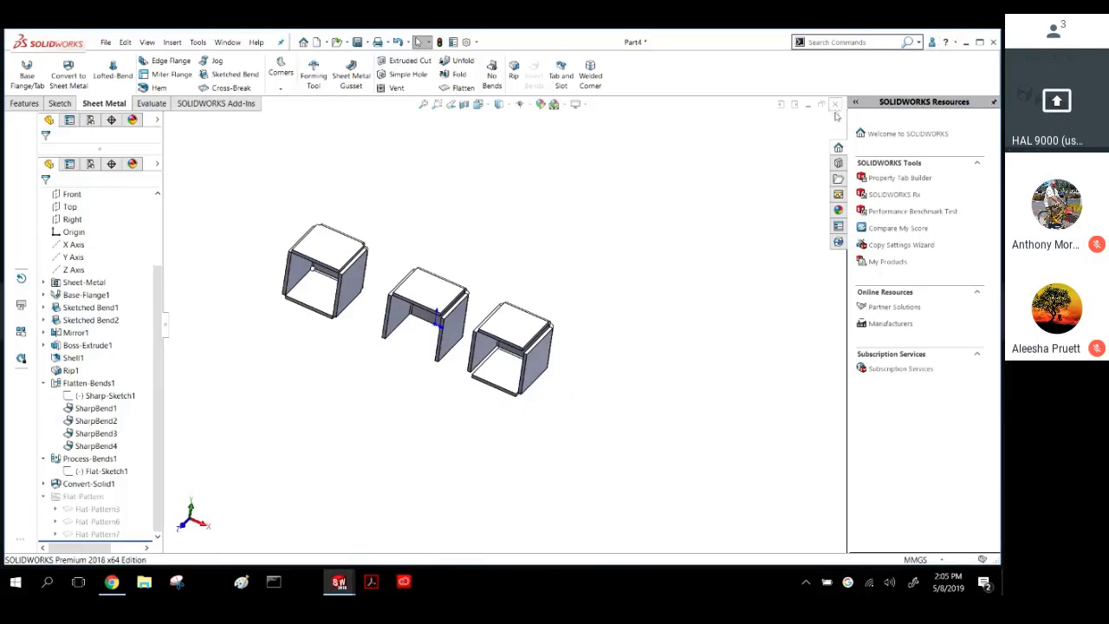
click(324, 43)
click(331, 55)
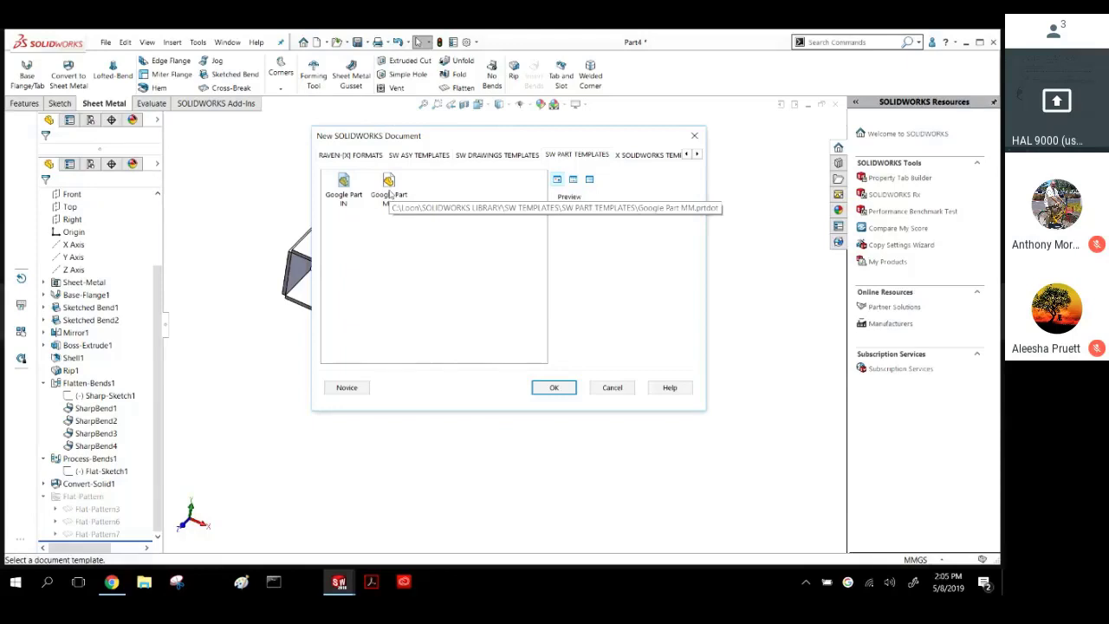
click(389, 191)
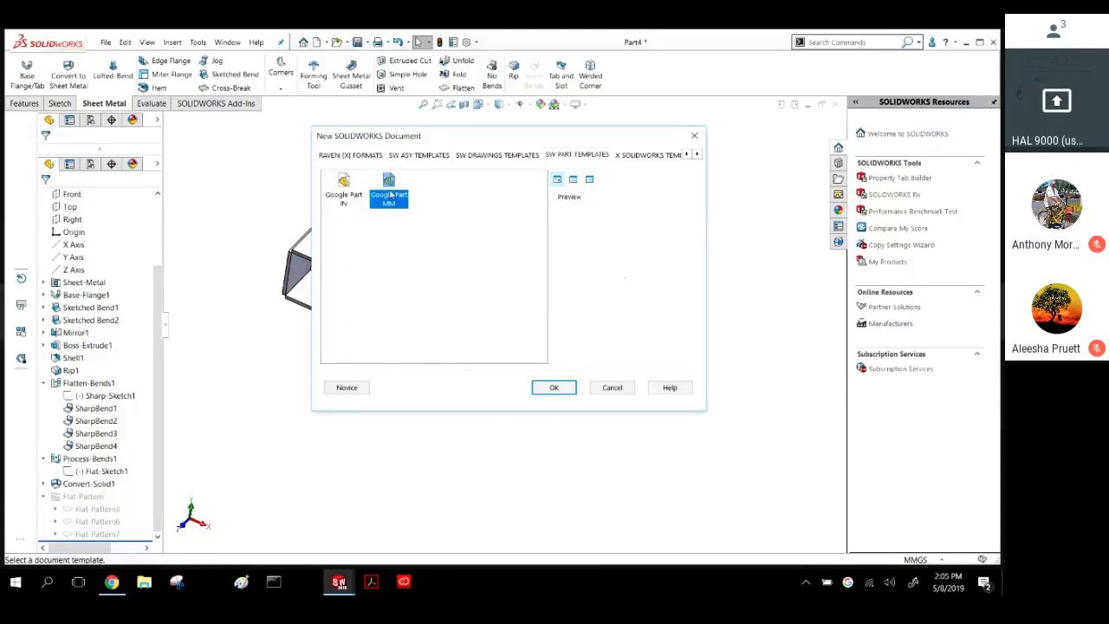
double_click(389, 189)
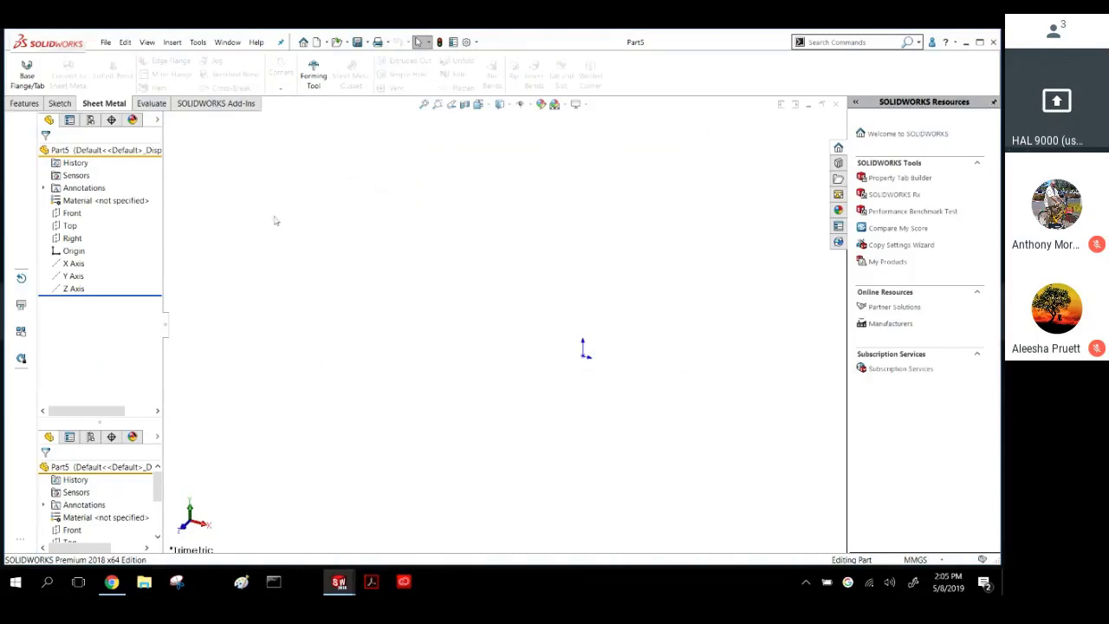
Sketch a center rectangle about 236 mm wide on the Top plane, centered on the origin.
click(71, 213)
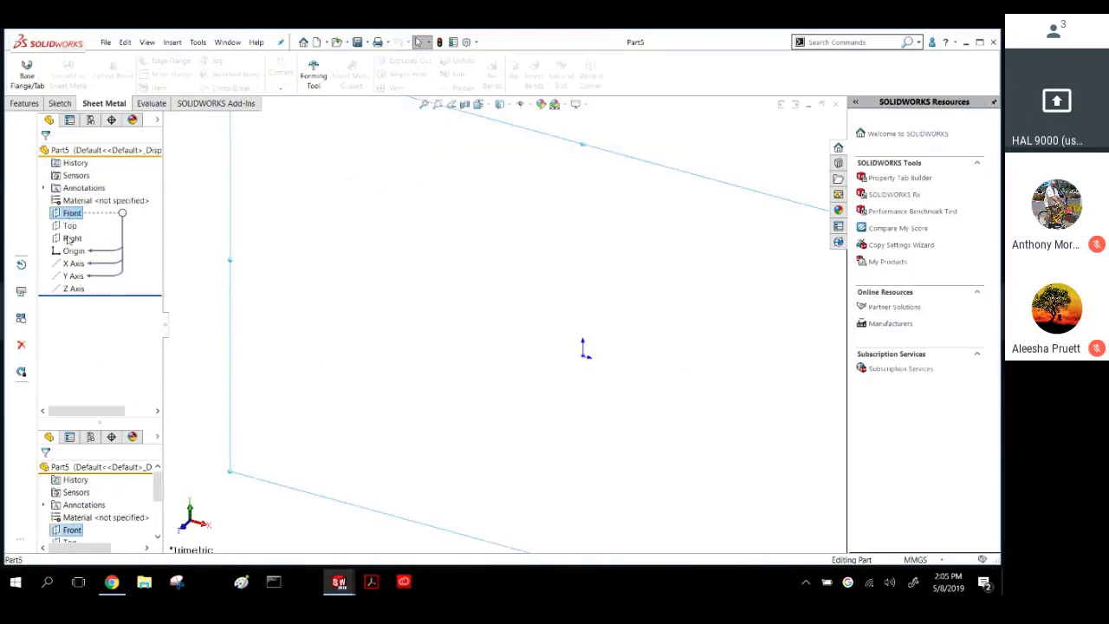
click(70, 225)
click(73, 203)
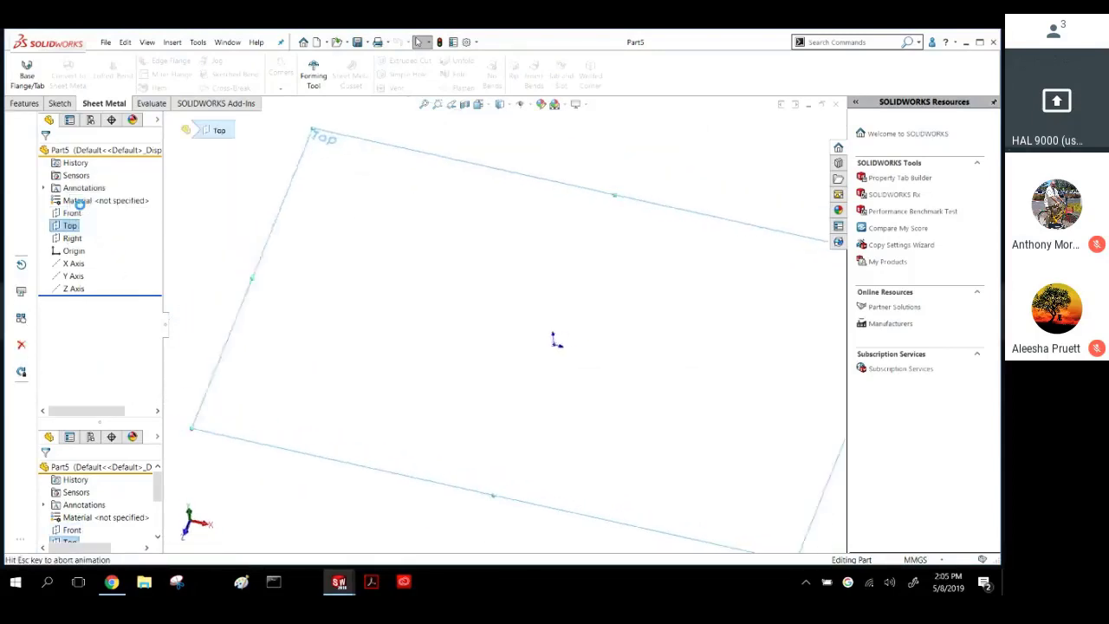
click(108, 74)
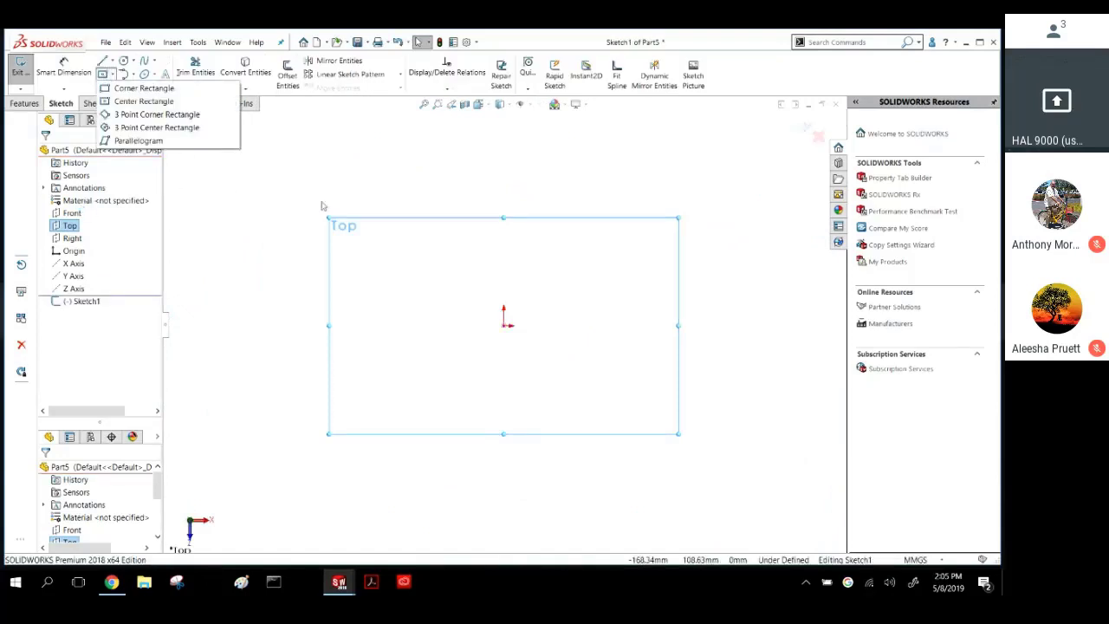
mouse_move(110, 75)
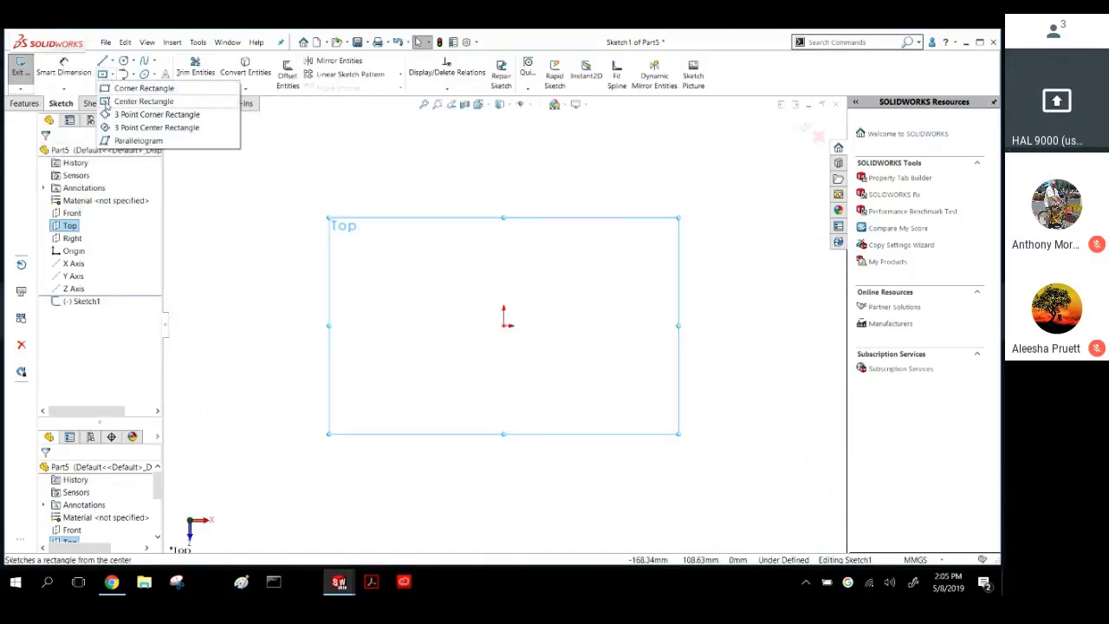
click(104, 102)
click(504, 323)
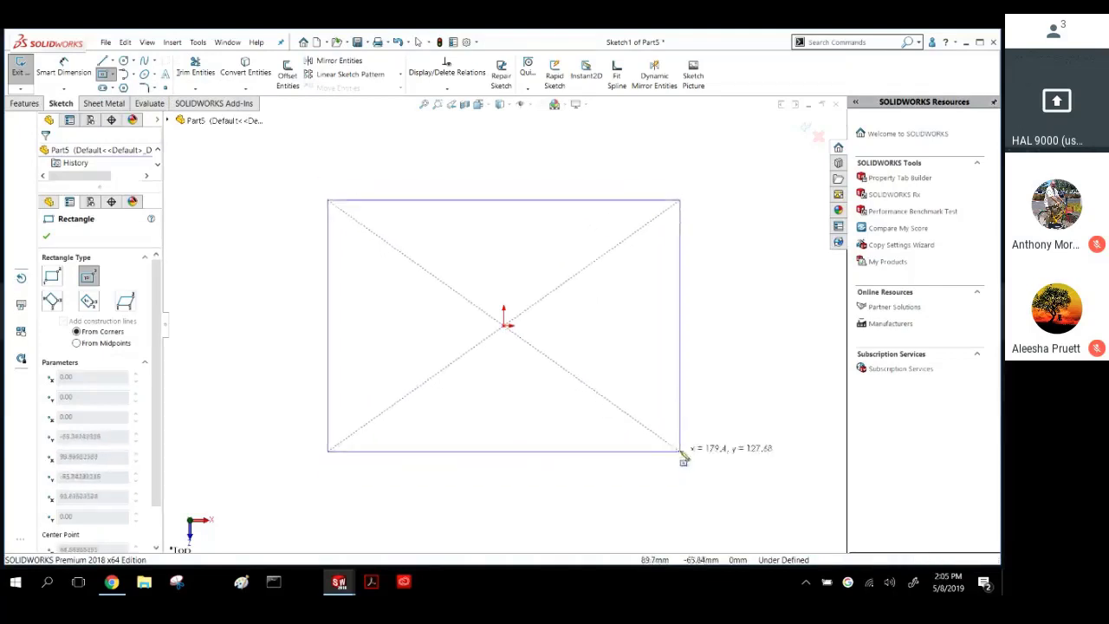
click(735, 427)
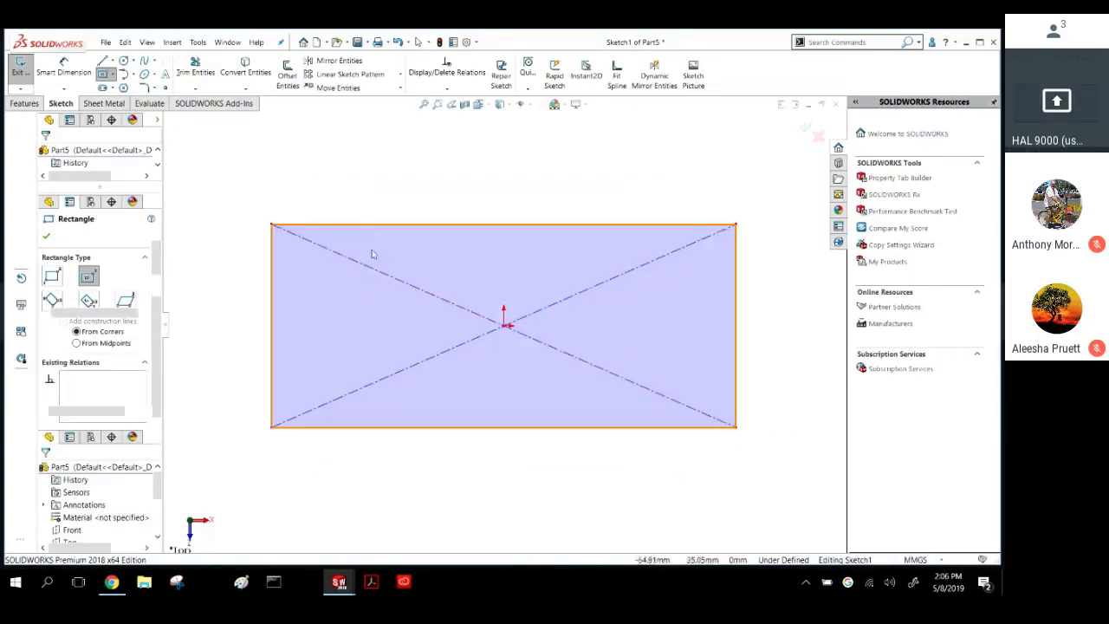
key(Escape)
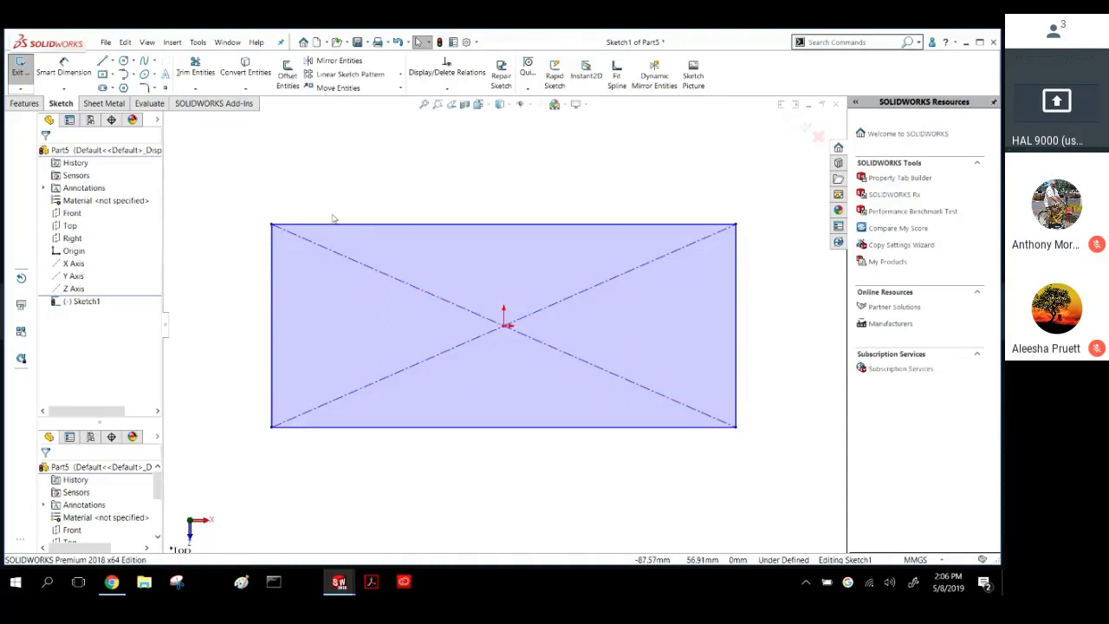
Dimension the rectangle's long horizontal side to 600 mm.
click(63, 69)
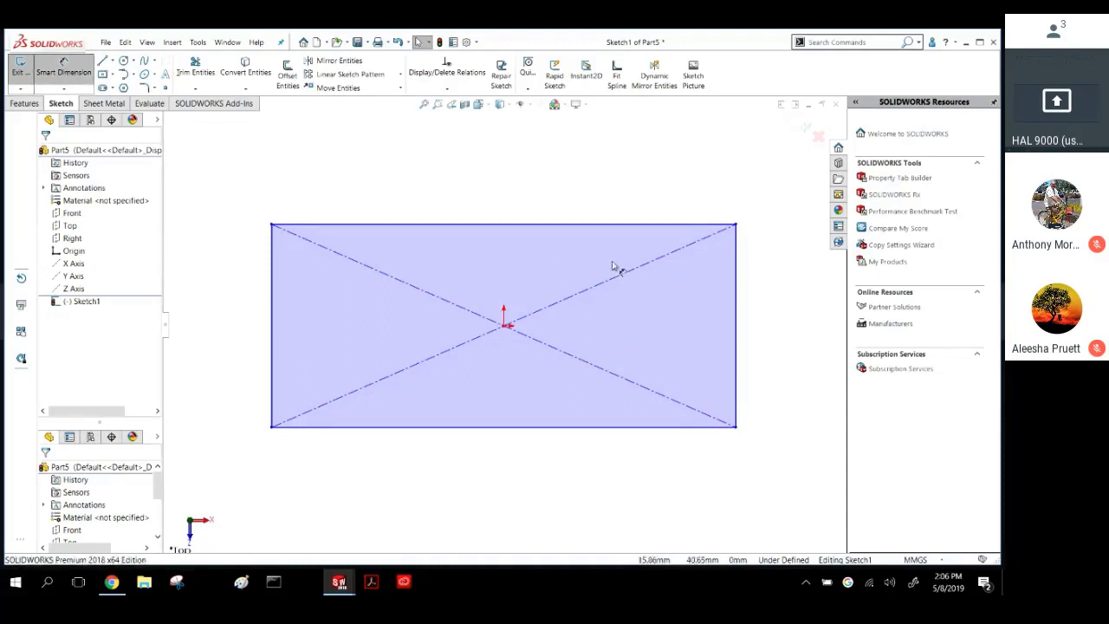
click(541, 224)
click(531, 176)
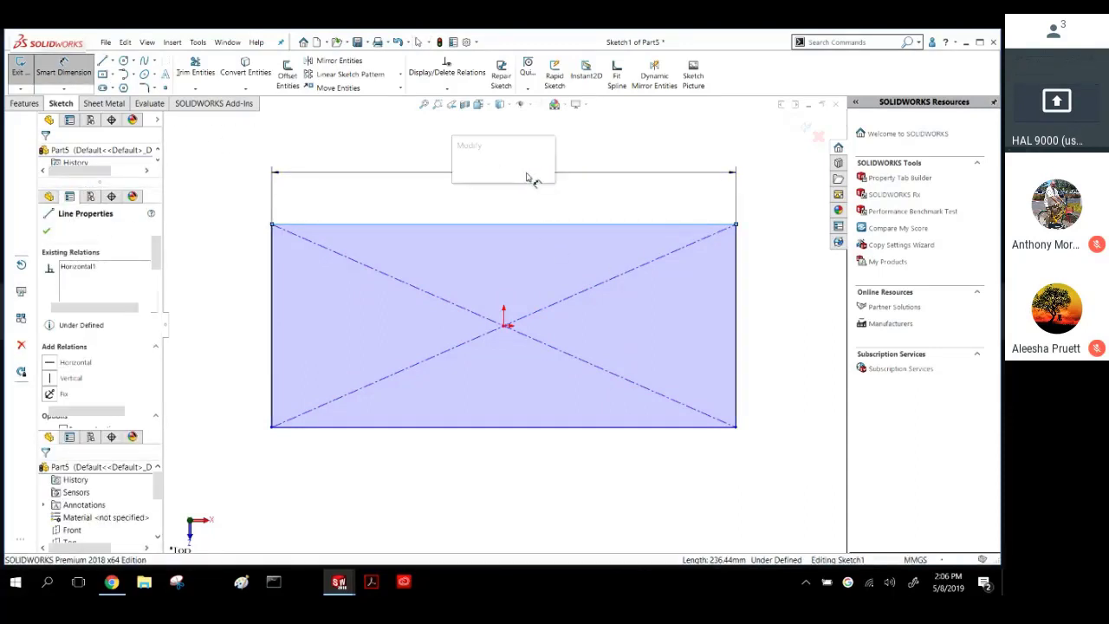
text(600)
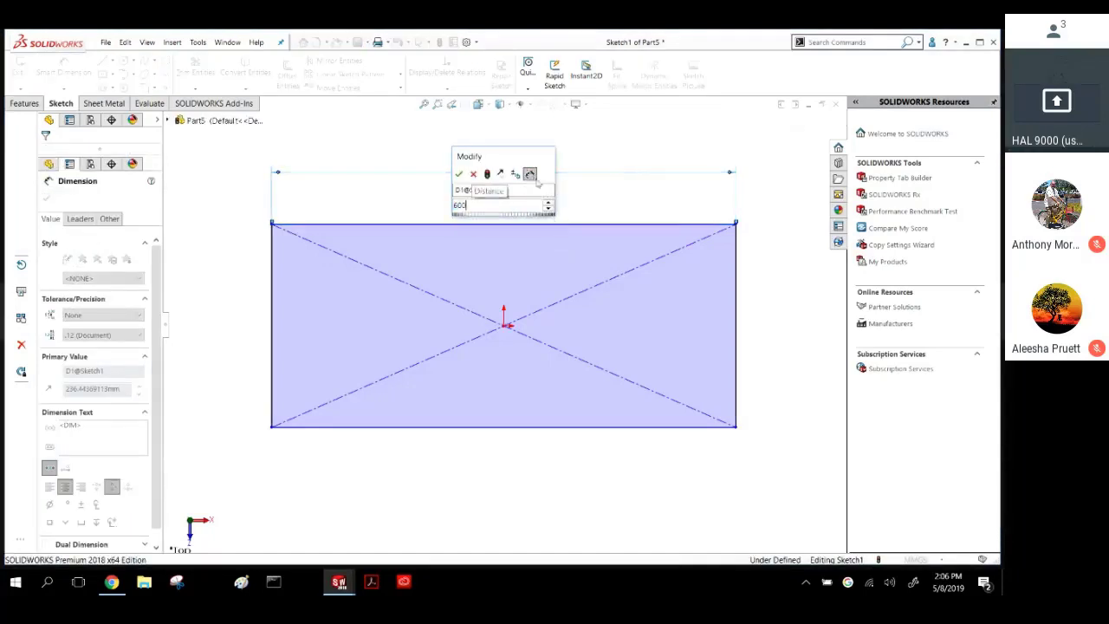
key(Return)
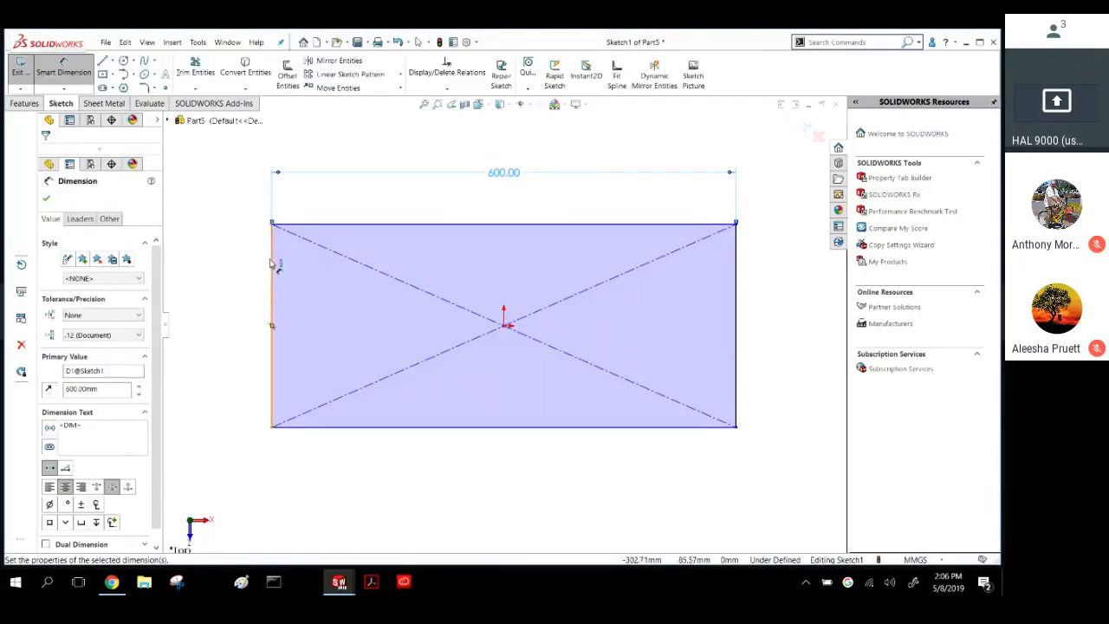
Dimension the rectangle's short vertical side and set it to 150 mm.
click(271, 265)
click(216, 303)
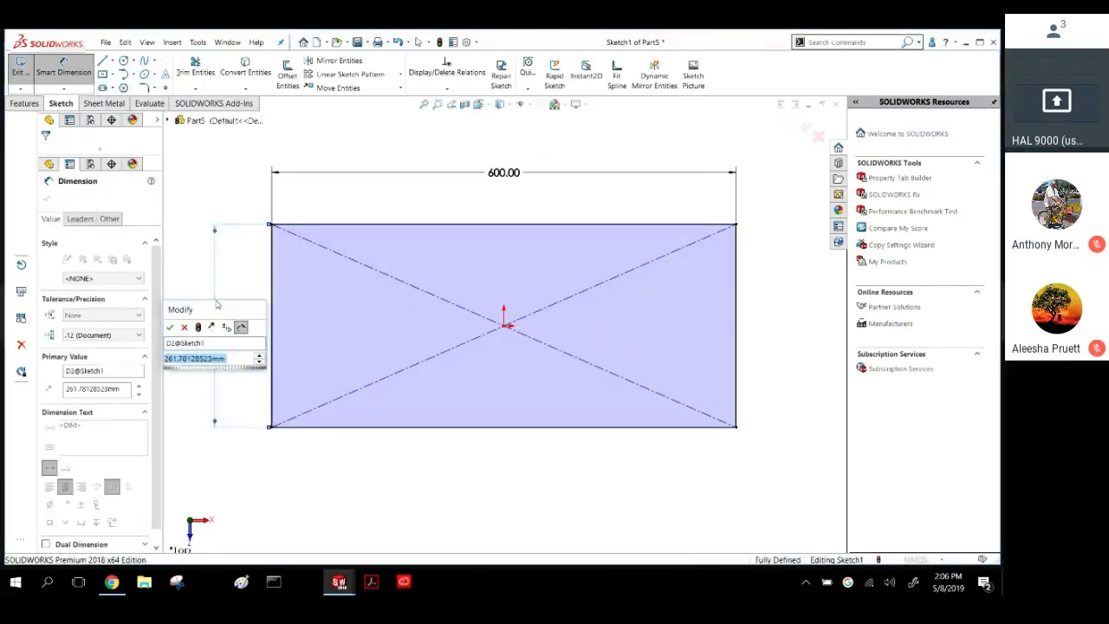
text(100)
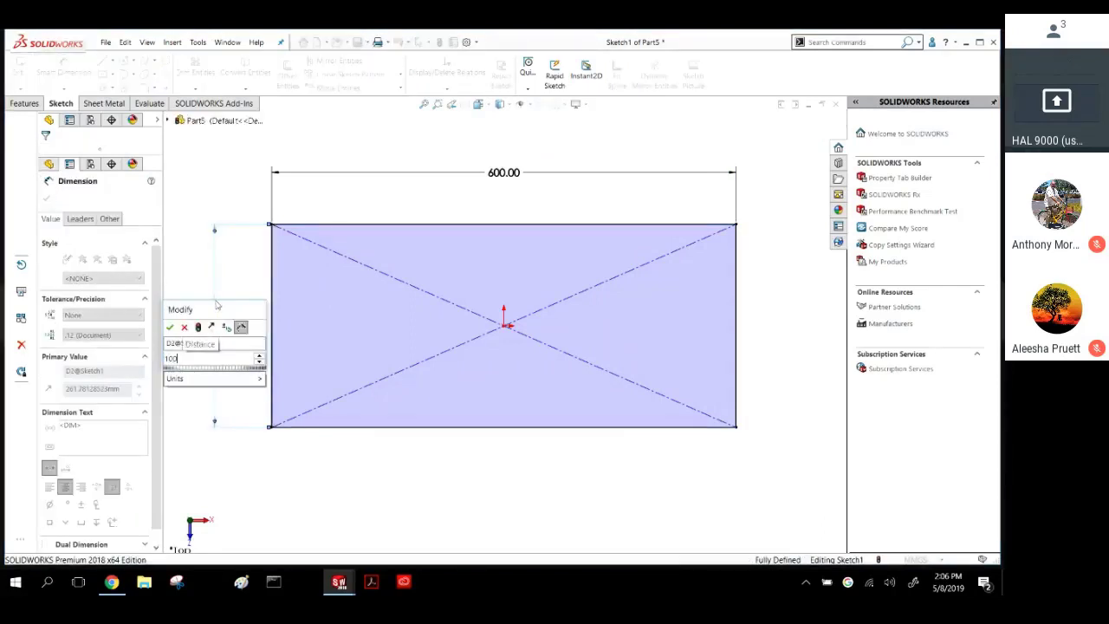
key(Return)
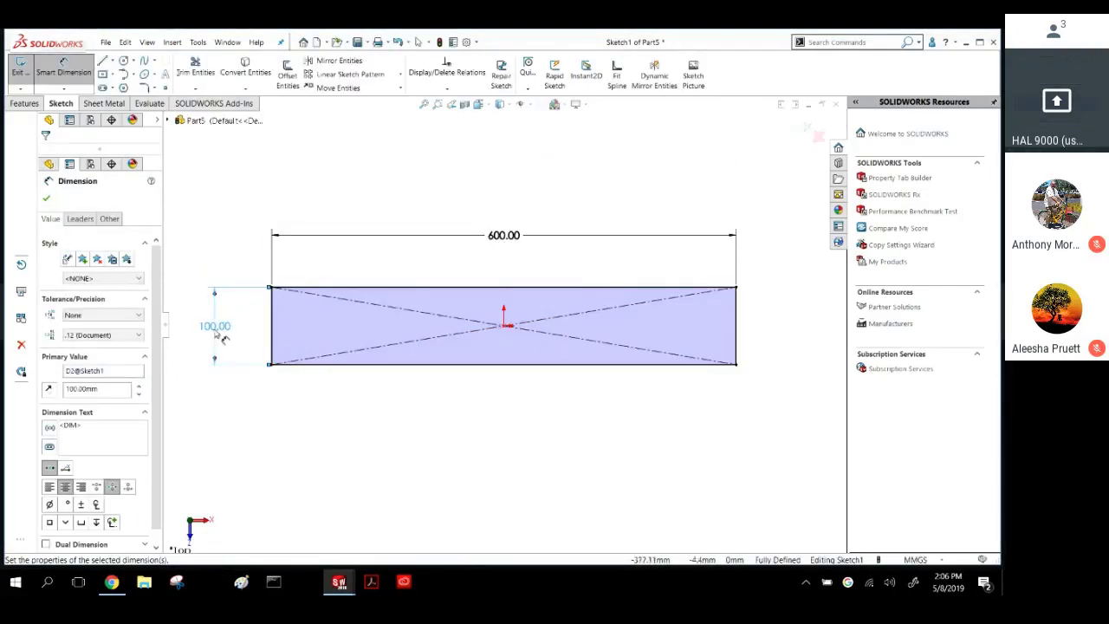
double_click(215, 331)
text(300)
key(Return)
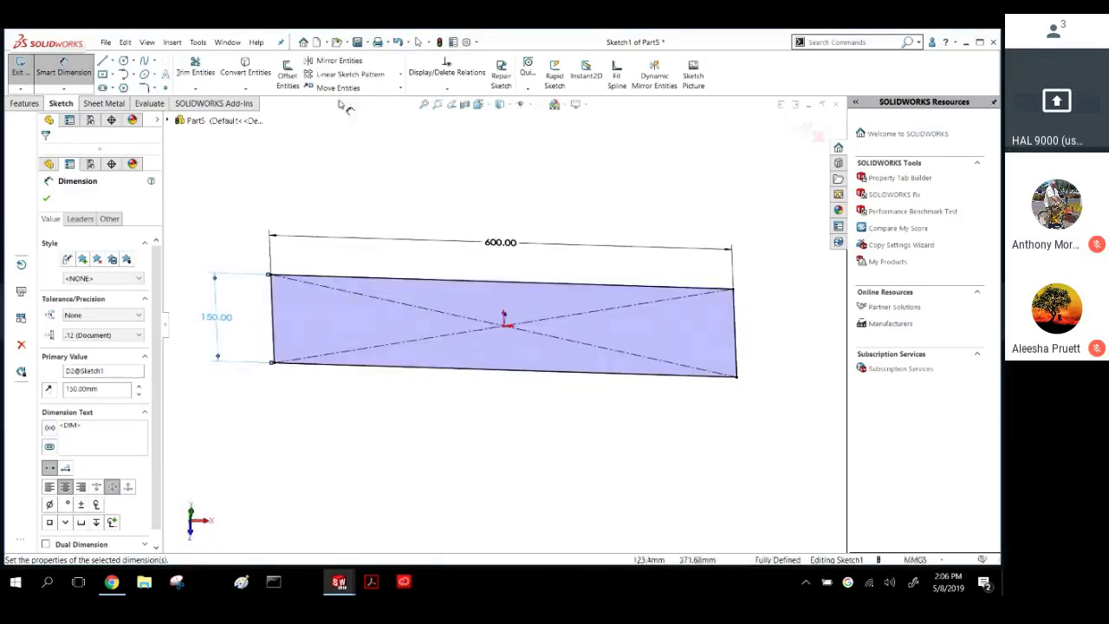
Create a base flange from the rectangle sketch with the default thickness and bend settings.
click(104, 104)
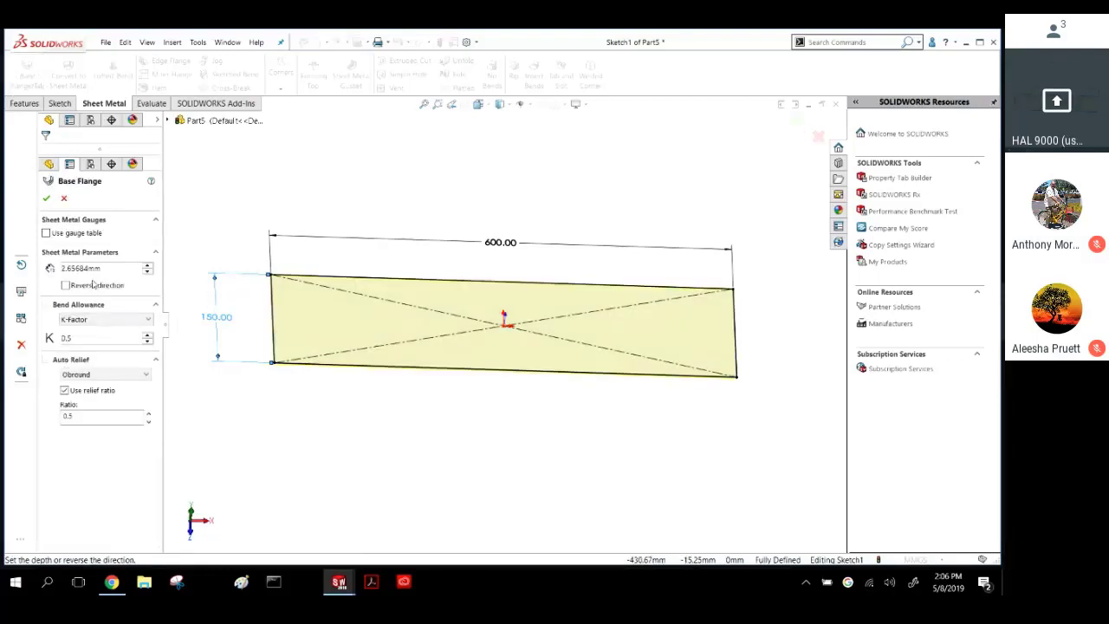
click(47, 197)
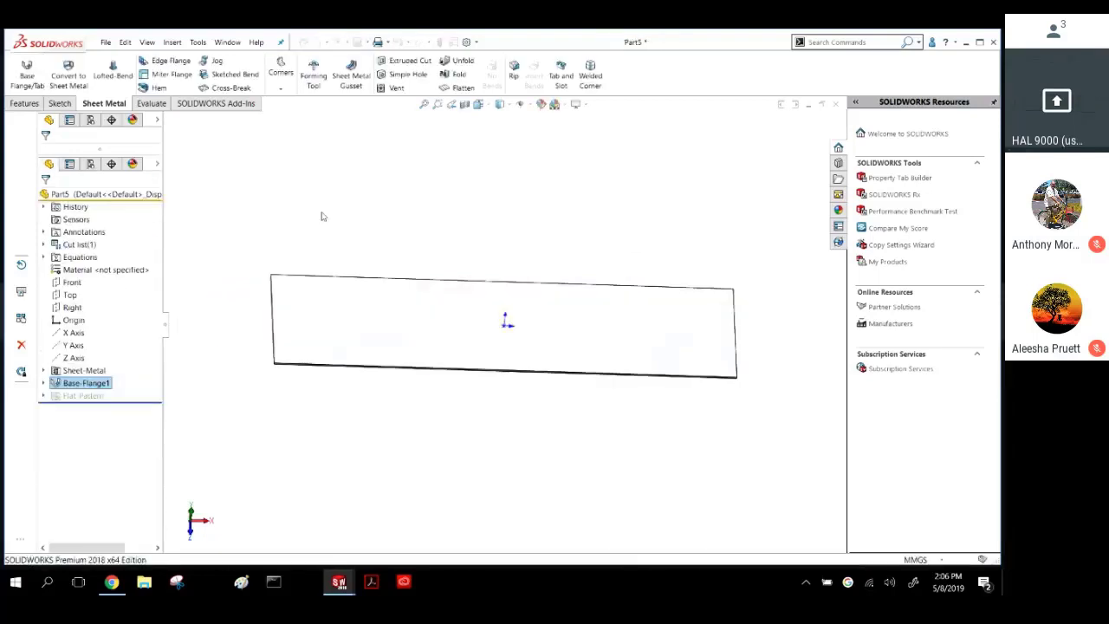
middle_drag(304, 238, 255, 244)
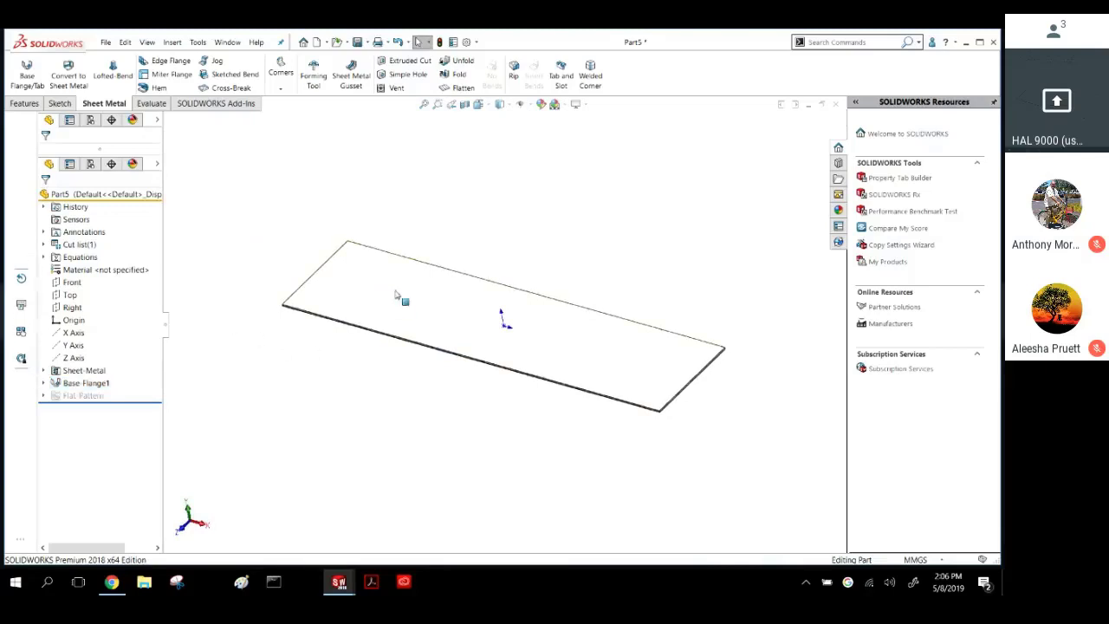
scroll(335, 307, down, 5)
scroll(330, 296, up, 3)
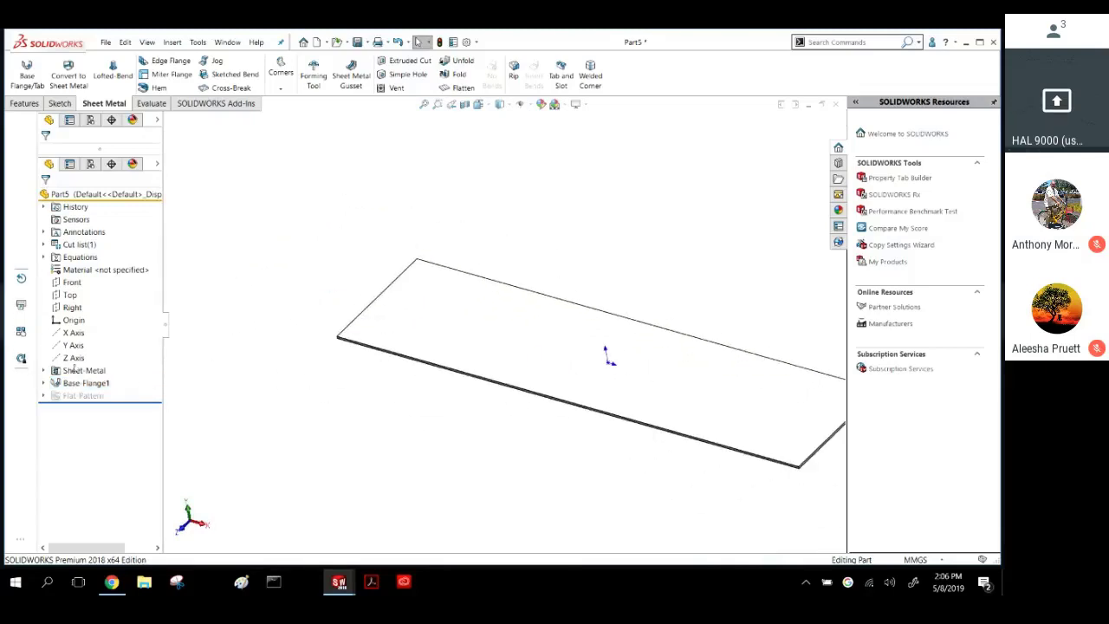
Start a new sketch perpendicular to the plate's left short edge, at its front corner.
middle_drag(332, 370, 362, 277)
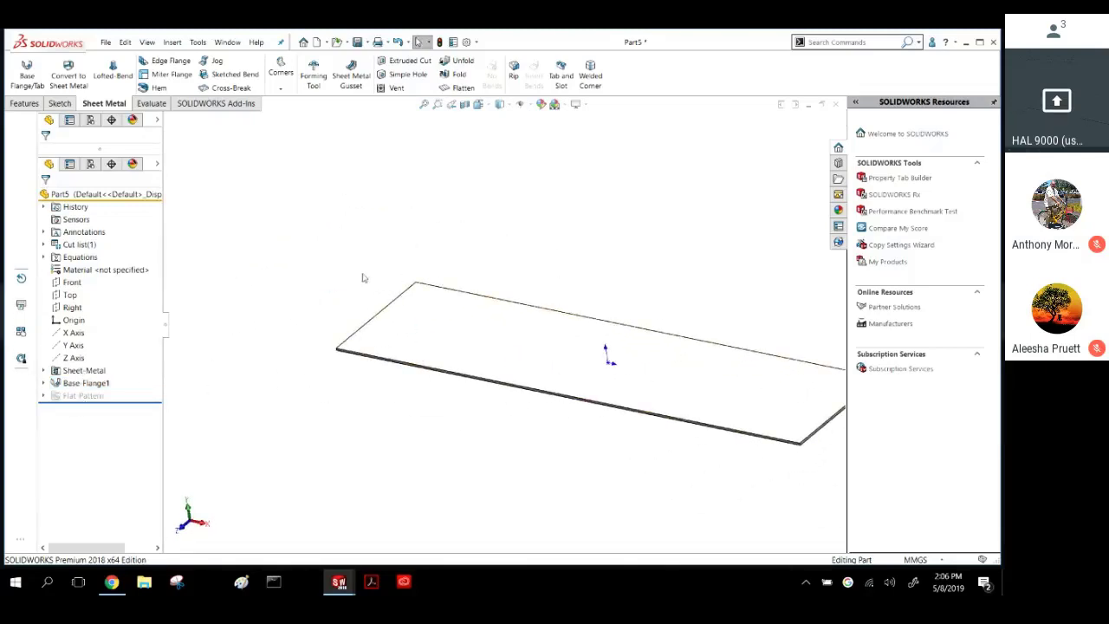
scroll(362, 339, down, 5)
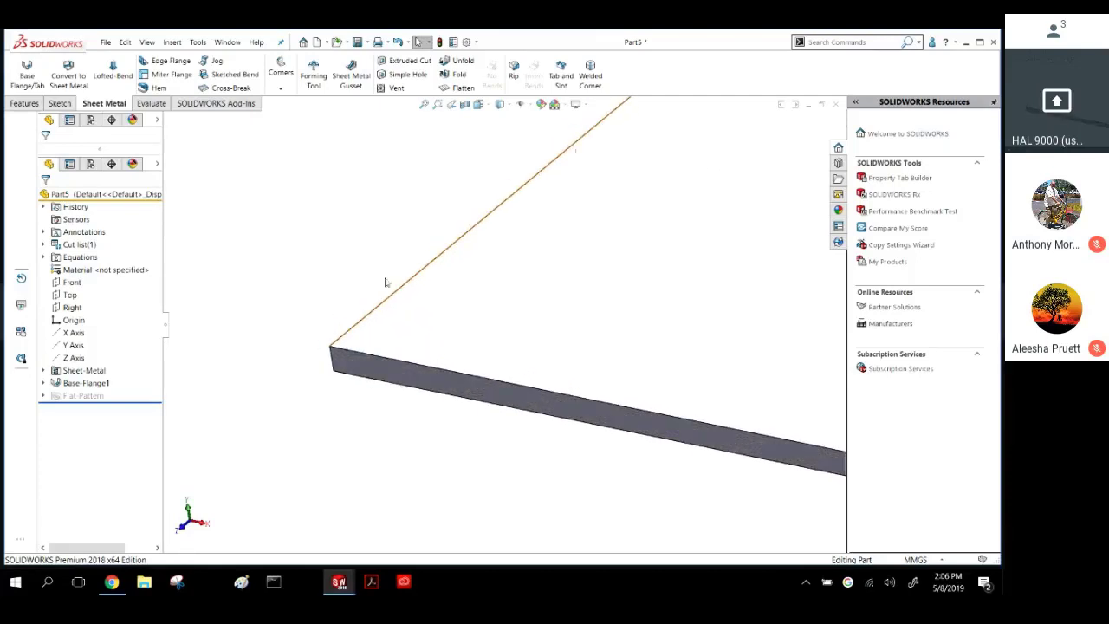
scroll(441, 237, up, 3)
middle_drag(576, 214, 710, 322)
click(691, 319)
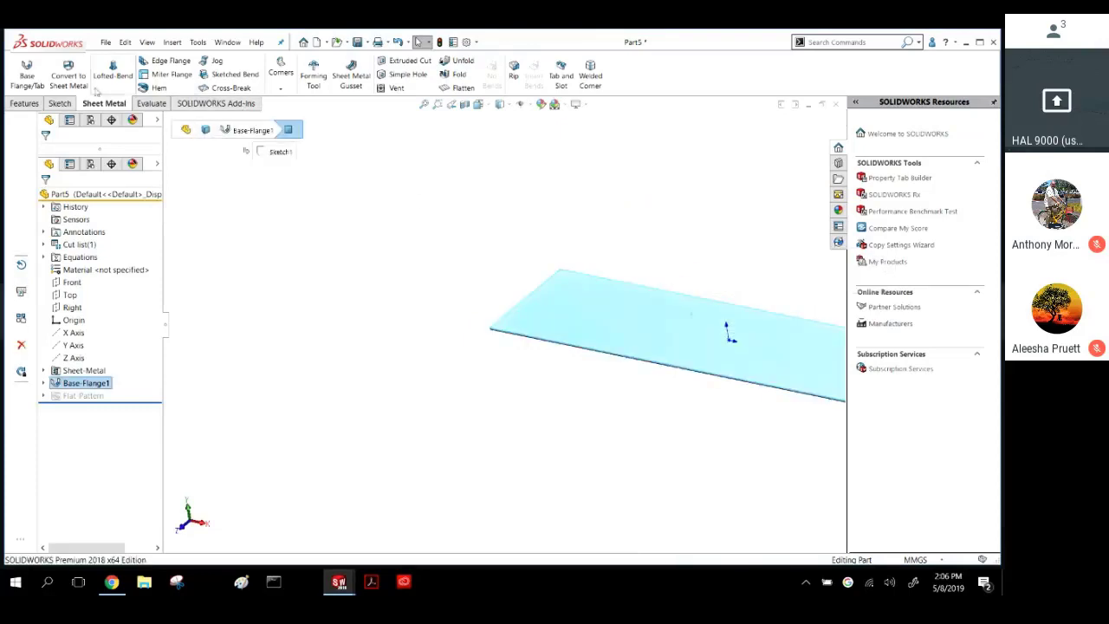
click(59, 103)
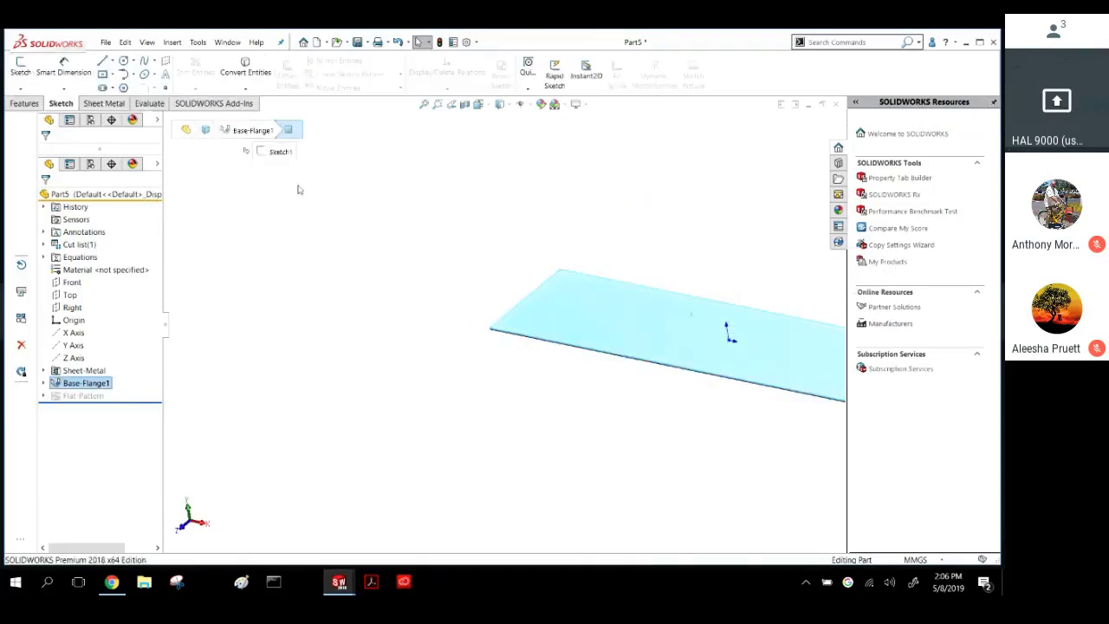
scroll(751, 311, up, 4)
scroll(705, 313, down, 3)
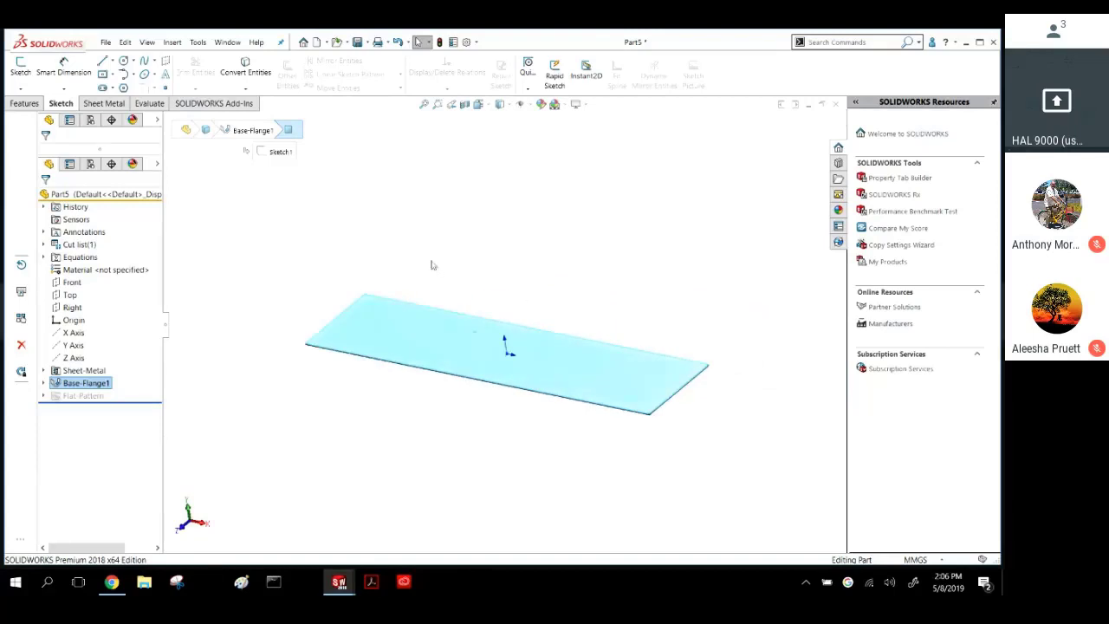
click(365, 238)
scroll(316, 317, down, 4)
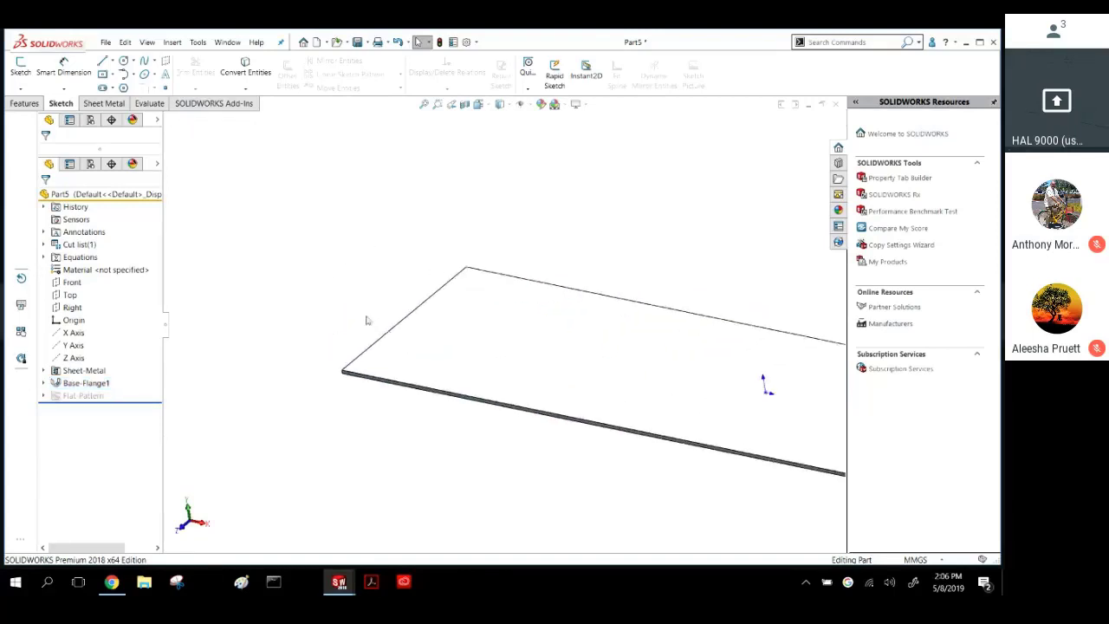
click(355, 364)
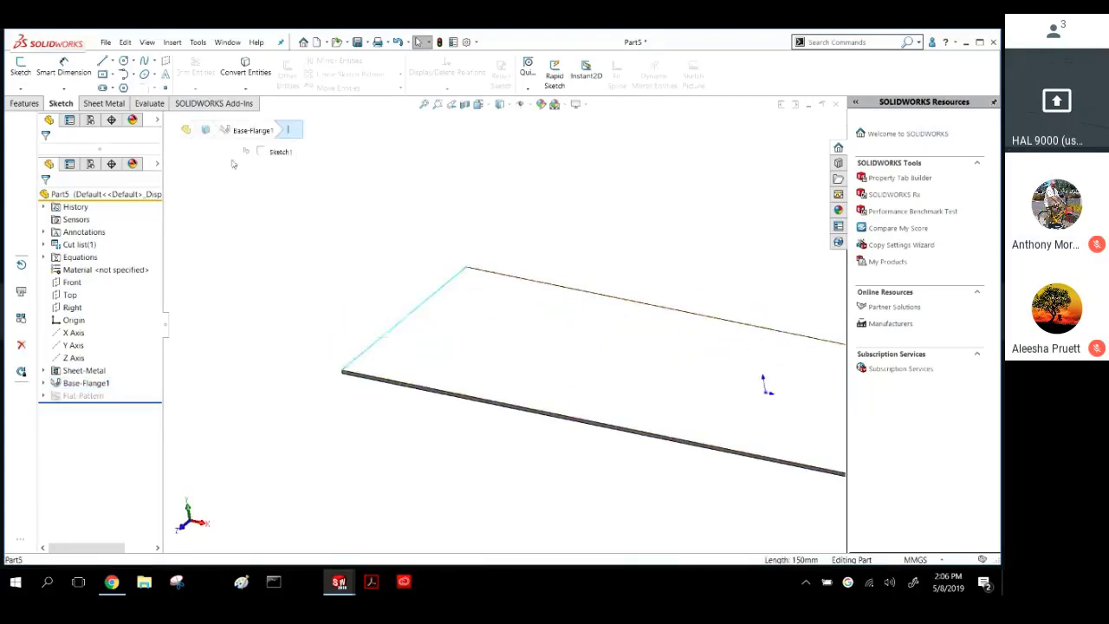
click(20, 66)
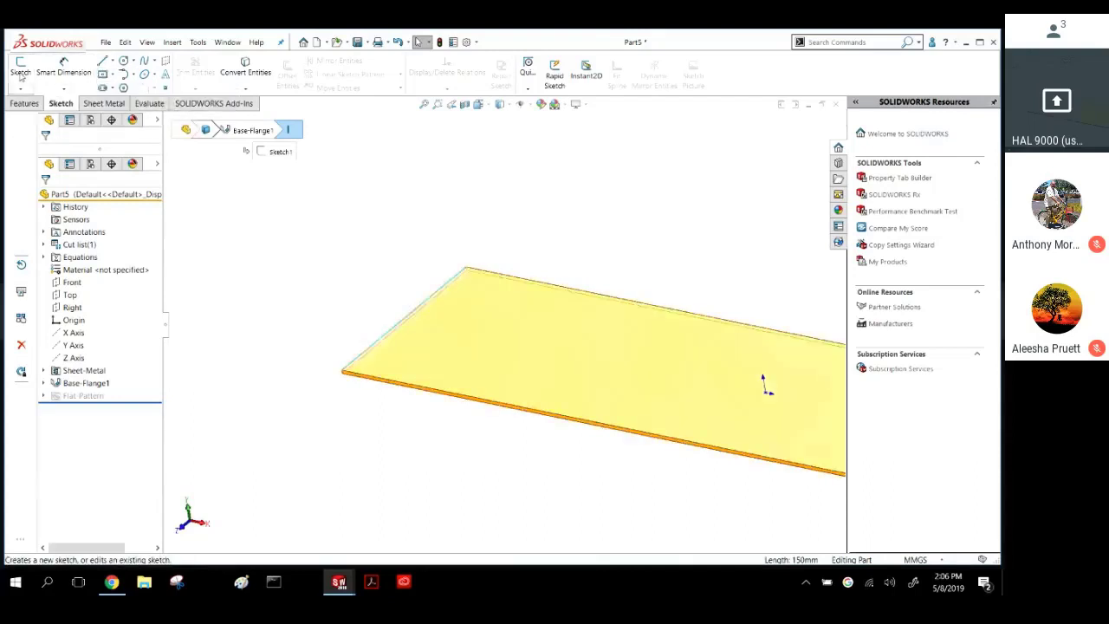
From the front view, sketch a nearly vertical line about 87.5 mm long, upward from the sketch origin at the plate's corner.
middle_drag(368, 345, 332, 331)
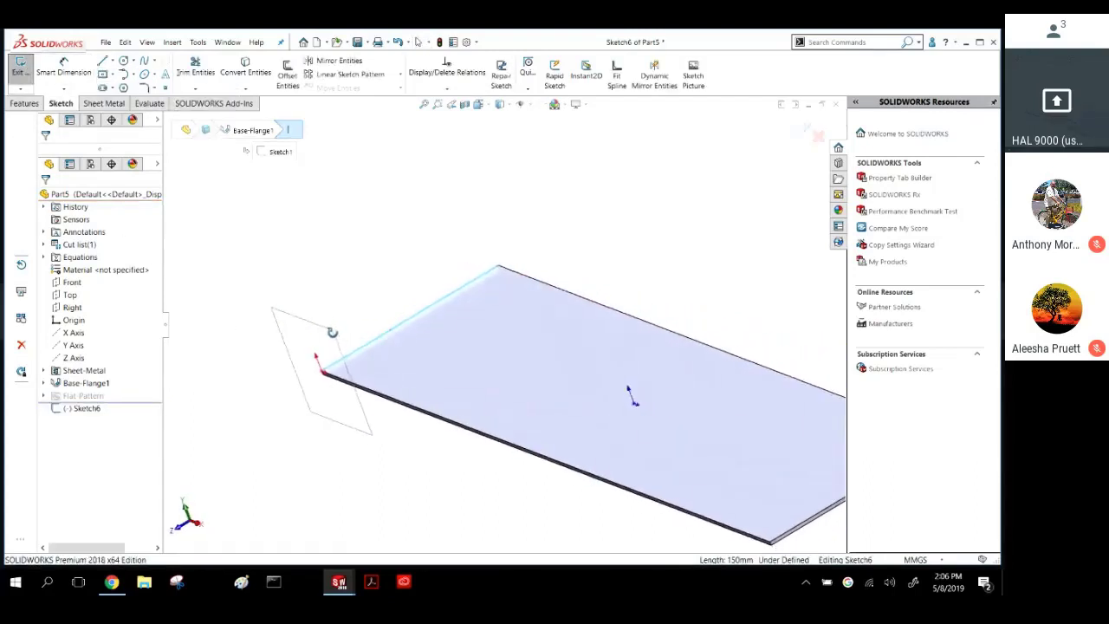
scroll(349, 368, down, 8)
middle_drag(384, 368, 448, 314)
scroll(395, 368, up, 5)
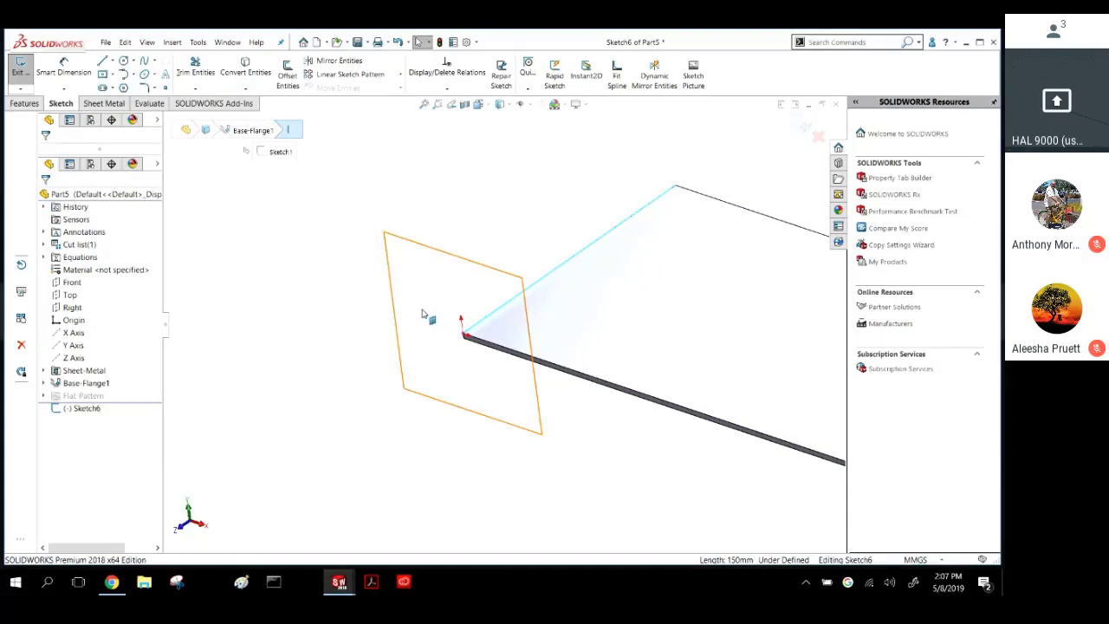
key(ctrl+8)
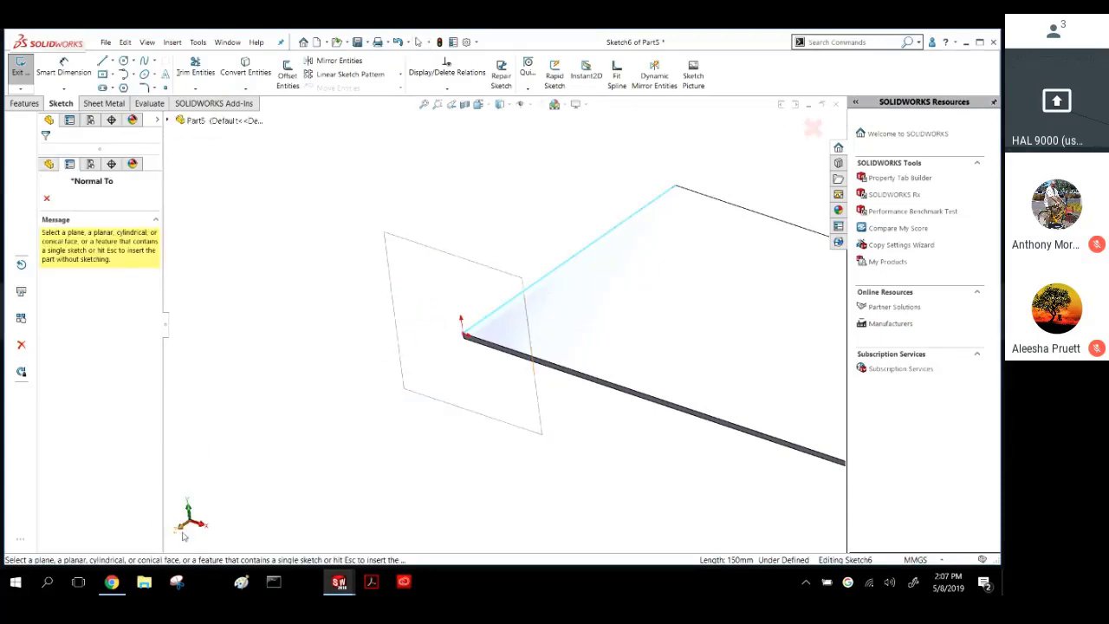
key(ctrl+1)
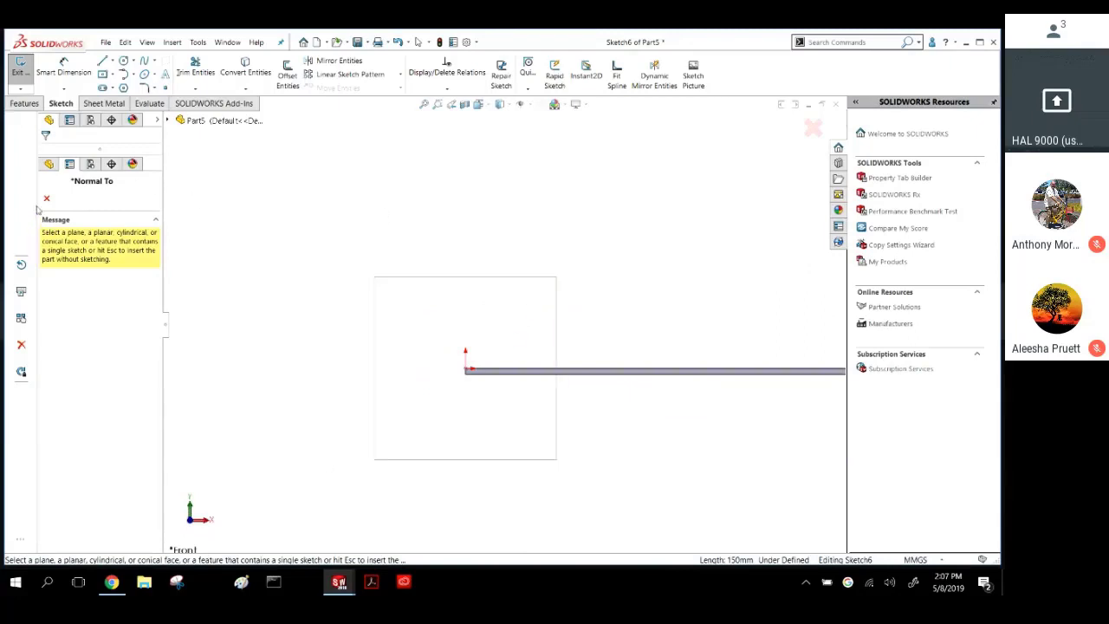
click(46, 198)
scroll(527, 322, down, 1)
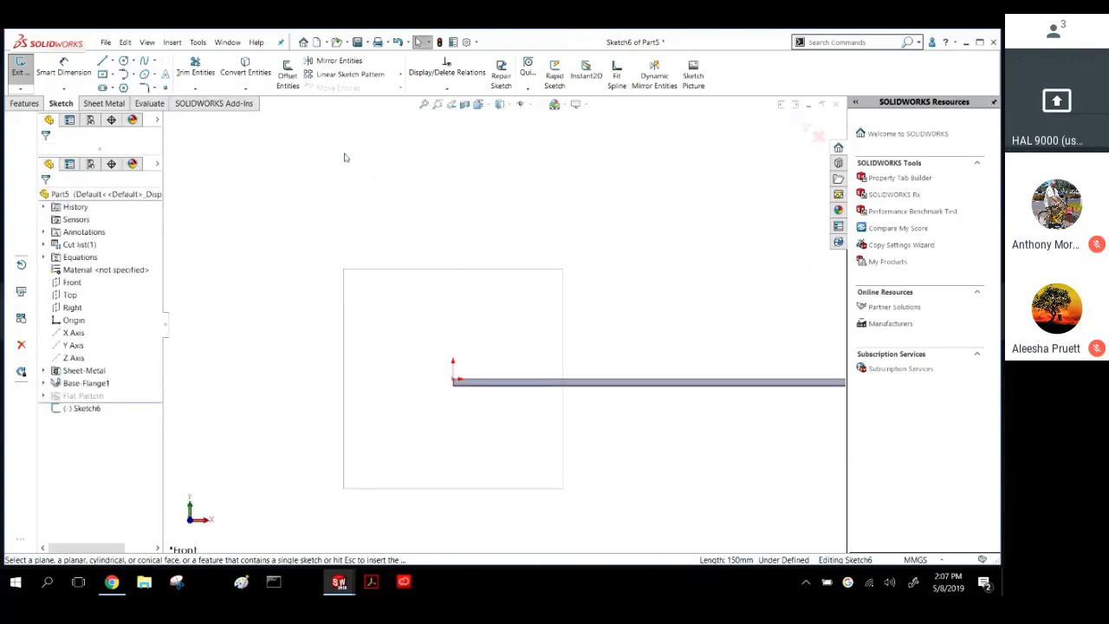
click(111, 60)
click(122, 69)
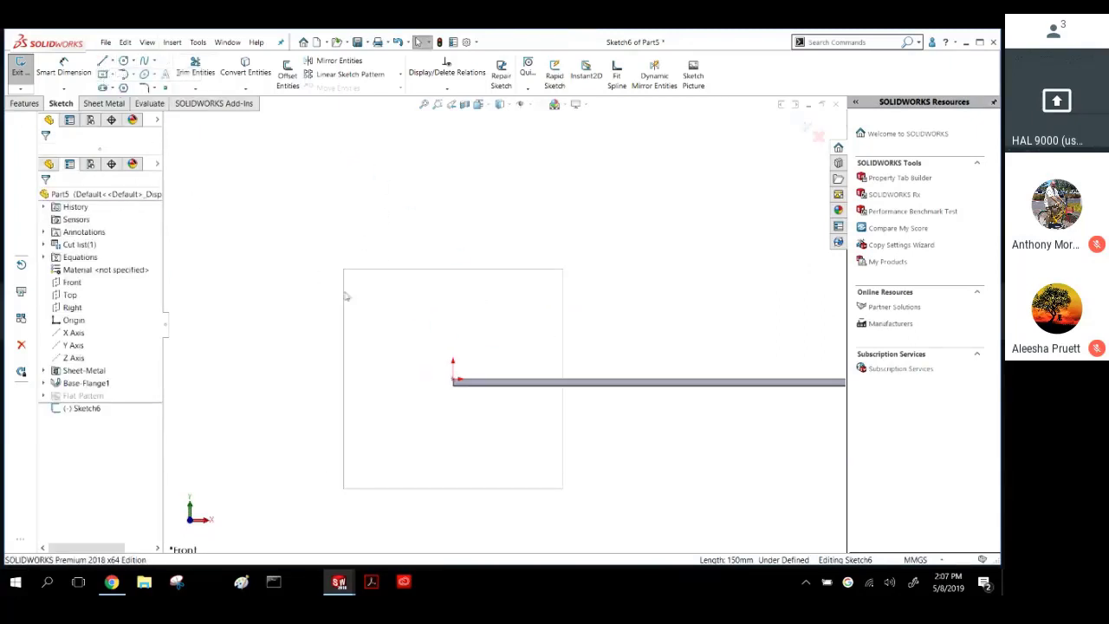
click(453, 381)
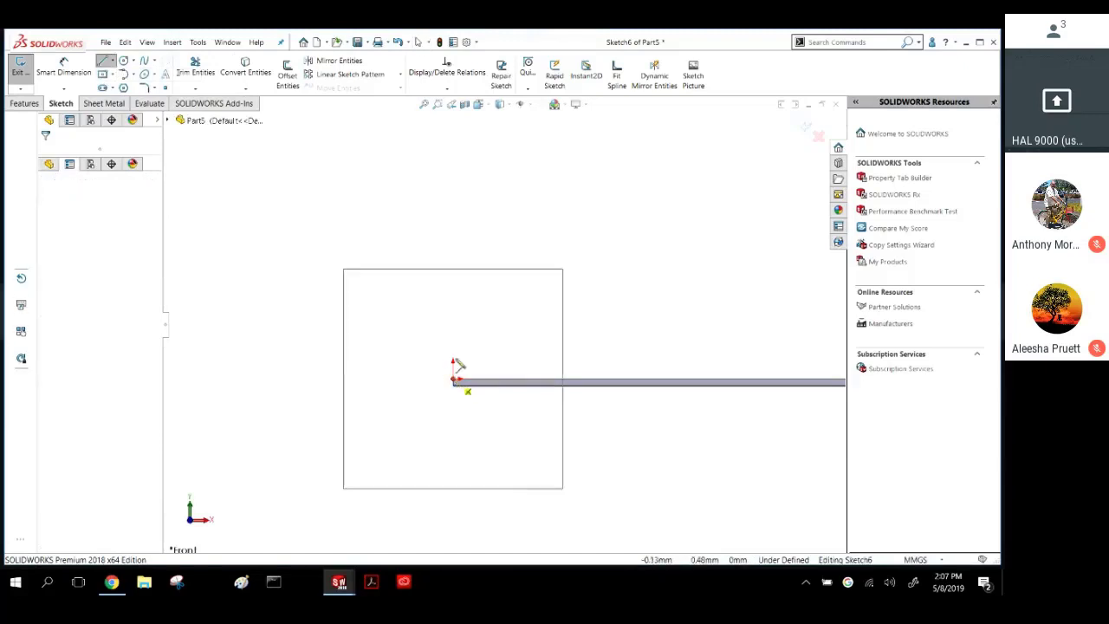
click(459, 146)
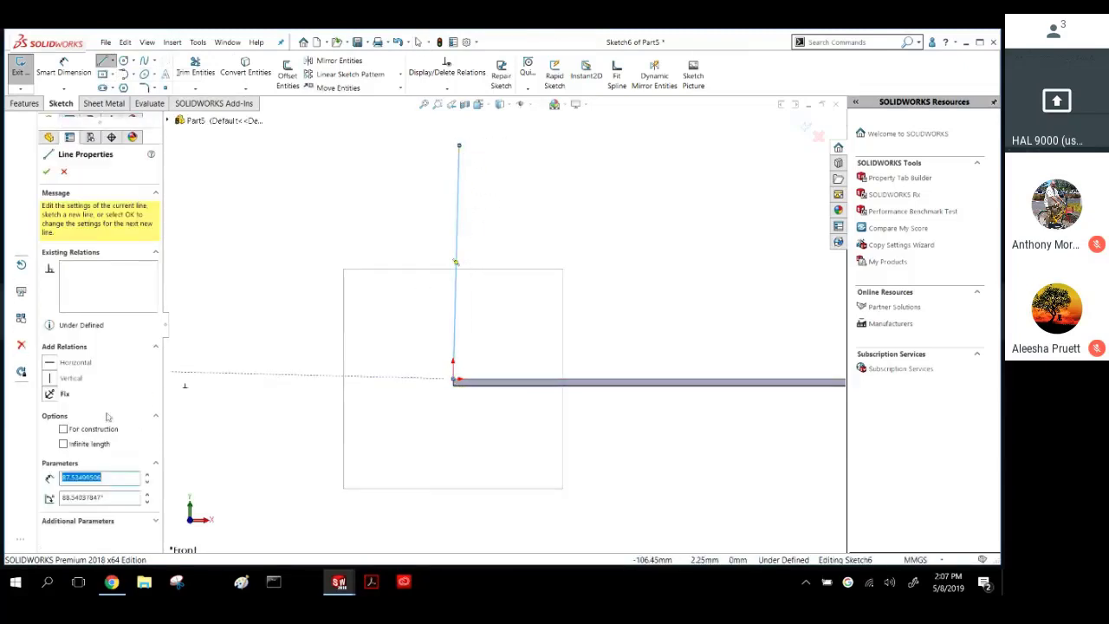
Make the sketched line vertical and continue the profile with a horizontal segment about 16 mm inward and a vertical one about 19 mm upward.
click(52, 379)
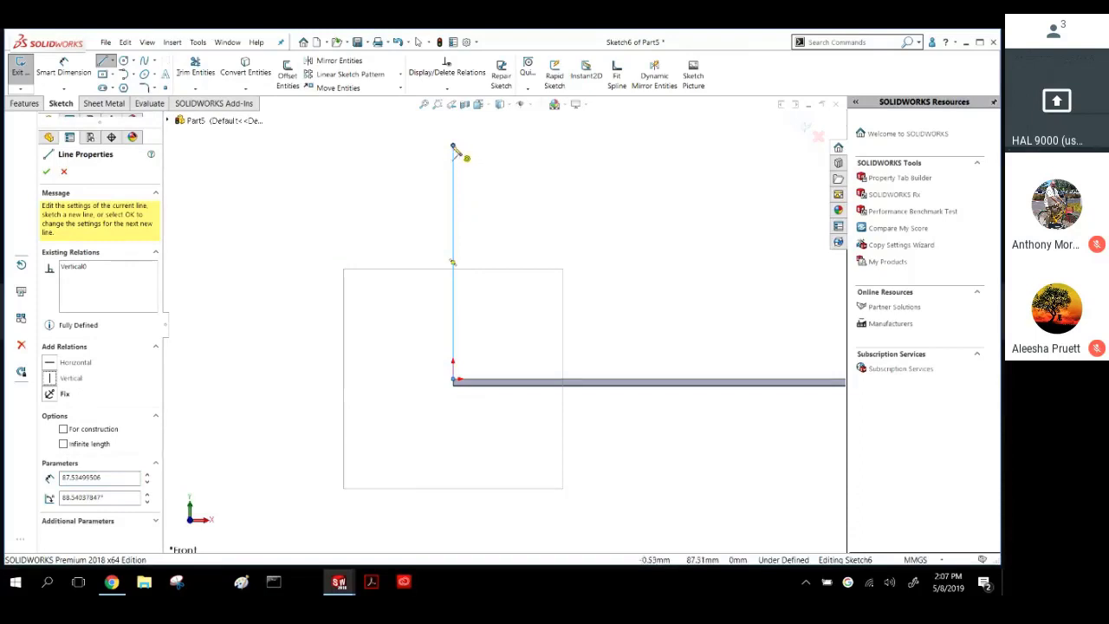
click(497, 146)
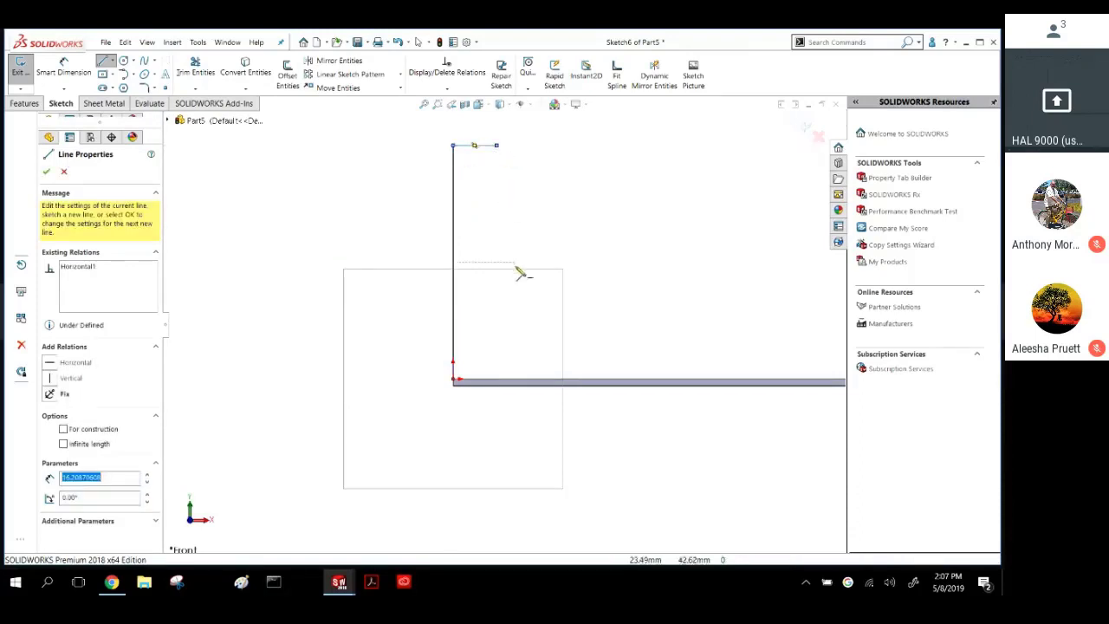
scroll(514, 193, down, 5)
scroll(512, 194, up, 5)
scroll(512, 217, down, 4)
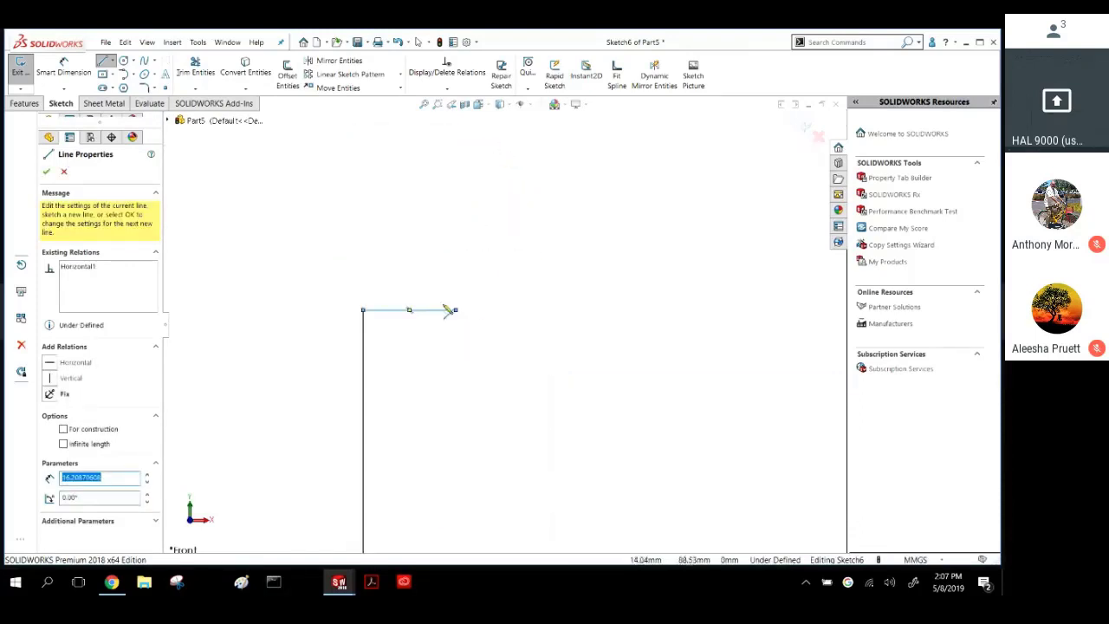
click(457, 201)
key(Escape)
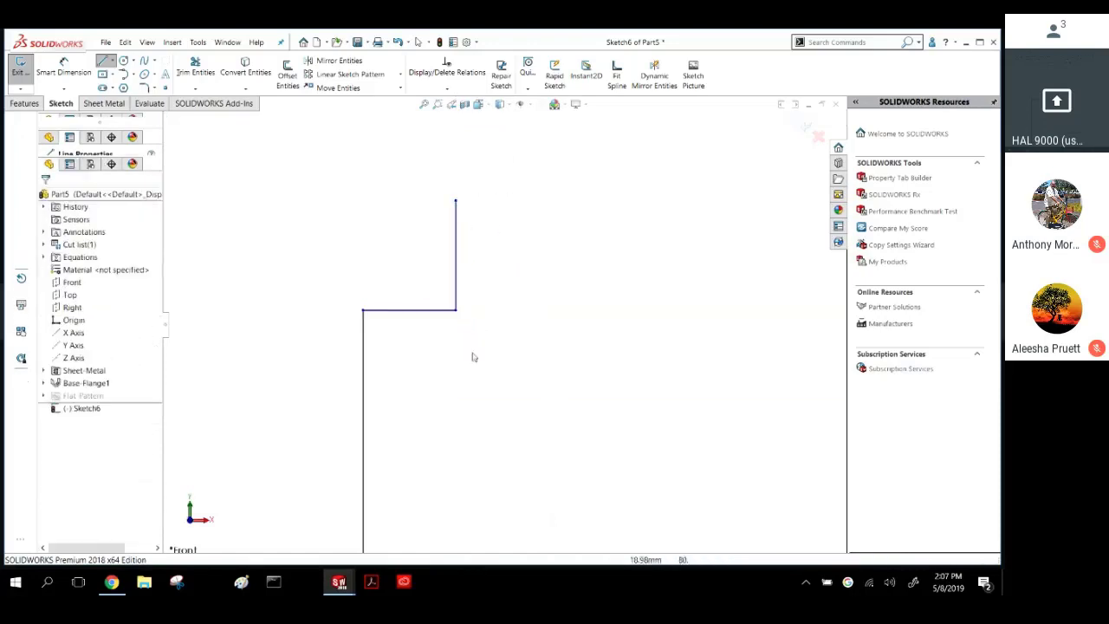
scroll(549, 361, up, 3)
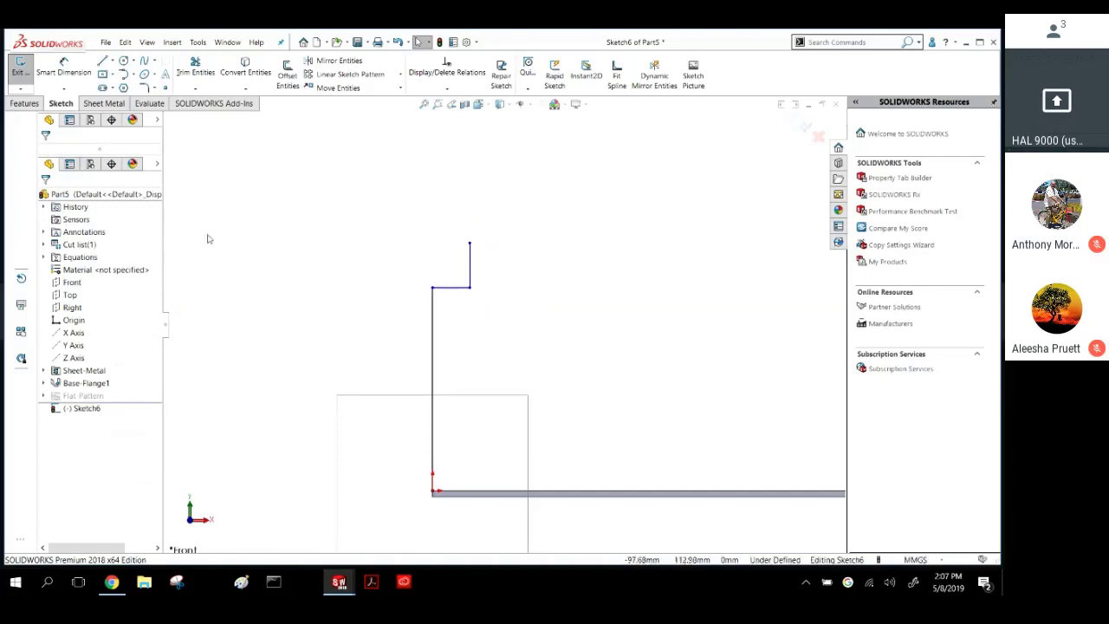
Dimension the horizontal offset between the profile's two vertical lines and set it to 4 mm.
click(63, 70)
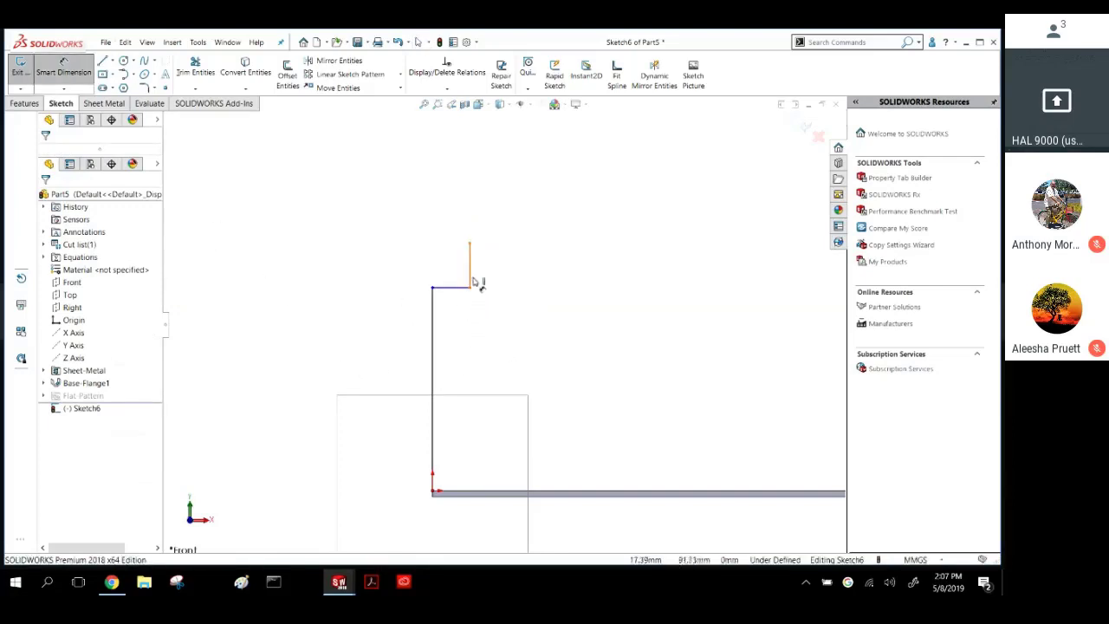
click(432, 309)
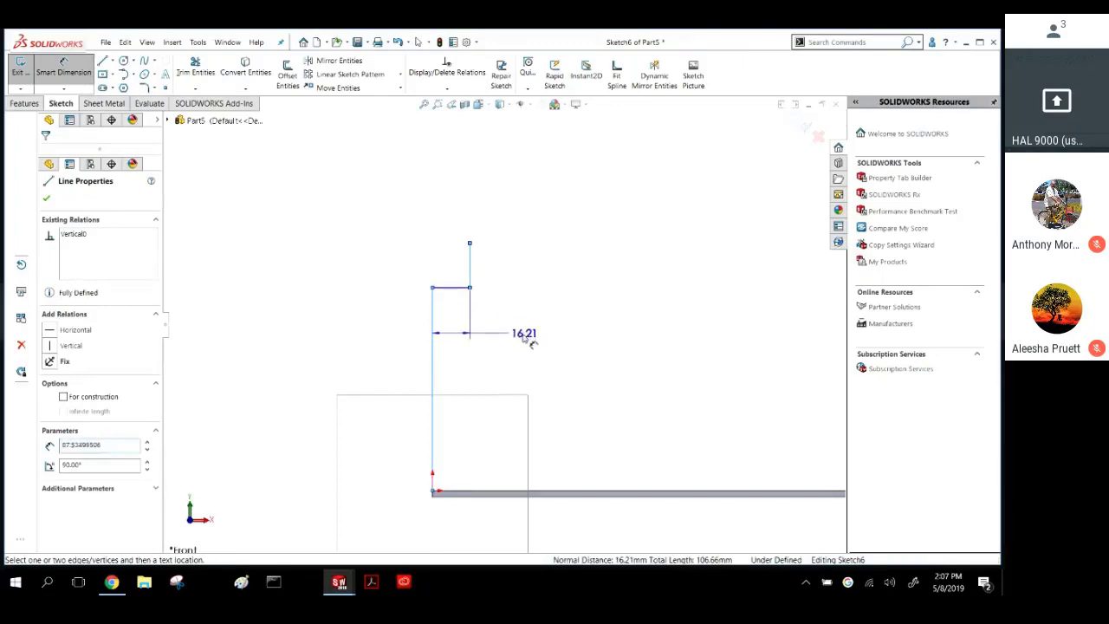
click(517, 351)
text(4)
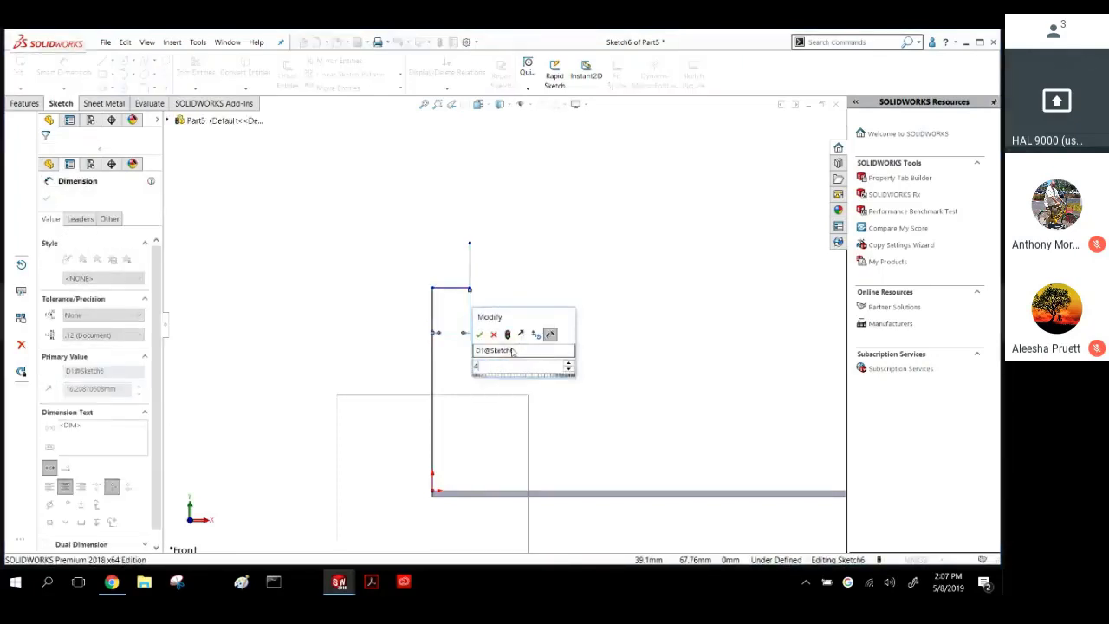
key(Return)
Dimension the profile's short upper vertical line and set it to 15 mm.
click(444, 260)
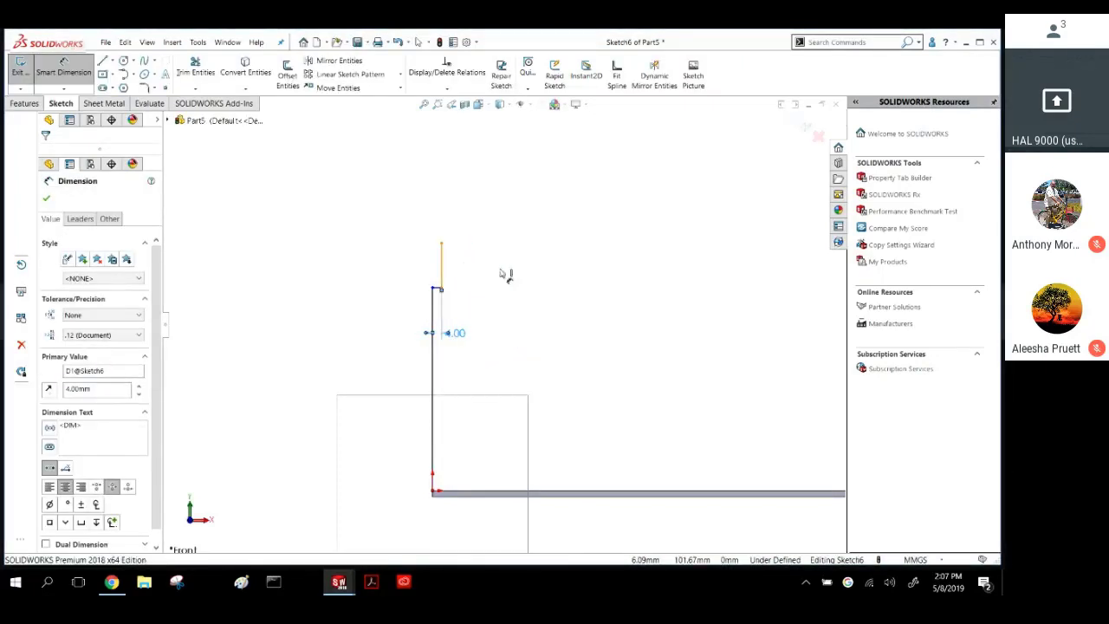
click(513, 270)
text(15)
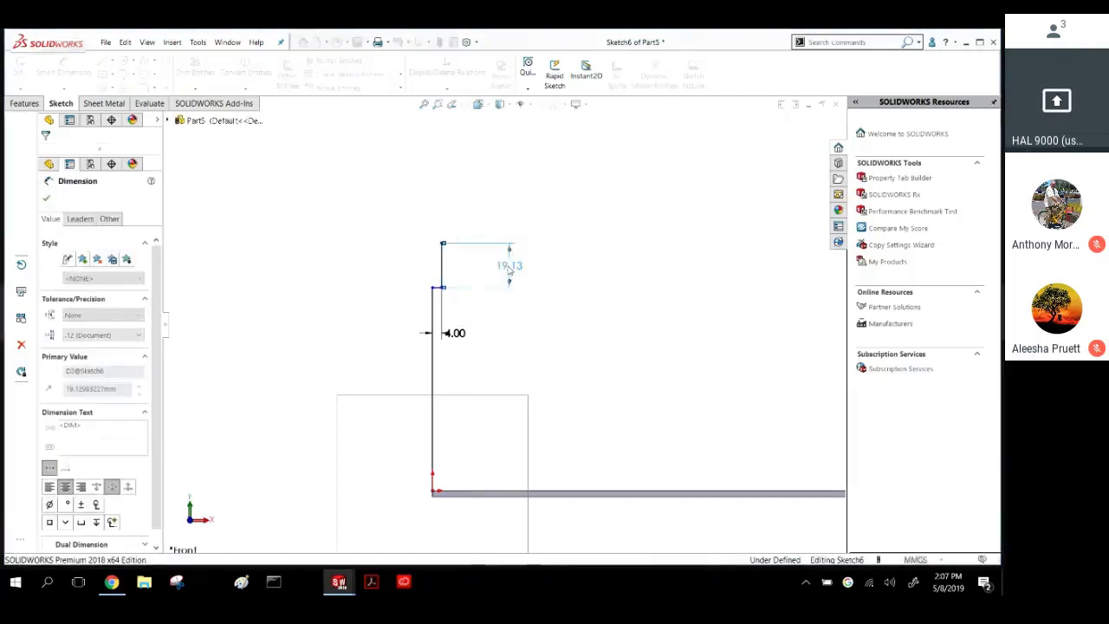
key(Return)
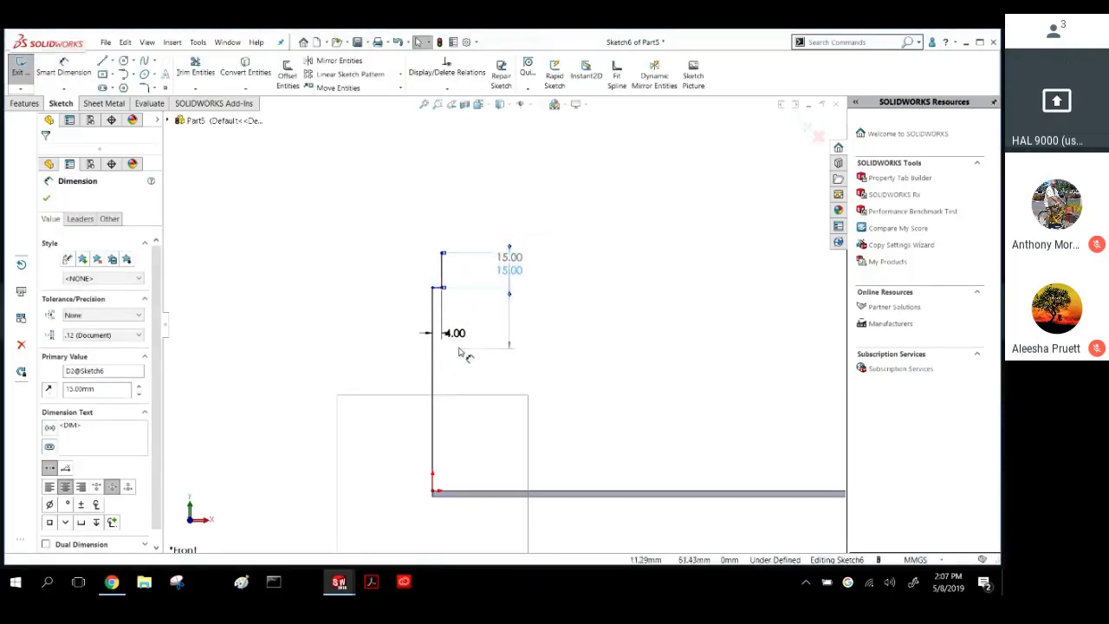
click(459, 309)
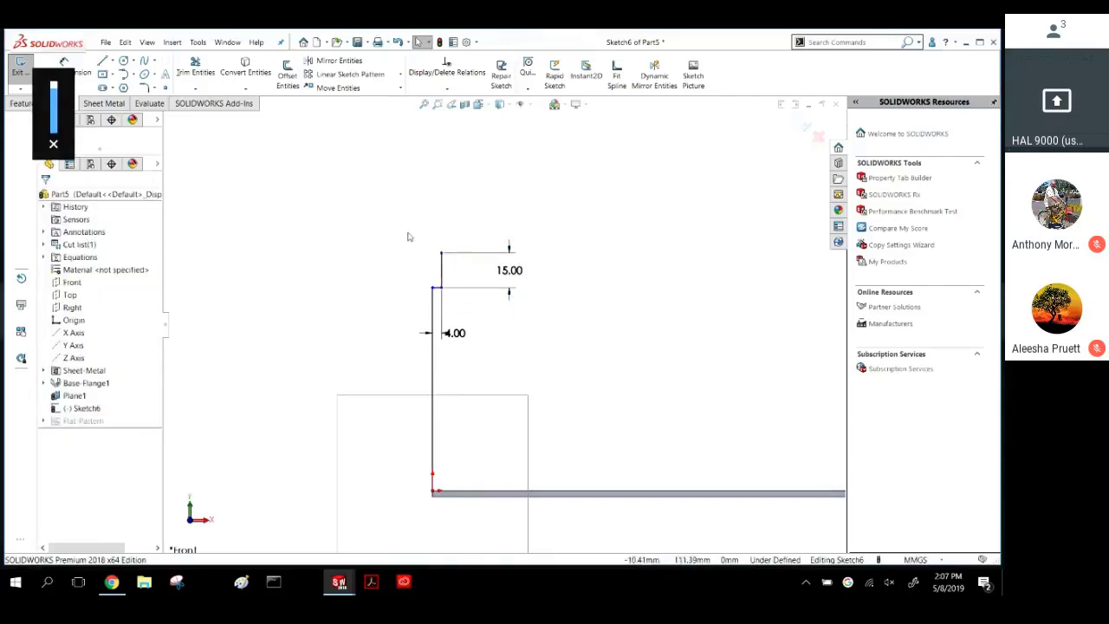
Dimension the profile's overall height from the sketch origin to its top endpoint and set it to 152.4 mm.
right_drag(422, 167, 429, 126)
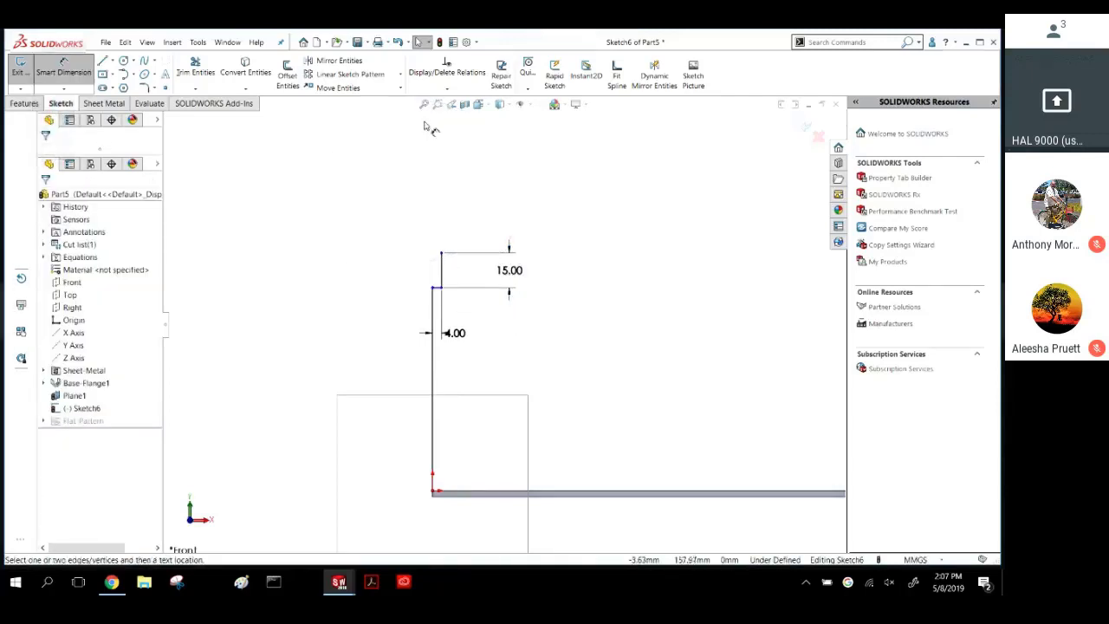
click(441, 255)
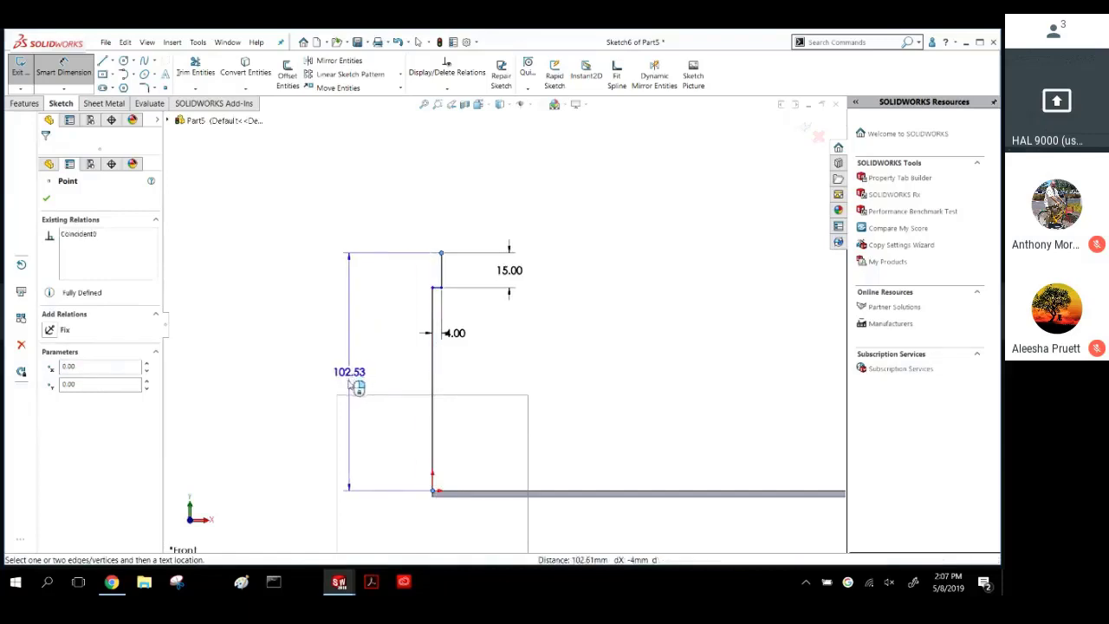
click(350, 407)
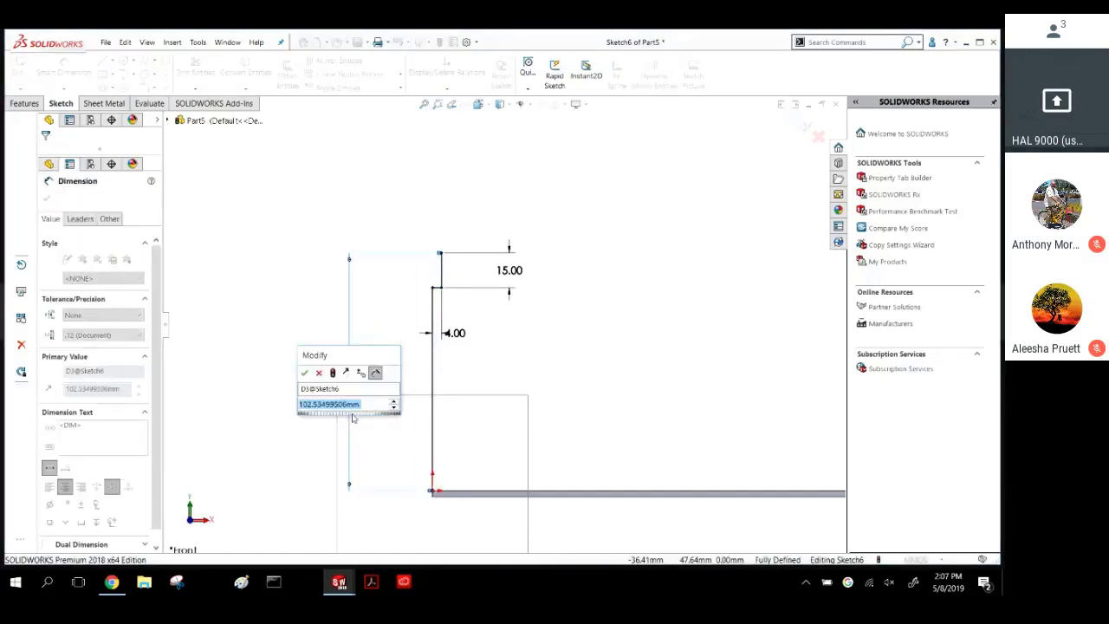
text(6in)
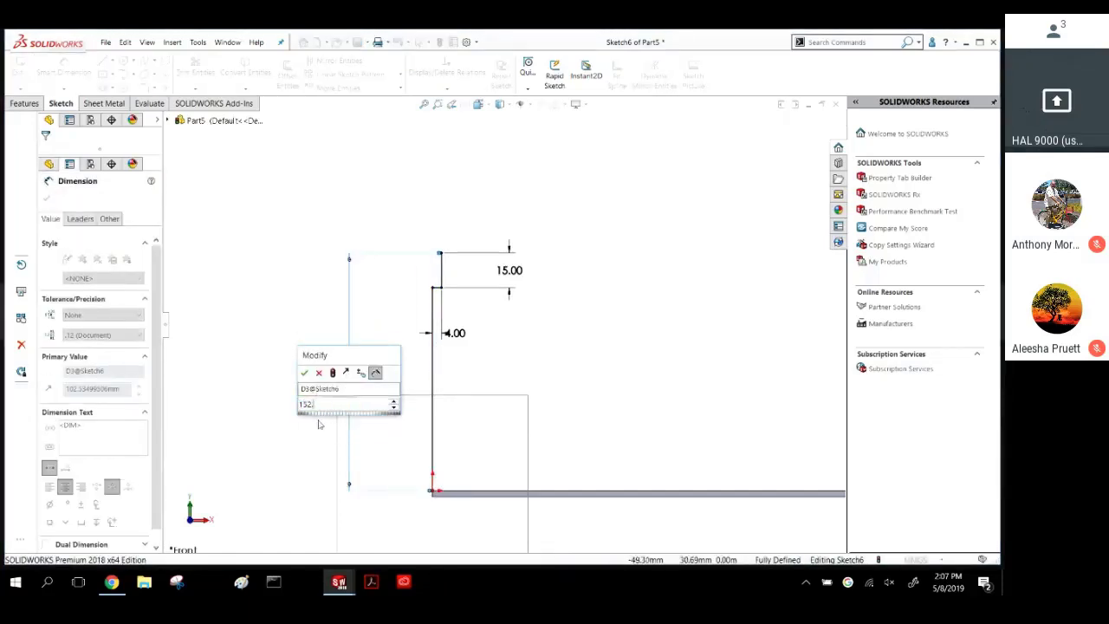
key(Return)
mouse_move(255, 291)
middle_down()
mouse_move(584, 240)
mouse_move(538, 231)
mouse_move(505, 294)
mouse_move(515, 297)
middle_up()
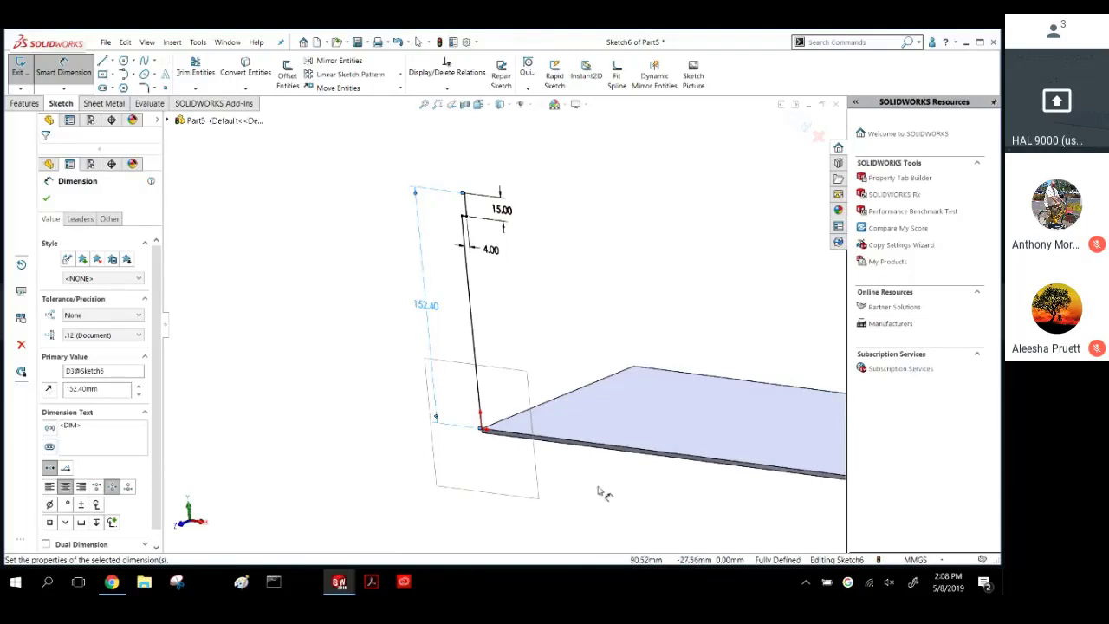
click(114, 103)
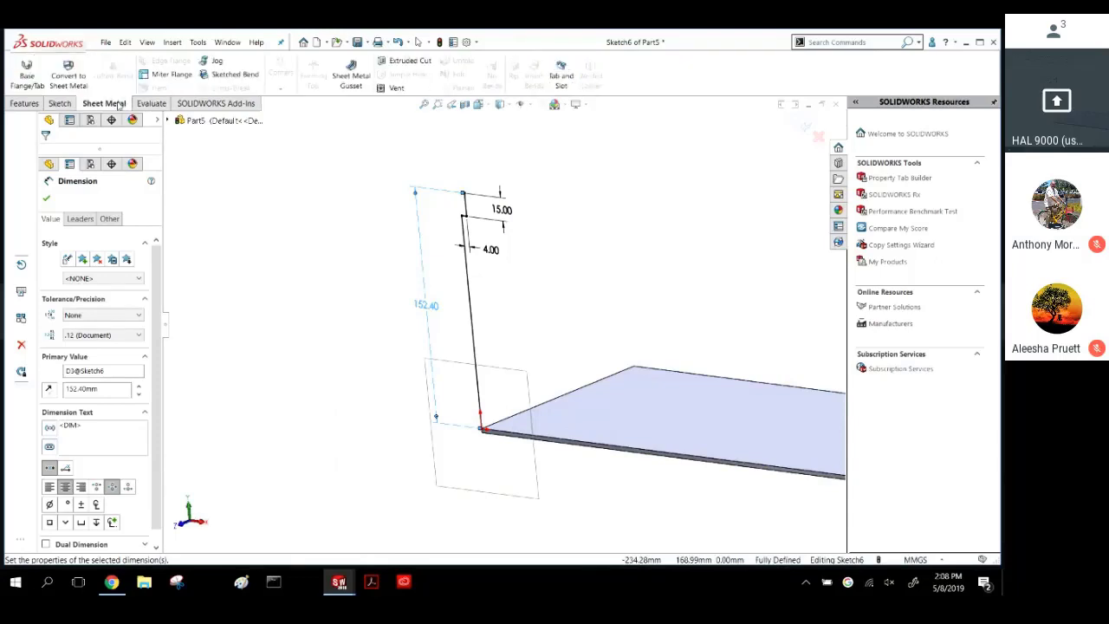
click(192, 76)
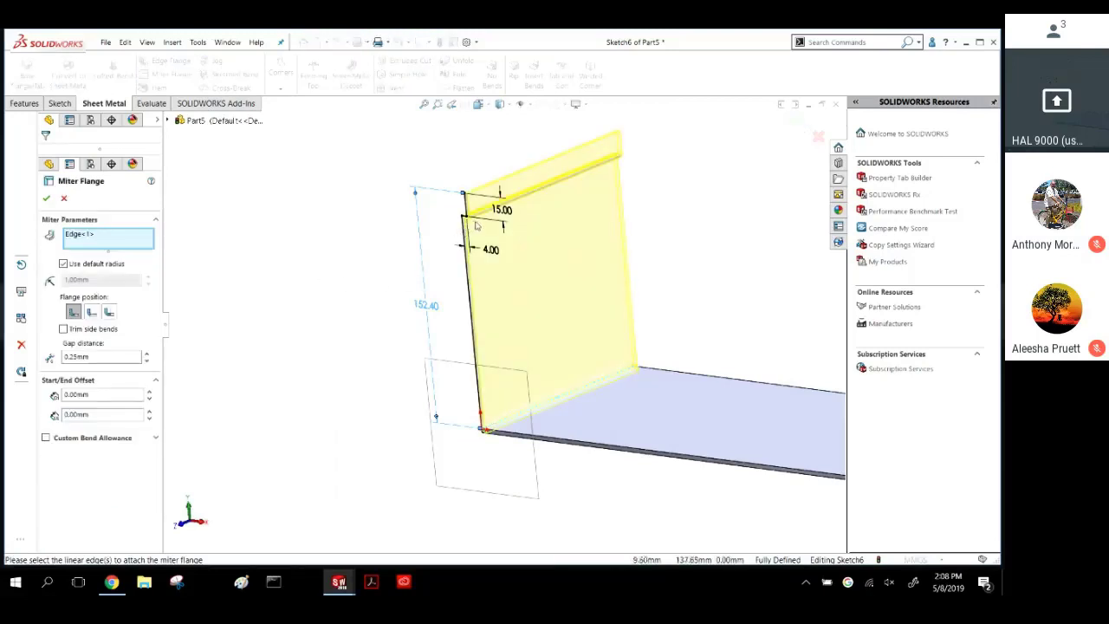
scroll(475, 225, down, 5)
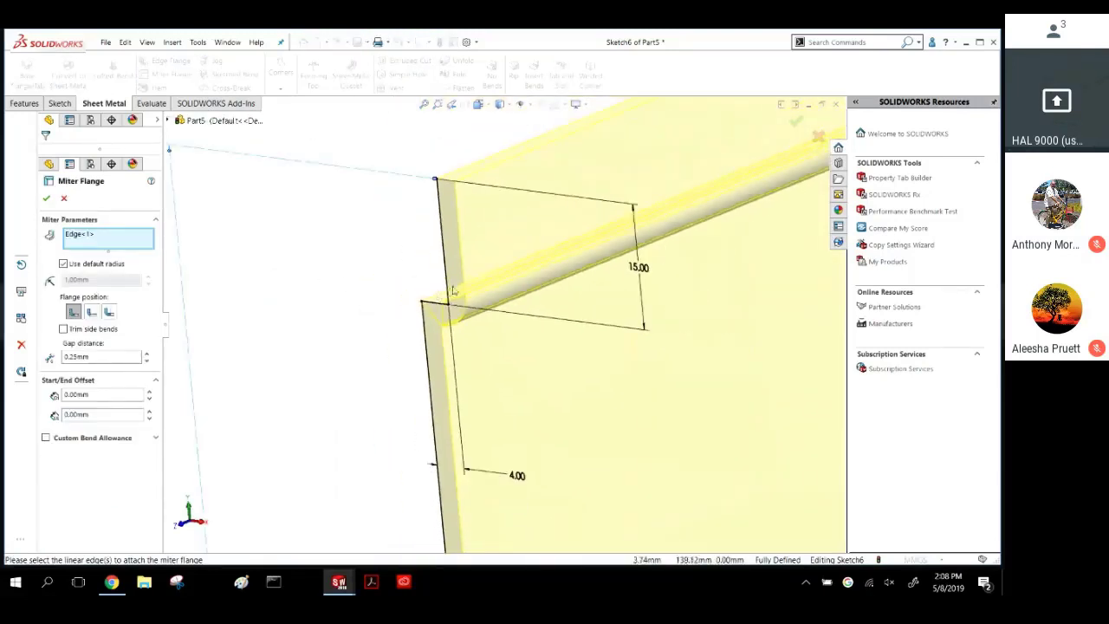
scroll(453, 290, down, 5)
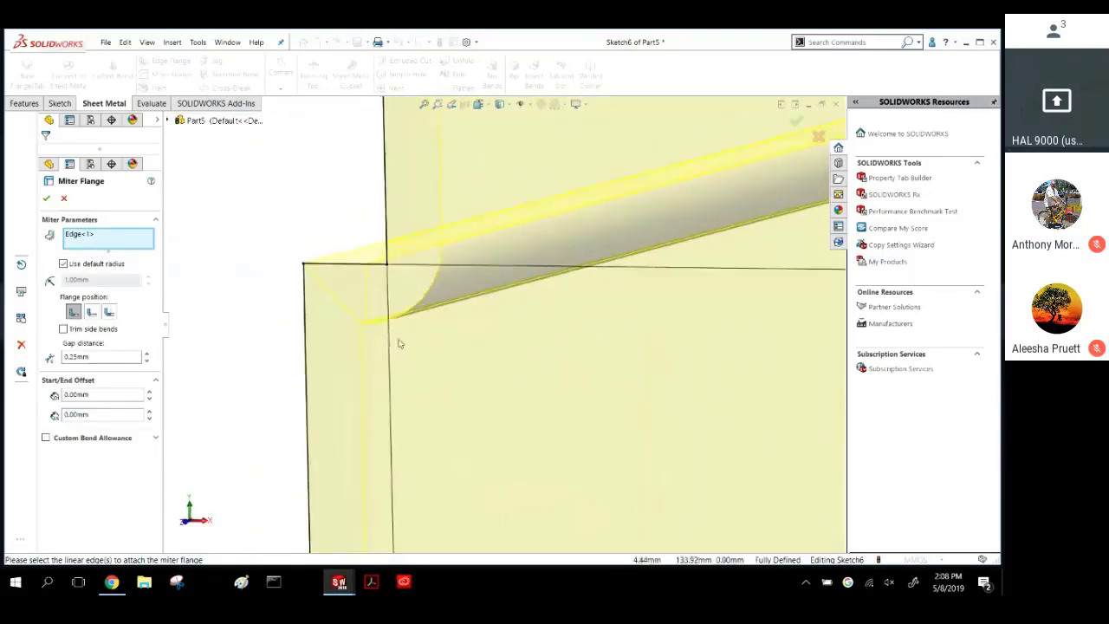
scroll(407, 333, down, 5)
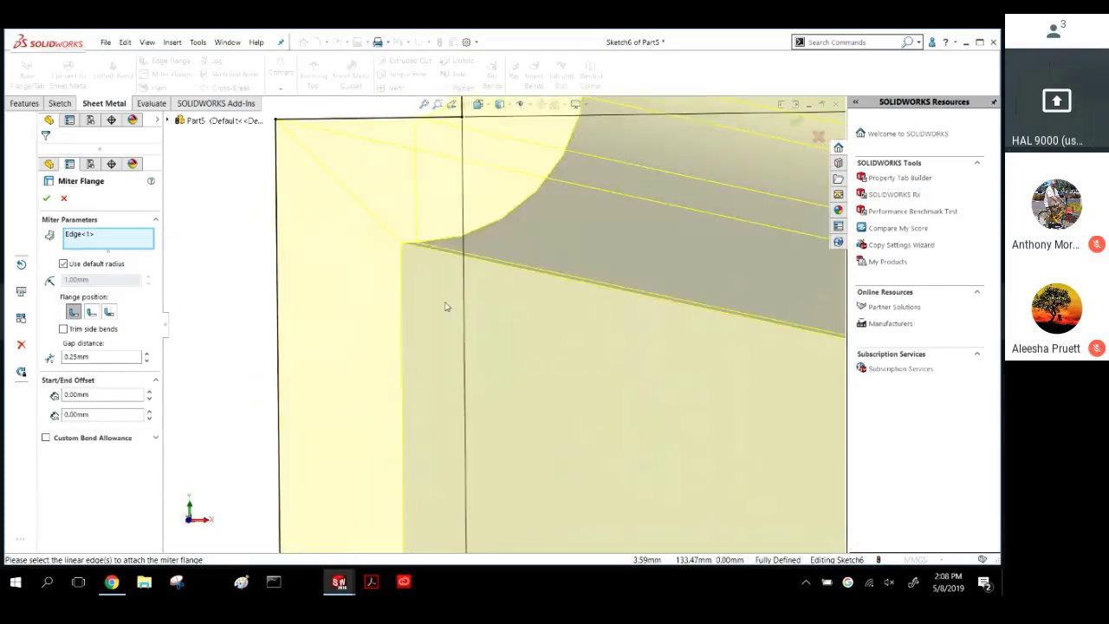
scroll(445, 306, up, 3)
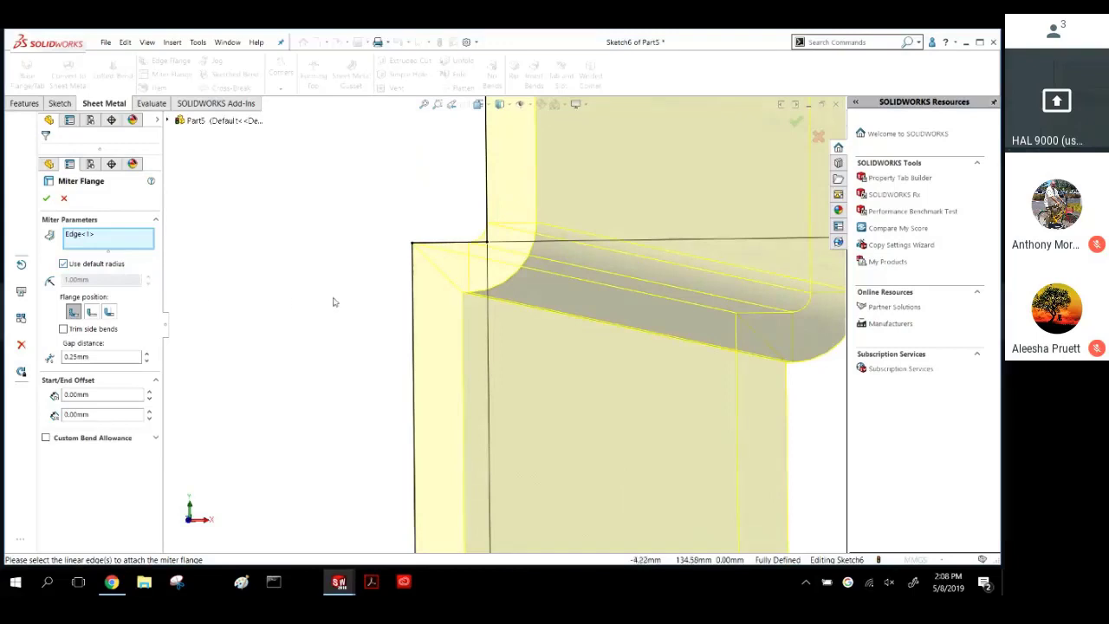
scroll(389, 330, up, 3)
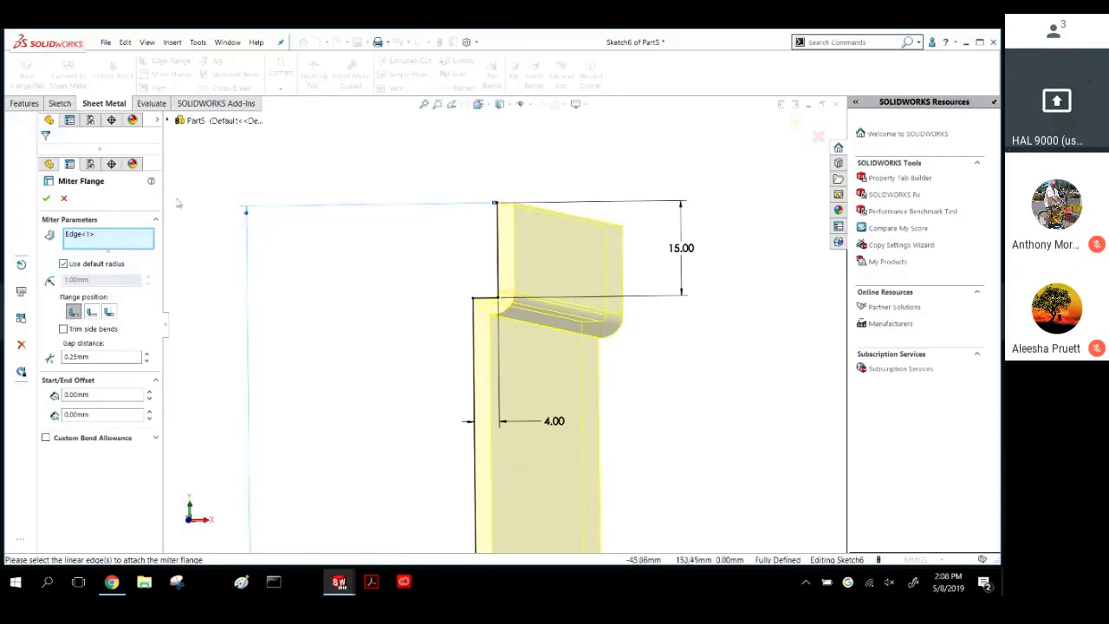
click(64, 198)
Set the horizontal offset between the profile's two vertical lines to 6 mm.
middle_drag(438, 322, 444, 336)
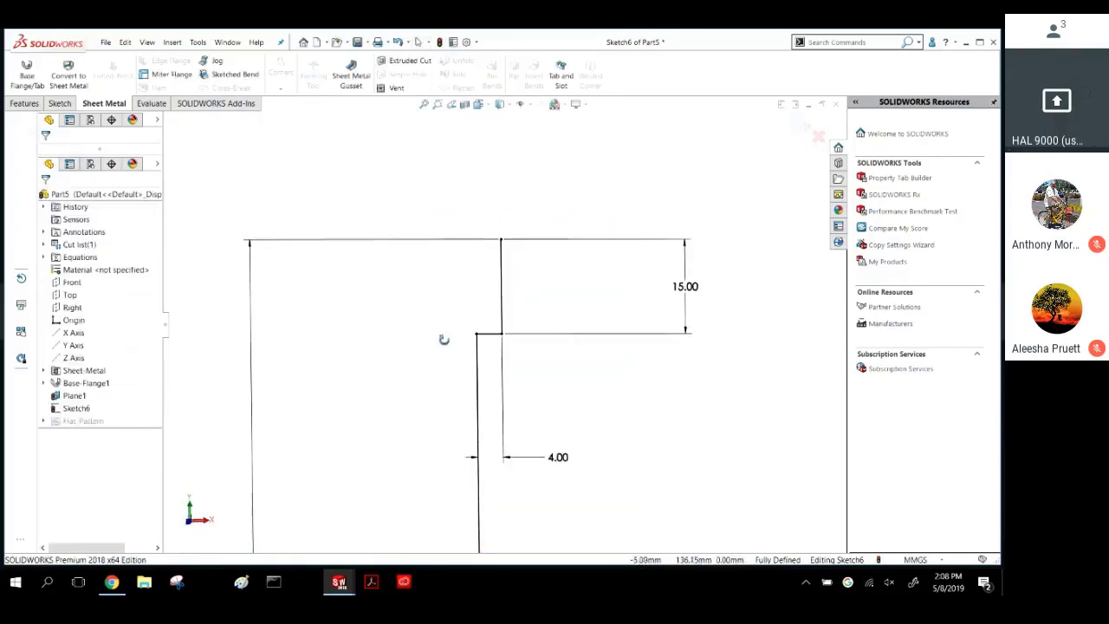
click(559, 460)
click(559, 458)
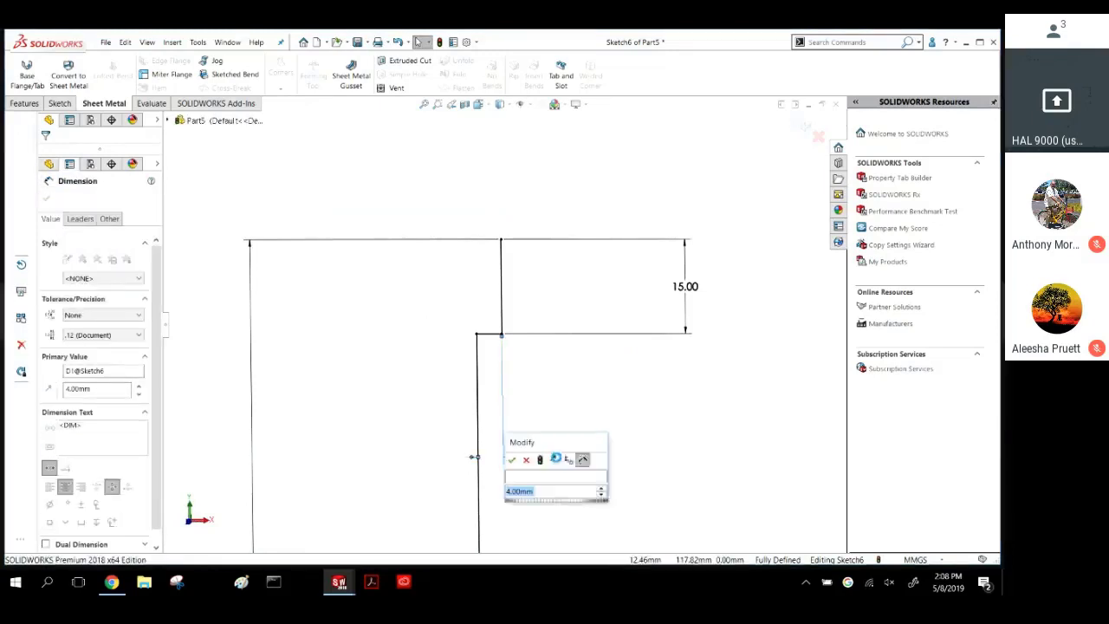
key(Return)
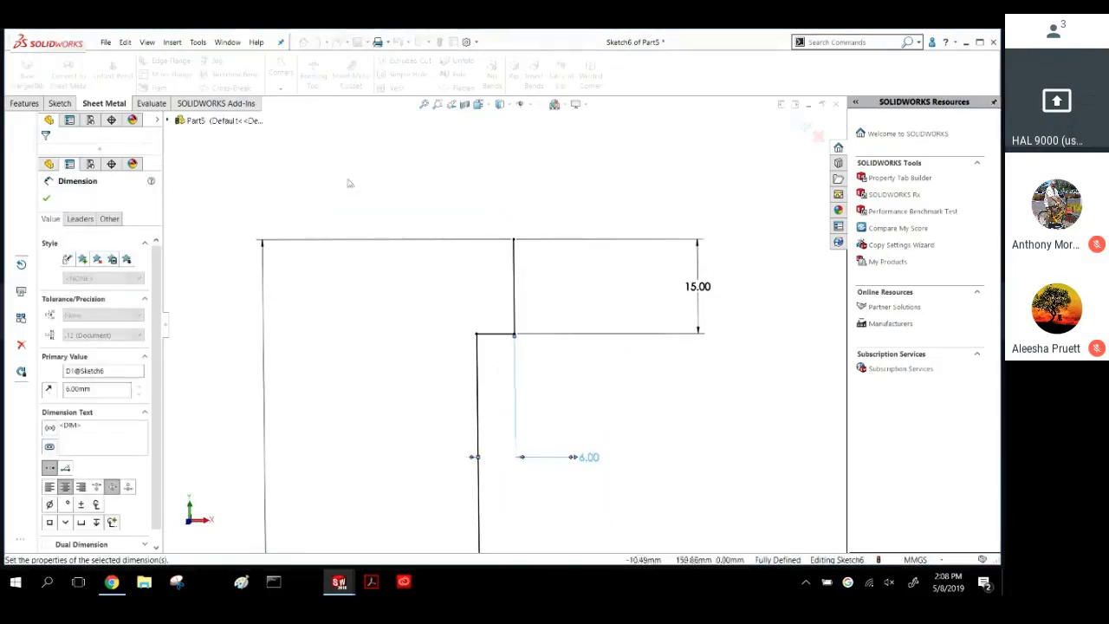
click(421, 199)
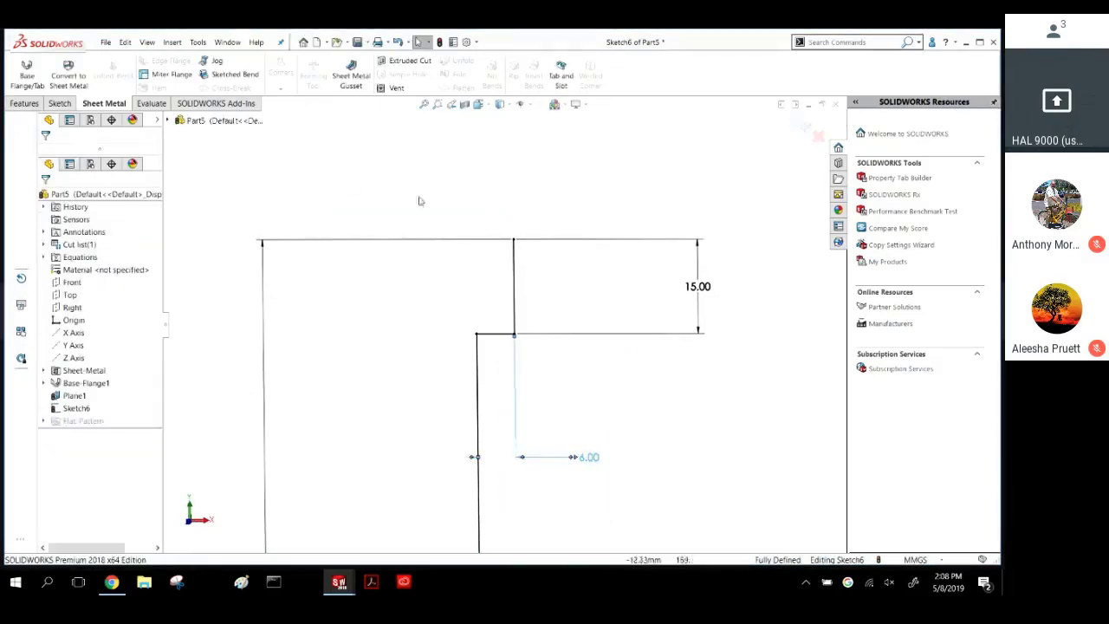
Start a miter flange from the profile sketch along the plate's short edge and check the previewed bends at the profile's offset.
click(164, 74)
scroll(537, 360, down, 5)
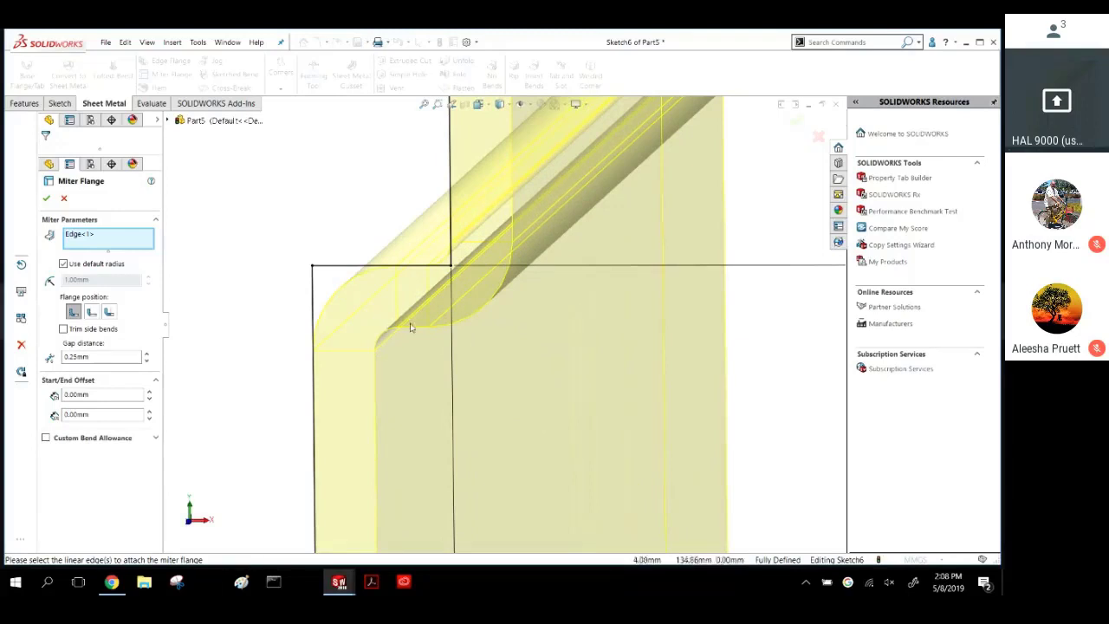
scroll(411, 326, up, 6)
middle_drag(431, 347, 459, 371)
scroll(564, 539, up, 3)
scroll(546, 441, down, 4)
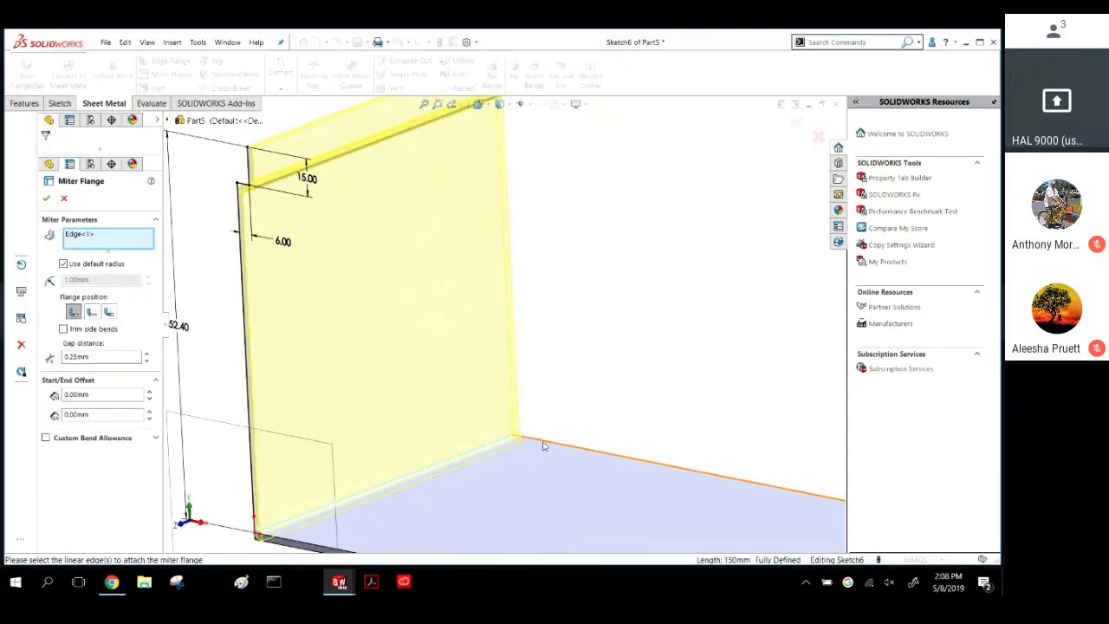
Add the plate's rear long edge and opposite short edge to the miter flange and inspect the previewed corners.
click(555, 448)
scroll(549, 453, up, 4)
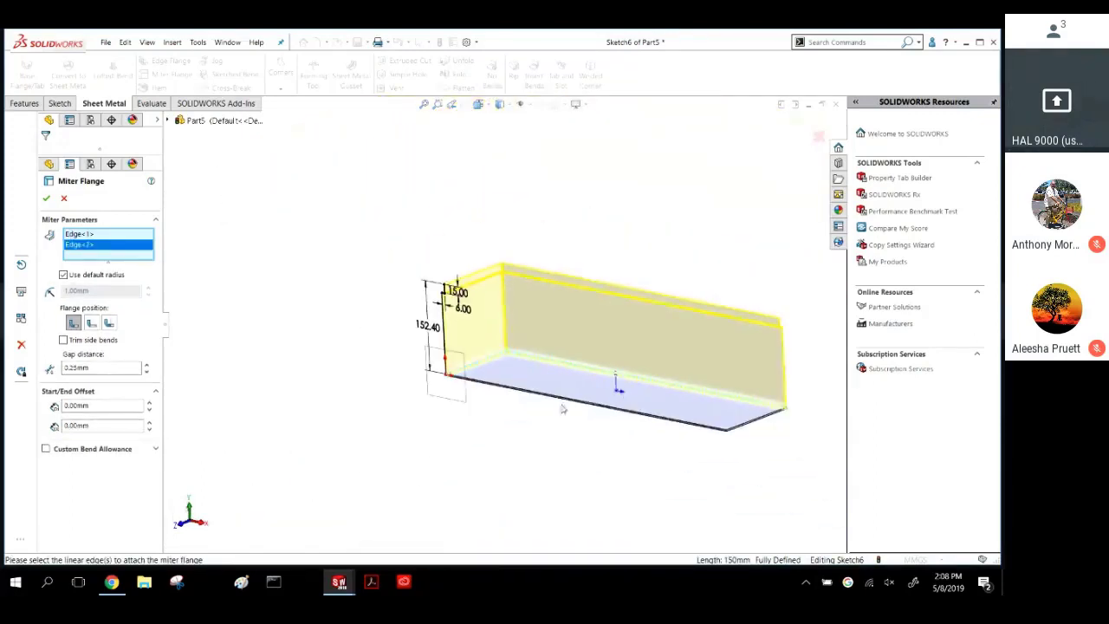
scroll(711, 411, down, 2)
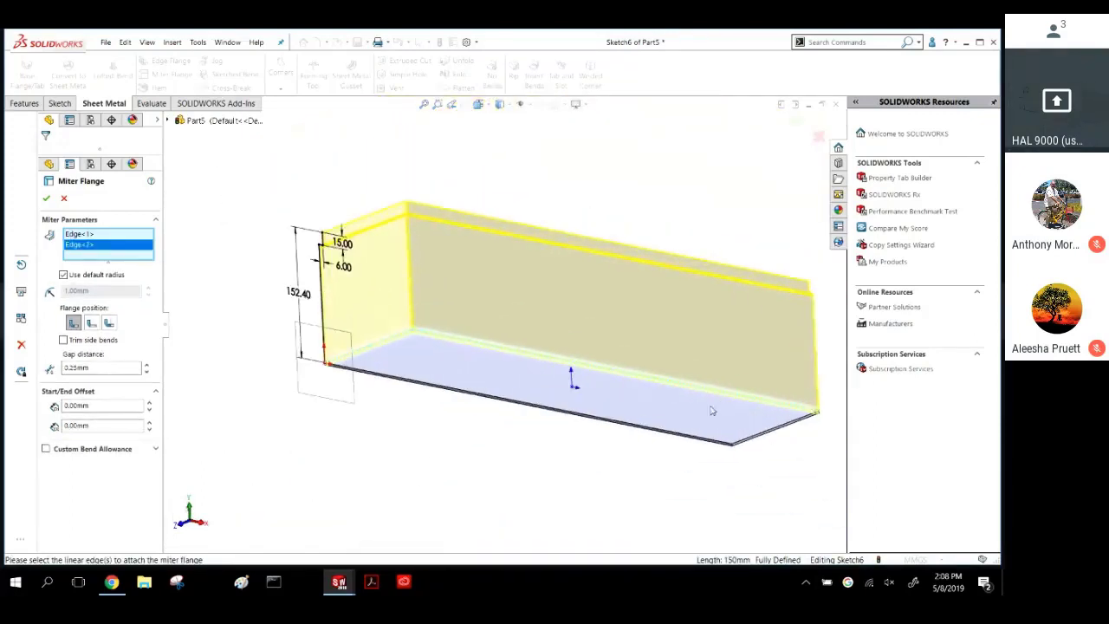
click(768, 433)
scroll(814, 291, down, 6)
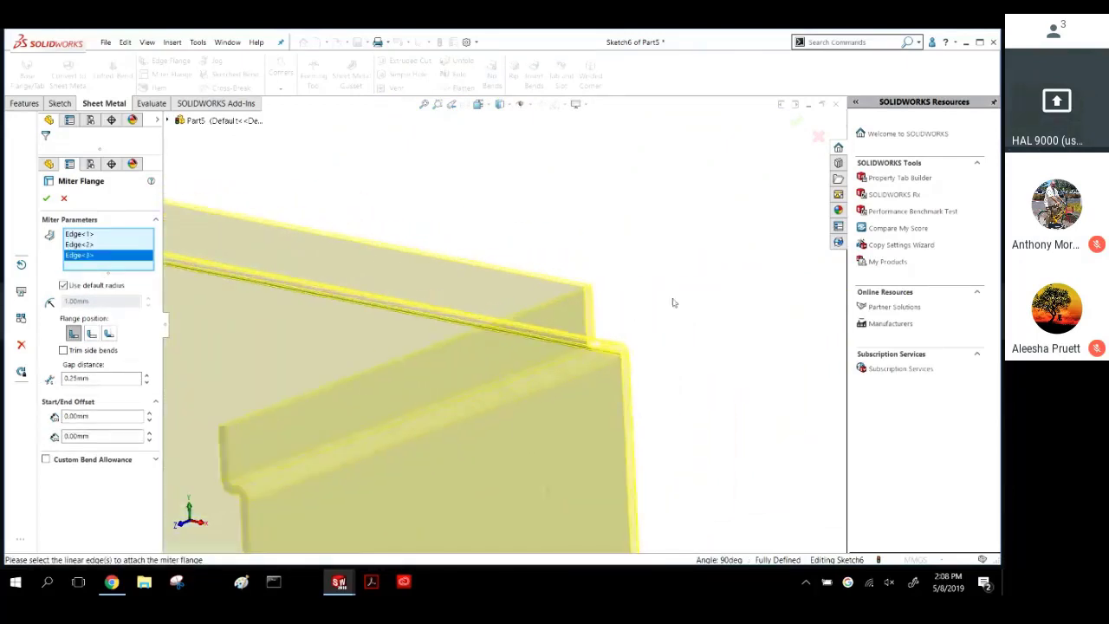
scroll(462, 345, up, 5)
scroll(378, 237, down, 6)
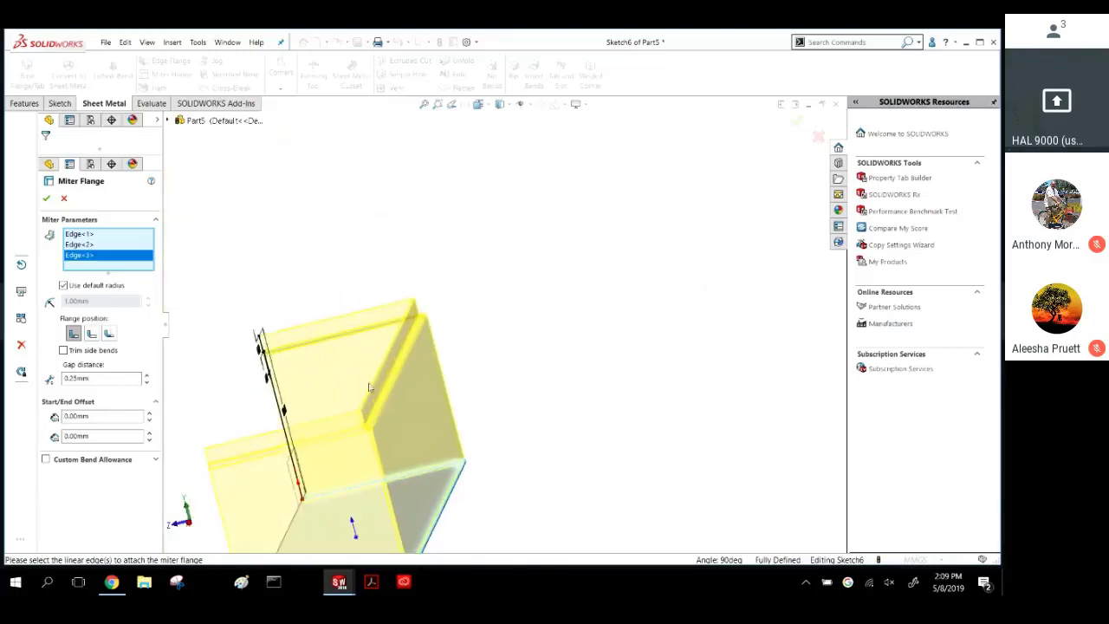
middle_drag(406, 317, 404, 449)
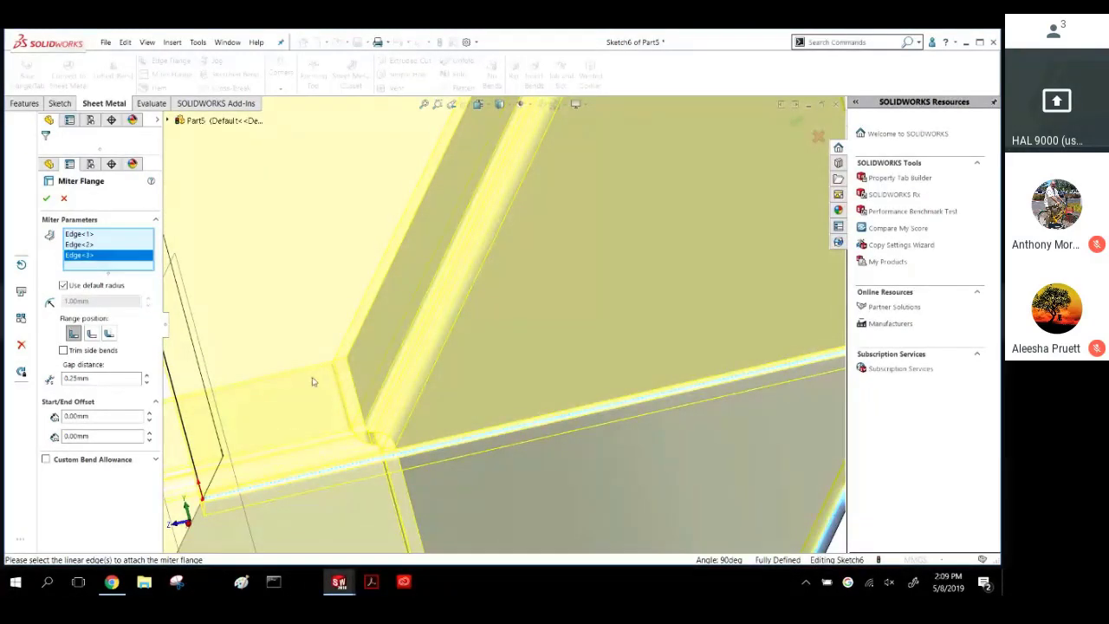
Try a 1 mm gap distance at the mitred corners, inspect the preview and restore the gap to 0.25 mm.
double_click(59, 378)
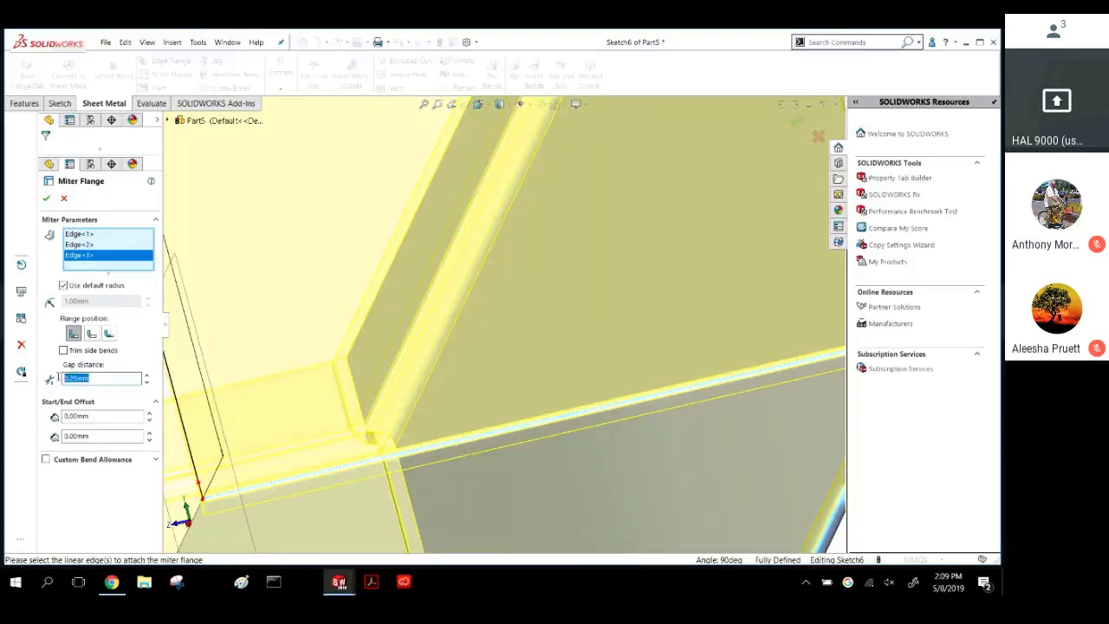
text(1)
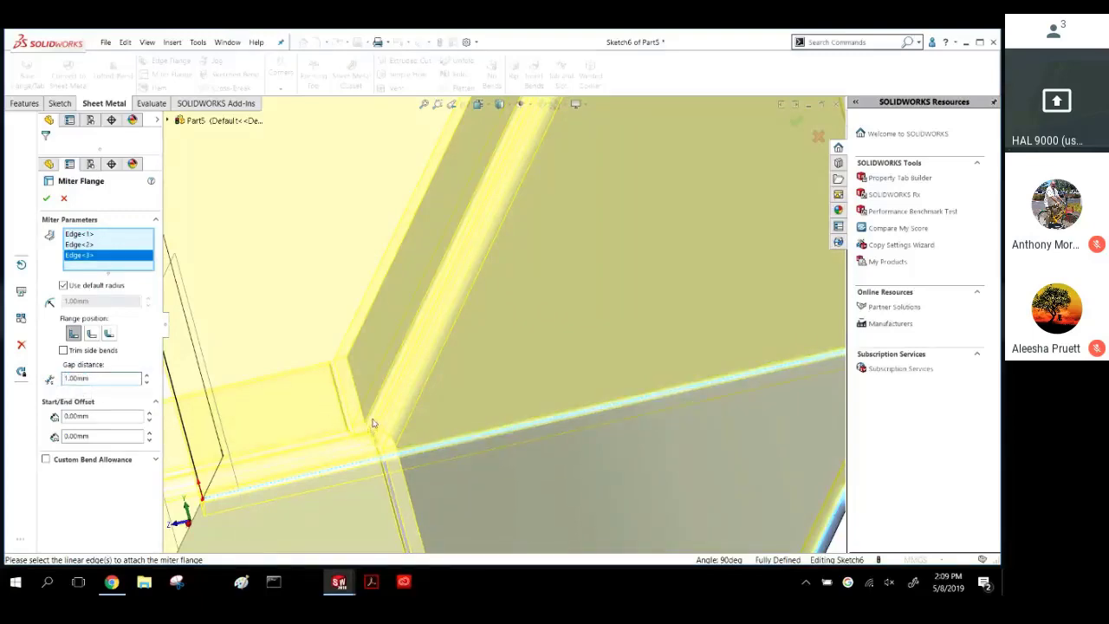
scroll(374, 423, up, 4)
middle_drag(373, 424, 343, 407)
scroll(344, 409, up, 5)
scroll(327, 364, down, 6)
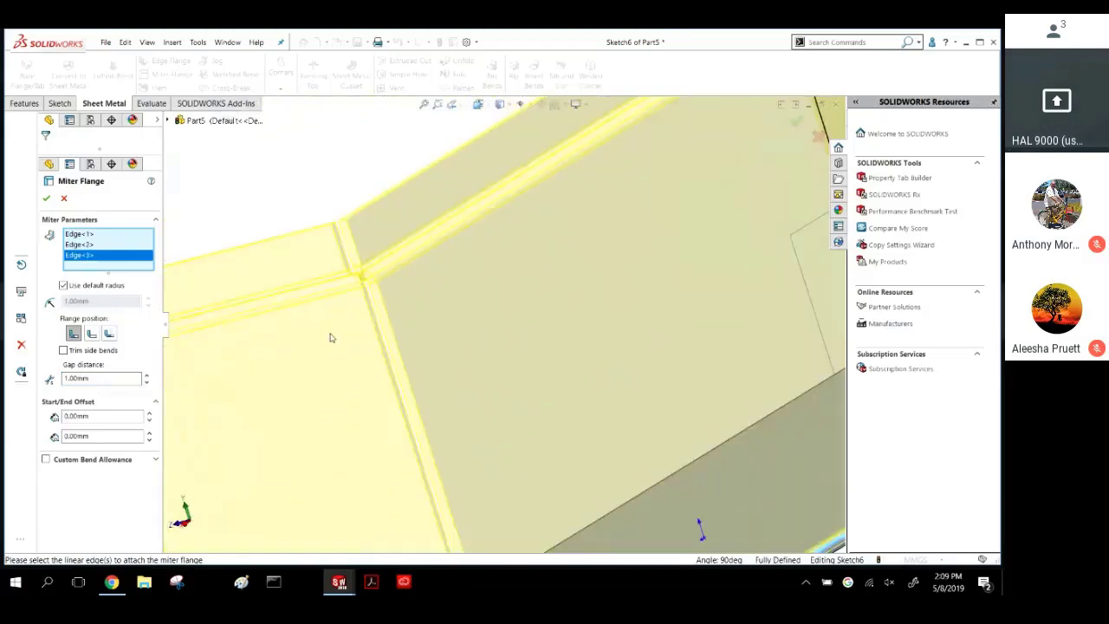
middle_drag(332, 337, 323, 342)
scroll(265, 383, down, 5)
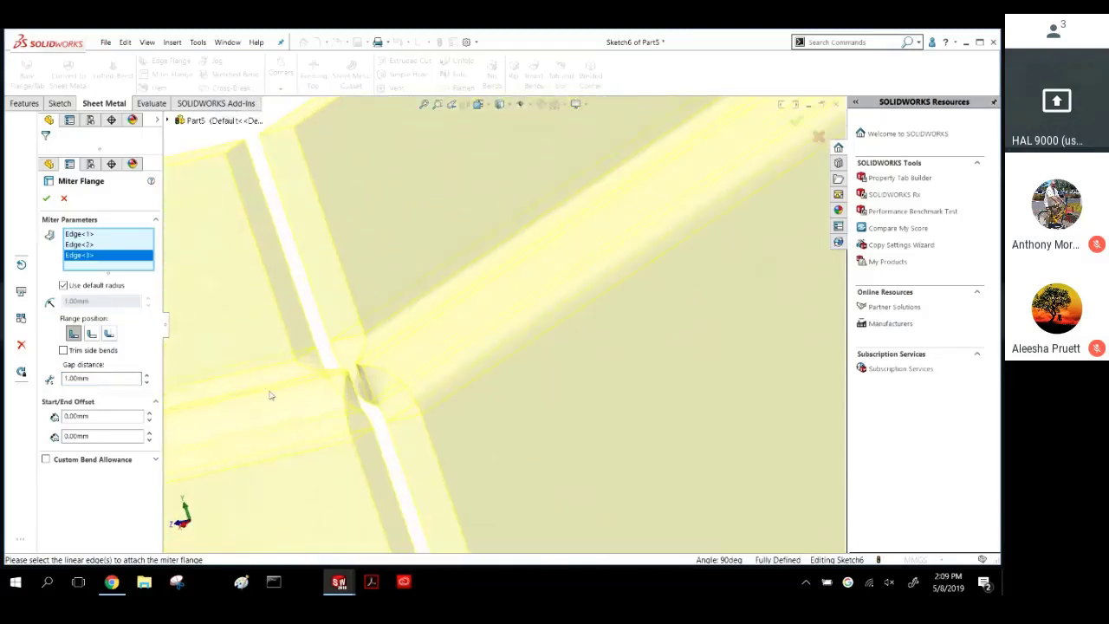
scroll(270, 395, up, 1)
drag(88, 378, 52, 374)
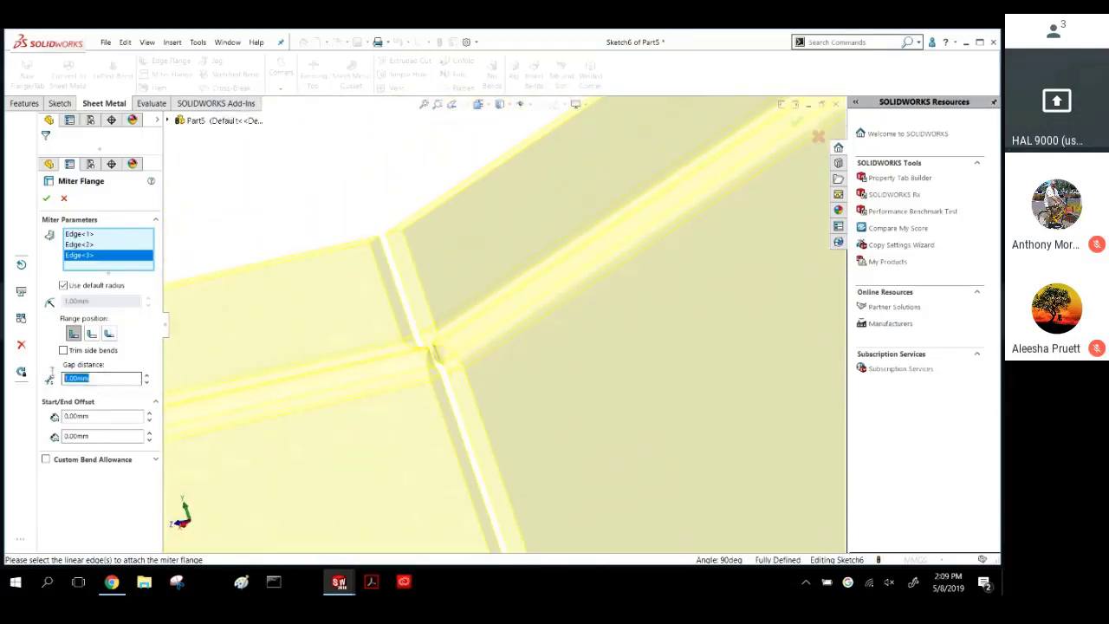
text(0.25)
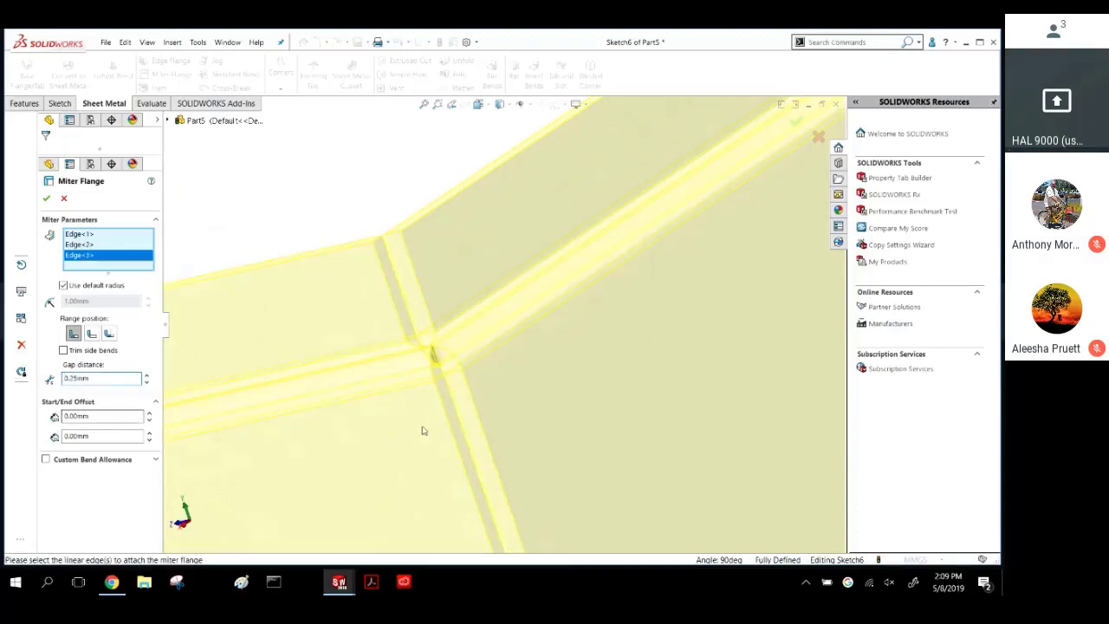
Add the remaining front long edge to the miter flange, complete the feature and inspect a finished corner.
scroll(440, 383, up, 1)
scroll(420, 371, up, 7)
middle_drag(476, 369, 517, 364)
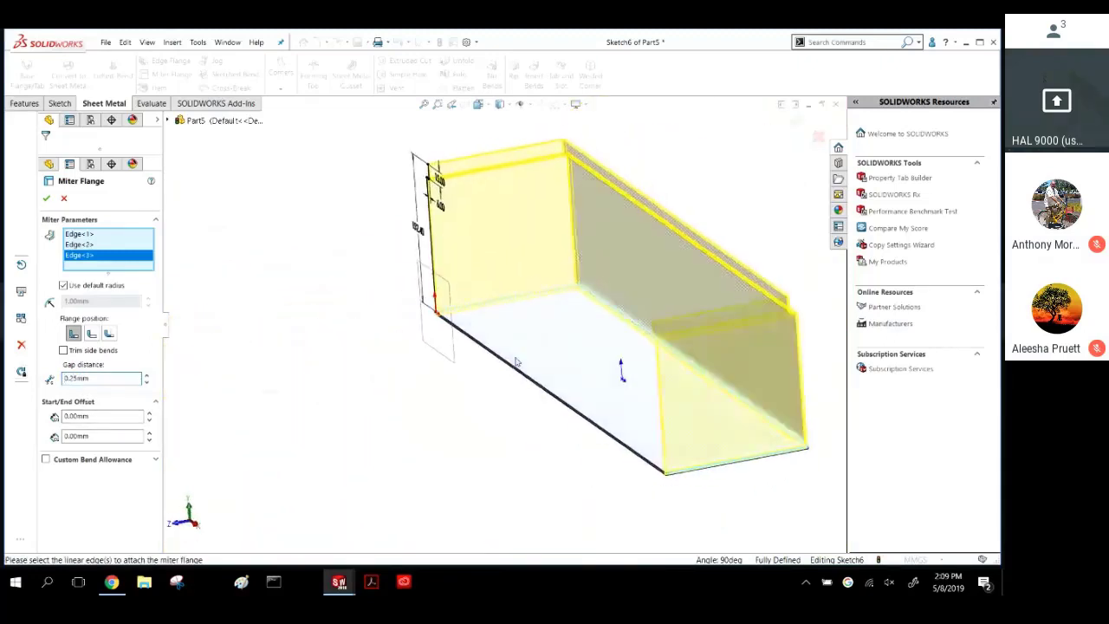
click(506, 366)
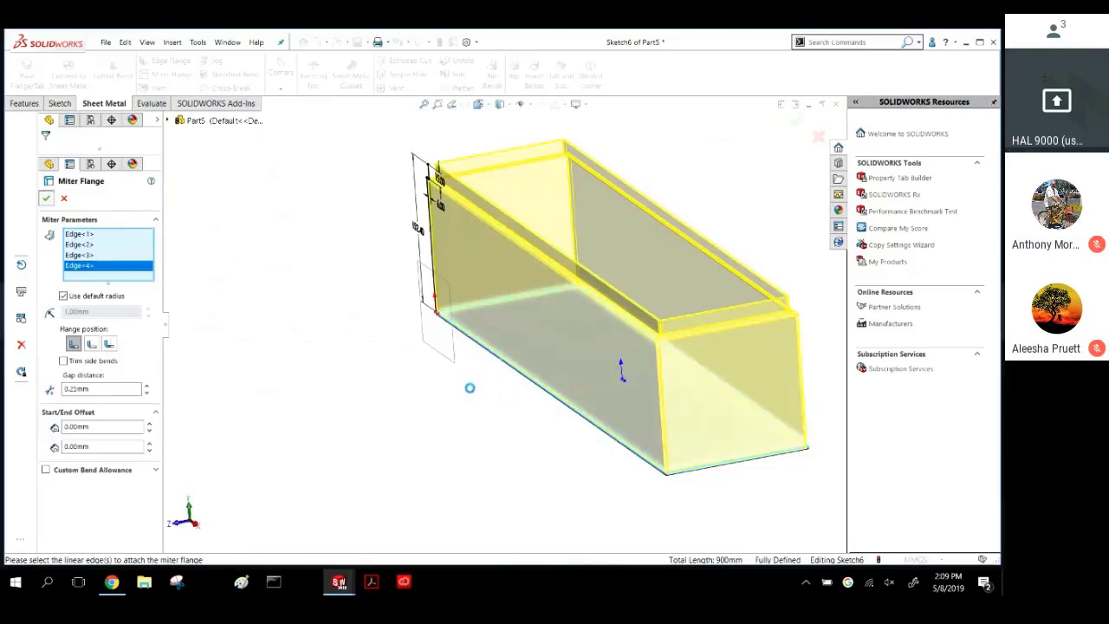
click(48, 200)
scroll(619, 338, down, 10)
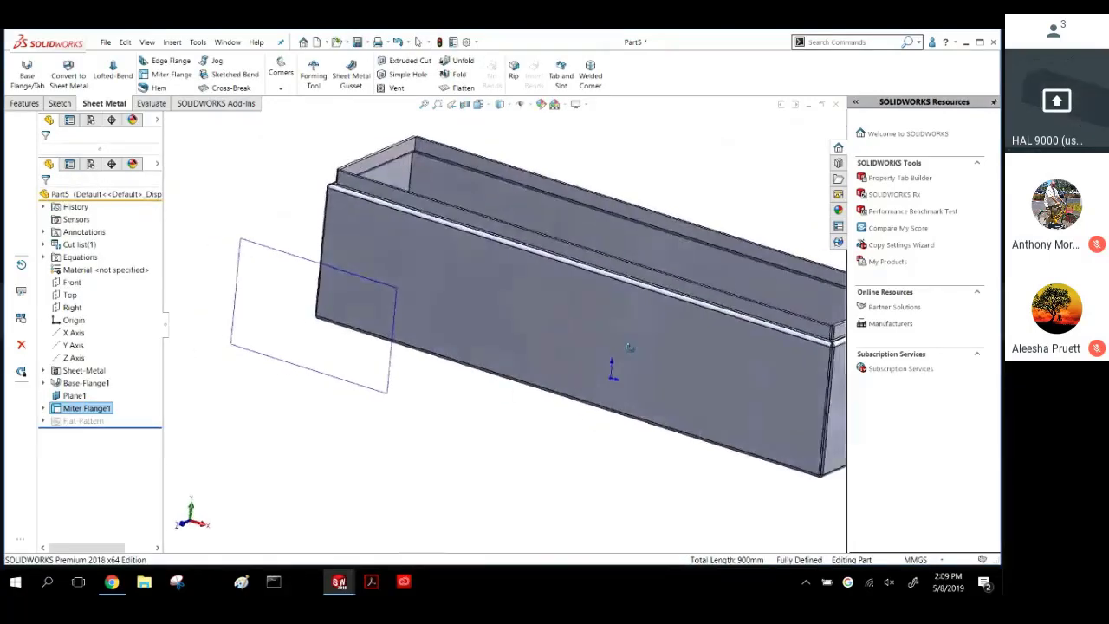
scroll(678, 368, down, 6)
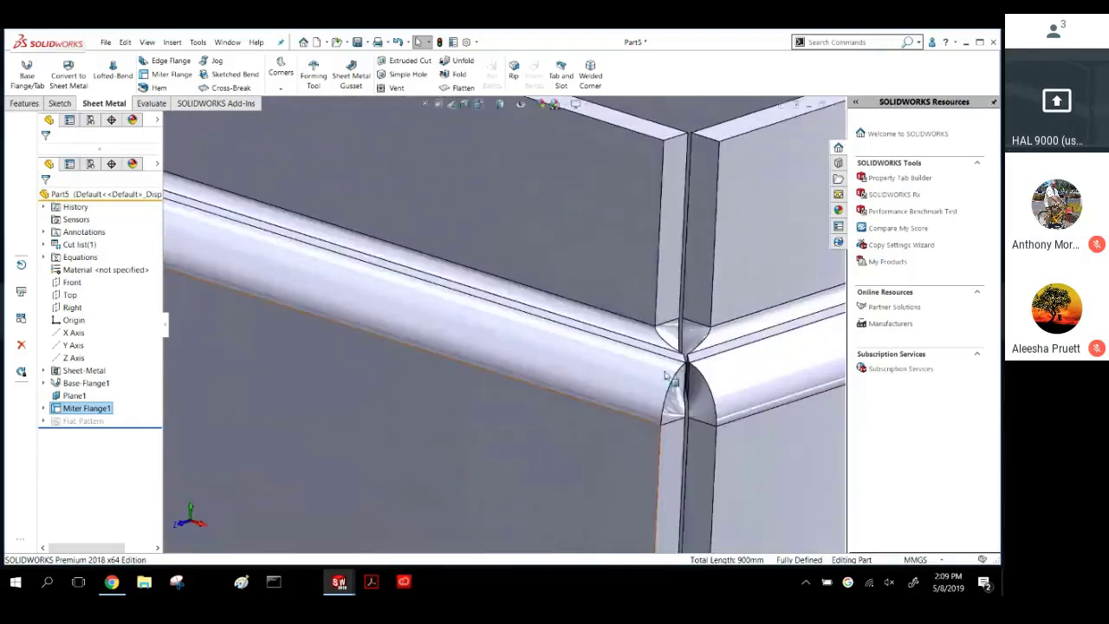
scroll(665, 367, up, 11)
scroll(622, 350, up, 10)
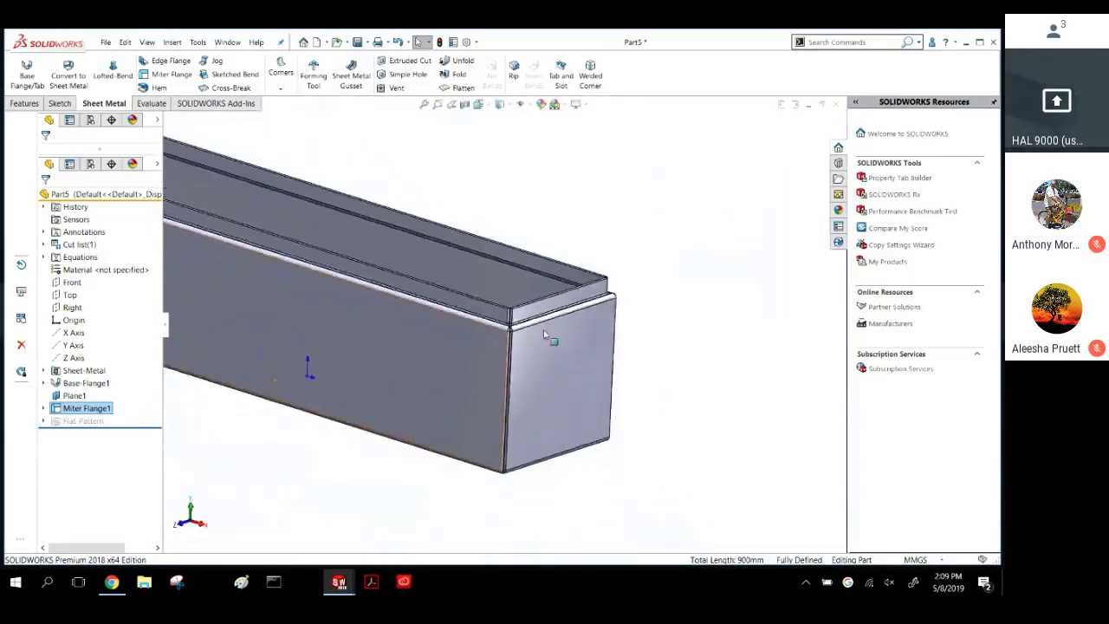
Flatten the box, examine the corner cutouts and bend lines in the flat pattern, and return to the folded state.
click(458, 87)
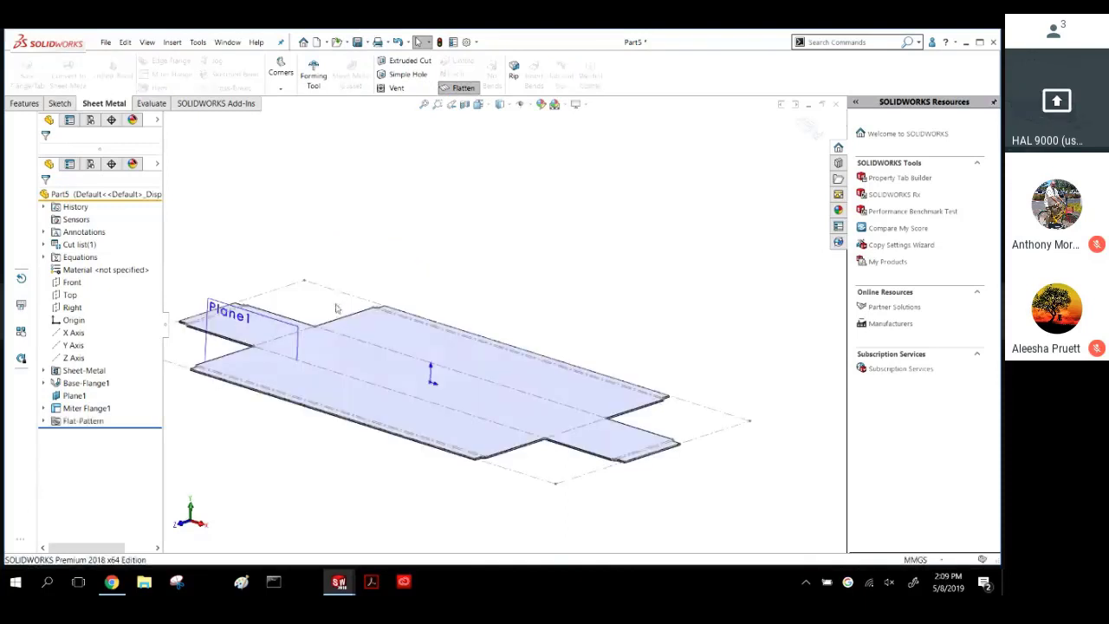
scroll(373, 283, down, 10)
scroll(381, 285, down, 5)
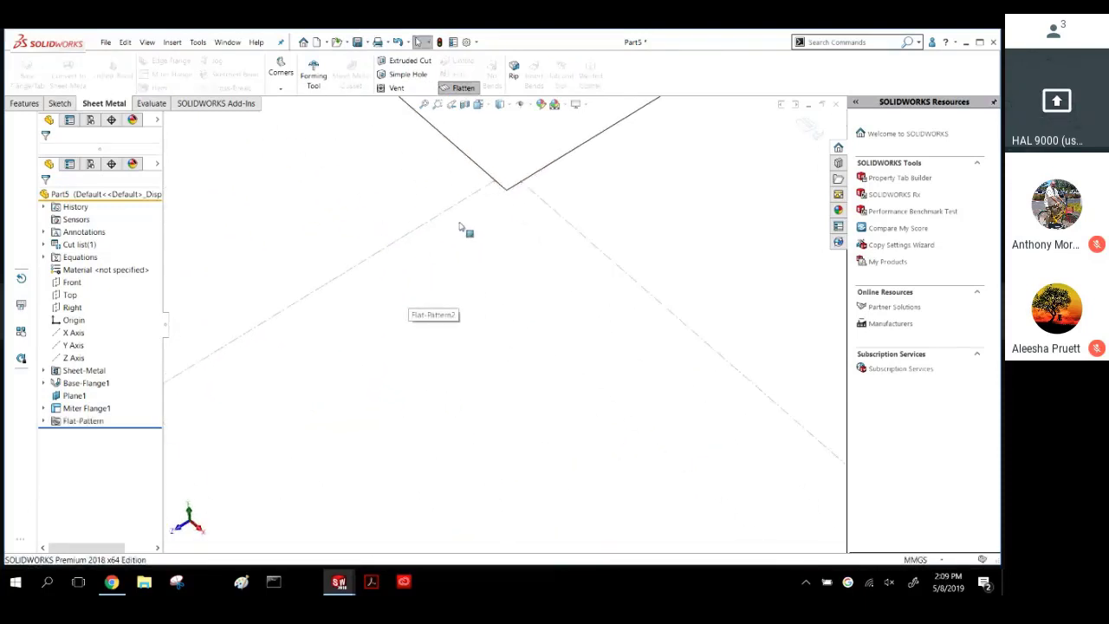
mouse_move(508, 228)
middle_down()
mouse_move(488, 289)
mouse_move(503, 248)
middle_up()
scroll(554, 222, up, 3)
scroll(673, 208, up, 8)
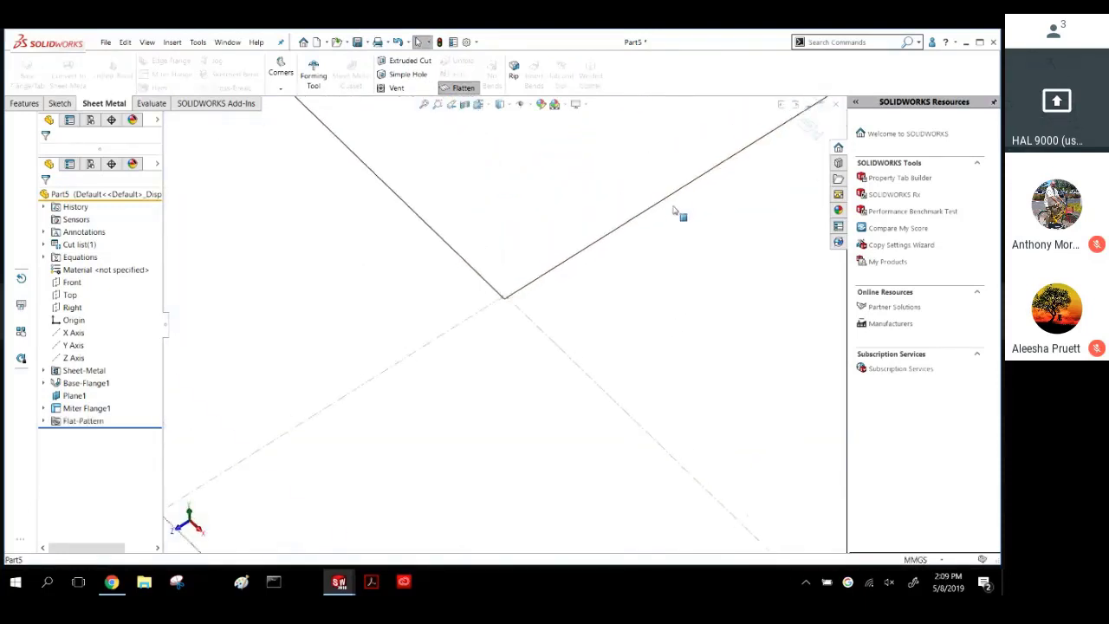
scroll(687, 212, down, 10)
scroll(688, 251, up, 6)
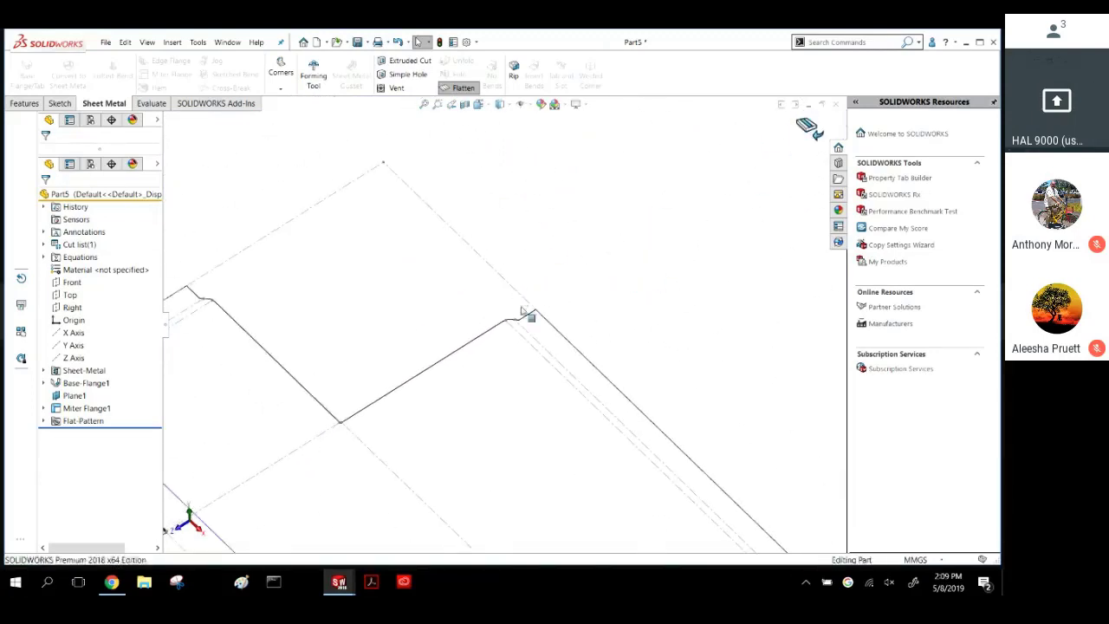
scroll(412, 384, up, 6)
middle_drag(400, 359, 409, 317)
scroll(512, 495, up, 3)
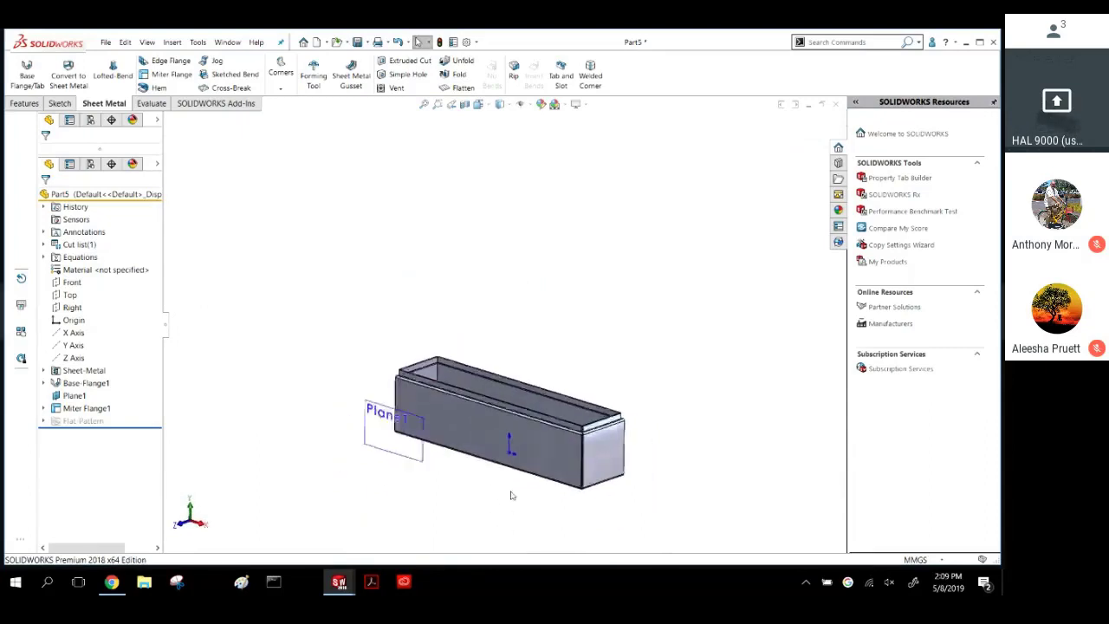
Start a sketch on the narrow top rim face of the box's front long wall.
scroll(531, 474, down, 4)
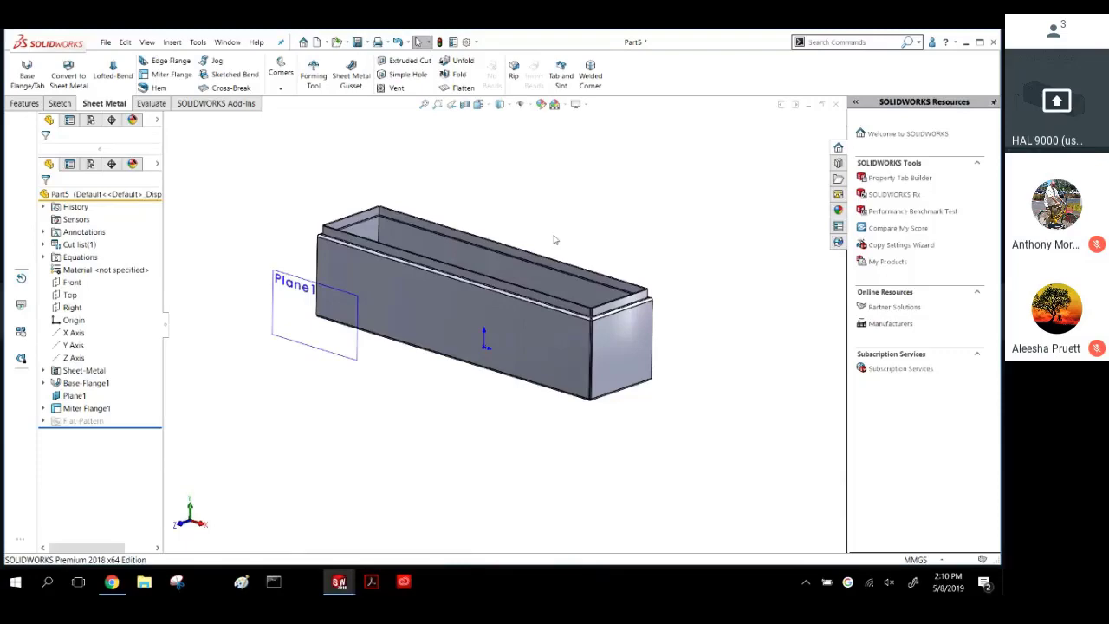
scroll(405, 216, down, 6)
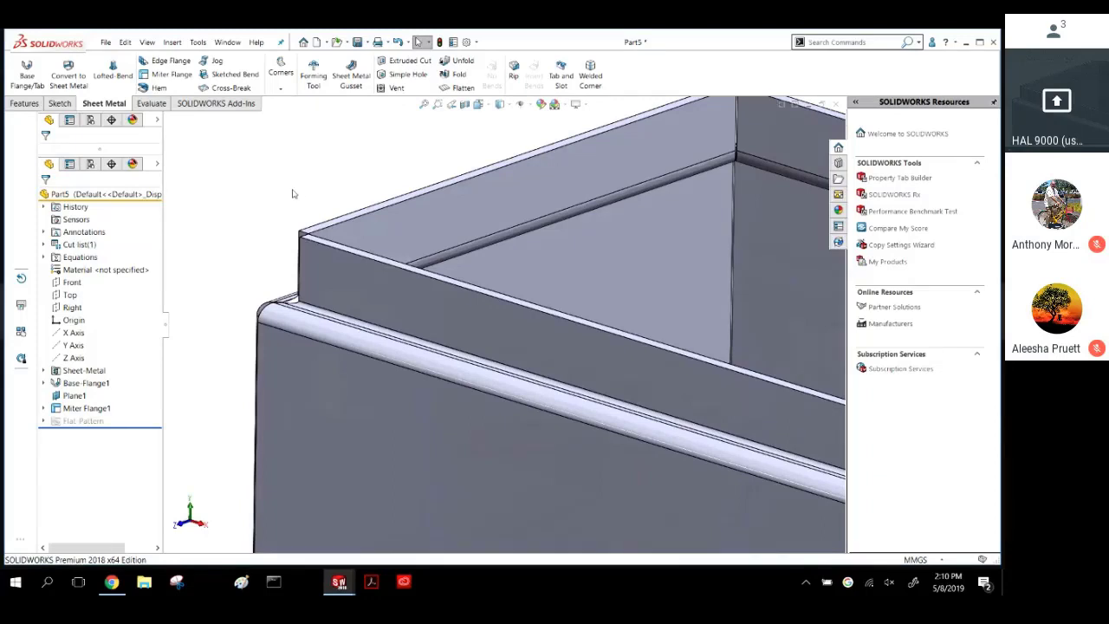
scroll(421, 240, up, 10)
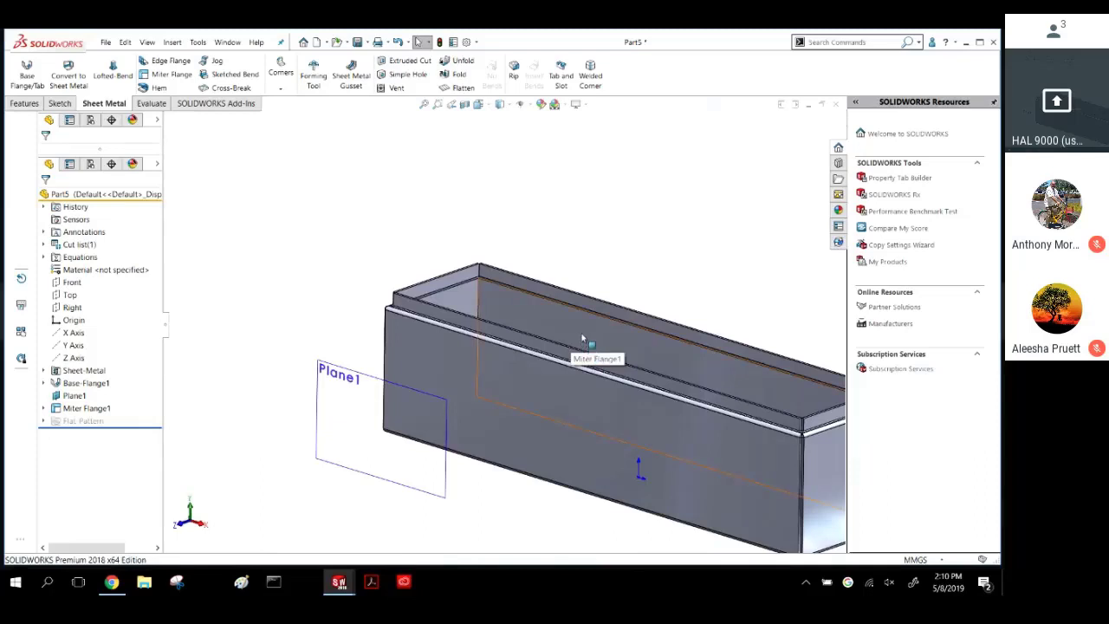
scroll(398, 327, down, 4)
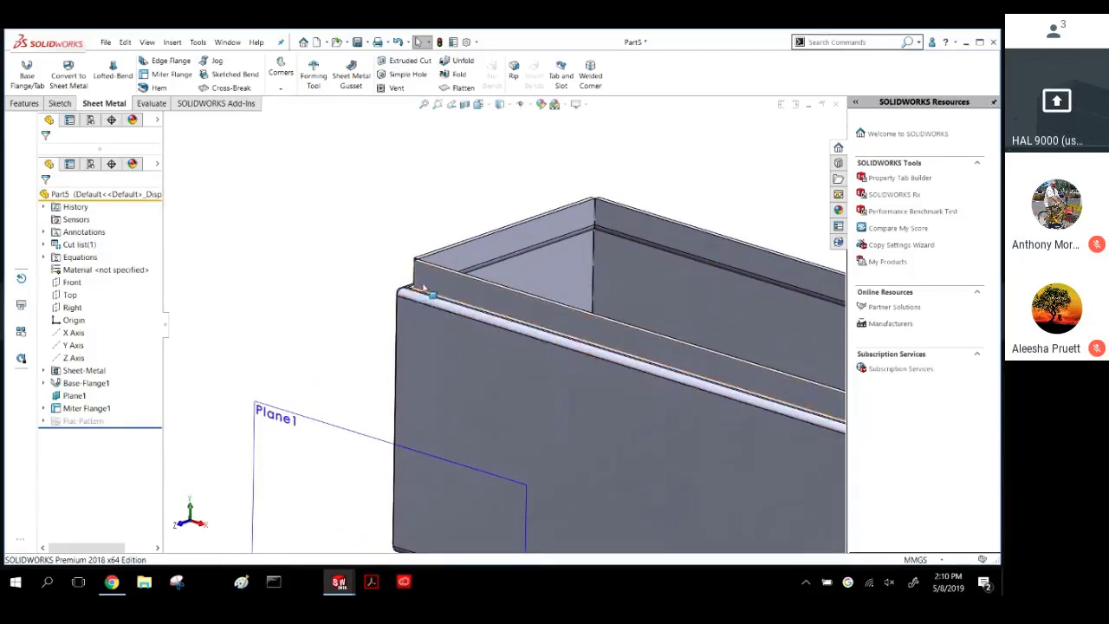
scroll(406, 271, down, 8)
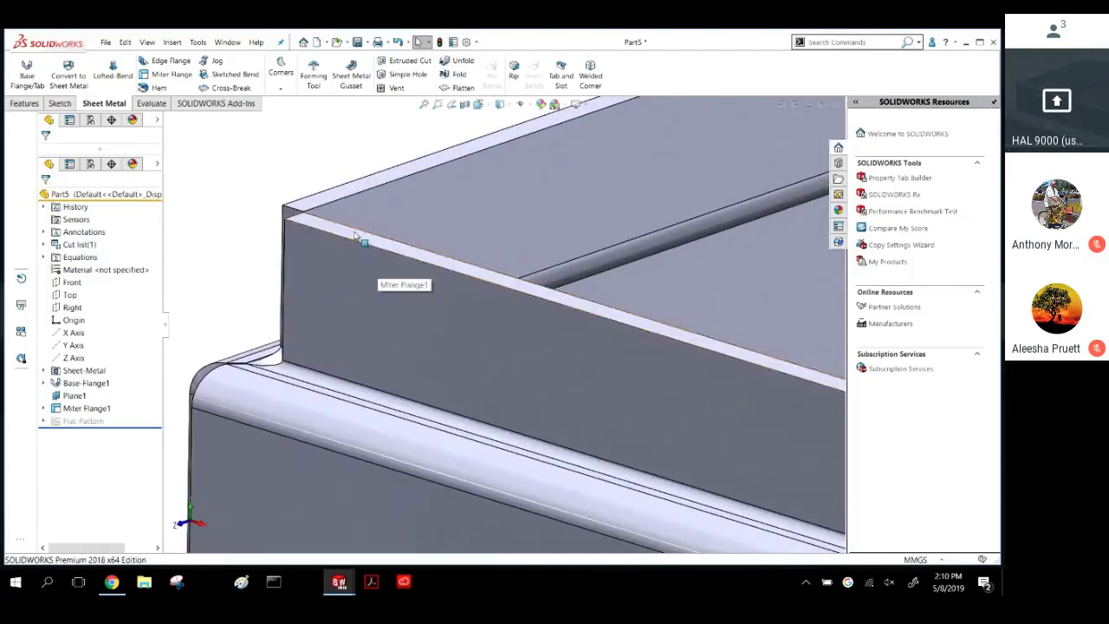
click(361, 241)
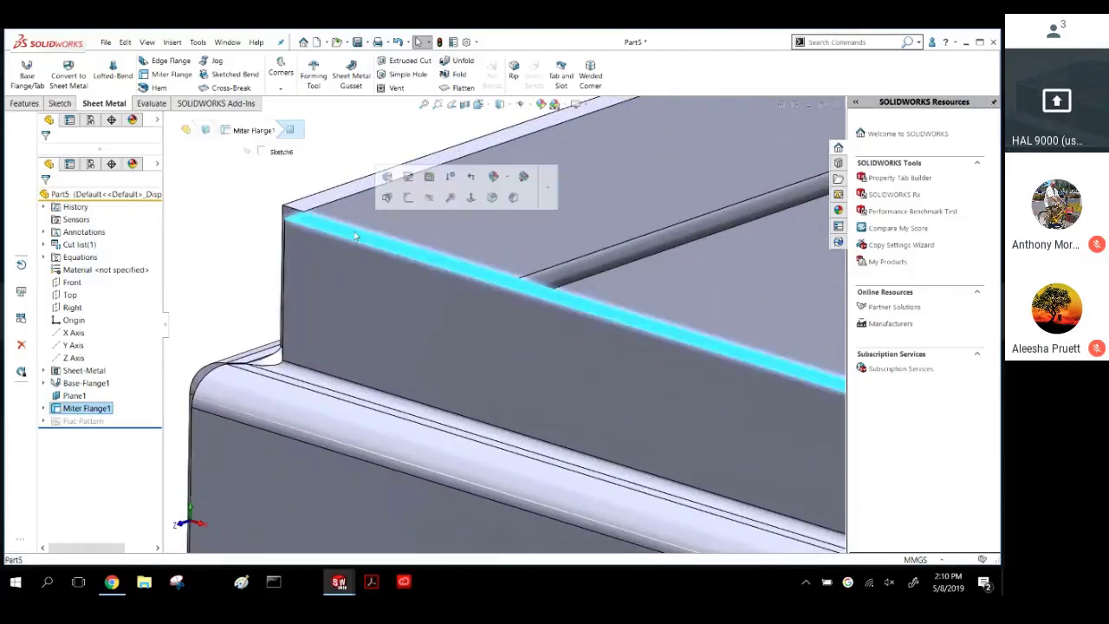
click(407, 198)
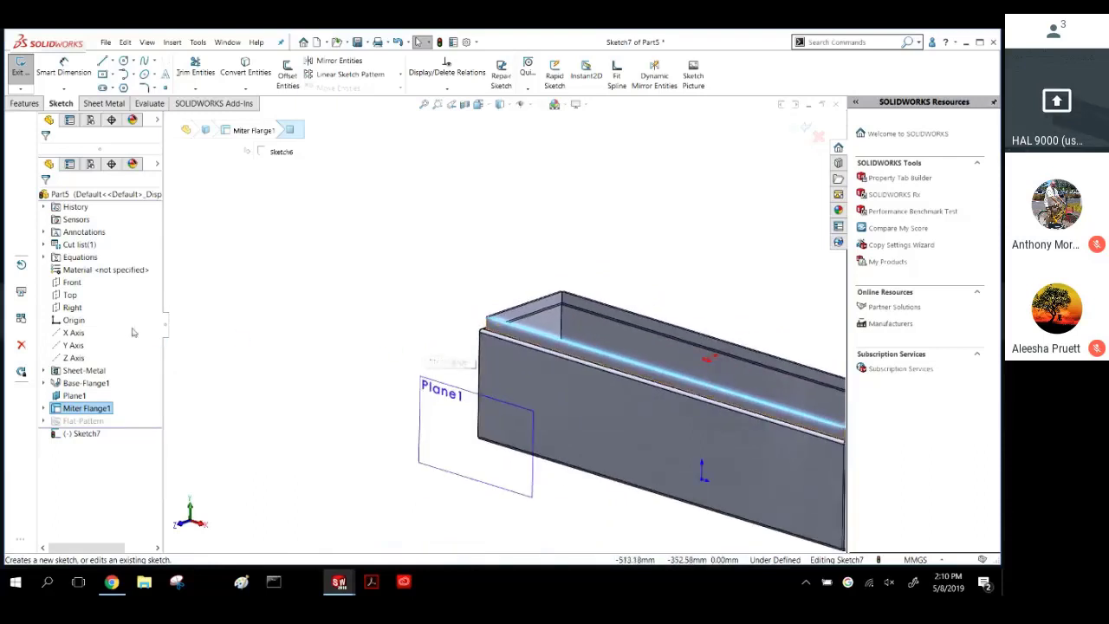
Convert the base flange's rectangle, Sketch1, into the new sketch and compare its outline with the box rim.
click(44, 382)
click(81, 396)
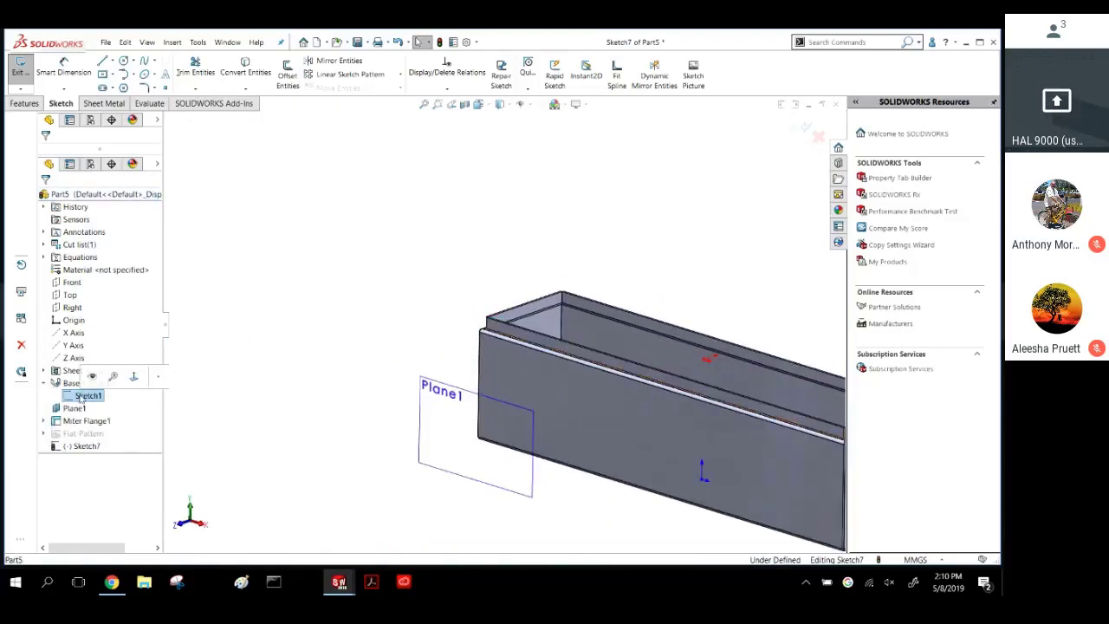
mouse_move(81, 397)
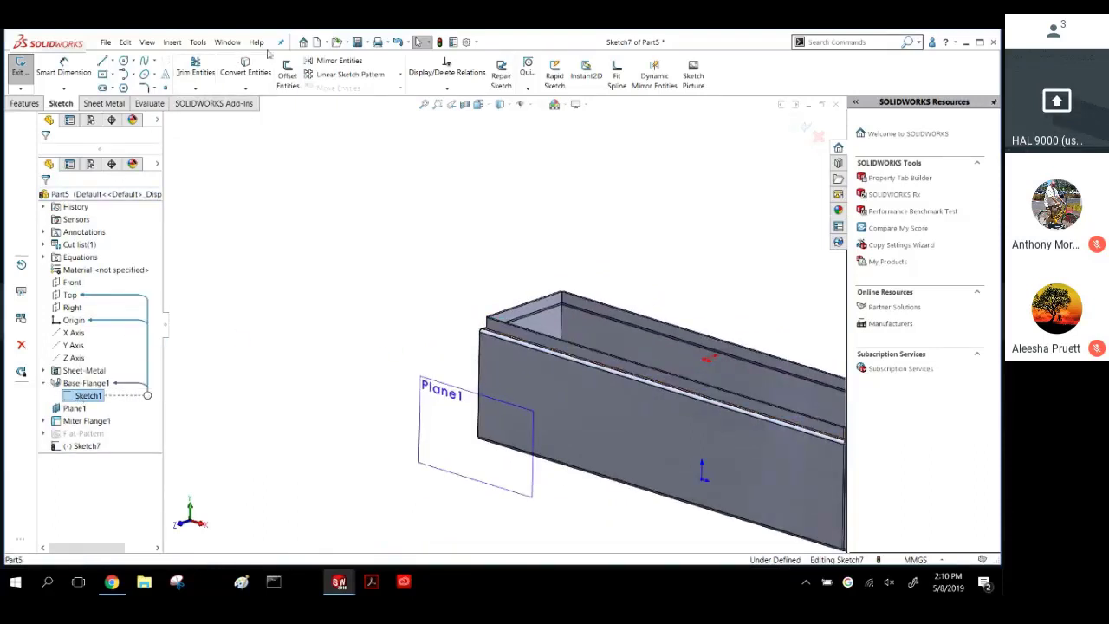
click(242, 73)
mouse_move(465, 272)
middle_down()
mouse_move(451, 430)
mouse_move(470, 263)
mouse_move(447, 236)
mouse_move(230, 416)
middle_up()
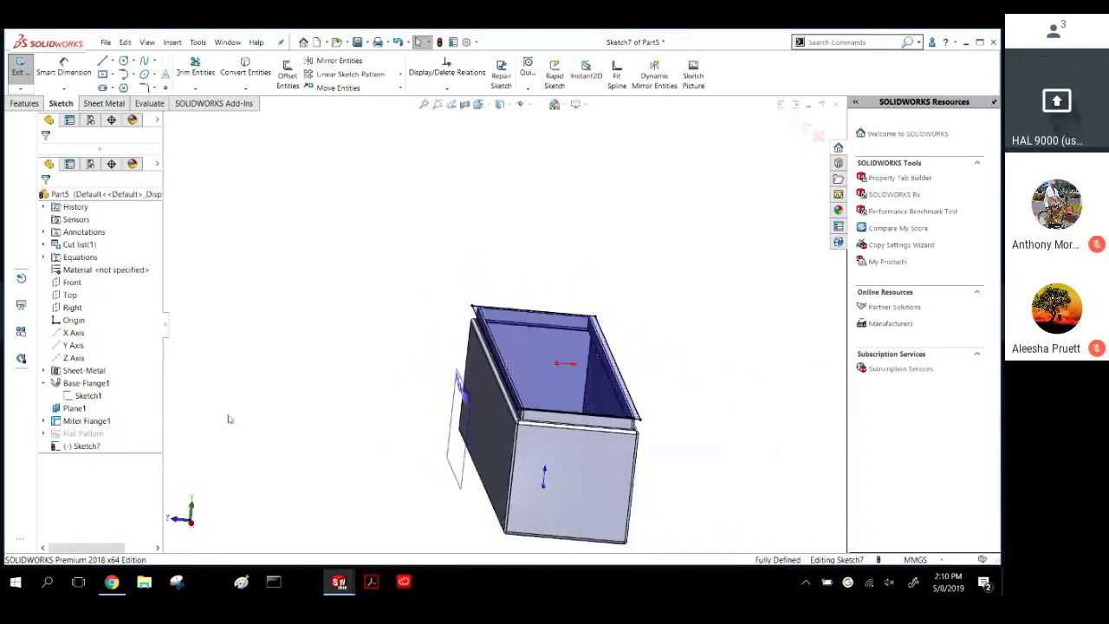
click(87, 395)
middle_drag(327, 350, 390, 306)
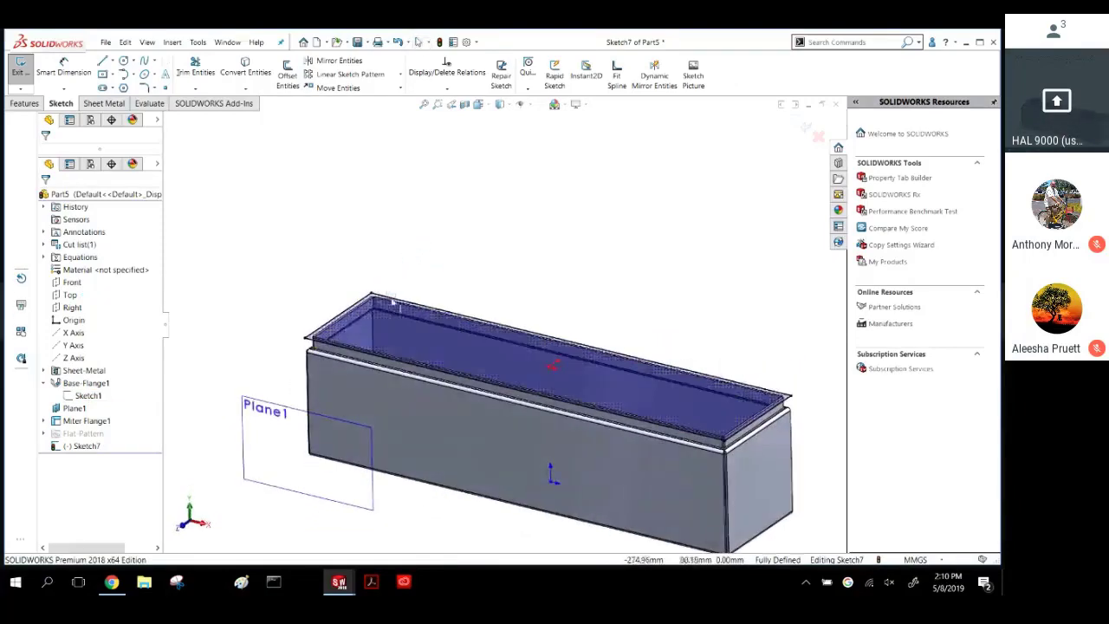
scroll(338, 374, down, 3)
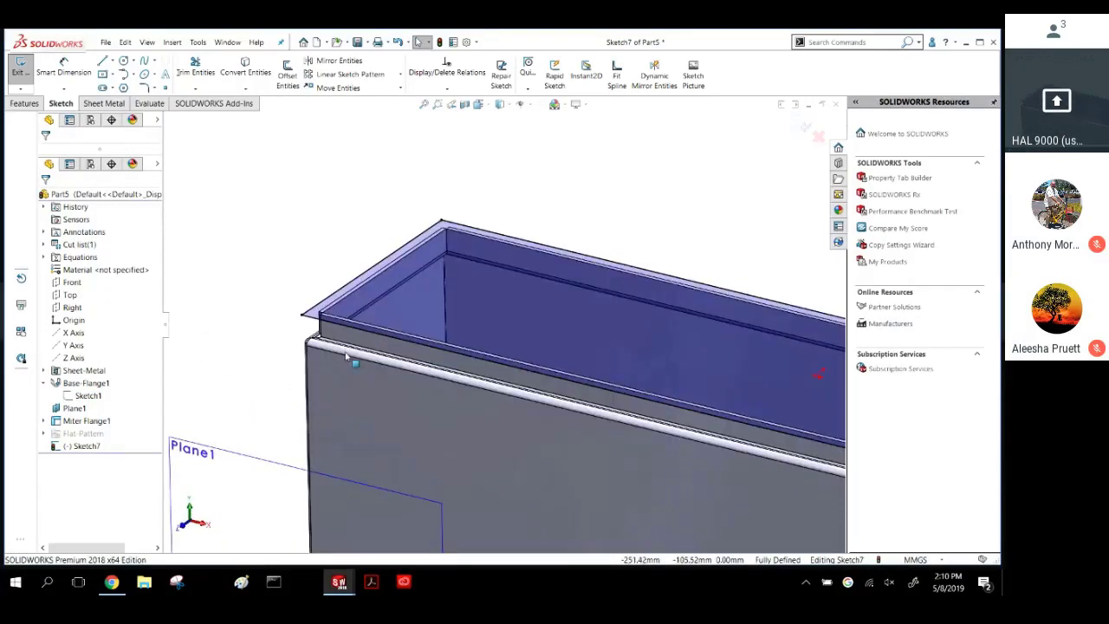
Create an unmerged base flange lid from the converted rectangle with the thickness direction reversed, and inspect its fit on the rim.
click(96, 104)
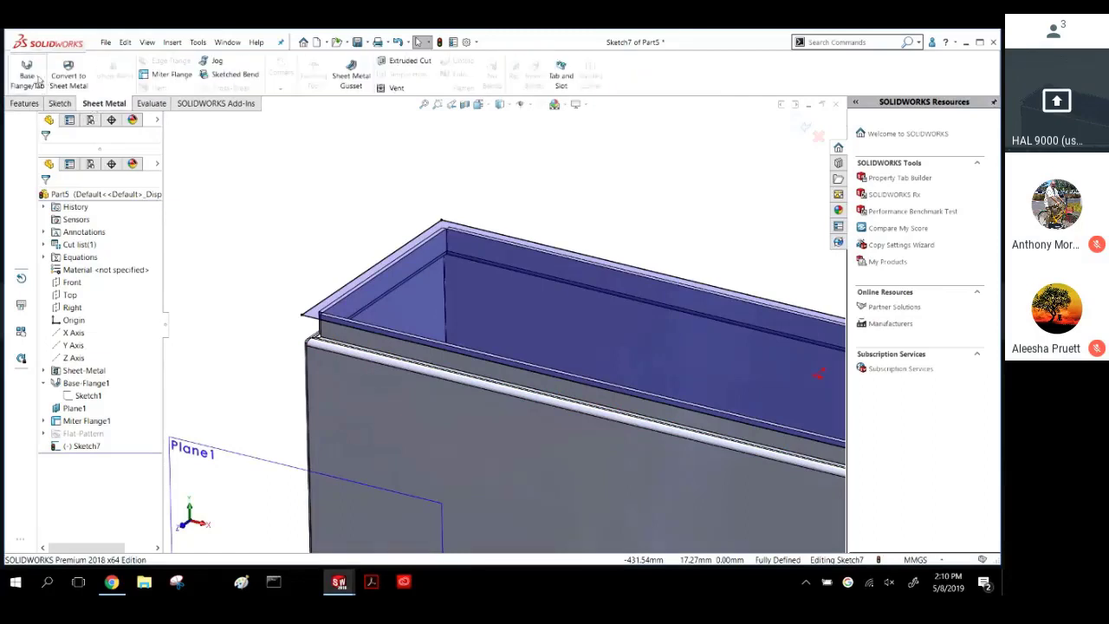
click(26, 70)
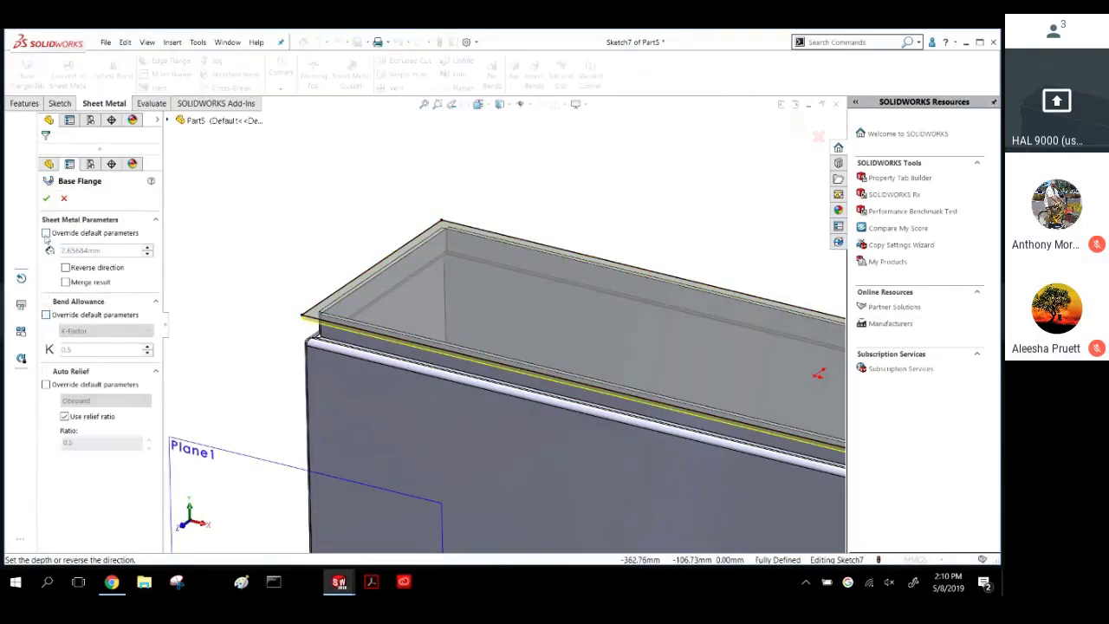
click(72, 271)
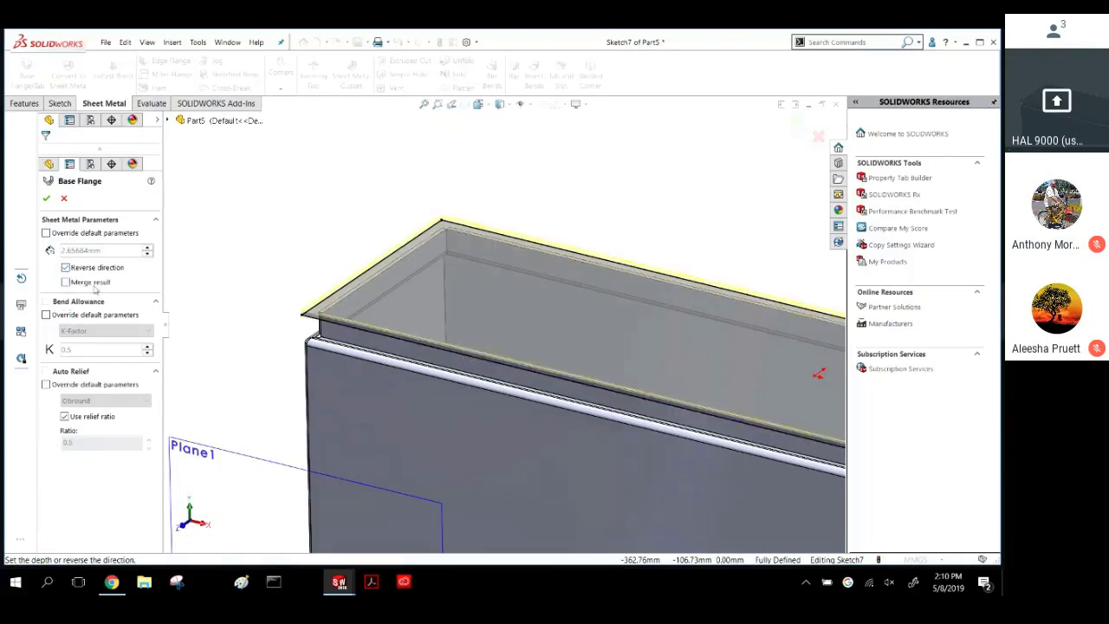
click(48, 200)
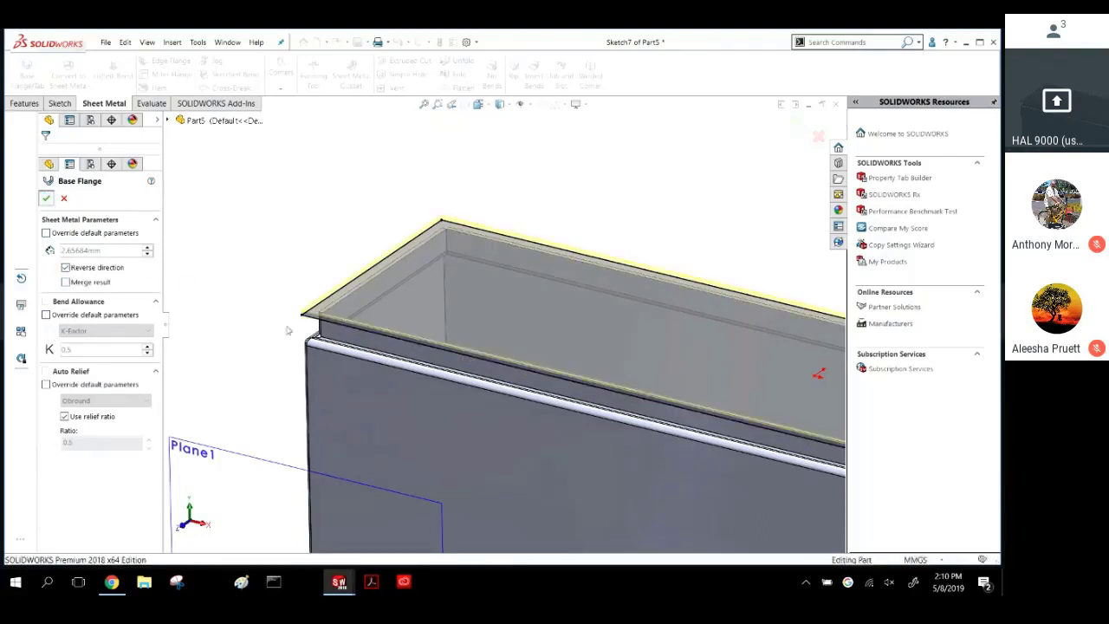
scroll(314, 329, down, 4)
middle_drag(356, 332, 305, 287)
scroll(441, 378, up, 6)
scroll(563, 370, down, 3)
scroll(564, 371, up, 4)
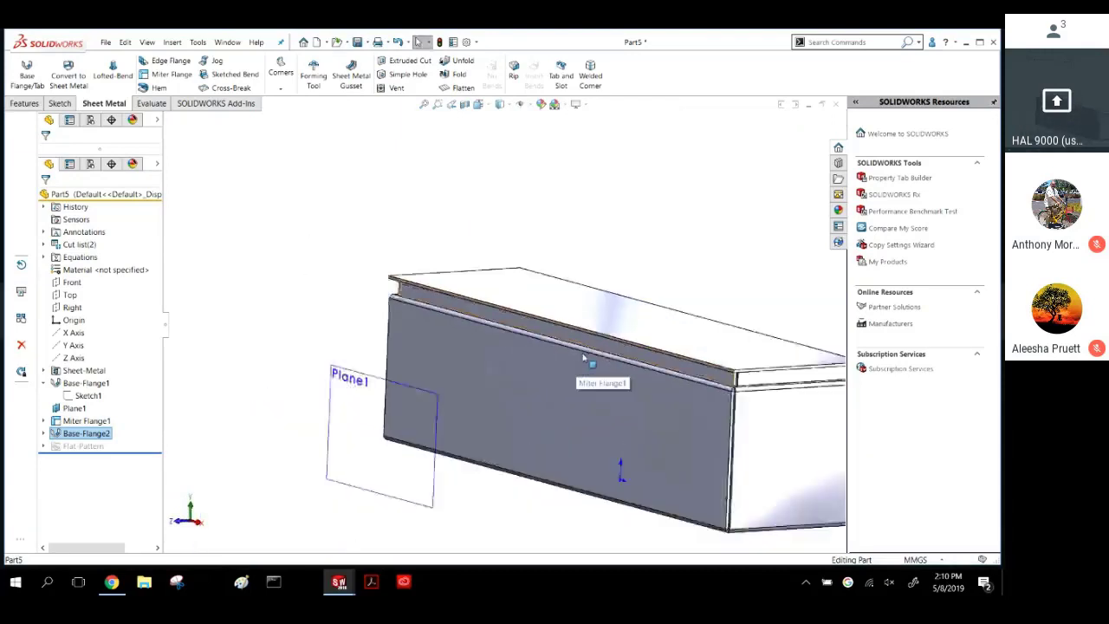
middle_drag(571, 377, 567, 318)
scroll(568, 318, down, 4)
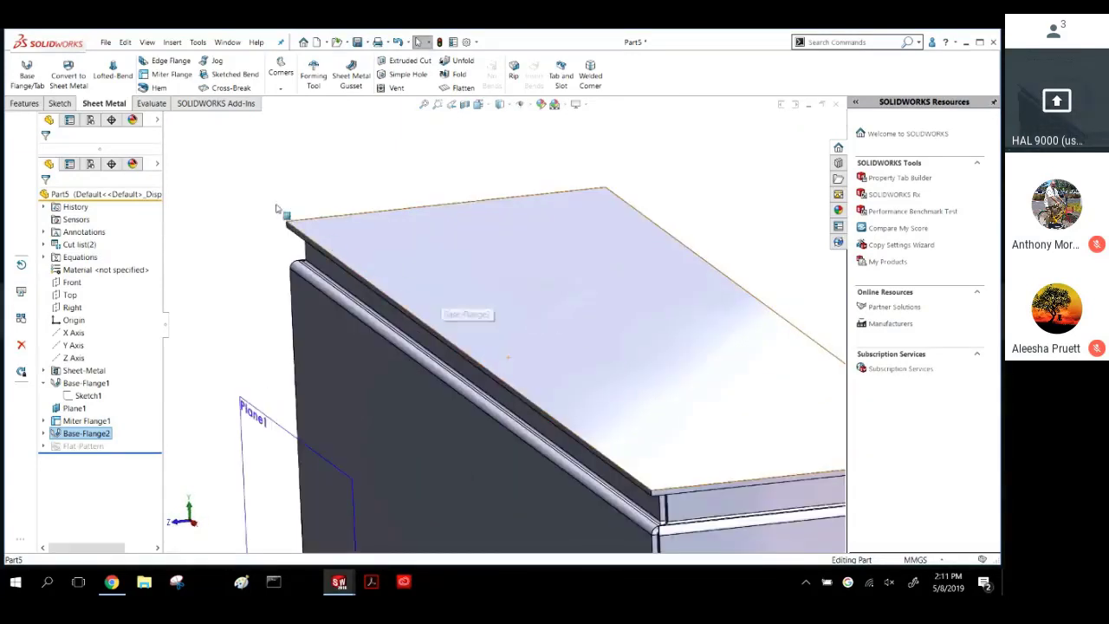
Start an Edge Flange on all four outer edges of the lid plate, pointing down over the box with a blind length of 27 mm.
click(415, 279)
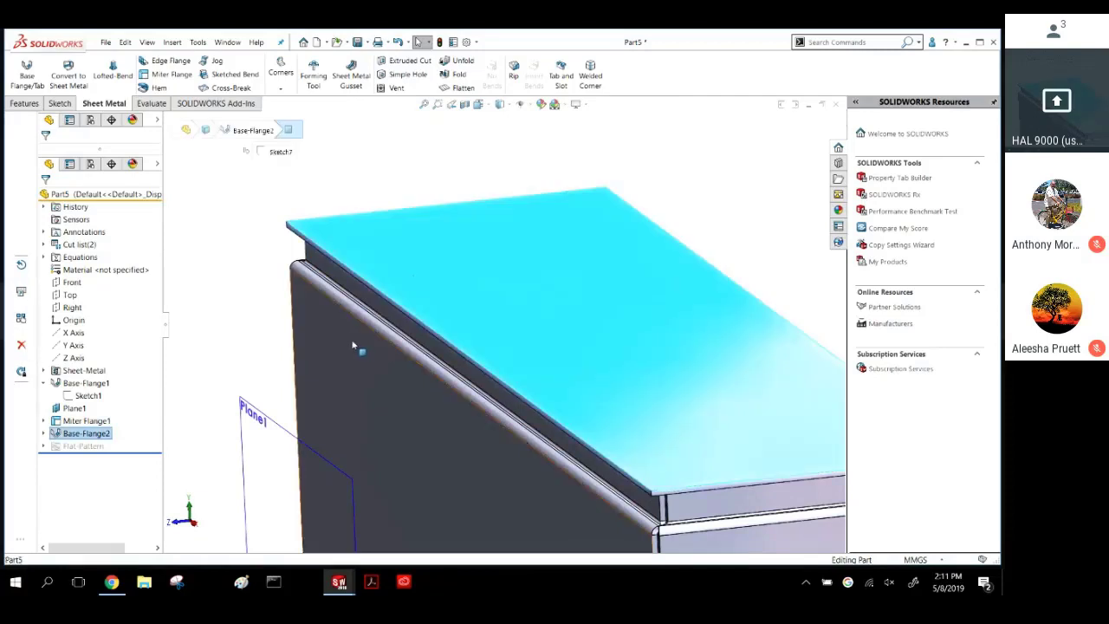
click(216, 201)
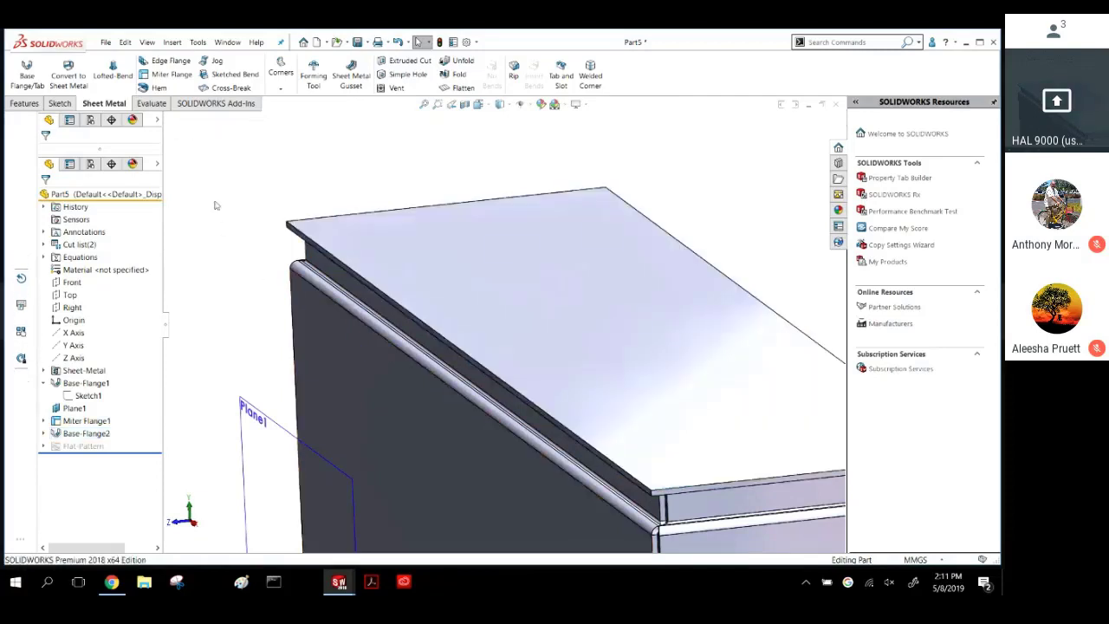
click(171, 61)
click(317, 249)
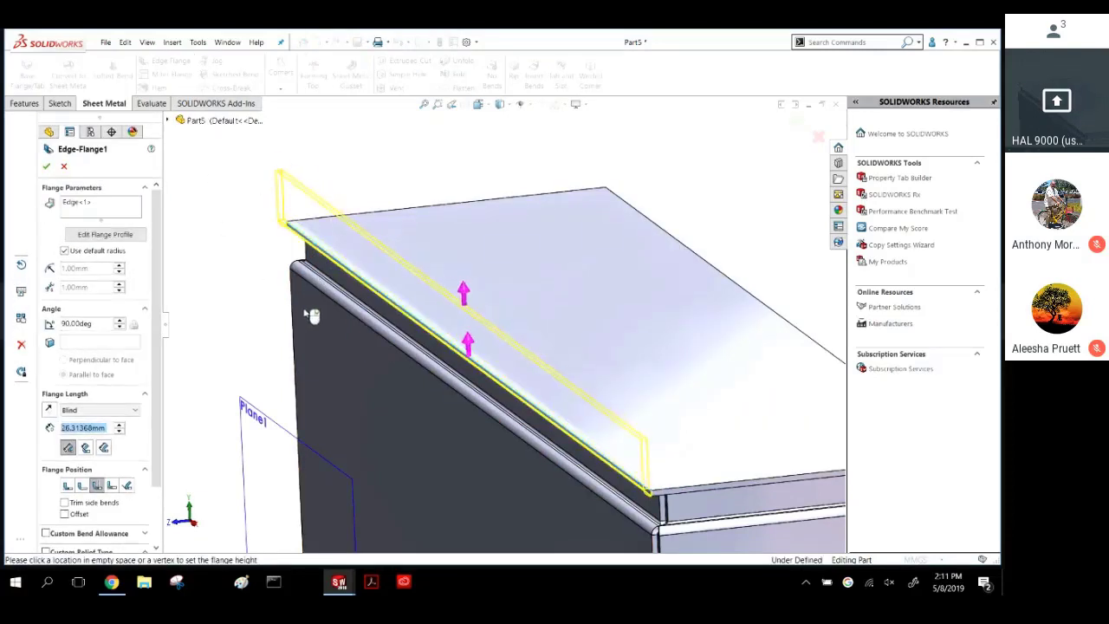
middle_drag(346, 401, 252, 290)
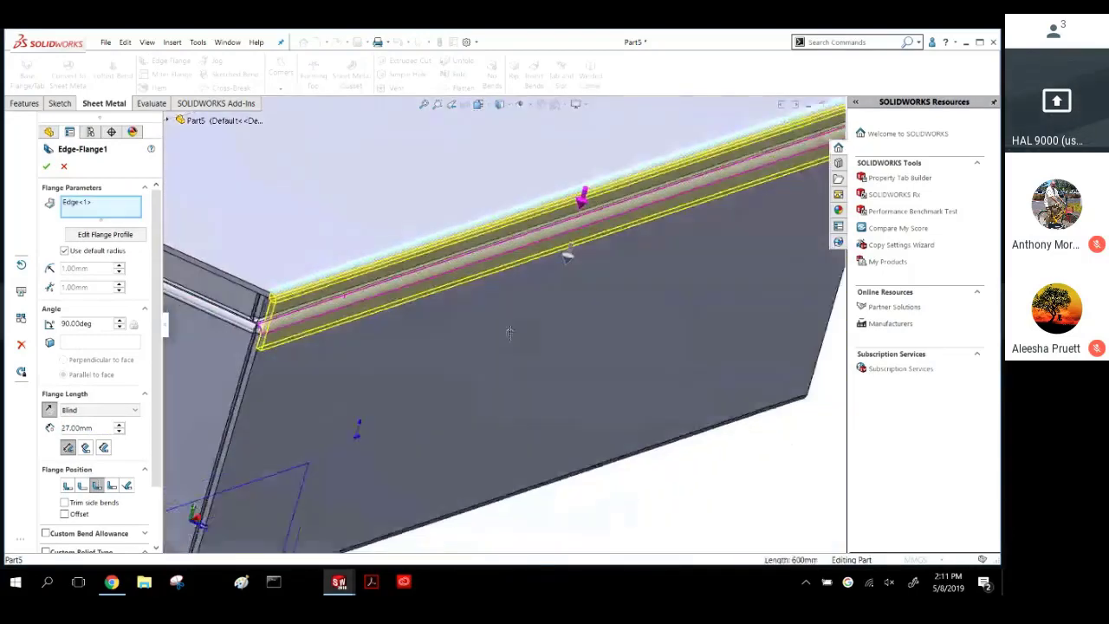
scroll(234, 303, up, 5)
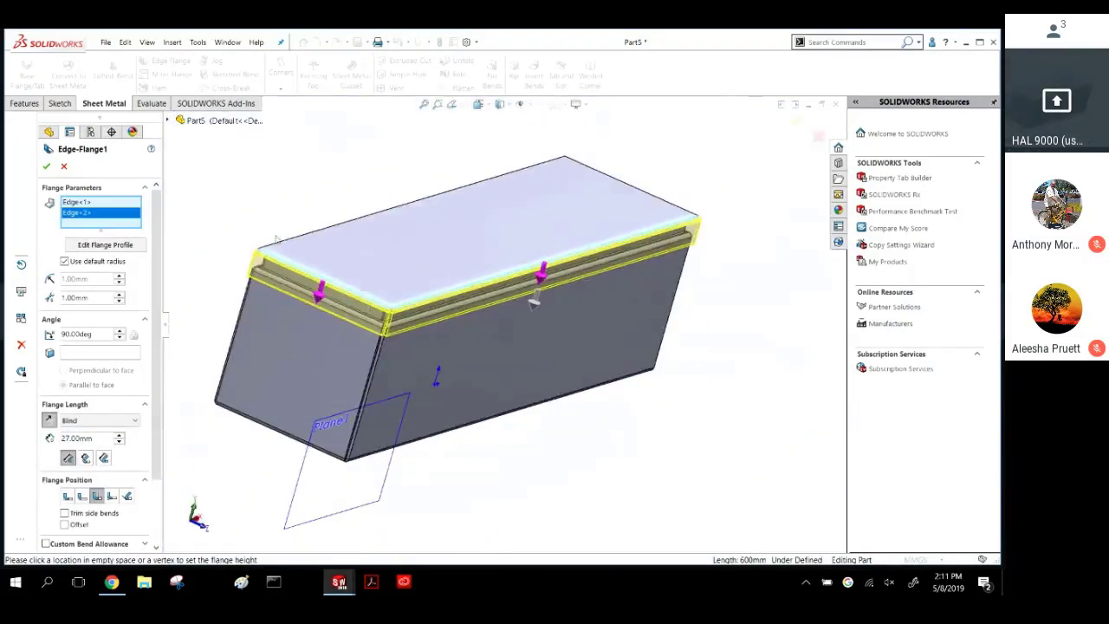
scroll(305, 258, down, 5)
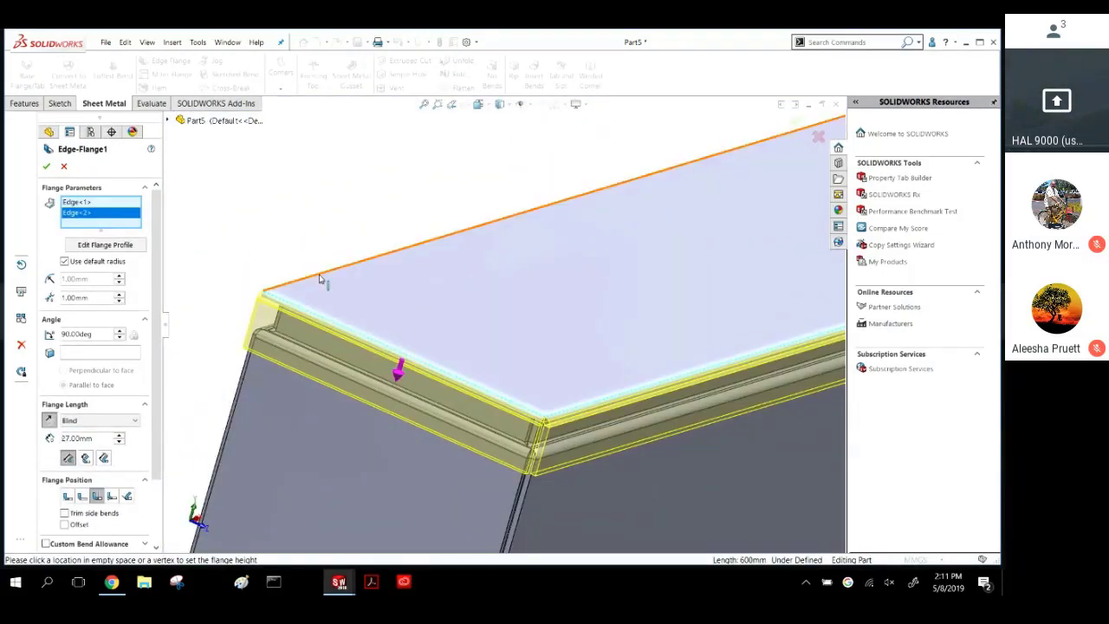
click(321, 275)
scroll(557, 289, up, 5)
scroll(654, 278, down, 3)
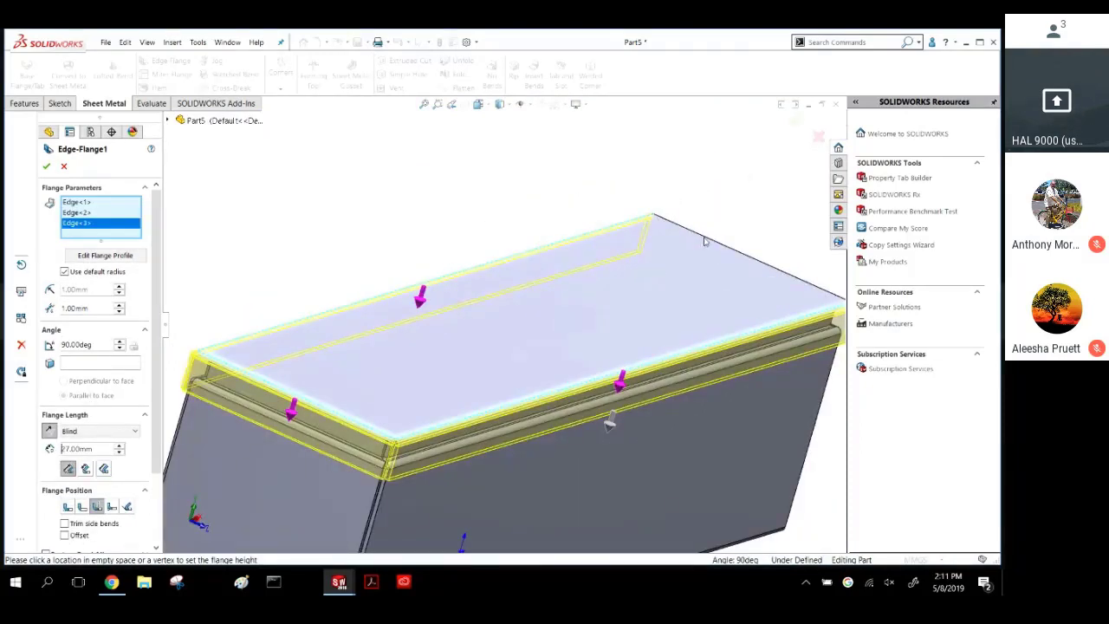
click(706, 241)
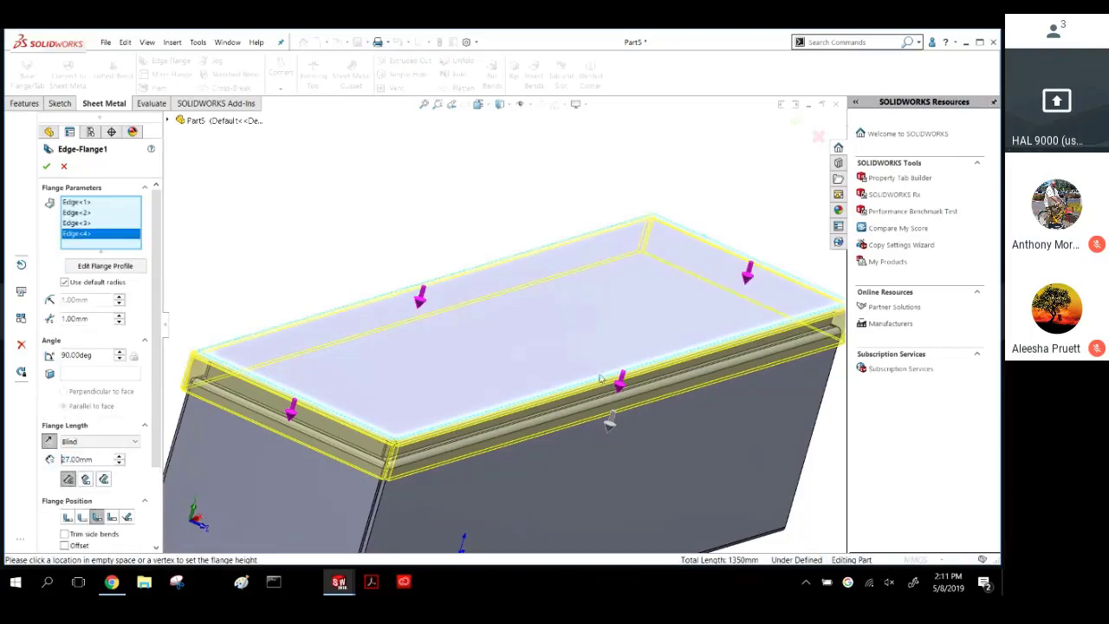
Set the lid's edge flange position to Material Inside so the flange aligns with the box walls.
scroll(541, 284, down, 5)
middle_drag(542, 284, 536, 279)
scroll(253, 321, up, 5)
middle_drag(253, 321, 247, 365)
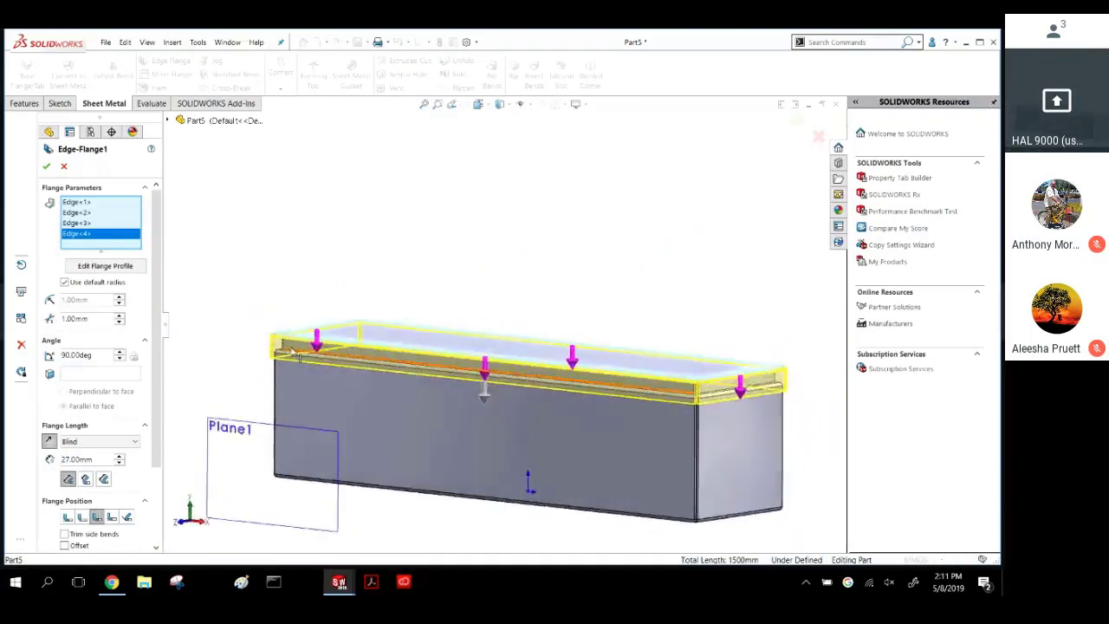
scroll(251, 358, down, 5)
middle_drag(337, 359, 439, 218)
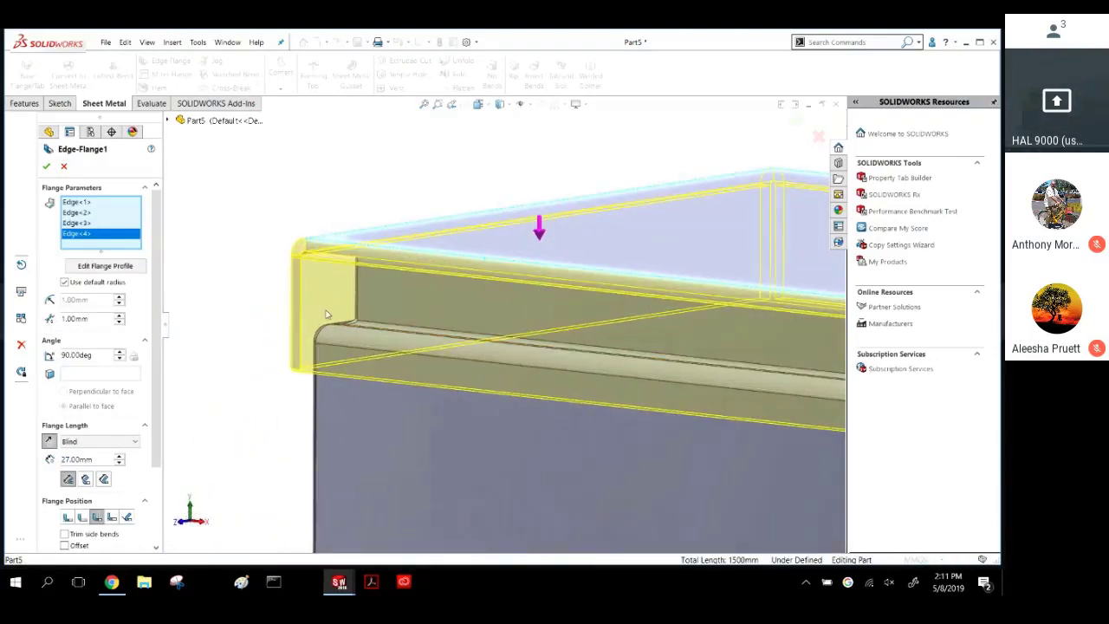
click(68, 517)
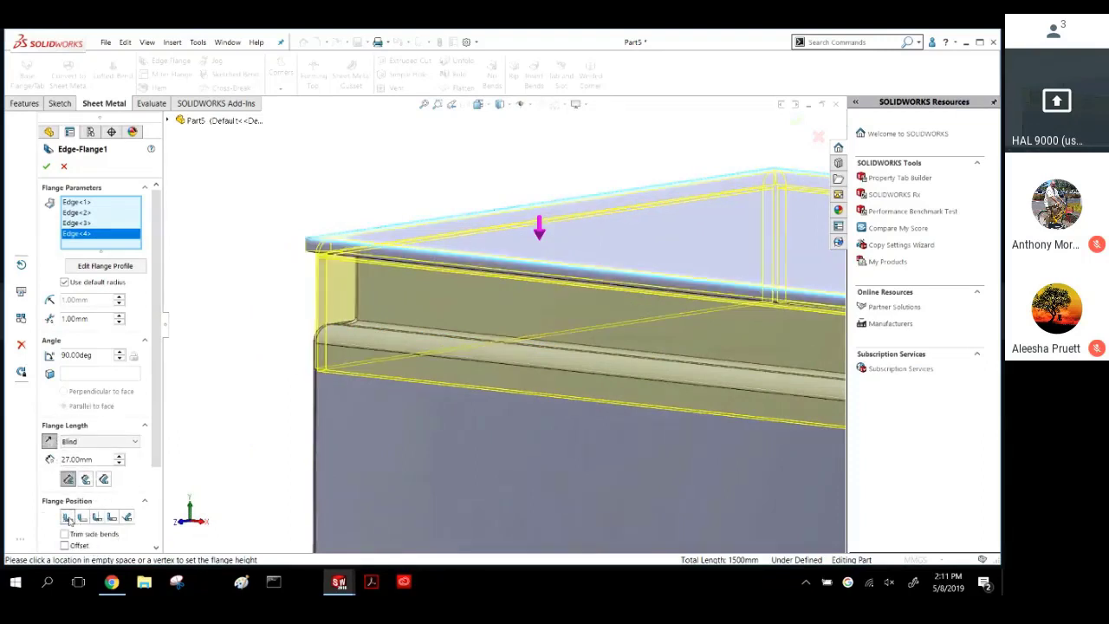
Set the flange length to Up To Vertex, using the box's corner vertex at the top of its rounded bend, and finish the flange.
click(106, 461)
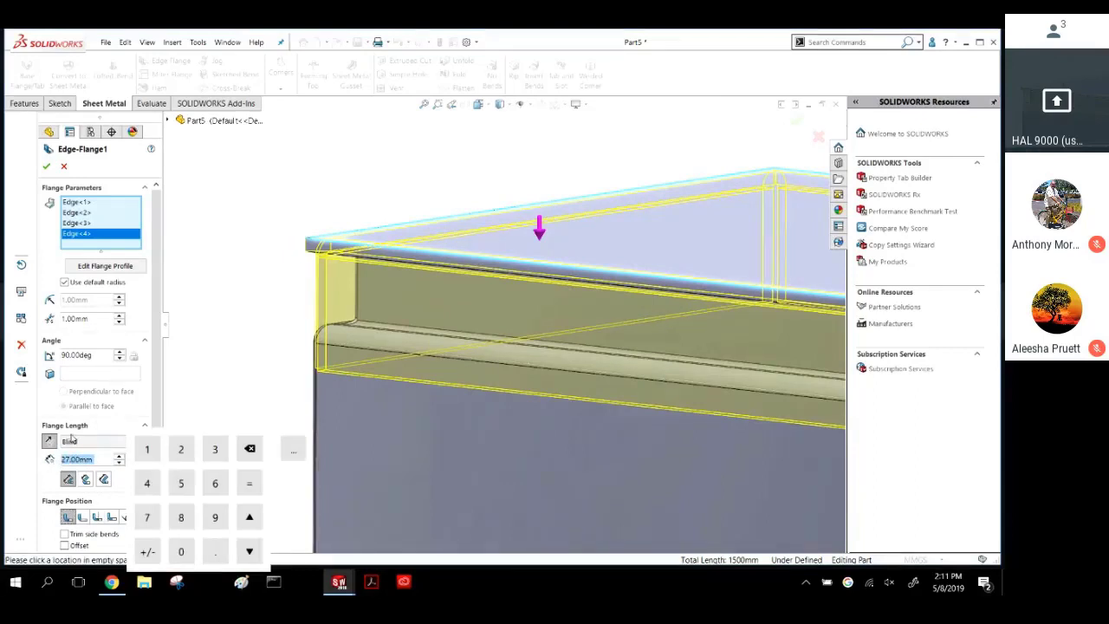
click(72, 440)
click(76, 442)
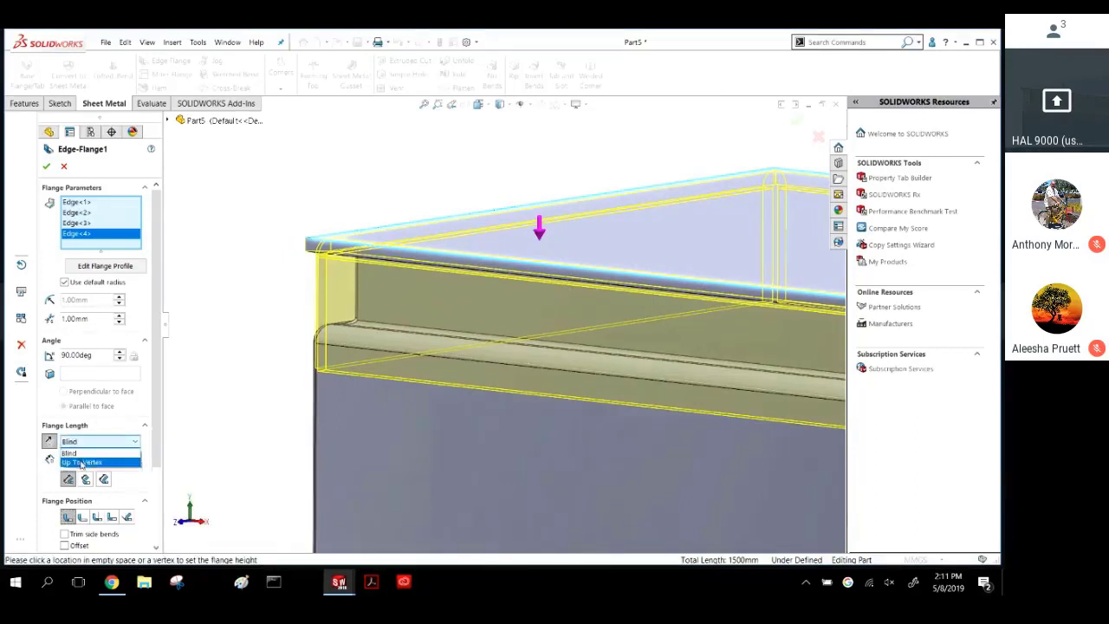
click(82, 463)
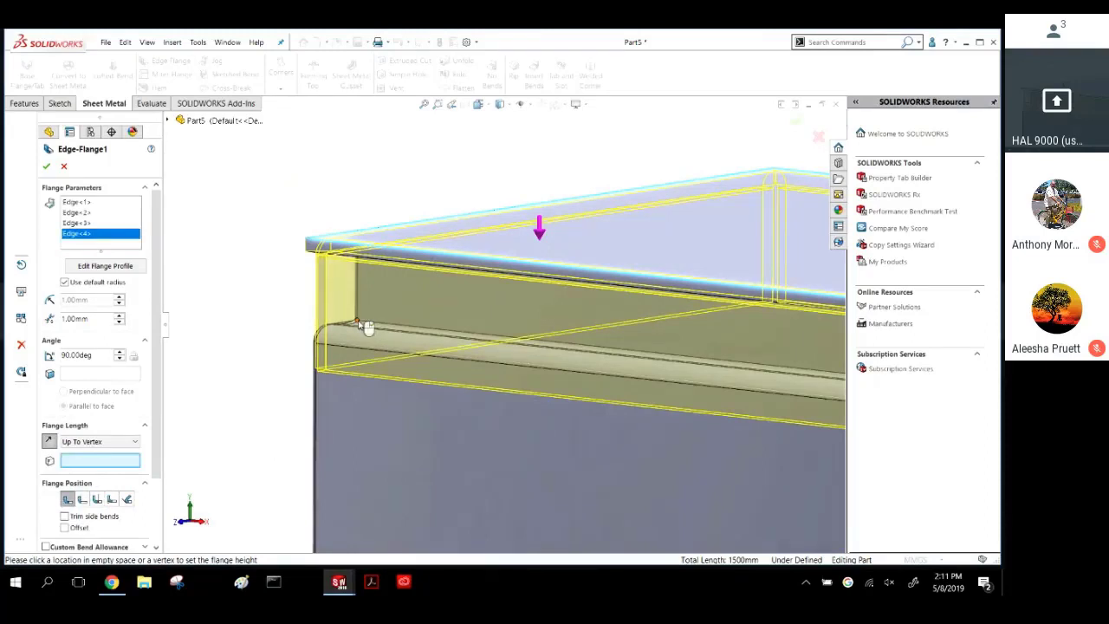
click(356, 322)
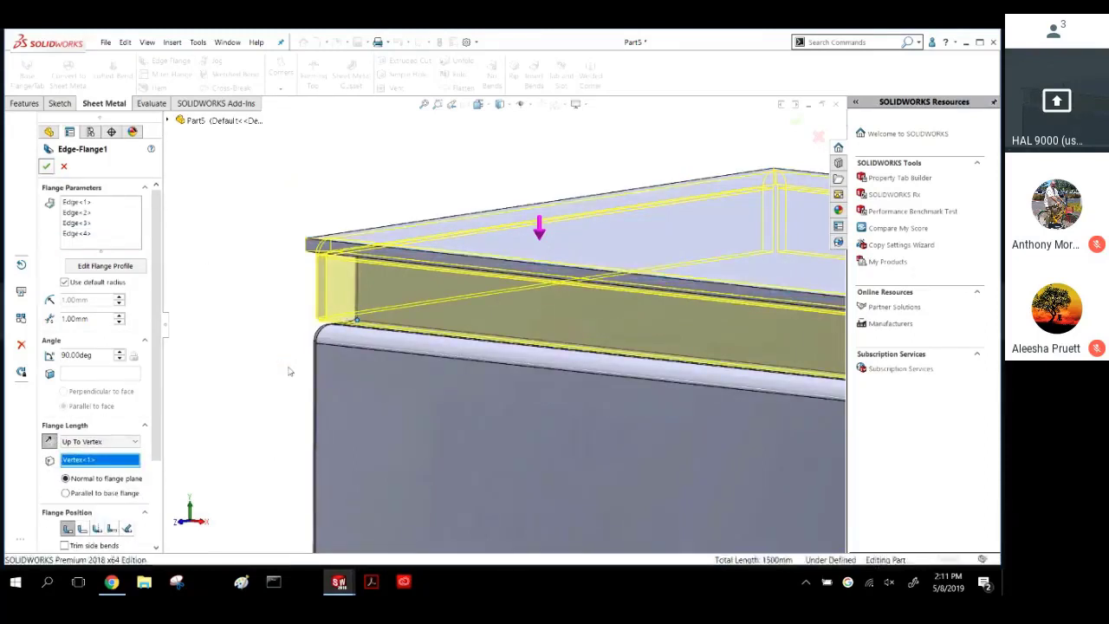
middle_drag(314, 364, 358, 336)
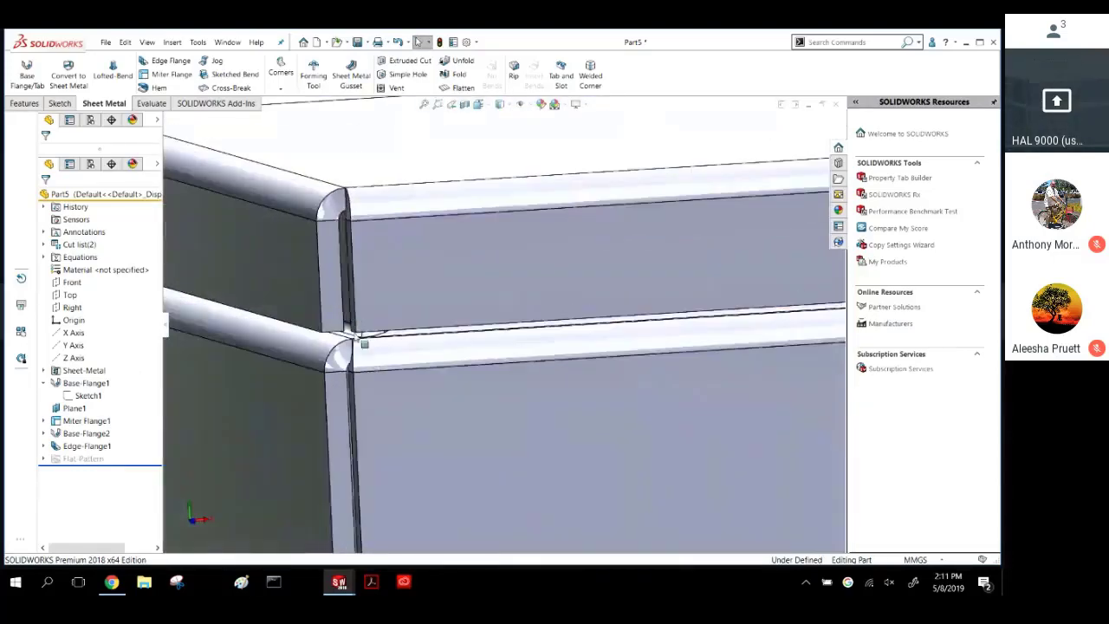
Flatten the lid body, examine the corners of its flat pattern, and return it to the folded state.
scroll(424, 365, up, 6)
middle_drag(464, 355, 471, 426)
scroll(471, 426, up, 3)
middle_drag(591, 403, 554, 451)
scroll(606, 446, up, 4)
scroll(730, 442, down, 3)
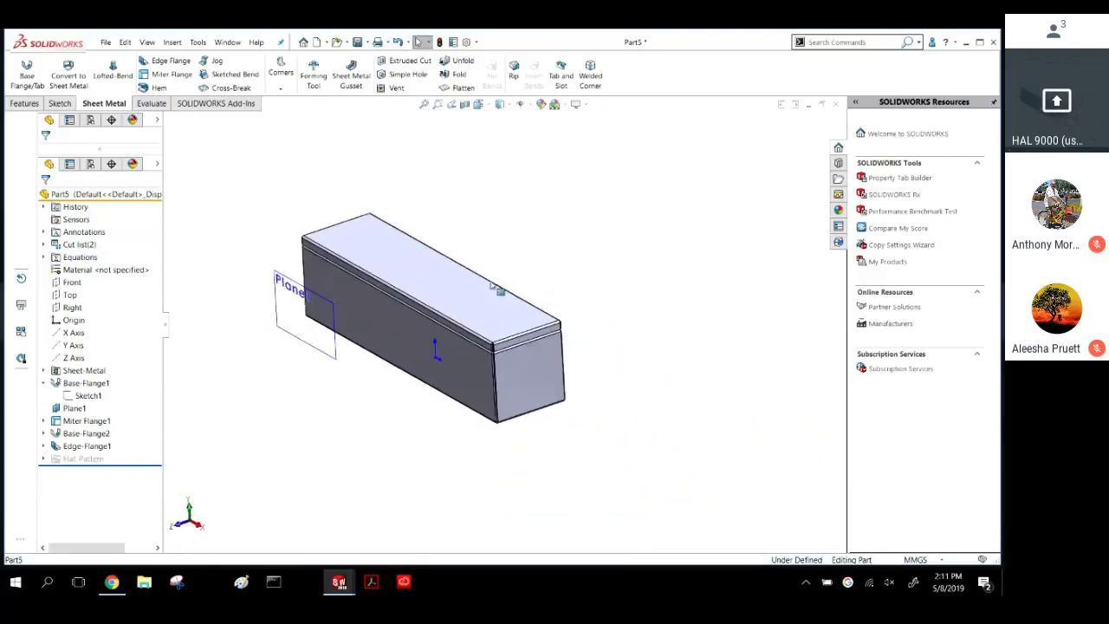
click(500, 290)
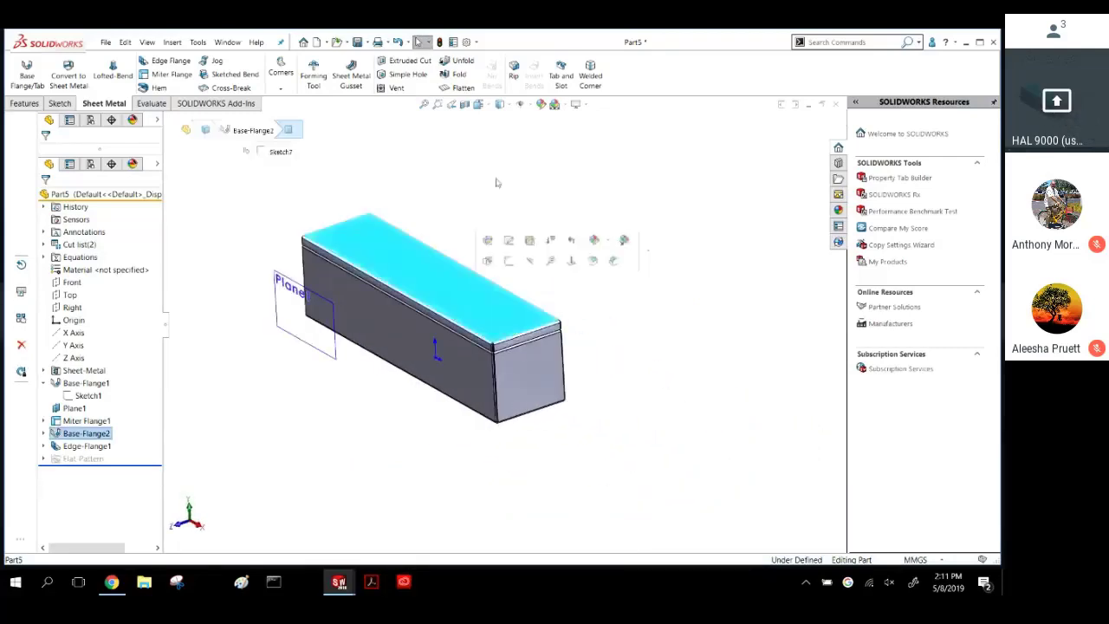
click(459, 89)
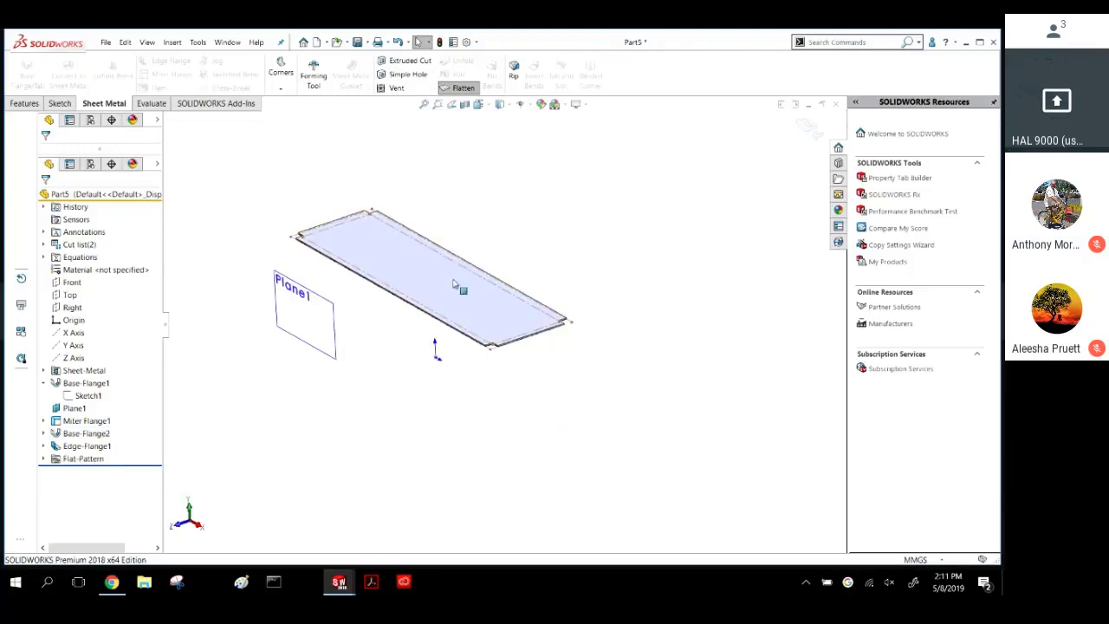
middle_drag(453, 284, 431, 353)
scroll(376, 232, down, 10)
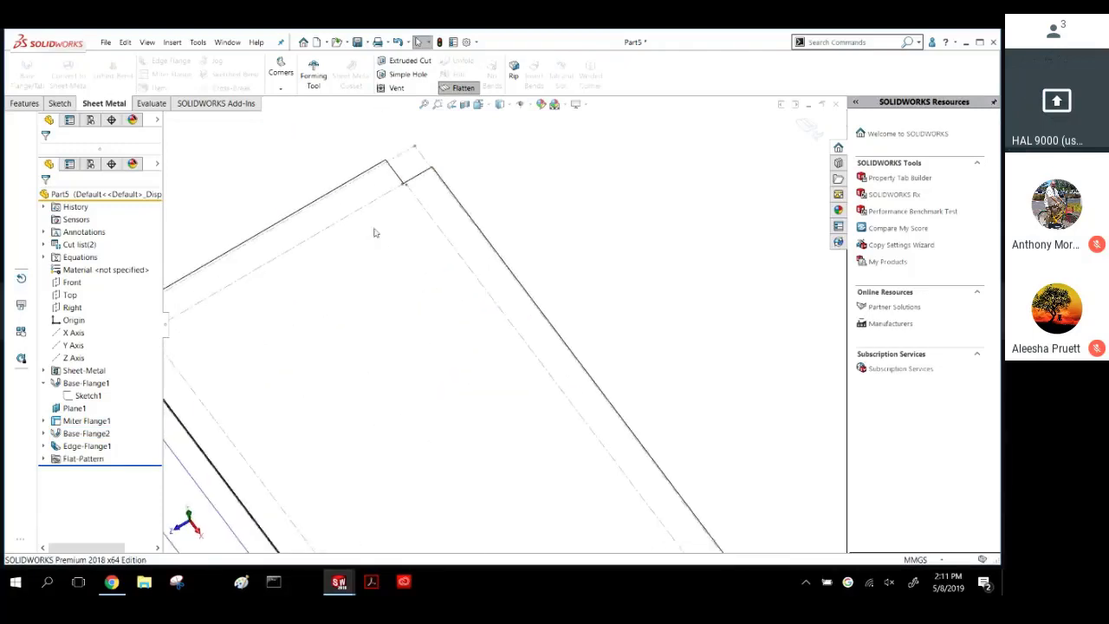
scroll(497, 210, up, 3)
click(463, 87)
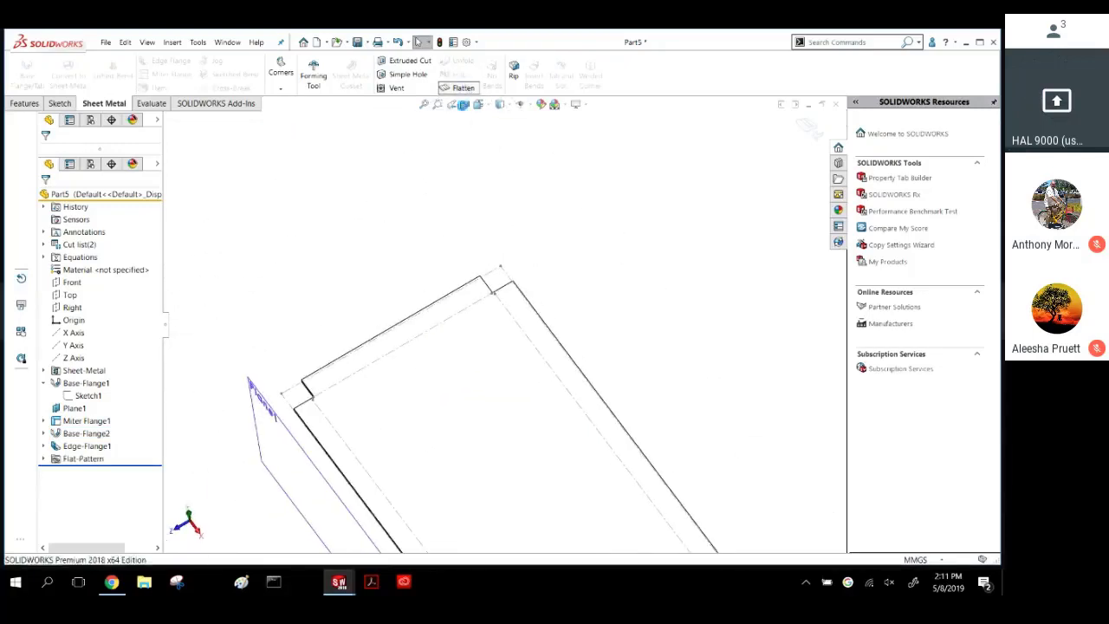
scroll(486, 364, up, 8)
middle_drag(480, 382, 450, 300)
scroll(552, 405, down, 3)
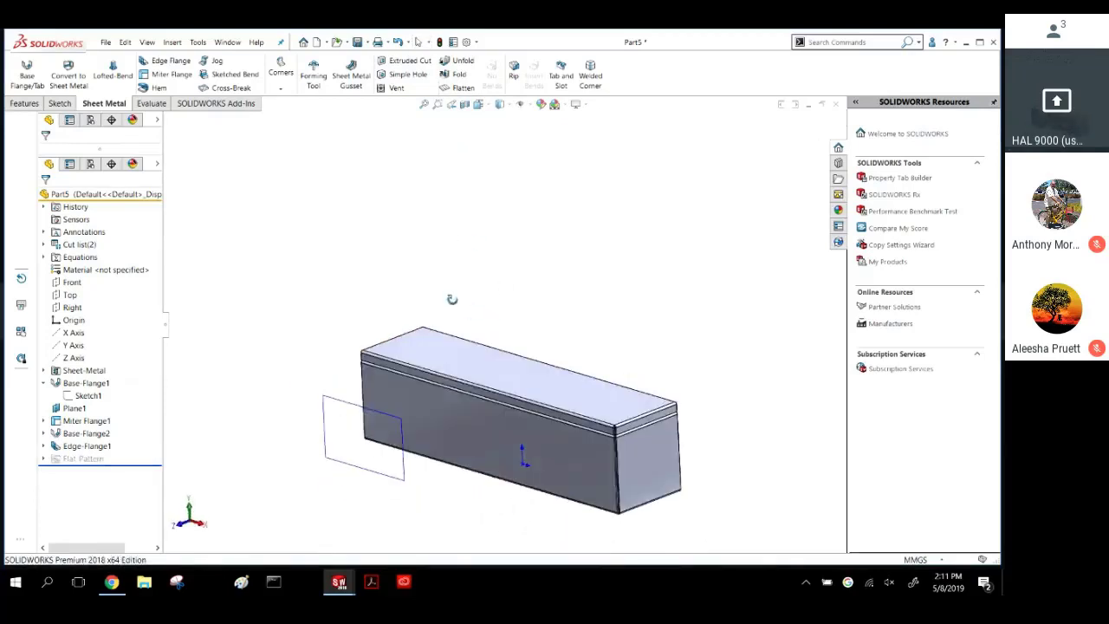
Flatten the lower box body, examine its overall flat pattern, and fold it back into shape.
click(481, 382)
click(317, 282)
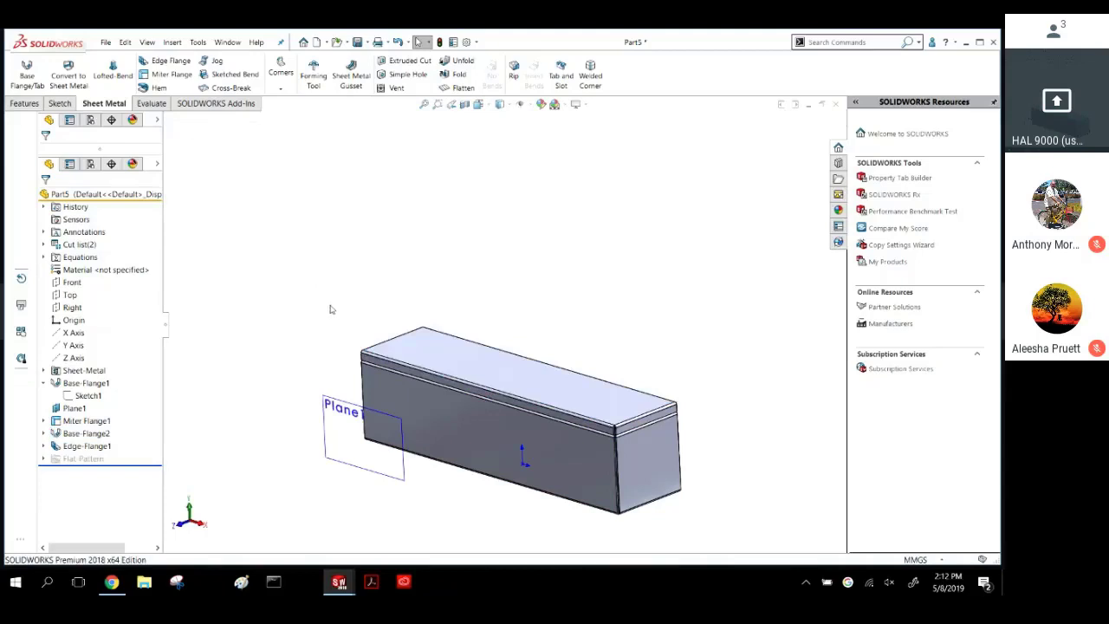
click(399, 418)
click(462, 88)
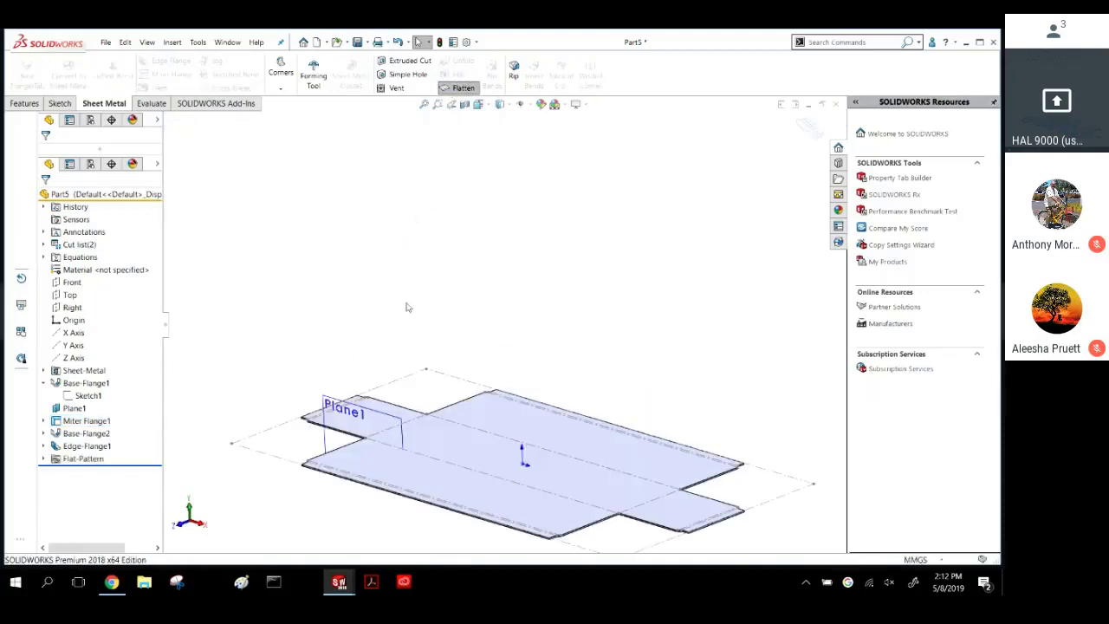
middle_drag(408, 305, 408, 319)
scroll(485, 389, up, 3)
scroll(485, 388, down, 2)
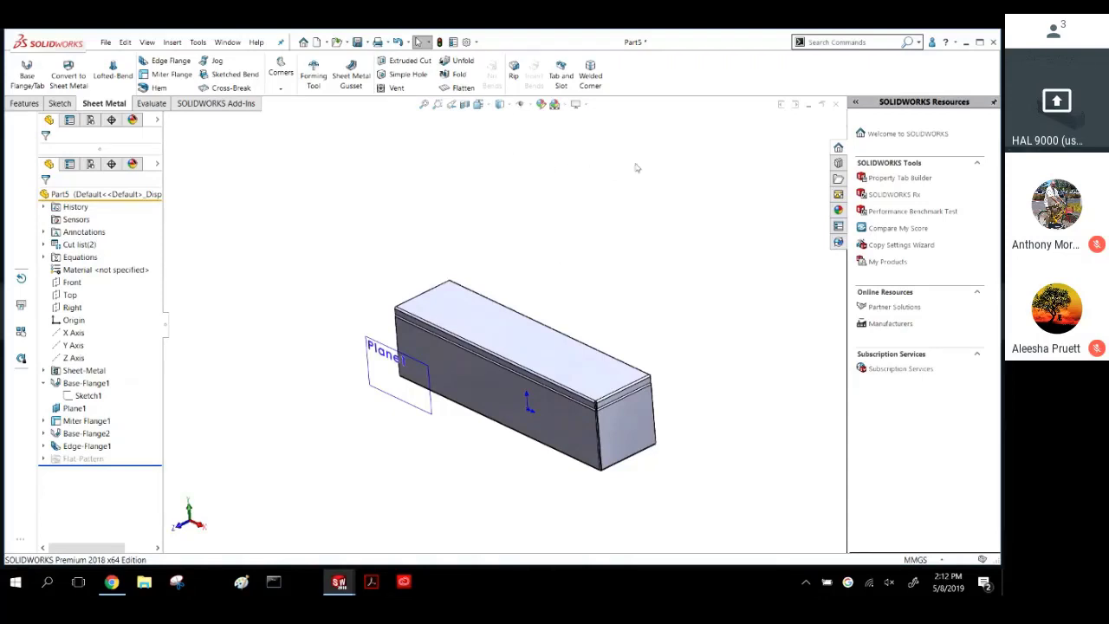
Close Part5 and Part4 without saving and open the recent part SMStart.SLDPRT.
click(836, 103)
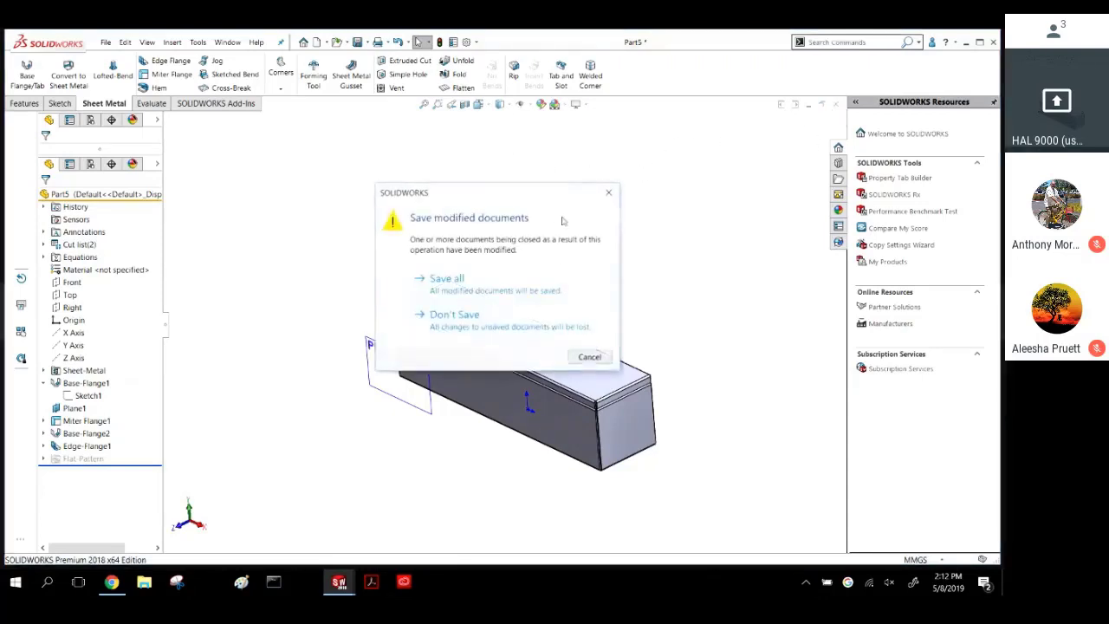
click(481, 332)
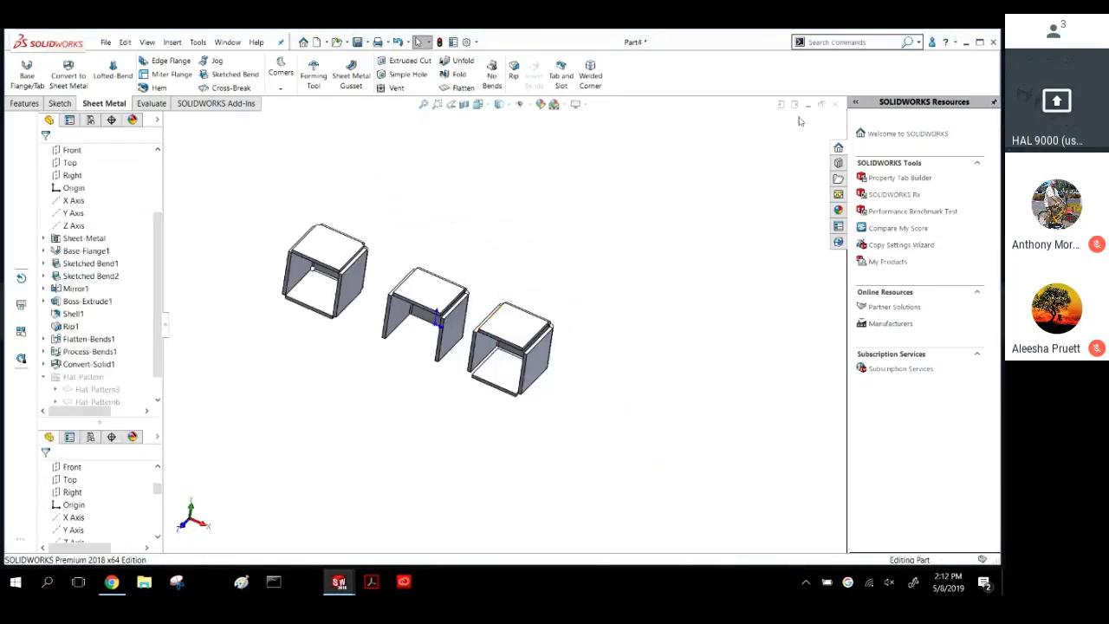
click(834, 105)
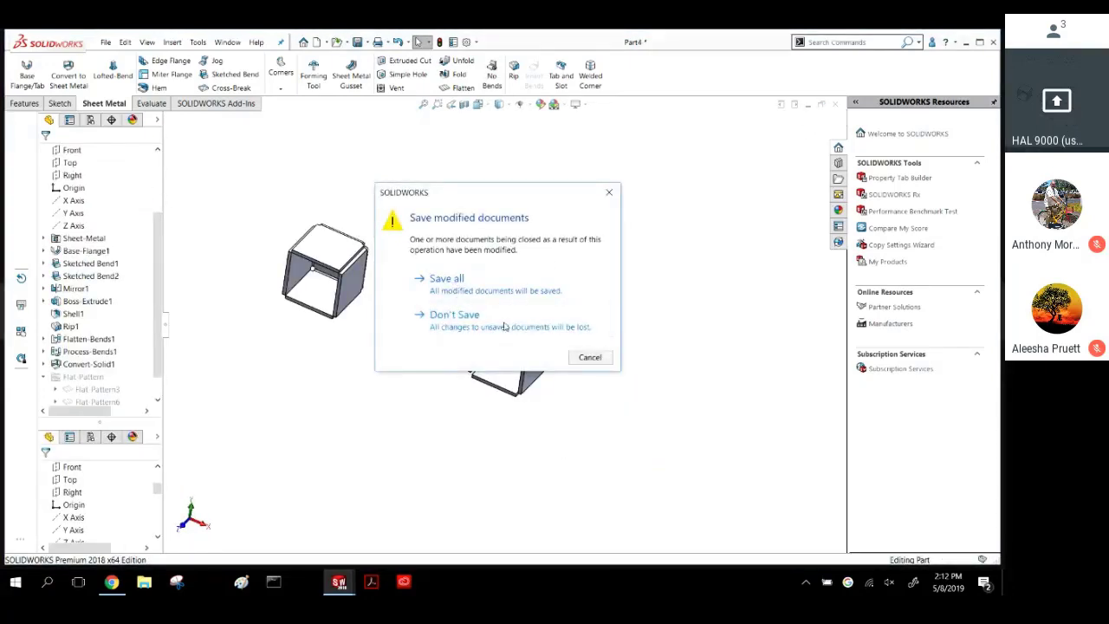
click(504, 326)
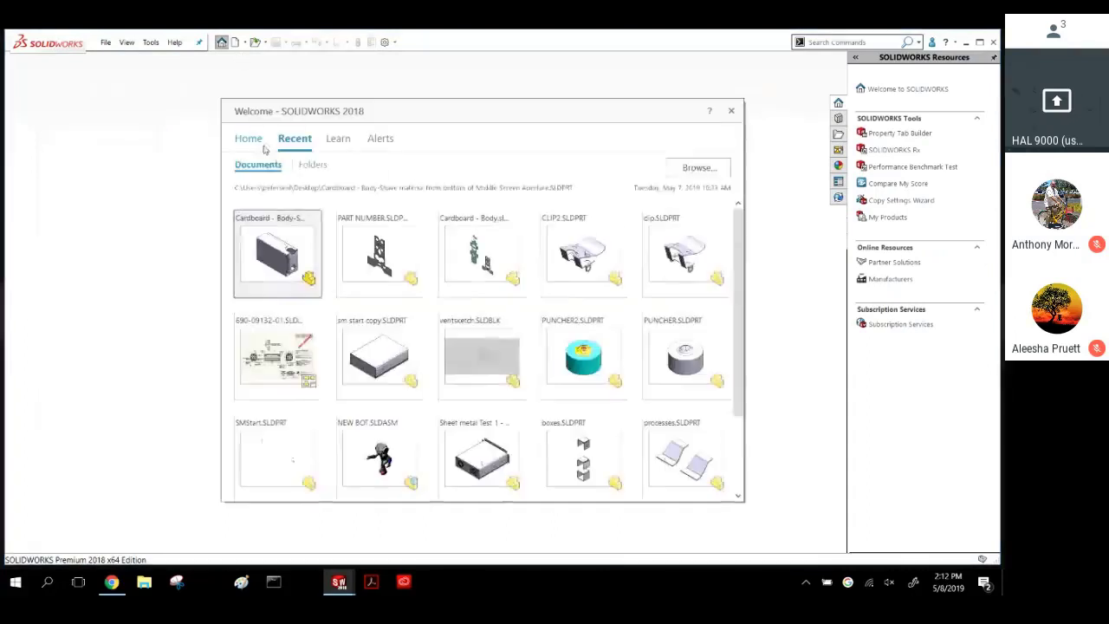
click(287, 455)
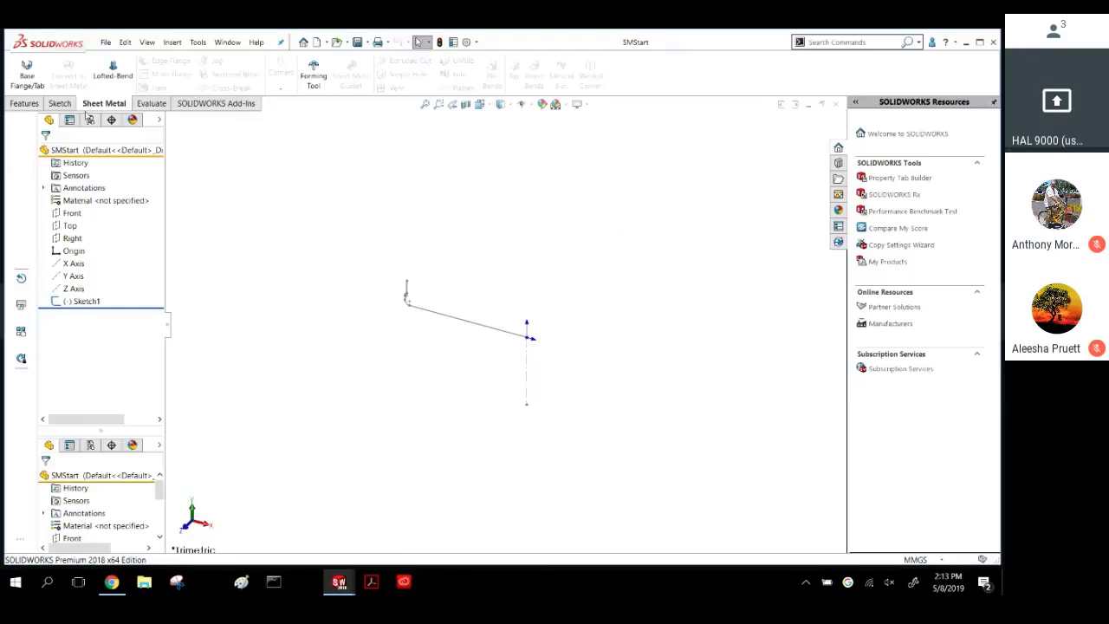
Start a base flange from the open profile sketch and set the sheet thickness to 0.7 mm.
click(27, 73)
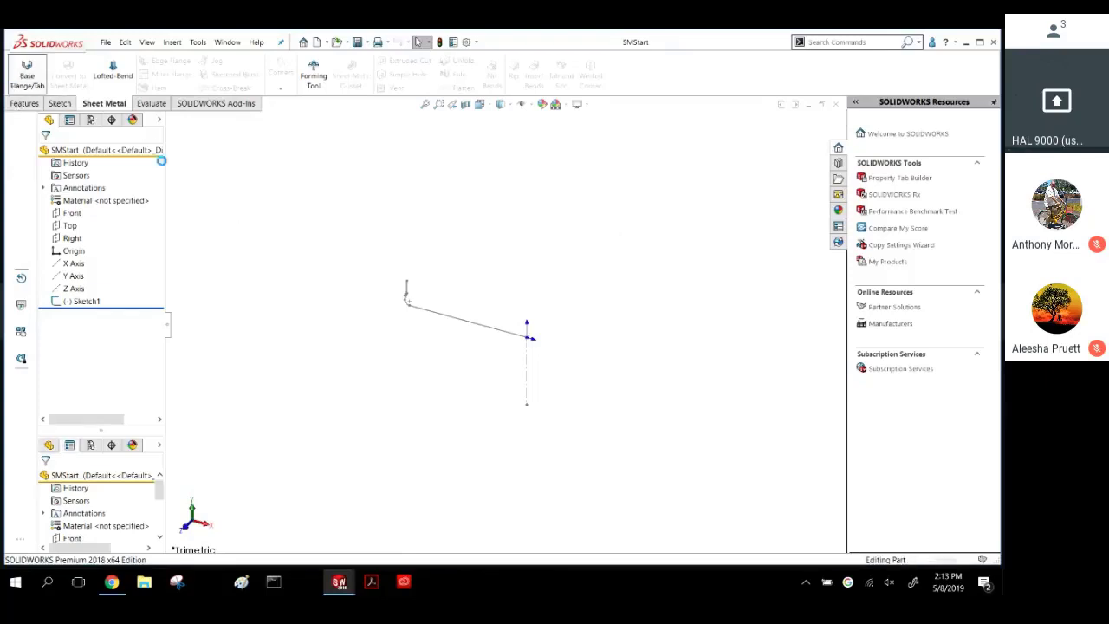
click(460, 320)
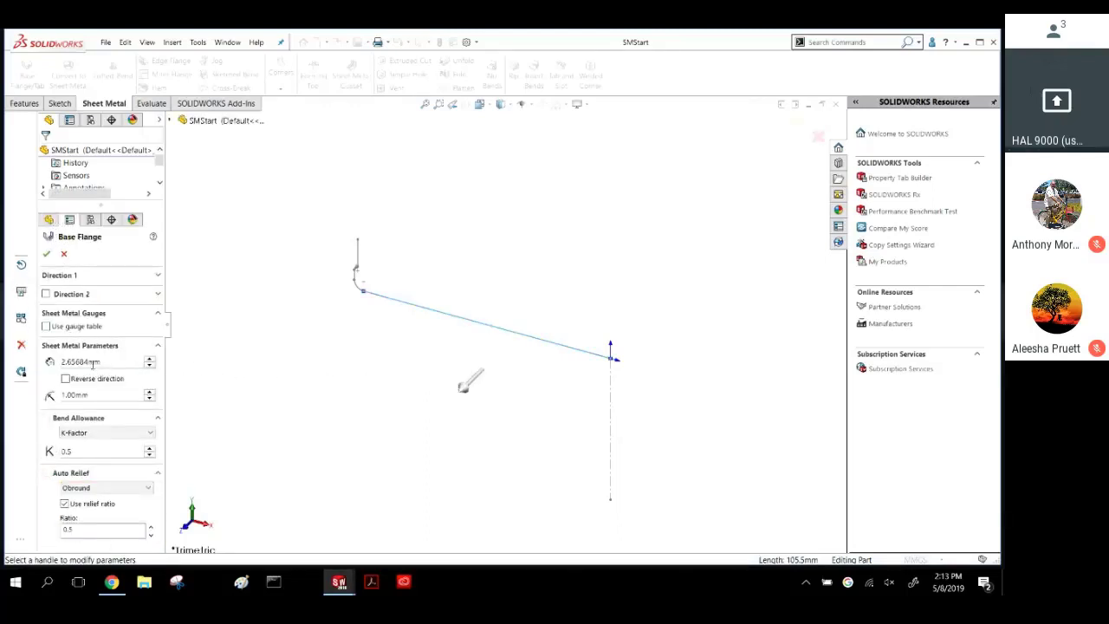
click(93, 365)
text(0.7)
key(Return)
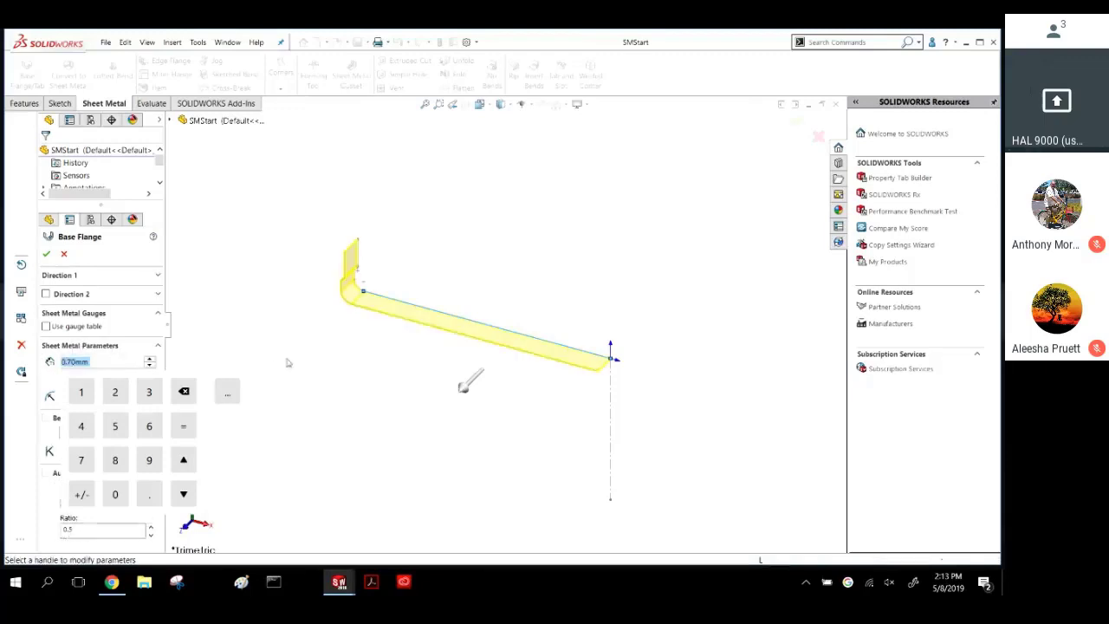
Check the flange preview at the stepped end from the front and reverse the thickness direction.
scroll(283, 268, down, 5)
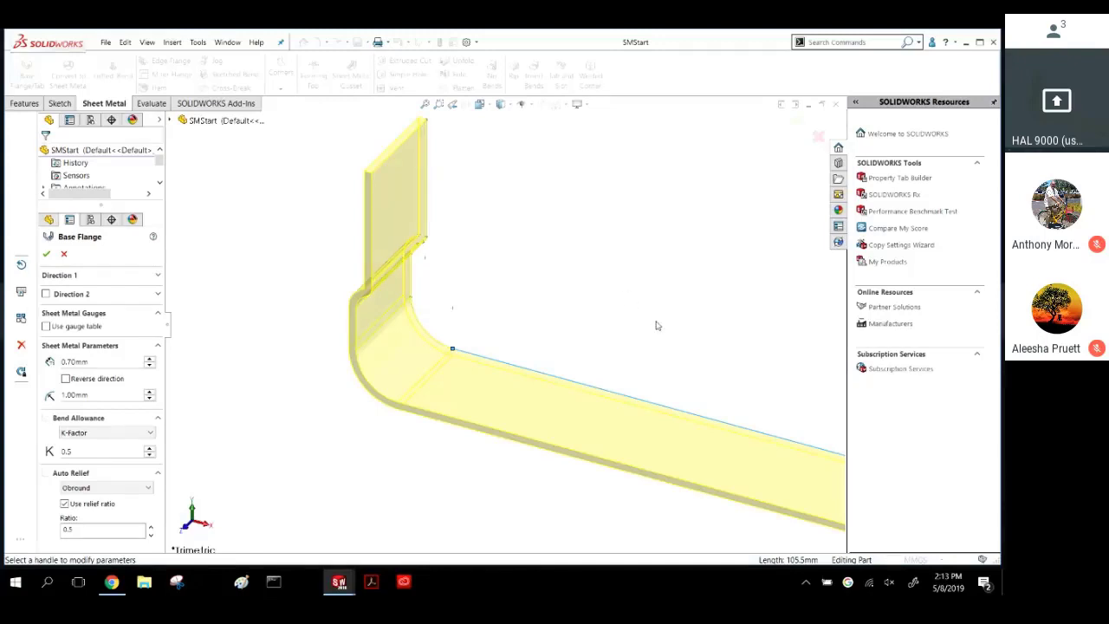
scroll(657, 338, up, 5)
scroll(648, 362, down, 2)
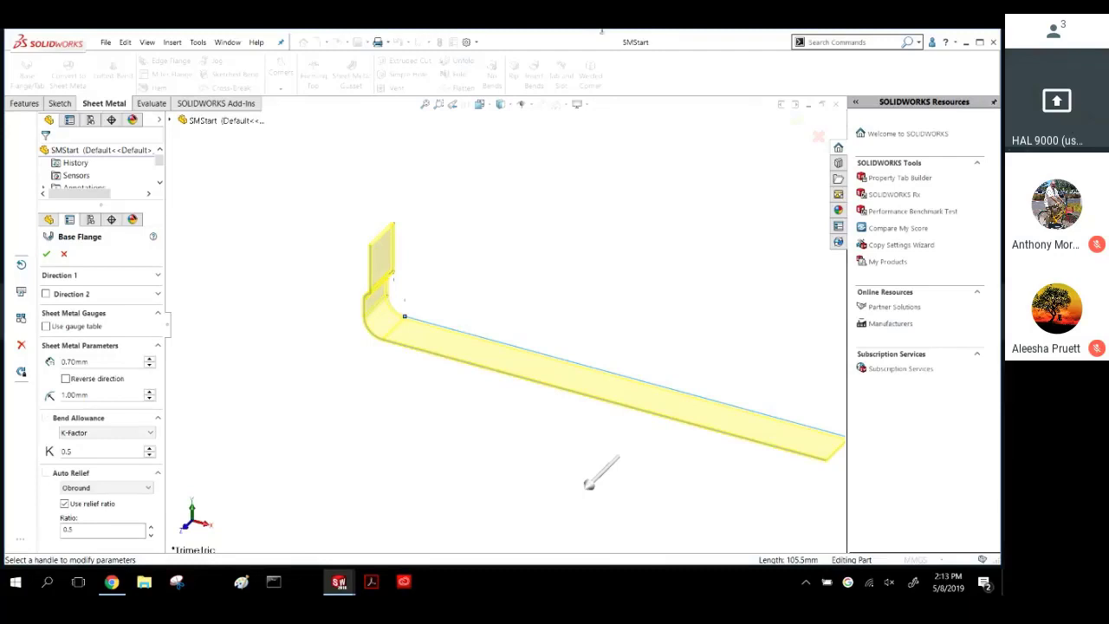
click(185, 526)
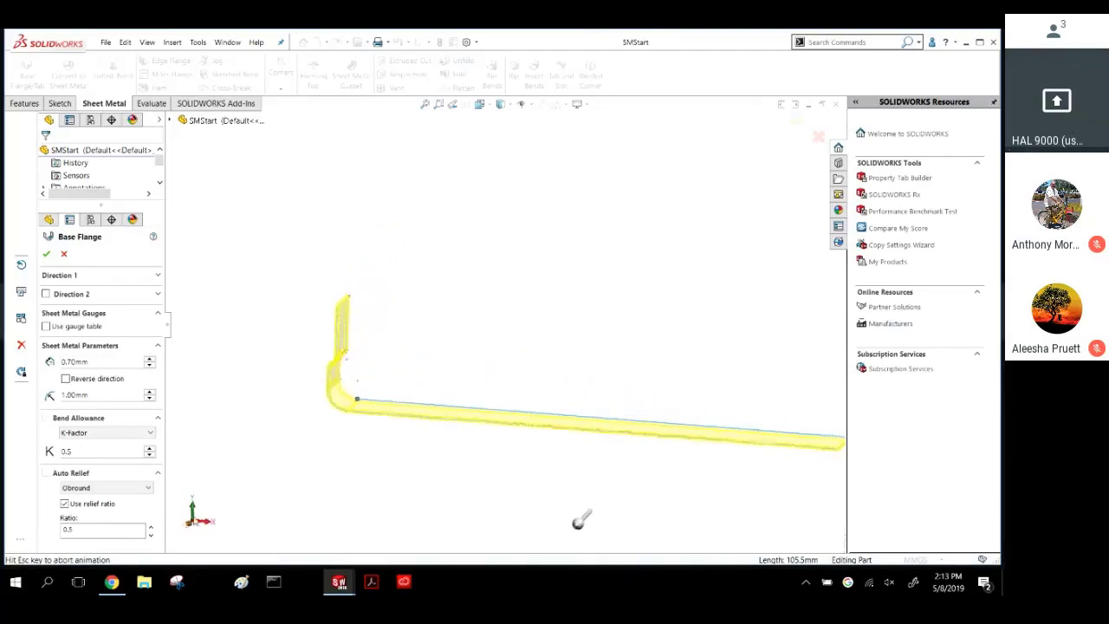
scroll(334, 408, down, 6)
scroll(386, 350, down, 2)
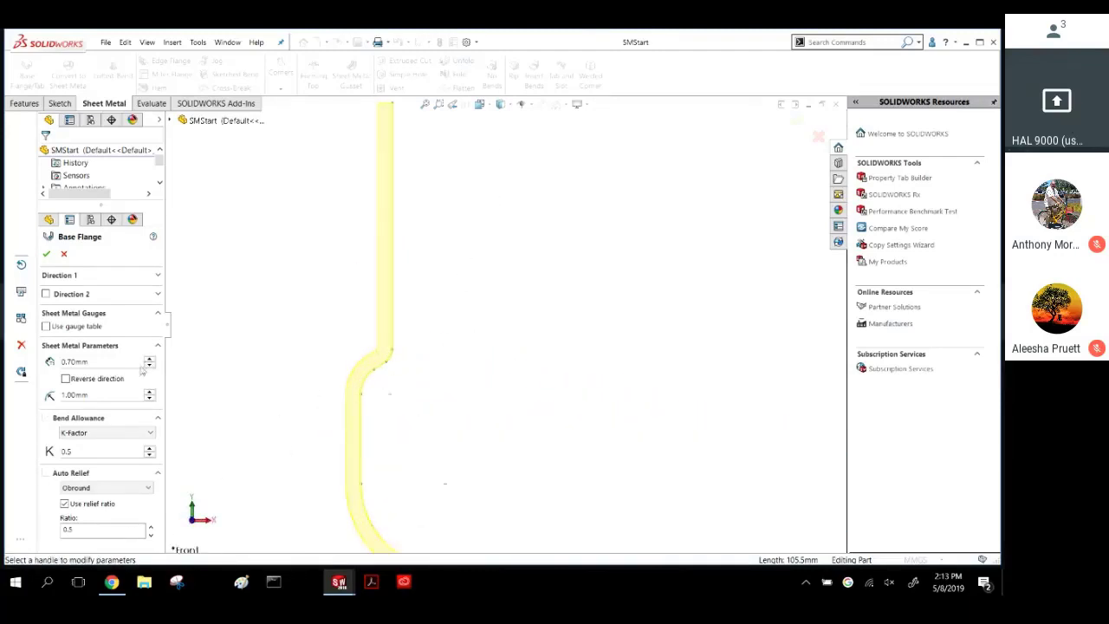
click(82, 381)
click(82, 381)
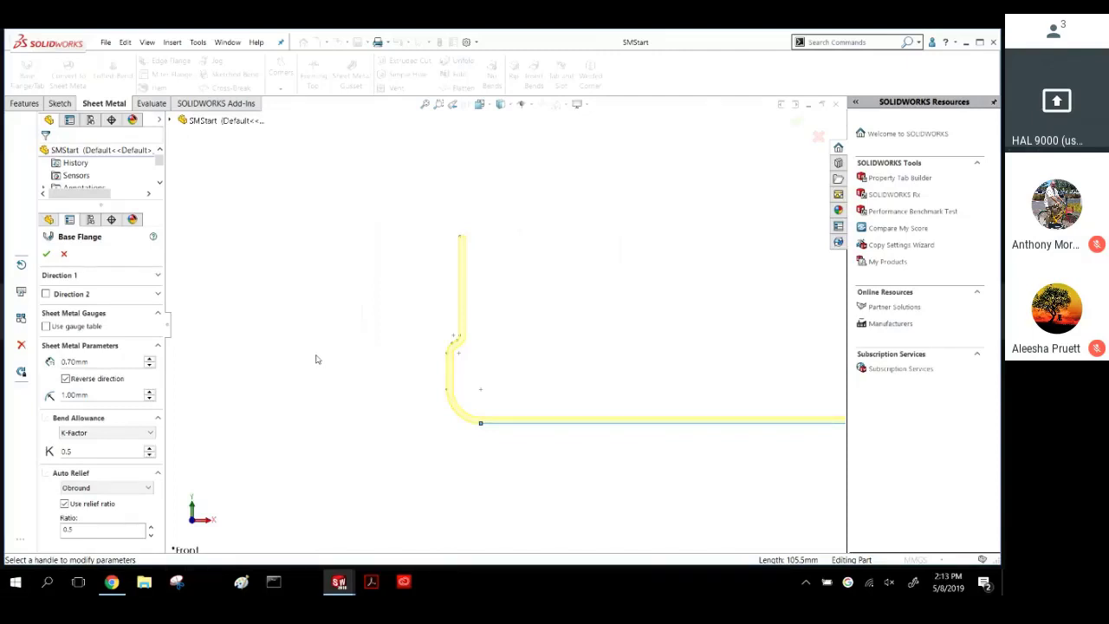
Set the base flange's Direction 1 to a blind depth of 138.5 mm and finish the feature.
middle_drag(308, 308, 269, 373)
click(158, 275)
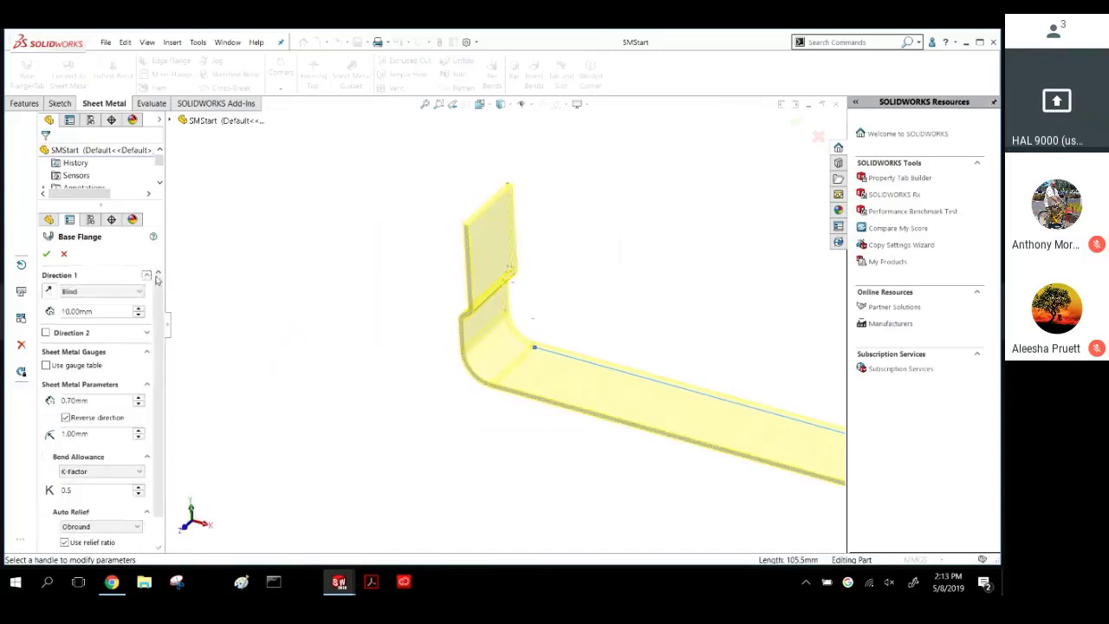
click(95, 311)
key(BackSpace)
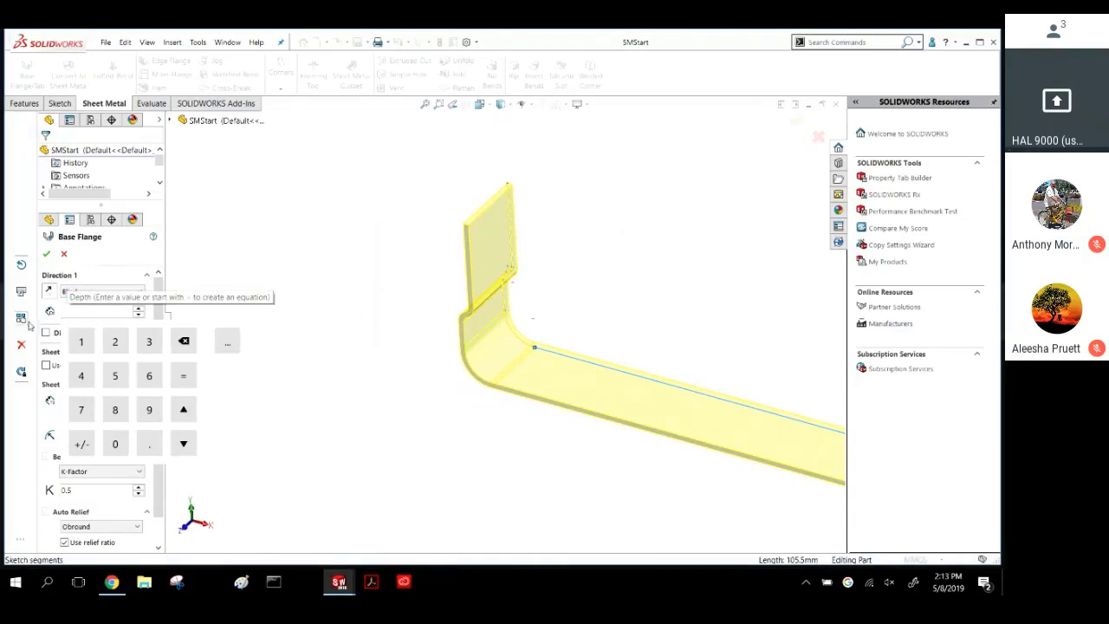
text(138.5)
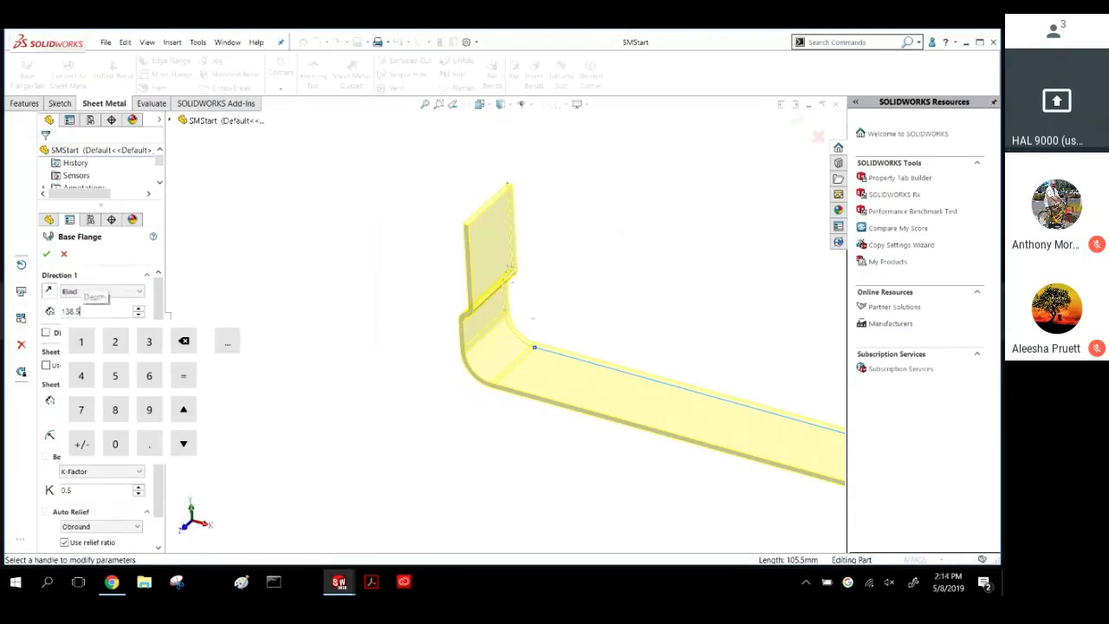
key(Return)
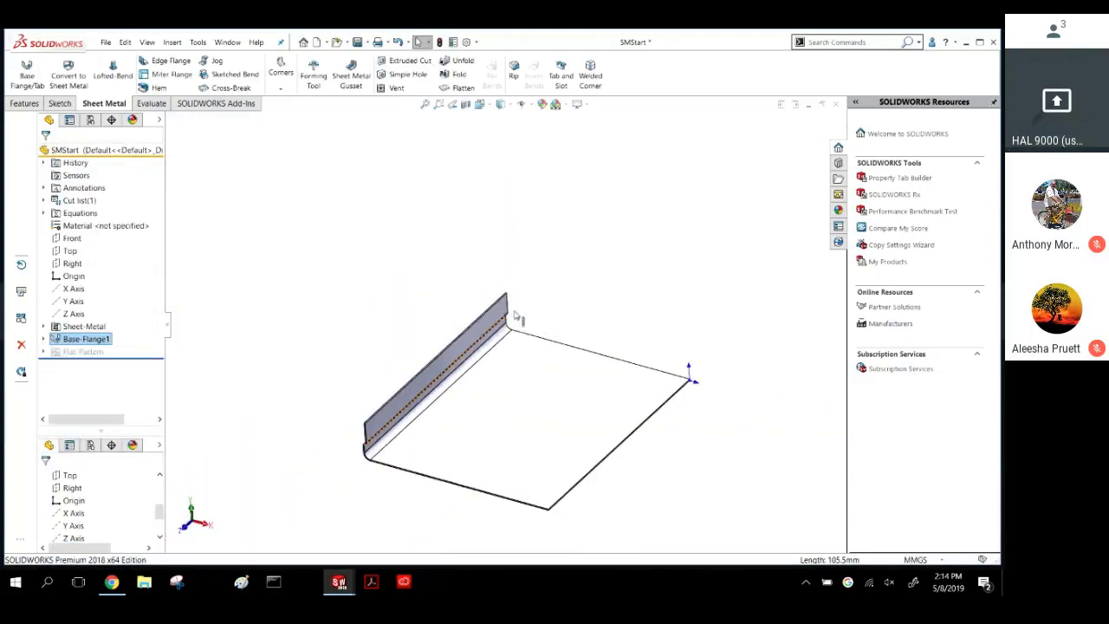
click(332, 271)
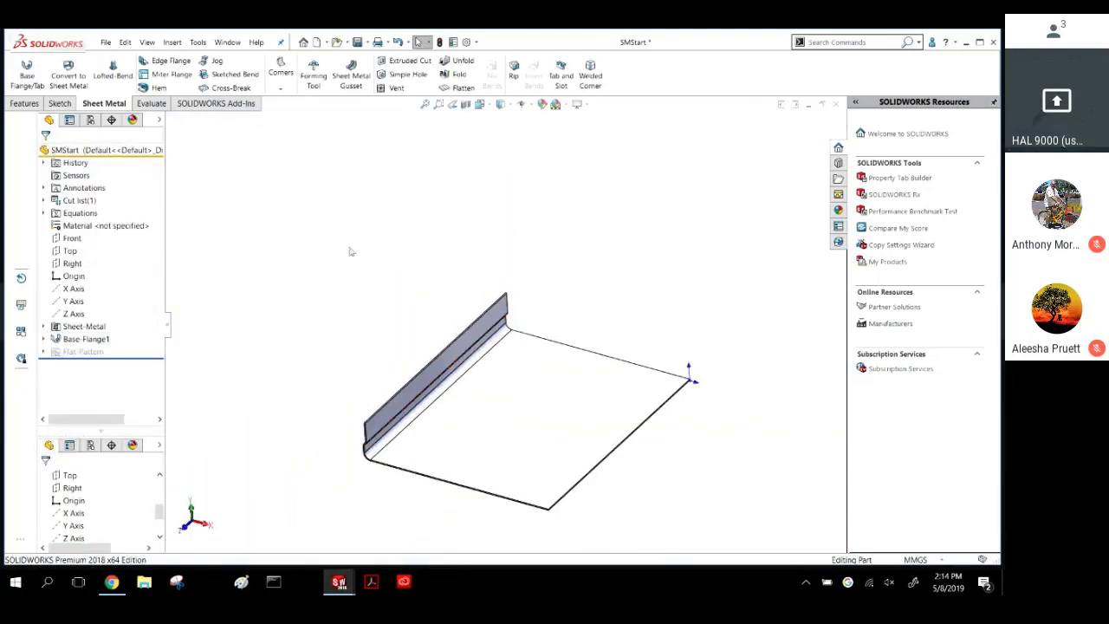
Flatten the new sheet metal part to examine its flat pattern and fold it back into shape.
click(465, 88)
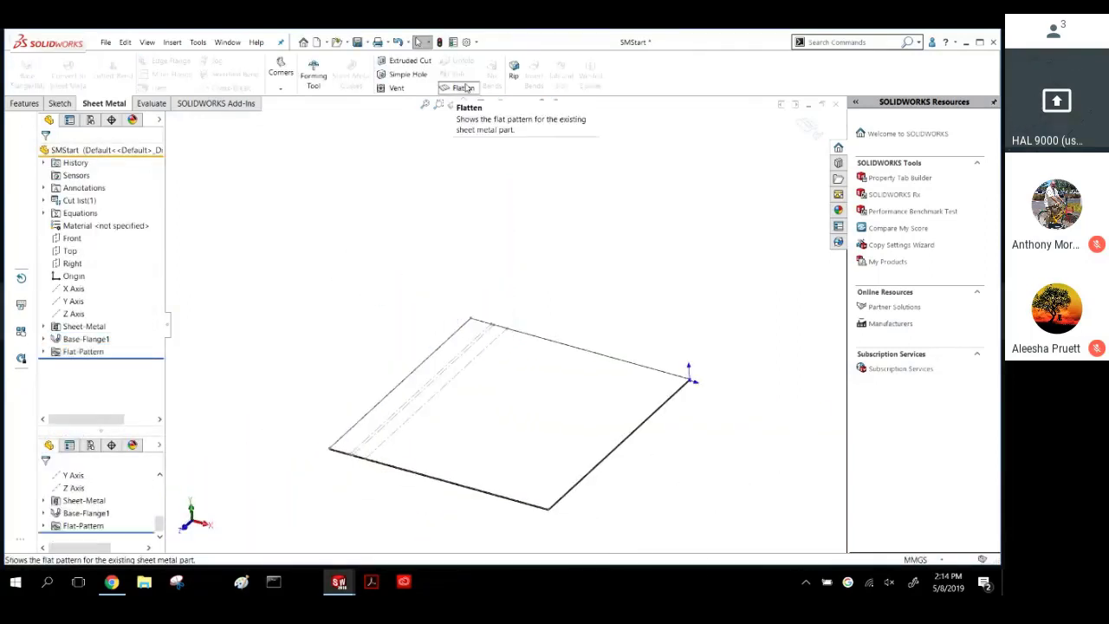
click(465, 87)
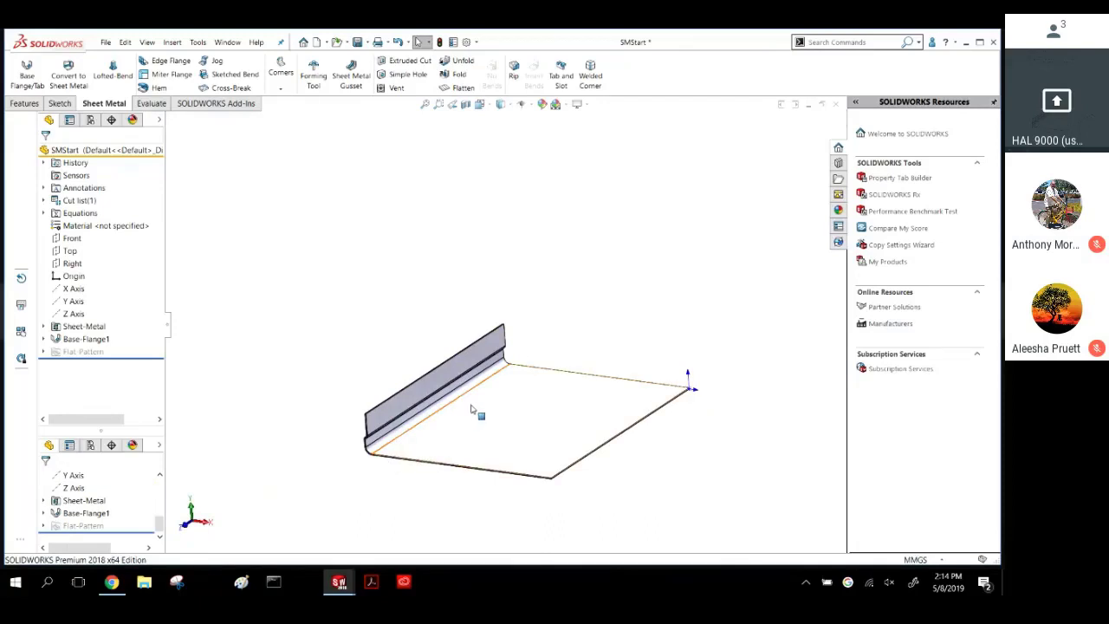
middle_drag(484, 389, 487, 415)
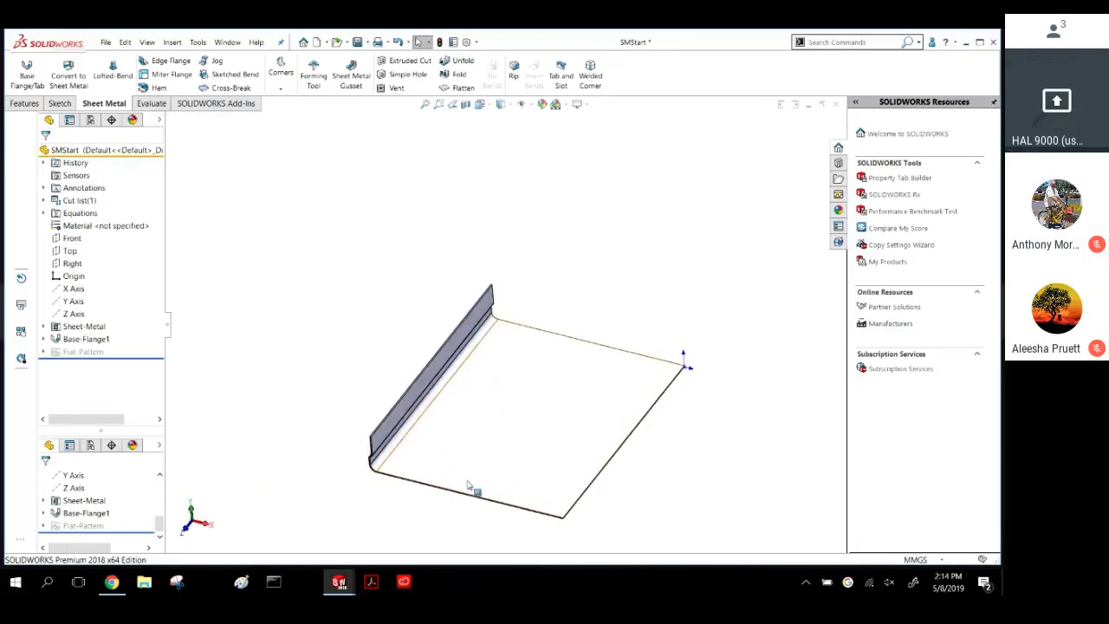
Start an upward edge flange on the base panel's front edge and set the flange position to Bend Outside.
click(460, 492)
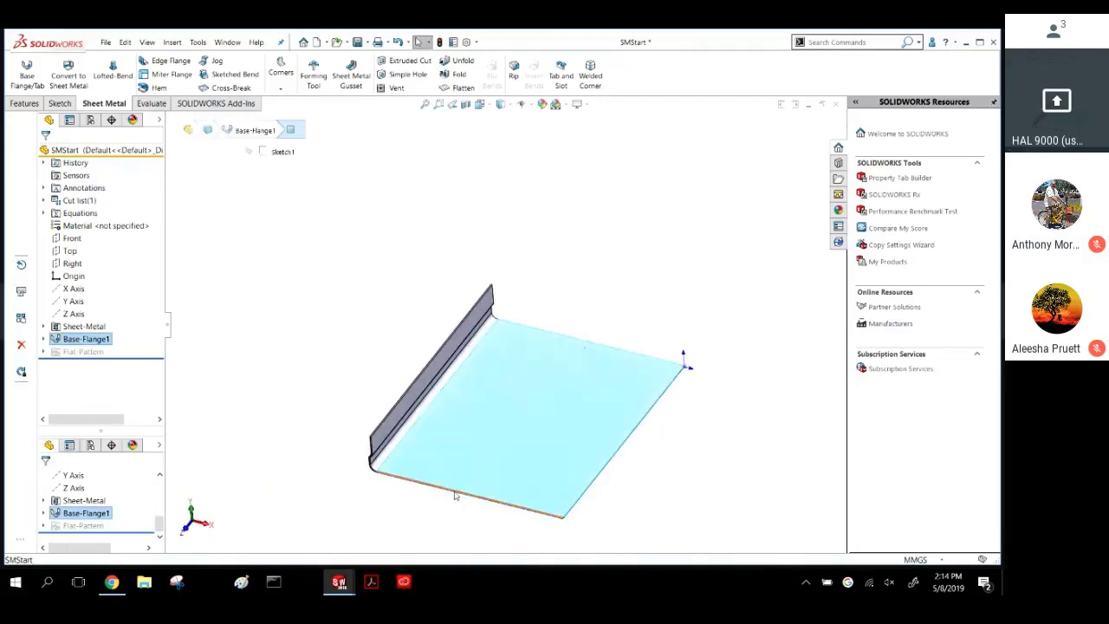
click(457, 496)
click(166, 62)
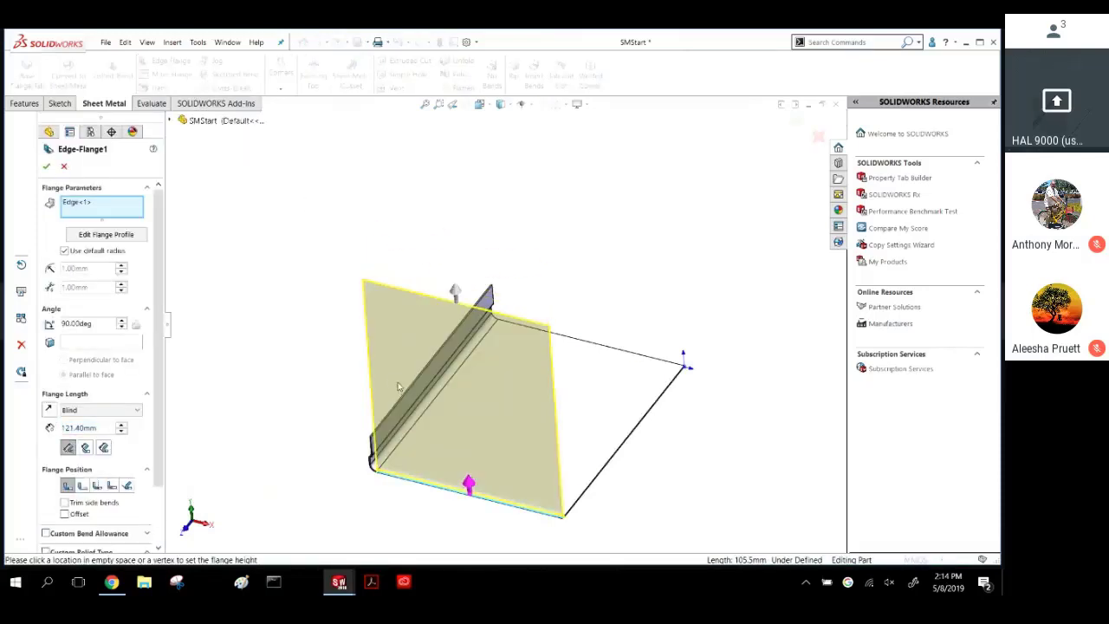
middle_drag(268, 343, 281, 295)
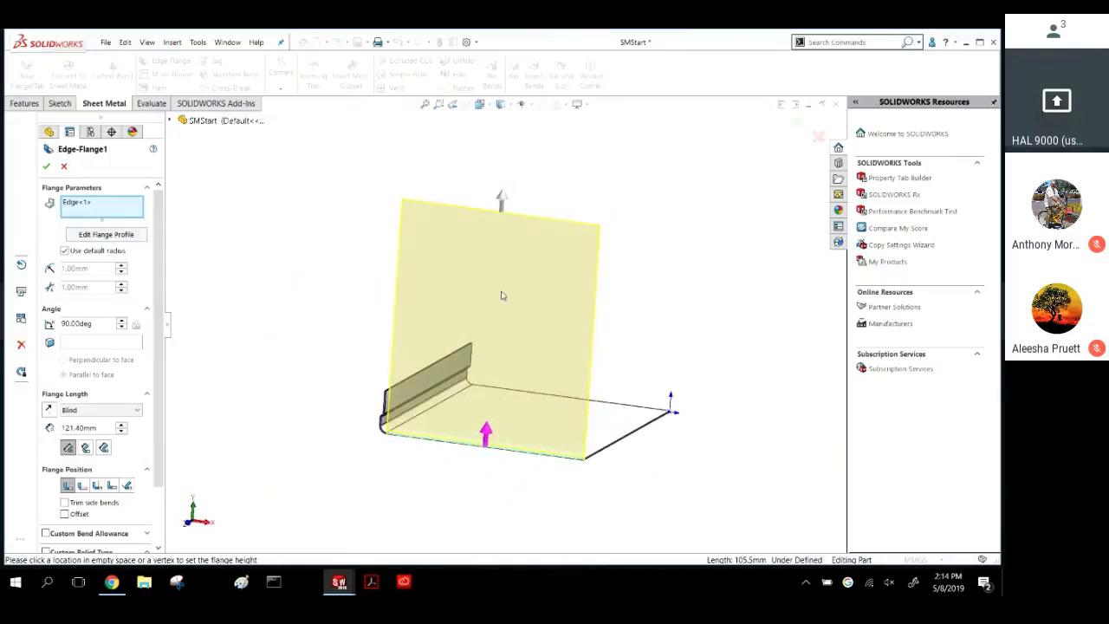
middle_drag(417, 304, 401, 350)
scroll(403, 422, down, 5)
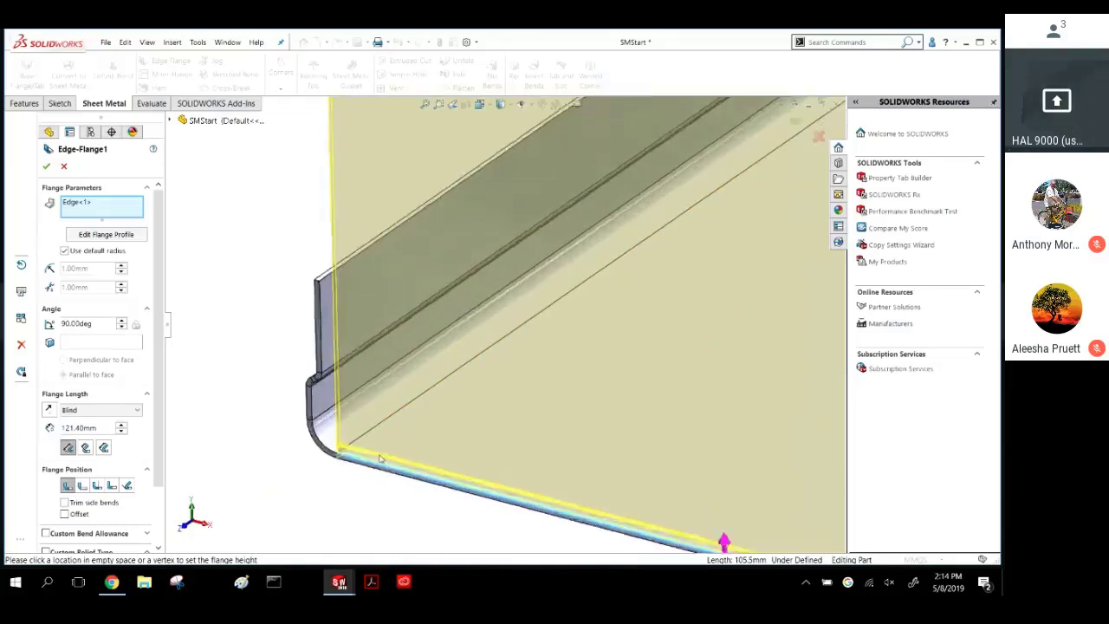
click(82, 486)
click(102, 486)
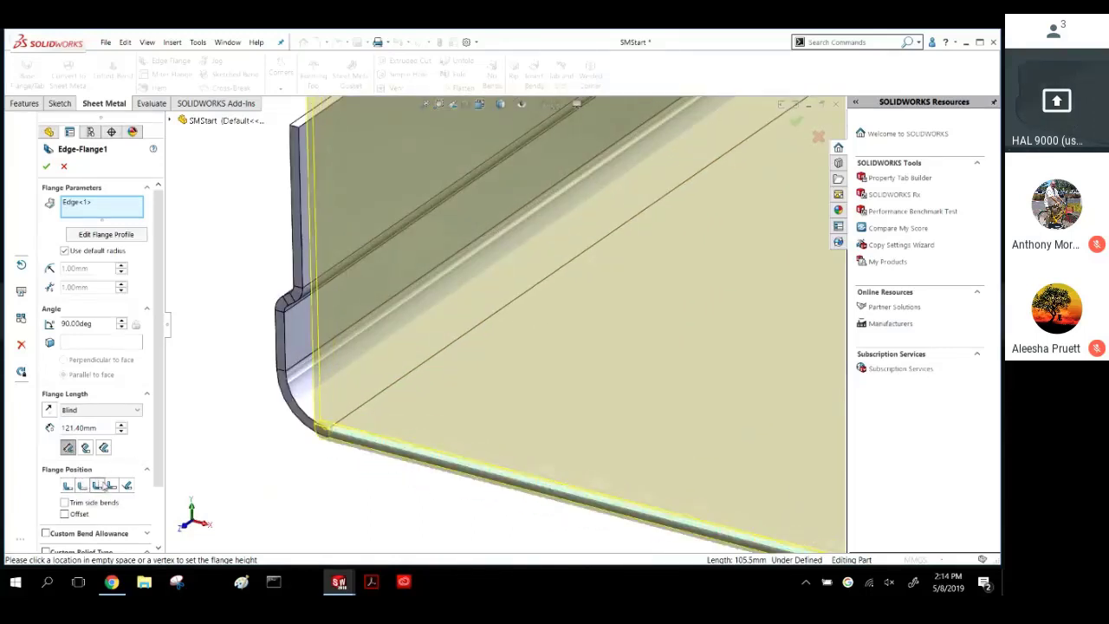
scroll(444, 286, up, 6)
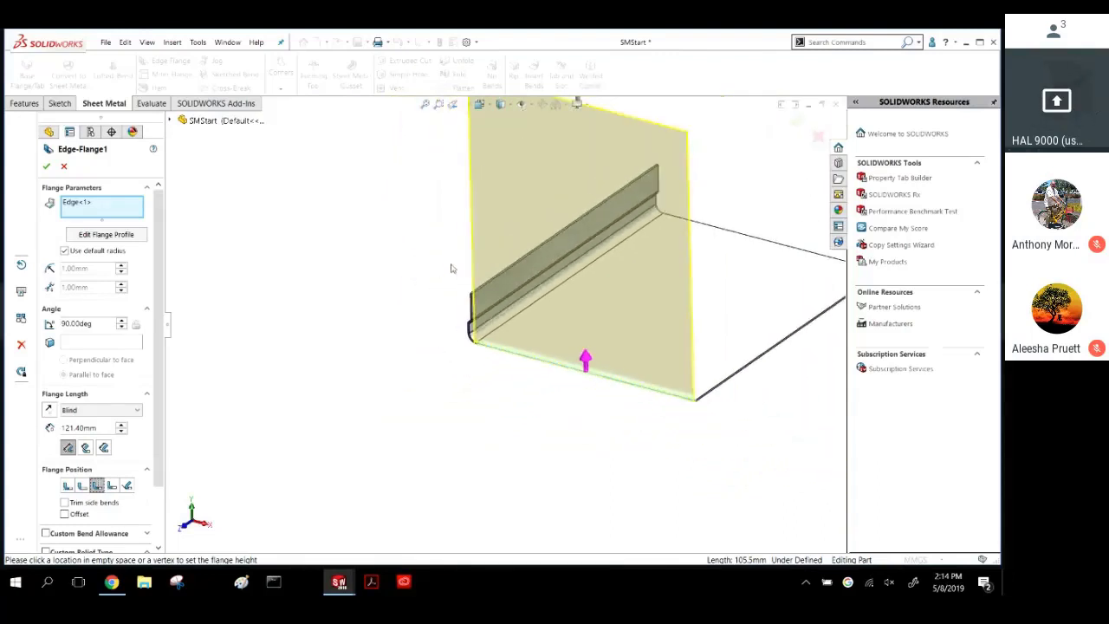
scroll(569, 221, up, 3)
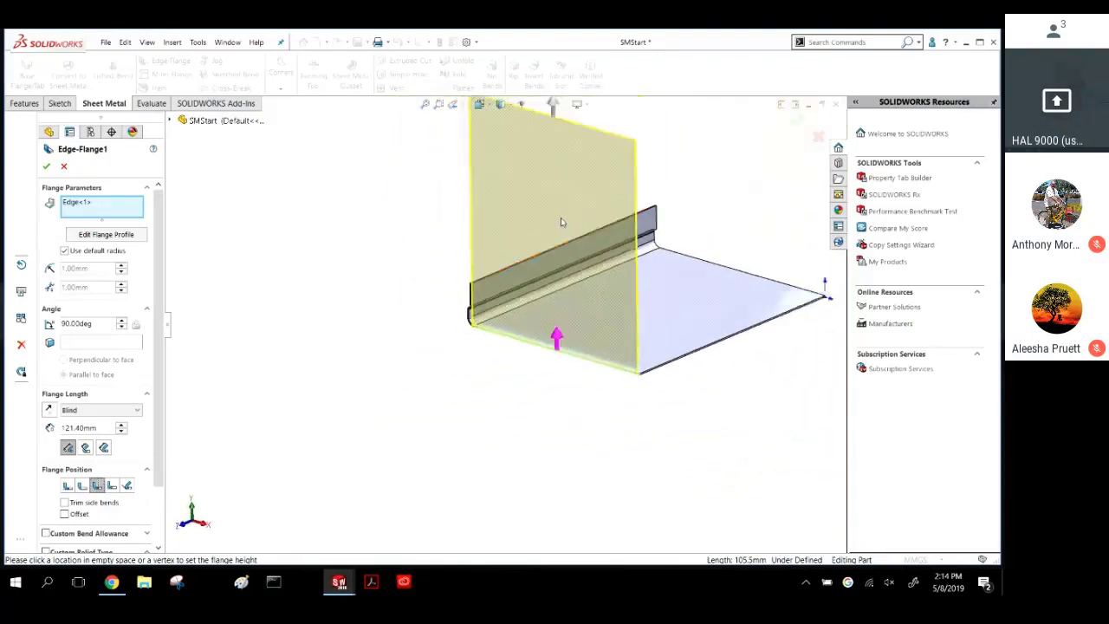
Open the edge flange's profile for editing in the front view and lower its top line to a height of about 110 mm.
click(120, 236)
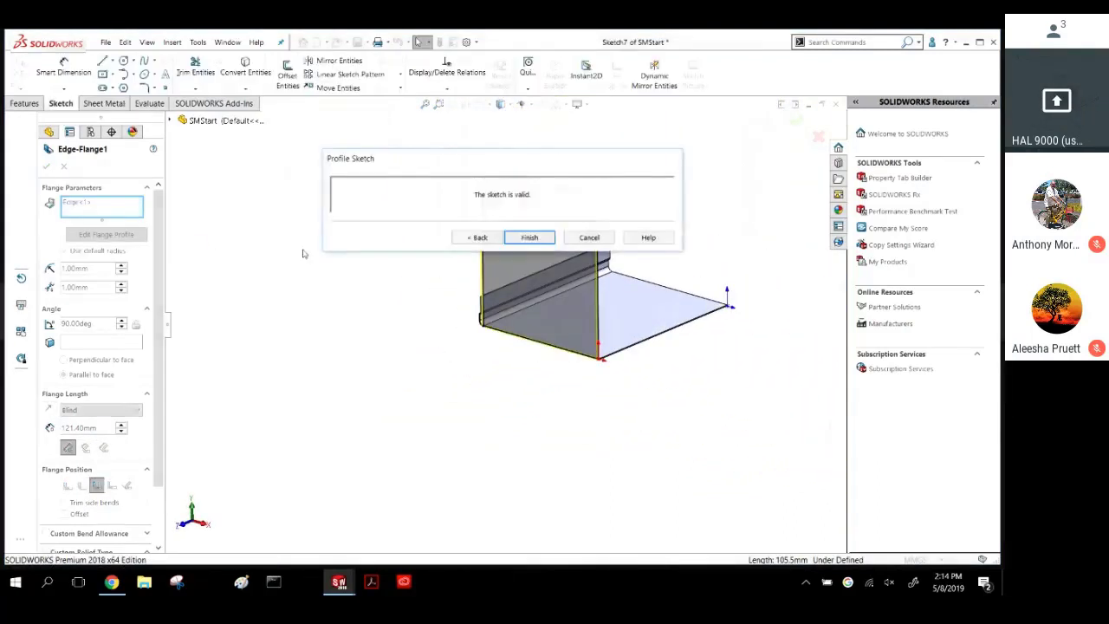
drag(421, 167, 275, 129)
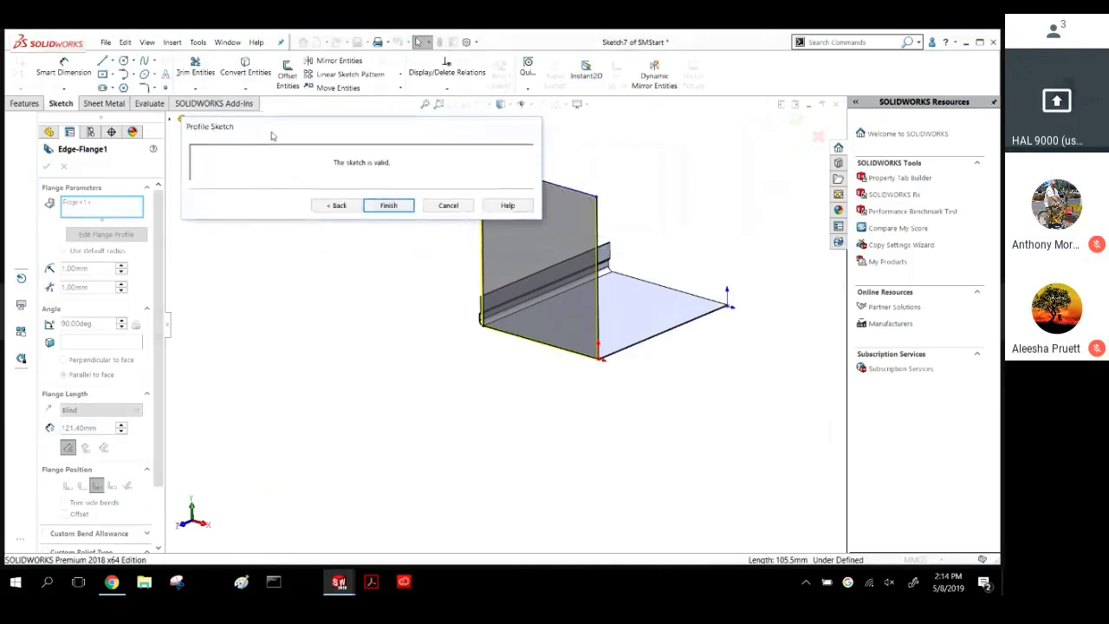
click(186, 527)
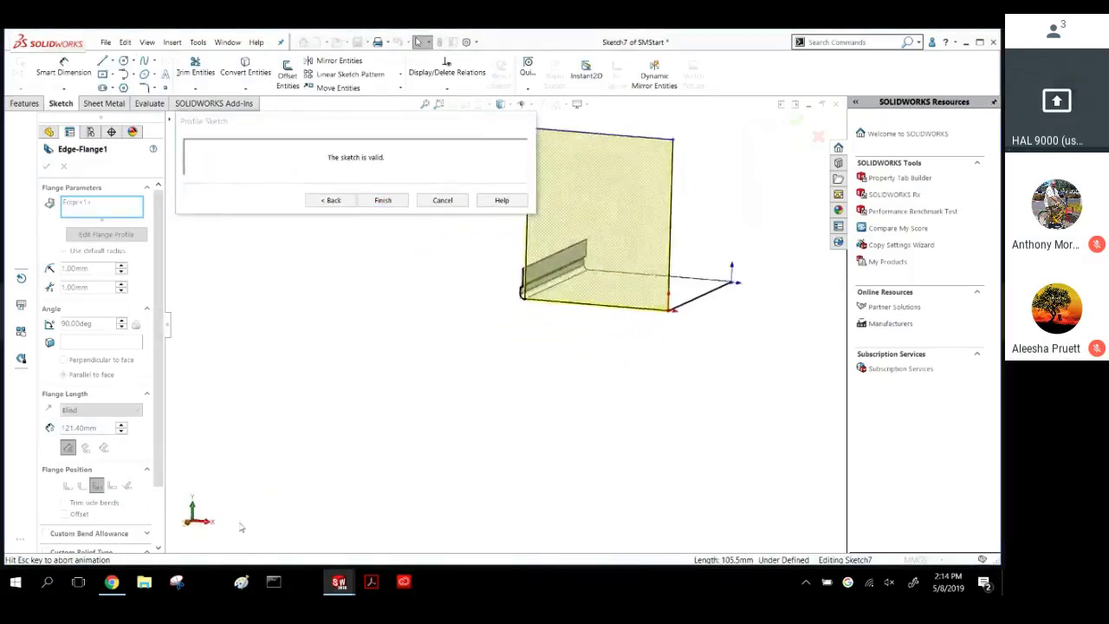
scroll(659, 220, up, 3)
scroll(658, 220, down, 2)
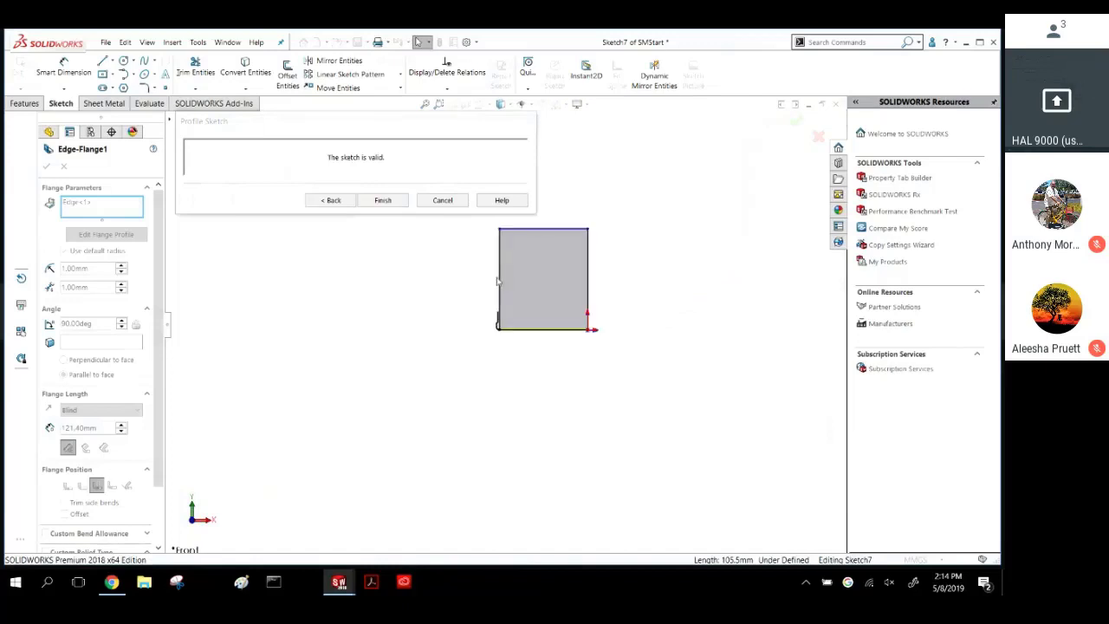
scroll(515, 269, down, 2)
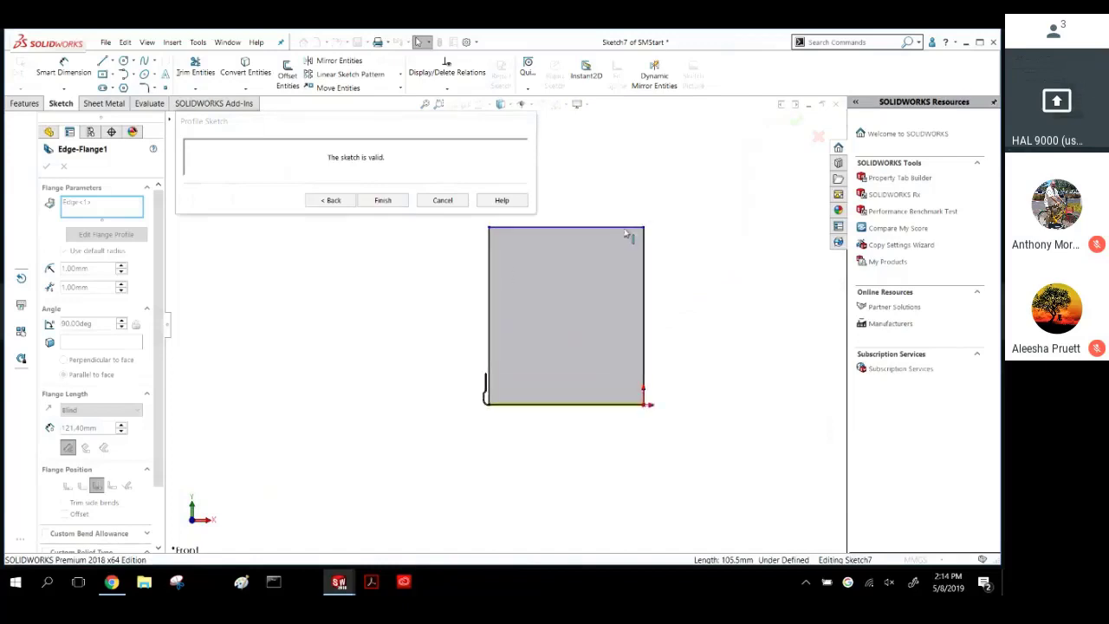
mouse_move(621, 233)
mouse_down()
mouse_move(611, 344)
mouse_move(601, 324)
mouse_move(606, 244)
mouse_up()
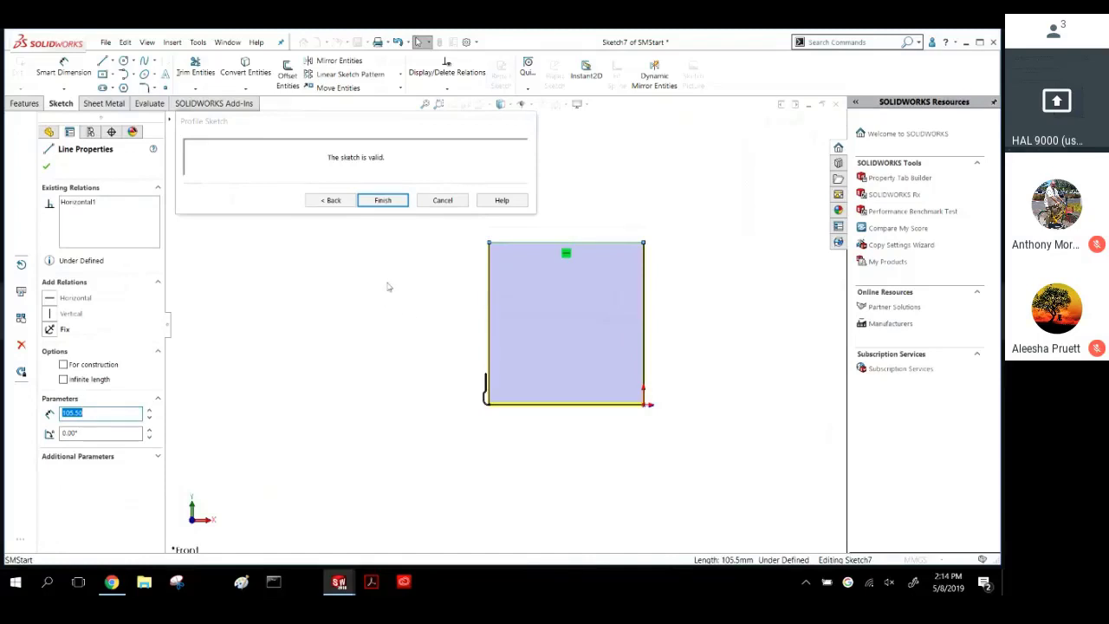
Dimension the vertical side of the flange profile near the origin and set it to 77.4 mm.
click(63, 71)
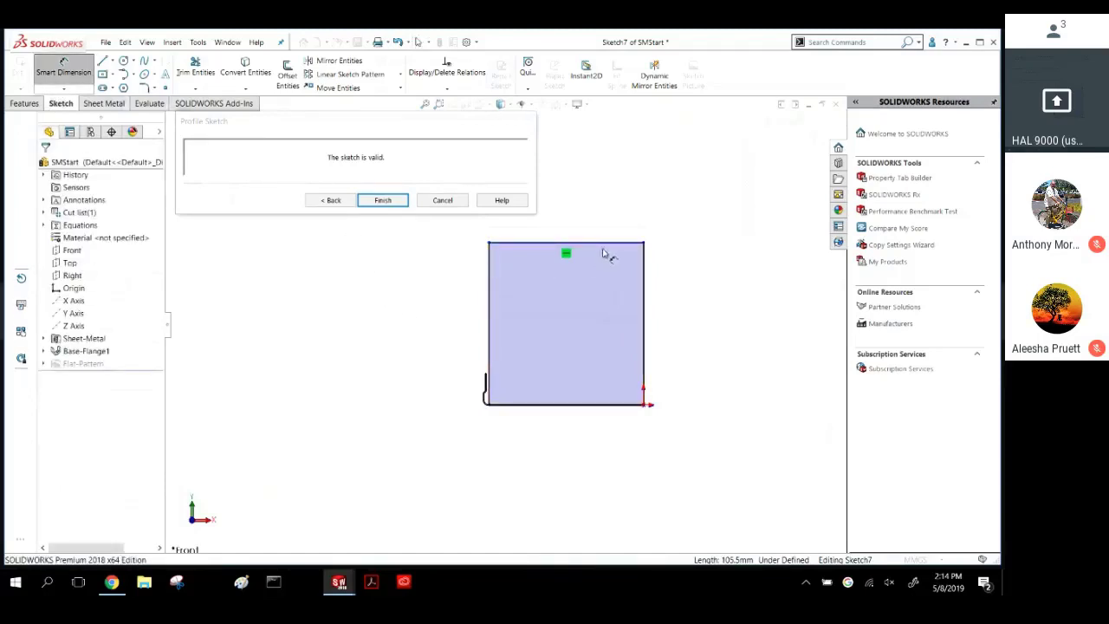
click(644, 281)
click(714, 297)
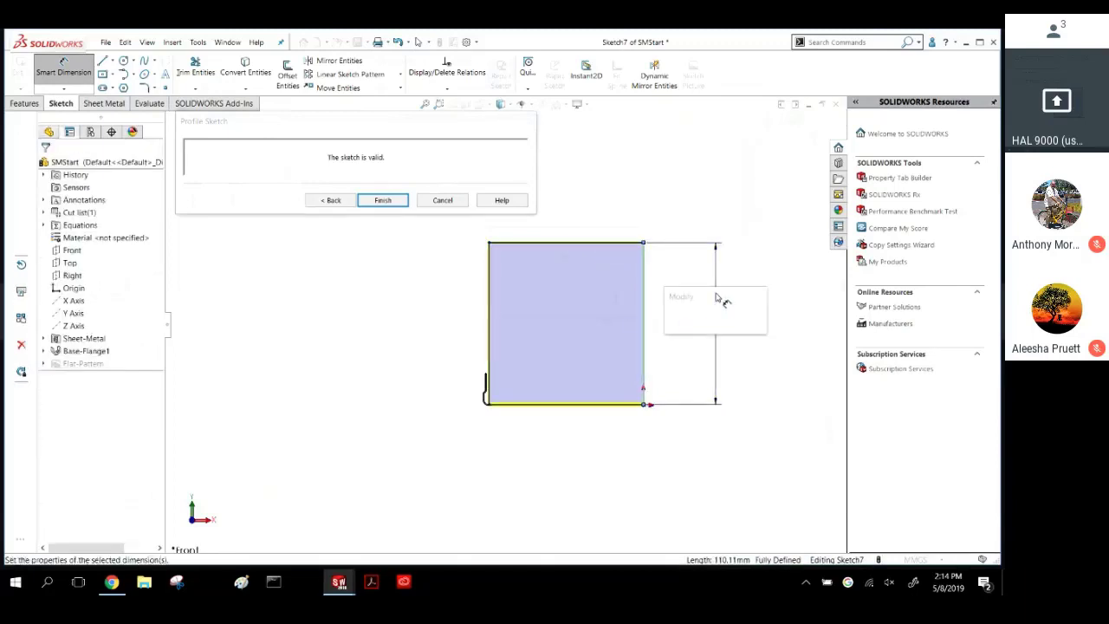
text(77.4)
key(Return)
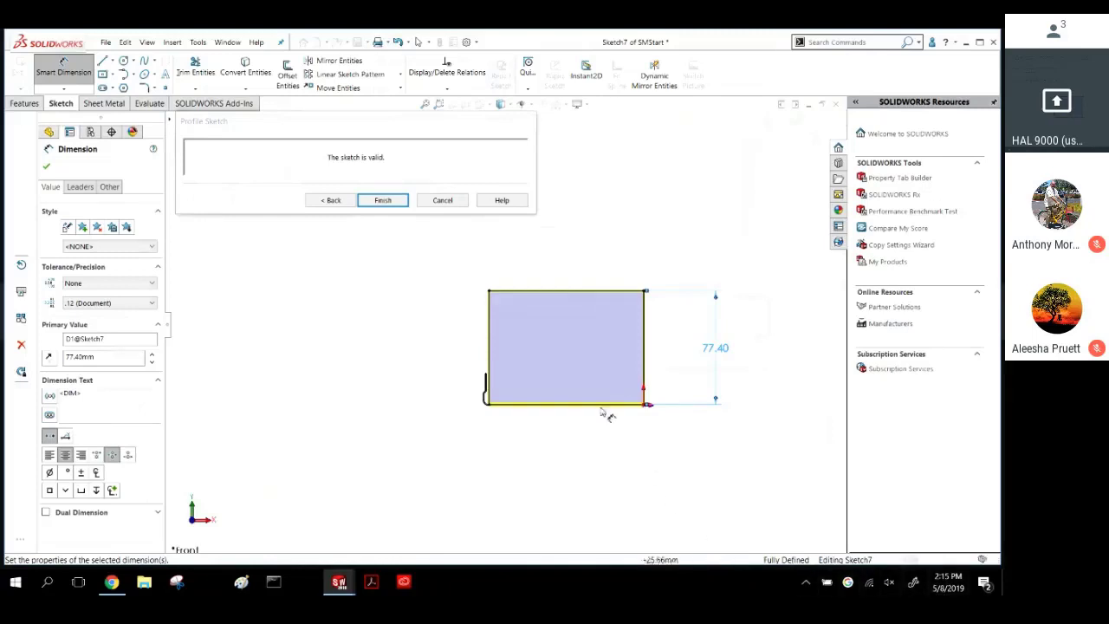
scroll(598, 407, down, 3)
scroll(477, 270, up, 2)
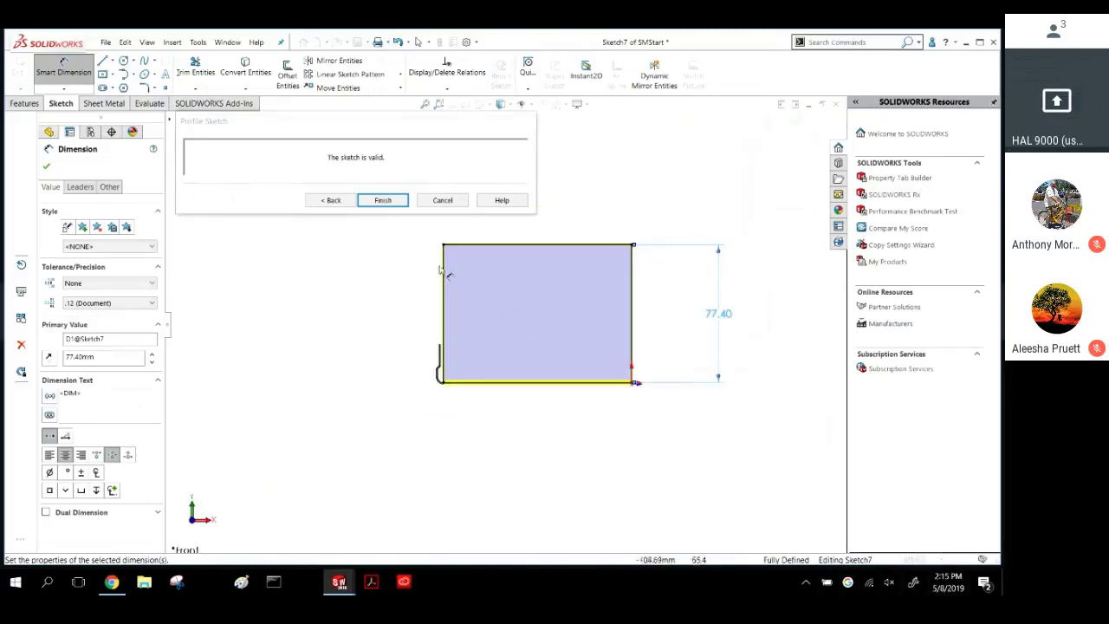
Leave the dimension command and stretch the flange profile's left side outward, well past the base flange's stepped end.
click(36, 66)
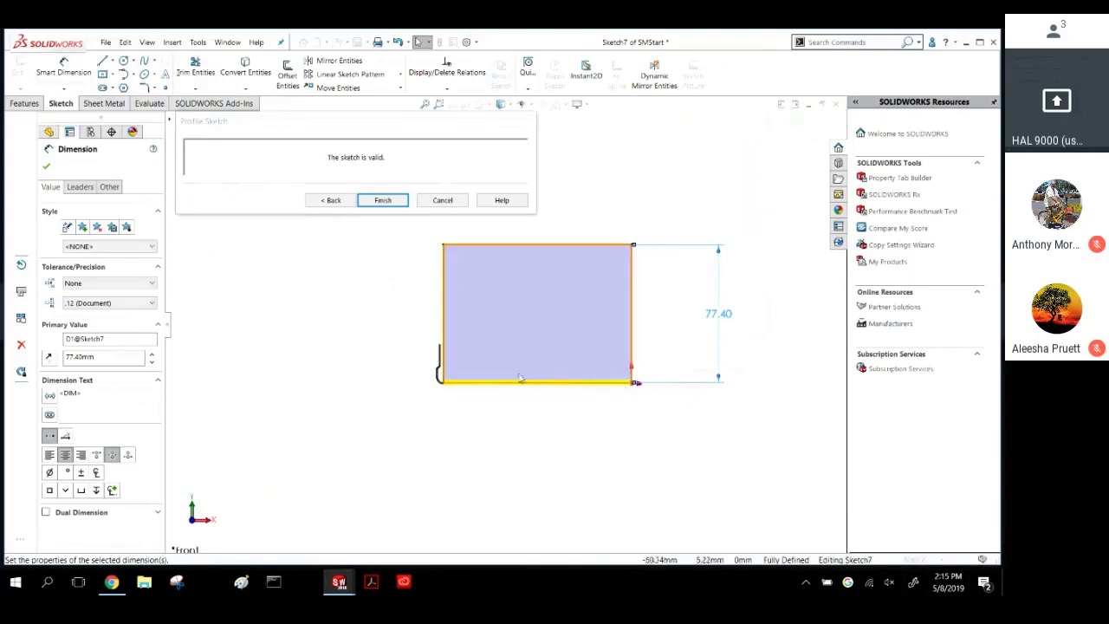
drag(446, 300, 322, 310)
click(297, 352)
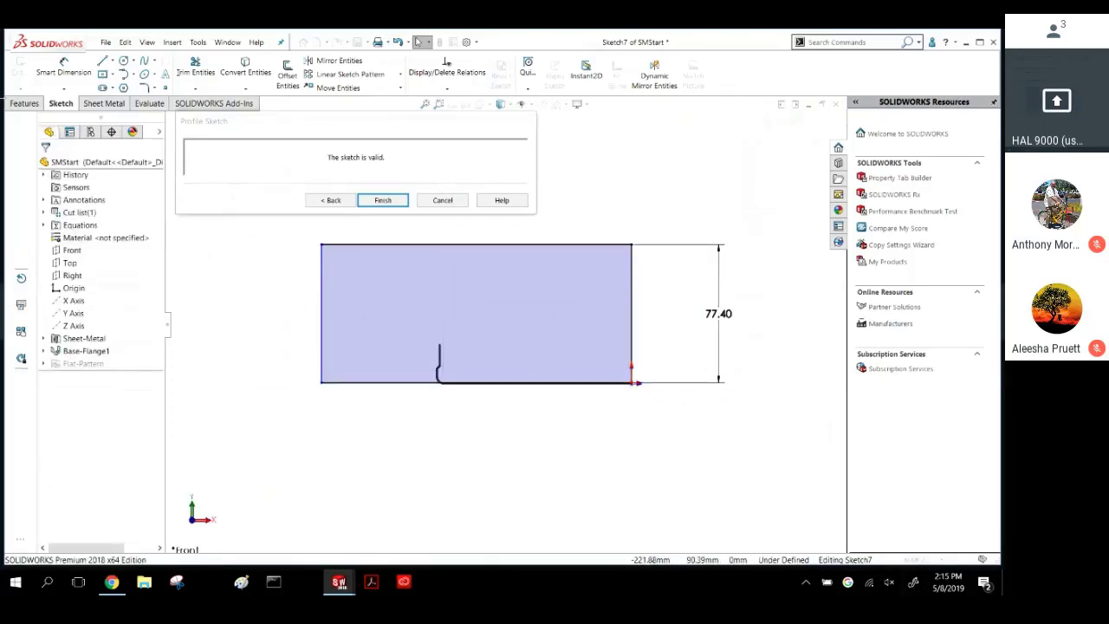
Dimension the flange profile's upper horizontal line and set its length to 108 mm.
click(65, 61)
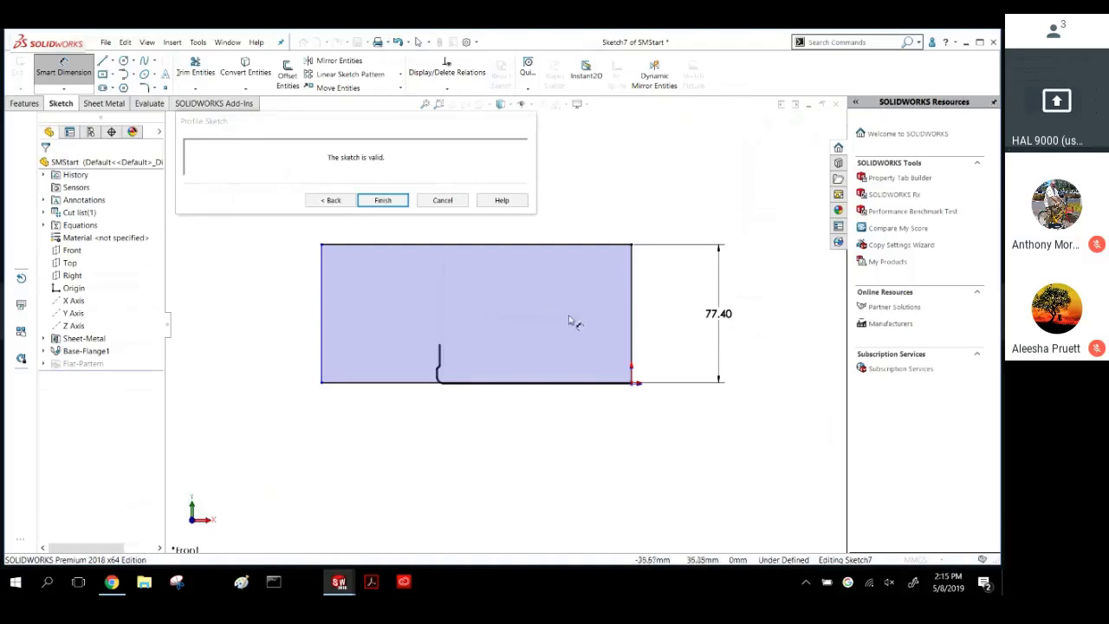
click(508, 245)
click(508, 231)
text(108)
key(Return)
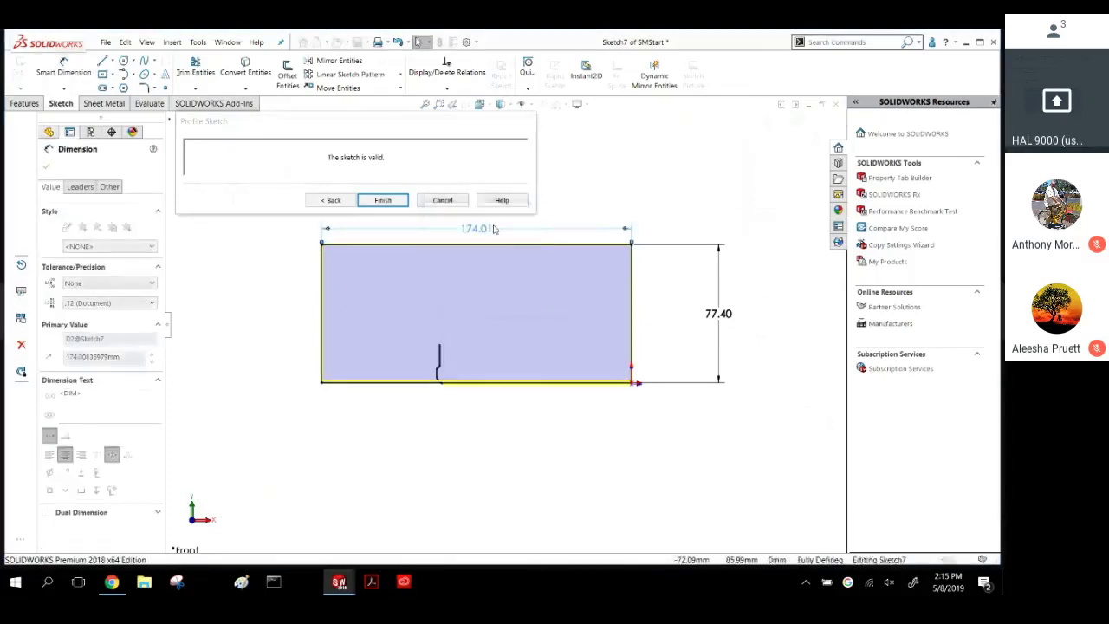
Sketch a corner notch at the base flange's stepped end: a short horizontal line from the profile's side and a vertical line about 26 mm down.
scroll(470, 347, down, 5)
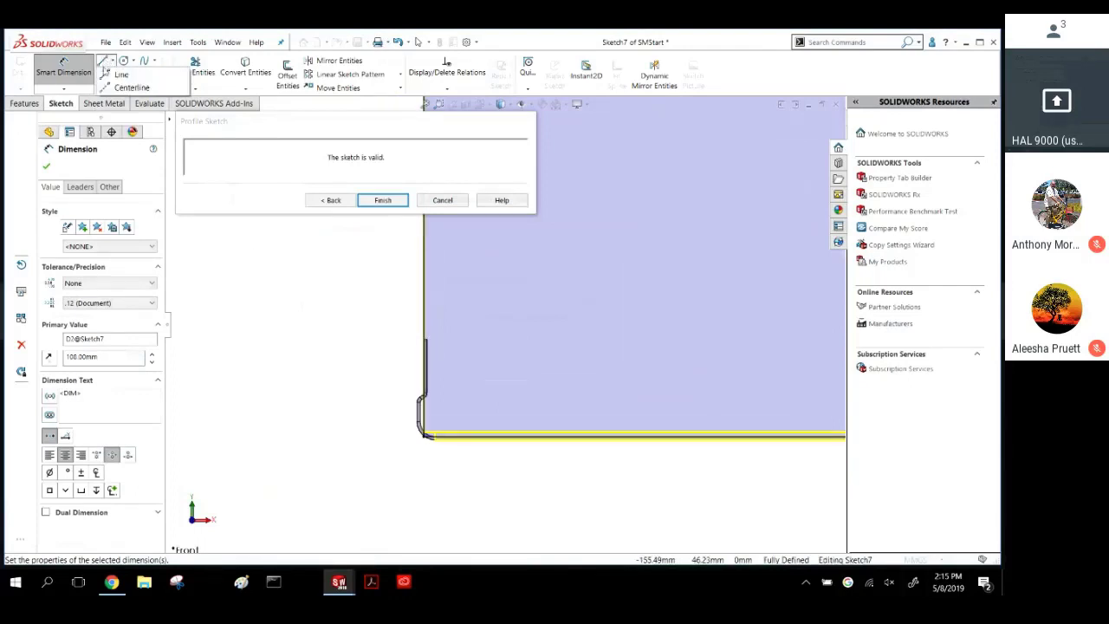
click(105, 60)
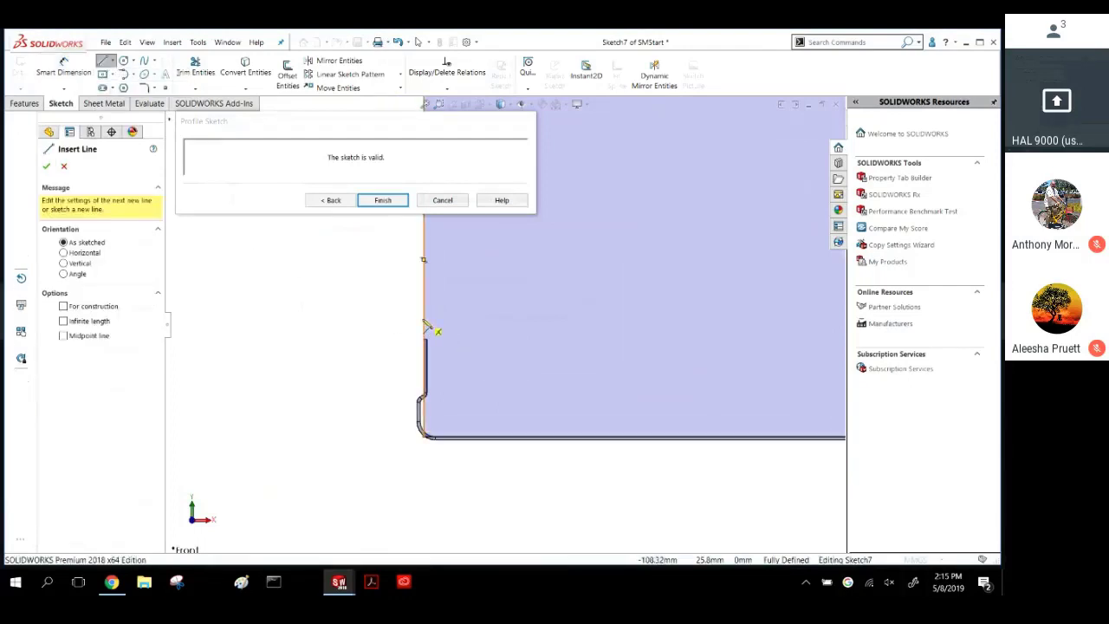
click(425, 319)
click(455, 319)
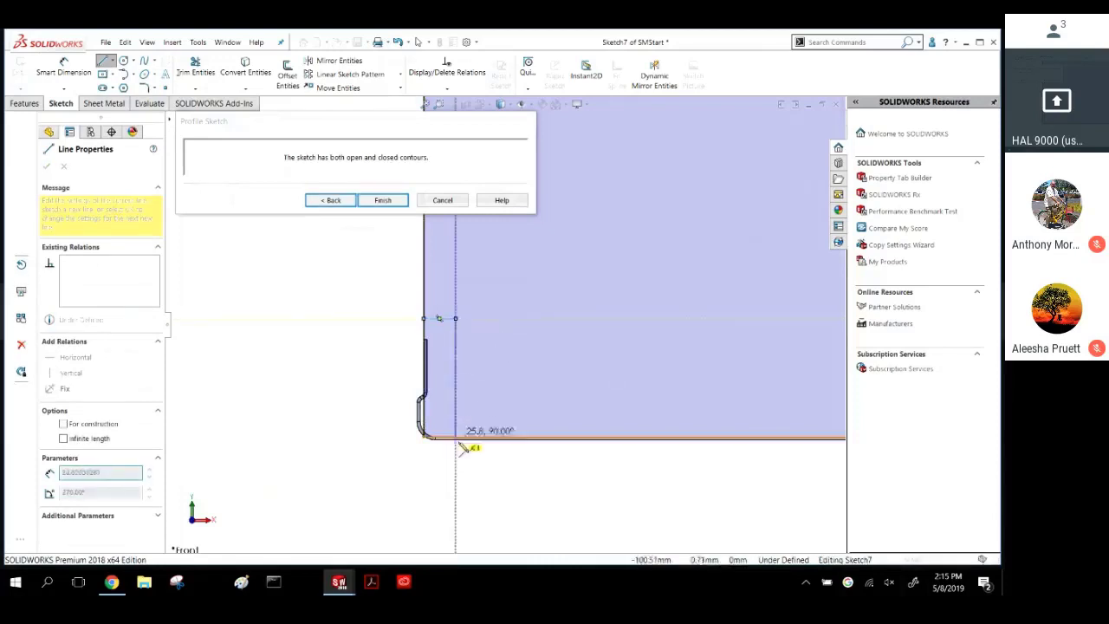
click(454, 438)
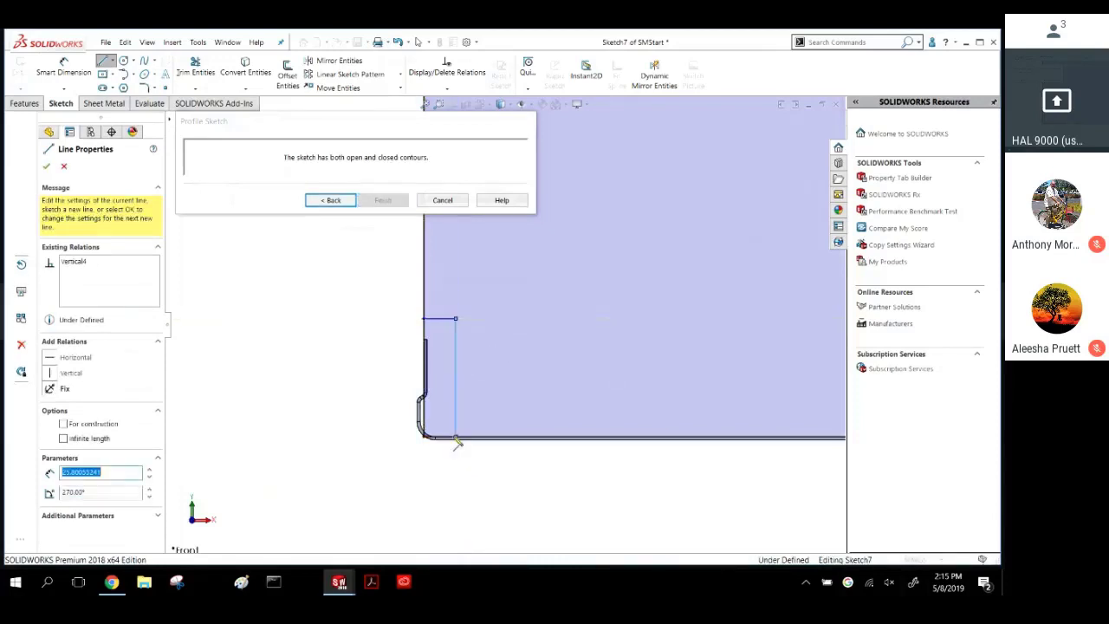
key(Escape)
key(Escape)
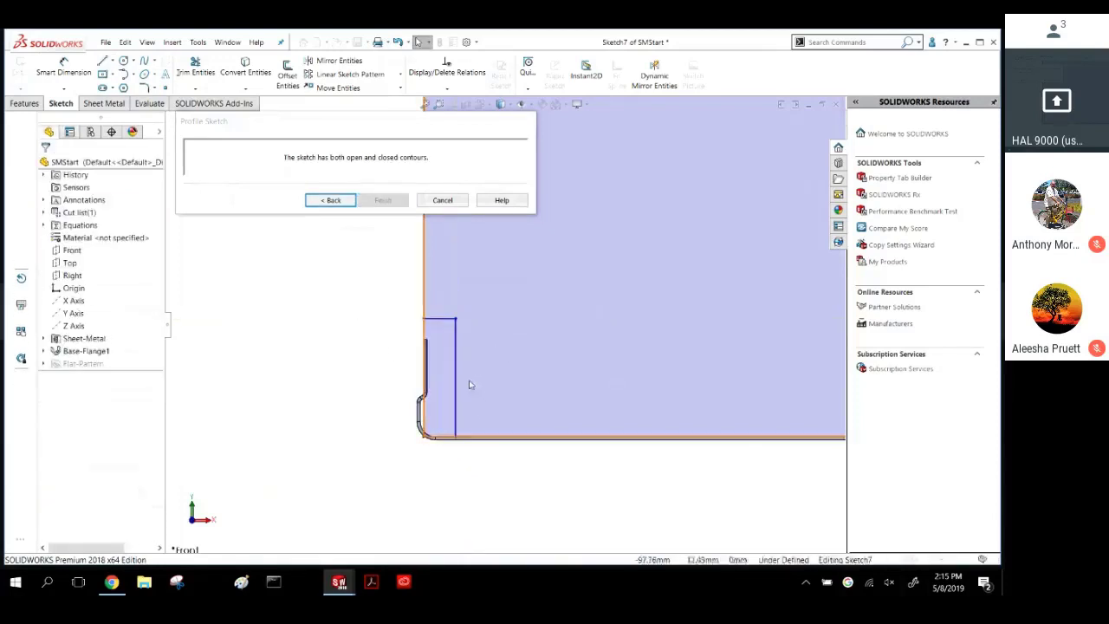
Trim away the profile's side and base line segments that enclose the notch beside the stepped end.
scroll(442, 398, down, 2)
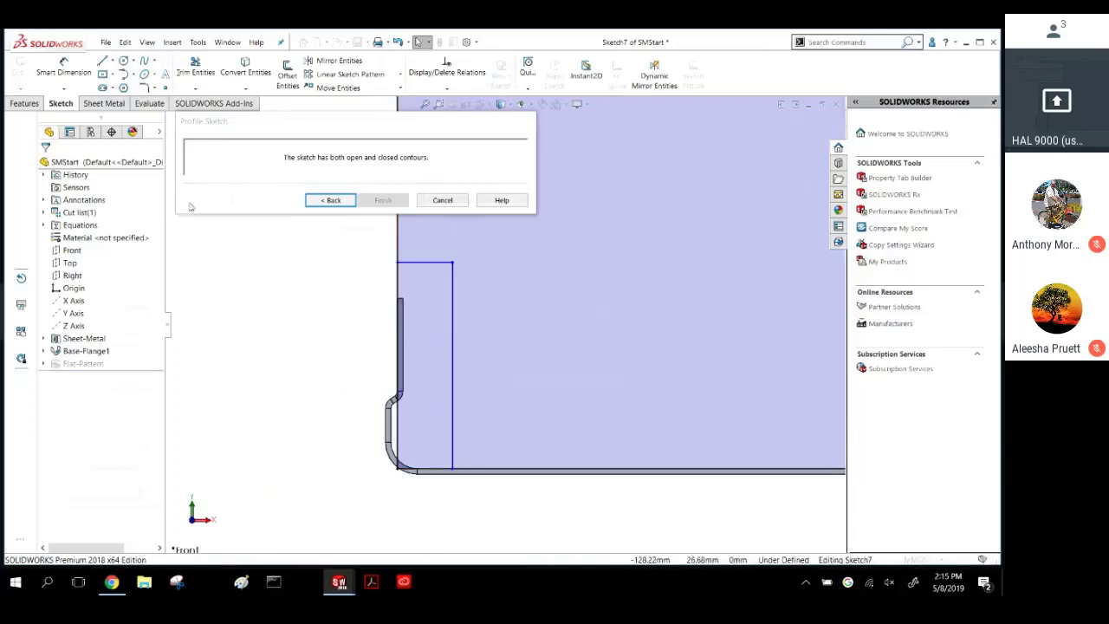
click(207, 75)
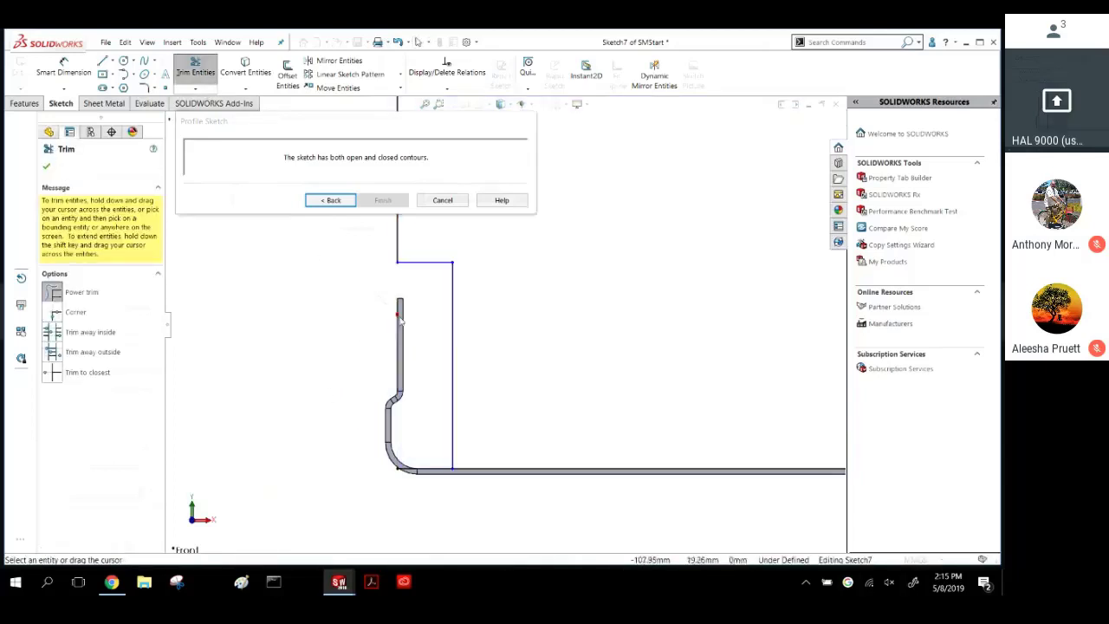
drag(431, 485, 429, 491)
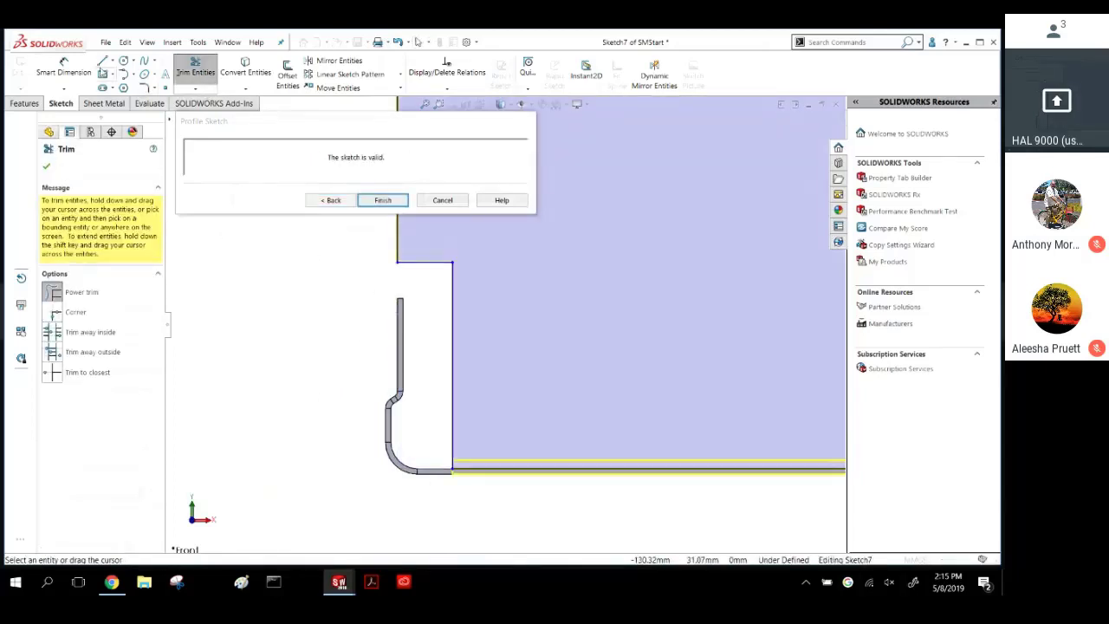
Dimension the notch height between the profile's base line and the notch's horizontal line and set it to 25.4 mm.
click(63, 67)
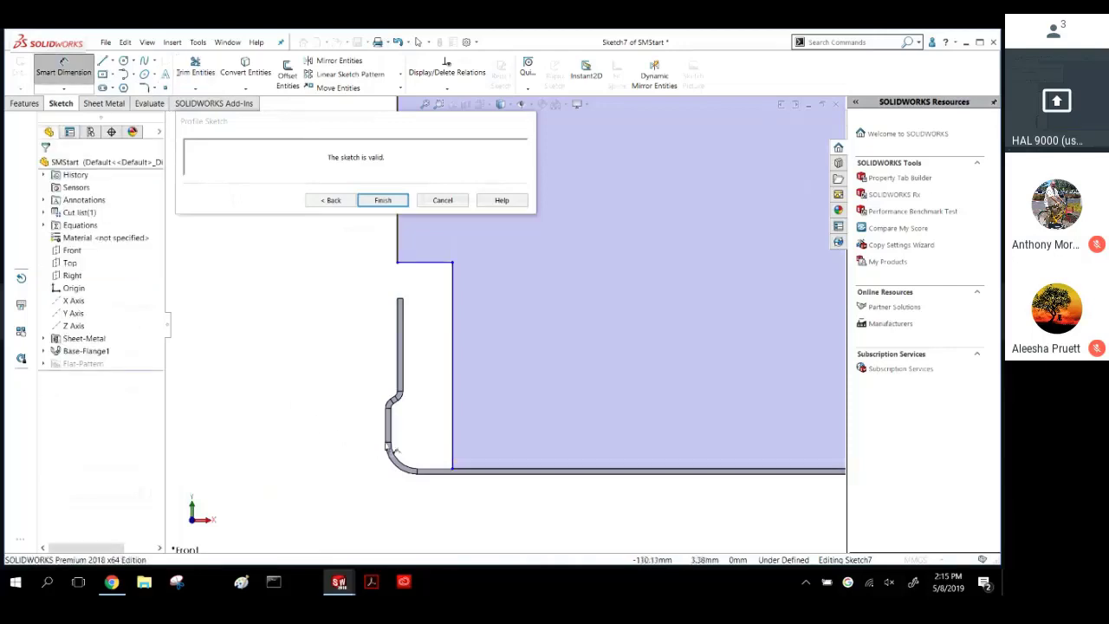
click(506, 473)
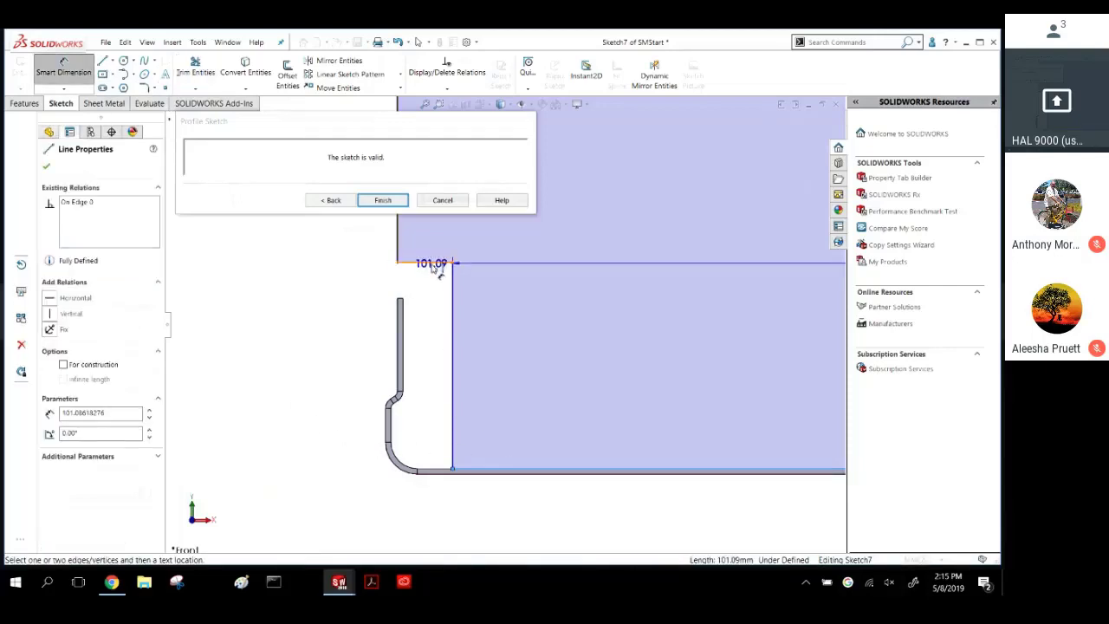
click(437, 263)
click(288, 353)
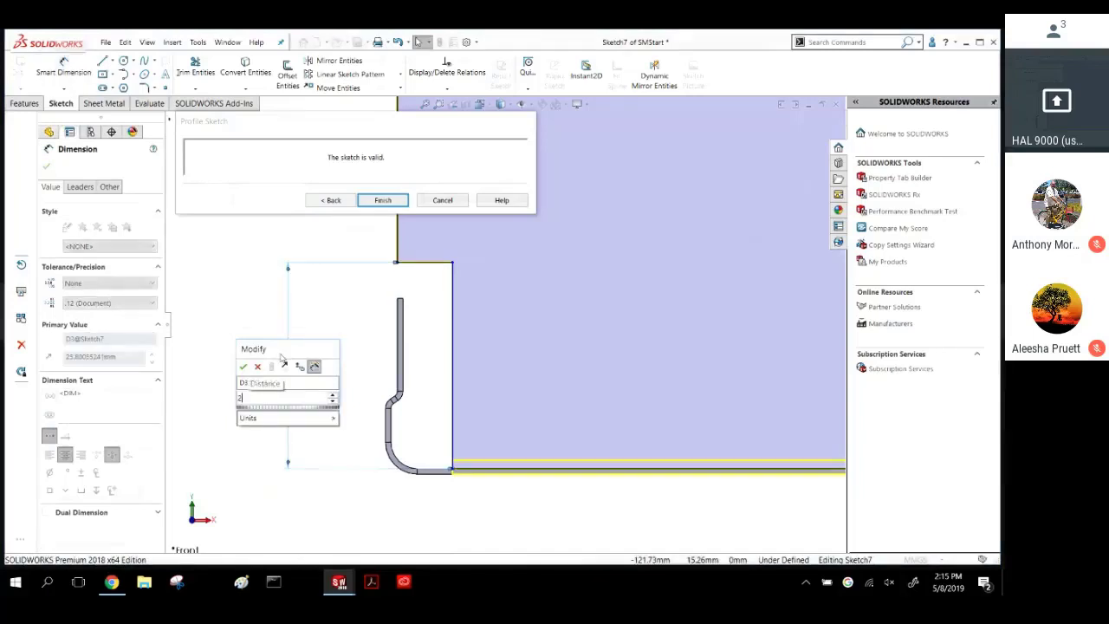
text(25.4)
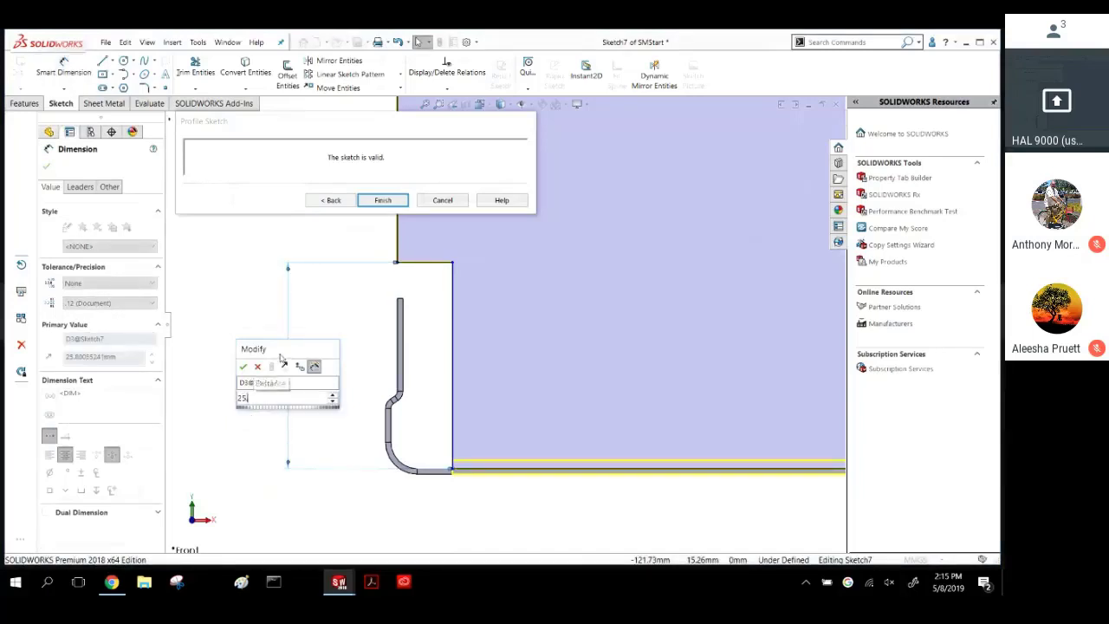
key(Return)
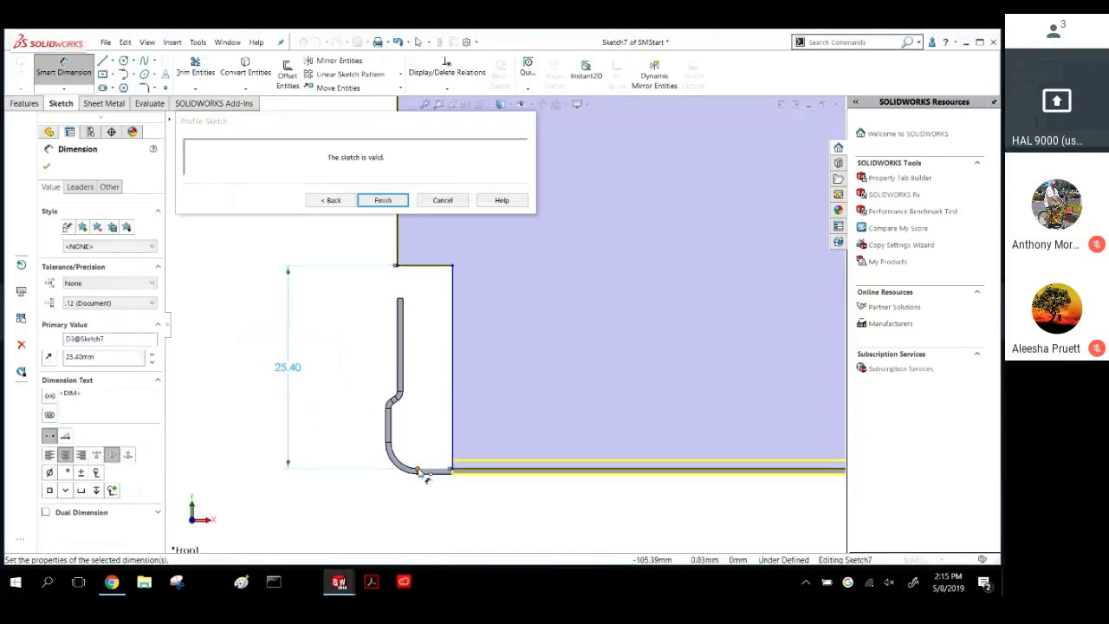
Dimension the notch's vertical line from the end of the base flange's large bend, set it to 1.5 mm and leave the dimension command.
click(452, 440)
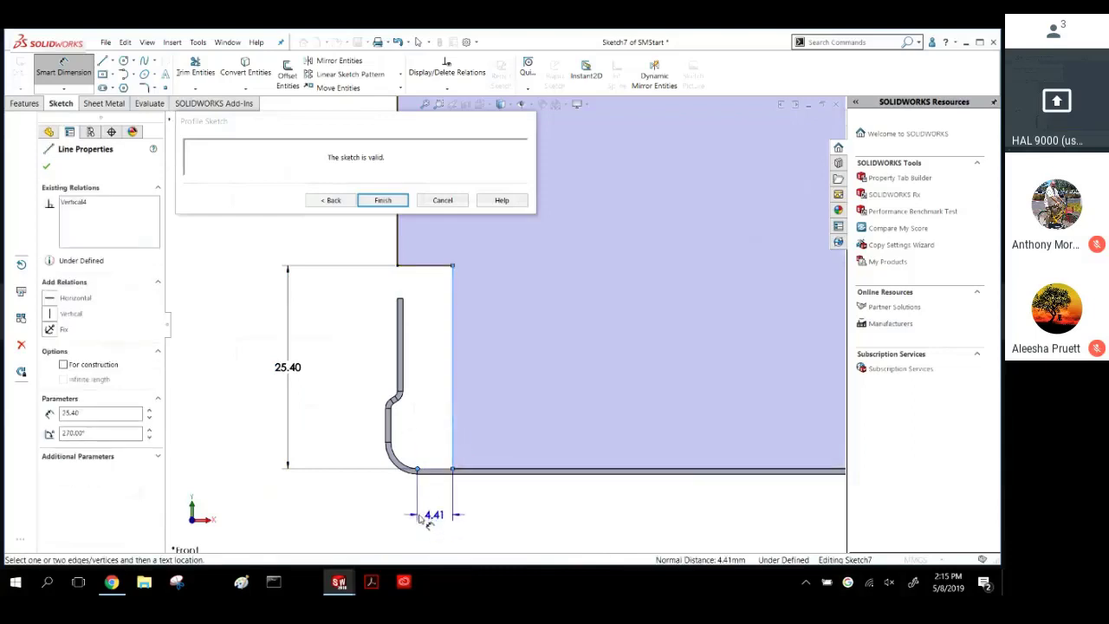
click(423, 524)
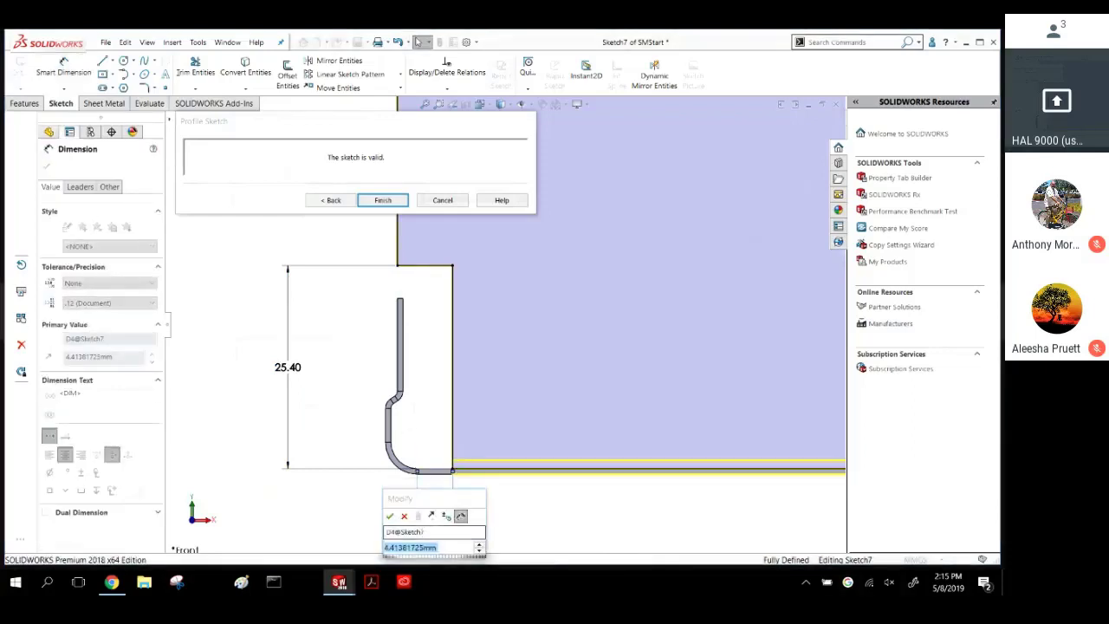
text(1.5)
key(Return)
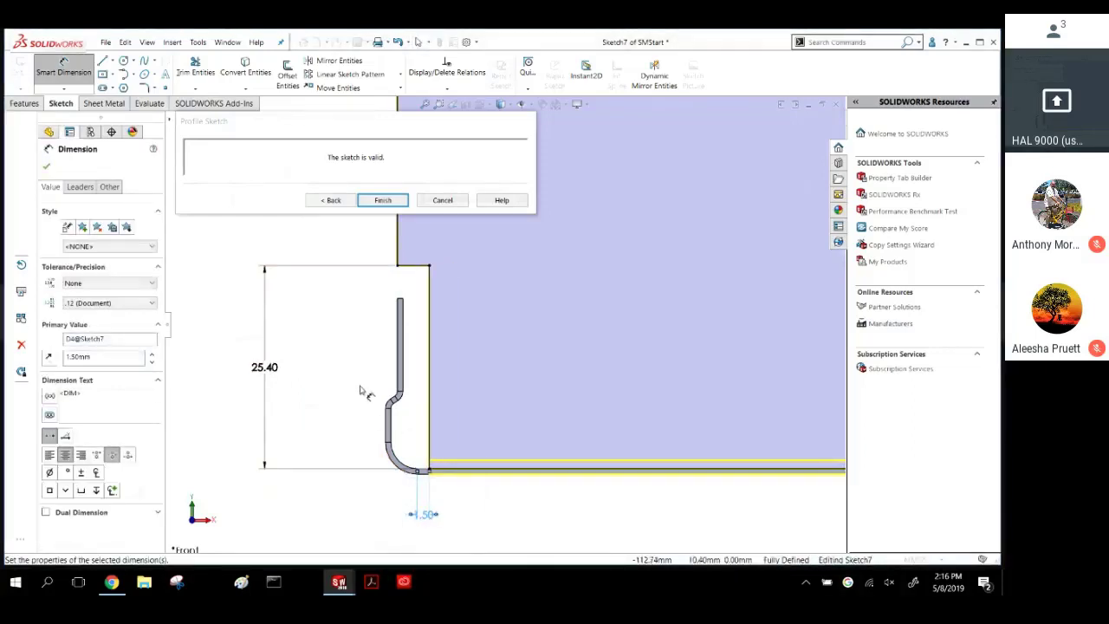
key(Escape)
Offset the base flange's connected inner edges by 0.5 mm toward the inside of the flange profile.
scroll(344, 279, down, 2)
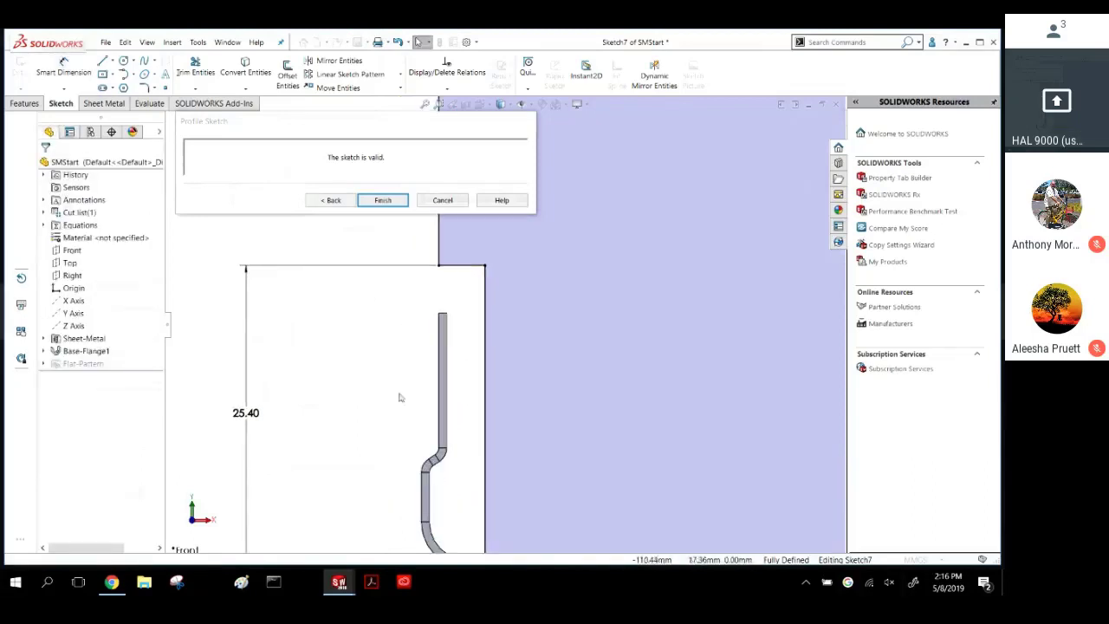
scroll(399, 397, up, 3)
scroll(470, 348, down, 4)
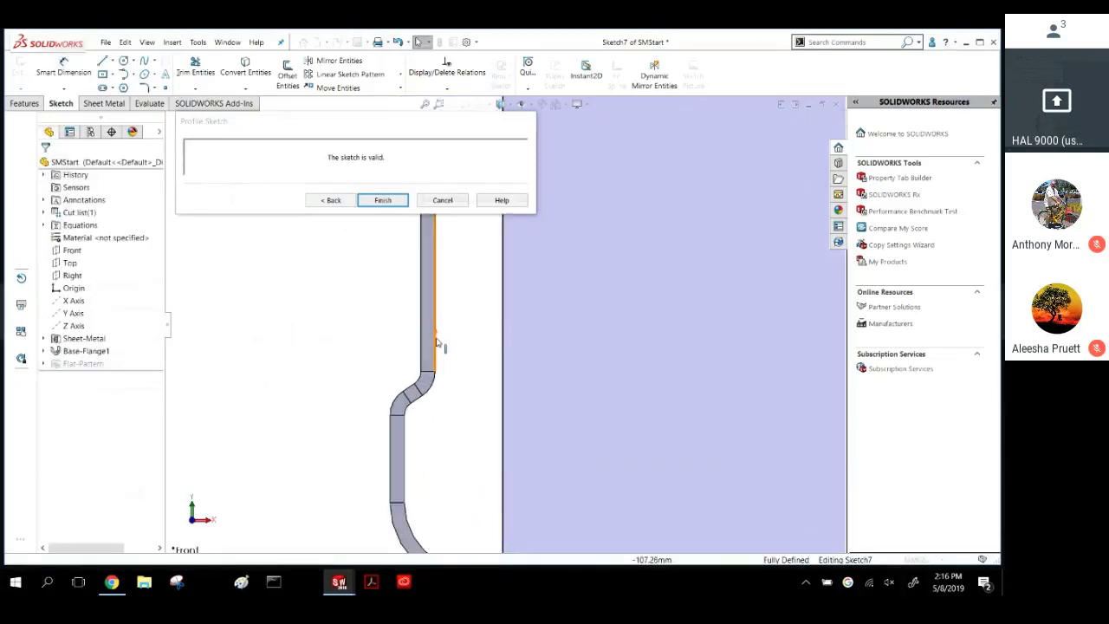
right_click(437, 339)
click(482, 372)
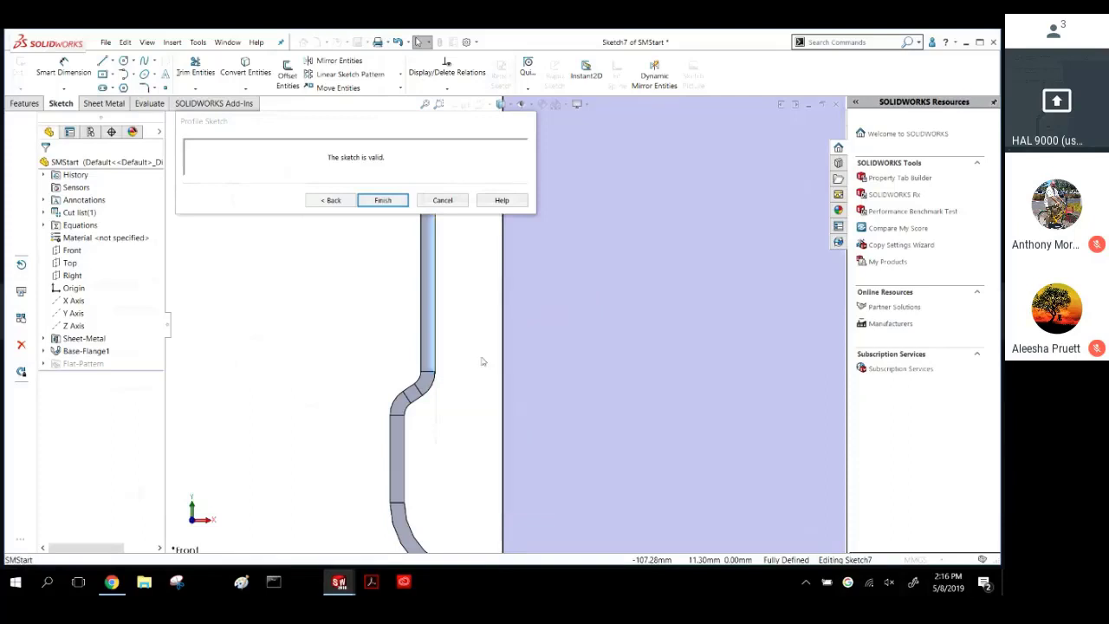
scroll(426, 396, up, 2)
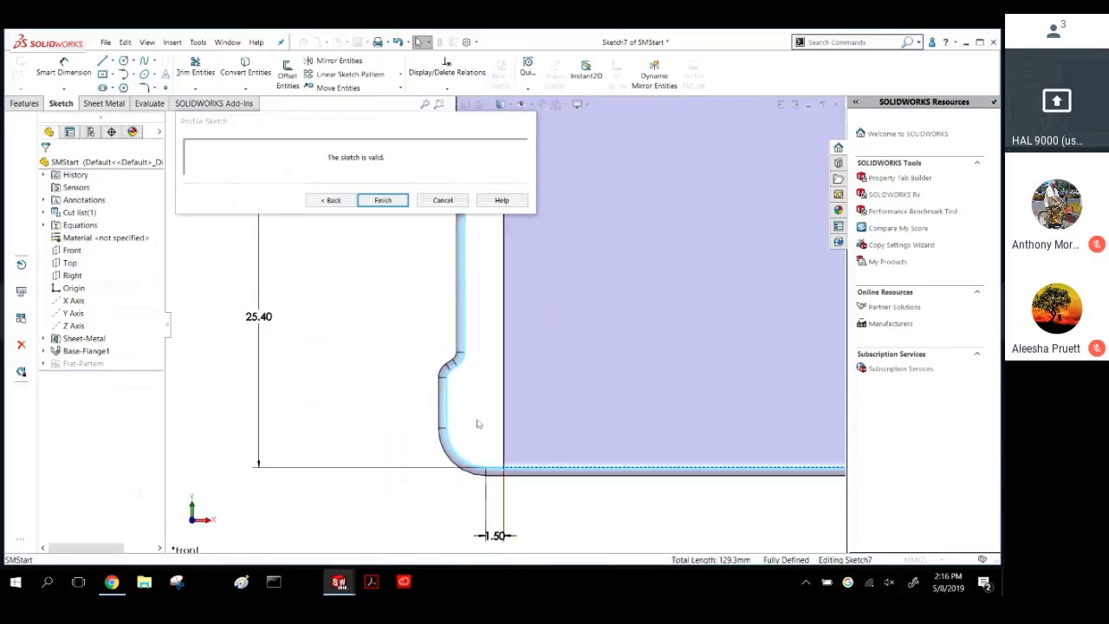
scroll(418, 354, up, 2)
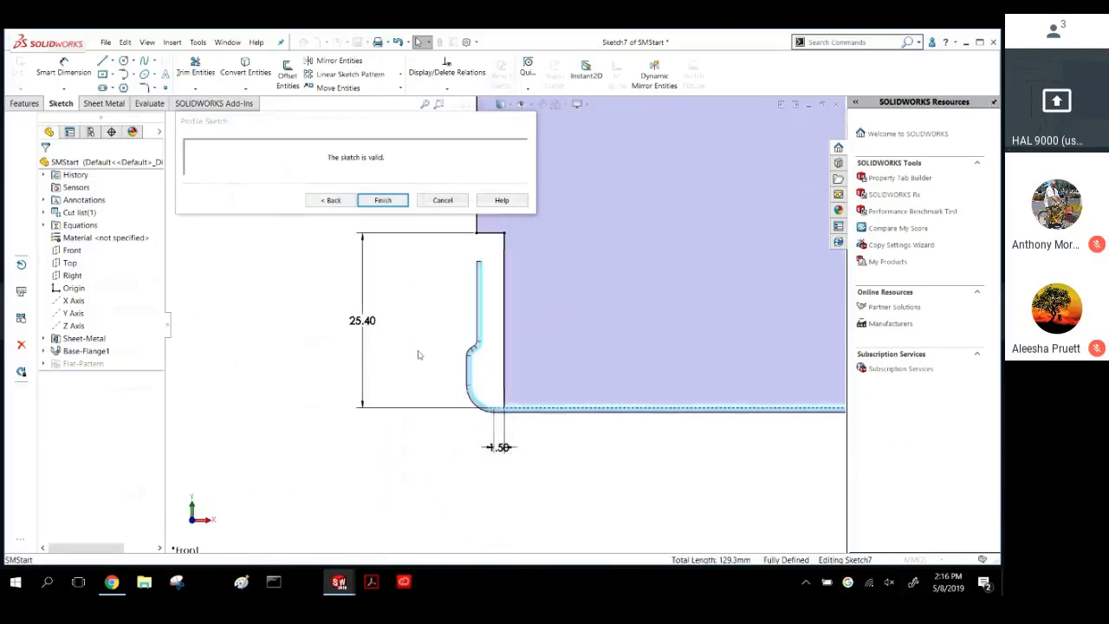
click(289, 76)
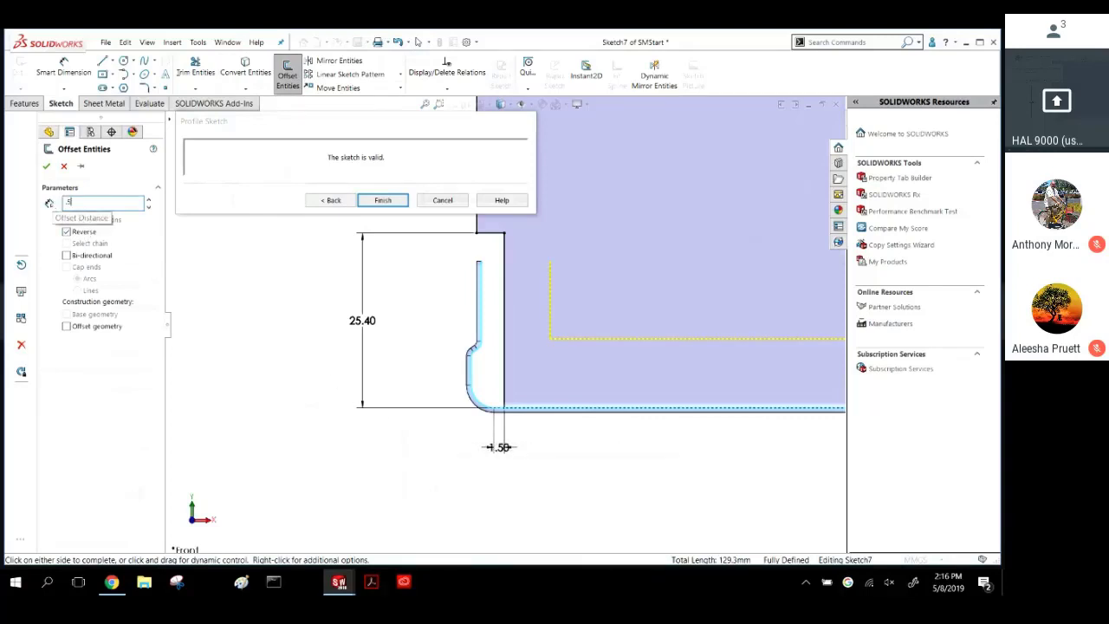
key(Return)
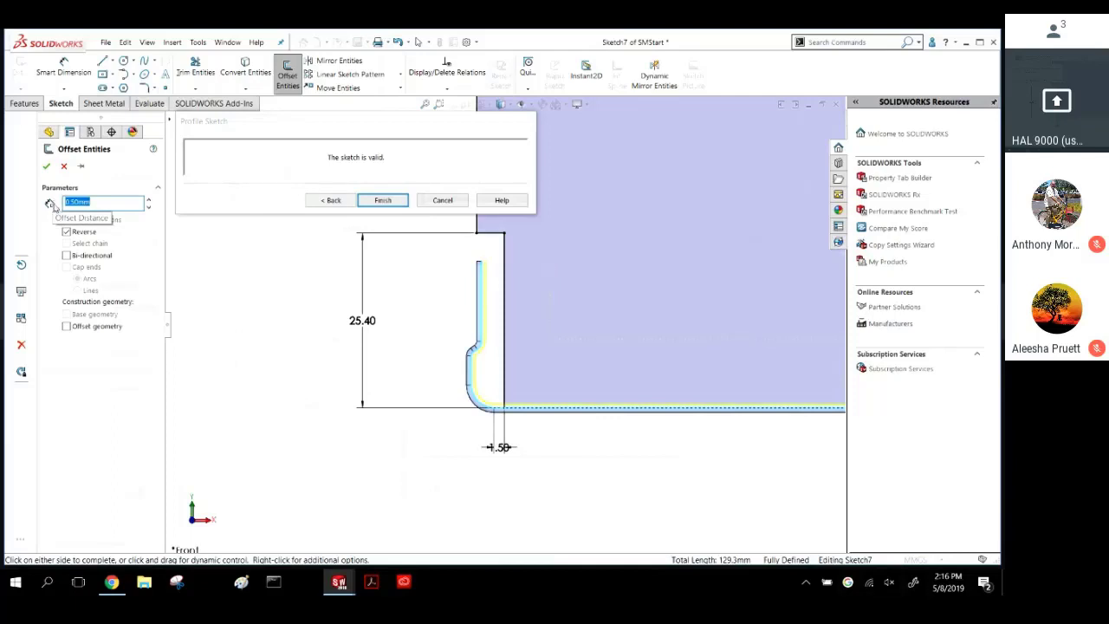
click(47, 166)
Try to delete the long offset line along the base panel together with the offset dimension.
scroll(791, 425, up, 5)
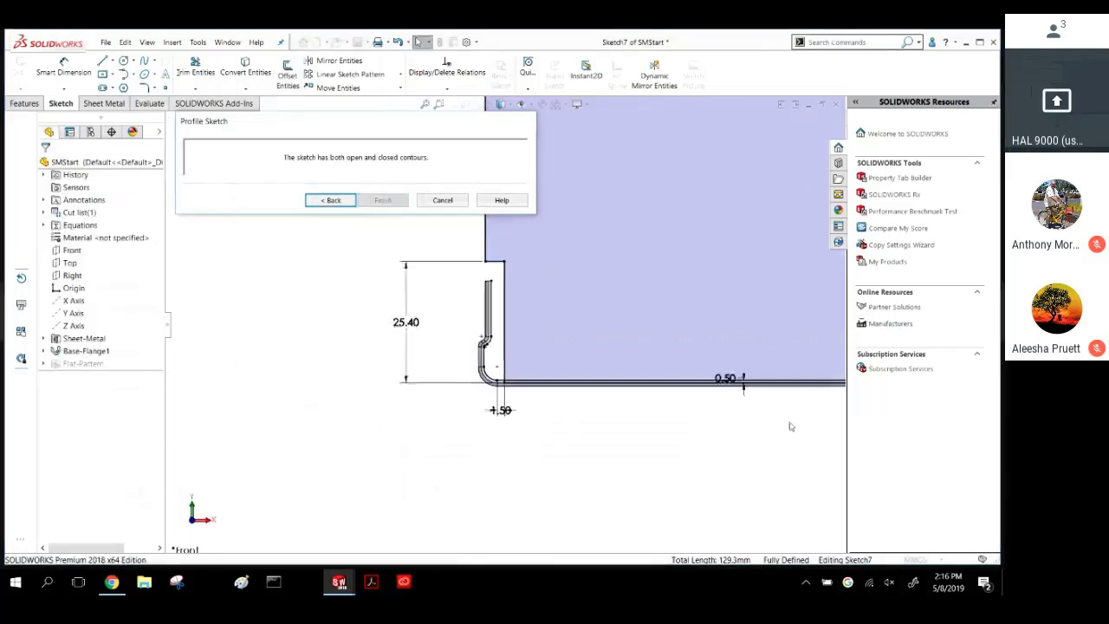
scroll(745, 382, down, 2)
drag(663, 374, 475, 316)
key(Delete)
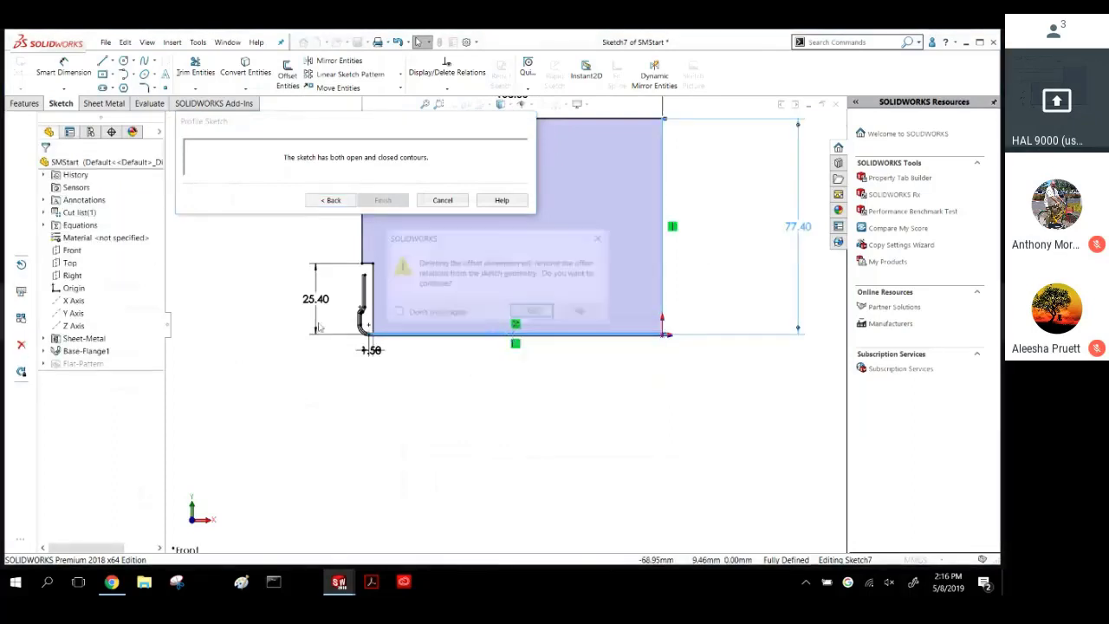
click(530, 309)
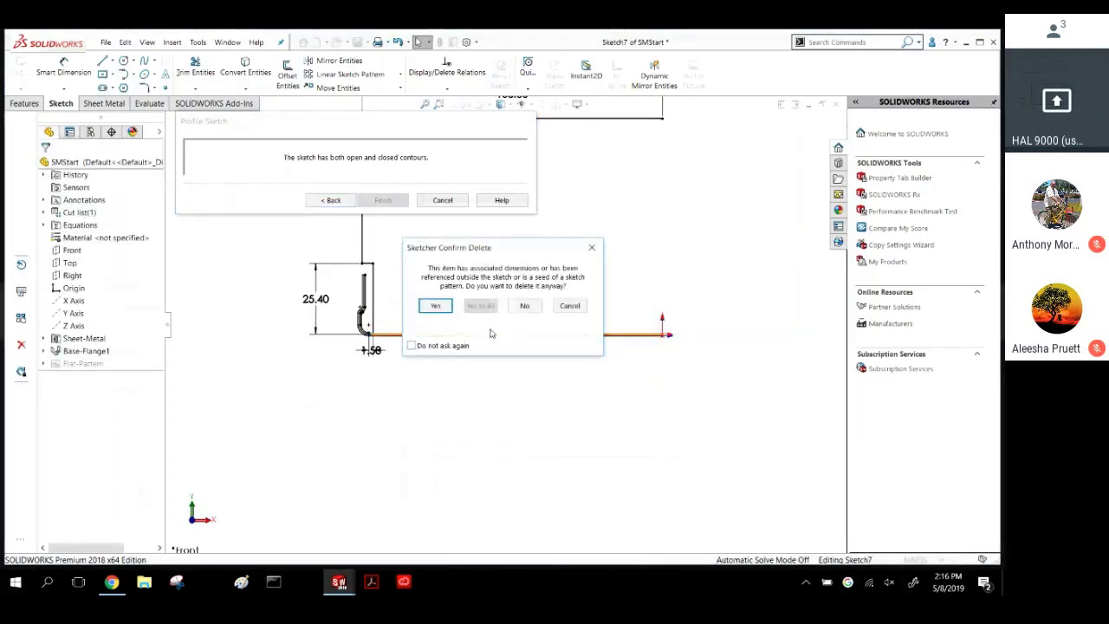
click(524, 305)
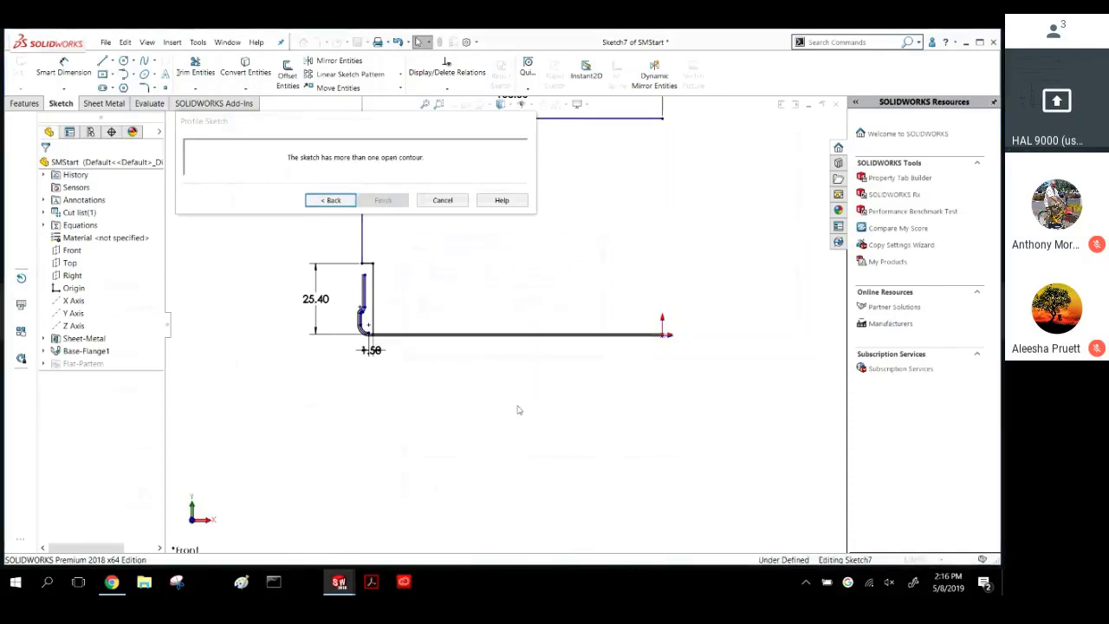
Delete only the long horizontal offset line that runs along the base panel.
scroll(319, 338, down, 7)
click(435, 372)
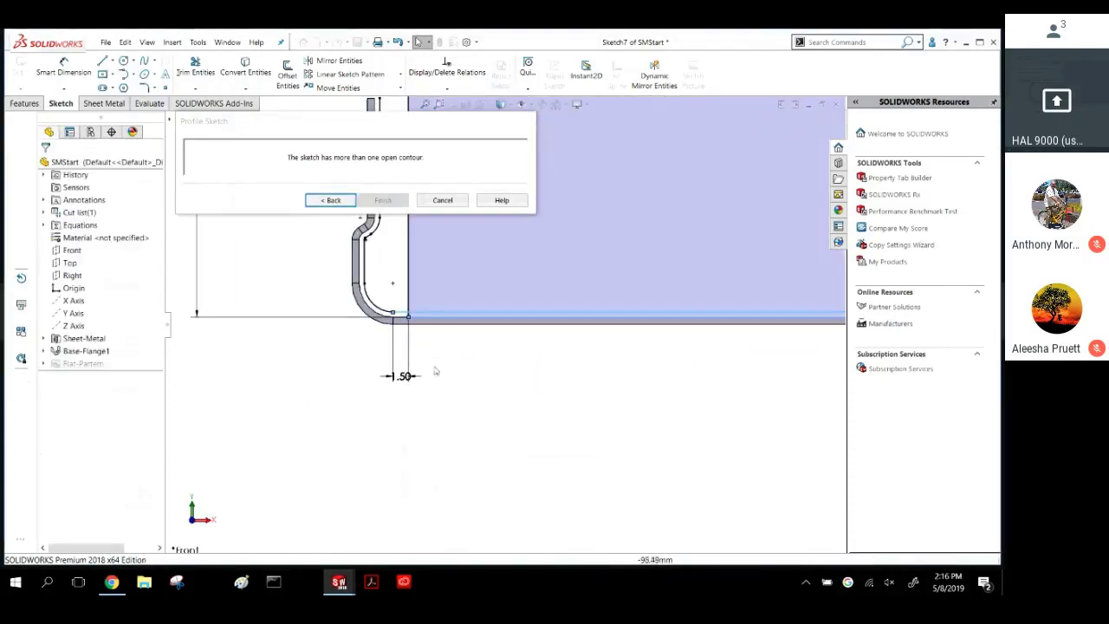
scroll(412, 326, down, 4)
click(440, 302)
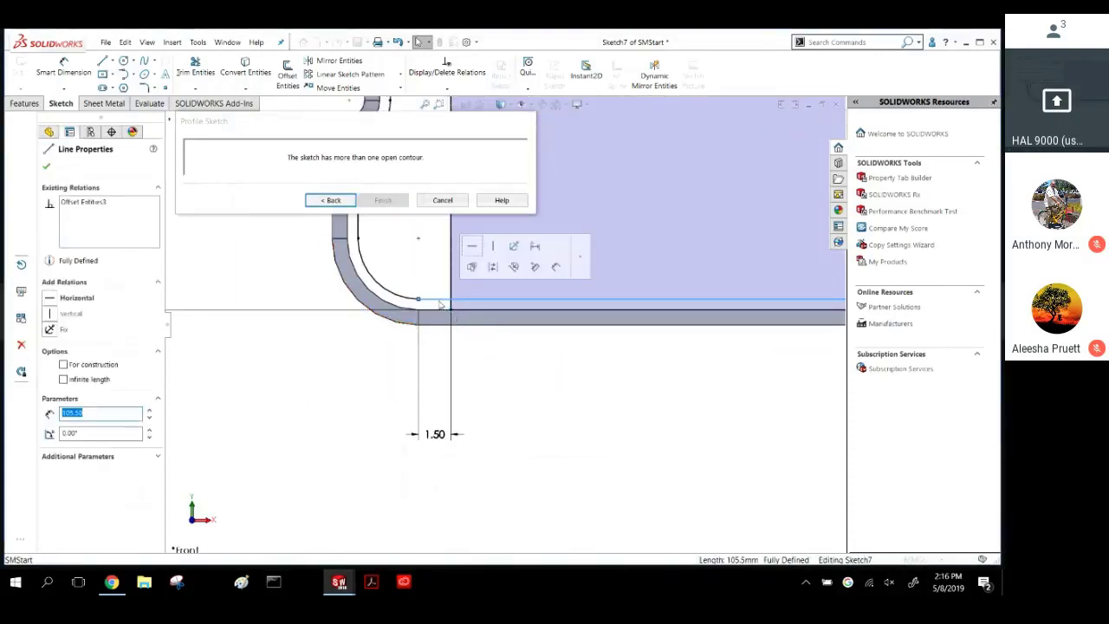
key(Delete)
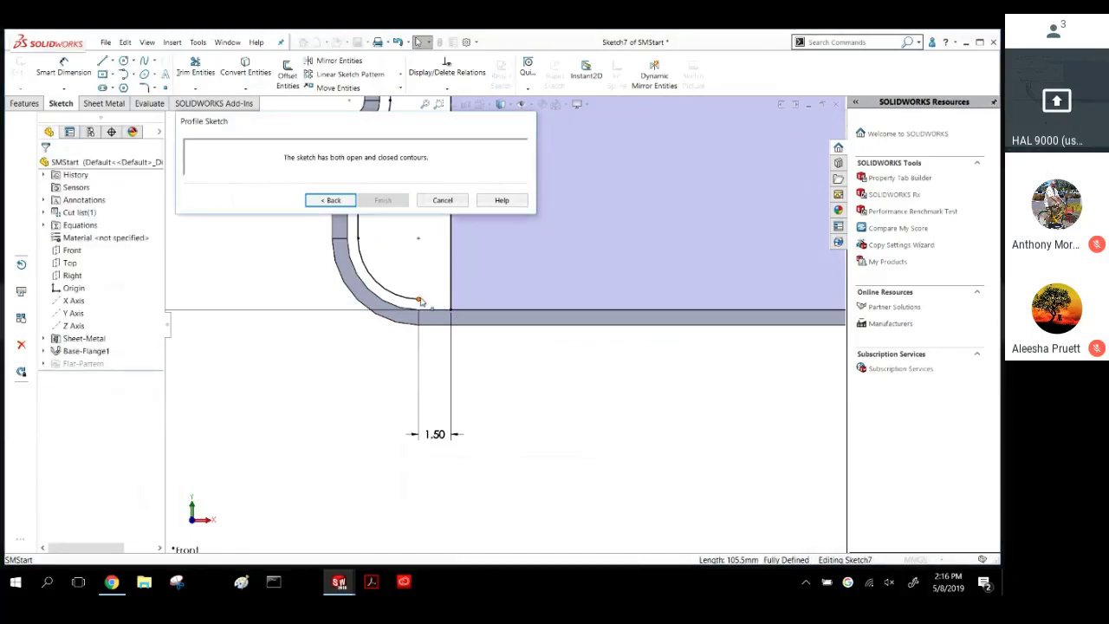
Draw a horizontal line about 1.7 mm long from the offset arc's lower end across to the notch's vertical side.
click(420, 301)
key(Escape)
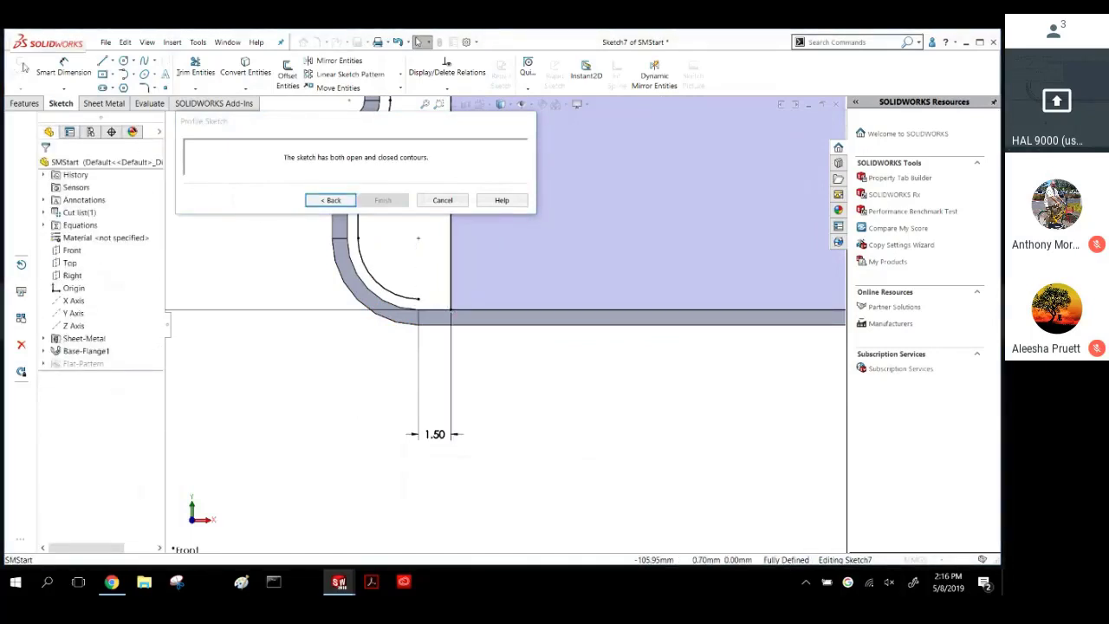
click(104, 61)
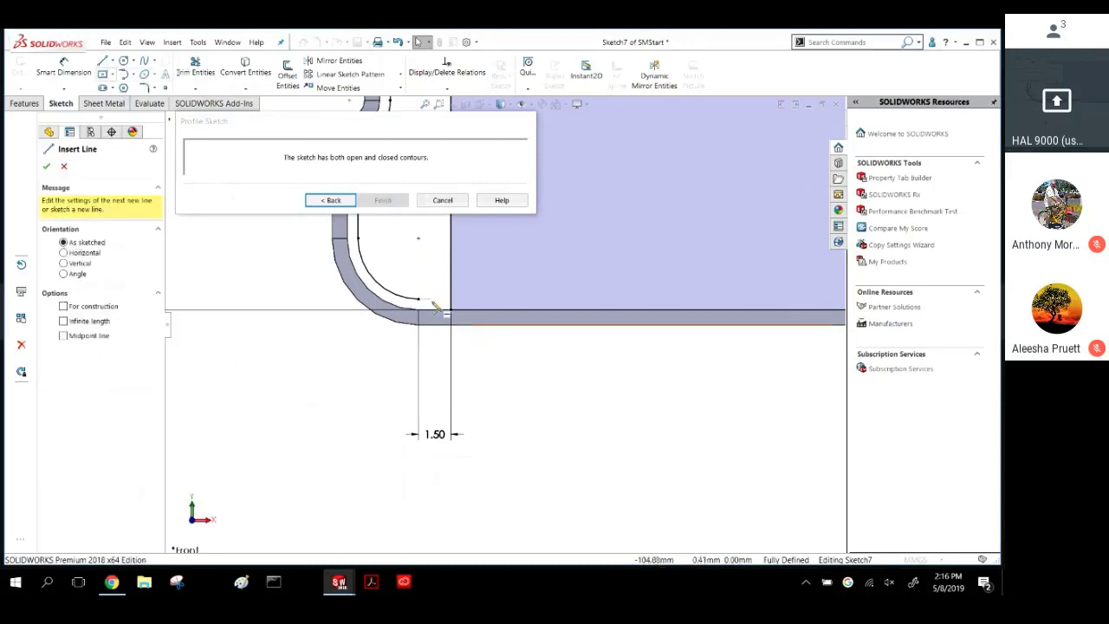
click(421, 303)
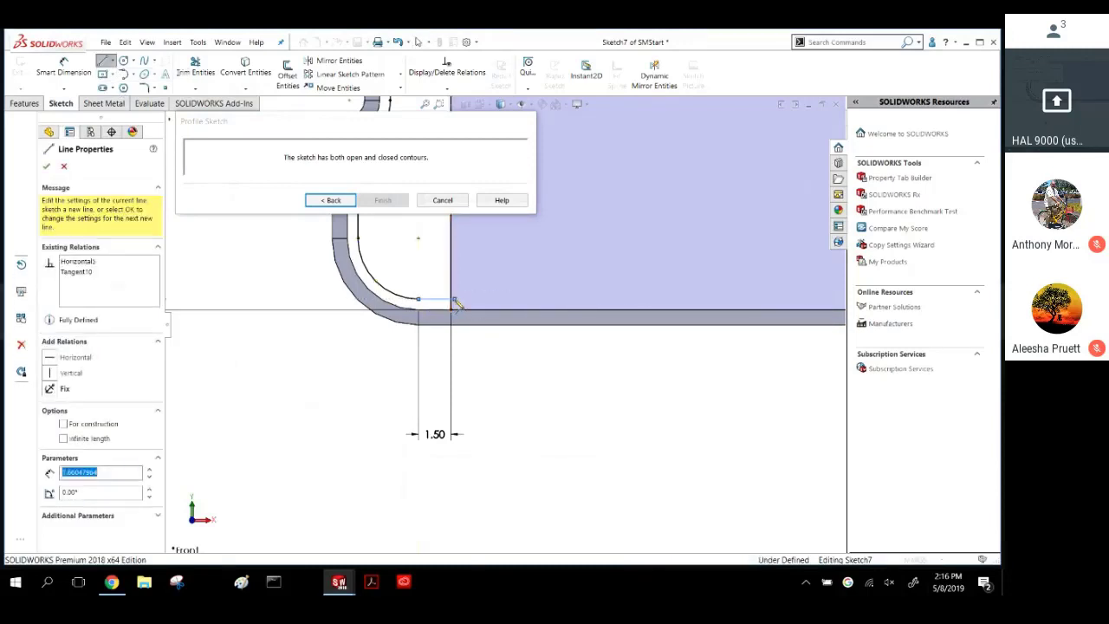
Snap the short horizontal line's free end onto the notch's vertical side so that it meets it exactly.
scroll(442, 318, up, 2)
key(Escape)
scroll(472, 305, down, 5)
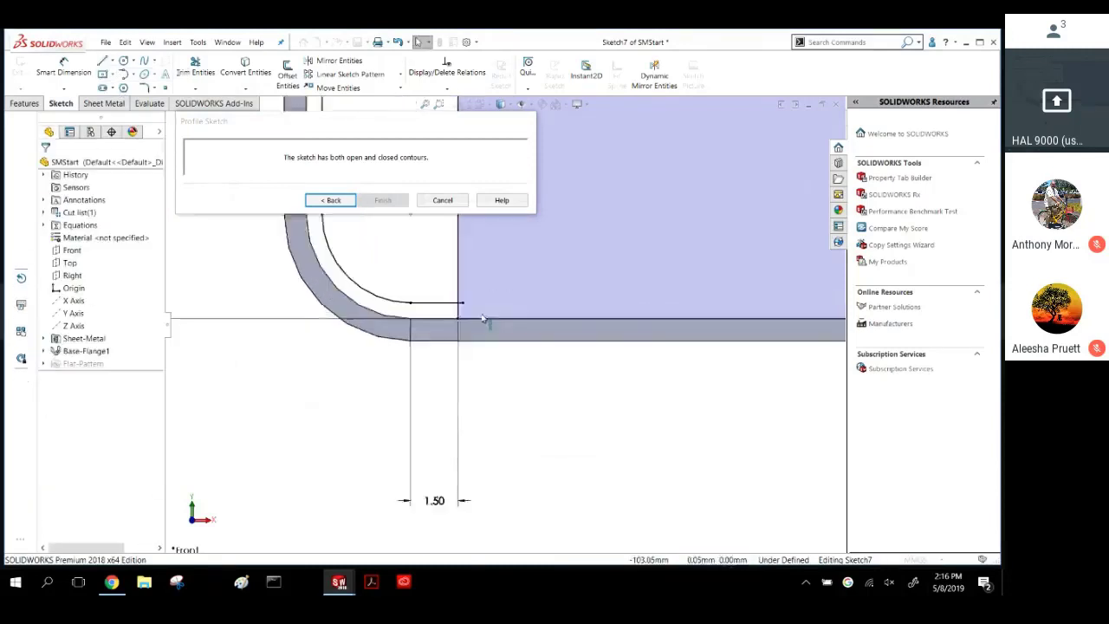
drag(474, 302, 465, 303)
click(427, 261)
scroll(427, 263, up, 3)
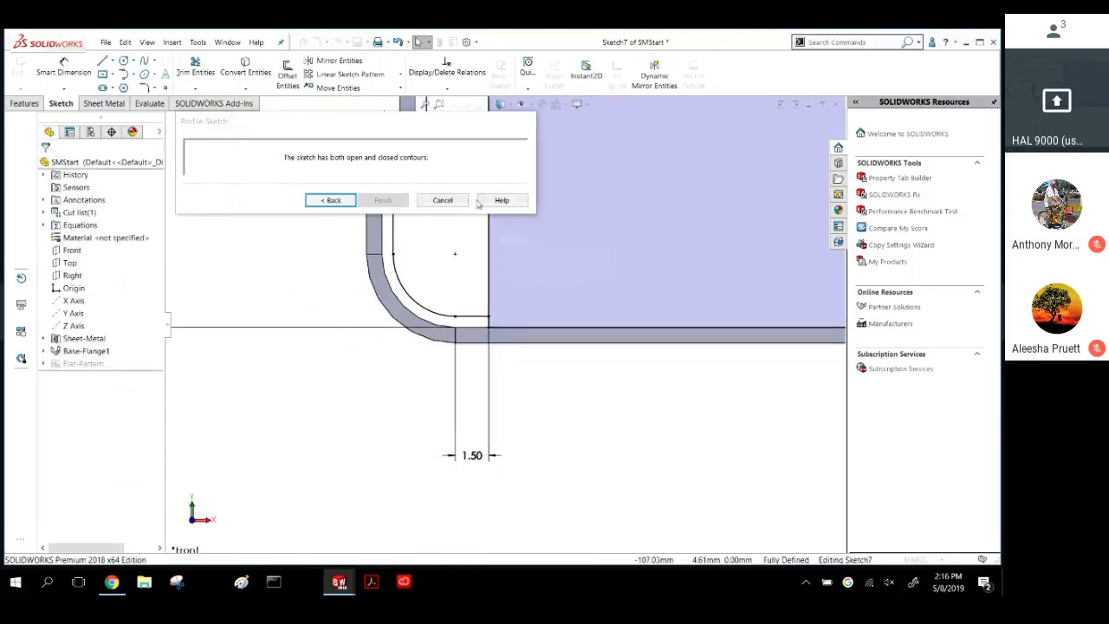
Move the profile message window off the sketch and extend the vertical offset line's upper end to the notch's horizontal edge.
mouse_move(389, 136)
mouse_down()
mouse_move(449, 370)
mouse_move(526, 488)
mouse_up()
scroll(444, 439, up, 1)
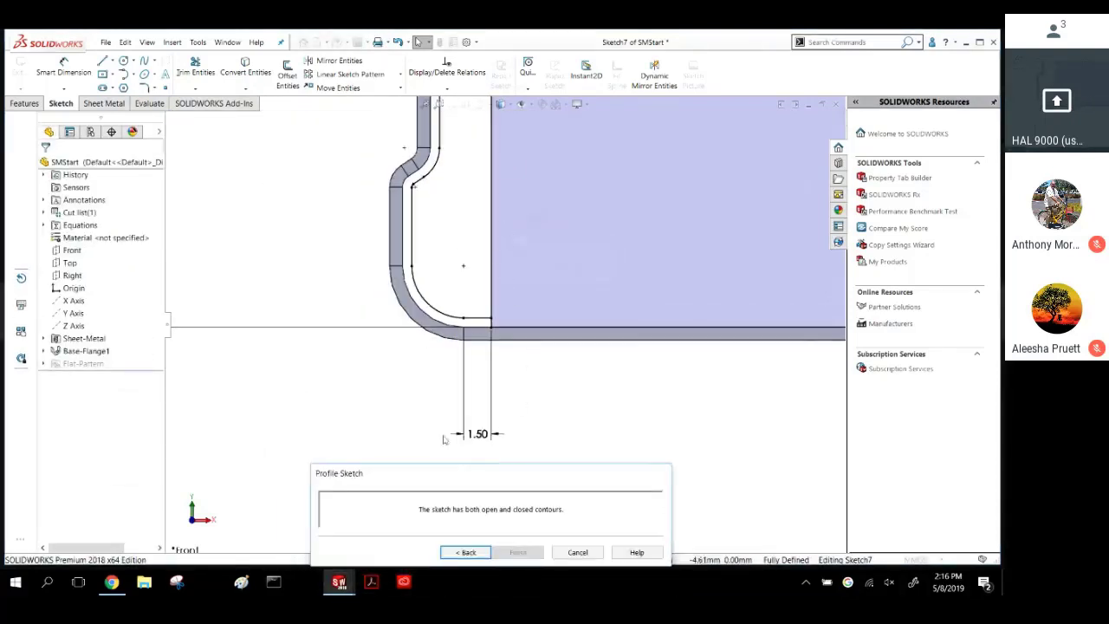
scroll(461, 308, up, 5)
scroll(461, 308, down, 2)
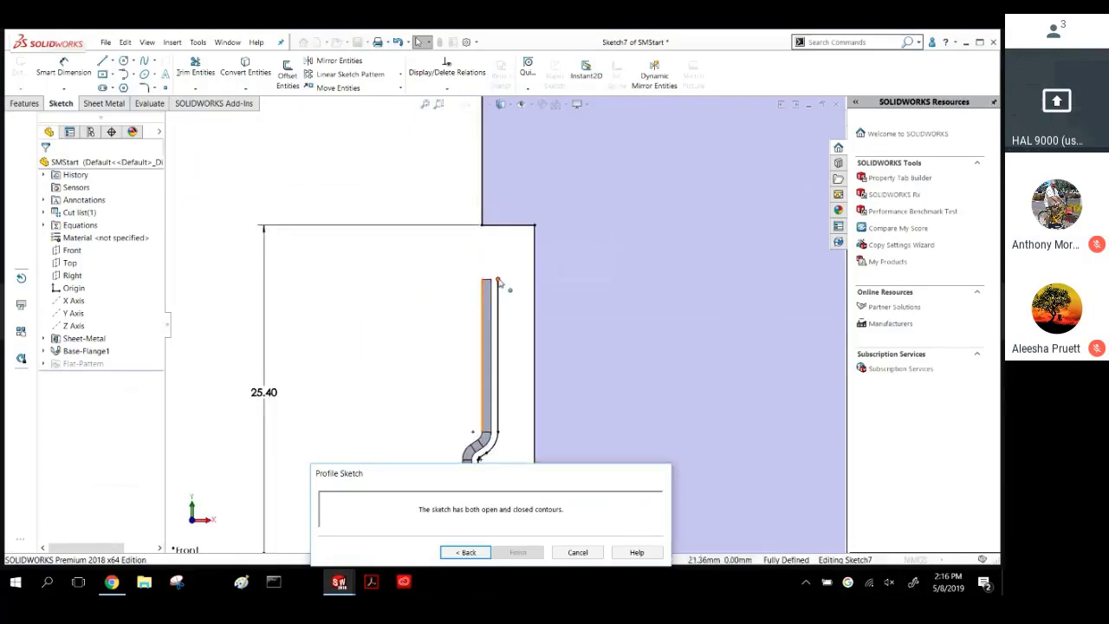
drag(498, 281, 499, 227)
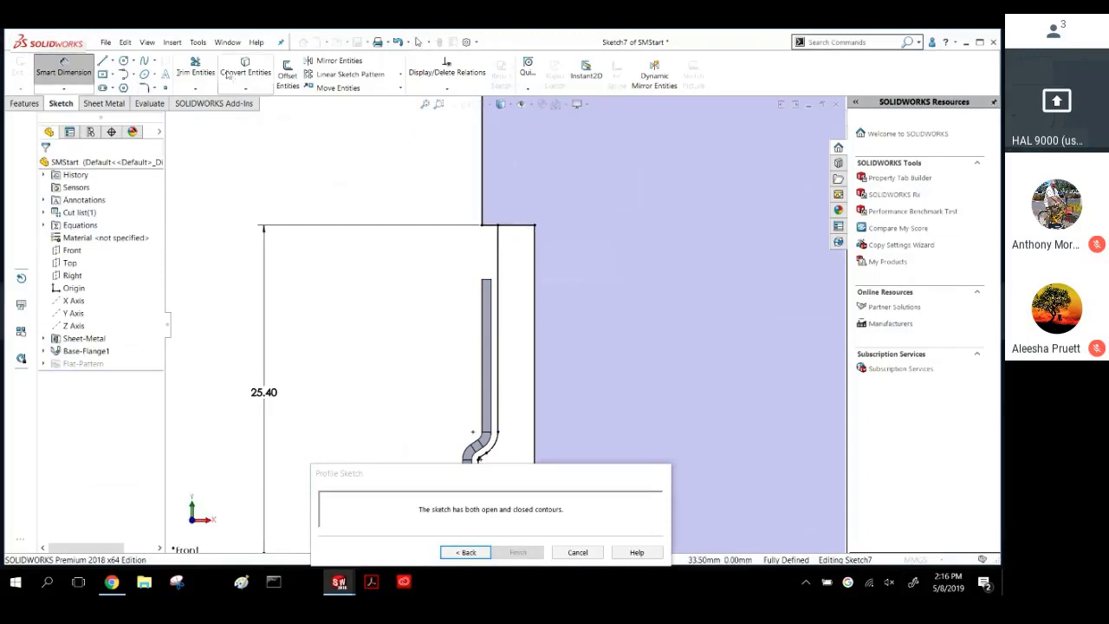
Trim away the leftover notch segments beyond the offset outline, removing the end of the horizontal edge and the long vertical side.
click(199, 73)
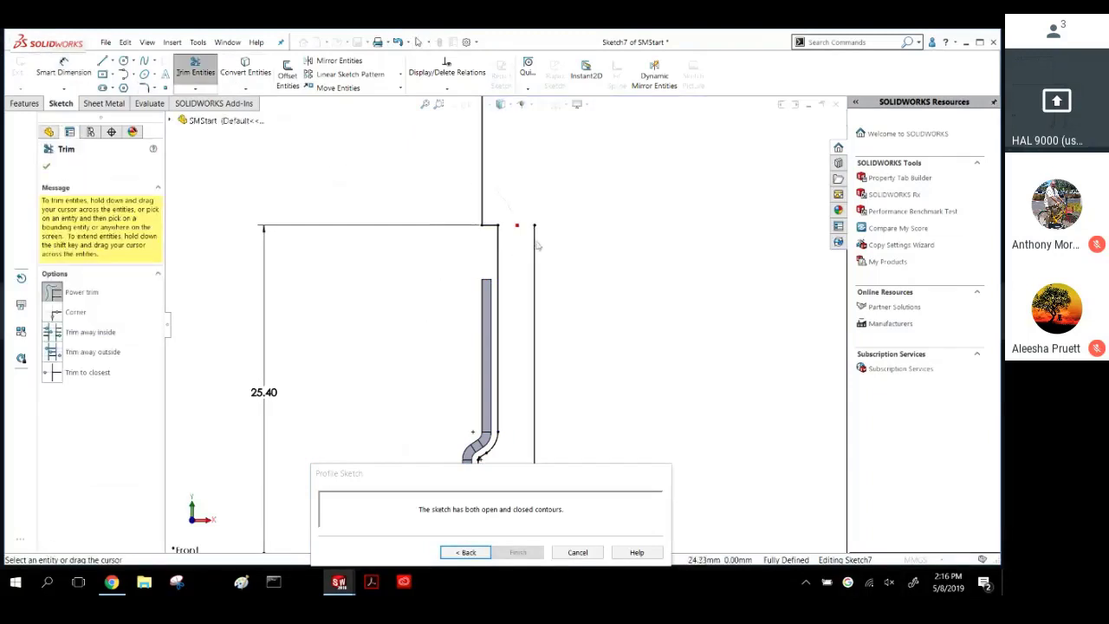
drag(525, 227, 559, 434)
scroll(563, 367, up, 5)
scroll(555, 364, down, 2)
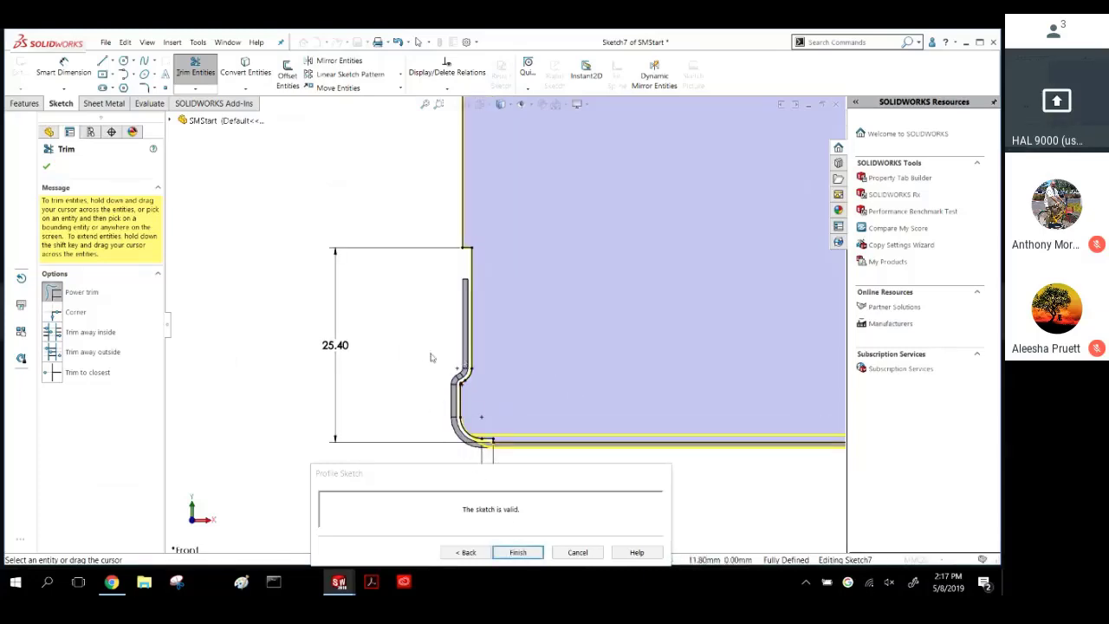
Close the Trim tool and finish the edge flange with the edited profile.
mouse_move(471, 460)
middle_down()
mouse_move(382, 384)
mouse_move(569, 313)
mouse_move(542, 327)
mouse_move(521, 336)
mouse_move(558, 300)
mouse_move(268, 262)
middle_up()
click(46, 166)
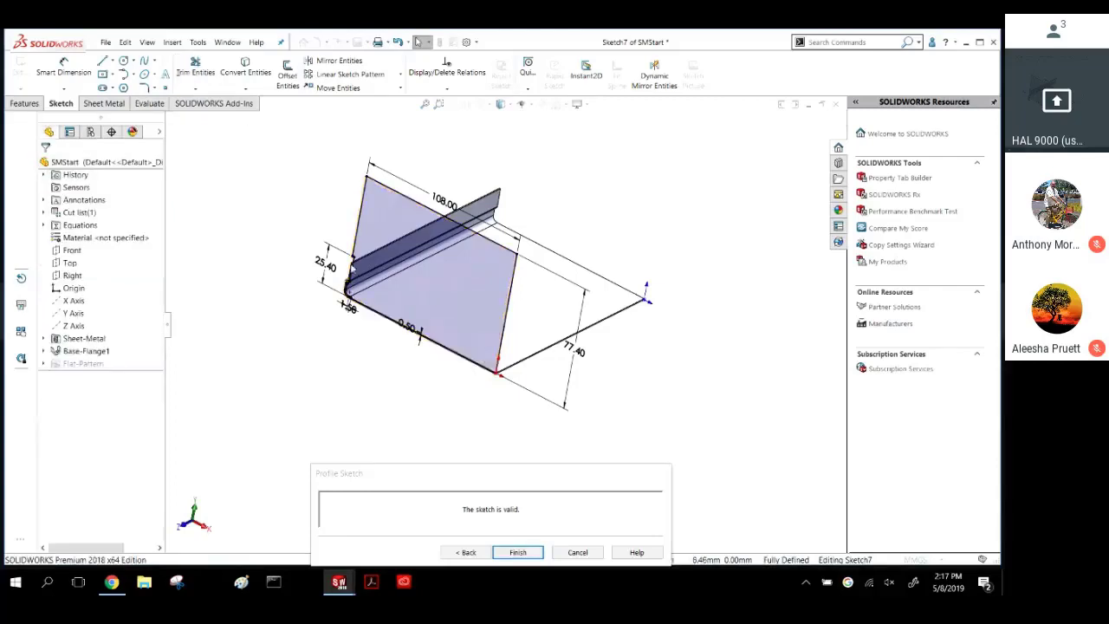
click(514, 552)
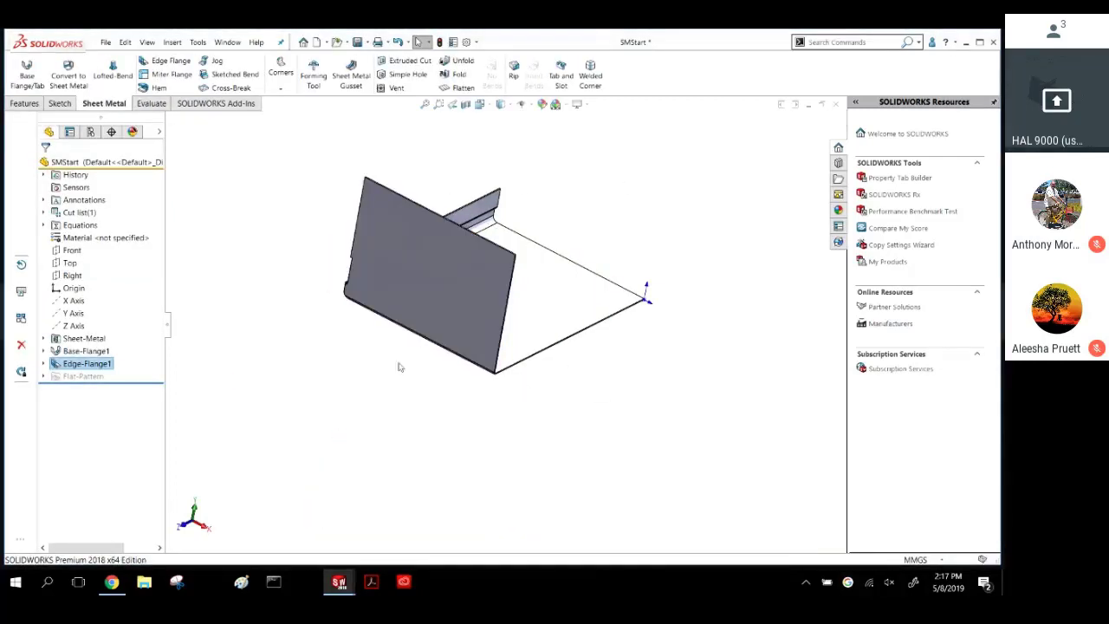
Flatten the part to inspect its flat pattern, and return it to the folded state.
middle_drag(399, 368, 531, 408)
click(386, 161)
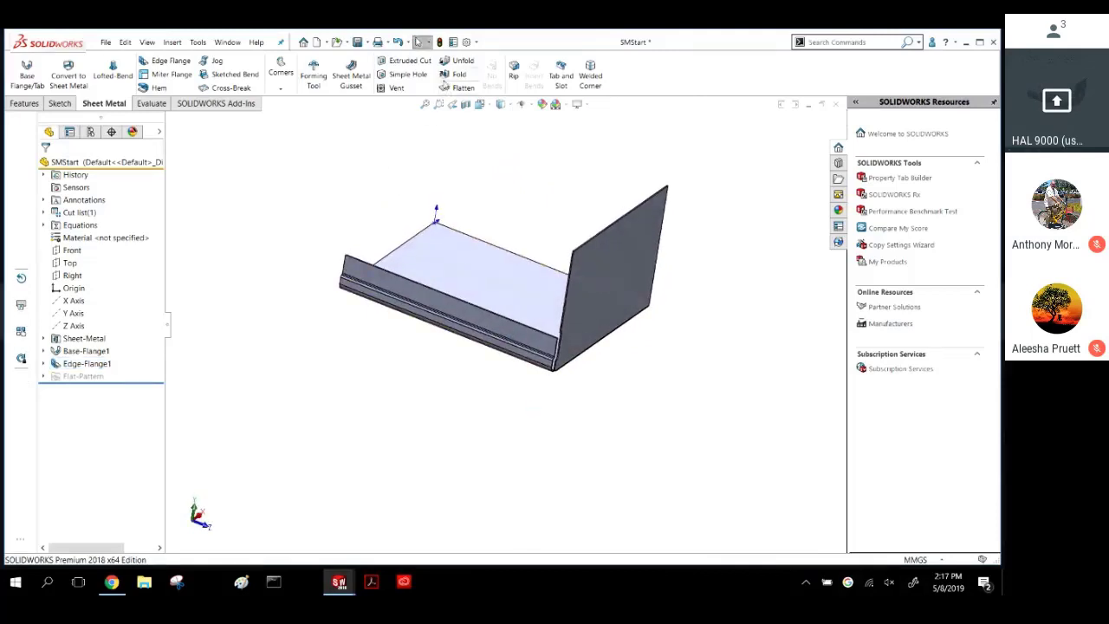
click(454, 74)
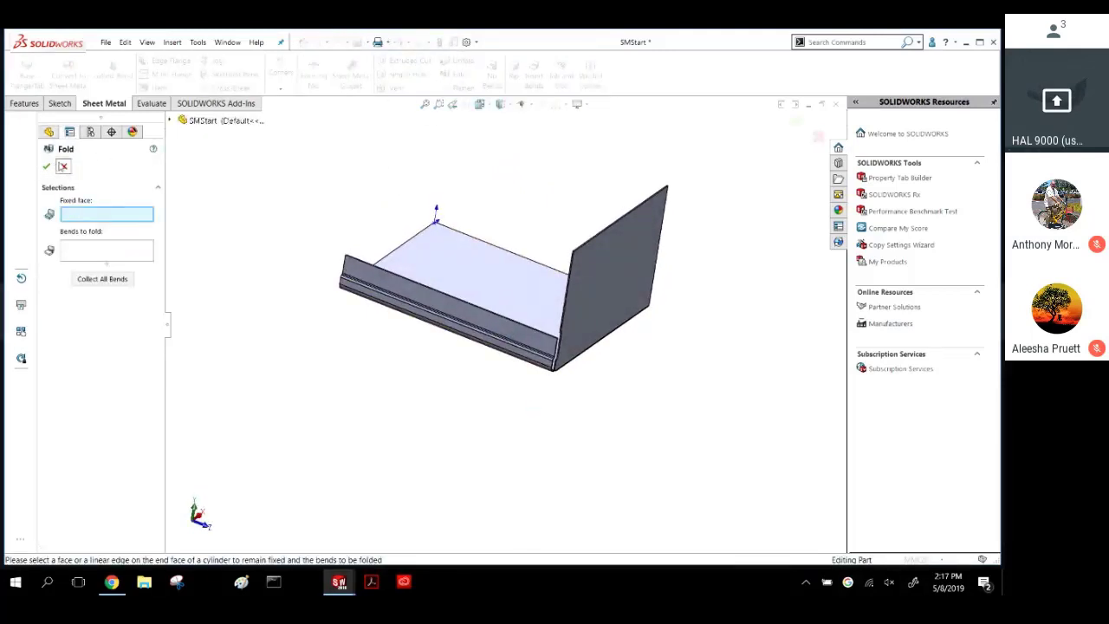
click(62, 165)
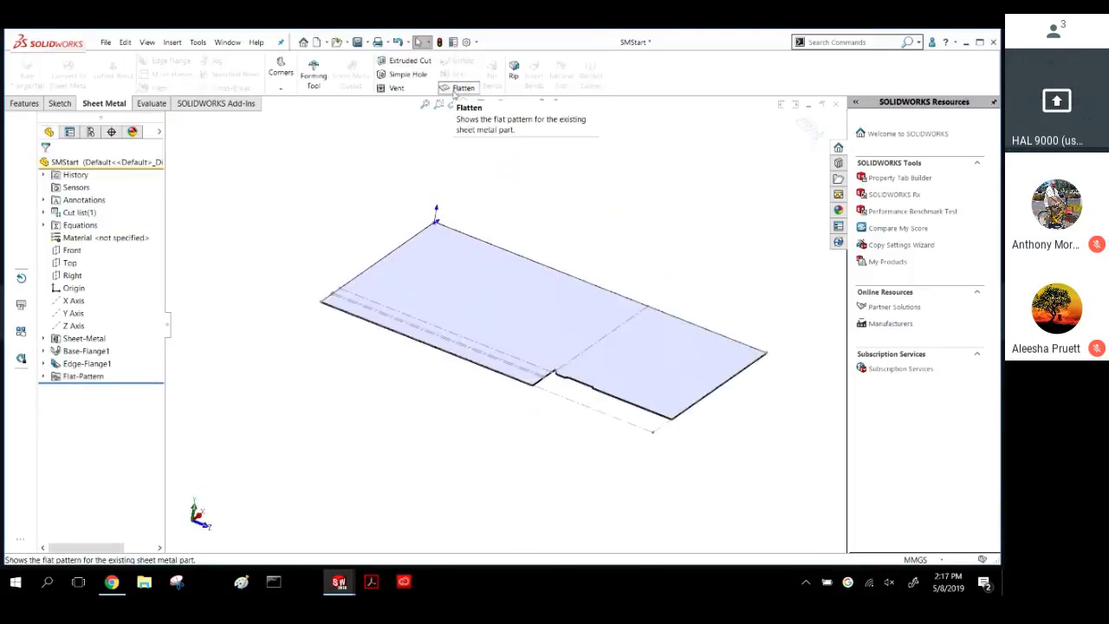
click(450, 88)
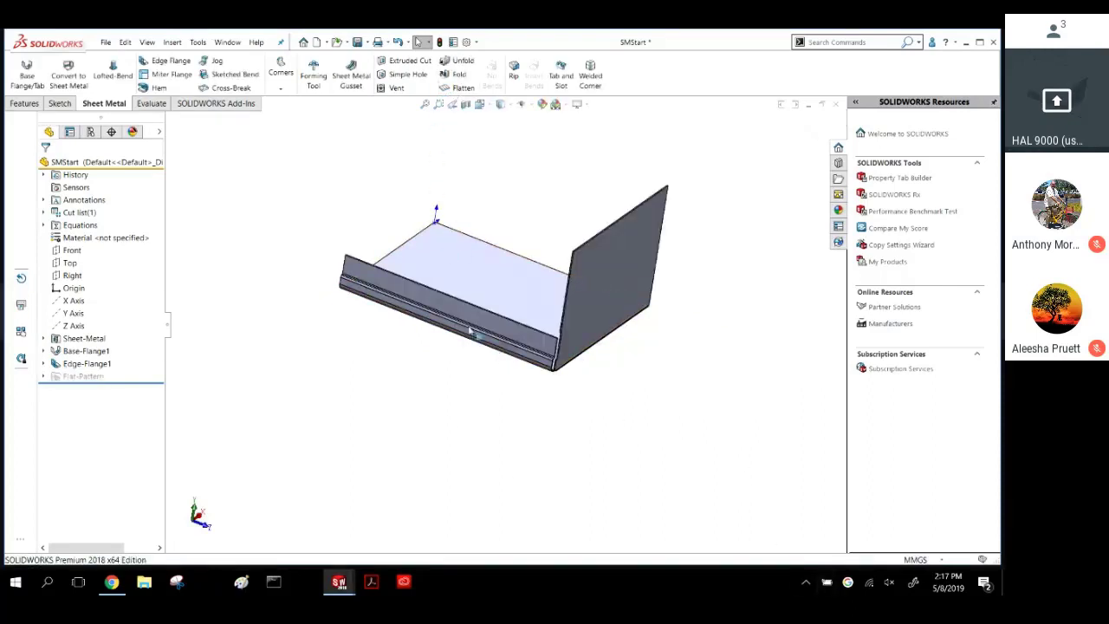
Start a Break Corner feature with a 4 mm fillet, trying the tall flange's whole outer face and clearing that selection.
middle_drag(472, 333, 654, 355)
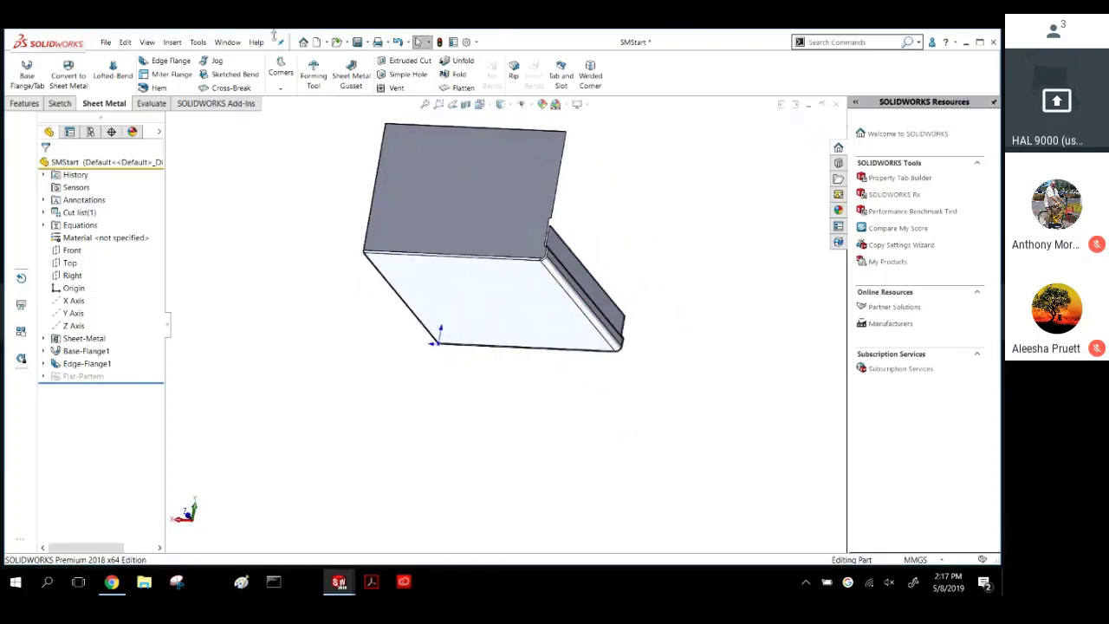
scroll(501, 186, down, 5)
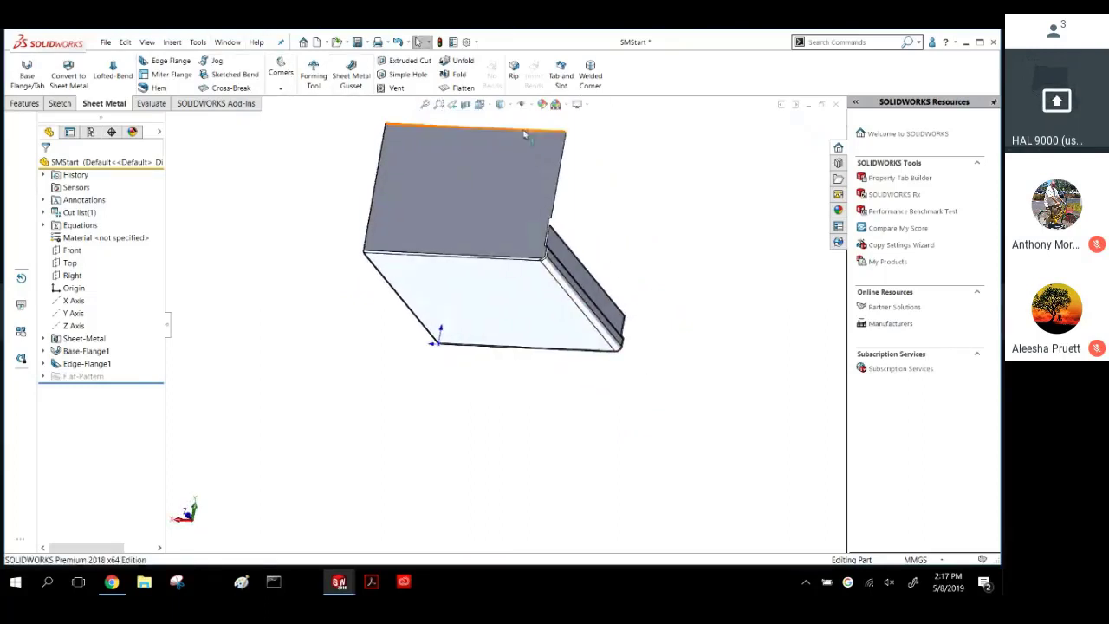
middle_drag(502, 186, 530, 188)
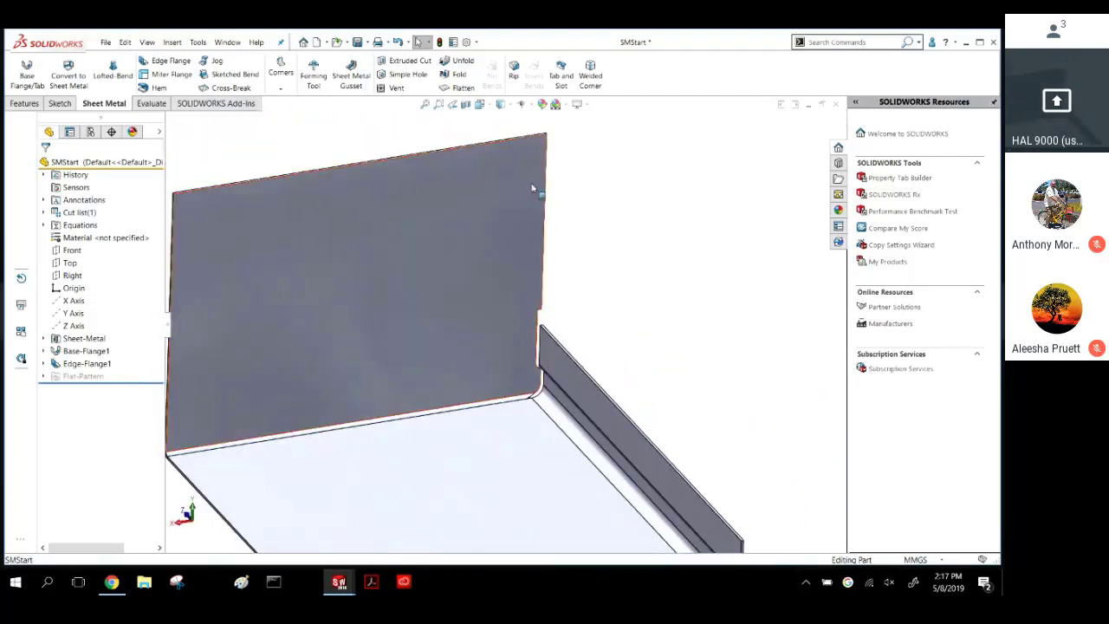
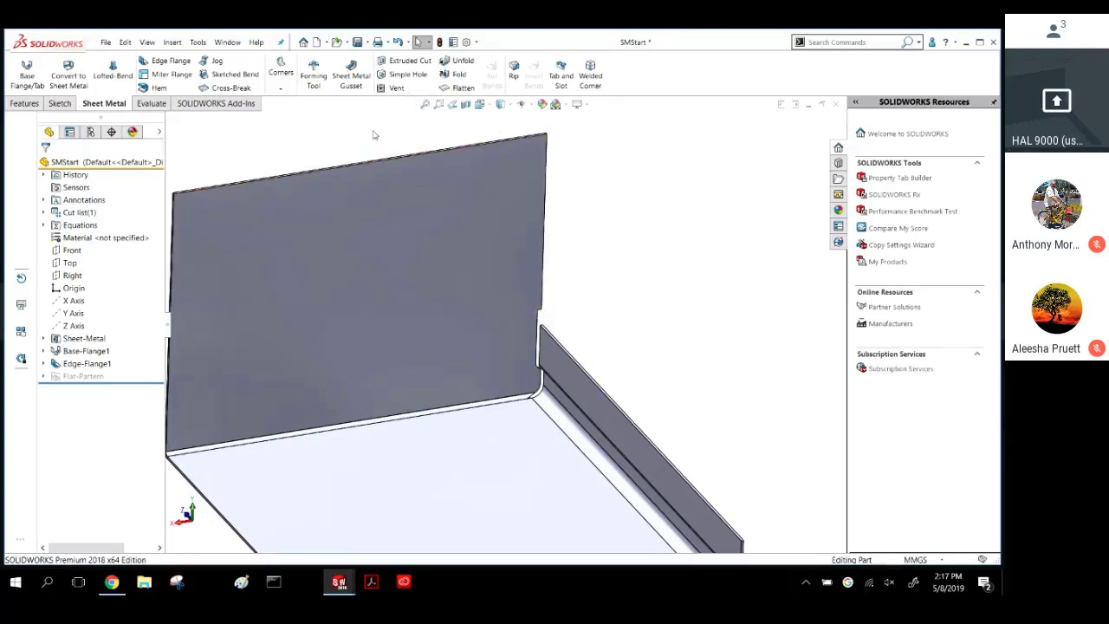
click(289, 71)
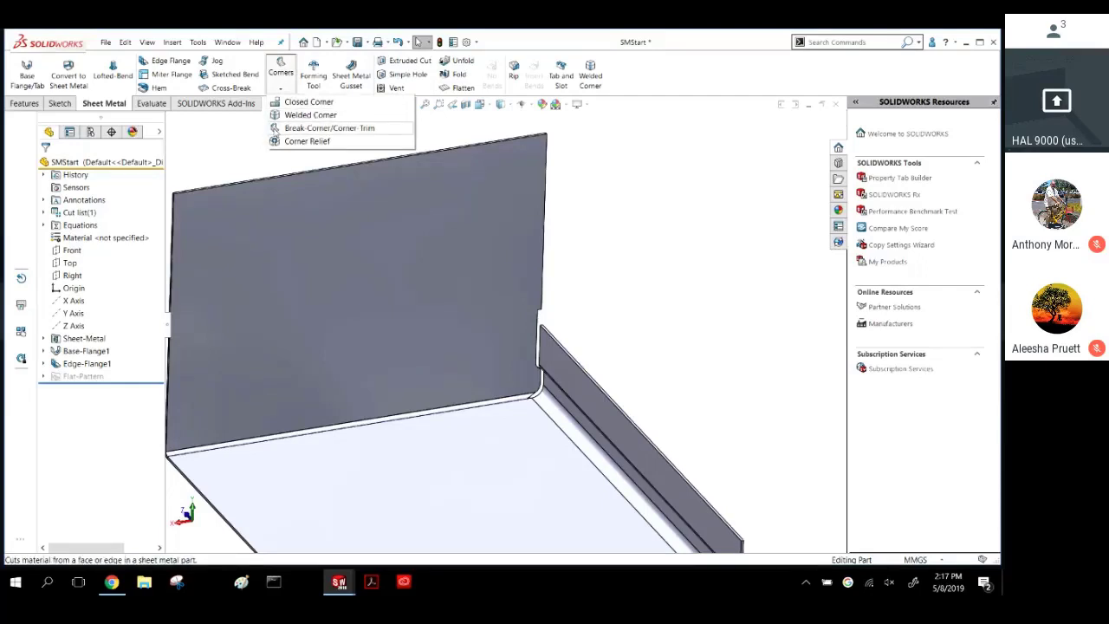
click(329, 128)
click(331, 230)
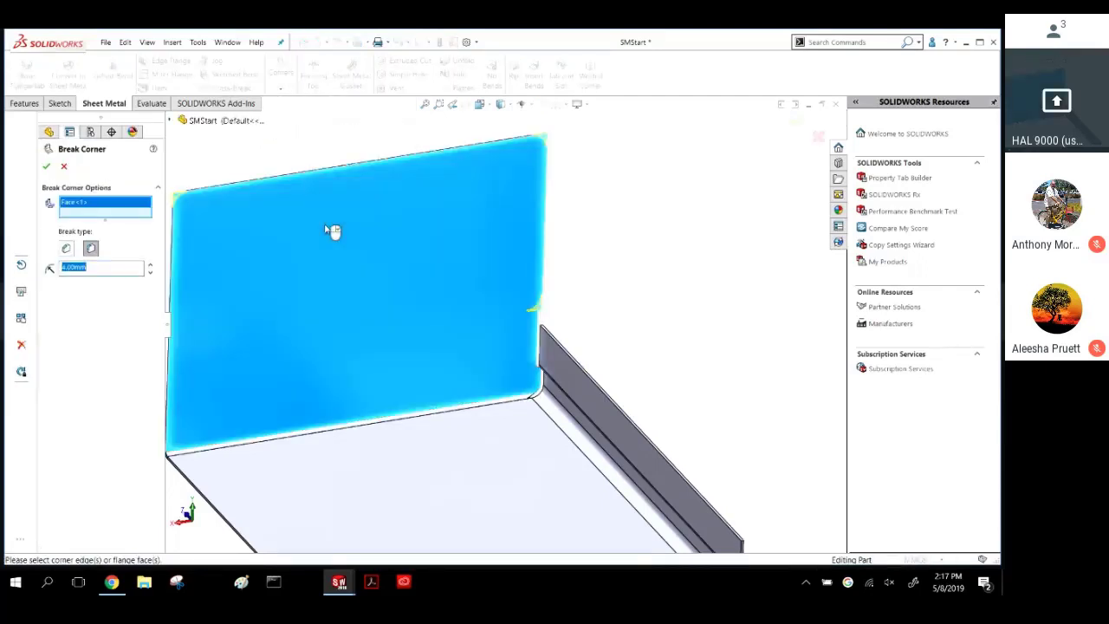
mouse_move(384, 196)
middle_down()
mouse_move(354, 200)
mouse_move(364, 188)
mouse_move(382, 199)
middle_up()
scroll(534, 344, down, 2)
scroll(508, 311, up, 3)
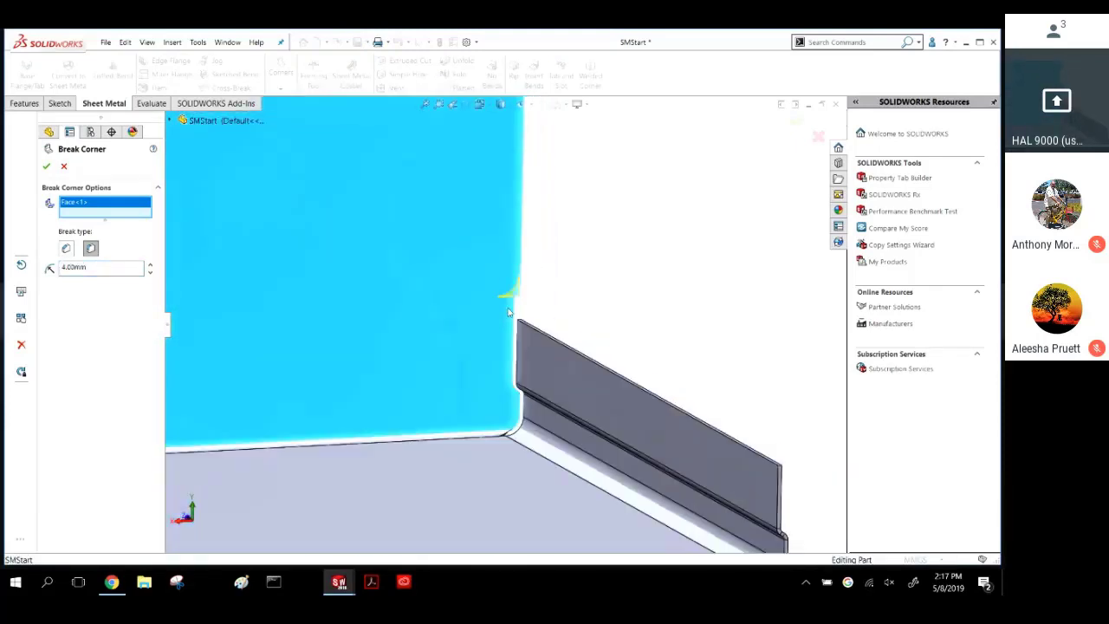
scroll(431, 227, up, 3)
click(421, 220)
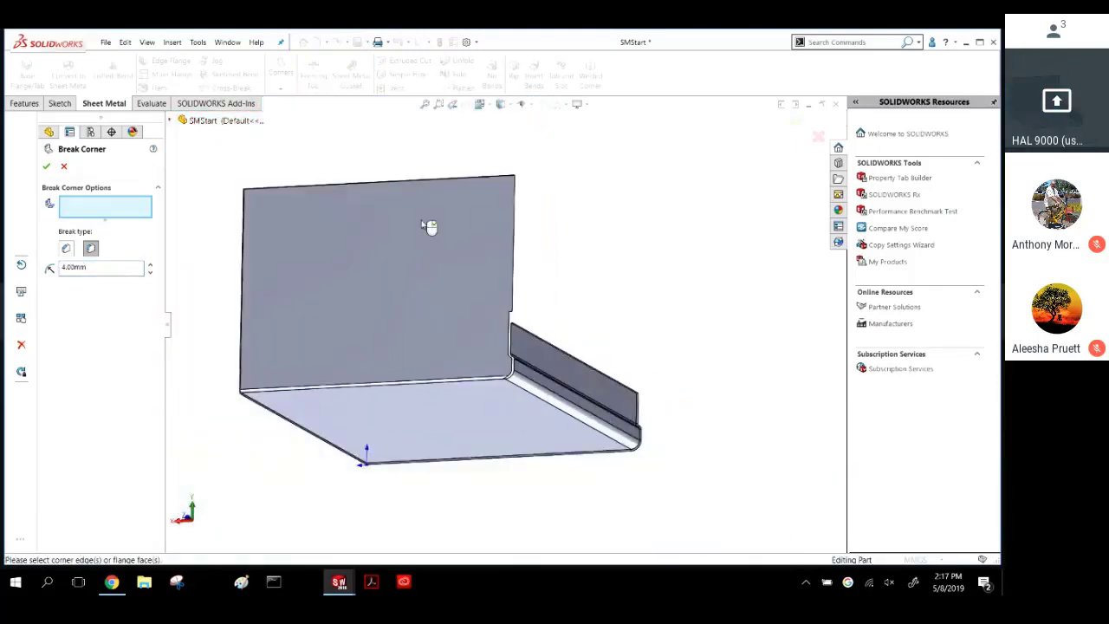
Round only the tall flange's upper corner on the stepped side with a 4 mm fillet break.
middle_drag(431, 225, 568, 185)
scroll(568, 190, down, 8)
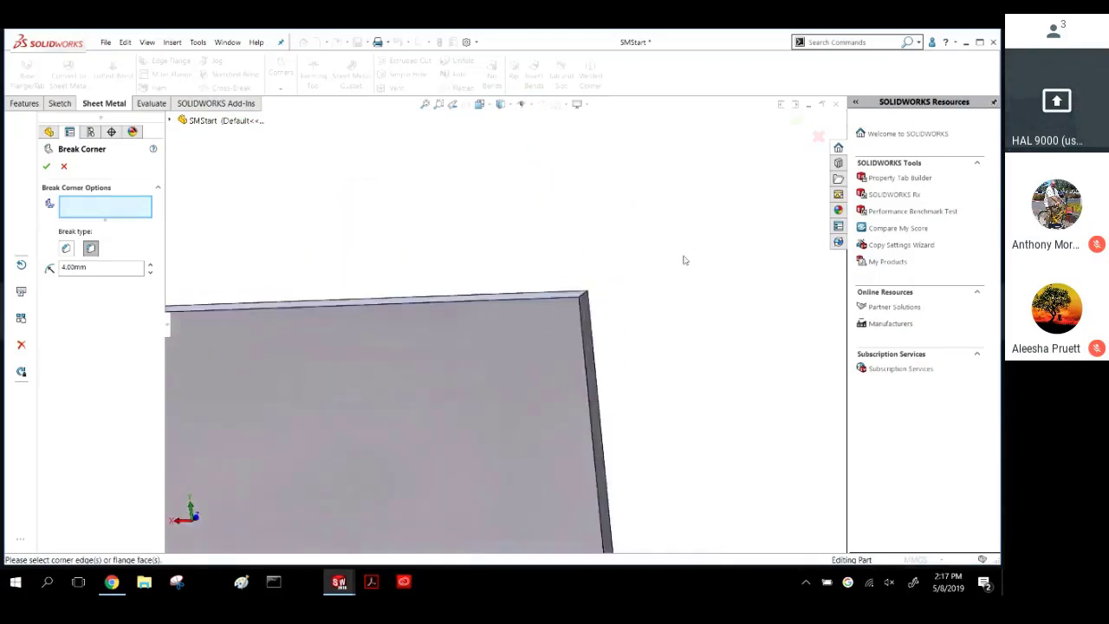
click(433, 343)
scroll(447, 359, up, 6)
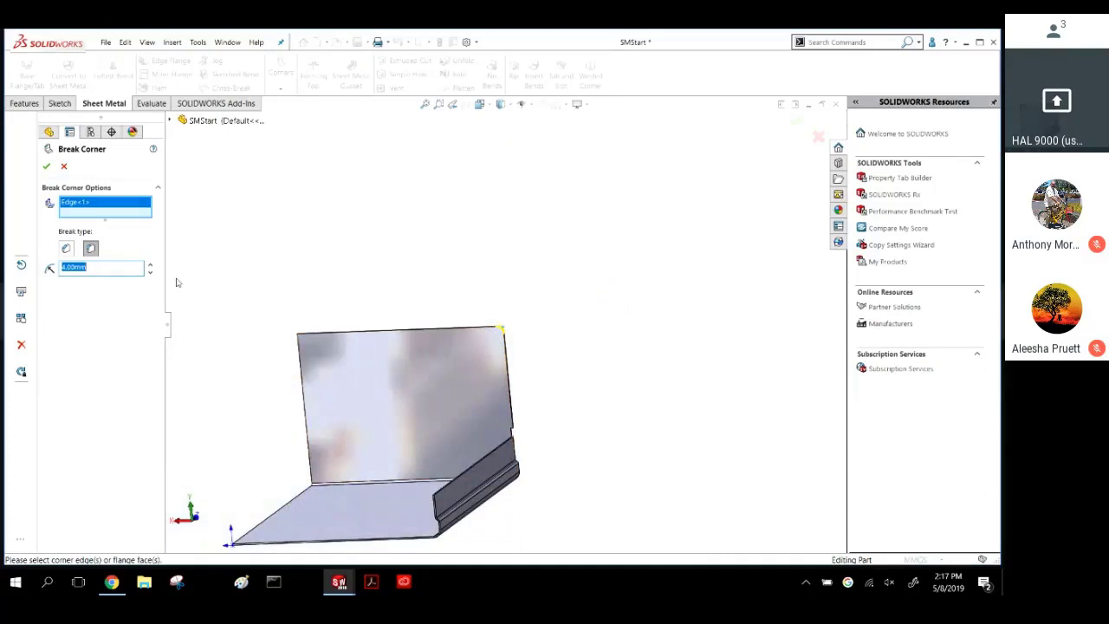
right_click(175, 284)
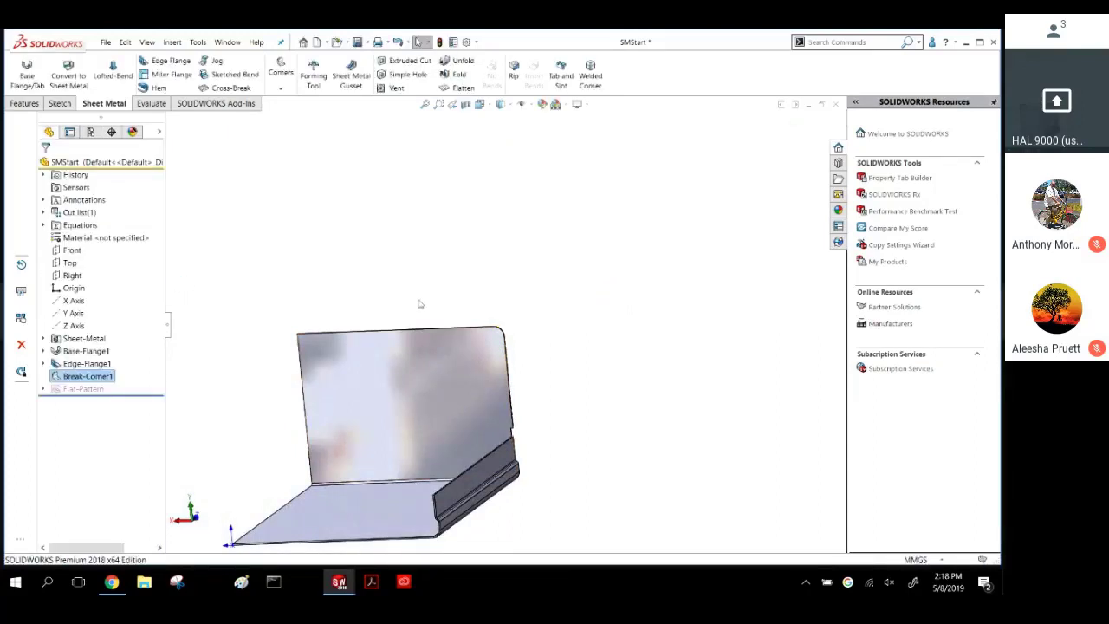
Start an edge flange on the tall flange's vertical edge above the notch and its top edge, 13 mm long.
middle_drag(421, 303, 457, 291)
click(409, 273)
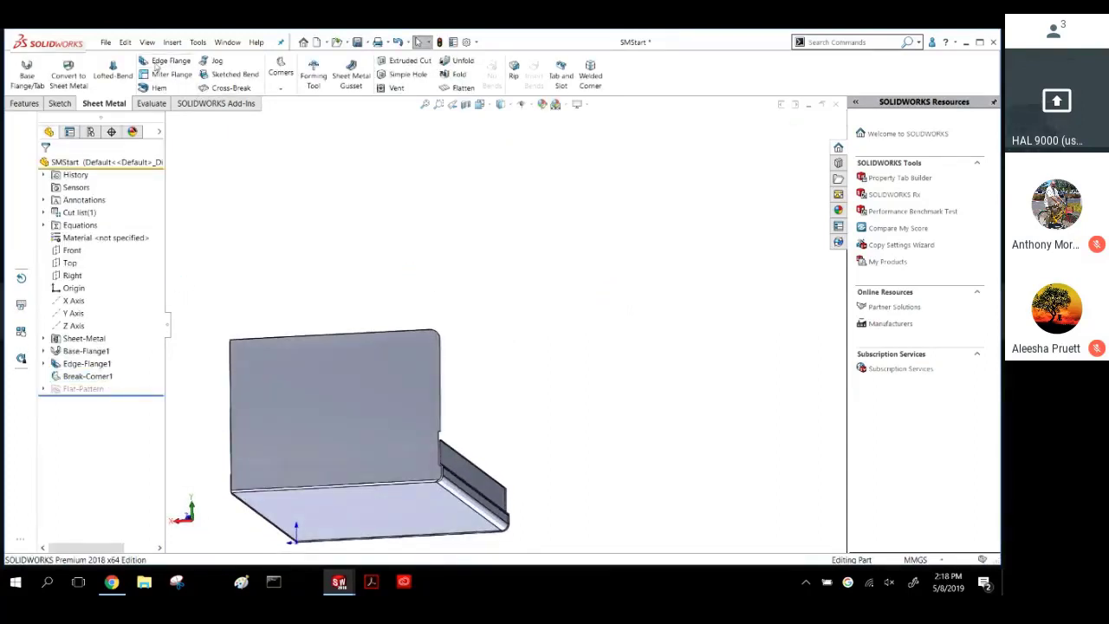
click(442, 371)
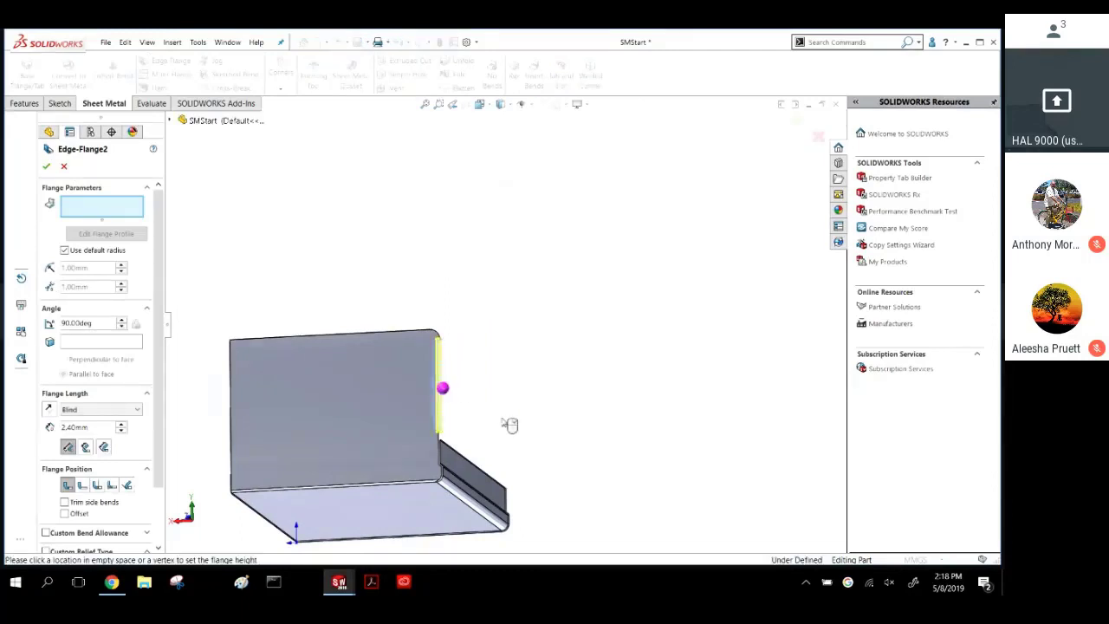
click(378, 336)
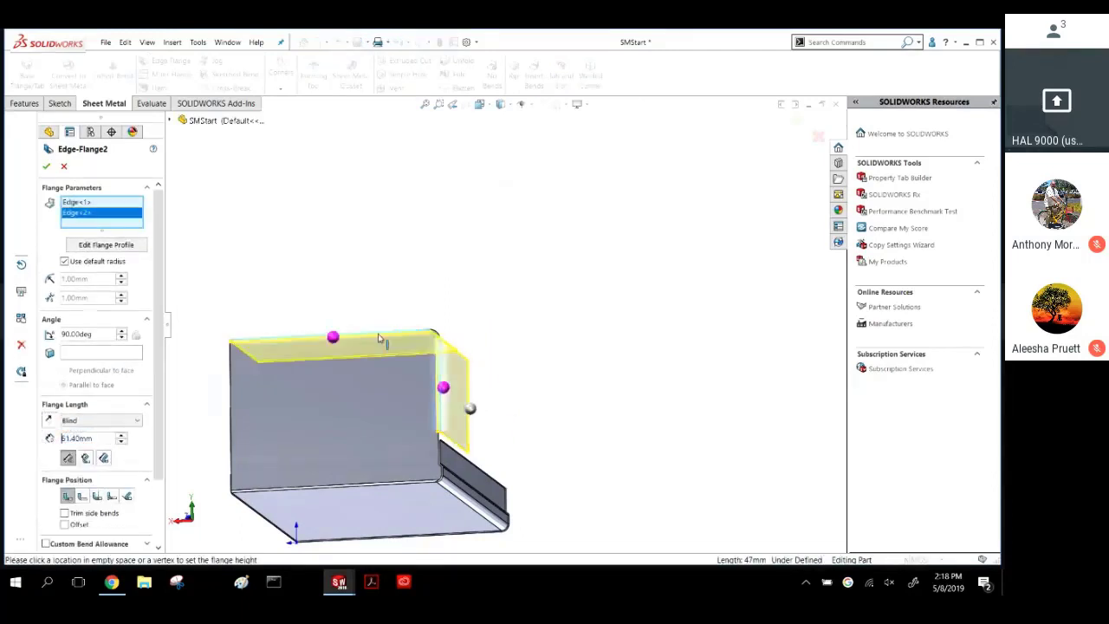
mouse_move(418, 384)
middle_down()
mouse_move(451, 348)
mouse_move(401, 398)
middle_up()
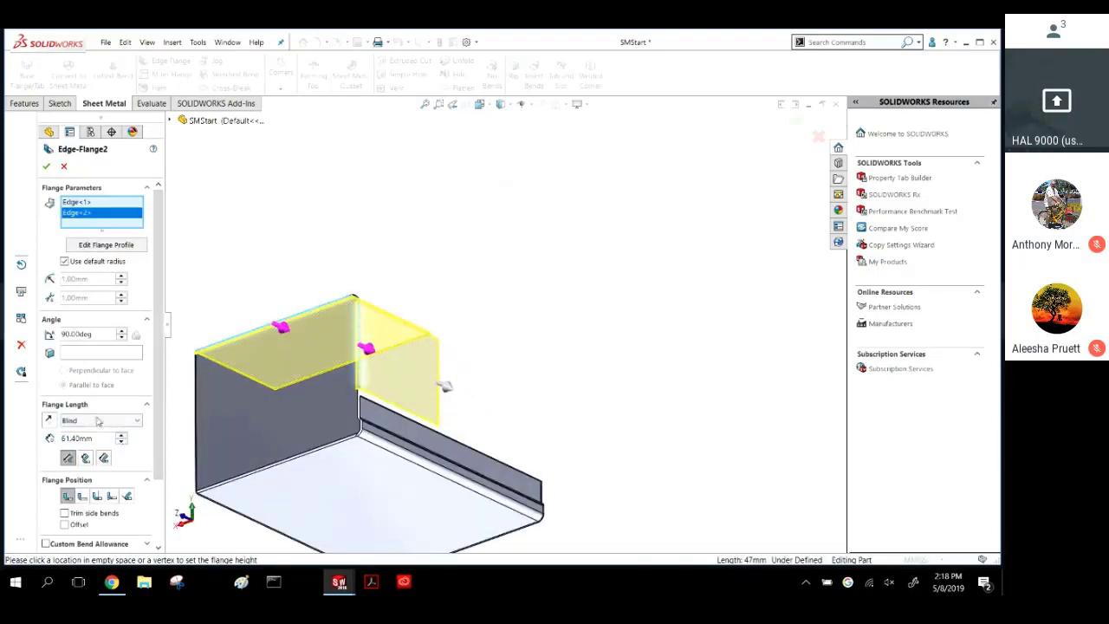
click(78, 439)
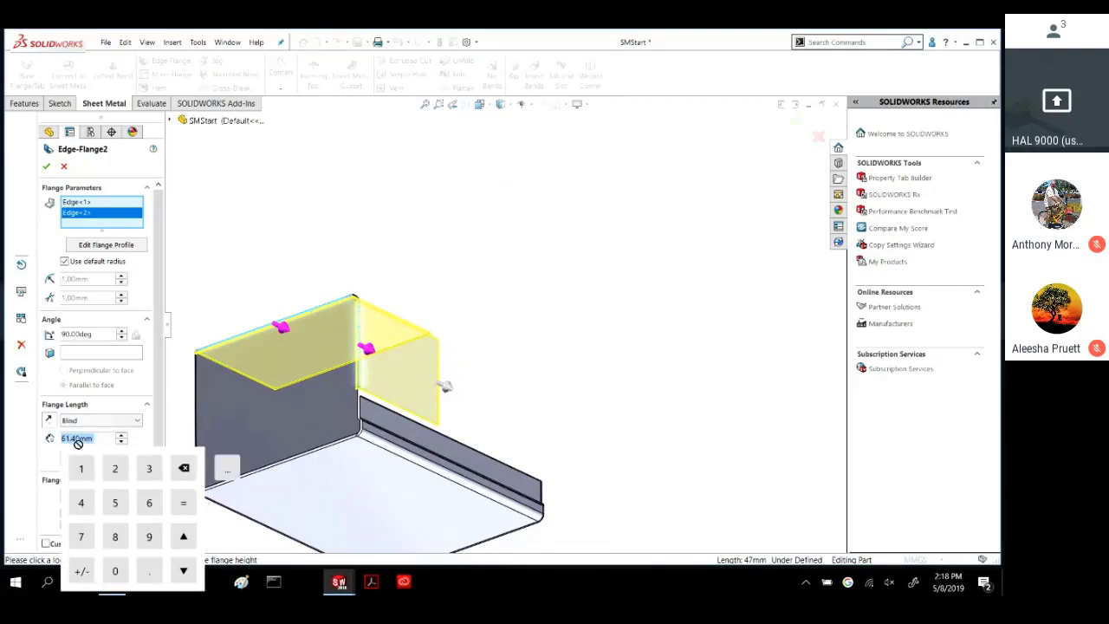
text(13)
key(Return)
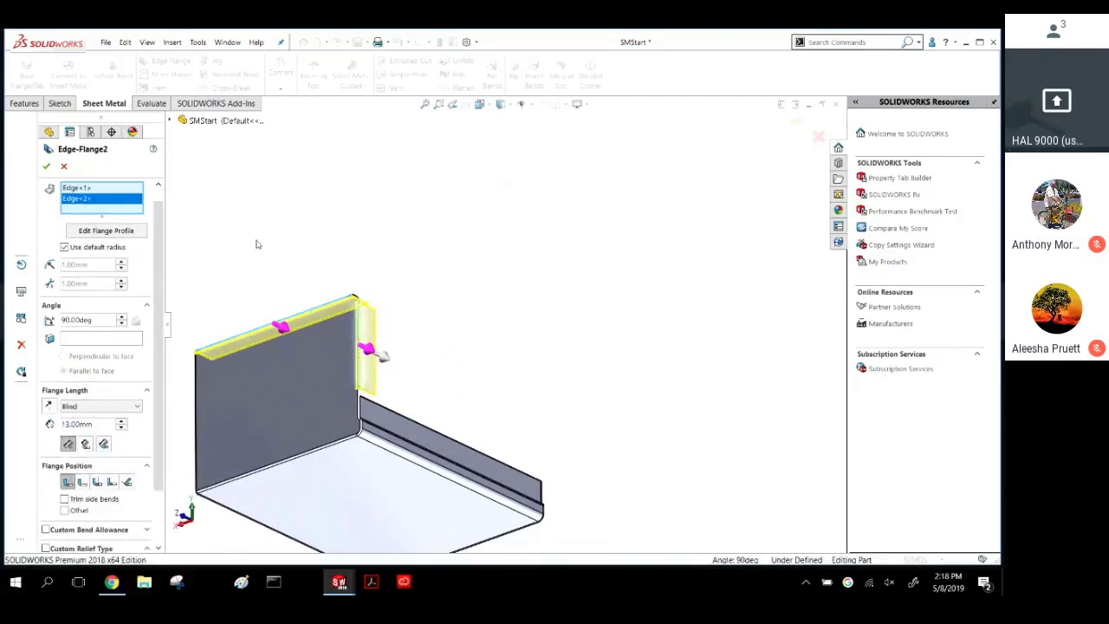
Try reversing the bend directions of the two new flanges and flip them back outward.
click(75, 188)
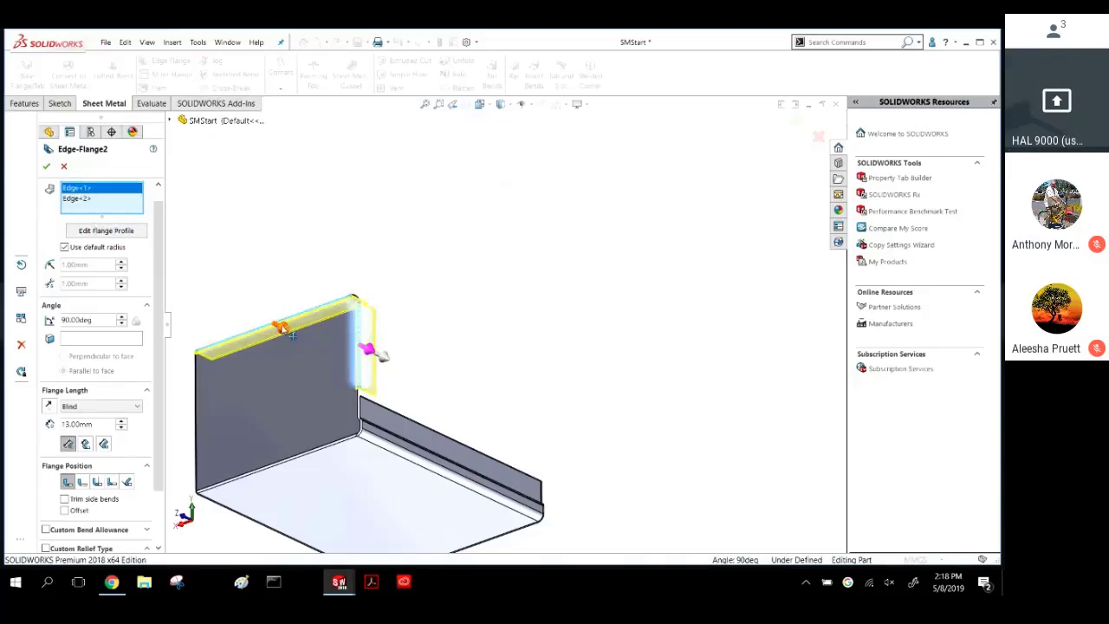
click(282, 328)
click(266, 320)
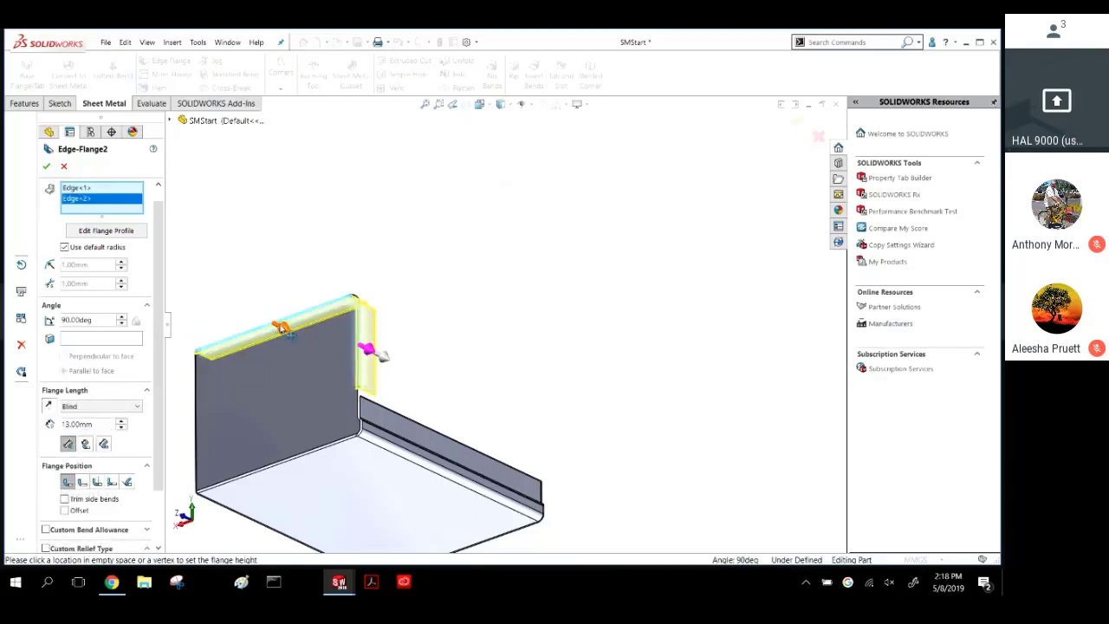
click(283, 328)
click(369, 352)
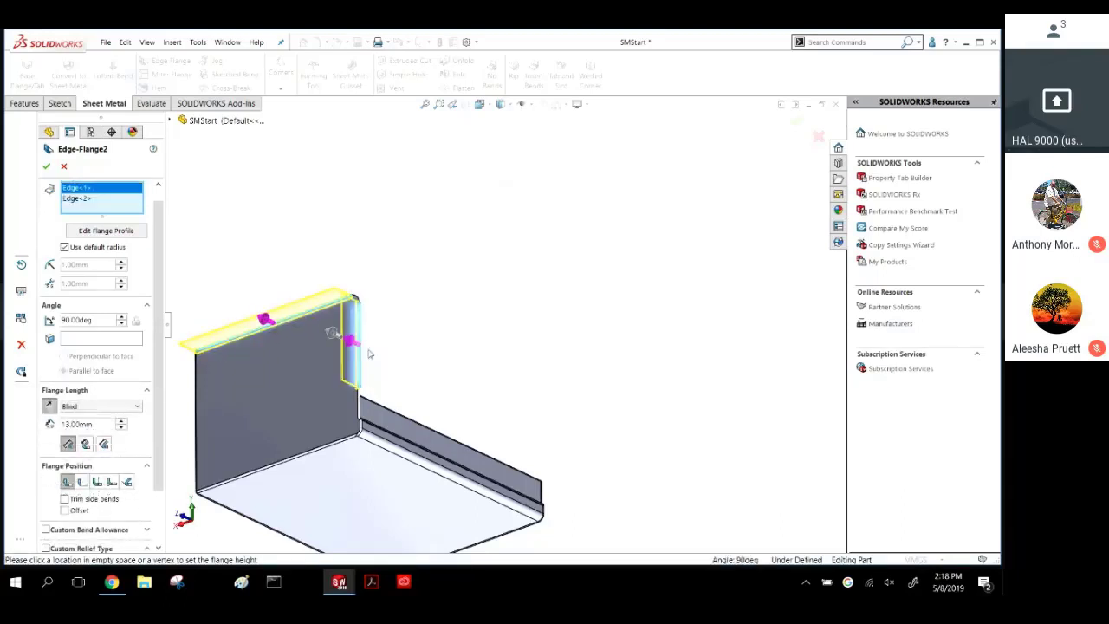
click(353, 344)
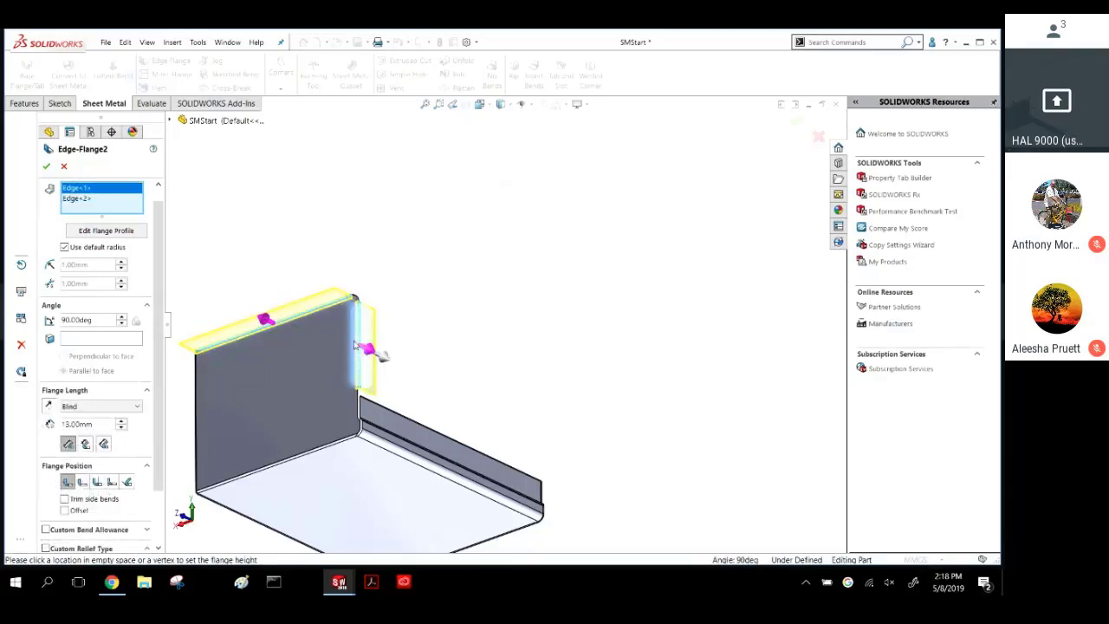
click(266, 324)
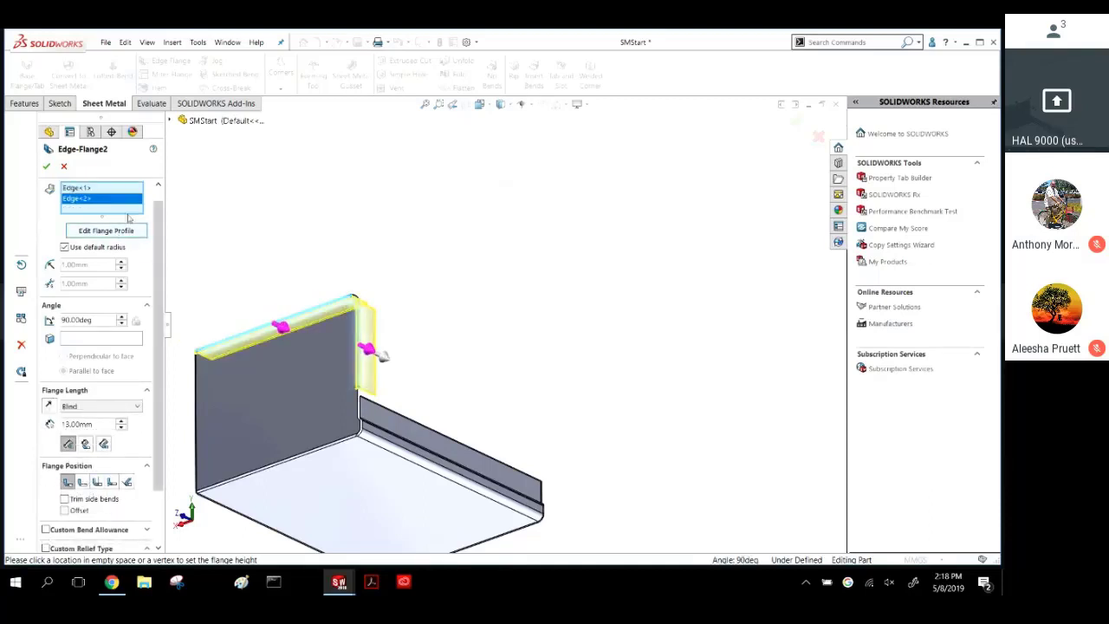
Edit the profile of the flange on the tall flange's vertical edge, dimension its outward length to 15 mm, and finish the feature.
click(80, 191)
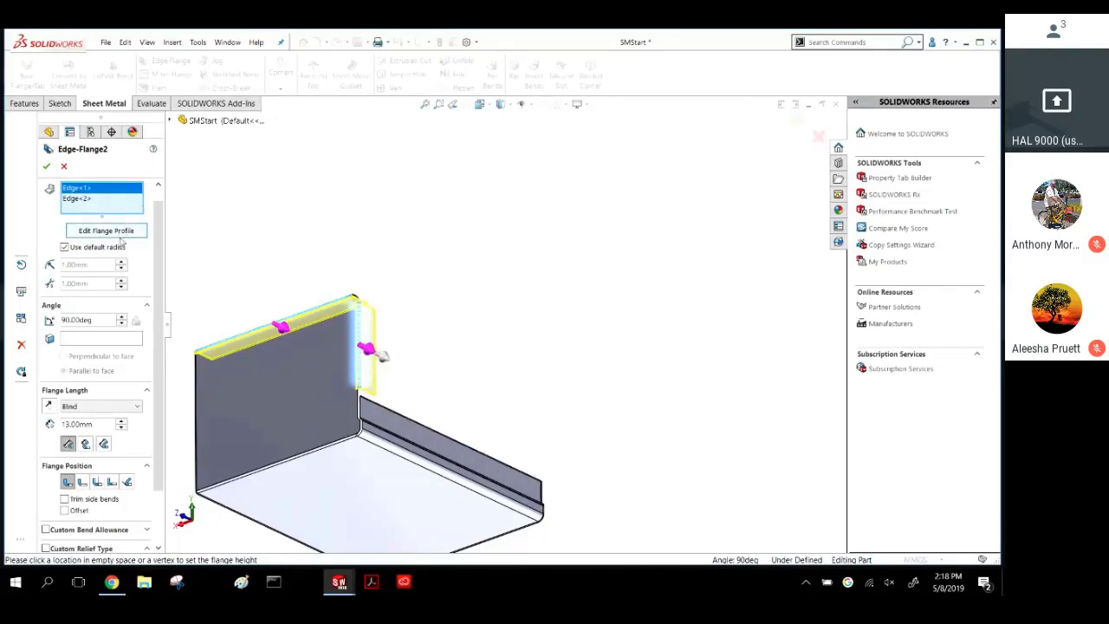
click(106, 231)
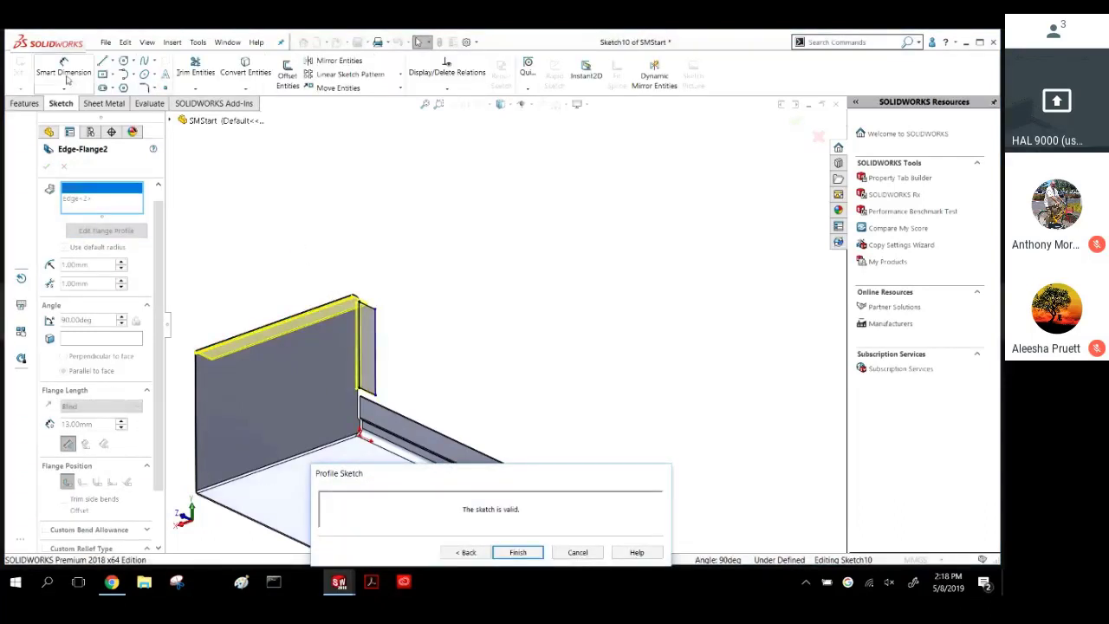
click(371, 309)
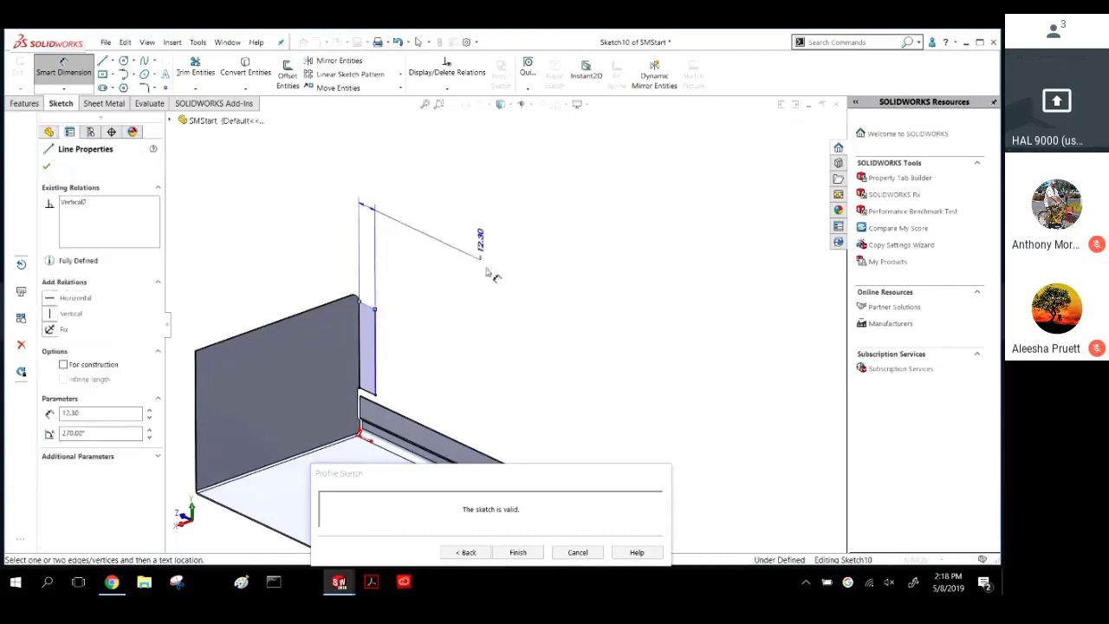
click(487, 251)
text(13)
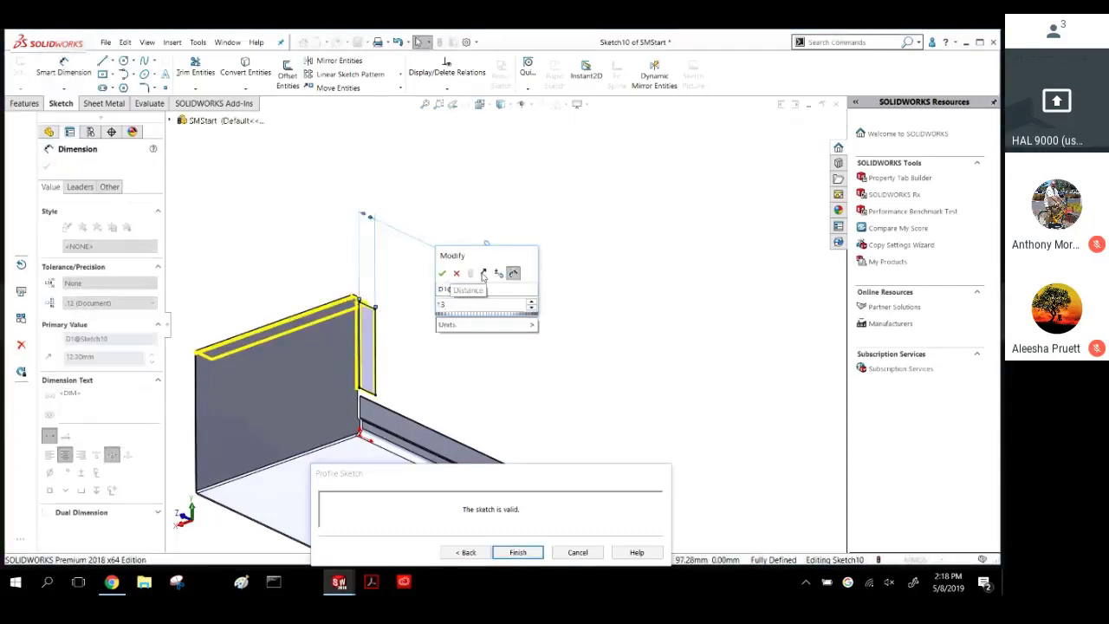
key(Return)
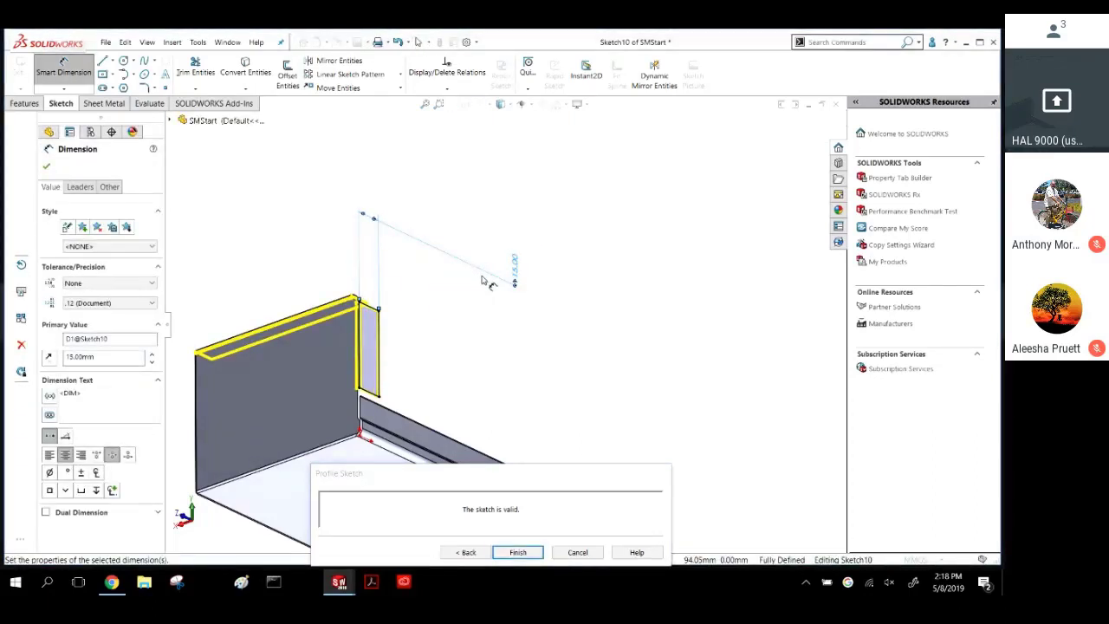
click(518, 553)
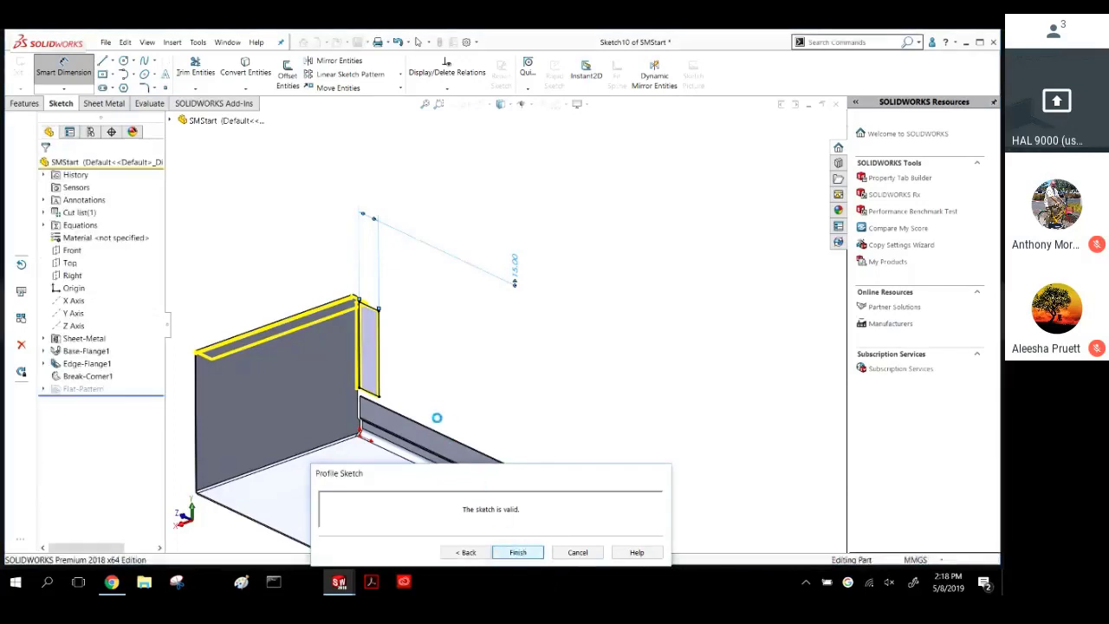
Reopen Edge-Flange2 for editing and check its flange length end condition options.
middle_drag(405, 378, 394, 305)
scroll(299, 307, down, 3)
middle_drag(309, 373, 184, 364)
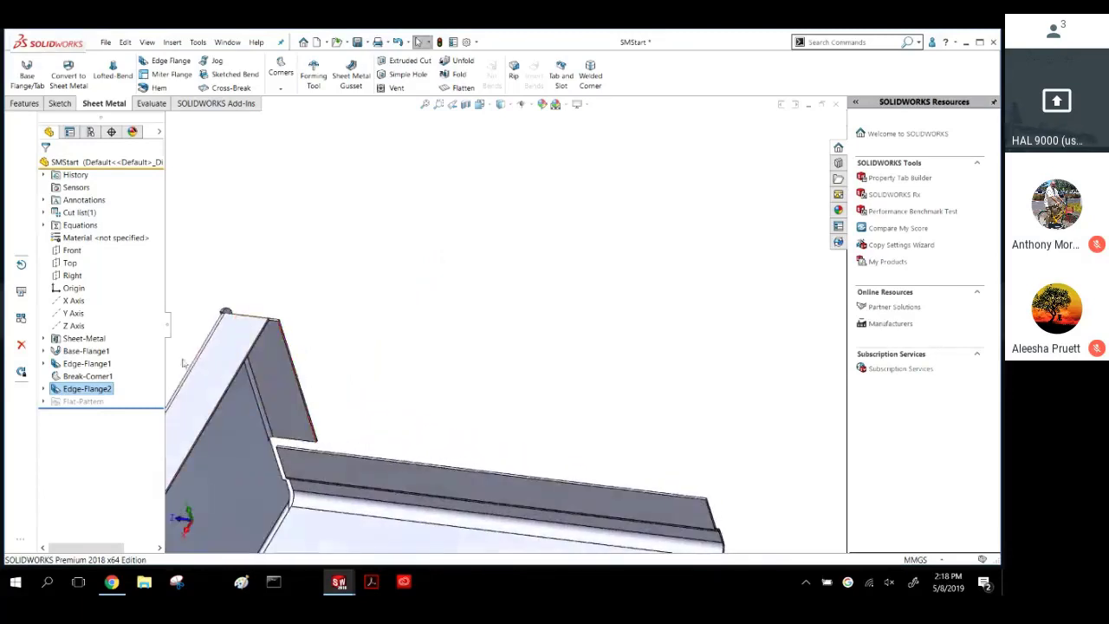
click(90, 392)
click(94, 353)
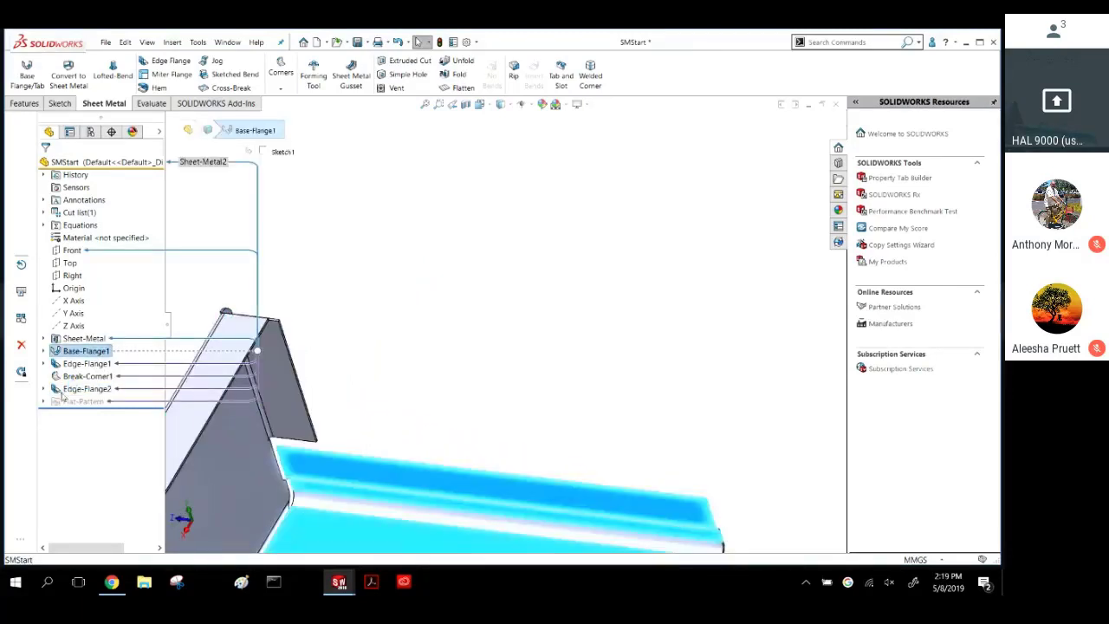
click(63, 391)
click(65, 355)
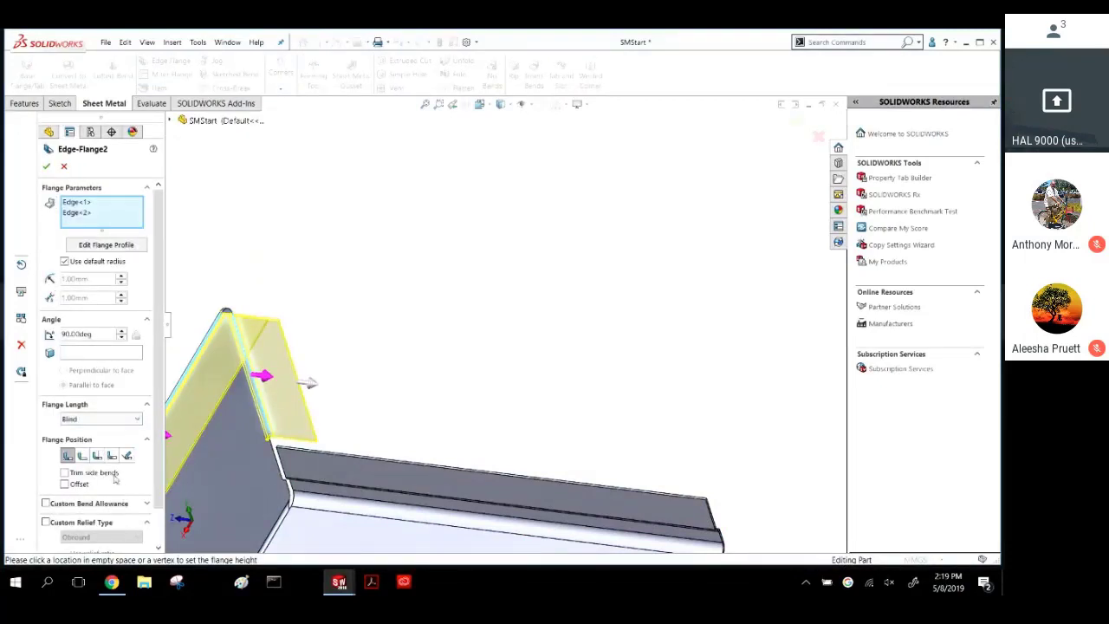
click(81, 424)
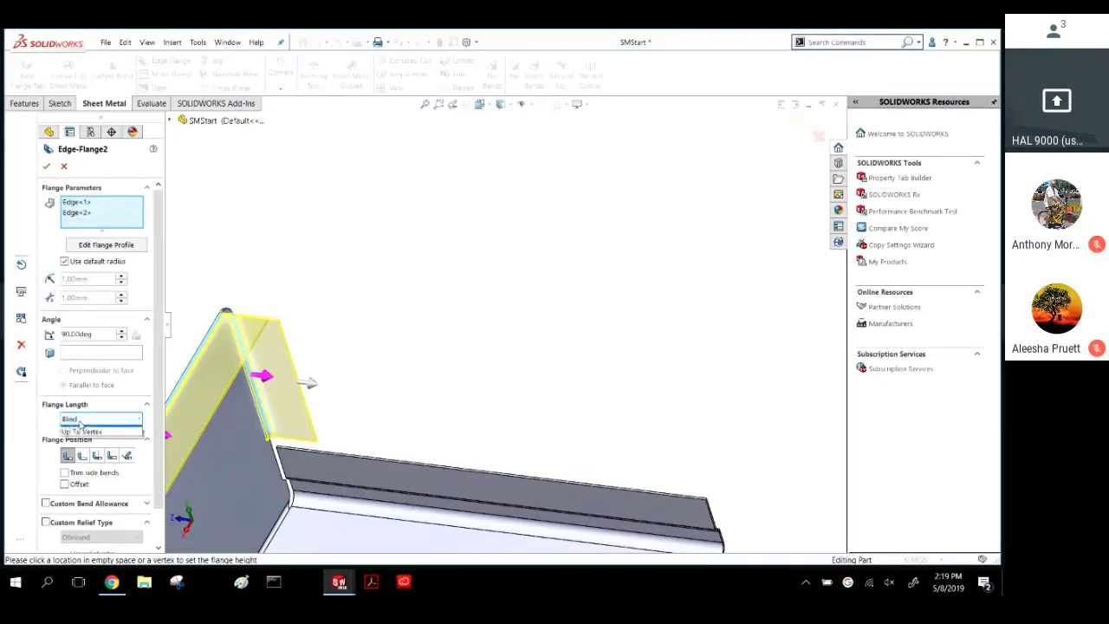
click(81, 424)
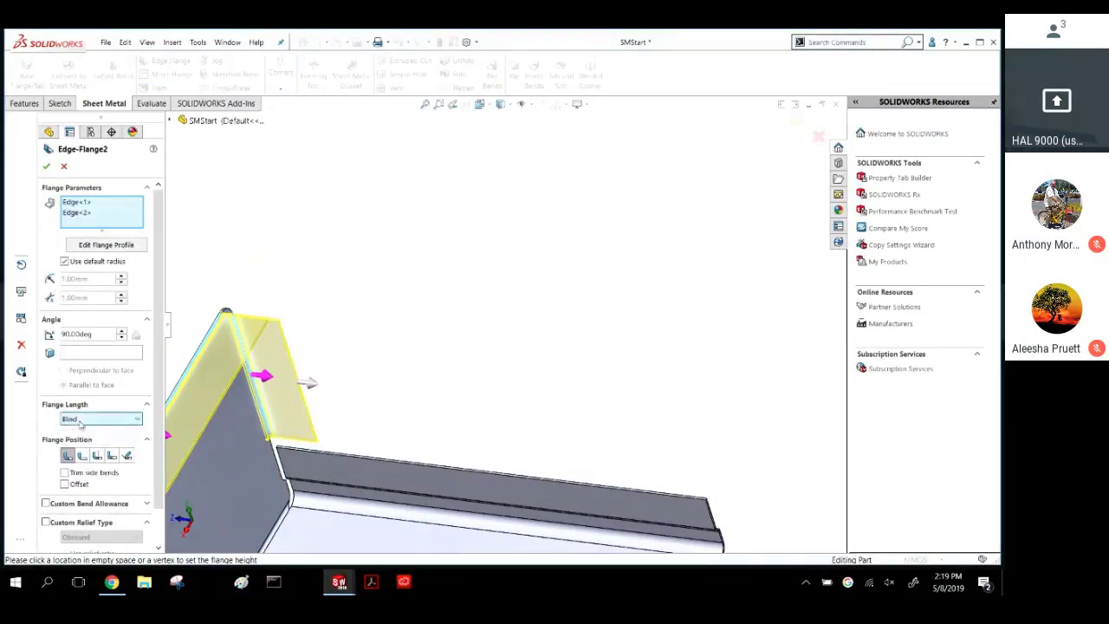
Edit the profile of the flange on the top edge, dimension its length to 13 mm, and finish the feature.
click(79, 207)
click(80, 213)
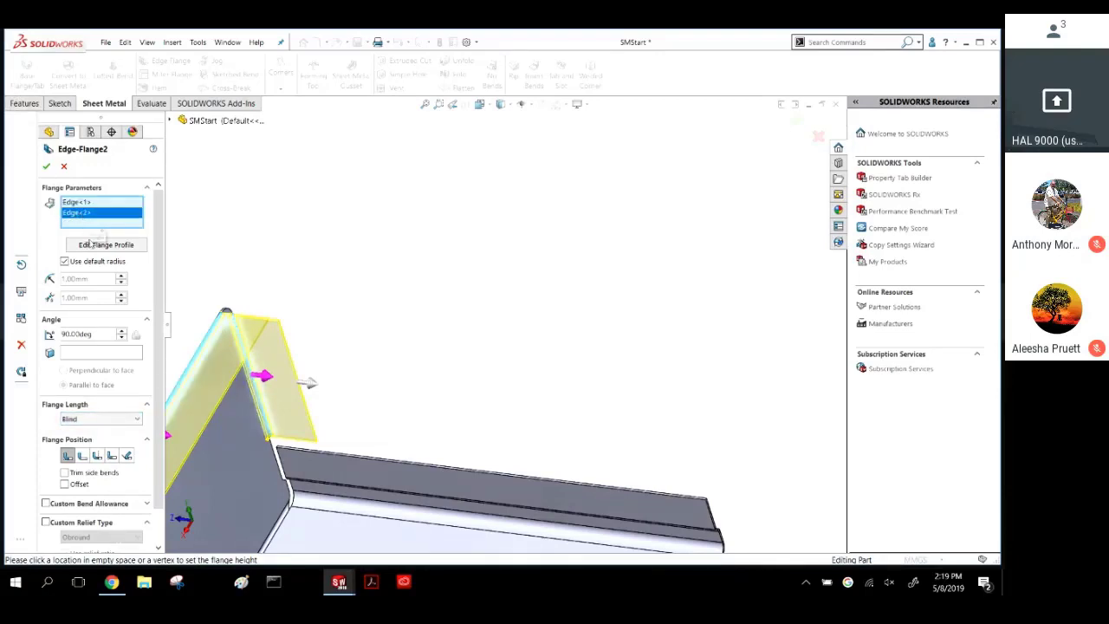
click(96, 245)
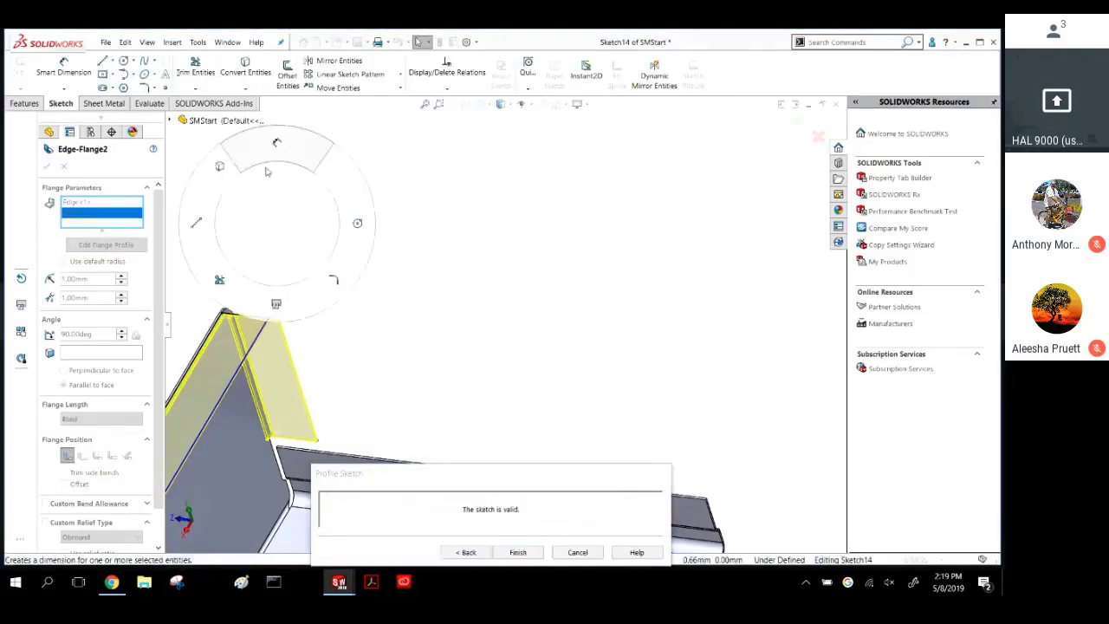
click(258, 316)
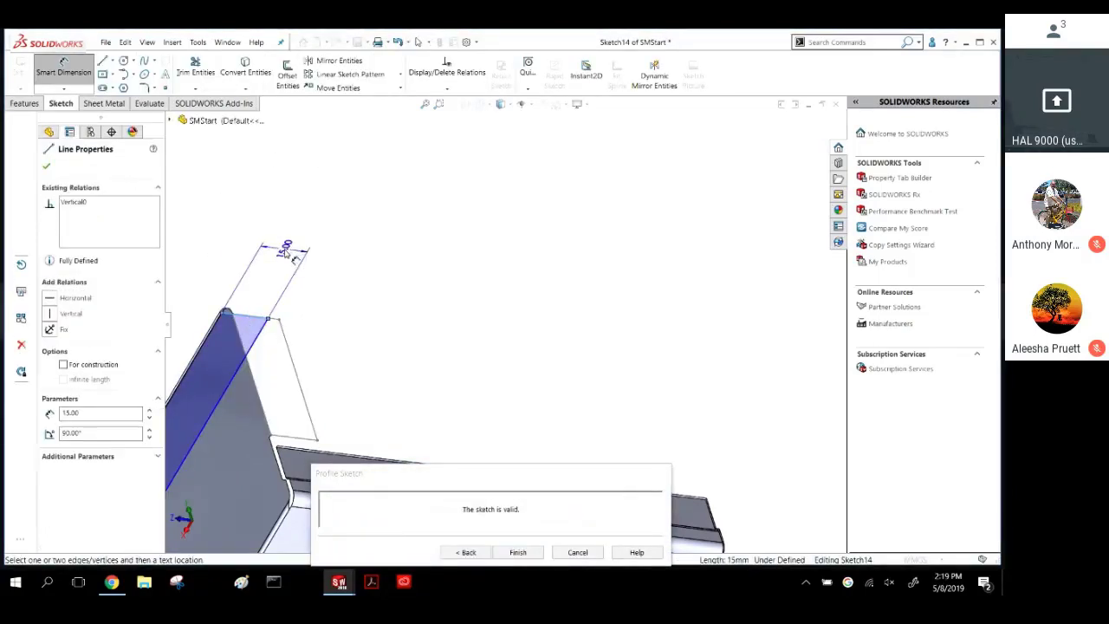
click(284, 253)
text(13)
key(Return)
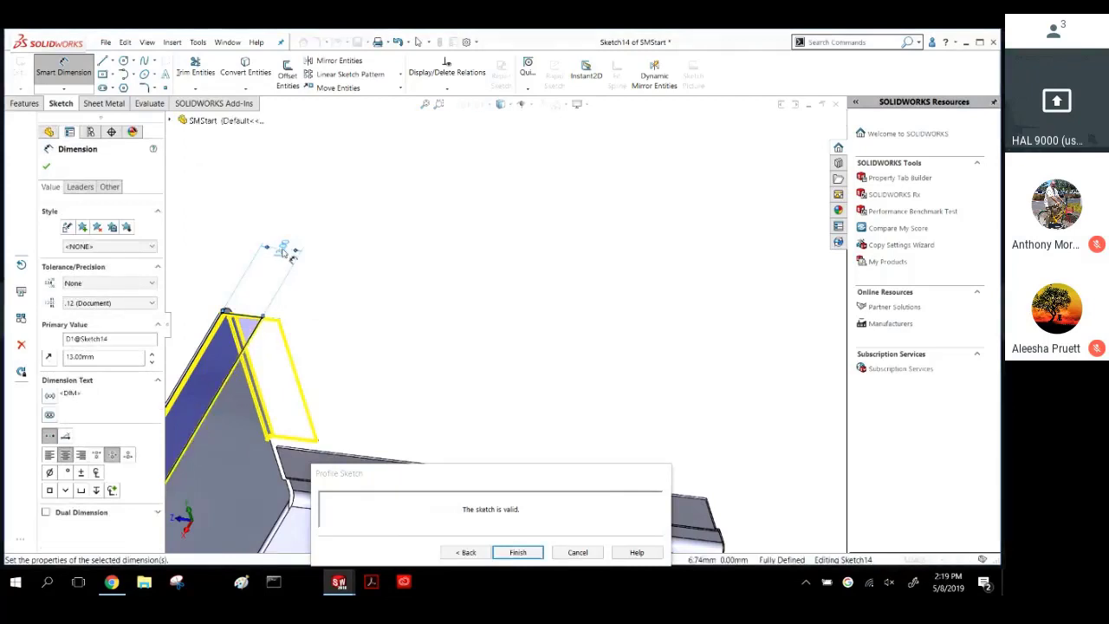
click(513, 554)
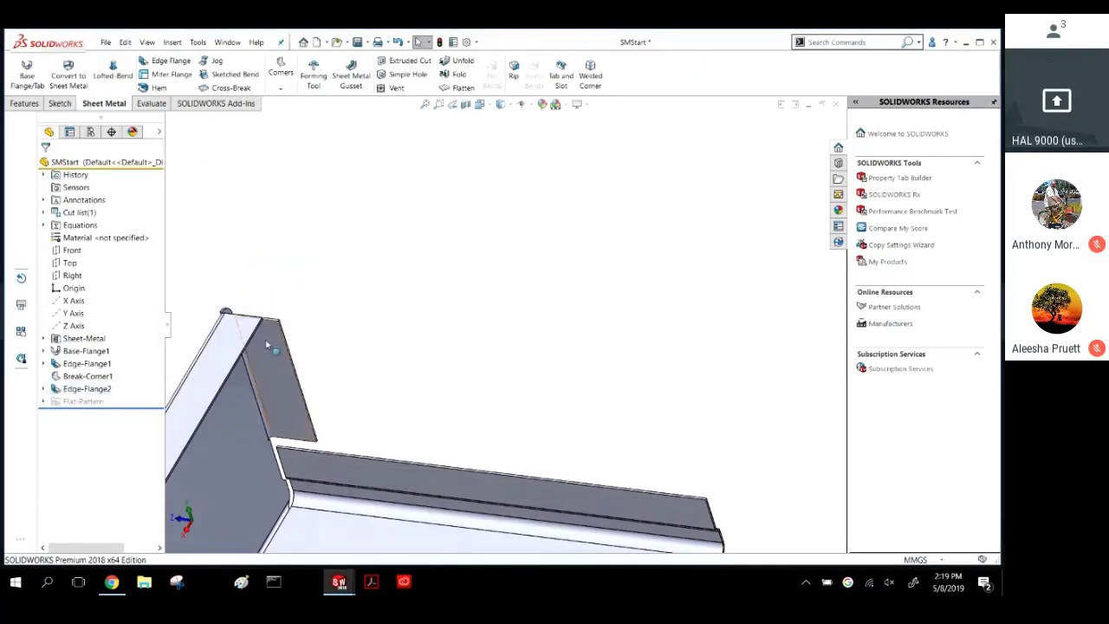
Display the dimensions of the top and side flanges to check their lengths.
click(266, 378)
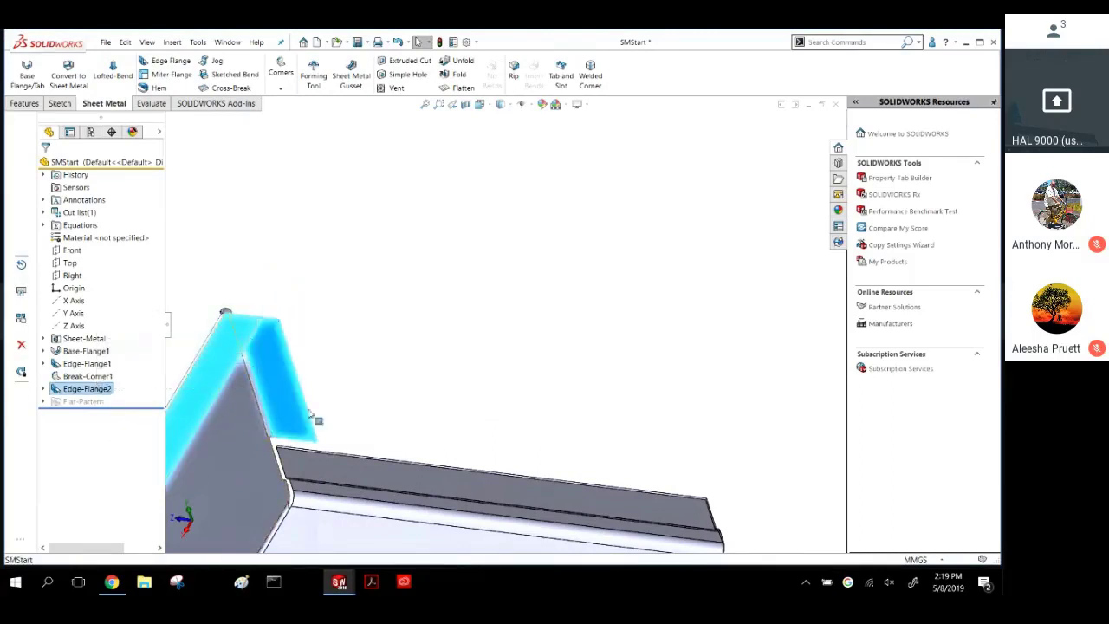
double_click(273, 365)
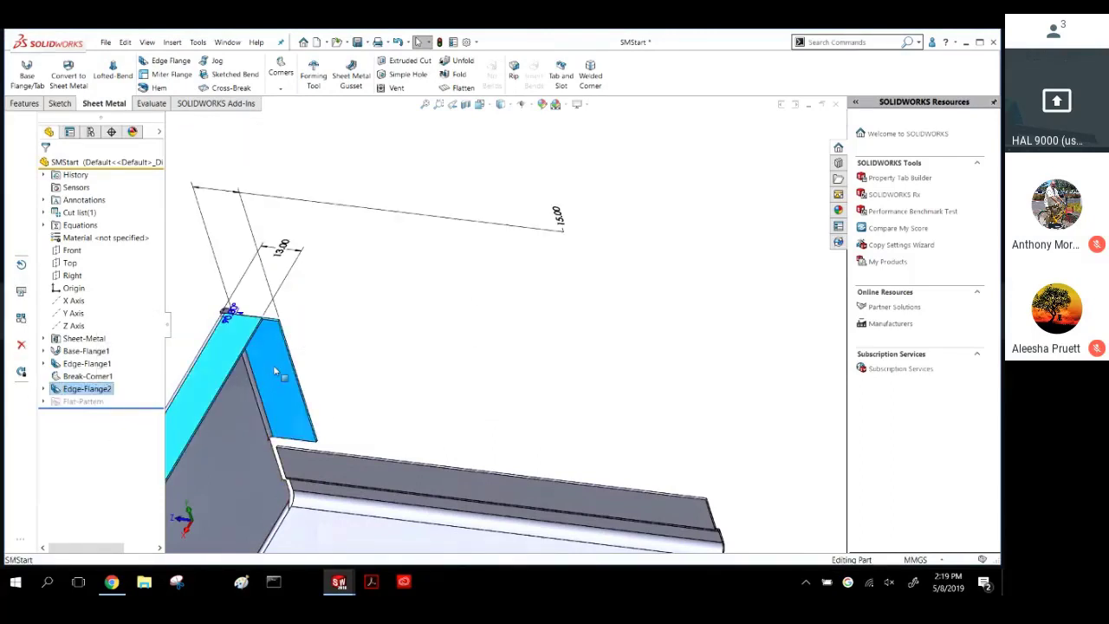
drag(557, 218, 229, 236)
click(380, 344)
Start an edge flange about 34 mm long on the side flange's lower edge above the notch, extending inward.
scroll(381, 344, up, 4)
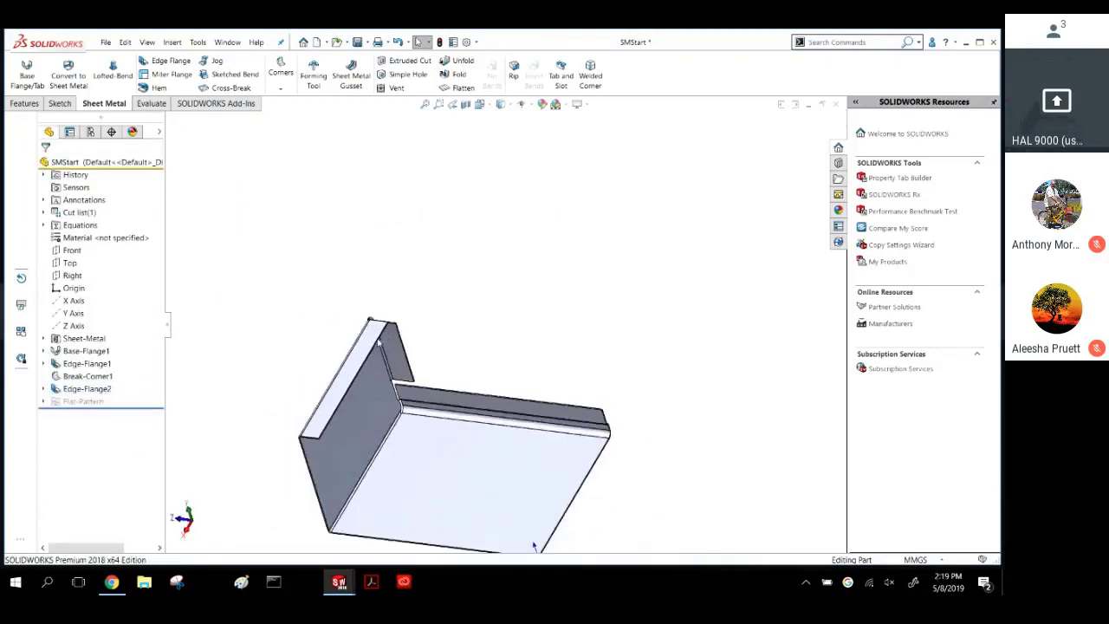
middle_drag(380, 344, 425, 329)
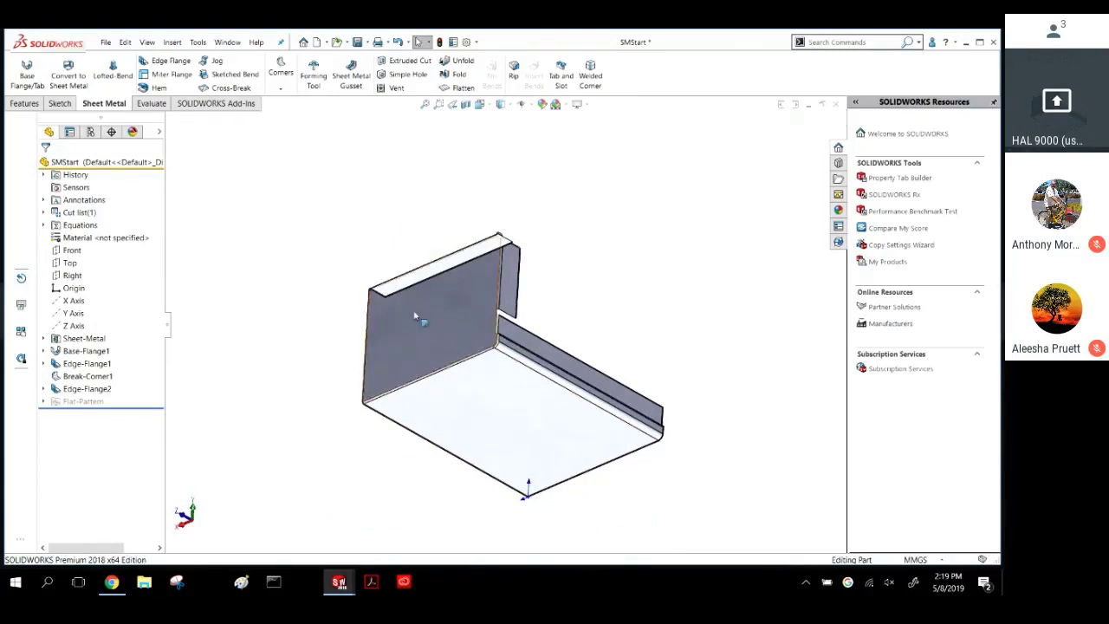
scroll(488, 321, down, 3)
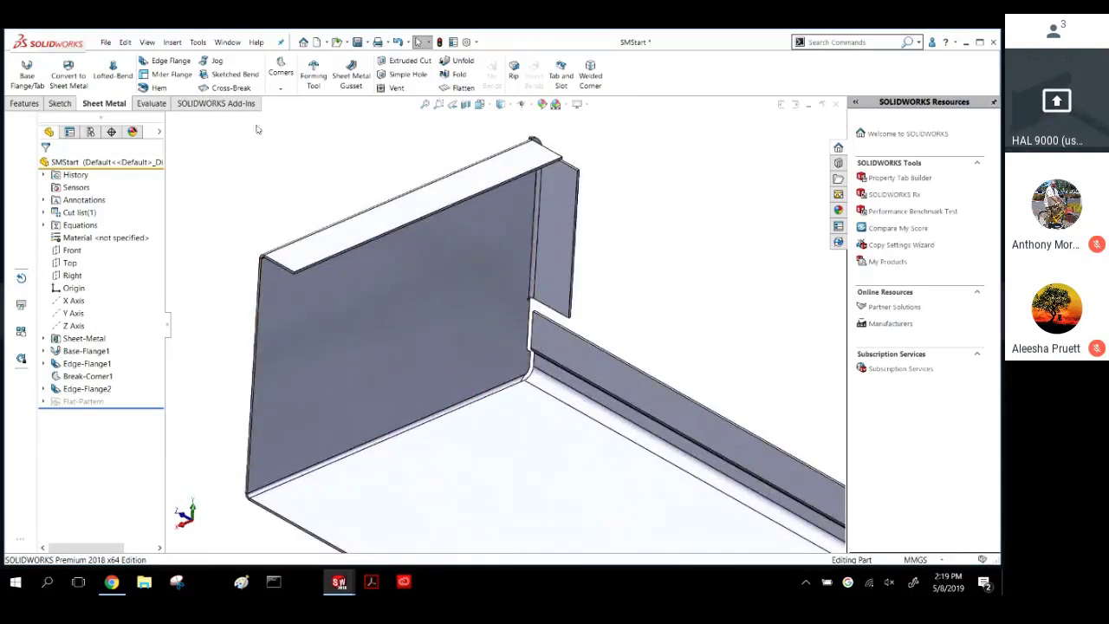
click(176, 66)
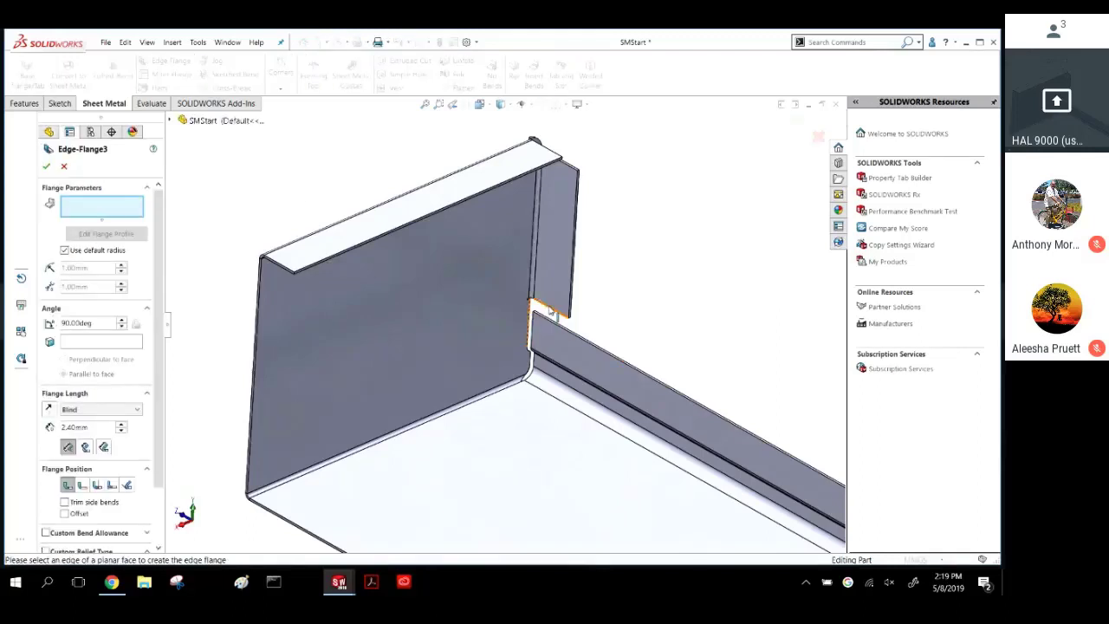
click(531, 325)
click(492, 407)
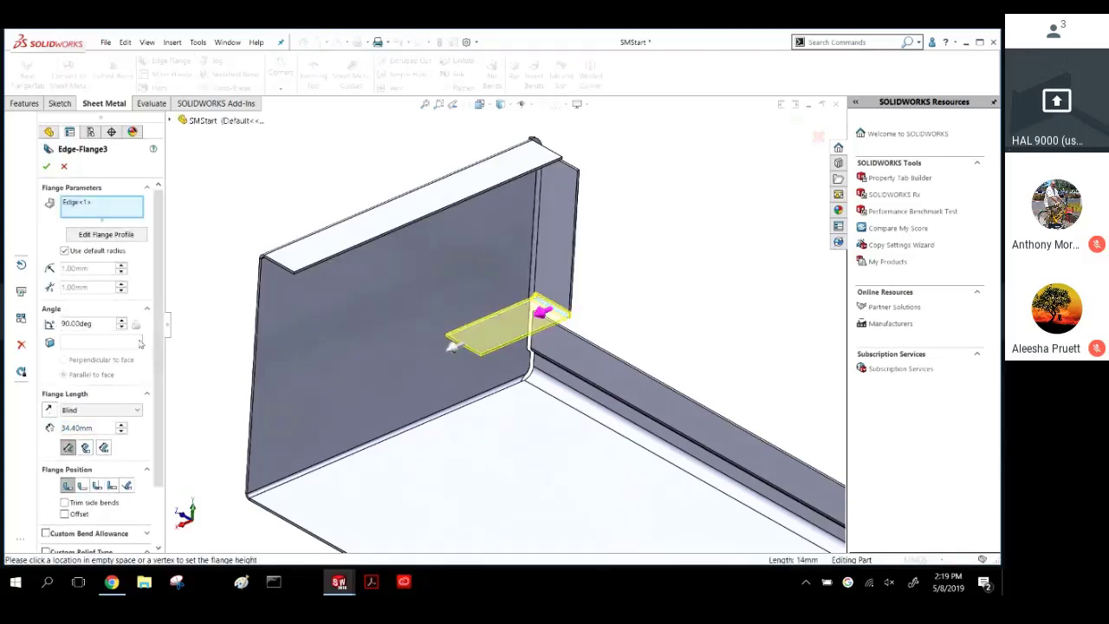
Set the new flange's angle to 45 degrees and its length to 18 mm, and accept it.
click(76, 324)
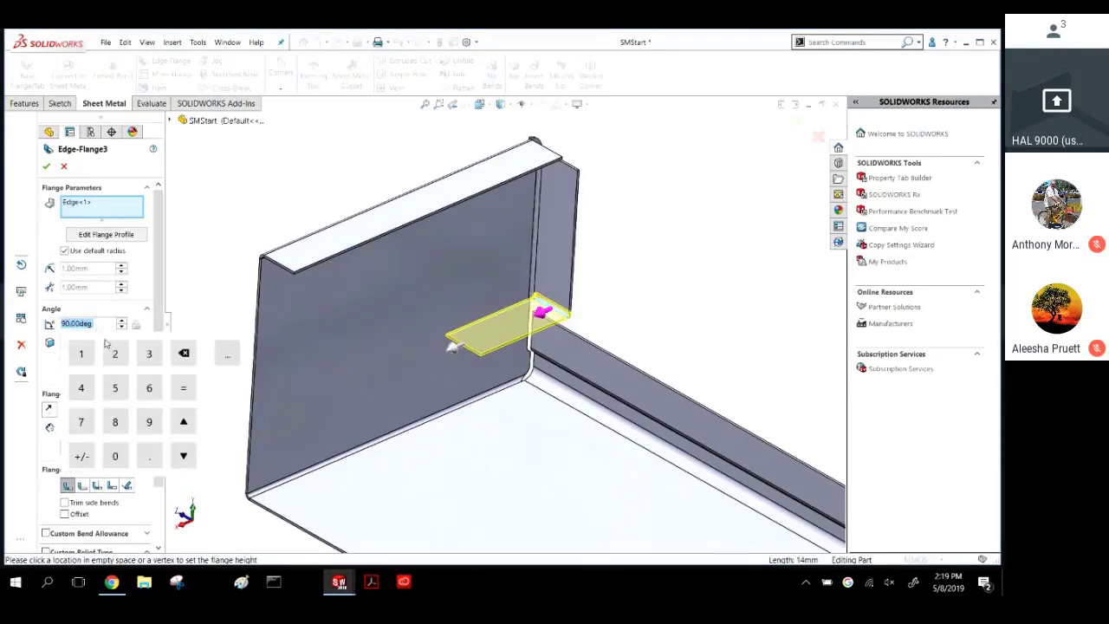
text(45)
key(Return)
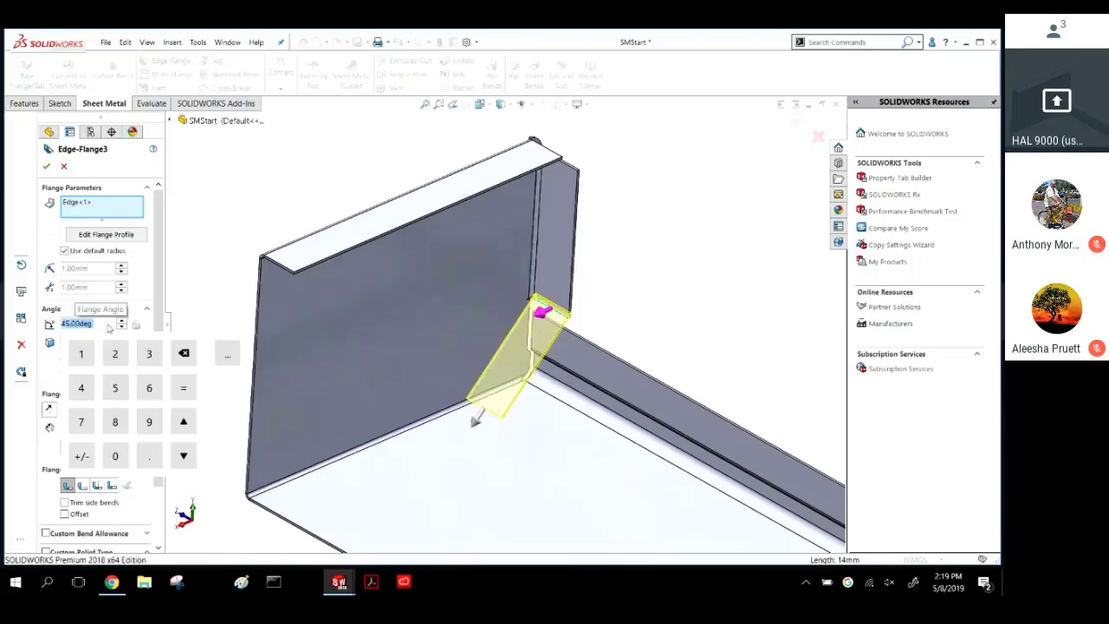
click(239, 205)
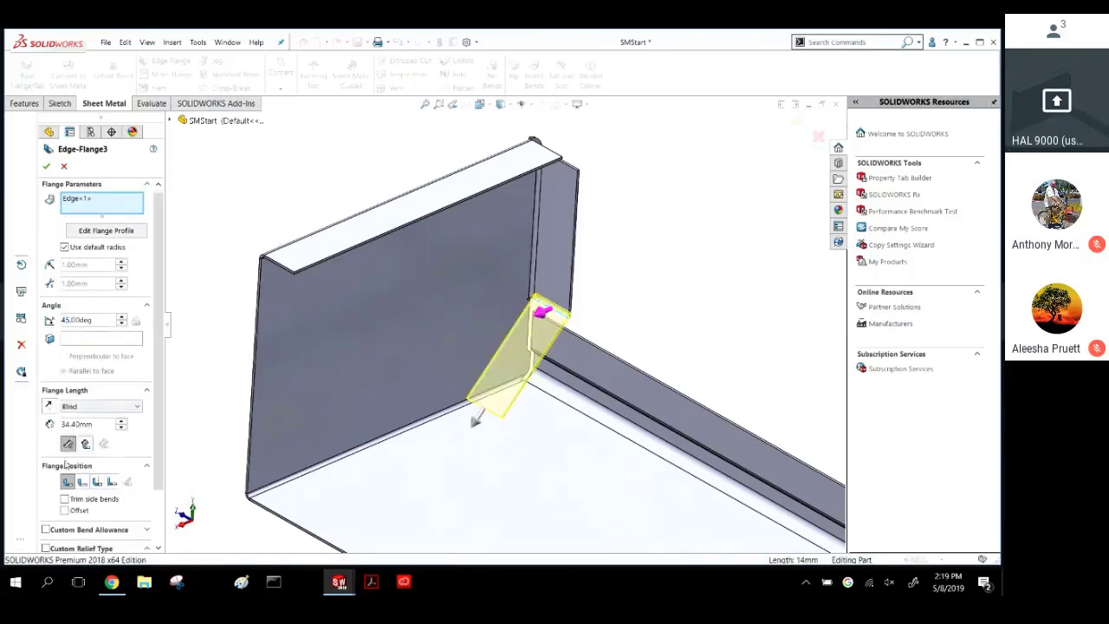
click(86, 423)
text(18)
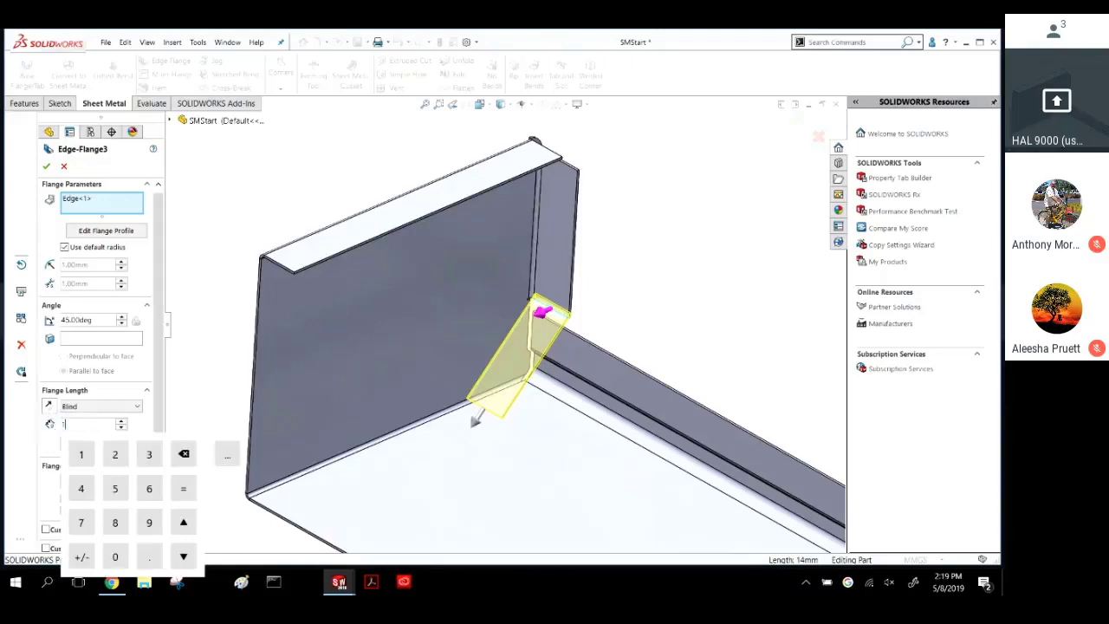
key(Return)
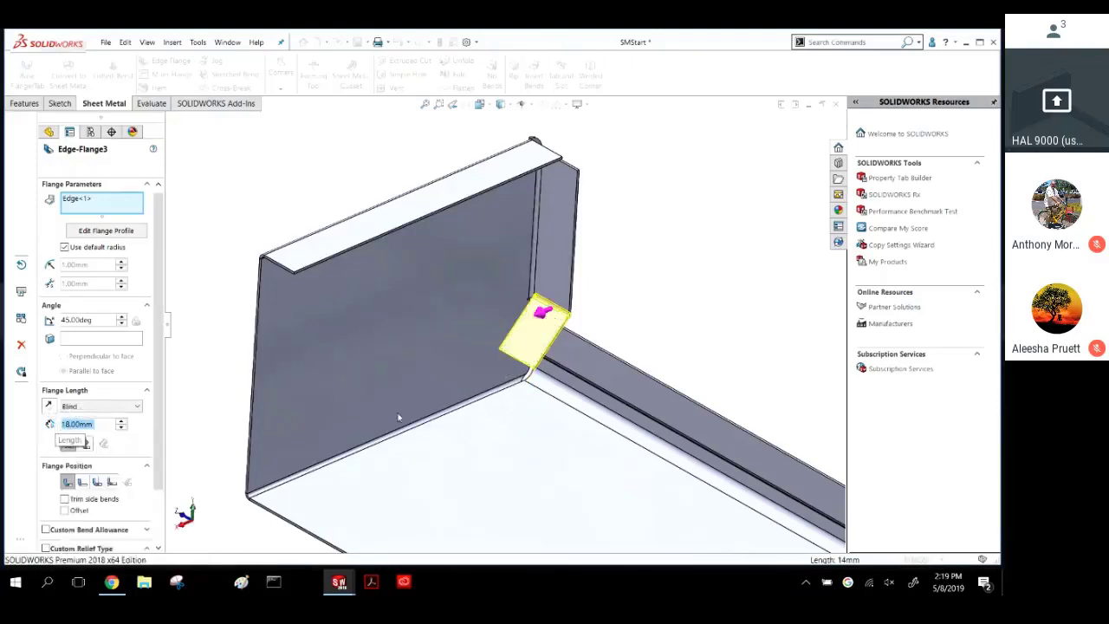
key(Return)
Examine the new 45-degree flange and the end face of its bend where it meets the side flange's bend.
scroll(527, 299, down, 6)
click(525, 298)
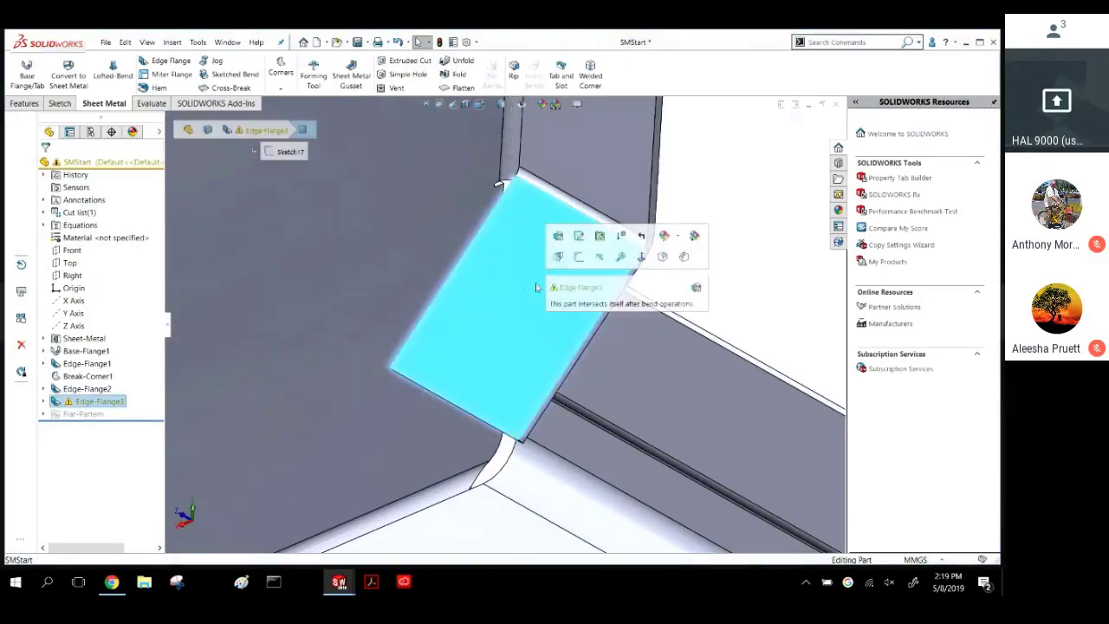
click(767, 332)
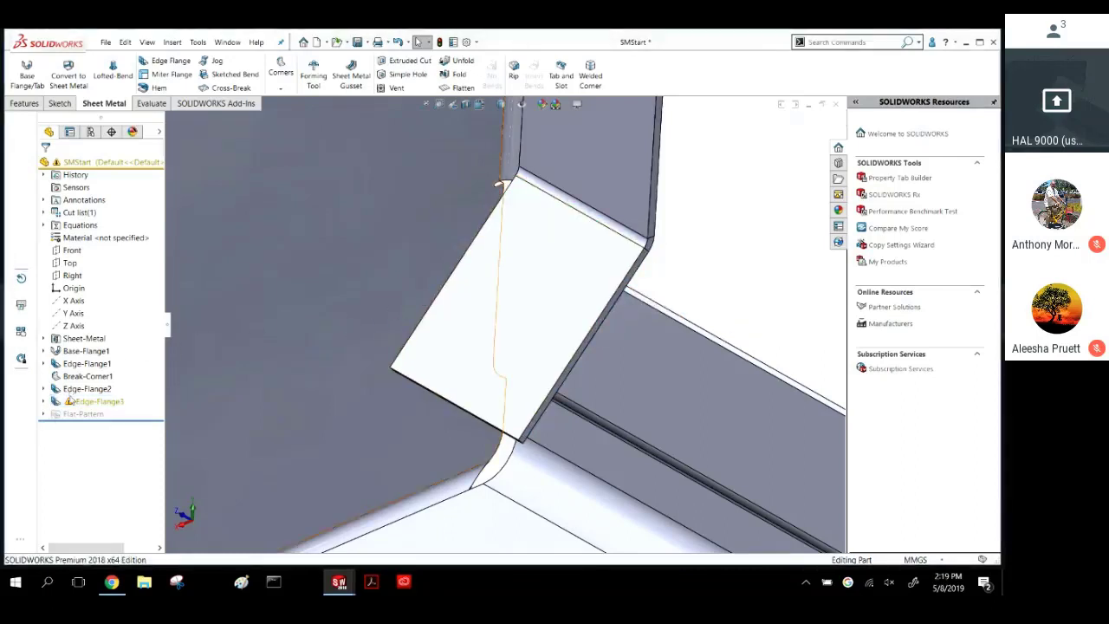
right_click(69, 400)
click(708, 234)
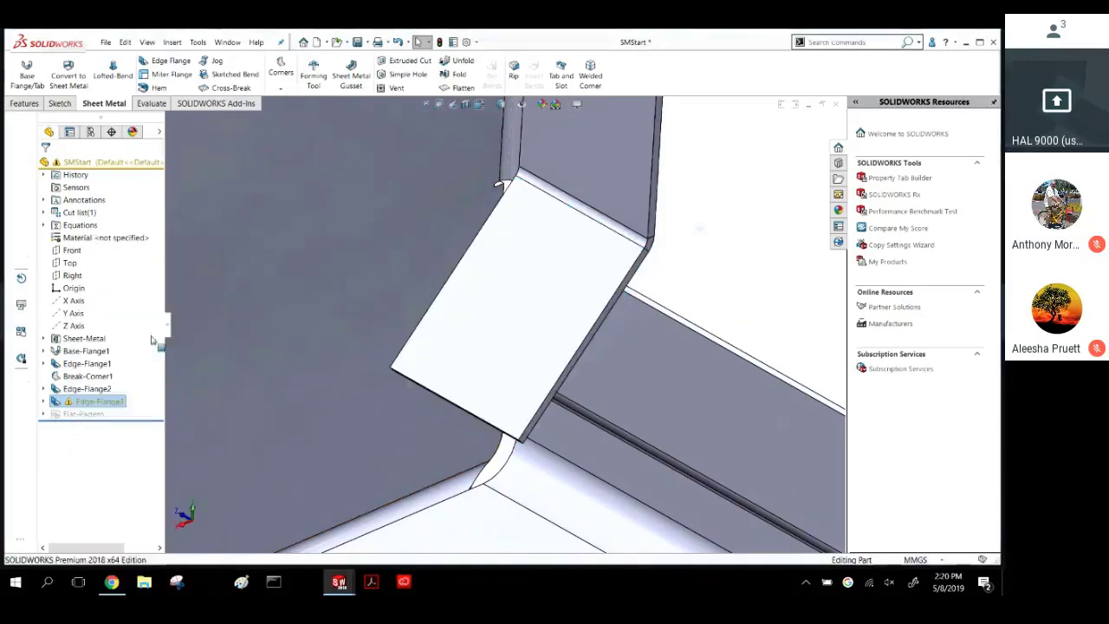
middle_drag(652, 244, 342, 192)
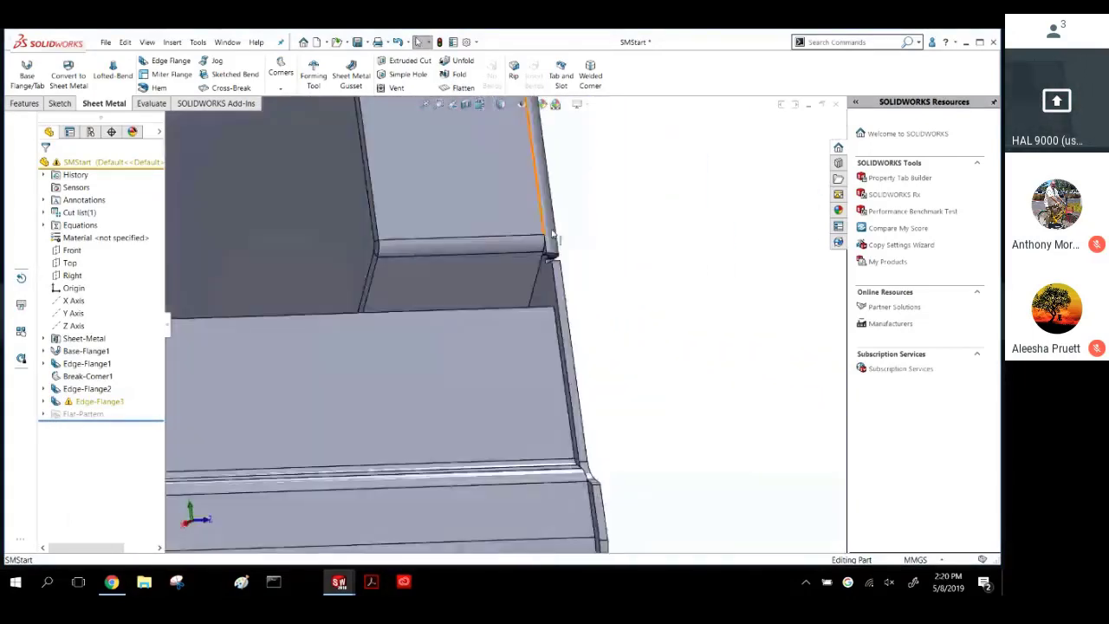
scroll(536, 249, down, 8)
click(436, 298)
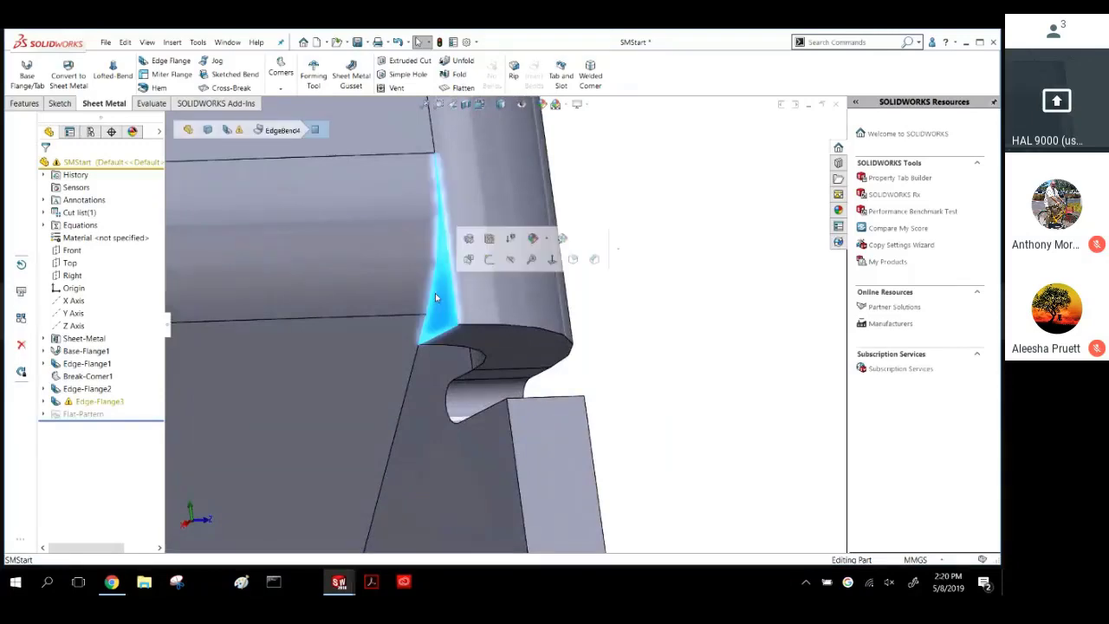
middle_drag(436, 298, 651, 297)
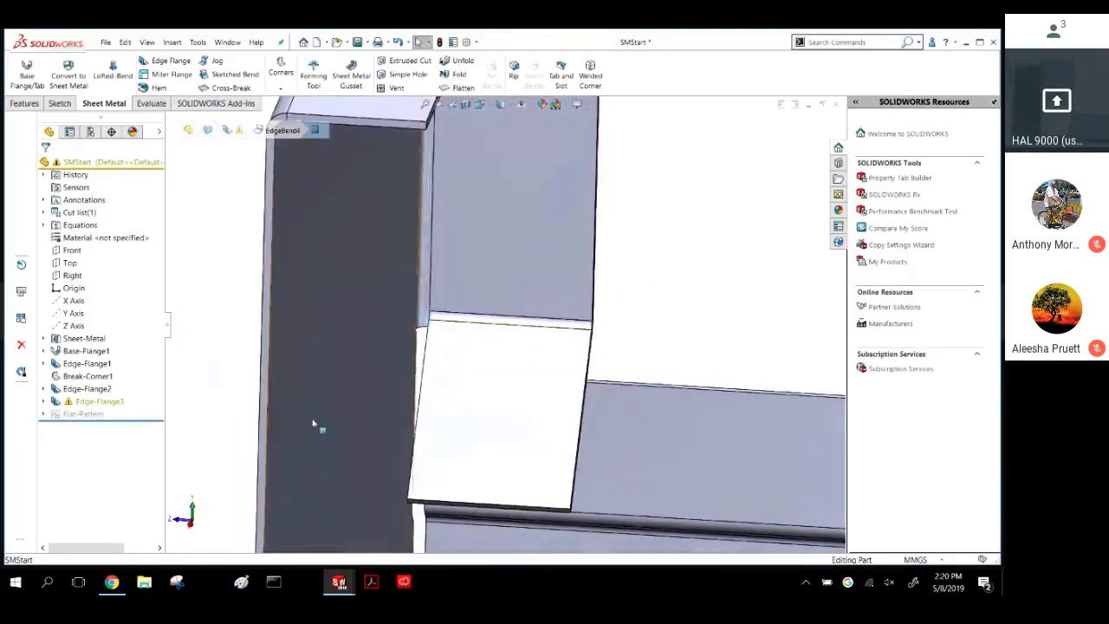
Edit the 45-degree edge flange to use the Bend Outside flange position and accept the change.
right_click(96, 403)
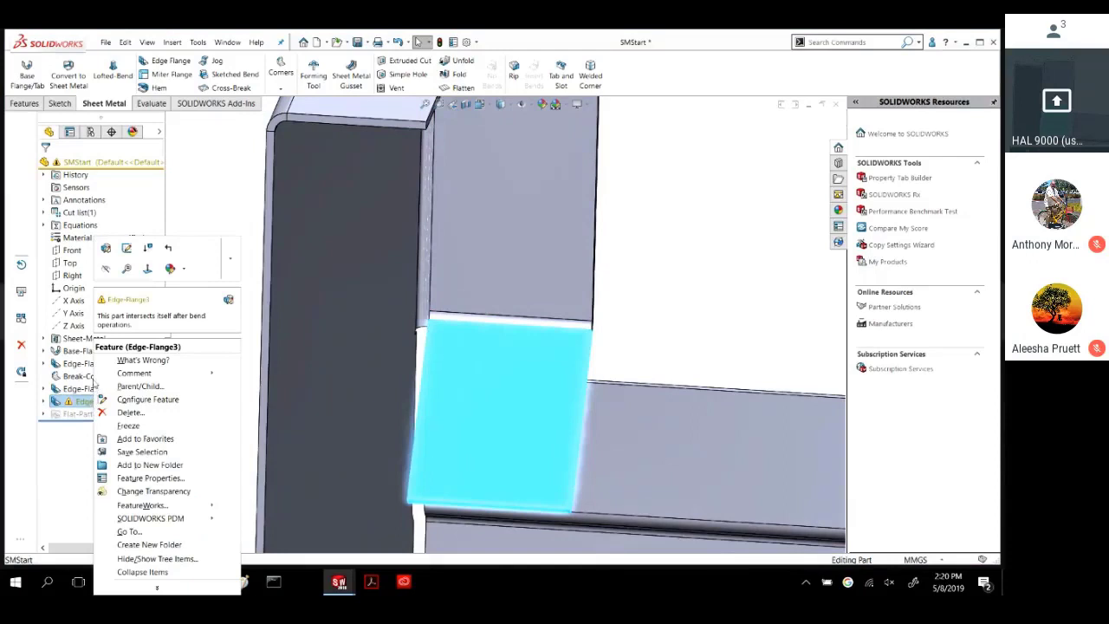
click(125, 251)
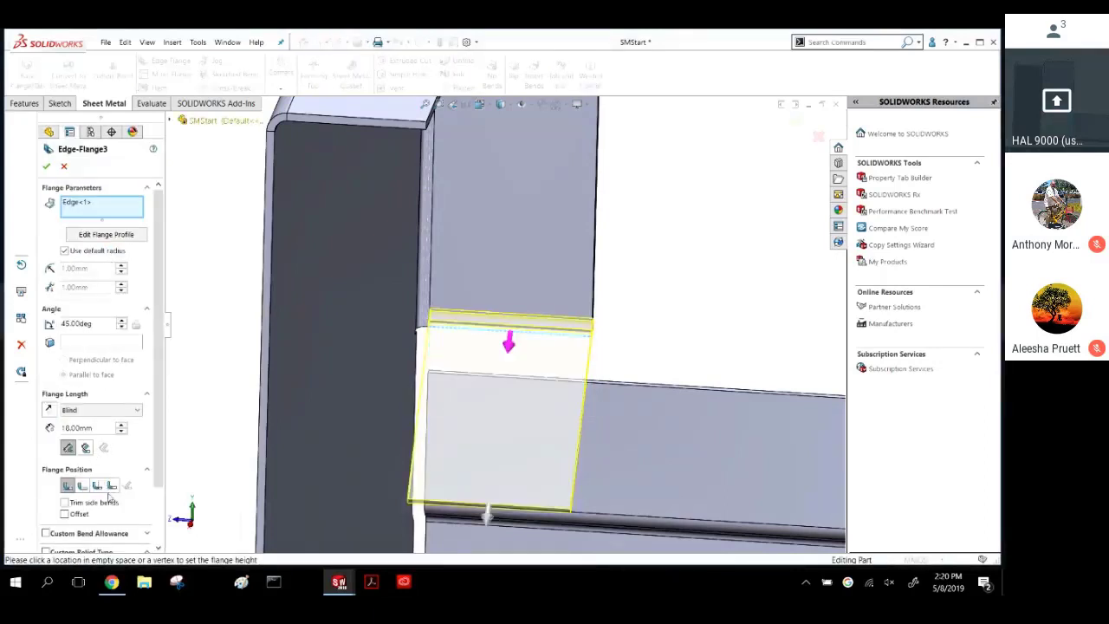
click(97, 485)
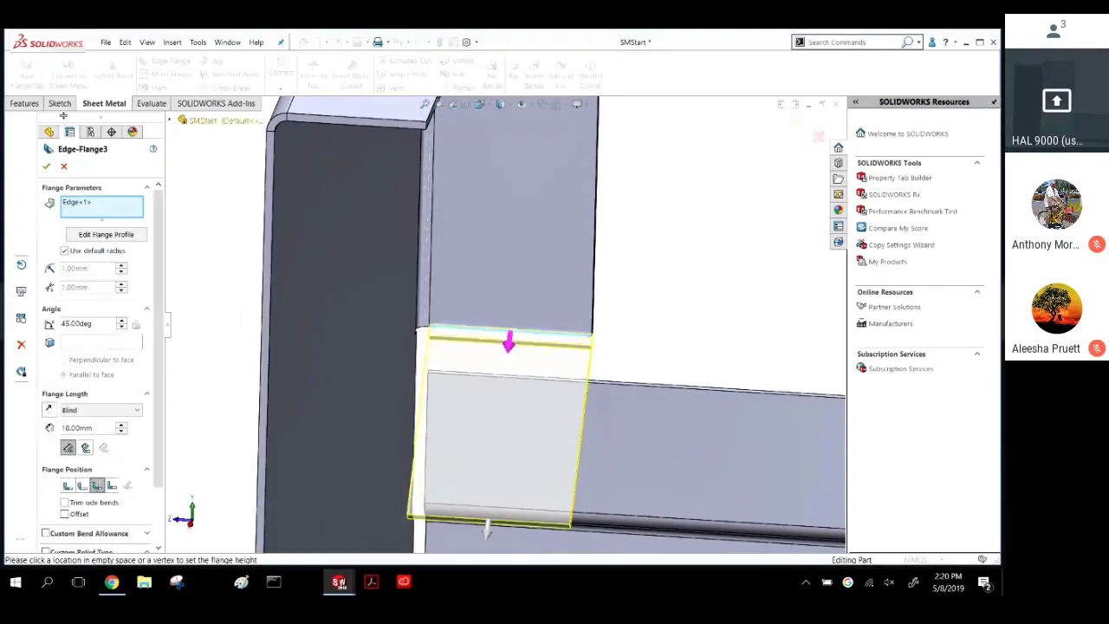
click(47, 166)
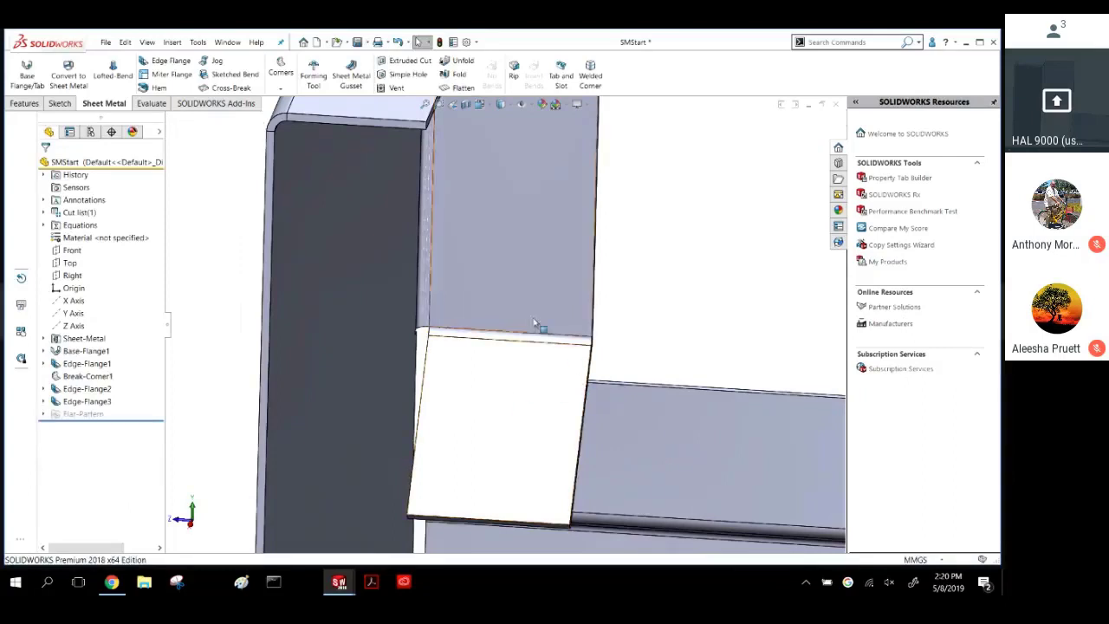
scroll(491, 289, down, 2)
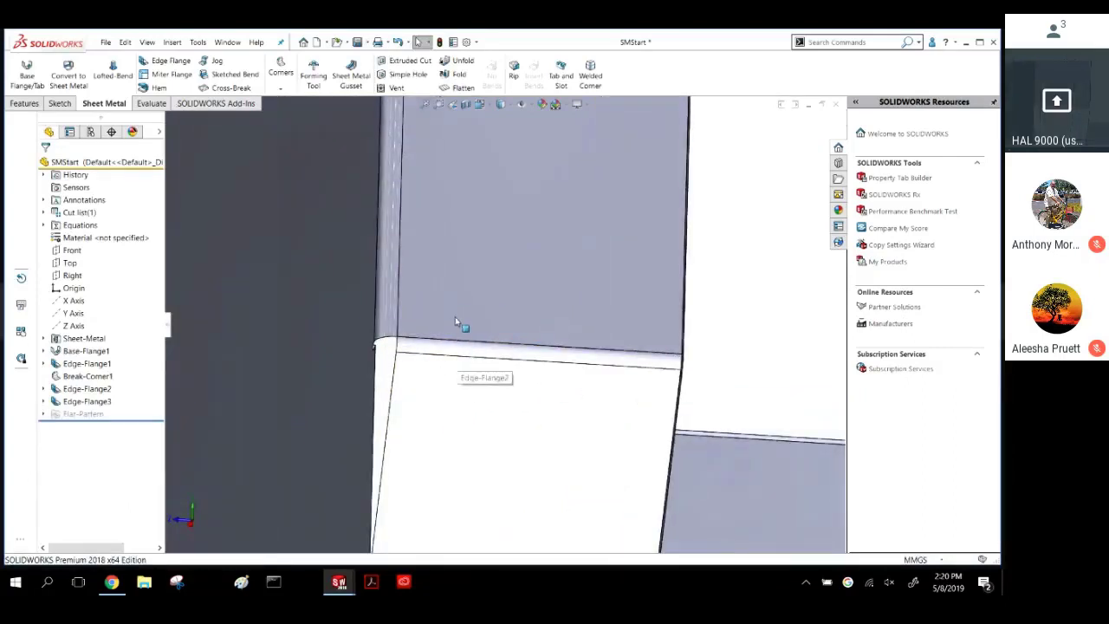
click(473, 280)
click(748, 313)
scroll(602, 334, up, 3)
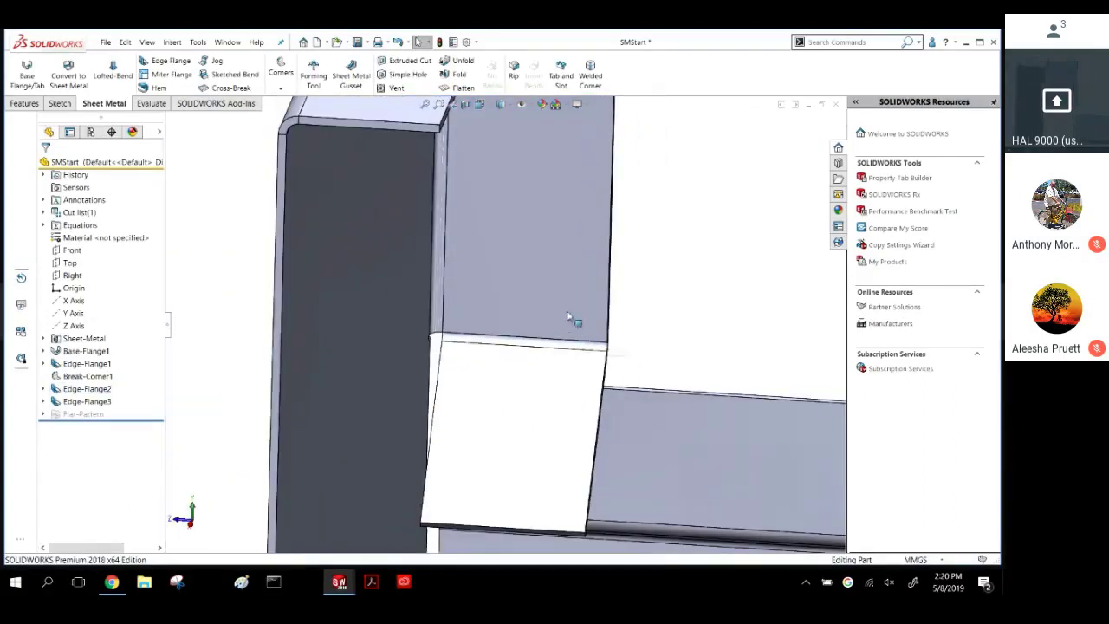
Start a sketch on the 45-degree flange's face and draw a line about 12.4 mm long across it from its inner side edge.
middle_drag(569, 317, 490, 390)
scroll(532, 317, down, 2)
click(483, 421)
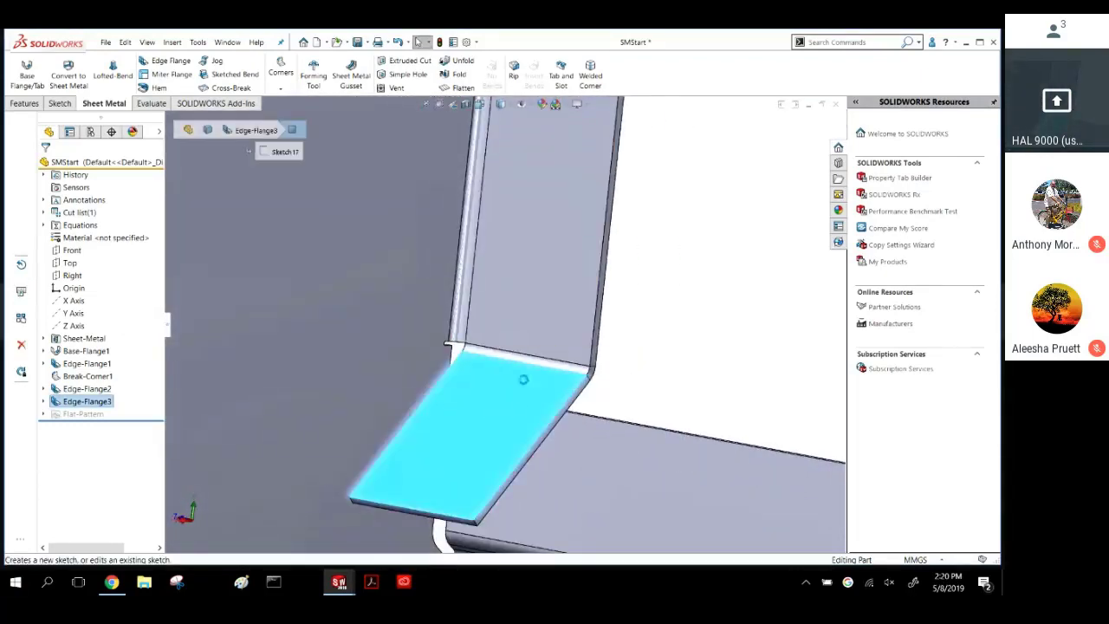
click(112, 61)
click(110, 75)
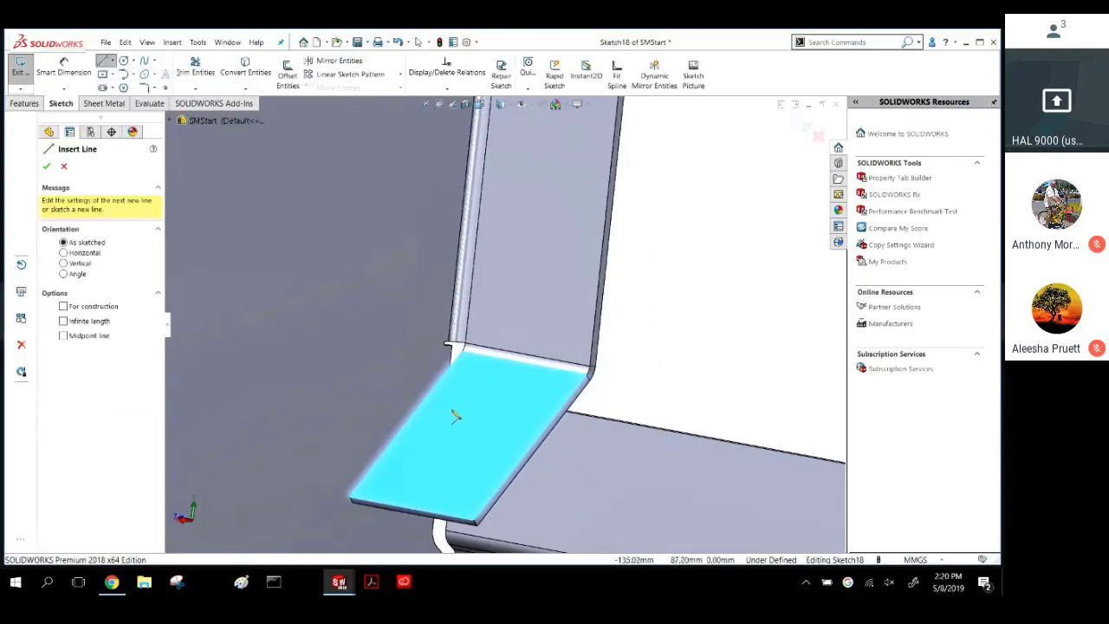
click(429, 398)
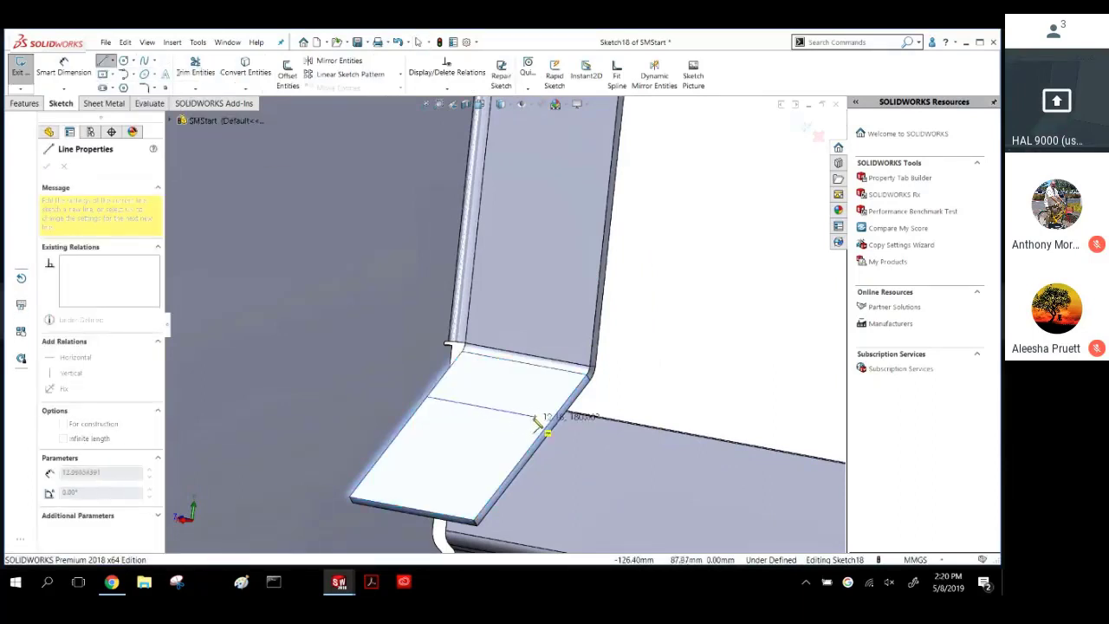
click(534, 420)
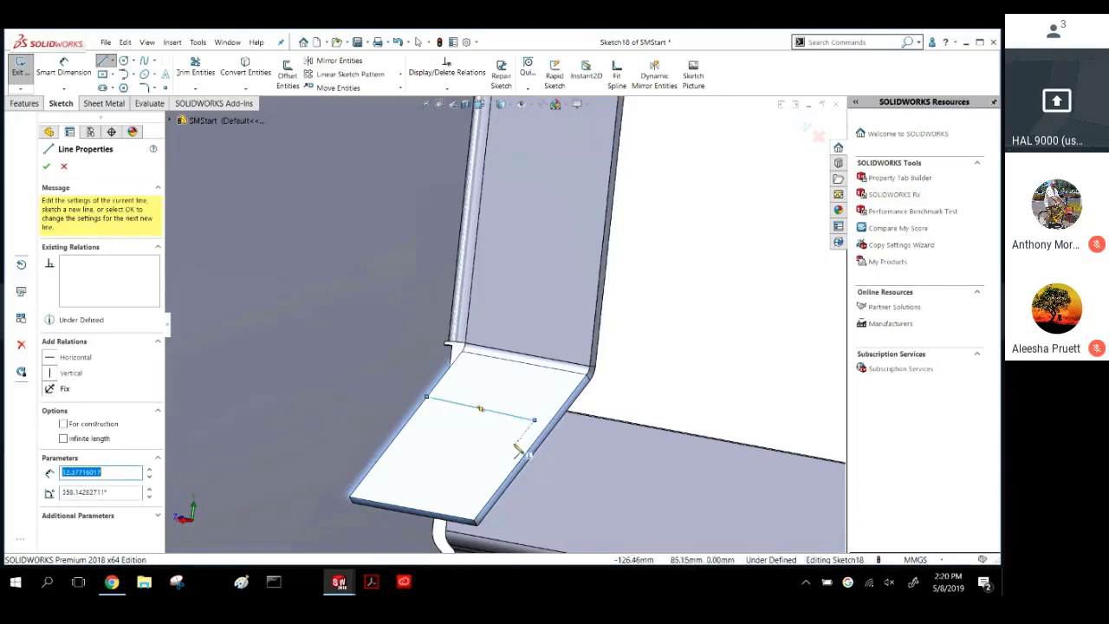
Dimension the sketched line 13 mm from the angled flange's free end edge.
click(63, 69)
click(518, 414)
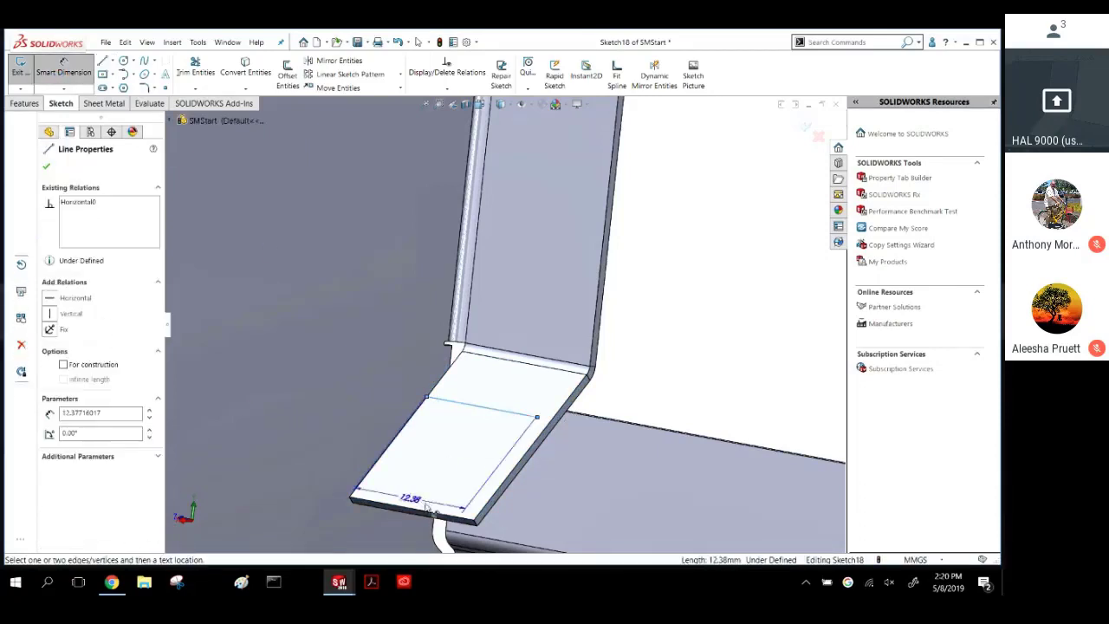
click(448, 520)
click(564, 507)
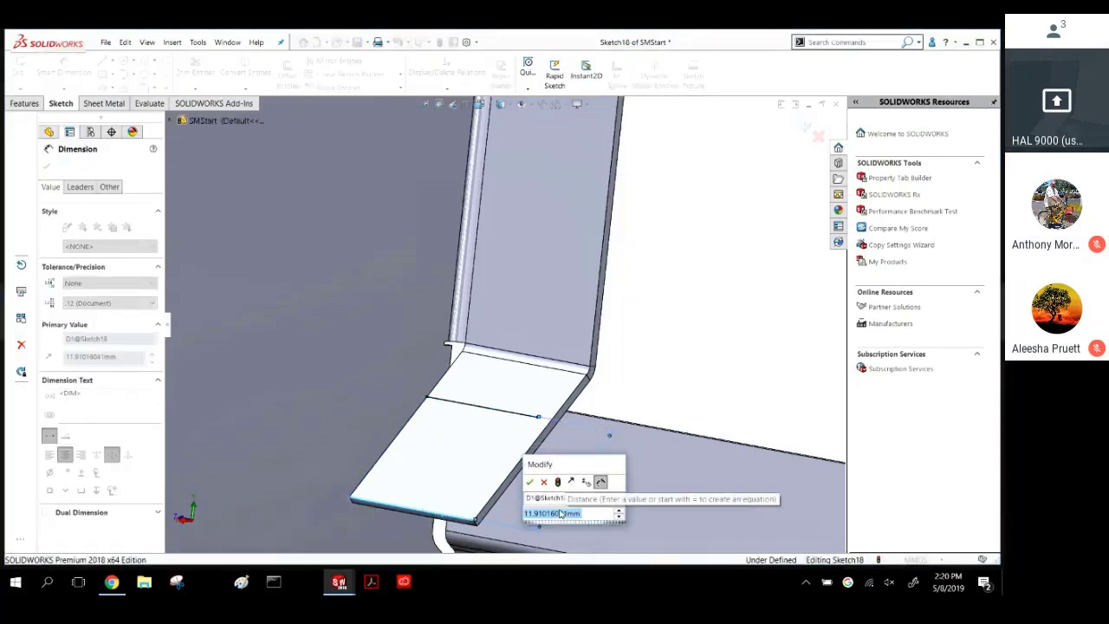
text(13)
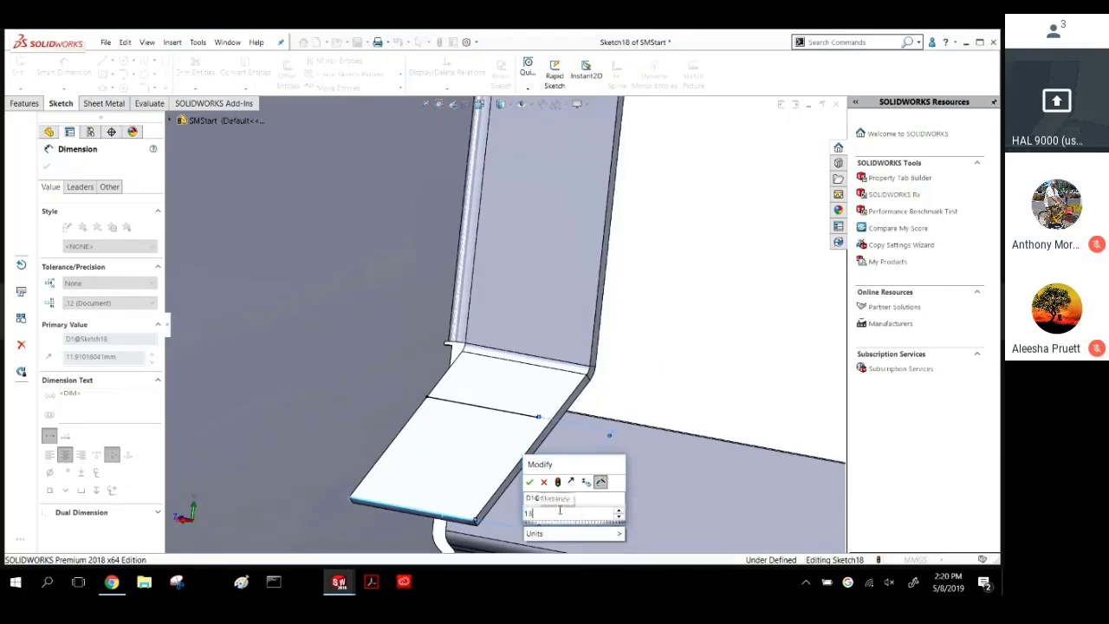
key(Return)
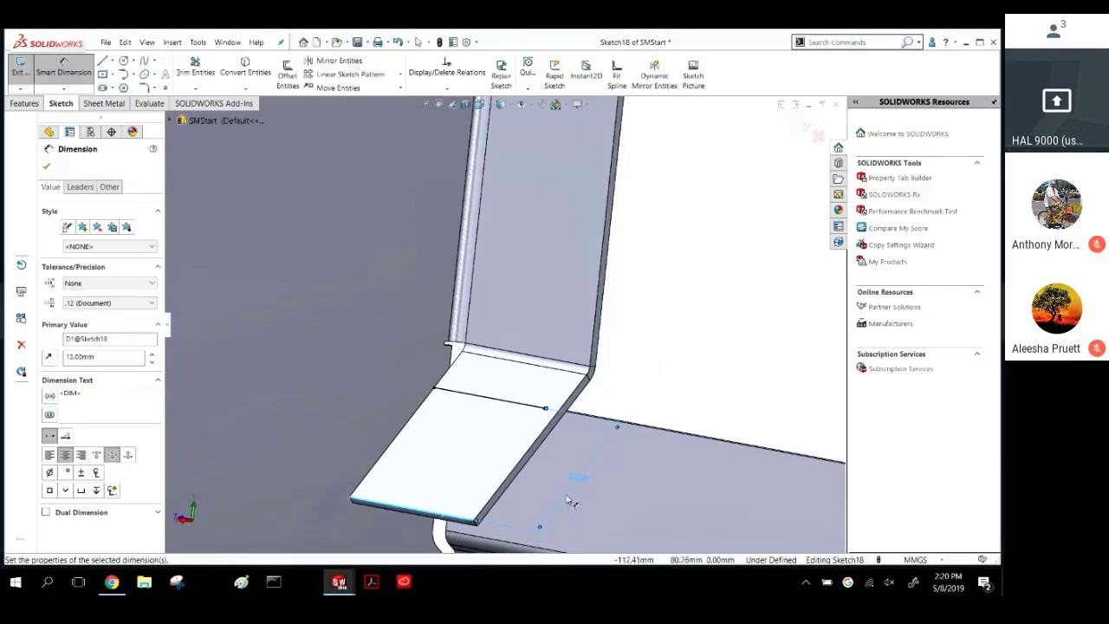
key(Escape)
Create a sketched bend along the line with the flange's upper portion fixed, a reversed 45-degree angle and the Bend Centerline position.
click(123, 106)
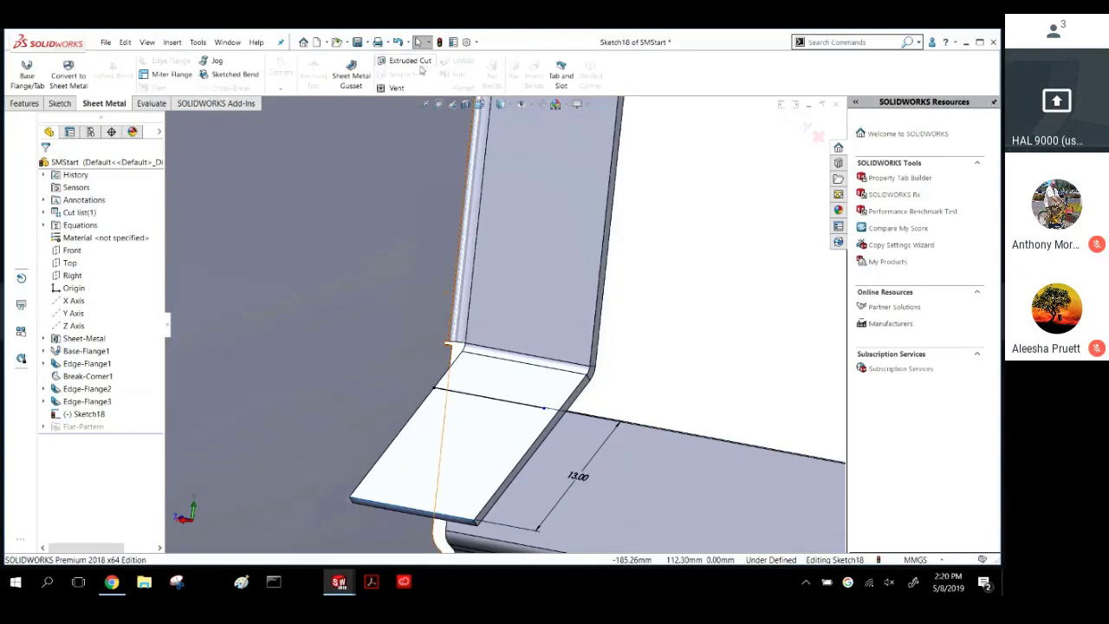
click(232, 74)
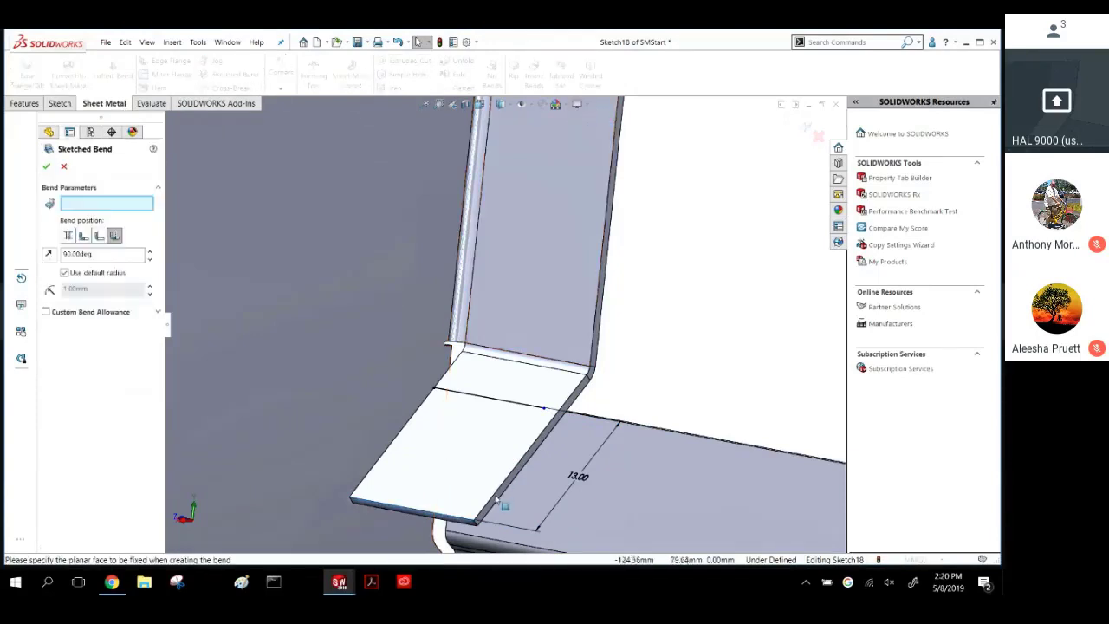
click(493, 383)
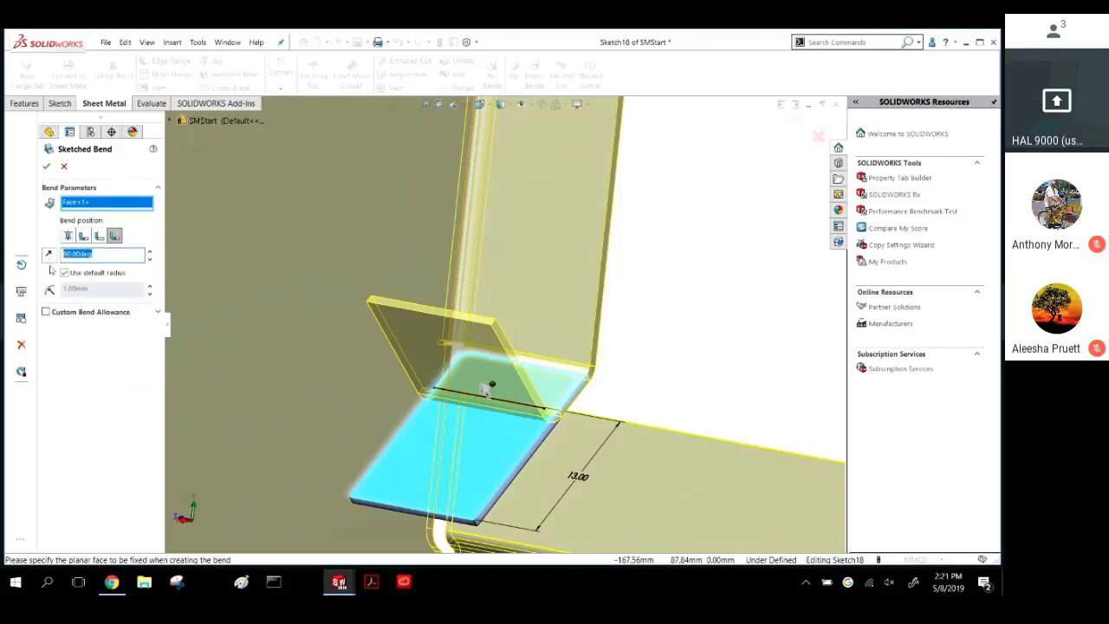
text(45)
key(Return)
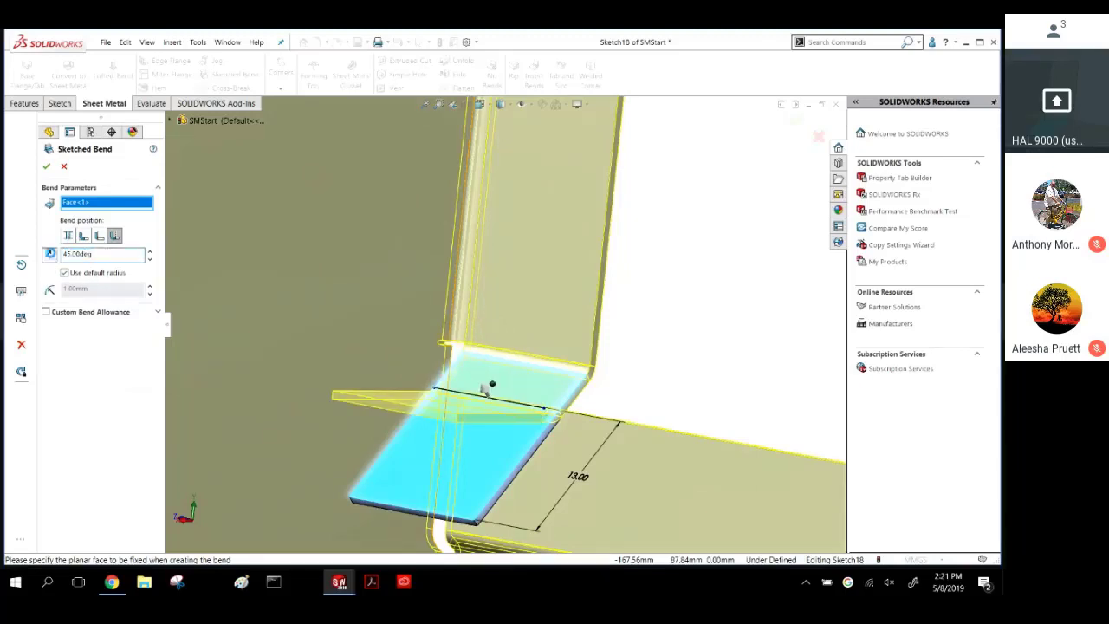
click(49, 255)
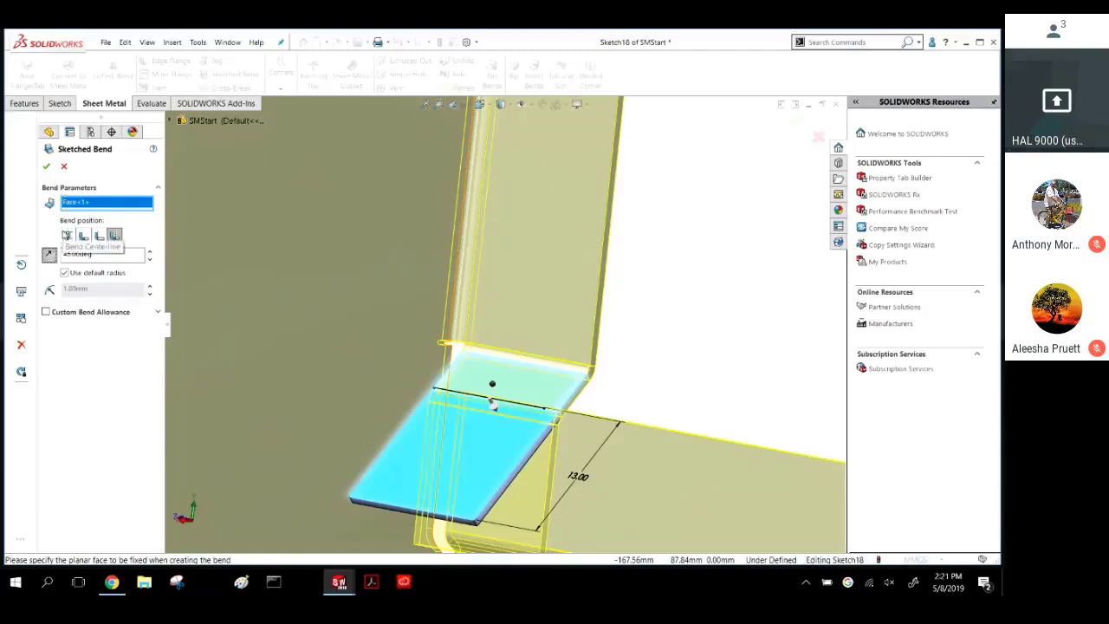
click(68, 236)
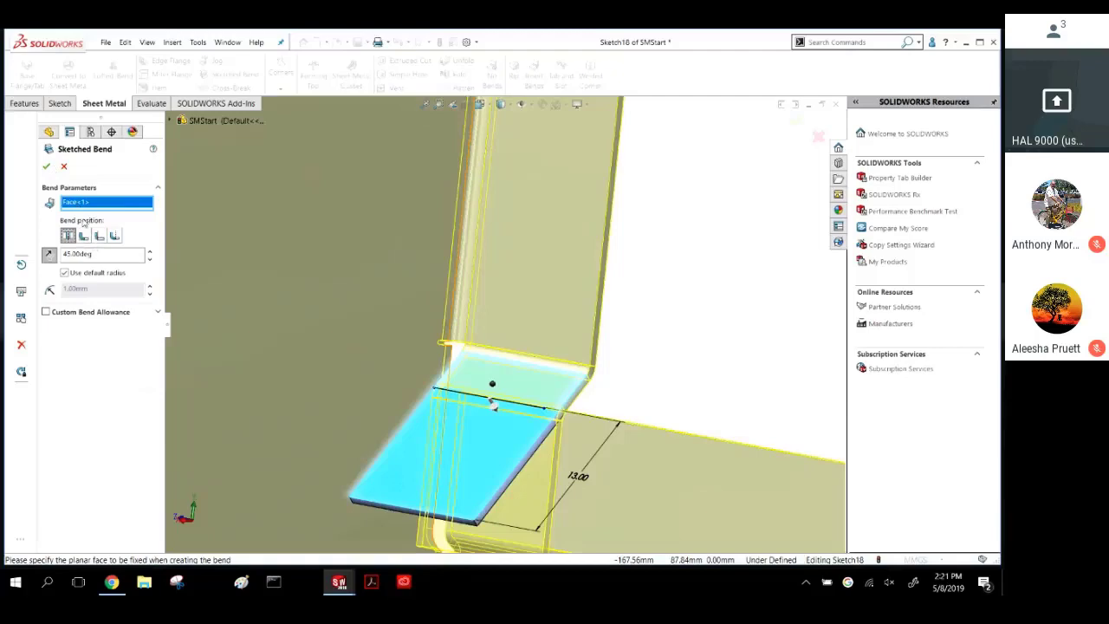
click(46, 166)
mouse_move(686, 365)
middle_down()
mouse_move(624, 361)
mouse_move(643, 335)
mouse_move(690, 378)
middle_up()
scroll(691, 377, up, 5)
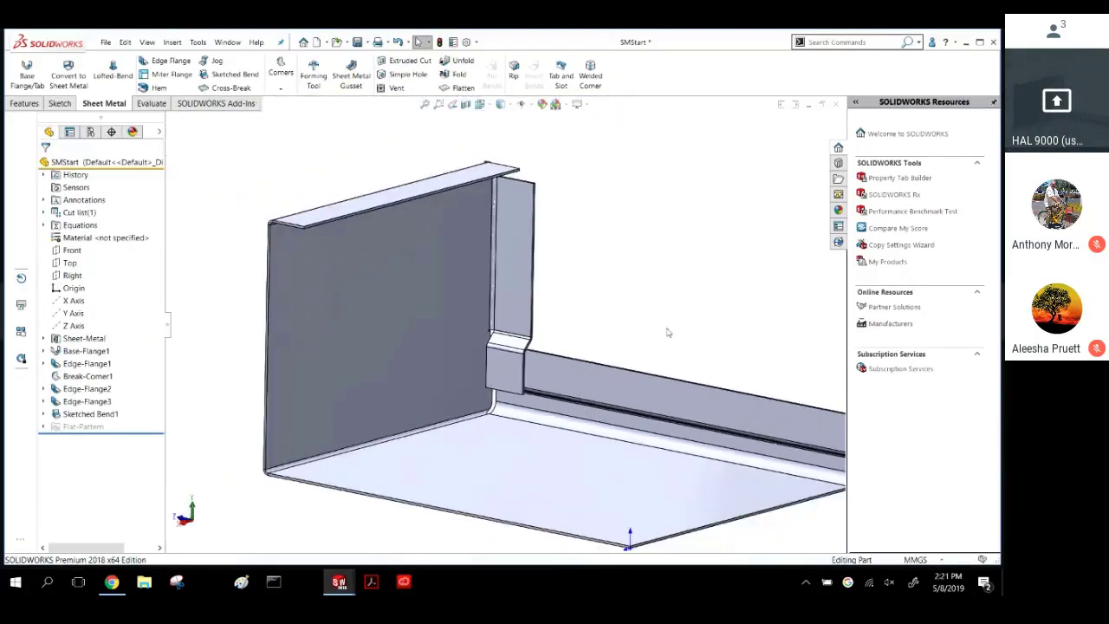
Flatten the part and examine the flat pattern around the notch and the bent side flange for overlaps.
click(447, 74)
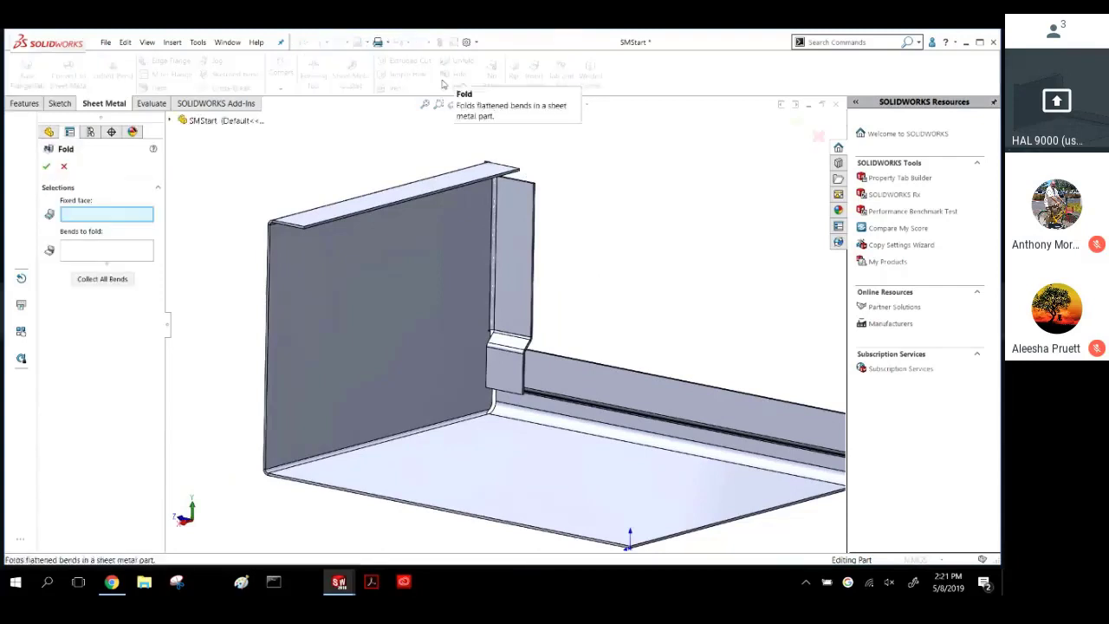
click(63, 166)
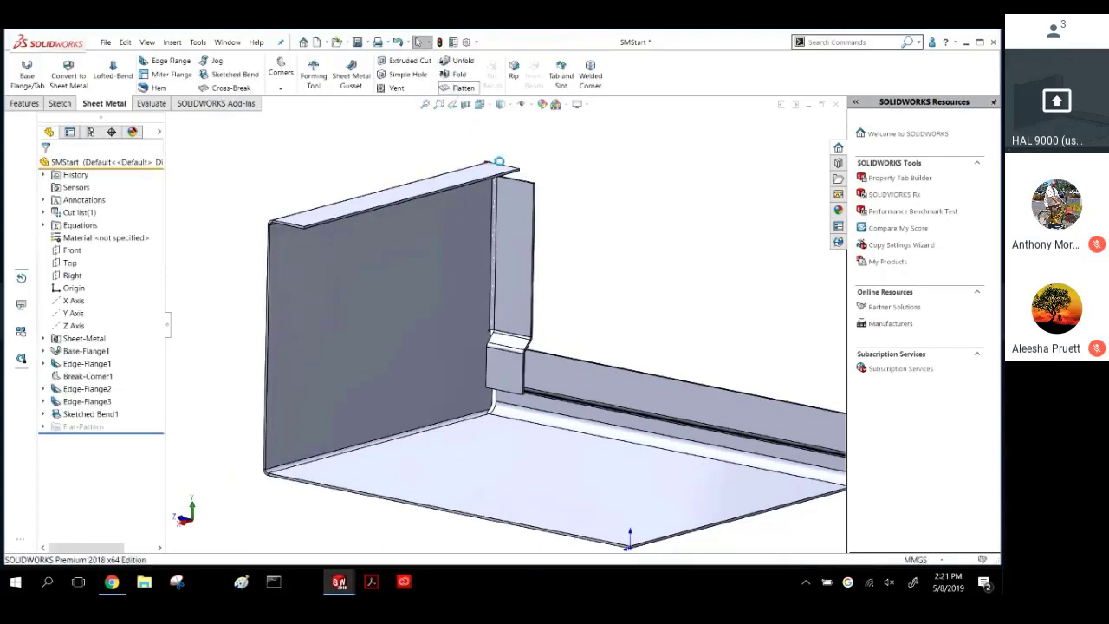
click(451, 88)
scroll(483, 404, down, 10)
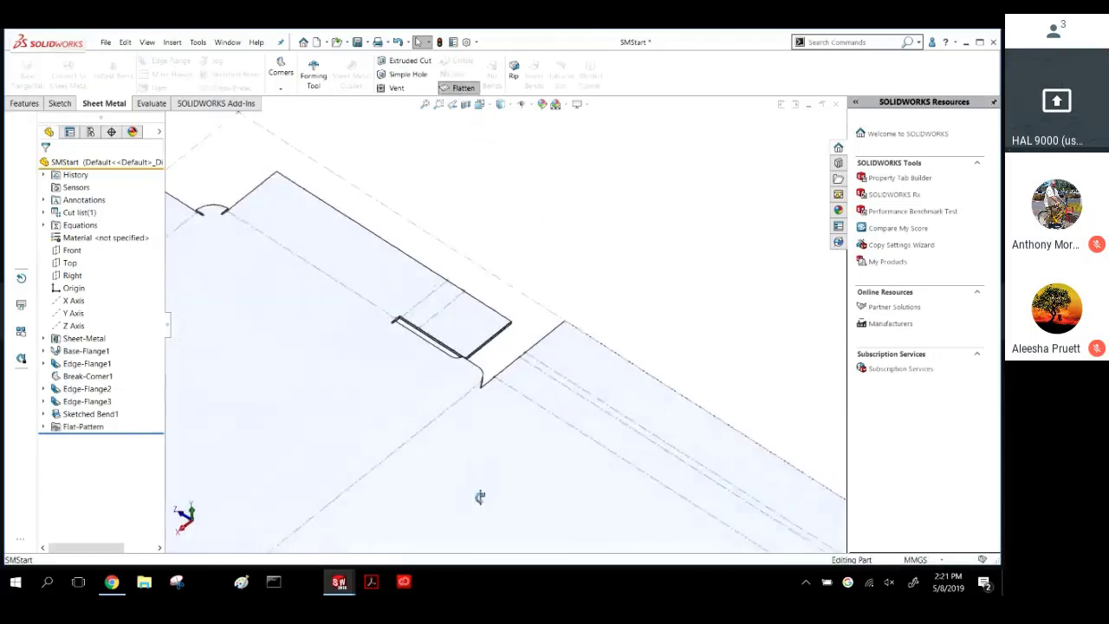
scroll(450, 363, down, 5)
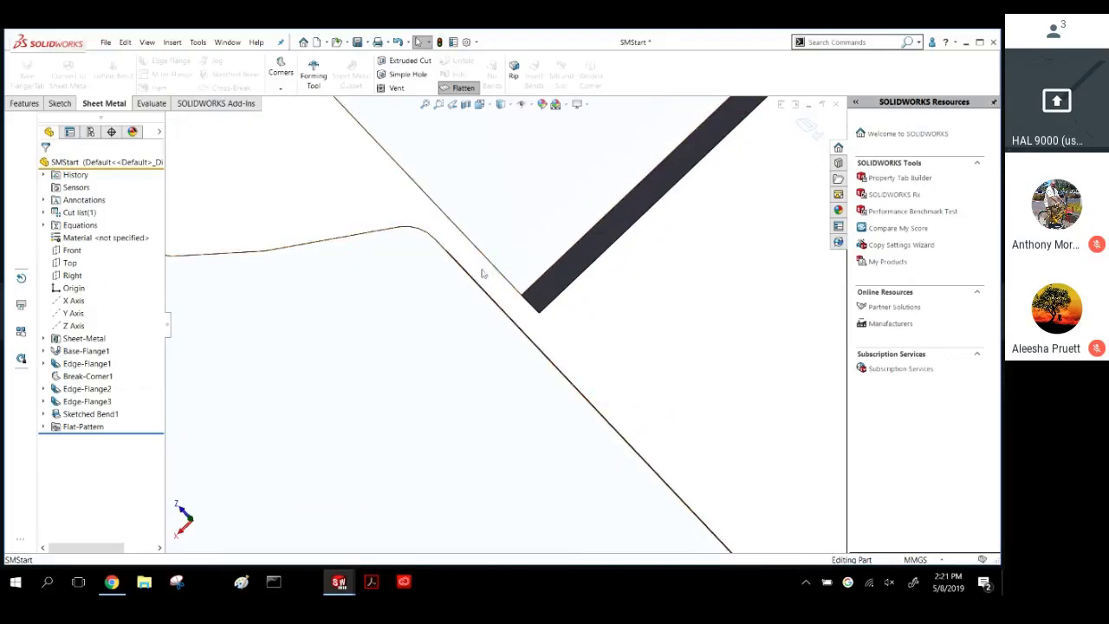
scroll(497, 254, up, 8)
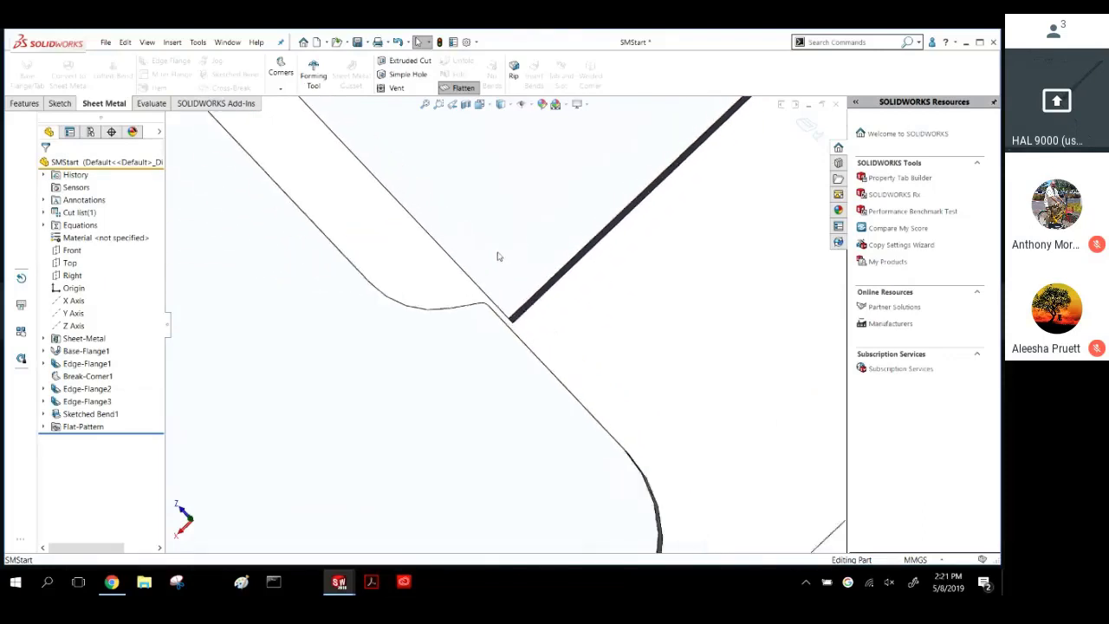
click(78, 415)
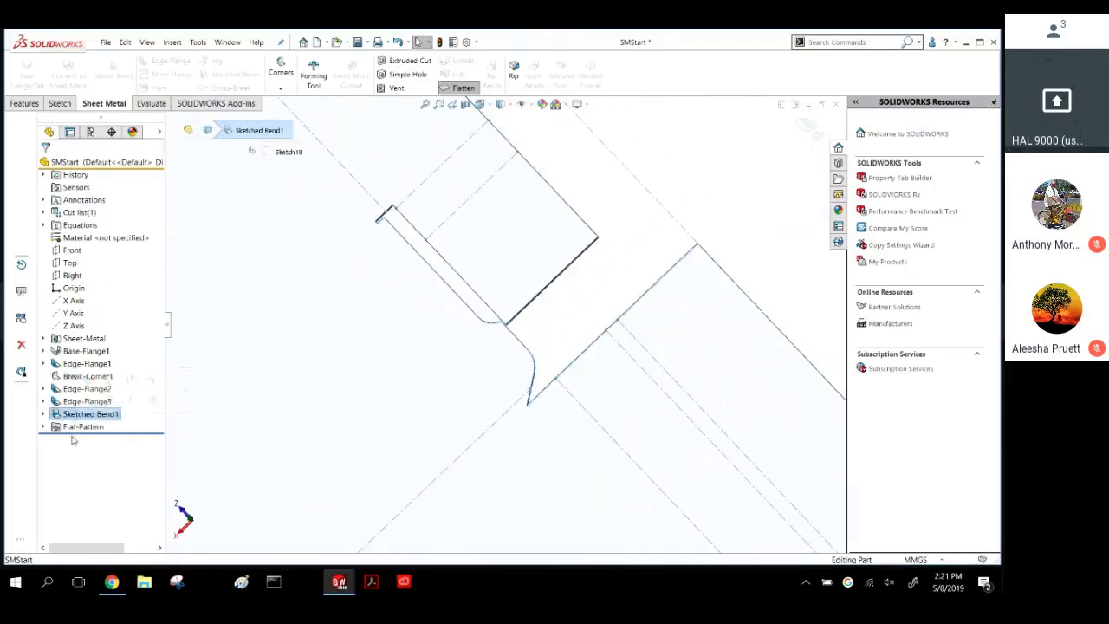
click(75, 427)
scroll(517, 357, up, 7)
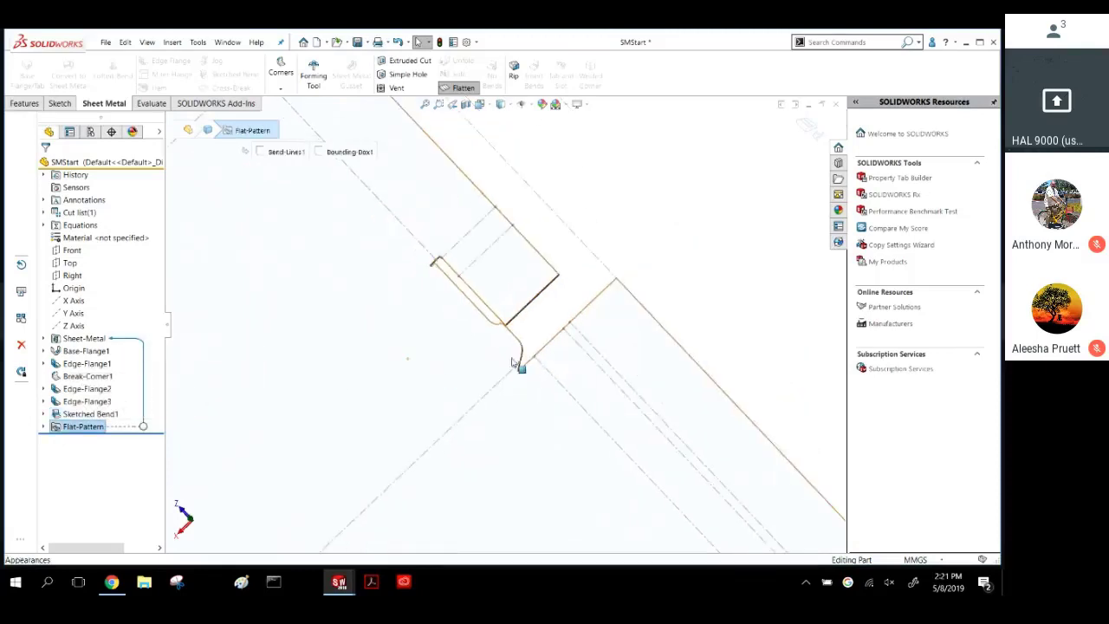
click(661, 249)
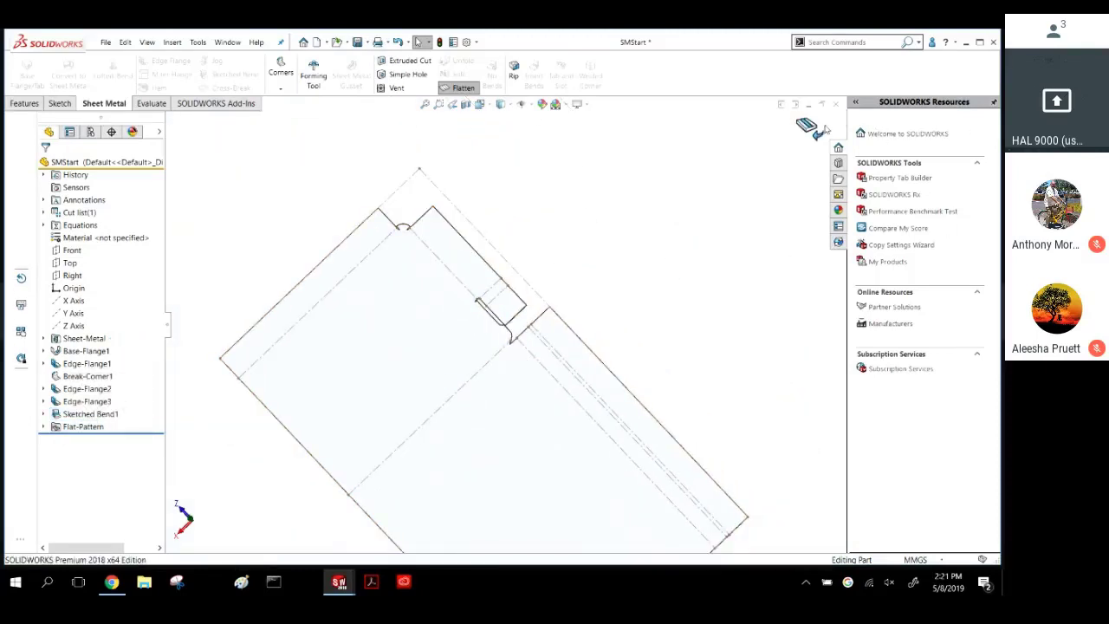
Return the flattened part to its folded state and view the whole bracket with its flanges.
click(811, 128)
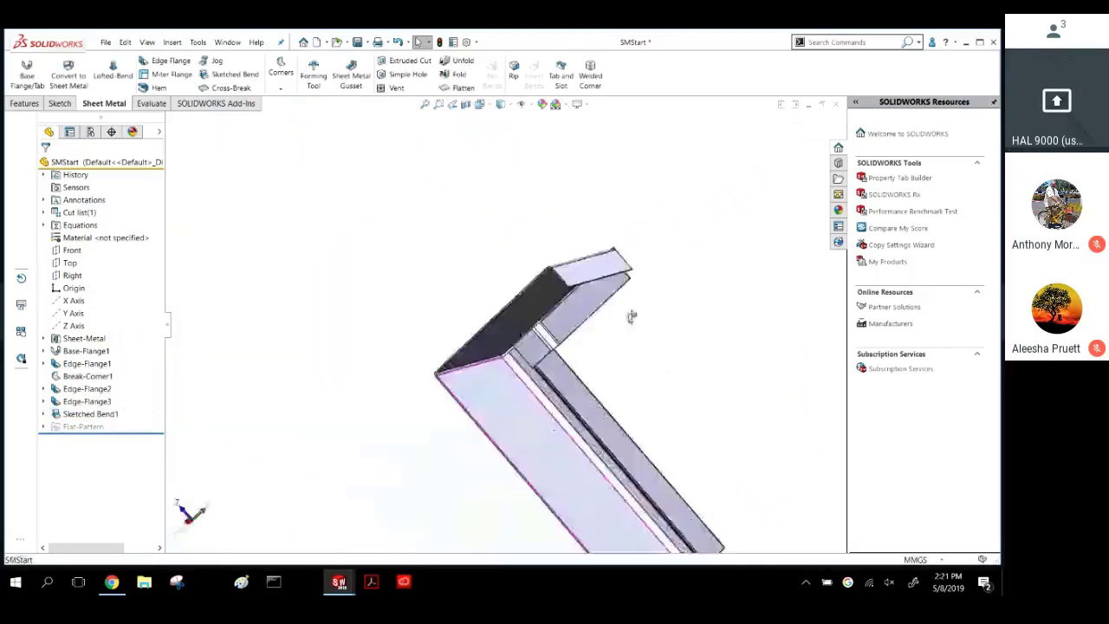
middle_drag(552, 287, 577, 232)
scroll(495, 376, up, 4)
scroll(479, 362, down, 3)
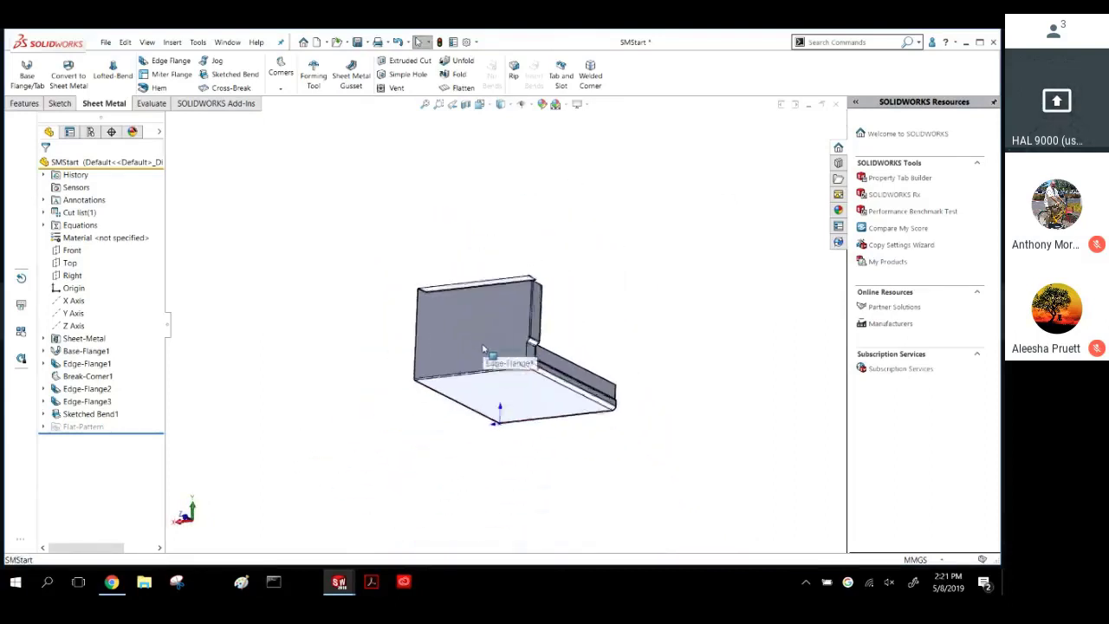
mouse_move(479, 362)
middle_down()
mouse_move(475, 327)
mouse_move(484, 352)
middle_up()
scroll(584, 416, down, 3)
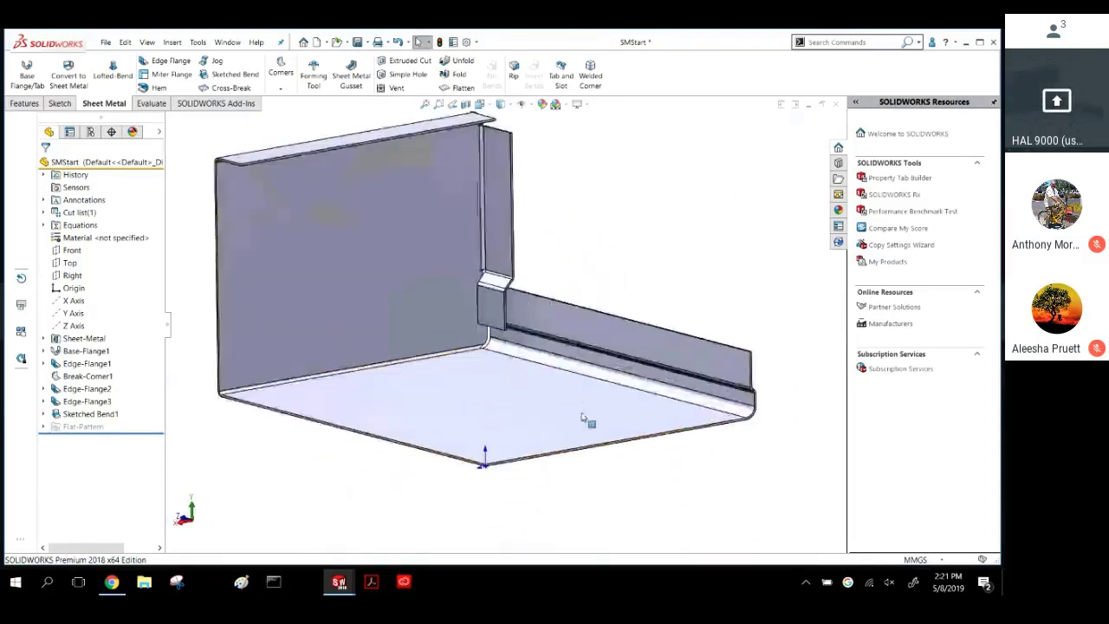
middle_drag(416, 325, 425, 304)
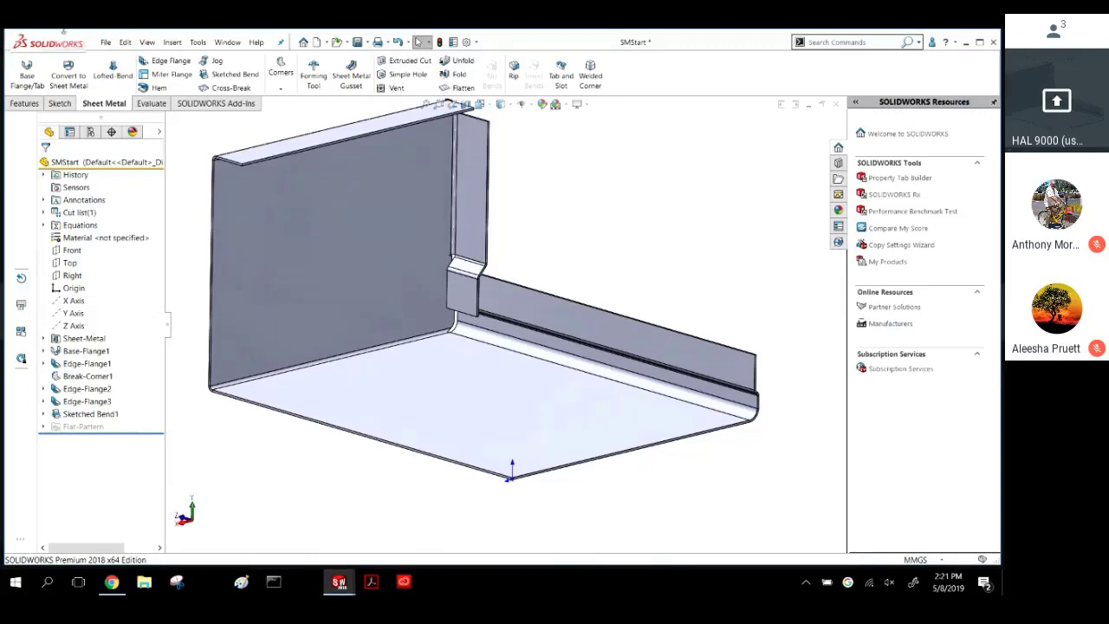
Examine the sketched bend from several sides, checking how its offset tab overlaps the adjacent side flange.
scroll(437, 268, down, 5)
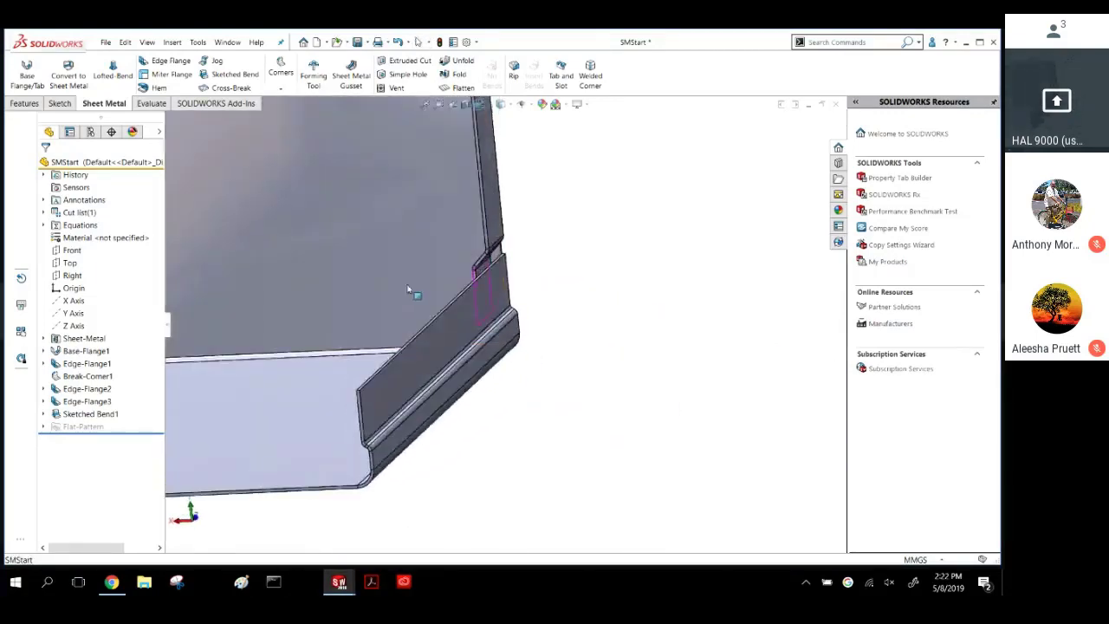
scroll(408, 290, down, 3)
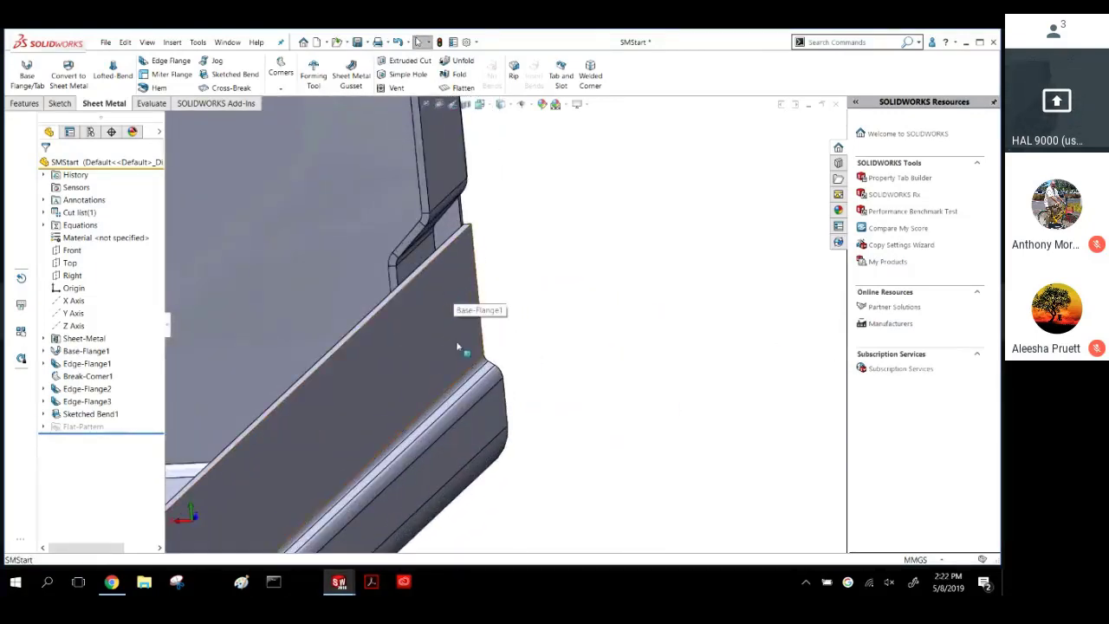
middle_drag(425, 303, 563, 237)
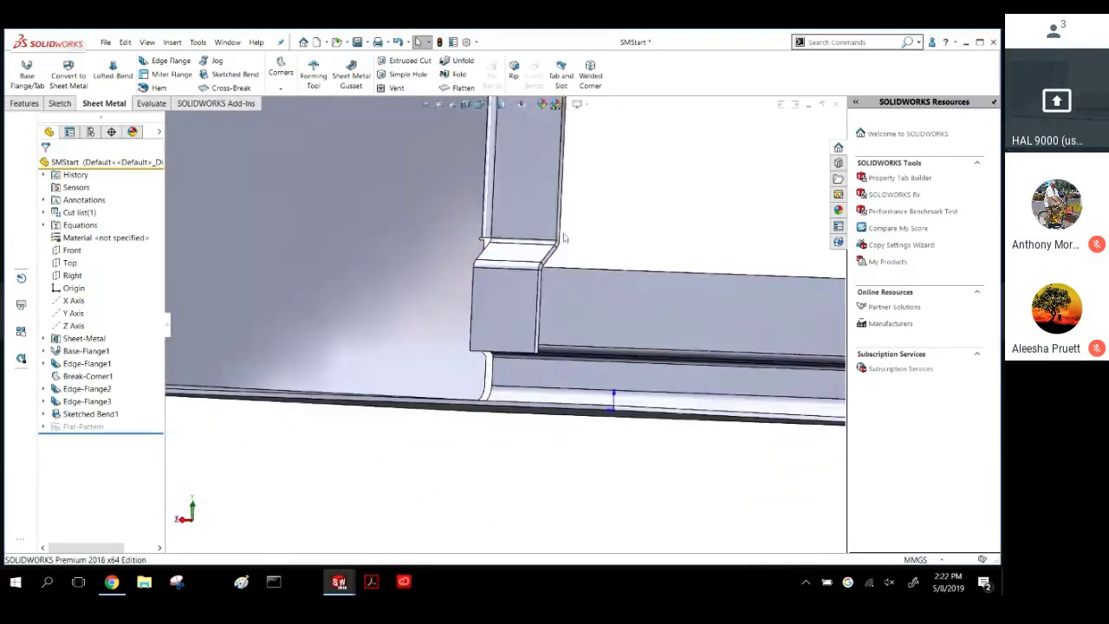
scroll(617, 242, up, 4)
middle_drag(616, 267, 606, 265)
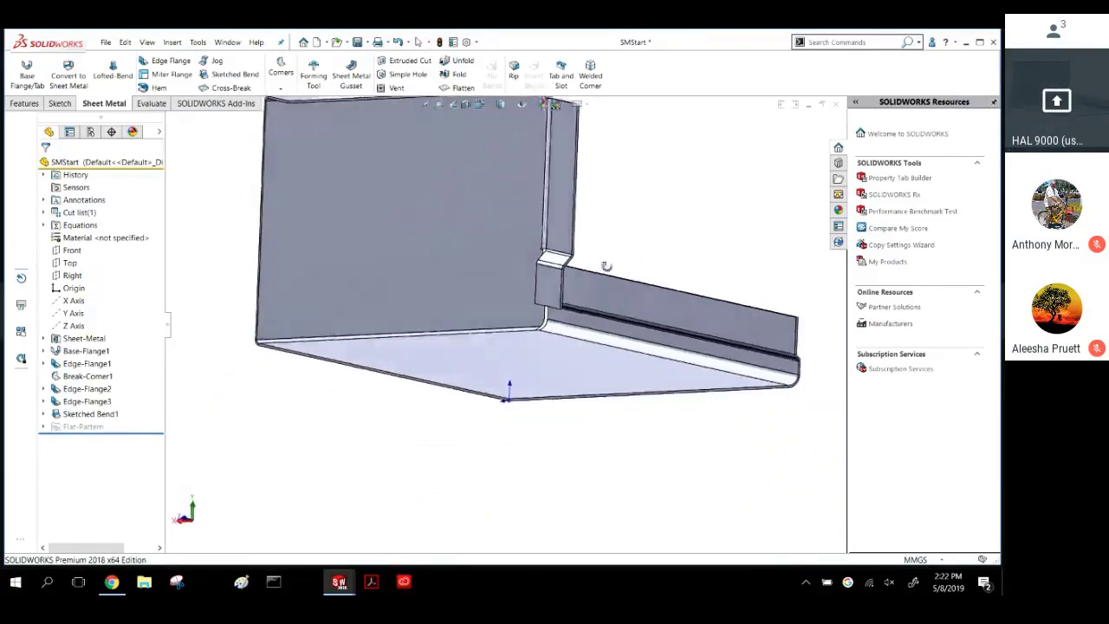
scroll(579, 240, up, 4)
scroll(579, 240, down, 3)
middle_drag(487, 161, 468, 175)
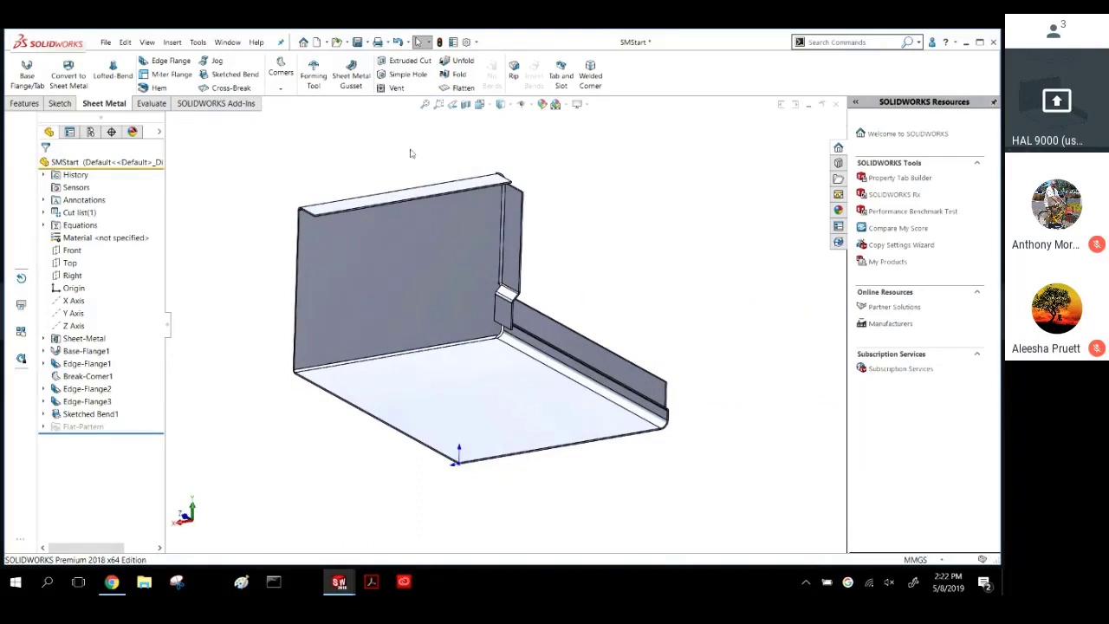
Open the recent part PUNCHER.SLDPRT and focus on its raised central form.
key(ctrl+F2)
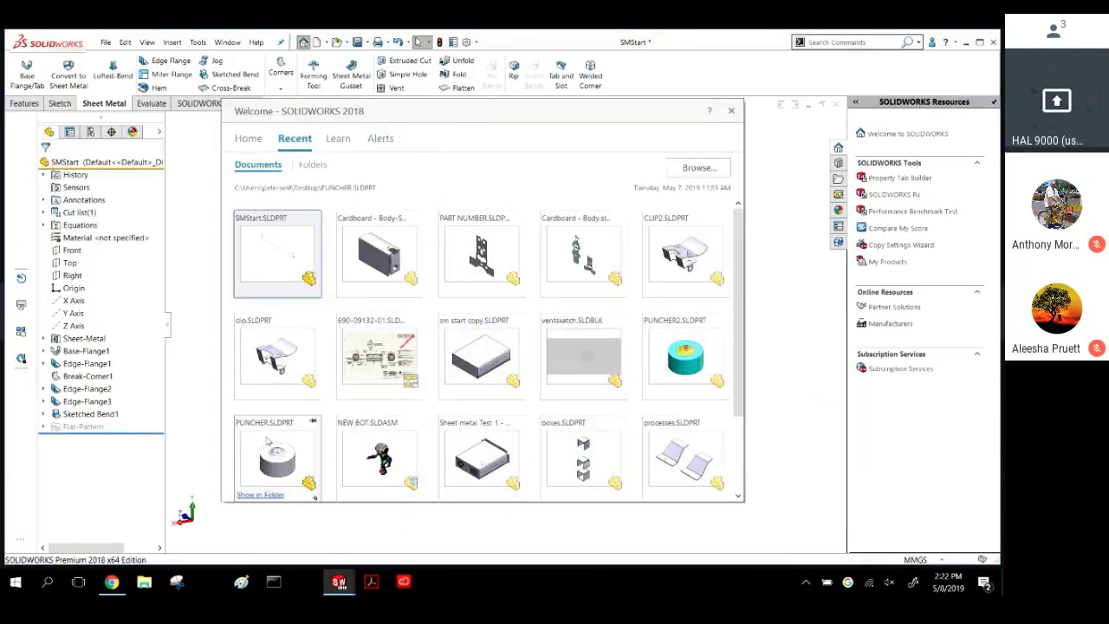
click(269, 444)
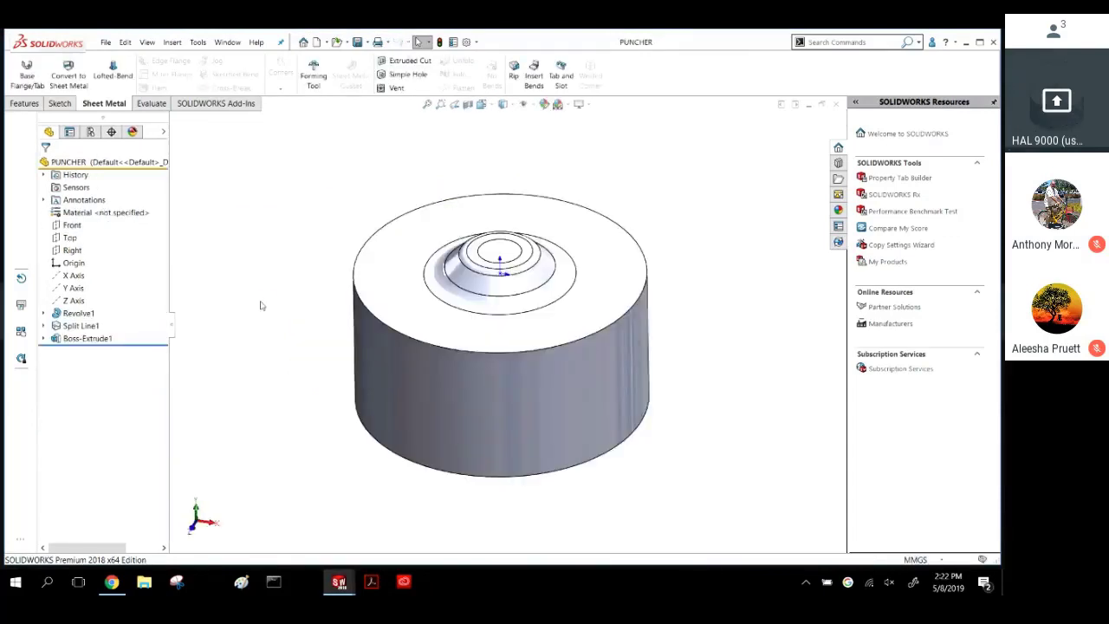
scroll(549, 304, down, 4)
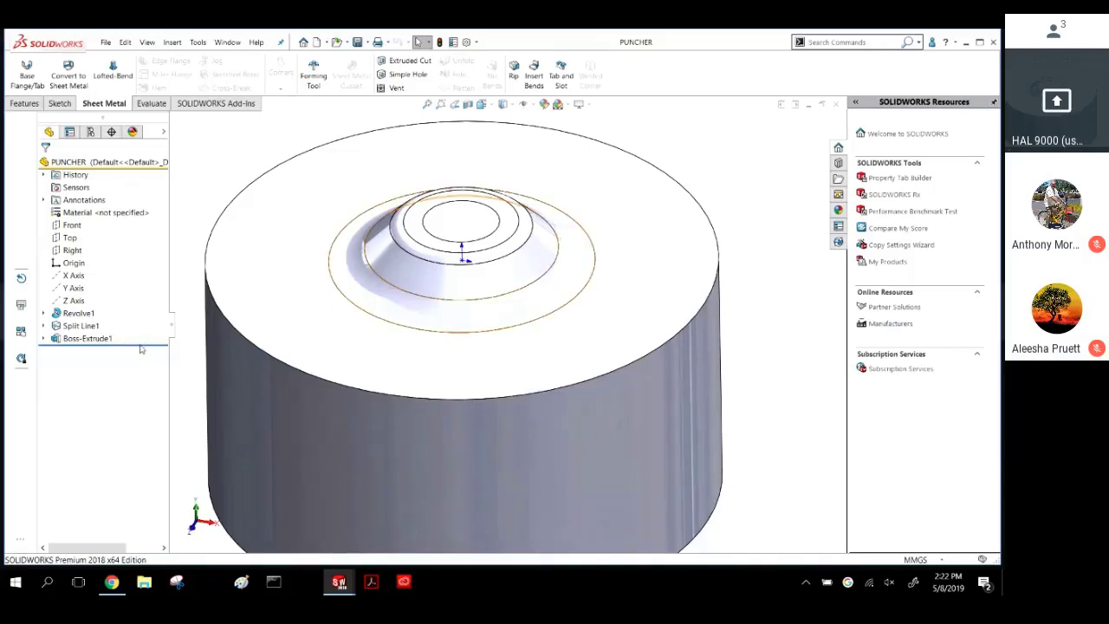
Roll the model back to just after Revolve1 and examine the revolved form's rounded edges and sloped wall.
drag(140, 343, 134, 320)
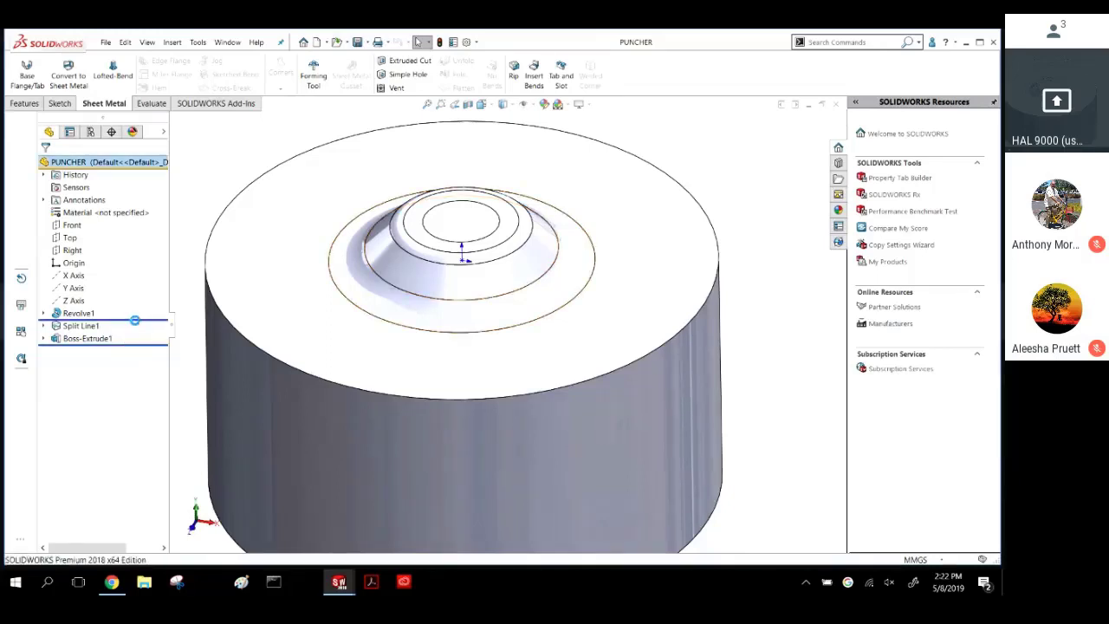
middle_drag(477, 242, 474, 196)
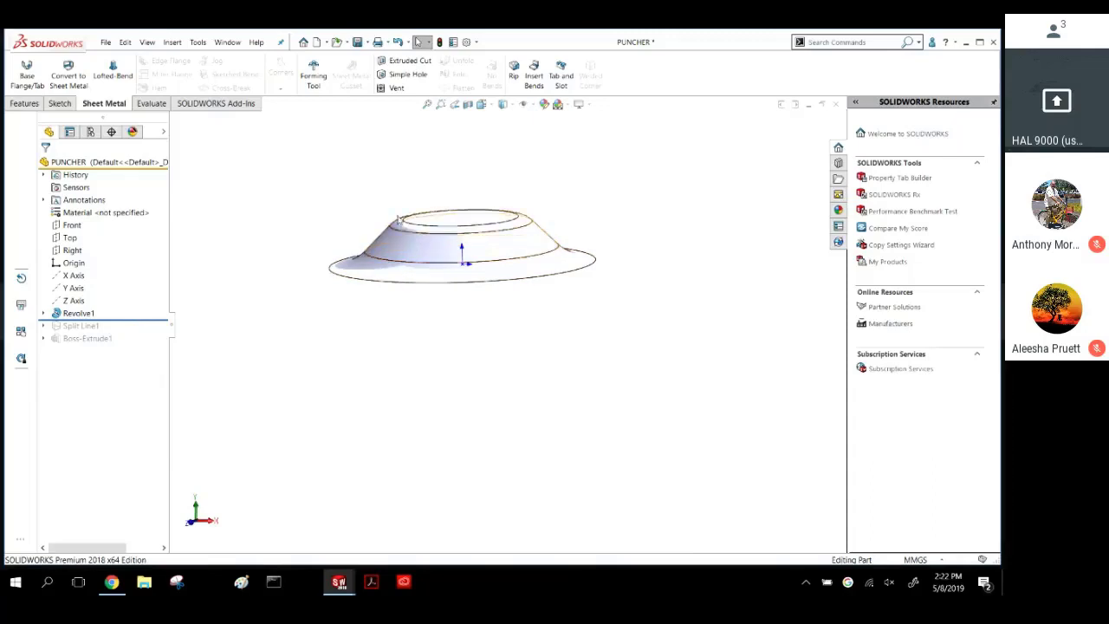
scroll(398, 218, down, 3)
click(429, 253)
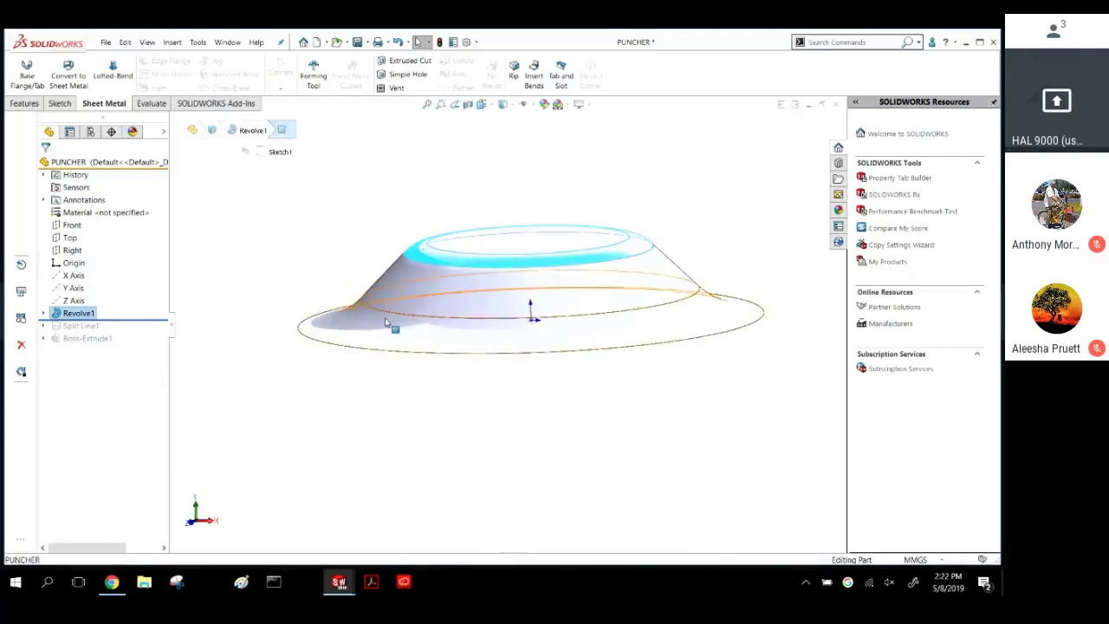
click(388, 324)
click(311, 252)
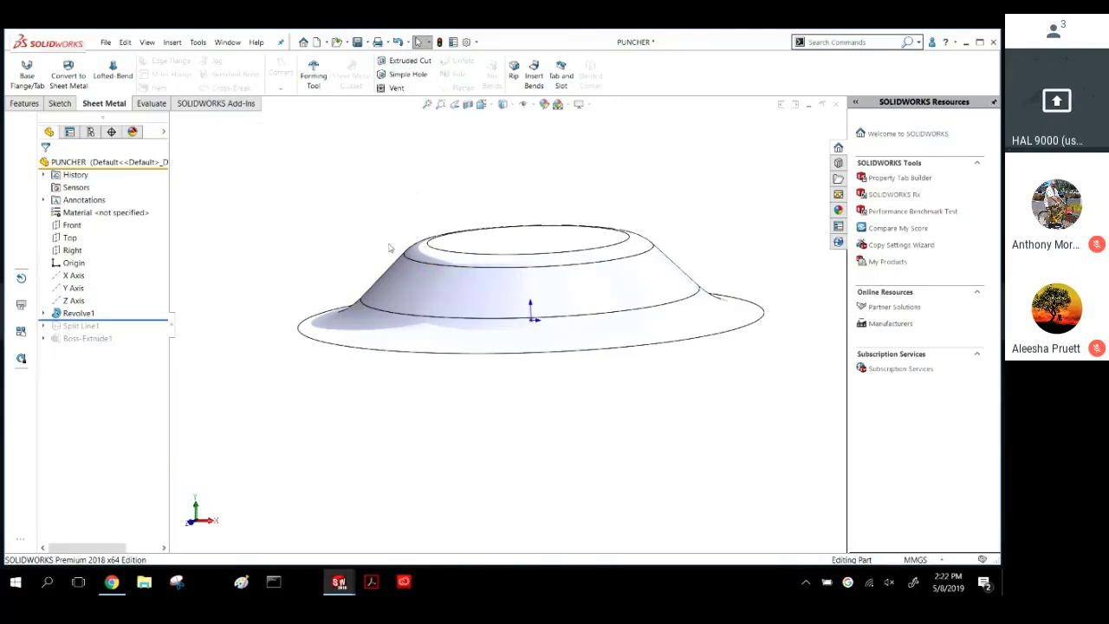
scroll(408, 244, up, 2)
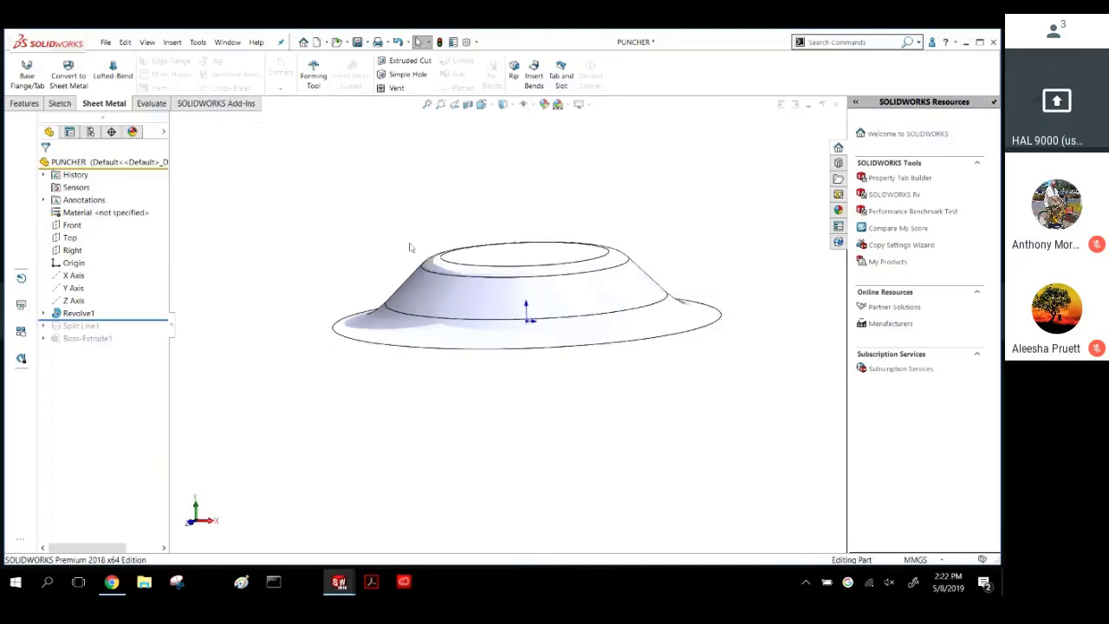
middle_drag(434, 178, 443, 221)
drag(442, 214, 366, 188)
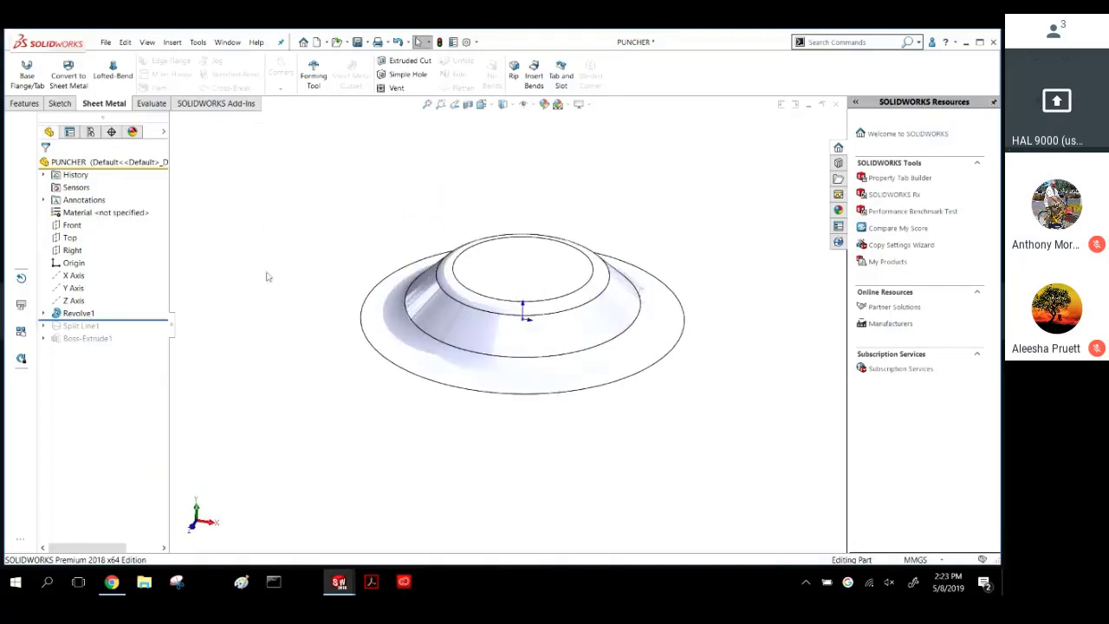
Roll the model forward past Split Line1 and inspect the circle splitting the form's upper face.
drag(151, 320, 141, 334)
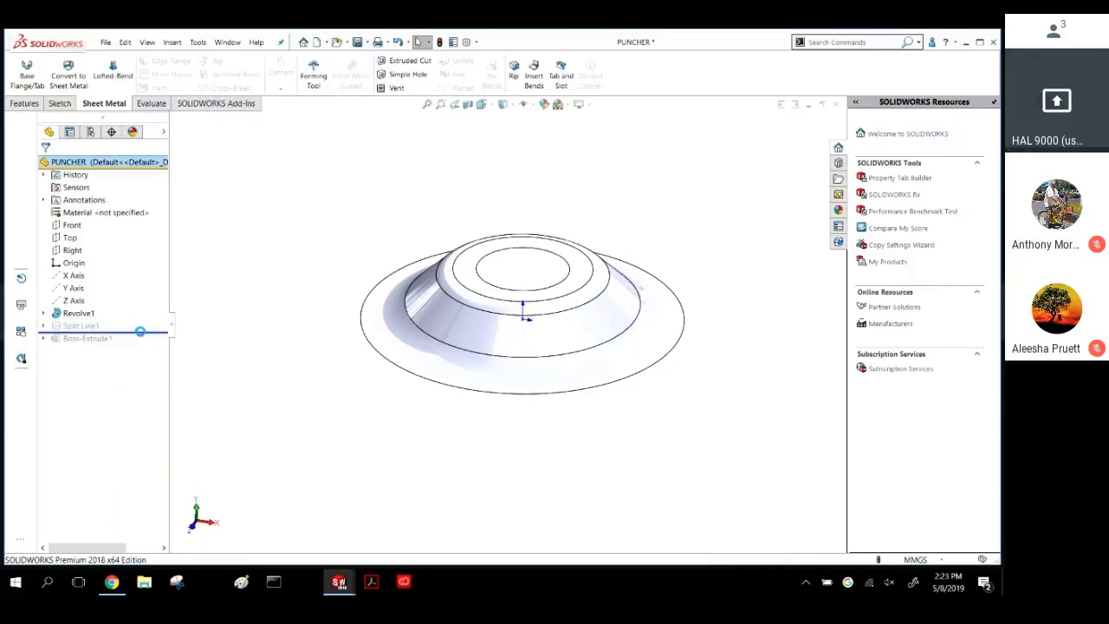
click(96, 326)
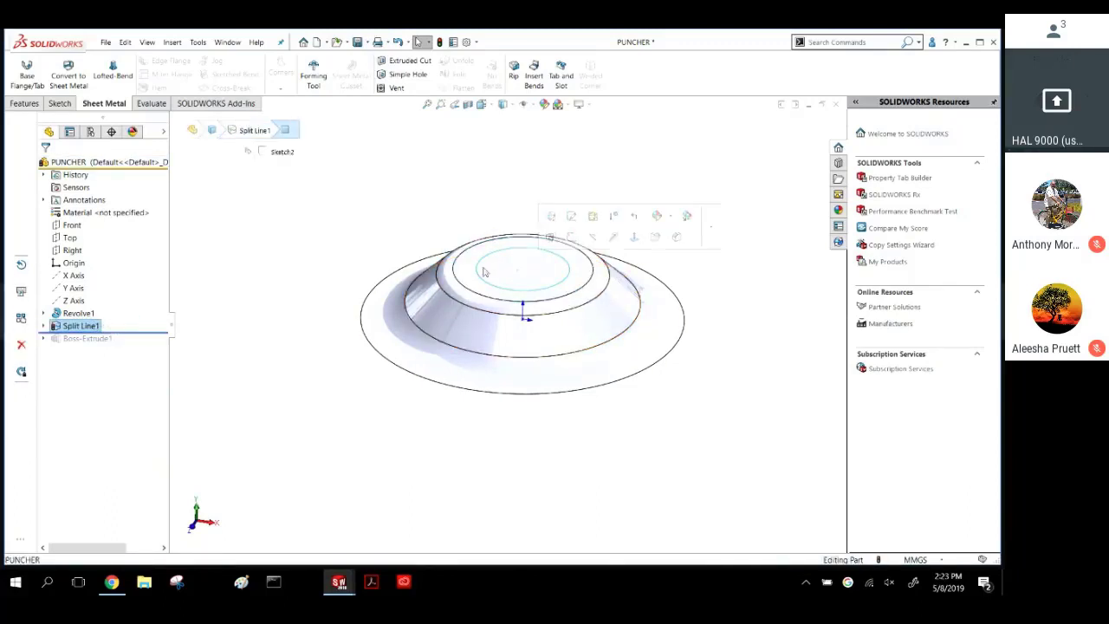
click(137, 308)
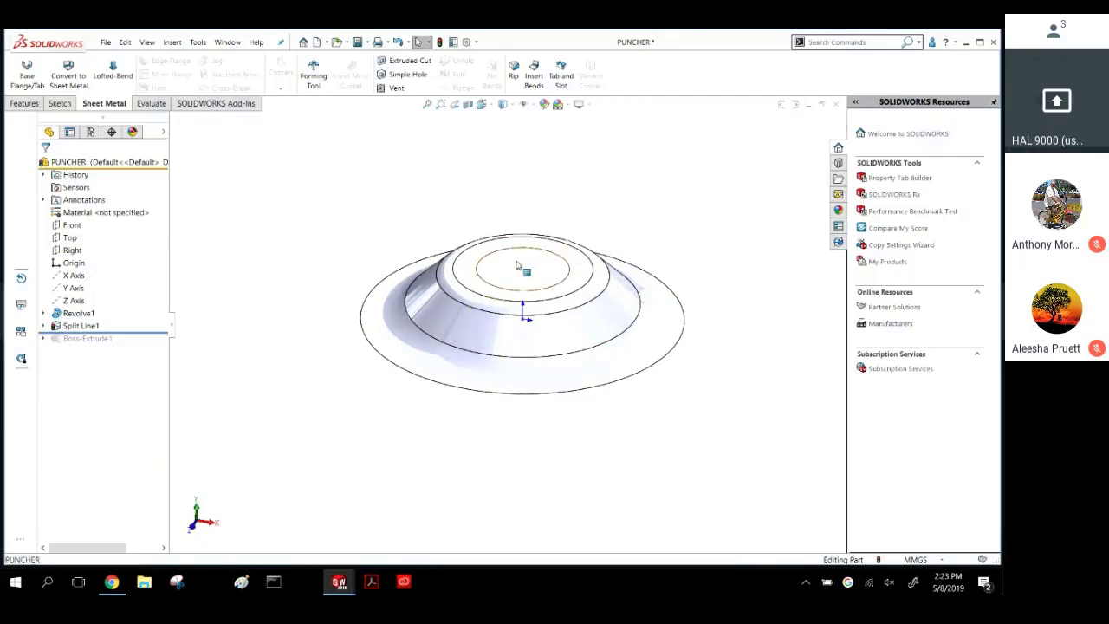
Roll the model forward to the end and examine the Boss-Extrude1 cylinder and its annular upper face.
drag(147, 331, 139, 351)
key(f)
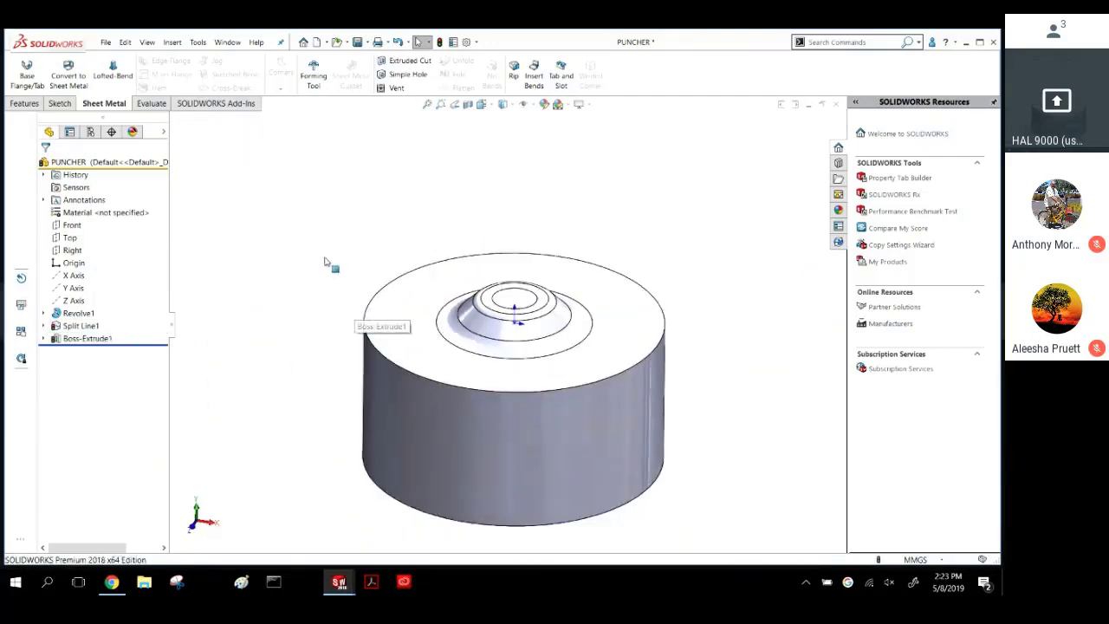
click(95, 338)
click(366, 252)
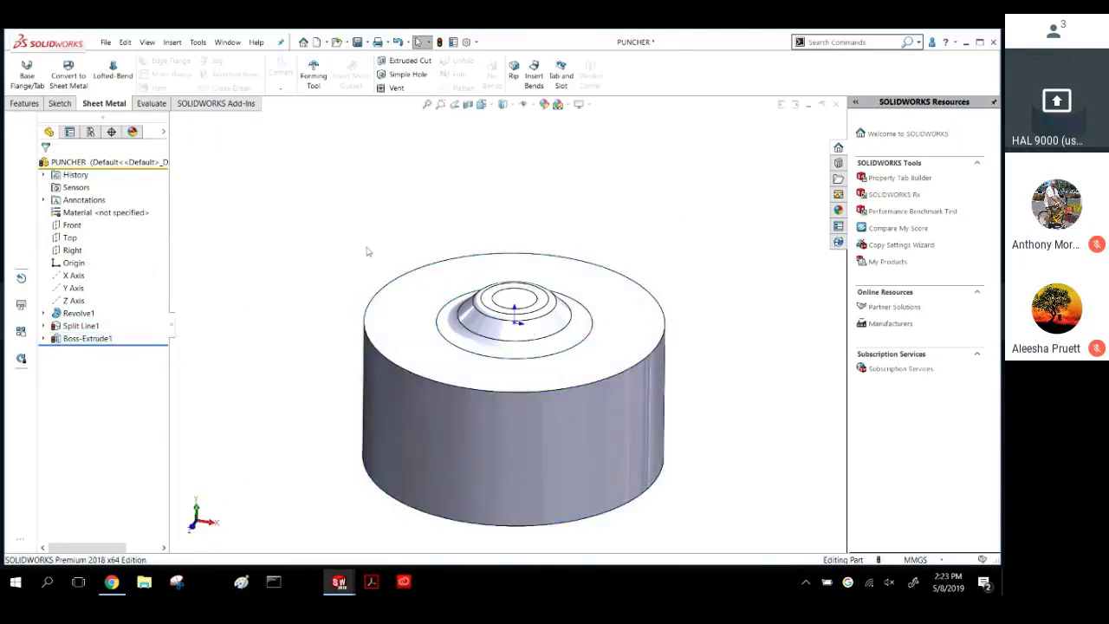
middle_drag(367, 252, 335, 270)
click(407, 320)
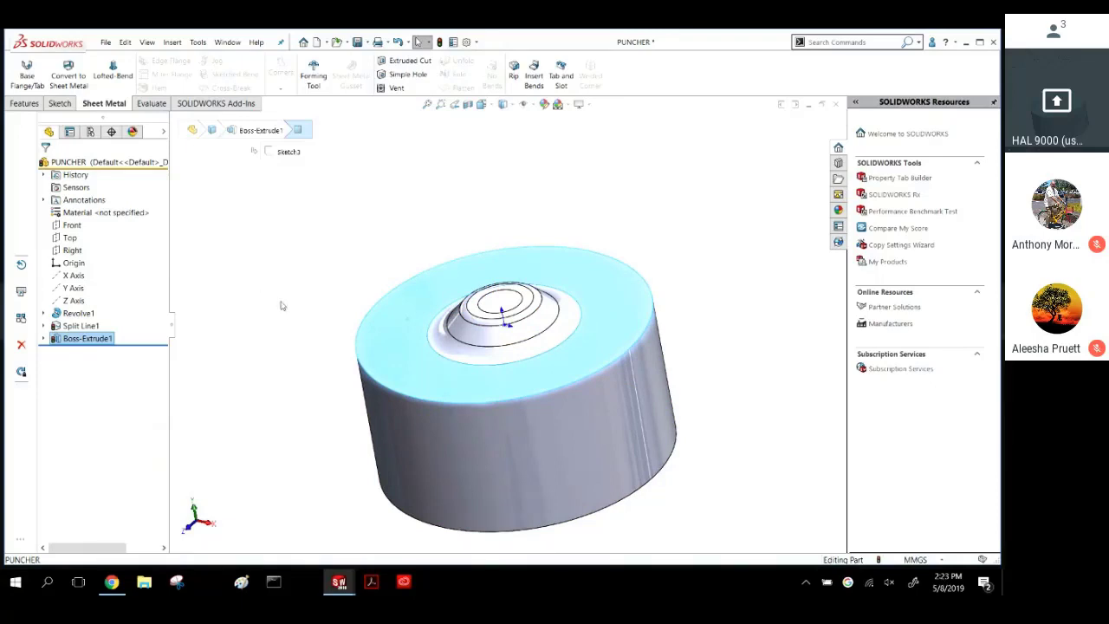
click(400, 245)
scroll(530, 371, up, 3)
scroll(525, 378, down, 3)
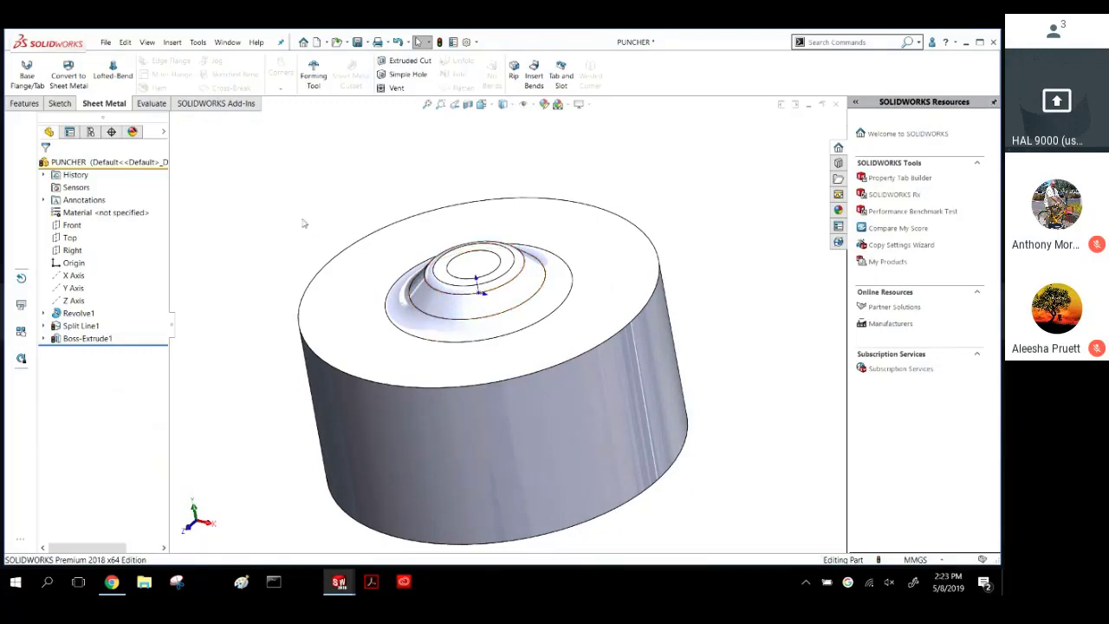
Create a forming tool with the cylinder's annular upper face as stopping face and the small central circular face as face to remove.
click(314, 76)
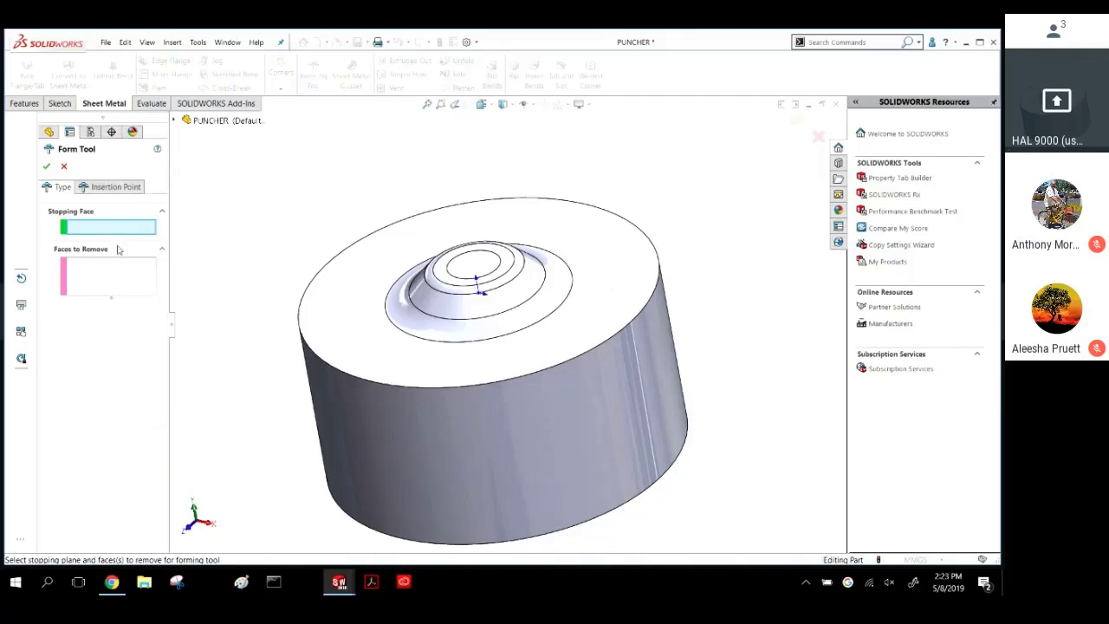
click(326, 317)
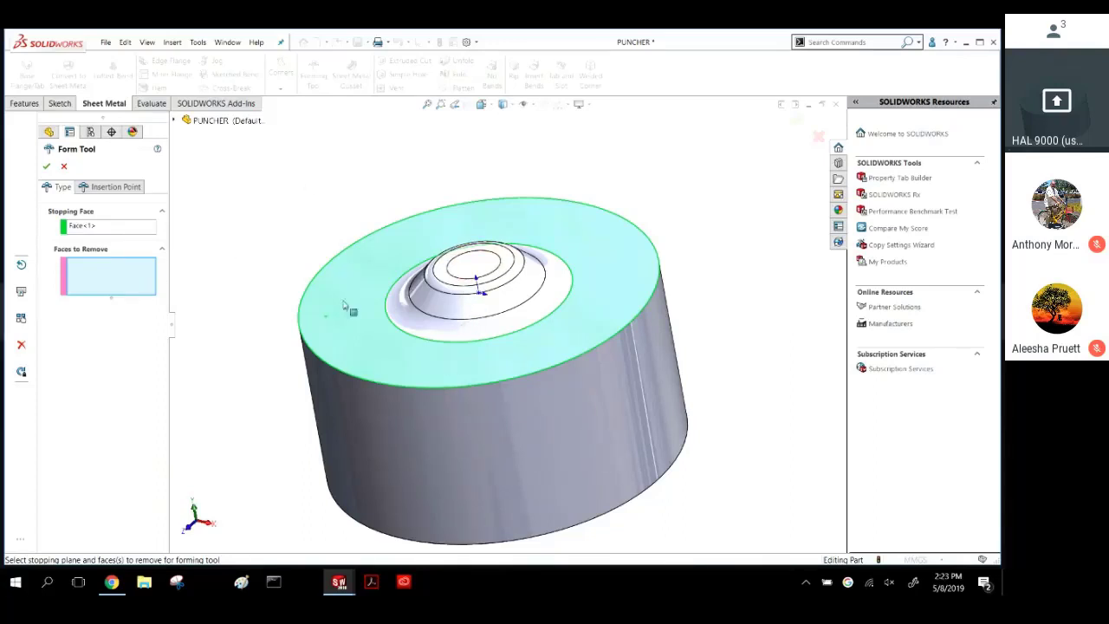
click(469, 270)
middle_drag(400, 253, 425, 295)
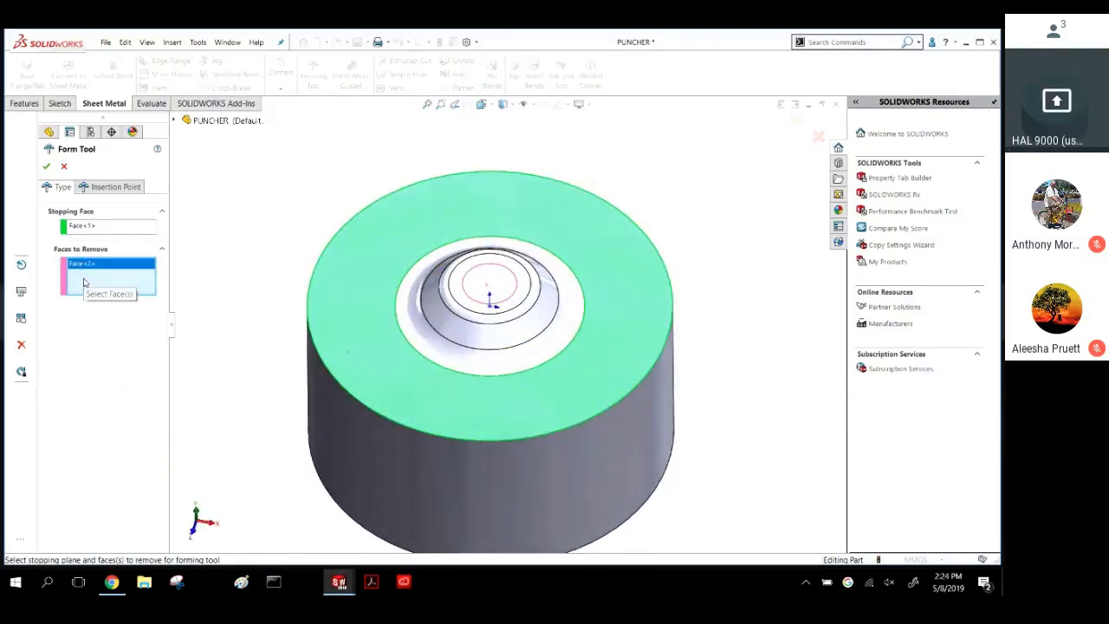
click(47, 166)
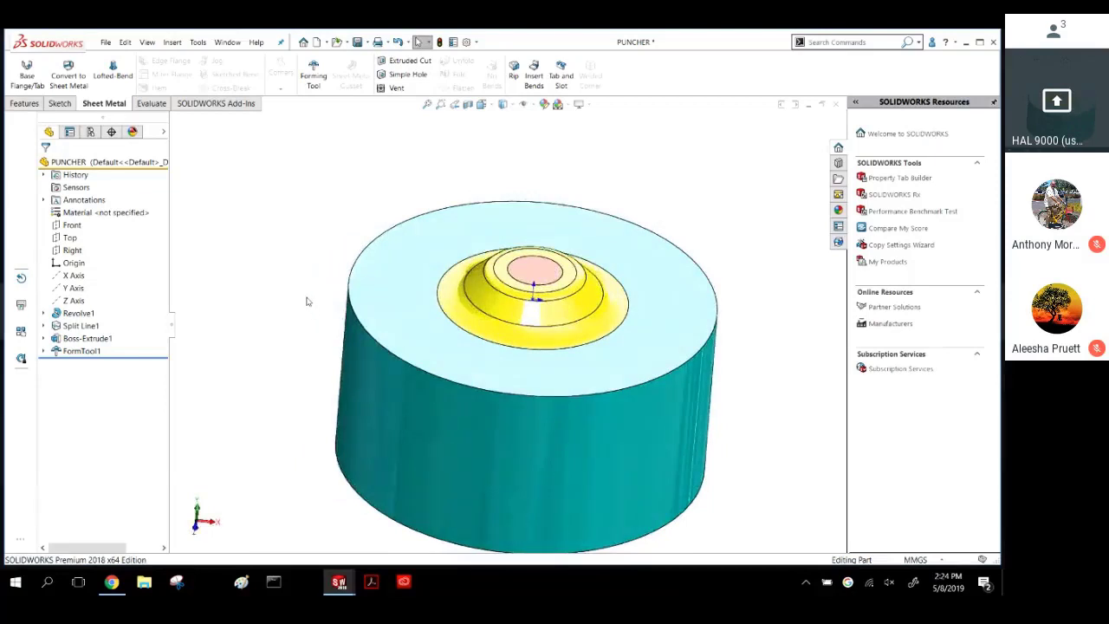
middle_drag(287, 286, 291, 303)
scroll(285, 292, up, 3)
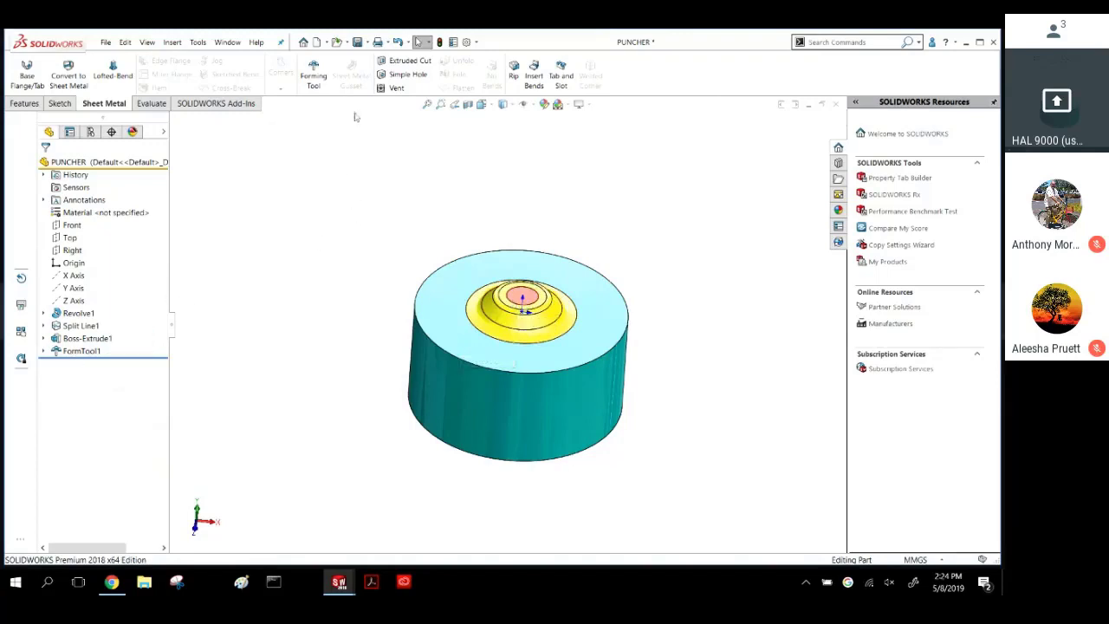
Save the PUNCHER part with its forming tool feature.
click(362, 50)
click(364, 56)
scroll(500, 388, down, 3)
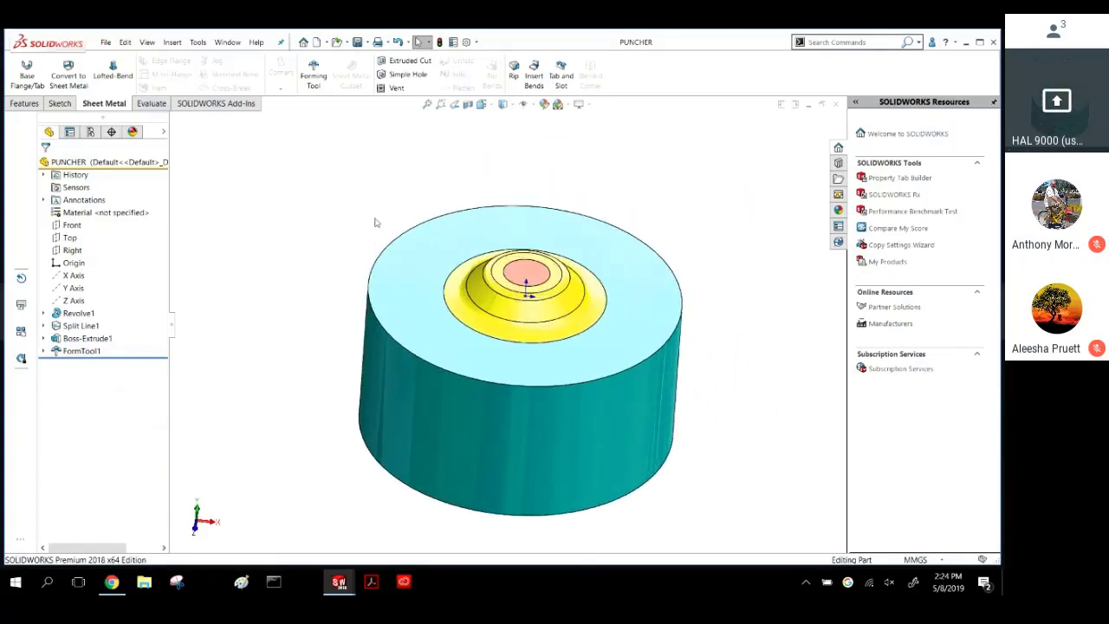
Open the Design Library and expand its top-level folder list.
click(838, 164)
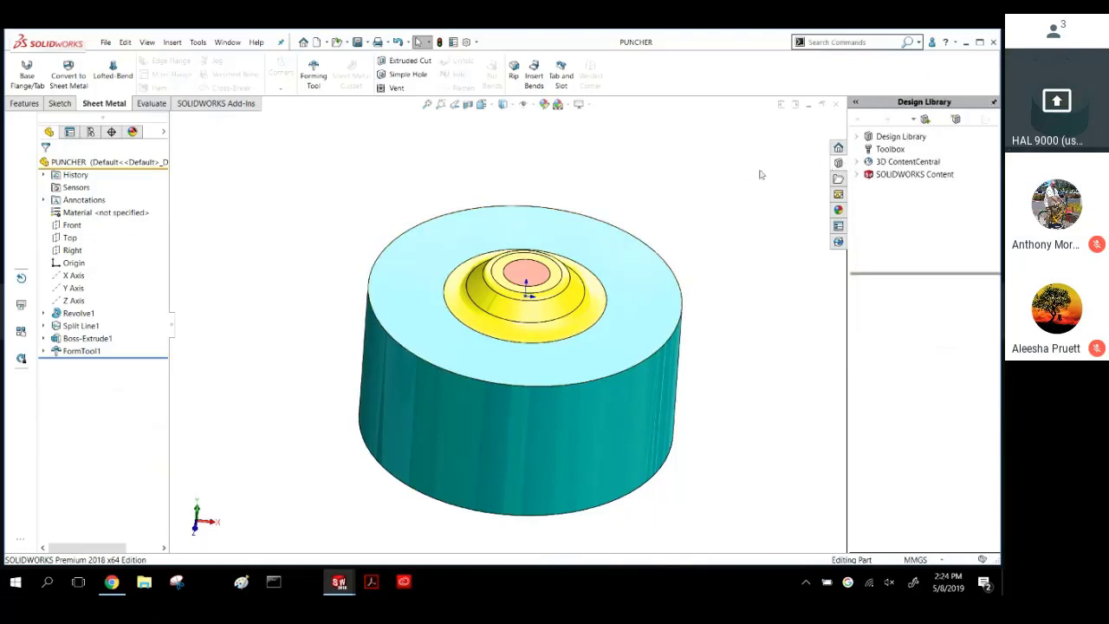
click(856, 137)
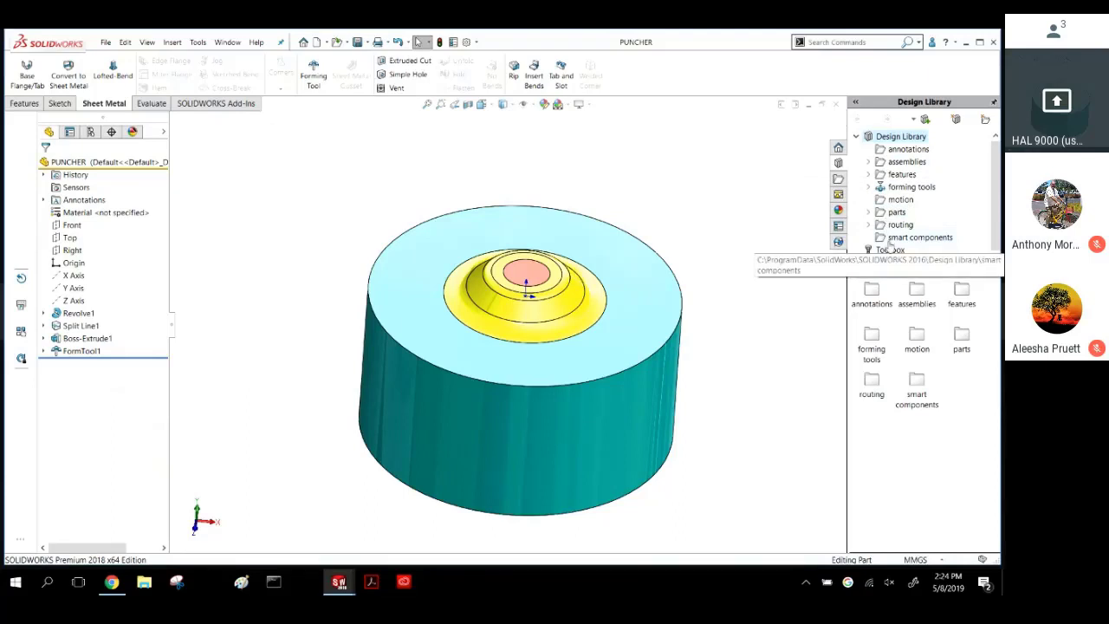
Mark the library's parts folder and its subfolders as forming tools folders, and clear the marking on parts again.
right_click(881, 213)
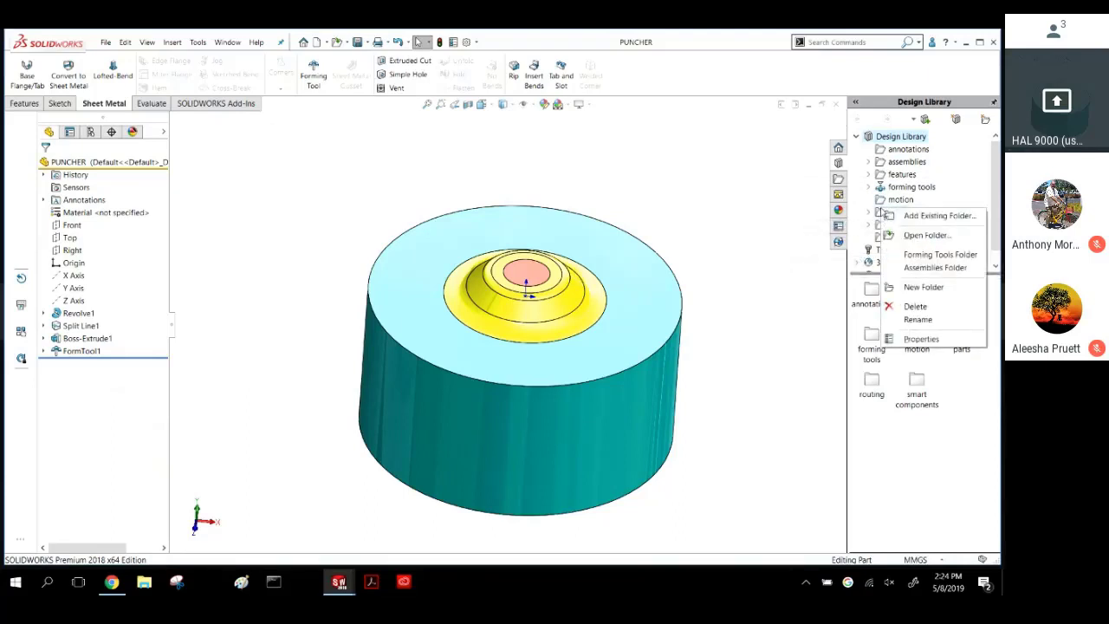
click(902, 255)
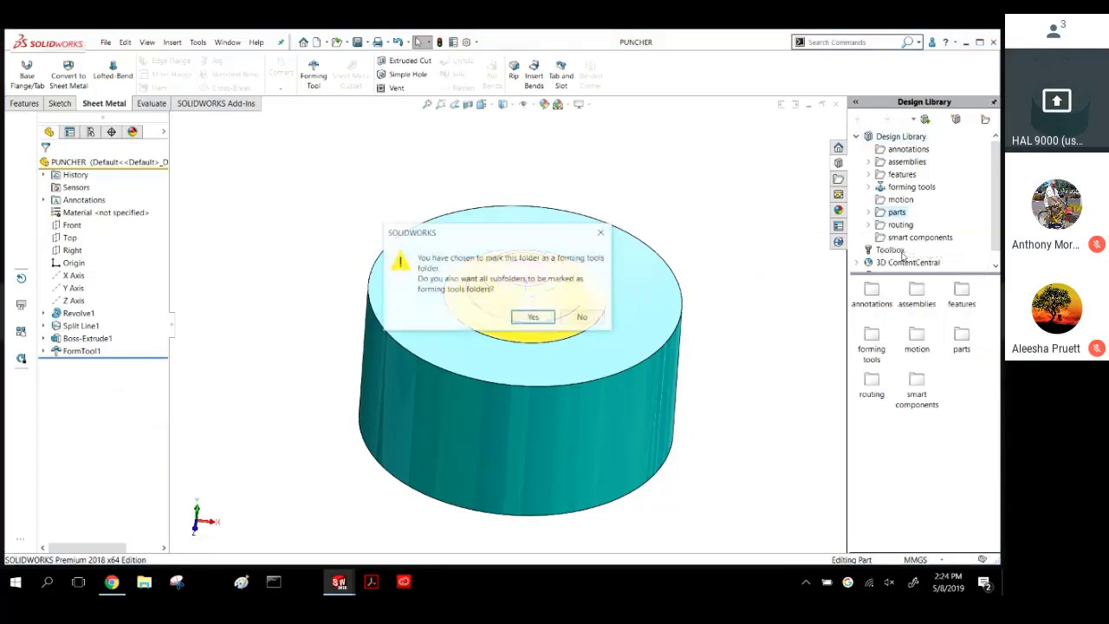
click(535, 318)
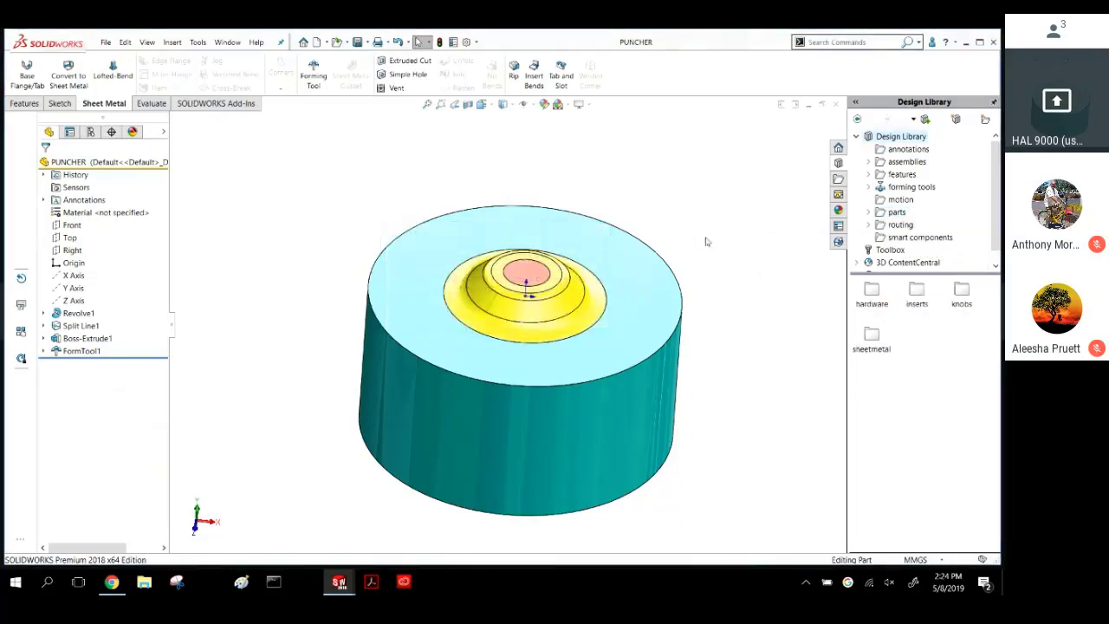
click(869, 213)
right_click(892, 215)
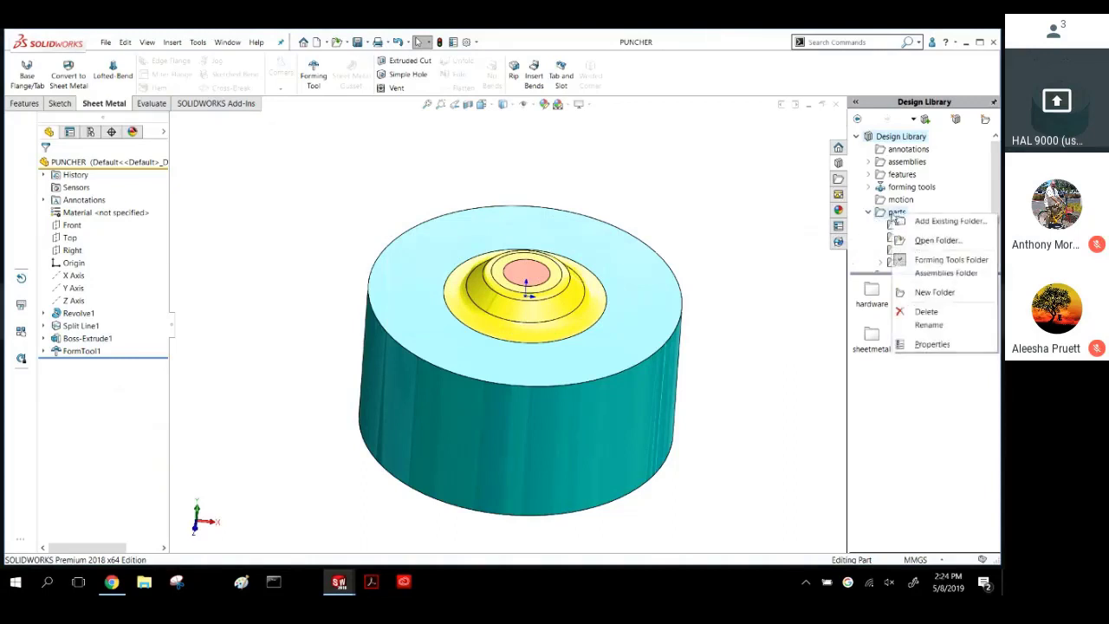
click(925, 260)
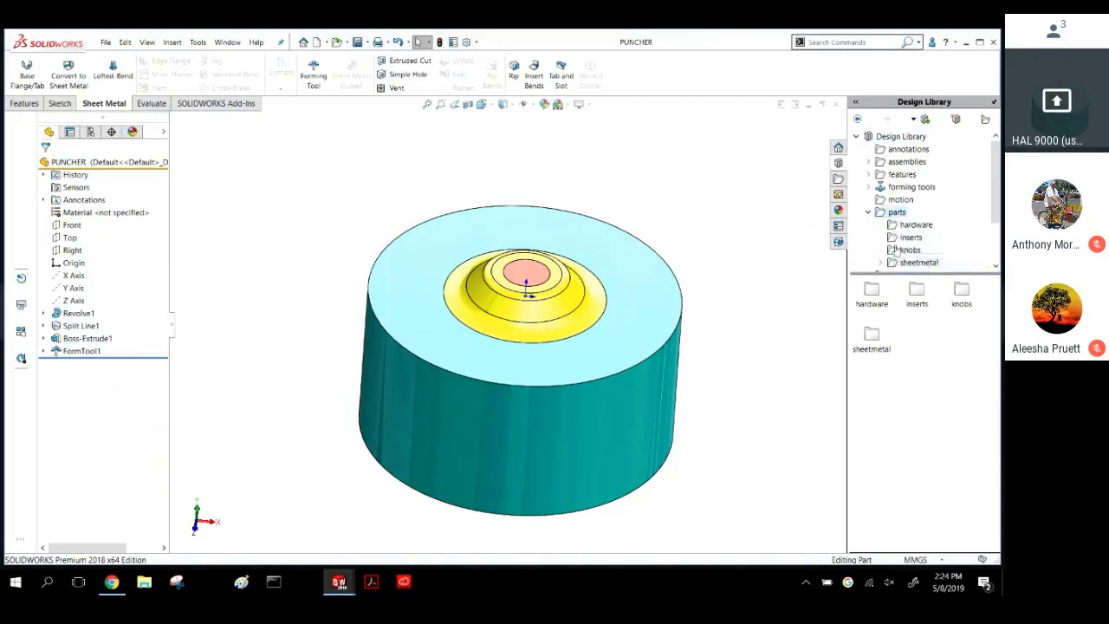
Expand the library's forming tools folder, check its folder options, and open its embosses subfolder.
right_click(901, 187)
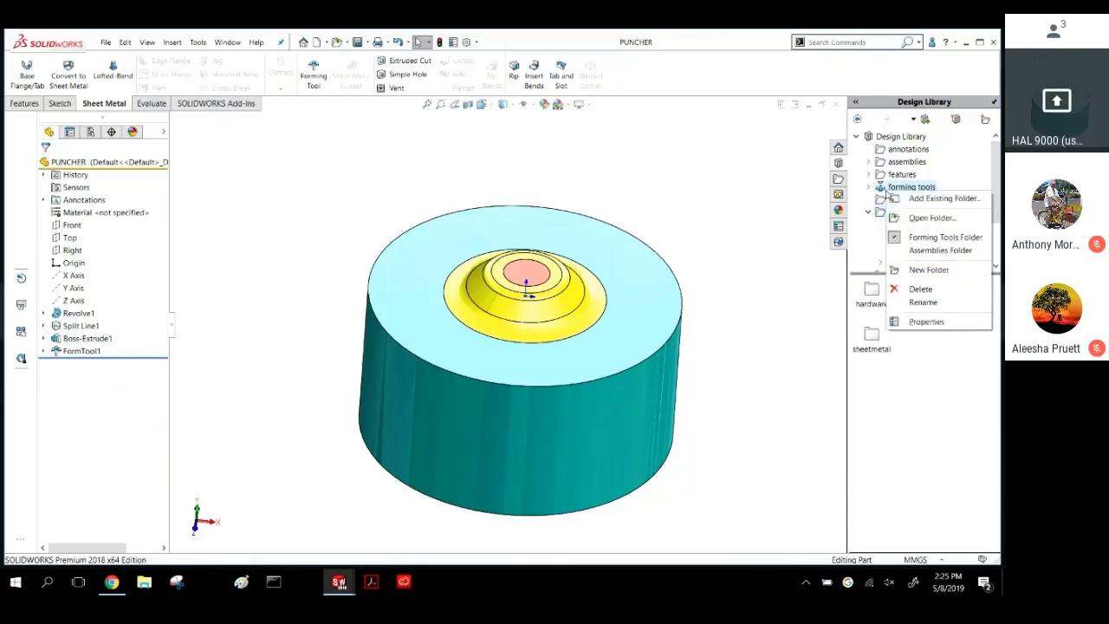
click(741, 171)
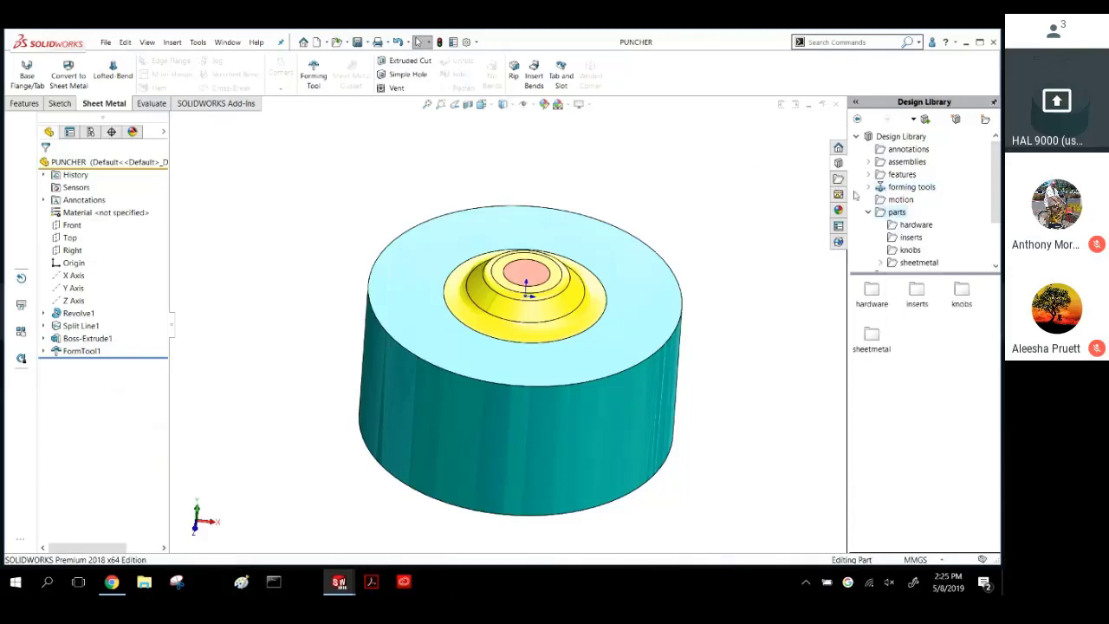
click(869, 187)
click(923, 213)
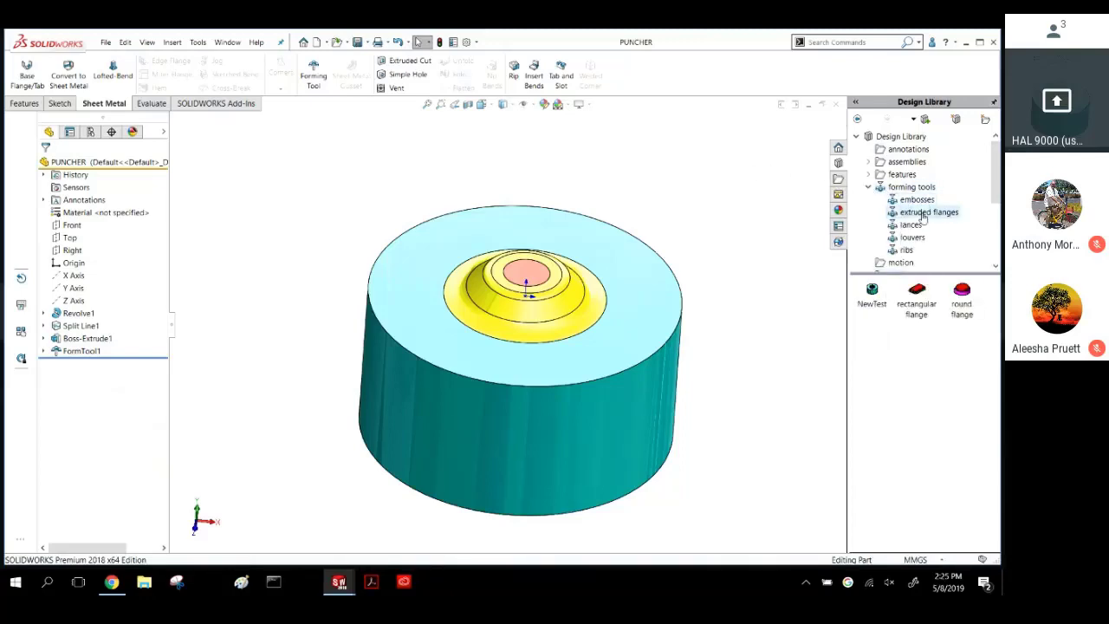
click(911, 227)
click(911, 200)
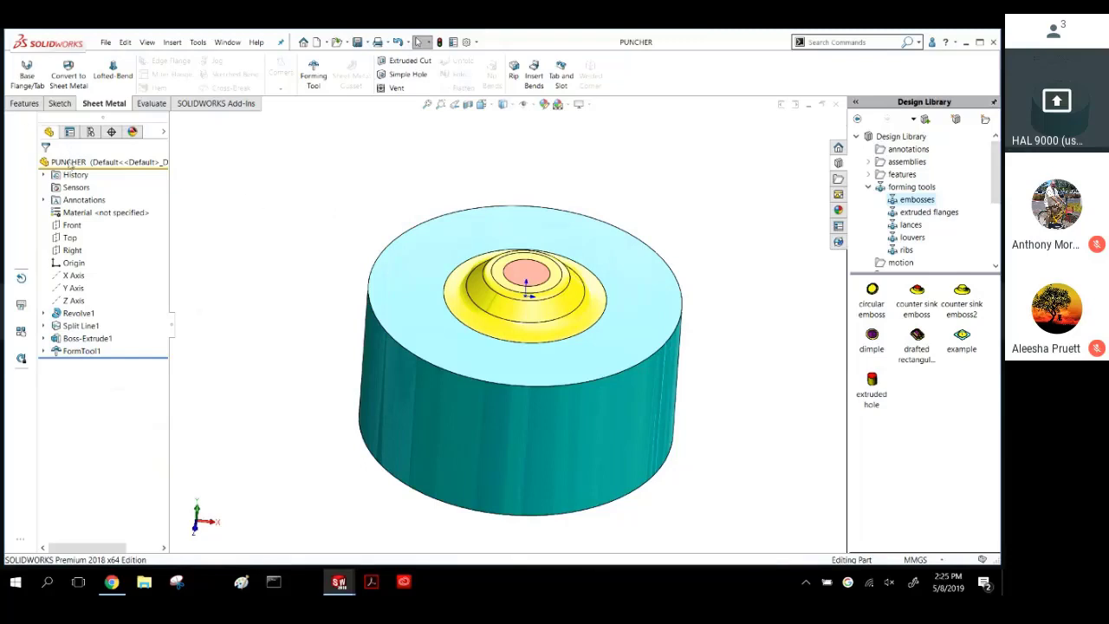
Add the PUNCHER part to the embosses library folder under the file name PUNCHER and close the part.
drag(69, 165, 183, 180)
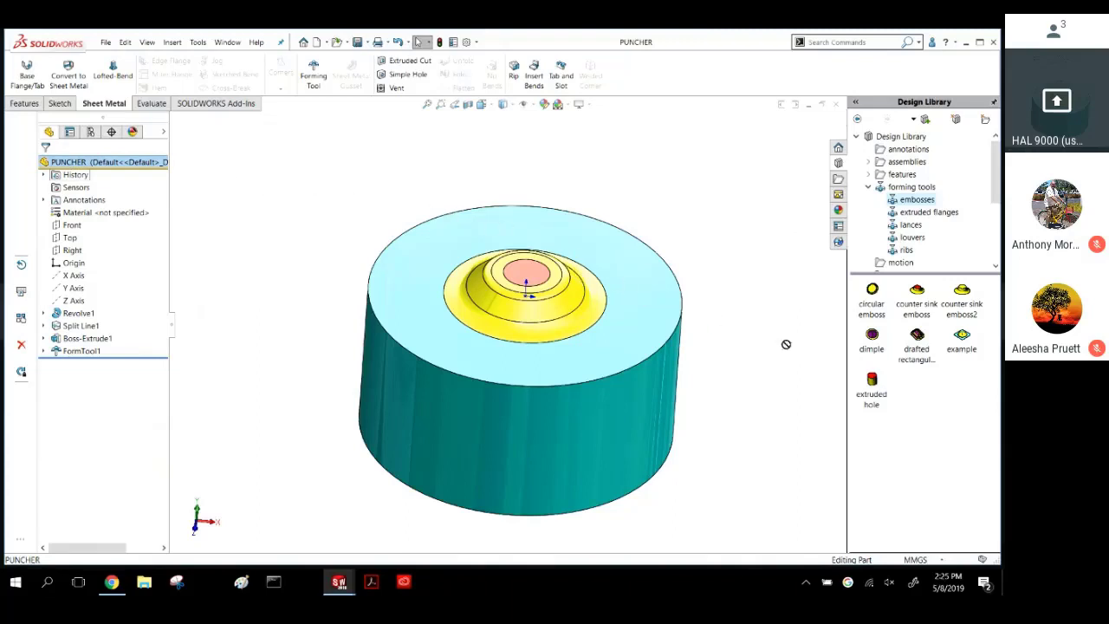
drag(786, 344, 925, 416)
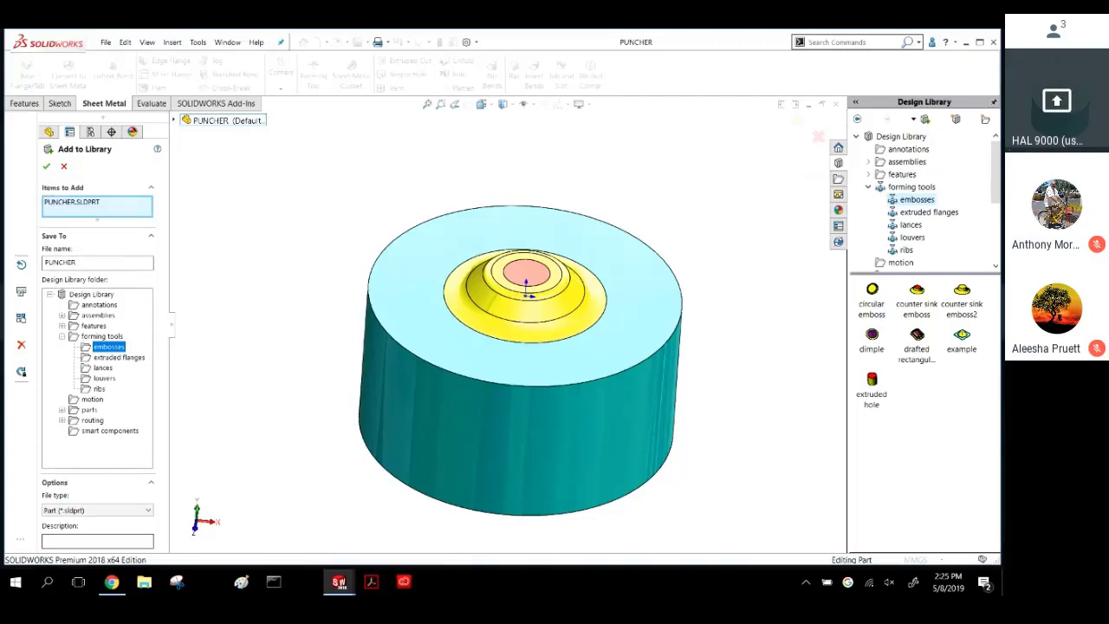
click(46, 167)
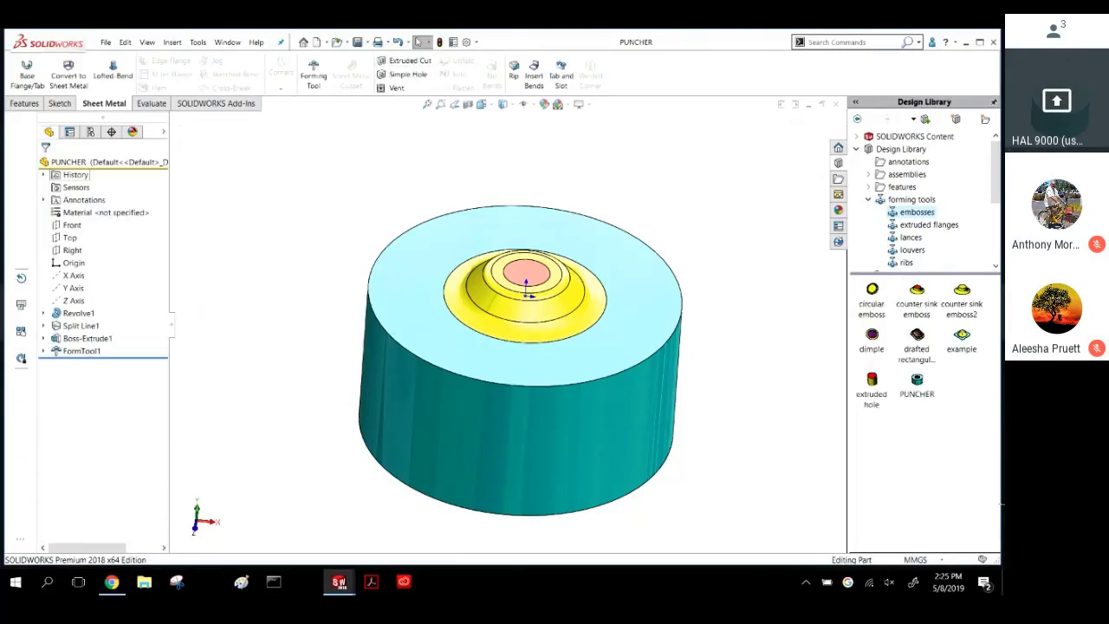
mouse_move(917, 381)
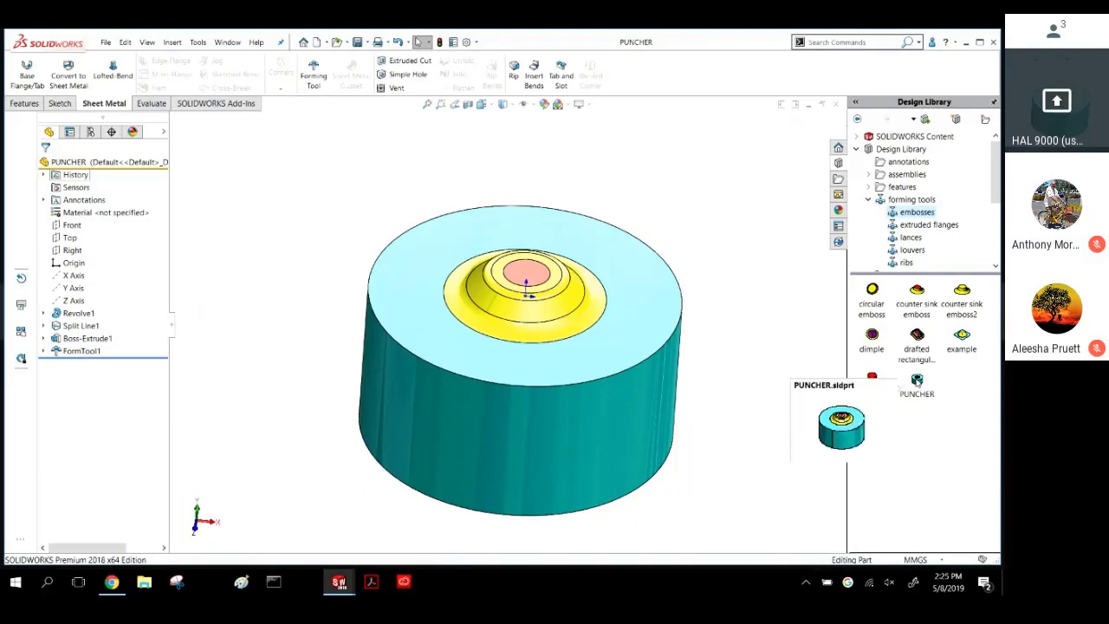
click(834, 104)
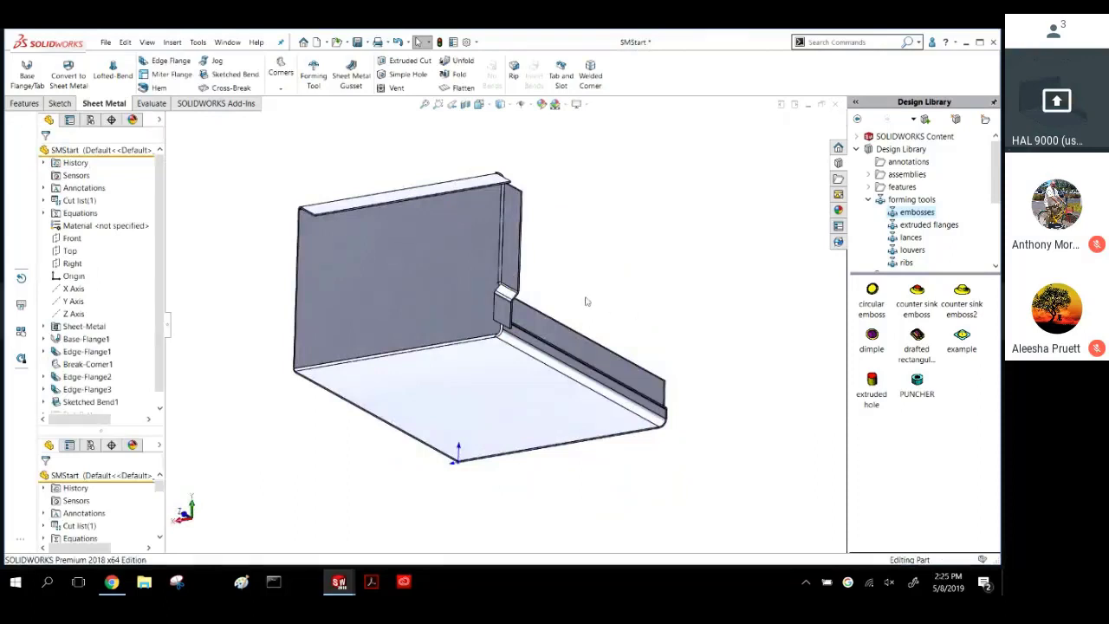
Place the PUNCHER forming tool from the library on the outer face of the low side flange, near its end by the corner.
scroll(603, 352, down, 4)
middle_drag(431, 288, 319, 274)
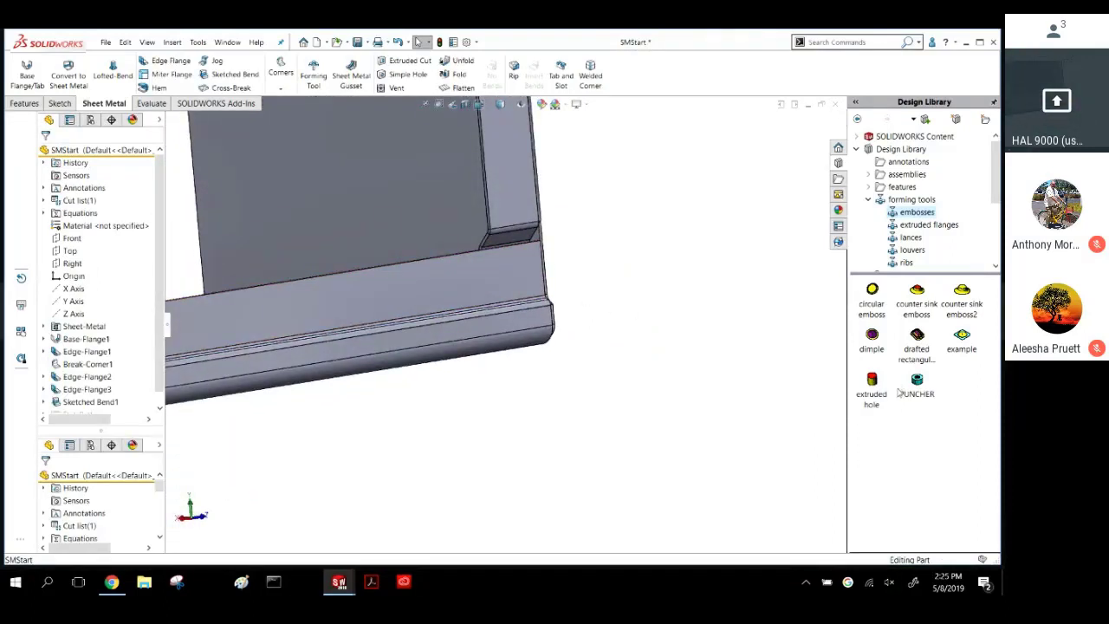
drag(917, 385, 518, 277)
scroll(511, 284, down, 4)
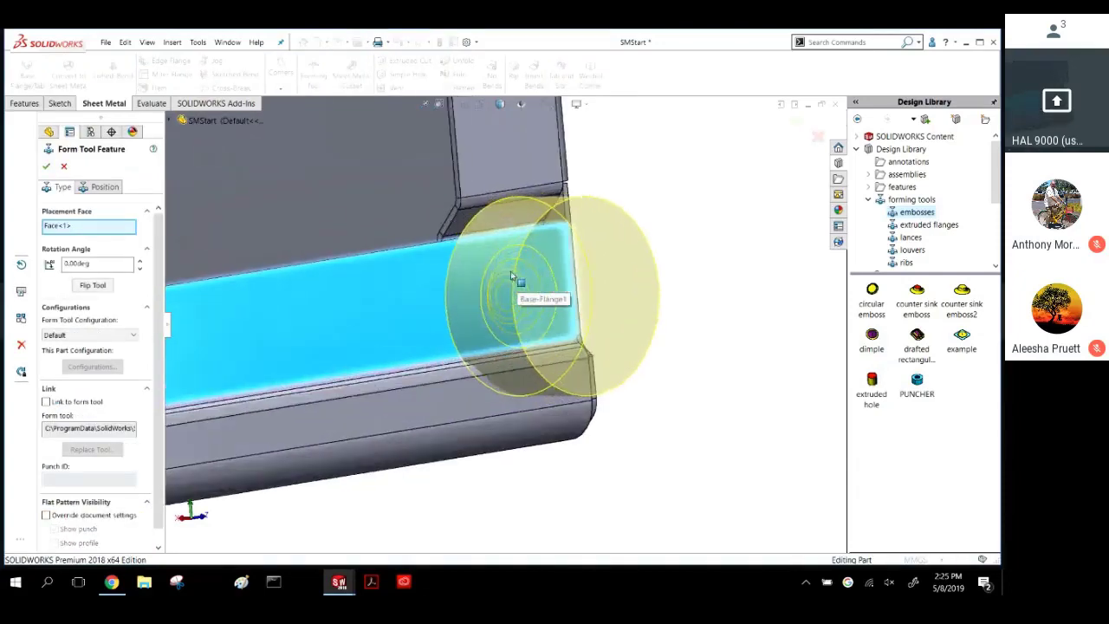
Flip the PUNCHER tool to the opposite side of the flange face and flip it back.
scroll(498, 286, up, 4)
middle_drag(519, 292, 564, 279)
click(87, 285)
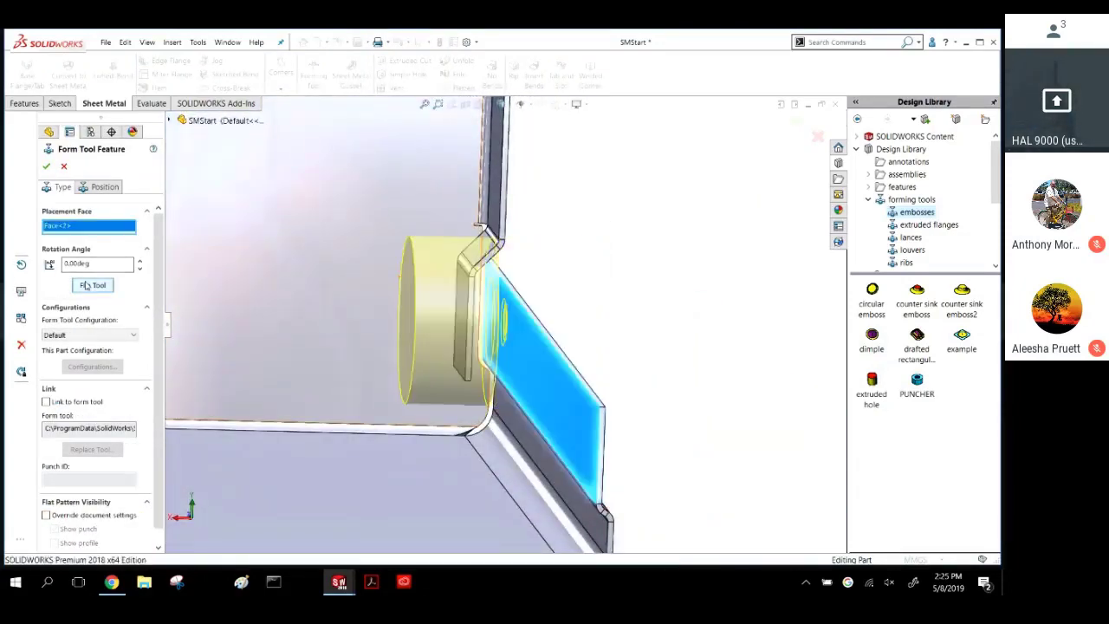
click(93, 285)
middle_drag(429, 329, 319, 291)
scroll(455, 366, up, 2)
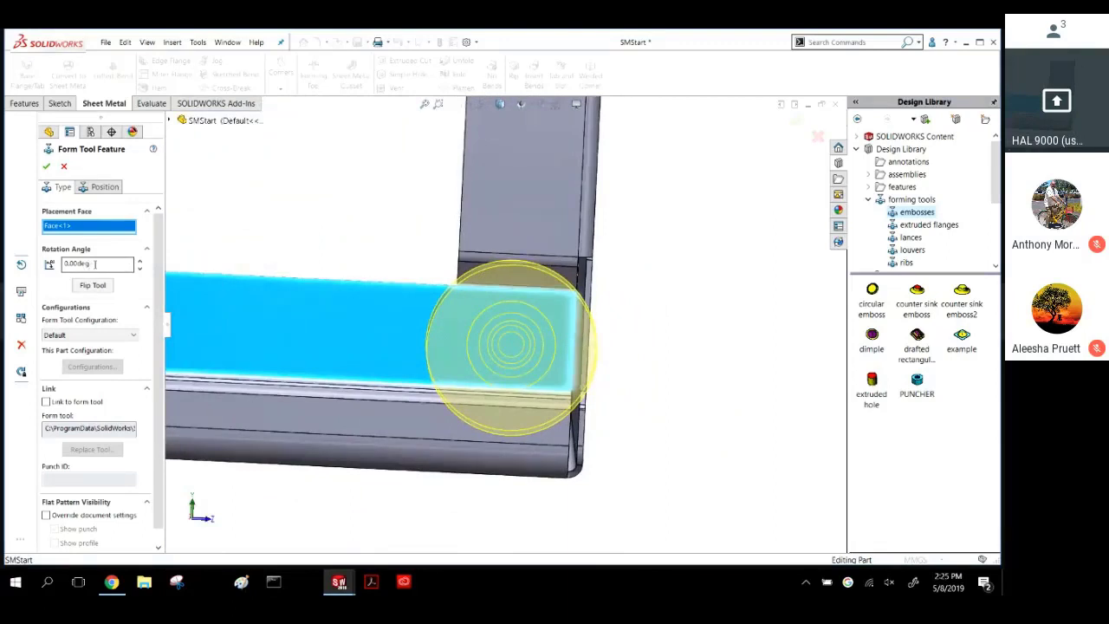
In the tool's position sketch, snap the centerline's outer endpoint to the midpoint of the flange's short end edge and shift its inner endpoint slightly.
click(95, 188)
scroll(523, 364, down, 2)
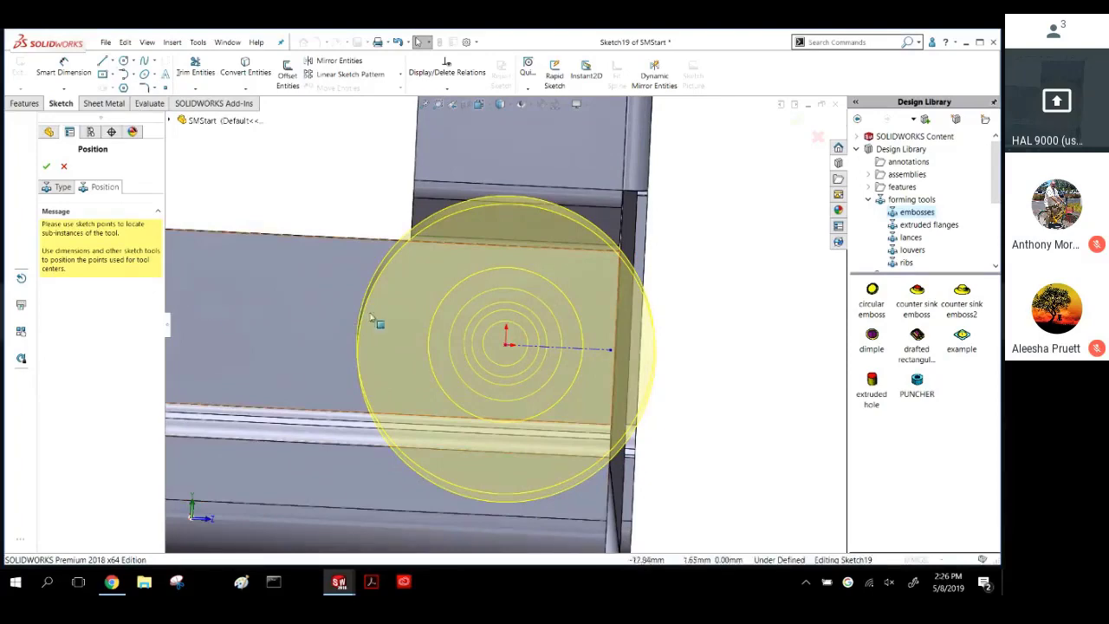
scroll(364, 295, up, 3)
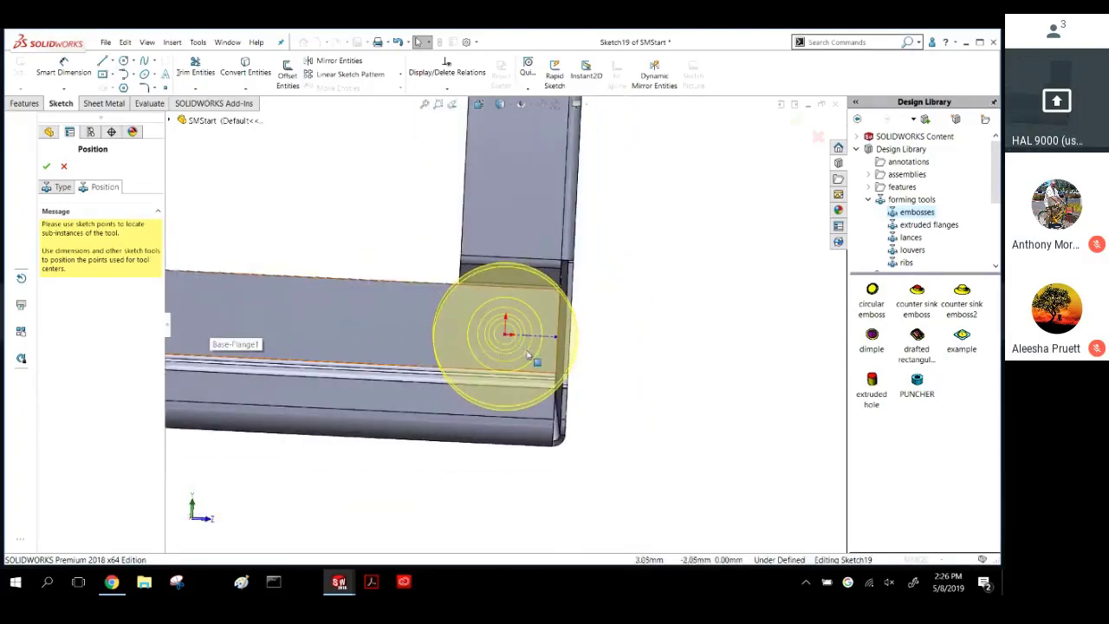
scroll(541, 355, down, 5)
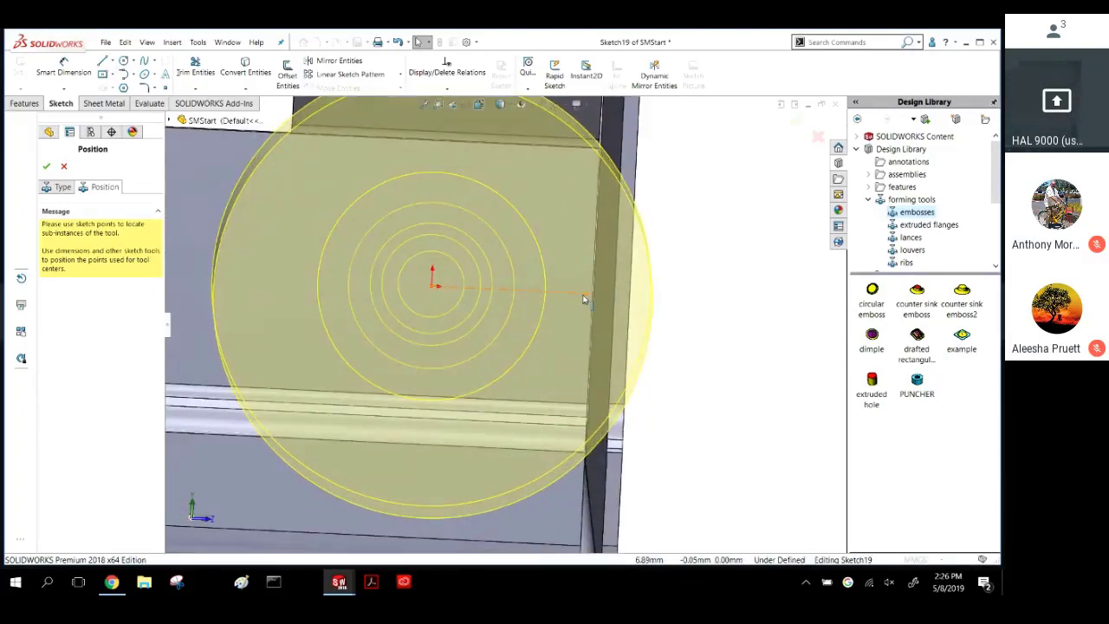
mouse_move(590, 295)
mouse_down()
mouse_move(577, 308)
mouse_move(596, 316)
mouse_move(596, 276)
mouse_up()
scroll(472, 268, up, 3)
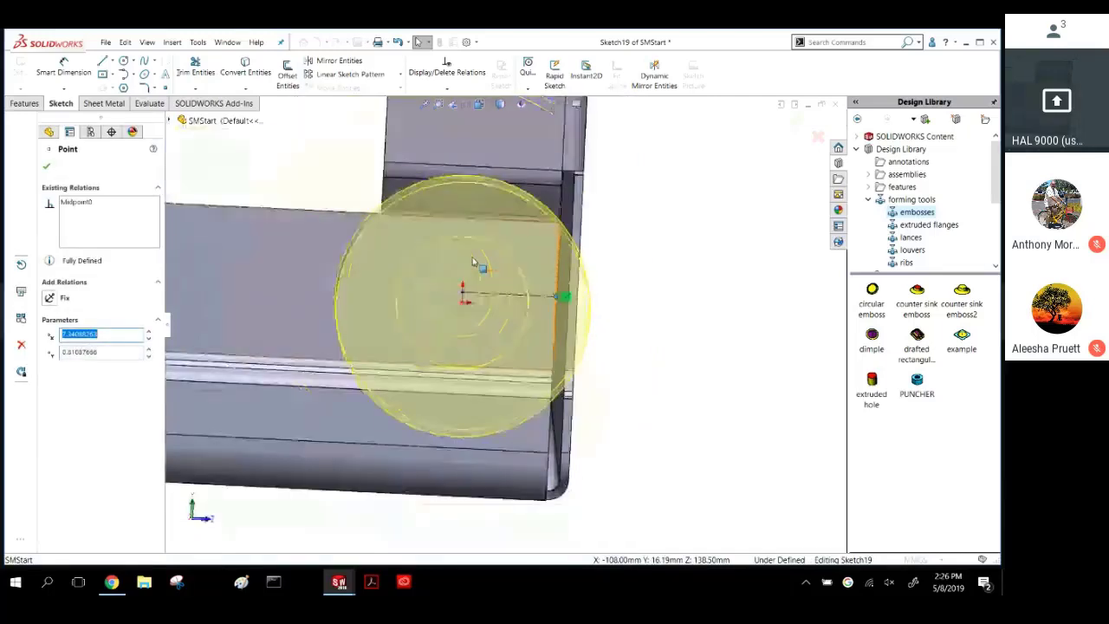
scroll(467, 314, down, 4)
mouse_move(474, 321)
mouse_down()
mouse_move(506, 322)
mouse_move(488, 322)
mouse_up()
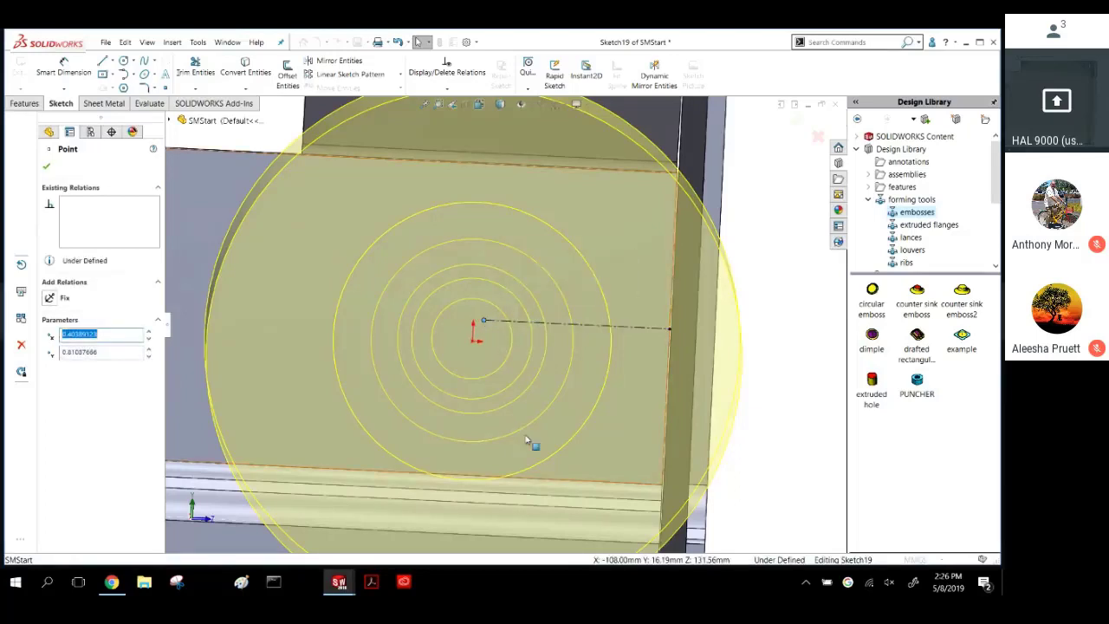
scroll(524, 425, up, 5)
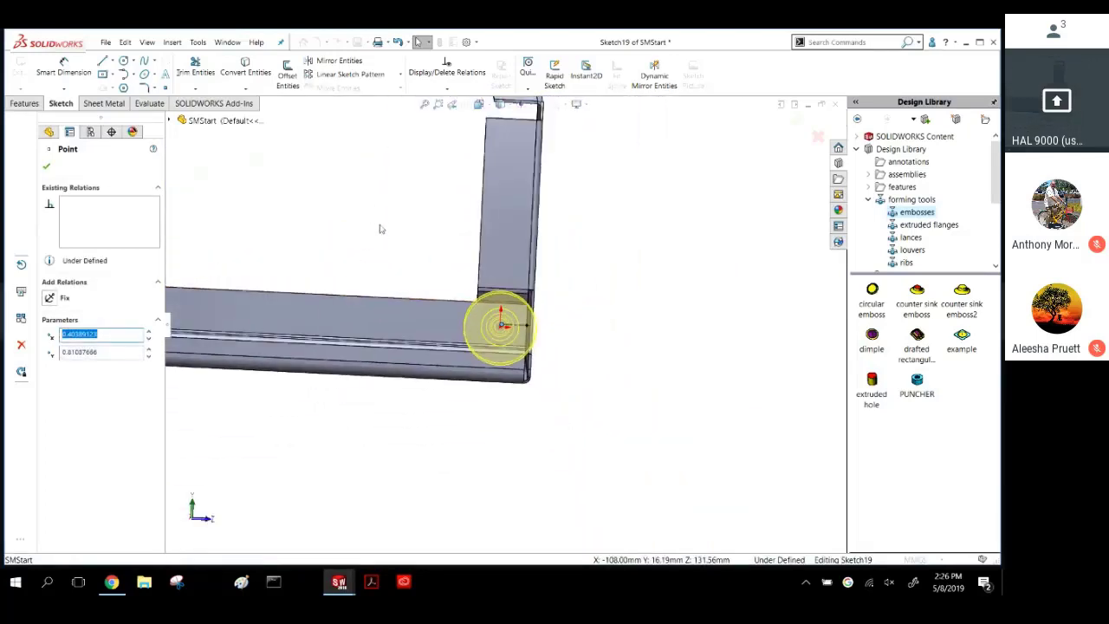
click(371, 214)
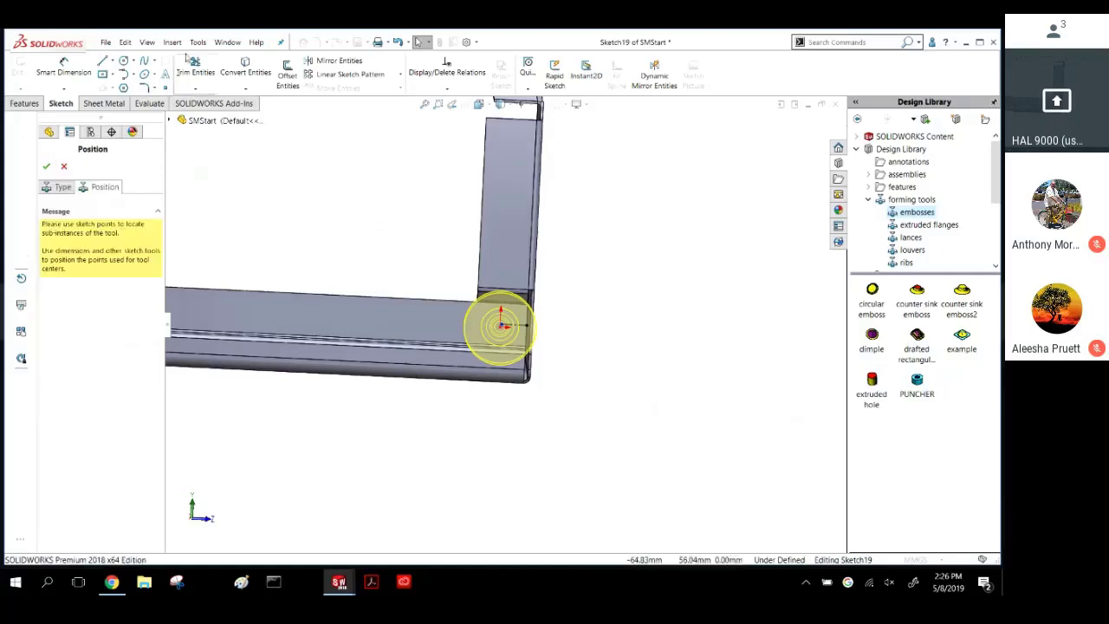
Sketch a vertical centerline about 29 mm long down from the midpoint of the tall narrow flange's top edge.
click(112, 61)
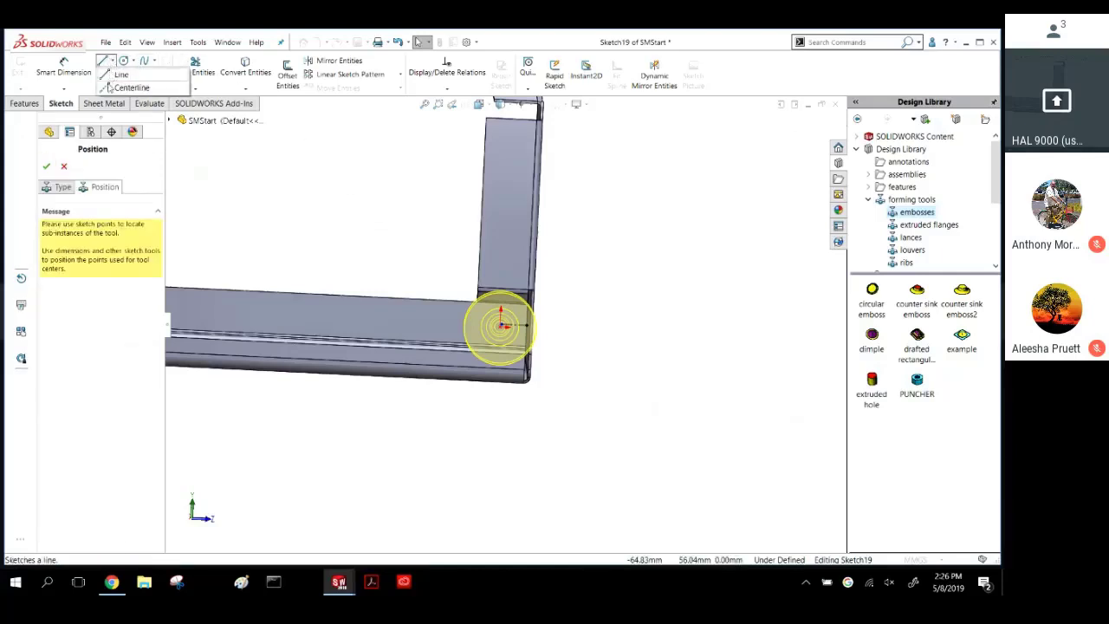
click(125, 85)
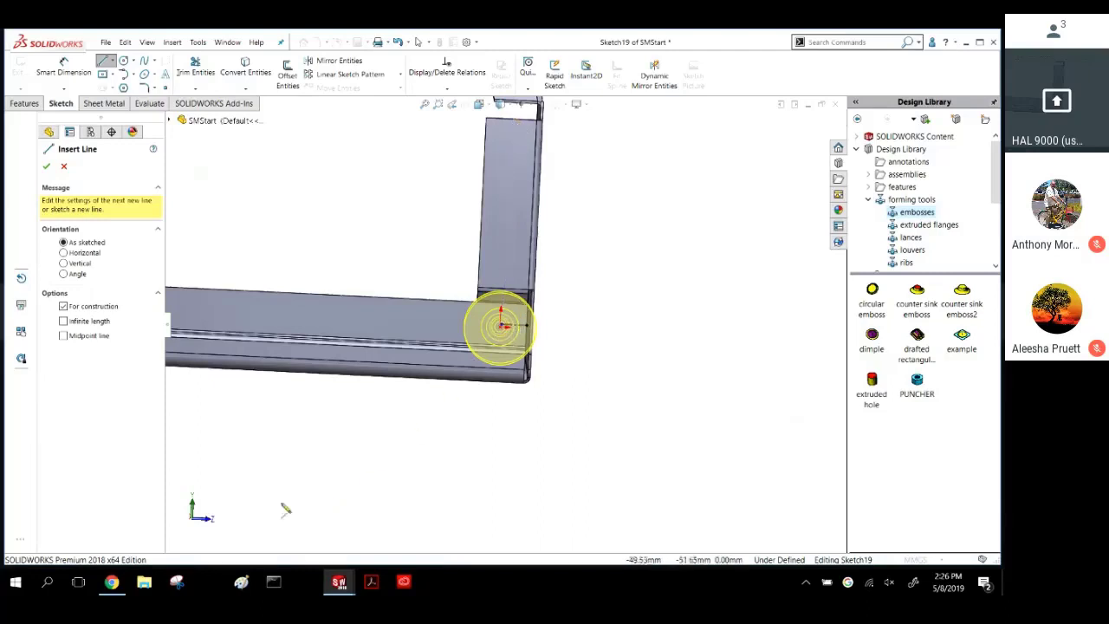
click(194, 520)
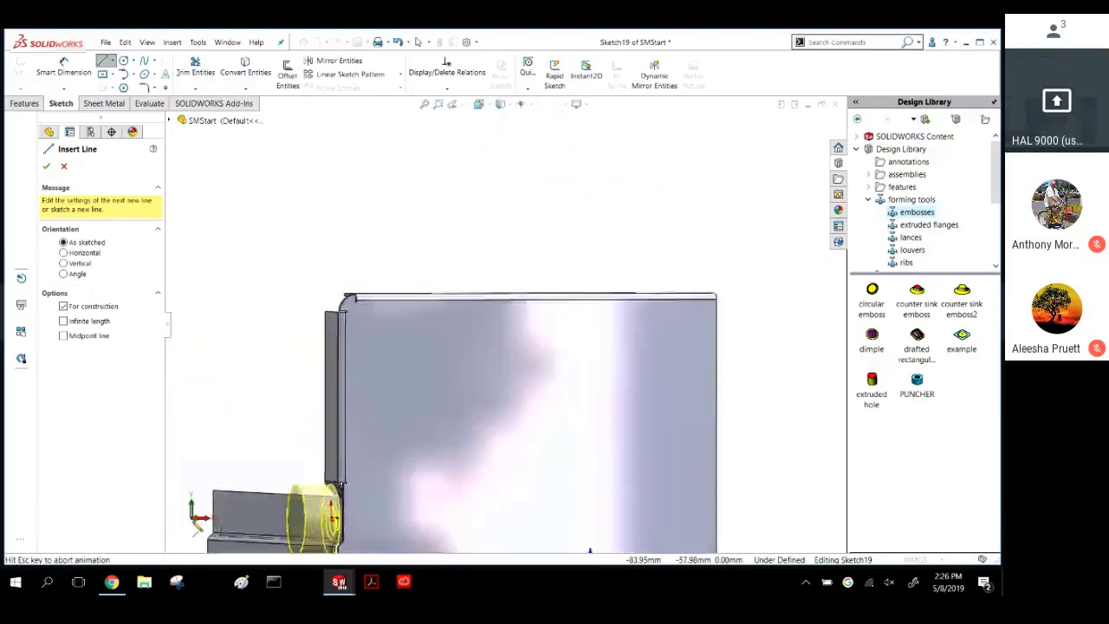
key(ctrl+8)
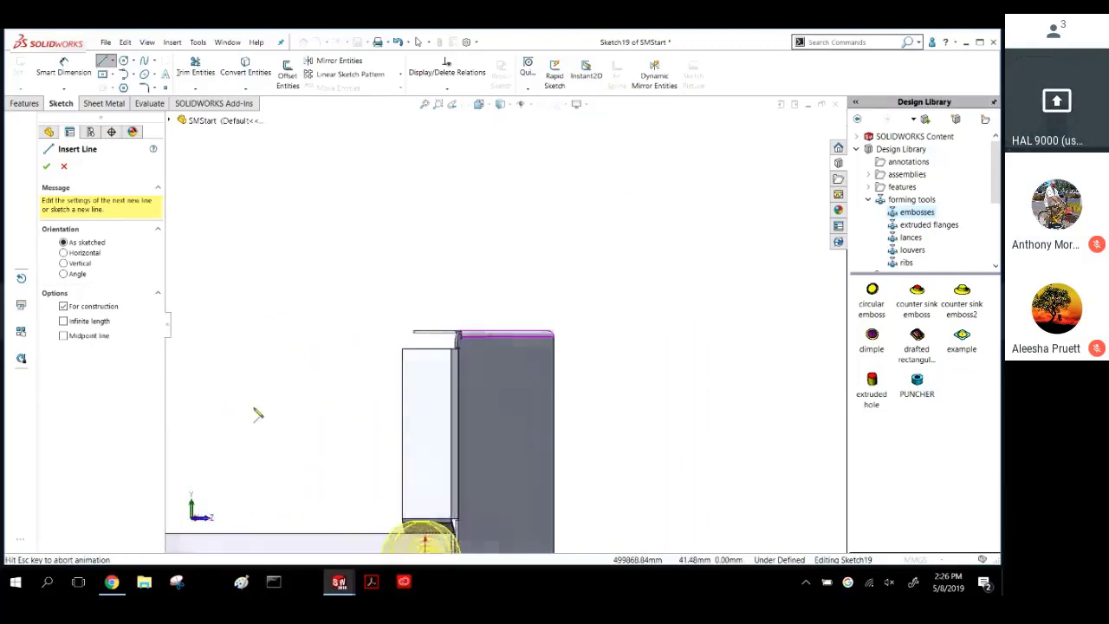
scroll(509, 412, up, 3)
scroll(291, 335, down, 3)
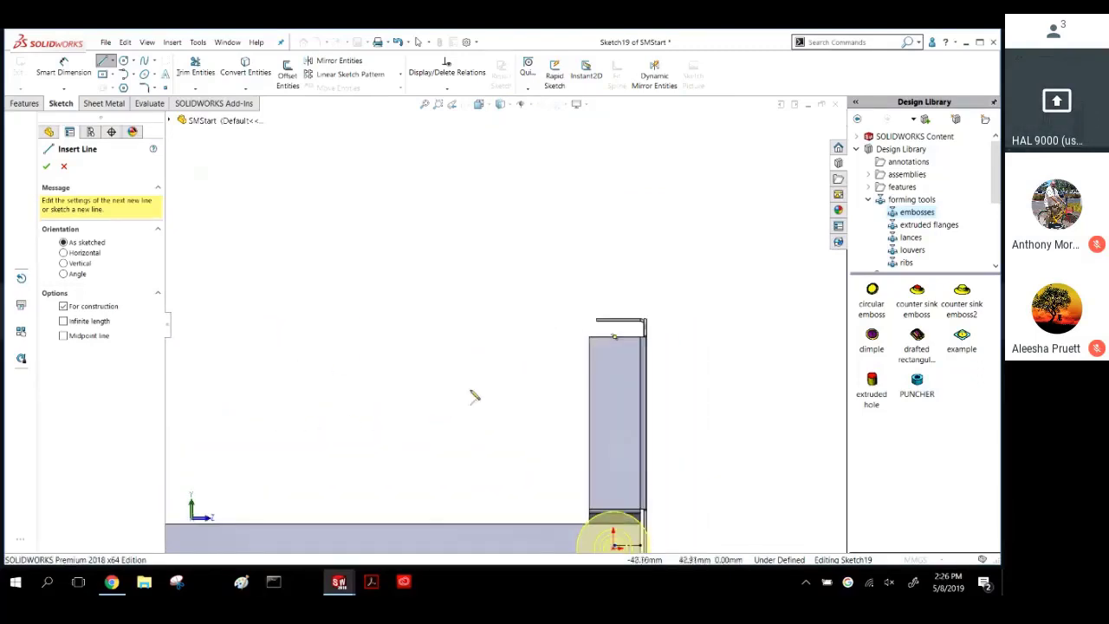
click(614, 336)
click(615, 442)
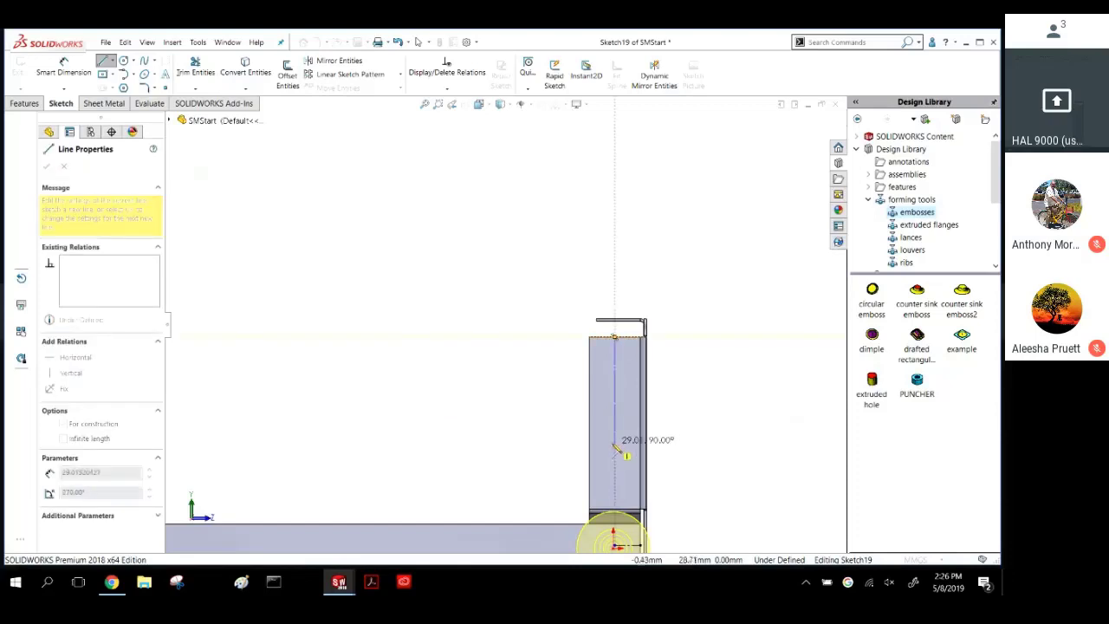
key(Escape)
key(Escape)
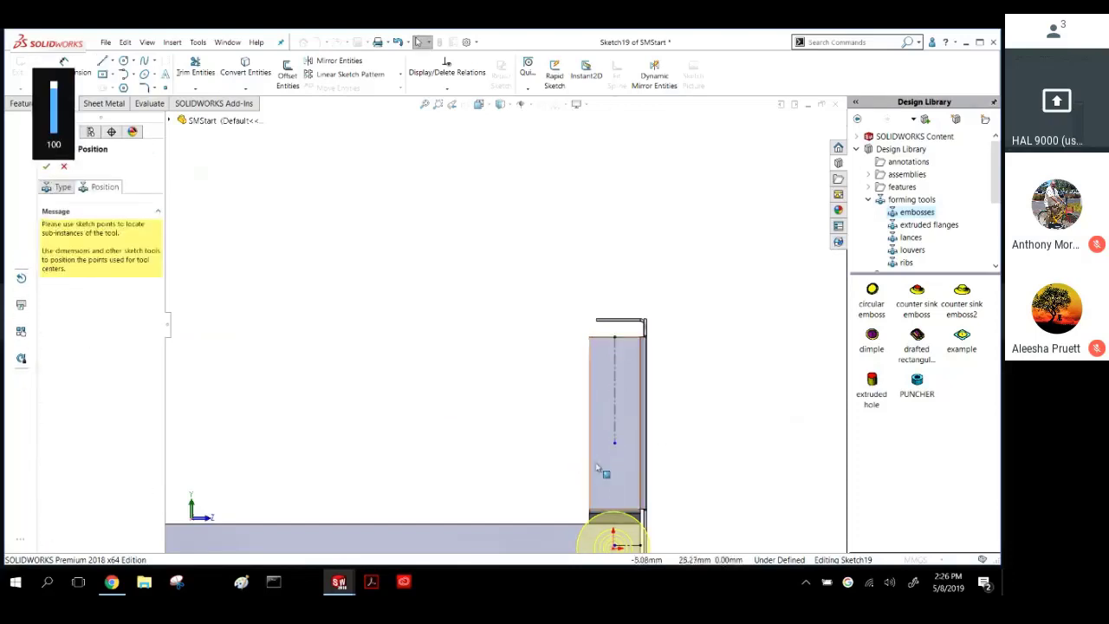
scroll(622, 440, up, 4)
scroll(546, 415, down, 5)
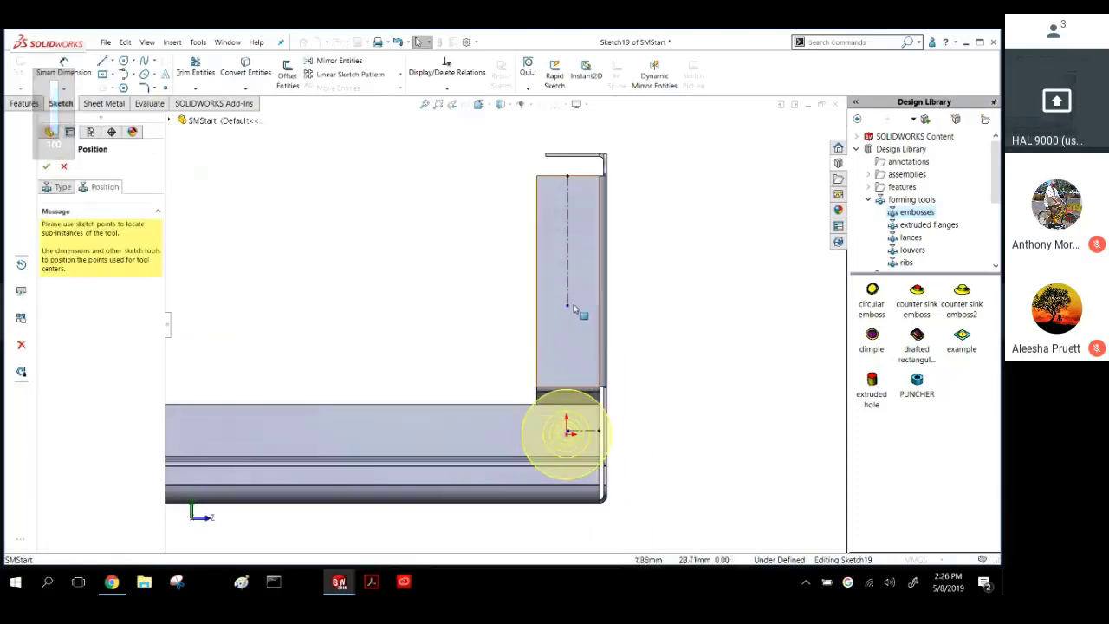
Extend the vertical centerline down to the PUNCHER tool's center point and complete the forming tool placement.
click(567, 432)
key(Escape)
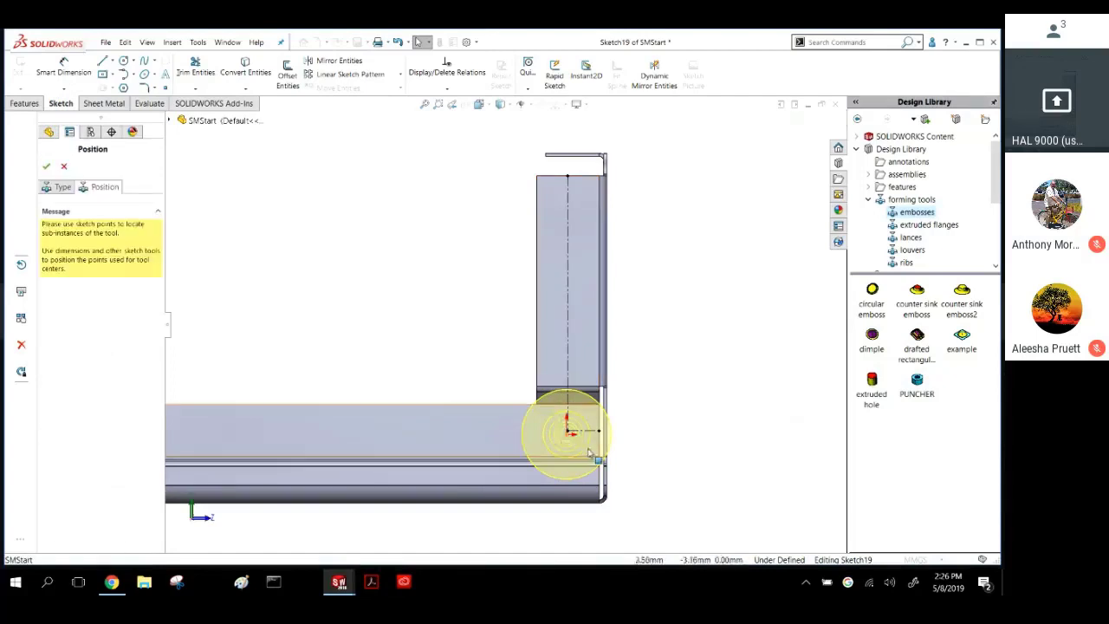
scroll(433, 278, up, 2)
middle_drag(300, 207, 286, 317)
scroll(286, 317, up, 2)
click(63, 188)
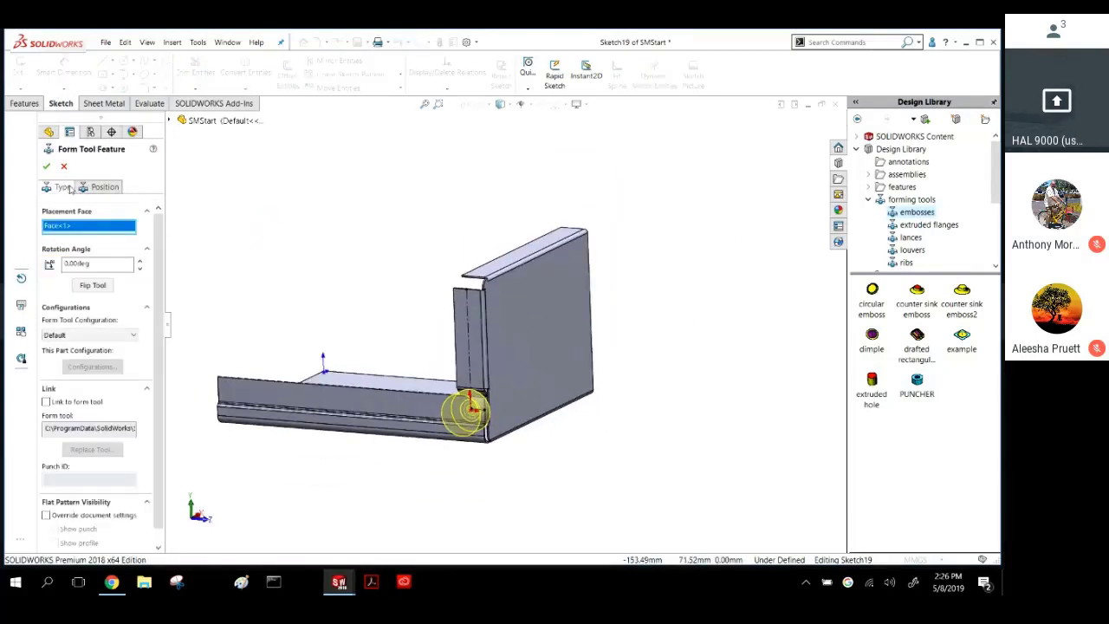
click(102, 188)
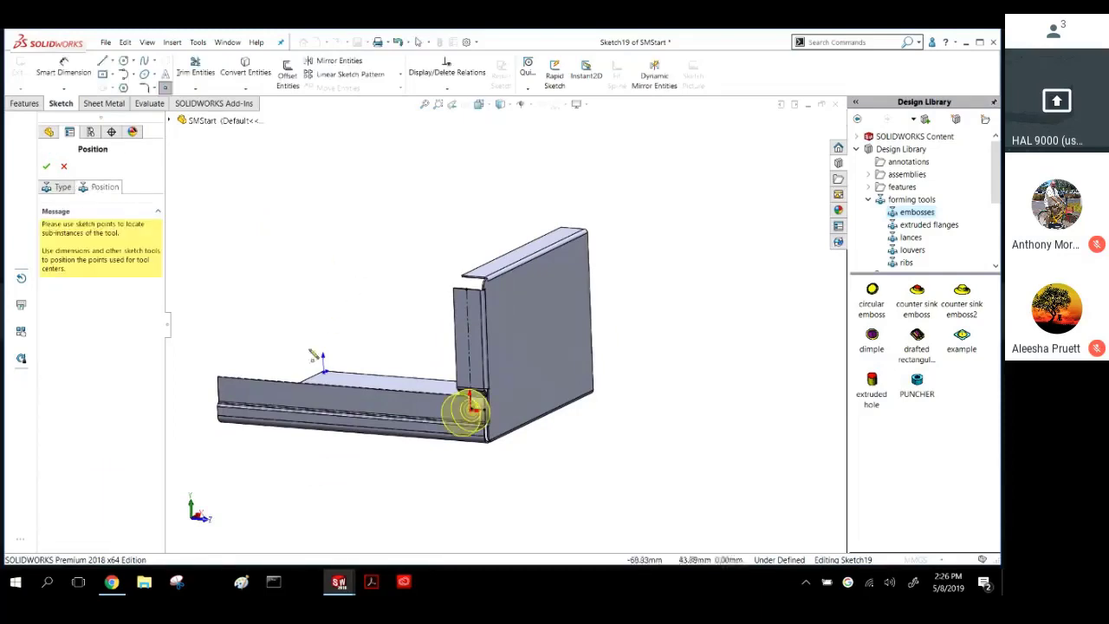
scroll(669, 368, down, 5)
middle_drag(668, 368, 745, 339)
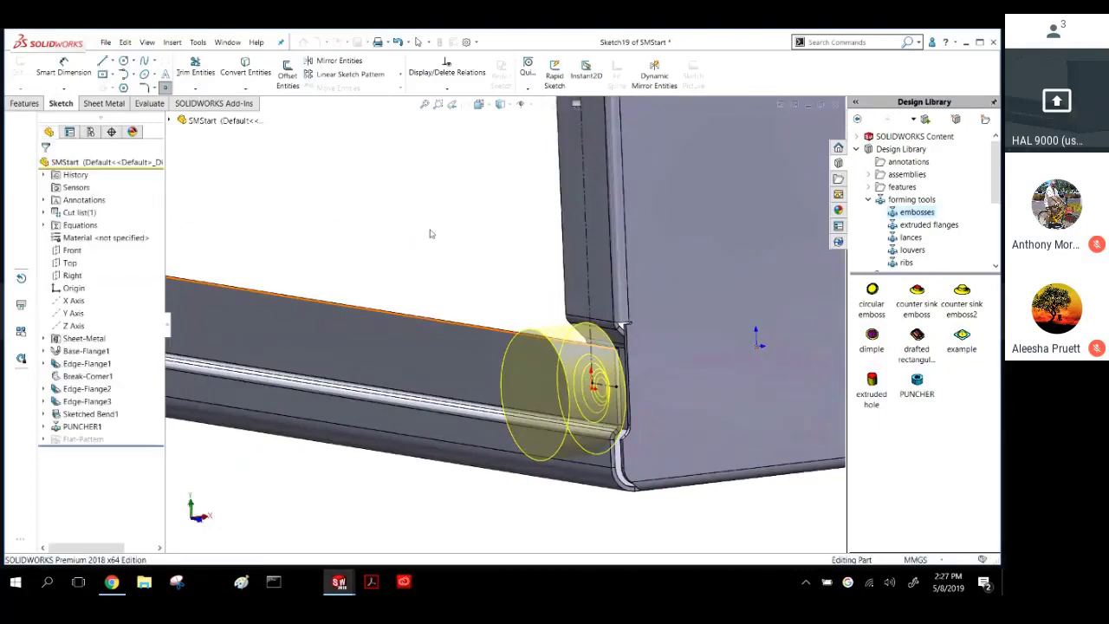
Start a sketch on the offset tab's face behind the punched hole and convert the hole's circular edge into it.
middle_drag(481, 268, 589, 346)
scroll(575, 370, down, 3)
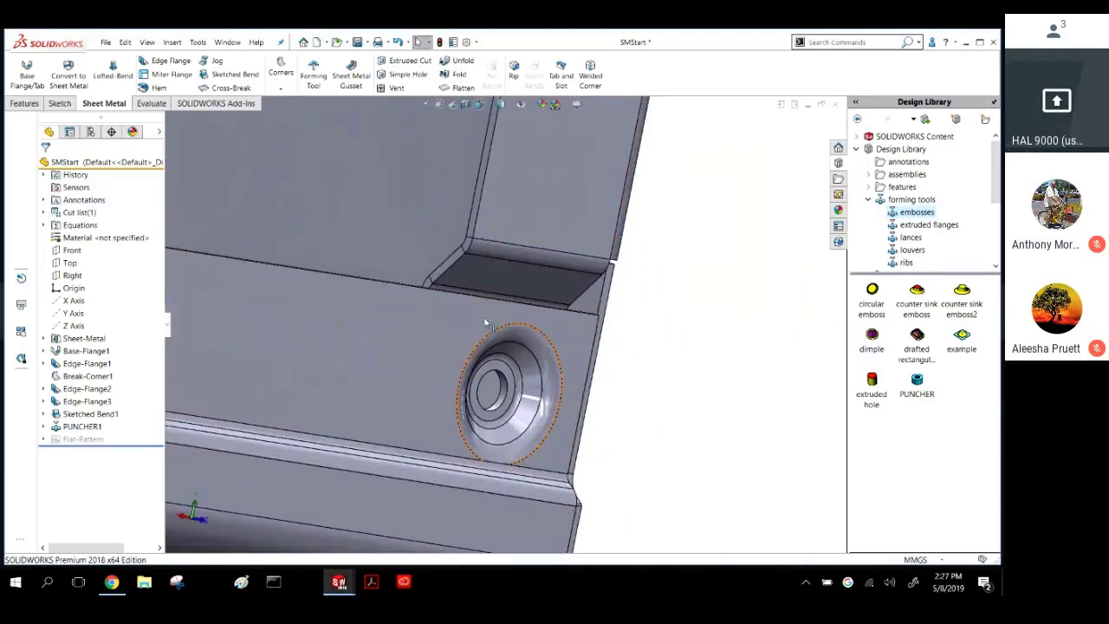
scroll(489, 322, up, 3)
middle_drag(443, 376, 495, 330)
click(428, 319)
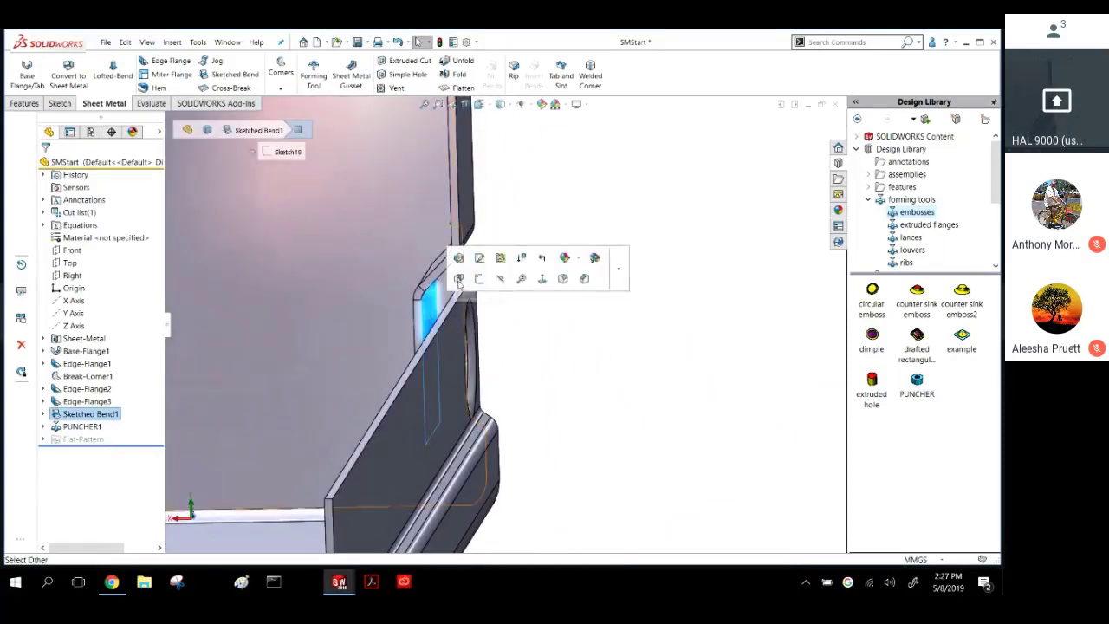
click(481, 279)
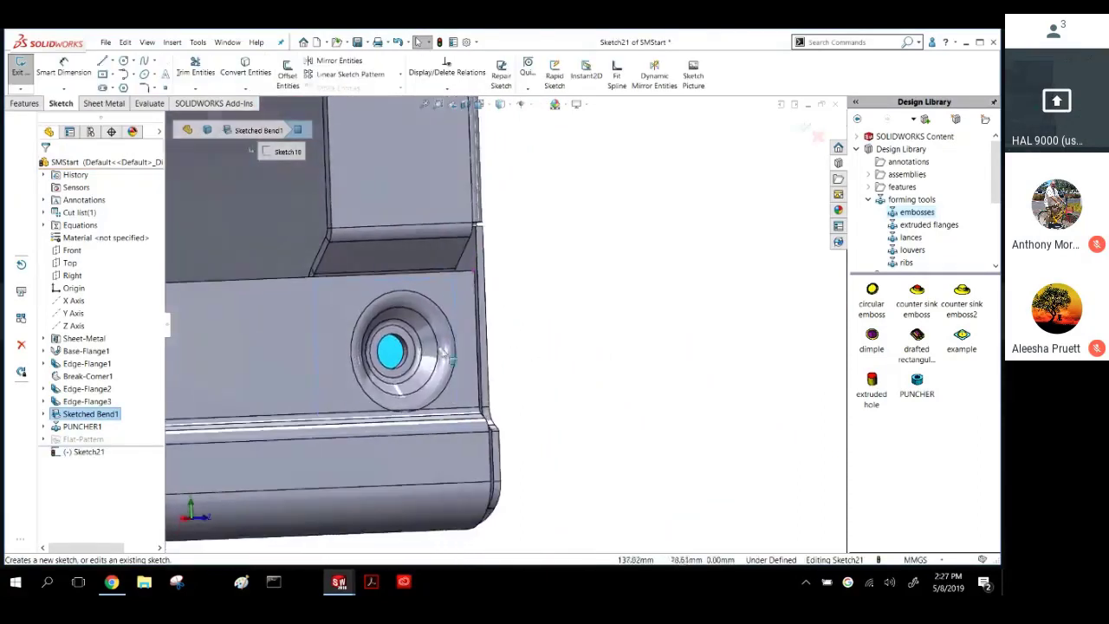
click(245, 72)
middle_drag(527, 366, 620, 322)
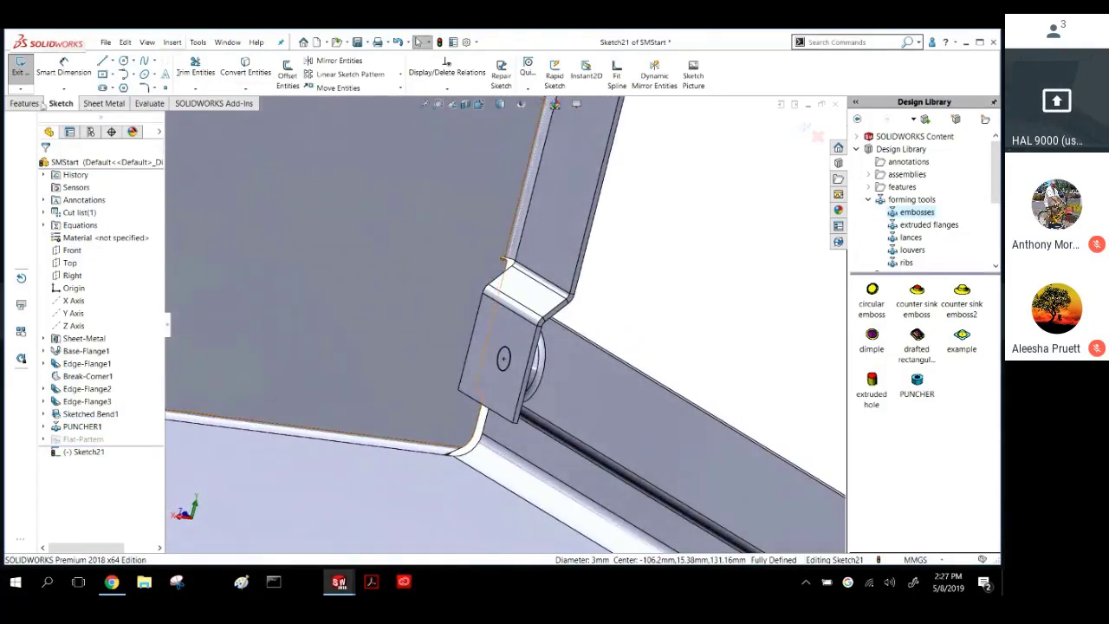
Cut-extrude the converted circle through the offset tab, linking the depth to the sheet thickness.
click(21, 107)
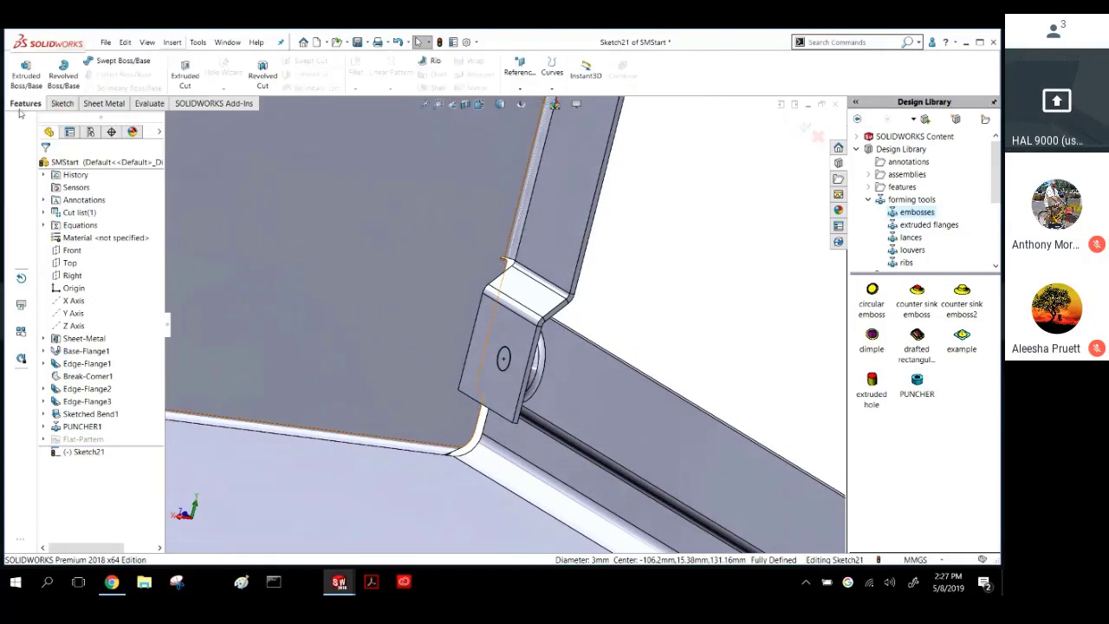
click(185, 74)
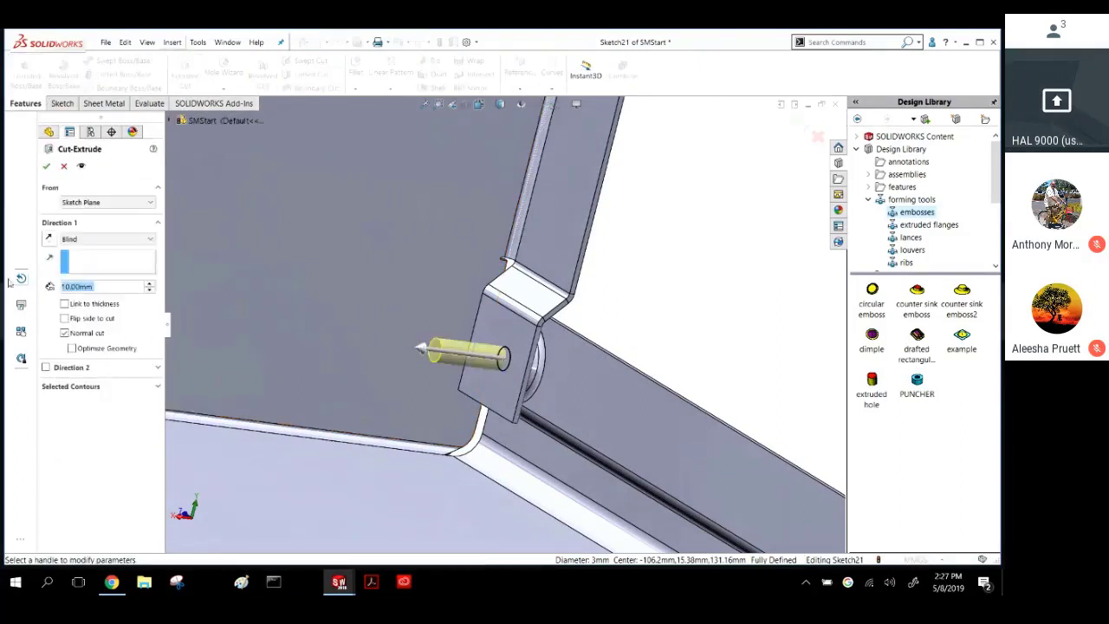
click(77, 305)
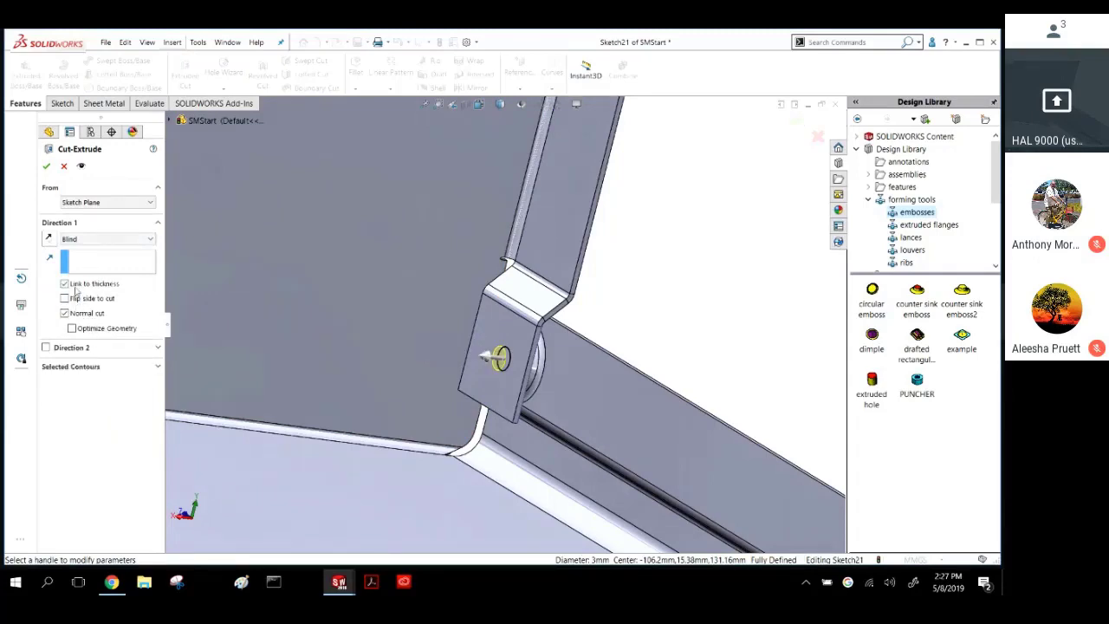
click(45, 166)
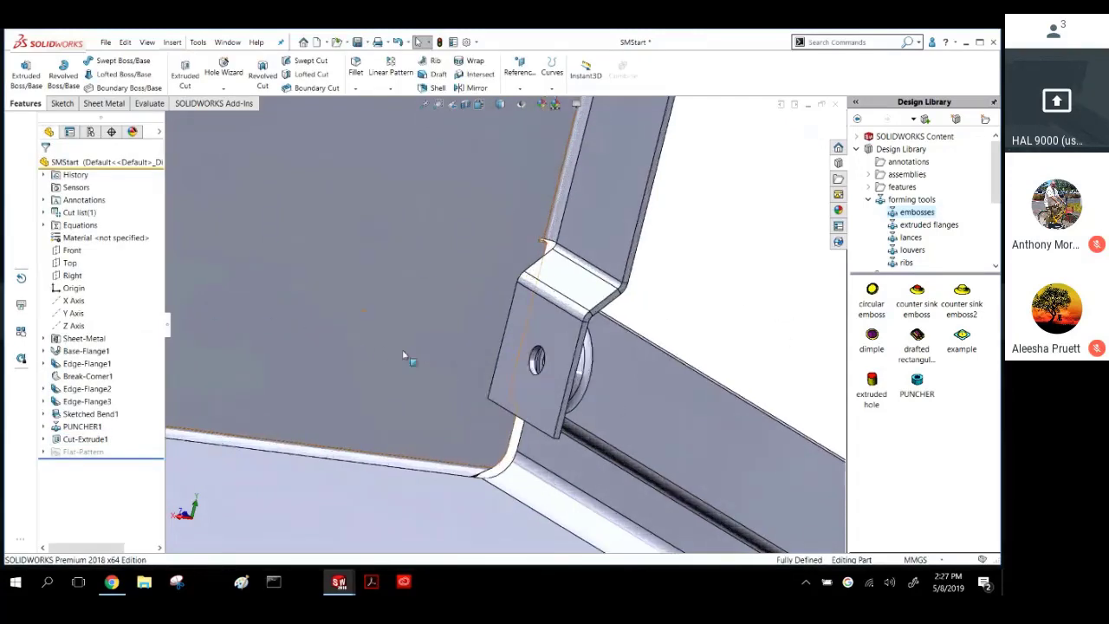
scroll(549, 375, down, 3)
middle_drag(549, 375, 596, 405)
scroll(589, 359, up, 7)
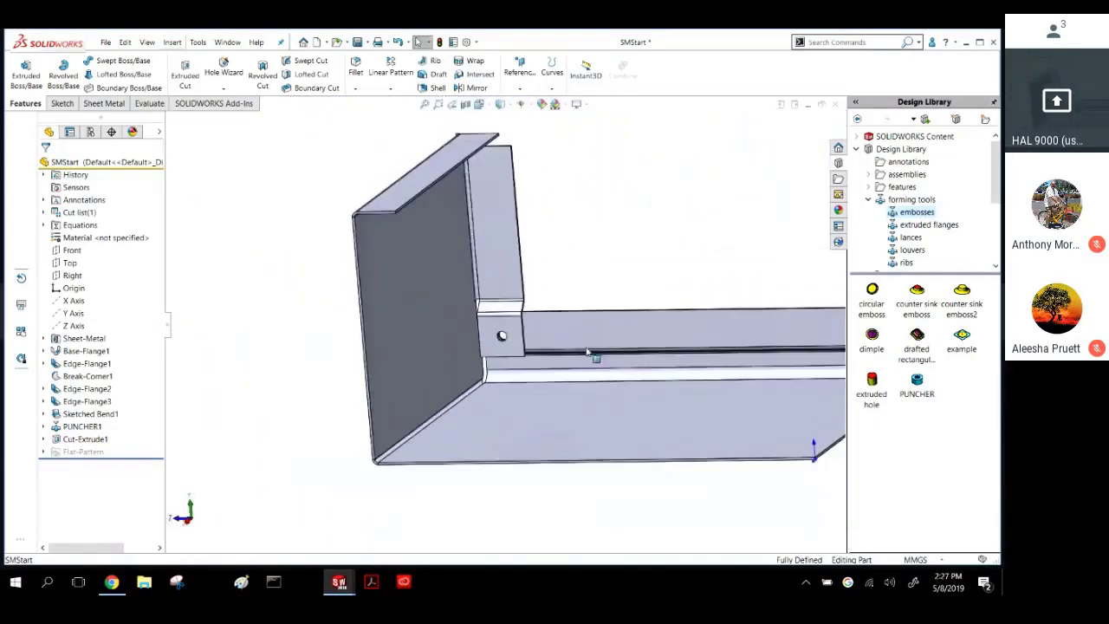
Mirror the whole body about the top return flange's free end face, with solids merged.
middle_drag(456, 300, 452, 264)
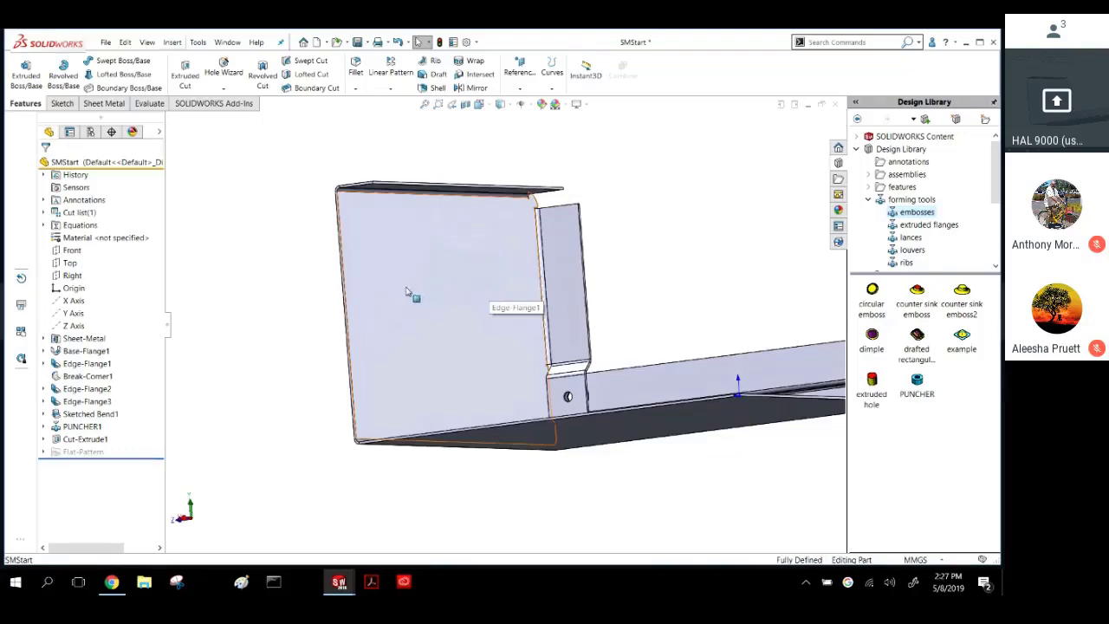
middle_drag(339, 299, 198, 253)
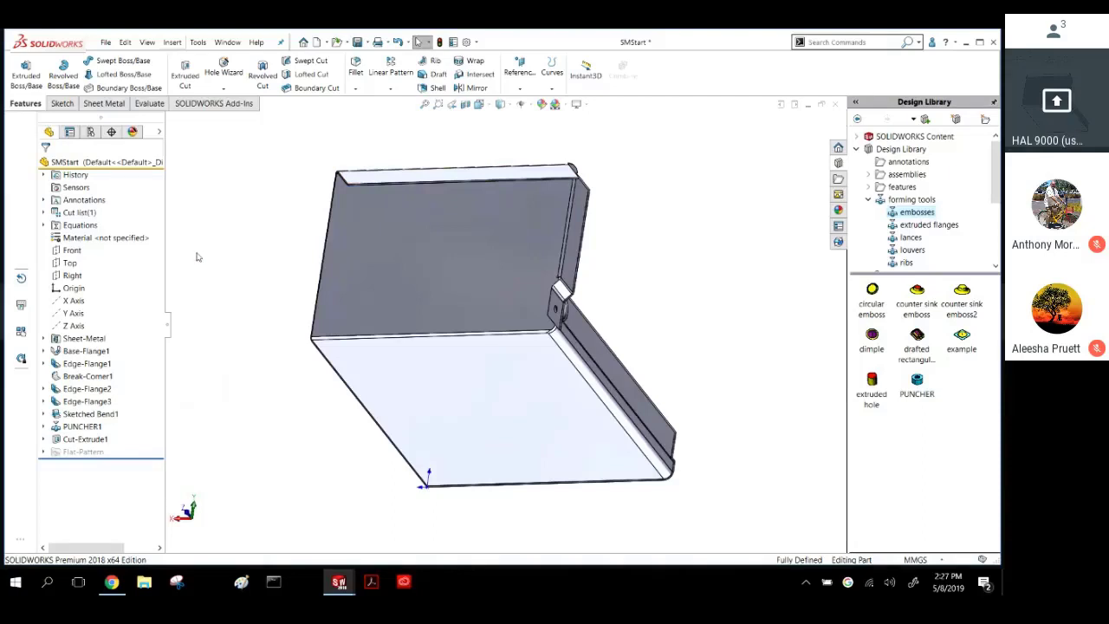
middle_drag(197, 256, 230, 249)
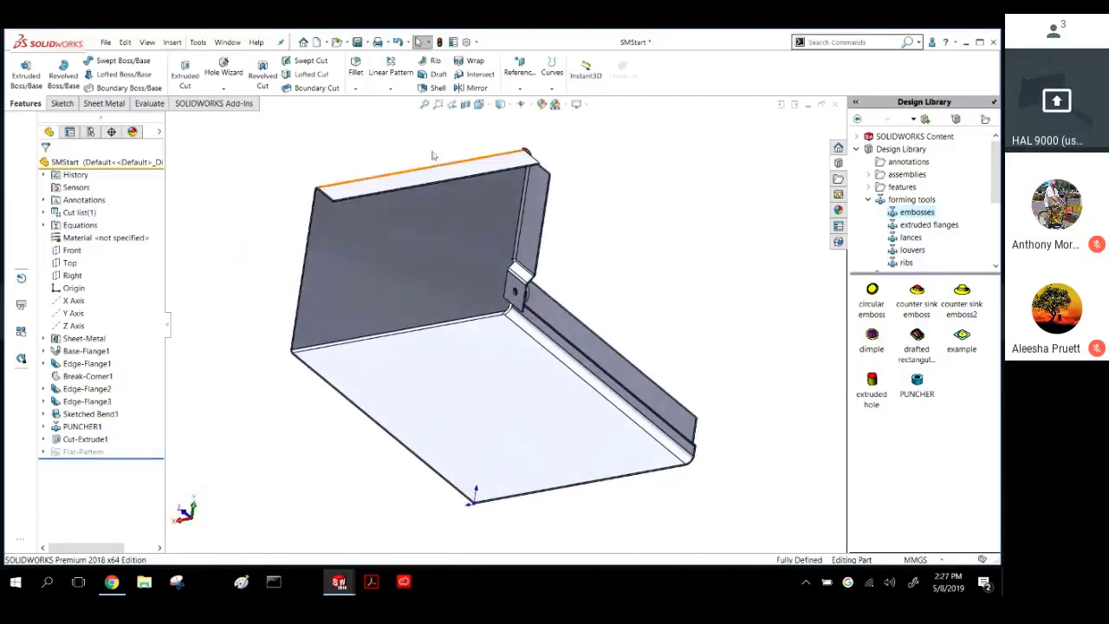
click(472, 88)
scroll(421, 230, down, 5)
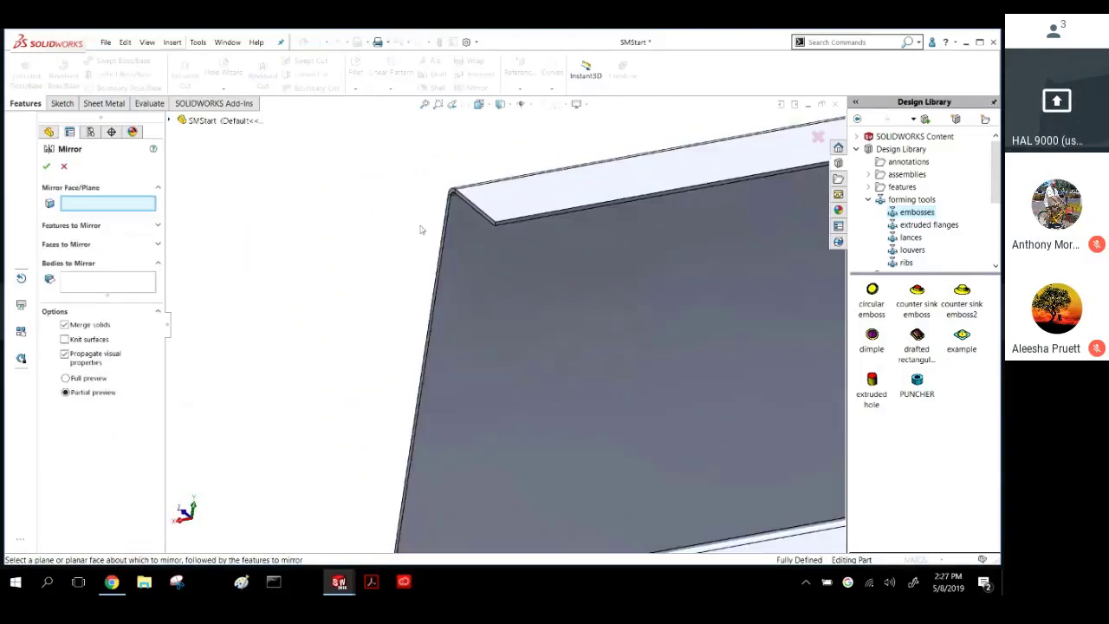
scroll(447, 200, down, 7)
click(523, 185)
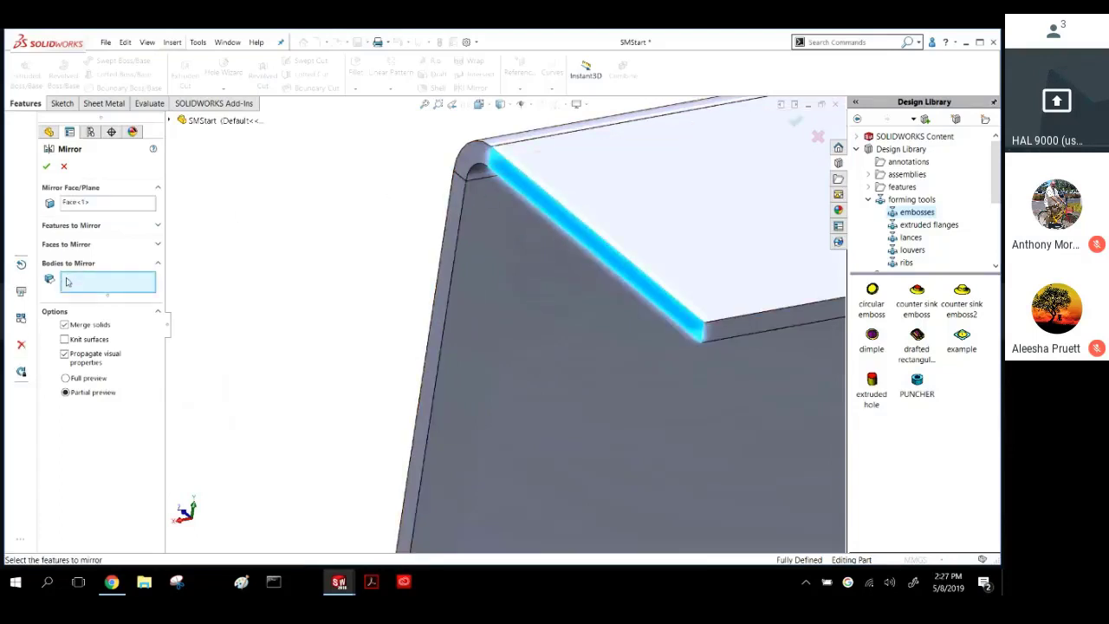
click(668, 235)
scroll(601, 225, down, 3)
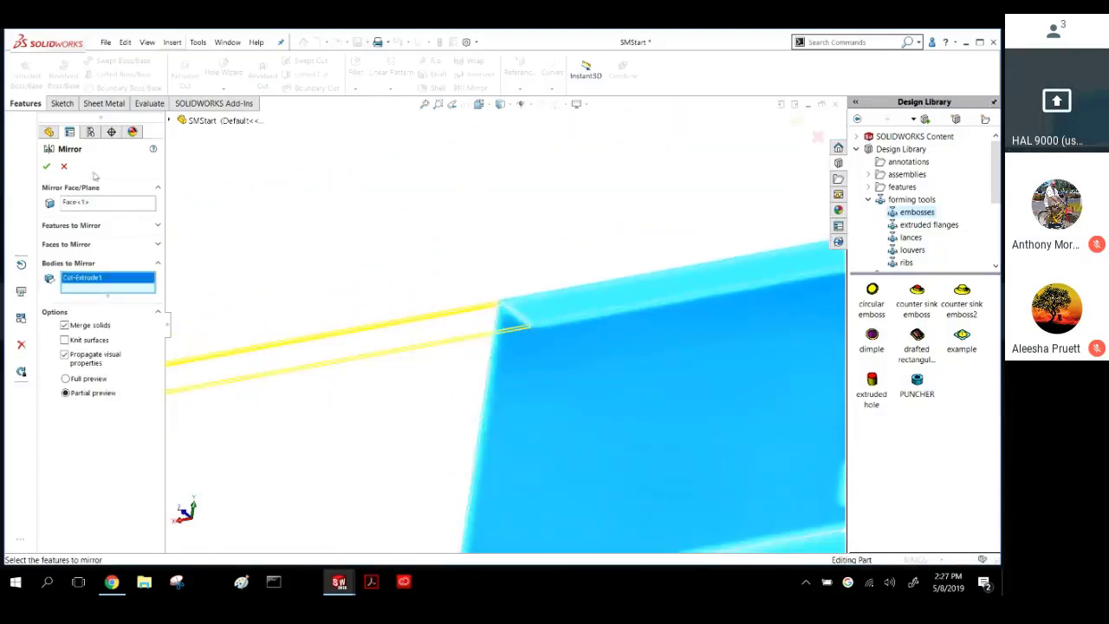
click(46, 167)
scroll(441, 268, up, 8)
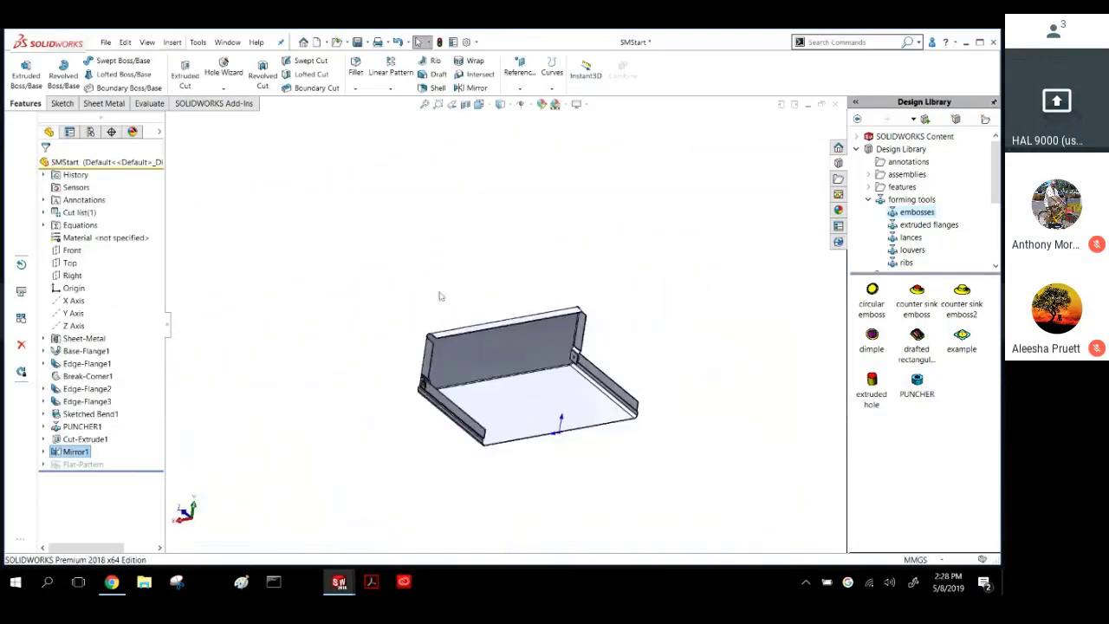
mouse_move(442, 290)
middle_down()
mouse_move(449, 235)
mouse_move(447, 282)
middle_up()
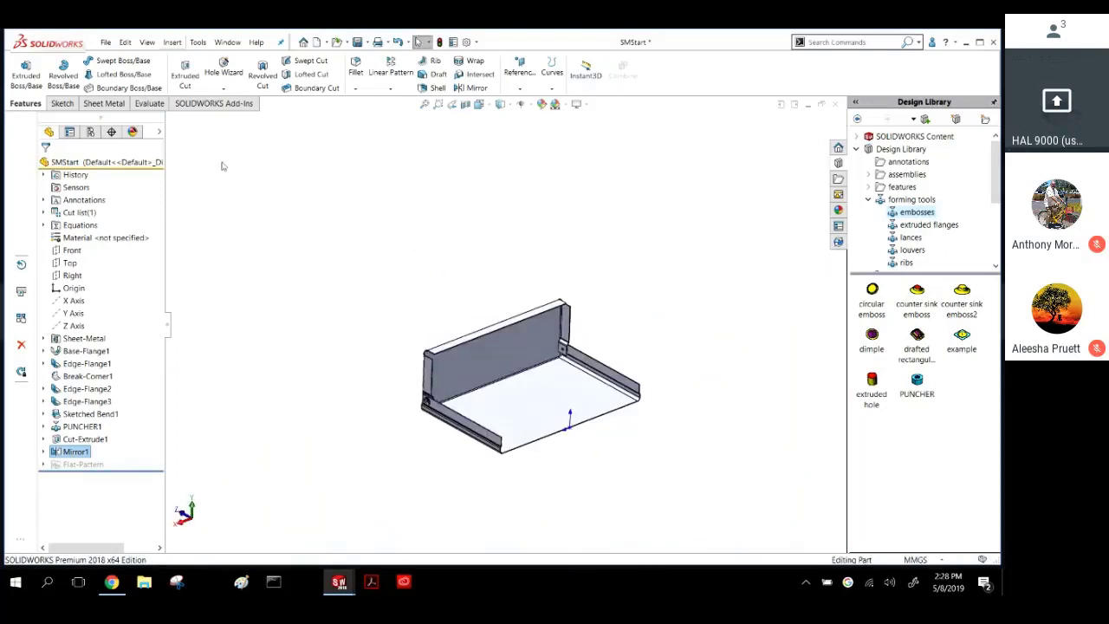
Try to flatten the mirrored part and inspect its flat-pattern feature.
click(103, 105)
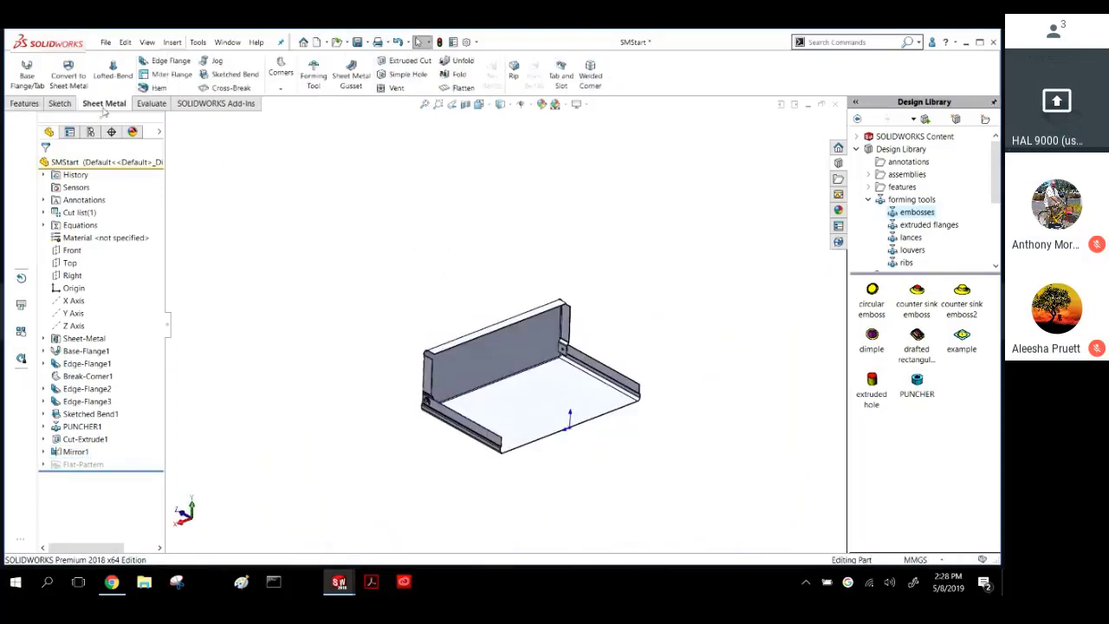
click(462, 87)
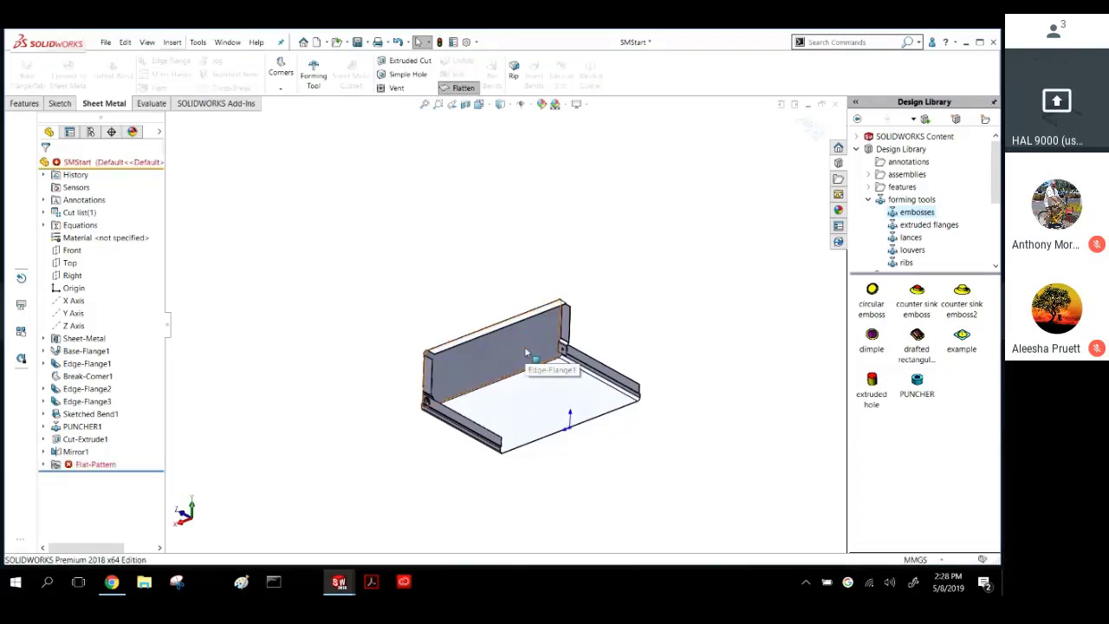
click(95, 465)
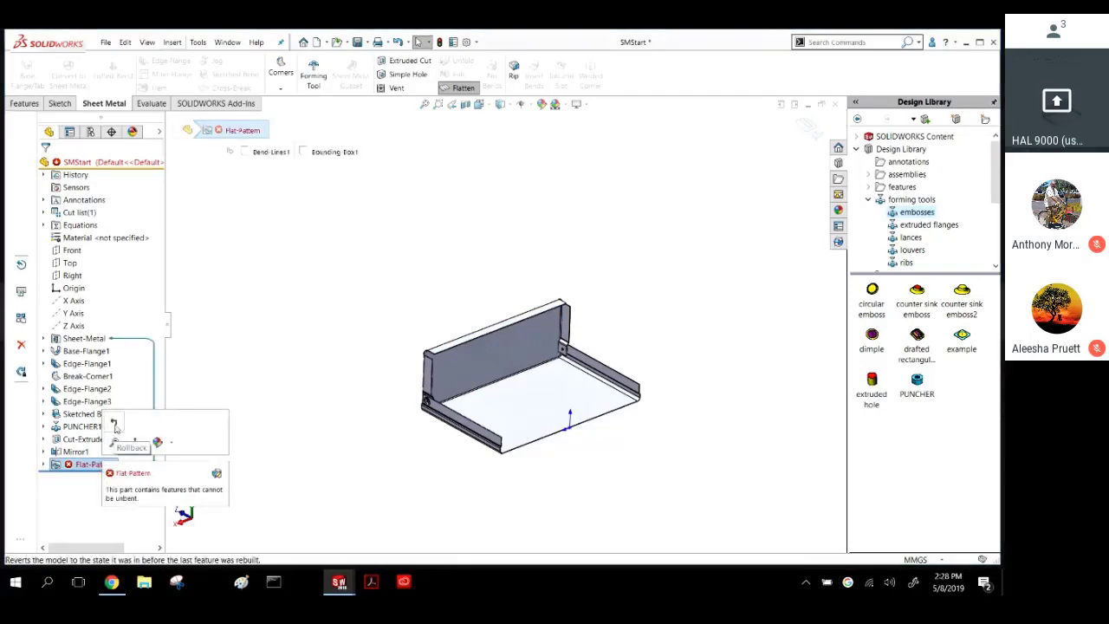
click(346, 426)
click(44, 464)
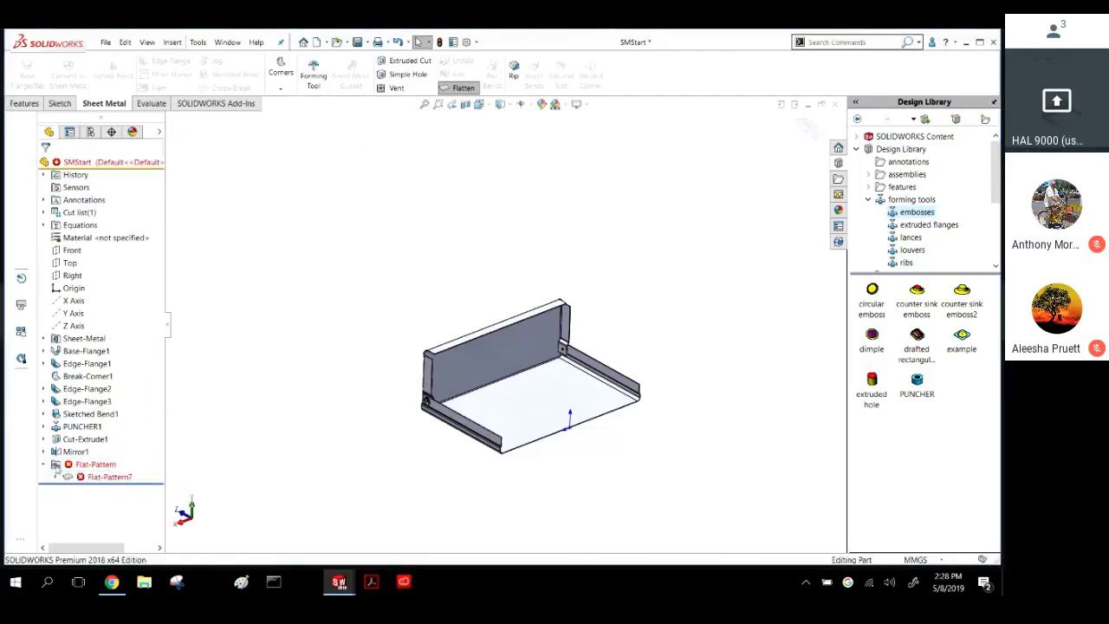
right_click(84, 479)
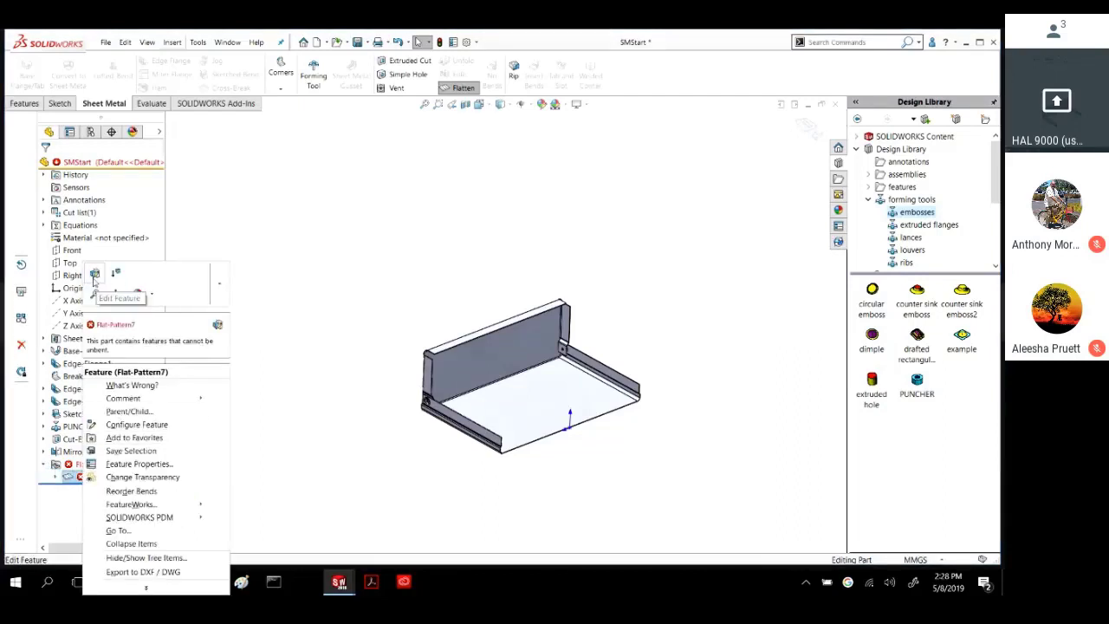
click(357, 442)
Edit the mirror feature to use the base's thin end face opposite the tall flange as its mirror face.
right_click(76, 452)
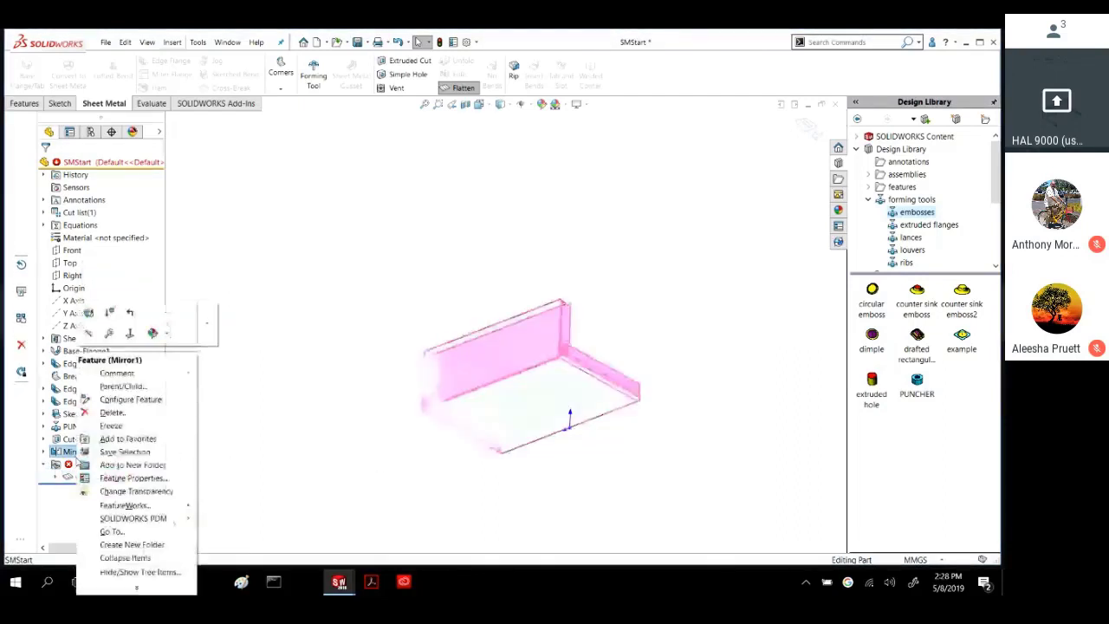
click(84, 308)
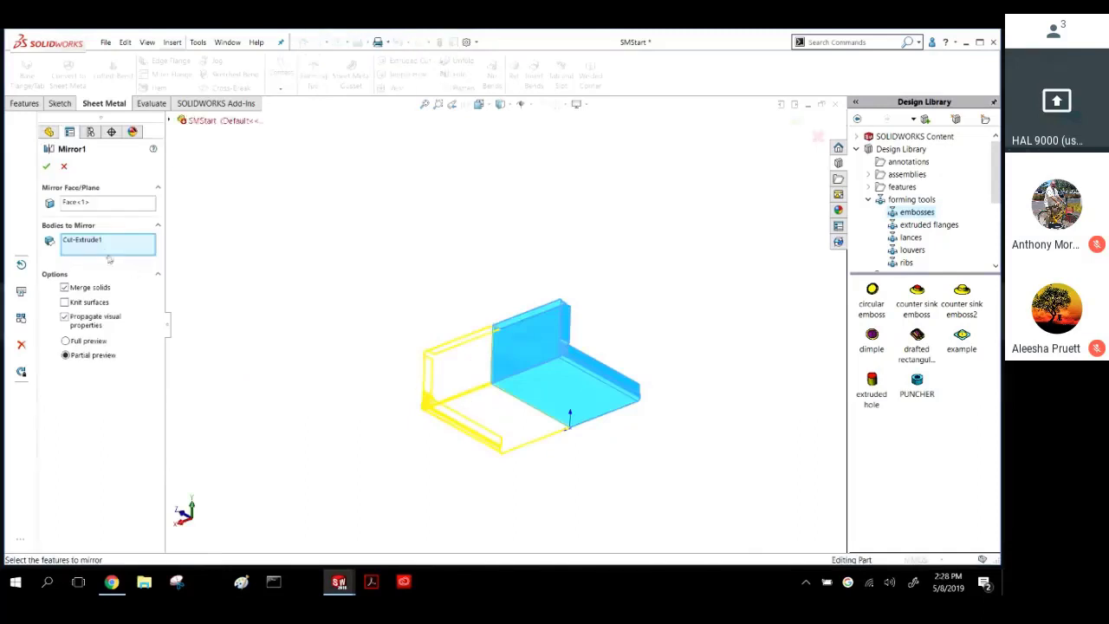
click(100, 242)
click(84, 202)
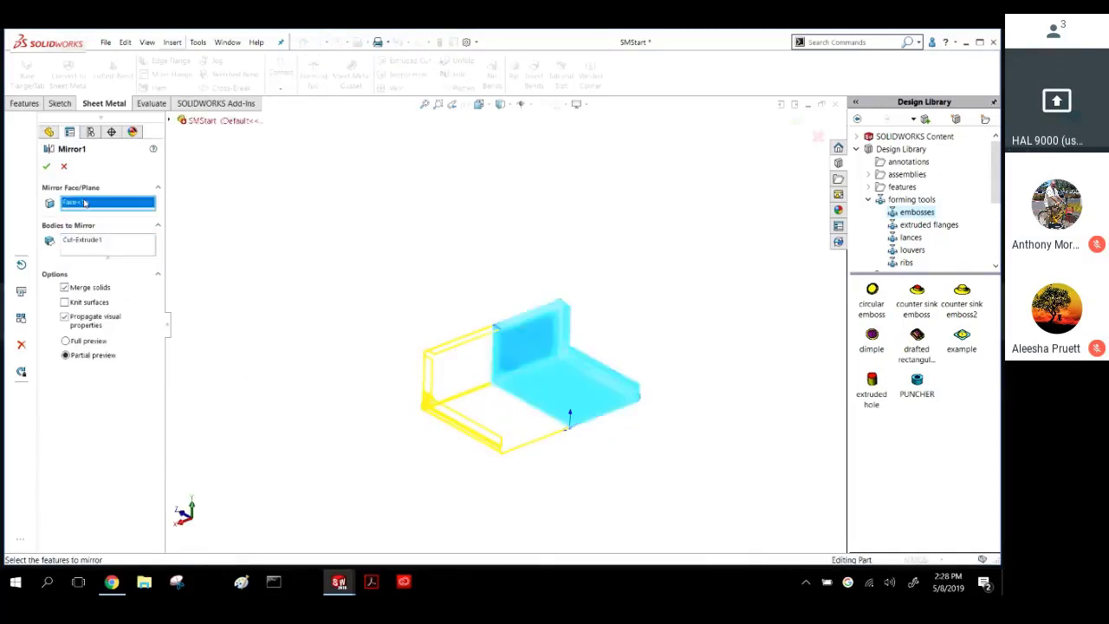
key(Delete)
scroll(681, 408, down, 10)
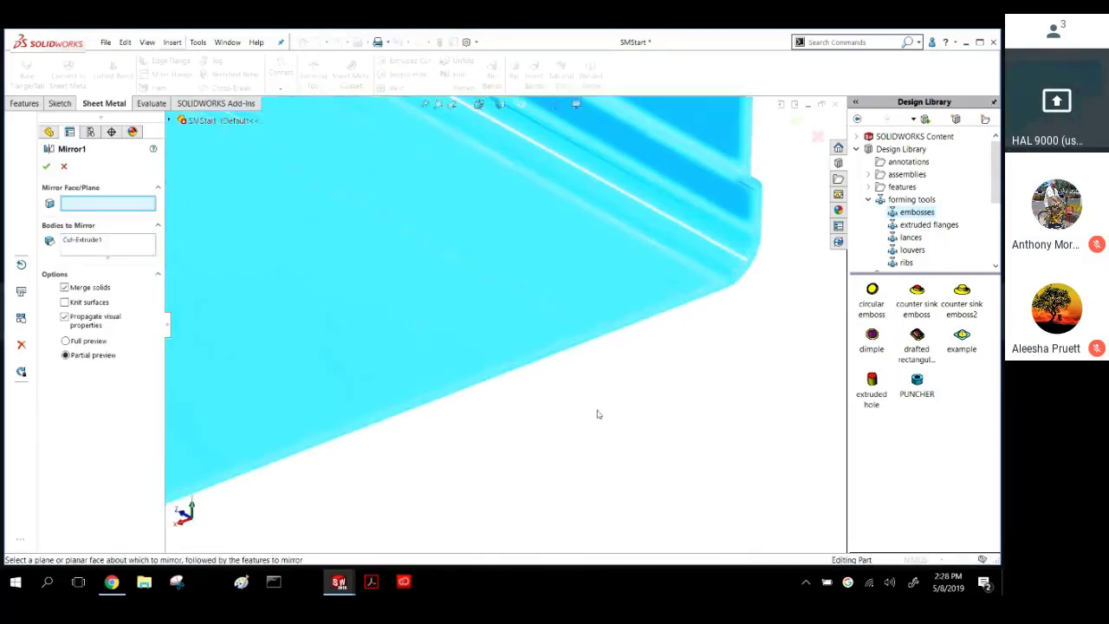
click(656, 293)
scroll(661, 292, up, 5)
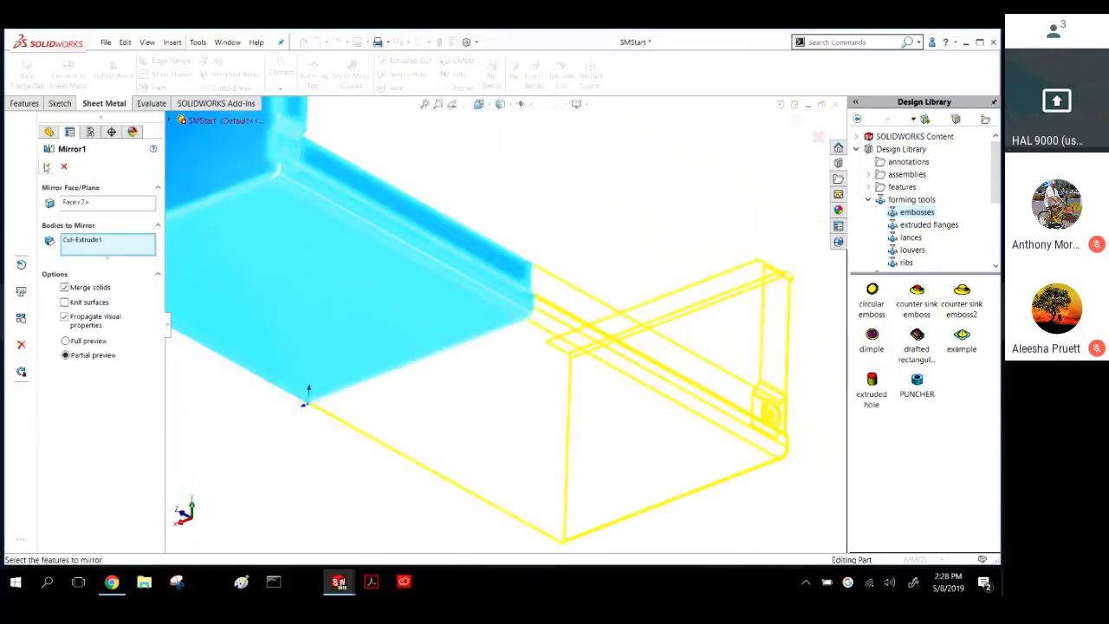
click(46, 166)
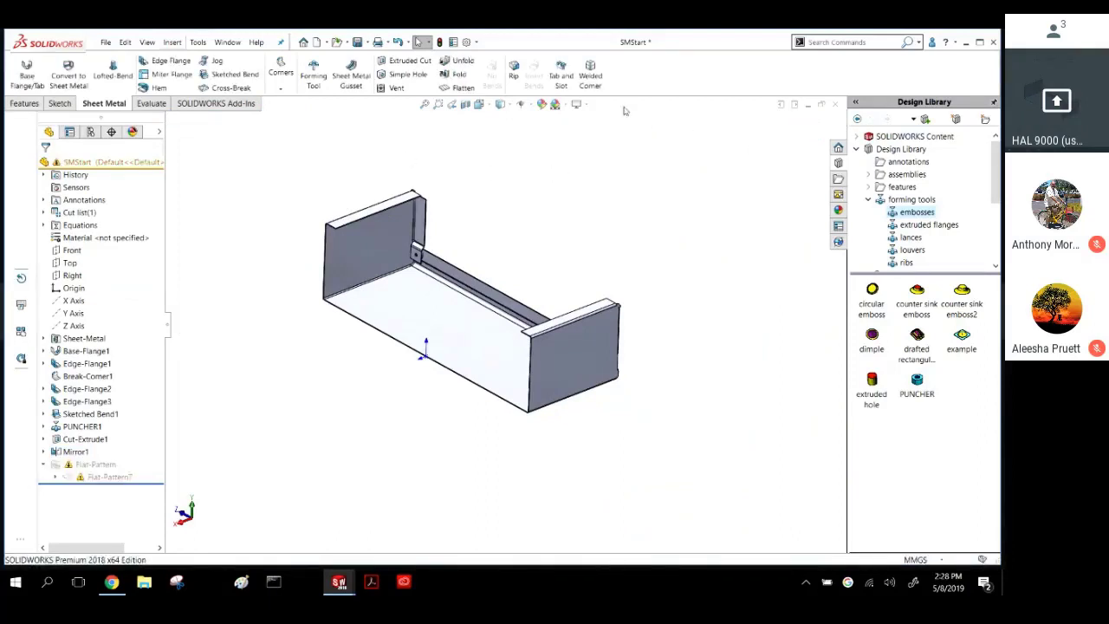
Try to flatten the part again and open the recent part "sm start copy".
click(458, 84)
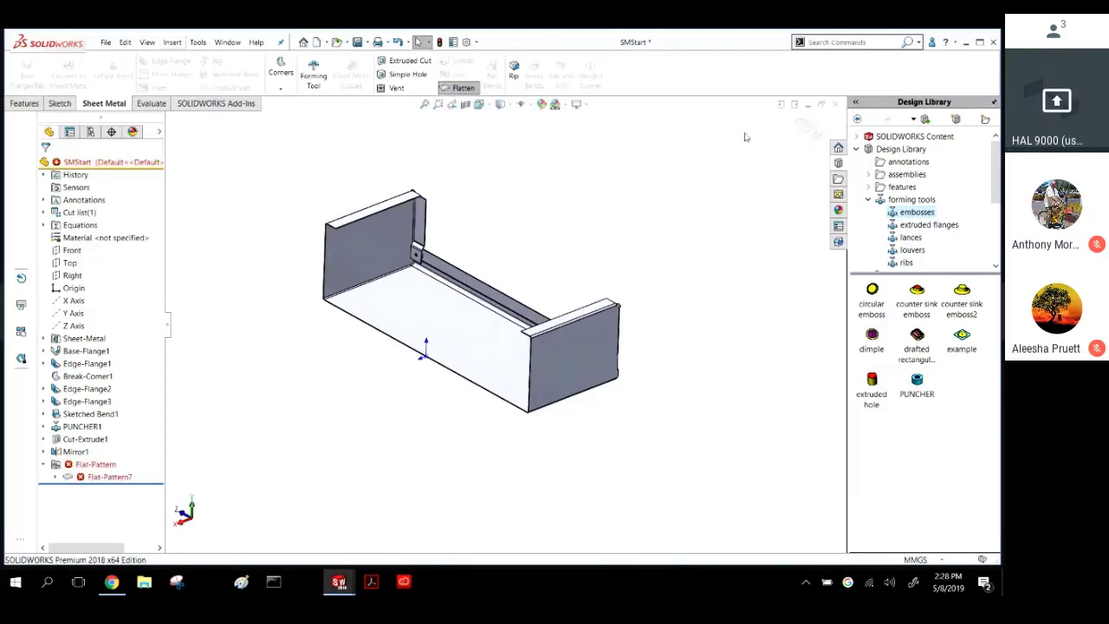
key(r)
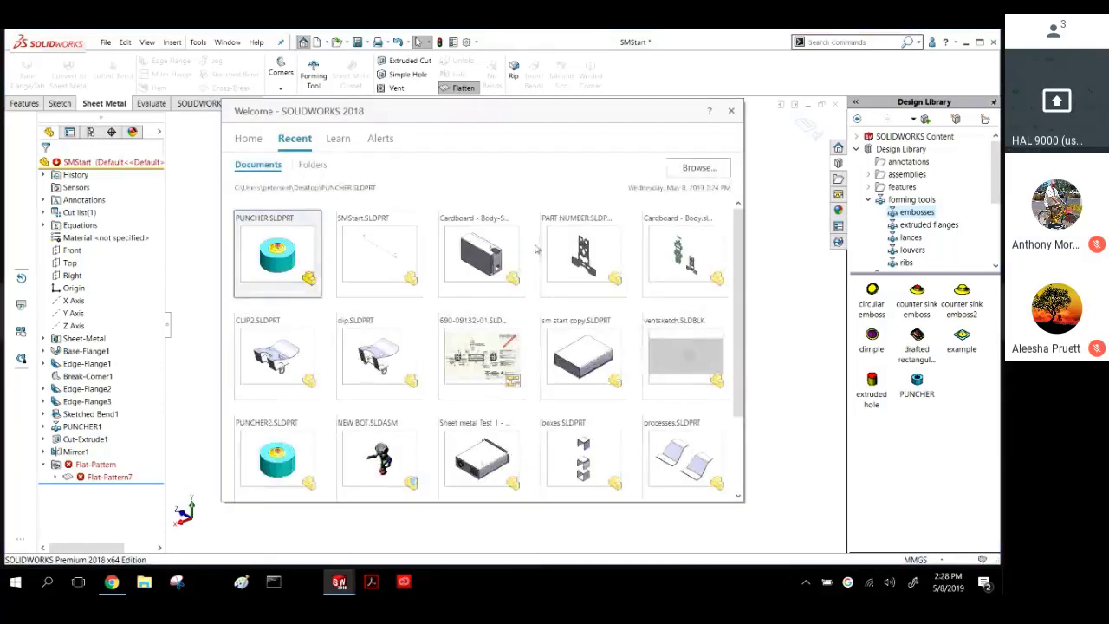
click(621, 394)
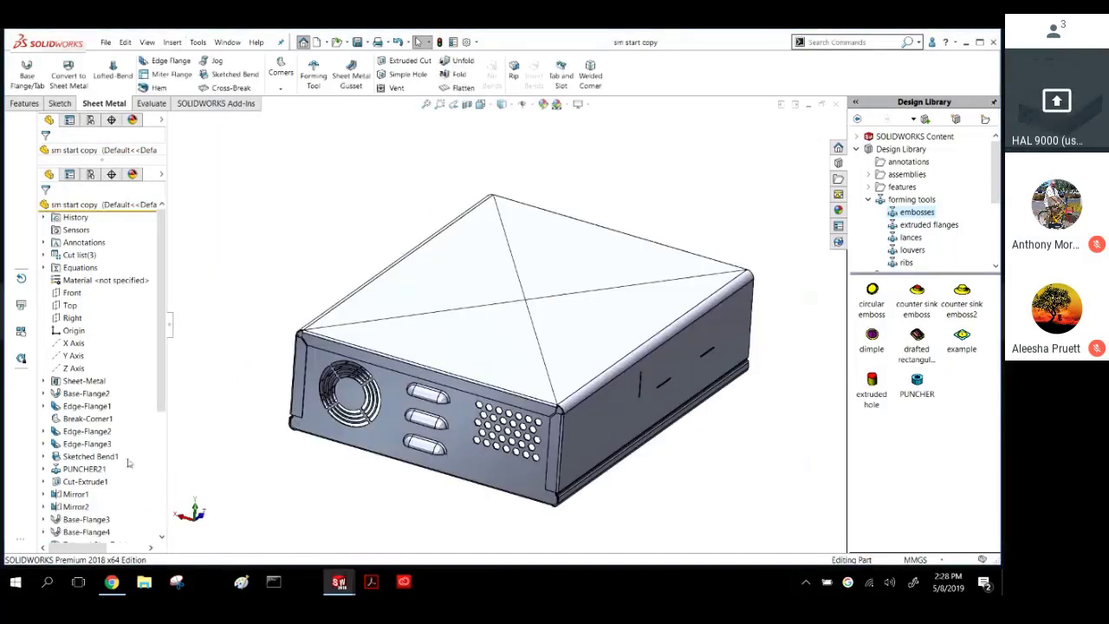
Delete every feature from Mirror1 through Cross Break1, including all dependent child features.
scroll(100, 430, down, 5)
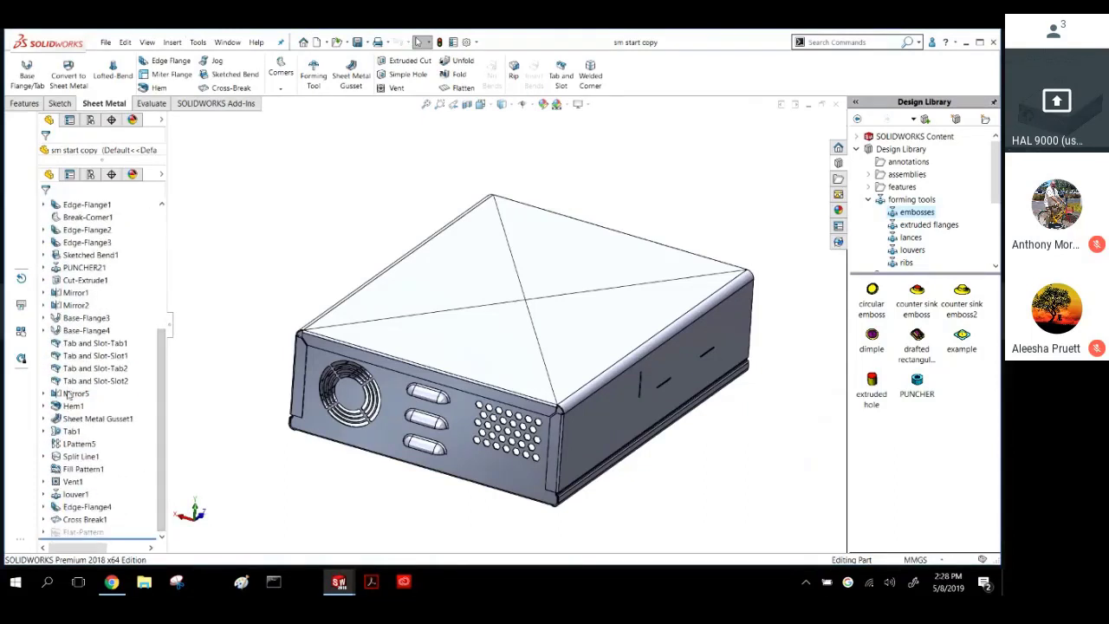
click(75, 293)
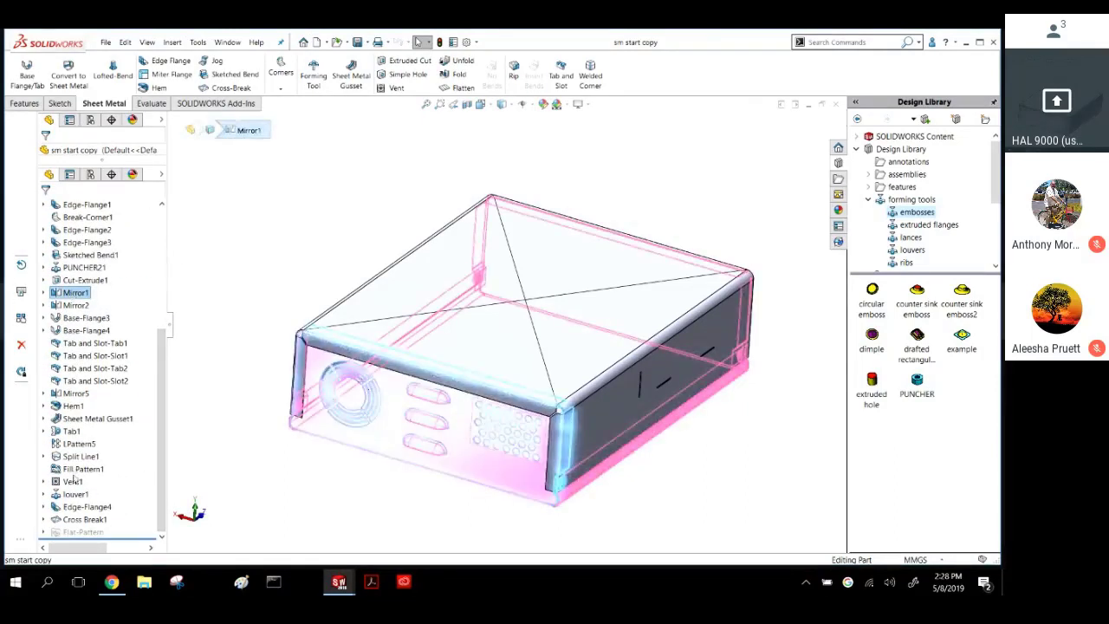
shift+click(66, 519)
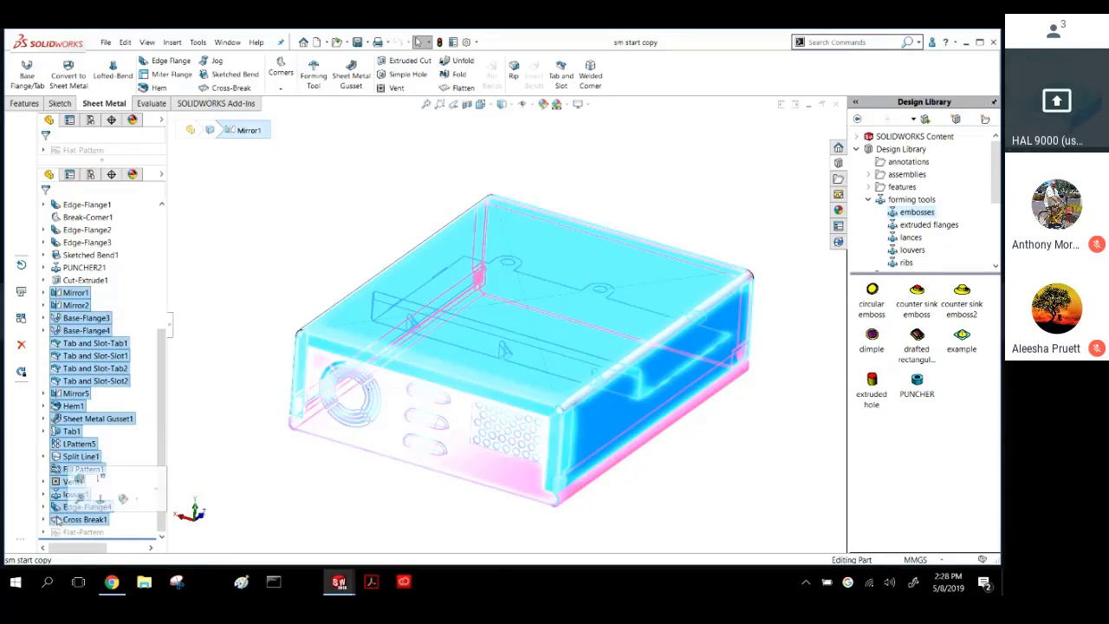
key(Delete)
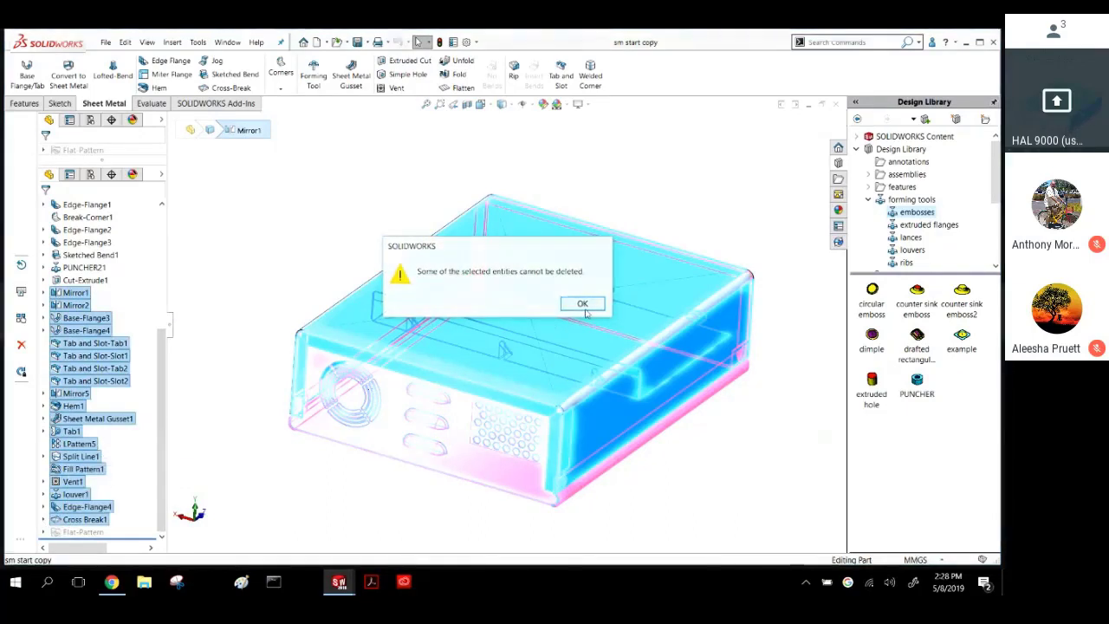
click(580, 303)
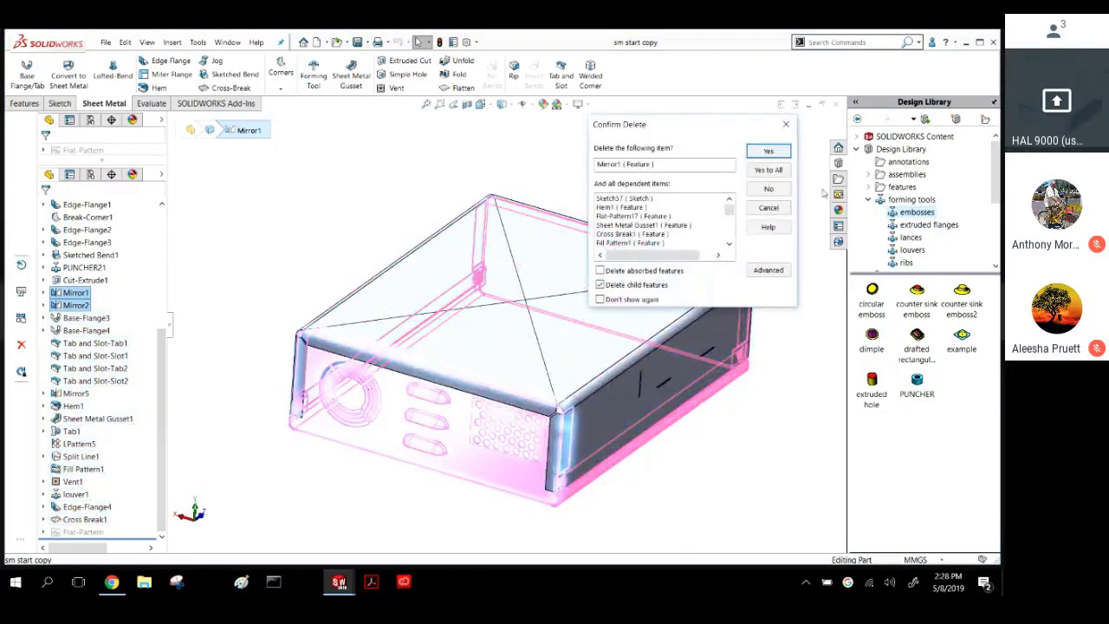
click(769, 170)
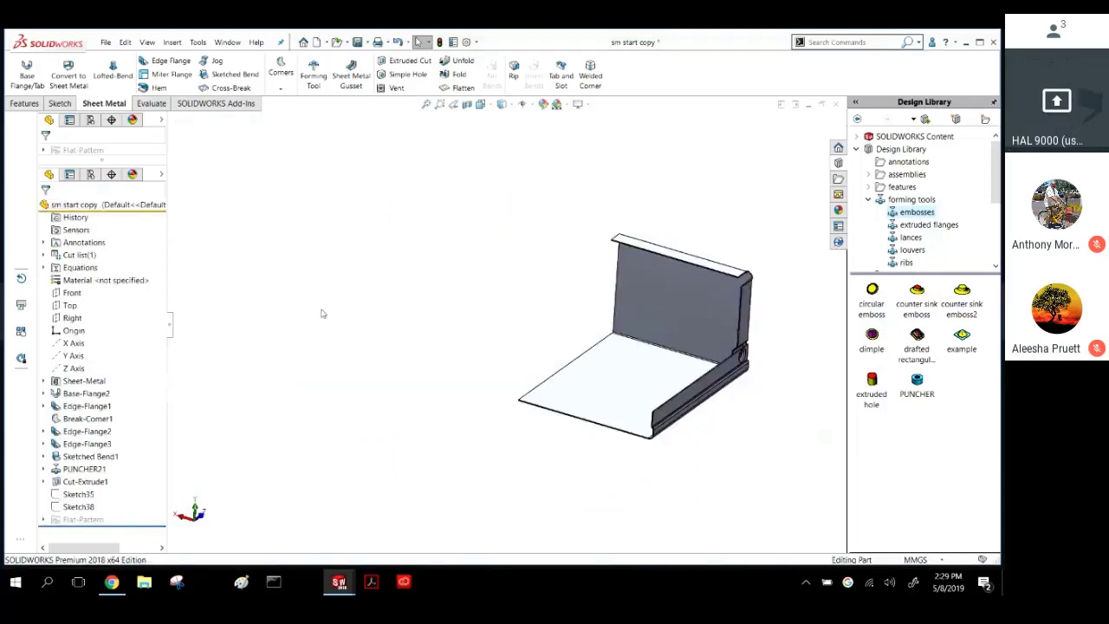
Delete the two leftover sketches, Sketch35 and Sketch38, from the end of the feature history.
click(77, 494)
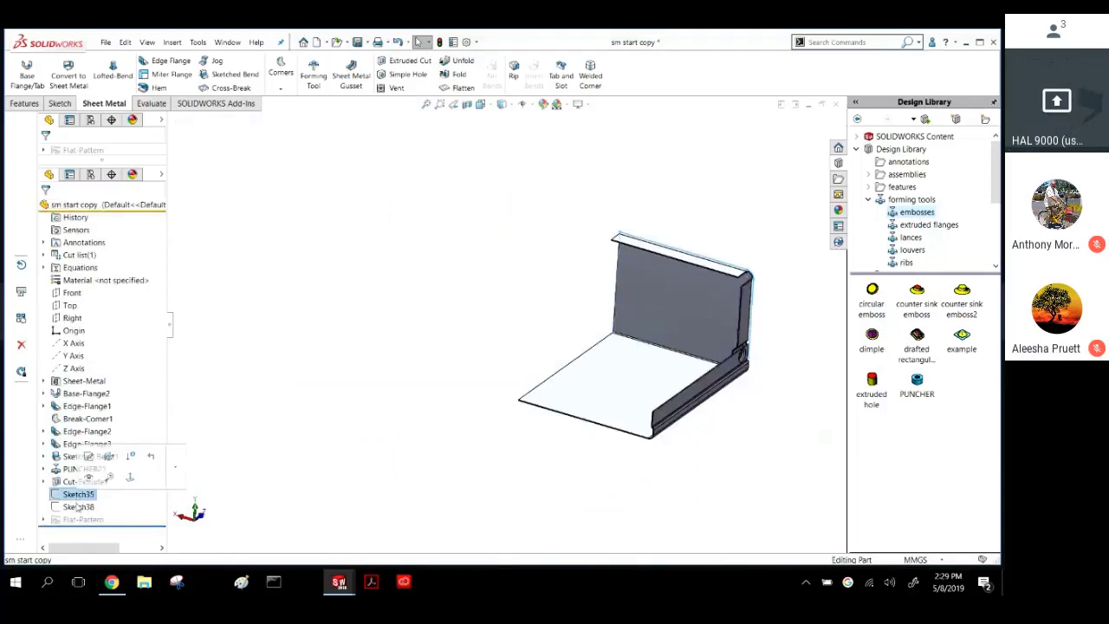
ctrl+click(78, 507)
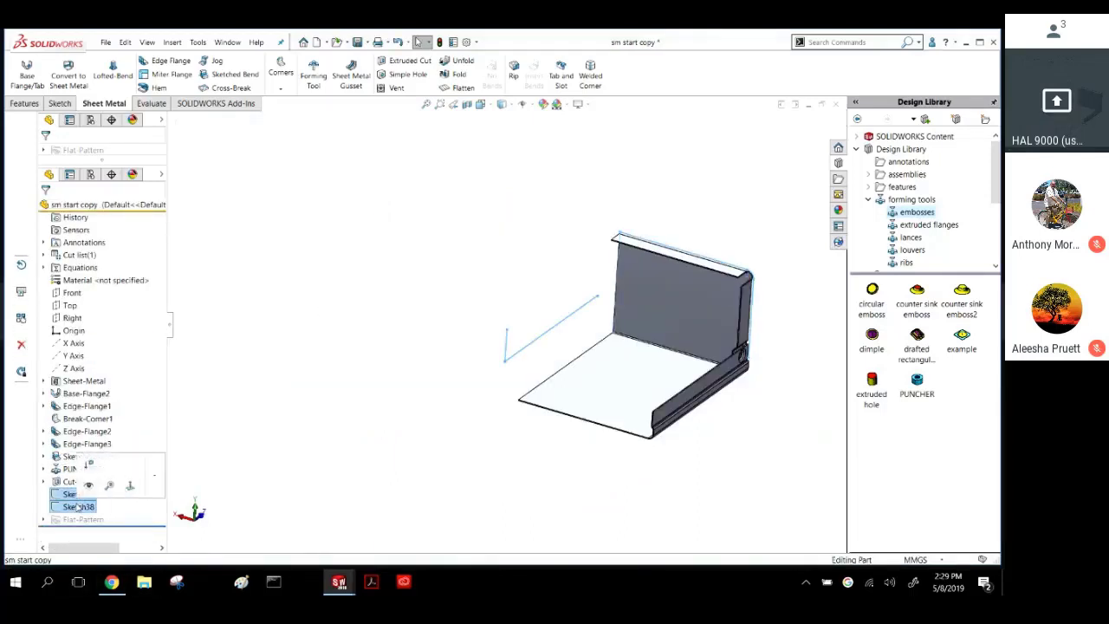
key(Delete)
click(767, 170)
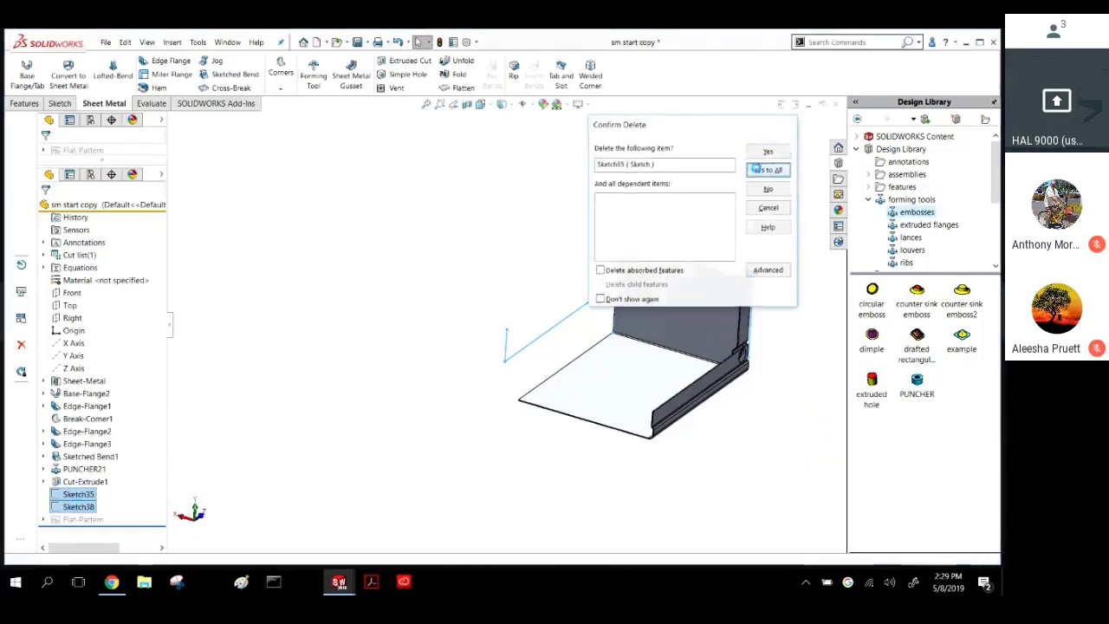
Inspect the inner corner where the bent tab with its hole meets the low side flange.
mouse_move(572, 236)
middle_down()
mouse_move(683, 218)
mouse_move(653, 298)
middle_up()
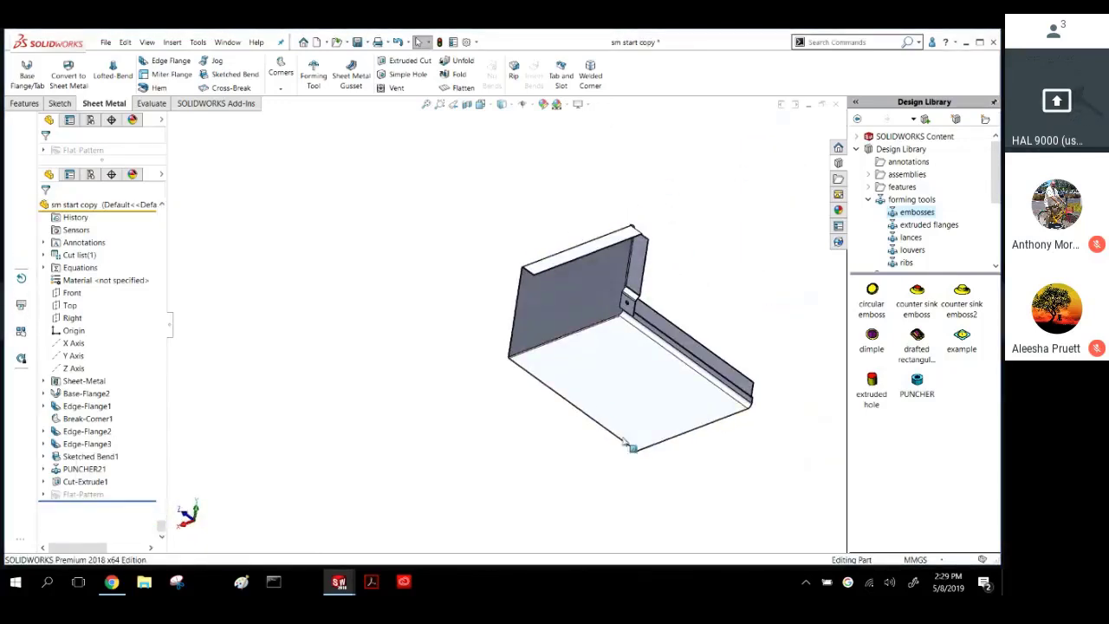
scroll(647, 382, down, 5)
scroll(647, 292, up, 4)
scroll(582, 277, down, 4)
middle_drag(589, 246, 626, 256)
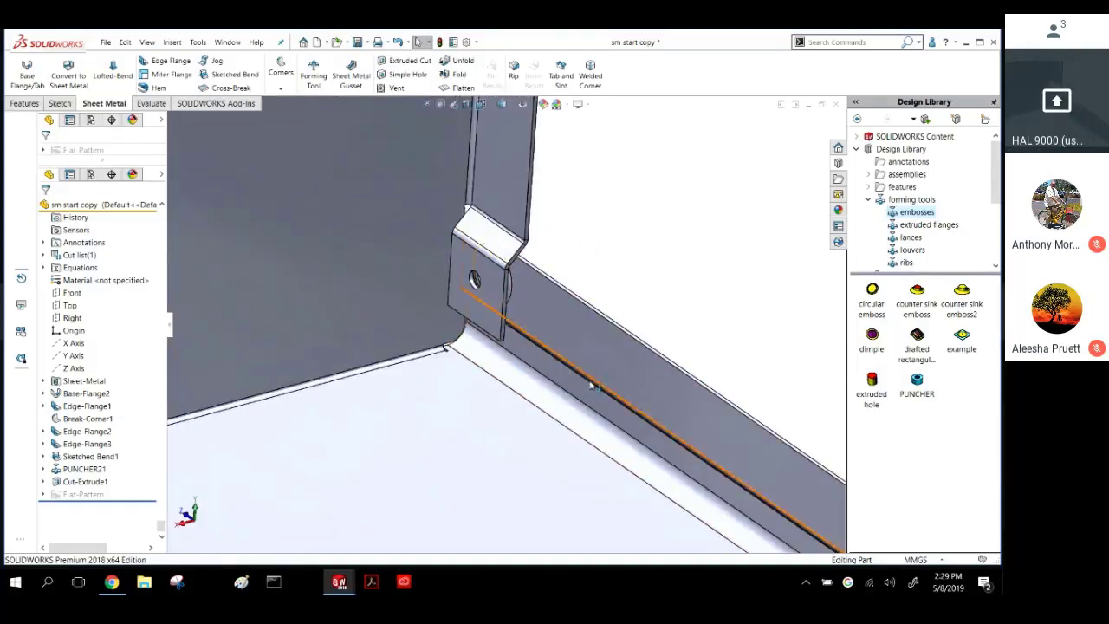
scroll(585, 389, up, 5)
Mirror the whole body about the base's thin end face opposite the tall flange, with solids merged.
click(216, 103)
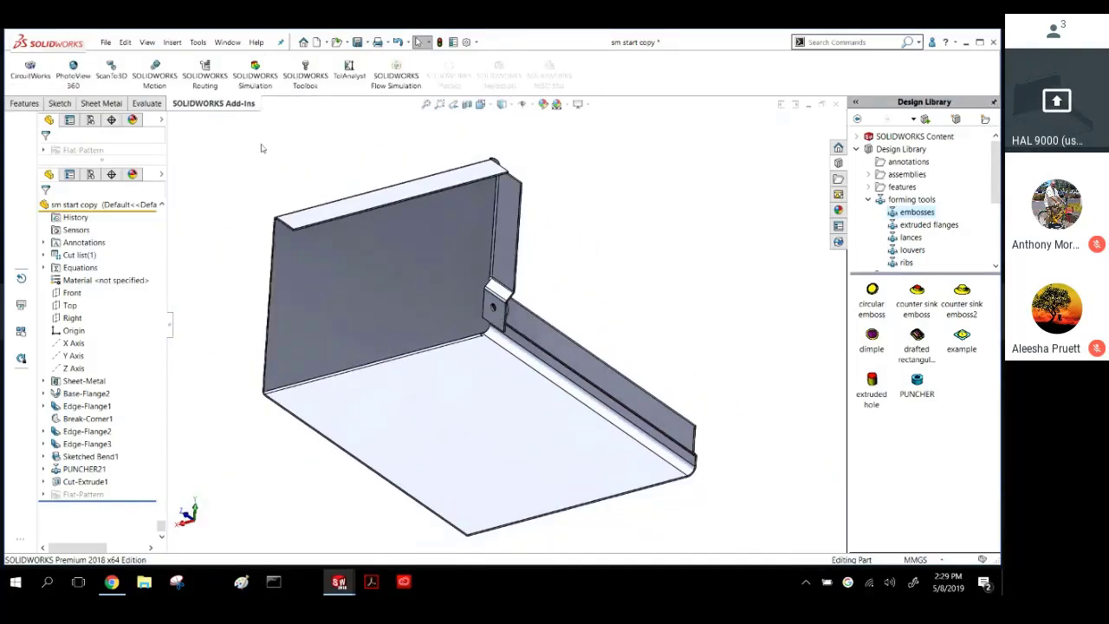
click(104, 104)
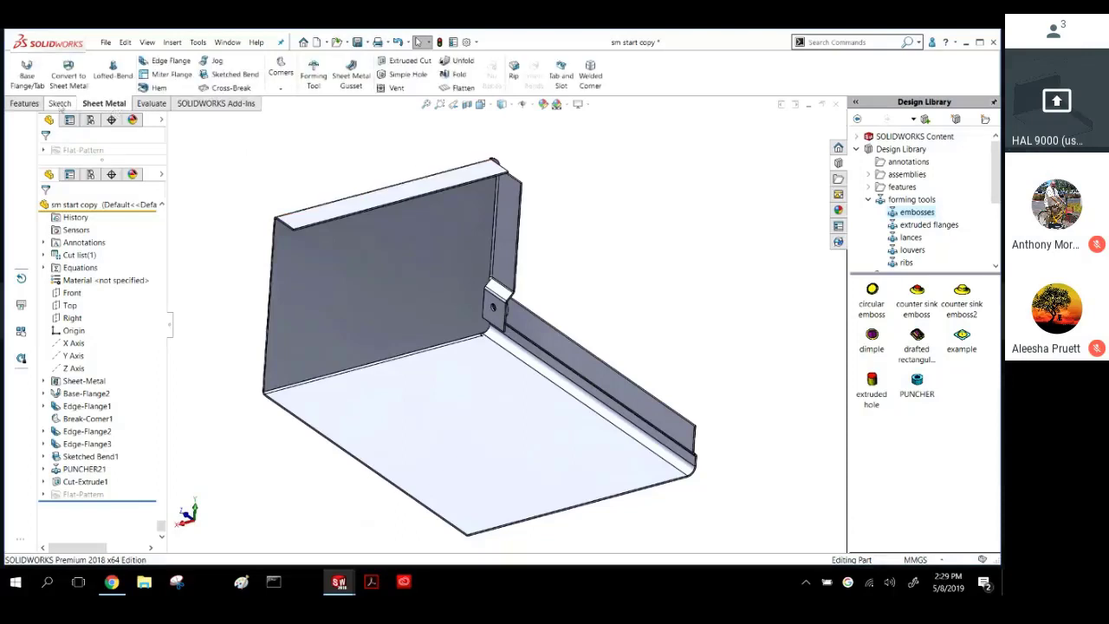
click(24, 103)
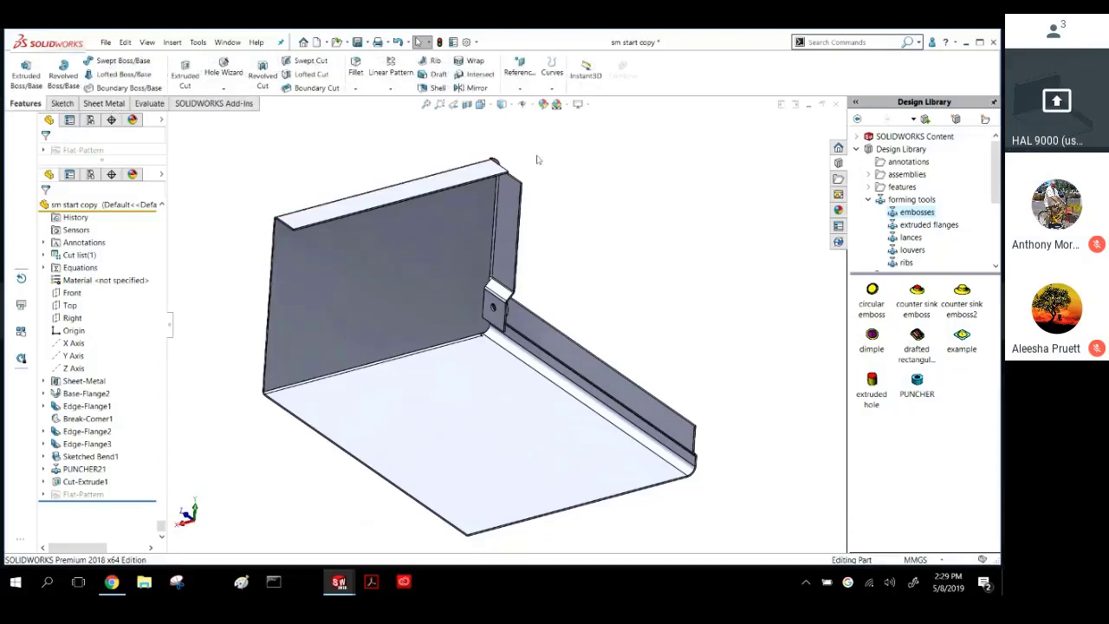
click(476, 87)
scroll(593, 332, down, 5)
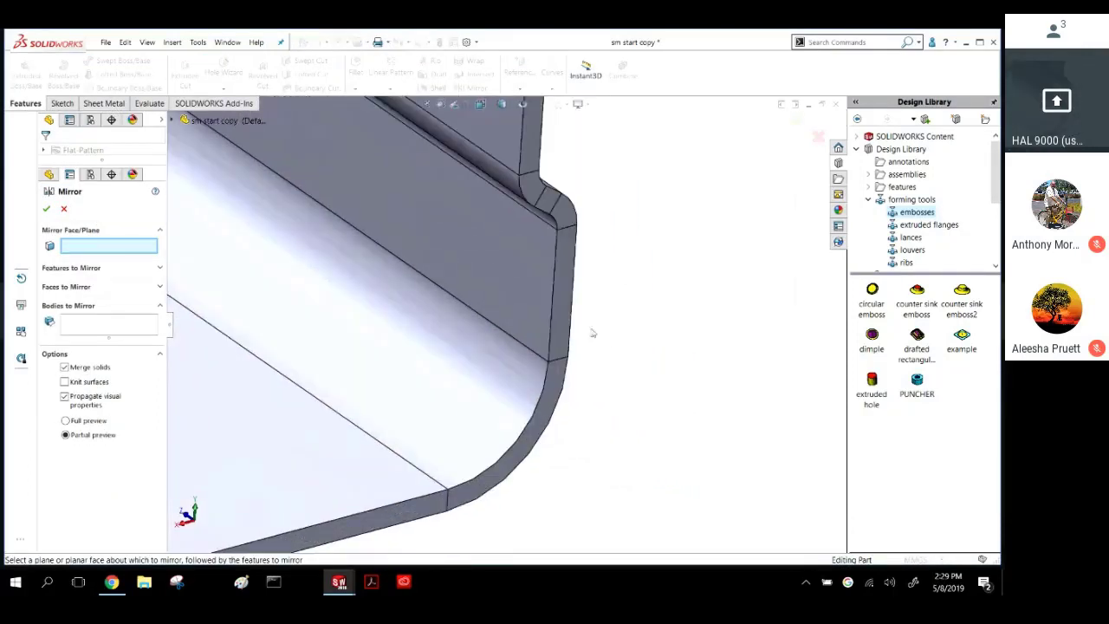
scroll(520, 406, up, 3)
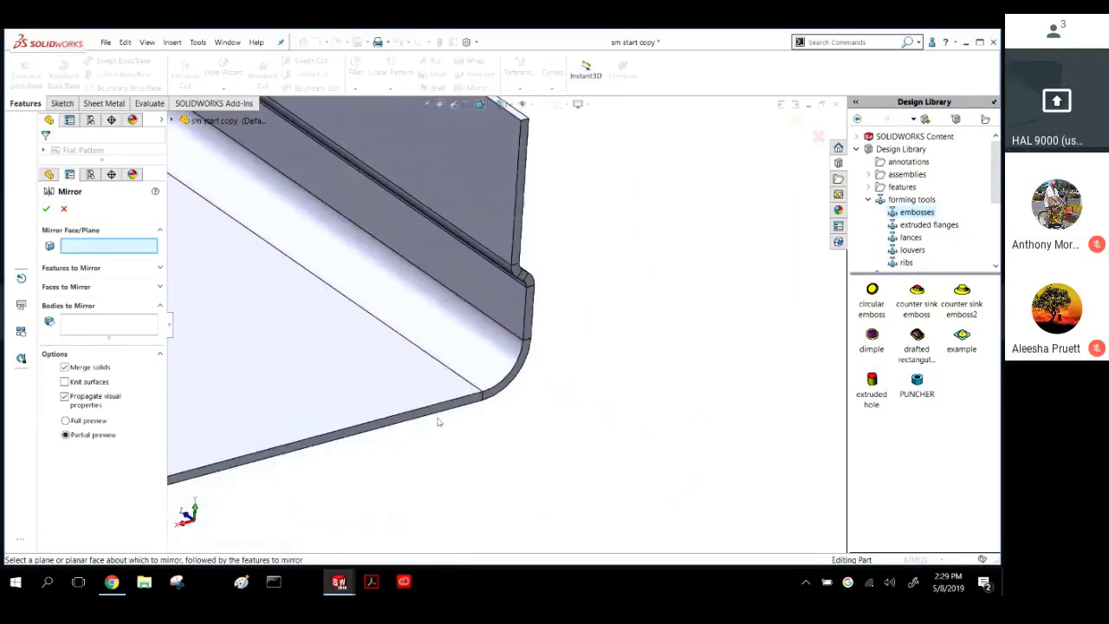
click(443, 413)
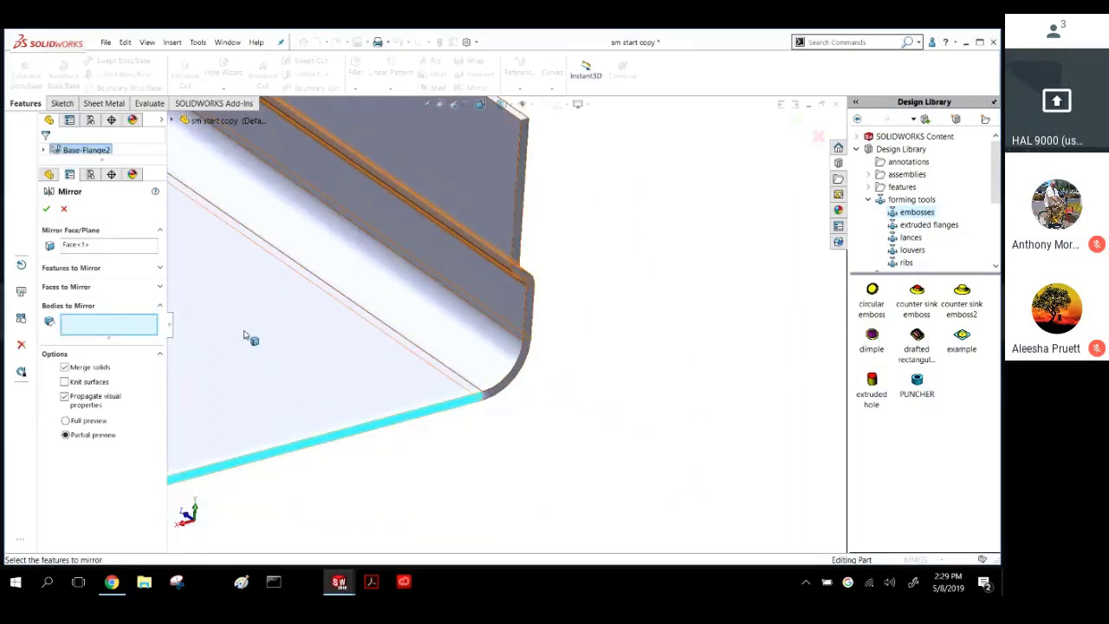
click(344, 357)
scroll(361, 309, up, 3)
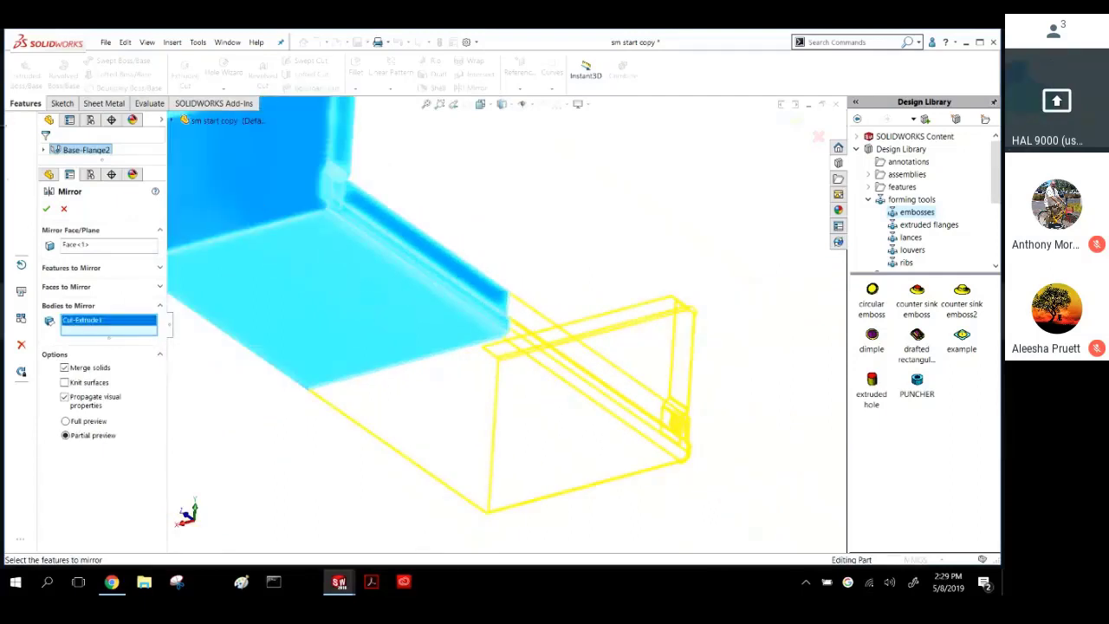
click(46, 208)
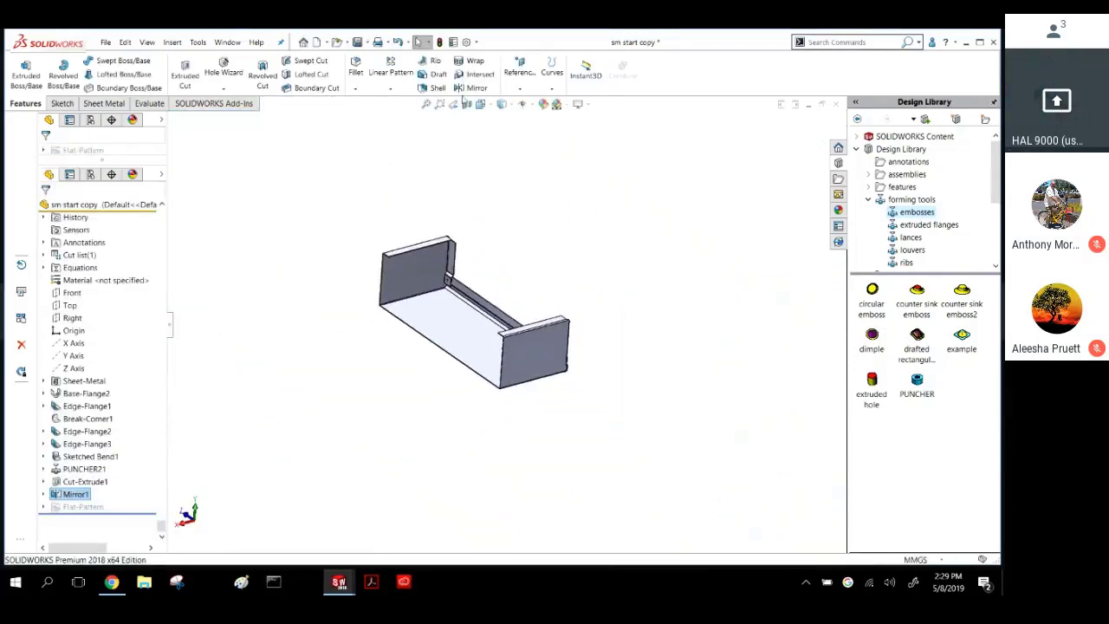
Flatten the once-mirrored part to check its flat pattern, and return it to the folded state.
click(104, 103)
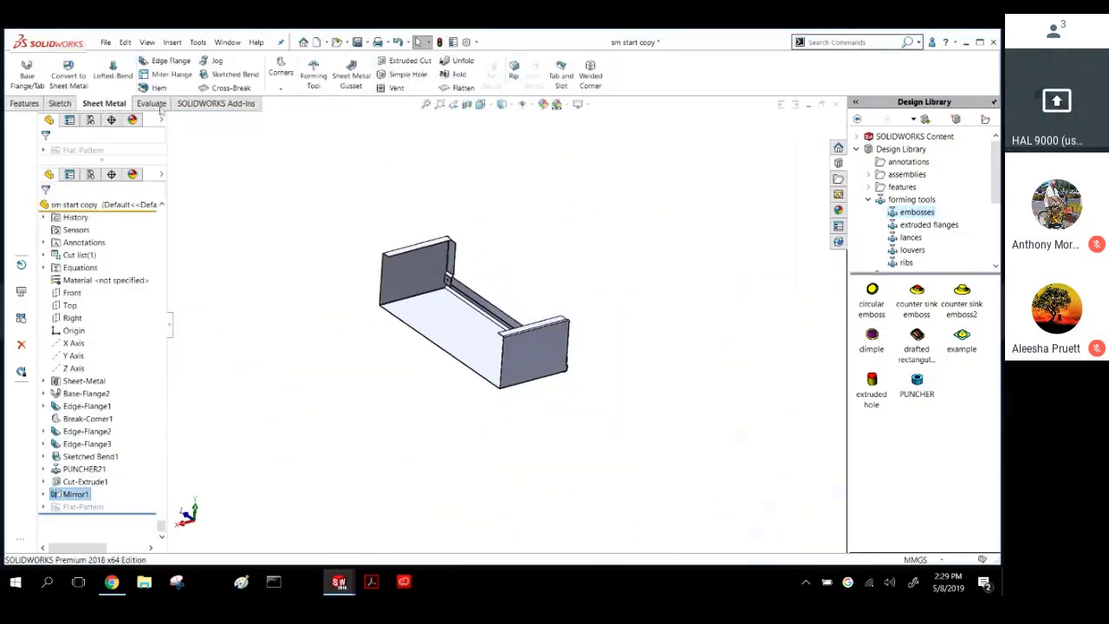
click(446, 87)
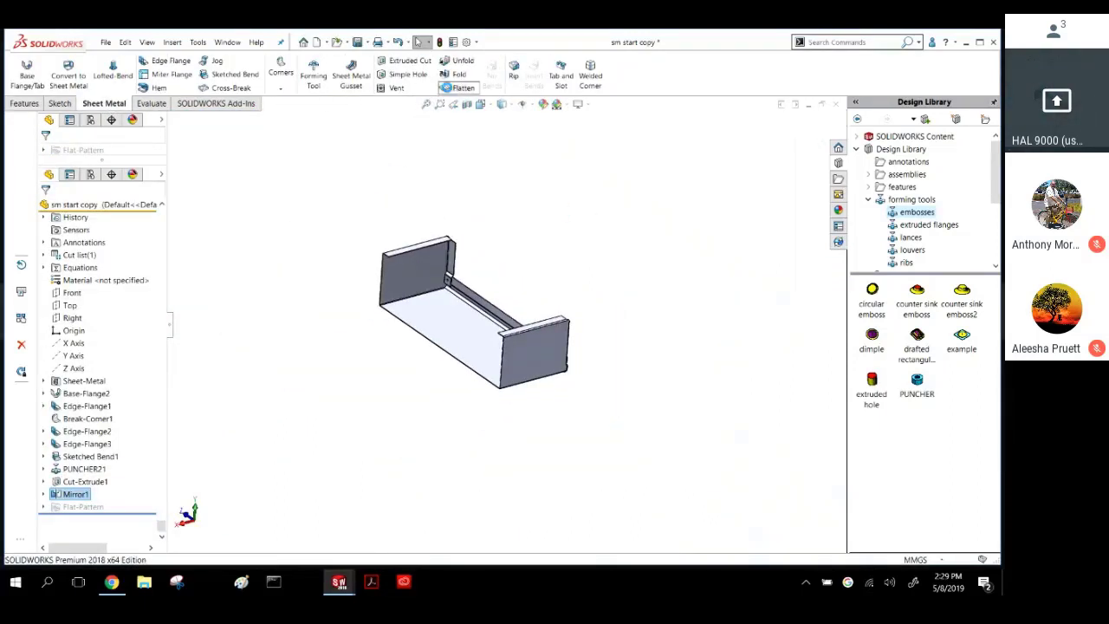
click(448, 88)
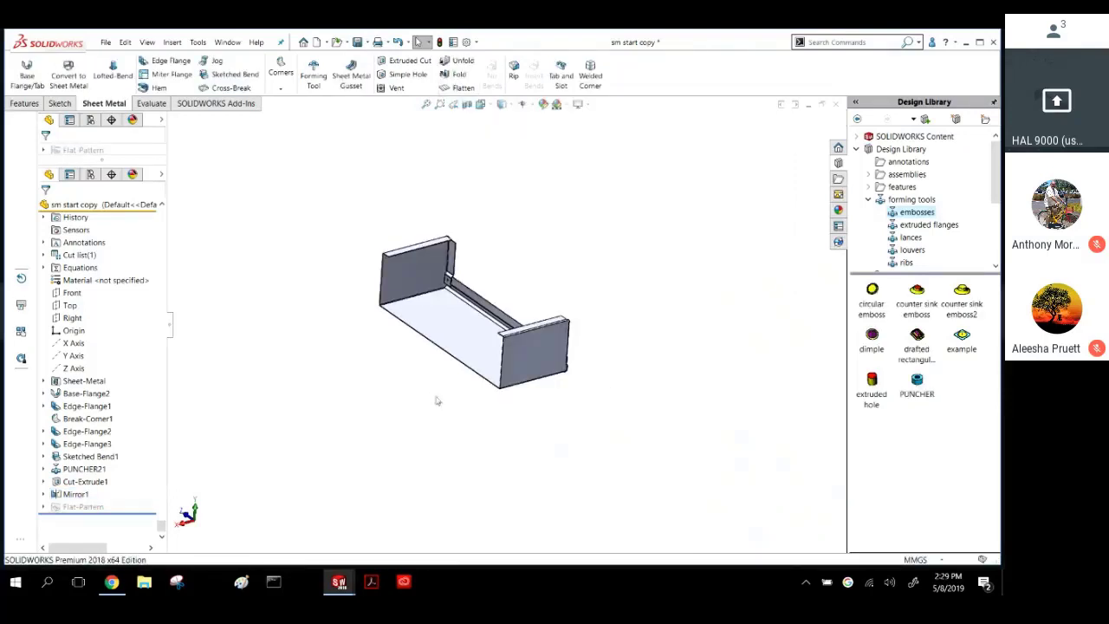
Mirror the merged body about the base's long thin edge face opposite the low side flange, with solids merged.
scroll(416, 330, down, 5)
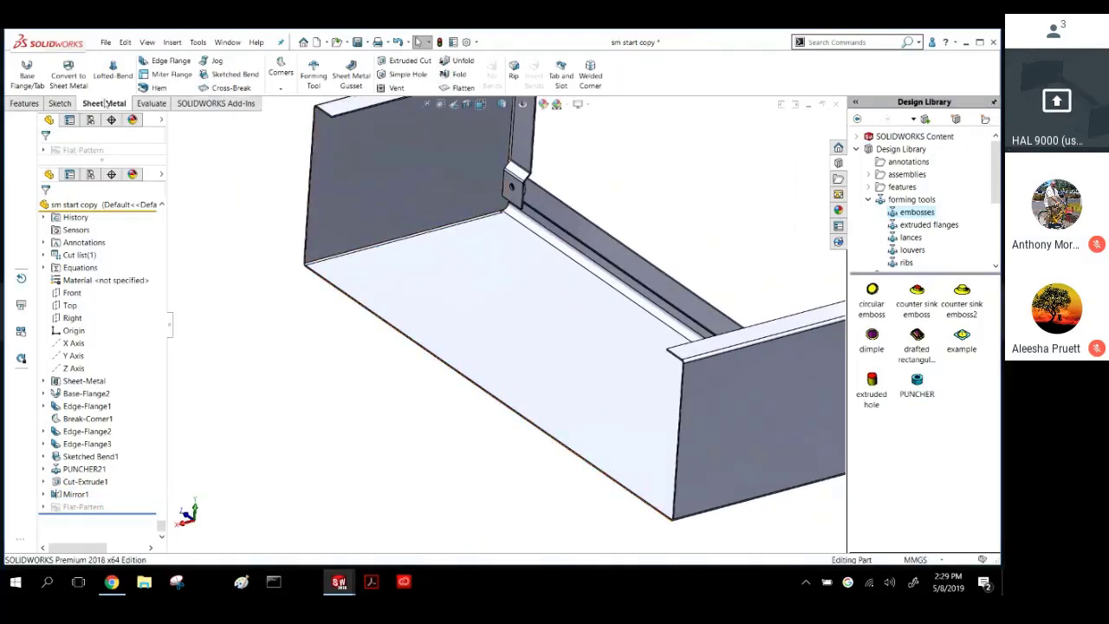
click(24, 103)
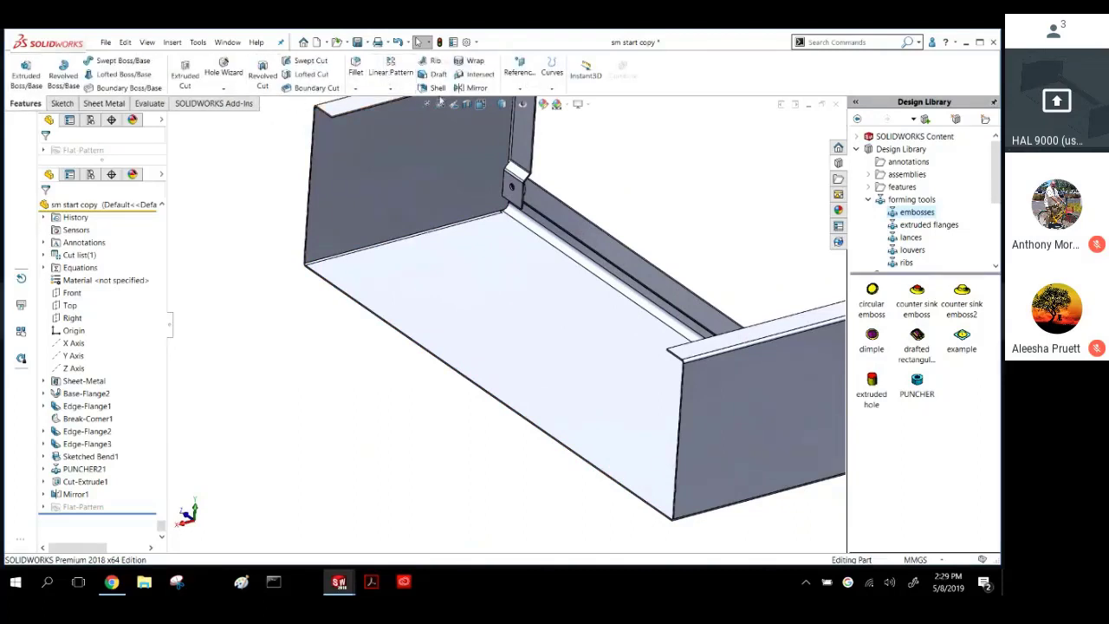
click(472, 88)
scroll(476, 329, down, 5)
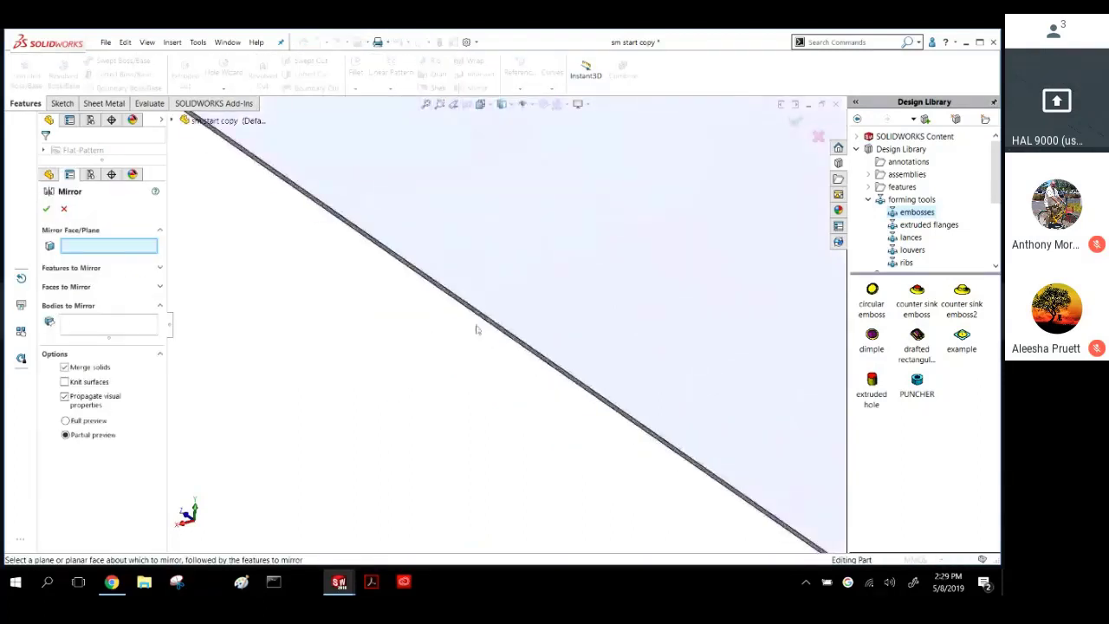
click(495, 307)
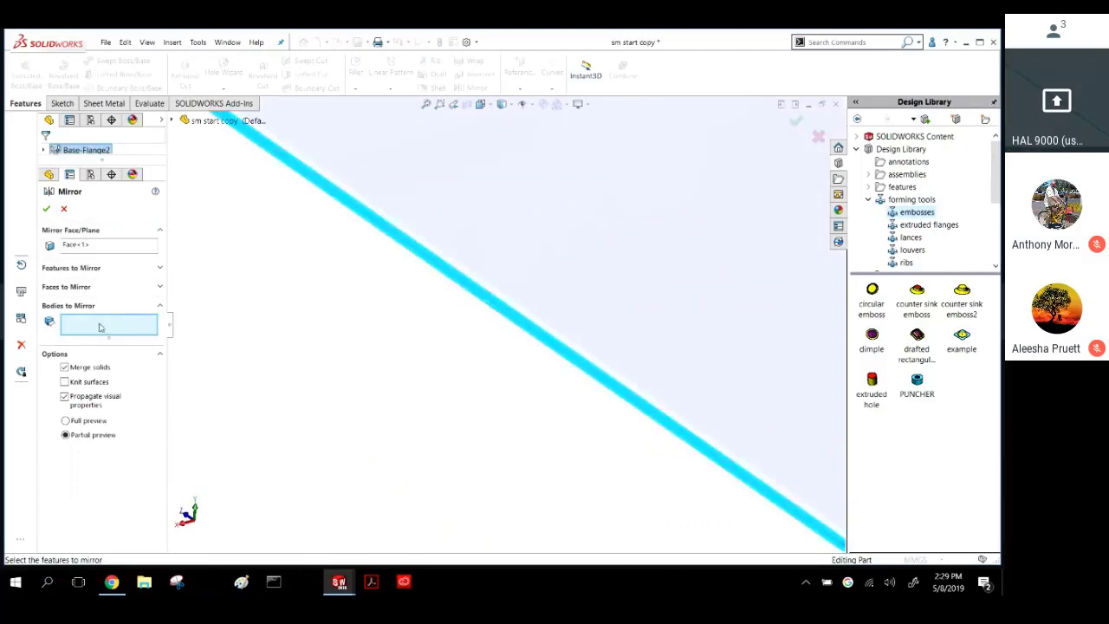
click(511, 250)
key(f)
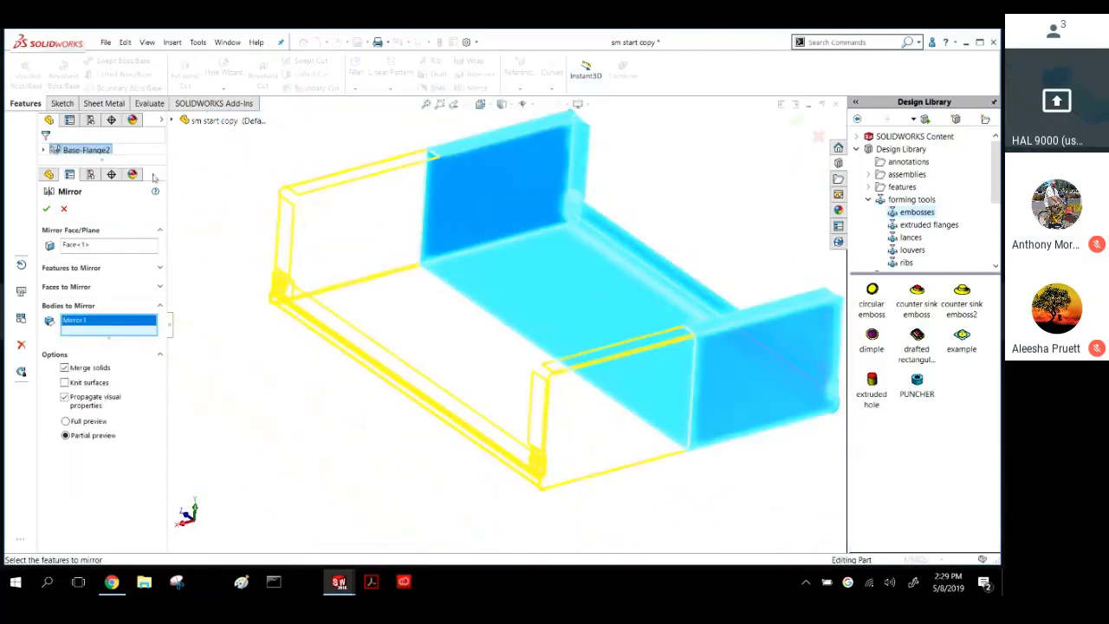
click(47, 210)
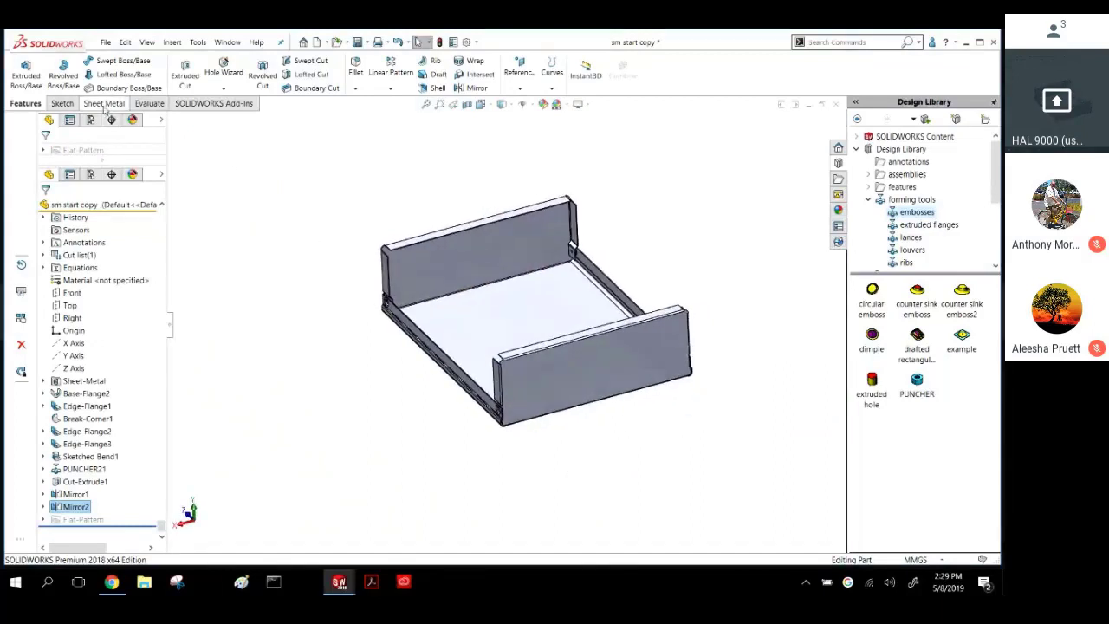
Flatten the fully mirrored part to inspect its PUNCHER forms, and return it to the folded state.
click(103, 103)
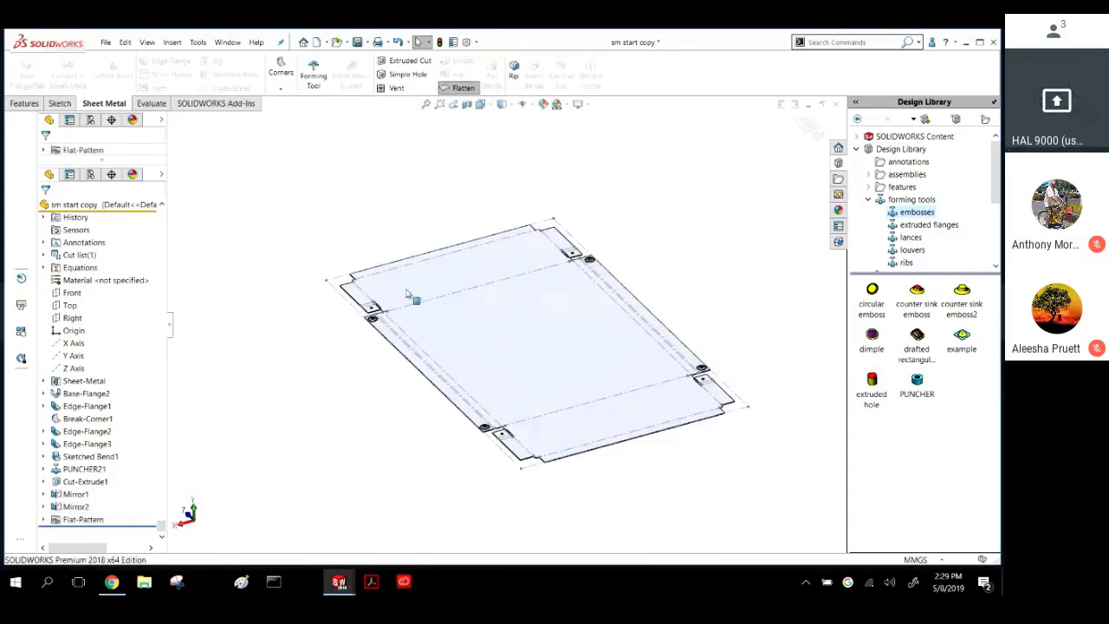
scroll(406, 290, down, 10)
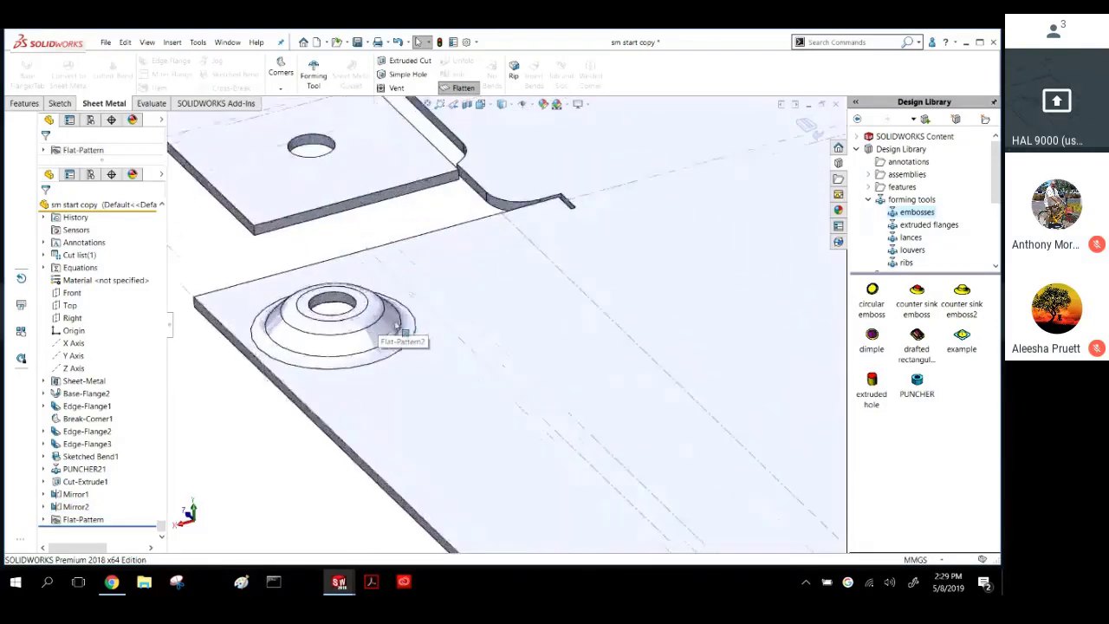
scroll(396, 327, down, 6)
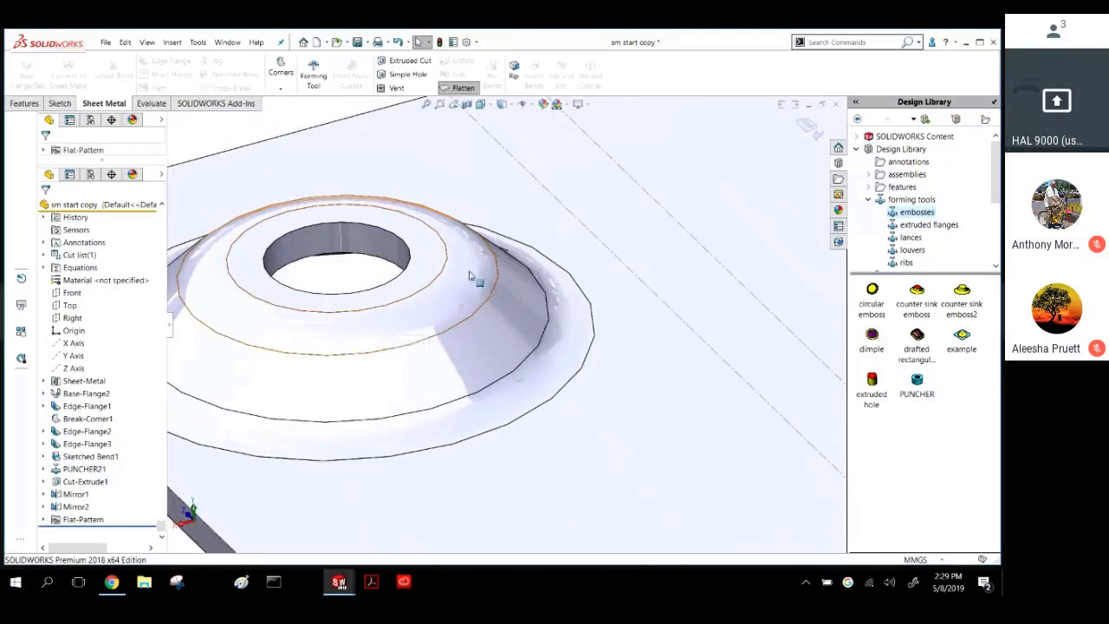
scroll(557, 358, up, 15)
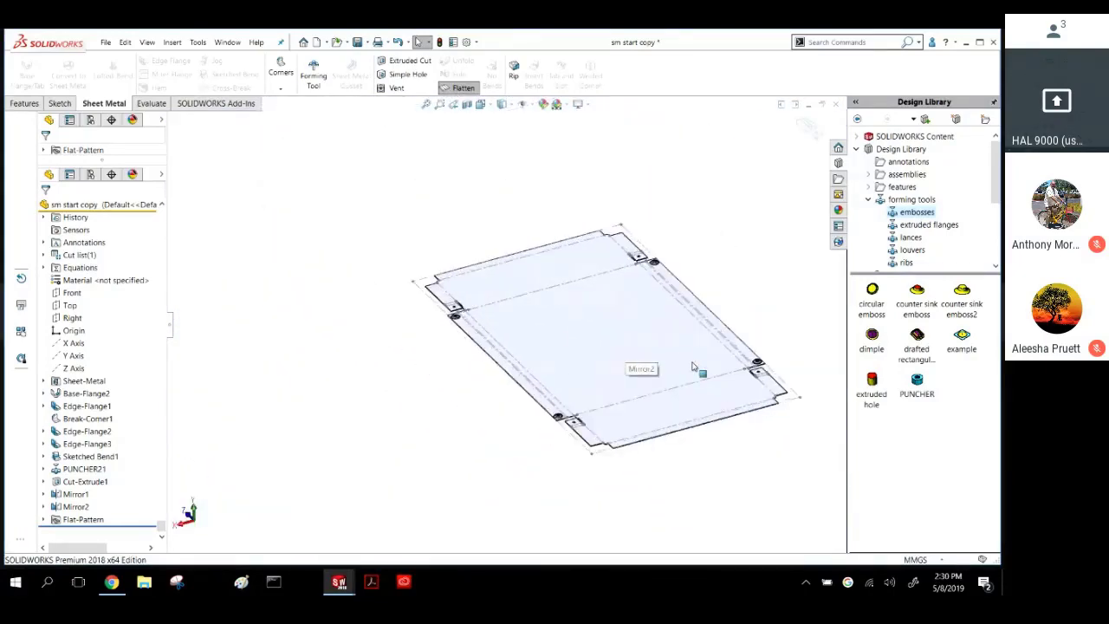
scroll(693, 367, down, 3)
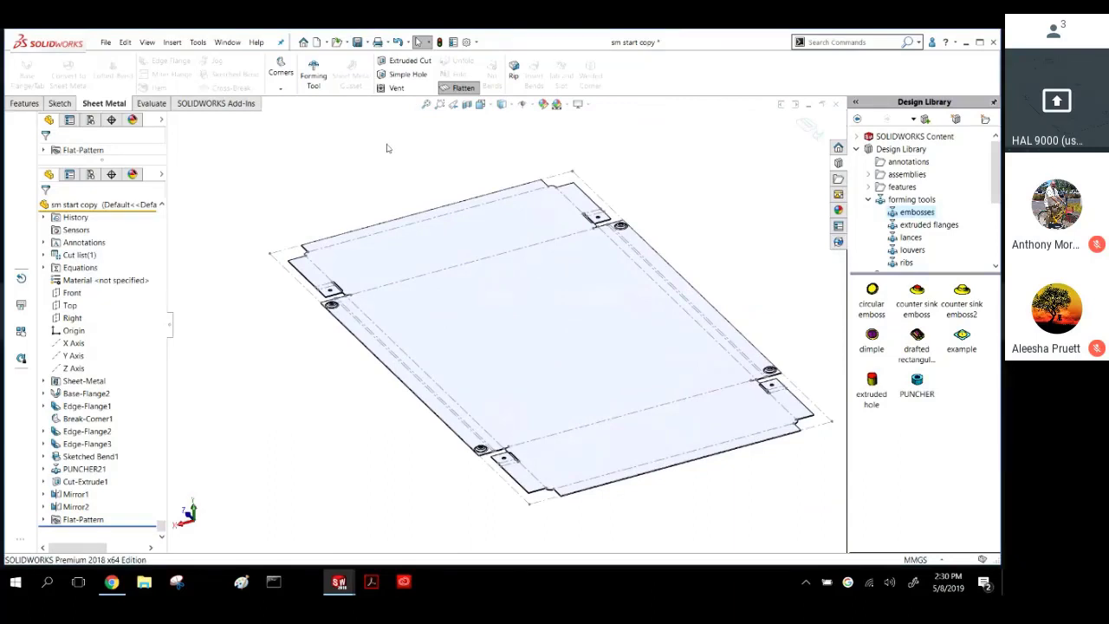
click(451, 88)
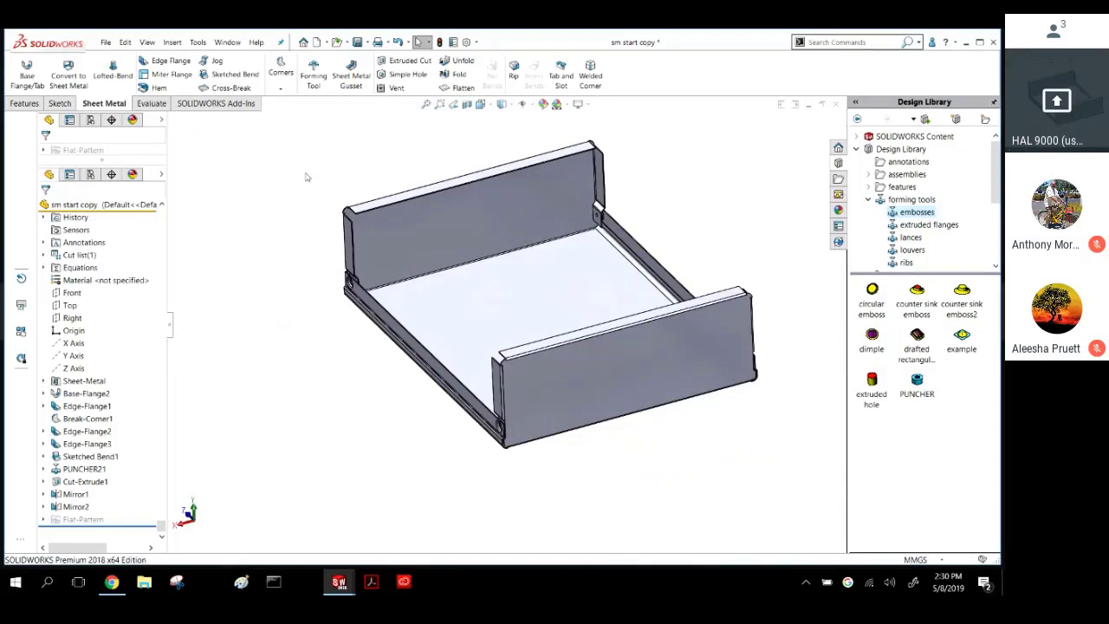
middle_drag(308, 235, 349, 182)
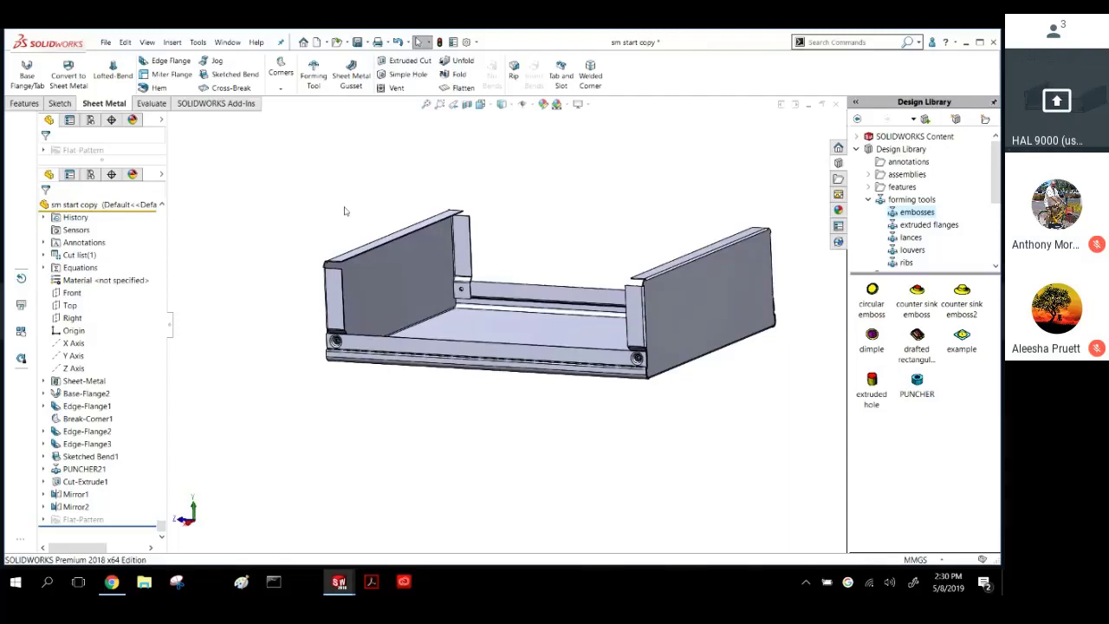
Start a sketch on the outer face of the nearer tall flange and view it face-on.
middle_drag(339, 224, 336, 235)
click(663, 347)
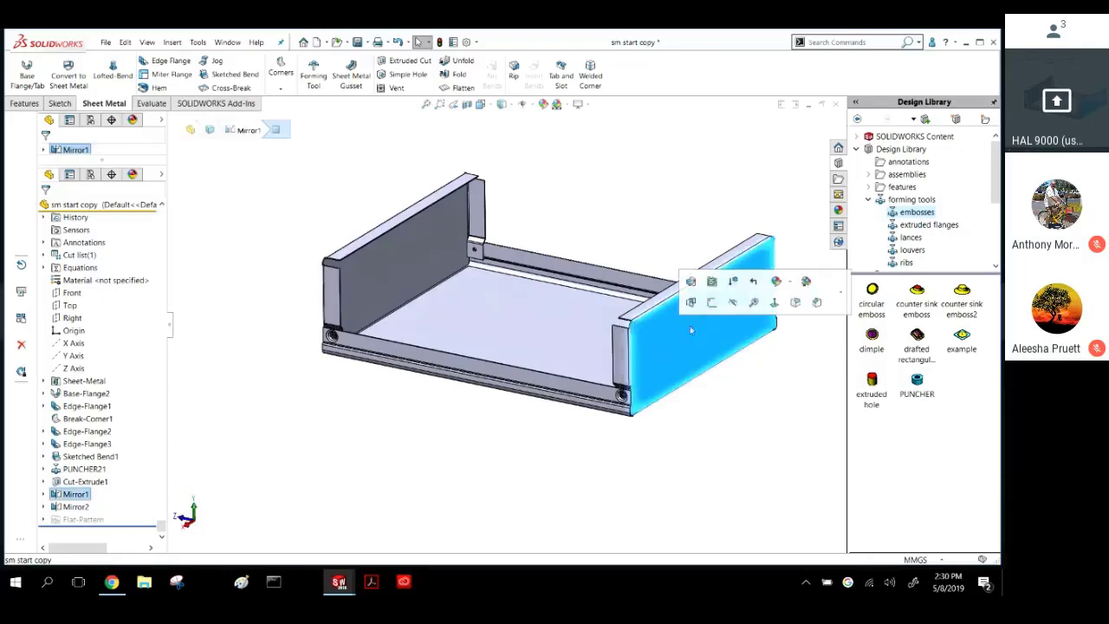
click(709, 305)
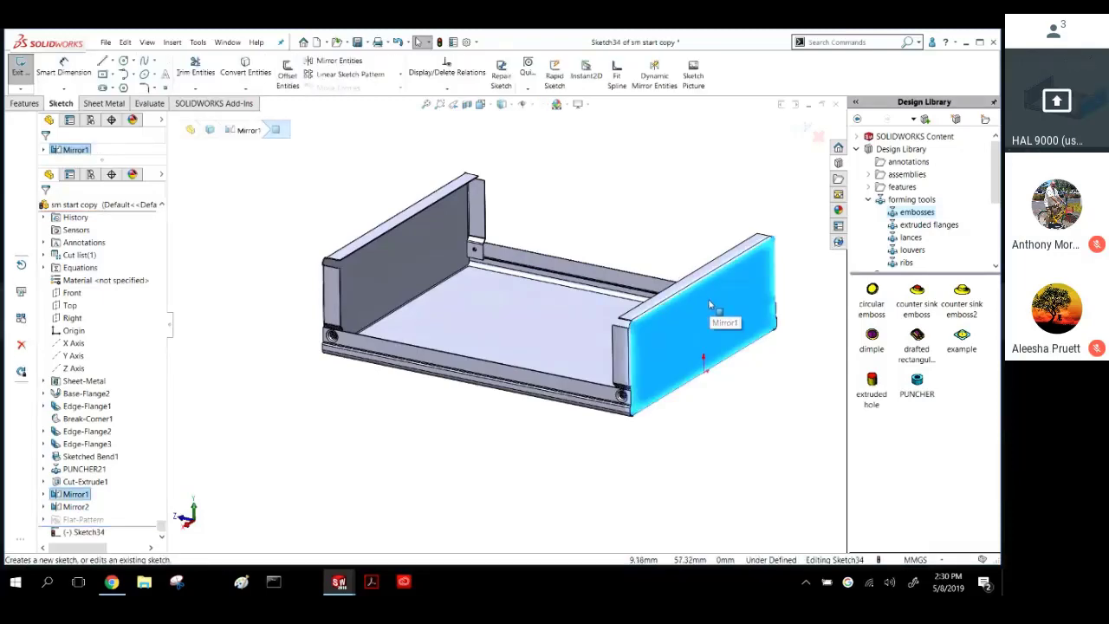
click(420, 187)
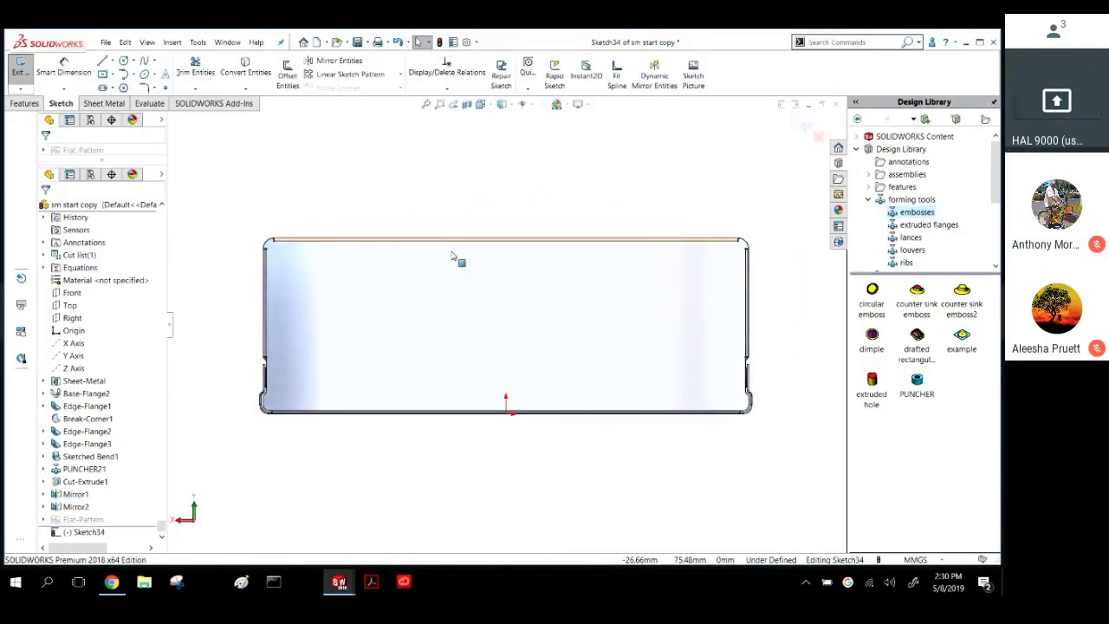
Offset the flange's rounded upper corner edge outward by 0.8 mm in the sketch.
scroll(279, 246, down, 9)
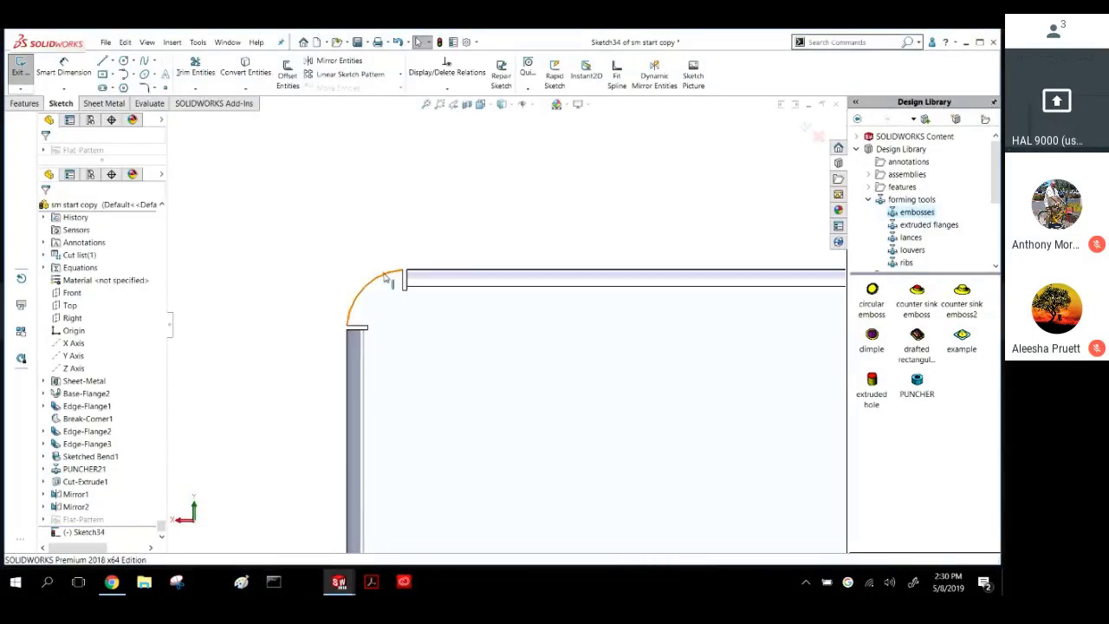
click(384, 277)
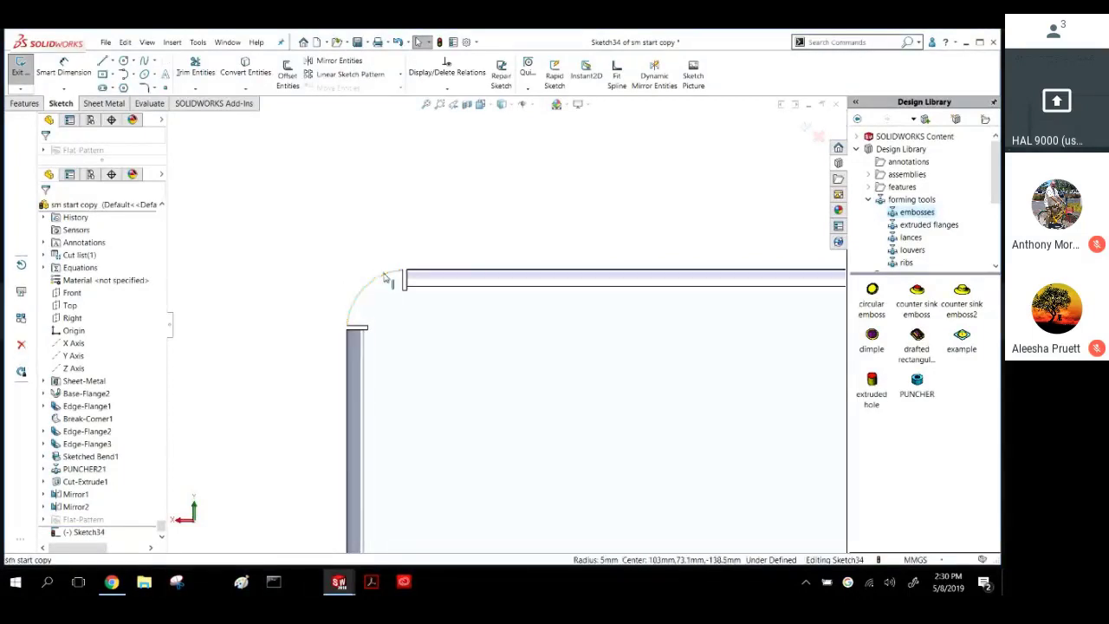
click(287, 72)
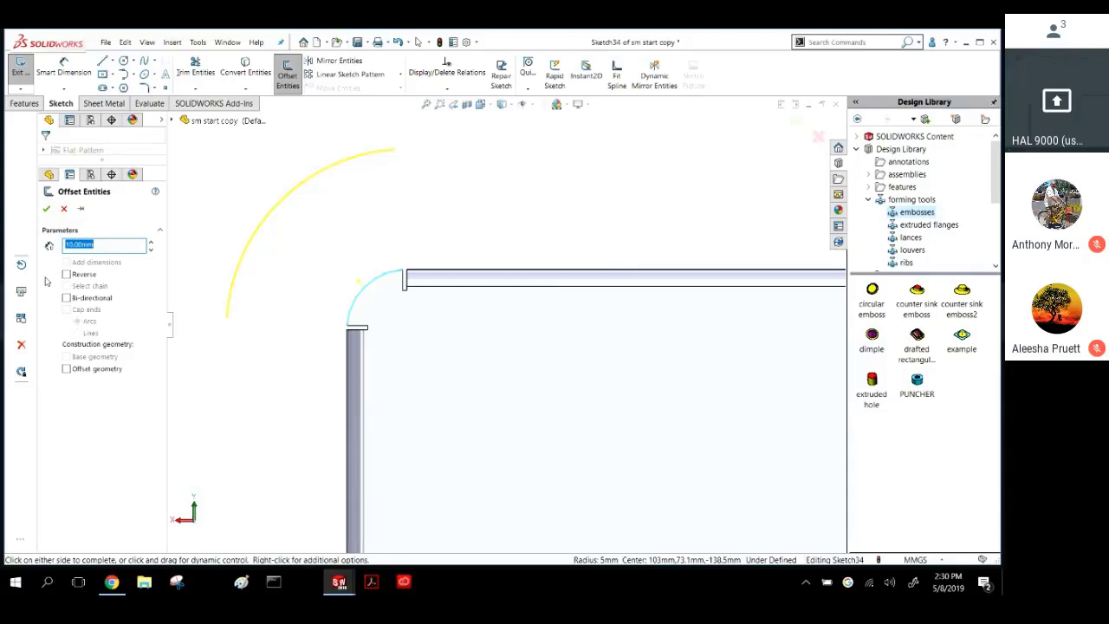
key(BackSpace)
text(0.5)
key(Return)
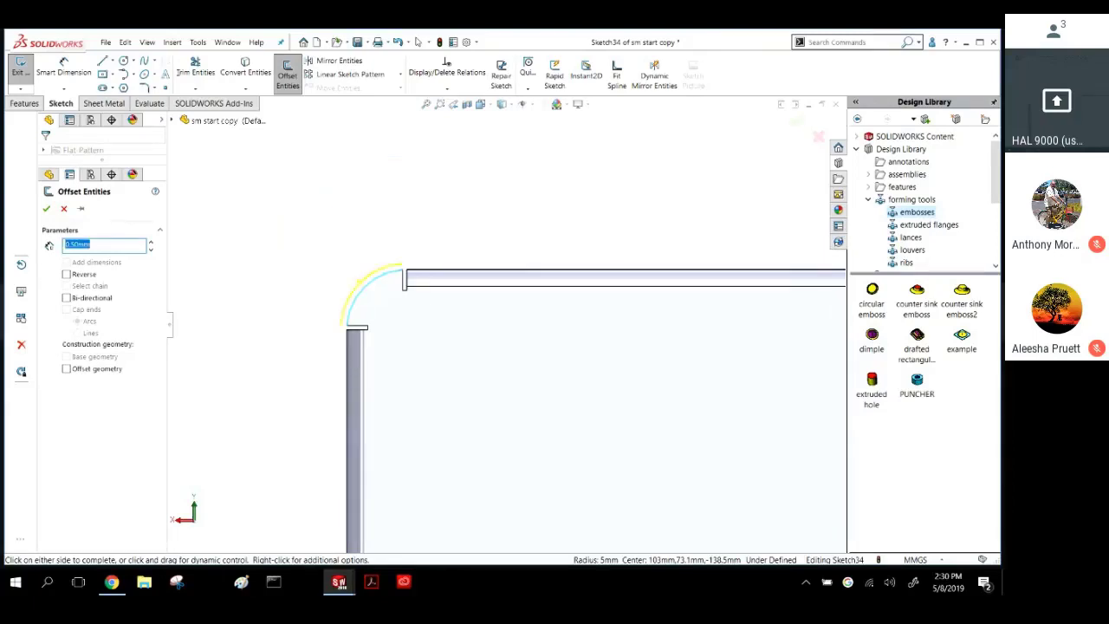
text(0.8)
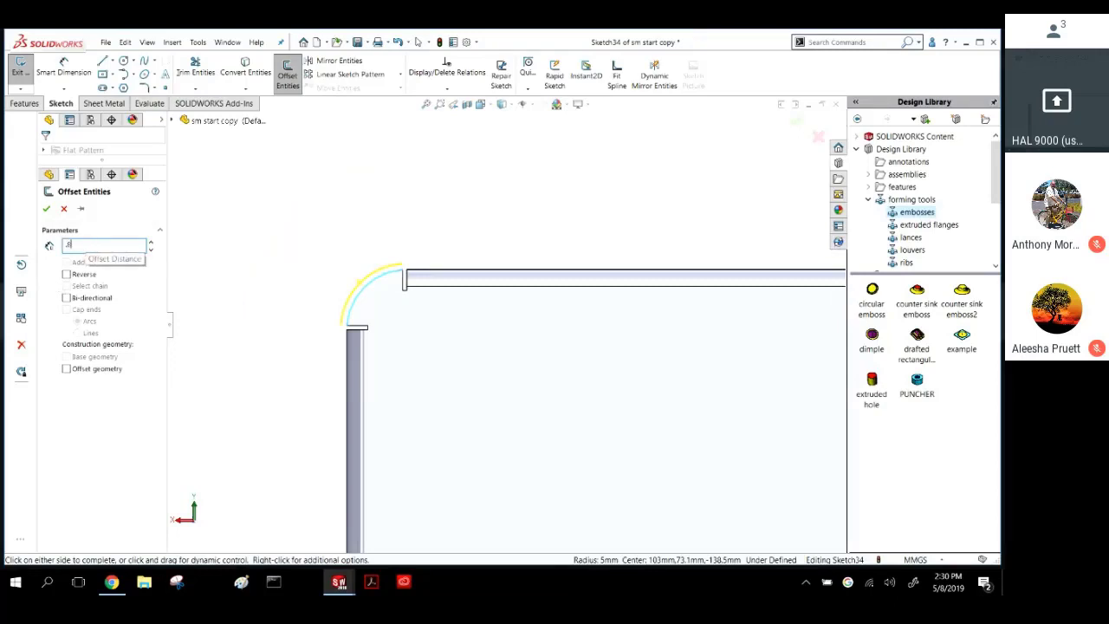
key(Return)
click(47, 209)
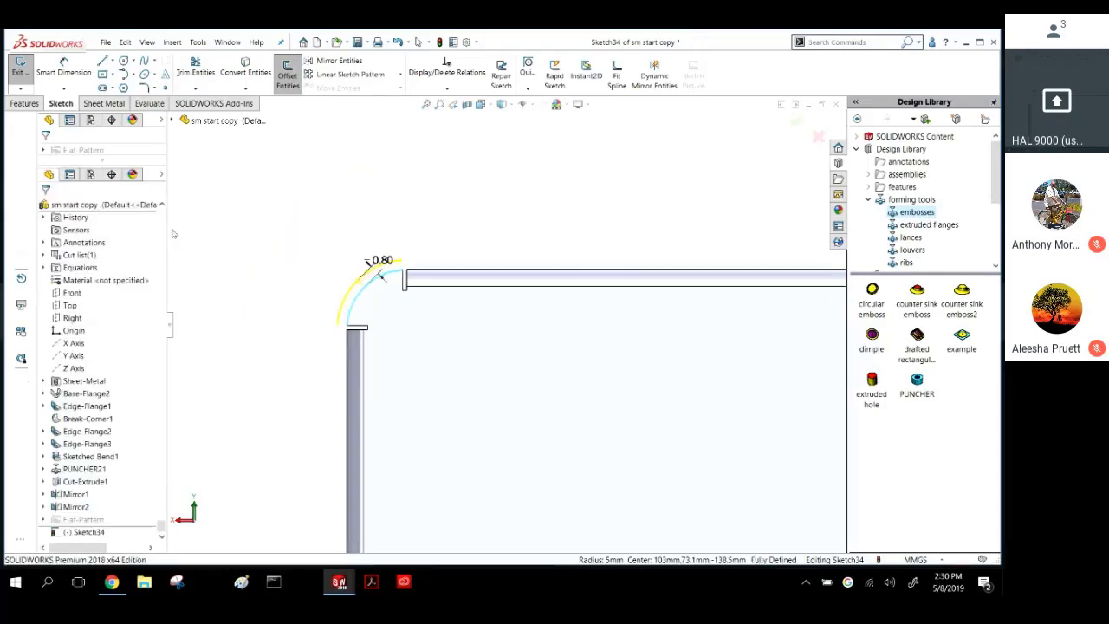
Extend the offset arc's ends to the levels of its centre point, making a full quarter circle.
scroll(414, 267, down, 3)
click(425, 263)
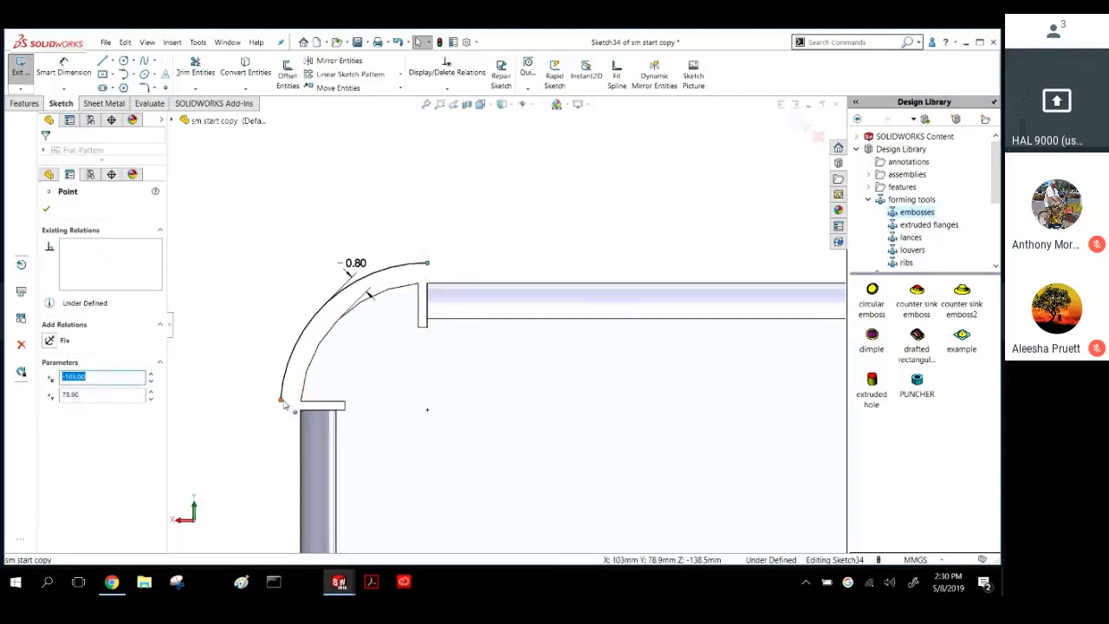
mouse_move(281, 401)
mouse_down()
mouse_move(285, 420)
mouse_move(281, 409)
mouse_up()
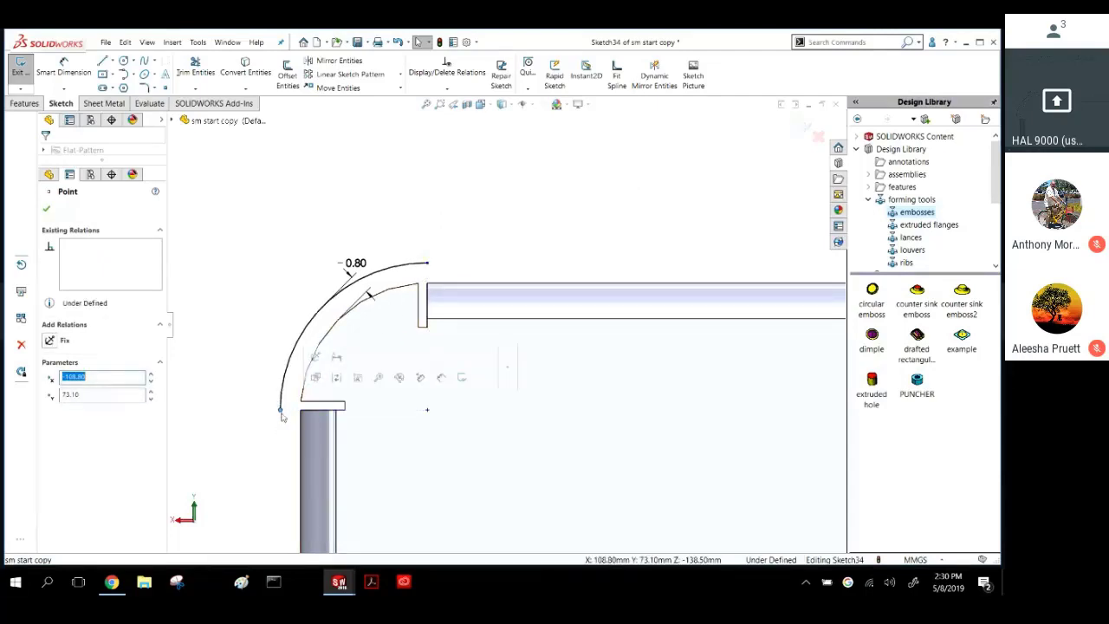
key(Escape)
Sketch a horizontal line from the arc's upper end to above the origin and a side line about 61 mm long from its lower end.
click(114, 60)
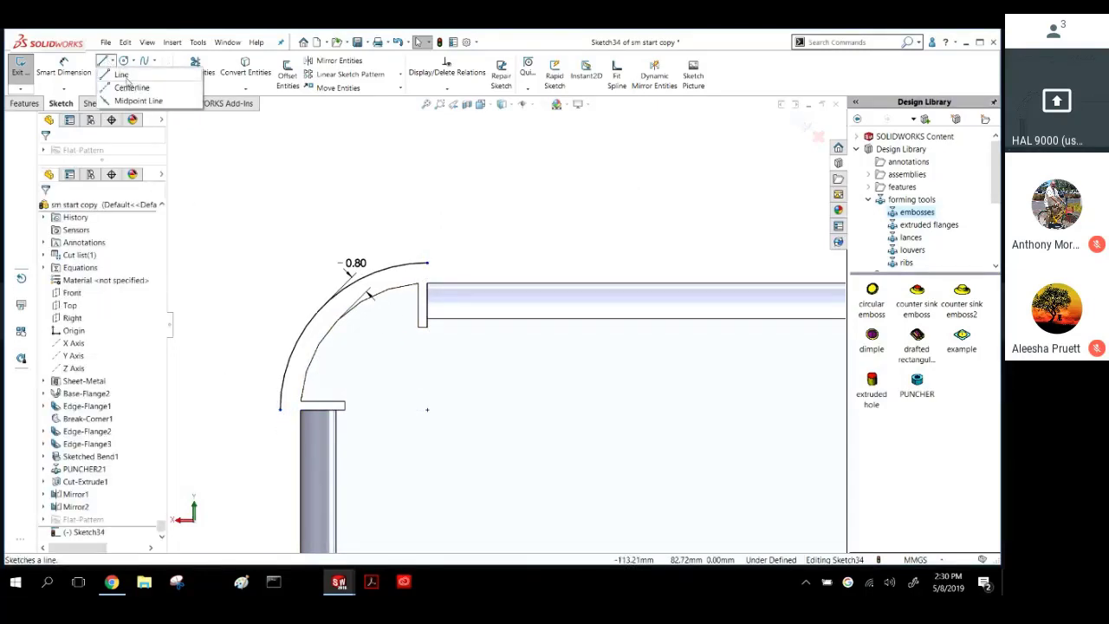
click(122, 73)
click(427, 263)
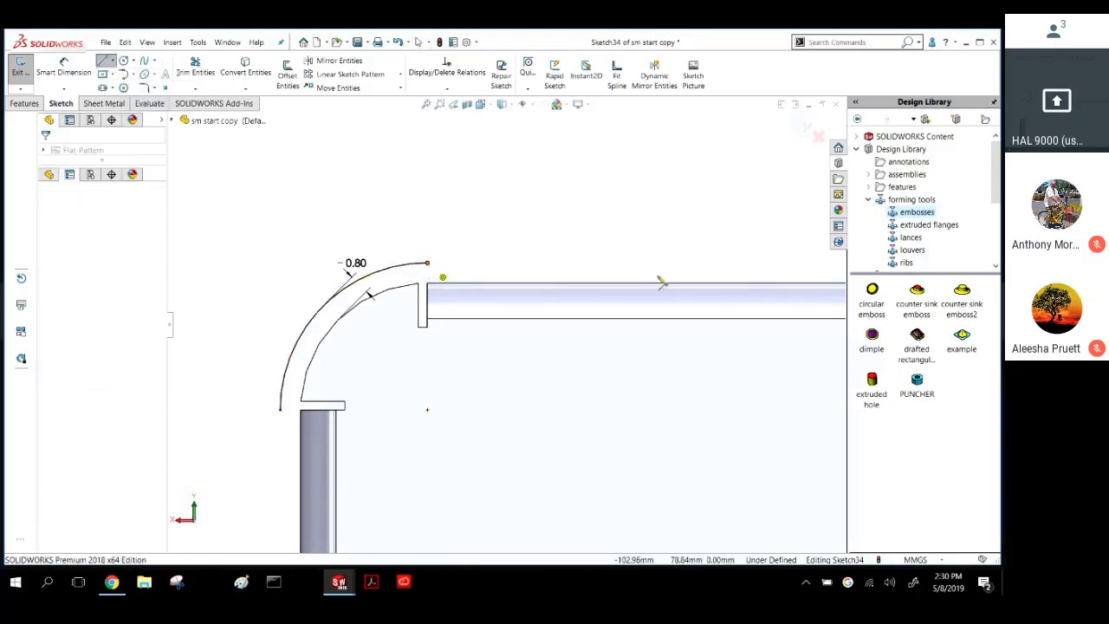
scroll(723, 277, up, 4)
scroll(728, 299, up, 4)
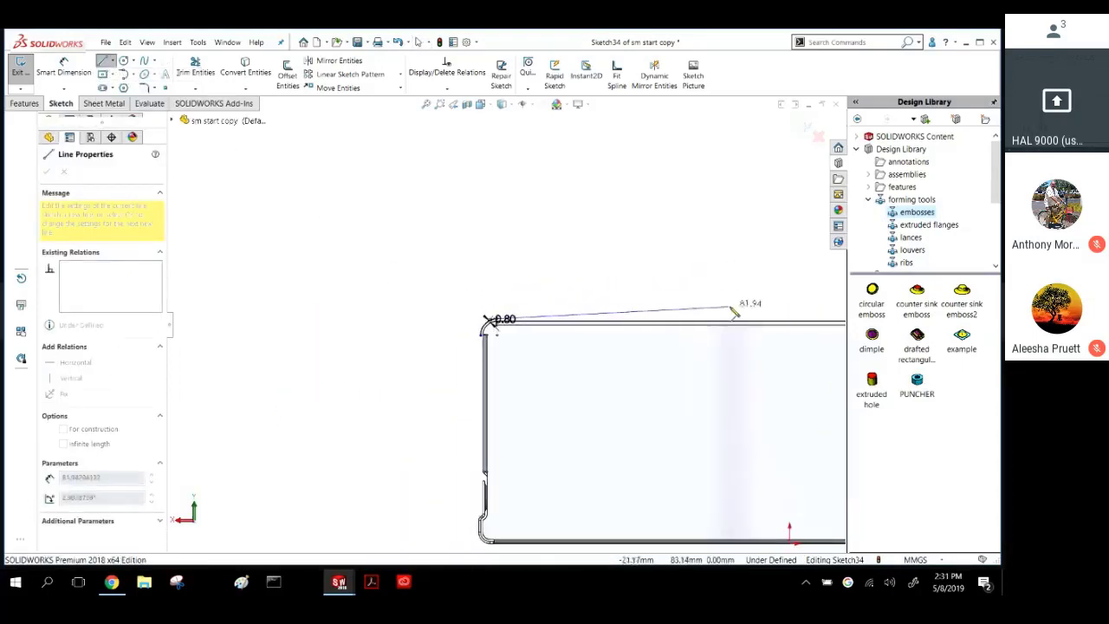
click(743, 322)
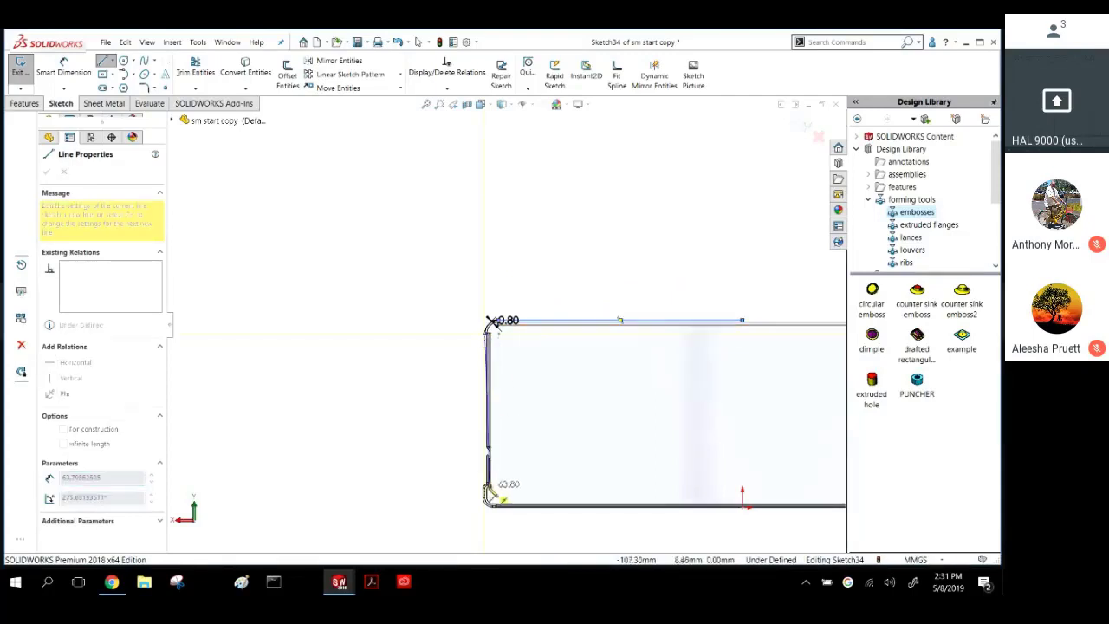
click(483, 489)
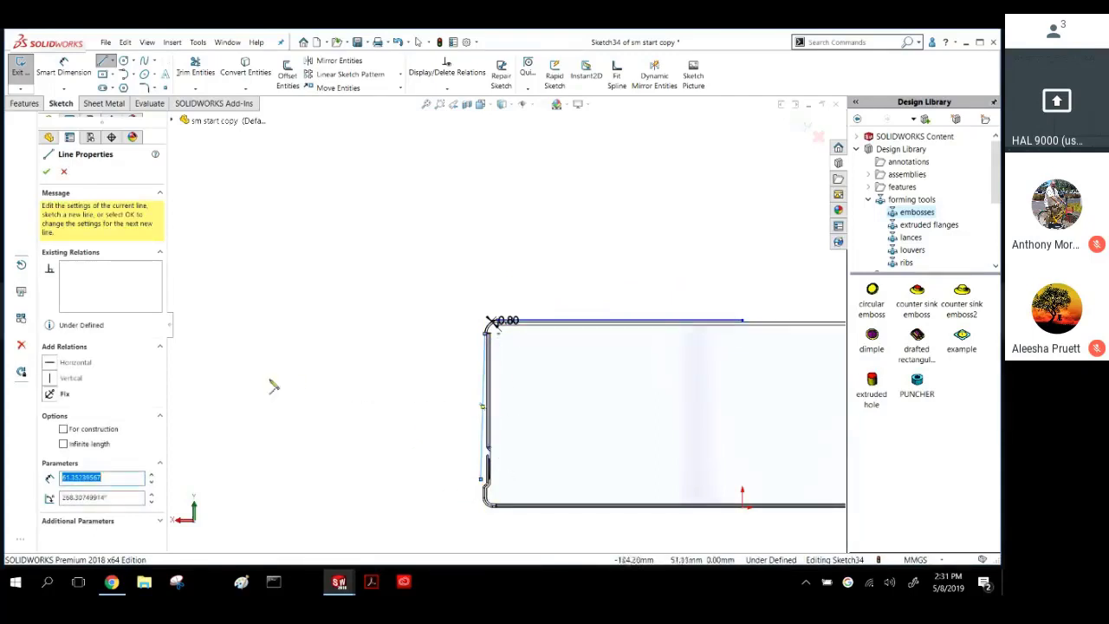
key(Escape)
Constrain the side line running down from the arc to vertical.
scroll(582, 457, down, 4)
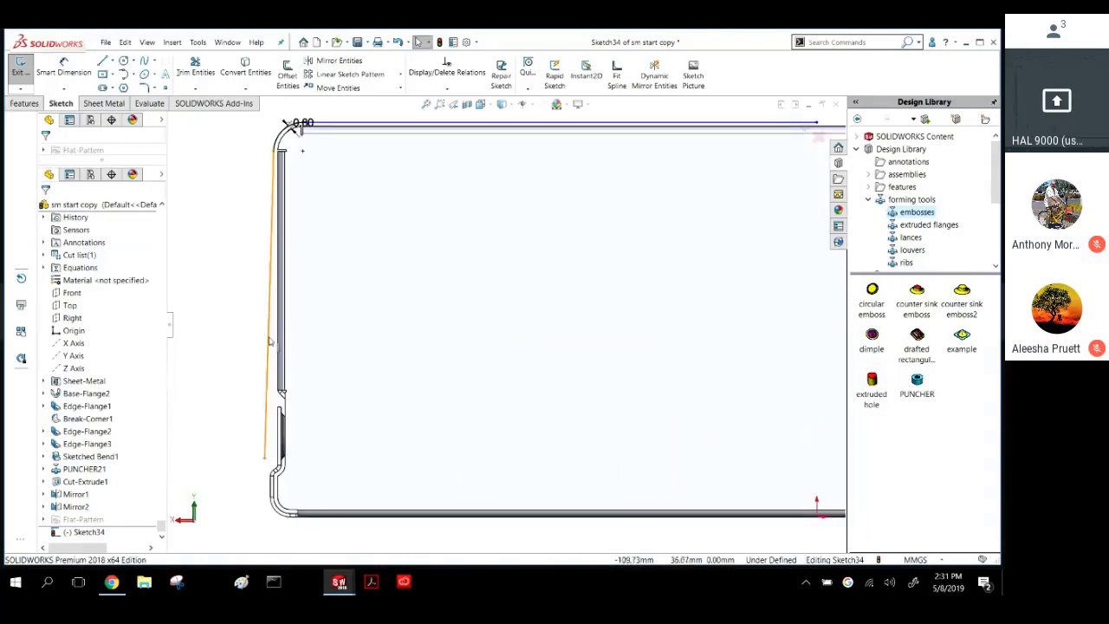
click(323, 276)
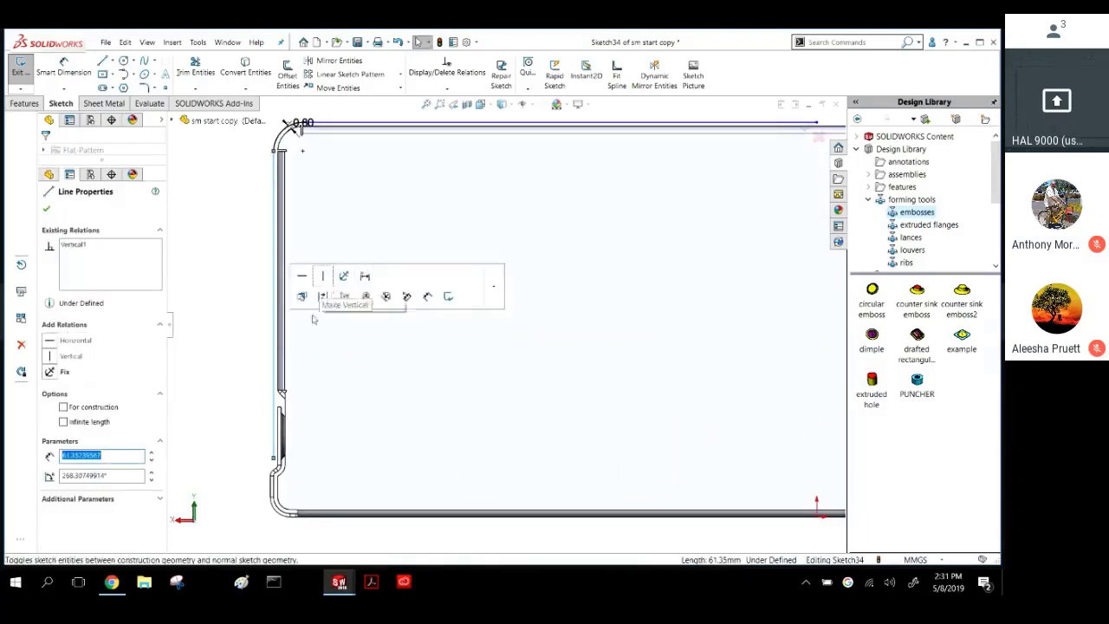
click(226, 430)
Bring the side line's lower end down to the sketched bend and make it coincident with the short edge where the bend starts.
scroll(276, 451, down, 5)
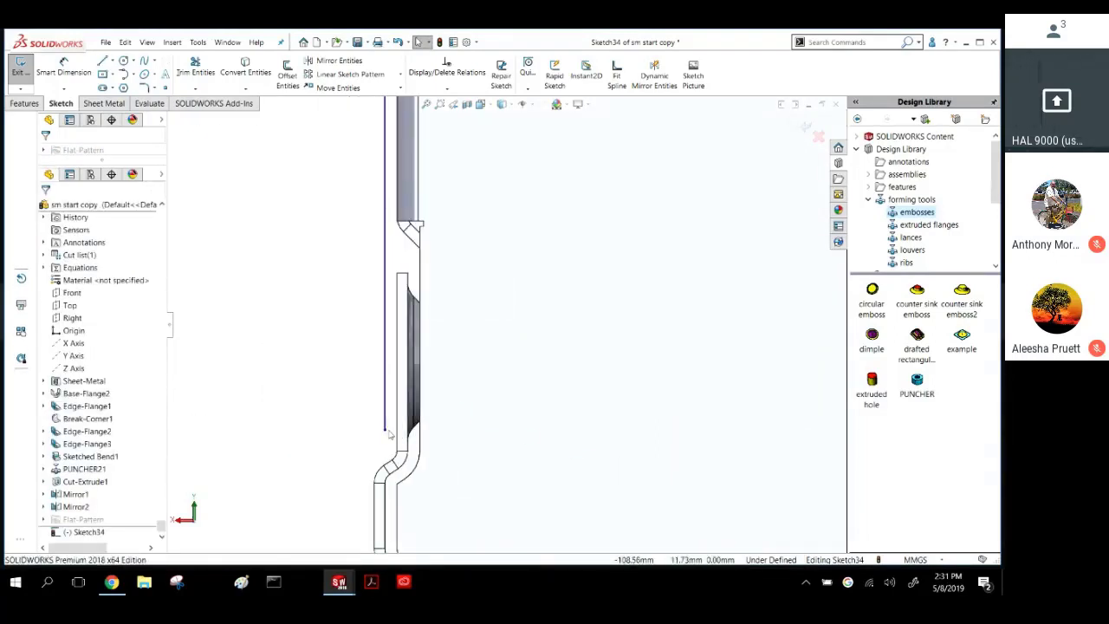
drag(384, 428, 392, 447)
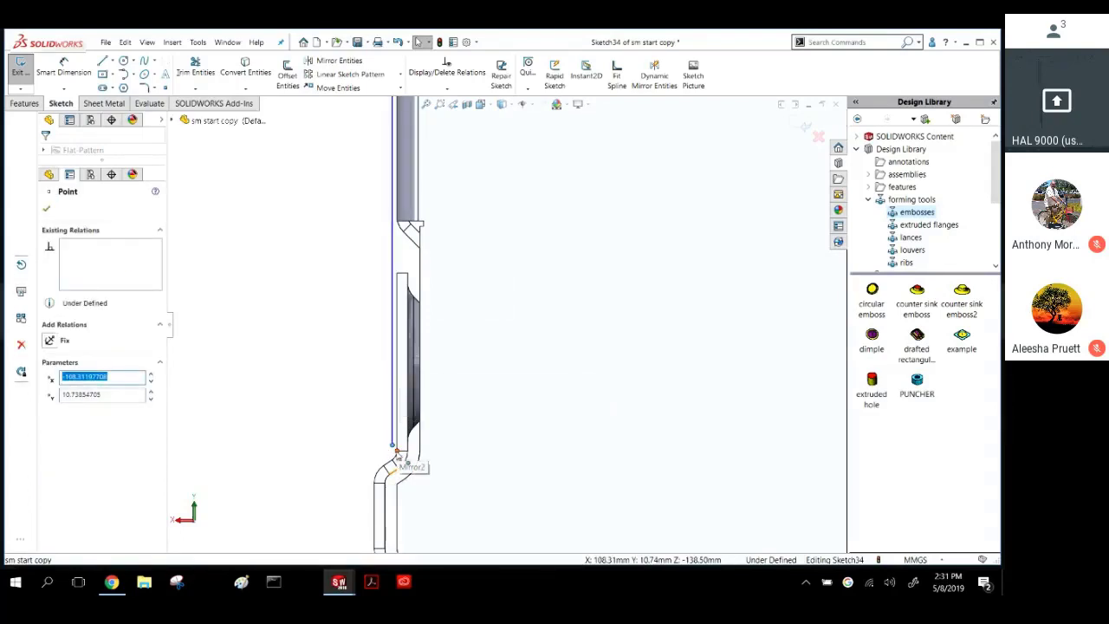
key(Escape)
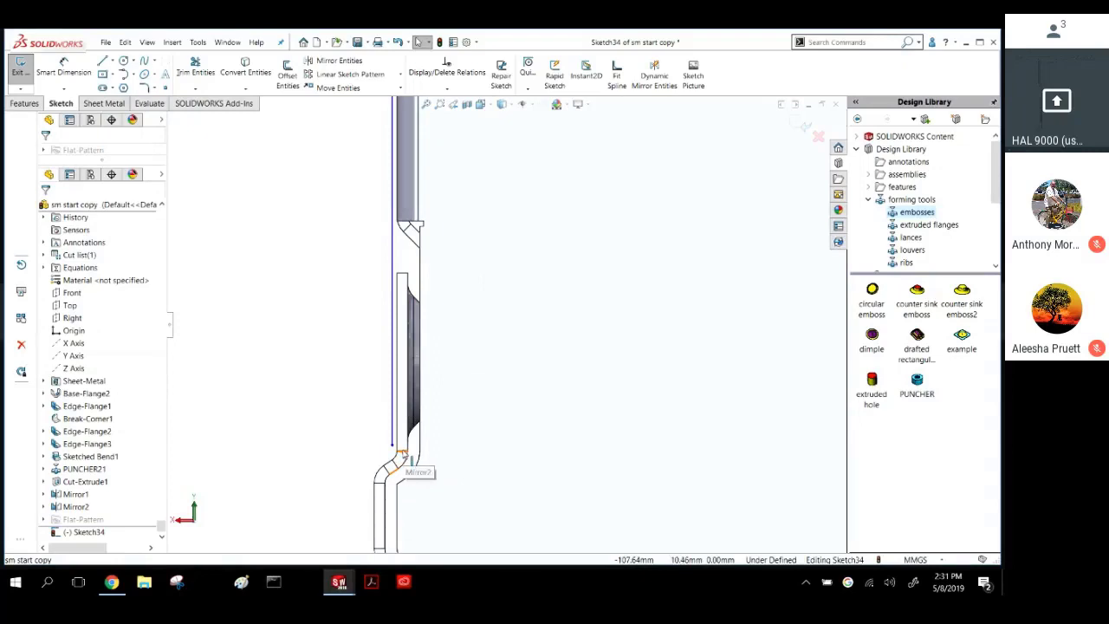
scroll(467, 430, down, 2)
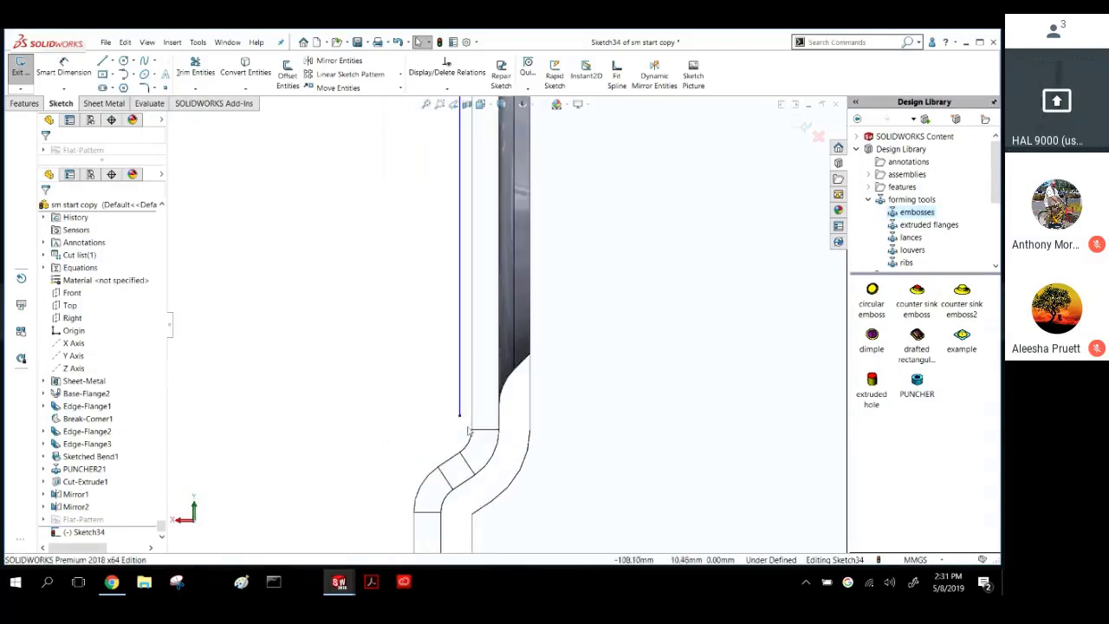
click(460, 419)
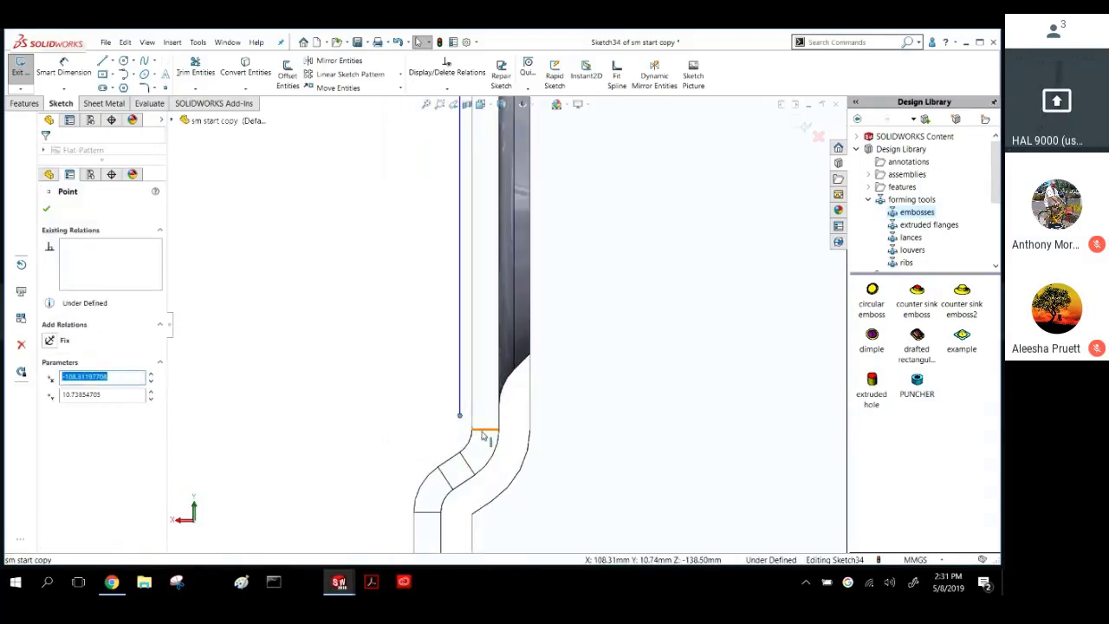
key(Escape)
ctrl+click(483, 436)
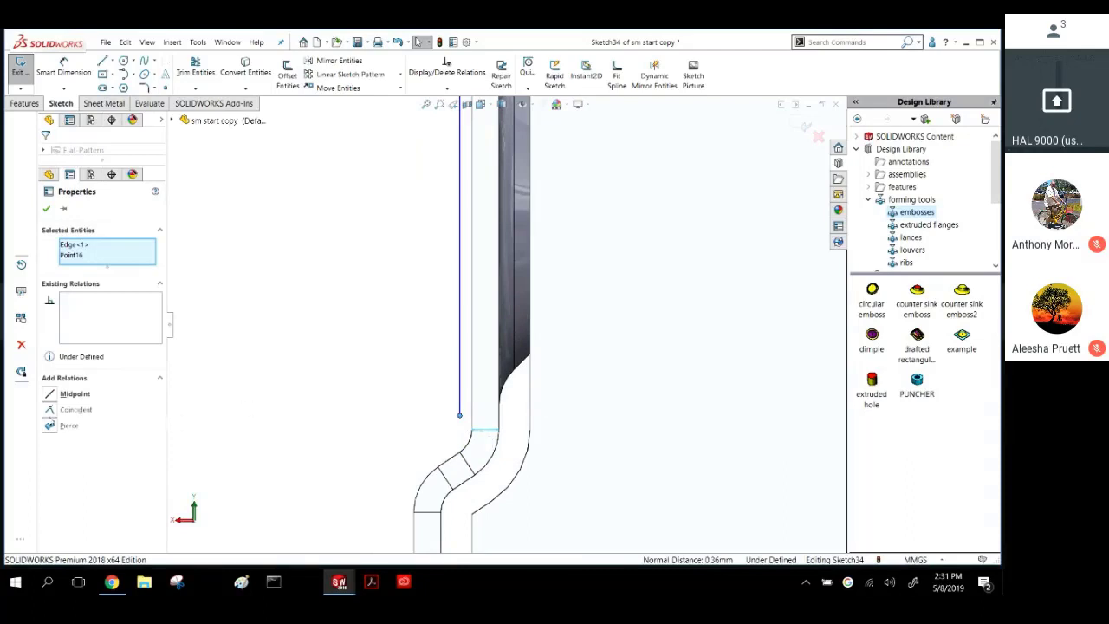
key(Escape)
Draw a construction centerline from the free end of the upper horizontal line down to the base beside the origin.
scroll(458, 297, up, 4)
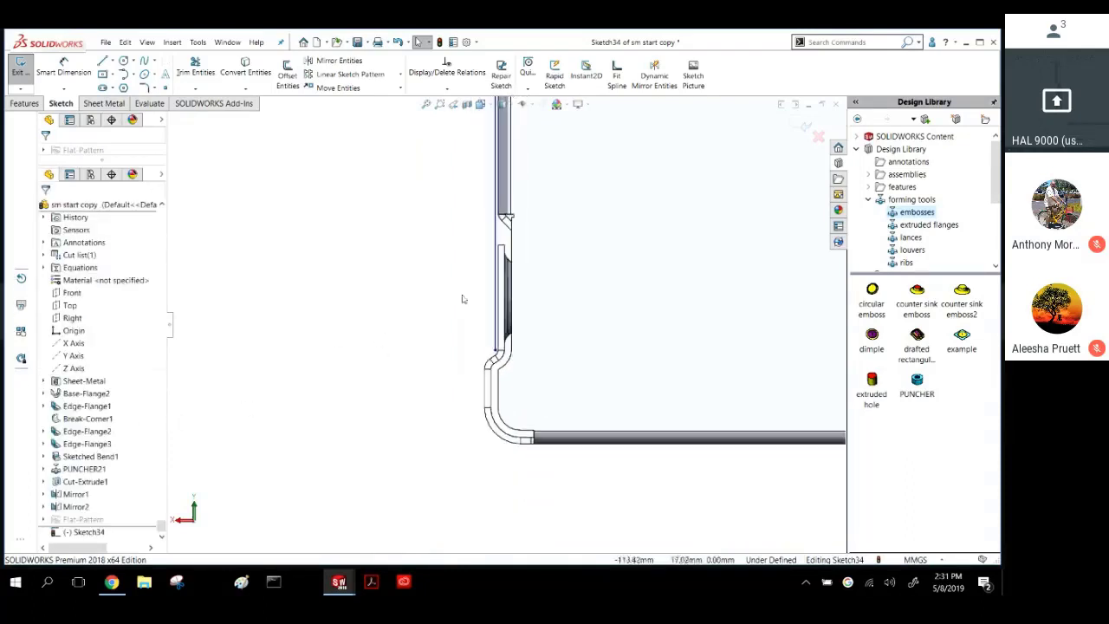
scroll(559, 264, up, 5)
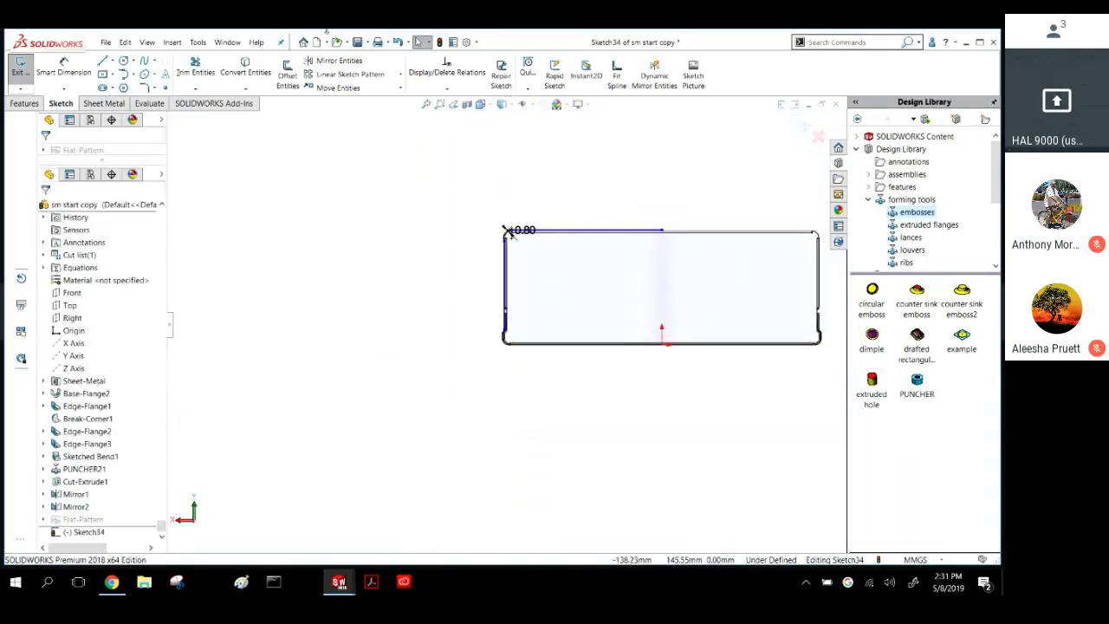
click(113, 61)
click(120, 75)
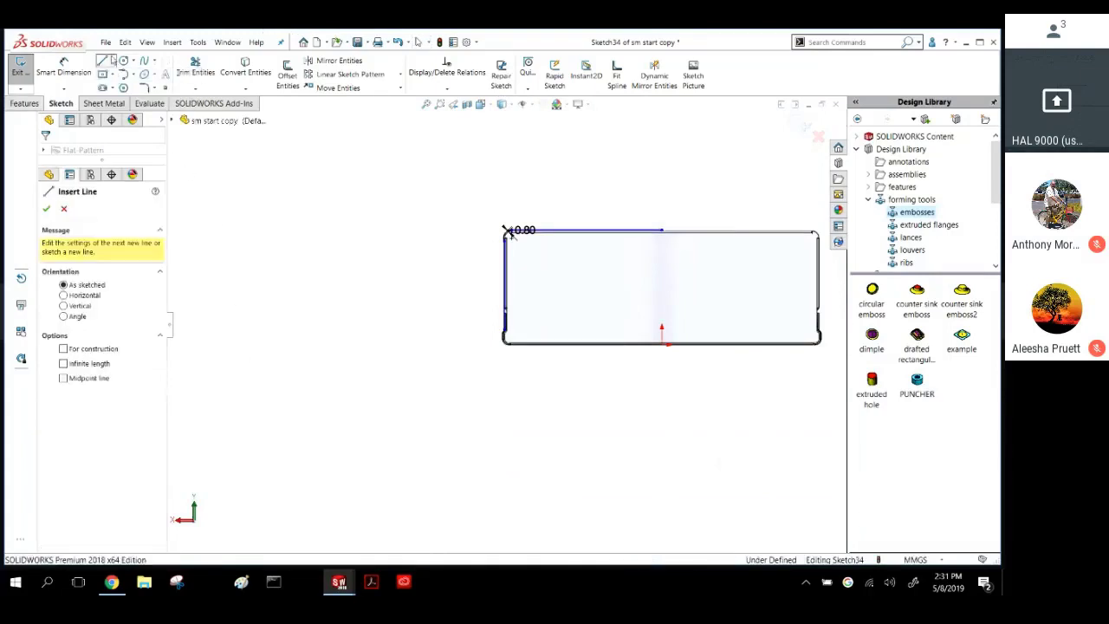
click(115, 62)
click(121, 78)
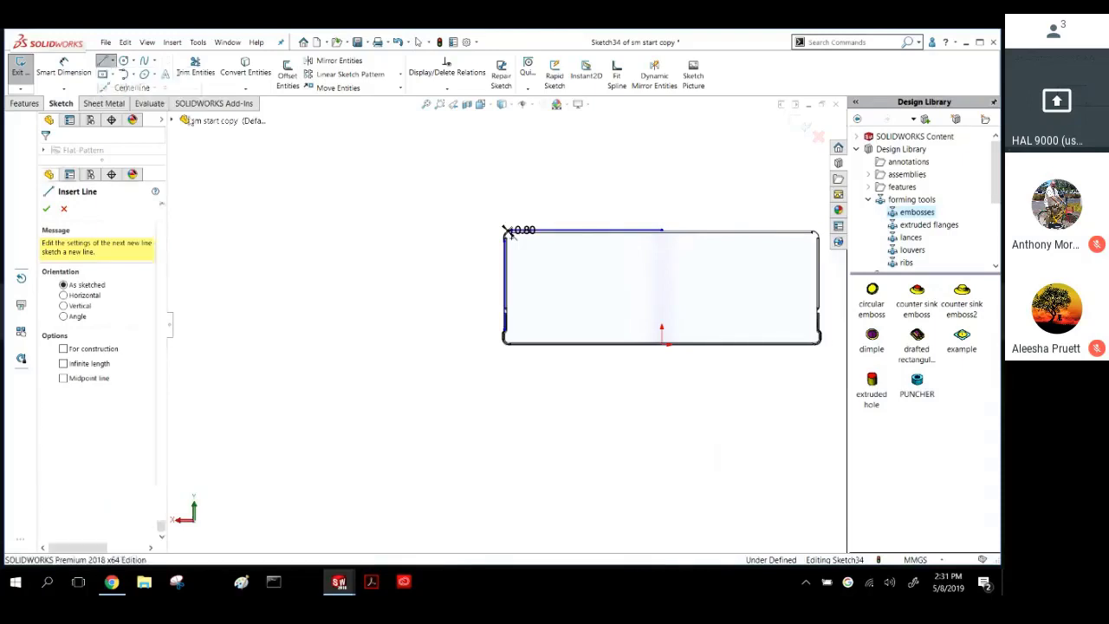
click(663, 232)
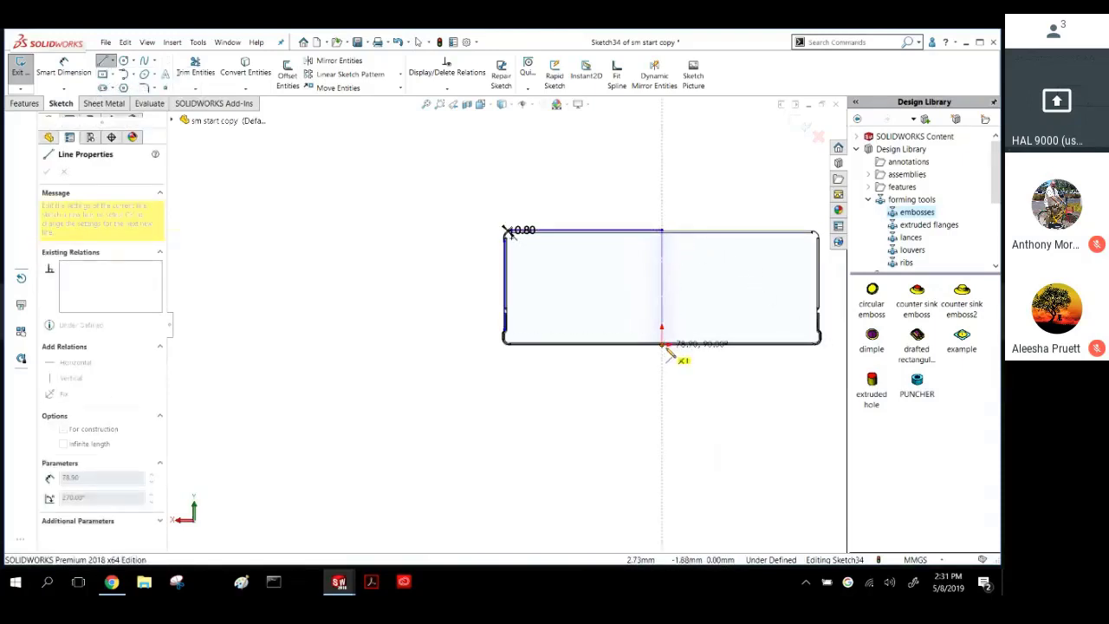
click(662, 344)
key(Escape)
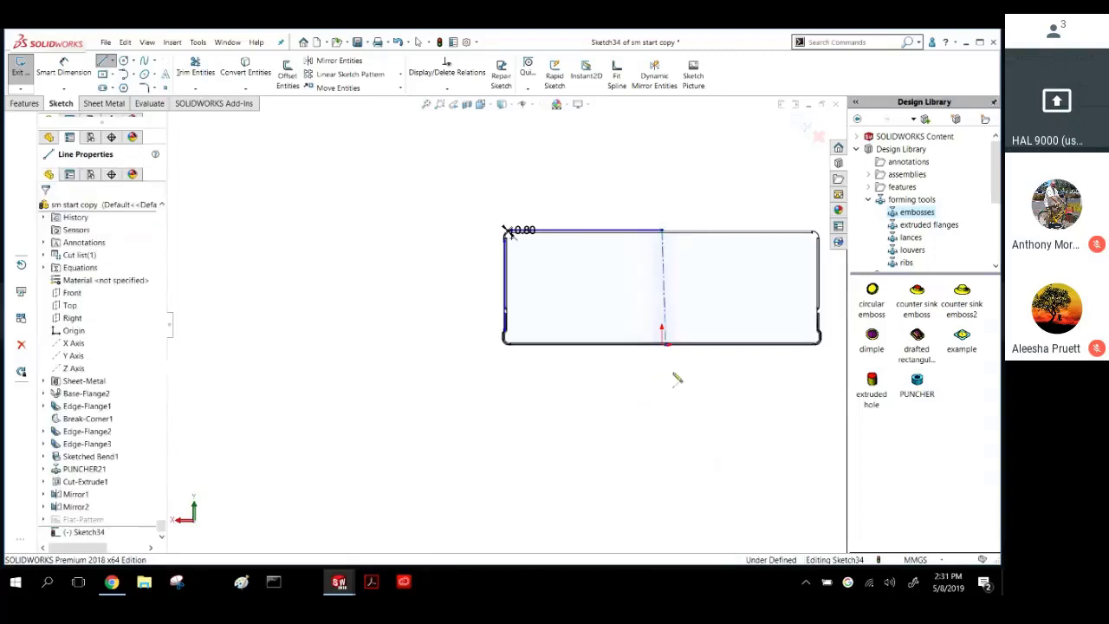
Attach the centerline's lower end to the origin and constrain the centerline to vertical.
scroll(564, 314, down, 5)
click(561, 312)
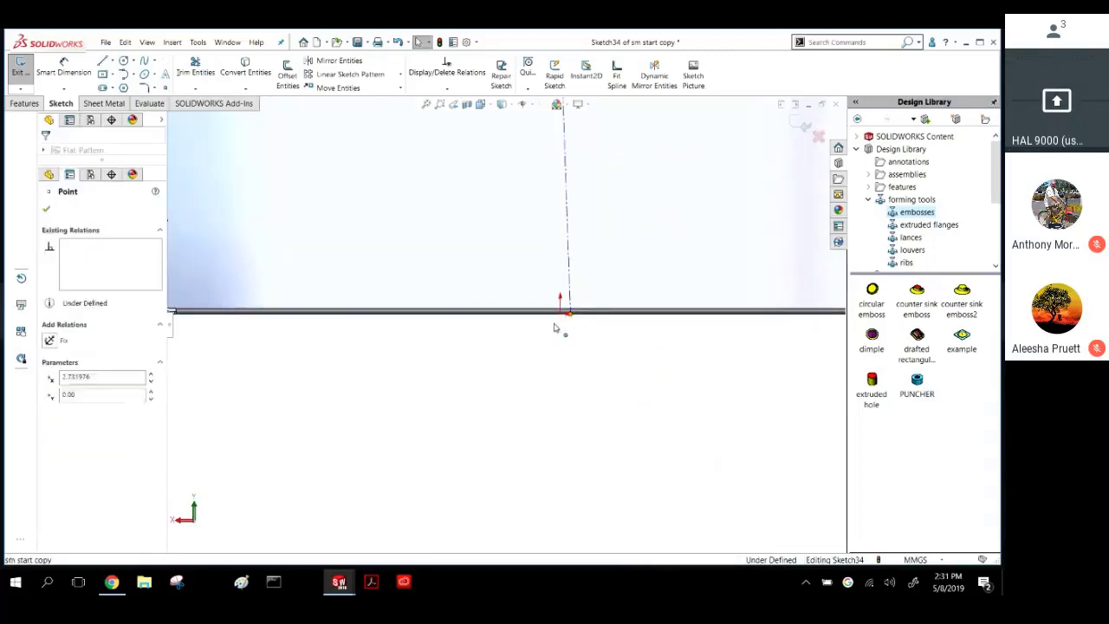
click(561, 234)
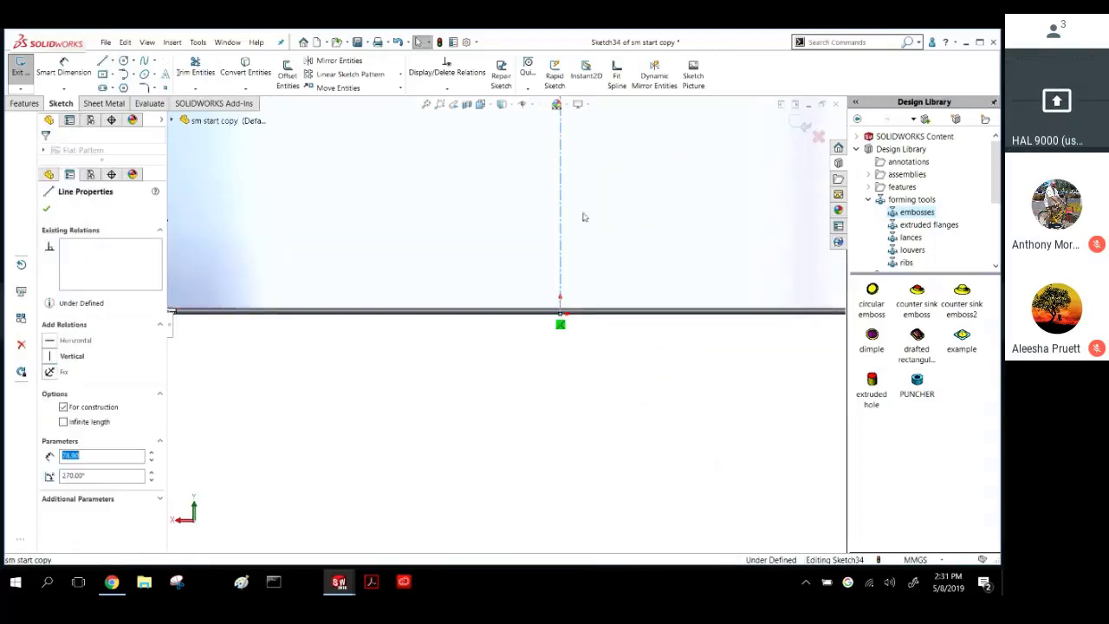
scroll(551, 332, up, 5)
scroll(552, 332, up, 3)
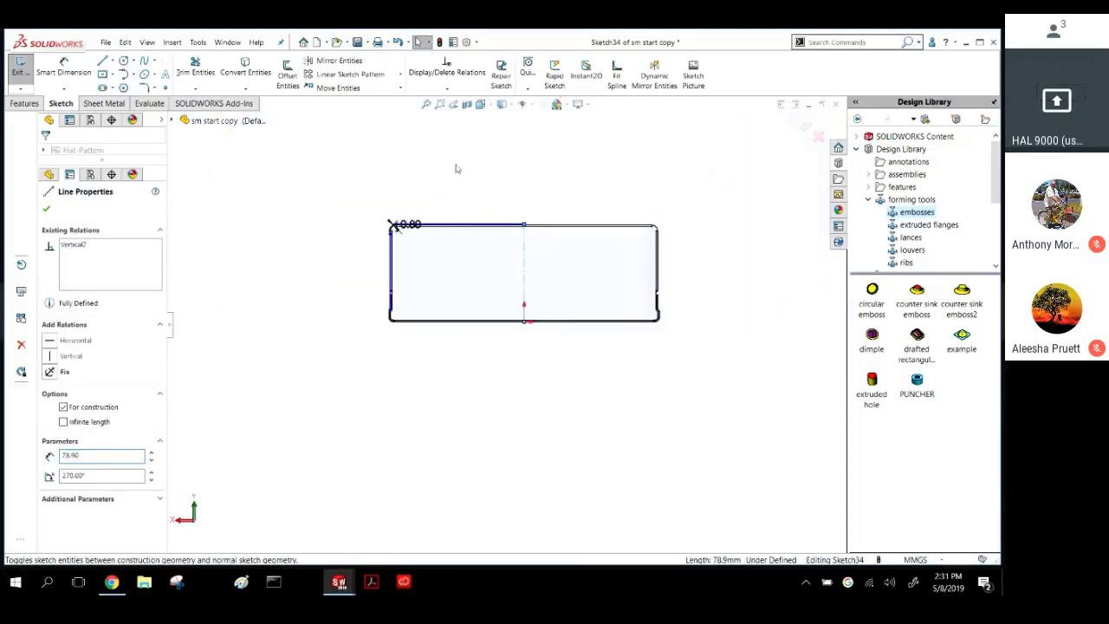
click(456, 168)
scroll(491, 266, down, 3)
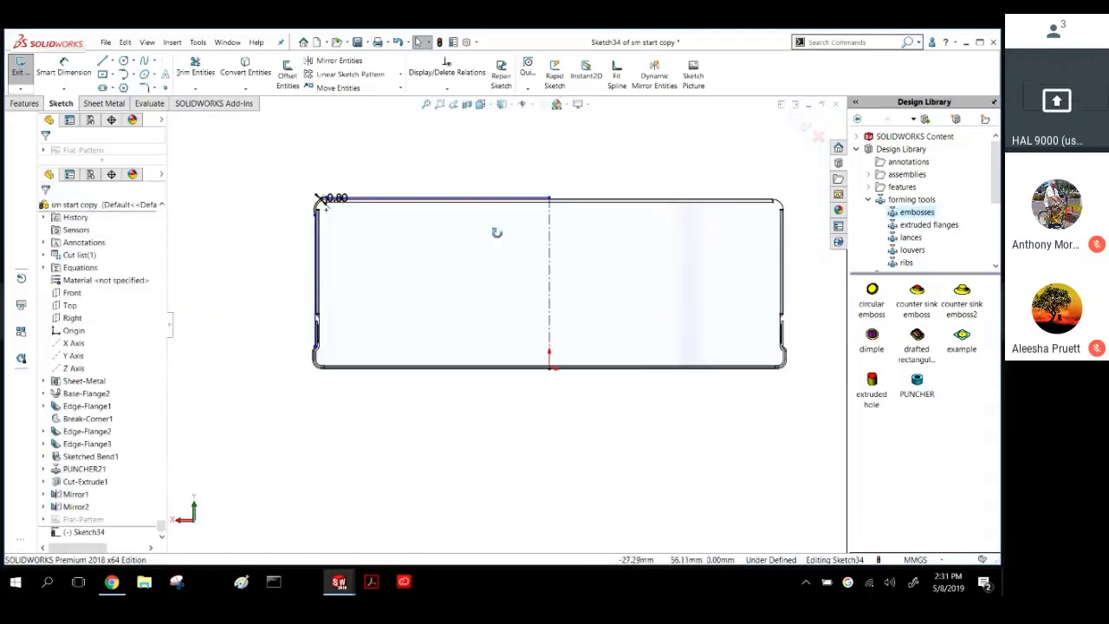
middle_drag(494, 231, 558, 286)
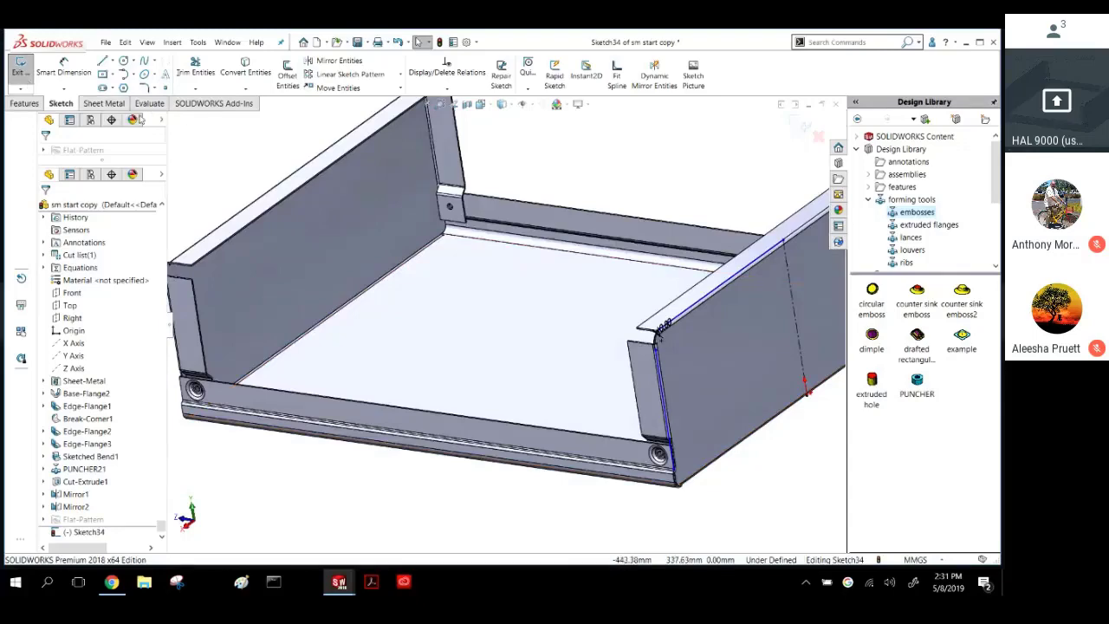
Create a base flange from the cover profile, extending Direction 1 Up To Surface to the outer face of the opposite side wall.
click(104, 103)
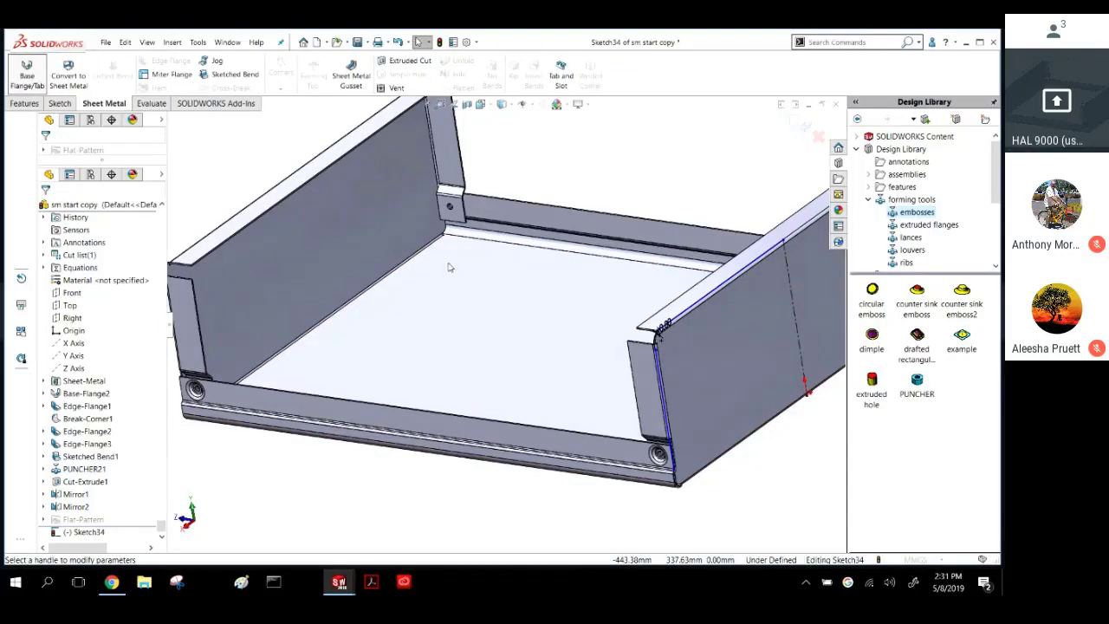
click(104, 241)
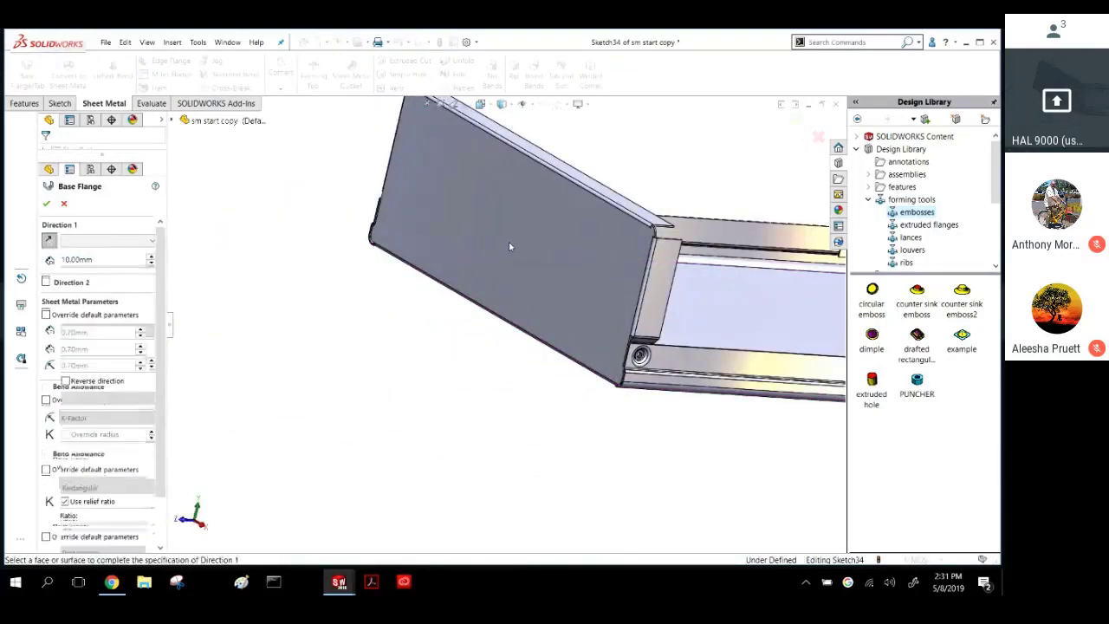
click(87, 277)
click(515, 248)
scroll(521, 262, up, 5)
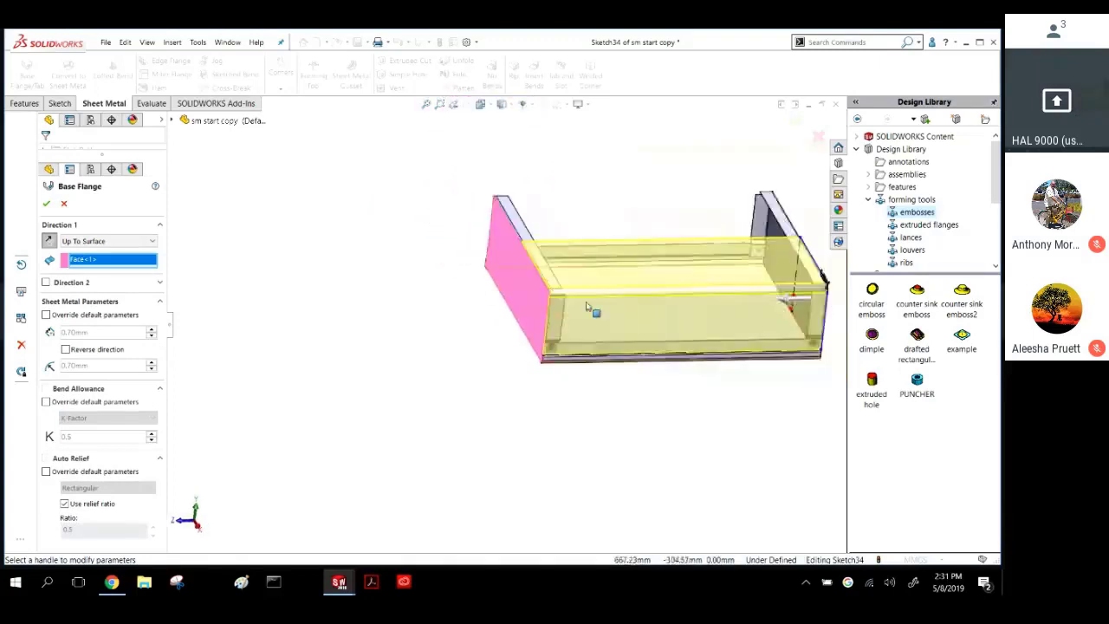
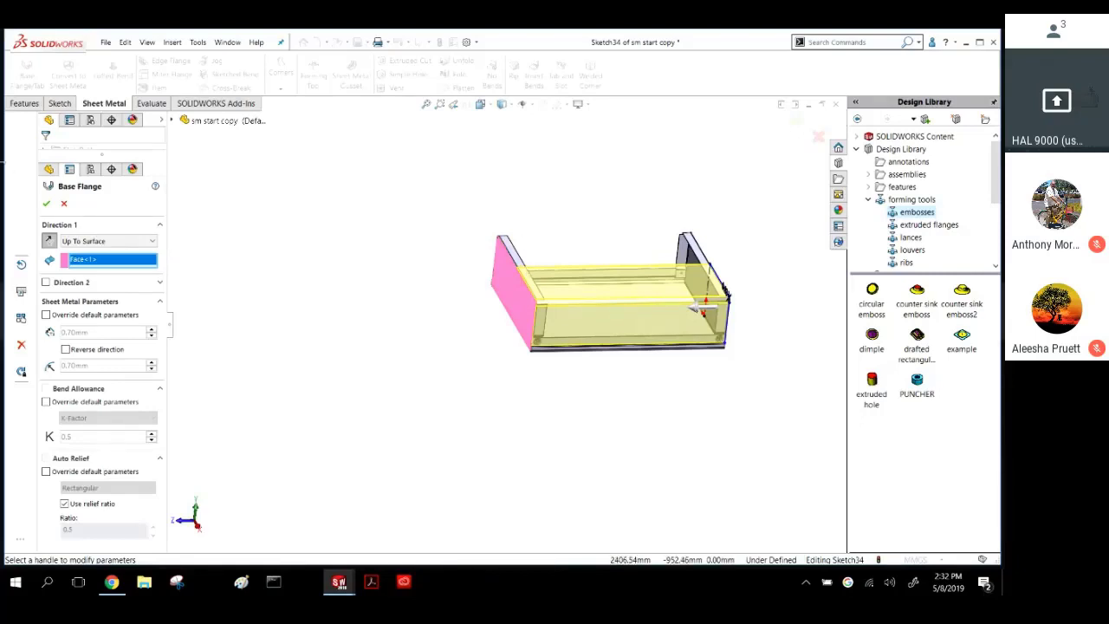
click(46, 203)
Expand the cut list and examine the Mirror2 and Base-Flange3 bodies on the model.
middle_drag(415, 312, 825, 297)
click(47, 256)
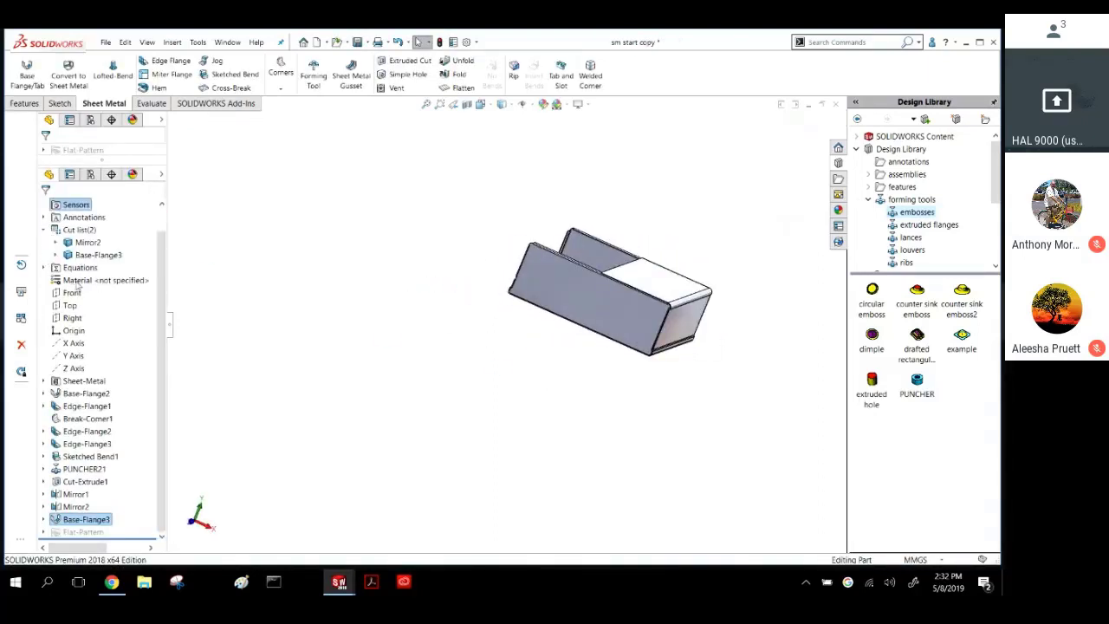
click(80, 255)
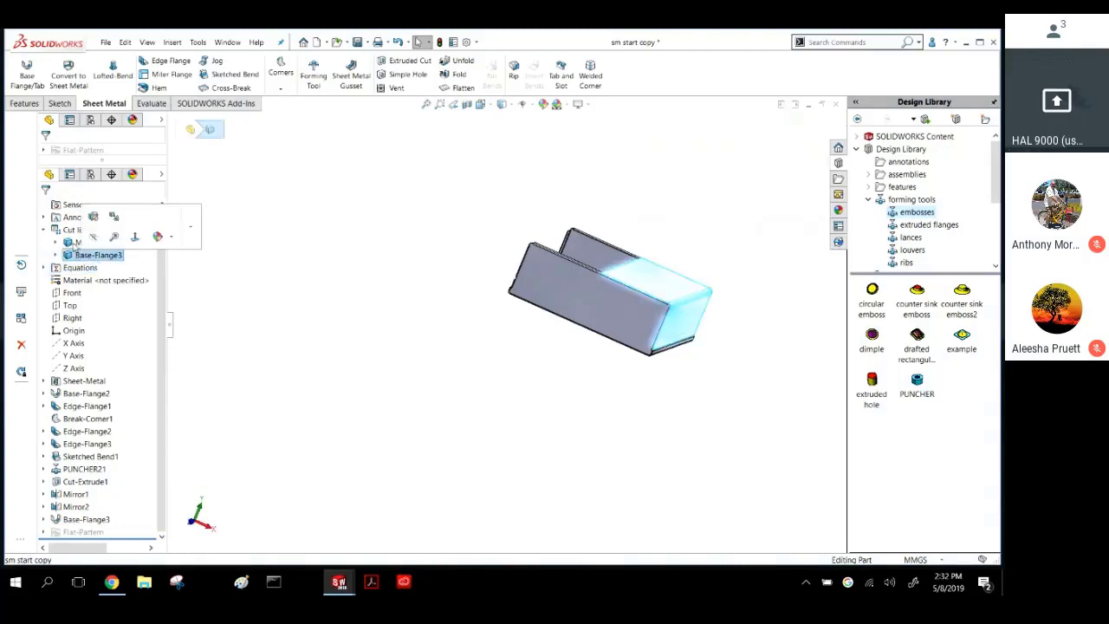
click(73, 245)
click(80, 257)
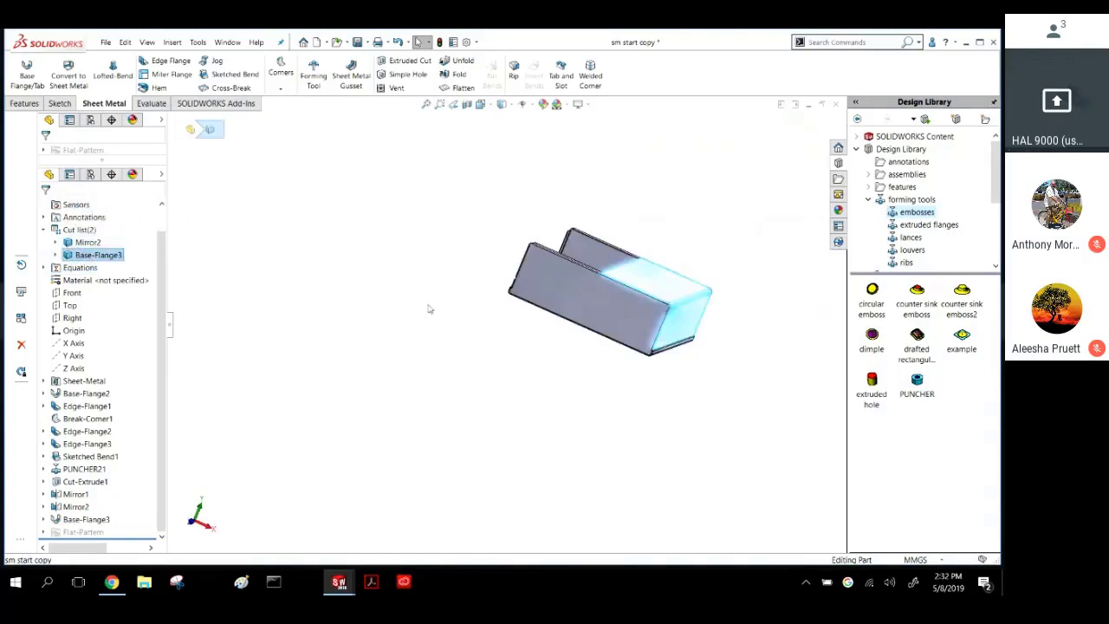
click(441, 302)
middle_drag(527, 299, 4, 281)
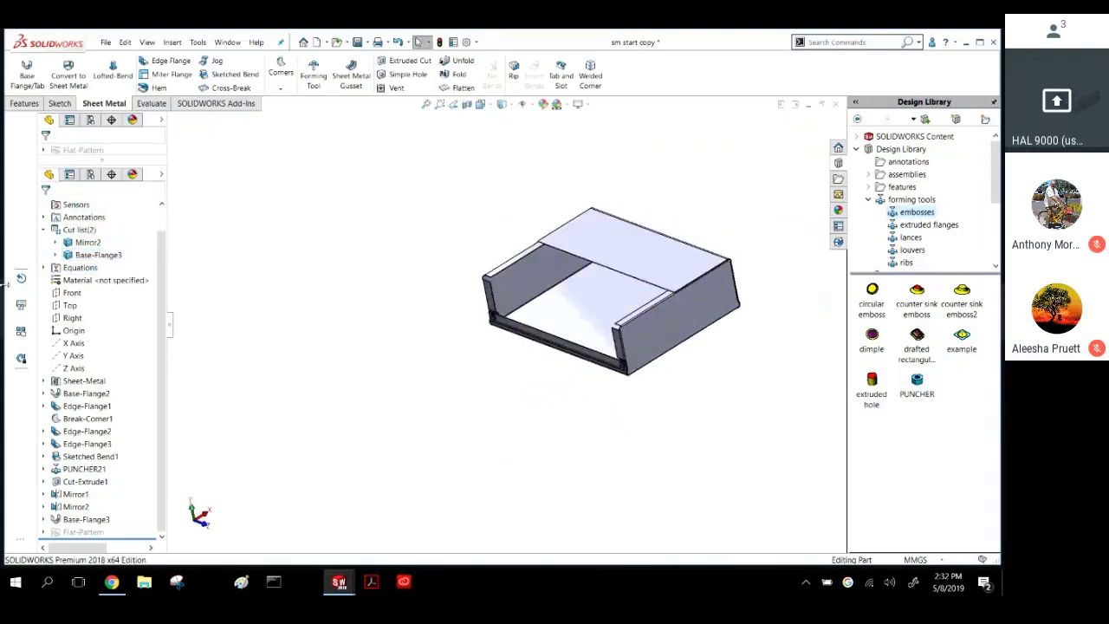
Start a sketch on the Right plane and draw a horizontal line above the origin, ending slightly past it.
click(73, 318)
click(102, 300)
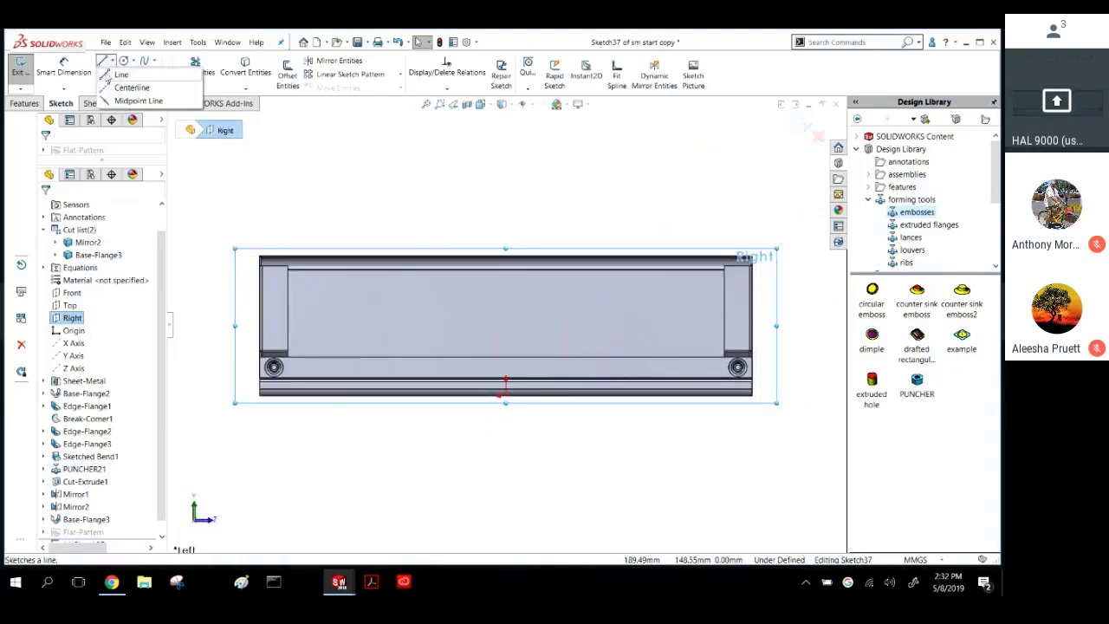
click(104, 61)
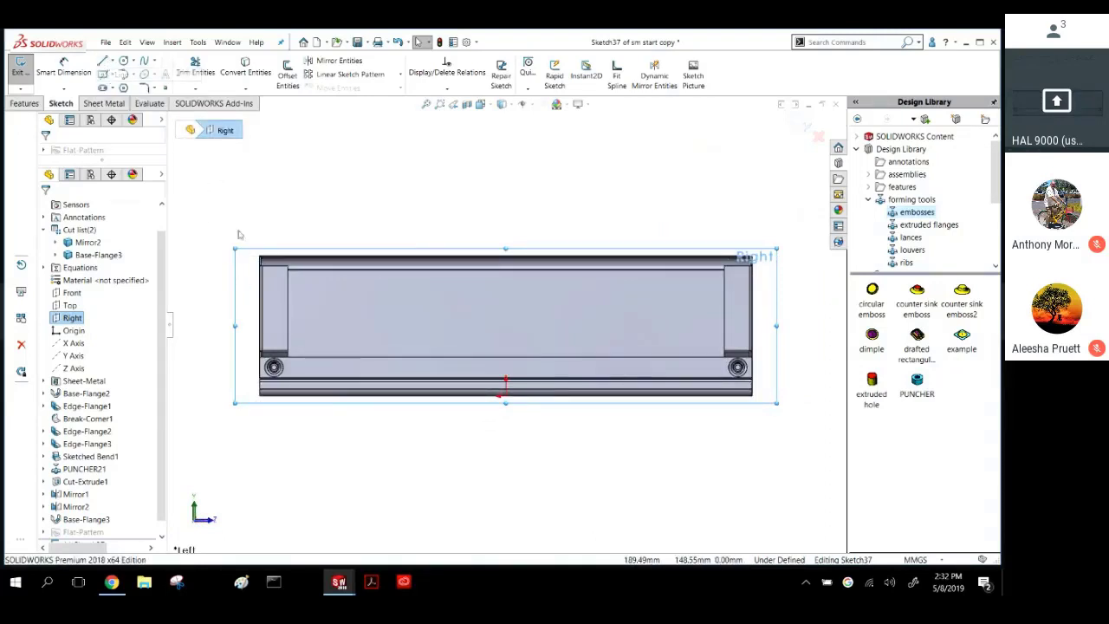
click(325, 333)
click(537, 332)
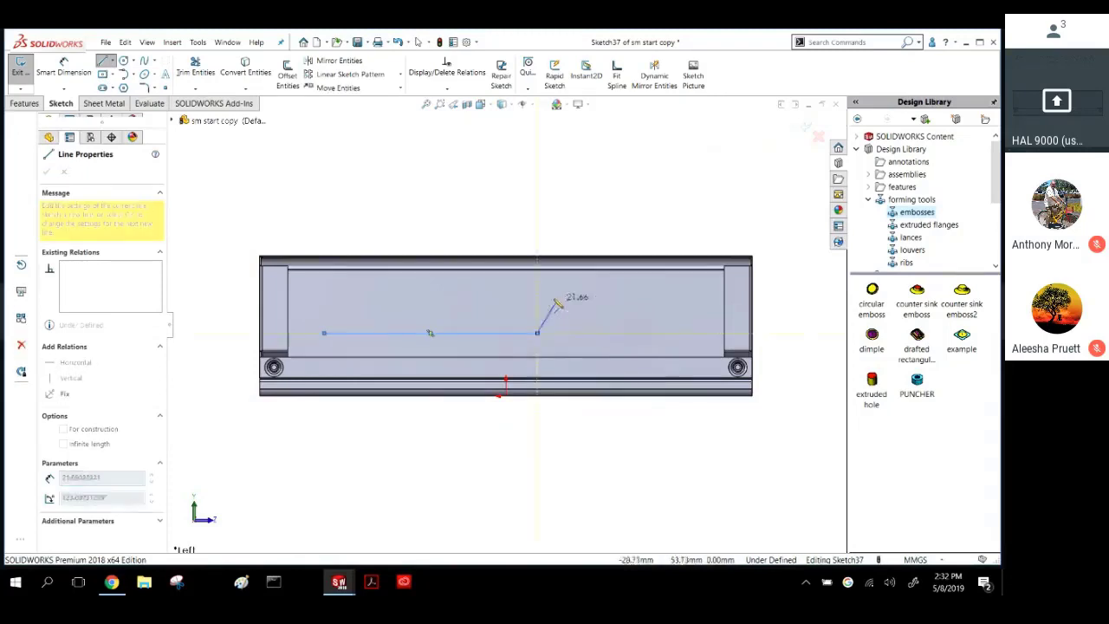
Sketch a vertical line about 28.6 mm up from the horizontal line's end, and dimension the horizontal line 40 mm above the origin.
double_click(537, 284)
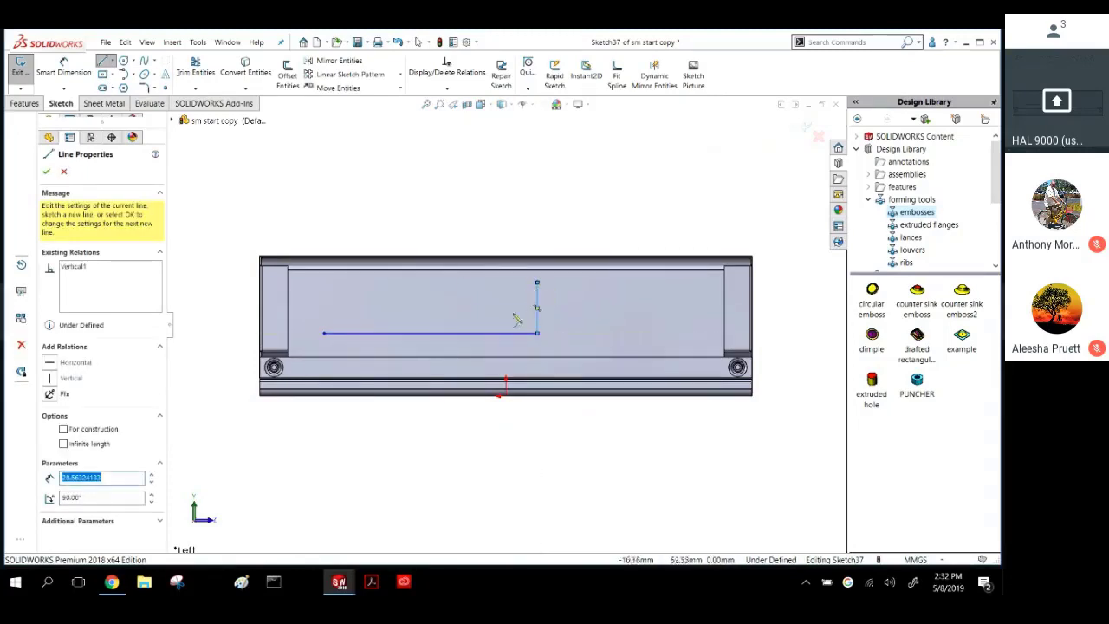
key(Escape)
click(63, 70)
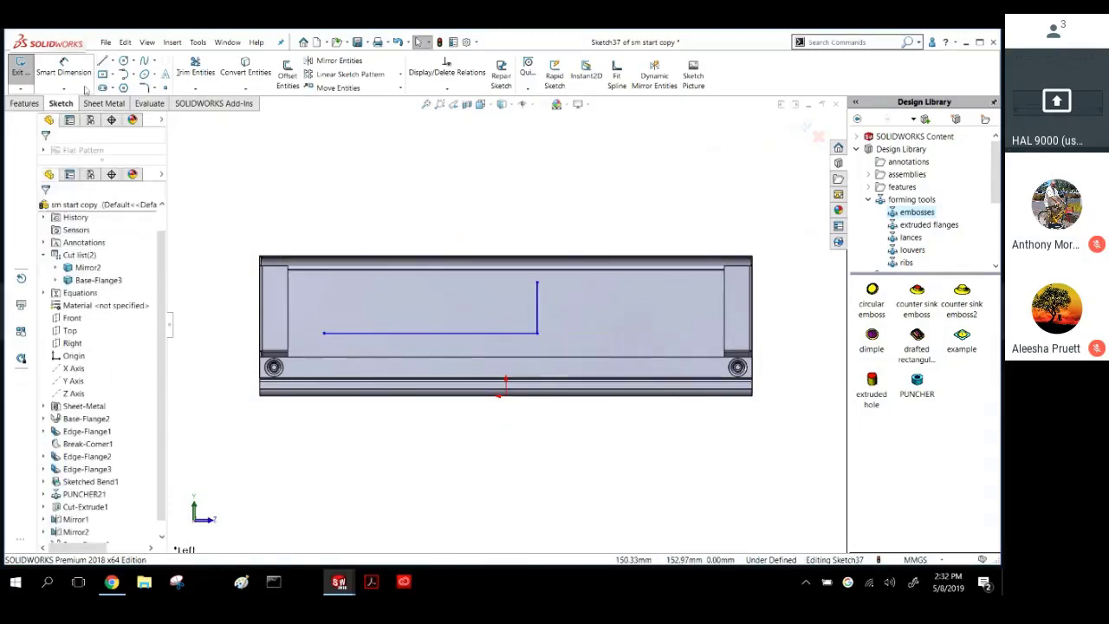
click(428, 334)
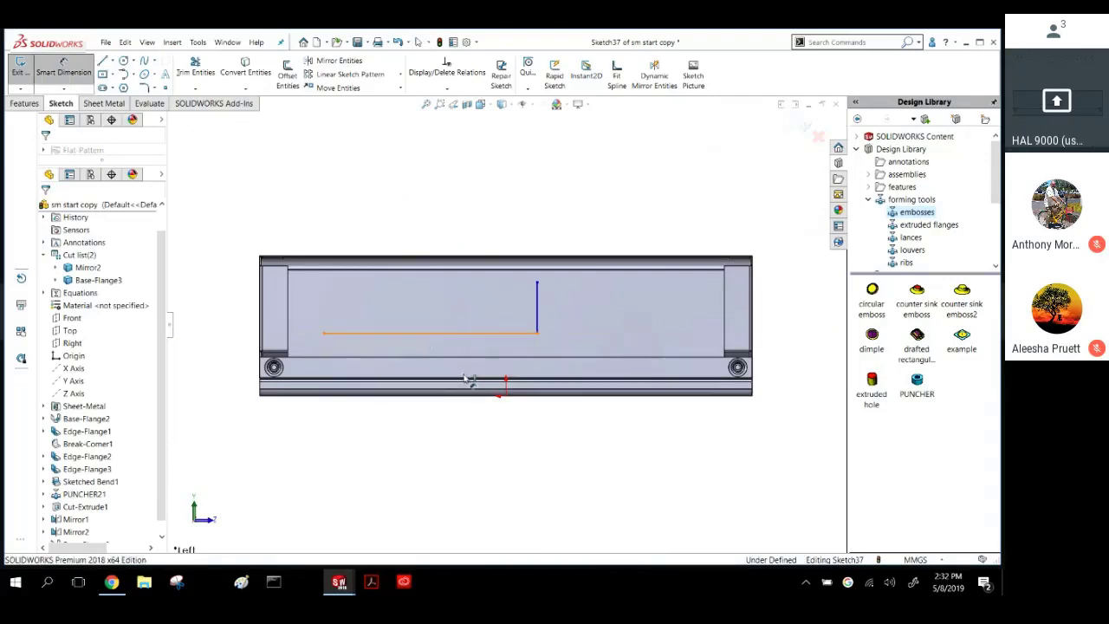
click(506, 395)
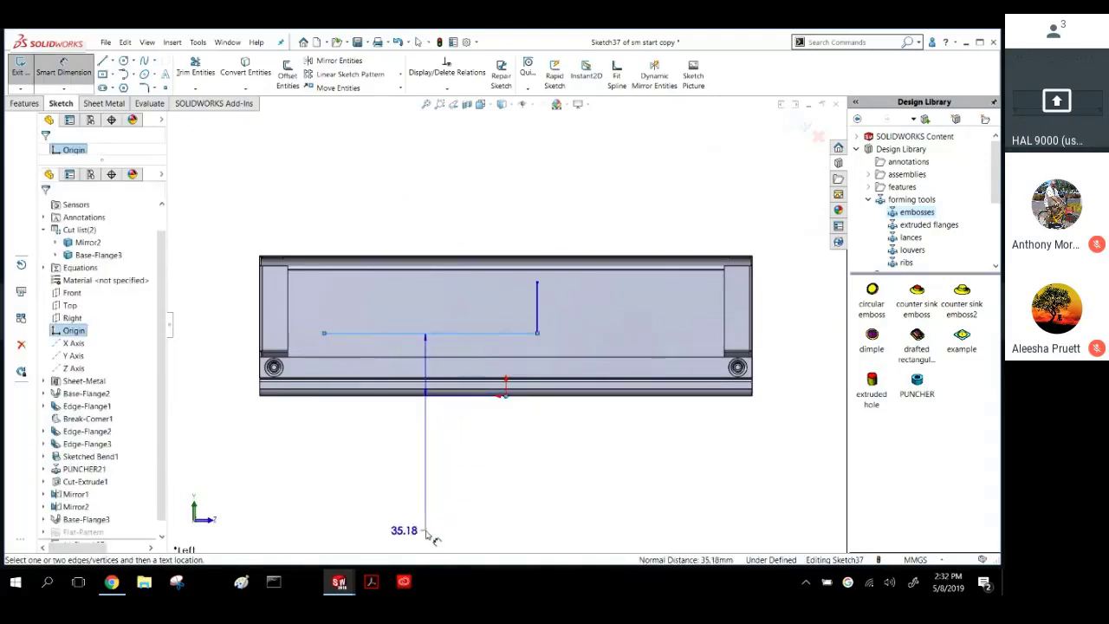
click(425, 520)
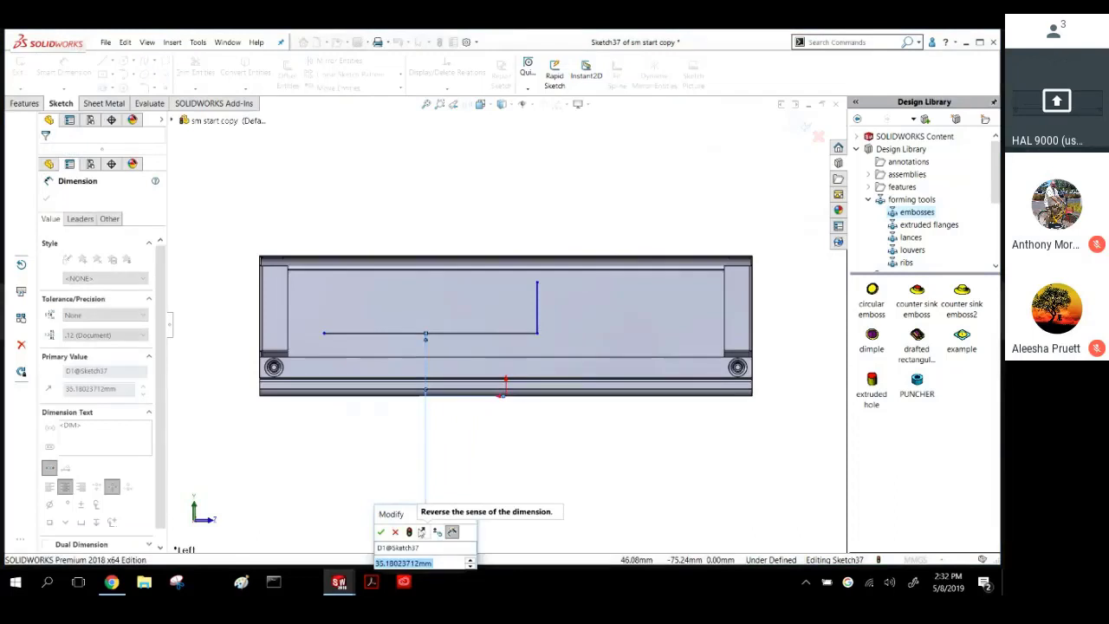
text(35)
key(Return)
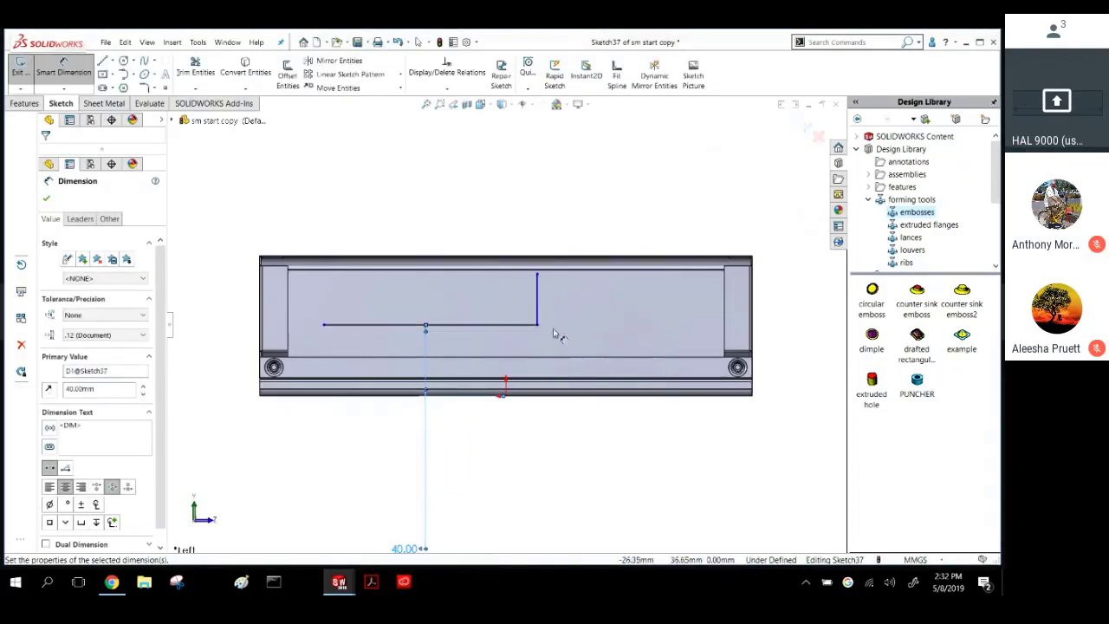
Dimension the vertical line 25 mm horizontally from the origin.
click(537, 298)
click(506, 396)
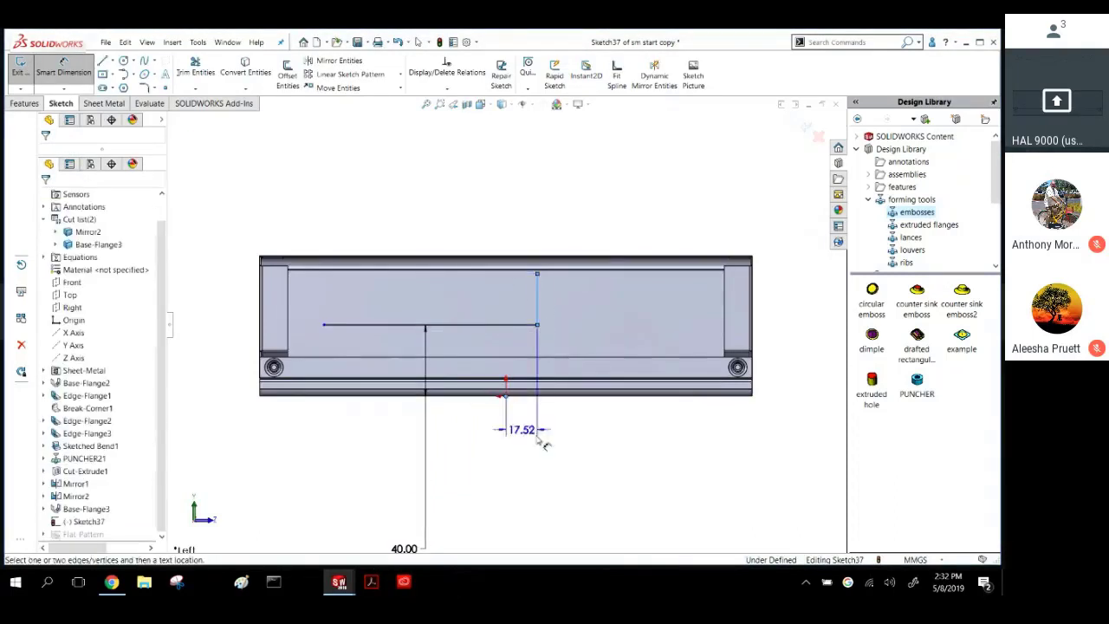
click(540, 447)
text(25)
key(Return)
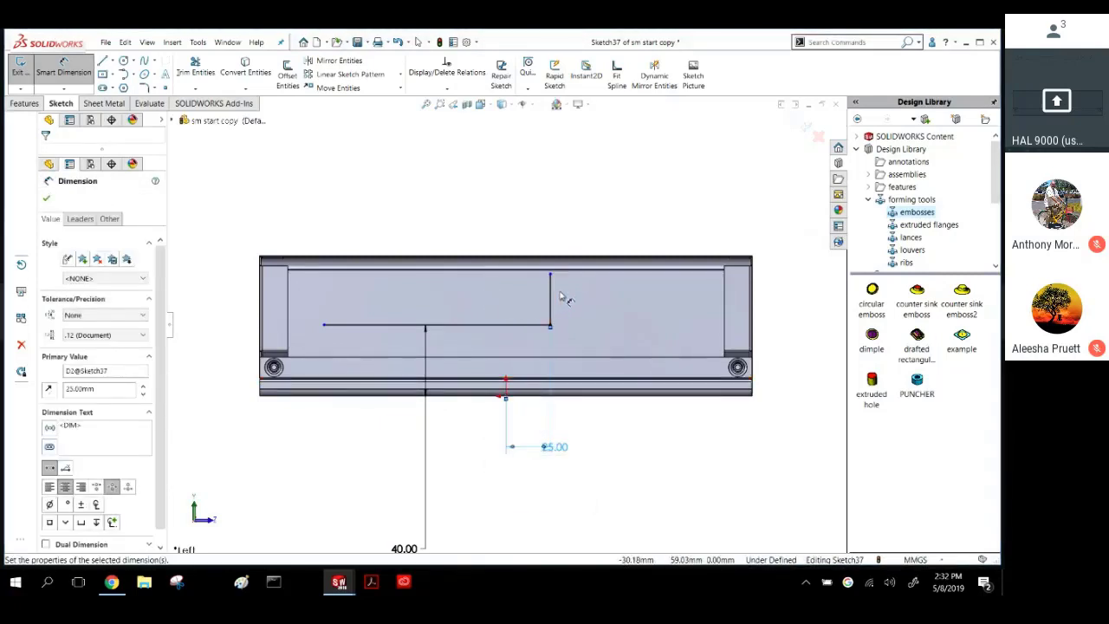
Set the vertical line's length to 25 mm and the horizontal line's length to 135 mm.
click(552, 295)
click(606, 309)
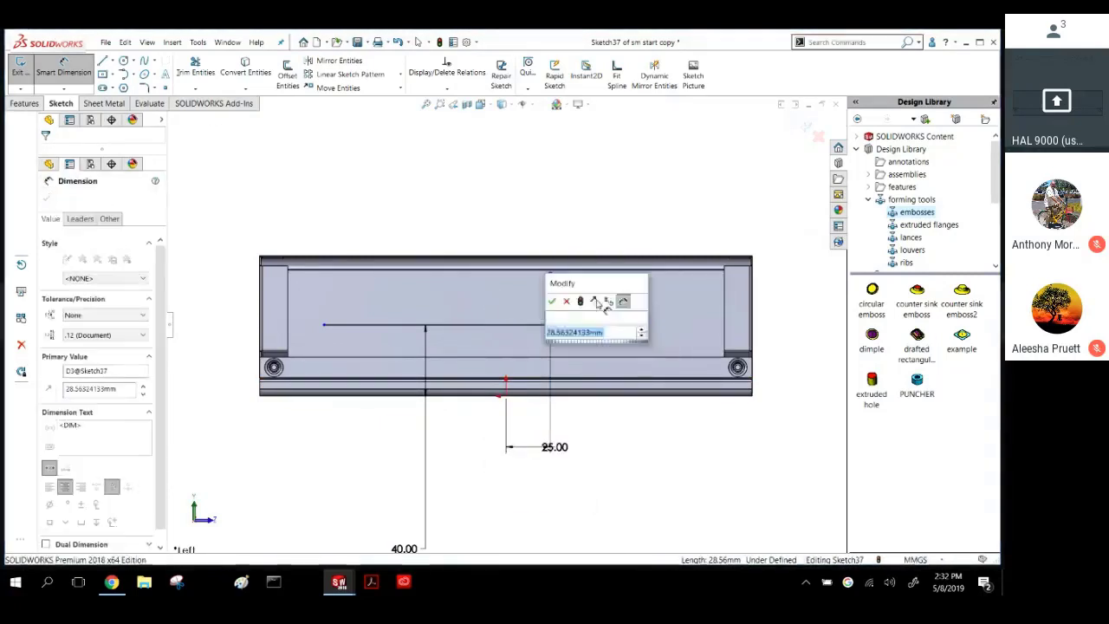
text(25)
key(Return)
click(394, 325)
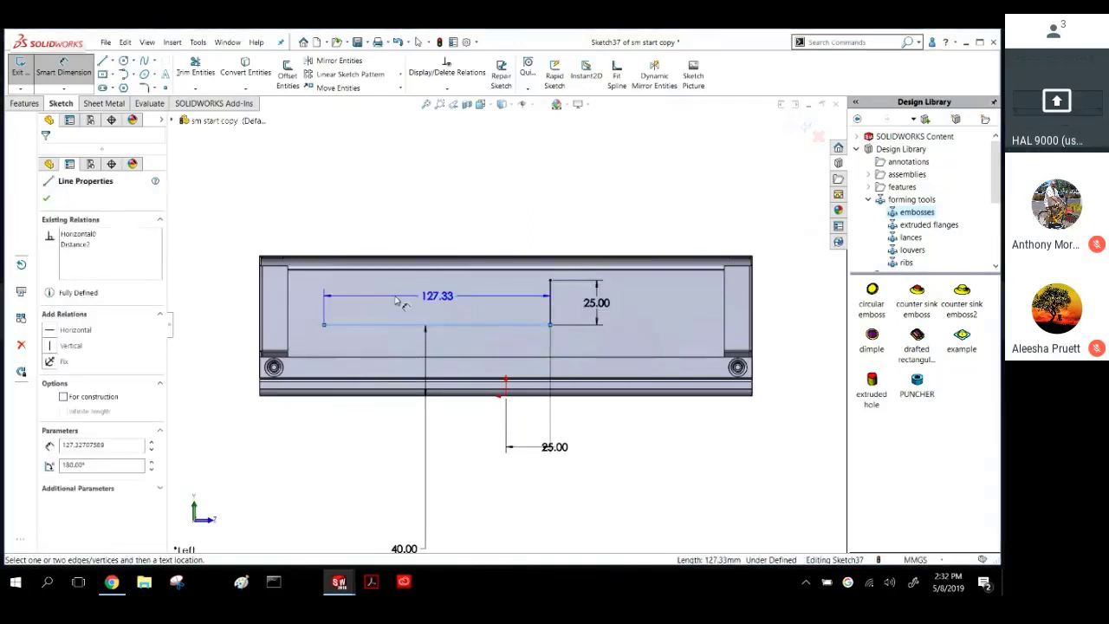
click(395, 299)
text(135)
key(Return)
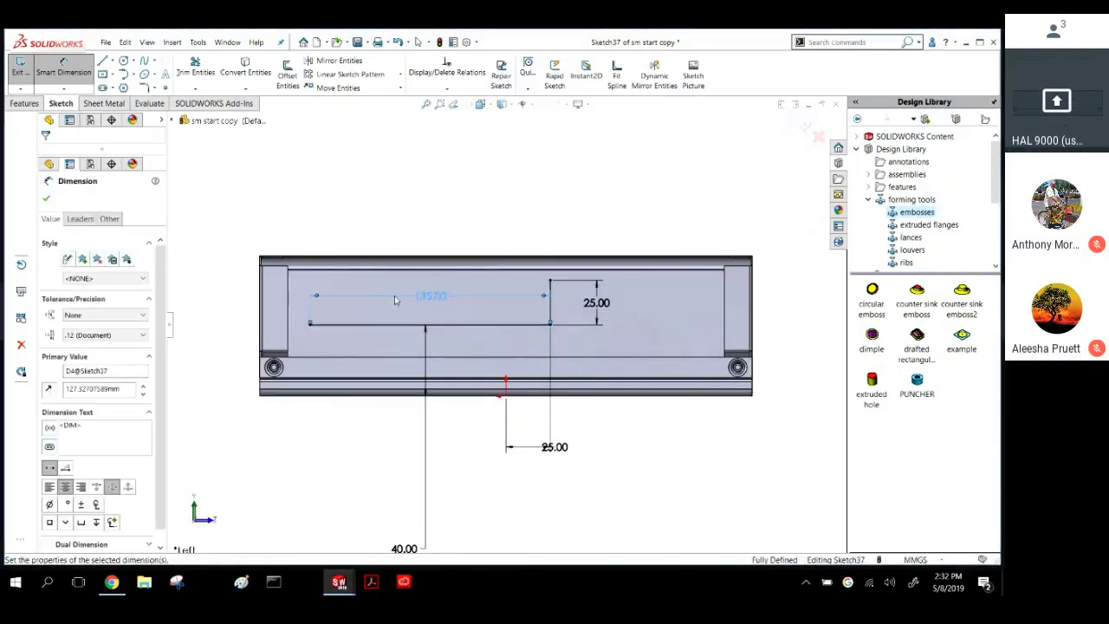
Create a Base Flange from the L-shaped sketch, extending it Up To Surface to the enclosure's far inner wall face.
middle_drag(470, 230, 459, 248)
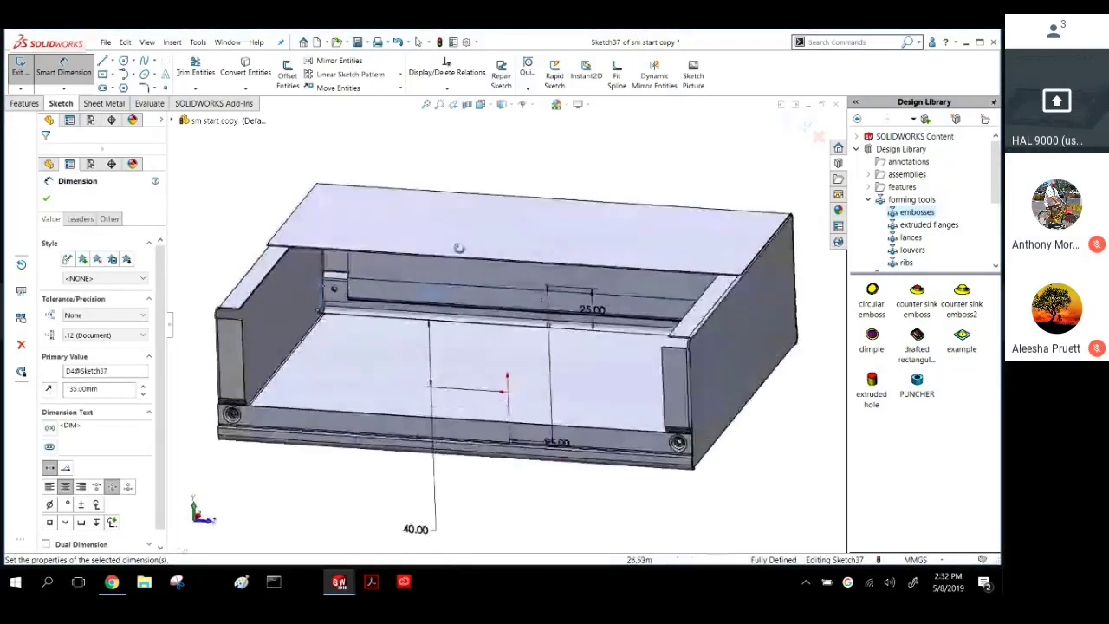
click(24, 103)
click(103, 103)
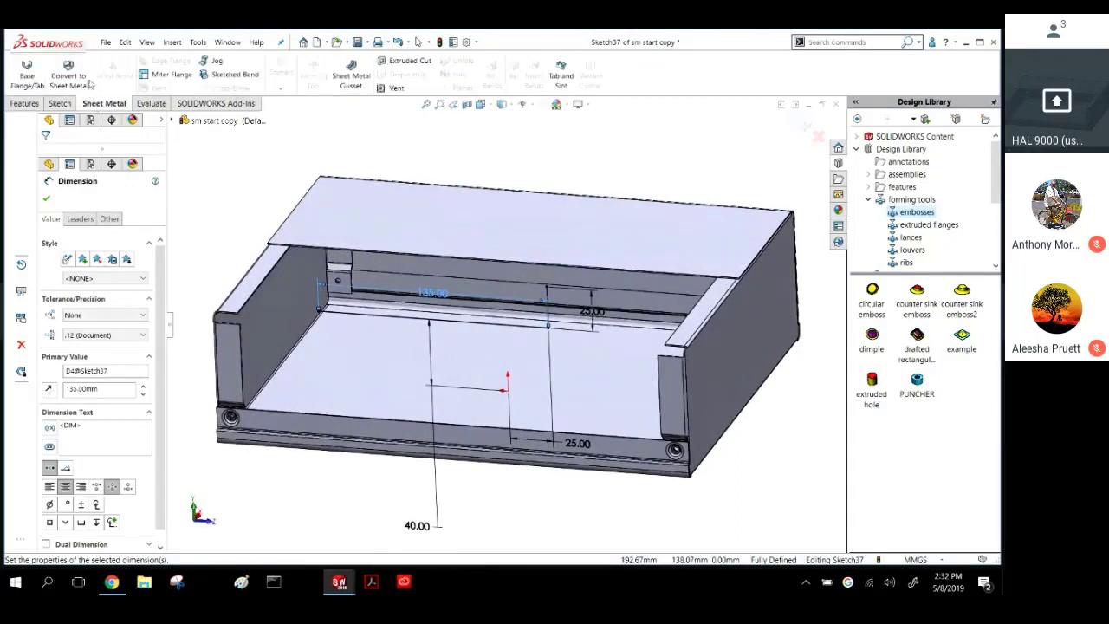
click(34, 75)
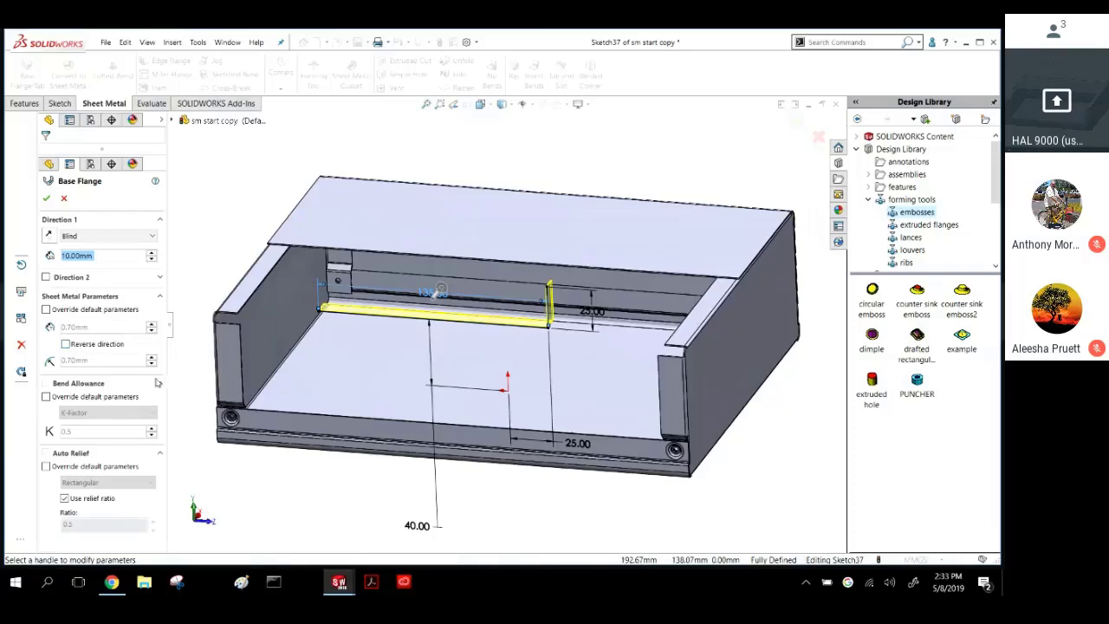
middle_drag(554, 440, 611, 331)
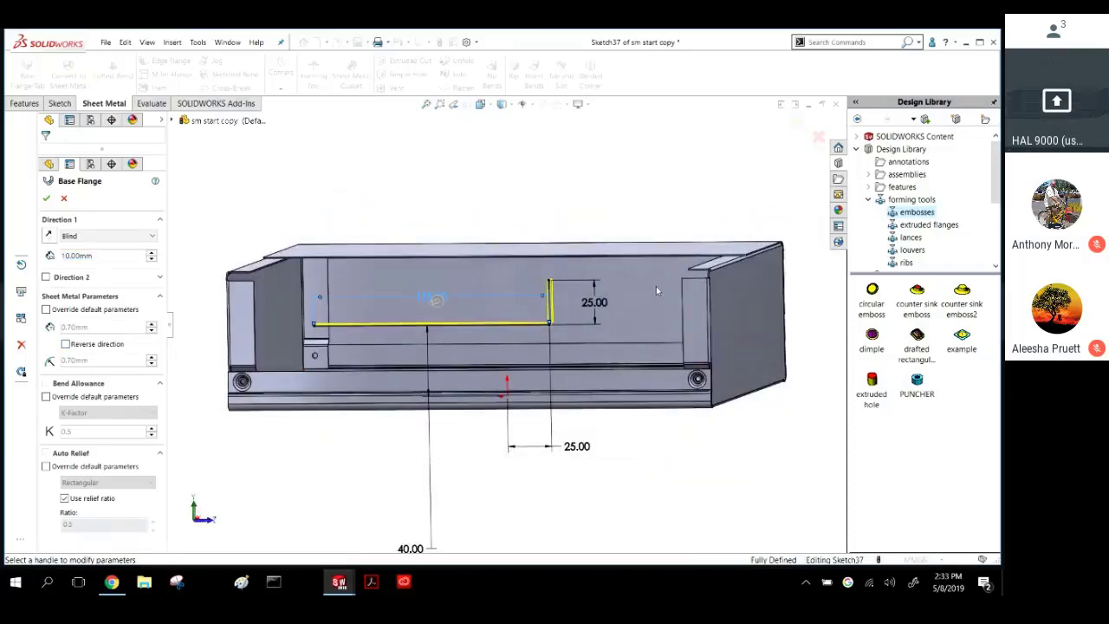
click(139, 235)
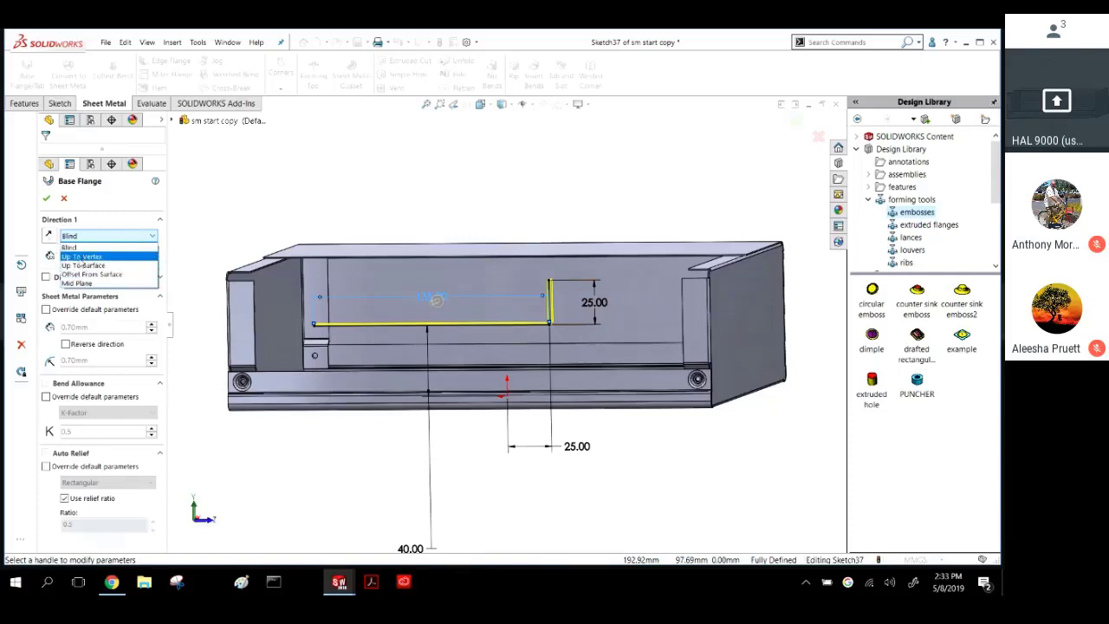
click(82, 266)
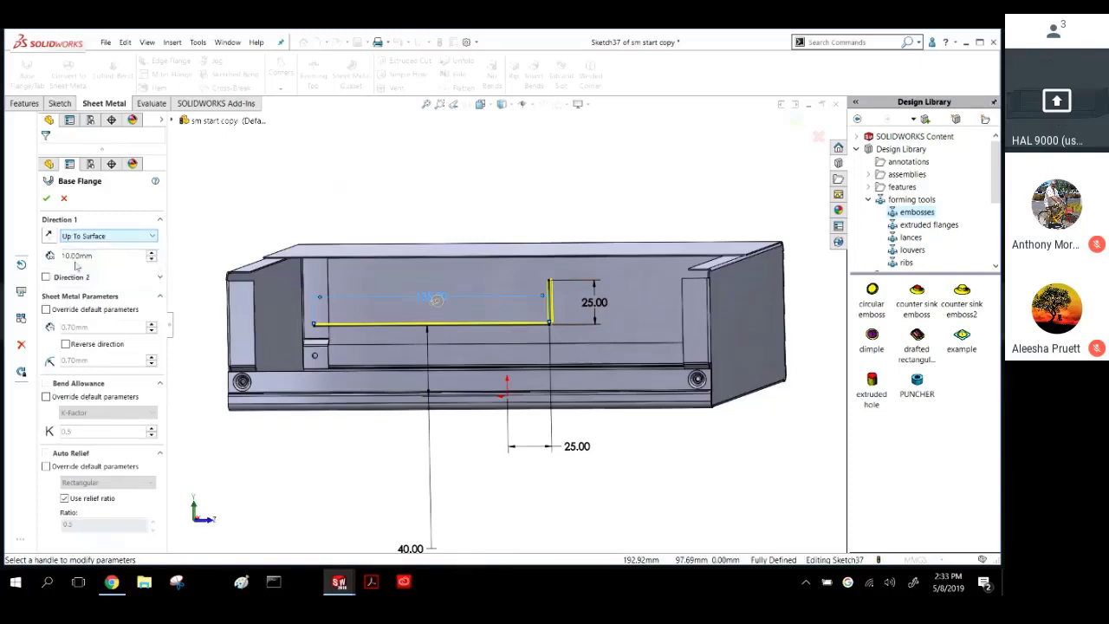
click(627, 306)
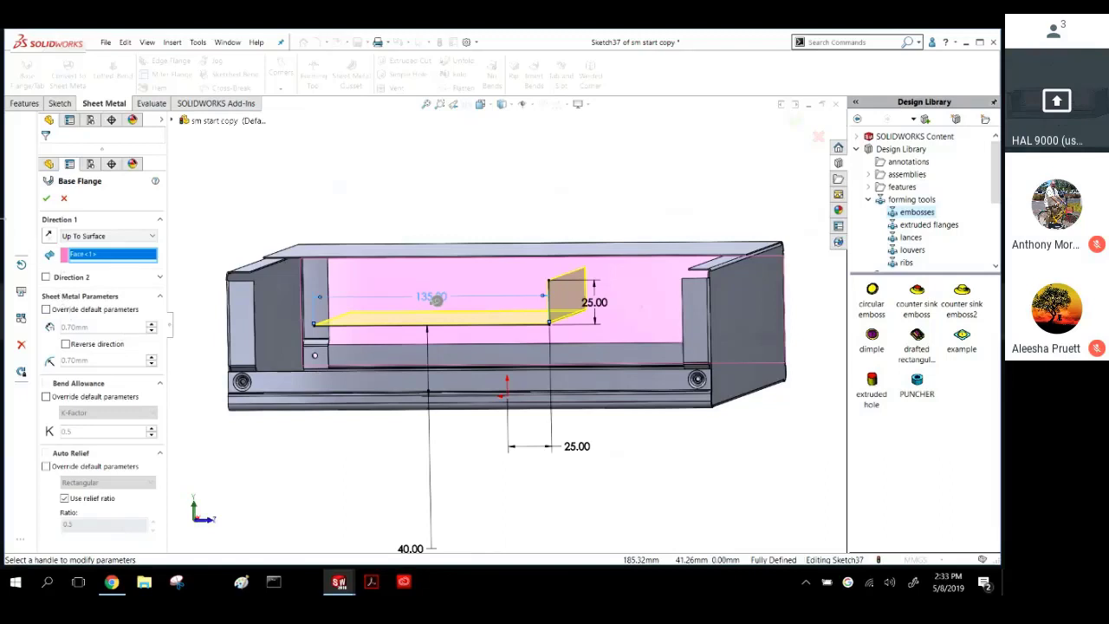
click(46, 198)
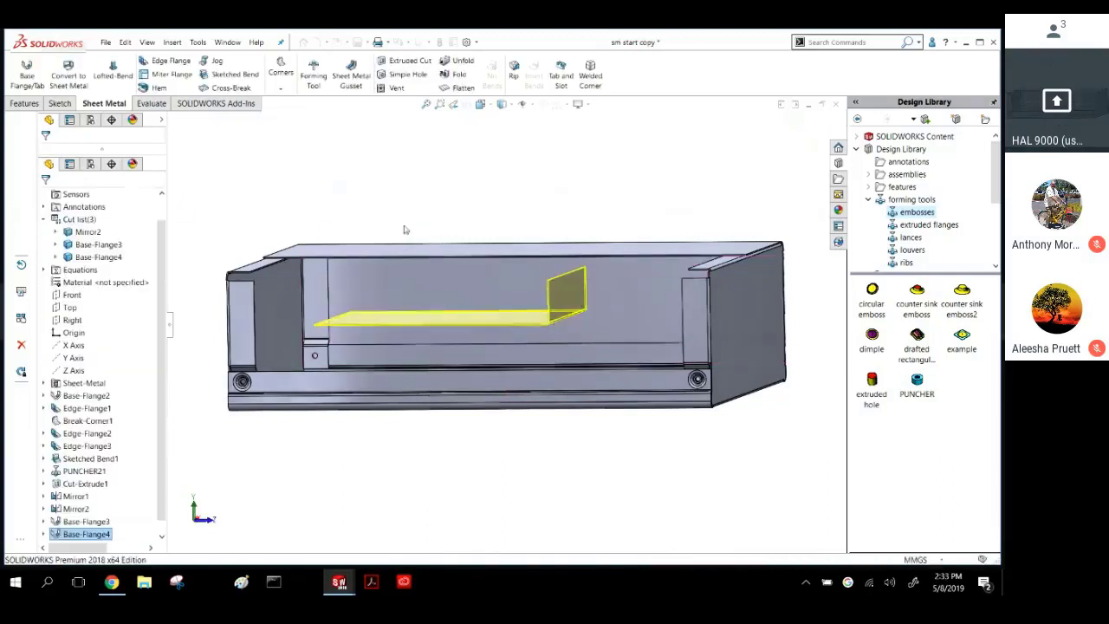
Begin a Tab and Slot feature using the shelf's rear edge for the tabs and the enclosure wall's outer face for the slots.
middle_drag(391, 220, 366, 233)
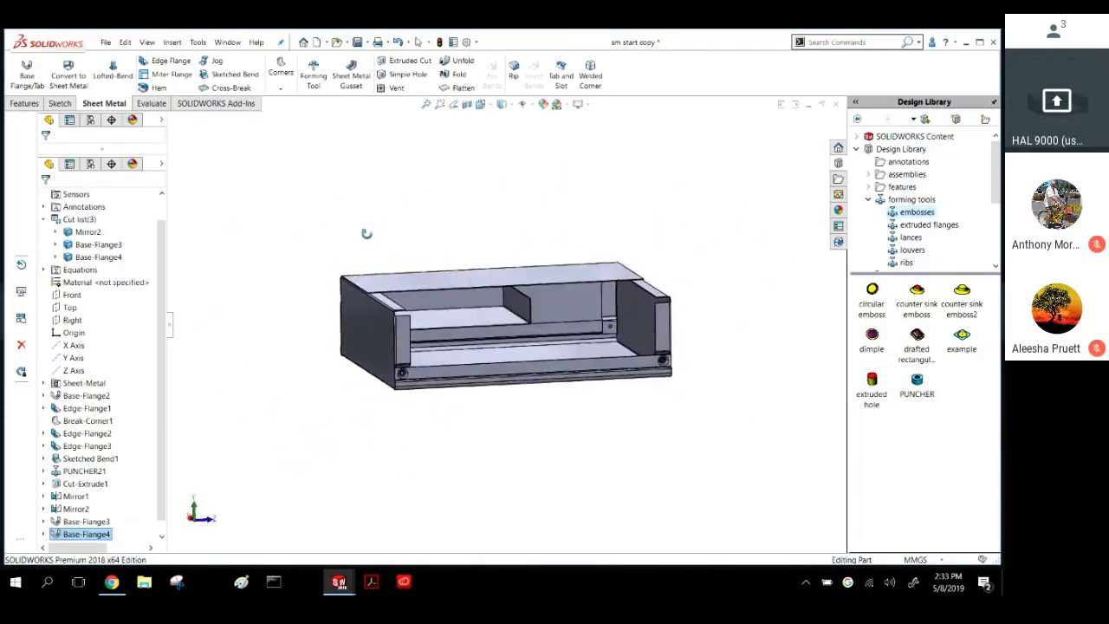
scroll(406, 295, down, 3)
middle_drag(487, 339, 492, 357)
click(691, 197)
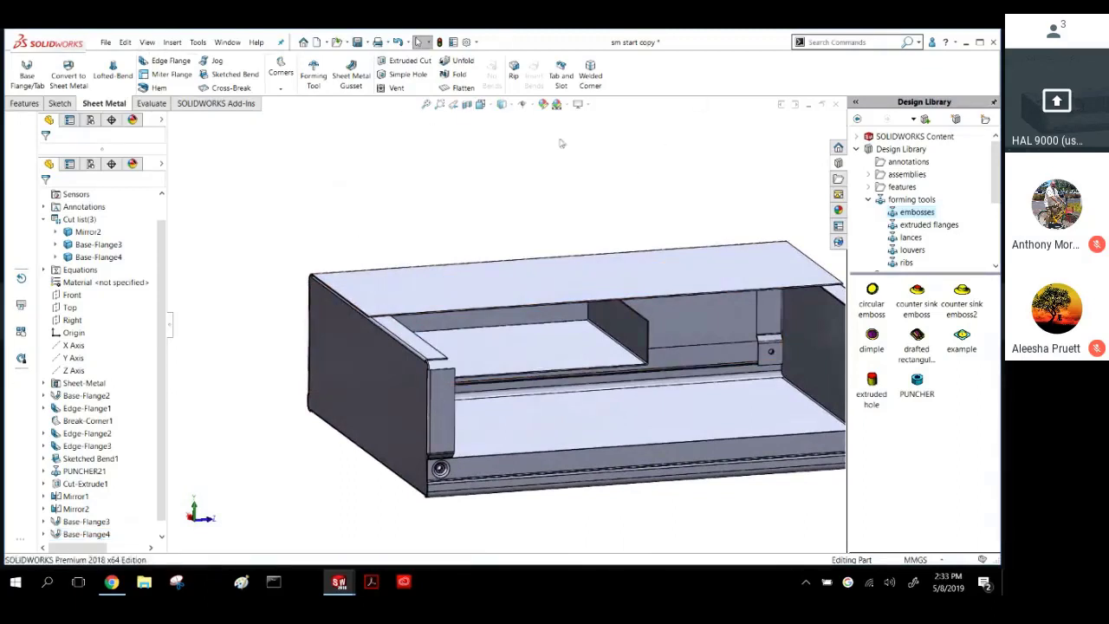
click(564, 75)
scroll(522, 334, down, 3)
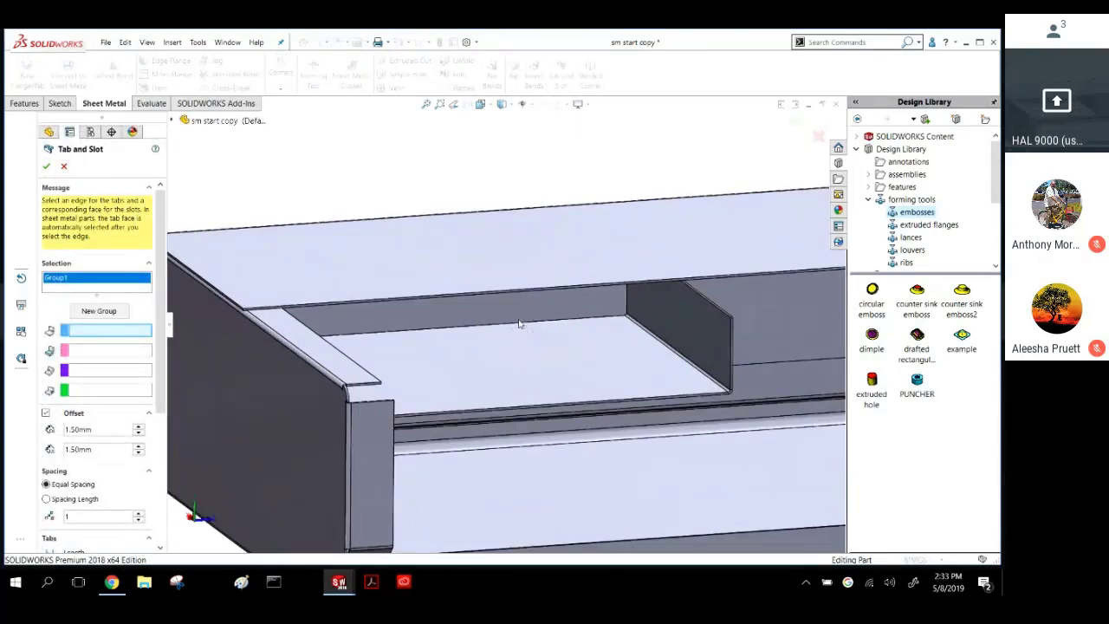
click(457, 329)
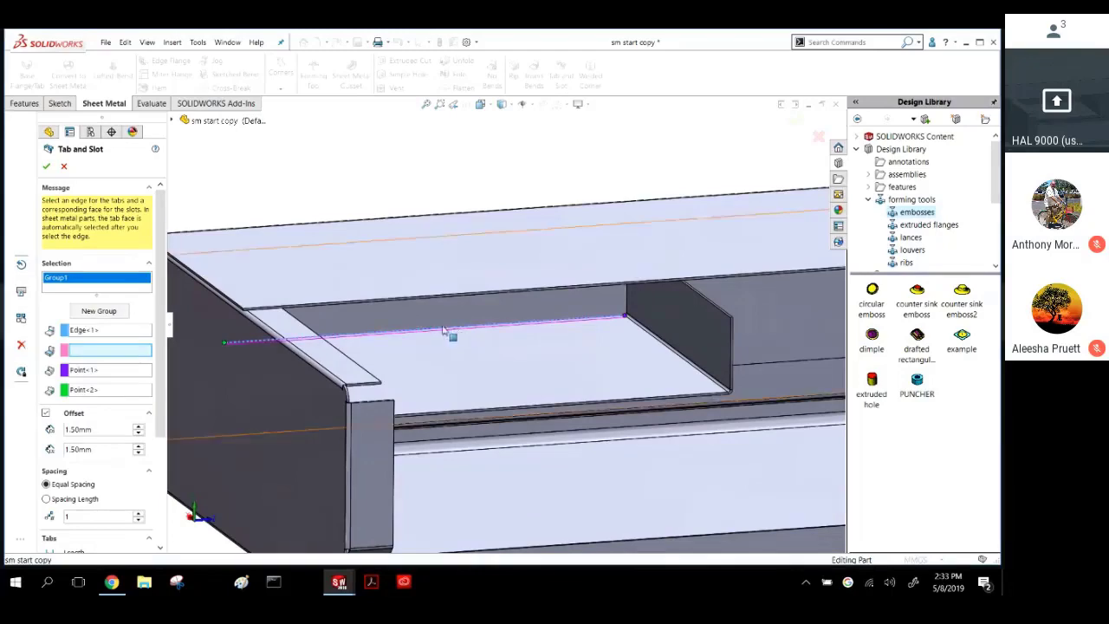
middle_drag(457, 329, 413, 328)
click(428, 294)
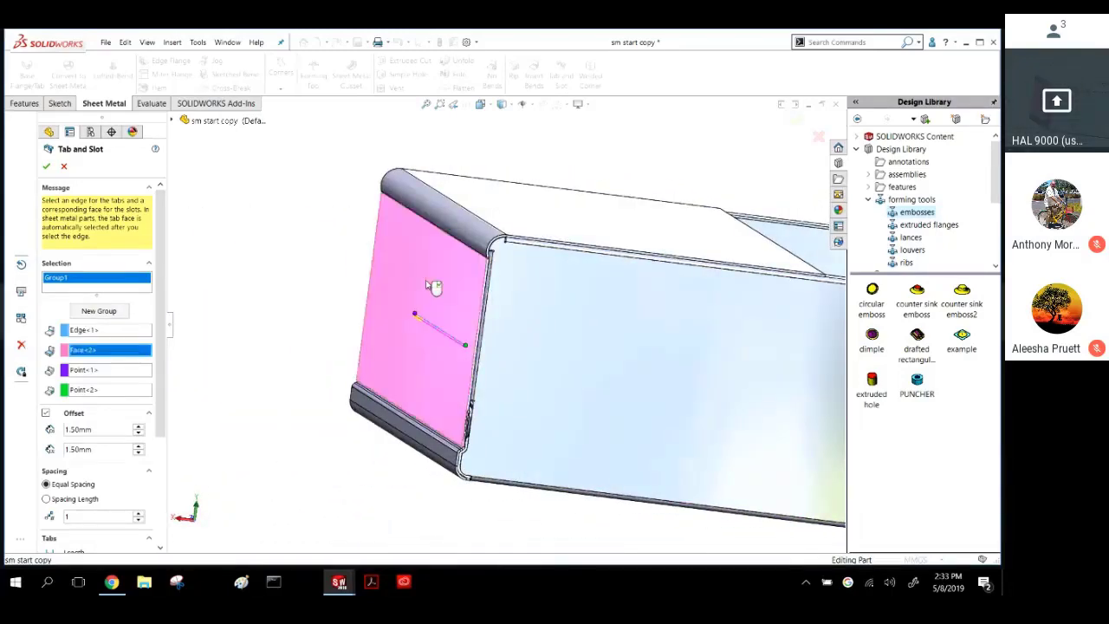
Set the number of equally spaced tabs along the shelf edge to 2.
scroll(438, 286, down, 3)
middle_drag(437, 290, 448, 321)
scroll(443, 317, down, 5)
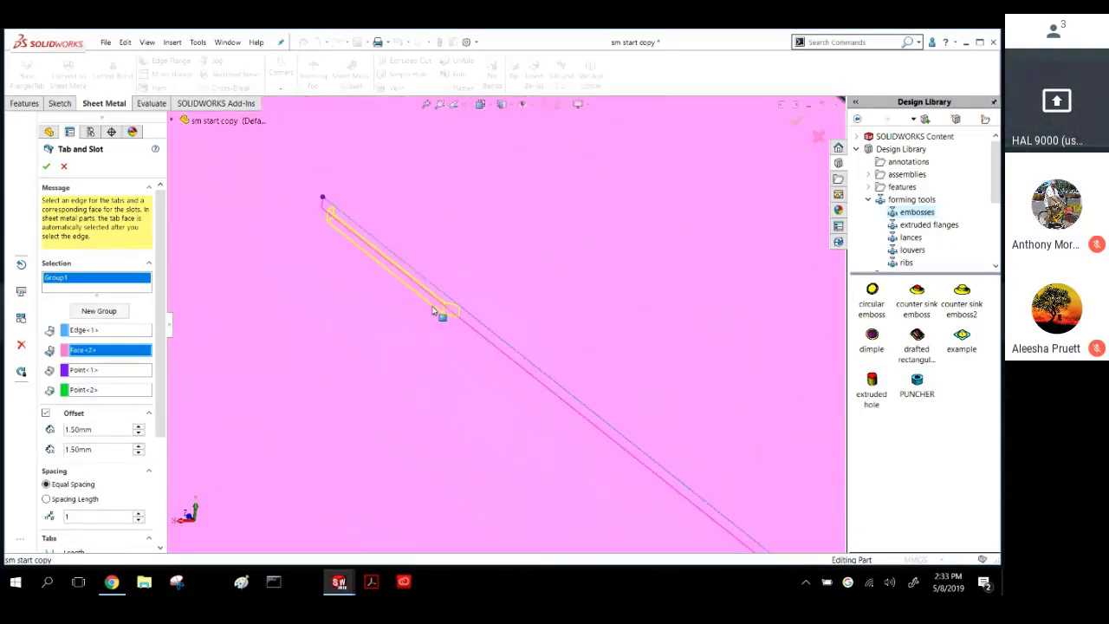
scroll(414, 300, up, 2)
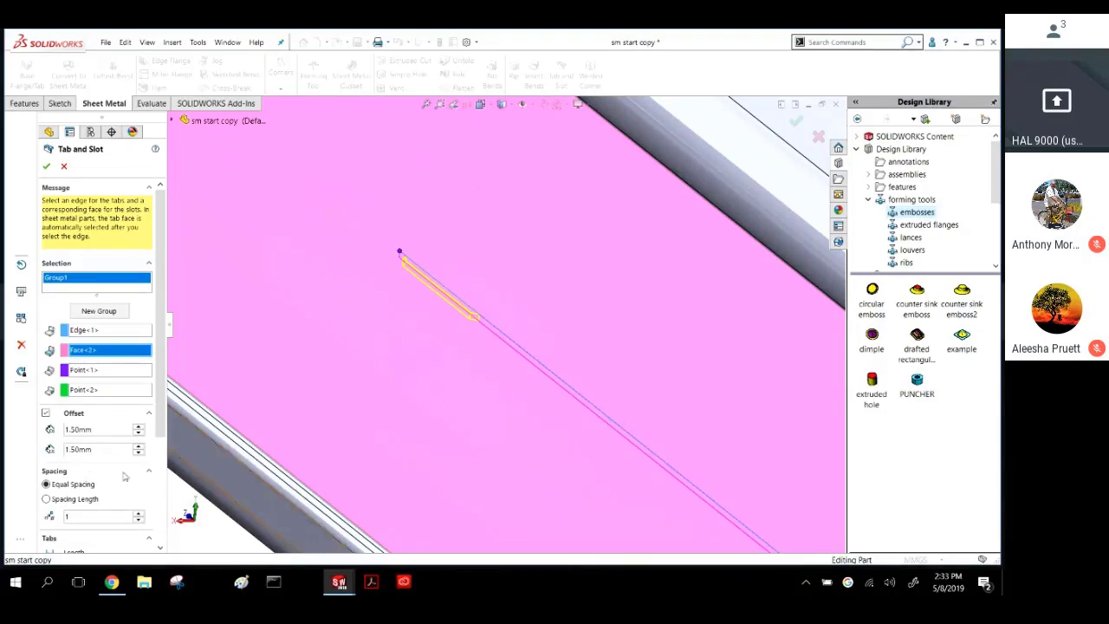
scroll(154, 378, down, 3)
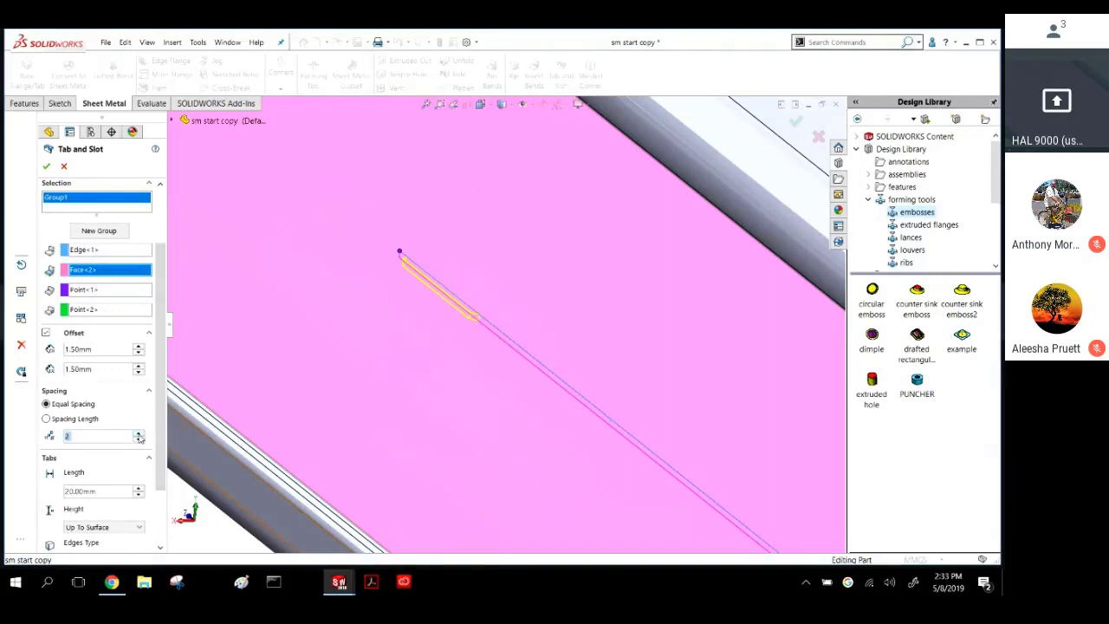
scroll(338, 449, up, 3)
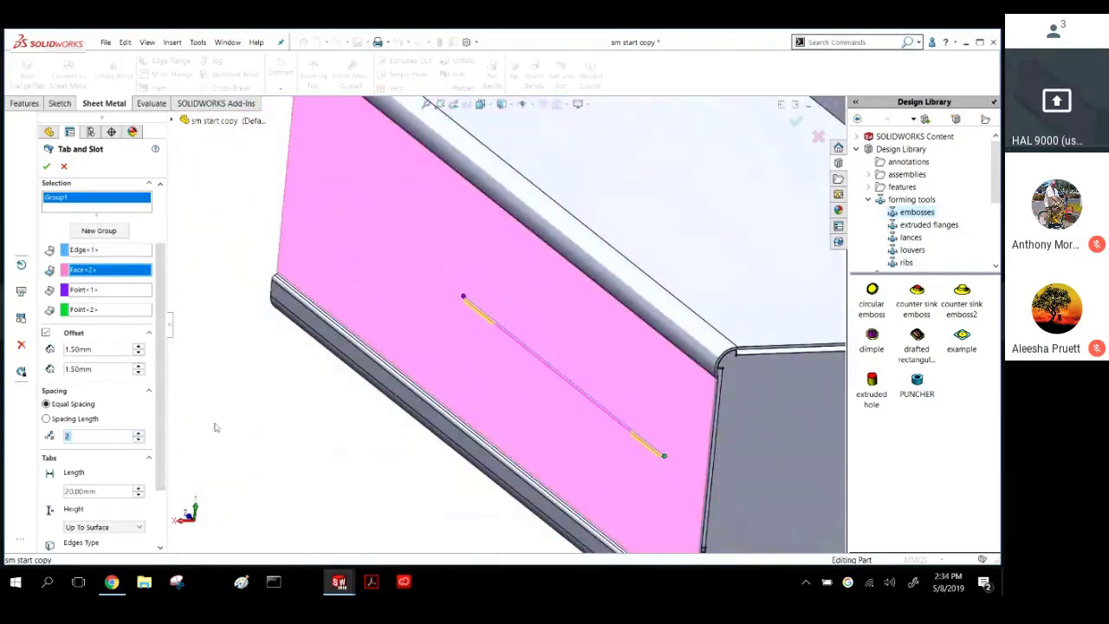
Offset the tabs 25 mm from both the start and end reference points, and try to create the Tab and Slot feature.
double_click(96, 351)
text(25)
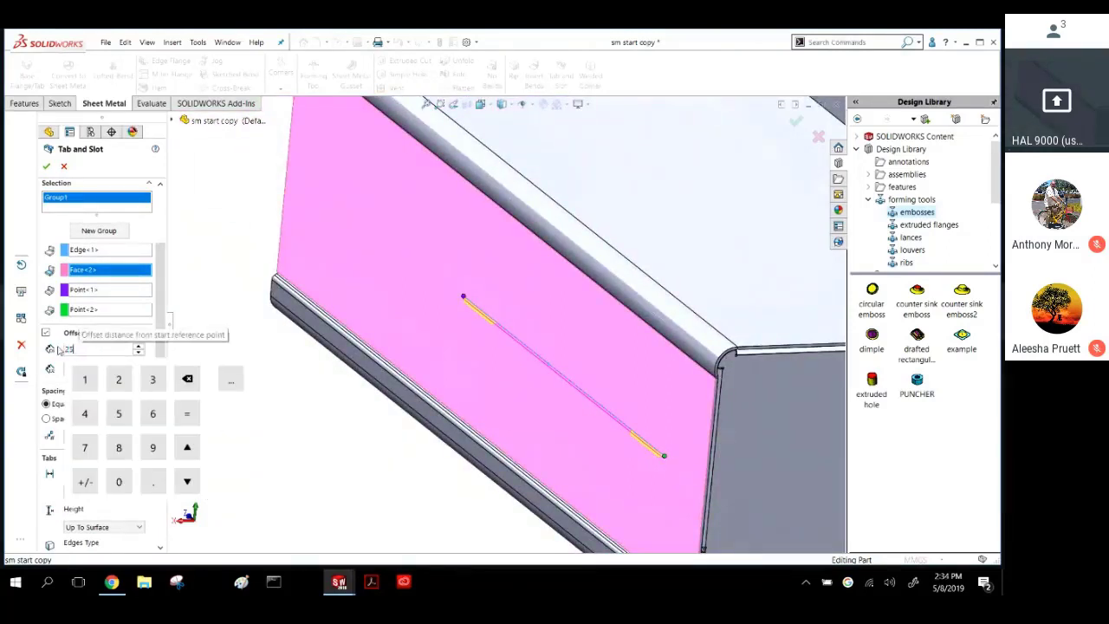
key(Return)
click(84, 305)
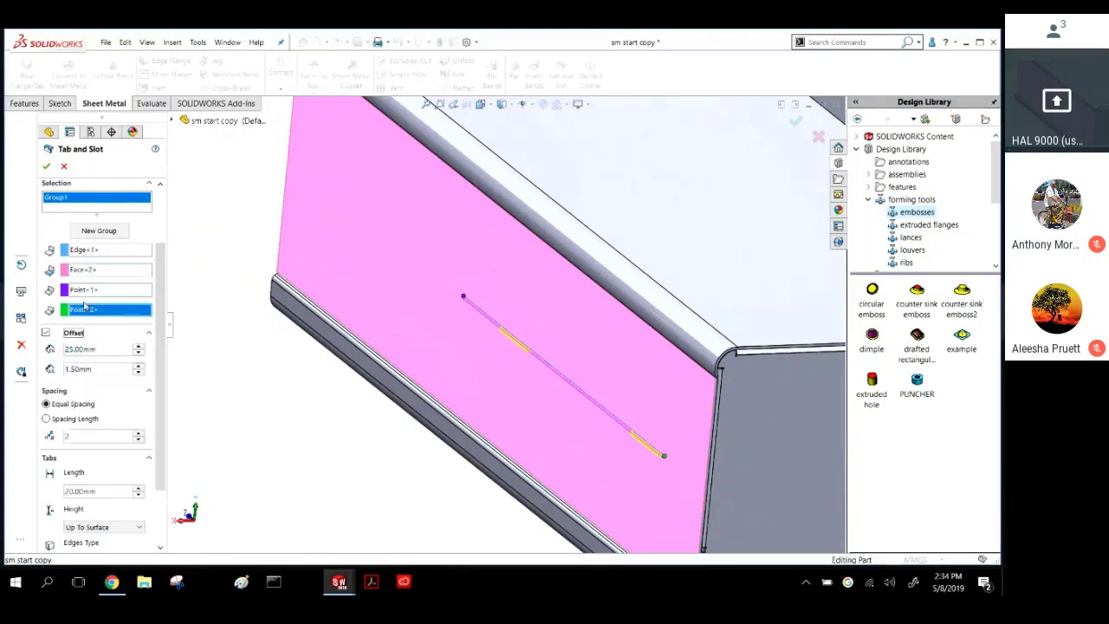
double_click(97, 368)
text(25)
key(Return)
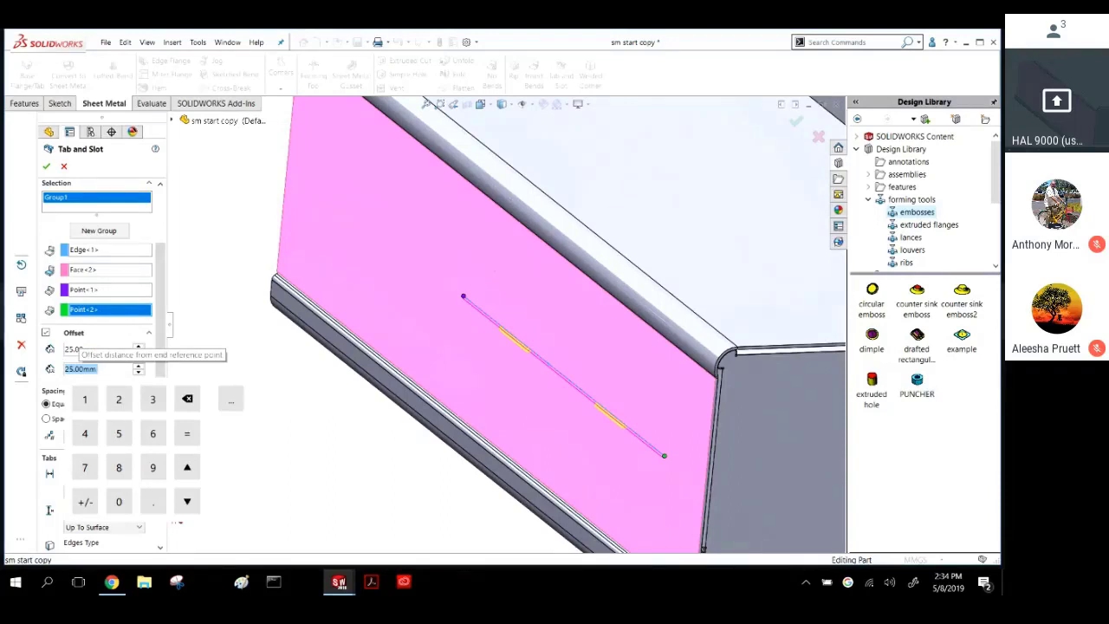
scroll(97, 346, up, 2)
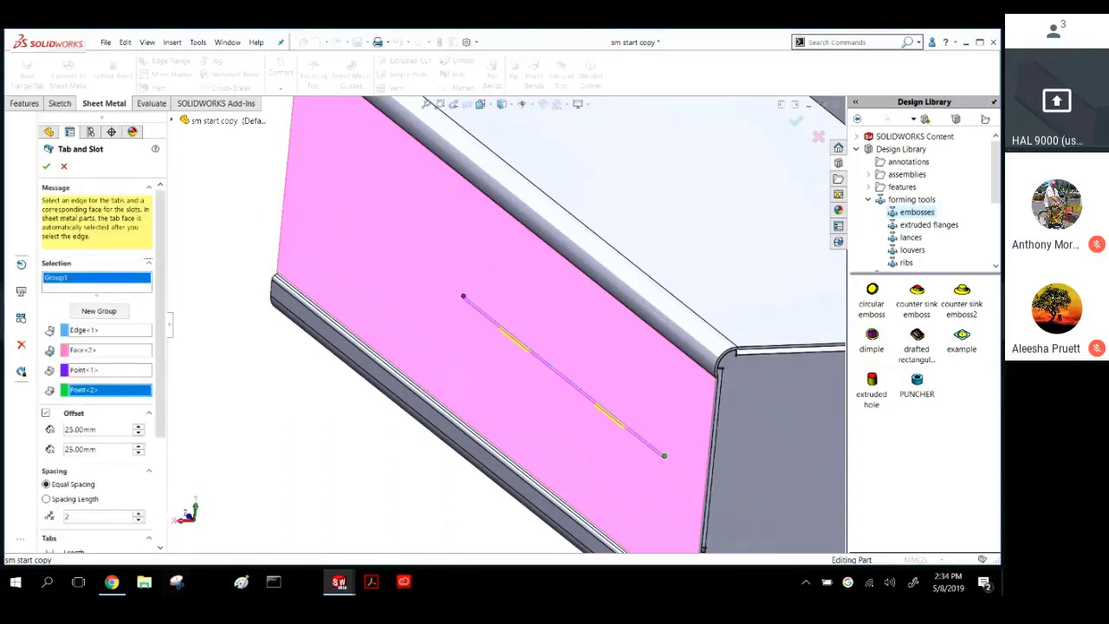
click(46, 167)
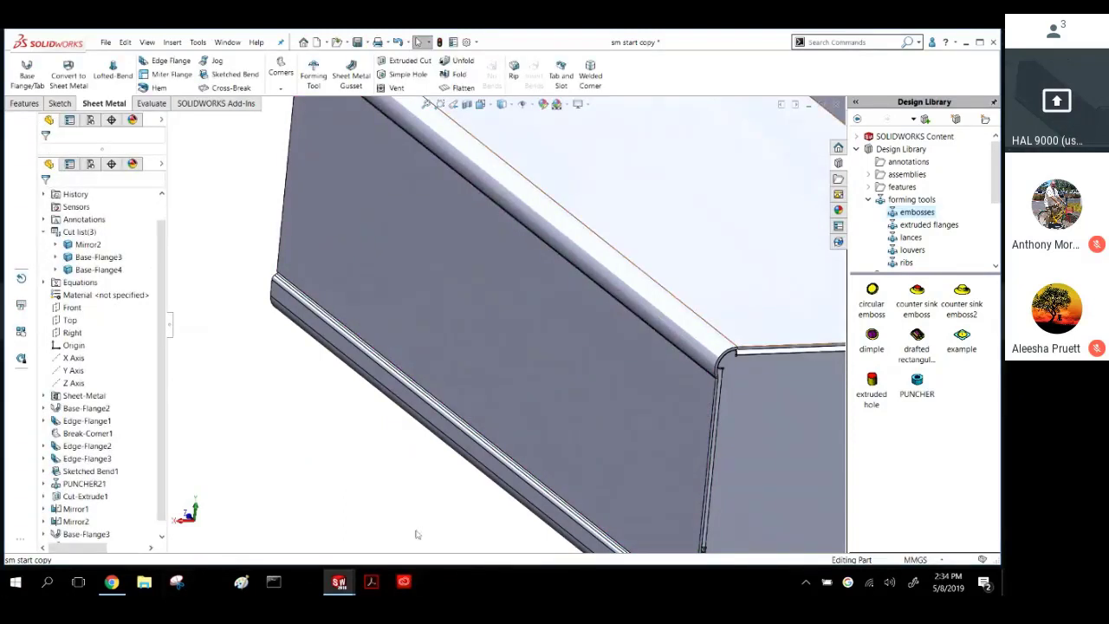
Begin a Tab and Slot feature with the shelf's rear edge for the tabs and the enclosure wall's outer face for the slots.
click(561, 75)
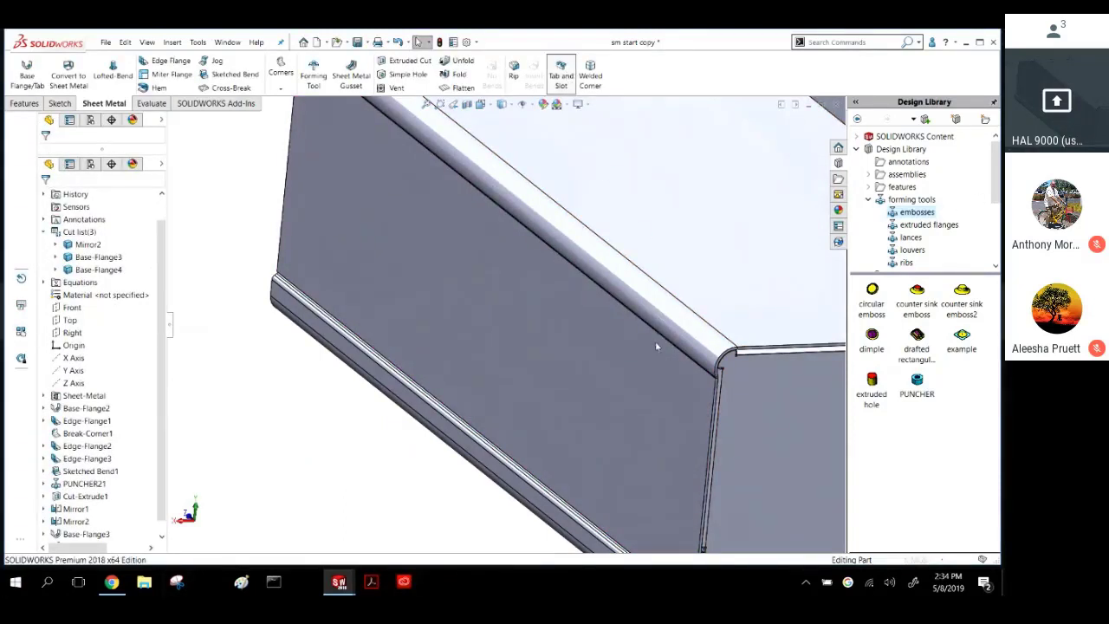
middle_drag(450, 277, 742, 286)
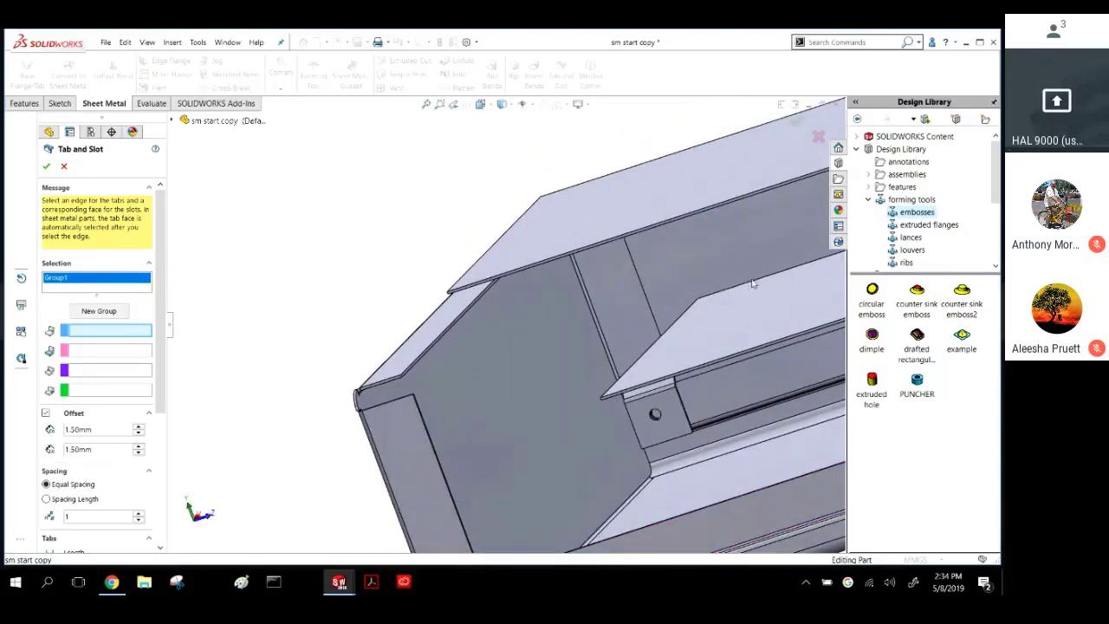
click(756, 286)
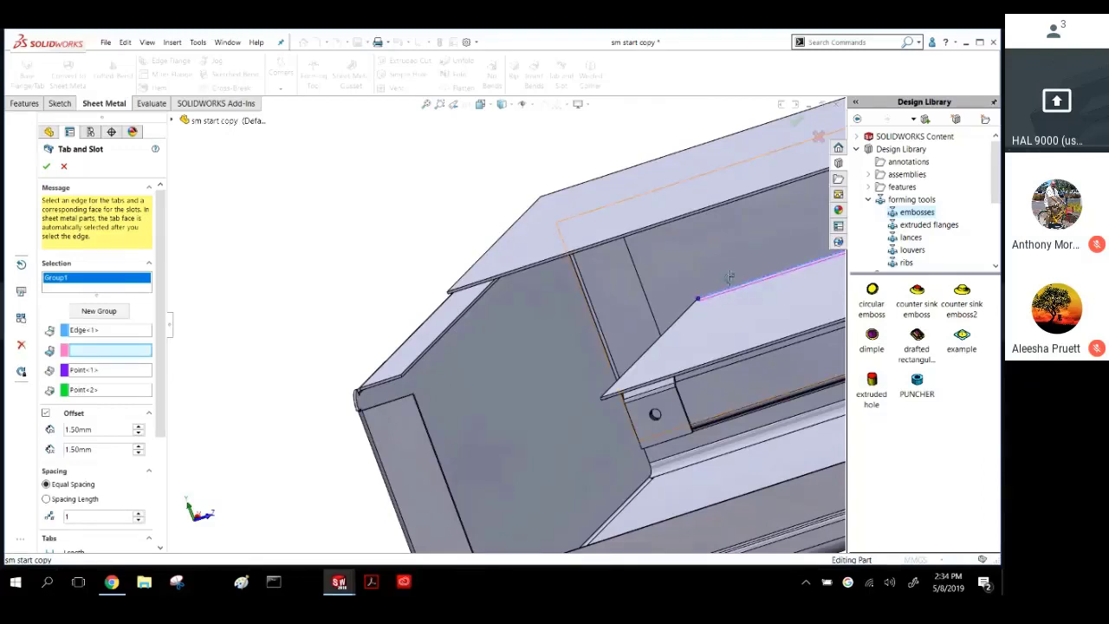
middle_drag(755, 286, 603, 229)
click(604, 229)
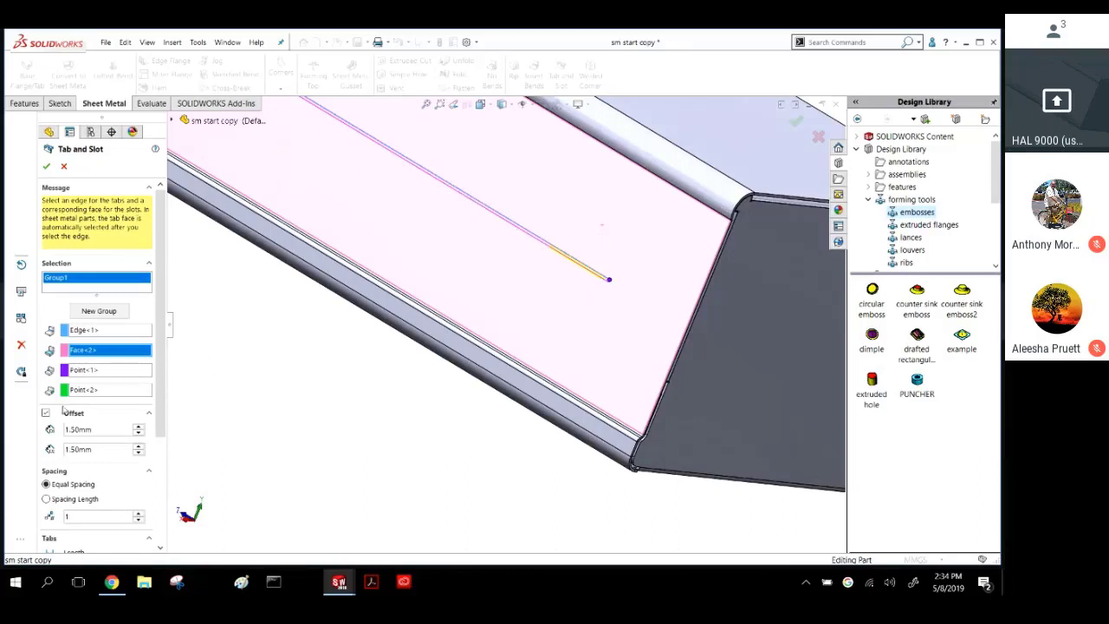
Offset the tabs 25 mm from both the start and end reference points of the shelf edge.
drag(93, 430, 54, 408)
text(25)
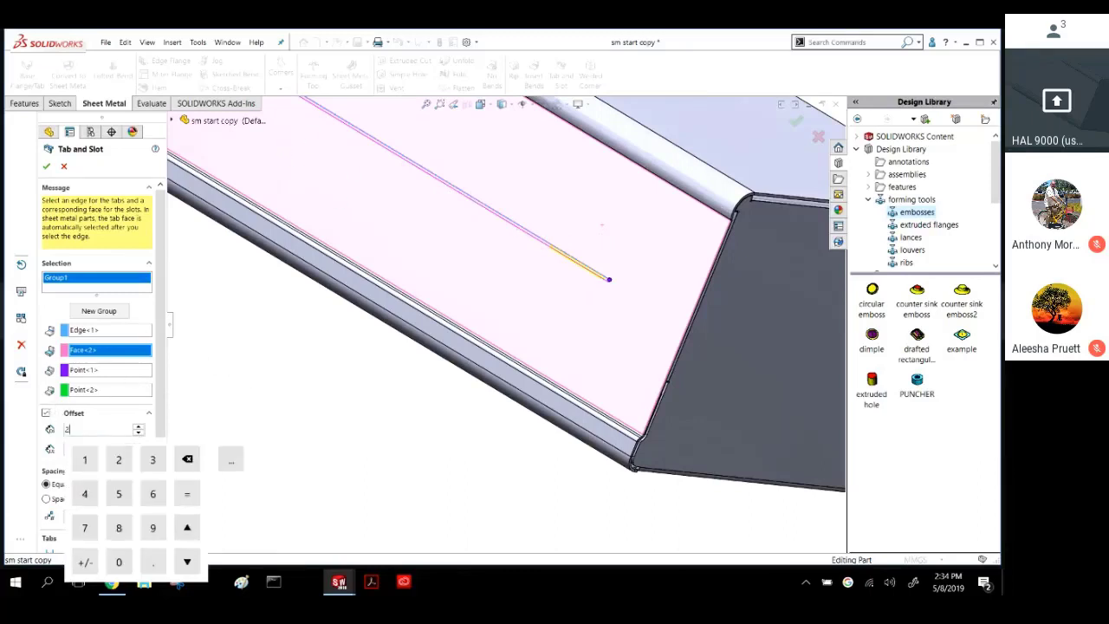
key(Return)
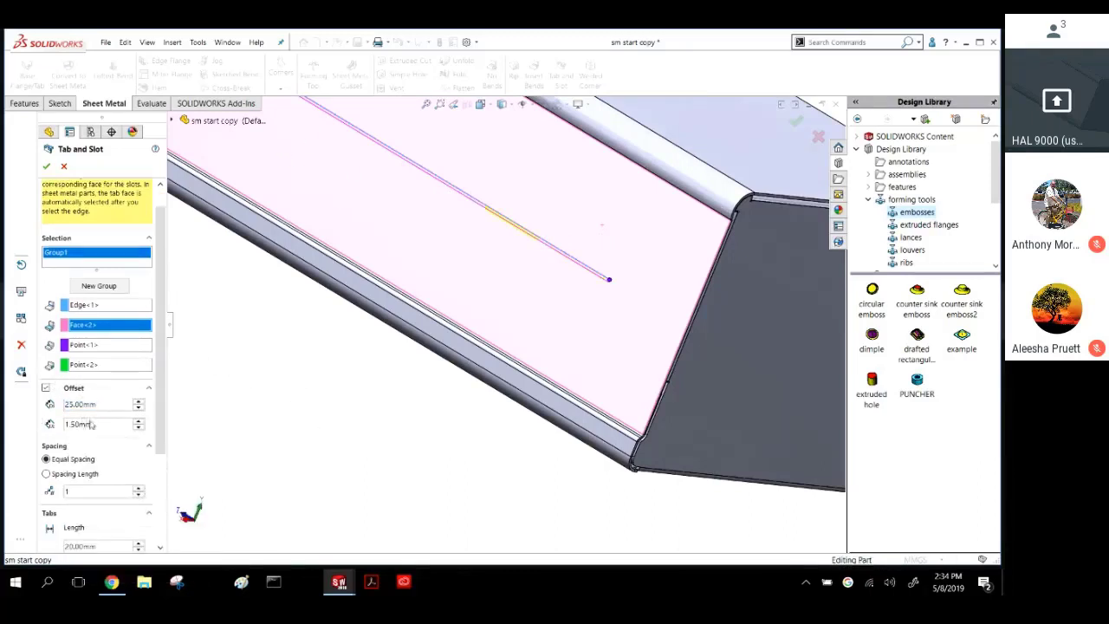
drag(92, 425, 58, 416)
text(25)
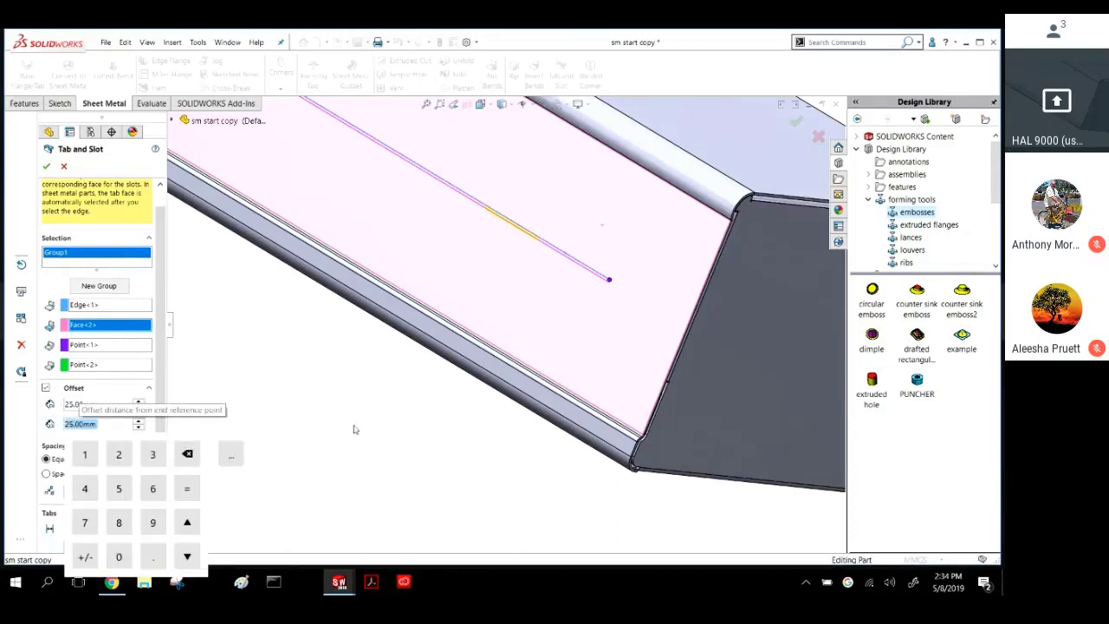
key(Return)
Set 2 equally spaced tabs, keep the 20 mm tab length, and create the Tab and Slot feature.
middle_drag(366, 433, 388, 278)
scroll(390, 277, down, 2)
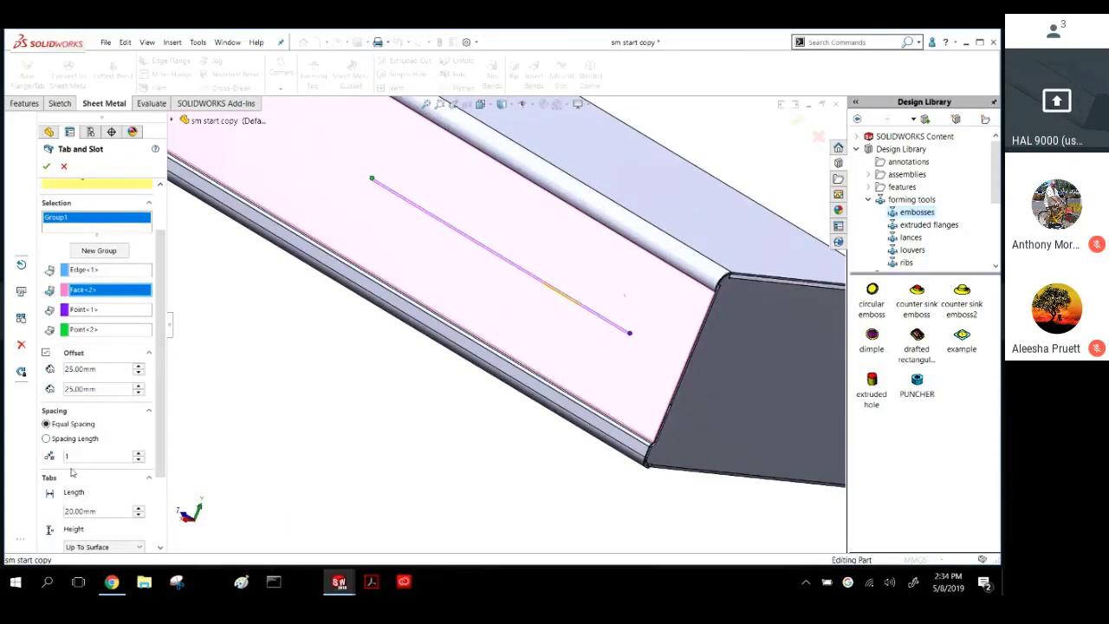
click(139, 453)
click(96, 511)
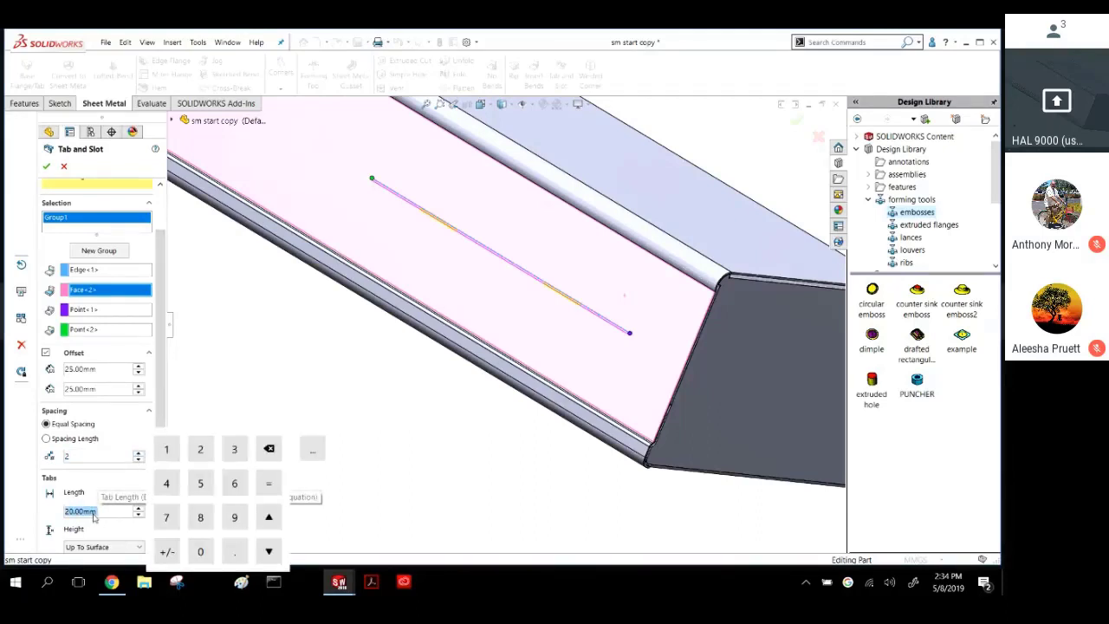
click(257, 375)
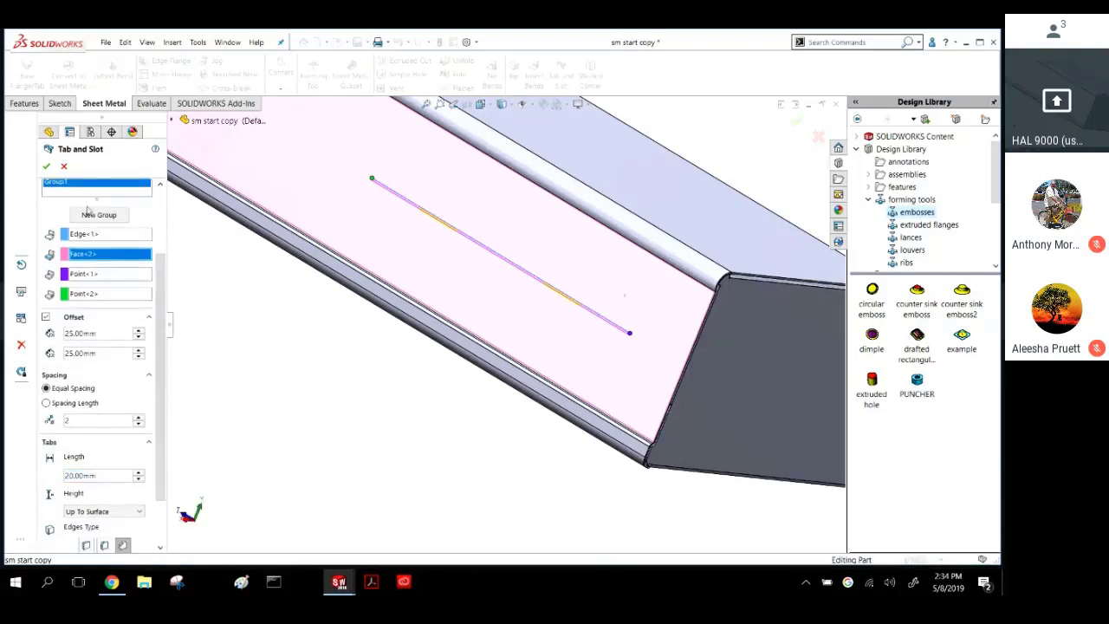
click(47, 167)
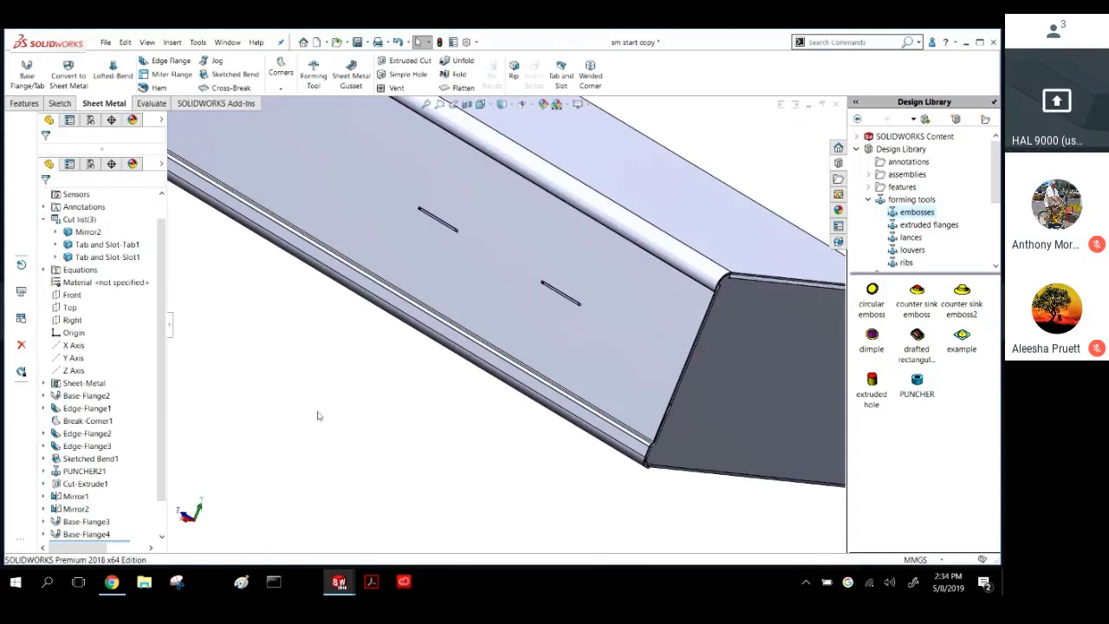
Select the new tab feature and slot feature in turn to examine where each lies on the shelf and wall.
click(91, 509)
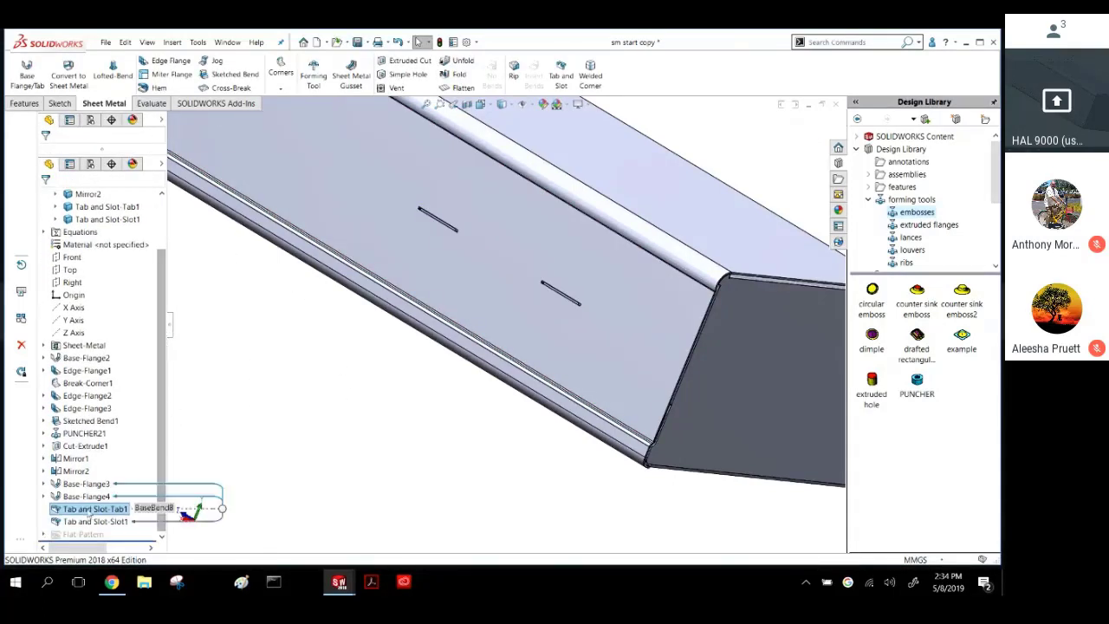
middle_drag(275, 464, 244, 495)
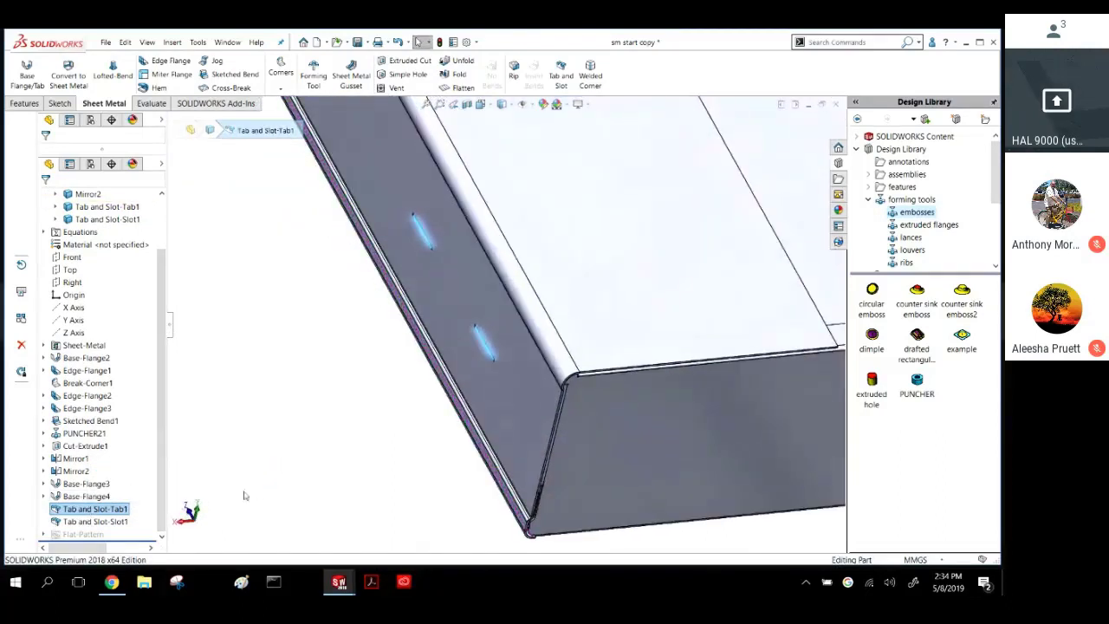
click(110, 521)
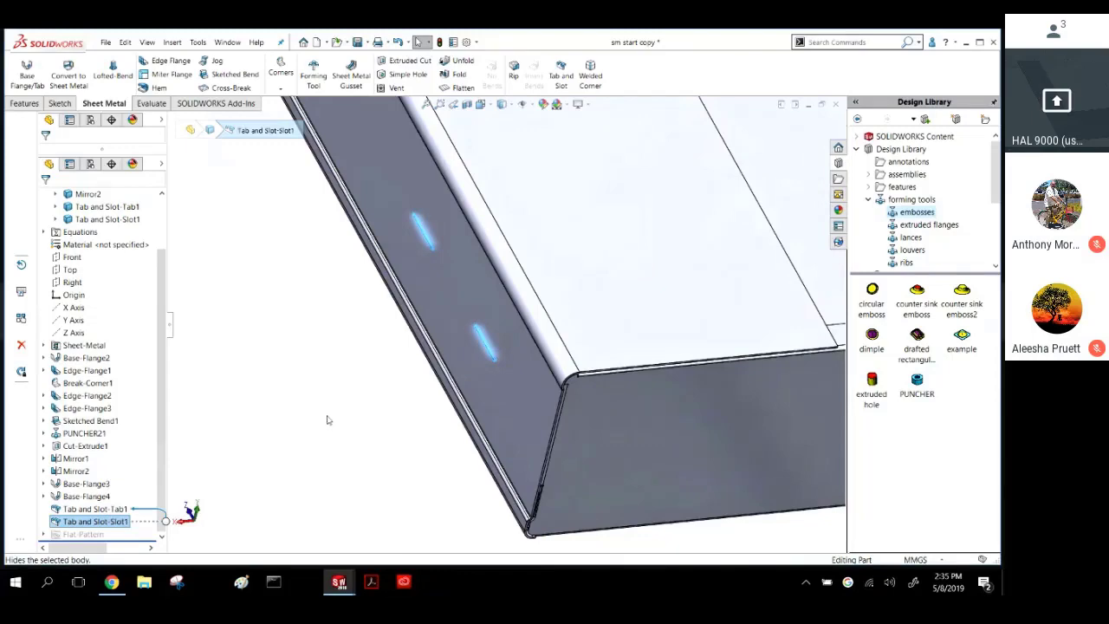
middle_drag(326, 420, 338, 180)
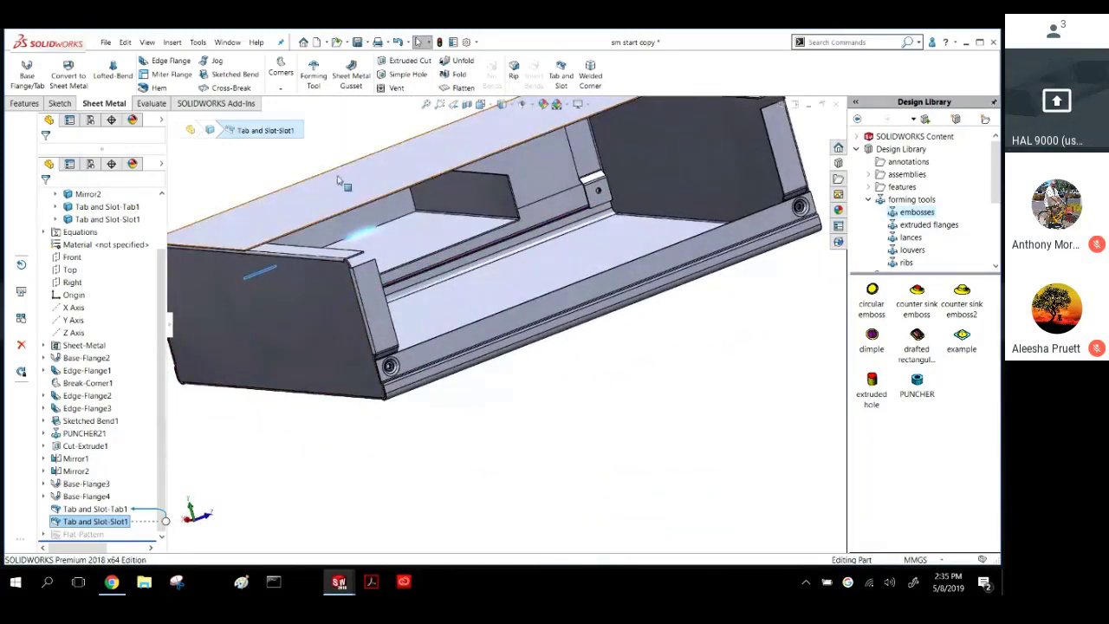
click(340, 149)
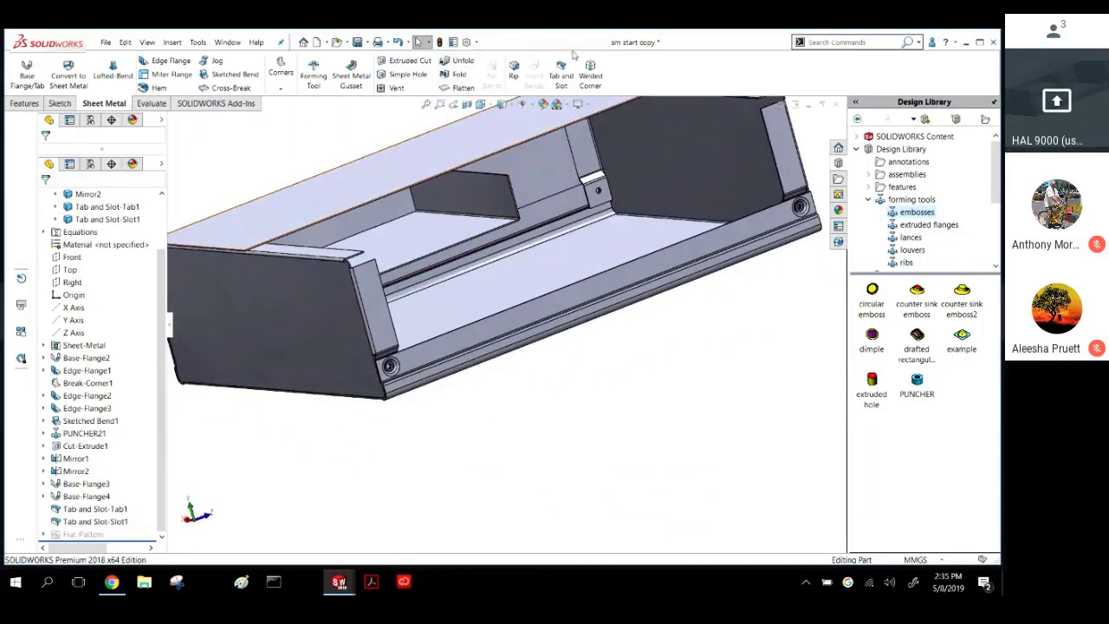
Set up a second Tab and Slot from the shelf's upright flange edge to the wall's outer face, with one tab and 2 mm end offsets.
click(414, 201)
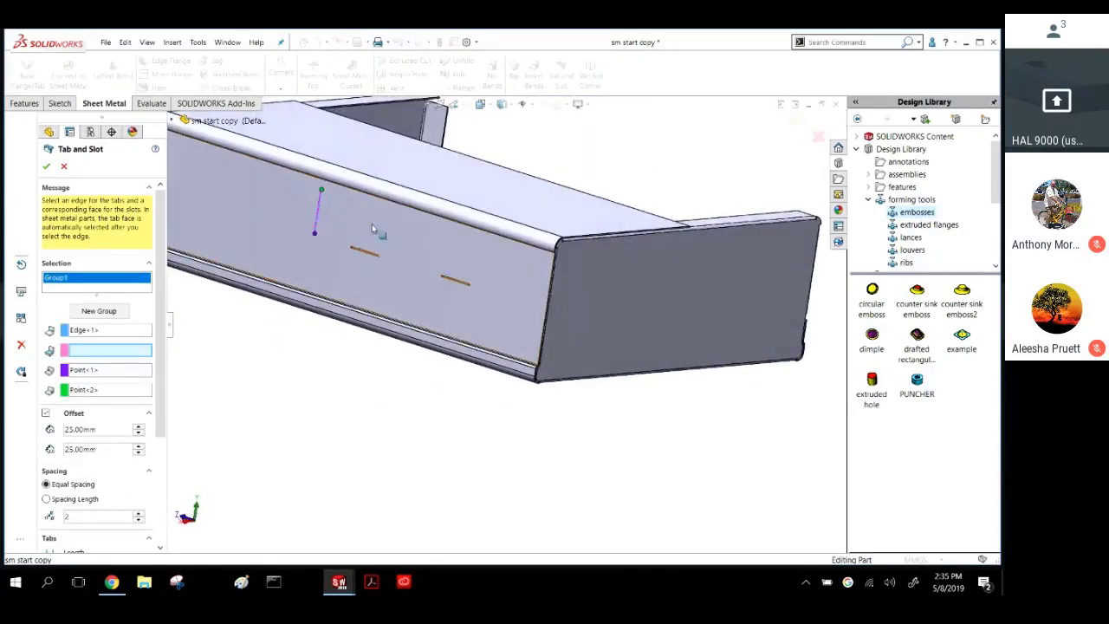
click(262, 209)
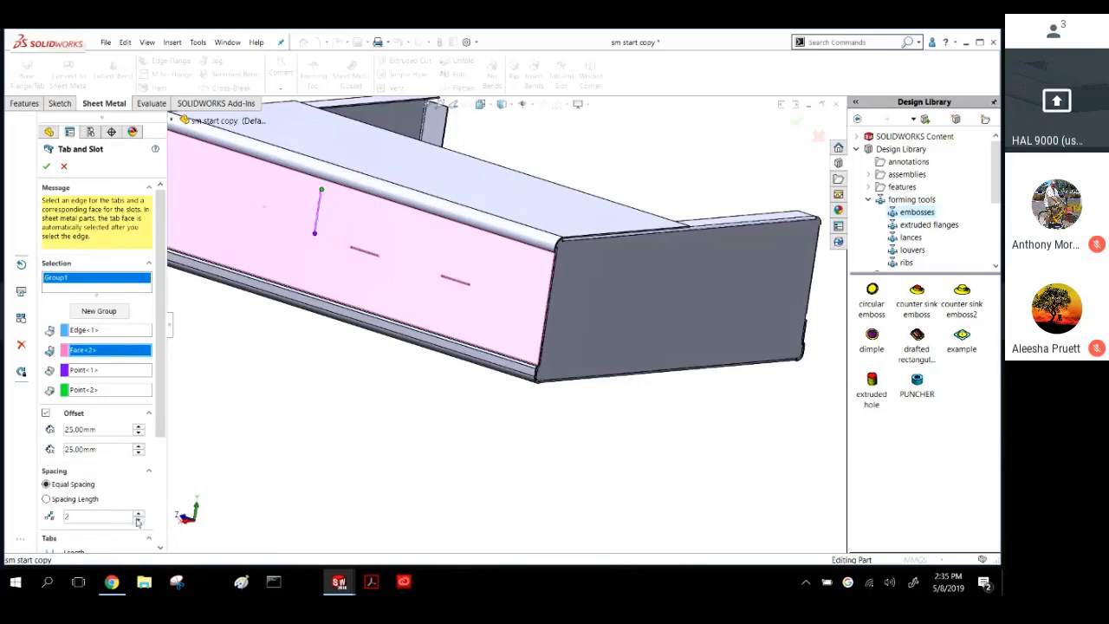
click(96, 430)
text(2)
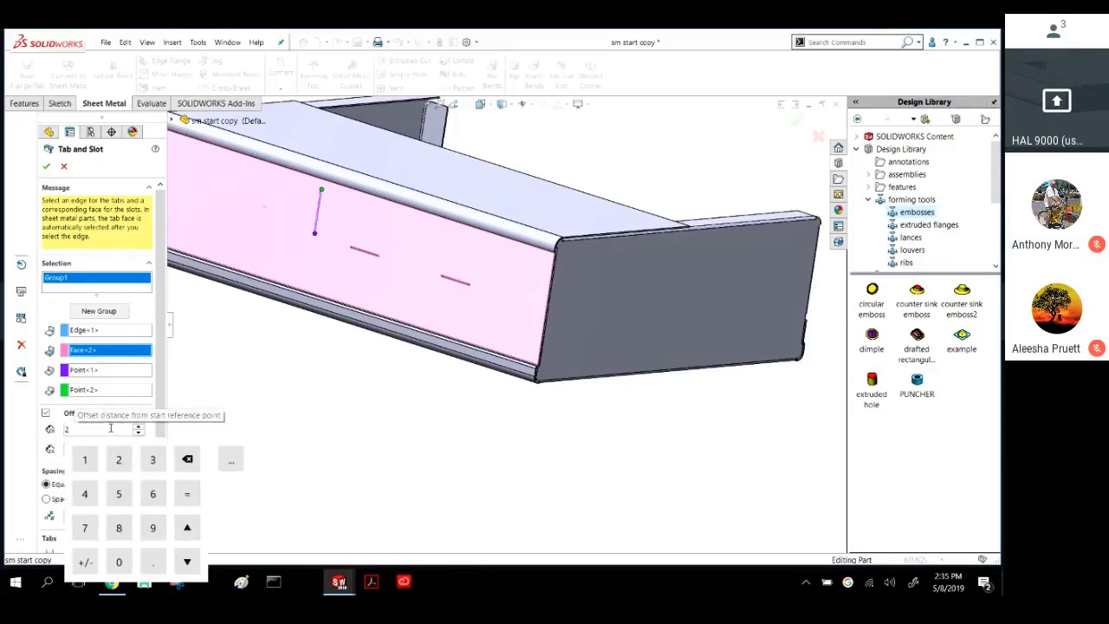
key(Return)
click(66, 424)
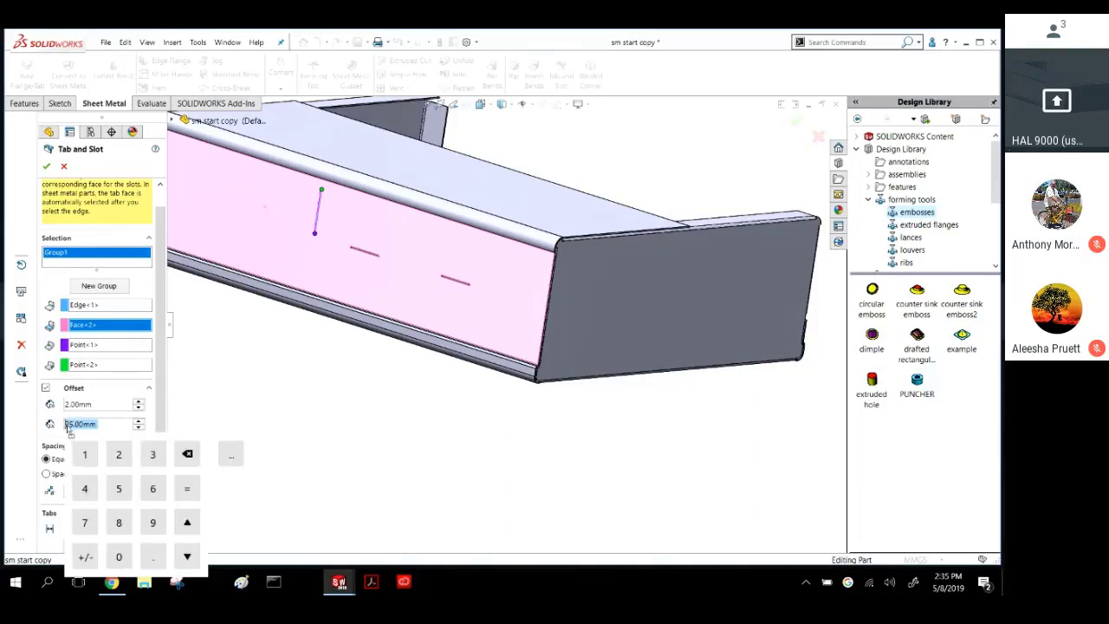
text(2)
key(Return)
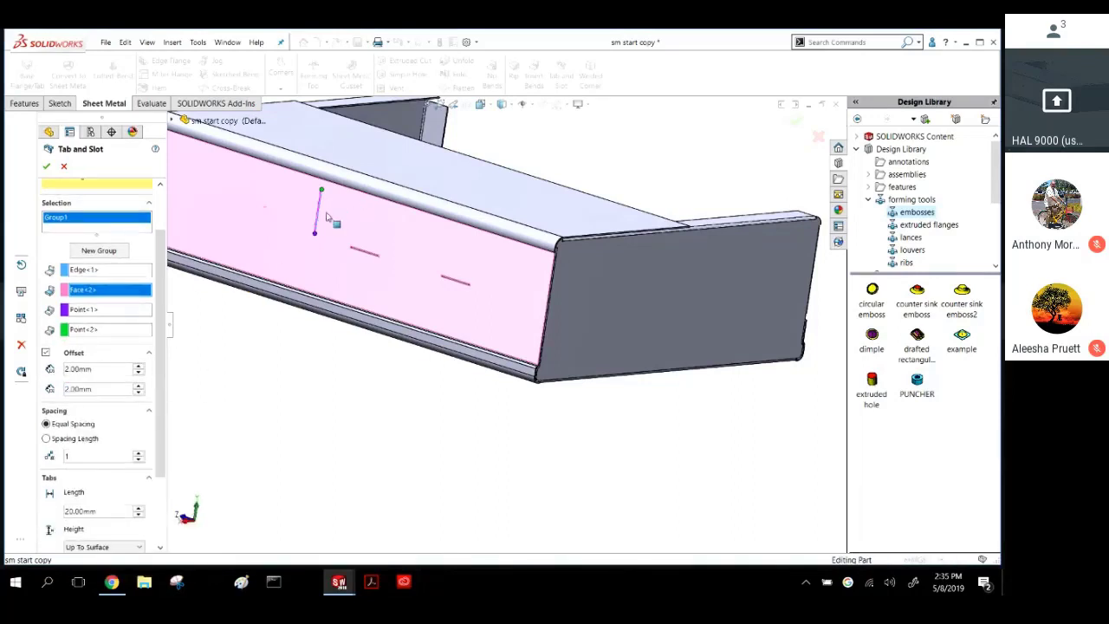
Set the length of the upright flange's tab to 15 mm and check its preview on the wall.
scroll(328, 217, down, 3)
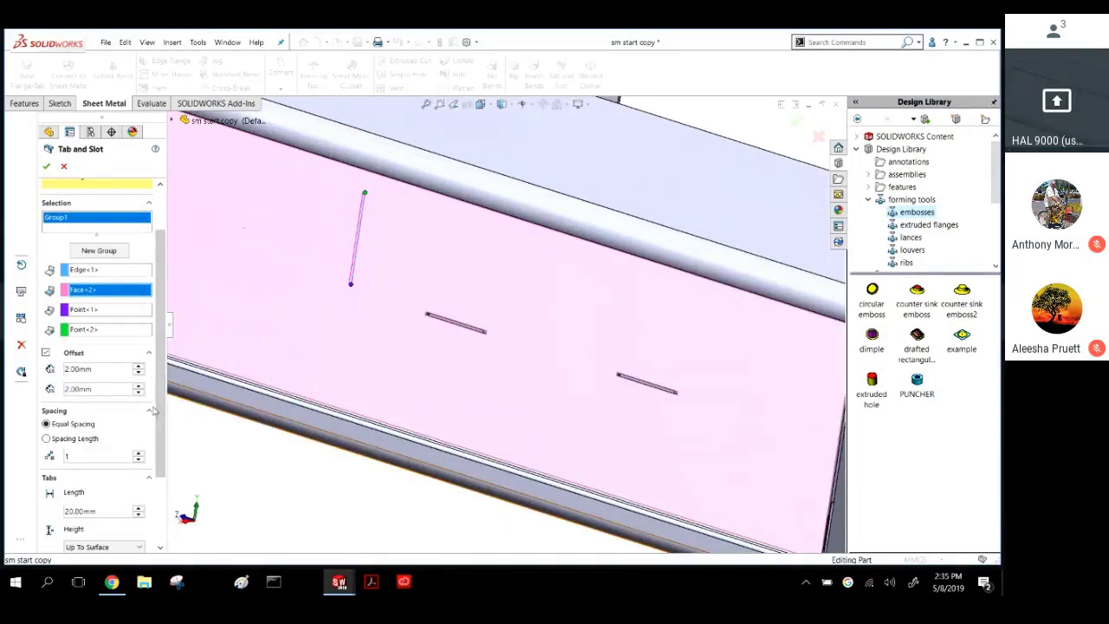
scroll(103, 425, down, 3)
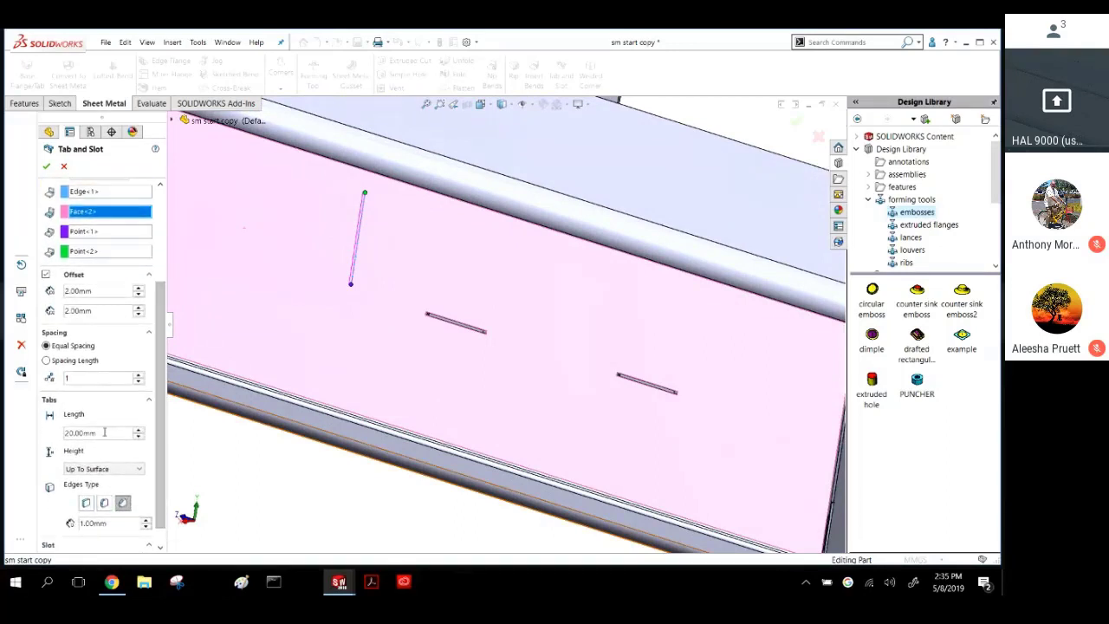
click(104, 432)
text(15)
key(Return)
scroll(368, 257, down, 3)
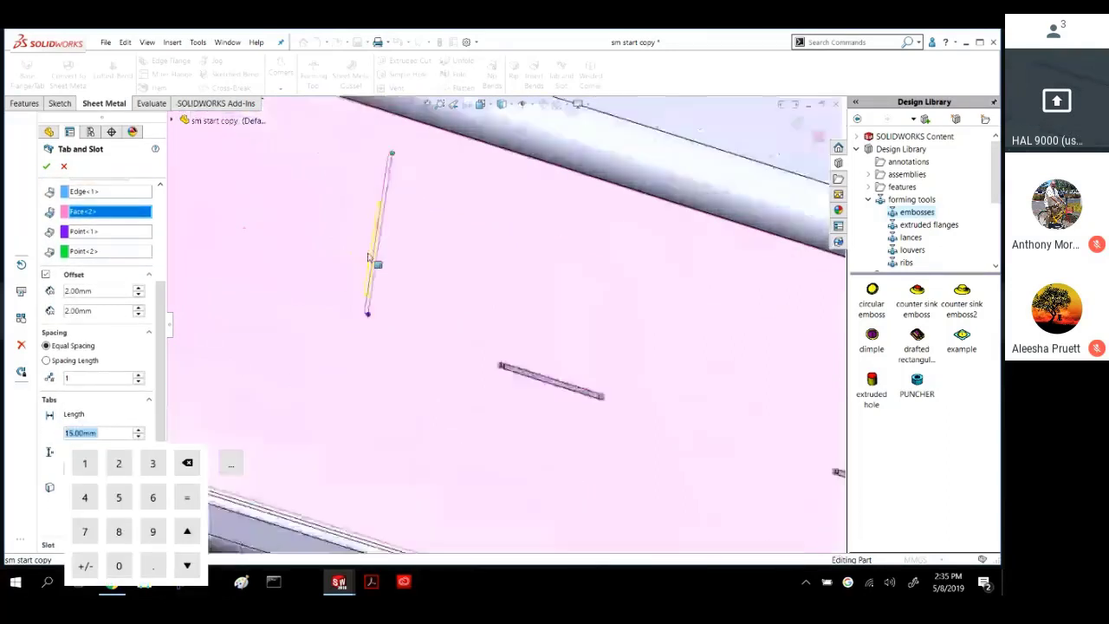
scroll(372, 255, down, 2)
scroll(403, 244, up, 3)
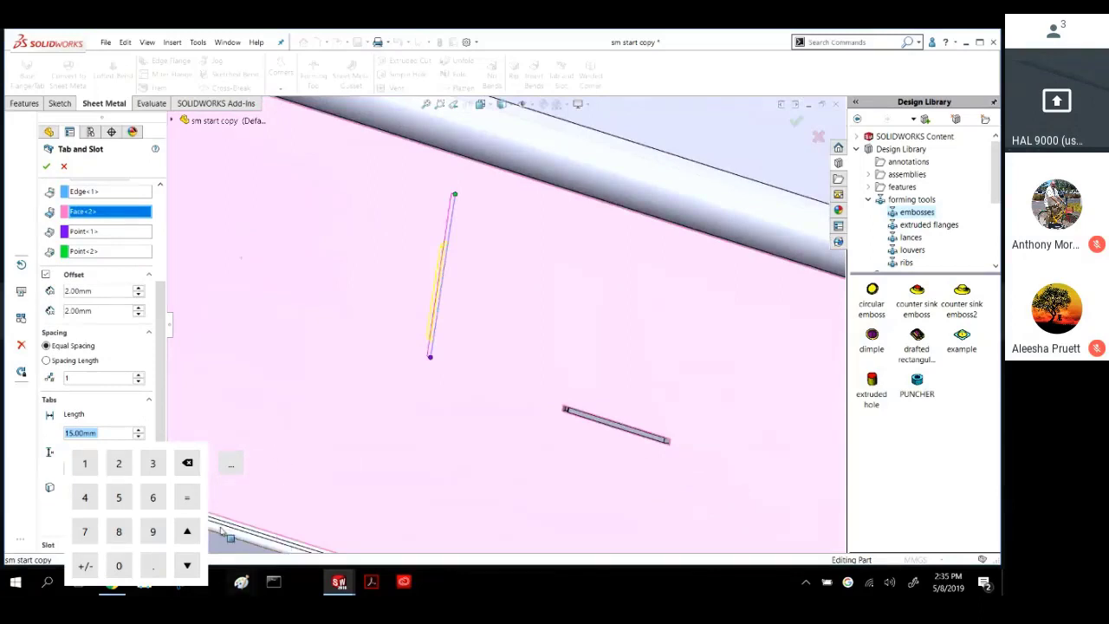
scroll(279, 502, up, 3)
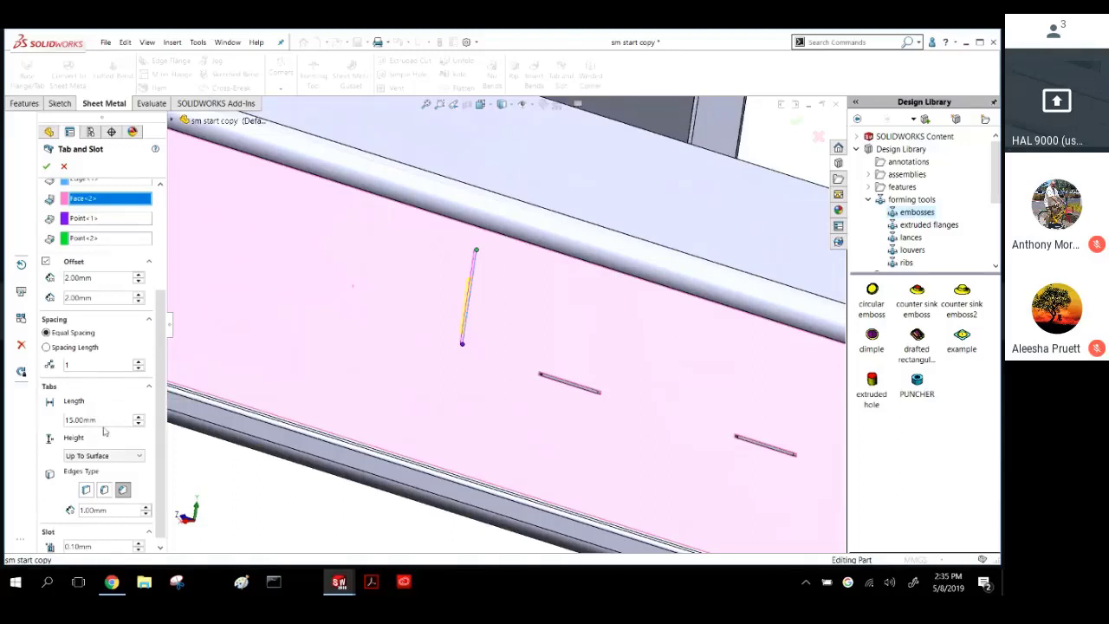
Set the upright flange's tab length to 17 mm and create the second Tab and Slot feature.
click(105, 420)
text(173)
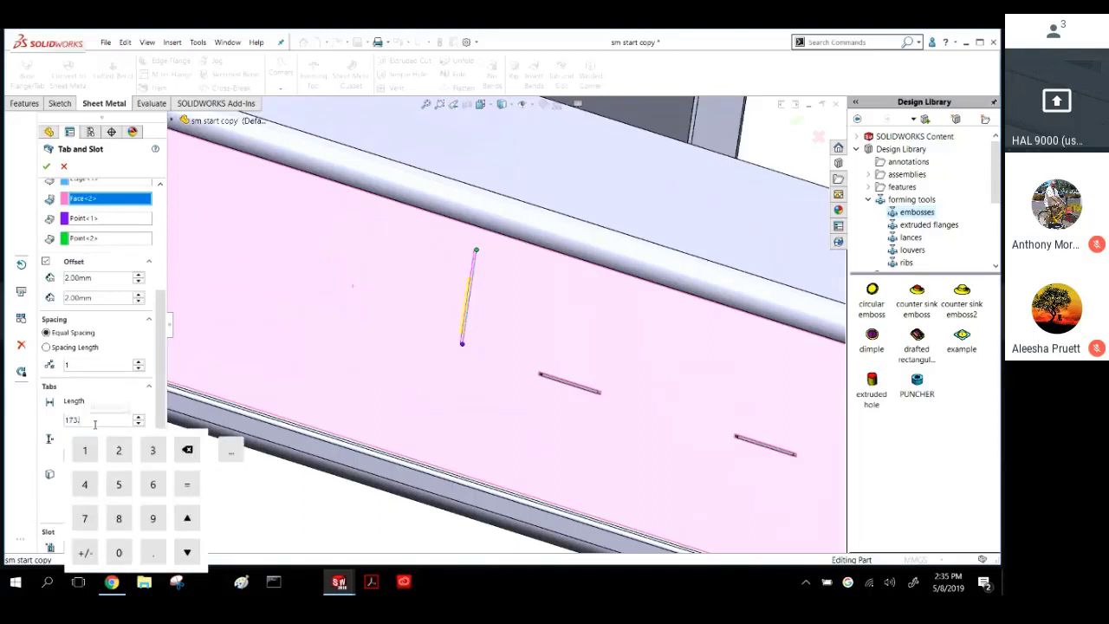
key(BackSpace)
key(Return)
key(Return)
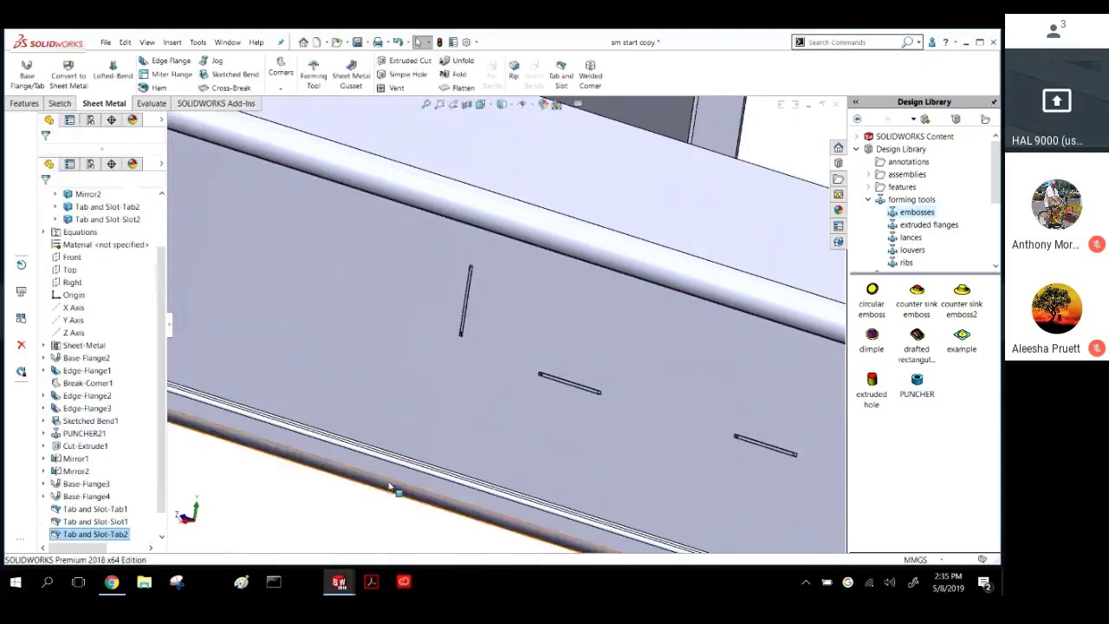
Isolate the enclosure wall body to examine its slots, and restore the full model.
middle_drag(468, 279, 379, 362)
scroll(378, 362, down, 2)
right_click(485, 330)
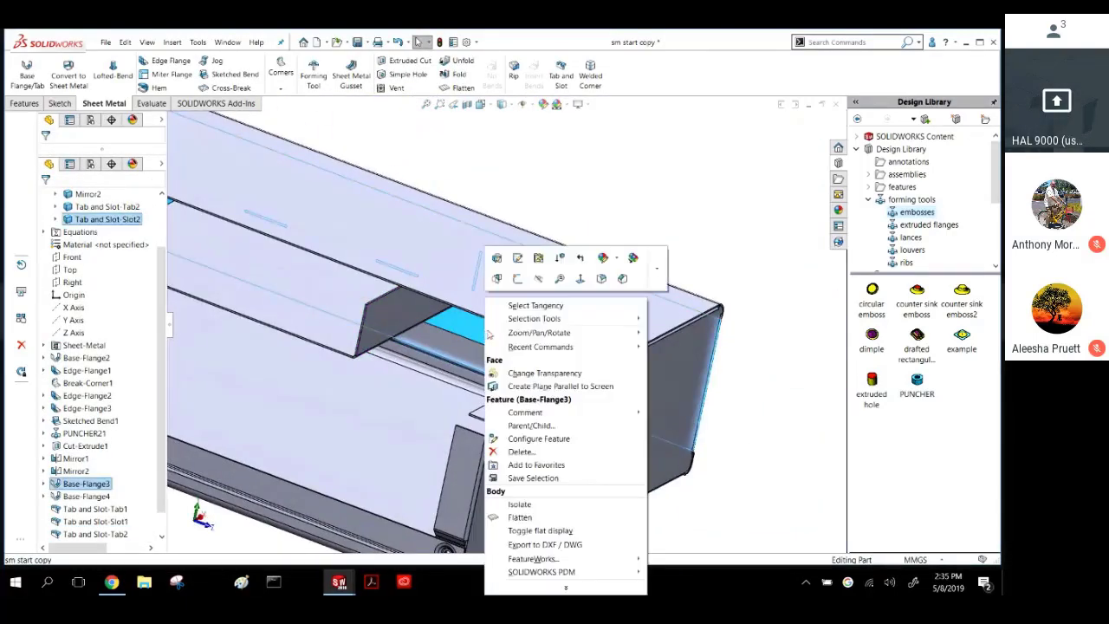
click(551, 504)
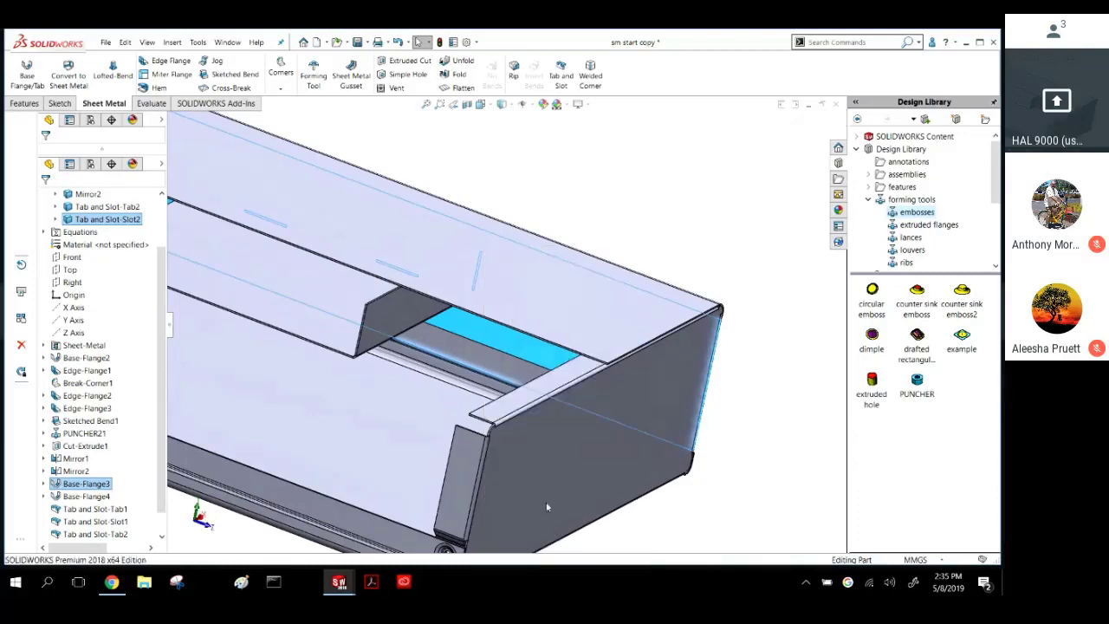
middle_drag(484, 299, 505, 240)
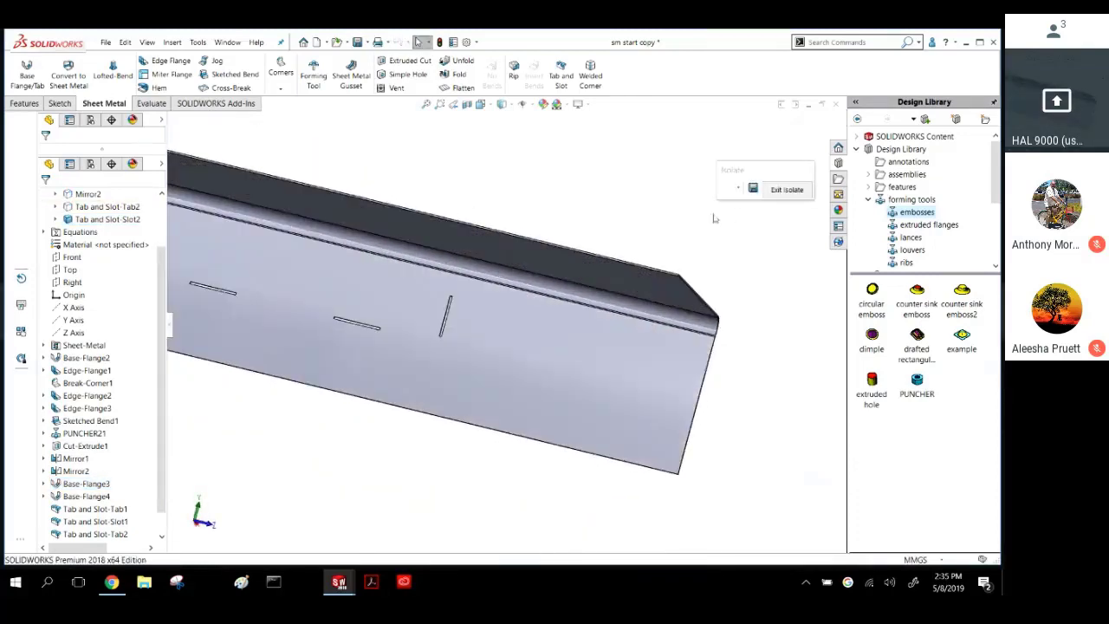
click(784, 189)
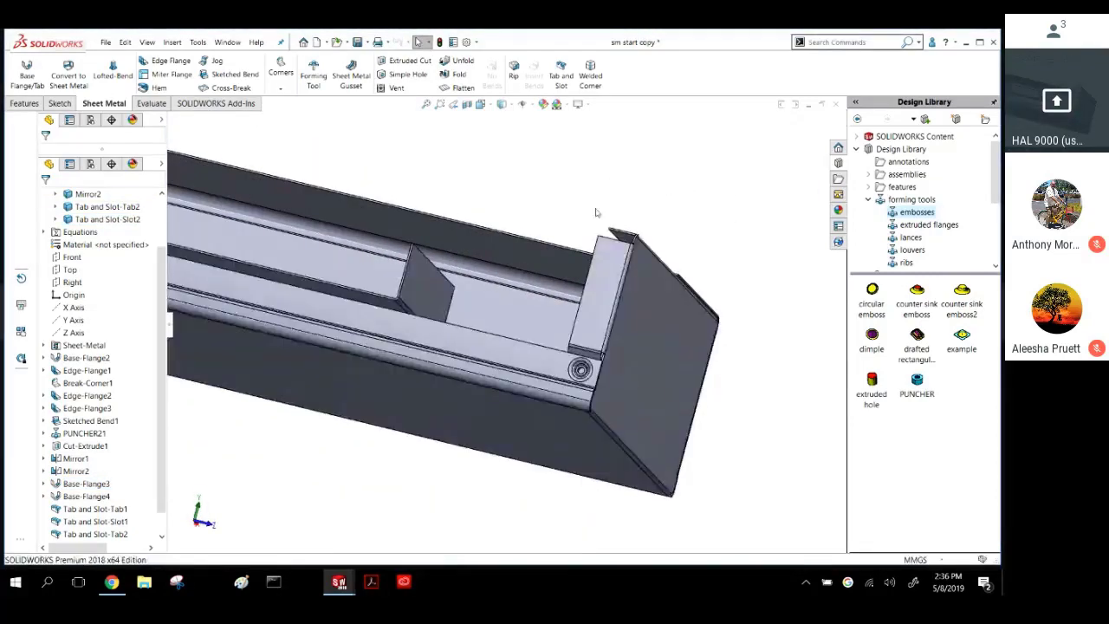
Isolate the L-shaped shelf body and examine the tabs along its edges.
middle_drag(595, 210, 481, 290)
right_click(414, 270)
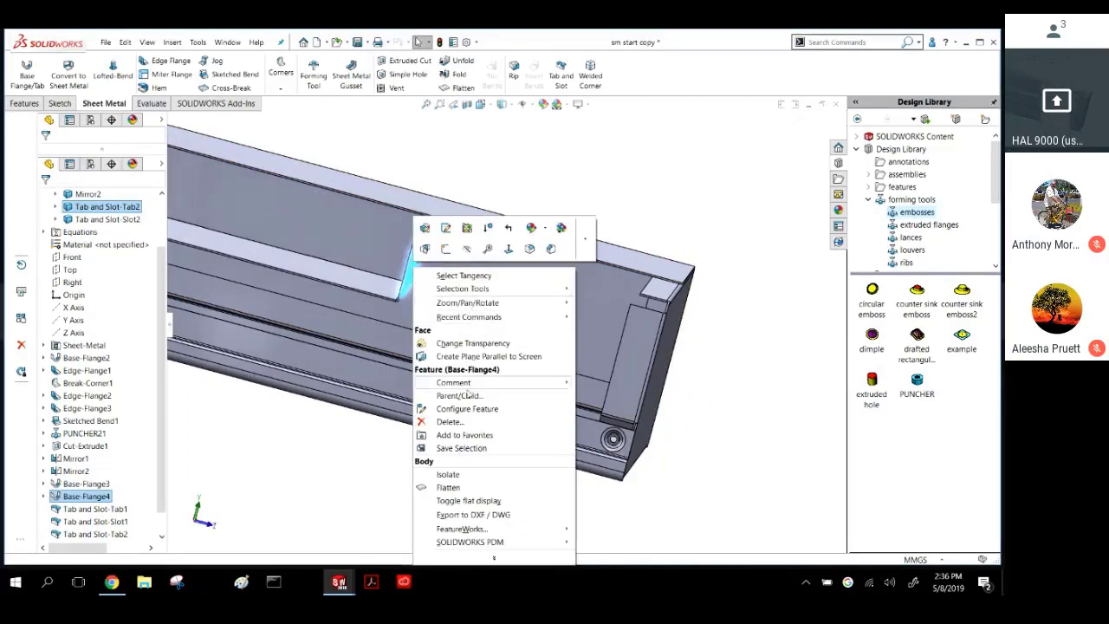
click(450, 475)
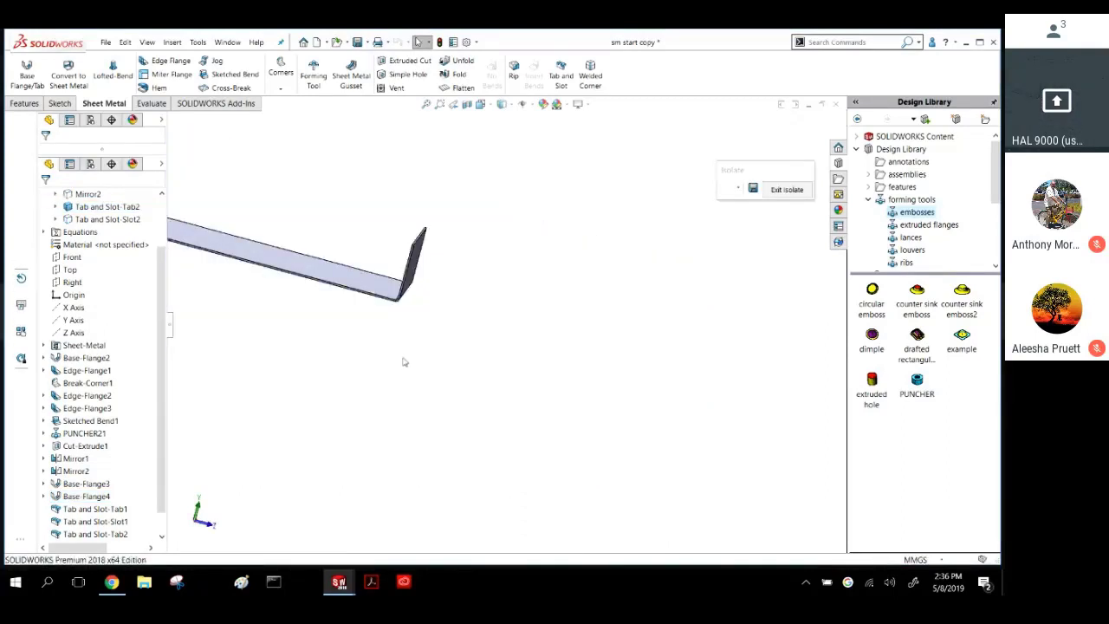
middle_drag(485, 355, 369, 317)
middle_drag(277, 376, 408, 331)
scroll(326, 425, down, 3)
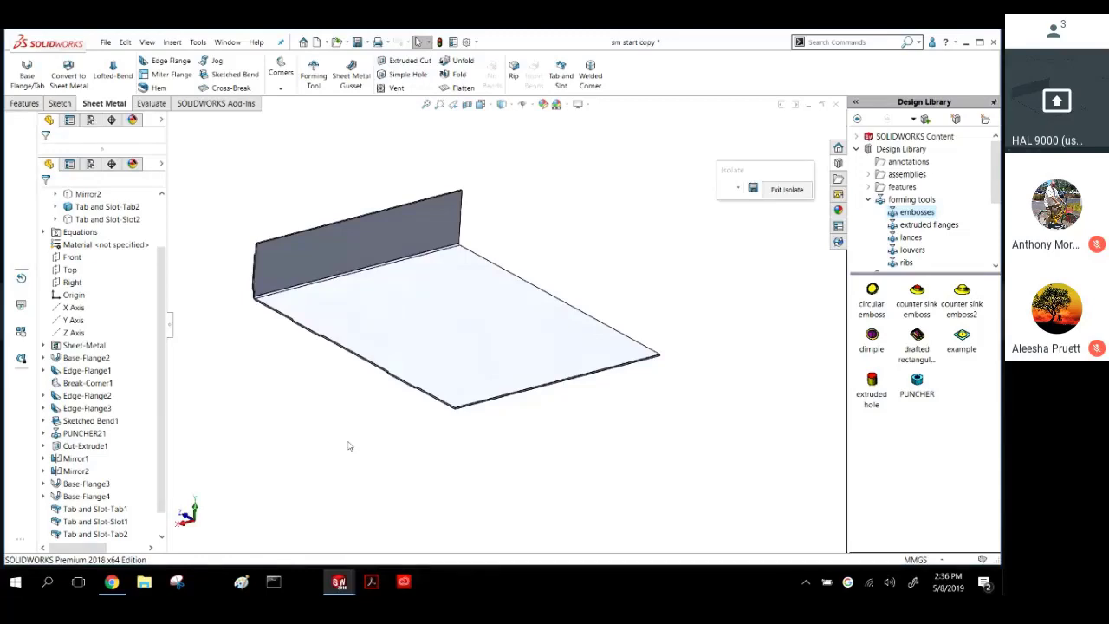
Exit the isolated view of the shelf and restore the full enclosure model.
middle_drag(355, 441, 292, 352)
click(783, 196)
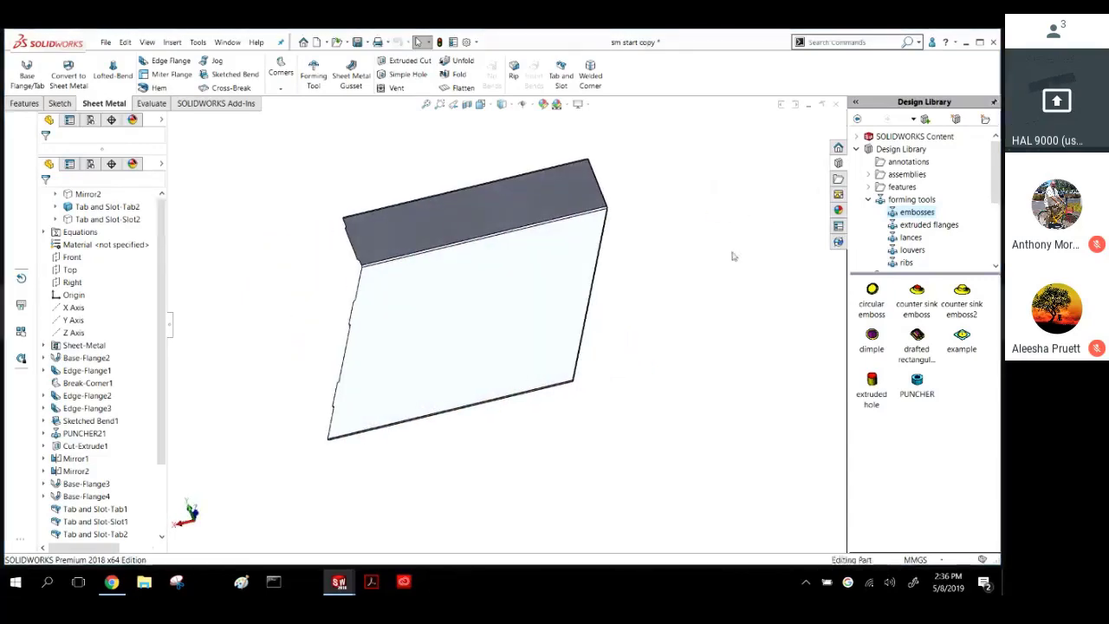
scroll(559, 209, up, 3)
middle_drag(558, 210, 451, 338)
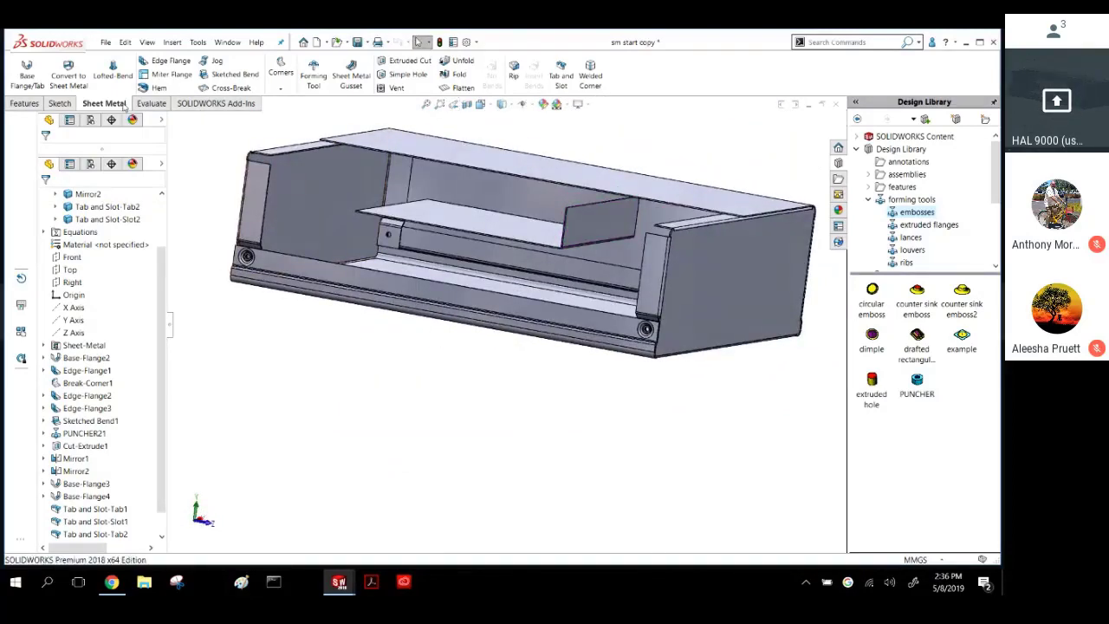
Mirror the L-shaped shelf and slotted enclosure wall bodies about the shelf's thin front end face.
click(25, 103)
click(456, 89)
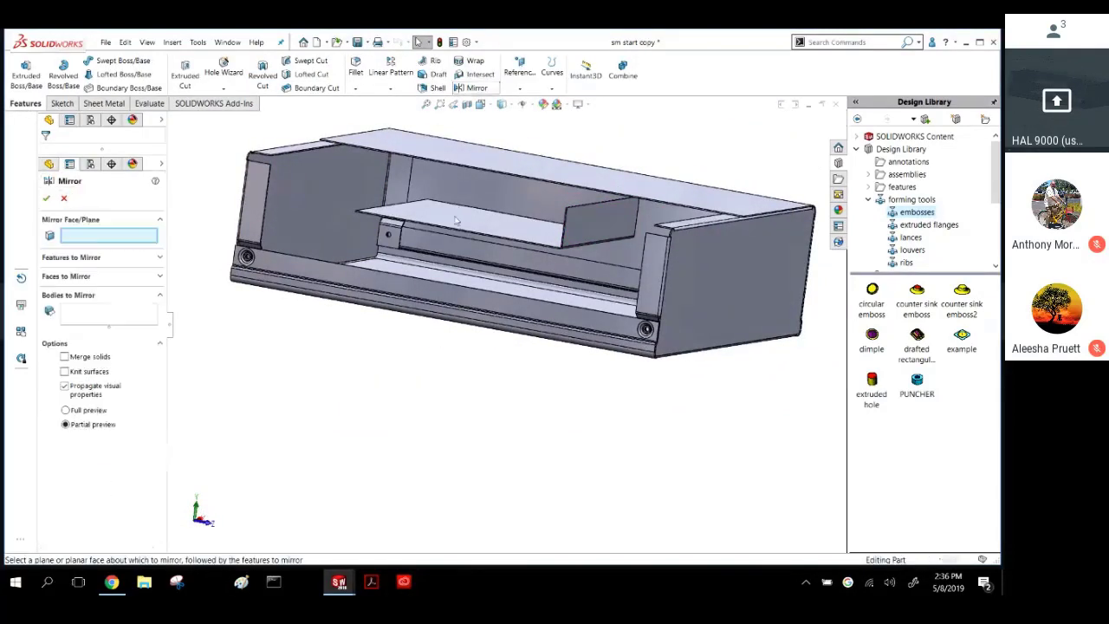
scroll(526, 293, down, 5)
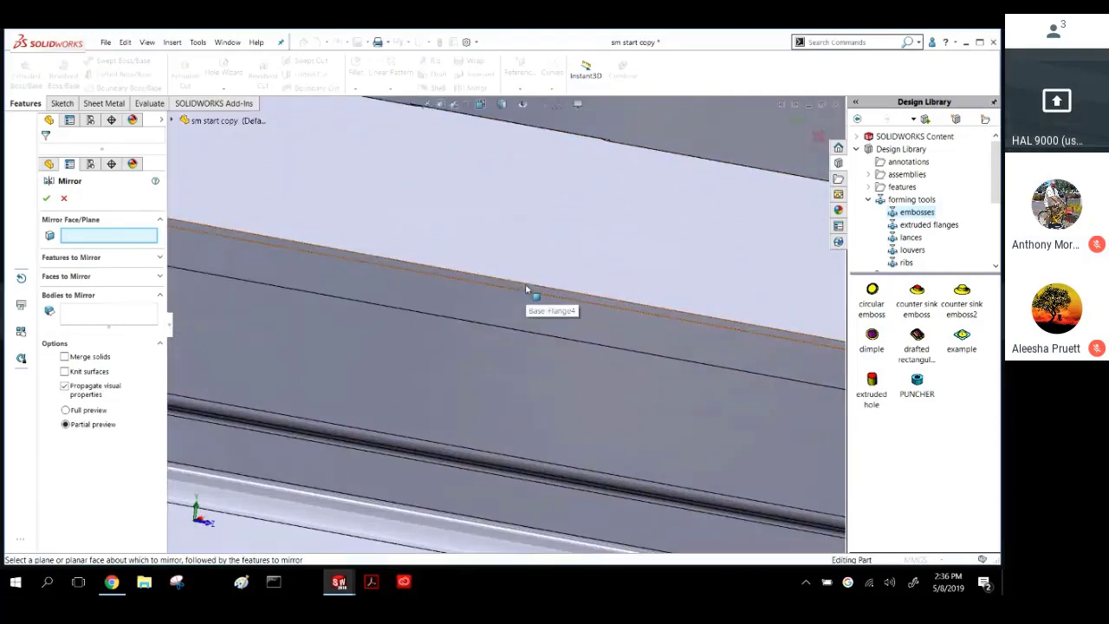
click(526, 293)
scroll(268, 280, up, 3)
scroll(251, 305, up, 2)
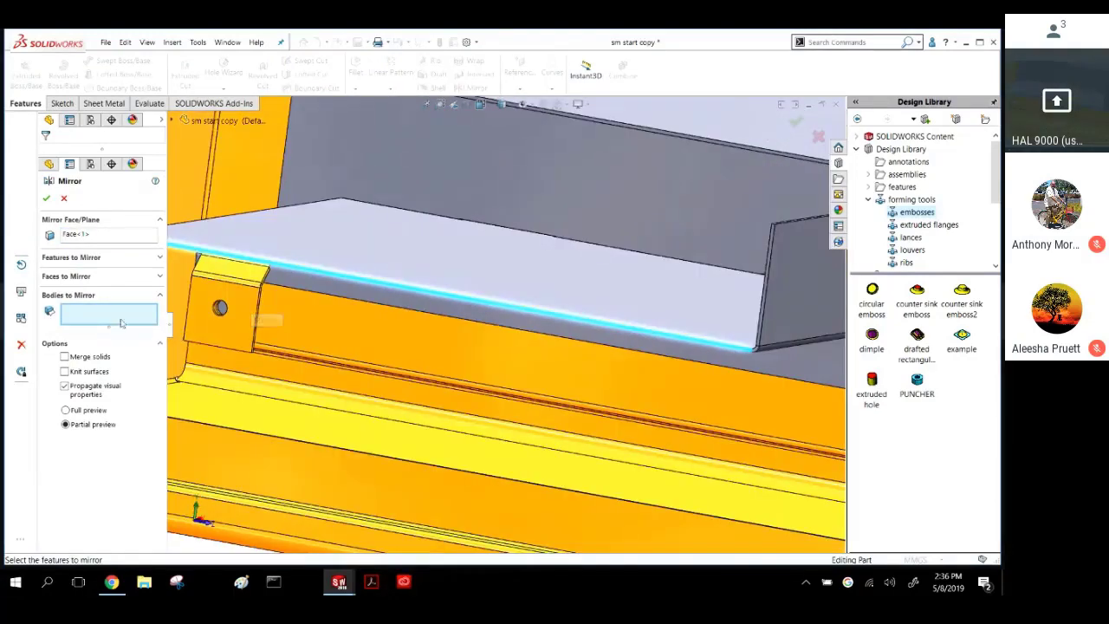
click(310, 241)
scroll(445, 248, up, 3)
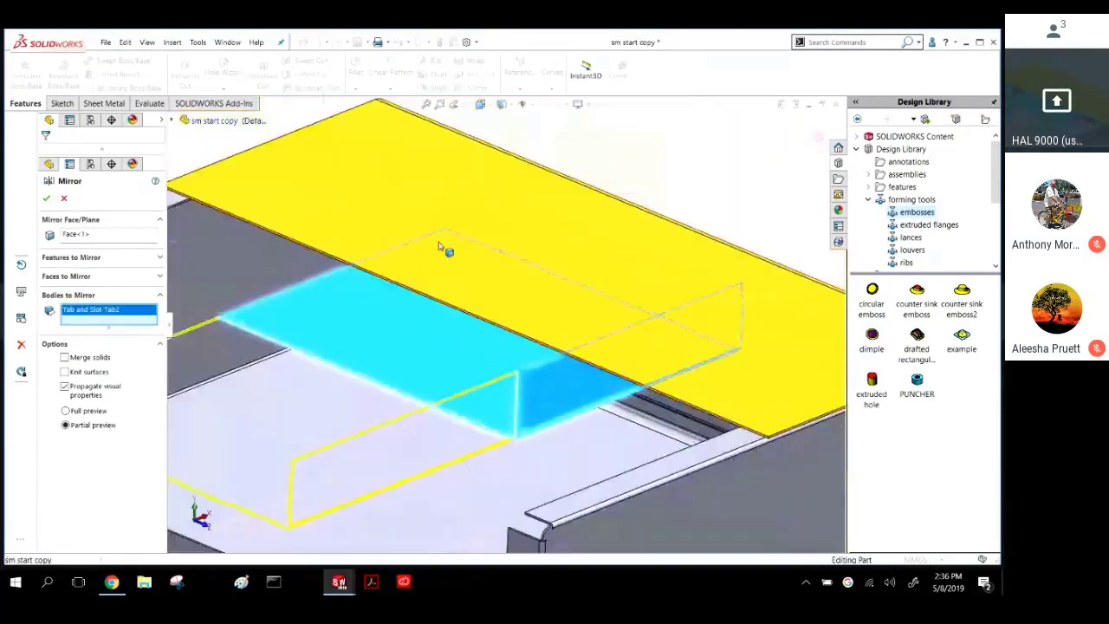
click(446, 243)
scroll(384, 264, up, 2)
click(47, 199)
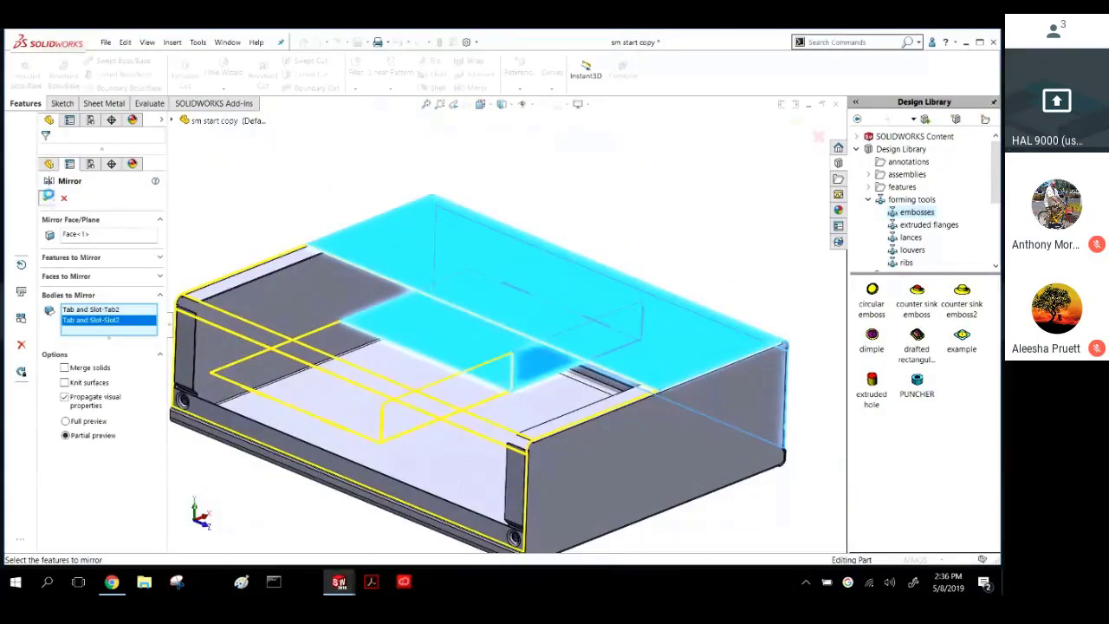
Examine the slots in the mirrored wall and the seam between the two halves of the cover's upper face.
scroll(356, 452, down, 3)
scroll(356, 452, down, 3)
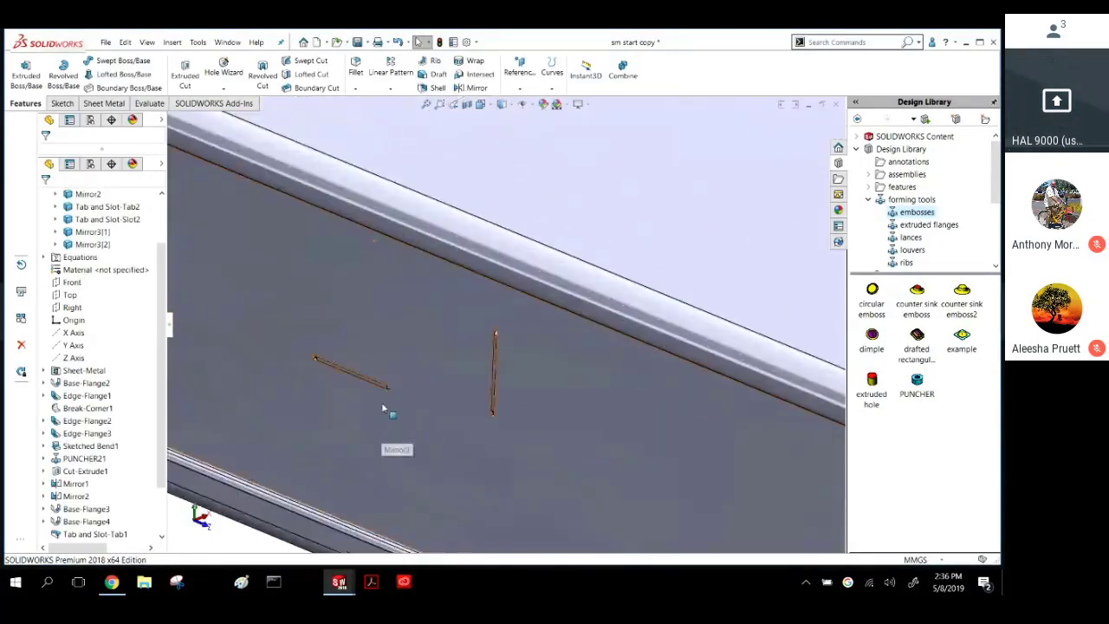
scroll(383, 408, up, 2)
middle_drag(385, 407, 416, 277)
scroll(483, 309, up, 5)
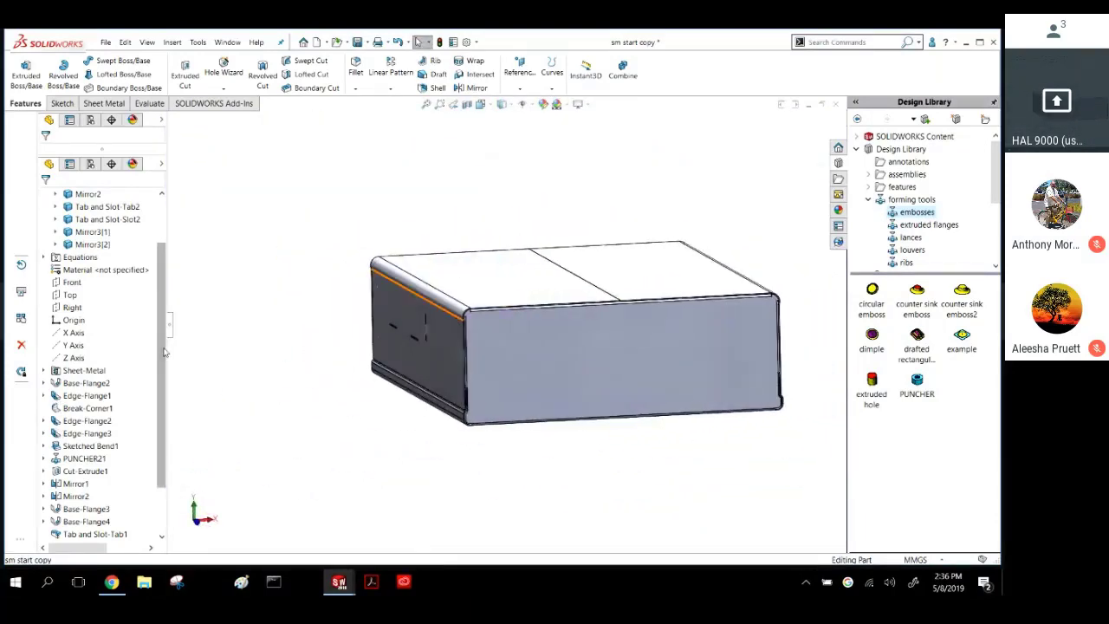
scroll(161, 356, down, 2)
click(73, 521)
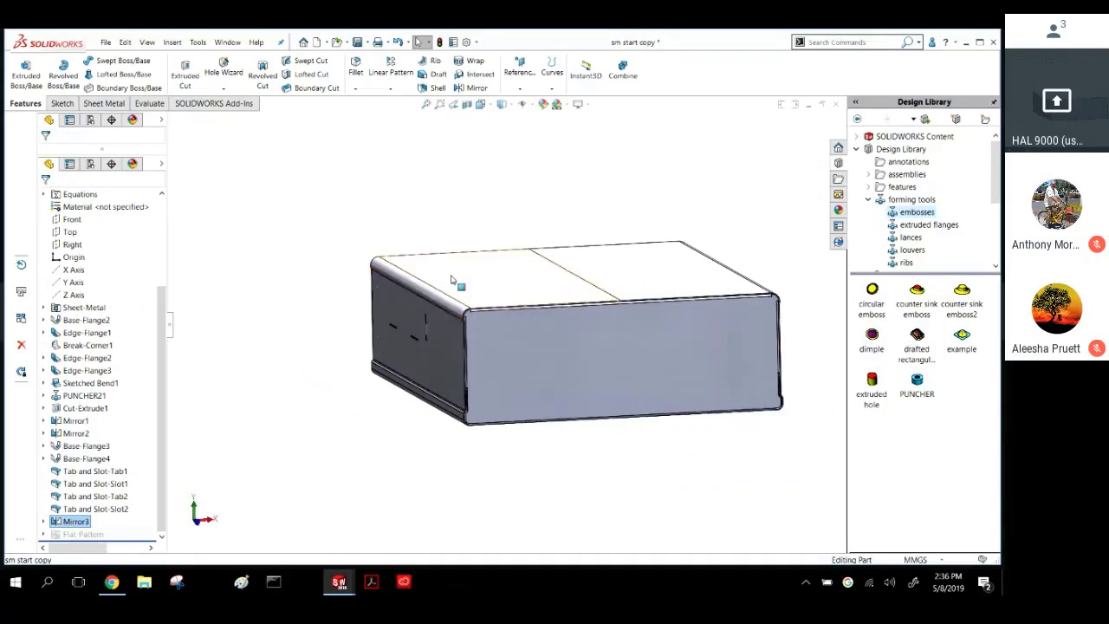
click(645, 270)
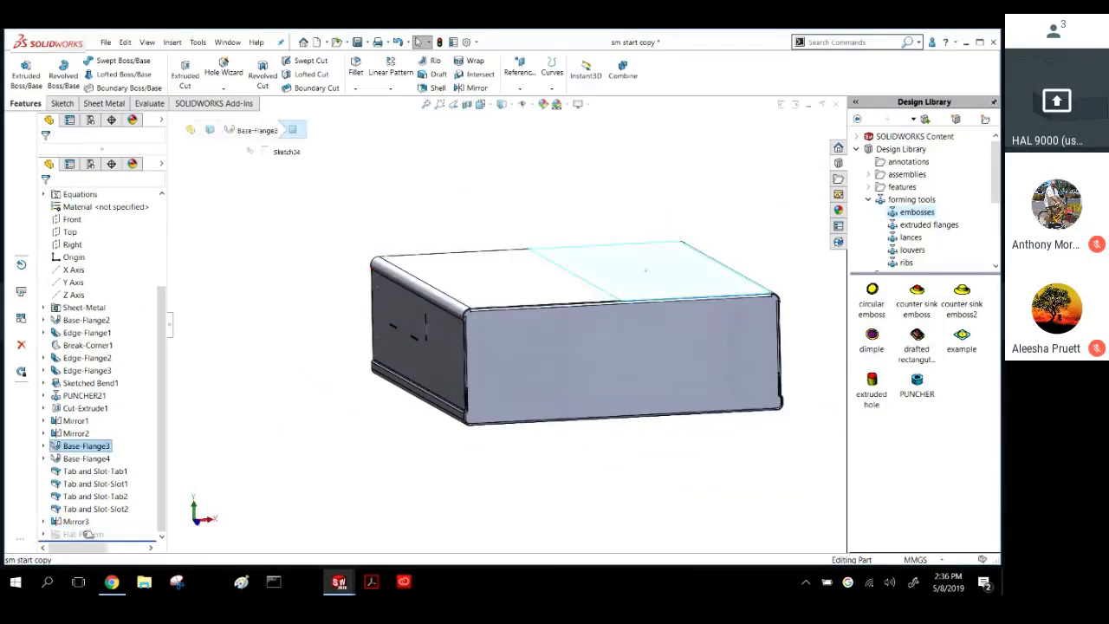
Edit the Mirror3 feature to merge the mirrored solids with the originals.
right_click(79, 522)
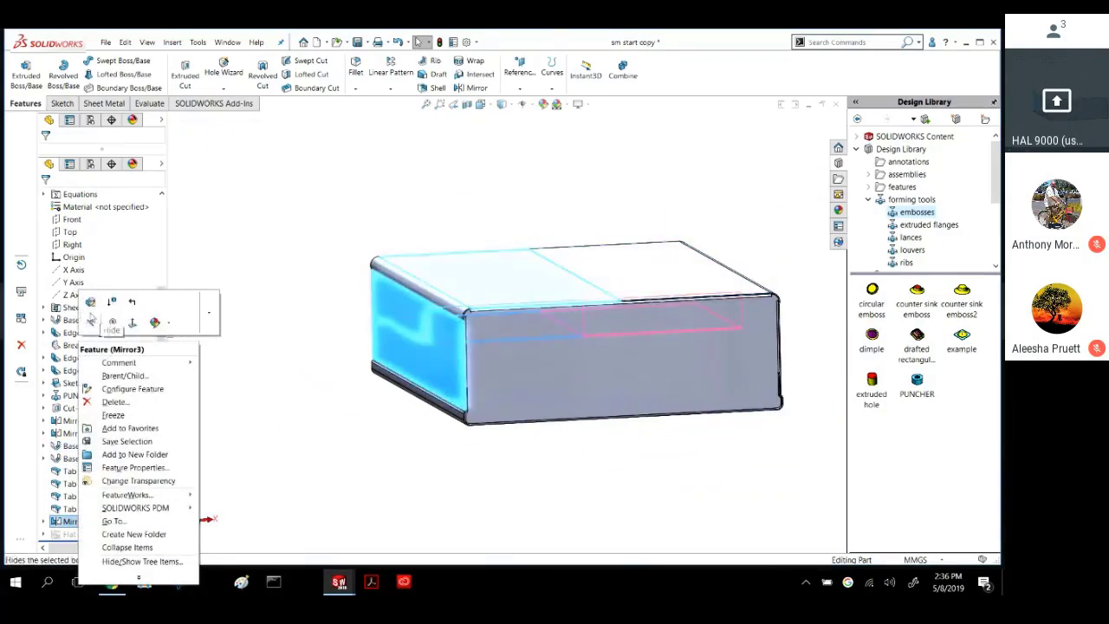
click(91, 303)
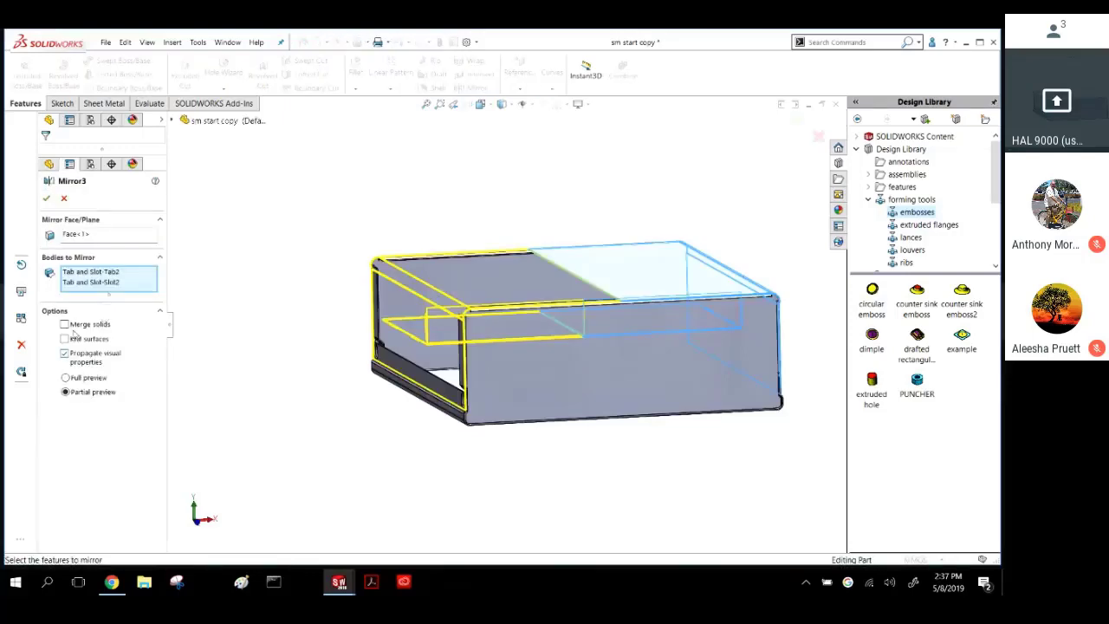
middle_drag(326, 342, 378, 355)
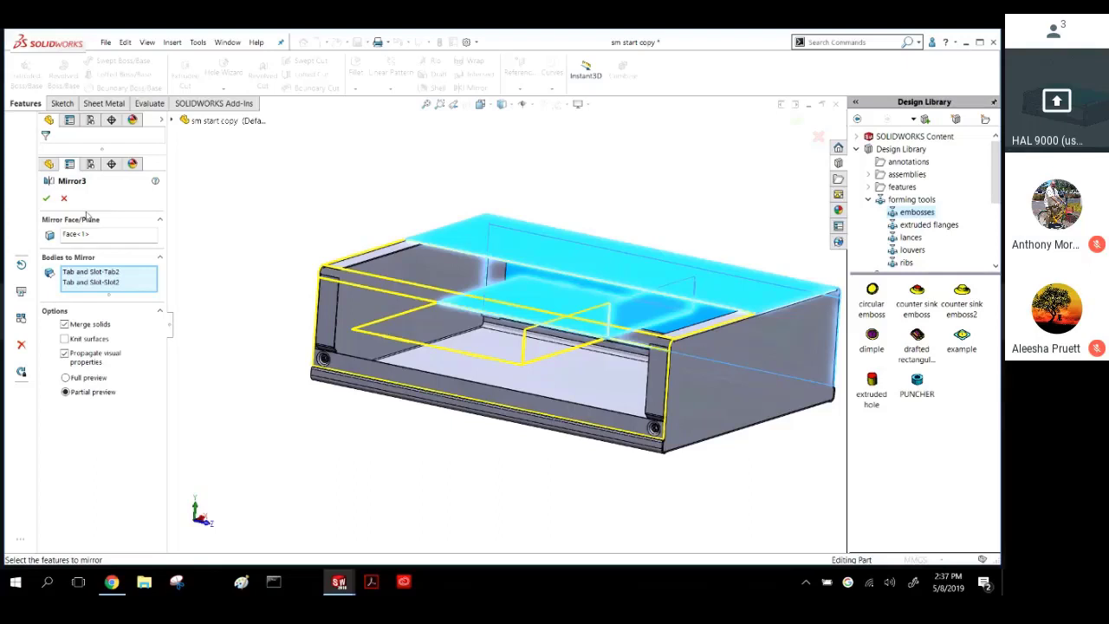
click(48, 198)
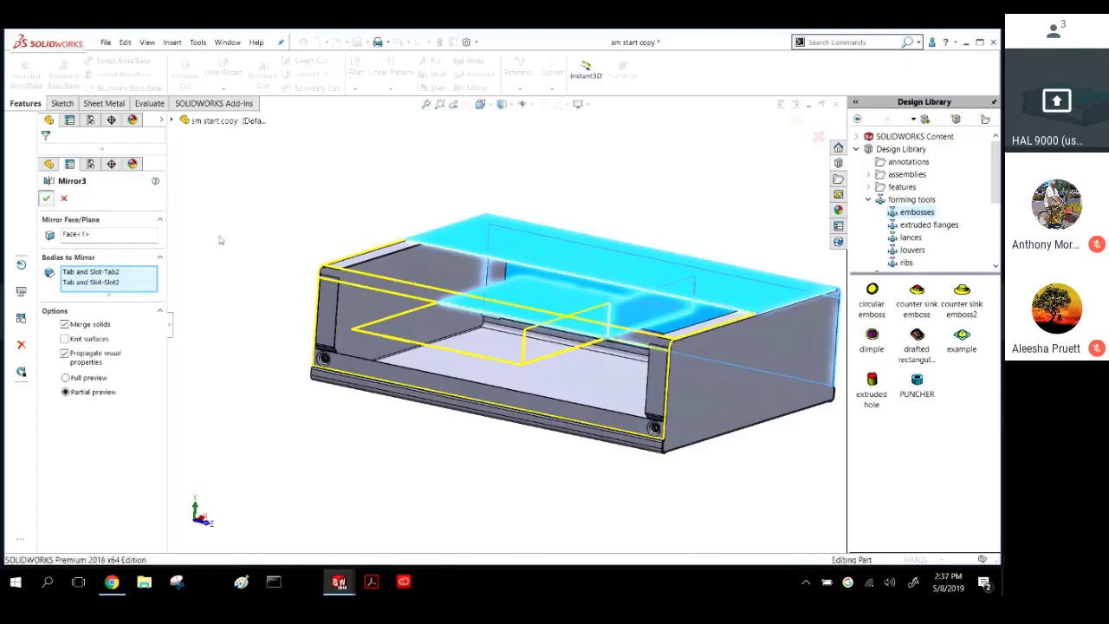
Flatten the merged enclosure cover to examine its slots on both walls, and return it to the folded state.
click(507, 273)
right_click(507, 273)
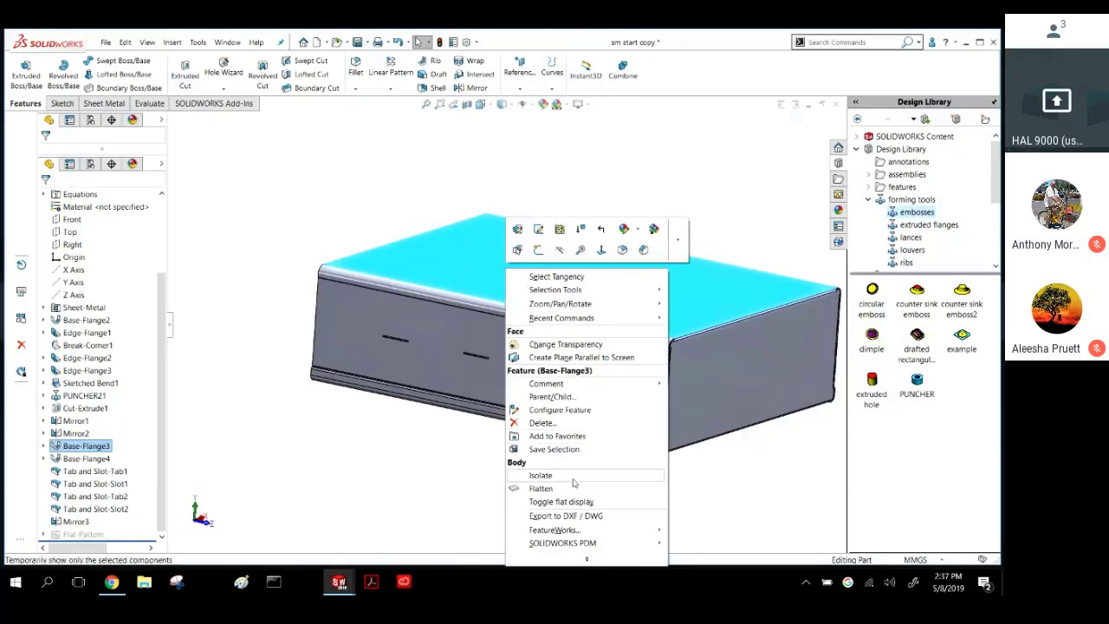
click(537, 488)
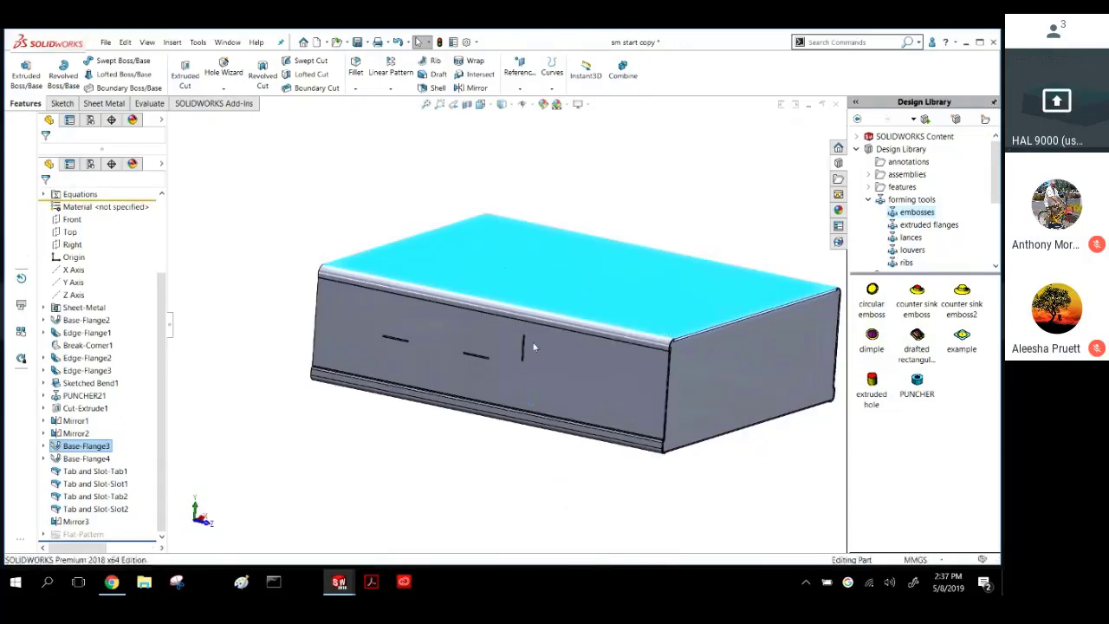
scroll(522, 349, up, 3)
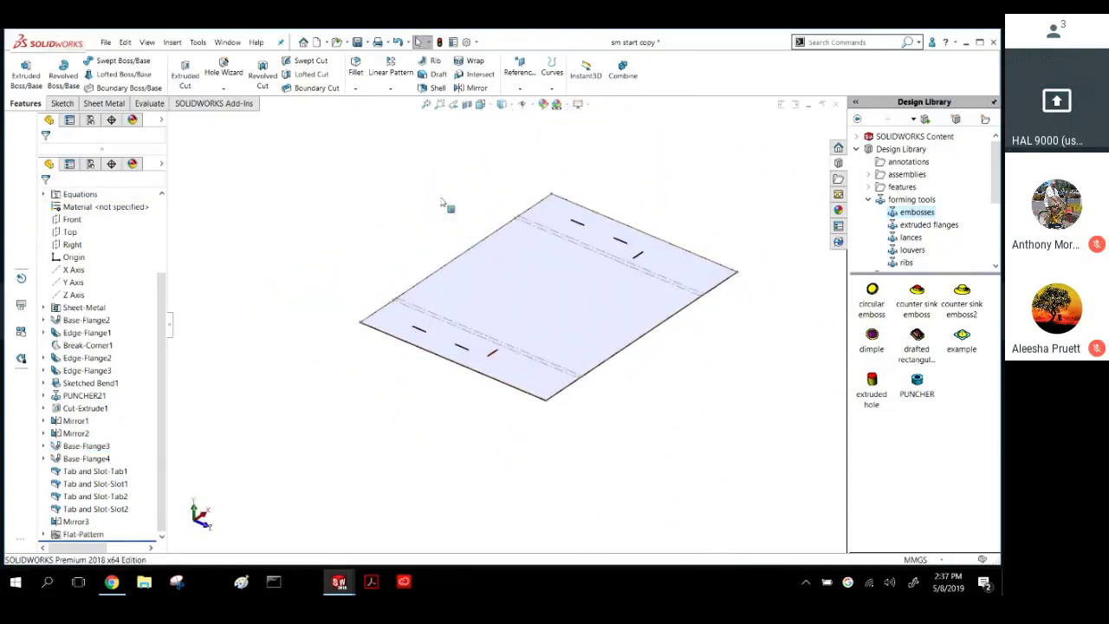
click(104, 103)
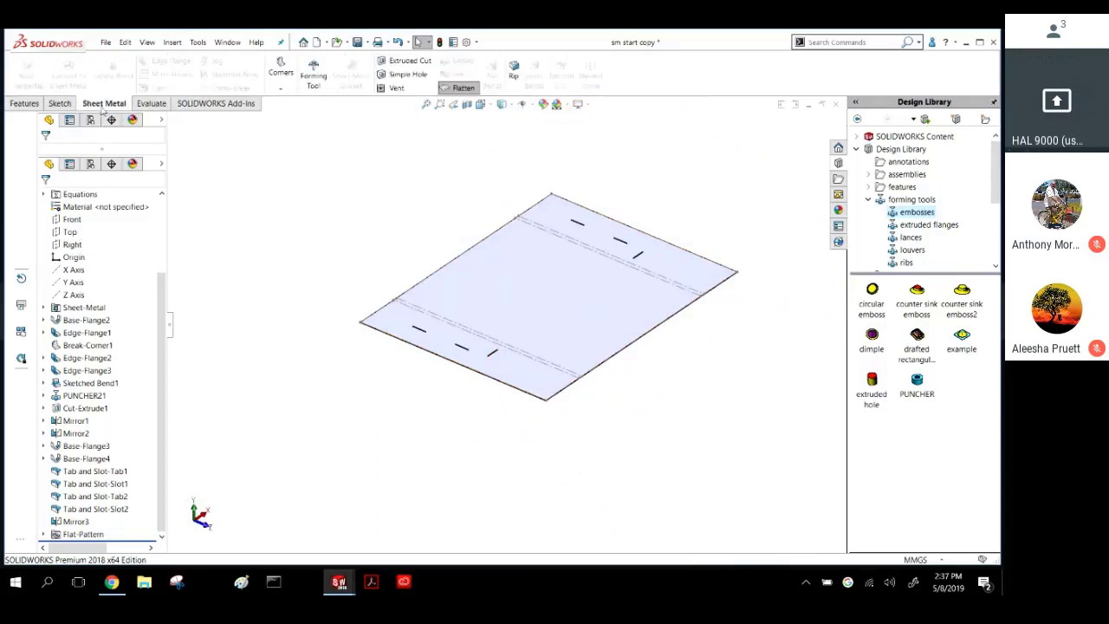
click(455, 88)
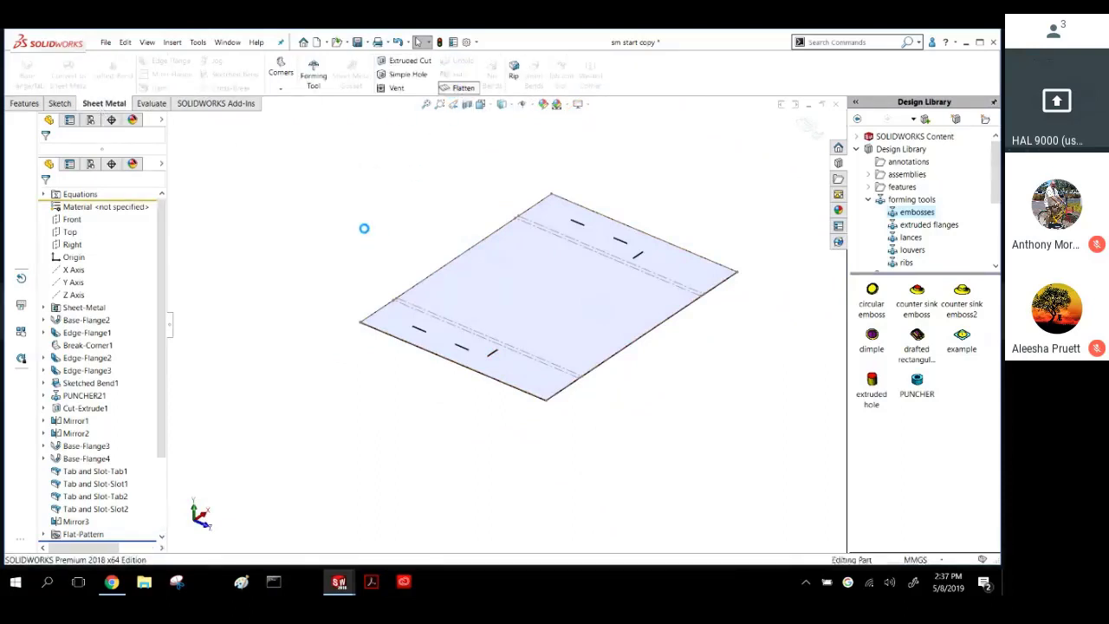
scroll(152, 307, up, 3)
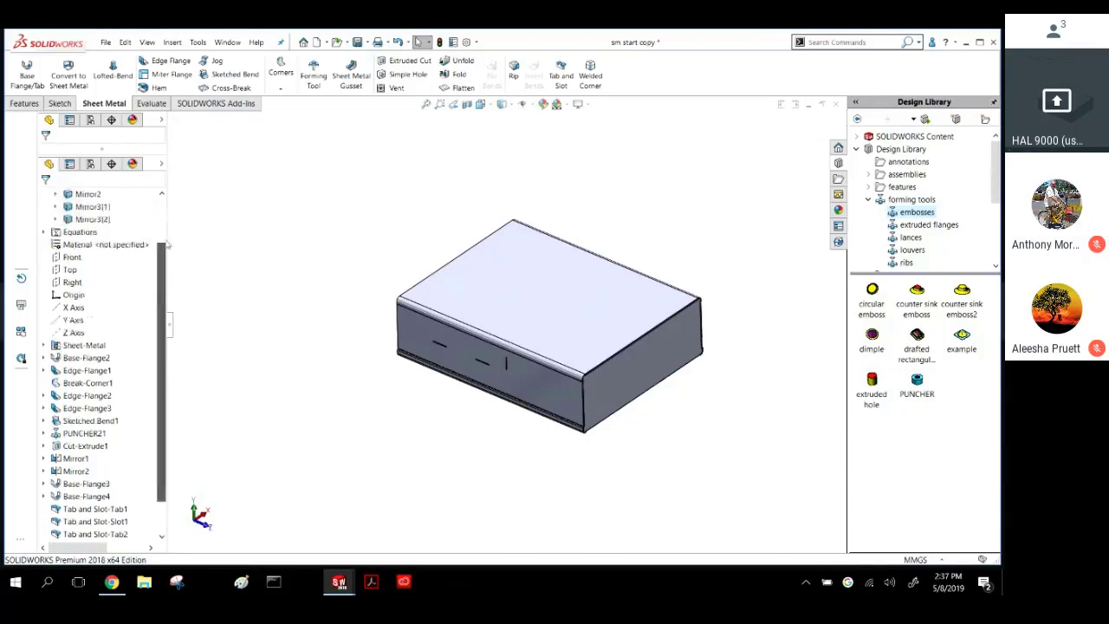
Isolate the Mirror3[1] shelf body from the cut list and view it by itself.
click(90, 269)
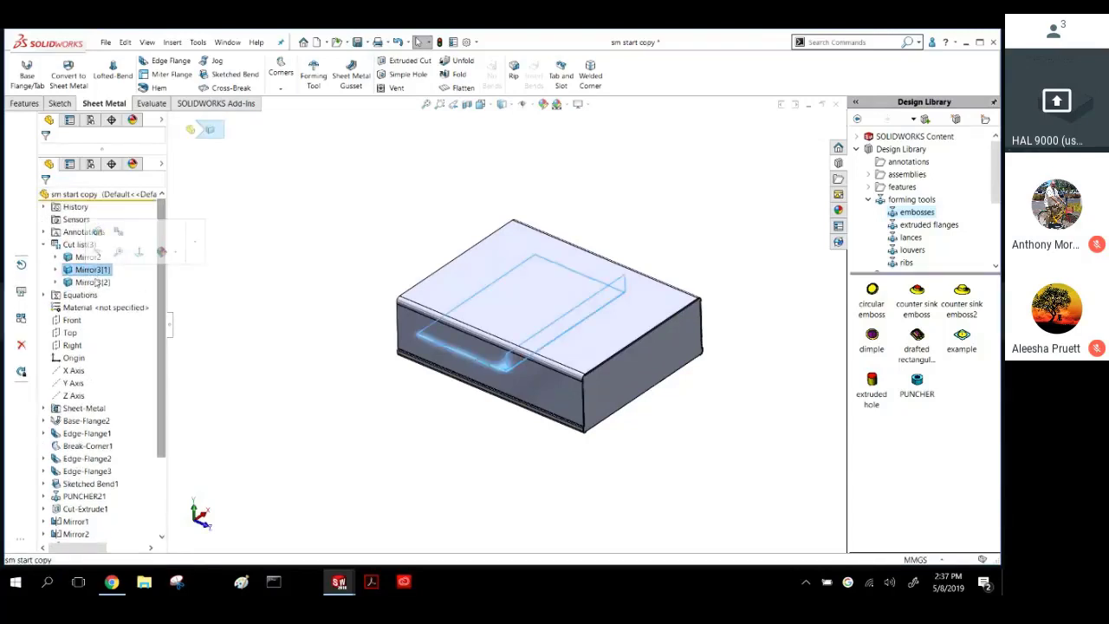
right_click(91, 270)
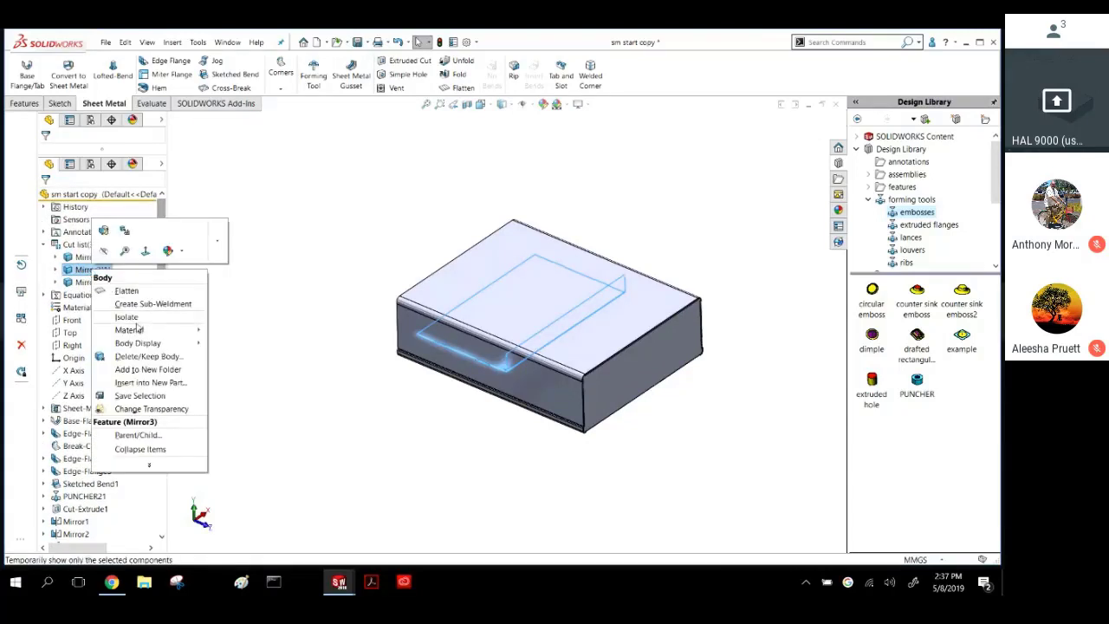
click(126, 317)
middle_drag(795, 237, 705, 461)
Try to flatten the isolated L-shaped shelf body.
click(467, 90)
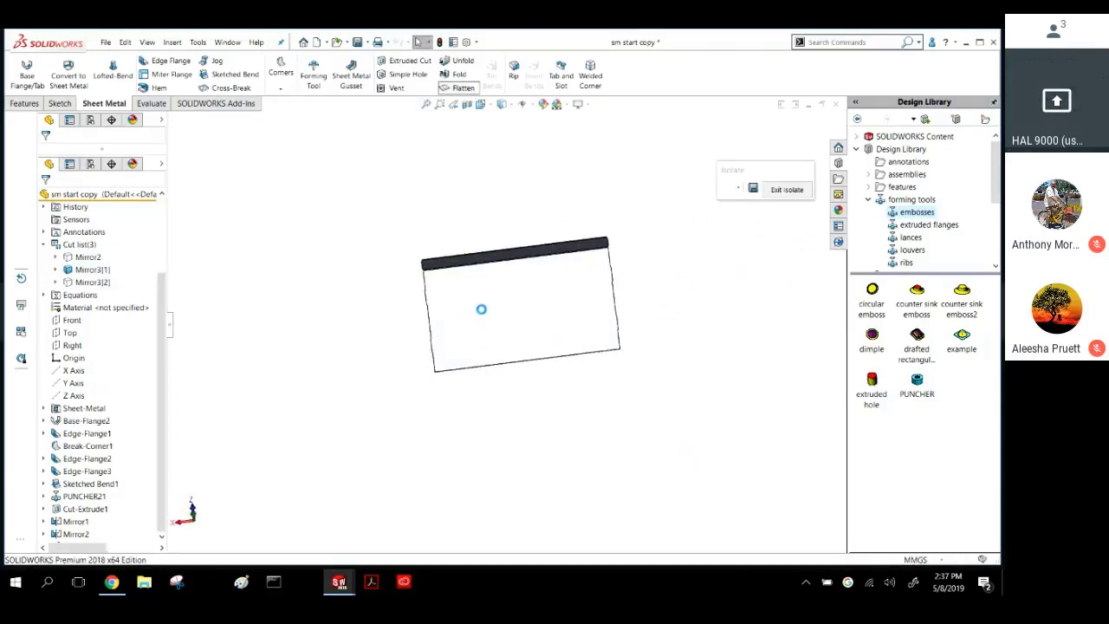
mouse_move(491, 289)
middle_down()
mouse_move(401, 276)
mouse_move(433, 247)
middle_up()
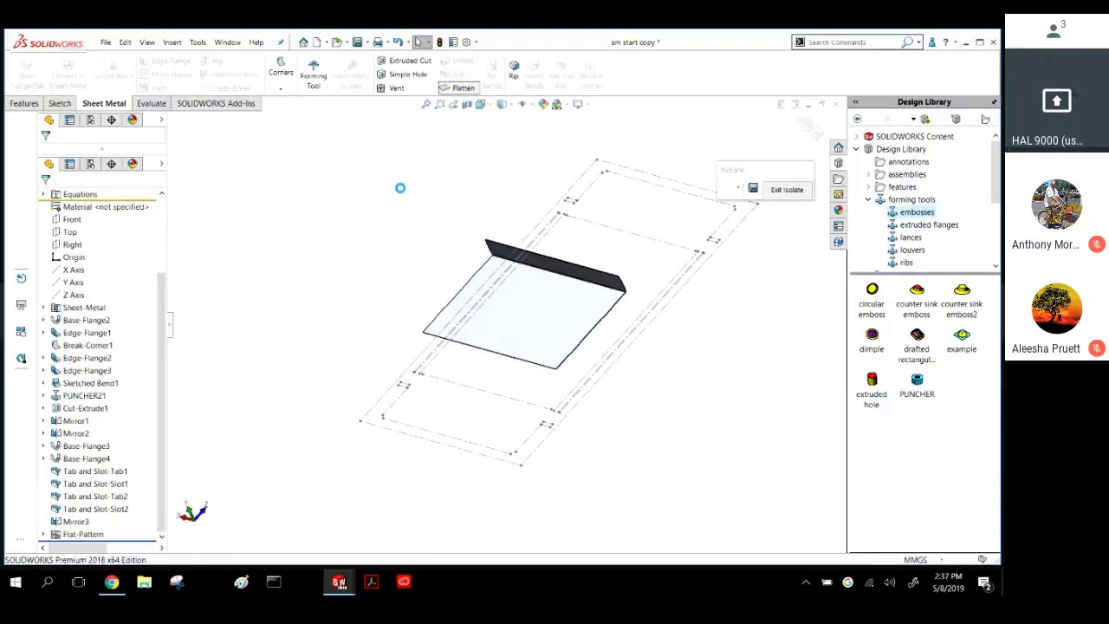
click(507, 317)
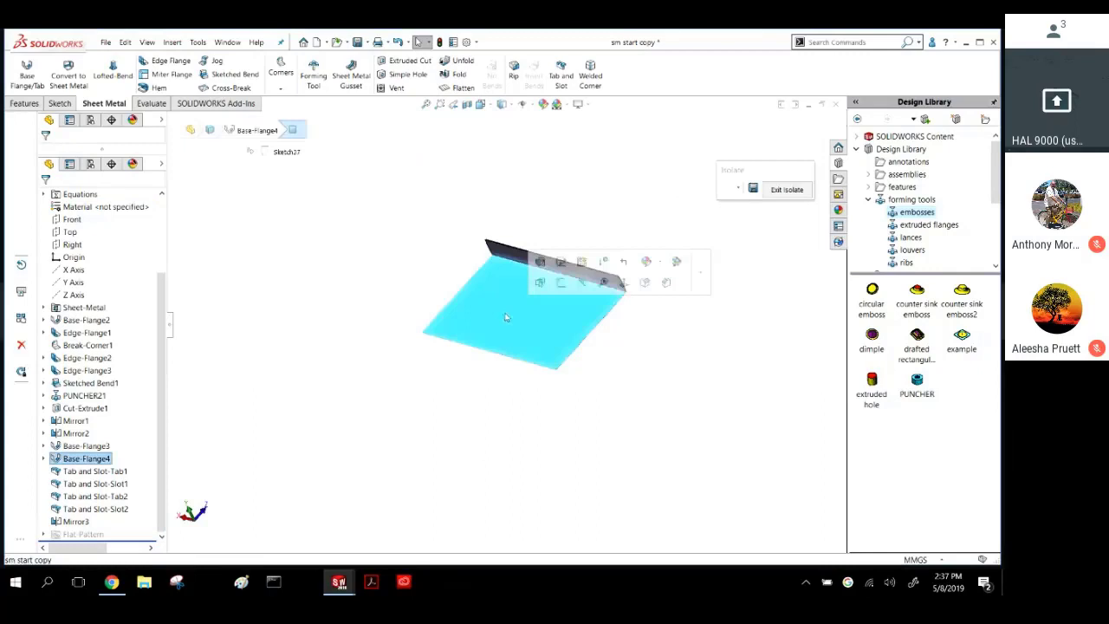
click(456, 86)
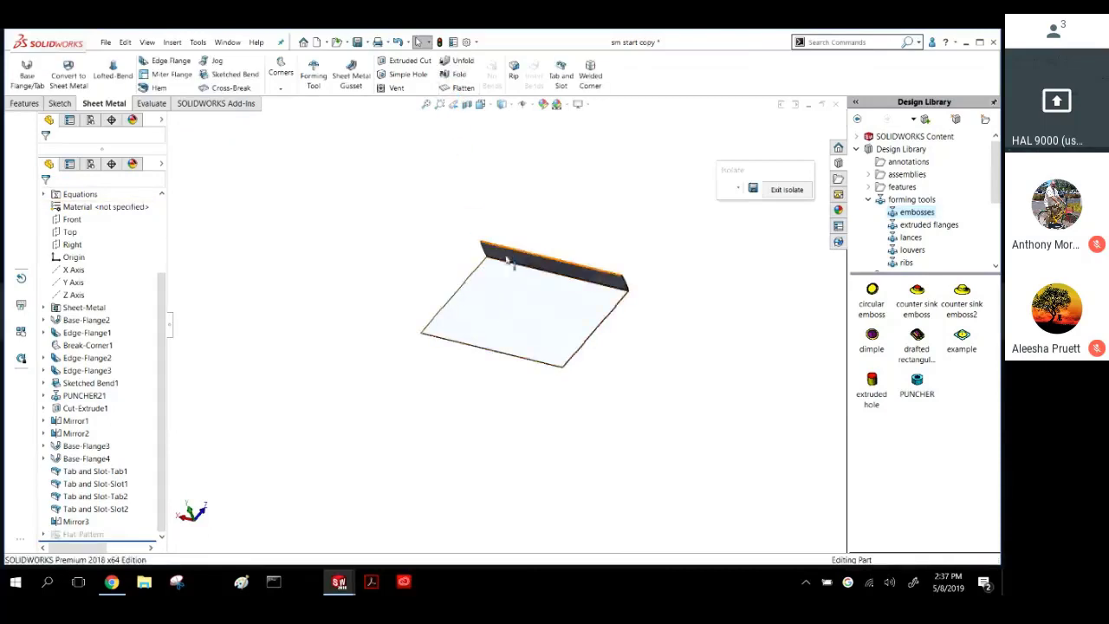
Start a closed hem along the upper outer edge of the isolated shelf's upright flange.
scroll(510, 269, down, 3)
middle_drag(556, 287, 563, 251)
middle_drag(548, 296, 463, 224)
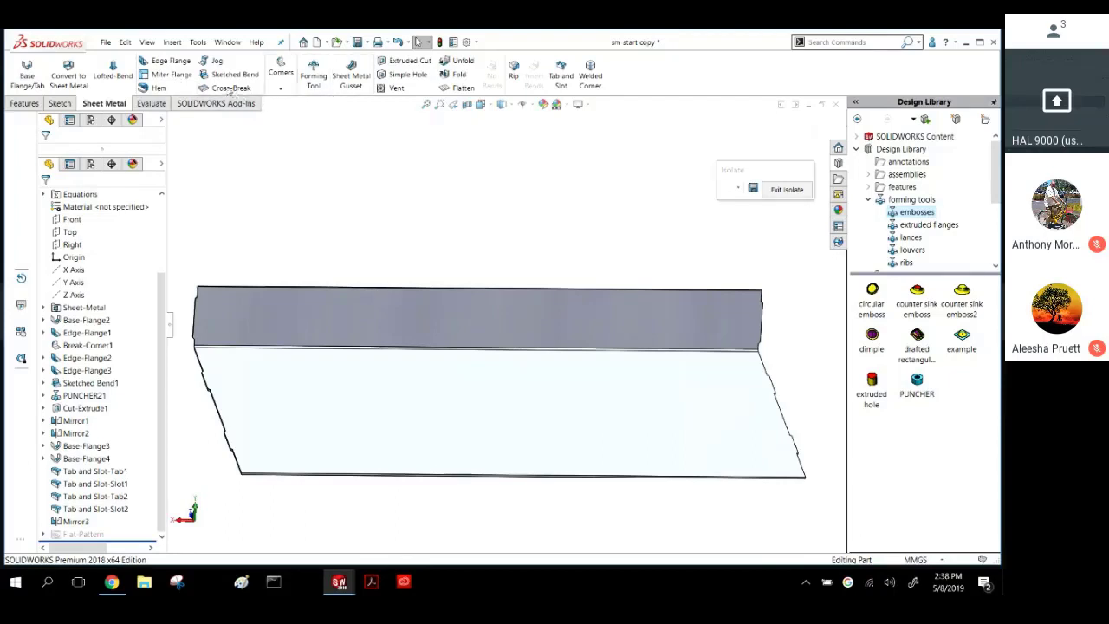
click(159, 88)
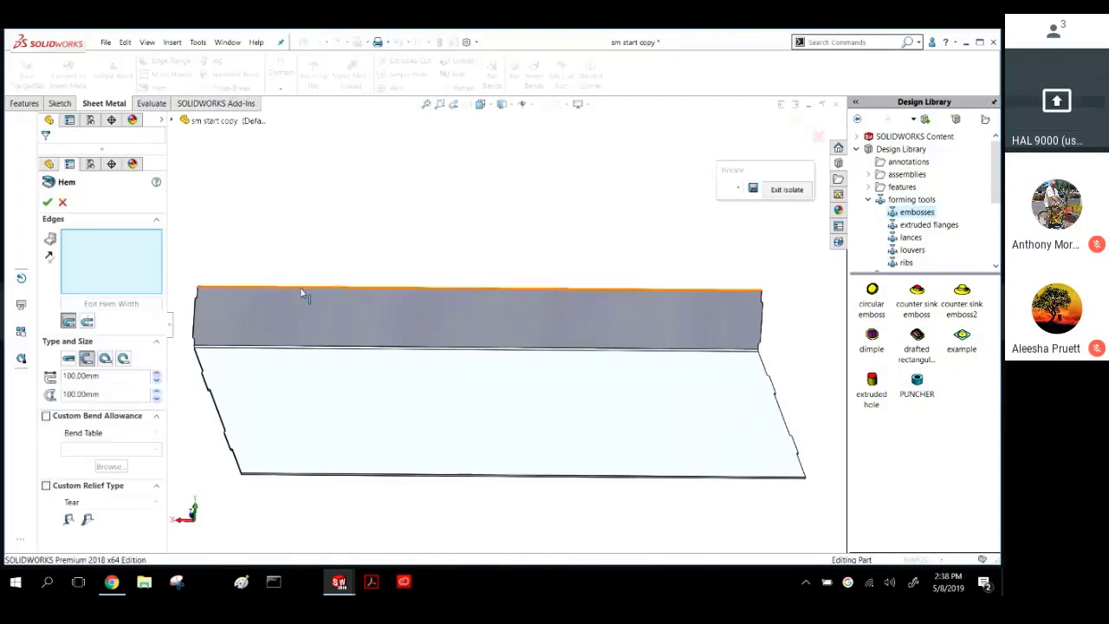
click(302, 295)
middle_drag(485, 308, 375, 265)
click(69, 359)
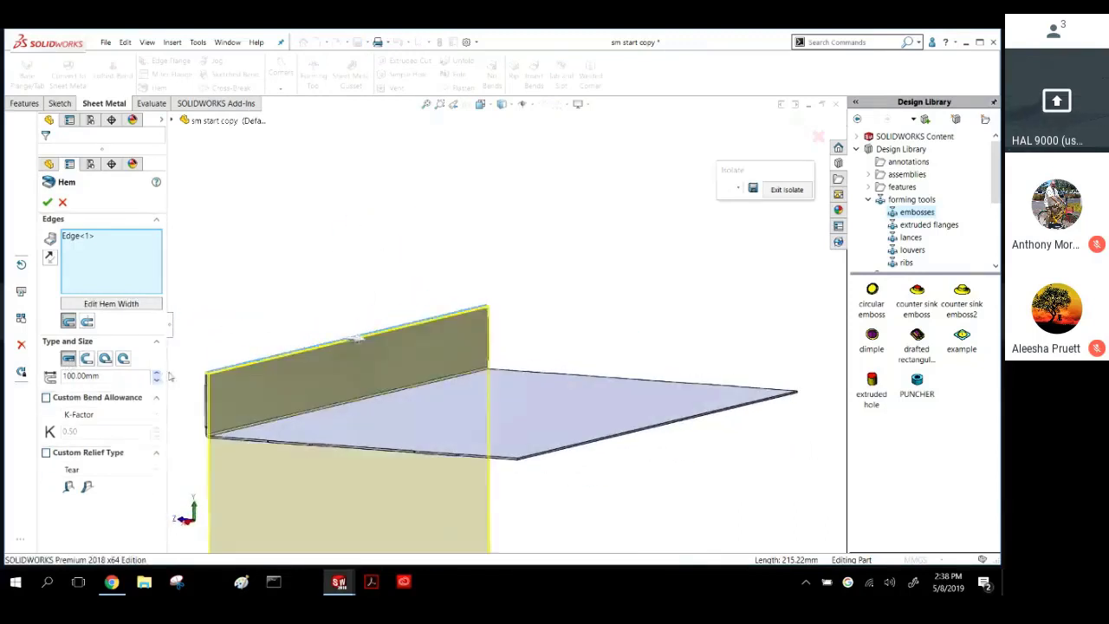
Set the hem length to 10 mm and check its preview on the upright flange.
double_click(93, 376)
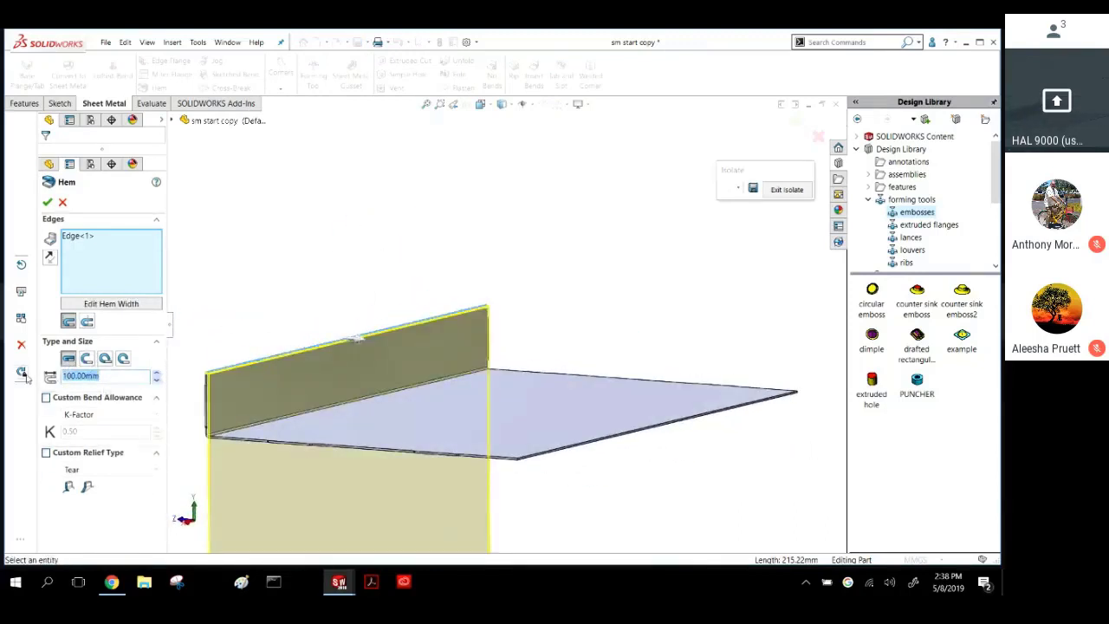
text(10)
key(Return)
mouse_move(328, 300)
middle_down()
mouse_move(346, 300)
mouse_move(329, 302)
middle_up()
scroll(230, 399, down, 6)
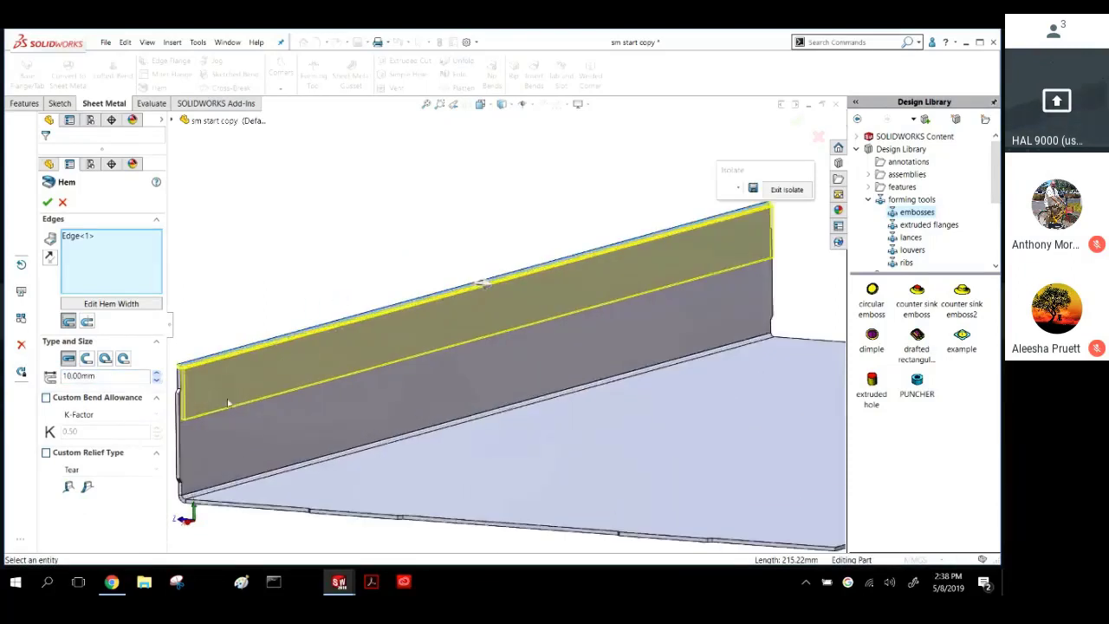
Try the Bend Outside position for the hem and return it to Material Inside.
middle_drag(242, 380, 257, 373)
scroll(250, 358, down, 4)
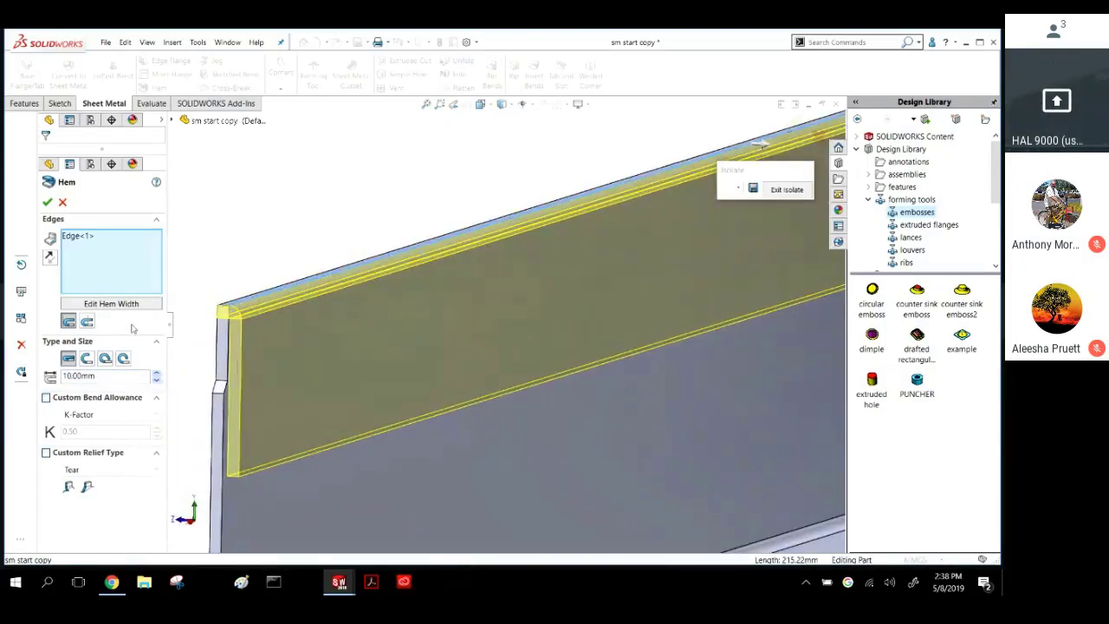
click(86, 322)
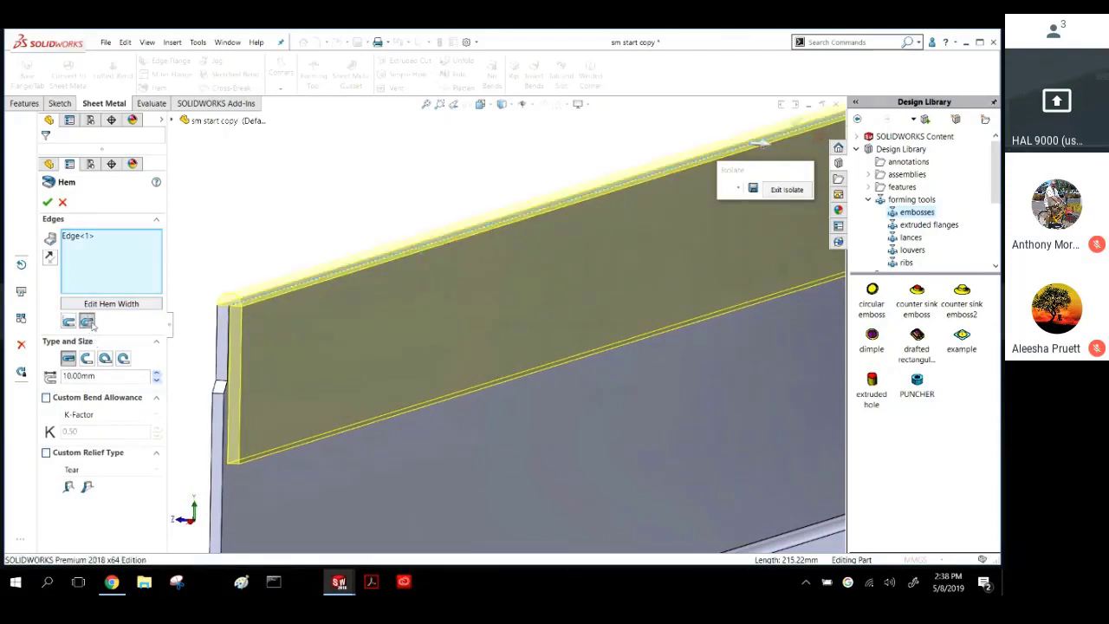
click(68, 322)
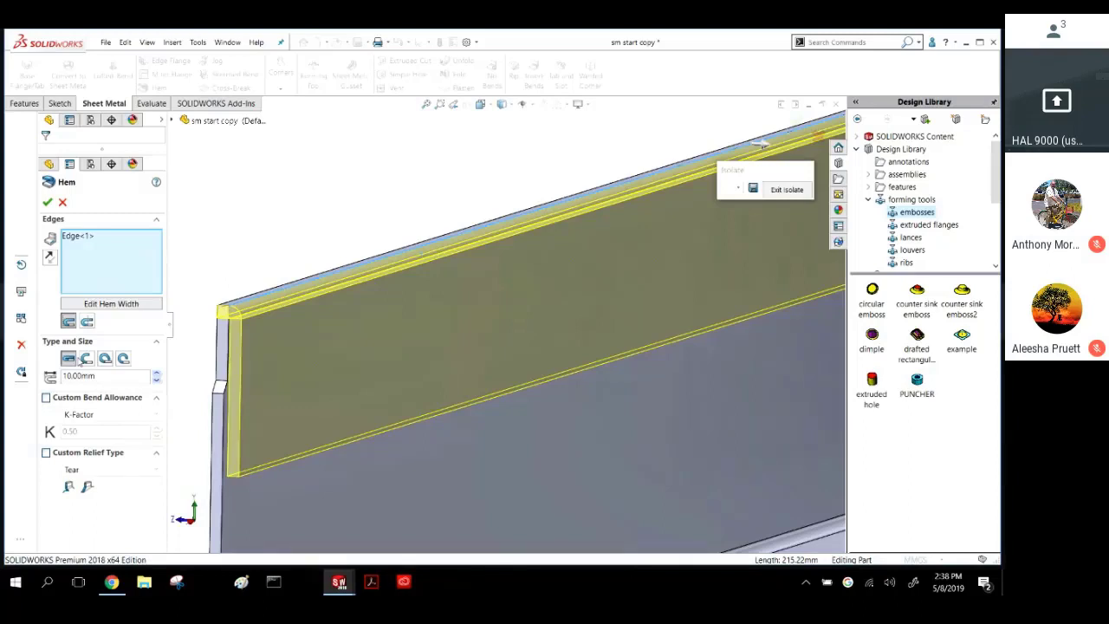
Try an open hem with a 2 mm gap on the upright flange's upper edge.
click(87, 358)
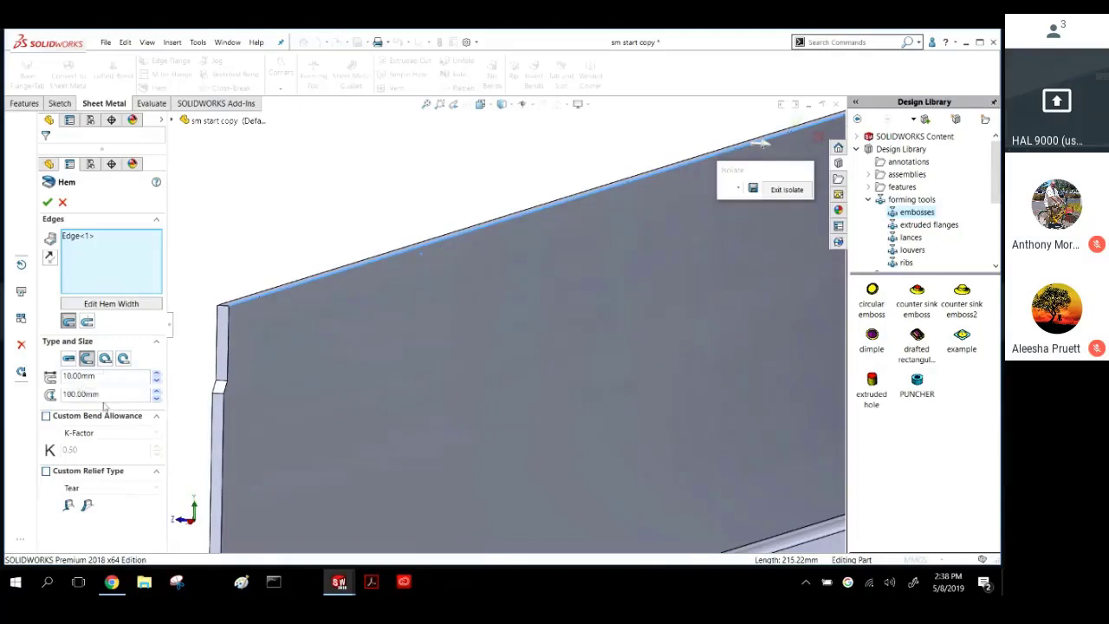
double_click(103, 394)
text(2)
key(Return)
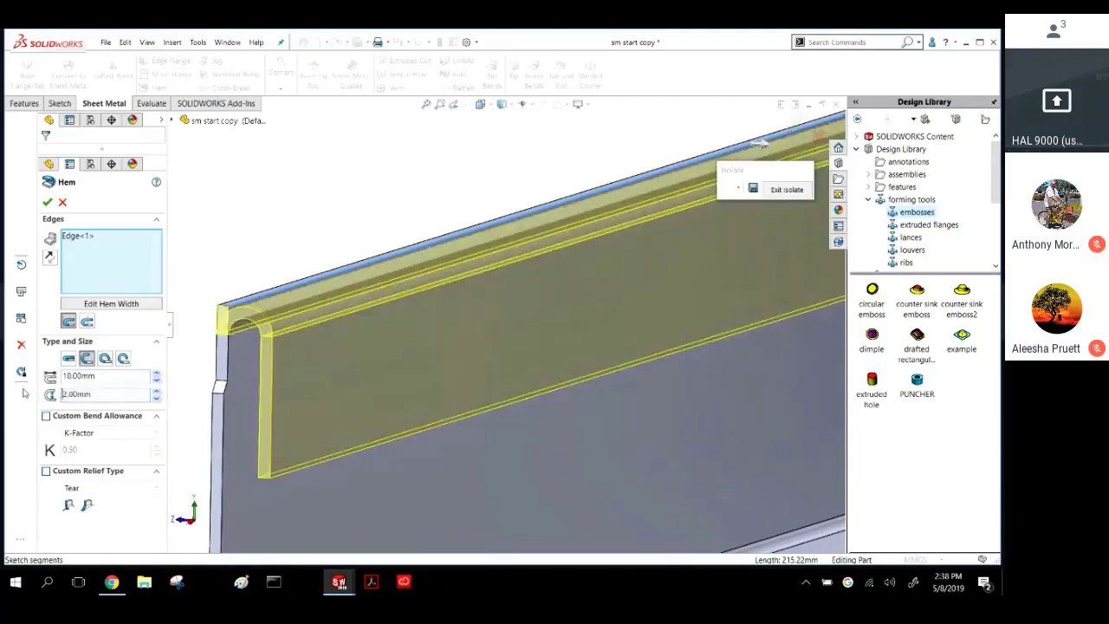
click(156, 391)
click(157, 400)
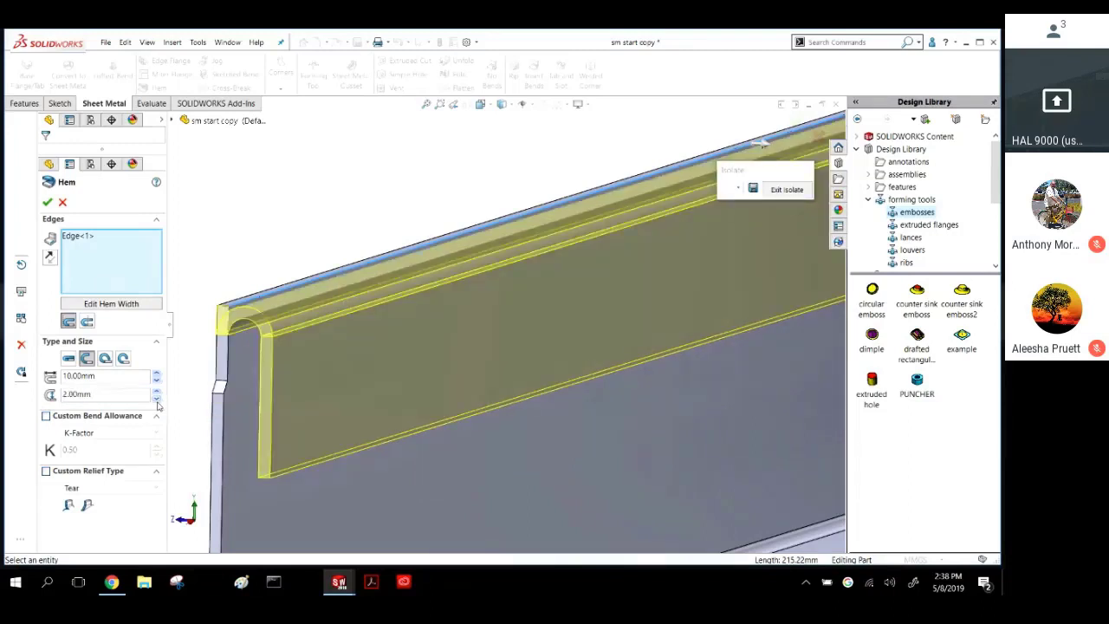
Try a rolled hem with a 45-degree angle on the upright flange's upper edge.
click(105, 358)
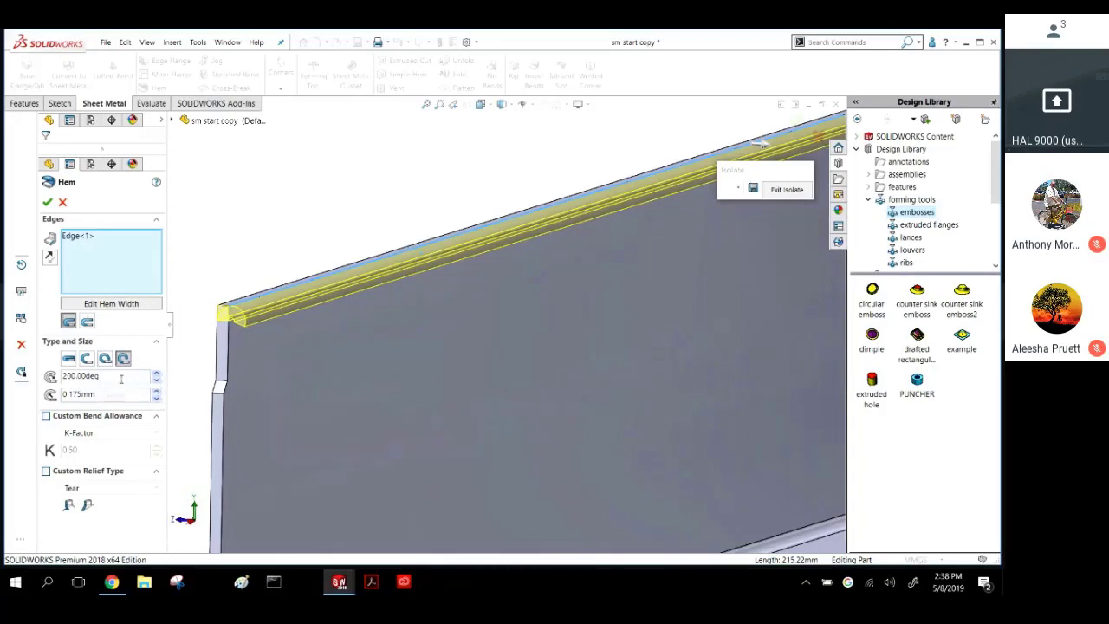
drag(103, 378, 31, 393)
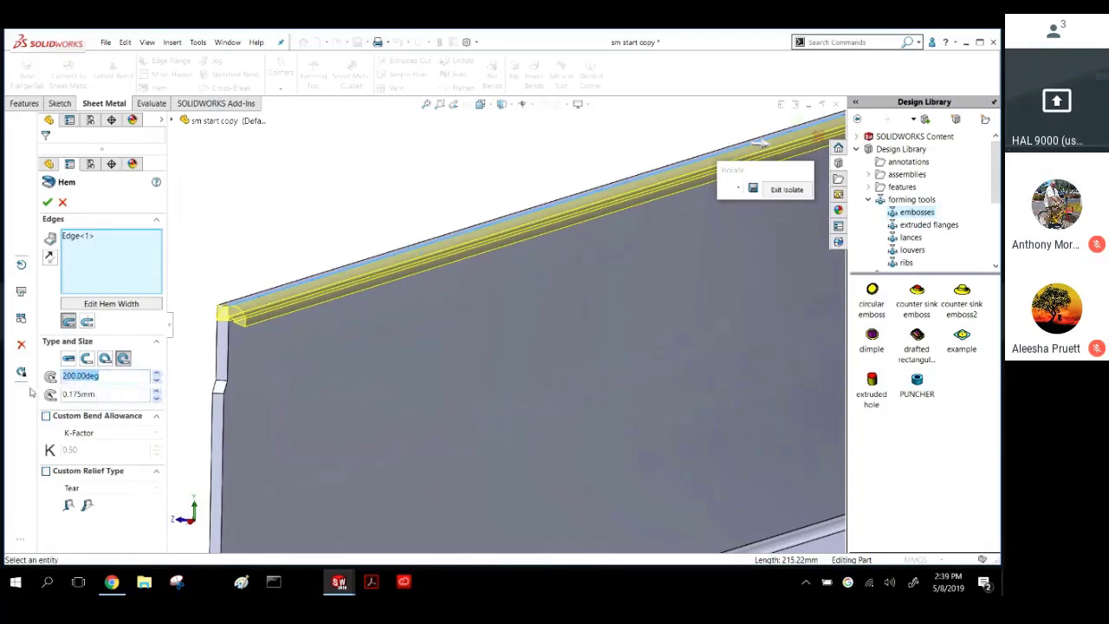
text(45)
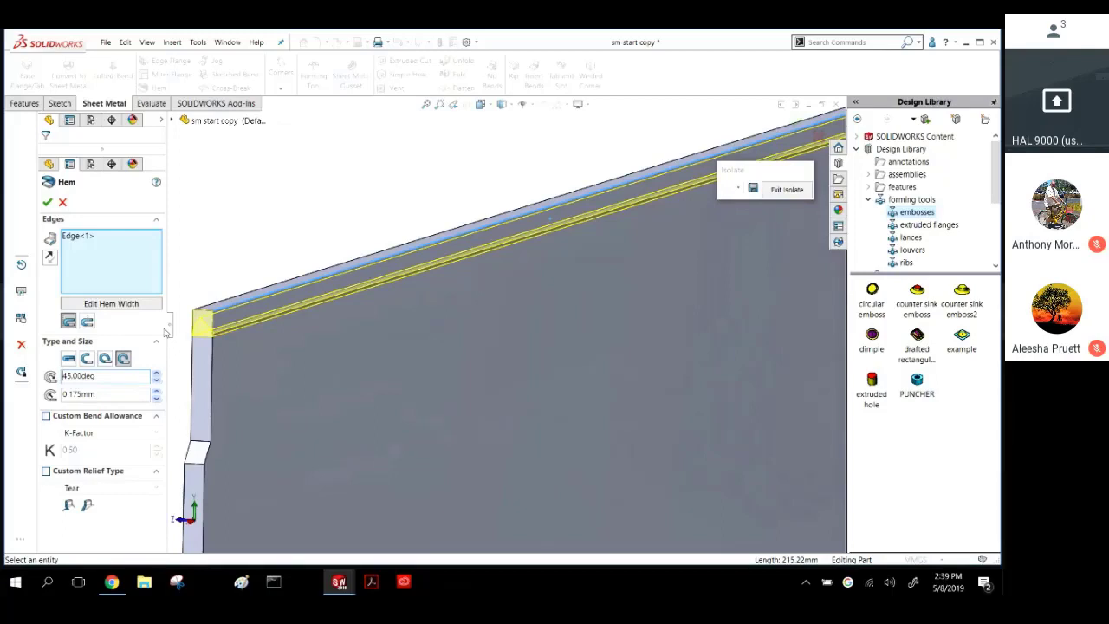
Return the hem type to Closed with a 10 mm length and create the hem on the upright flange.
click(69, 358)
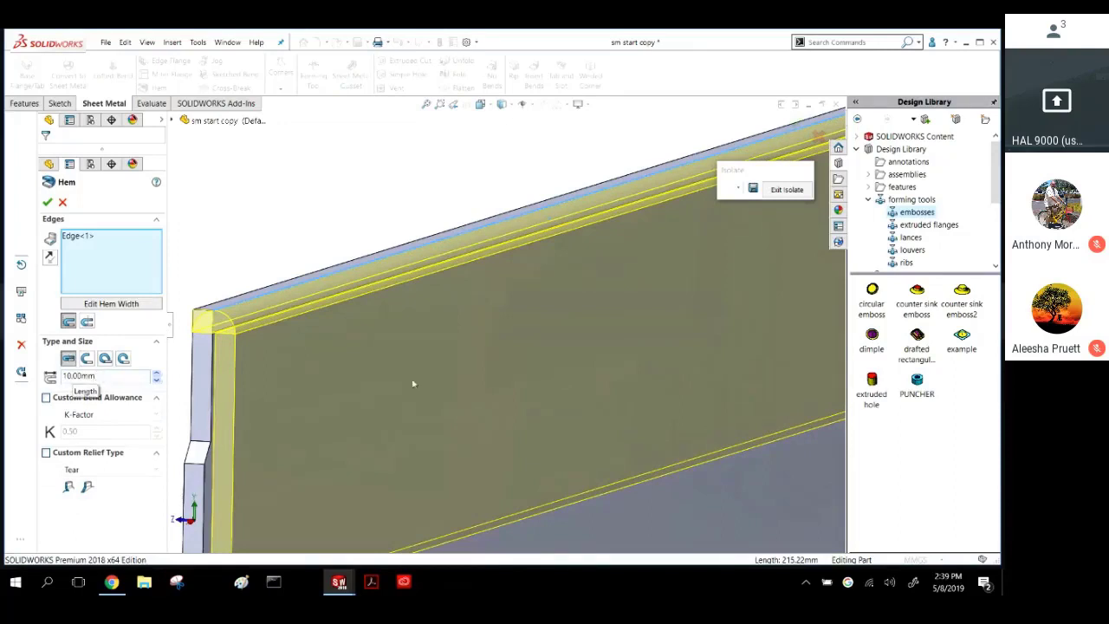
scroll(405, 372, up, 2)
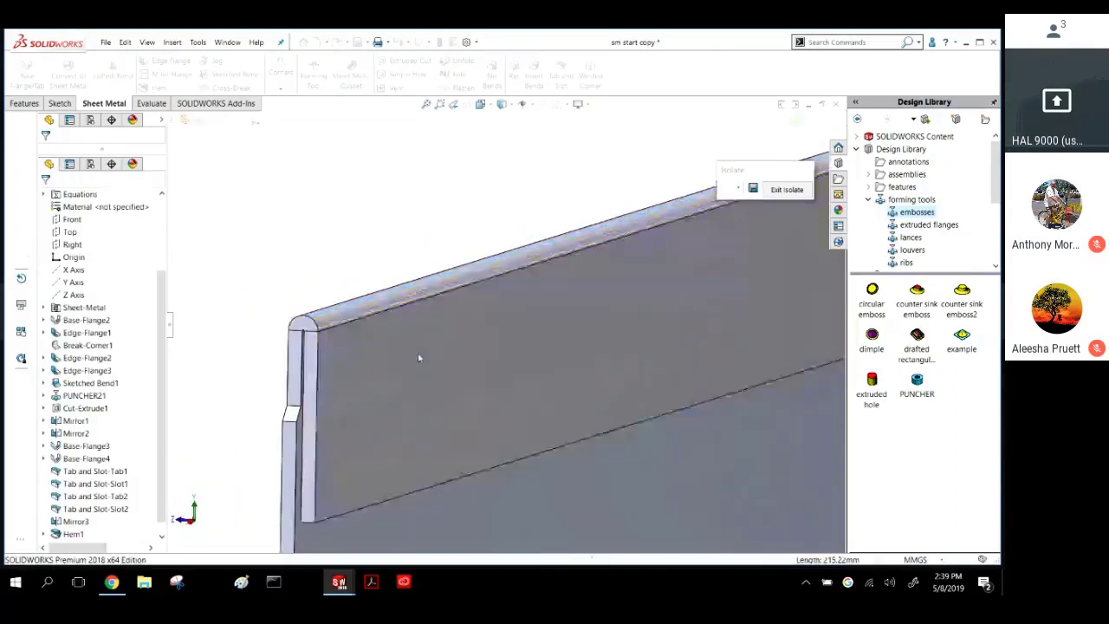
scroll(528, 370, up, 10)
scroll(637, 336, down, 4)
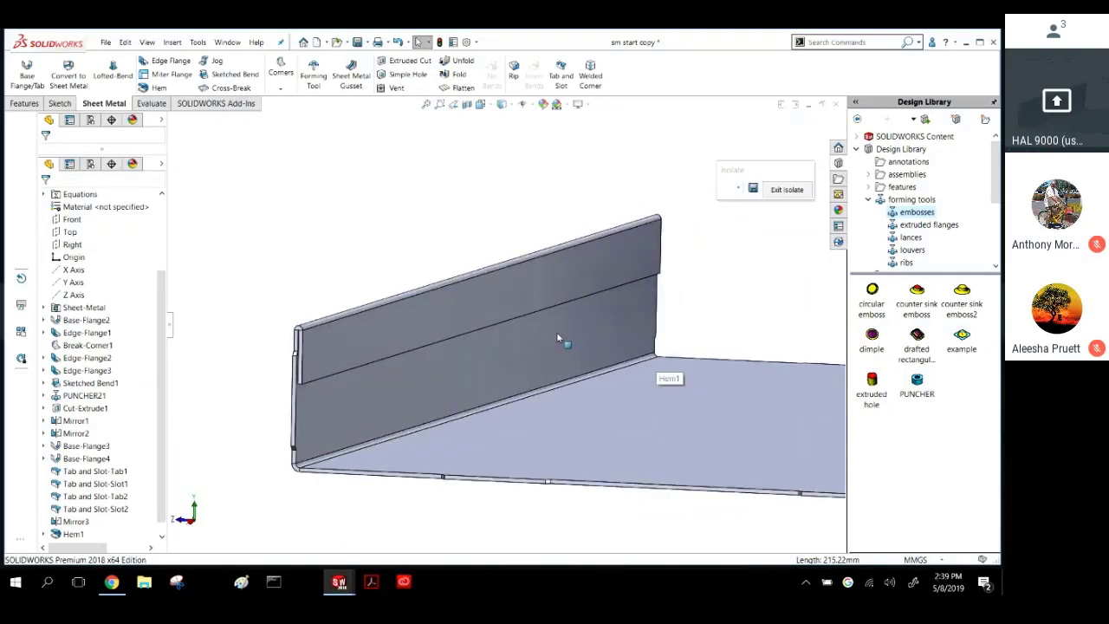
Set the finished hem's length to 7.5 mm and rebuild the part.
click(419, 320)
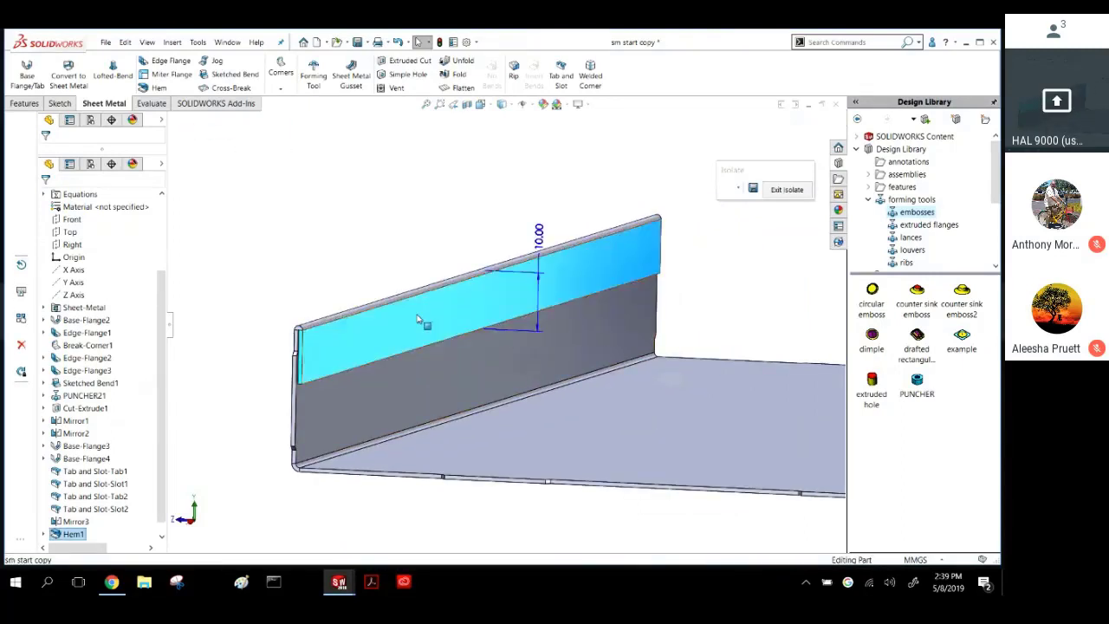
double_click(539, 236)
text(7)
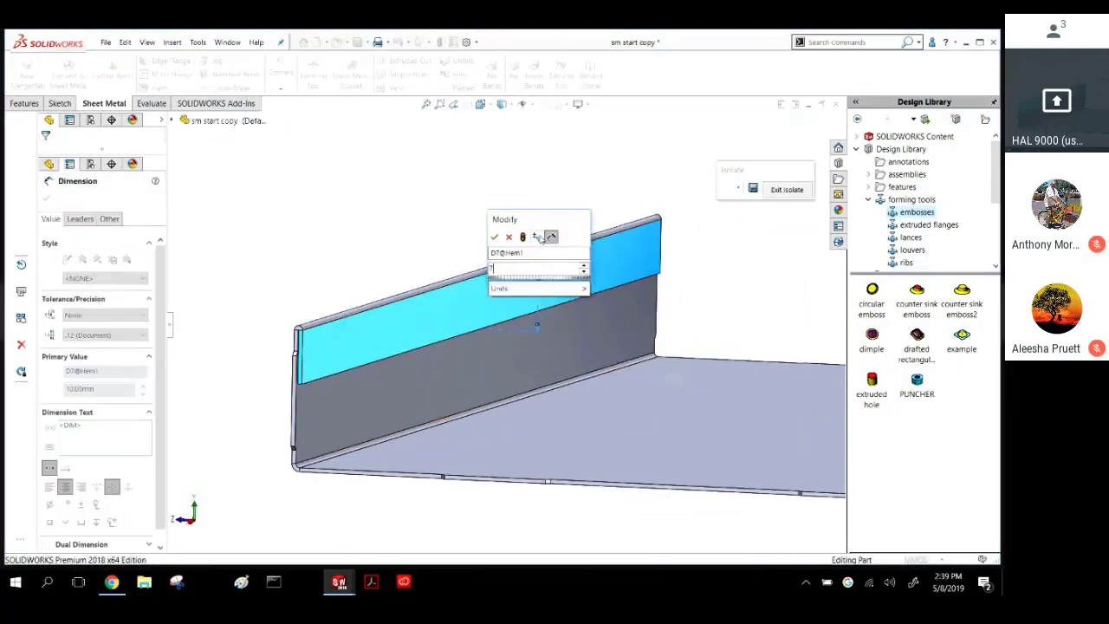
text(.5)
key(Return)
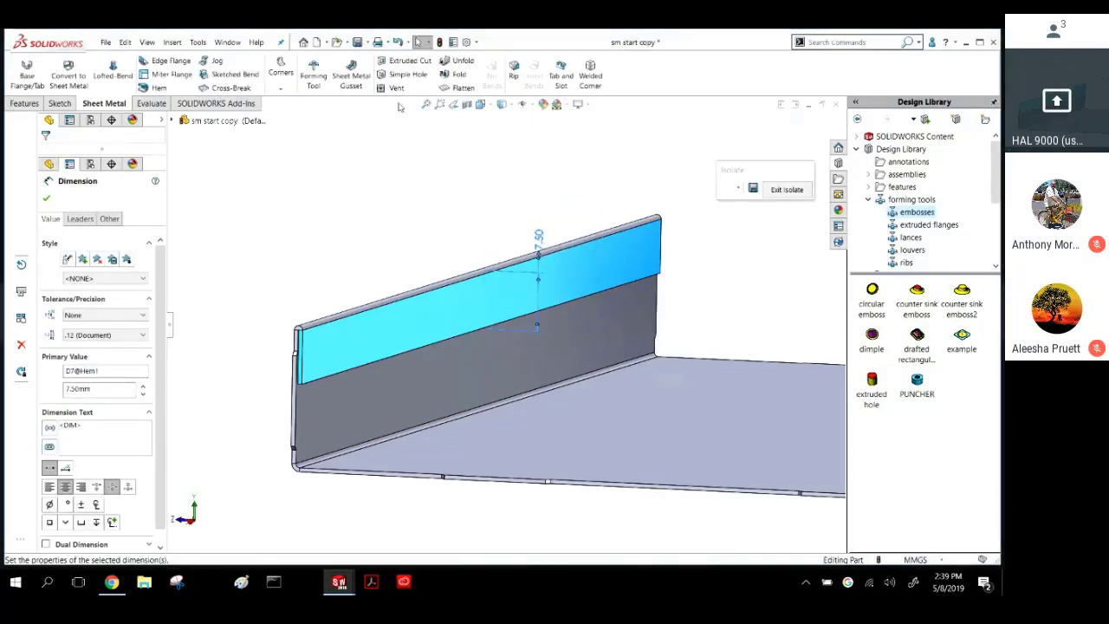
click(439, 42)
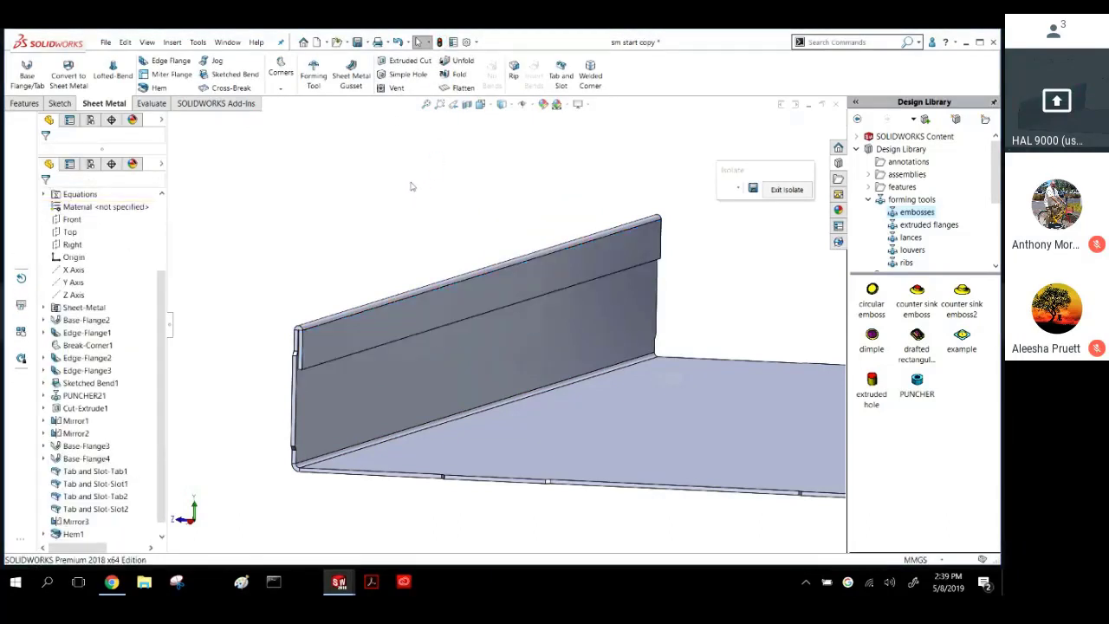
Start a sheet metal gusset between the upright flange's inner face and the shelf's large flat face, offset 30 mm.
middle_drag(522, 274, 404, 212)
scroll(395, 292, up, 3)
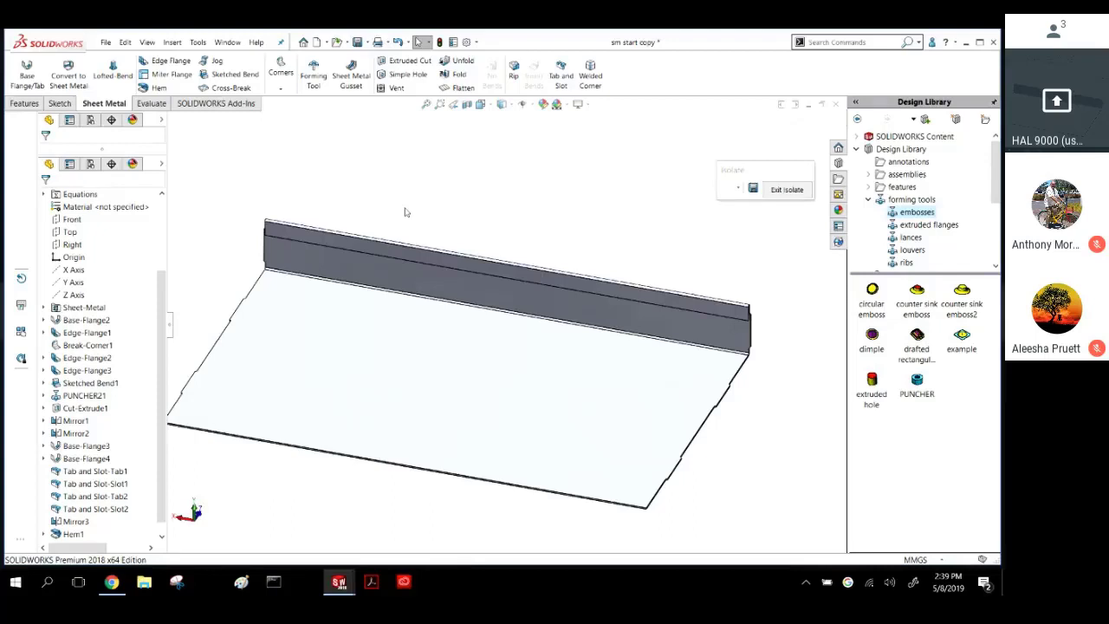
click(350, 76)
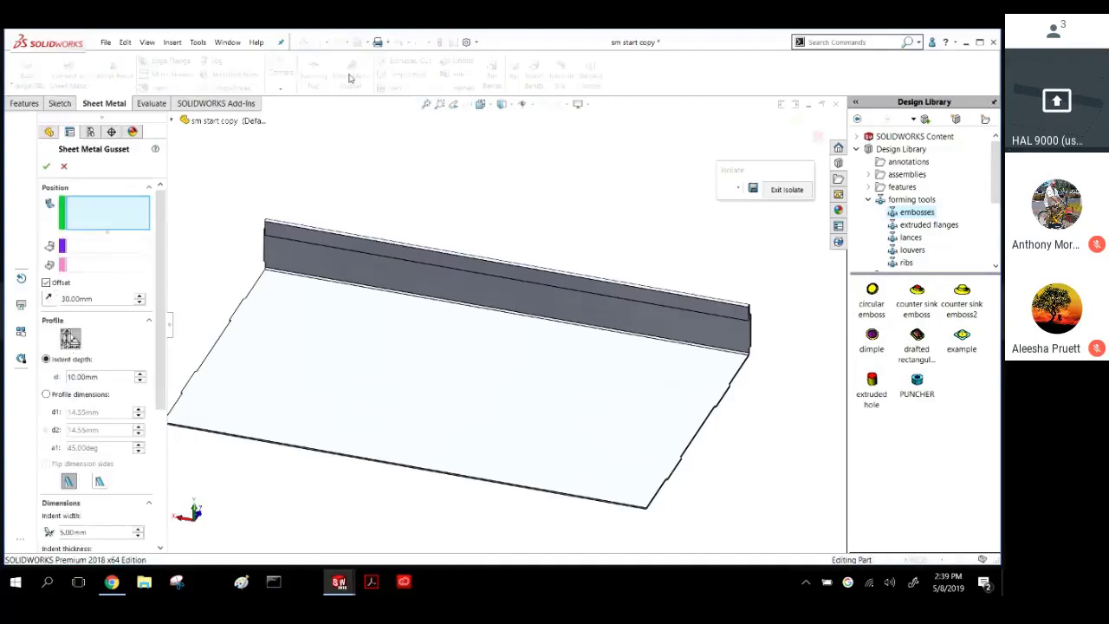
click(649, 314)
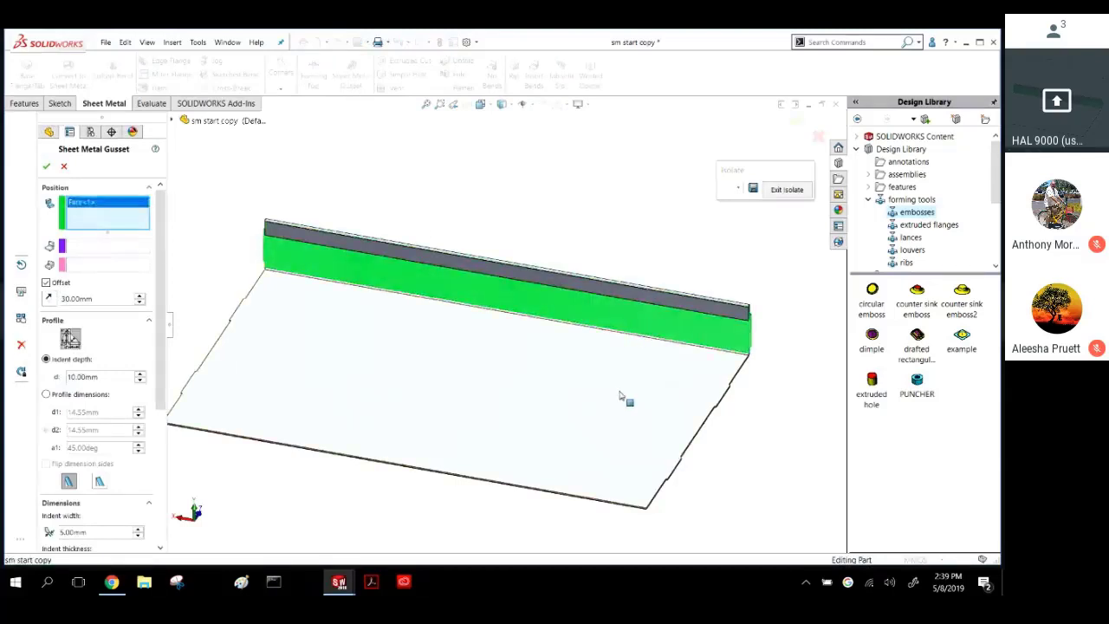
click(626, 397)
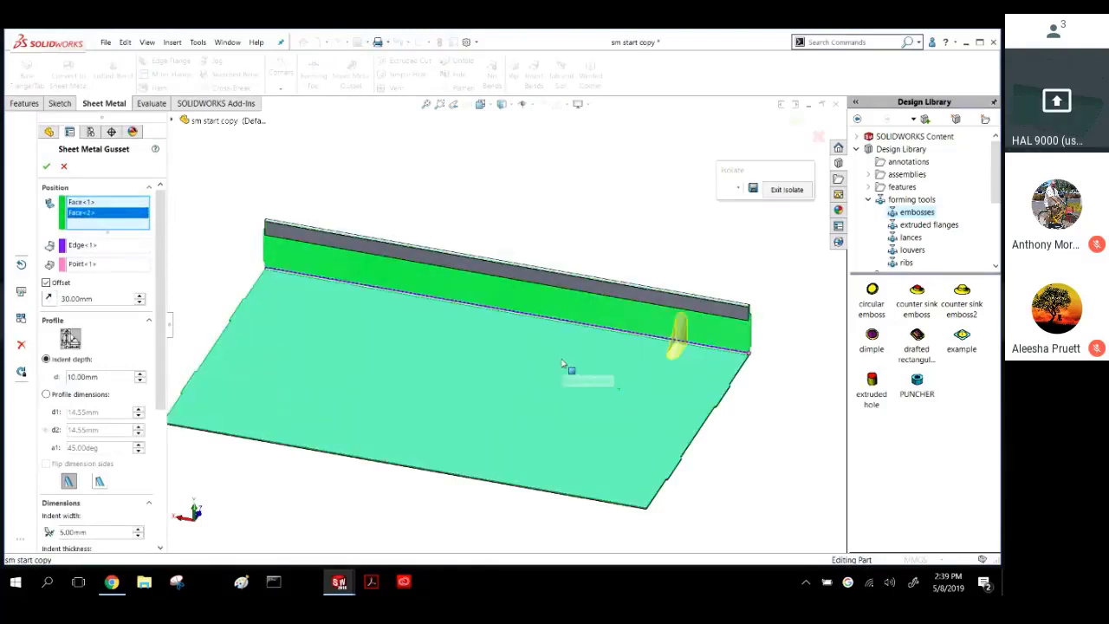
Define the gusset by profile dimensions of 14.55 mm for both d1 and d2, and create it.
click(139, 377)
click(139, 382)
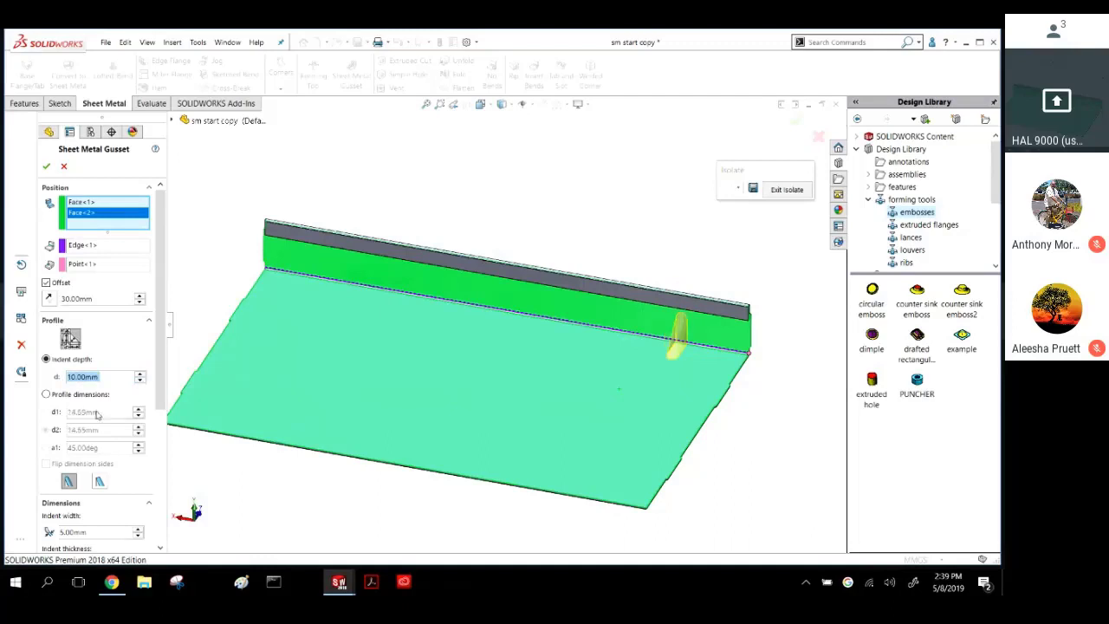
click(57, 395)
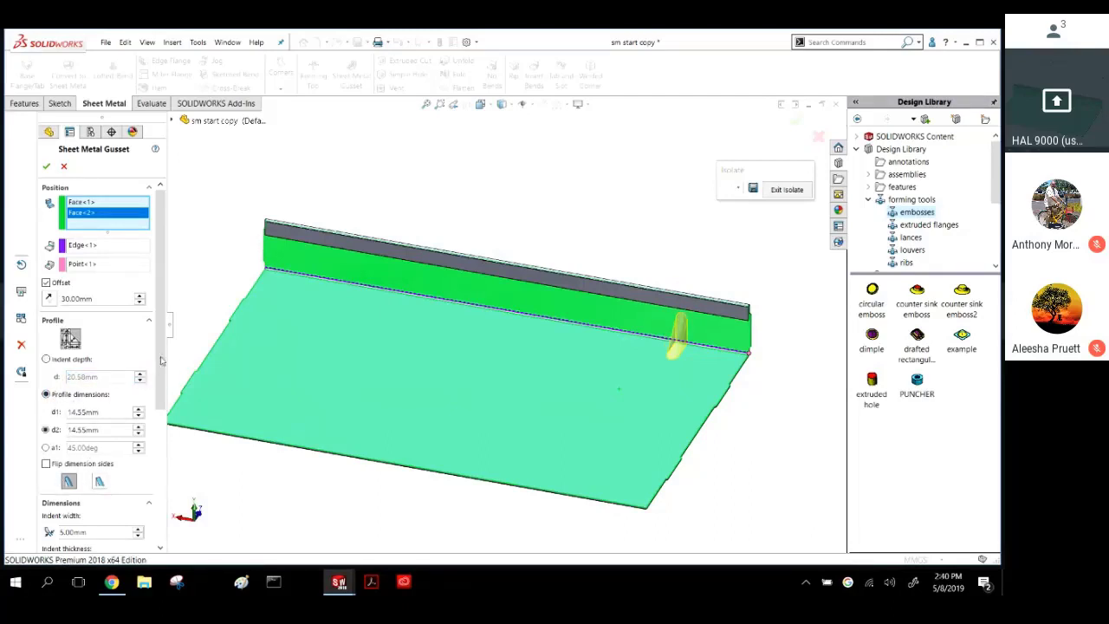
drag(161, 359, 185, 347)
scroll(667, 342, down, 6)
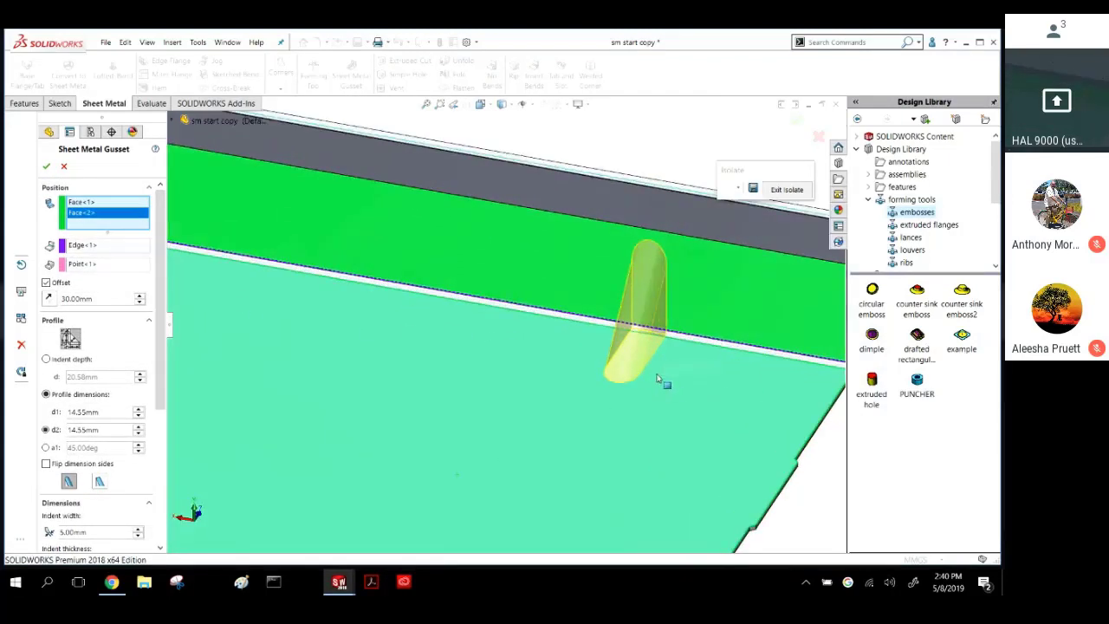
scroll(643, 376, up, 2)
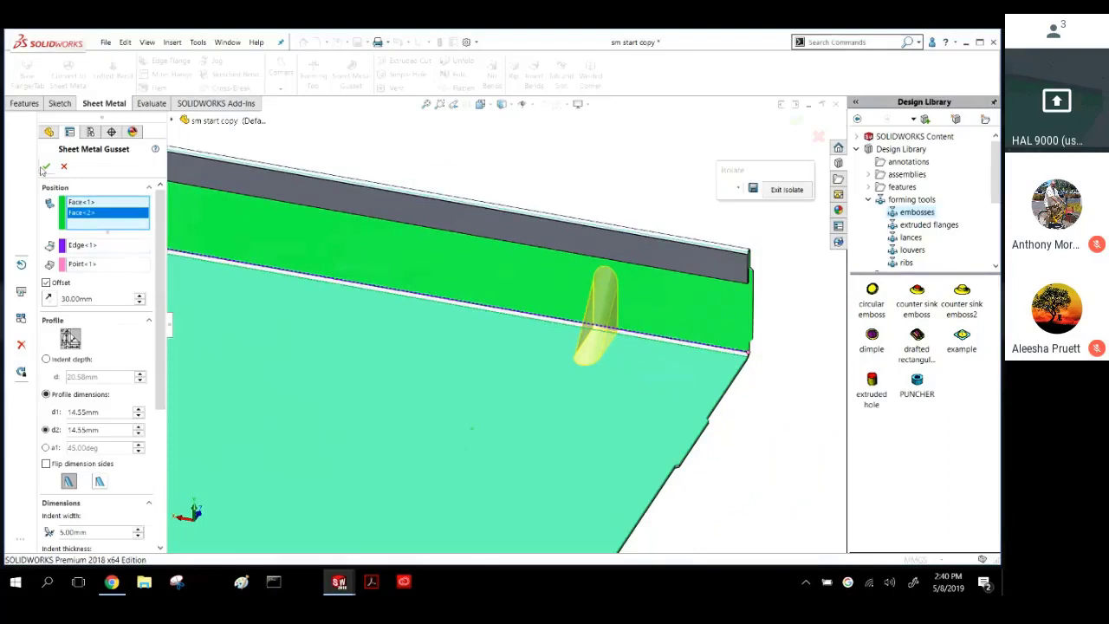
click(45, 166)
Flatten the isolated shelf body to examine its flat pattern, and fold it back.
middle_drag(371, 285, 466, 201)
scroll(506, 141, up, 3)
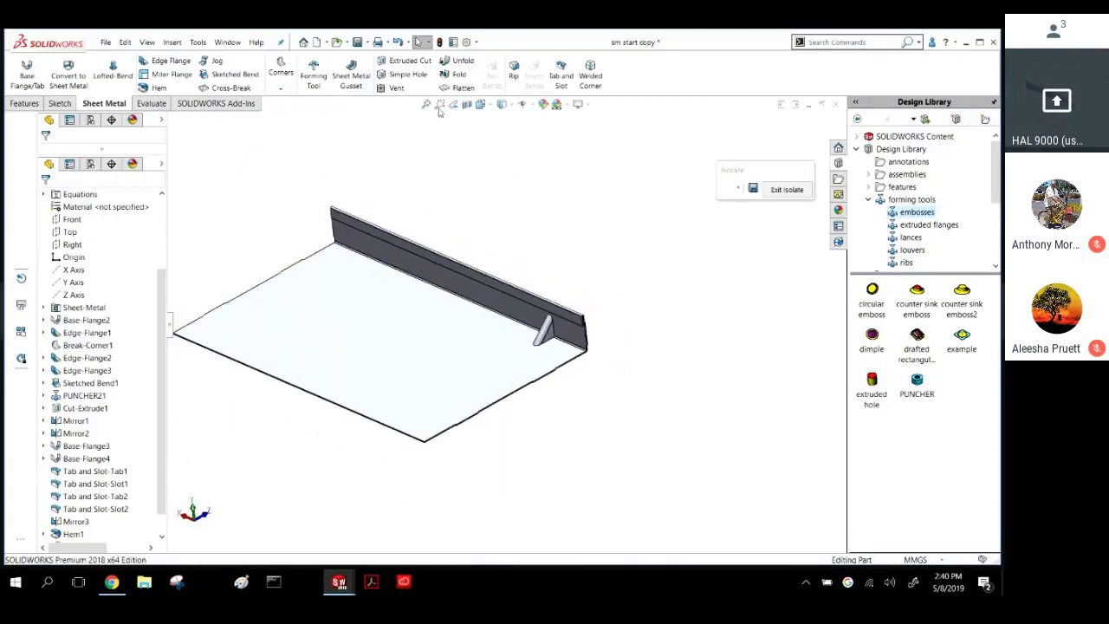
click(463, 87)
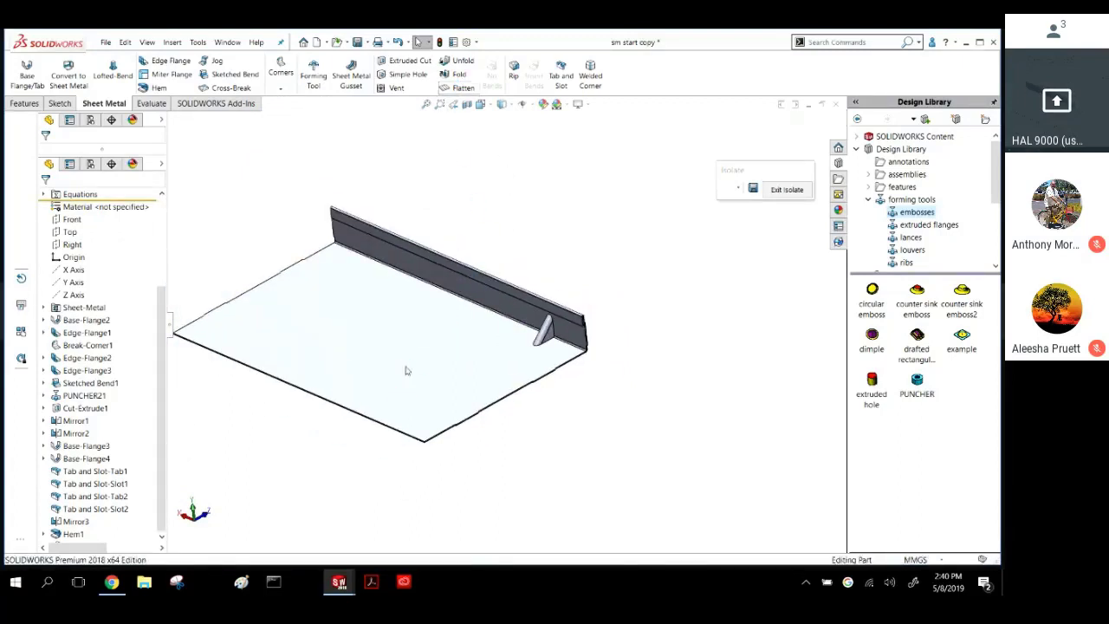
click(450, 90)
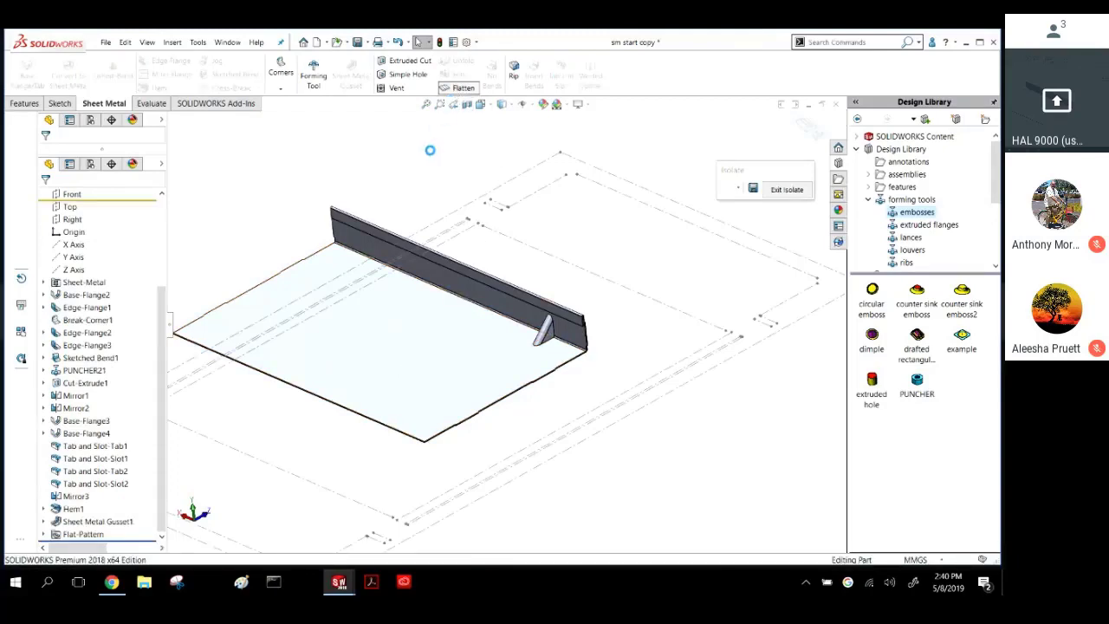
click(398, 333)
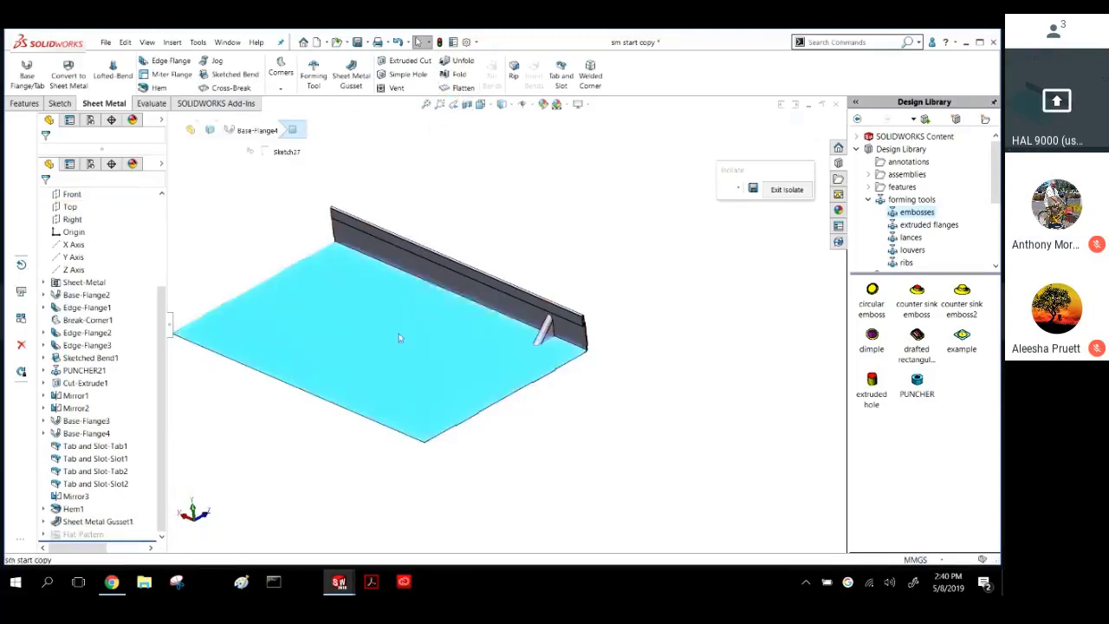
click(462, 88)
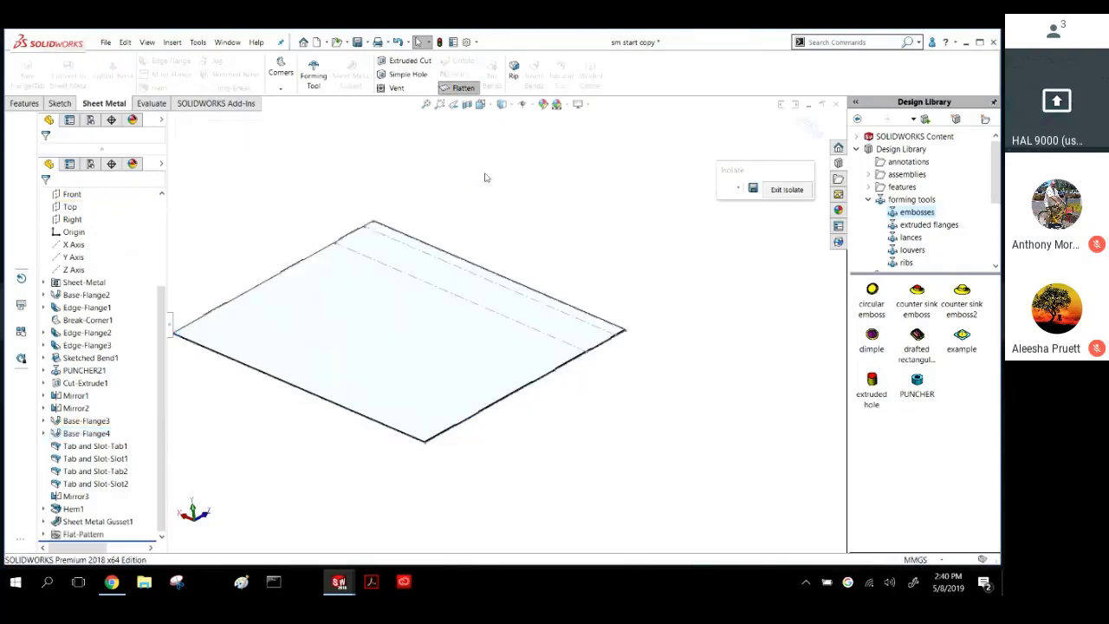
click(463, 88)
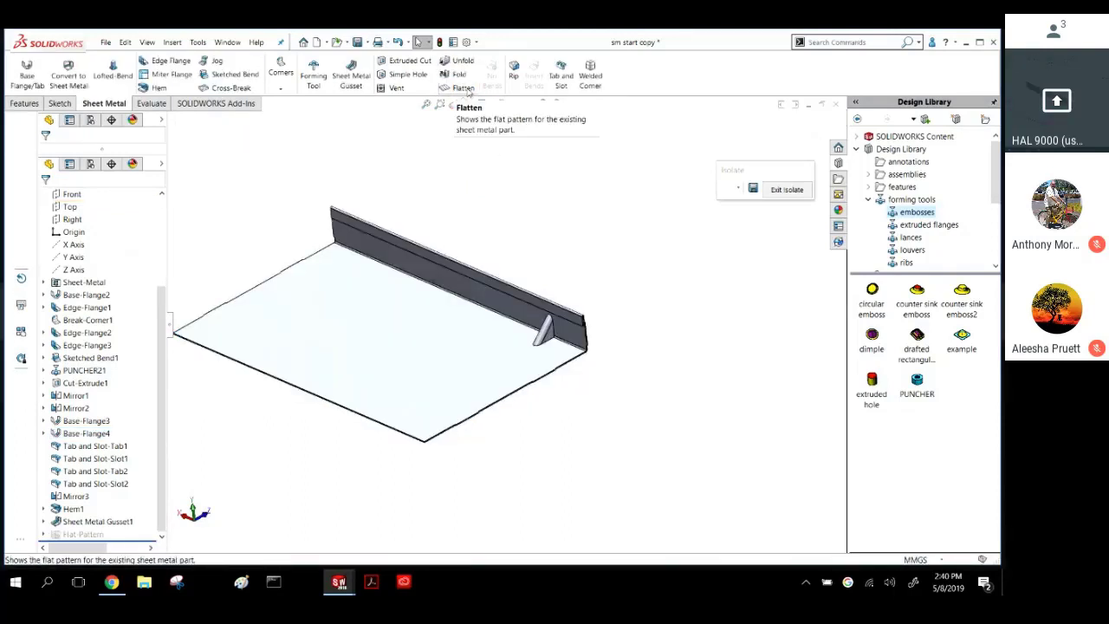
Start a sketch on the shelf's large flat face and draw a small corner rectangle outward from the edge opposite the flange.
middle_drag(527, 374, 459, 355)
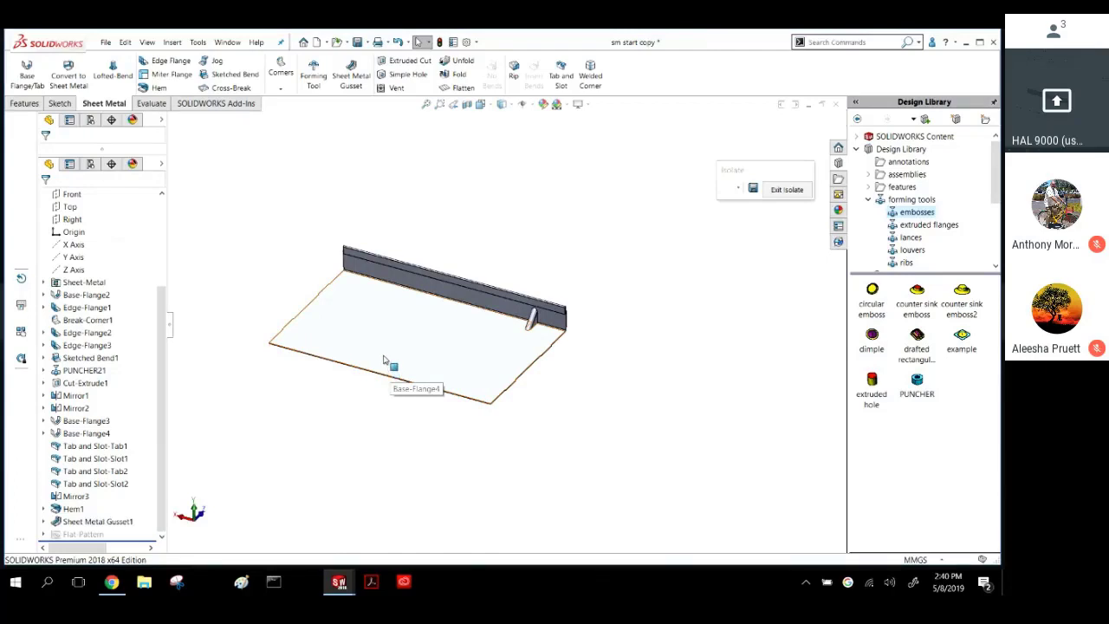
click(472, 377)
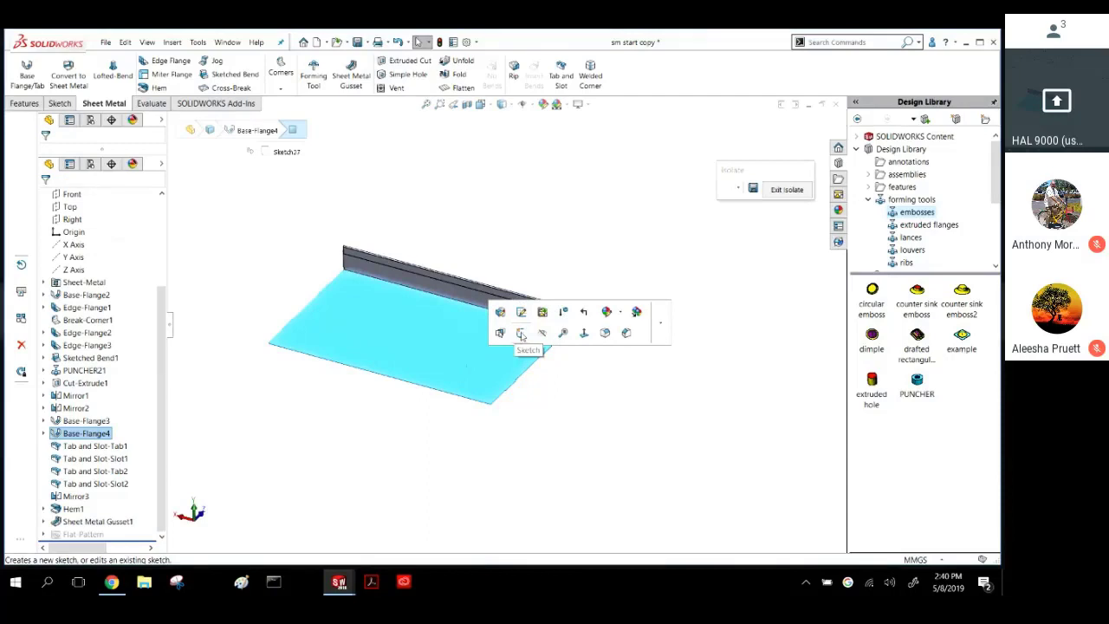
click(520, 334)
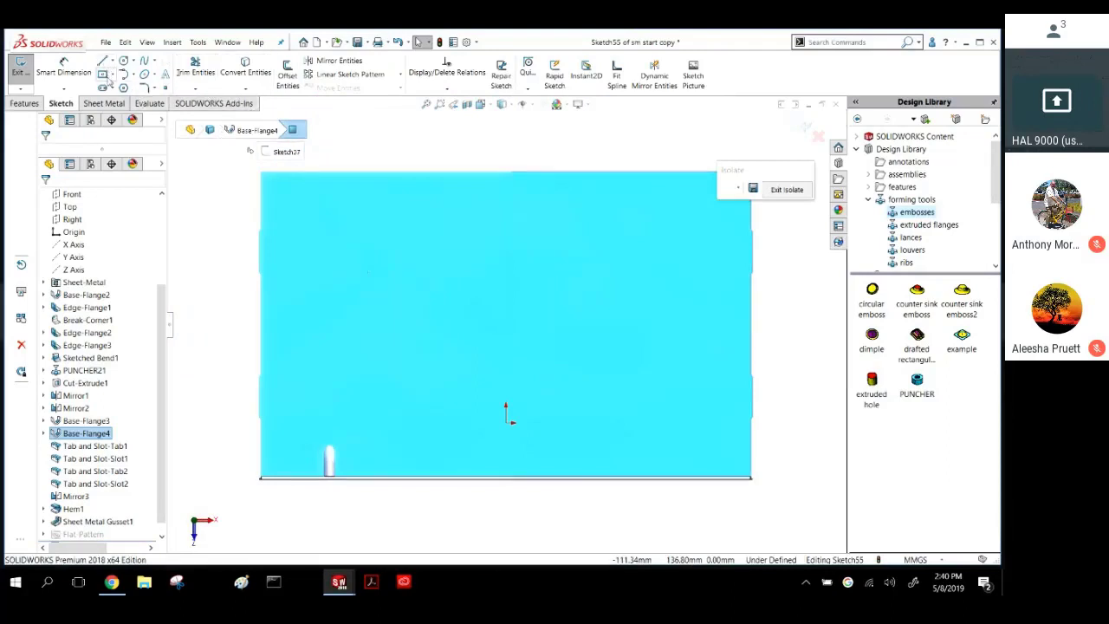
click(112, 75)
click(117, 88)
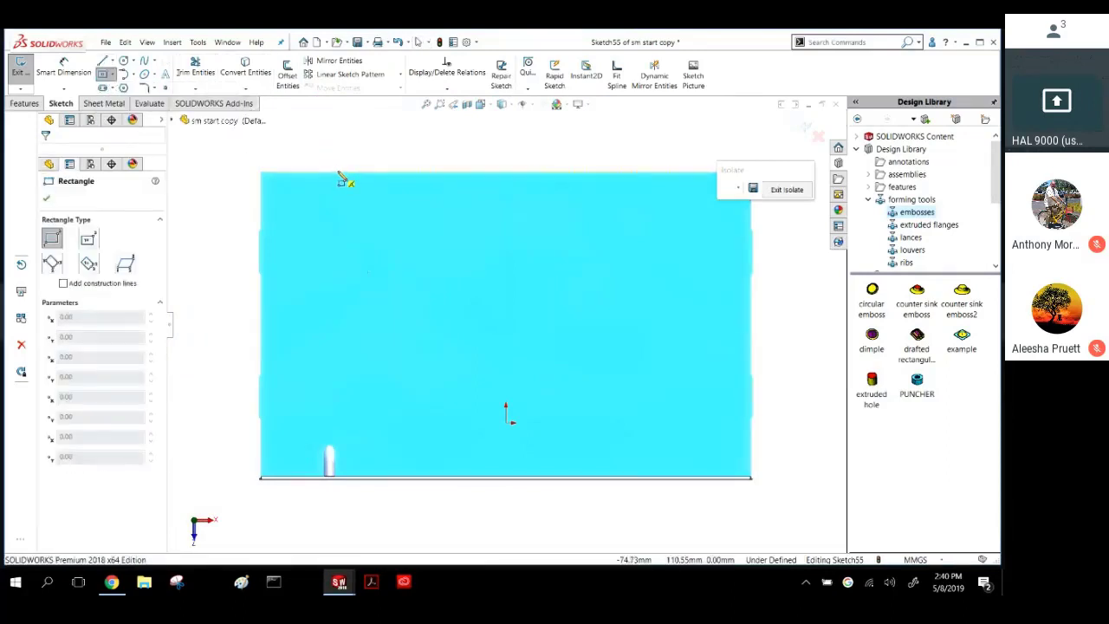
click(336, 172)
click(372, 143)
Draw a tangent arc from one outer corner of the rectangle over its outer side to near the other corner.
click(127, 77)
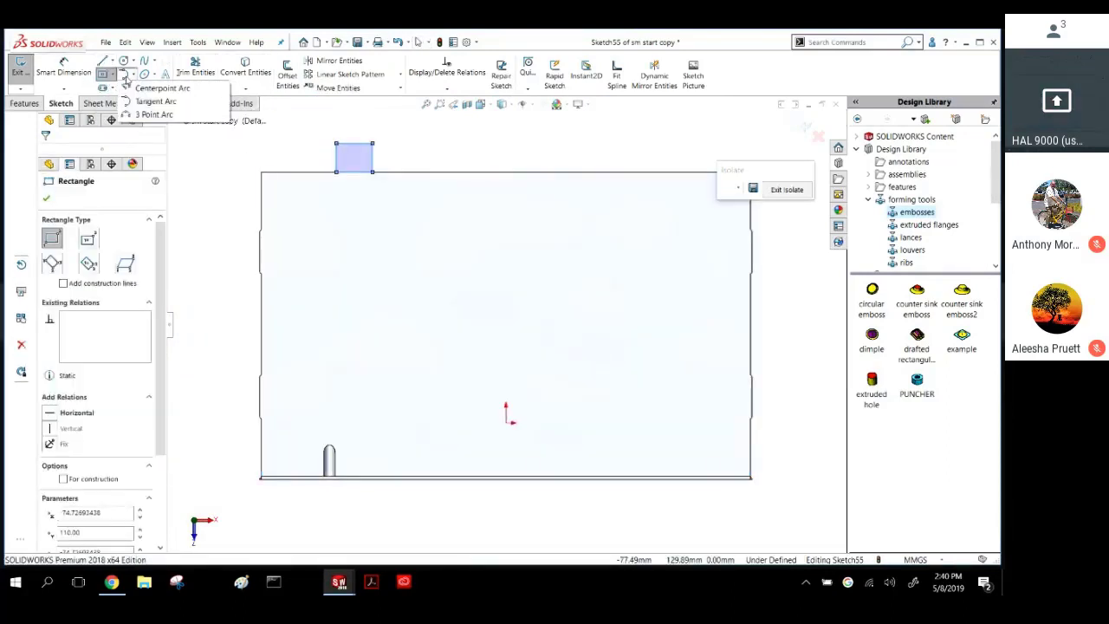
click(155, 101)
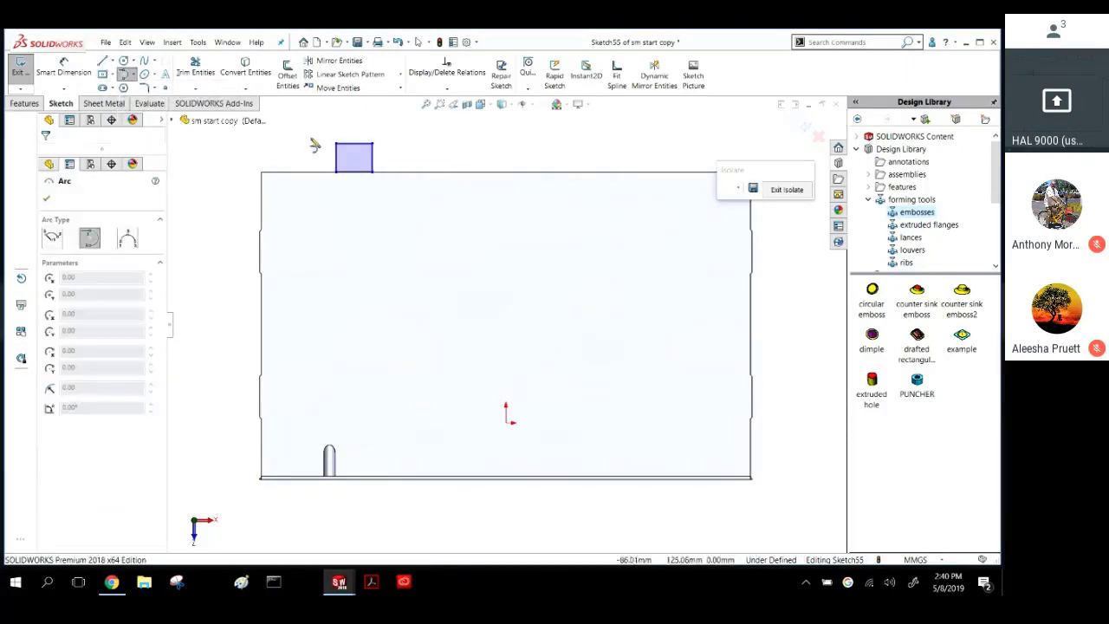
click(337, 144)
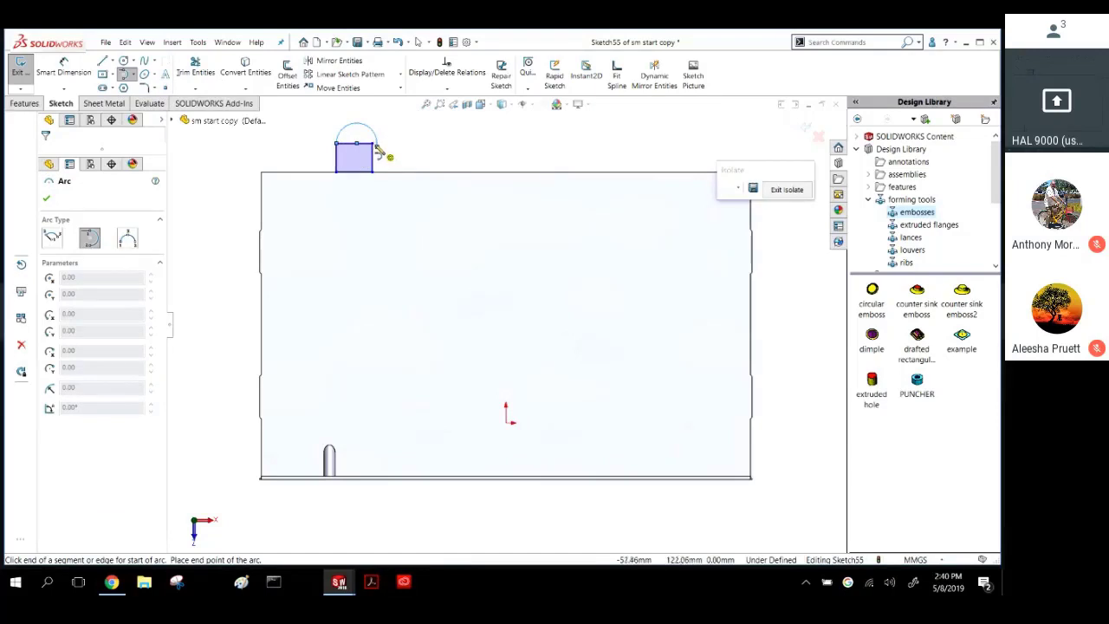
click(374, 146)
key(Escape)
scroll(381, 160, down, 3)
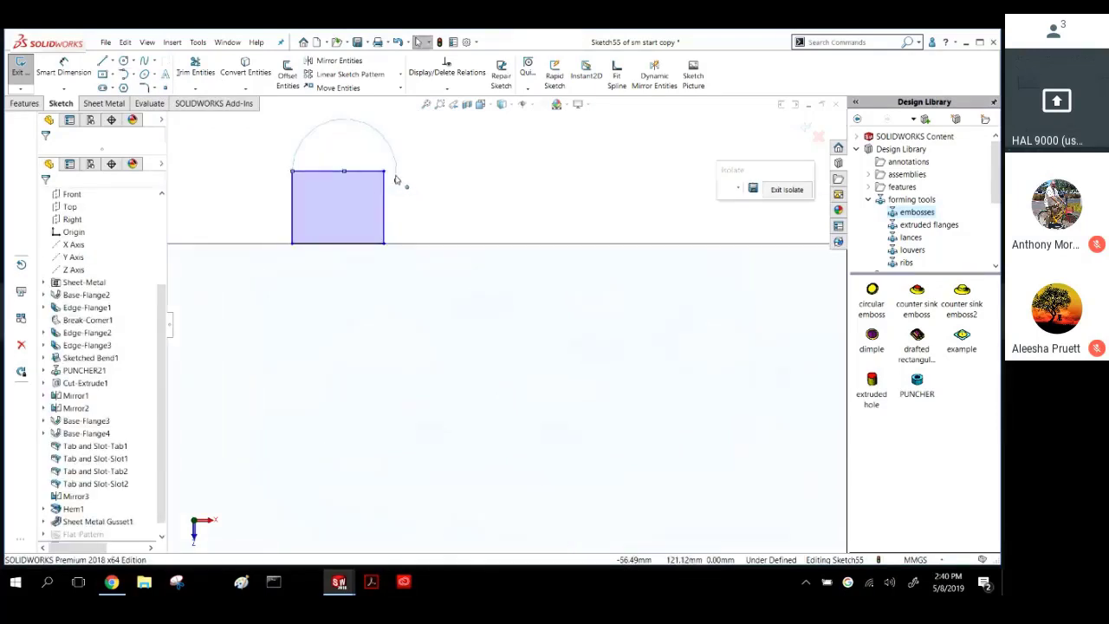
Finish the tangent arc at the rectangle's other outer corner and convert the line between rectangle and arc to construction geometry.
click(377, 170)
drag(377, 169, 392, 175)
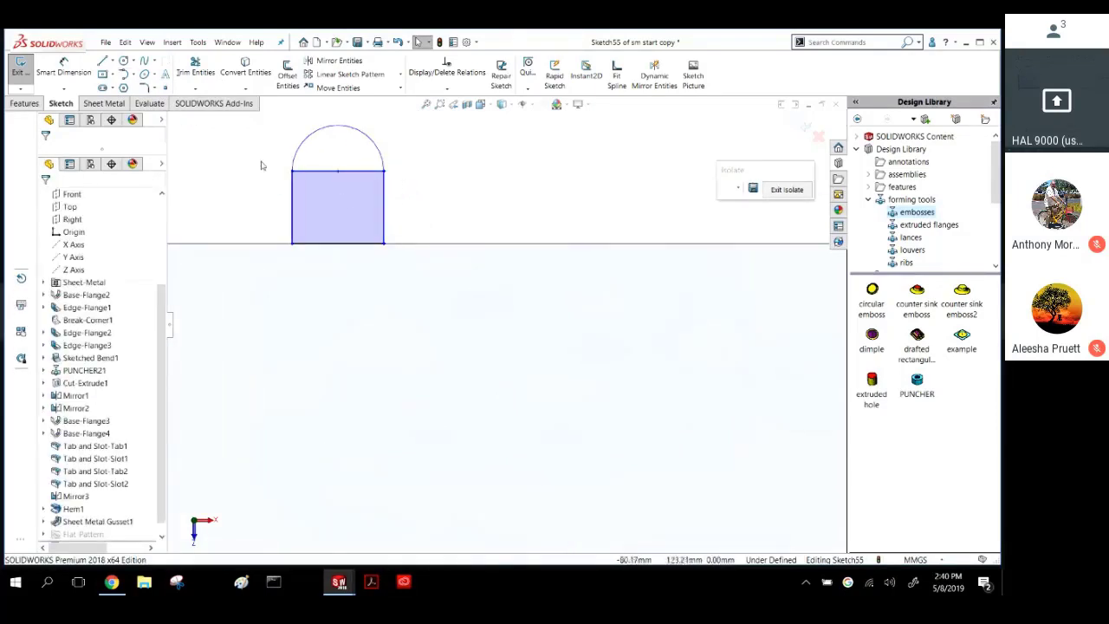
click(350, 171)
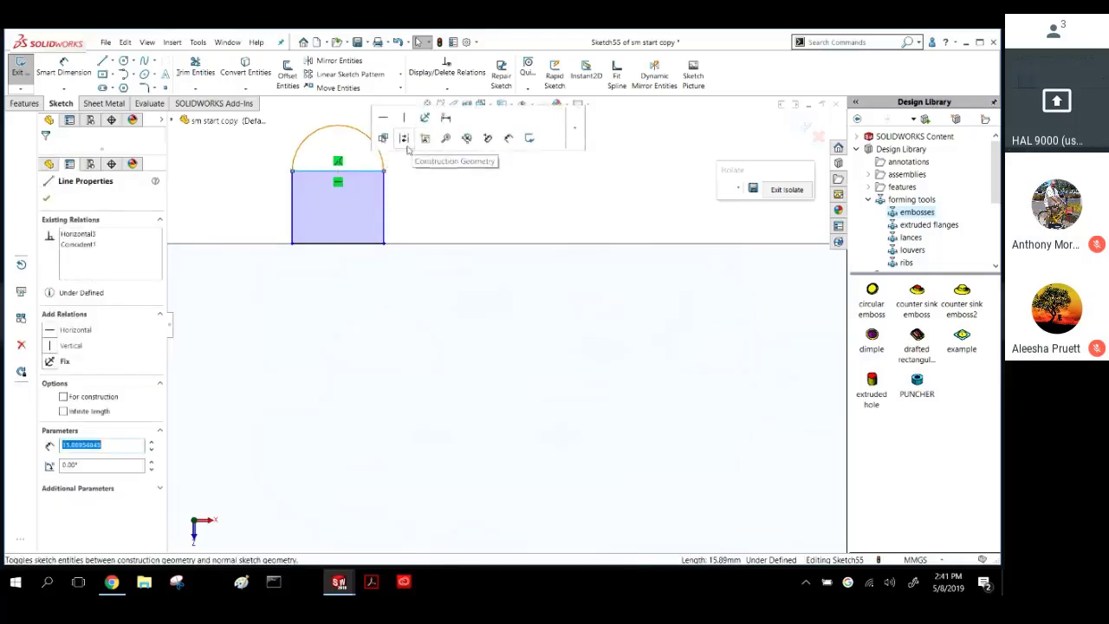
click(406, 142)
Draw a circle about 7 mm in diameter centred on the rounded tab's arc centre.
right_drag(452, 175, 544, 173)
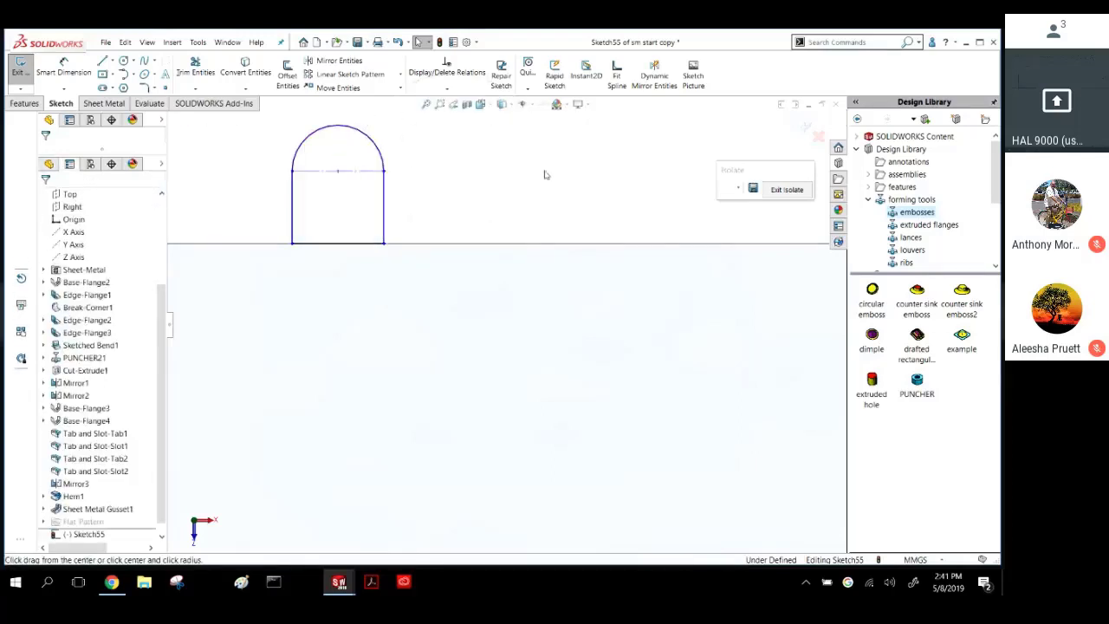
click(337, 172)
click(339, 191)
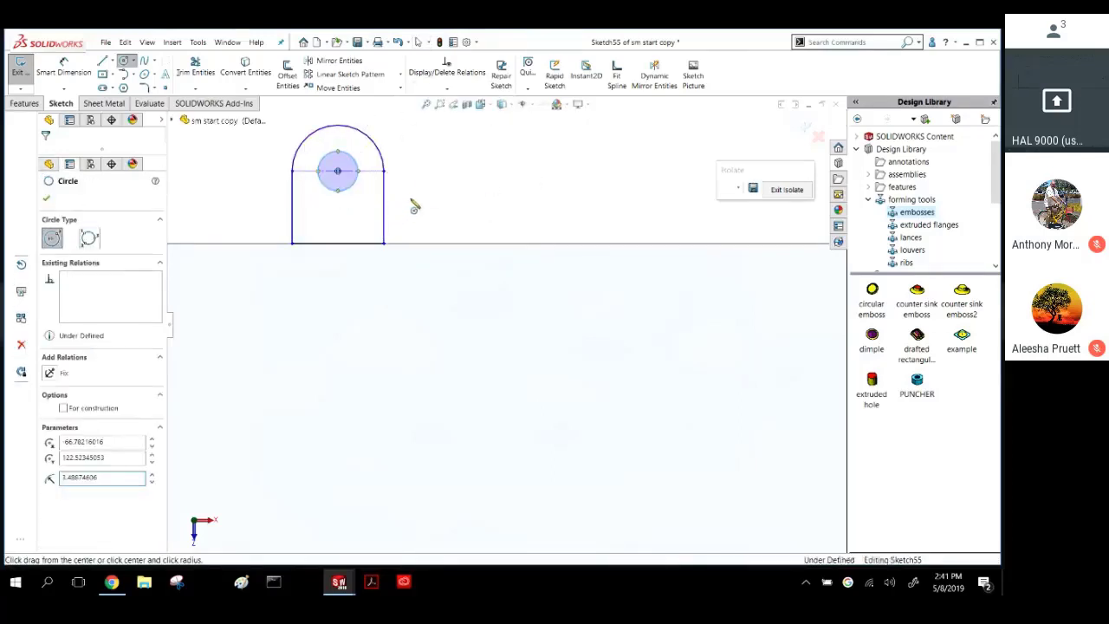
Dimension the straight side of the tab profile to 10 mm.
right_drag(419, 170, 414, 105)
click(384, 206)
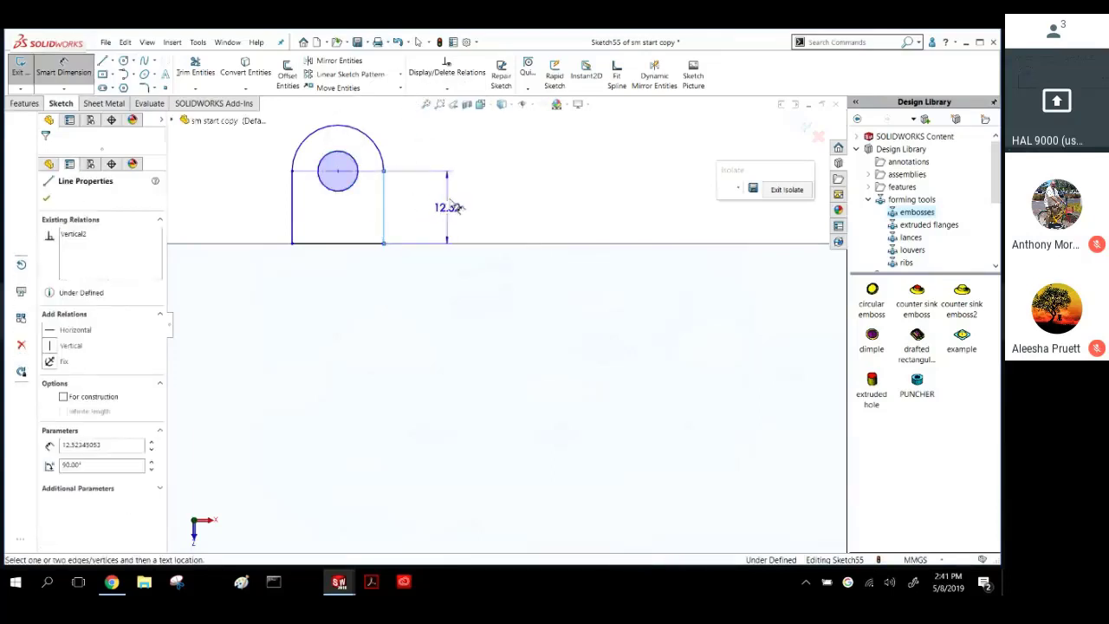
click(460, 221)
text(10)
key(Return)
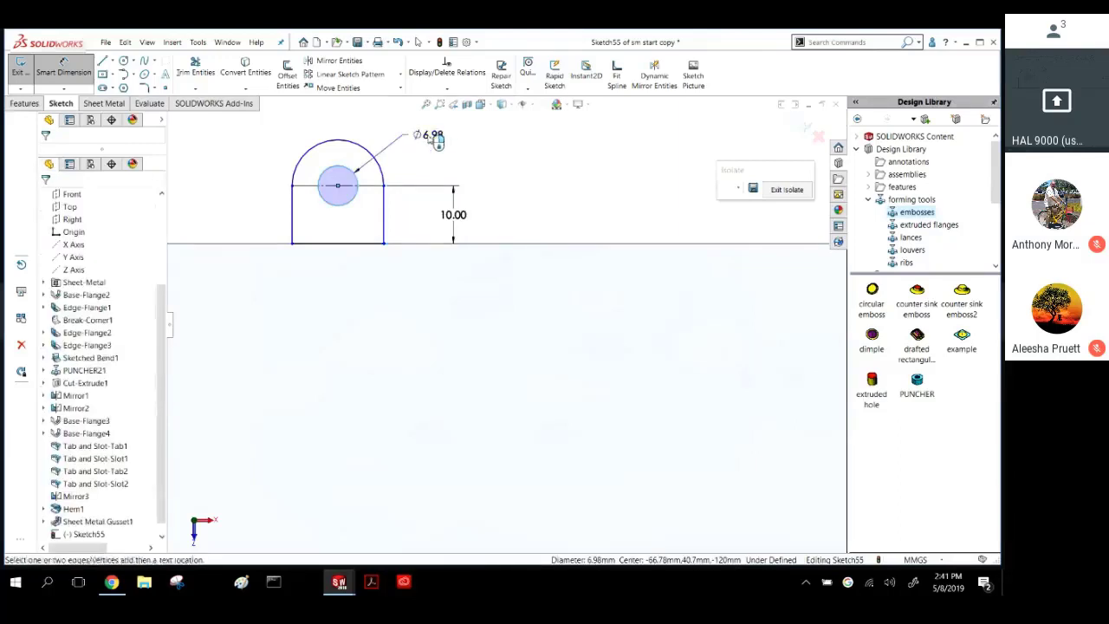
Dimension the circle to a 10 mm diameter and the tab's outer arc to a 10 mm radius.
click(436, 141)
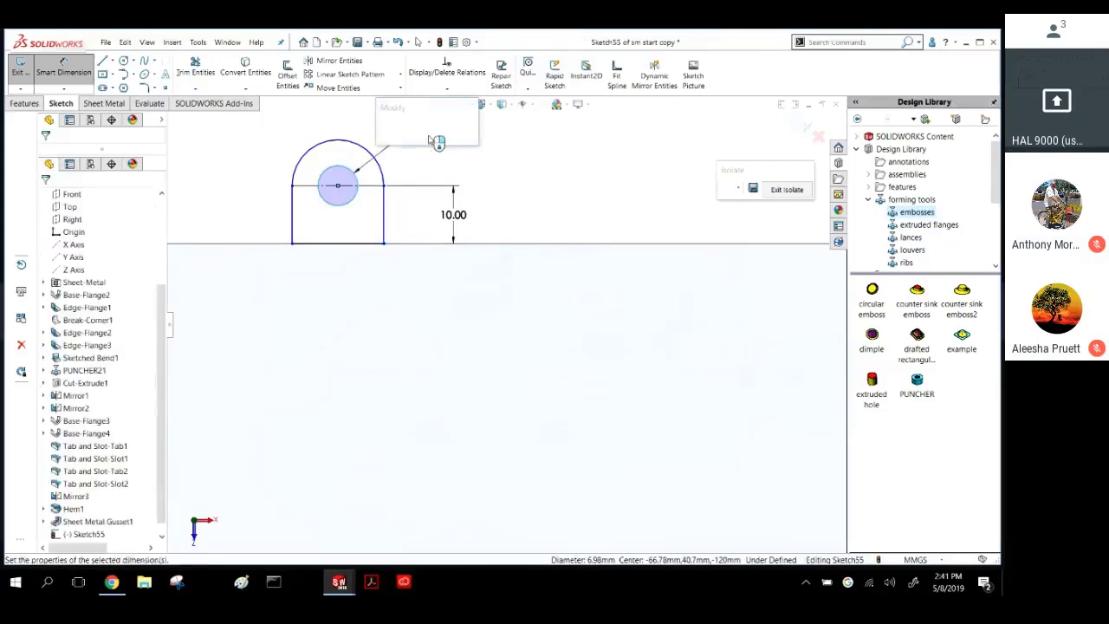
click(313, 148)
click(248, 136)
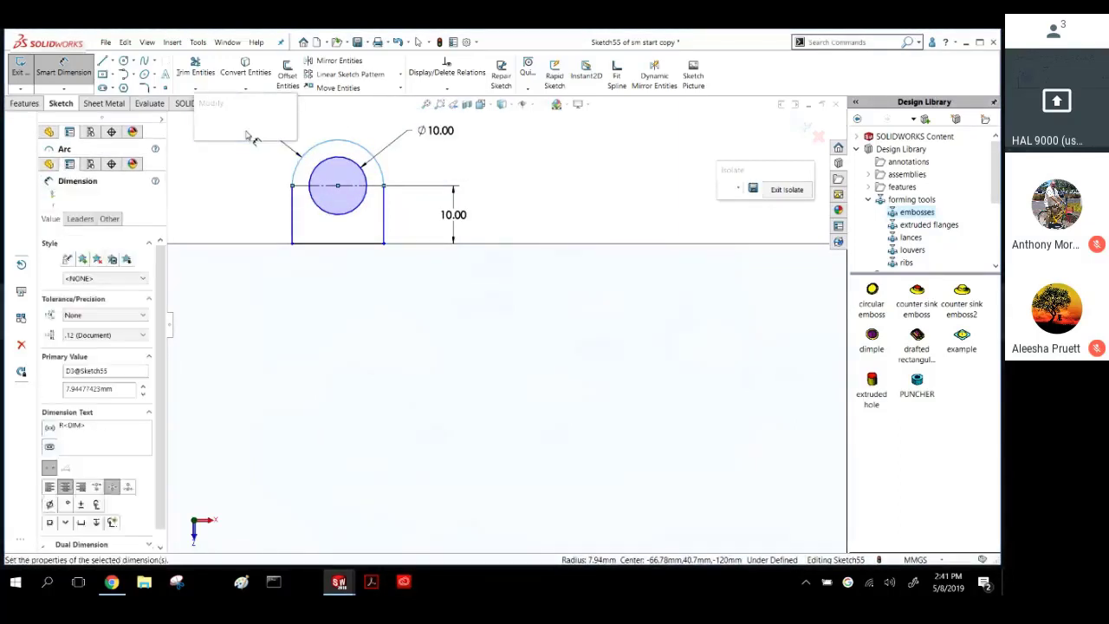
text(10)
key(Return)
Dimension the circle's centre 30 mm from the shelf's adjacent side edge.
scroll(314, 235, up, 3)
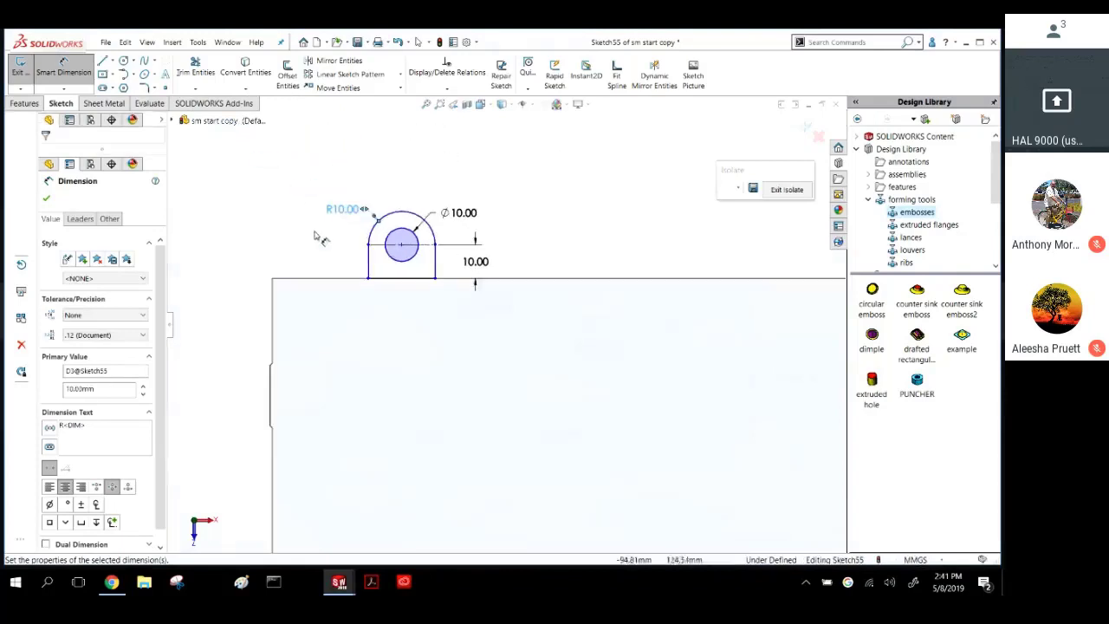
click(273, 310)
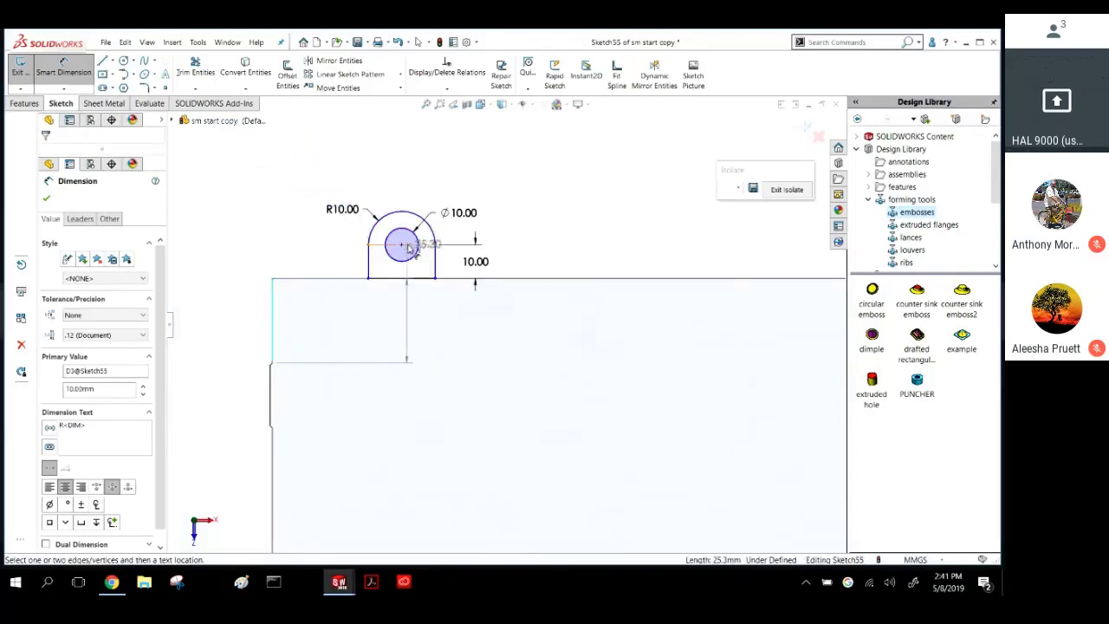
click(400, 246)
click(297, 254)
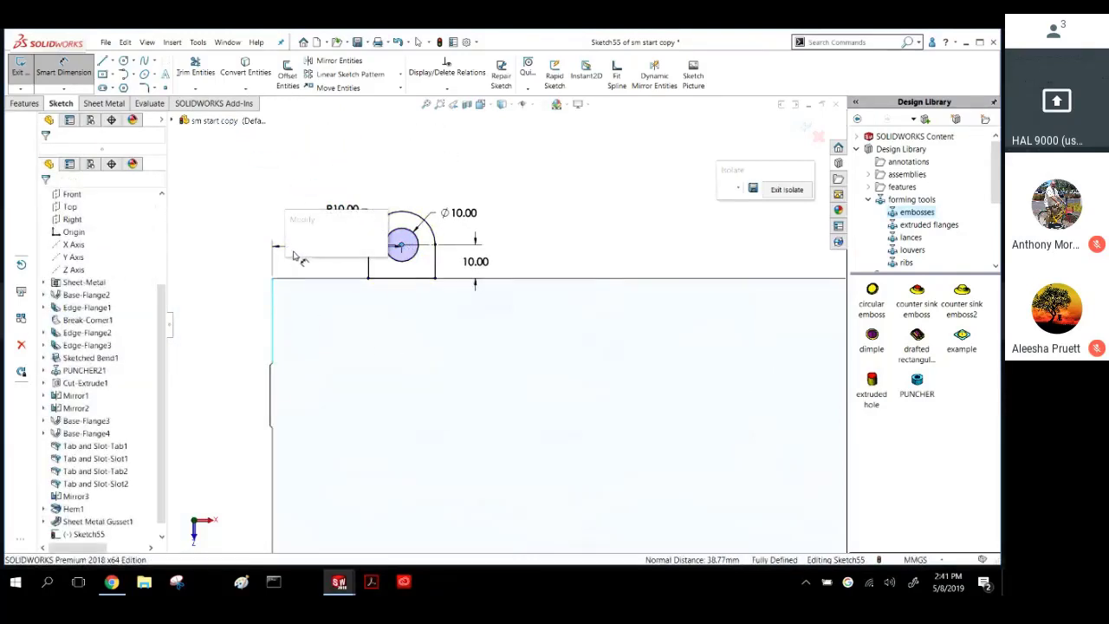
click(278, 247)
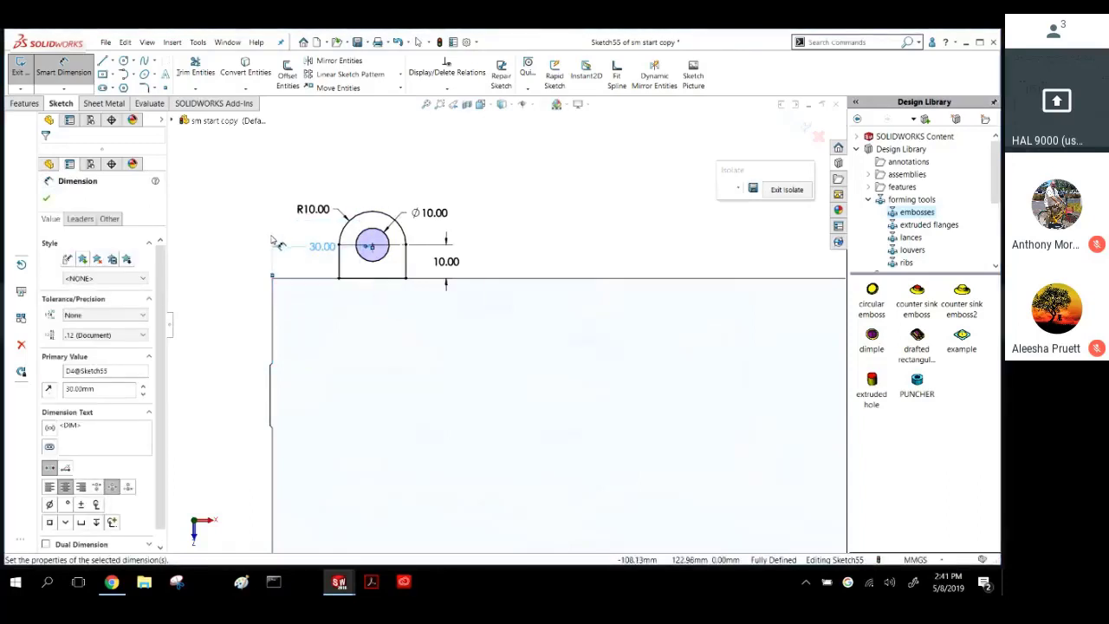
Create a Base Flange/Tab from the rounded profile with its hole, merged with the shelf.
scroll(376, 317, up, 6)
scroll(454, 336, down, 4)
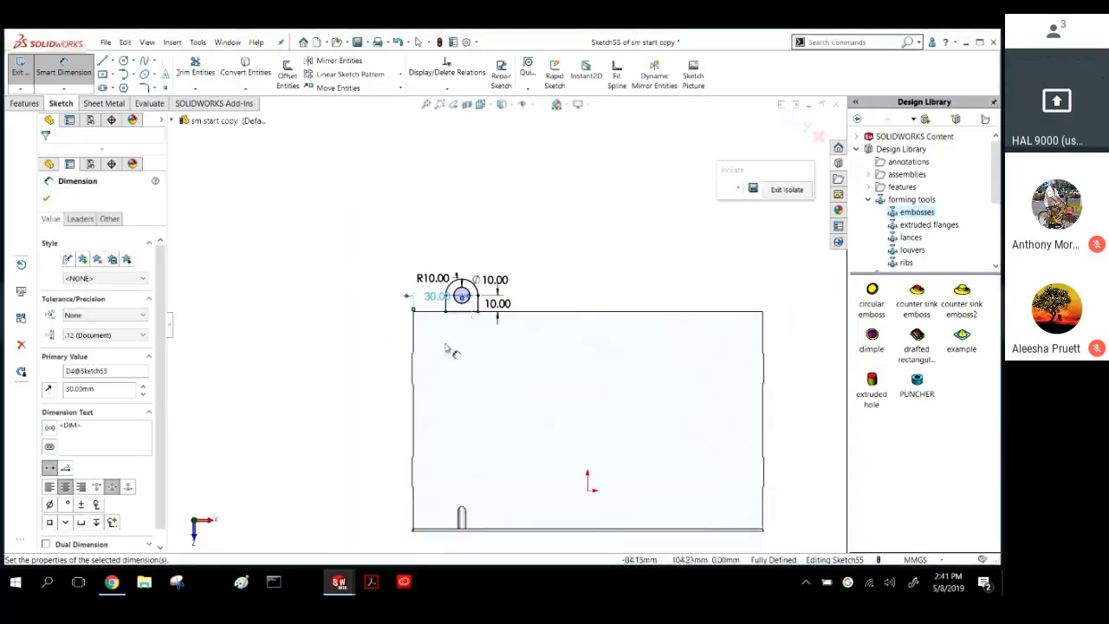
middle_drag(428, 356, 411, 292)
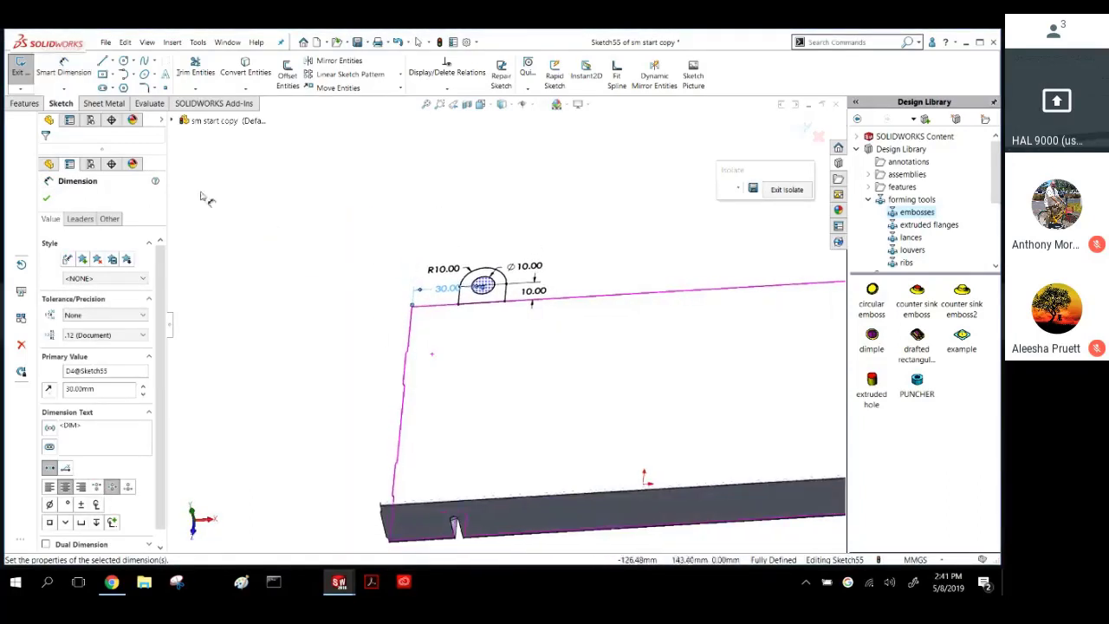
click(104, 103)
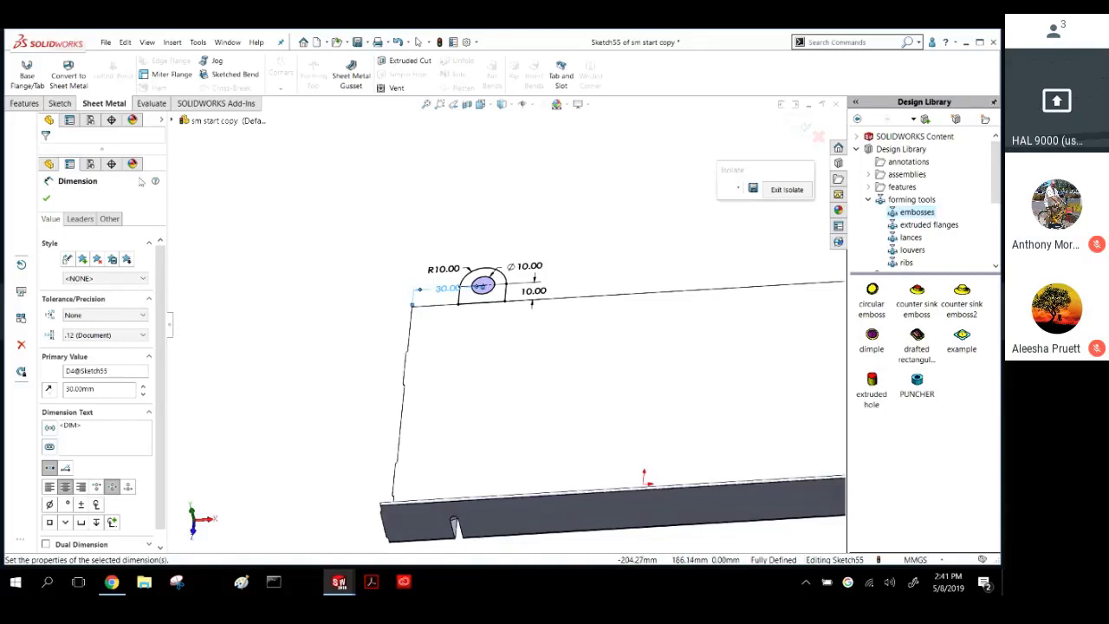
click(27, 85)
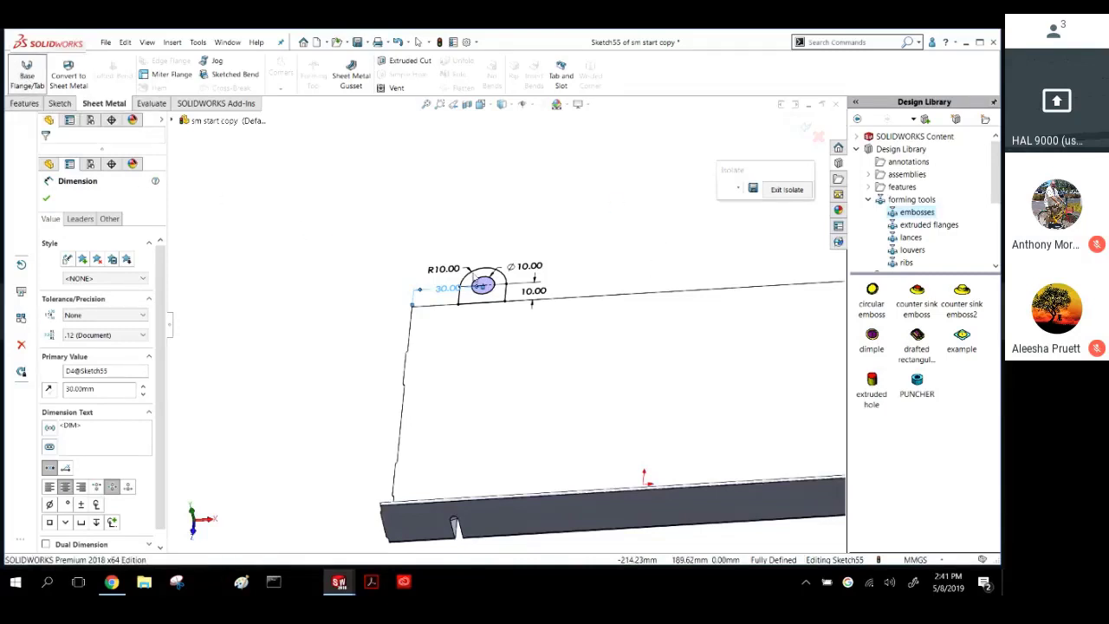
scroll(511, 251, down, 5)
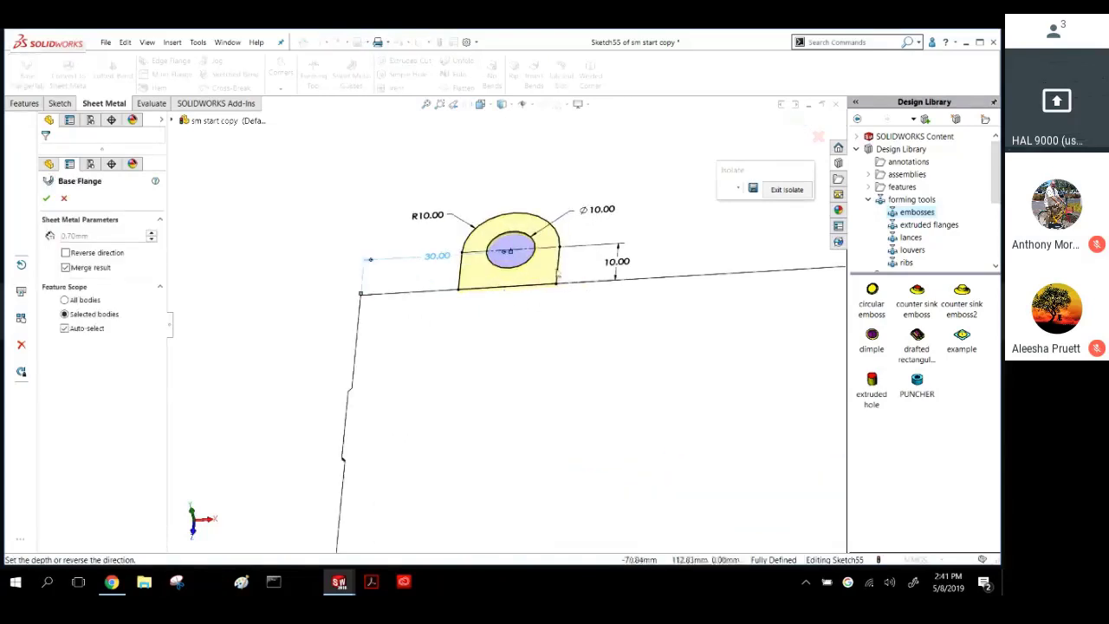
middle_drag(514, 254, 458, 292)
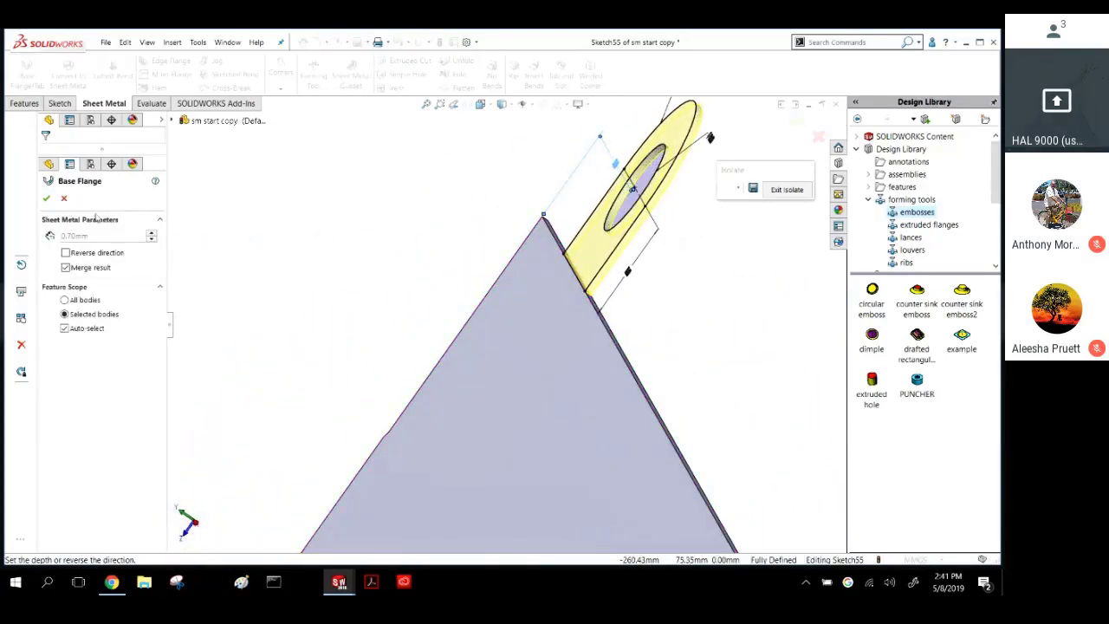
click(47, 200)
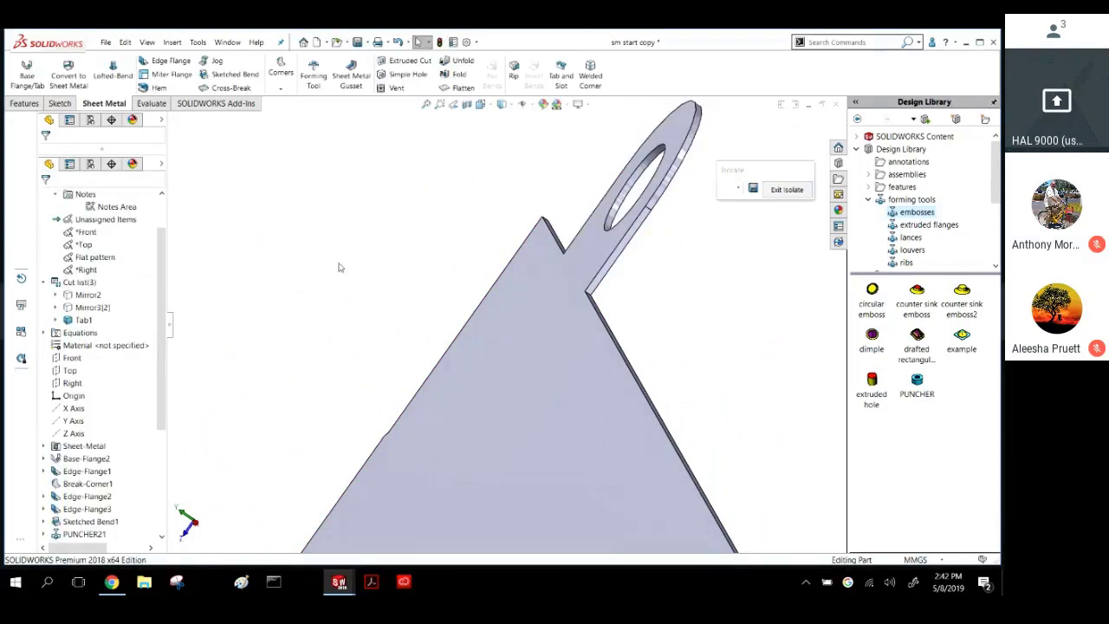
Start a linear pattern with the long straight edge on the shelf's flange as its first direction.
middle_drag(447, 345, 668, 301)
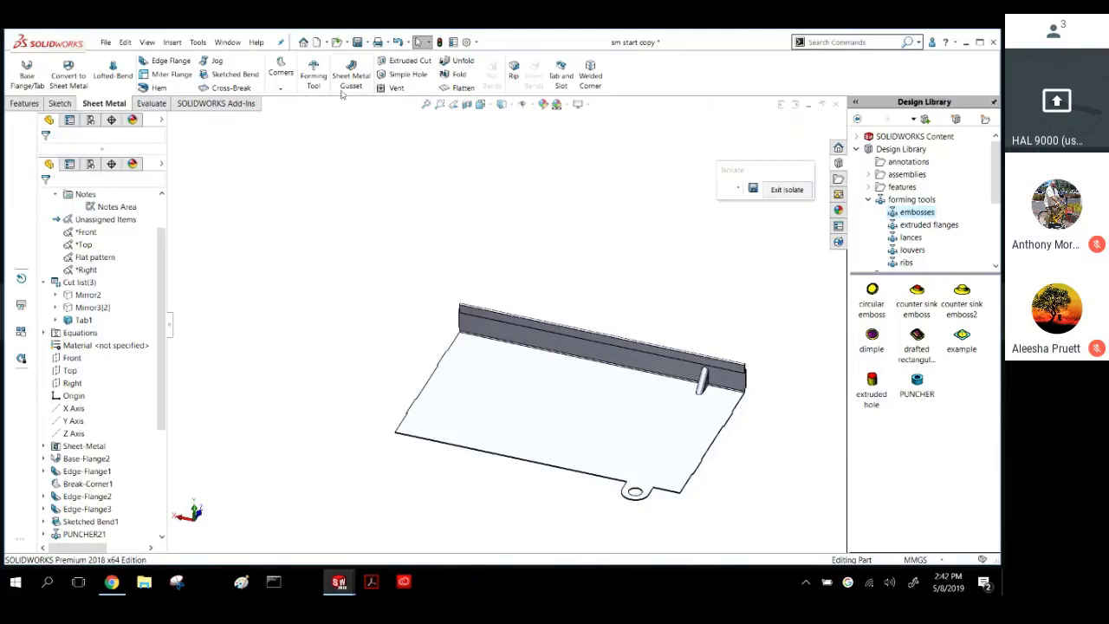
click(24, 103)
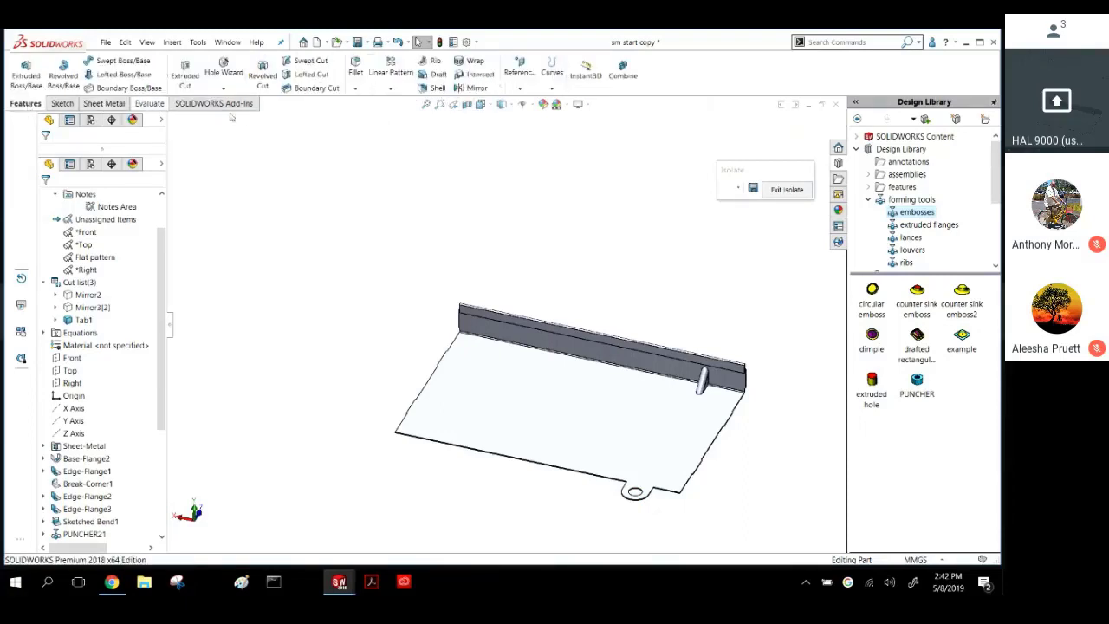
click(391, 90)
click(395, 97)
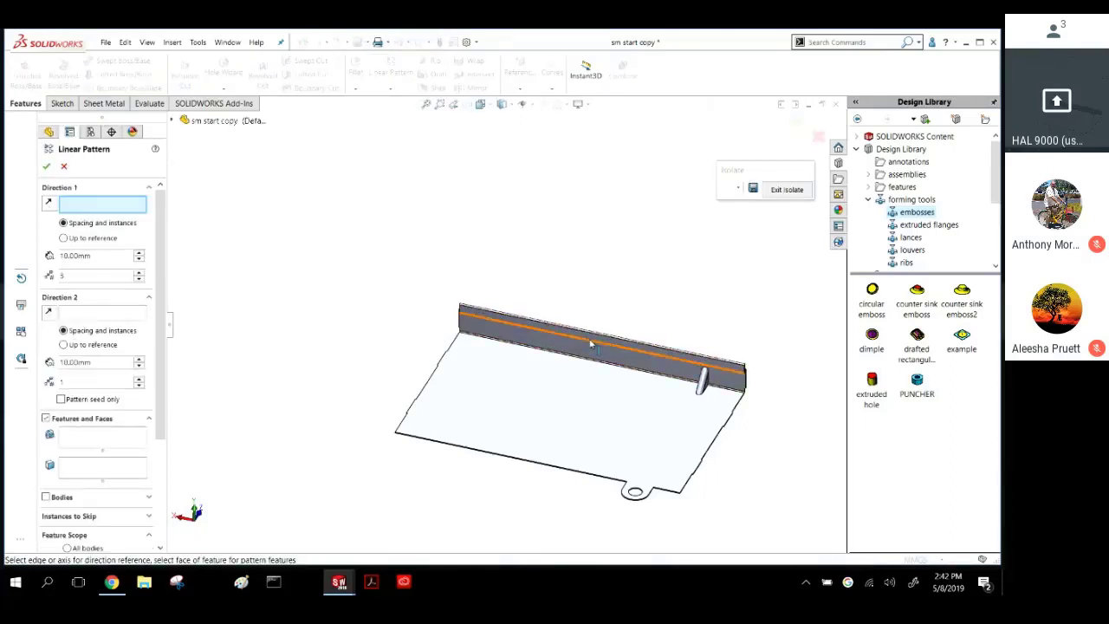
click(593, 335)
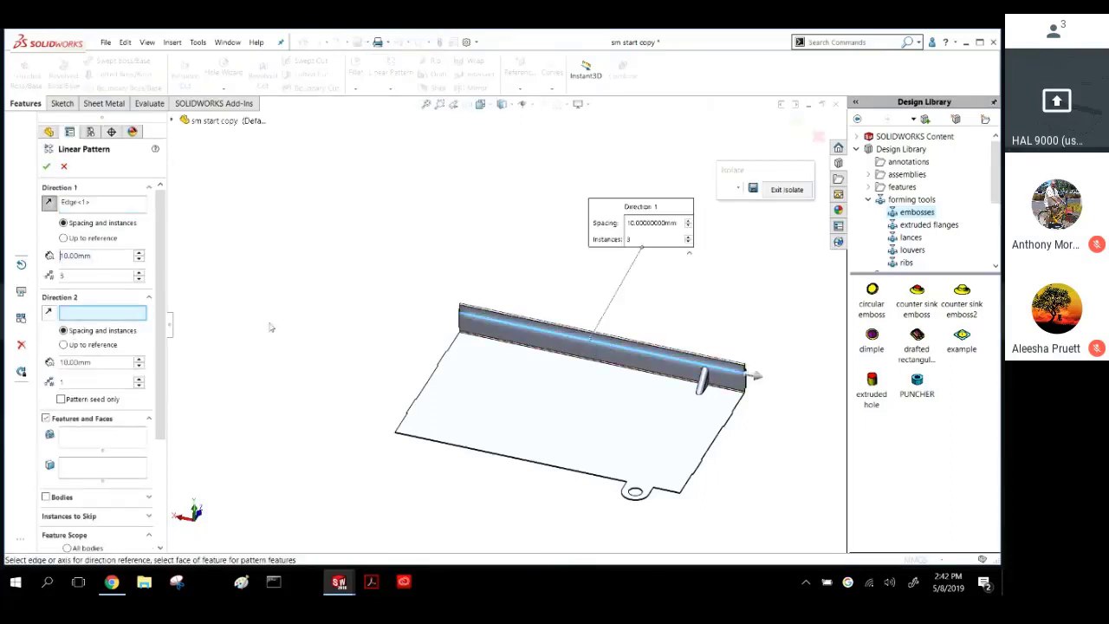
Add the sheet metal gusset and the rounded tab as the features to pattern.
click(98, 442)
scroll(528, 407, down, 5)
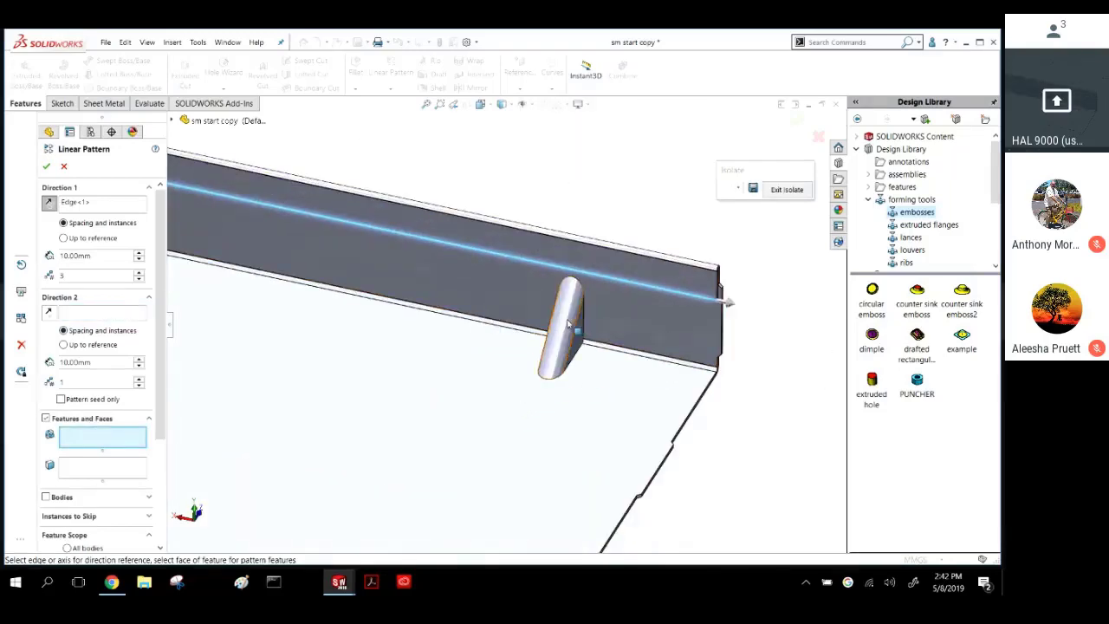
click(569, 324)
scroll(537, 407, up, 5)
scroll(472, 407, down, 5)
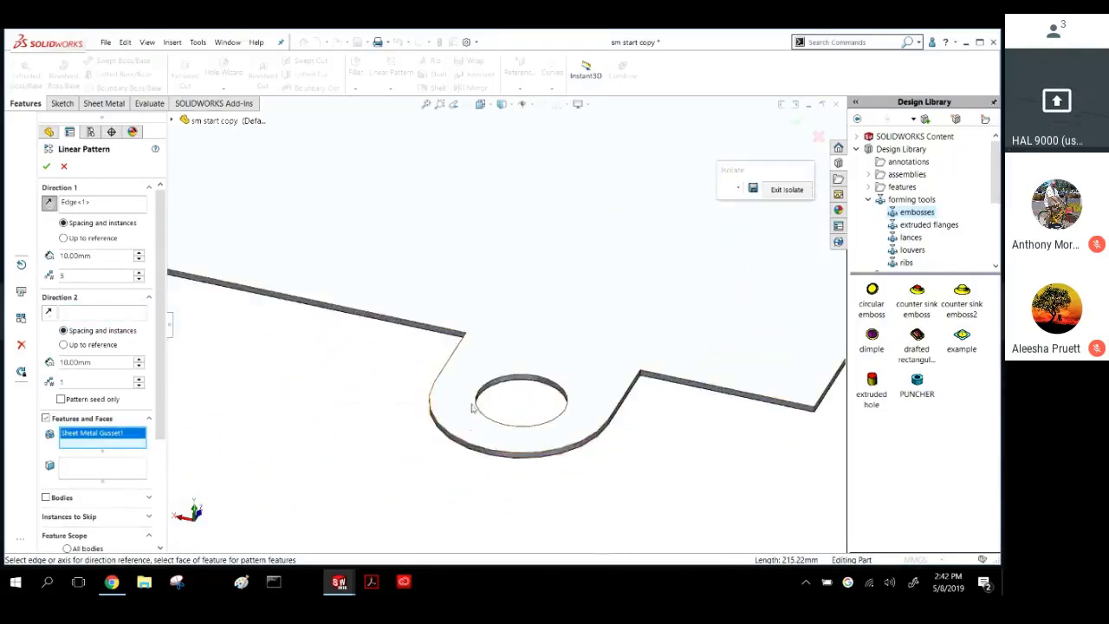
scroll(472, 408, down, 5)
click(528, 340)
scroll(537, 338, up, 3)
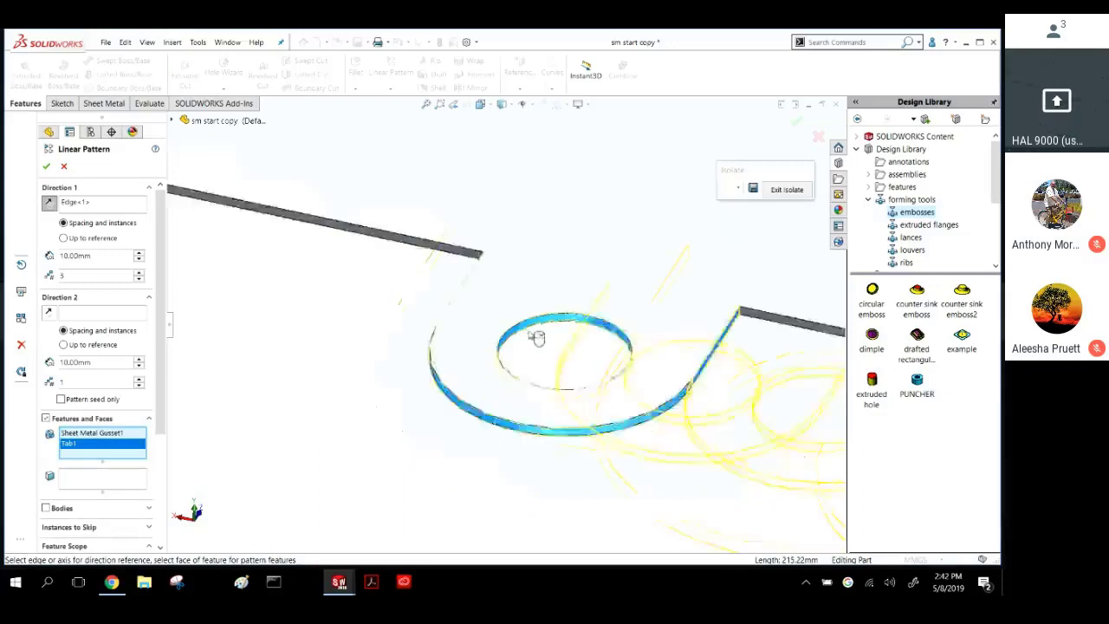
scroll(537, 338, up, 5)
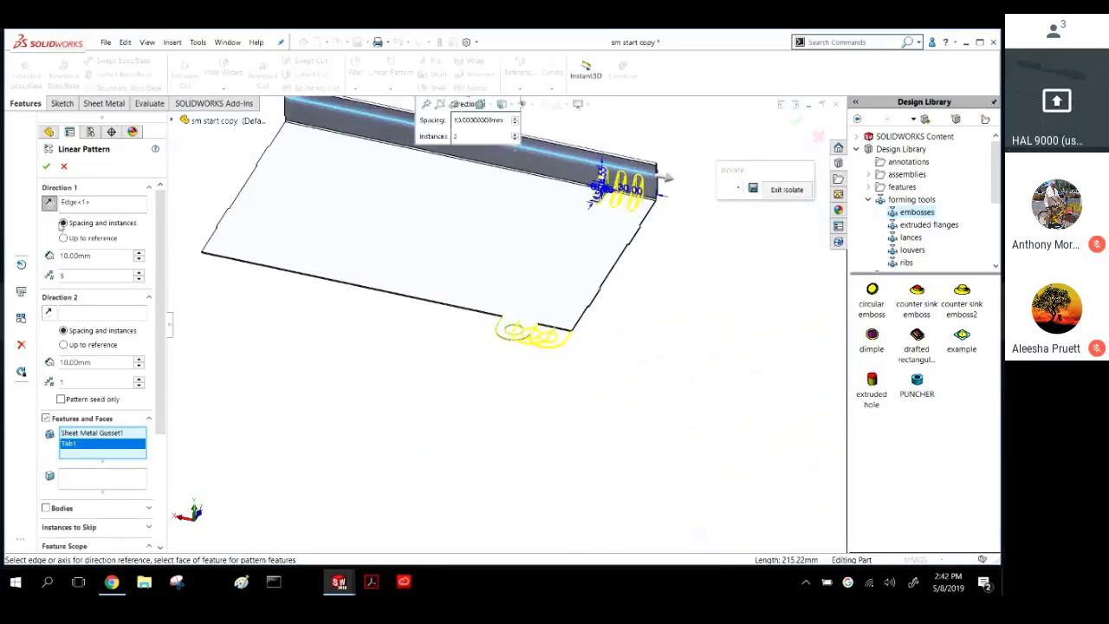
Reverse the pattern direction, set the spacing to 75 mm, and create the pattern with 3 instances.
click(50, 204)
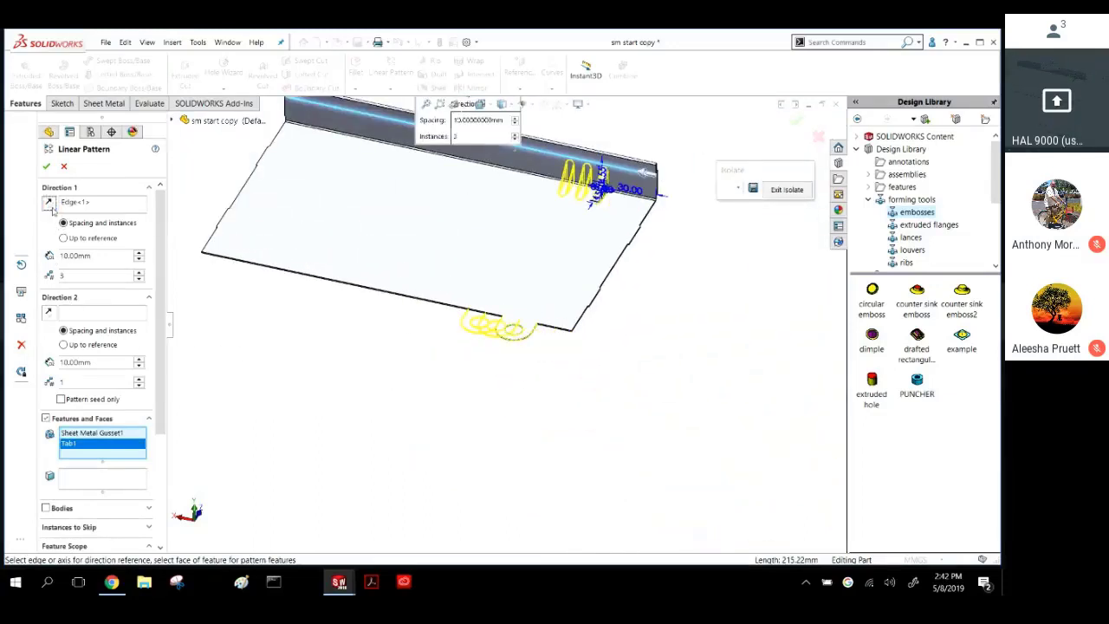
click(95, 254)
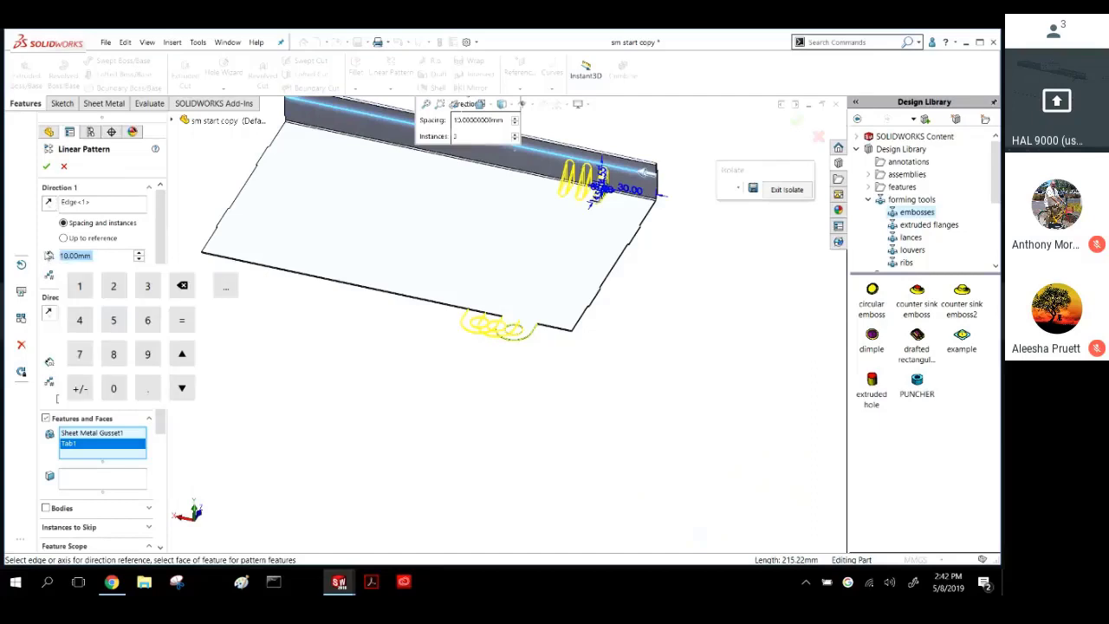
text(50)
key(Return)
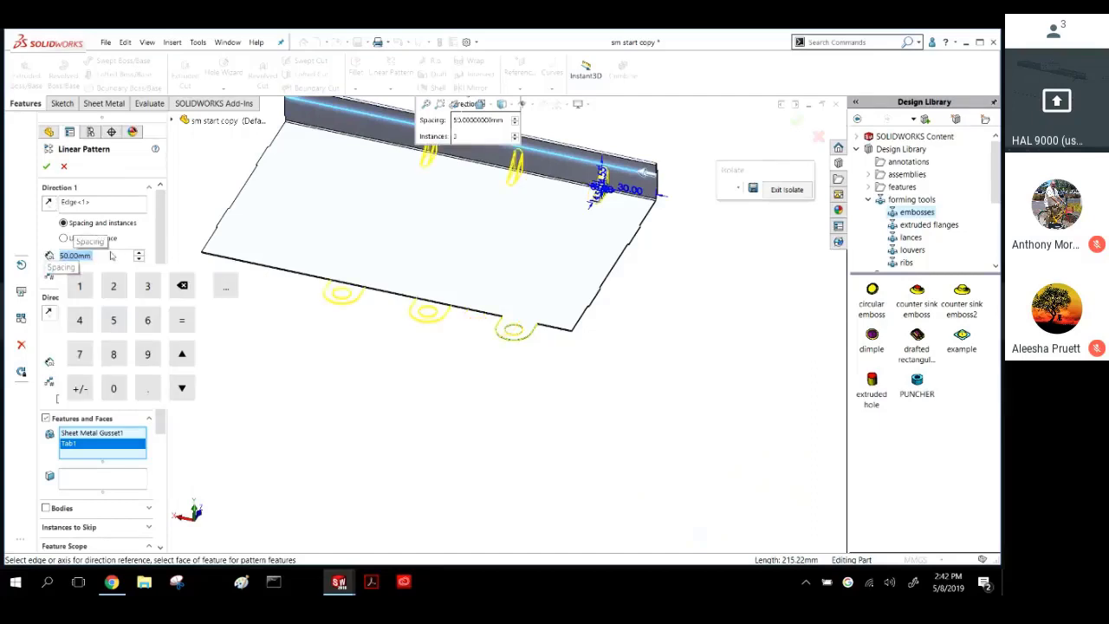
text(75)
key(Return)
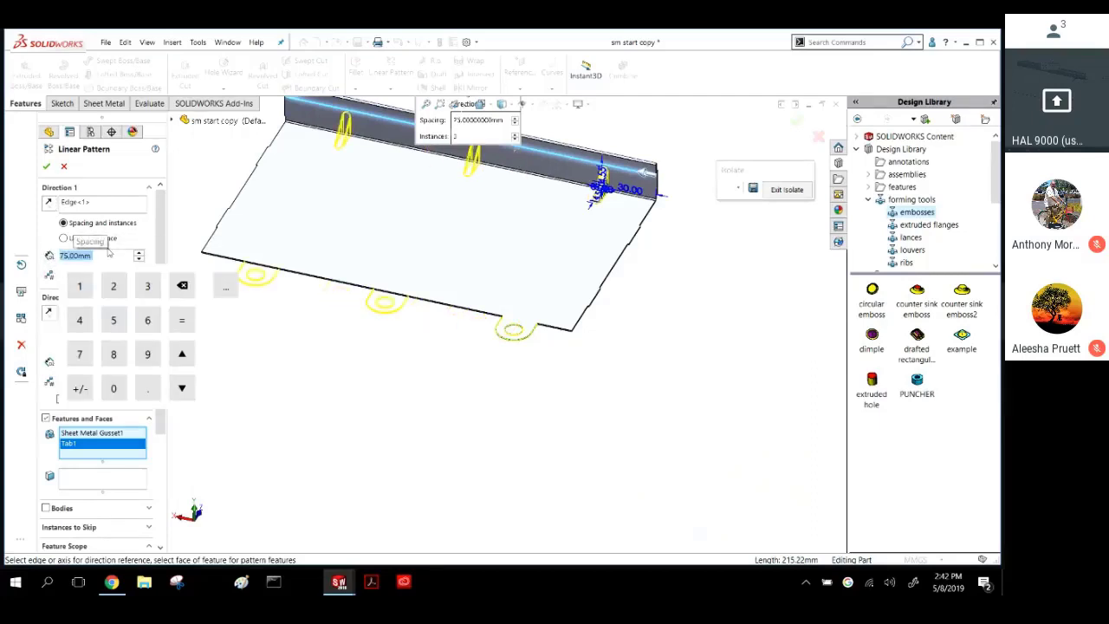
click(193, 202)
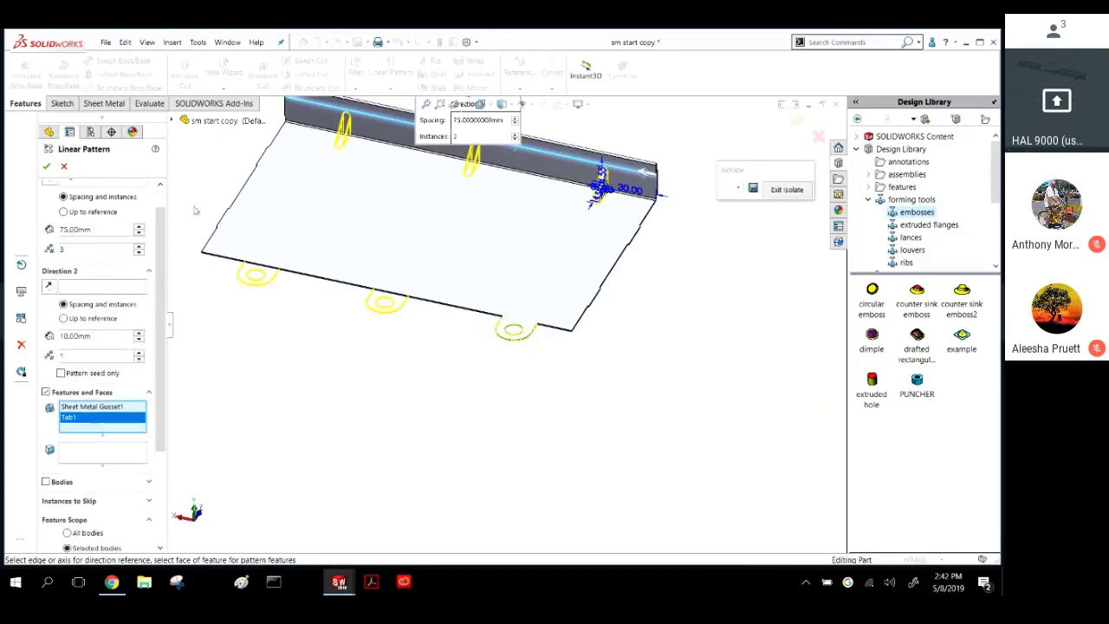
click(46, 167)
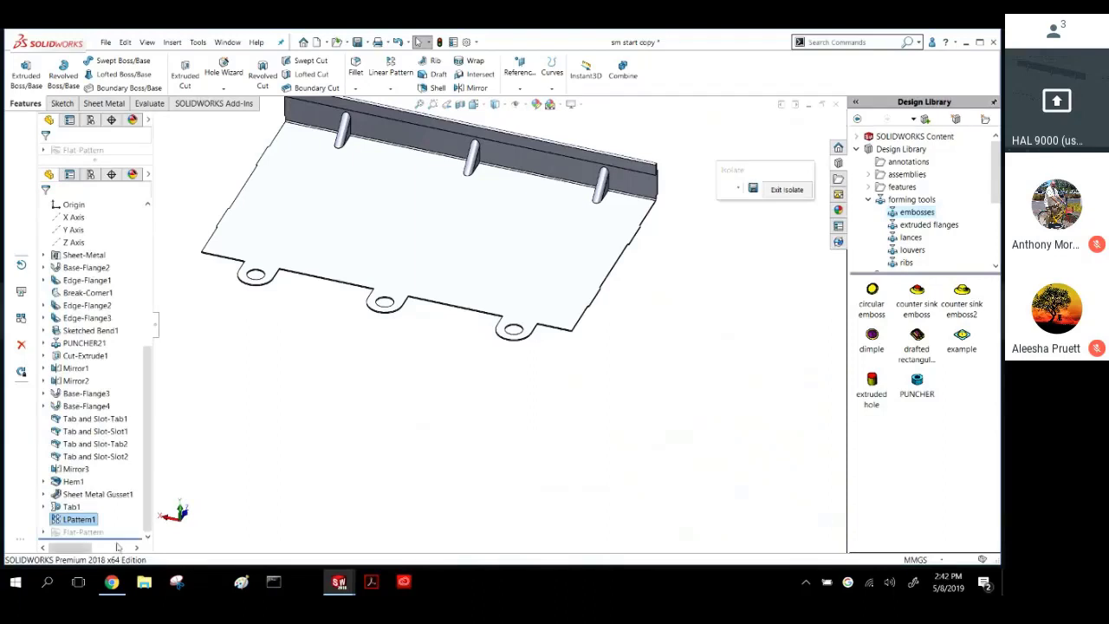
Edit the linear pattern of the gusset and tab, turn off its Geometry pattern option, and accept the pattern.
right_click(77, 519)
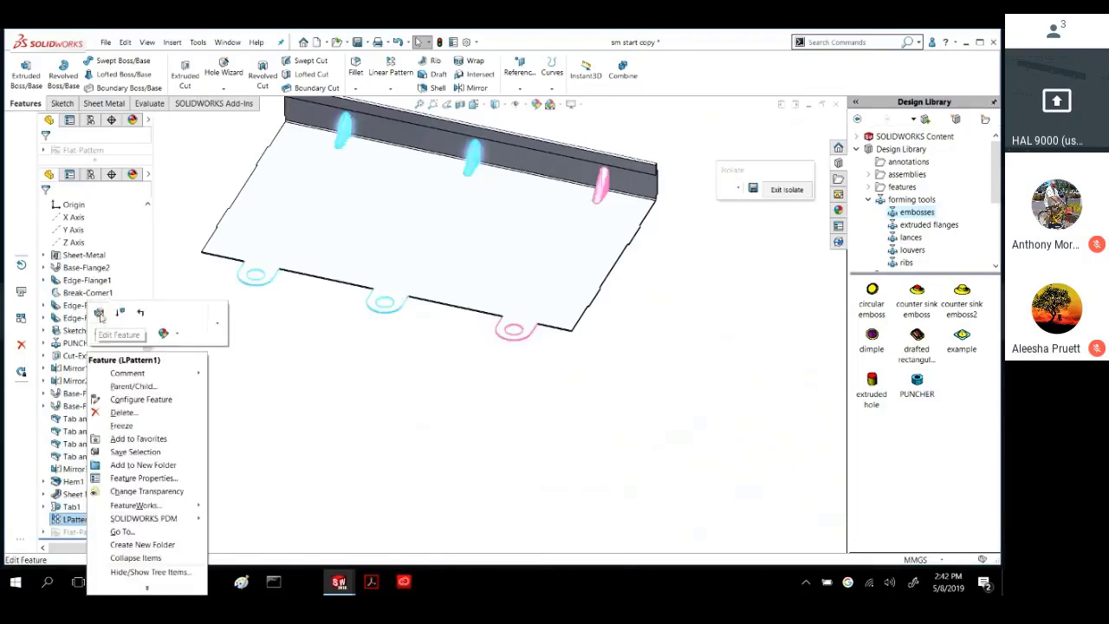
click(100, 314)
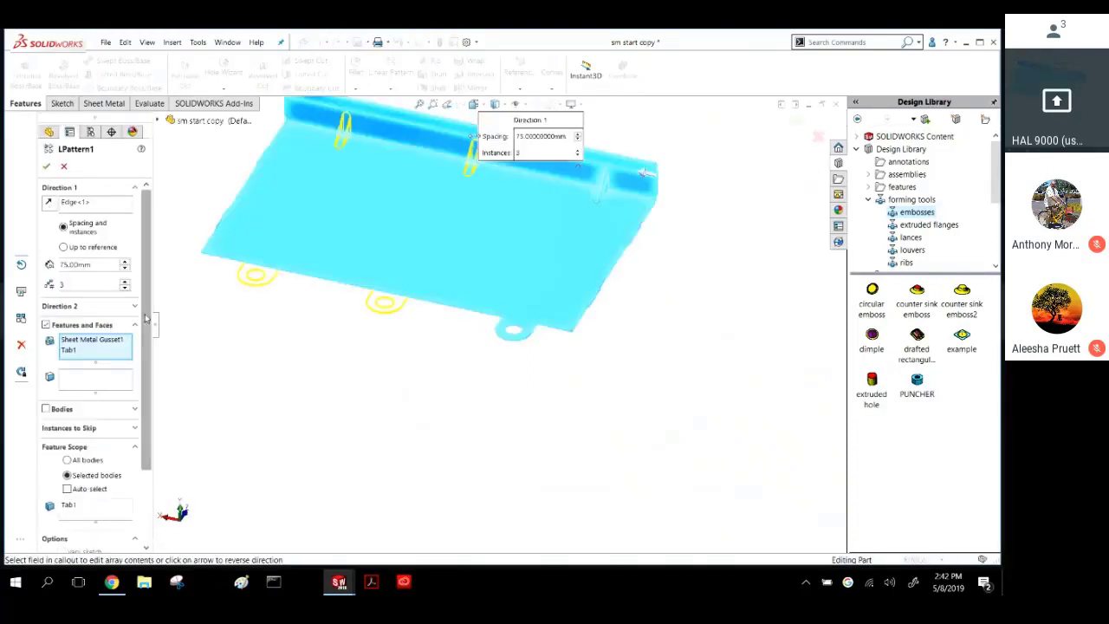
drag(145, 311, 141, 416)
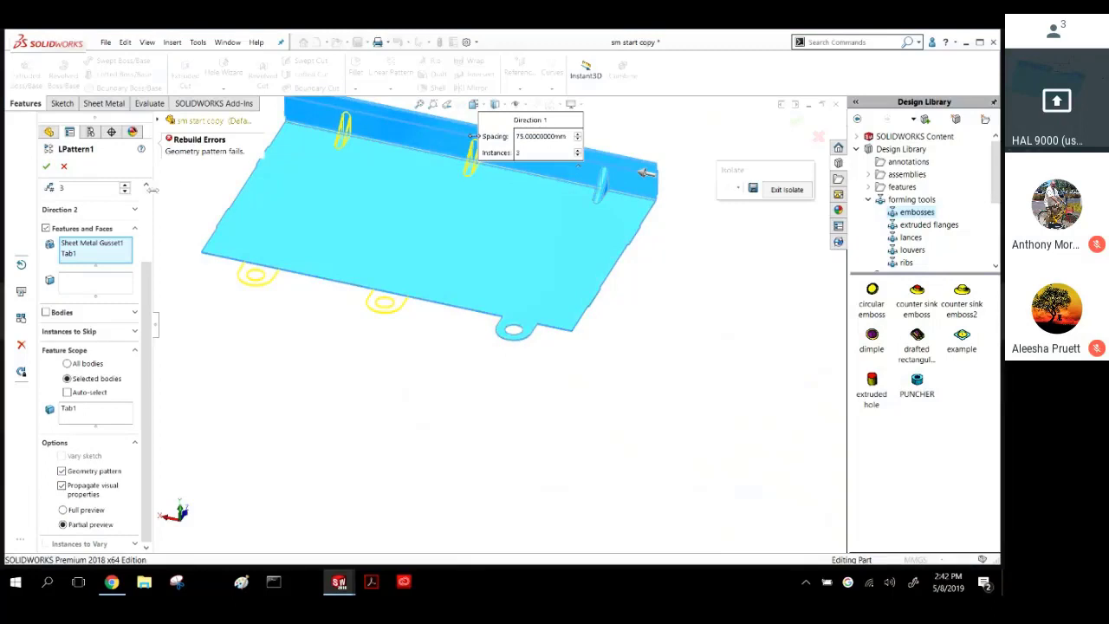
click(68, 473)
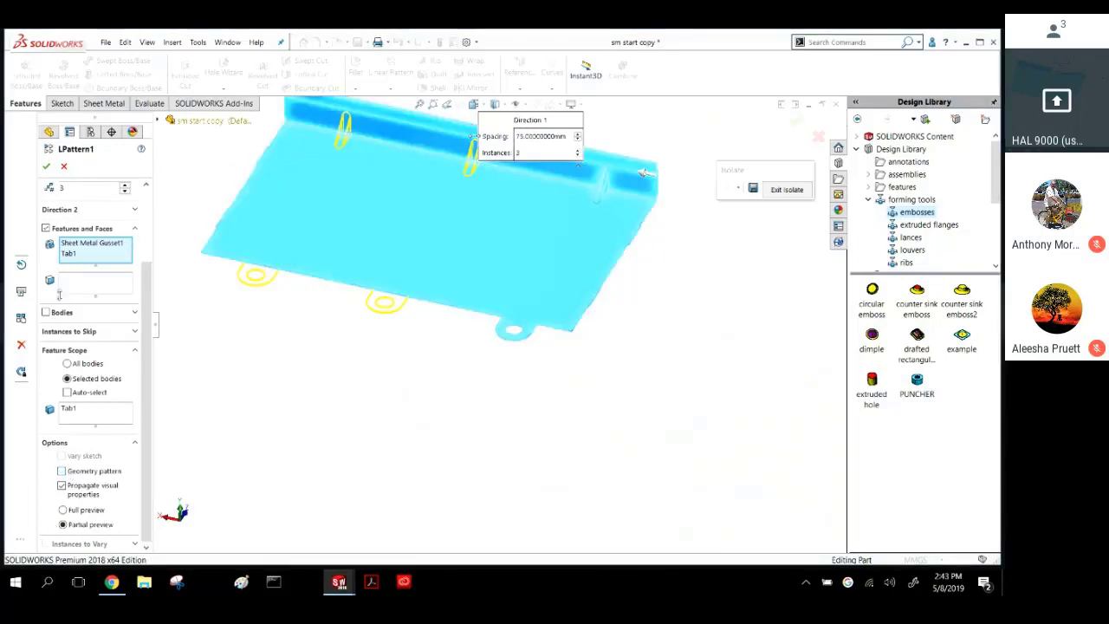
click(47, 169)
Examine the patterned gussets along the shelf's flange from the inner and outer sides.
scroll(633, 217, down, 8)
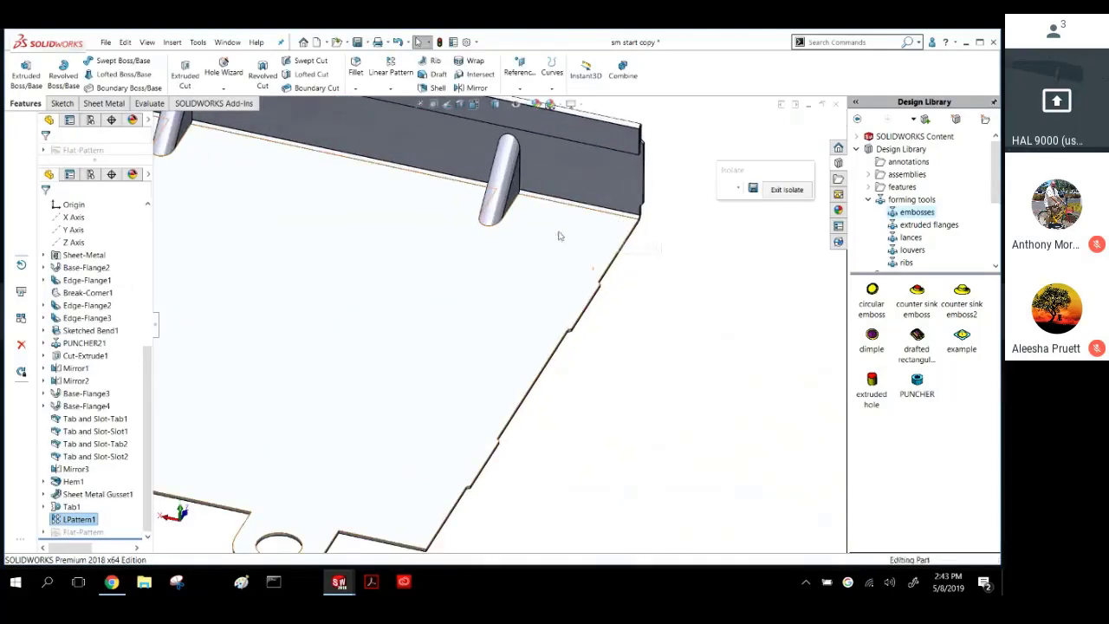
scroll(574, 223, up, 2)
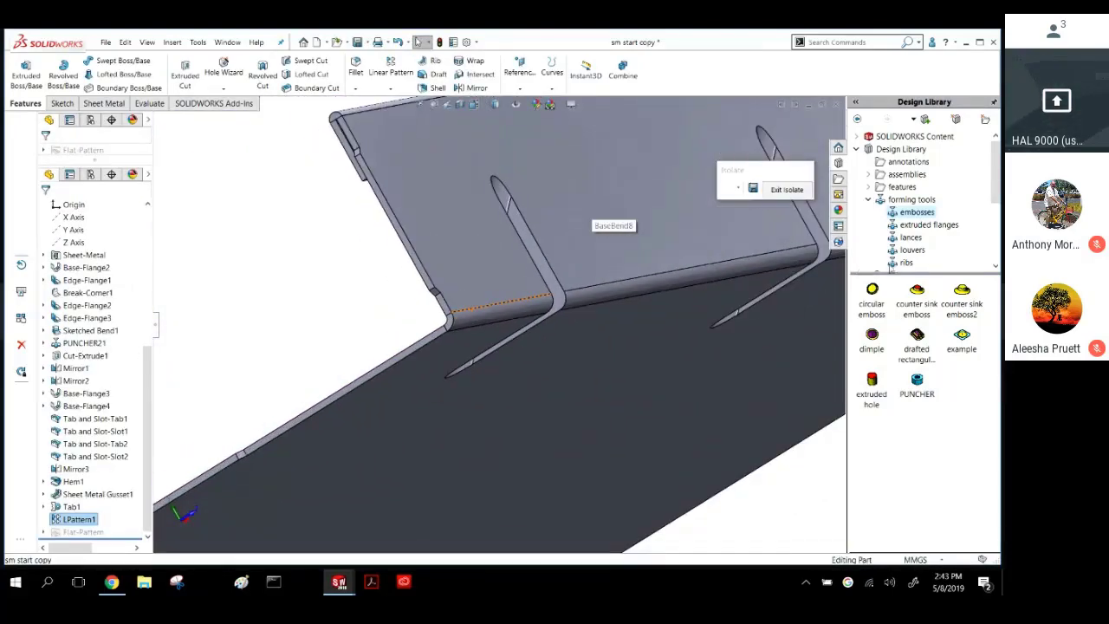
scroll(748, 236, up, 2)
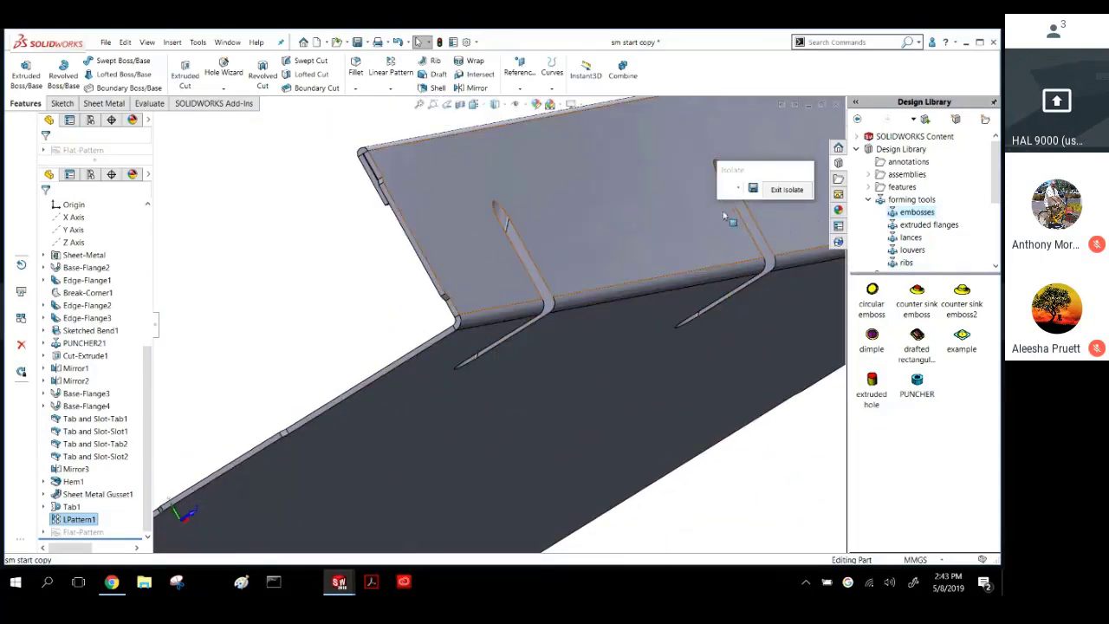
scroll(651, 258, up, 3)
middle_drag(638, 260, 737, 286)
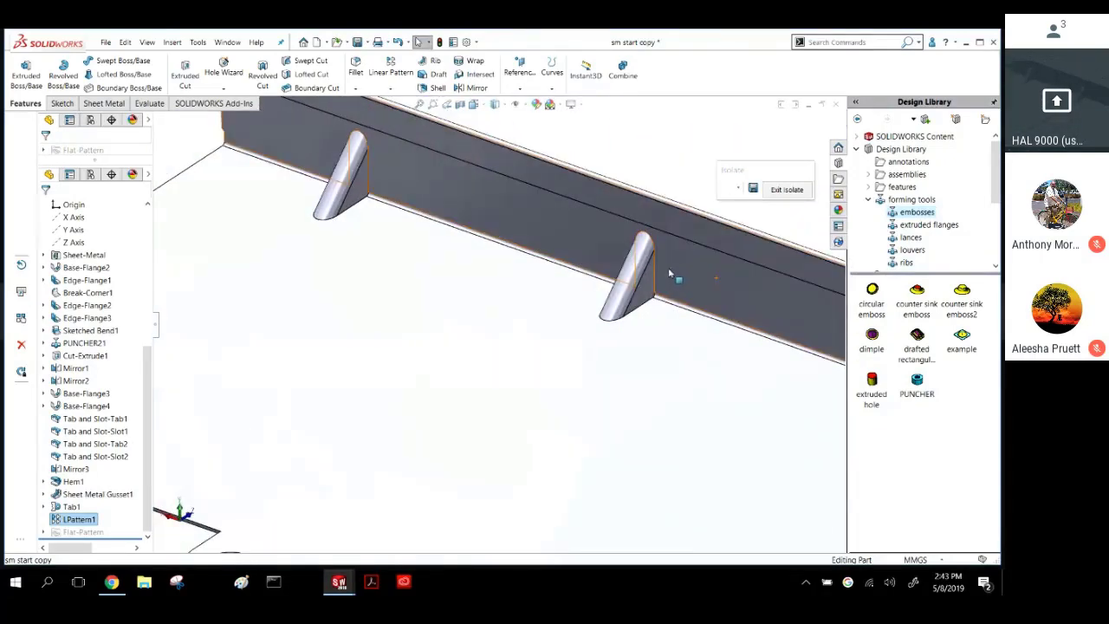
click(632, 277)
scroll(604, 340, up, 3)
scroll(611, 344, up, 4)
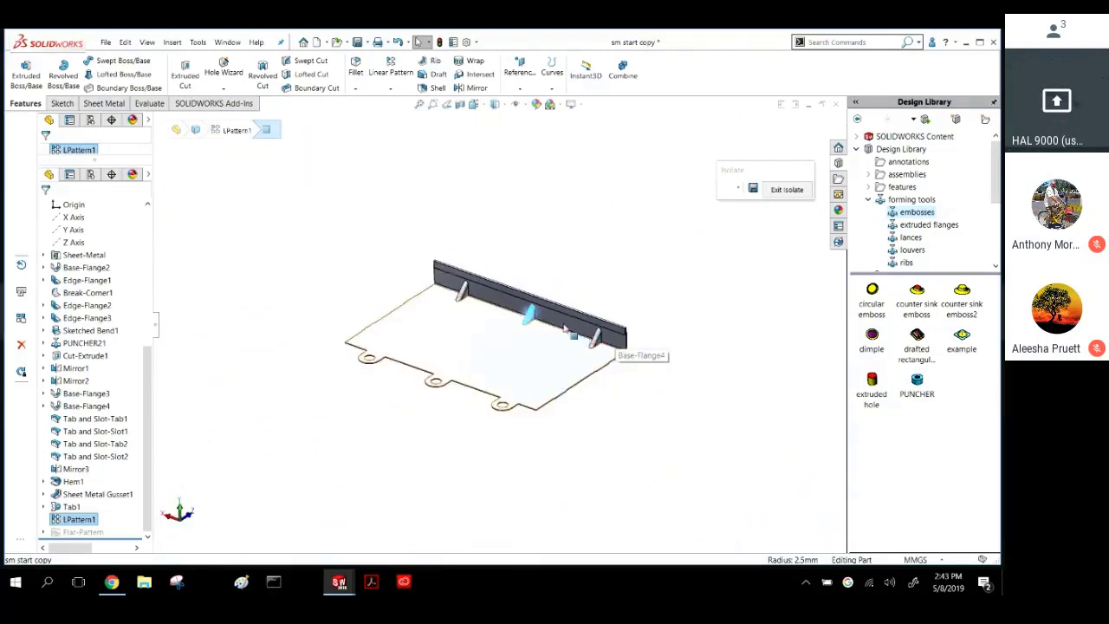
click(323, 255)
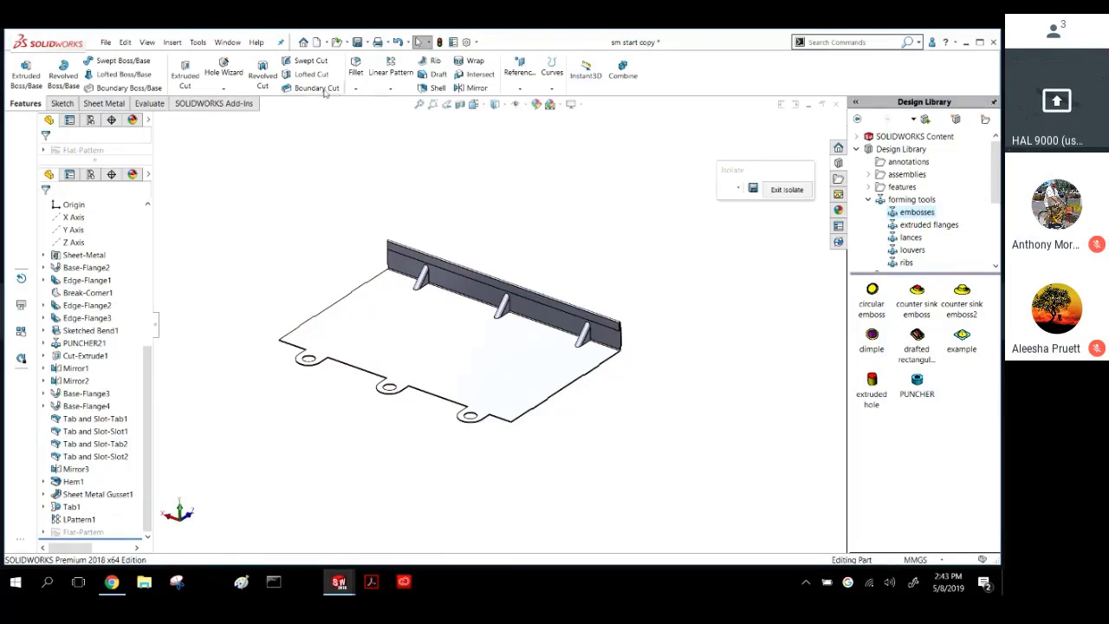
Flatten the isolated shelf to check its flat pattern, and return it to the folded state.
click(104, 103)
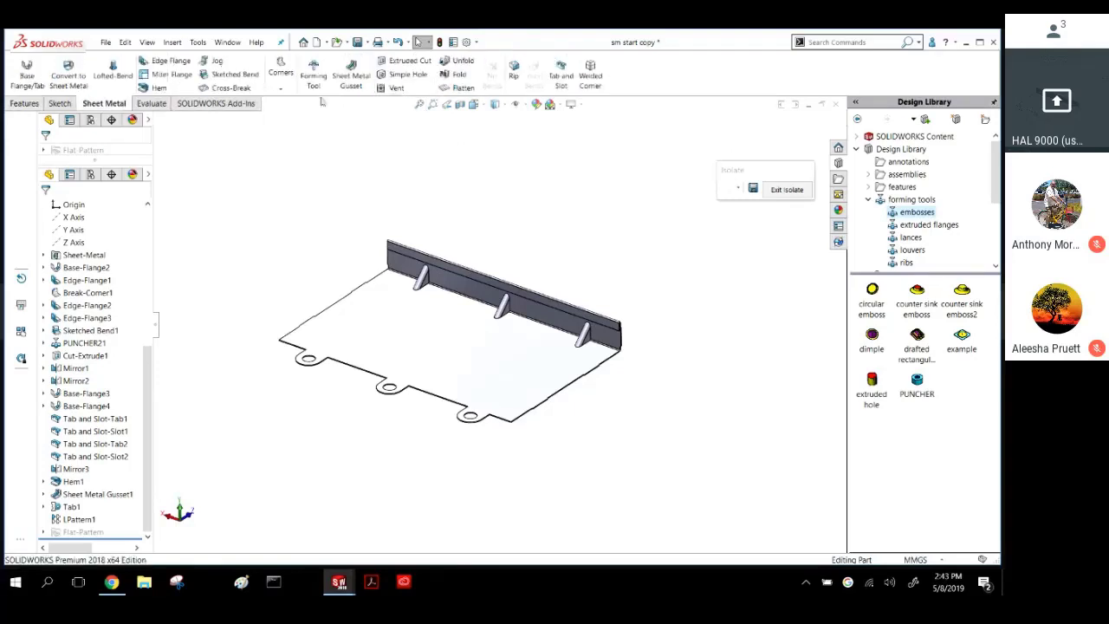
click(456, 89)
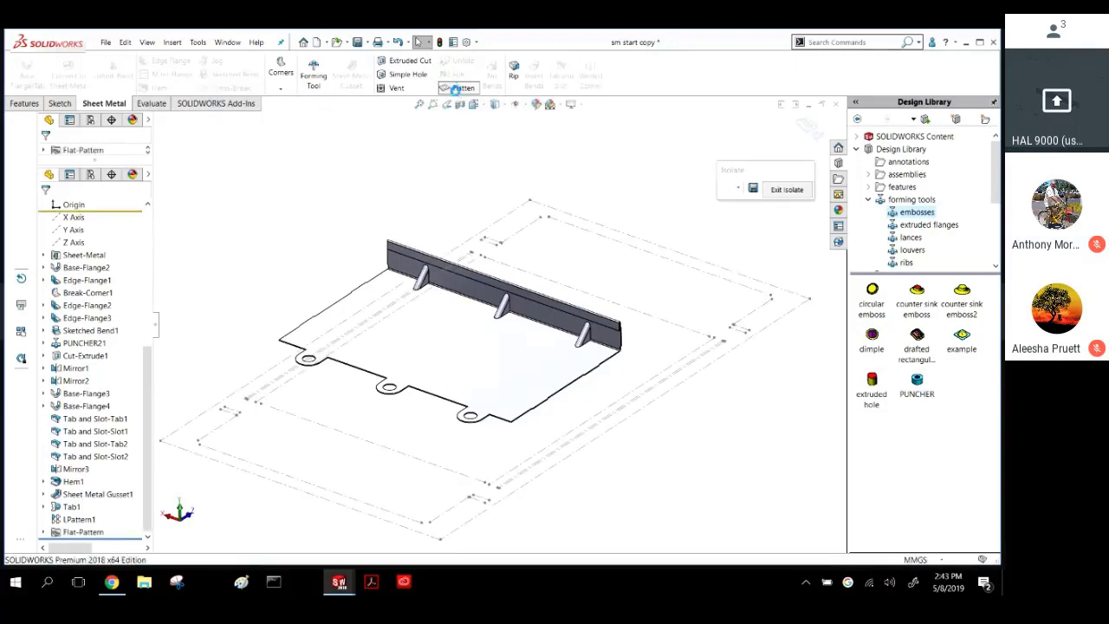
click(457, 88)
click(441, 330)
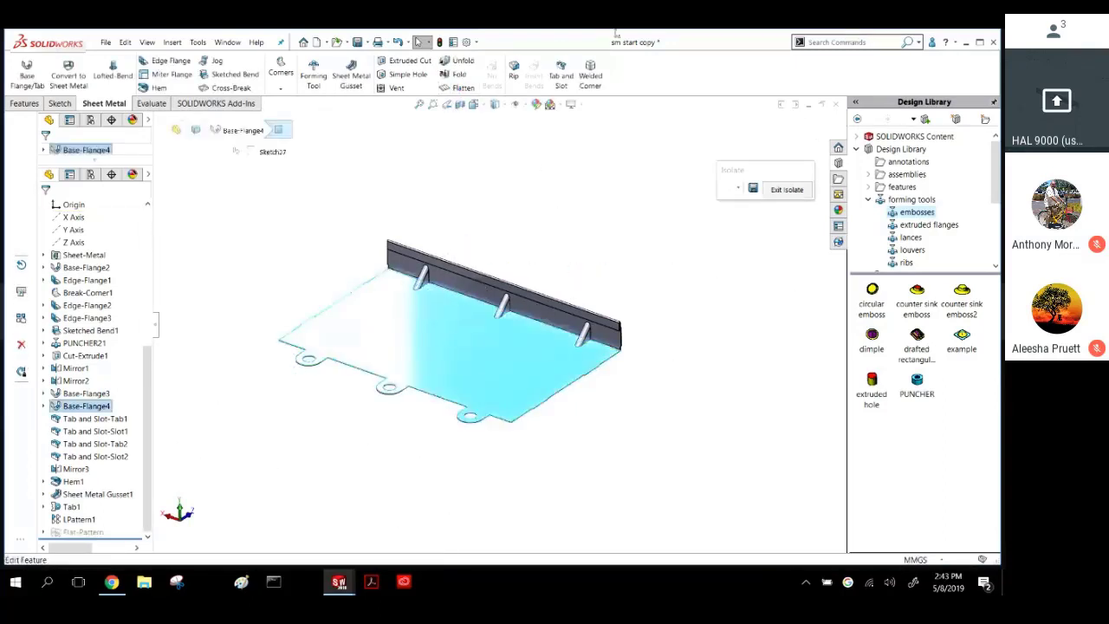
click(457, 89)
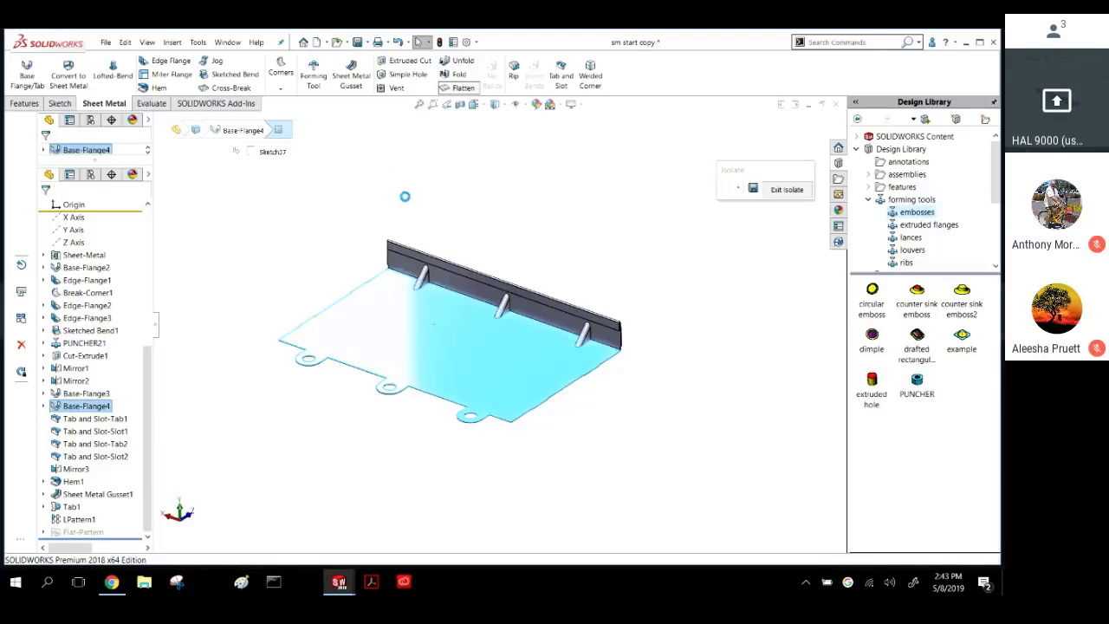
middle_drag(407, 216, 406, 249)
click(458, 88)
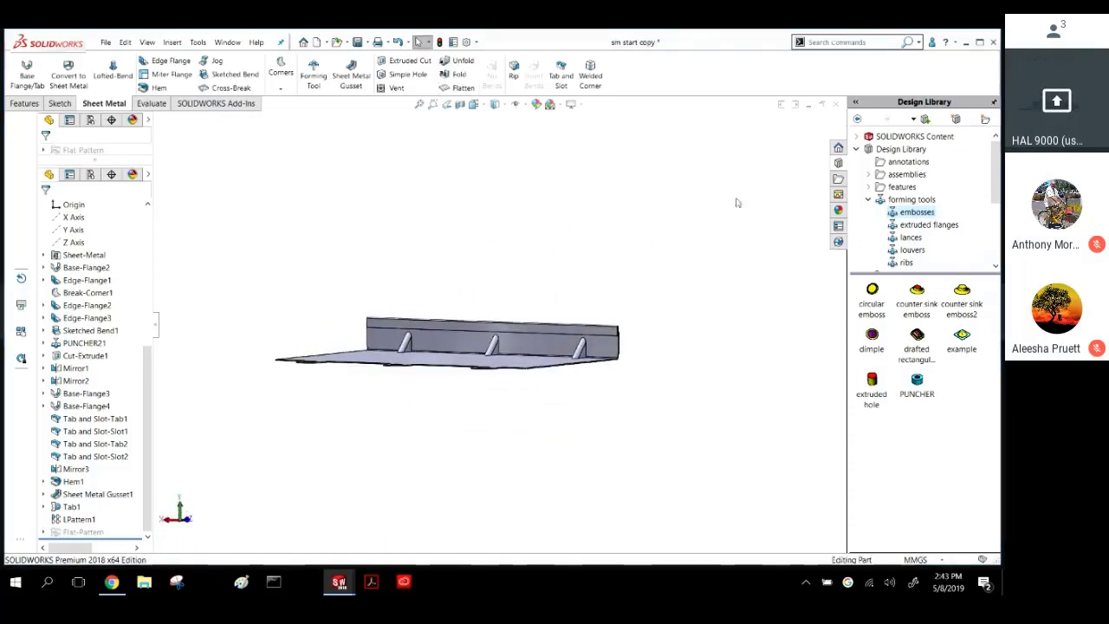
Exit Isolate to show the whole enclosure, and inspect its closed end panel.
middle_drag(658, 217, 459, 204)
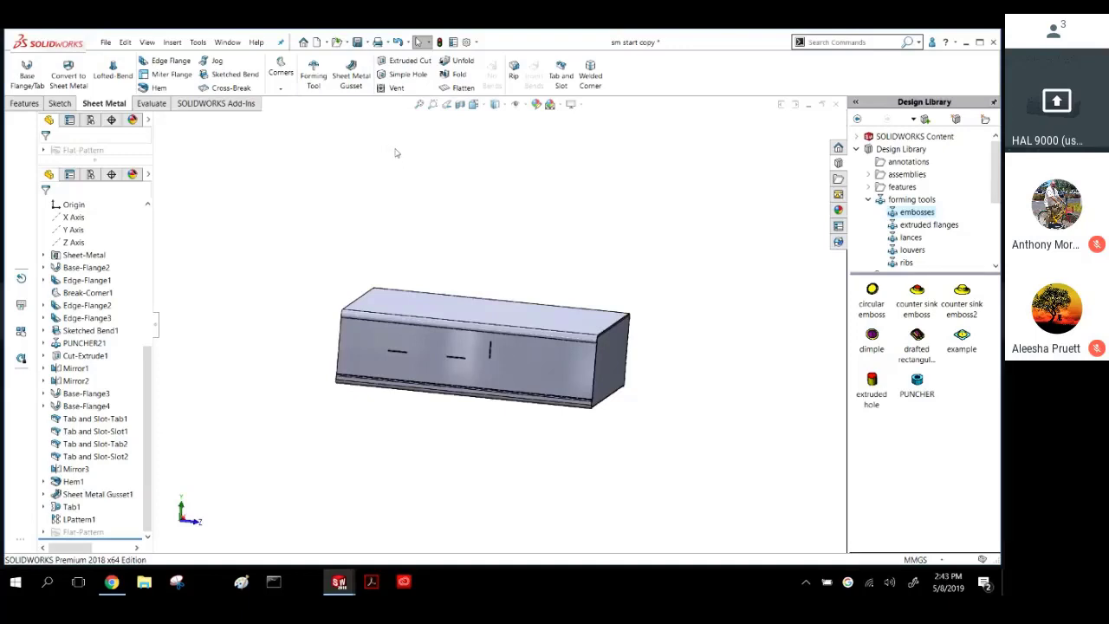
middle_drag(430, 219, 274, 222)
scroll(415, 378, down, 5)
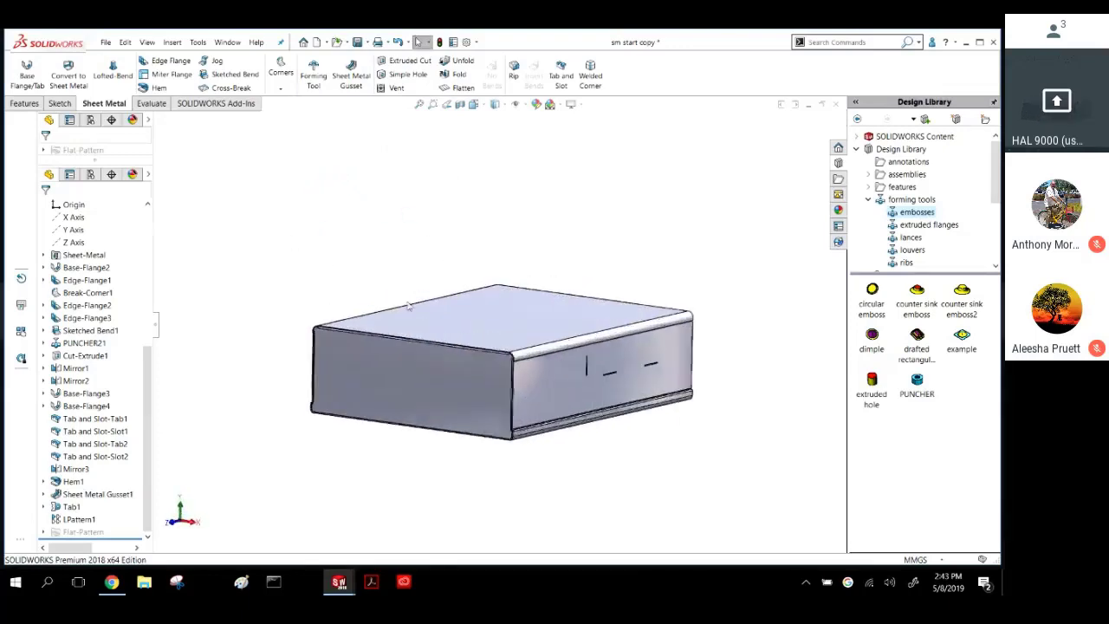
scroll(416, 379, down, 3)
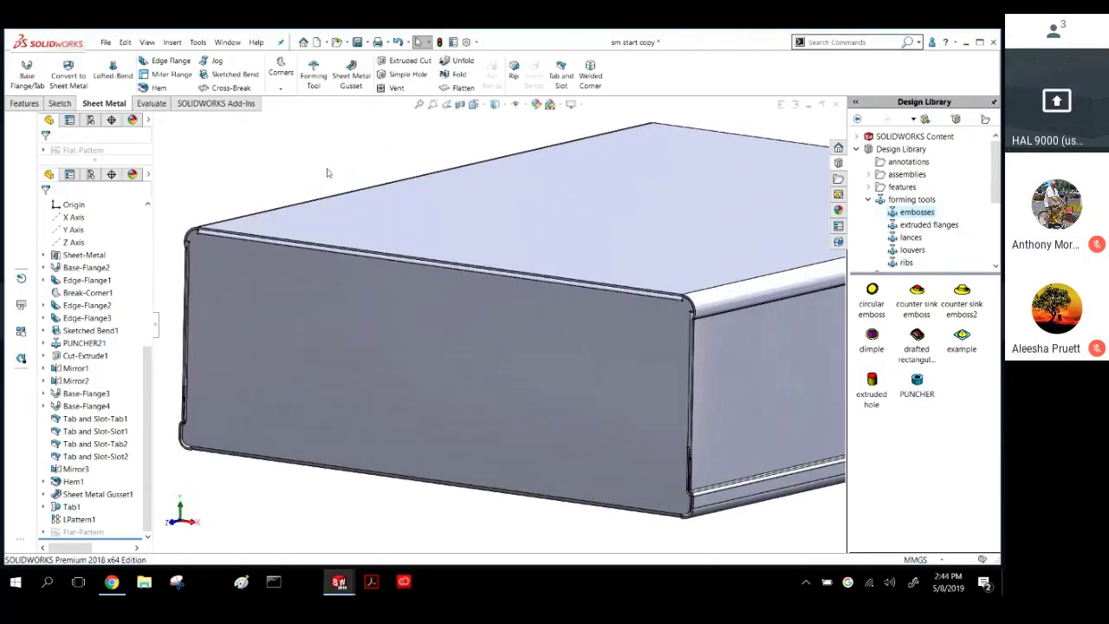
scroll(332, 182, up, 2)
Look through the recent documents list and close it.
key(ctrl+Tab)
key(ctrl+Tab)
key(ctrl+Tab)
key(ctrl+Tab)
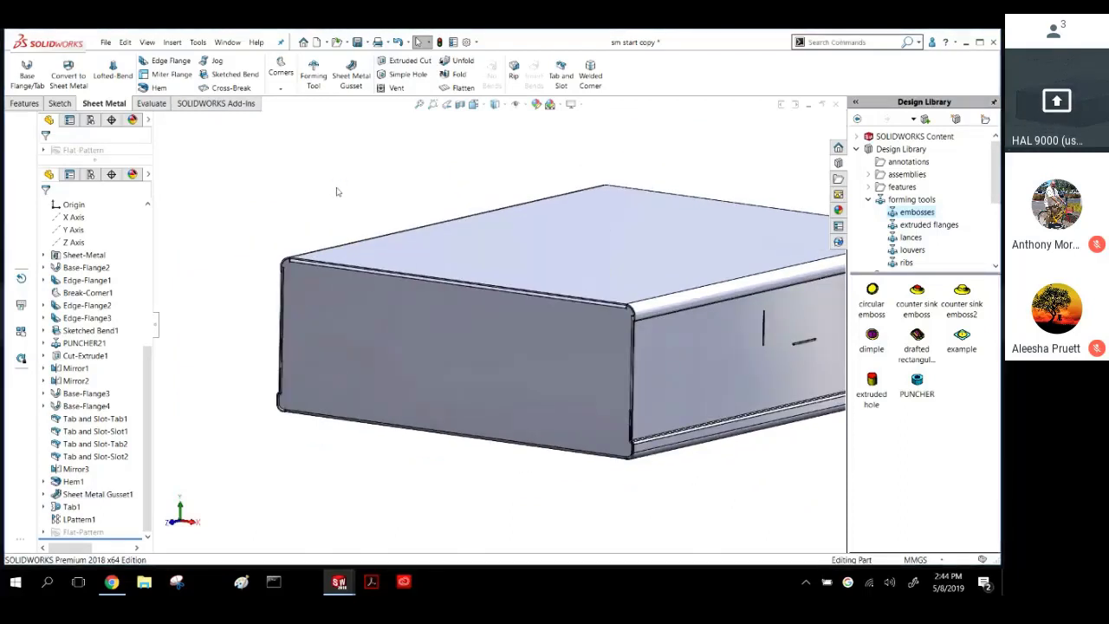
key(r)
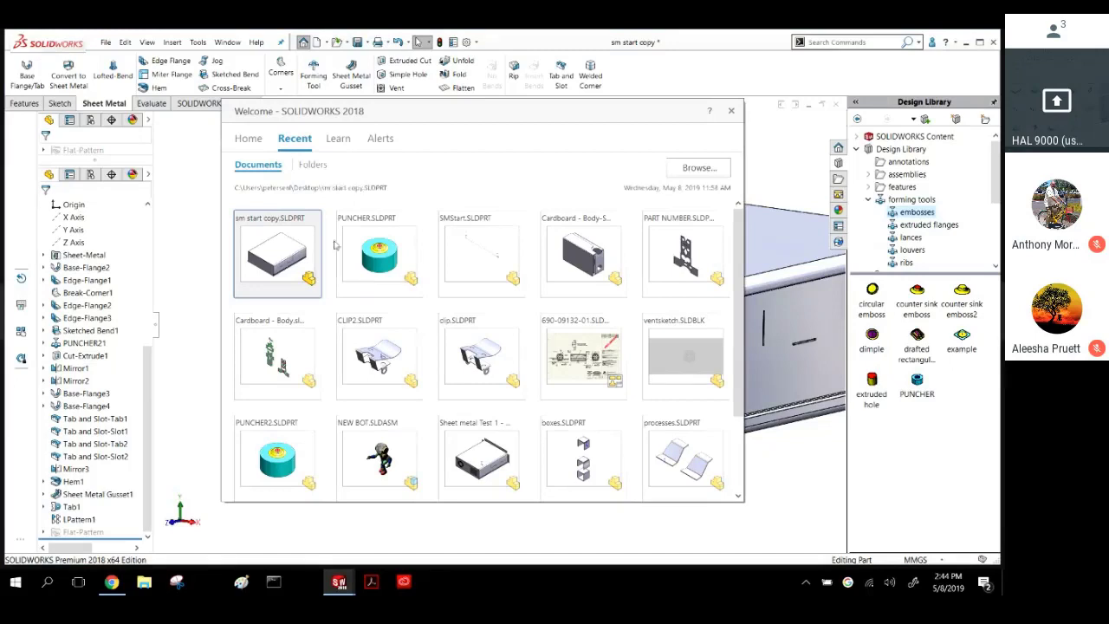
mouse_move(503, 474)
scroll(469, 435, down, 3)
scroll(469, 435, up, 3)
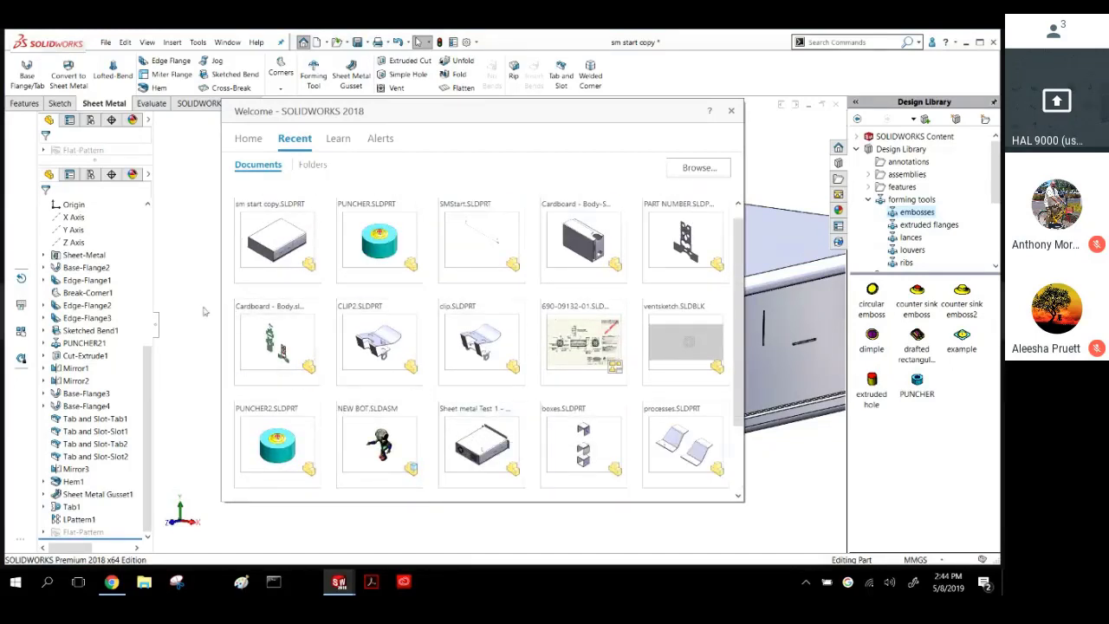
key(Escape)
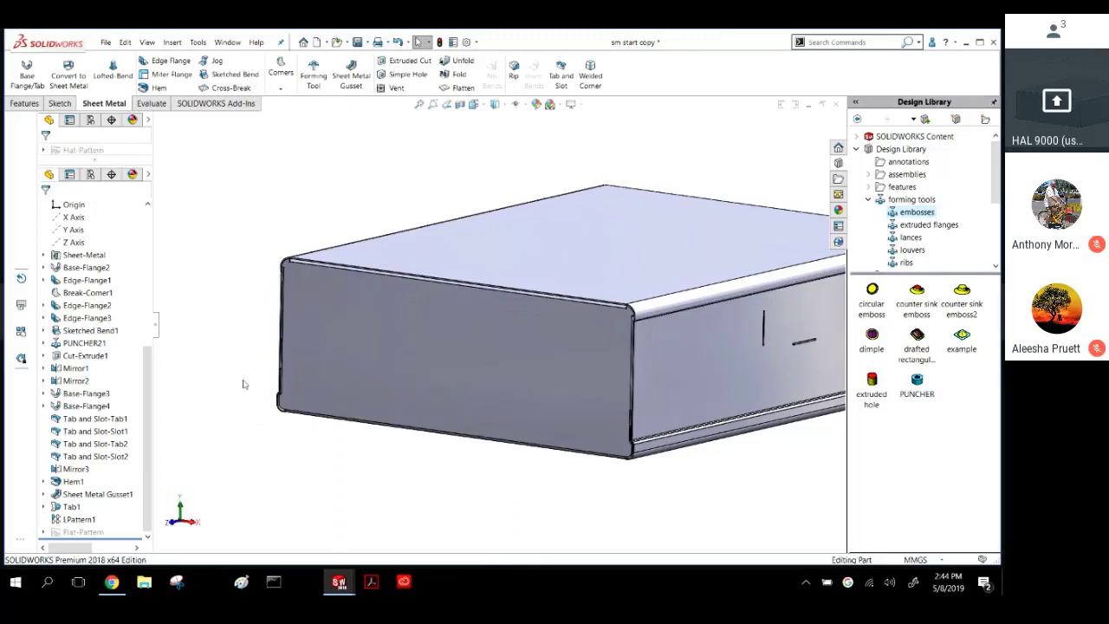
Examine the corners where the cover's rounded bends meet the enclosure's end panels.
scroll(268, 252, down, 5)
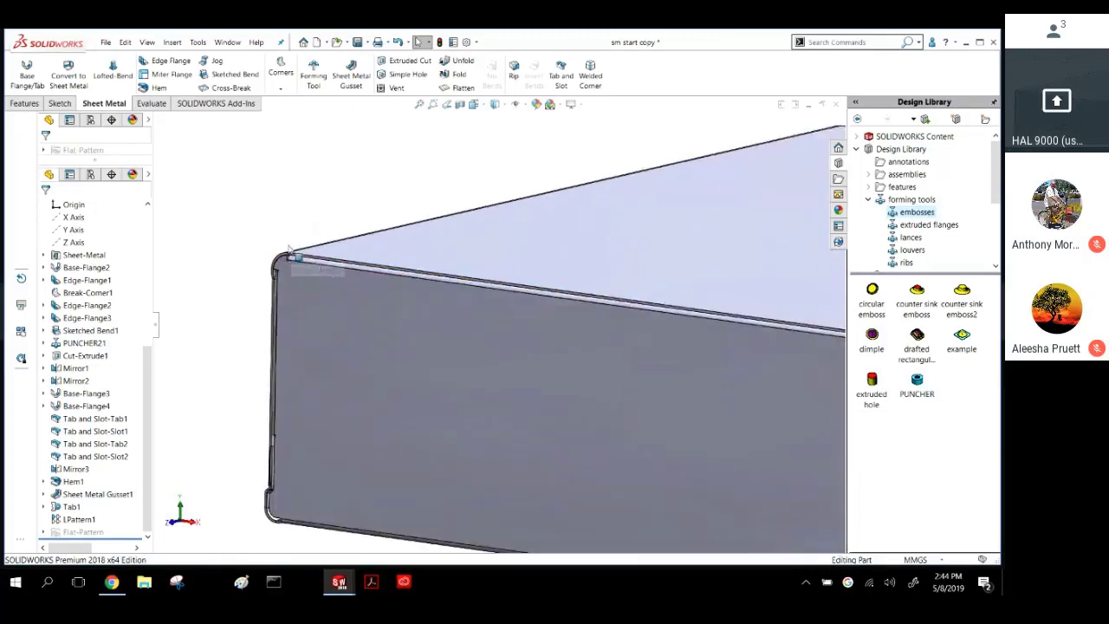
scroll(258, 240, down, 2)
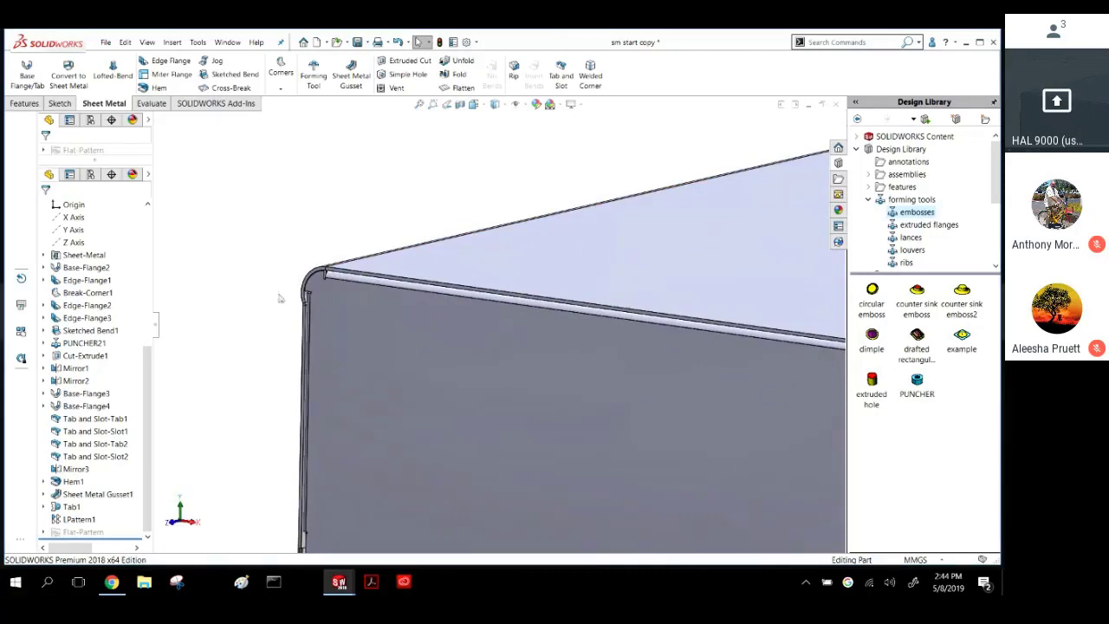
scroll(286, 299, down, 3)
scroll(373, 282, up, 6)
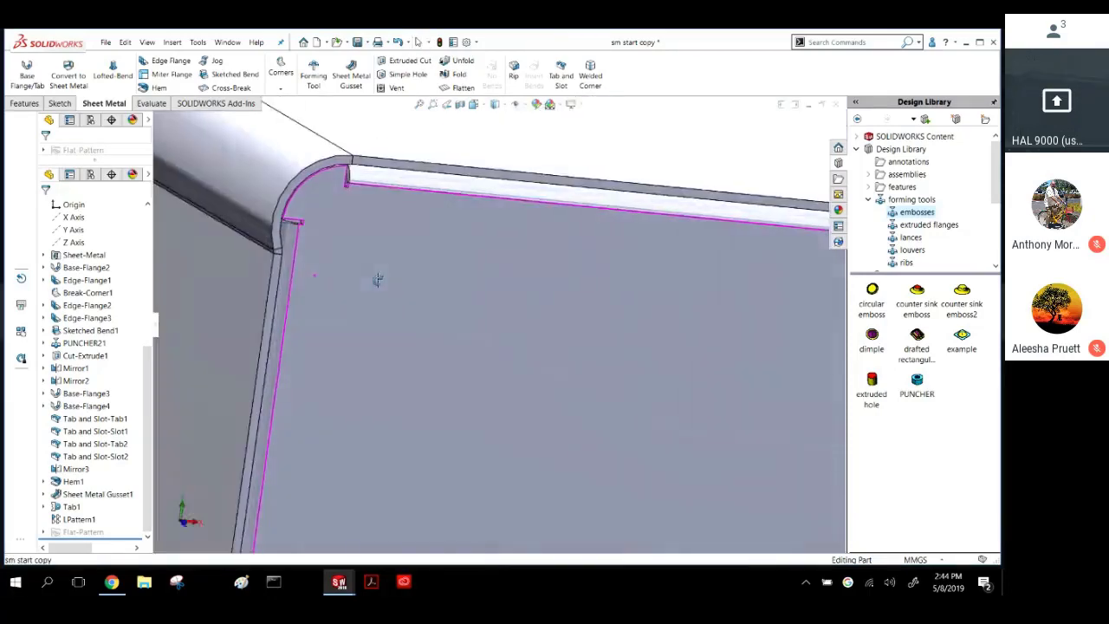
key(ctrl+7)
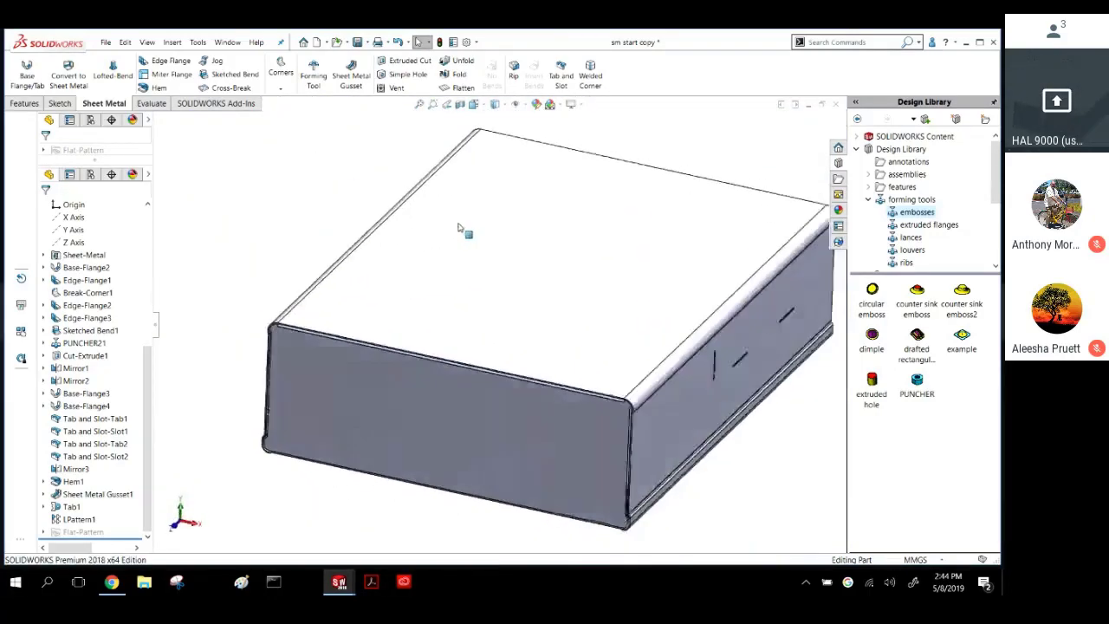
click(80, 243)
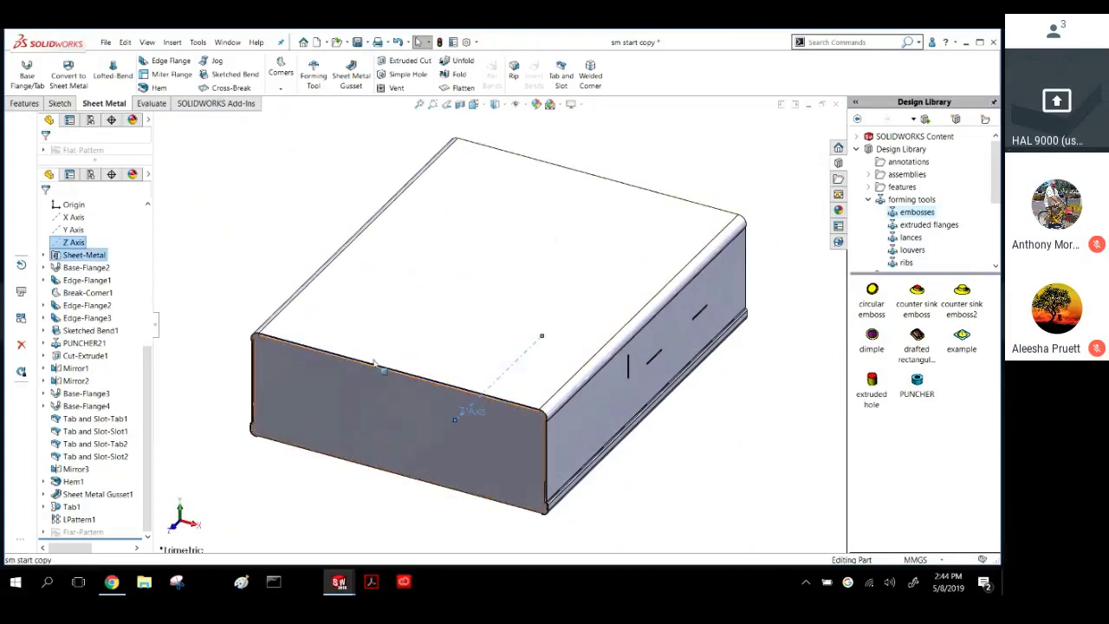
middle_drag(385, 372, 244, 297)
scroll(390, 316, down, 5)
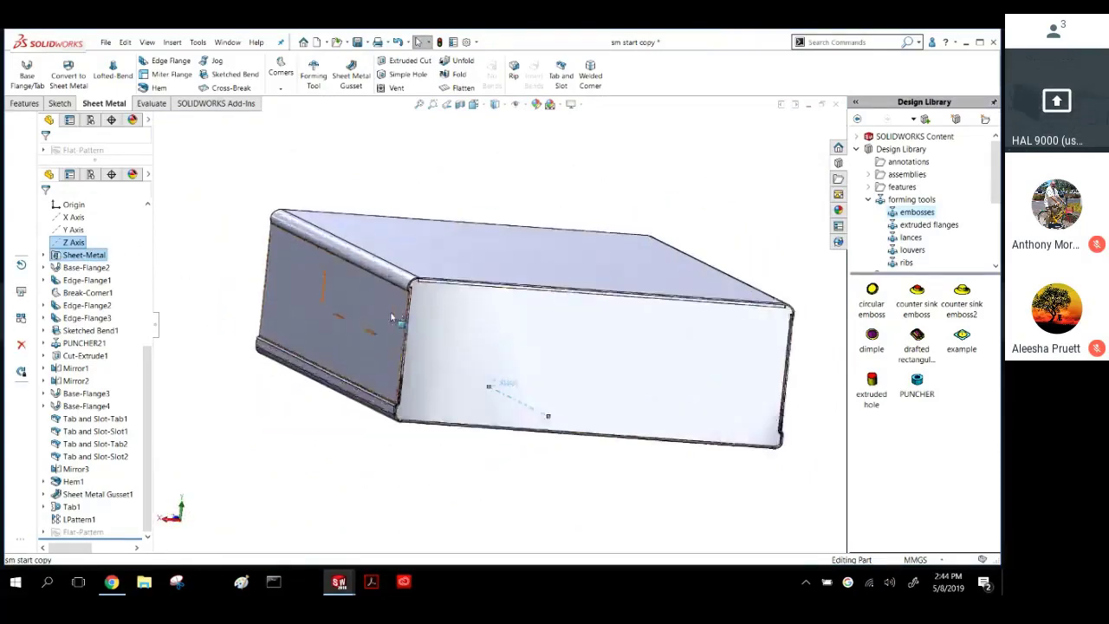
middle_drag(440, 306, 470, 294)
Edit the cover's base flange sketch, move the lower end of its corner arc up to about X -108.31, Y 70.77 mm, and exit the sketch.
click(420, 237)
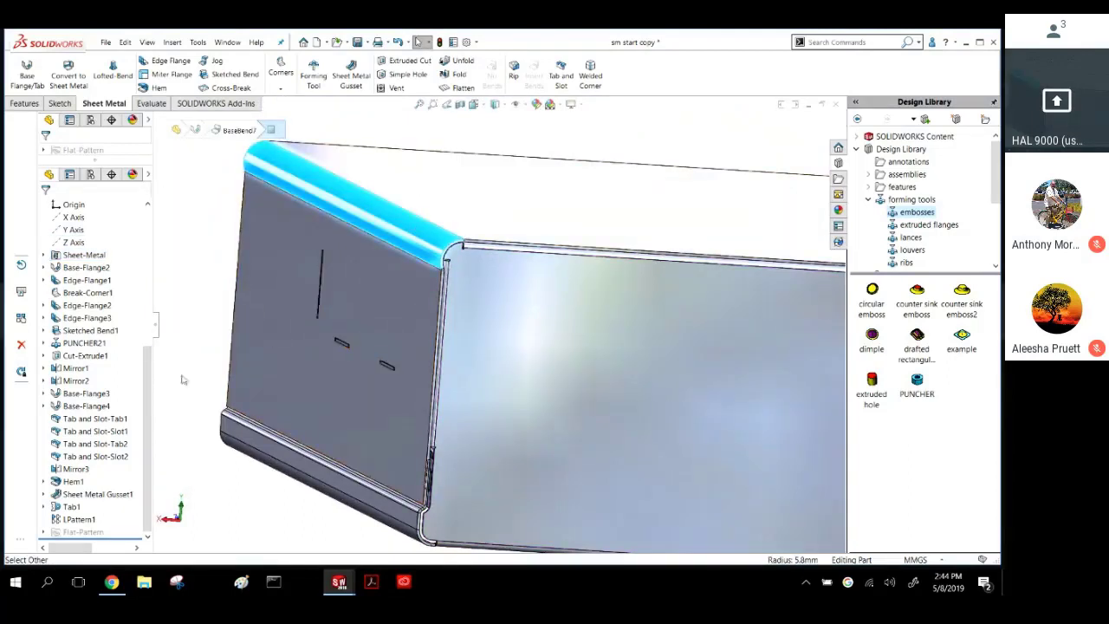
click(91, 393)
click(43, 394)
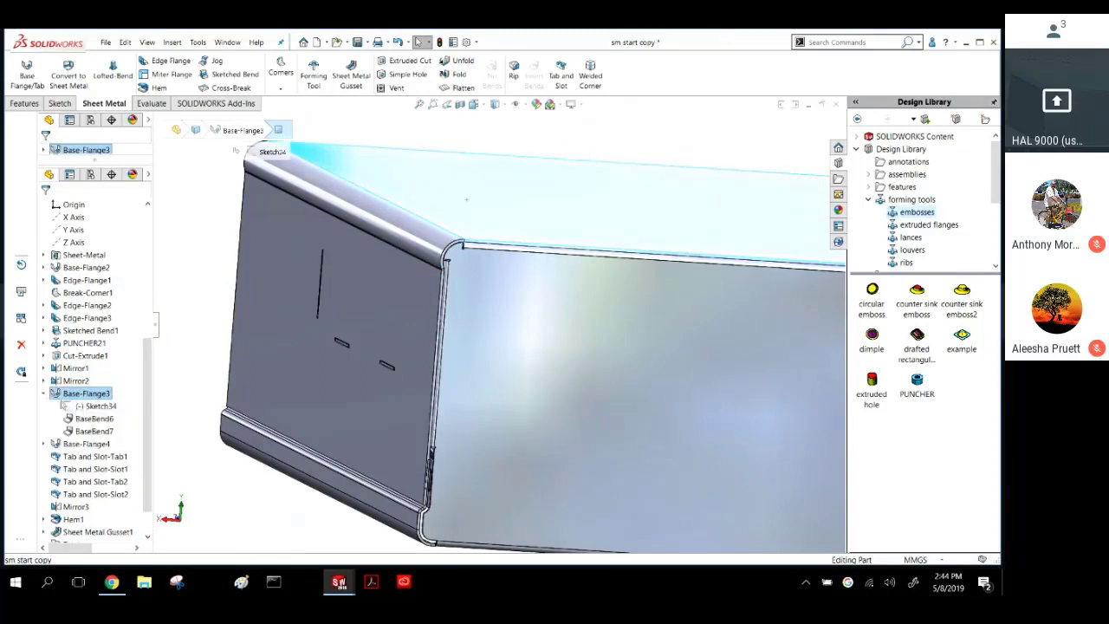
click(95, 406)
click(89, 378)
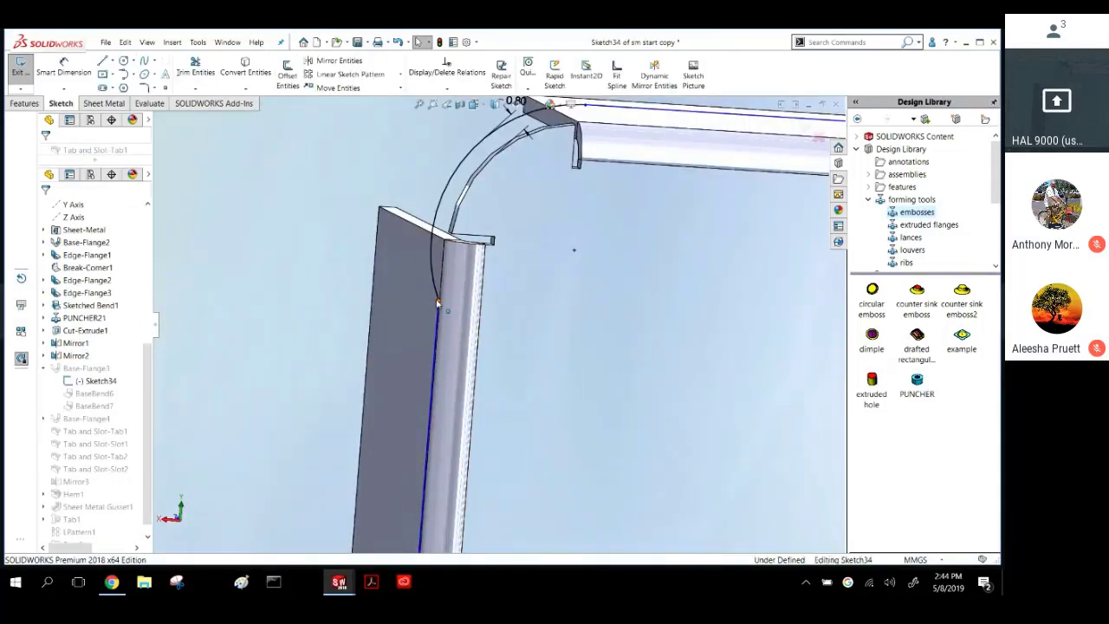
drag(439, 302, 430, 240)
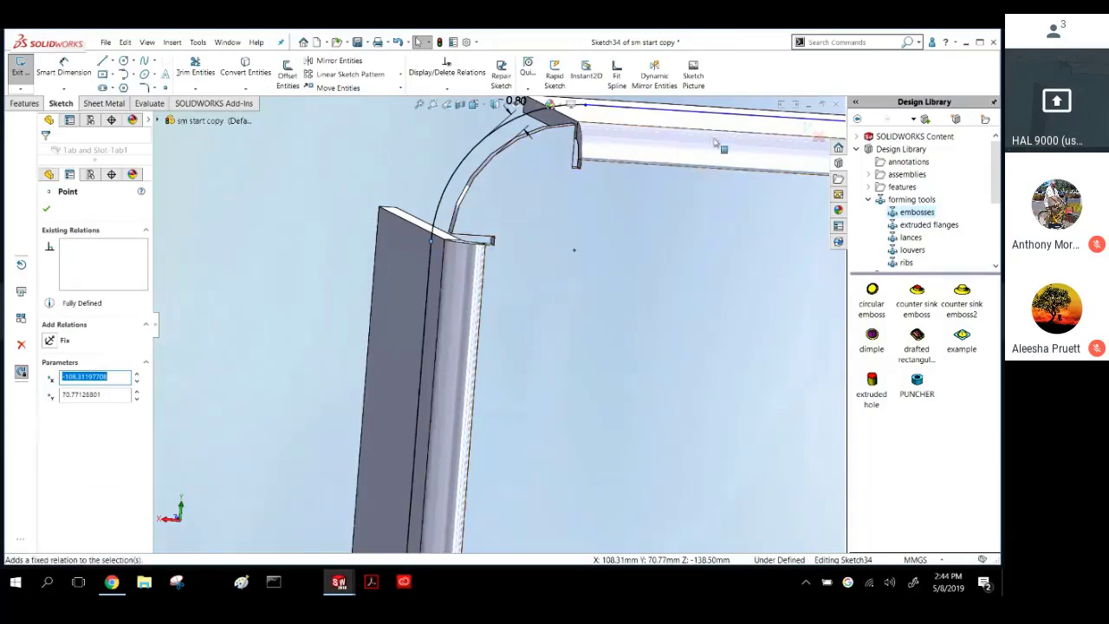
click(800, 123)
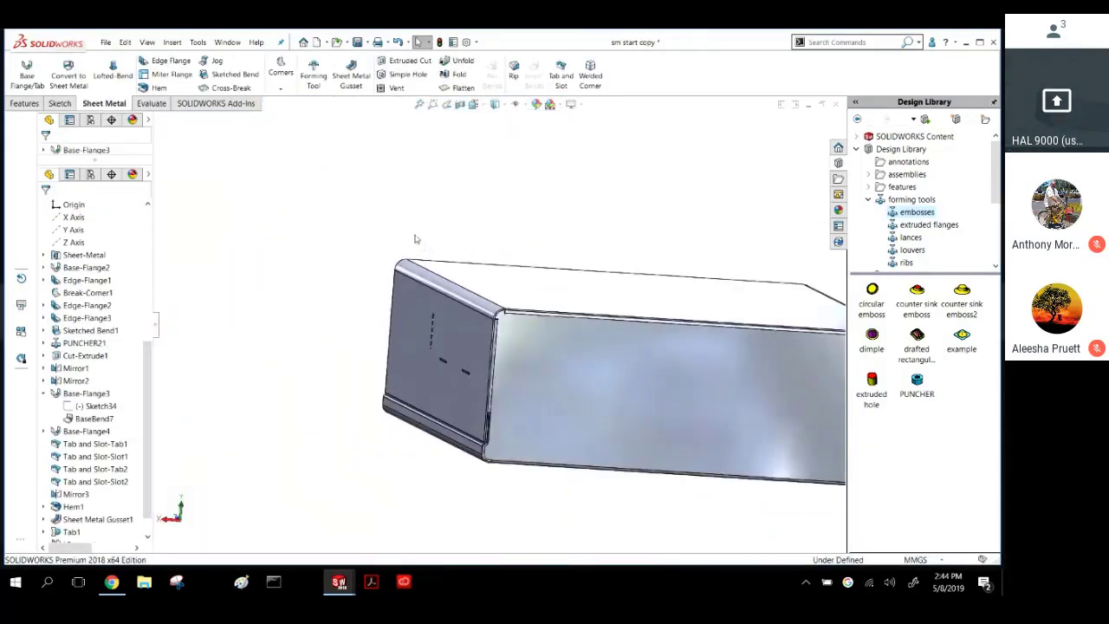
Start an edge flange on the cover's top edge and two vertical side edges bordering the end panel.
scroll(684, 371, down, 3)
scroll(536, 305, up, 2)
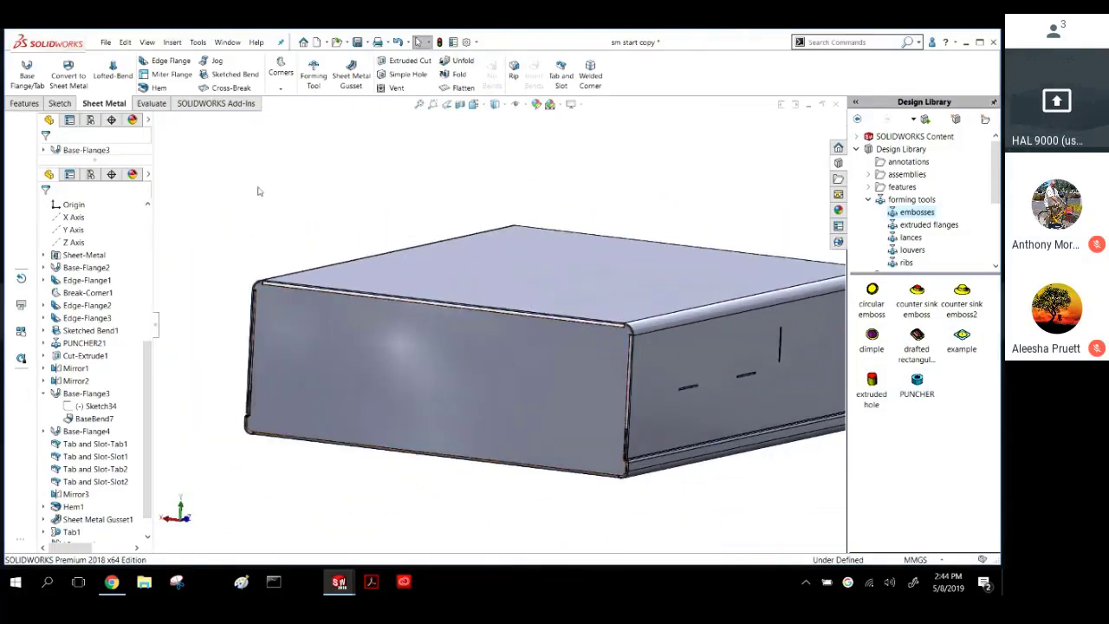
click(171, 61)
scroll(347, 338, down, 5)
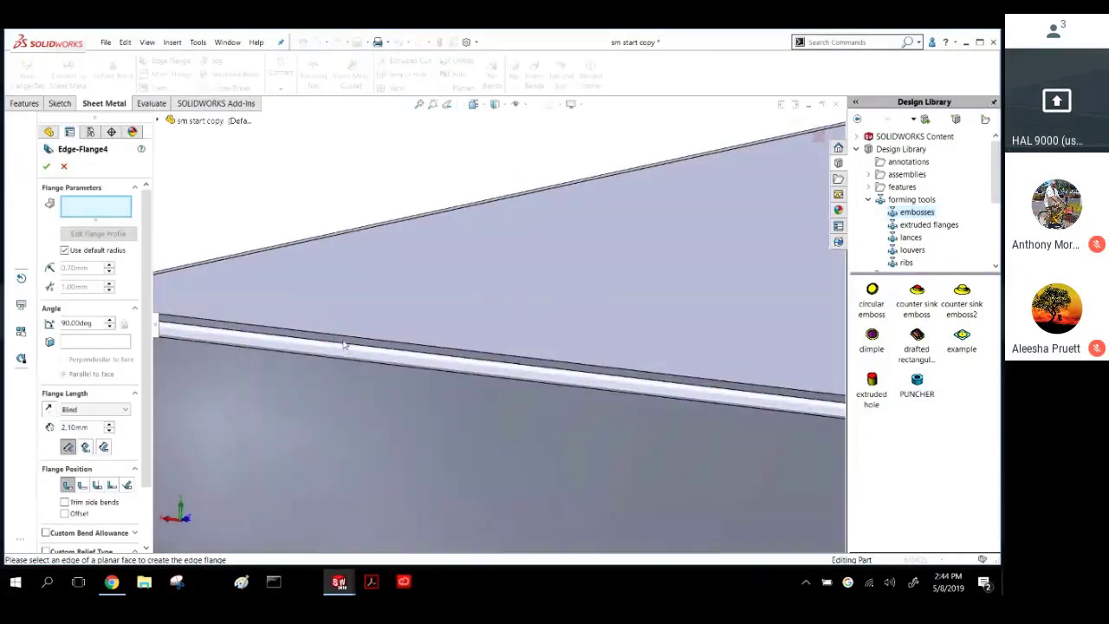
click(346, 348)
scroll(448, 421, up, 5)
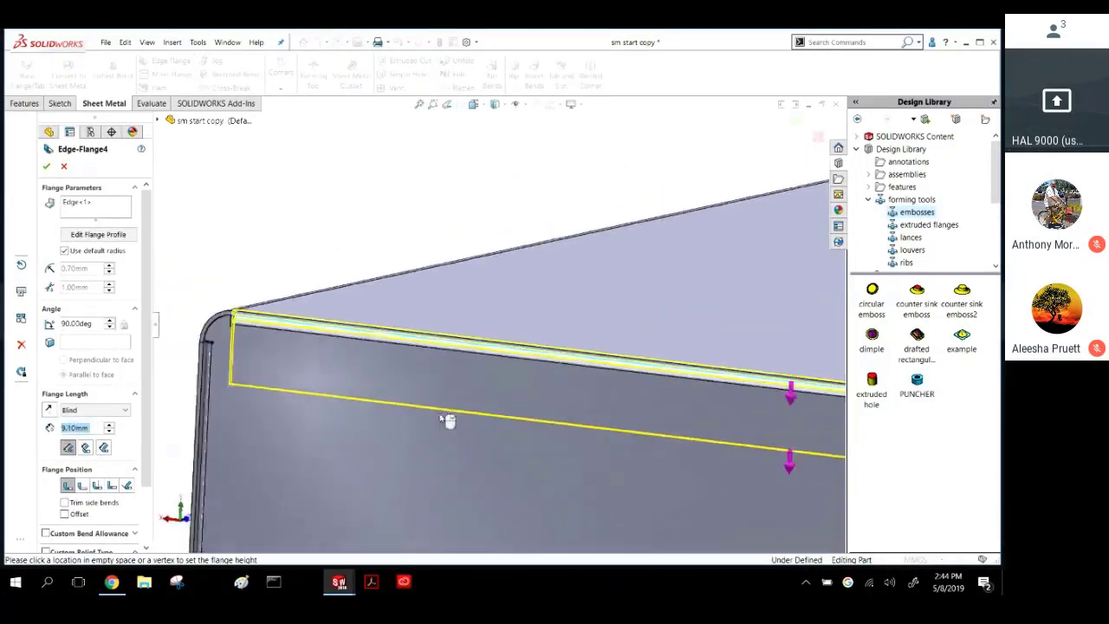
scroll(625, 410, up, 3)
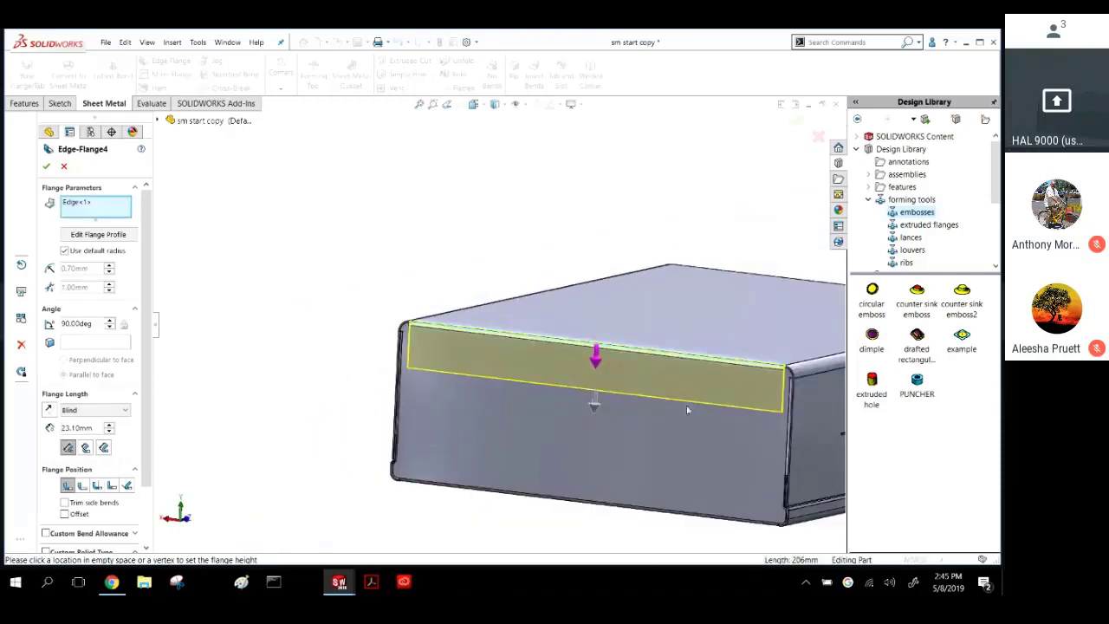
click(792, 413)
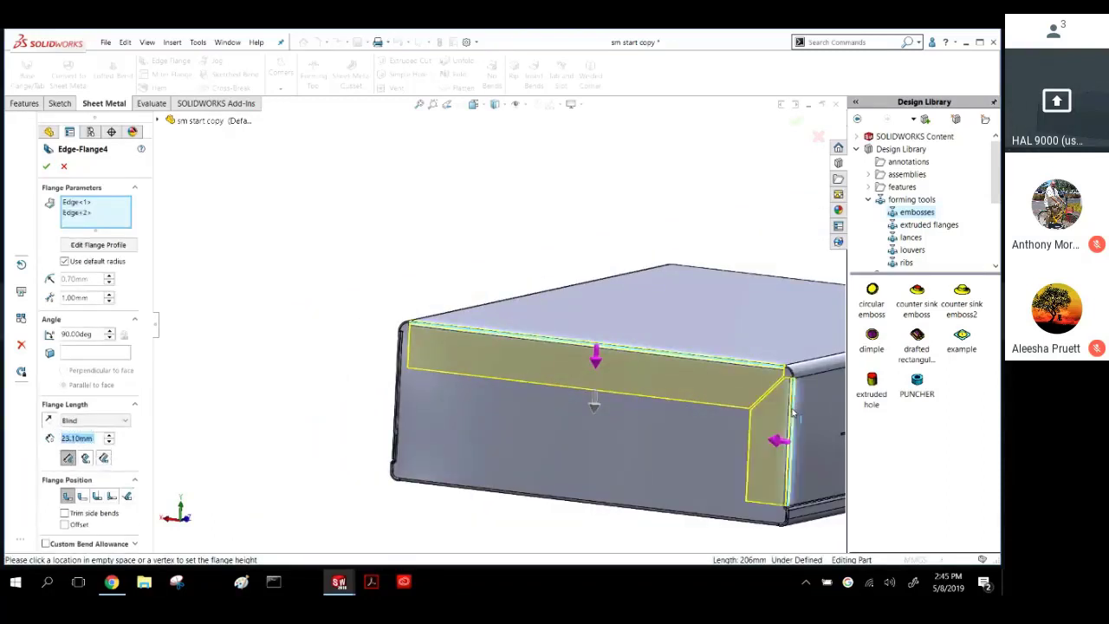
click(404, 374)
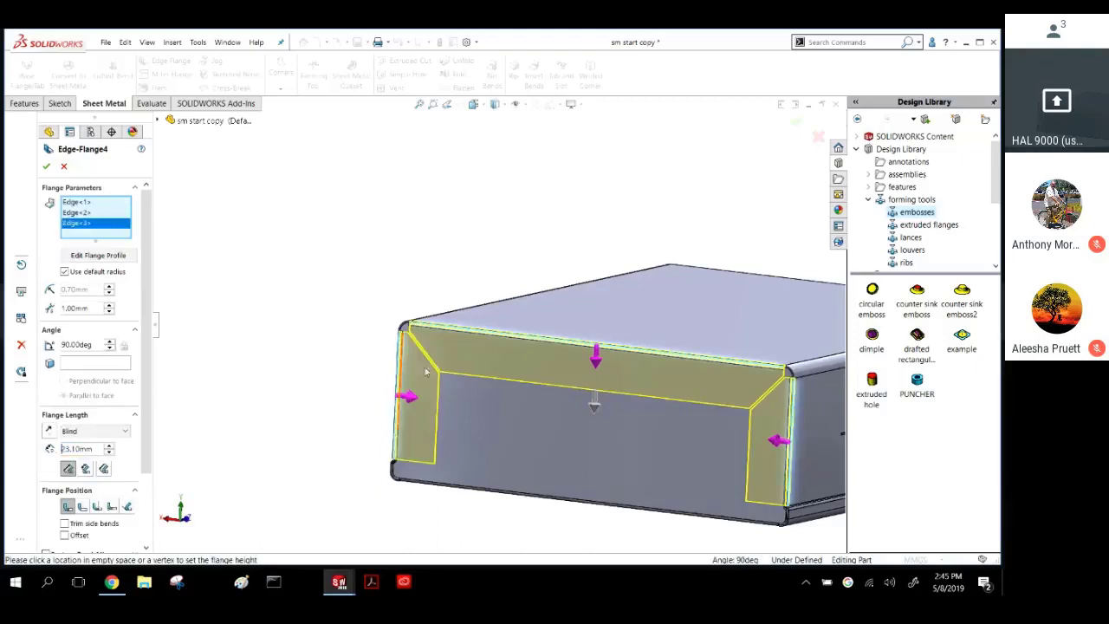
Try a flange length of 25 mm, and settle on a blind length of 20 mm for the three flanges.
scroll(407, 364, down, 3)
scroll(456, 381, down, 3)
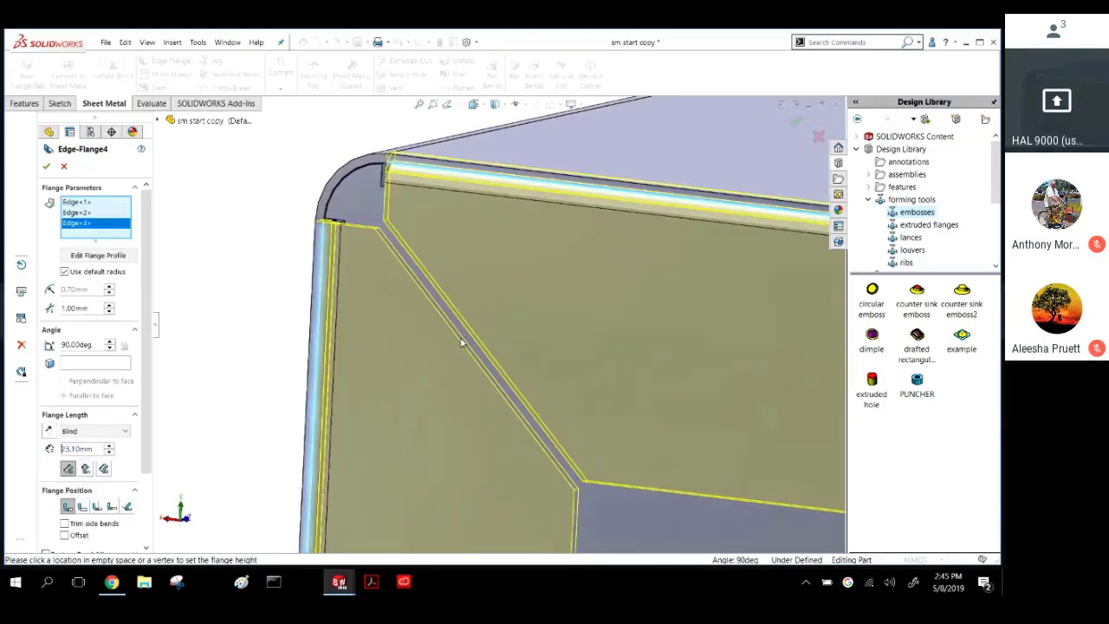
scroll(122, 294, down, 3)
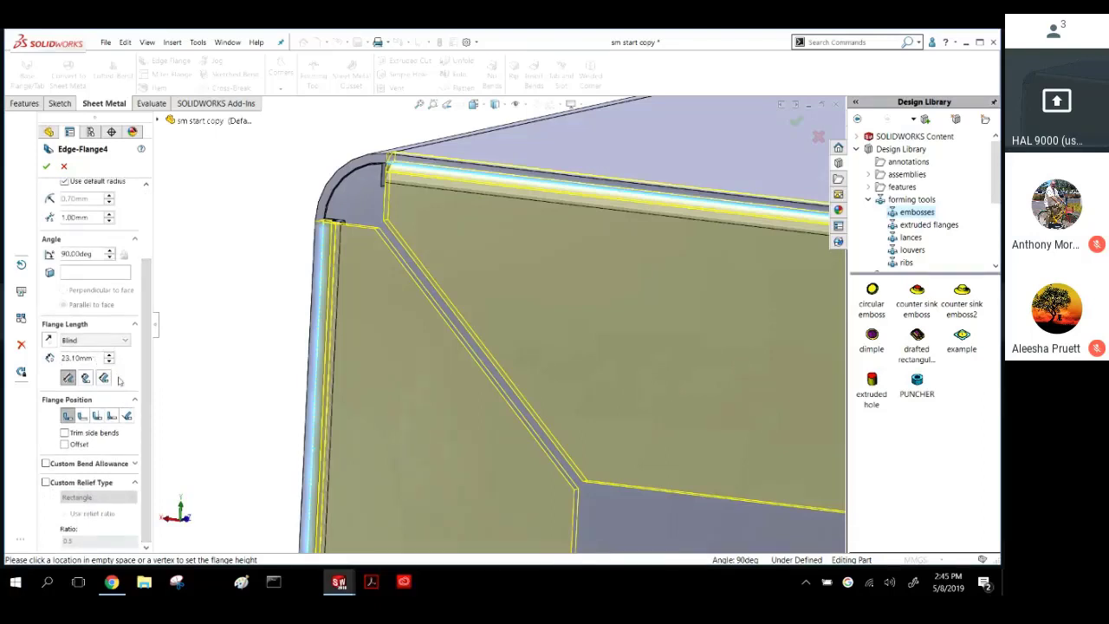
click(100, 357)
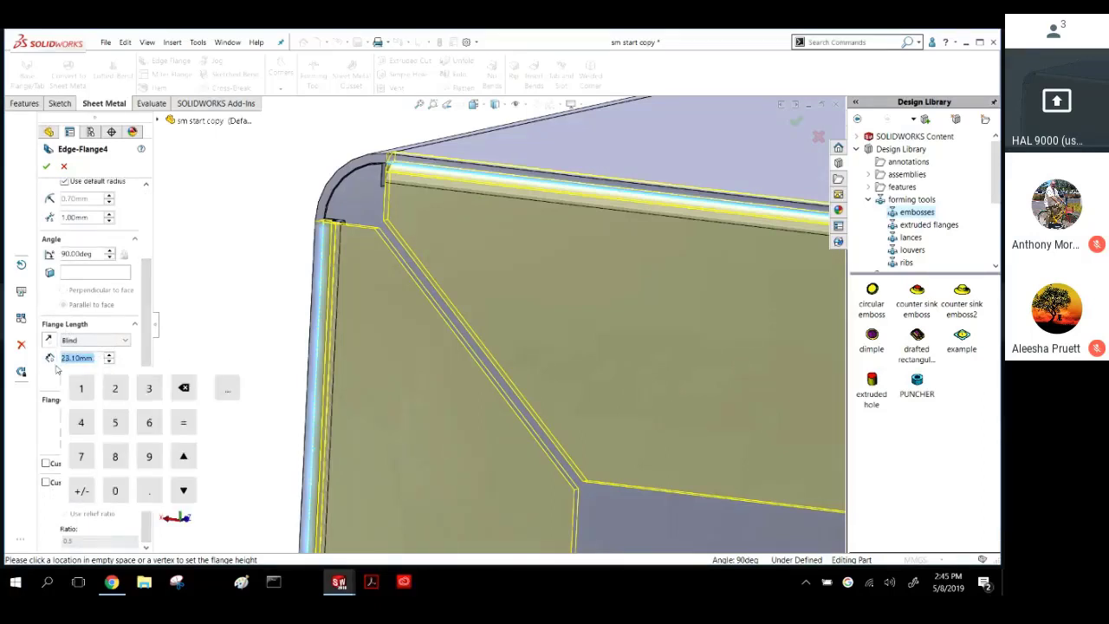
text(25)
key(Return)
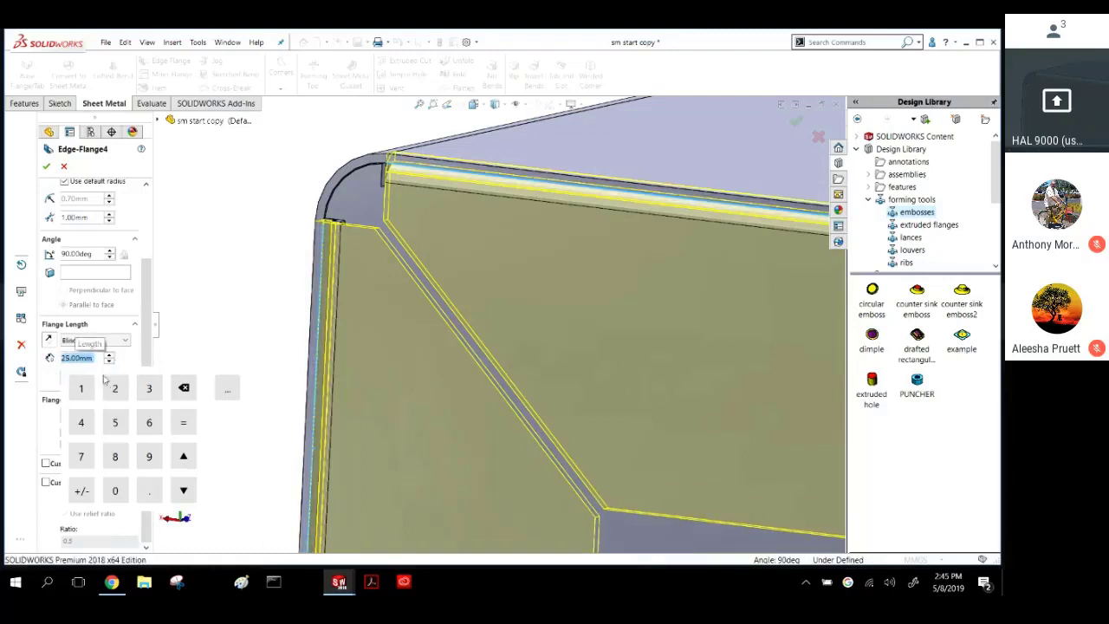
text(20)
key(Return)
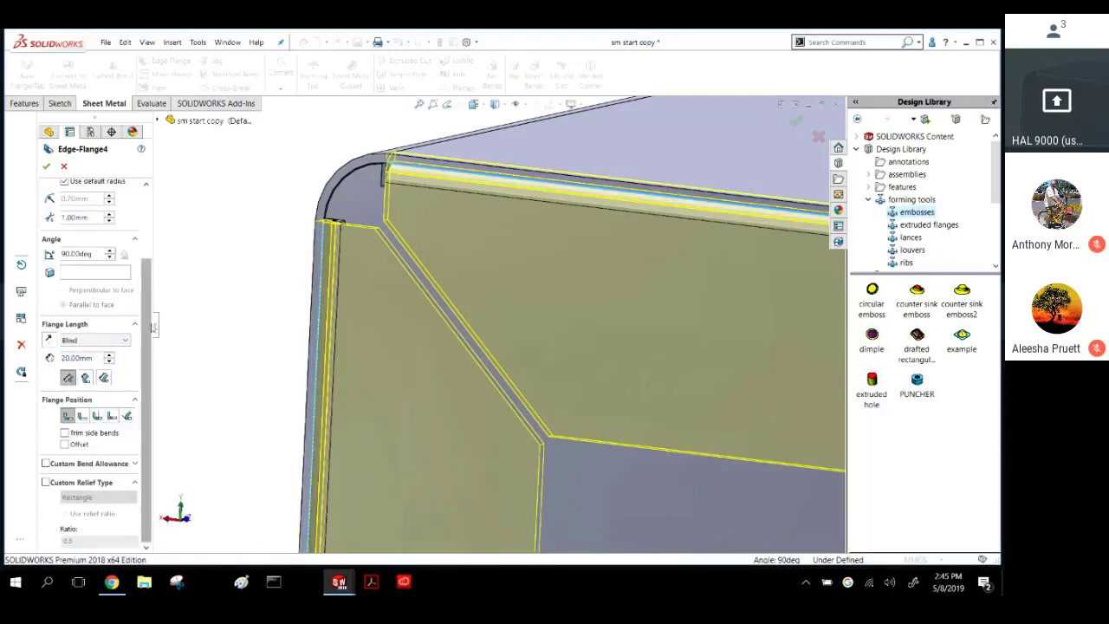
Try a 5 mm gap distance between the mitred flanges and restore it to 1 mm.
scroll(152, 327, up, 3)
click(76, 300)
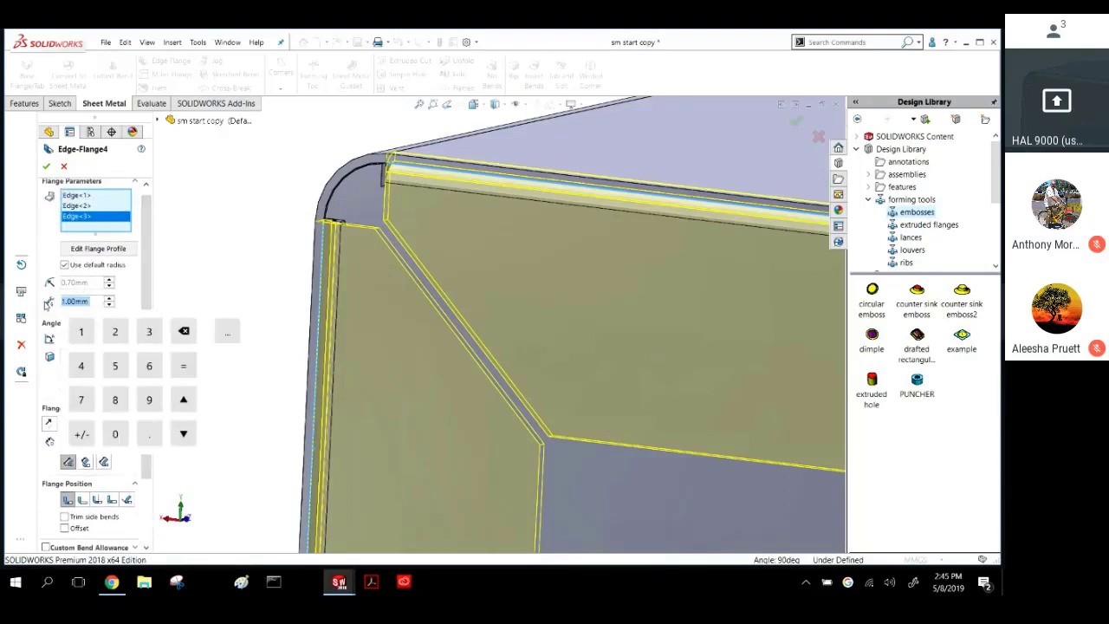
text(5)
key(Return)
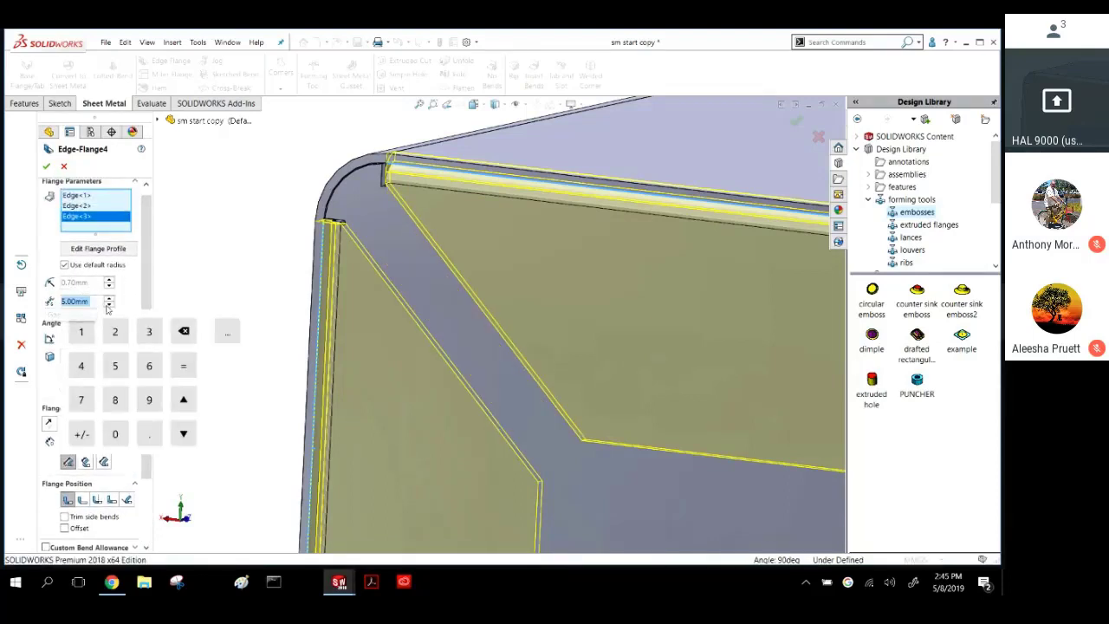
text(1)
key(Return)
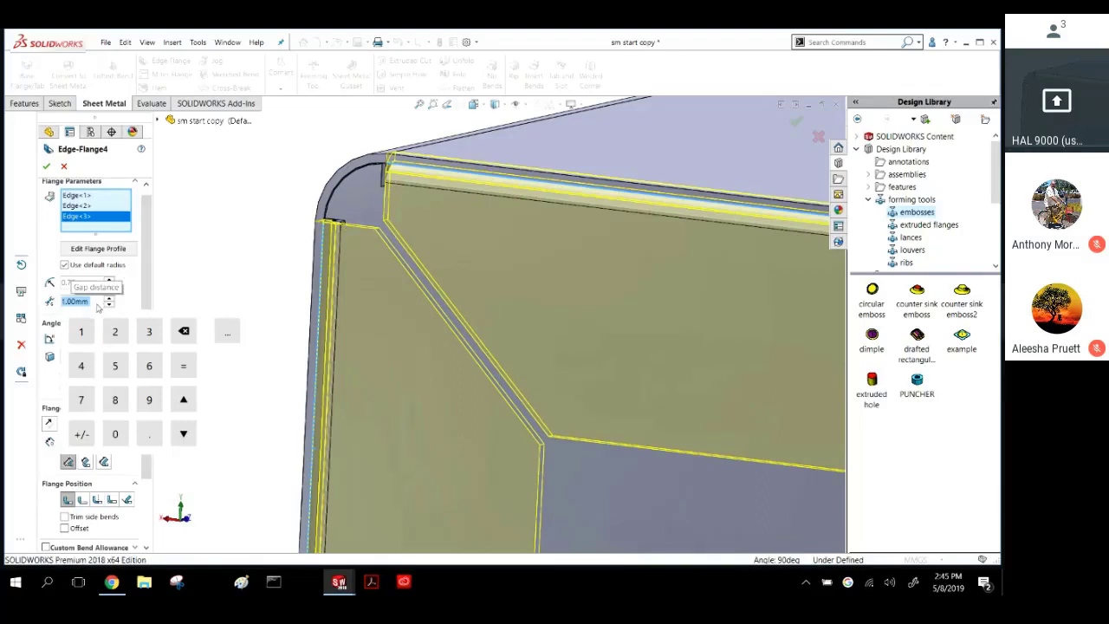
click(46, 166)
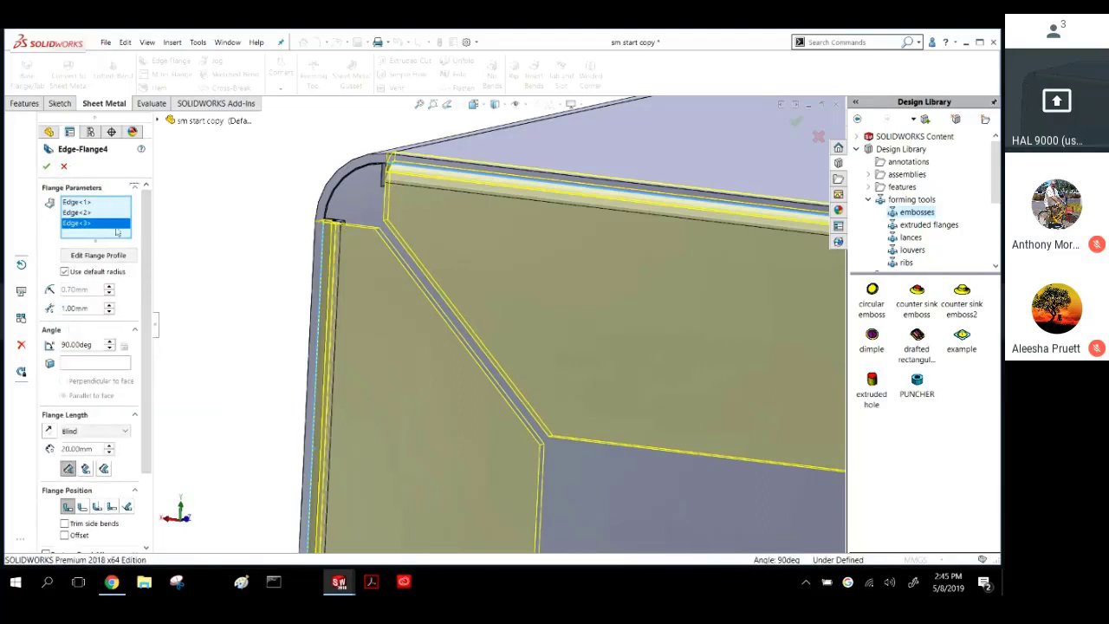
Compare the Material Outside and Bend Outside flange positions, keep Material Outside, and accept the edge flange.
click(82, 509)
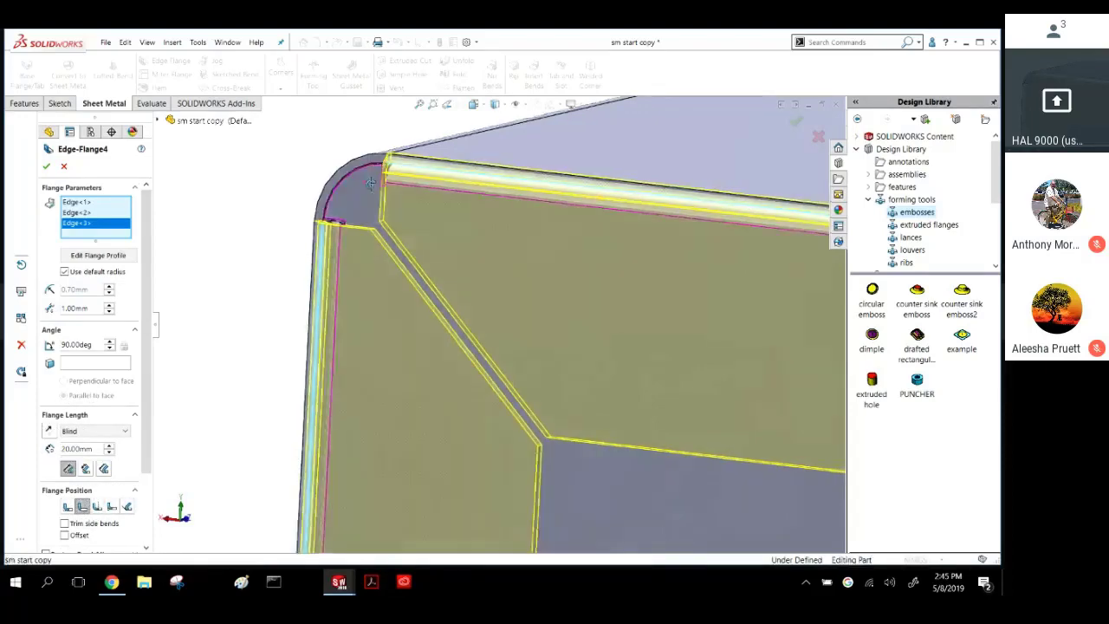
middle_drag(367, 183, 451, 221)
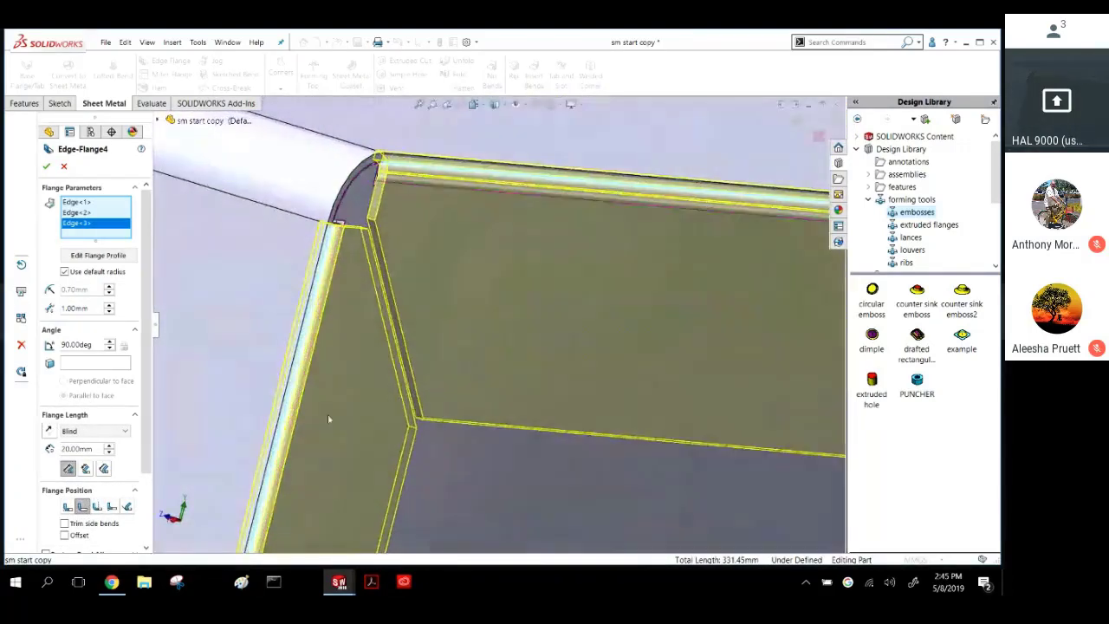
click(97, 507)
middle_drag(292, 344, 462, 185)
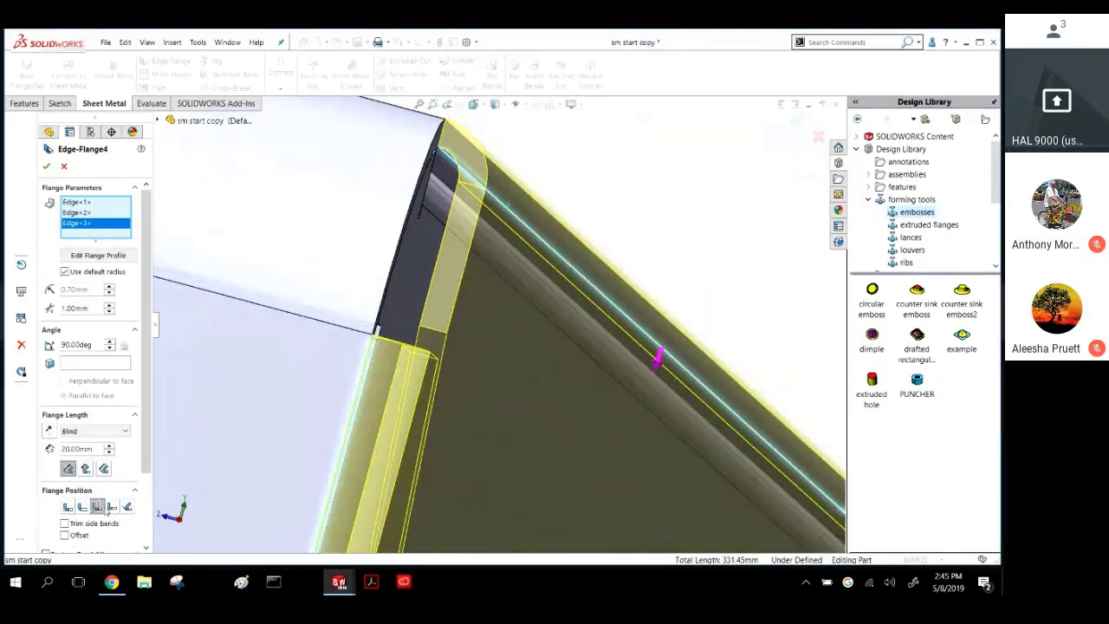
click(82, 507)
middle_drag(390, 299, 411, 227)
scroll(448, 223, up, 4)
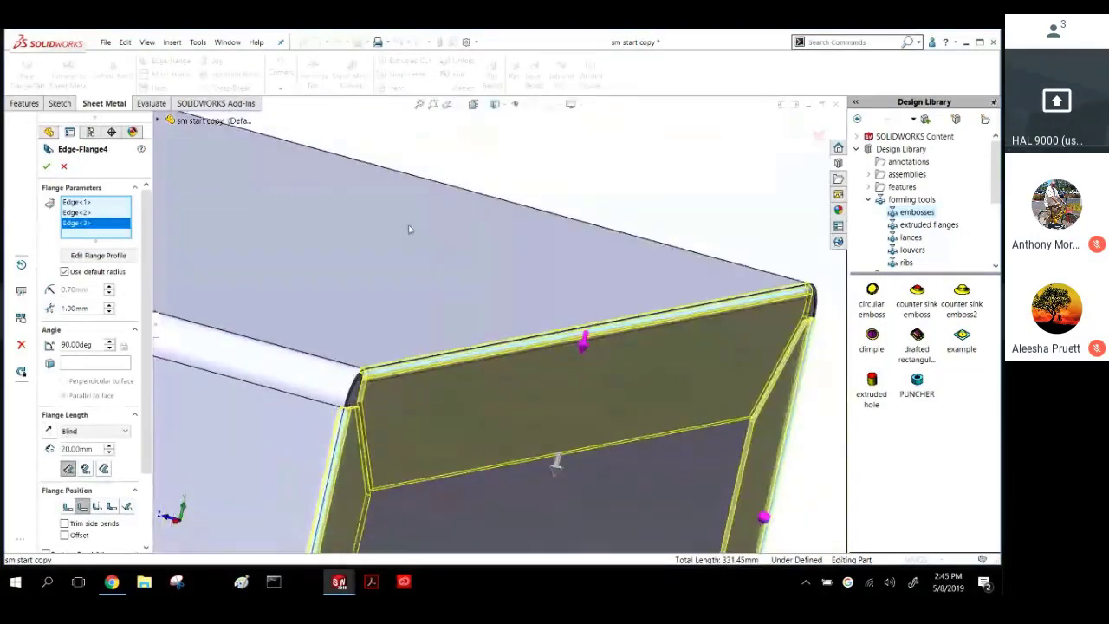
scroll(411, 228, up, 3)
click(46, 165)
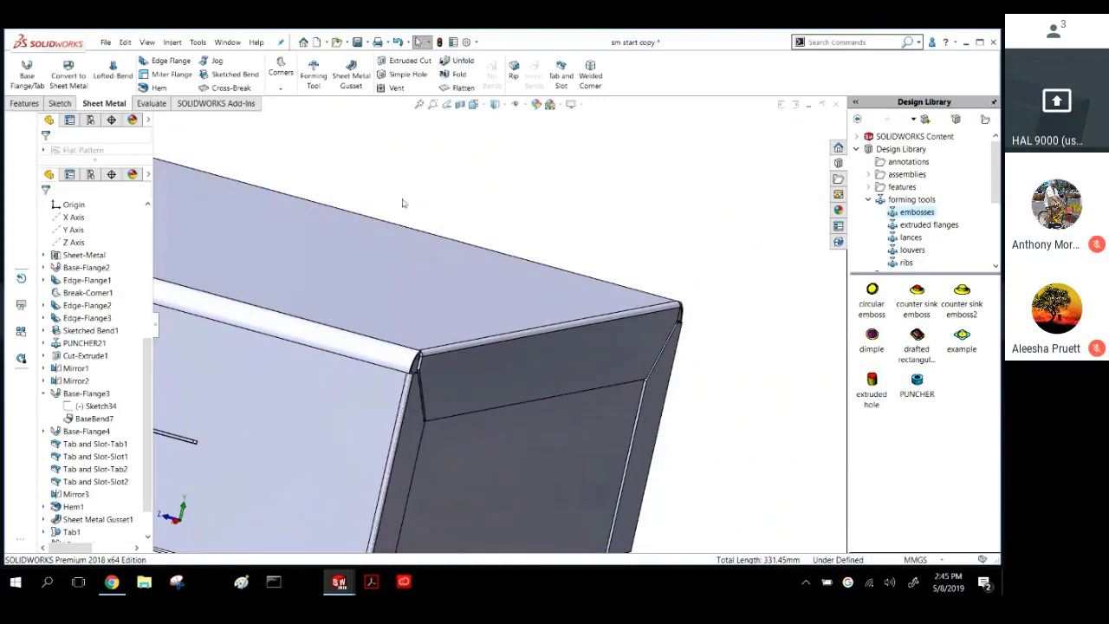
Change the new edge flange's length to 15 mm on the model and rebuild the part.
scroll(402, 202, up, 3)
middle_drag(445, 265, 310, 262)
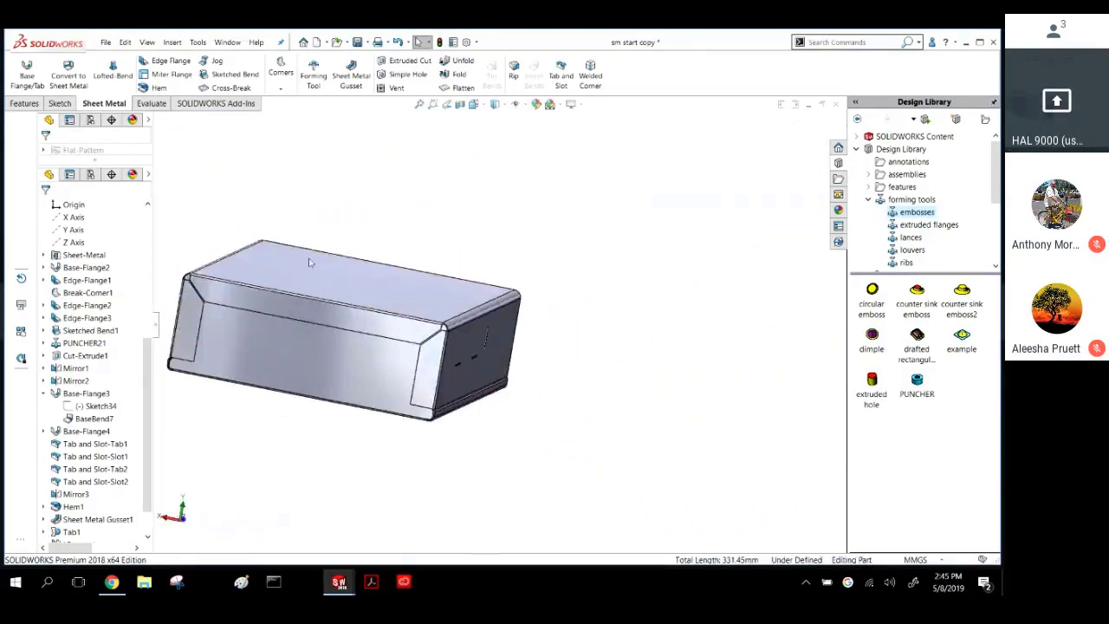
scroll(309, 262, down, 3)
click(299, 312)
scroll(295, 357, up, 3)
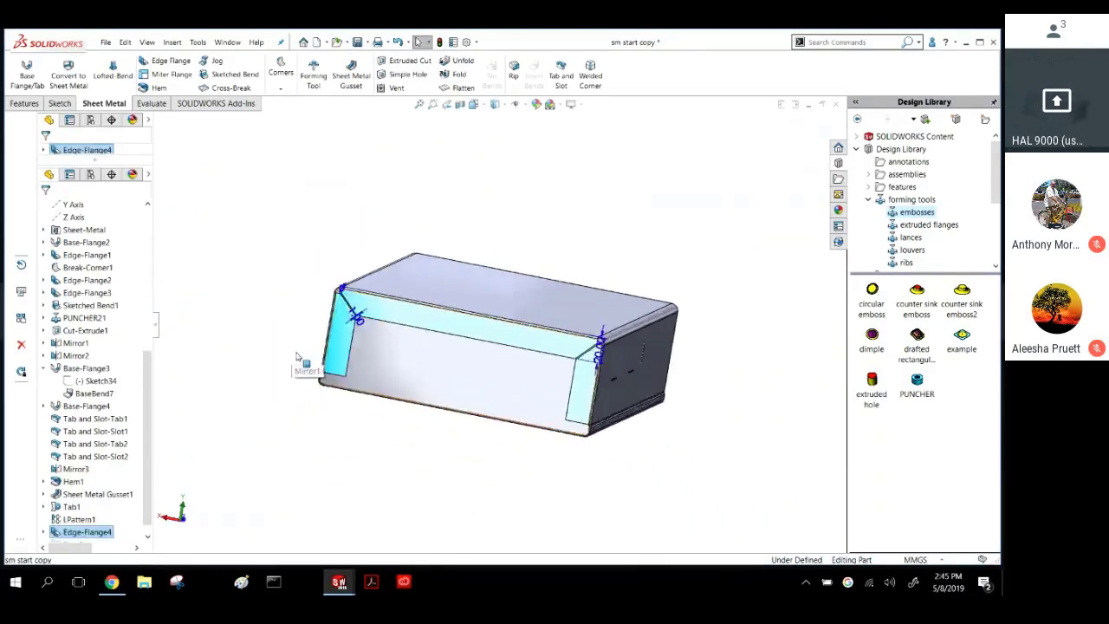
scroll(296, 356, down, 2)
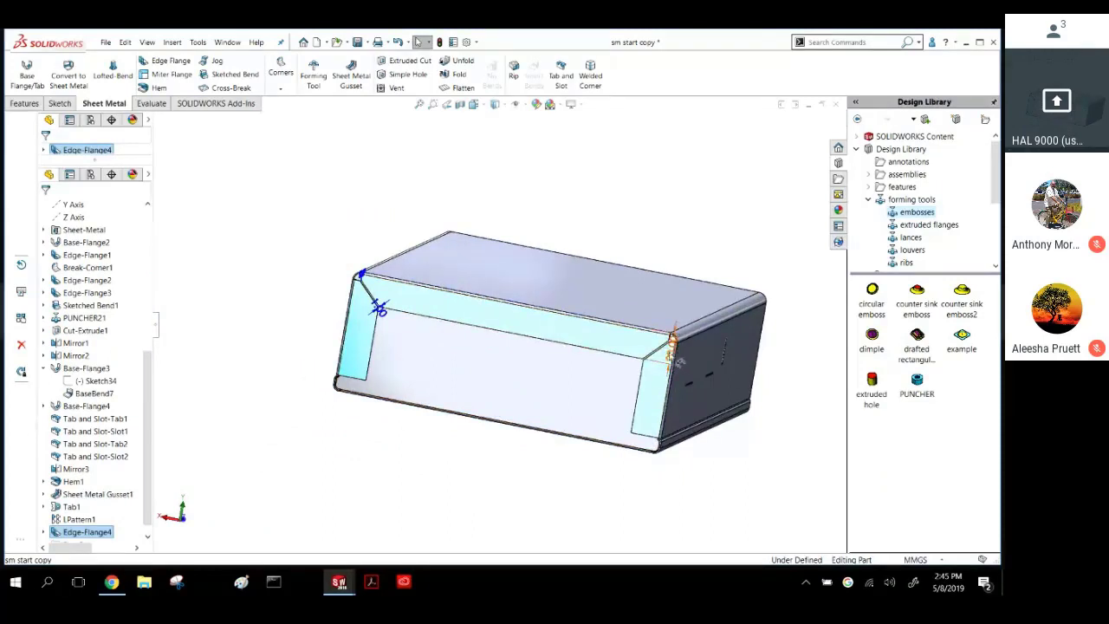
double_click(673, 353)
text(15)
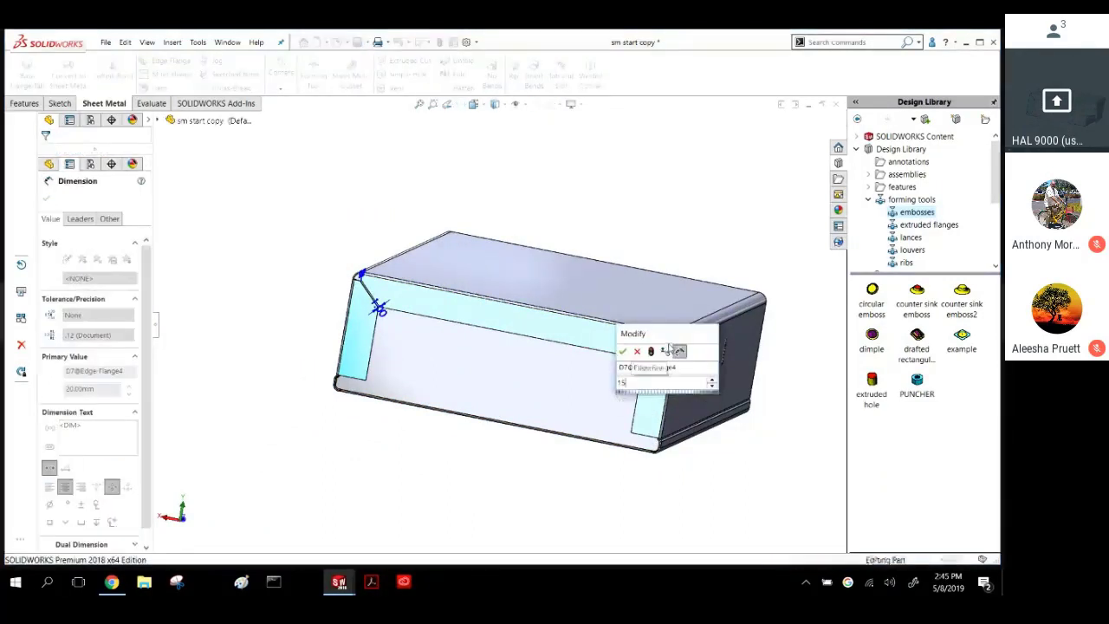
key(Return)
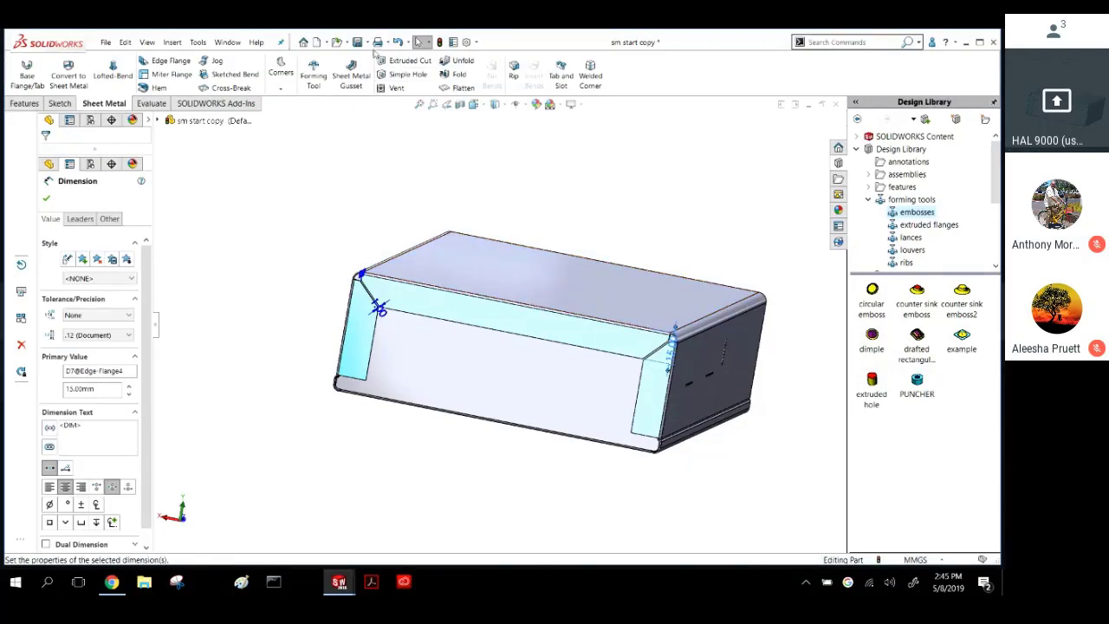
click(439, 44)
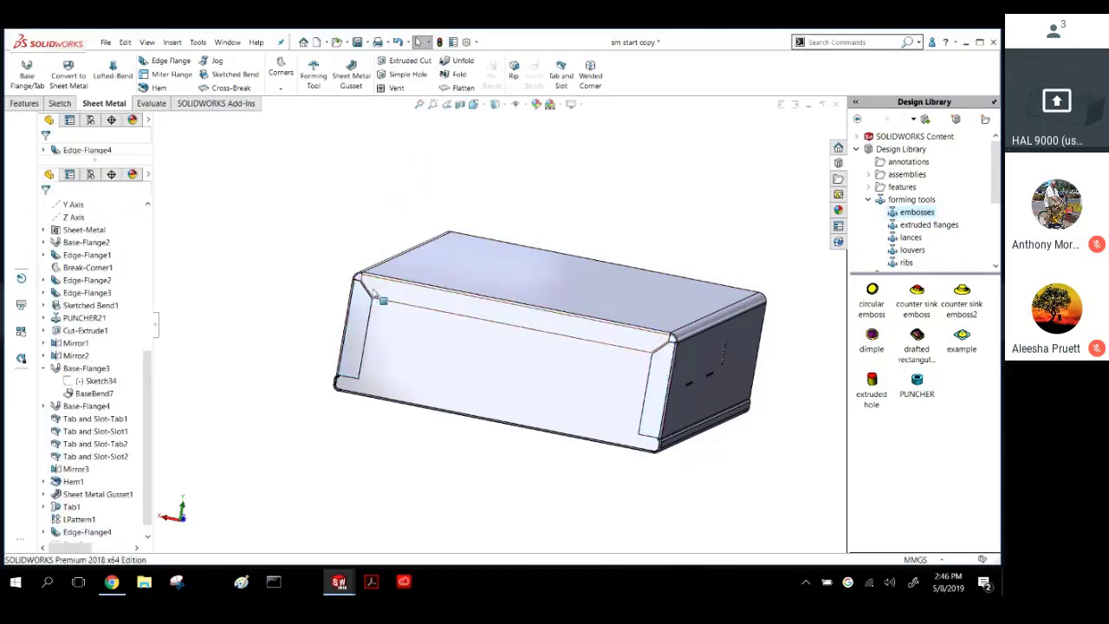
Place the louver forming tool from the Design Library's louvers folder on the end panel's flat face, below the upper flange.
middle_drag(510, 298, 365, 224)
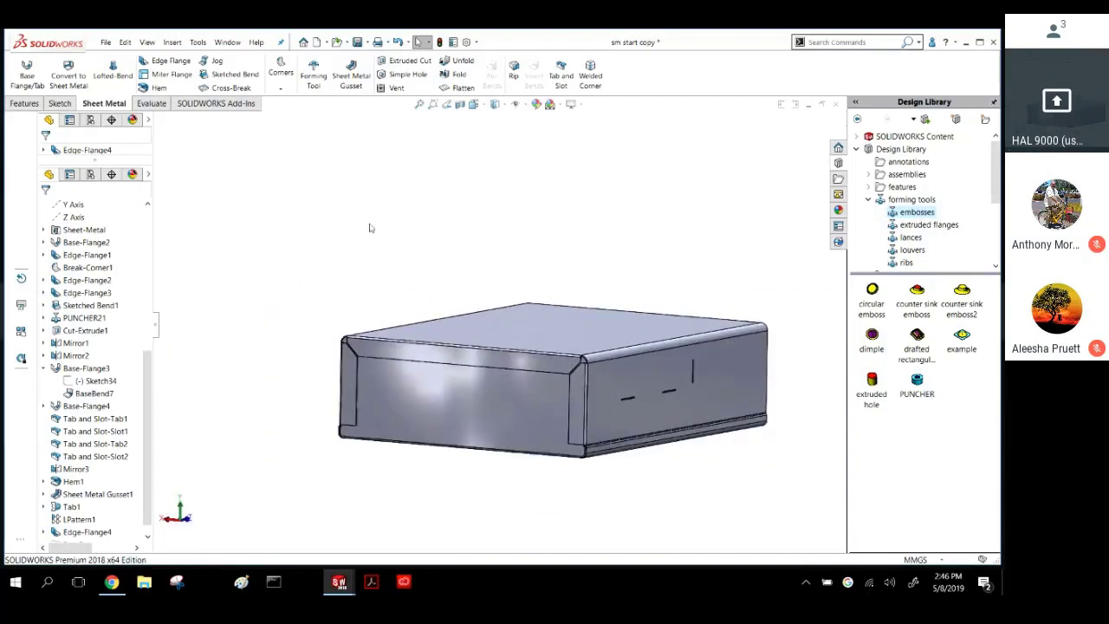
scroll(502, 376, down, 3)
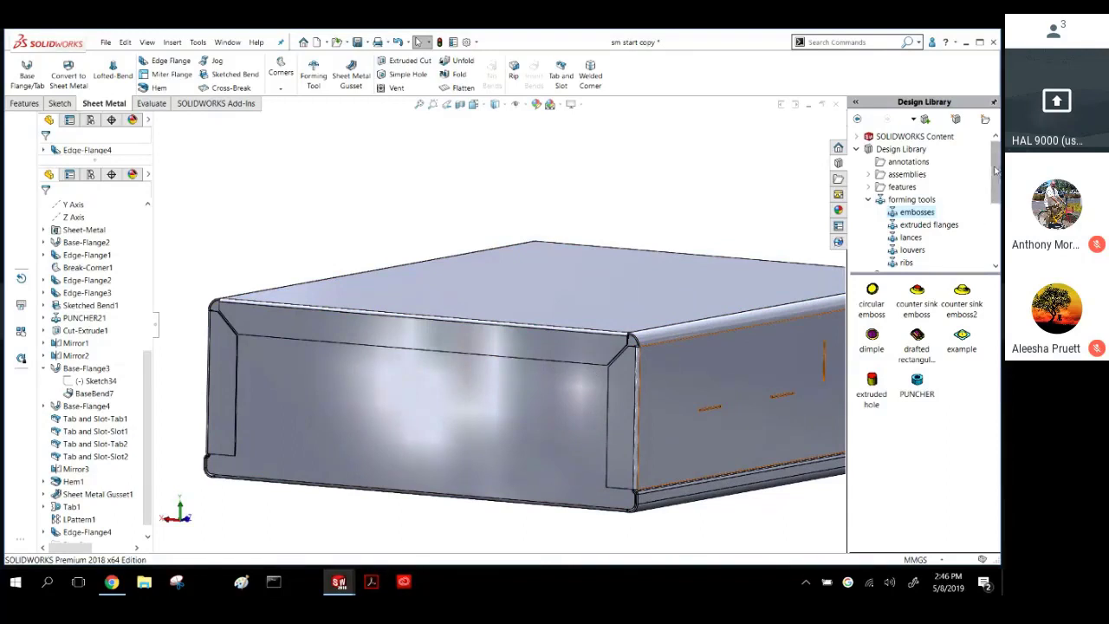
scroll(987, 182, down, 1)
click(912, 212)
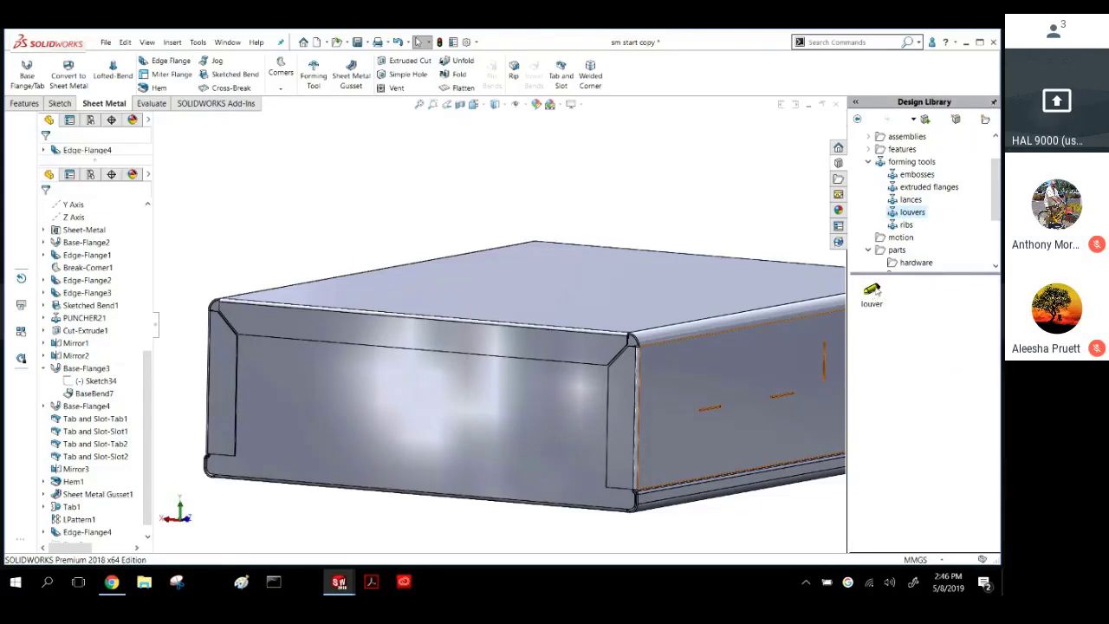
mouse_move(876, 292)
drag(872, 292, 425, 377)
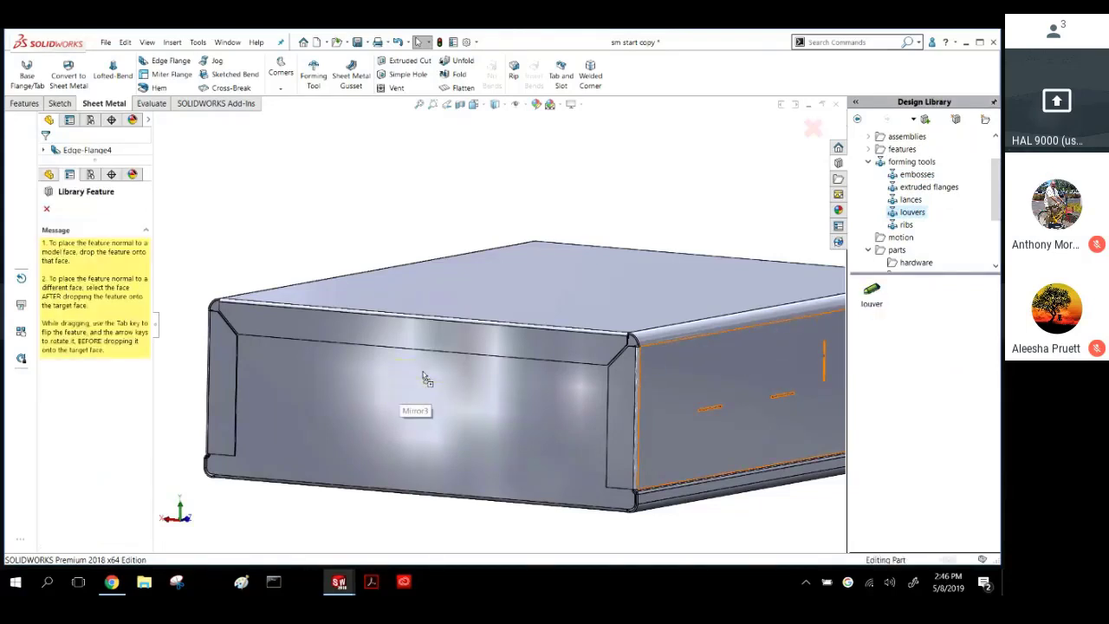
scroll(407, 368, down, 5)
middle_drag(397, 362, 386, 382)
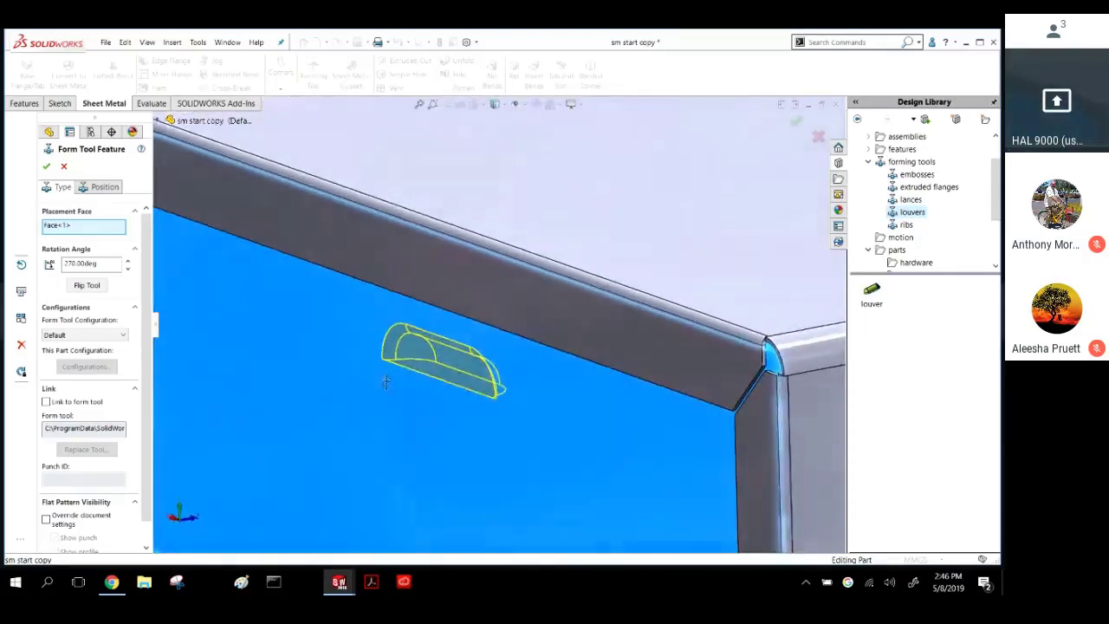
scroll(386, 385, up, 3)
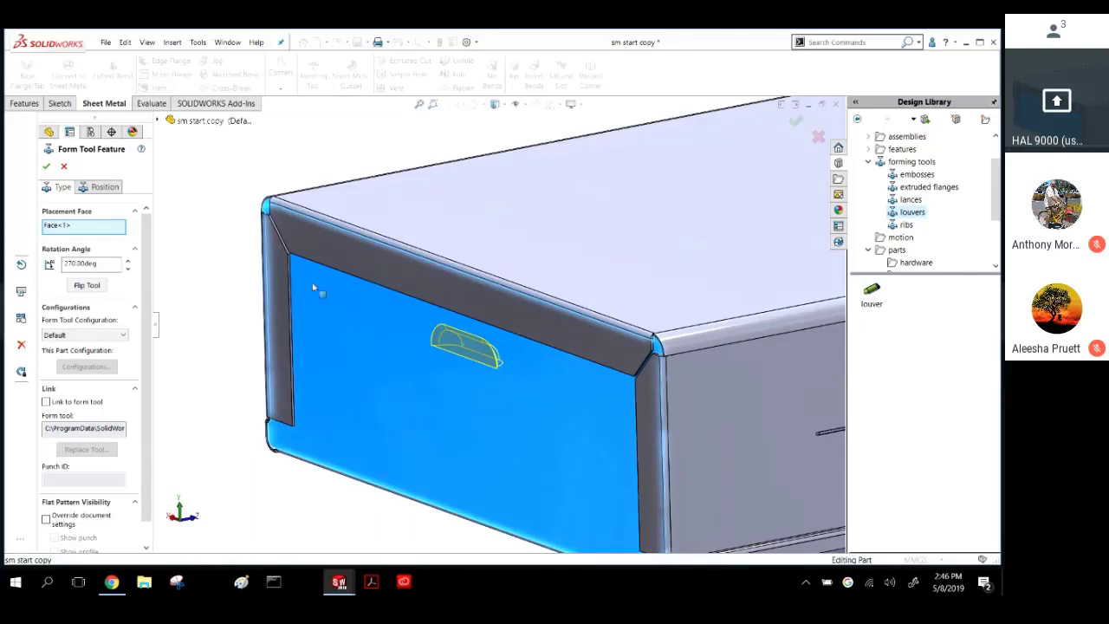
Flip the louver forming tool so it bulges outward, try a 90° rotation angle, and restore it to 270°.
click(85, 285)
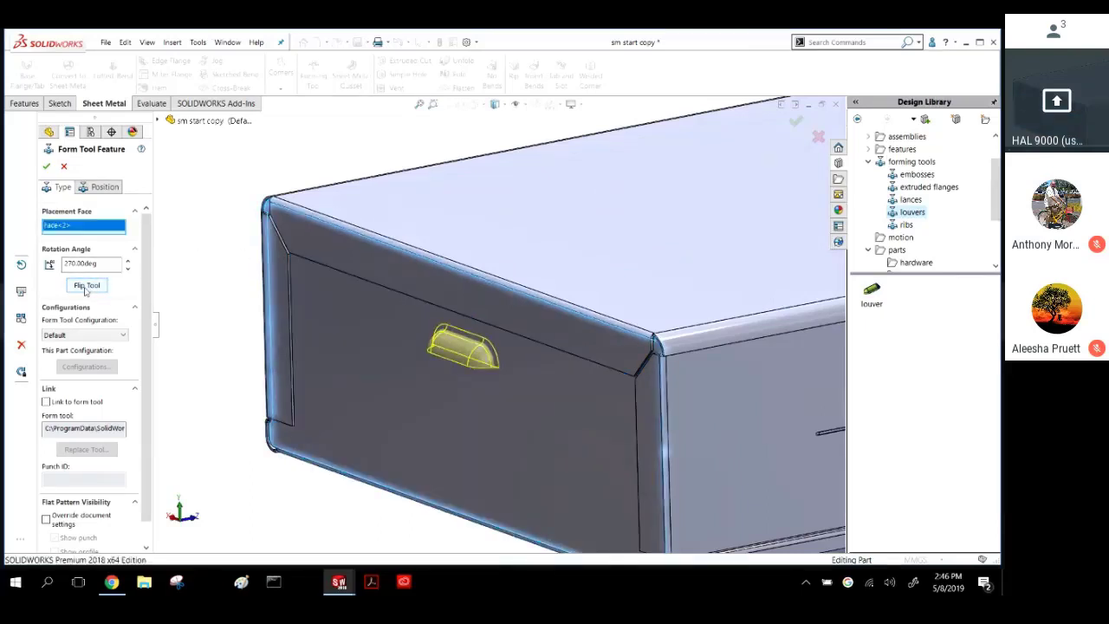
click(85, 288)
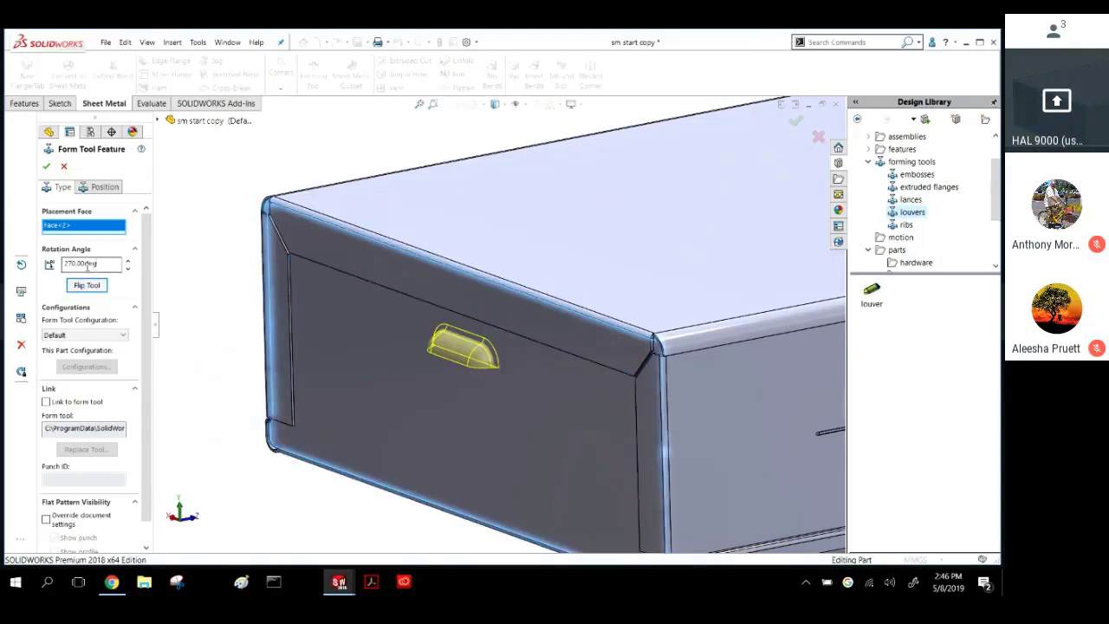
drag(97, 264, 64, 264)
text(90)
key(Return)
text(270)
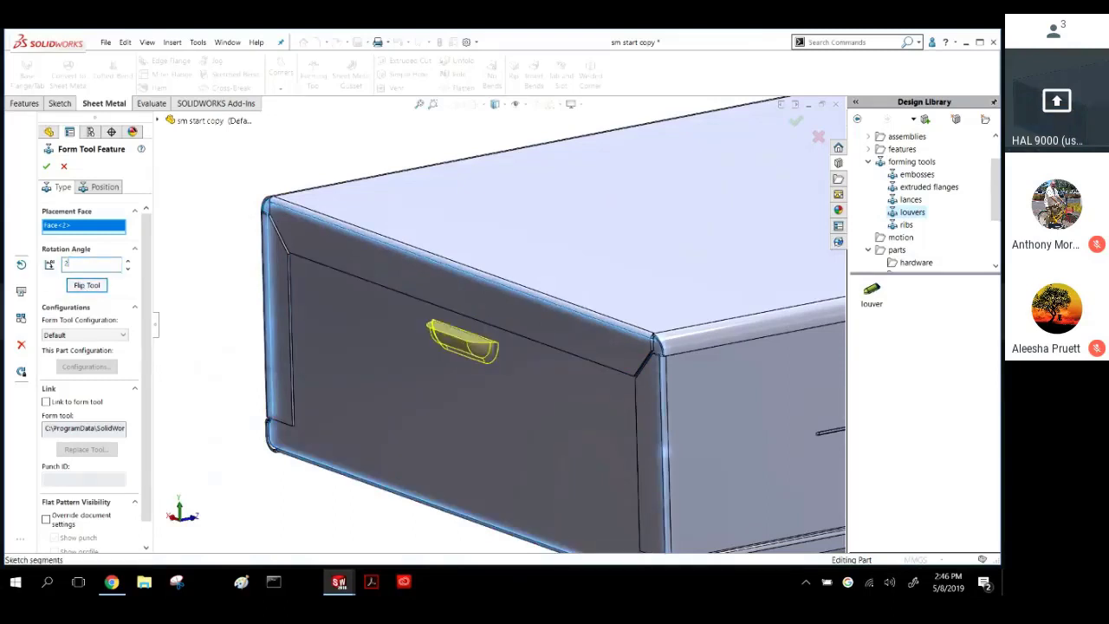
key(Return)
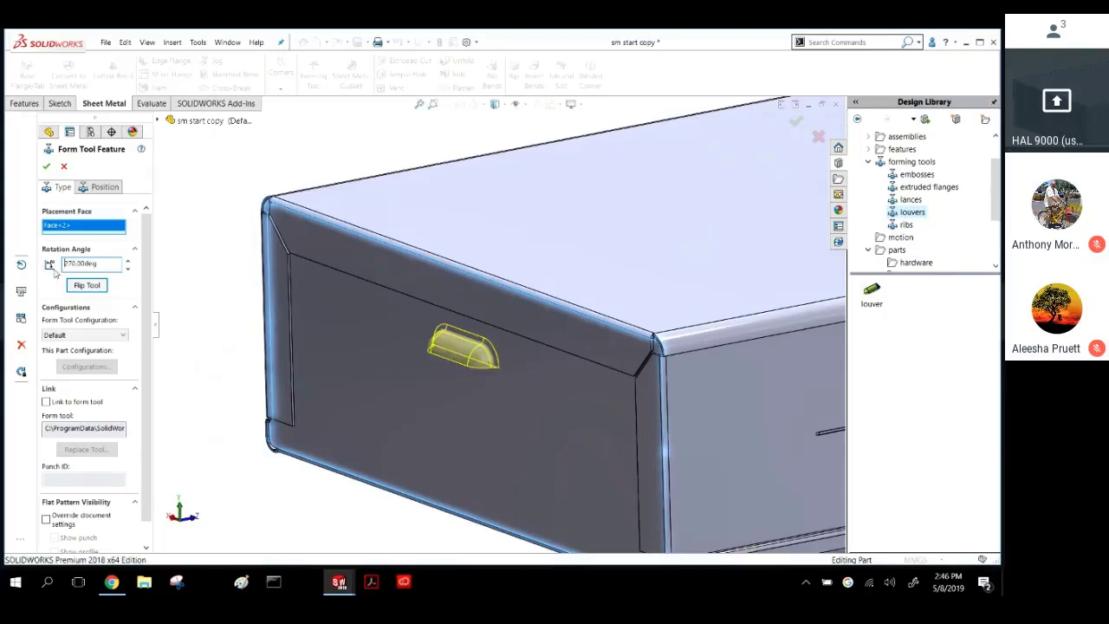
key(Return)
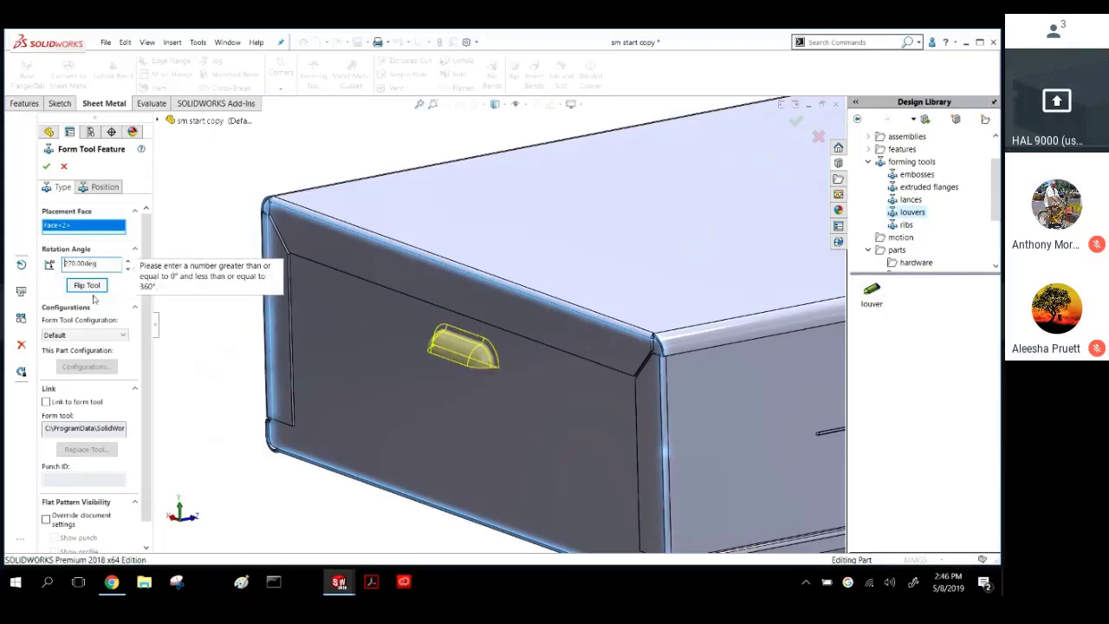
click(92, 287)
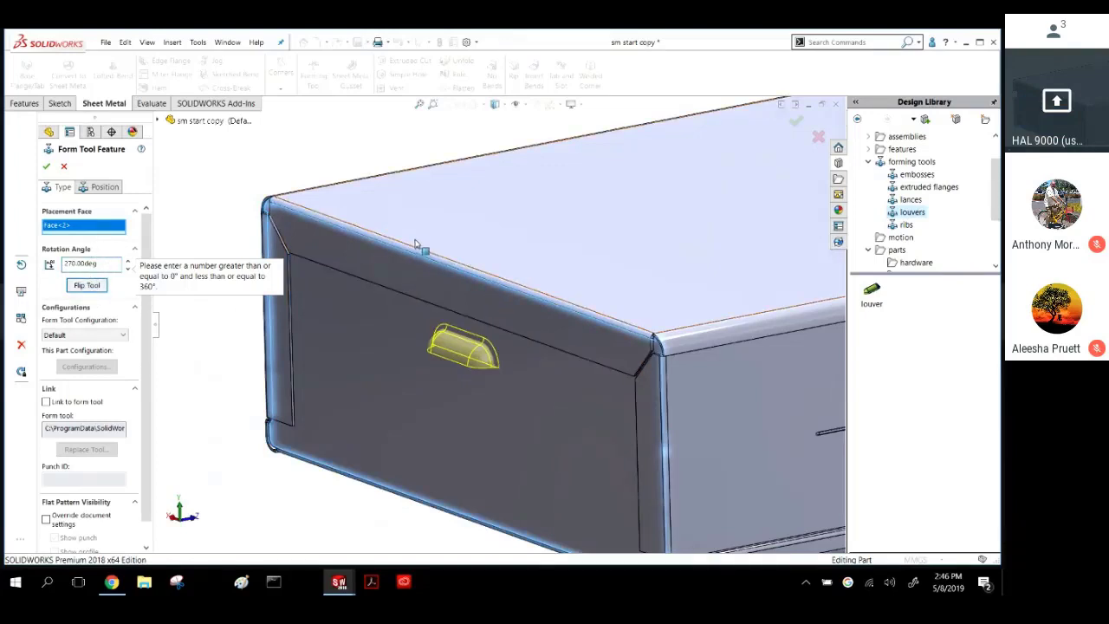
Place two more louver instances on the end panel, roughly in line below the first one.
middle_drag(342, 178, 359, 152)
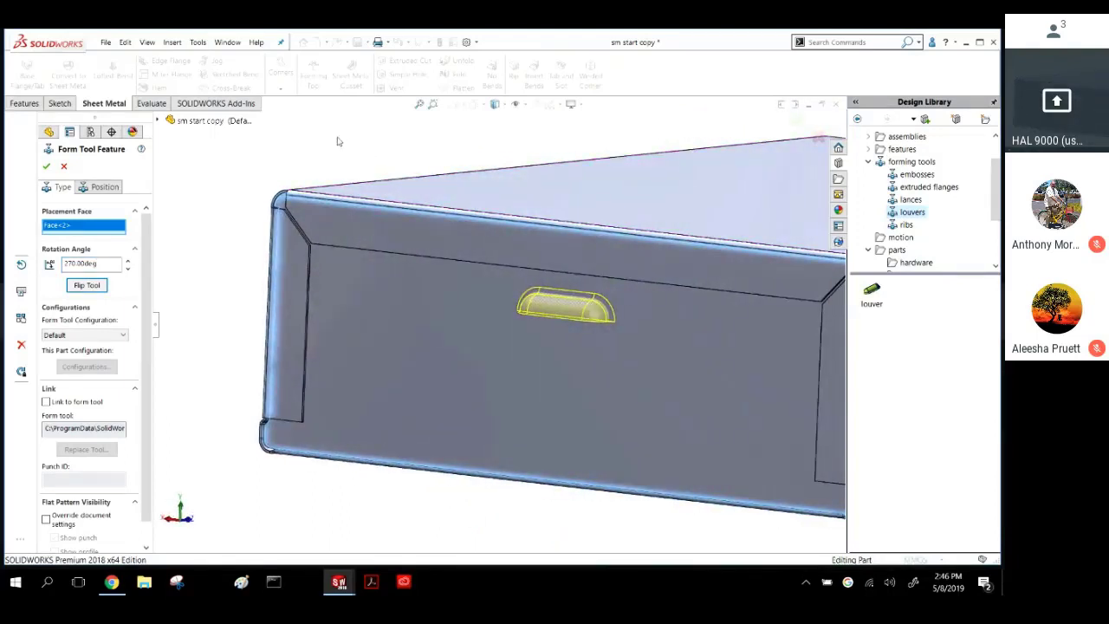
click(172, 521)
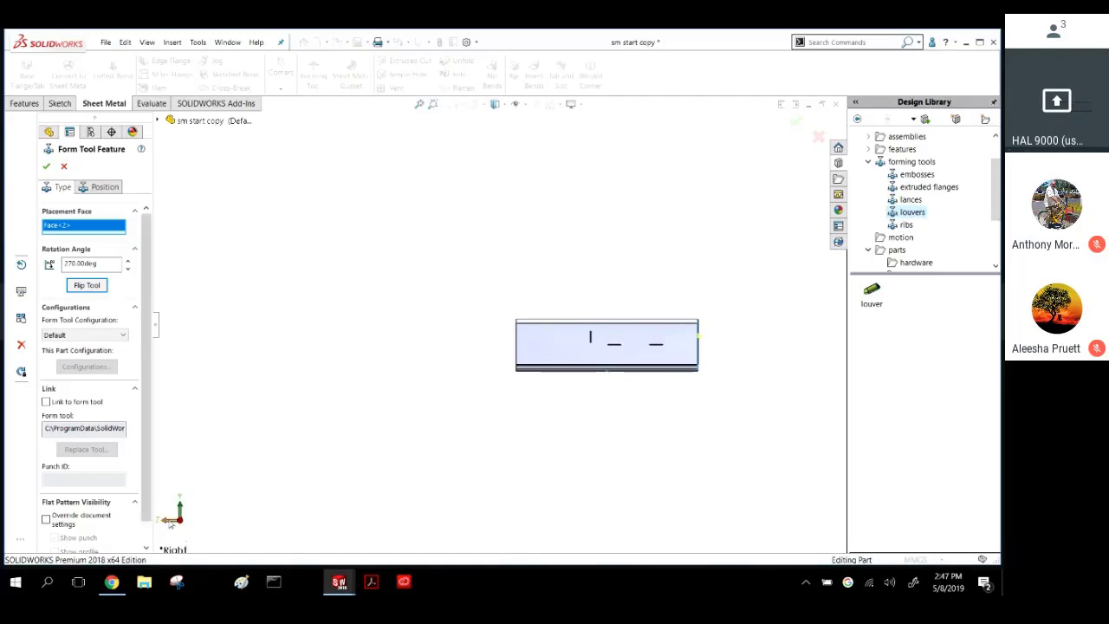
click(170, 521)
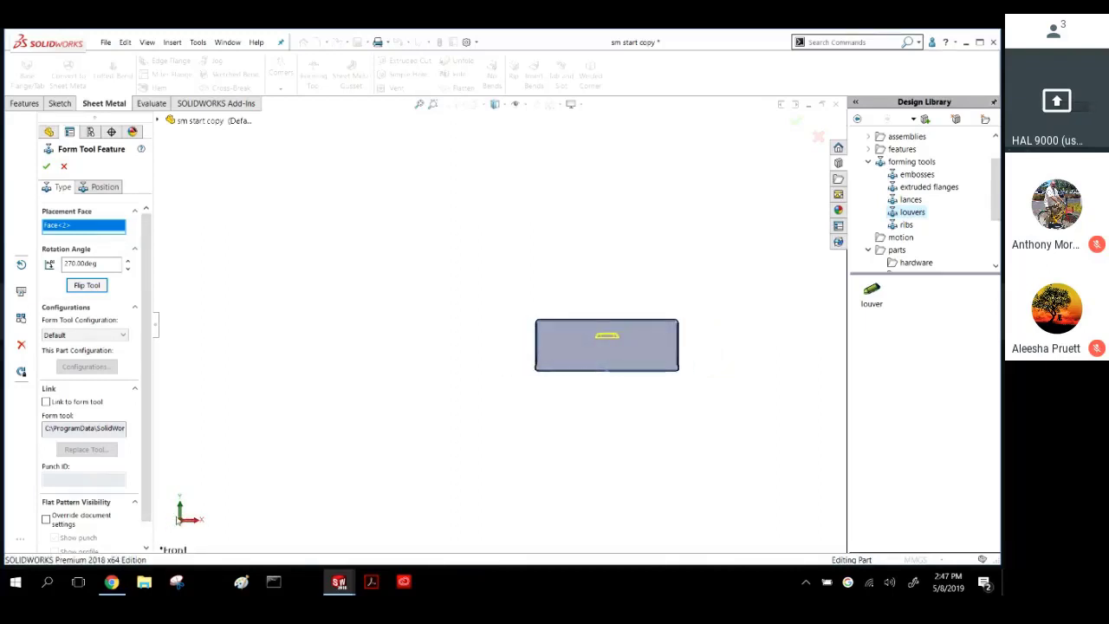
click(180, 518)
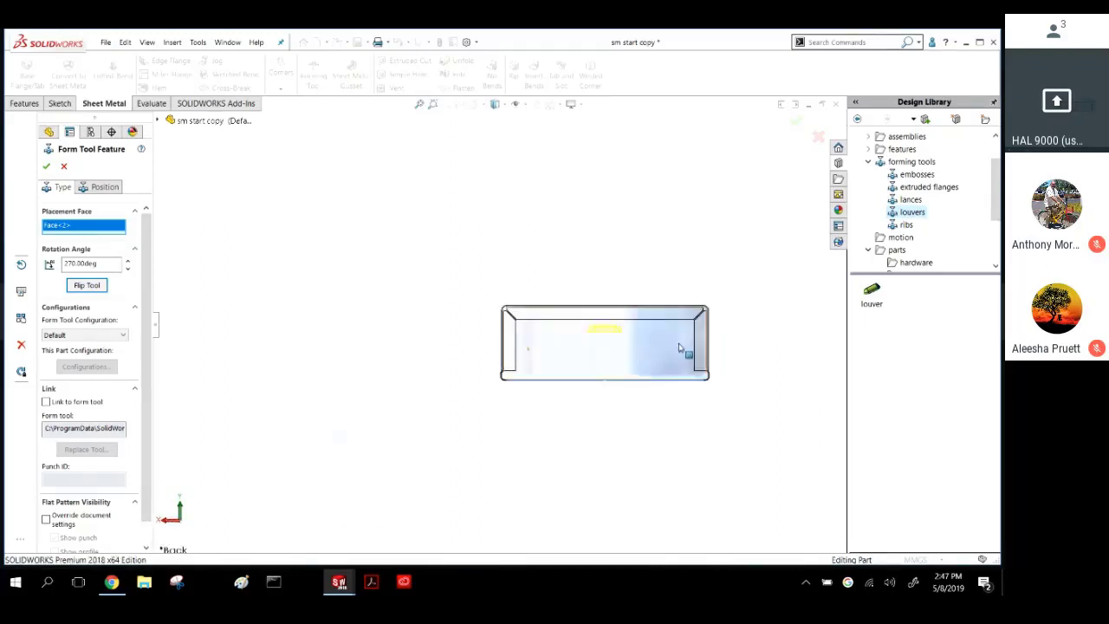
scroll(295, 210, down, 2)
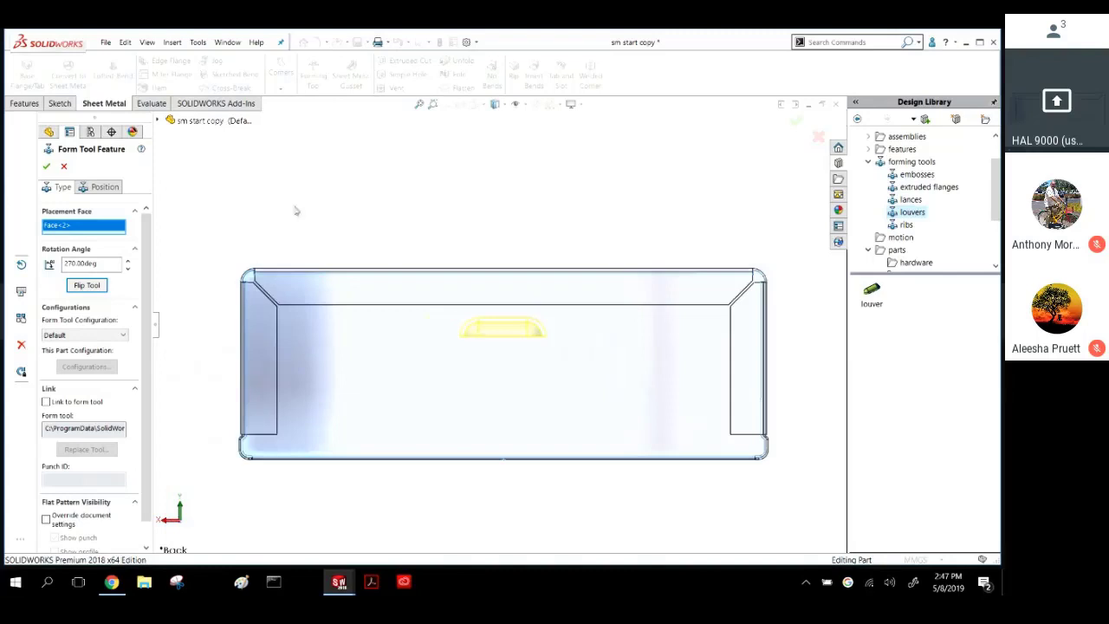
click(90, 188)
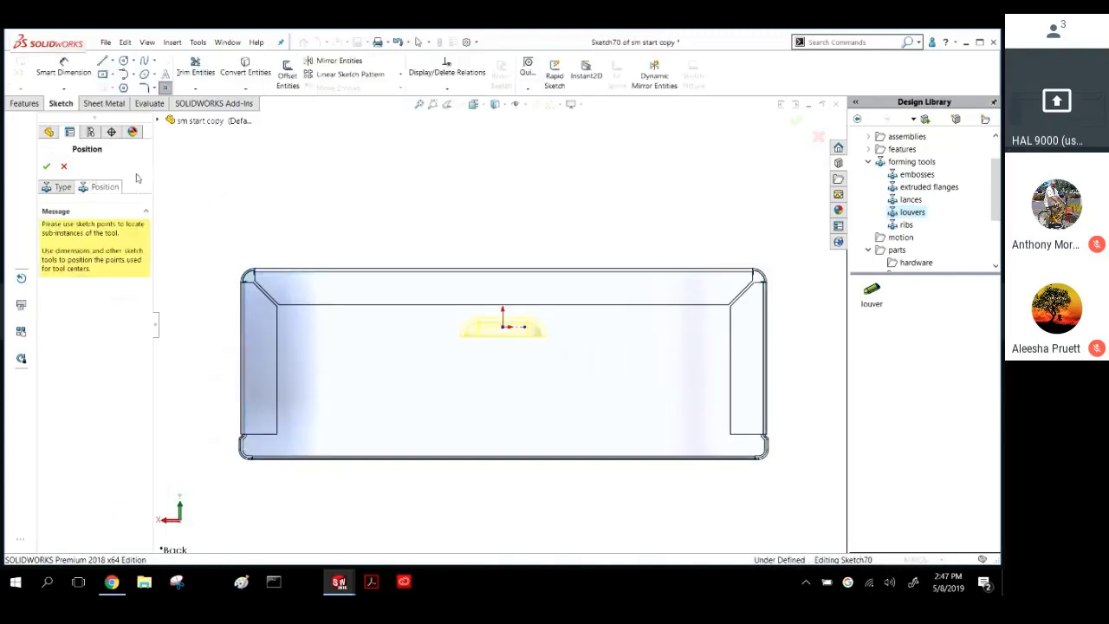
click(503, 370)
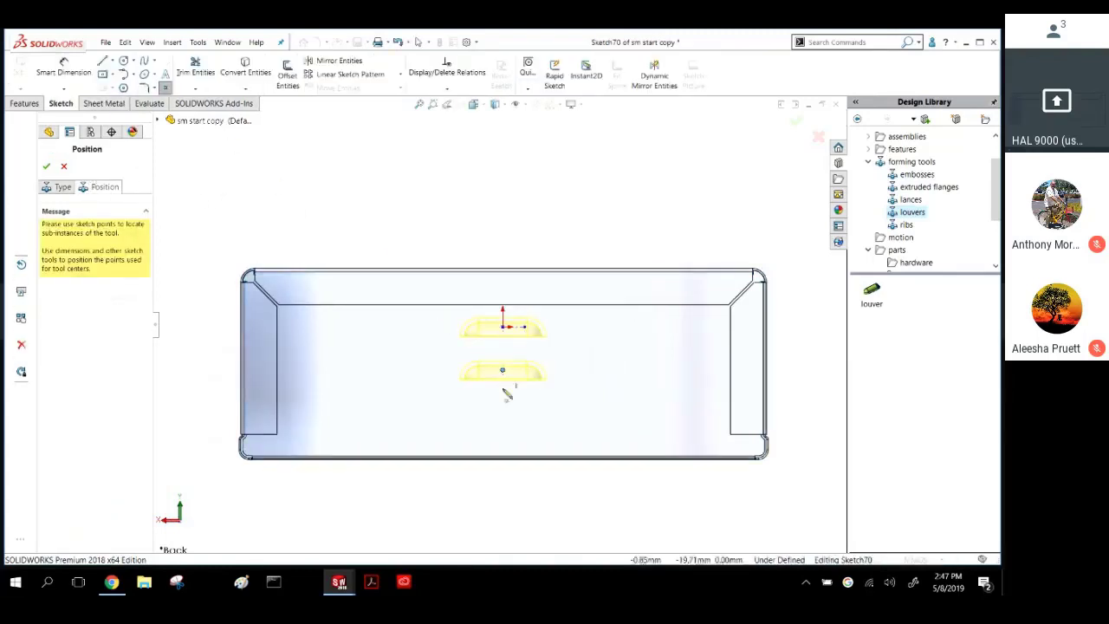
click(503, 409)
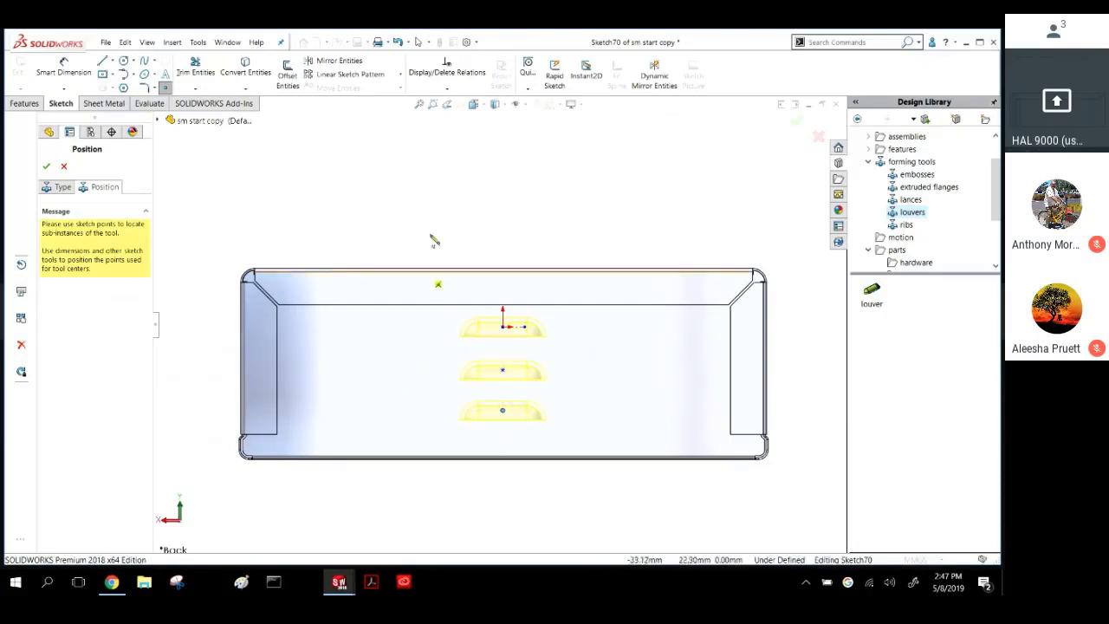
Draw two construction lines connecting the three louver centre points from the uppermost to the lowest.
click(112, 62)
click(116, 85)
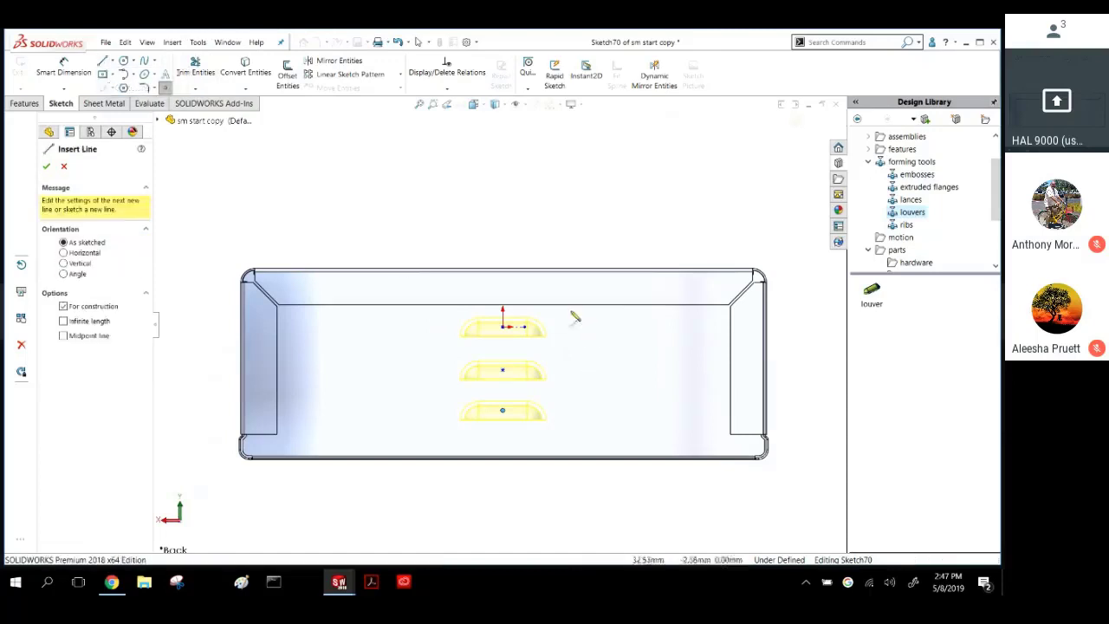
click(503, 327)
click(503, 371)
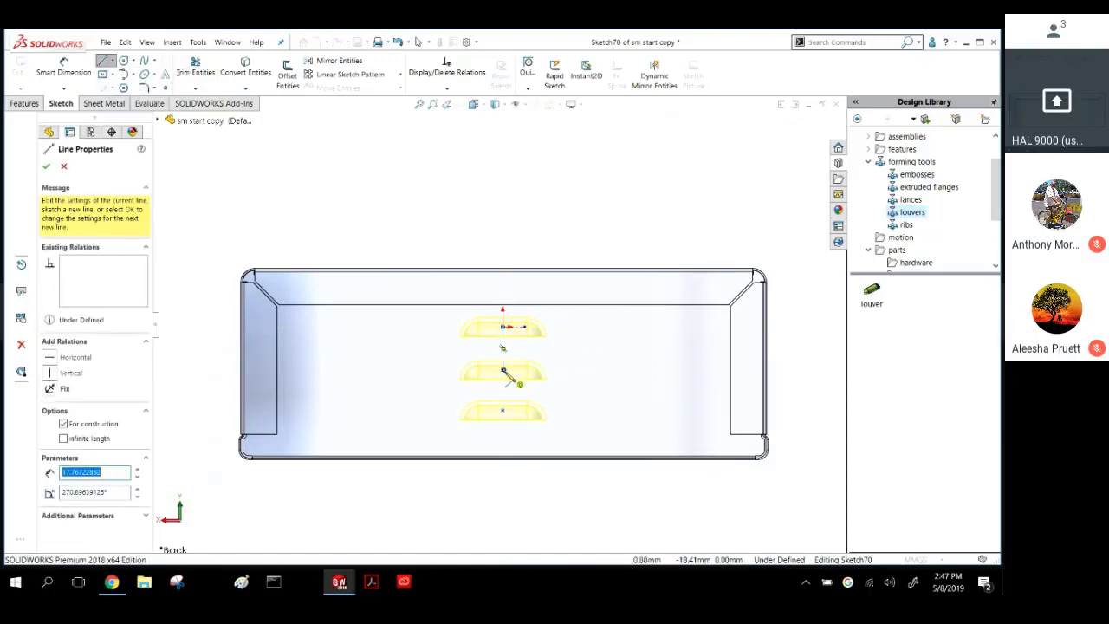
click(503, 411)
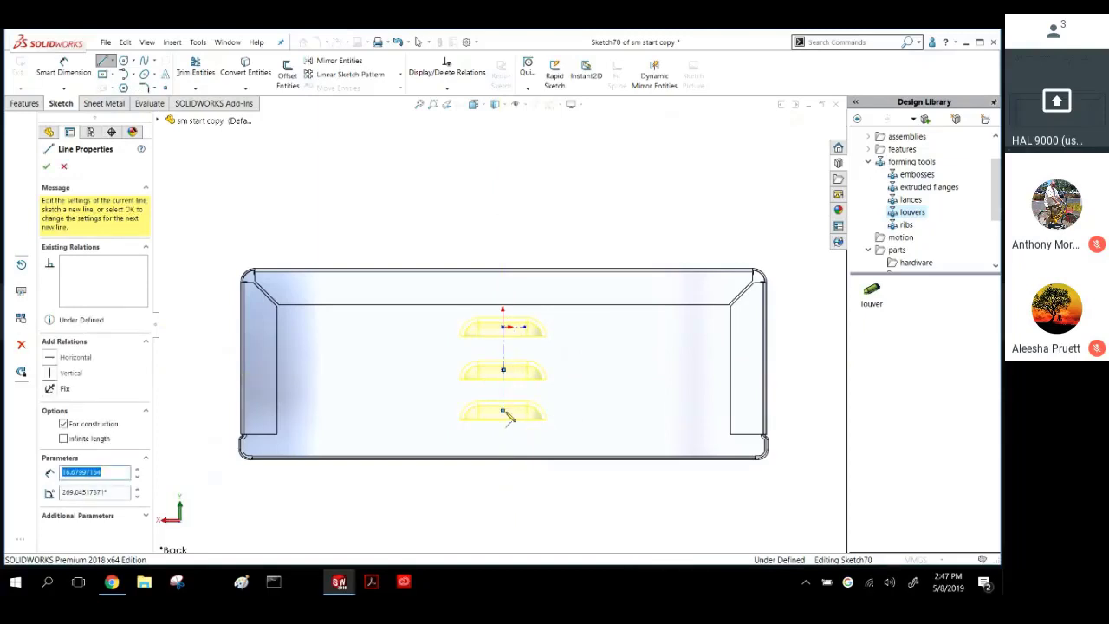
key(Escape)
Make both construction lines between the louver centres vertical and equal in length.
scroll(508, 371, down, 5)
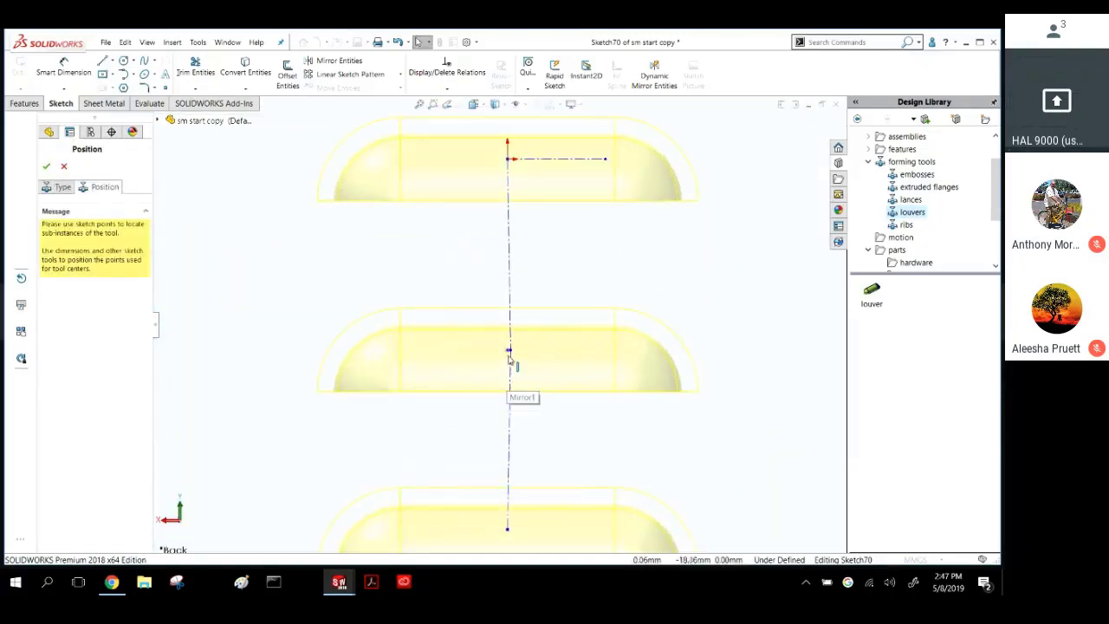
click(510, 351)
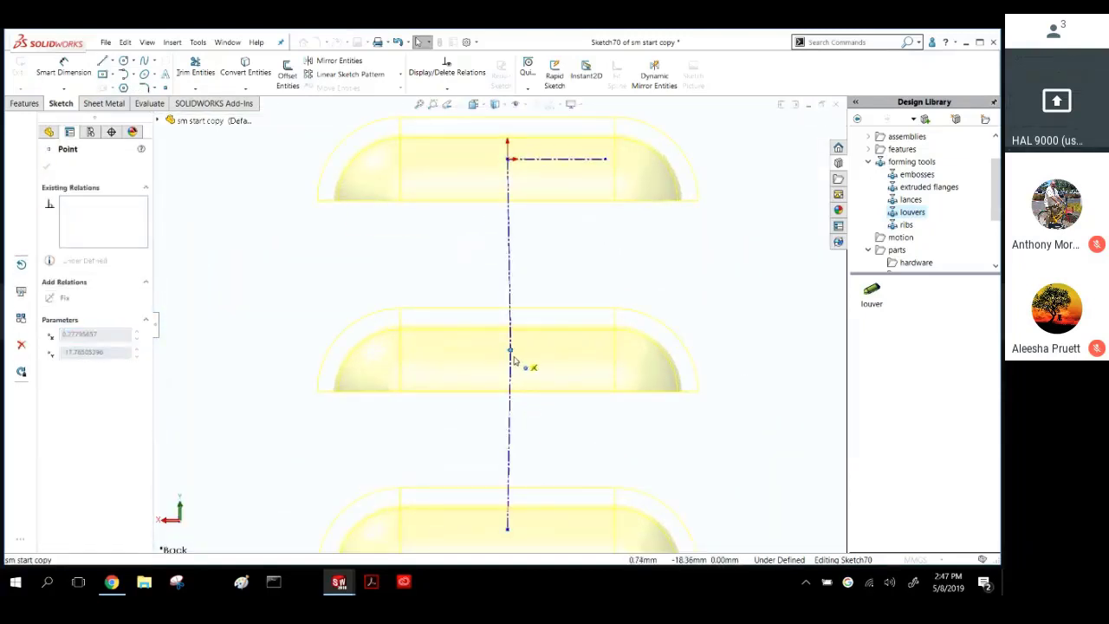
click(509, 312)
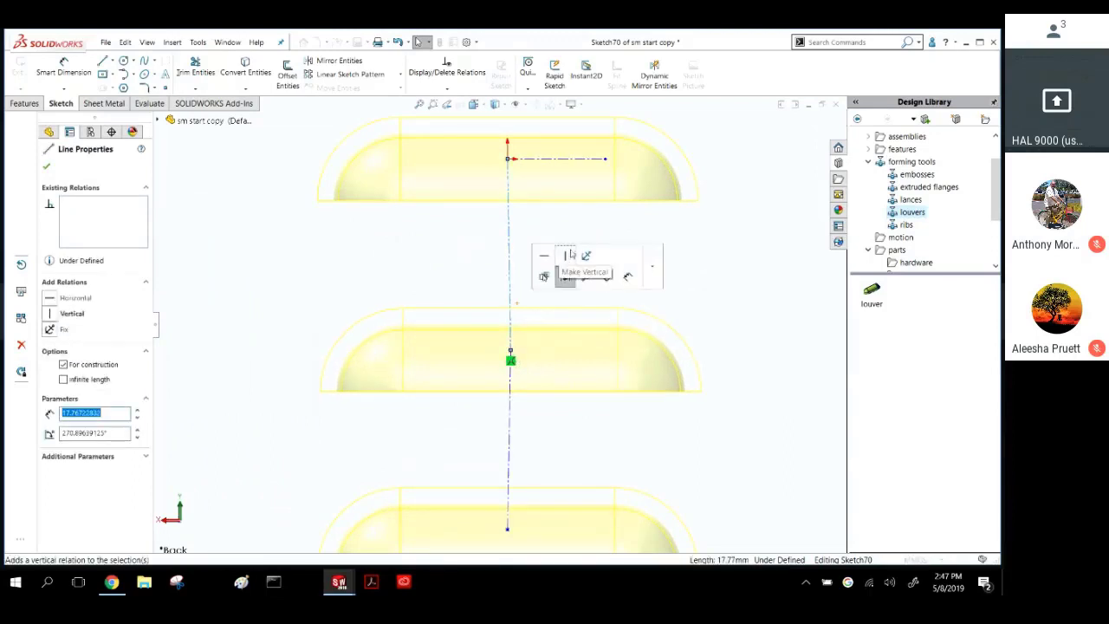
click(568, 263)
click(506, 410)
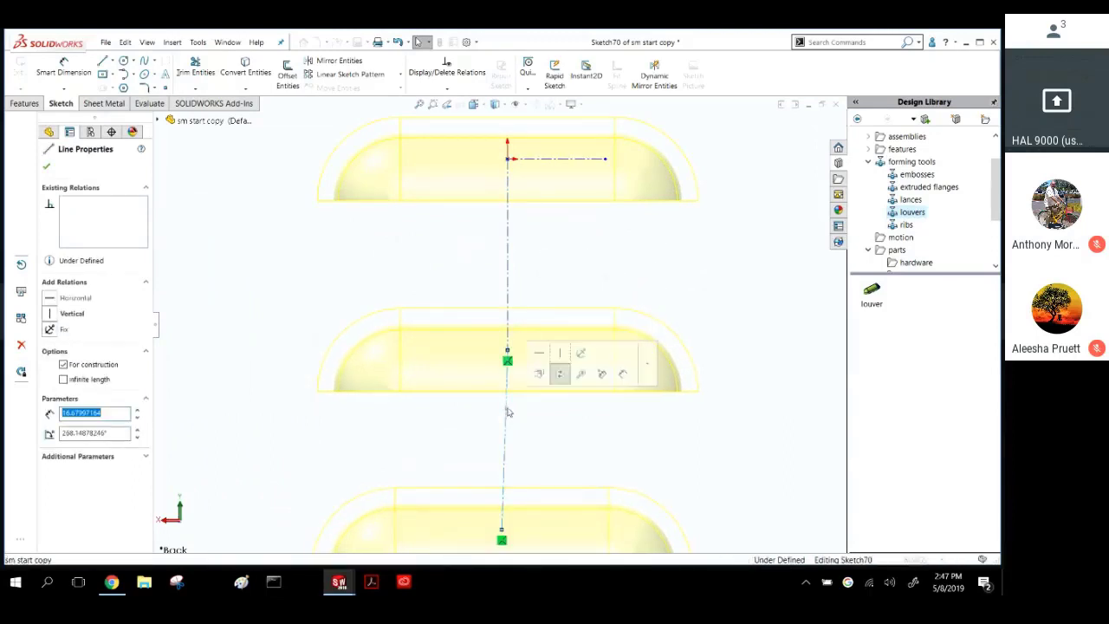
click(563, 352)
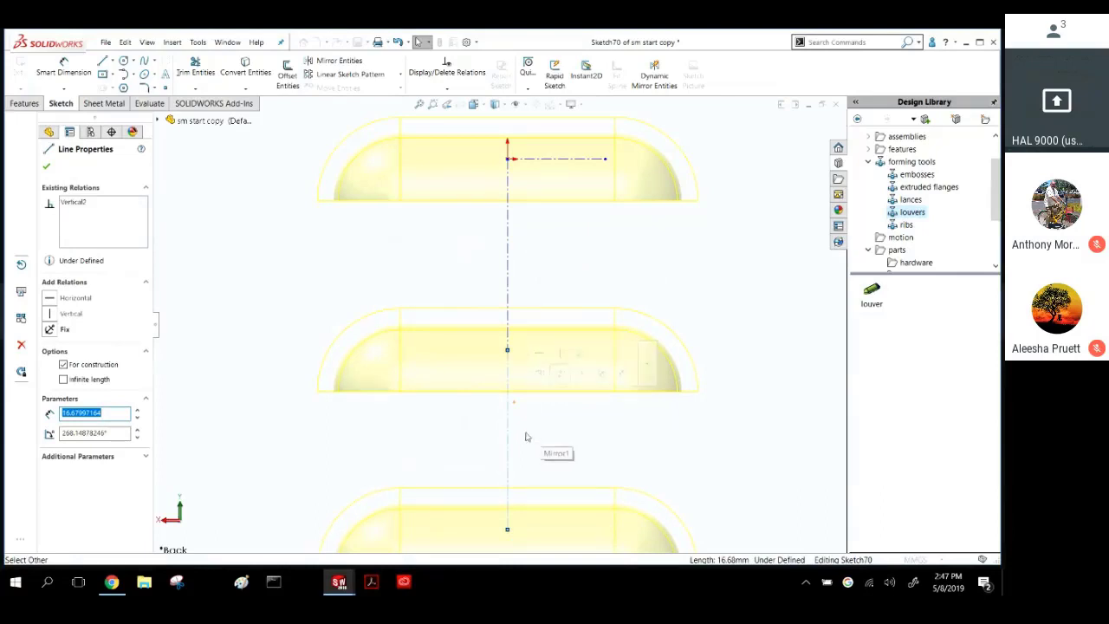
ctrl+click(508, 259)
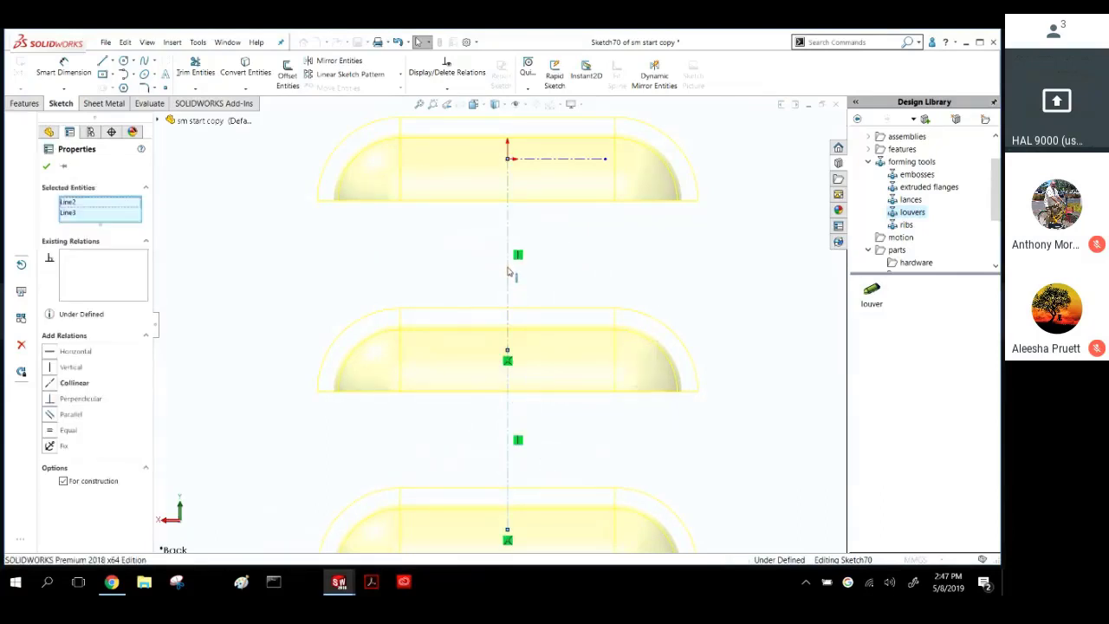
click(648, 217)
scroll(563, 303, up, 3)
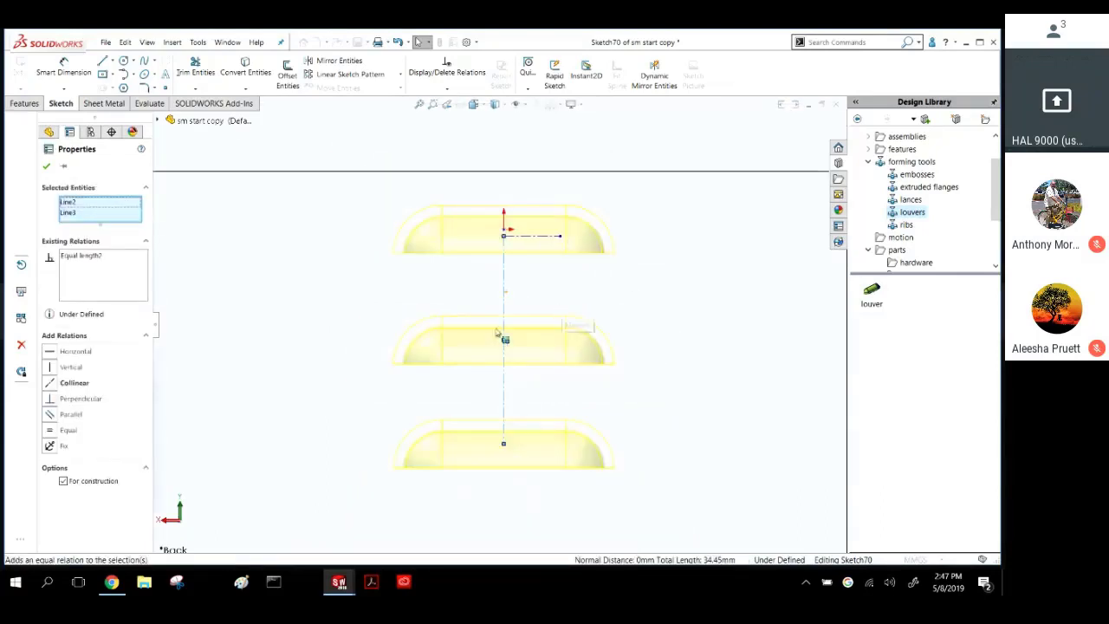
Accept the louver positions and finish the forming tool feature.
scroll(419, 218, up, 3)
mouse_move(385, 136)
middle_down()
mouse_move(346, 156)
mouse_move(368, 199)
middle_up()
scroll(346, 160, up, 3)
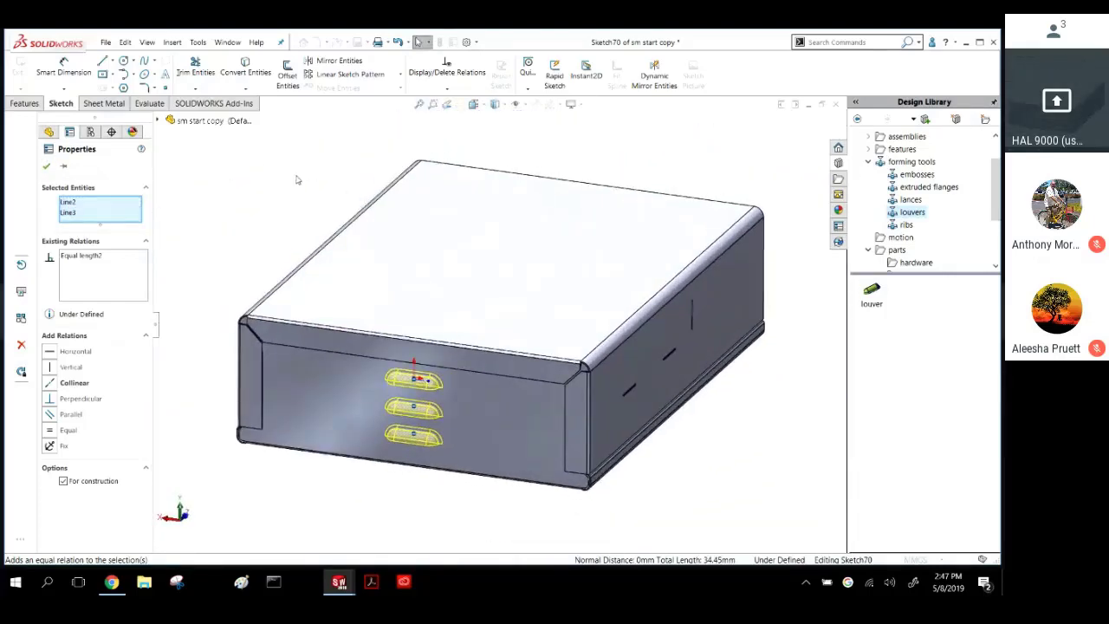
click(46, 165)
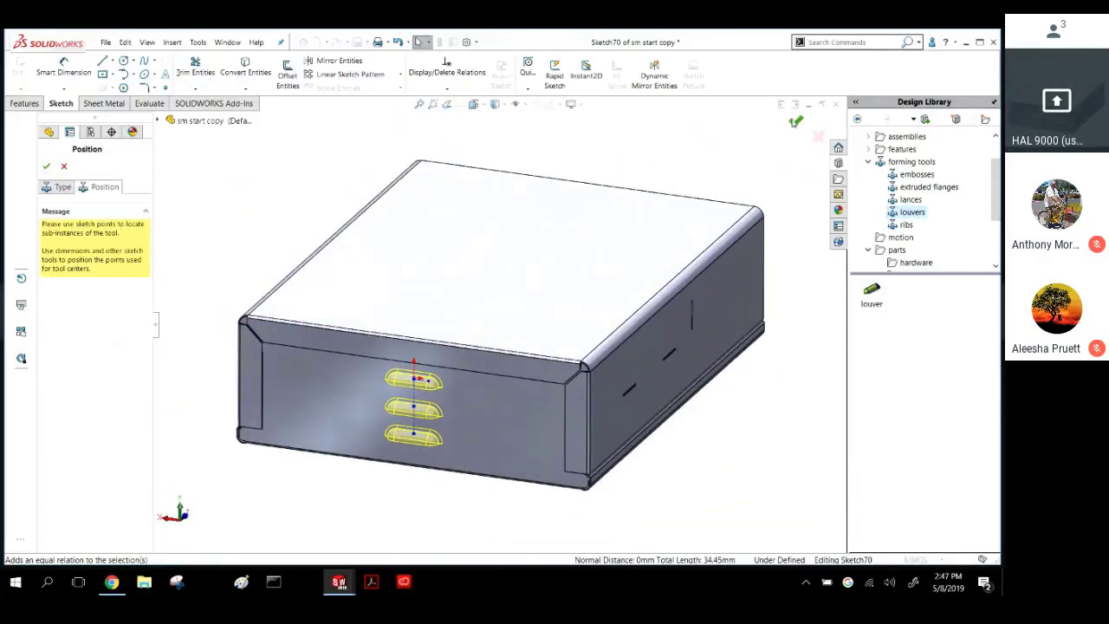
click(792, 116)
Start inserting a sketch block on the outer face of the louvered end panel.
middle_drag(349, 180, 240, 222)
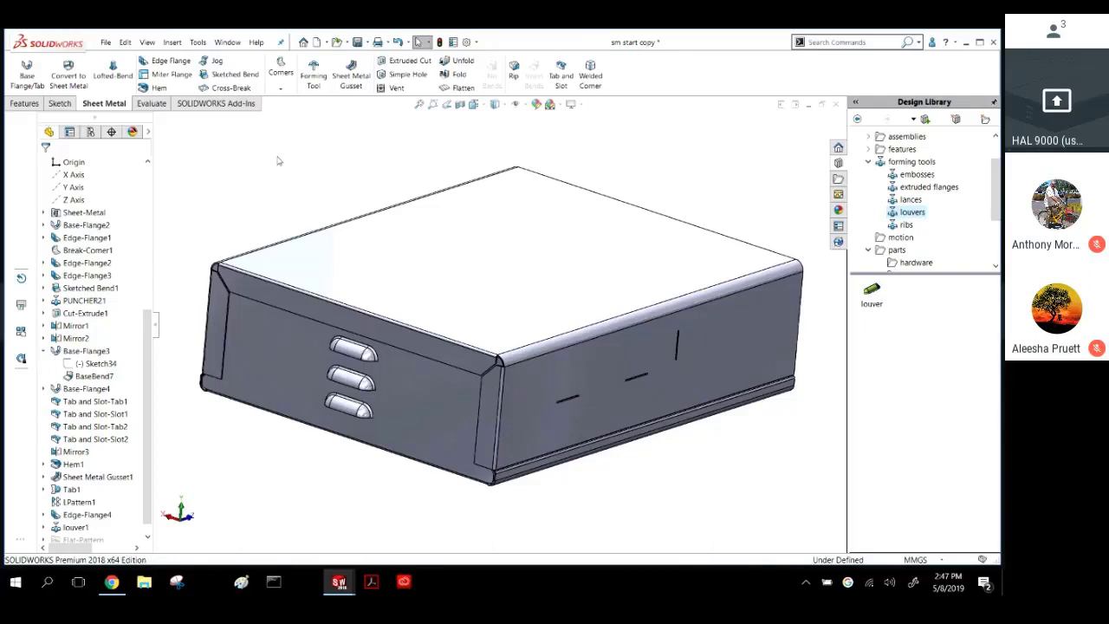
middle_drag(288, 193, 295, 165)
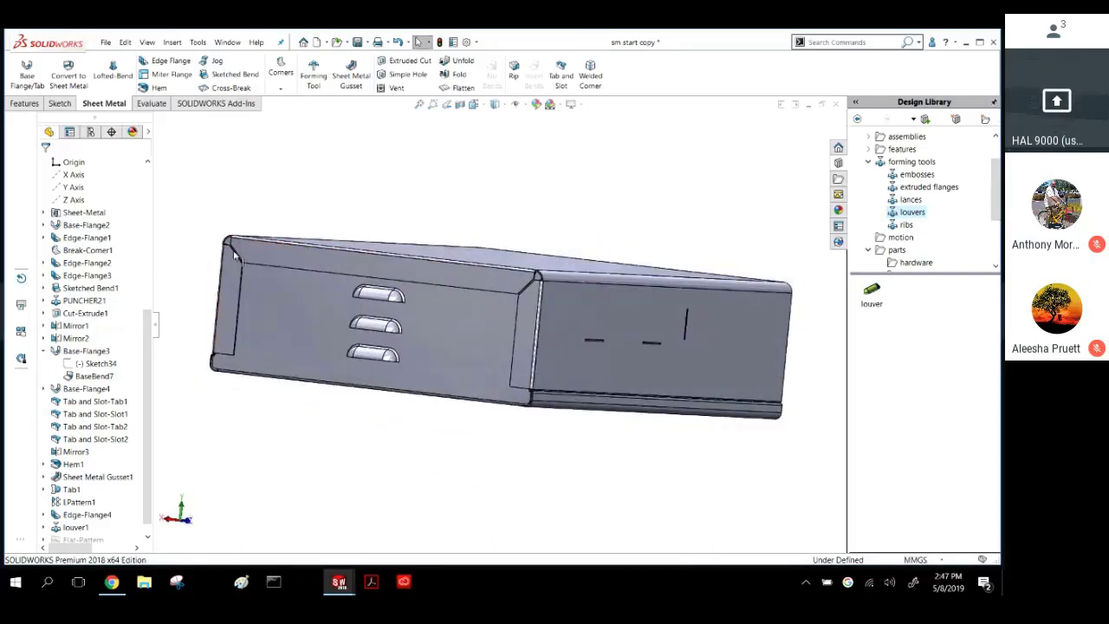
scroll(312, 335, down, 4)
middle_drag(327, 261, 321, 265)
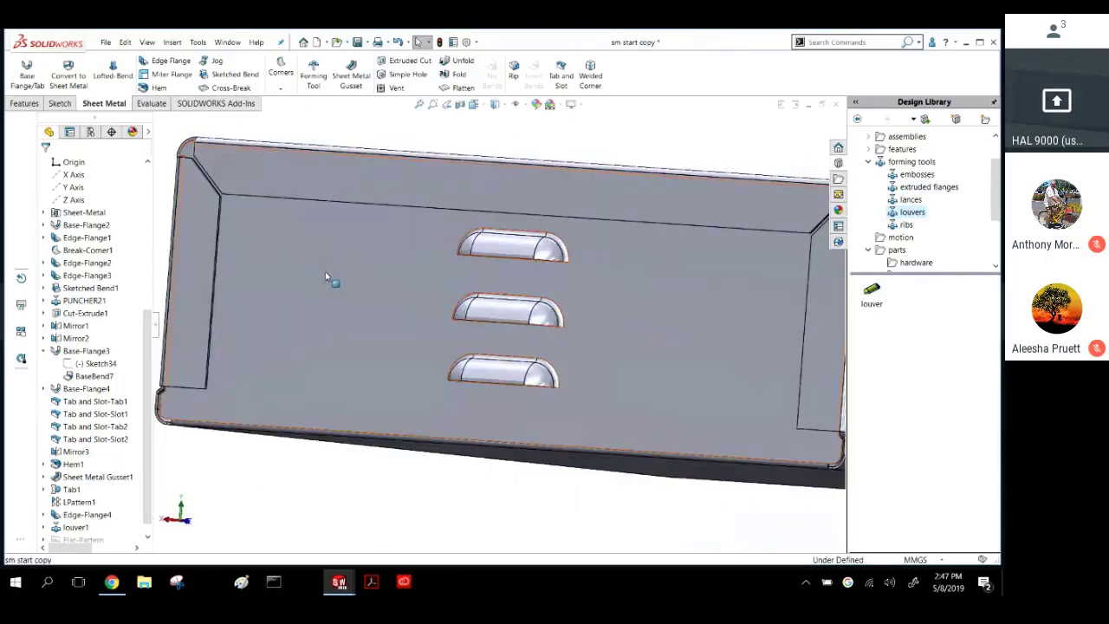
scroll(412, 317, up, 3)
click(414, 320)
click(59, 103)
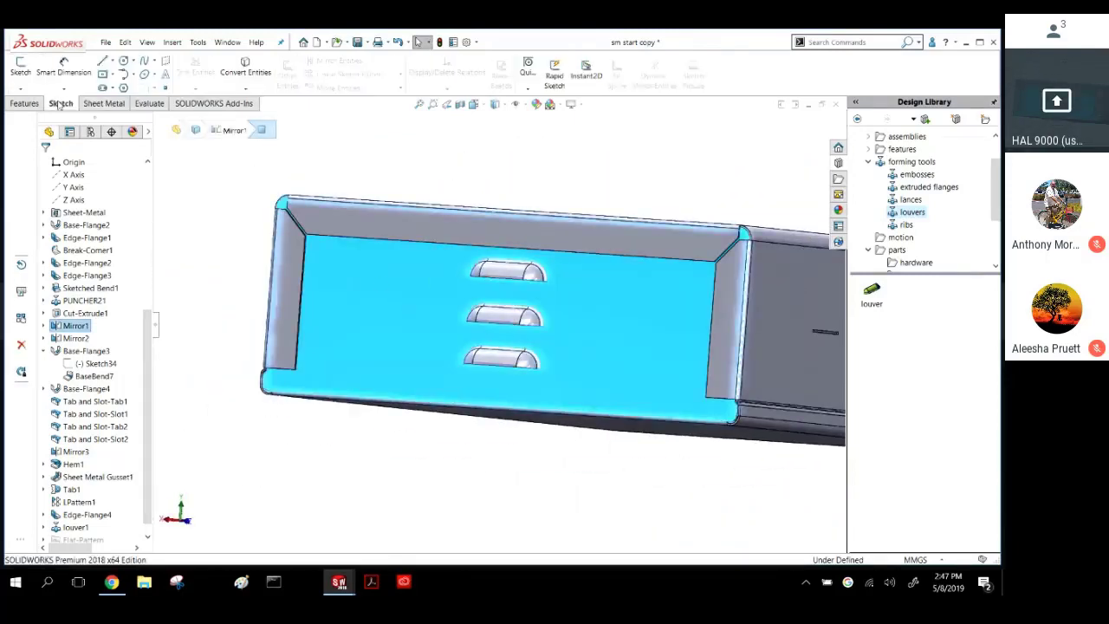
click(198, 42)
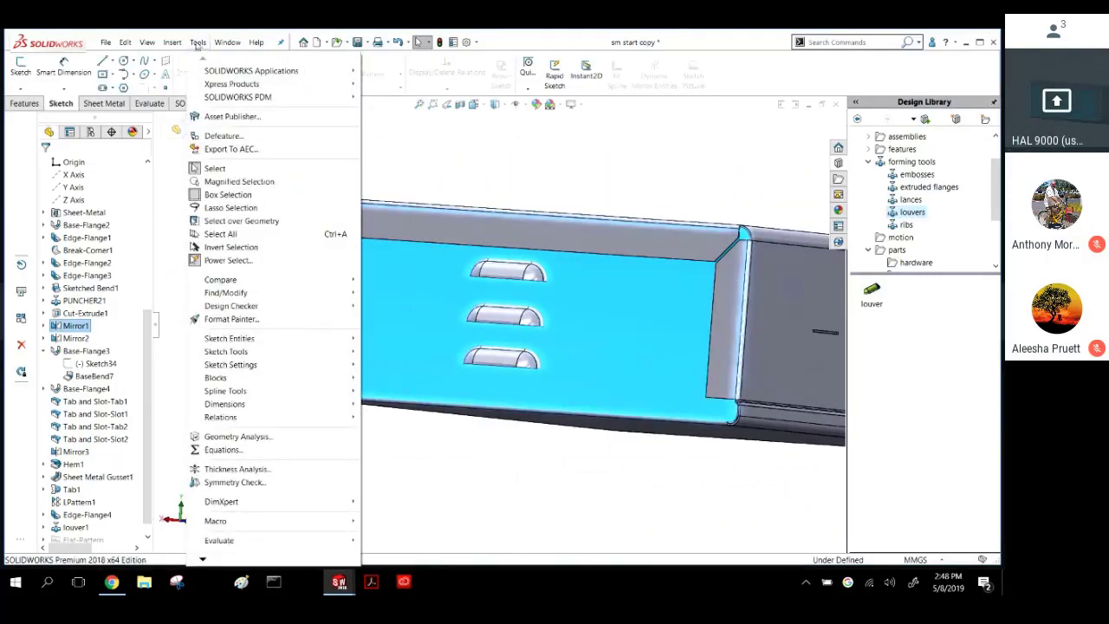
mouse_move(276, 378)
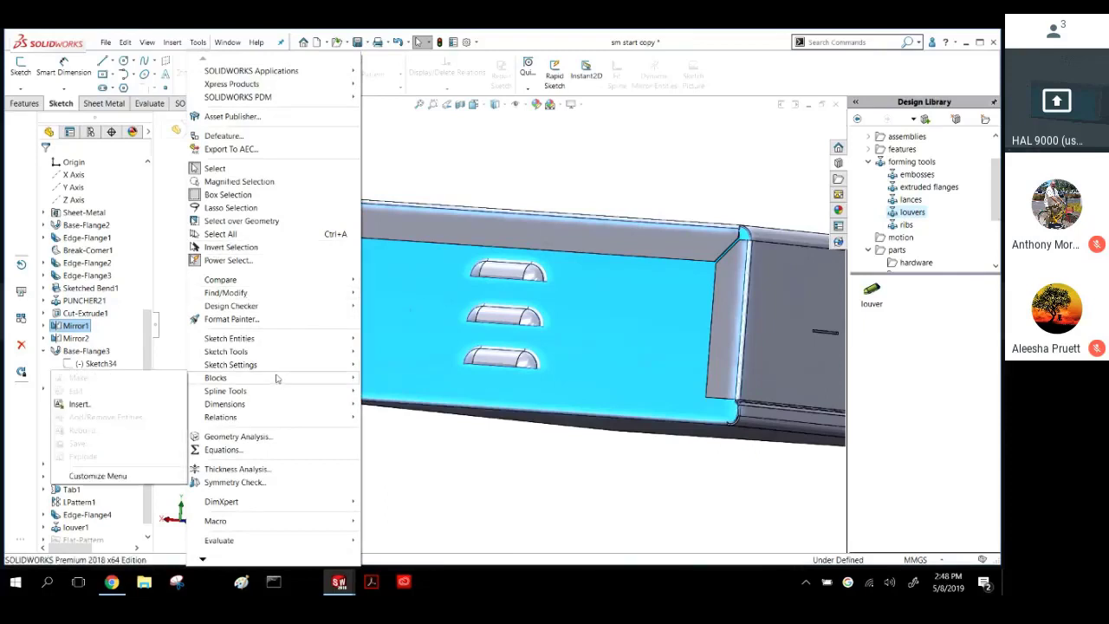
click(79, 403)
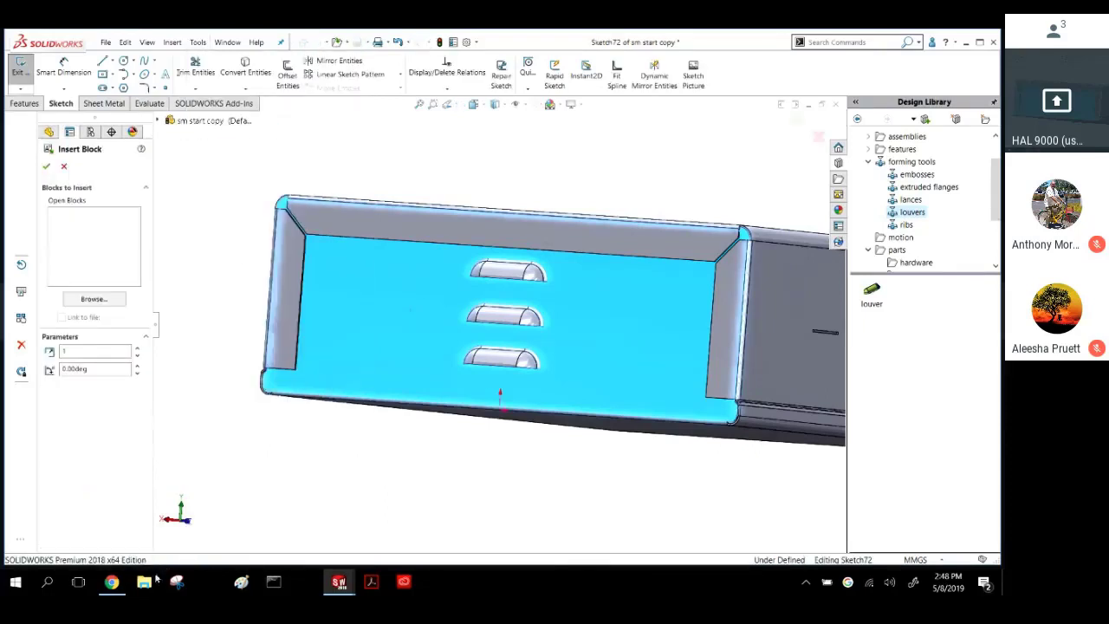
Load the block file ventsketch.SLDBLK from the Desktop folder and place one instance on the end panel beside the louvers.
click(94, 298)
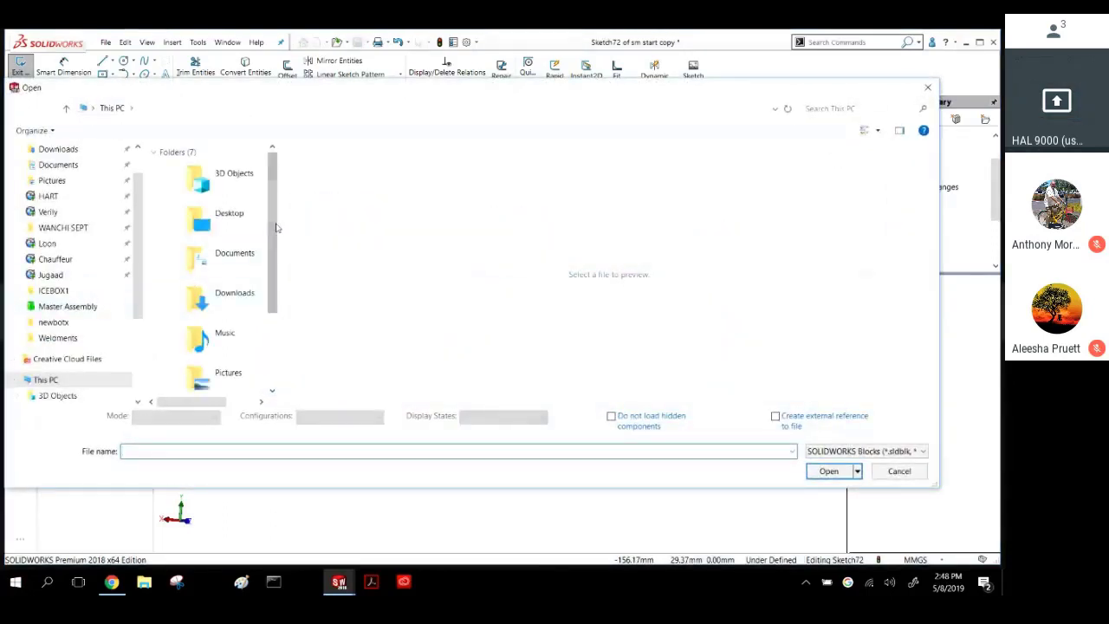
drag(272, 228, 273, 325)
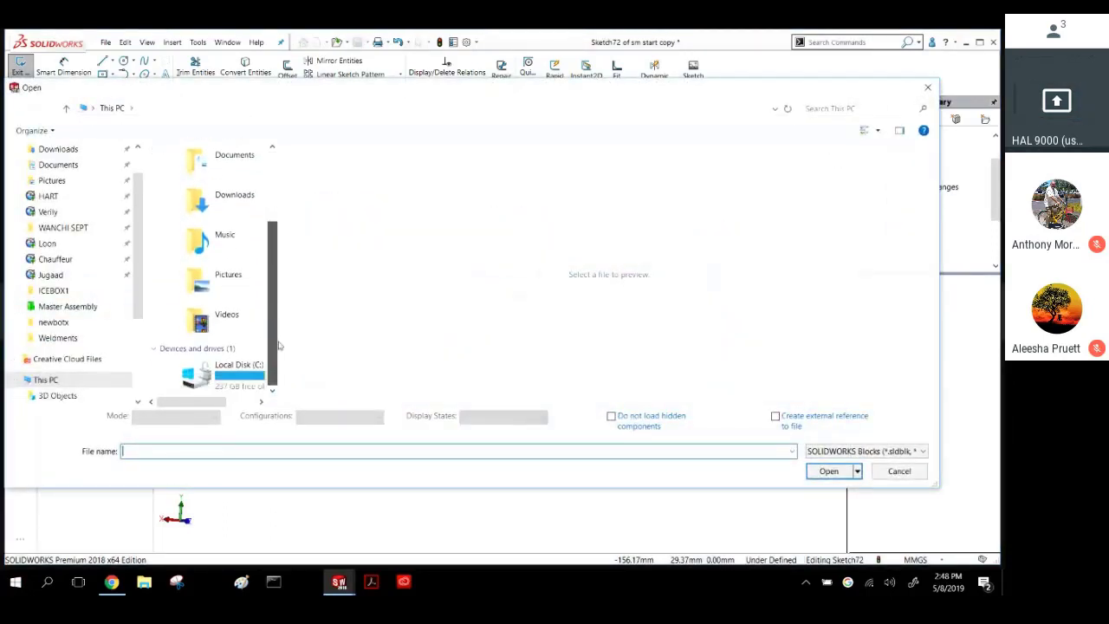
scroll(68, 178, up, 1)
click(54, 176)
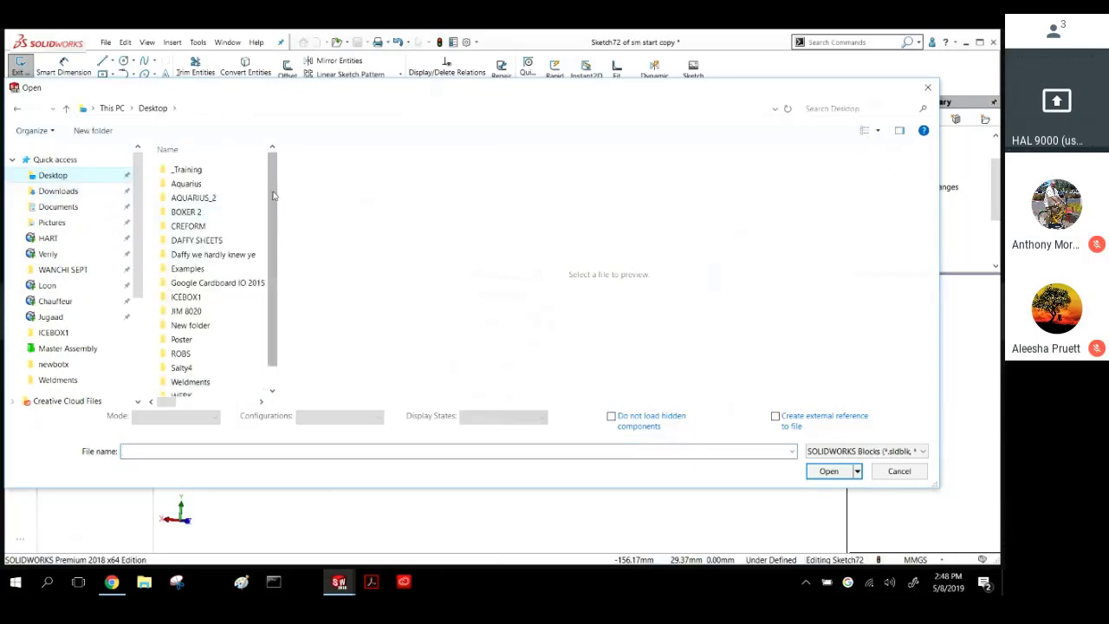
scroll(260, 346, down, 1)
click(202, 389)
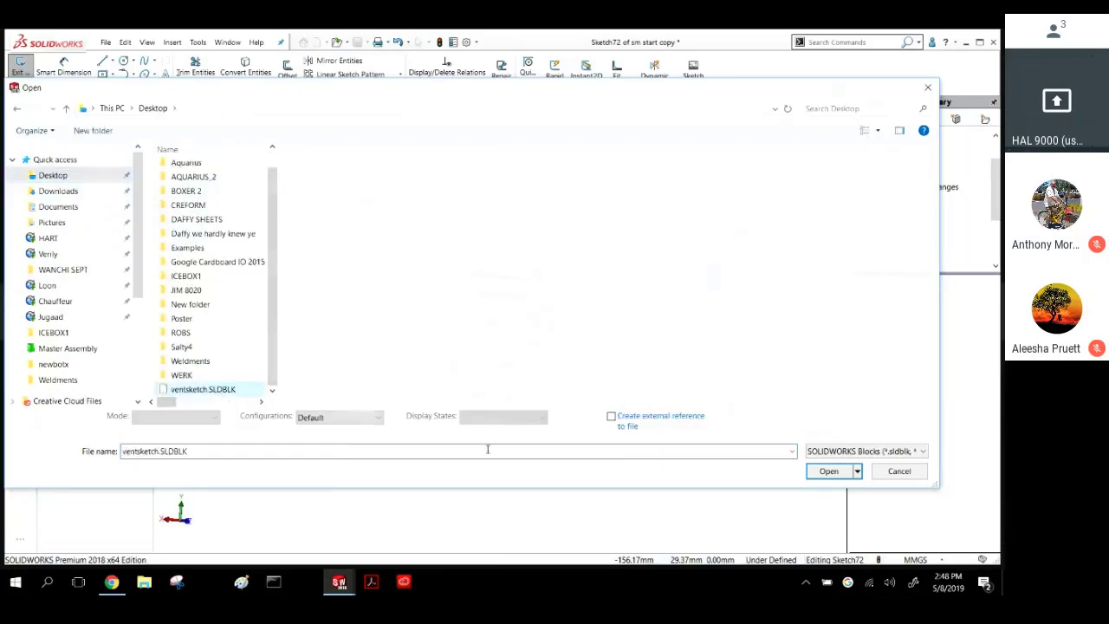
click(828, 470)
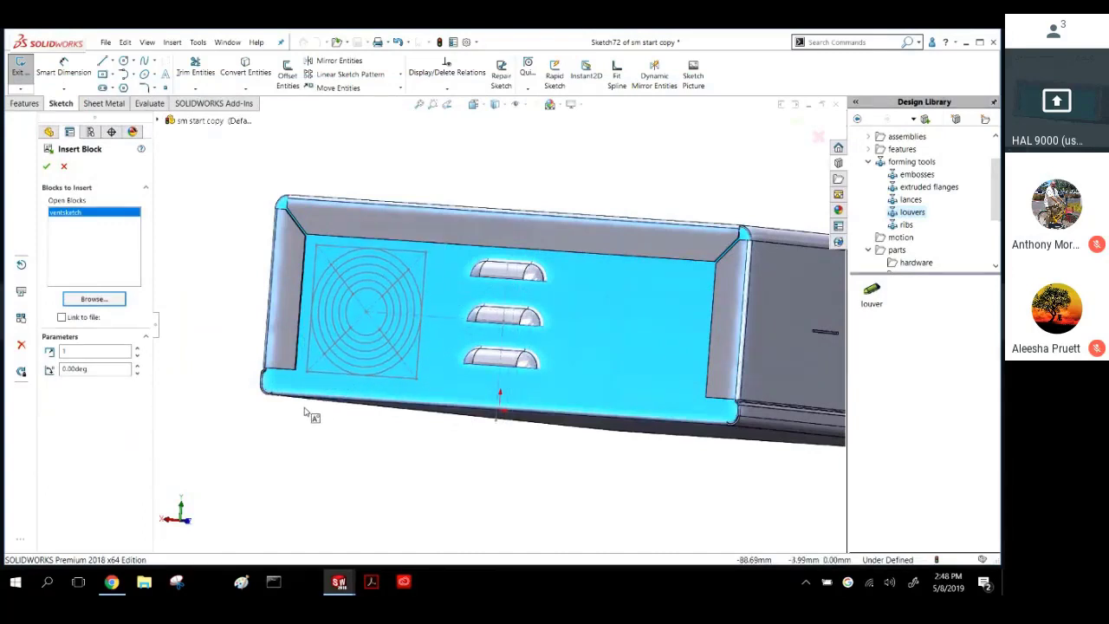
click(310, 413)
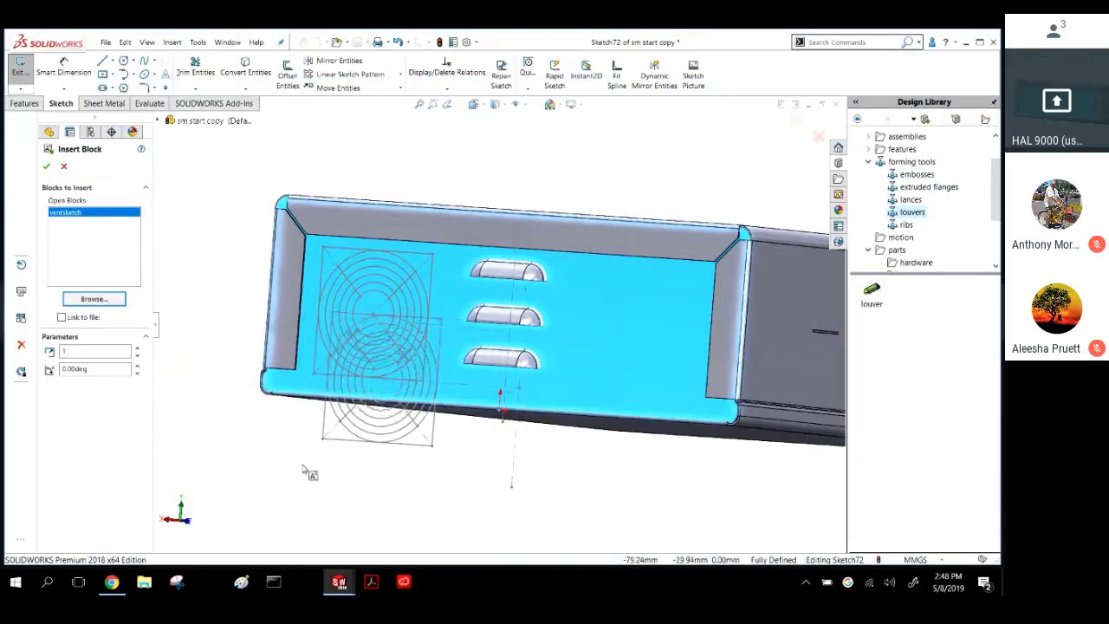
key(Escape)
scroll(379, 290, up, 3)
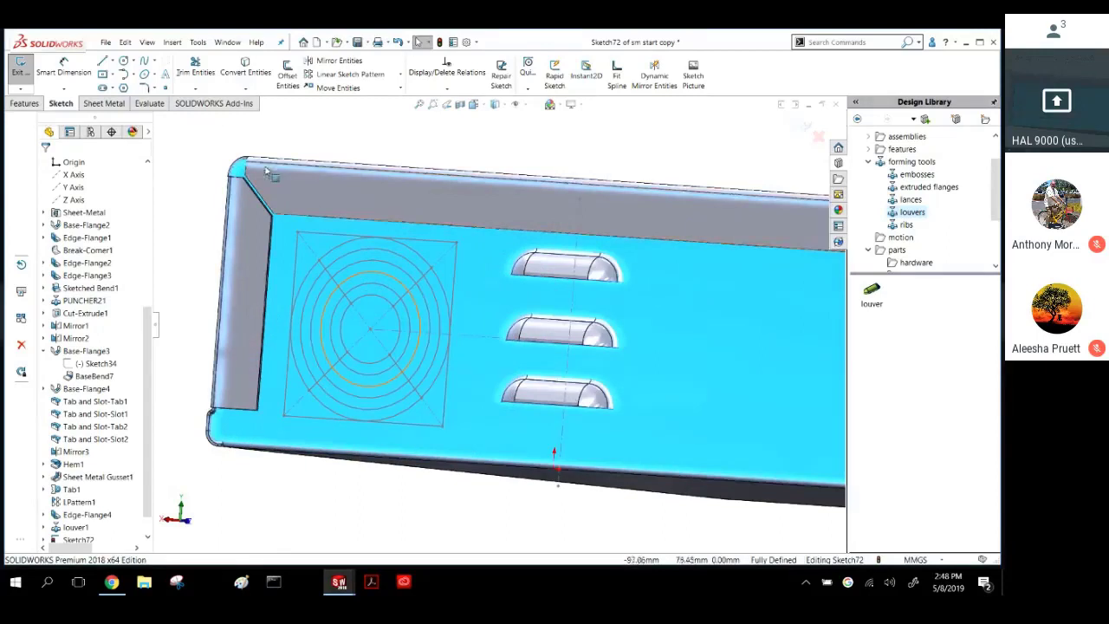
Start a Vent feature on the end panel with the outermost circle of the inserted block as its boundary.
click(107, 104)
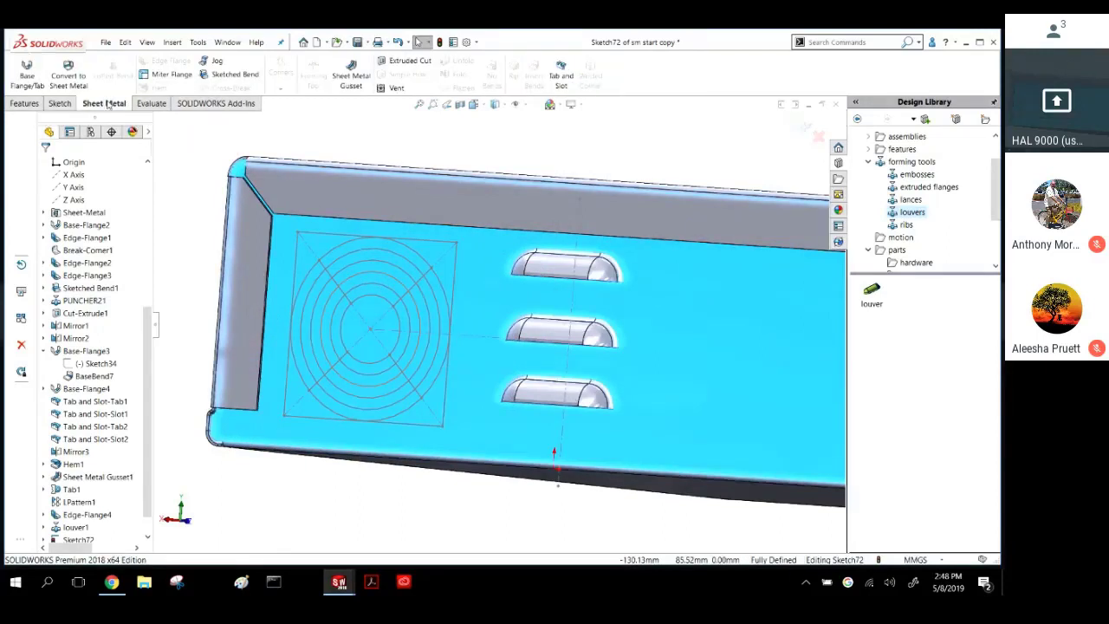
click(403, 87)
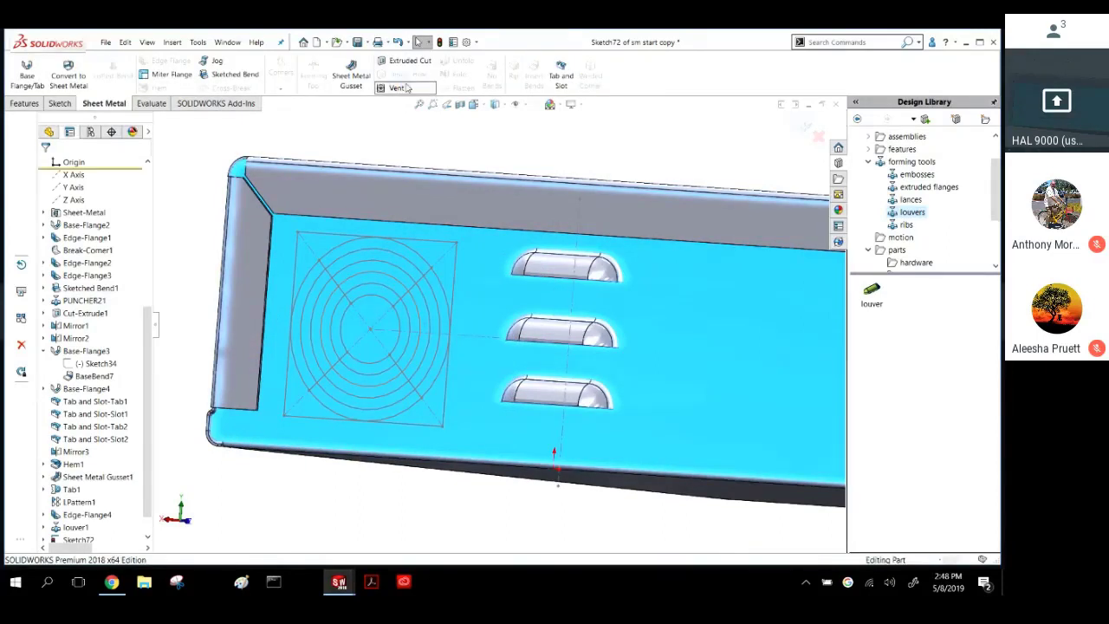
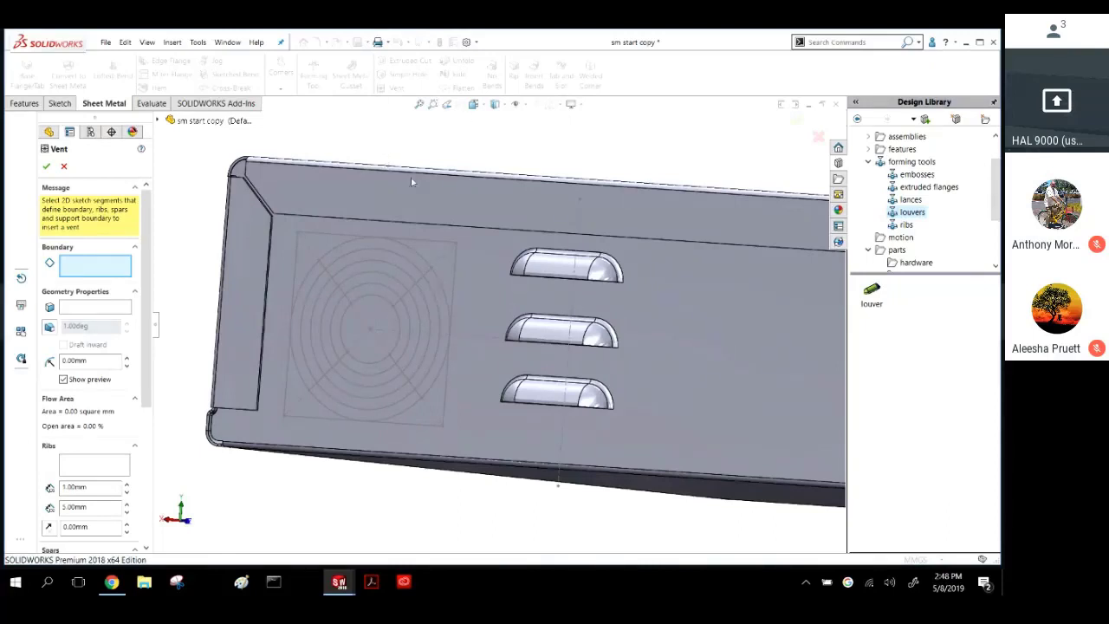
click(343, 246)
mouse_move(344, 252)
middle_down()
mouse_move(318, 367)
mouse_move(327, 384)
middle_up()
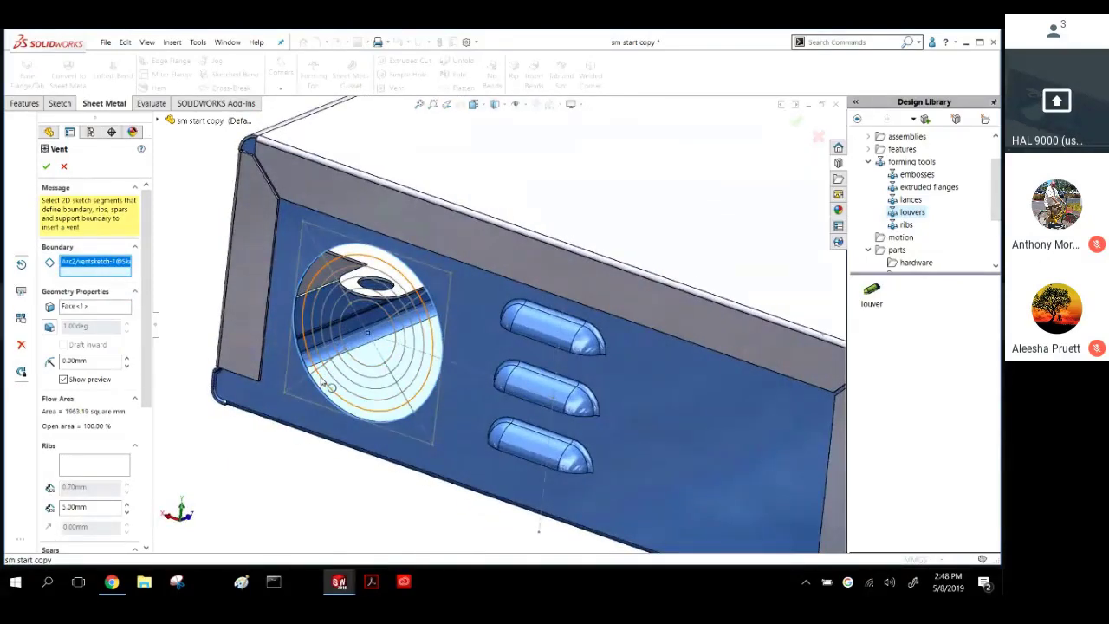
scroll(86, 507, down, 5)
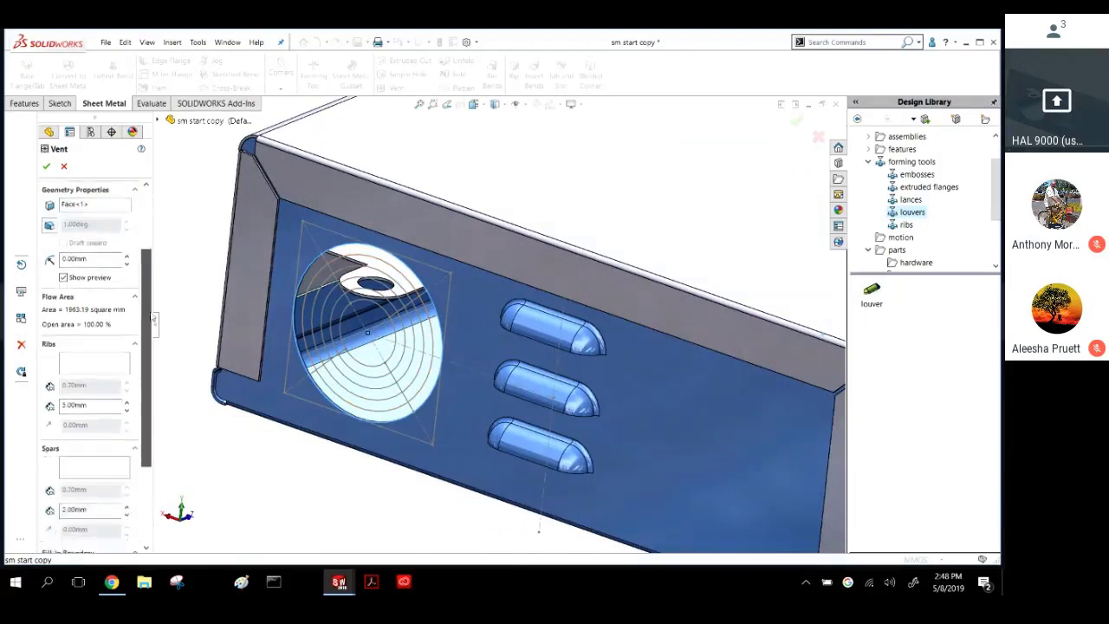
click(87, 490)
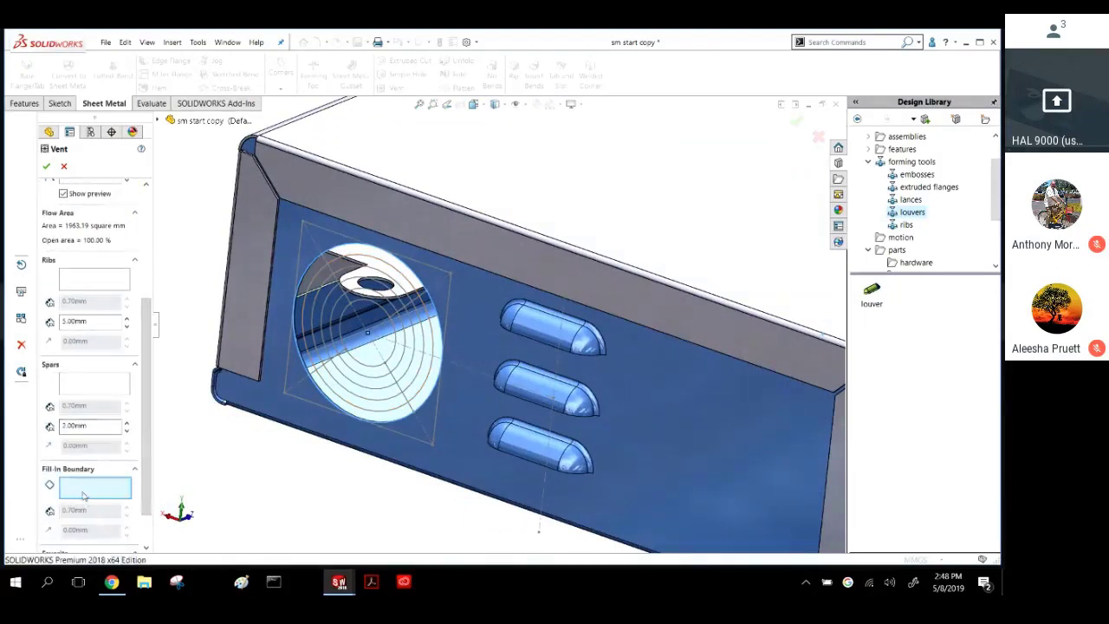
click(375, 385)
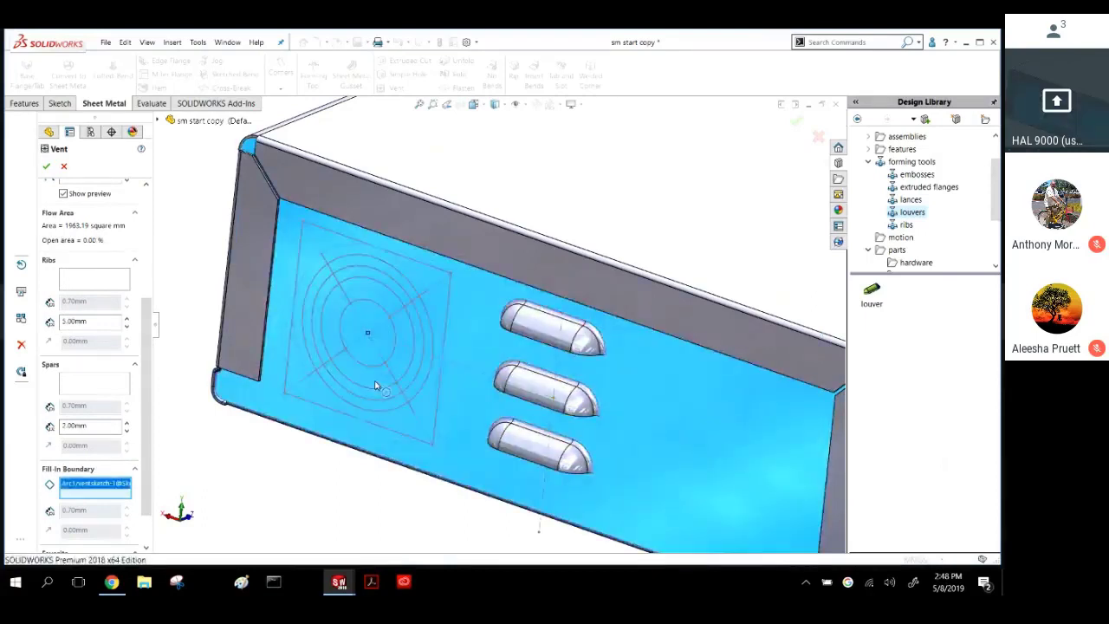
click(375, 385)
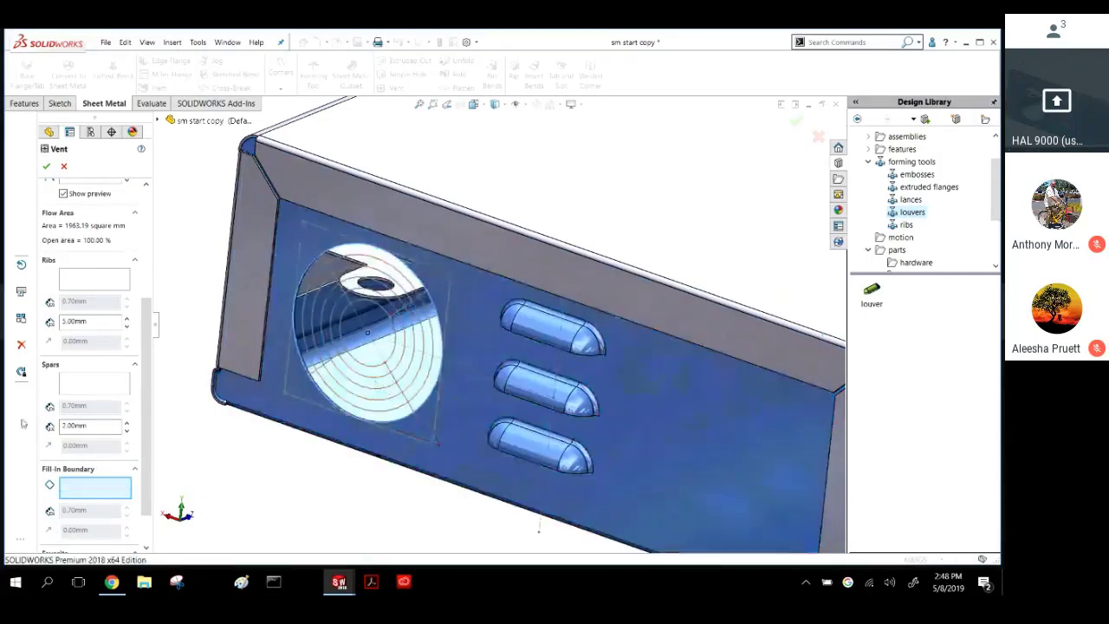
click(345, 364)
click(346, 363)
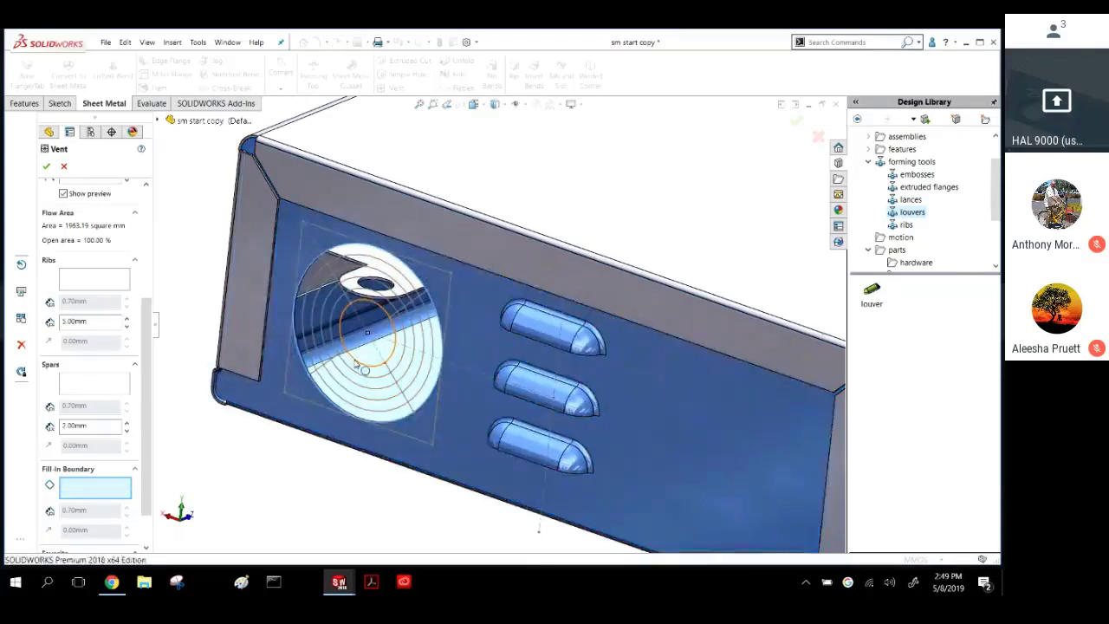
click(354, 364)
click(354, 364)
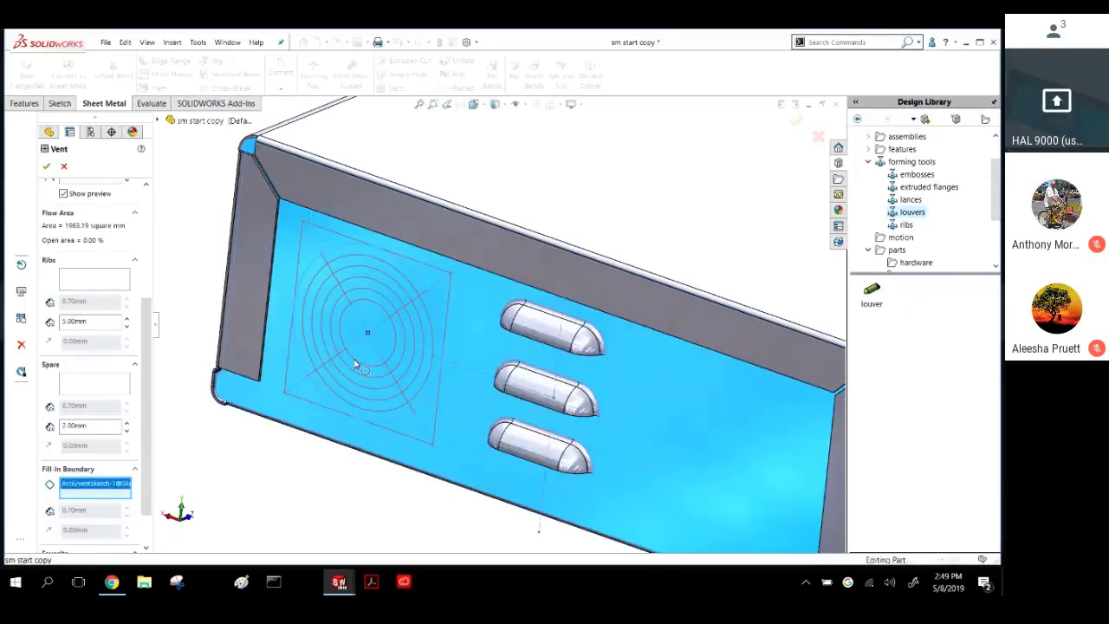
Assign the four radial lines of the block sketch as the vent's ribs.
click(95, 279)
scroll(342, 309, down, 5)
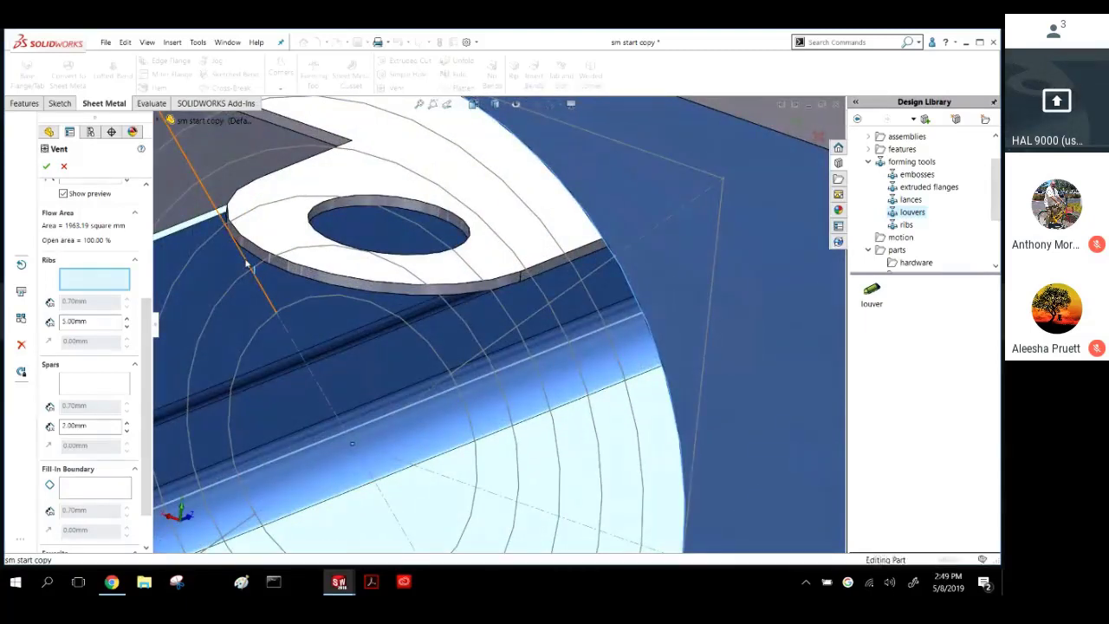
click(247, 265)
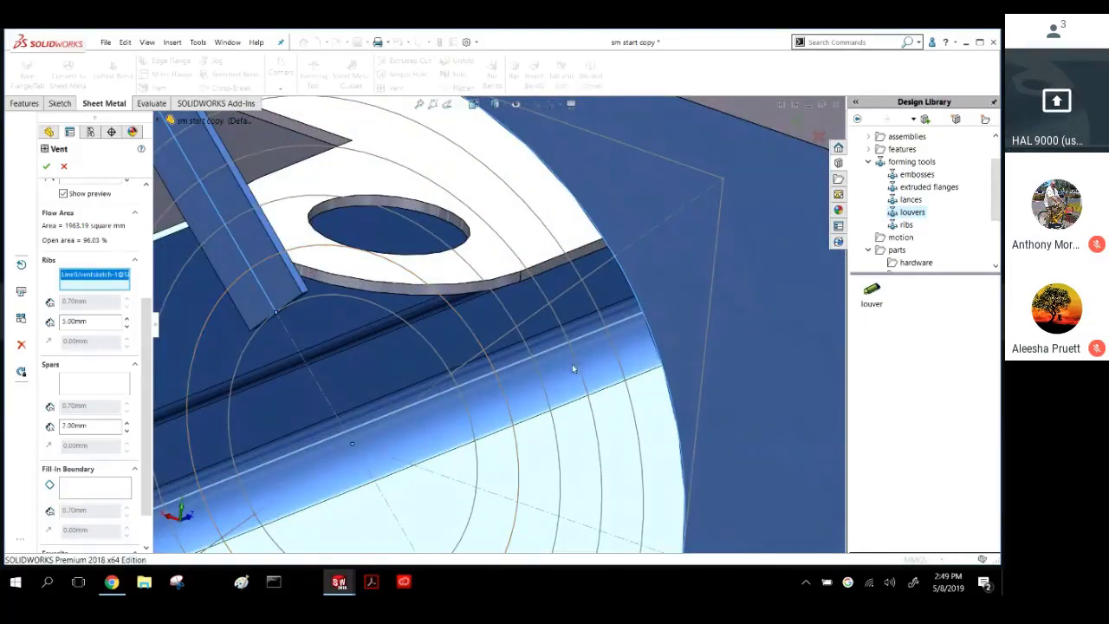
click(563, 295)
click(520, 390)
scroll(511, 391, up, 3)
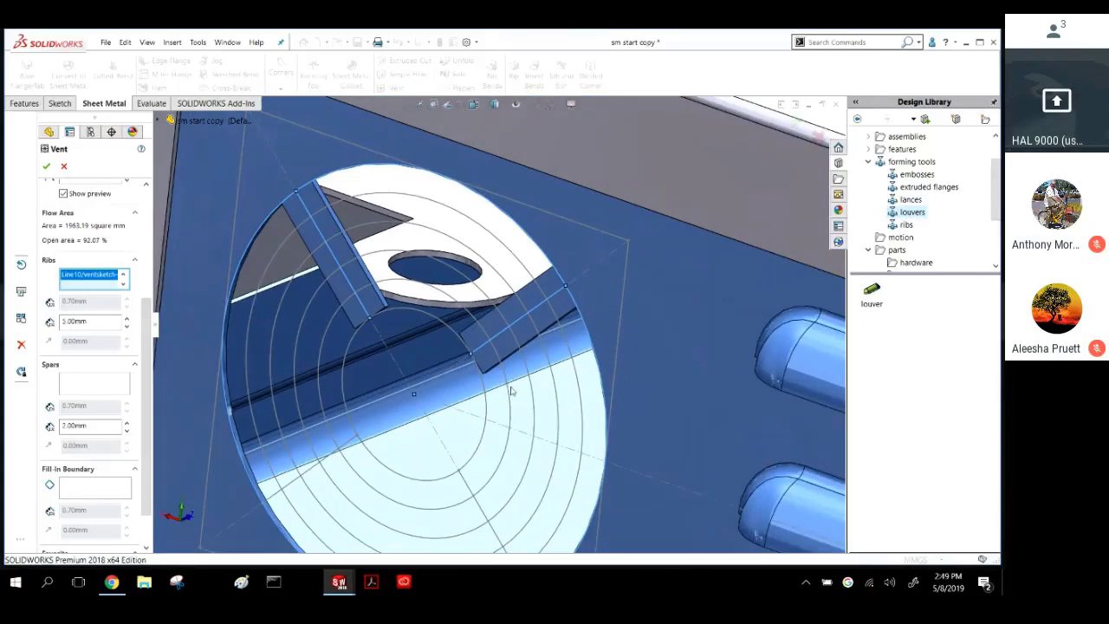
click(464, 489)
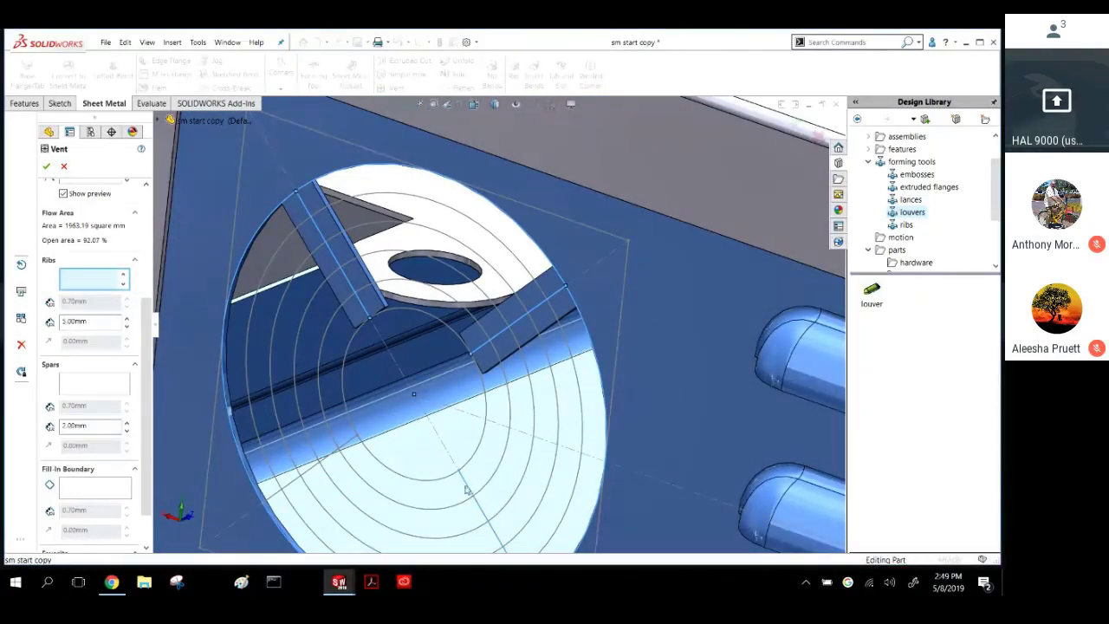
click(345, 446)
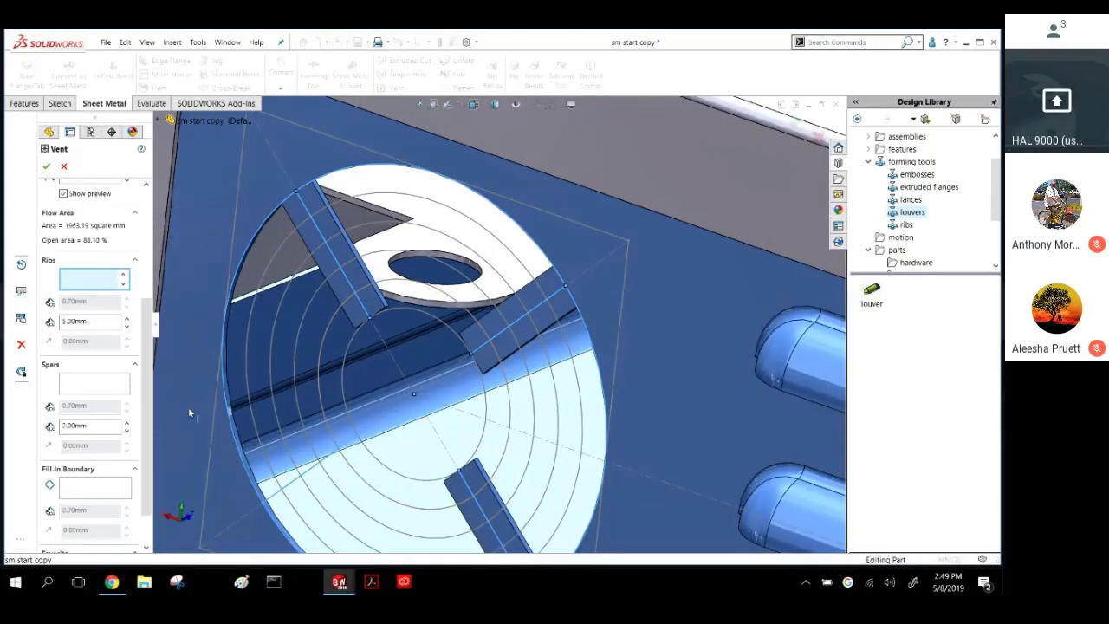
Set the width of the vent's ribs to 2 mm.
double_click(101, 324)
text(2)
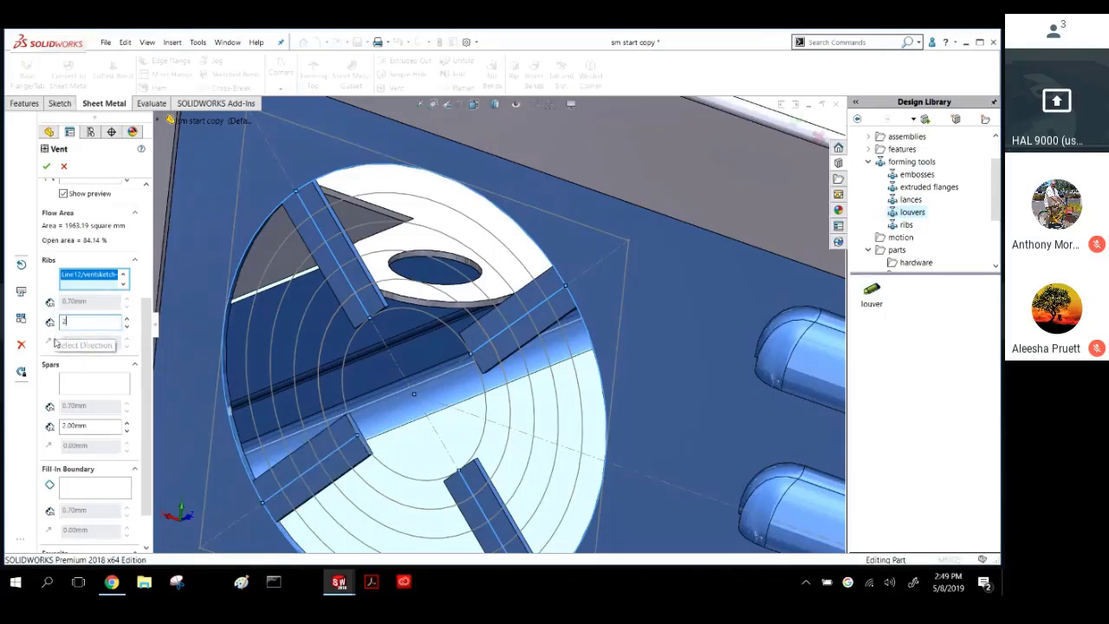
key(Return)
Assign the four concentric circles between the vent boundary and the innermost circle as spars.
click(98, 389)
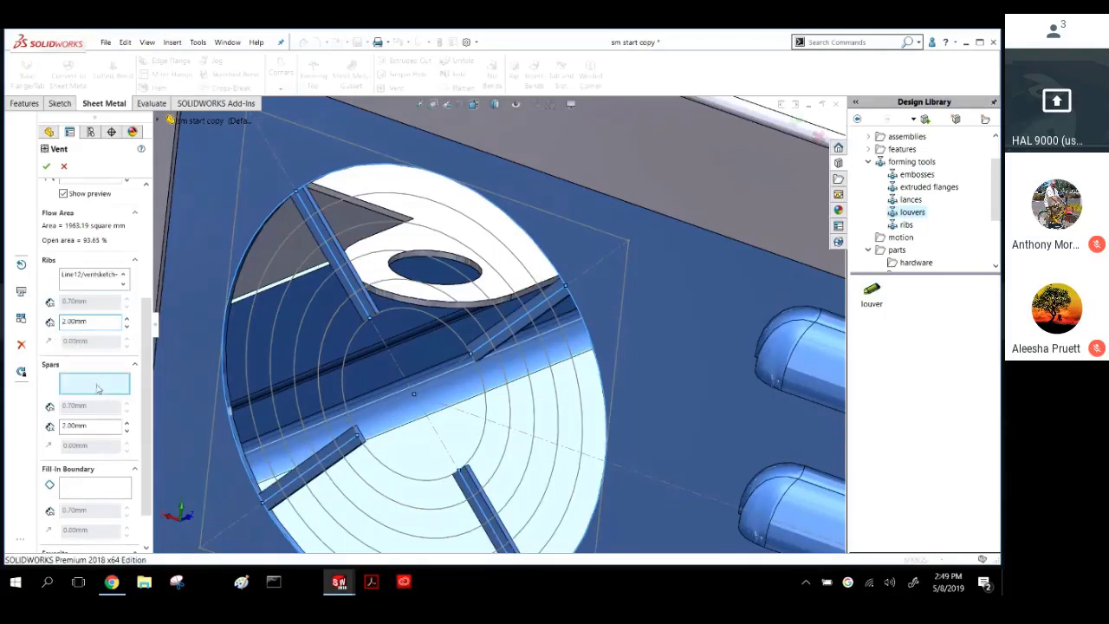
click(318, 264)
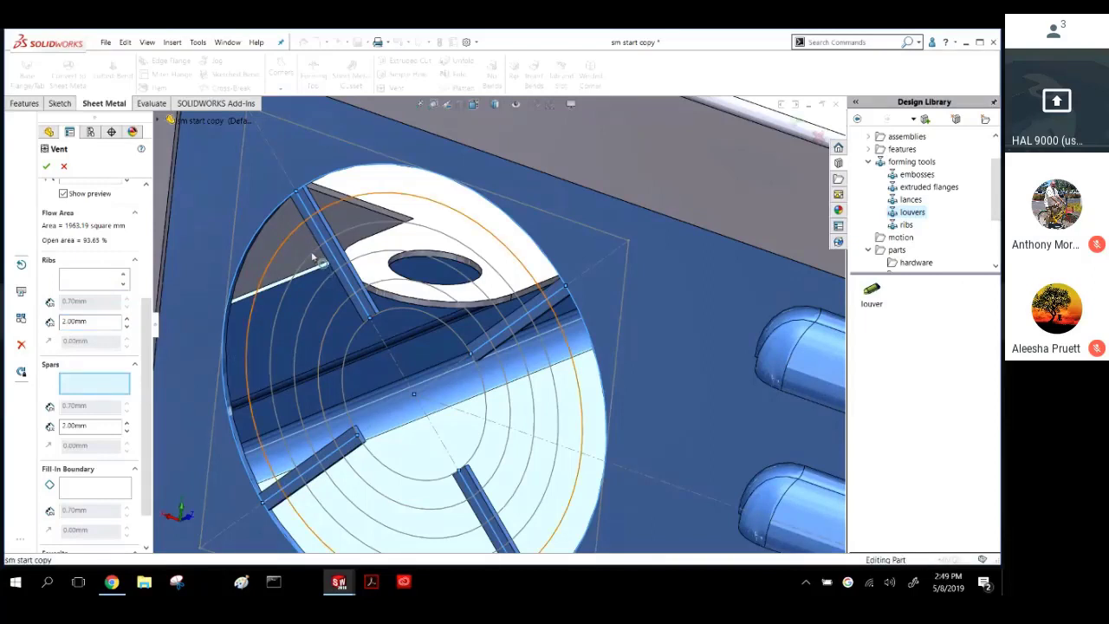
click(316, 259)
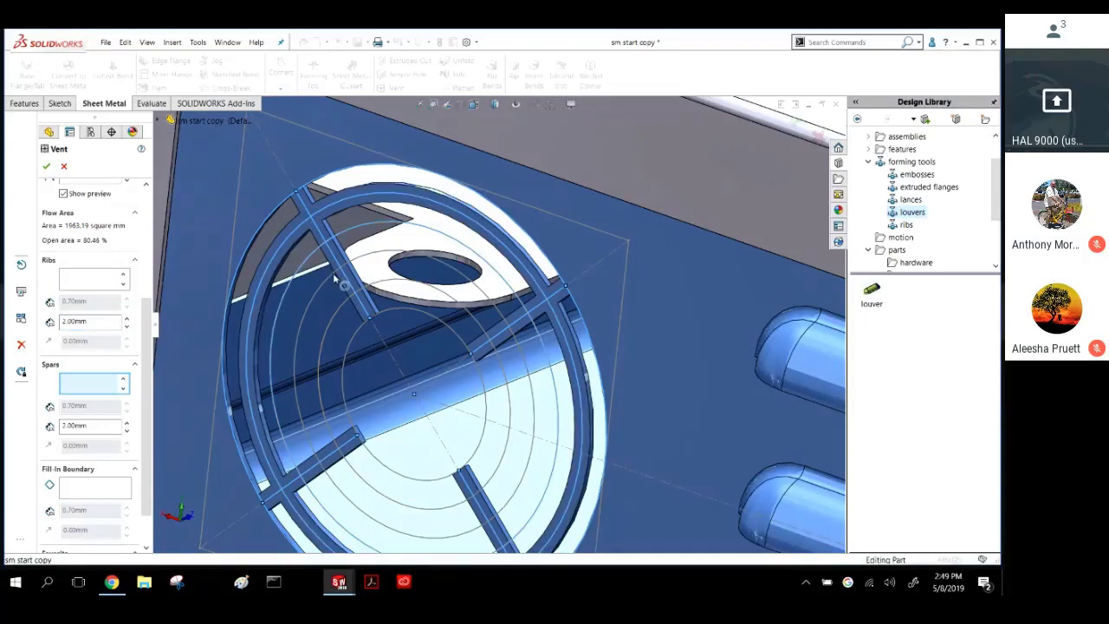
click(333, 273)
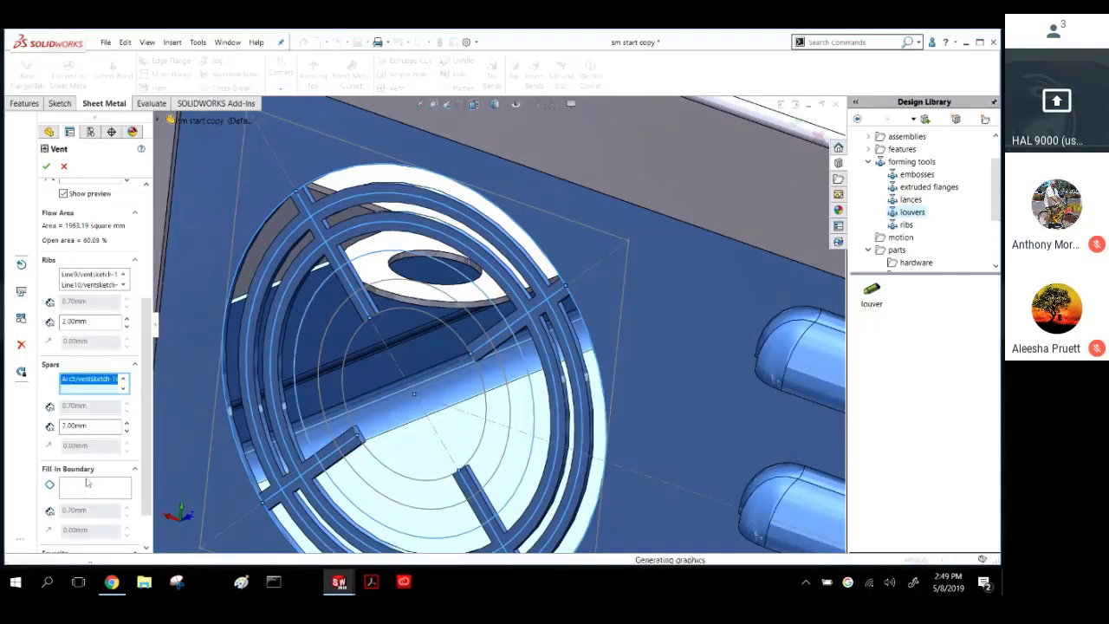
click(410, 279)
click(411, 284)
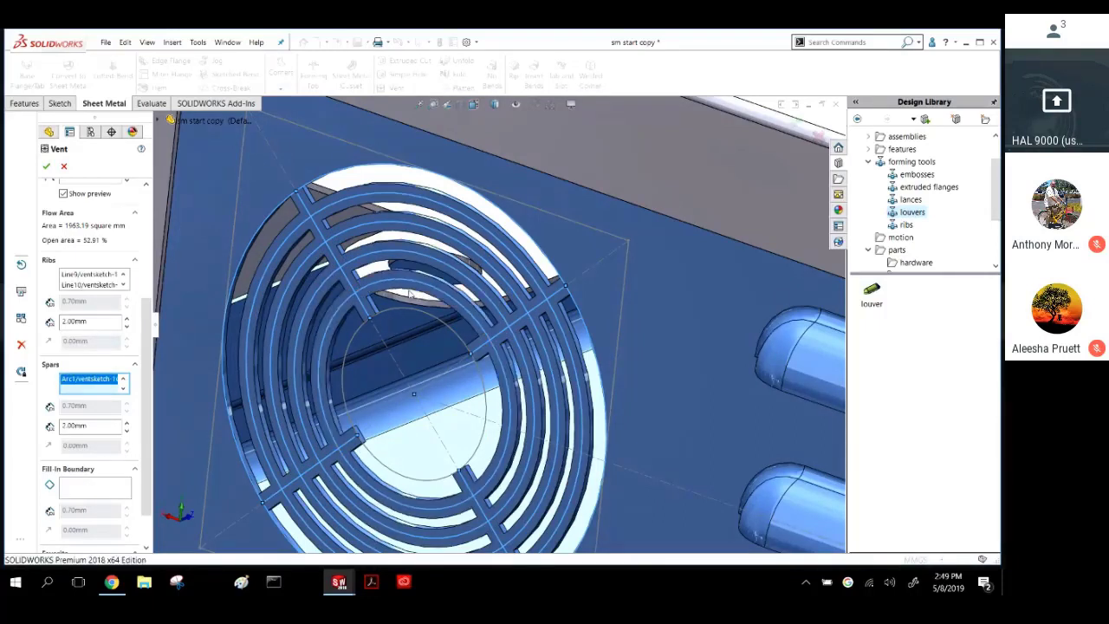
Fill in the vent's centre using the smallest of the four spar circles as the fill-in boundary.
click(91, 489)
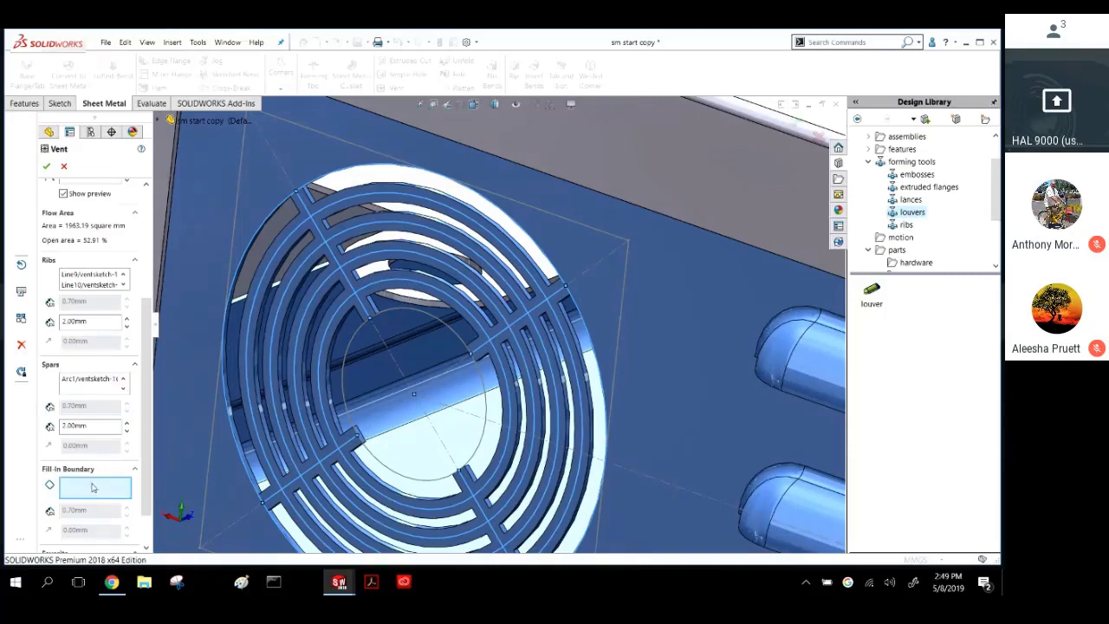
click(438, 324)
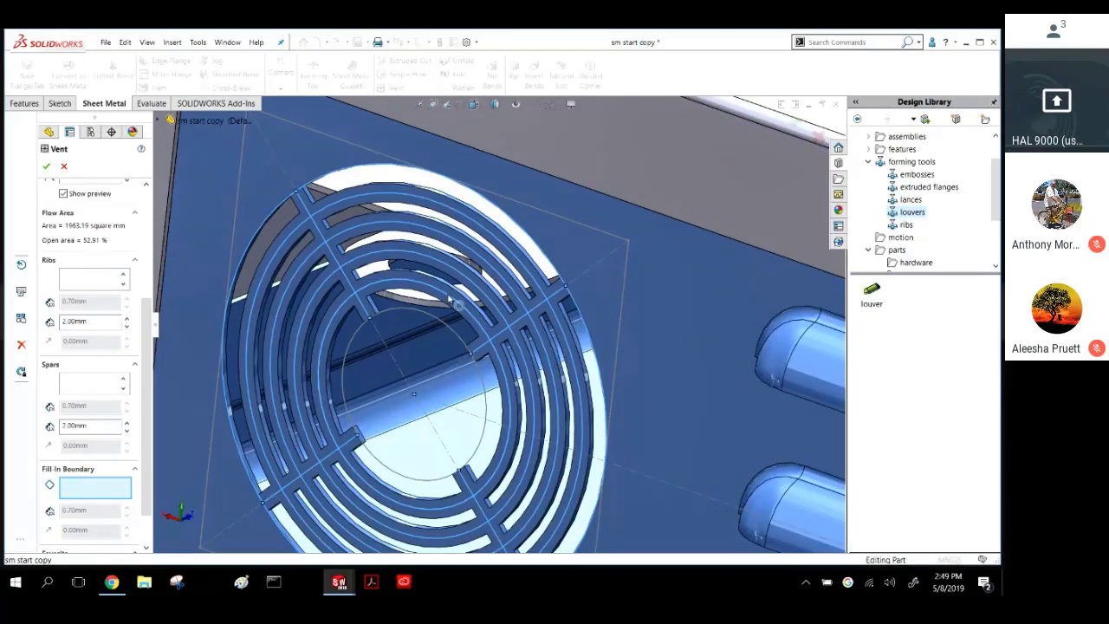
scroll(396, 340, up, 4)
middle_drag(396, 341, 420, 322)
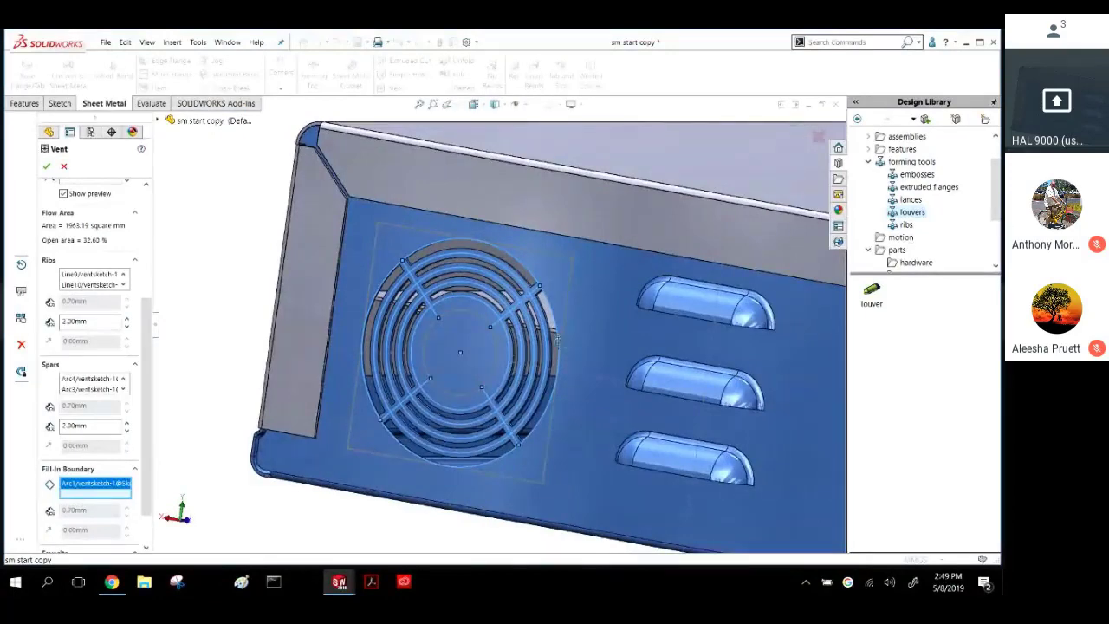
middle_drag(556, 336, 497, 317)
scroll(495, 317, down, 5)
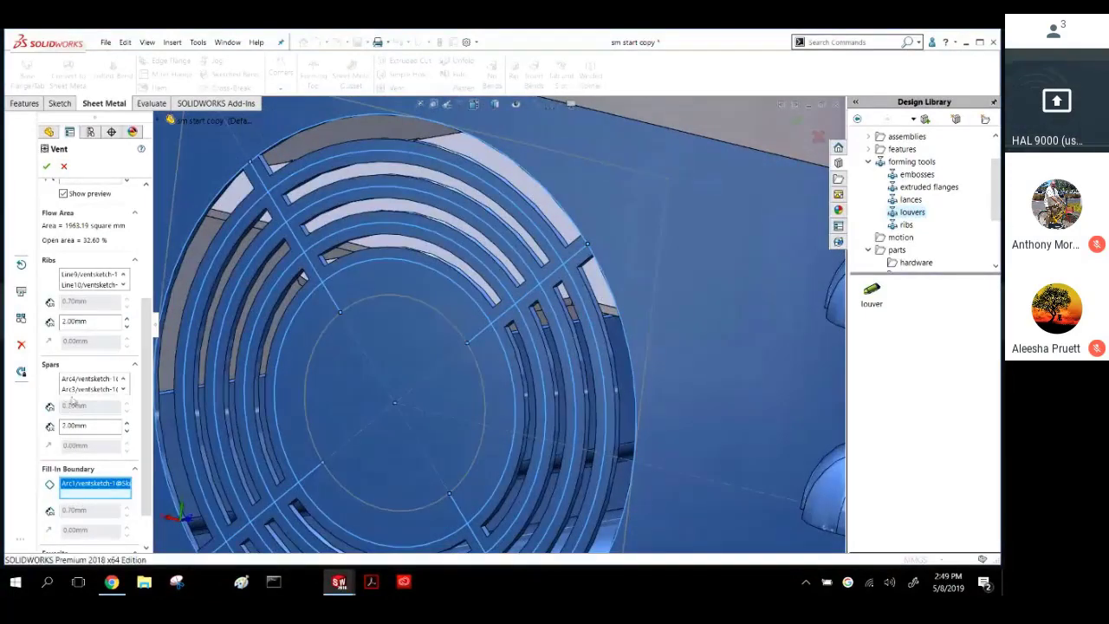
Remove the circle that bounds the filled-in centre from the vent's spars.
click(93, 379)
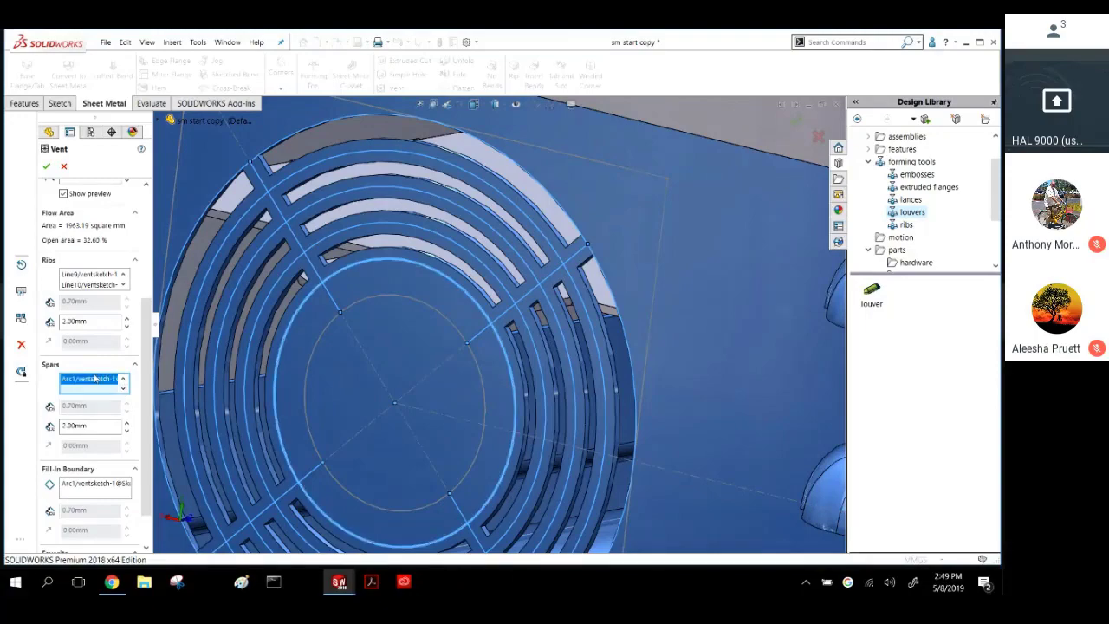
key(Delete)
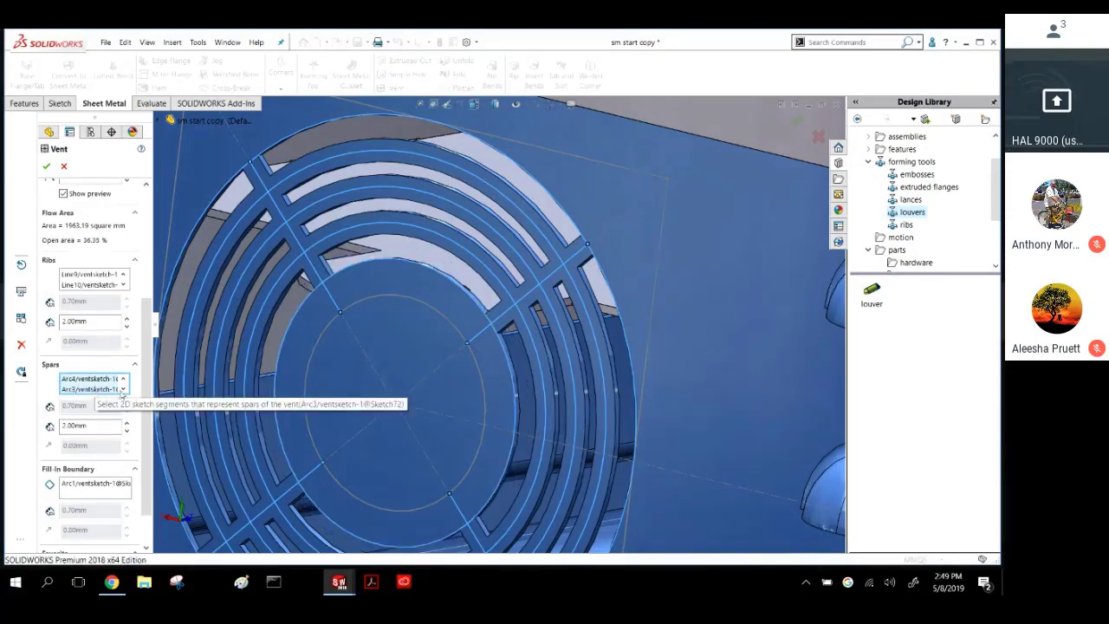
scroll(383, 315, up, 2)
scroll(441, 314, down, 6)
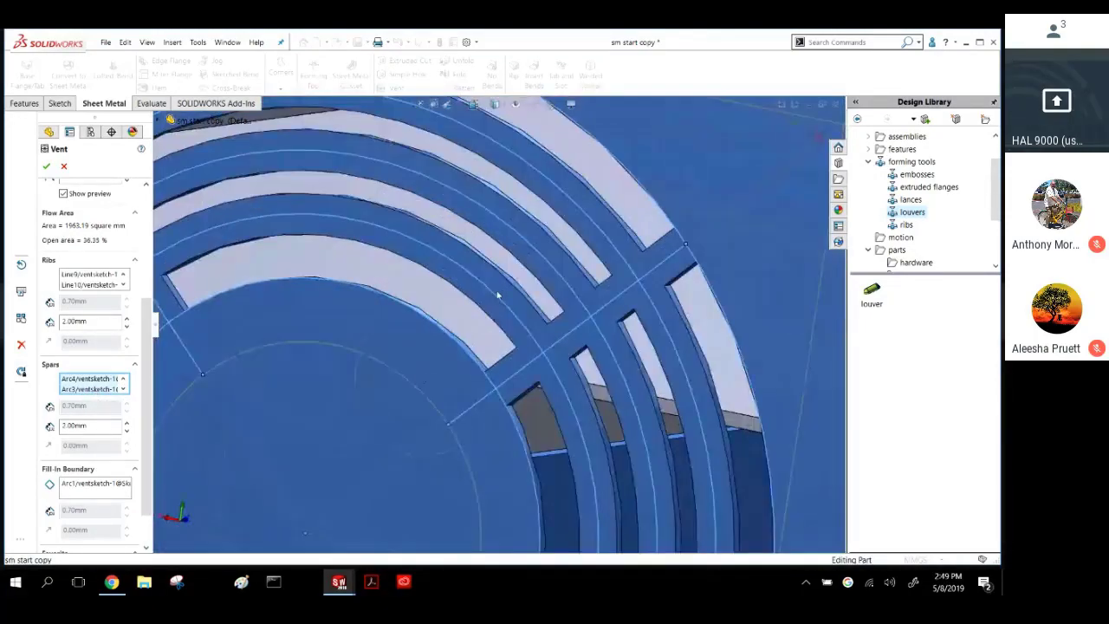
scroll(485, 375, down, 2)
middle_drag(496, 367, 442, 379)
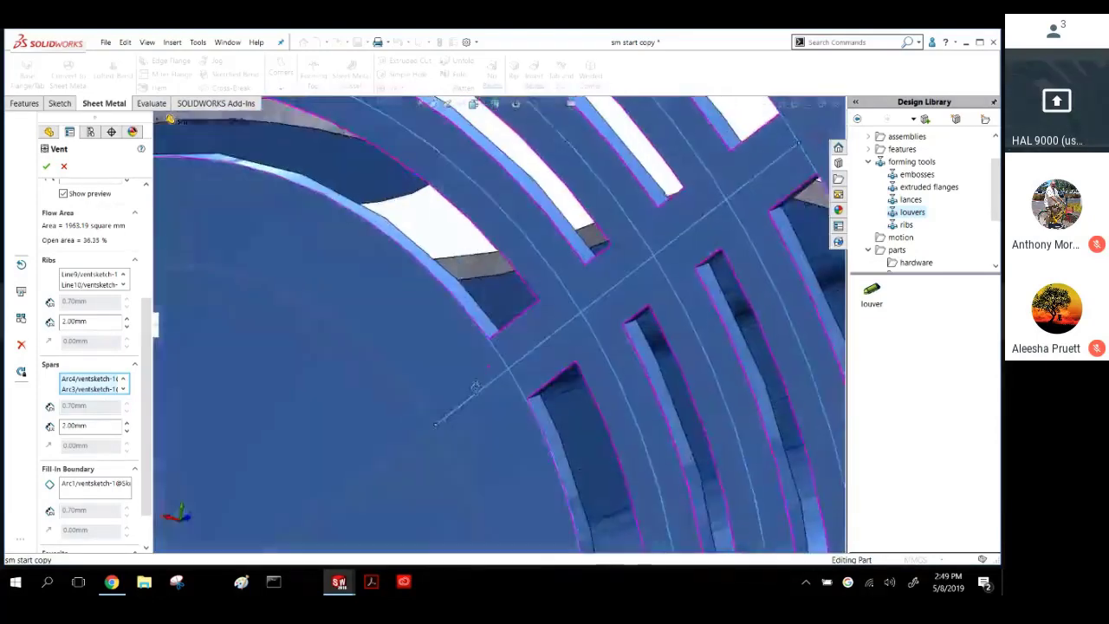
scroll(440, 378, up, 5)
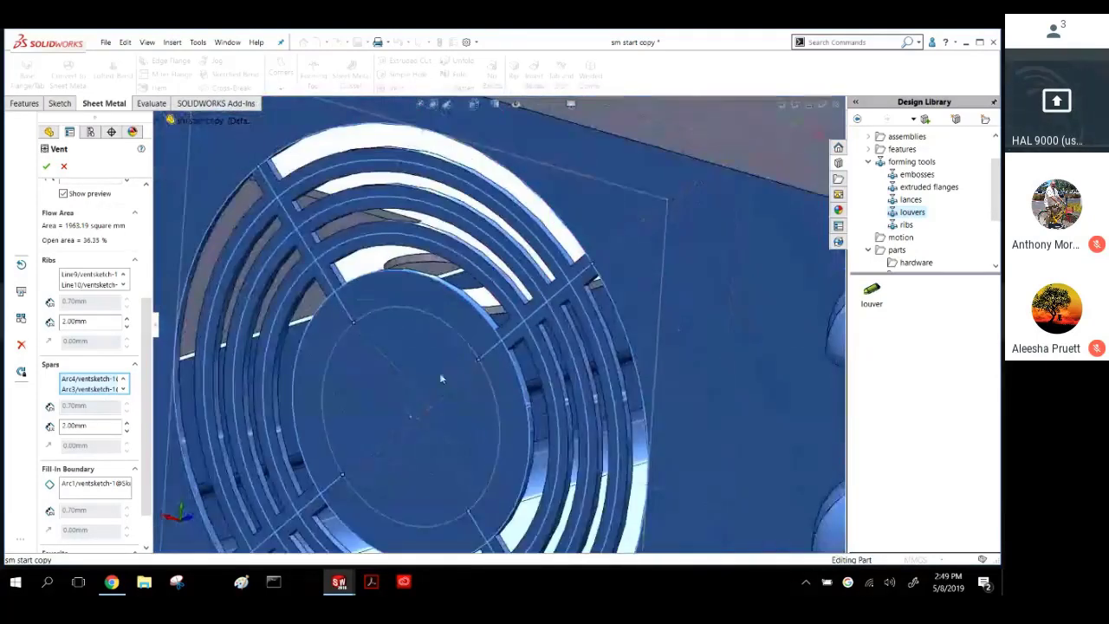
Set the width of the vent's spars to 1 mm.
click(92, 424)
double_click(92, 424)
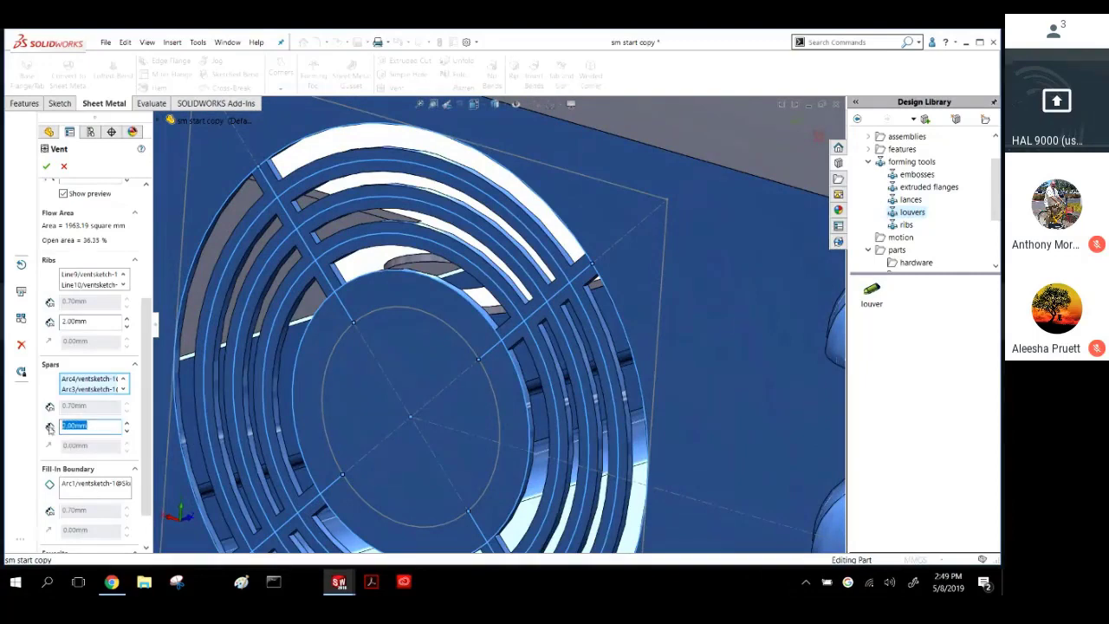
text(1)
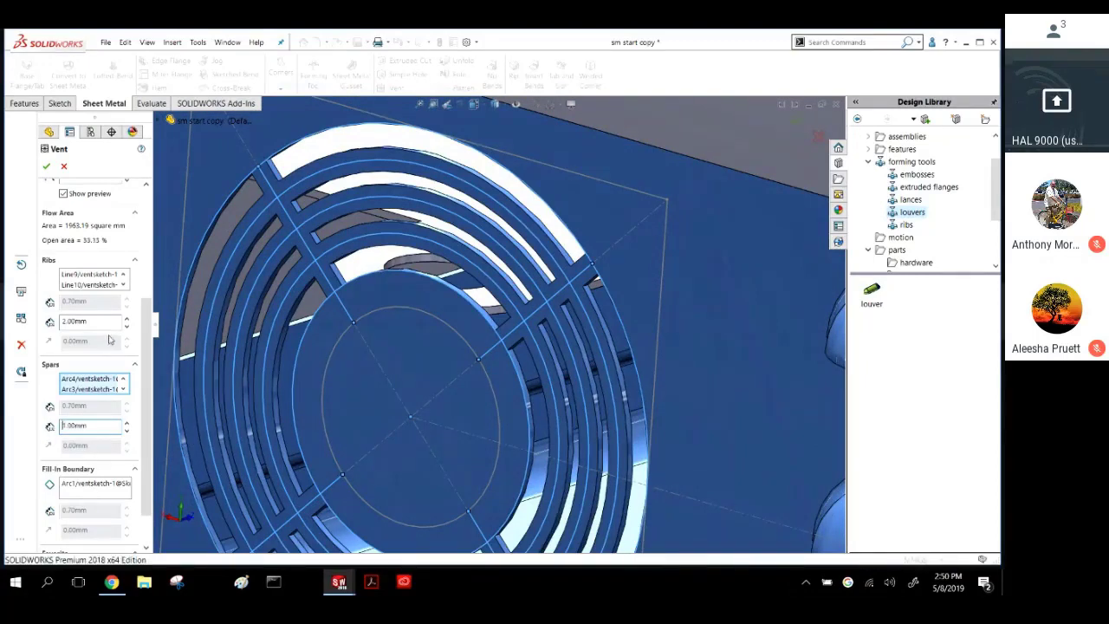
key(Return)
scroll(424, 342, up, 5)
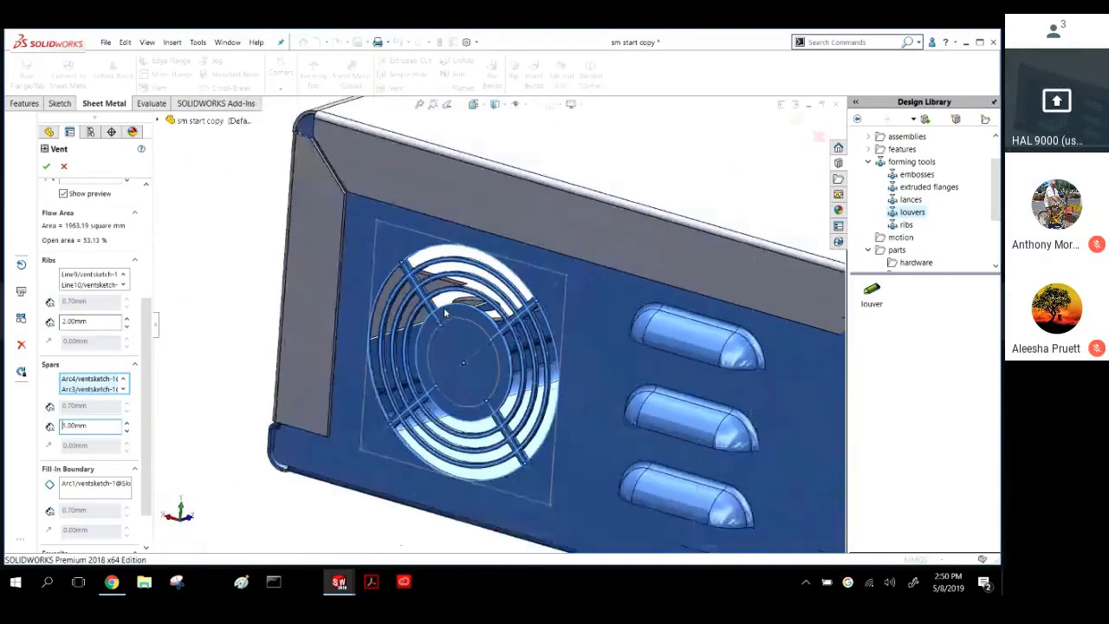
scroll(438, 312, down, 7)
scroll(441, 322, up, 3)
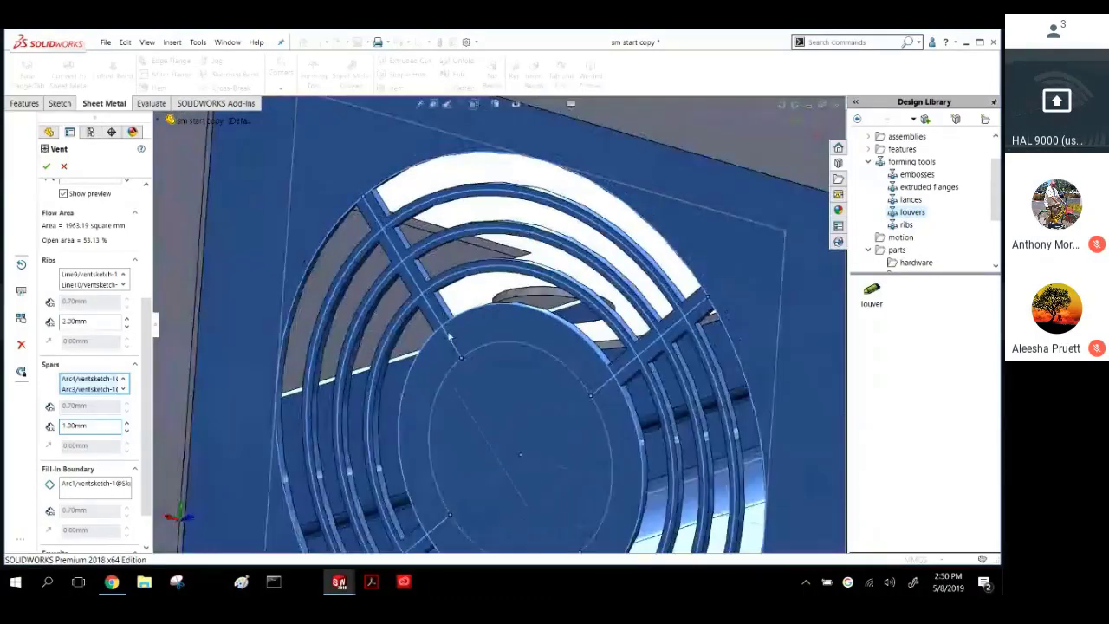
scroll(455, 342, up, 4)
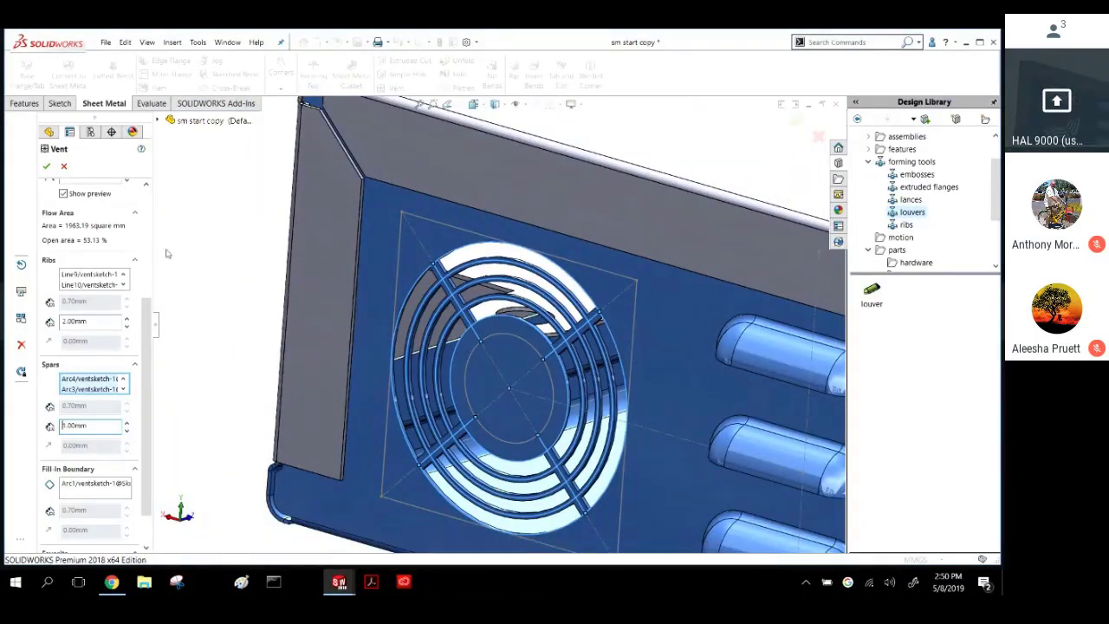
Set the vent's fillet radius to 1 mm and create the vent.
scroll(138, 322, up, 5)
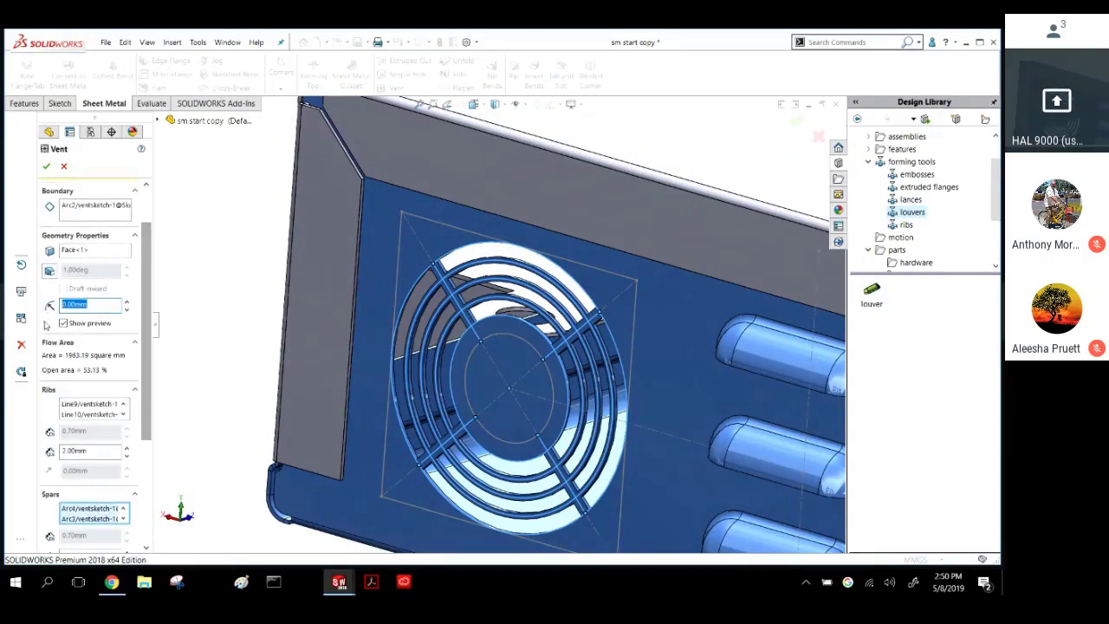
text(1)
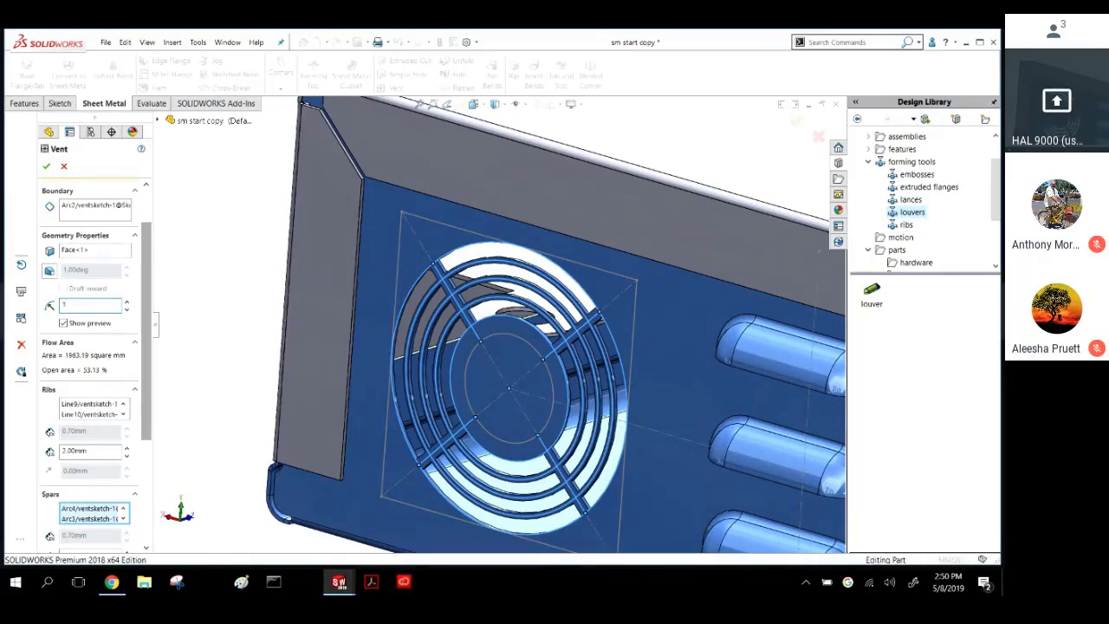
key(Return)
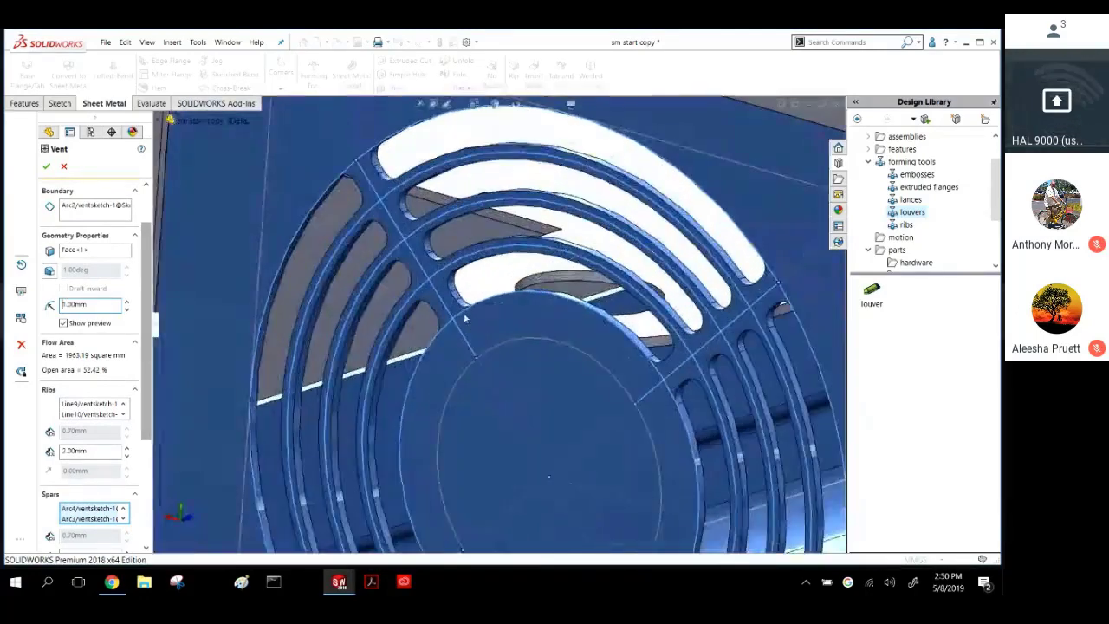
scroll(467, 305, down, 5)
scroll(468, 305, up, 3)
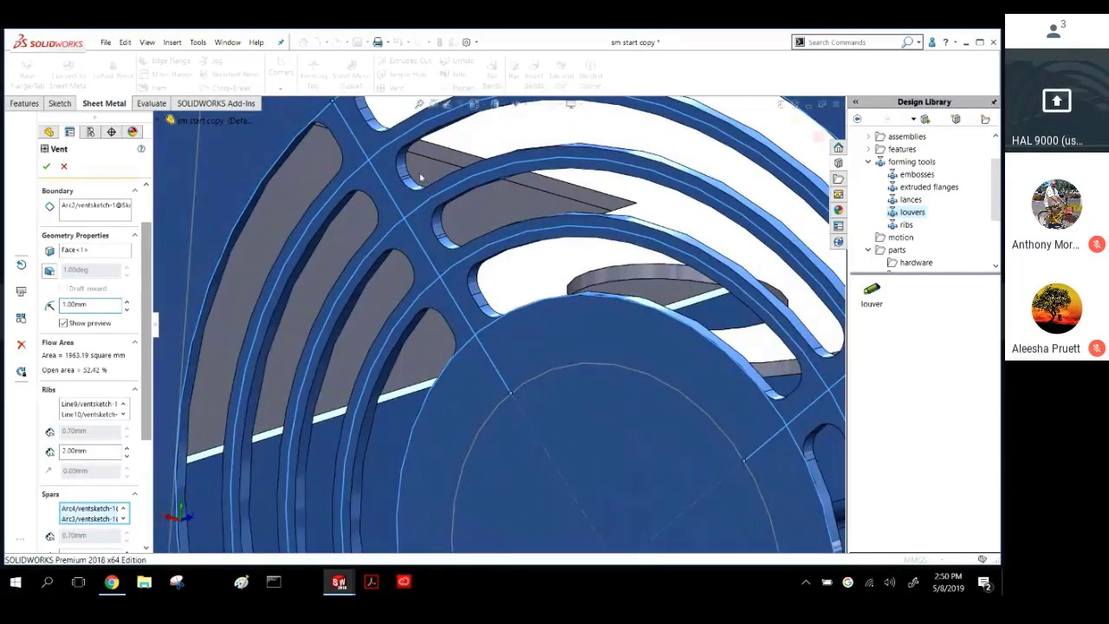
scroll(412, 413, up, 6)
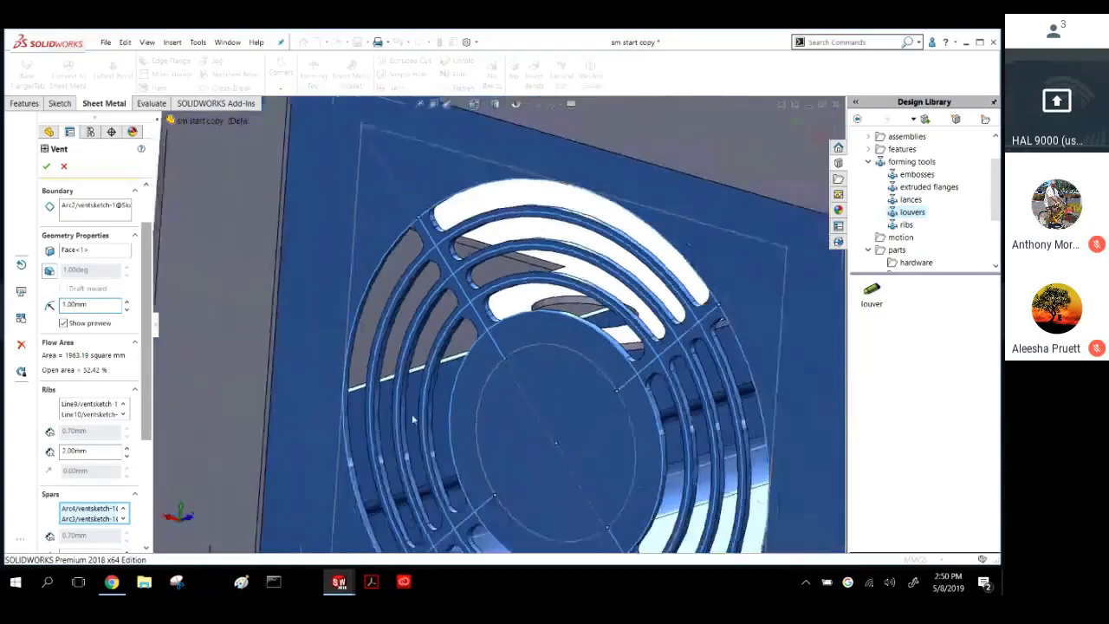
middle_drag(411, 413, 520, 320)
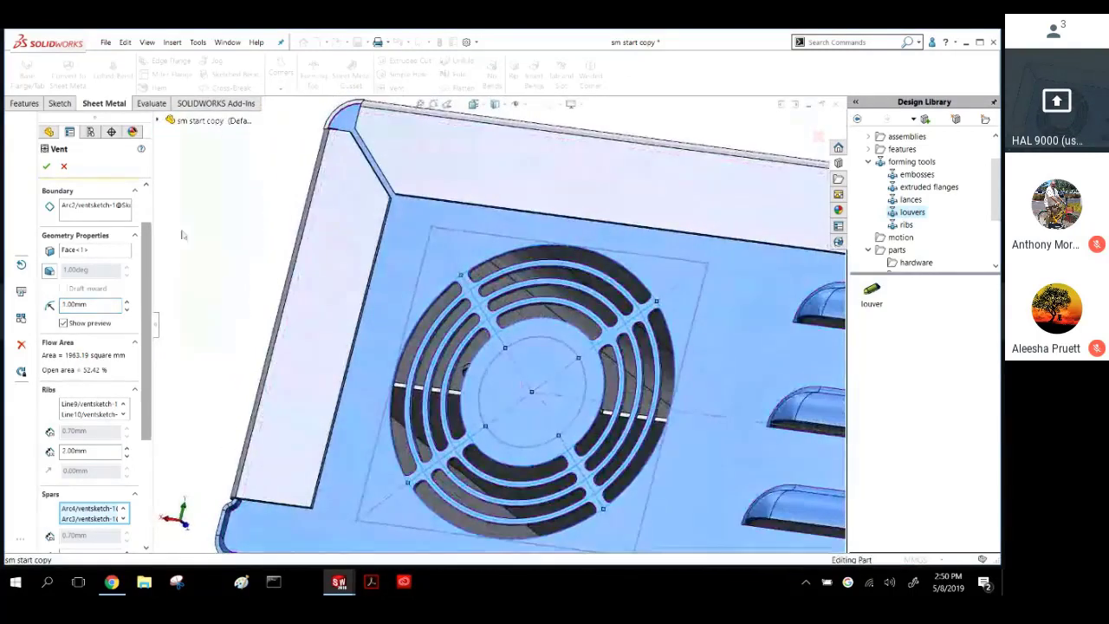
click(47, 166)
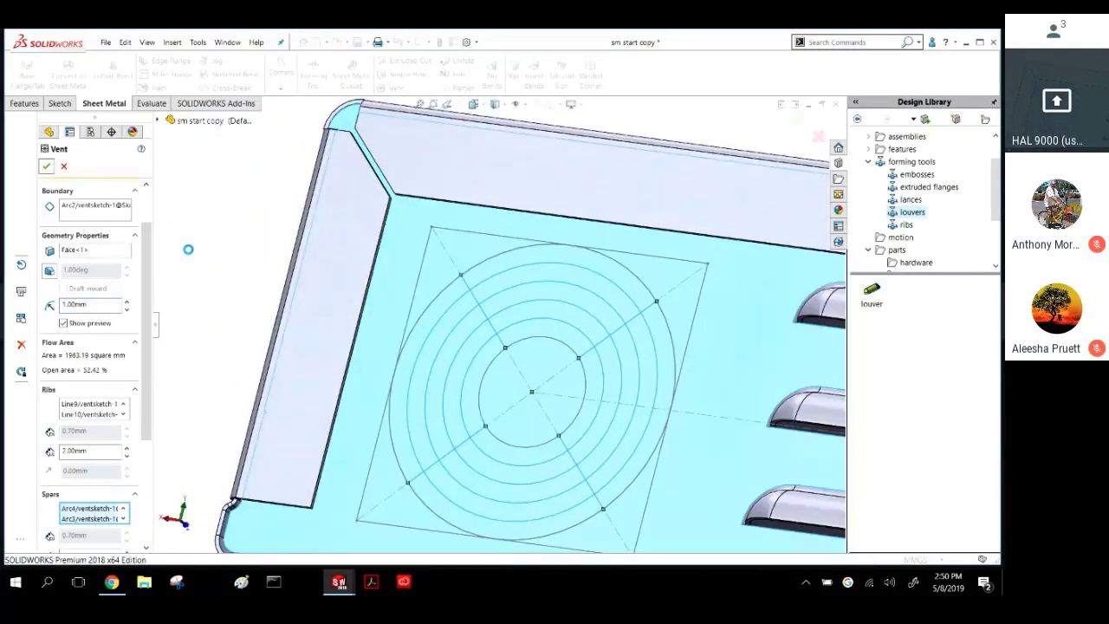
Isolate the sheet metal body that carries the vent and the louvers.
scroll(641, 390, up, 5)
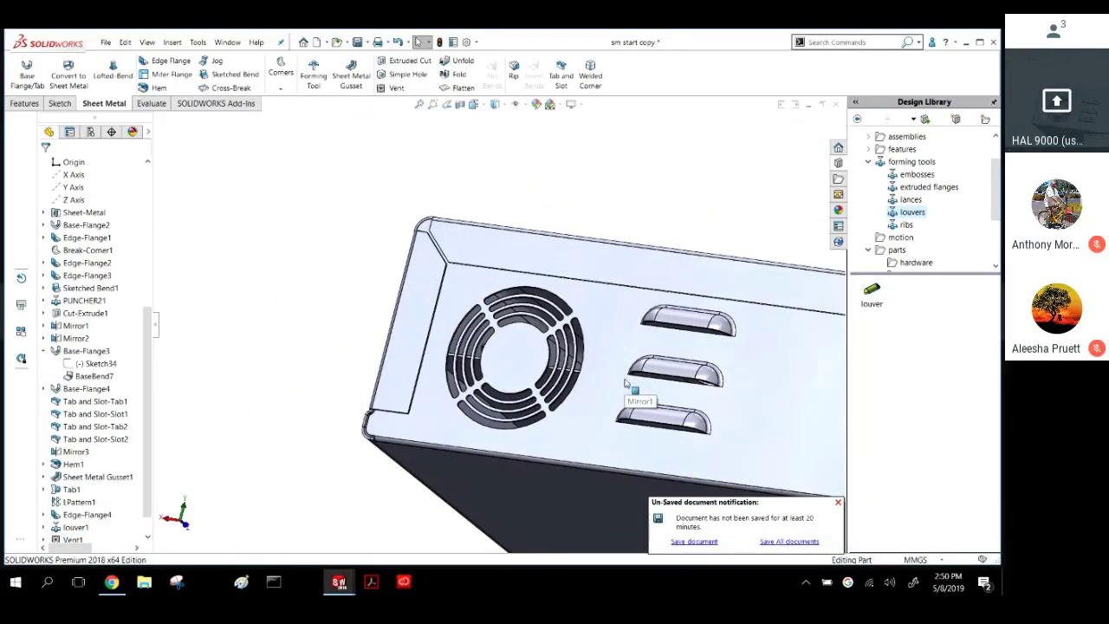
scroll(689, 393, up, 4)
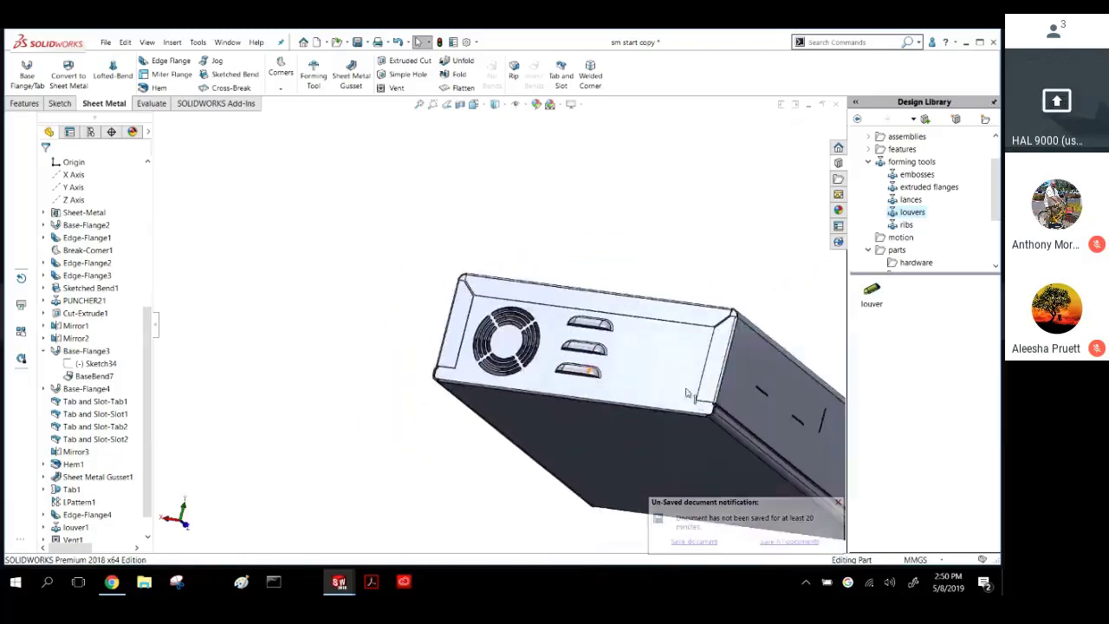
scroll(689, 392, down, 2)
scroll(628, 390, down, 3)
scroll(611, 400, up, 1)
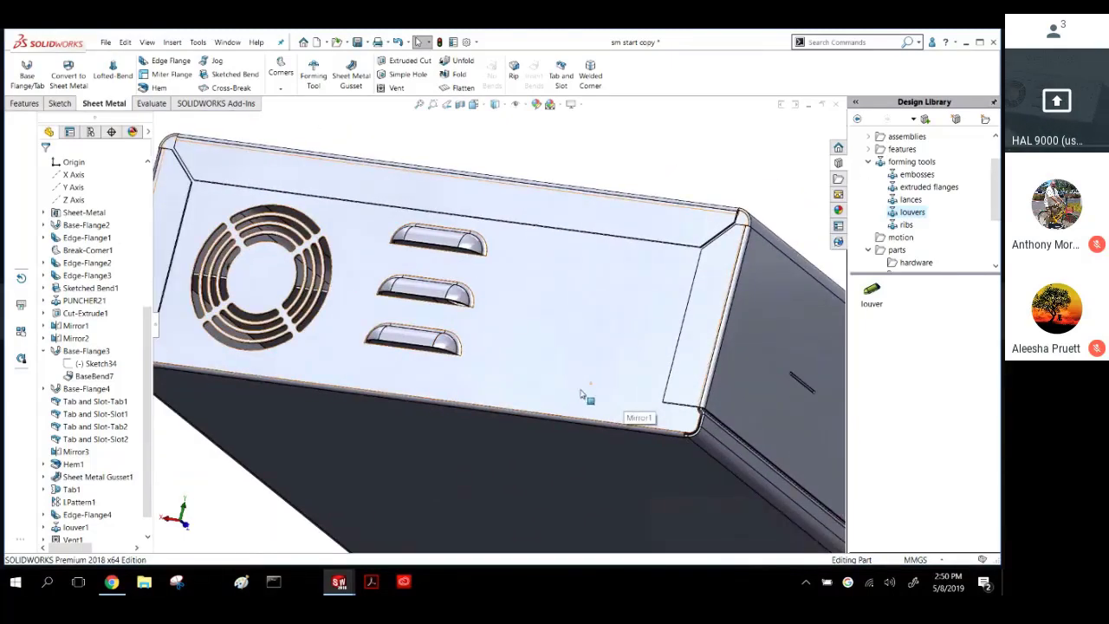
middle_drag(576, 352, 533, 373)
right_click(590, 322)
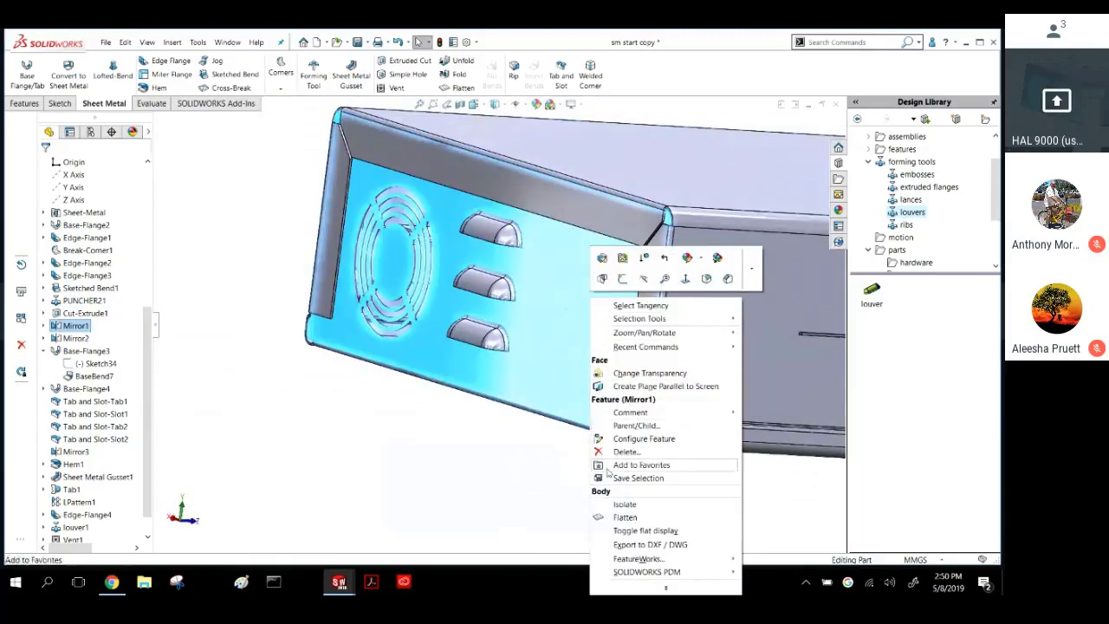
click(604, 516)
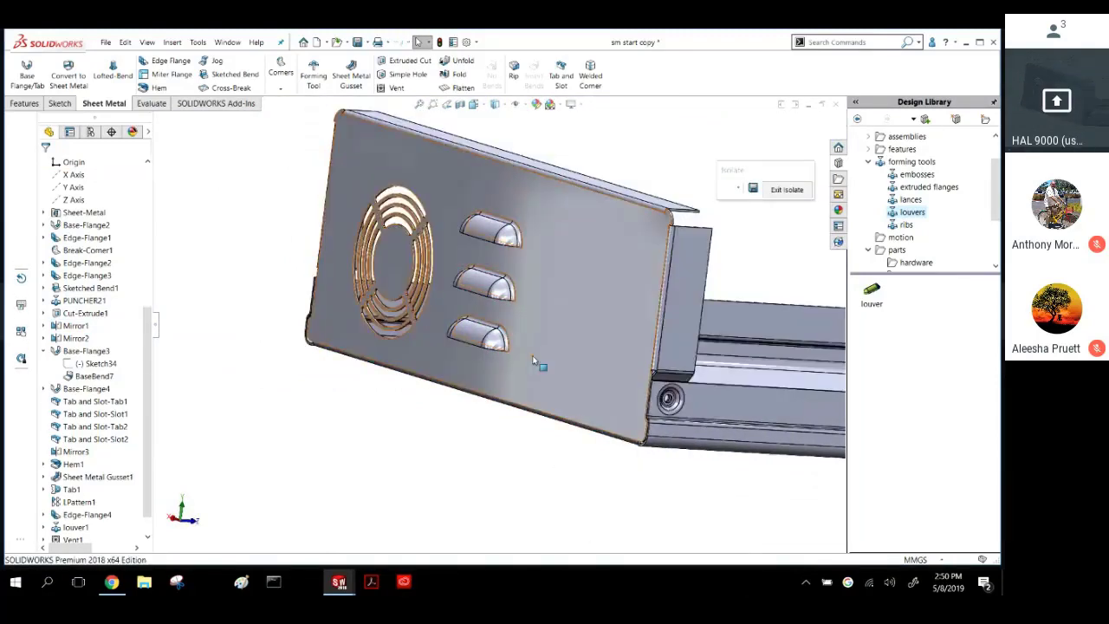
Sketch a center rectangle about 66 mm wide on the vented panel's inner face, beside the louvers on the side away from the vent.
middle_drag(540, 367, 471, 280)
click(473, 278)
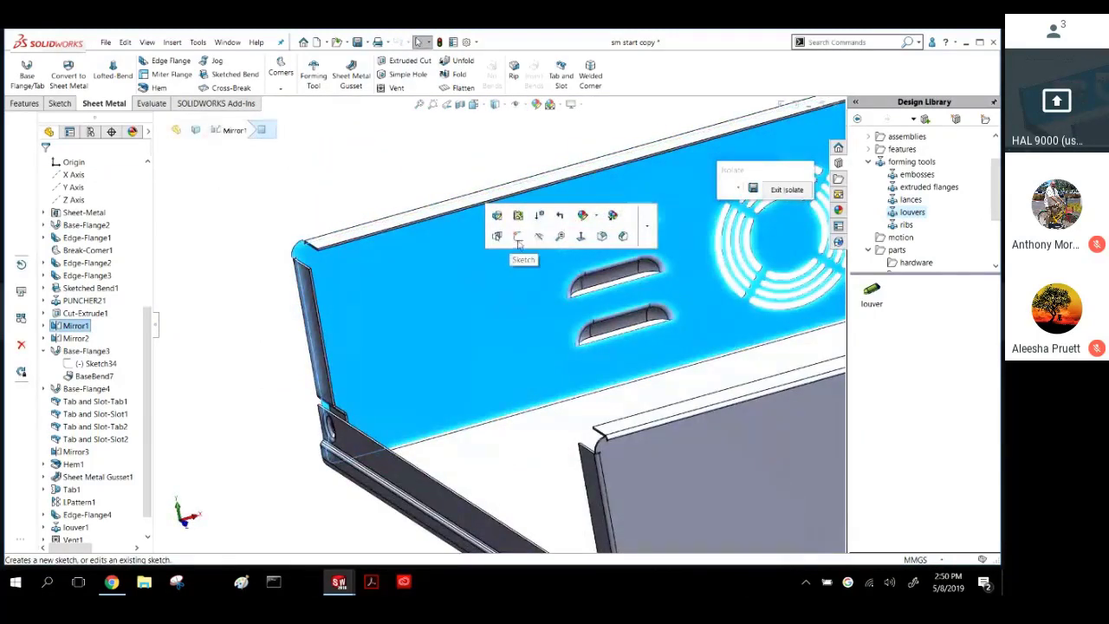
click(517, 235)
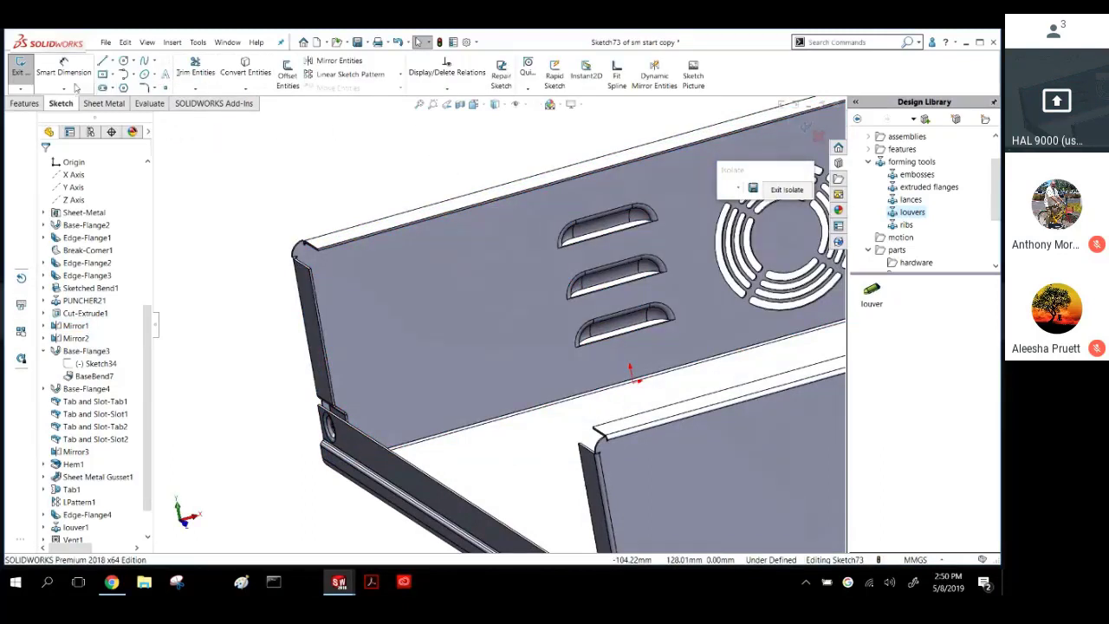
click(109, 75)
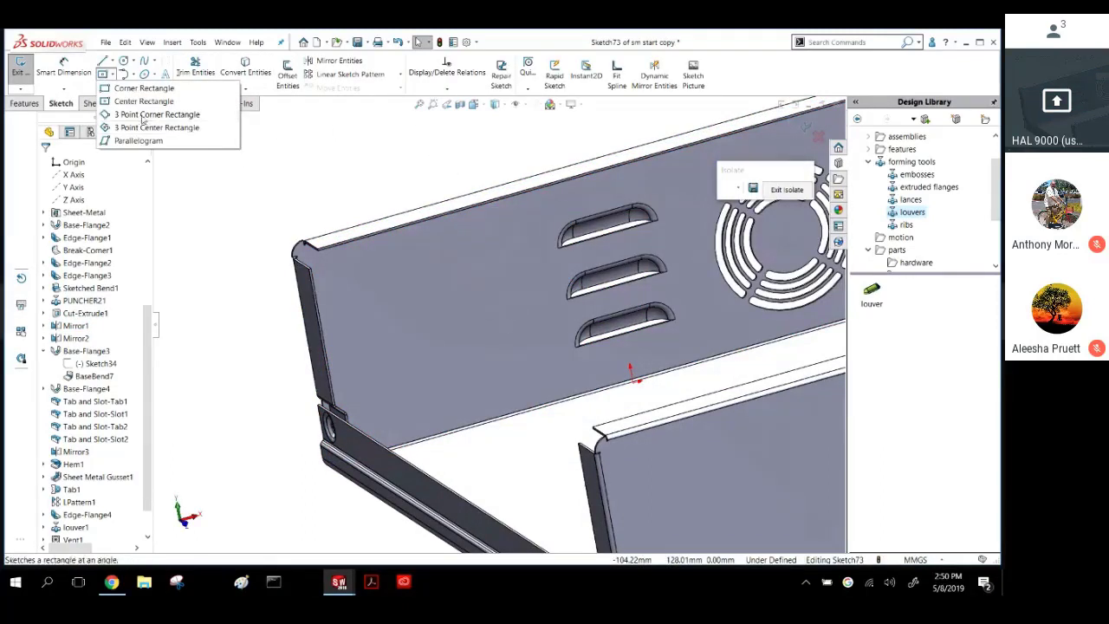
click(139, 101)
click(447, 314)
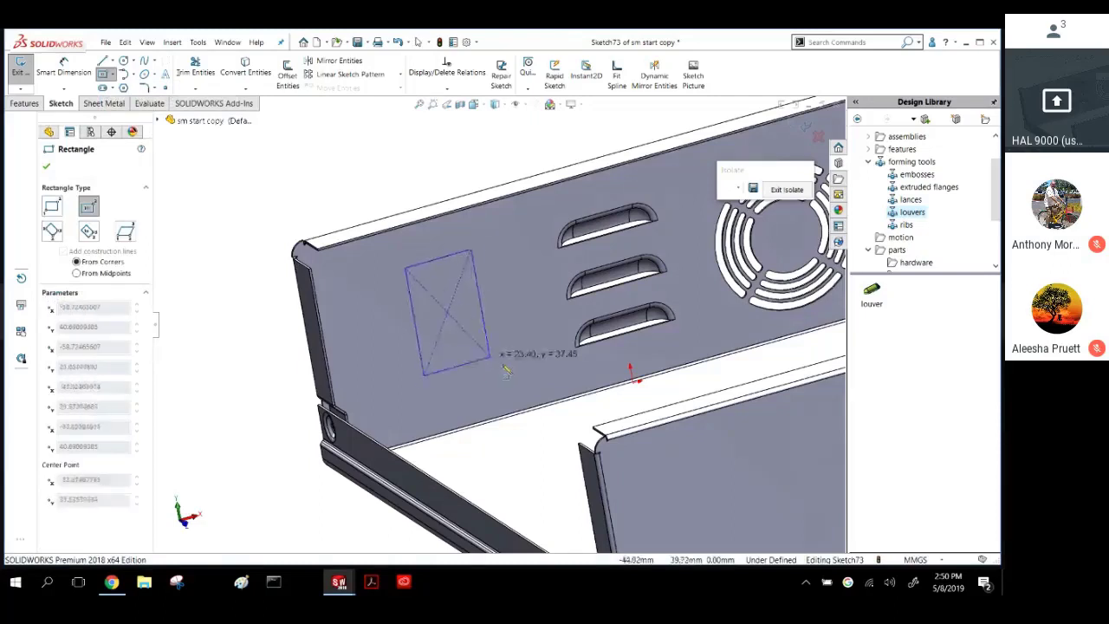
click(555, 361)
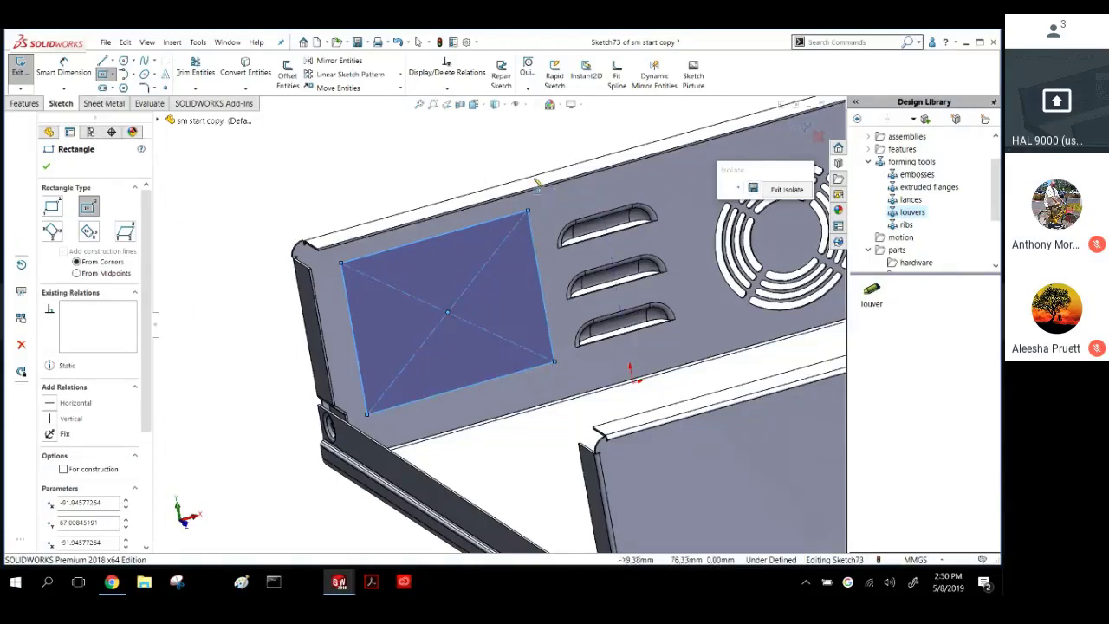
Dimension the length of the rectangle's upper edge.
click(25, 103)
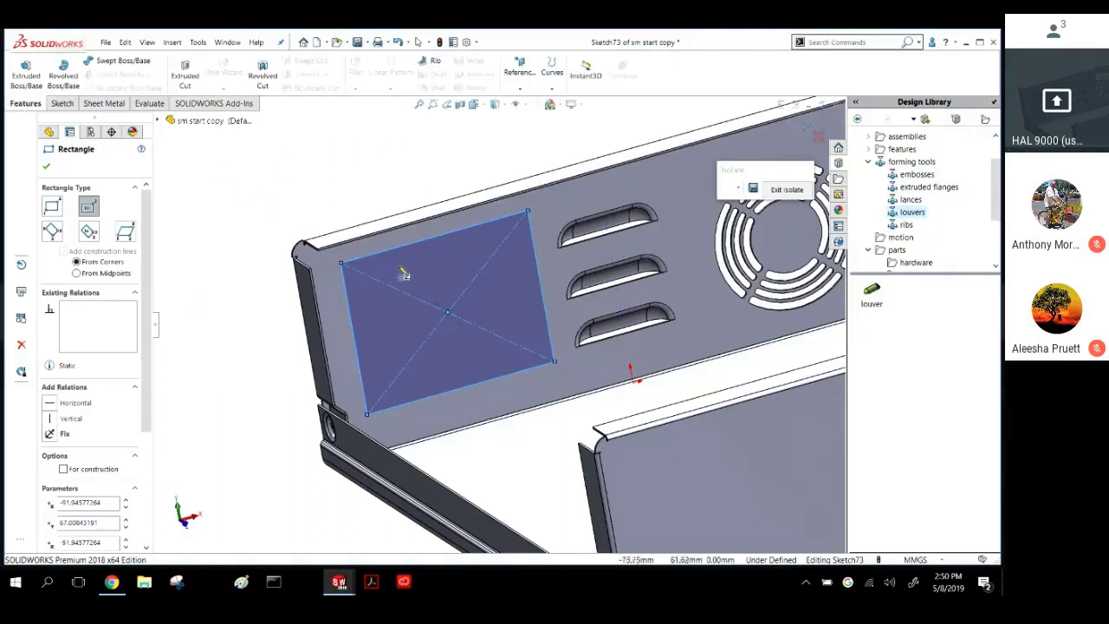
click(61, 103)
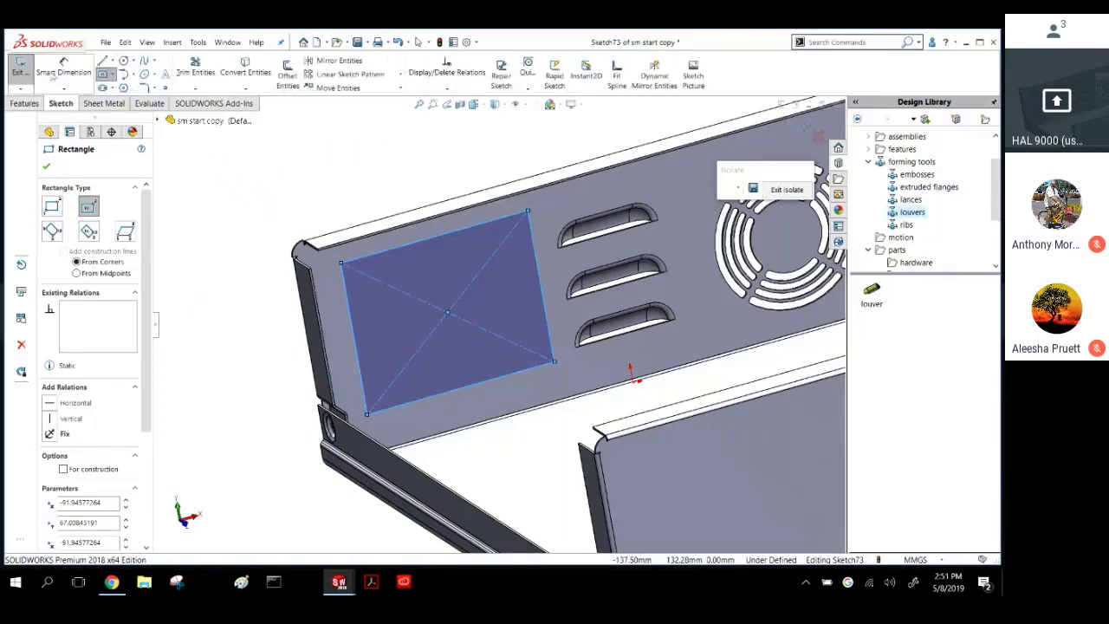
click(63, 69)
click(394, 250)
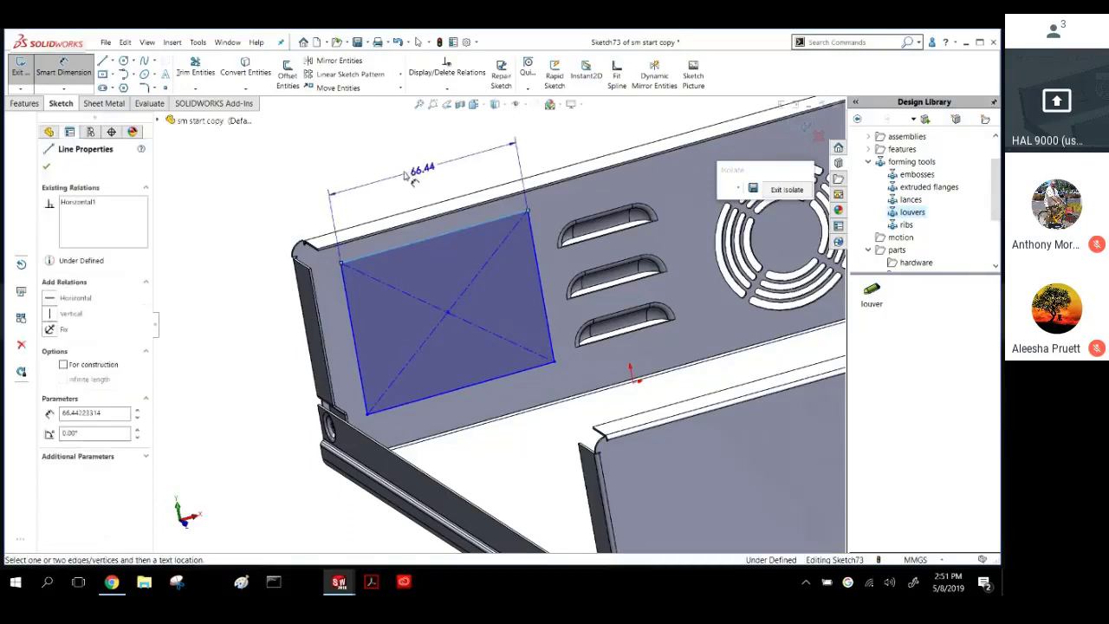
click(407, 173)
key(Return)
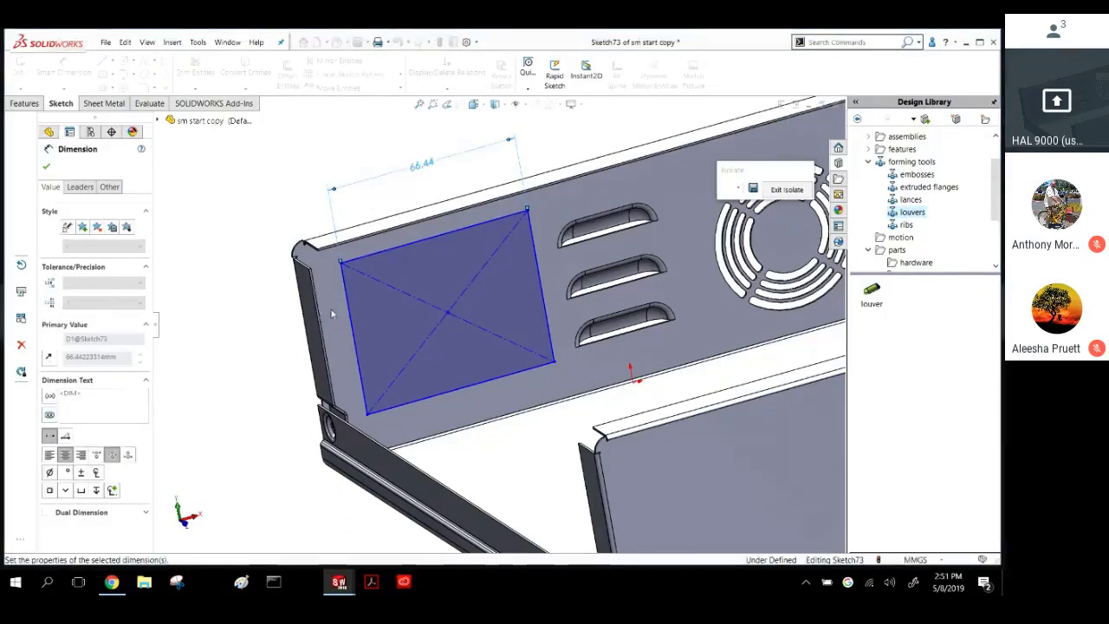
Dimension the rectangle 75 mm wide and 50 mm high, and shift it clear of the louvers.
click(351, 296)
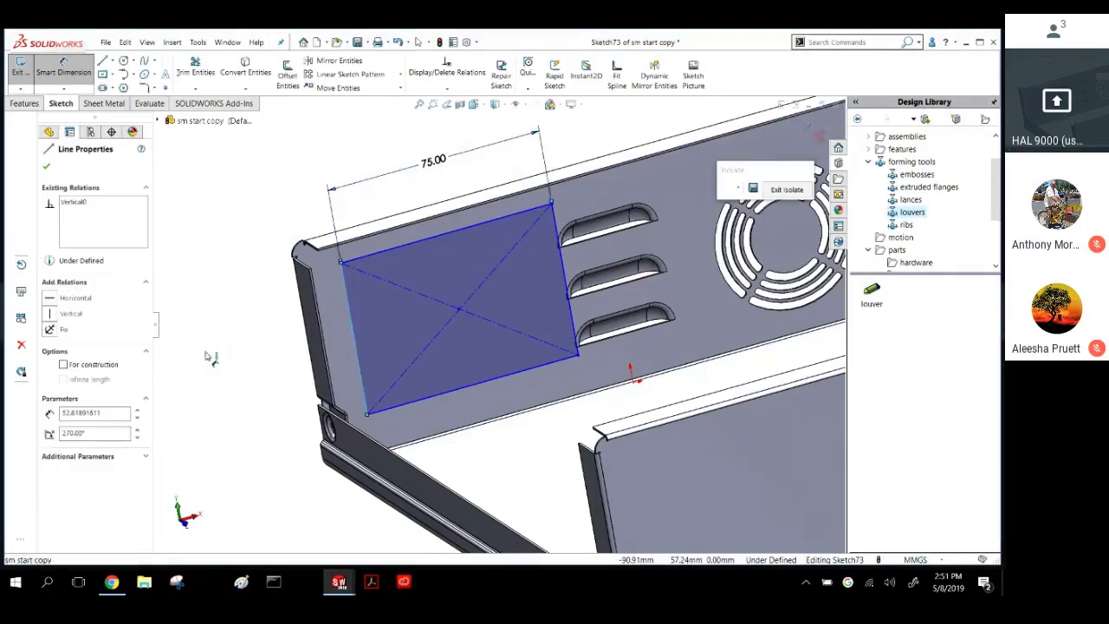
click(213, 388)
text(50)
key(Return)
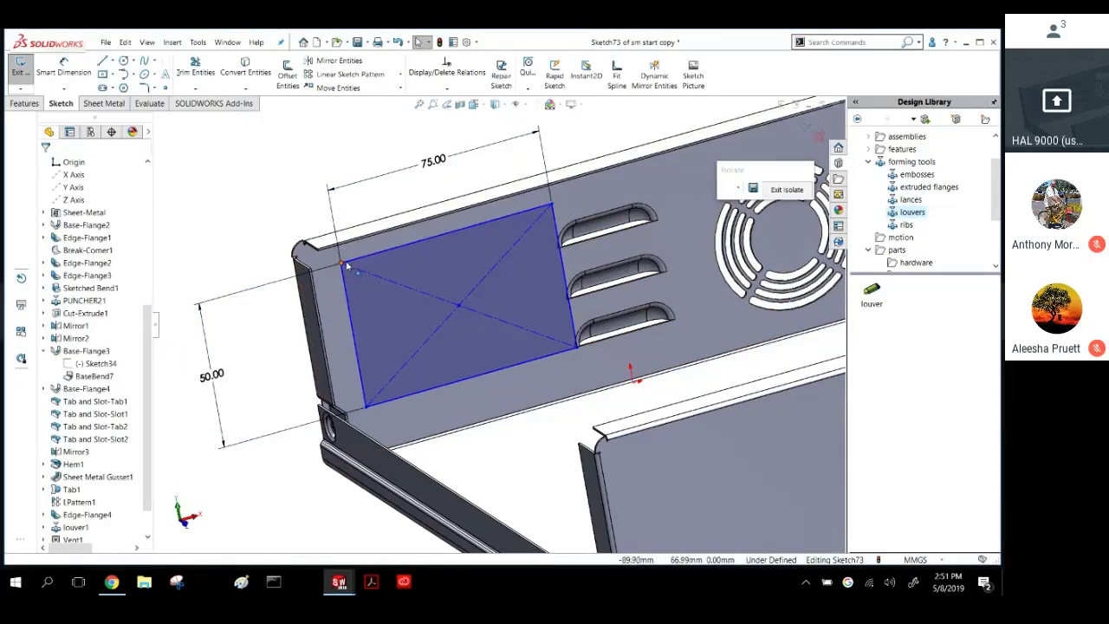
mouse_move(340, 263)
mouse_down()
mouse_move(316, 278)
mouse_move(330, 277)
mouse_up()
click(270, 200)
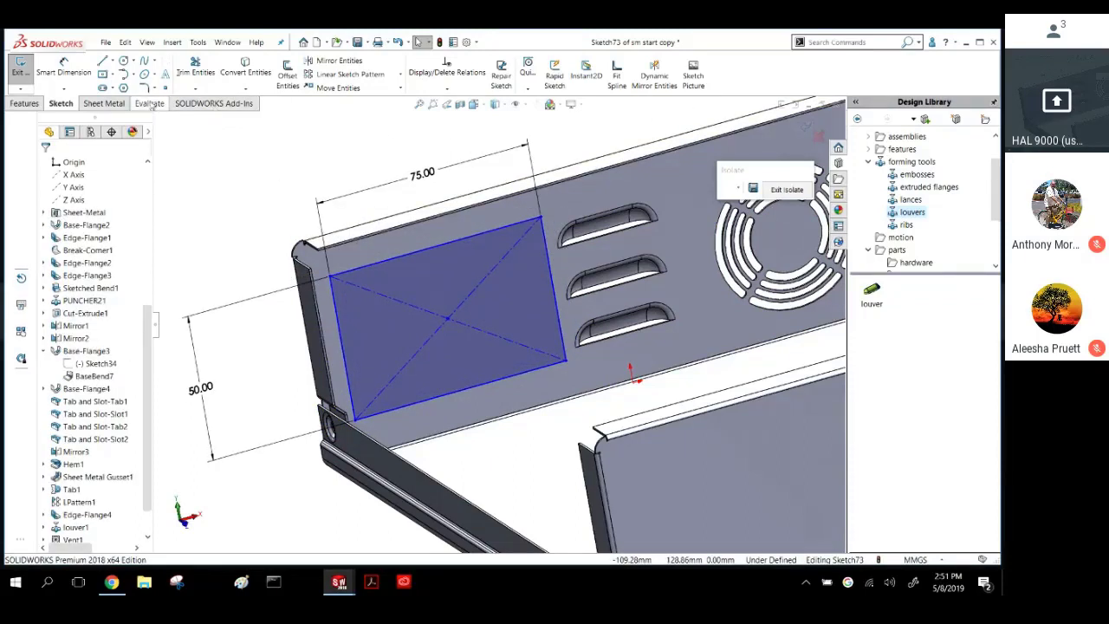
Project the rectangle sketch onto the panel's inner face as a split line.
click(23, 103)
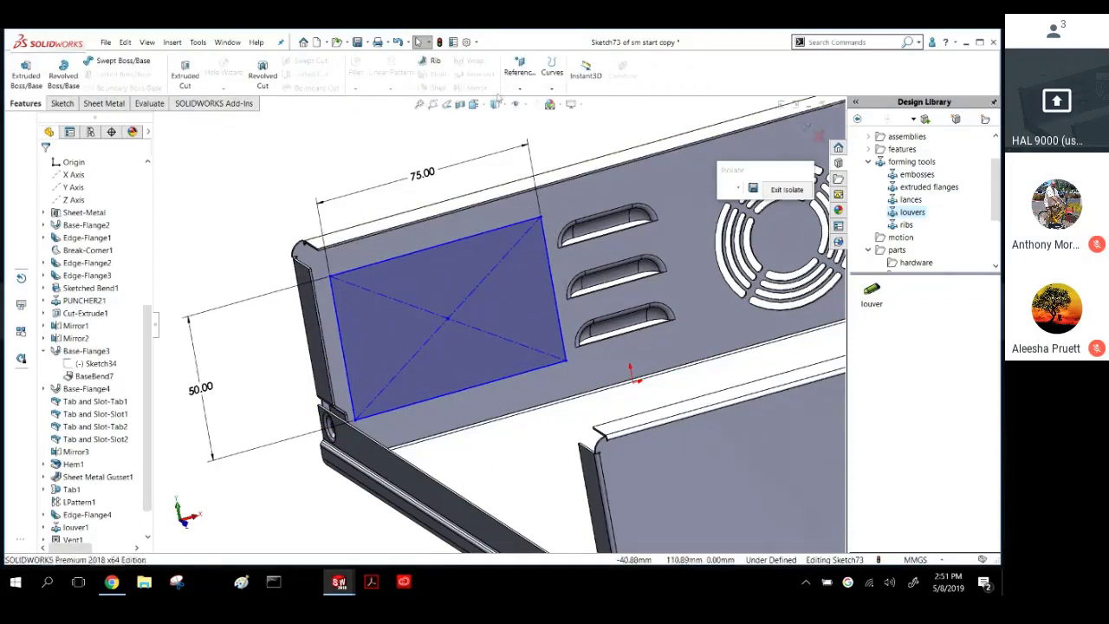
click(552, 86)
click(551, 102)
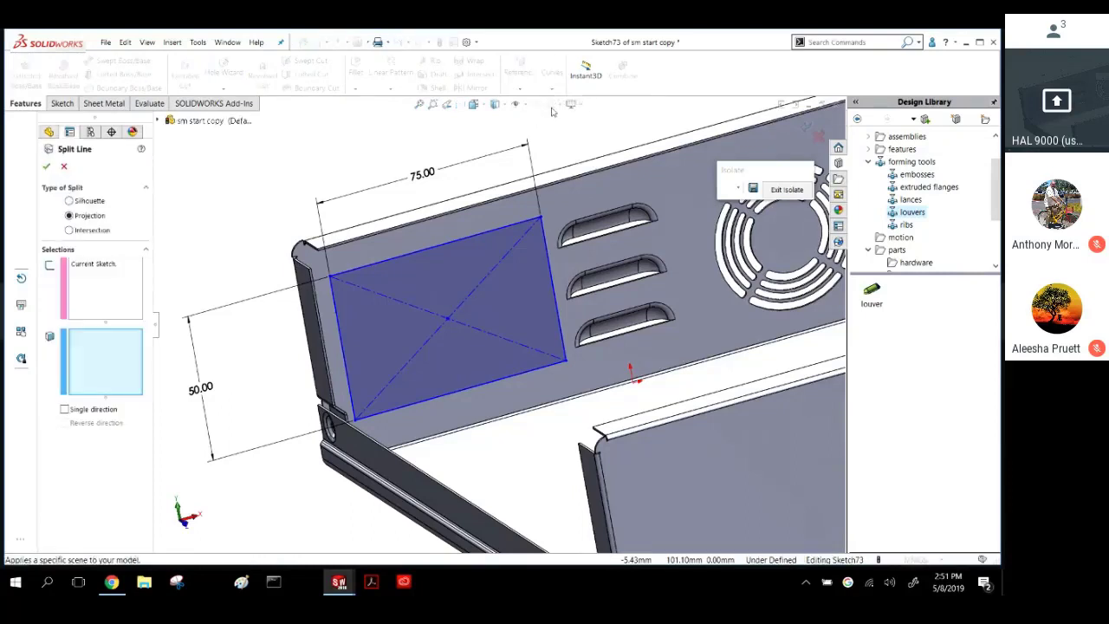
click(422, 251)
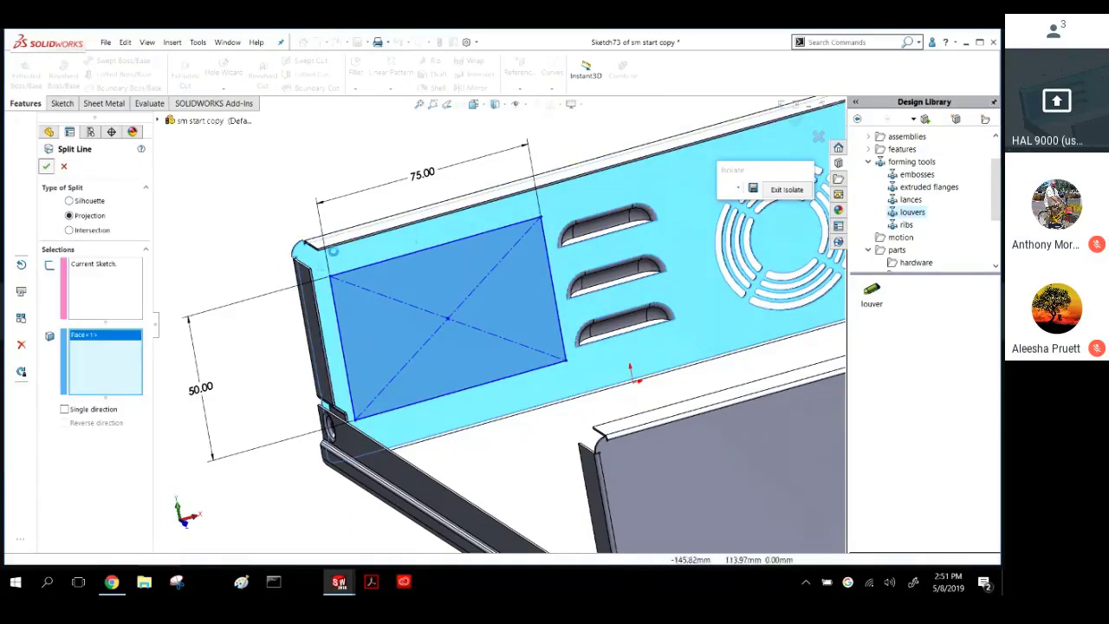
click(48, 165)
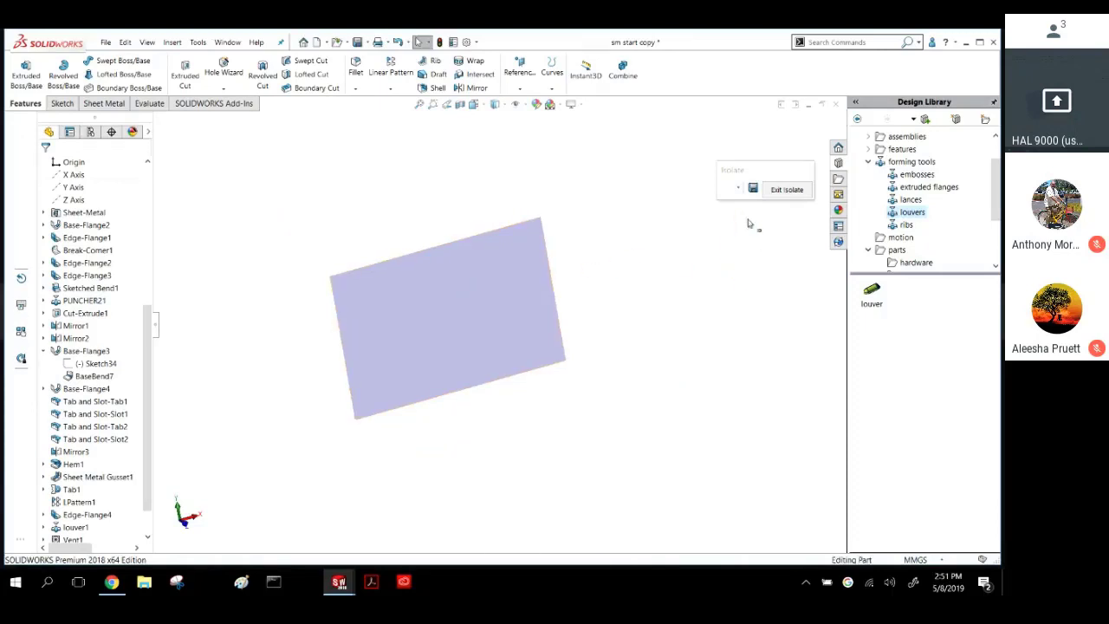
Exit the current isolation and isolate the sheet metal body with the louvers and vent again.
click(779, 189)
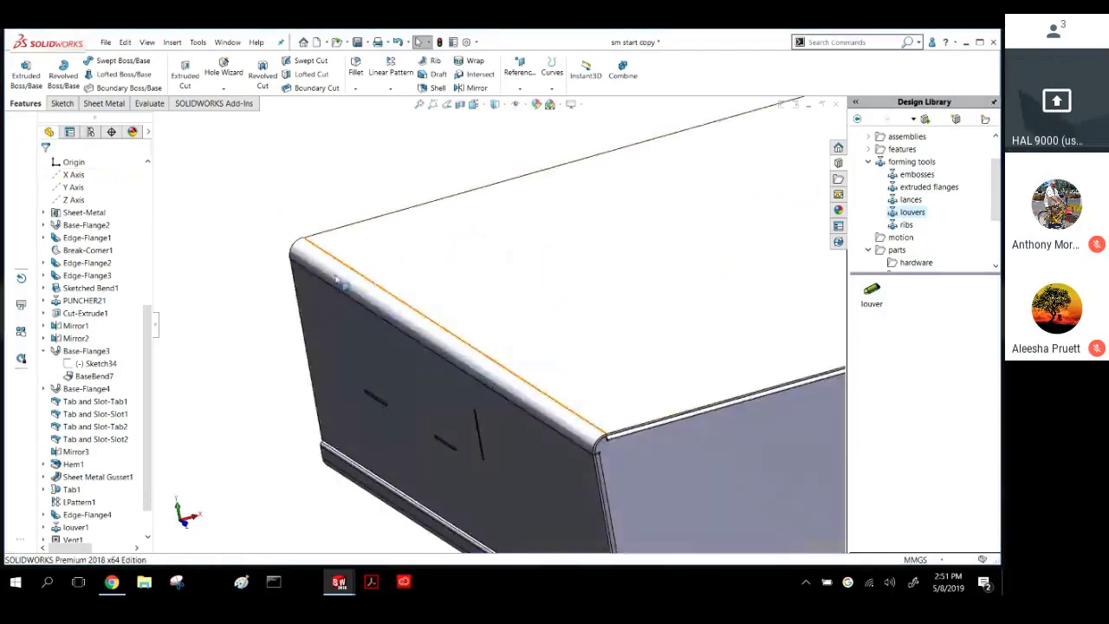
scroll(309, 301, up, 4)
middle_drag(285, 329, 400, 326)
right_click(490, 341)
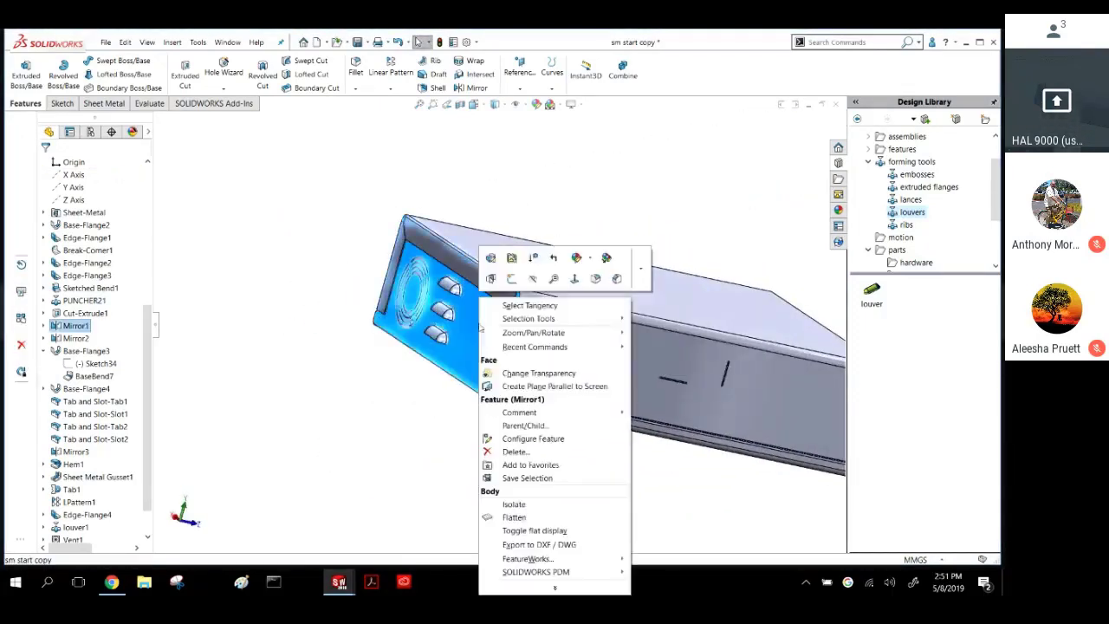
click(508, 508)
middle_drag(495, 432, 377, 405)
scroll(487, 297, down, 4)
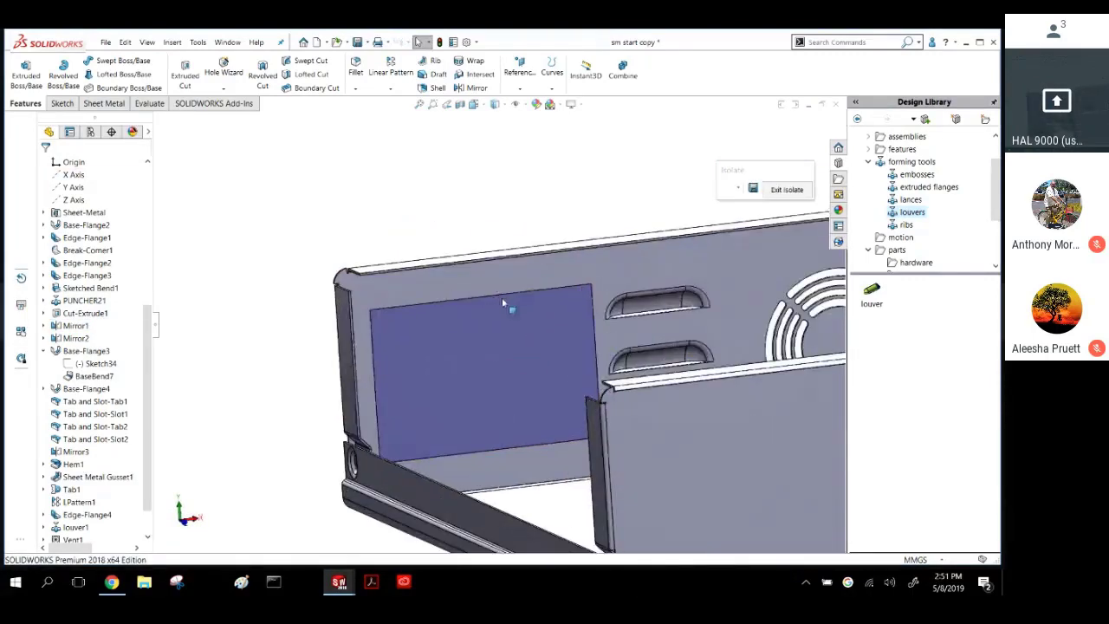
Start a fill pattern for the rectangular split face and set it to create a seed cut.
click(522, 366)
click(416, 209)
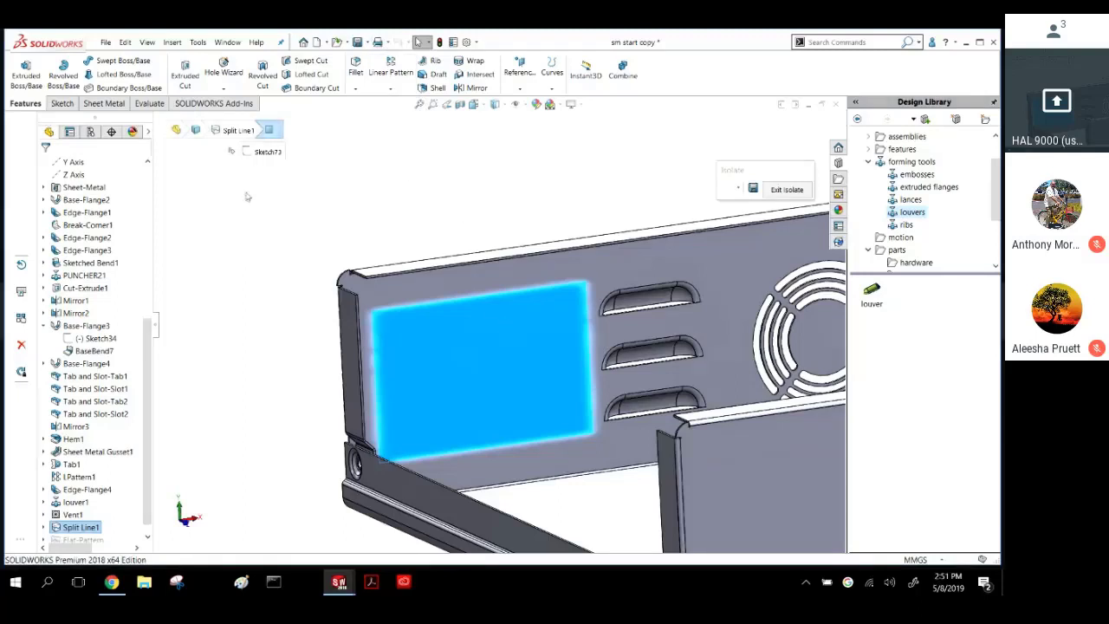
click(390, 88)
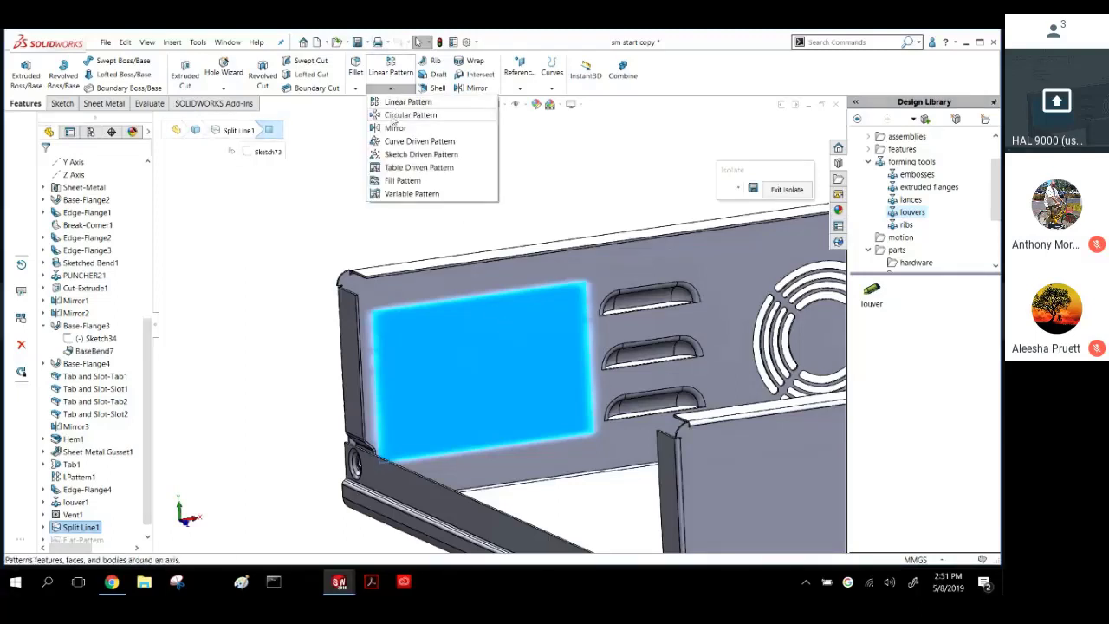
click(391, 180)
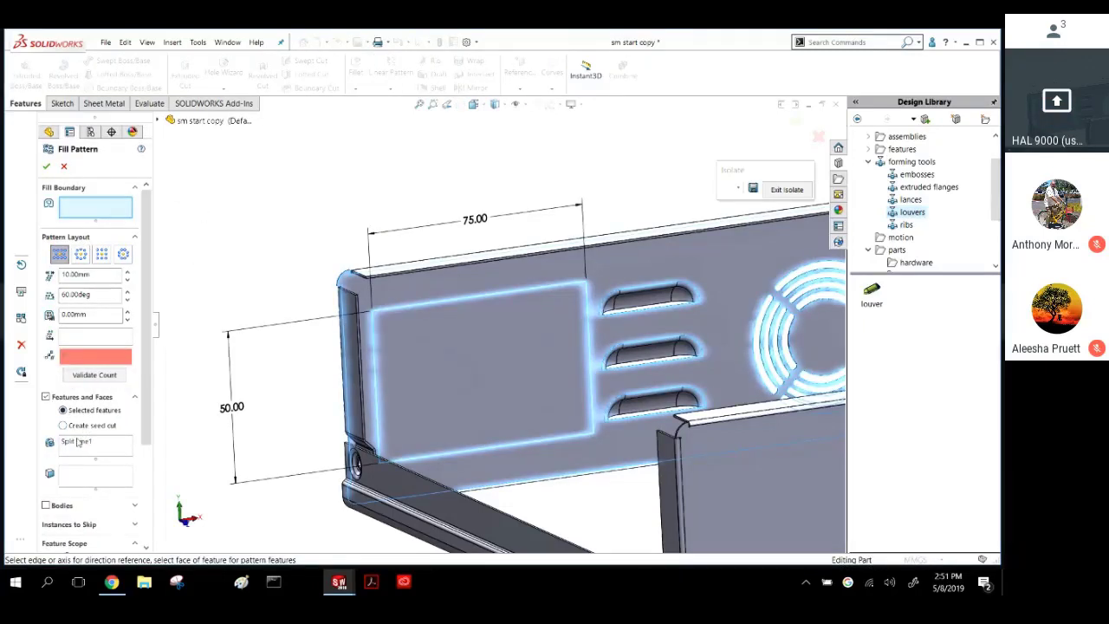
click(78, 442)
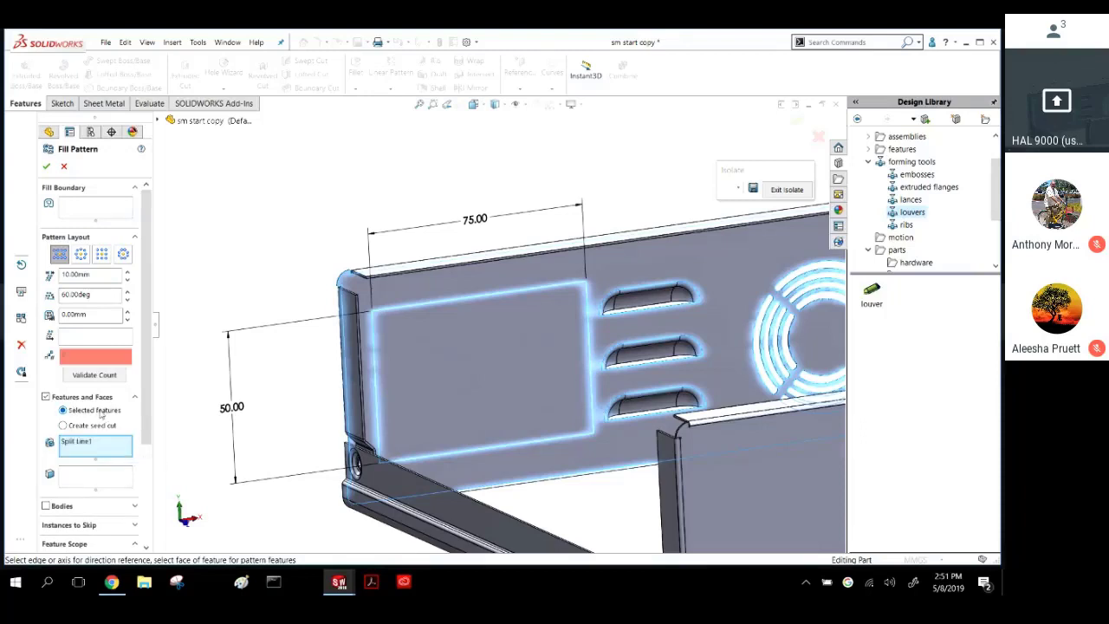
click(76, 442)
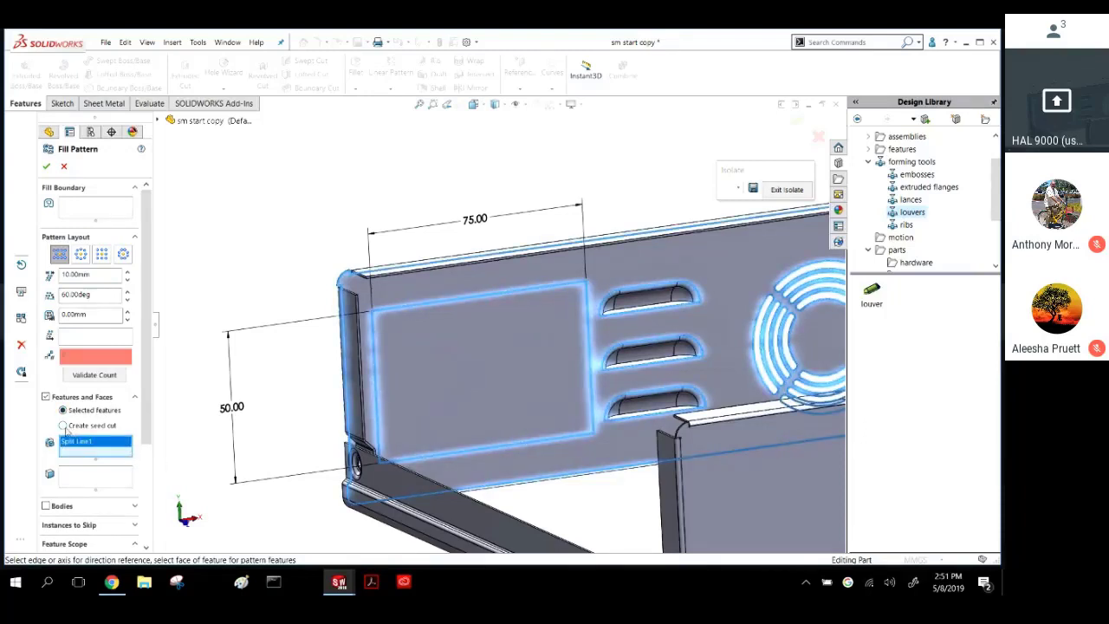
click(64, 425)
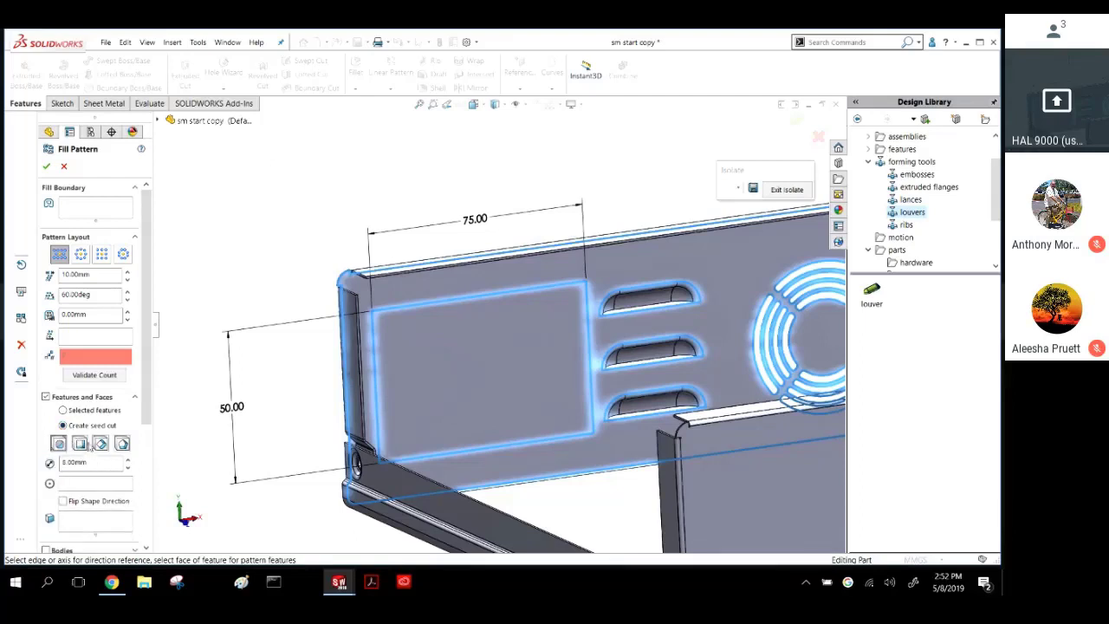
Make the seed cut a 6-sided polygon with a 3 mm outer radius and use the rectangular split face as the fill boundary.
click(101, 444)
click(122, 444)
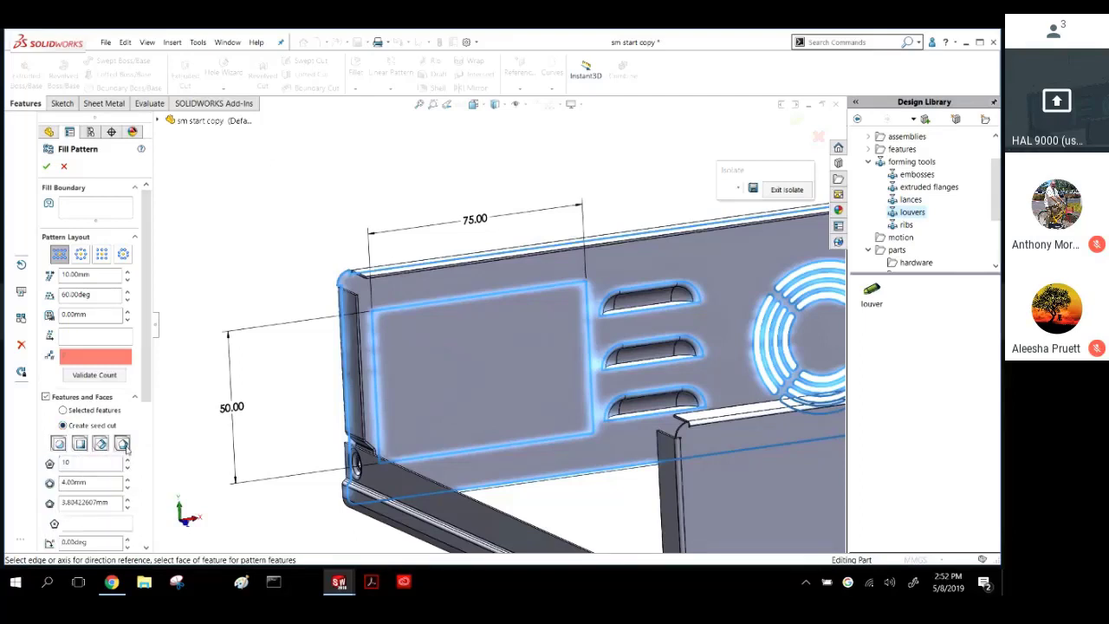
text(6)
key(Tab)
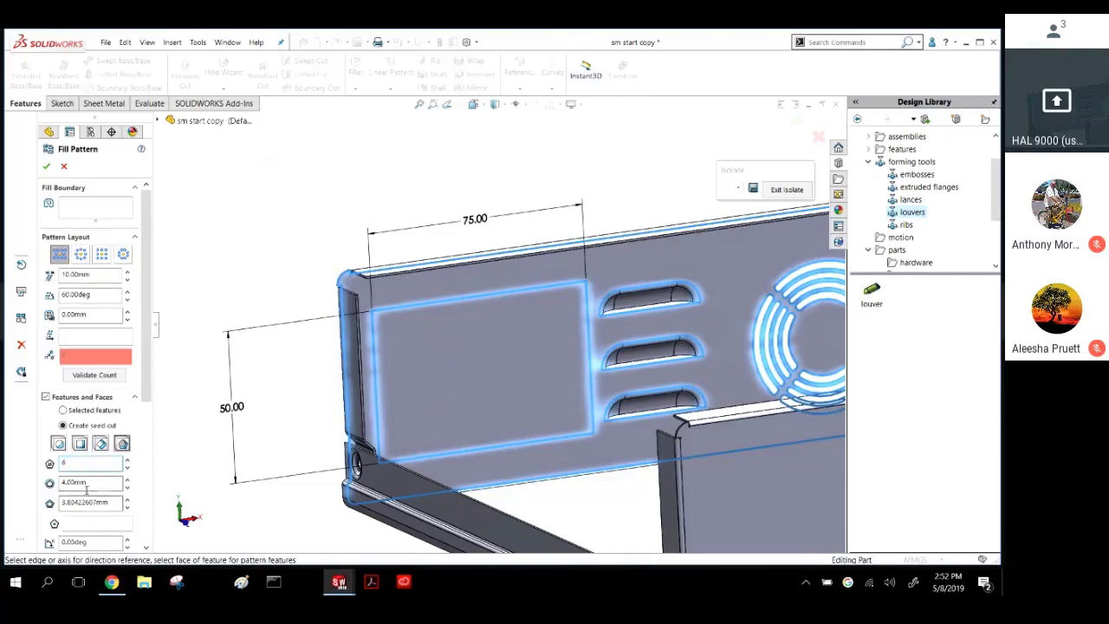
text(3)
click(112, 216)
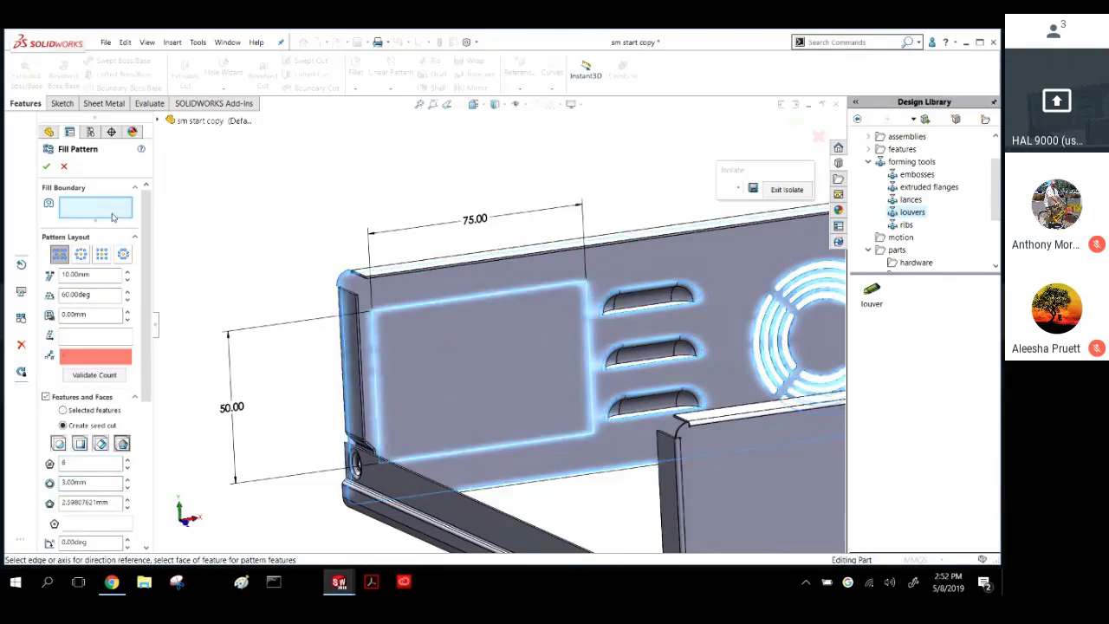
click(495, 356)
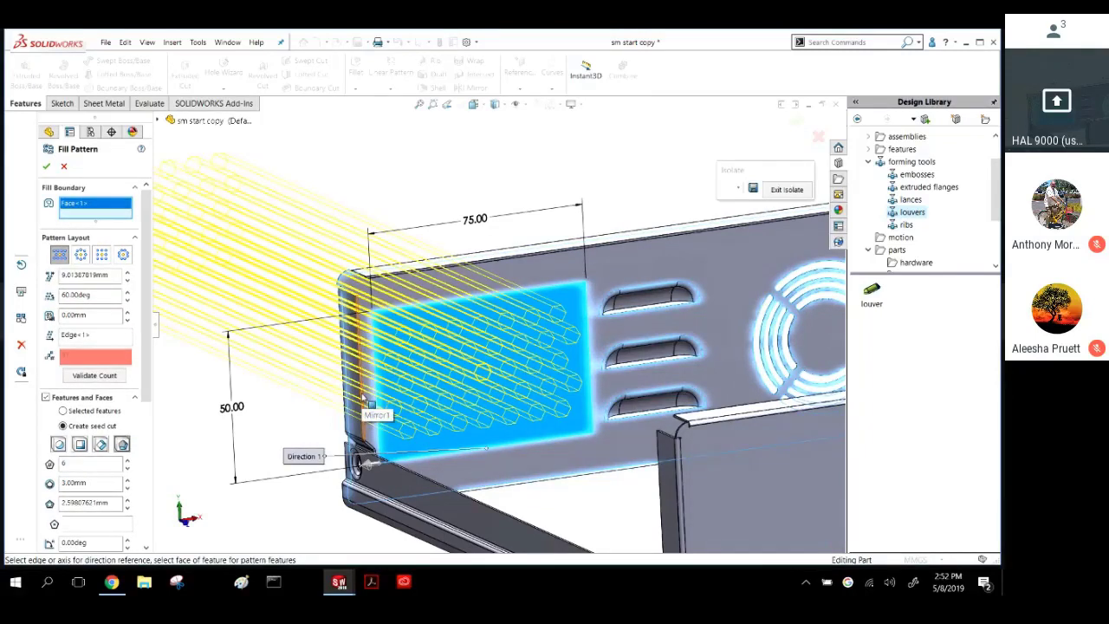
Try a 45° stagger angle and the square layout for the hexagonal holes, and return to the perforation layout.
double_click(86, 295)
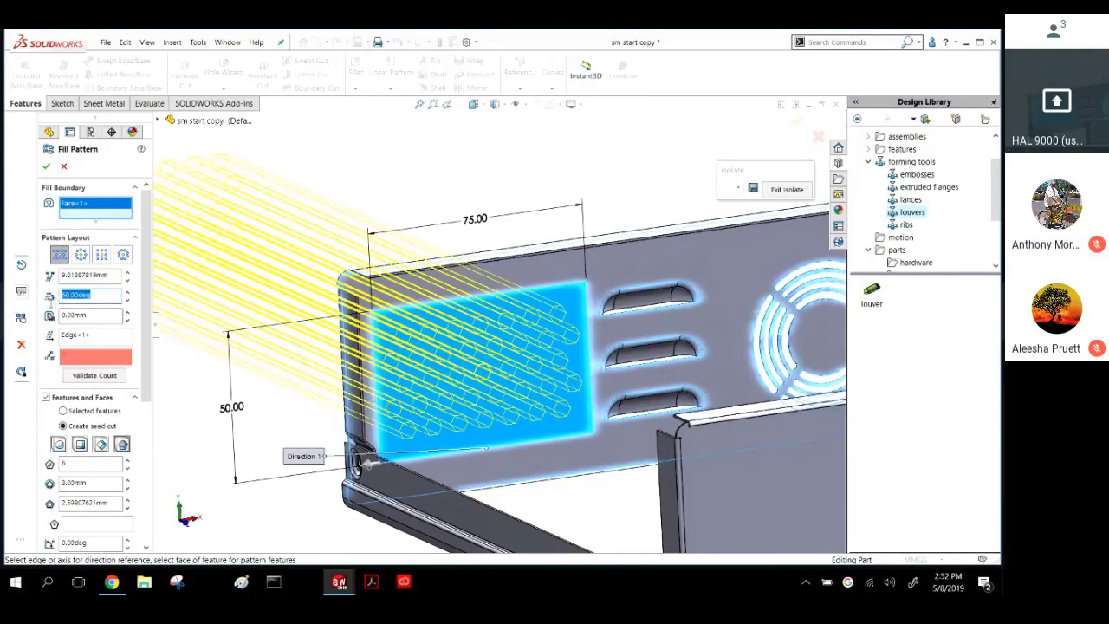
text(45)
key(Return)
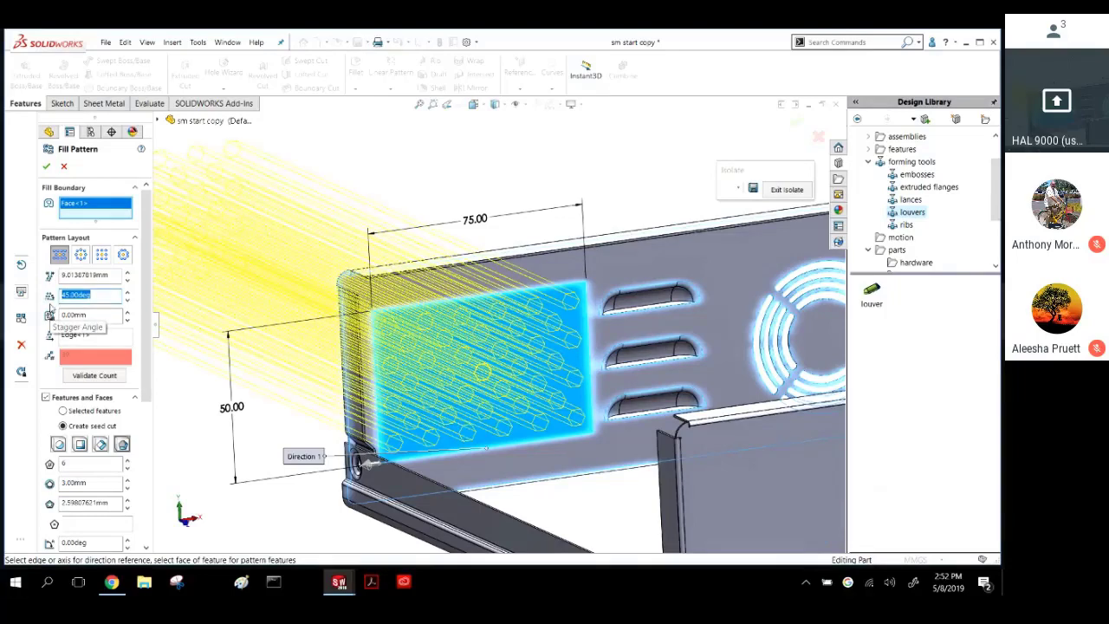
click(102, 254)
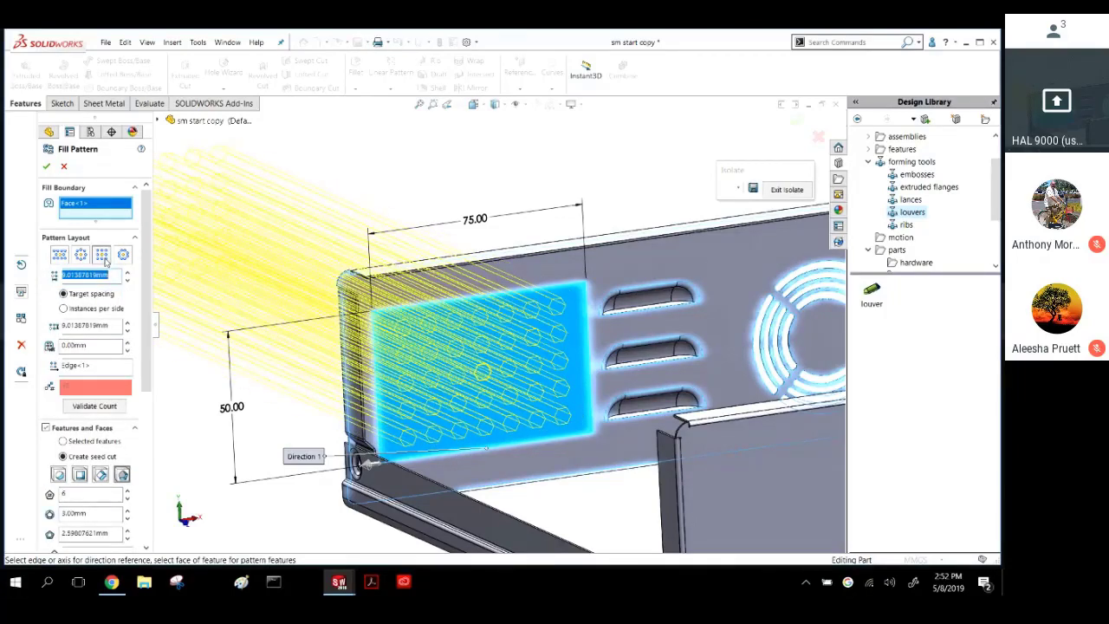
click(59, 253)
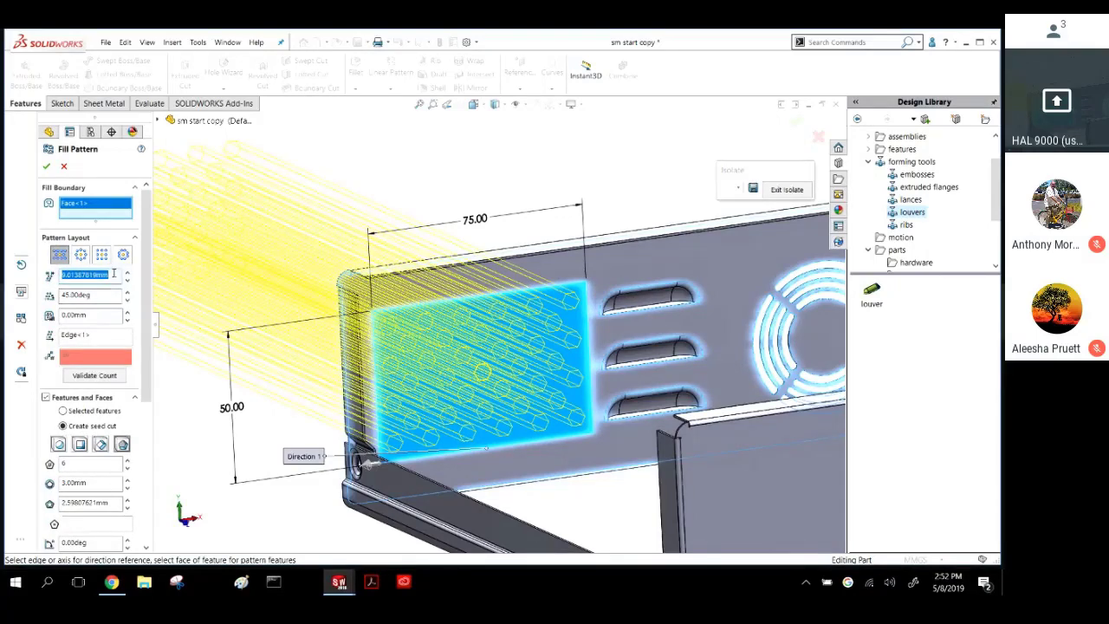
Set the pattern's instance spacing to 7.5 mm and its stagger angle to 60°.
text(7.5)
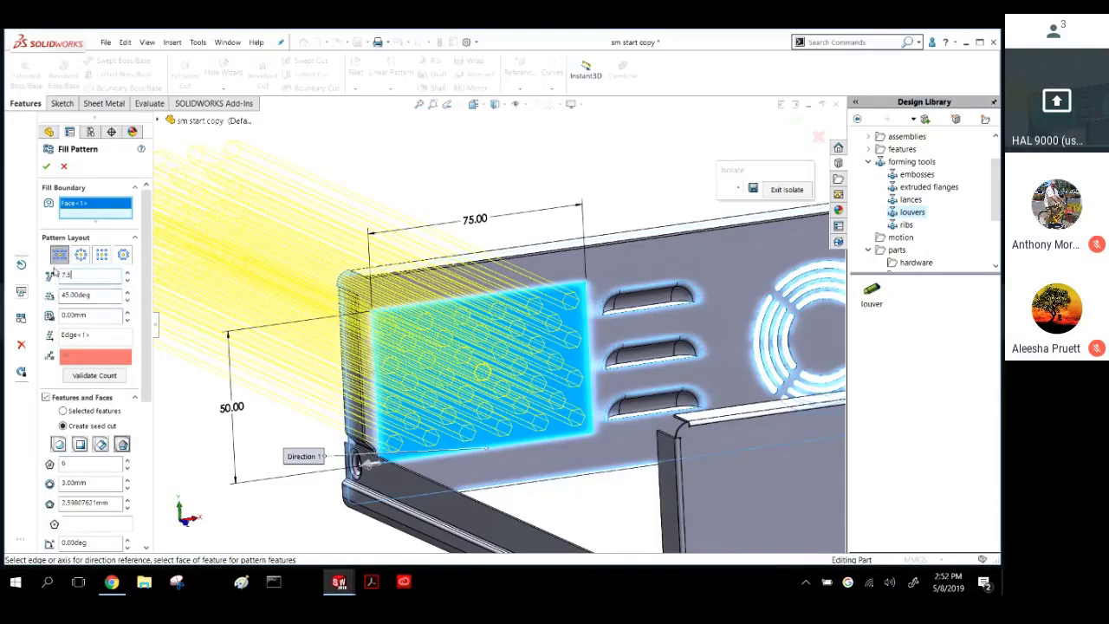
key(Return)
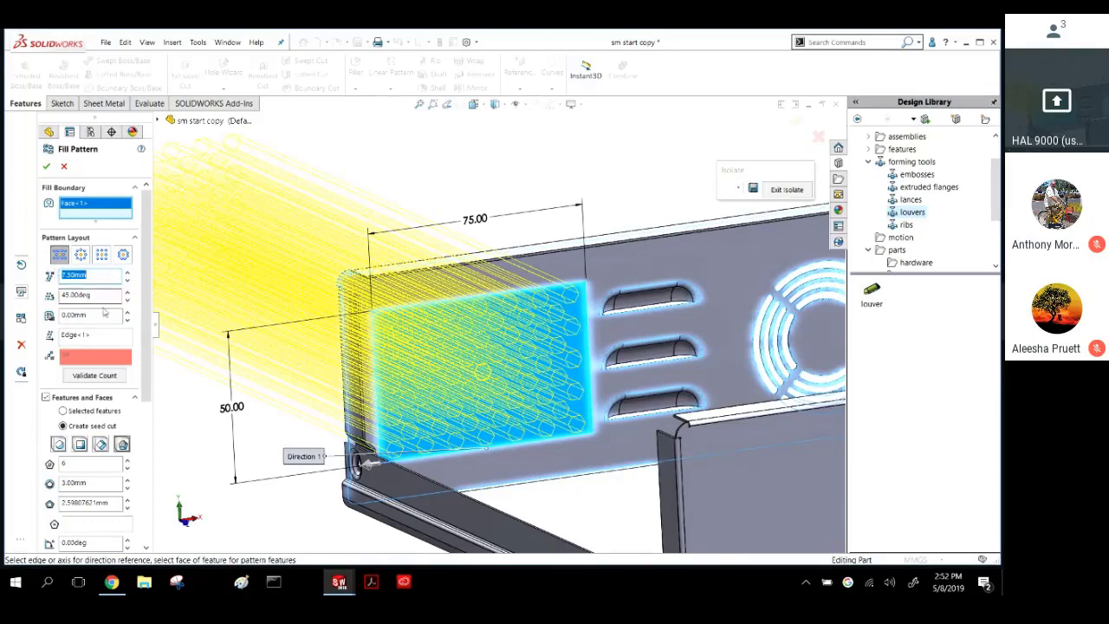
key(Tab)
text(60)
key(Return)
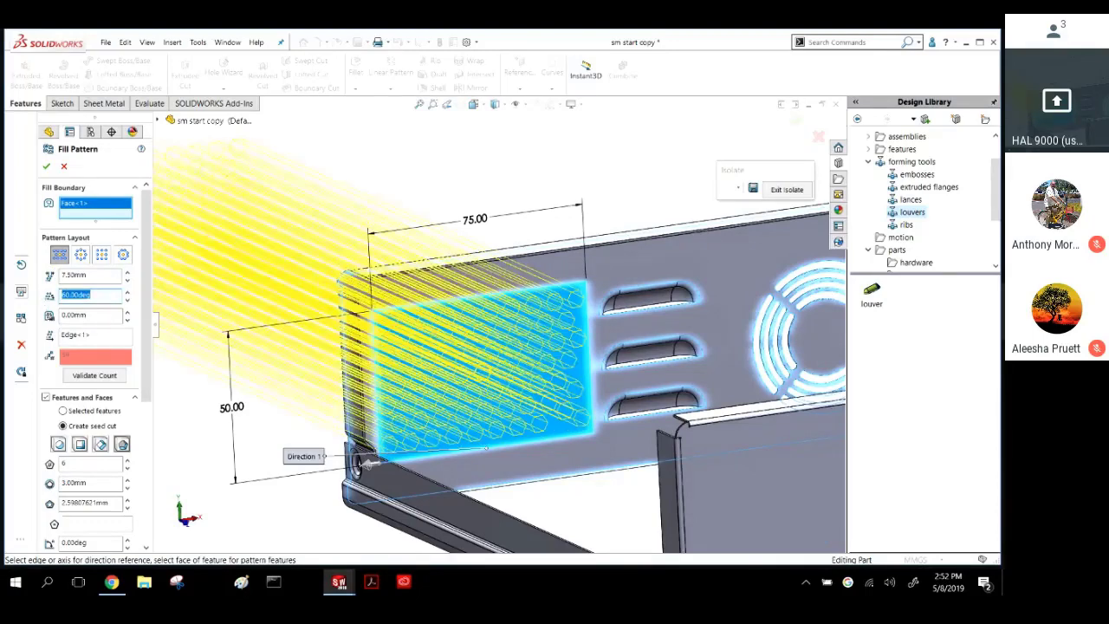
Set the instance spacing to 8 mm and create the hexagonal fill pattern.
double_click(99, 274)
text(8)
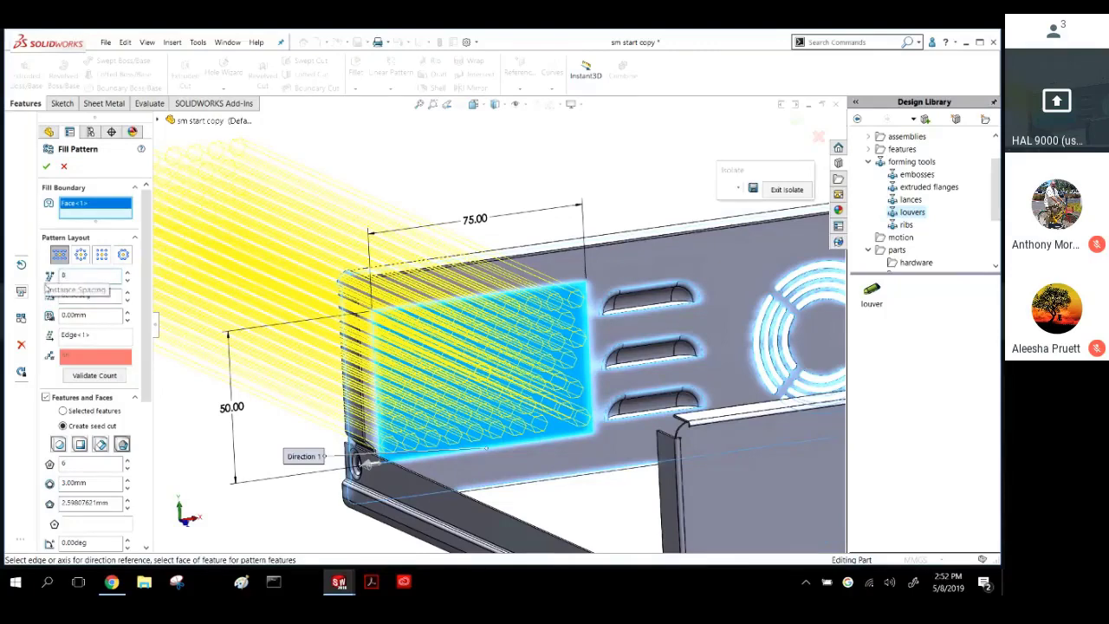
key(Return)
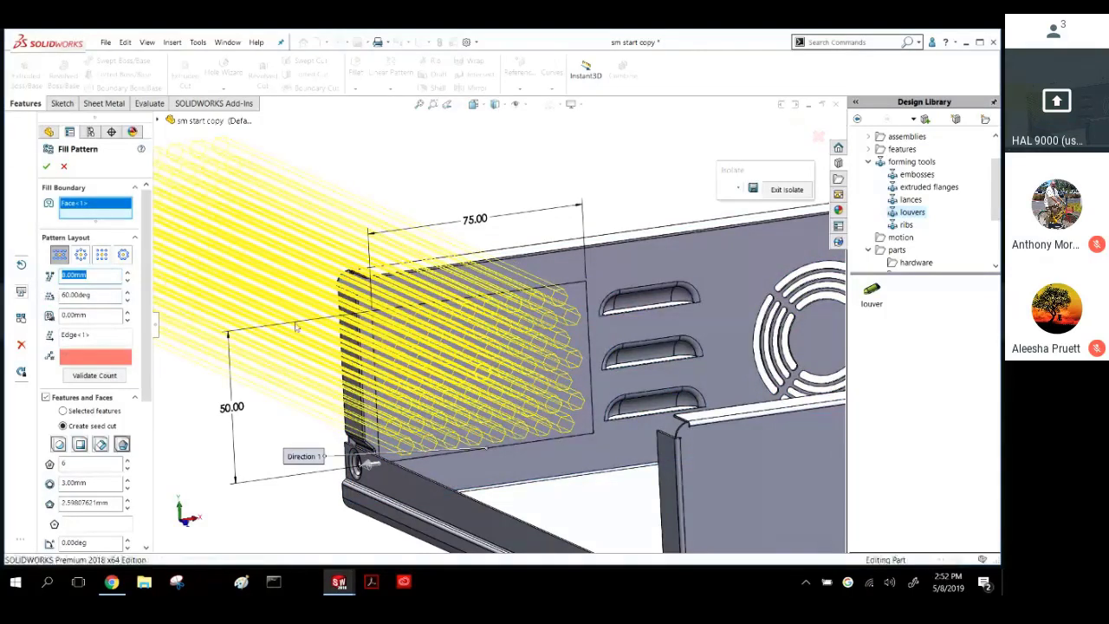
key(Return)
mouse_move(292, 318)
middle_down()
mouse_move(290, 304)
mouse_move(354, 332)
mouse_move(292, 304)
middle_up()
scroll(277, 378, down, 2)
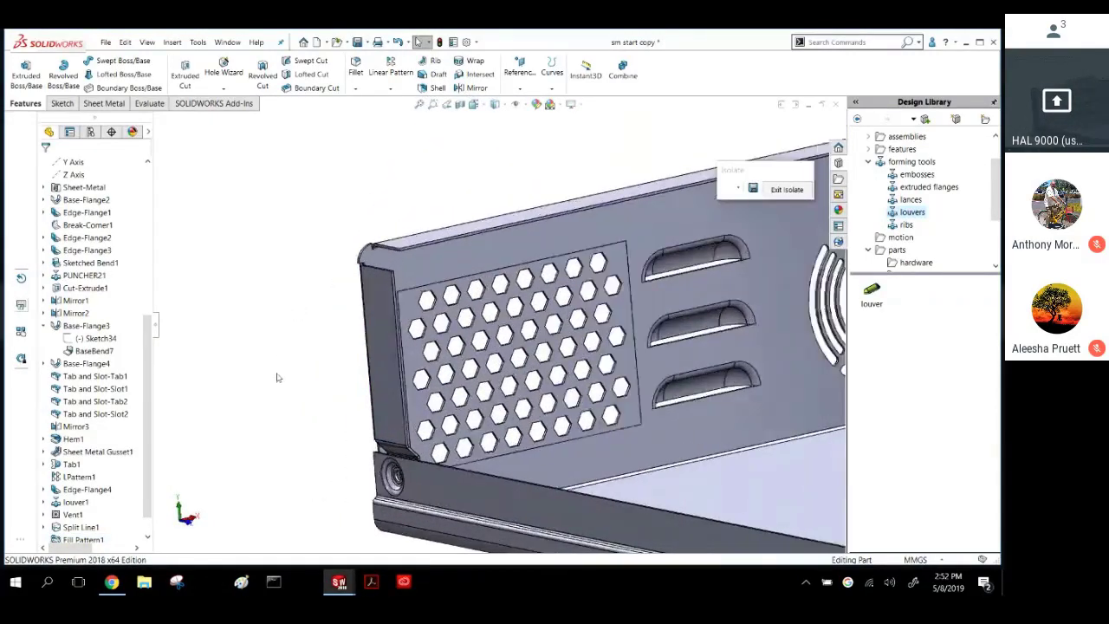
Open the hexagonal fill pattern's definition on the end panel, review its layout and seed cut settings, and close it.
scroll(282, 379, up, 6)
scroll(294, 385, down, 3)
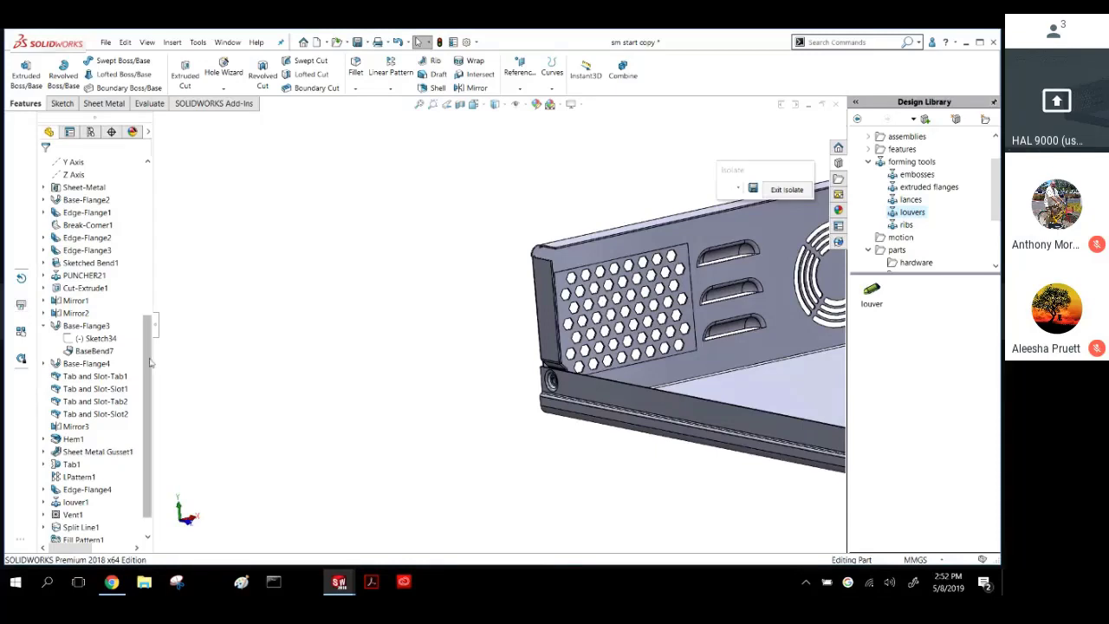
scroll(113, 416, down, 1)
right_click(99, 518)
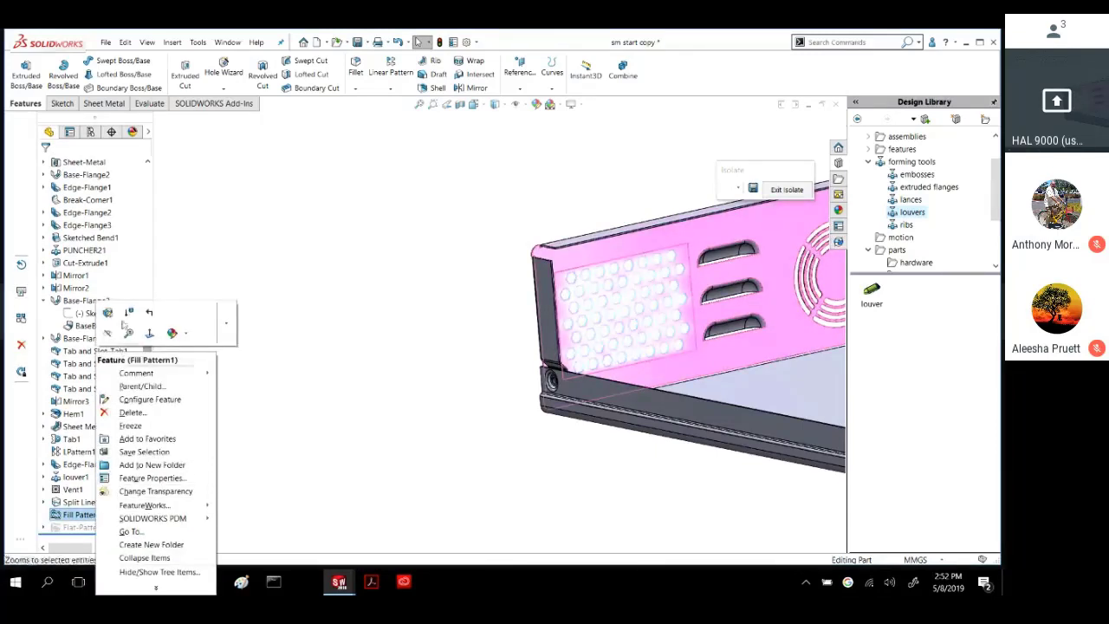
click(624, 338)
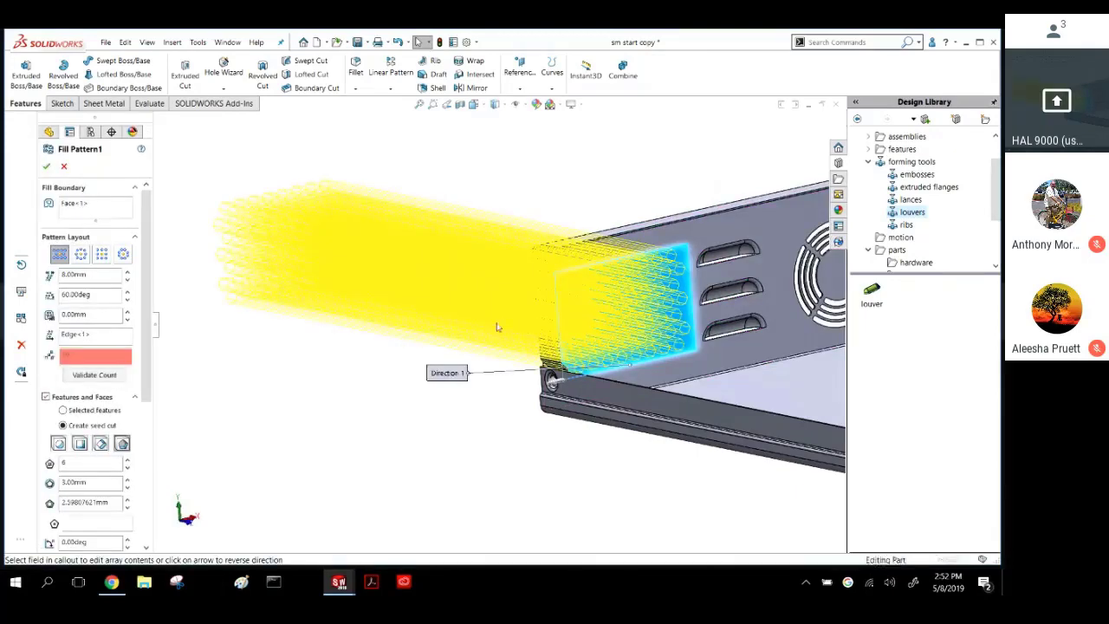
middle_drag(495, 326, 517, 348)
scroll(517, 349, up, 4)
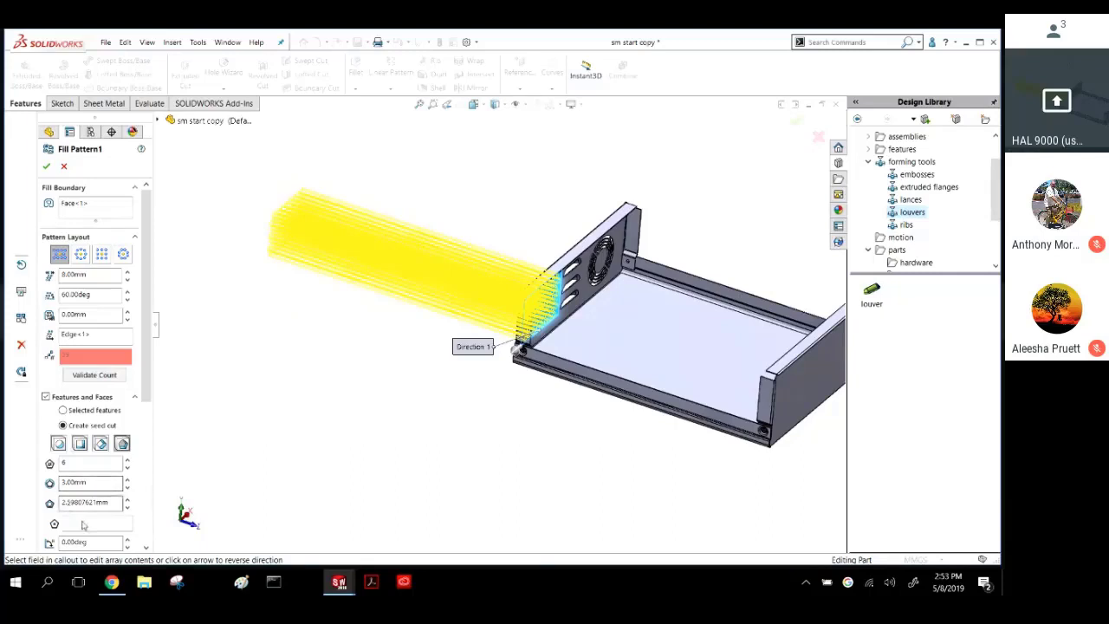
scroll(96, 433, down, 5)
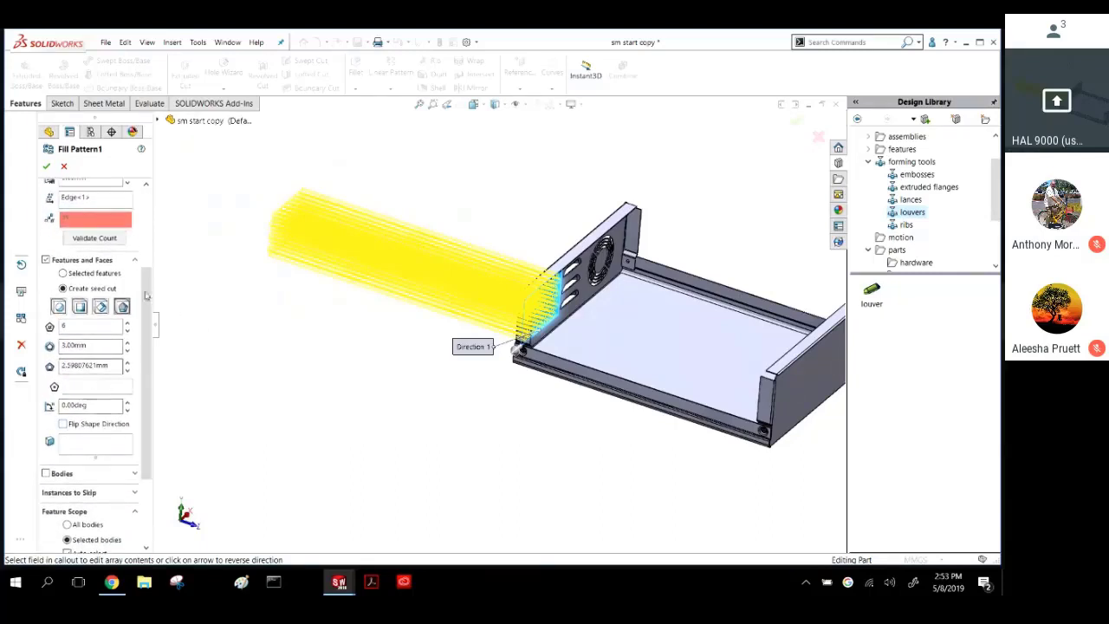
scroll(149, 286, up, 5)
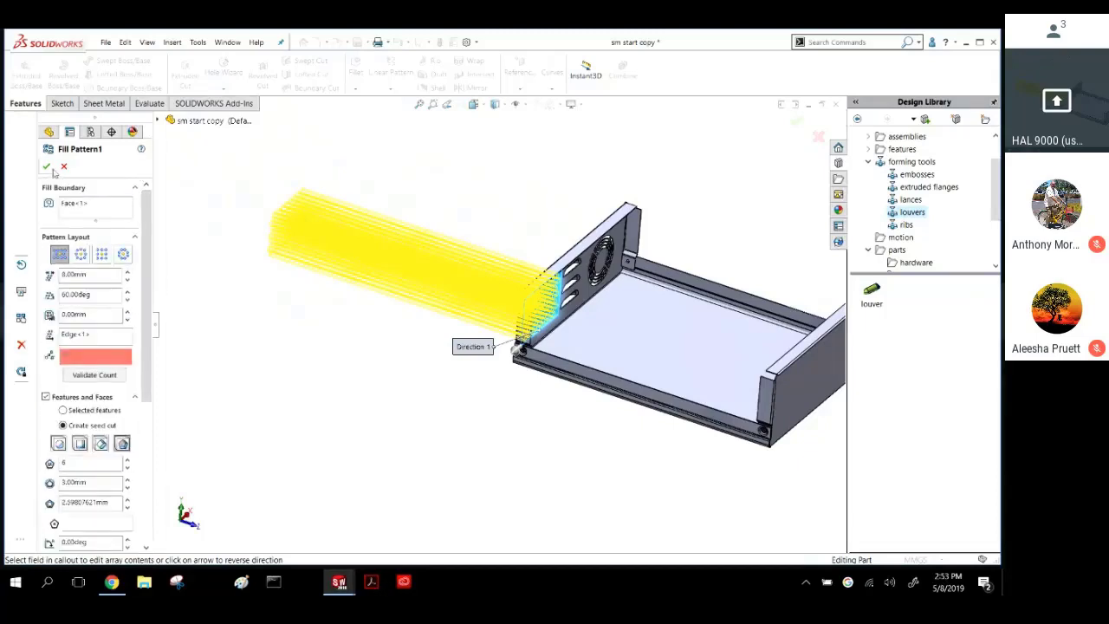
key(Return)
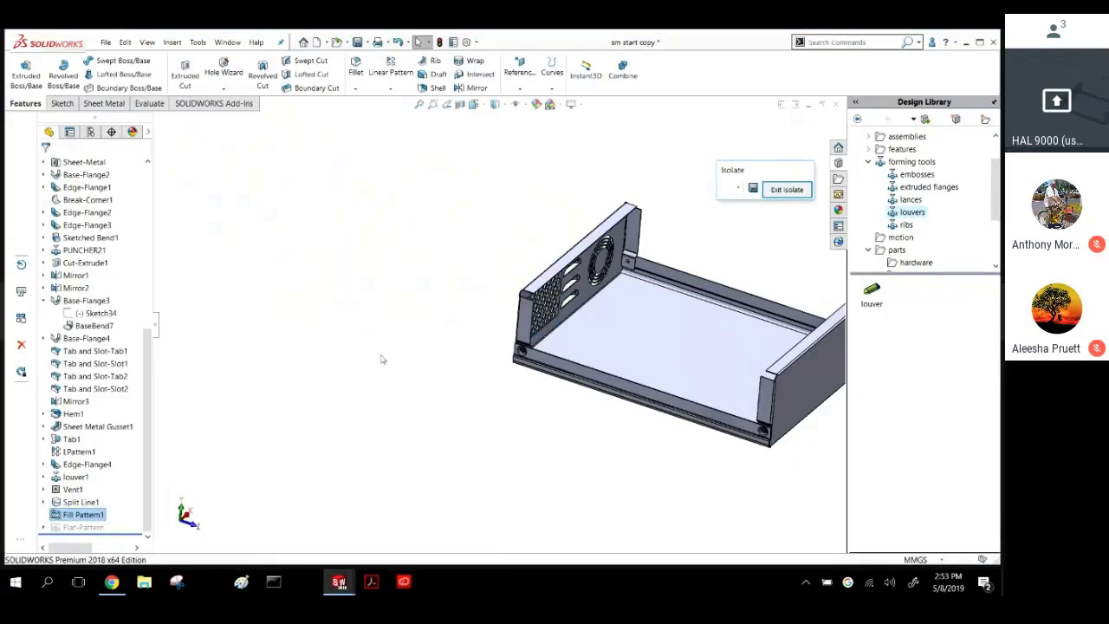
Exit the isolated view and make the cover body Edge-Flange4 in the cut list transparent.
click(784, 190)
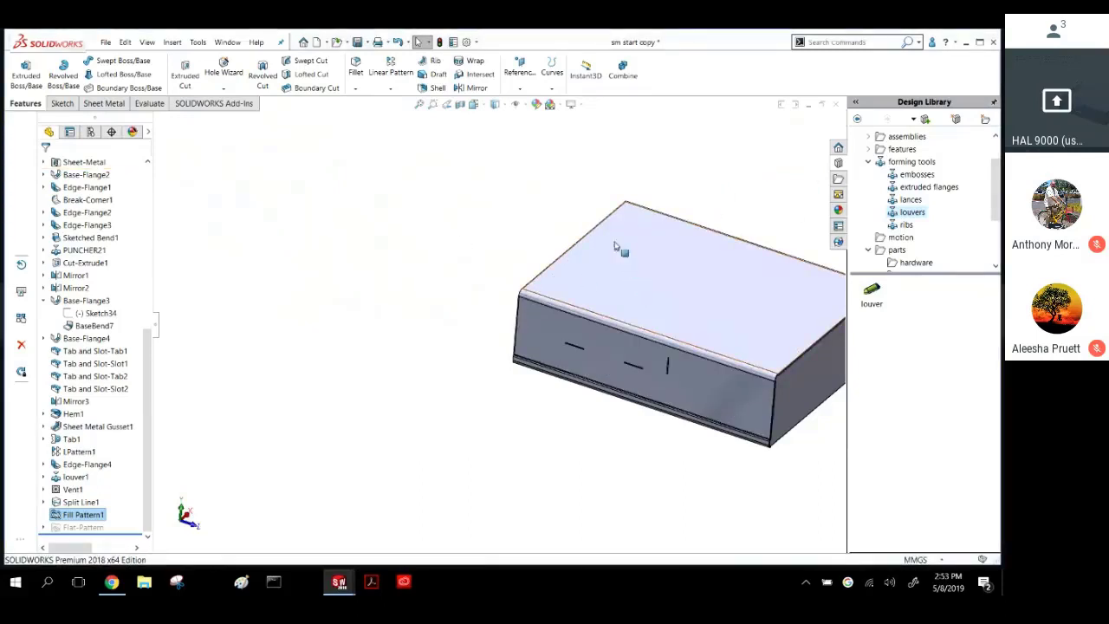
middle_drag(618, 248, 338, 232)
scroll(104, 245, up, 8)
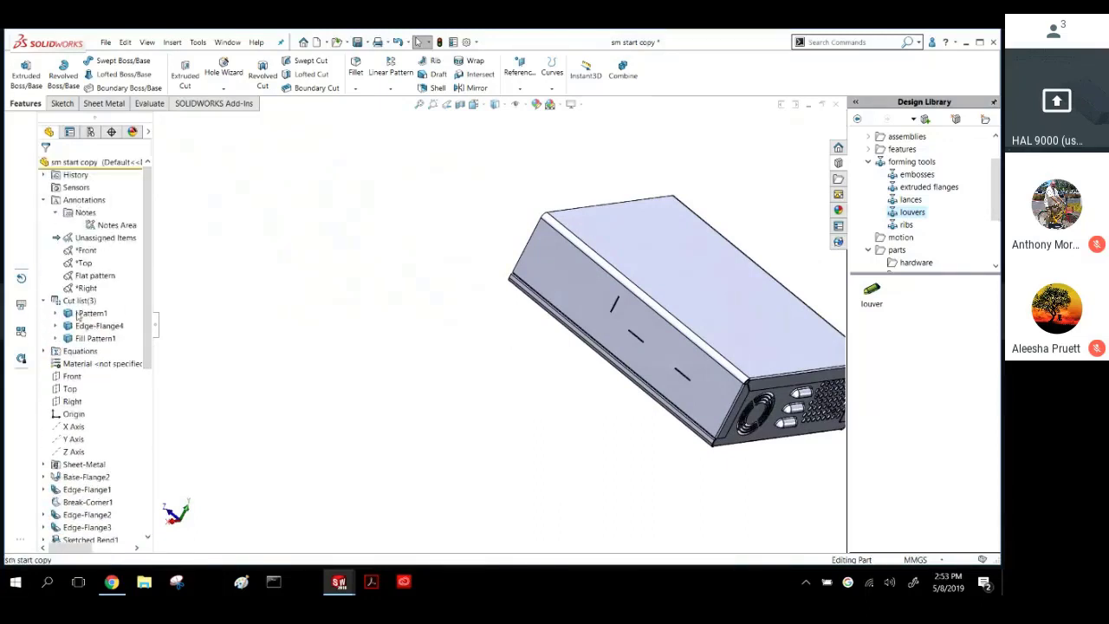
click(87, 325)
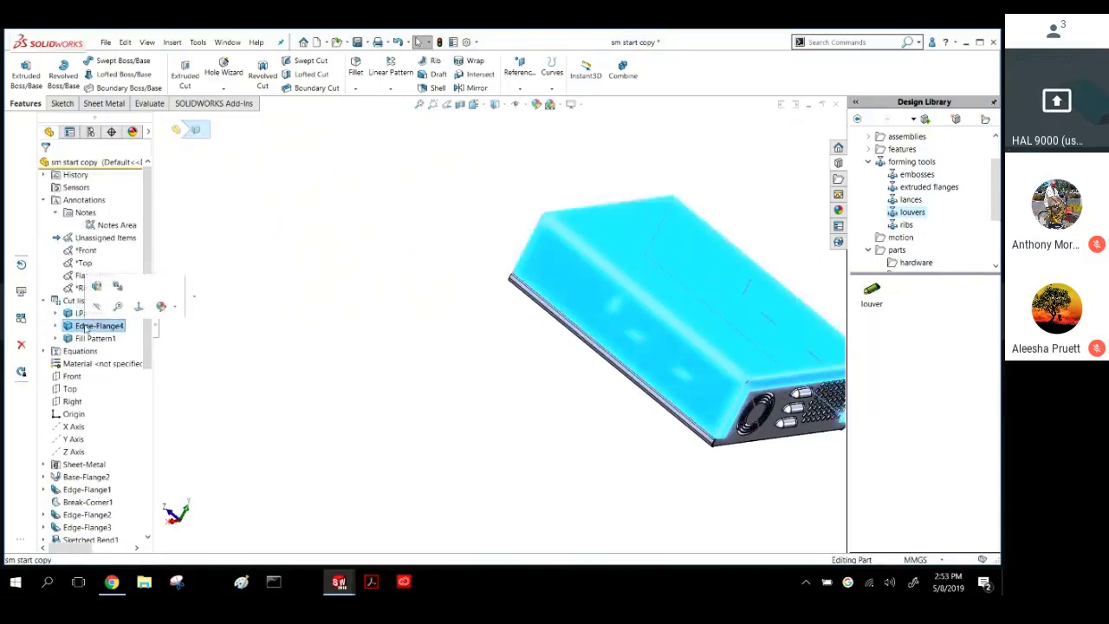
click(148, 131)
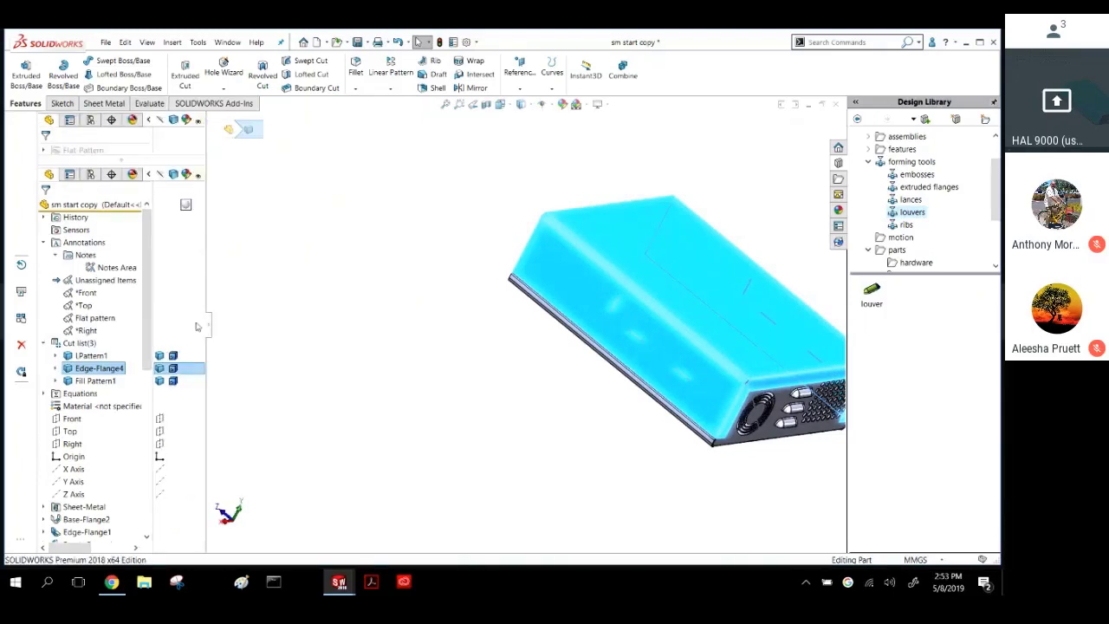
click(197, 370)
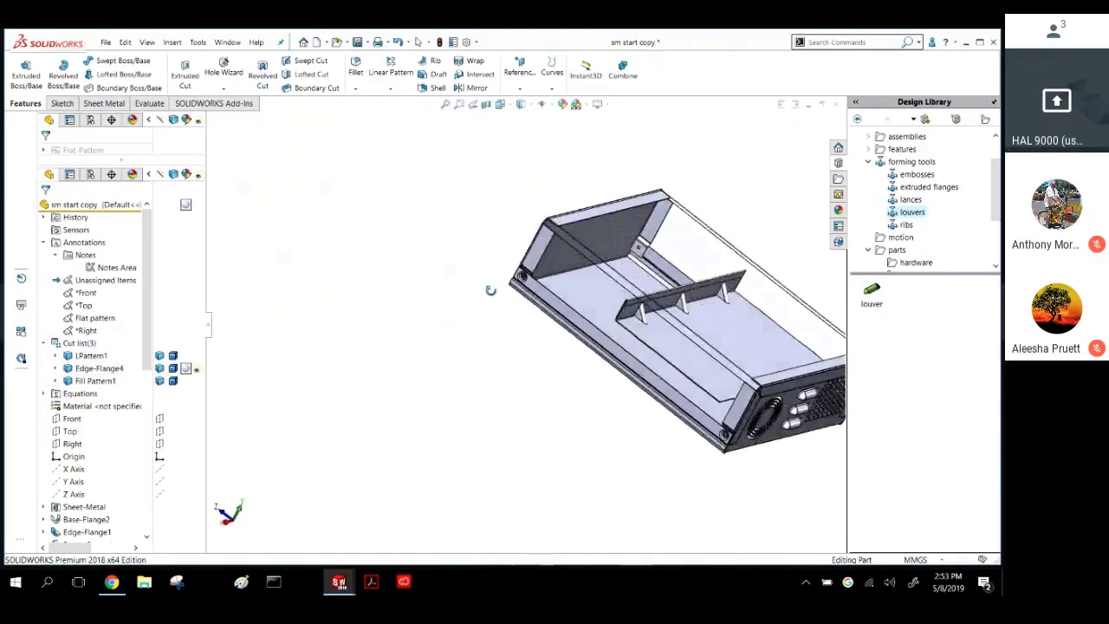
Examine the whole enclosure through the transparent cover, including the gusseted divider, corner joints, vent, louvers and hexagonal holes.
middle_drag(491, 290, 522, 326)
scroll(661, 371, down, 3)
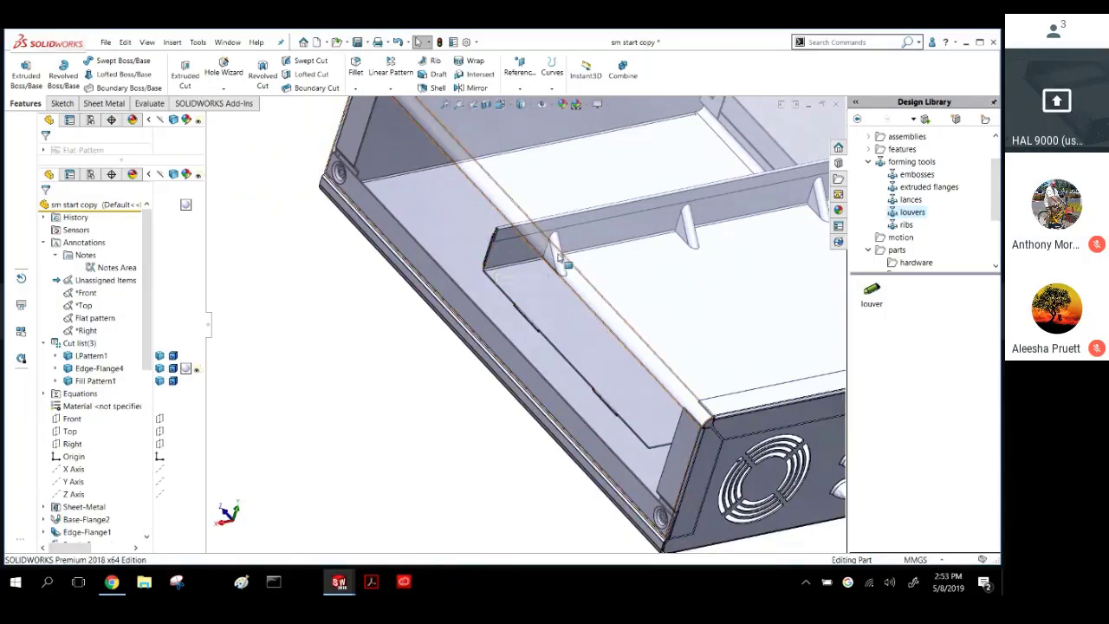
scroll(520, 276, up, 5)
middle_drag(516, 270, 586, 267)
scroll(497, 251, down, 4)
scroll(585, 266, up, 3)
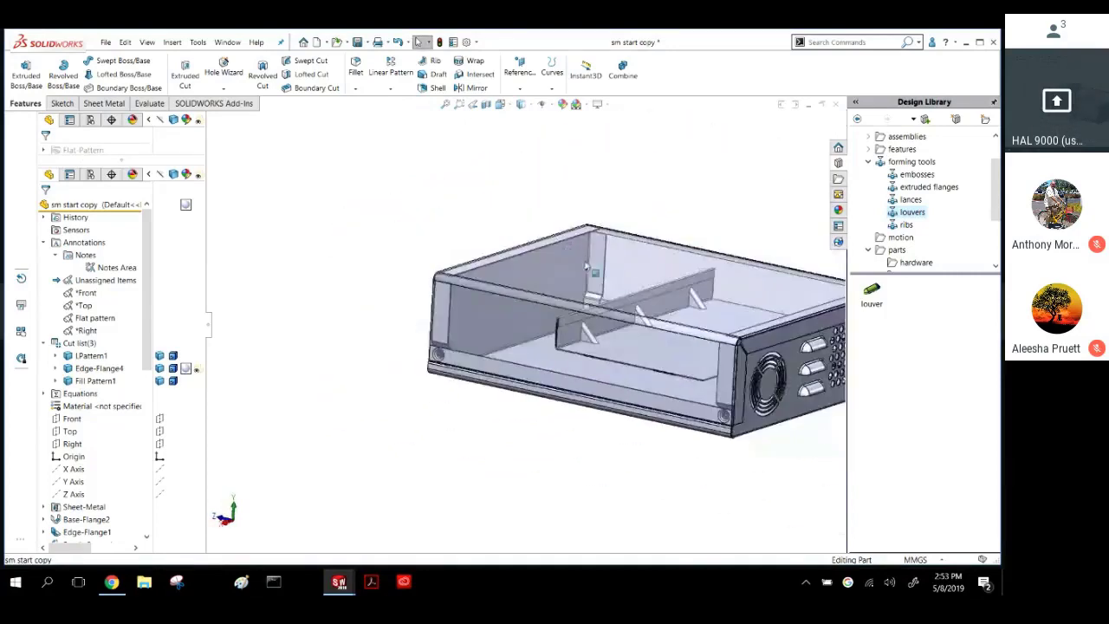
scroll(636, 298, up, 1)
scroll(636, 299, down, 1)
scroll(641, 303, up, 1)
scroll(669, 319, down, 3)
scroll(630, 309, up, 1)
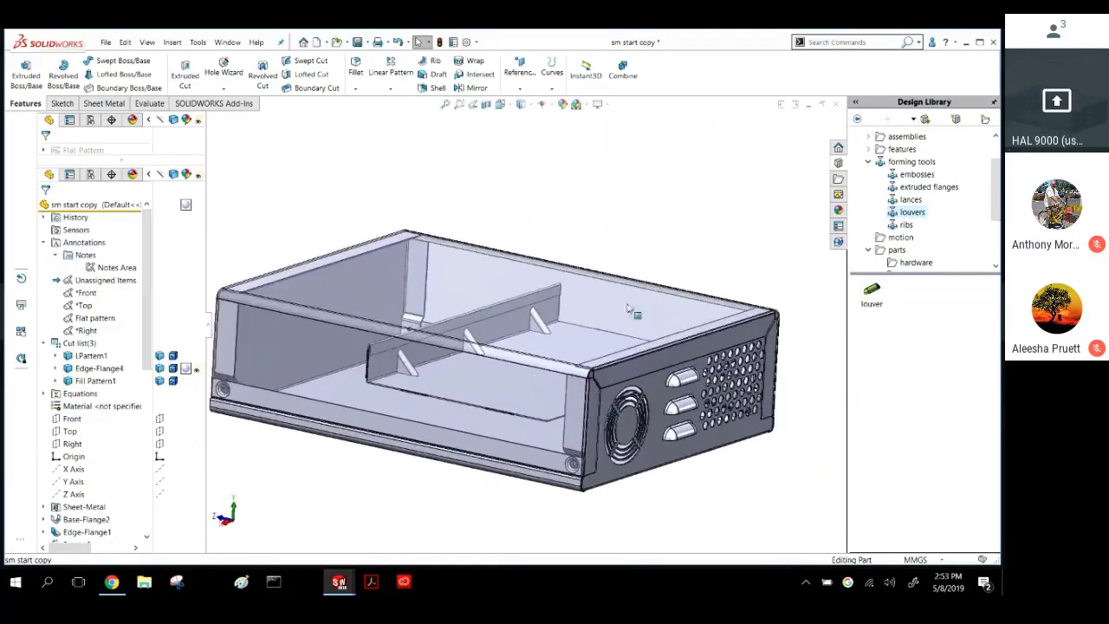
scroll(493, 204, up, 1)
mouse_move(480, 195)
middle_down()
mouse_move(485, 212)
mouse_move(494, 206)
middle_up()
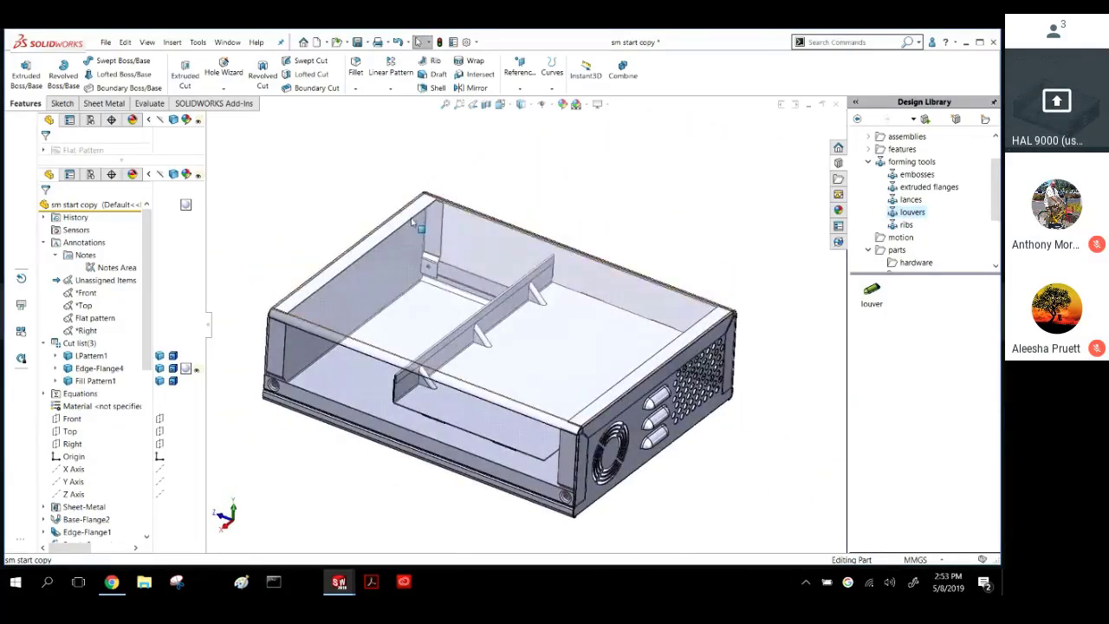
scroll(413, 222, up, 2)
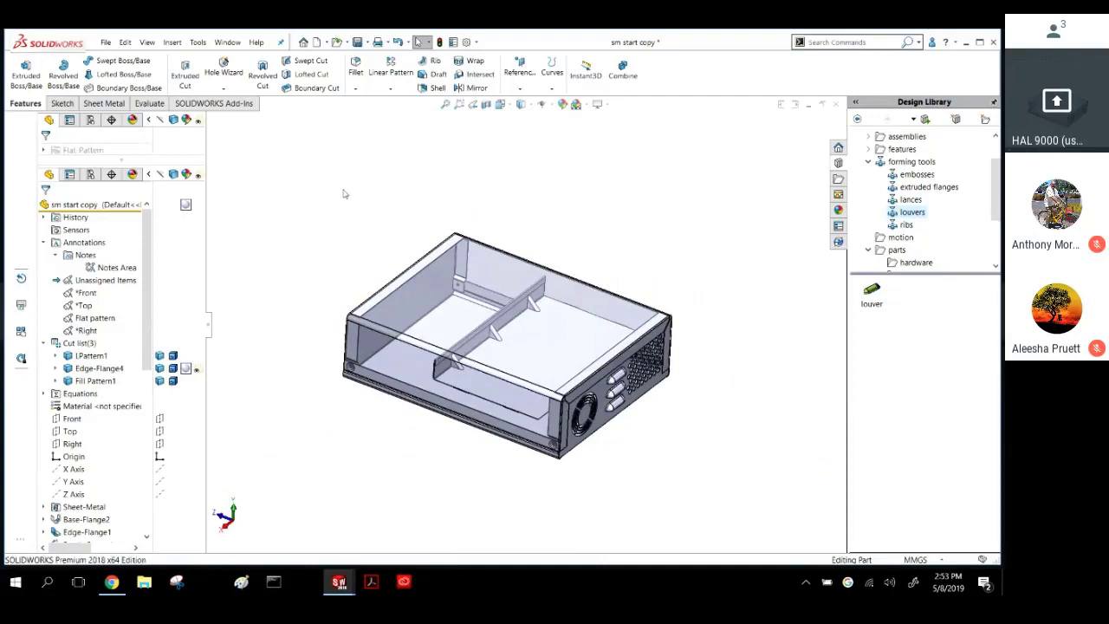
scroll(334, 221, down, 1)
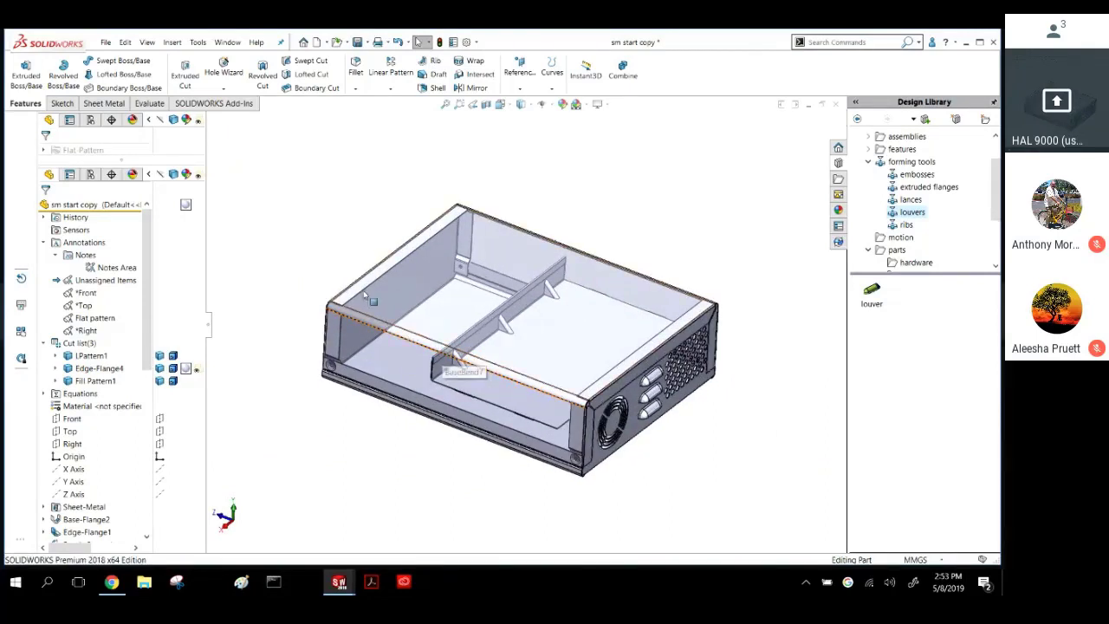